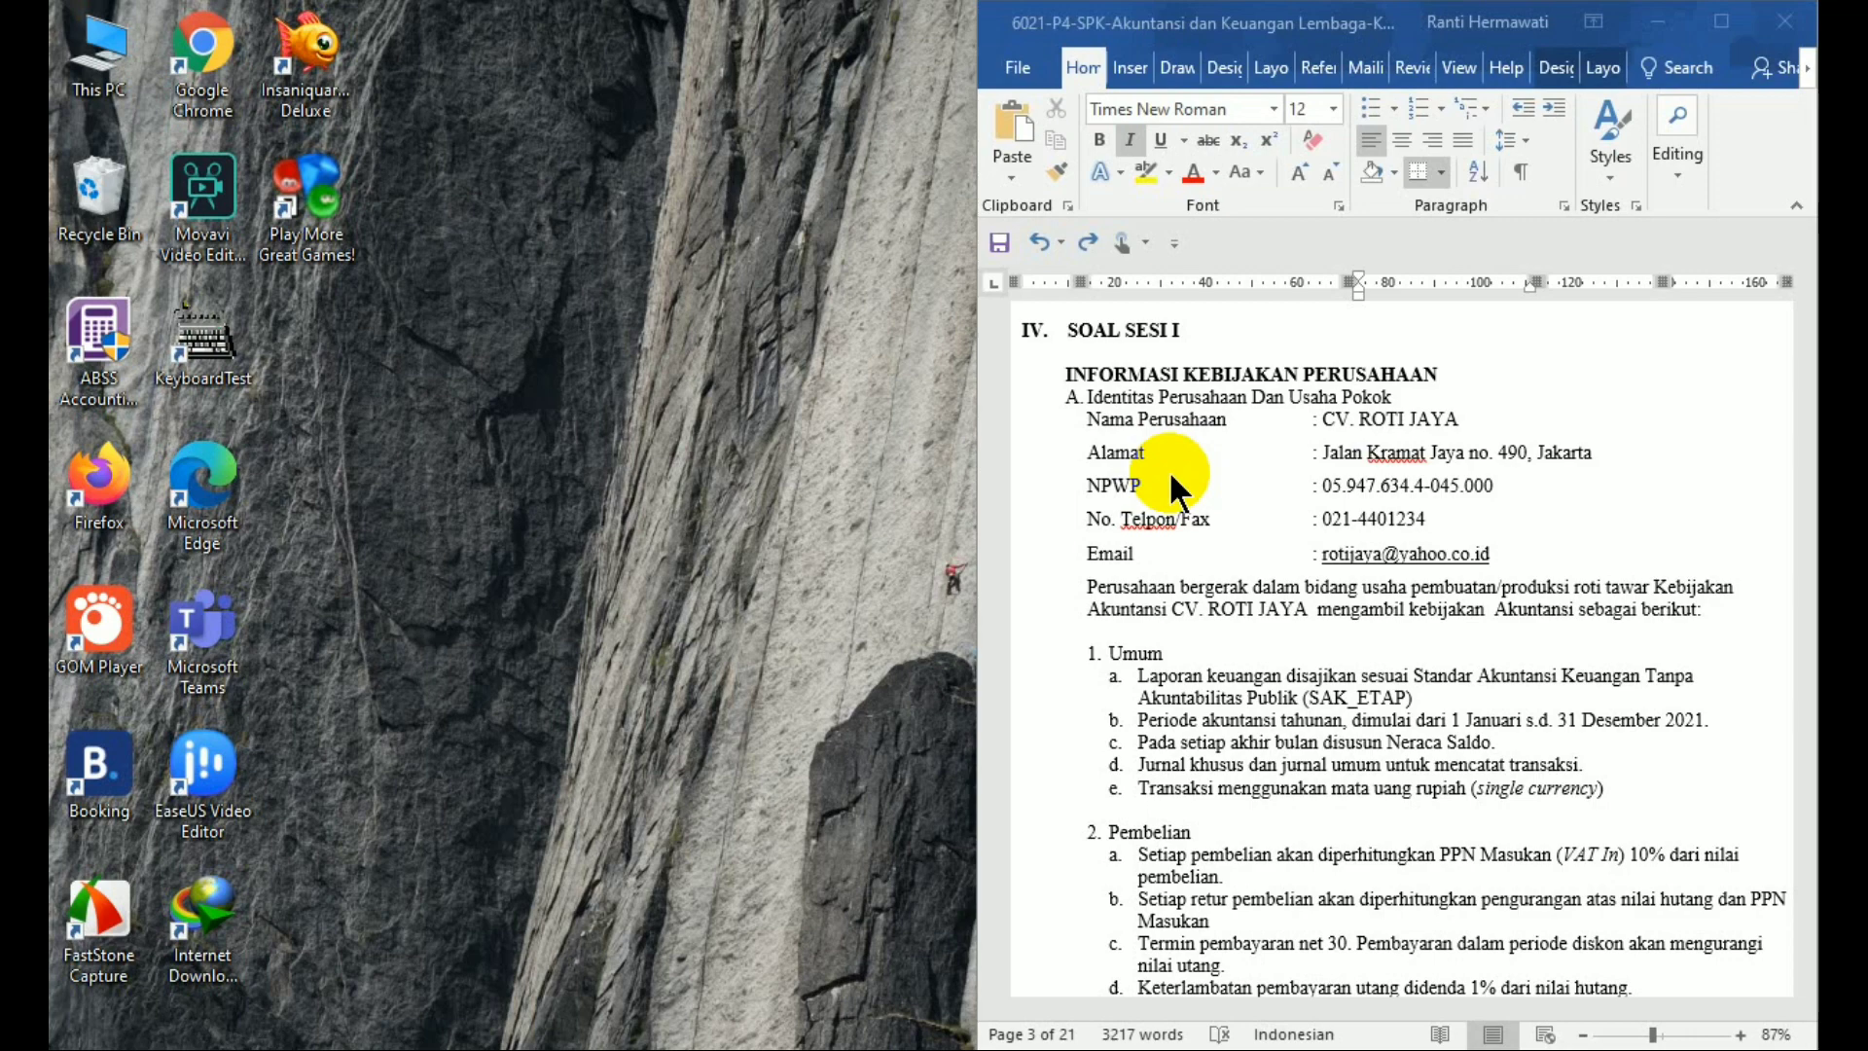
Launch ABSS Accounting 25 from its desktop shortcut while the CV. ROTI JAYA Word sheet stays open
left_click(103, 345)
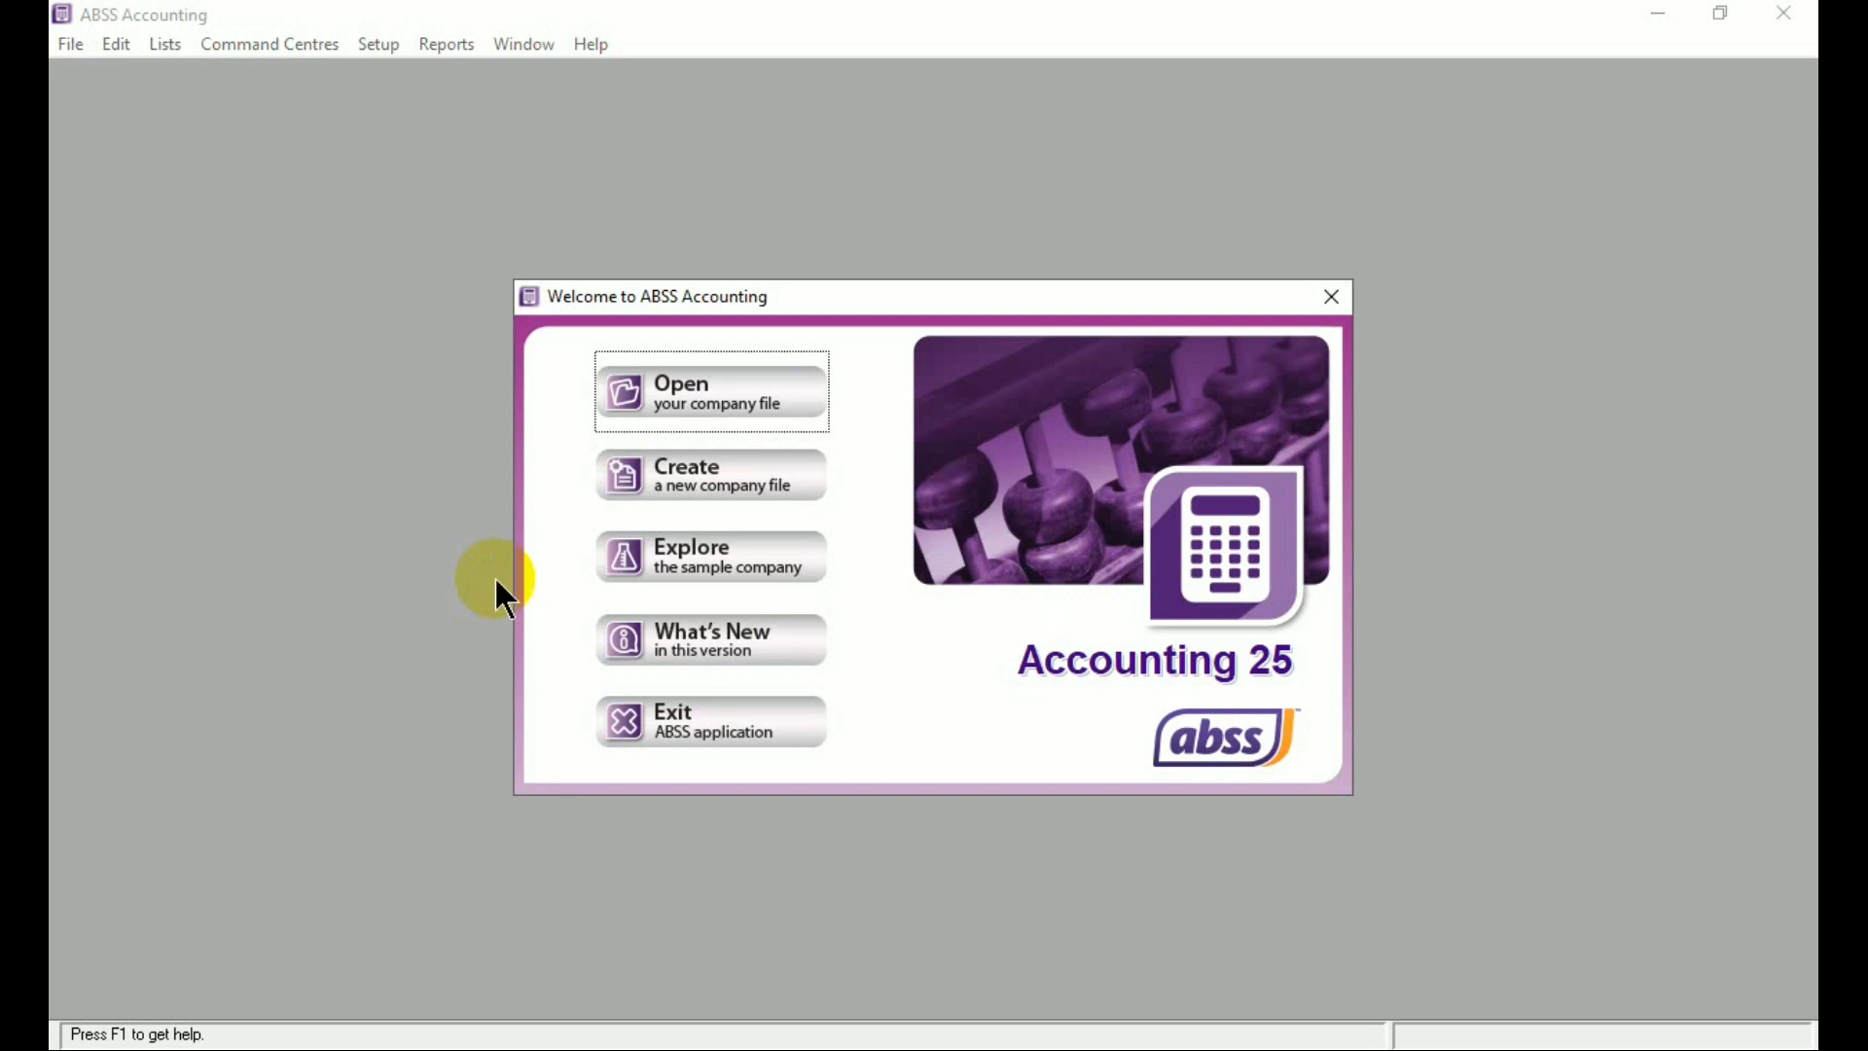
Start a new company file and advance past the Introduction to the Company Information page
mouse_move(491, 1043)
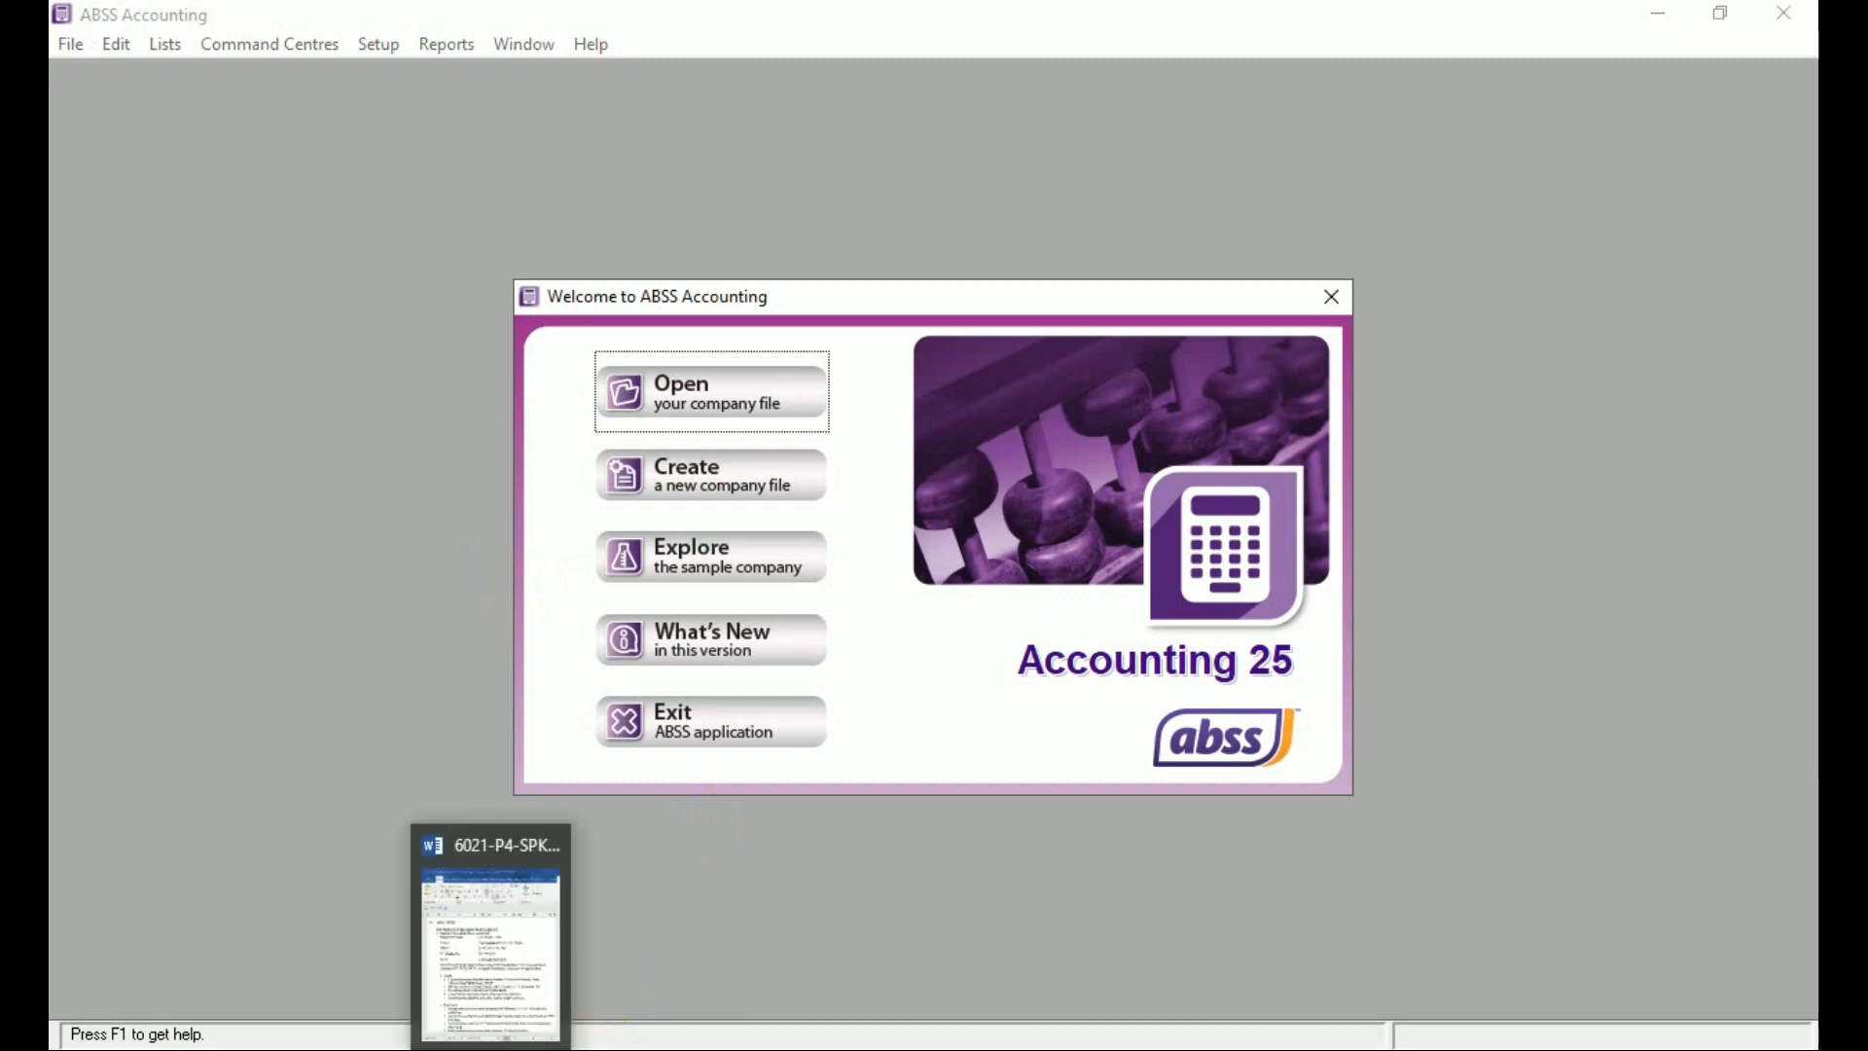
left_click(490, 939)
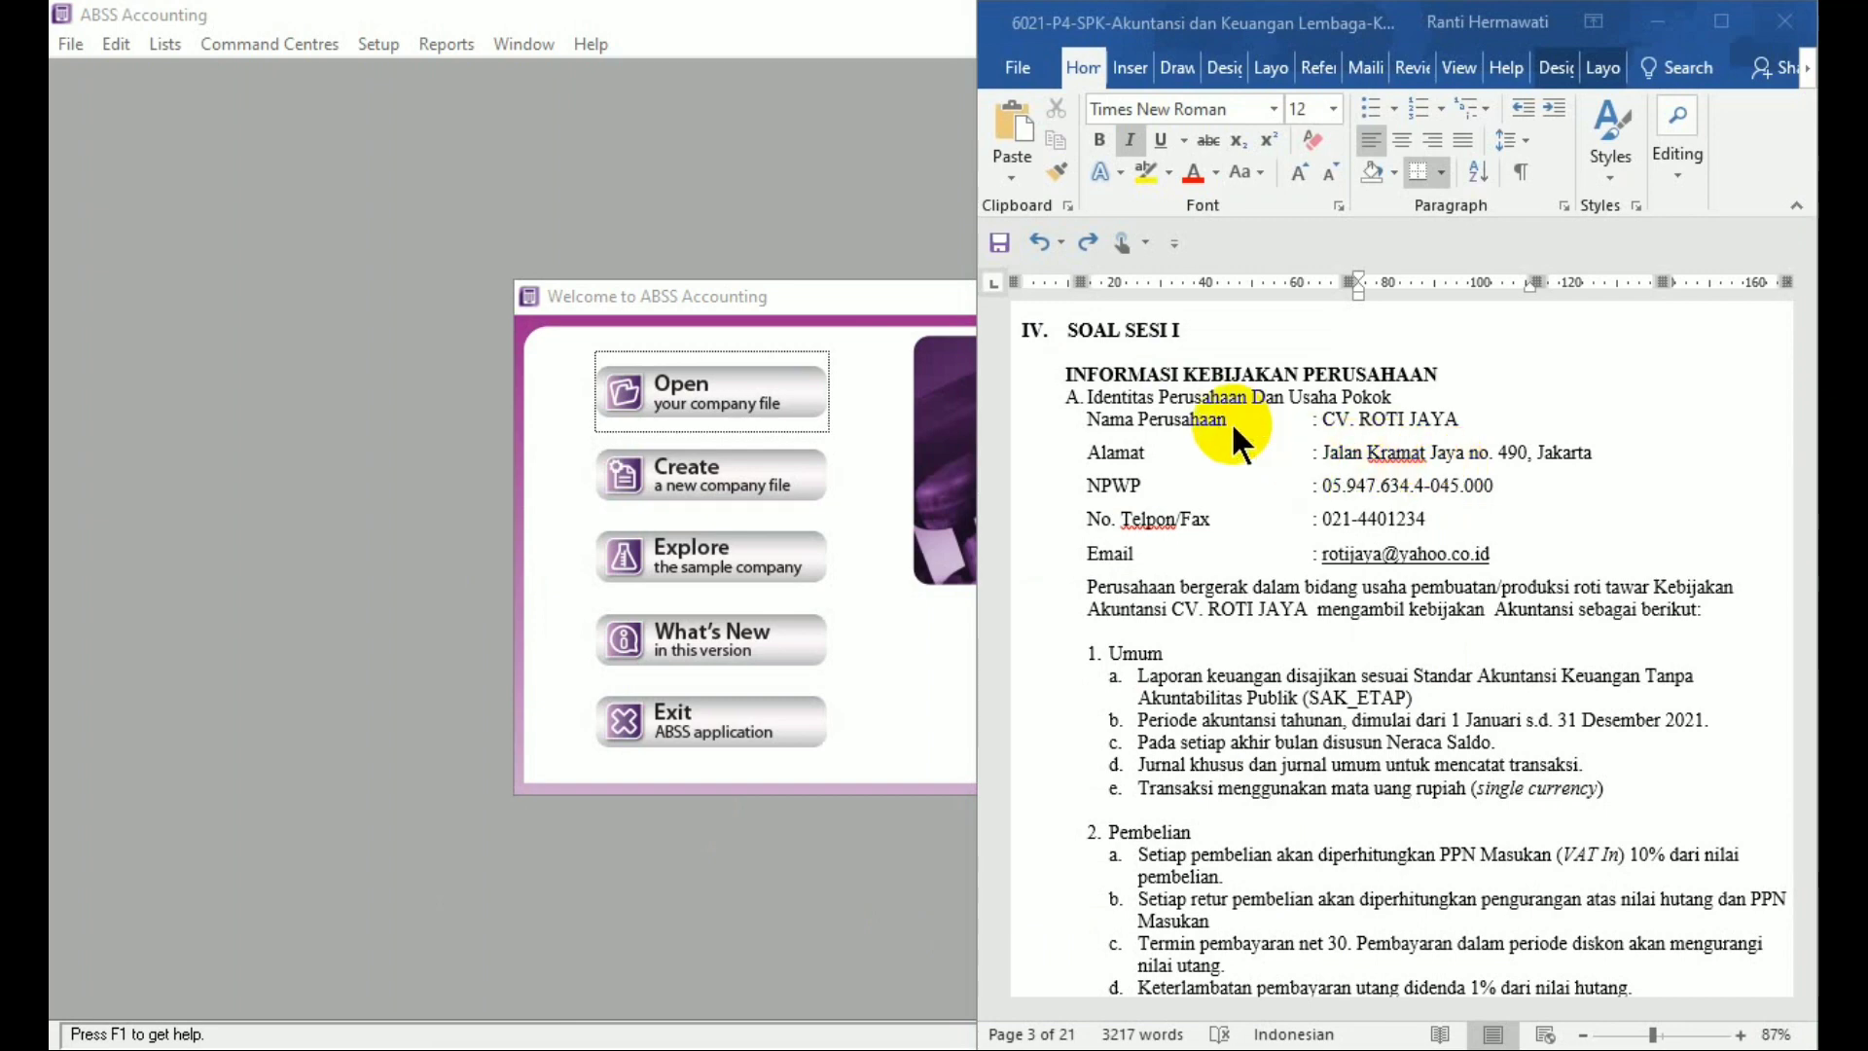
left_click(786, 496)
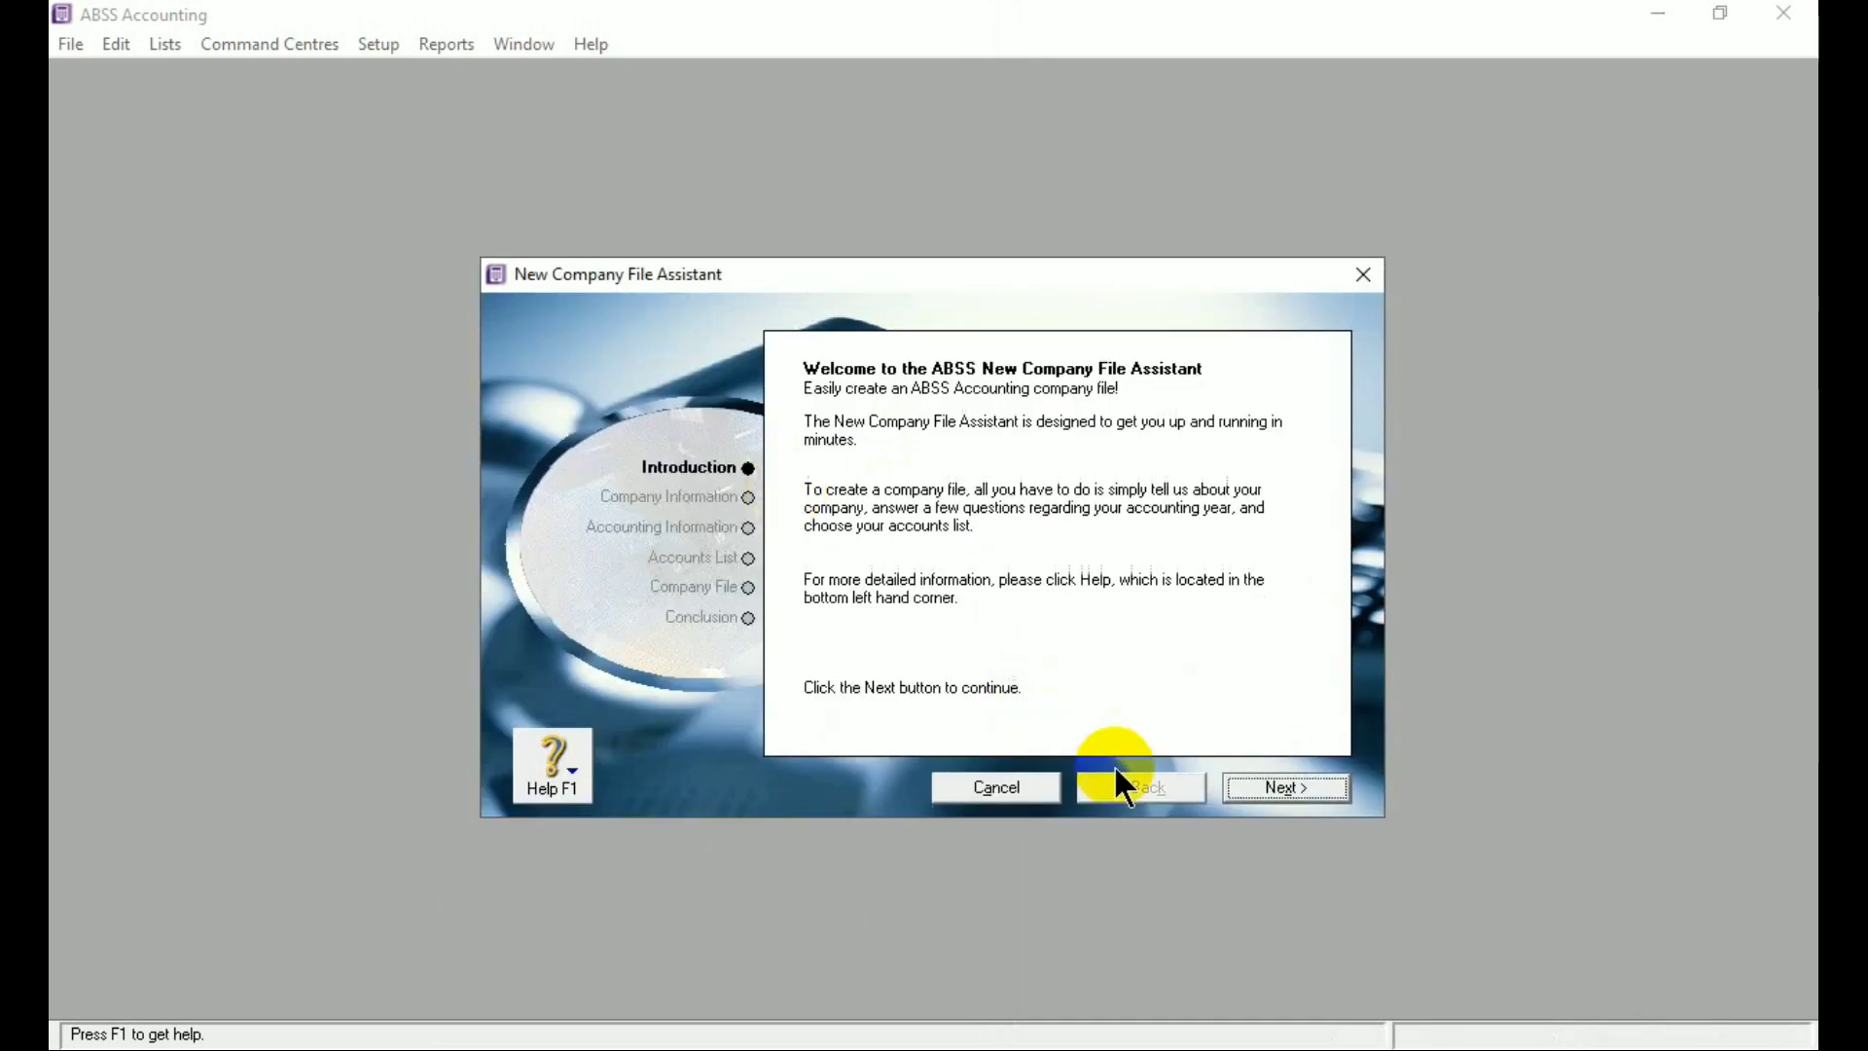
left_click(1302, 790)
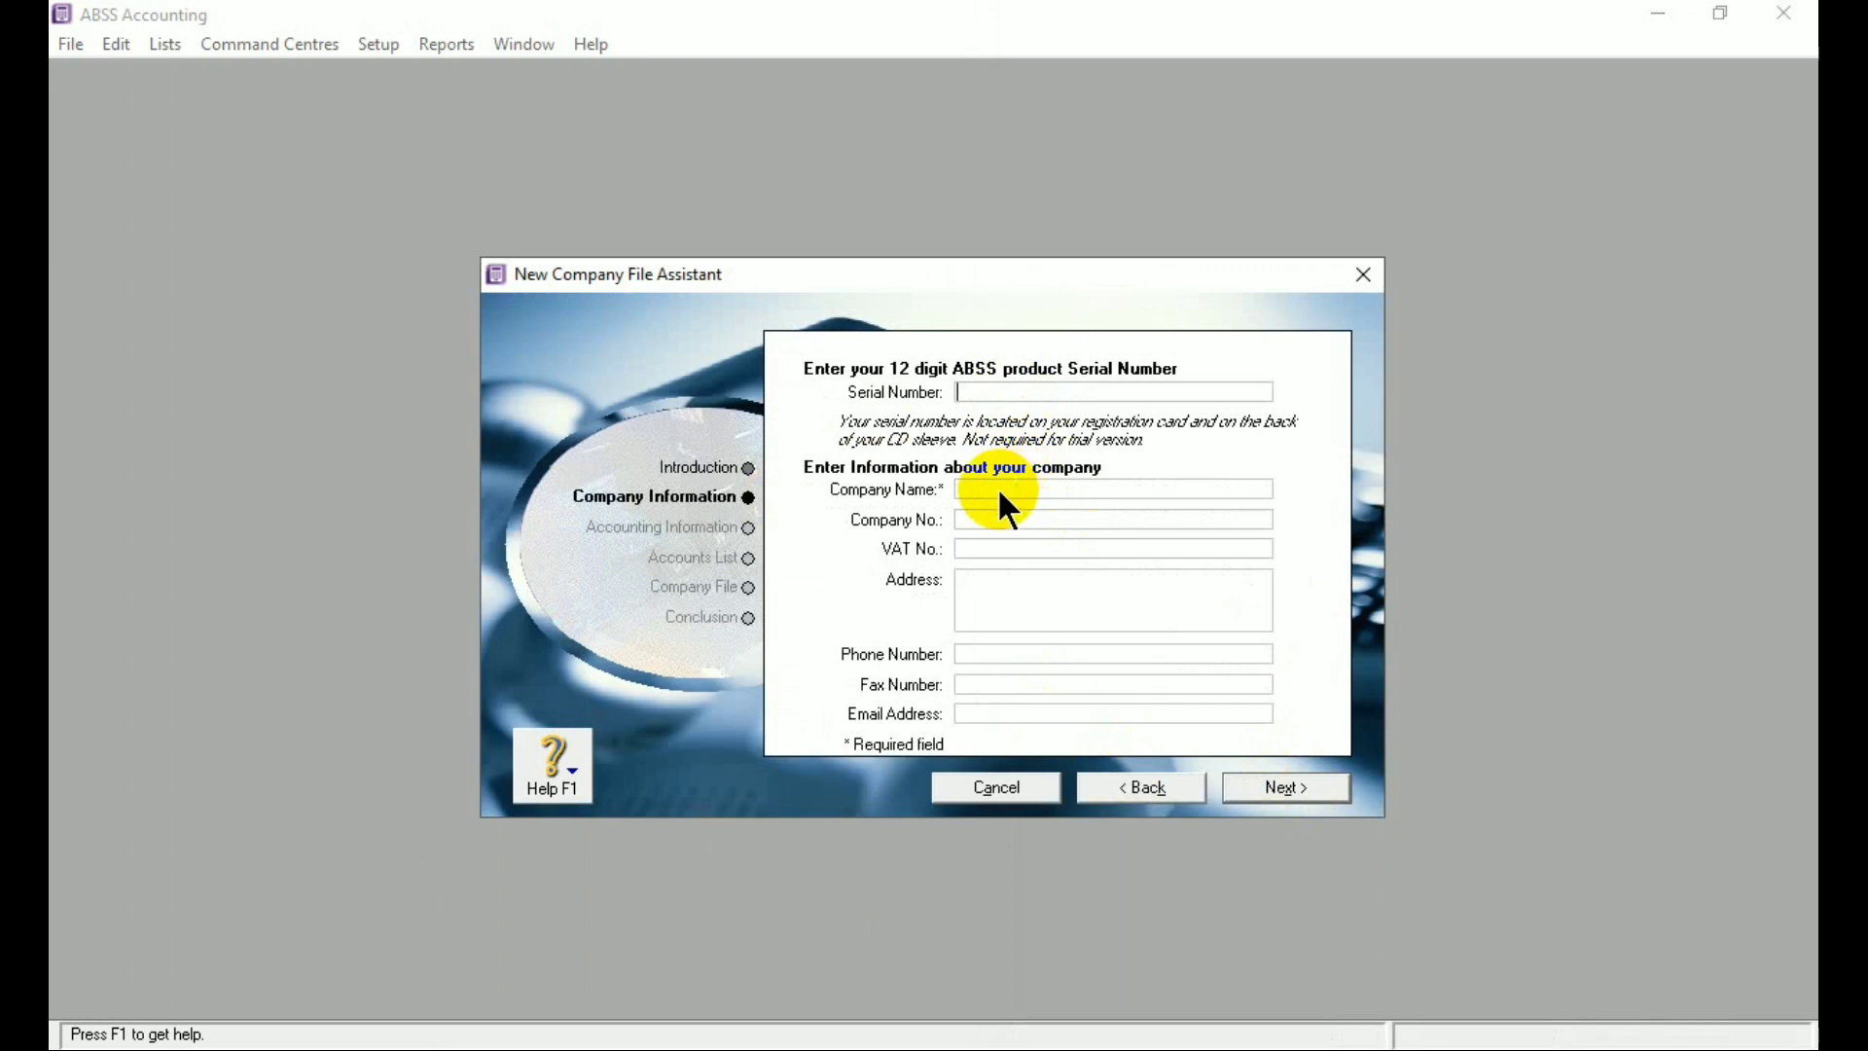
Enter CV ROTI JAYA as the company name
left_click(596, 1049)
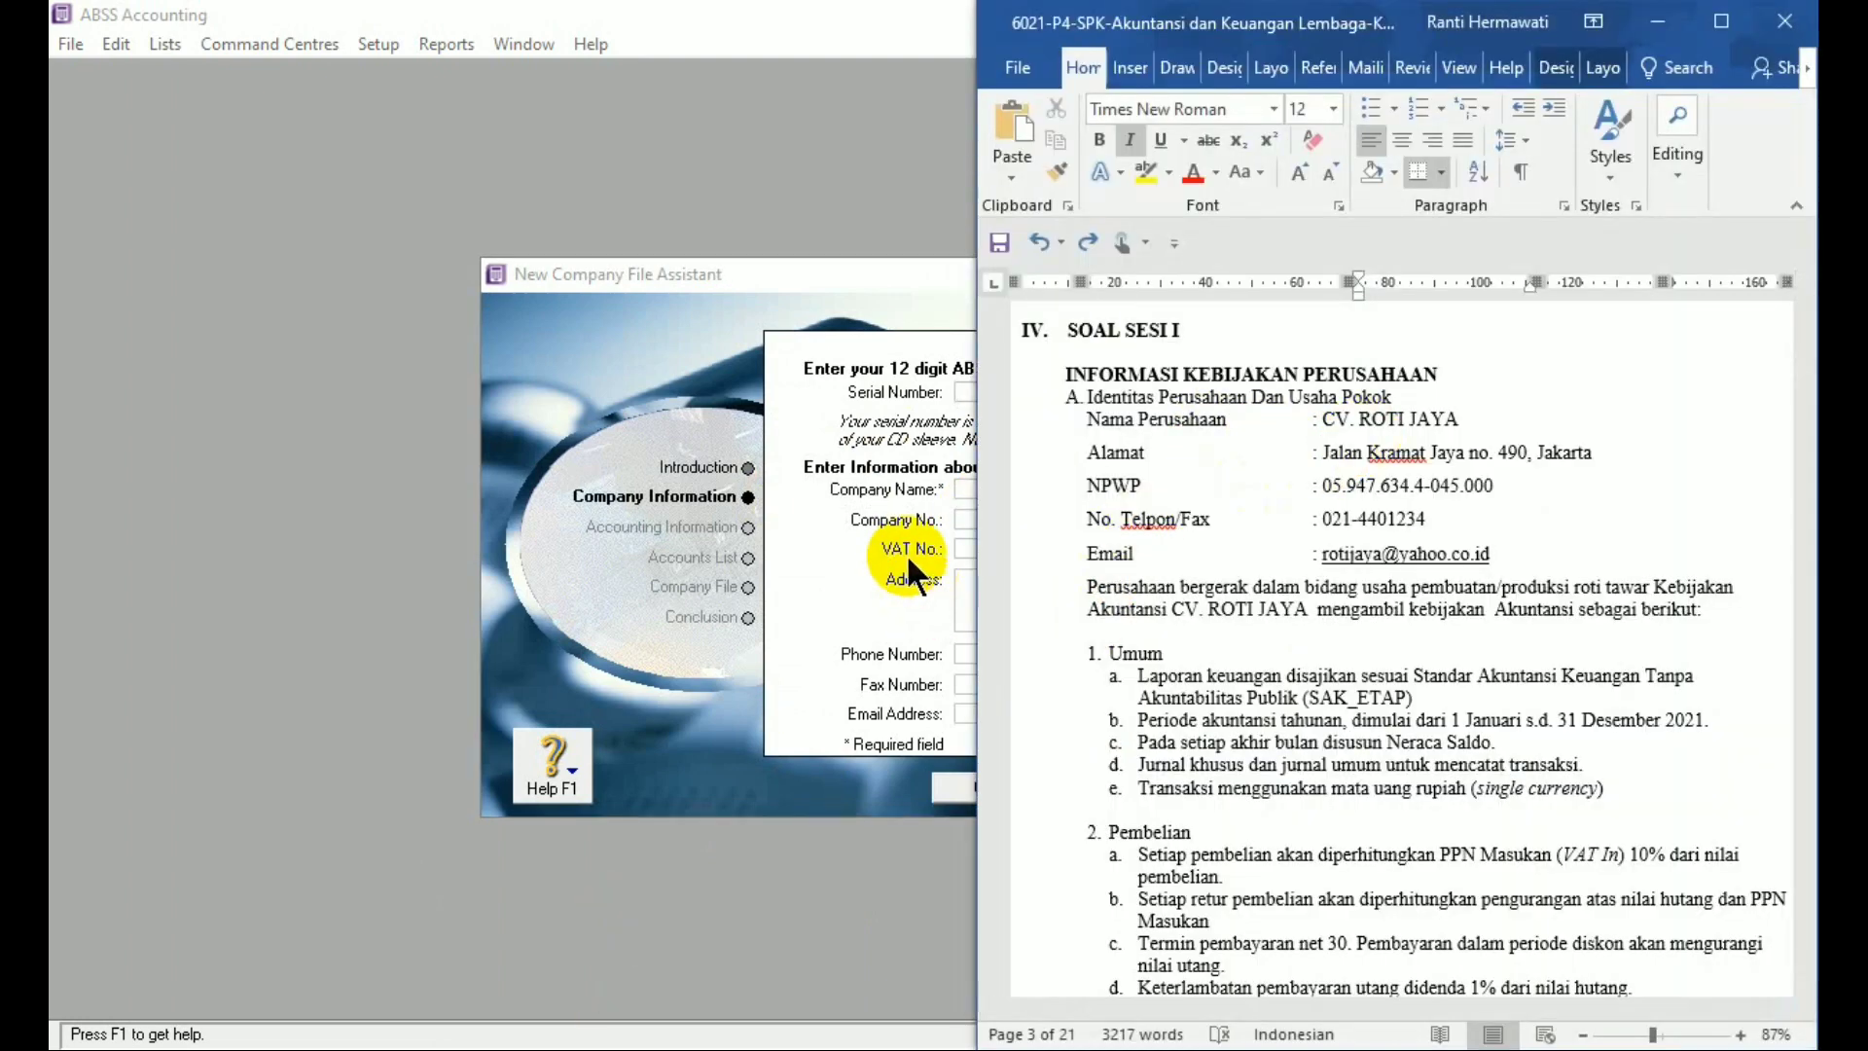
left_click(952, 488)
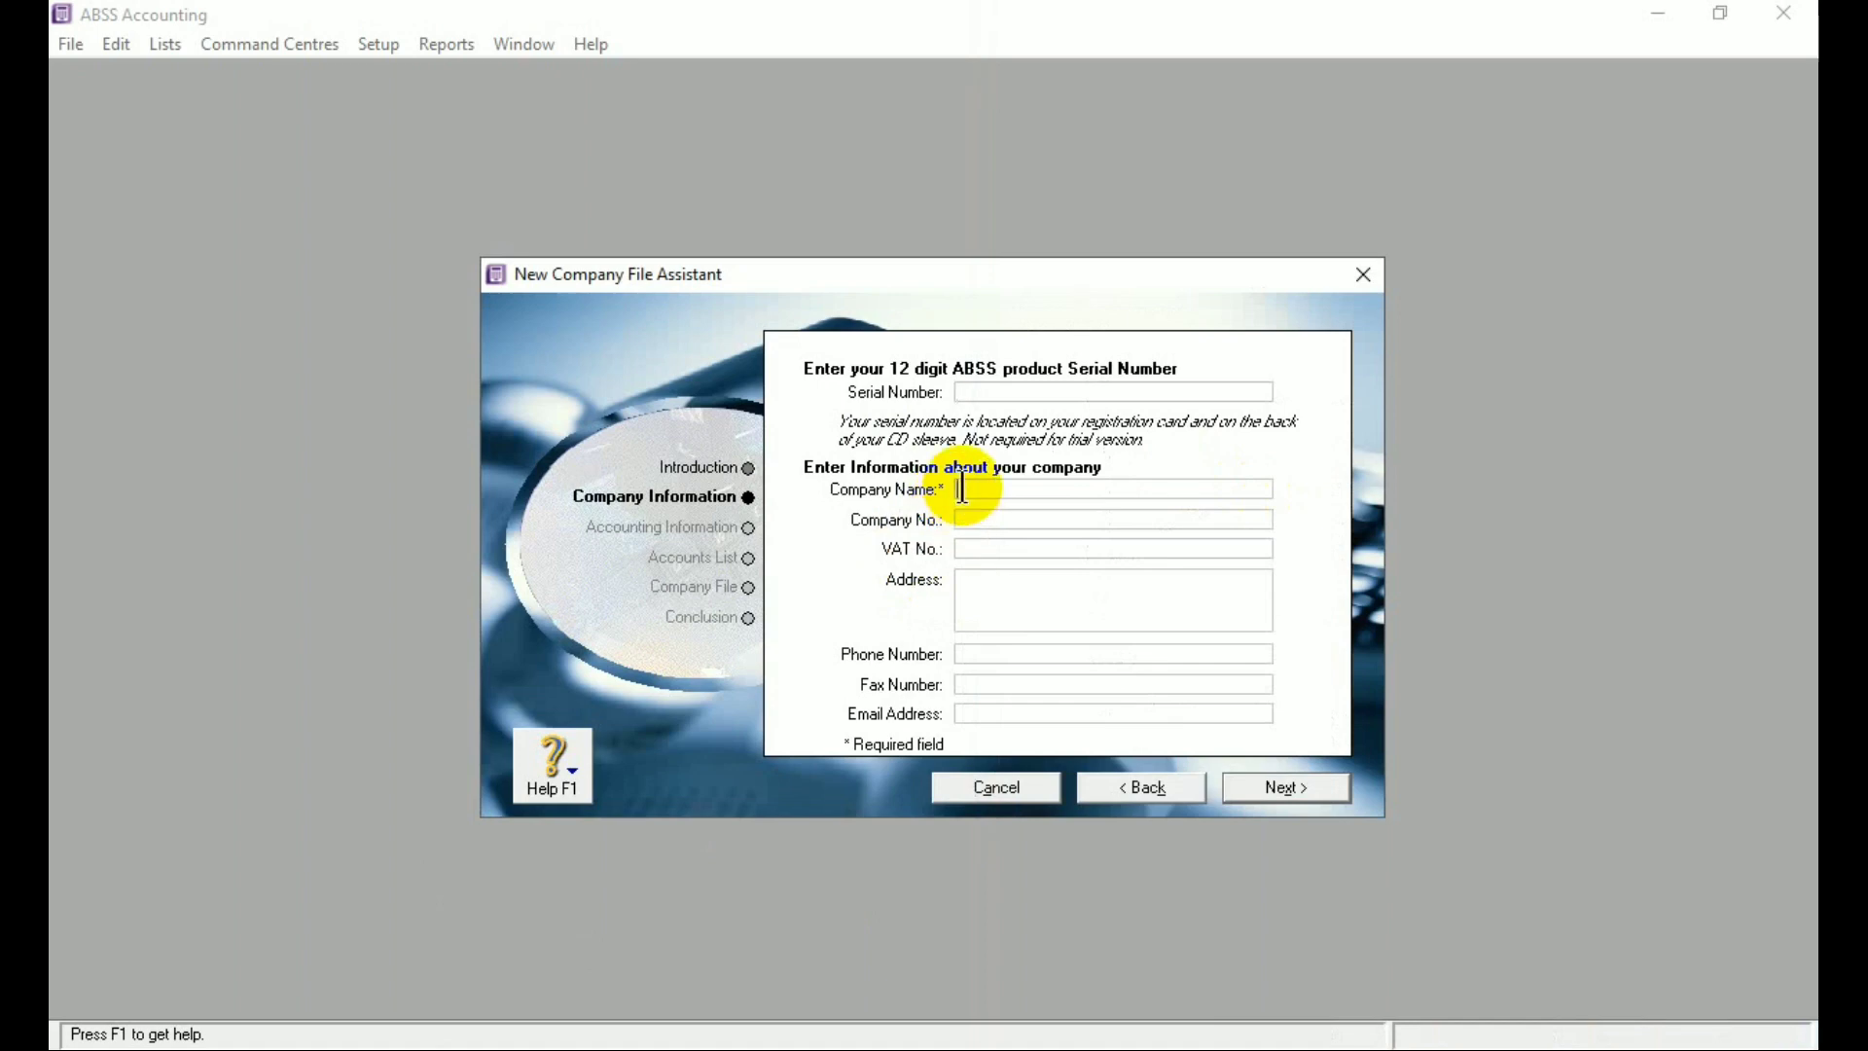
type("CV ROTI JAYA")
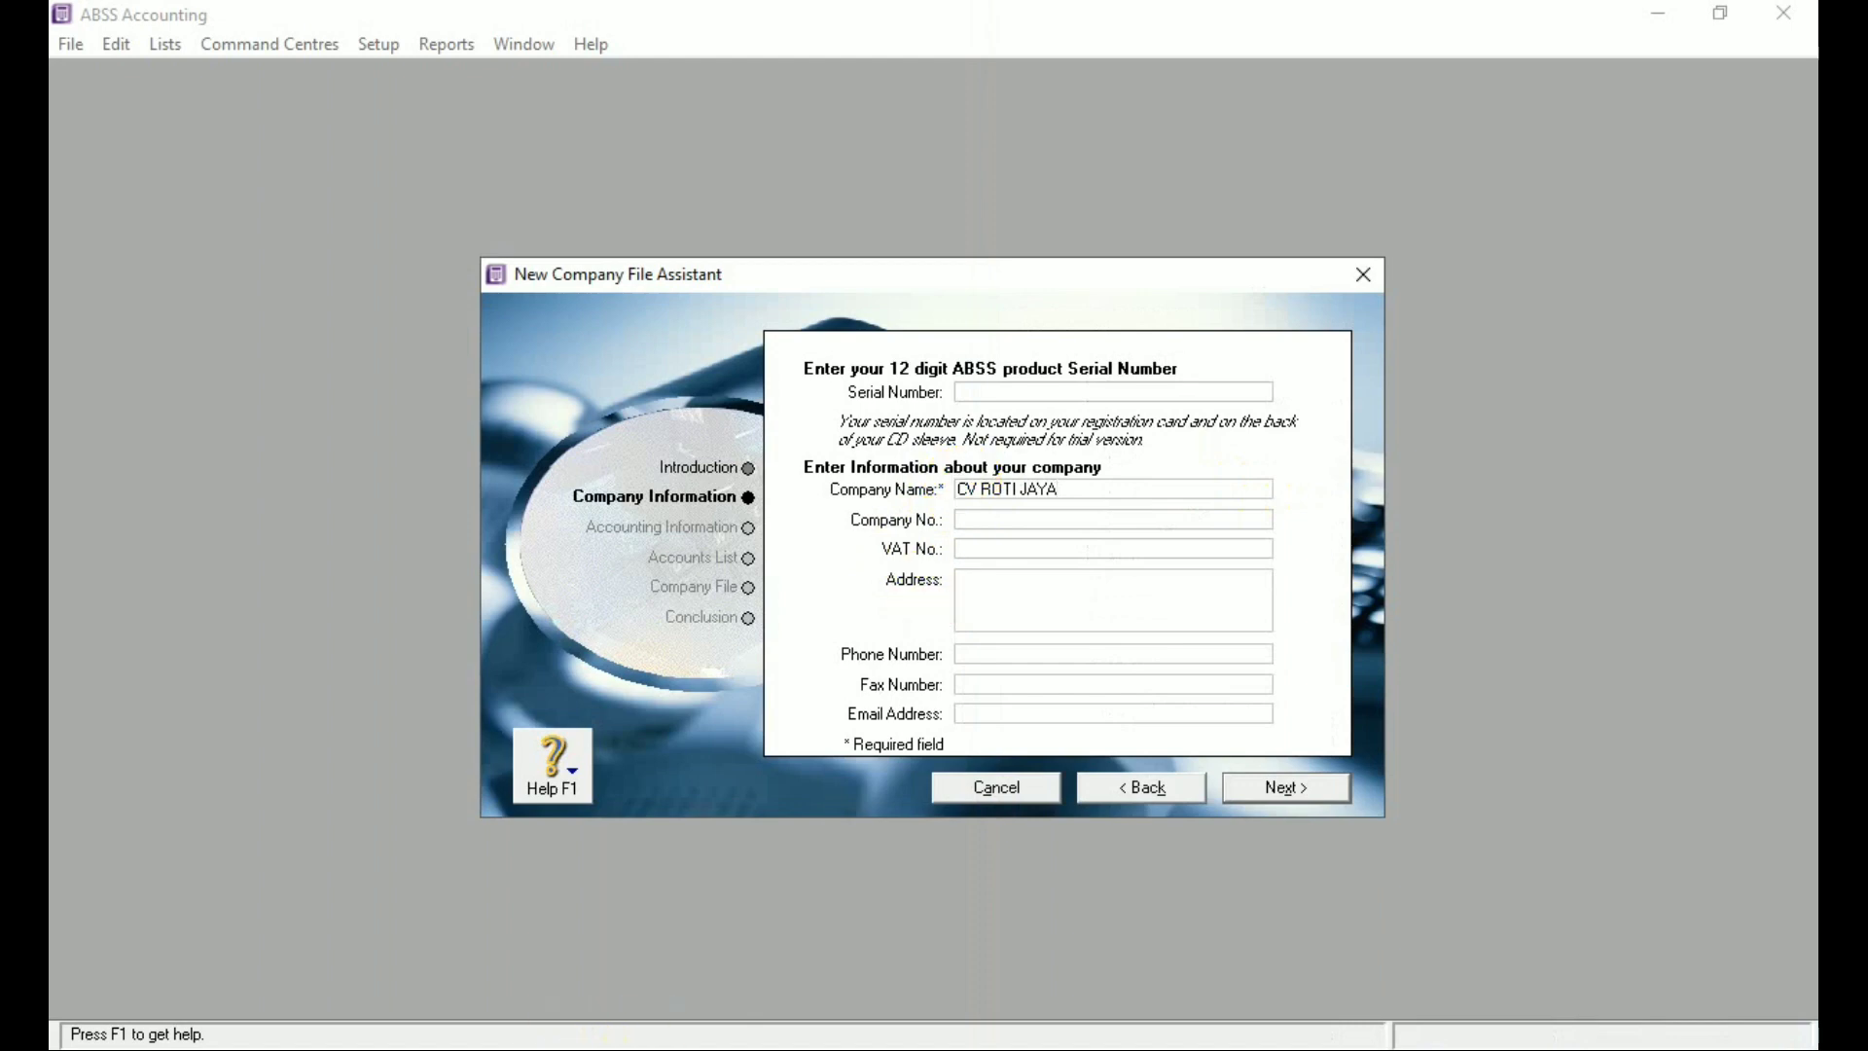
Copy the company's NPWP from the Word sheet into the VAT No. field
key("alt+Tab")
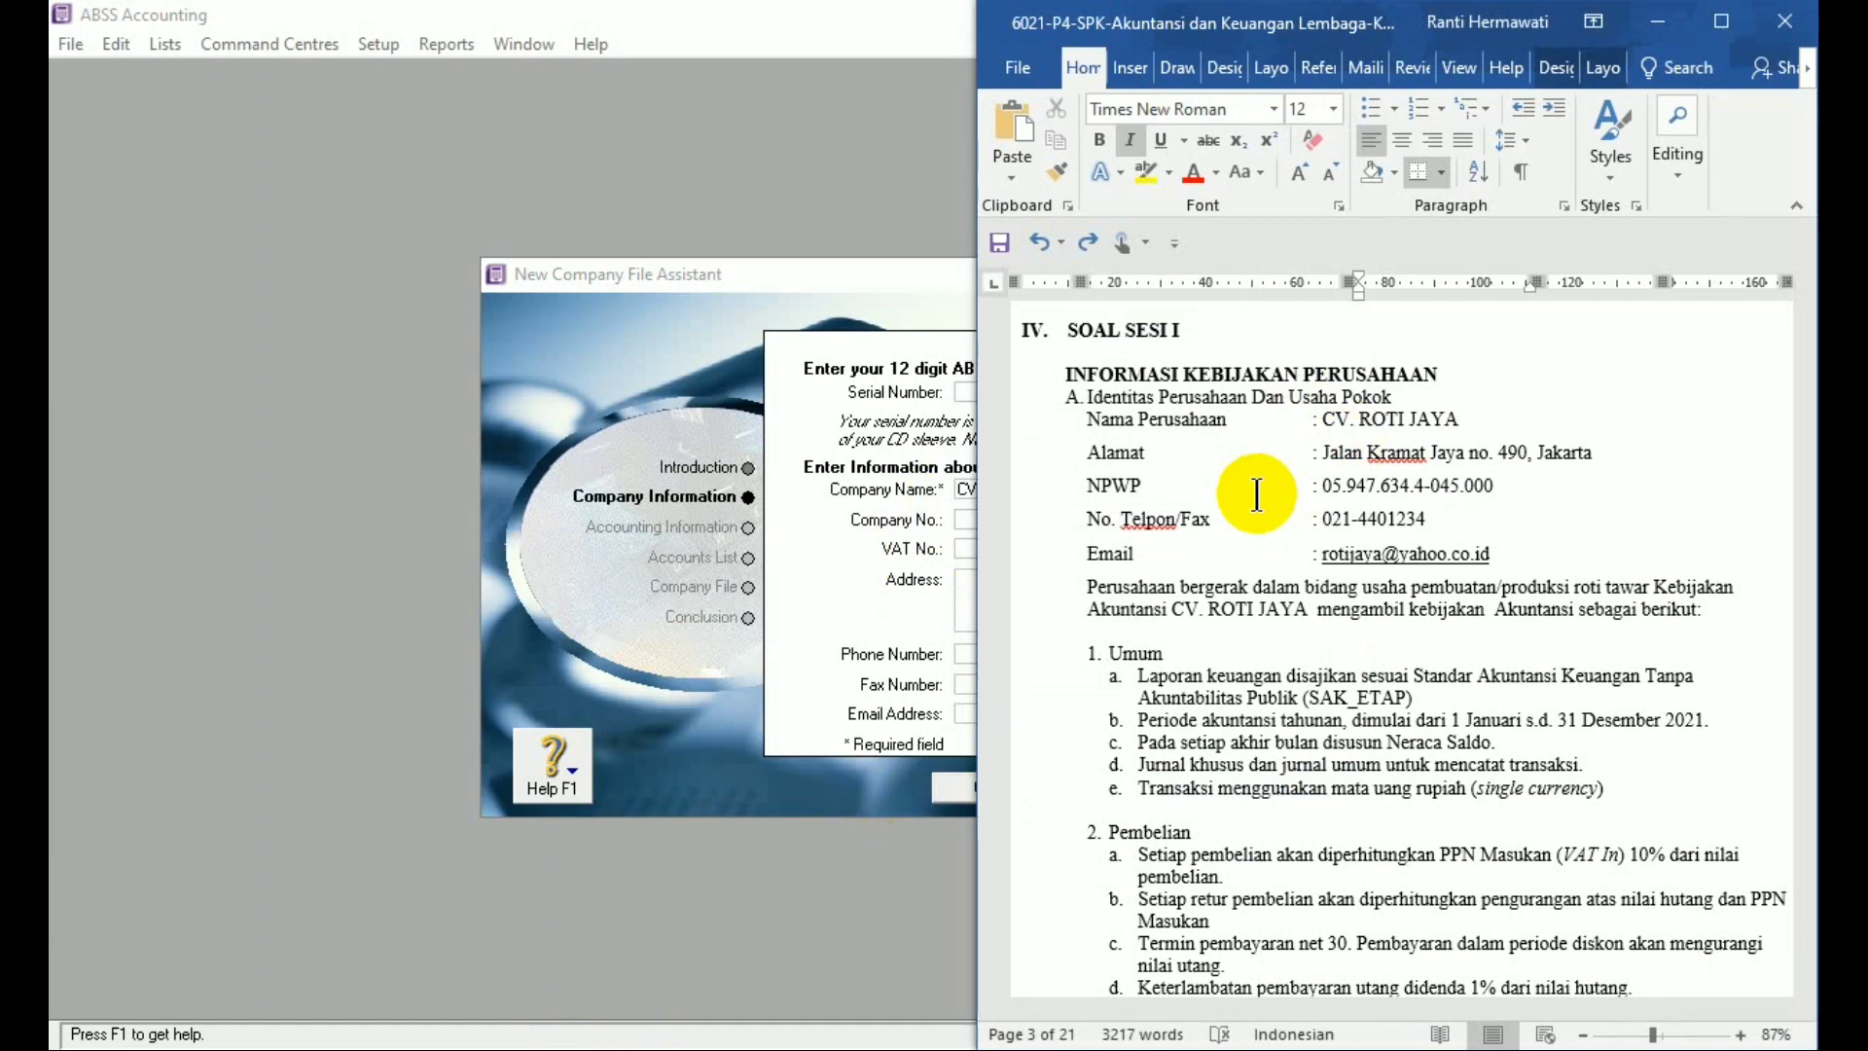
left_click(966, 552)
left_click(965, 549)
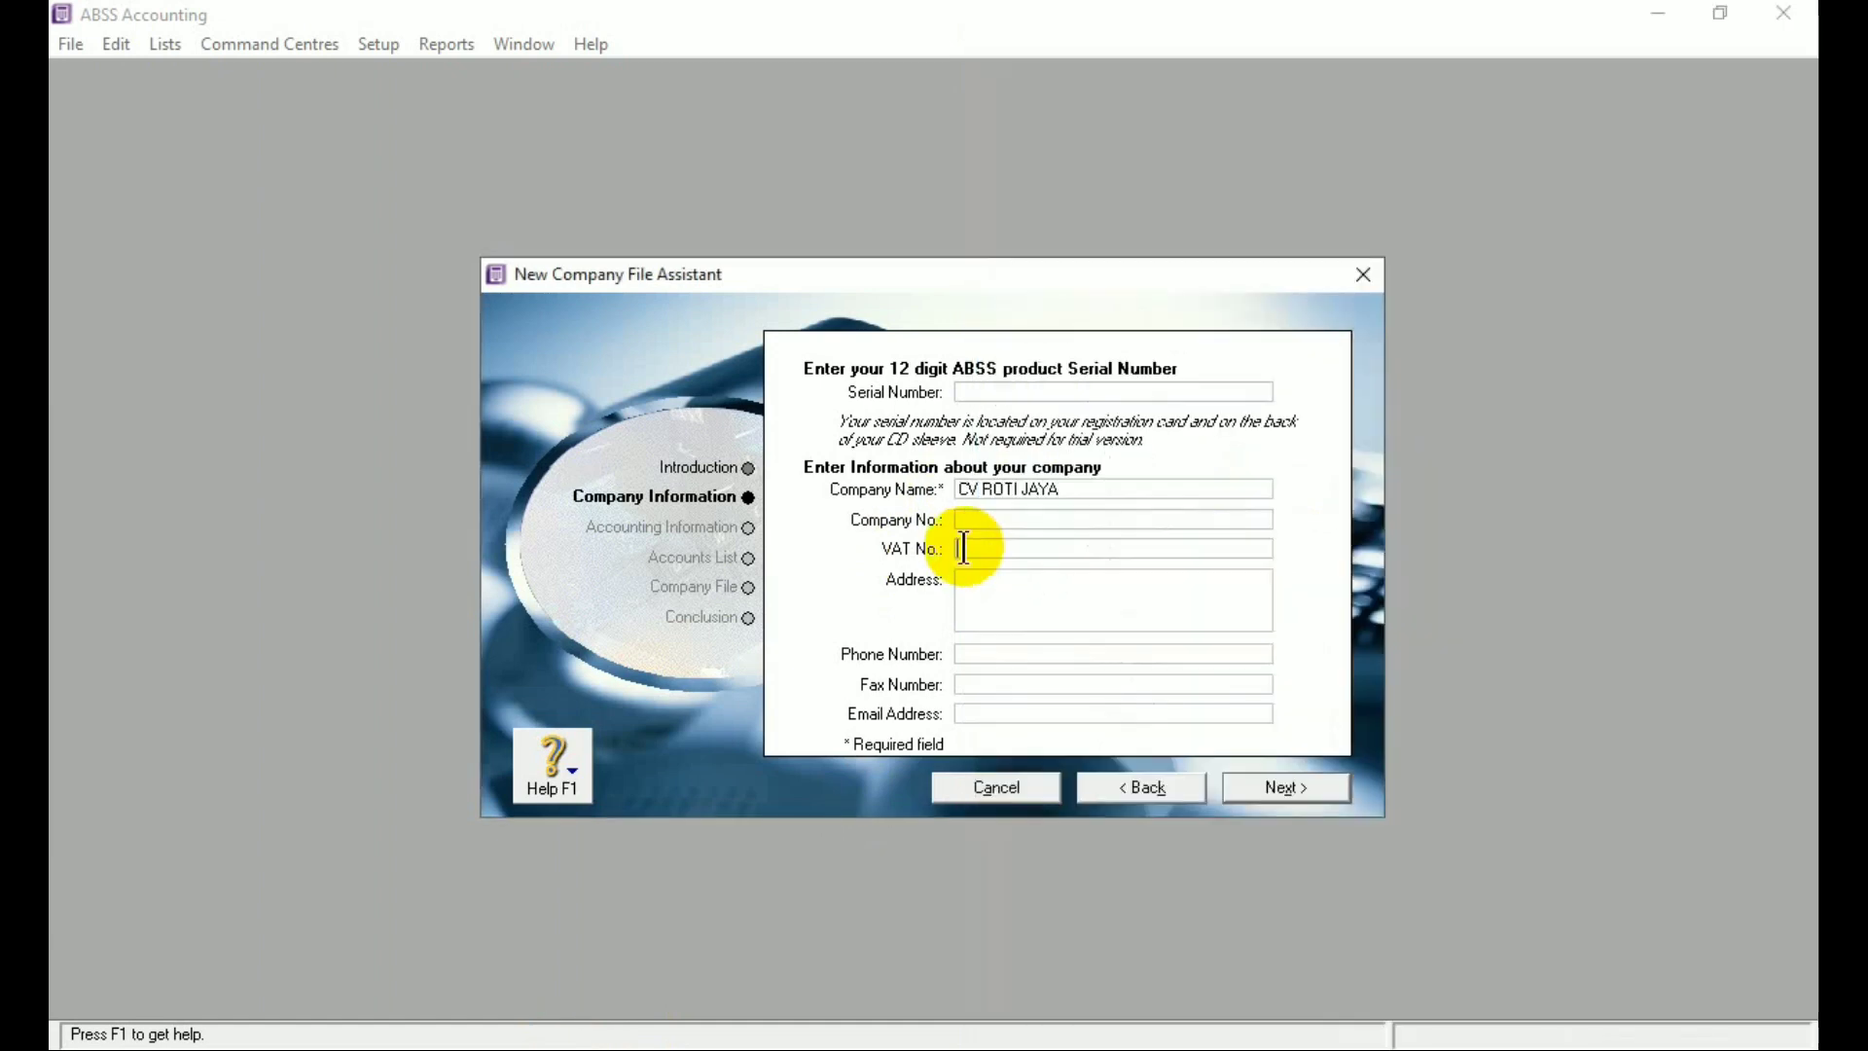
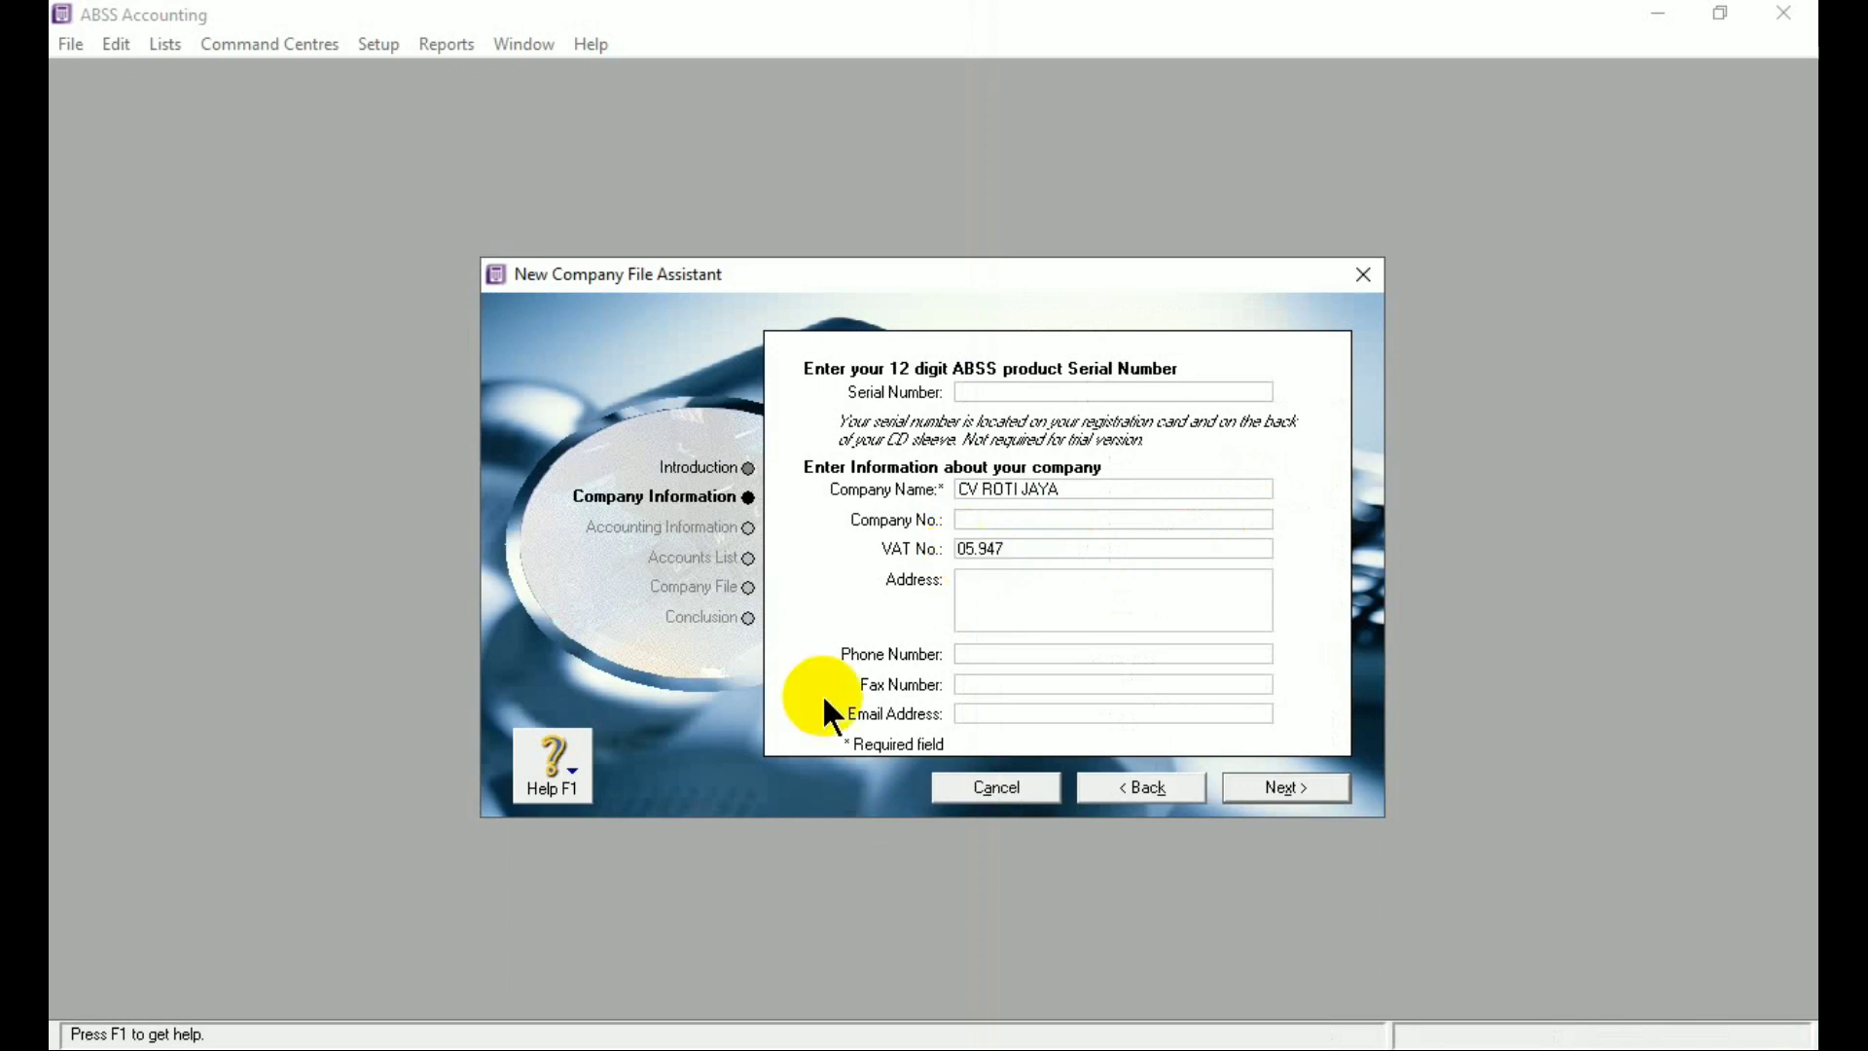
key("alt+Tab")
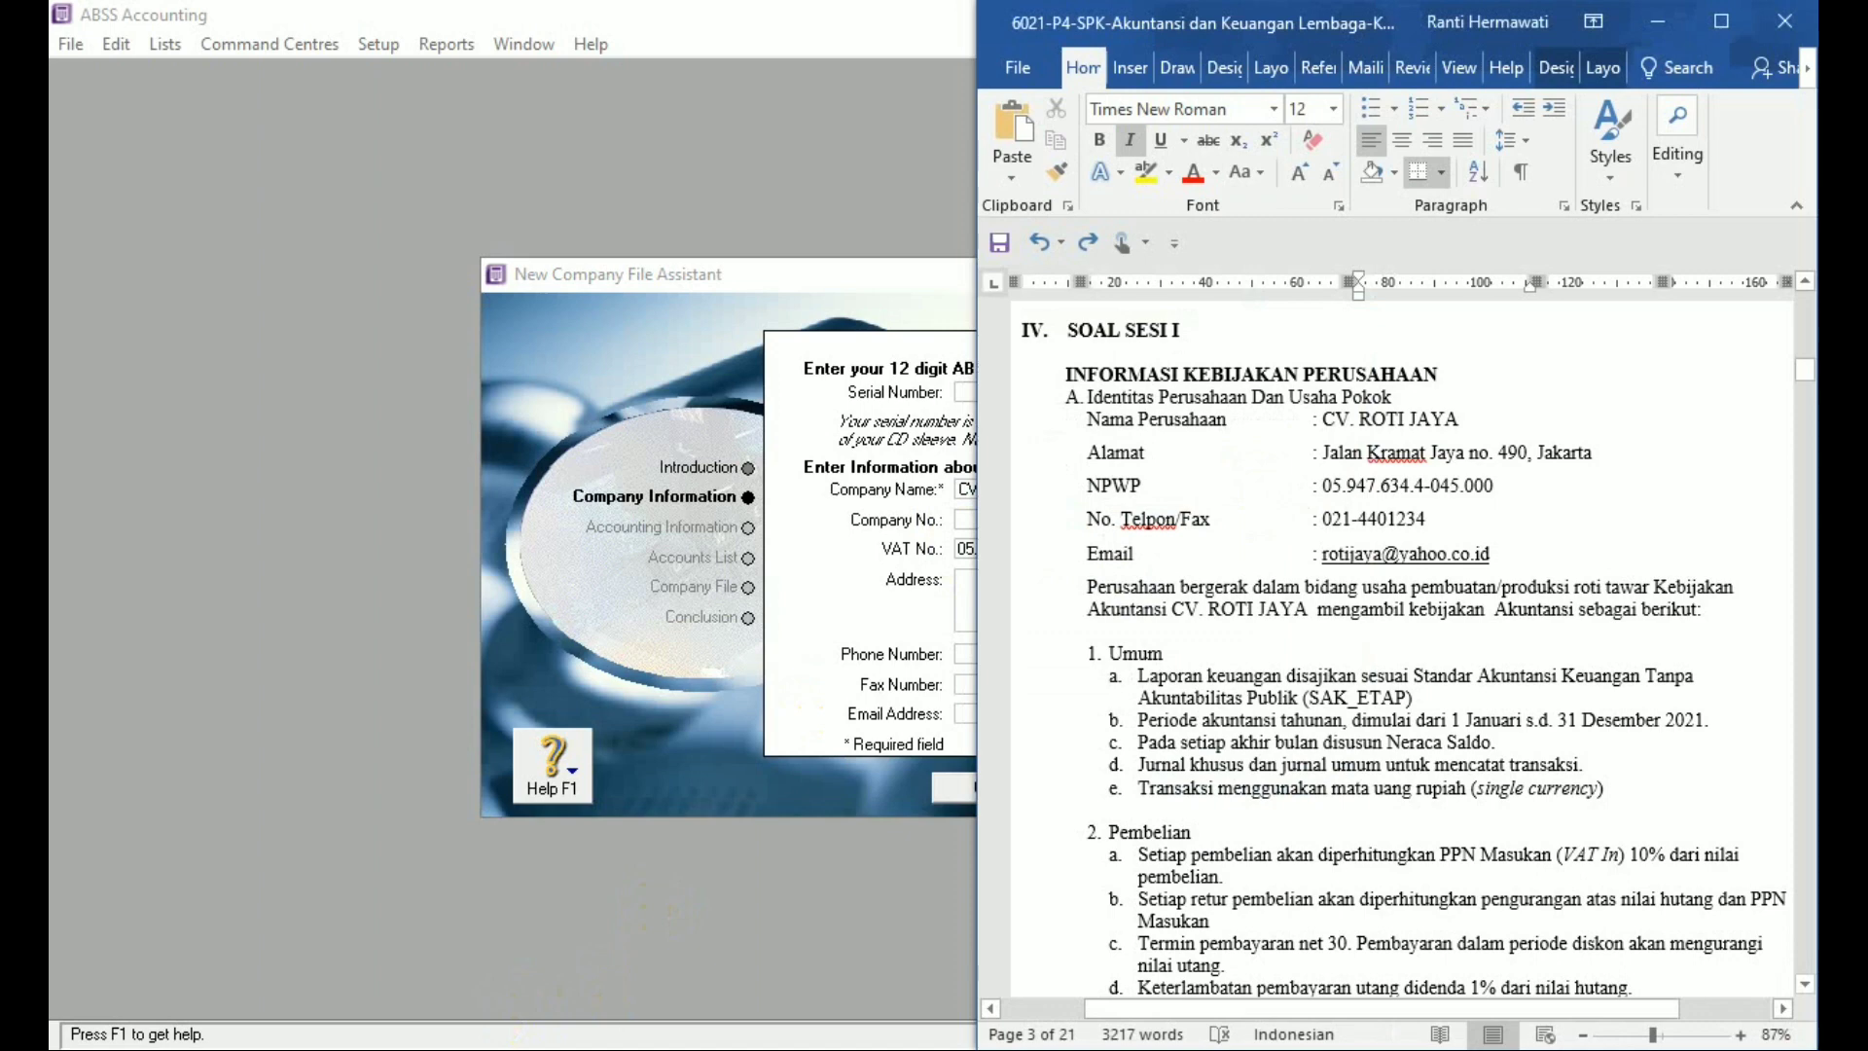
key("alt+Tab")
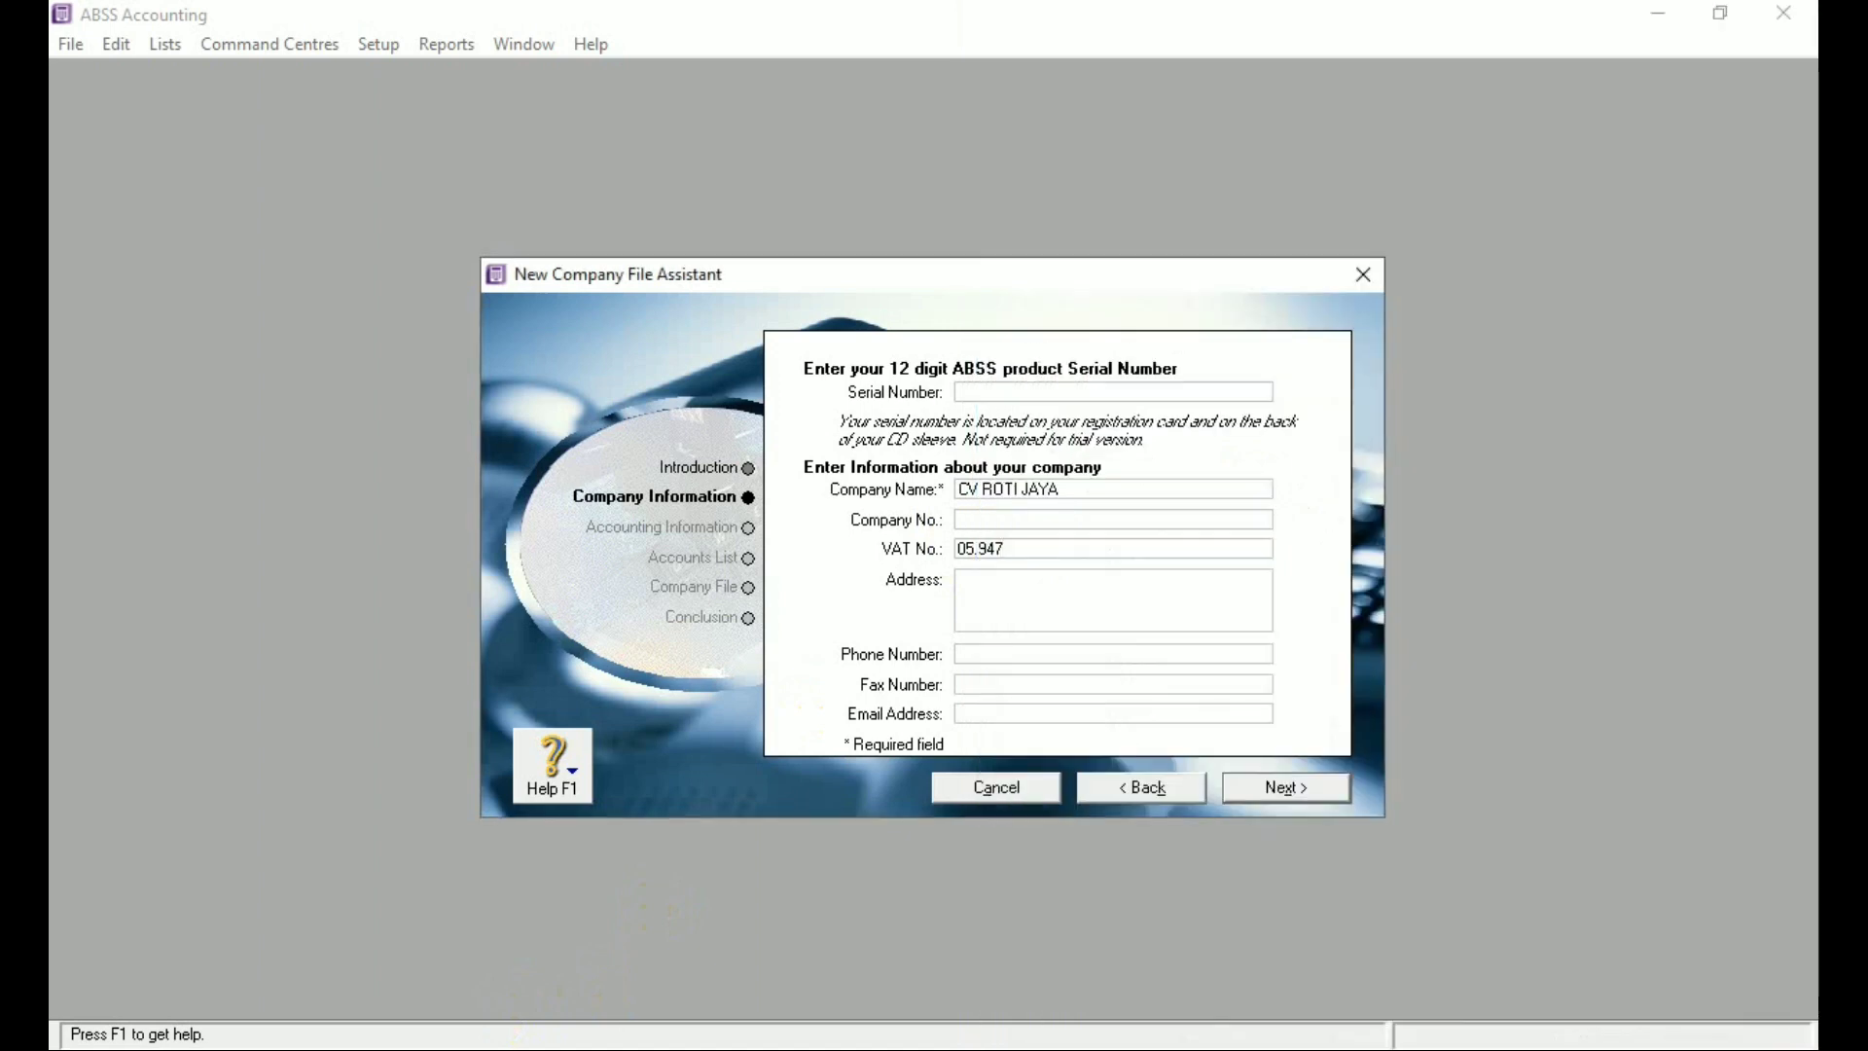
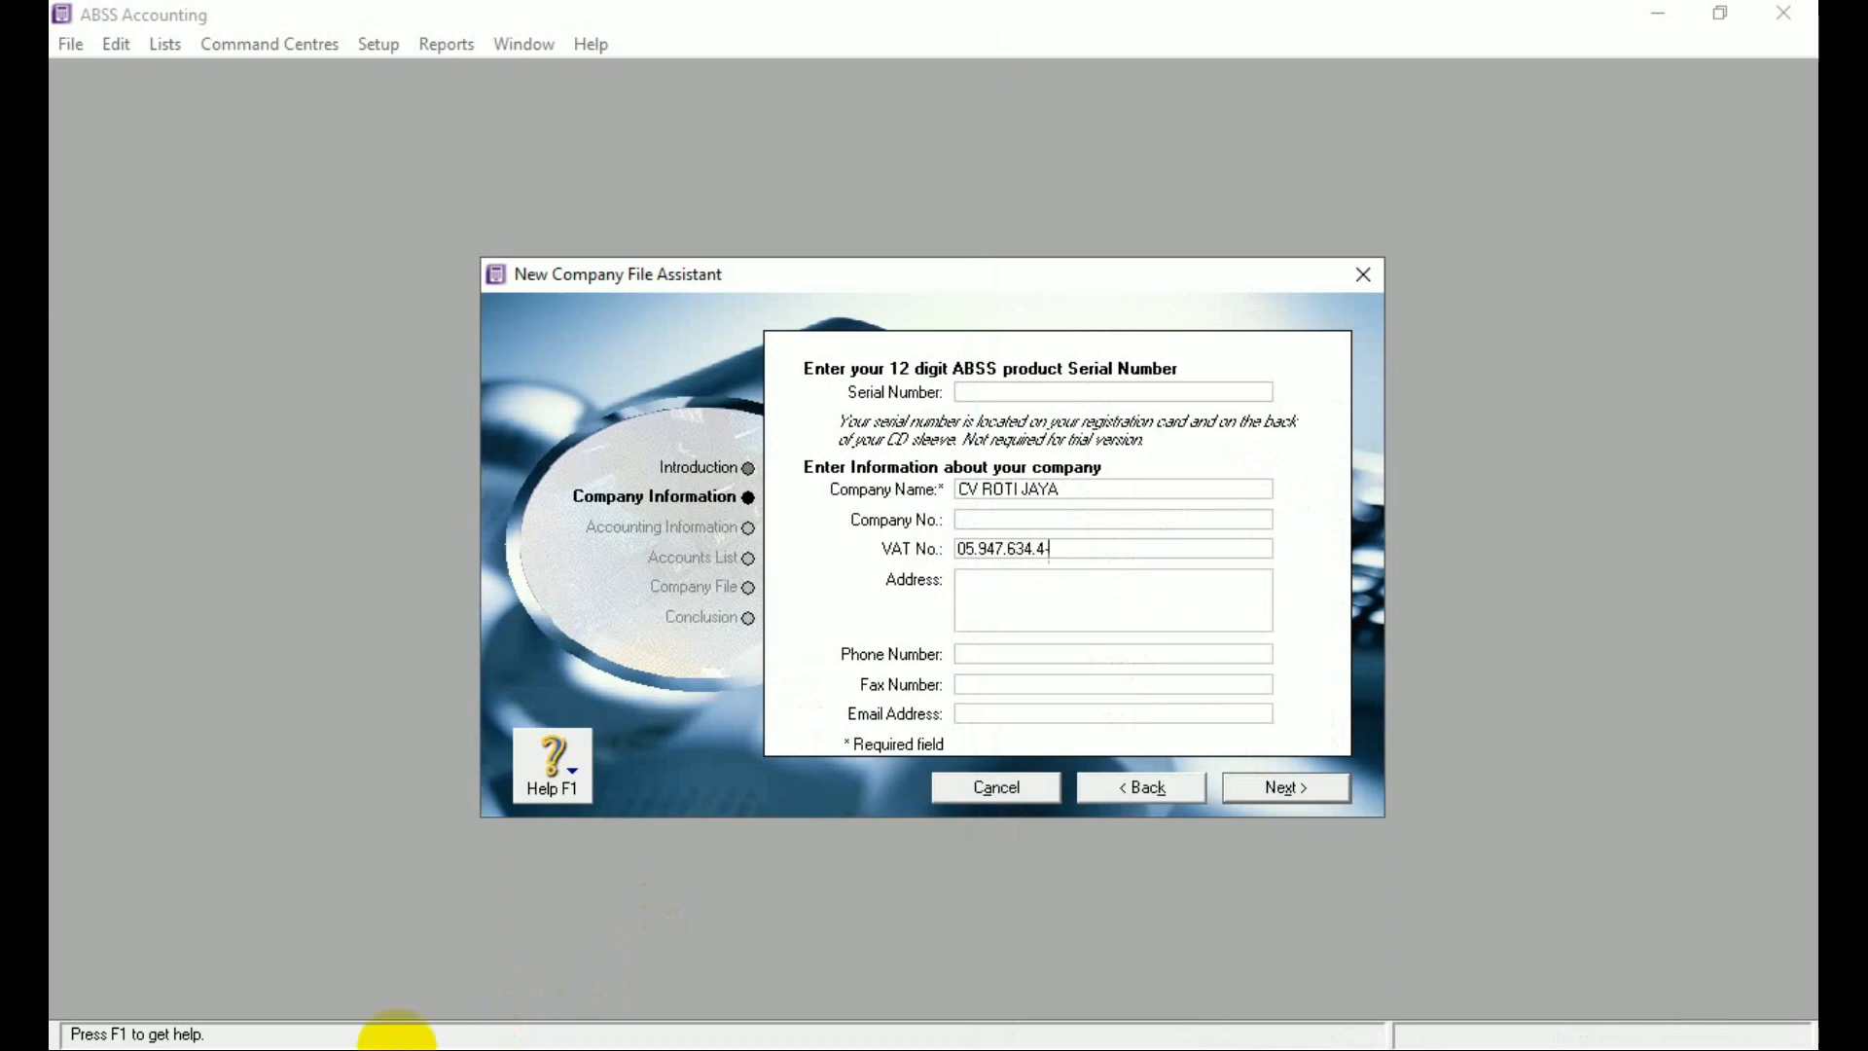
left_click(397, 1049)
left_click(397, 1049)
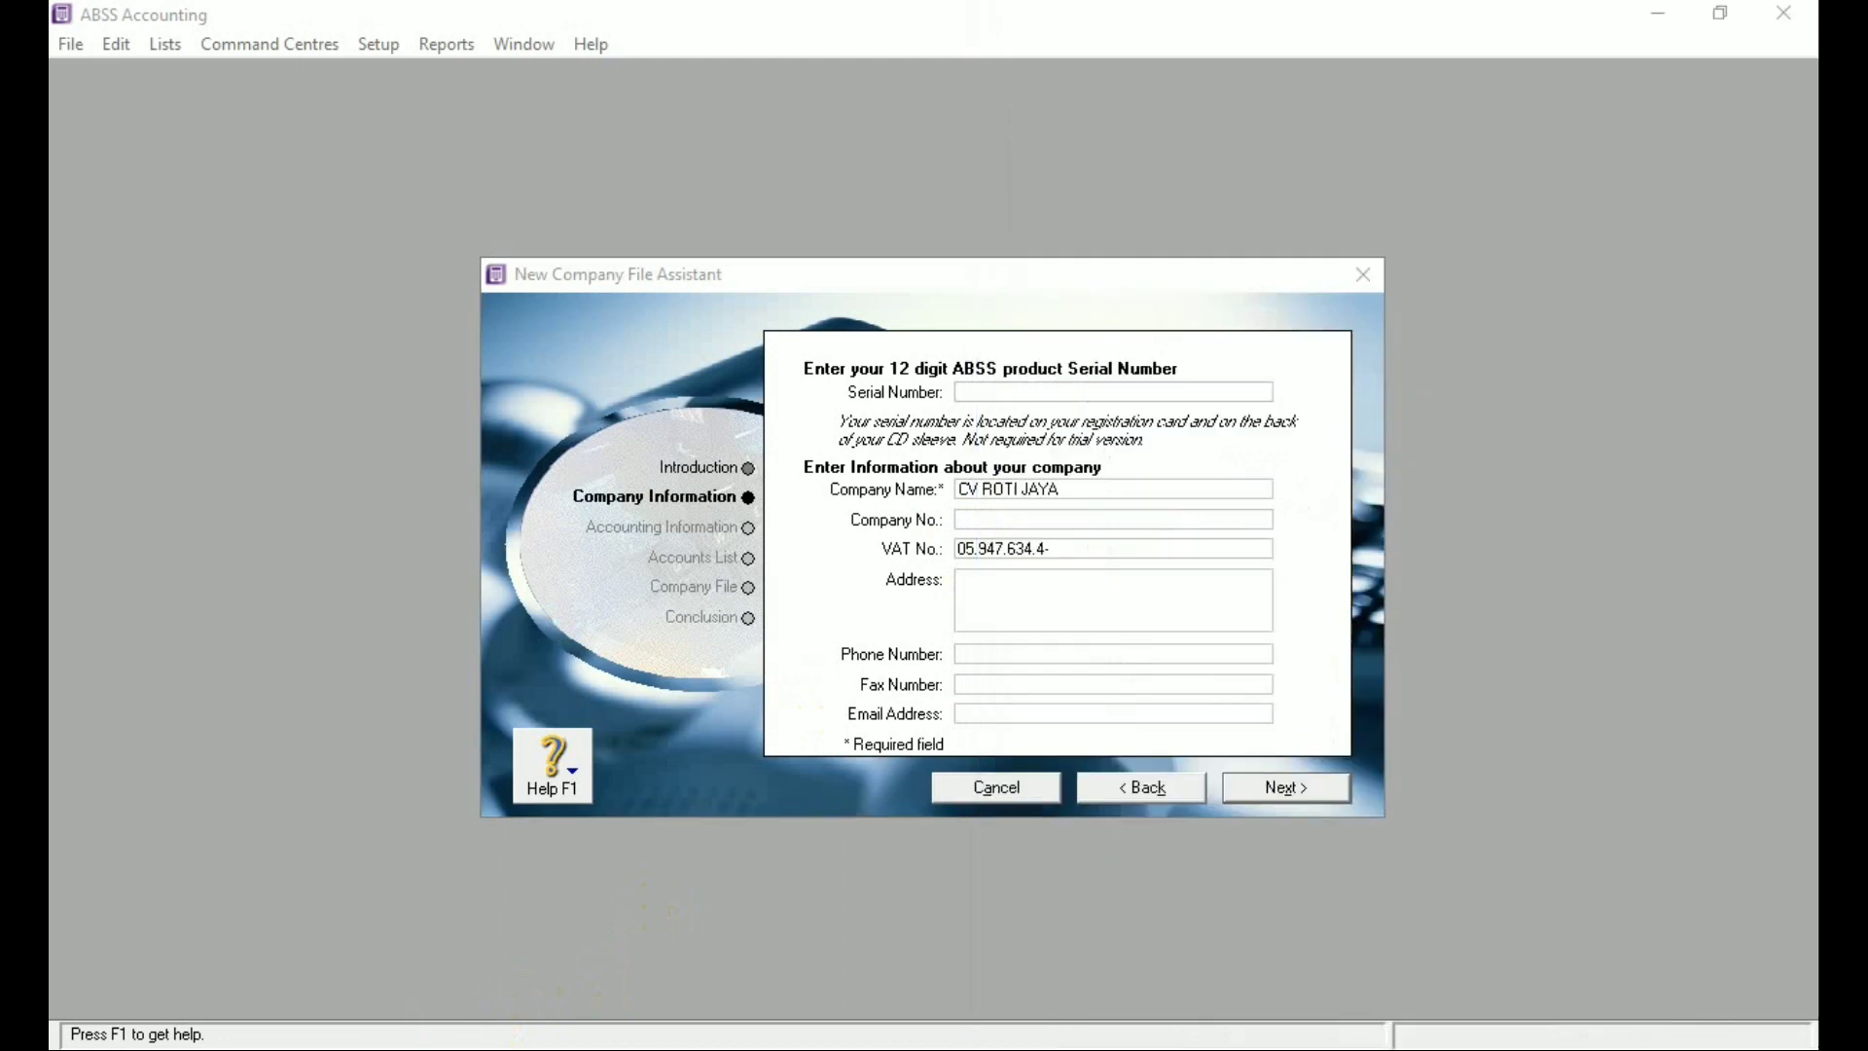
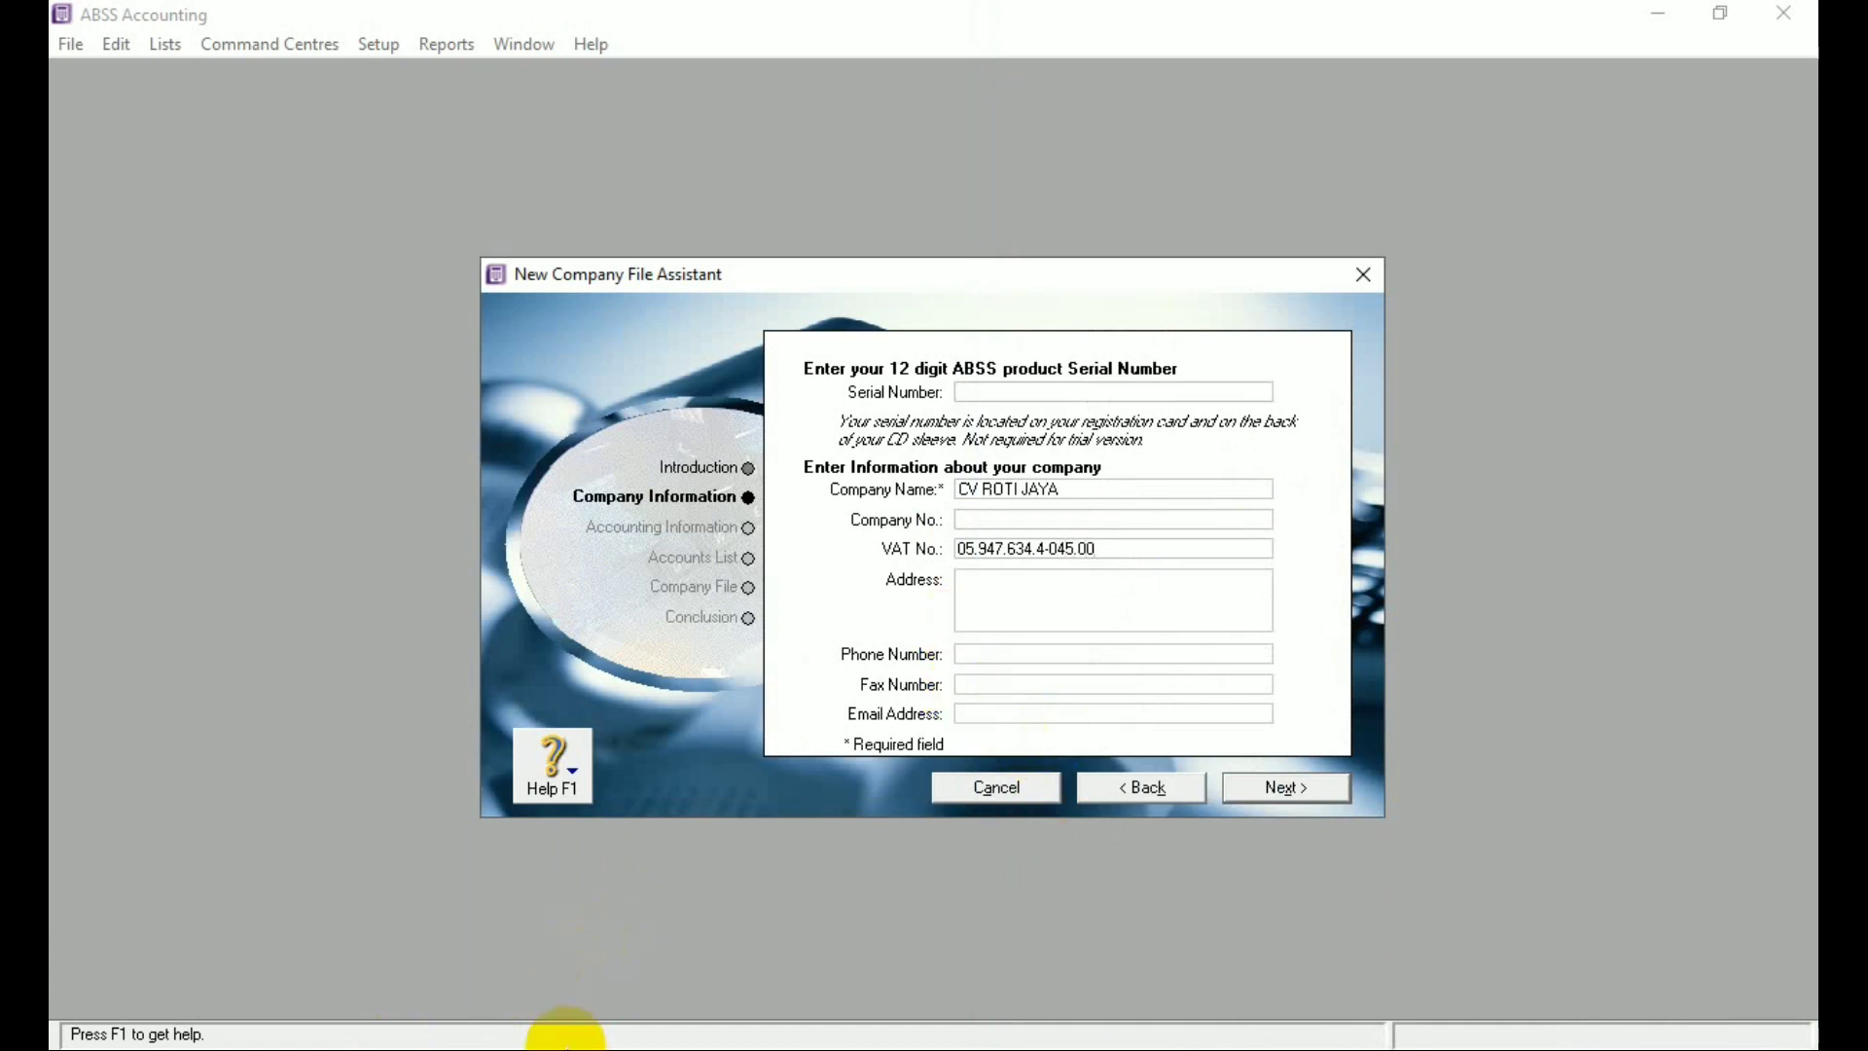
left_click(574, 1047)
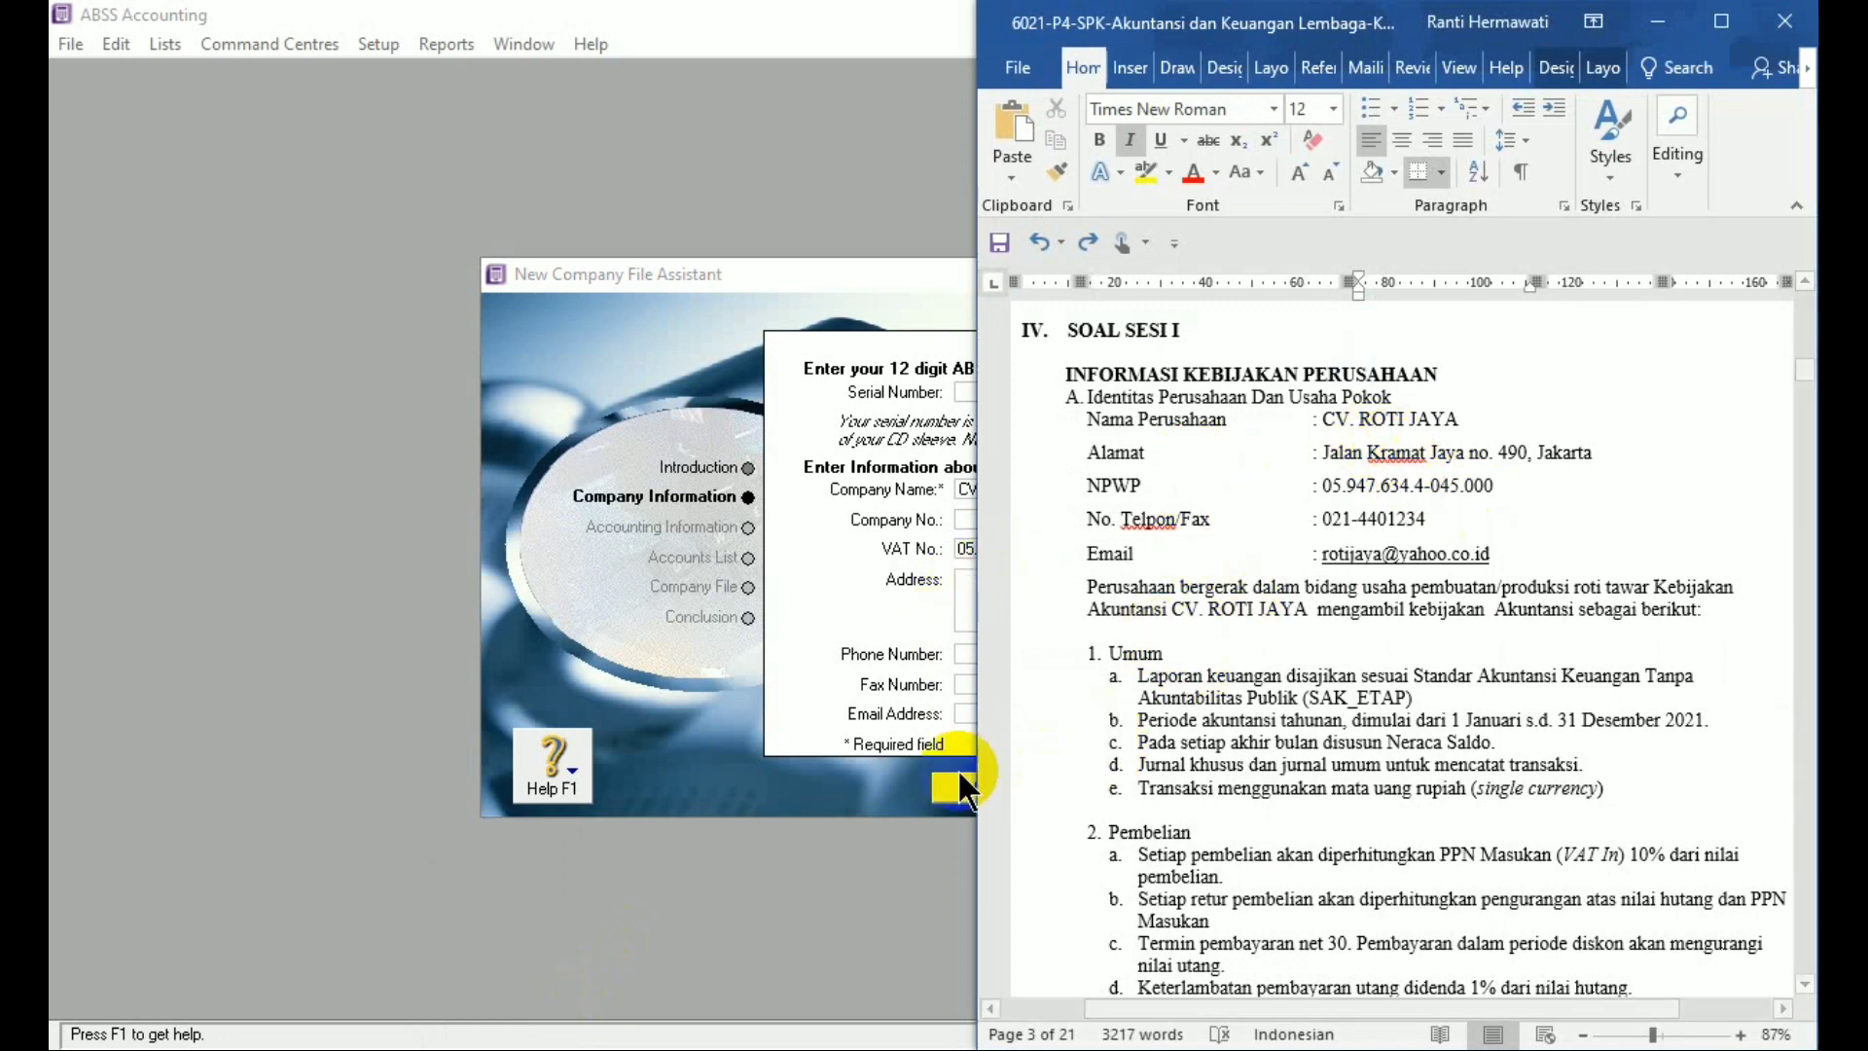
left_click(860, 876)
Enter the company's street address, phone number and fax number from the Word sheet
left_click(988, 584)
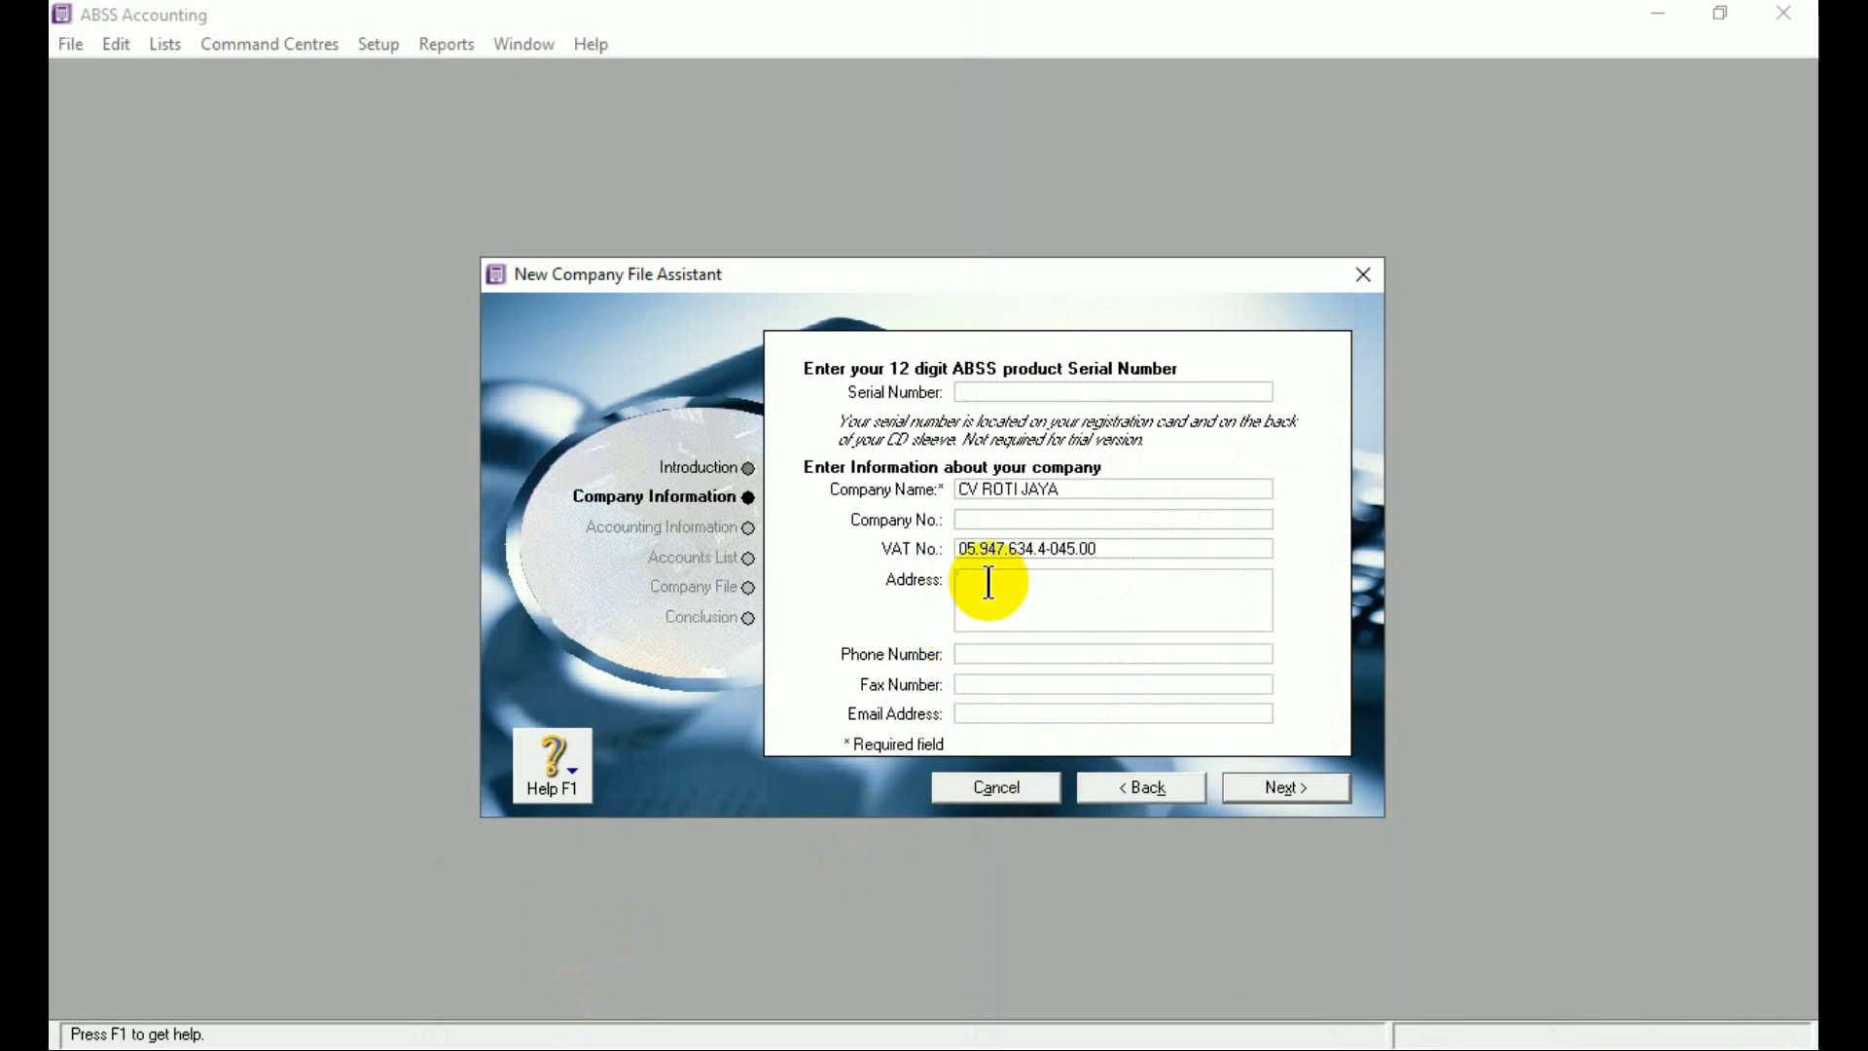
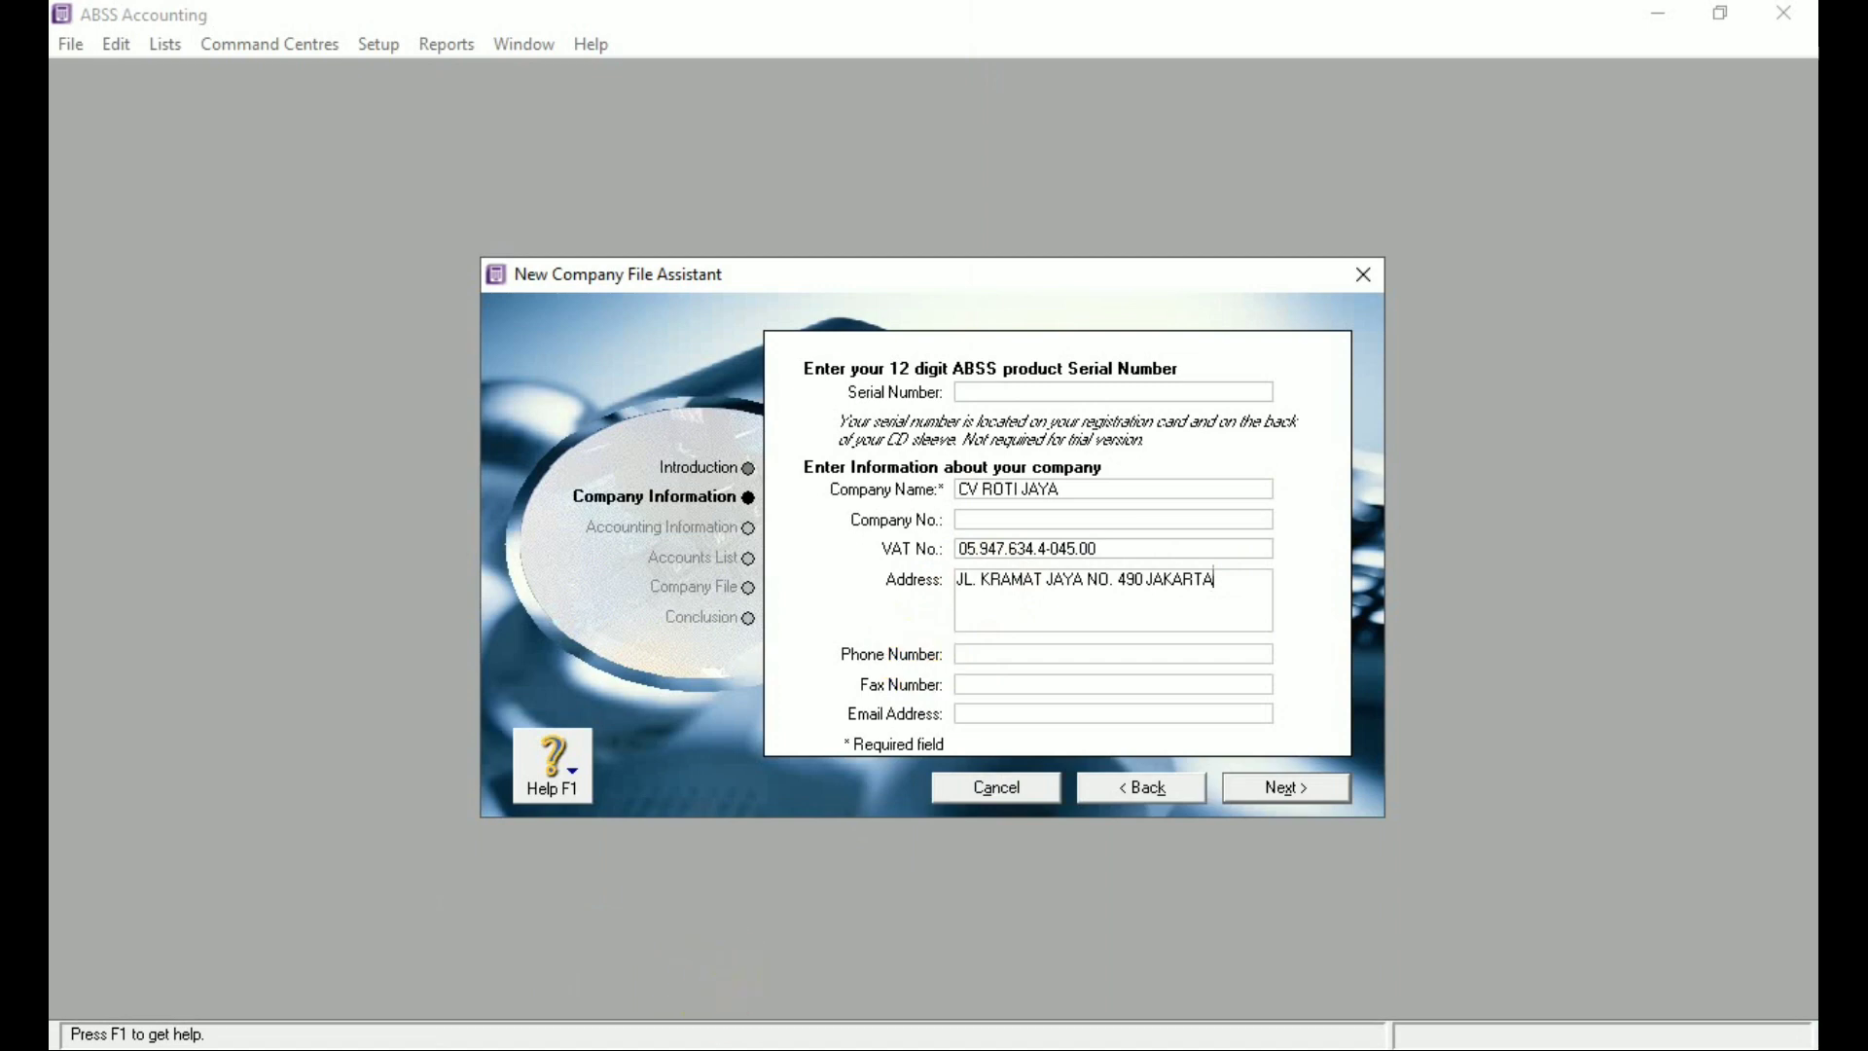
left_click(1013, 1048)
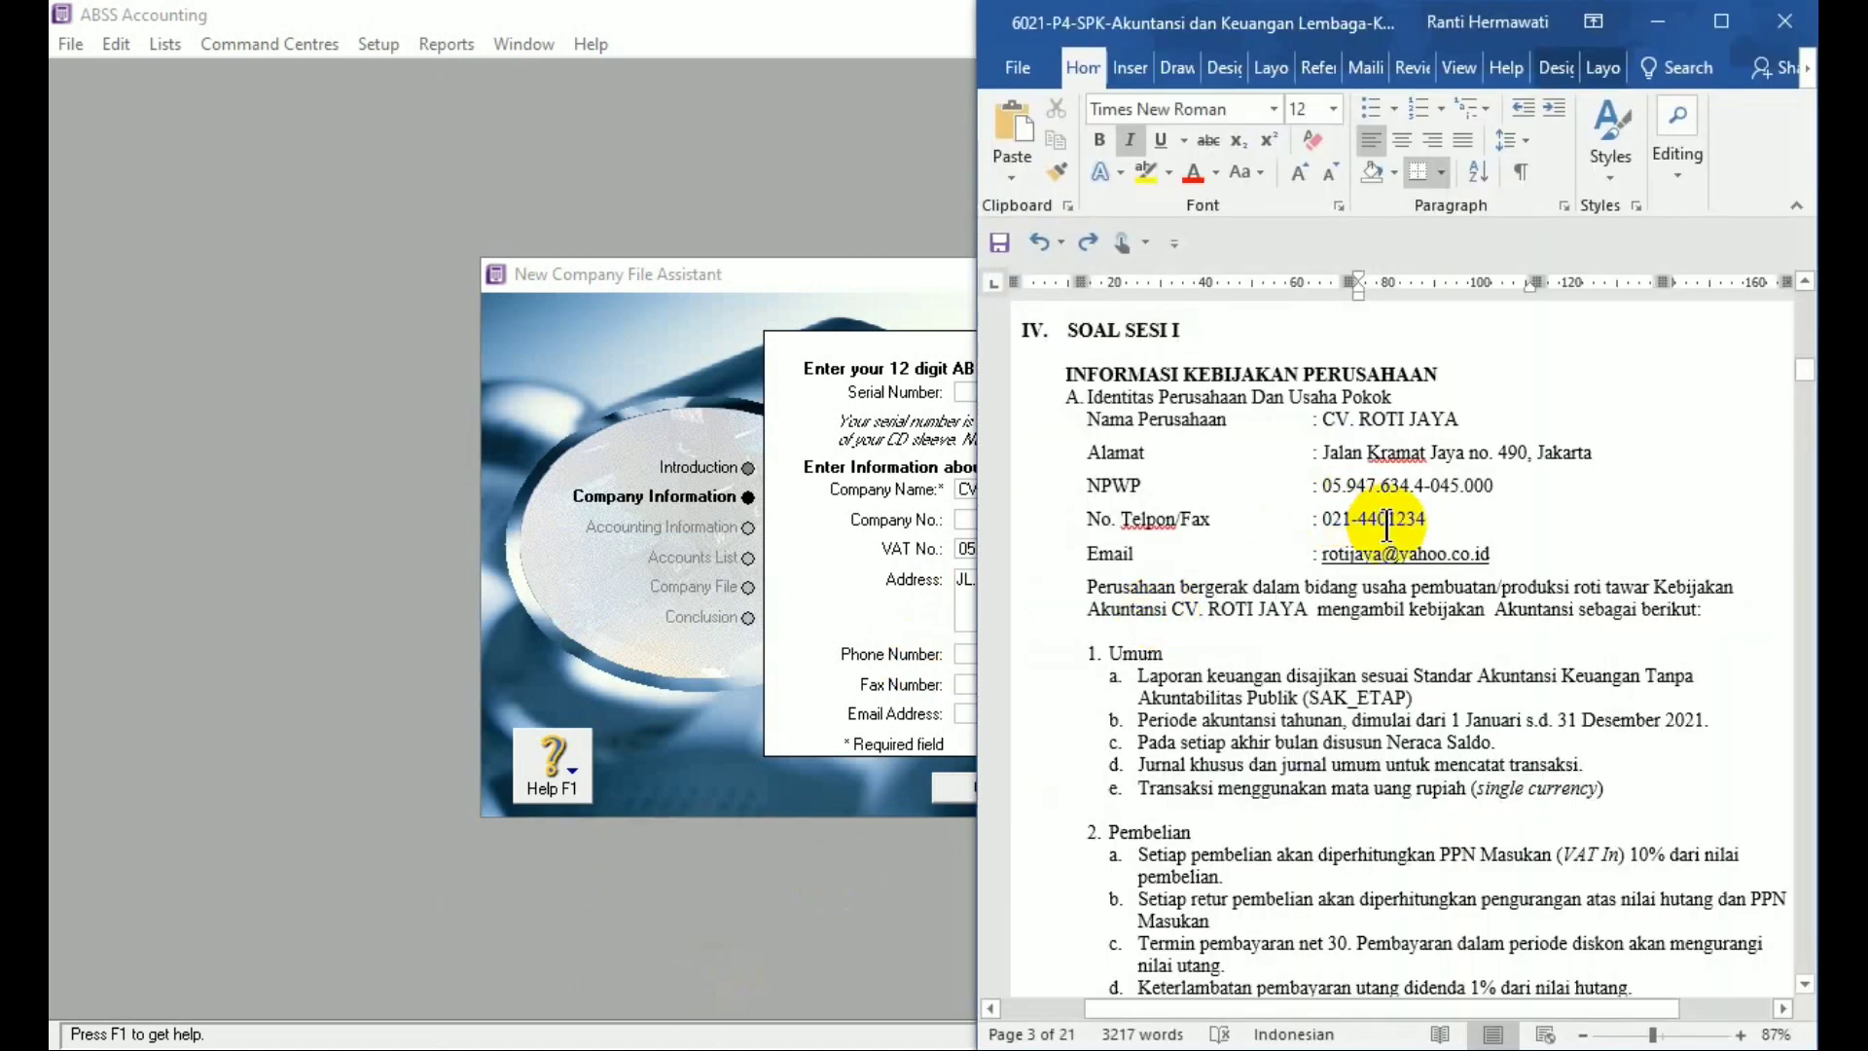
left_click(876, 903)
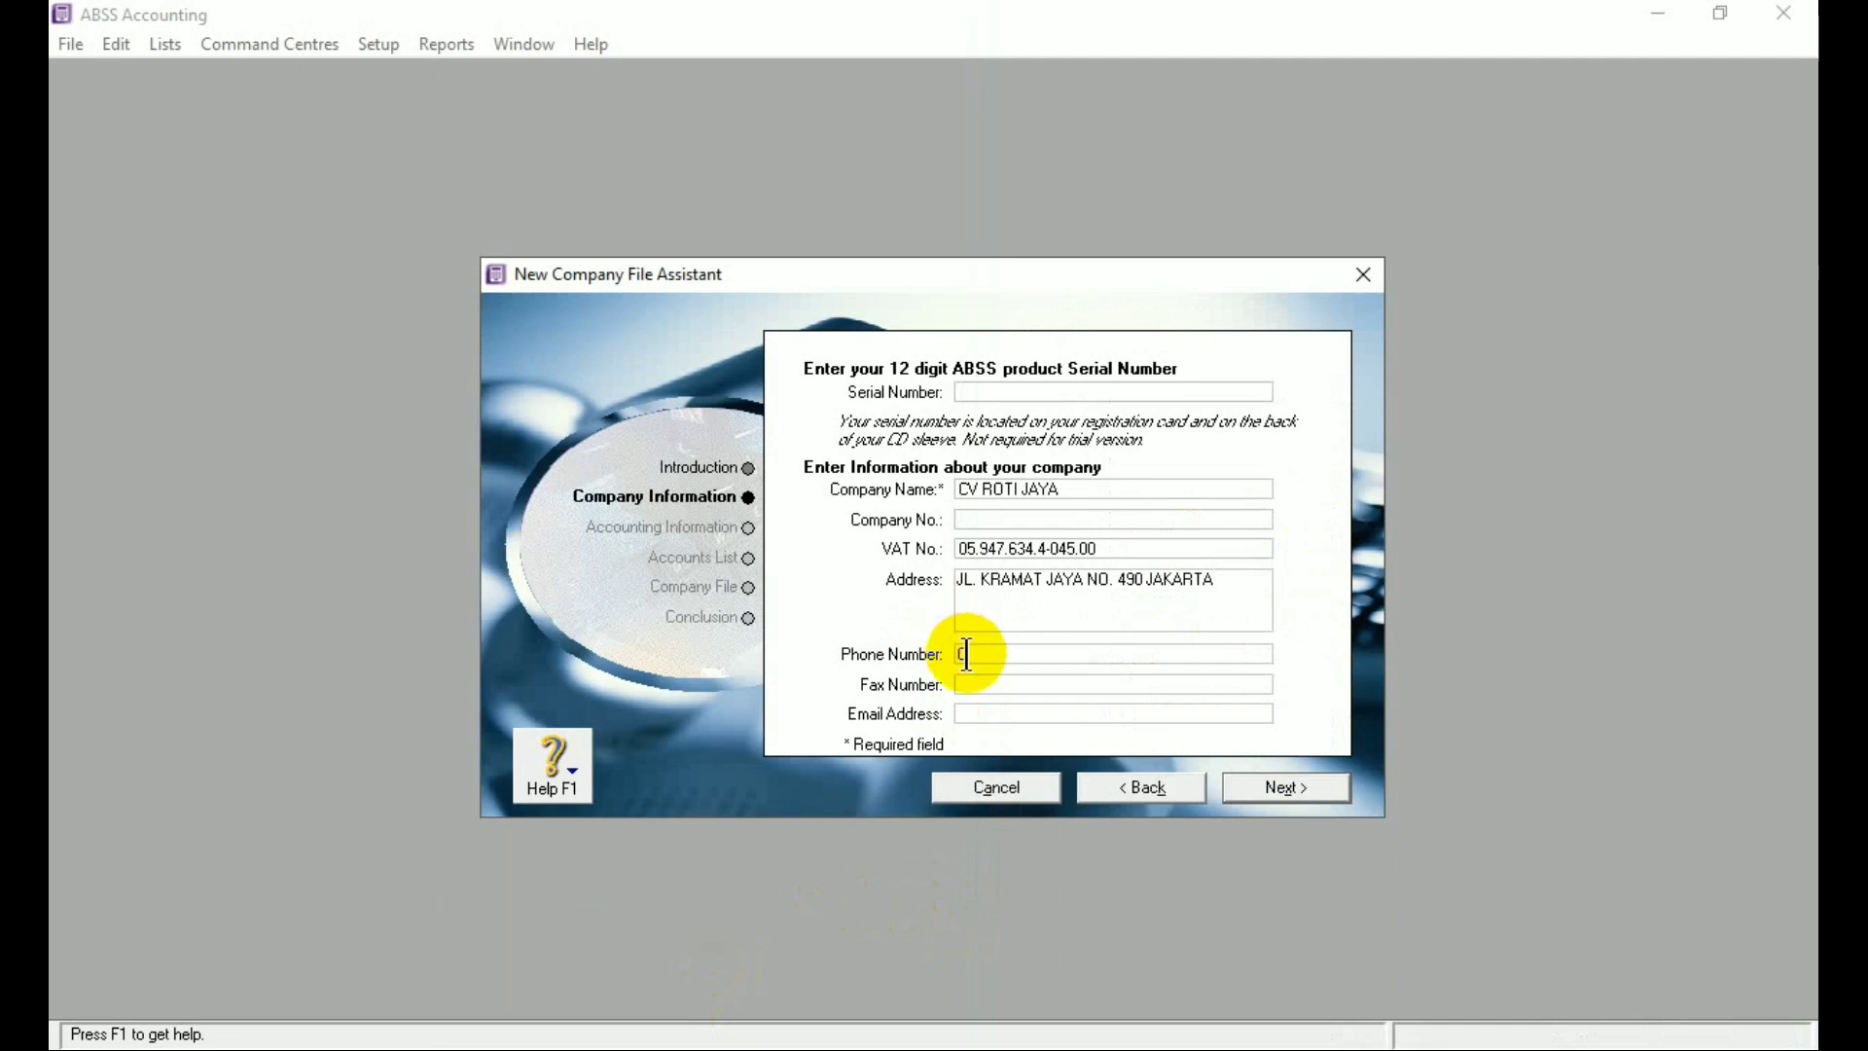
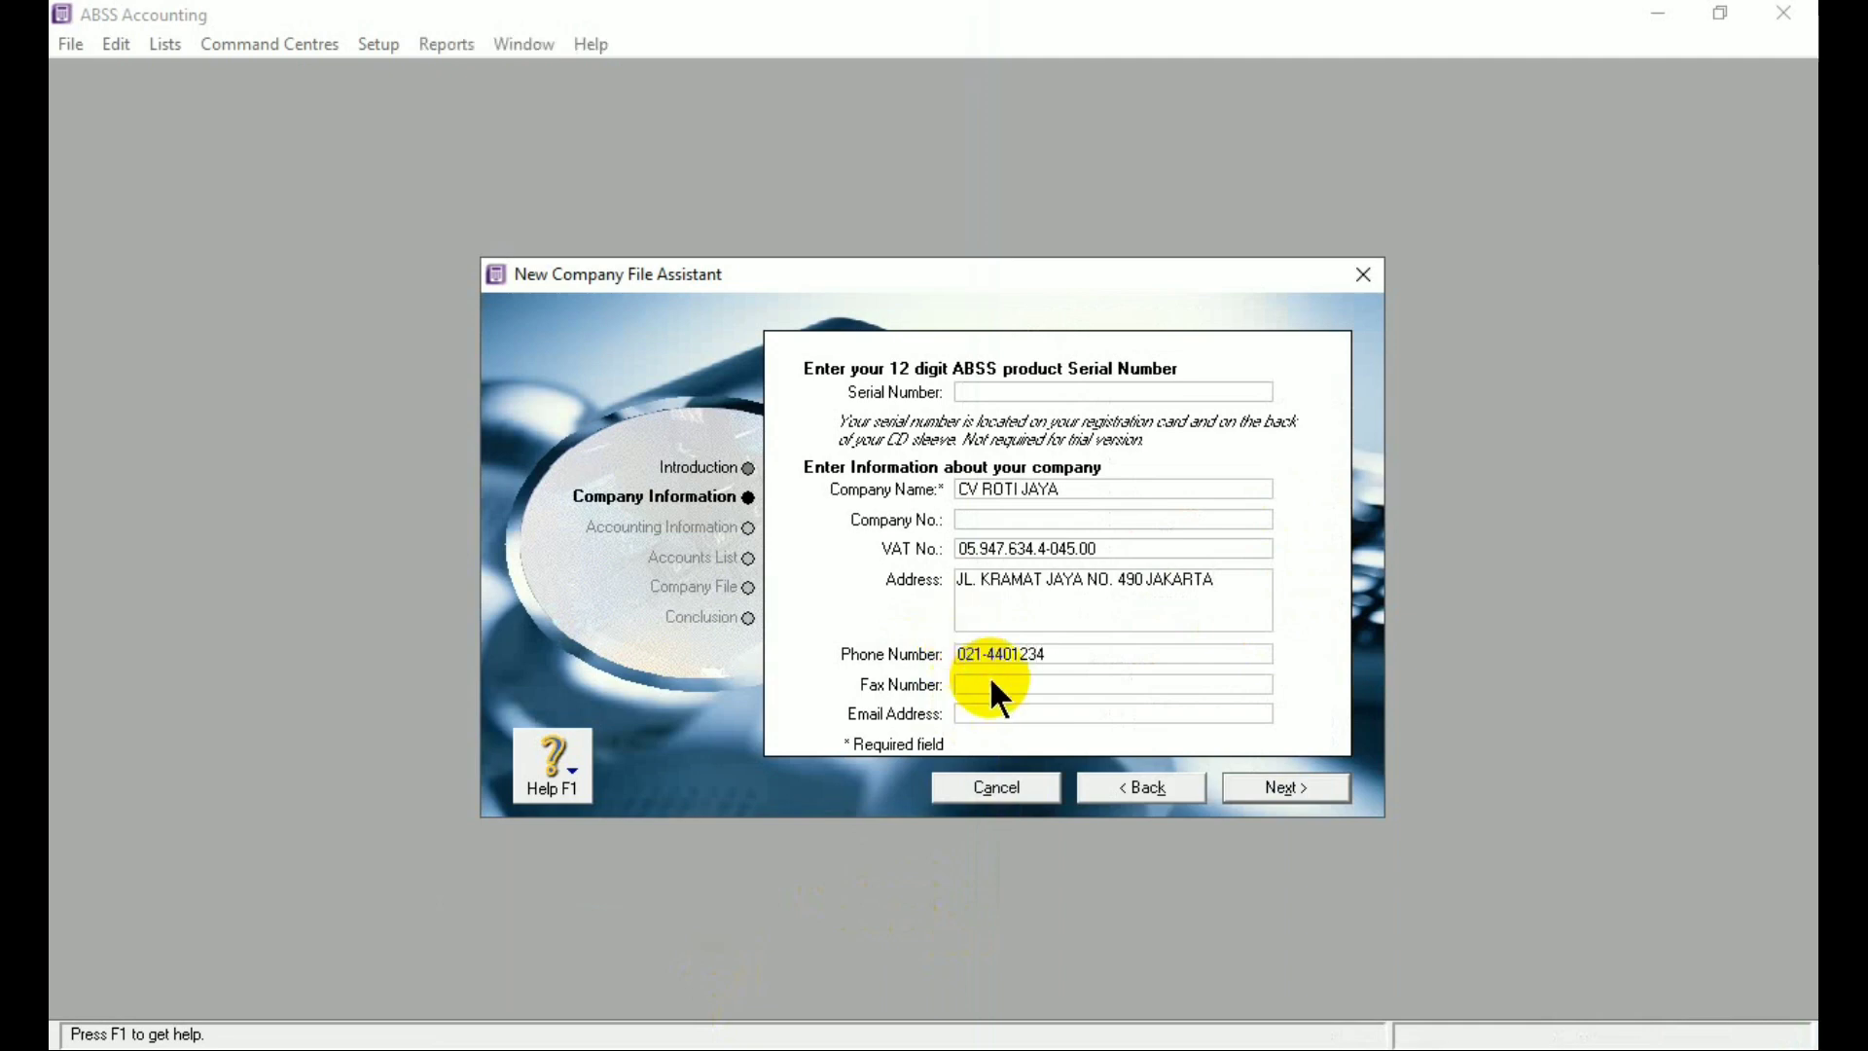
left_click(989, 683)
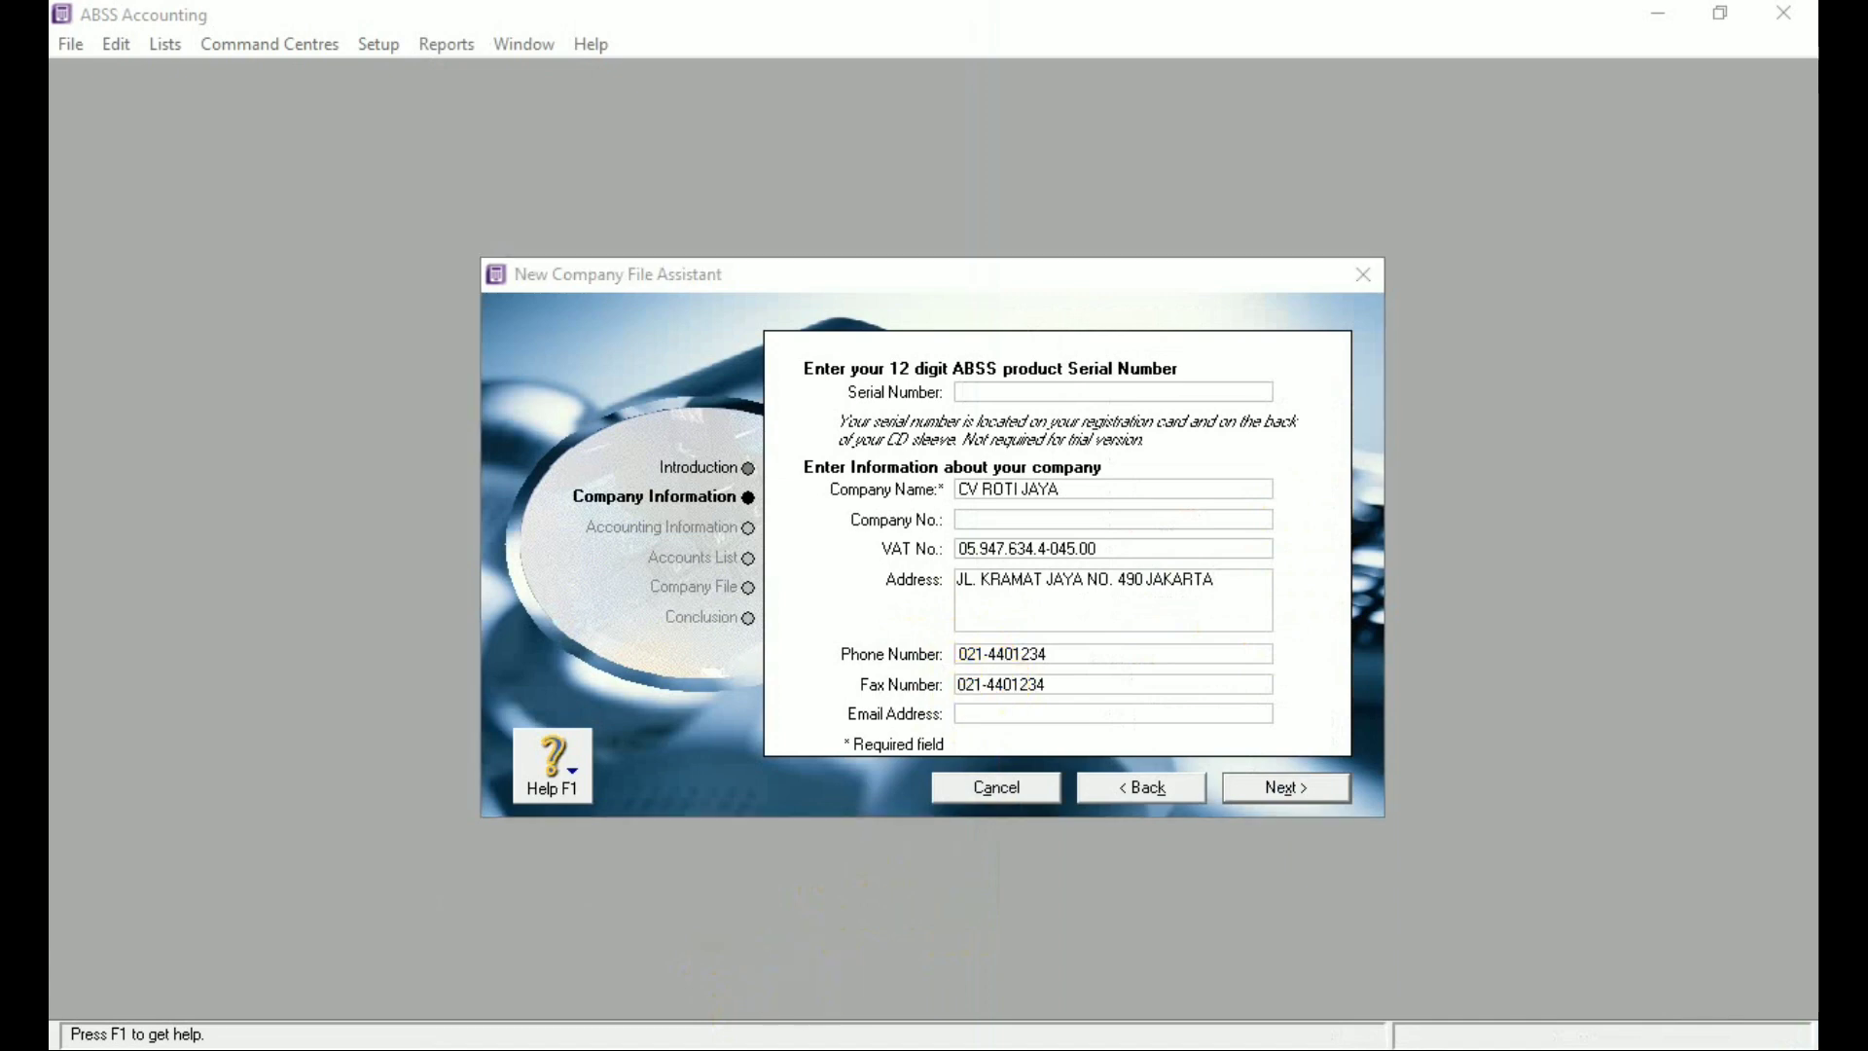
Fill in the company's e-mail address after checking it in the document
left_click(494, 1049)
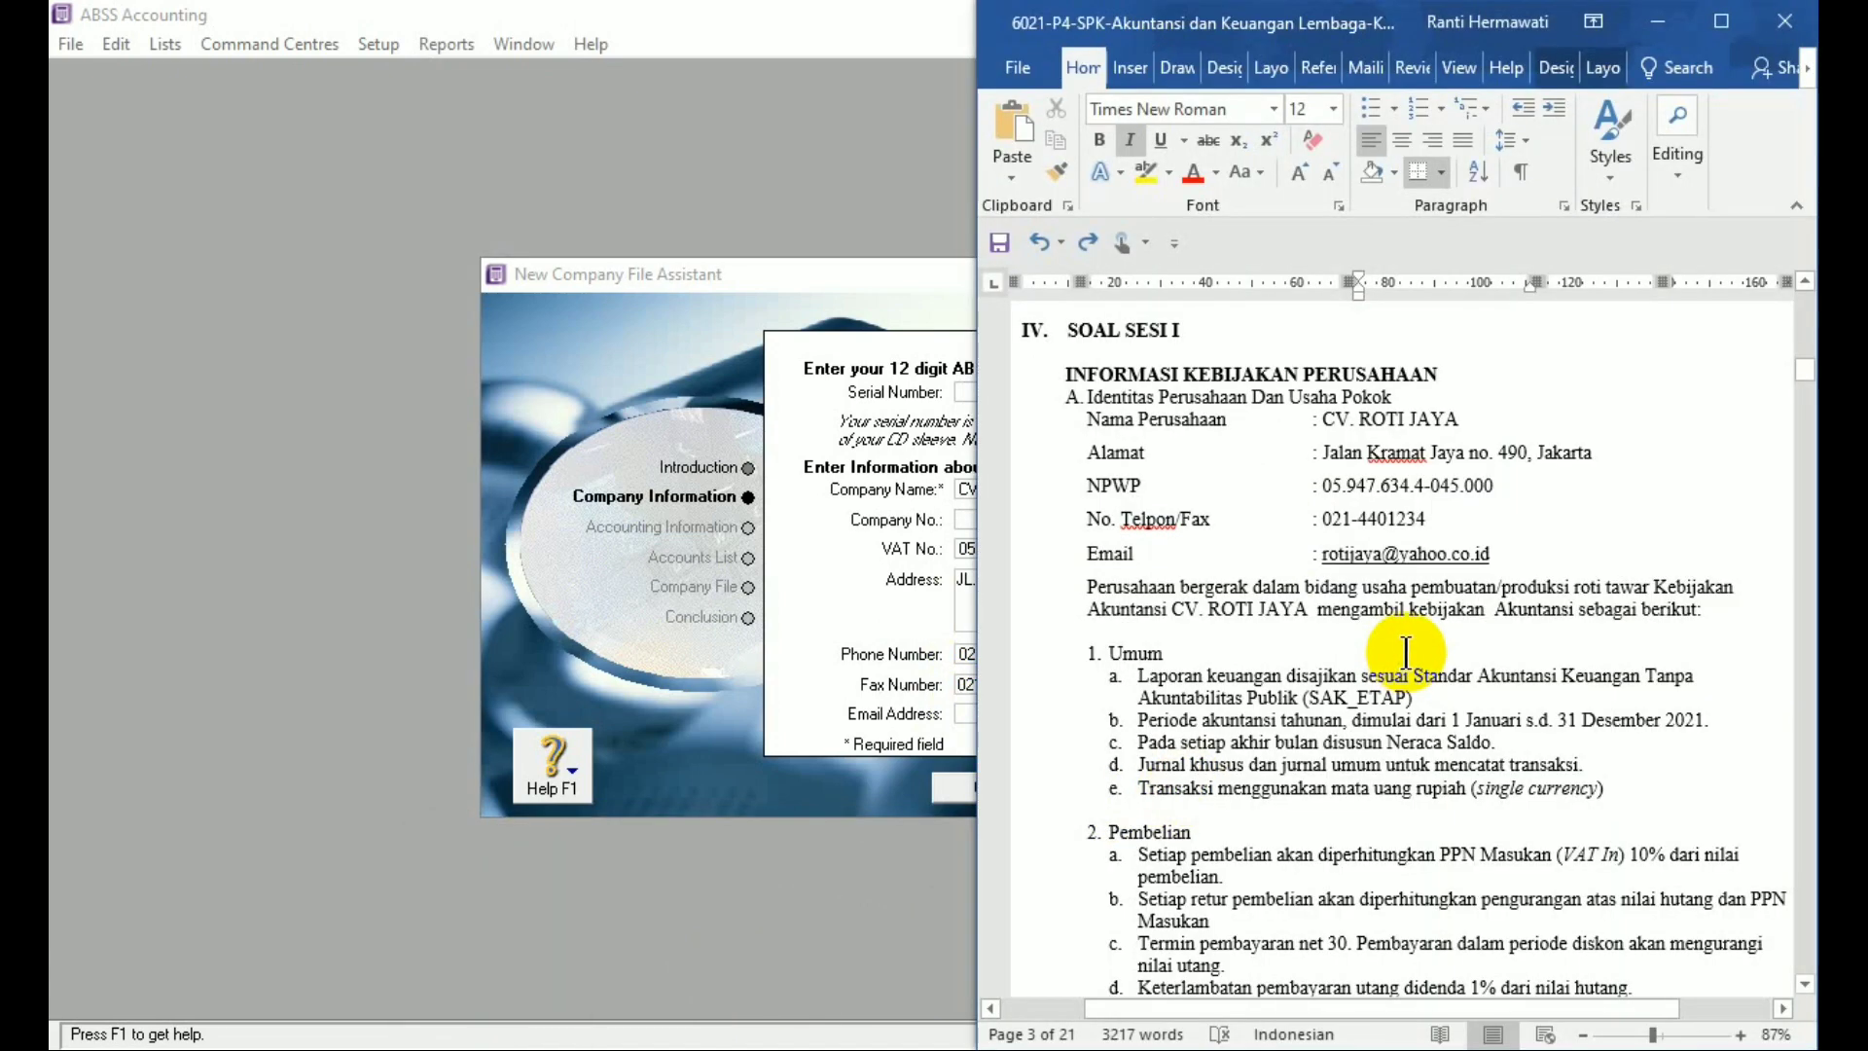
left_click(715, 925)
left_click(1027, 711)
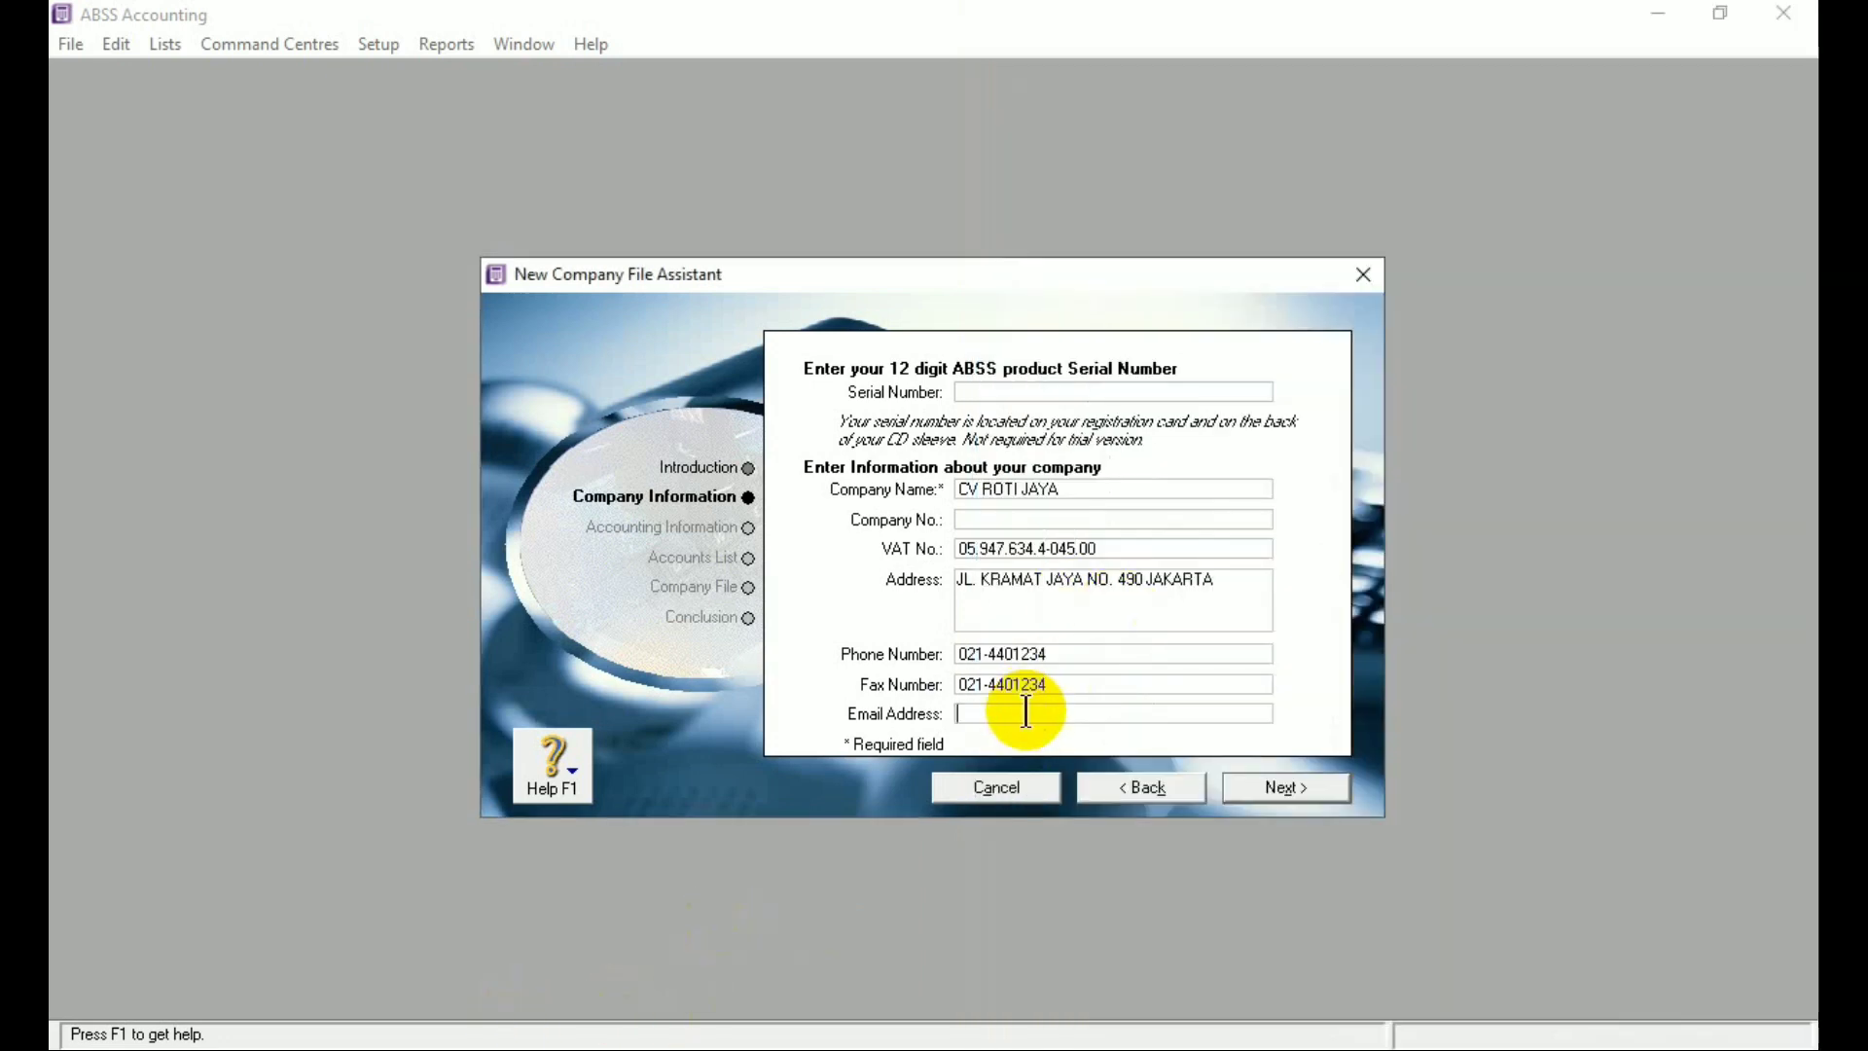
Advance to Accounting Information and scroll Word down to the 30 November 2021 trial balance
left_click(1265, 796)
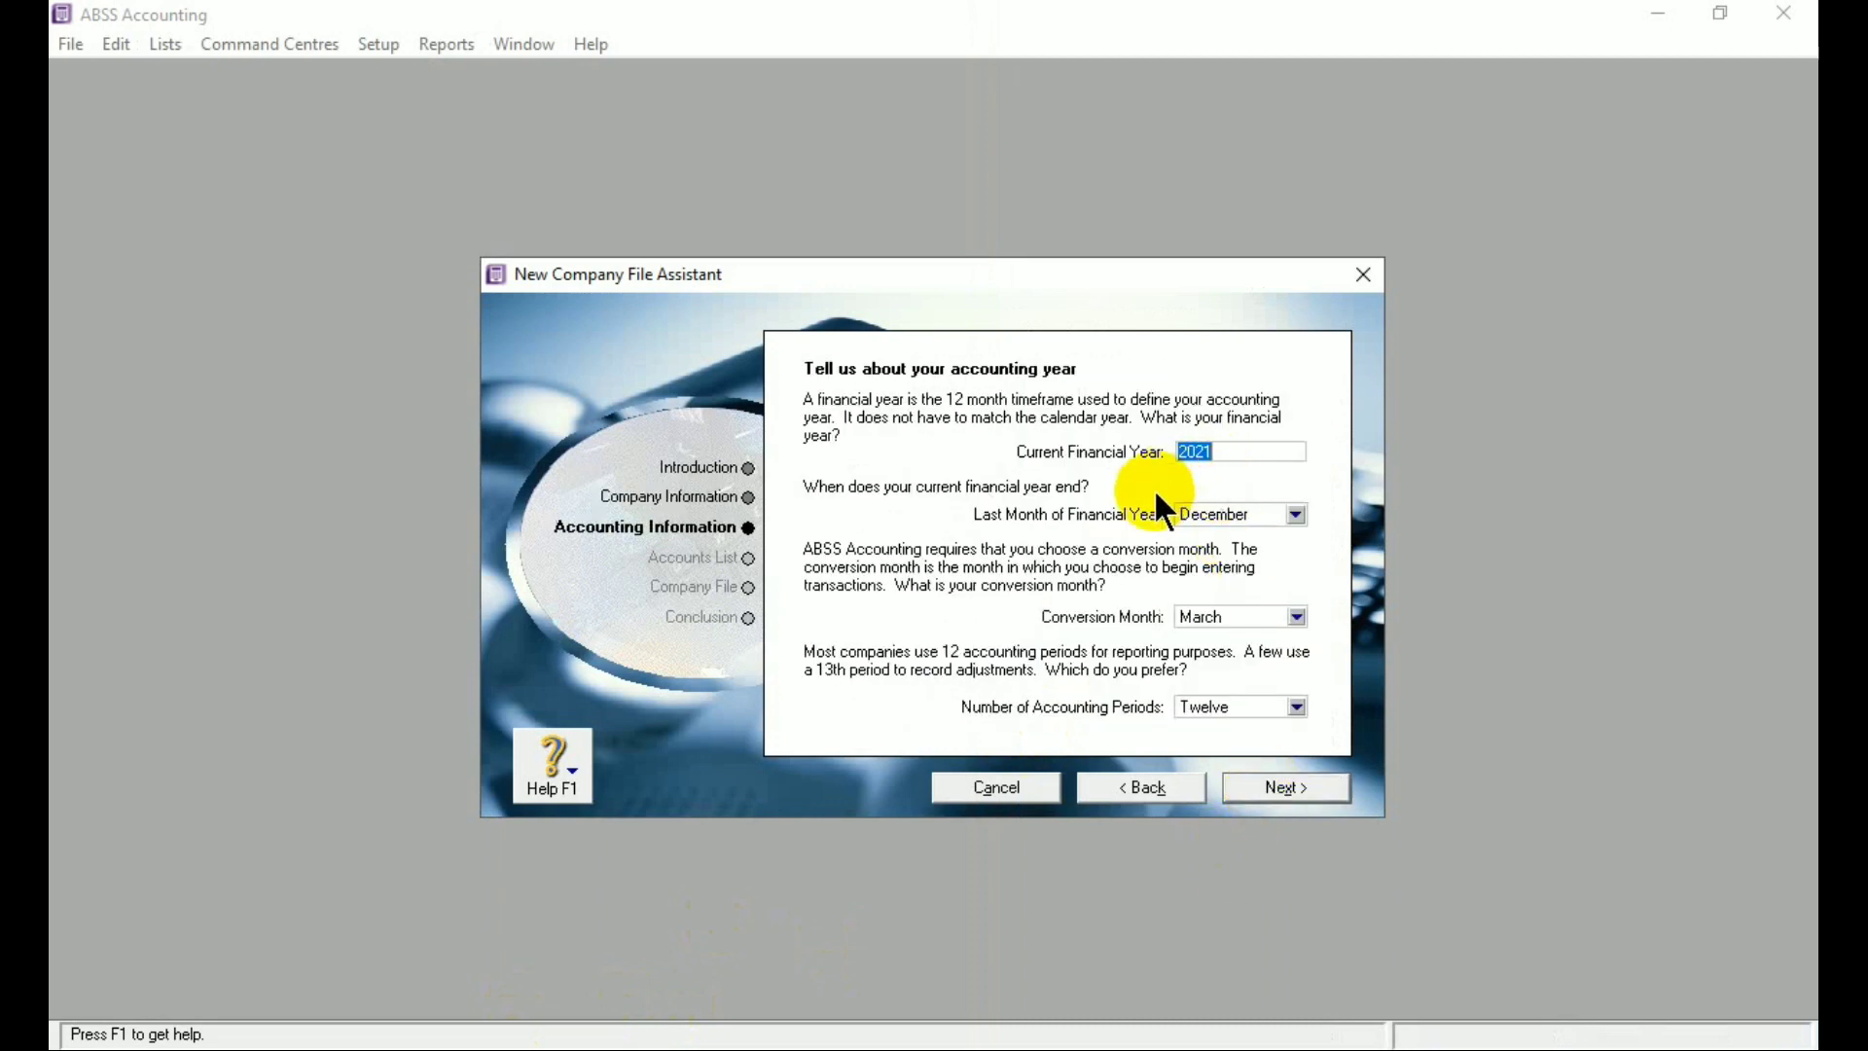
left_click(501, 1029)
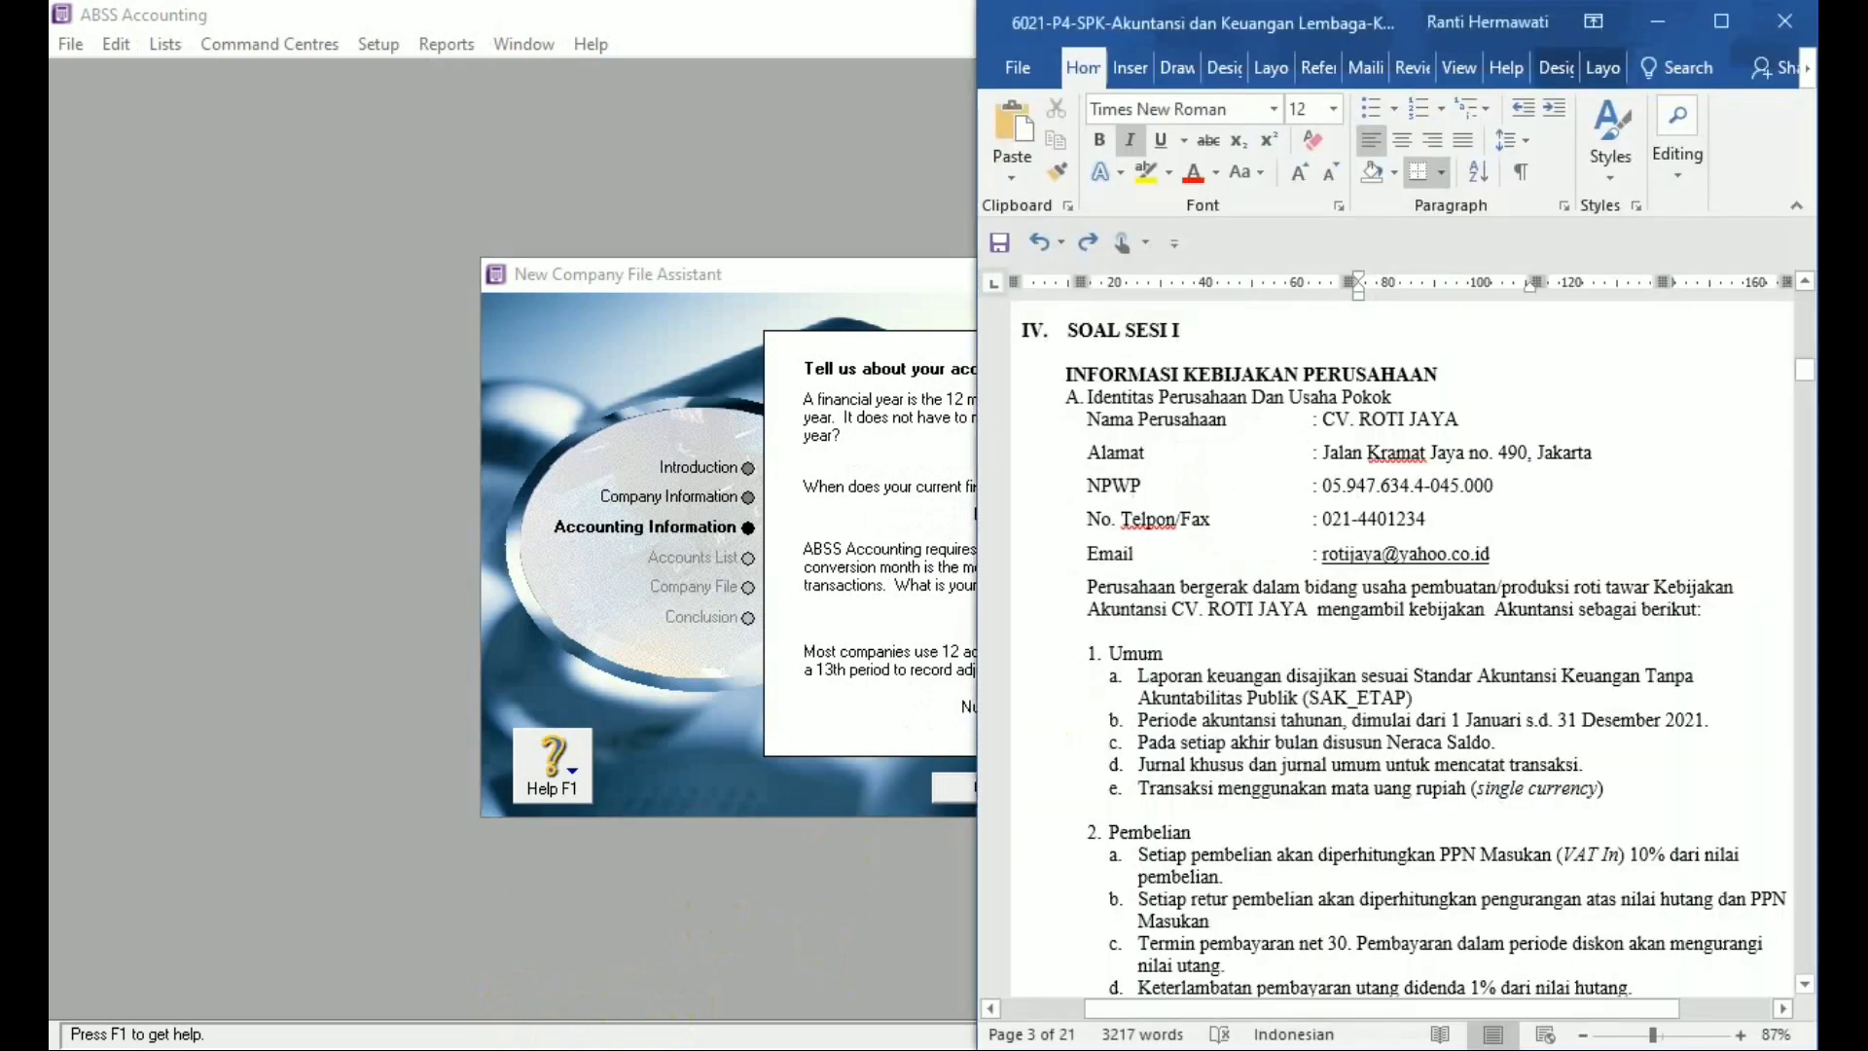
left_click_drag(1805, 371, 1808, 464)
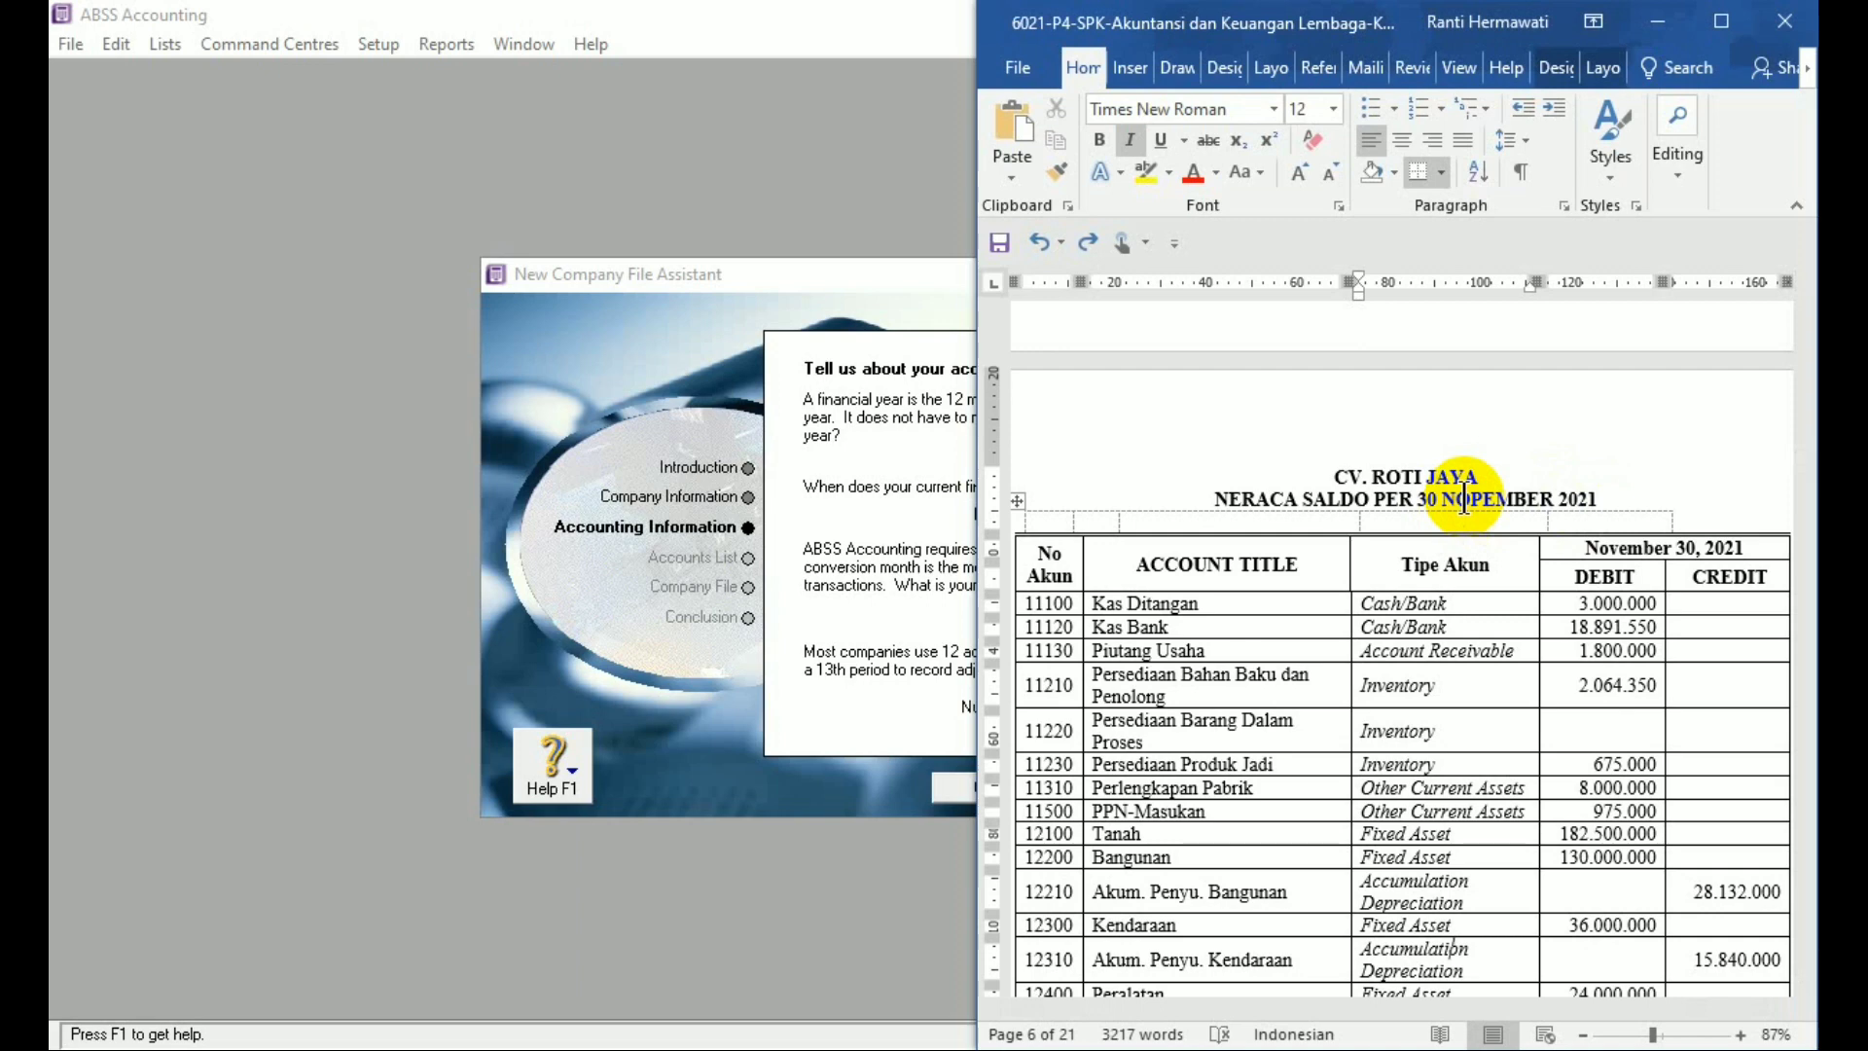
Change the trial balance heading year from 2021 to 2020, then return to ABSS
left_click(1601, 500)
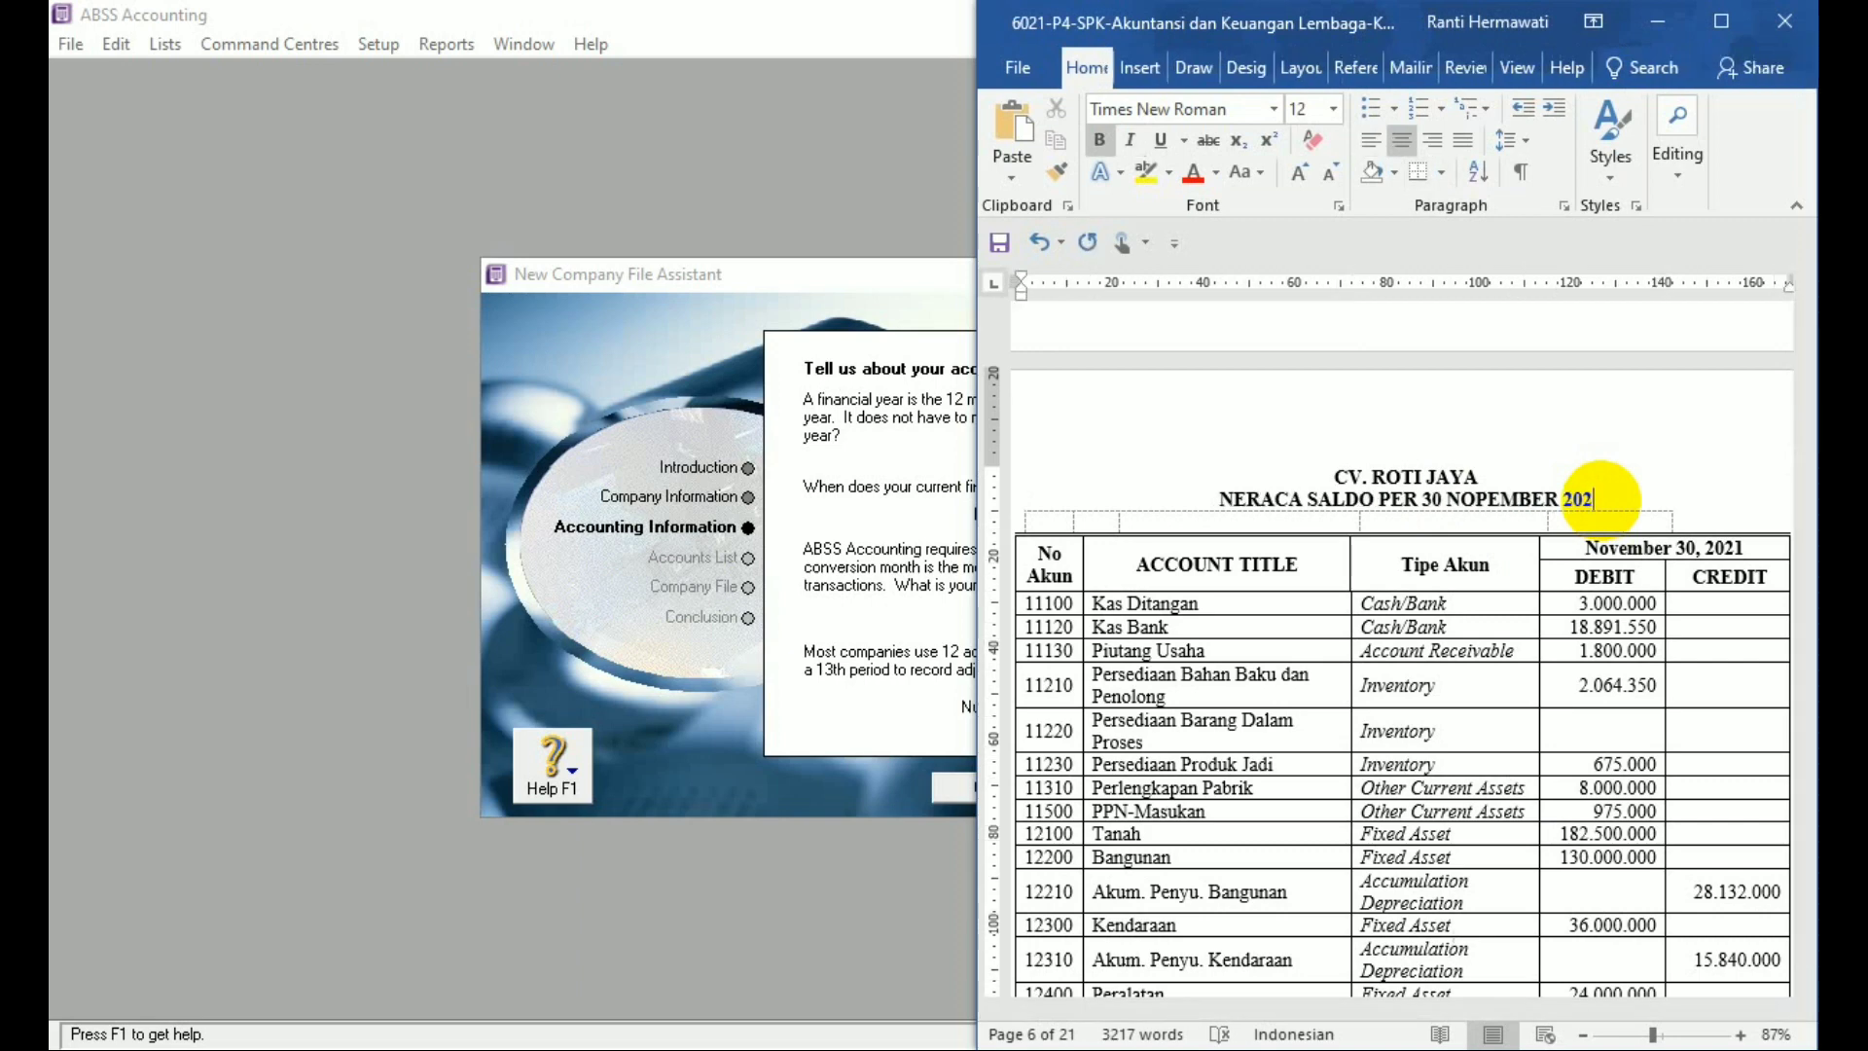
key("BackSpace")
type("0")
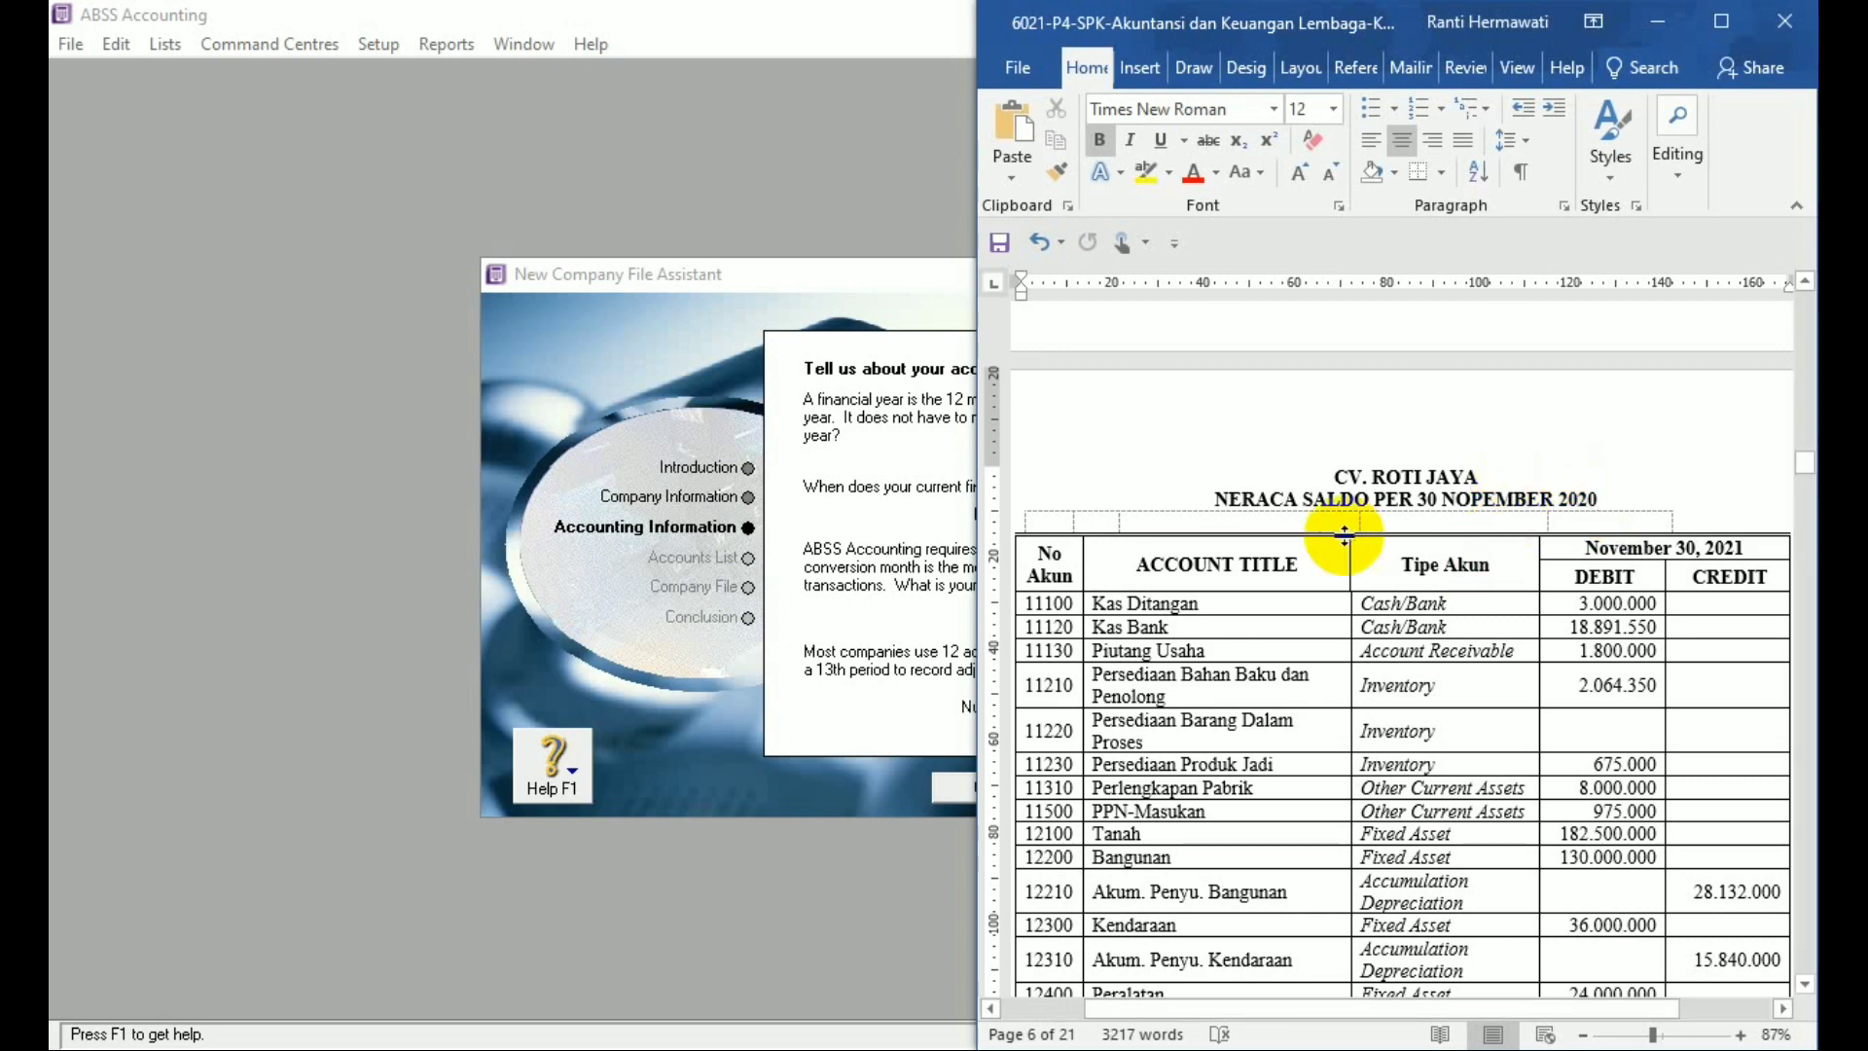
left_click(936, 492)
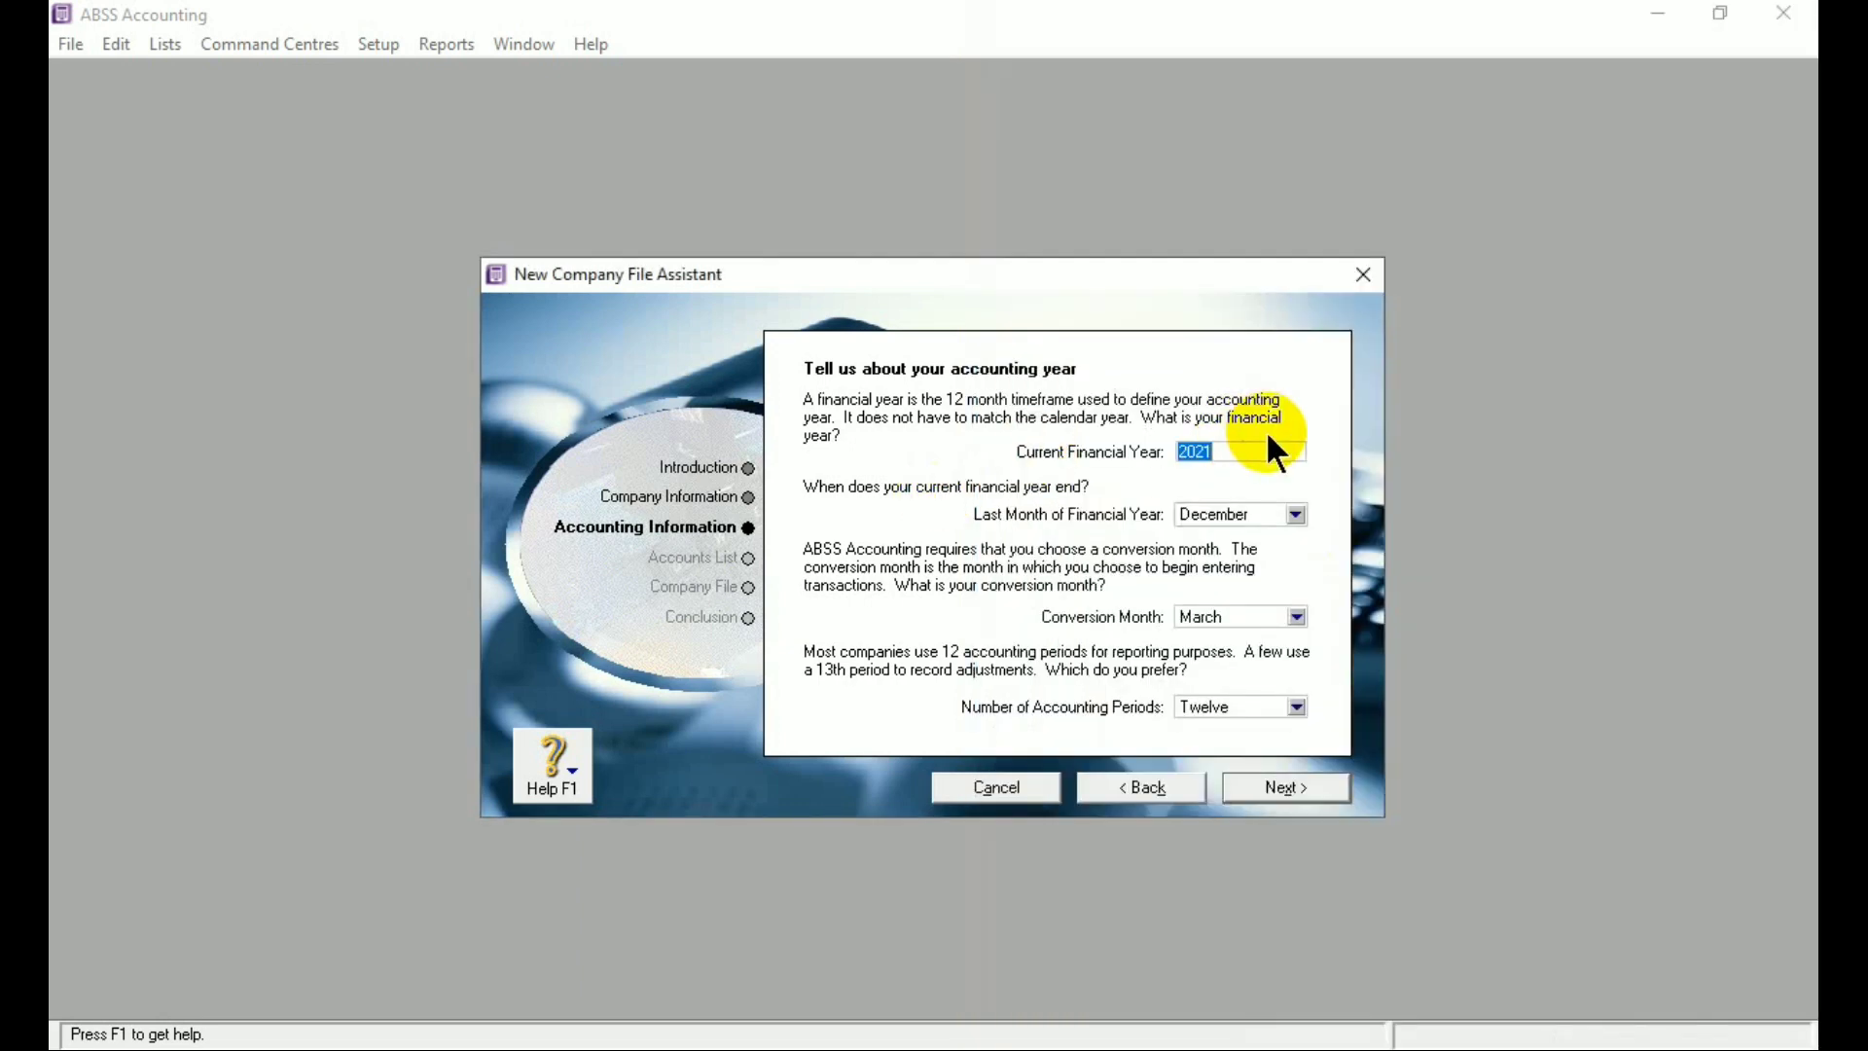
Set financial year 2020 ending December, conversion month December, and thirteen accounting periods
type("2020")
left_click(1228, 521)
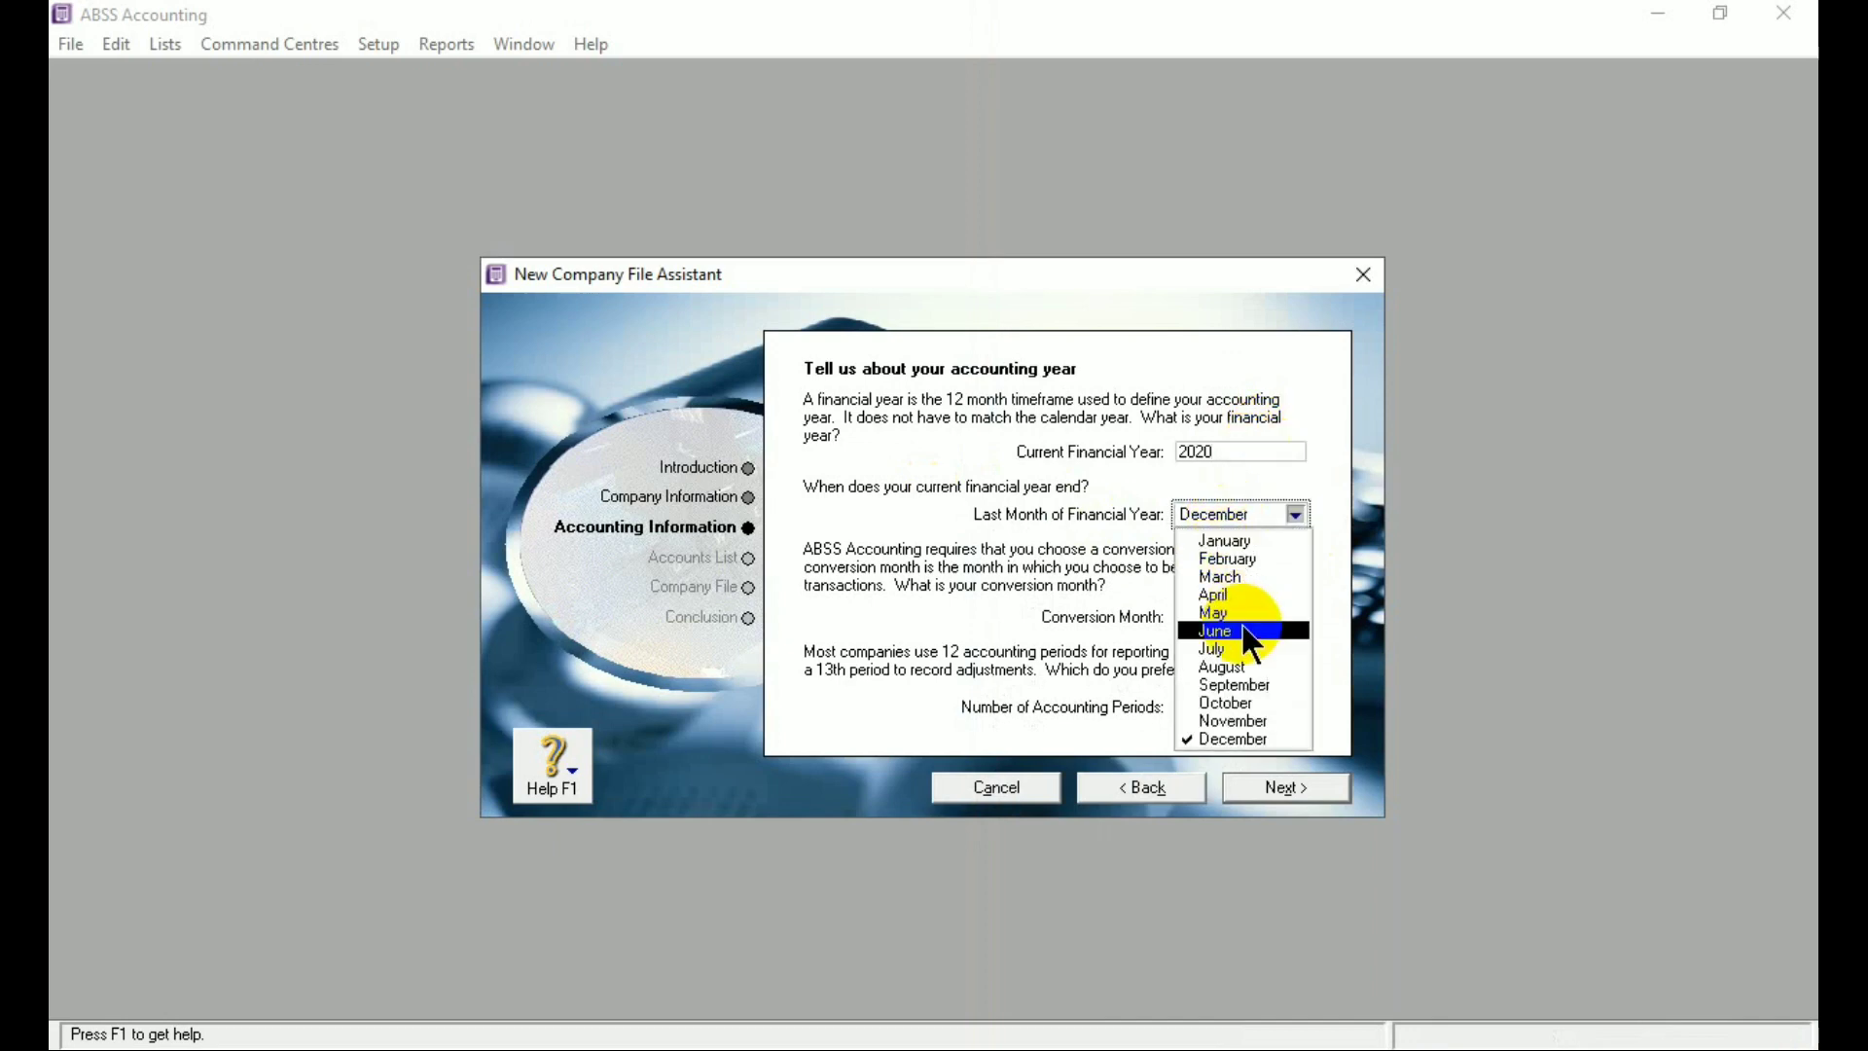
left_click(1253, 737)
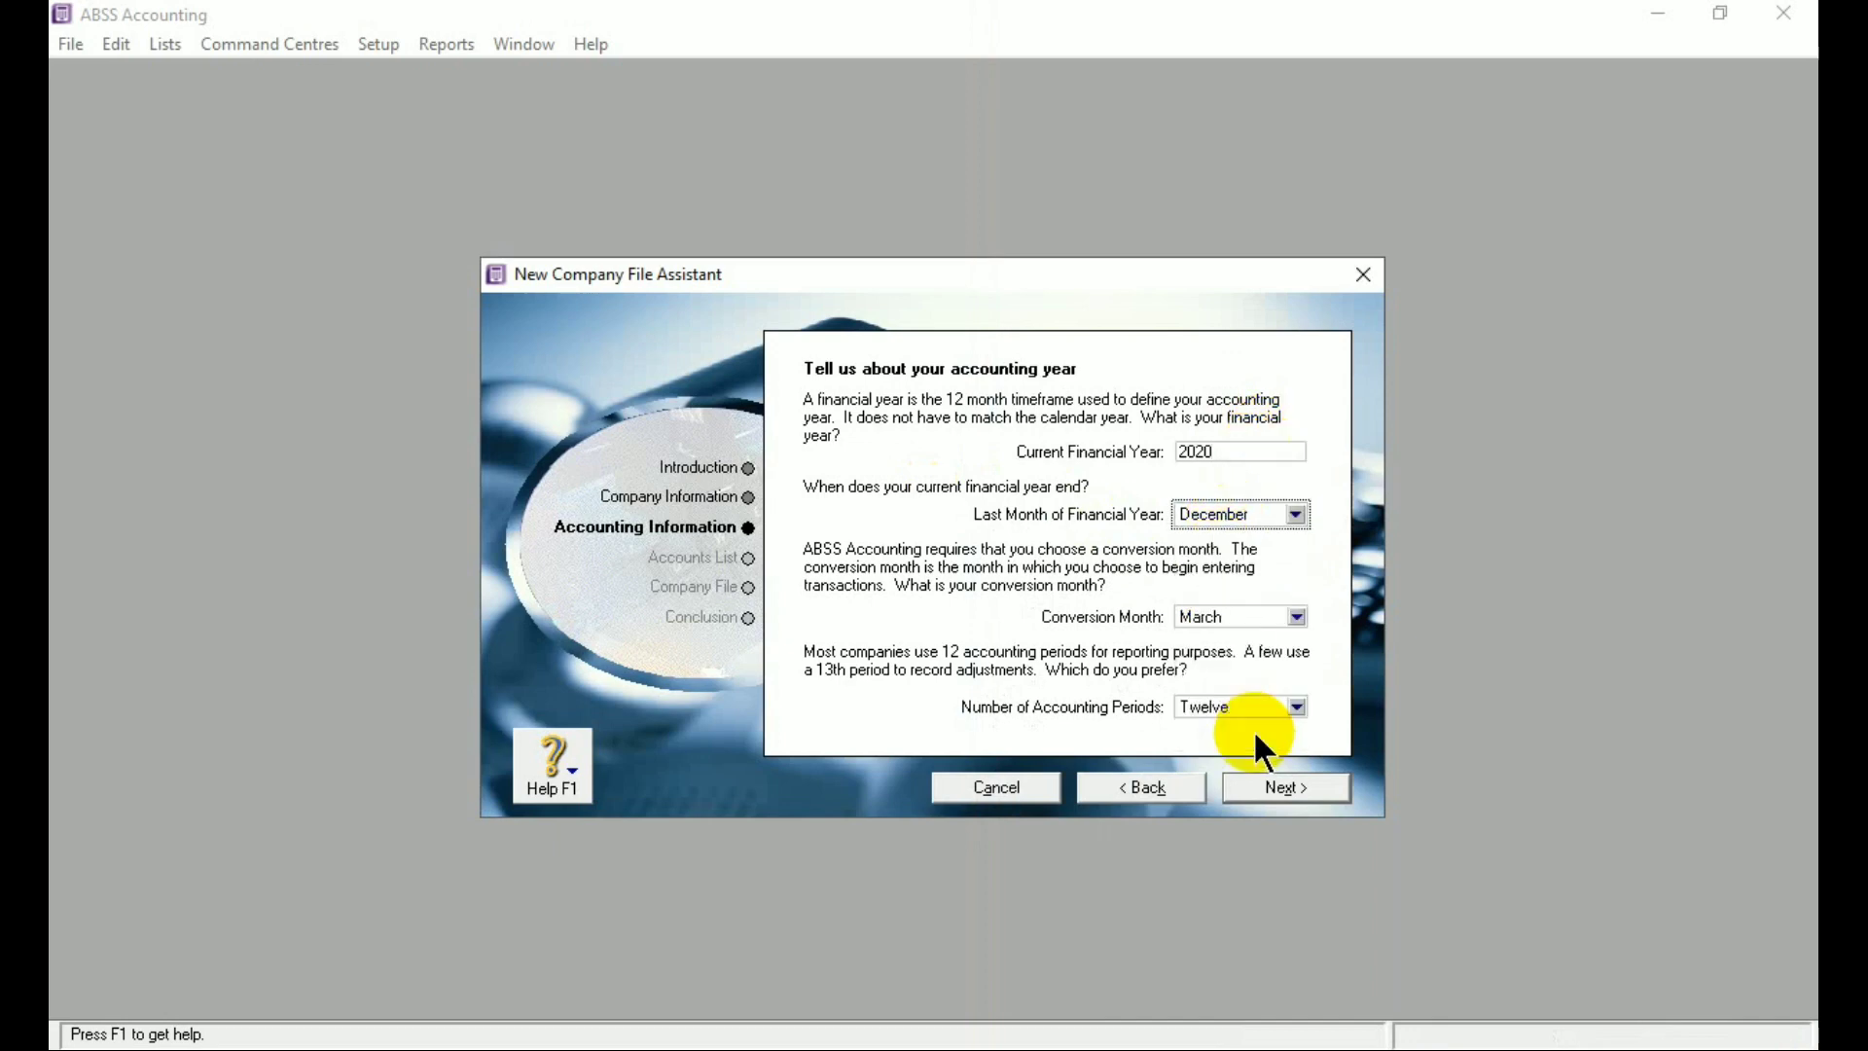
left_click(1222, 615)
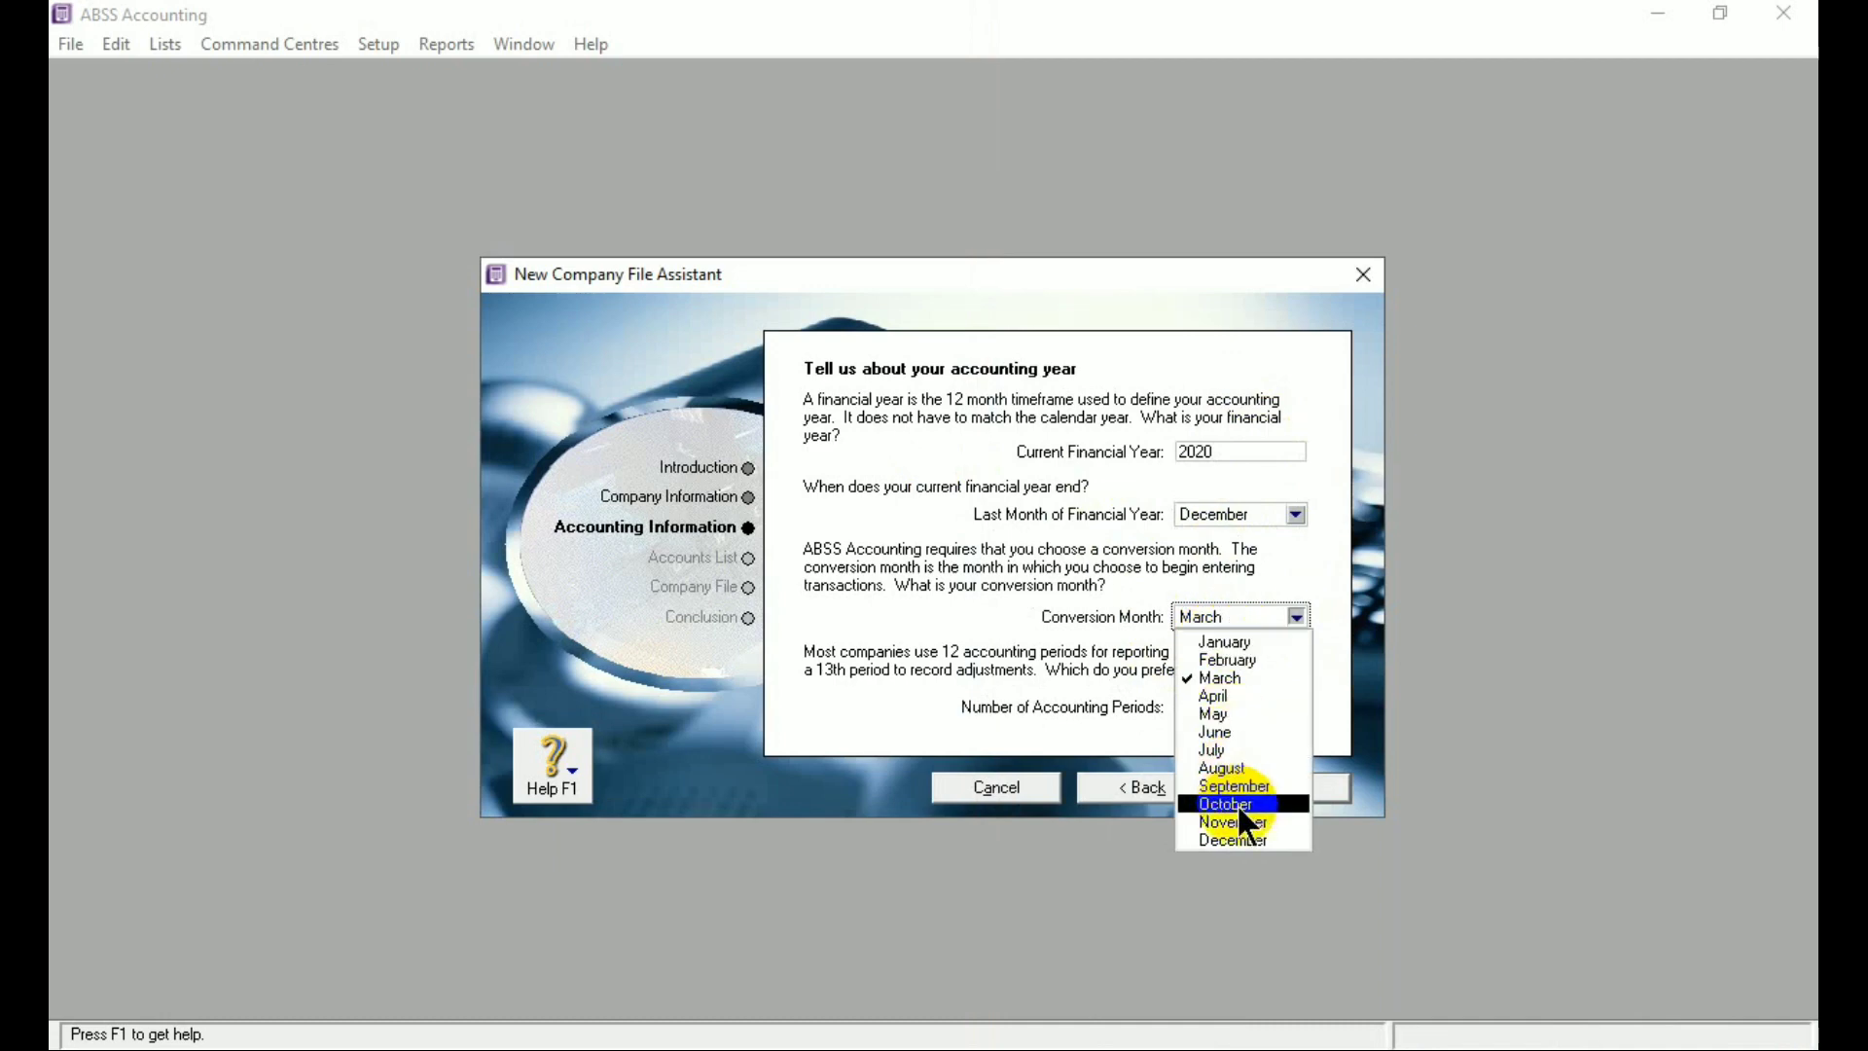
left_click(1248, 840)
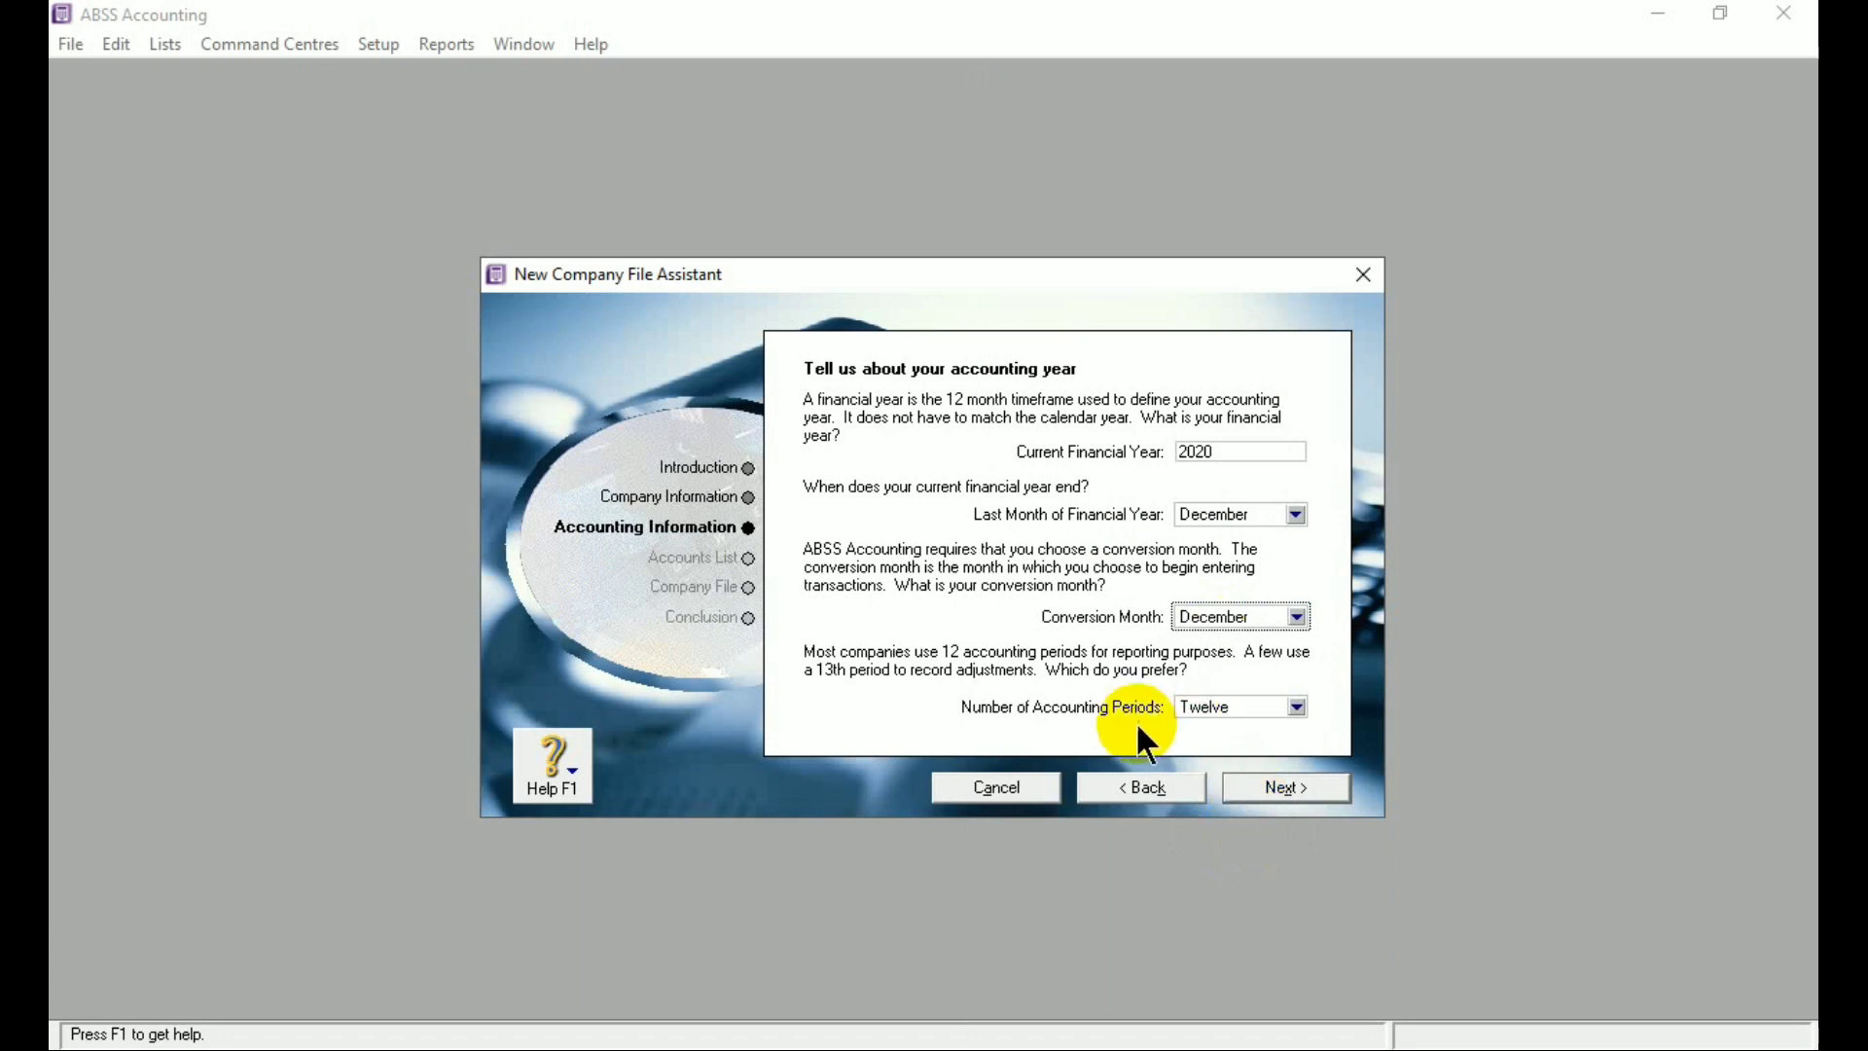
left_click(1242, 702)
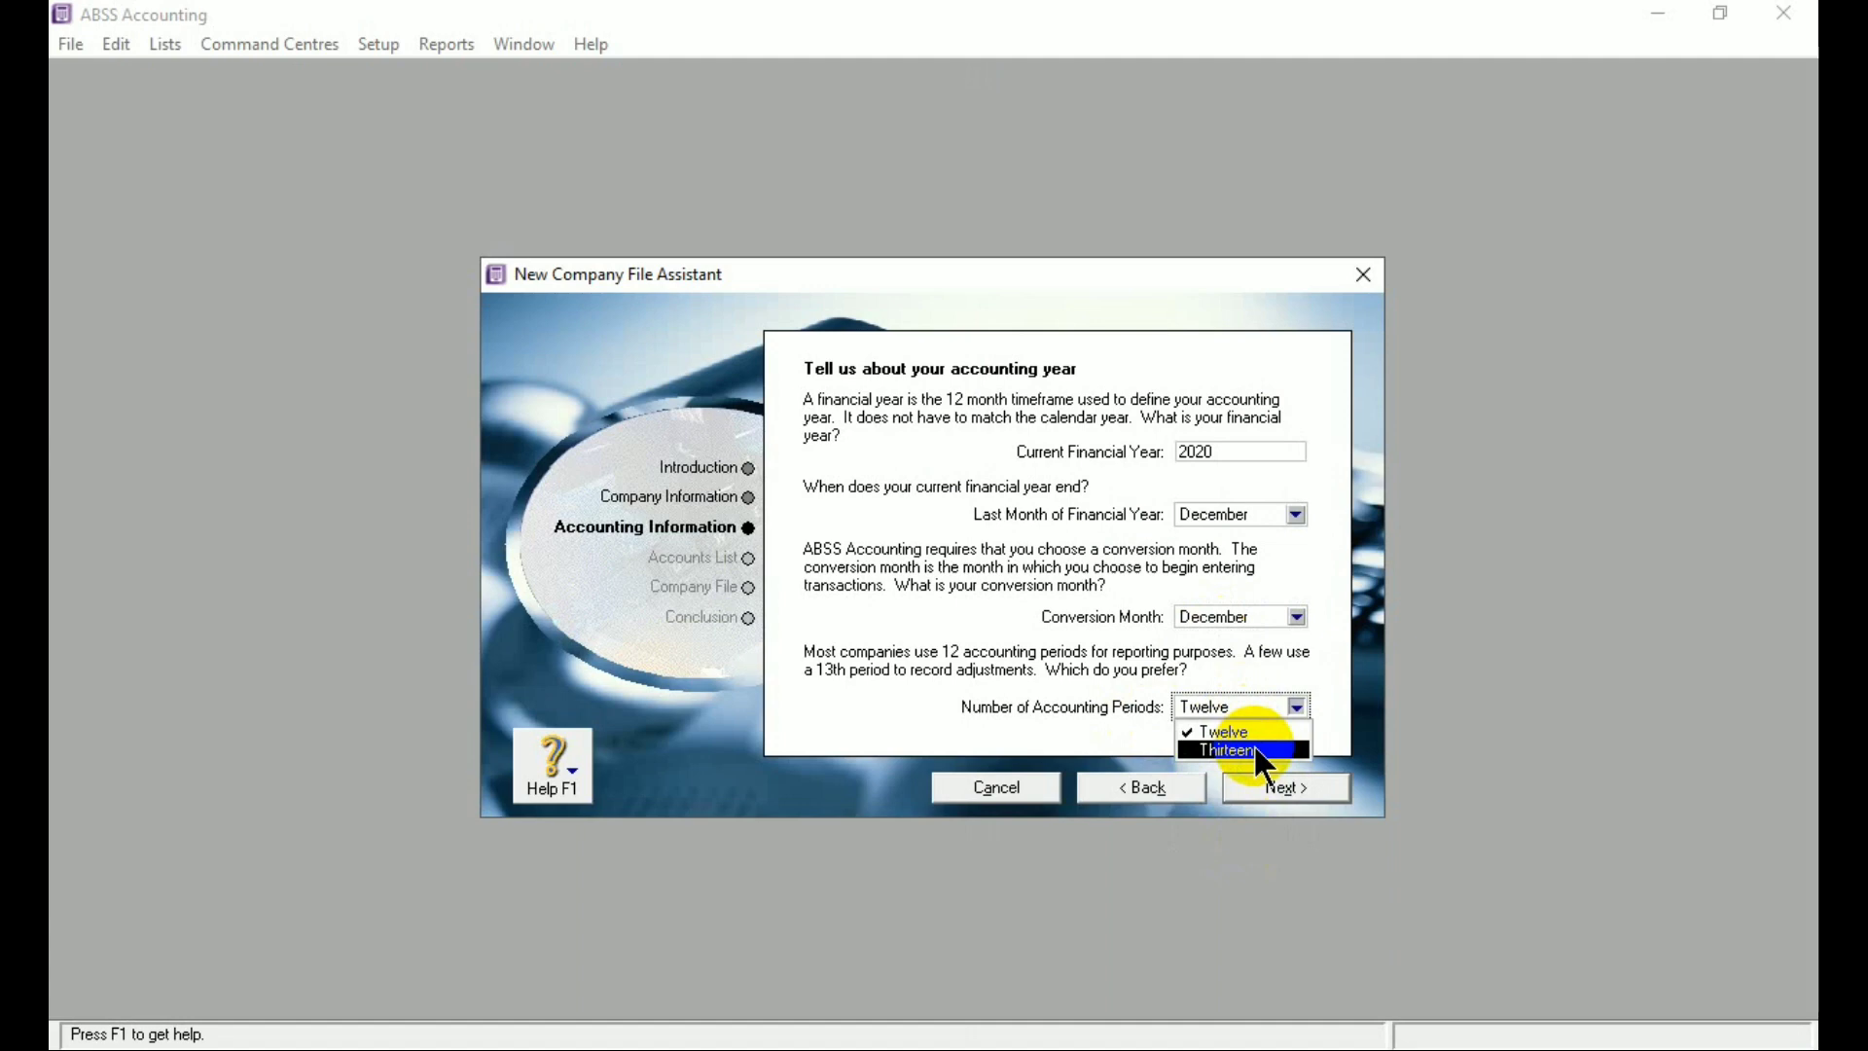
left_click(1255, 751)
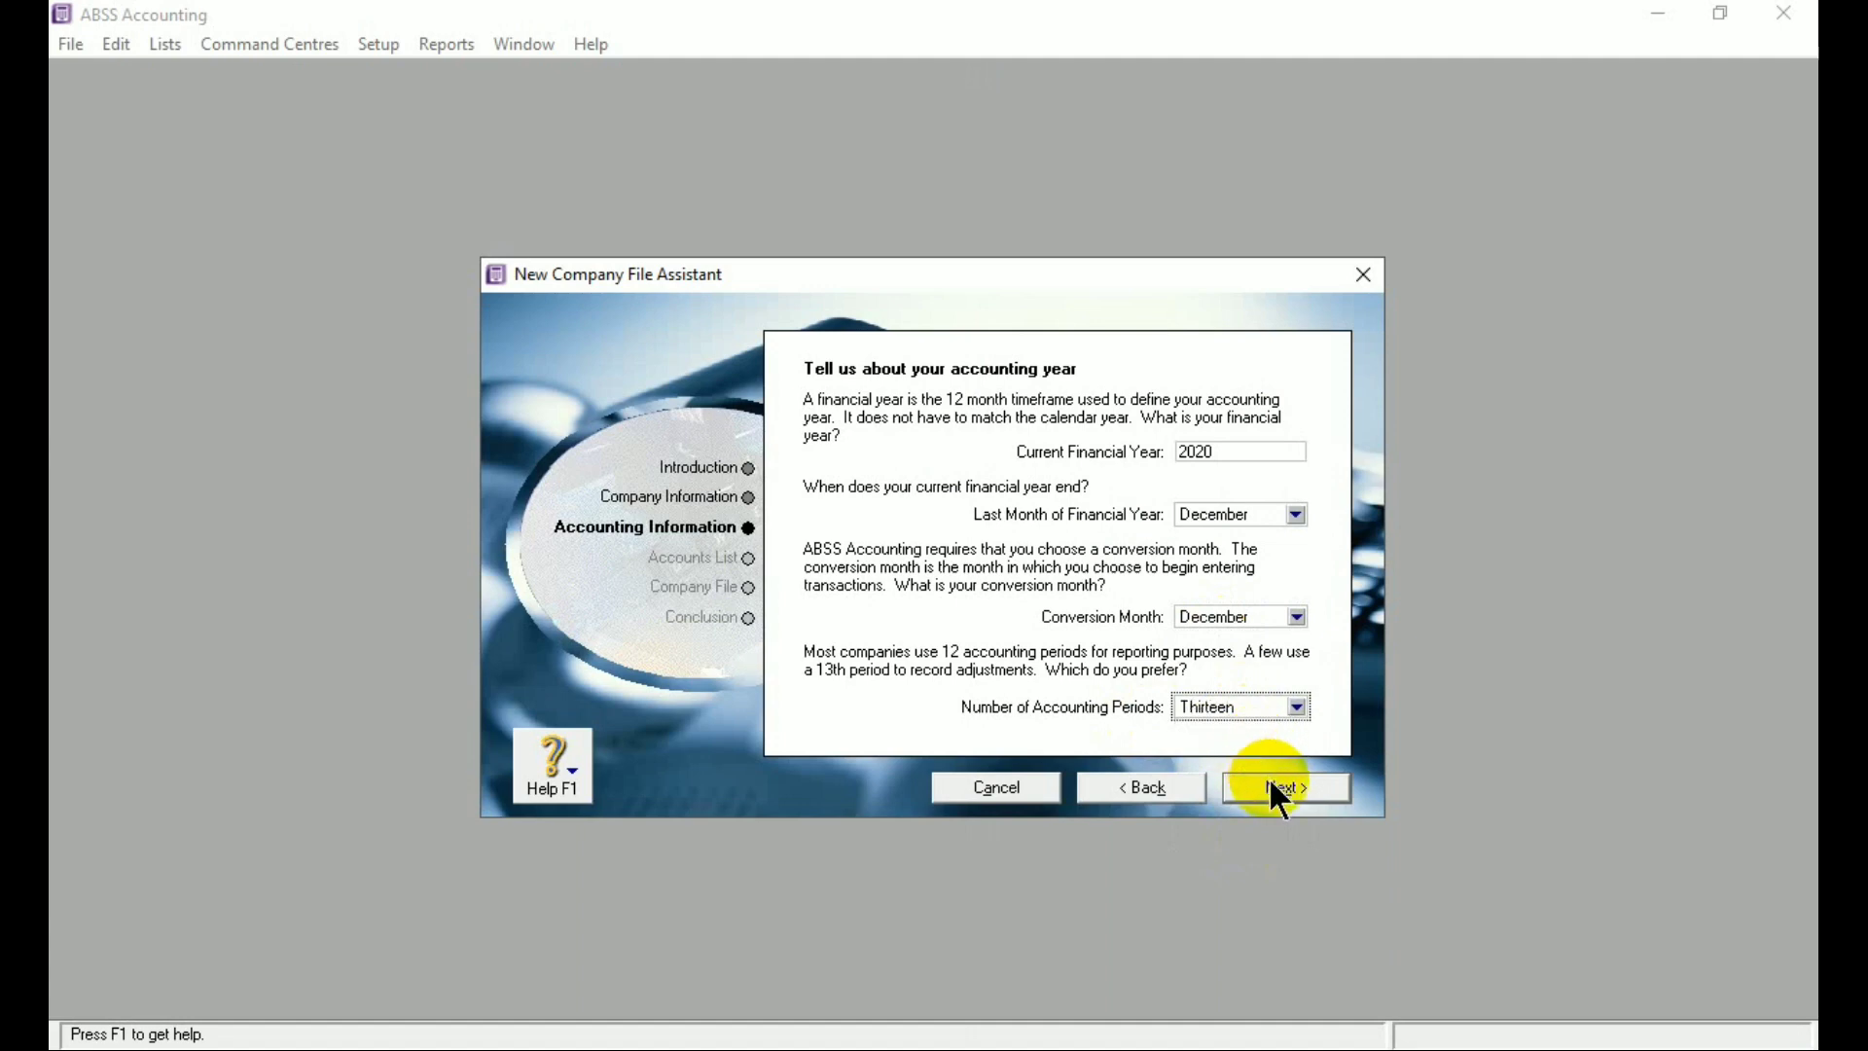
left_click(1270, 785)
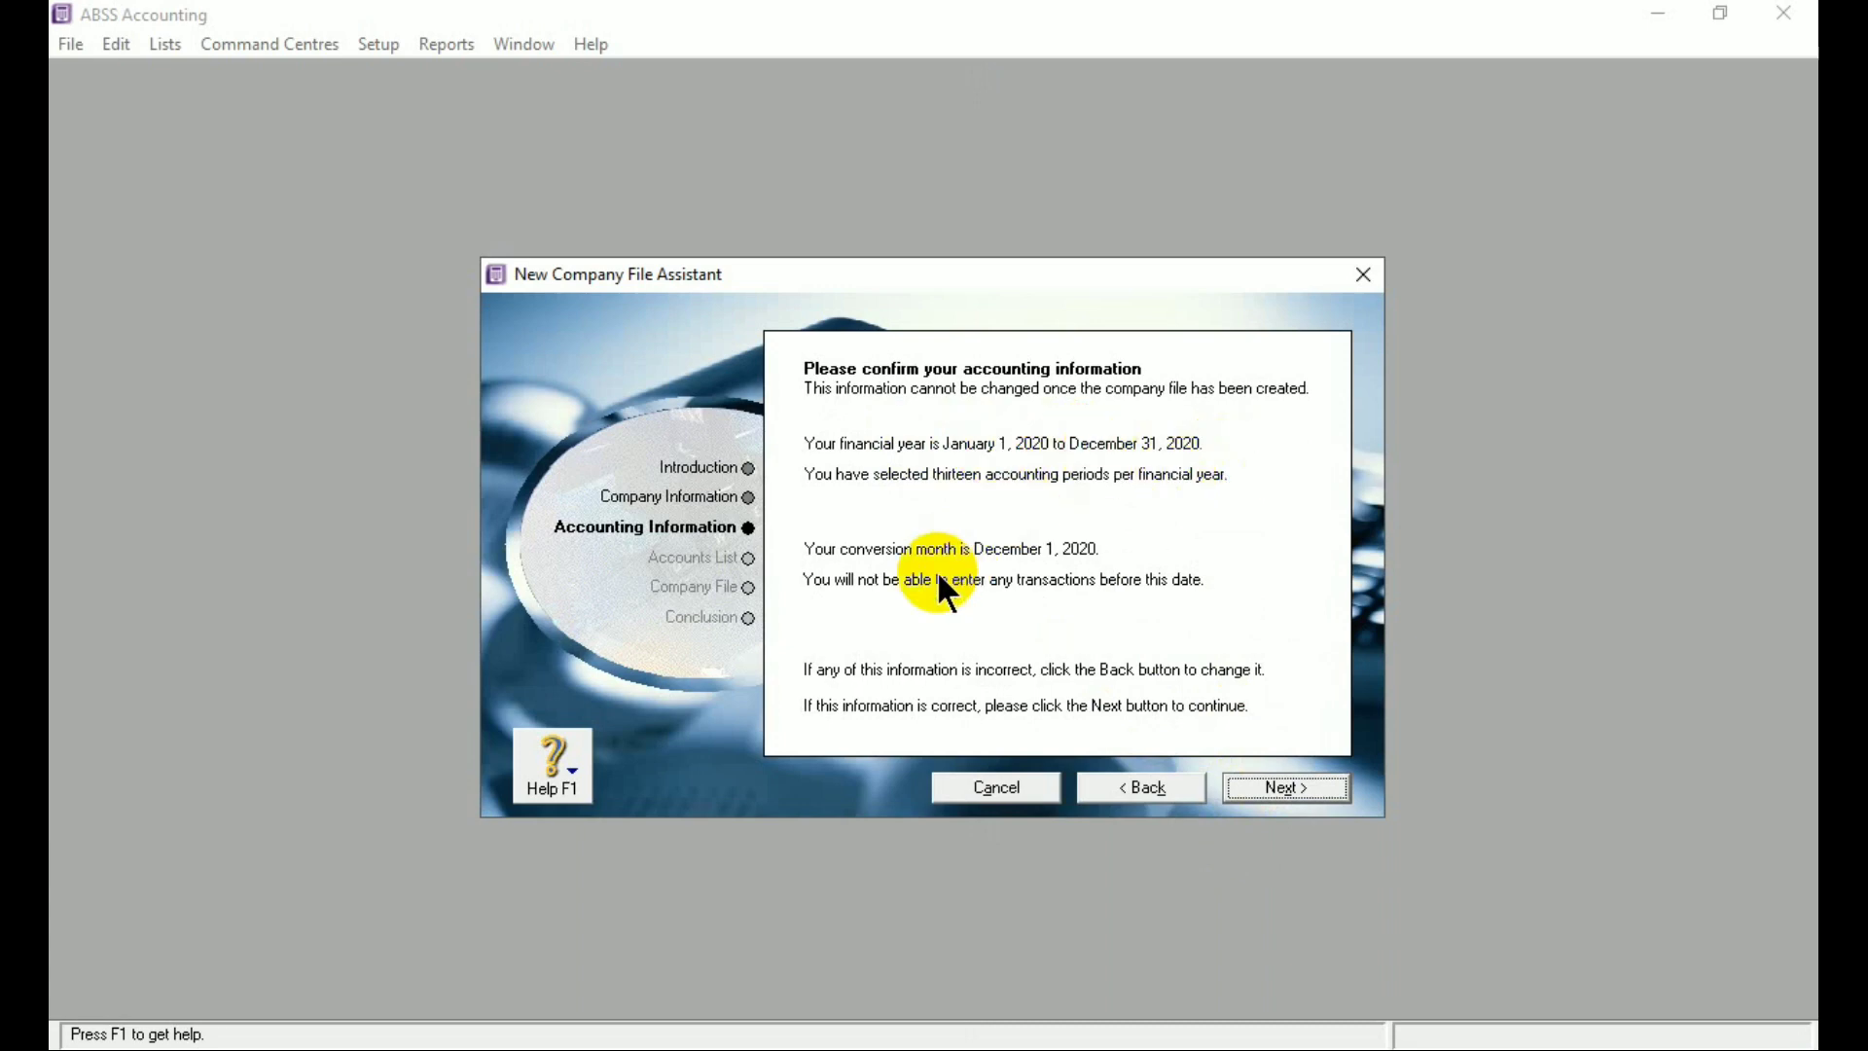
Confirm the accounting information and choose 'I would like to build my own accounts list'
left_click(1282, 790)
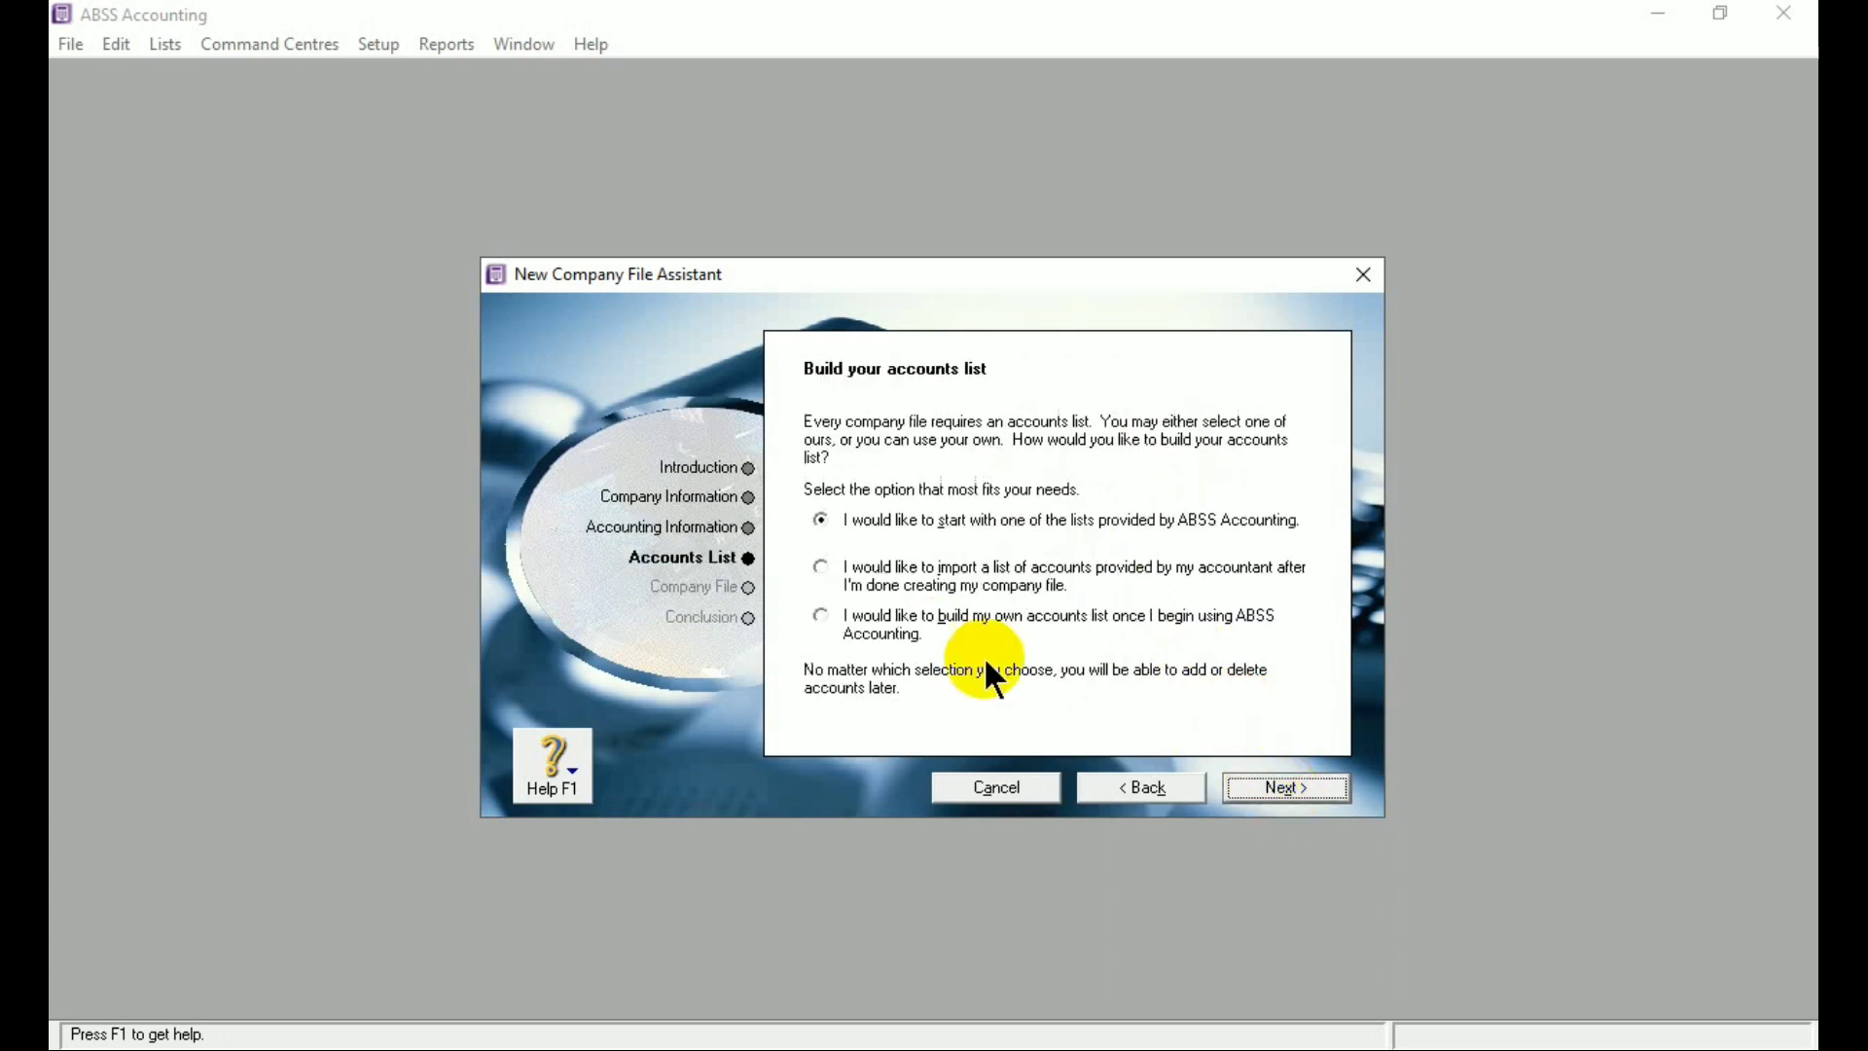
left_click(820, 613)
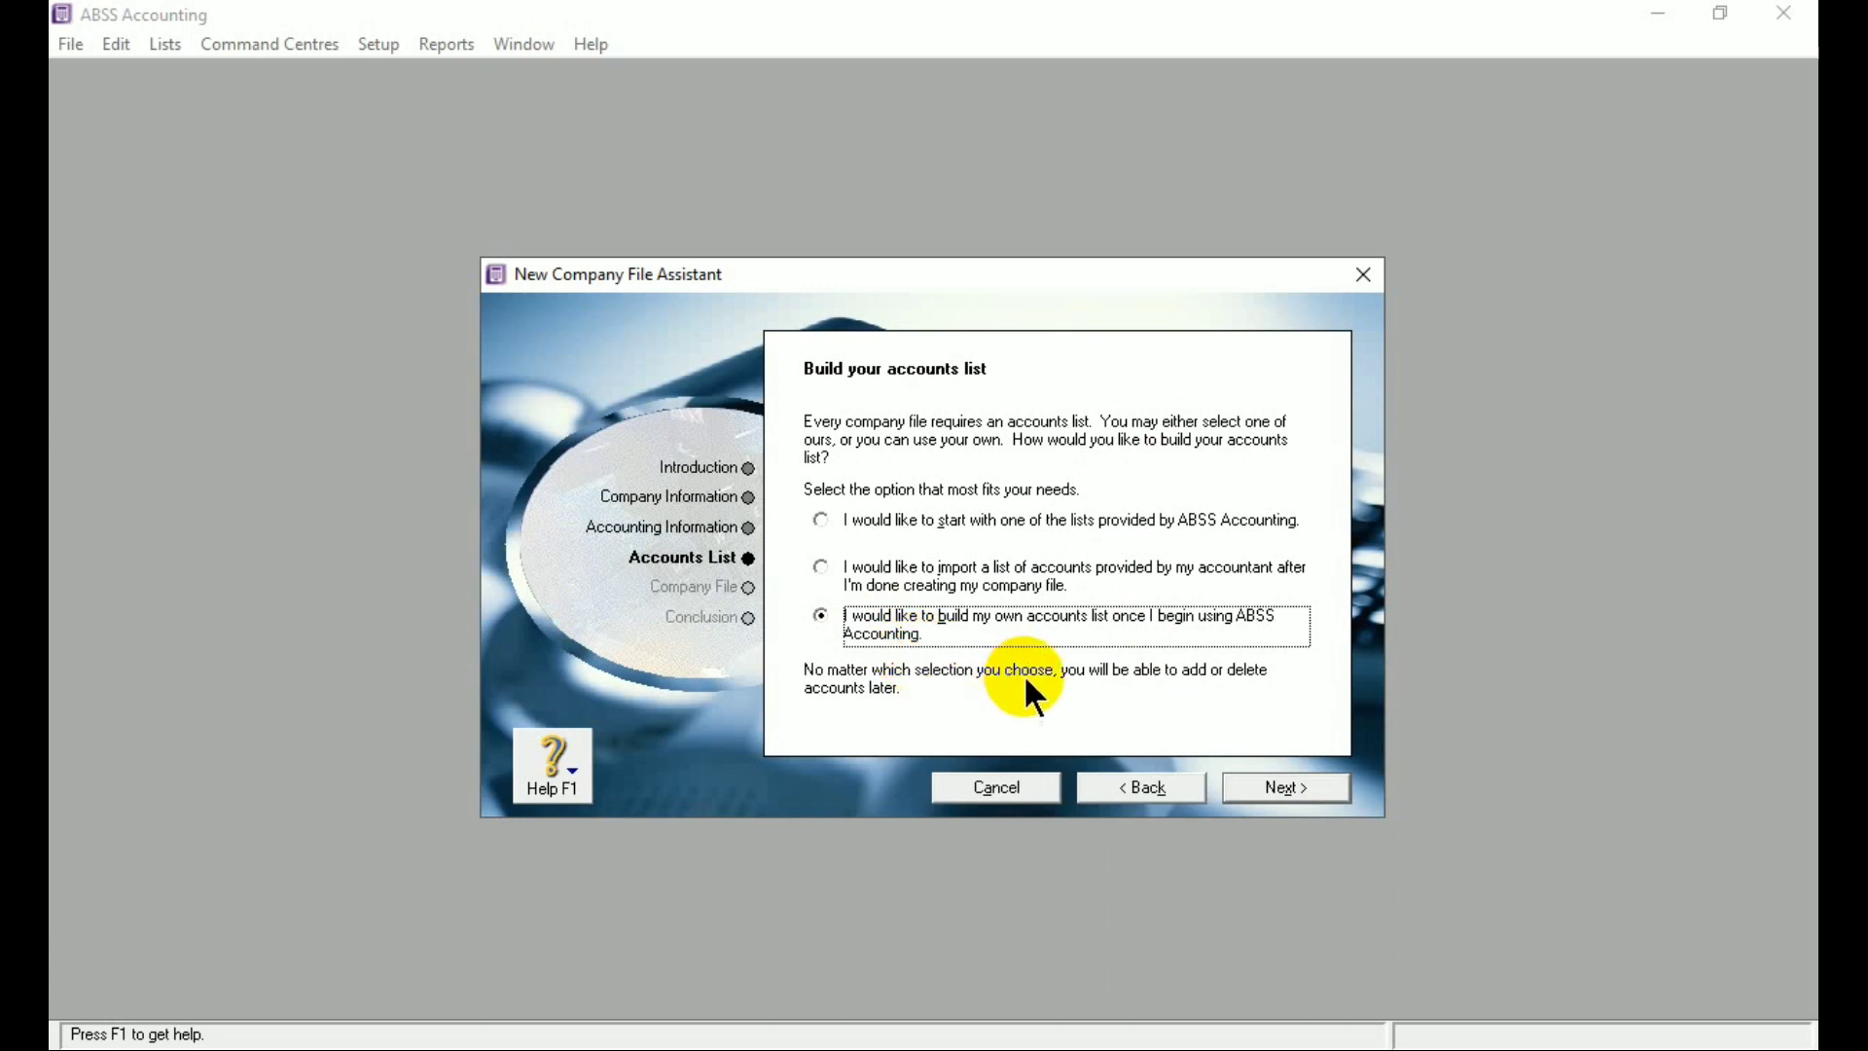
Save and create the company file CV ROTI JAYA.myo in the ABSS_Accounting_v25 folder
left_click(1305, 788)
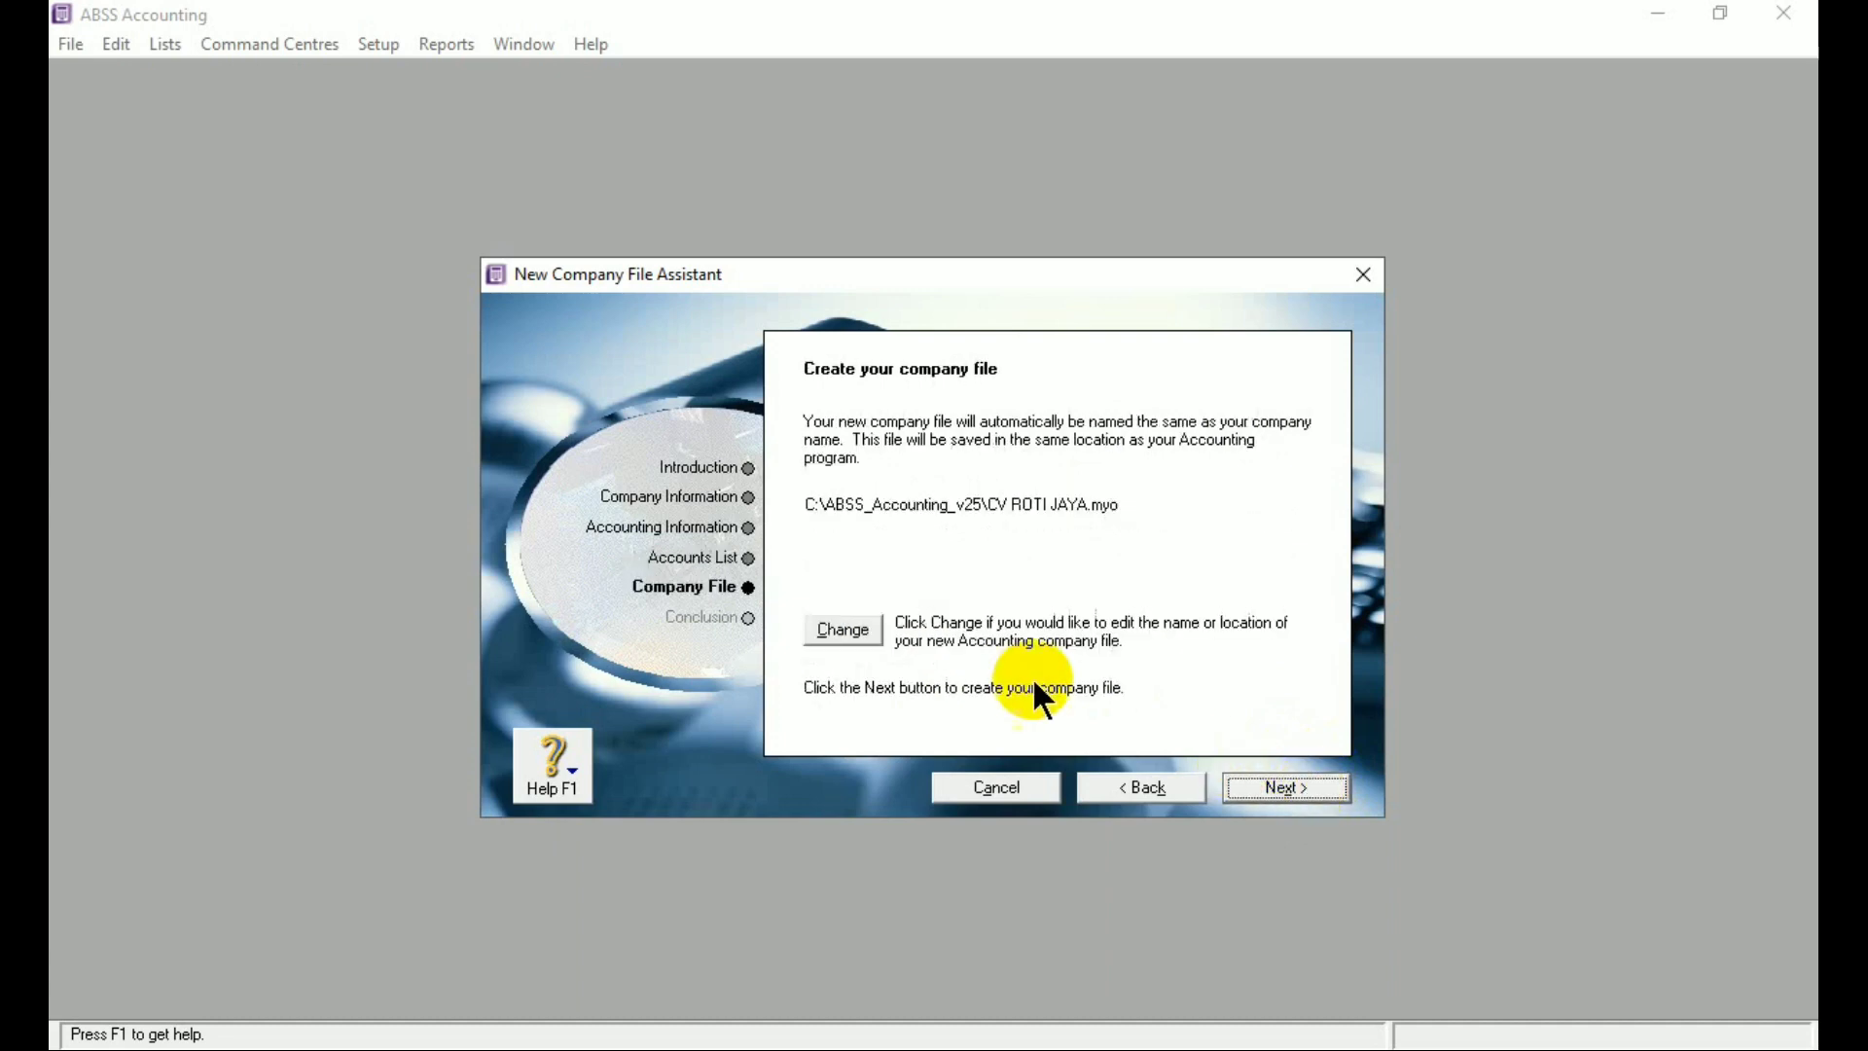
left_click(873, 629)
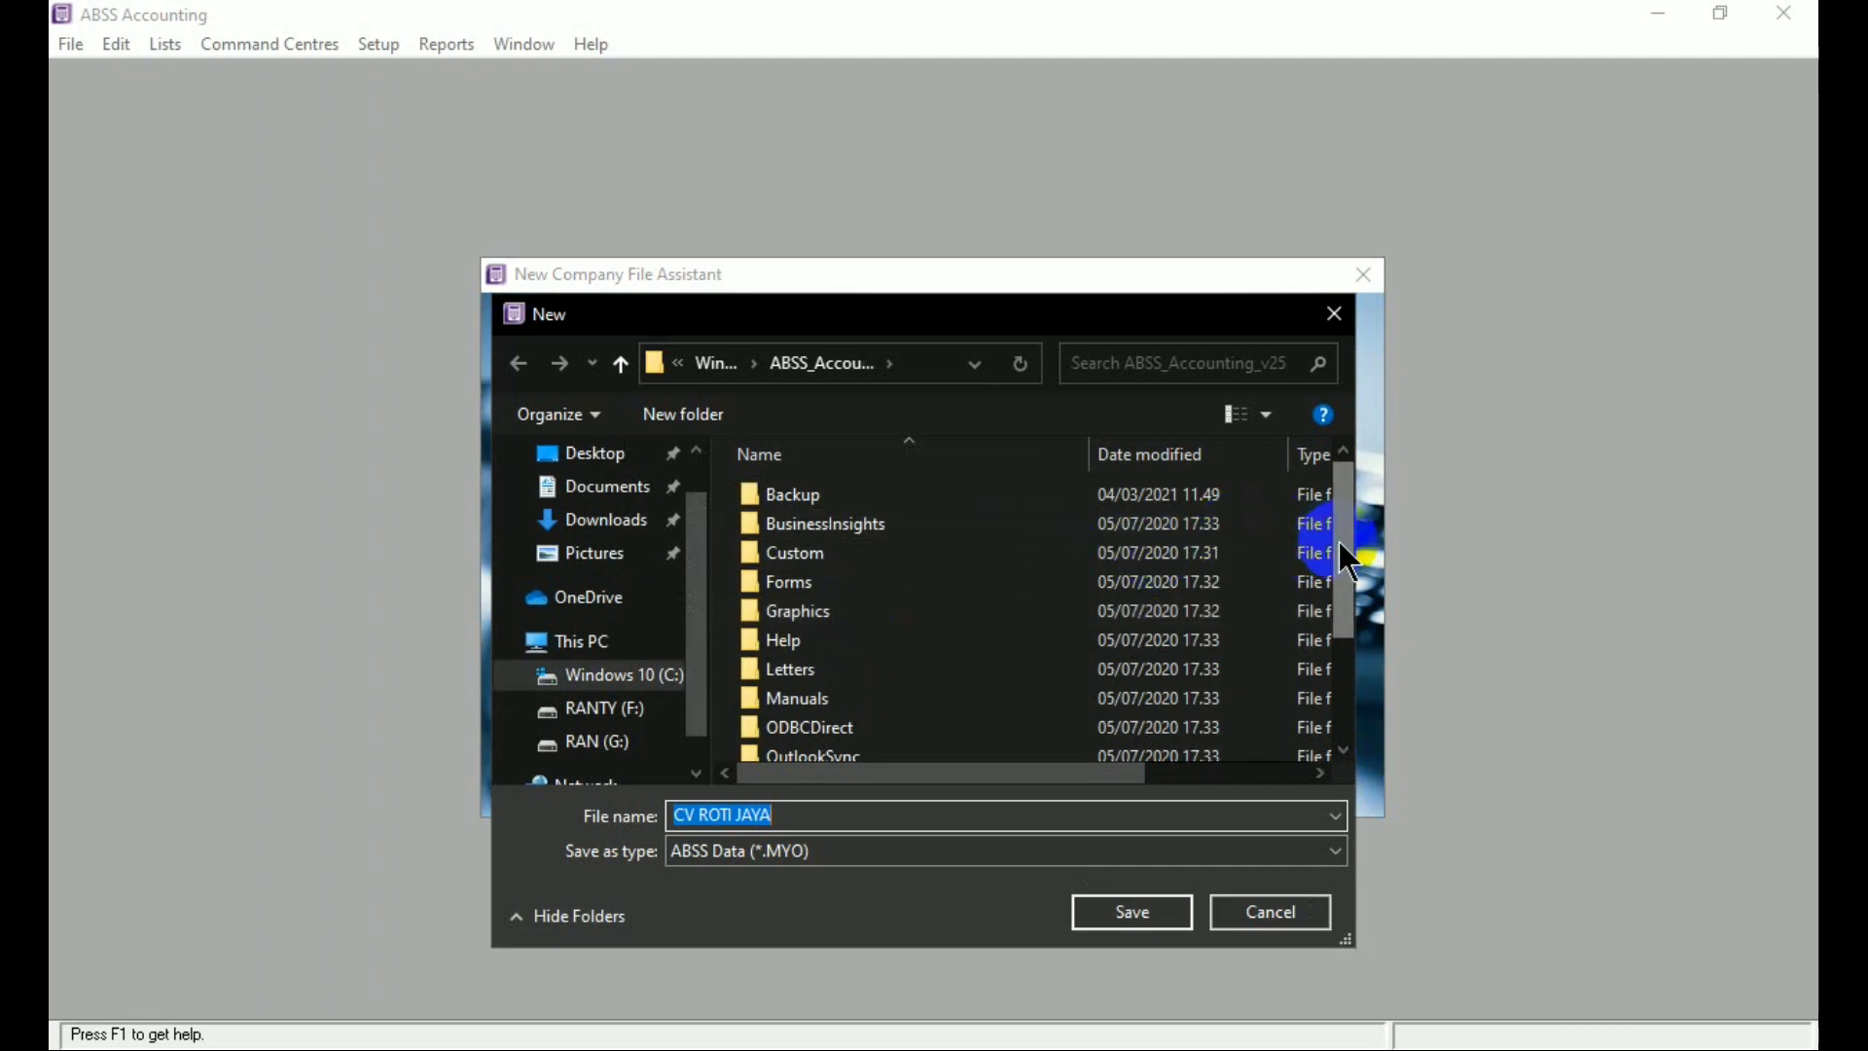
left_click_drag(1341, 539, 1349, 673)
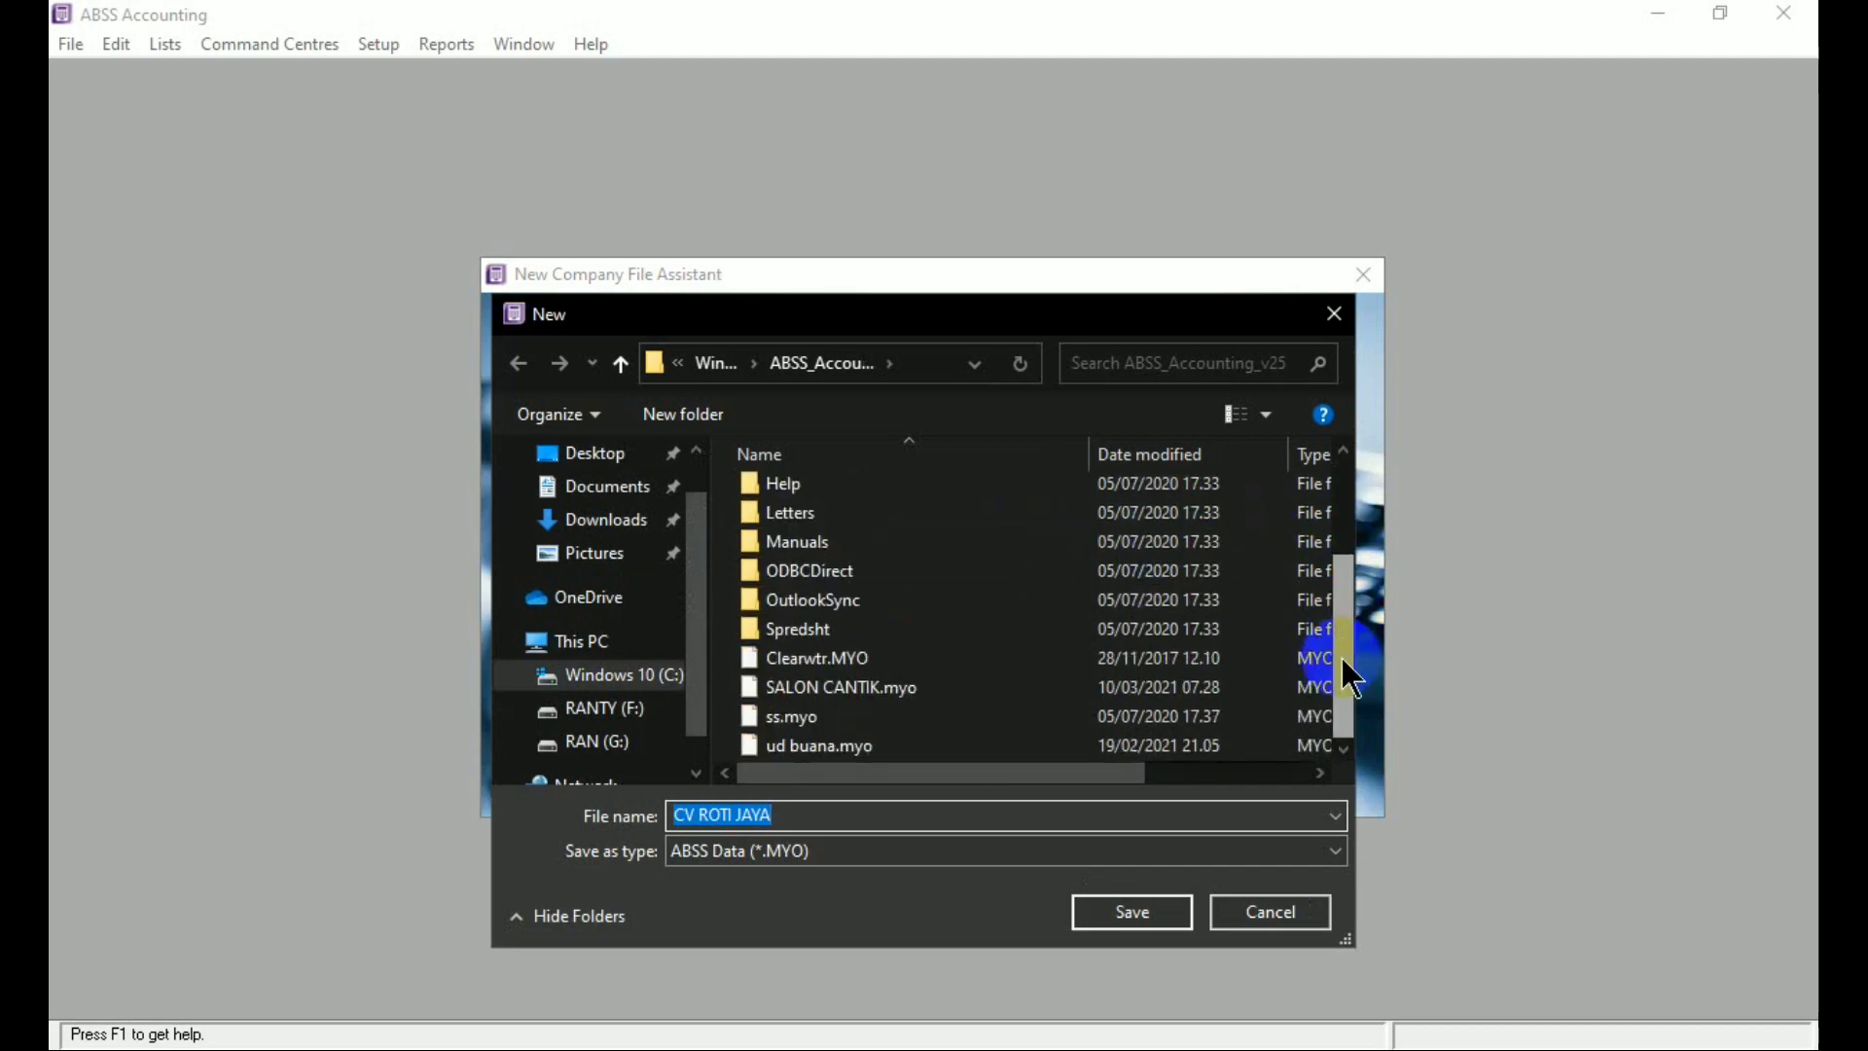
left_click(1157, 918)
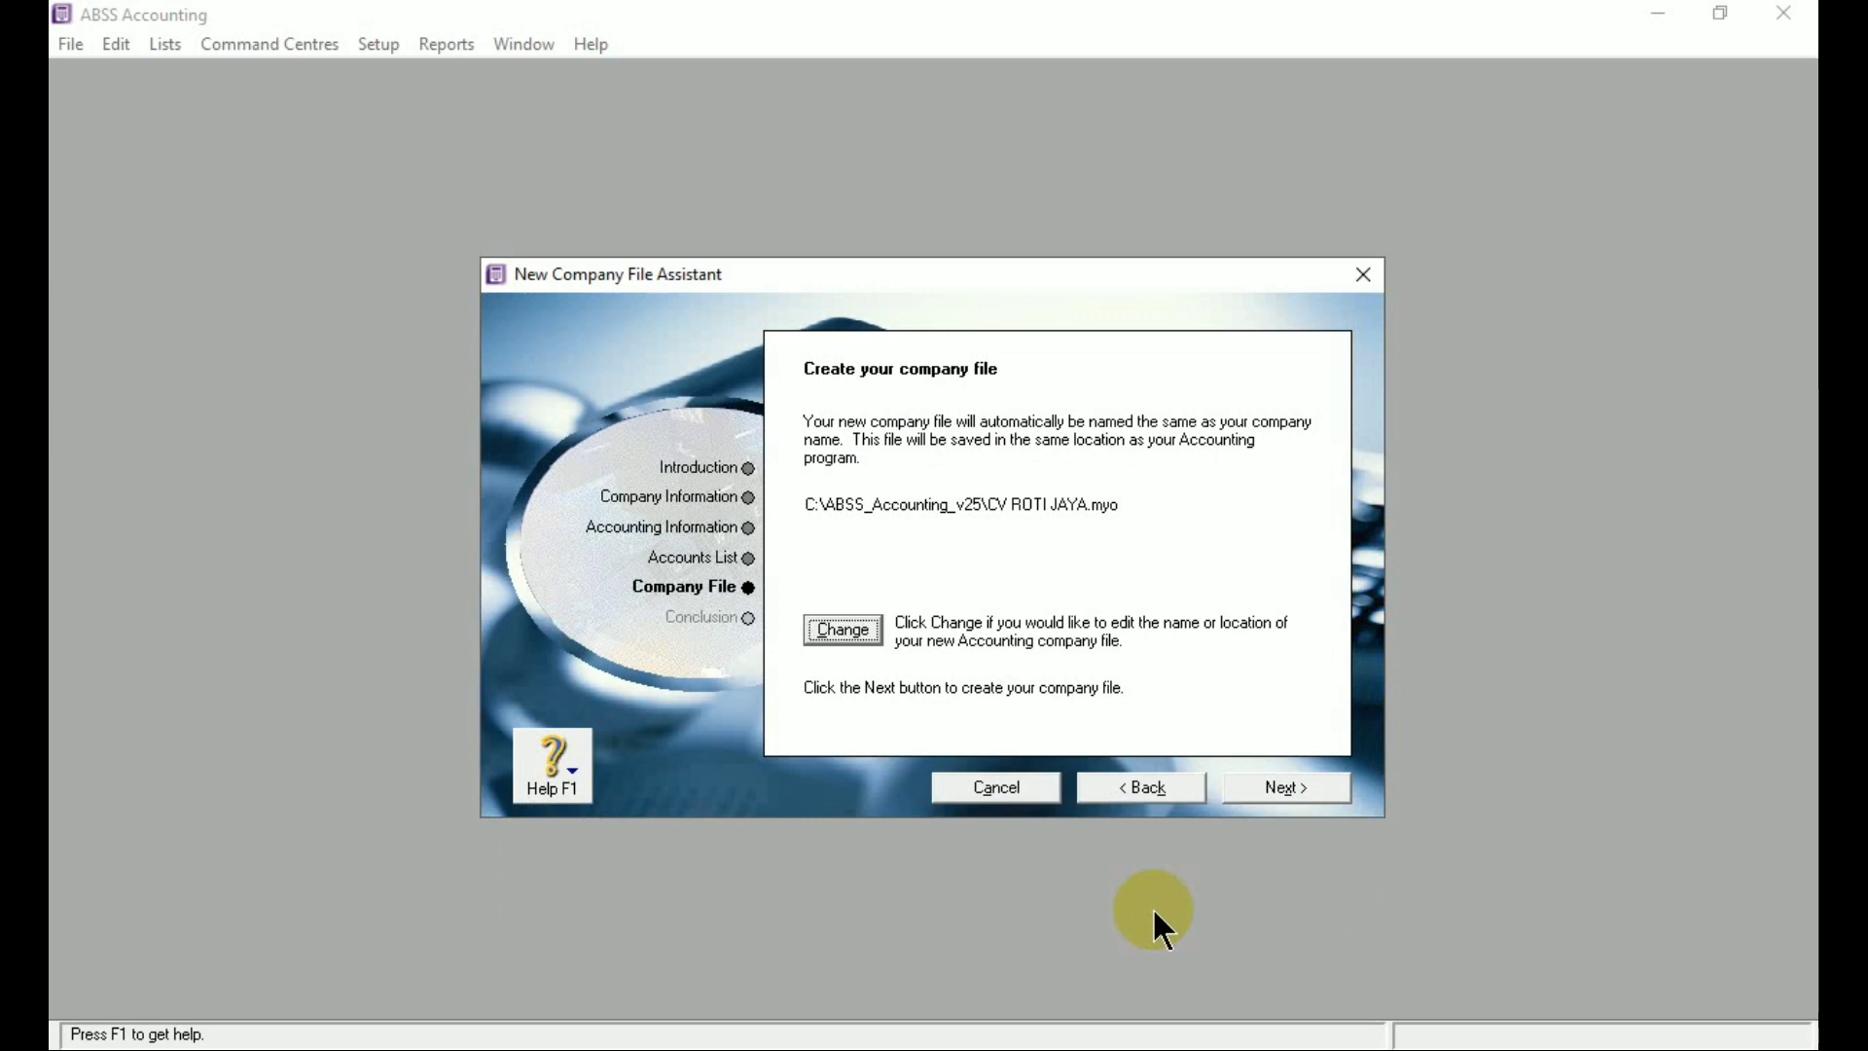
left_click(1255, 790)
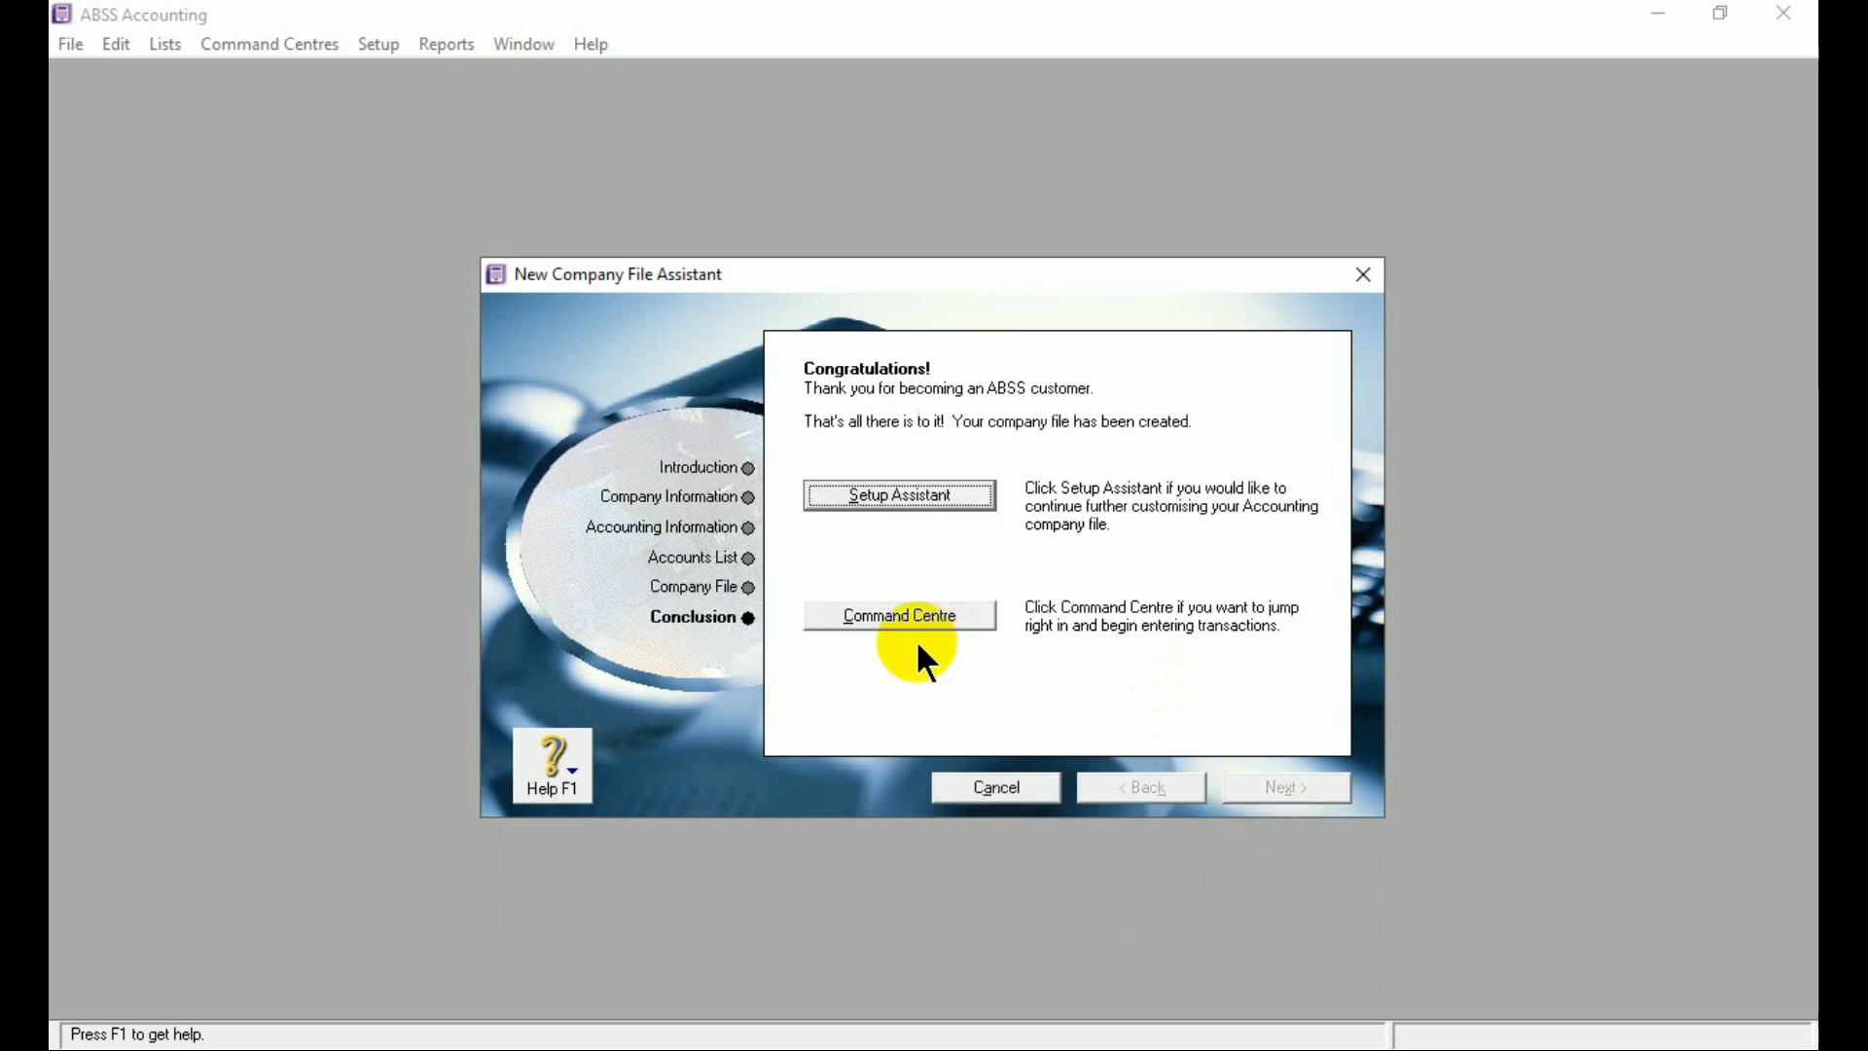
left_click(914, 618)
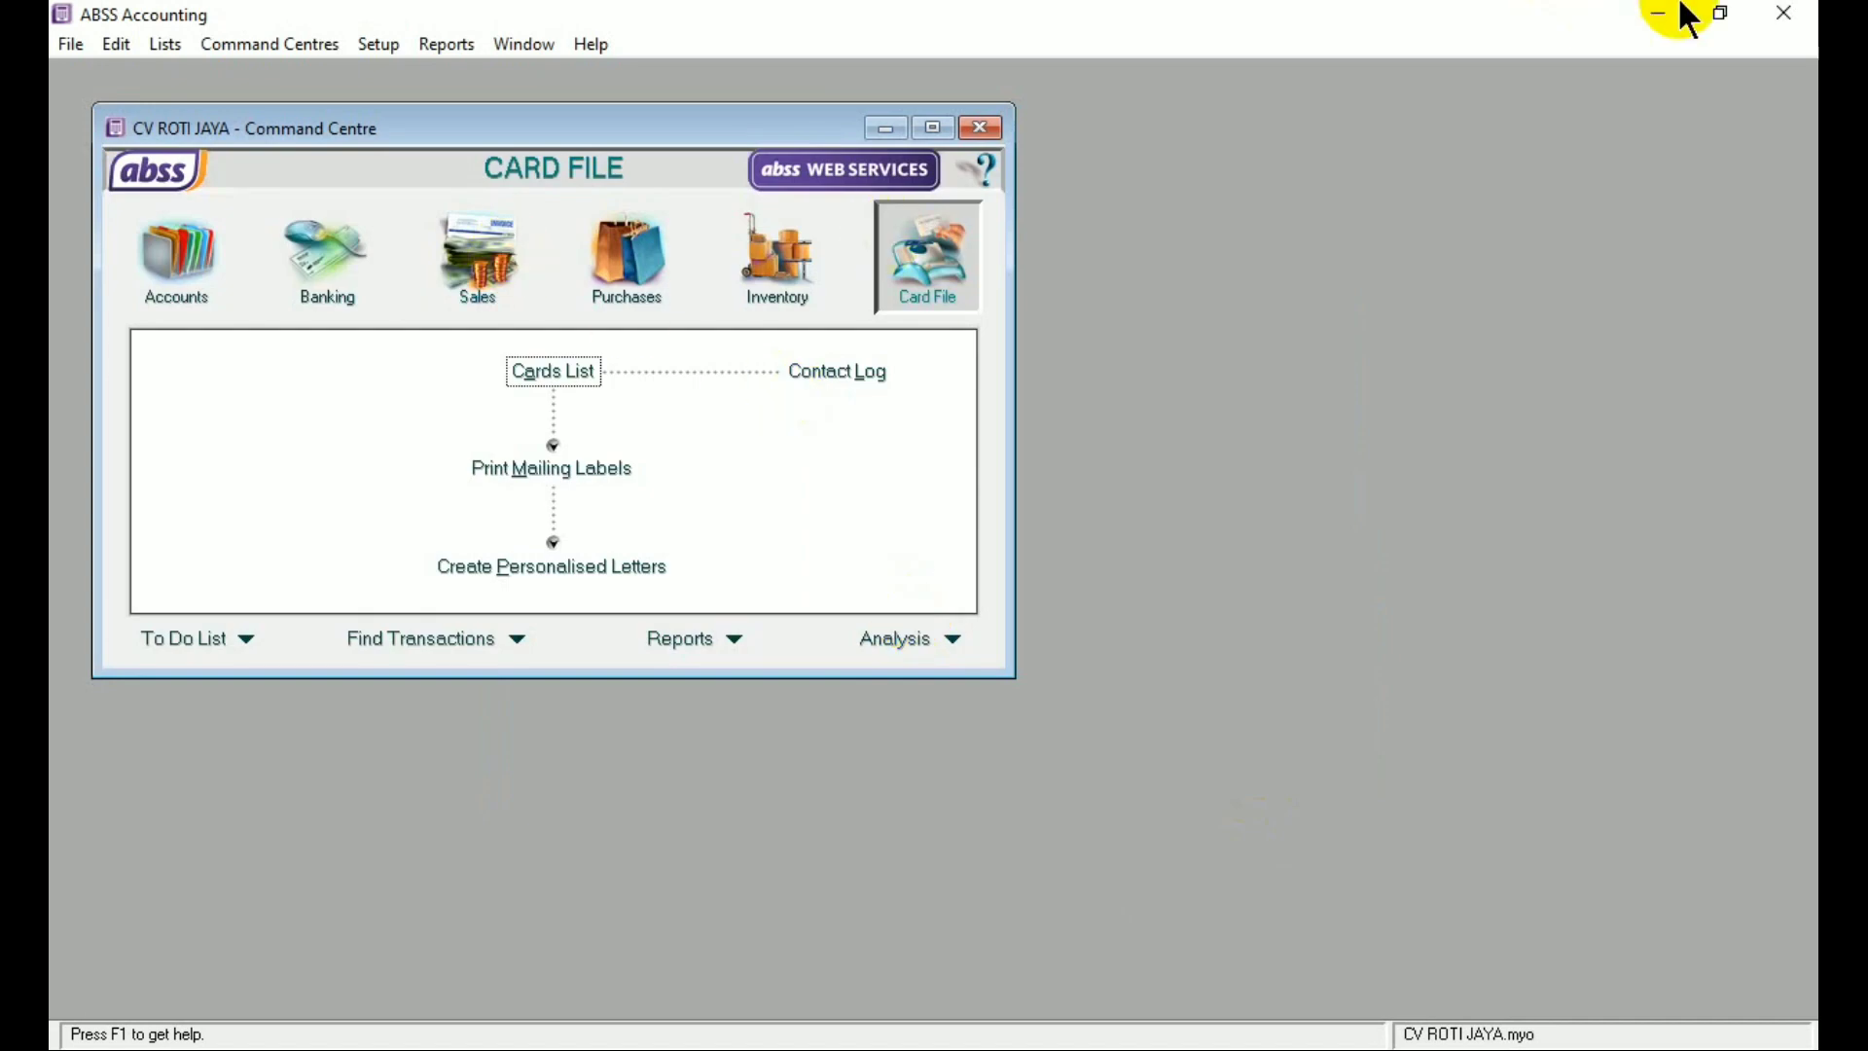
Restore the Command Centre window and narrow it to full height beside the Word trial balance
left_click(1721, 13)
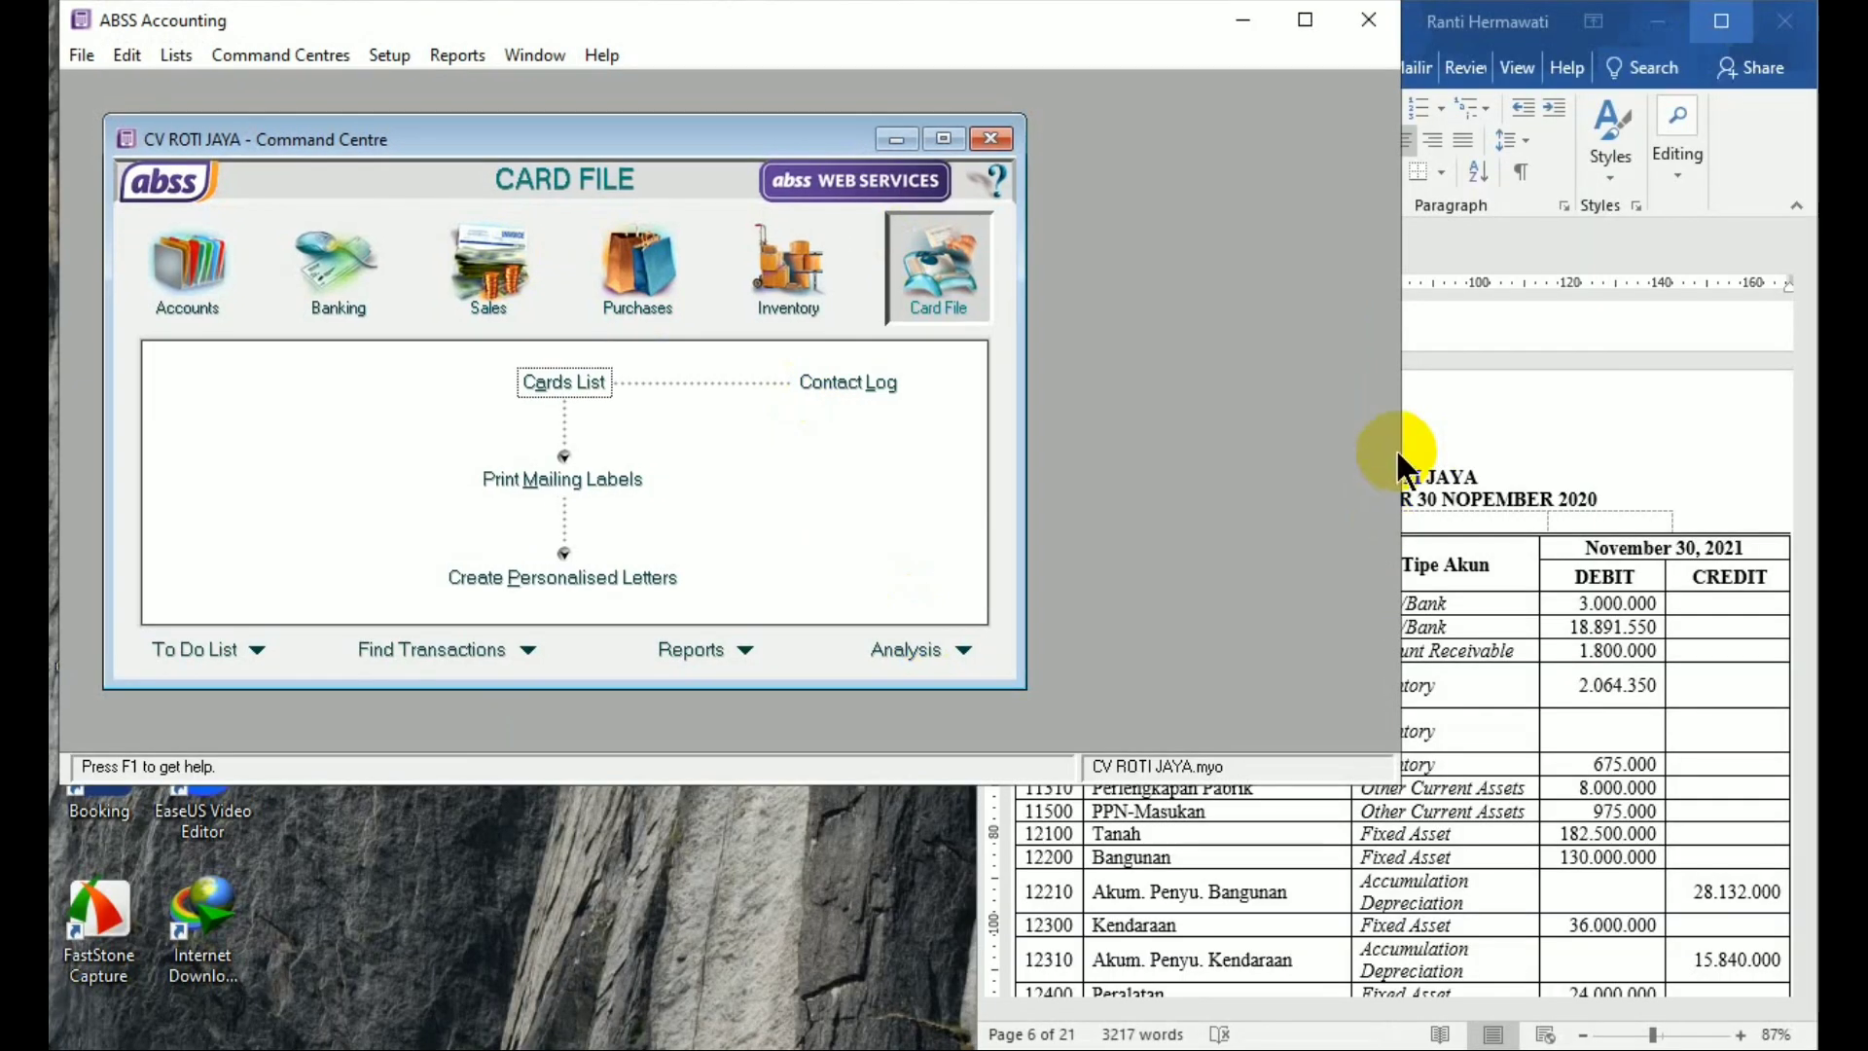
left_click_drag(1401, 447, 1028, 541)
left_click_drag(722, 790, 722, 1037)
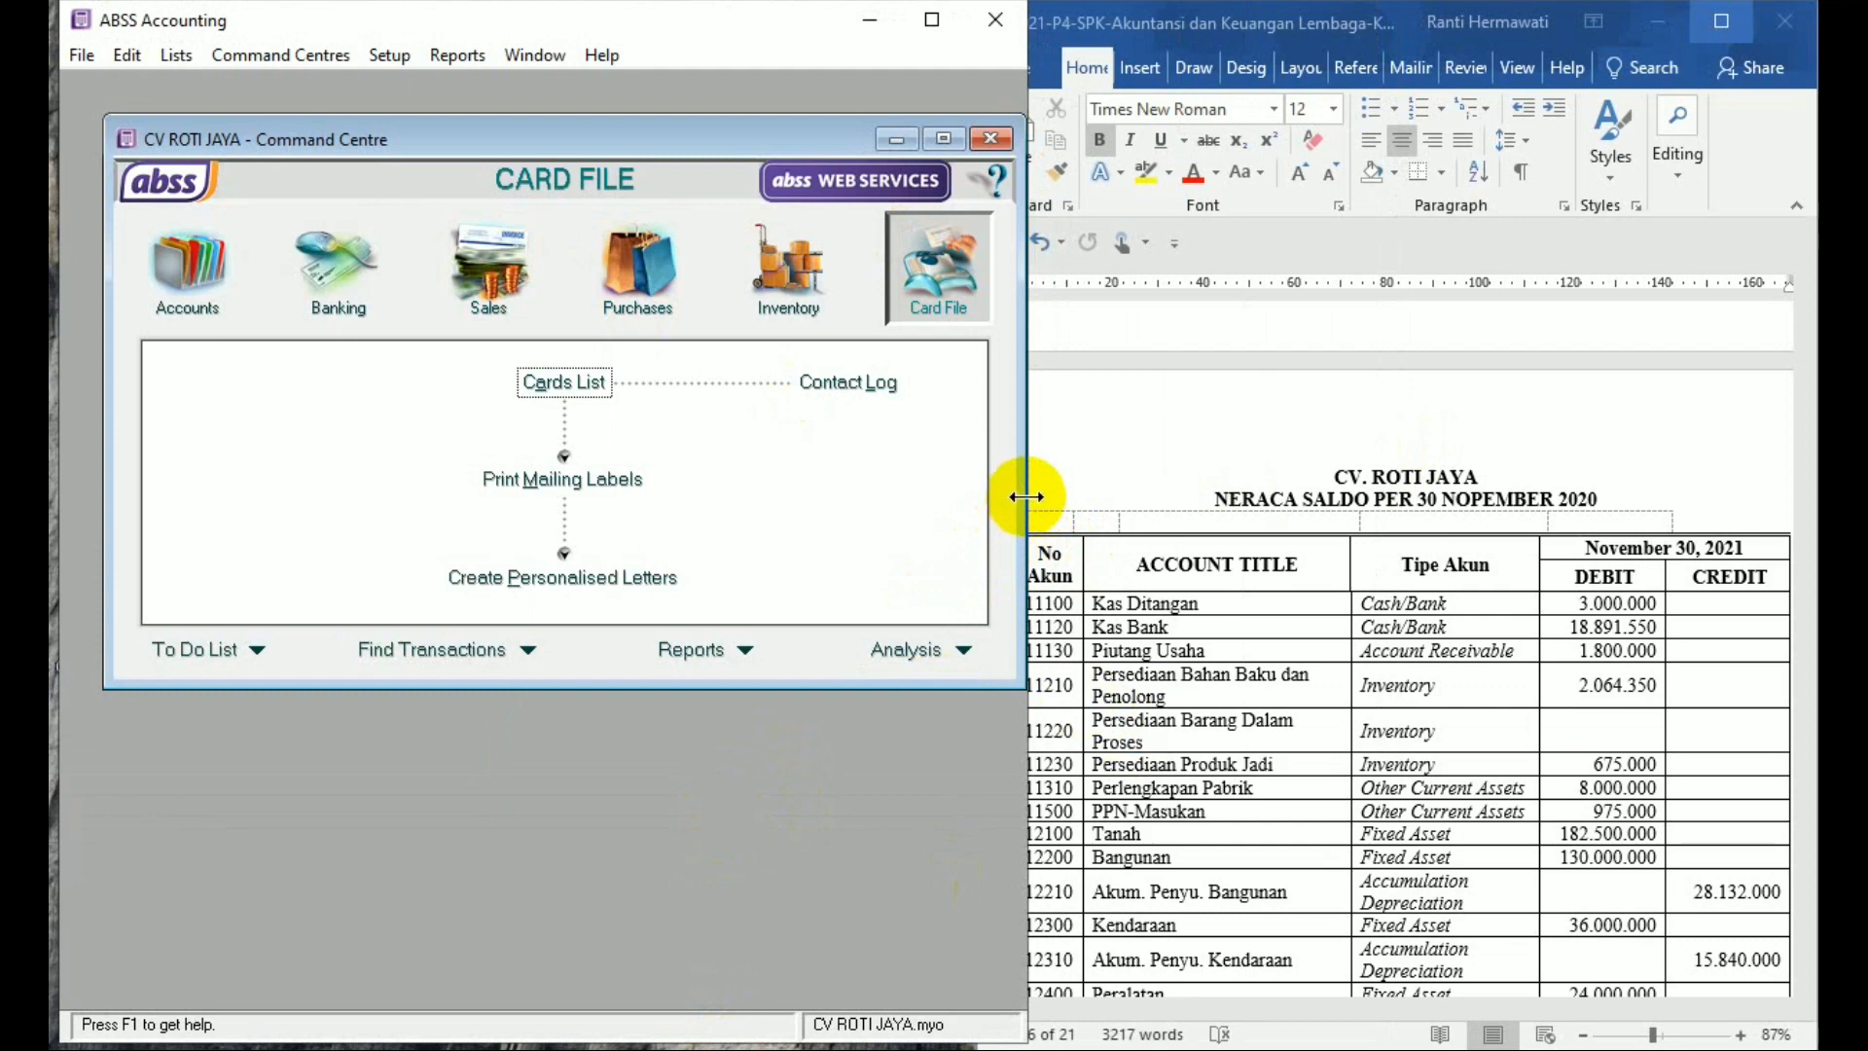
left_click_drag(1021, 496, 1009, 497)
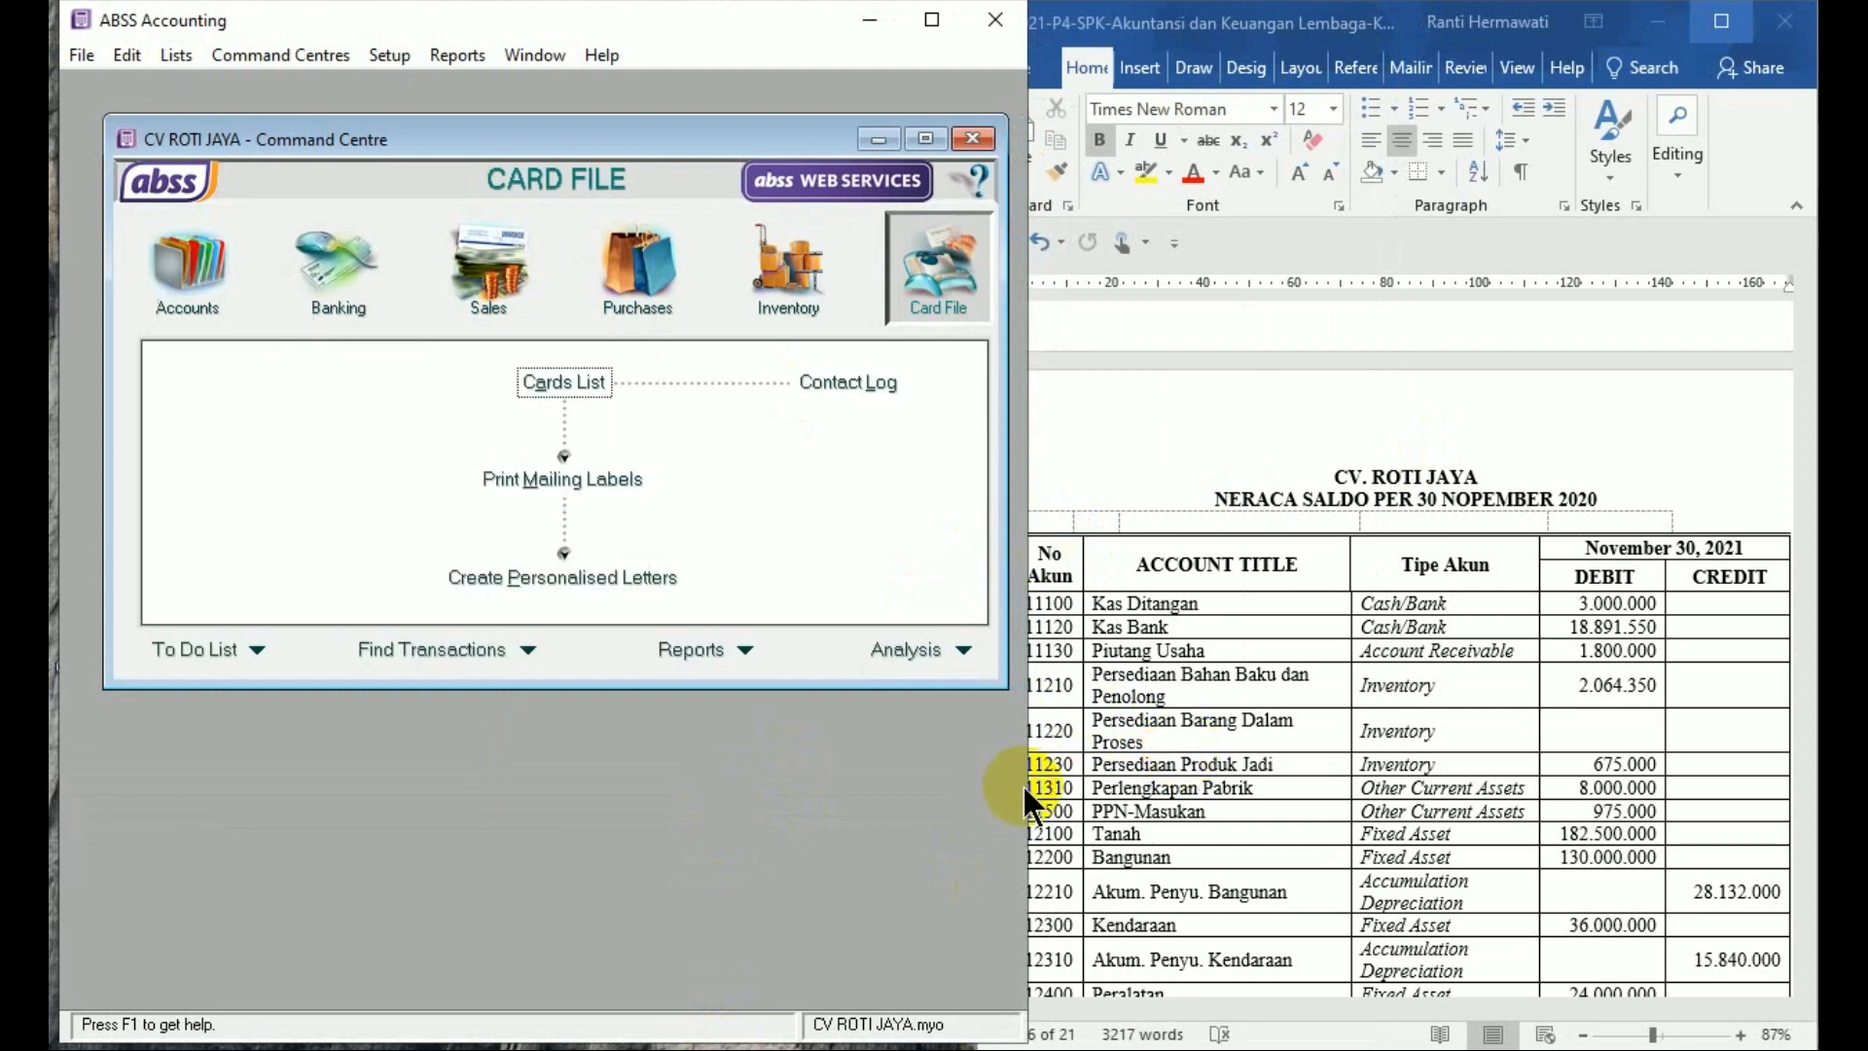
left_click_drag(1024, 784, 1001, 778)
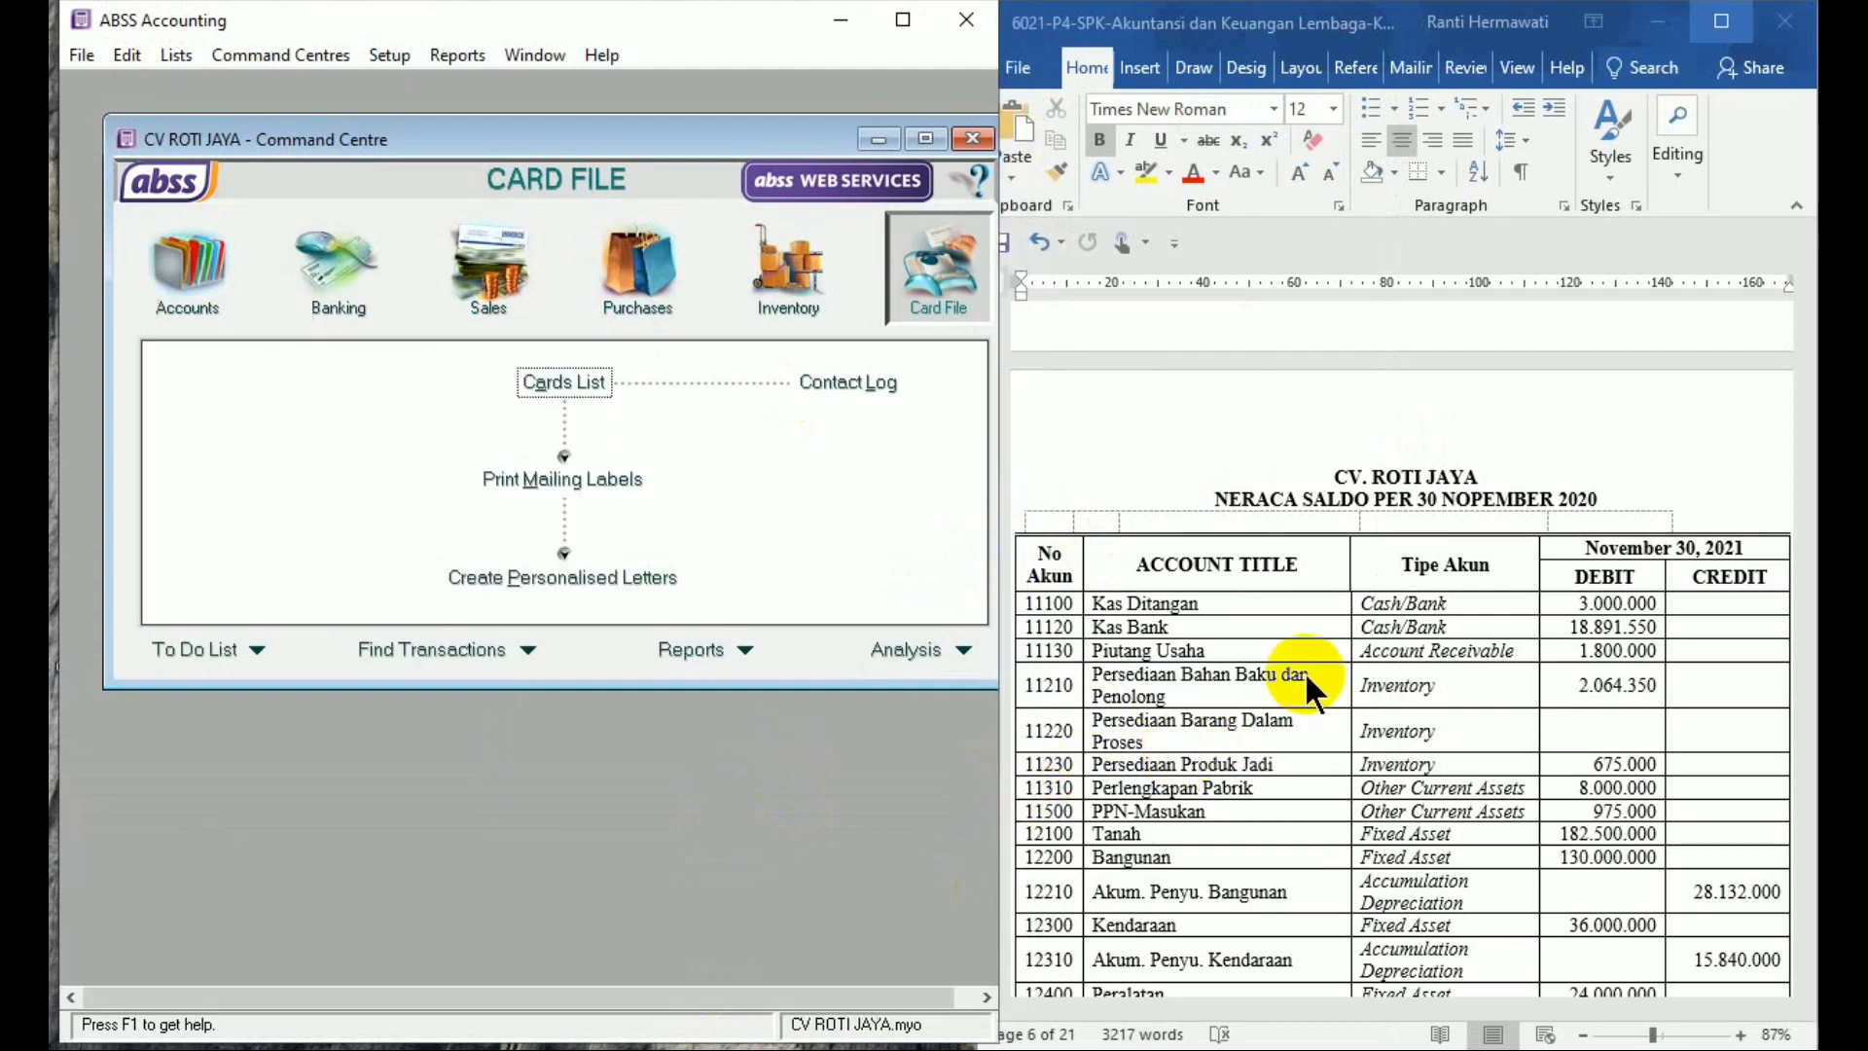
left_click(1340, 393)
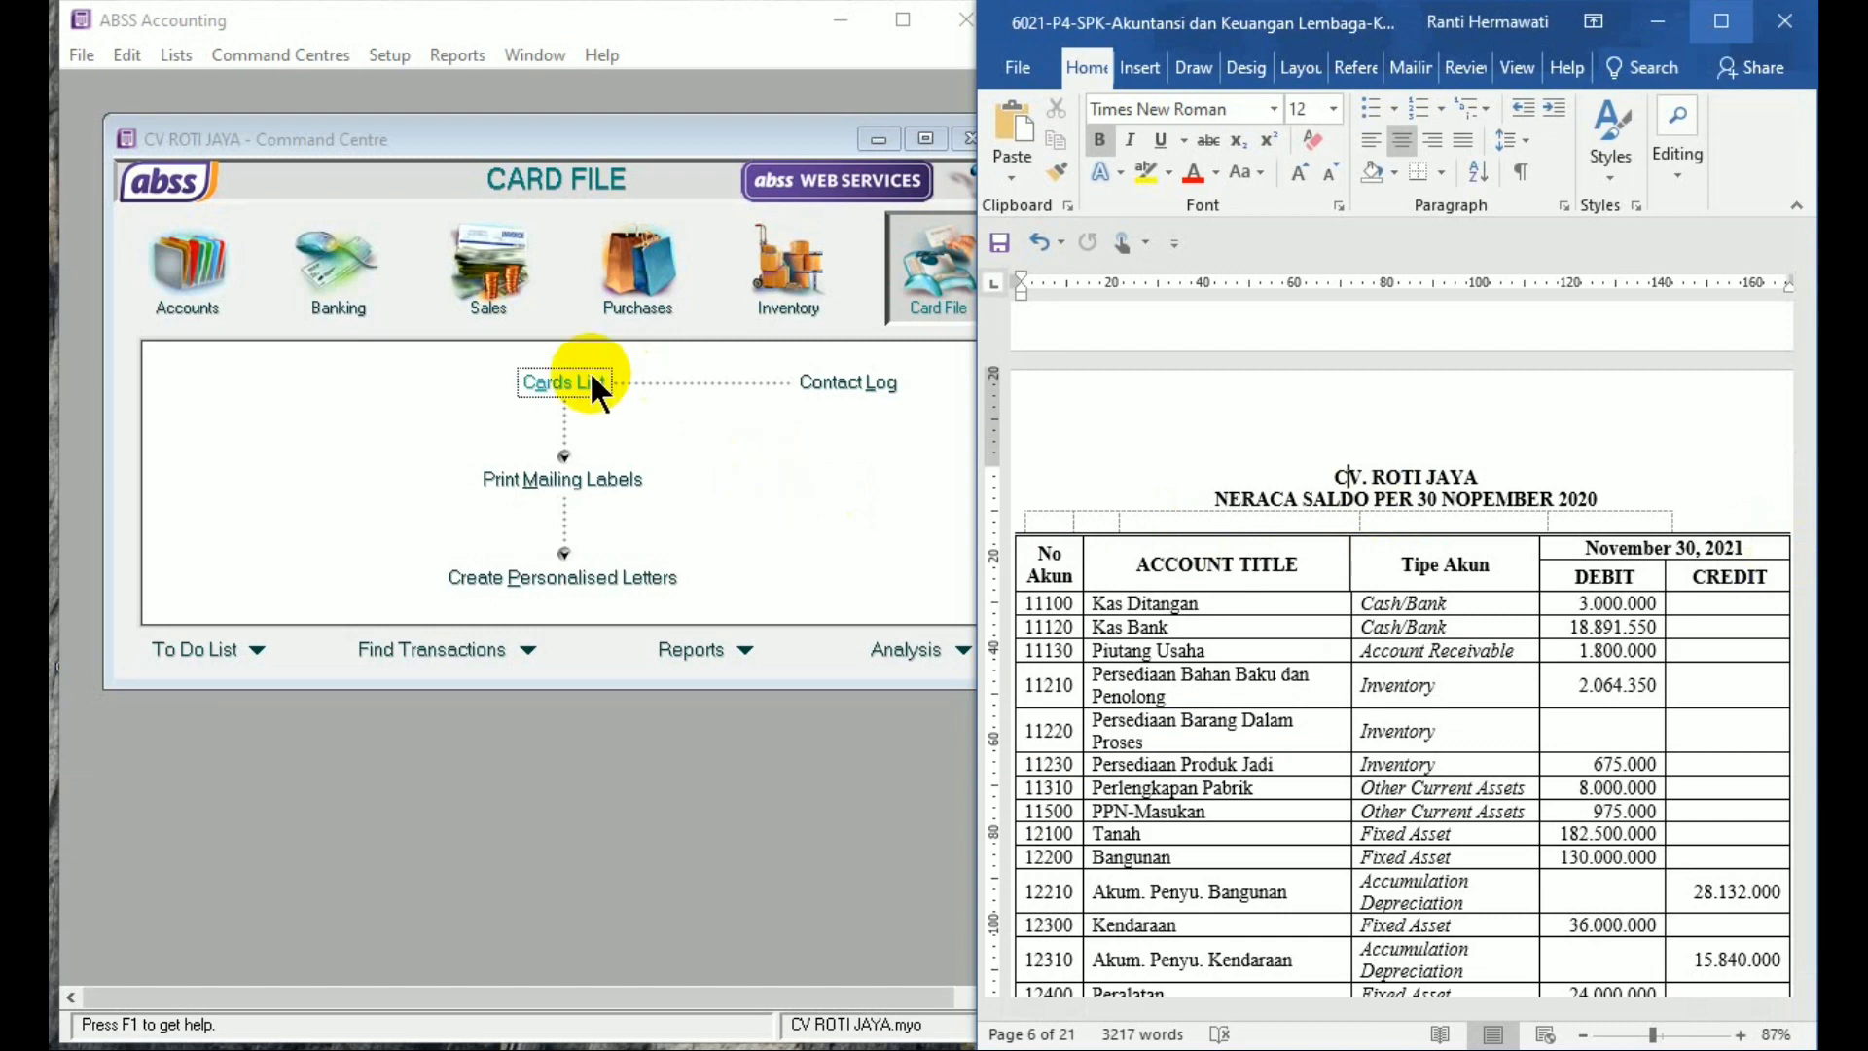
Open the Accounts List and edit the General Cheque Account
left_click(208, 285)
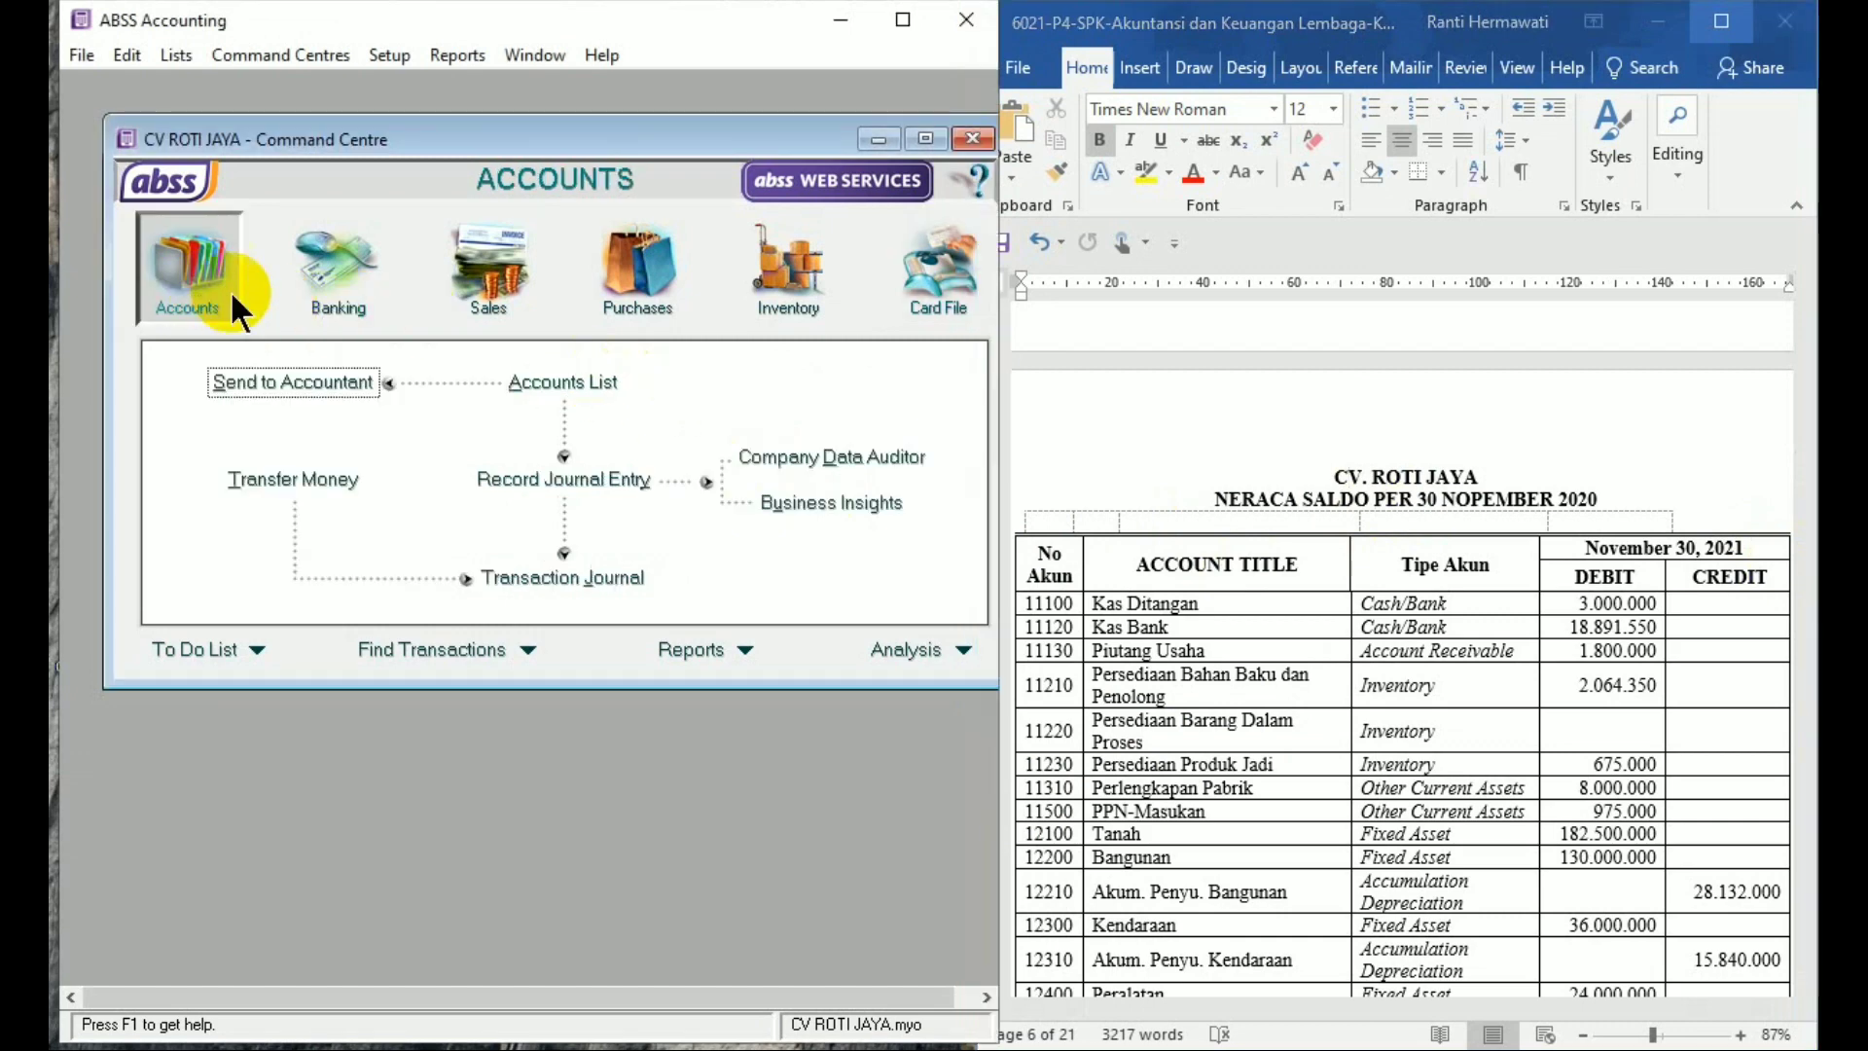
left_click(534, 385)
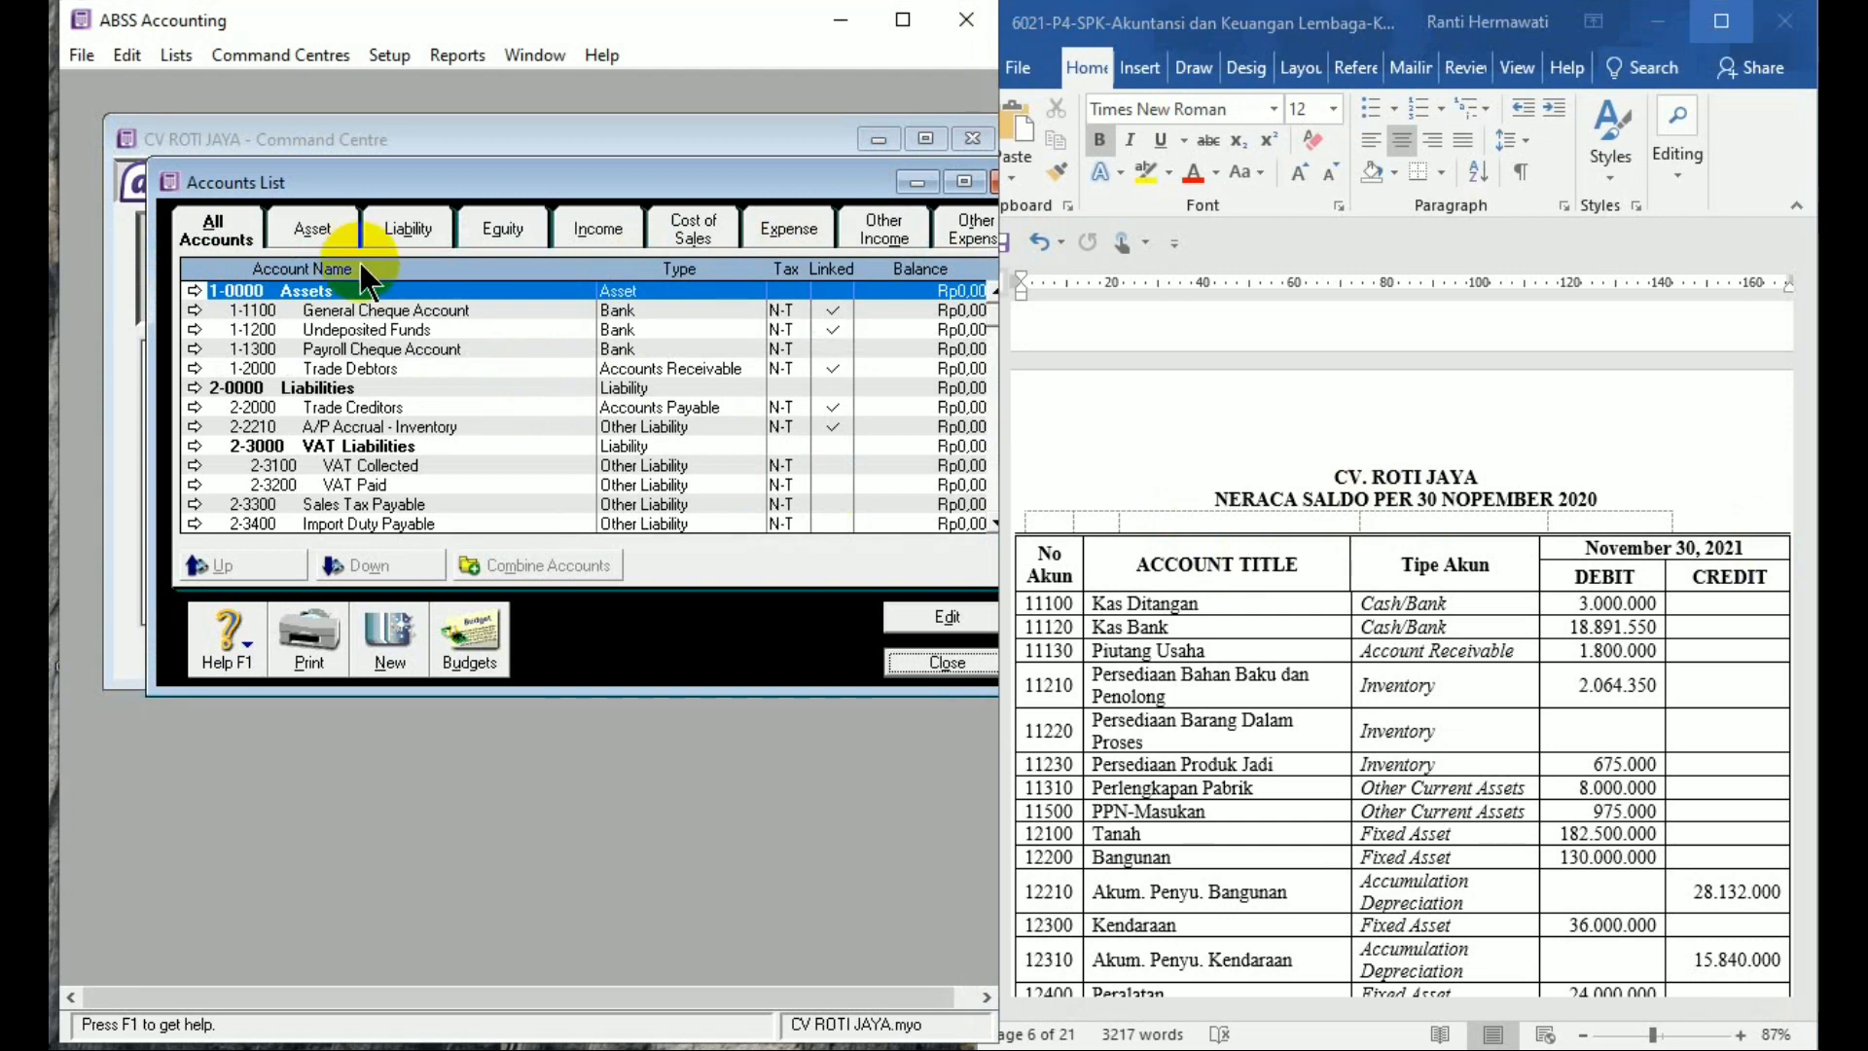
double_click(380, 309)
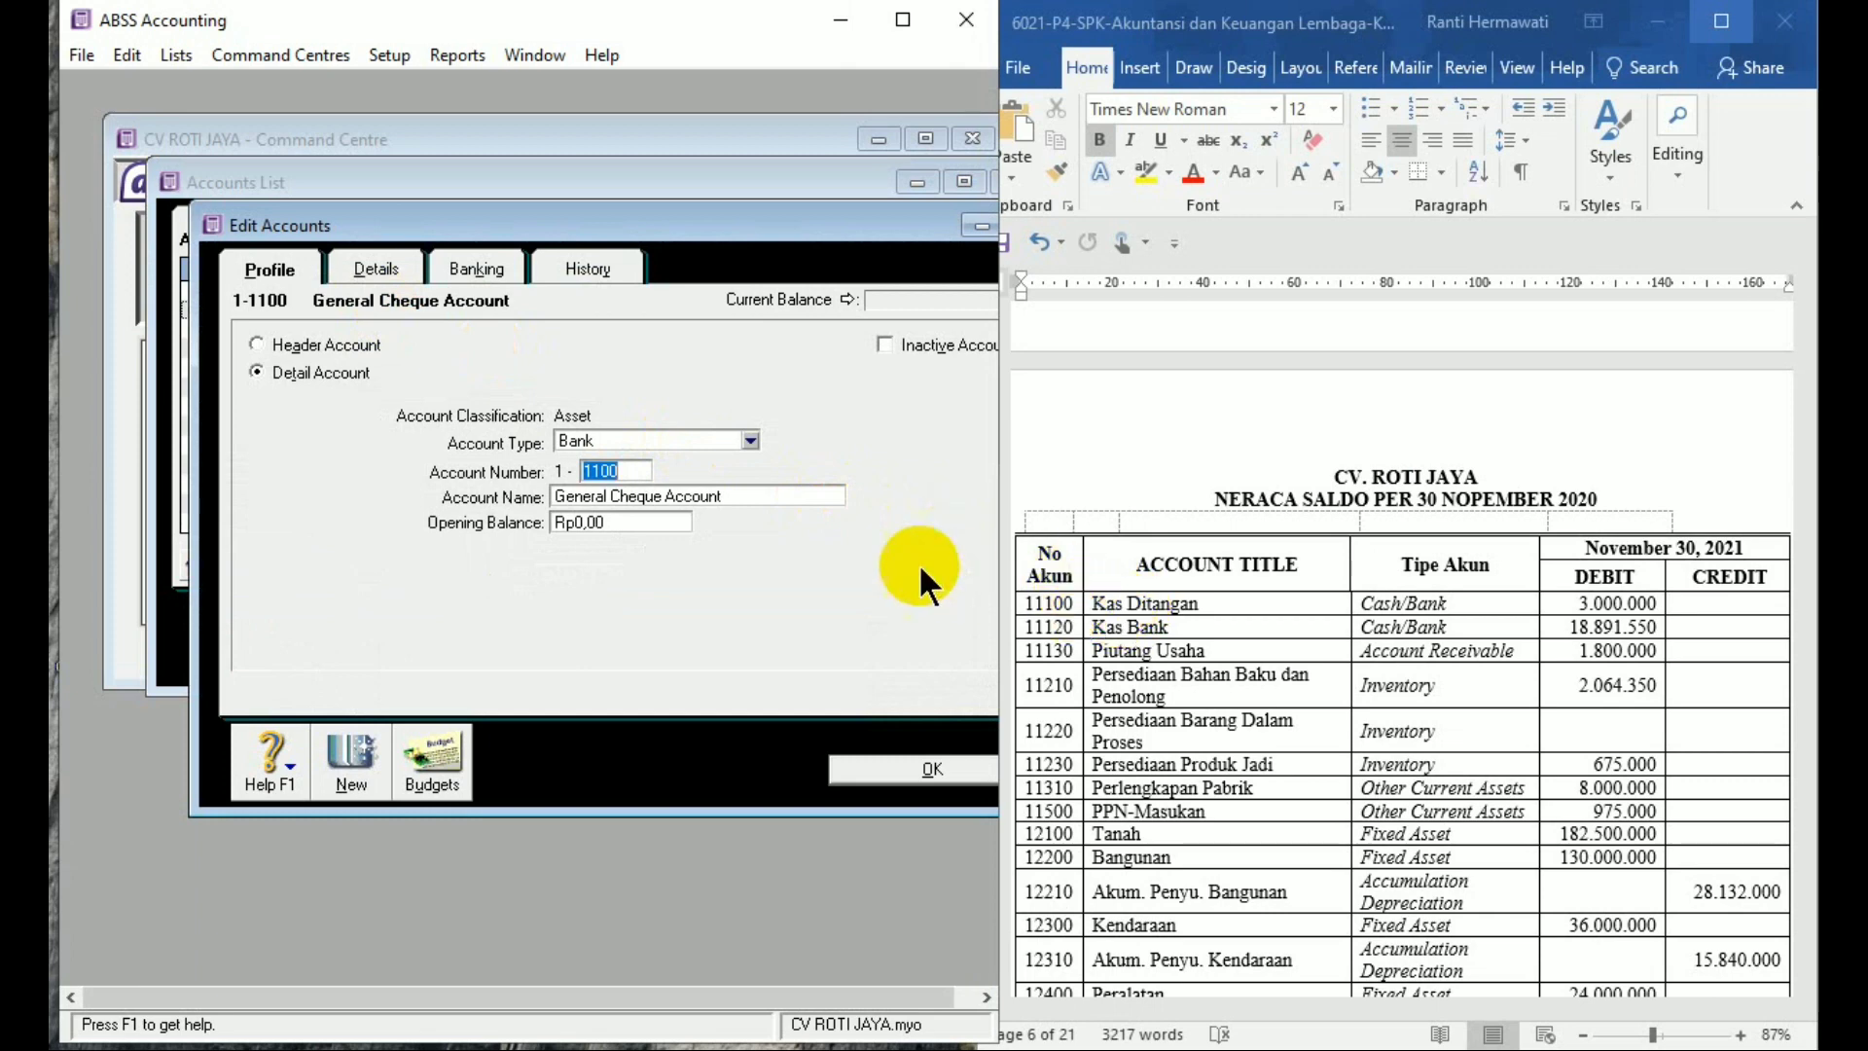
Keep account 1-1100 as Bank, rename it 'Kas Ditangan' and give it a 3,000,000 opening balance
left_click(625, 440)
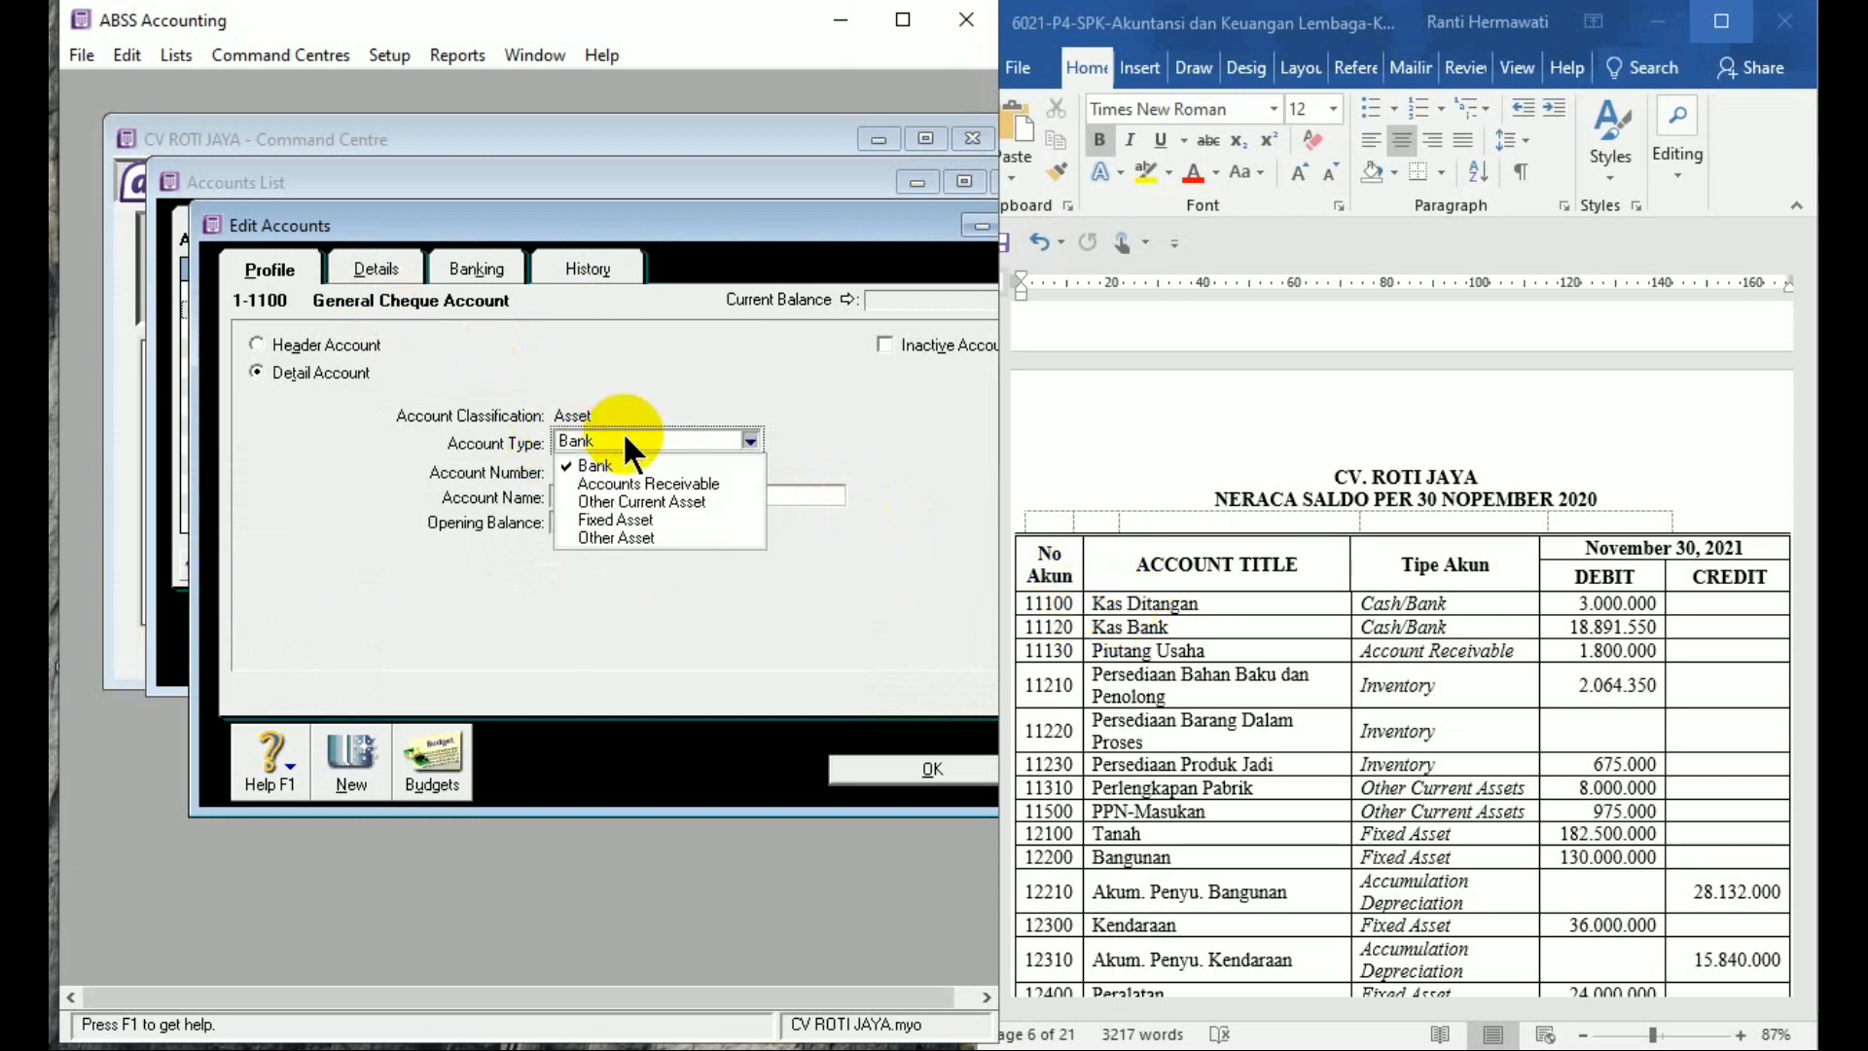
left_click(625, 459)
left_click(627, 470)
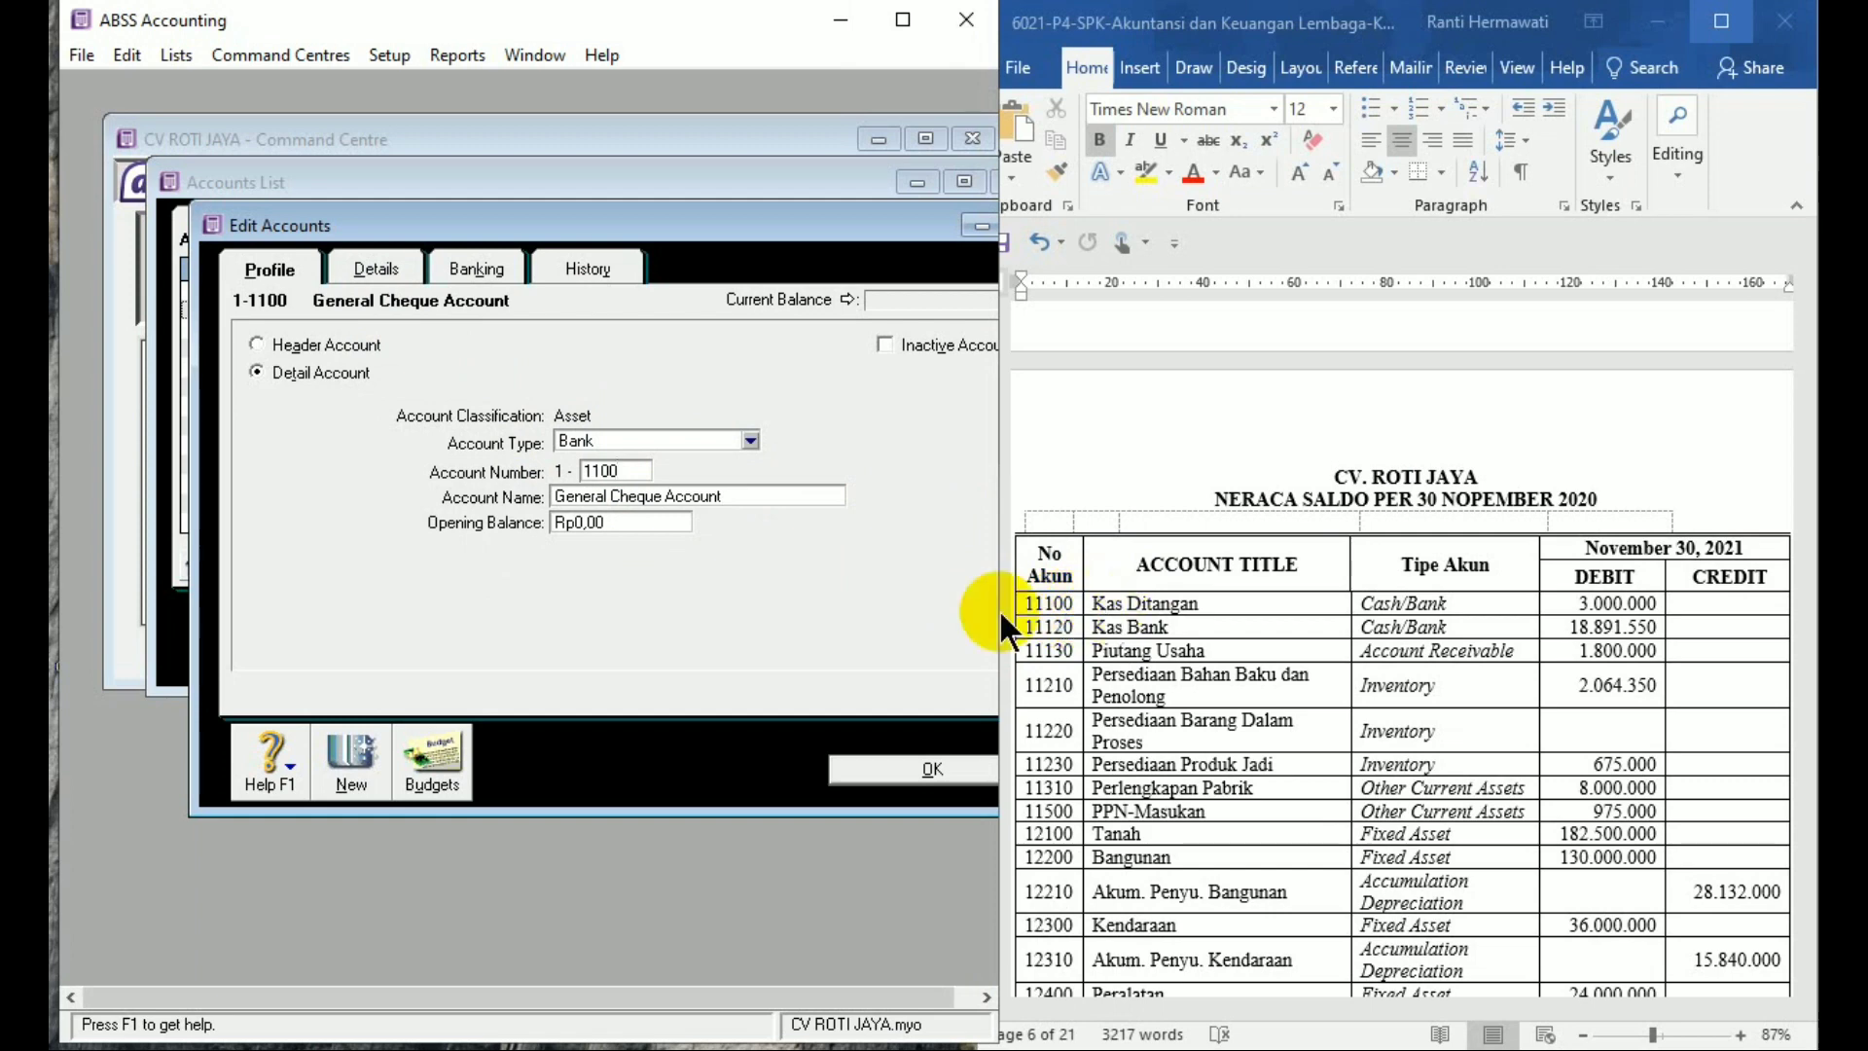
left_click(705, 496)
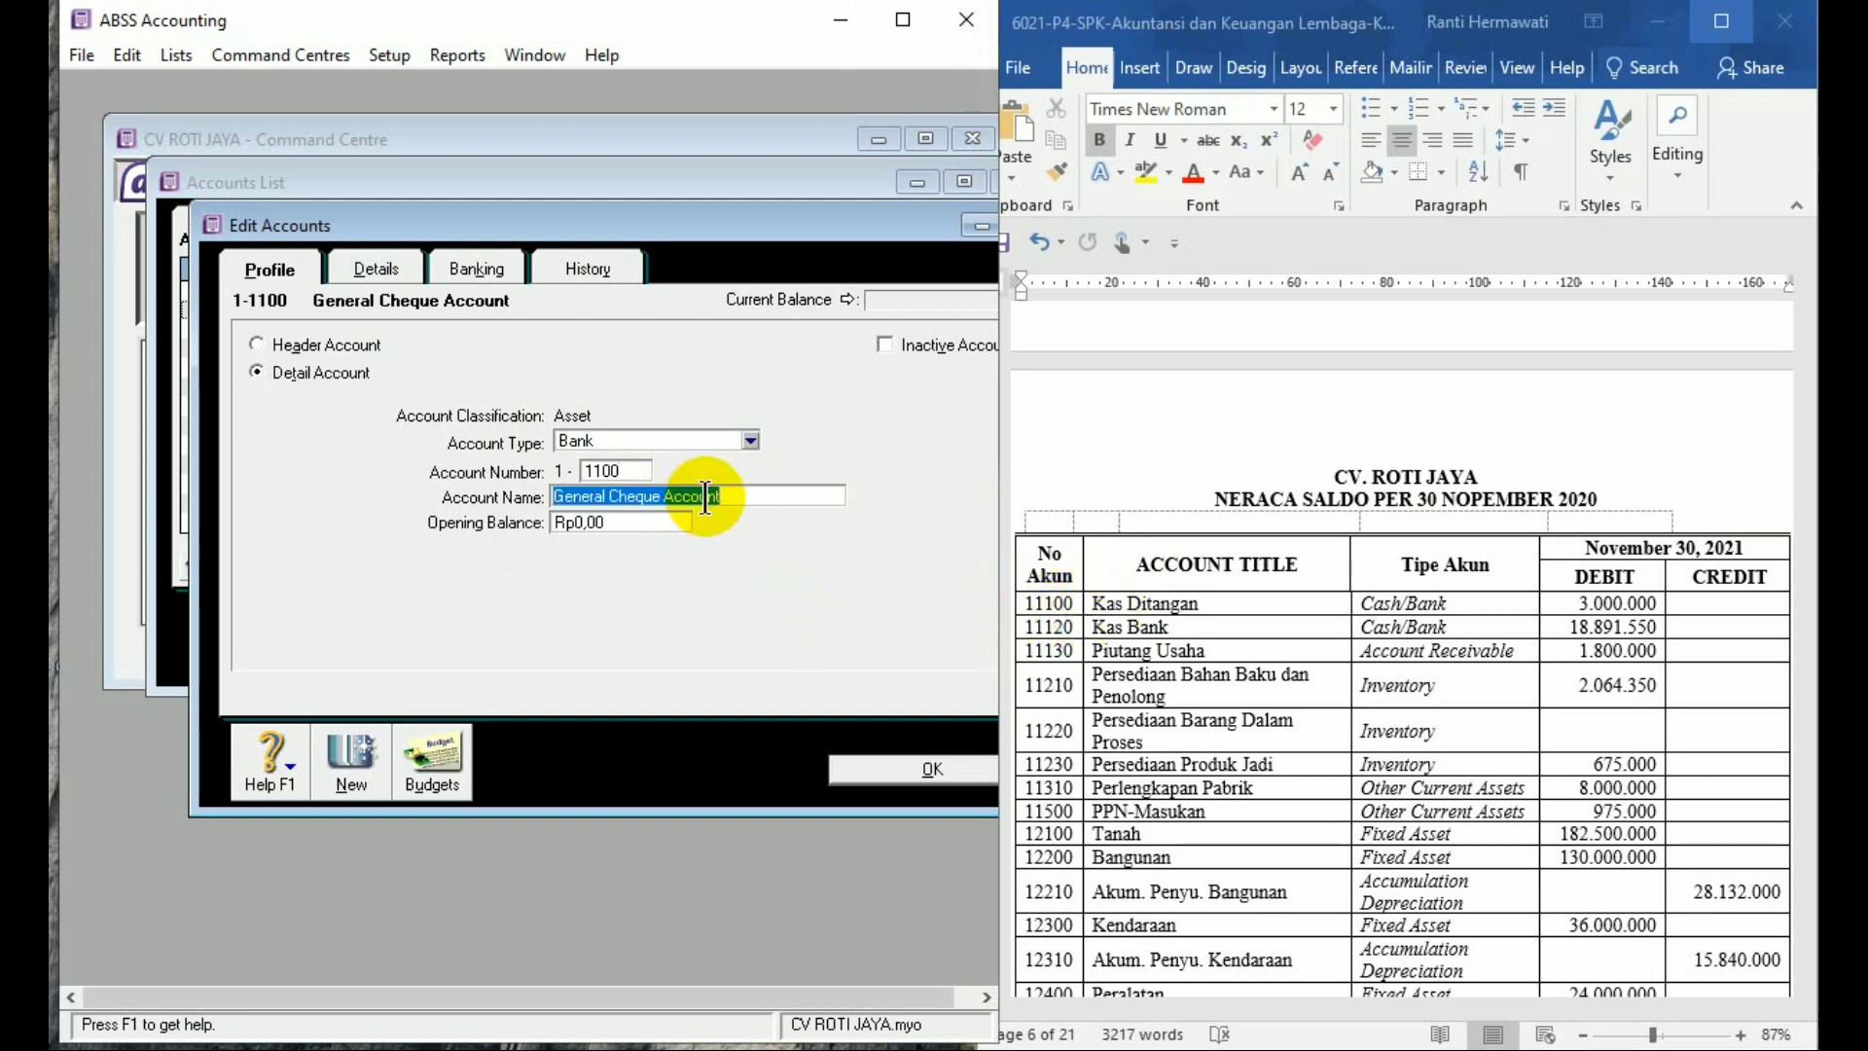
type("Kas D")
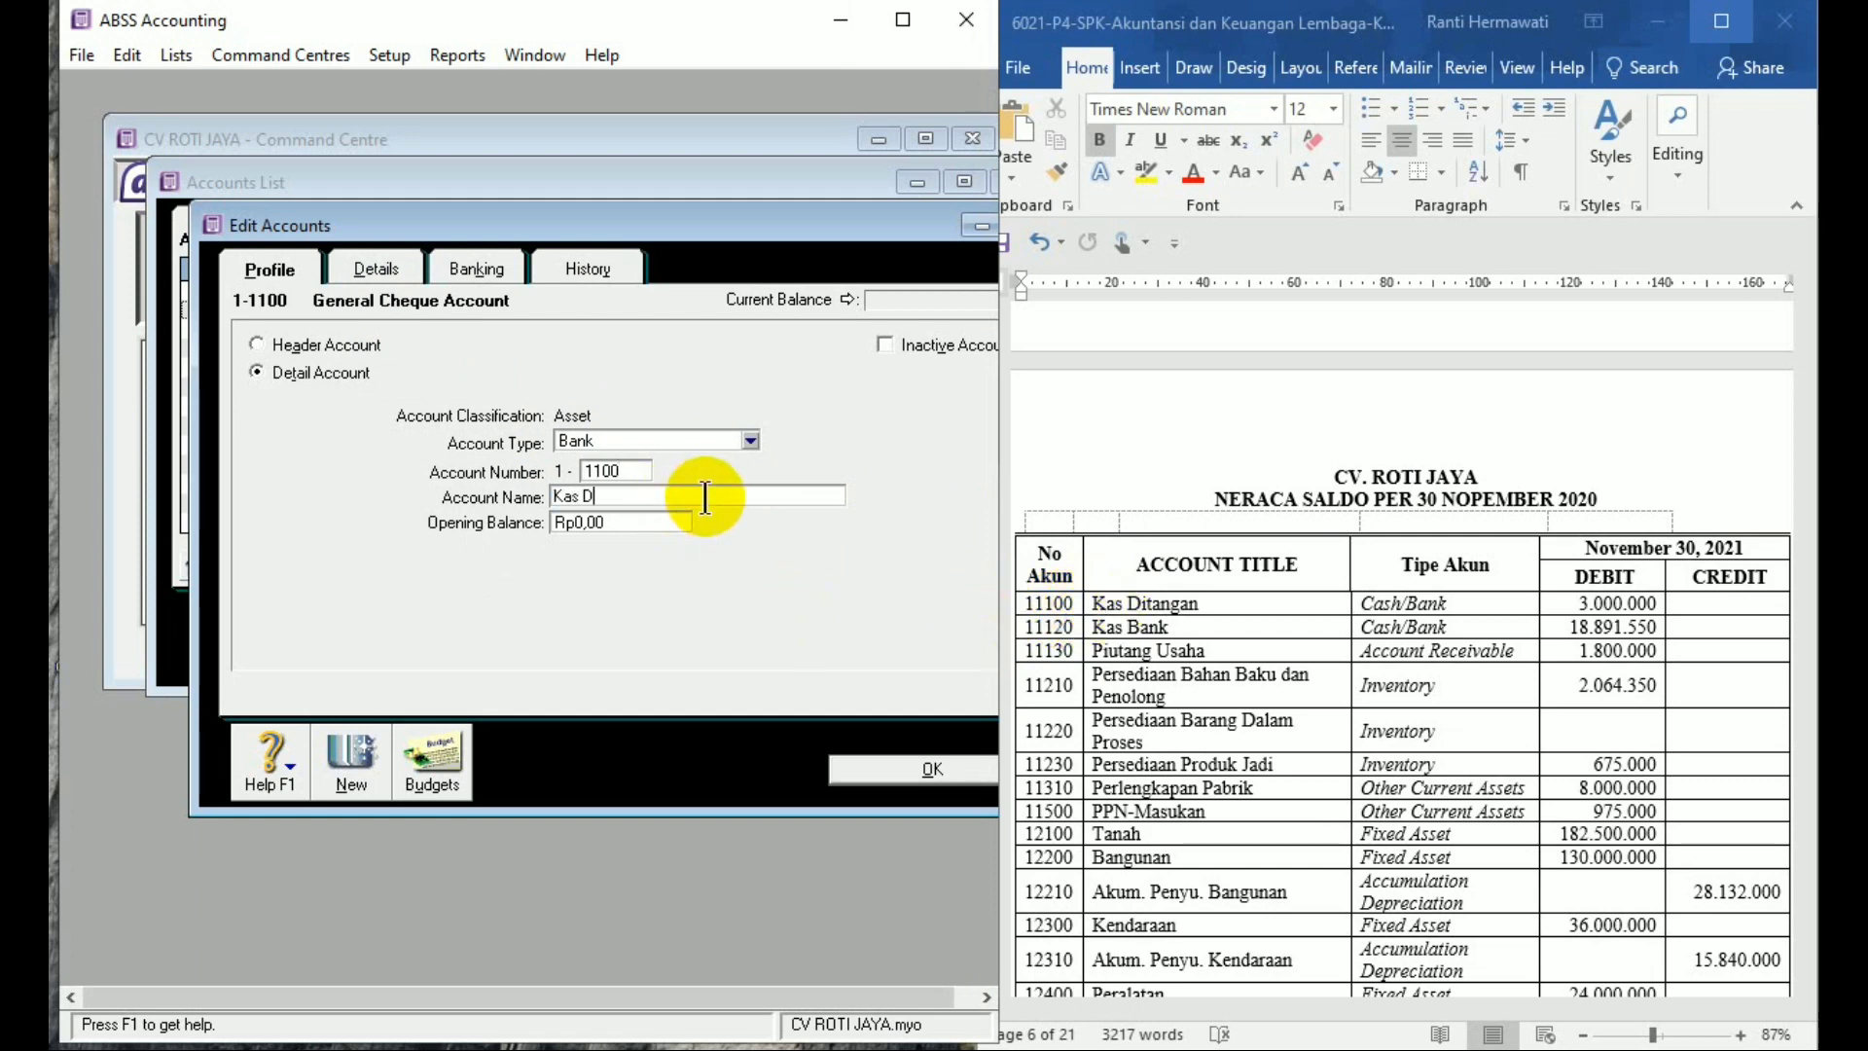
type("itangan")
key("Tab")
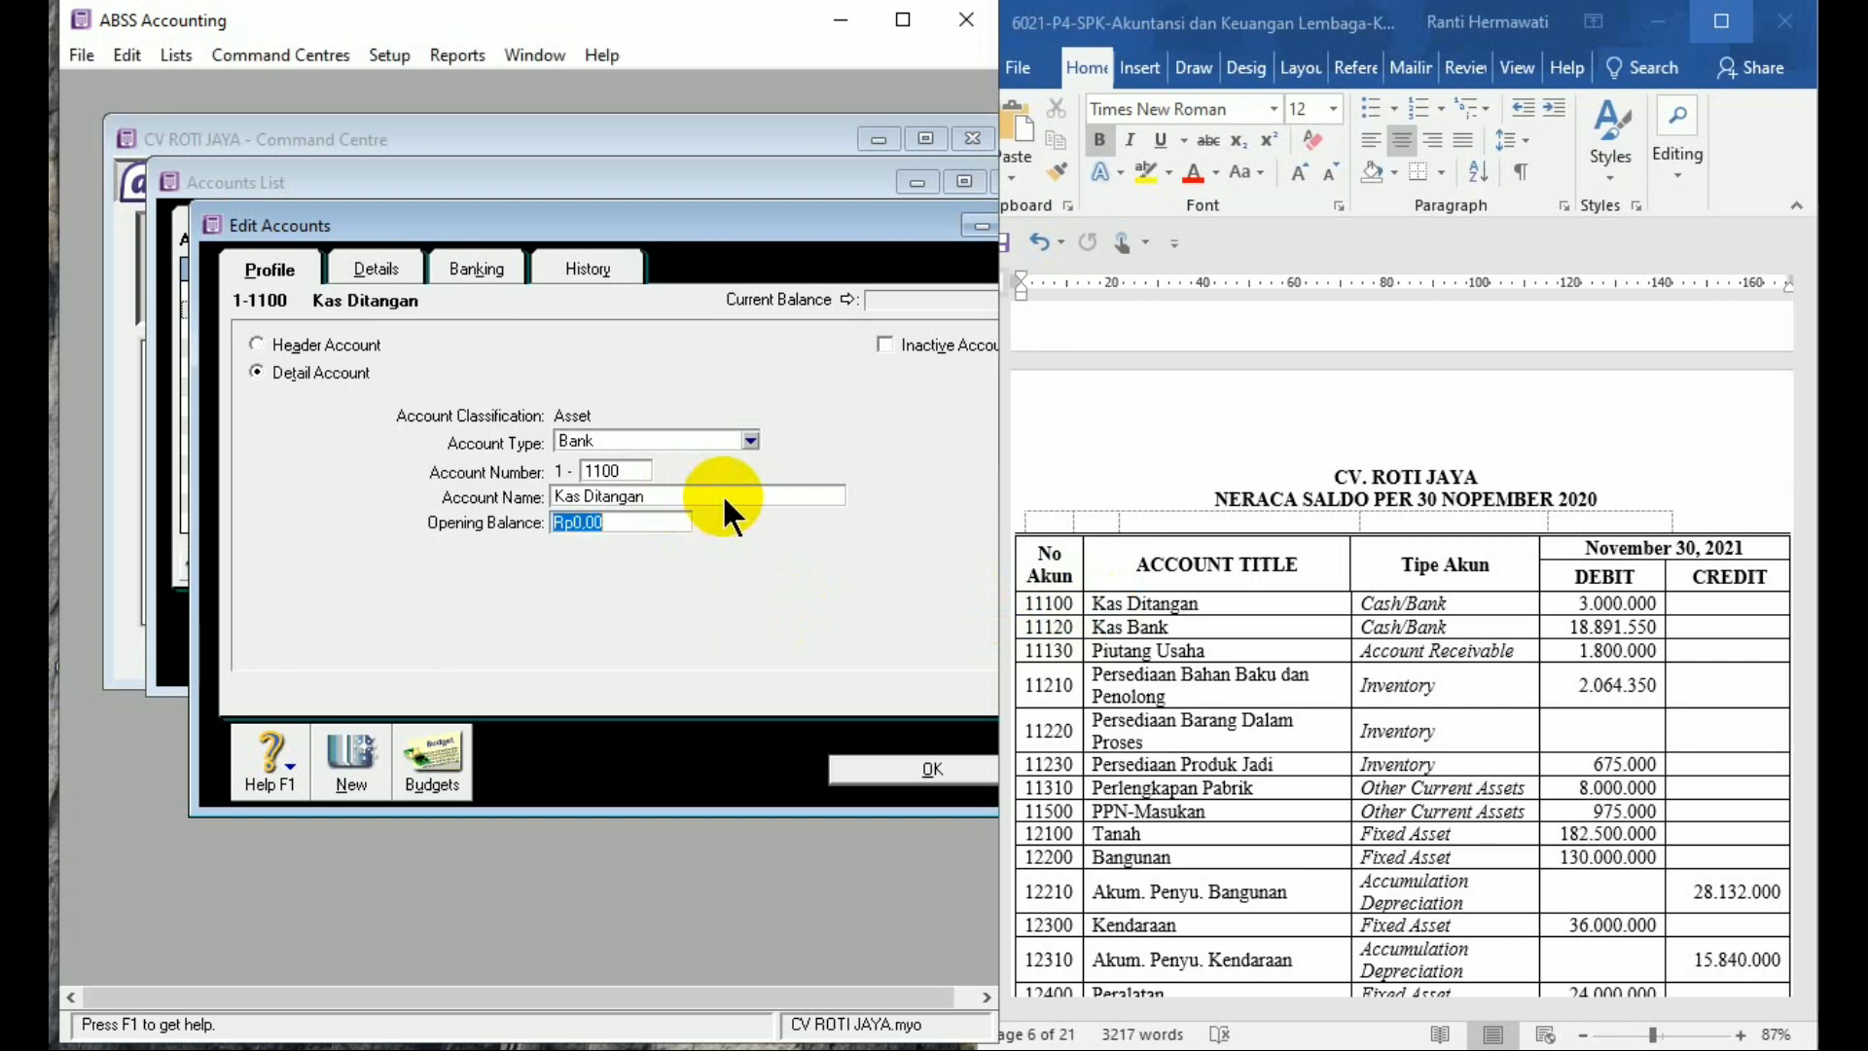
type("3000000")
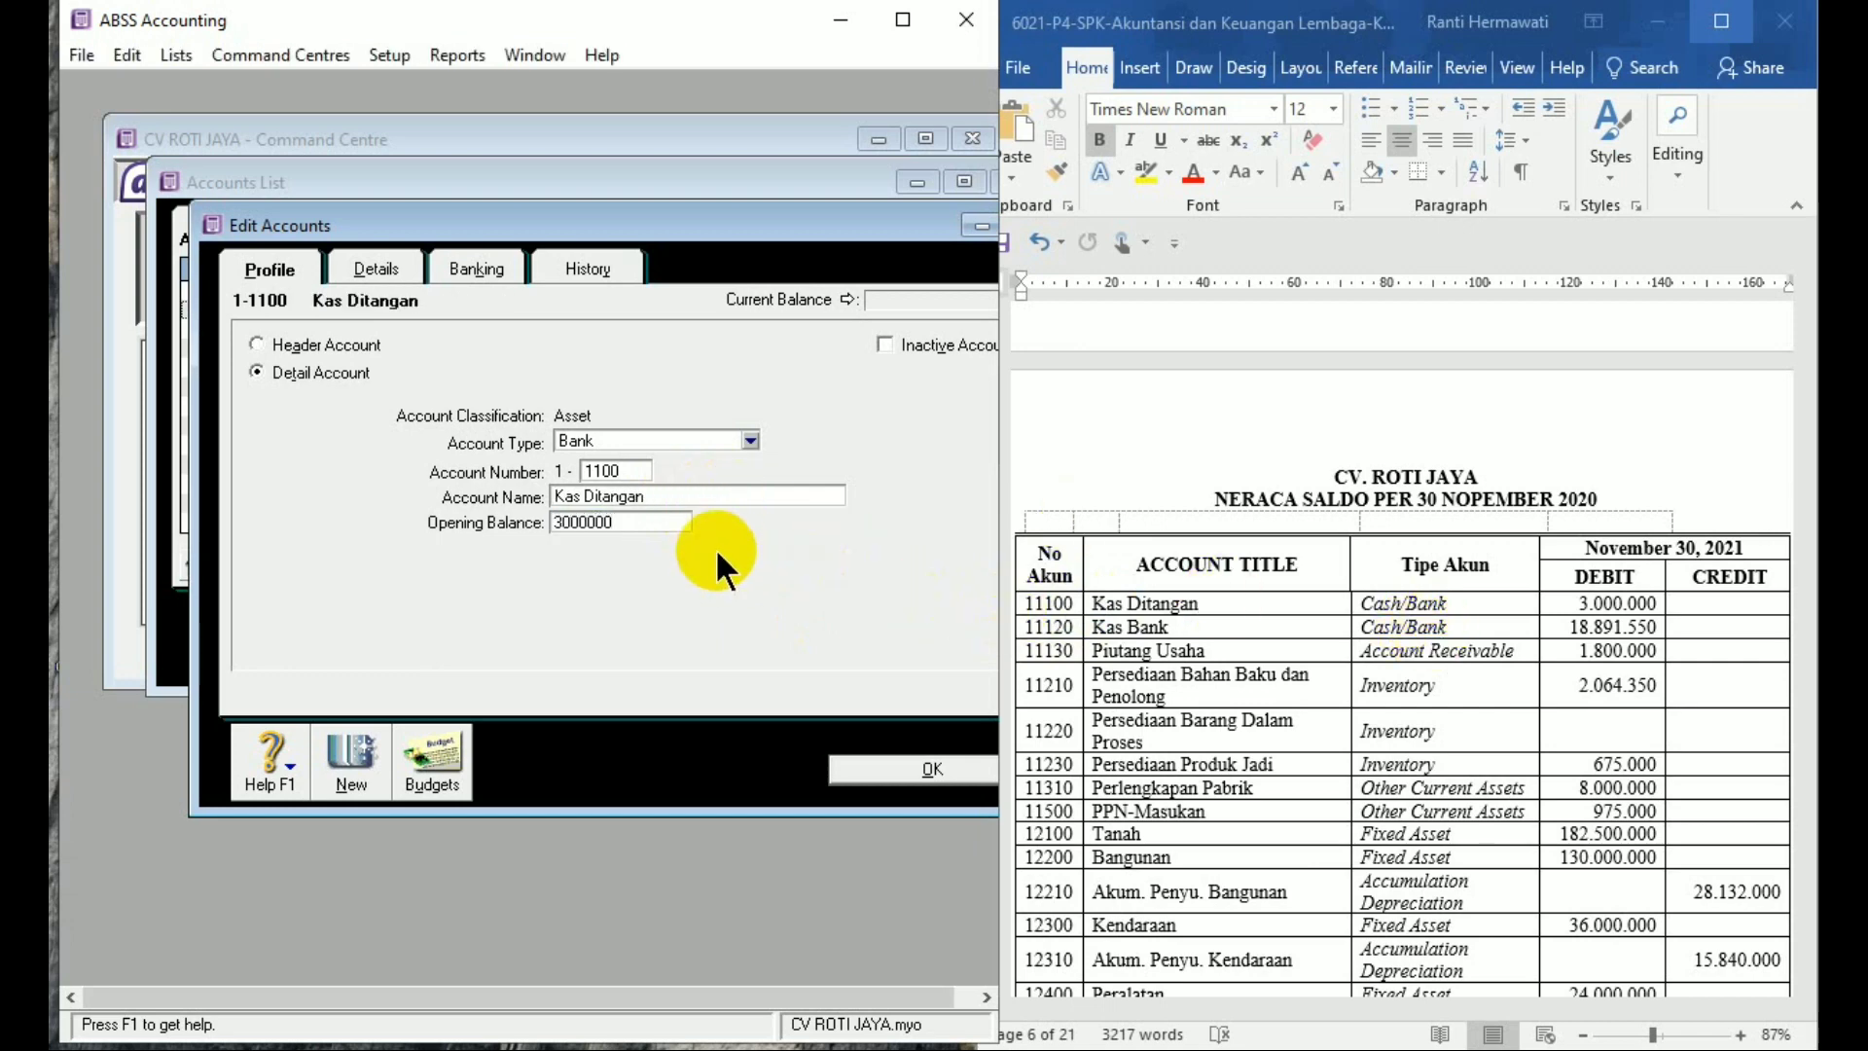
key("Tab")
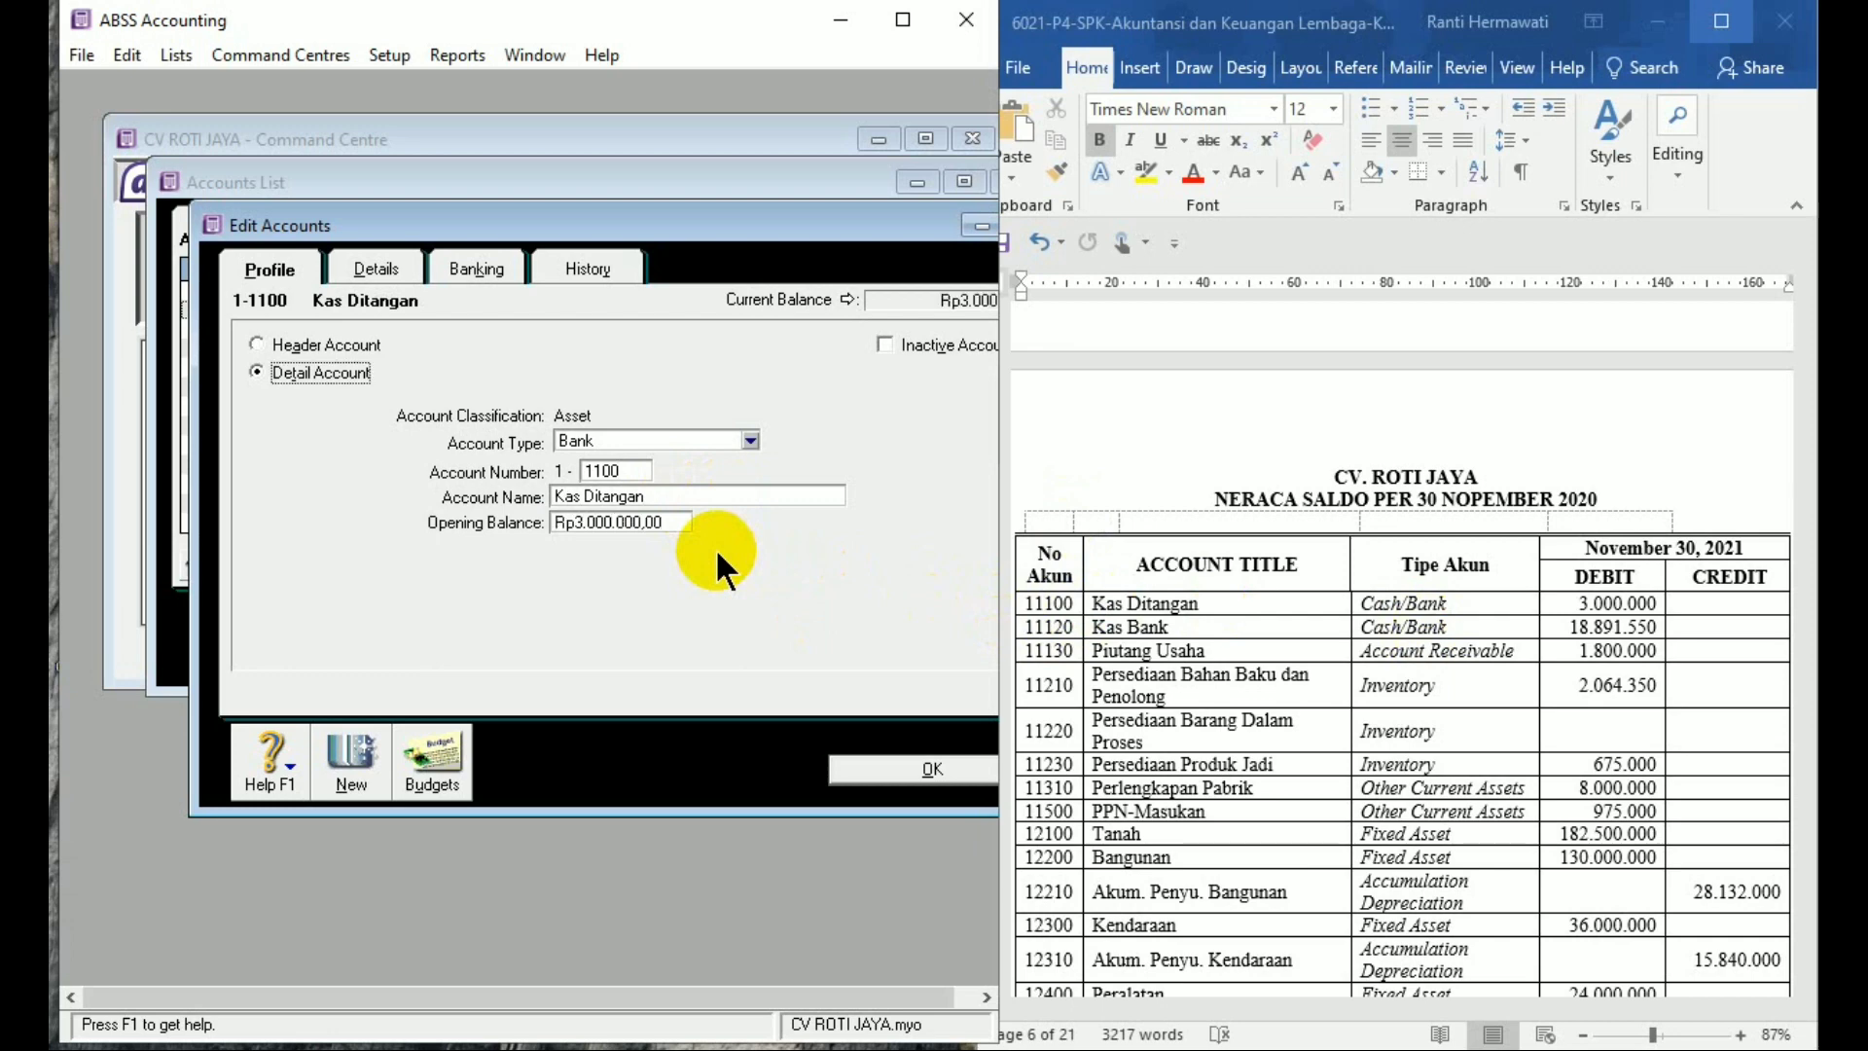
Add new account 1-1120 'Kas Bank' with an 18,891,550 opening balance
left_click(332, 773)
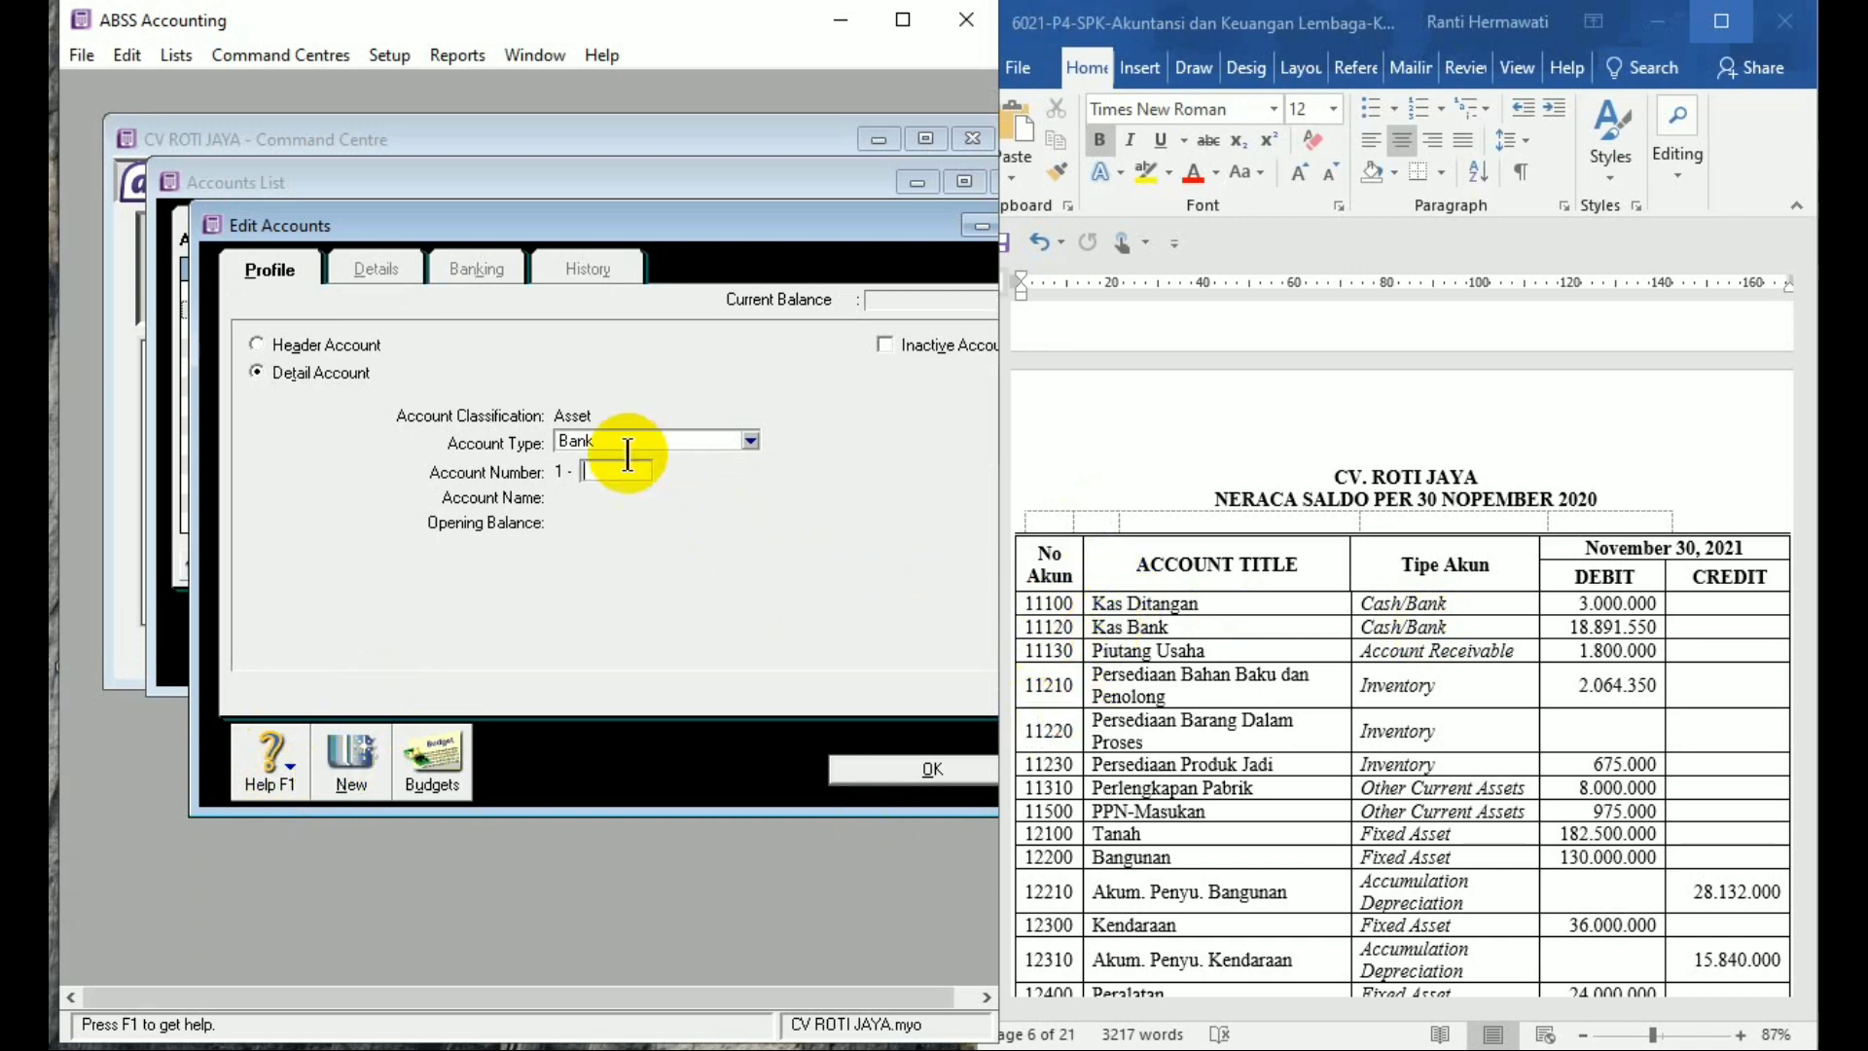
type("112")
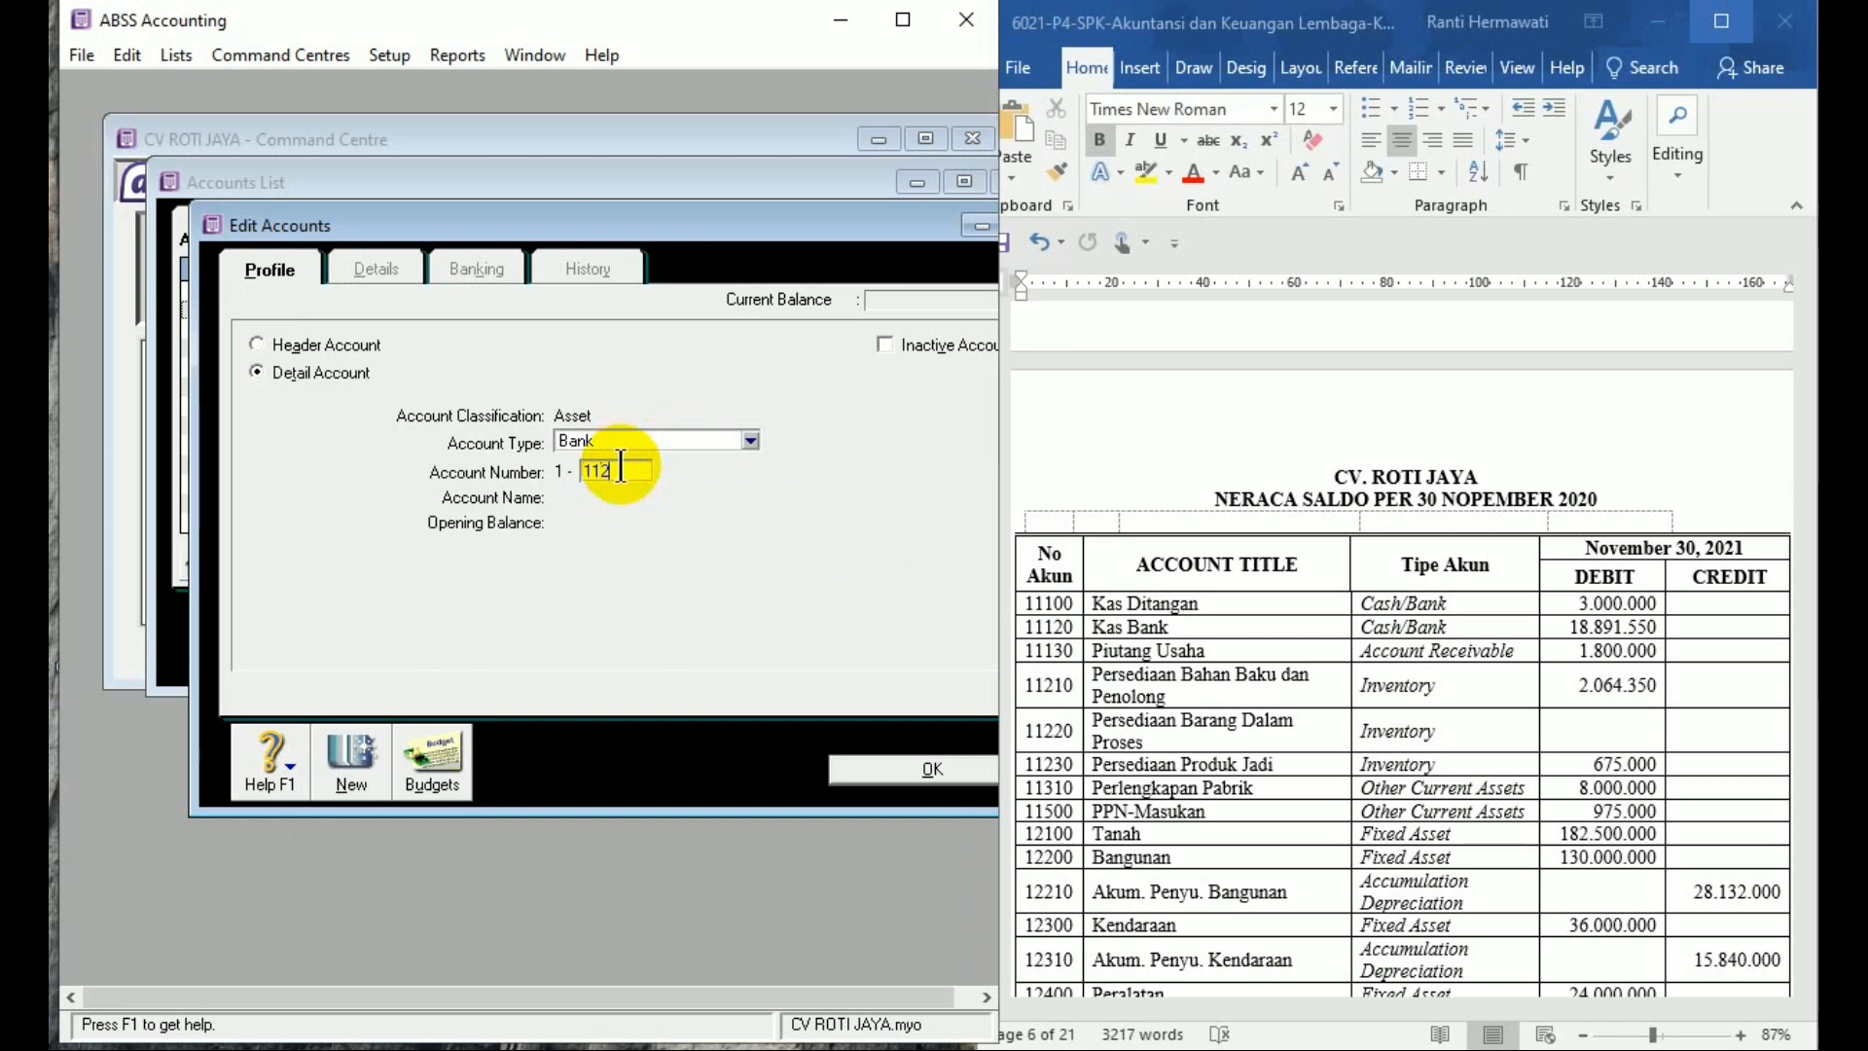
type("0")
key("Tab")
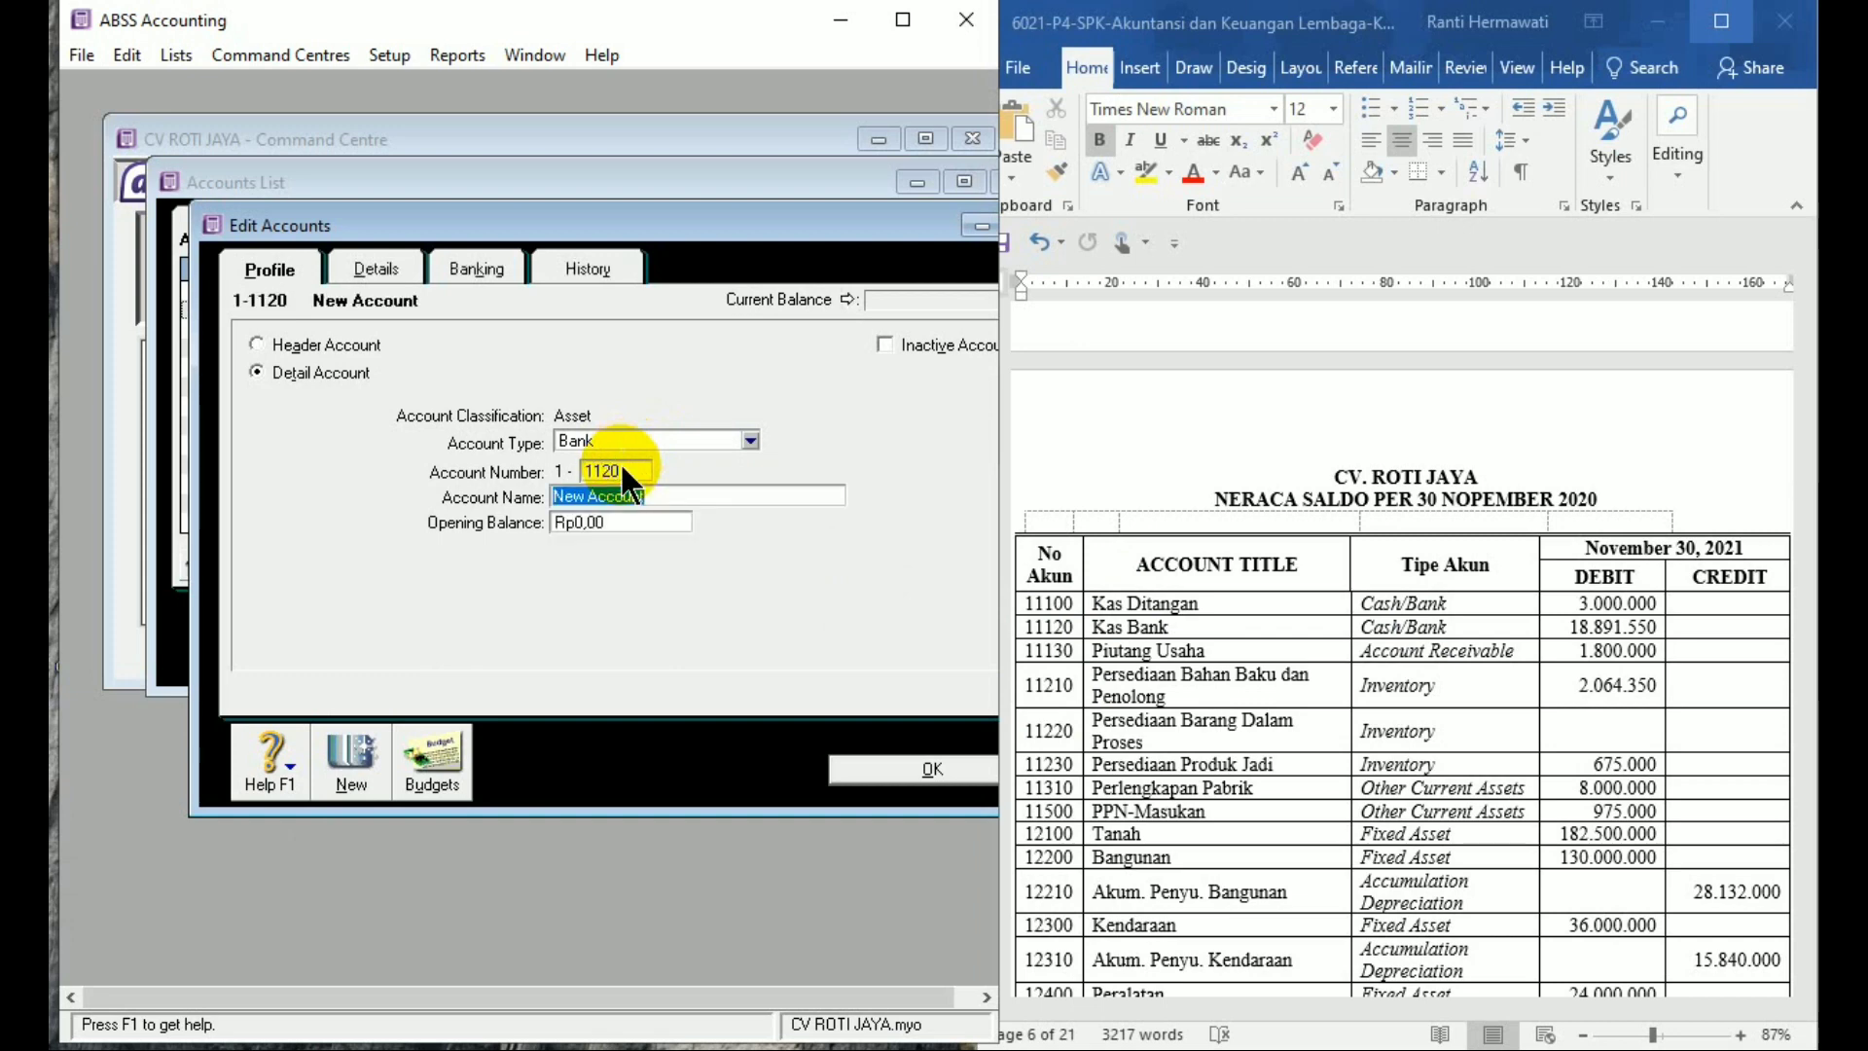
type("Kas Bank")
key("Tab")
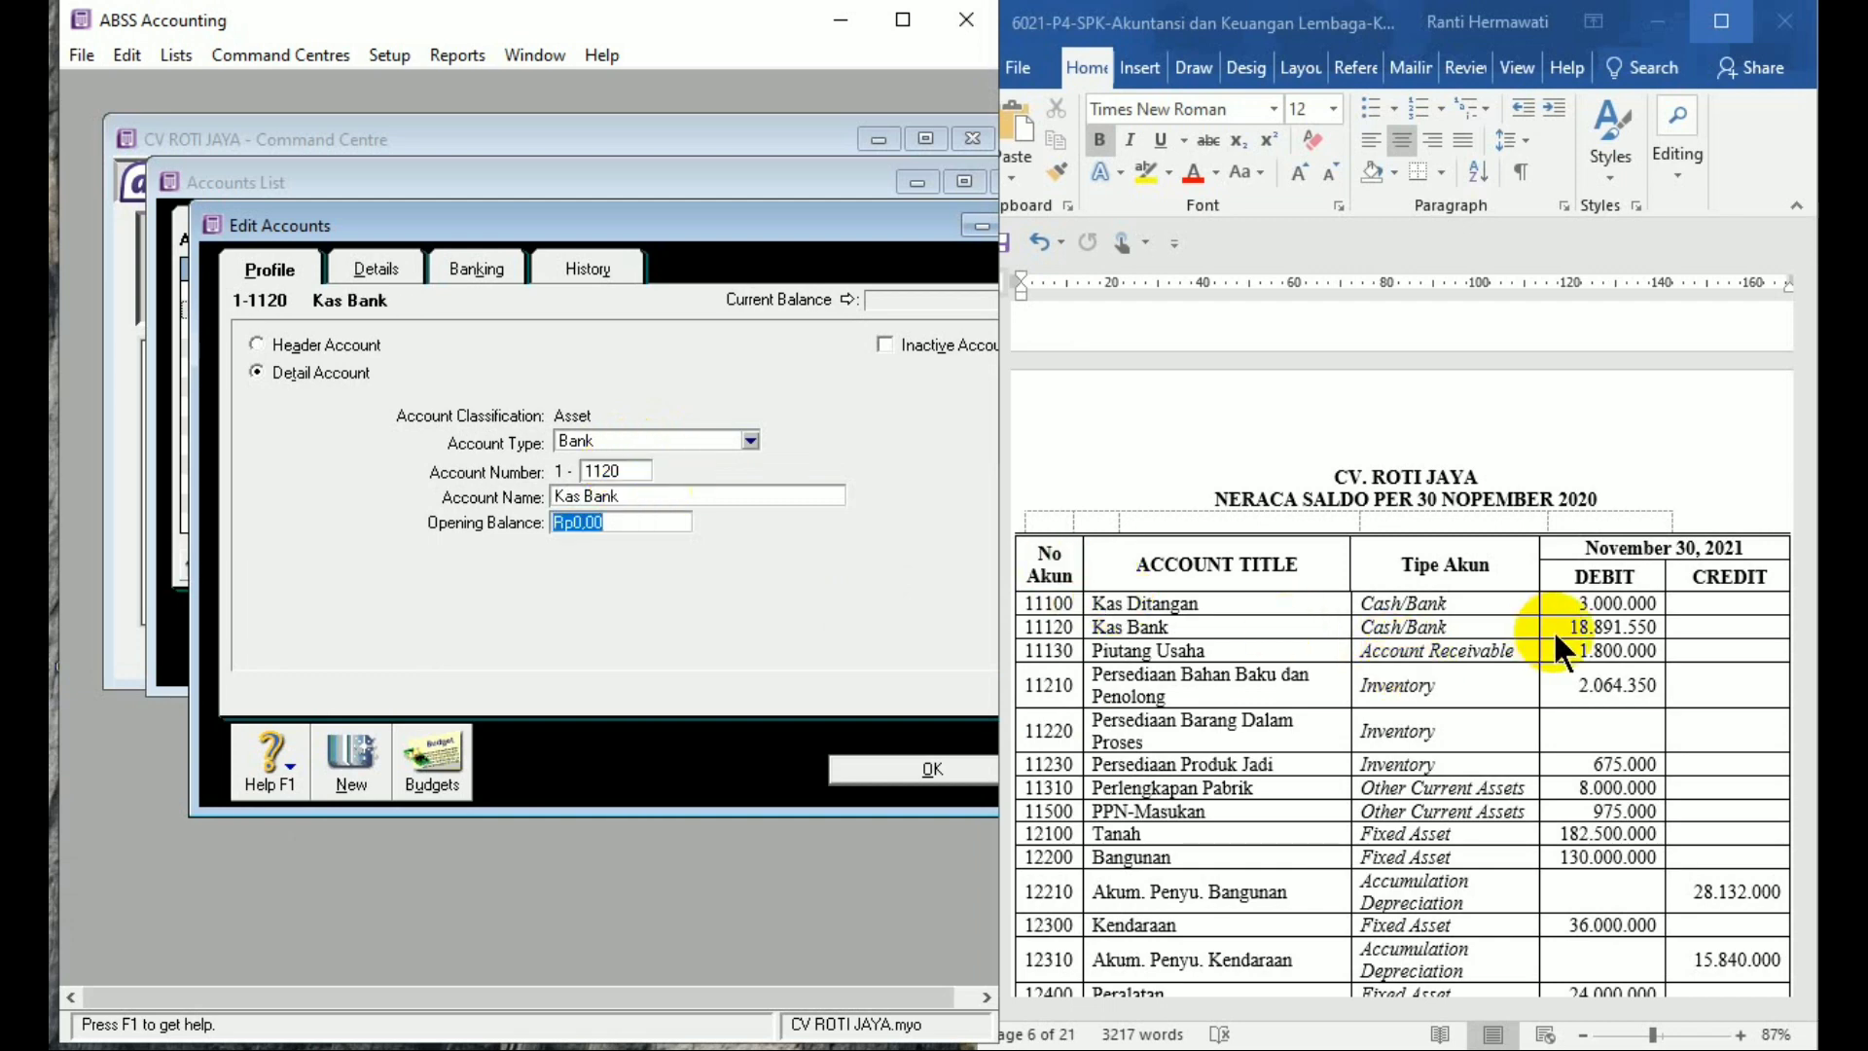
type("18.891.550")
key("Tab")
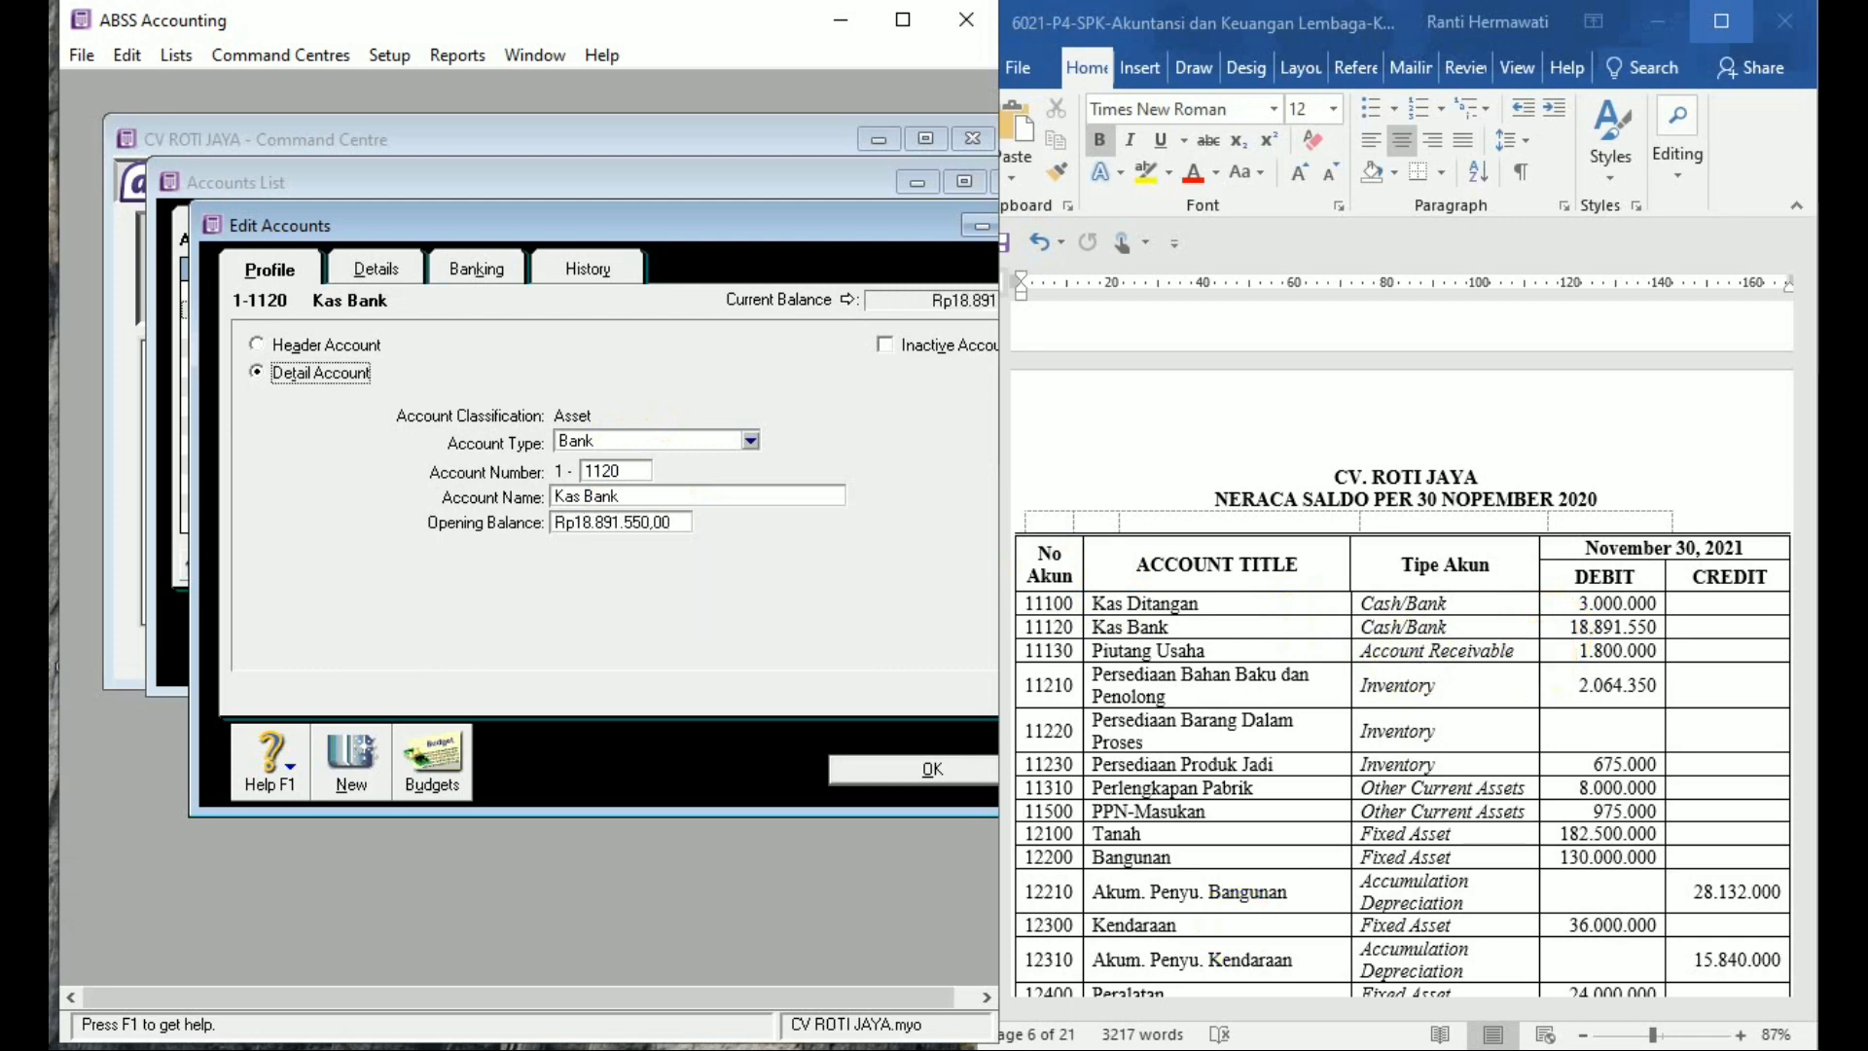
Add Accounts Receivable account 1-1130 'Piutang Usaha' with a 1,800,000 opening balance
left_click(354, 755)
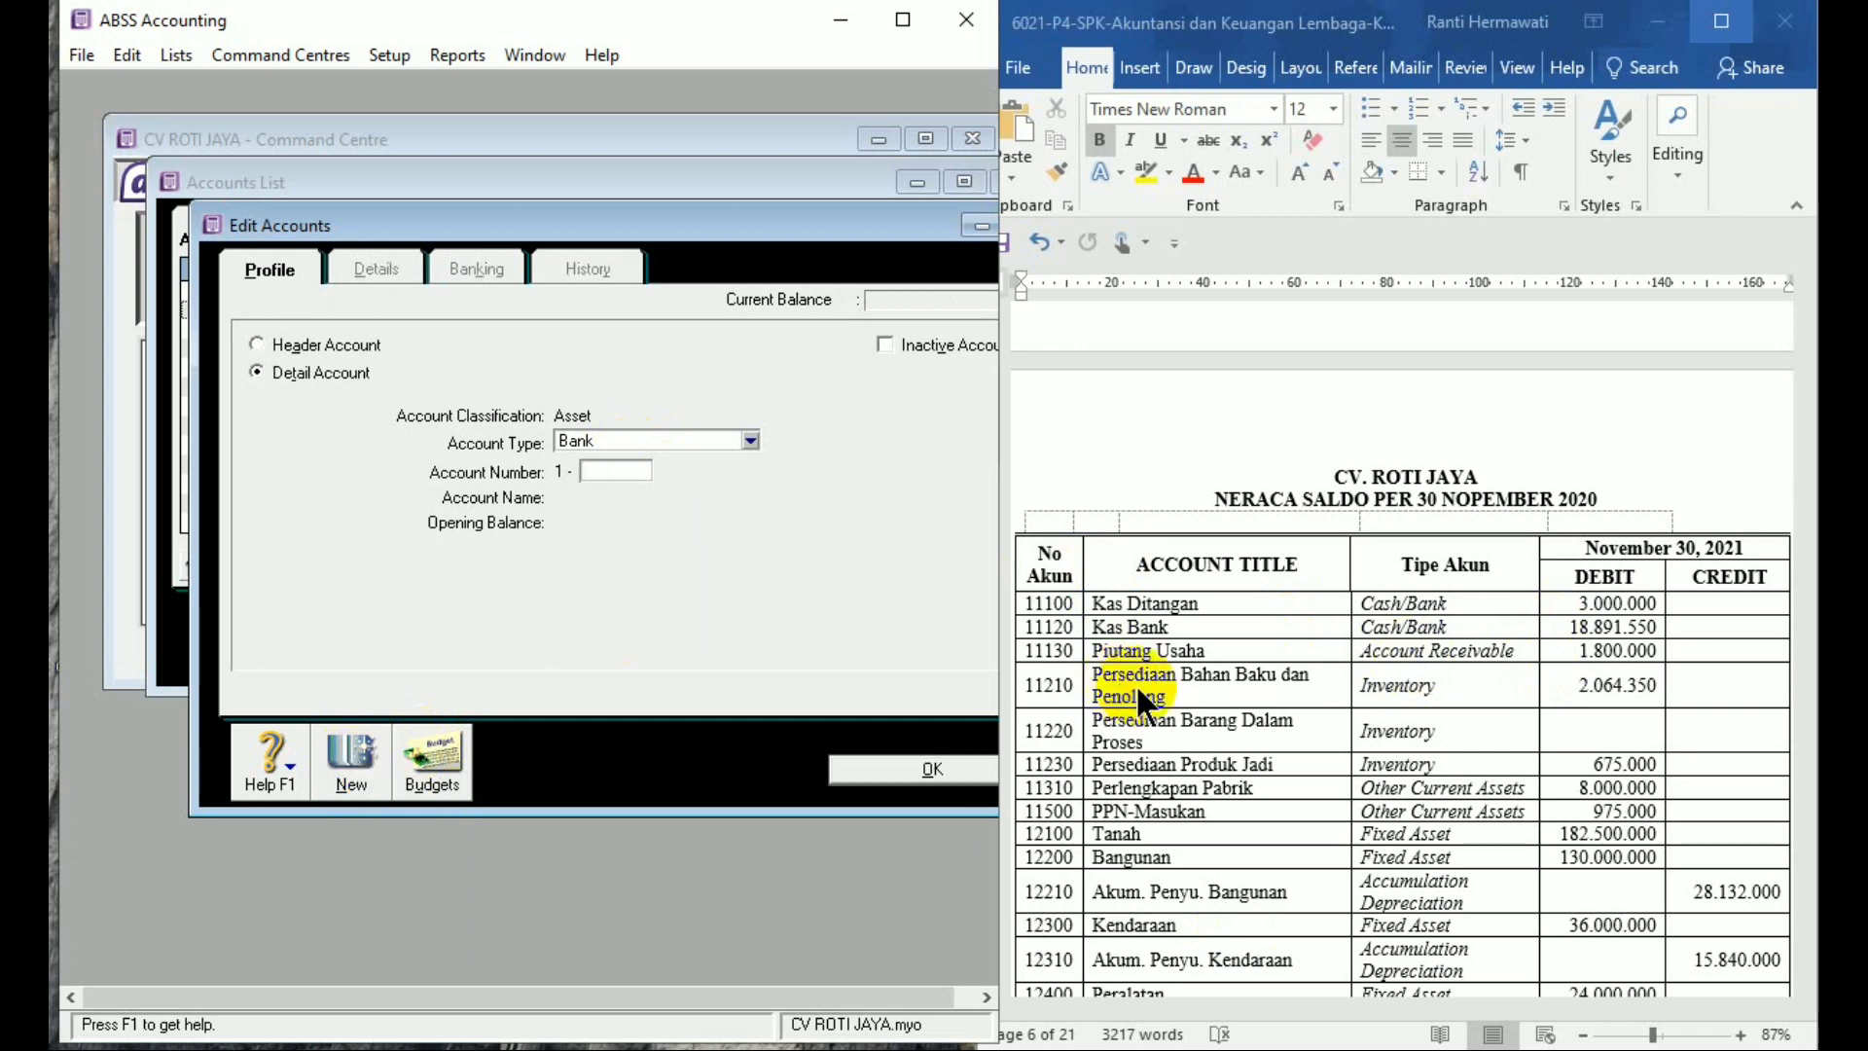
left_click(715, 435)
left_click(695, 482)
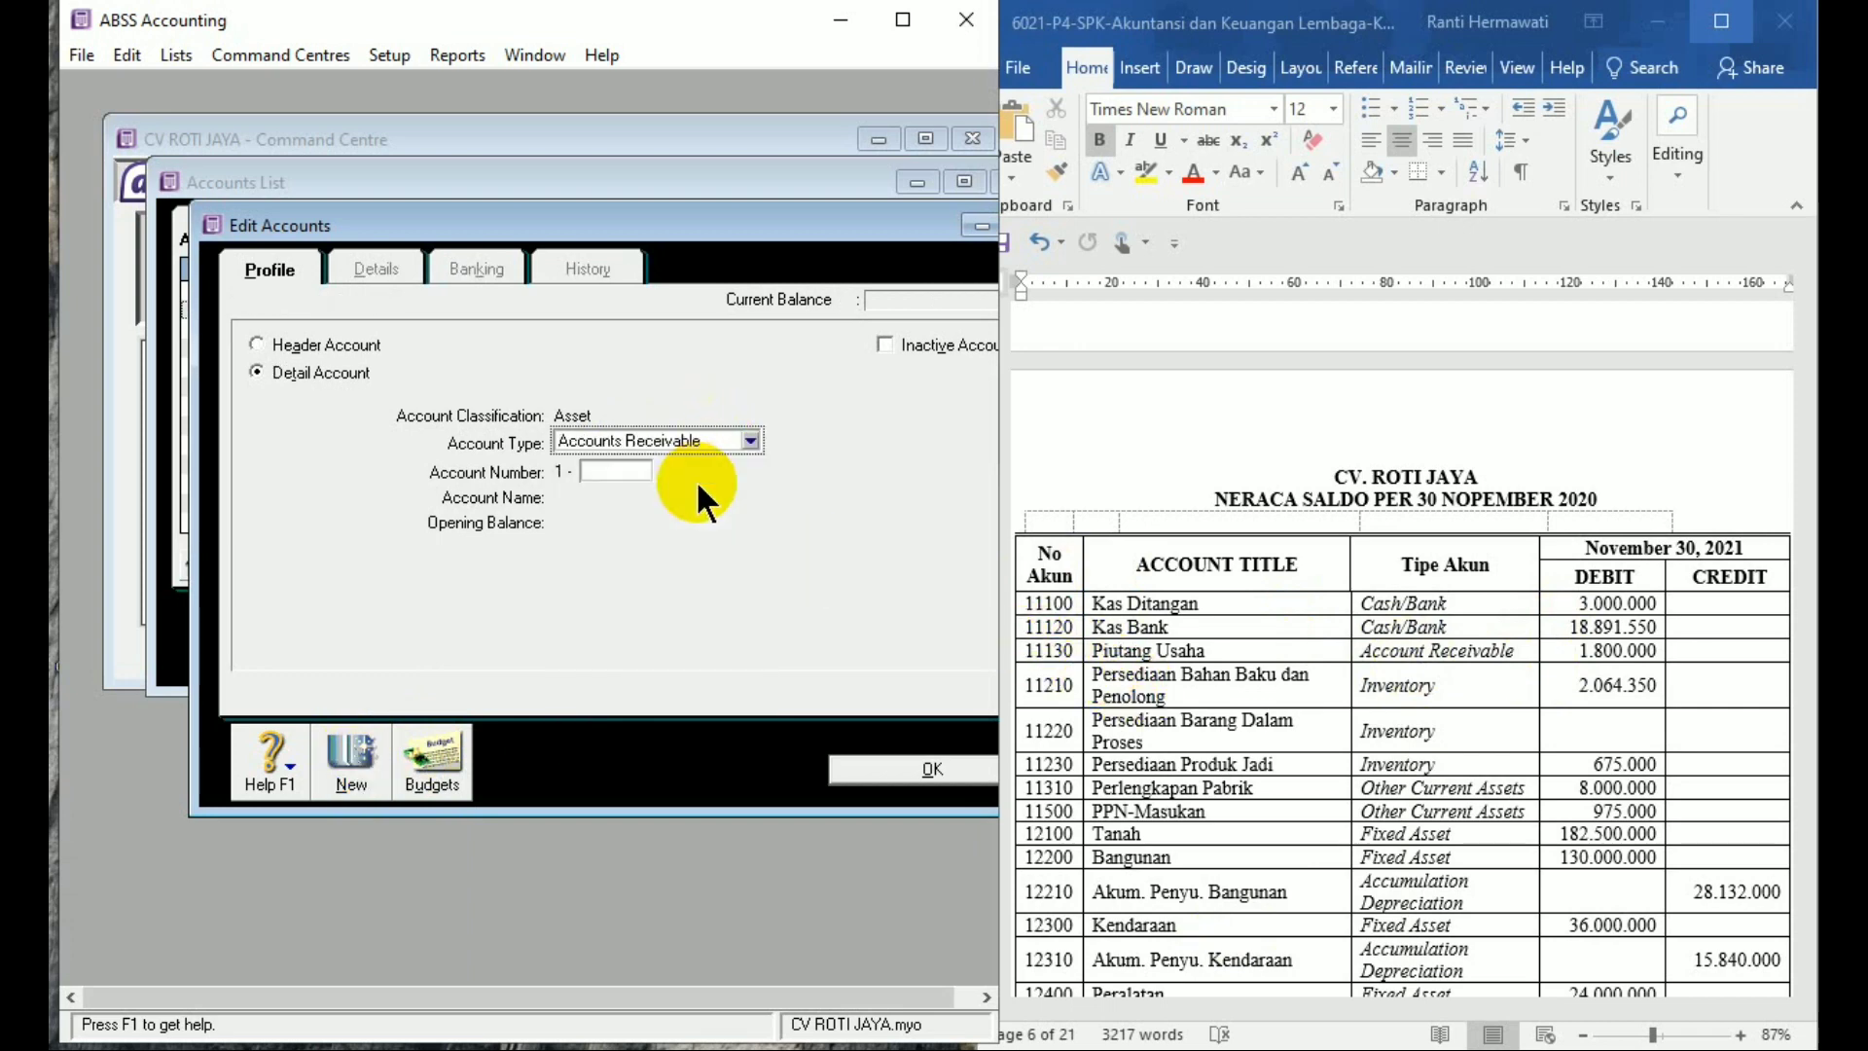
left_click(626, 469)
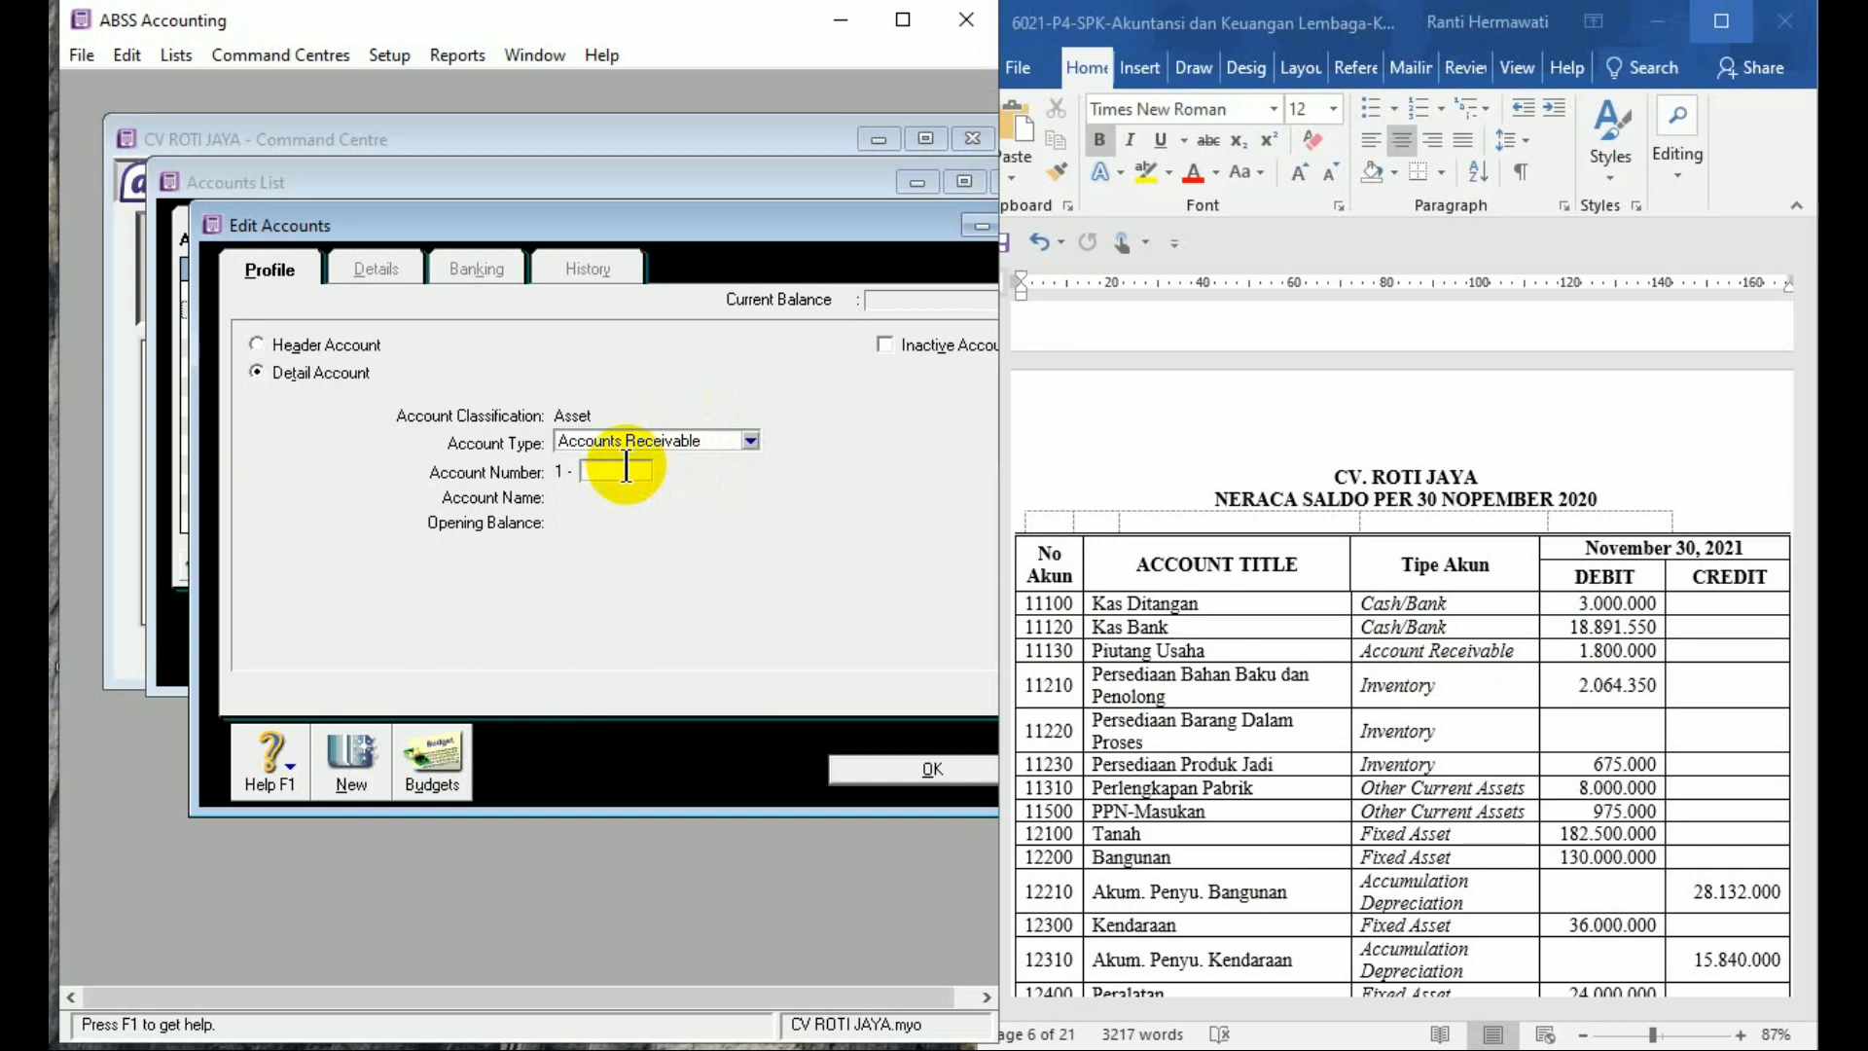
type("1130")
key("Tab")
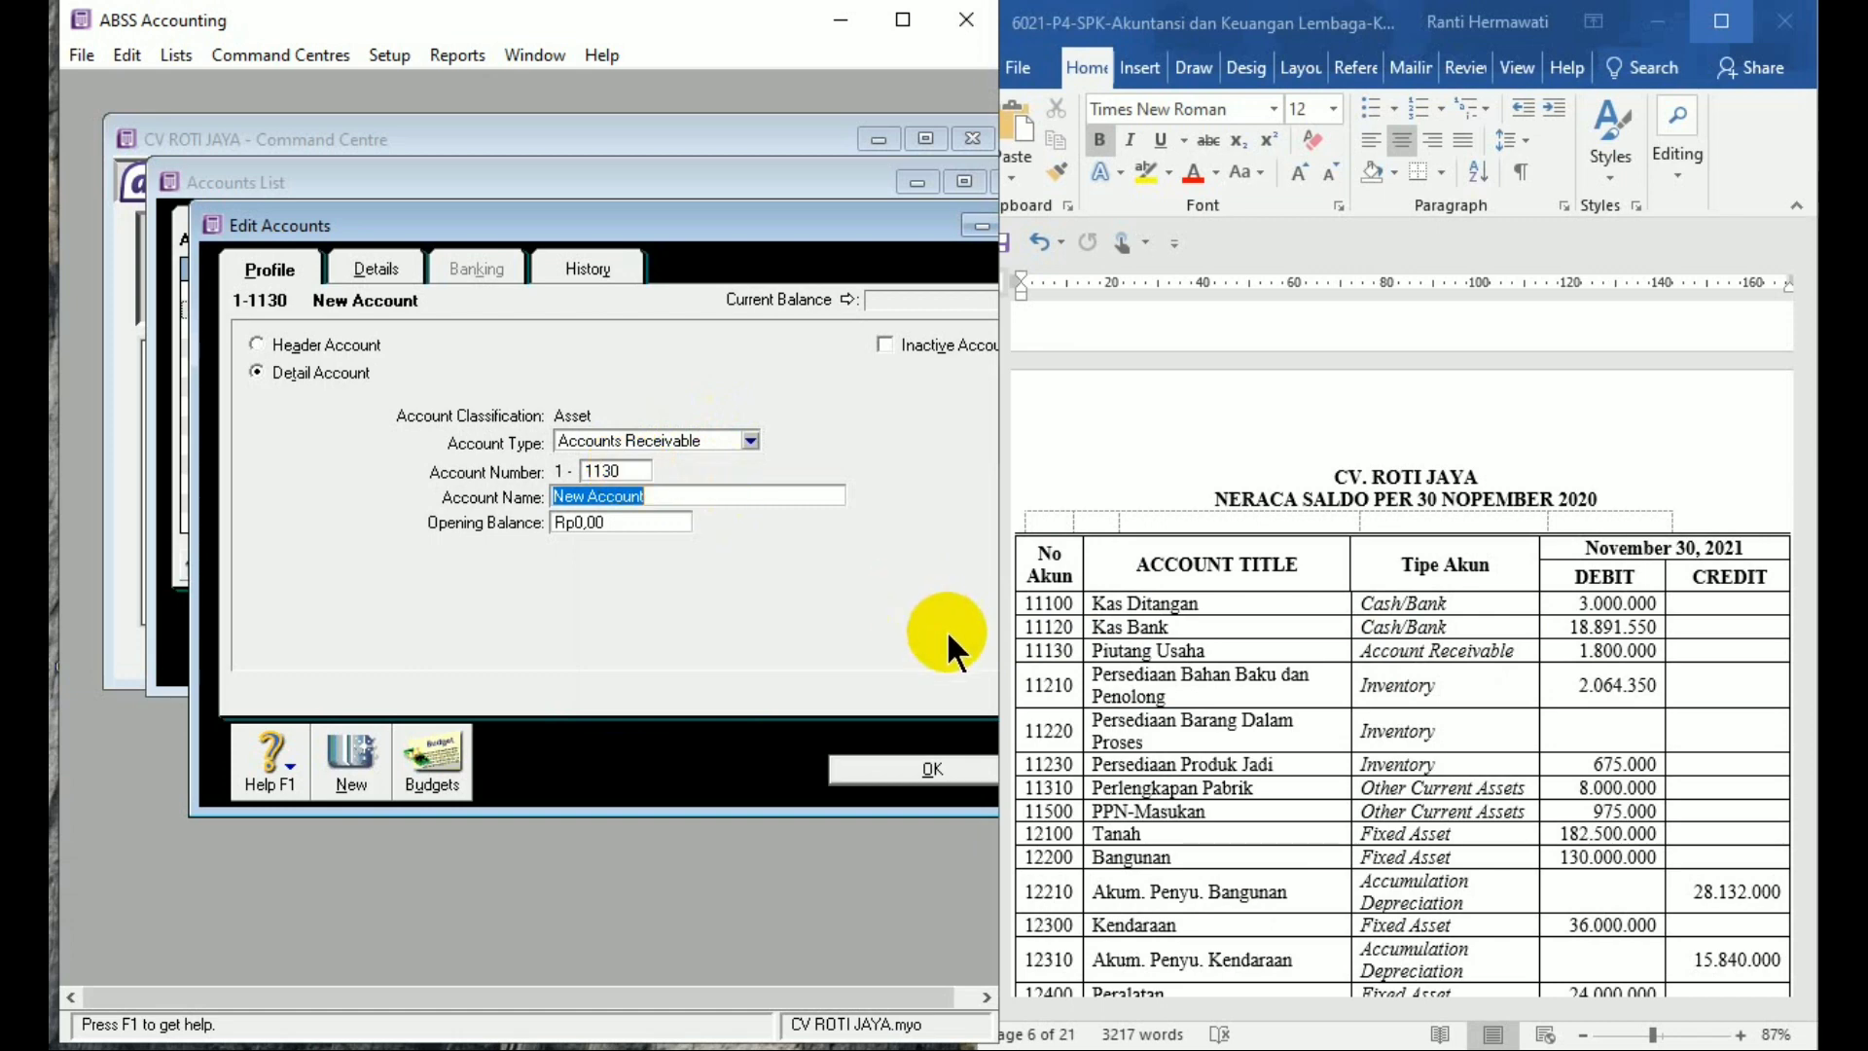
type("Piu")
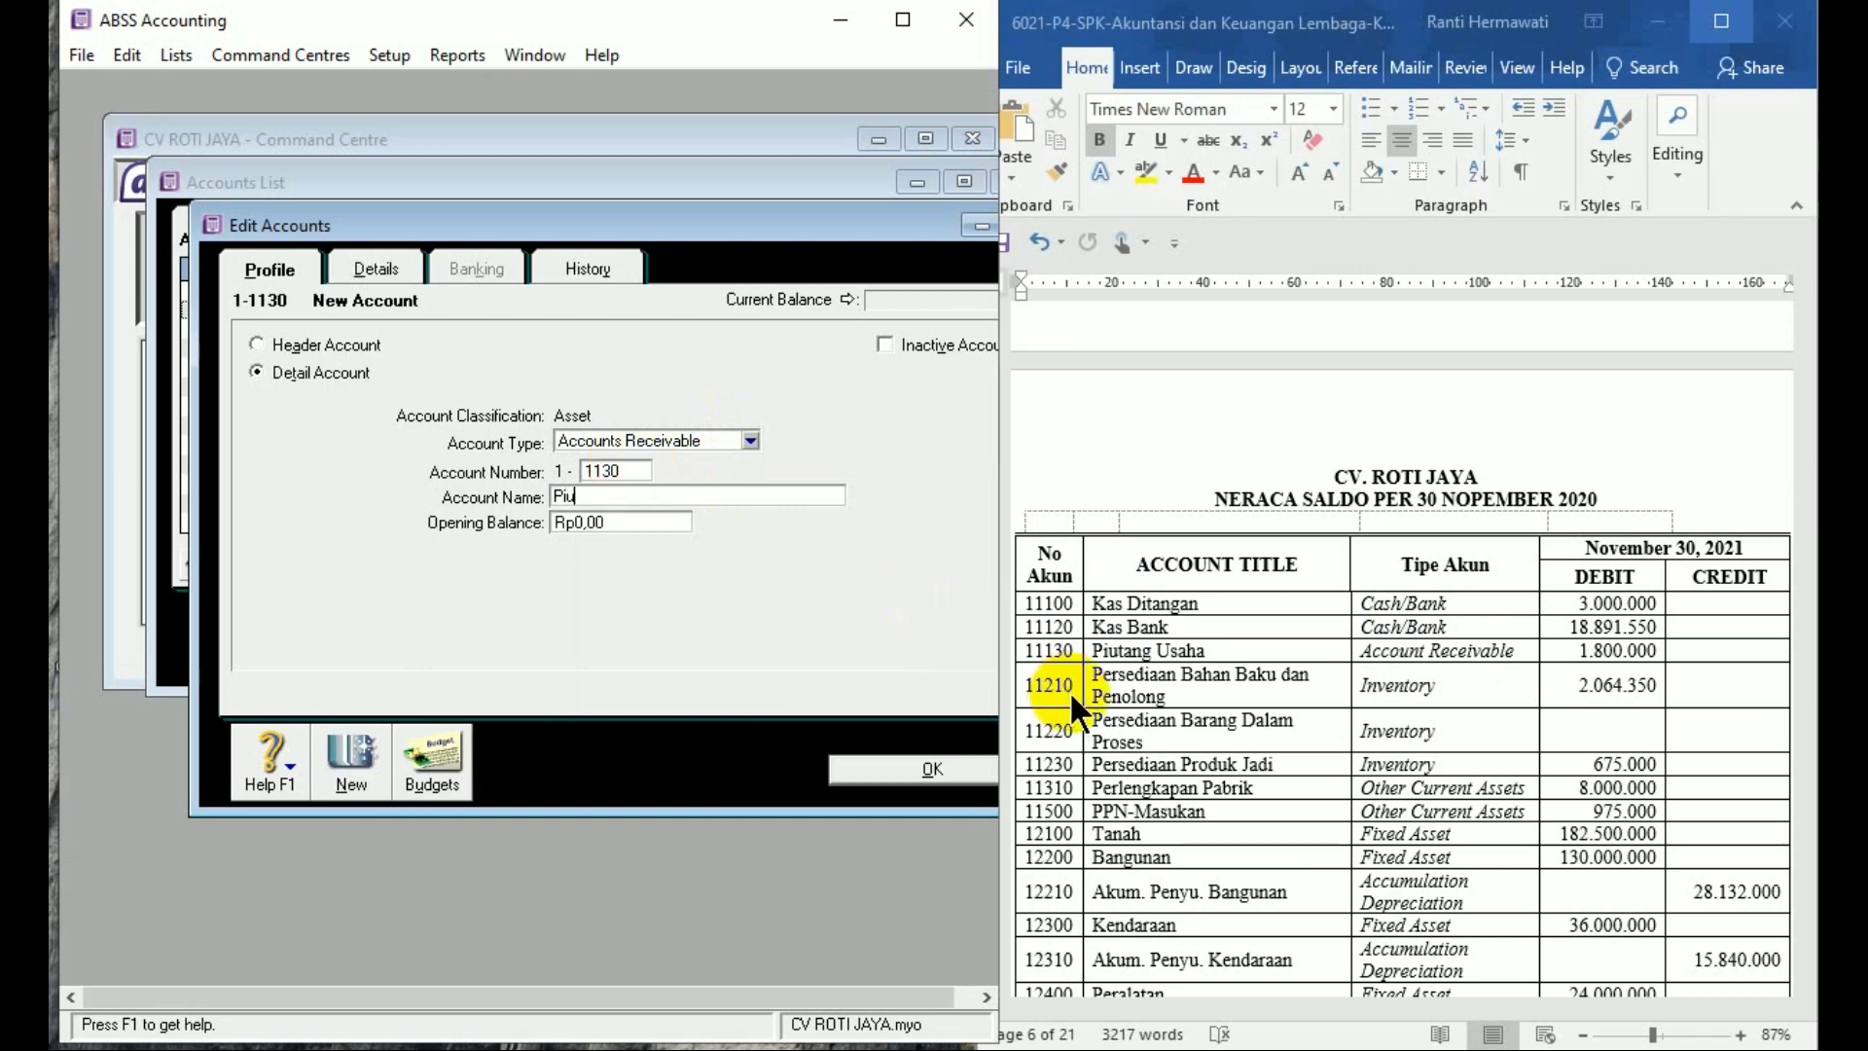
type("tang Usaha")
key("Tab")
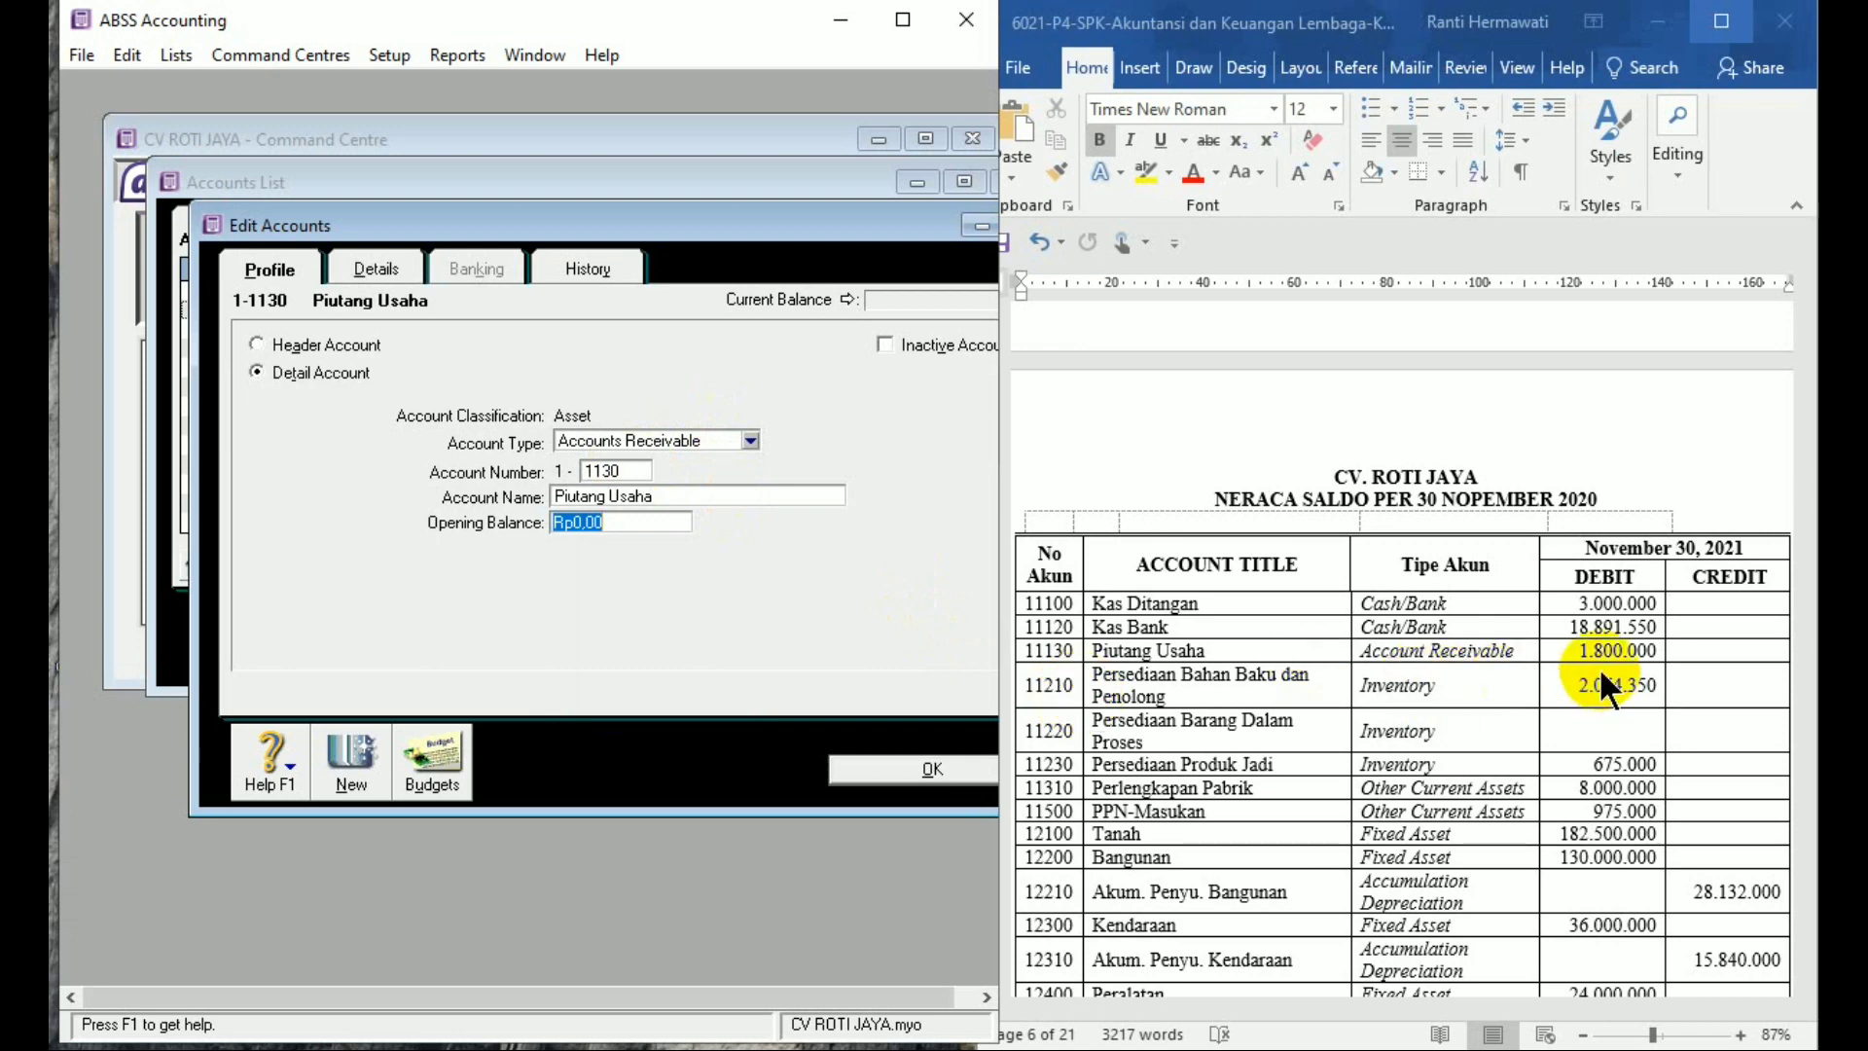
type("1800000")
key("Tab")
Start a new Other Current Asset account numbered 1-1210
left_click(351, 755)
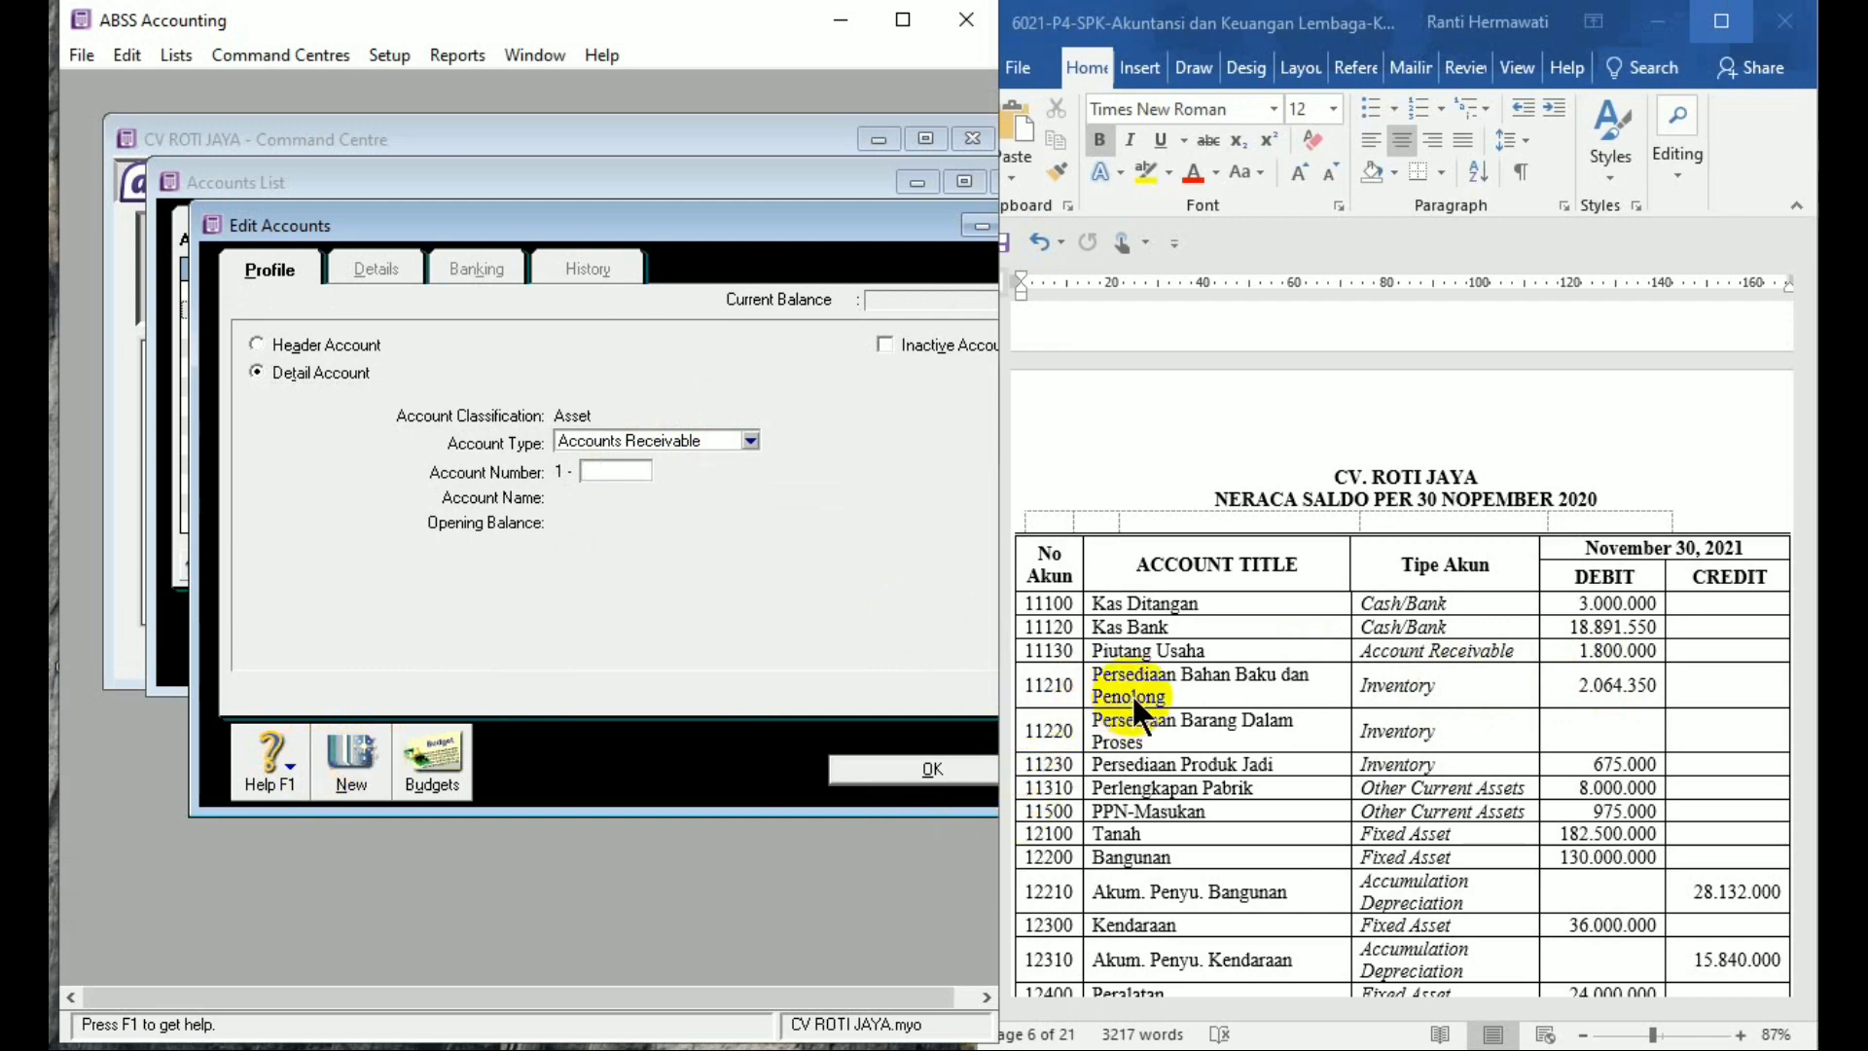
left_click(679, 441)
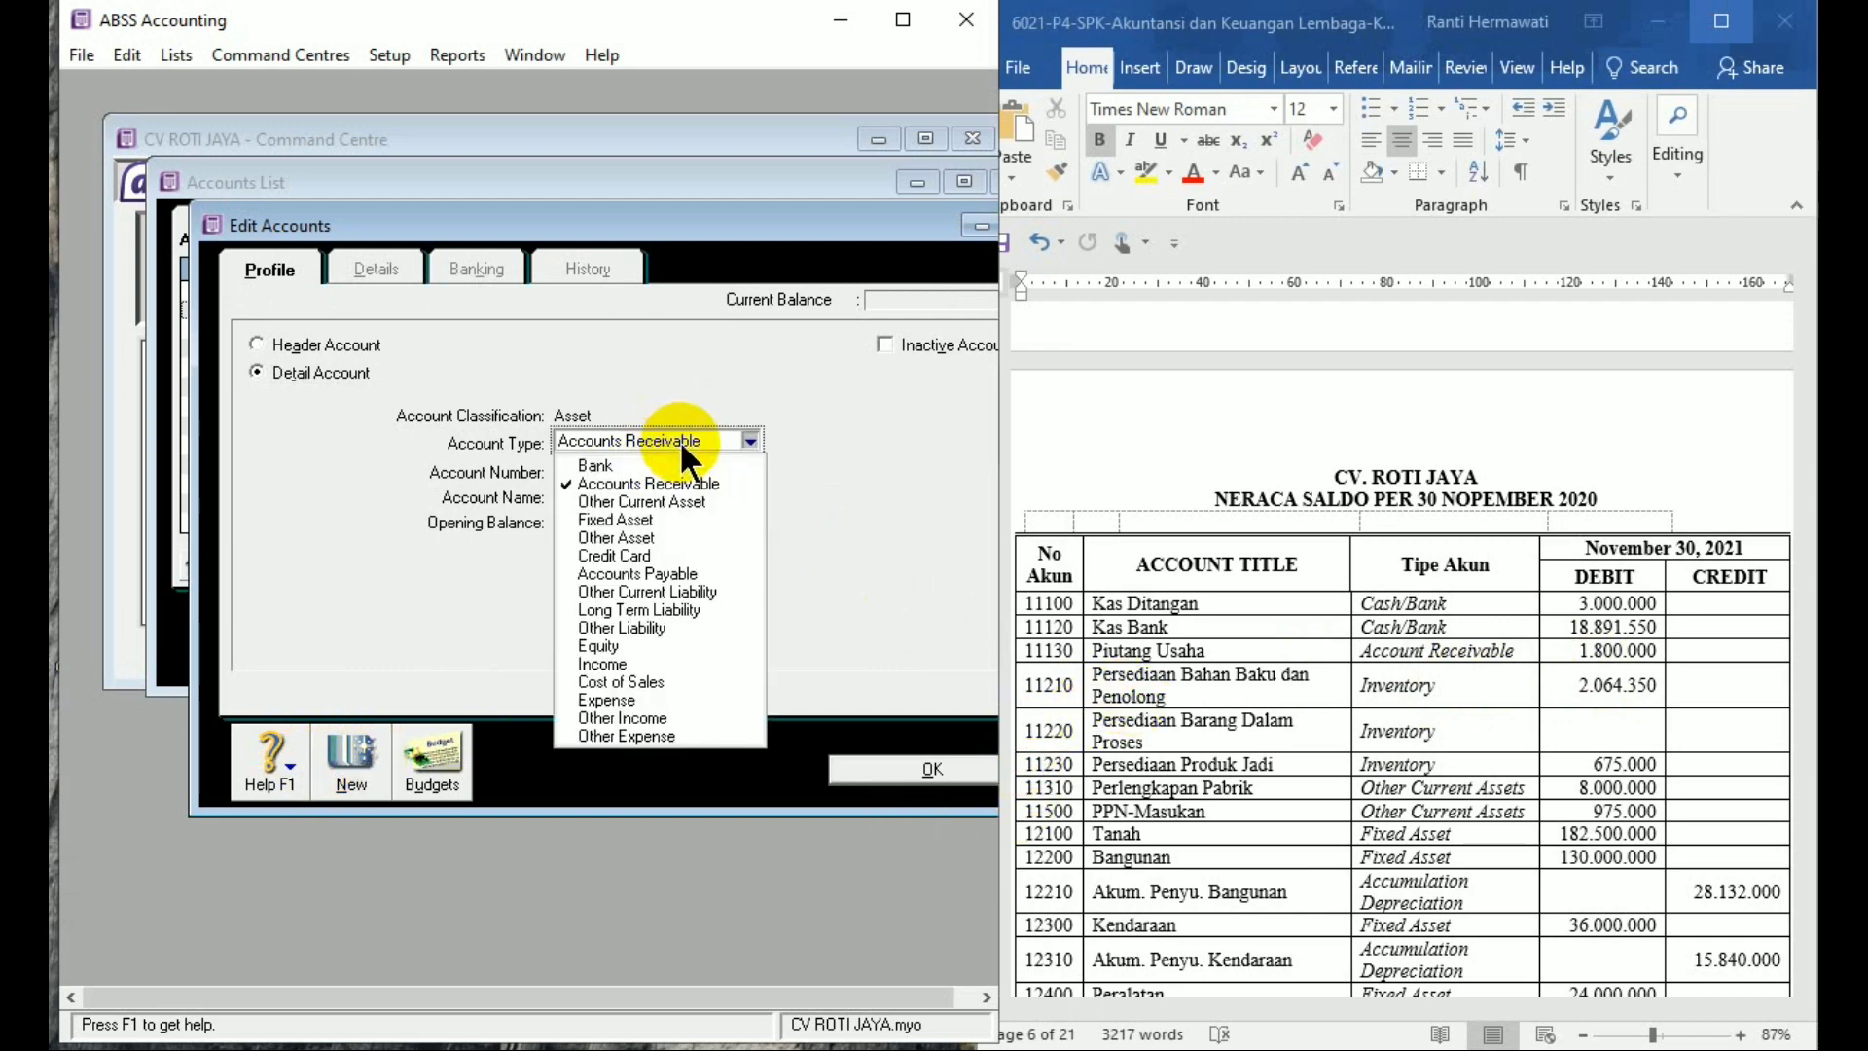
left_click(681, 501)
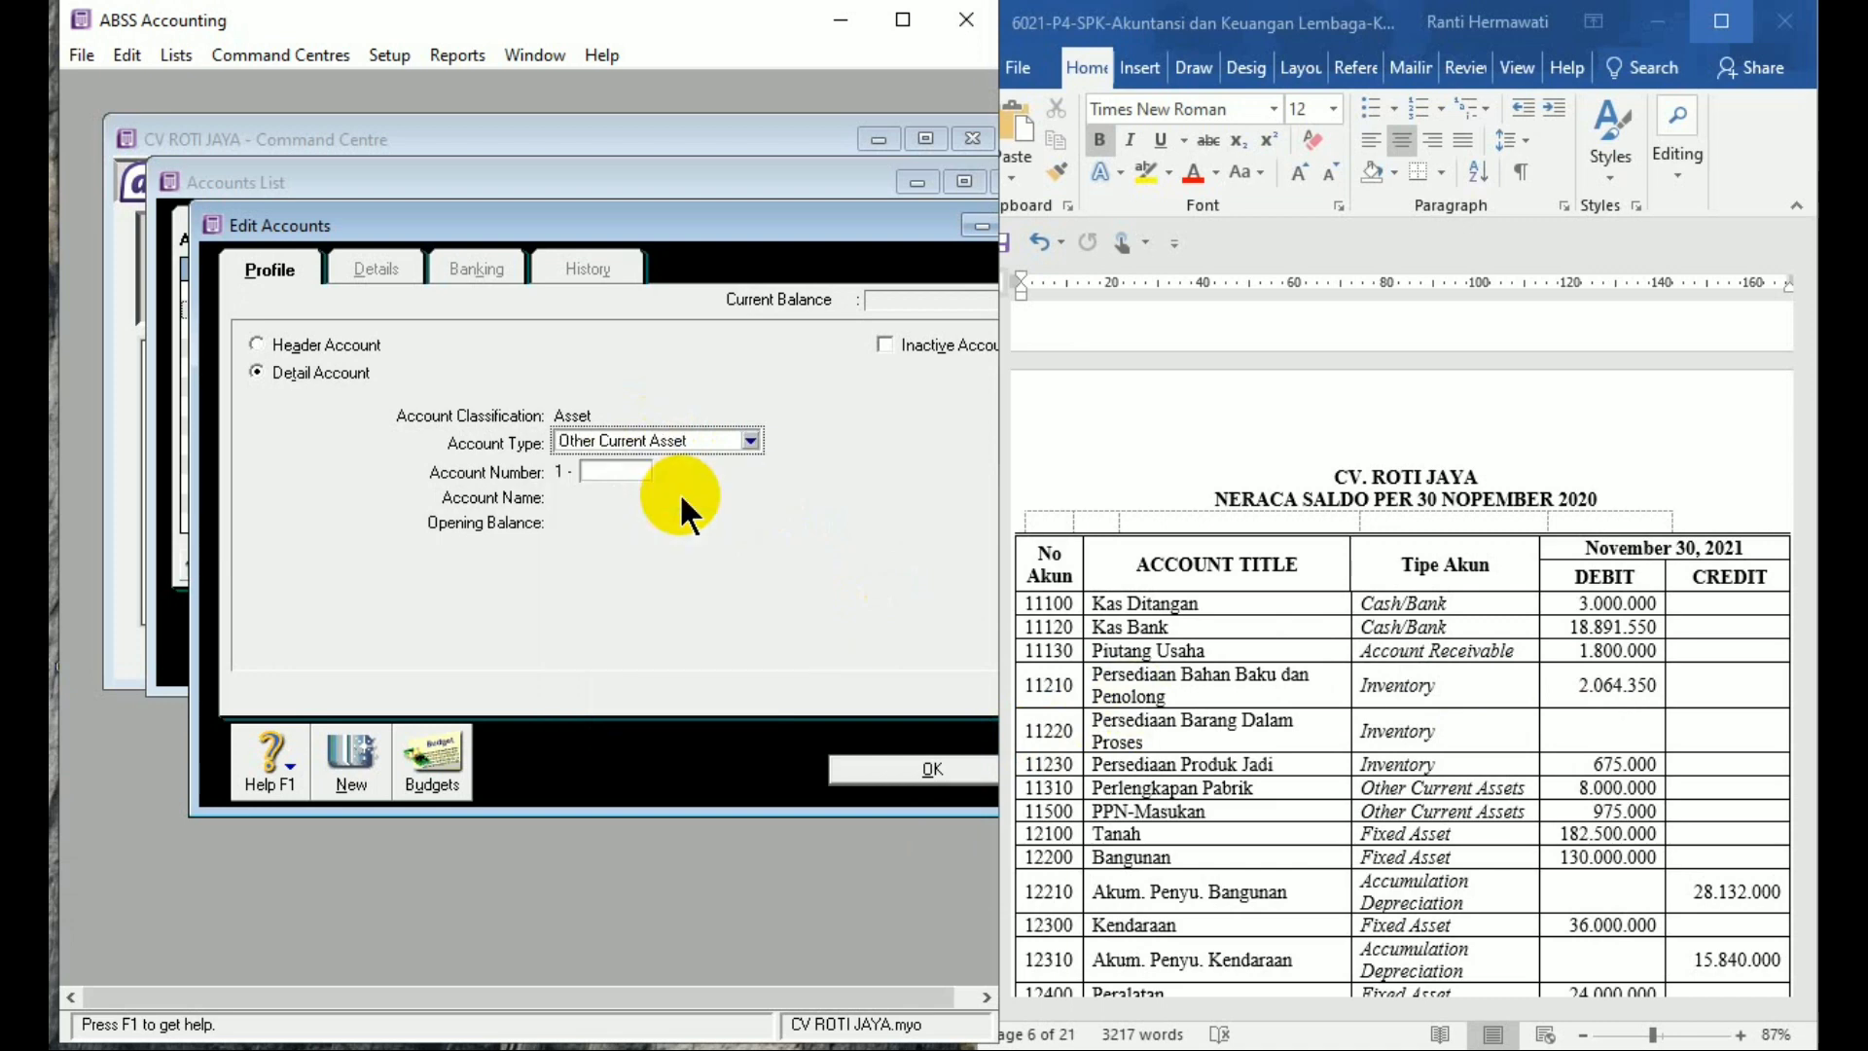
left_click(604, 470)
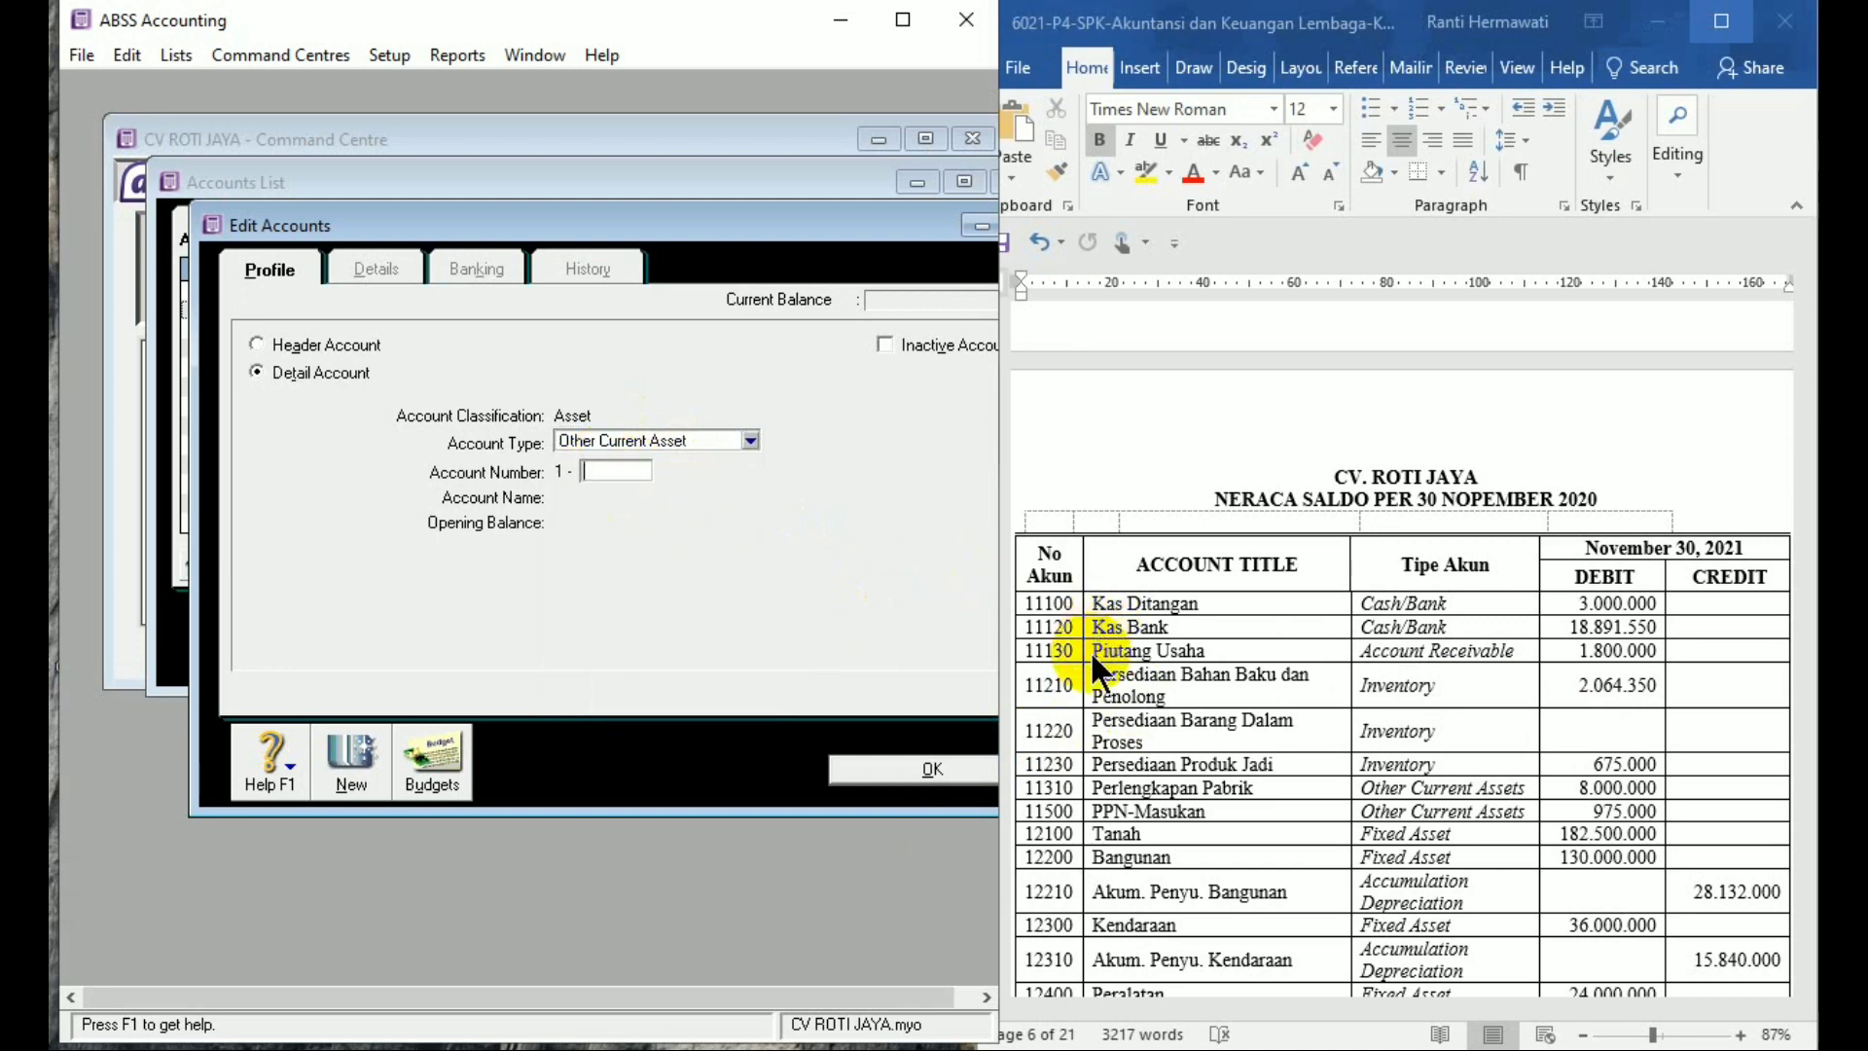
type("1210")
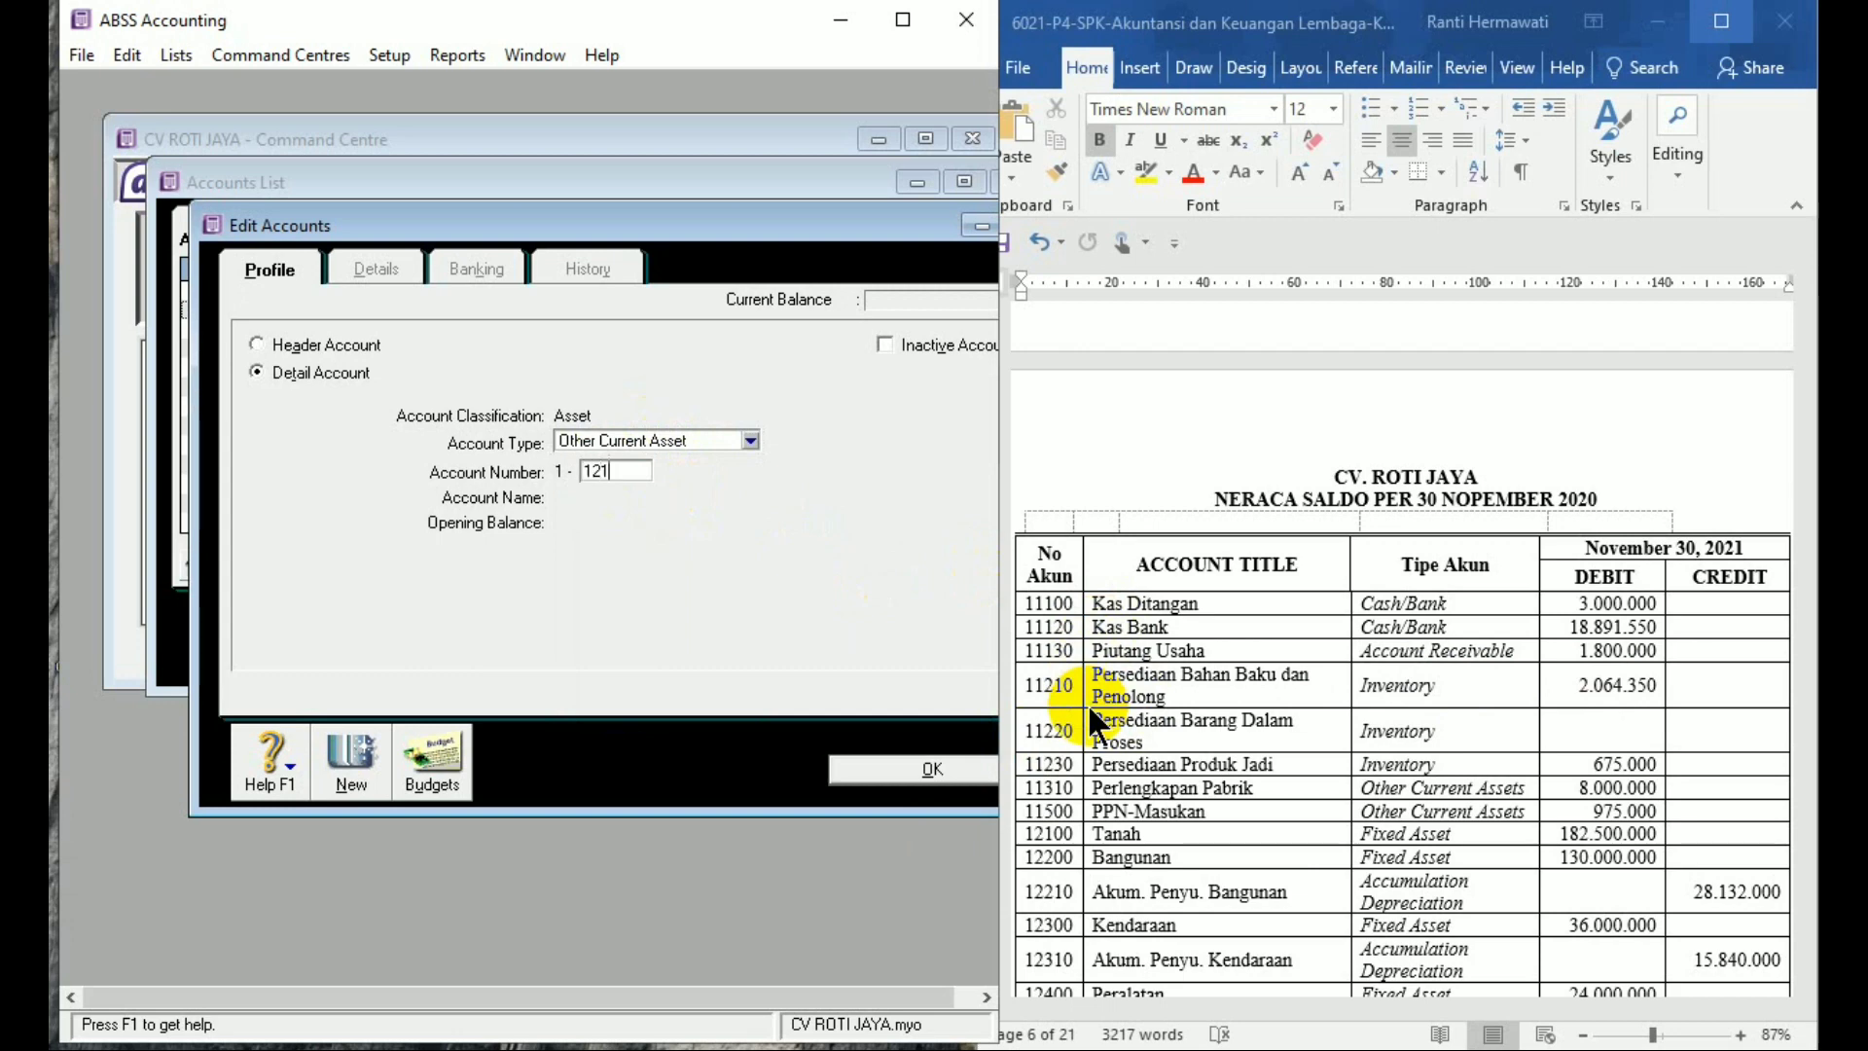
key("Tab")
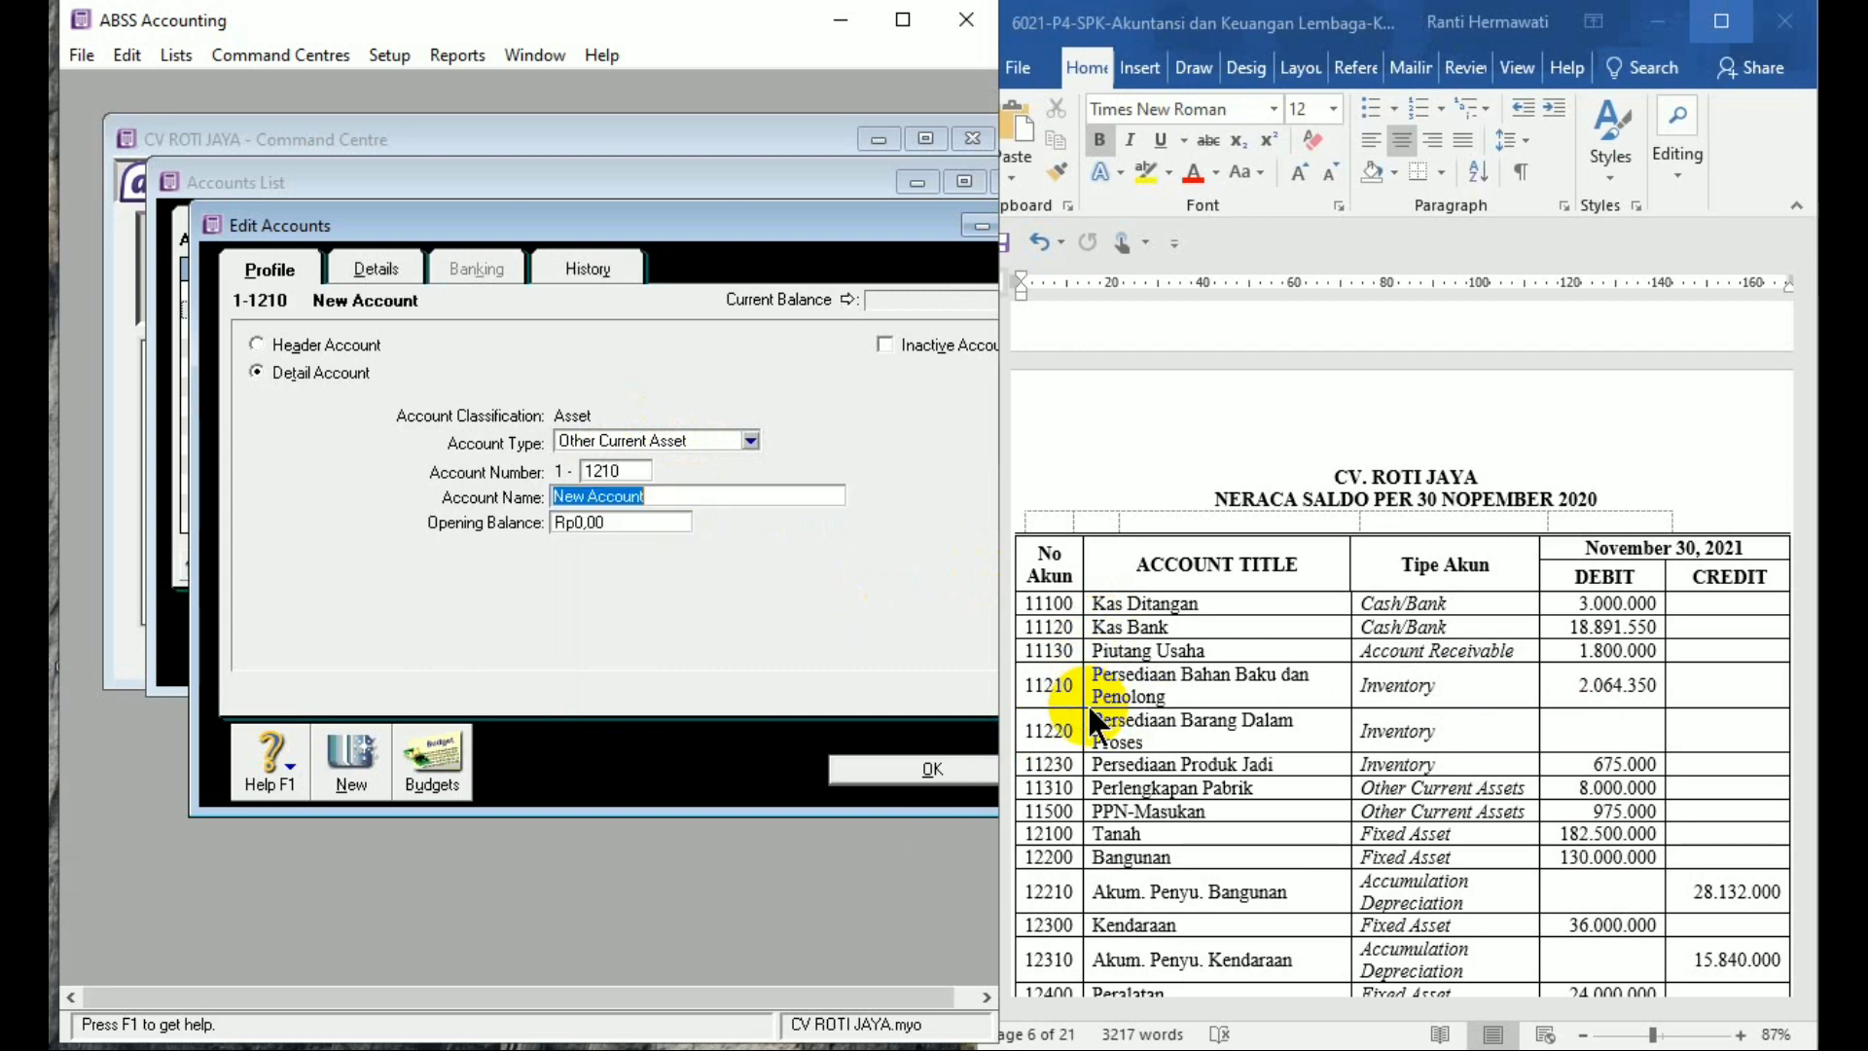
Name it 'Persediaan Bahan Baku&Penolong' with a 2,064,350 opening balance and save it
type("Persedai")
key("BackSpace")
key("BackSpace")
type("iaan")
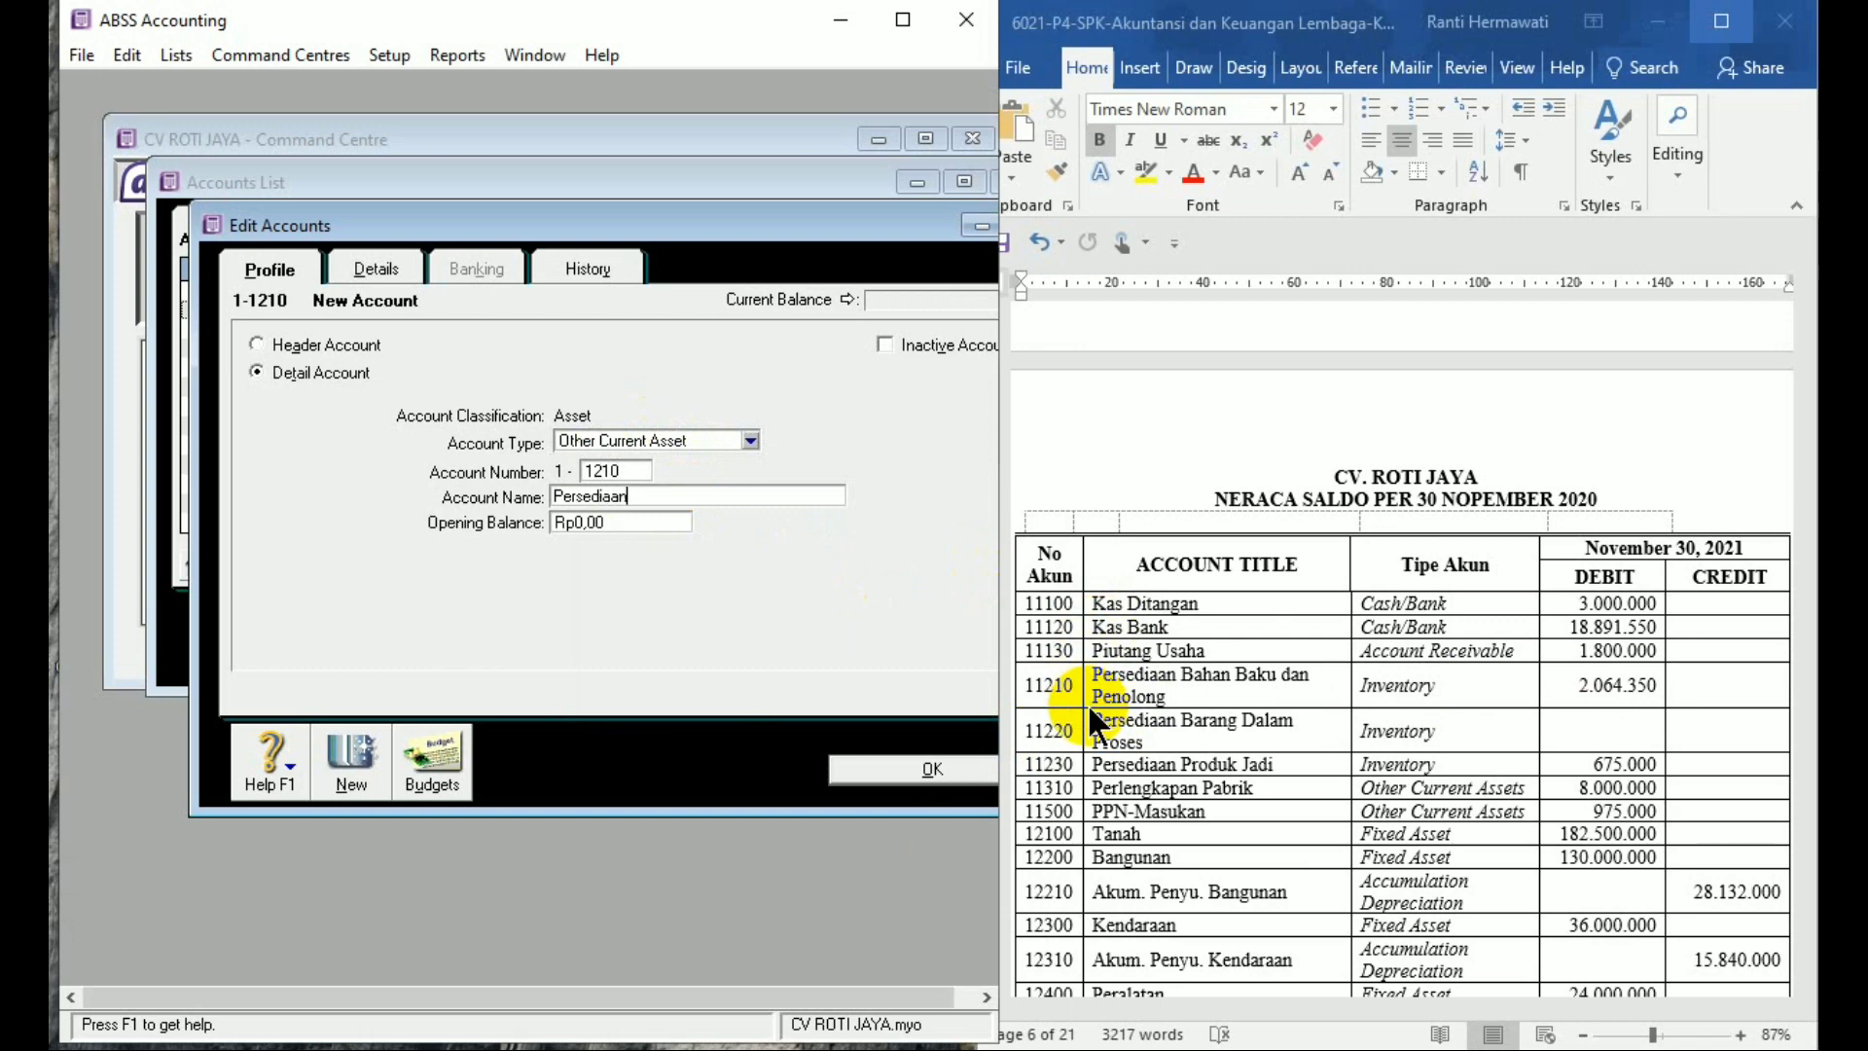
type(" Bahan Baku&Penolong")
key("Tab")
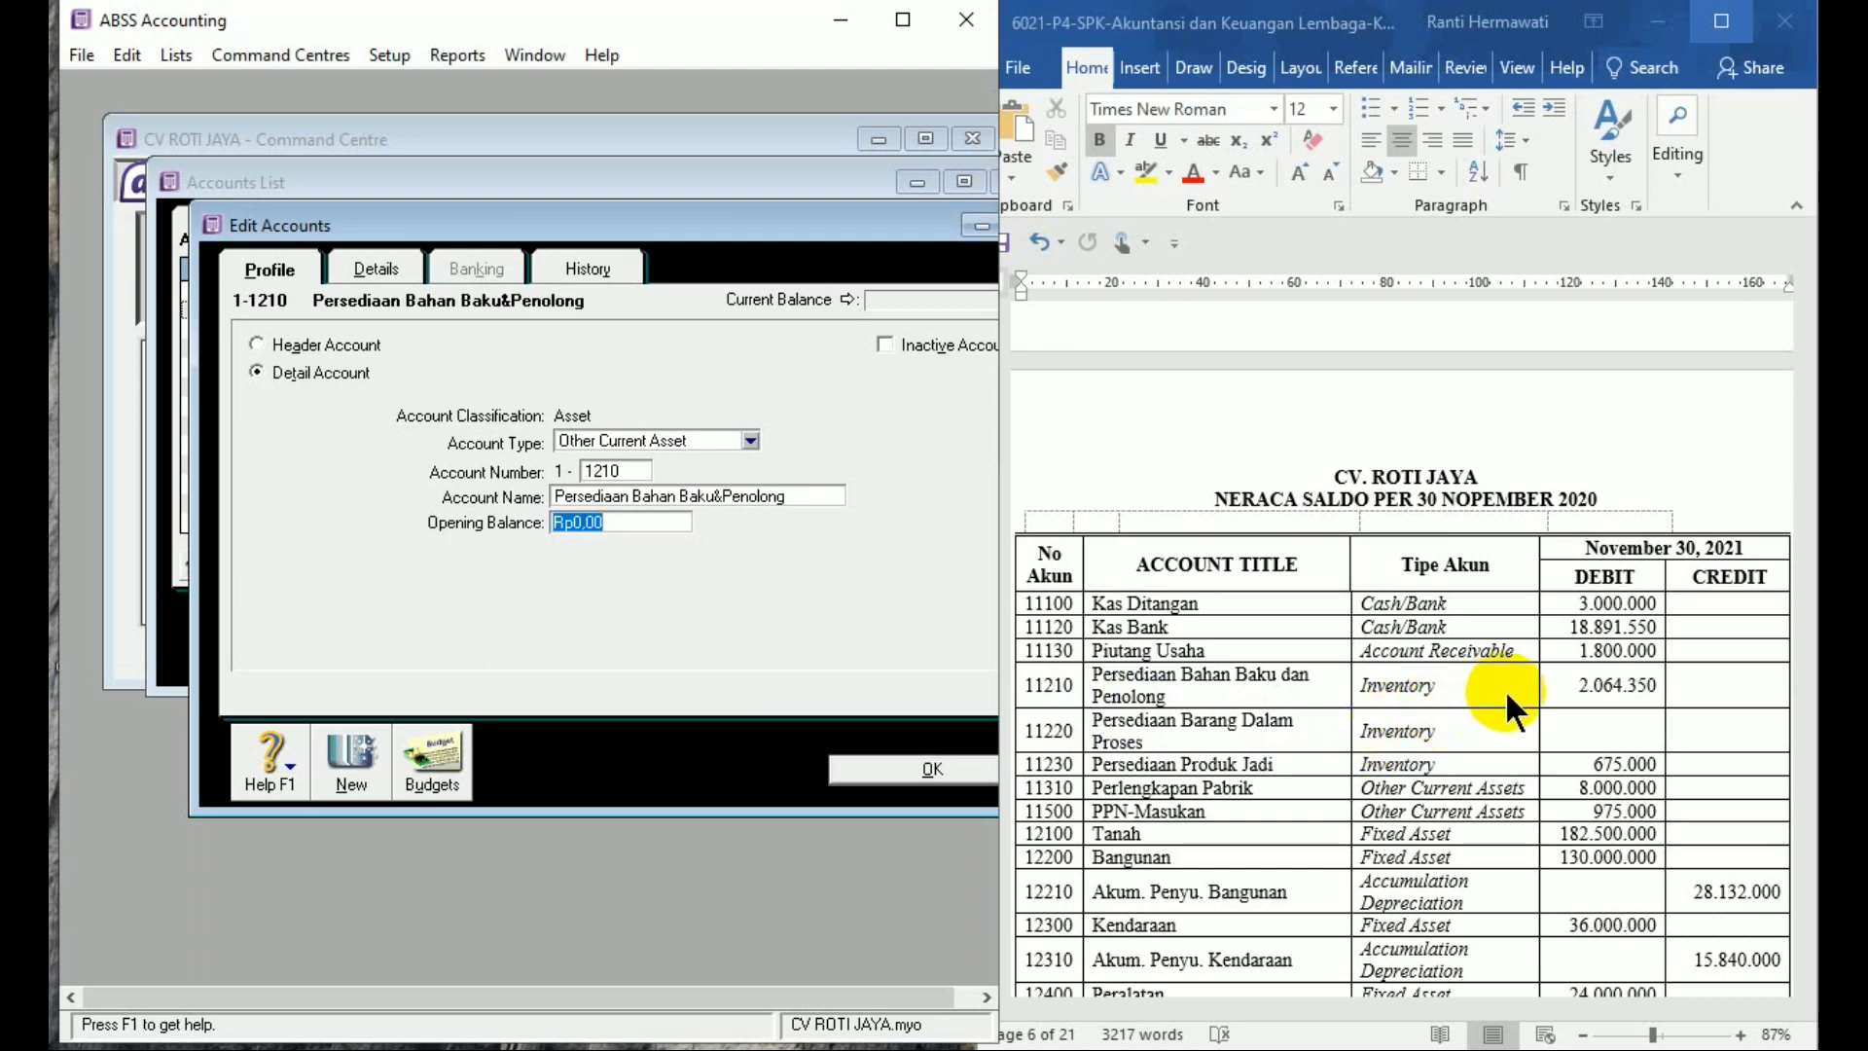
type("2.064.")
type("350")
key("Tab")
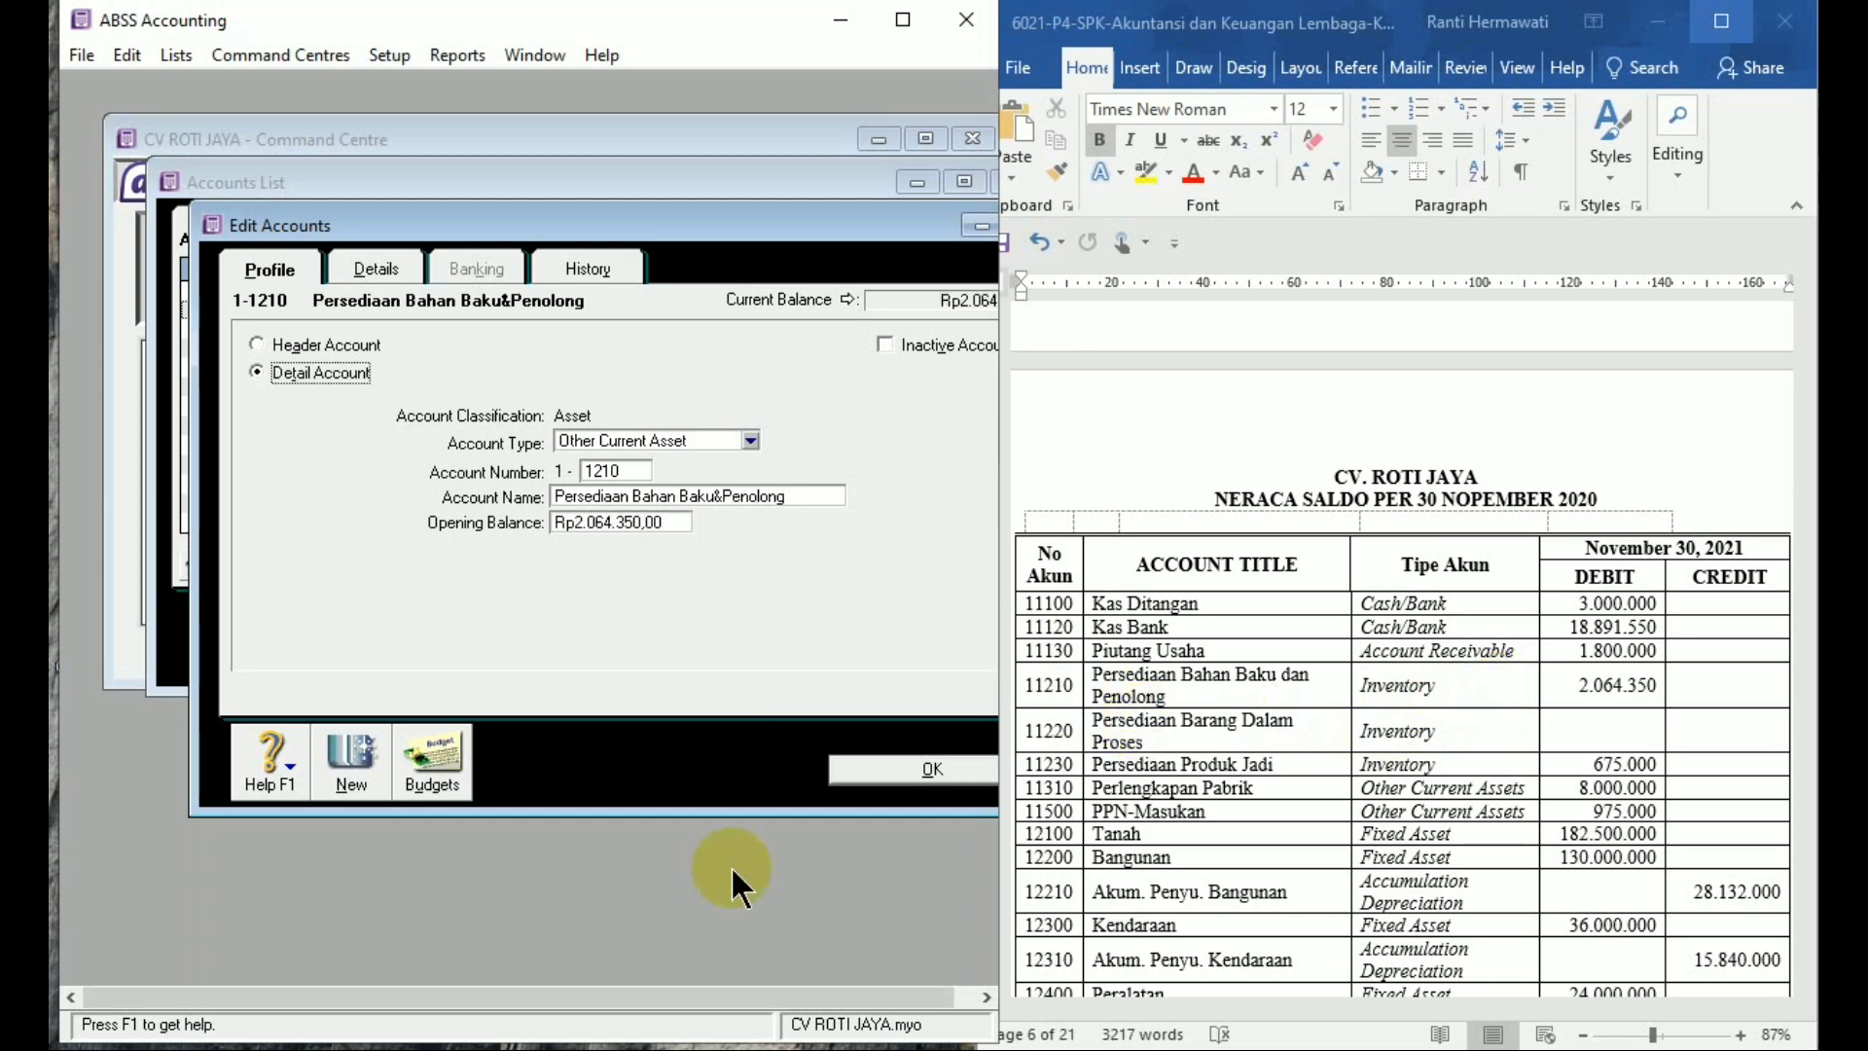
left_click(370, 756)
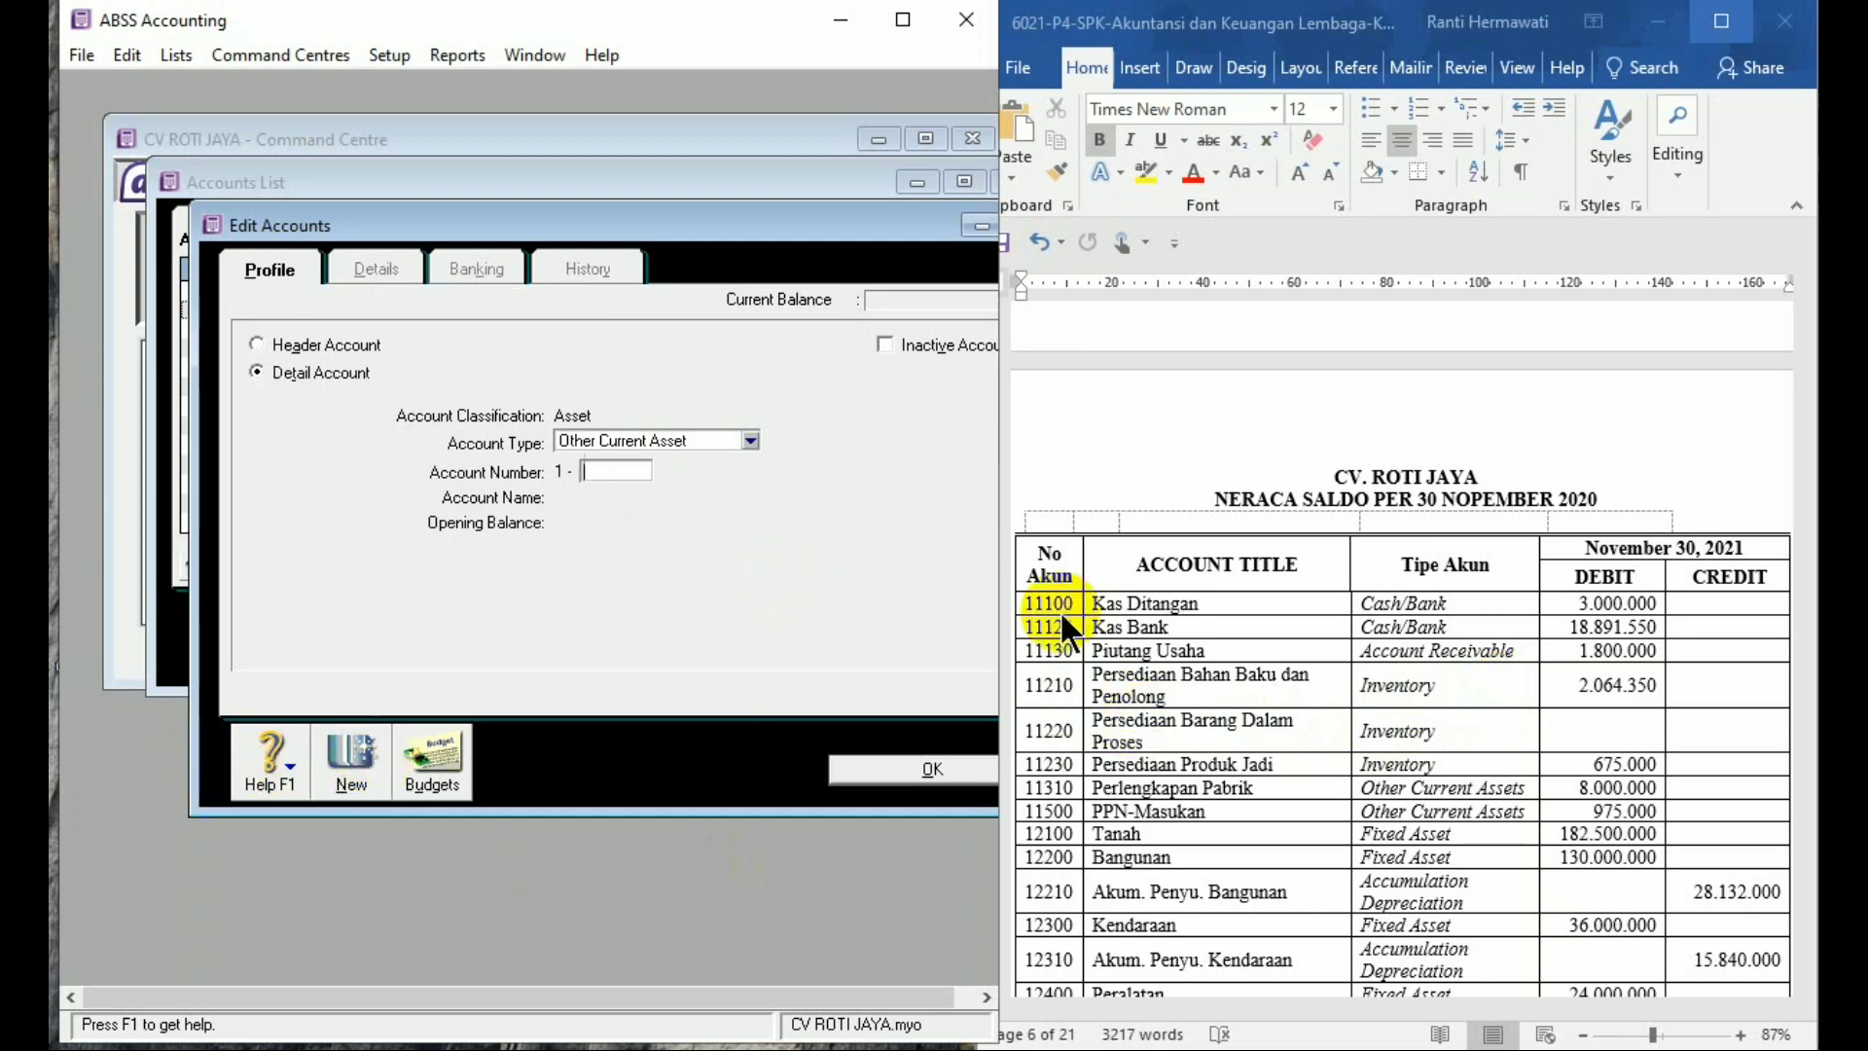
Check the trial balance, then add and save account 1-1220 'Persediaan Barang Dalam Proses'
left_click(1078, 732)
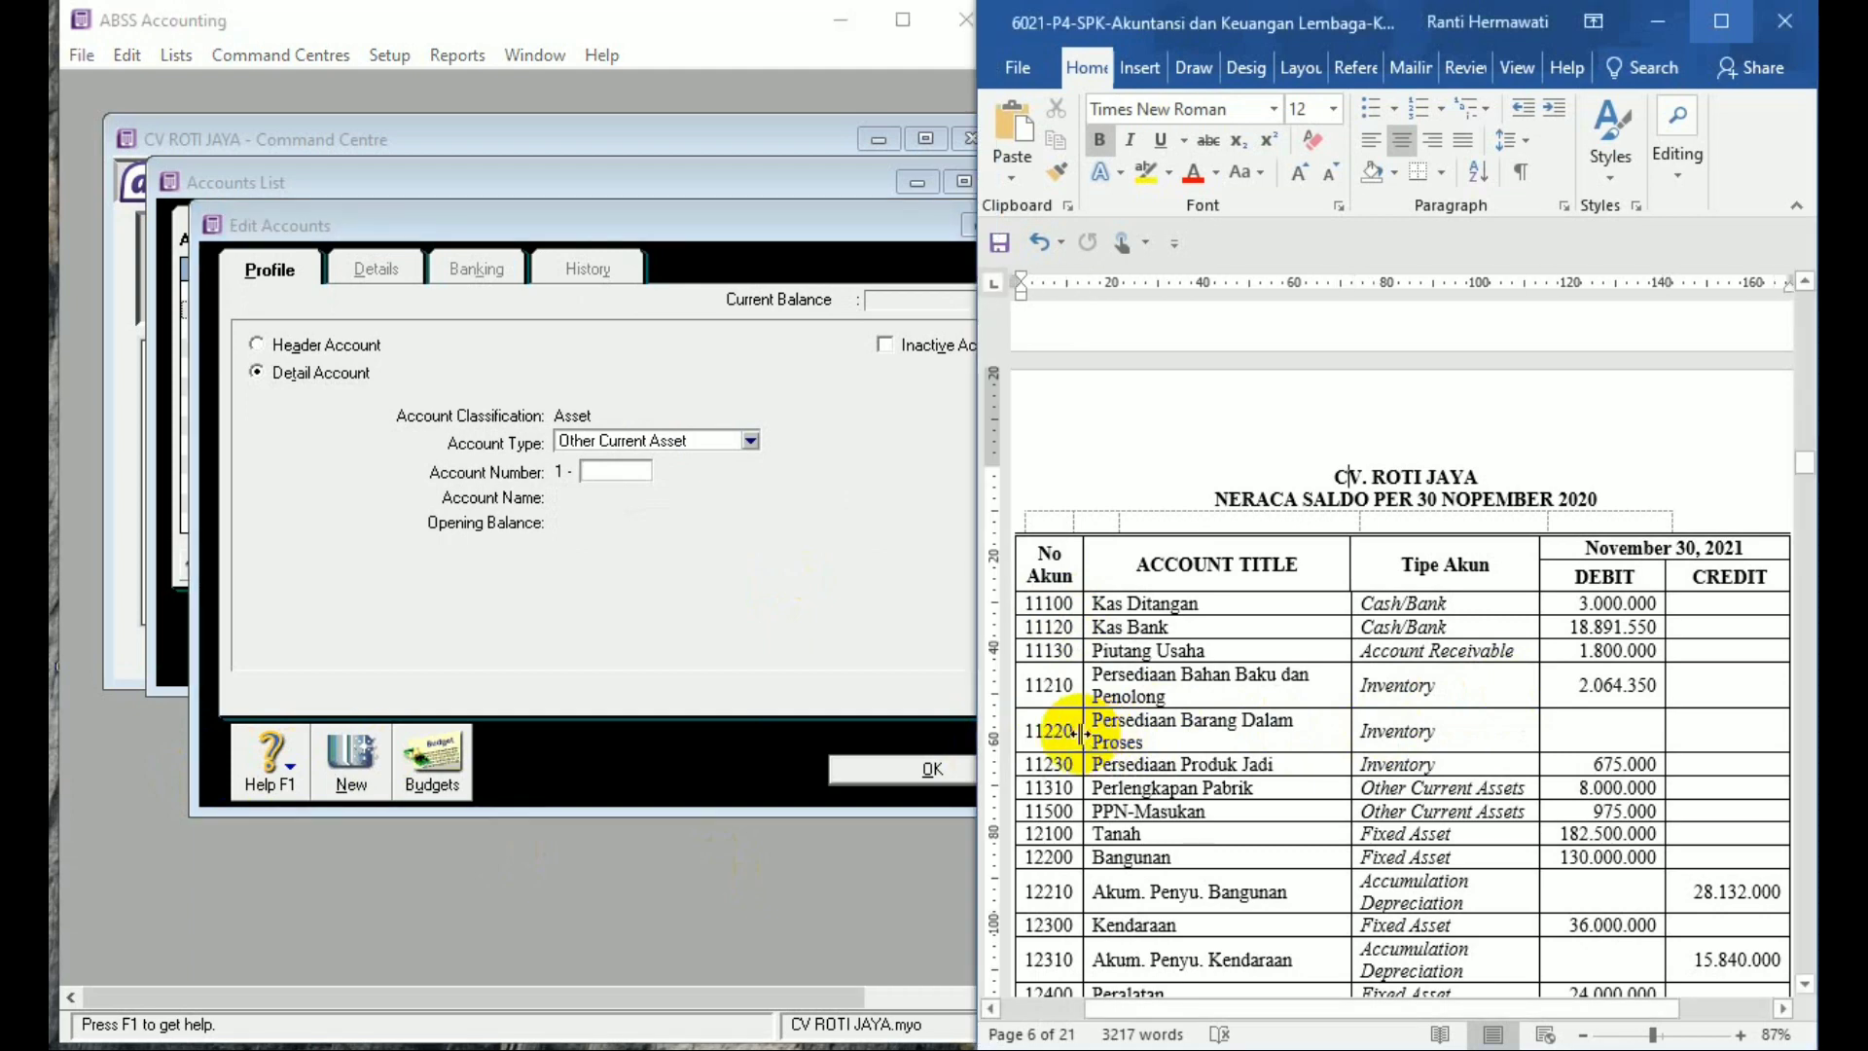
left_click(647, 477)
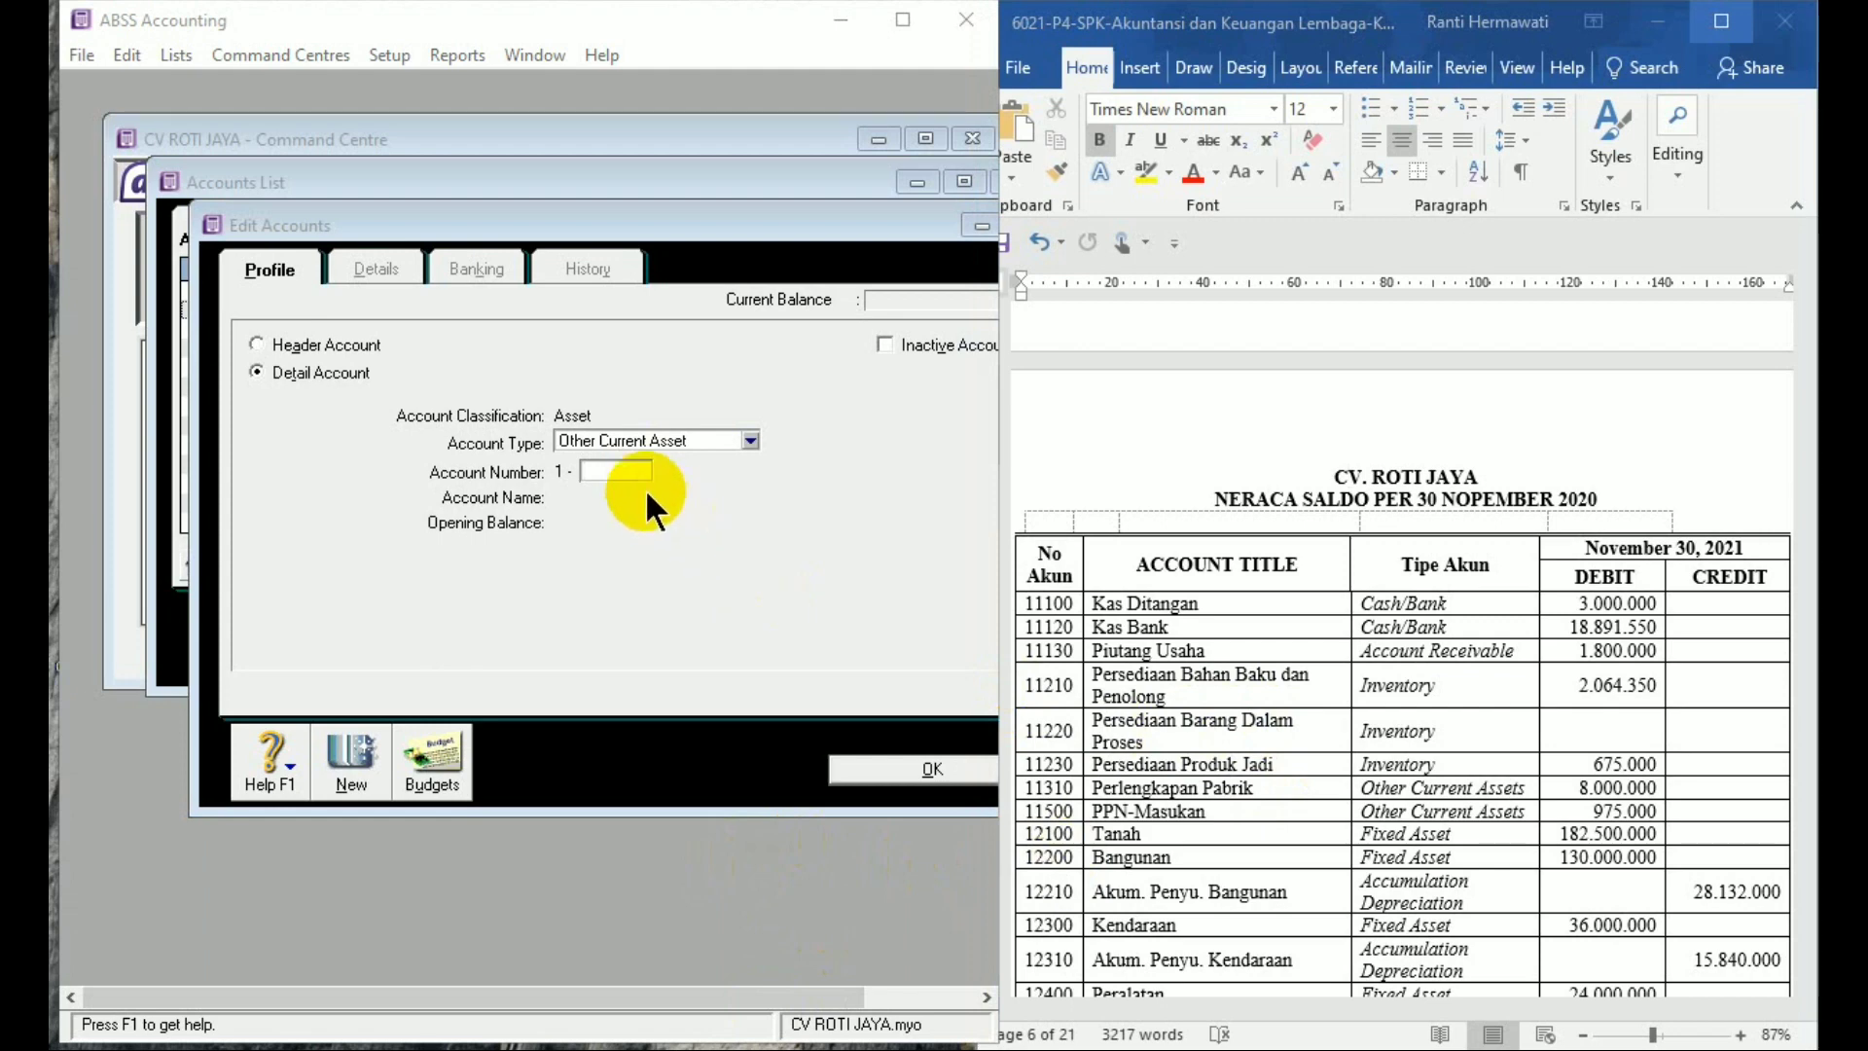
left_click(623, 472)
type("11")
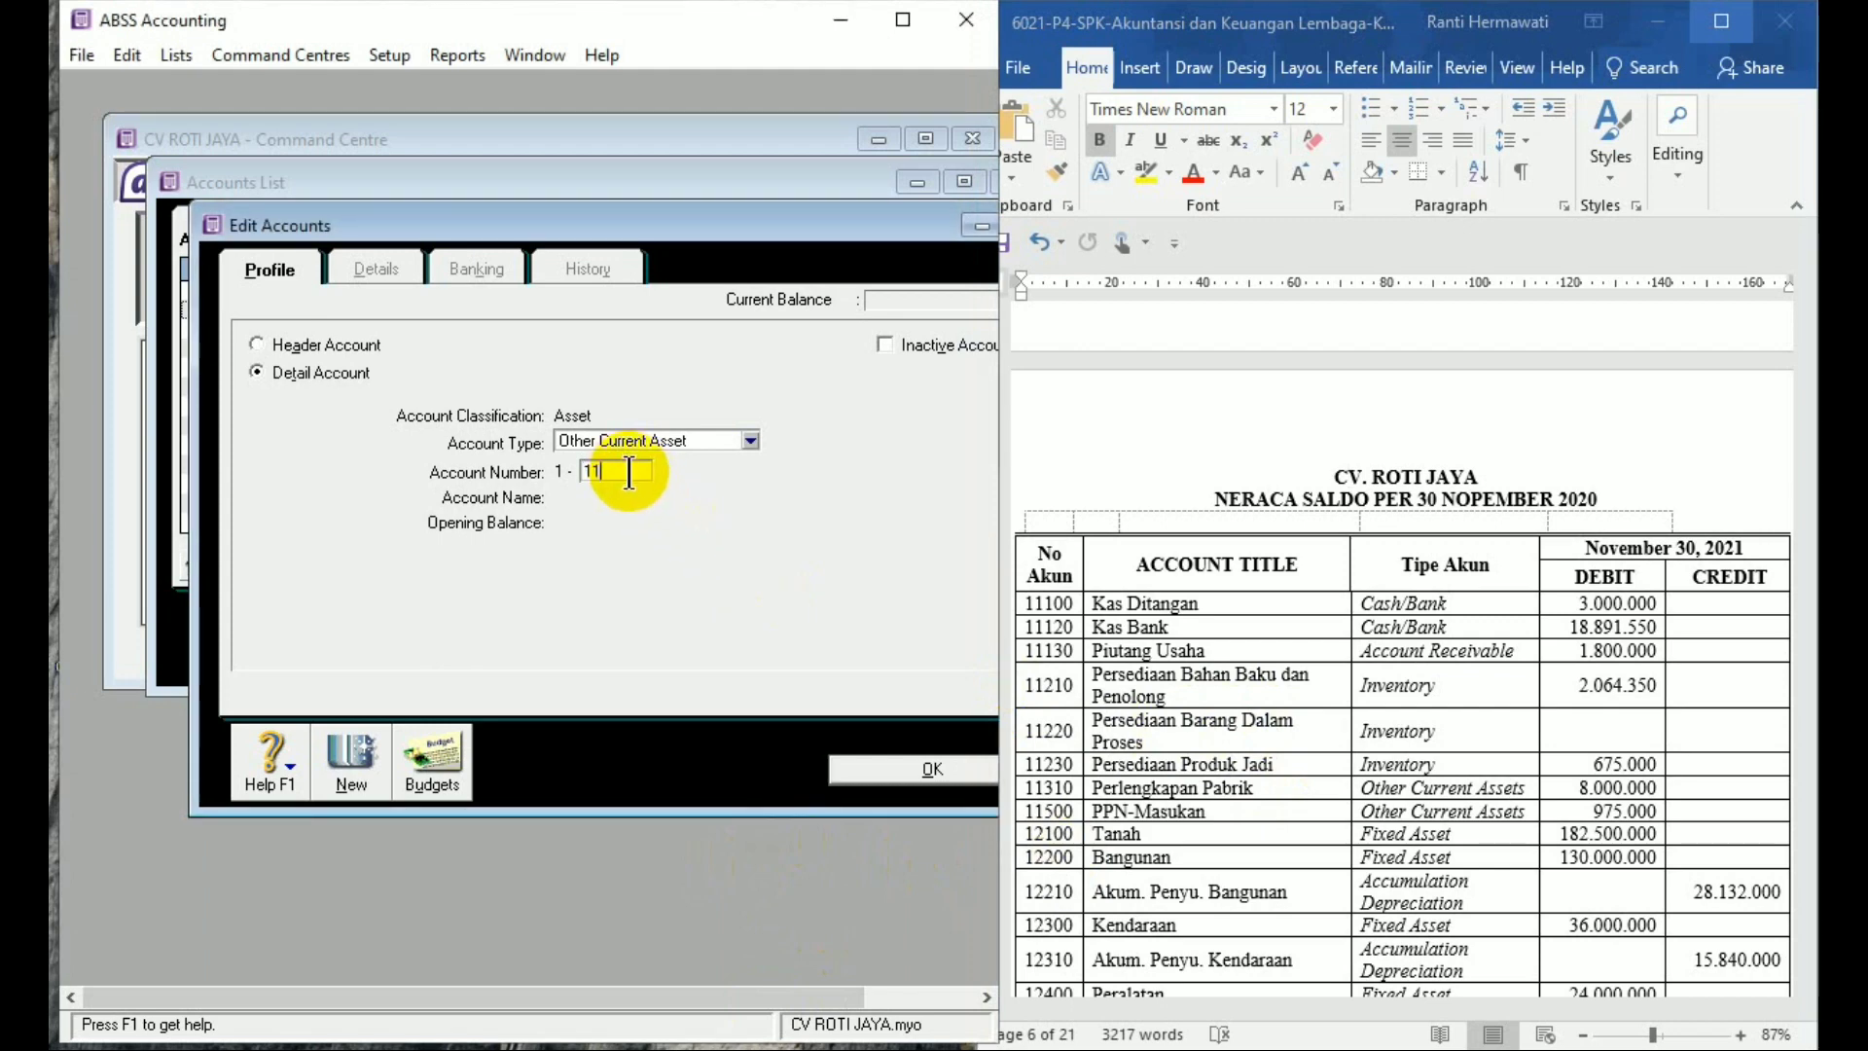
type("22")
key("BackSpace")
key("BackSpace")
key("BackSpace")
key("BackSpace")
type("1220")
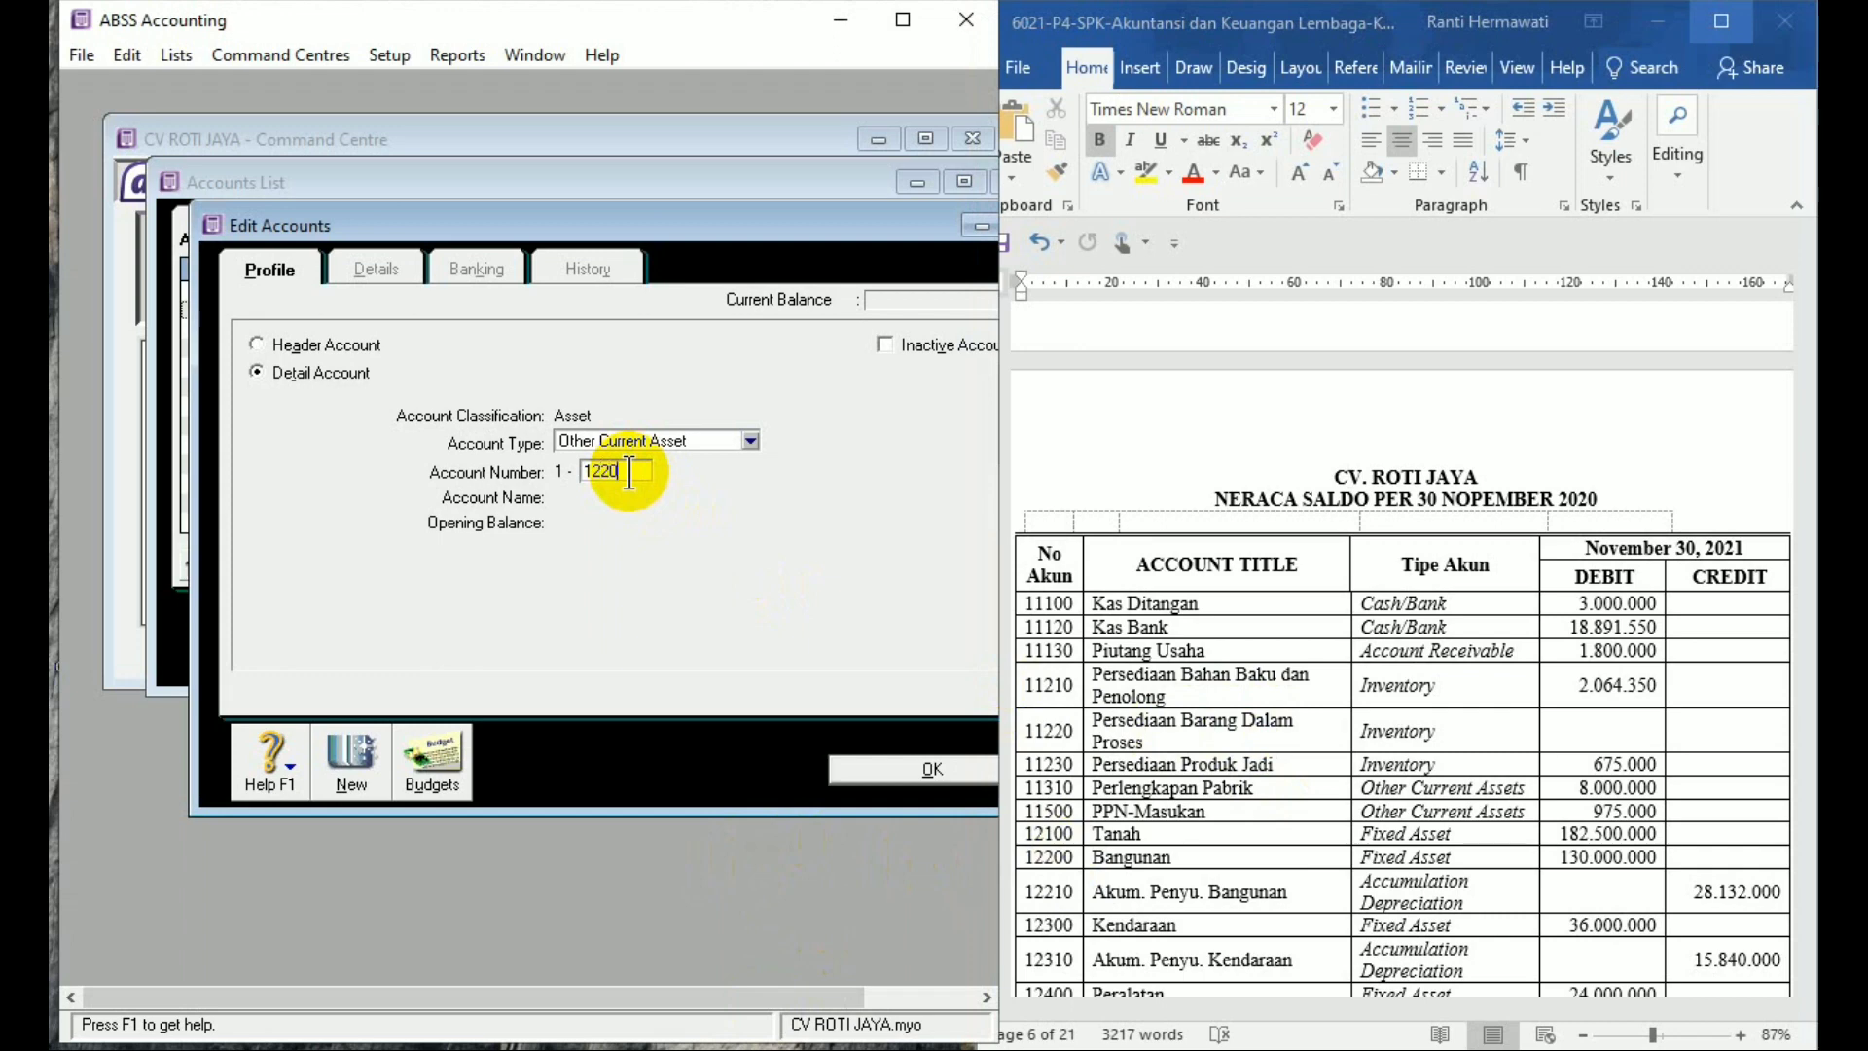
key("Tab")
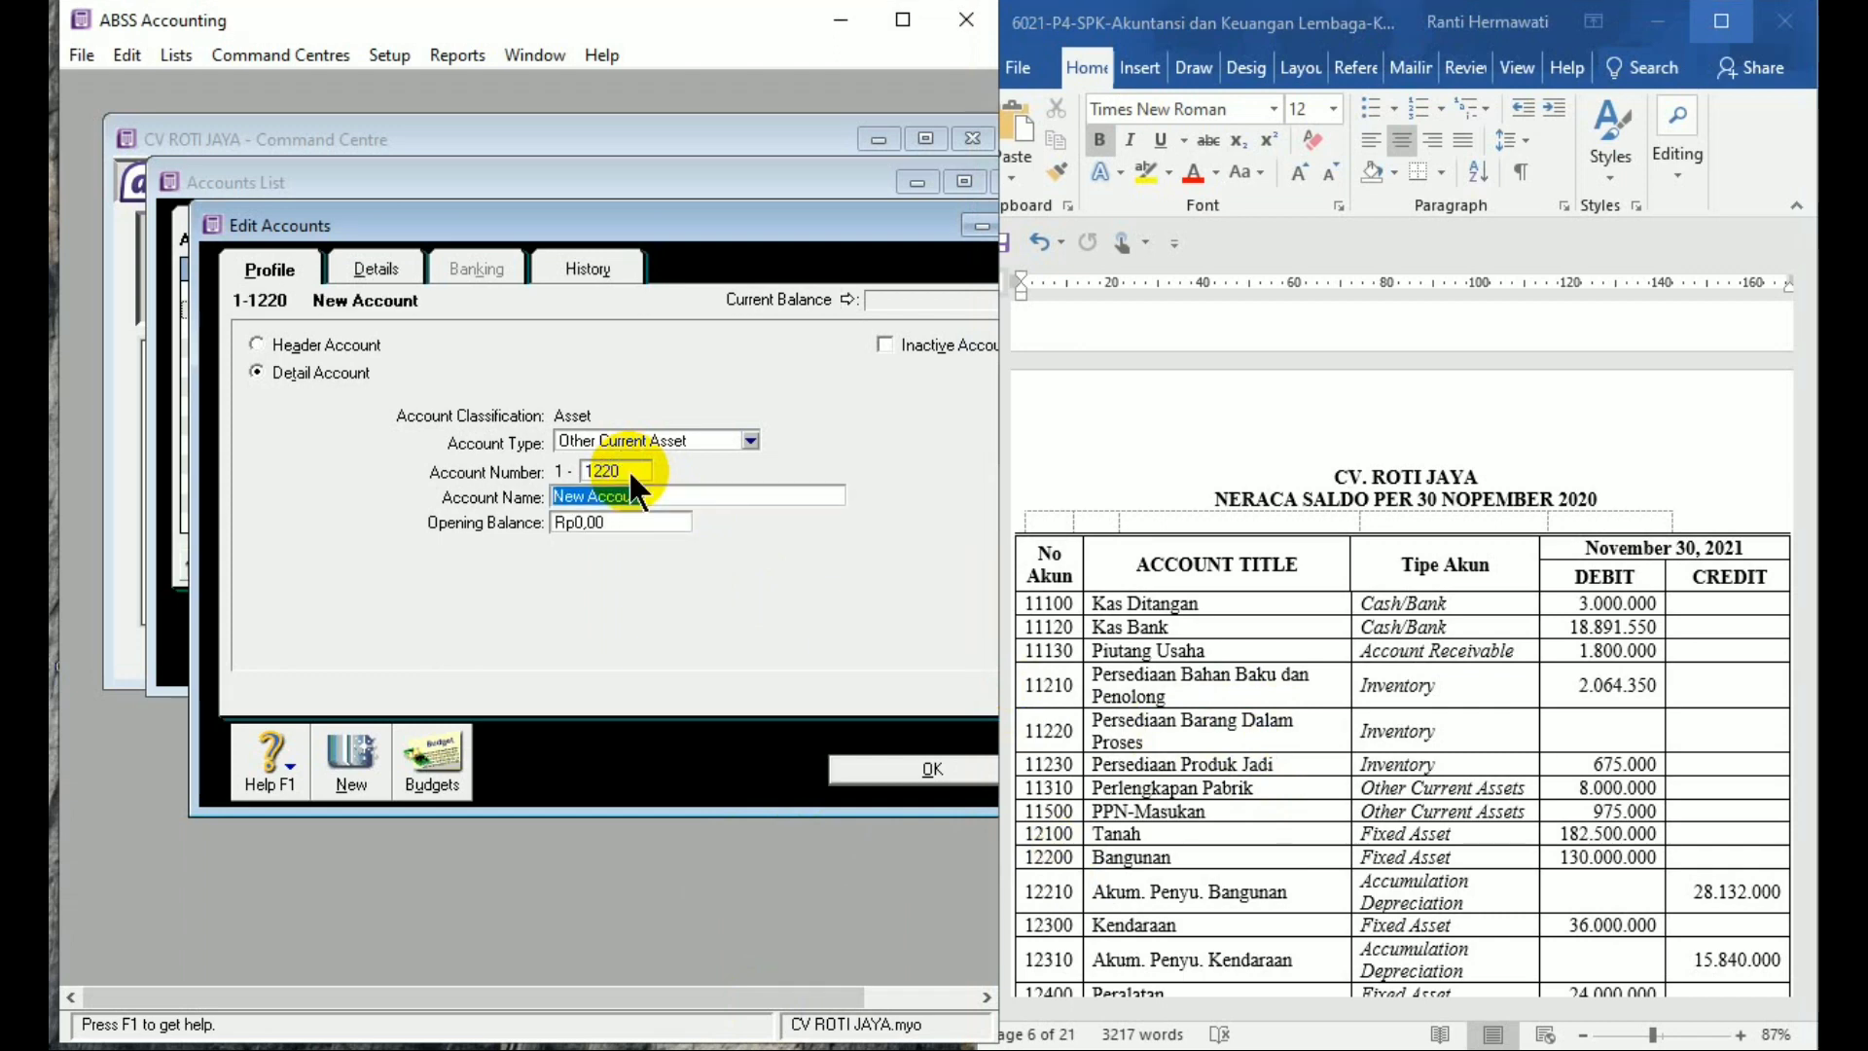
type("P")
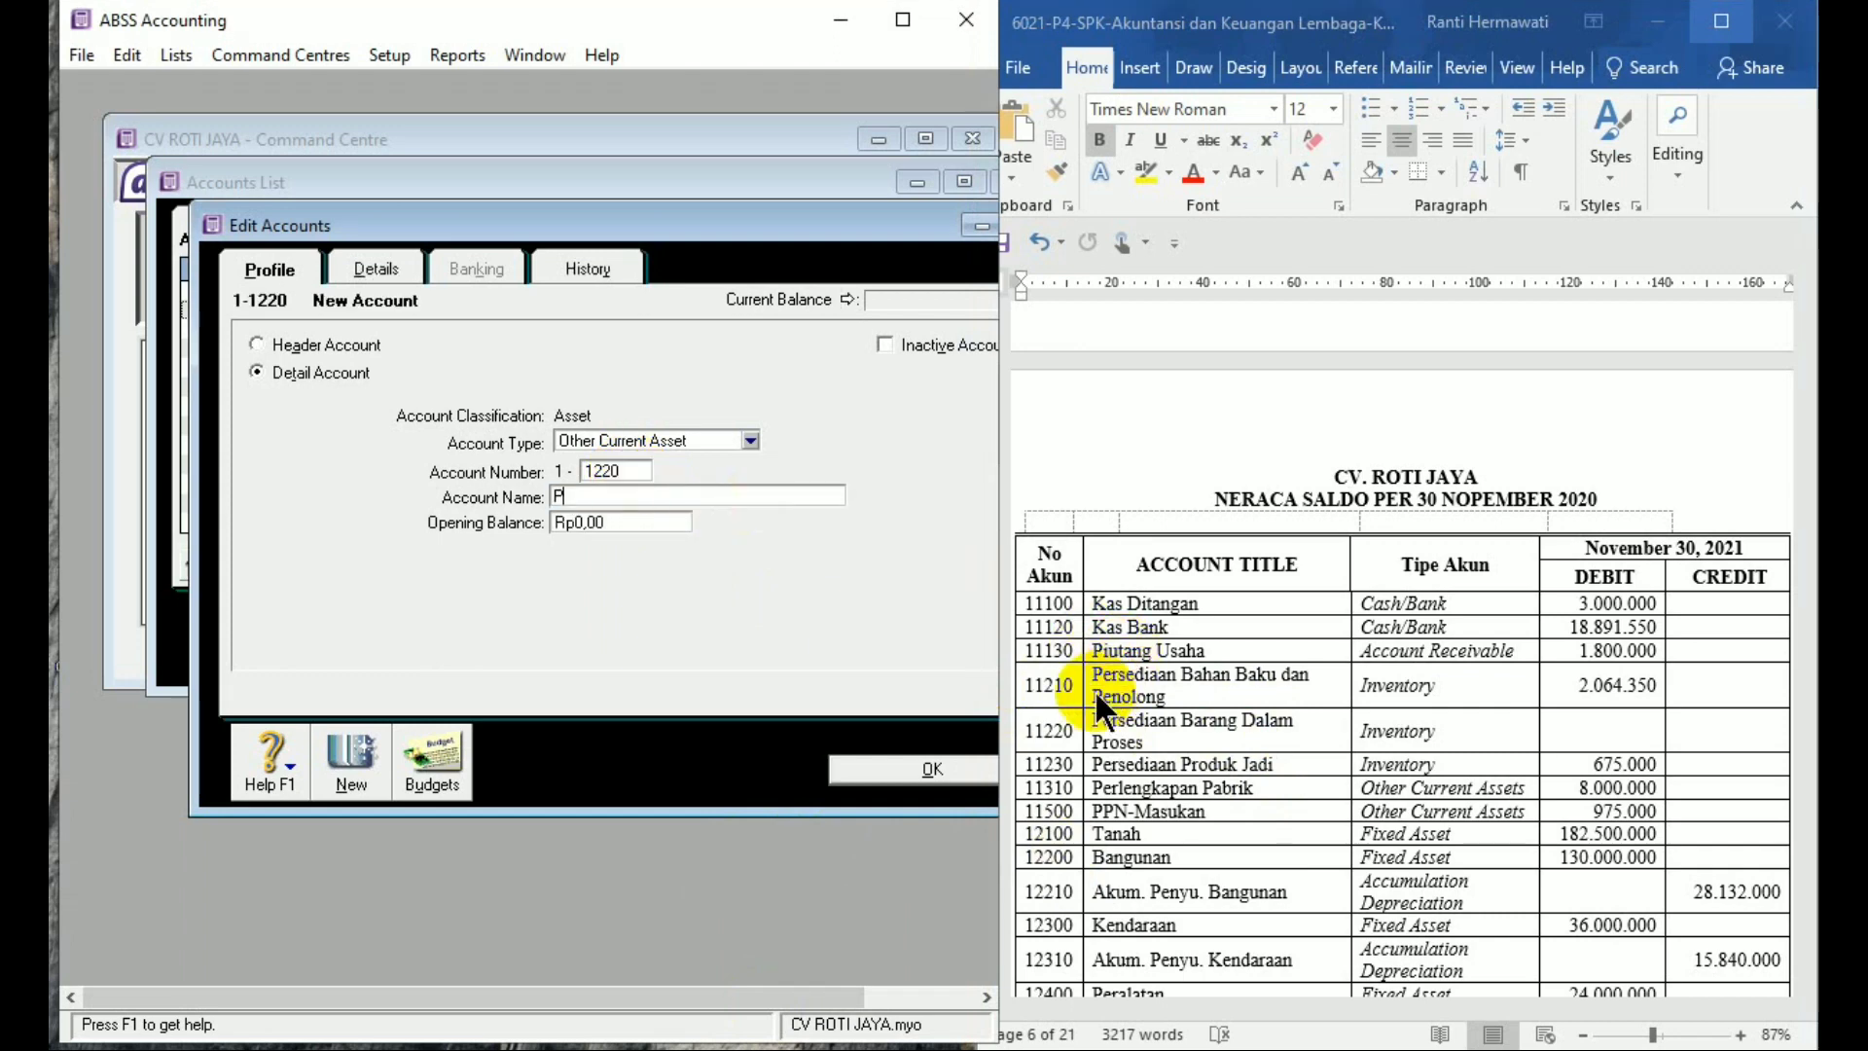
type("ersediaan ")
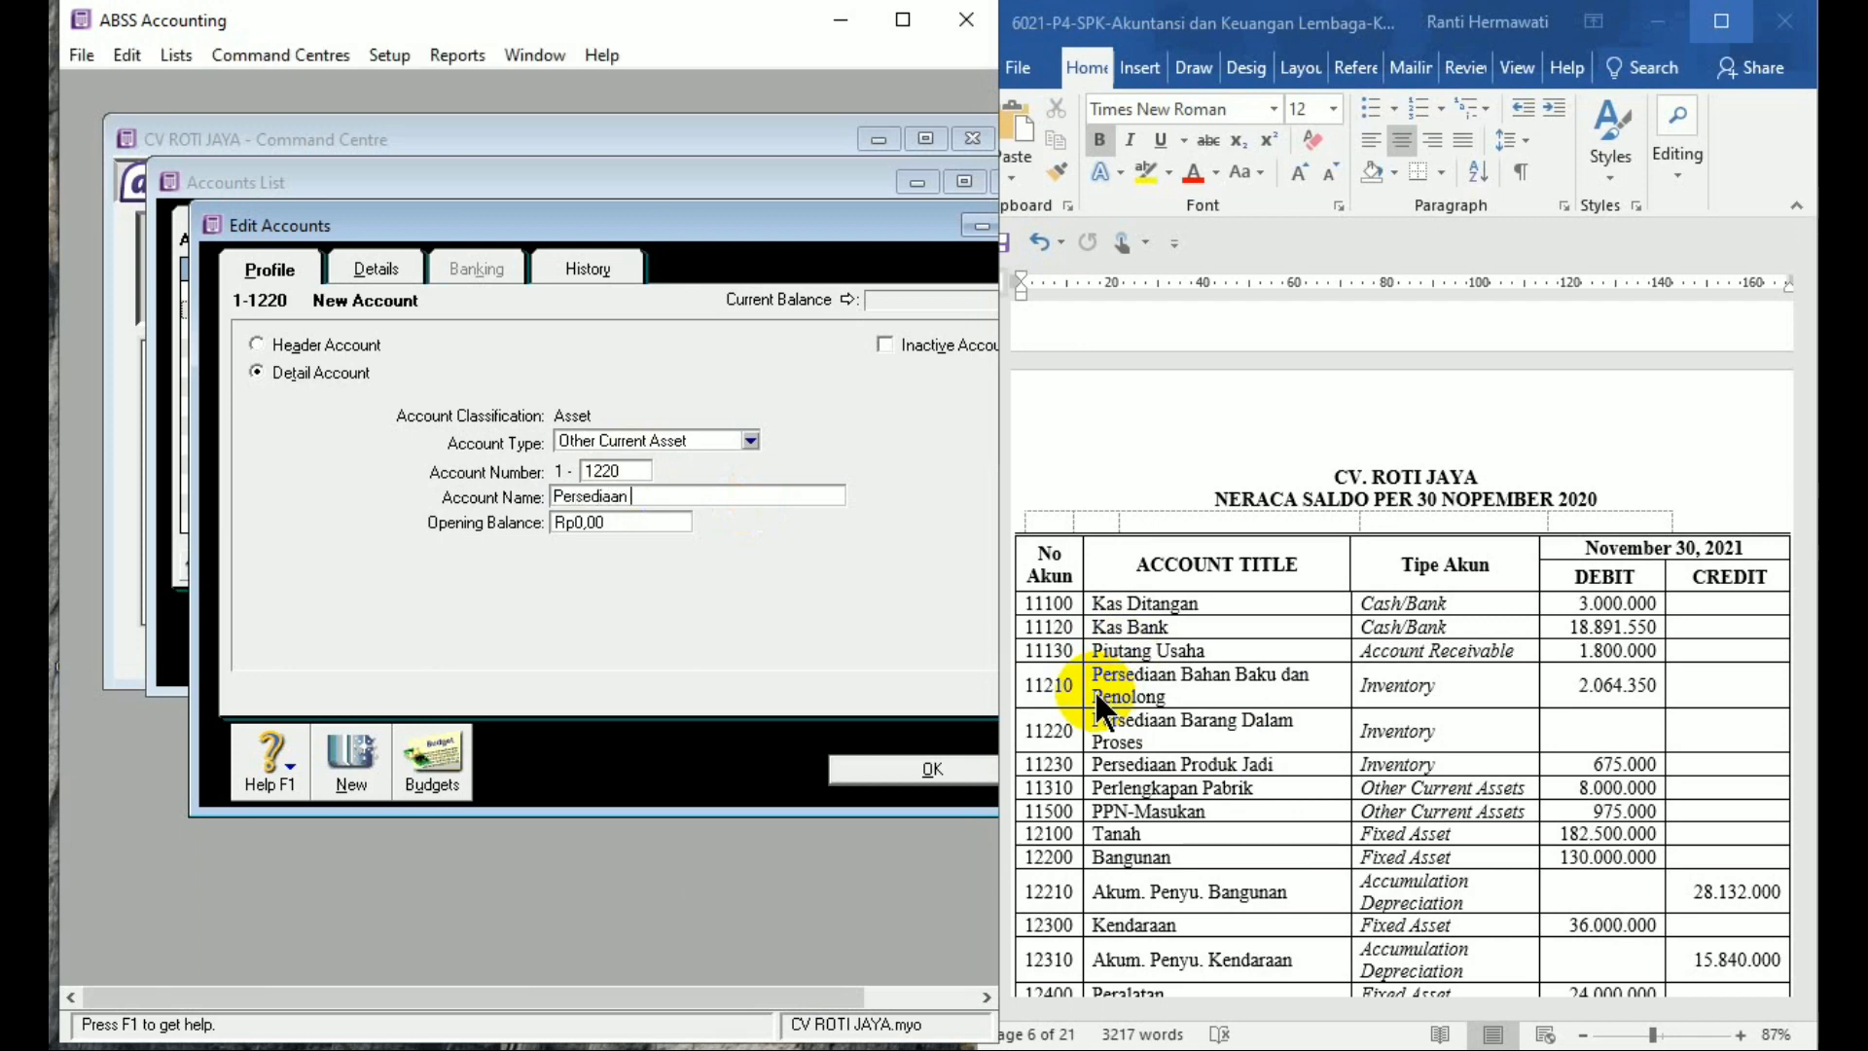
type("Barang Dalam Proses")
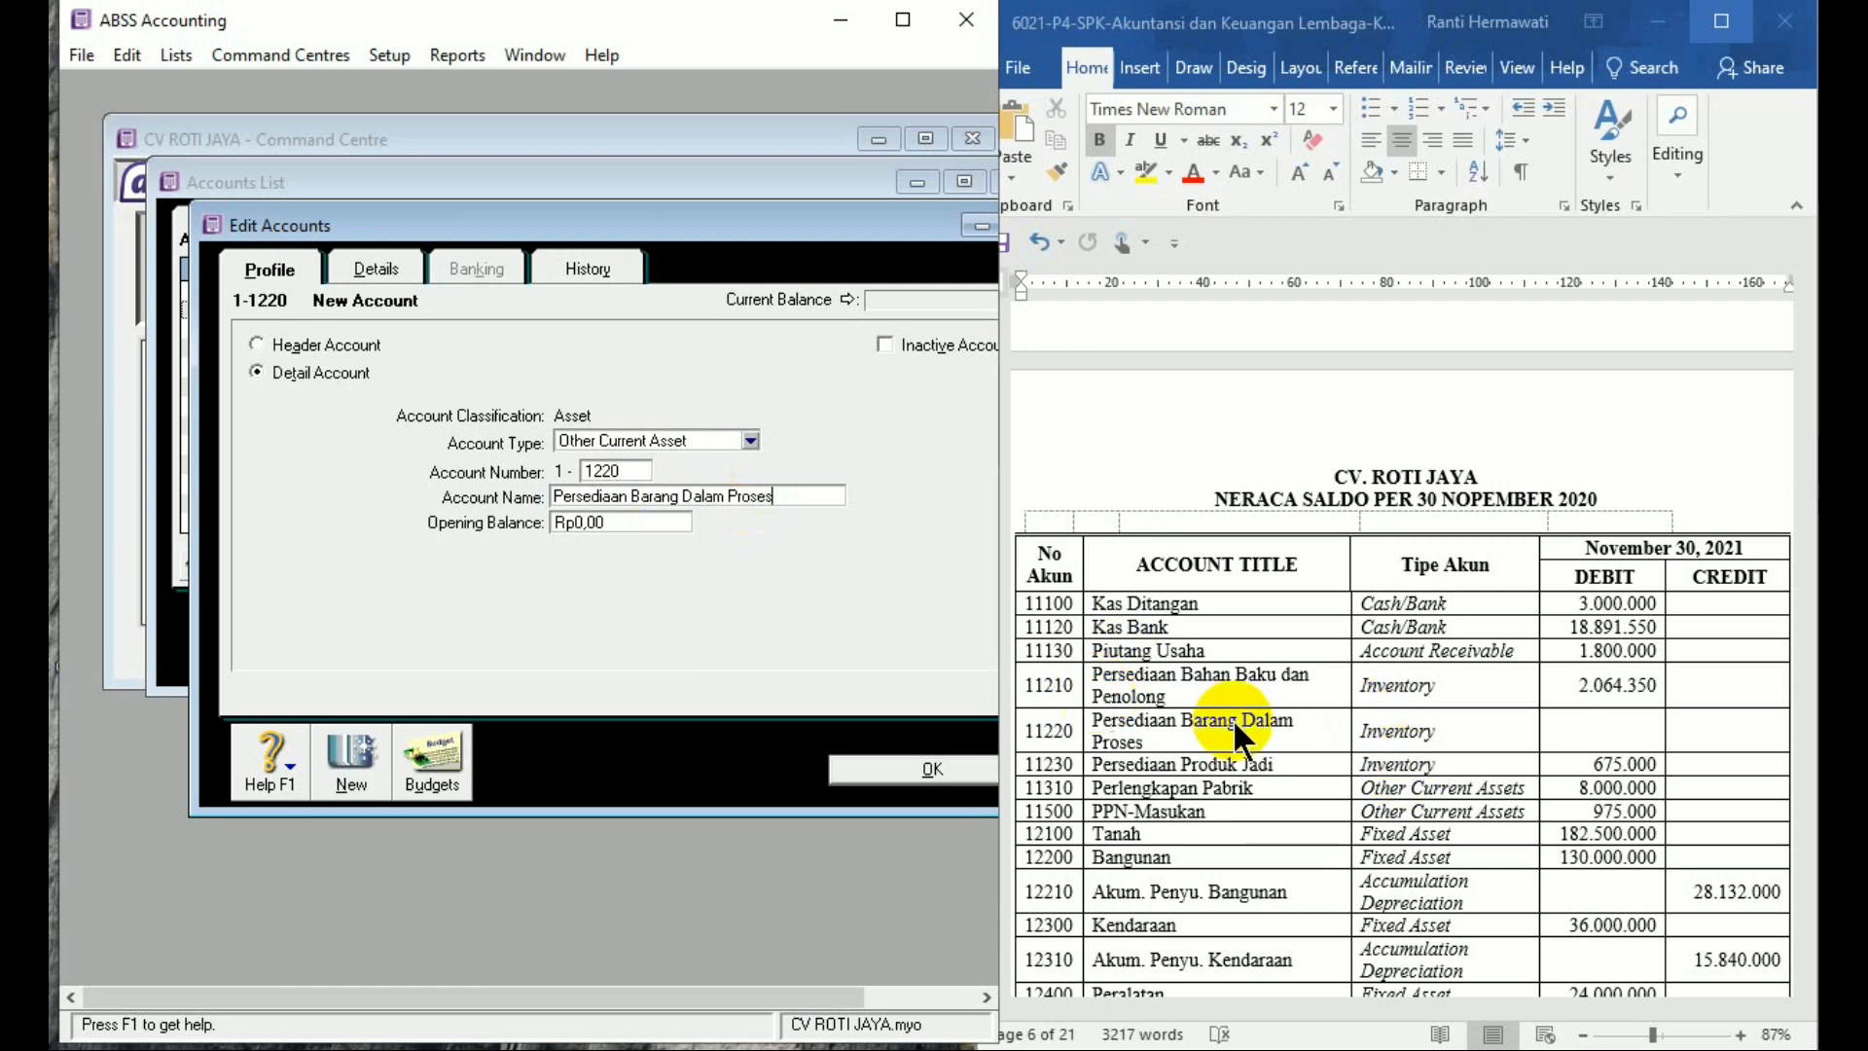
left_click(353, 745)
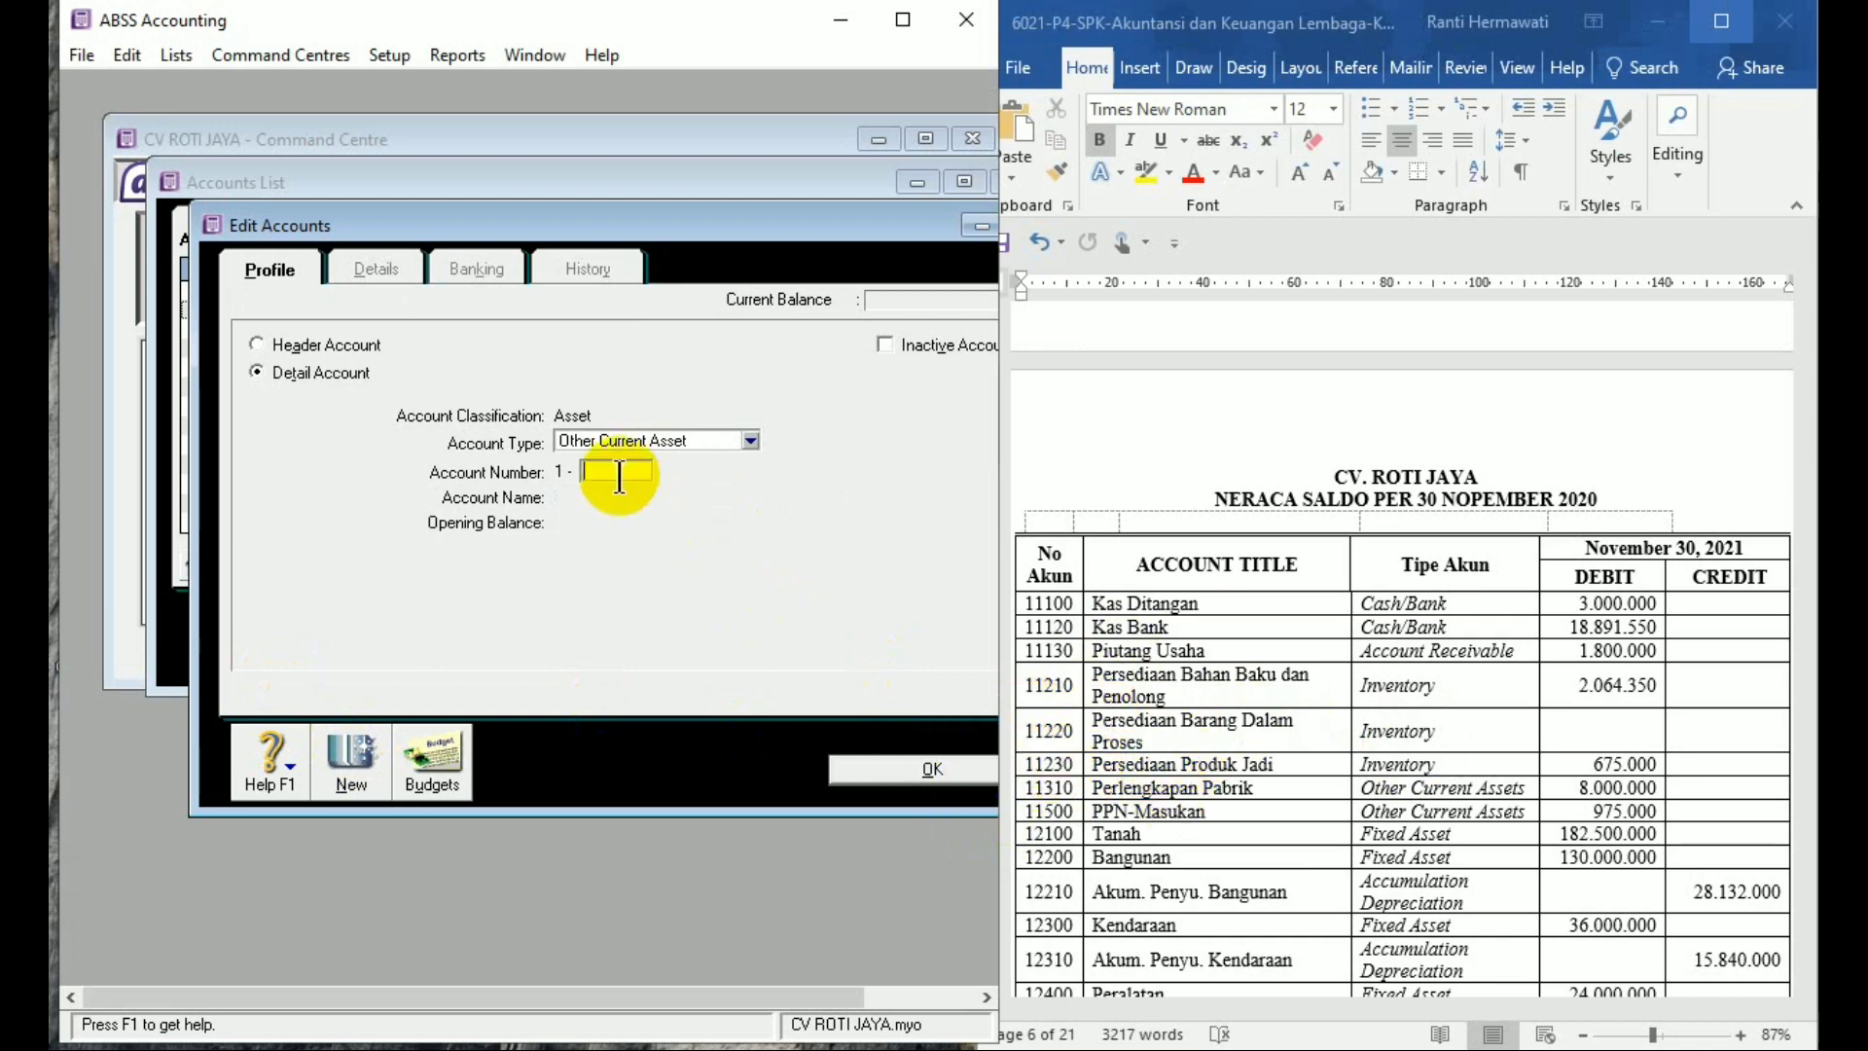
Add account 1-1230 'Persediaan Produk Jadi' with a 675,000 opening balance and save it
type("1230")
key("Tab")
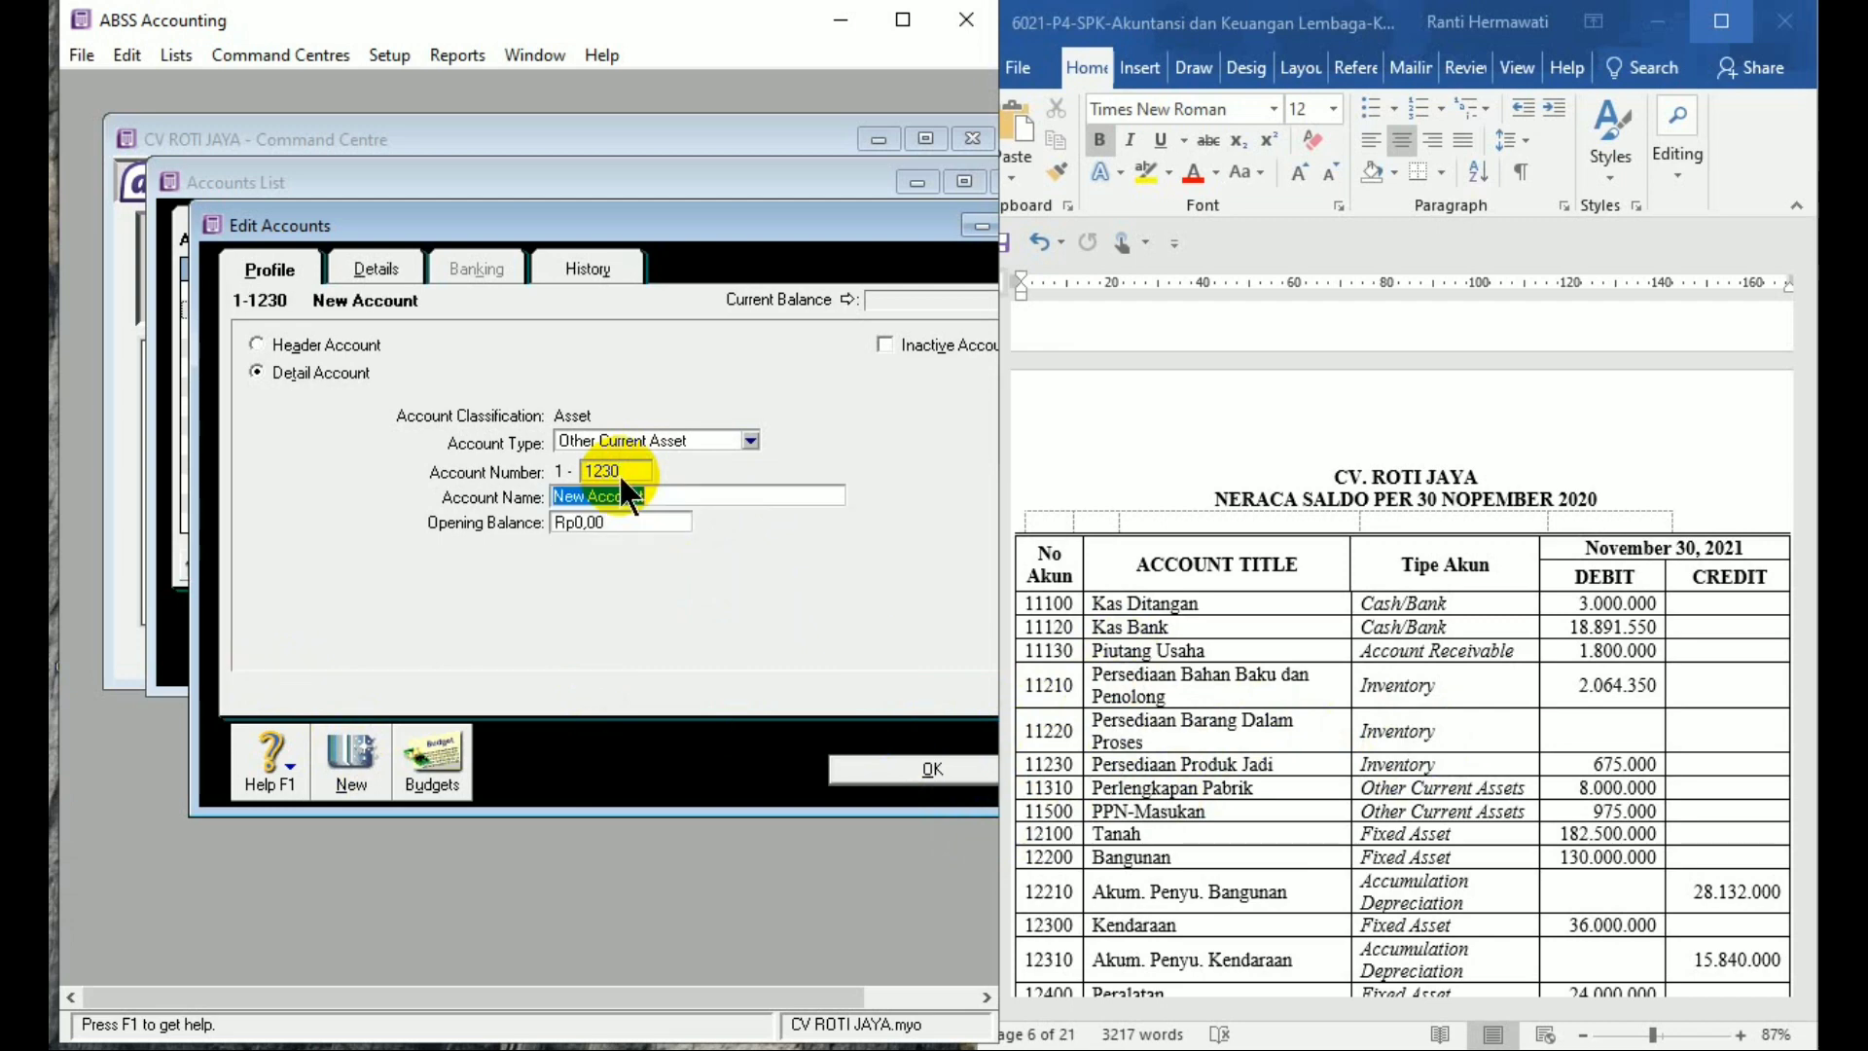
type("Persediaan Produk Jadi")
key("Tab")
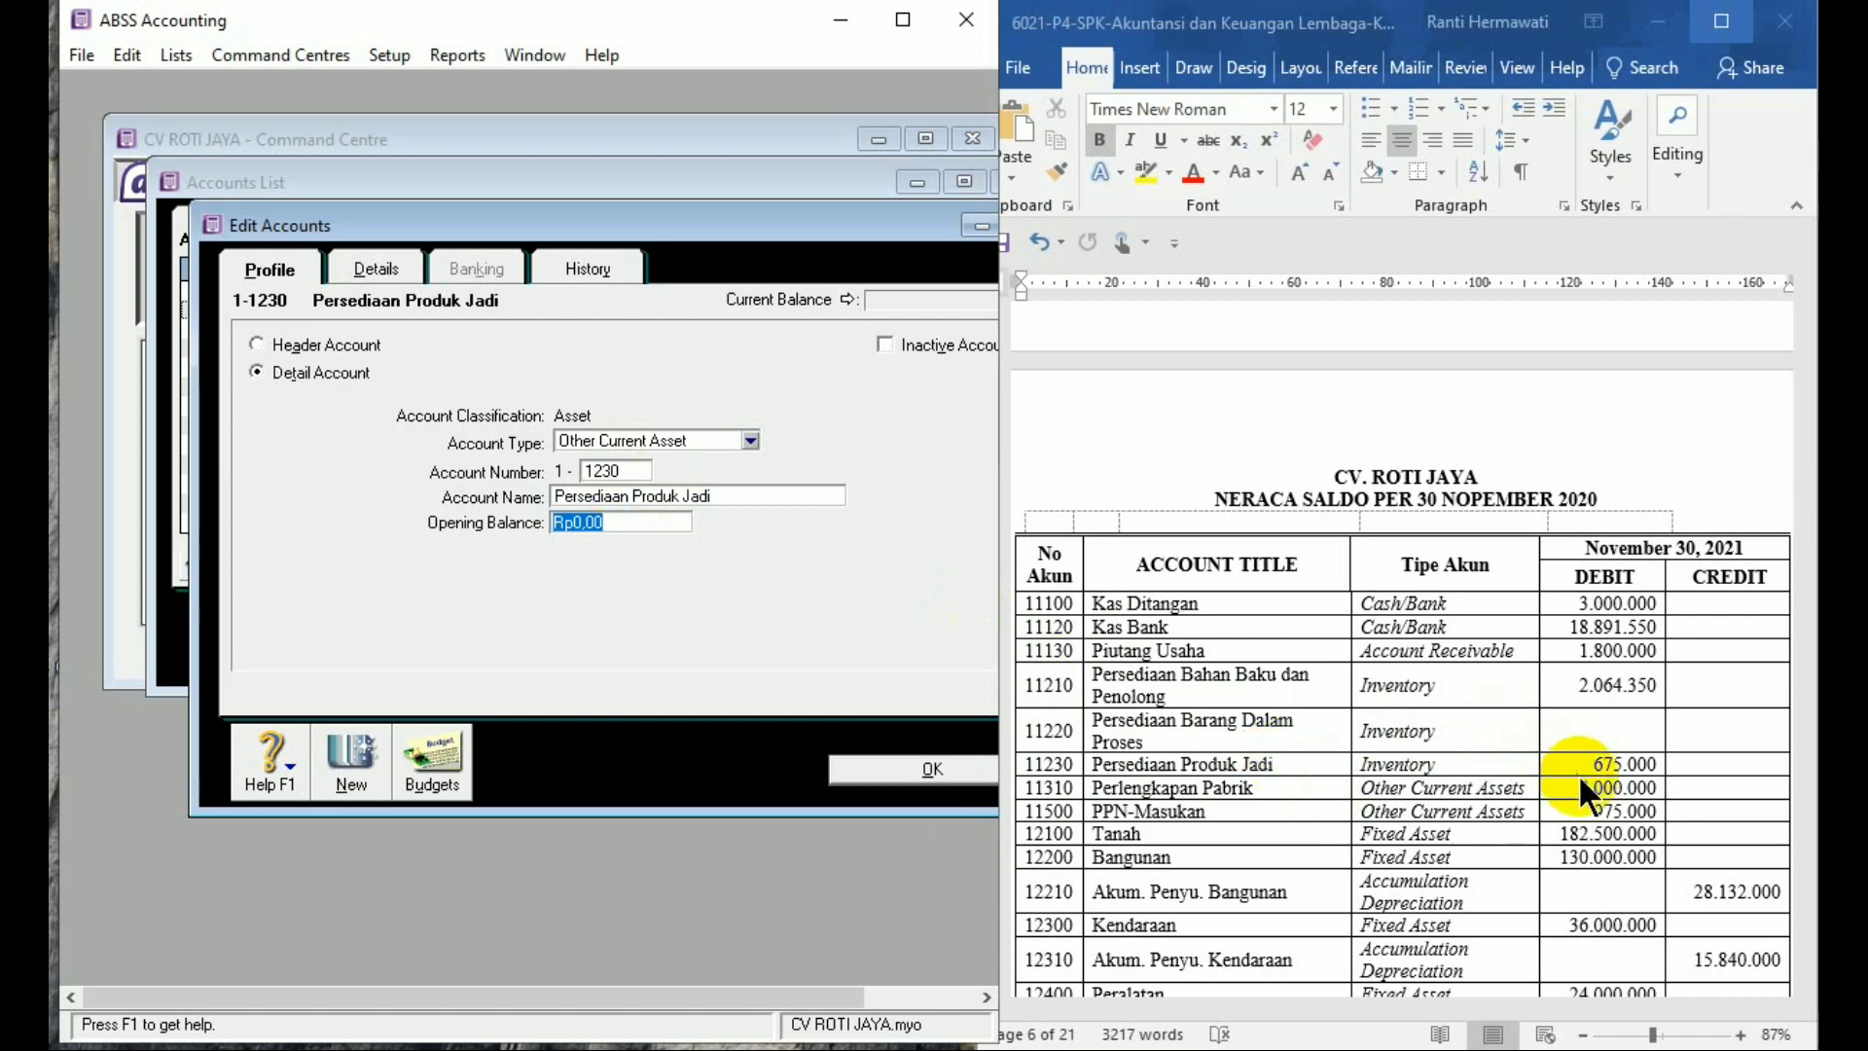
type("675.")
type("000")
key("Tab")
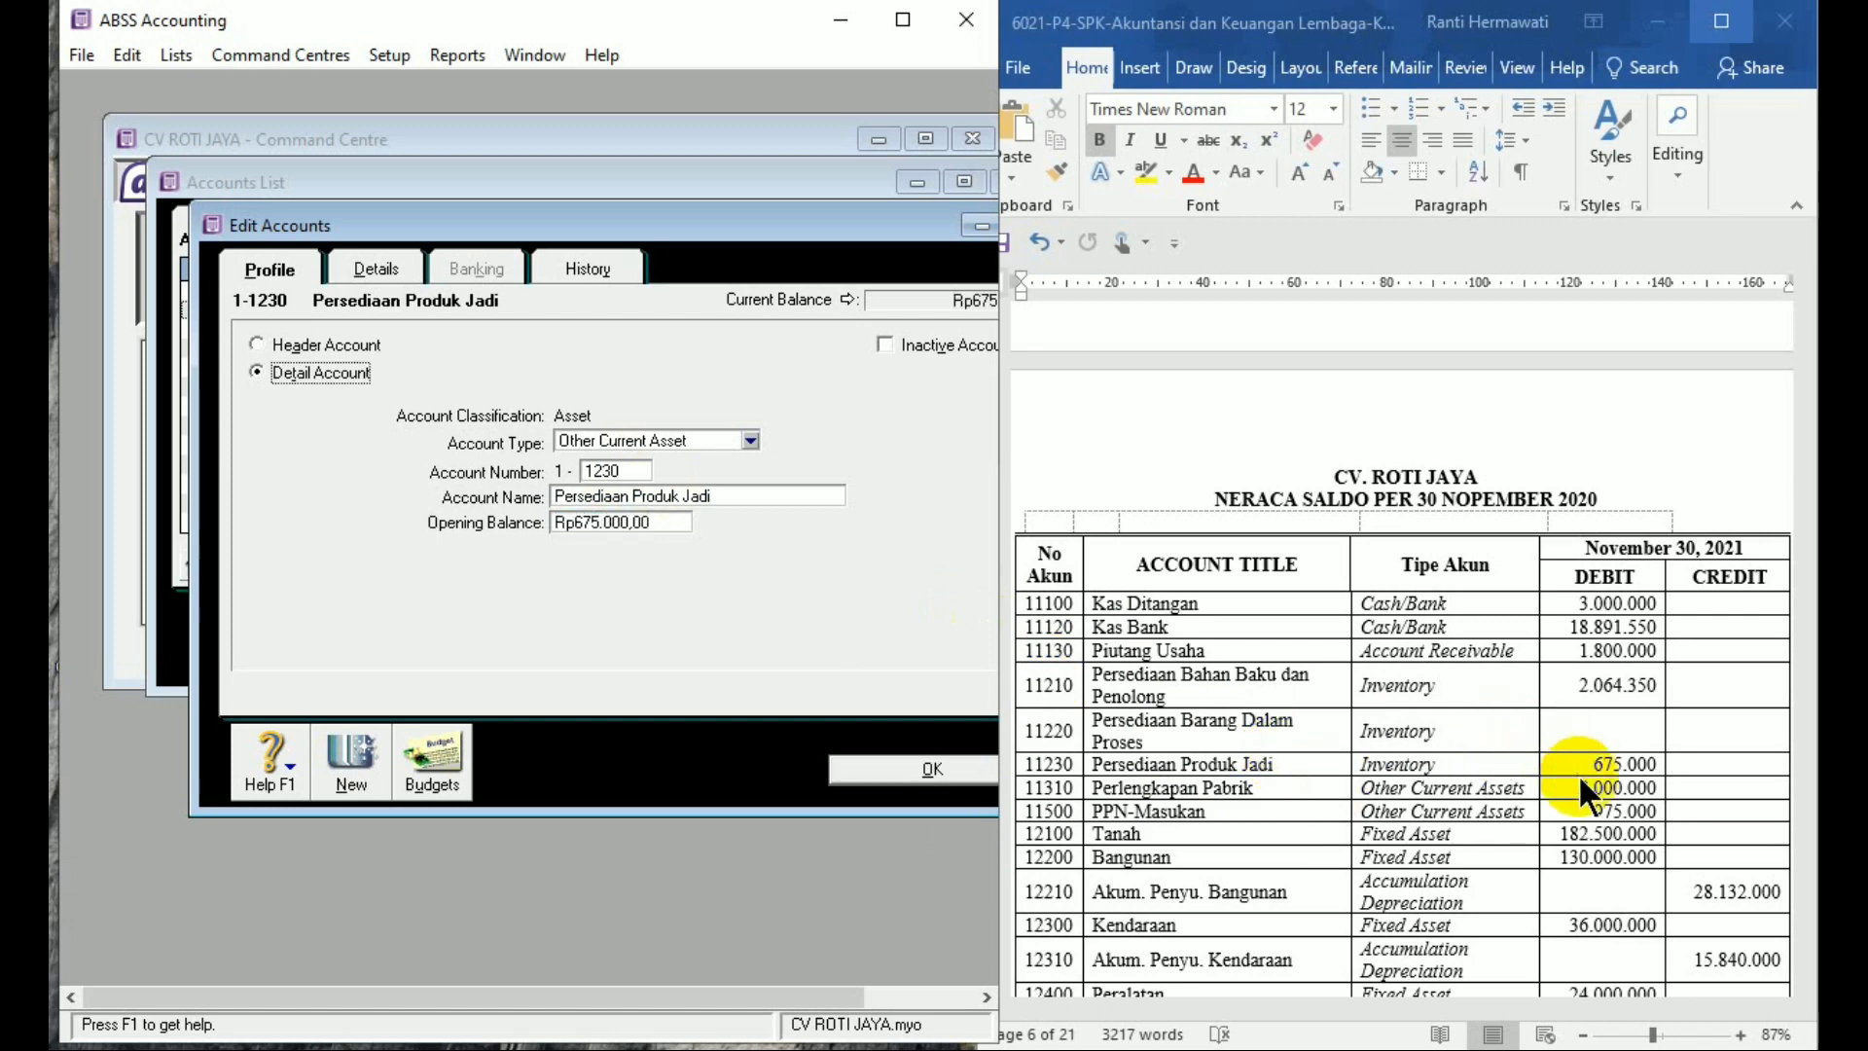
left_click(648, 760)
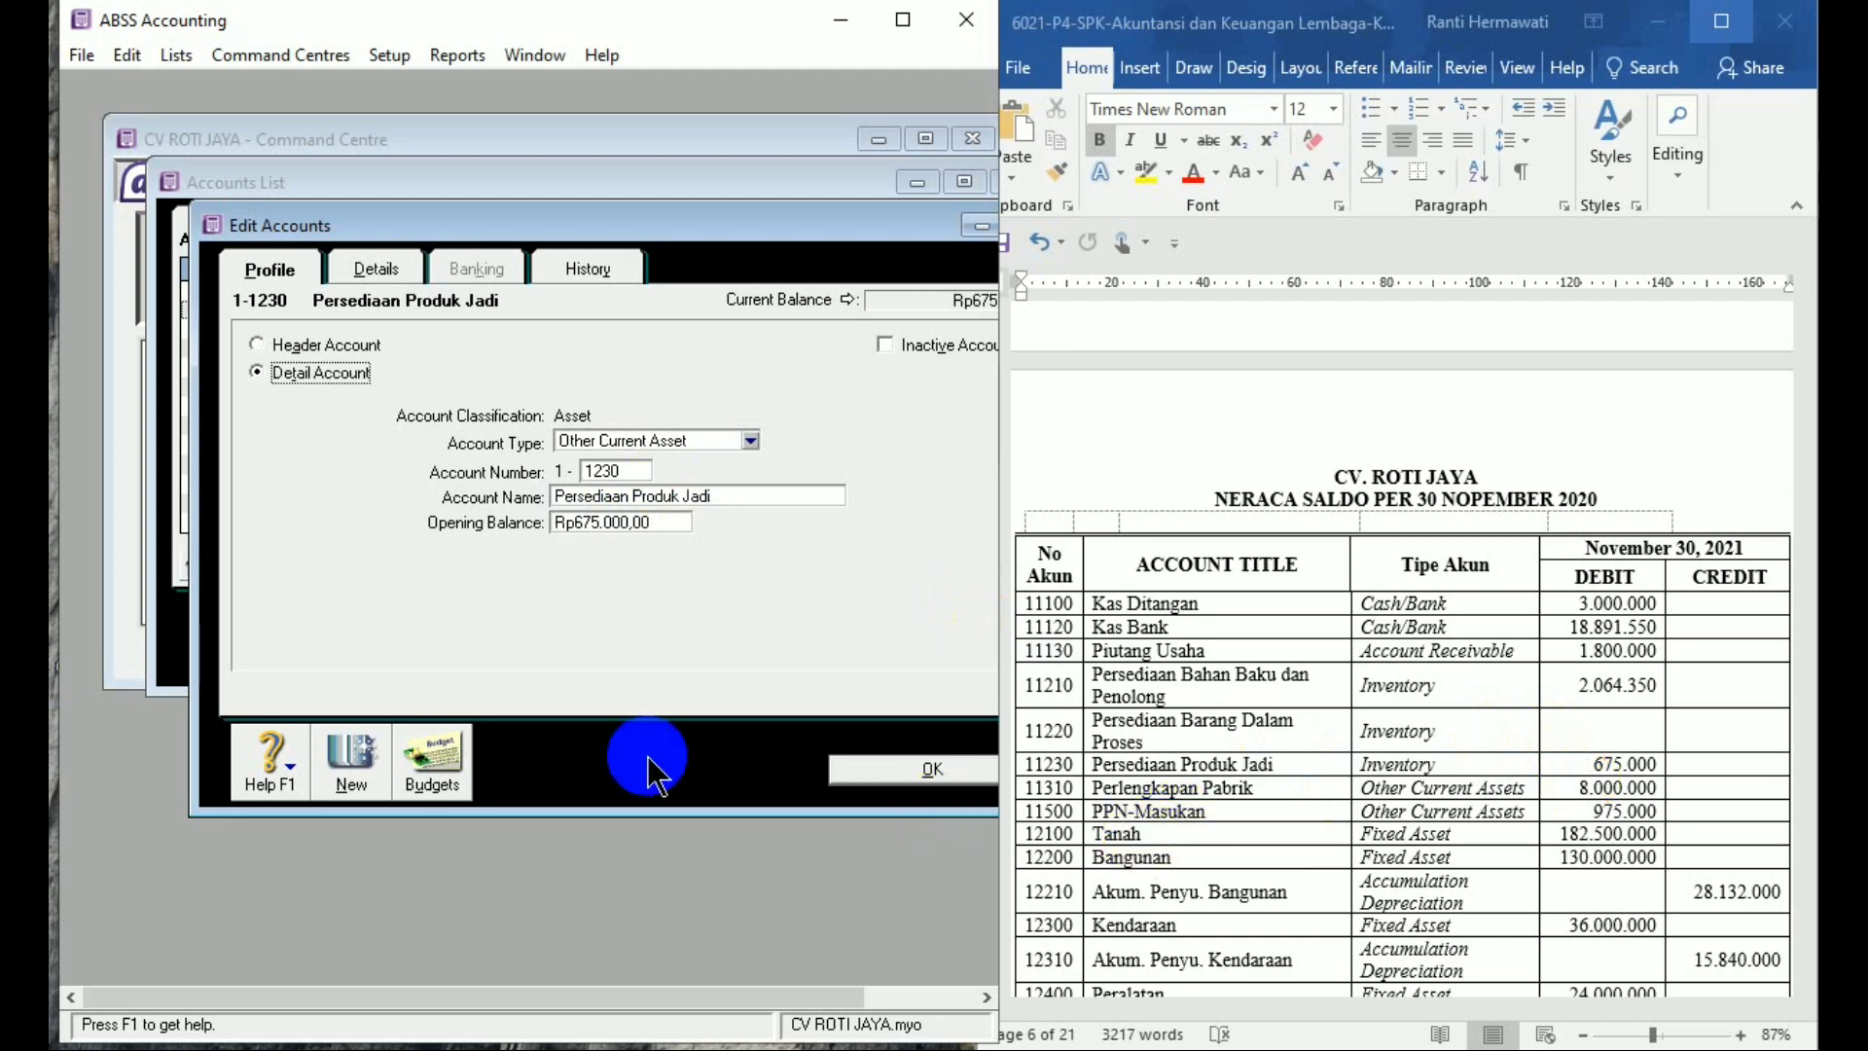
left_click(375, 773)
left_click(712, 781)
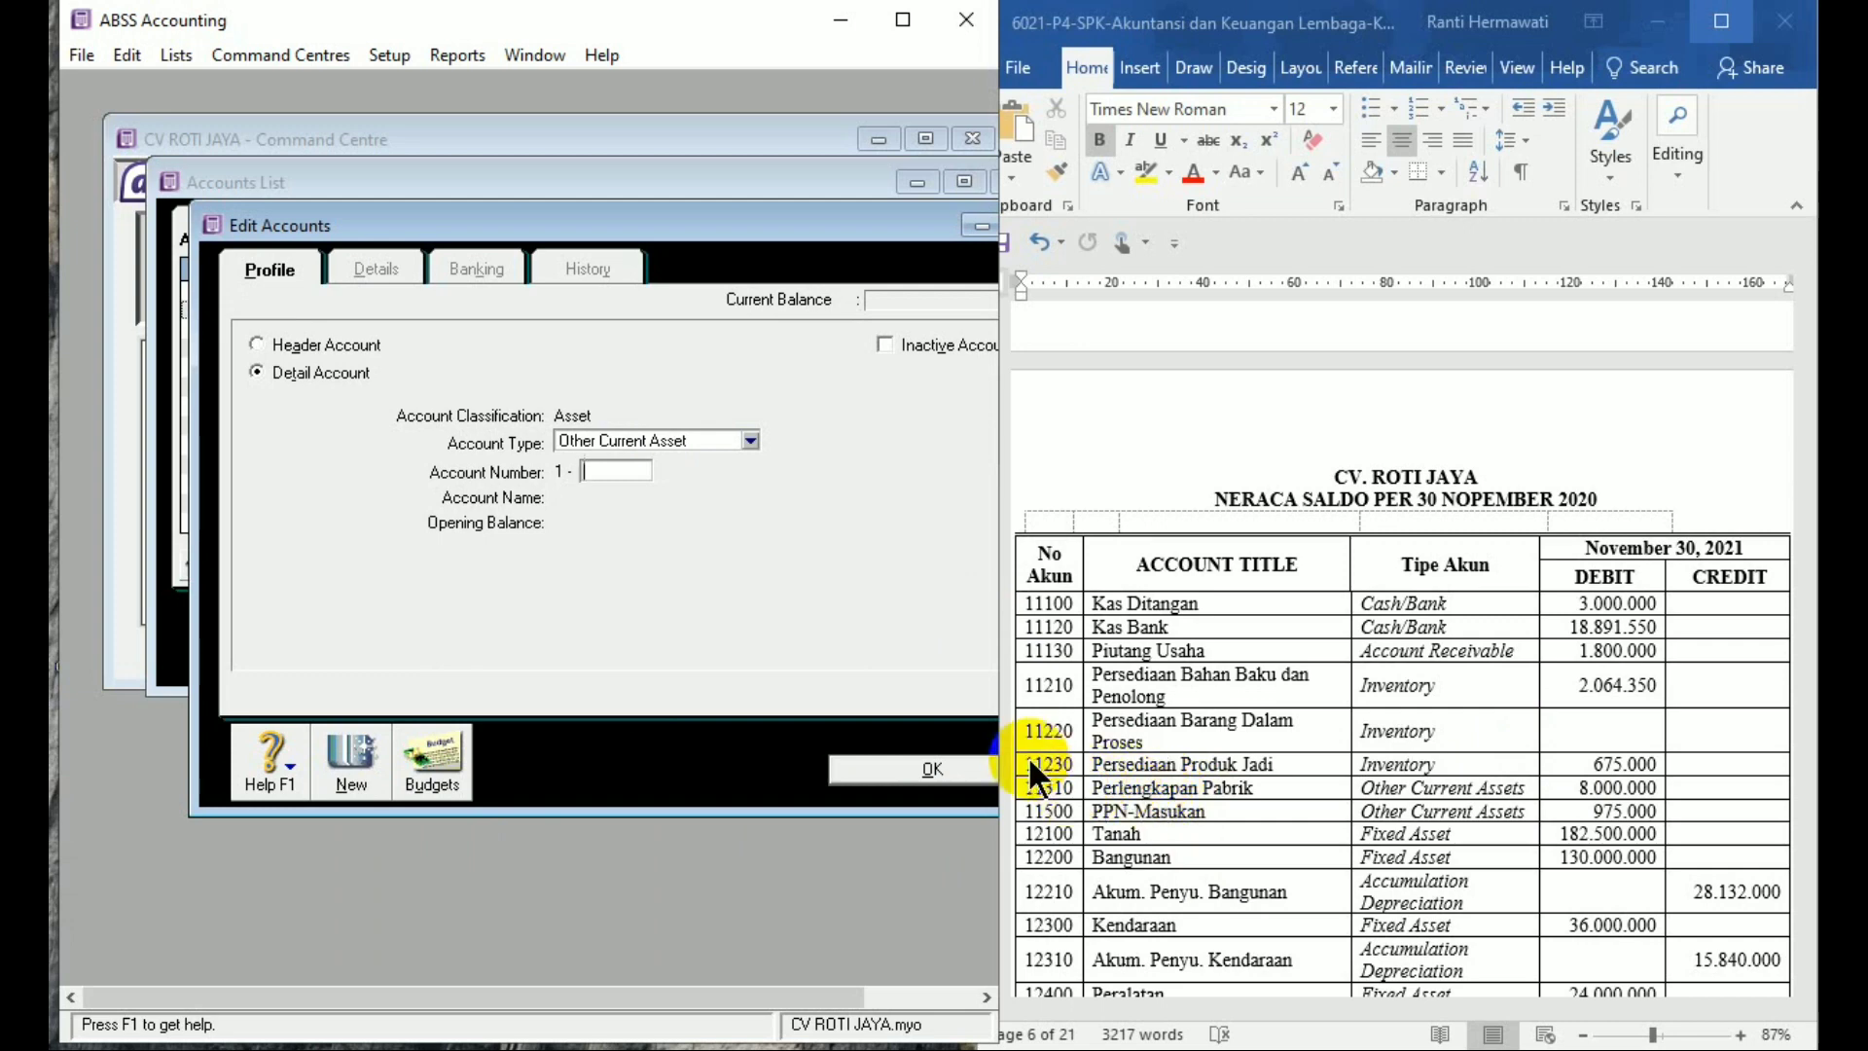
Add and save account 1-1310 'Perlengkapan Pabrik' with an 8,000,000 opening balance
type("1310")
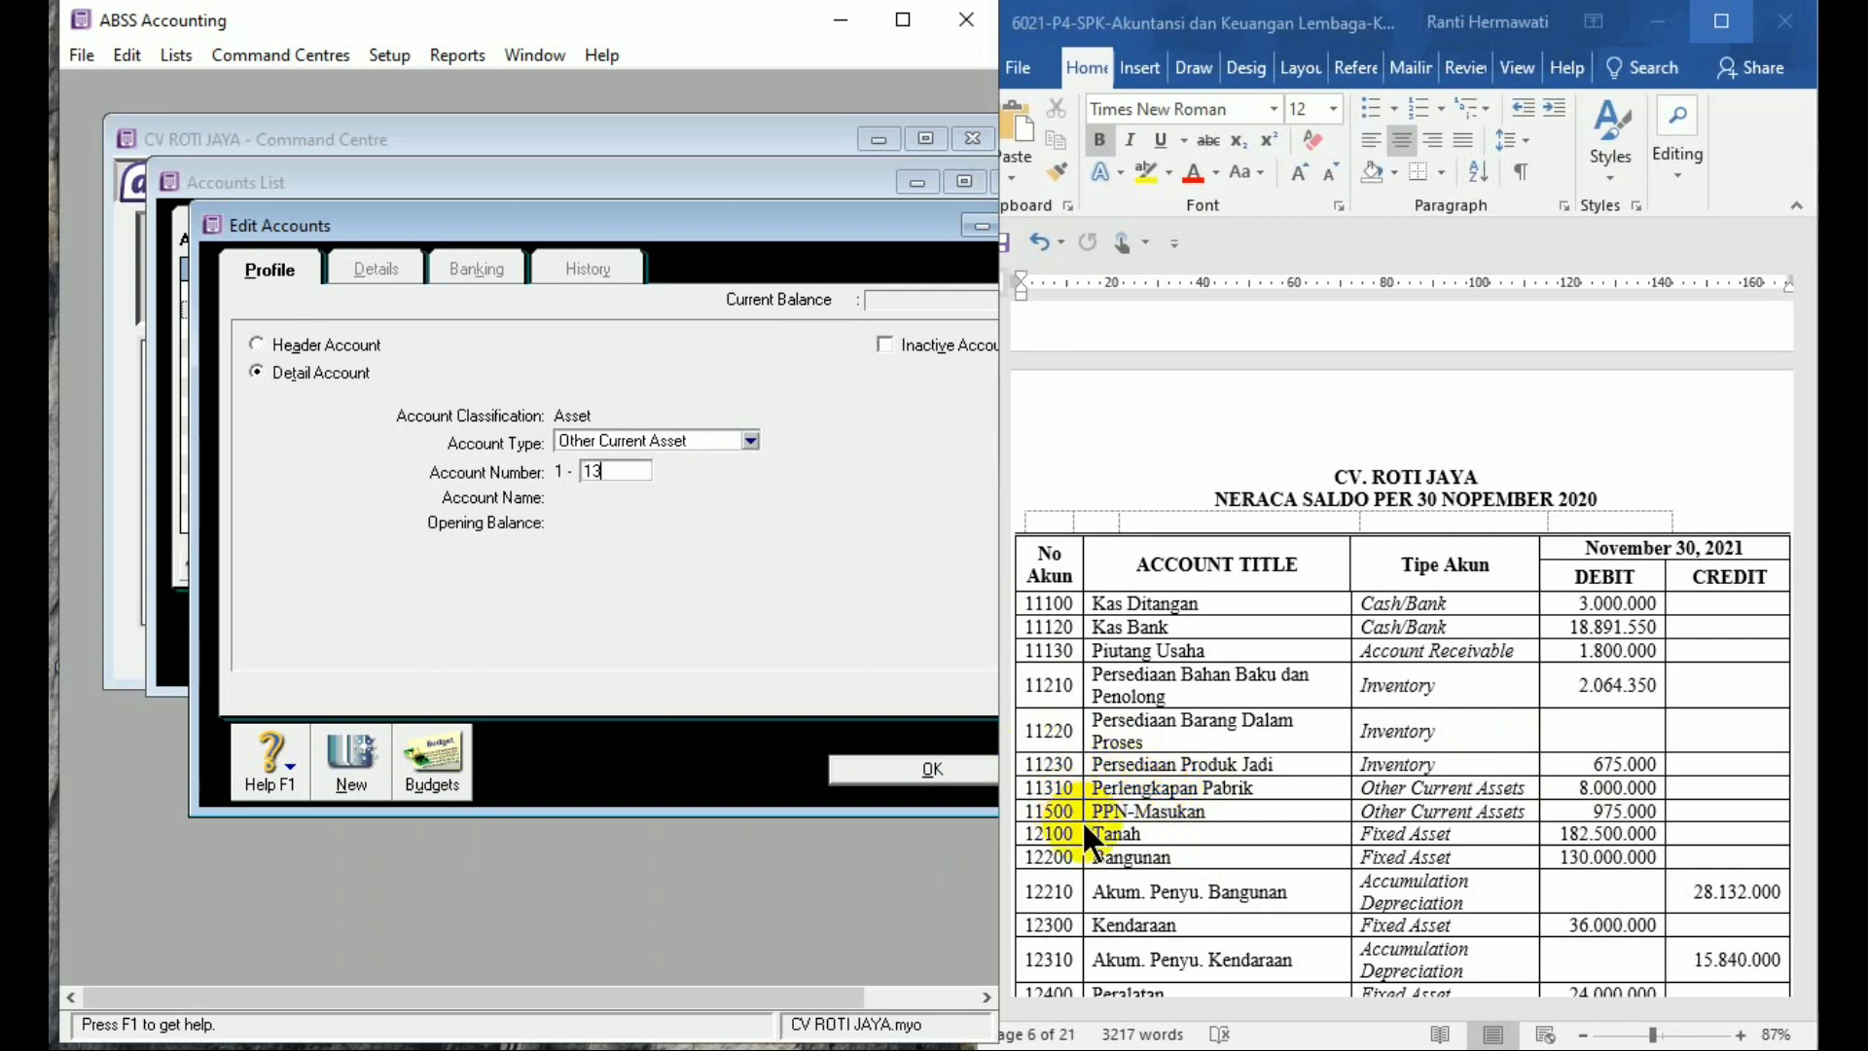
key("Tab")
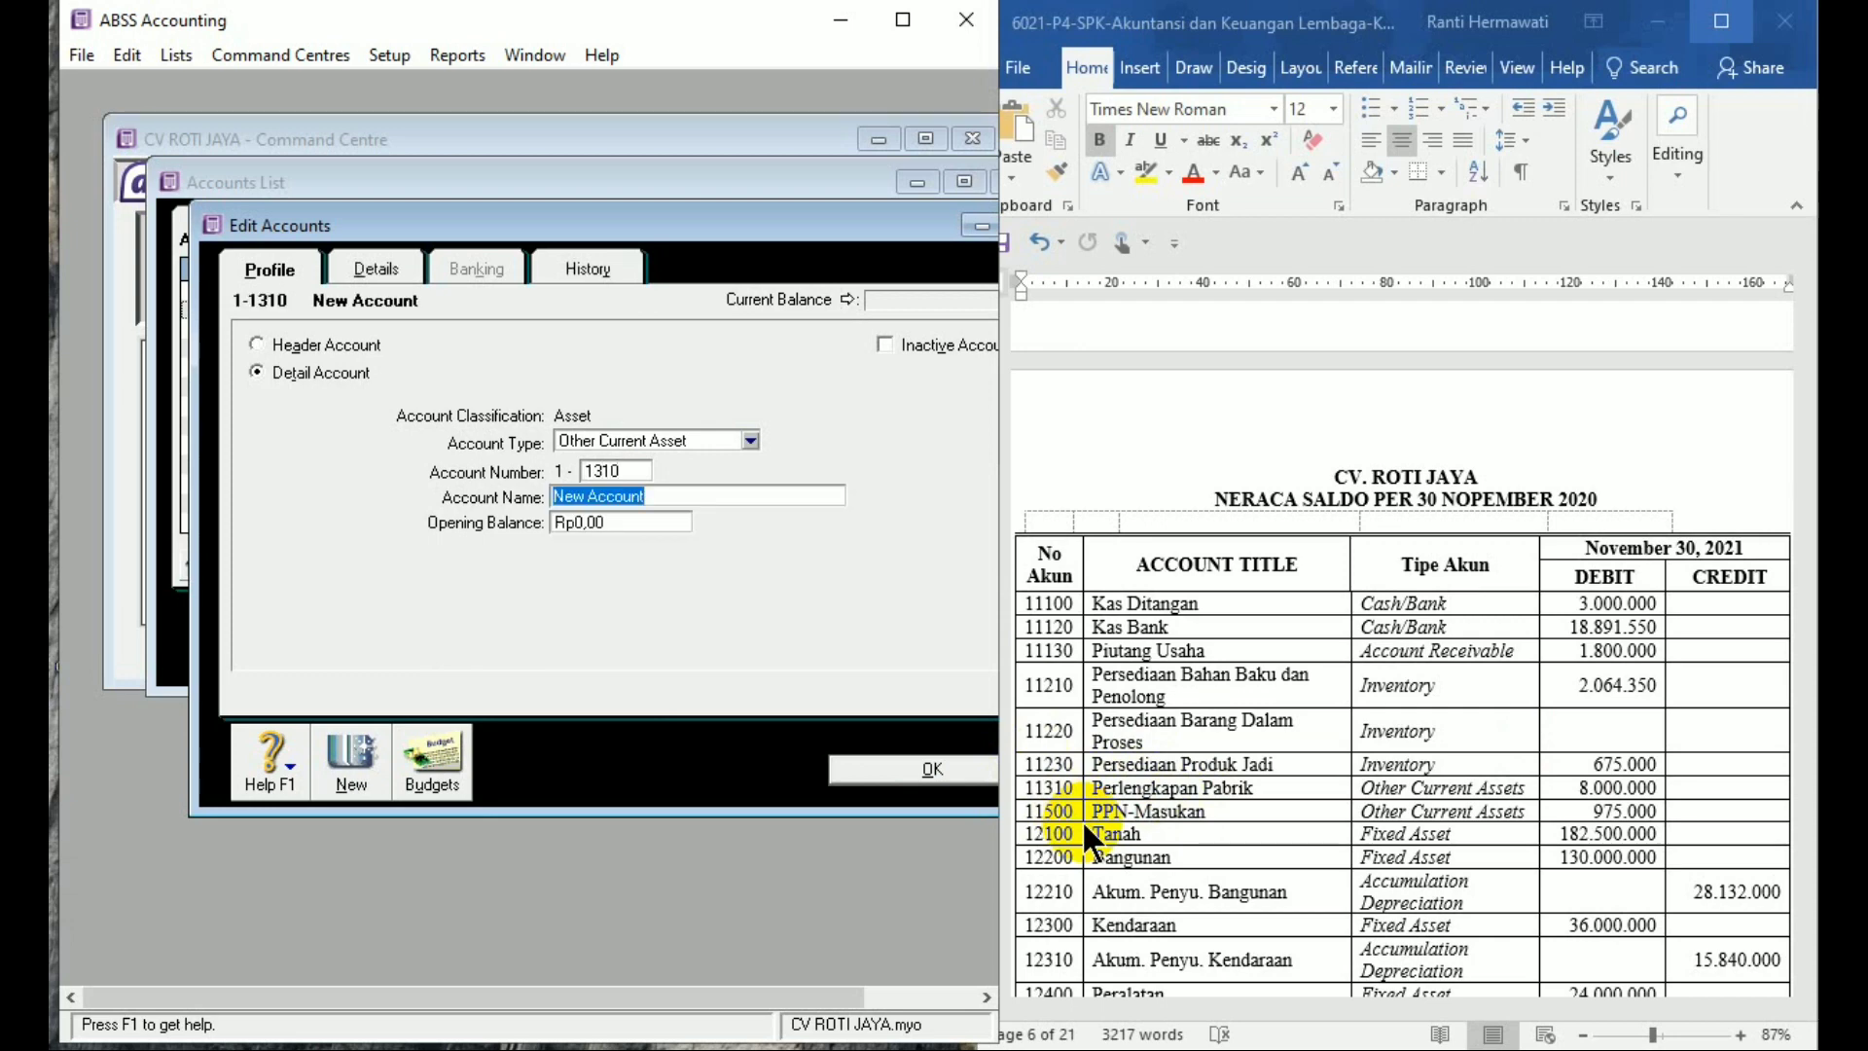
type("Perlengkapan Pabri")
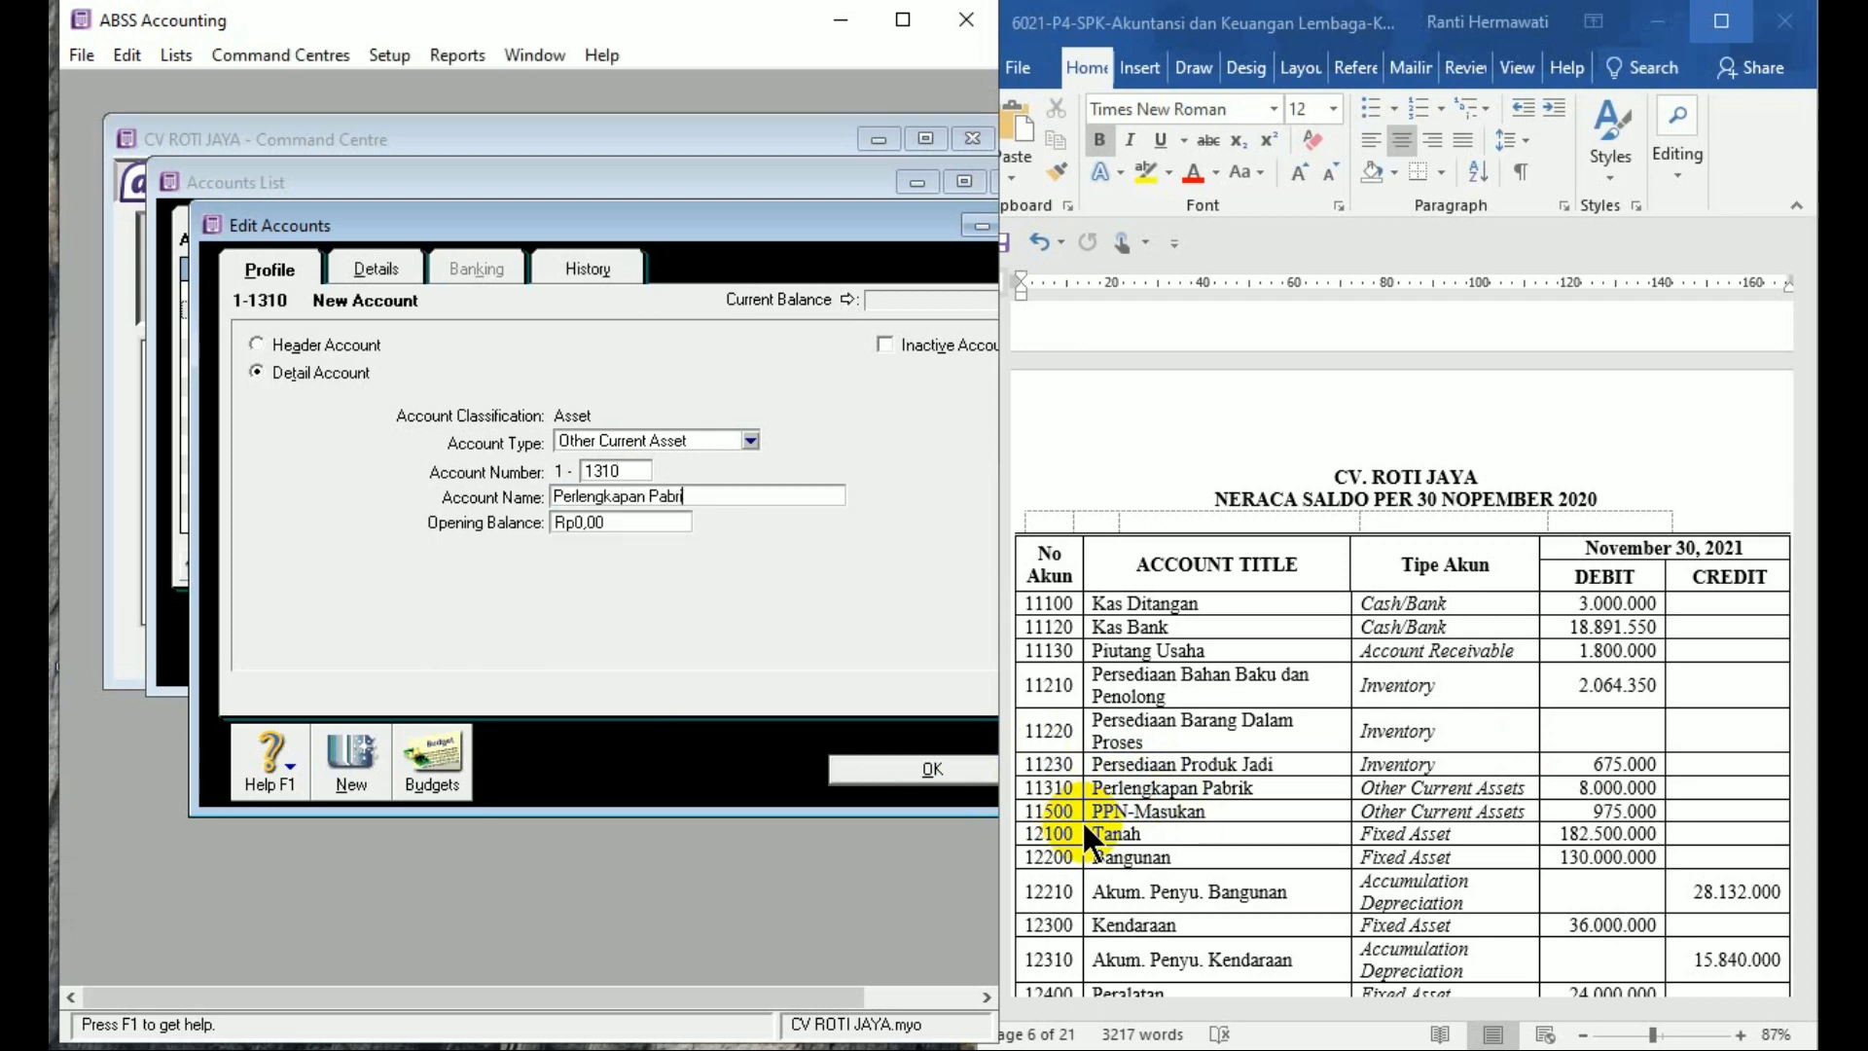
type("k")
key("Tab")
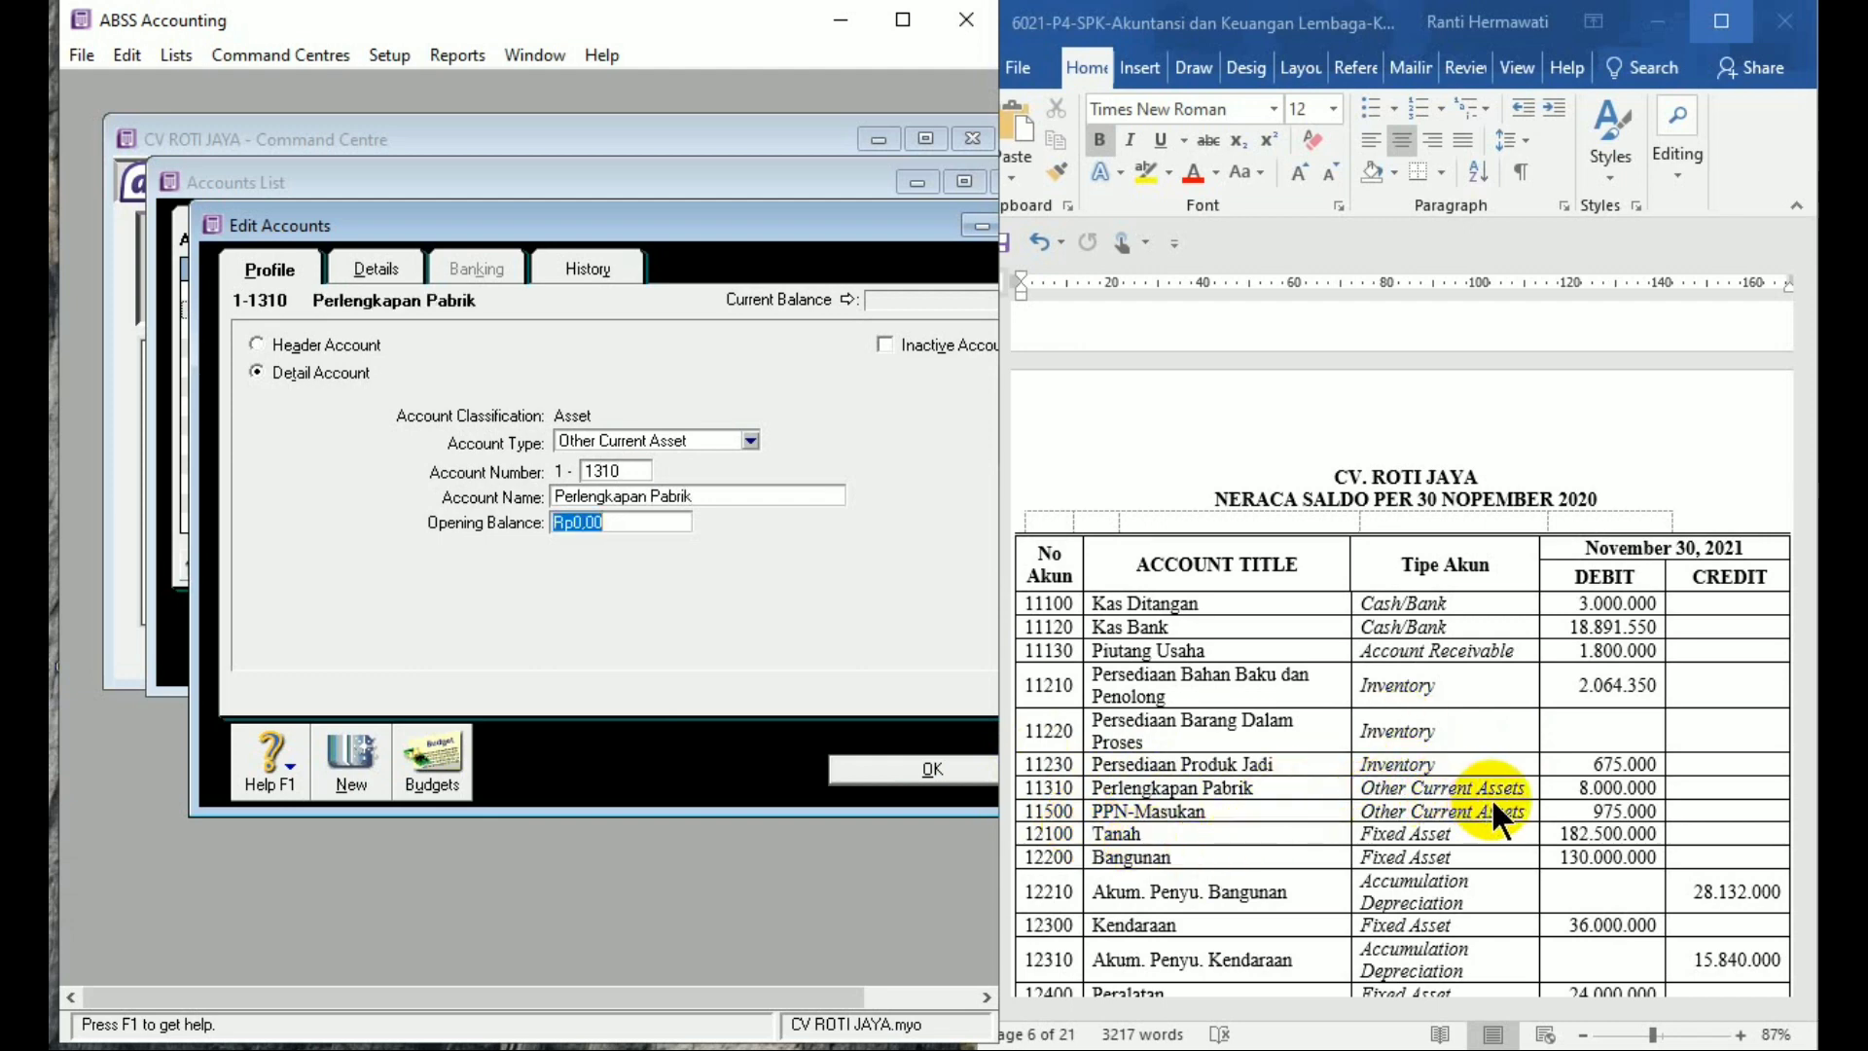
type("8000000")
key("Tab")
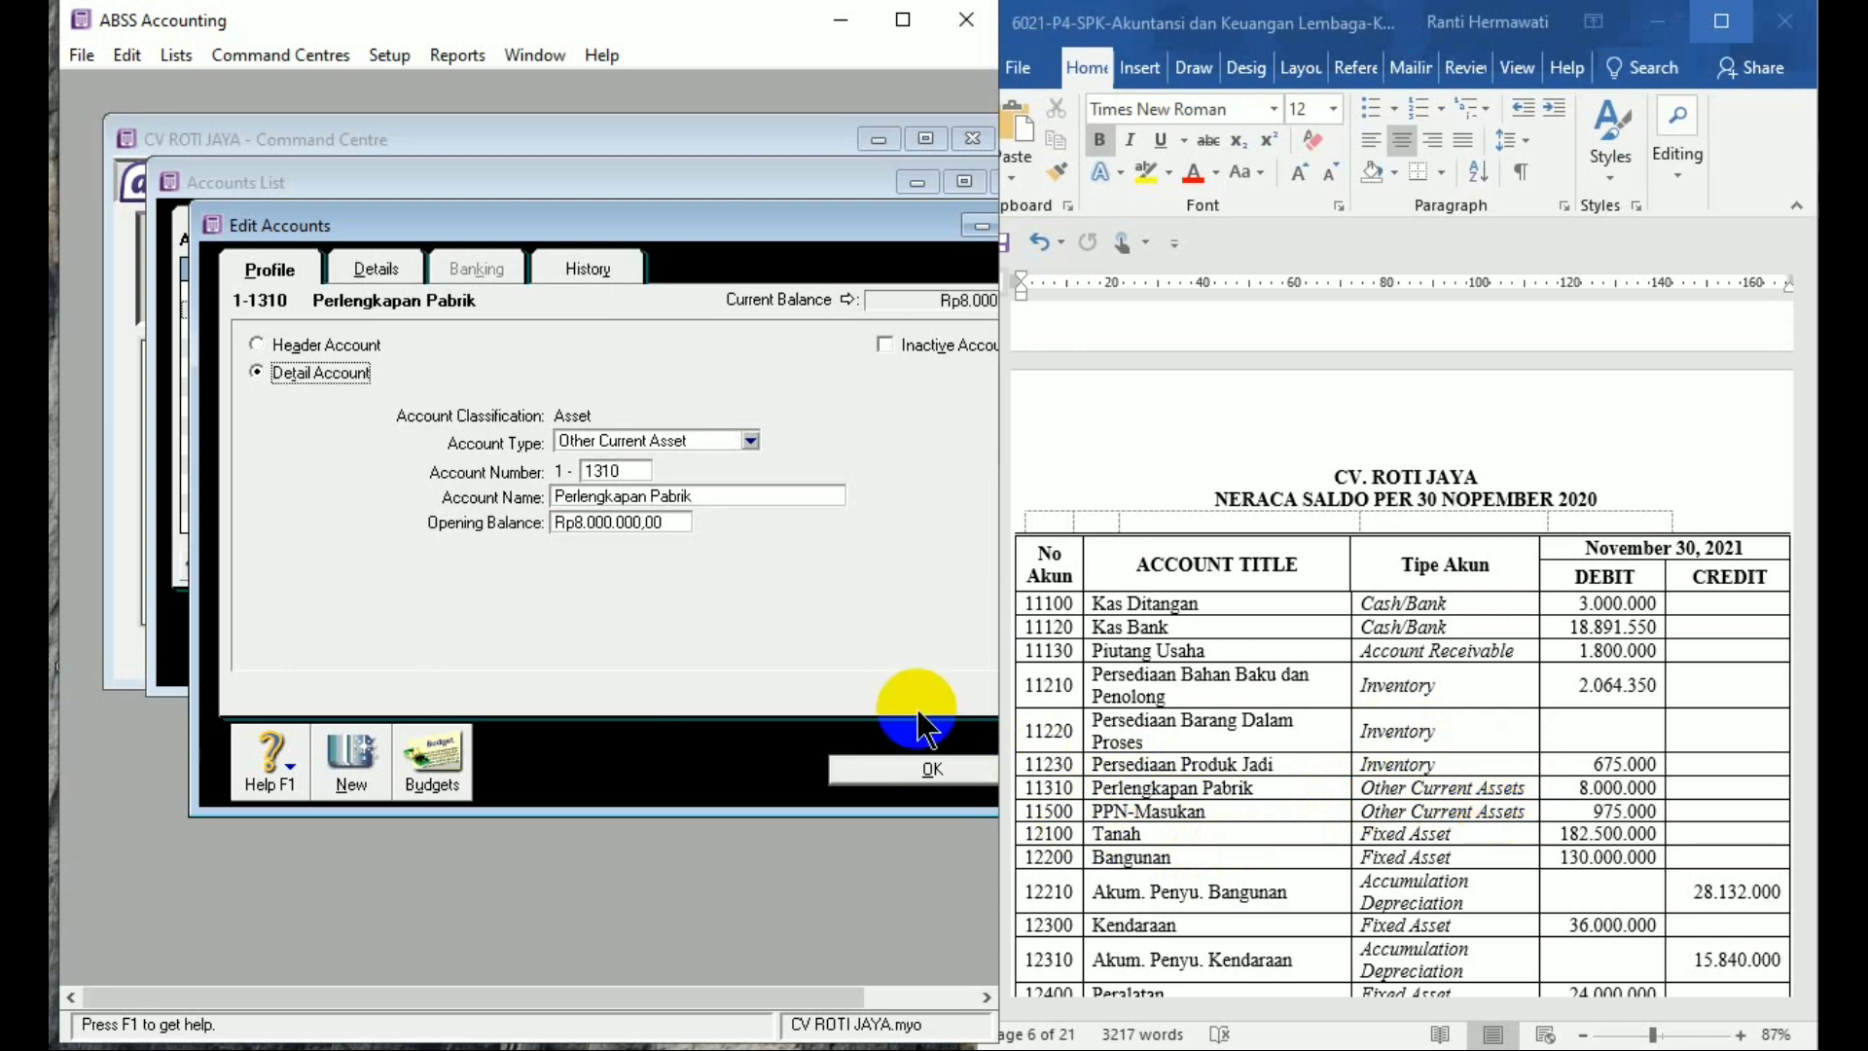
left_click(351, 760)
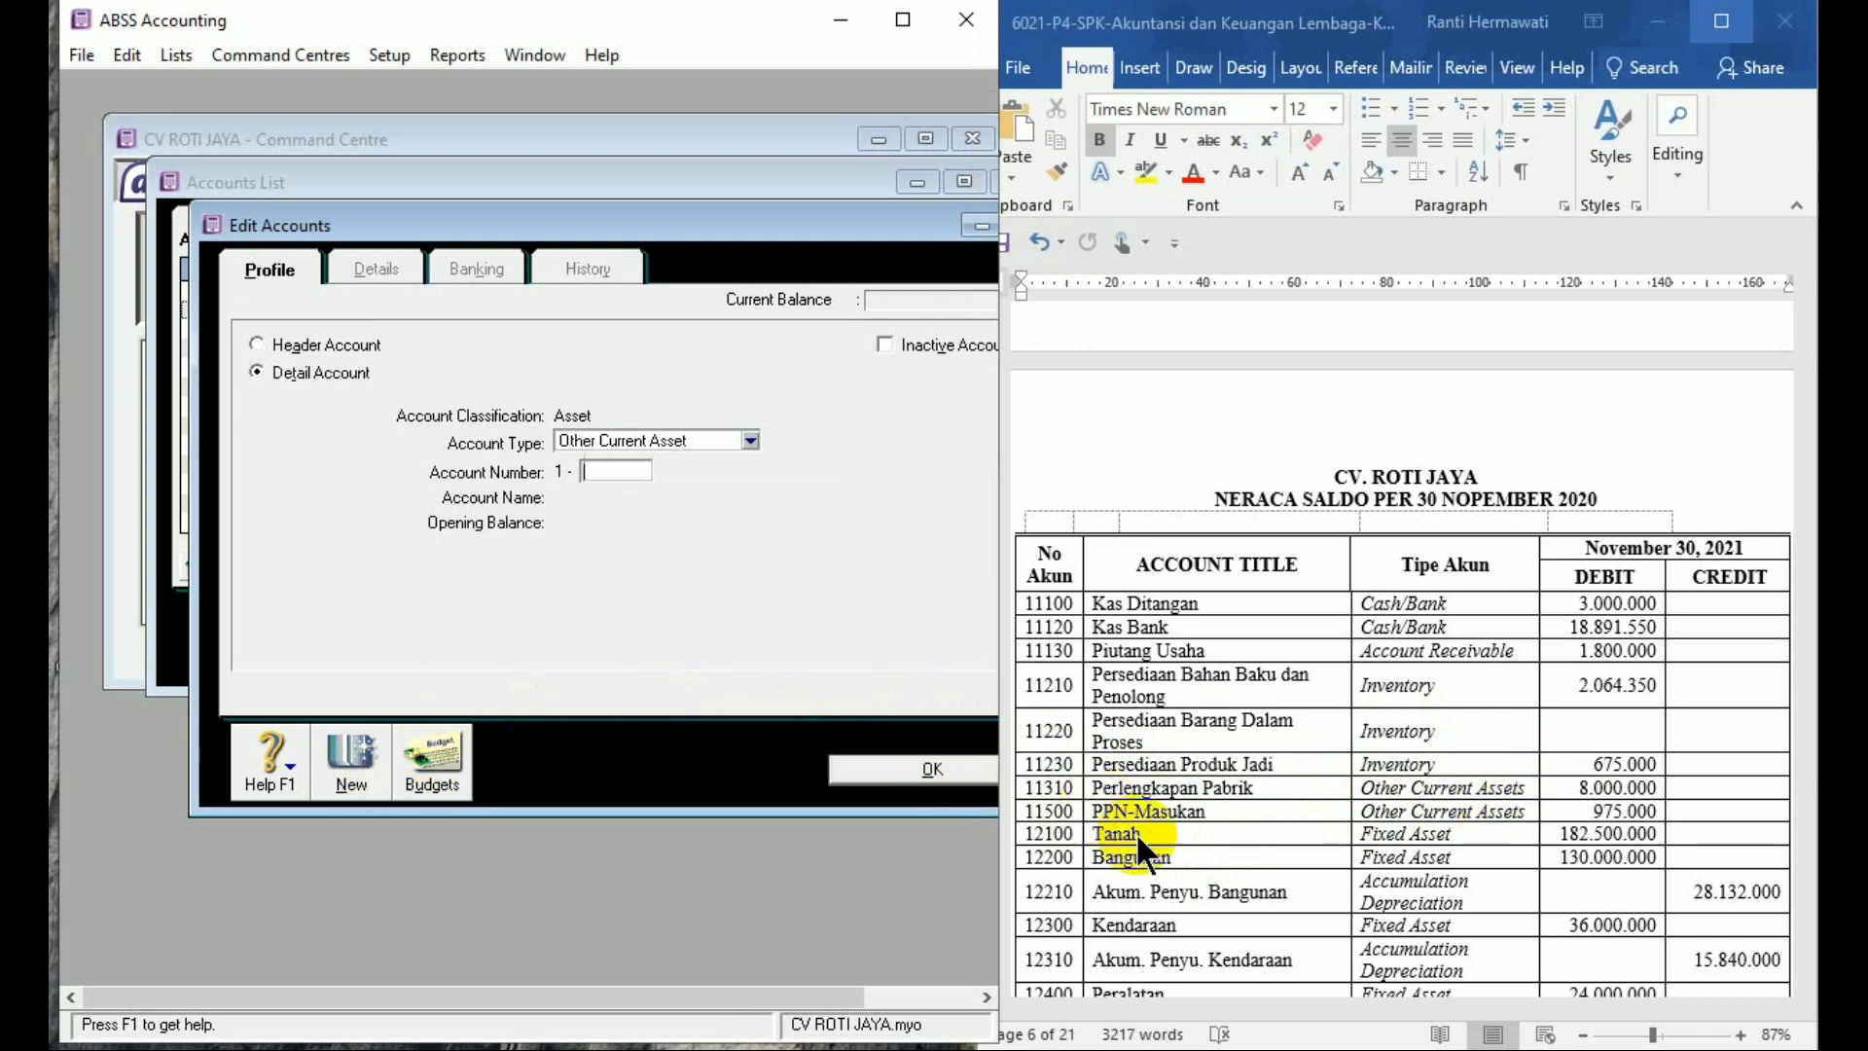
Add and save account 1-1500 'PPN Masukan' with a 975,000 opening balance
type("1500")
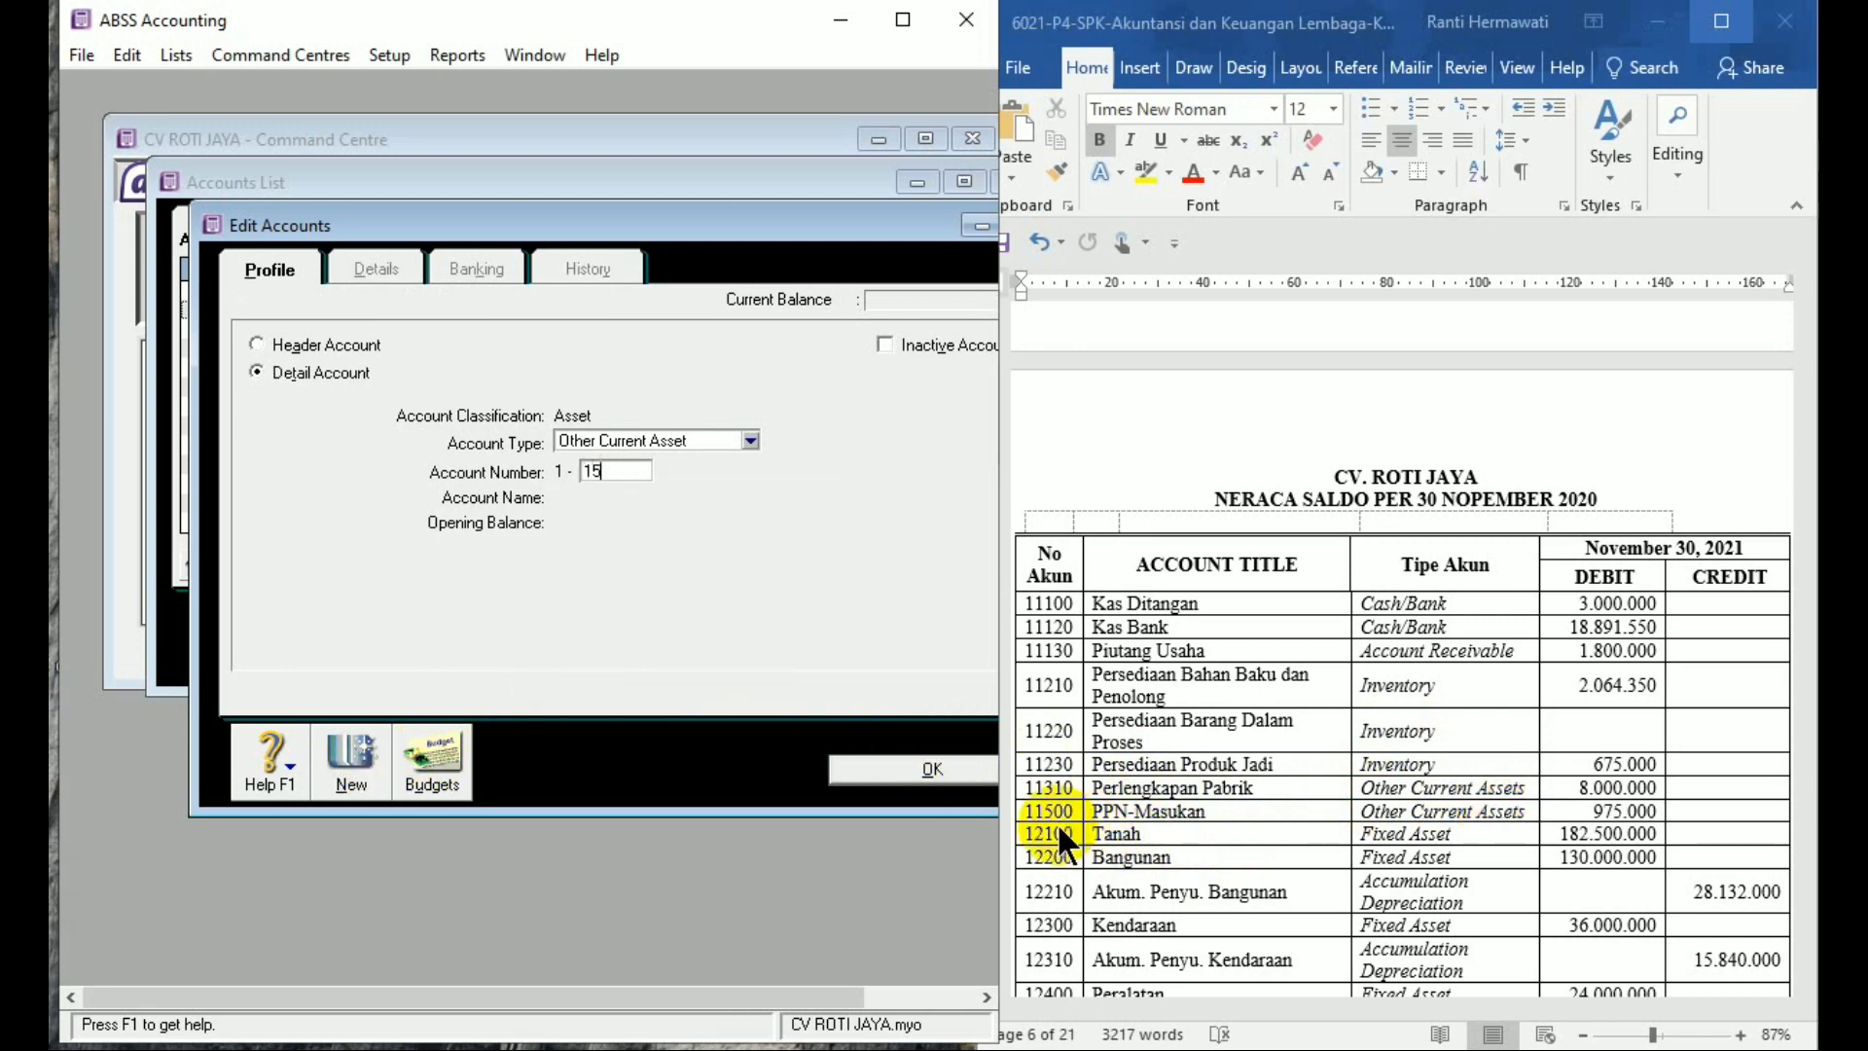
key("Tab")
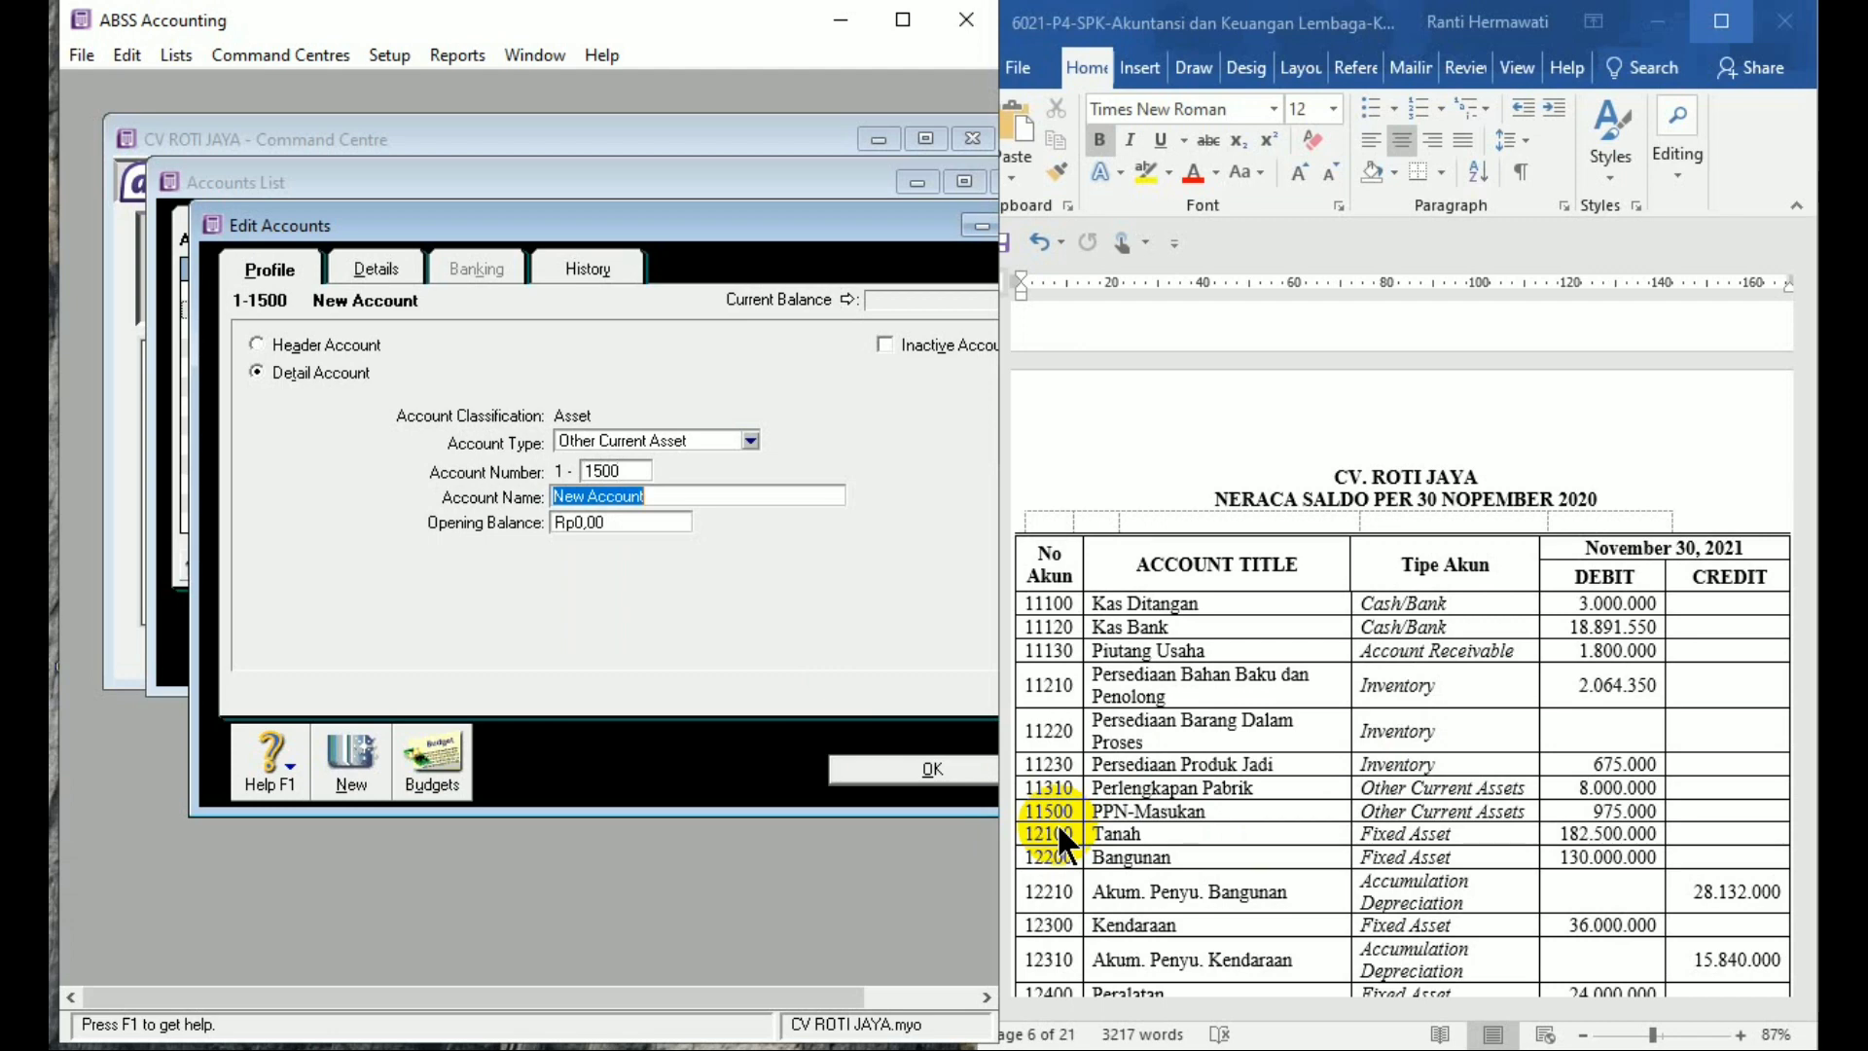
type("PPN Masukan")
key("Tab")
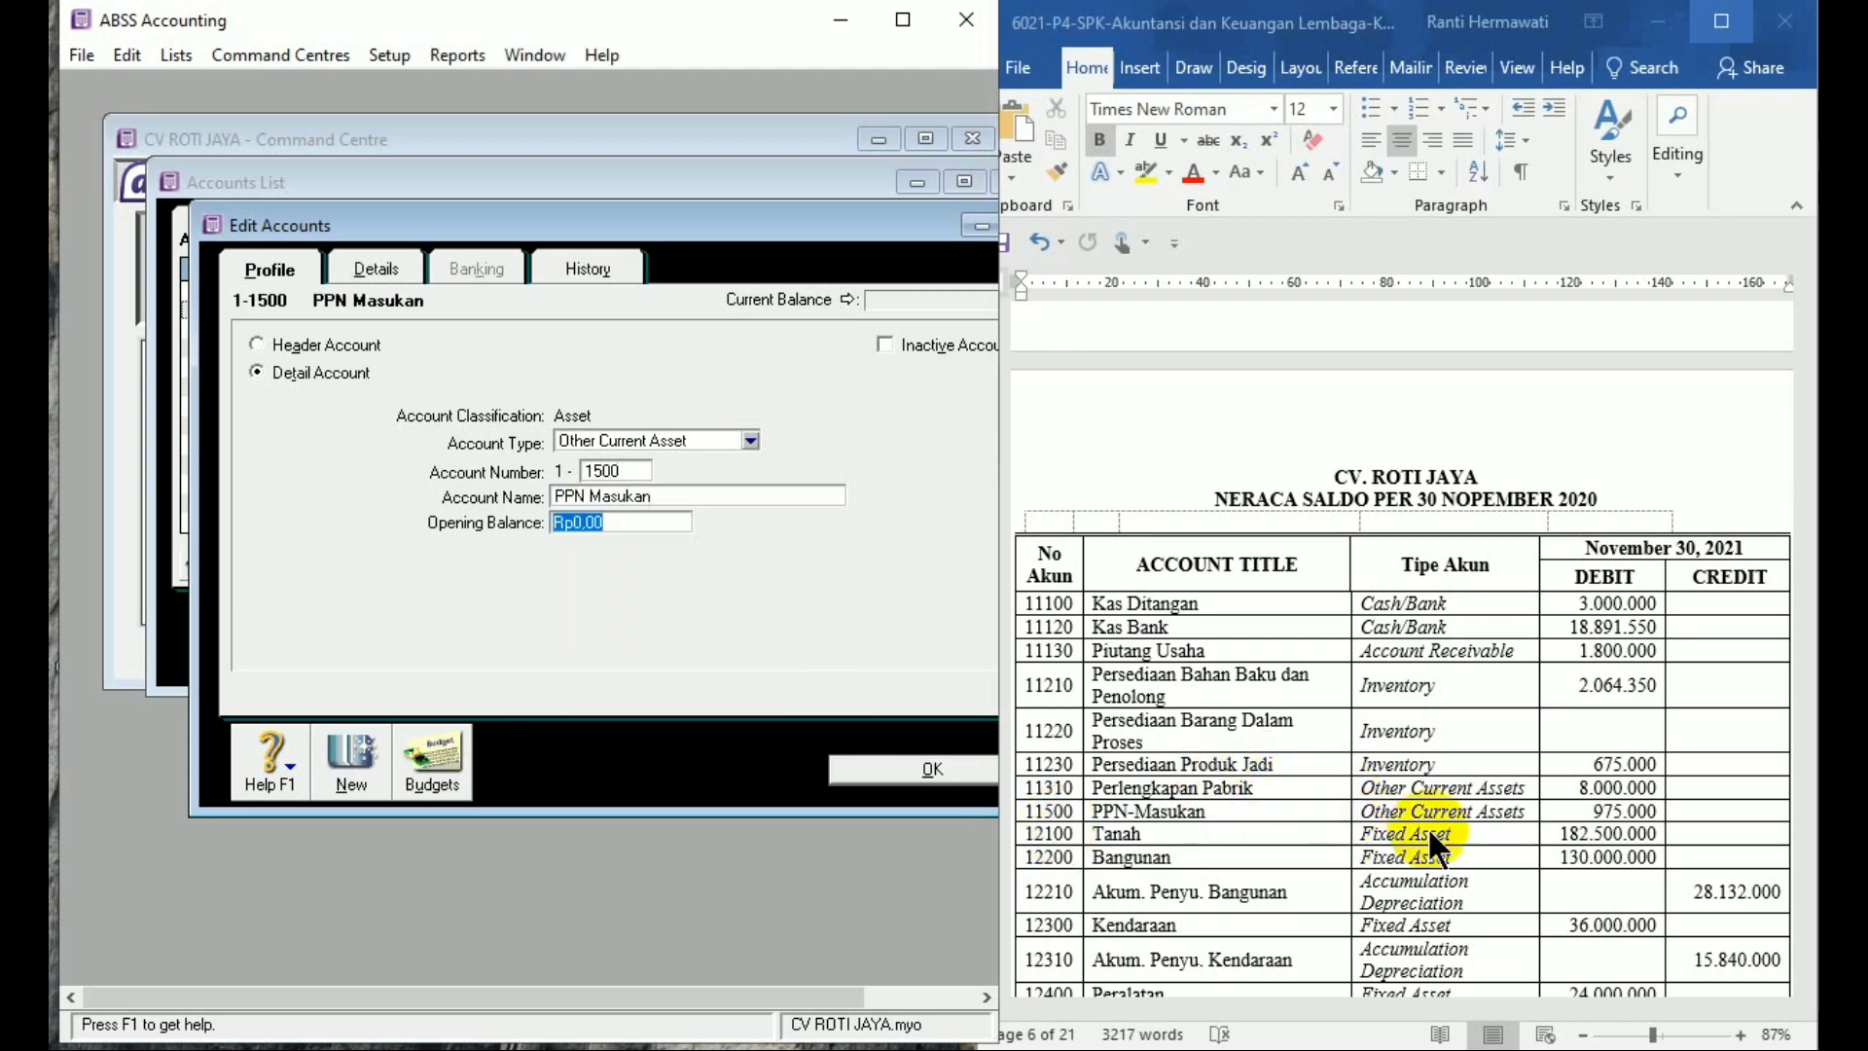
type("975000")
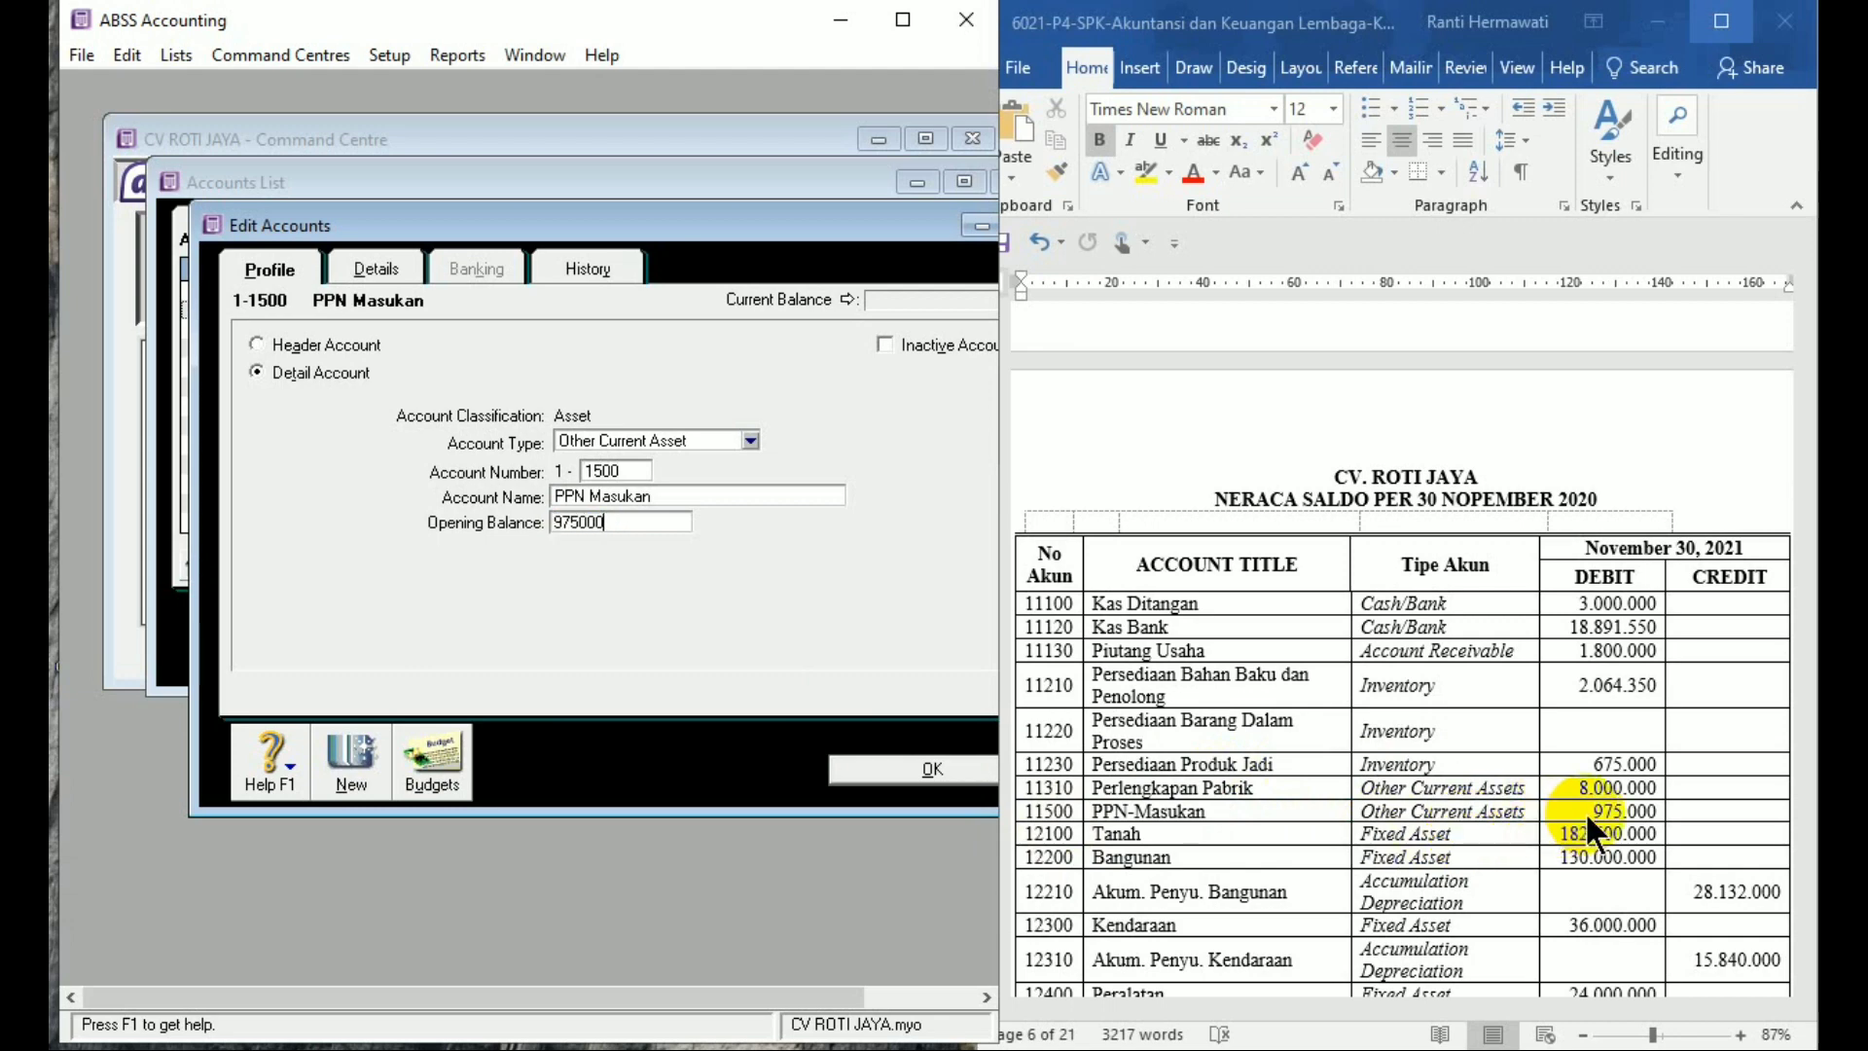
key("Tab")
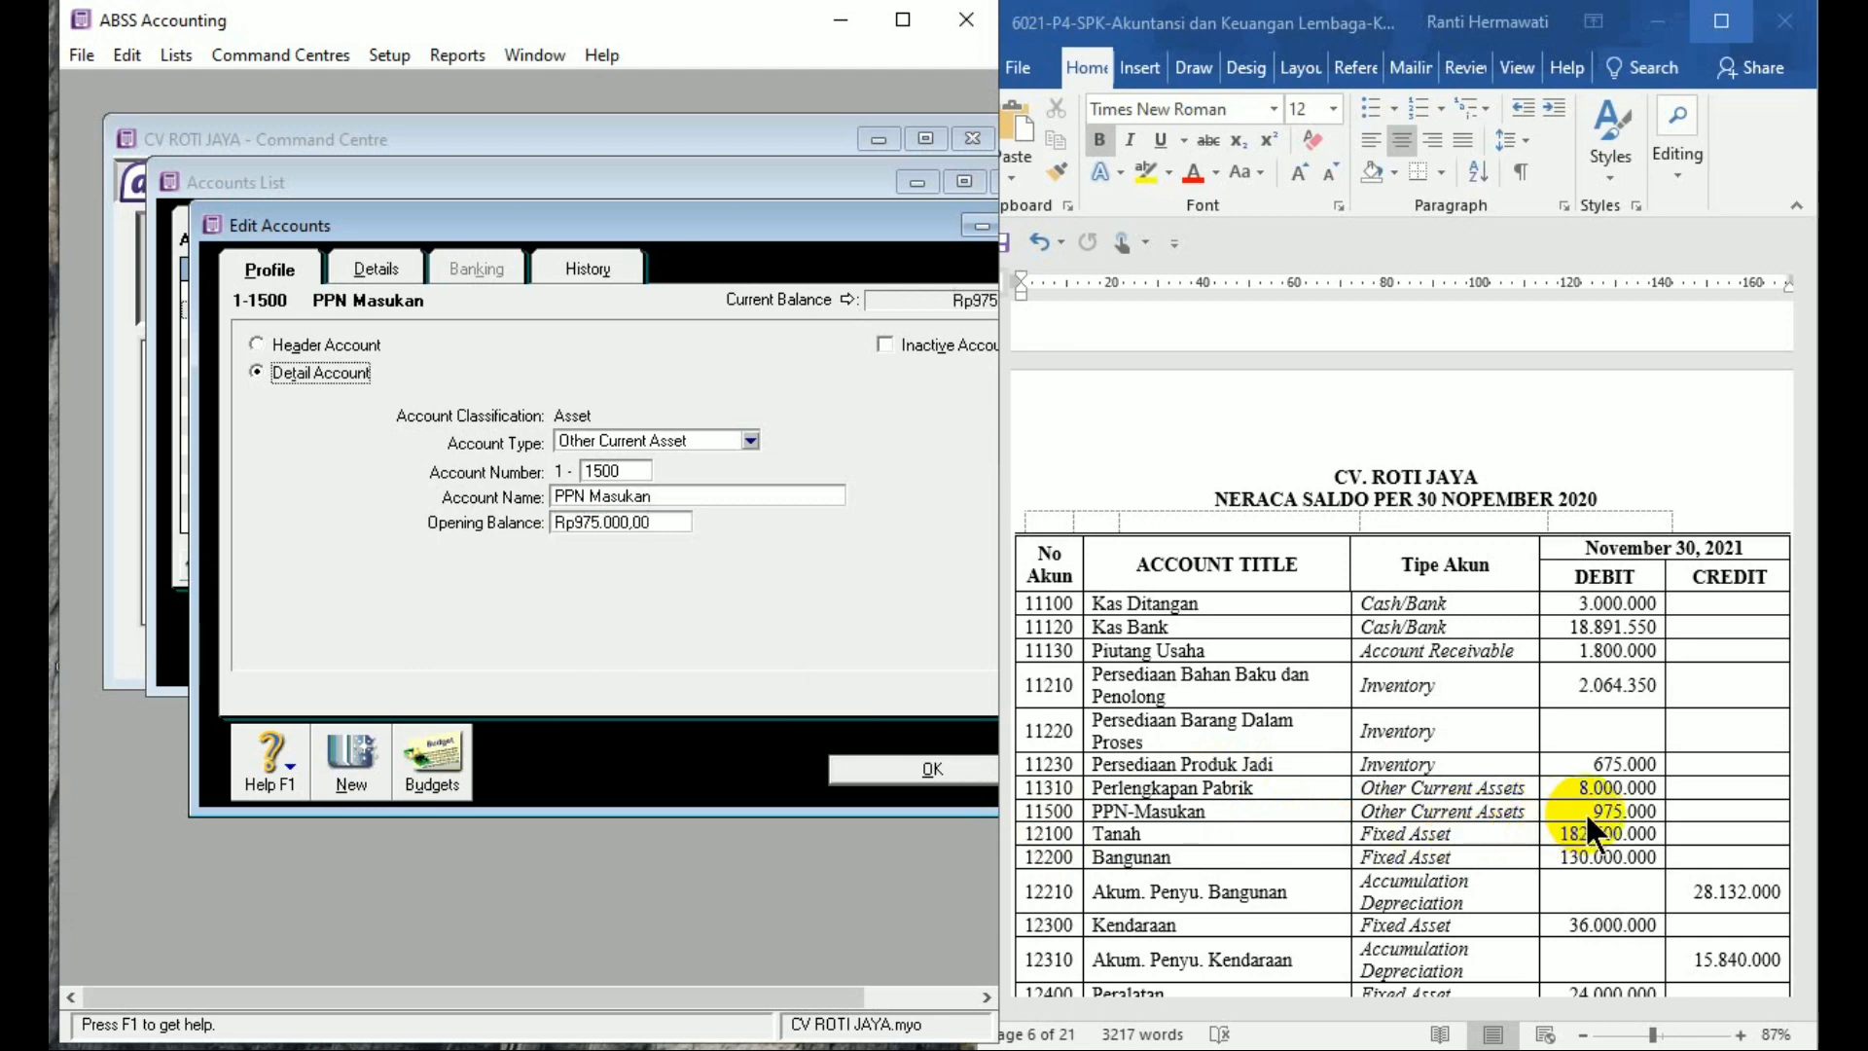
left_click(329, 774)
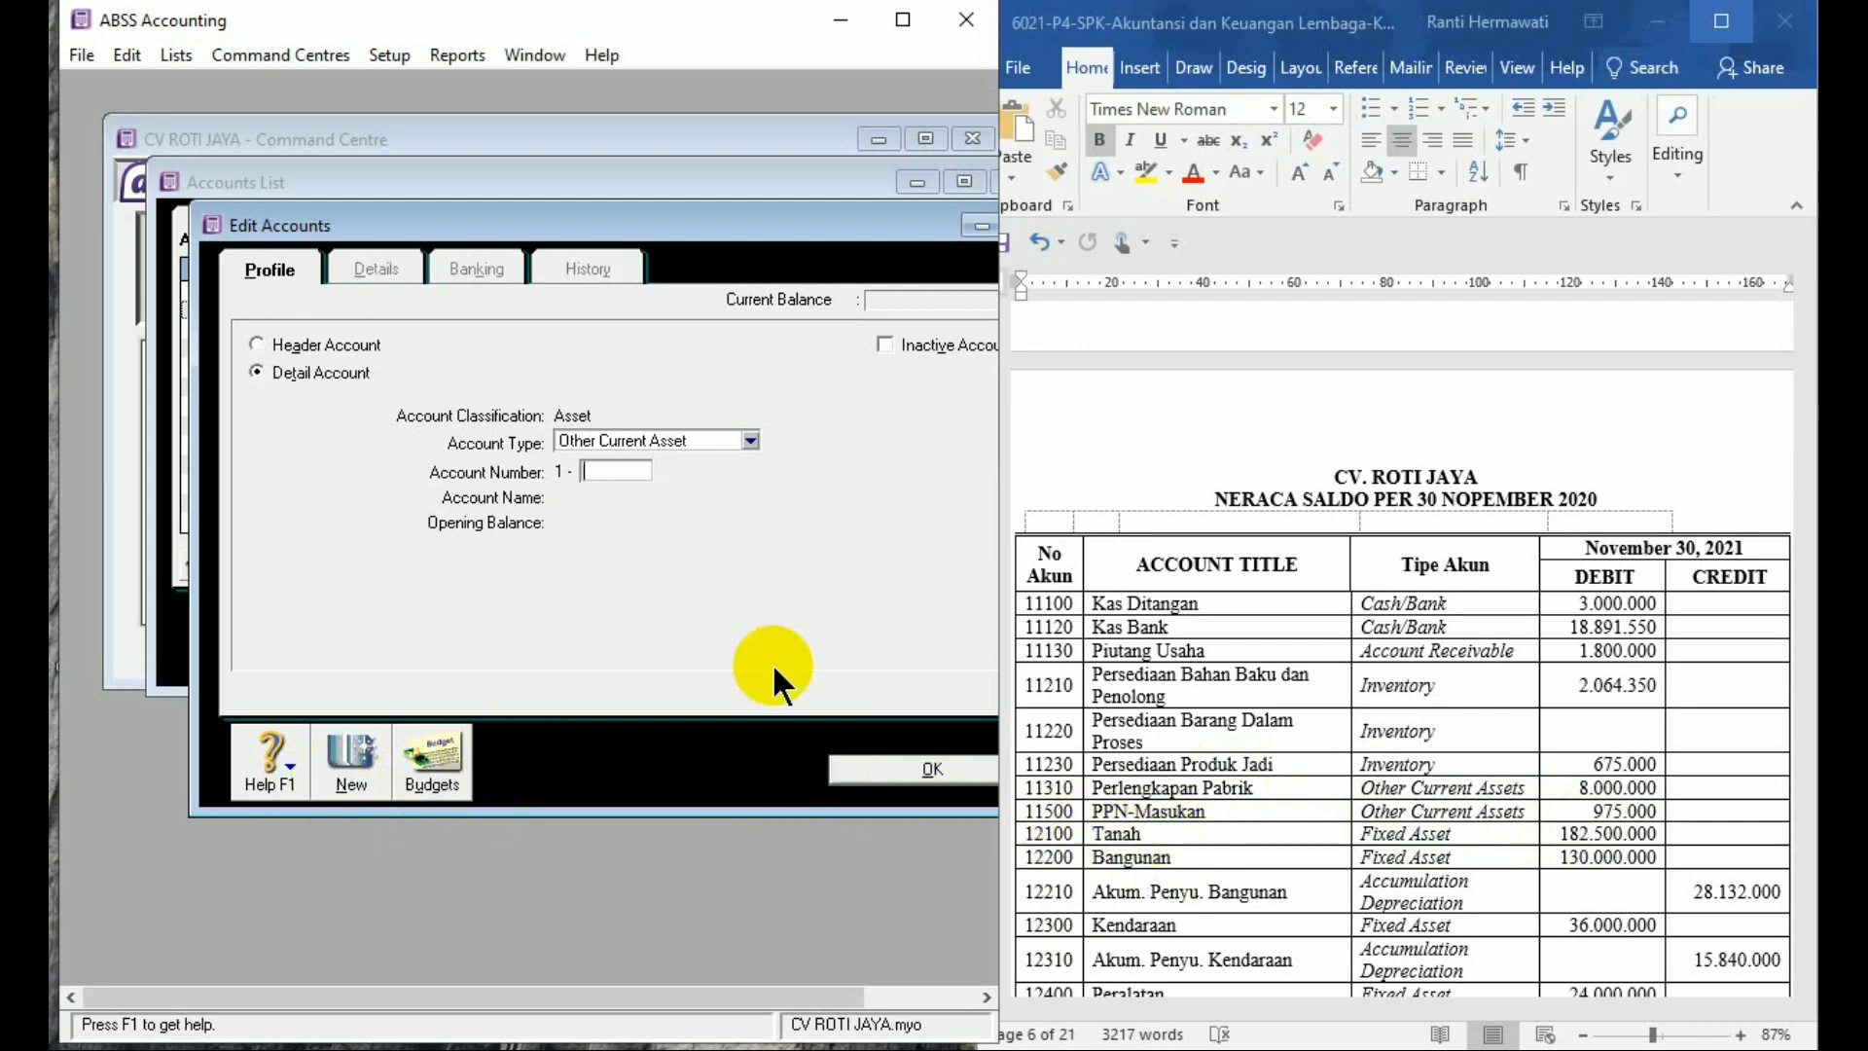
Add and save Fixed Asset account 1-2100 'Tanah' with a 182,500,000 opening balance
left_click(742, 437)
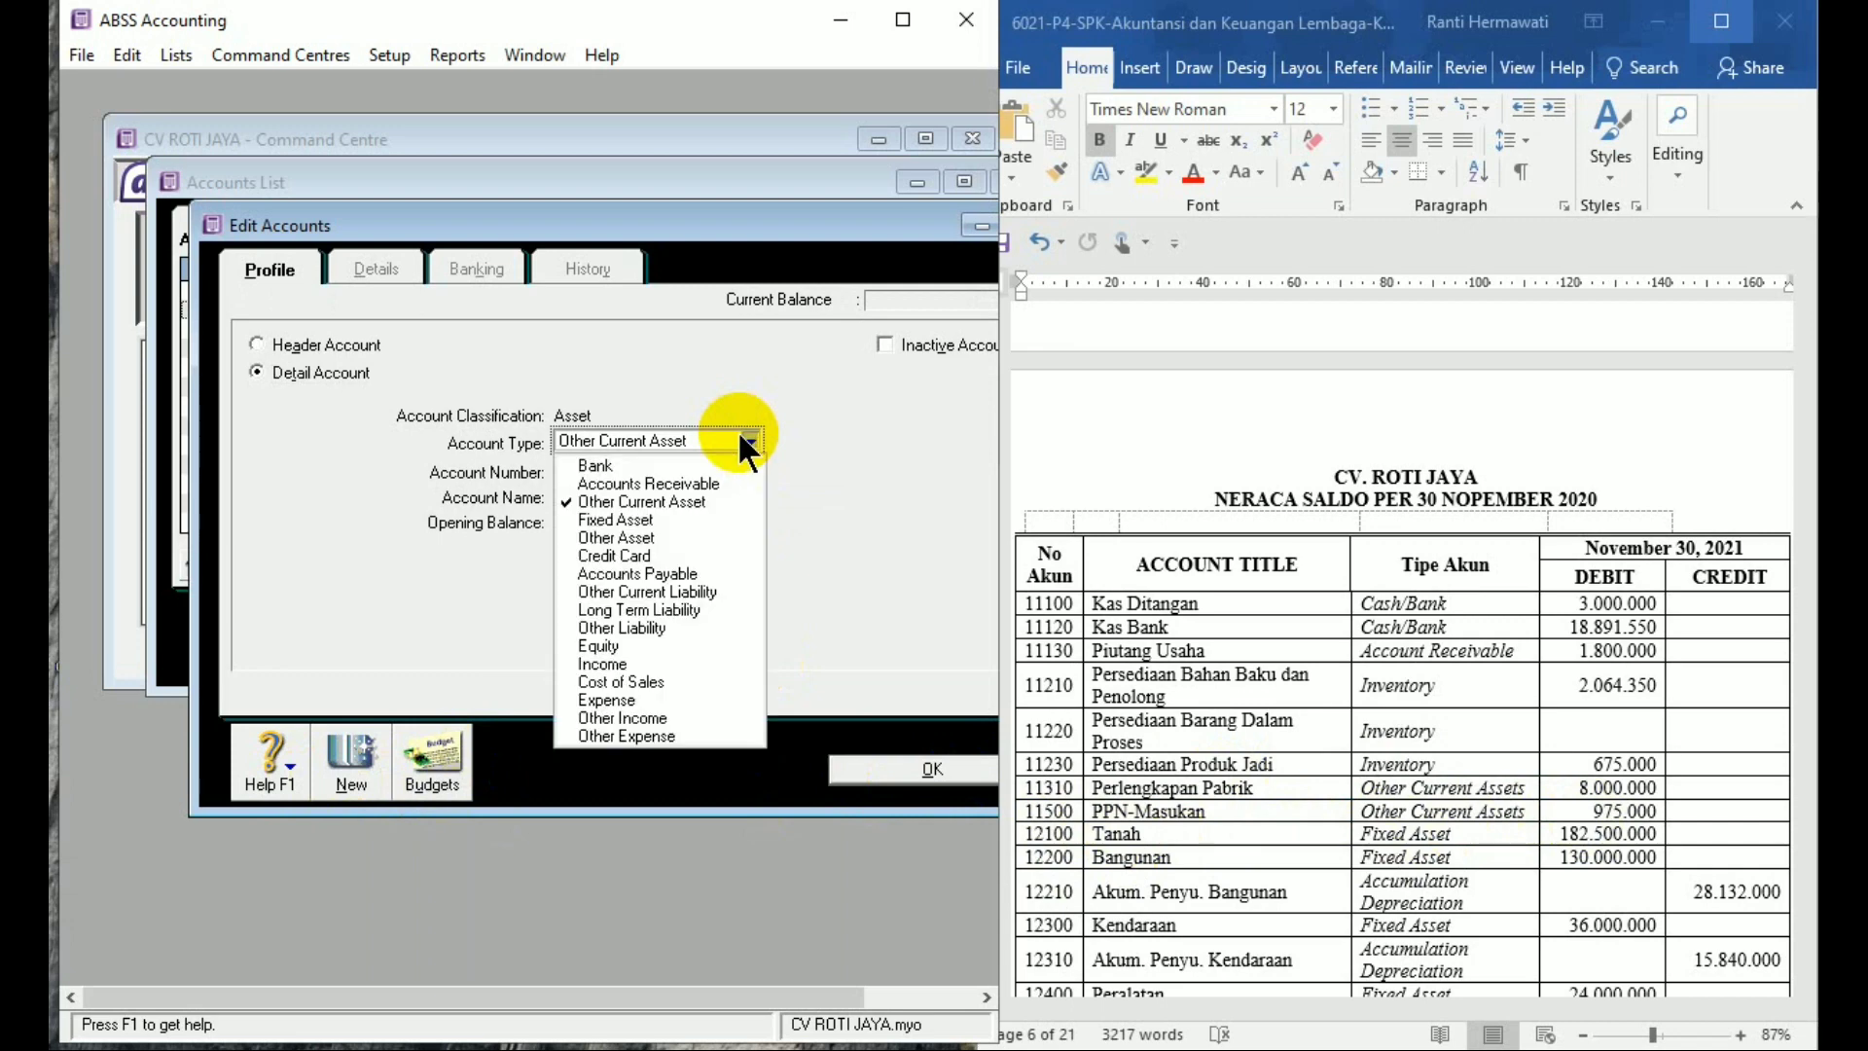
left_click(677, 523)
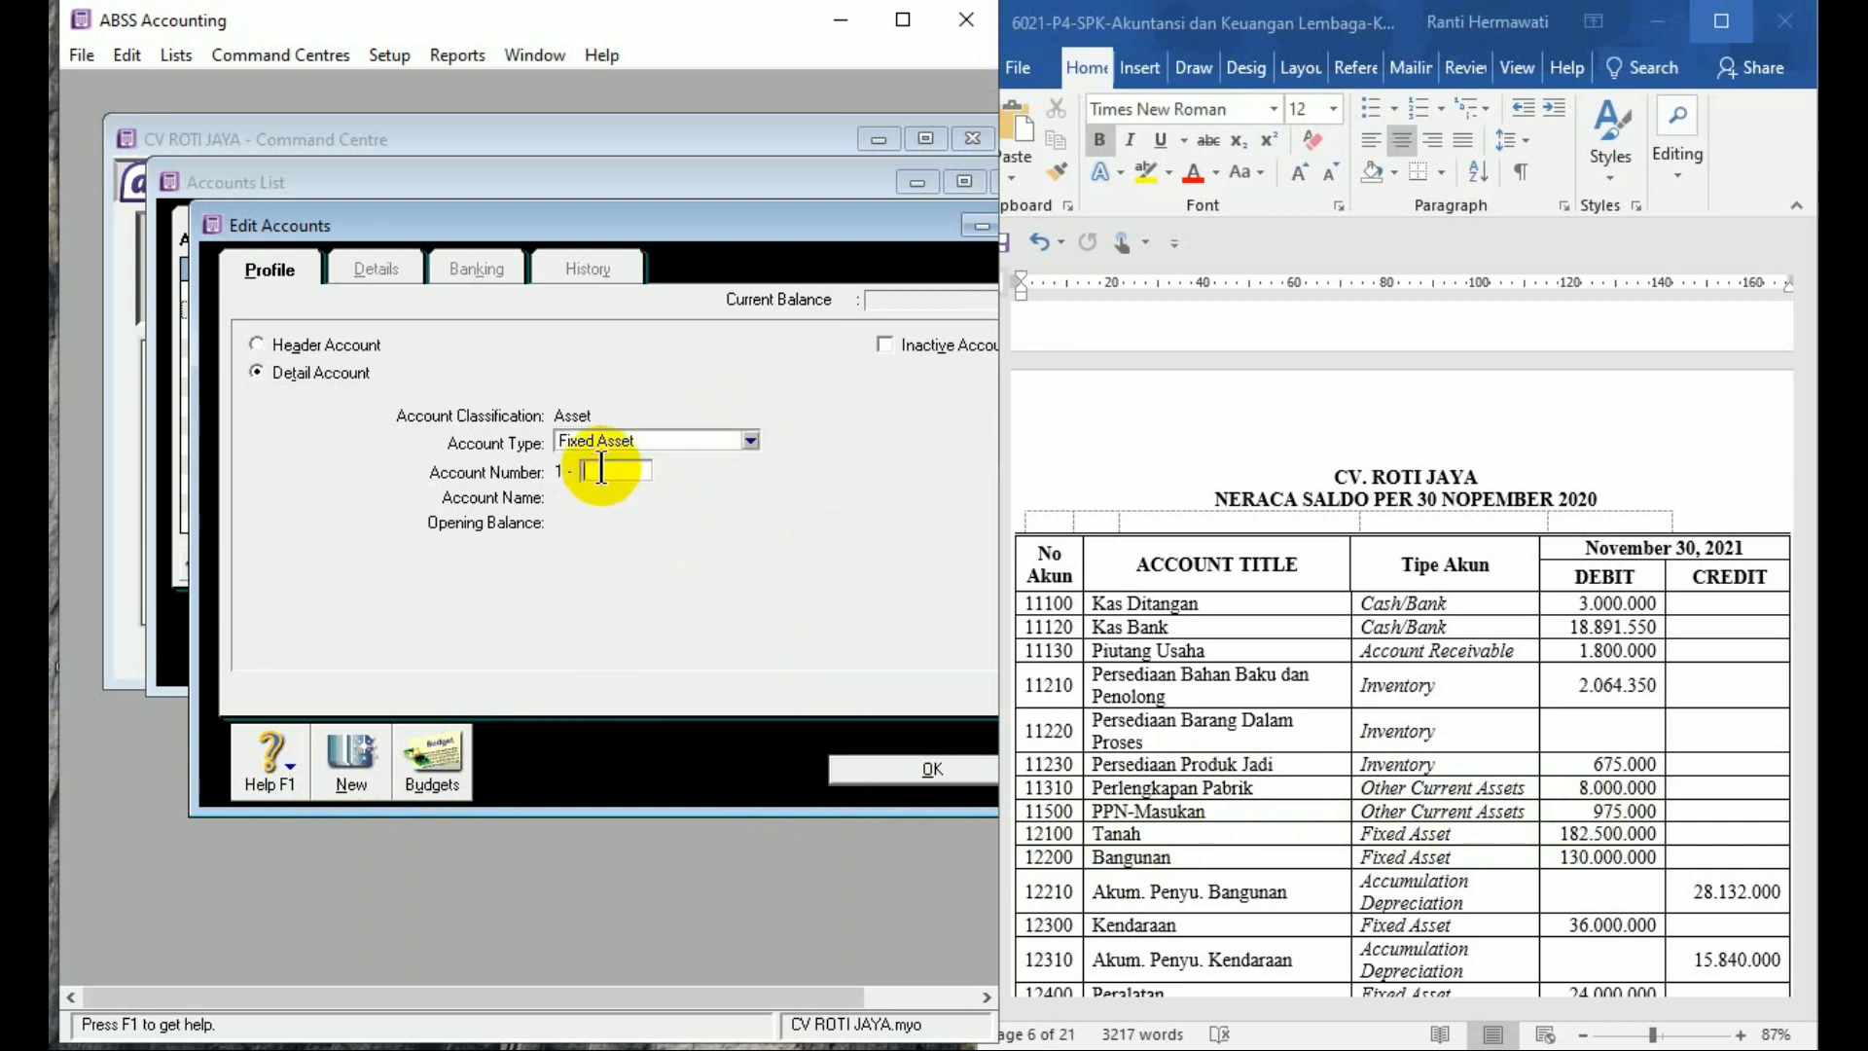
type("2100")
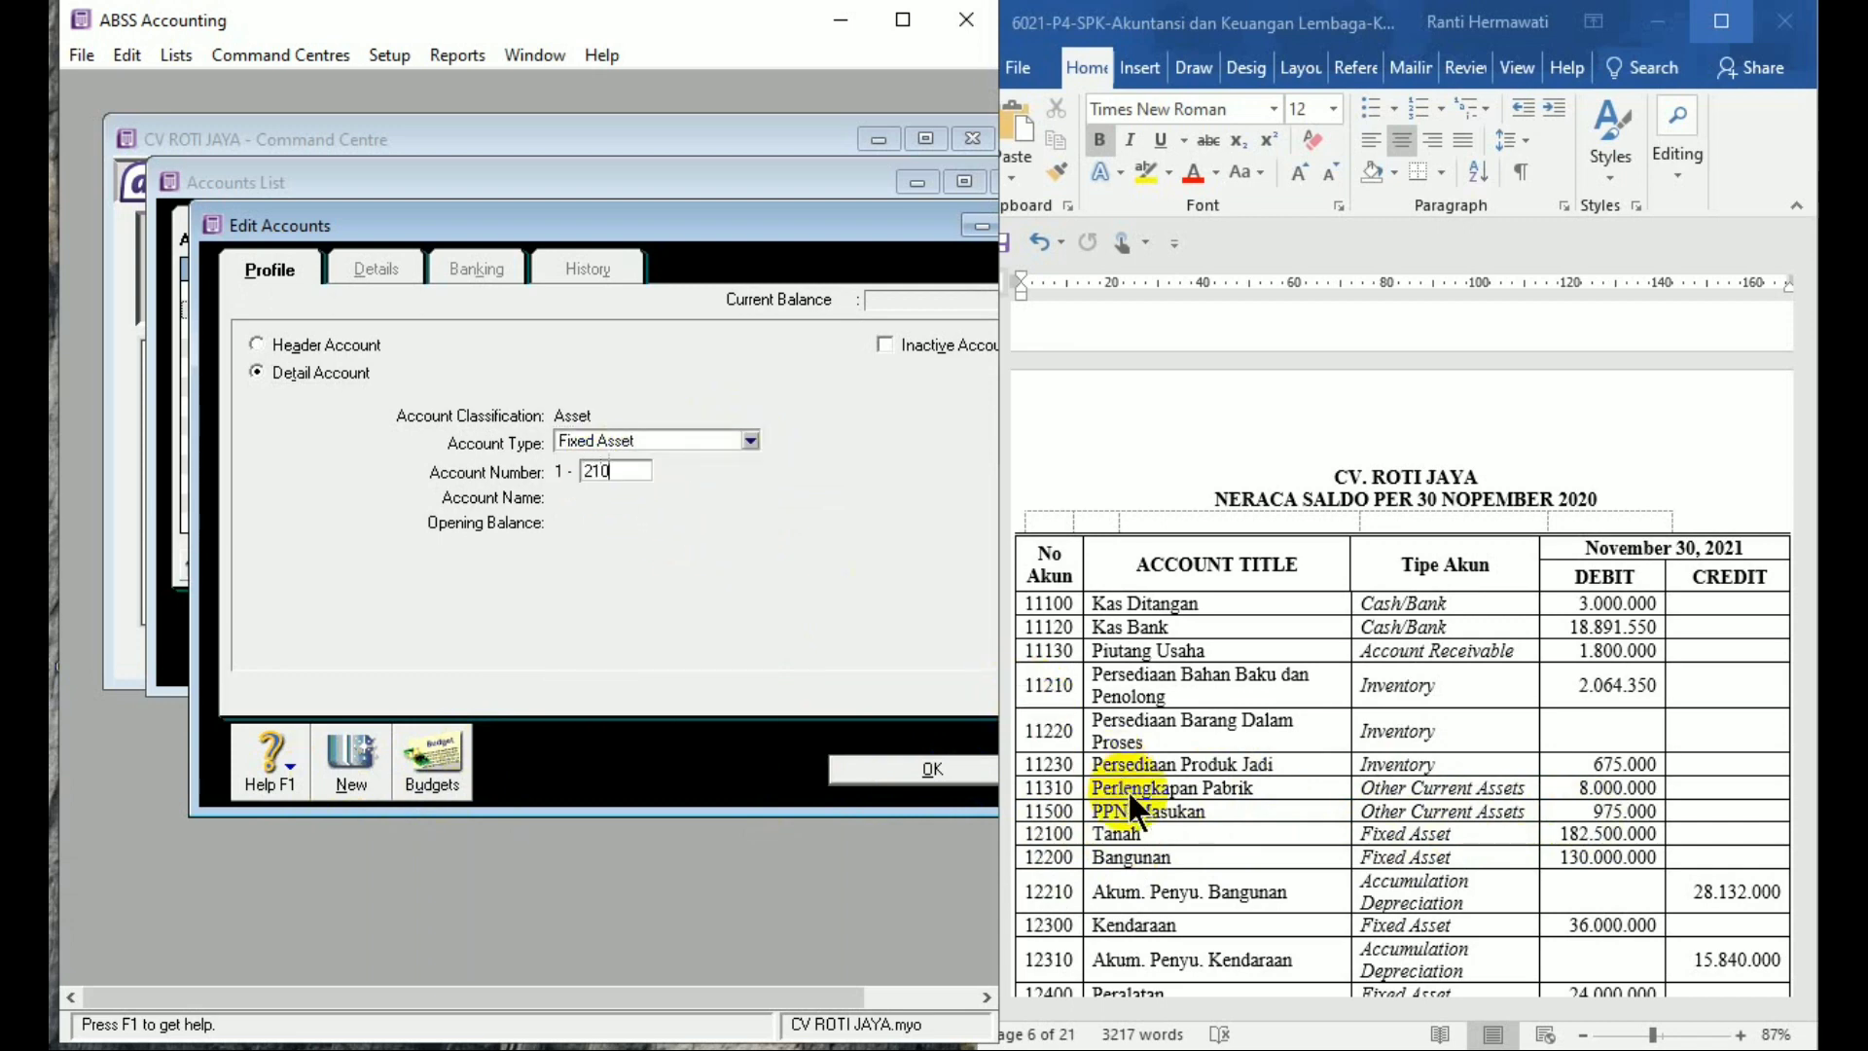
key("Tab")
type("Tanah")
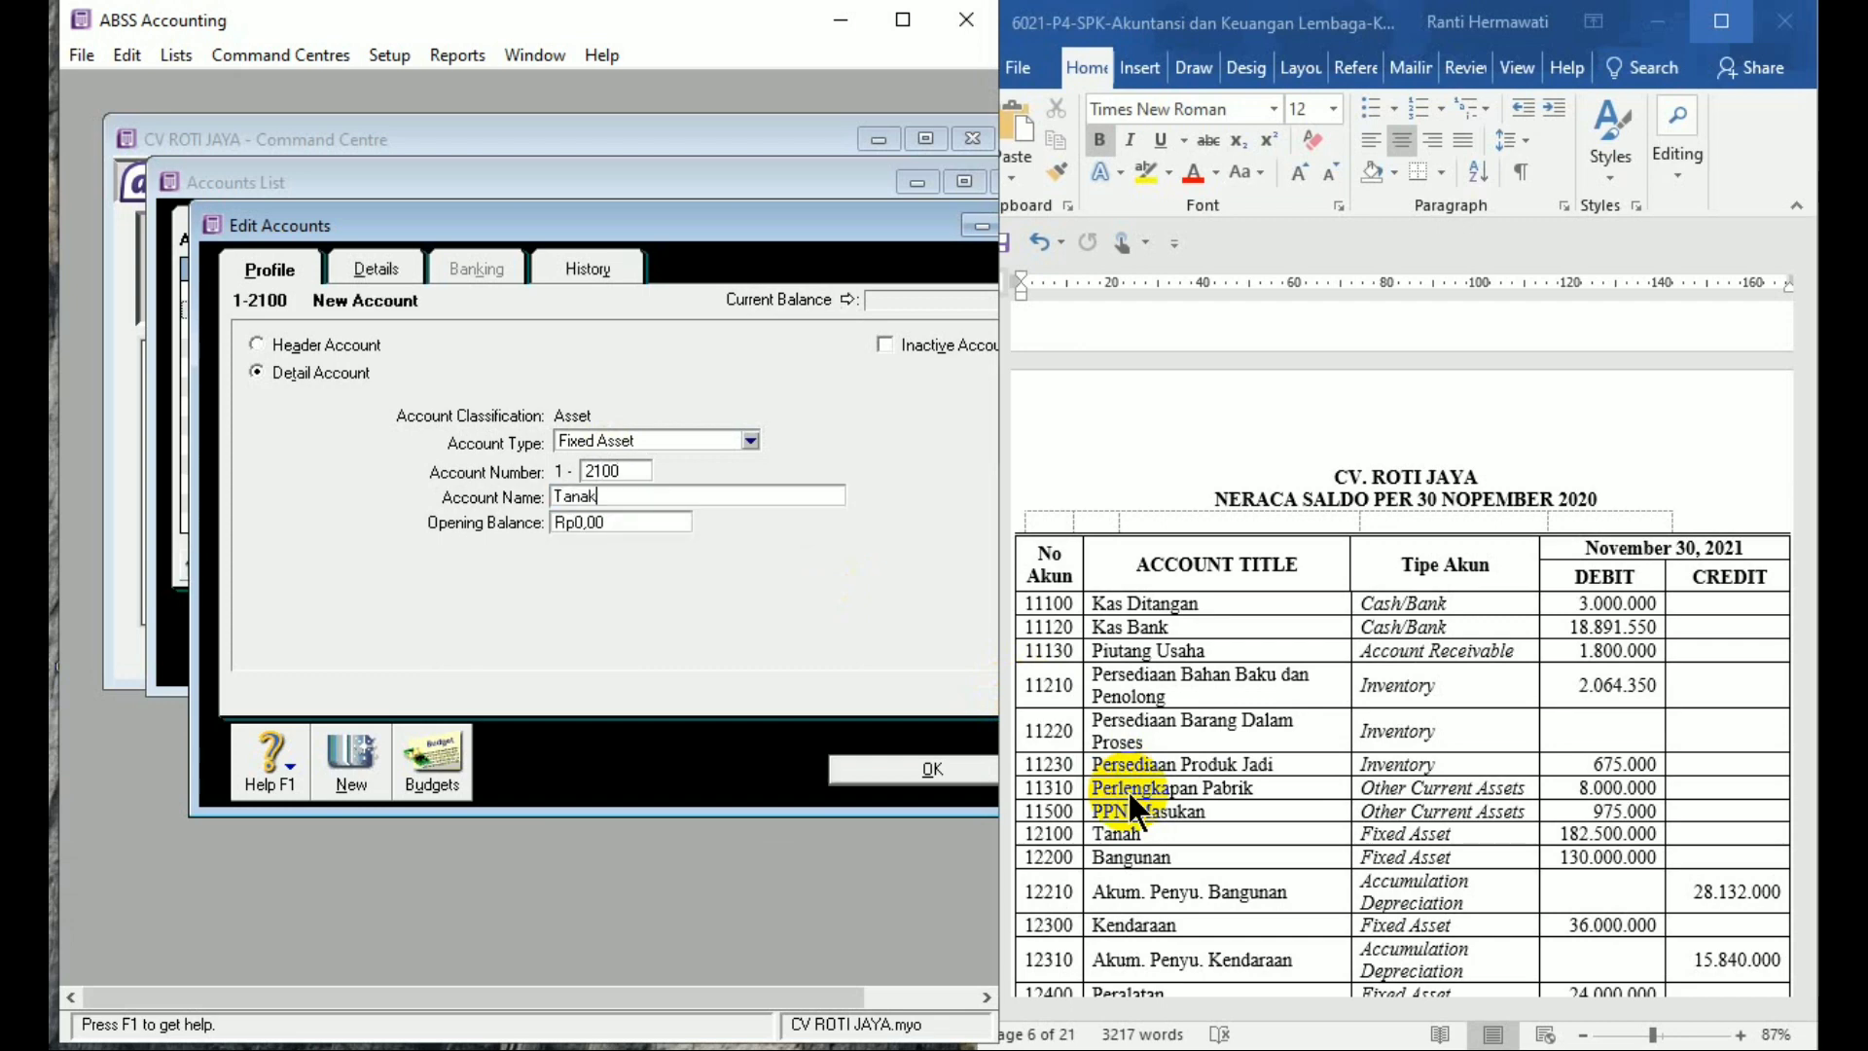
key("Tab")
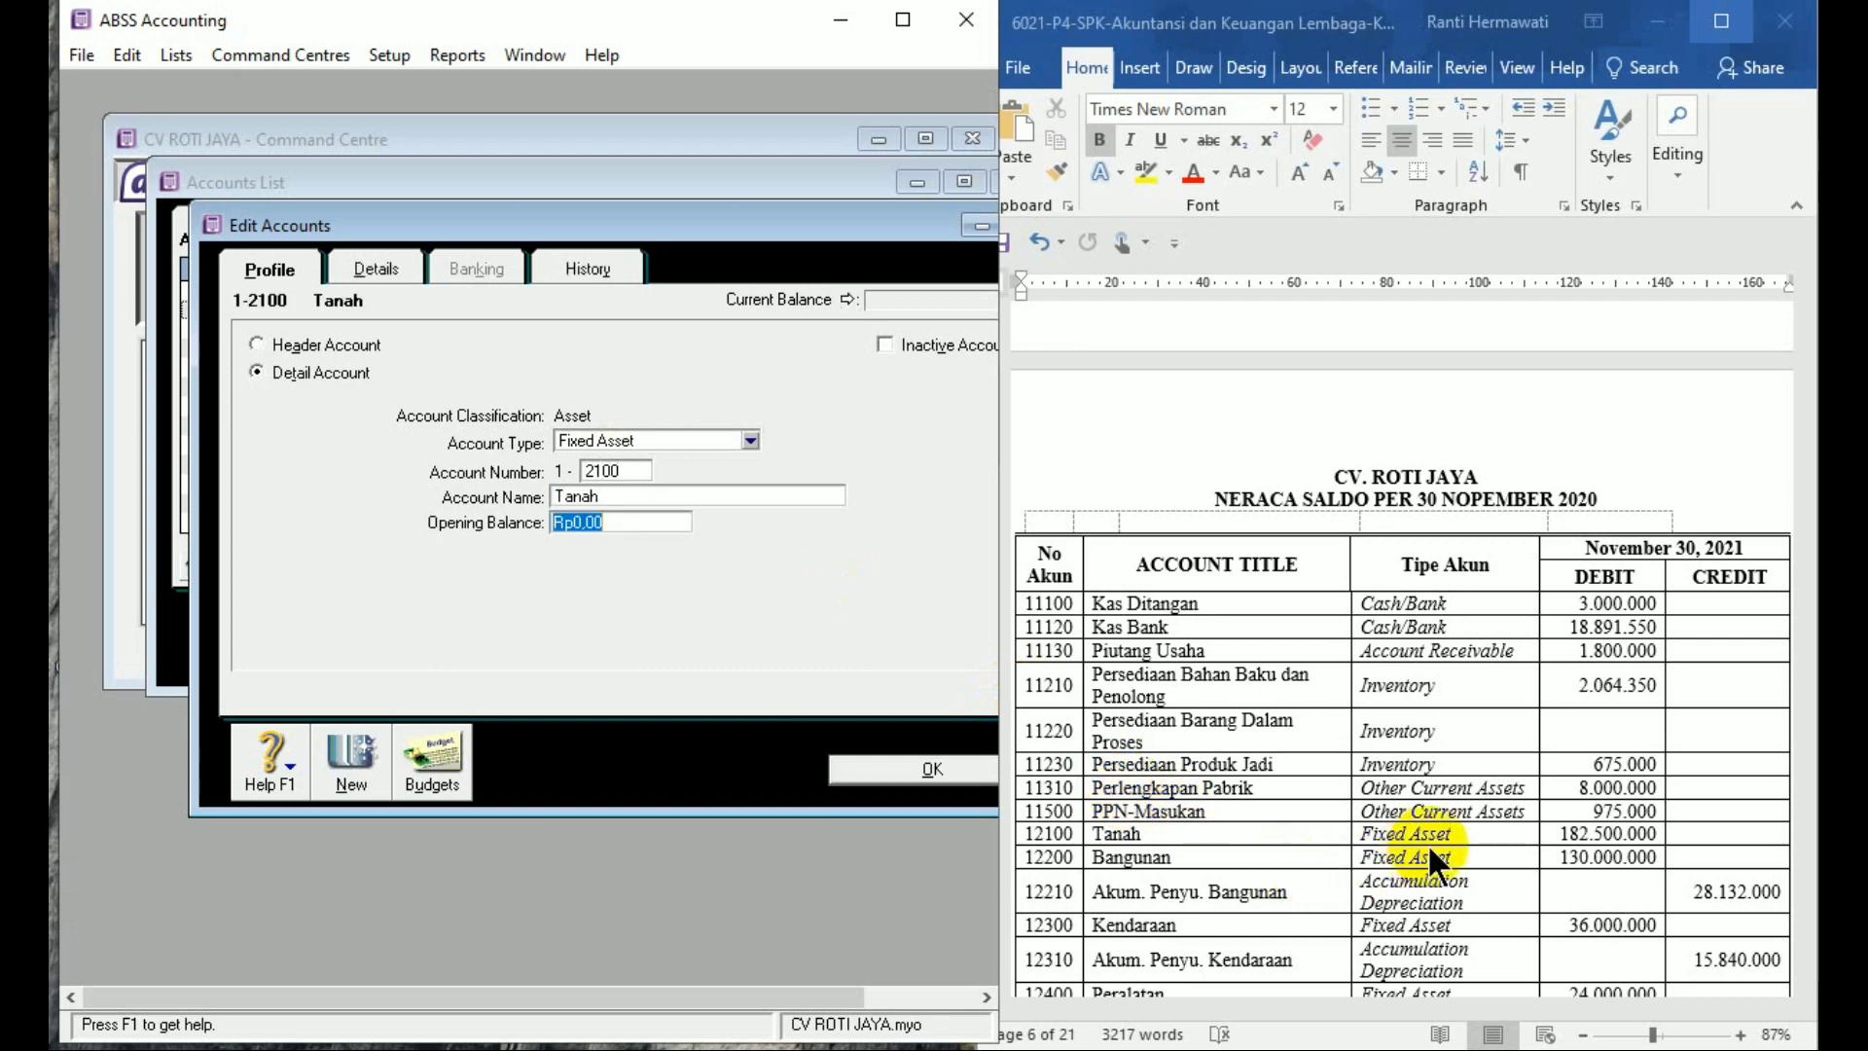
type("18")
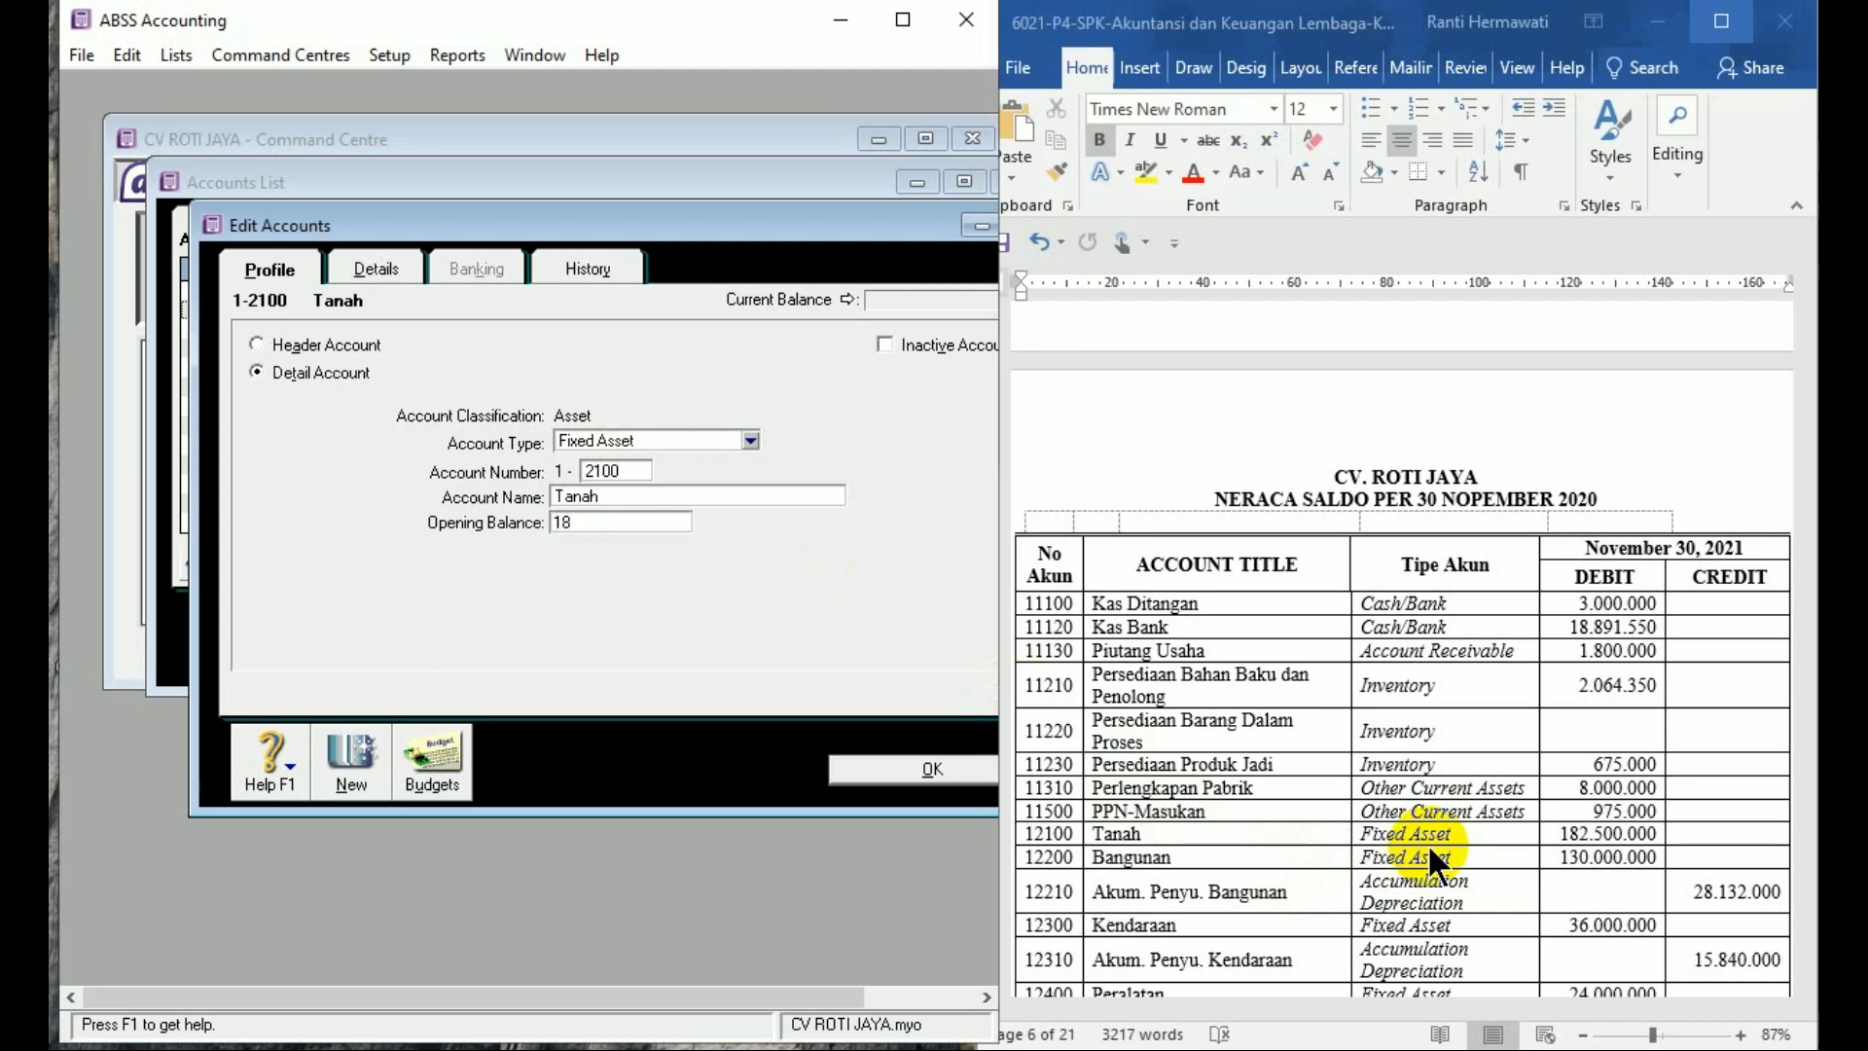
type("2.")
type("500.000")
key("Tab")
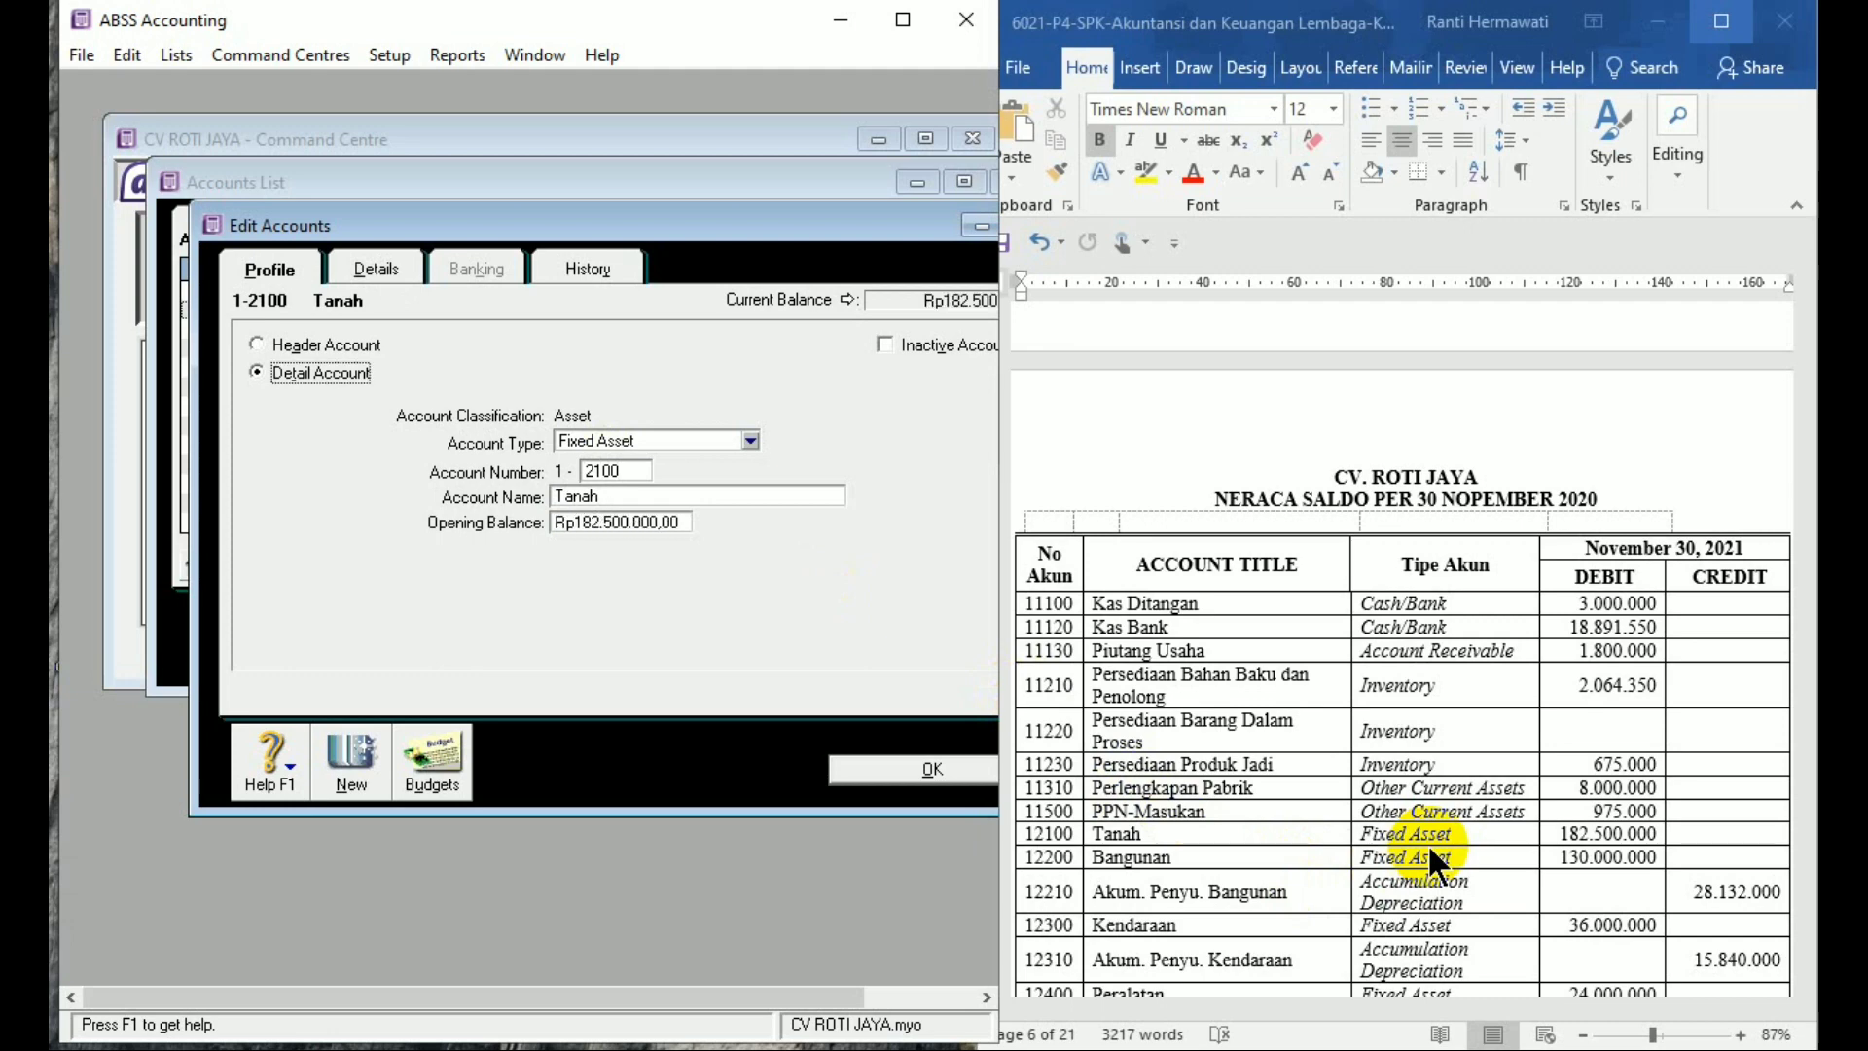
left_click(359, 757)
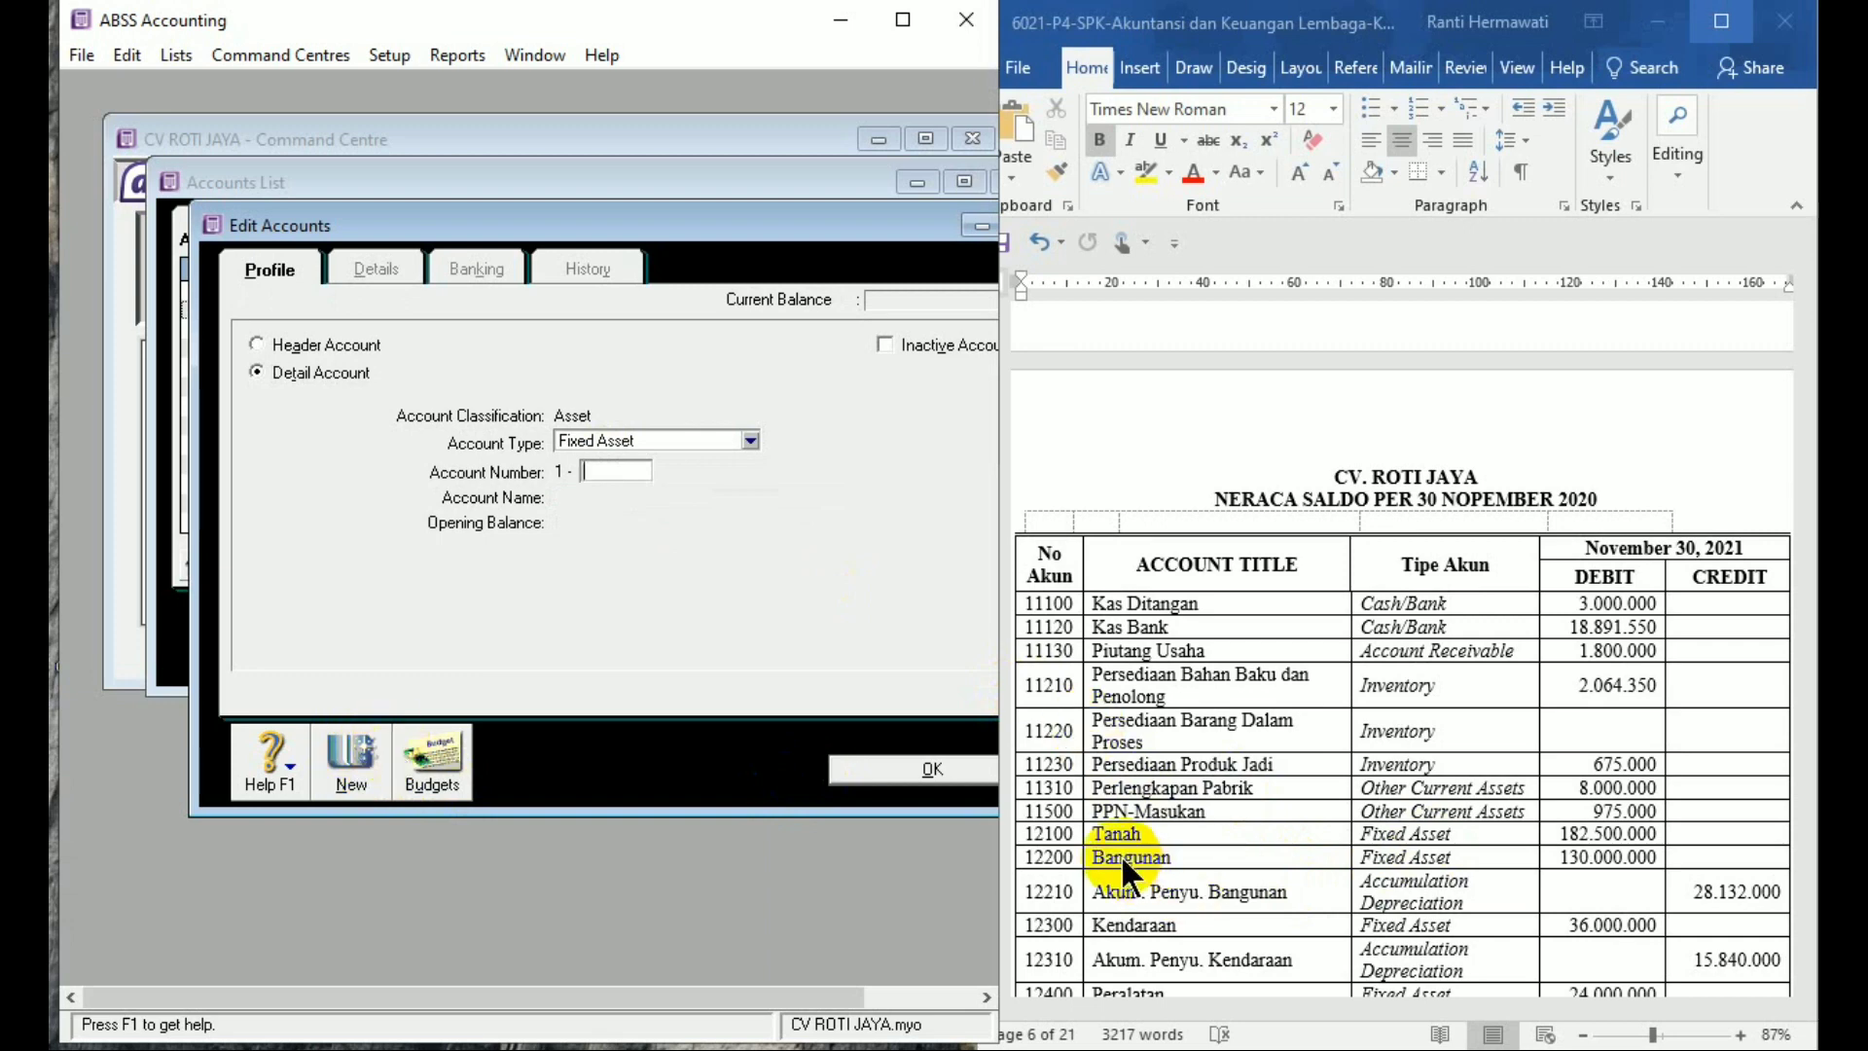
Add and save account 1-2200 'Bangunan' with a 130,000,000 opening balance
type("2200")
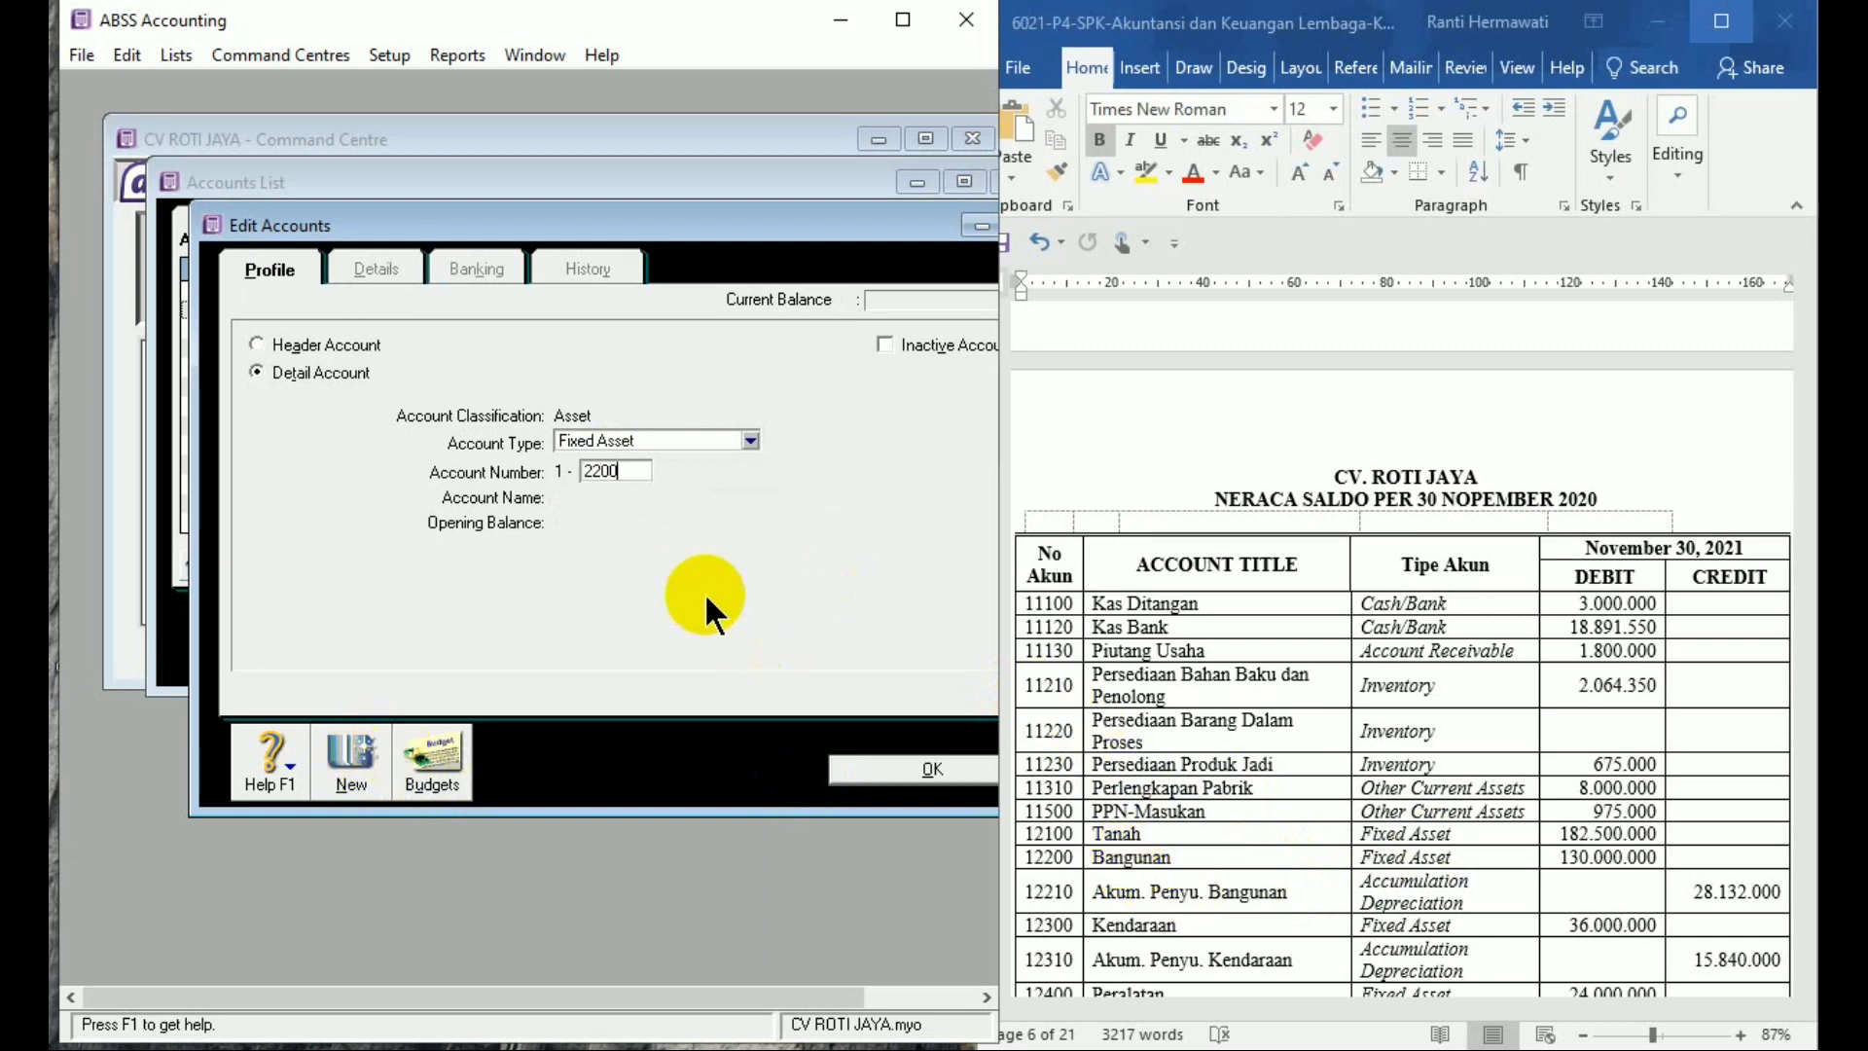
key("Tab")
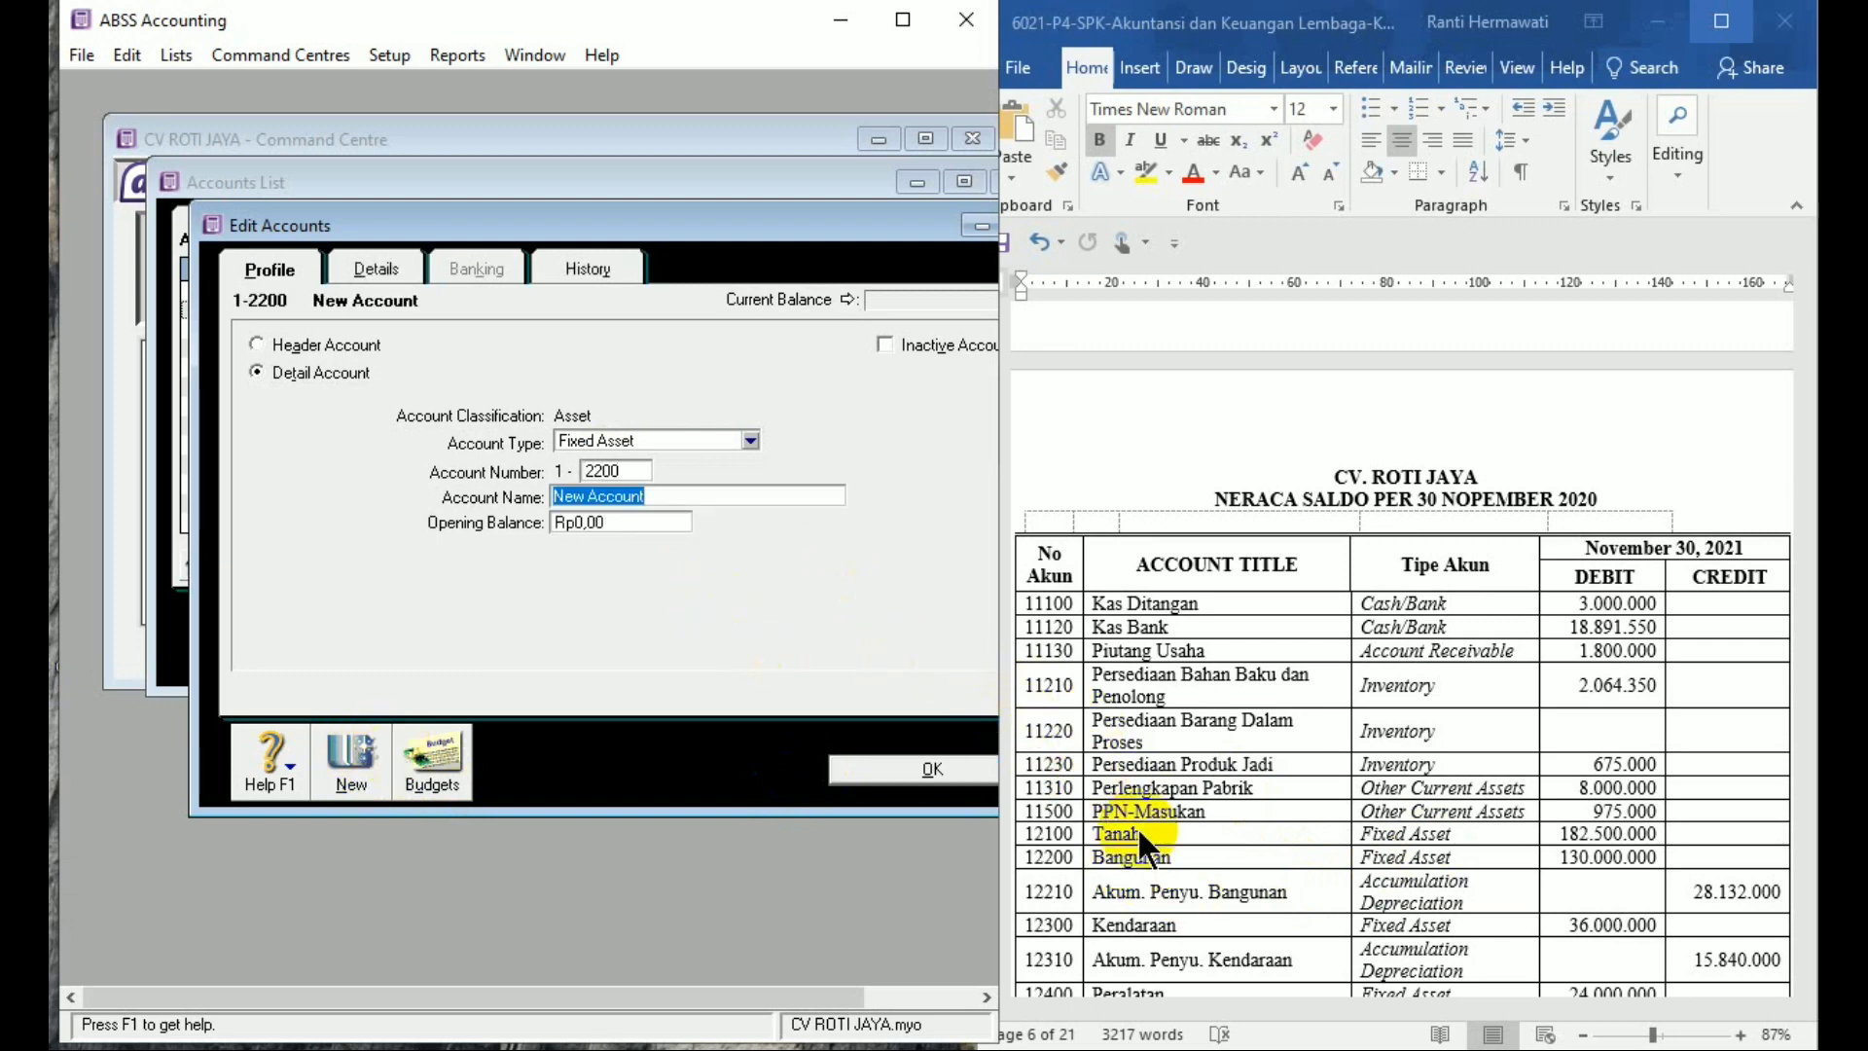
type("Bangunan")
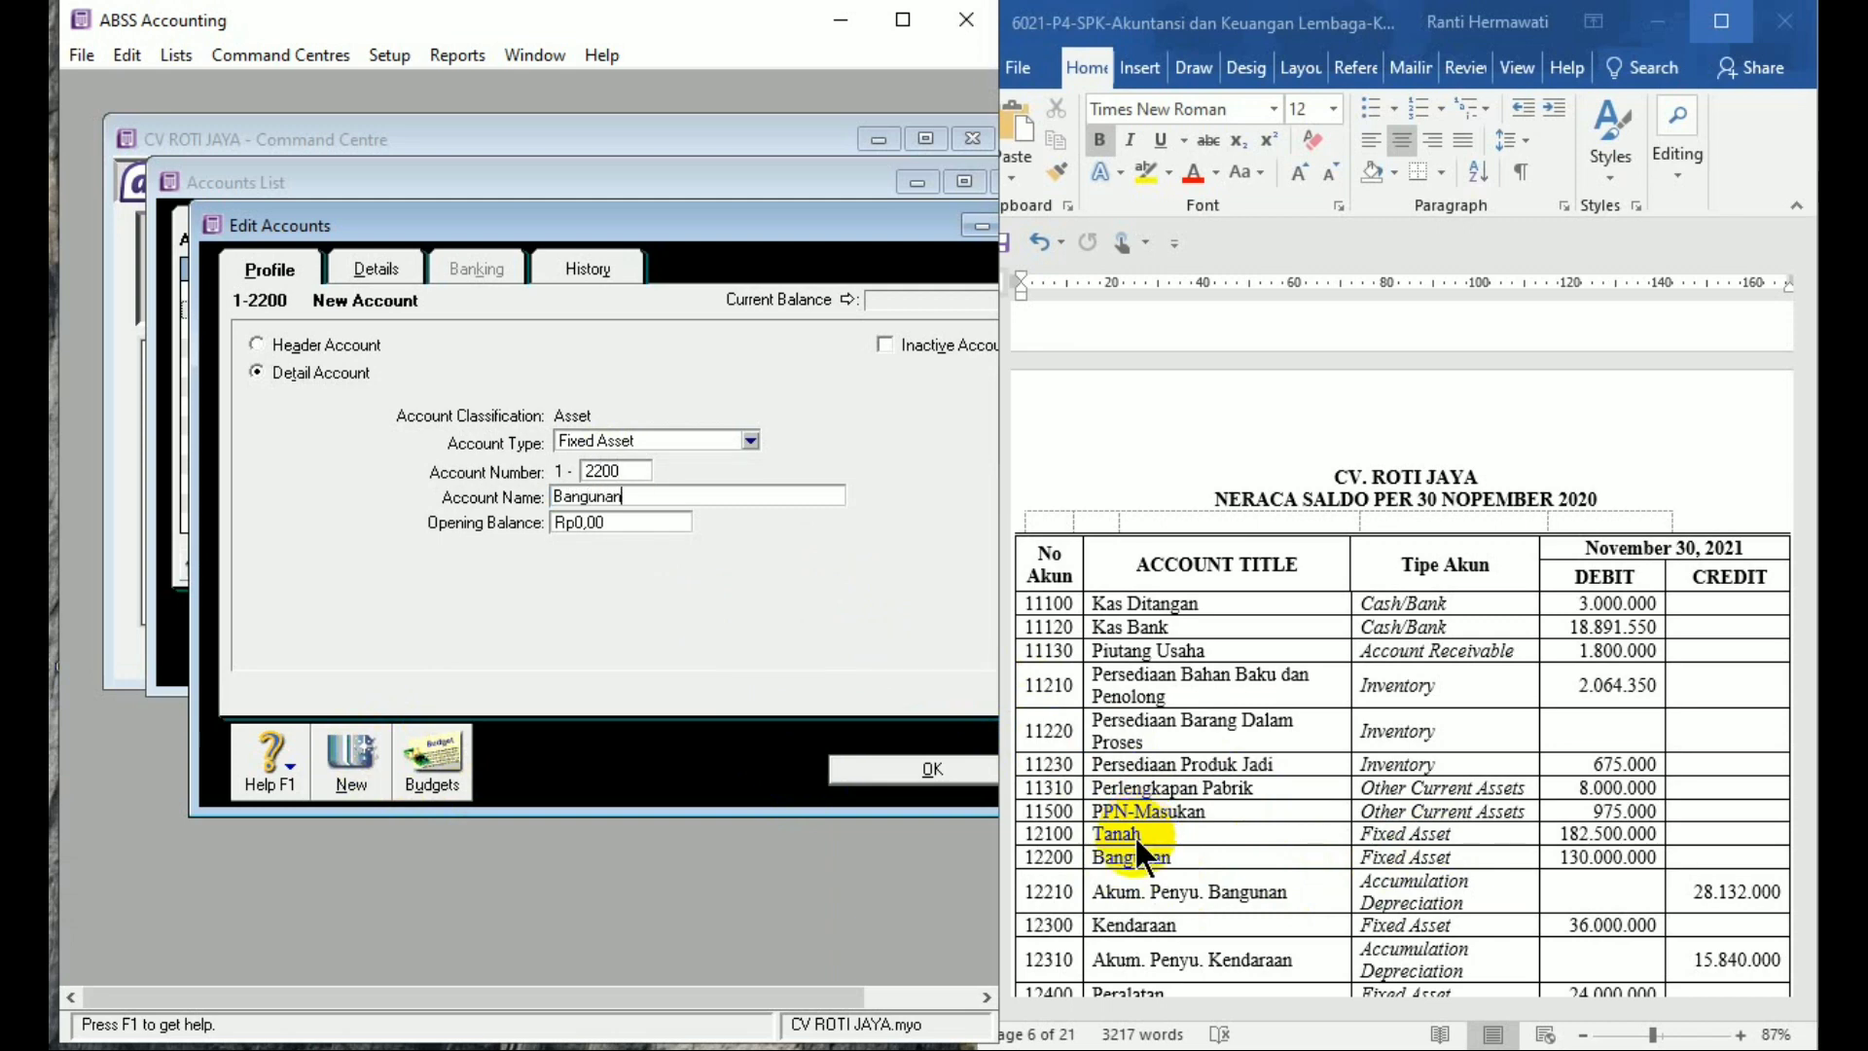
key("Tab")
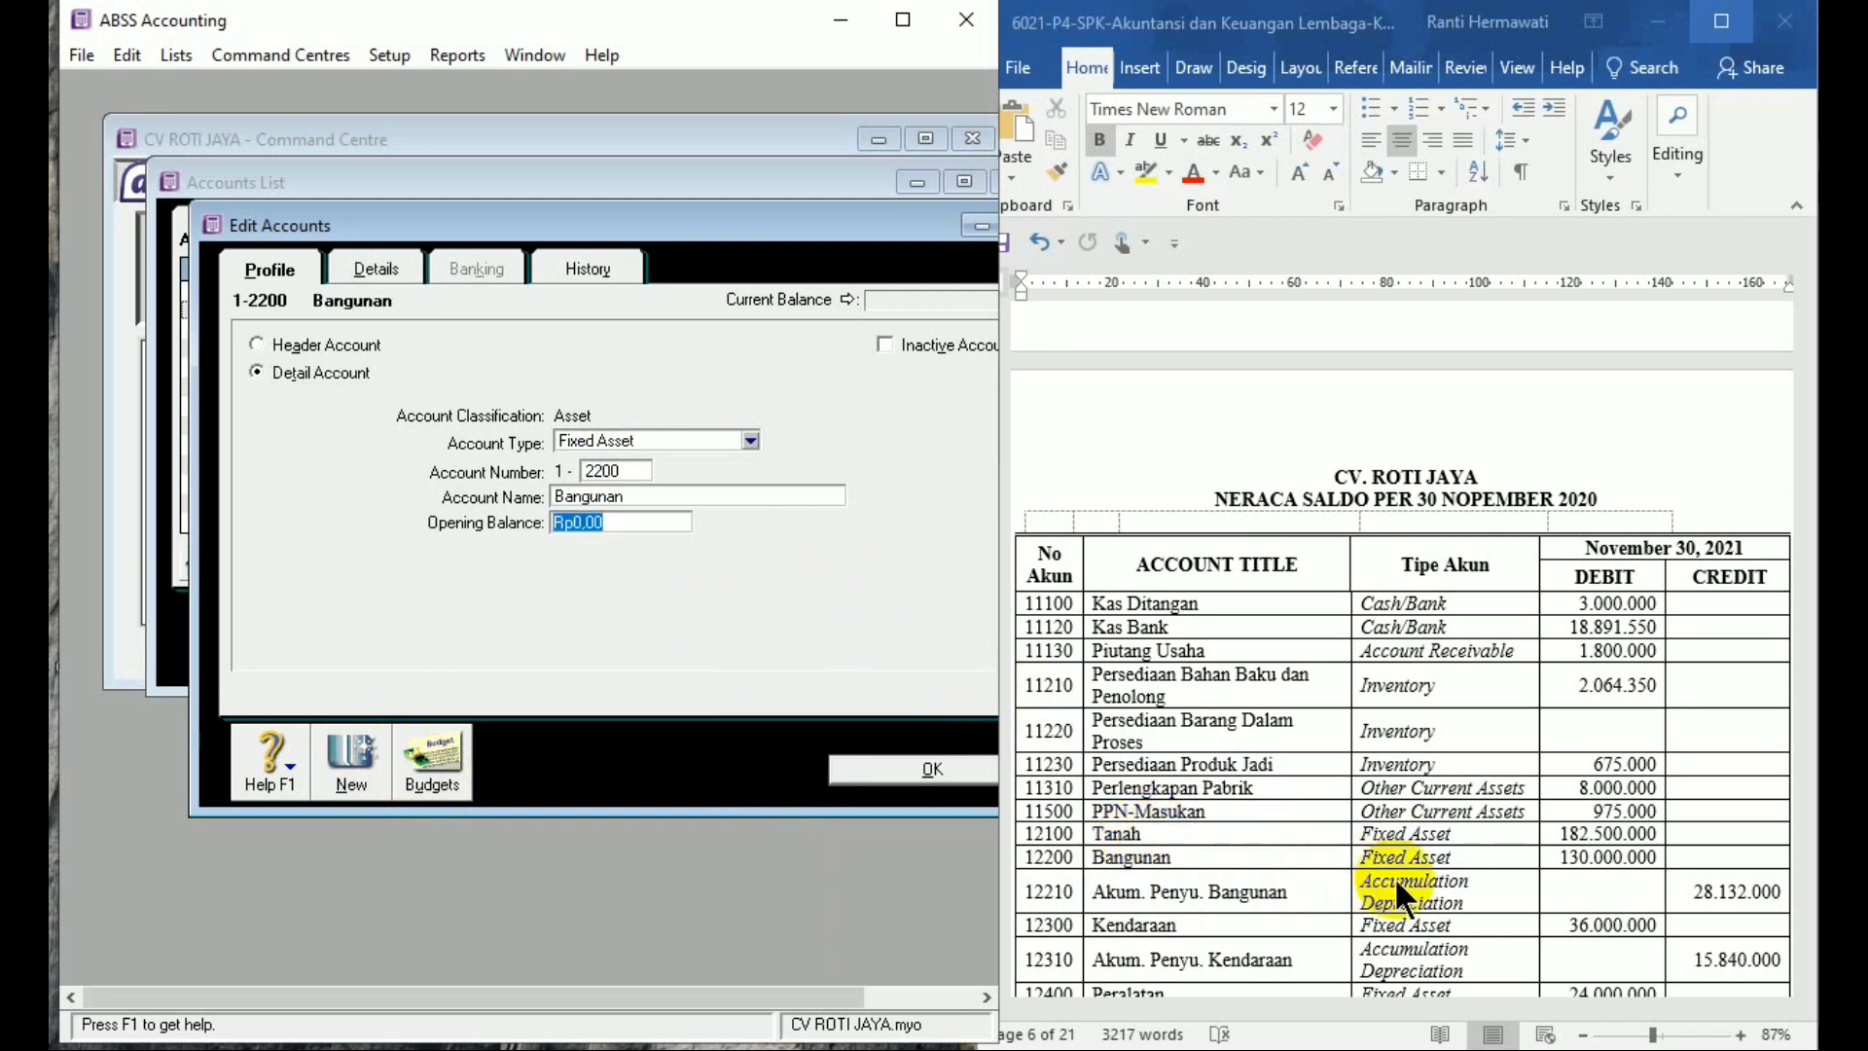
type("130")
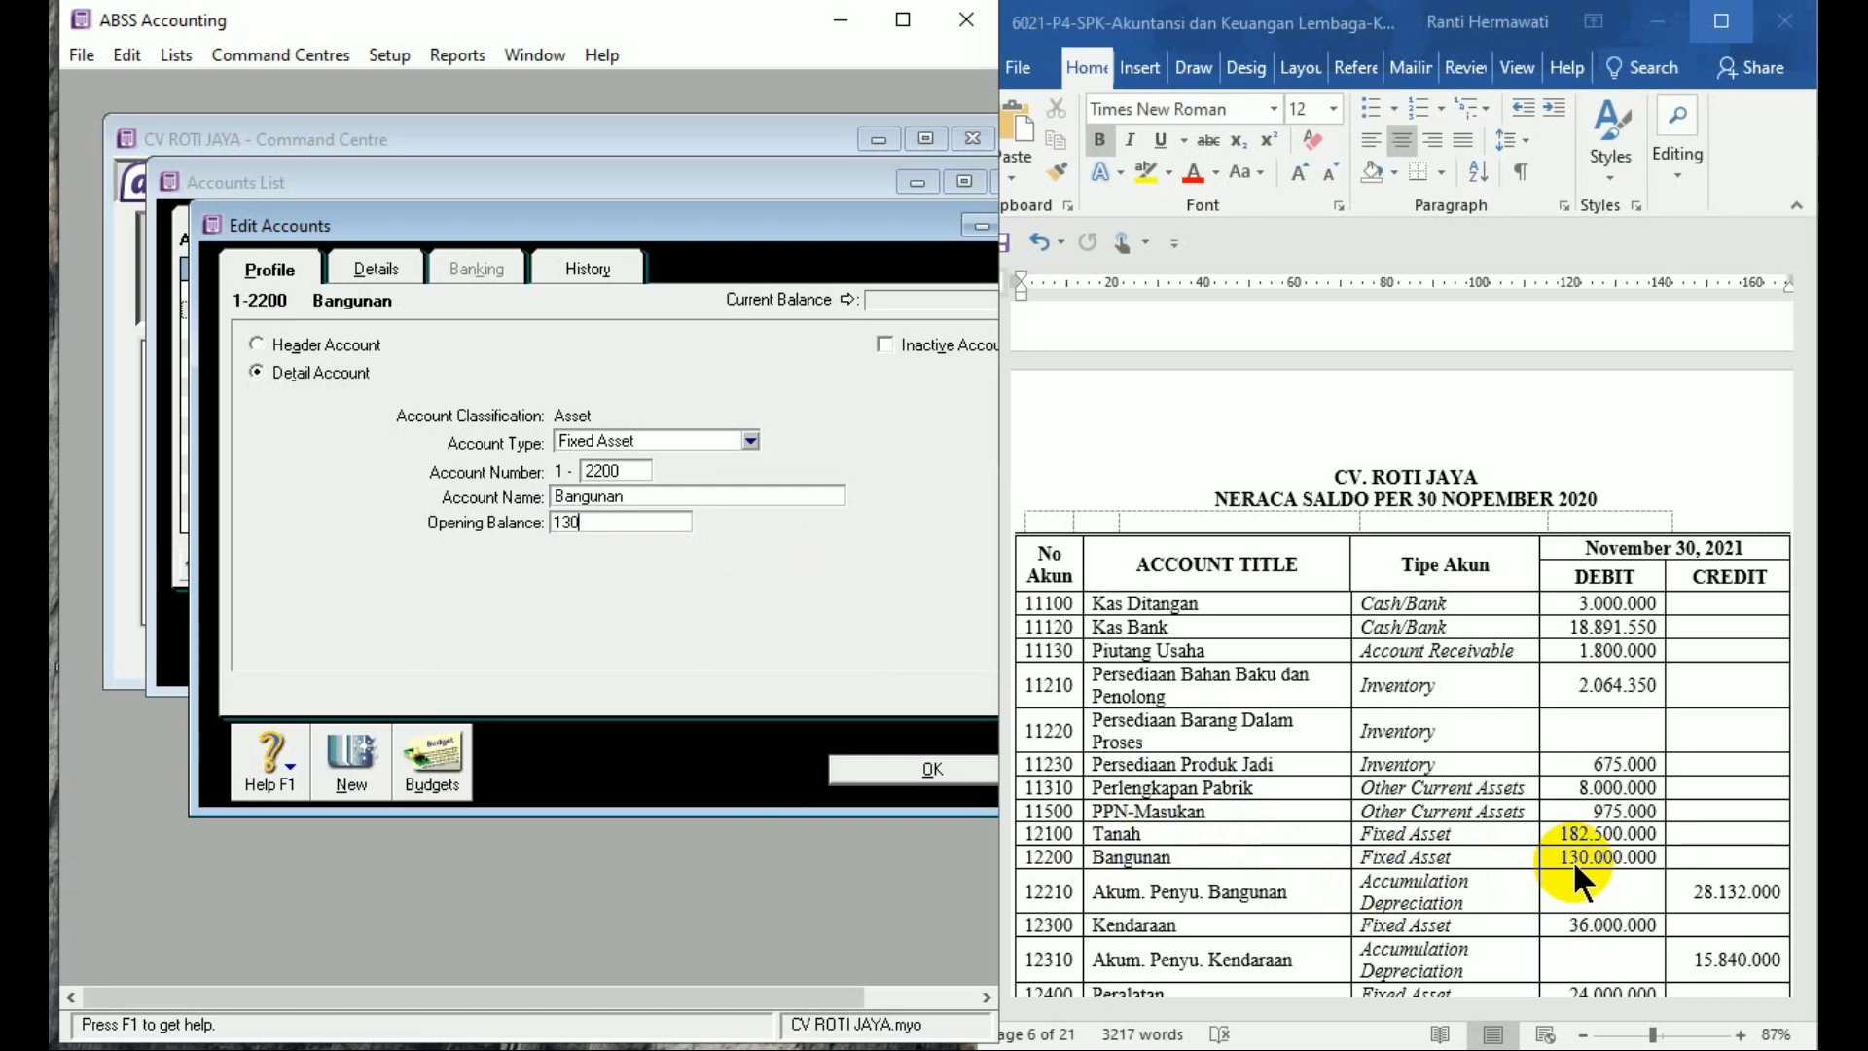
type(".000.000")
key("Tab")
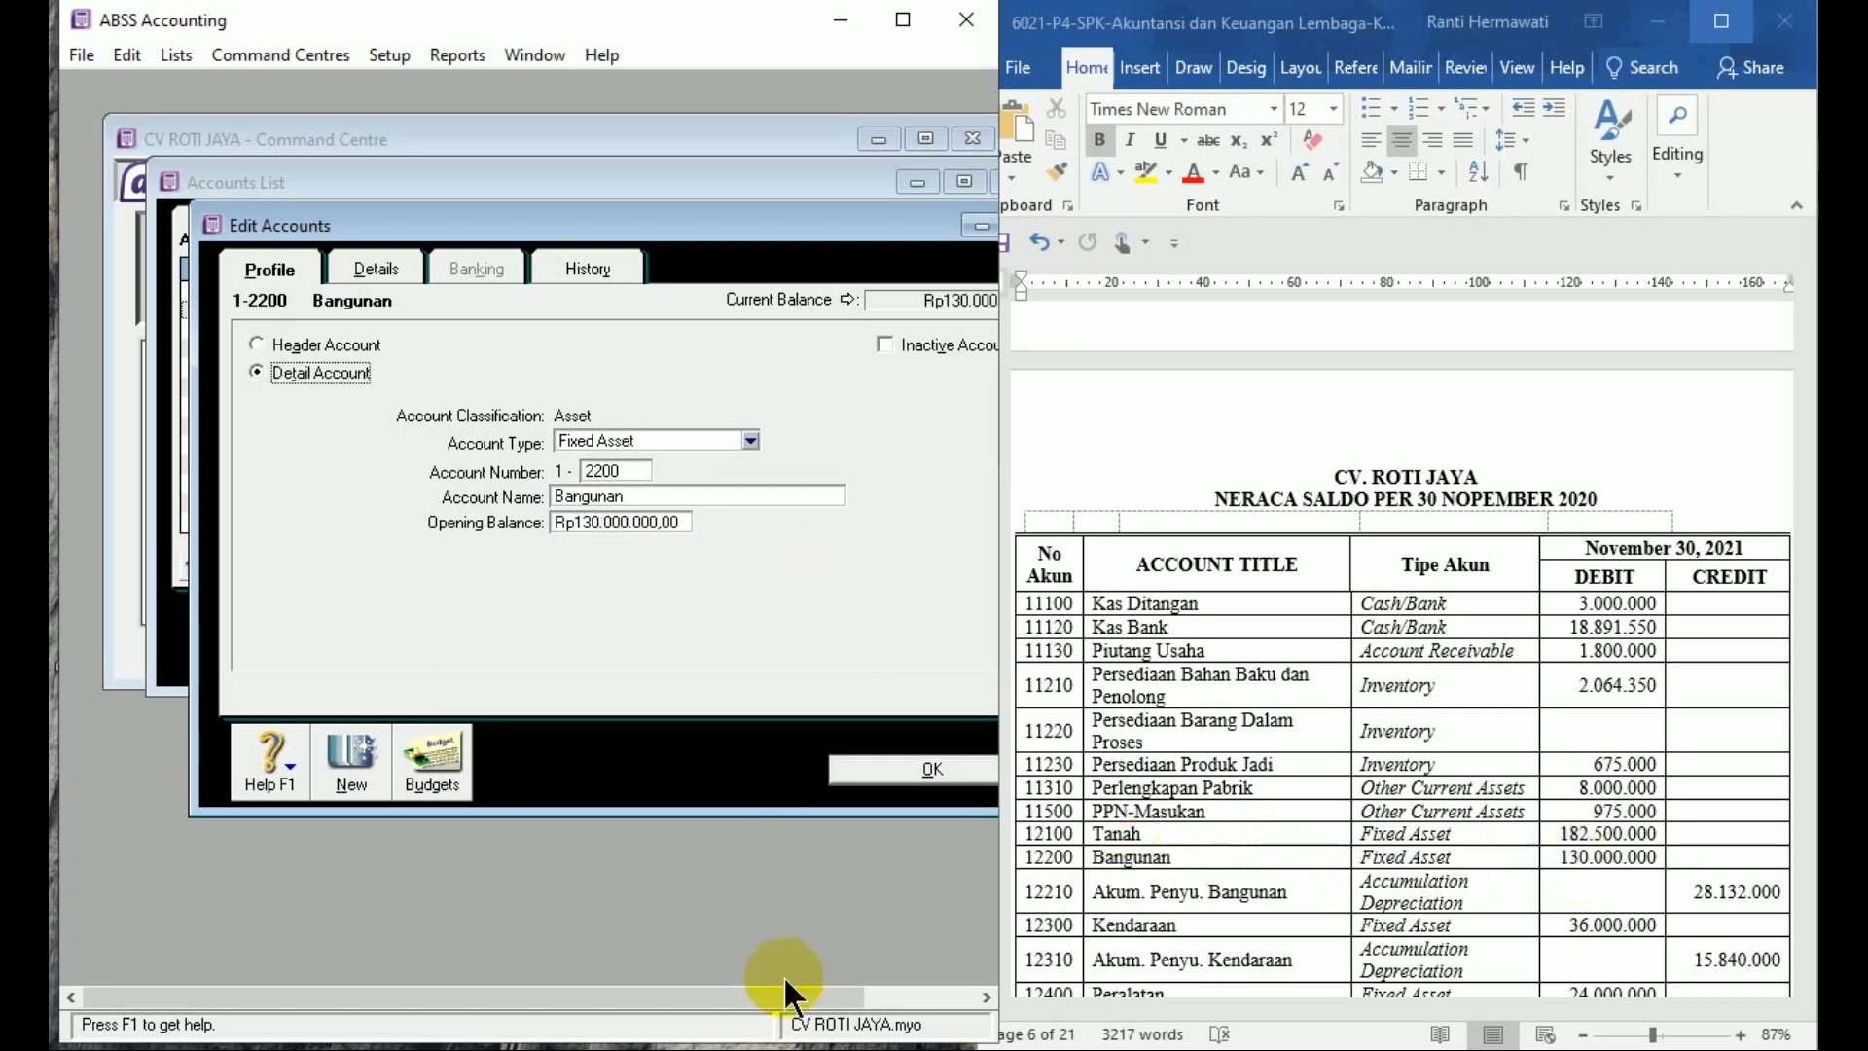
left_click(337, 768)
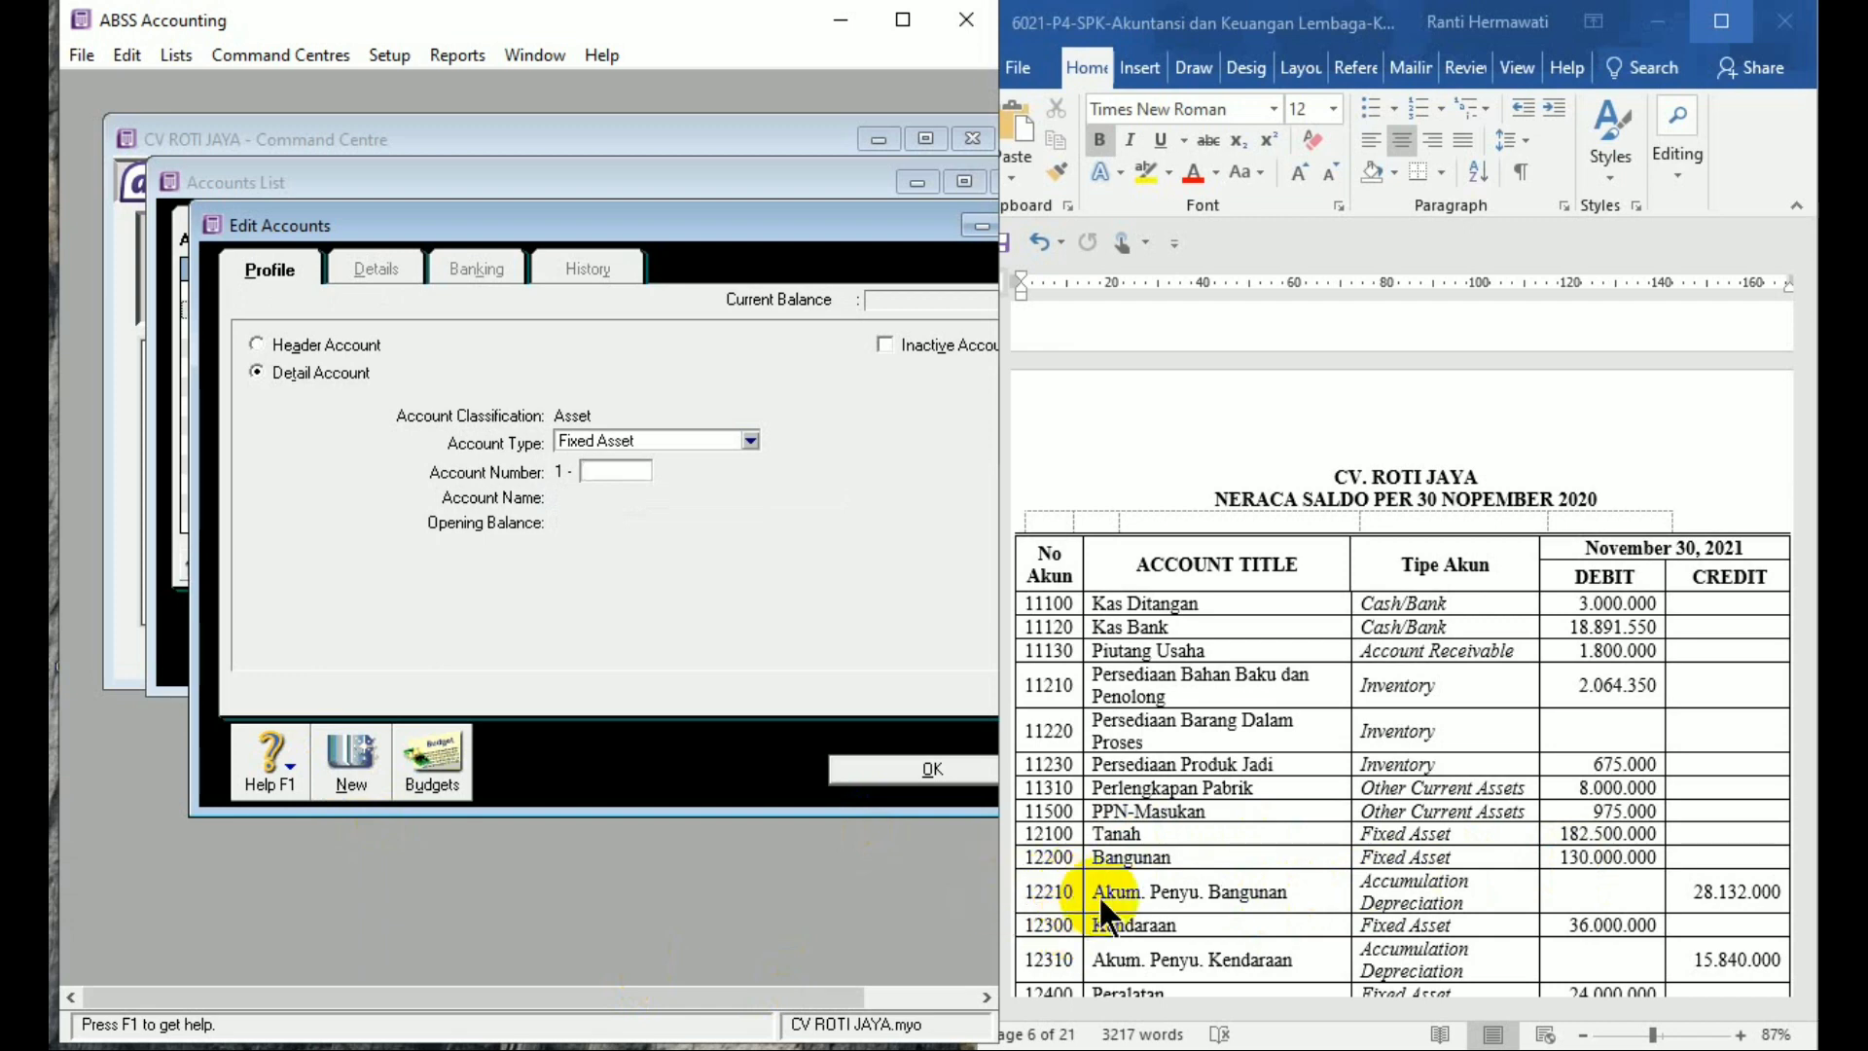
Add and save account 1-2210 'Akum. Penyusutan Bangunan' with a -28,132,000 opening balance
type("2210")
key("Tab")
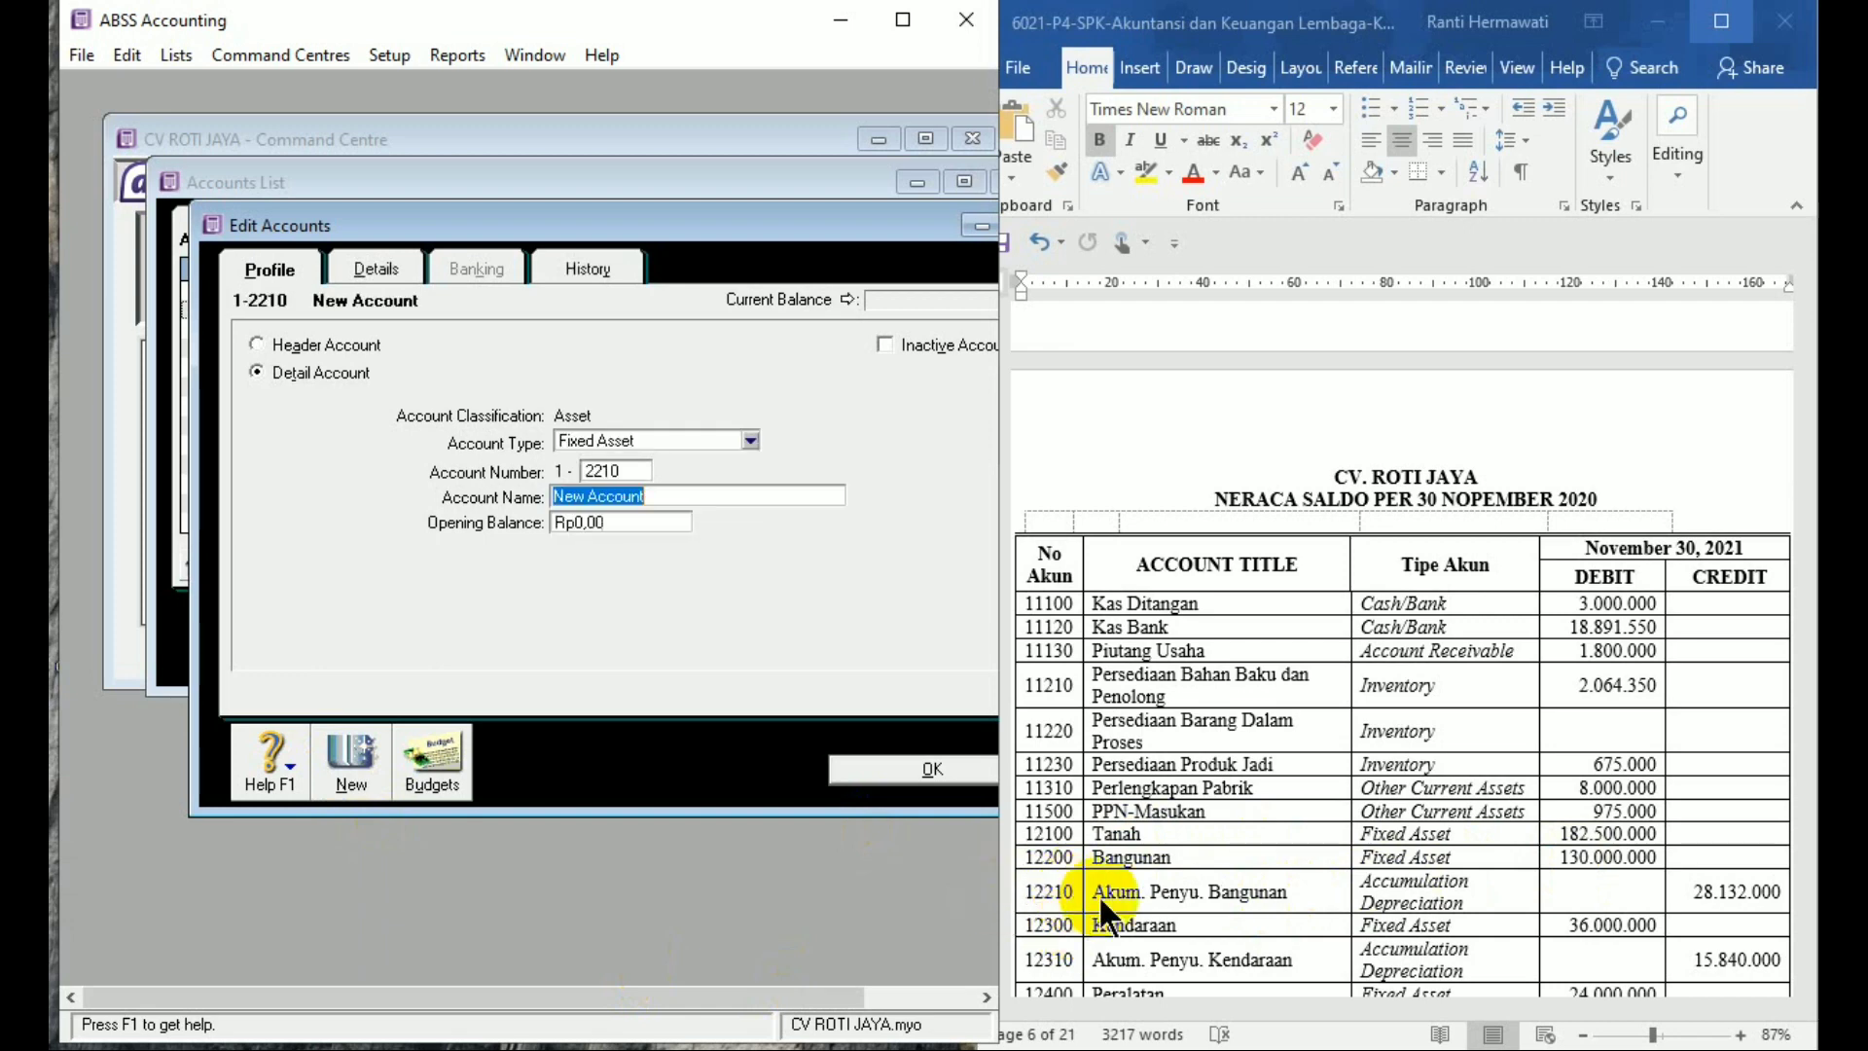
type("Ak")
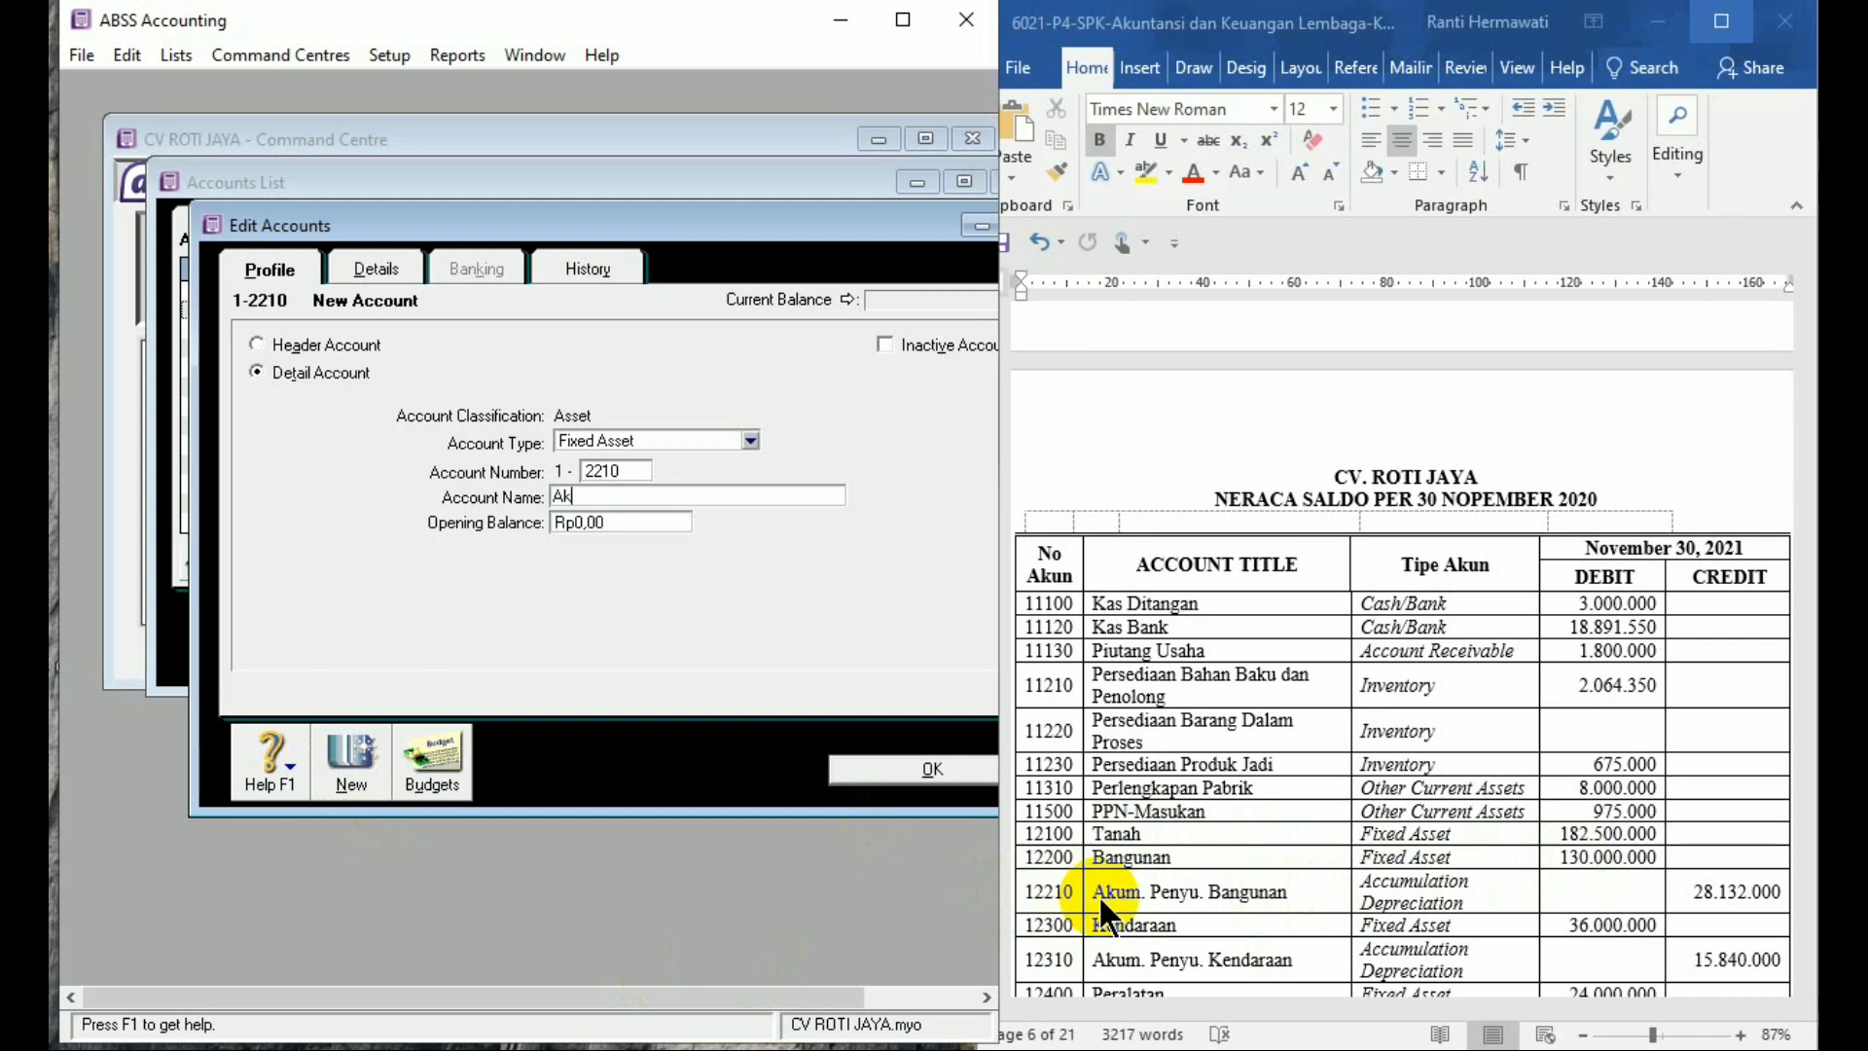
type("um. Penyu")
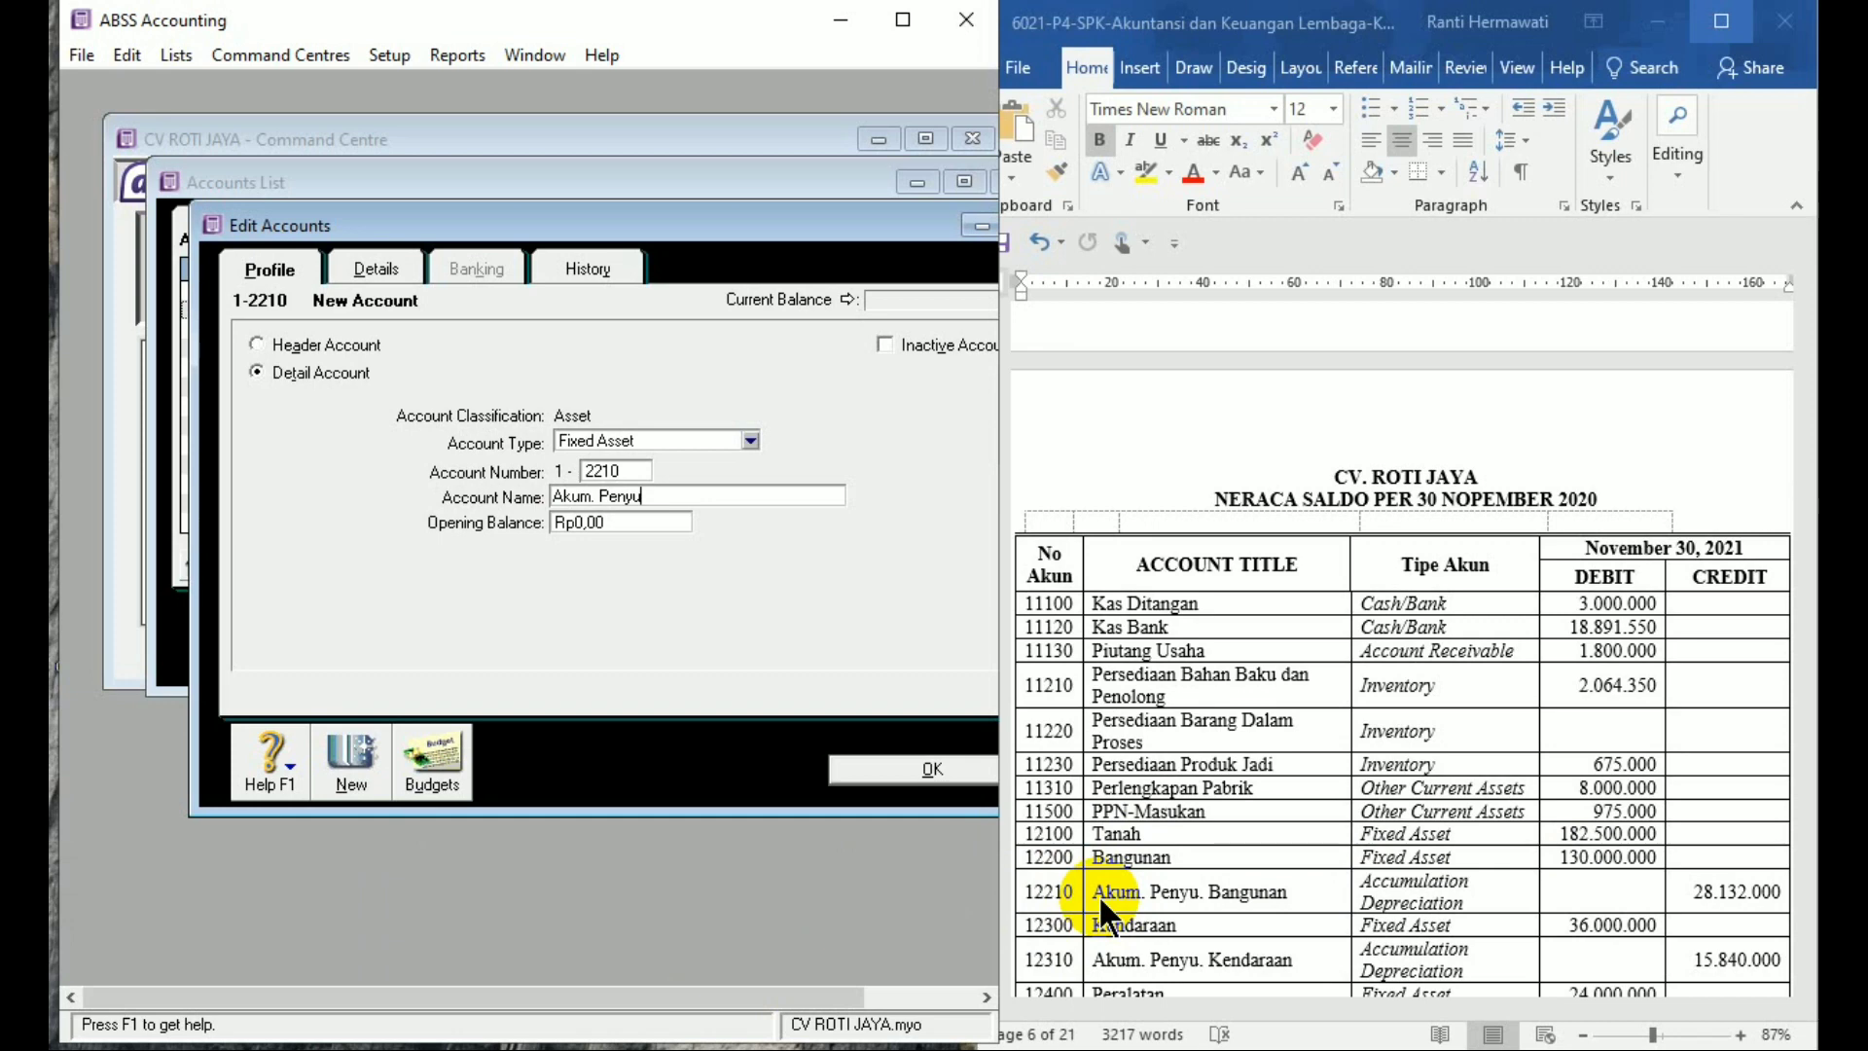
type("sutan ")
type("Banguna")
type("n")
key("Tab")
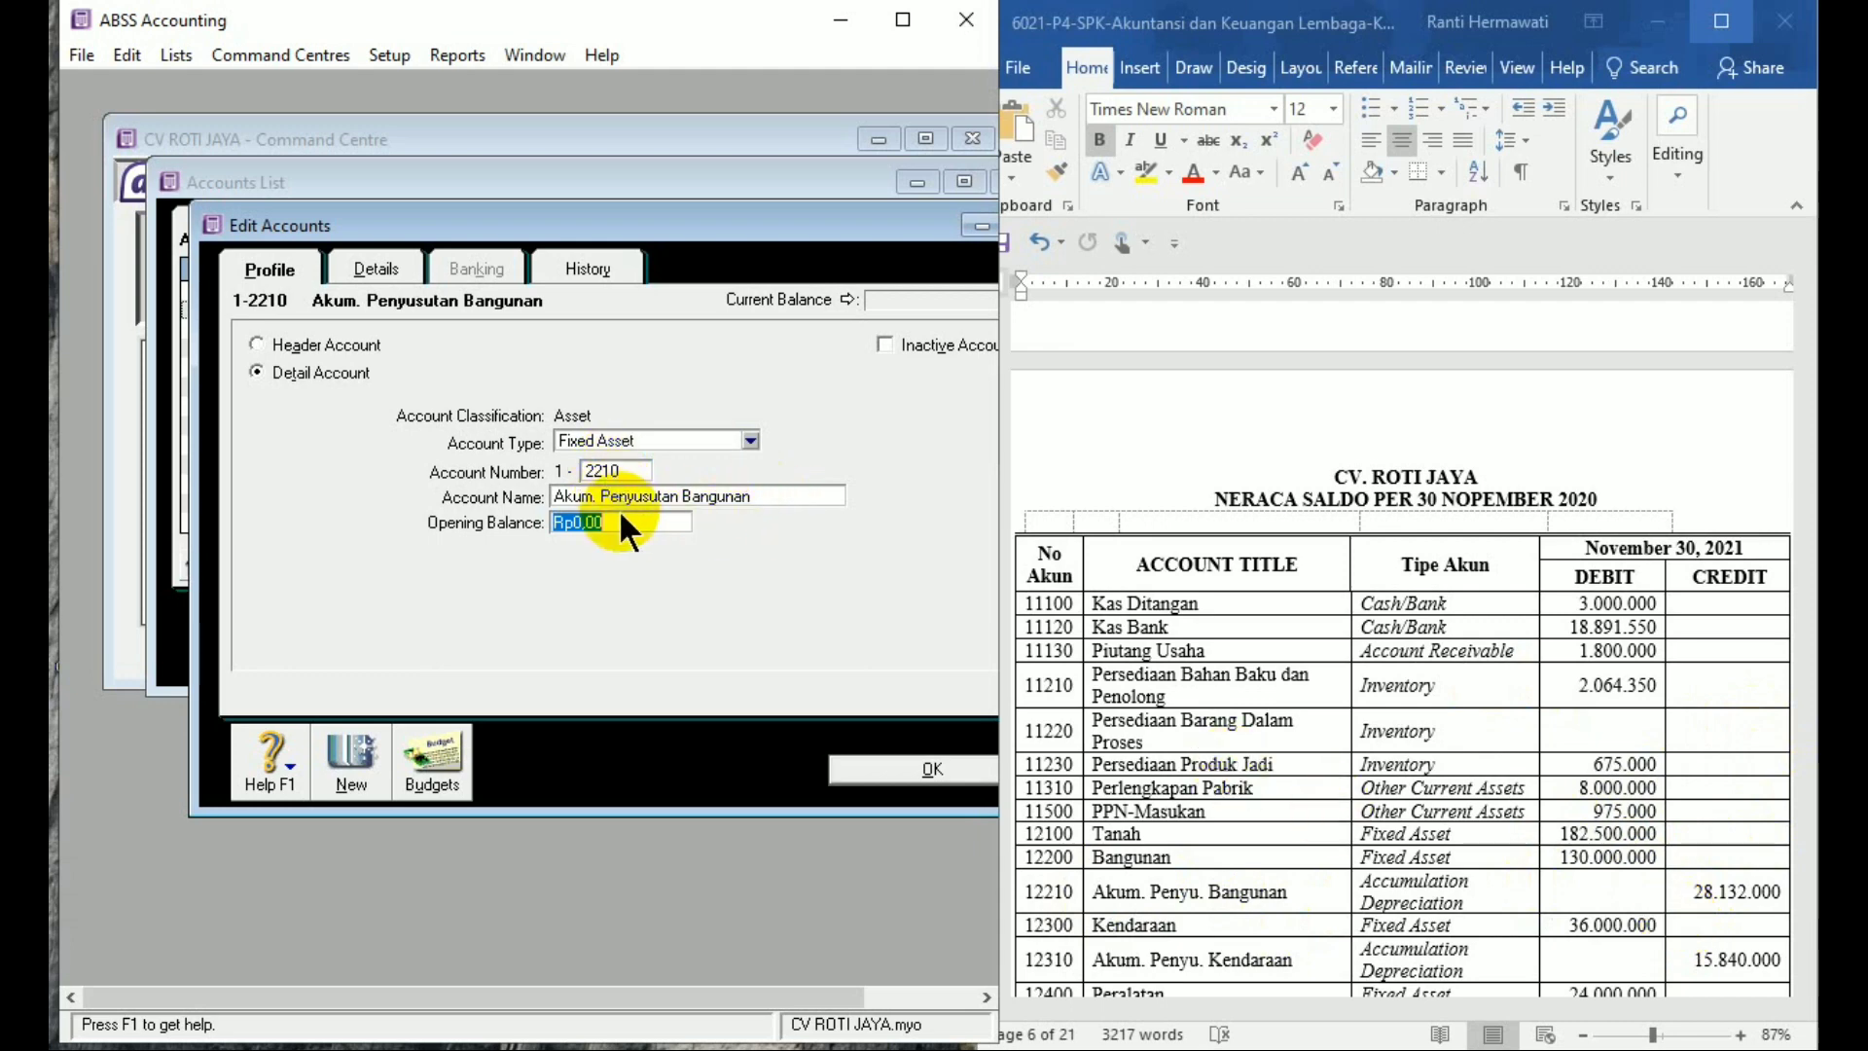
key("BackSpace")
type("-28132000")
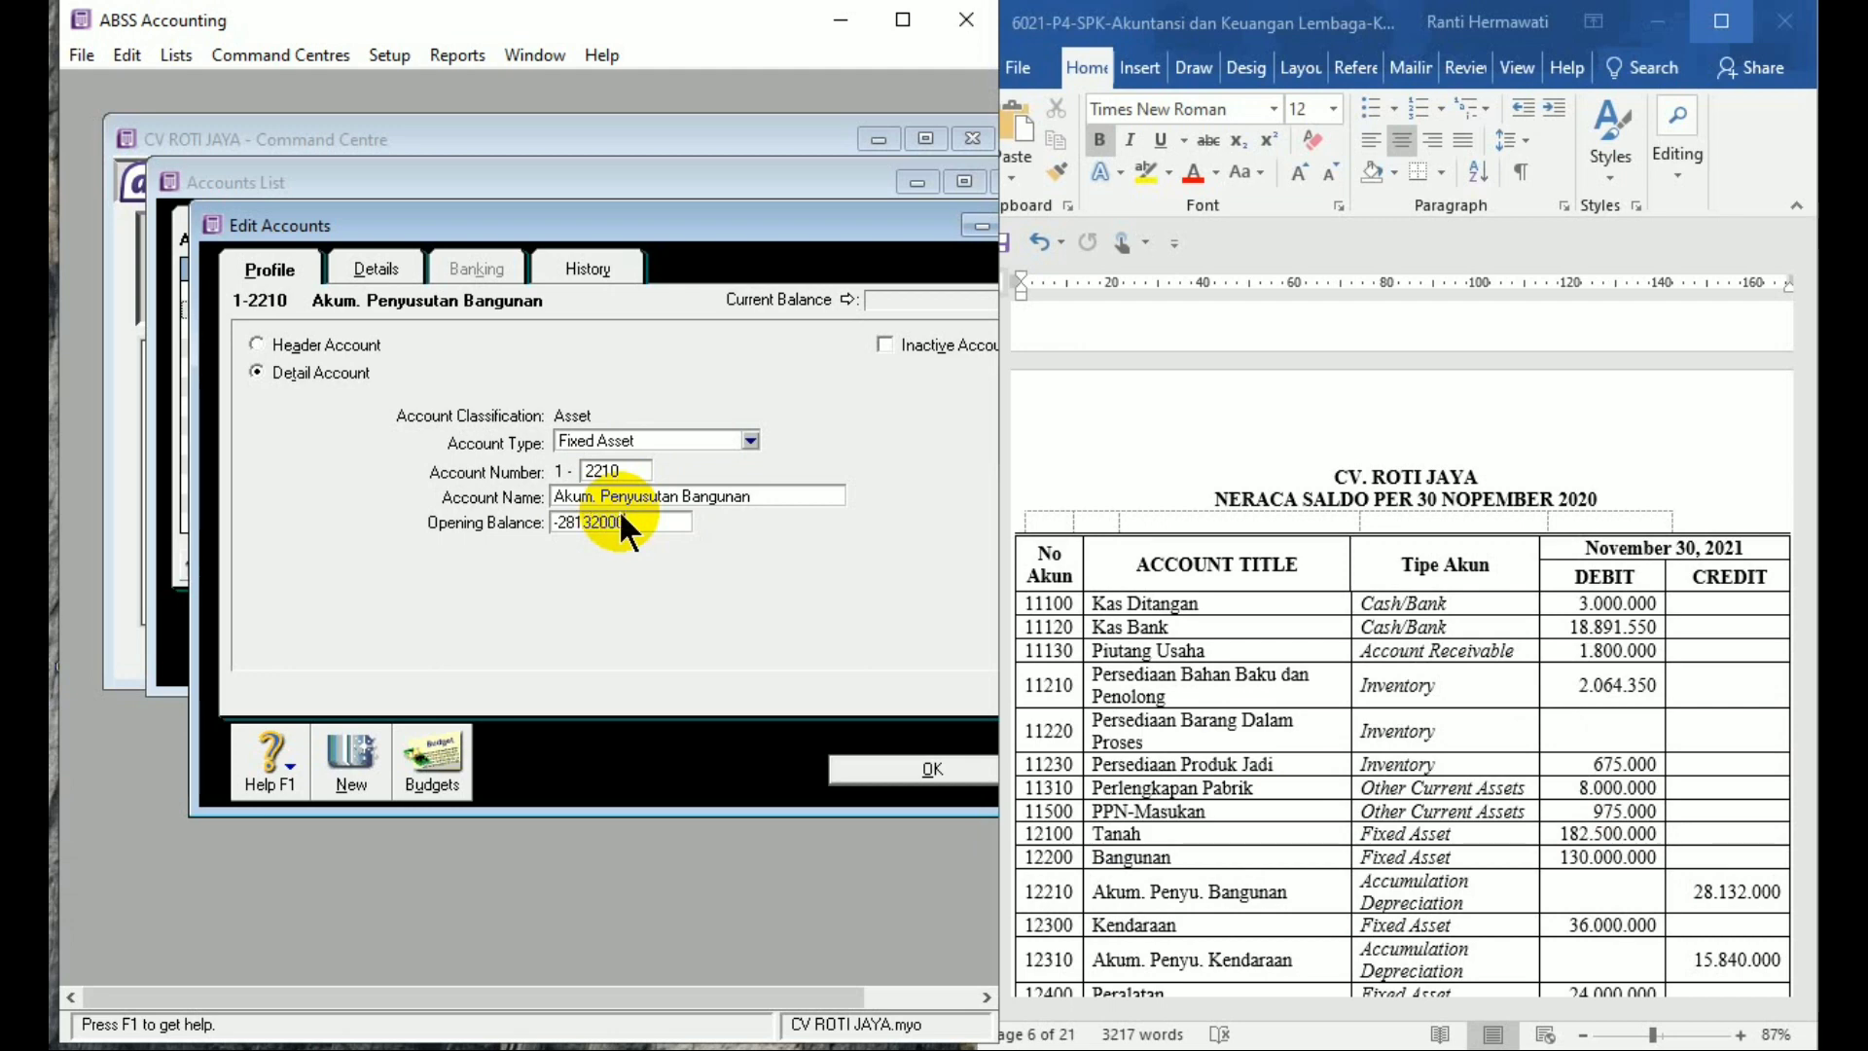
key("Tab")
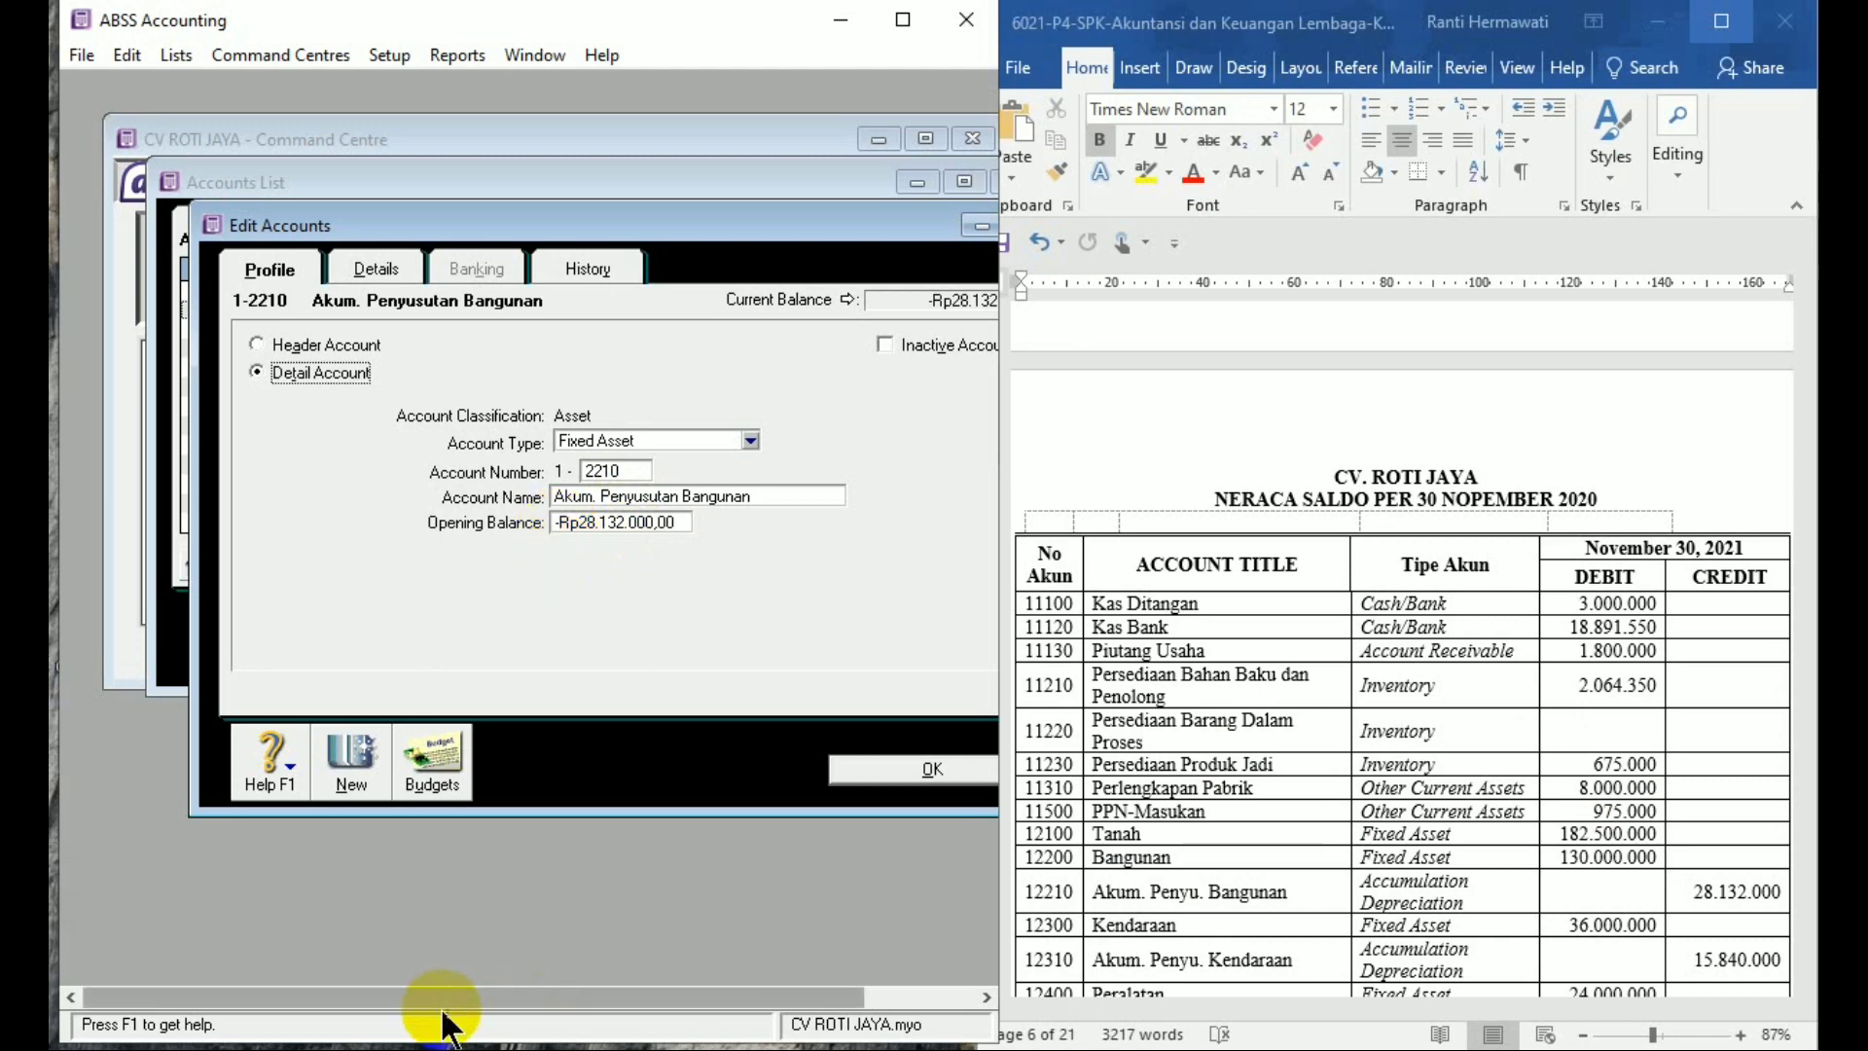
left_click(375, 781)
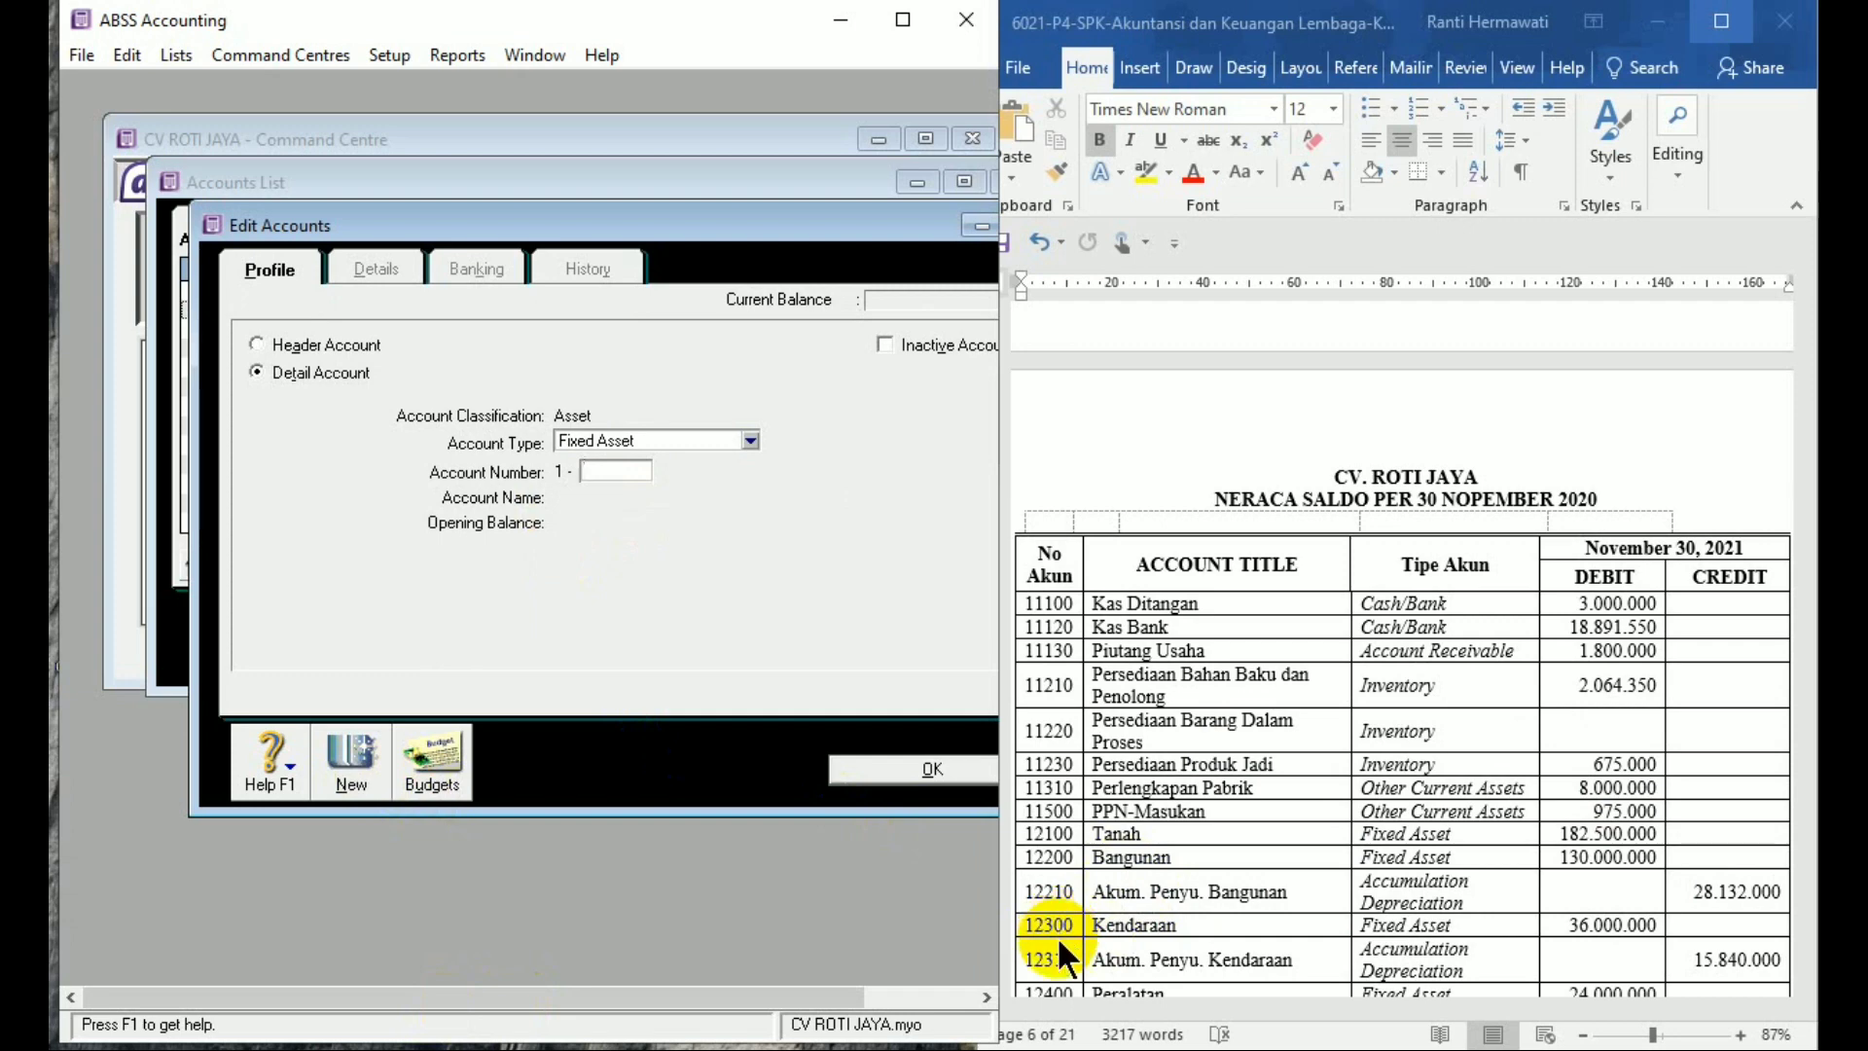
Add and save account 1-2300 'Kendaraan' with a 36,000,000 opening balance
type("2300")
key("Tab")
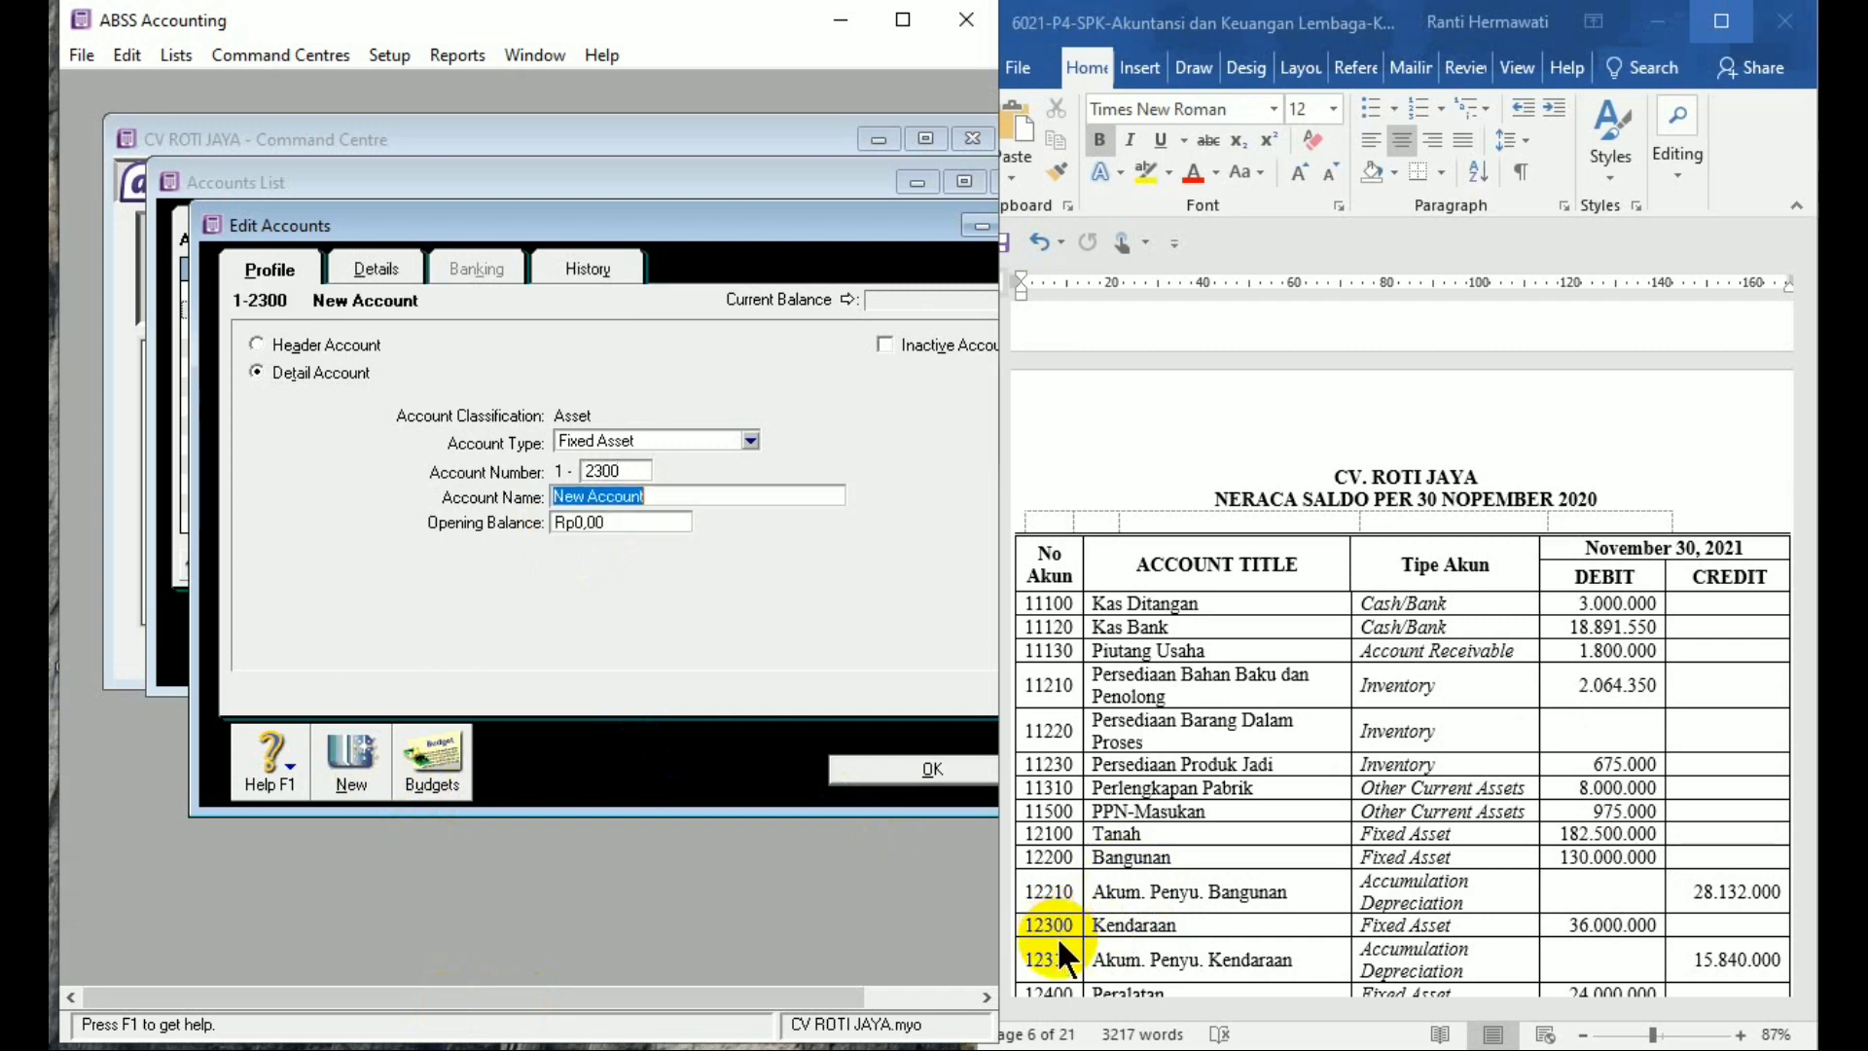
type("Kendaraan")
key("Tab")
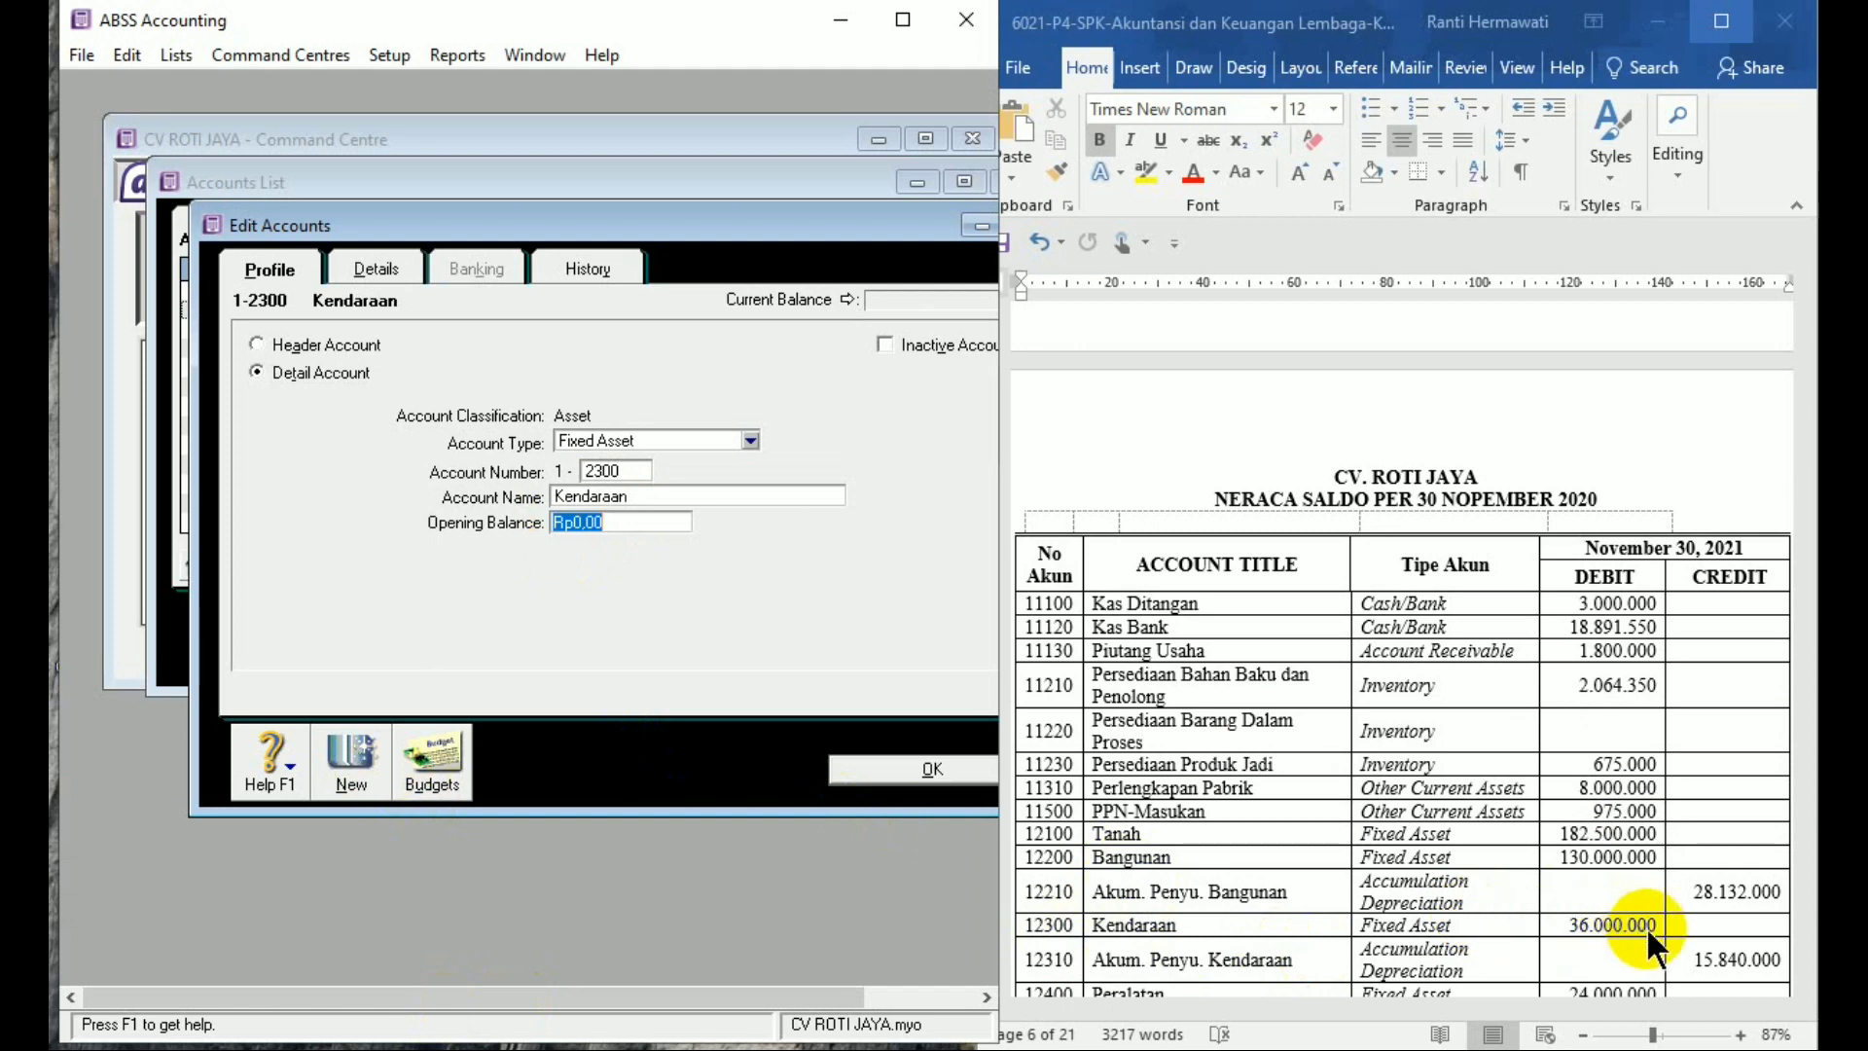
type("36.000.0")
type("000000")
key("Tab")
left_click(346, 752)
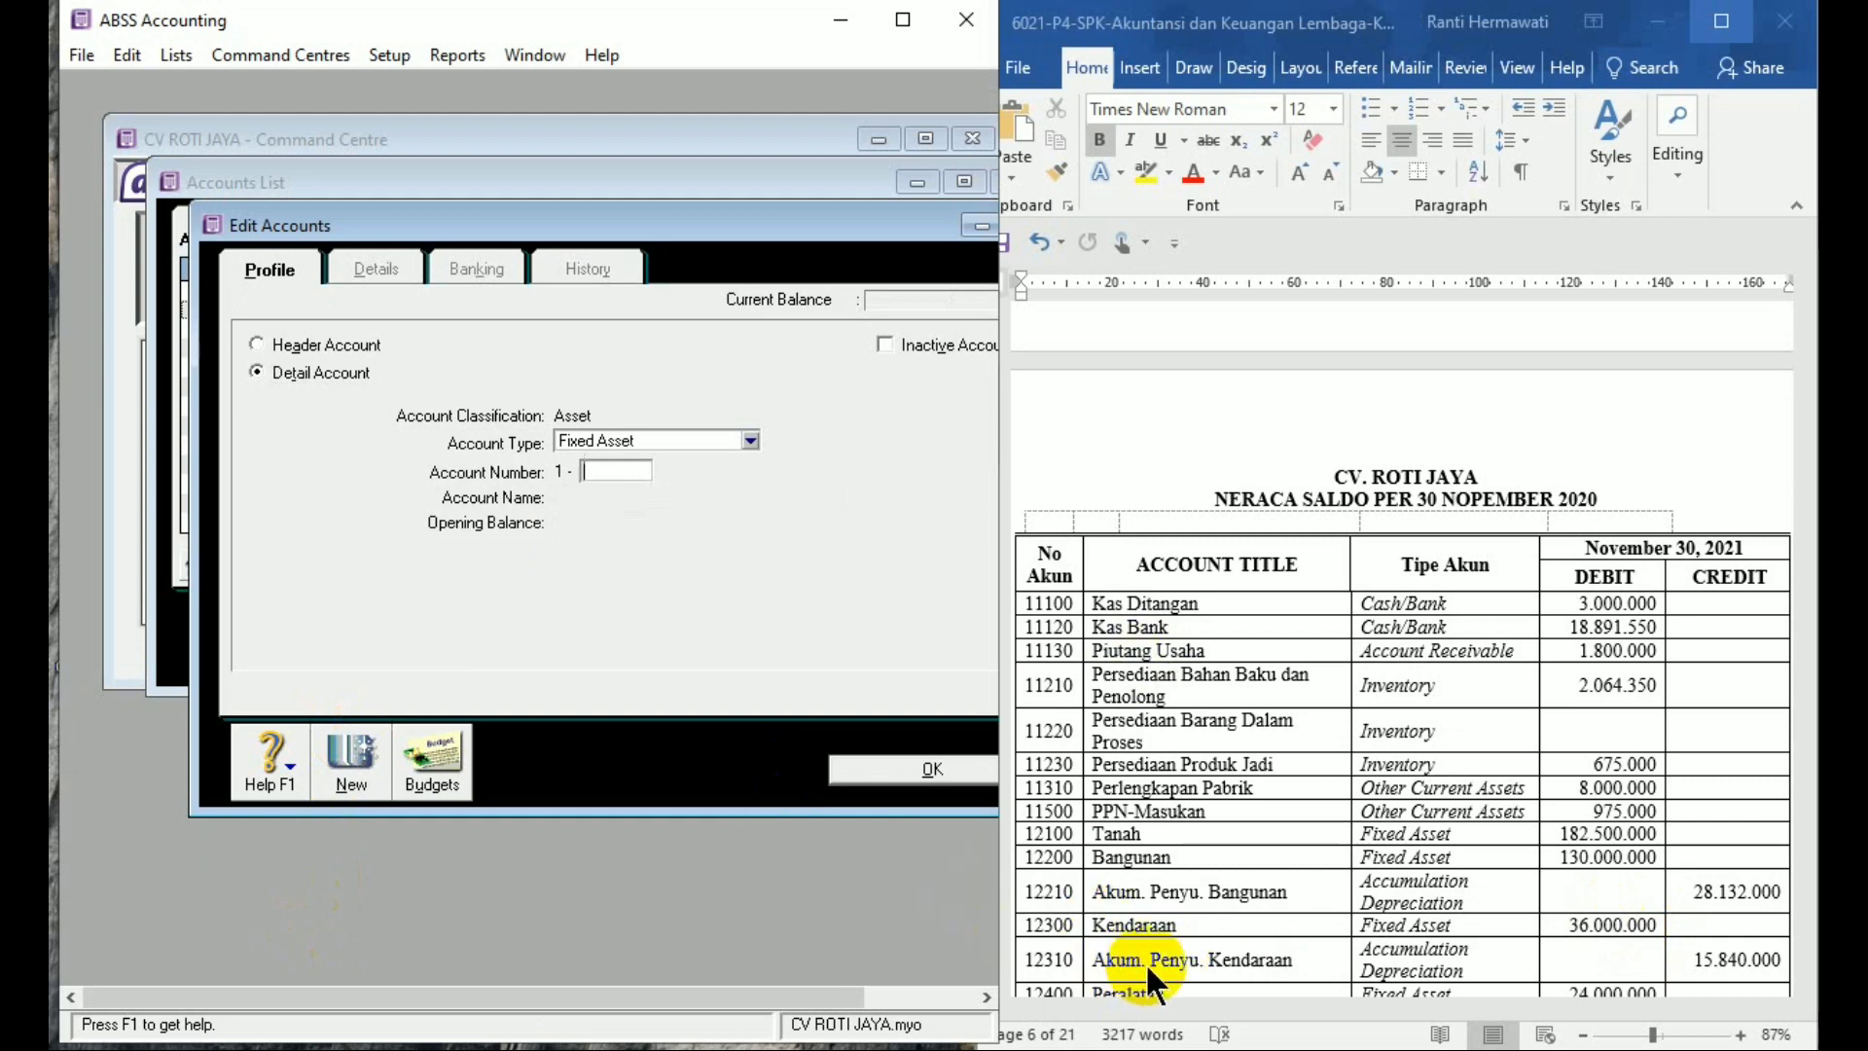
Add and save account 1-2310 'Akum. Penyusutan Kendaraan' with a negative 15,840,000 opening balance
type("2310")
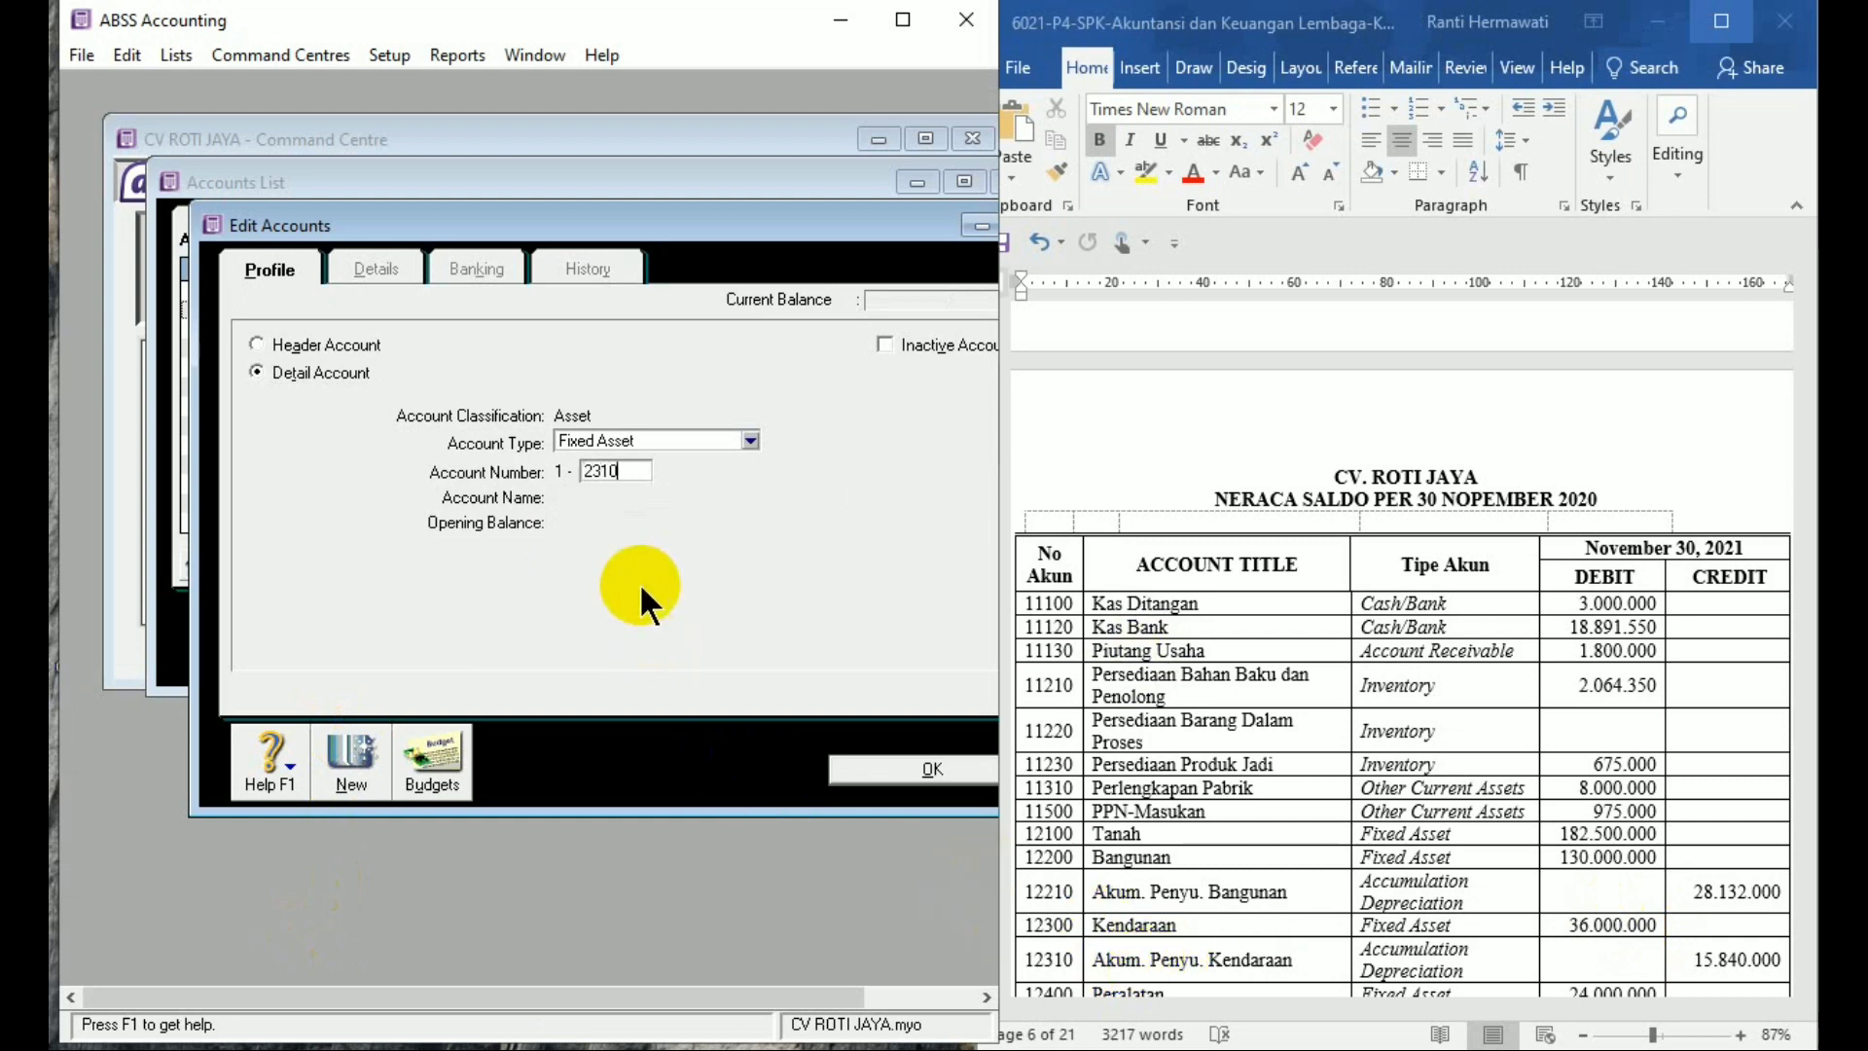
key("Tab")
type("Aku")
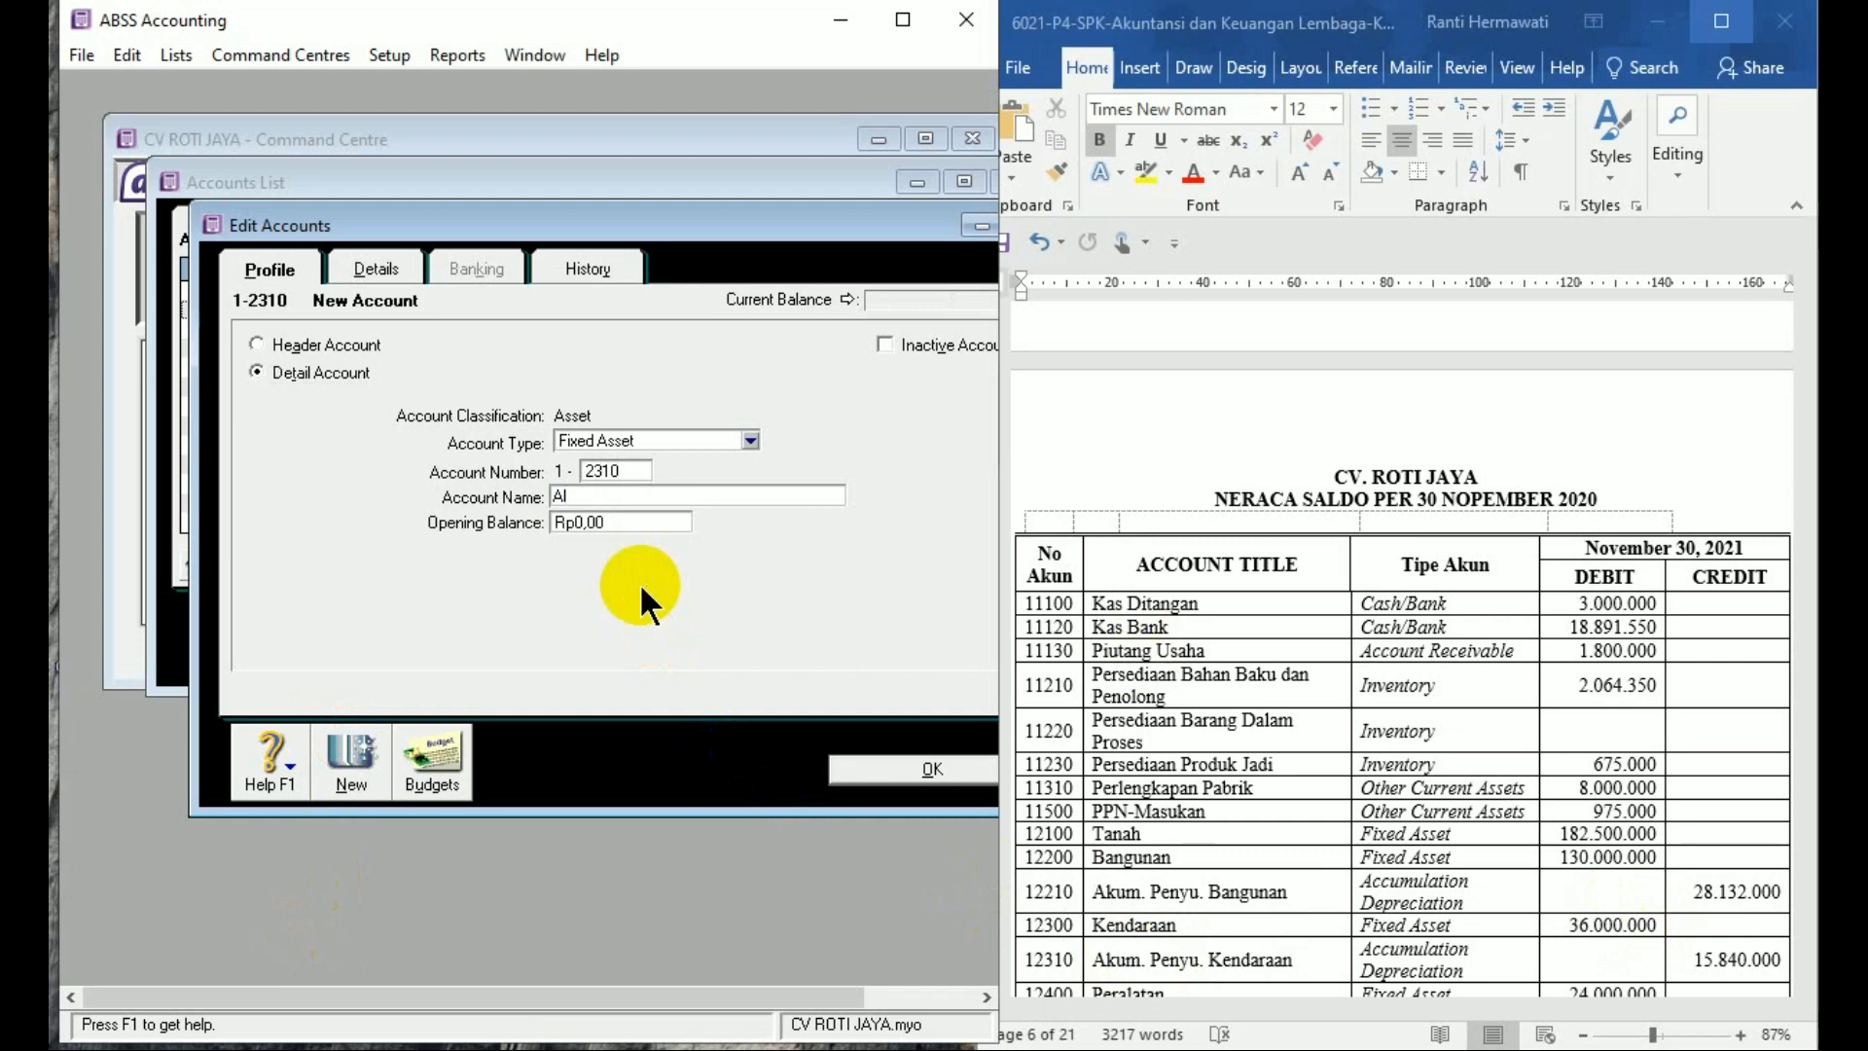
type("m. Penyusutan Kendaraan")
key("Tab")
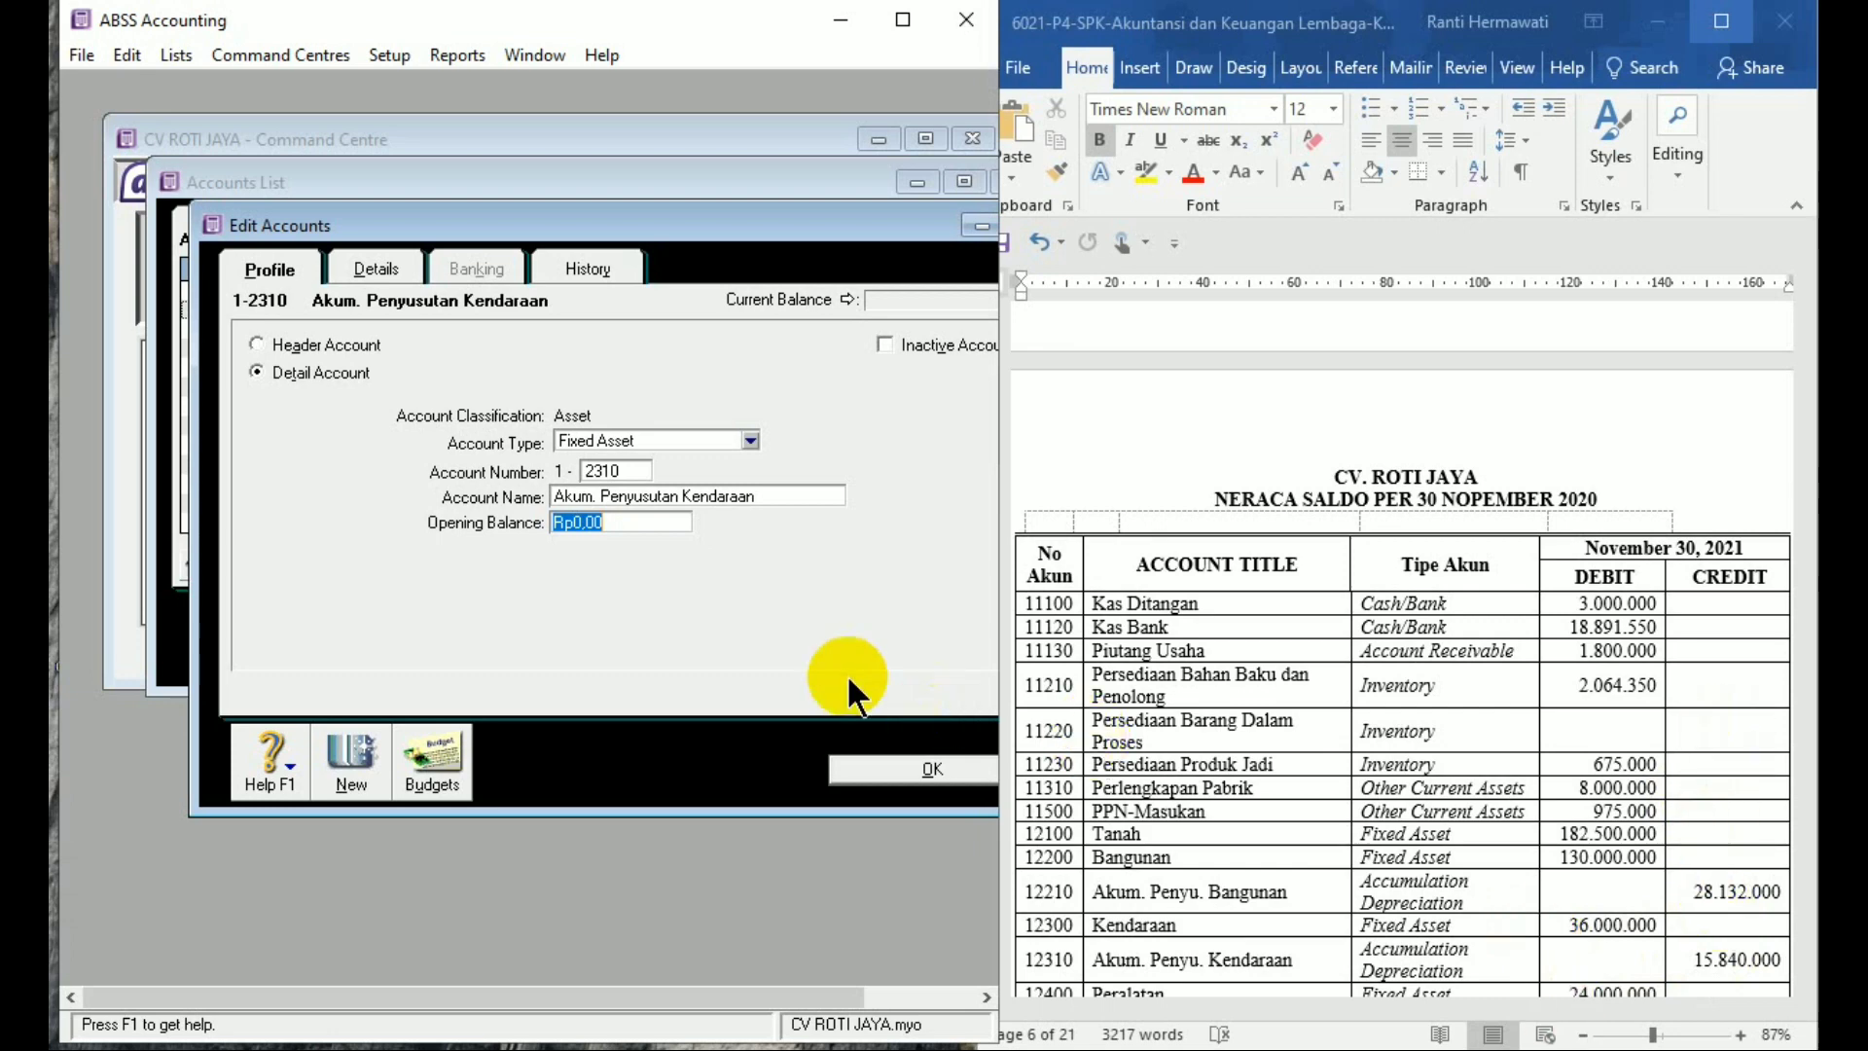
key("BackSpace")
type("-15")
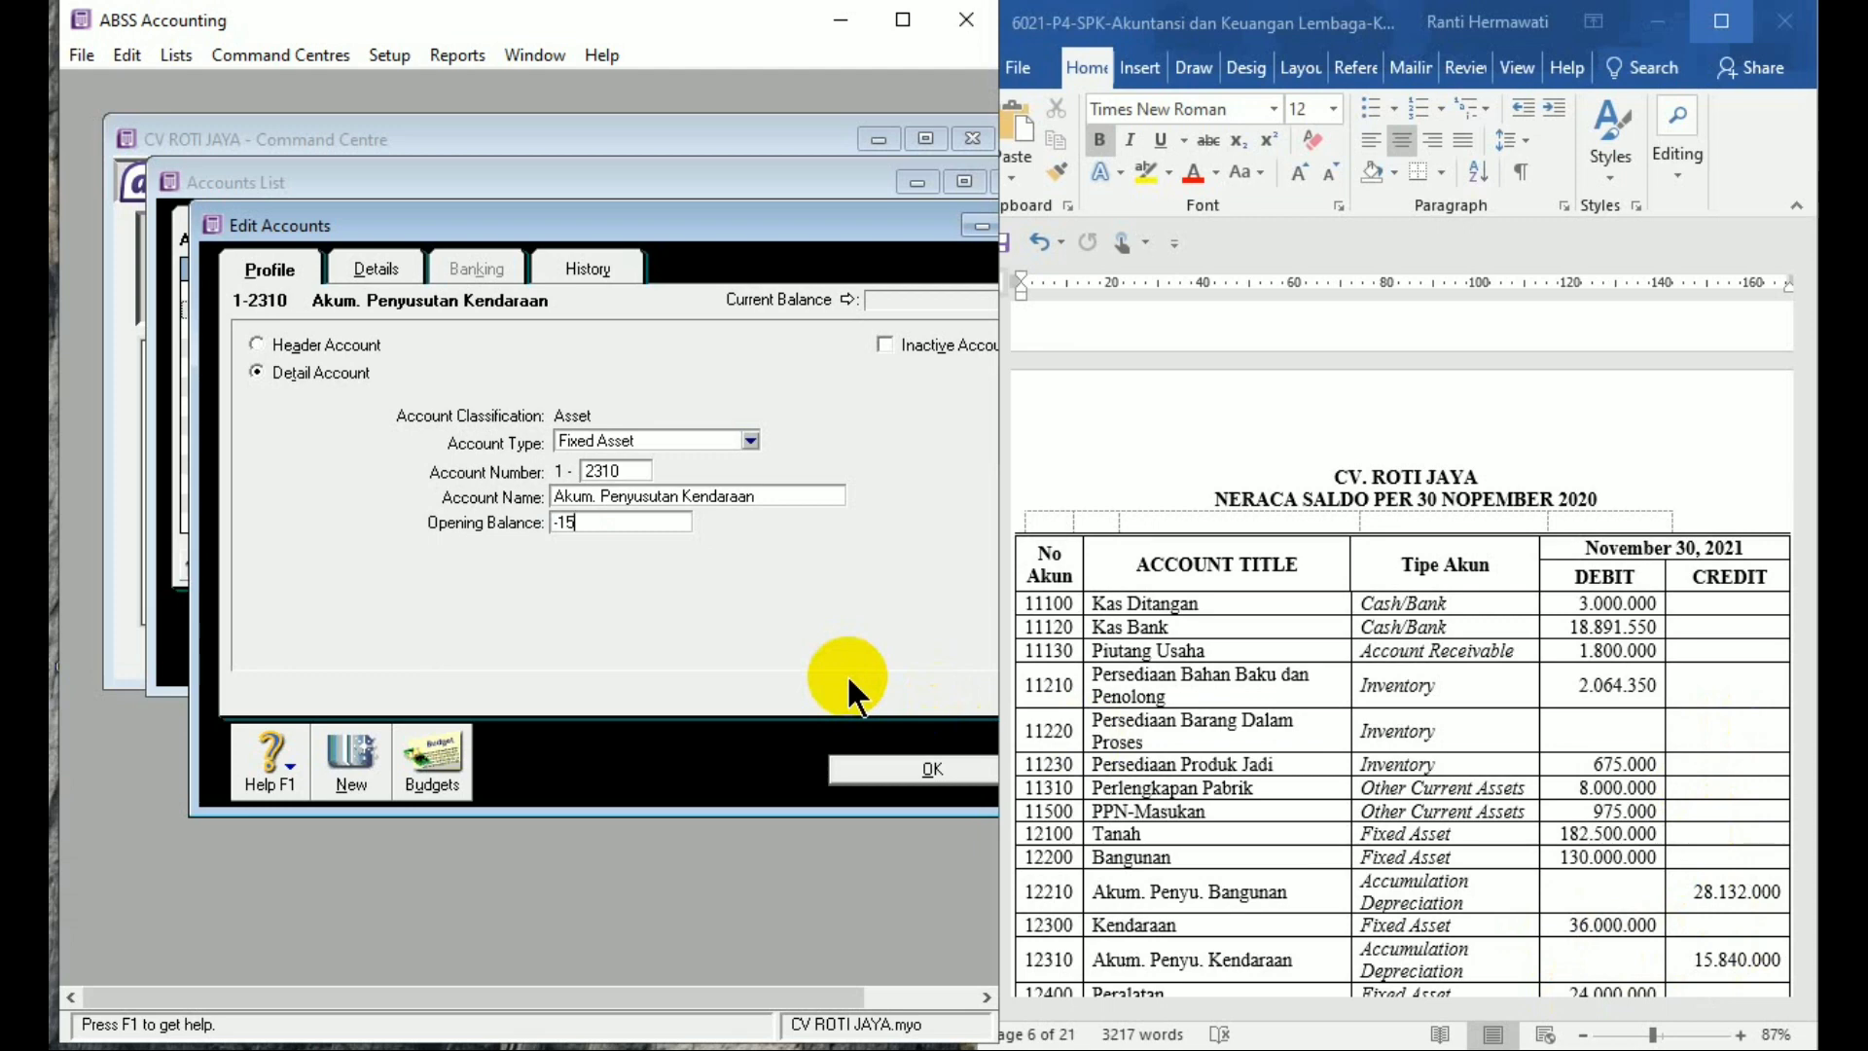
type("840")
key("Tab")
left_click(352, 751)
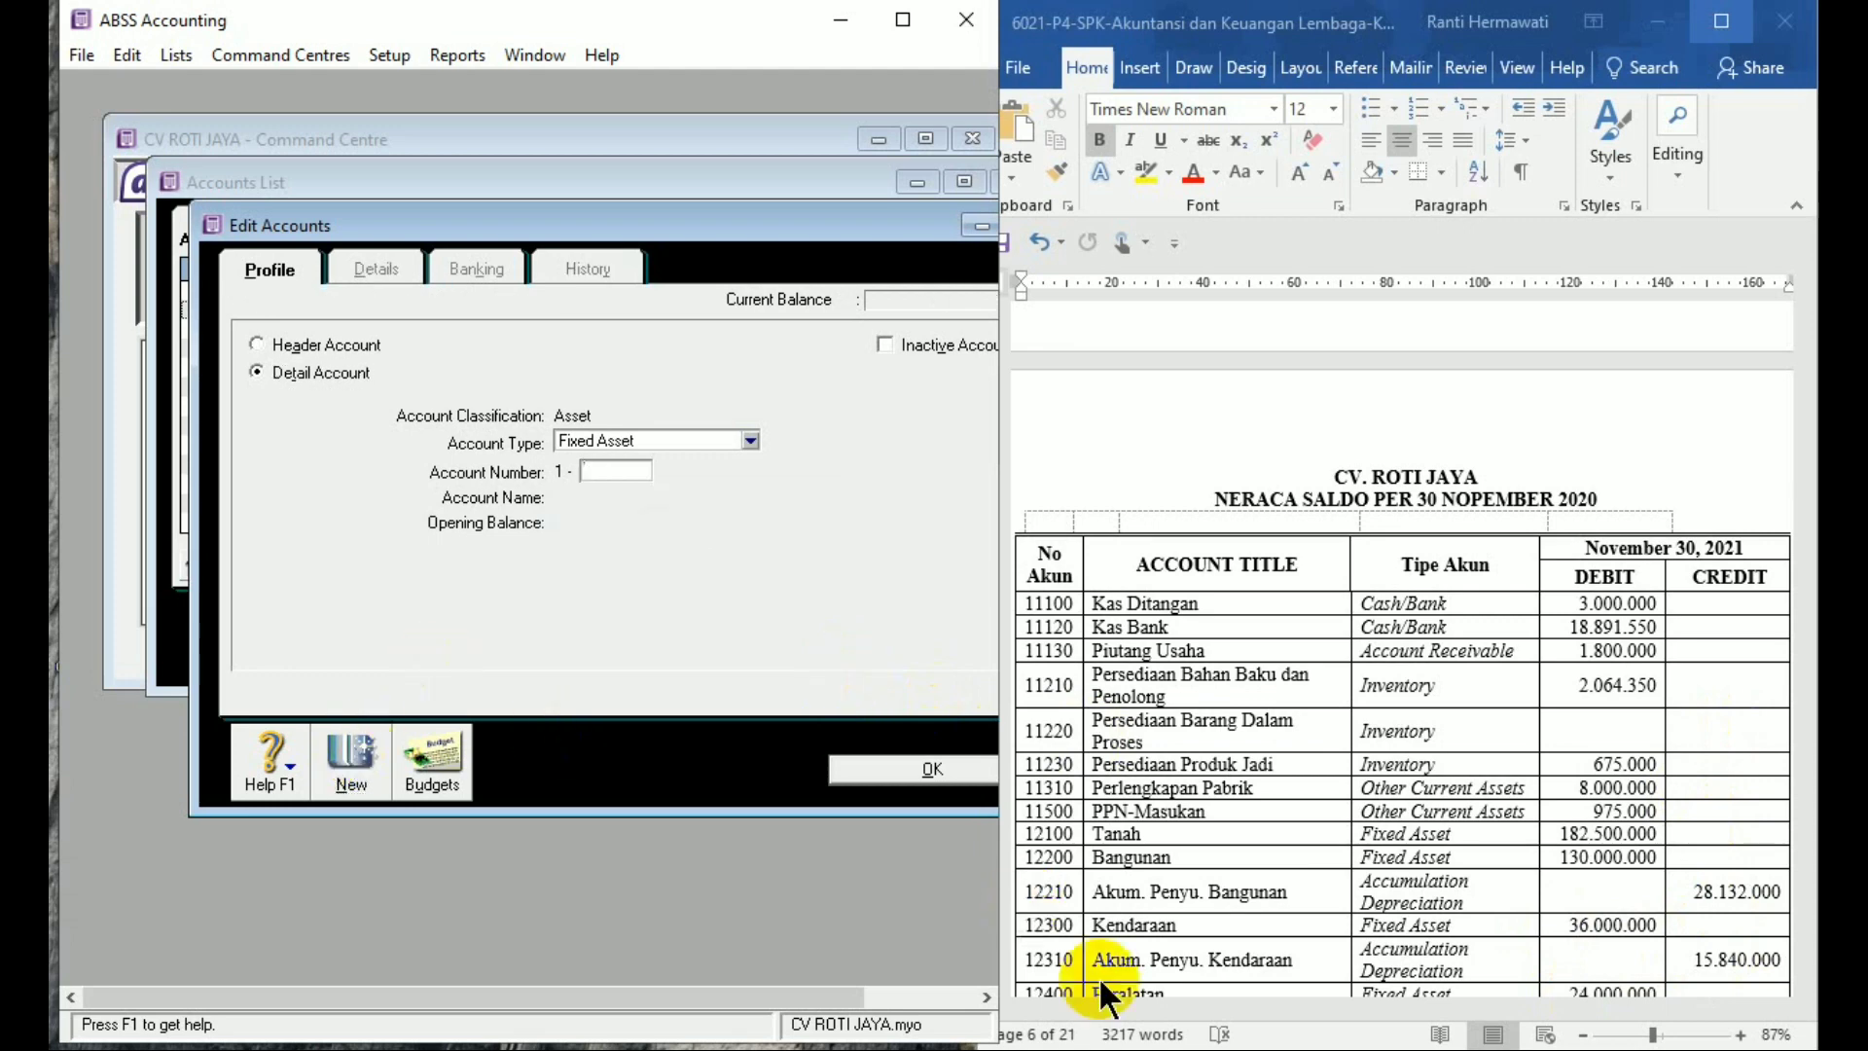
Check the trial balance, then add account 1-2400 'Peralatan' with a 24,000,000 opening balance
double_click(1152, 950)
left_click(1152, 950)
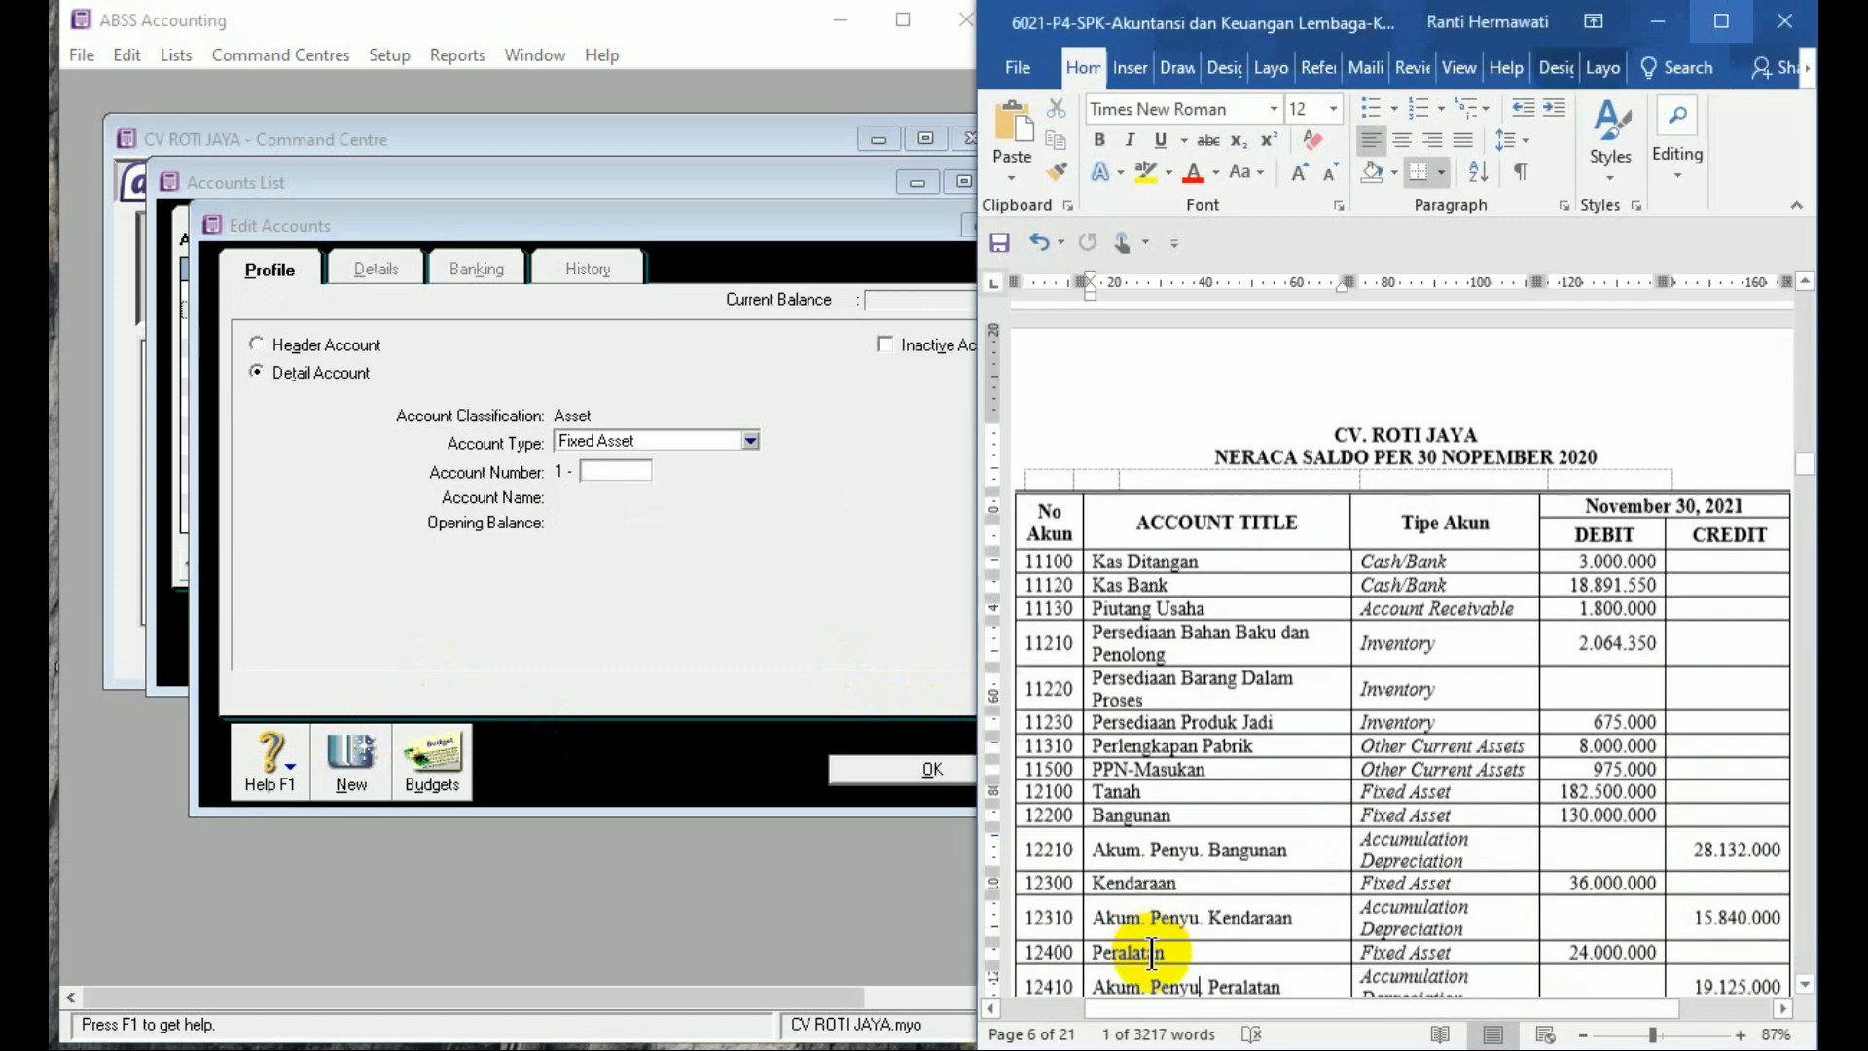
scroll(1153, 950, "down", 5)
scroll(1168, 944, "down", 1)
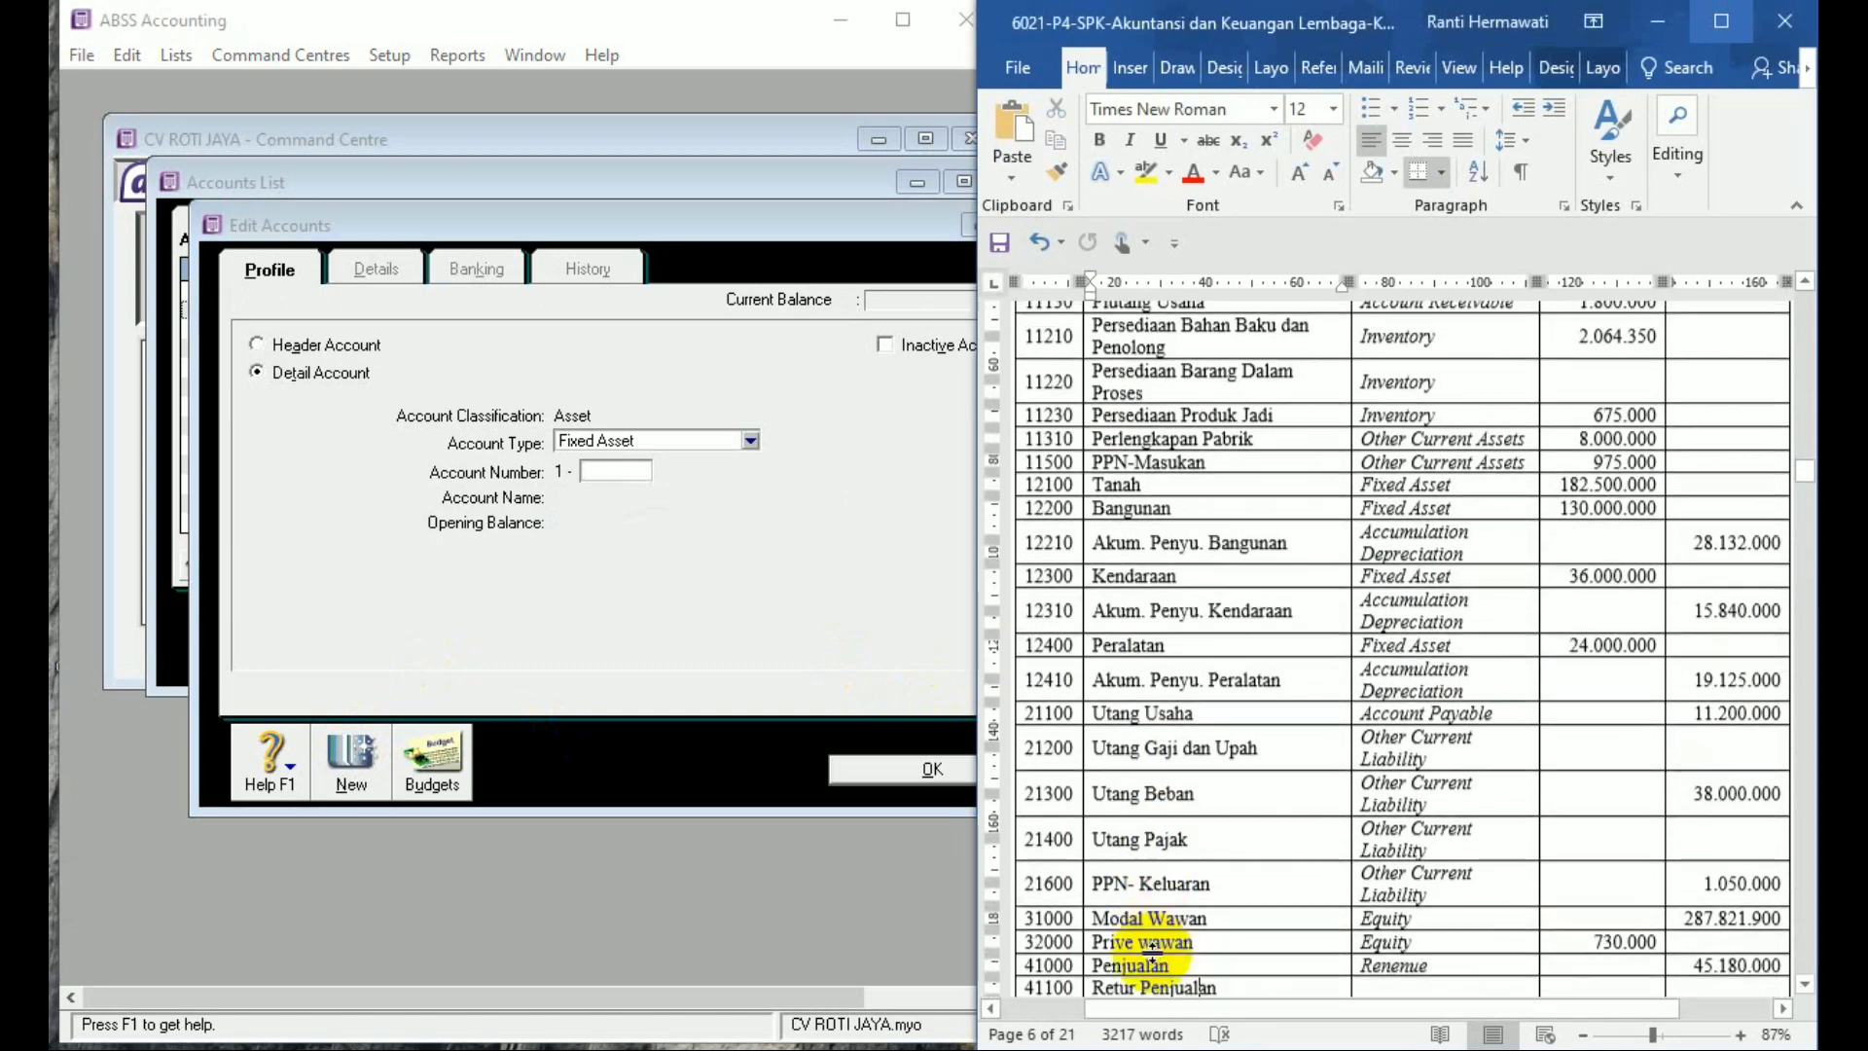
left_click(625, 471)
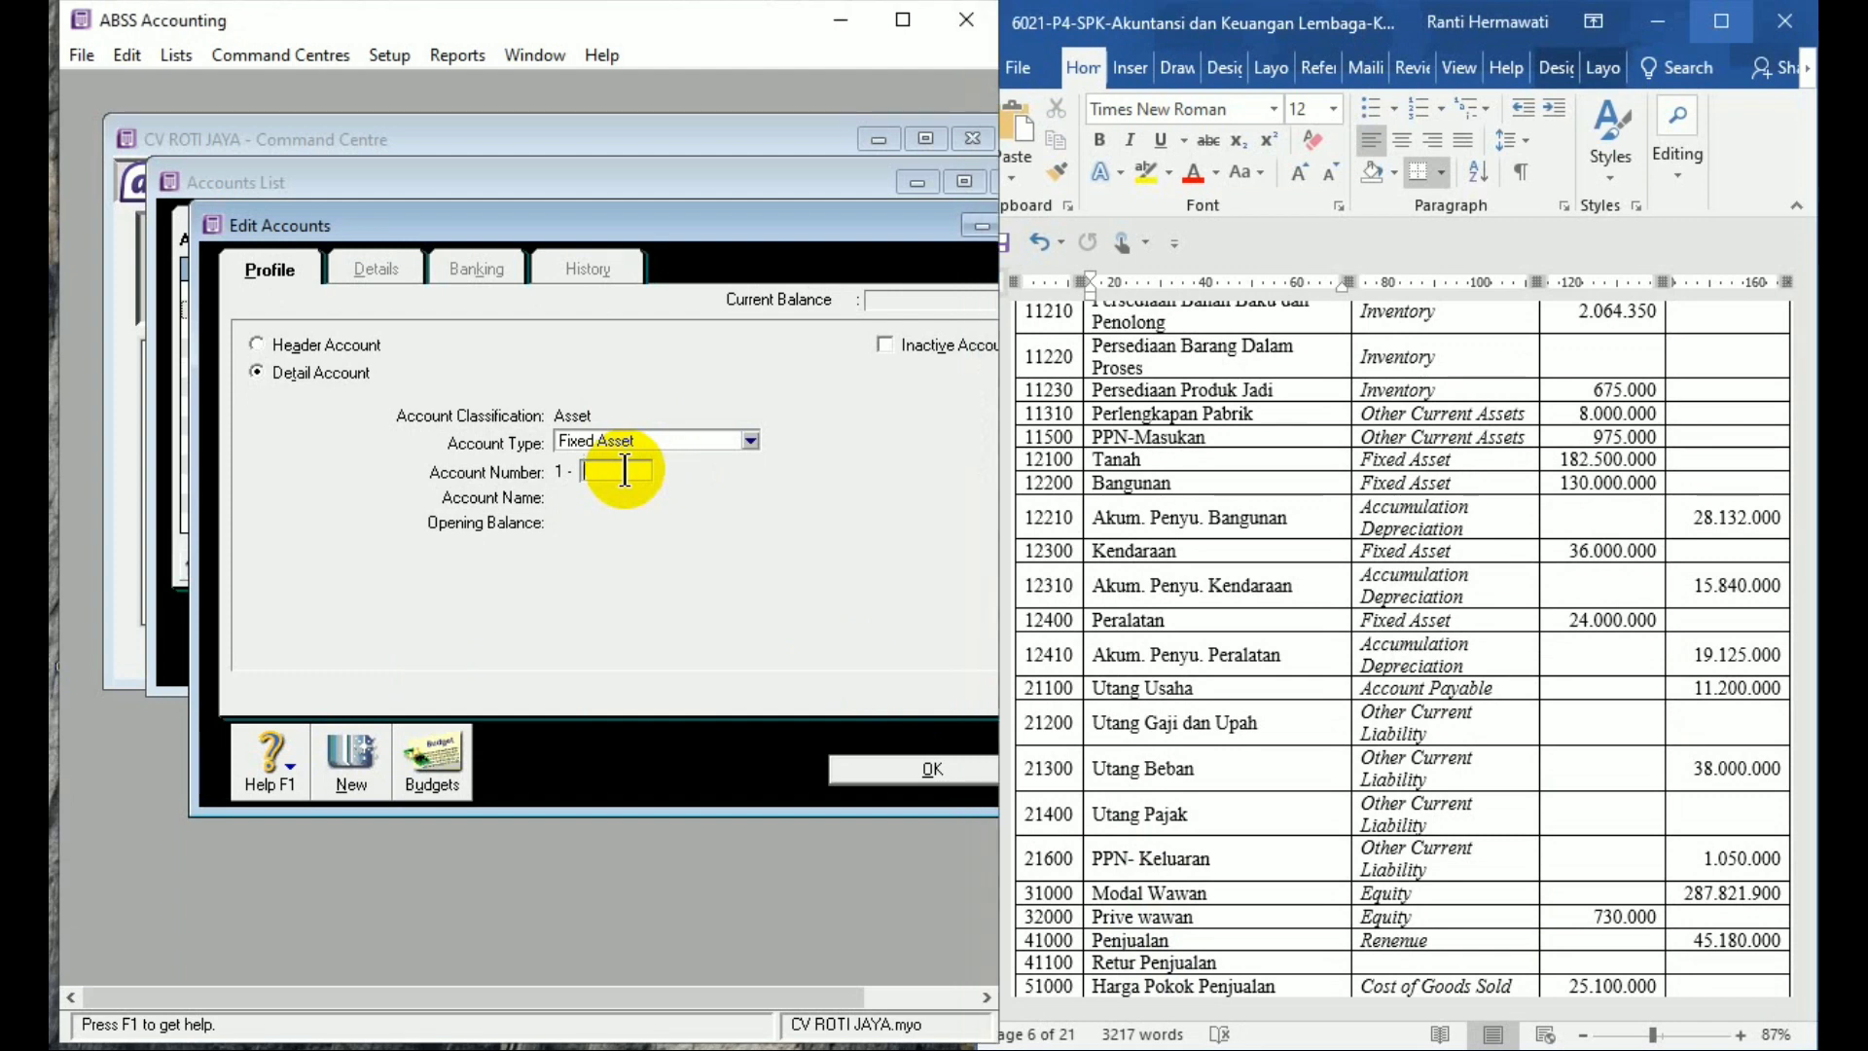
type("2400")
key("Tab")
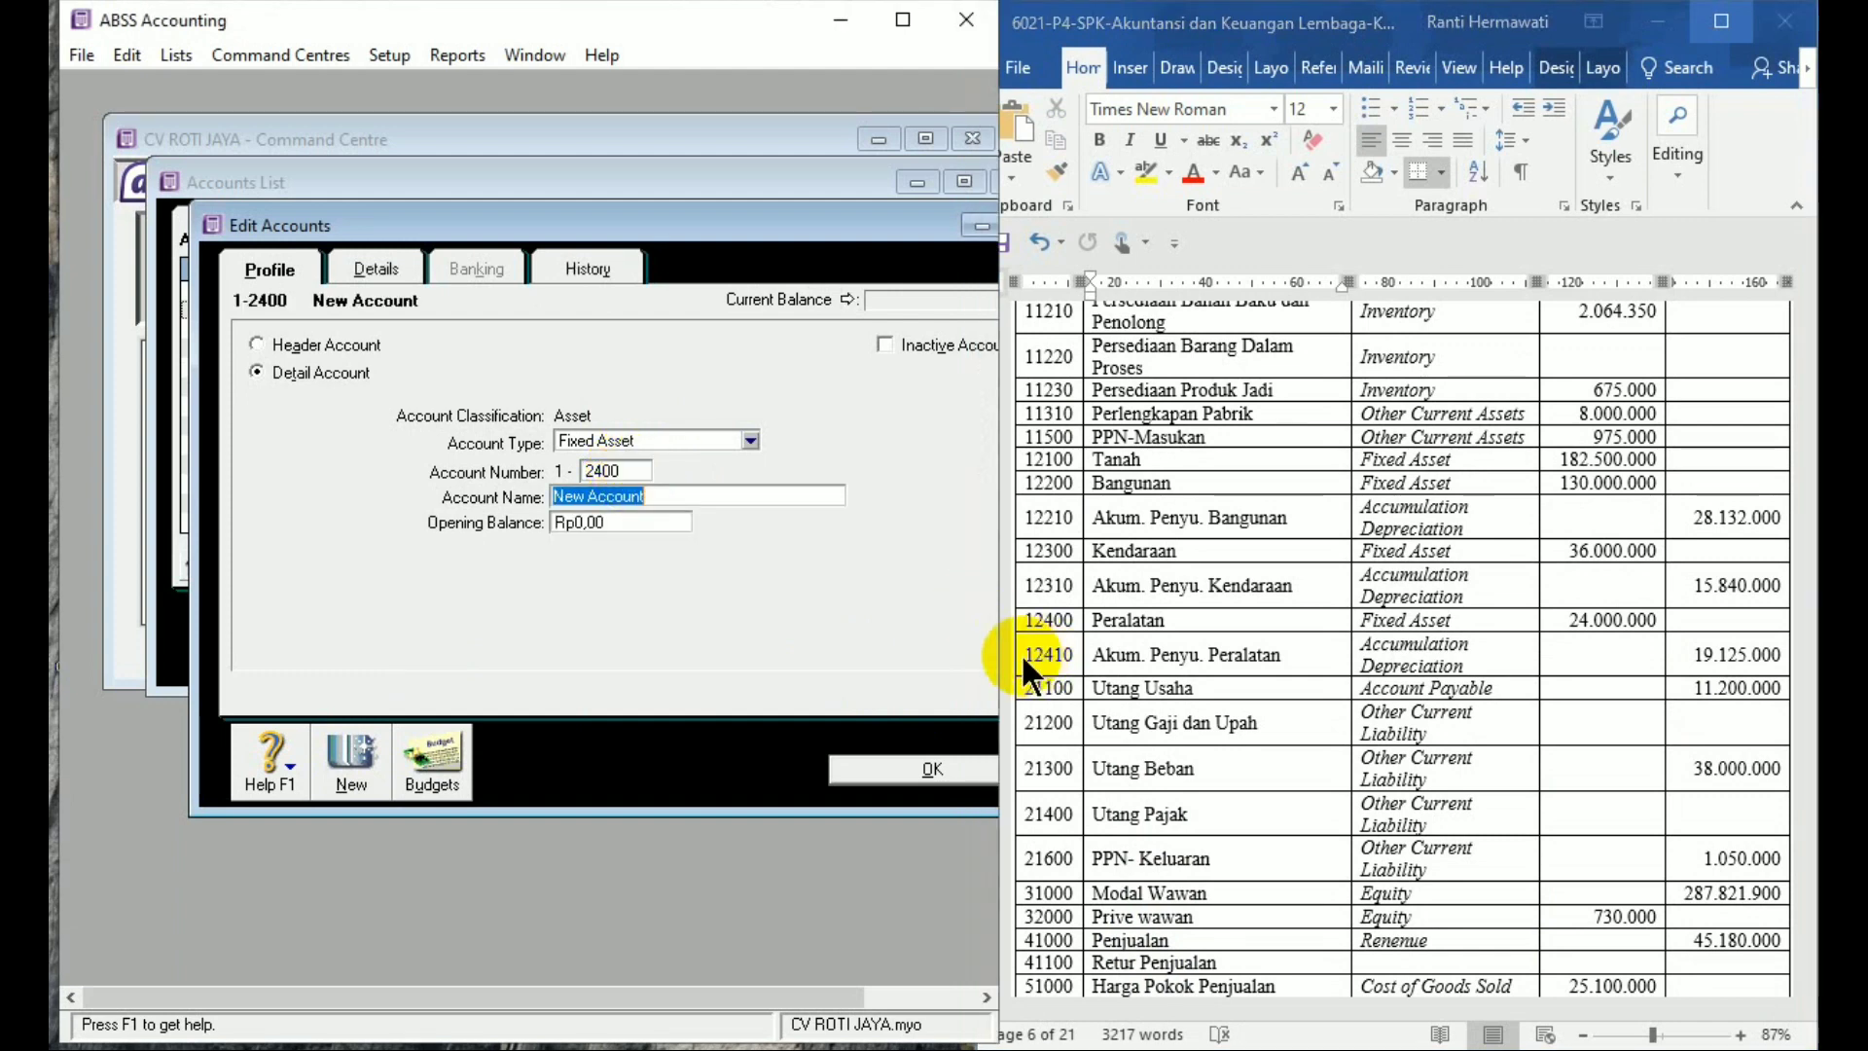
type("Peralat")
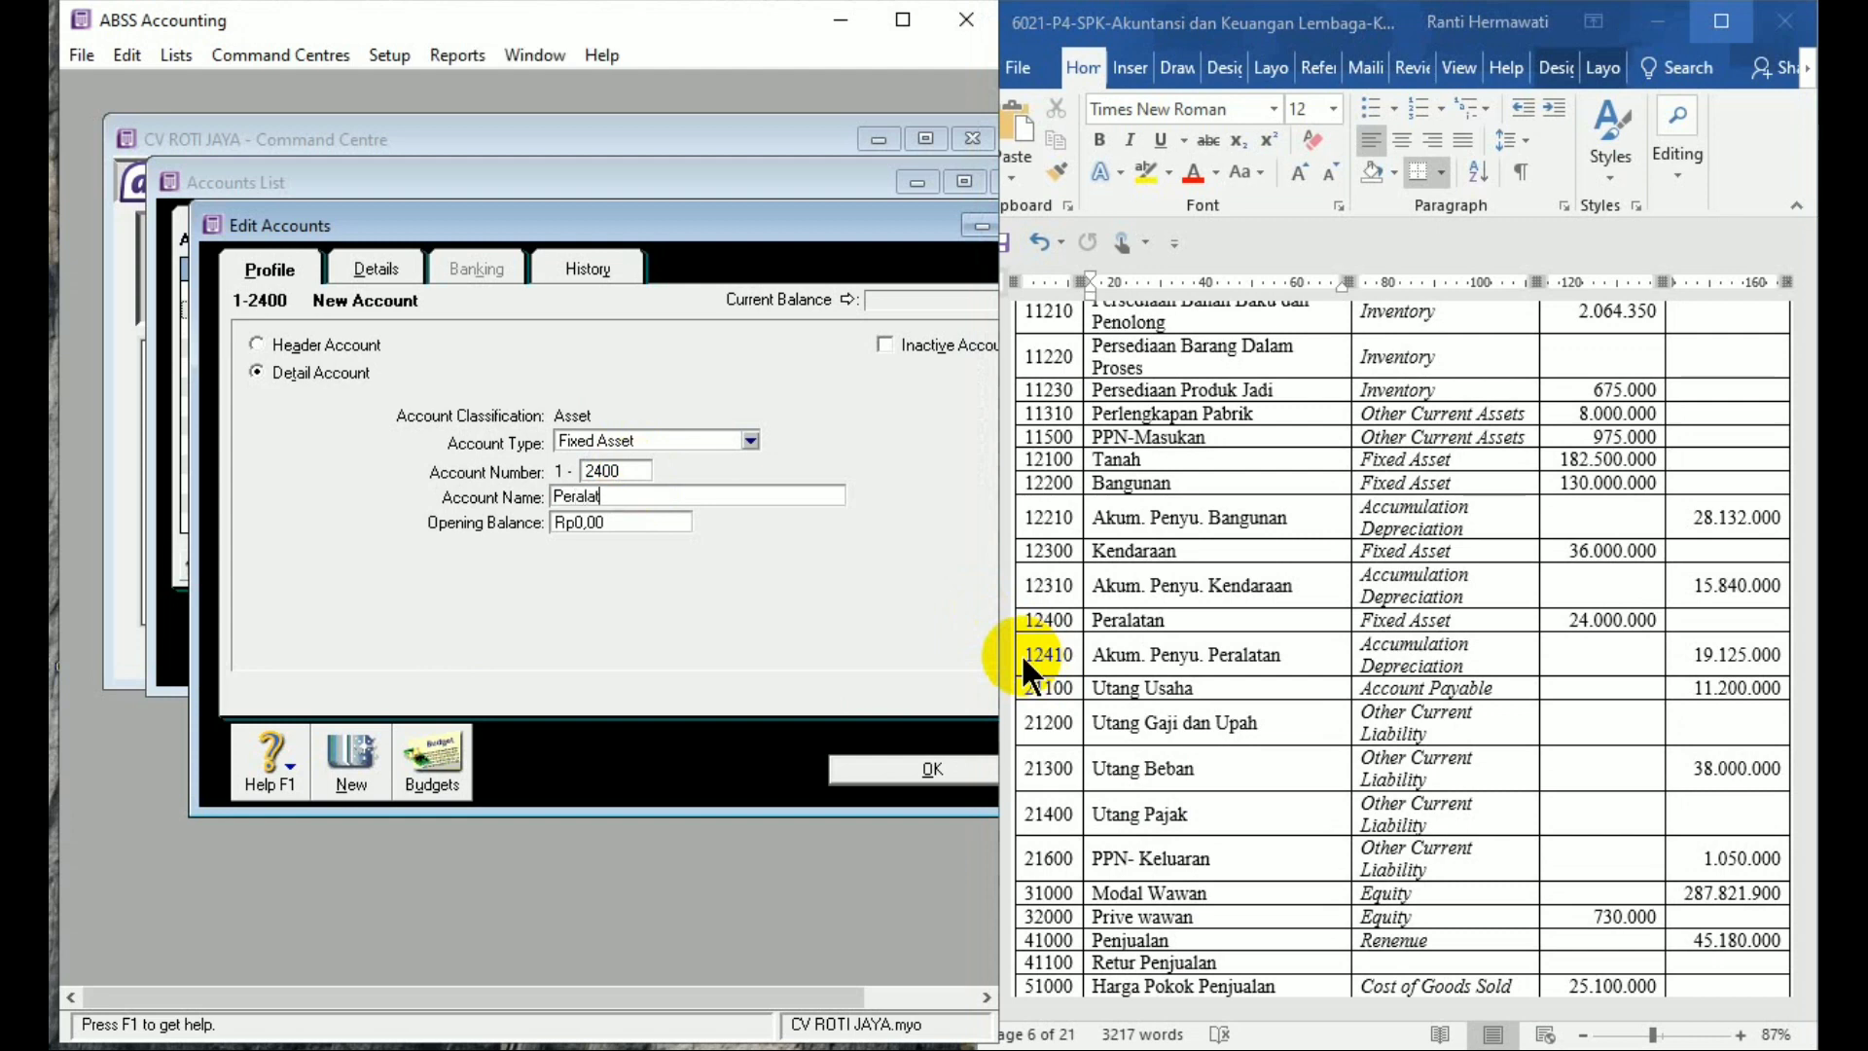
type("an")
key("Tab")
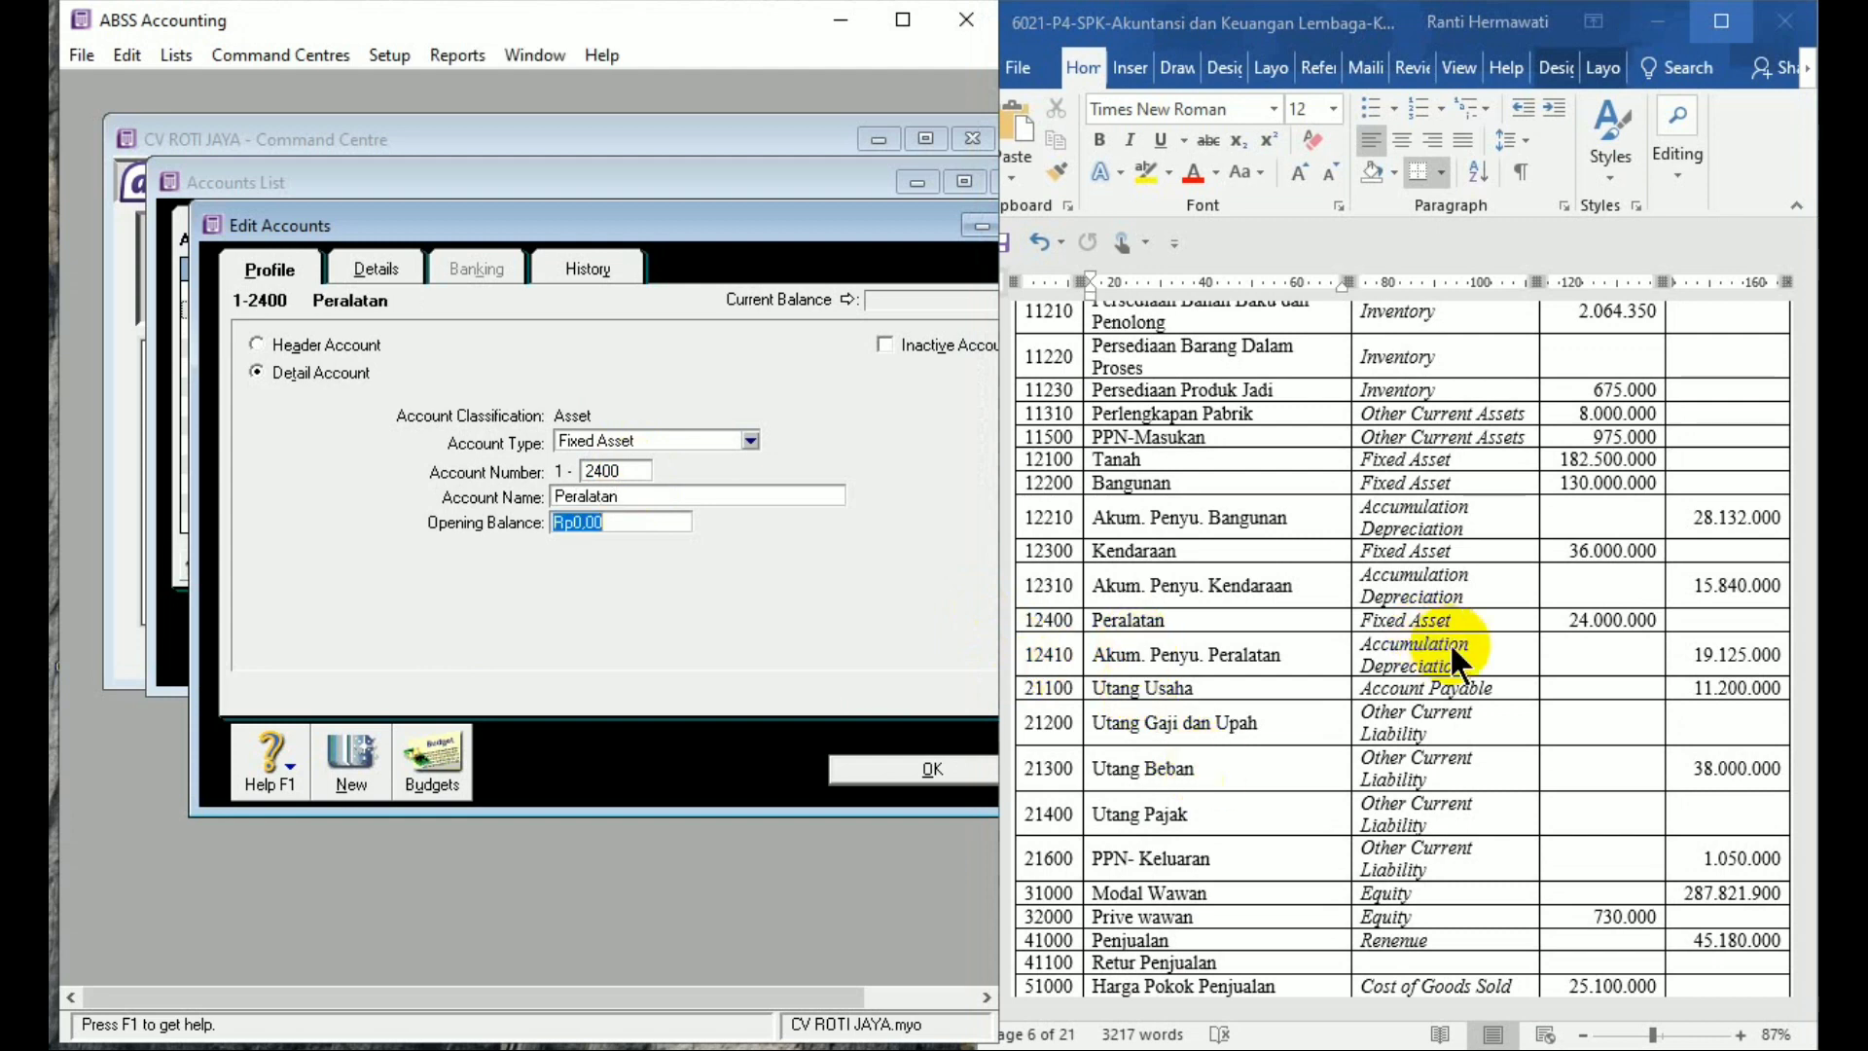
type("24.000.000")
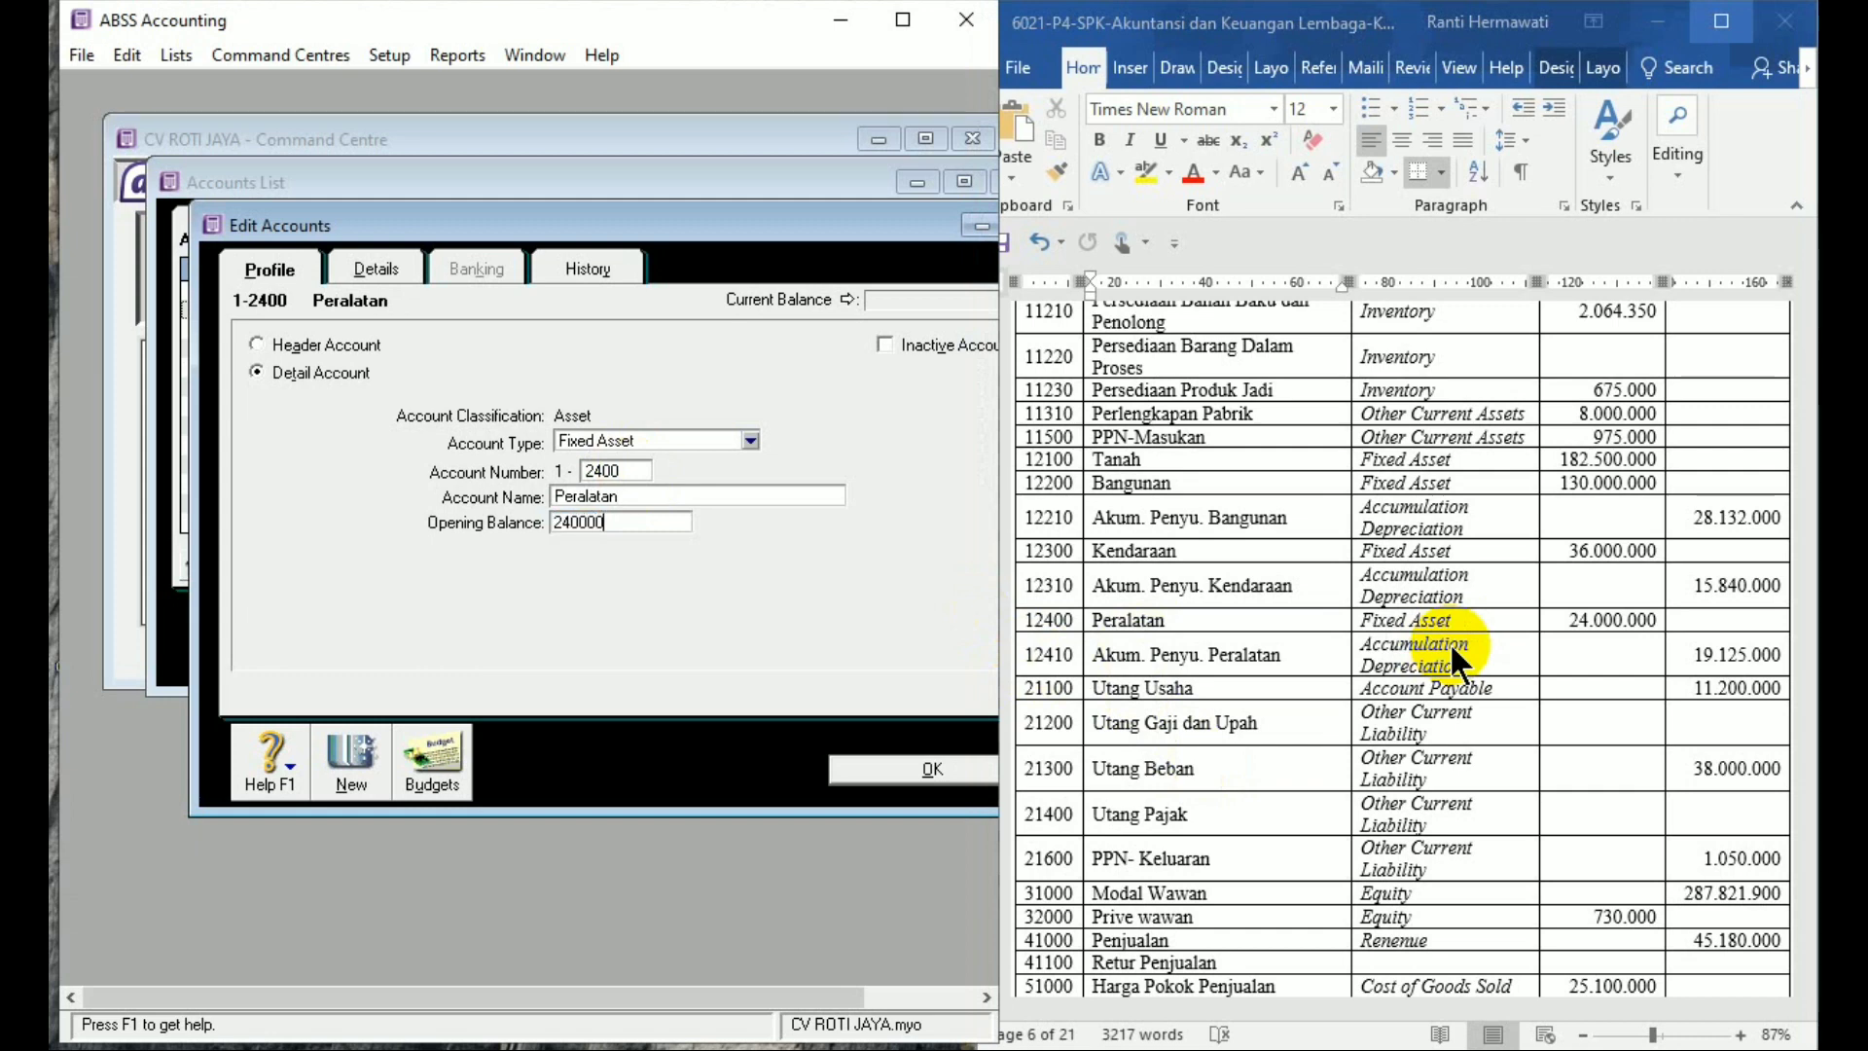
key("Tab")
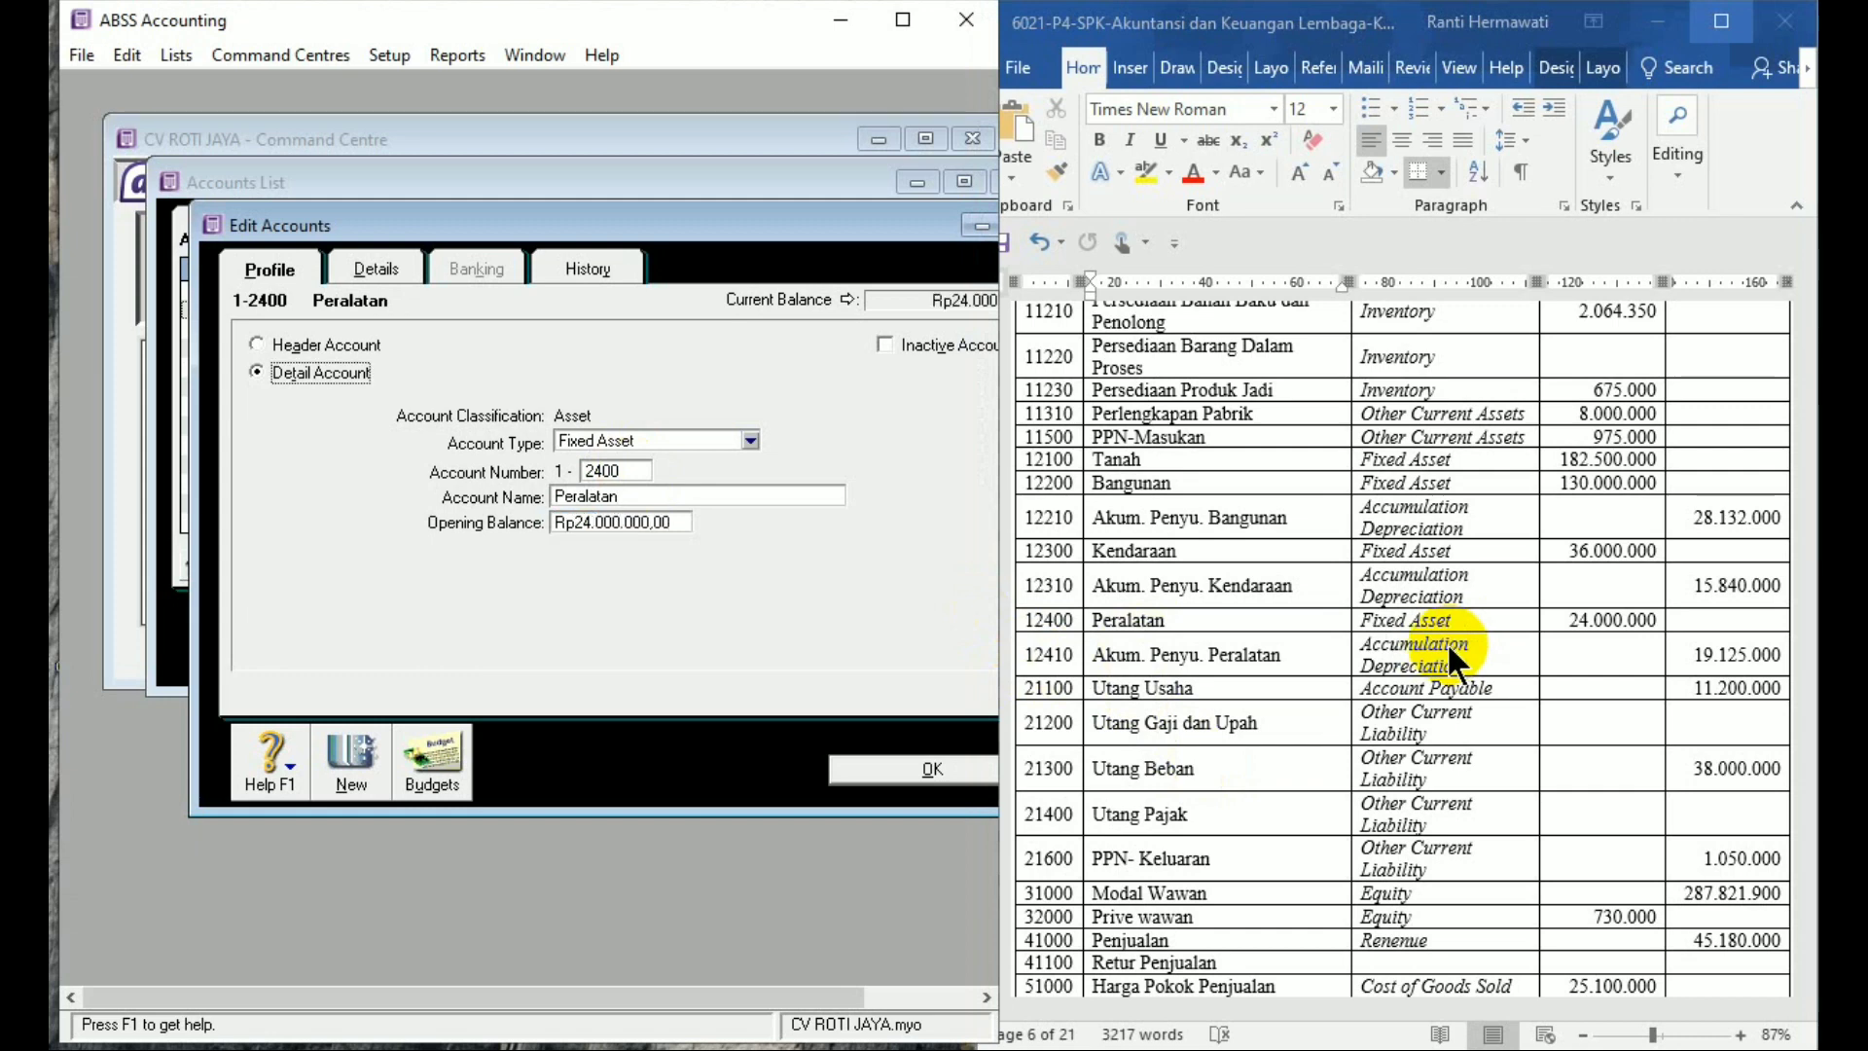
Add and save account 1-2410 'Akum. Penyusutan Peralatan' with a -19,125,000 opening balance
left_click(341, 744)
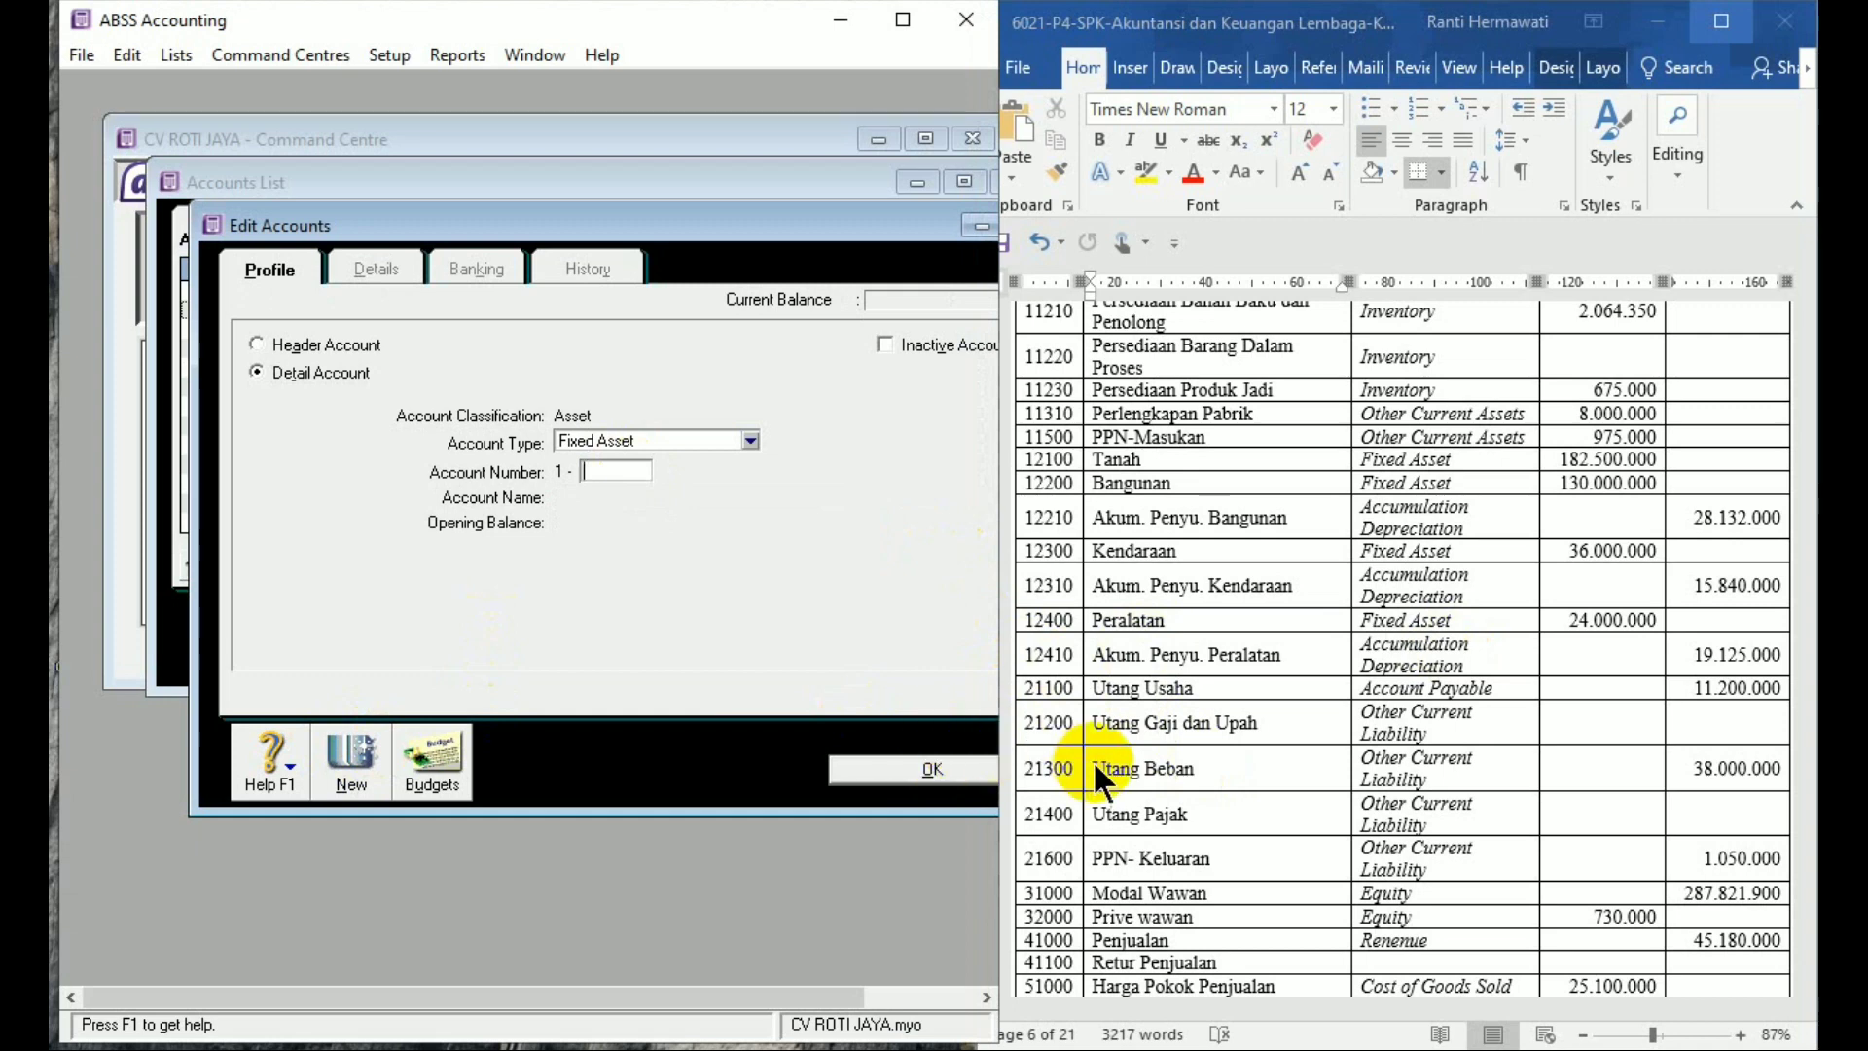
type("24")
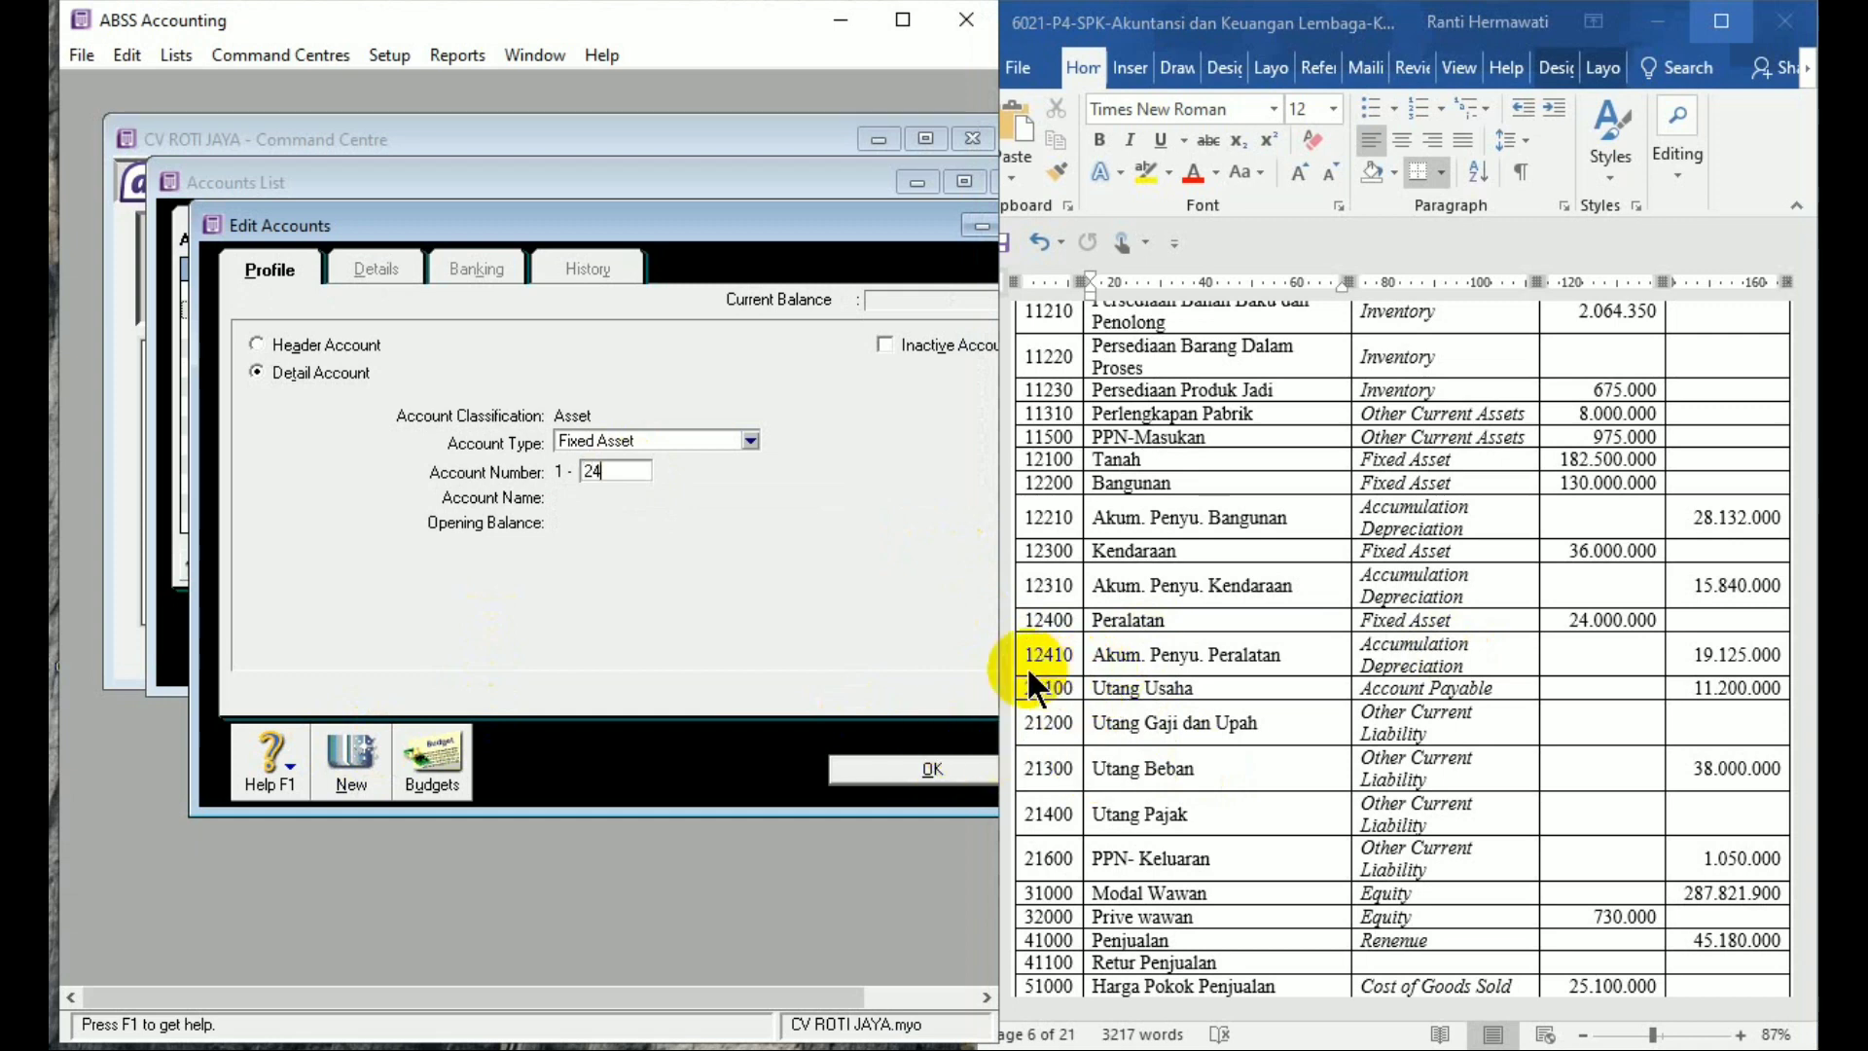
type("10")
key("Tab")
type("A")
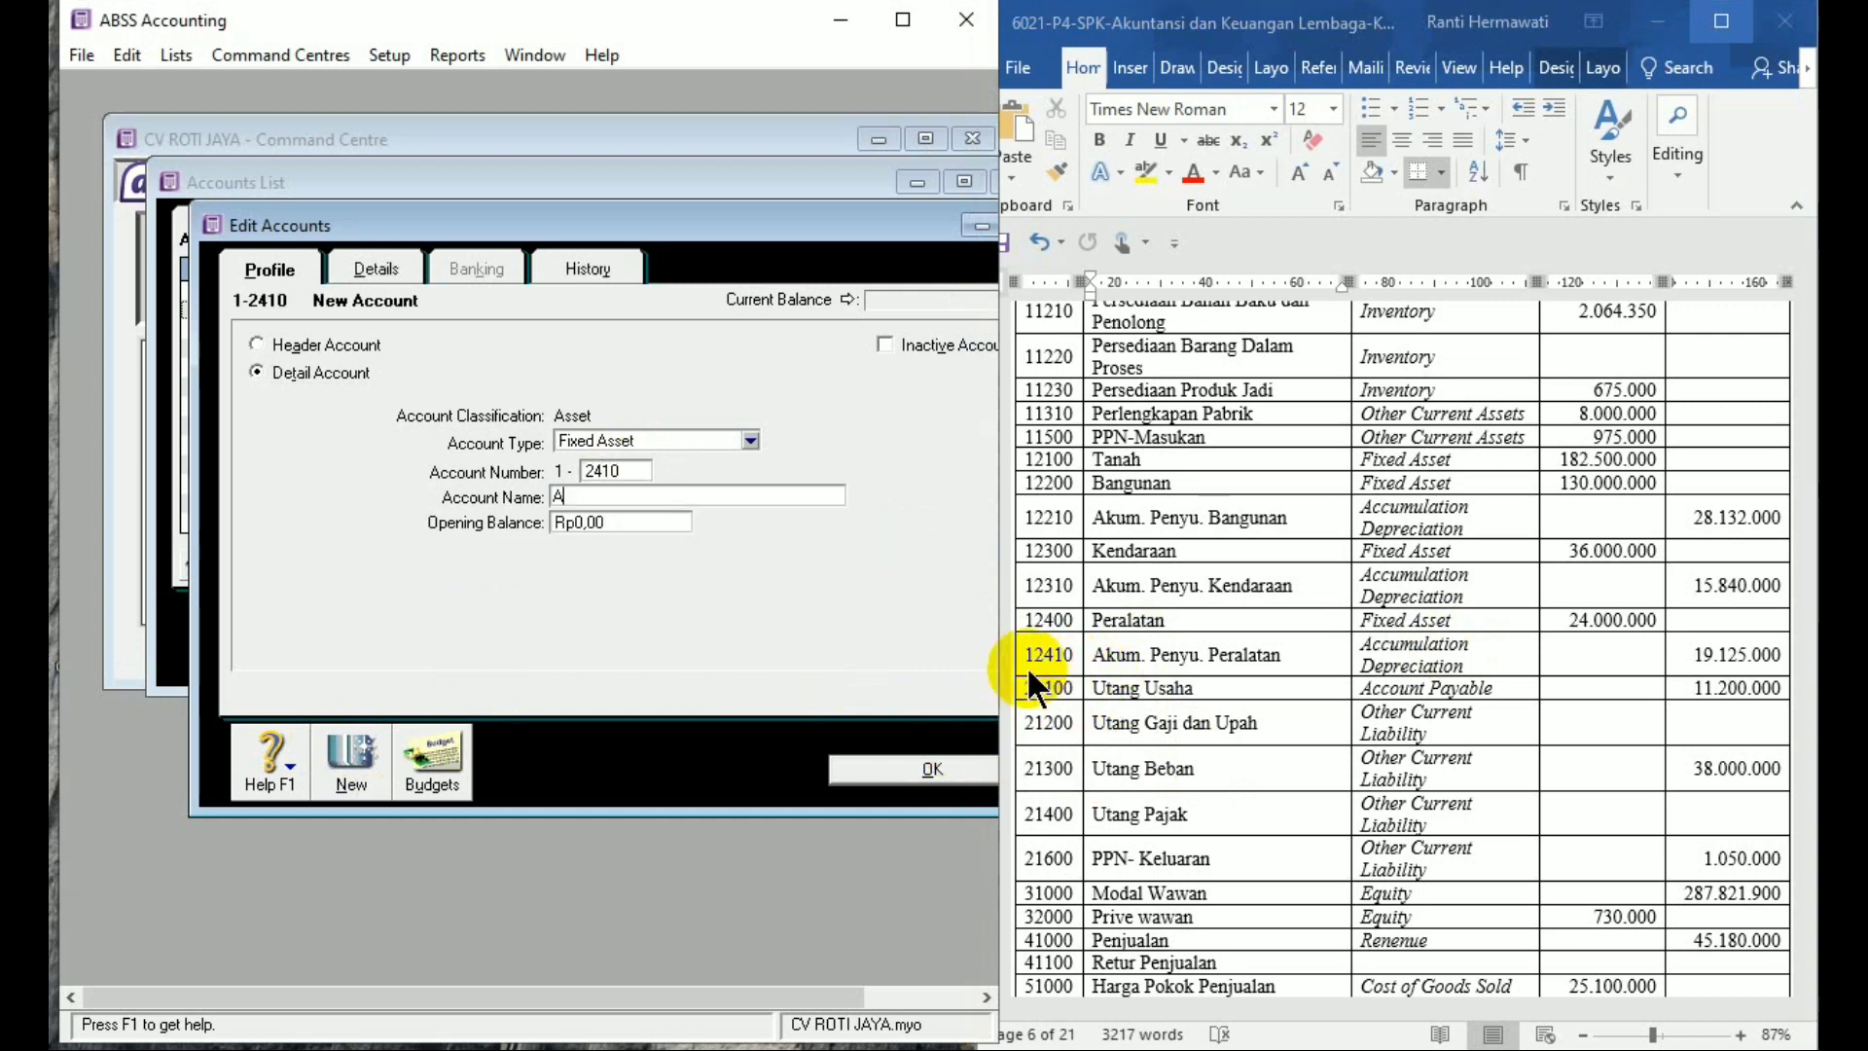
type("kum. Peny")
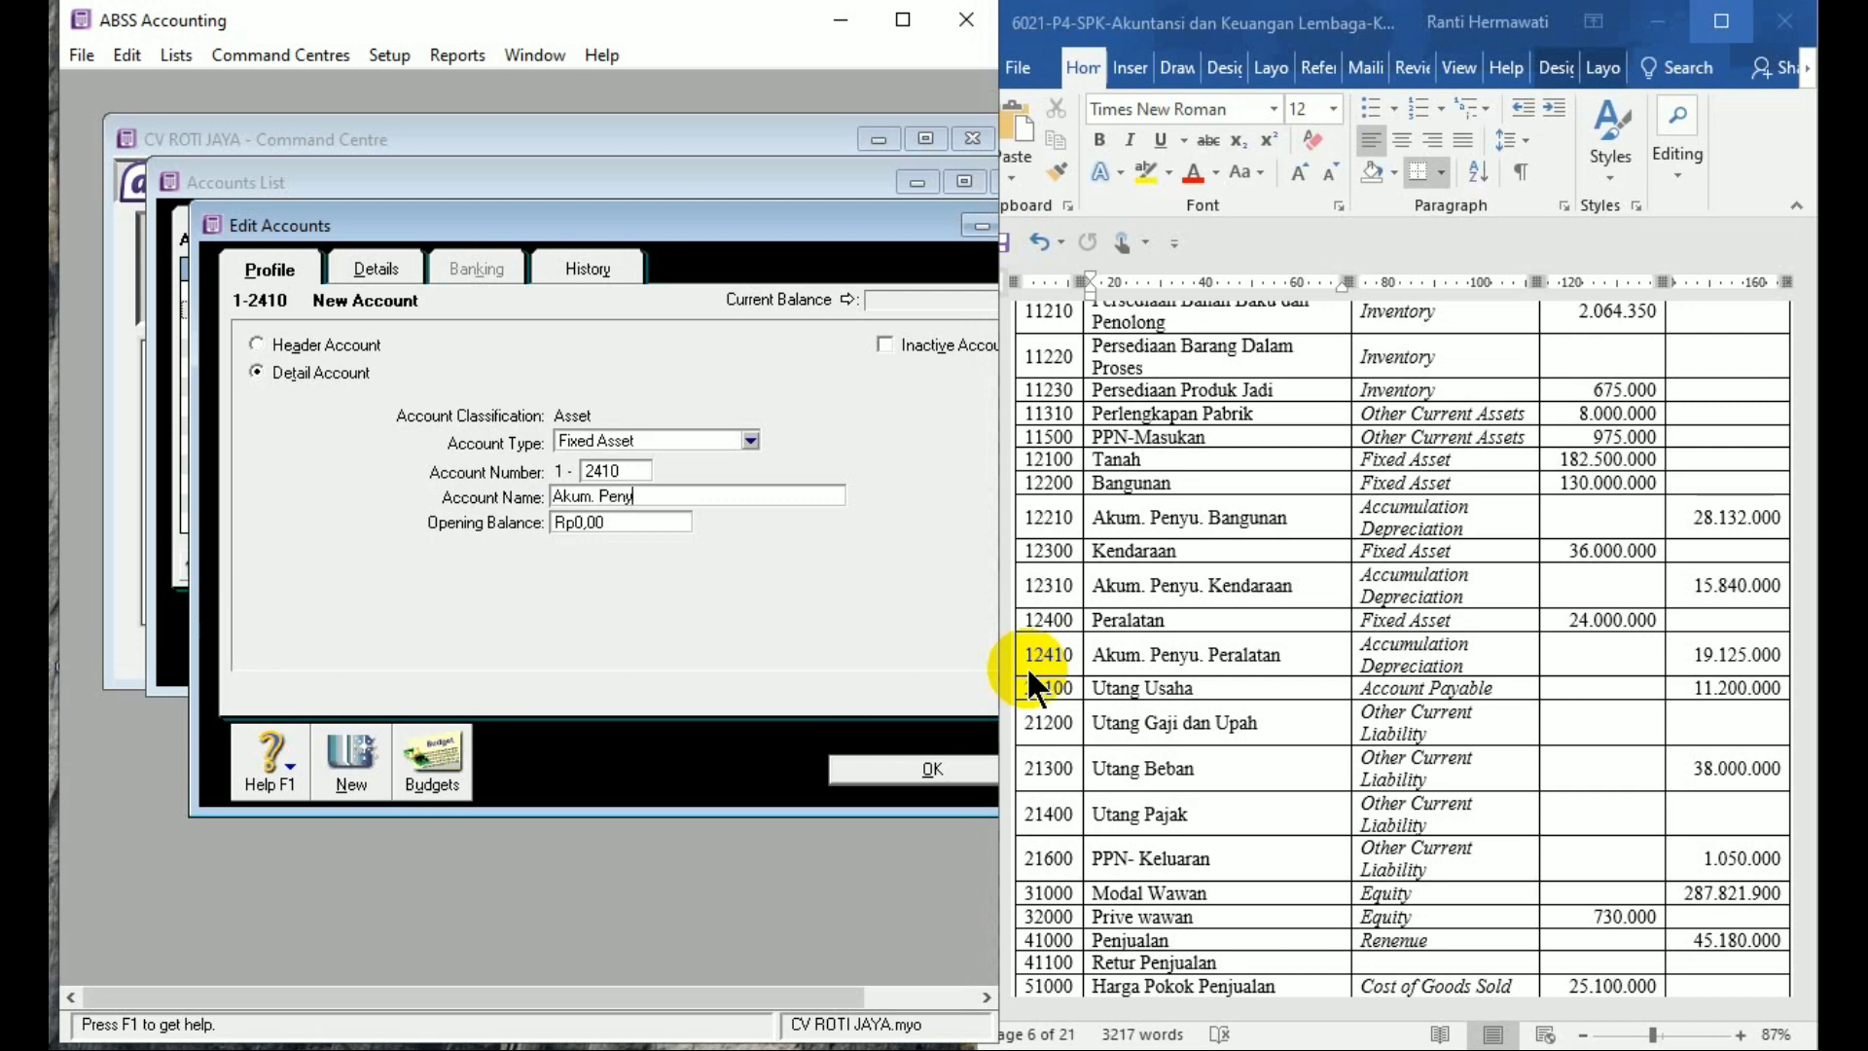
type("usutan Peralatan")
key("Tab")
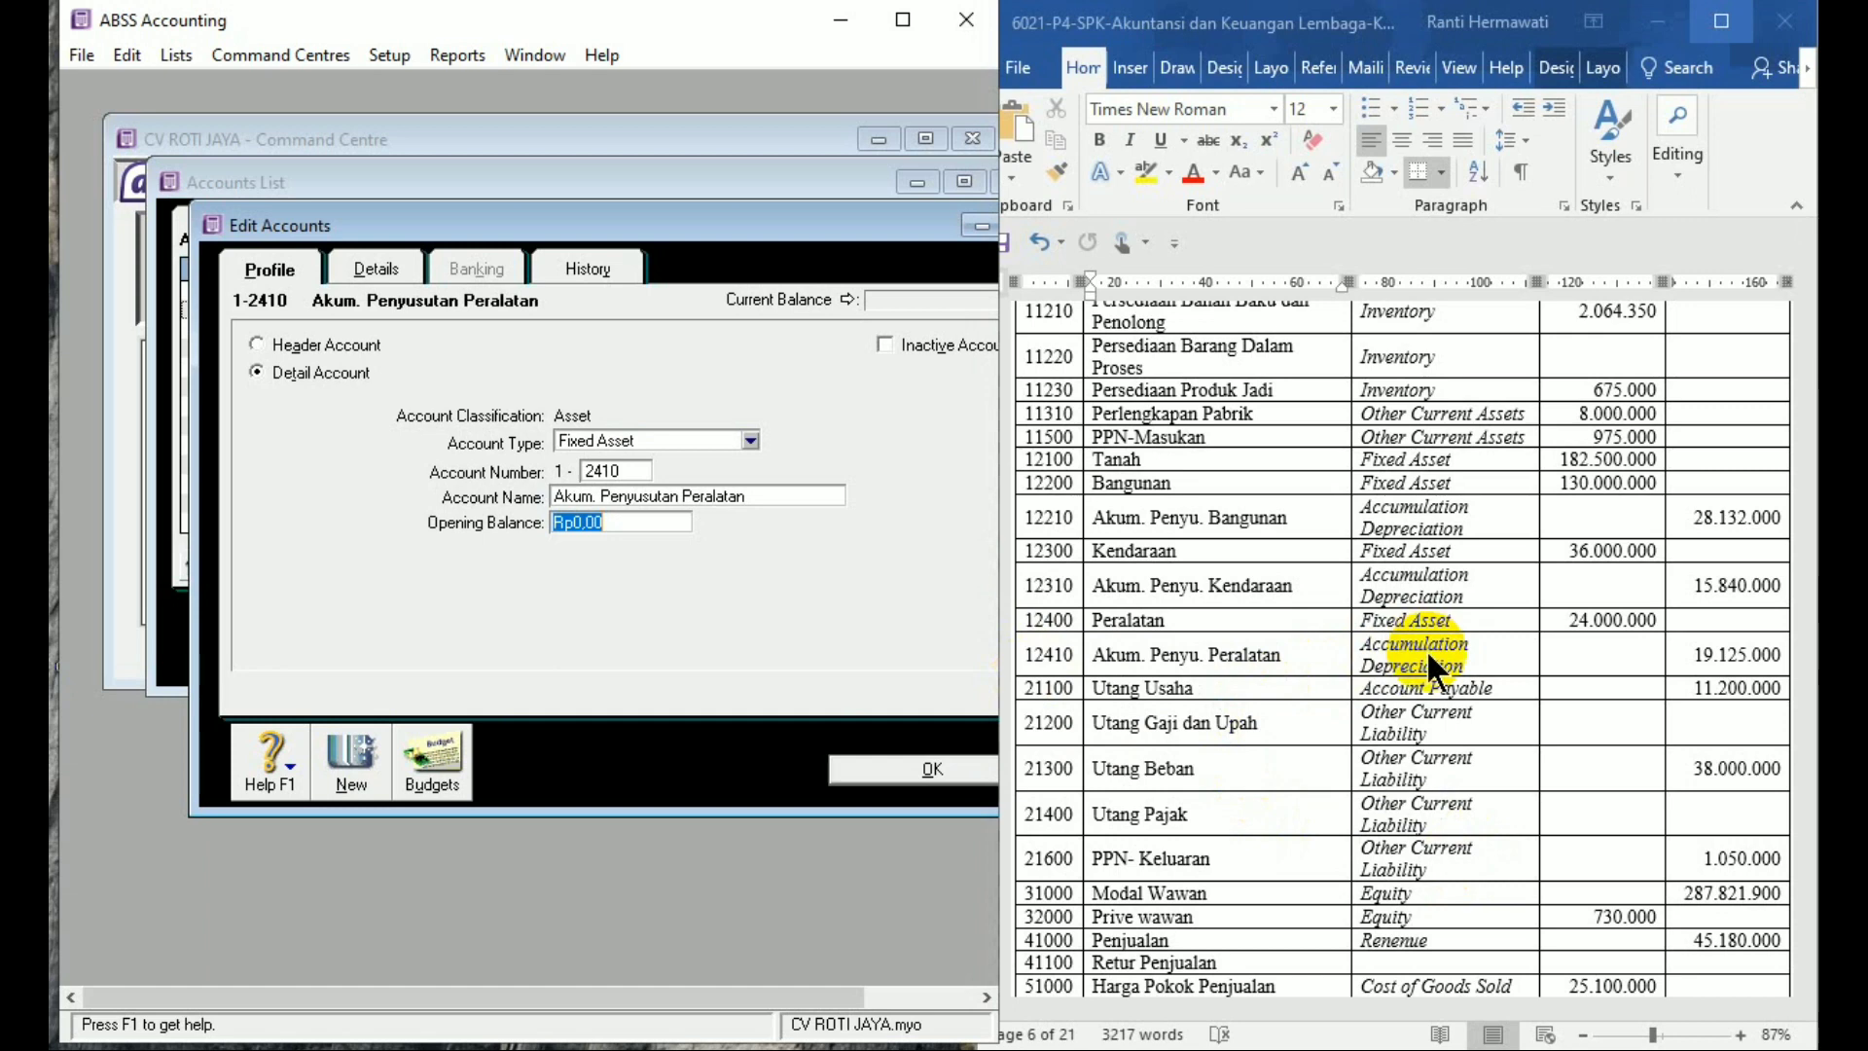
type("-19125000")
key("Tab")
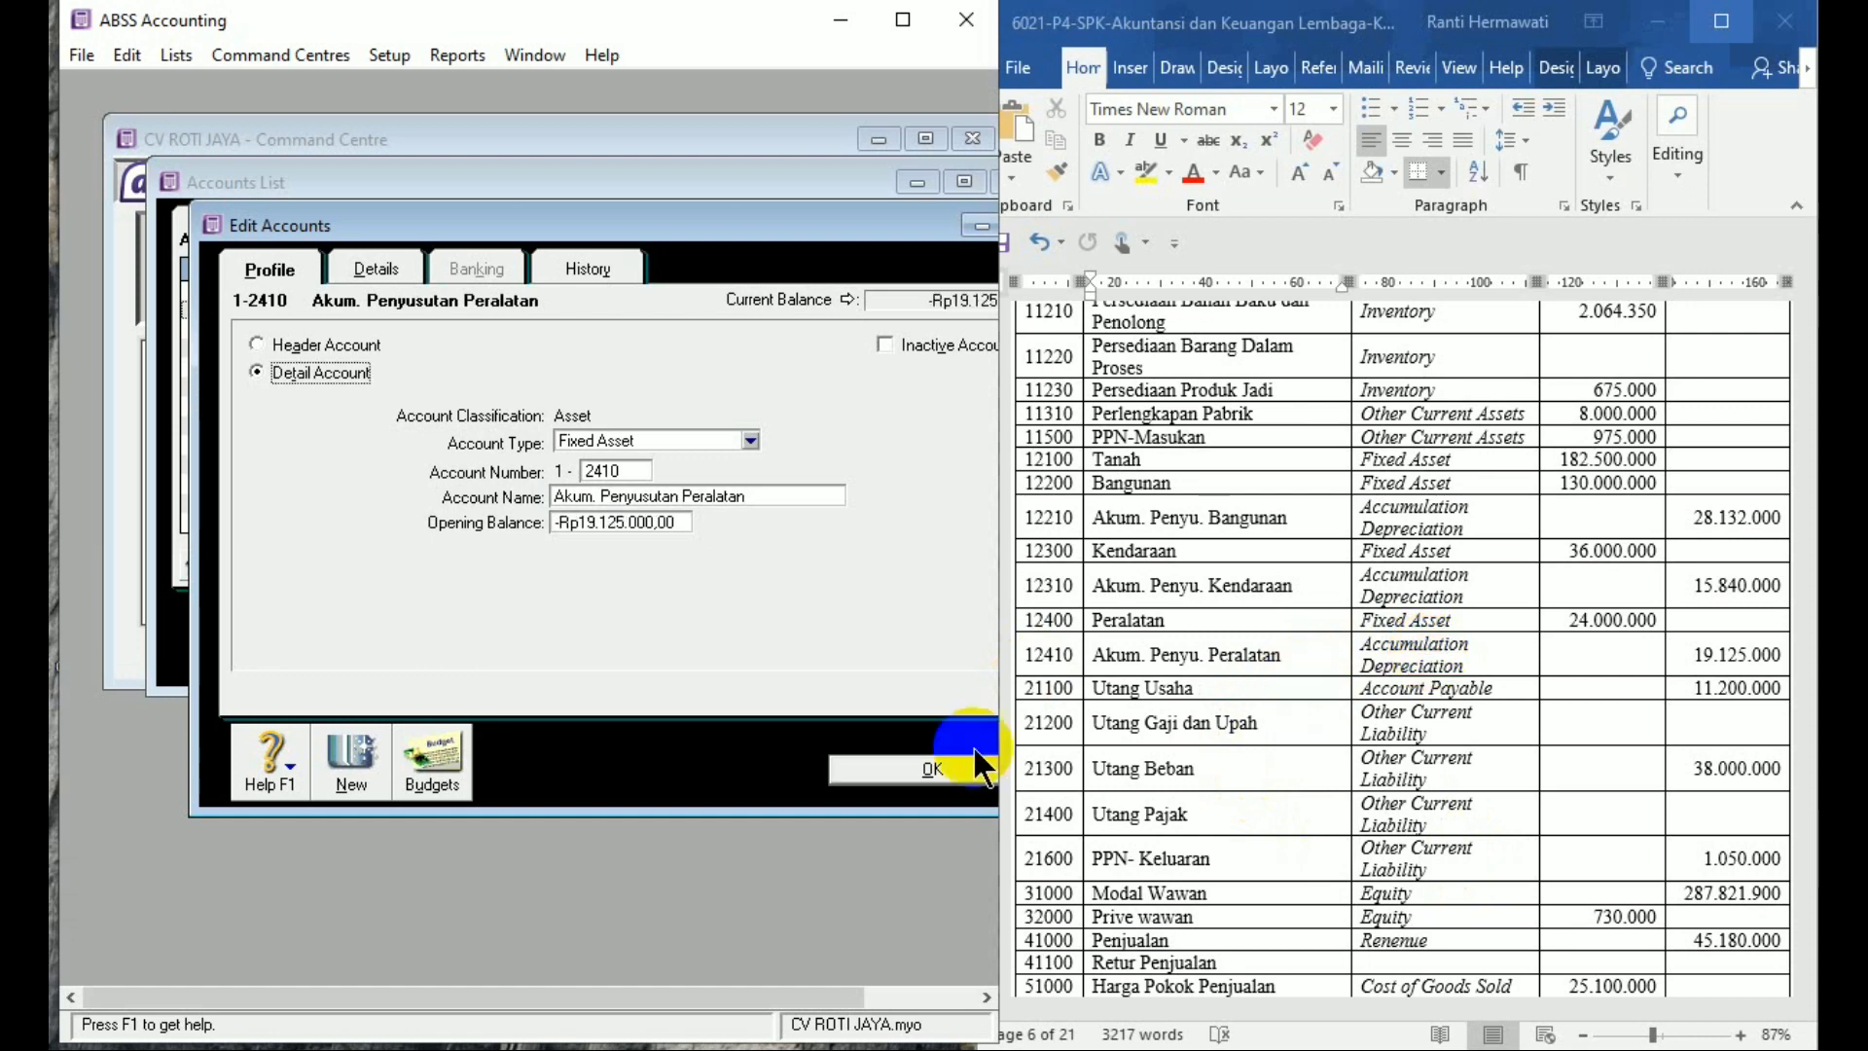
left_click(369, 763)
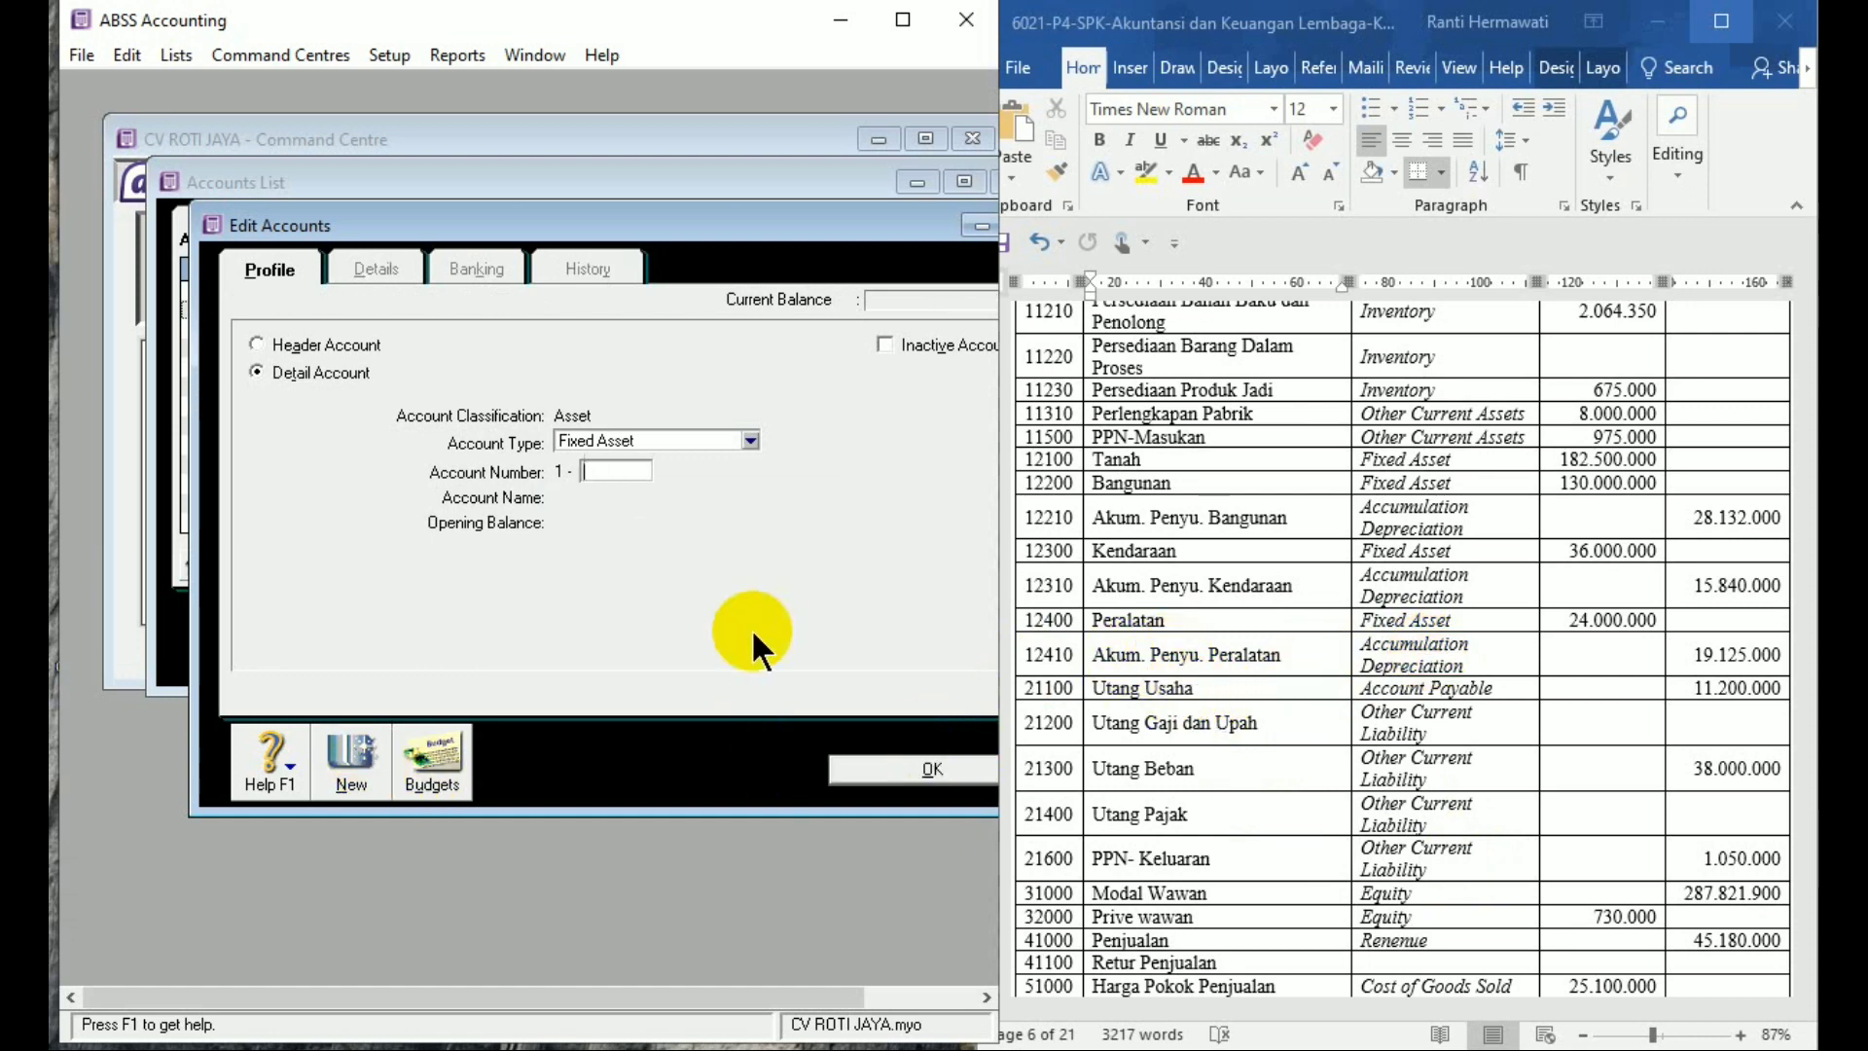
Create Accounts Payable account 2-1100 'Utang Usaha' with opening balance 11200000, then save it
left_click(675, 436)
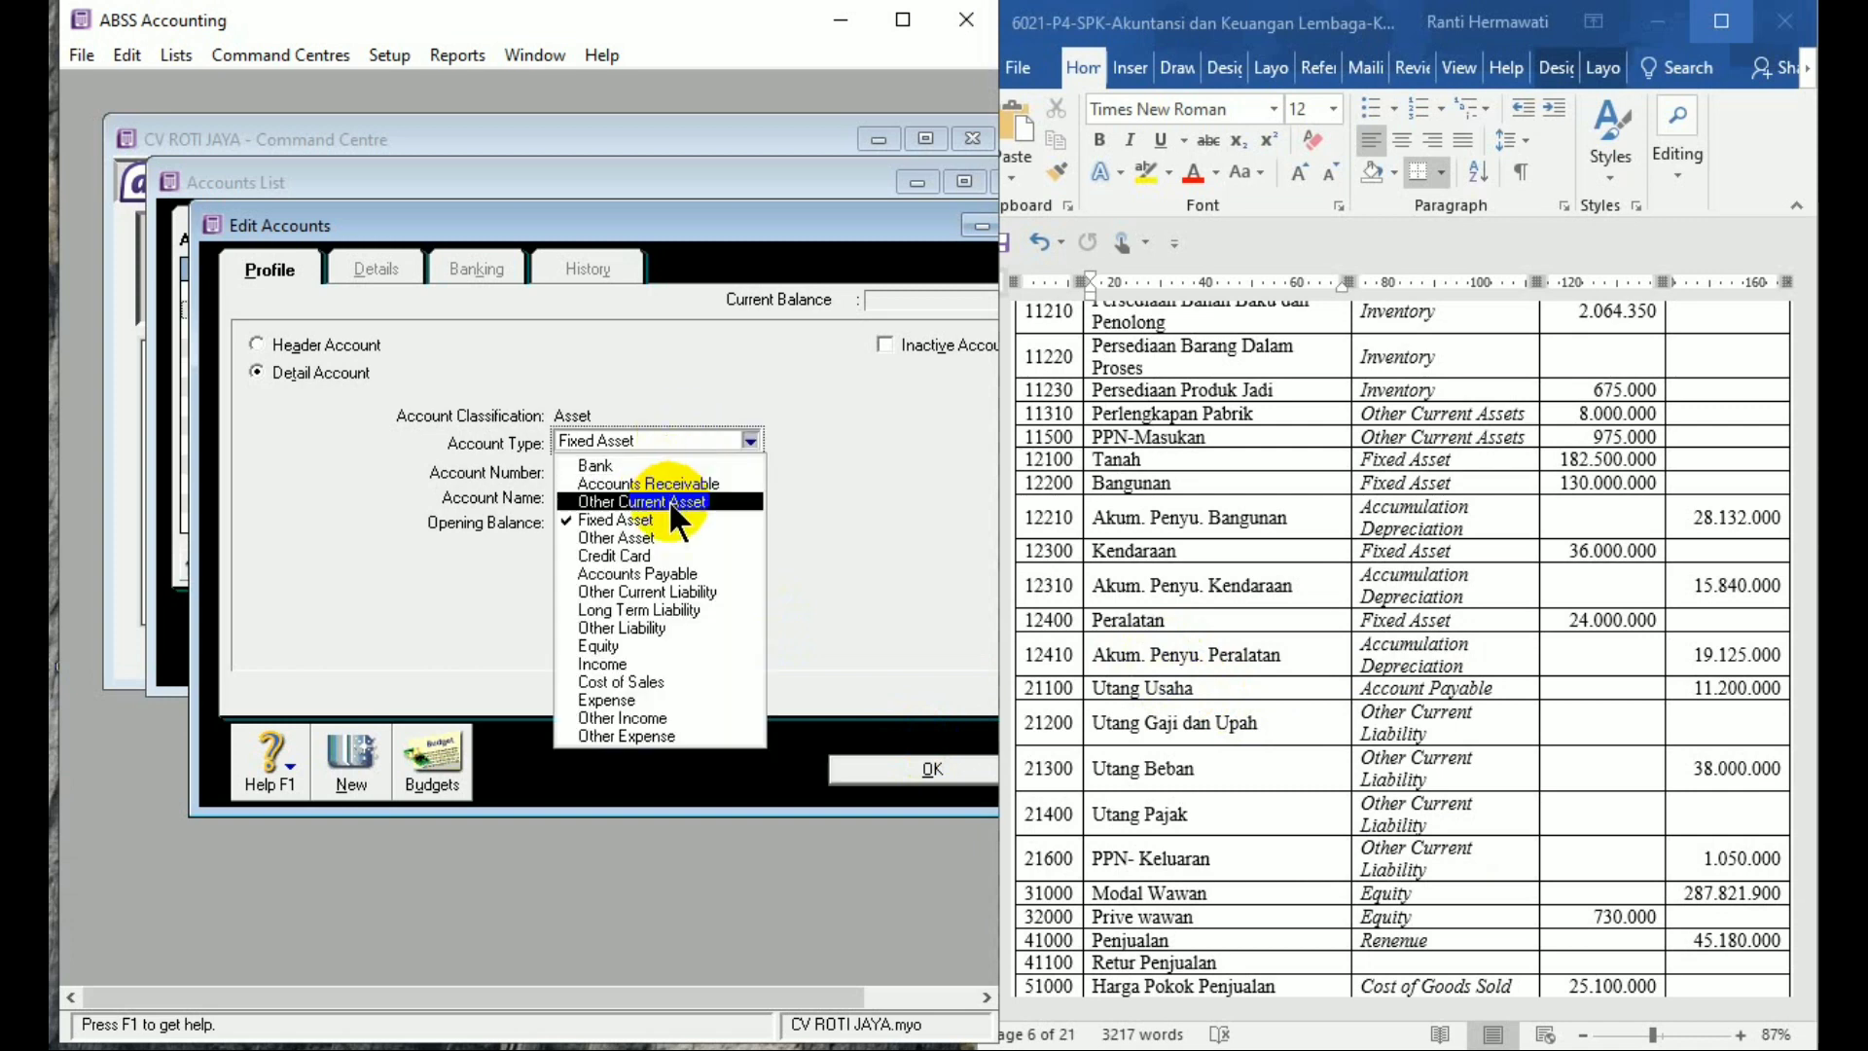
left_click(671, 573)
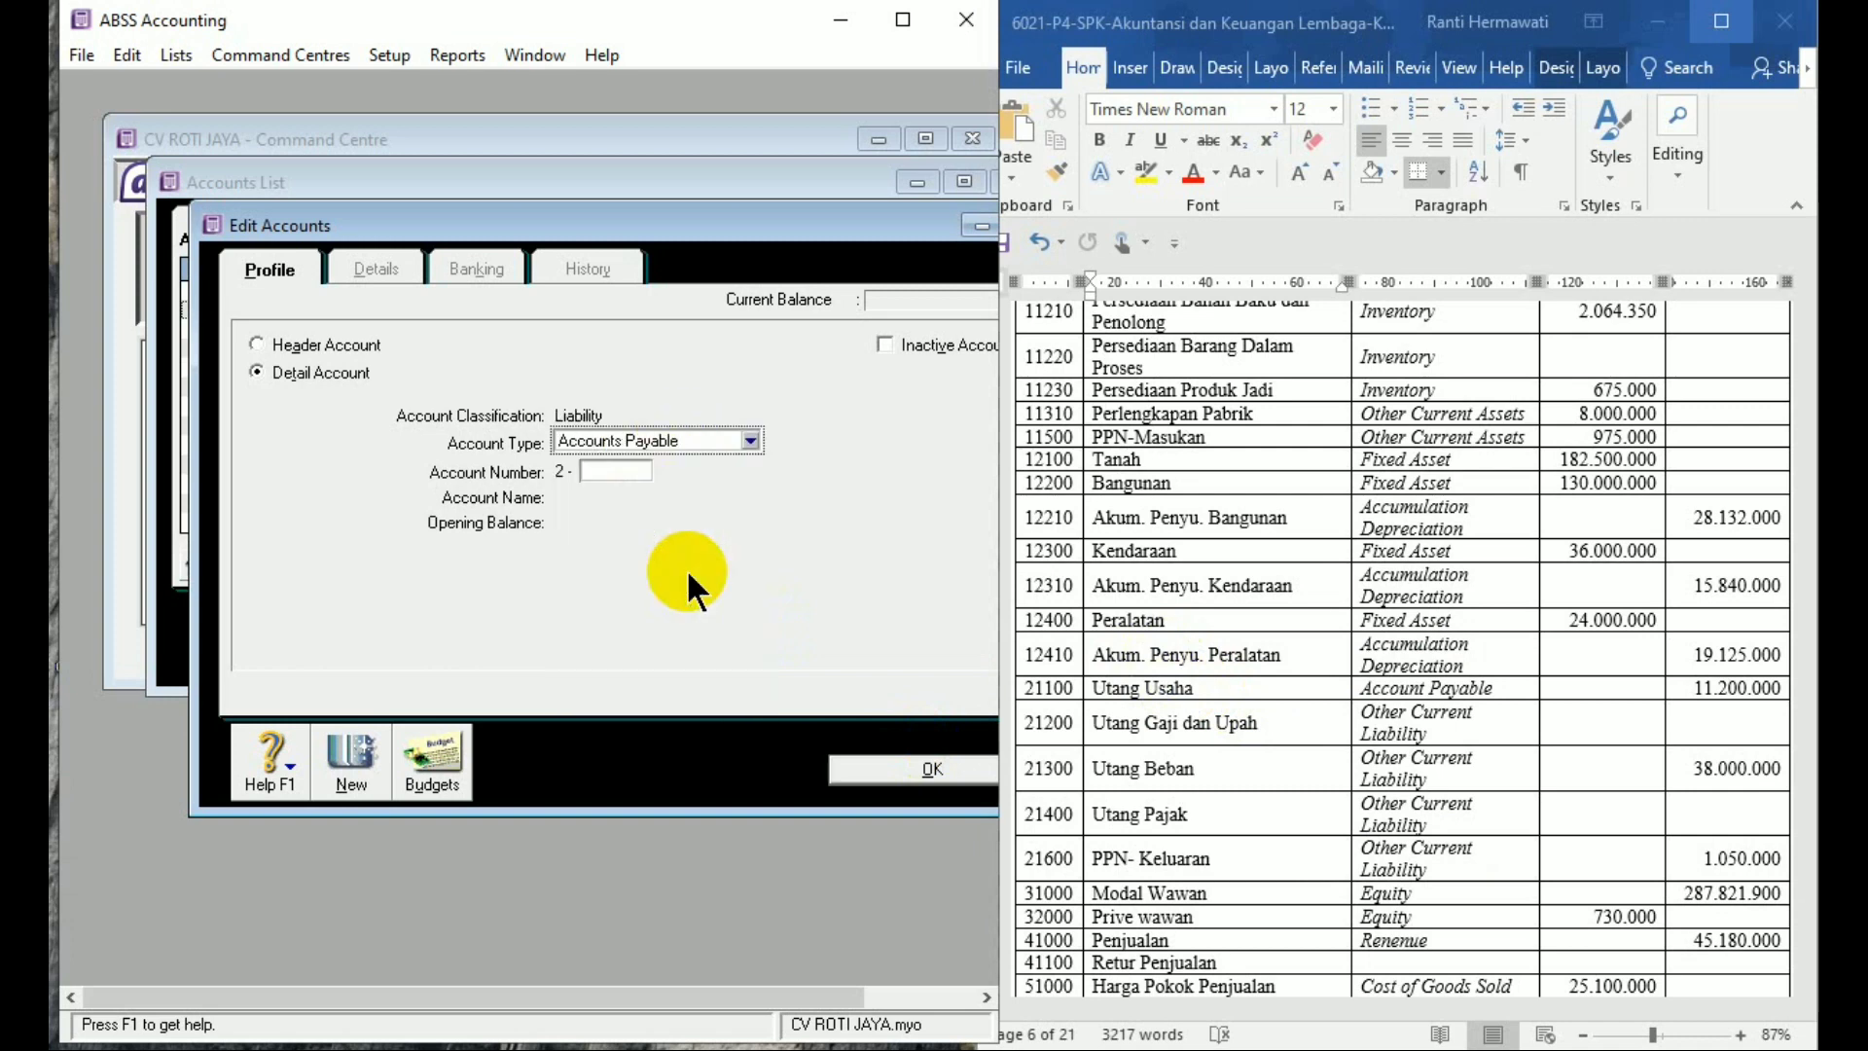
left_click(612, 470)
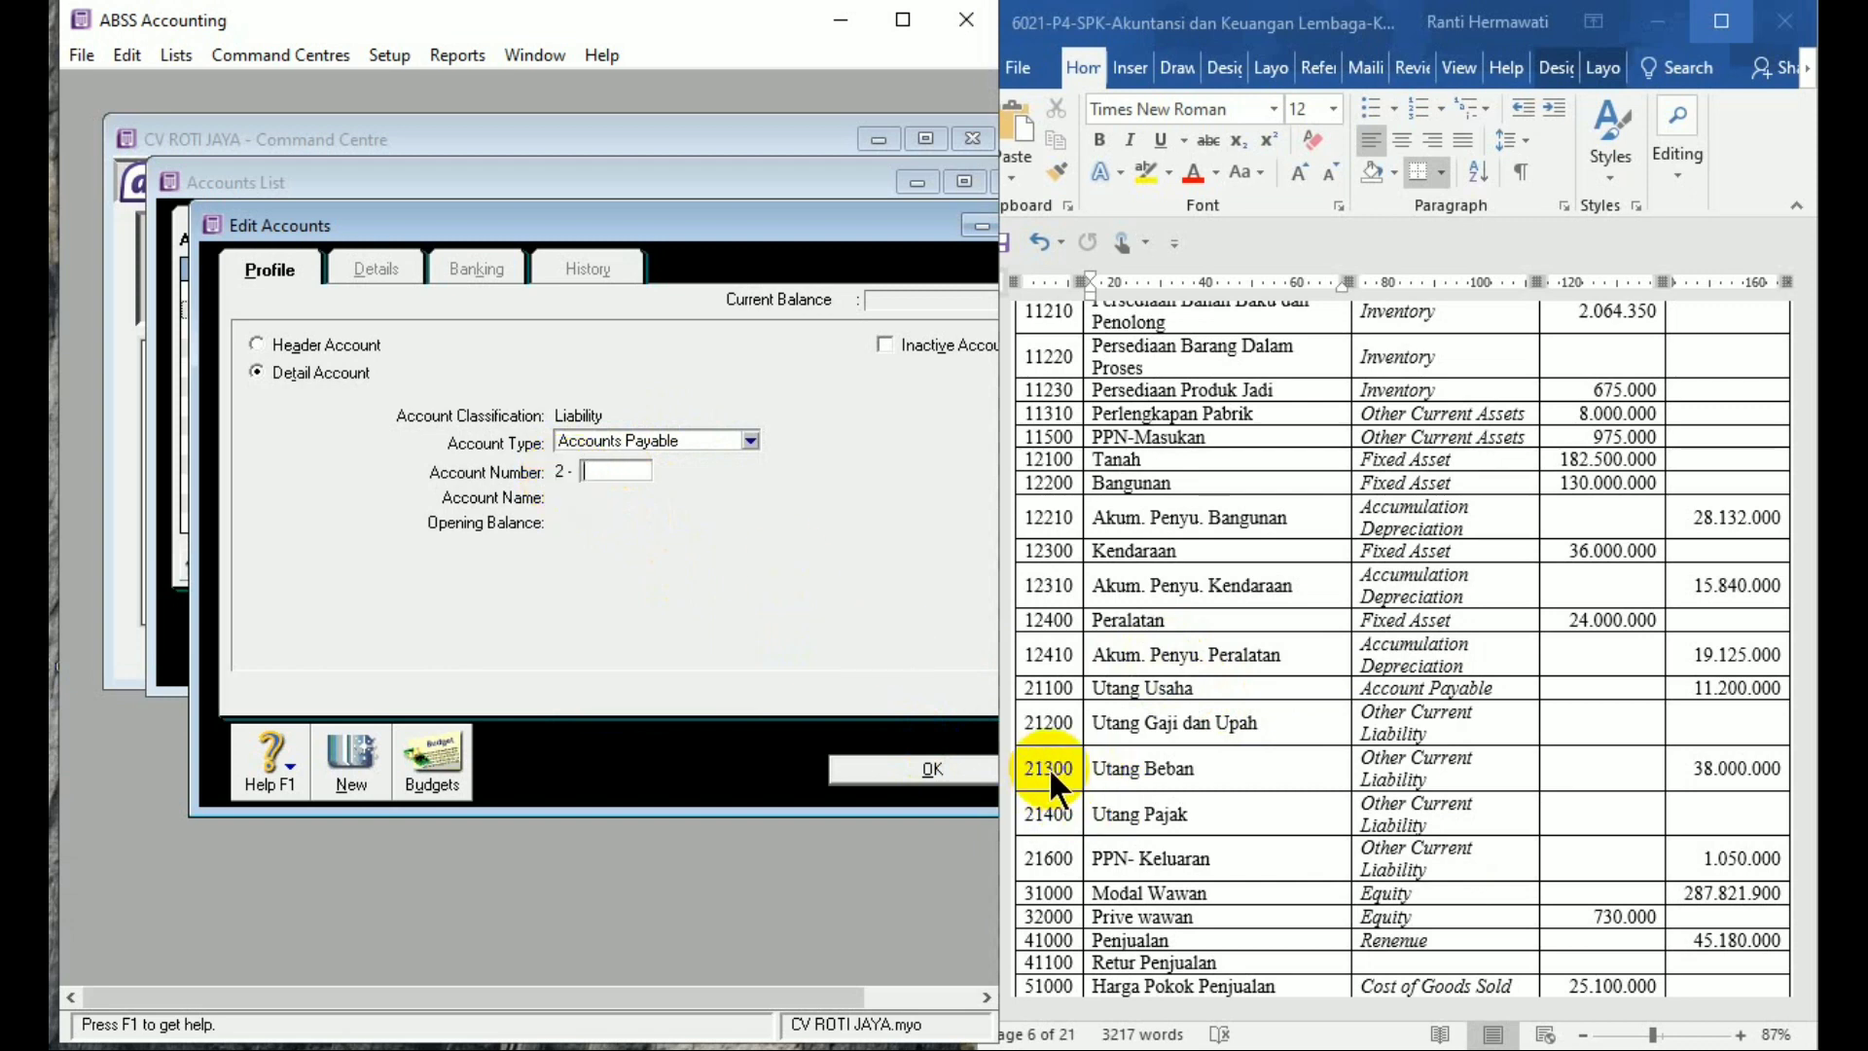
type("1100")
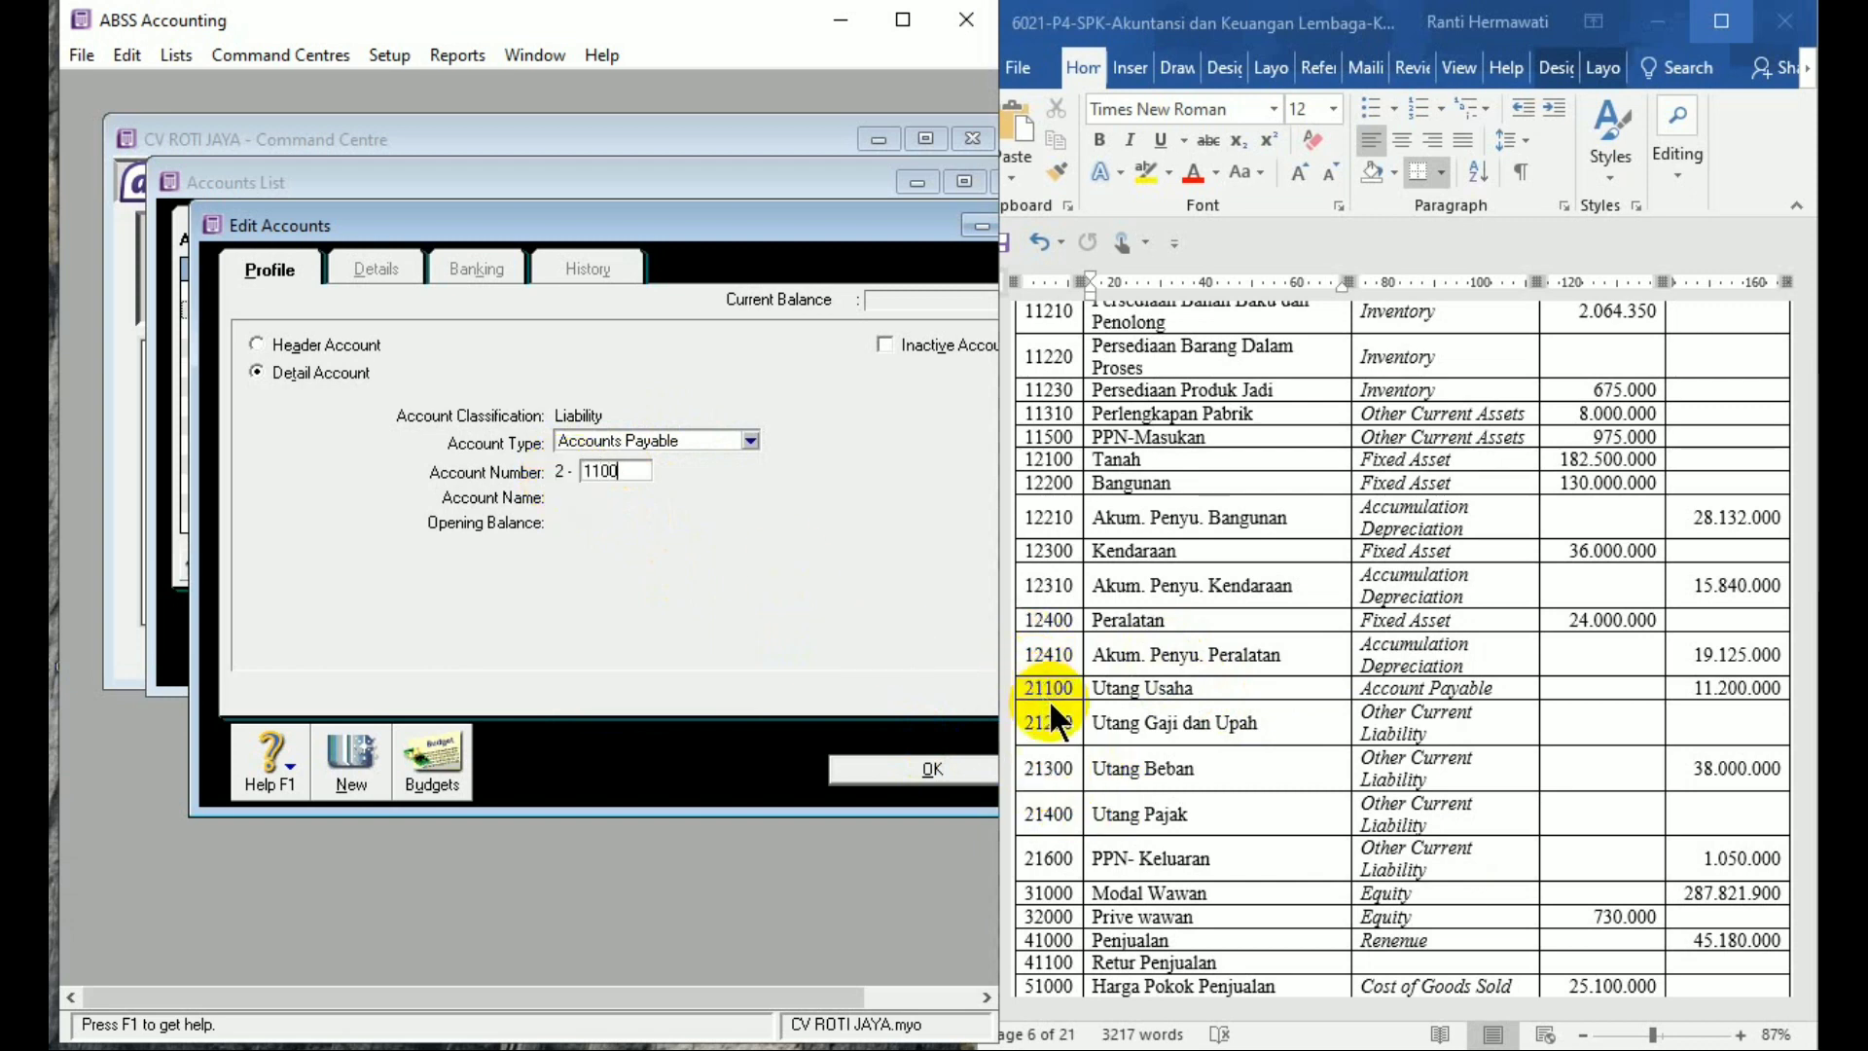
key("Tab")
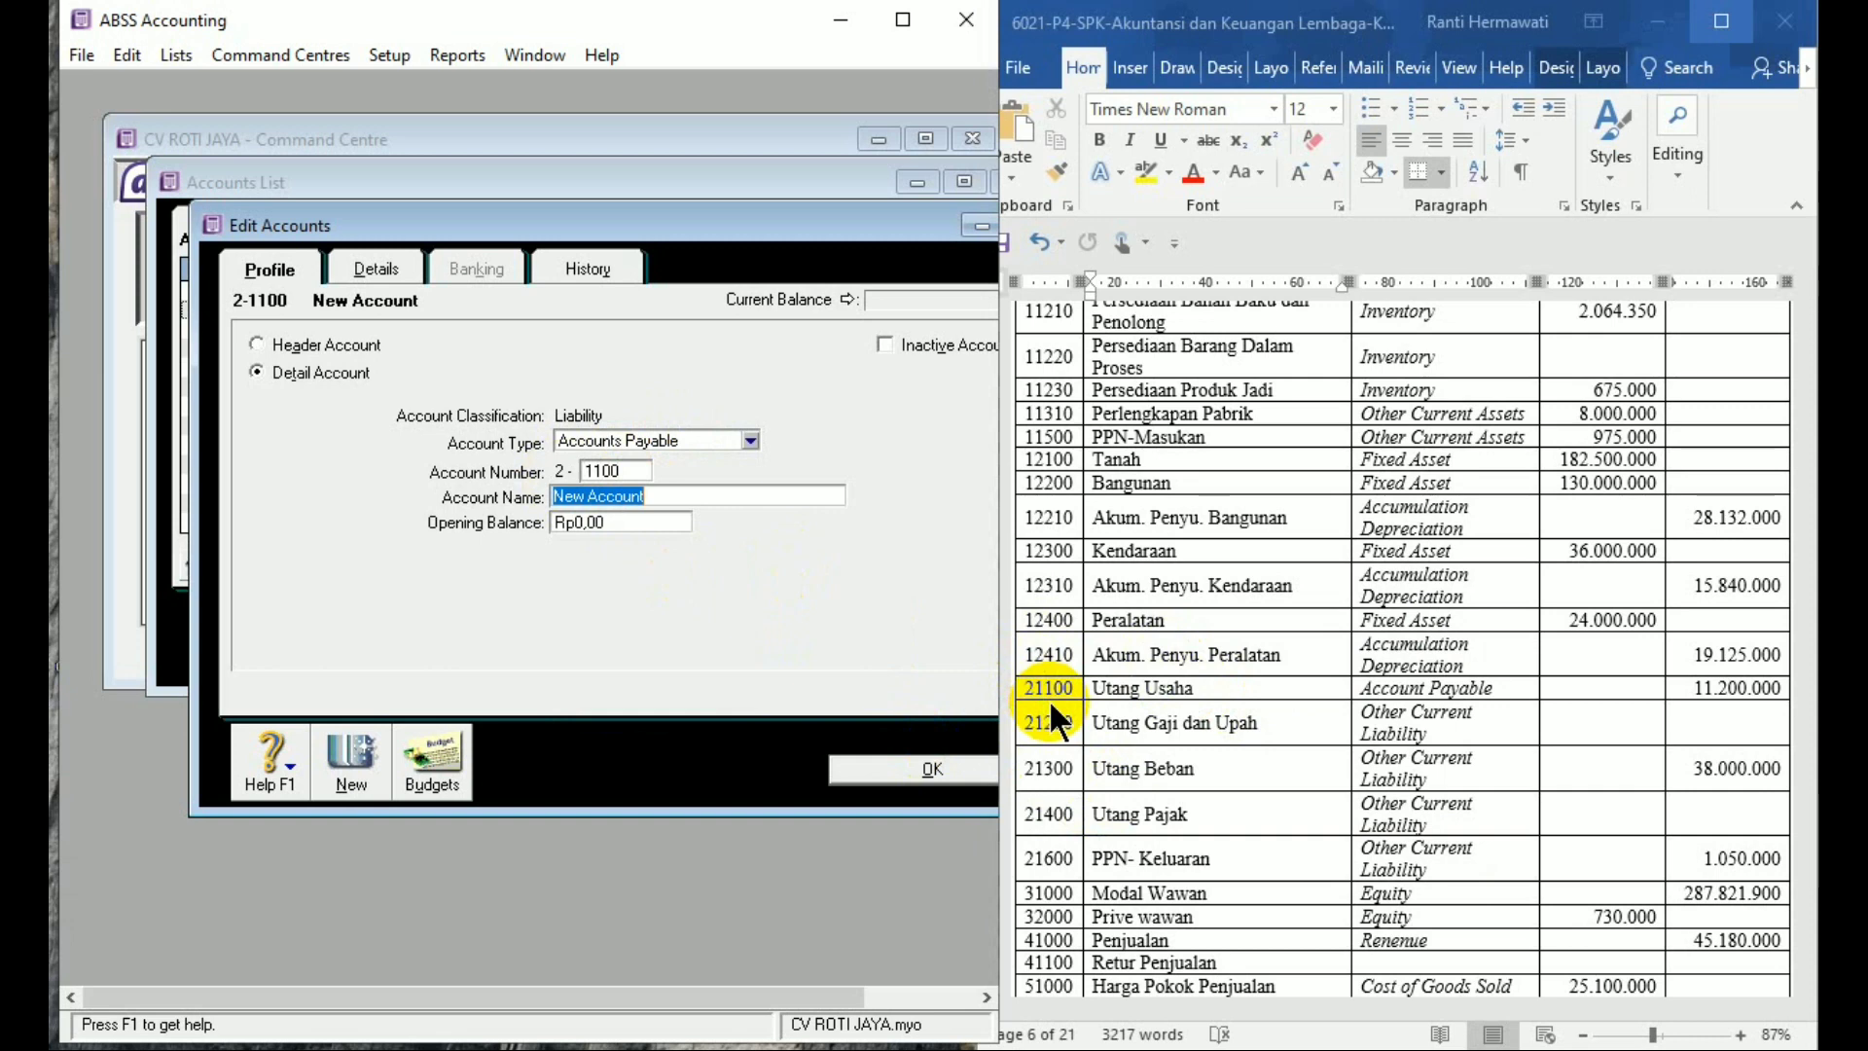
type("Utang Usaha")
key("Tab")
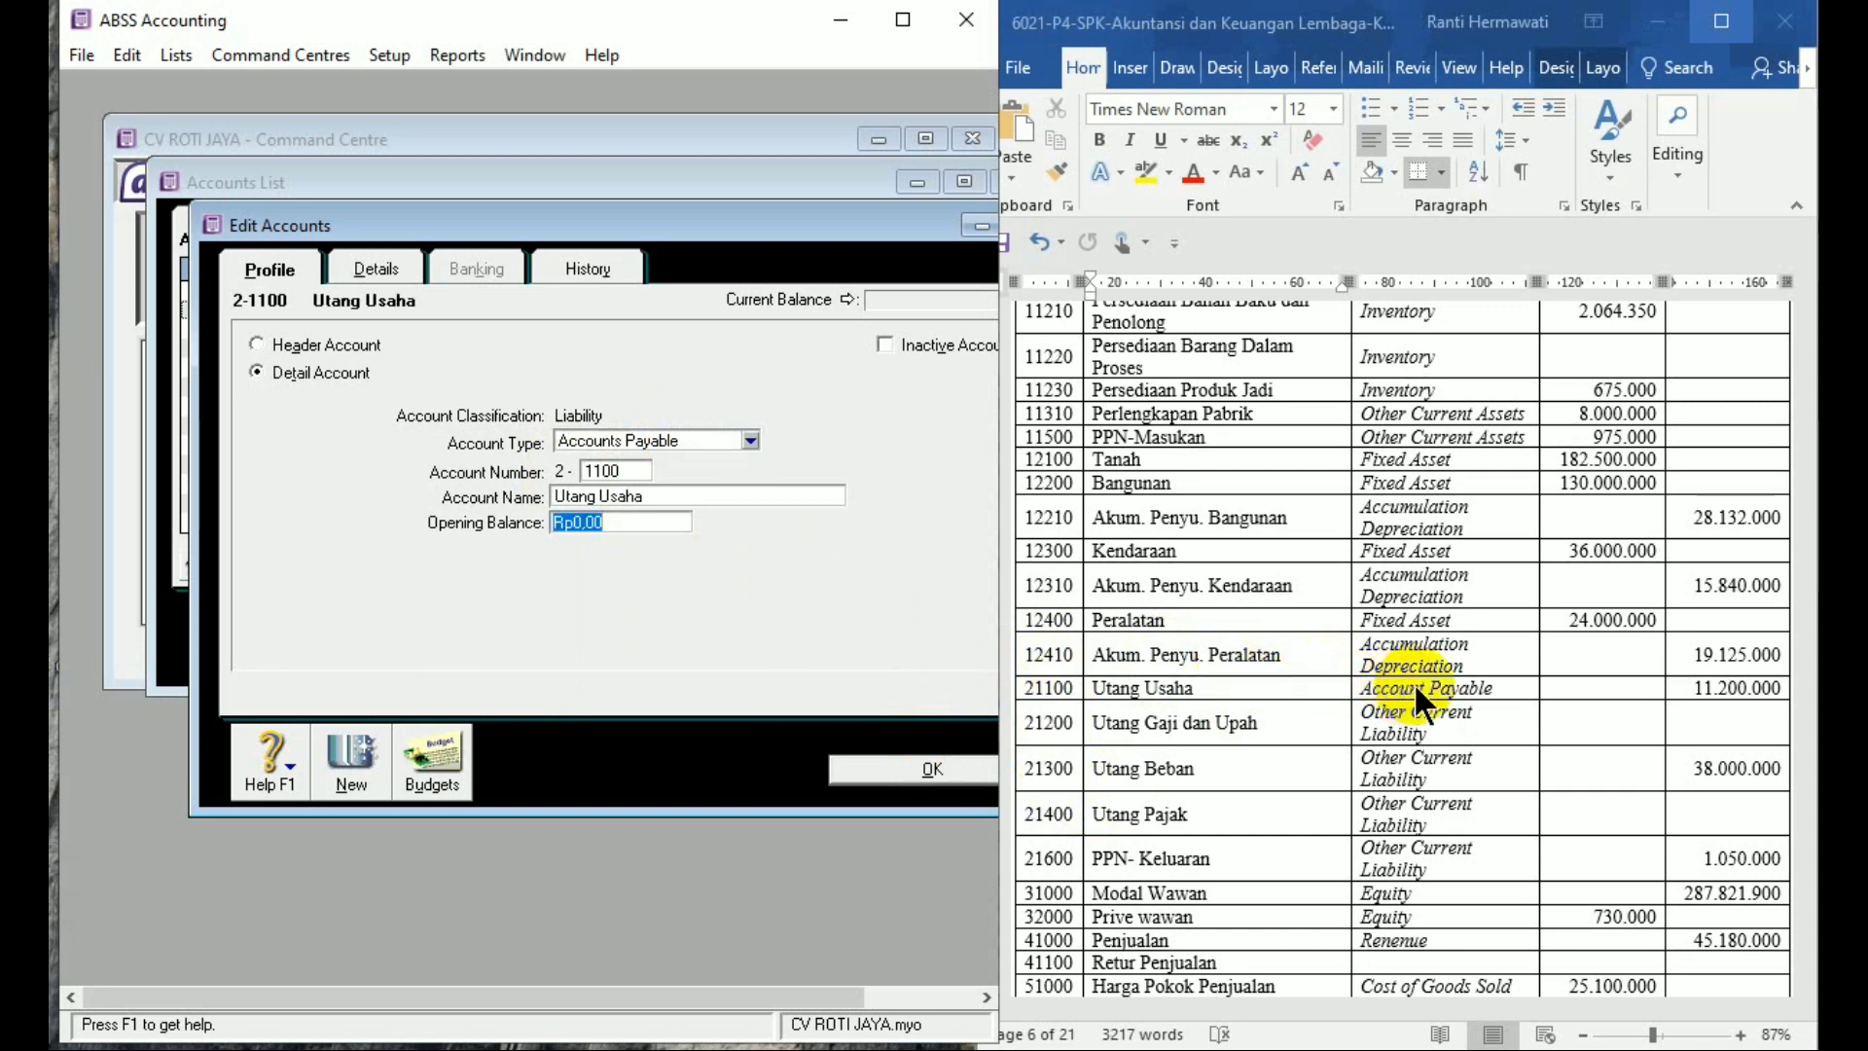
type("11200000")
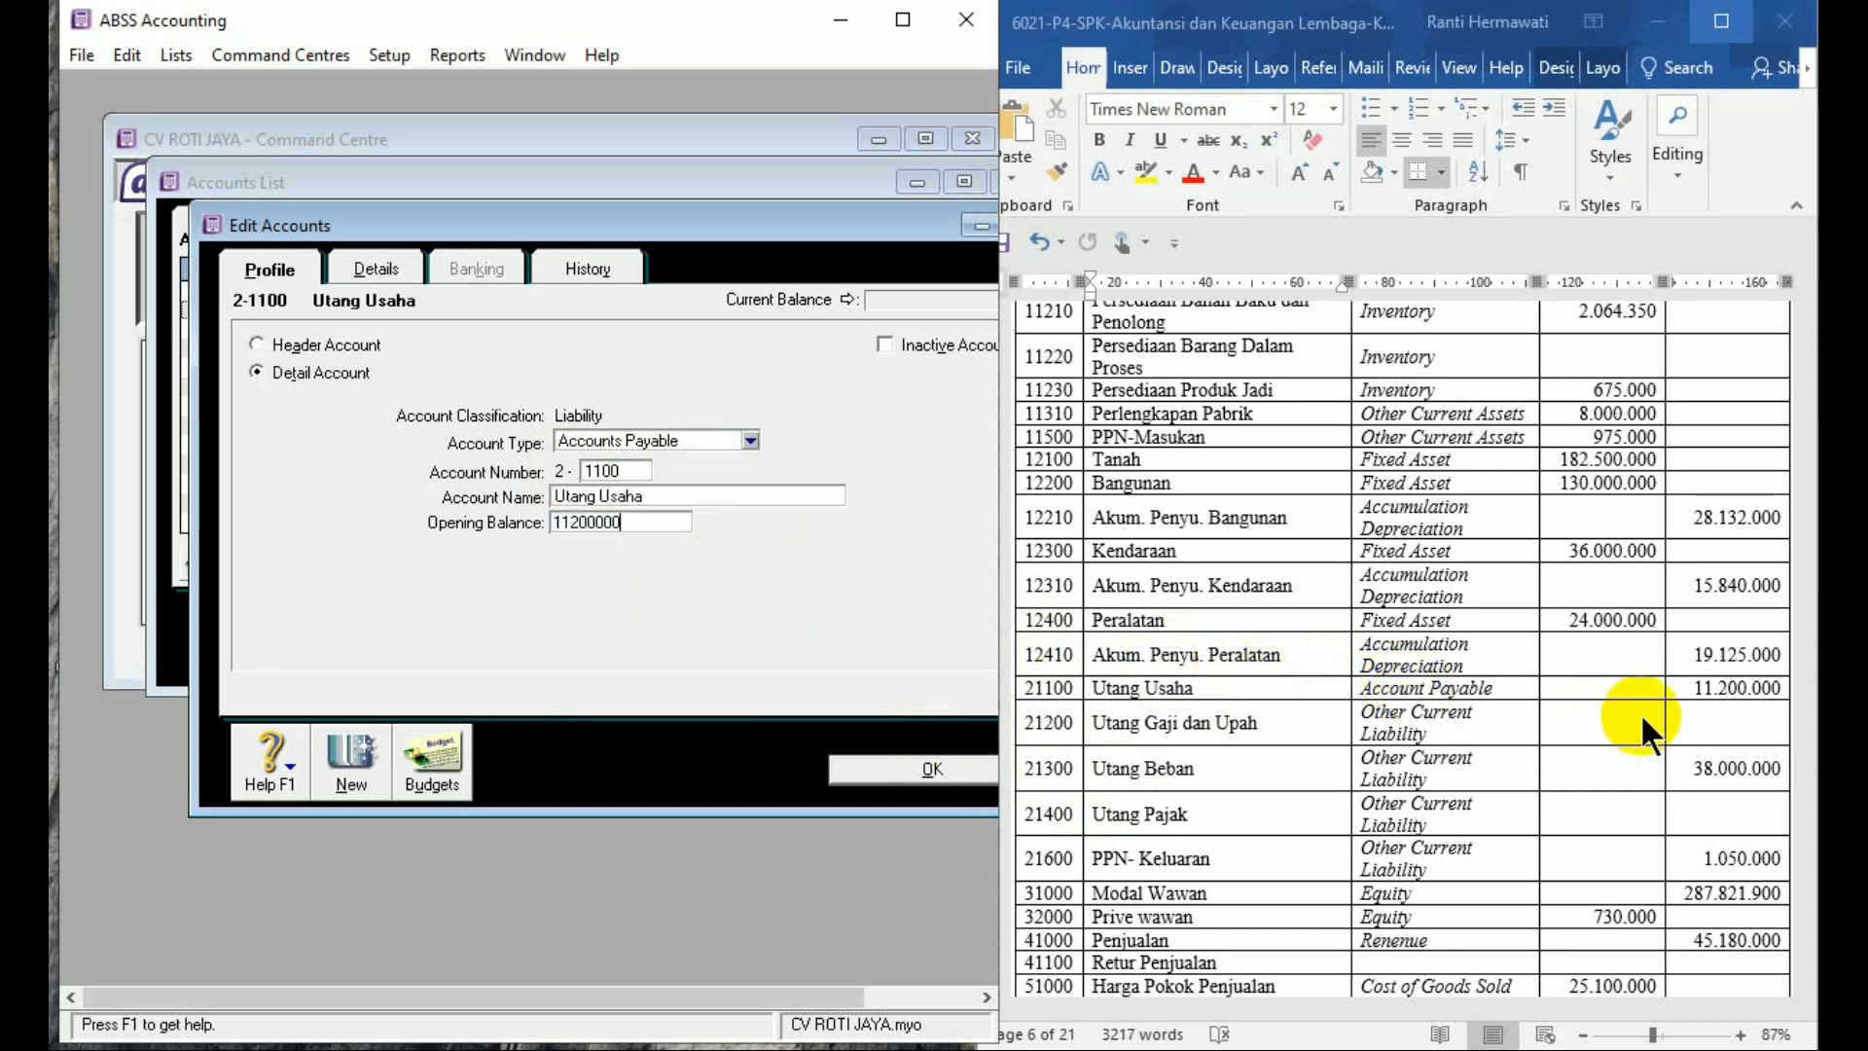
key("Tab")
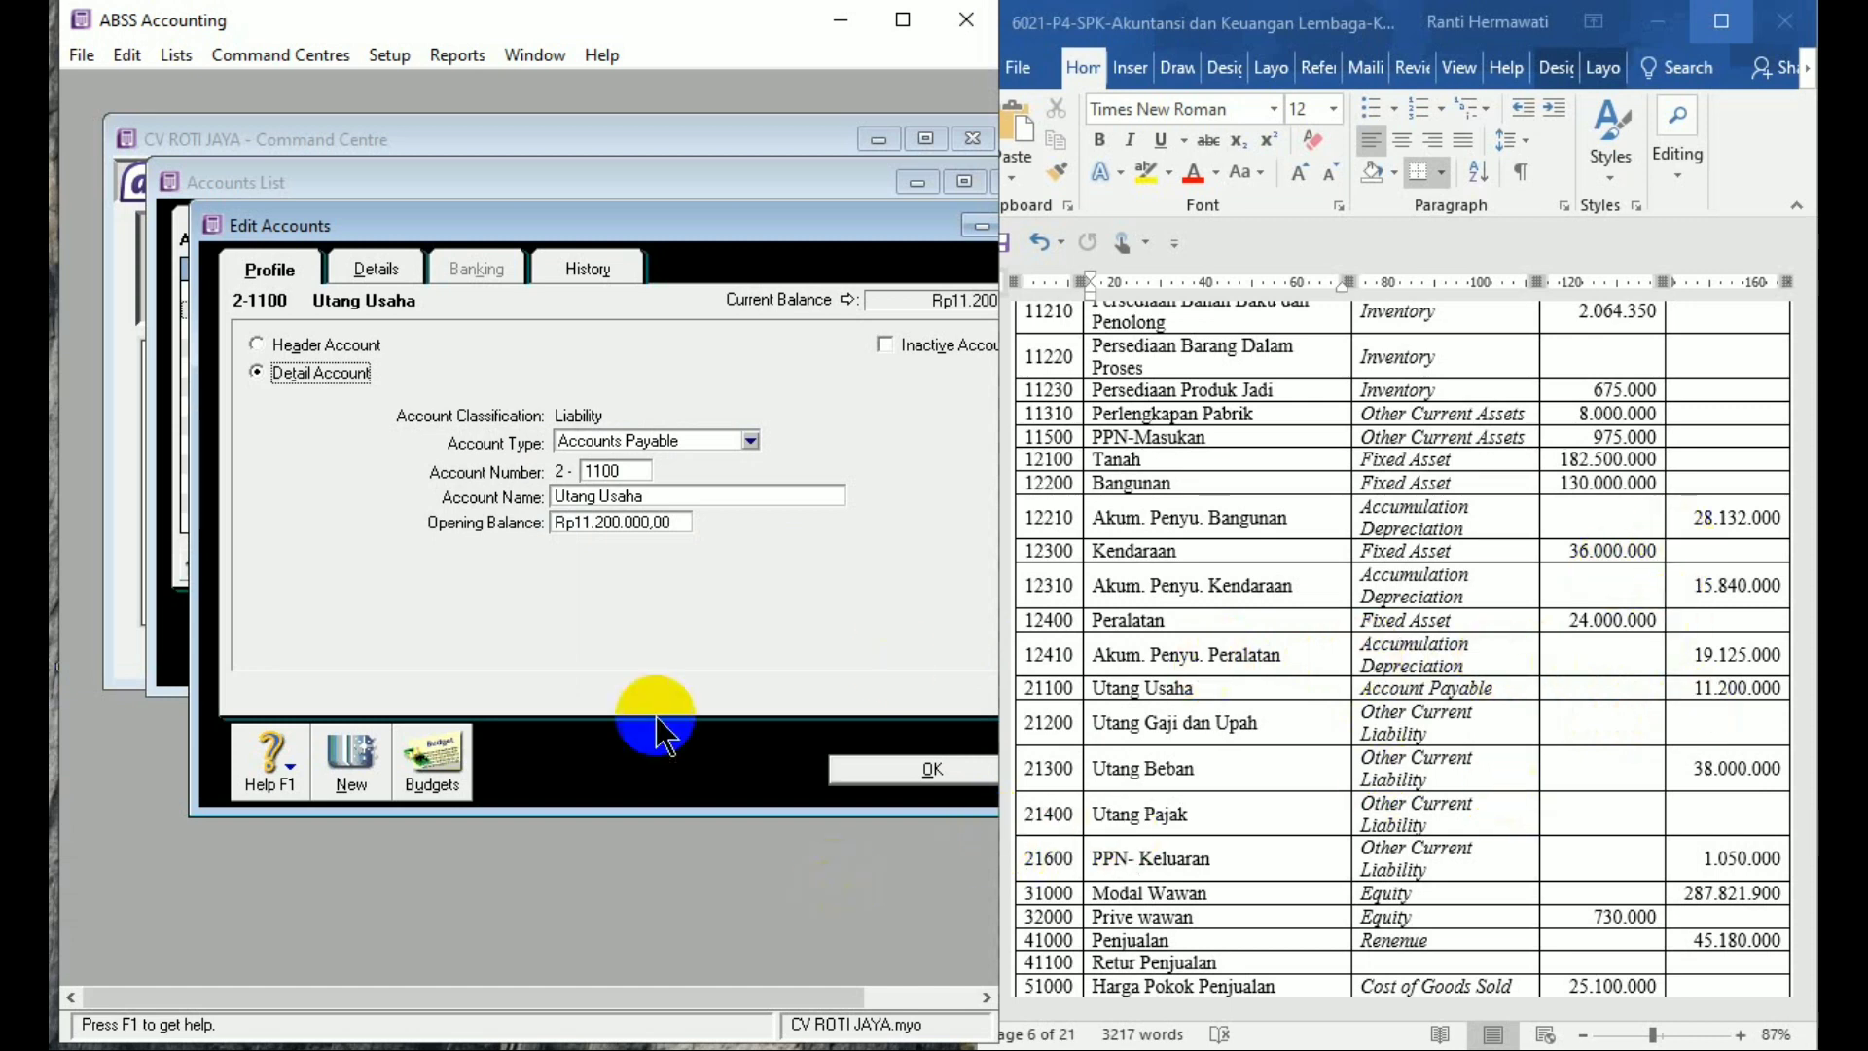
left_click(340, 769)
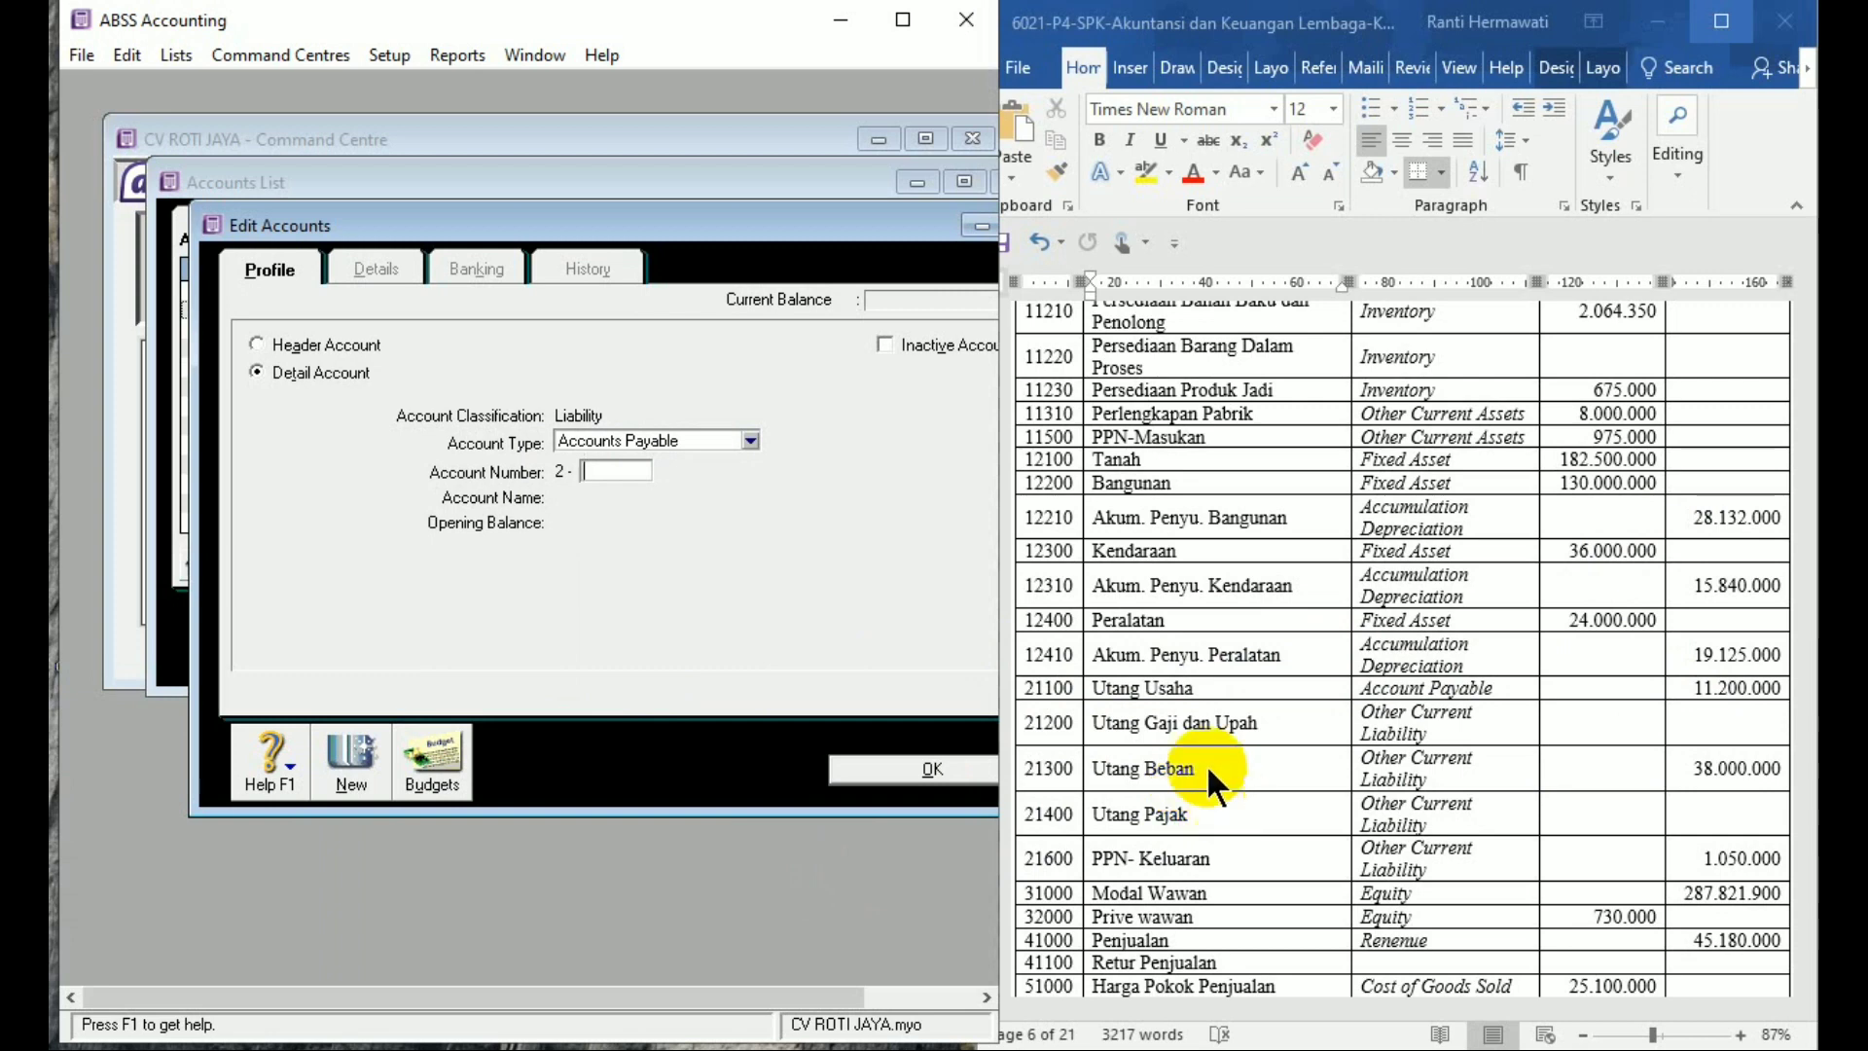
Add Other Current Liability account 2-1200 'Utang Gaji dan Upah' with no opening balance
left_click(736, 444)
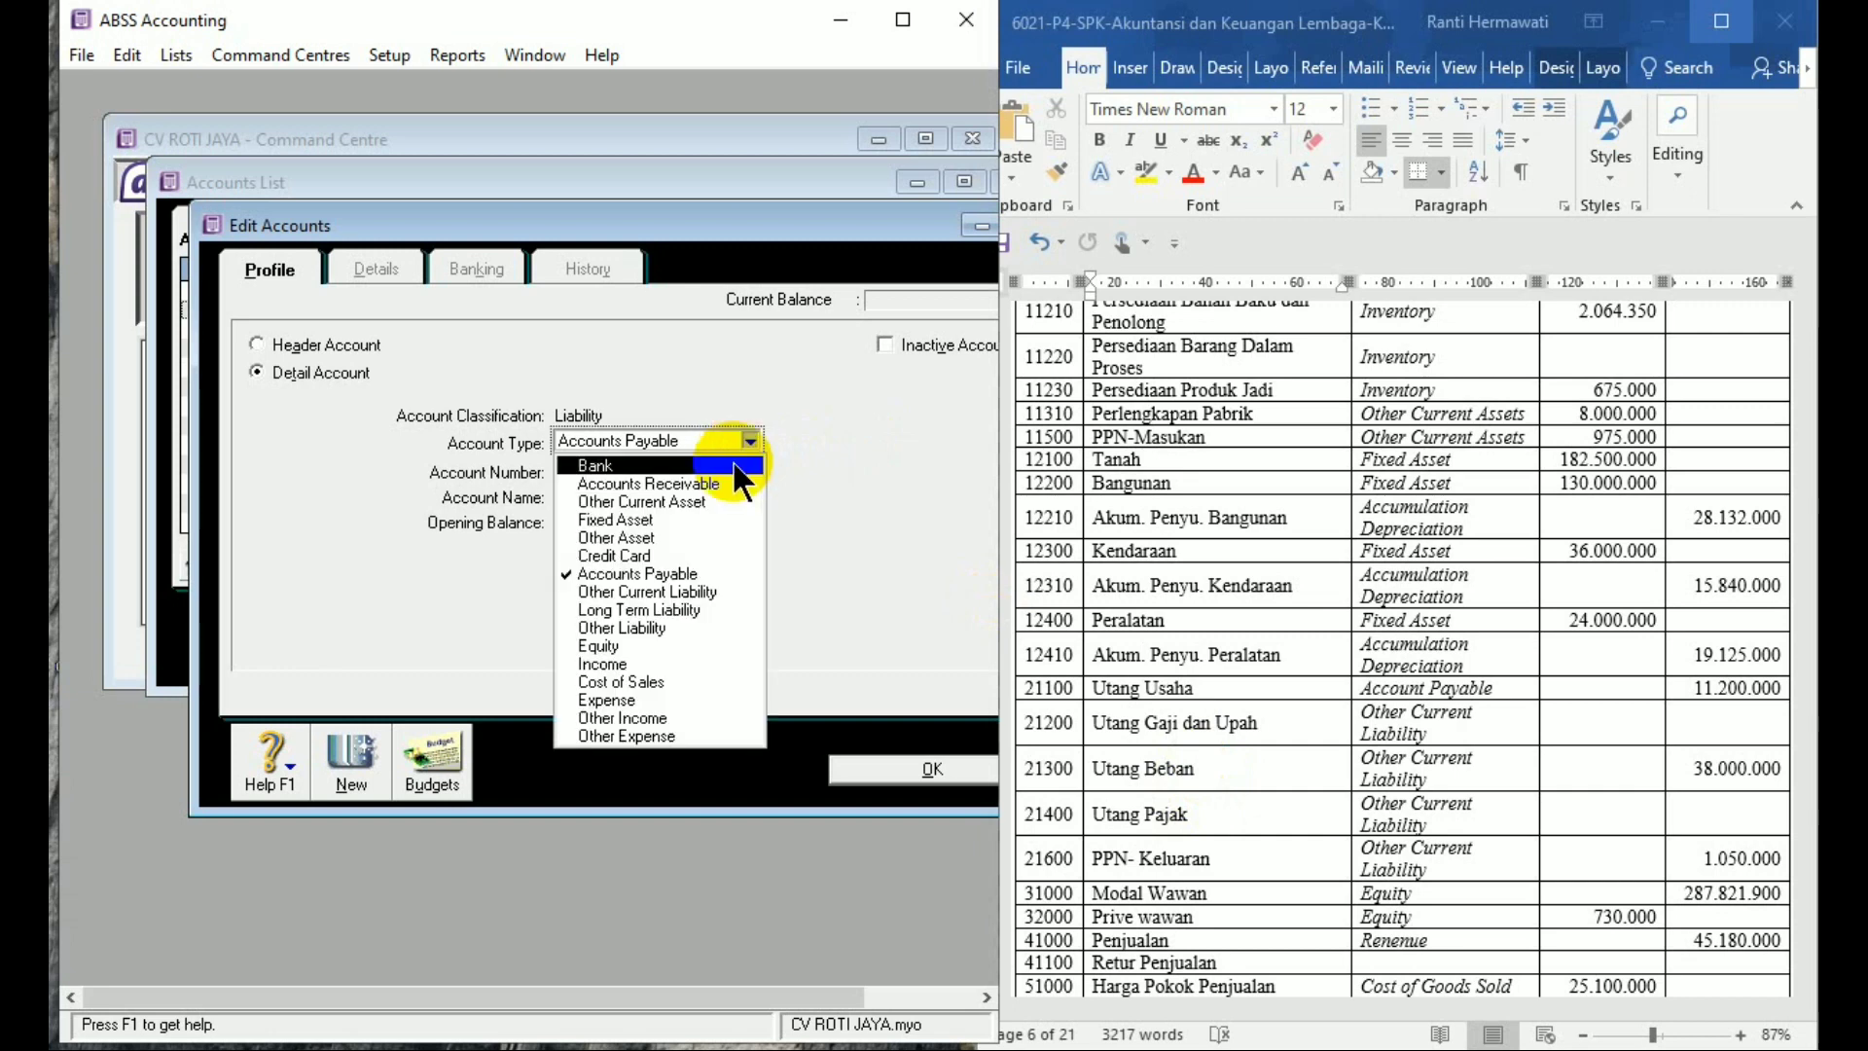
left_click(725, 593)
left_click(634, 471)
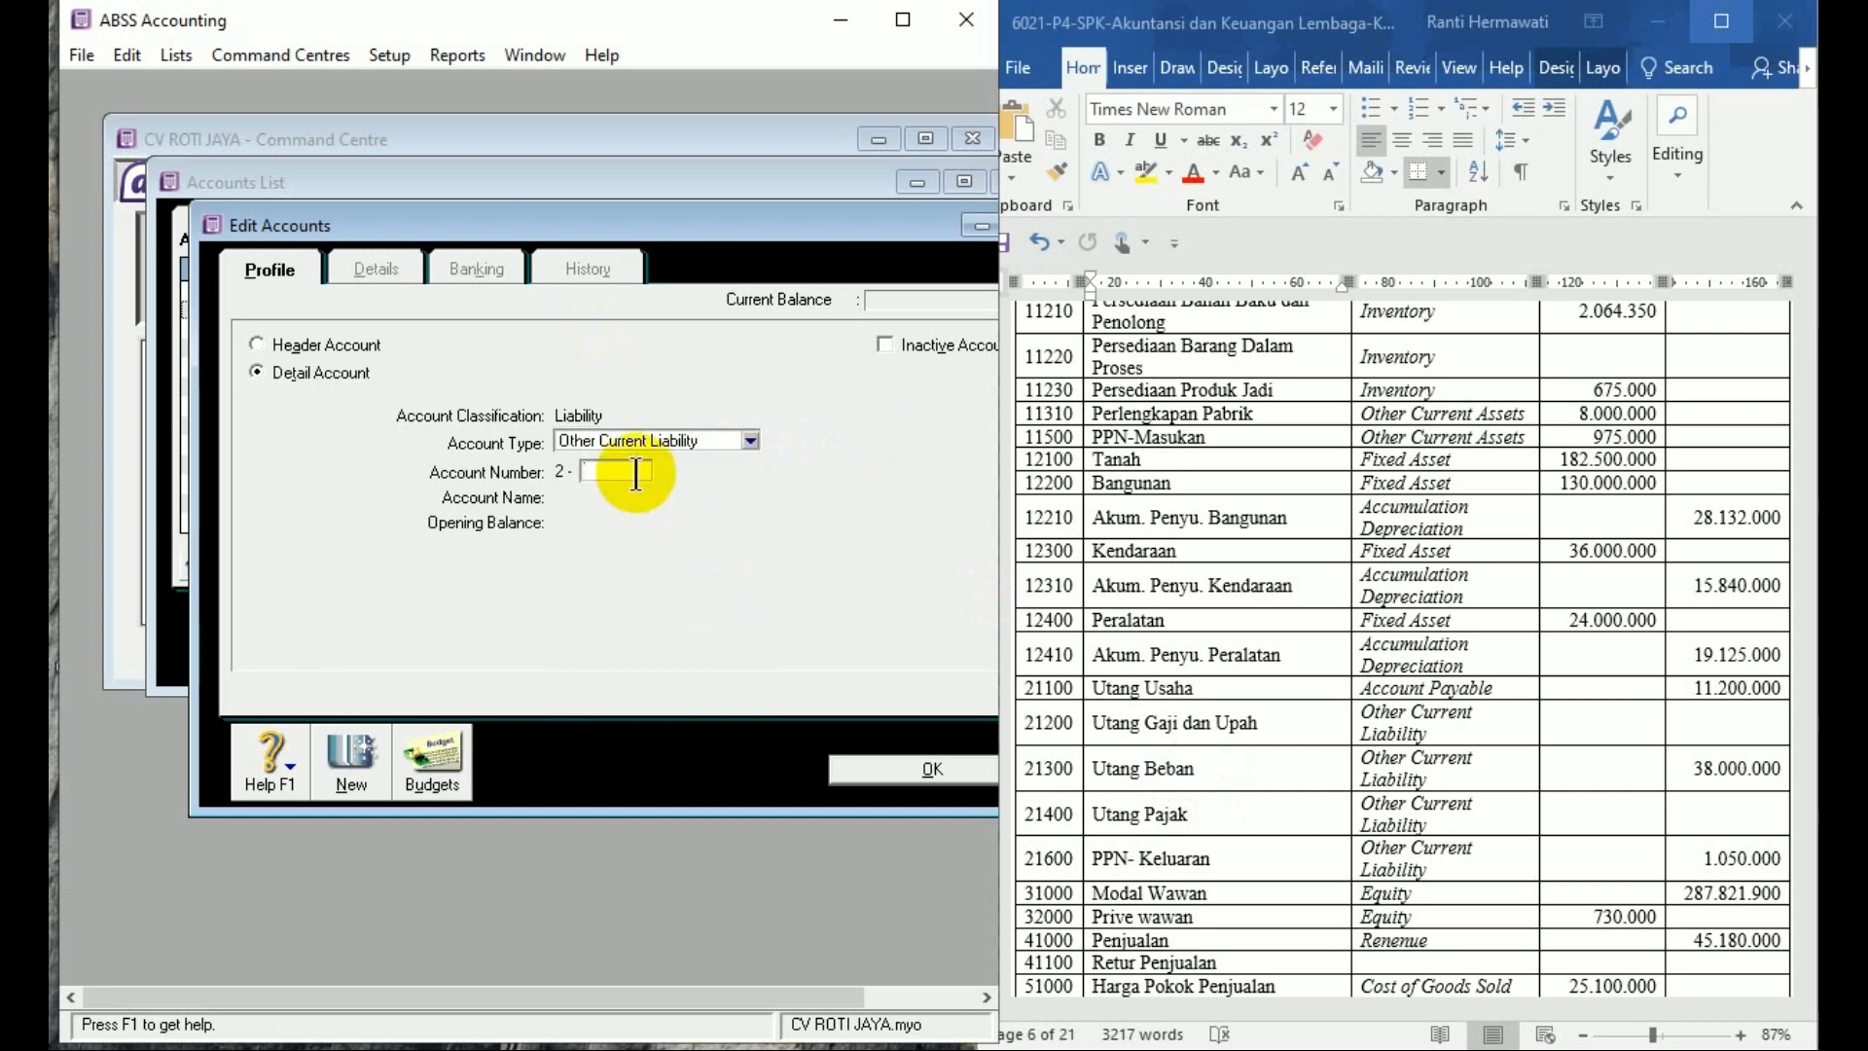
type("1200")
key("Tab")
type("U")
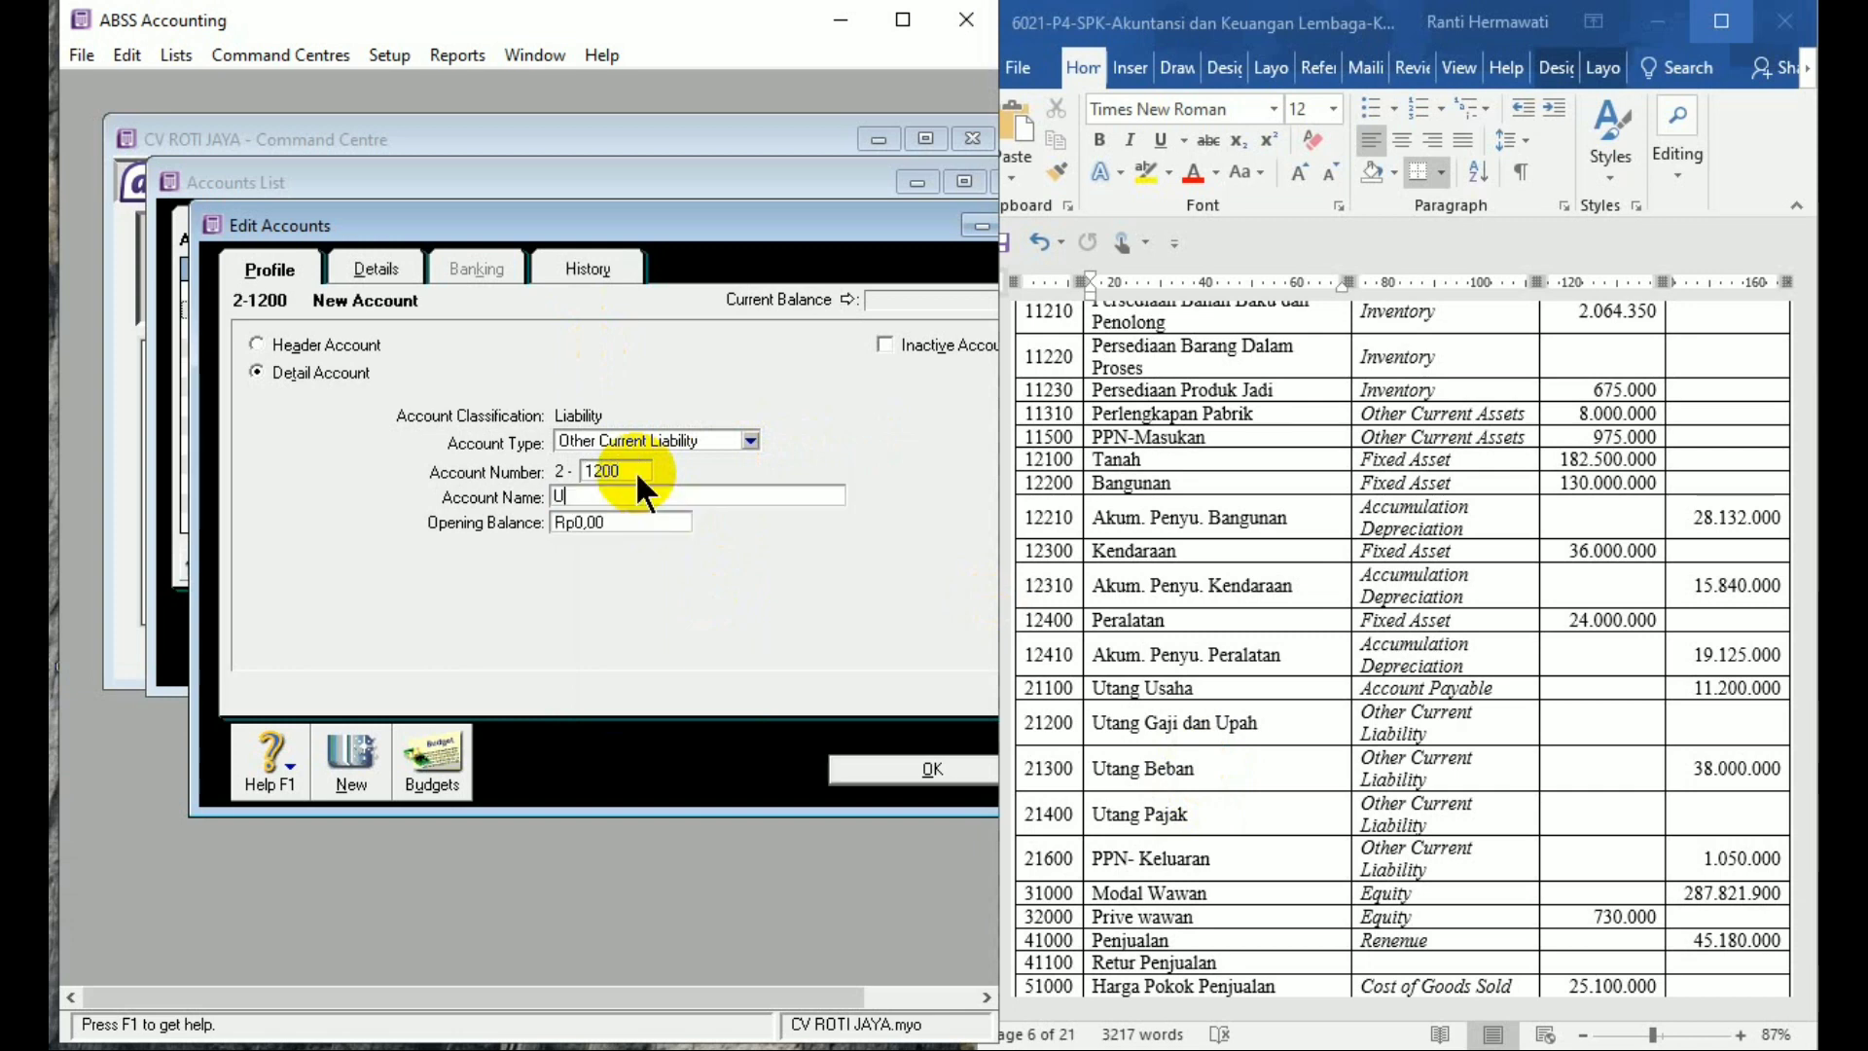
type("tang Ga")
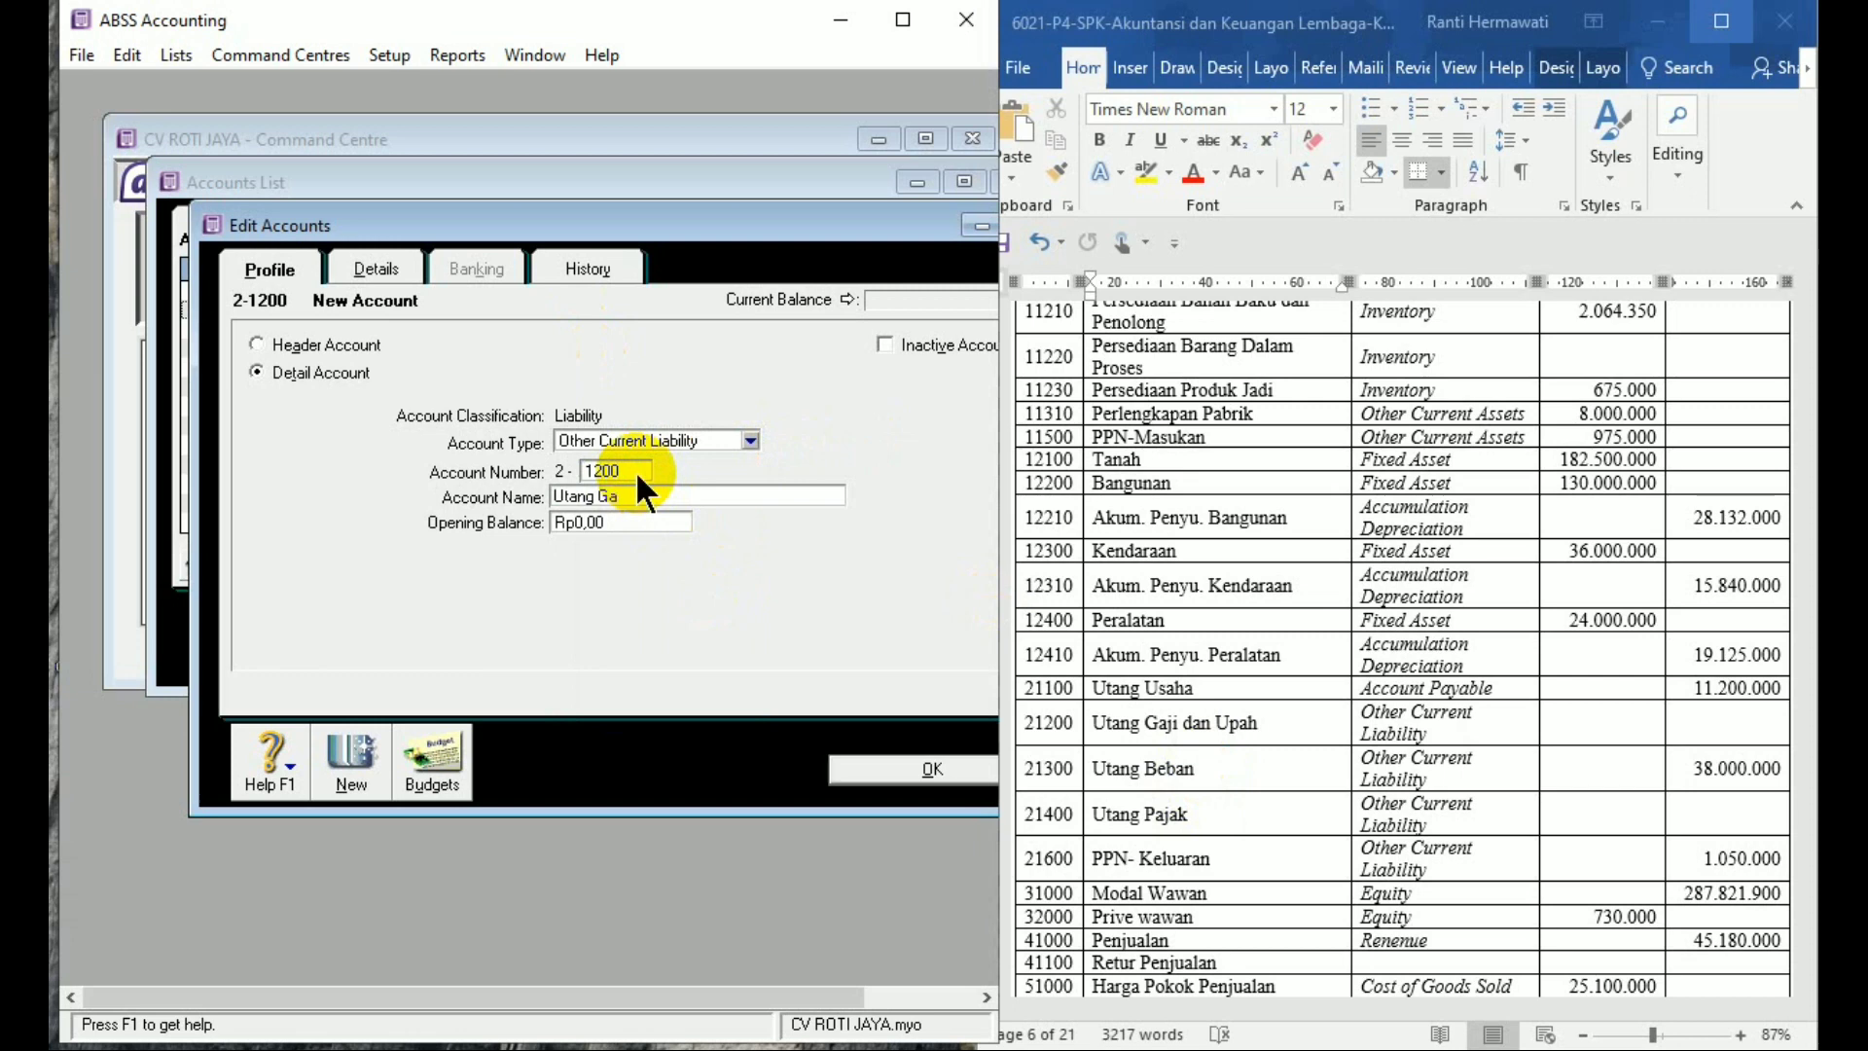
type("ji dan Upah")
key("Tab")
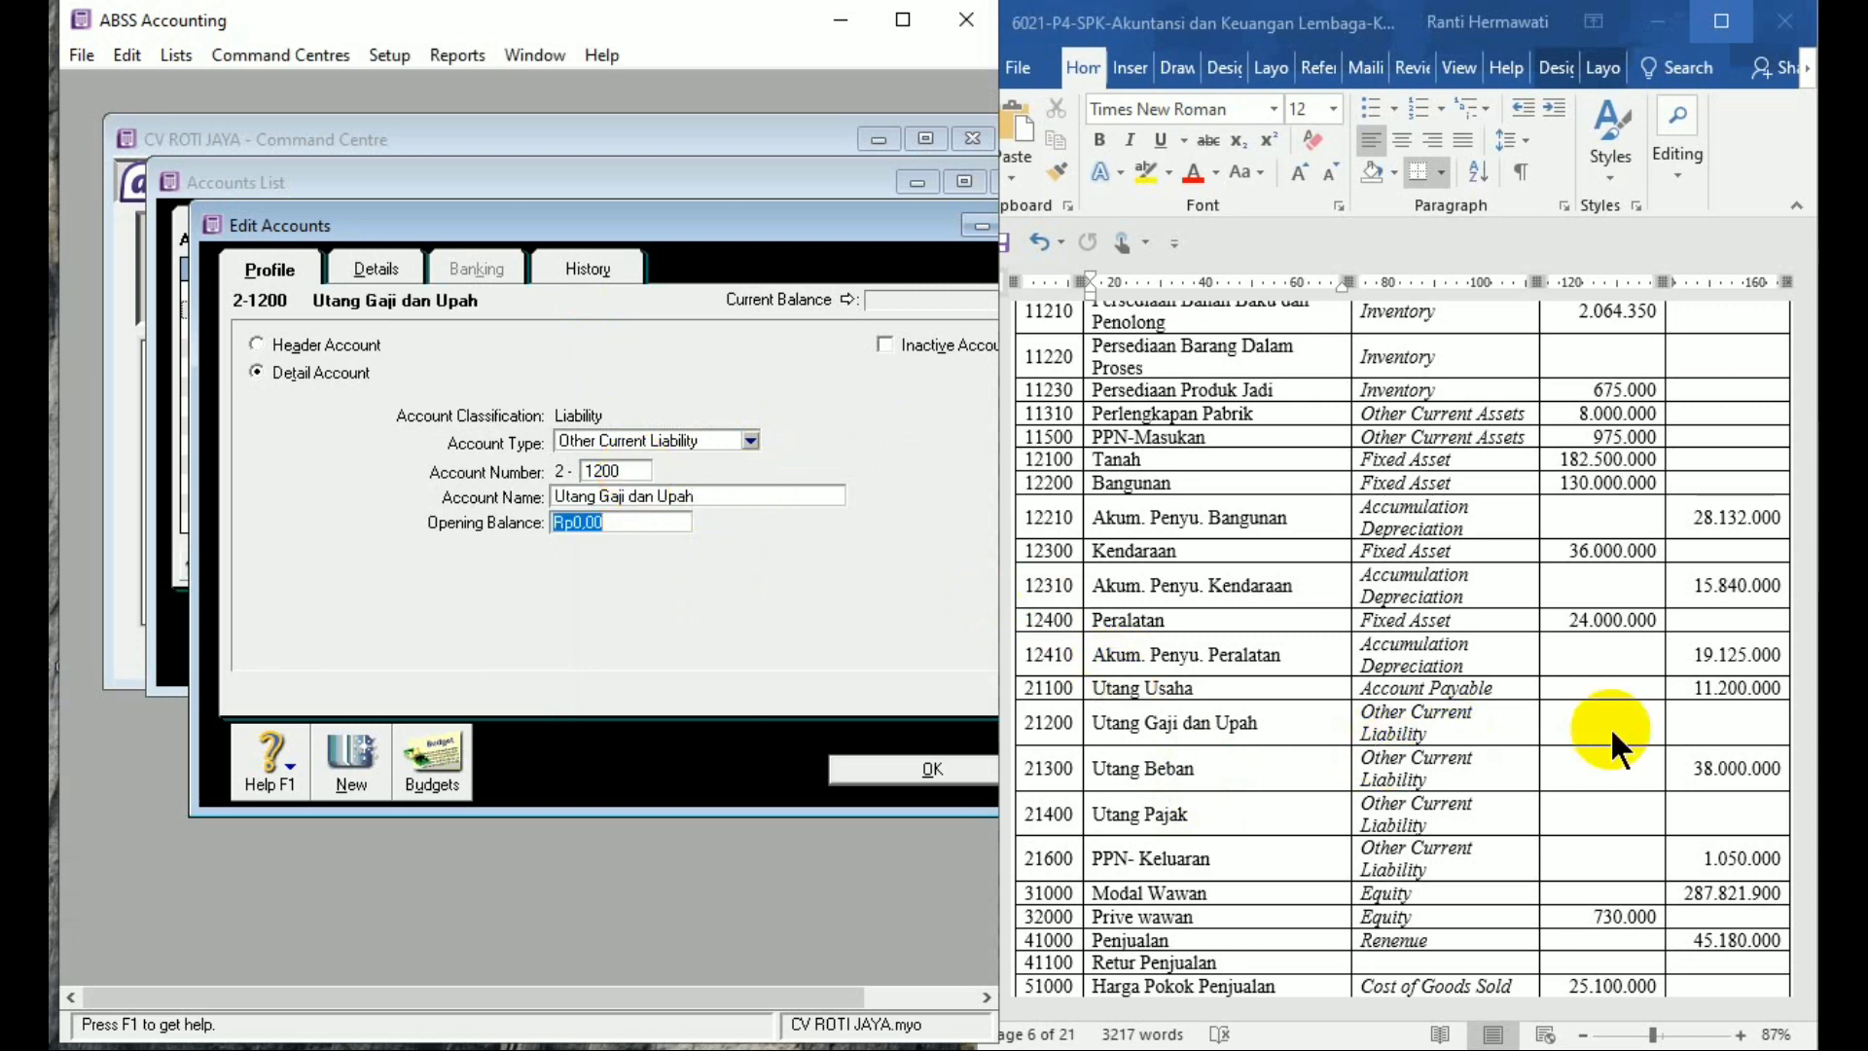
left_click(350, 757)
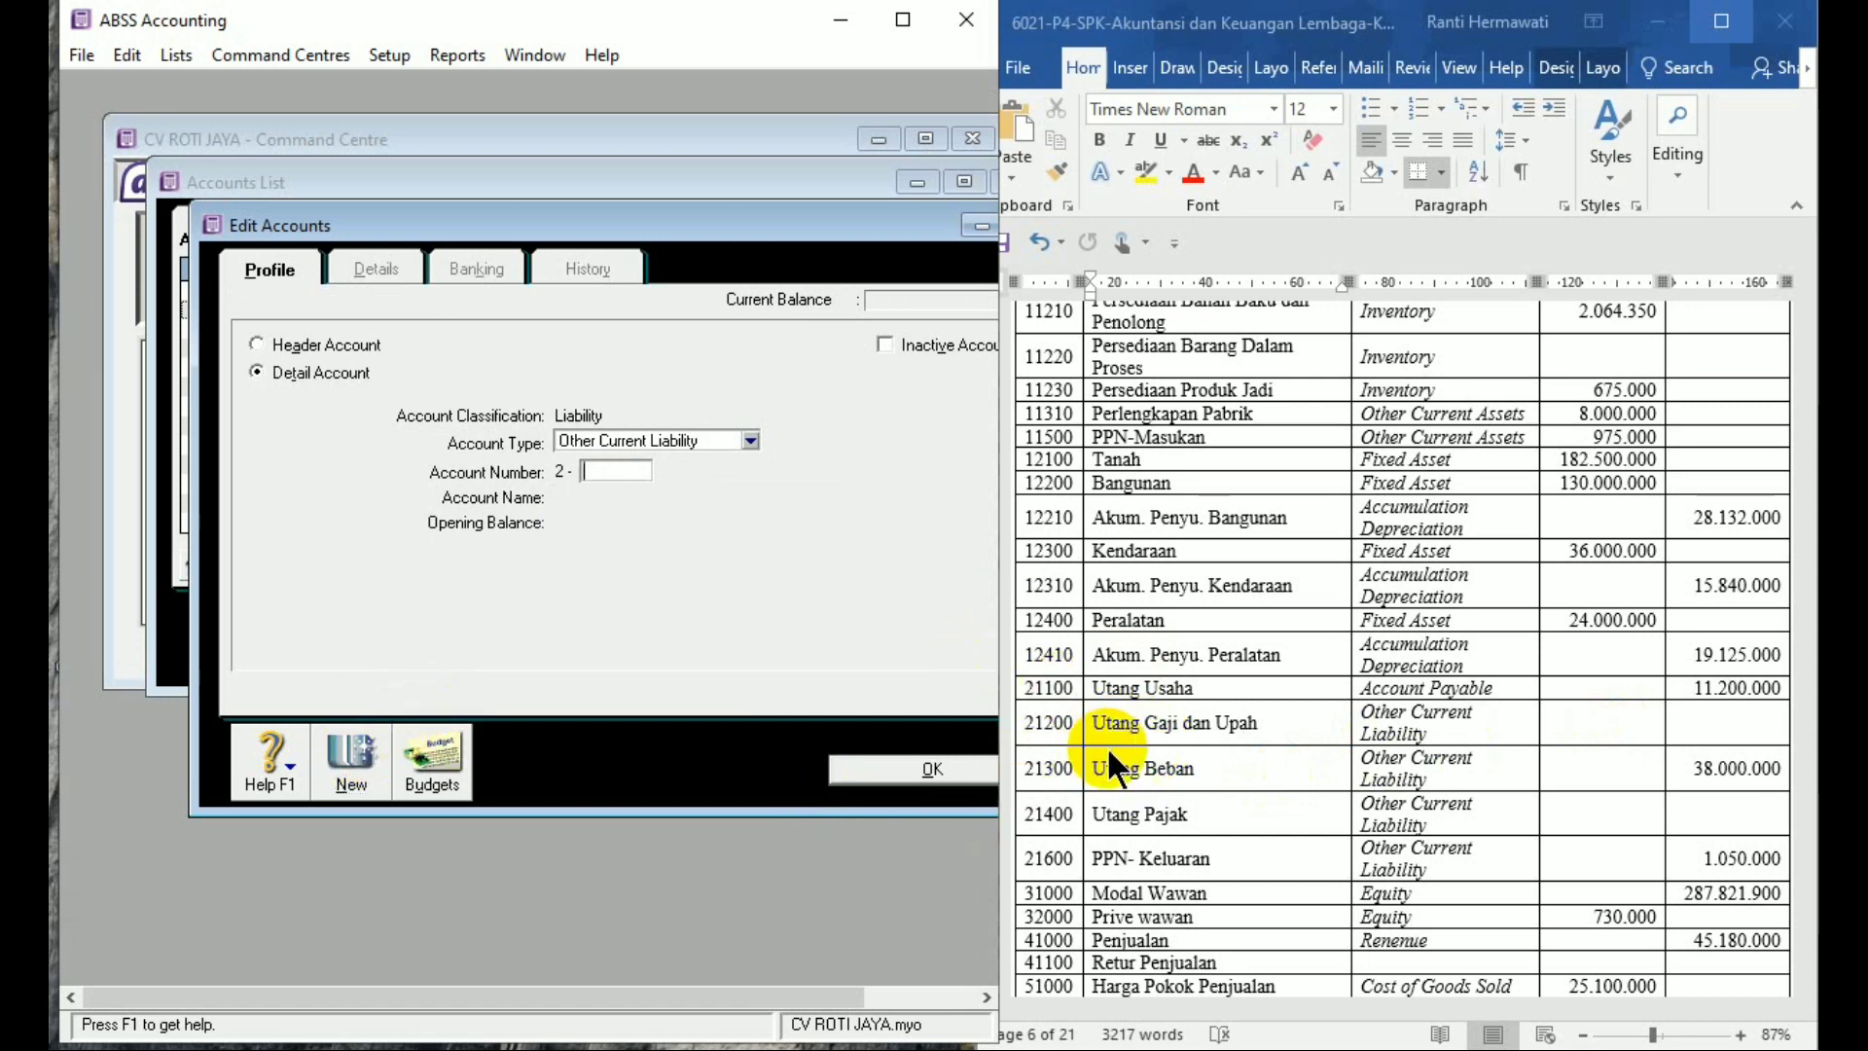
Add liability account 2-1300 'Utang Beban' with opening balance 38.000.000
type("1300")
key("Tab")
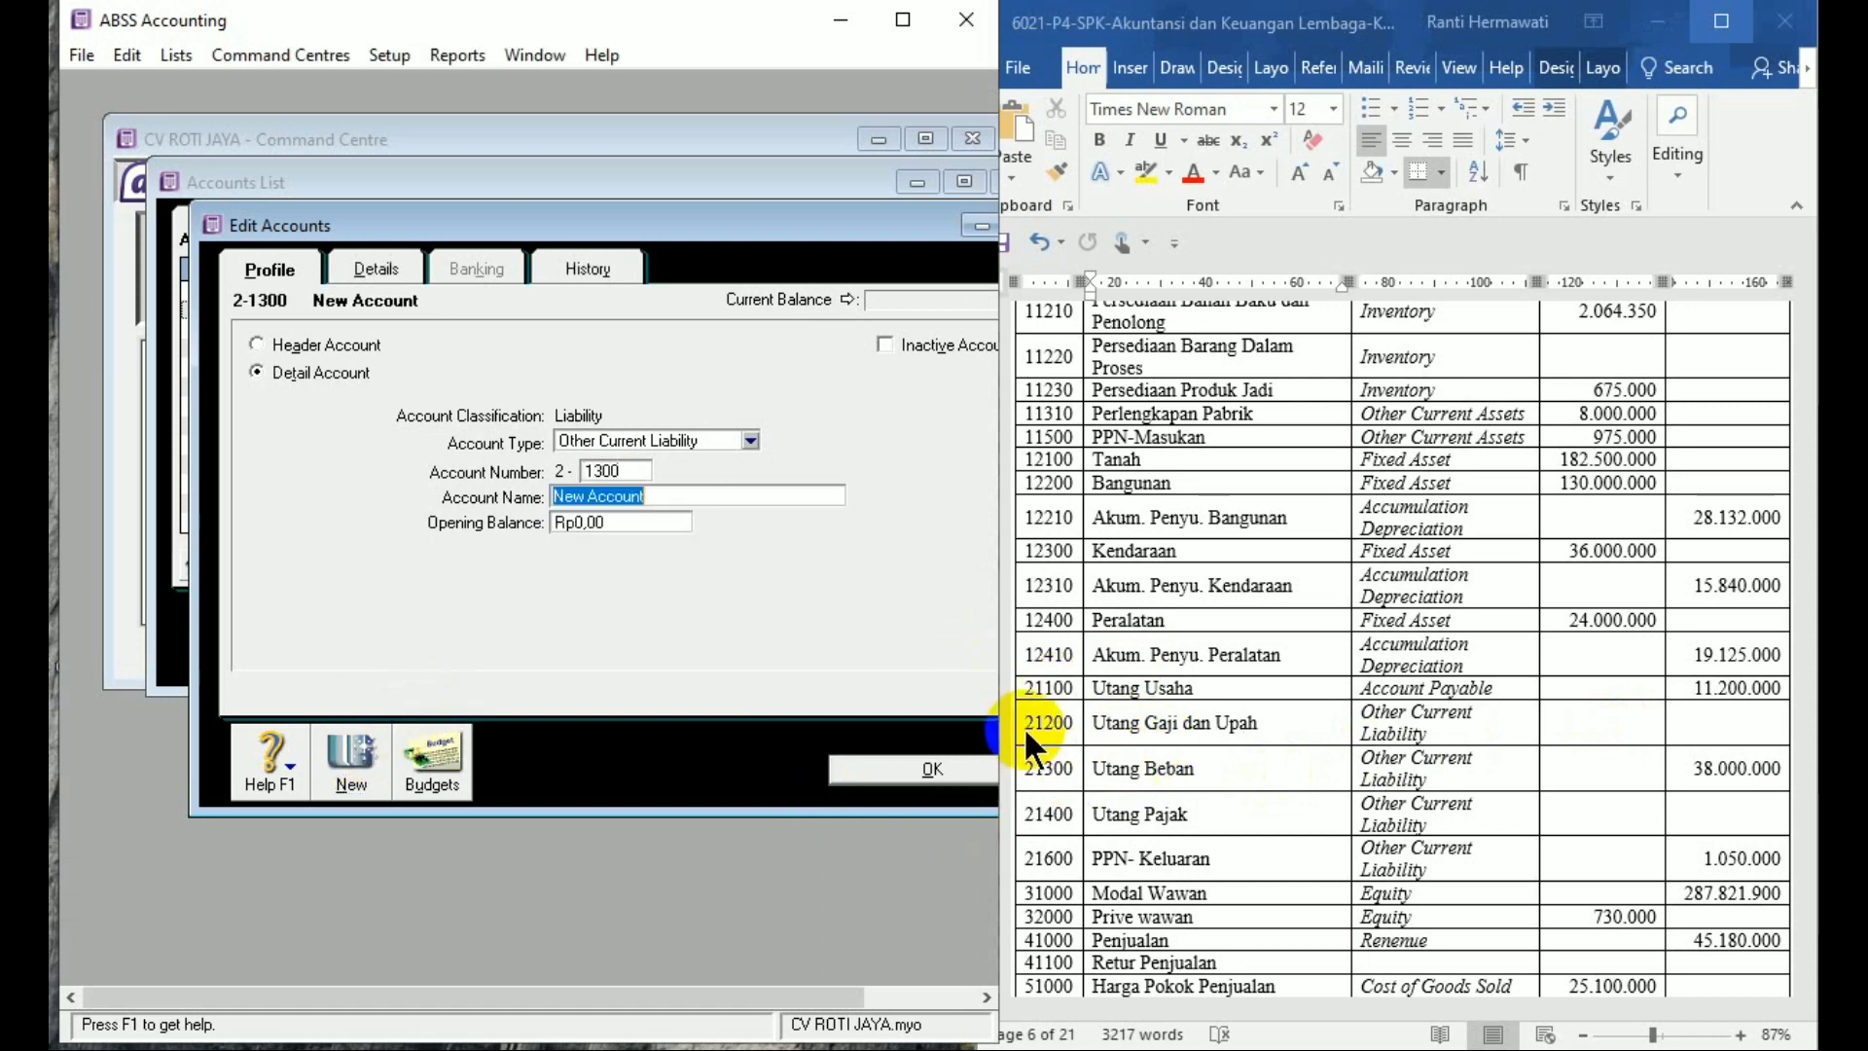
type("Uta")
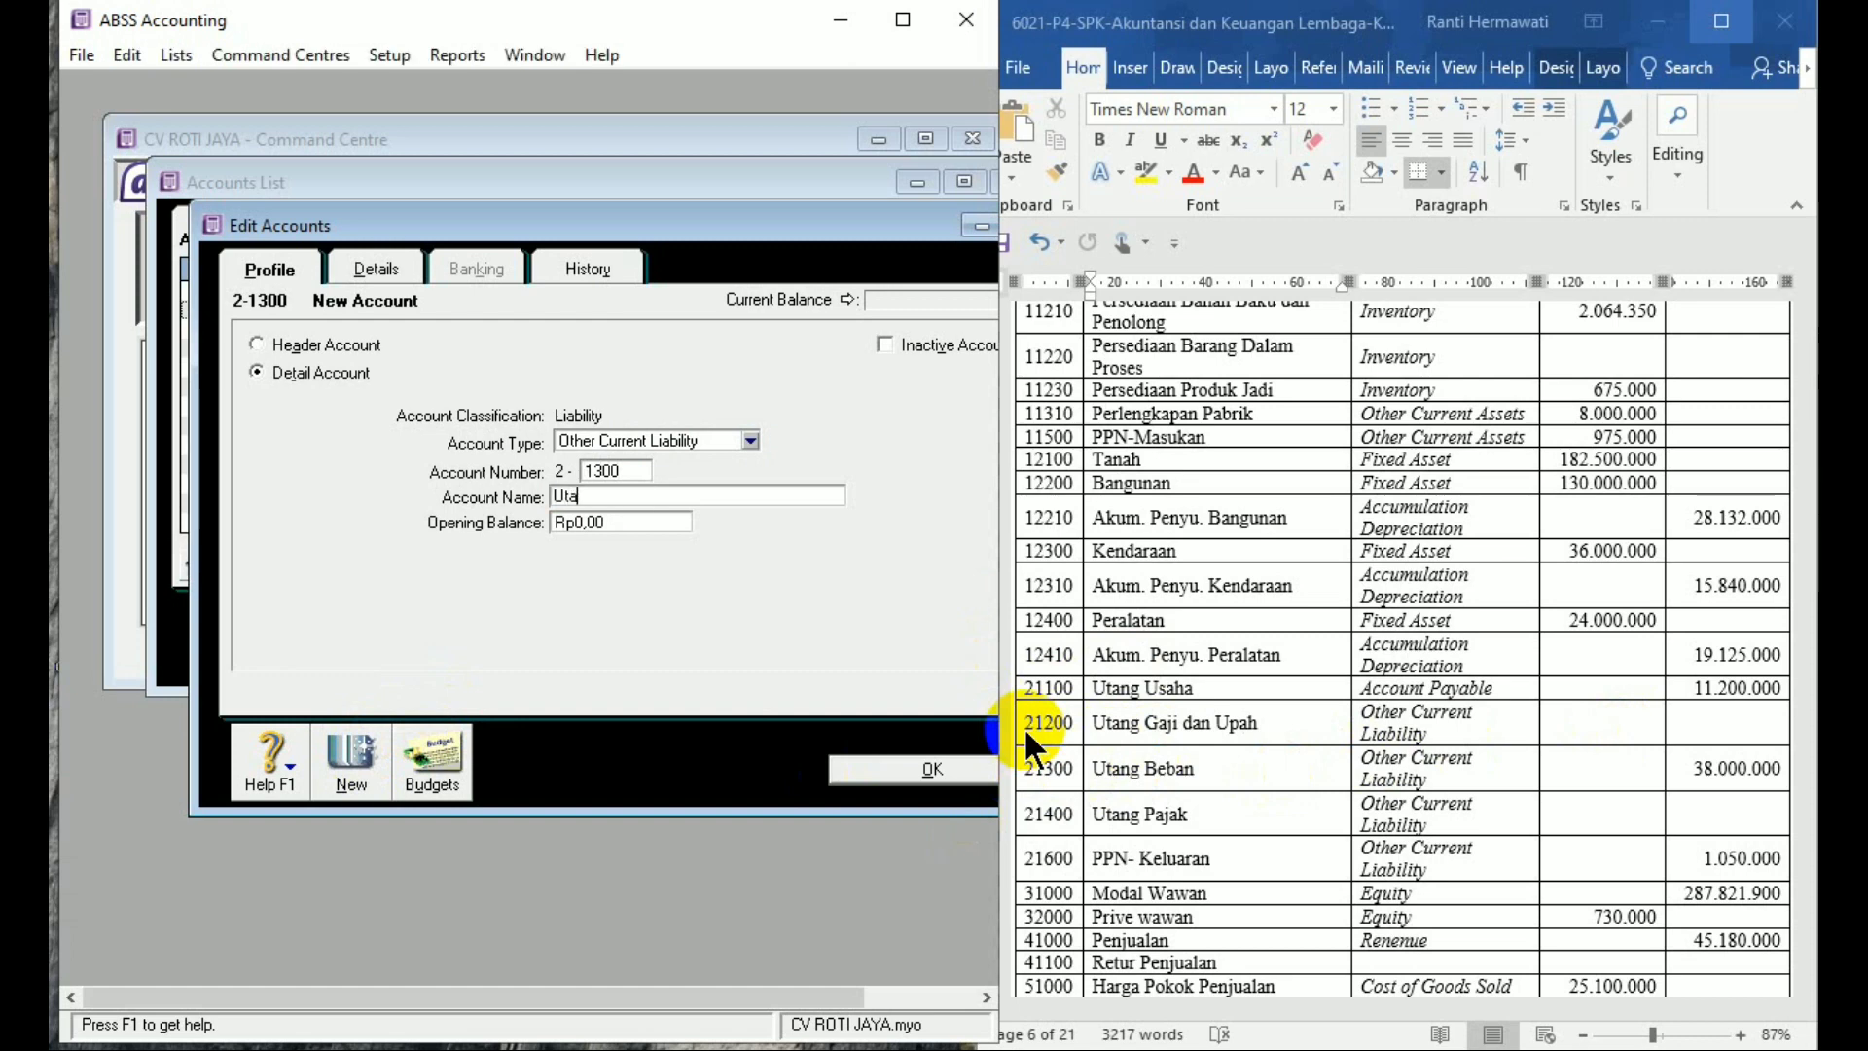
type("ng Beban")
key("Tab")
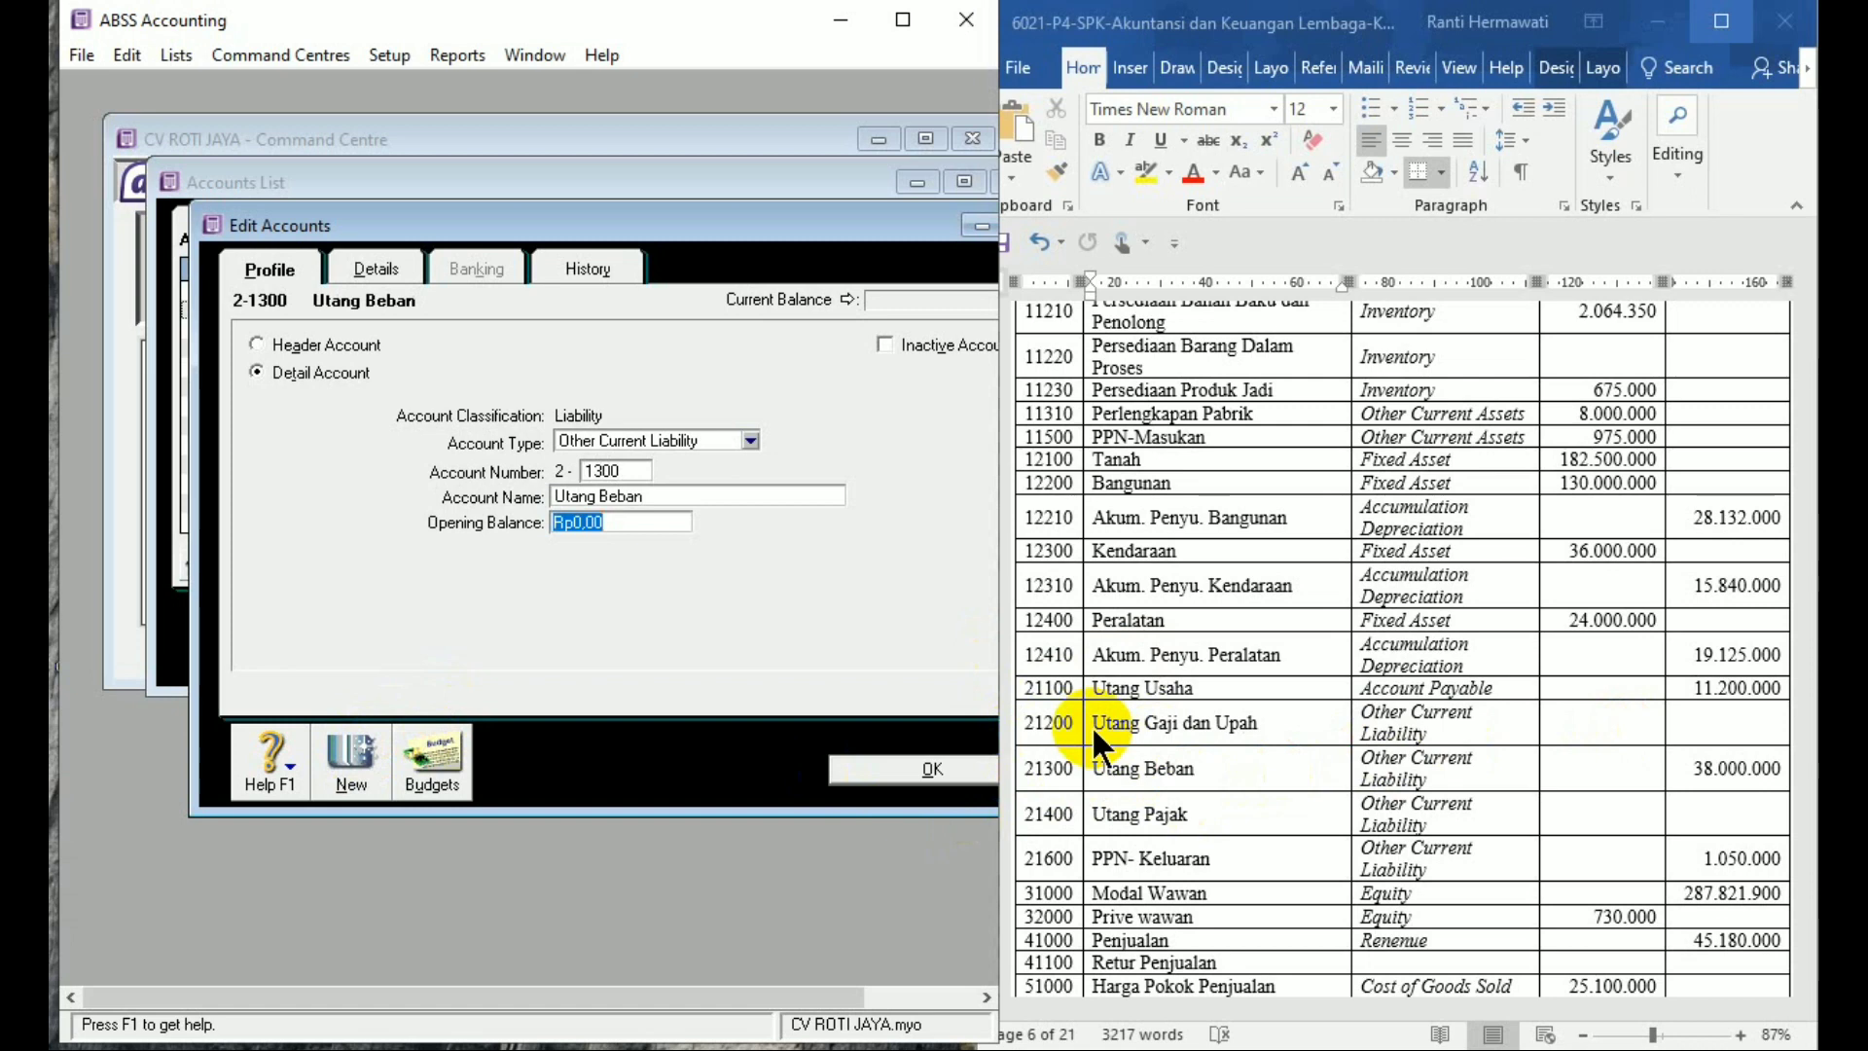
type("38.000.000")
key("Tab")
left_click(353, 792)
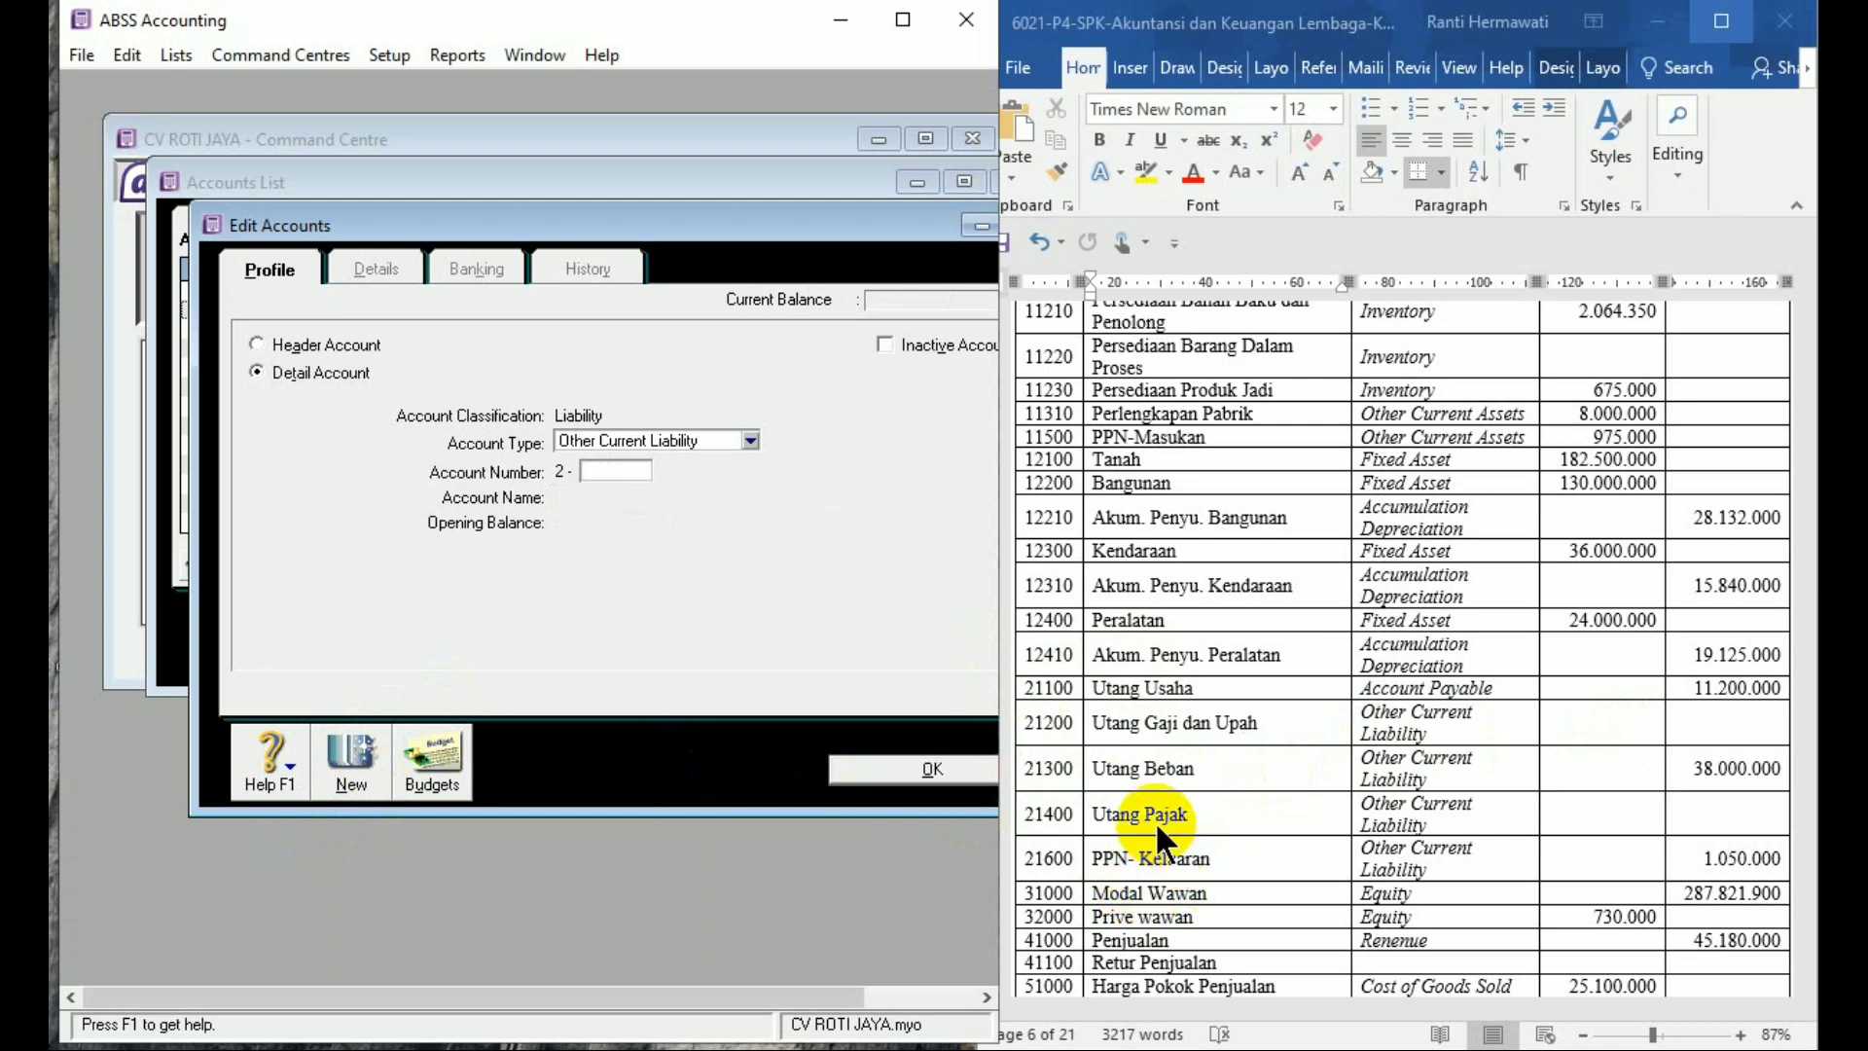
Add liability account 2-1400 'Utang Pajak' without an opening balance
type("1400")
key("Tab")
type("Ut")
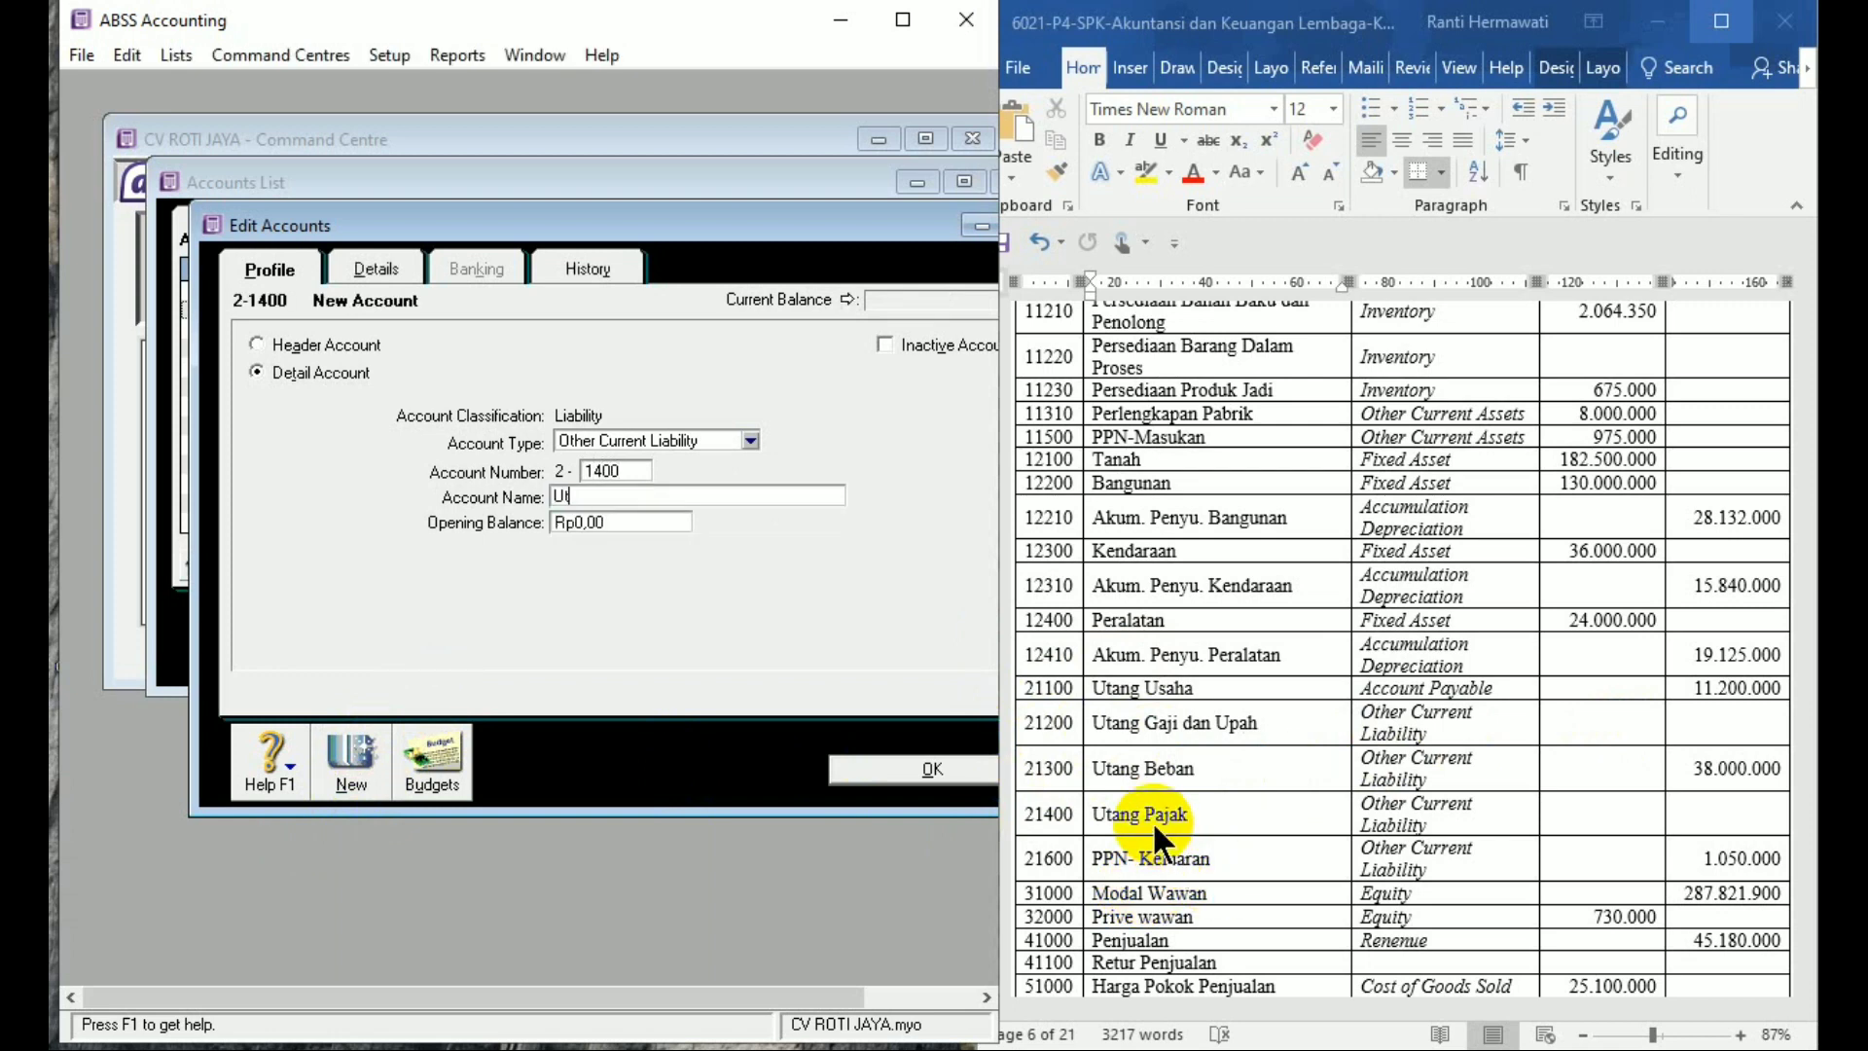
type("ang Pajak")
key("Tab")
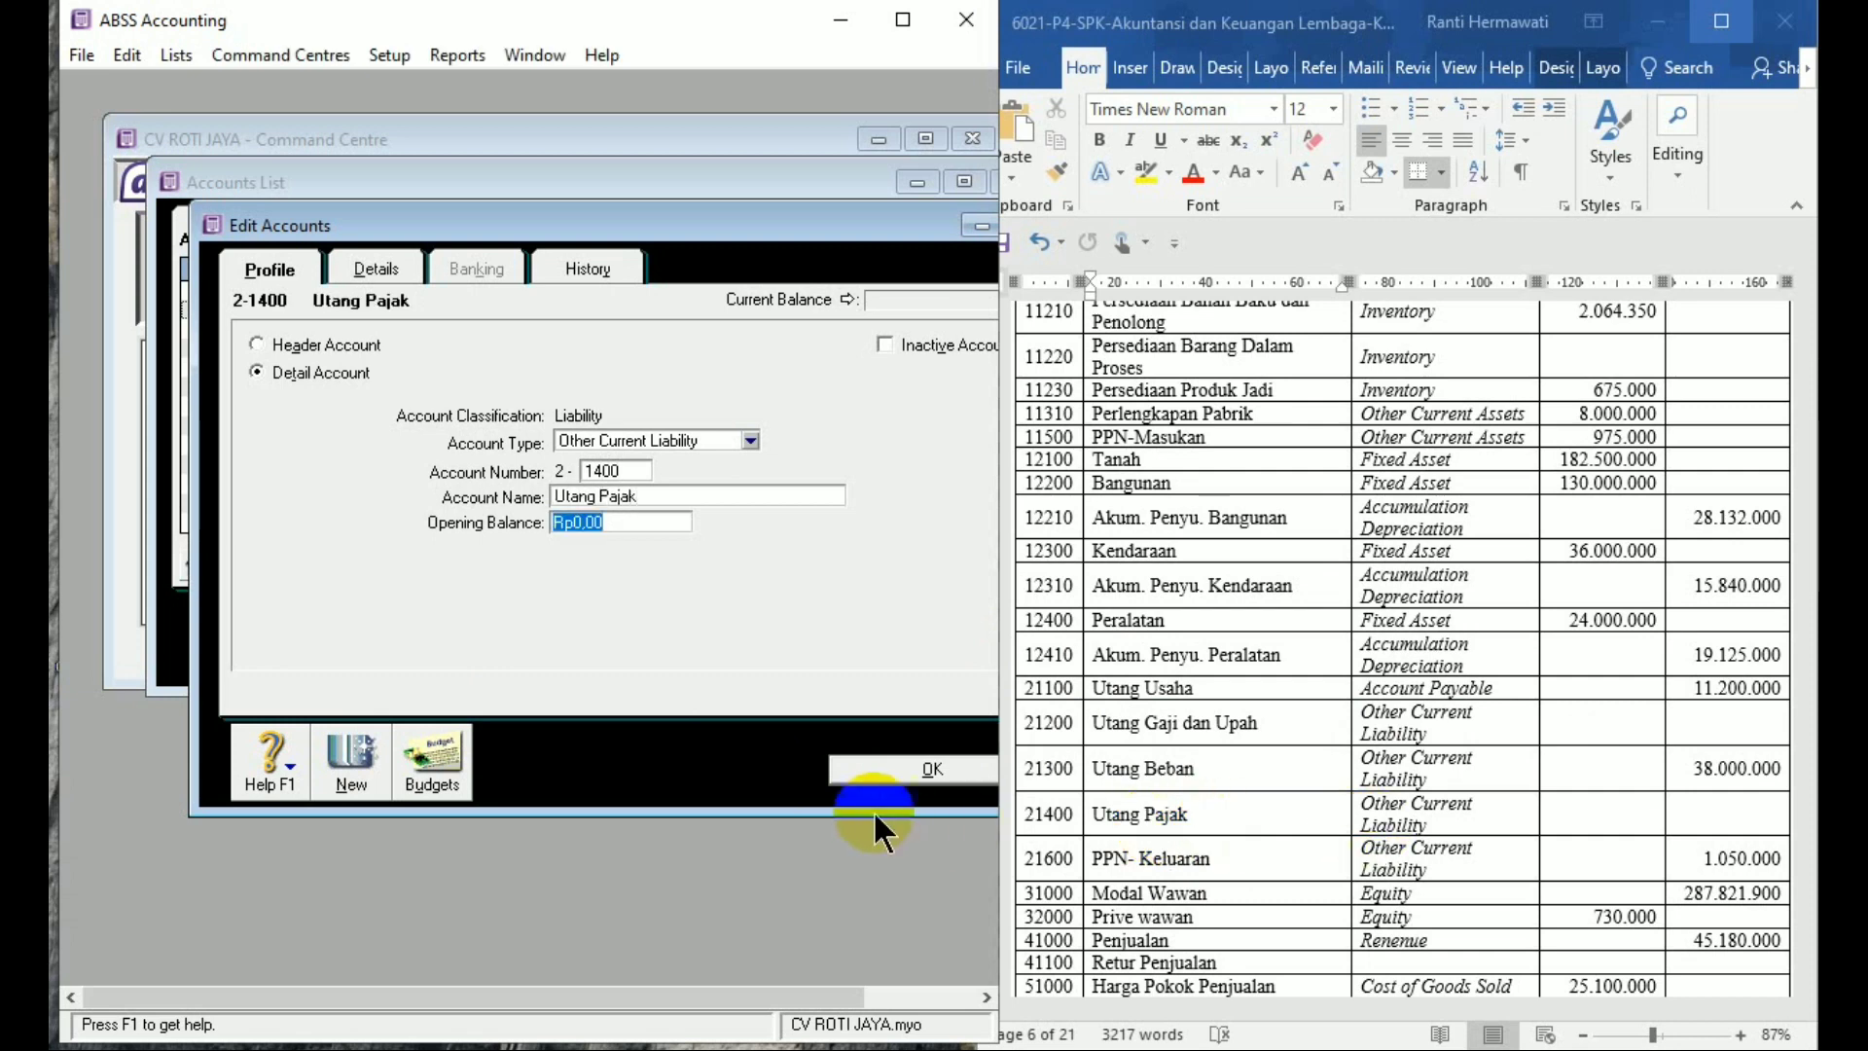
left_click(352, 757)
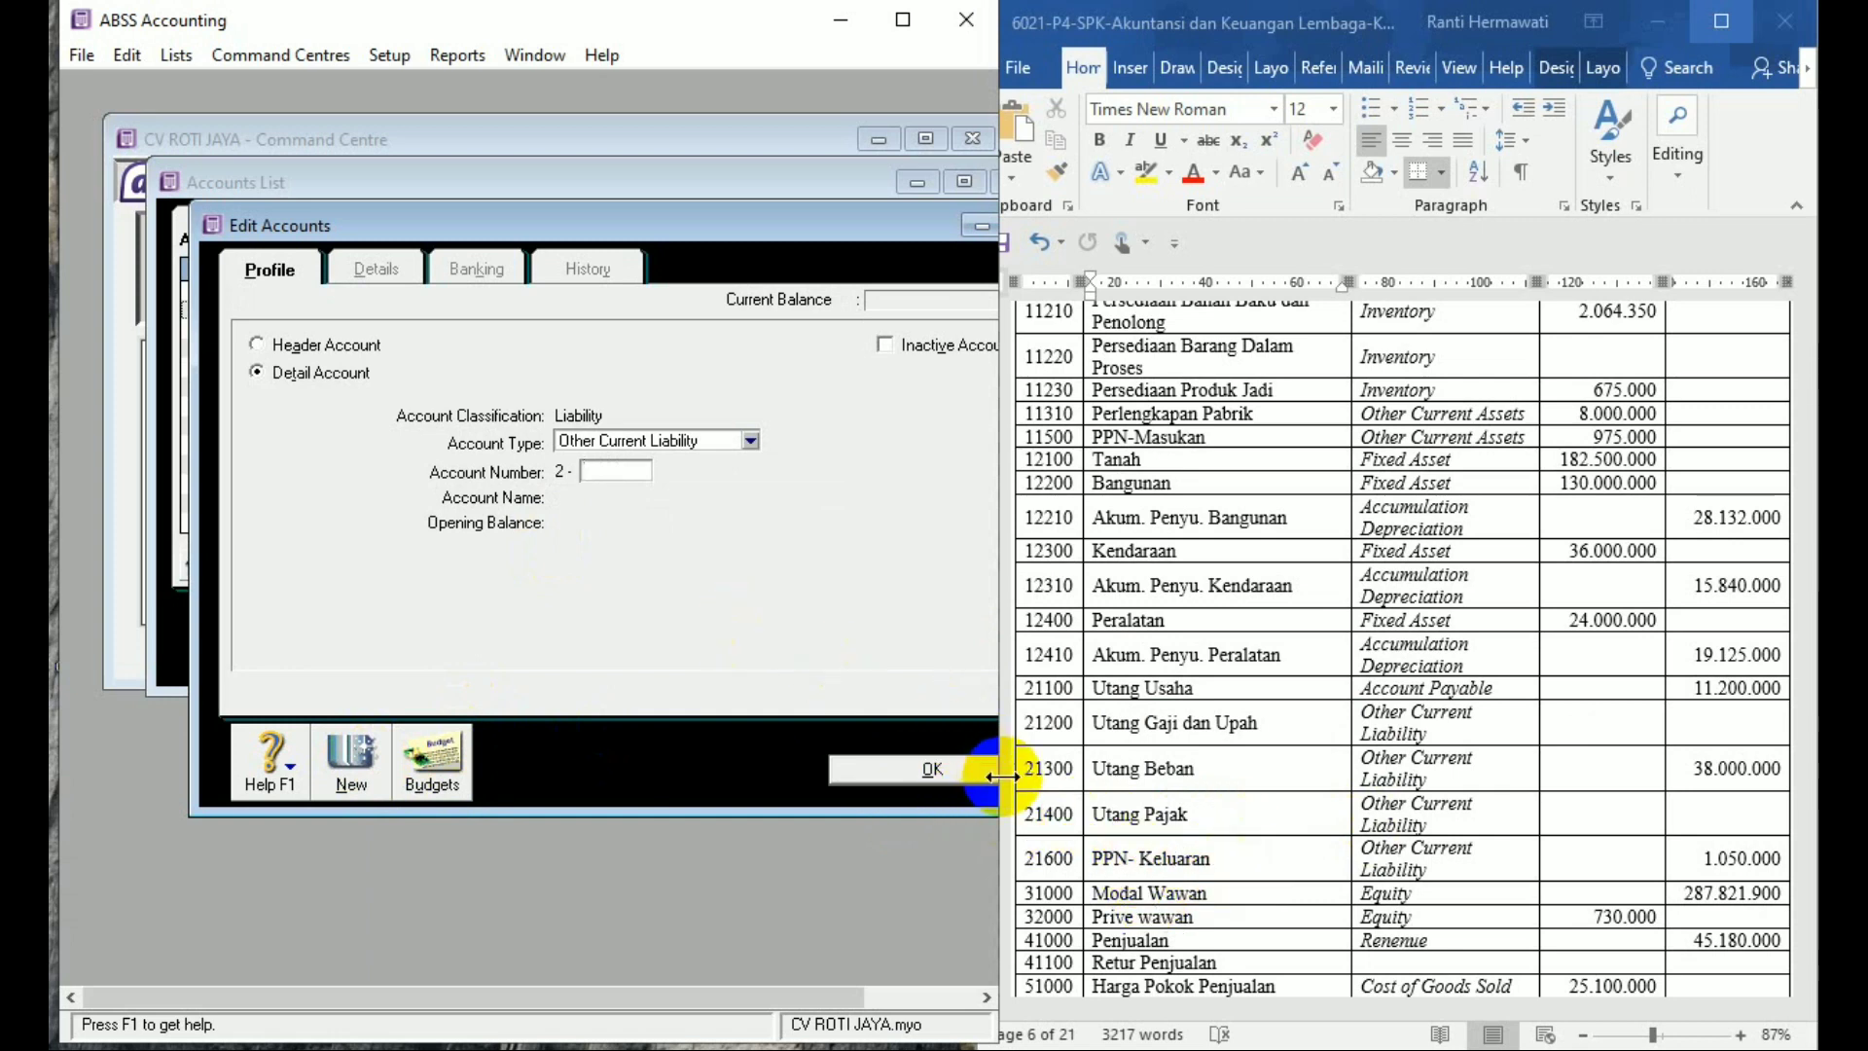
Add liability account 2-1600 'PPN Keluaran' with opening balance 1.050.000
type("1600")
key("Tab")
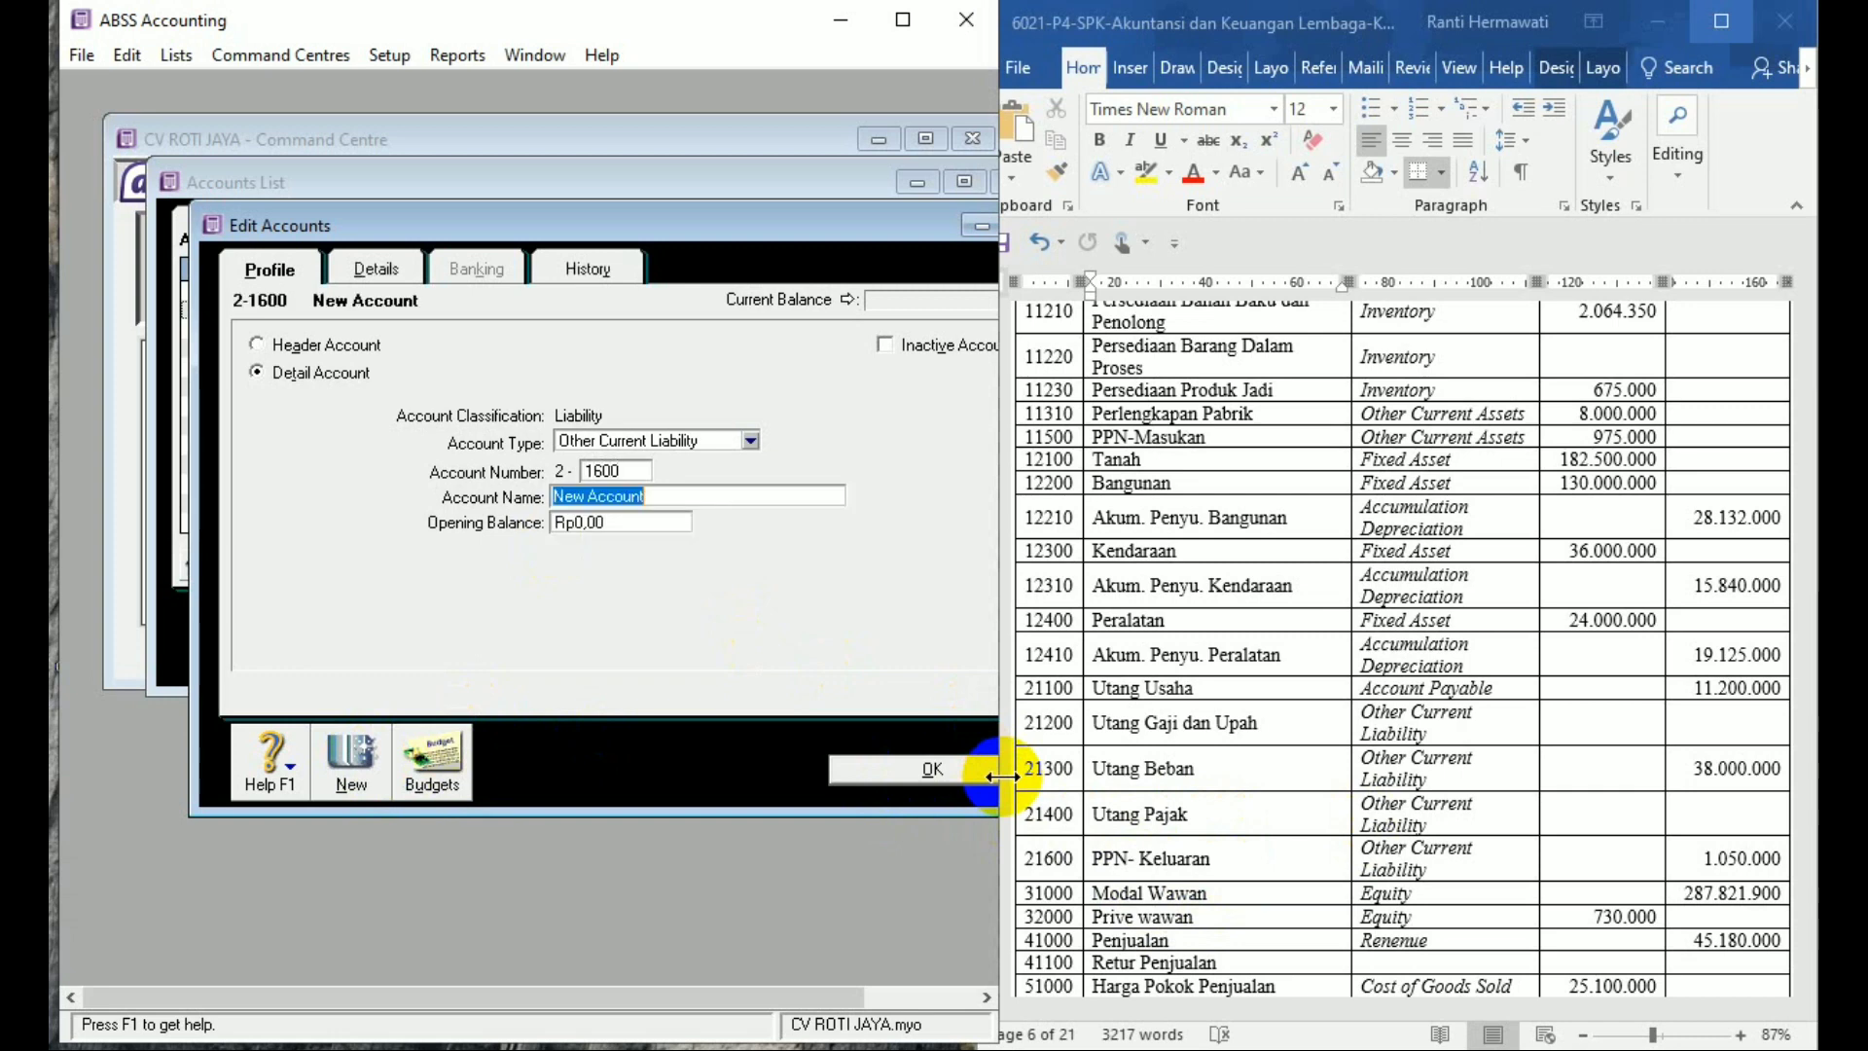
type("PPN Keluaran")
key("Tab")
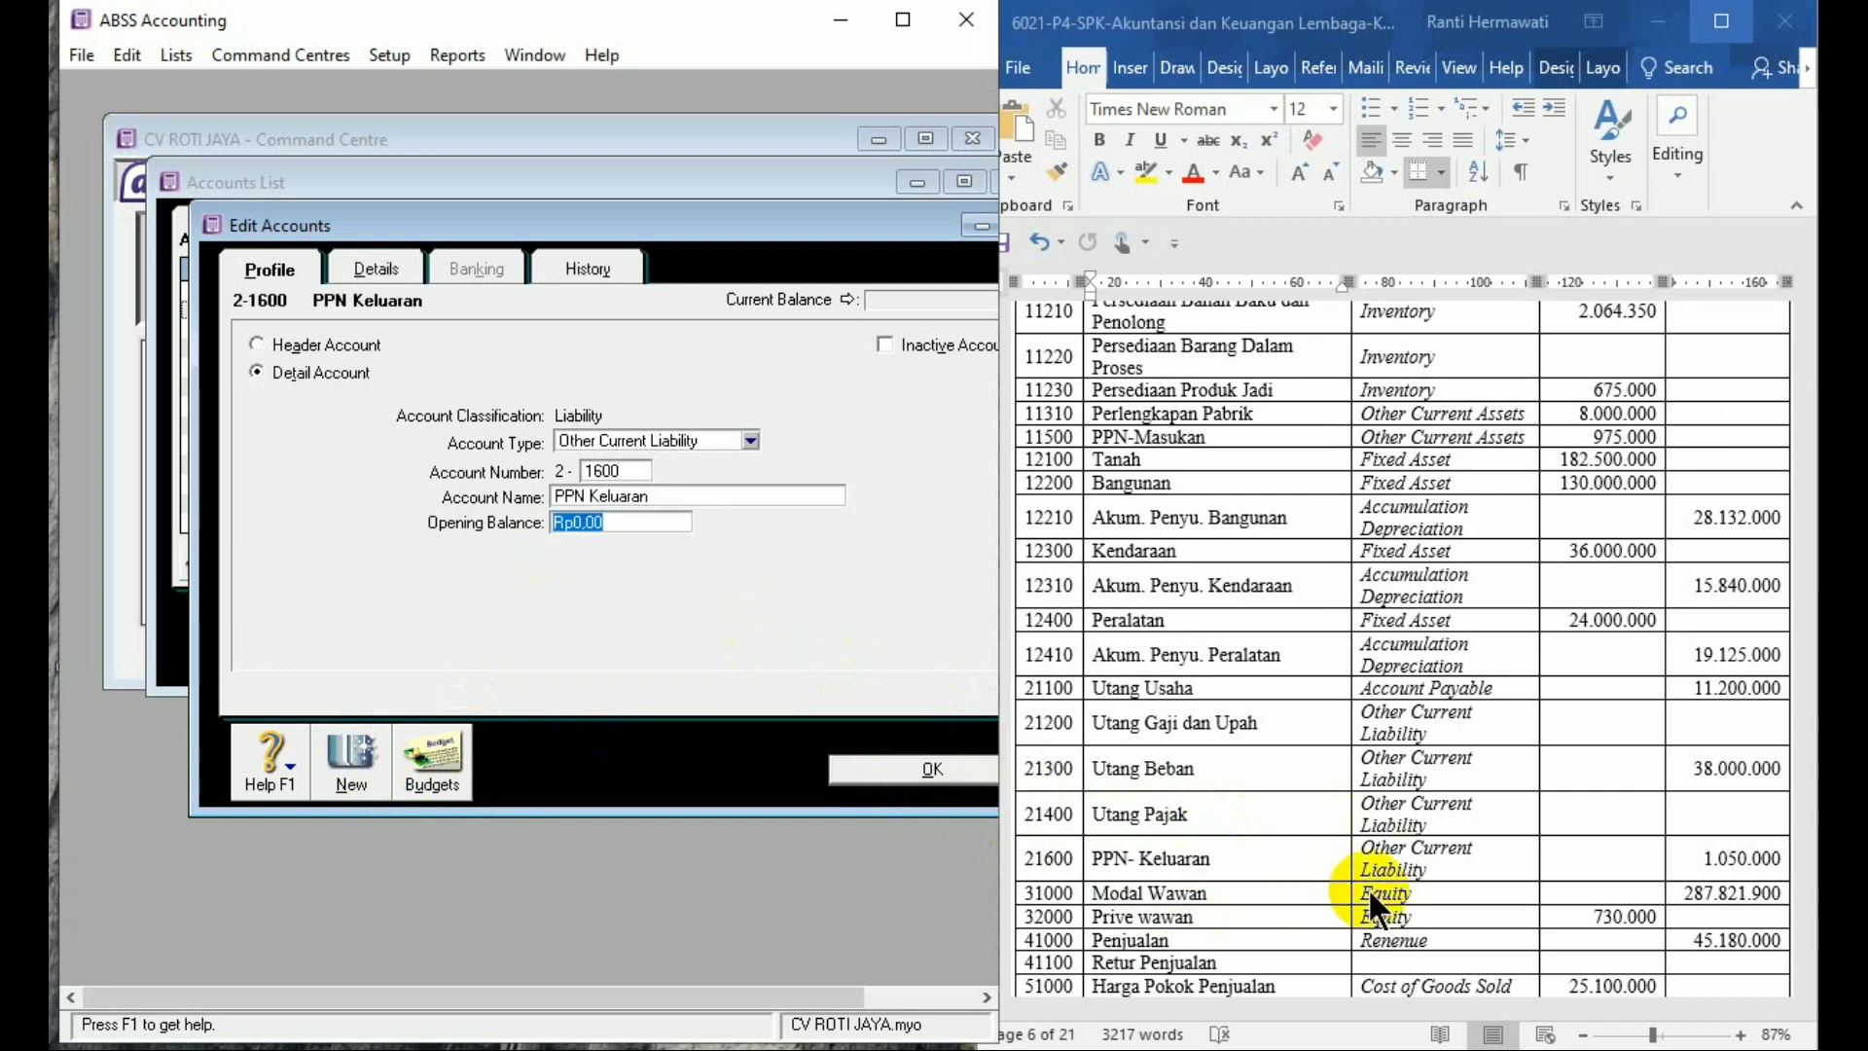
type("1.050.")
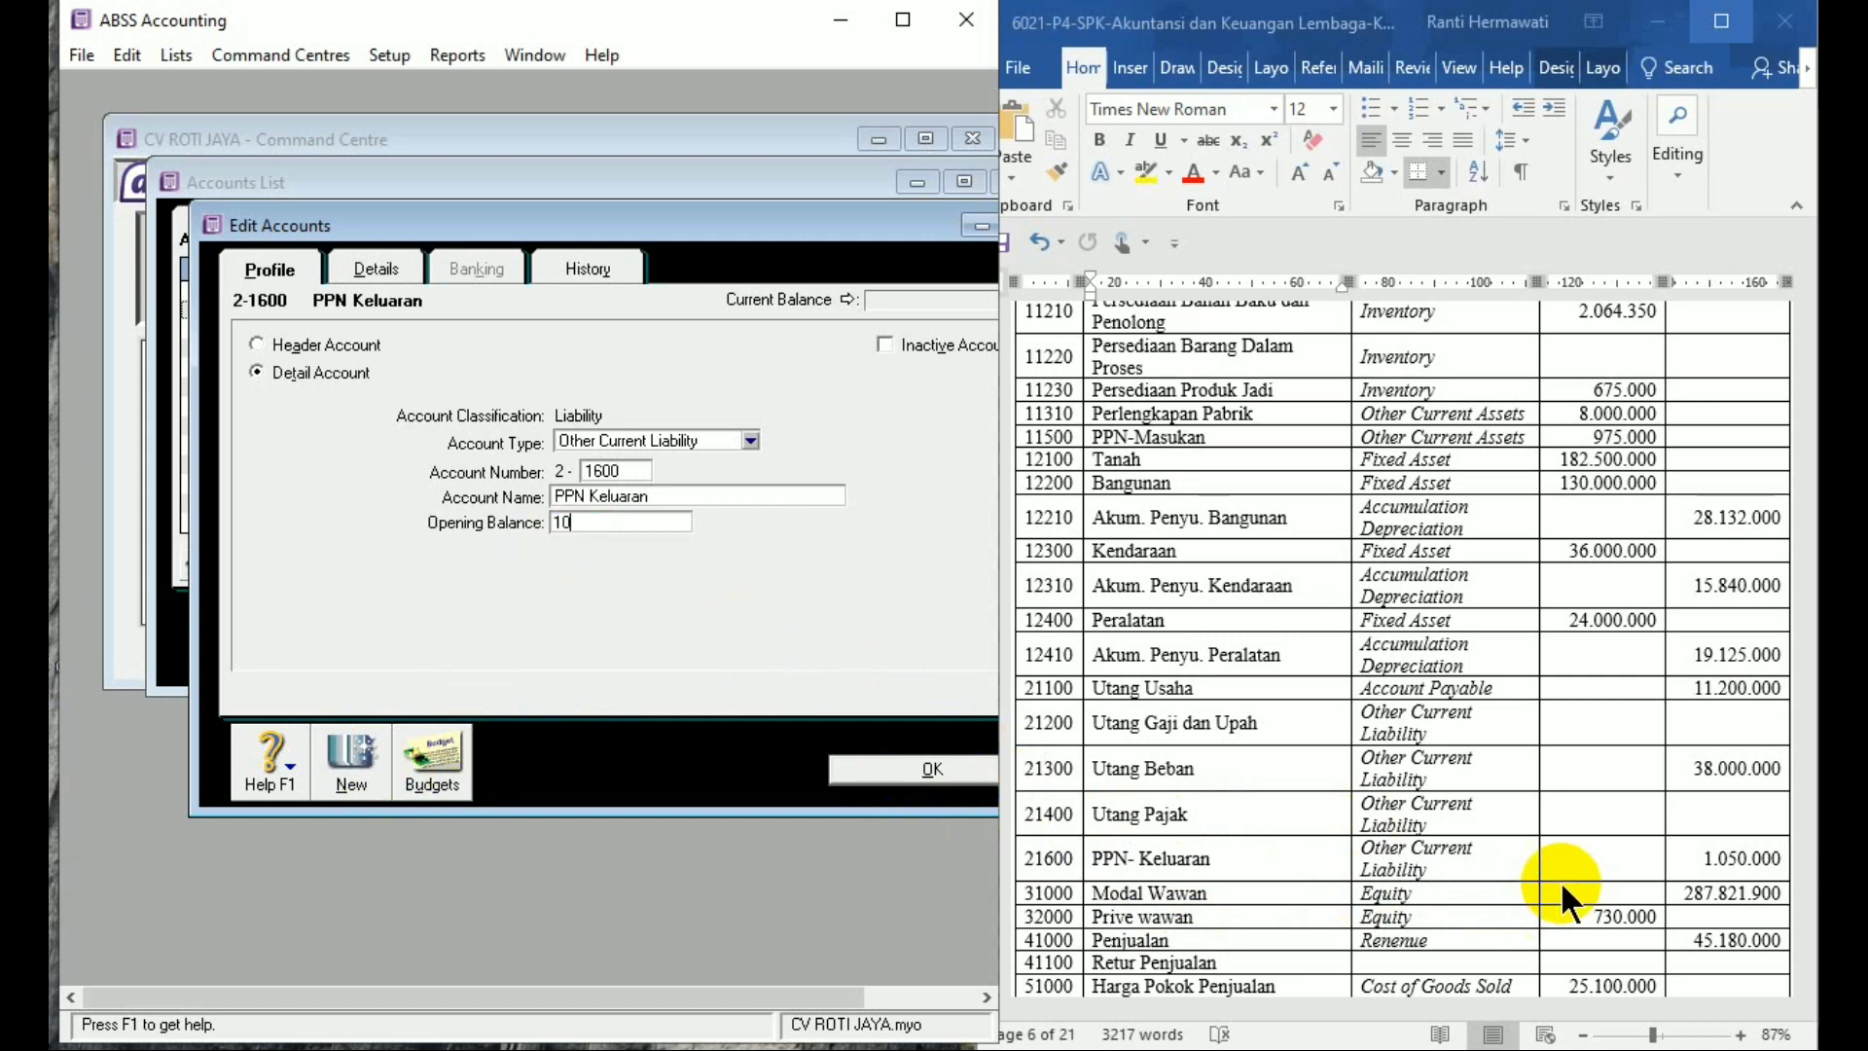
type("000")
key("Tab")
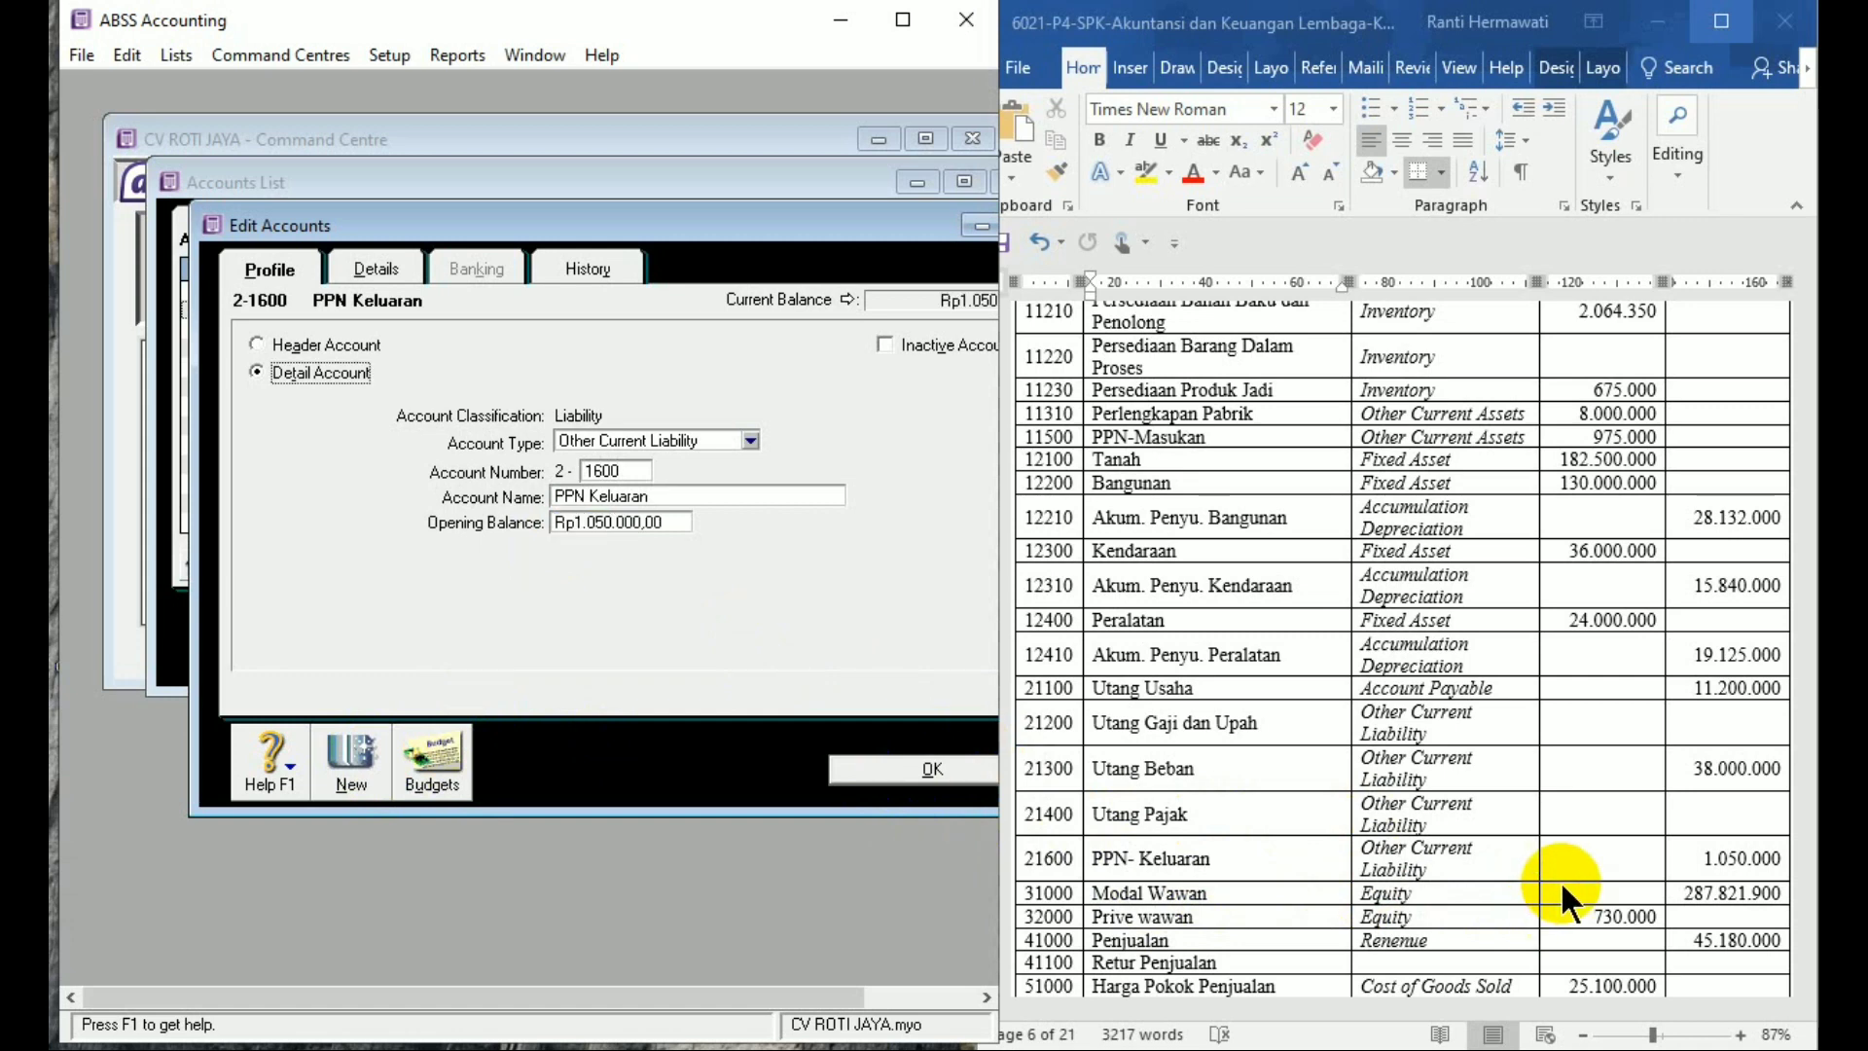
left_click(350, 757)
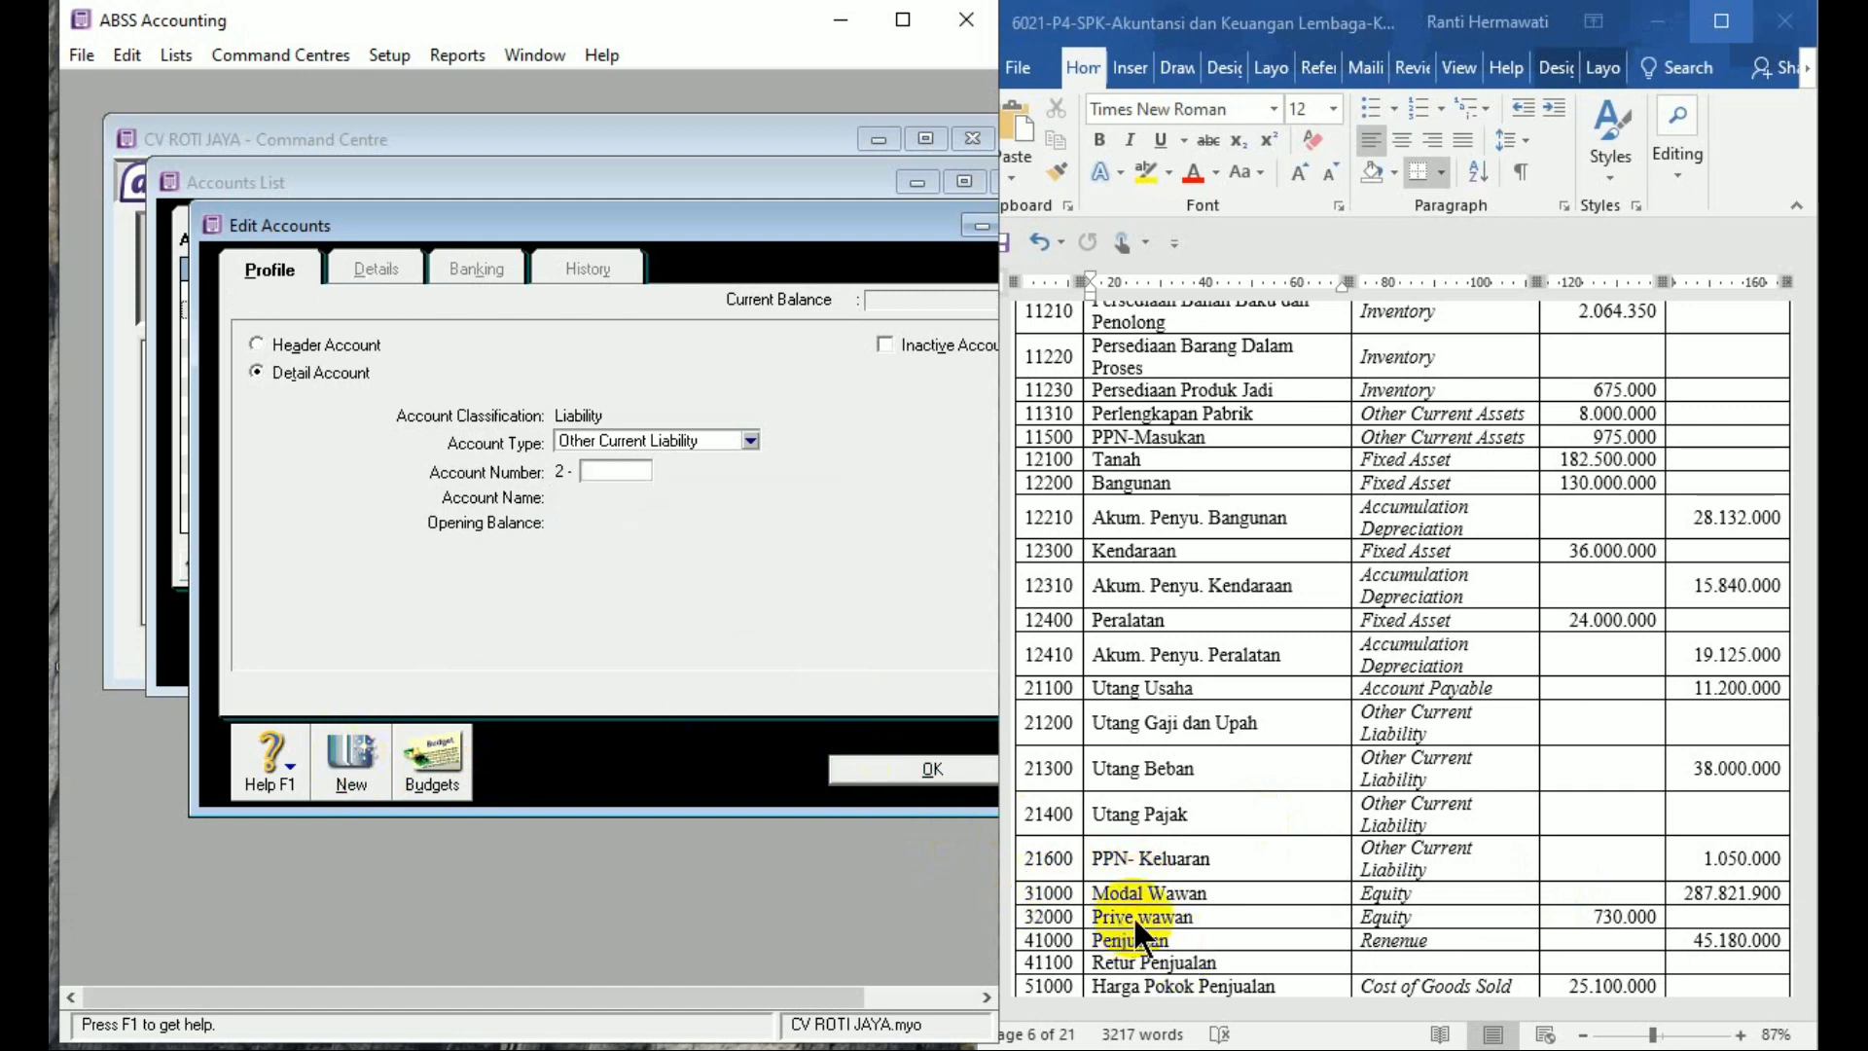
Create Equity account 3-1000 'Modal Wawan' with opening balance 287.821.900 and save it
left_click(647, 440)
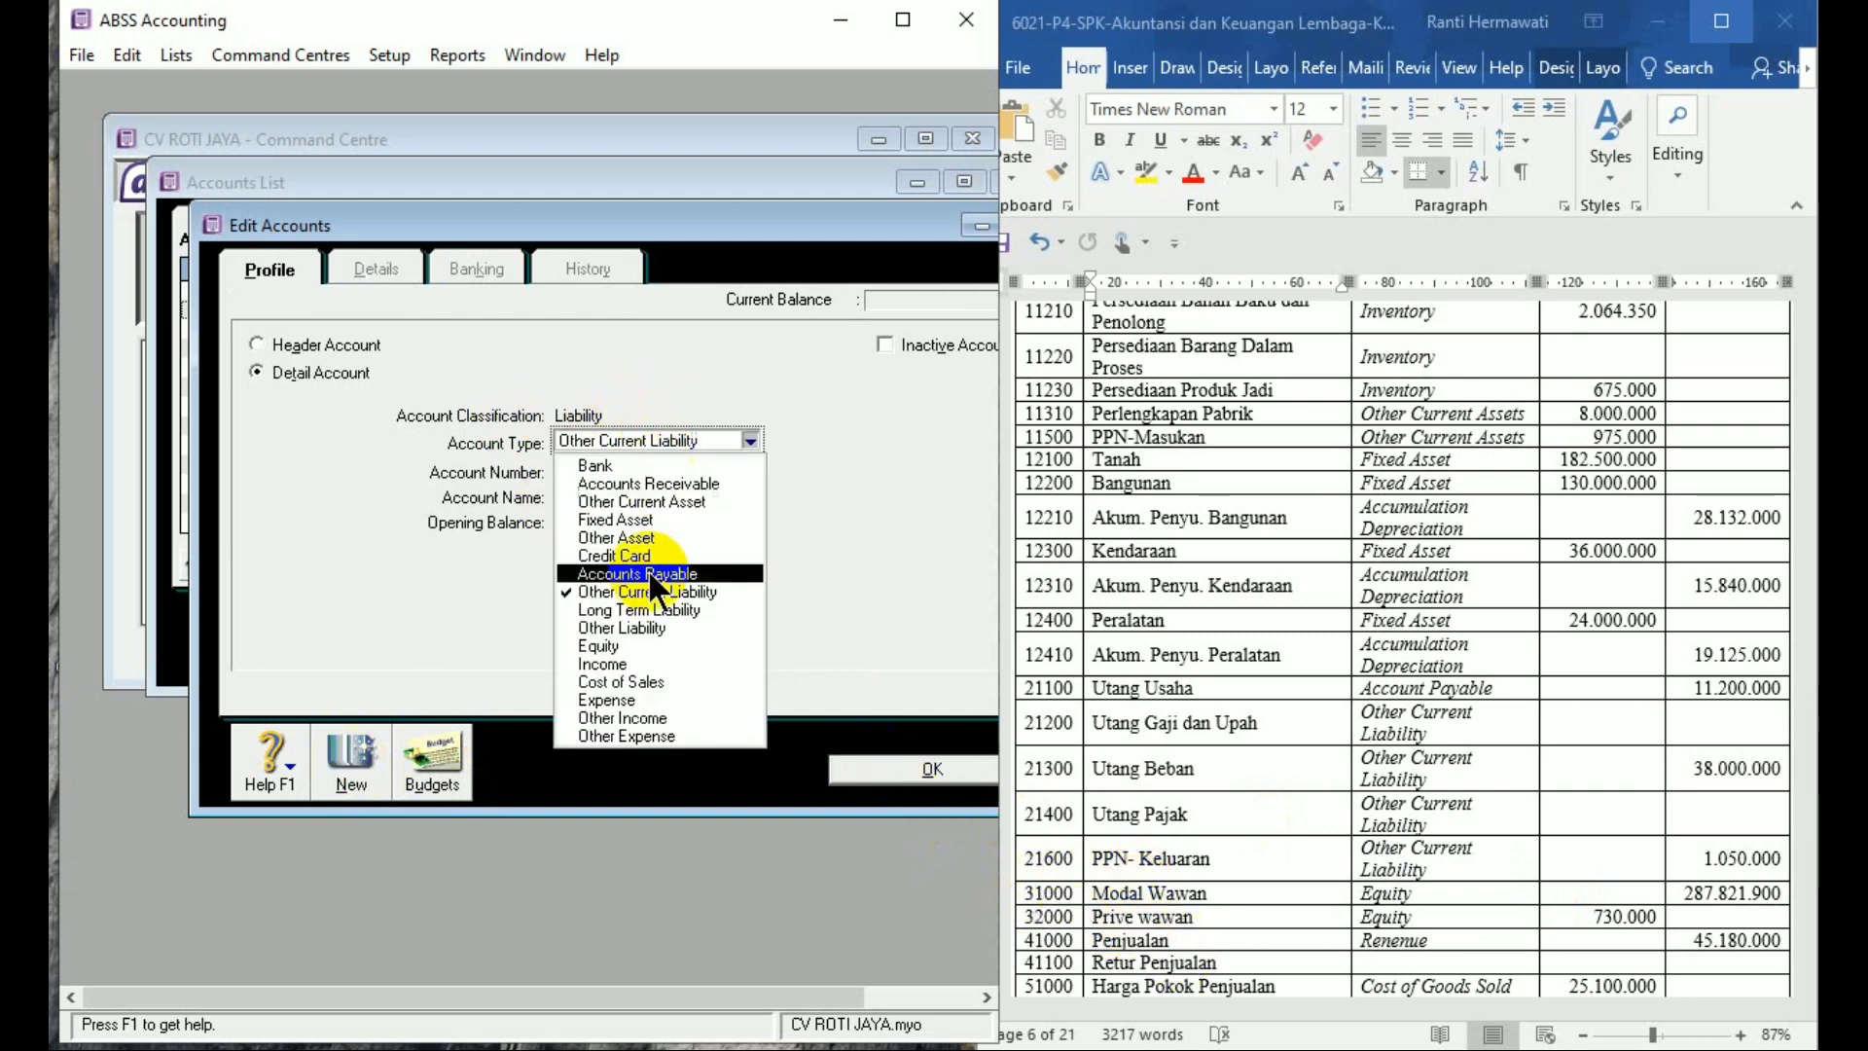
left_click(652, 646)
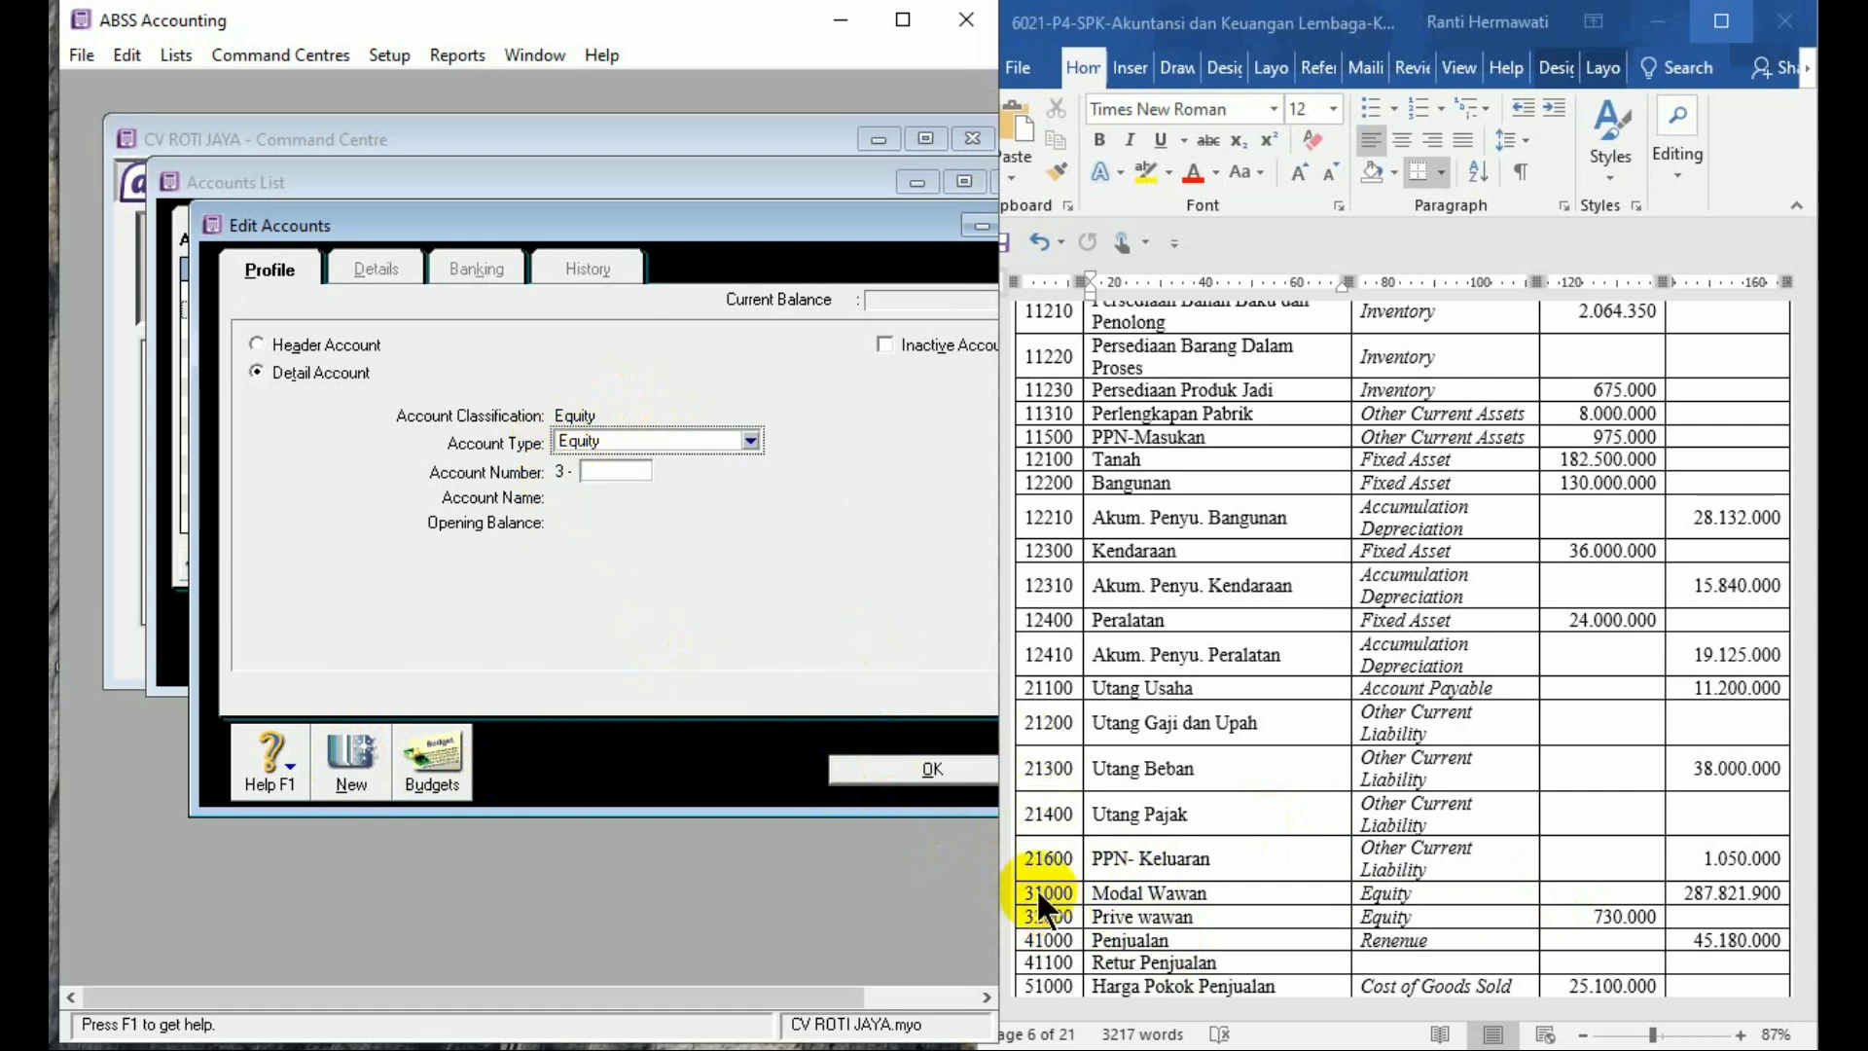
left_click(642, 471)
type("1000")
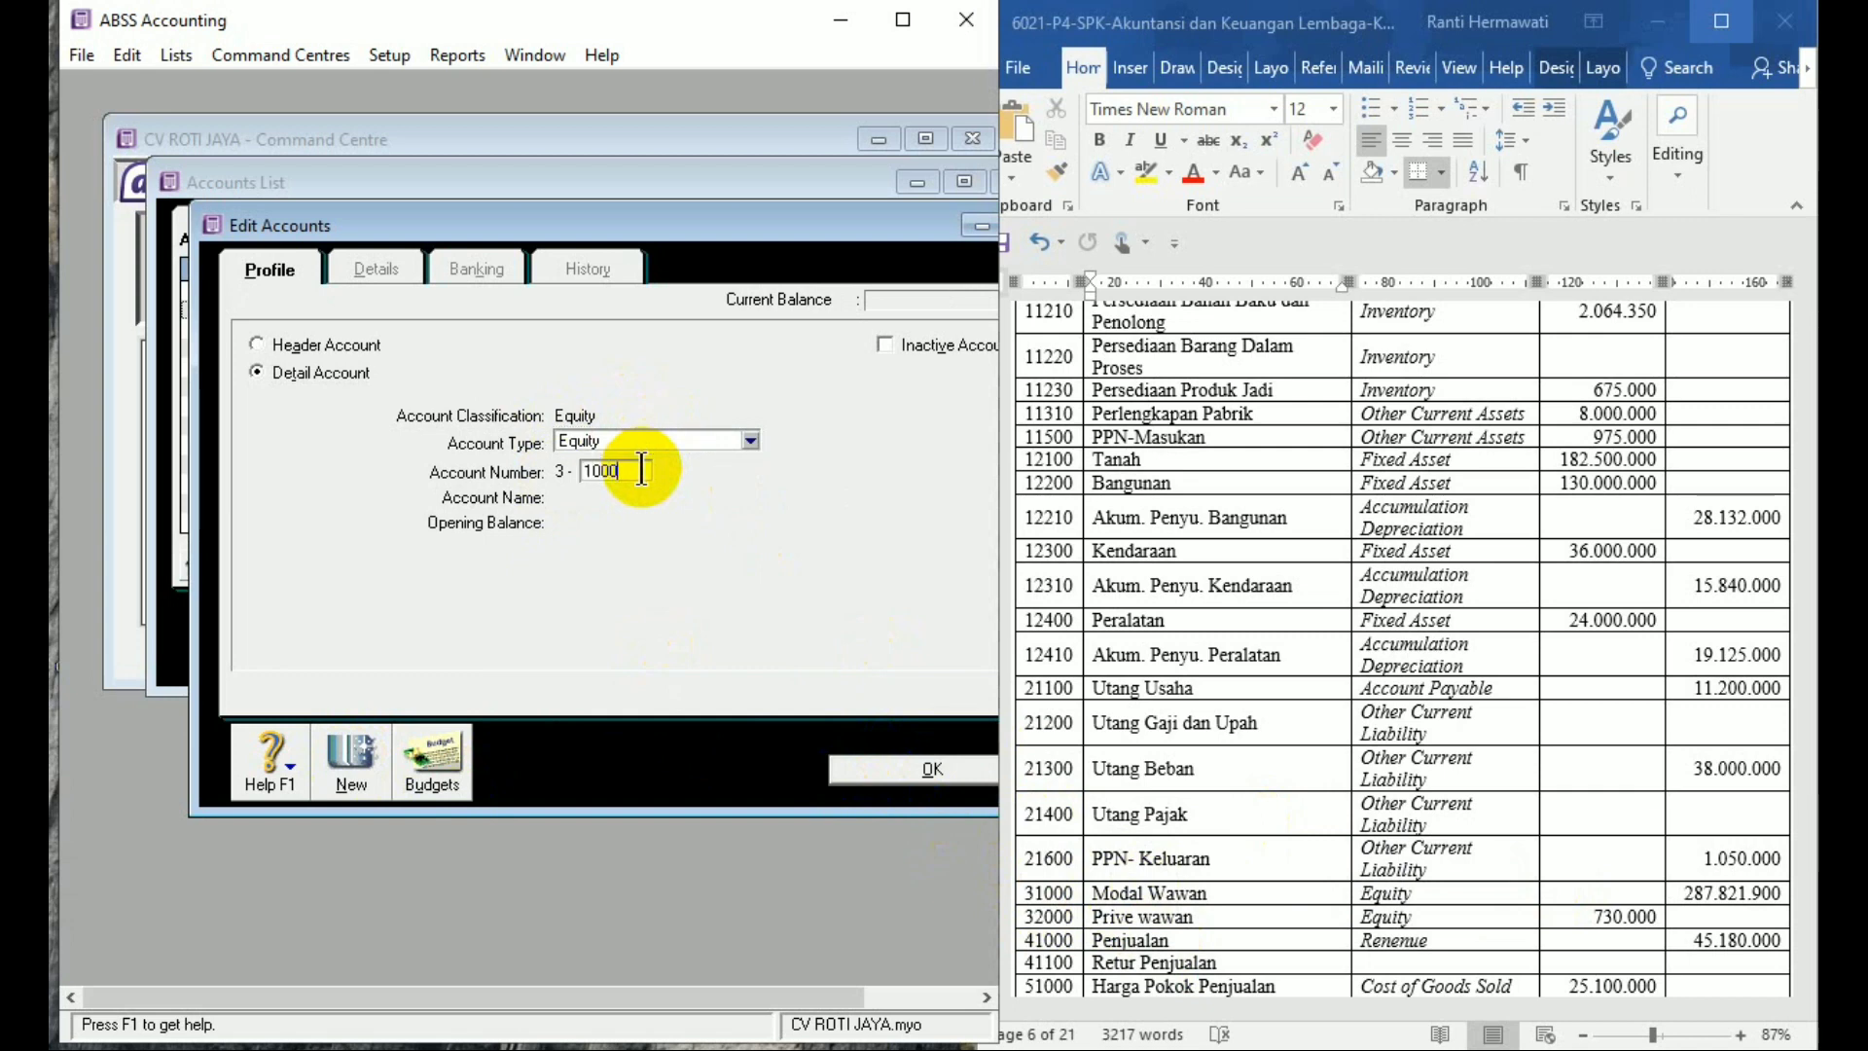
key("Tab")
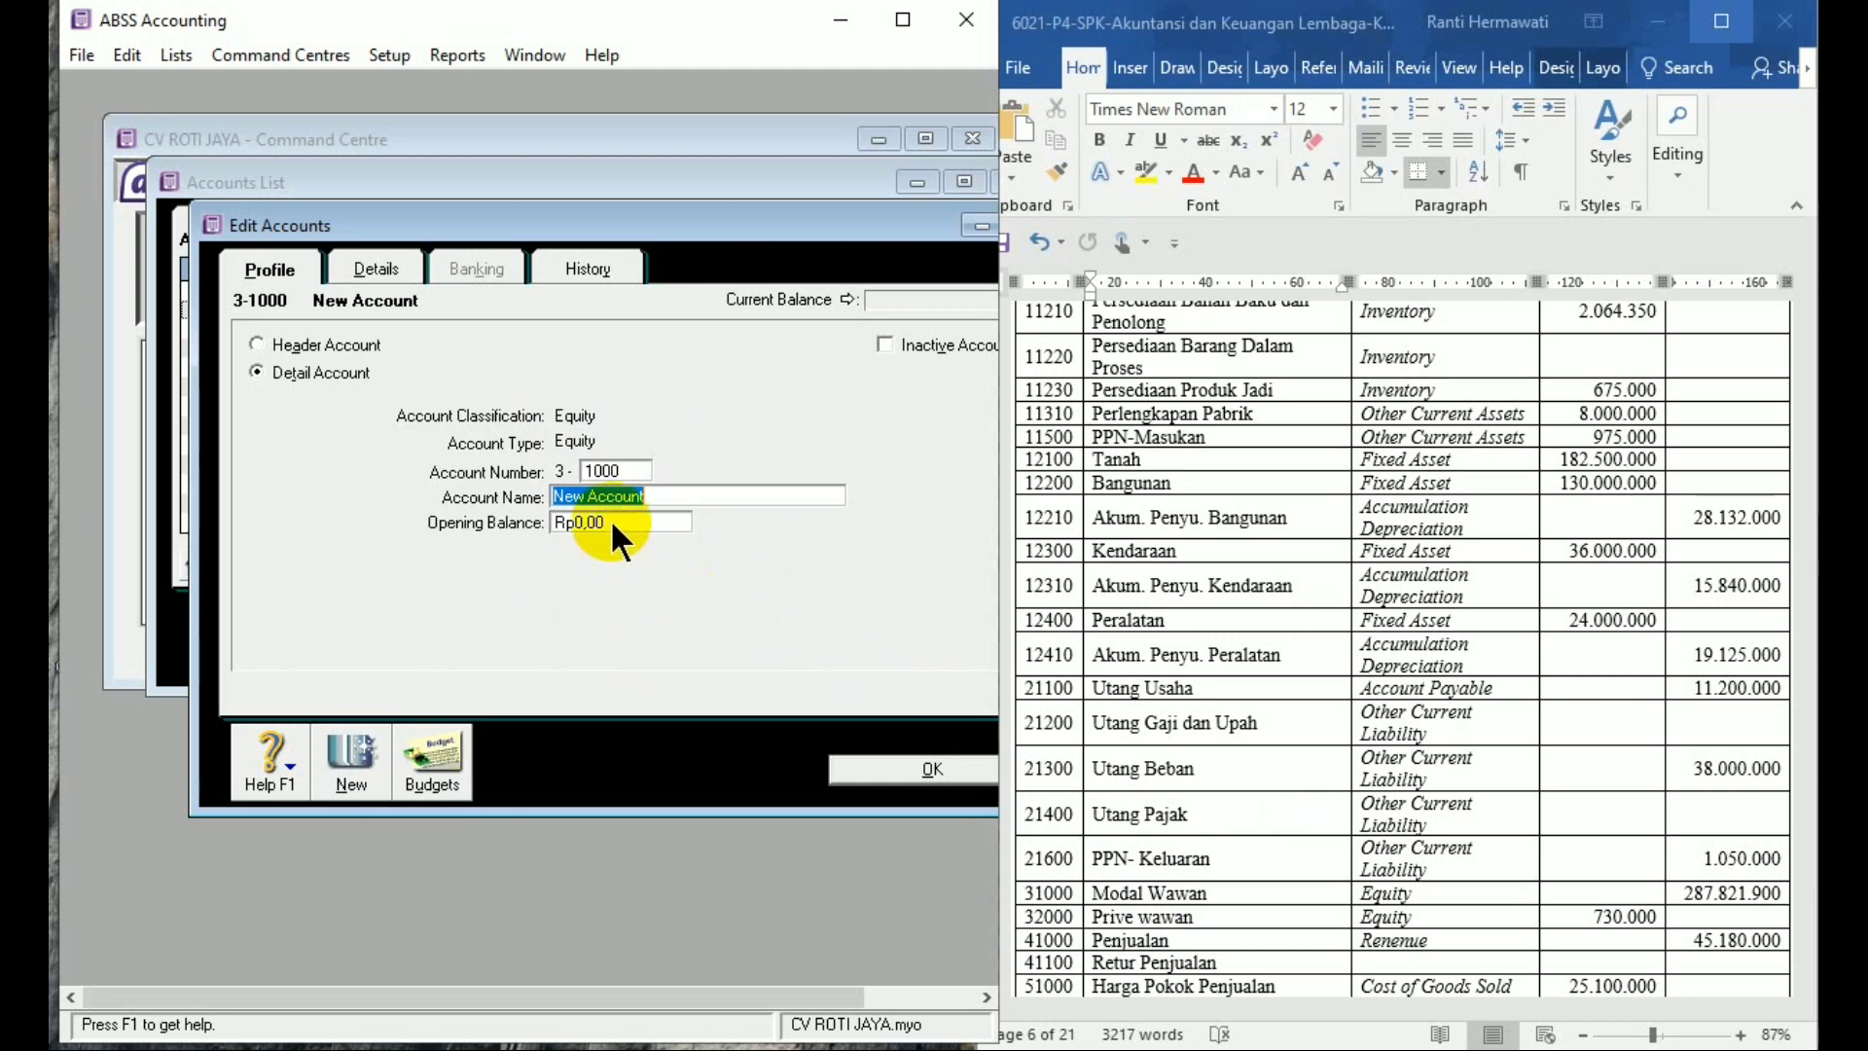
type("M")
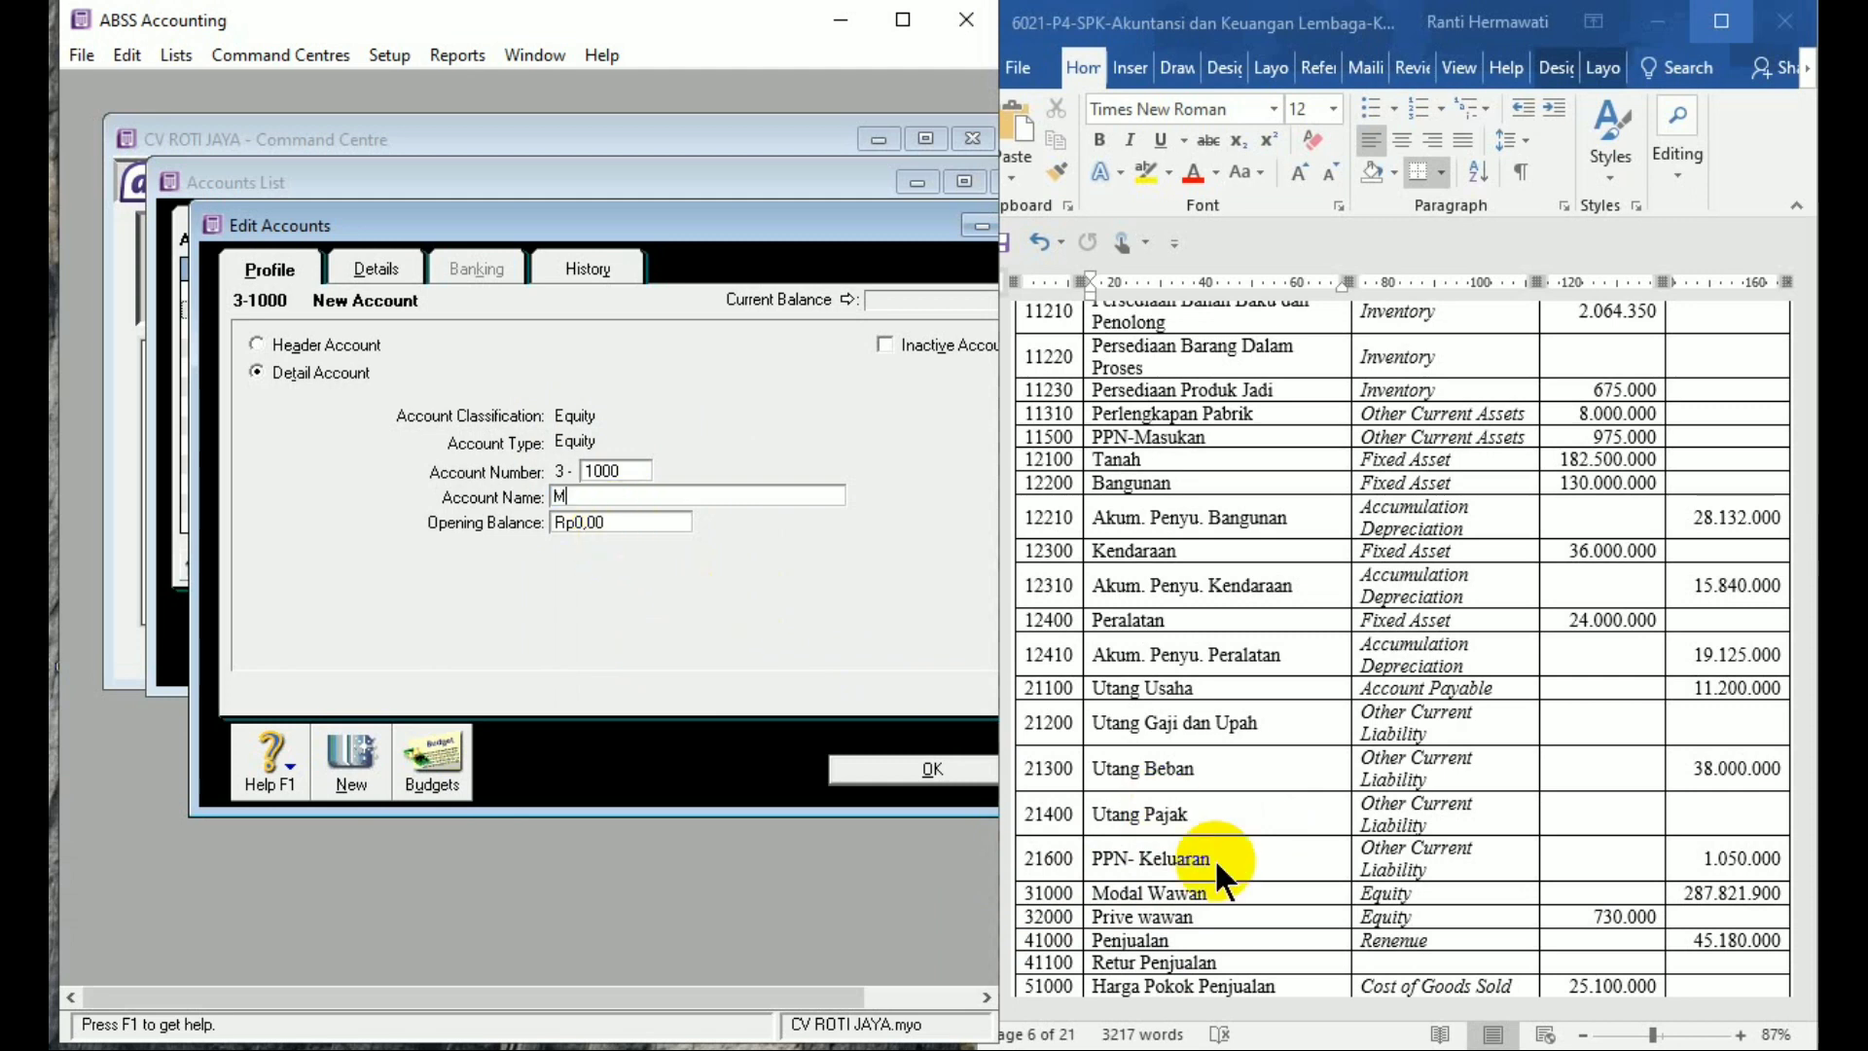
type("odal Wawan")
key("Tab")
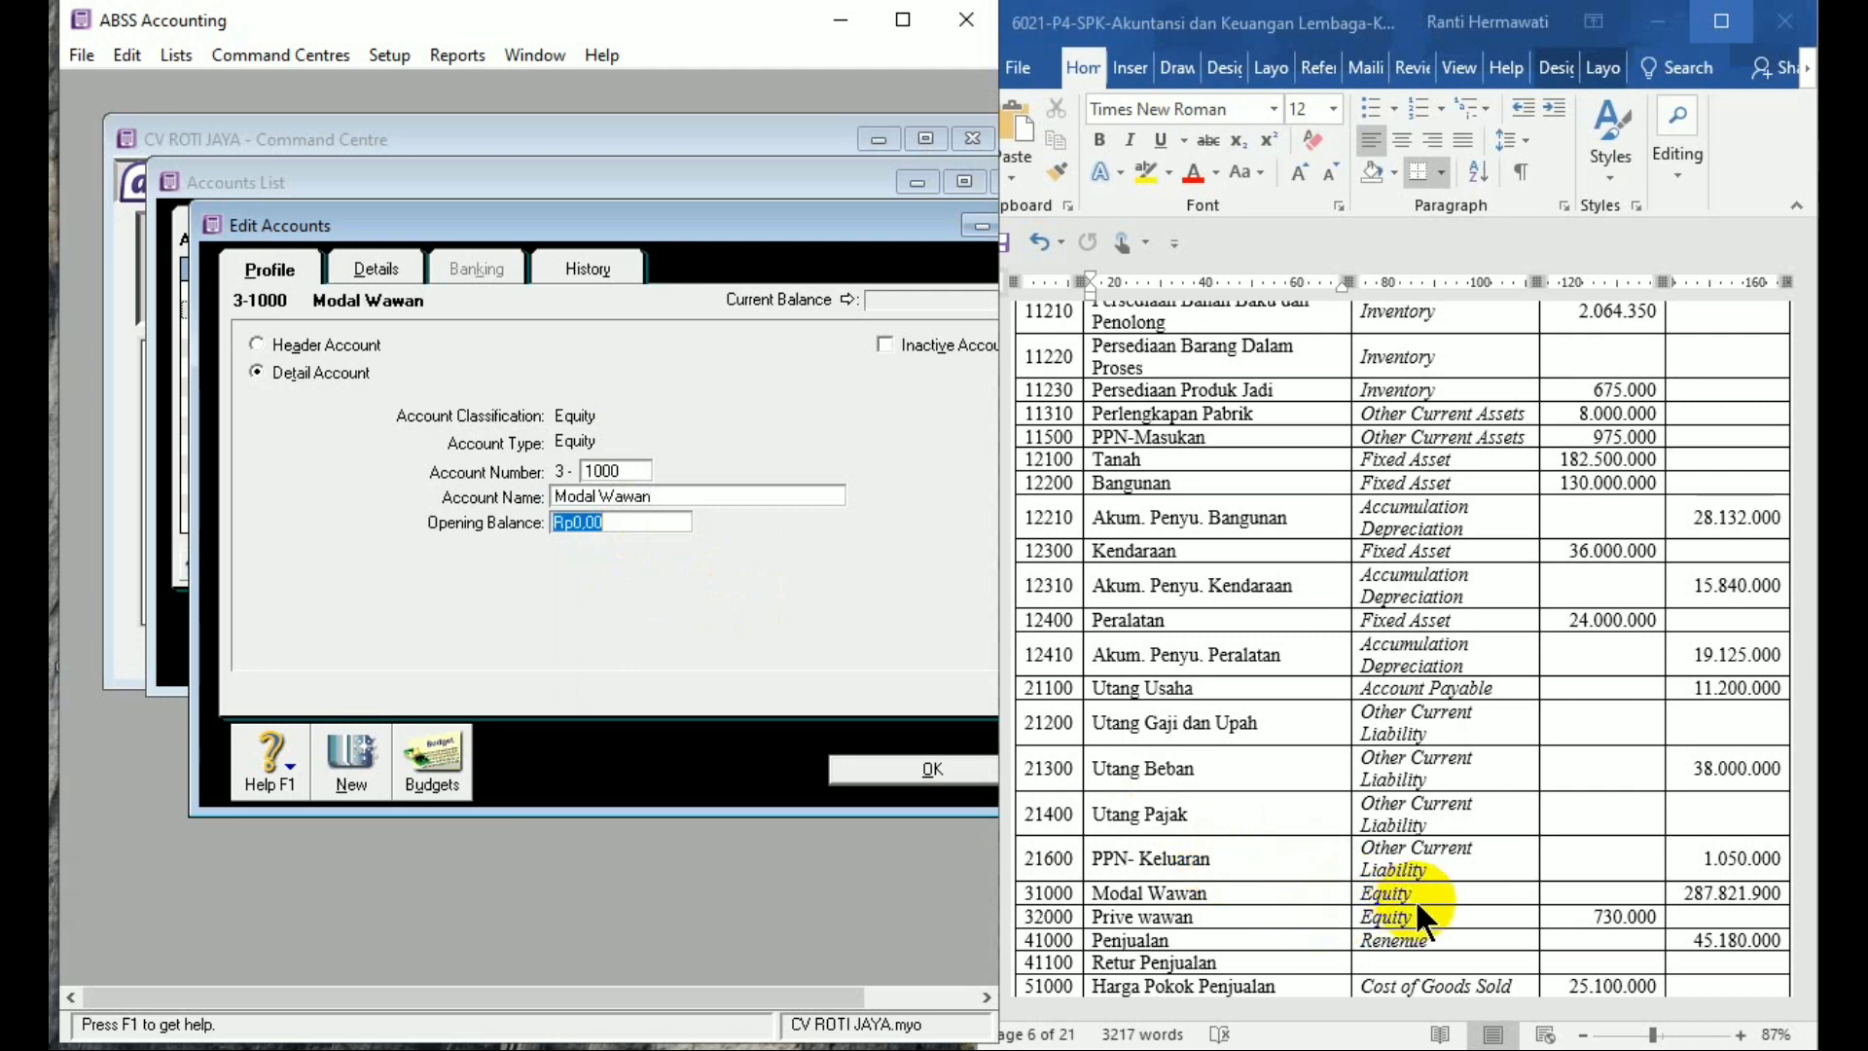
type("287.821")
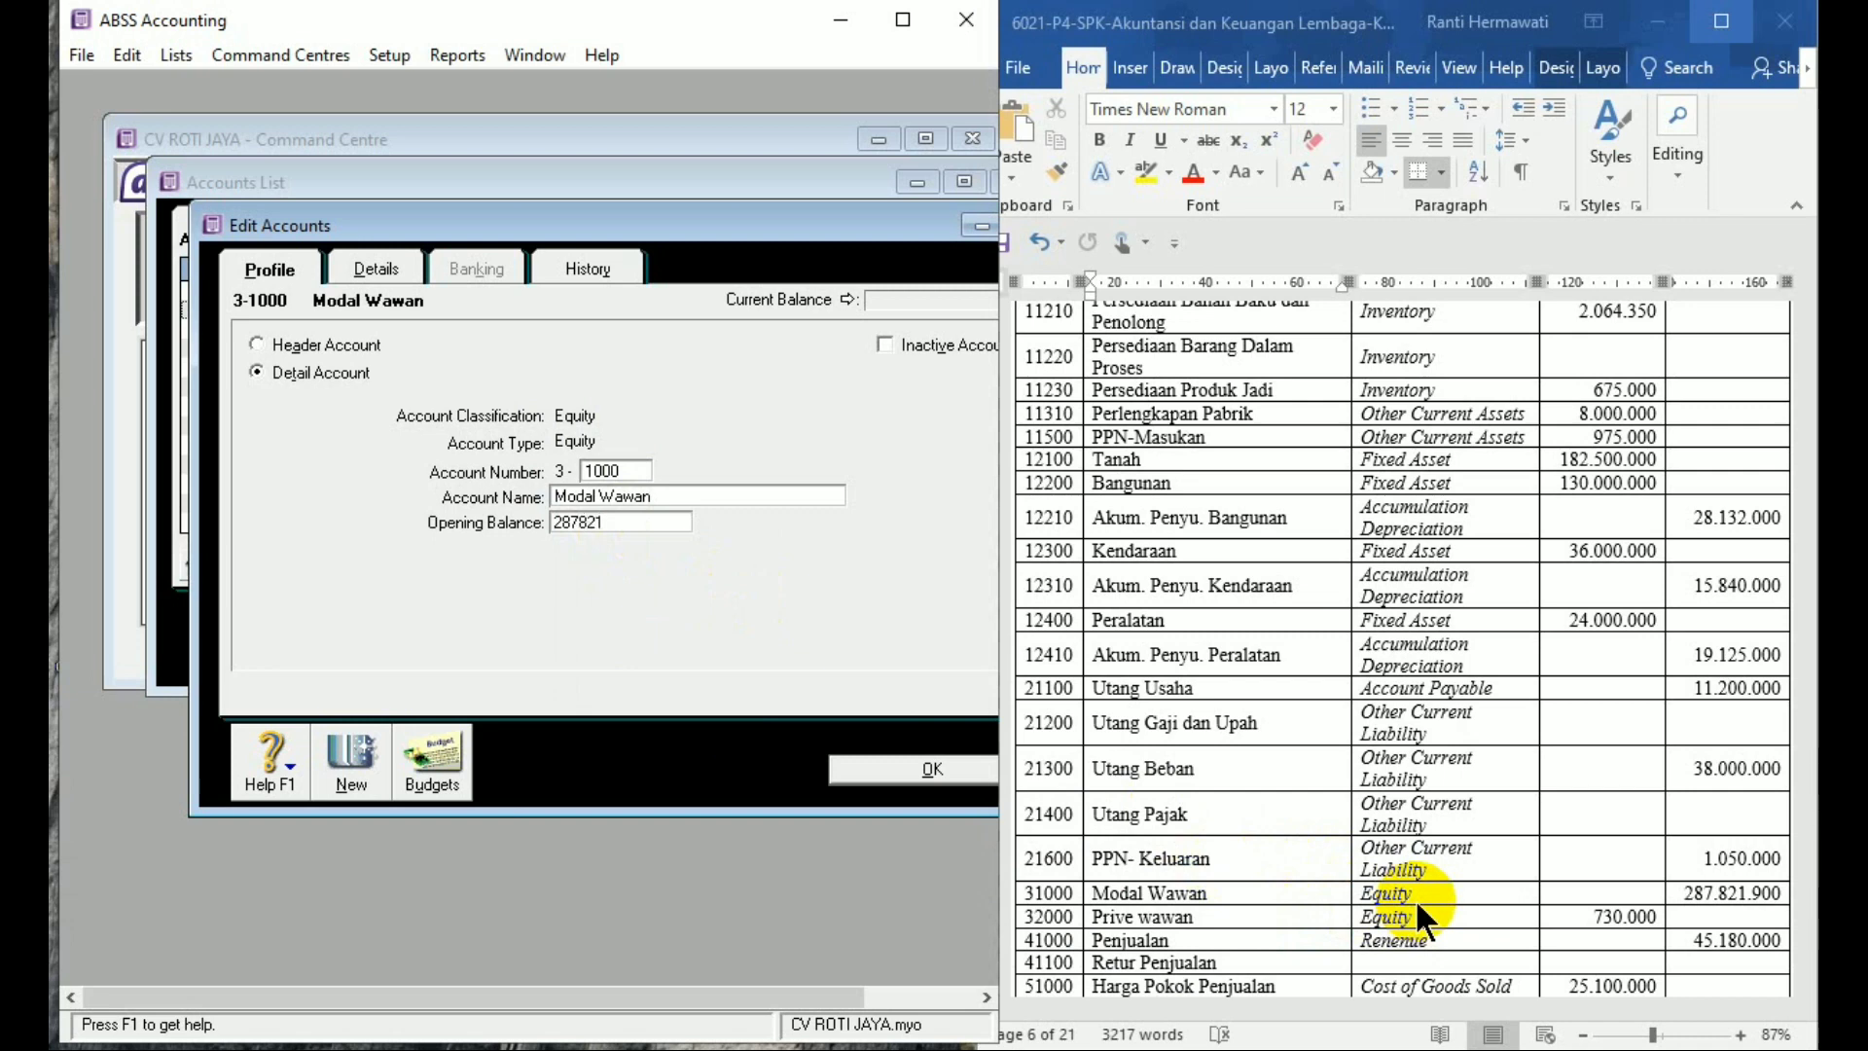
type(".900")
key("Tab")
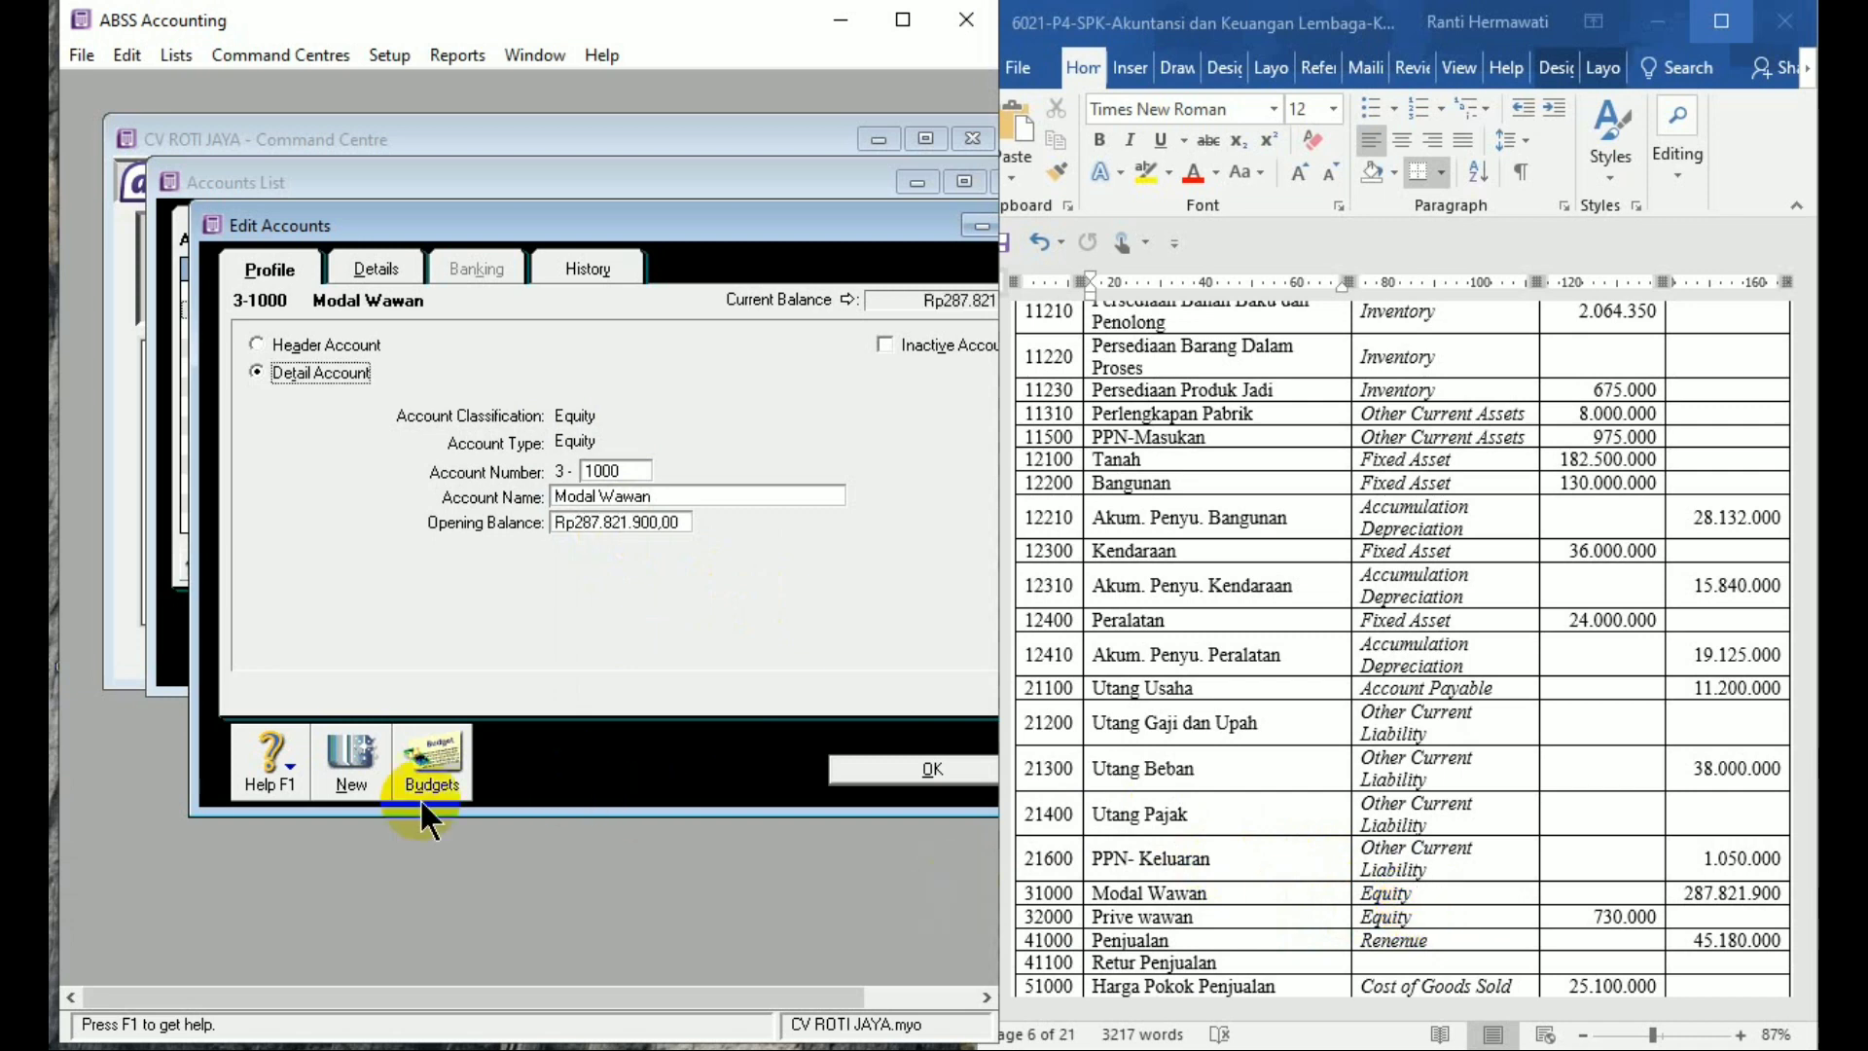
left_click(338, 769)
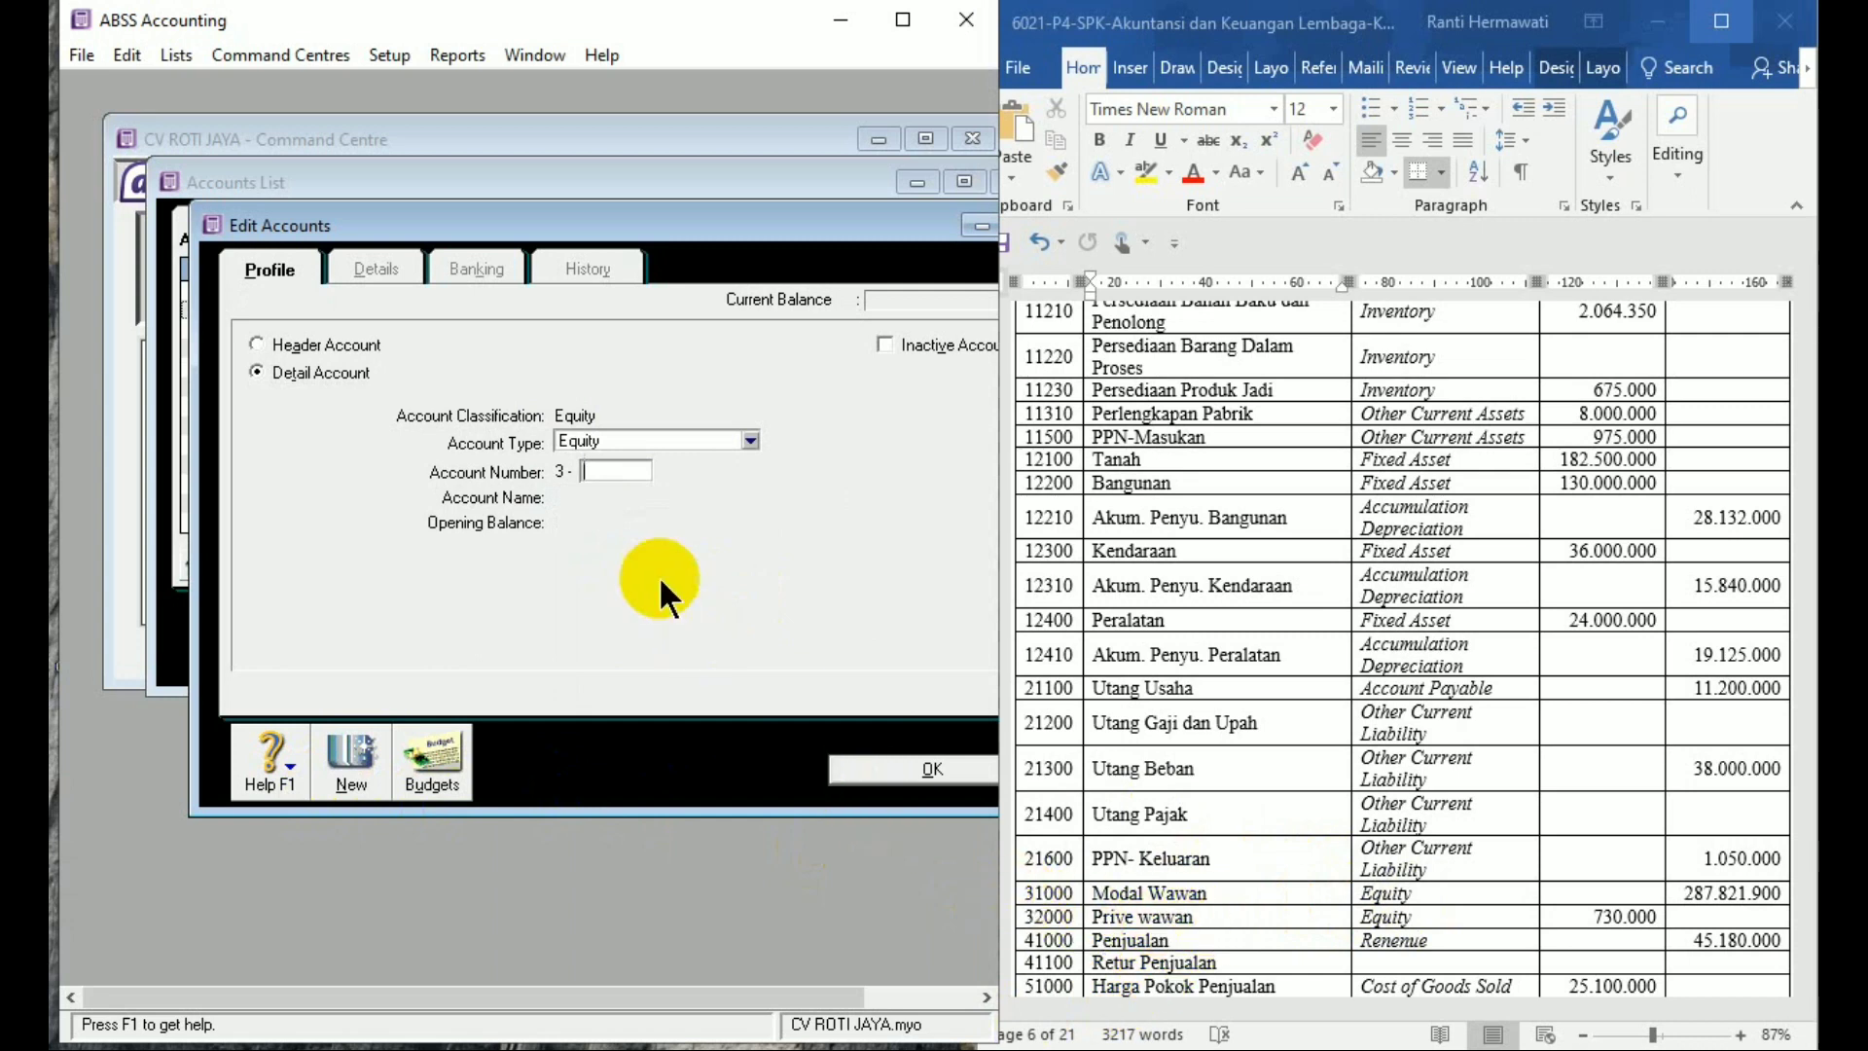
Discard the duplicate account number 1000 entry and close the Edit Accounts form
type("1000")
key("Tab")
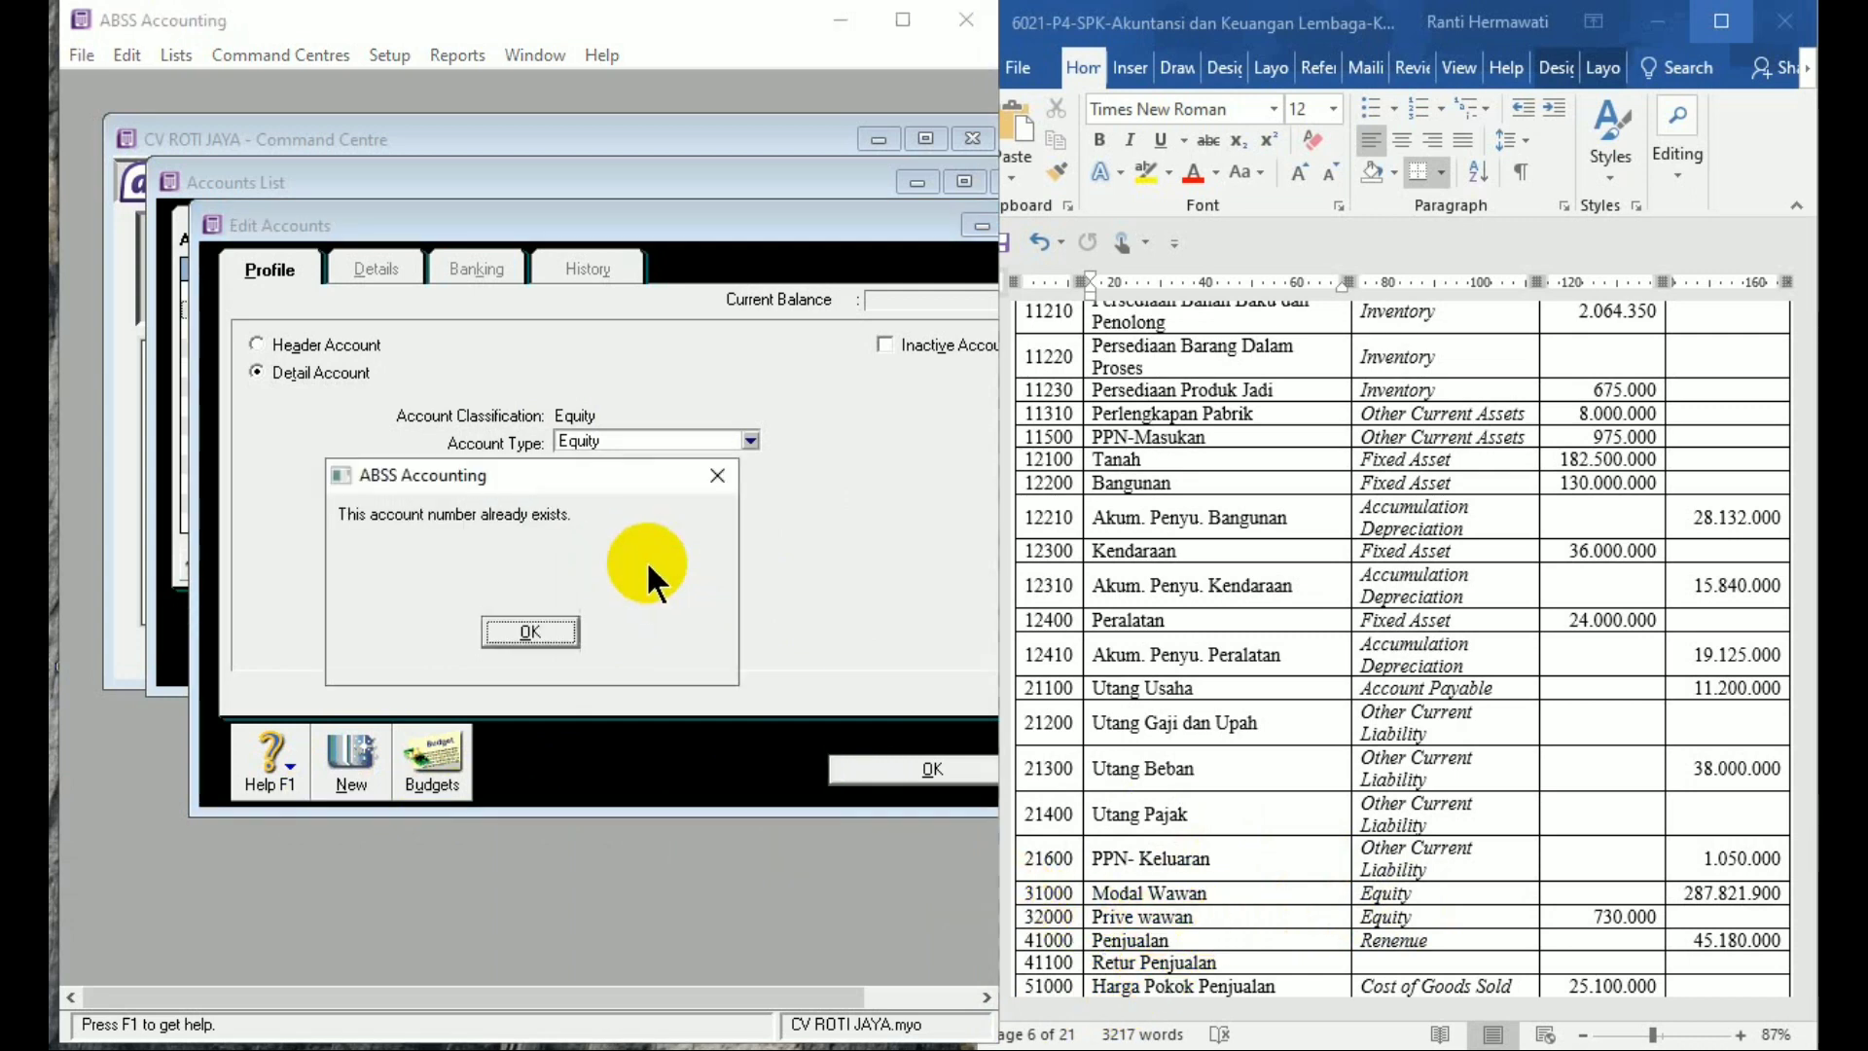
left_click(541, 631)
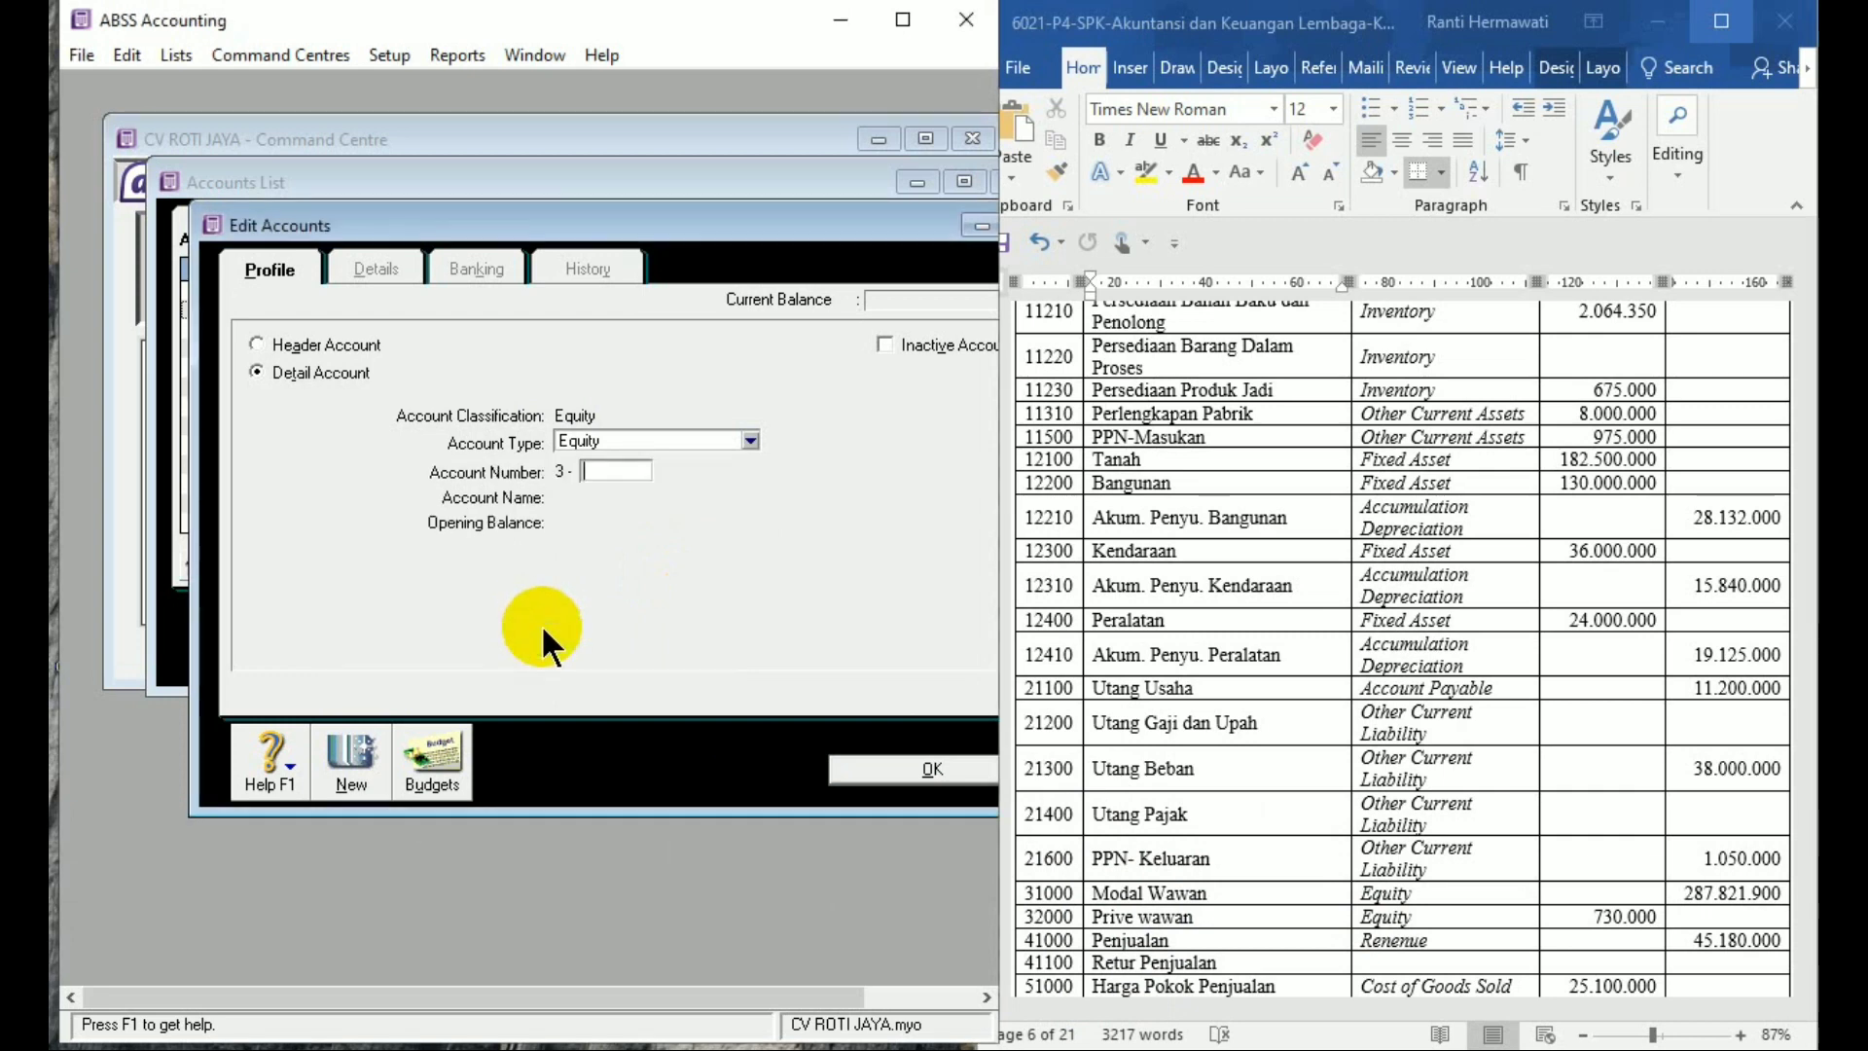
left_click(891, 770)
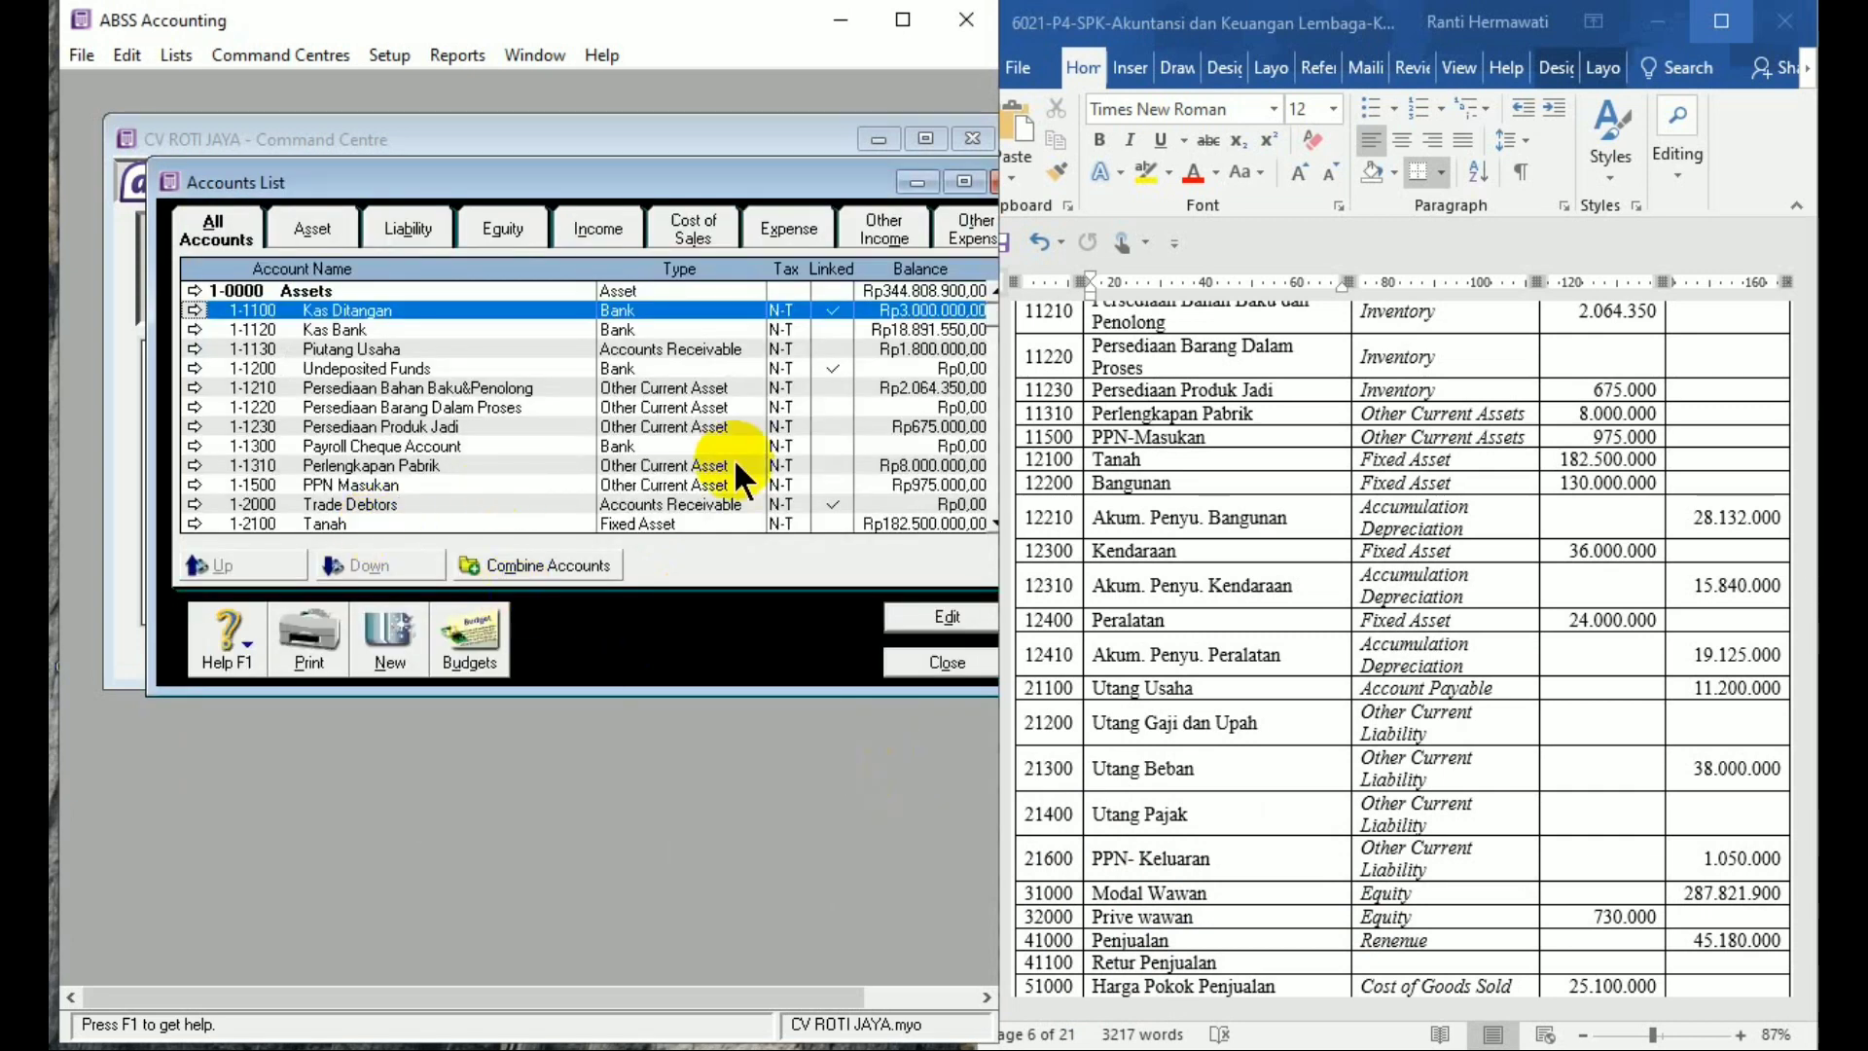
Select equity account 3-2000 Paid Up Capital in the Accounts List
key("Down")
key("Down")
key("Down")
key("Down")
key("Down")
key("Down")
key("Down")
key("Down")
key("Down")
key("Down")
key("Down")
key("Down")
key("Down")
key("Down")
key("Down")
key("Down")
key("Down")
key("Down")
key("Down")
key("Down")
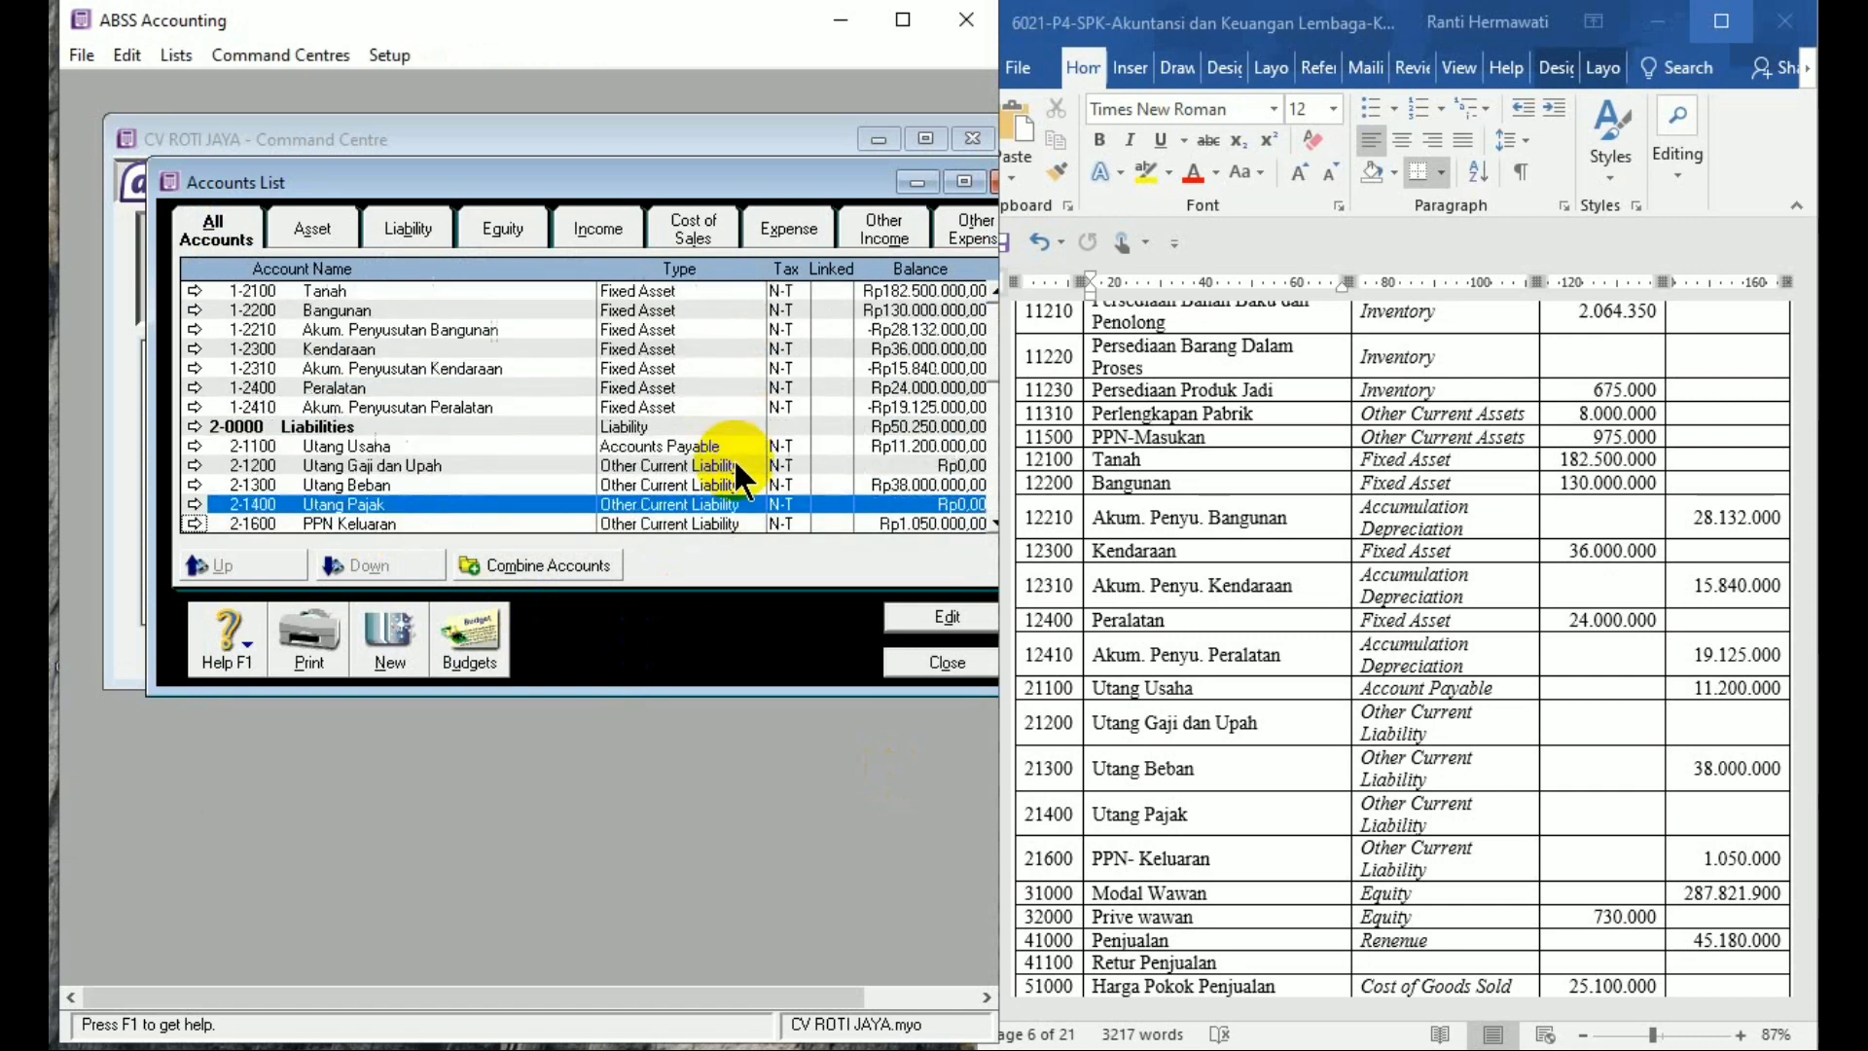
key("Down")
key("Down")
key("Down")
key("Down")
key("Down")
key("Down")
key("Down")
key("Down")
key("Down")
key("Down")
key("Down")
key("Down")
key("Down")
key("Down")
key("Down")
key("Down")
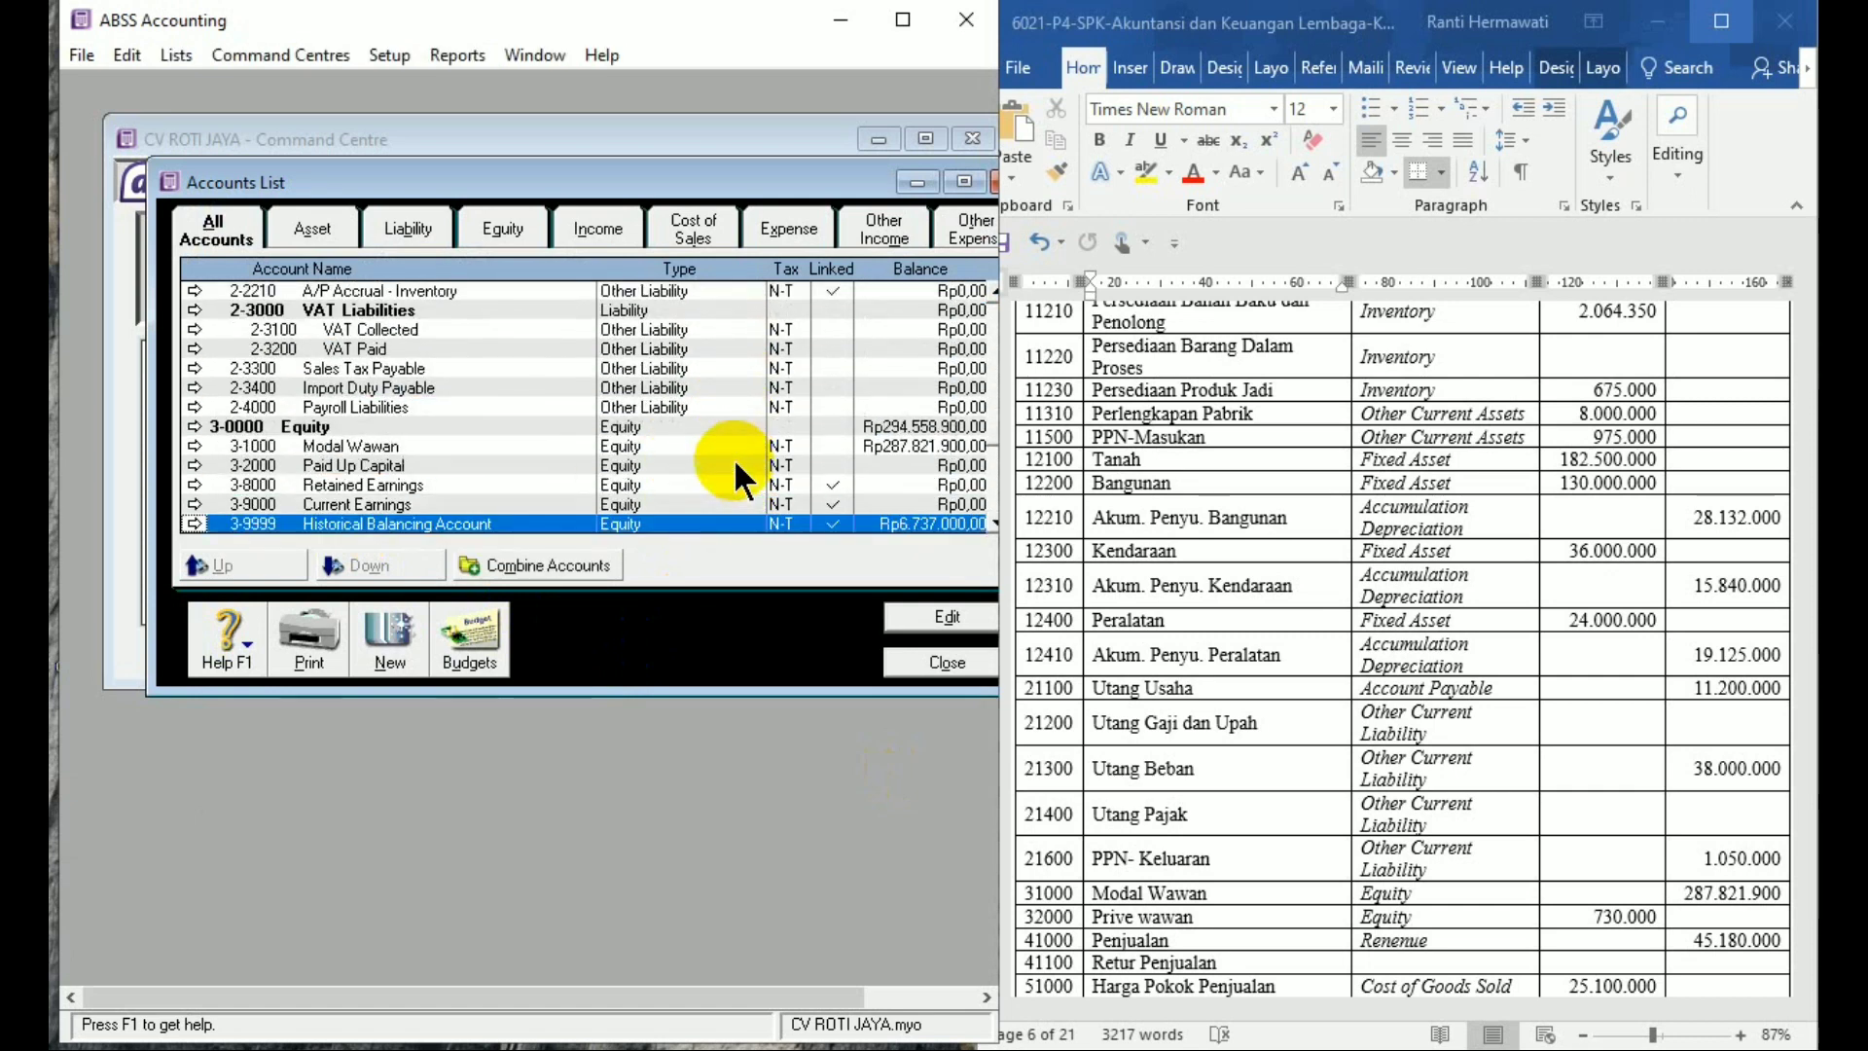
left_click(391, 466)
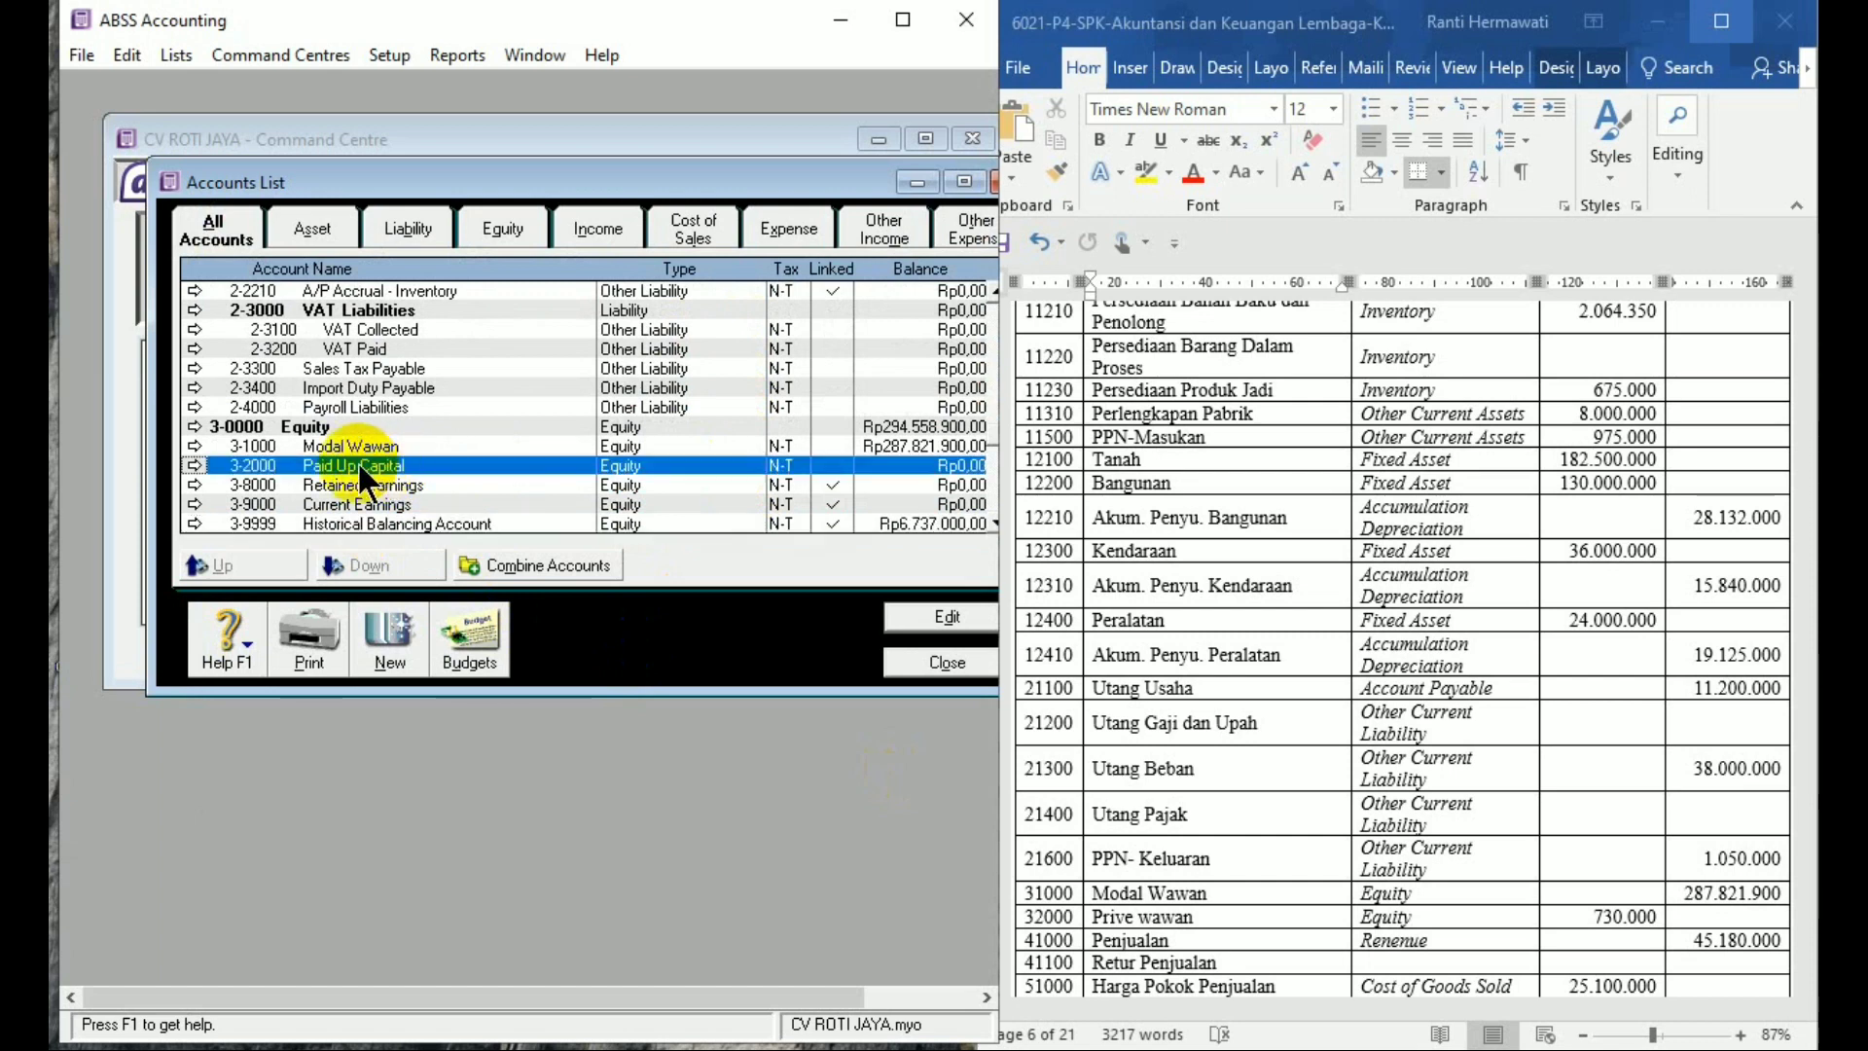
Rename account 3-2000 from 'Paid Up Capital' to 'Prive Wawan'
double_click(360, 469)
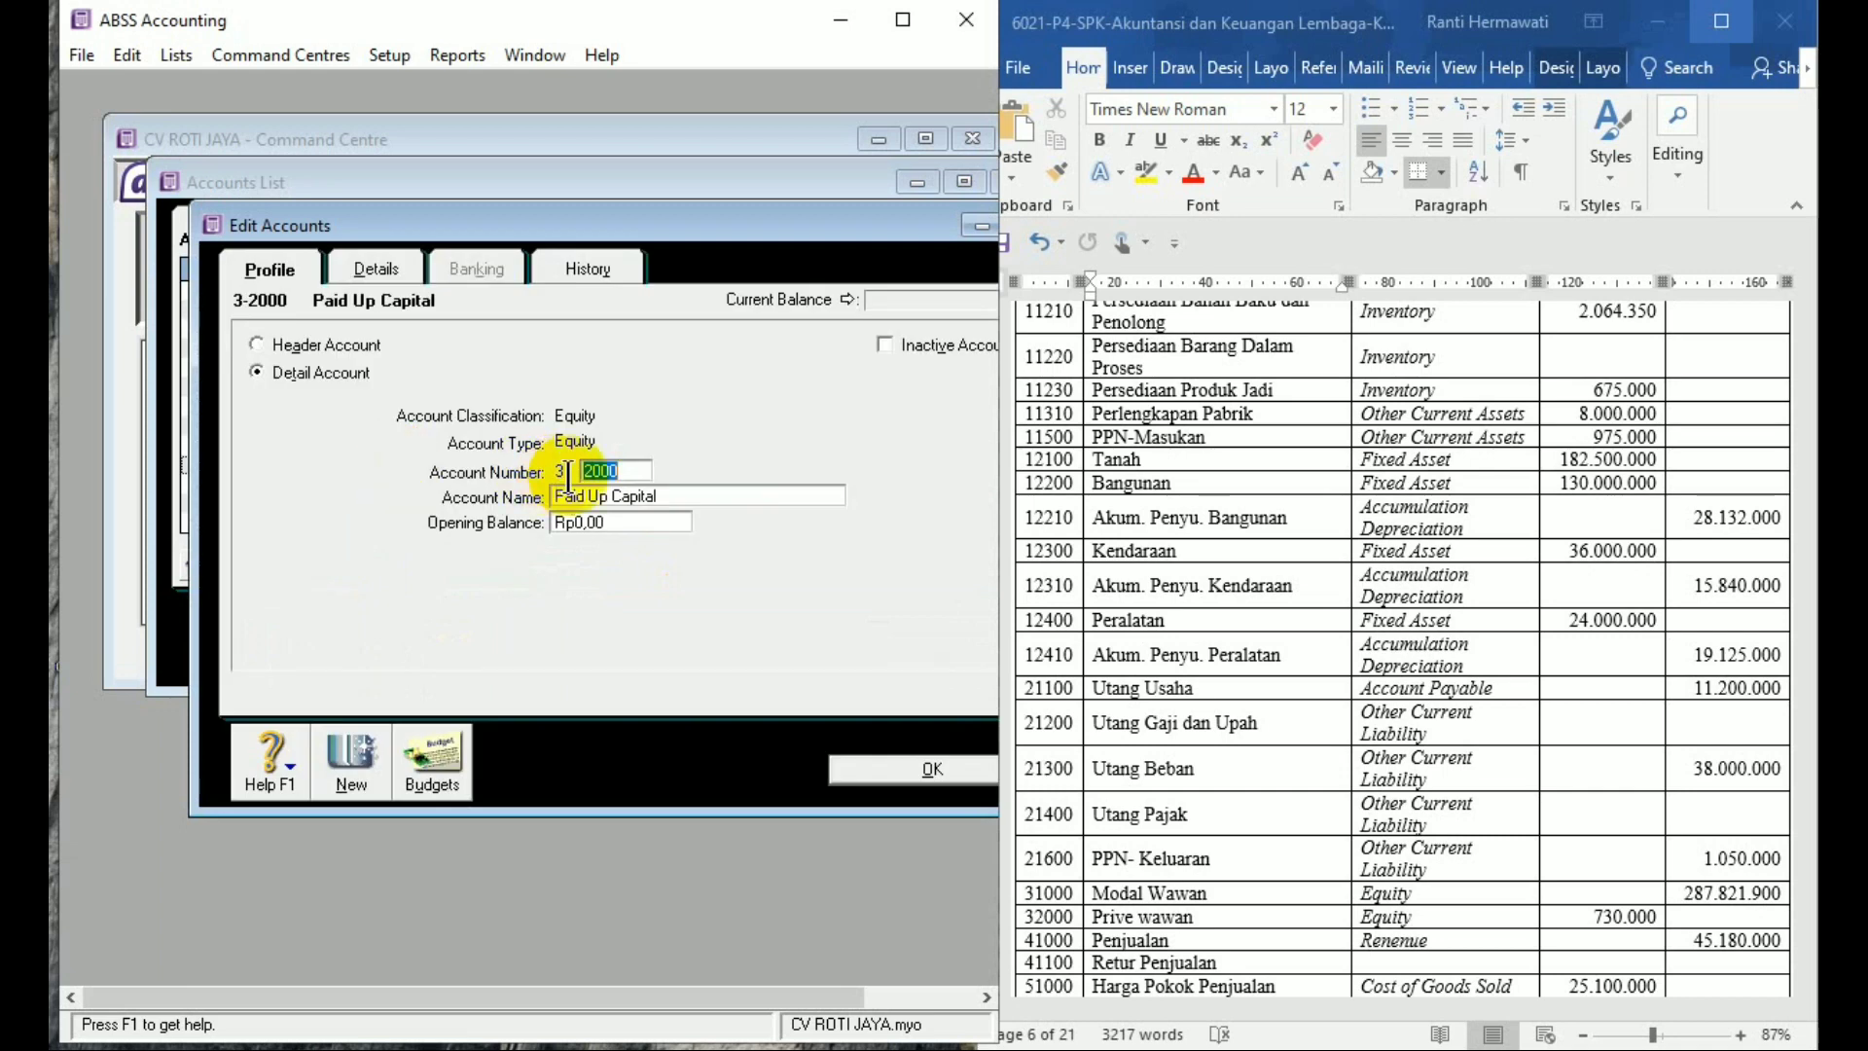
key("Tab")
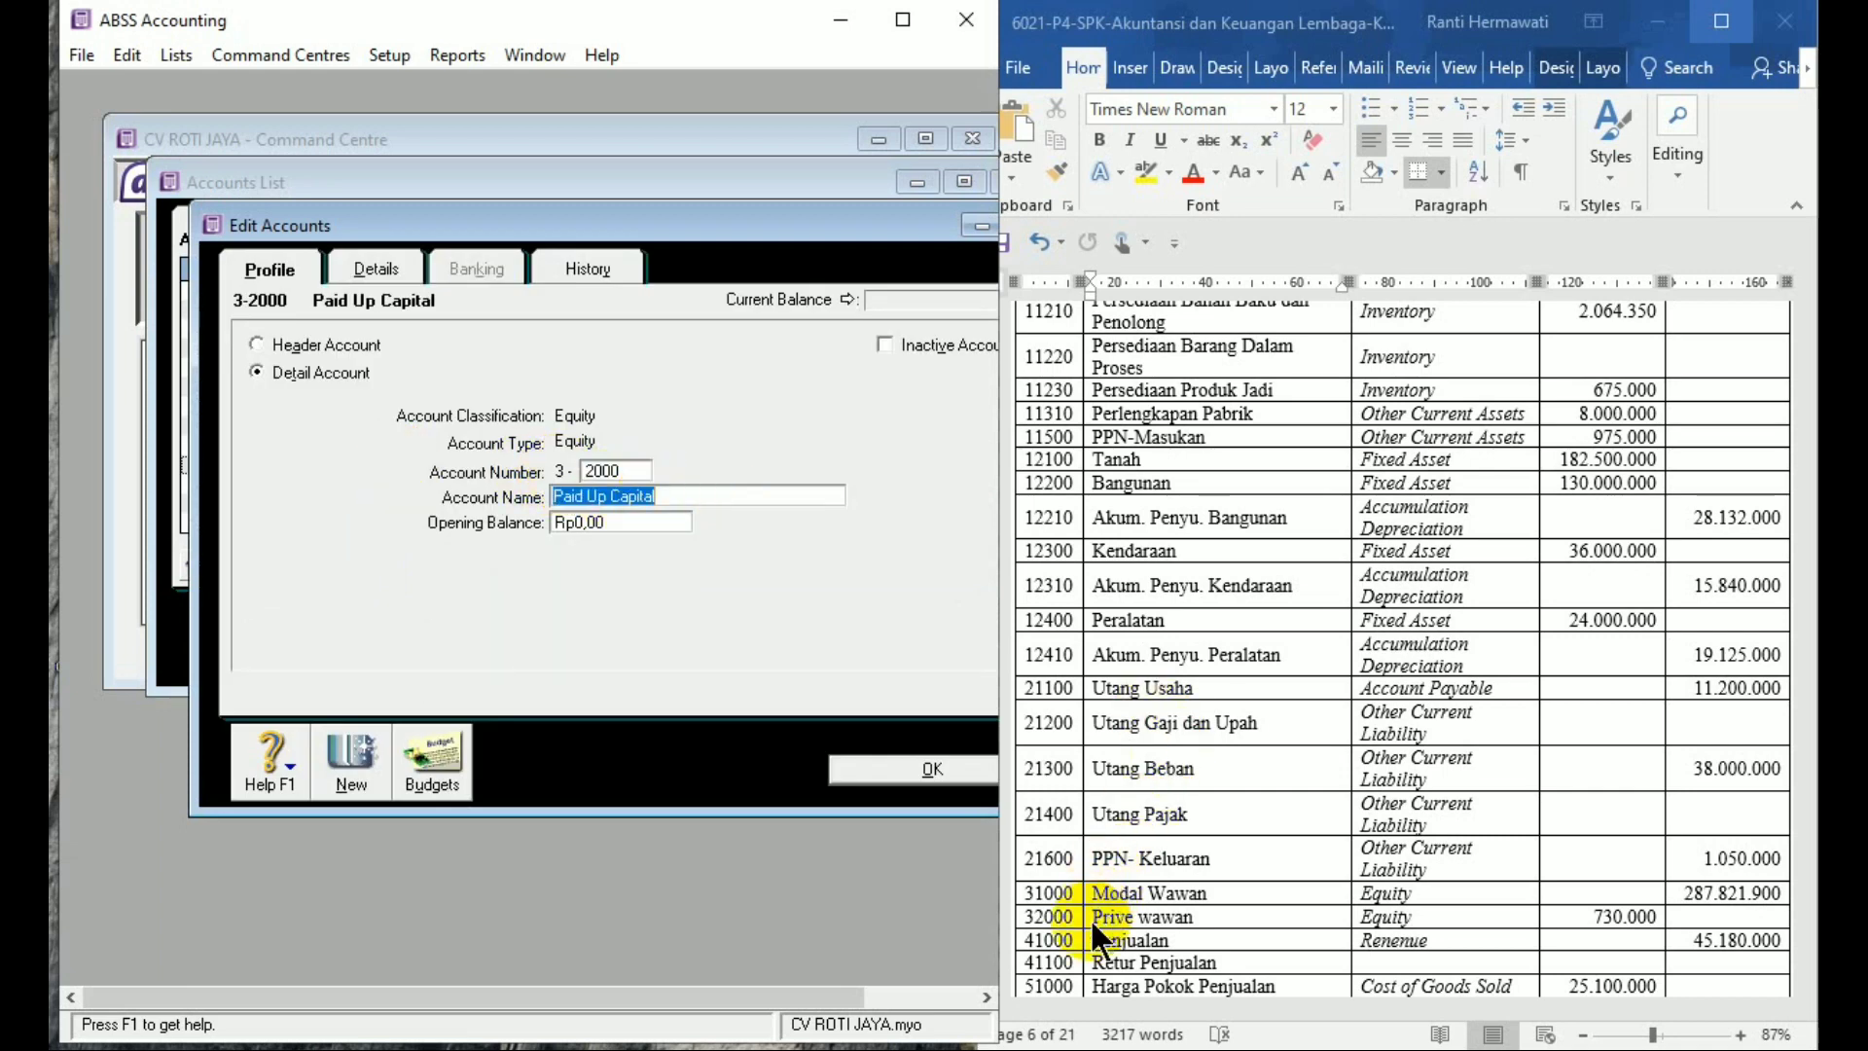
type("Prive ")
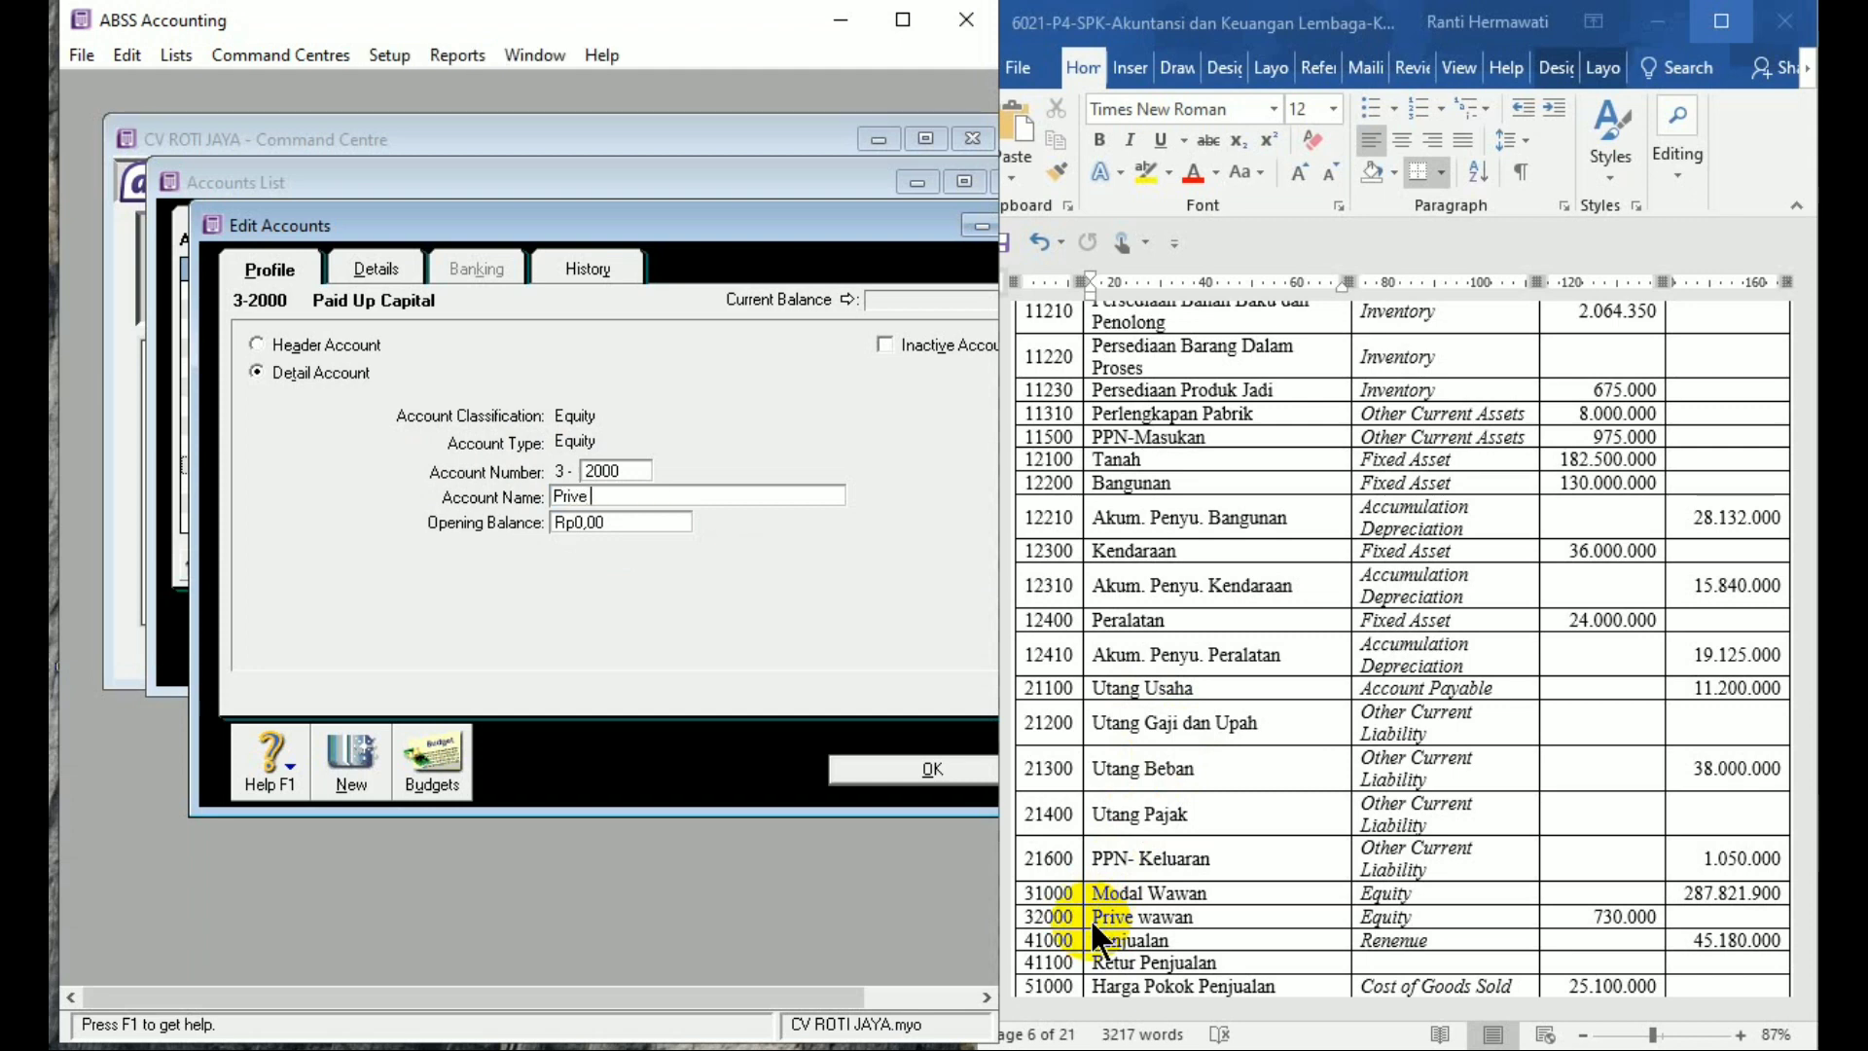
type("Wwawan")
key("BackSpace")
key("BackSpace")
key("BackSpace")
key("BackSpace")
key("BackSpace")
type("awan")
key("Tab")
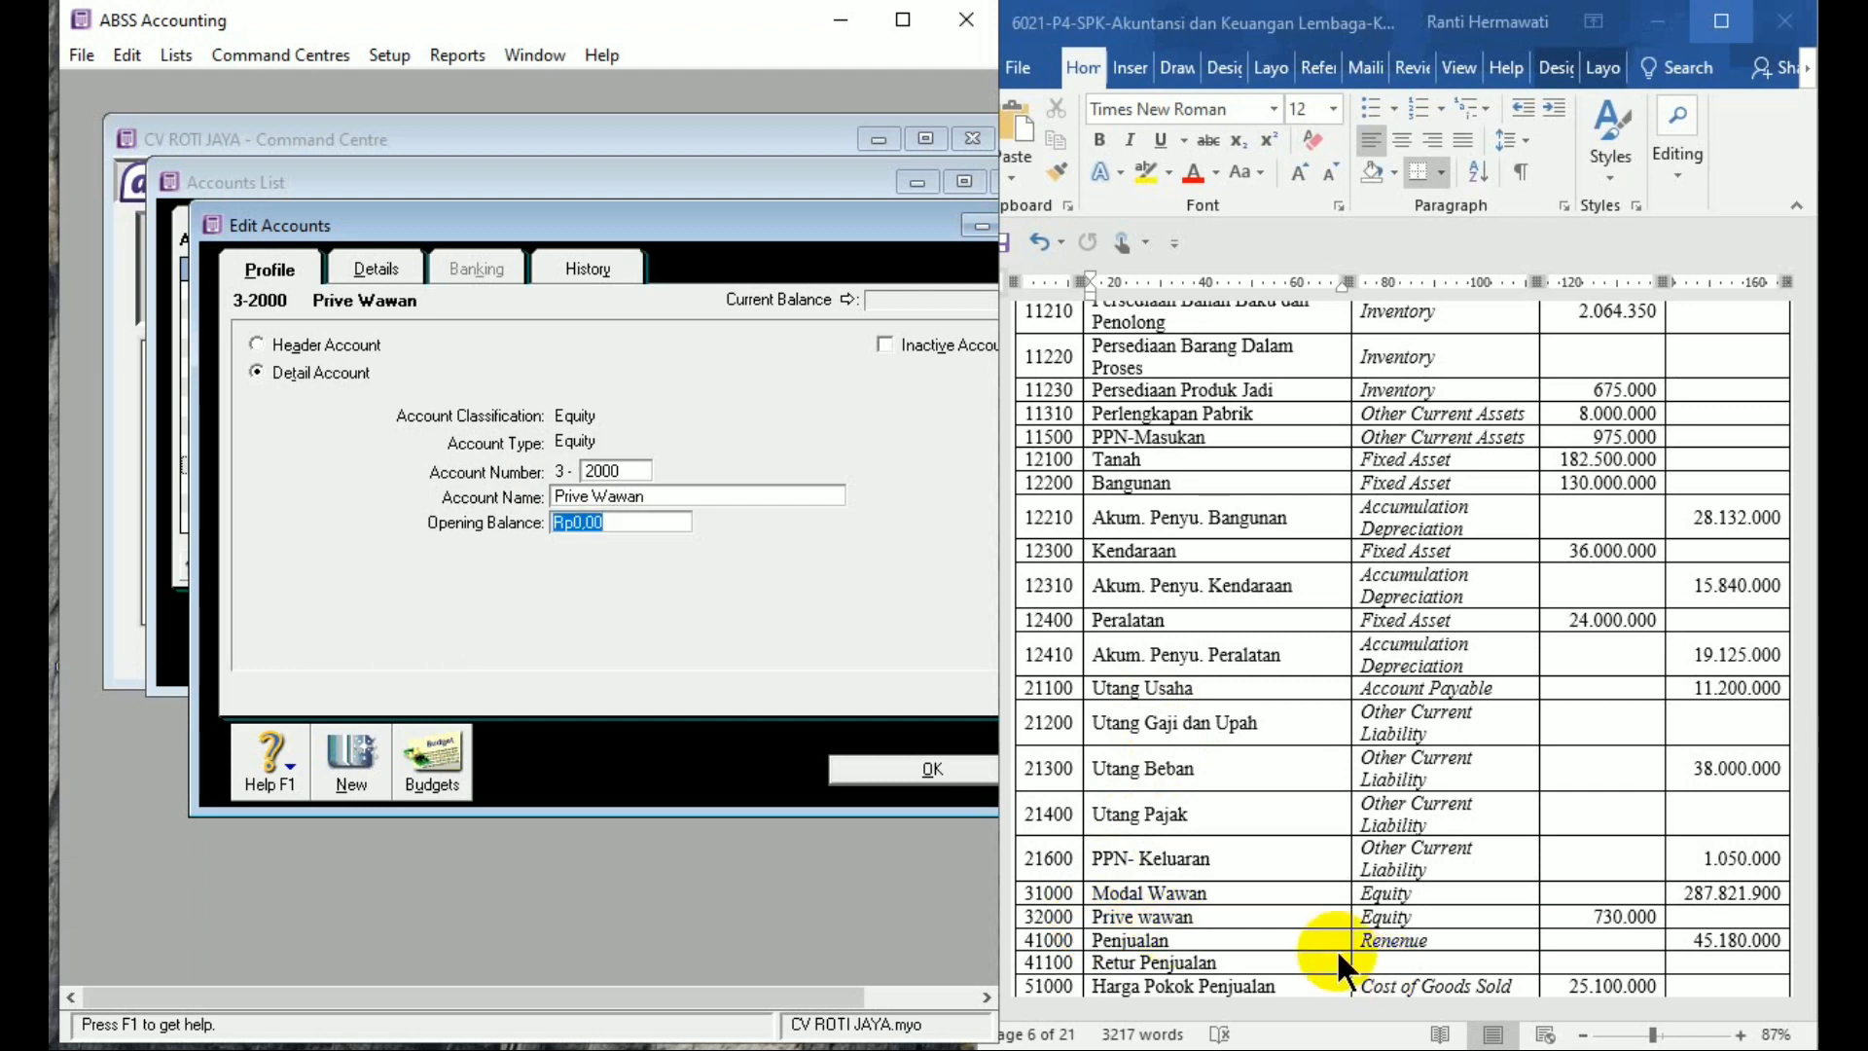
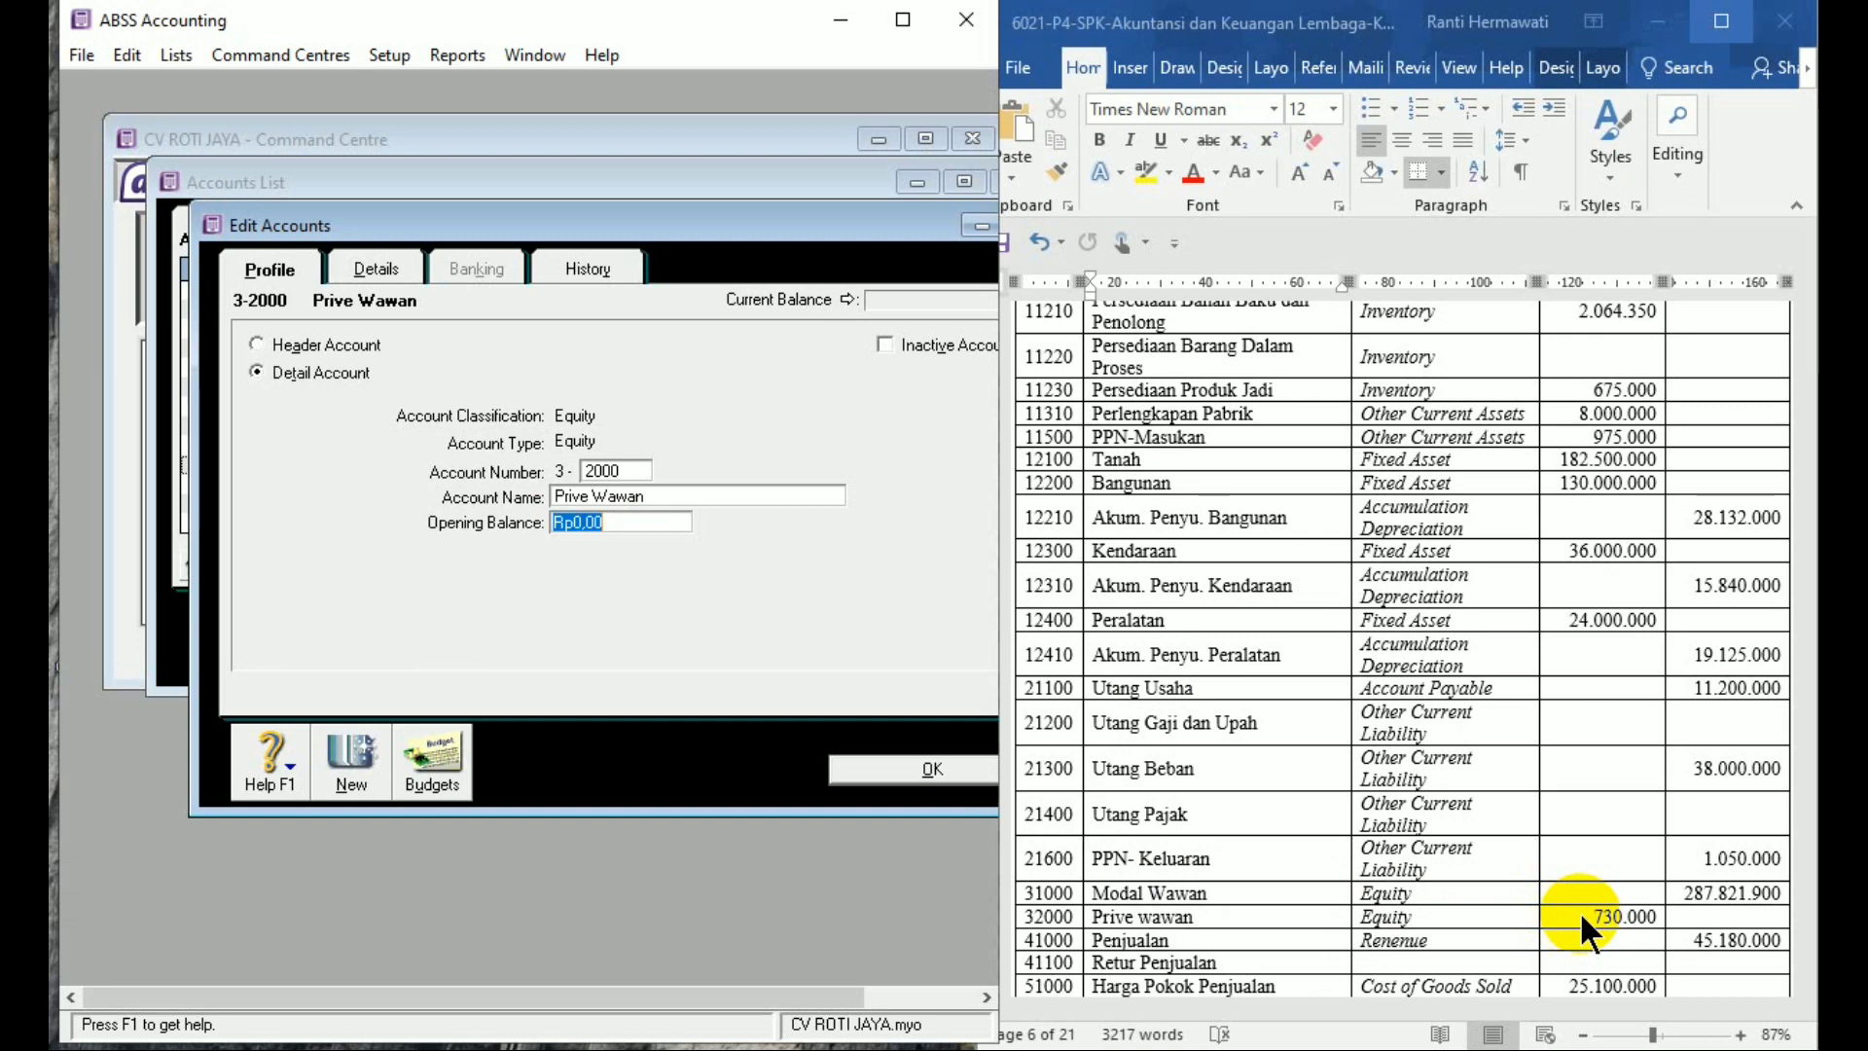
Enter -Rp730.000 as the opening balance of equity account 3-2000 Prive Wawan
type("-Rp73")
type("0.000")
key("Tab")
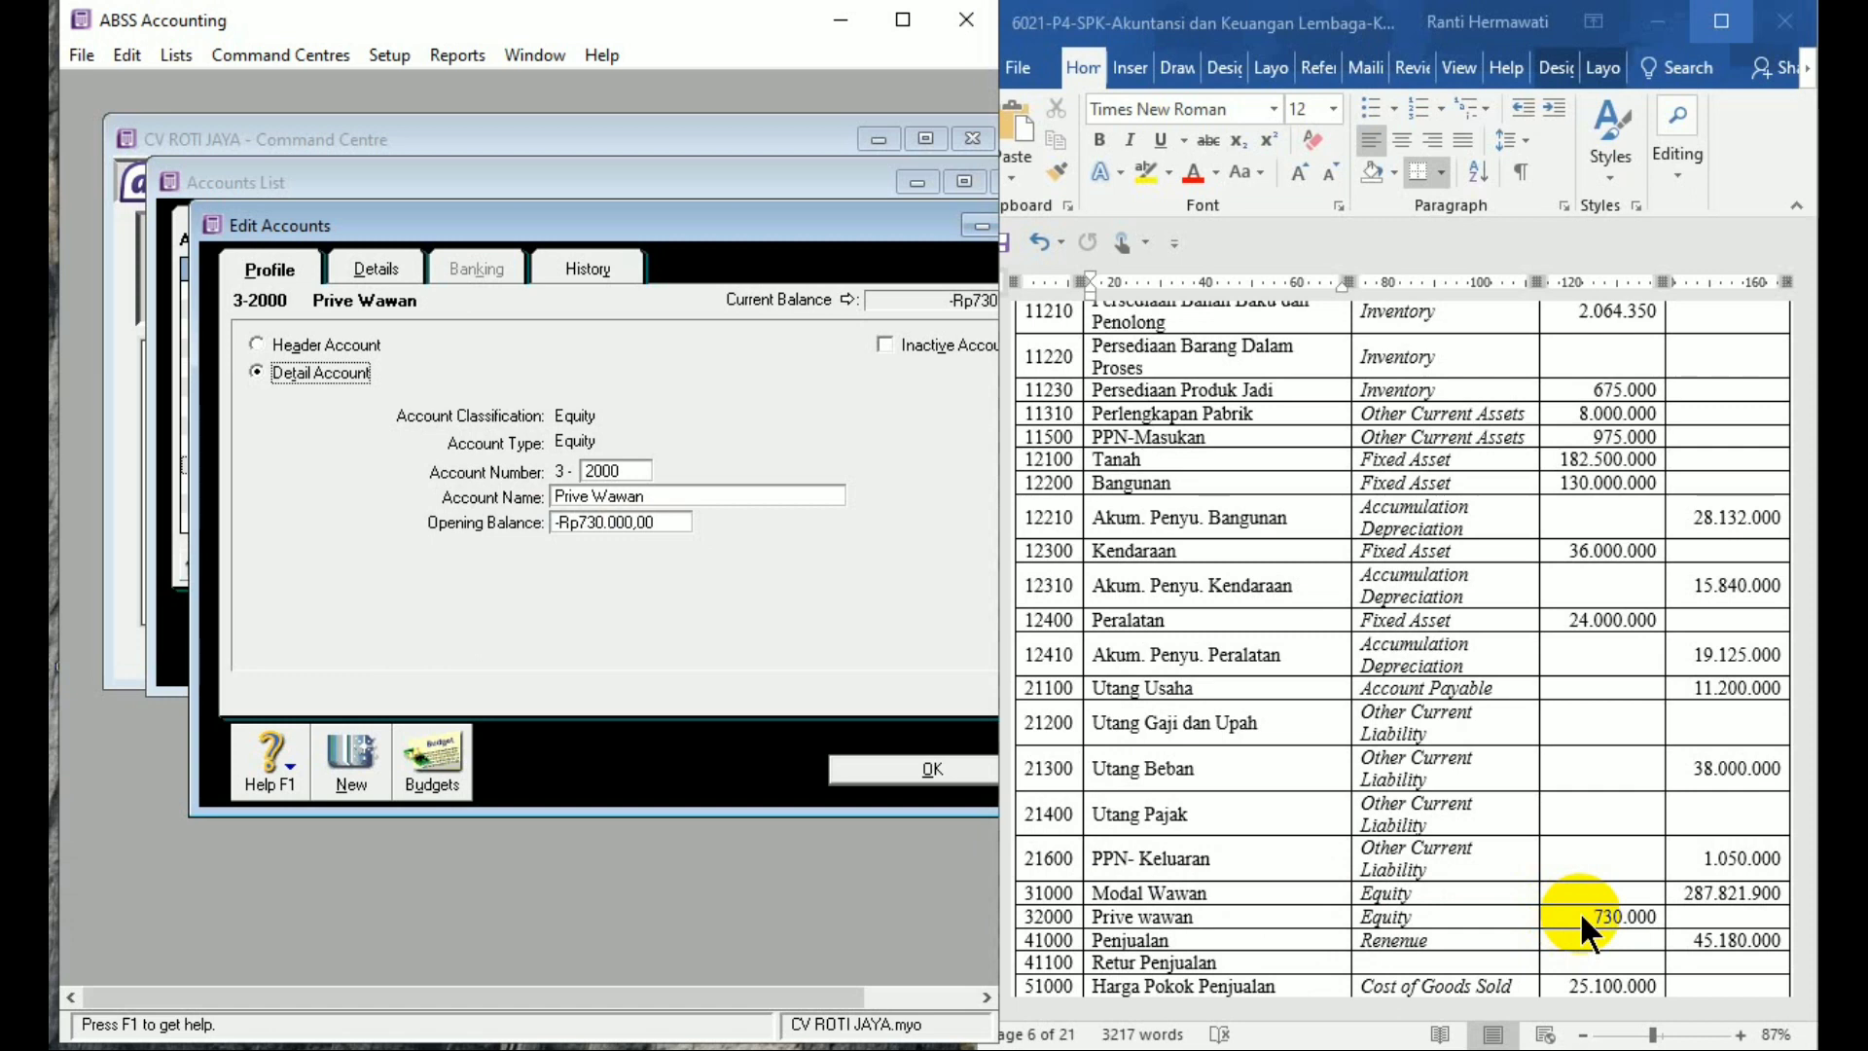
Add Income account 4-1000 Penjualan with a Rp45.180.000 opening balance
left_click(365, 765)
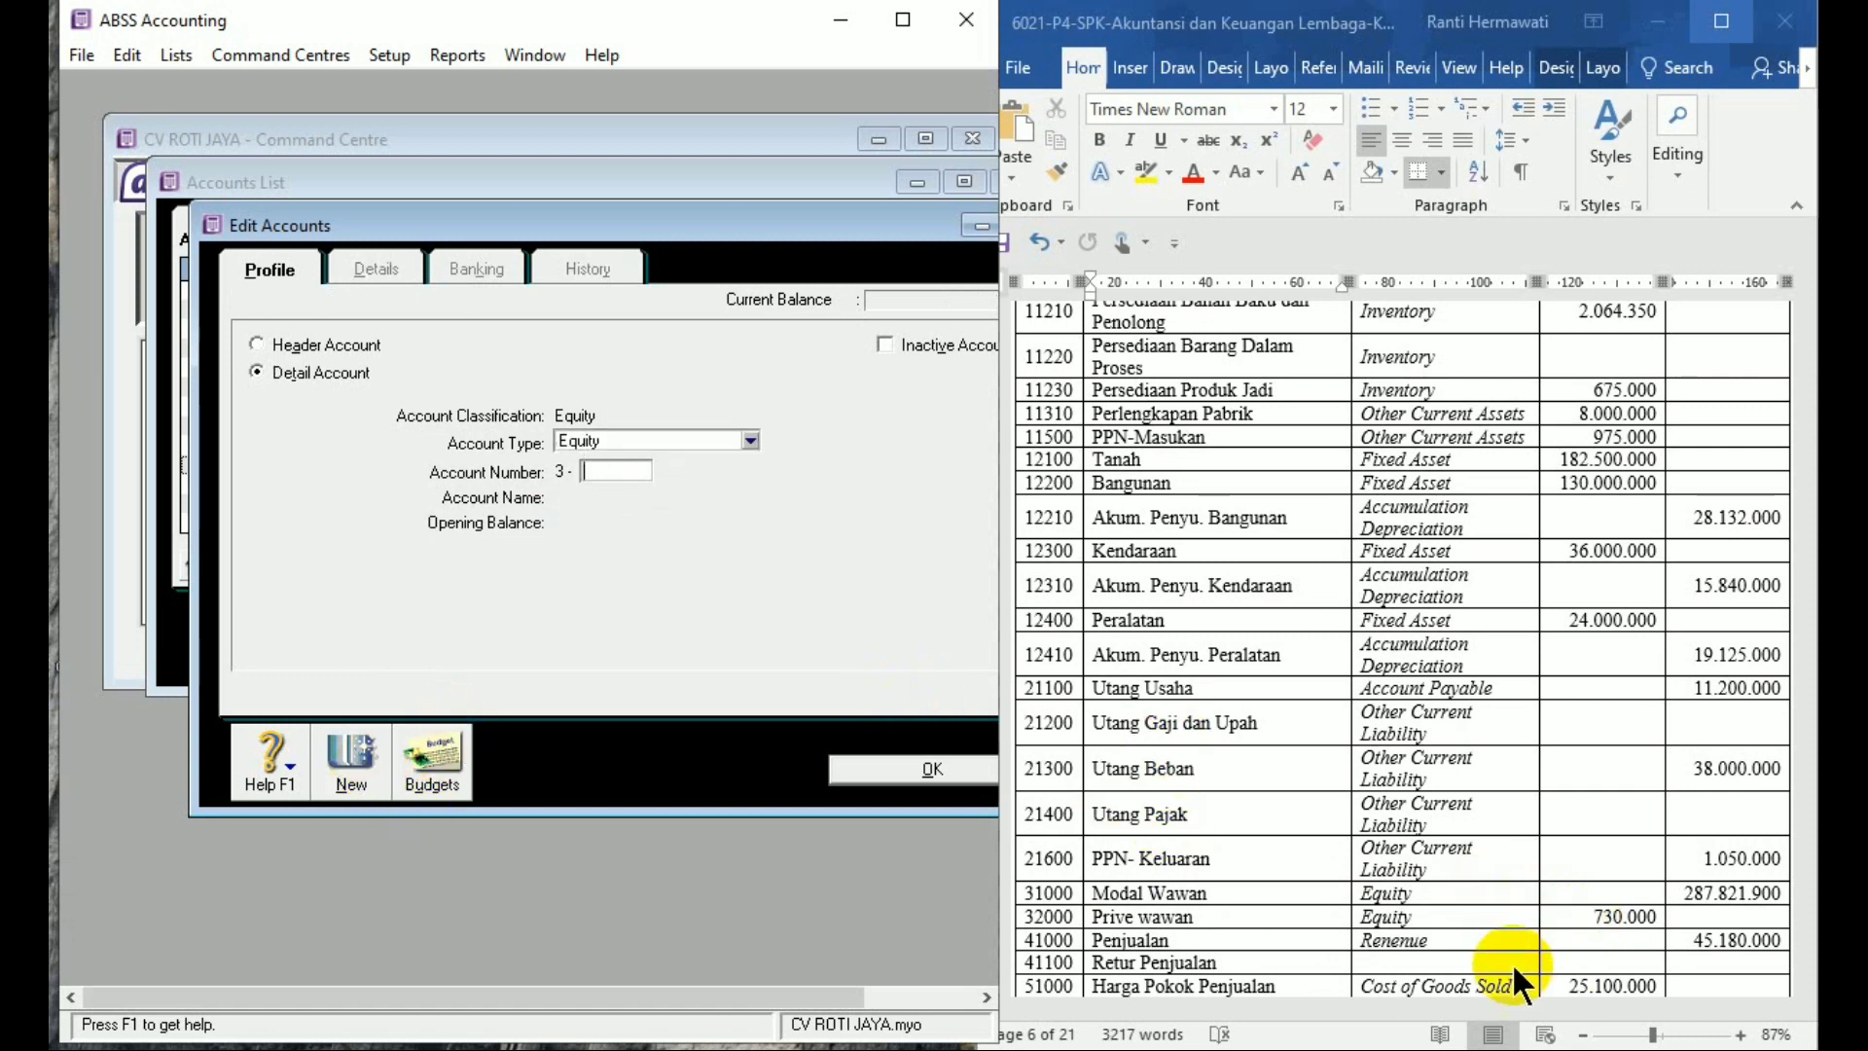
left_click(650, 441)
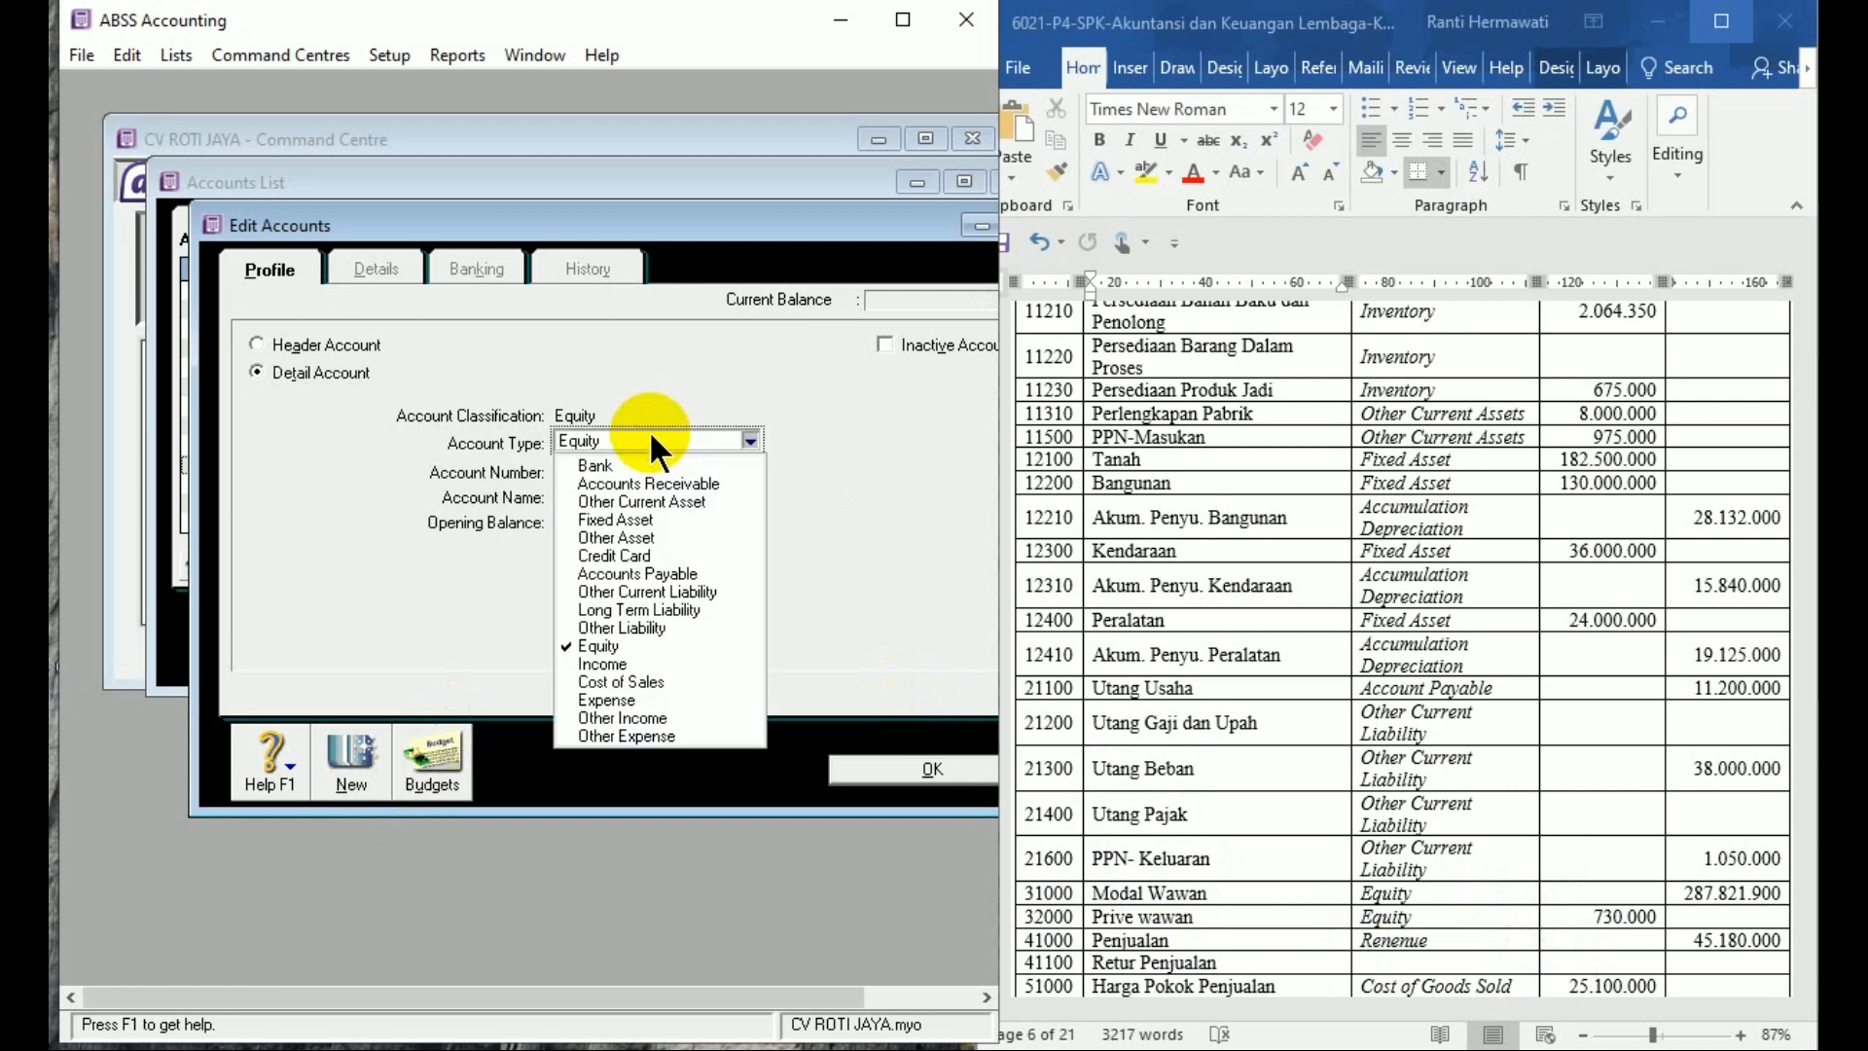
left_click(618, 666)
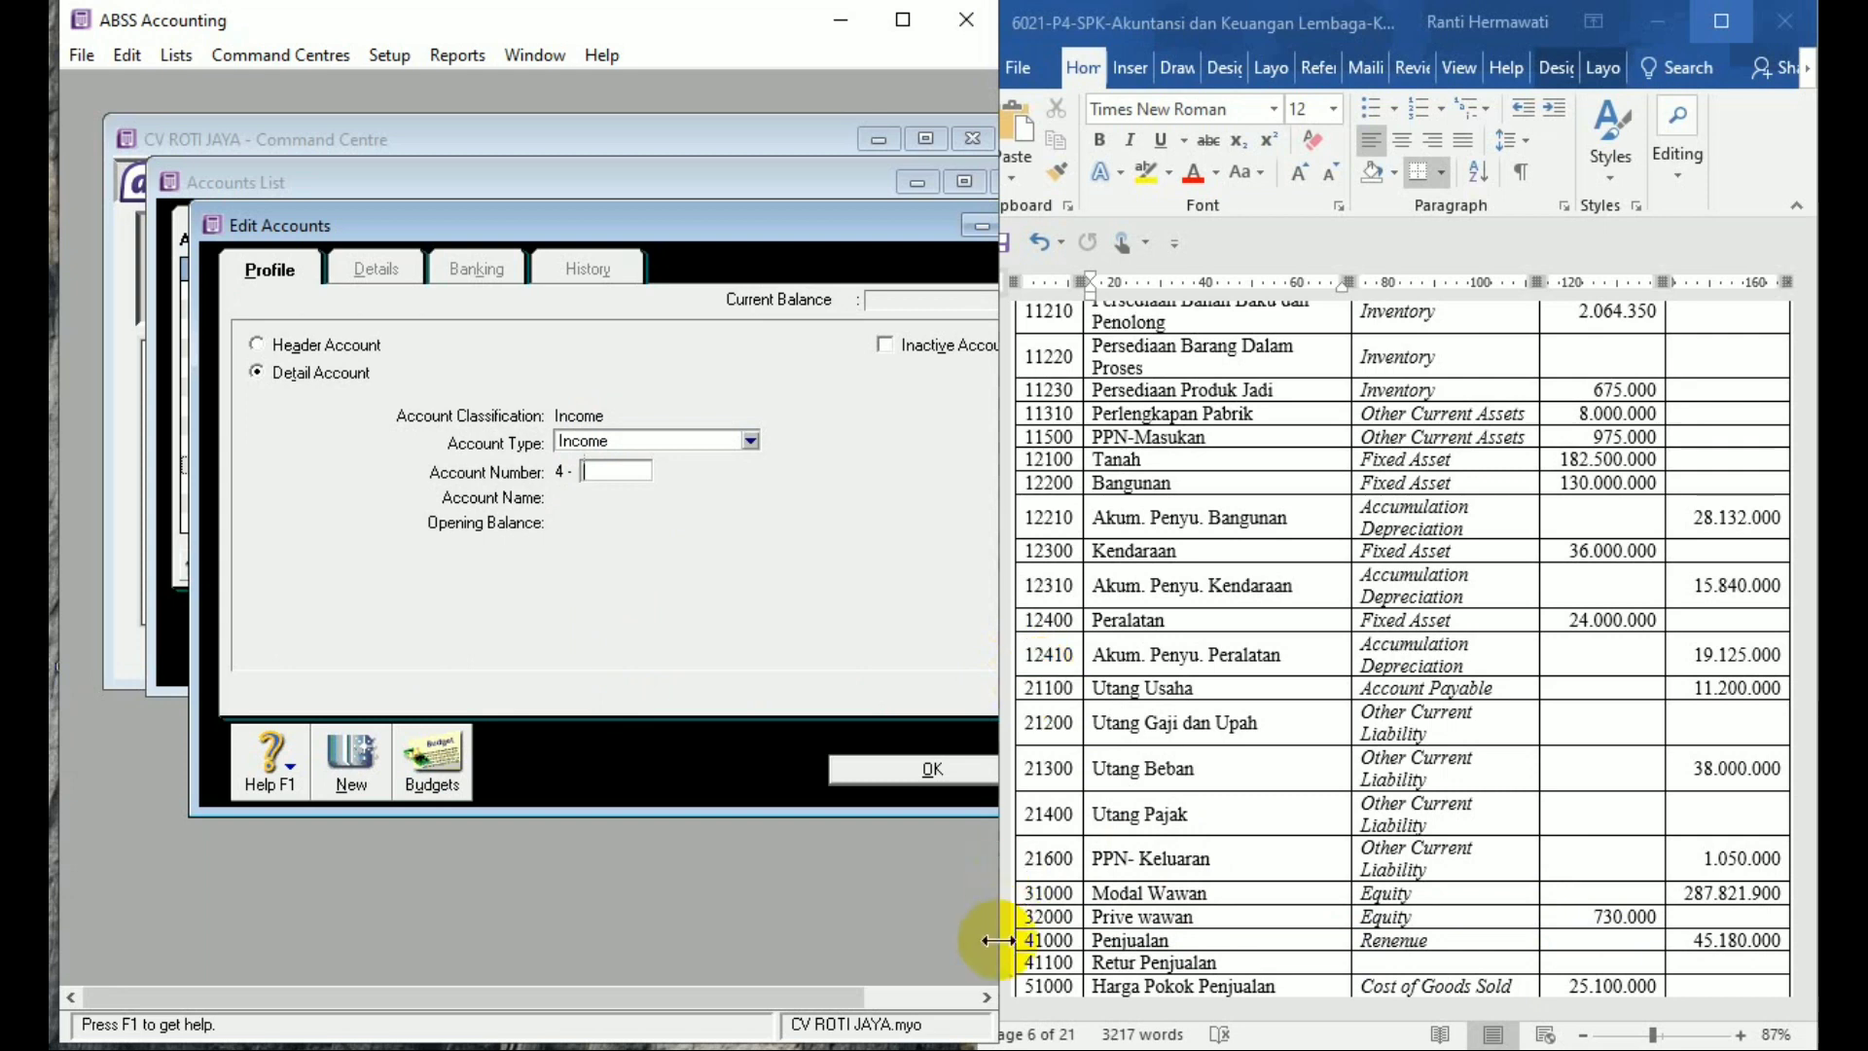
type("1000")
key("Tab")
type("Penjualan")
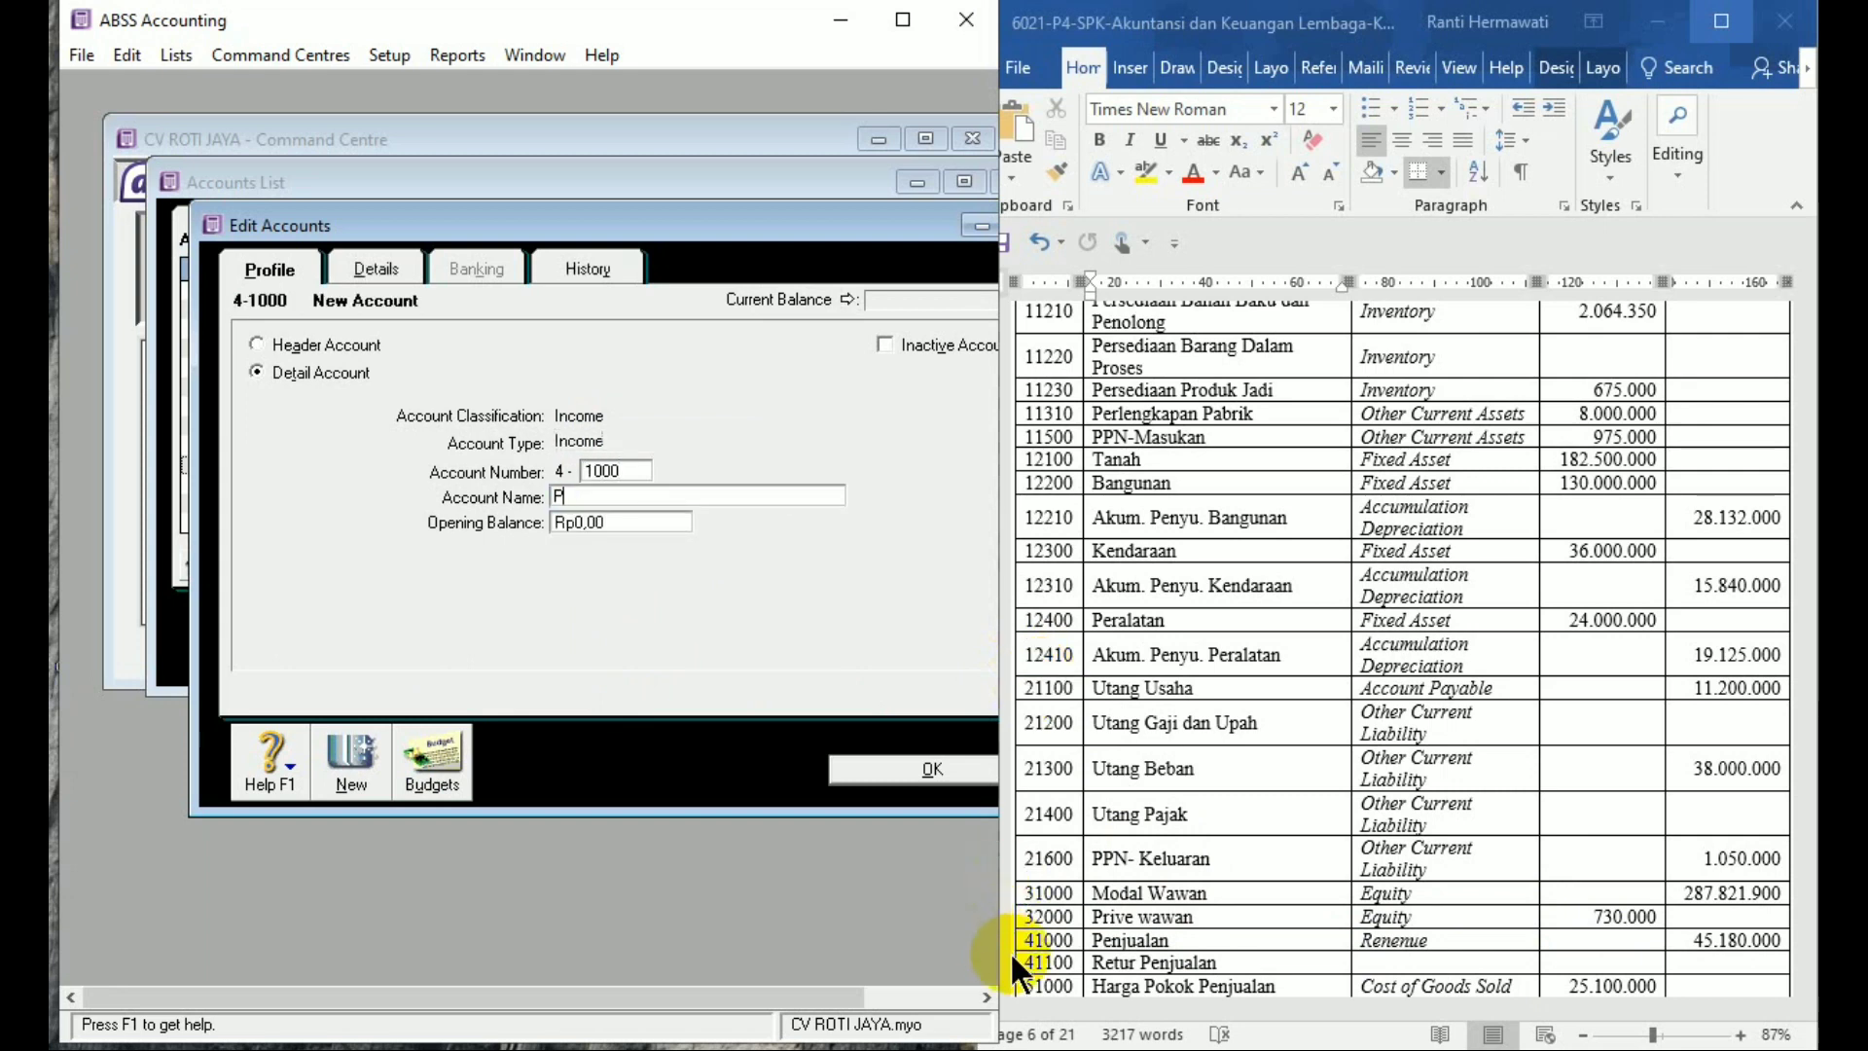
key("Tab")
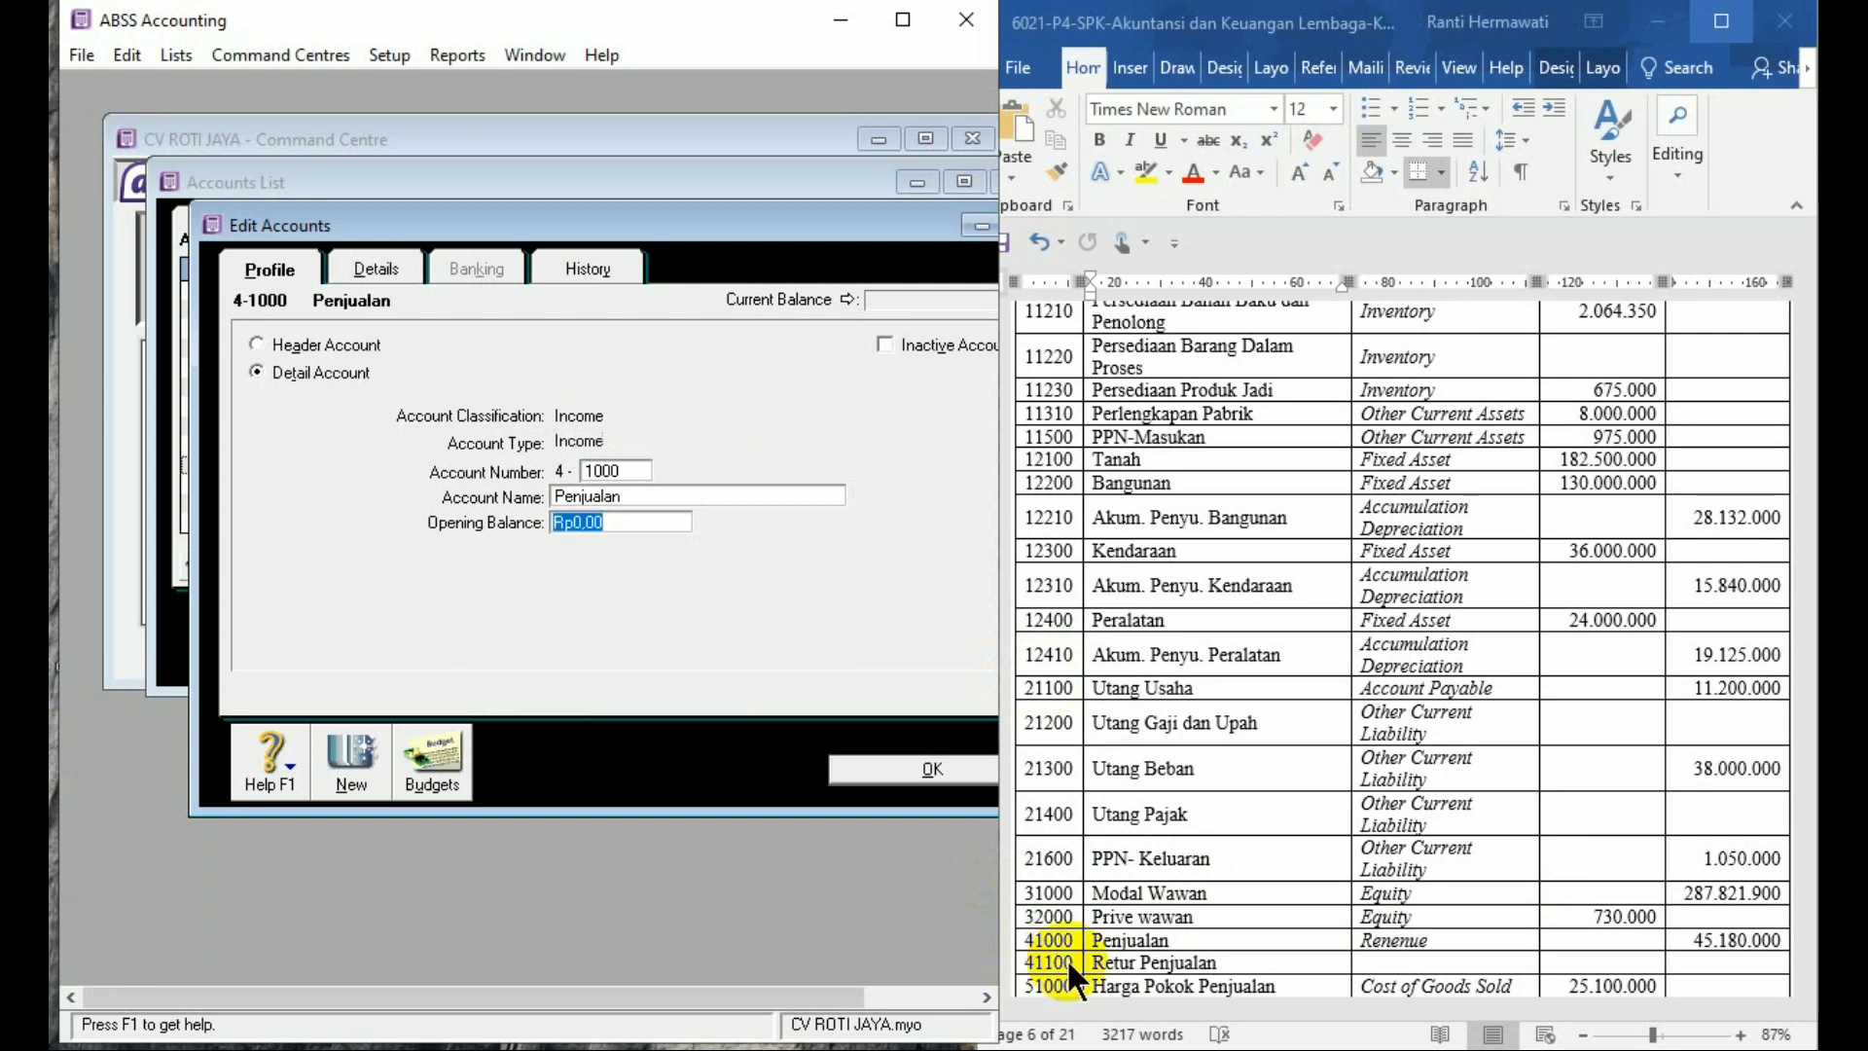
type("4")
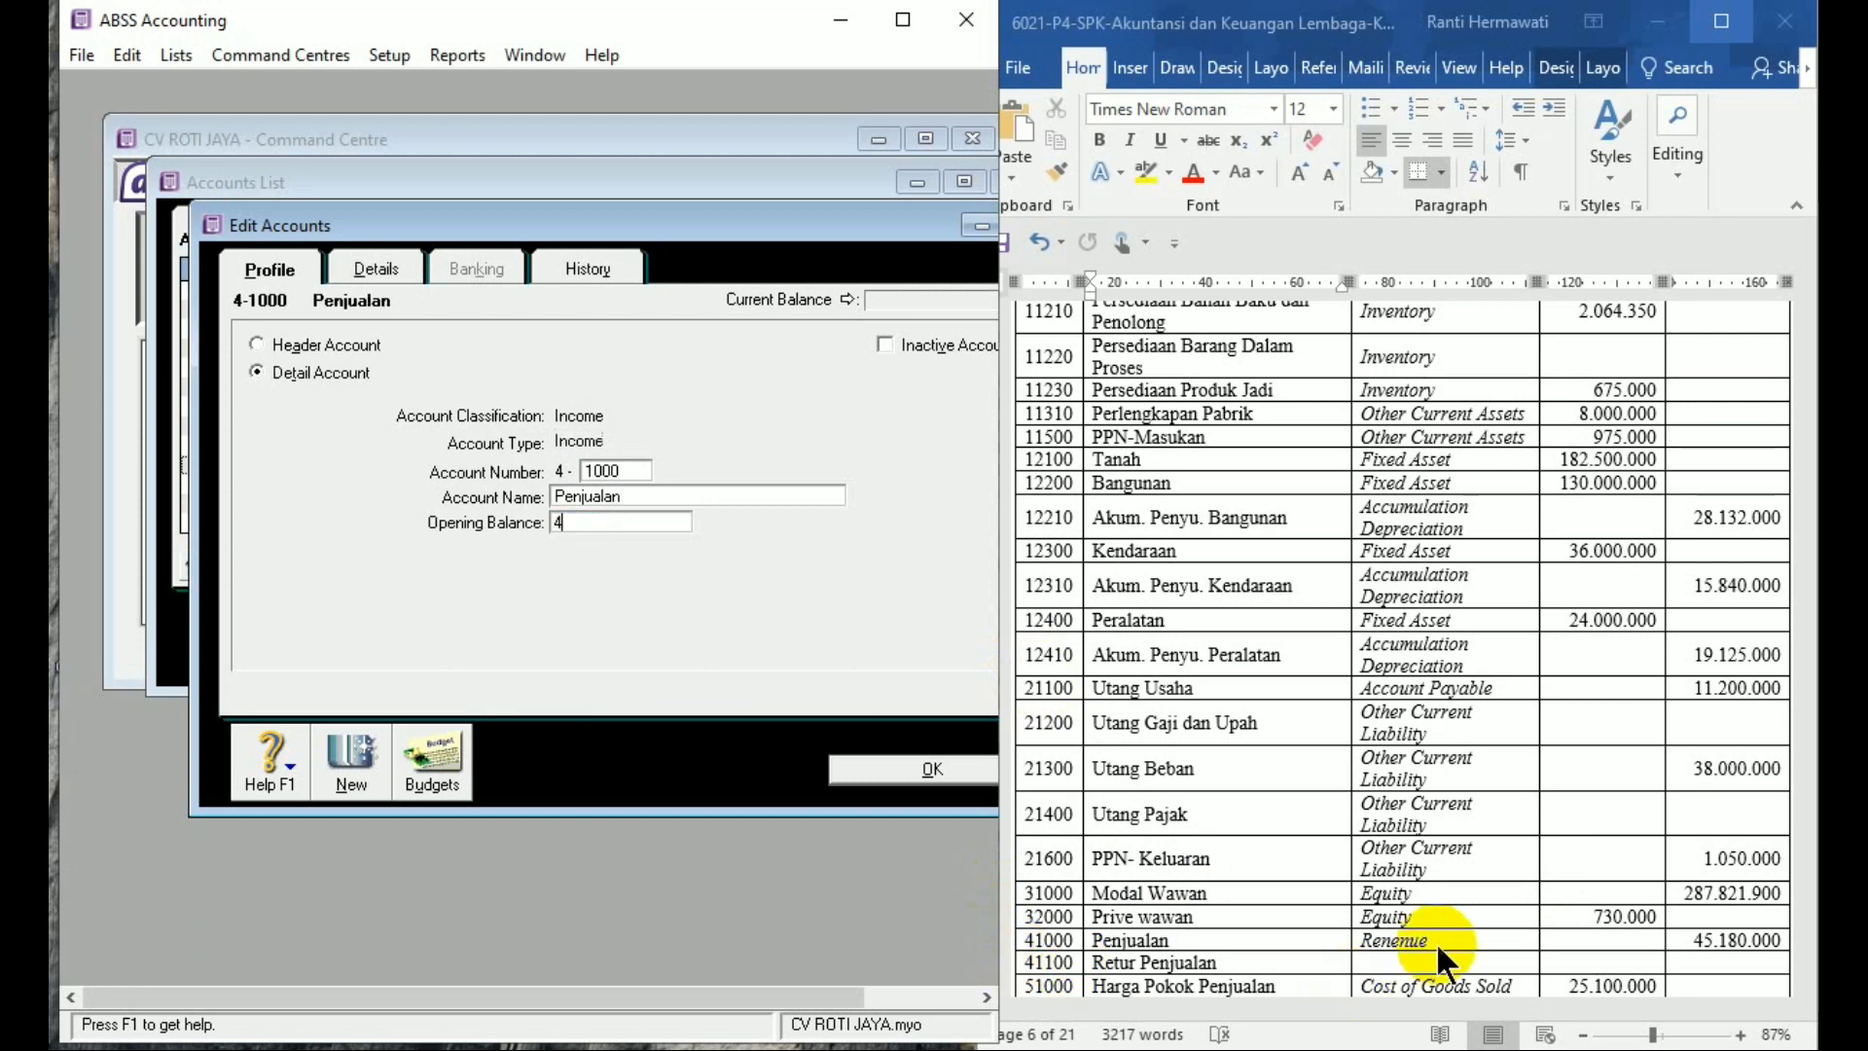
type("5180000")
key("Tab")
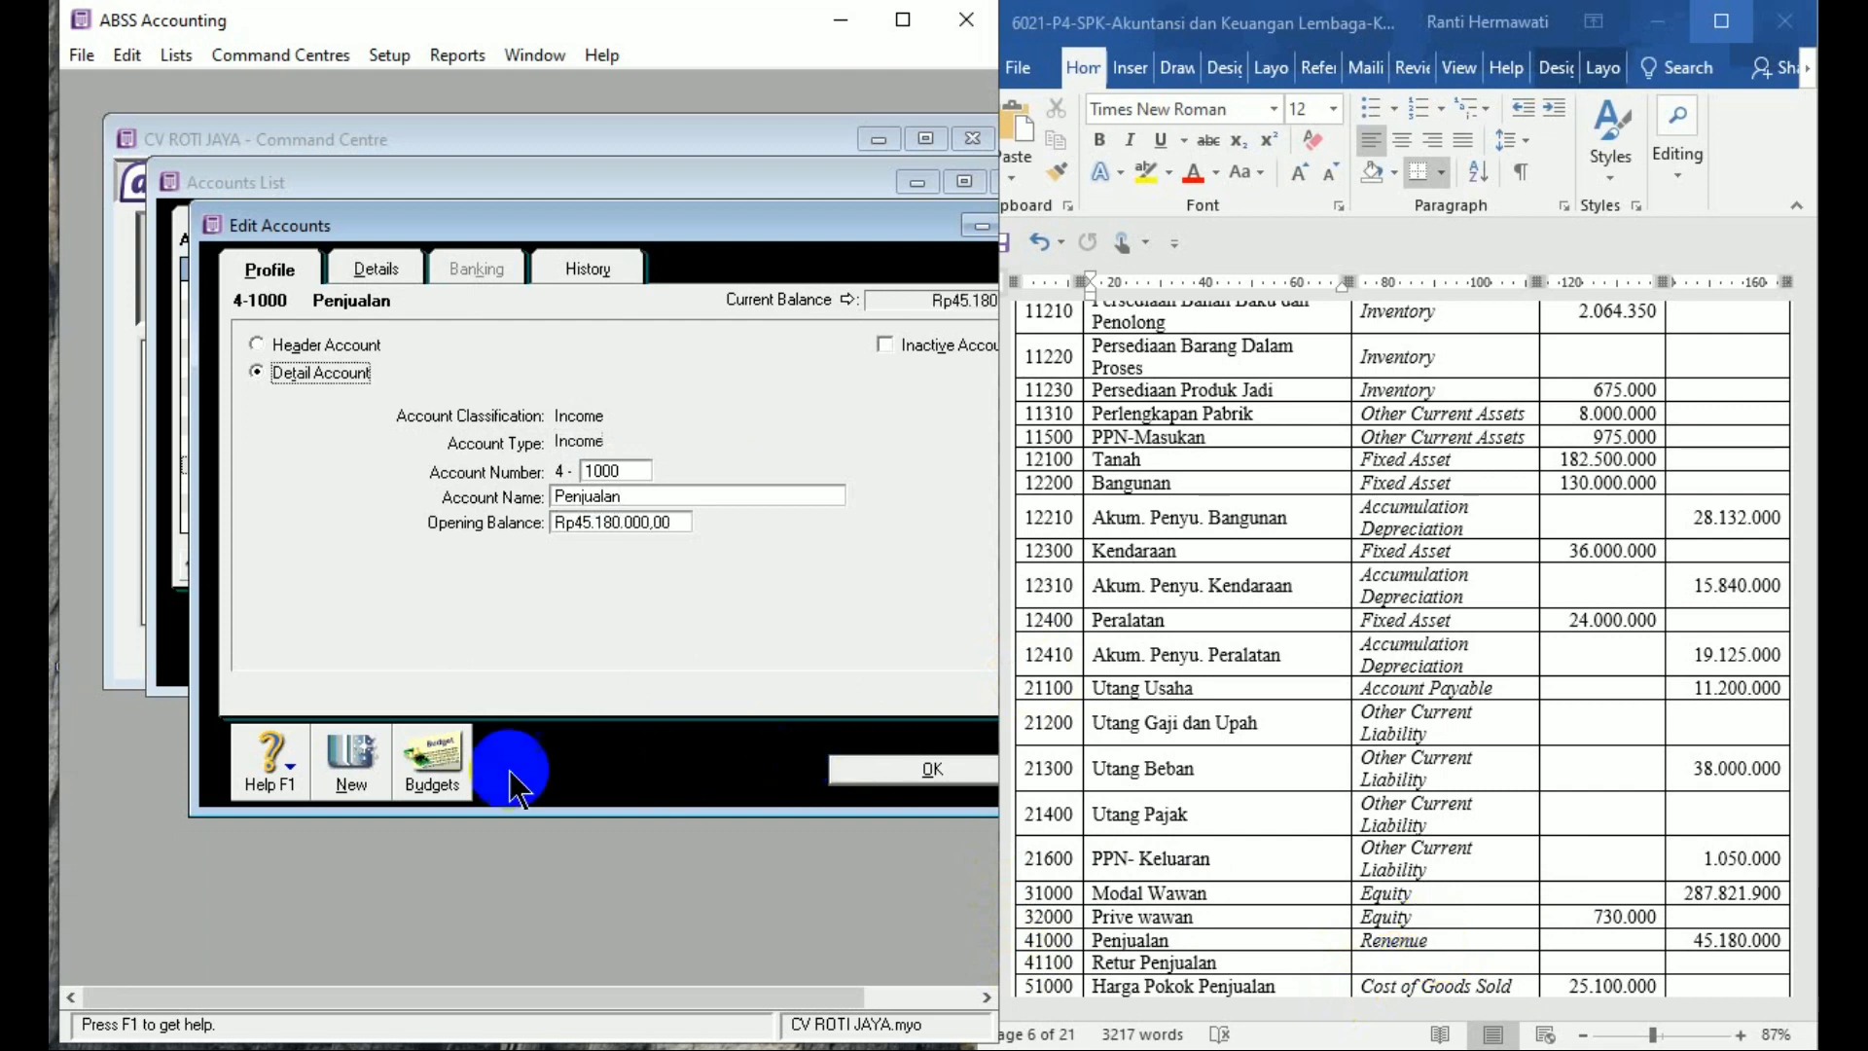
left_click(368, 761)
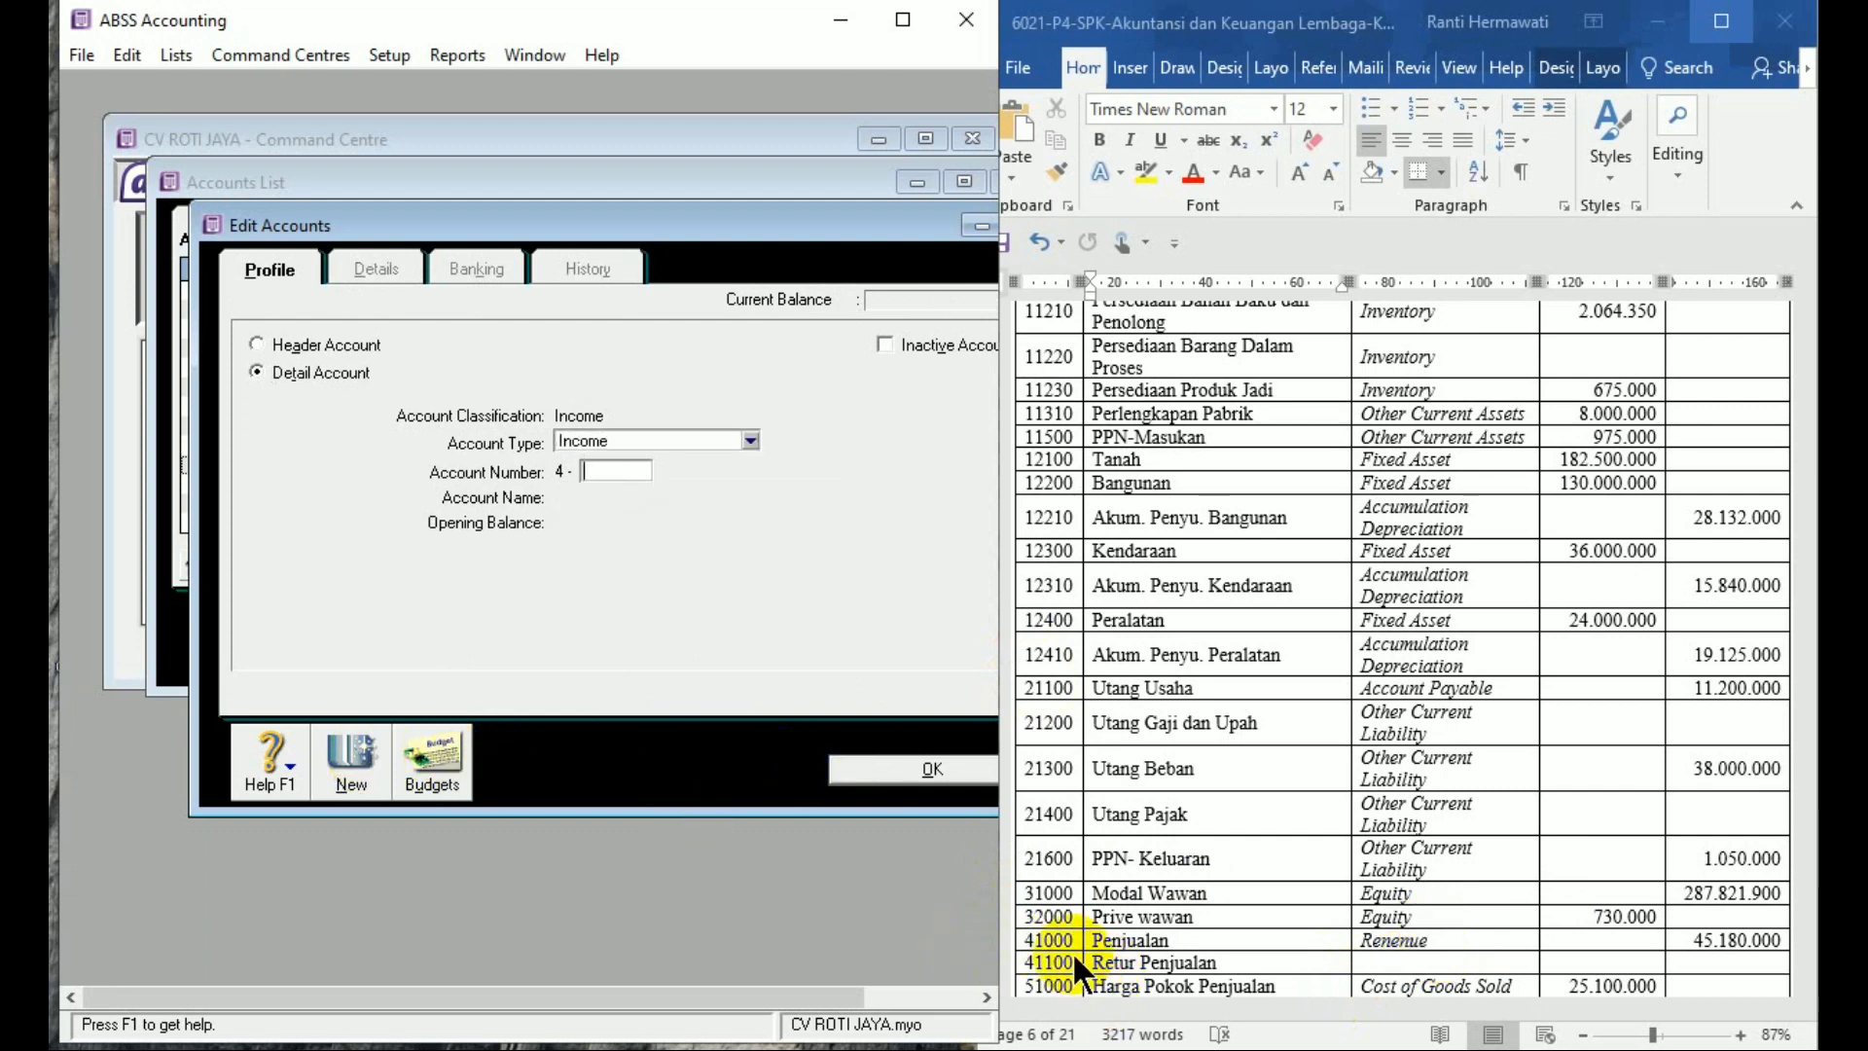
Add income account 4-1100 Retur Penjualan with no opening balance
type("1100")
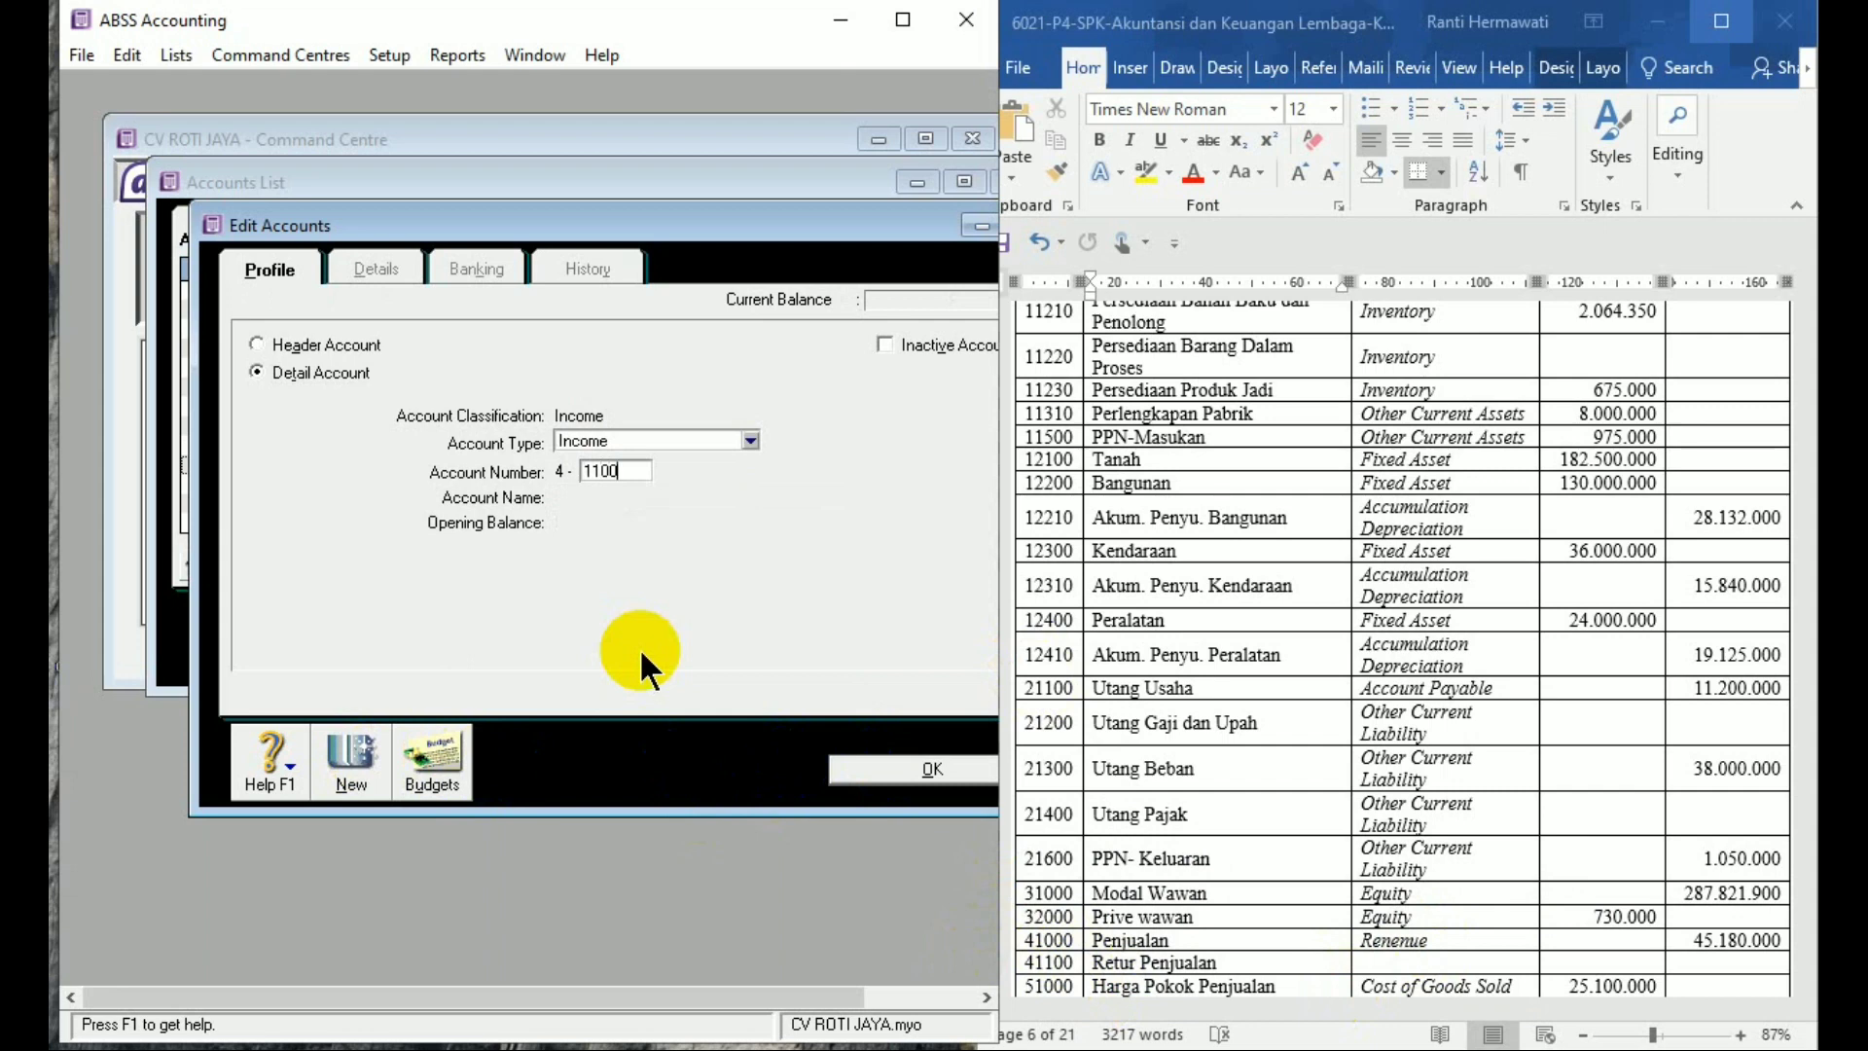
key("Tab")
type("Retur ")
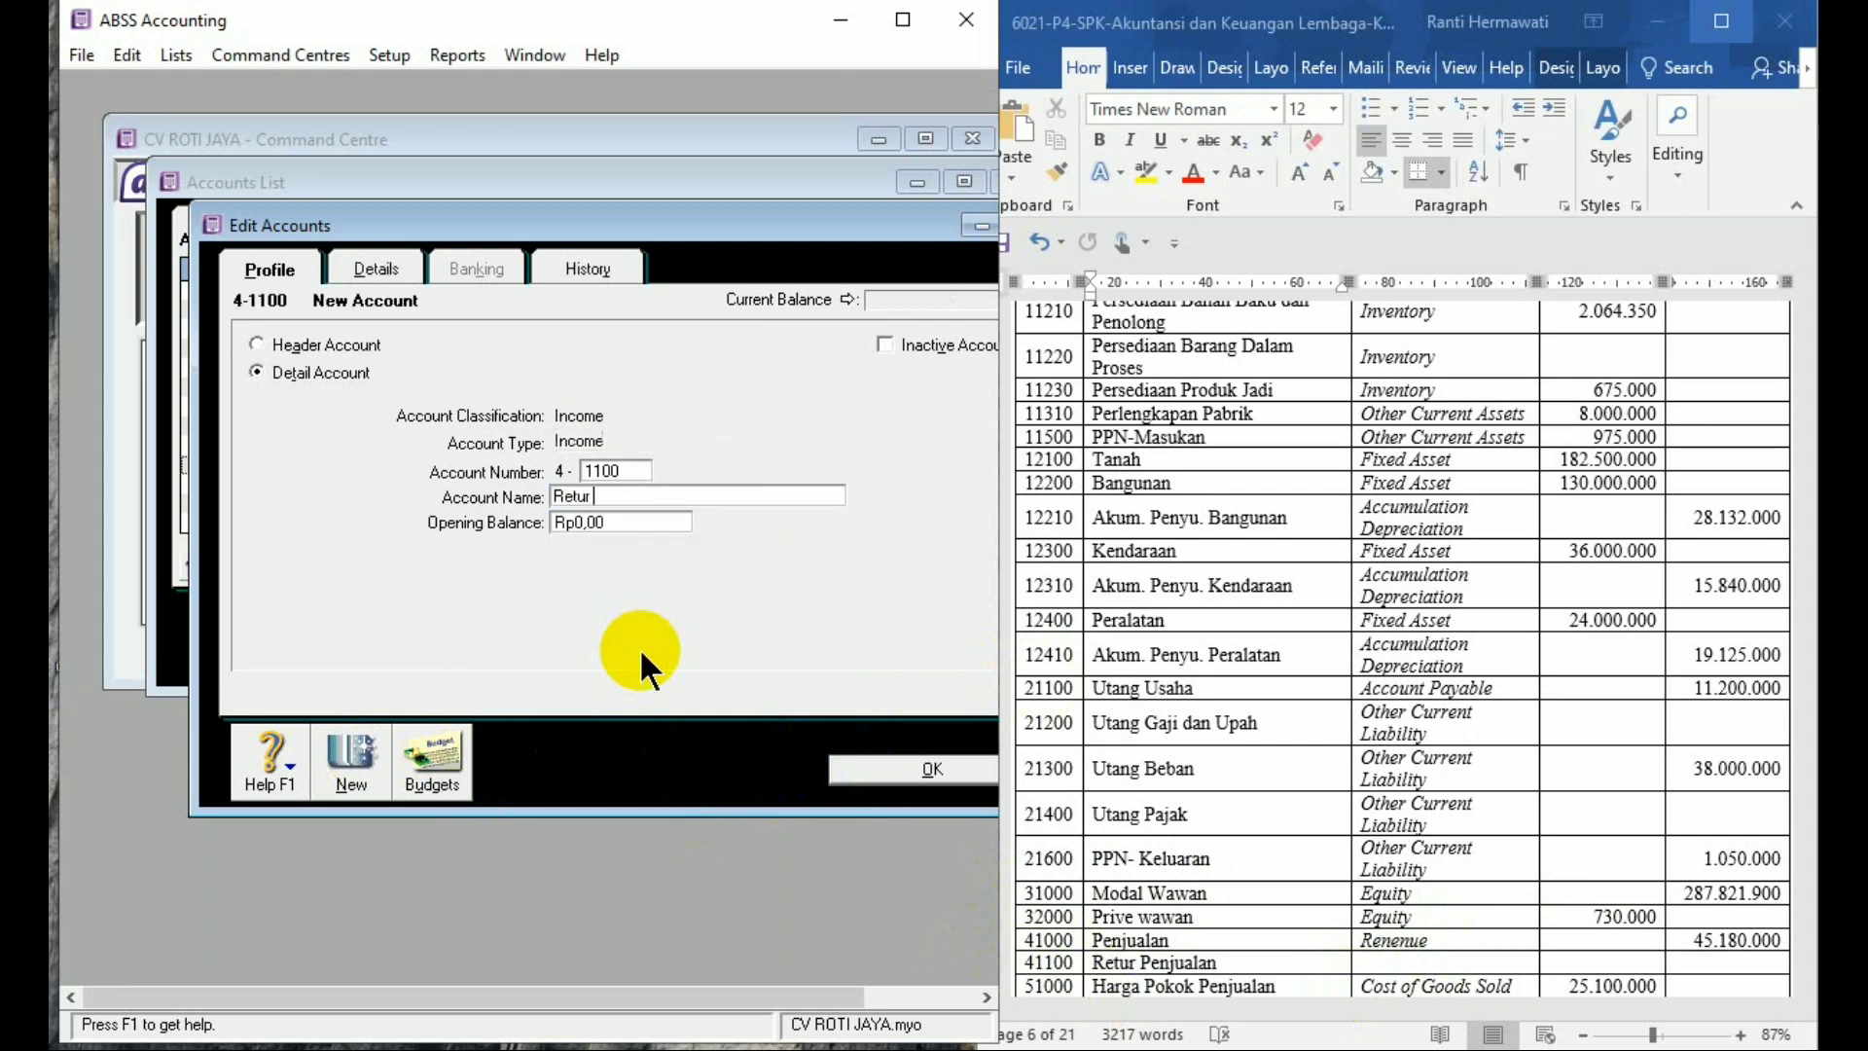
type("Penjualan")
key("Tab")
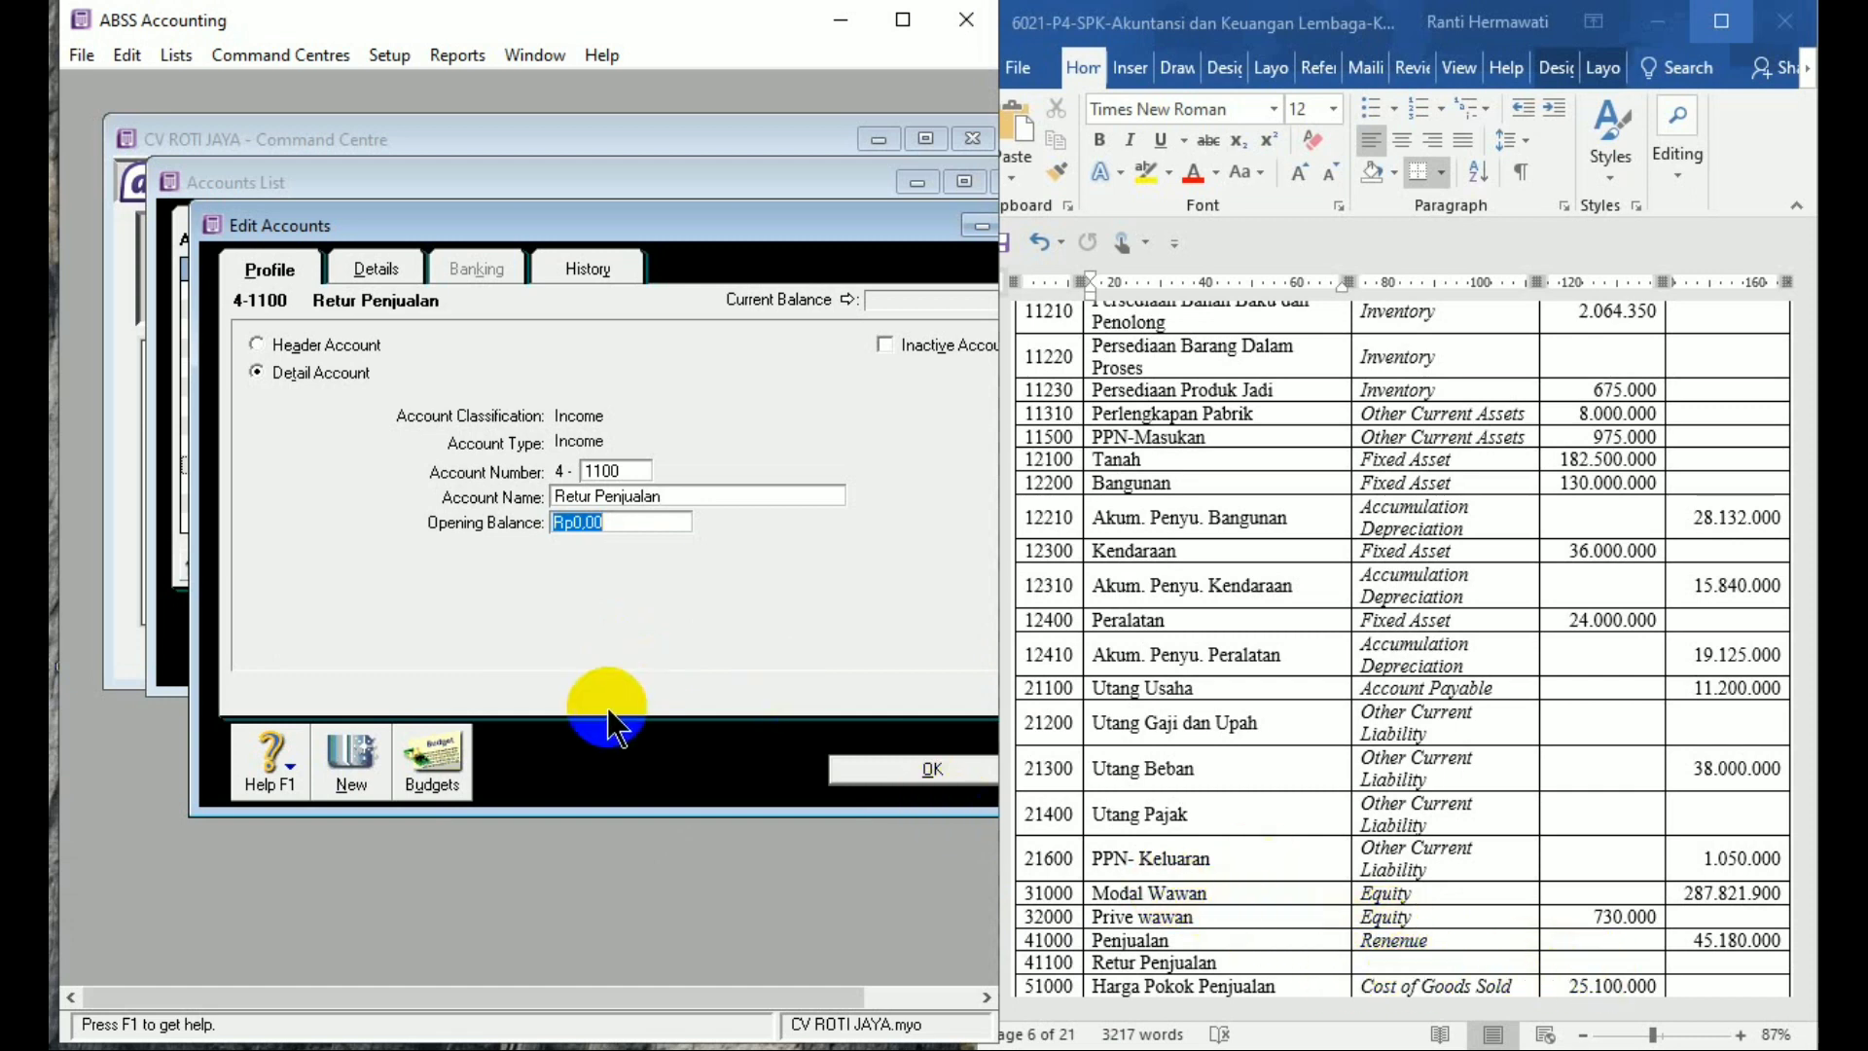
left_click(337, 764)
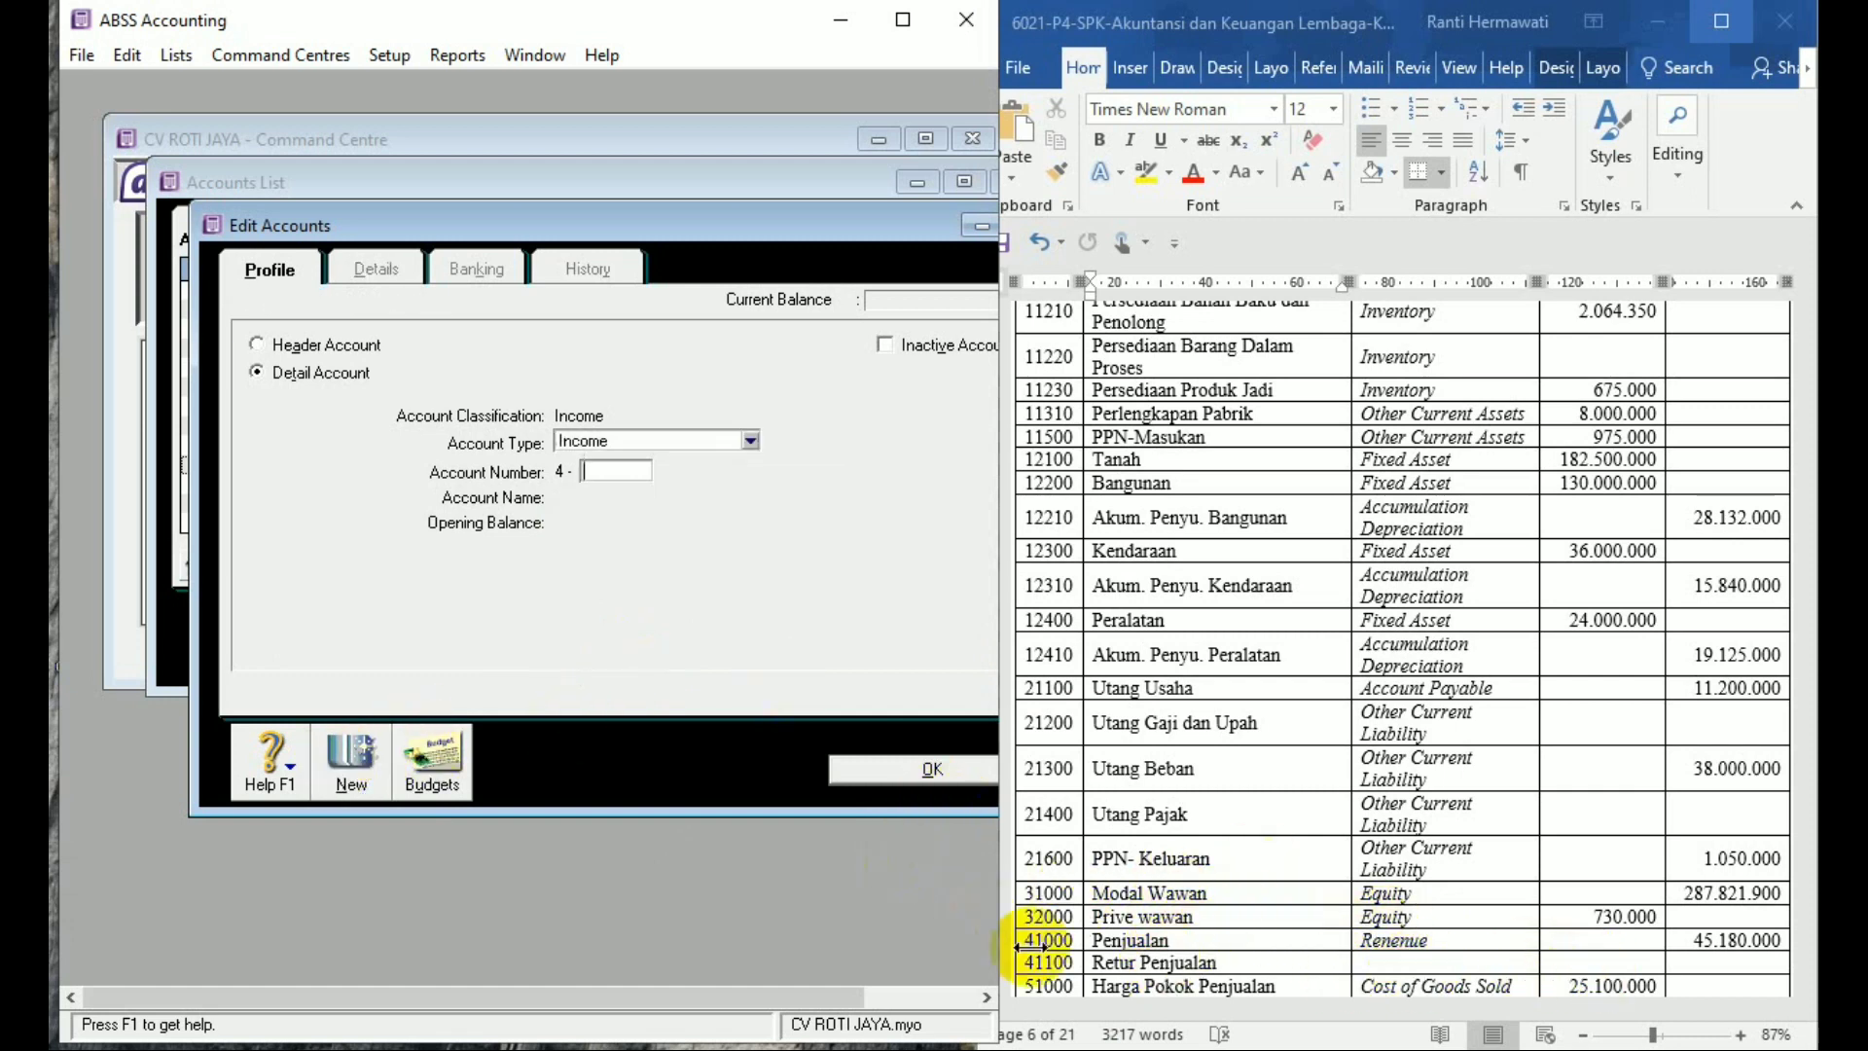
left_click(638, 438)
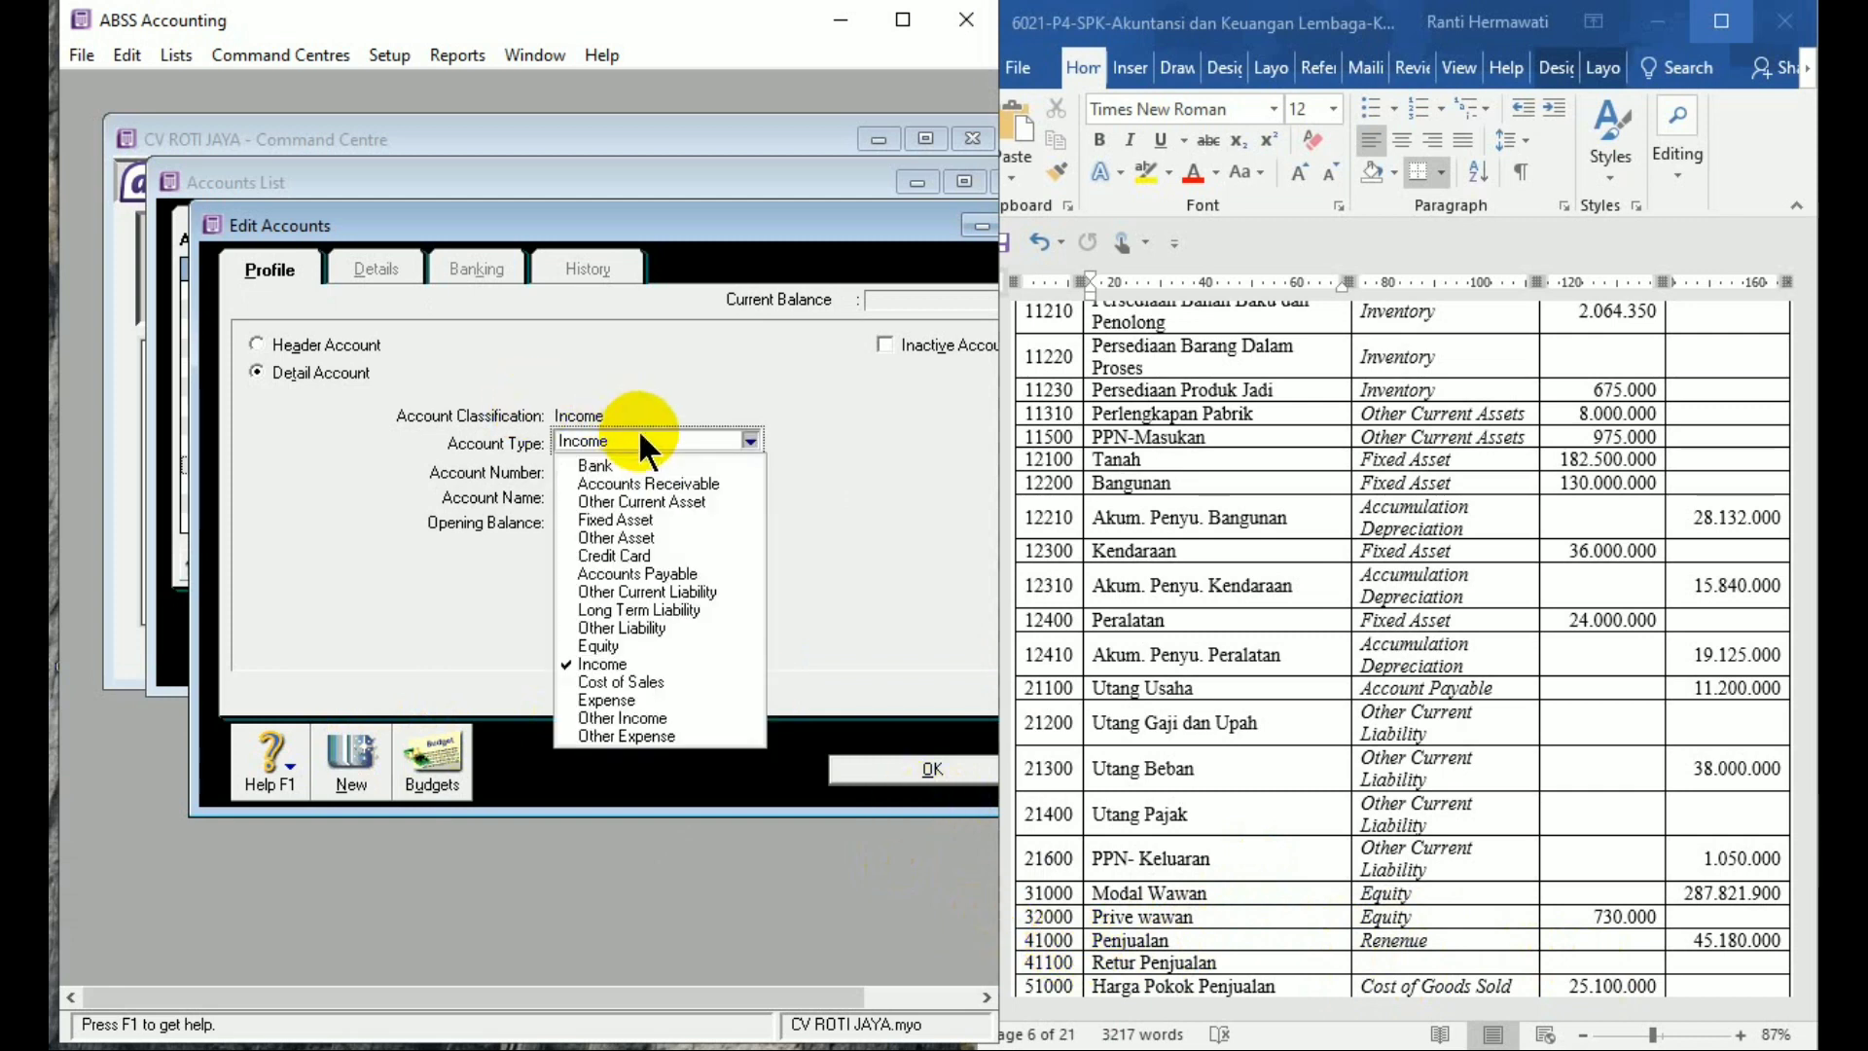
Add Cost of Sales account 5-1000 Harga Pokok Penjualan with a Rp25.100.000 opening balance
left_click(672, 683)
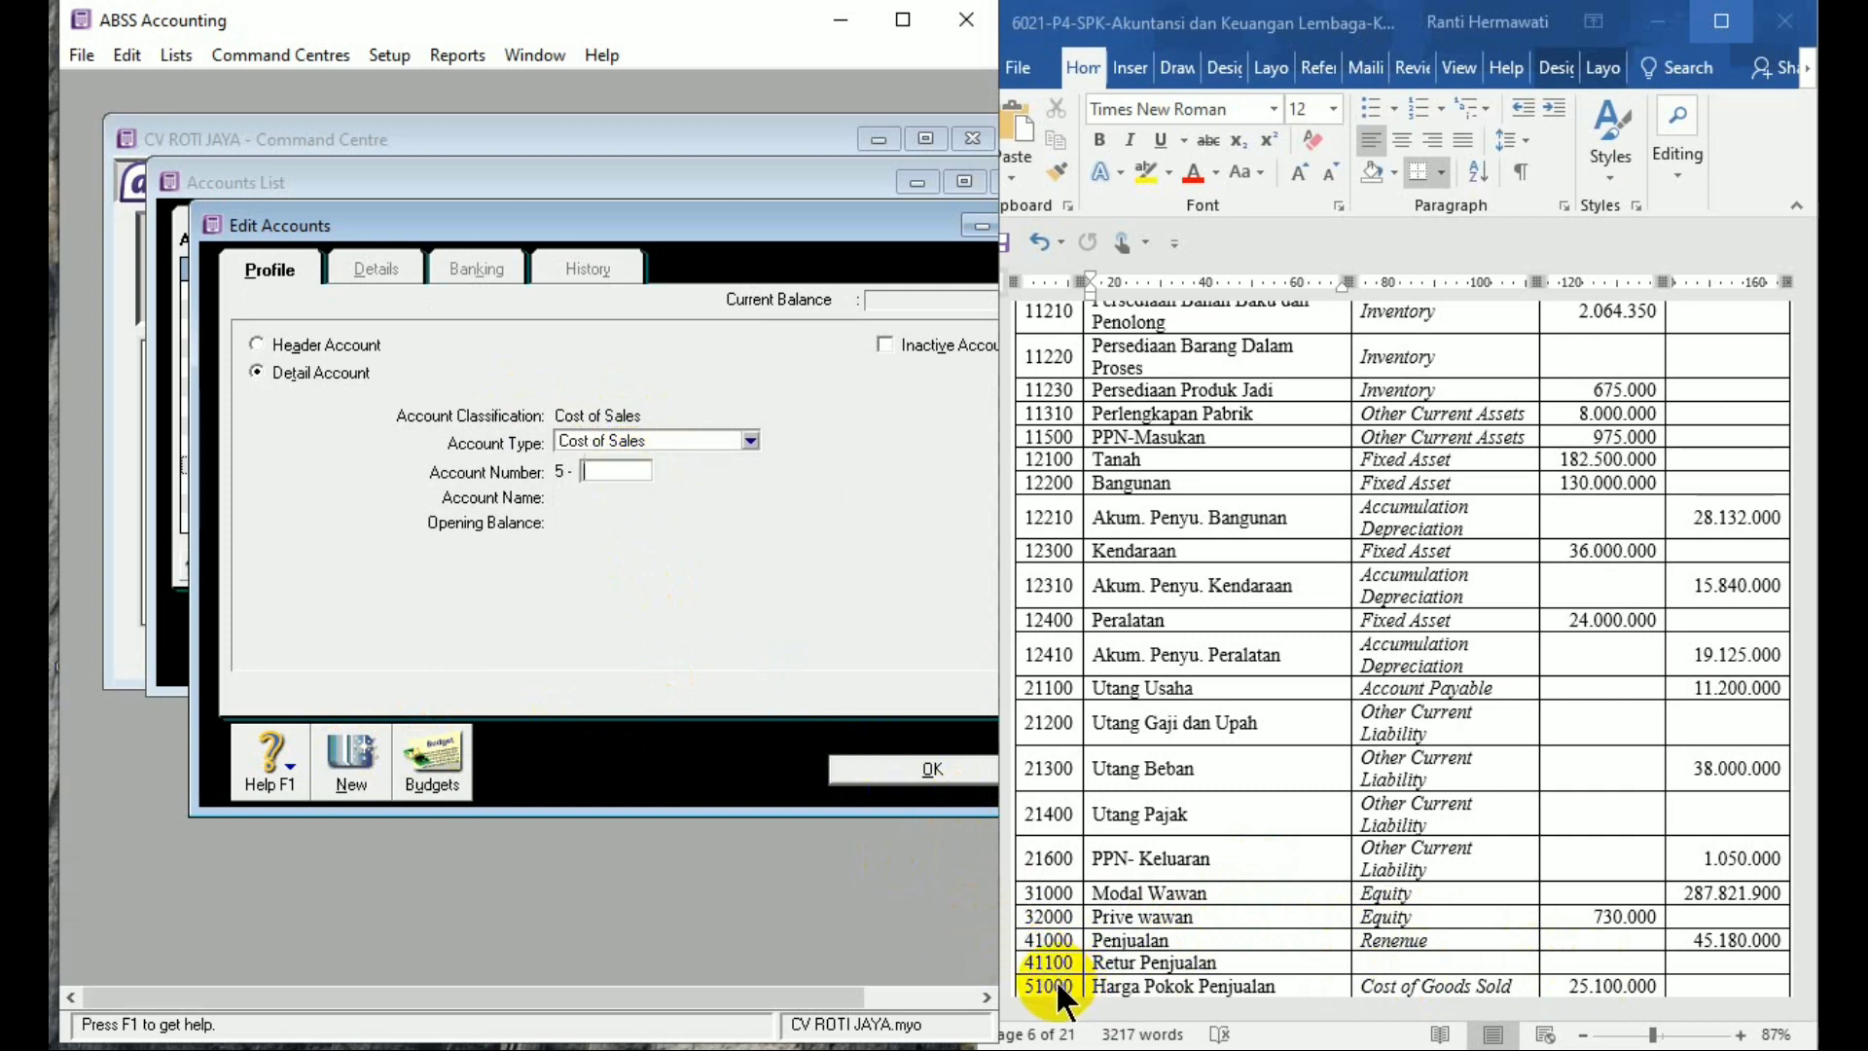
type("1000")
key("Tab")
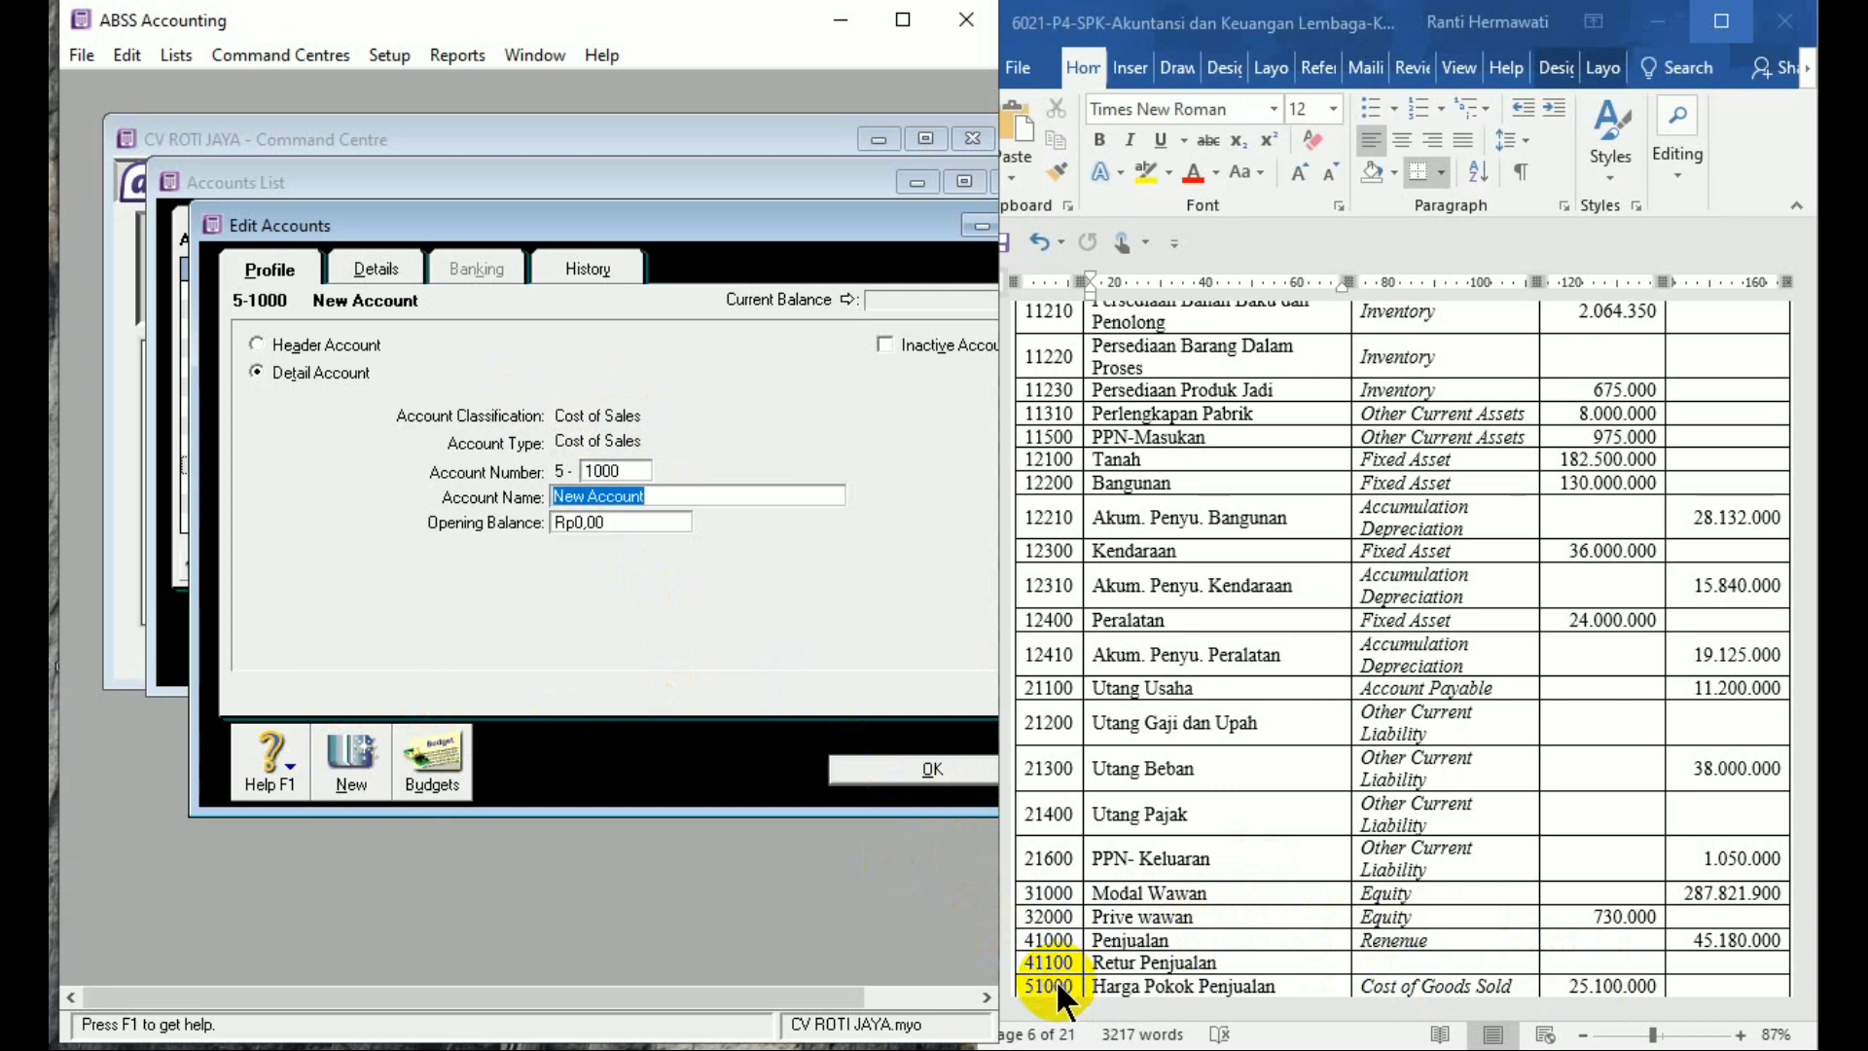
type("Harga Pokok Penj")
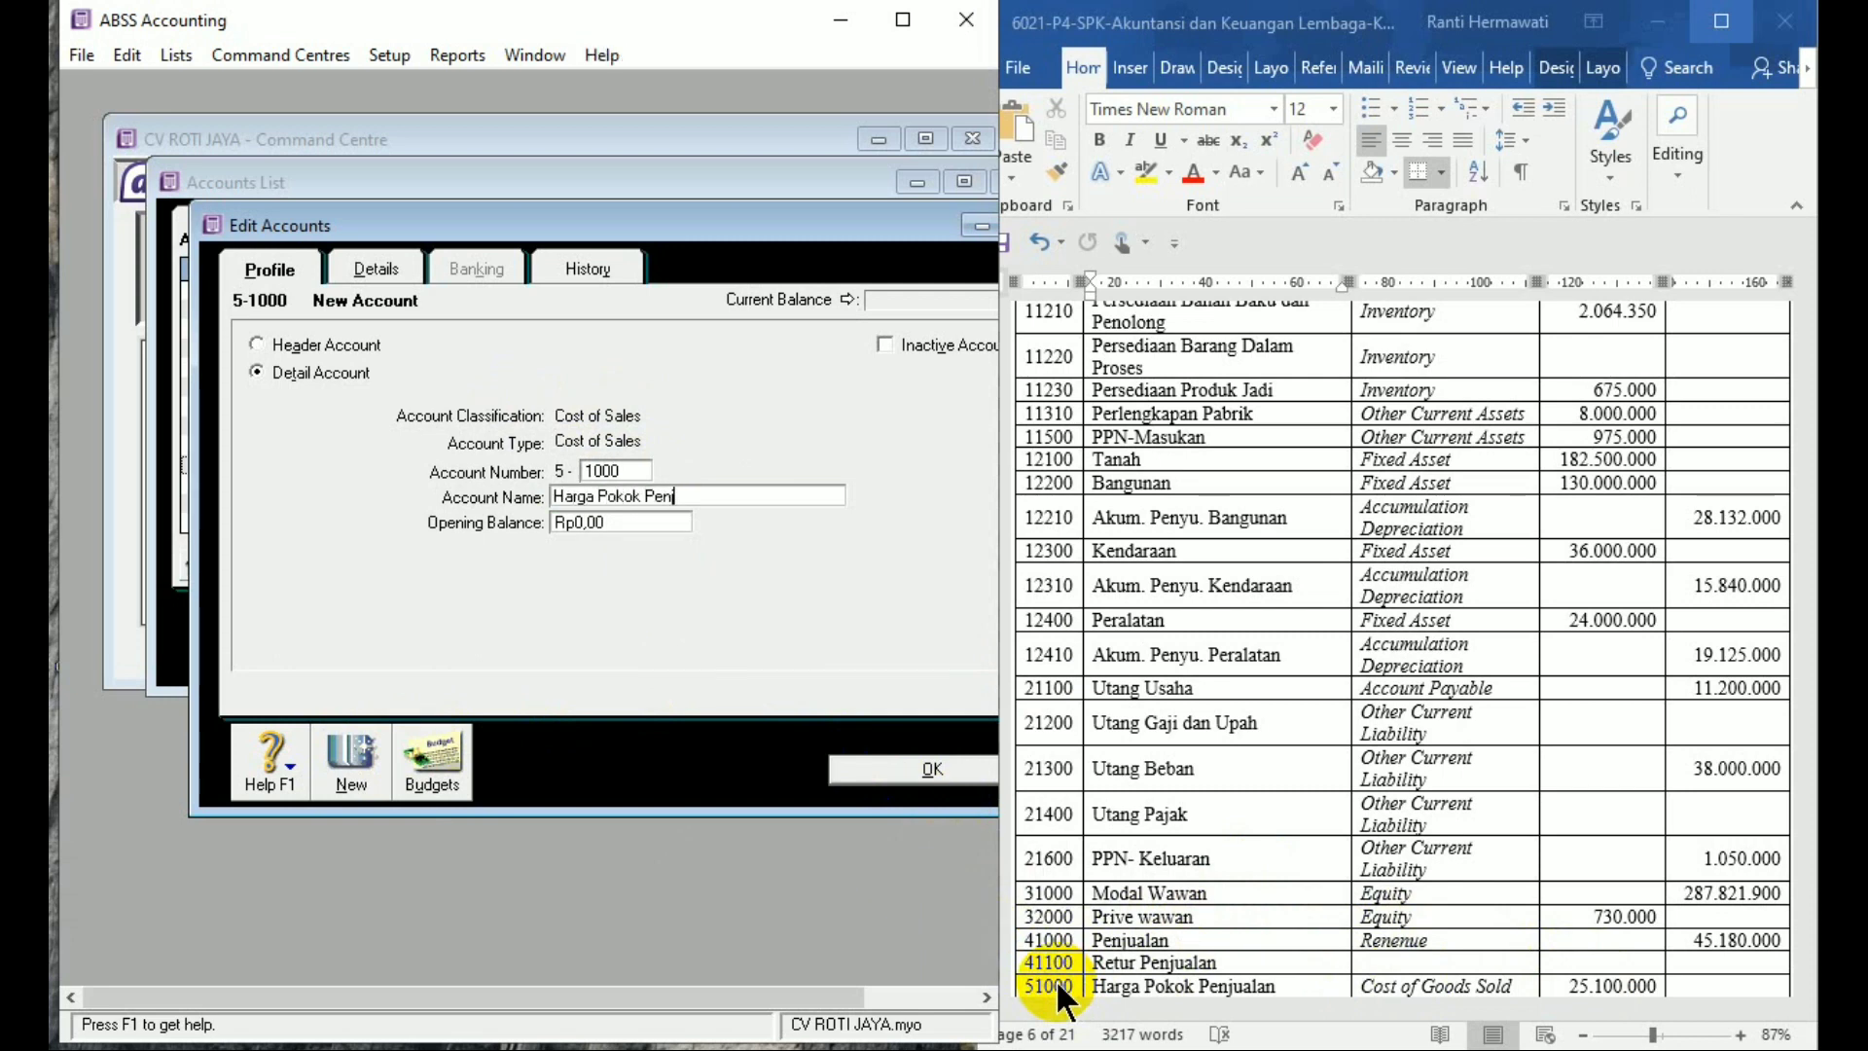
type("ualan")
key("Tab")
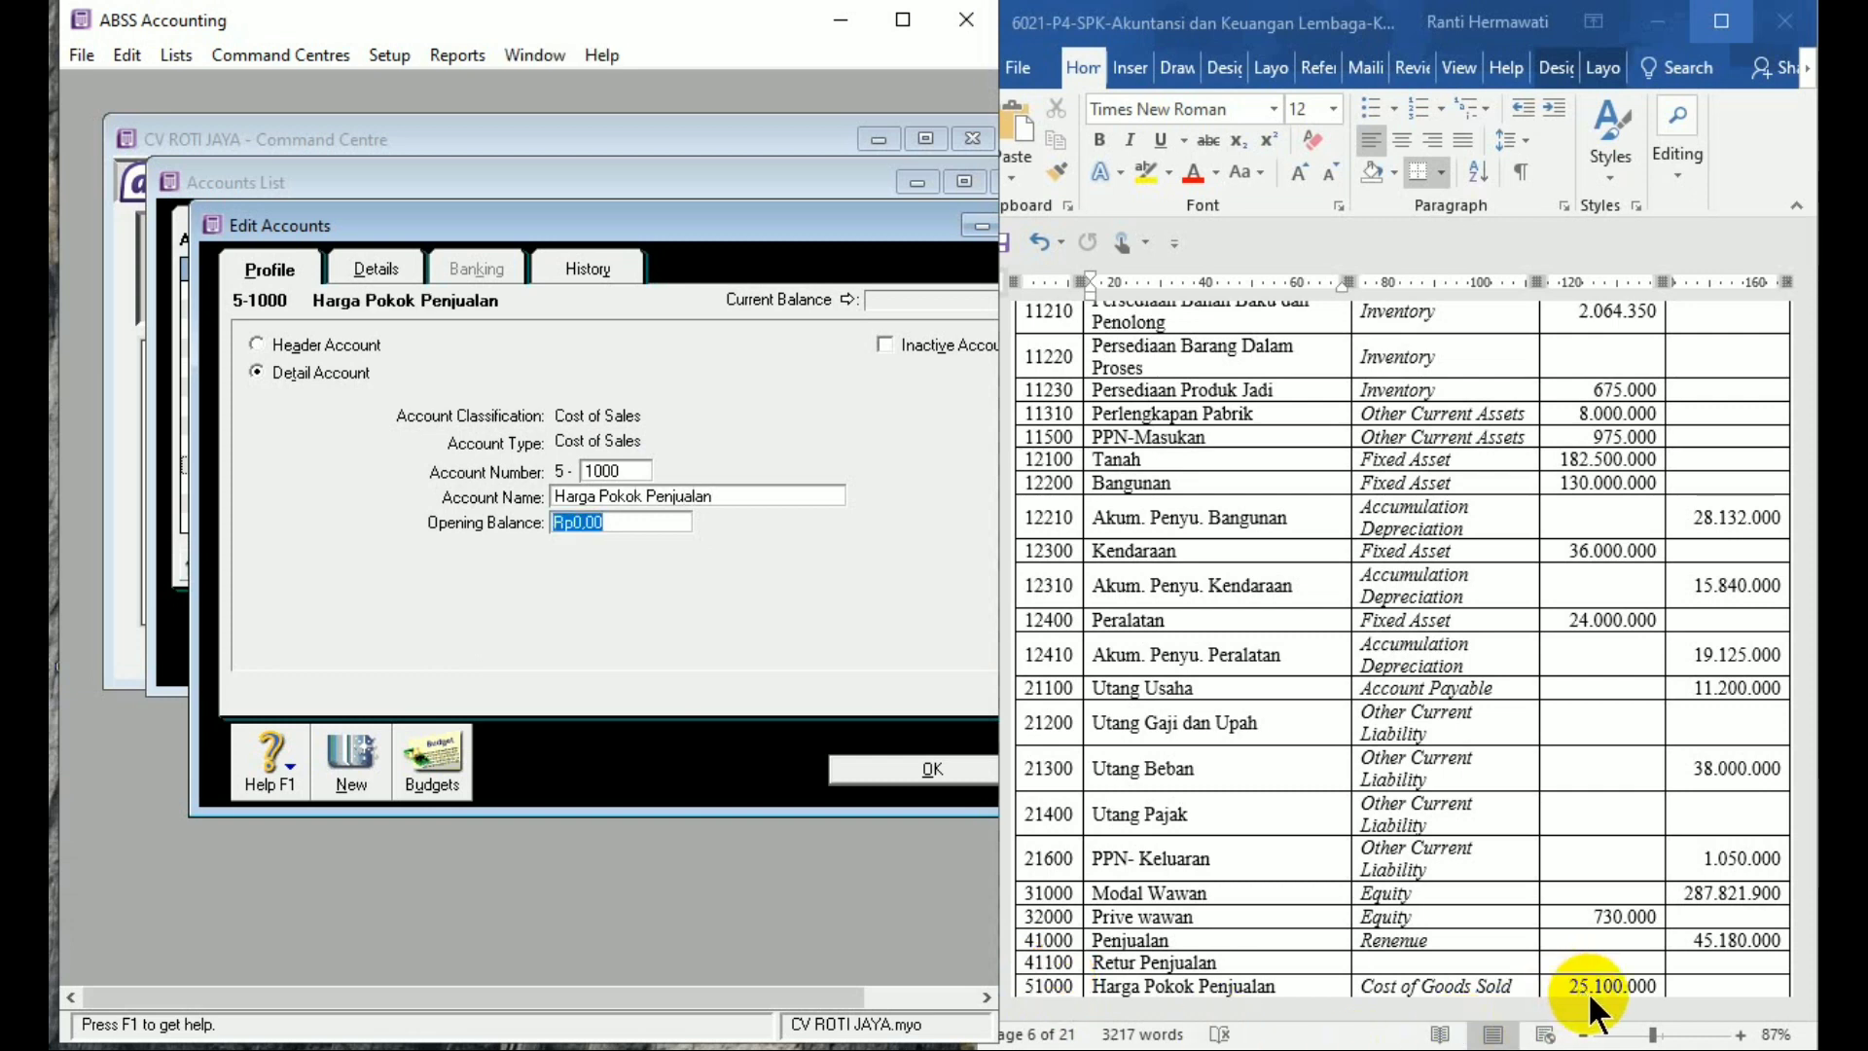
type("25.100.0")
type("000")
key("Tab")
left_click(352, 757)
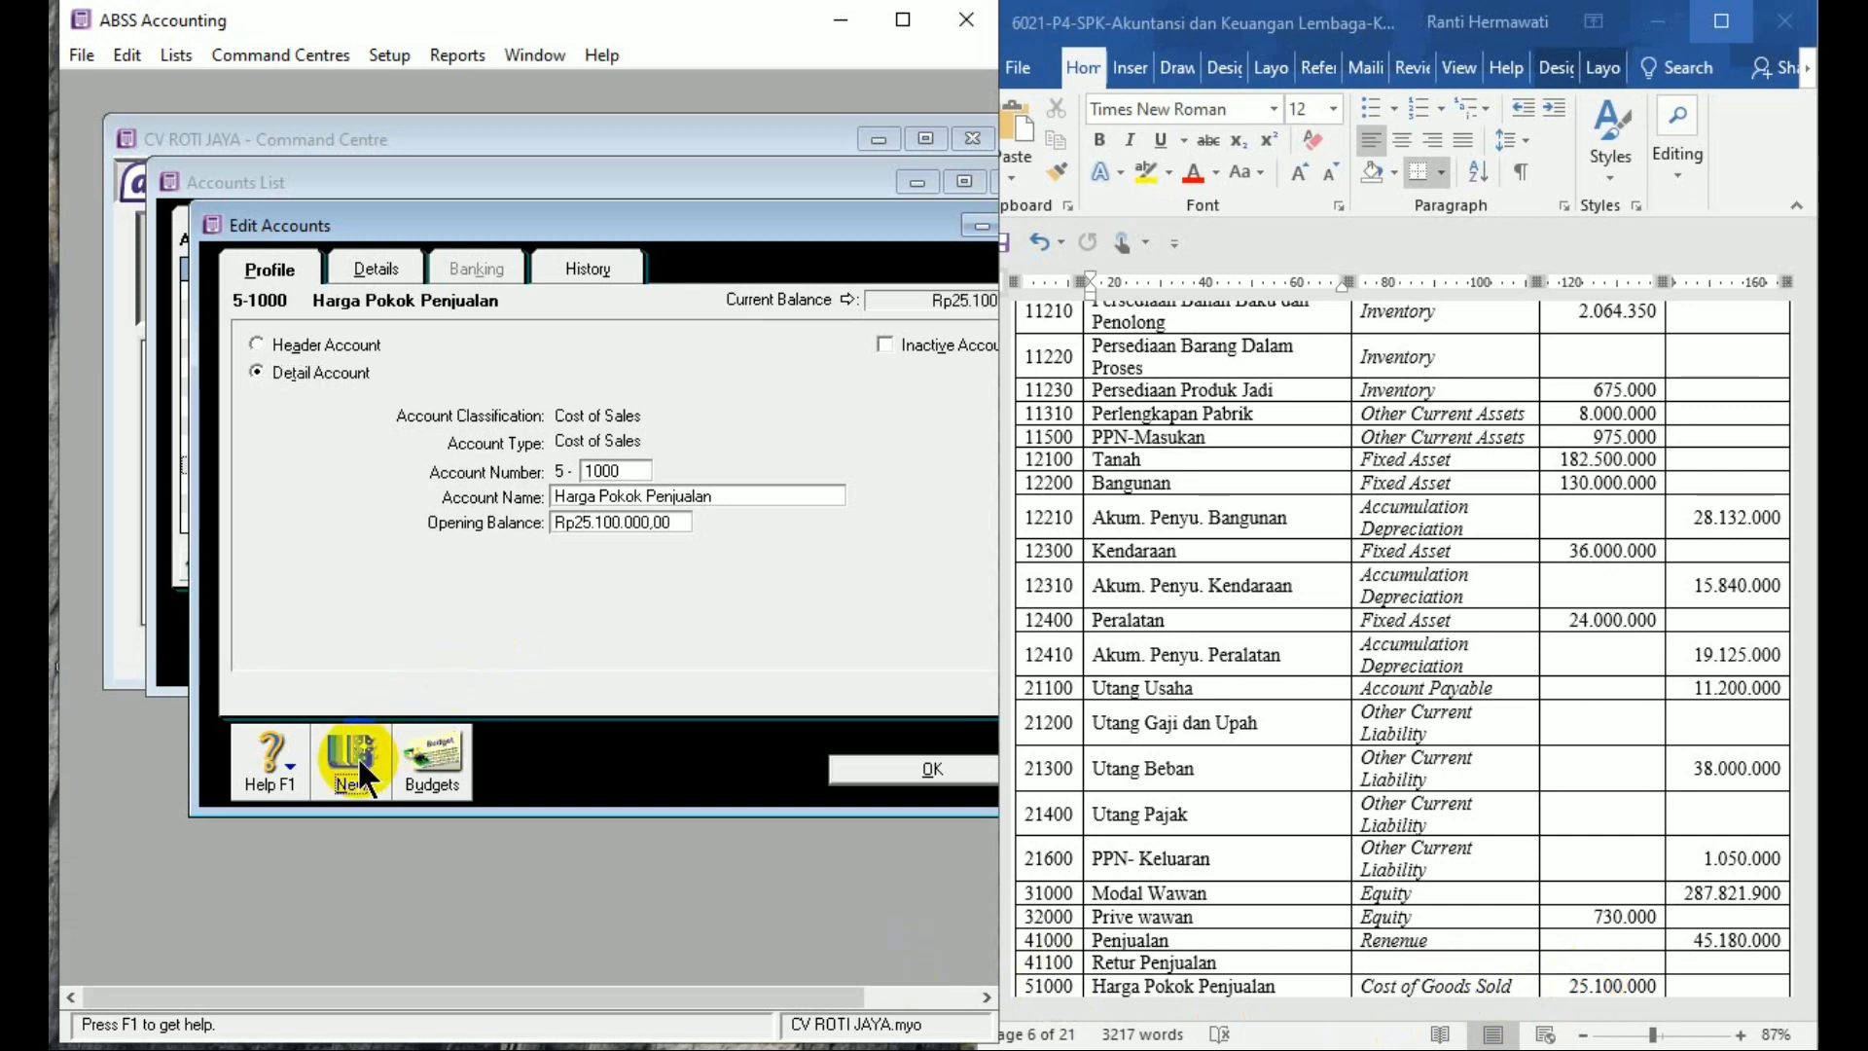
Add Cost of Sales accounts 5-1100 Biaya Tenaga Kerja Langsung and 5-1200 Biaya Overhead Pabrik
left_click(1273, 971)
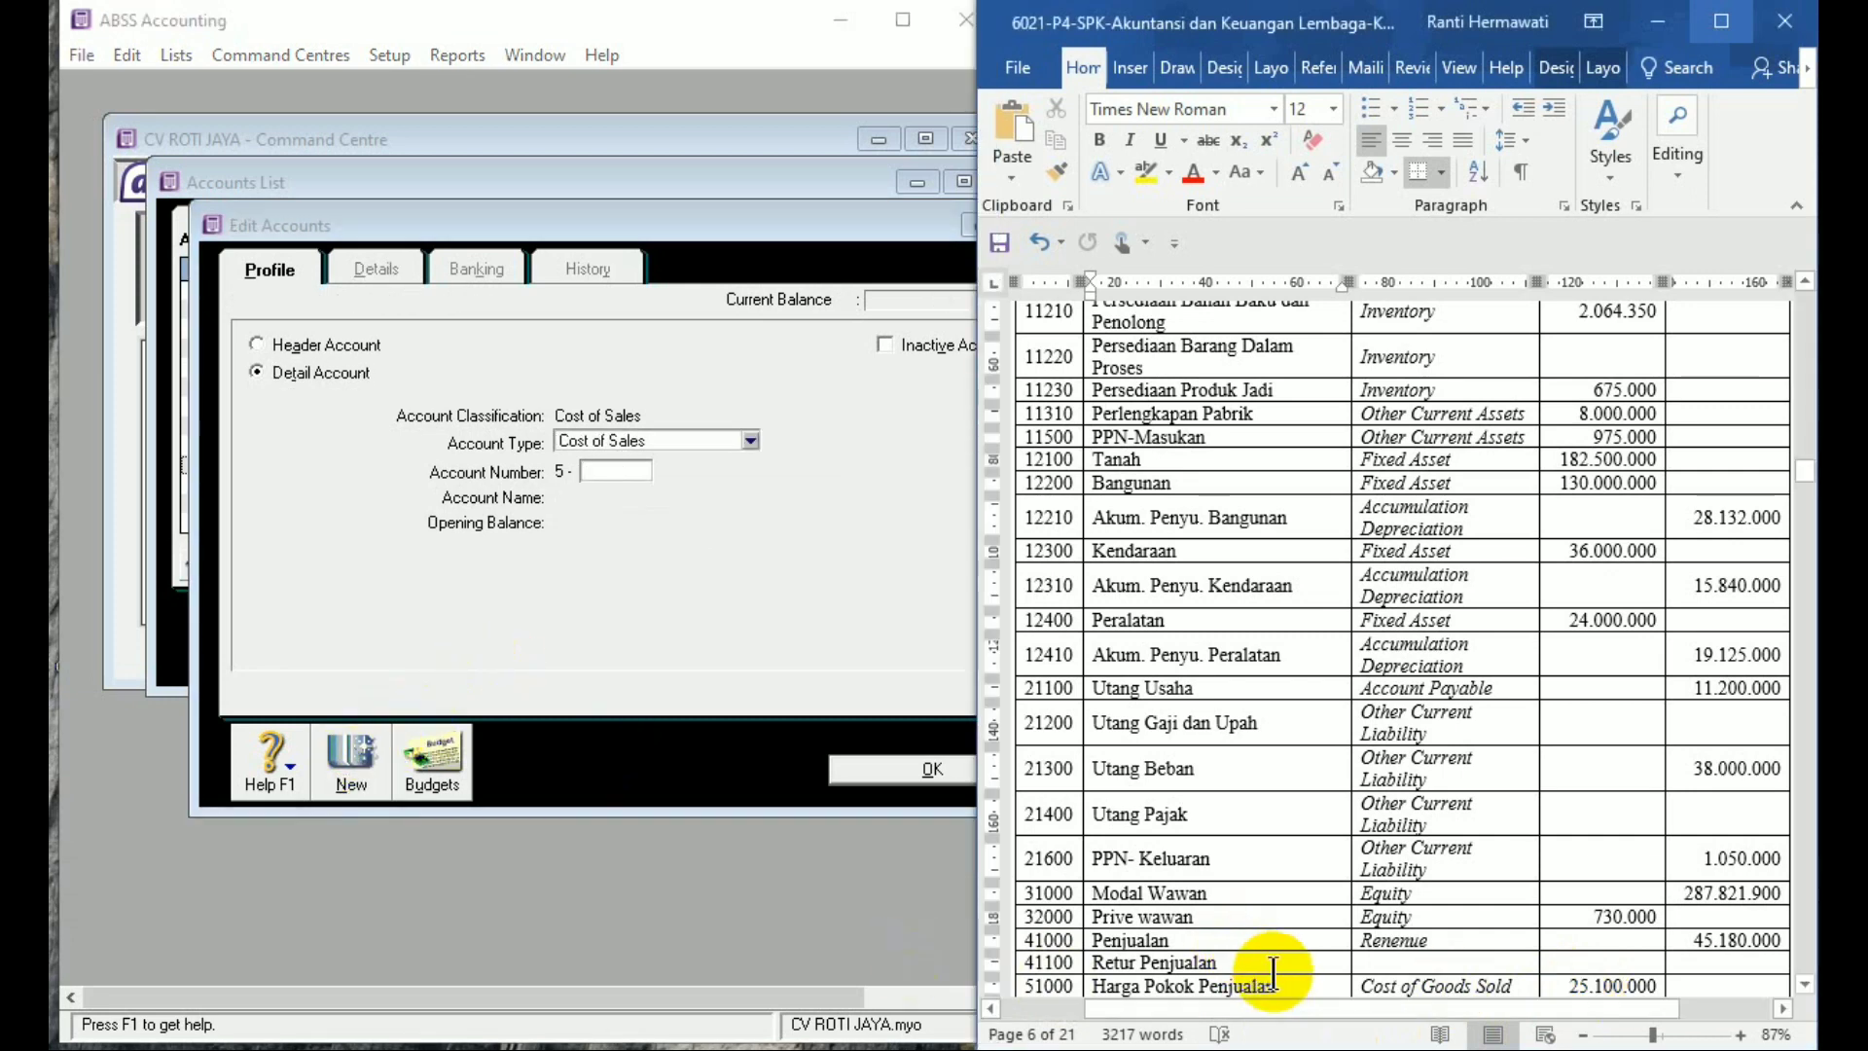
scroll(1273, 971, "down", 4)
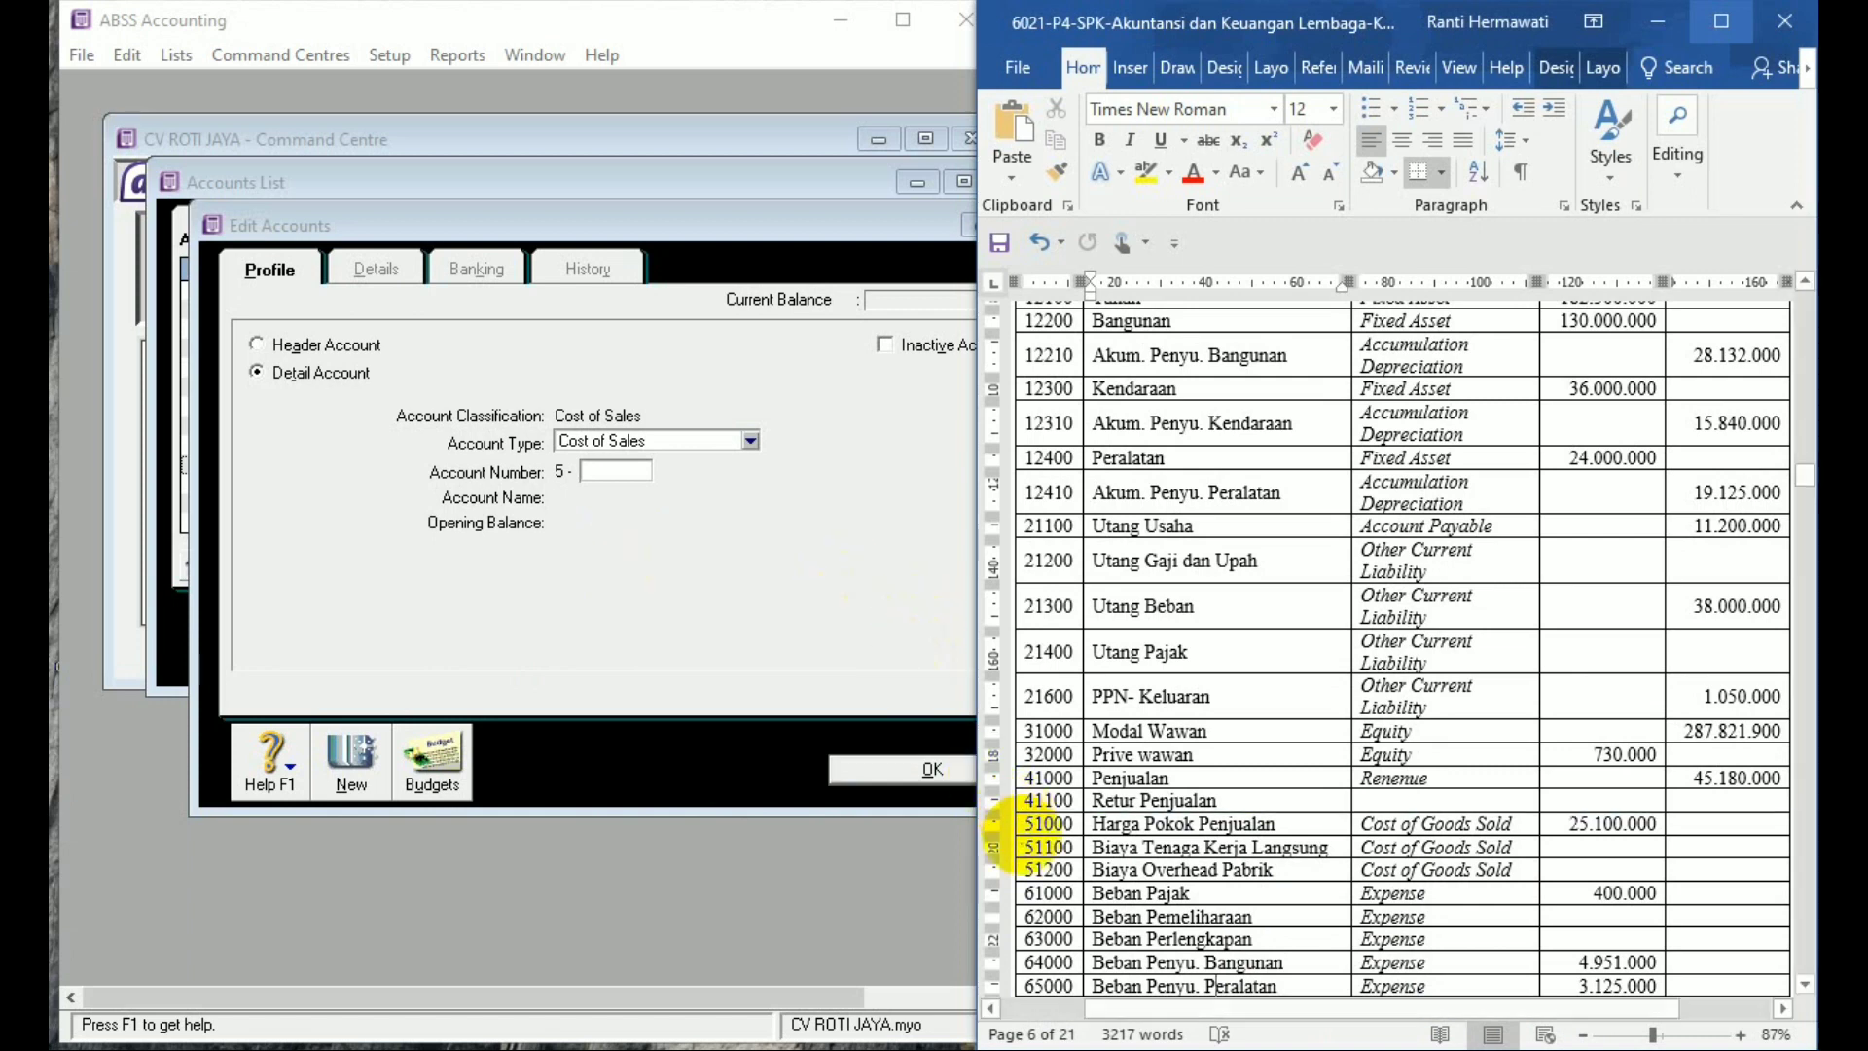
type("11")
left_click(621, 477)
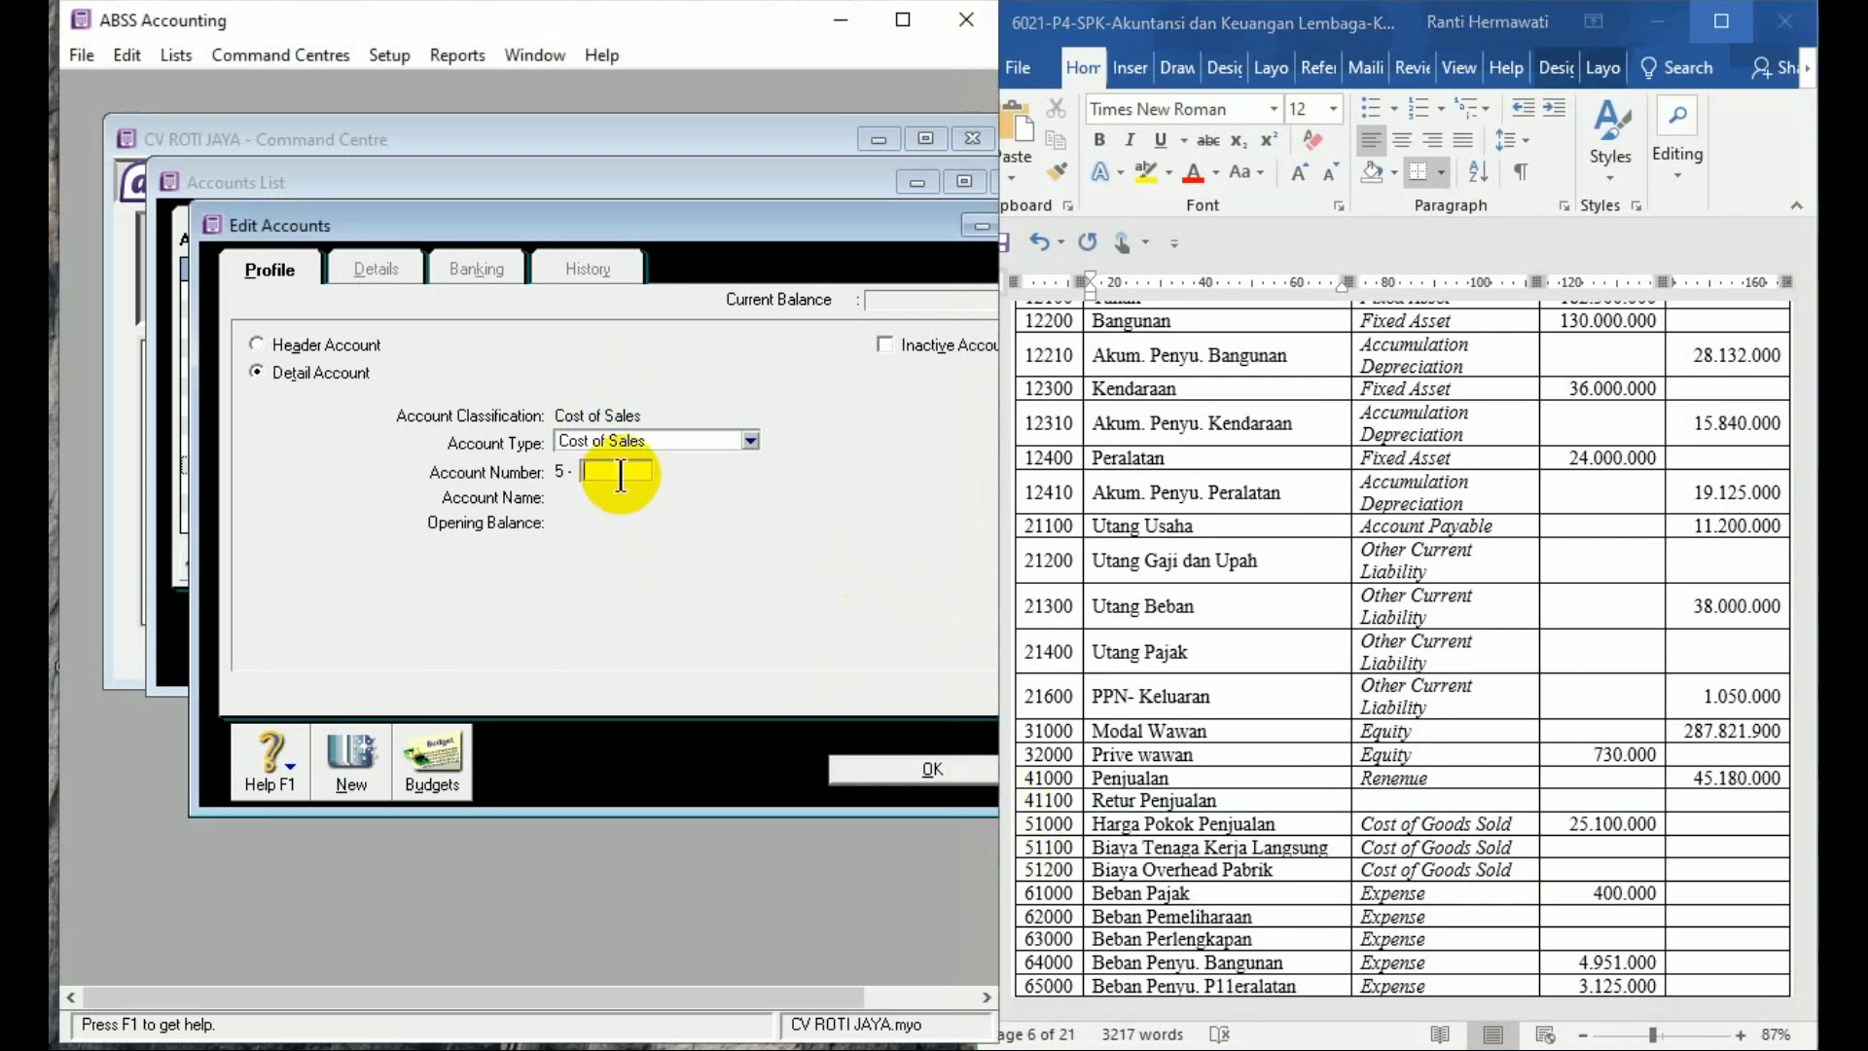
type("1100")
key("Tab")
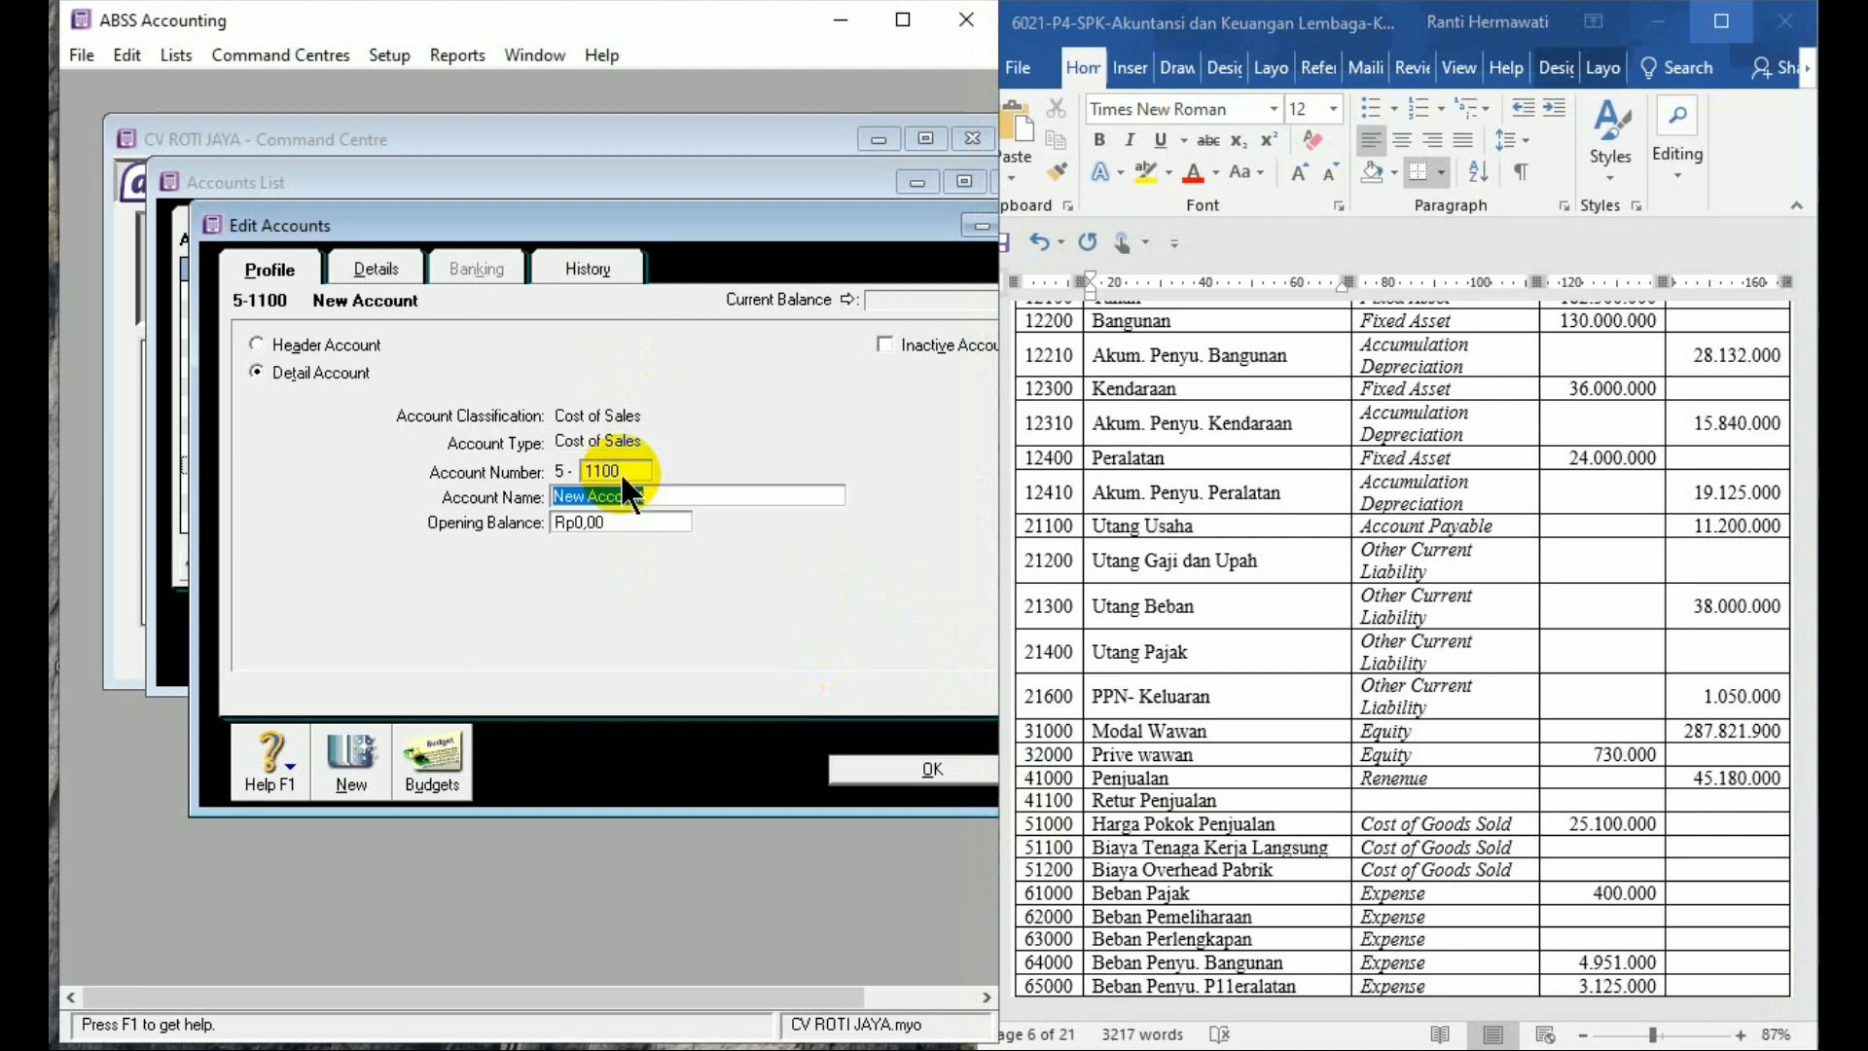
type("Biaya Tenaga Kerja Langsung")
key("Tab")
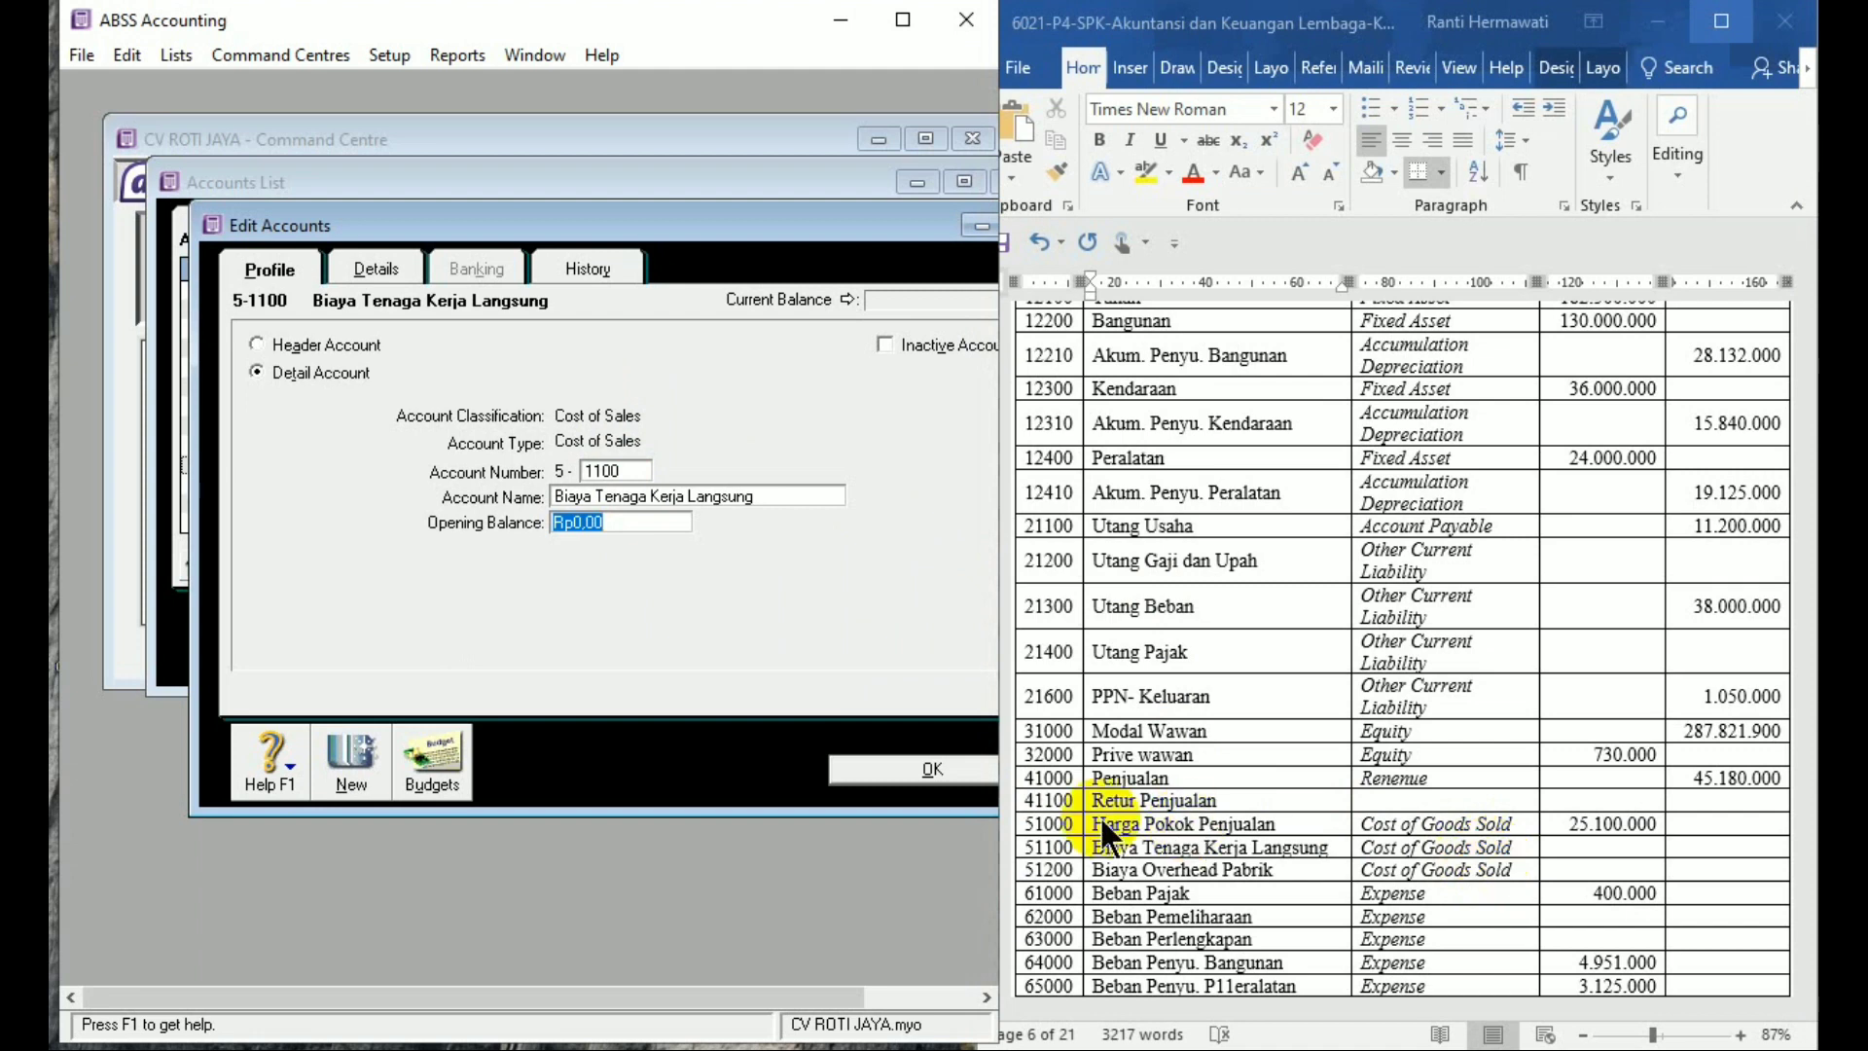
left_click(352, 769)
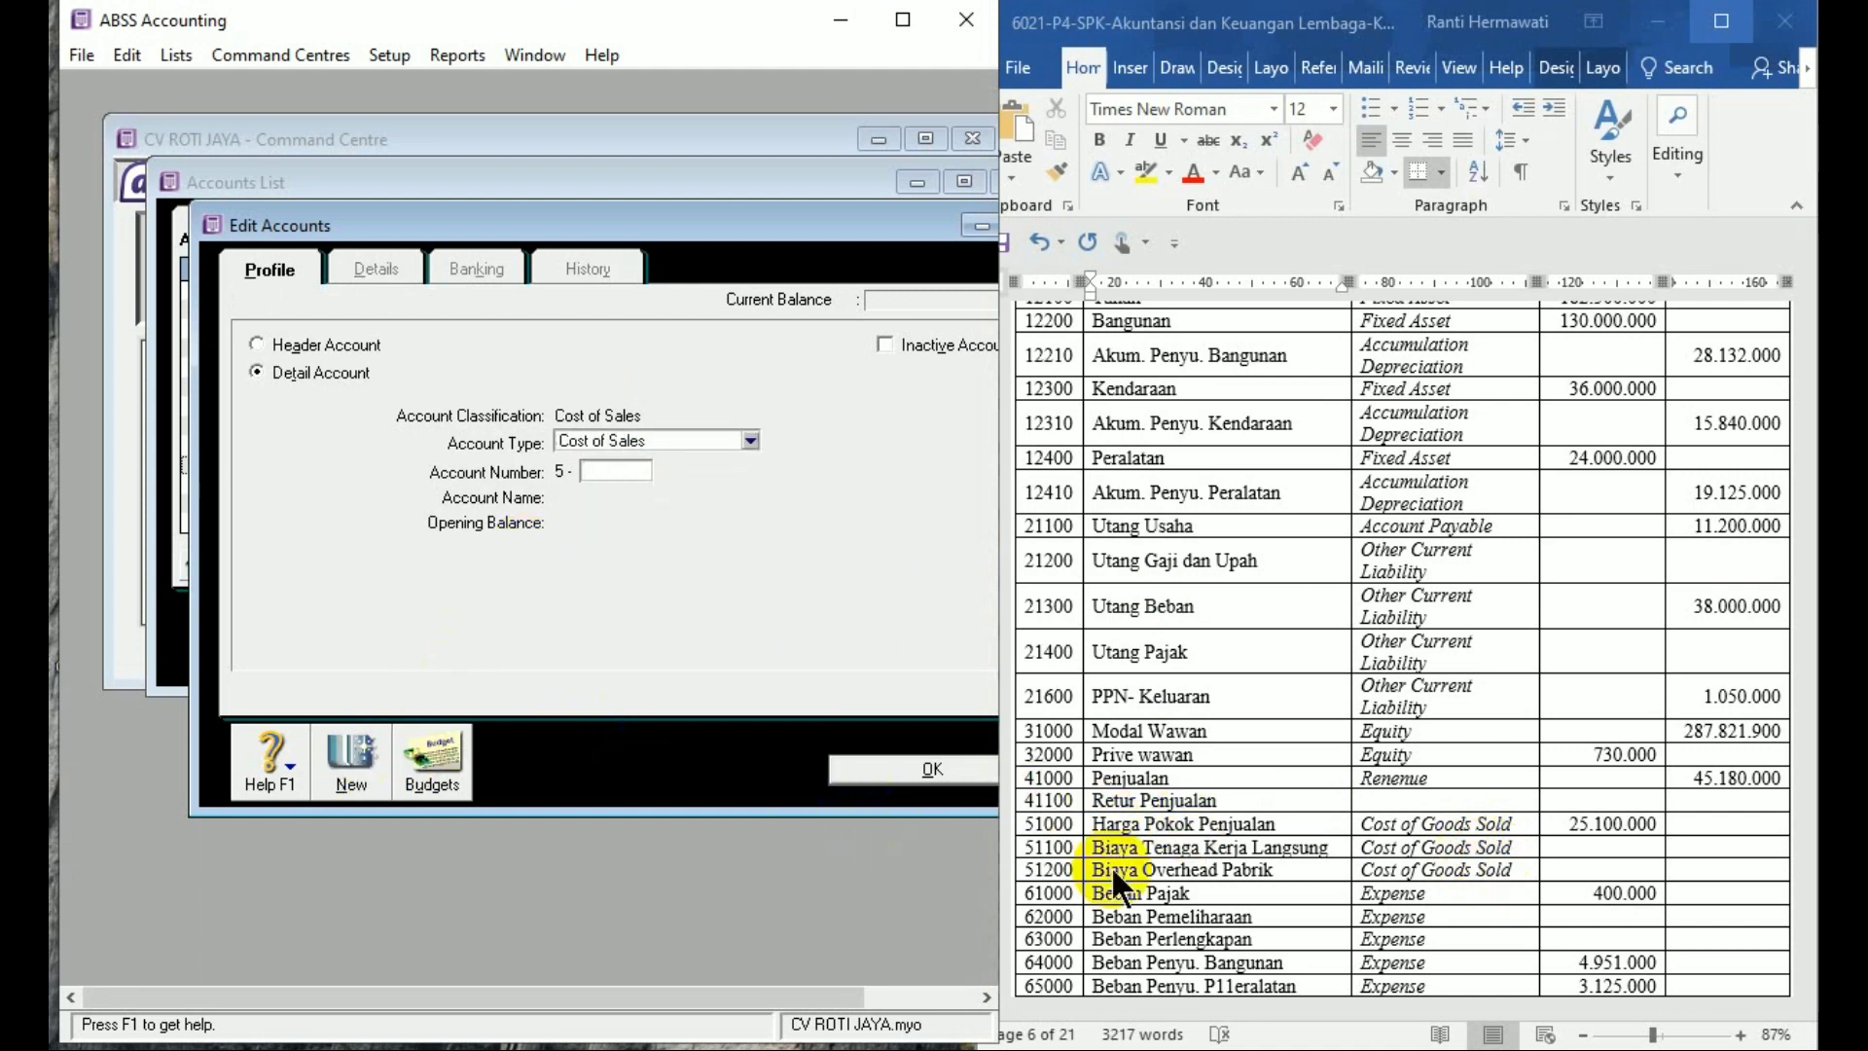
type("1200Biaya ")
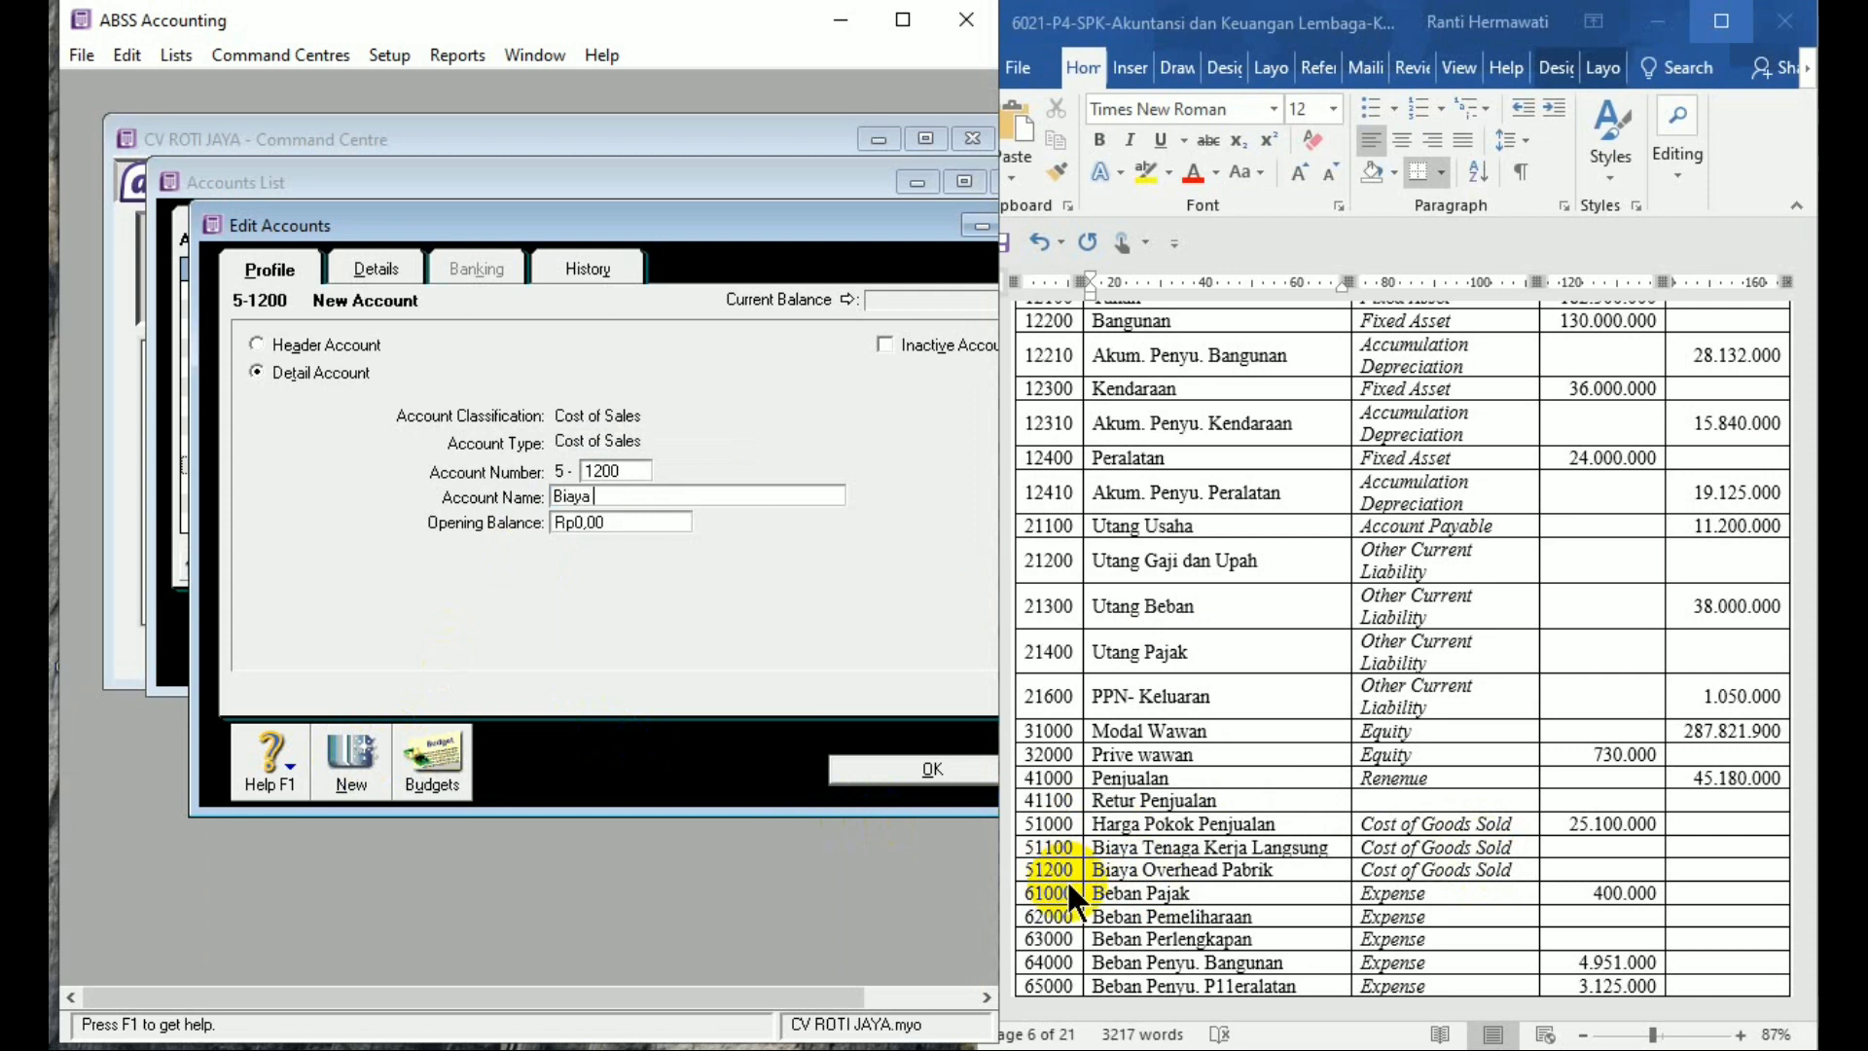
type("Overhead Pabrik")
key("Tab")
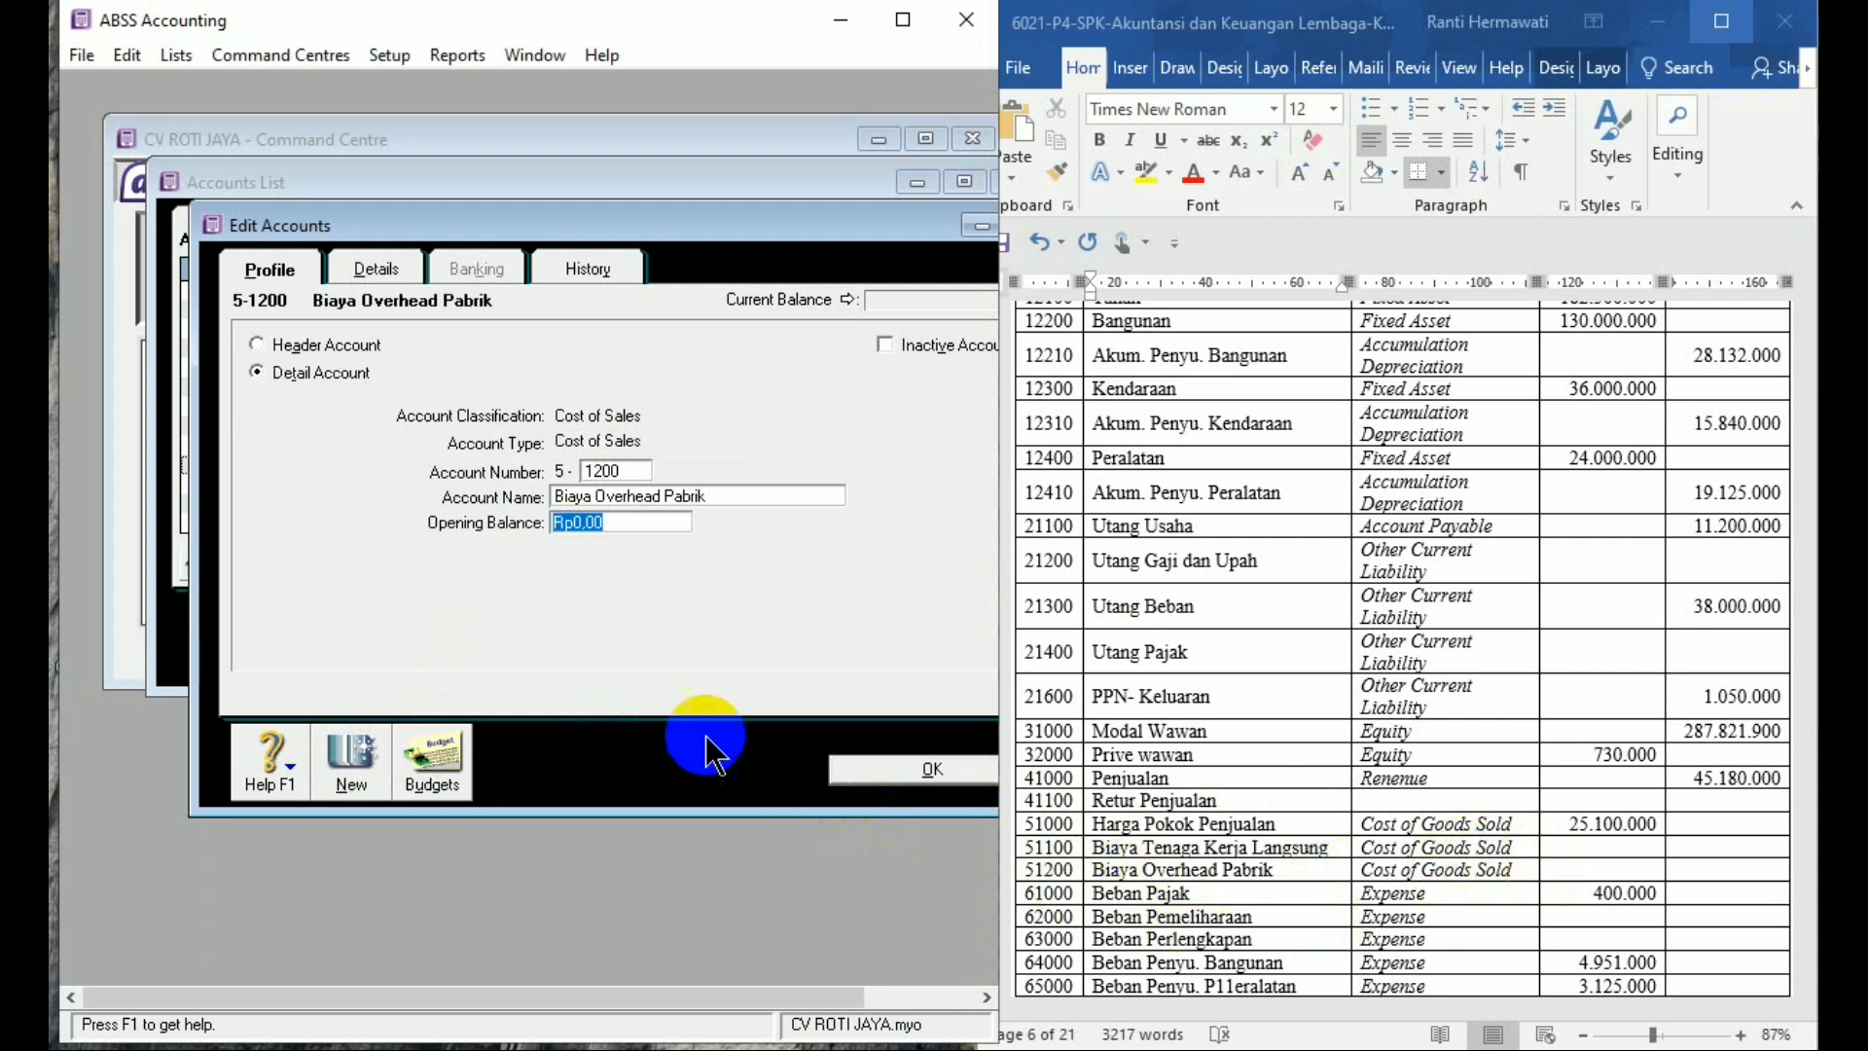
left_click(329, 743)
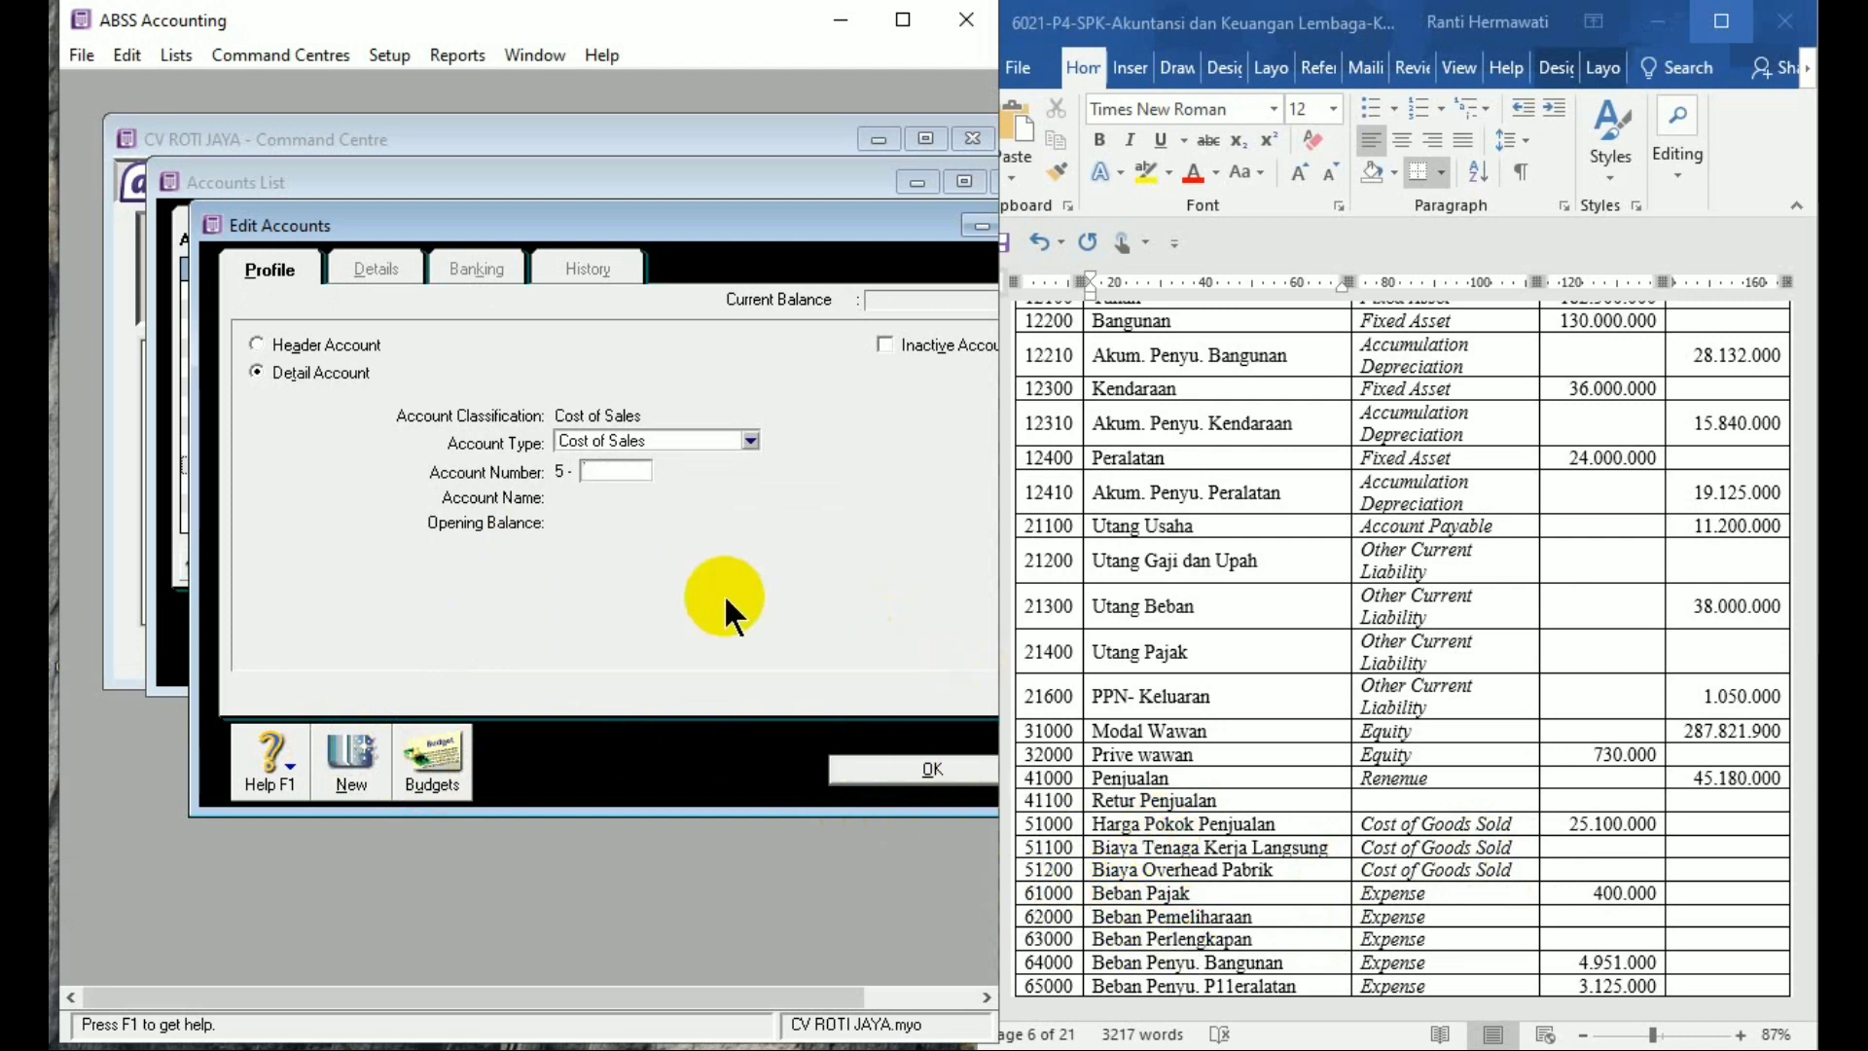
Try a new Expense account numbered 1000, dismiss the duplicate-number warning and close the form
left_click(646, 435)
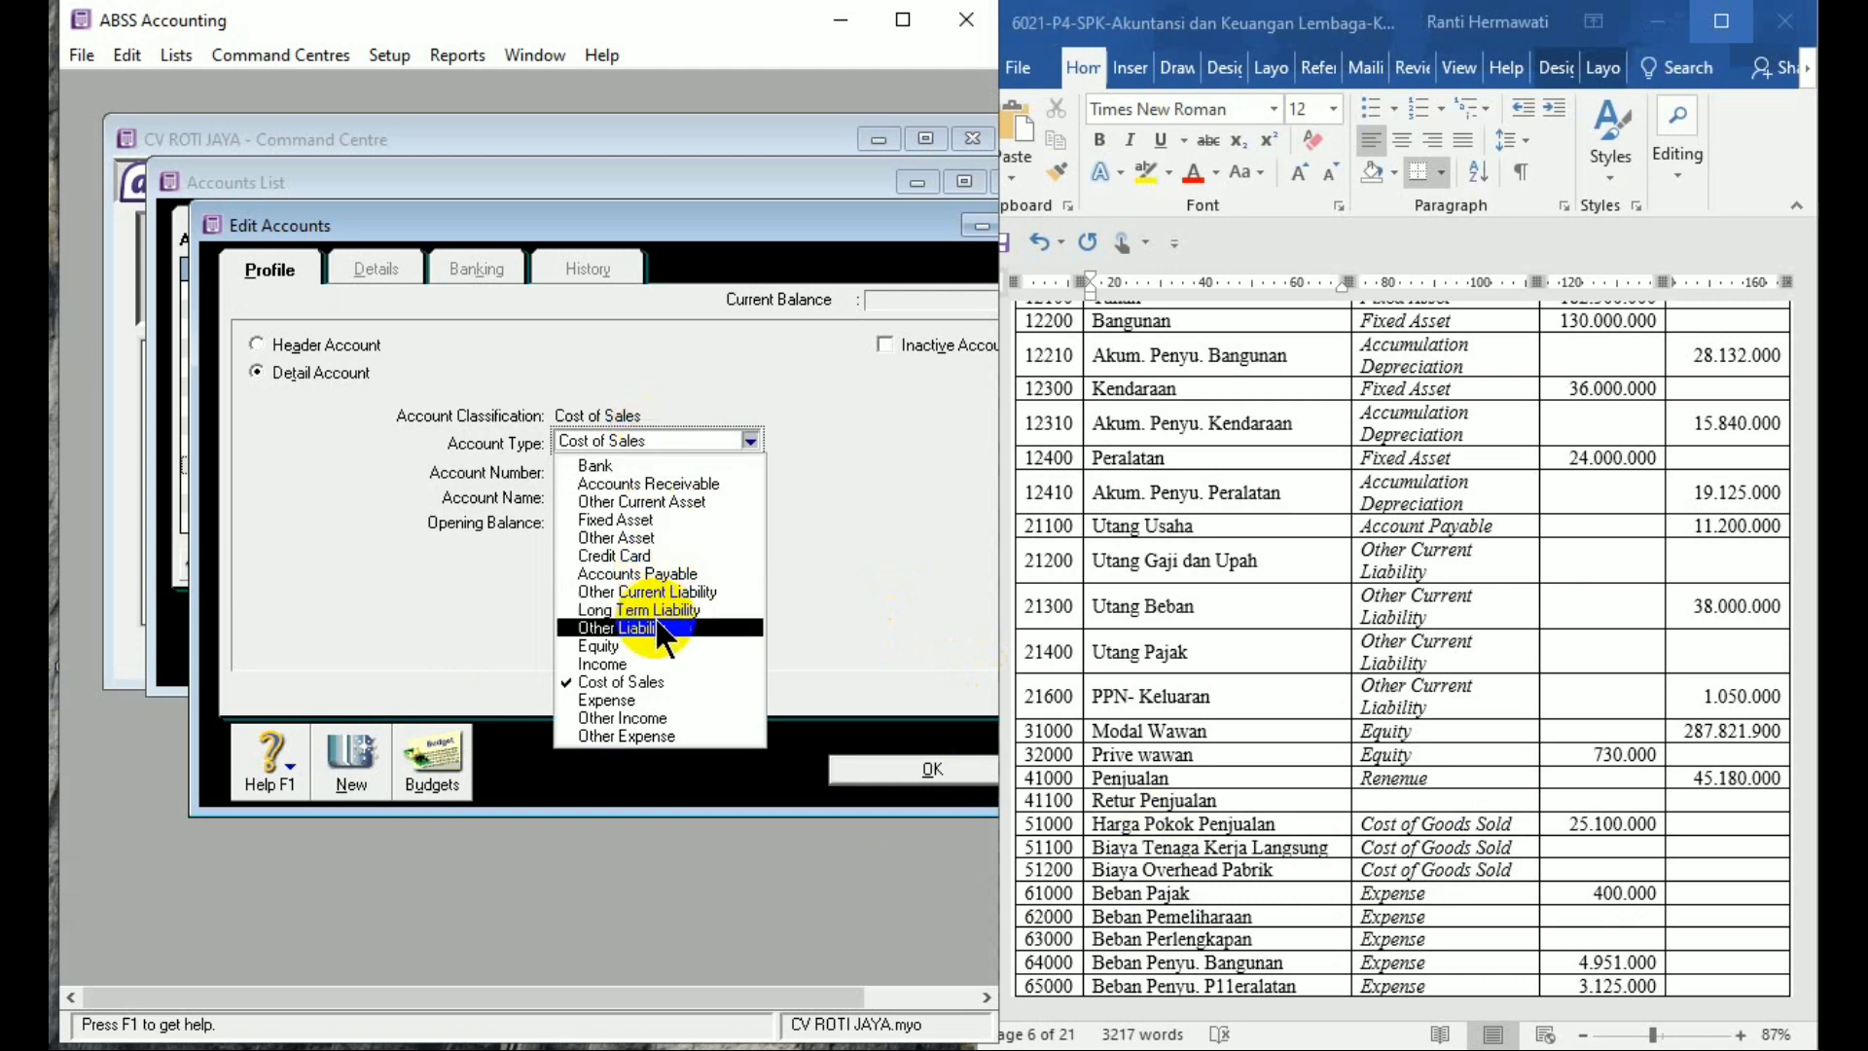
left_click(654, 701)
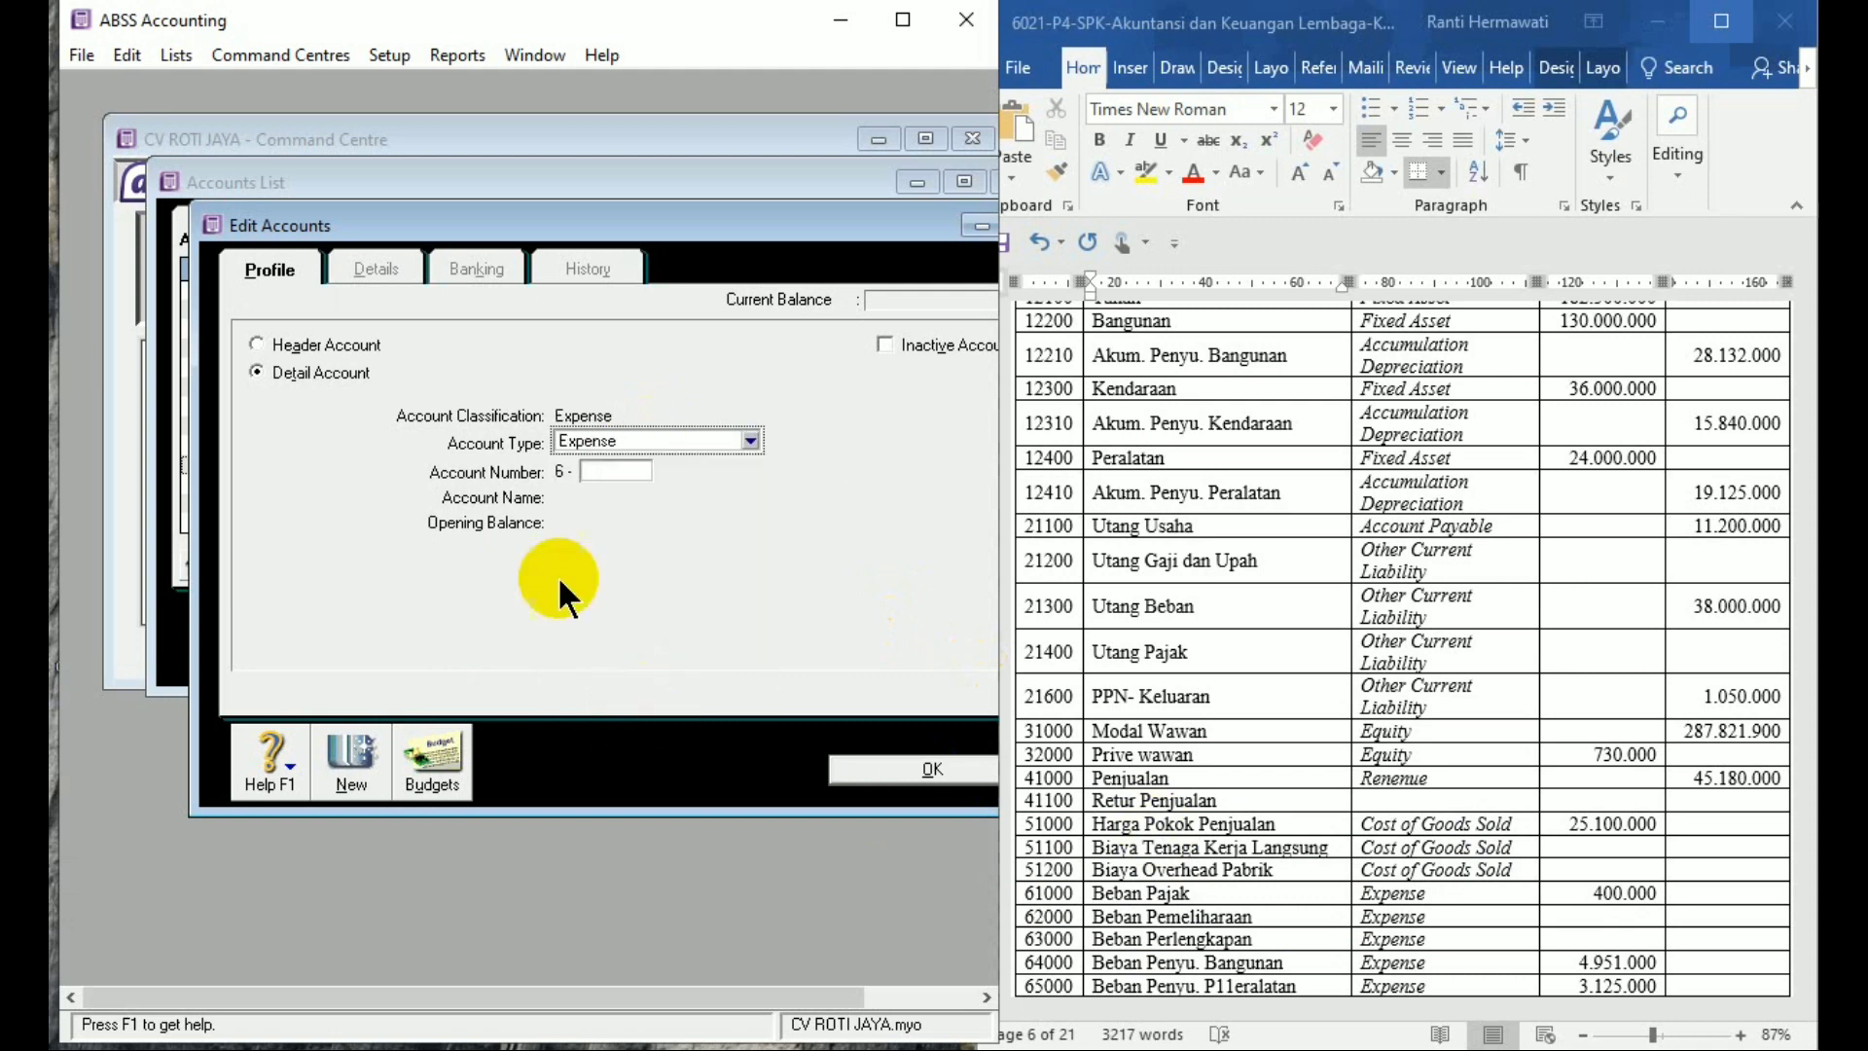
left_click(602, 471)
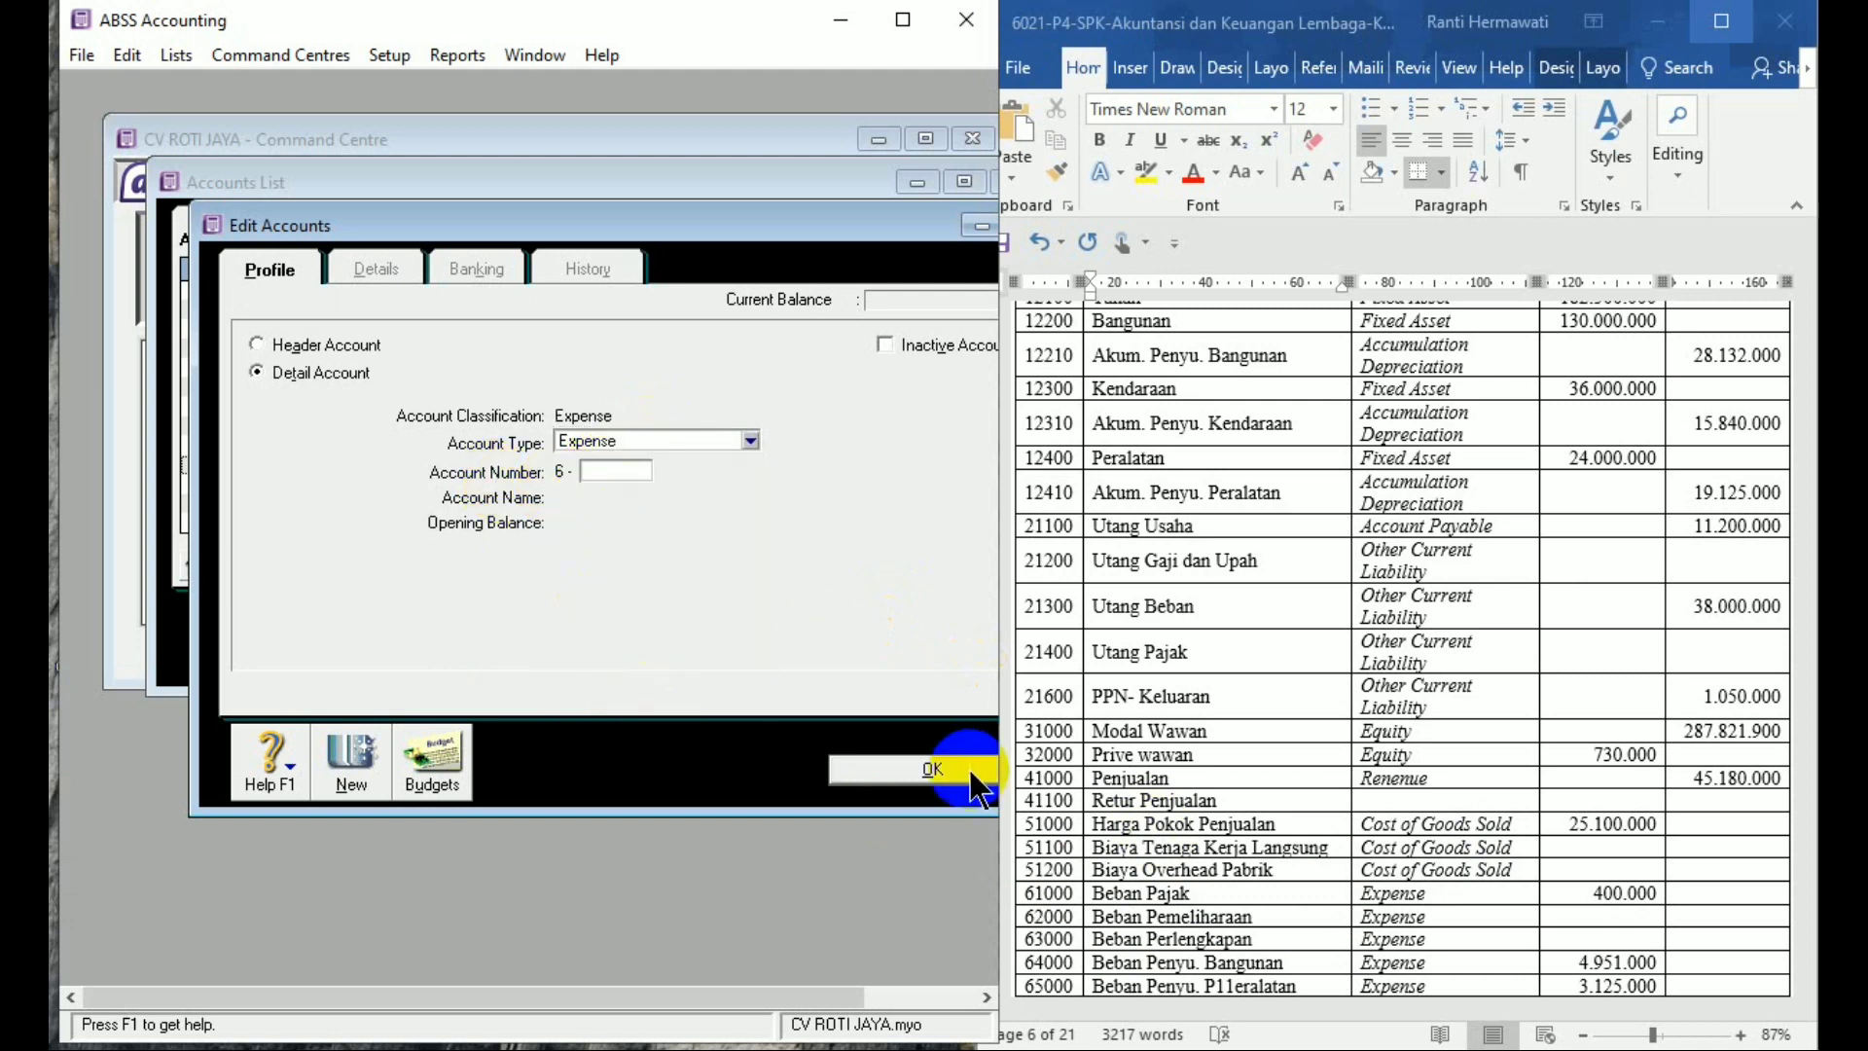
type("1000")
left_click(533, 631)
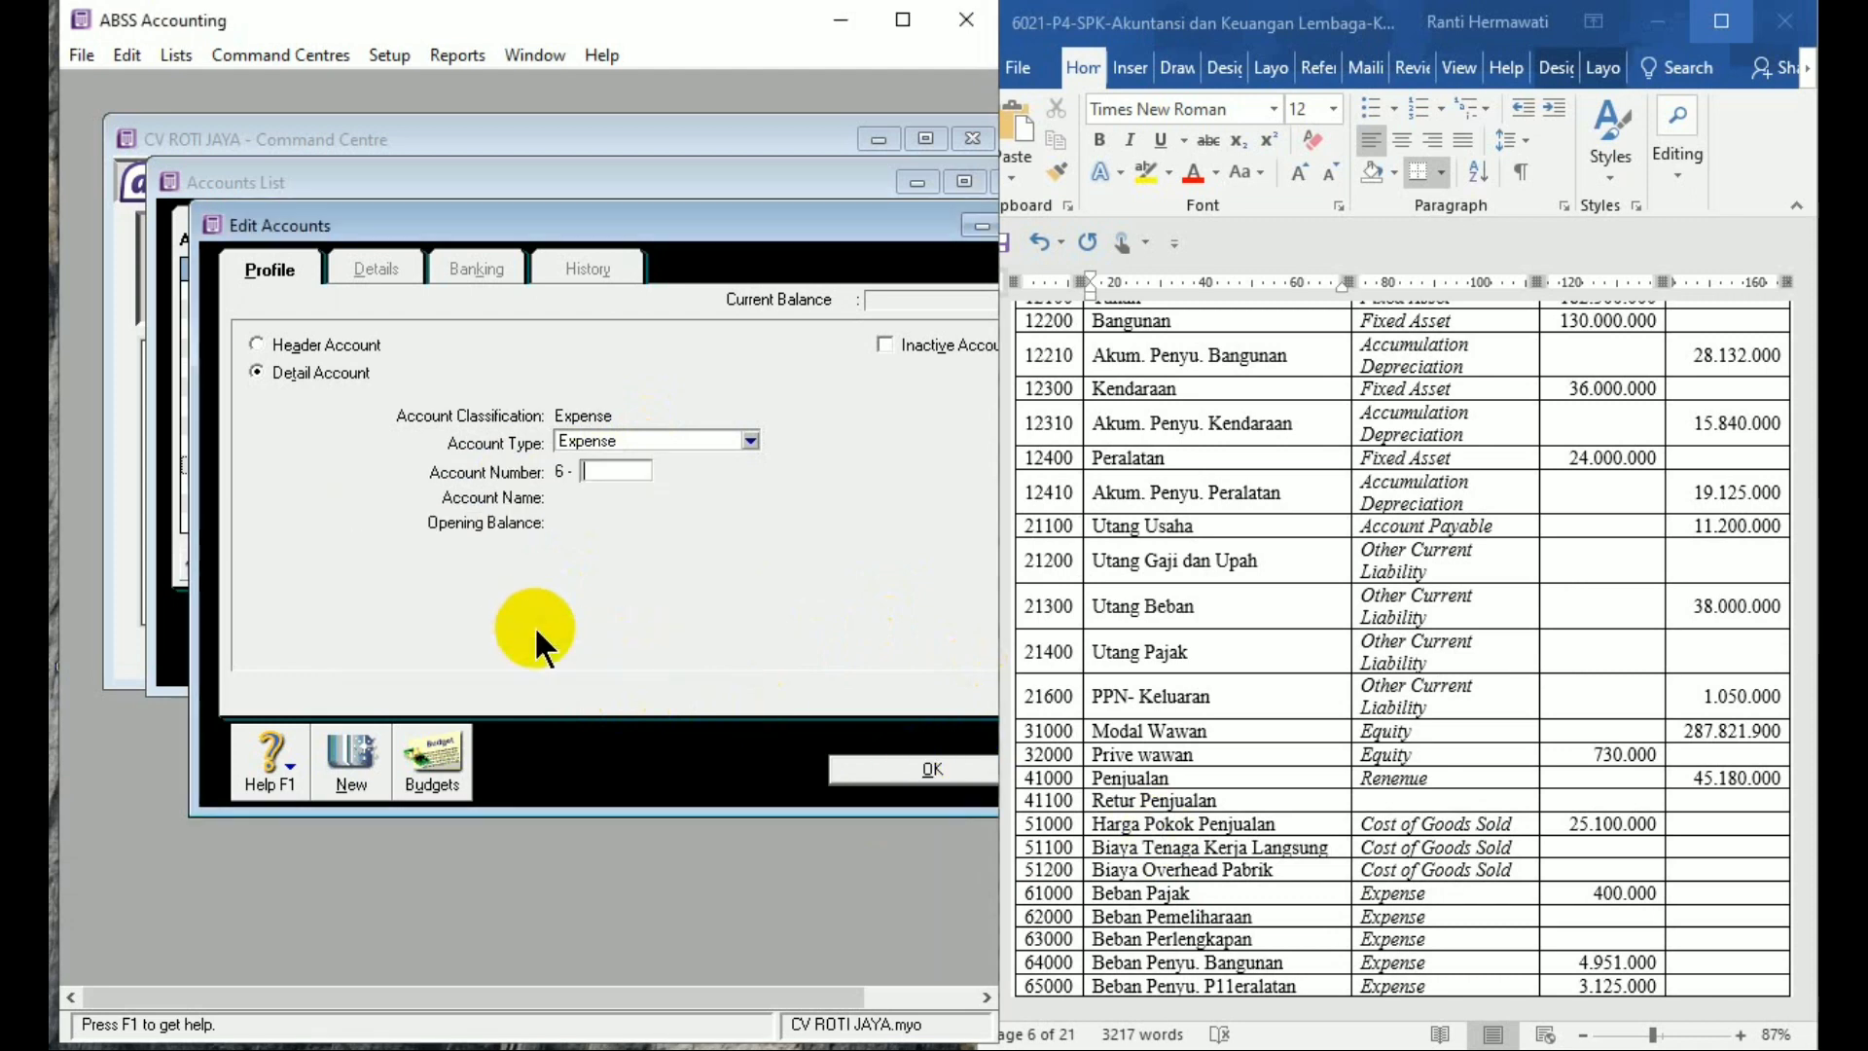
left_click(866, 779)
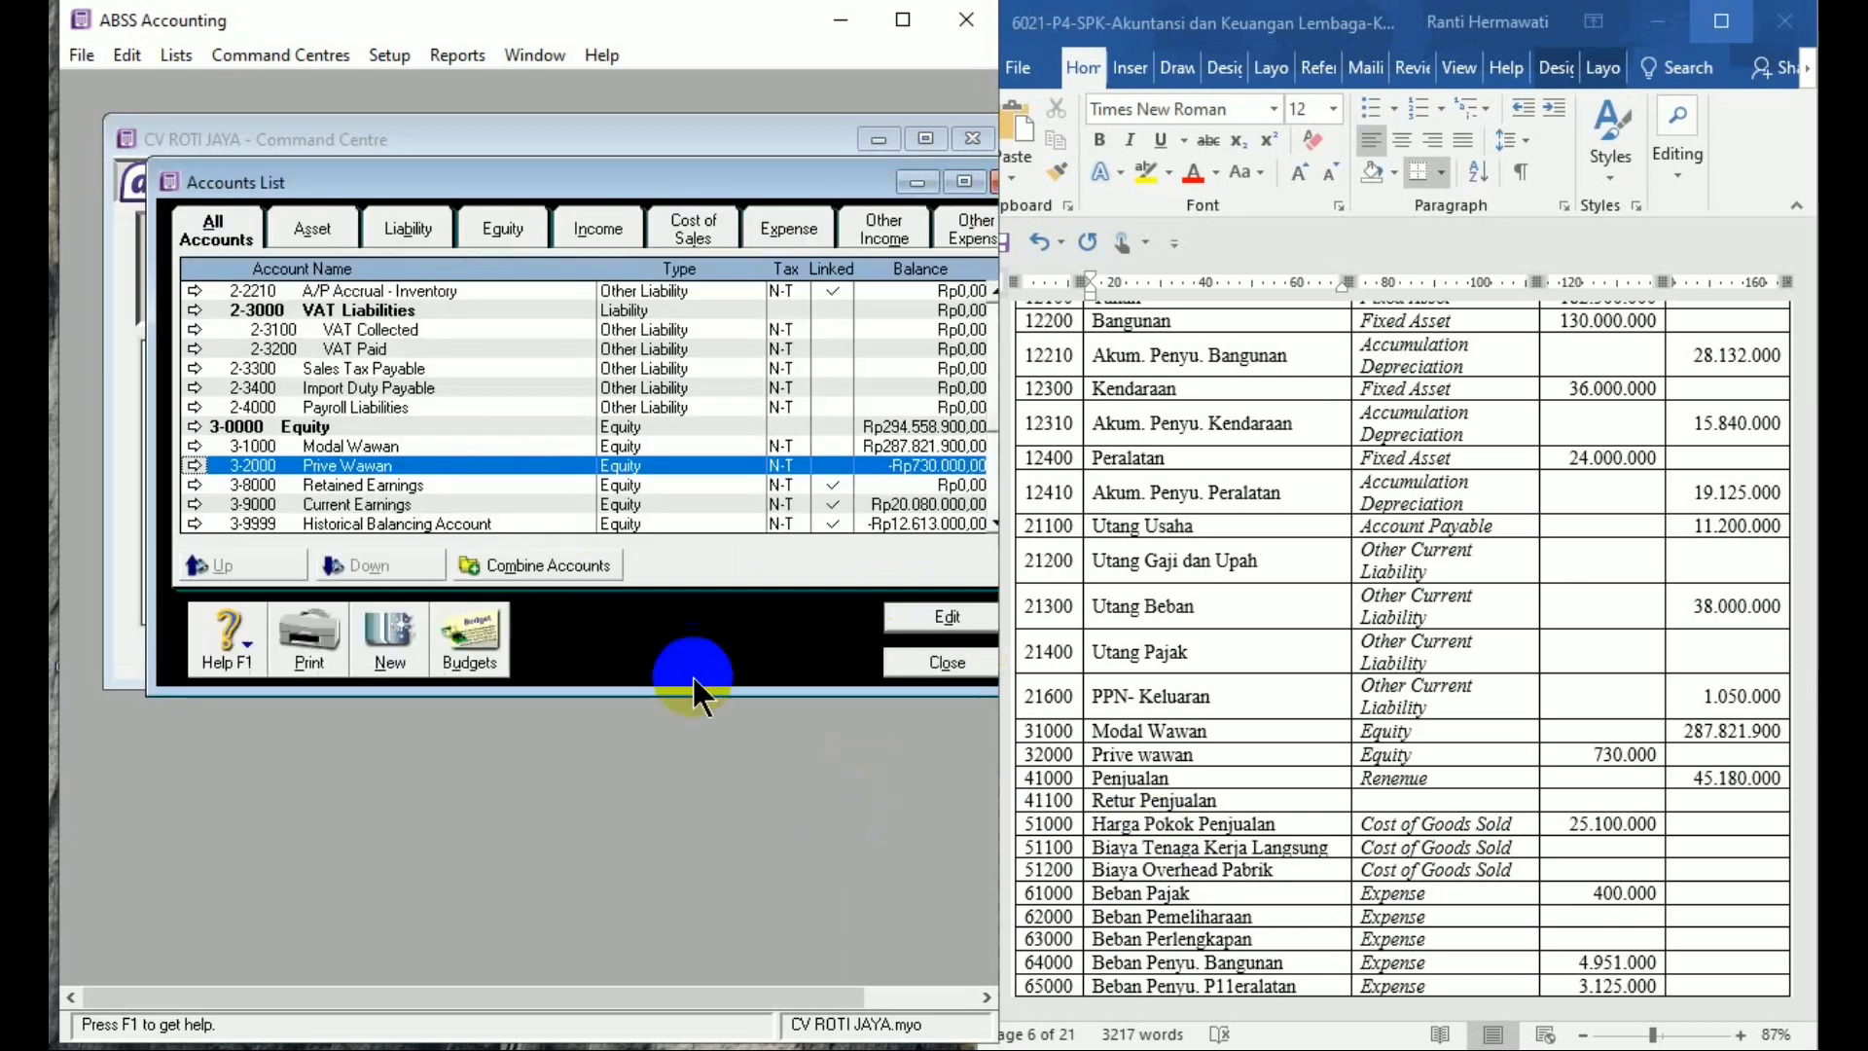
Rename the existing Bank Charges expense account to Beban Pajak with a 400.000 opening balance
left_click(447, 488)
key("Down")
key("Down")
key("Down")
key("Down")
key("Down")
key("Down")
key("Down")
key("Down")
key("Down")
key("Down")
key("Down")
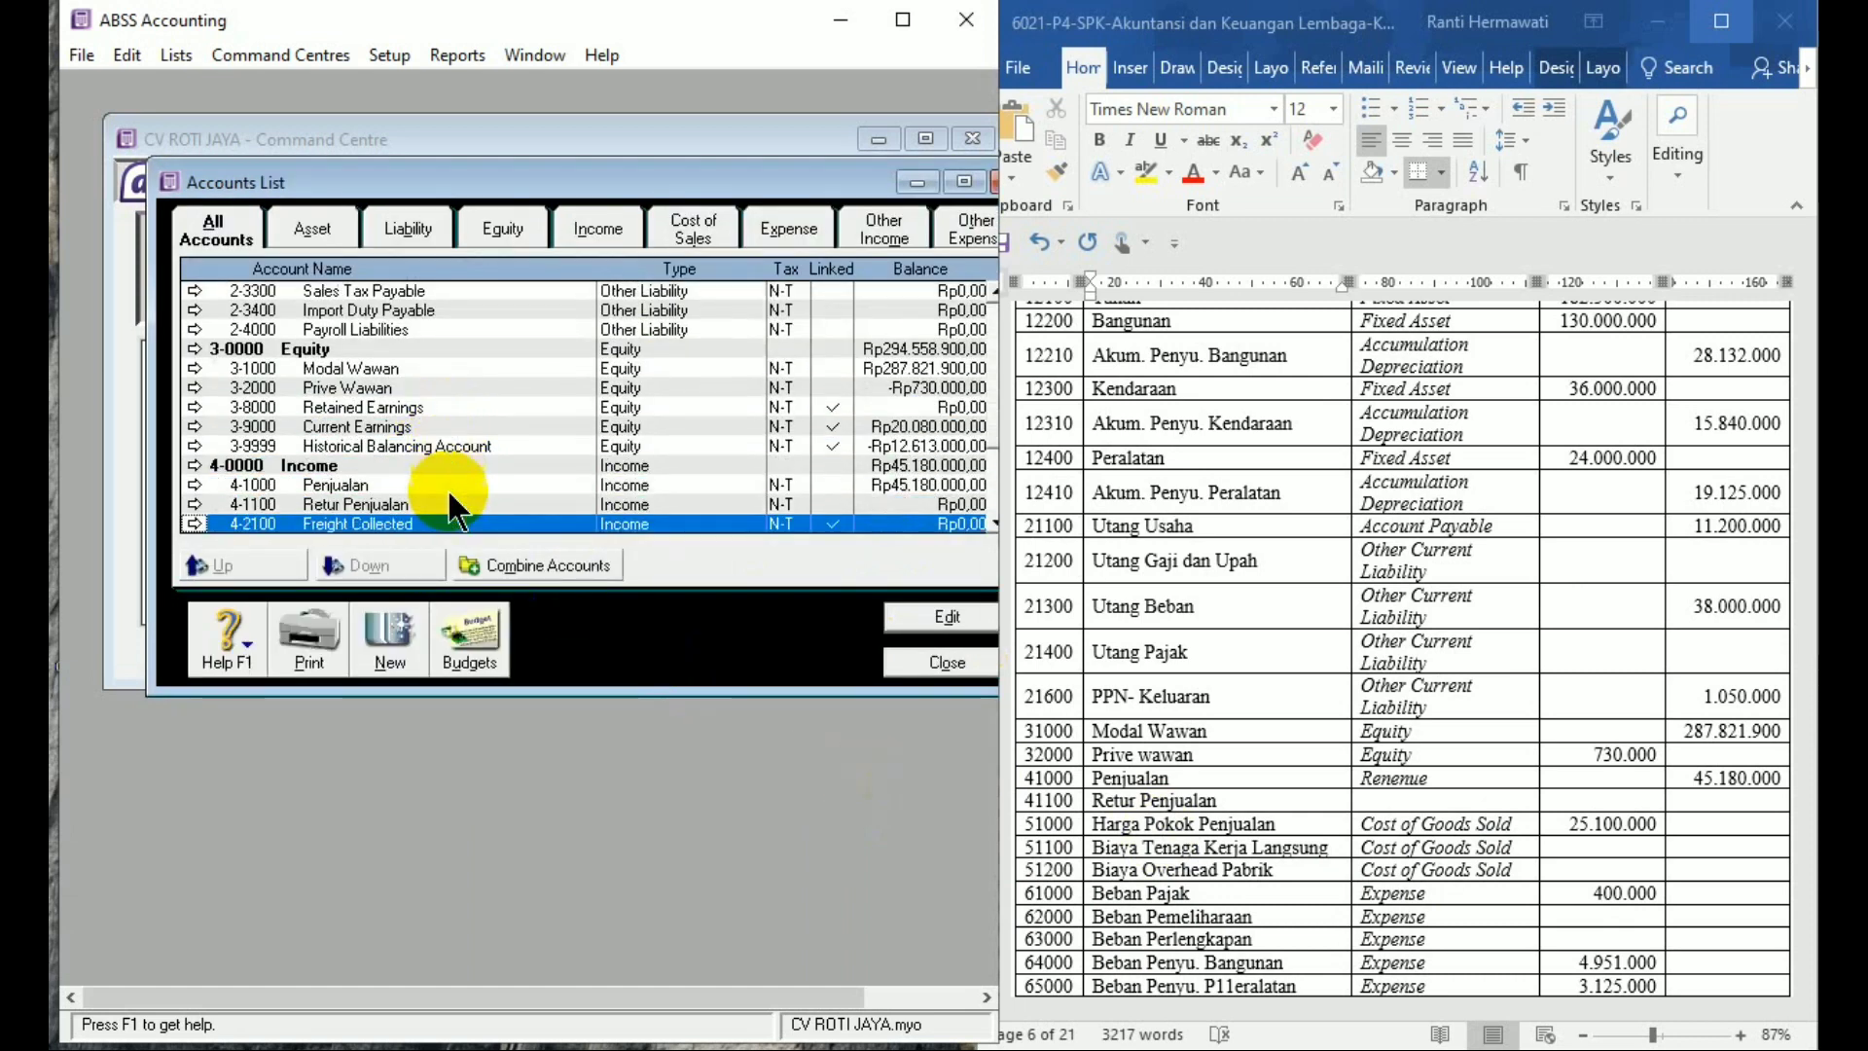
key("Down")
key("Down")
key("Down")
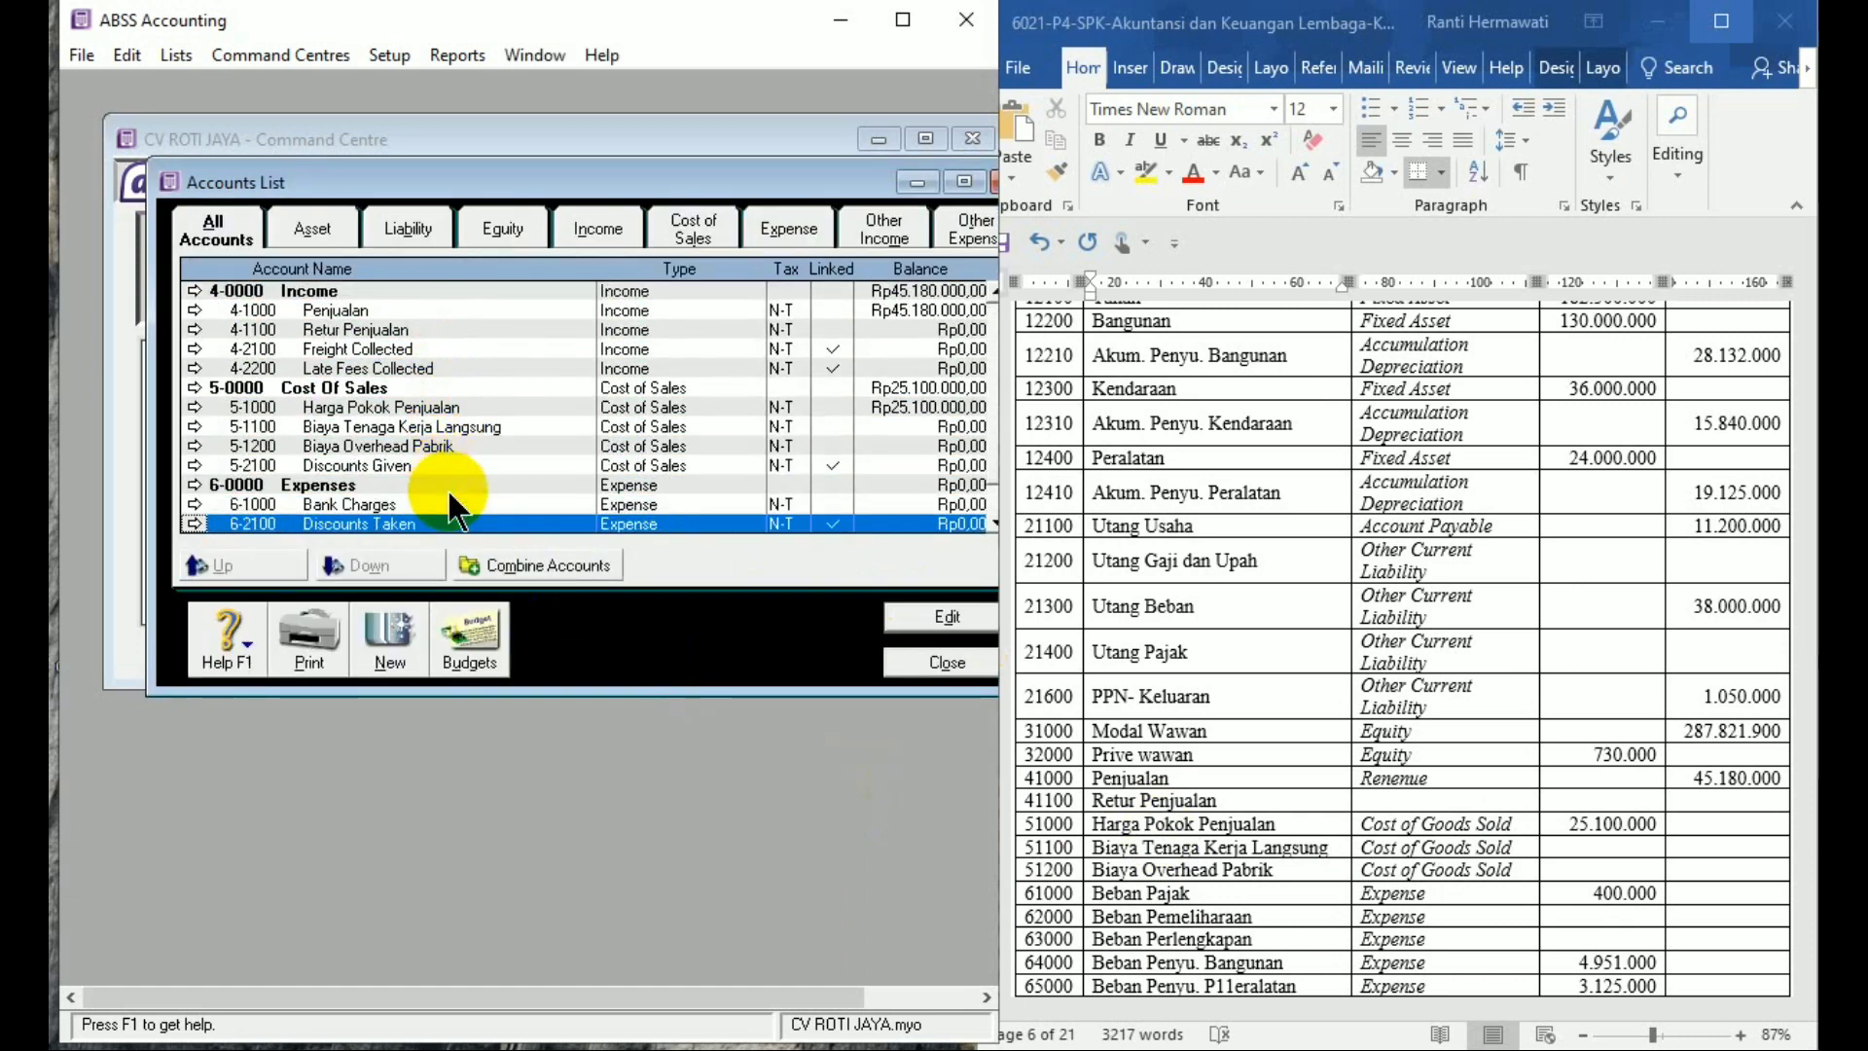
double_click(423, 498)
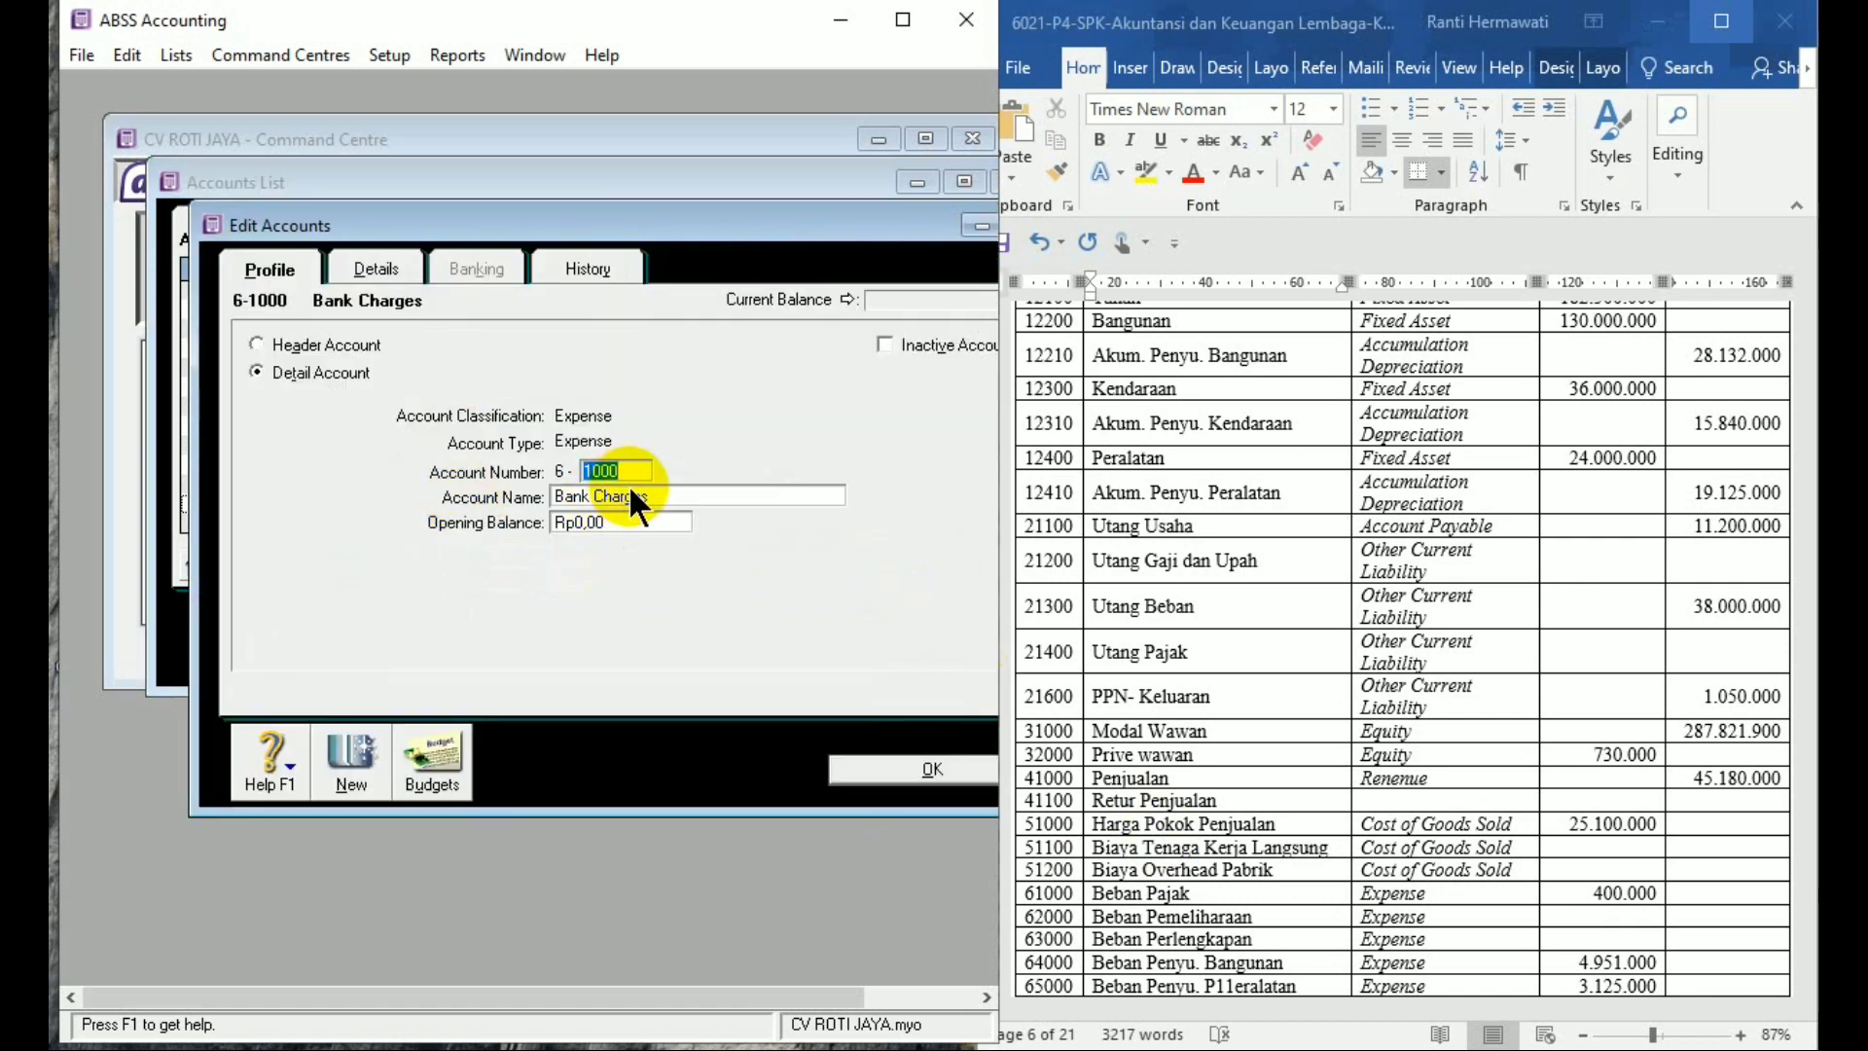
key("Tab")
type("Beban Pajak")
key("Tab")
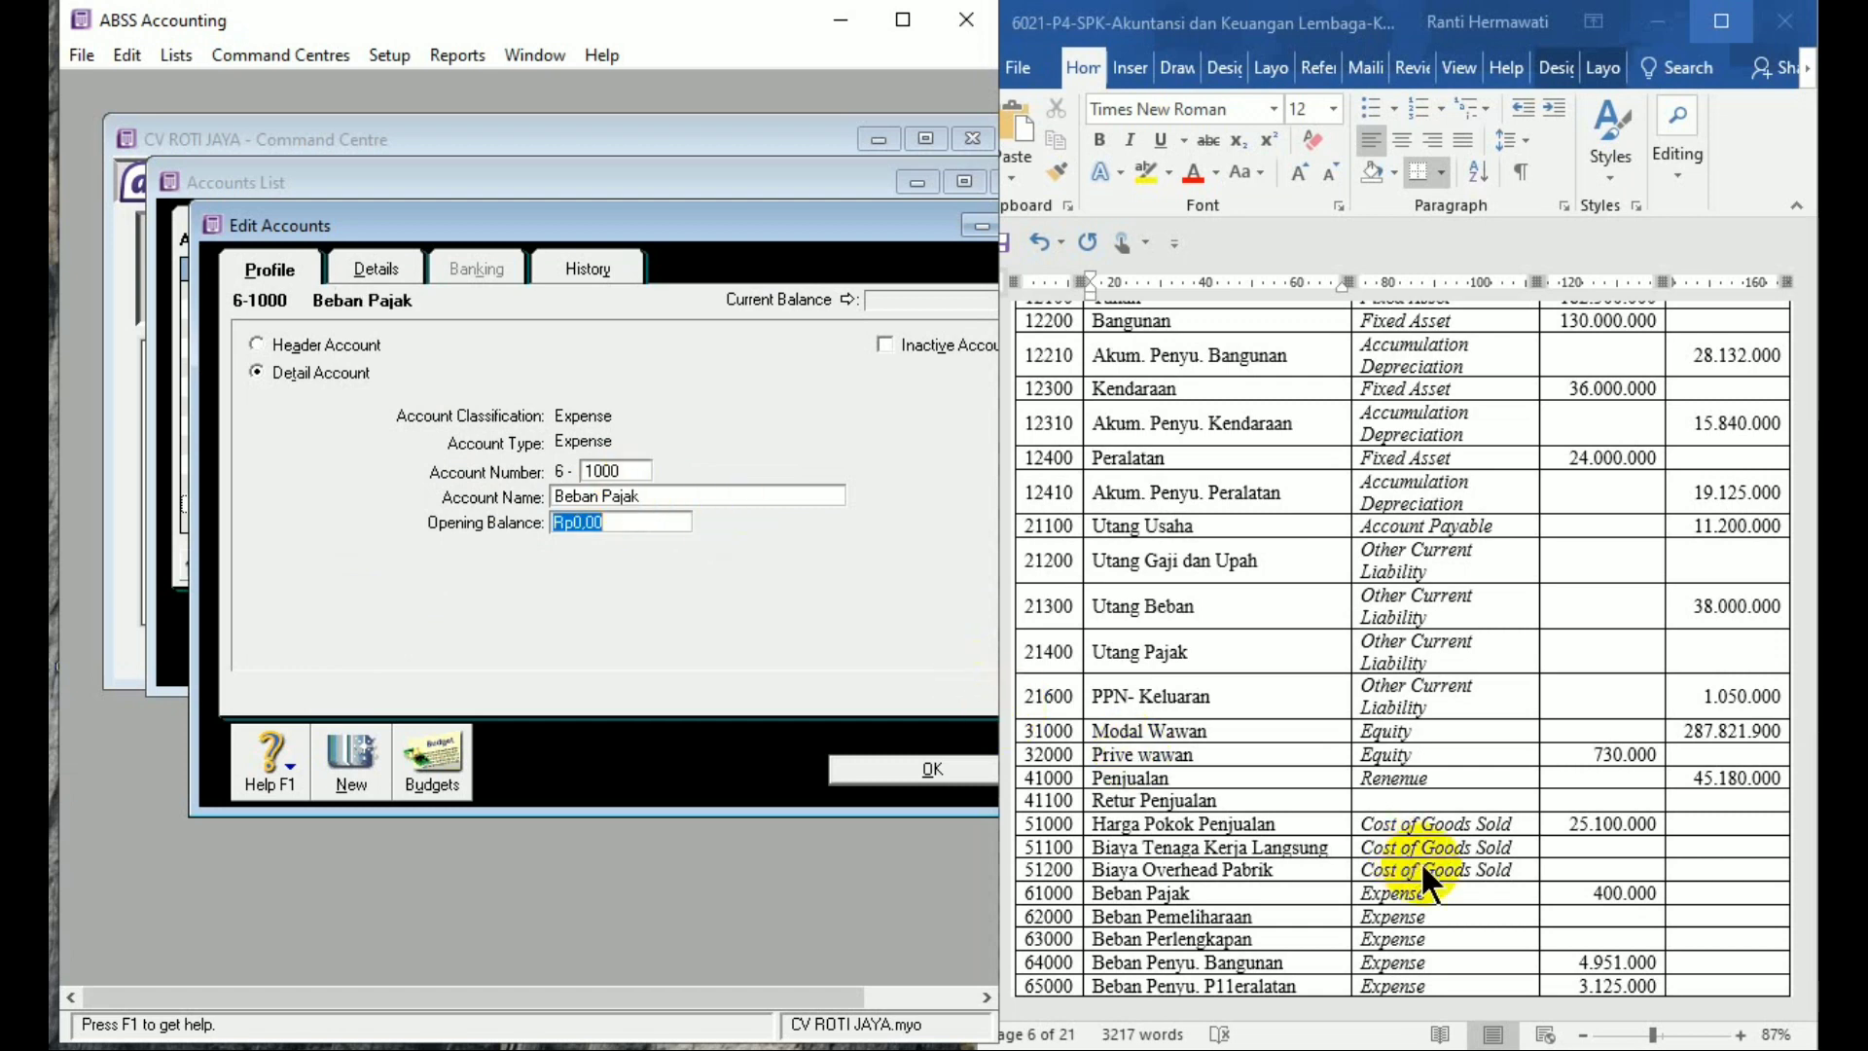
type("400000")
key("Tab")
Add expense accounts 6-2000 Beban Pemeliharaan and 6-3000 Beban Perlengkapan
left_click(350, 778)
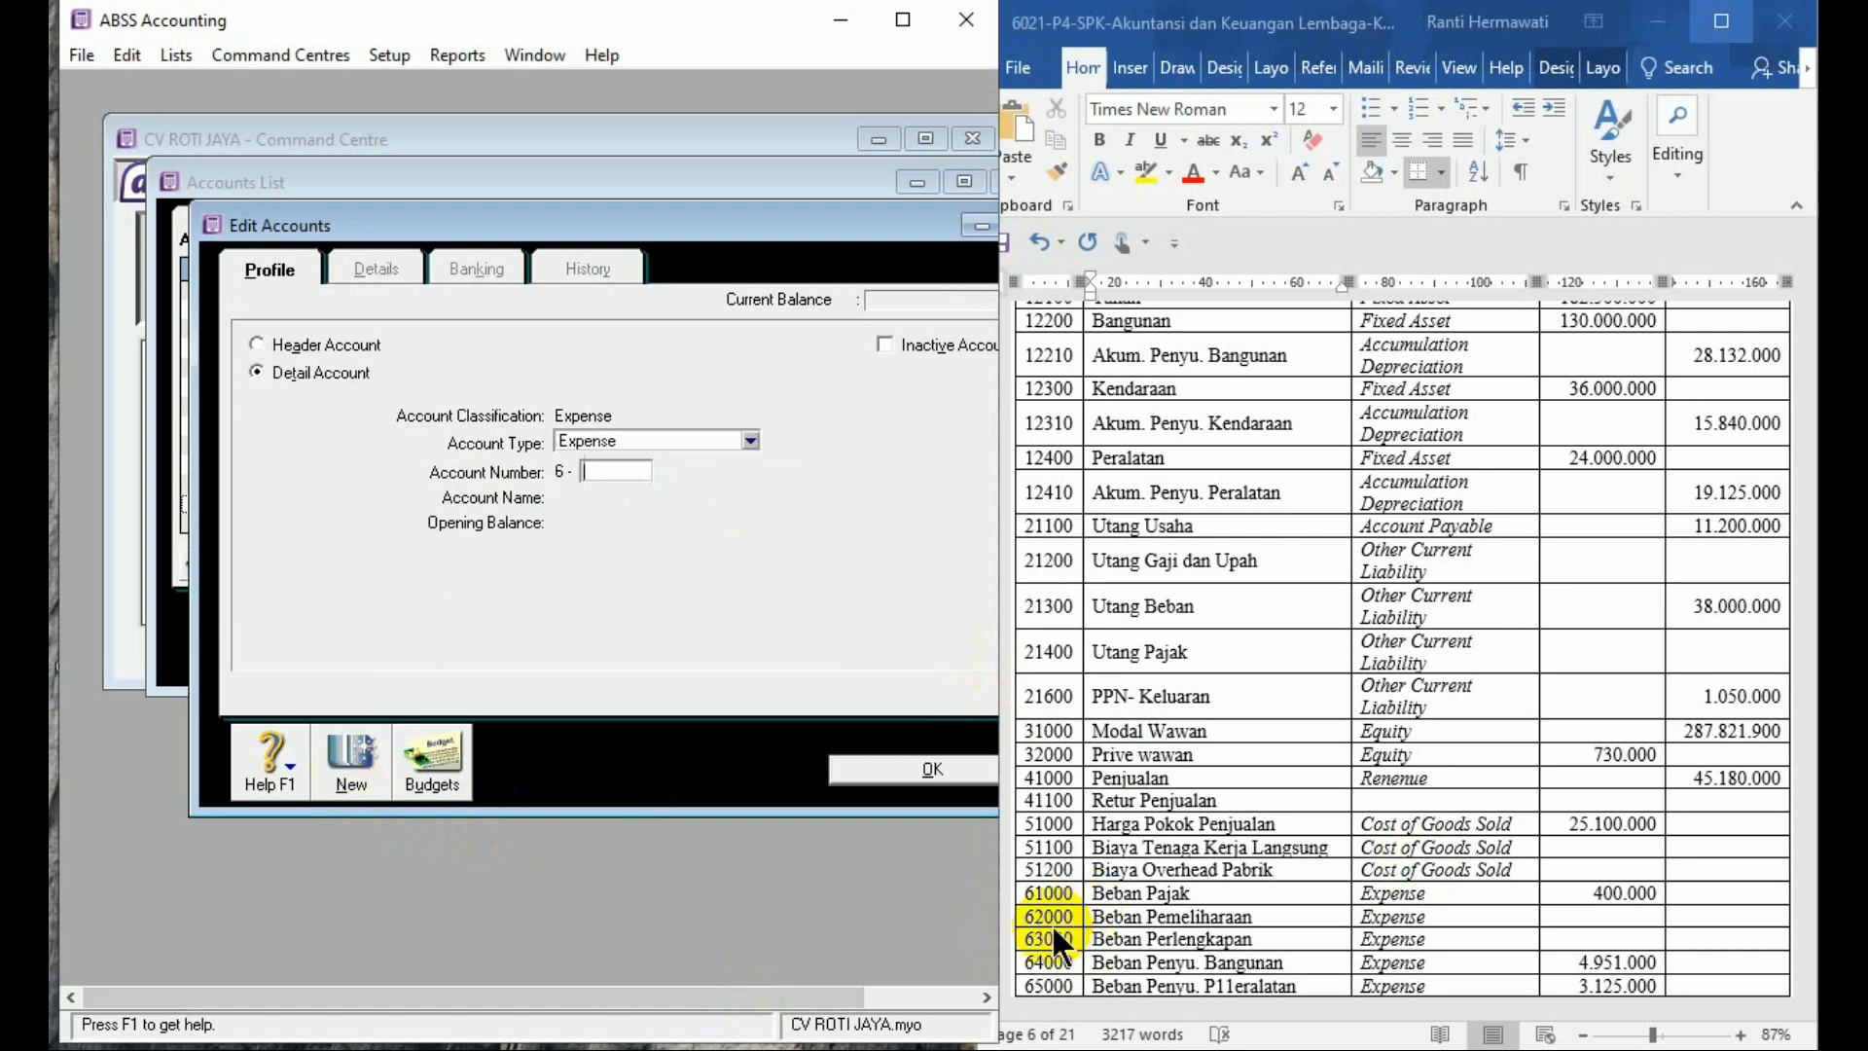
type("2000")
key("Tab")
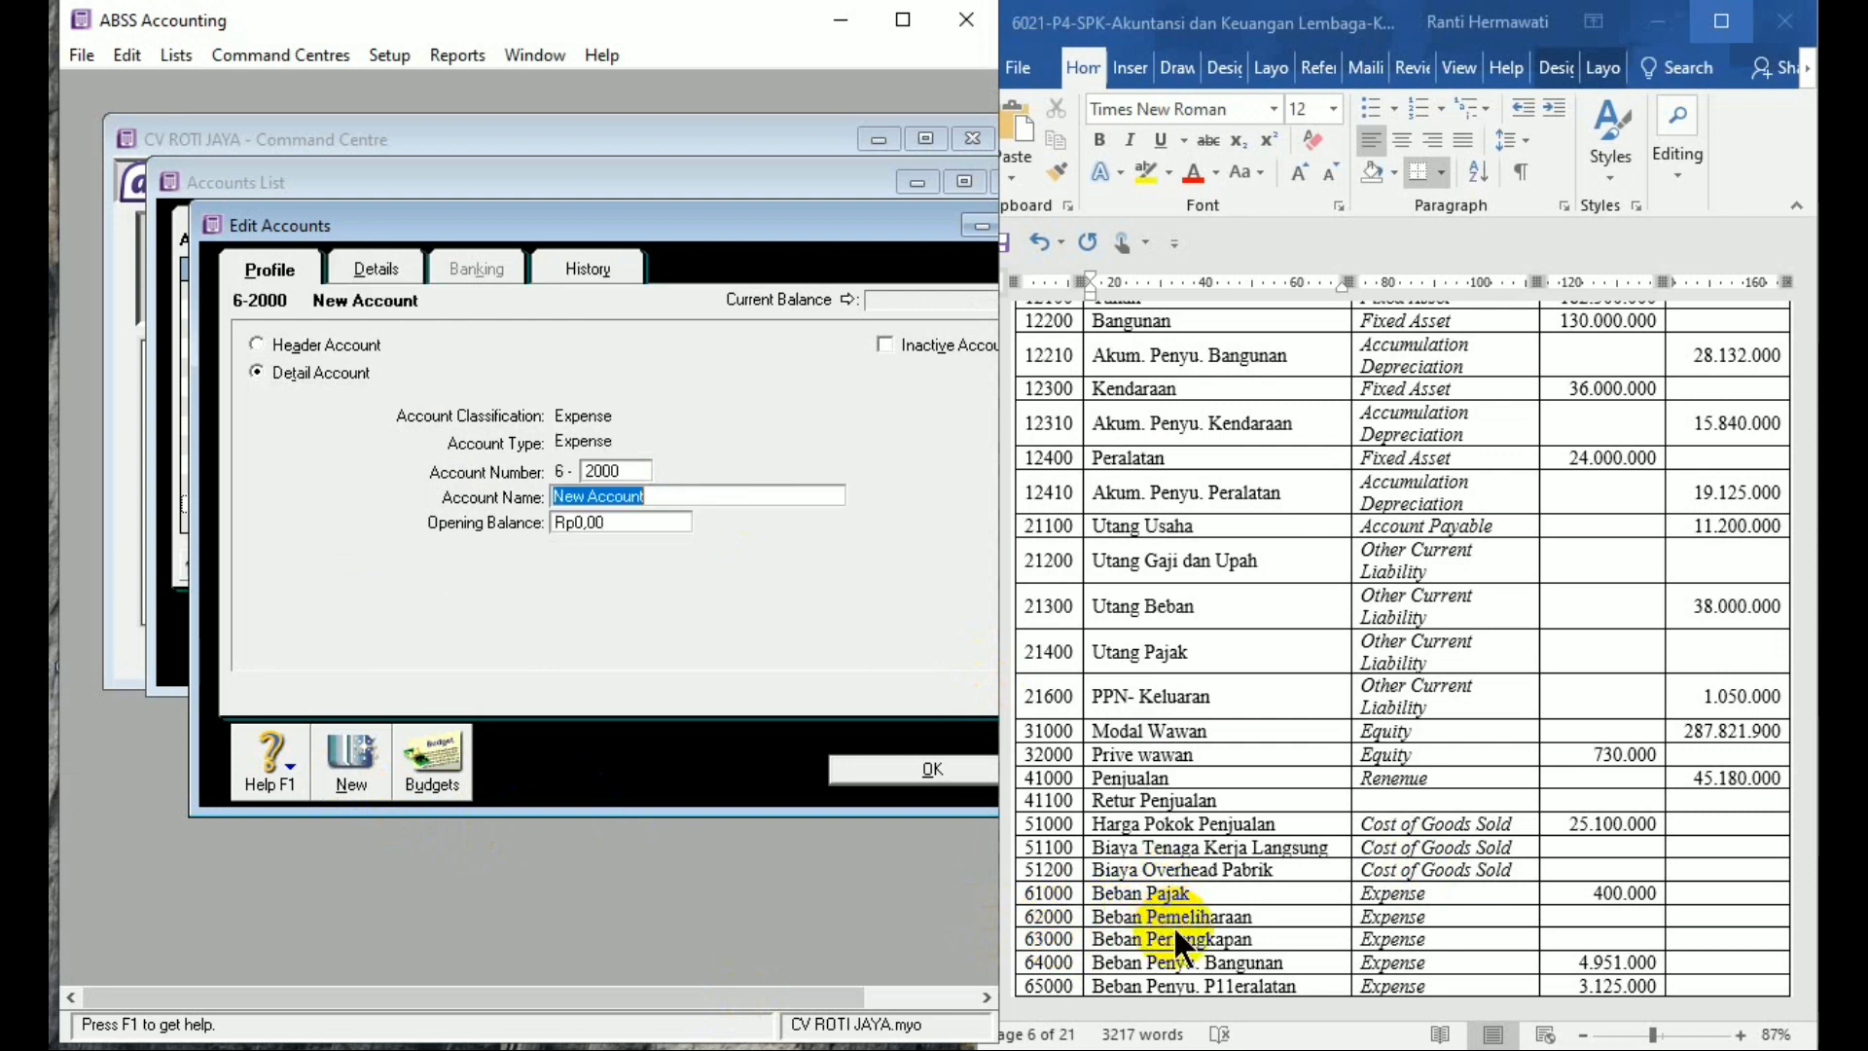
type("Beban Pemeliharaa")
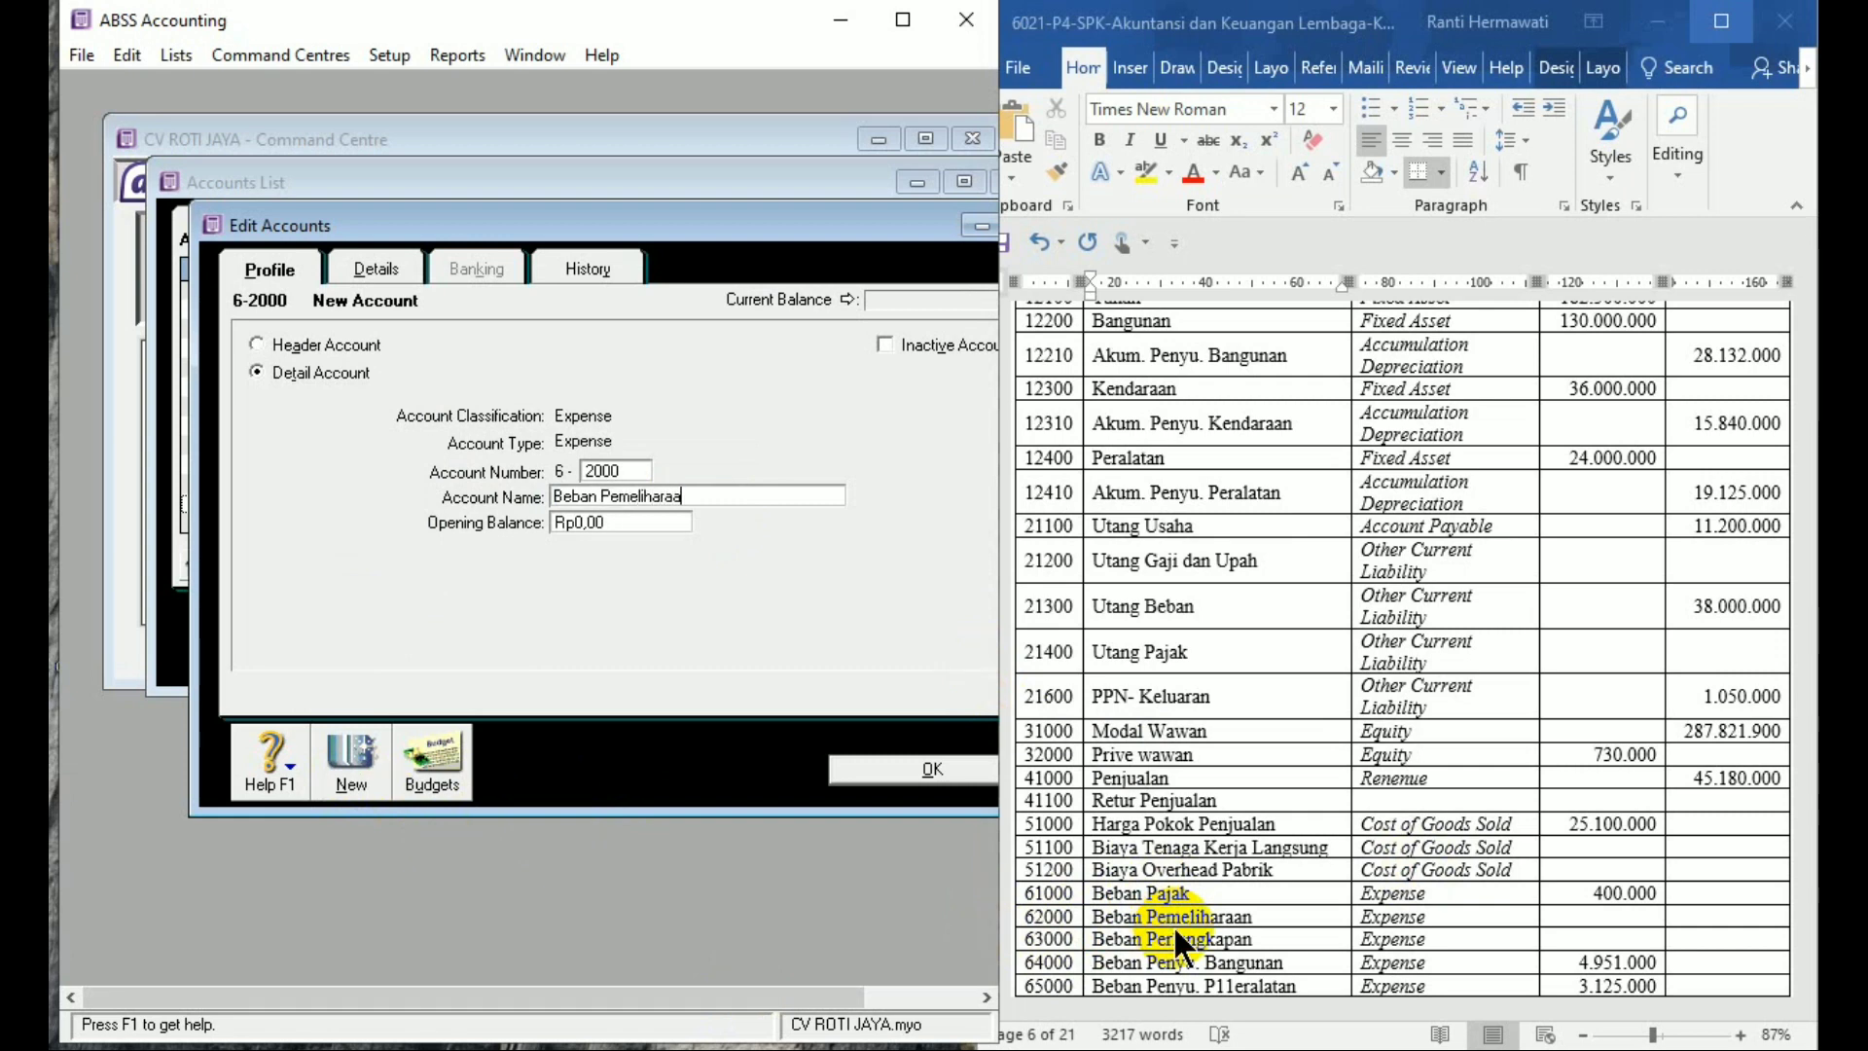
type("n")
key("Tab")
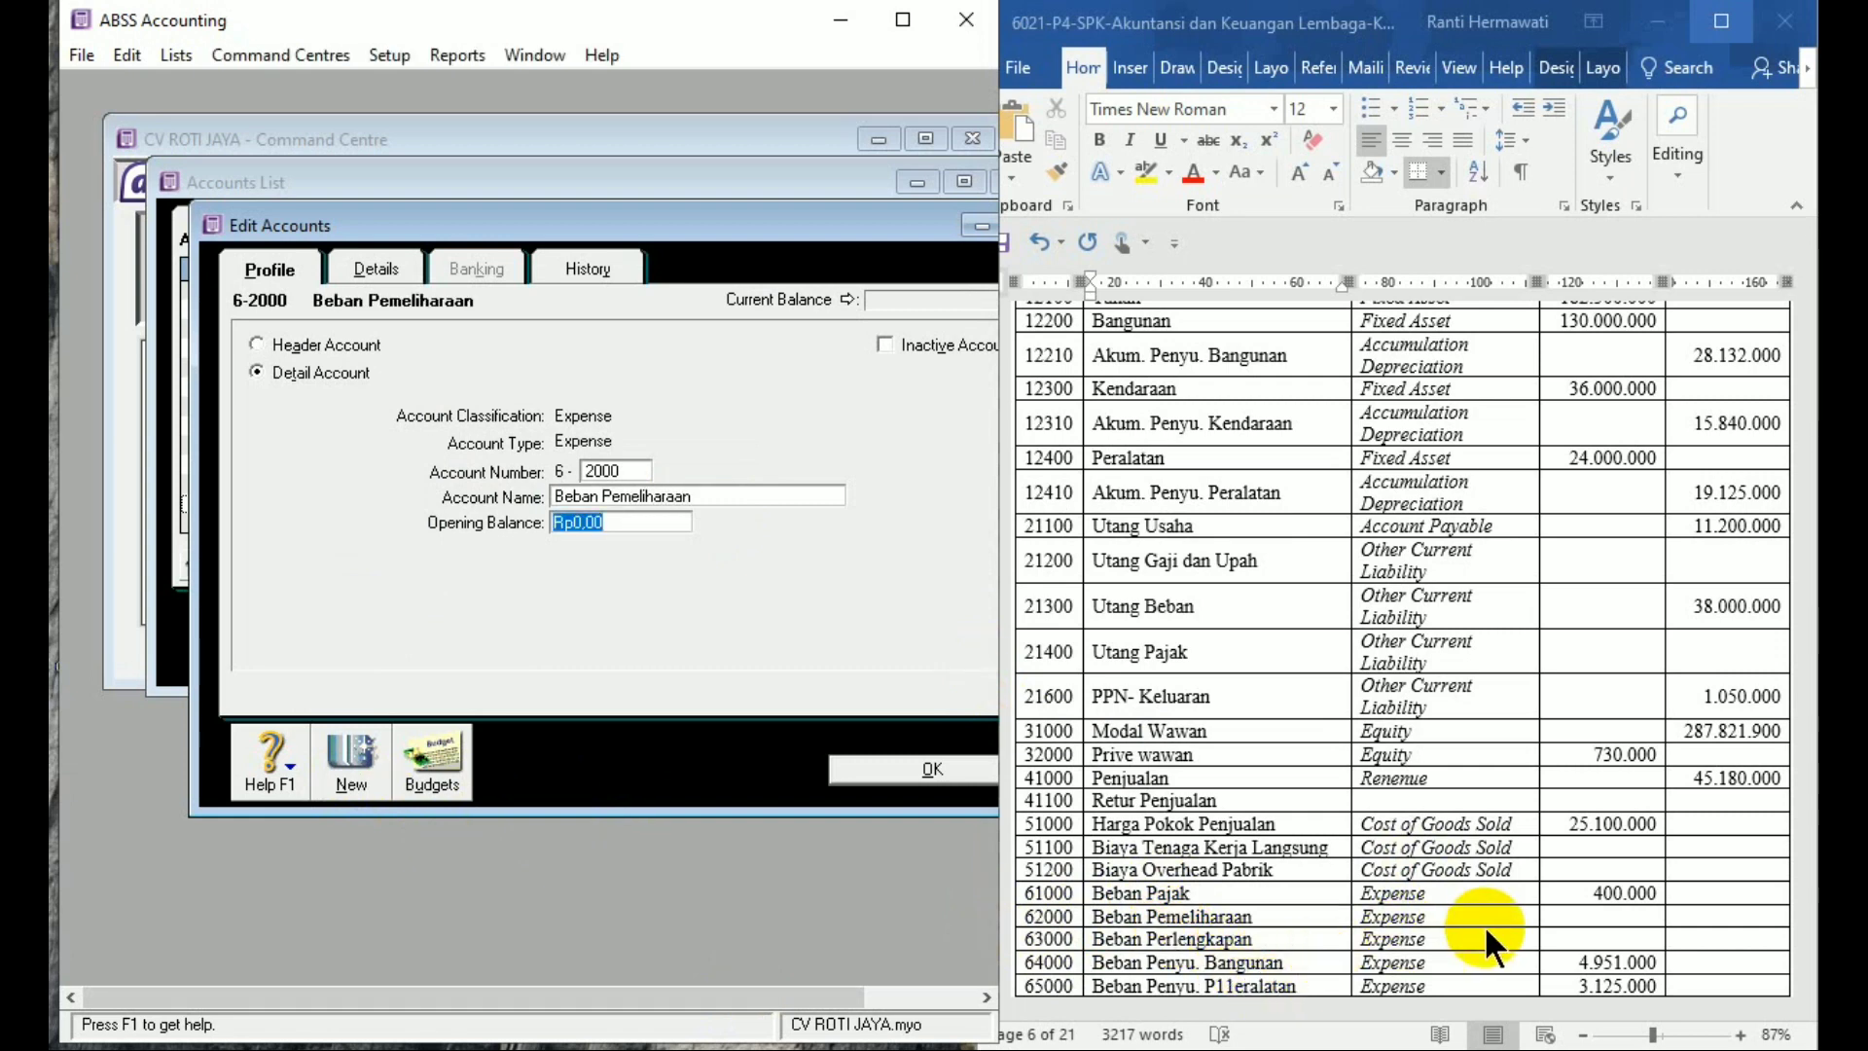
left_click(340, 781)
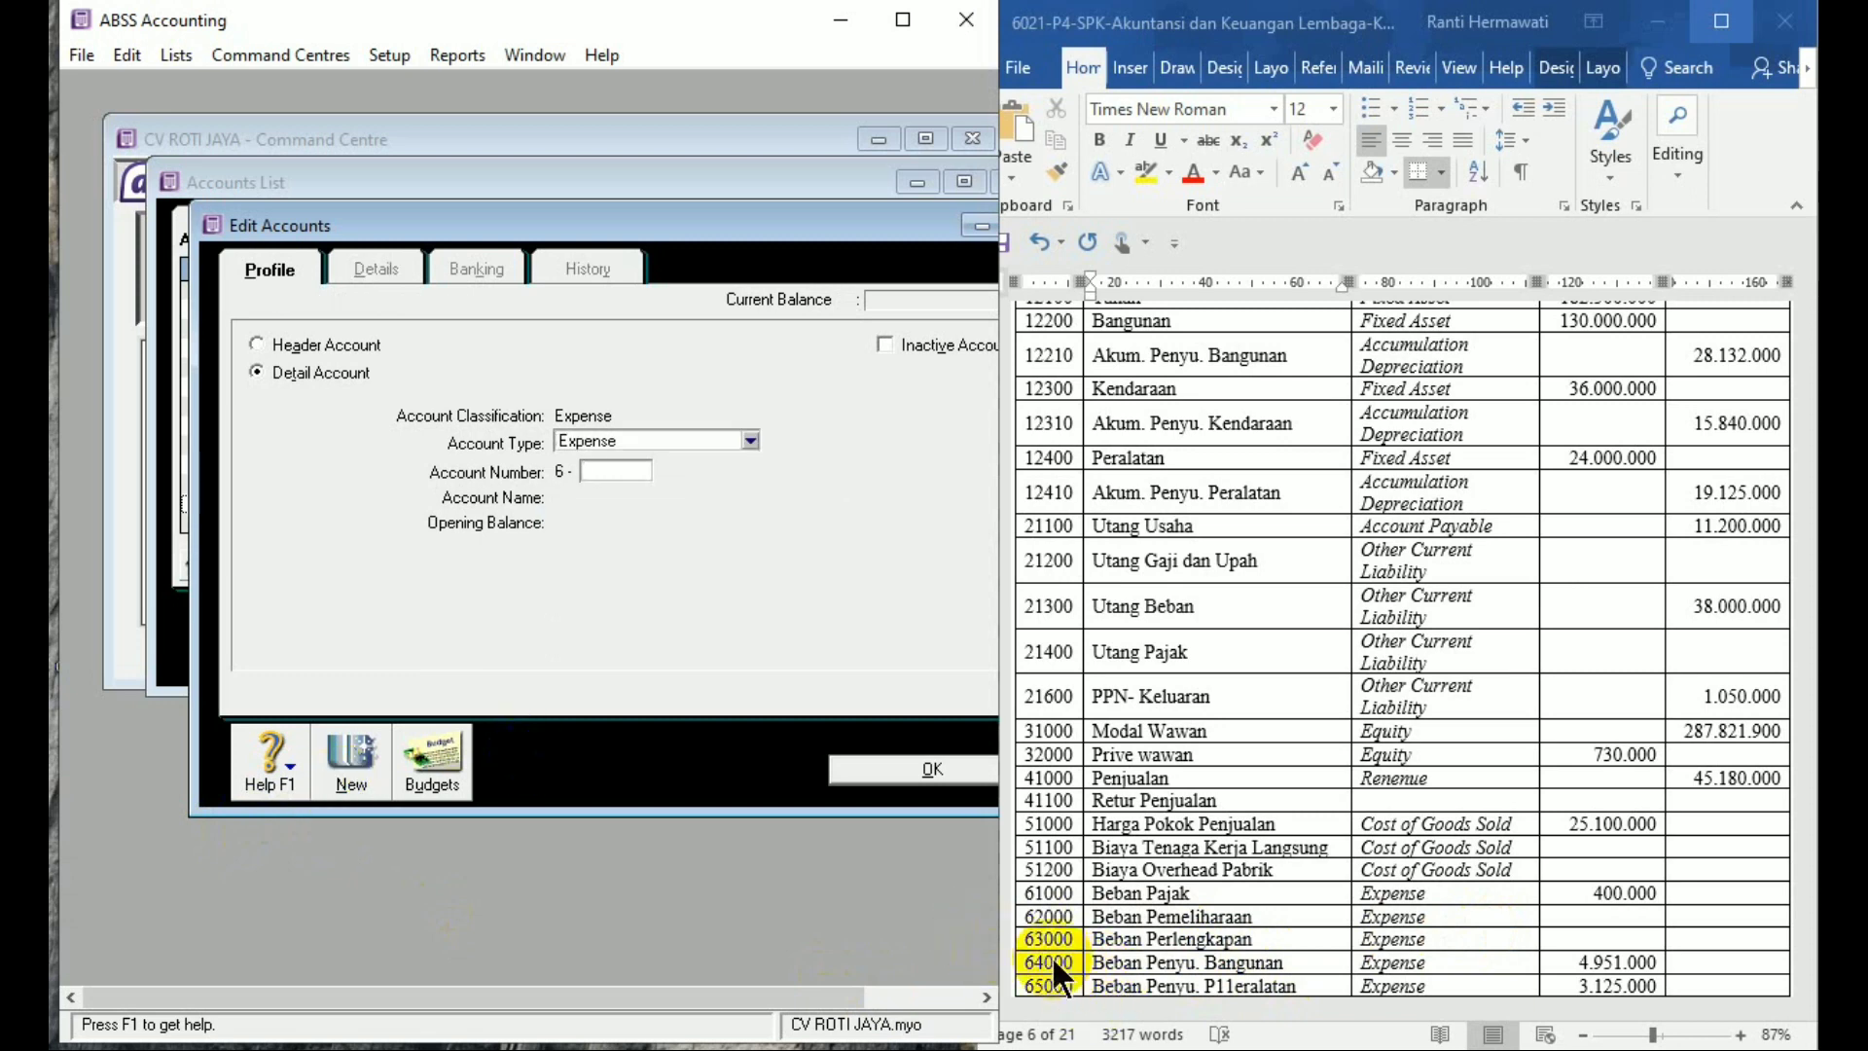
type("3000")
key("Tab")
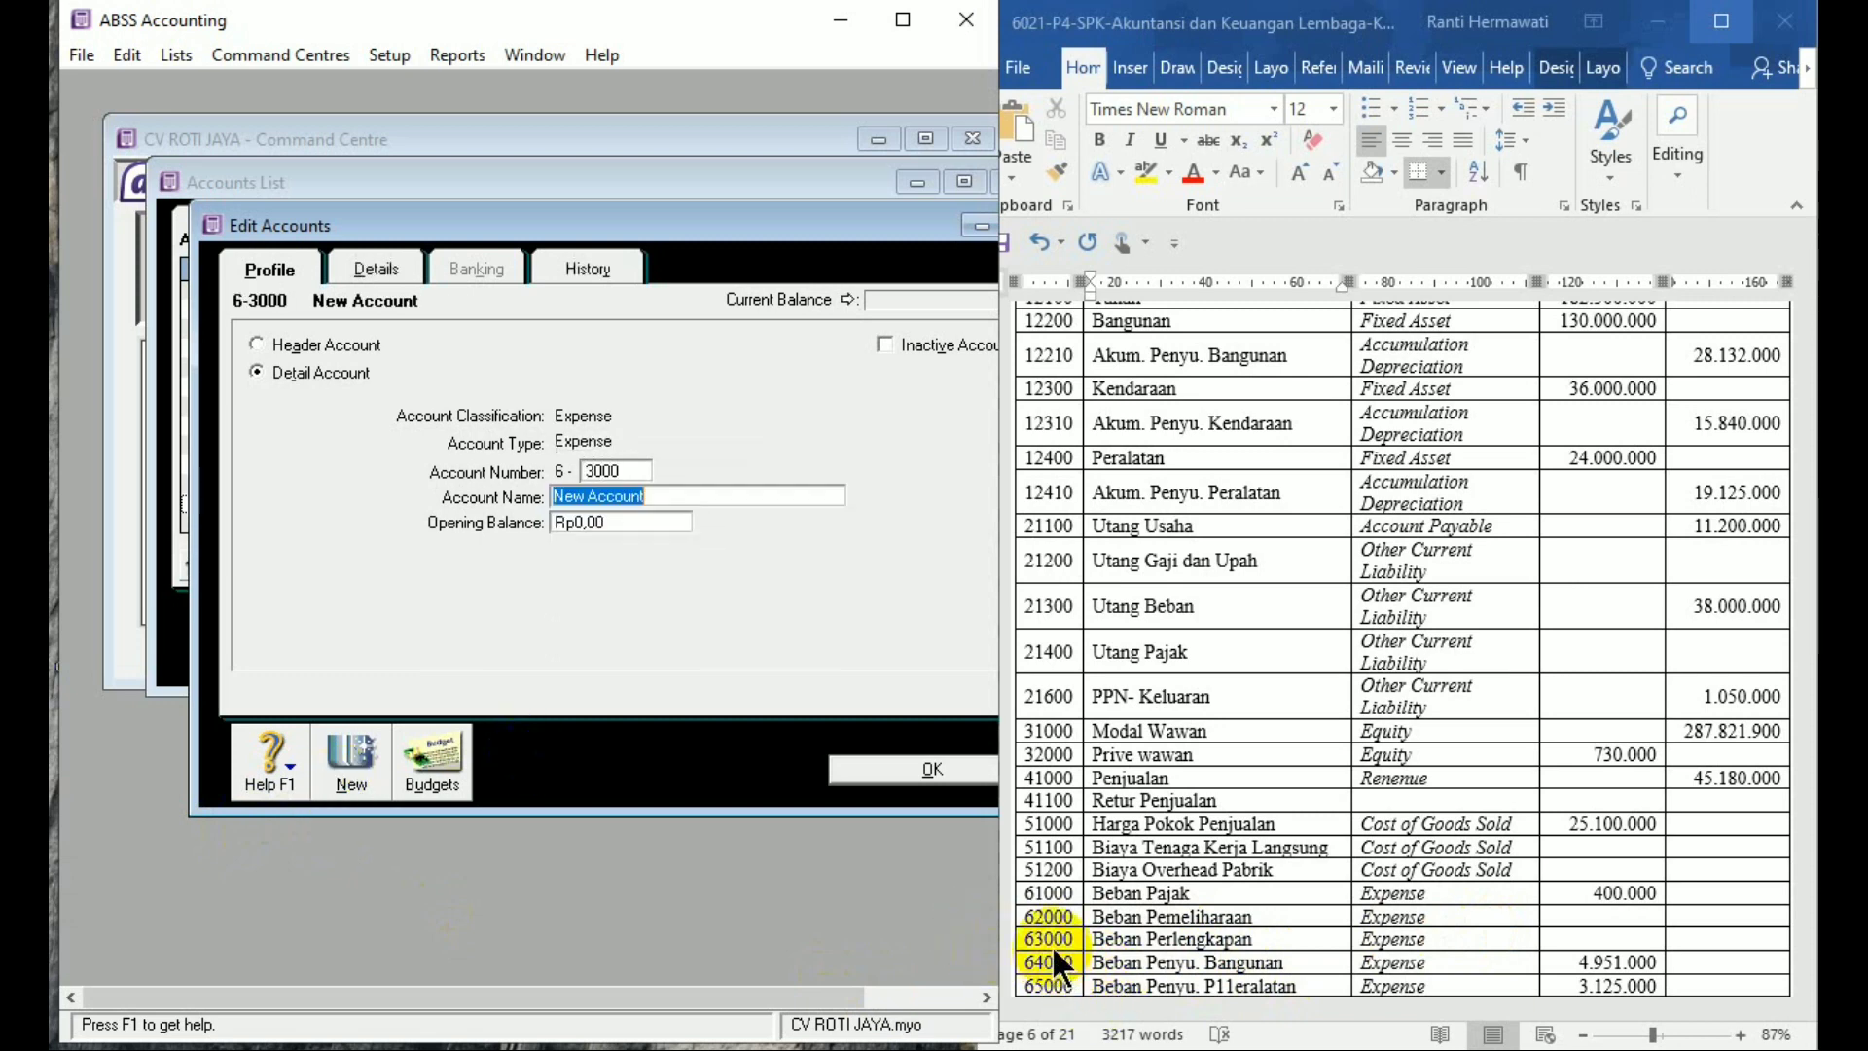
type("Beban ")
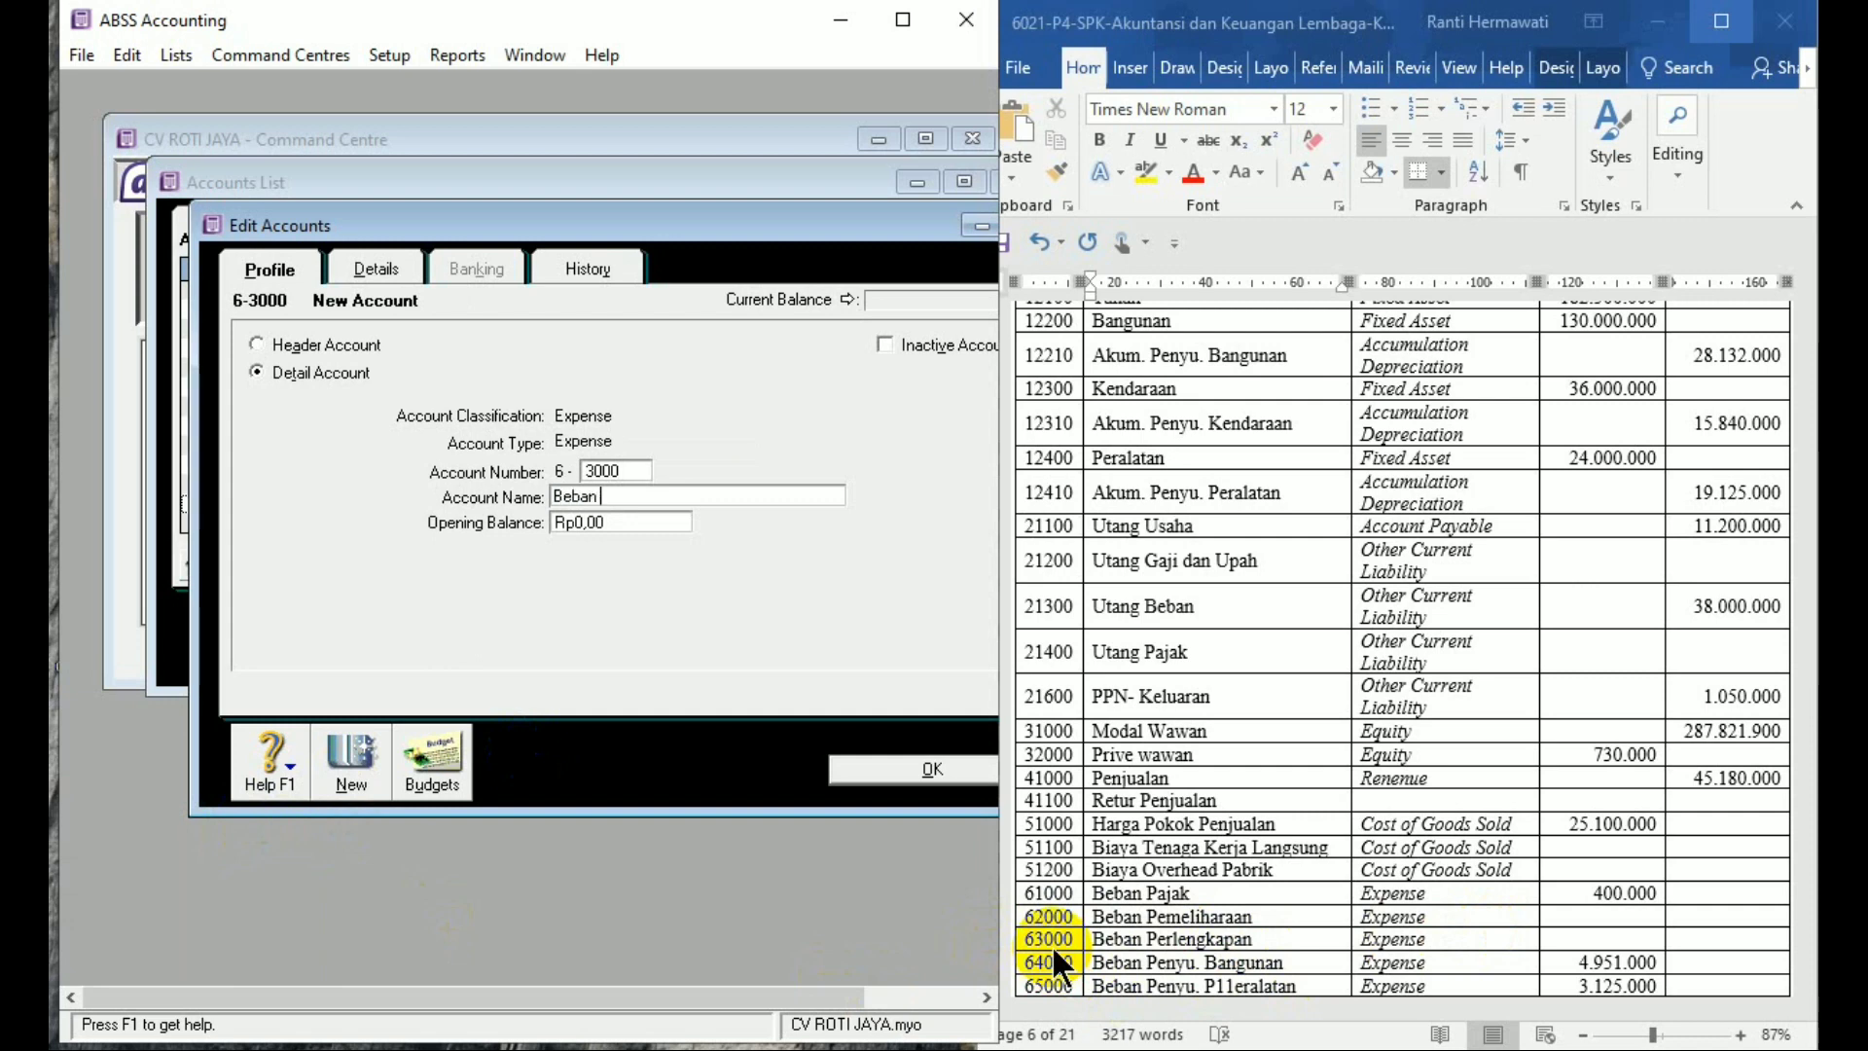
type("Perlengkapan")
key("Tab")
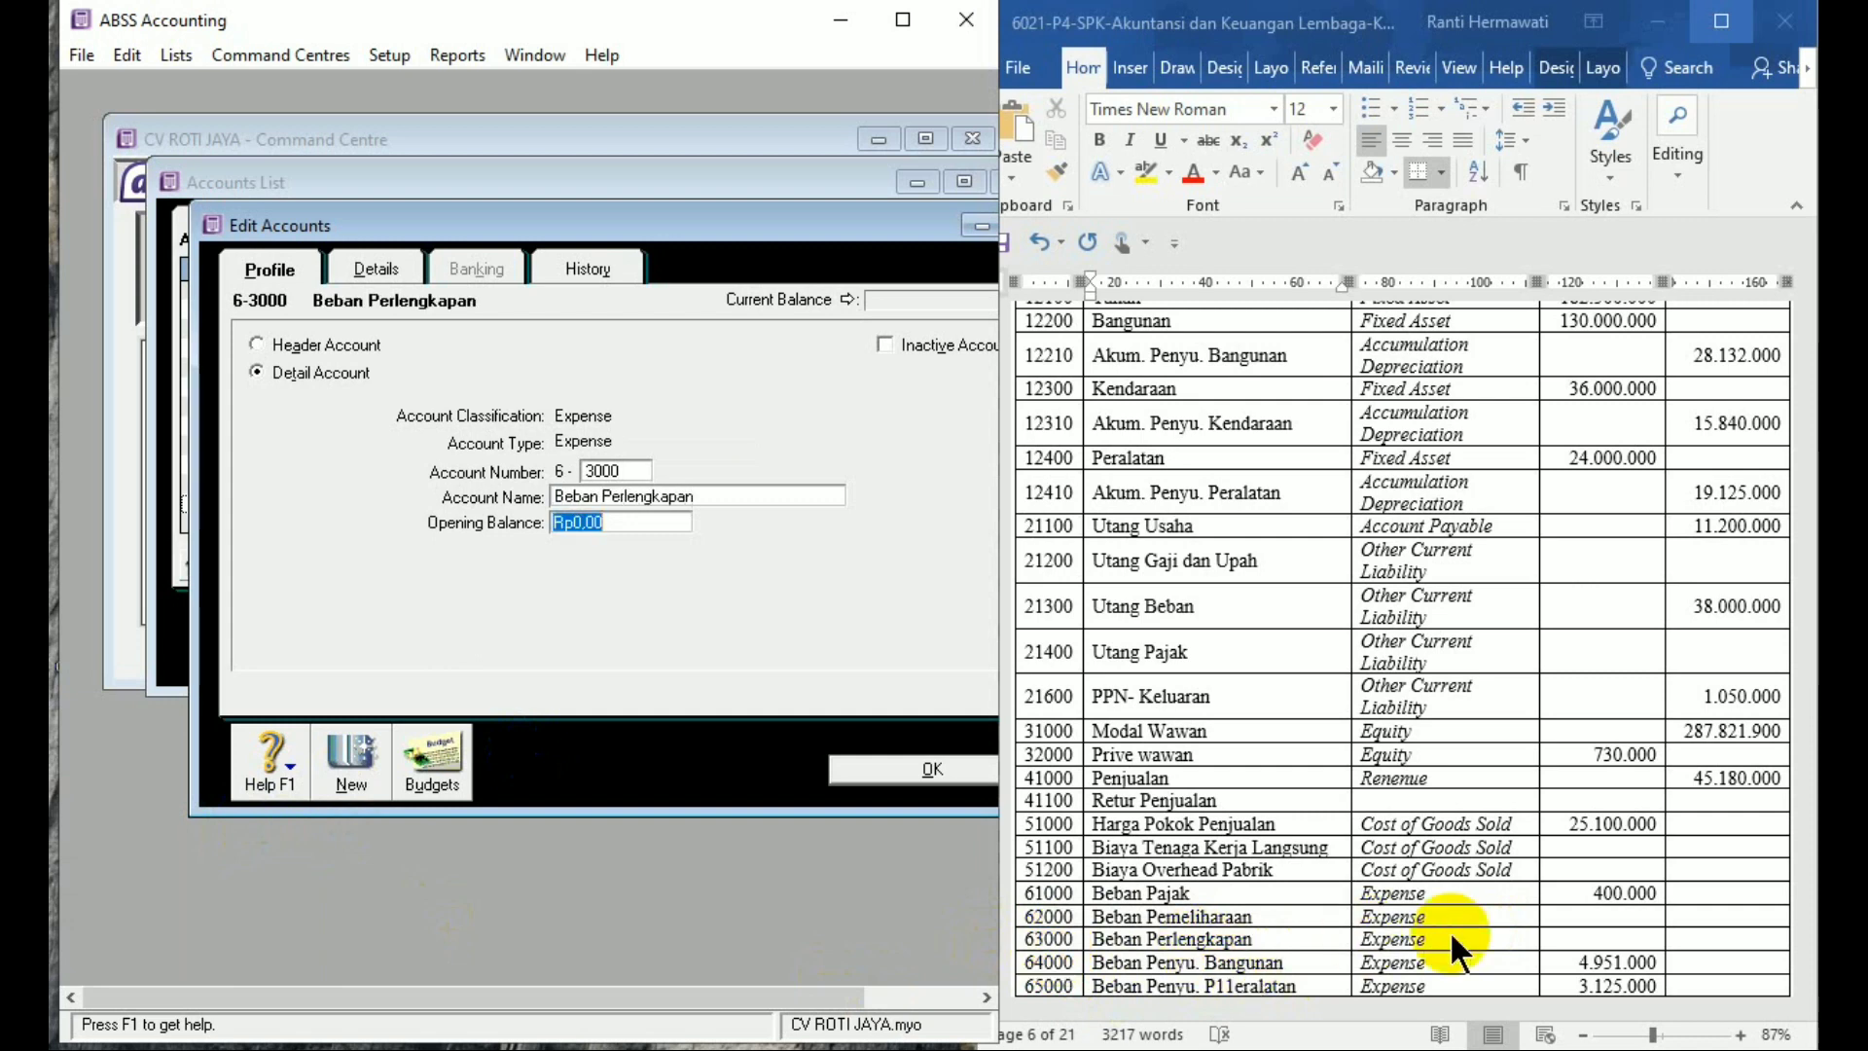
Add expense account 6-4000 Beban Penyusutan Bangunan with a 4.951.000 opening balance
left_click(371, 786)
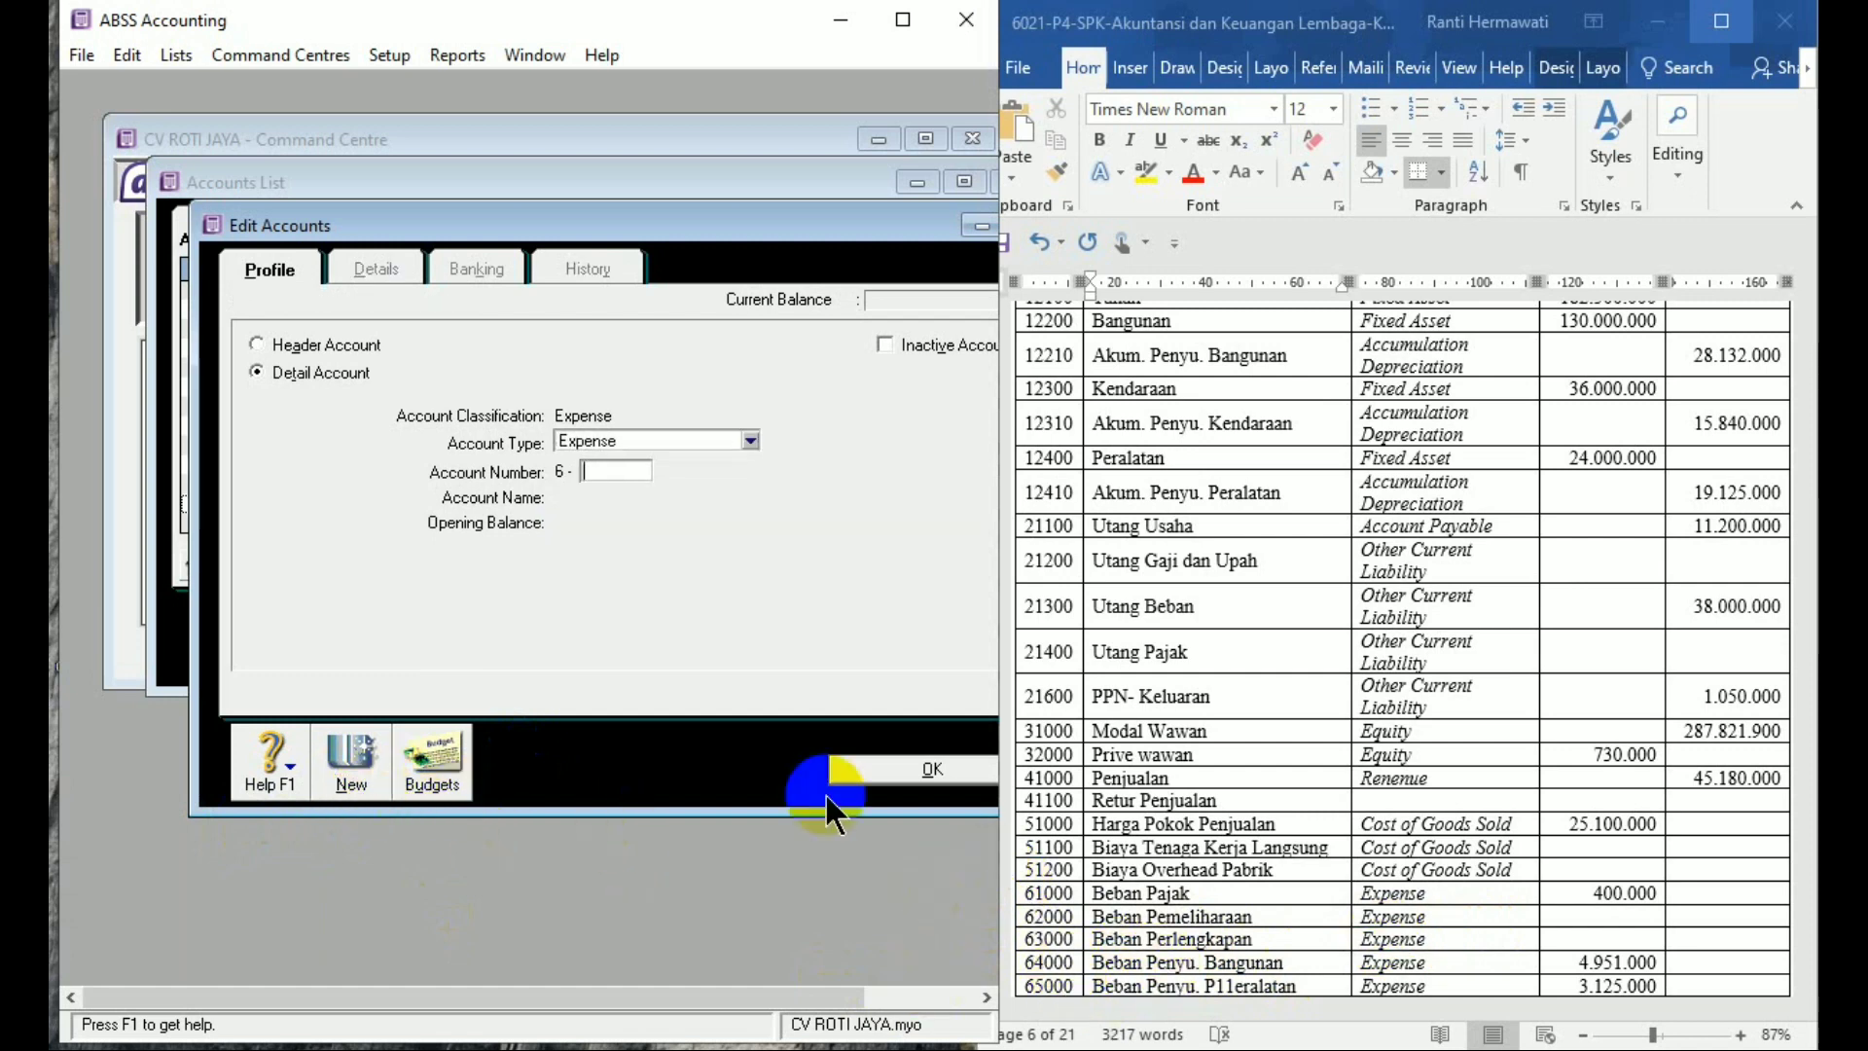
type("4000")
key("Tab")
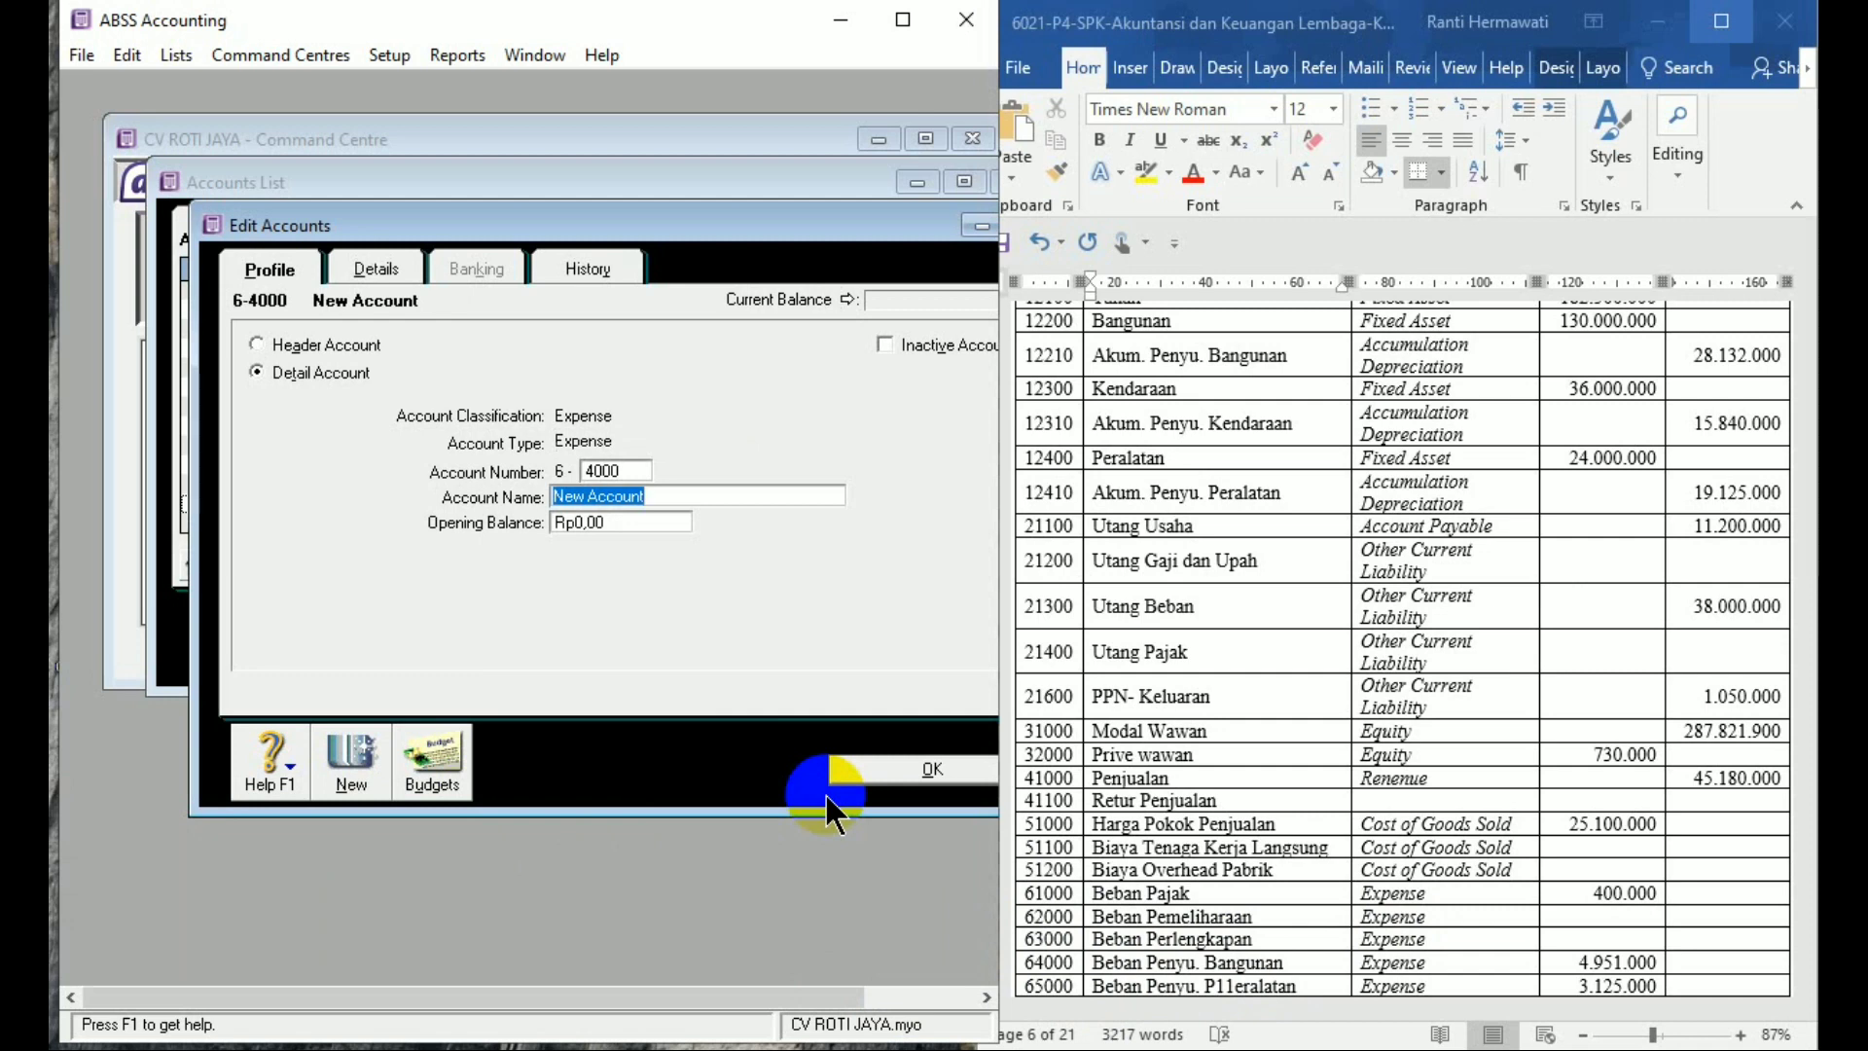
type("Beban P")
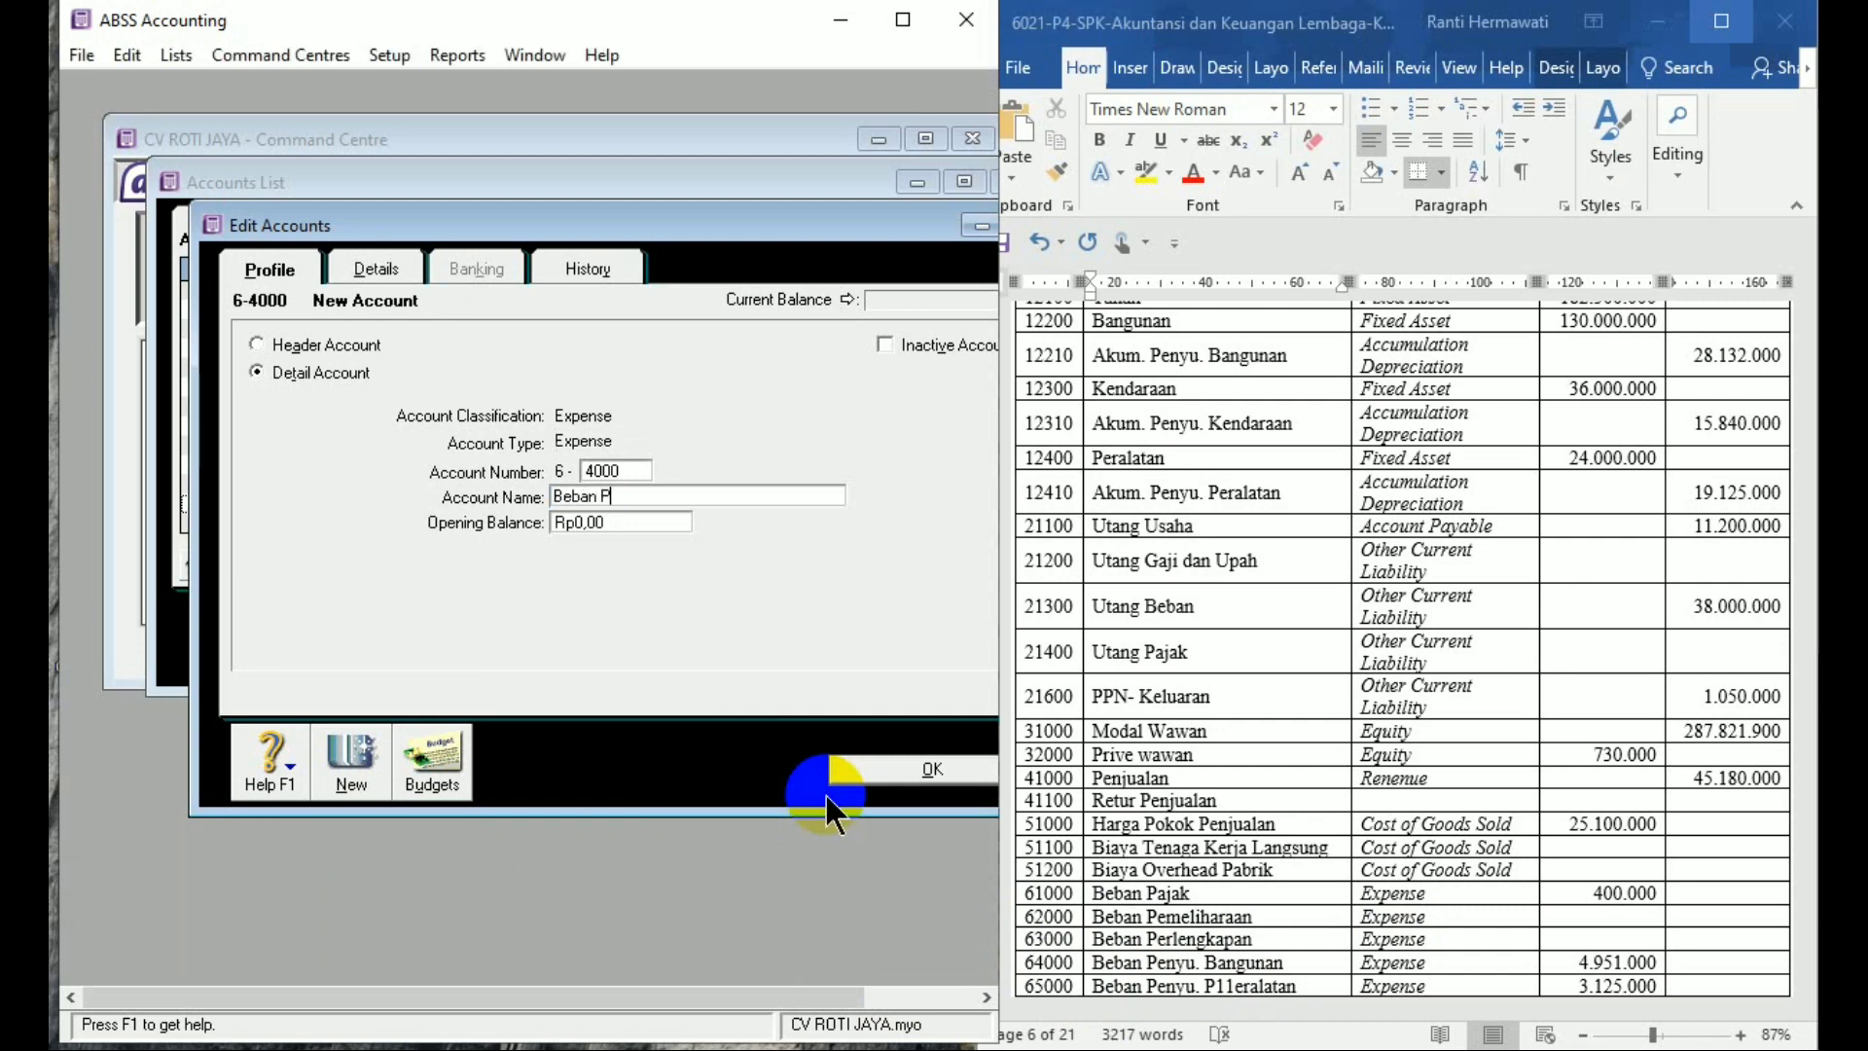
type("enyu")
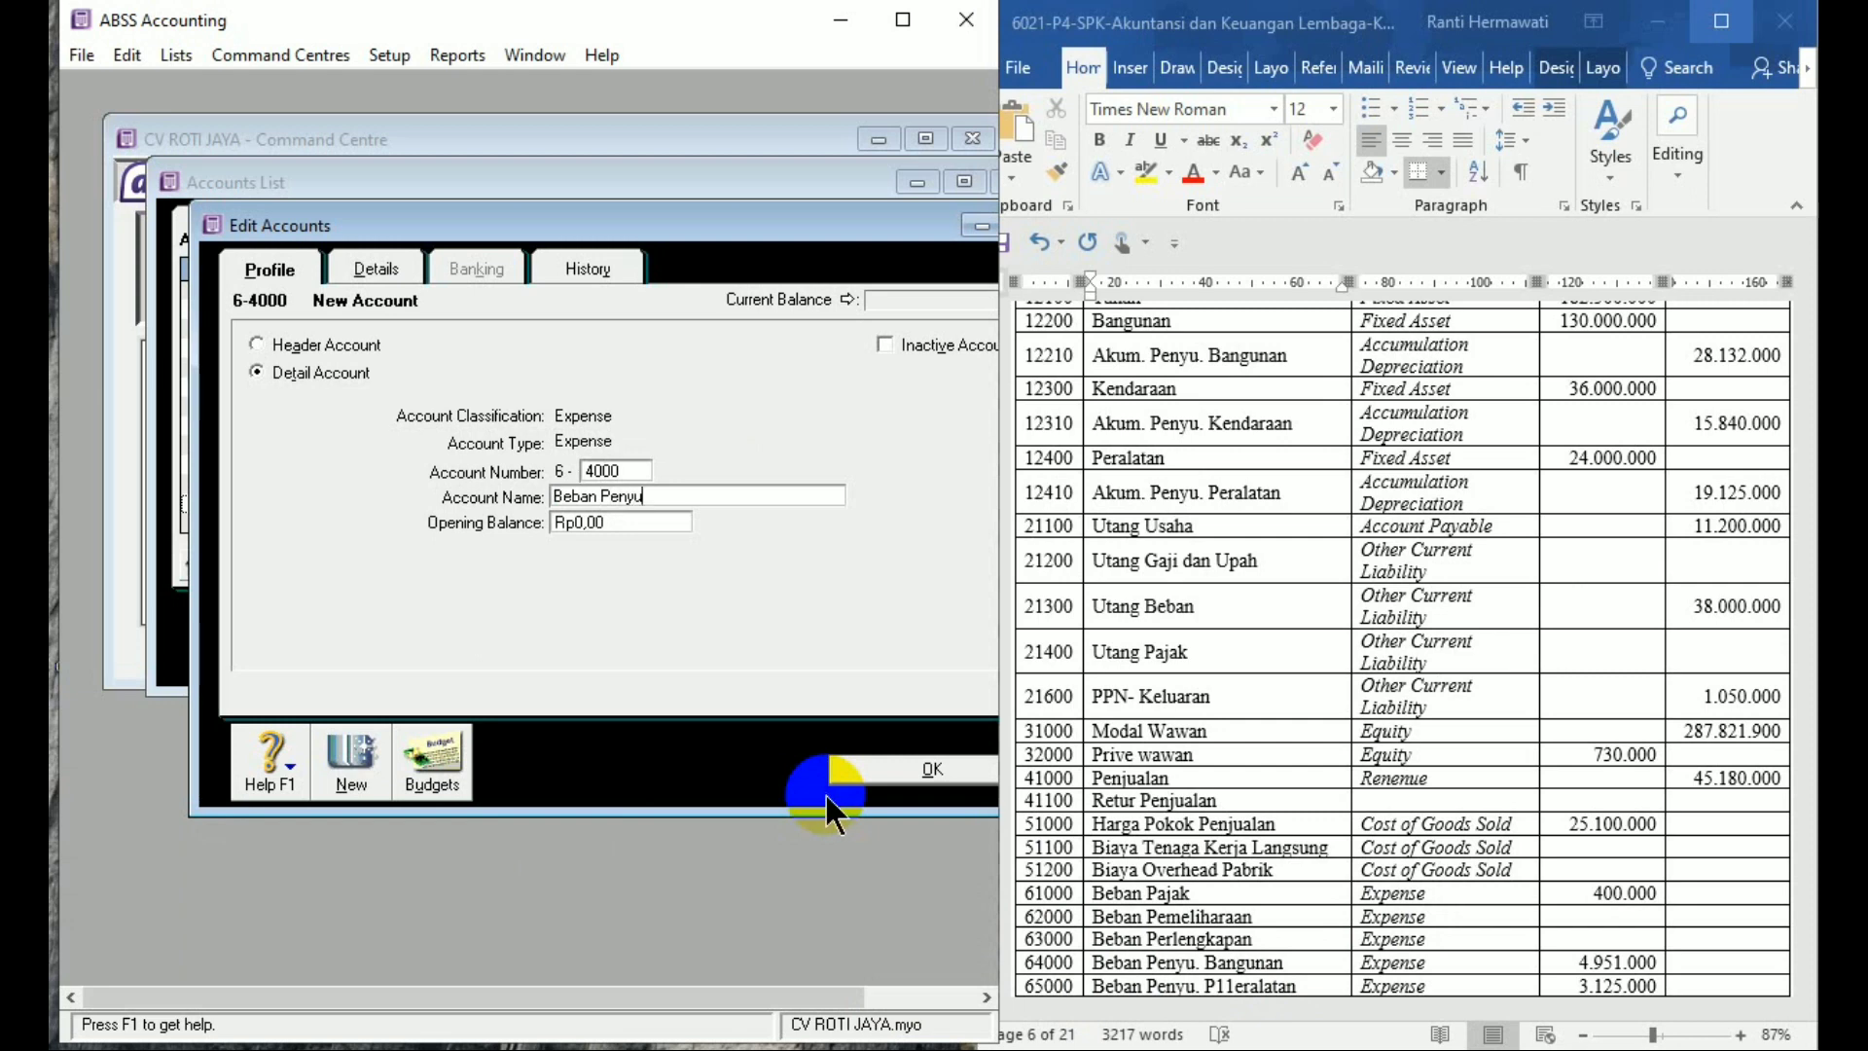
type("sutan Bangunan")
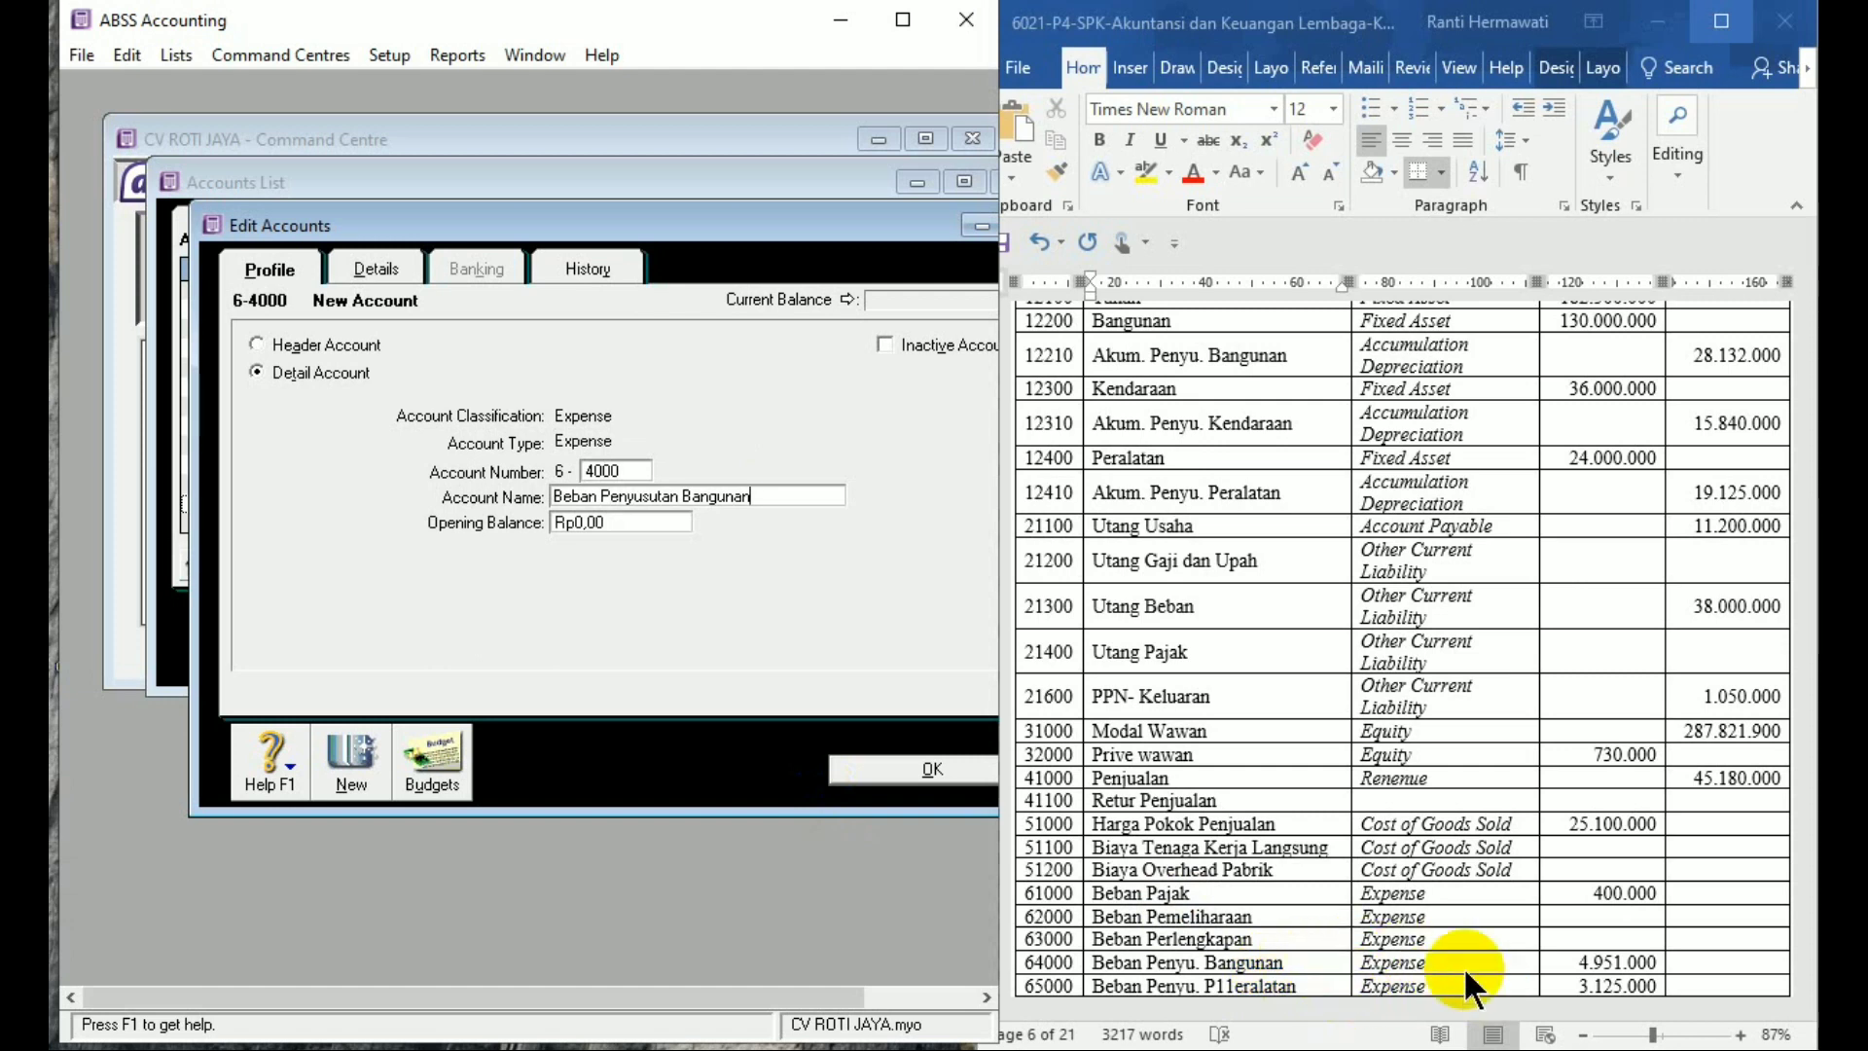
type("4")
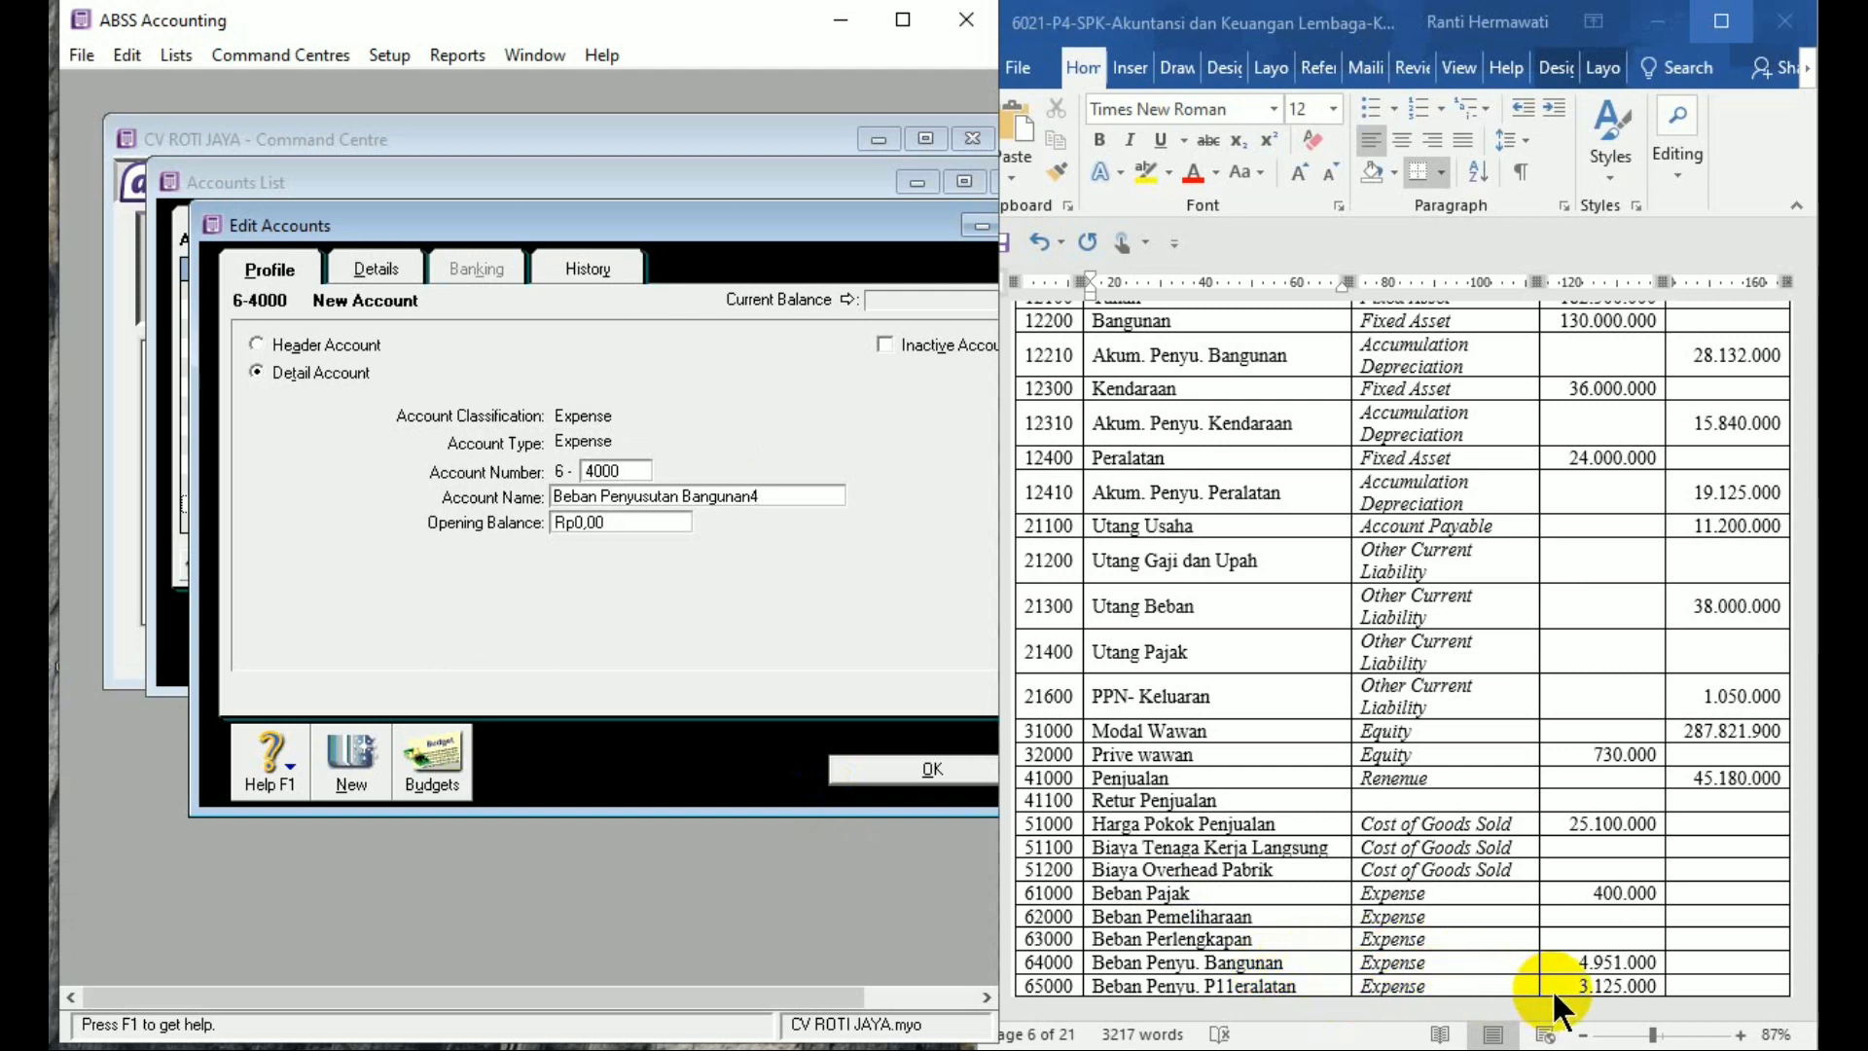
type("951")
key("BackSpace")
key("BackSpace")
key("BackSpace")
key("BackSpace")
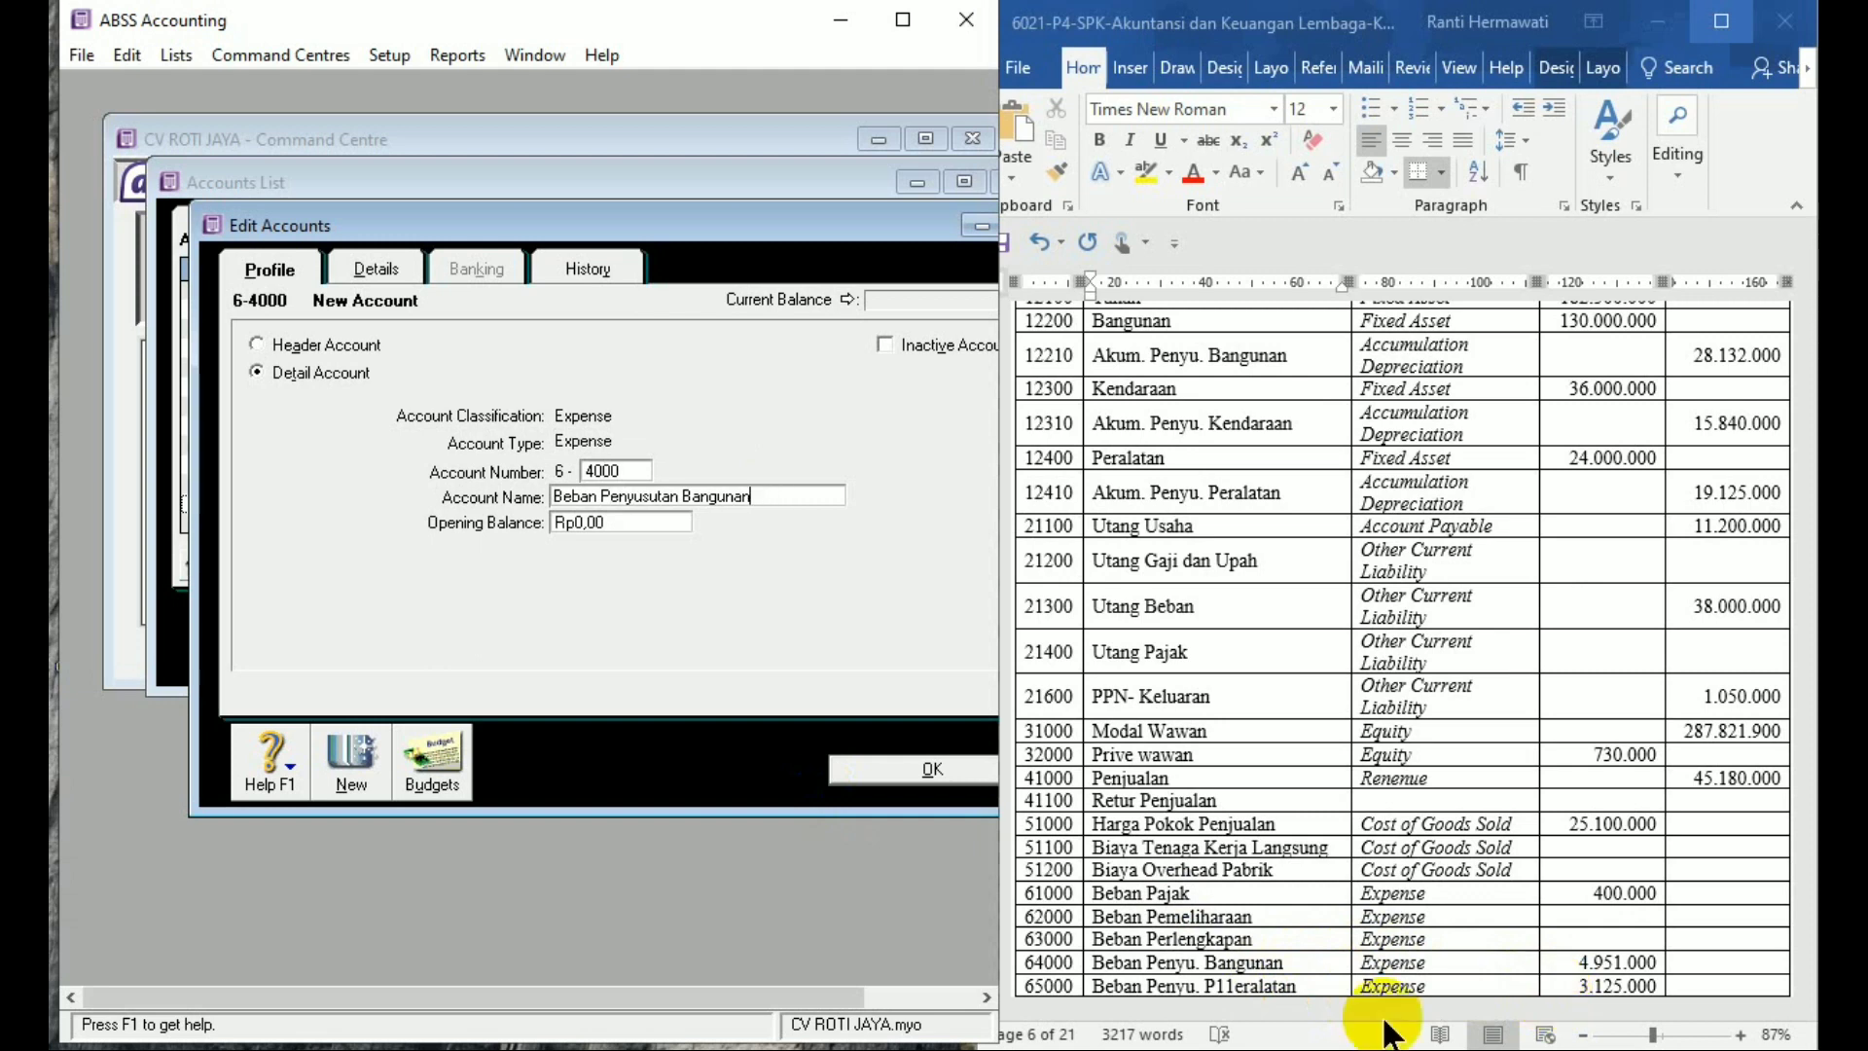
key("Tab")
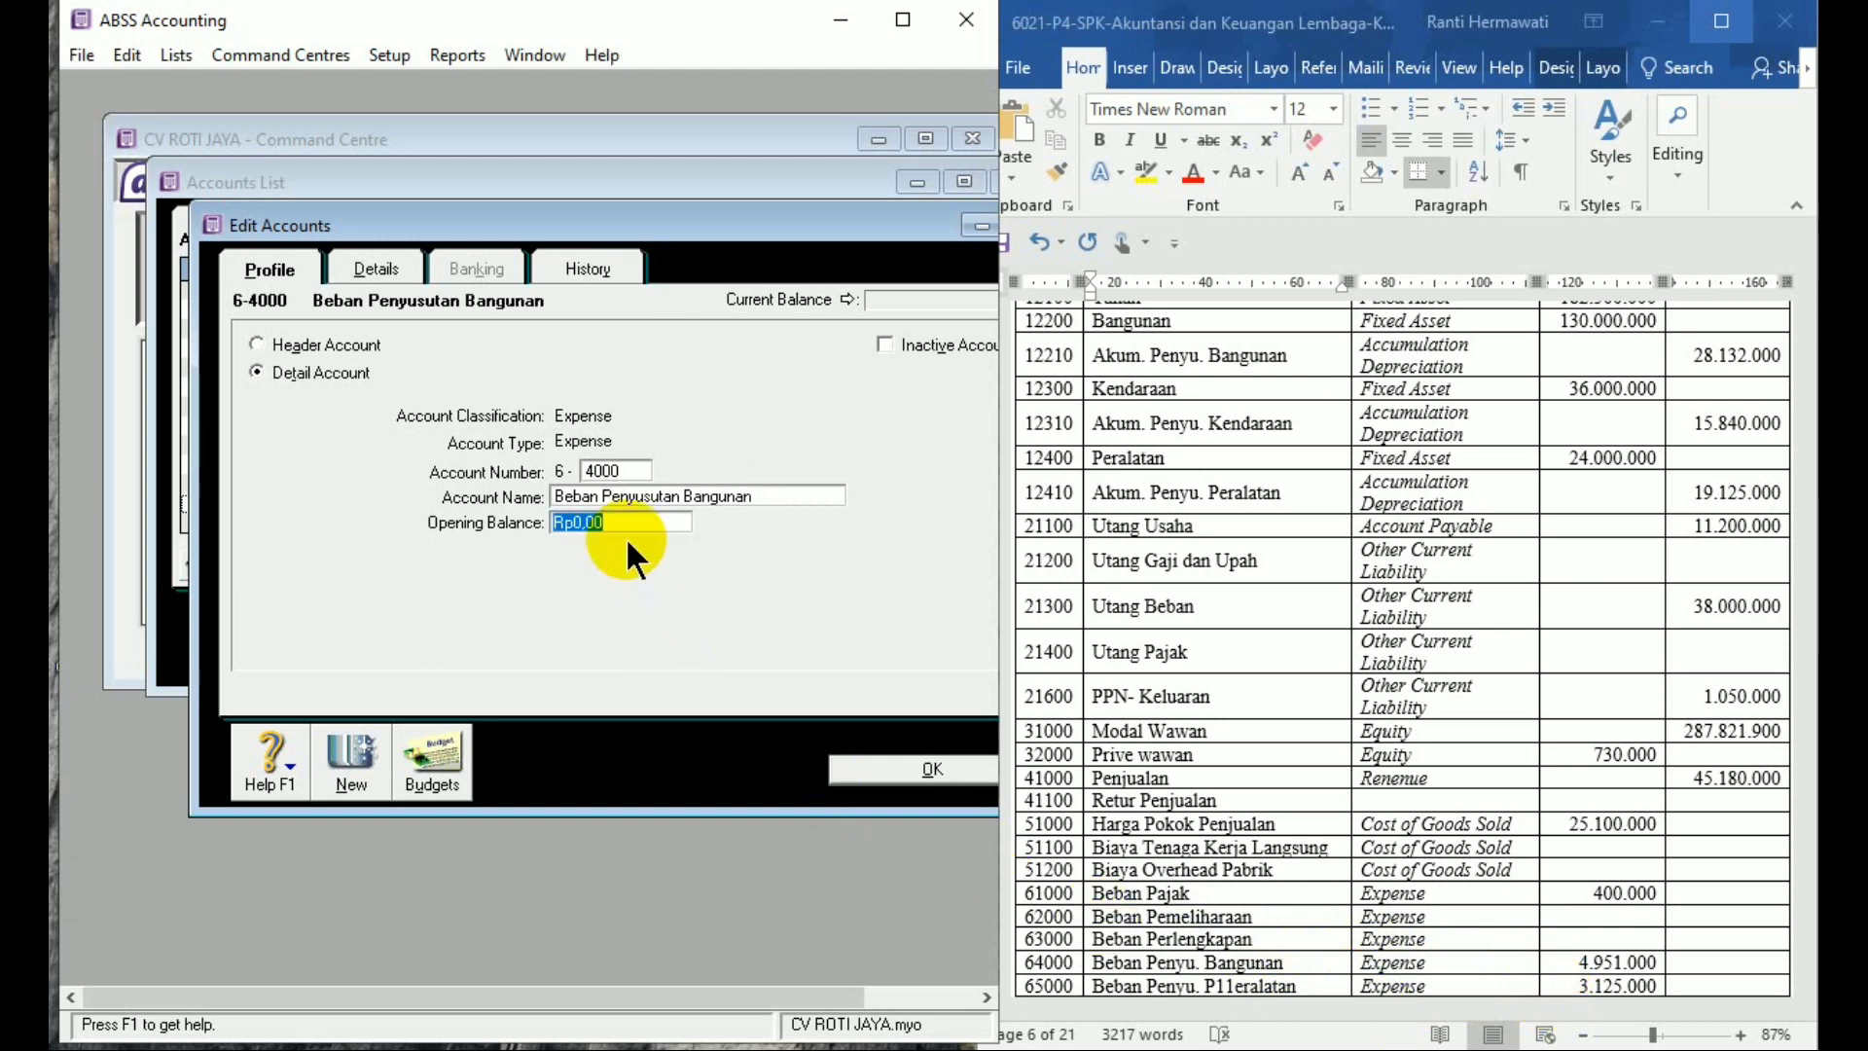
type("4951000")
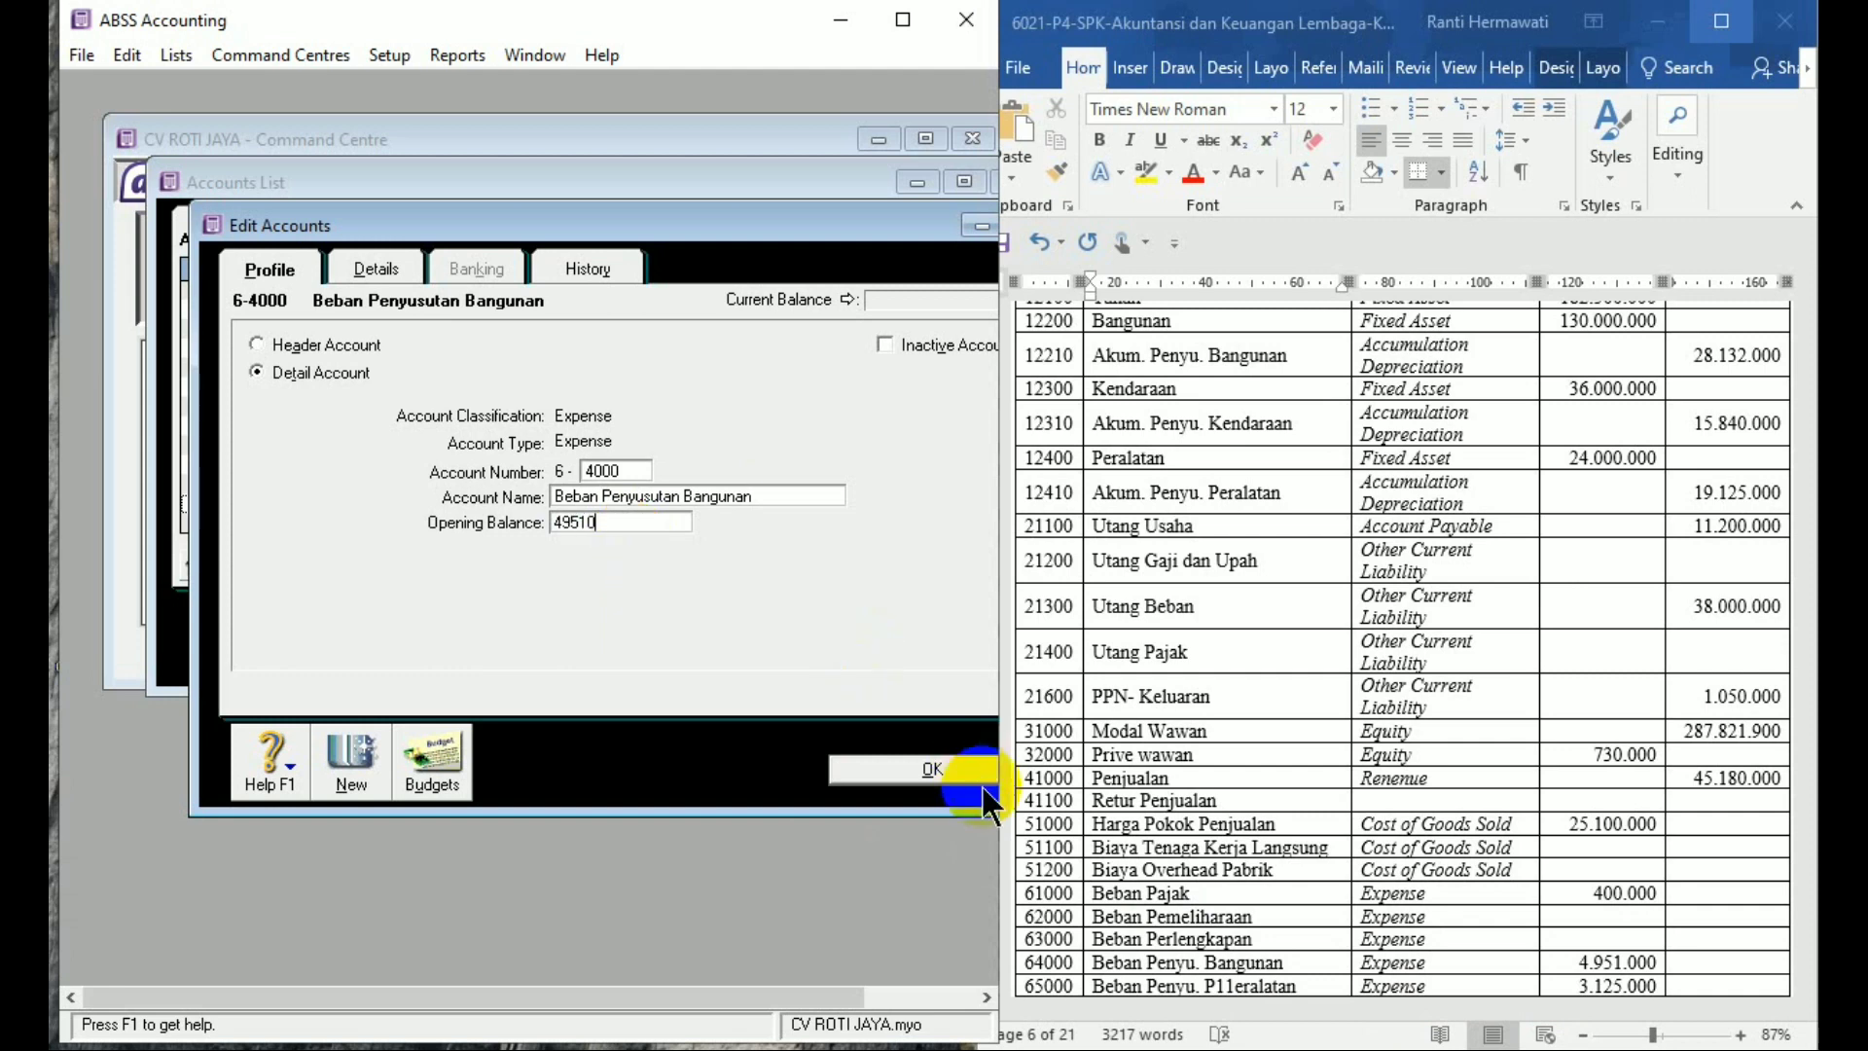
left_click(983, 786)
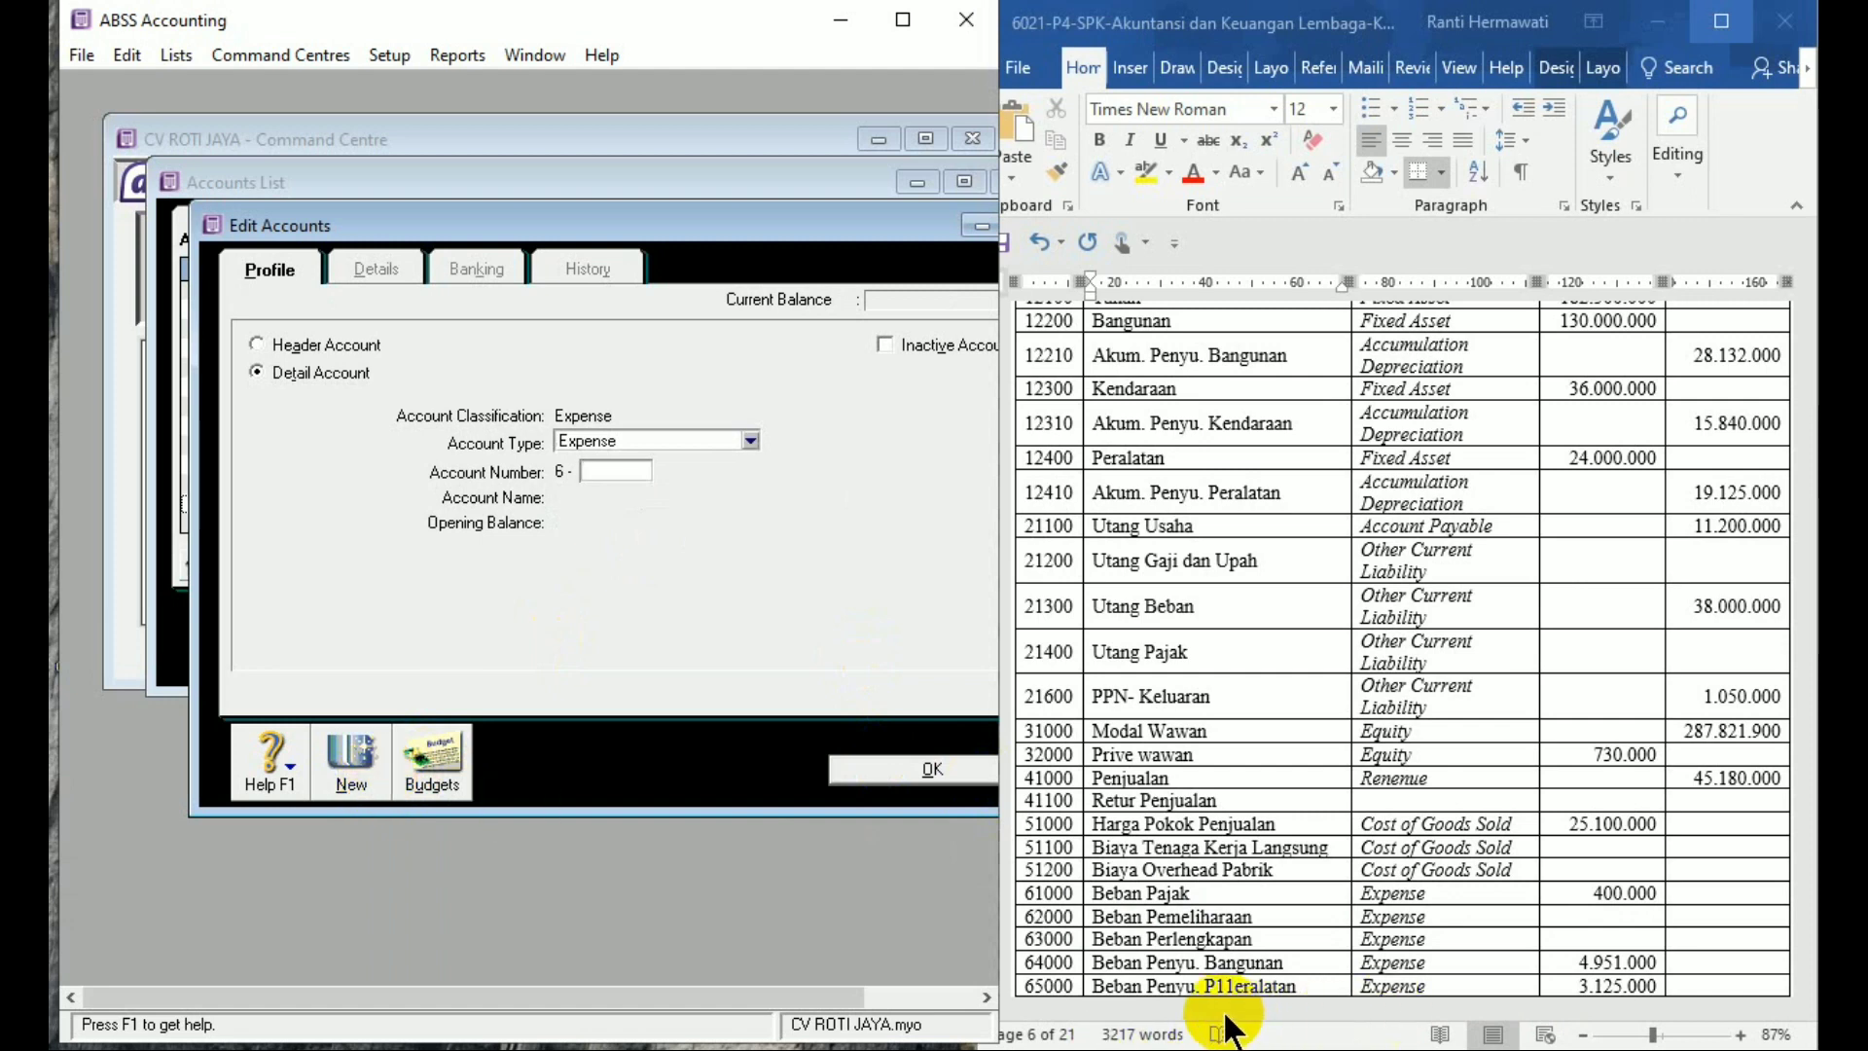
Add expense account 6-5000 Beban Penyusutan Peralatan with a 3.125.000 opening balance
type("5000")
key("Tab")
type("Beban ")
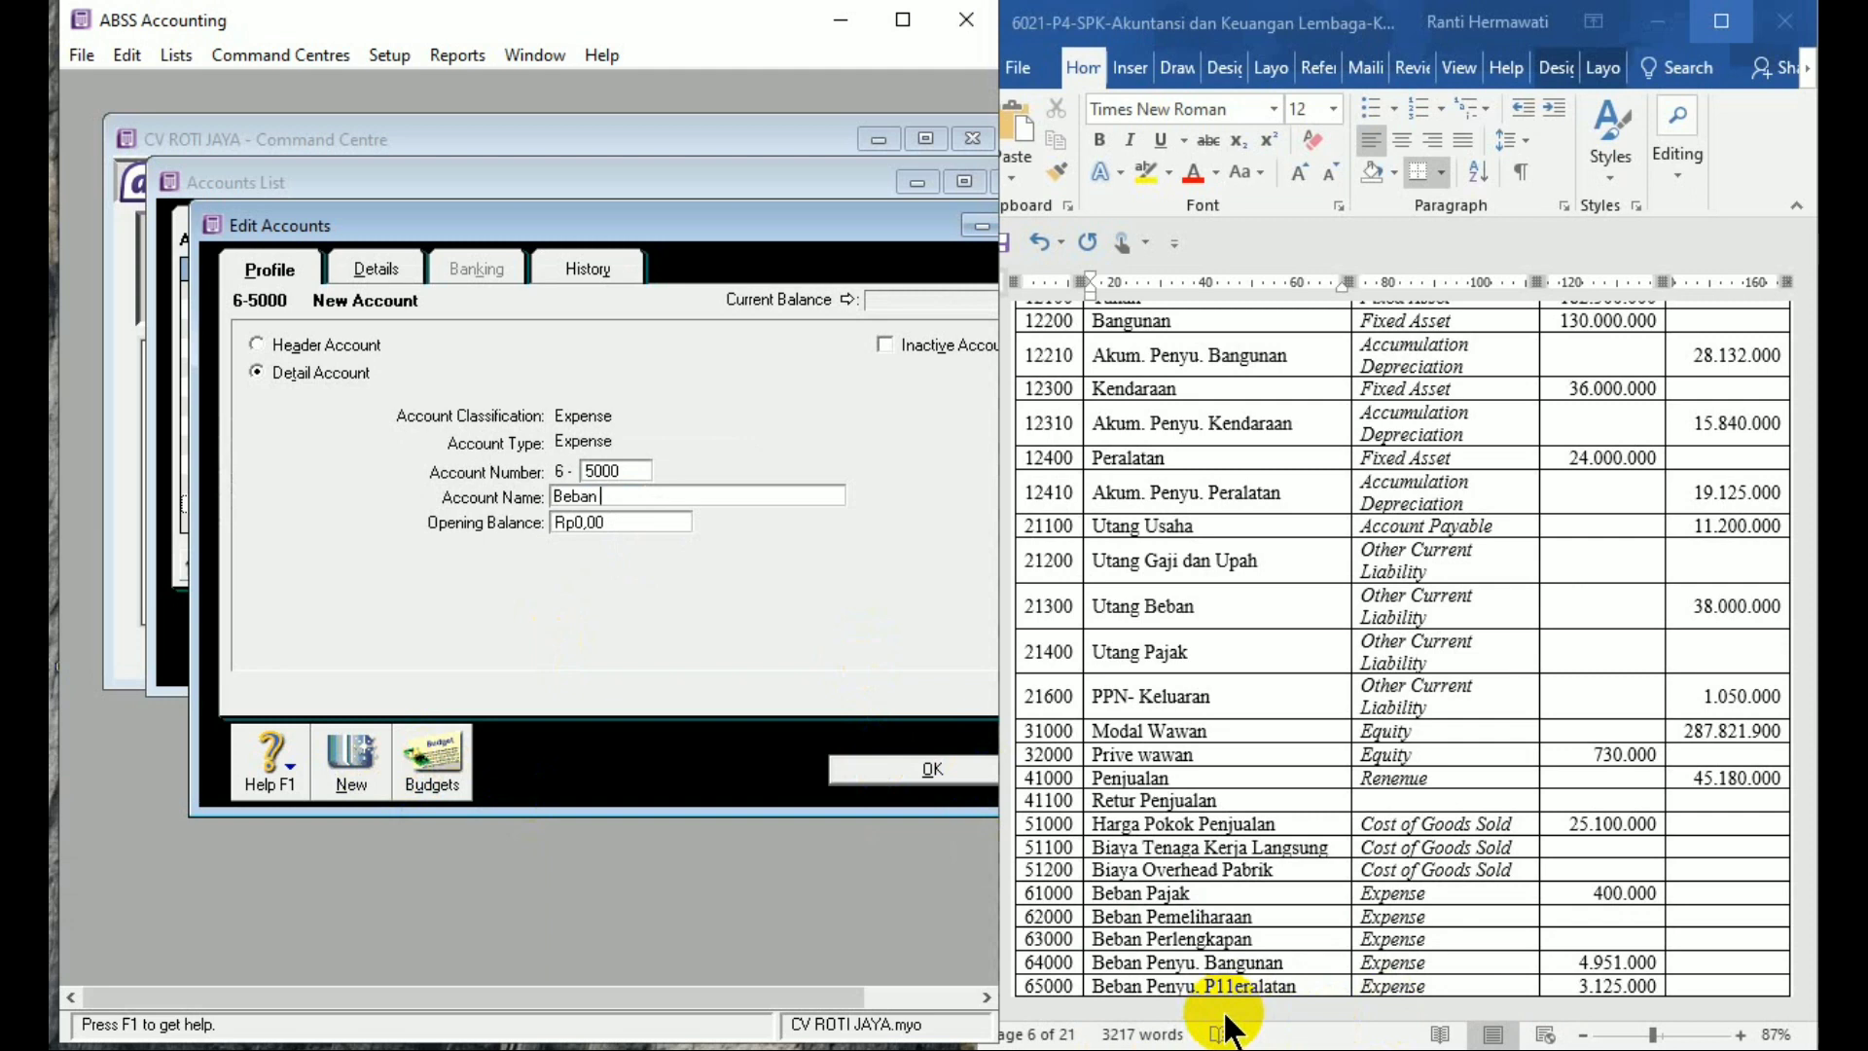
type("Penyusutan Peralatan")
key("Tab")
type("3")
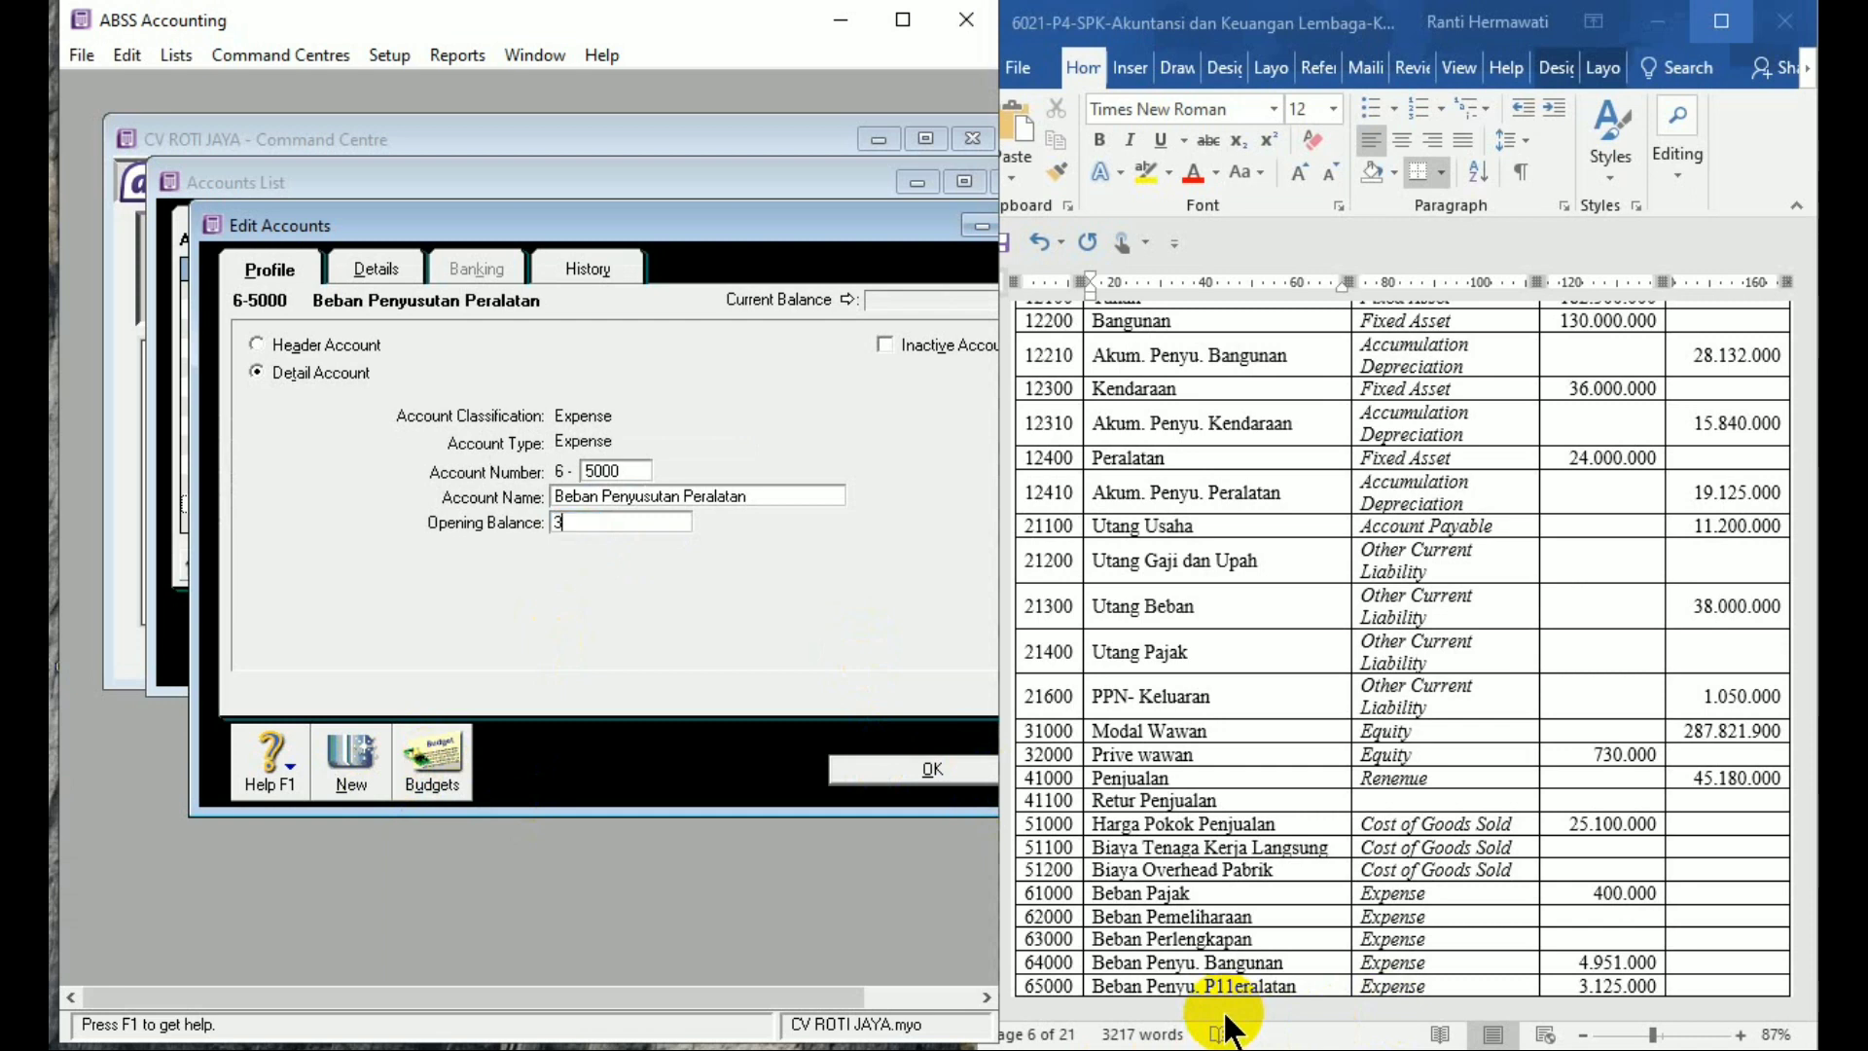
type("125000")
key("Tab")
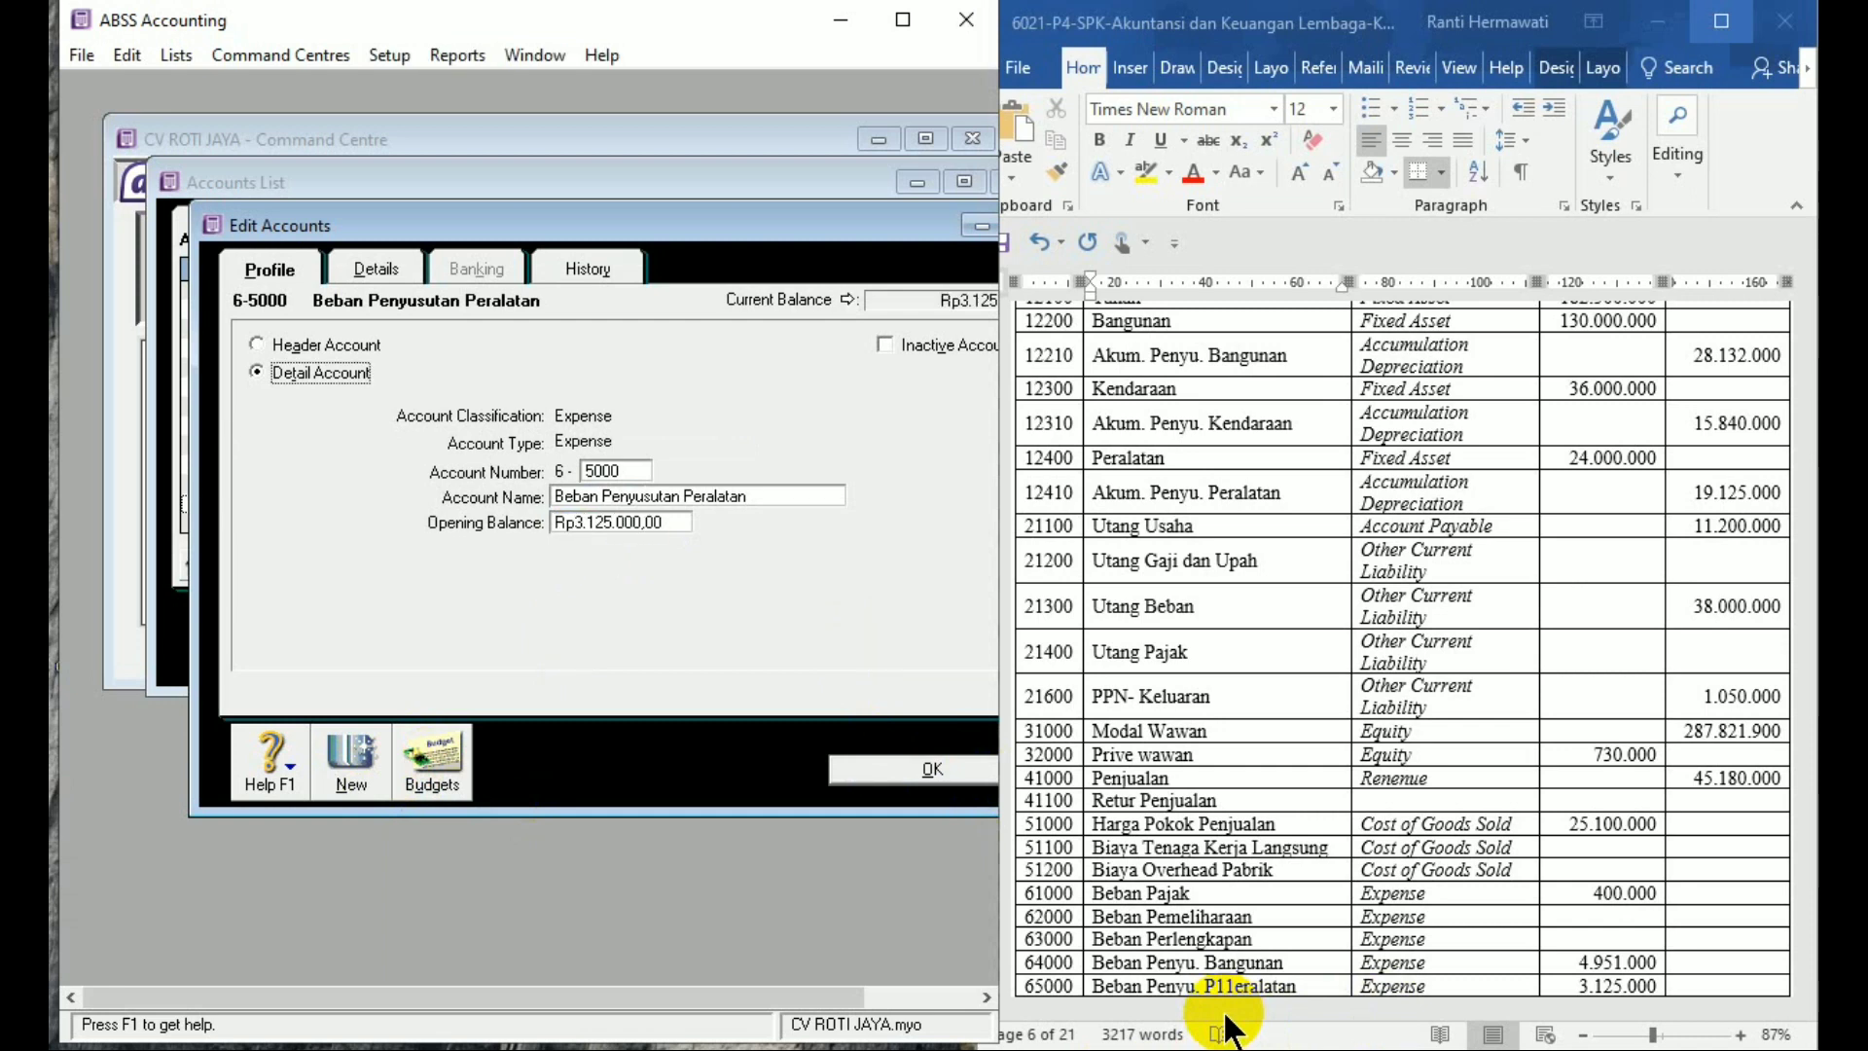
left_click(336, 793)
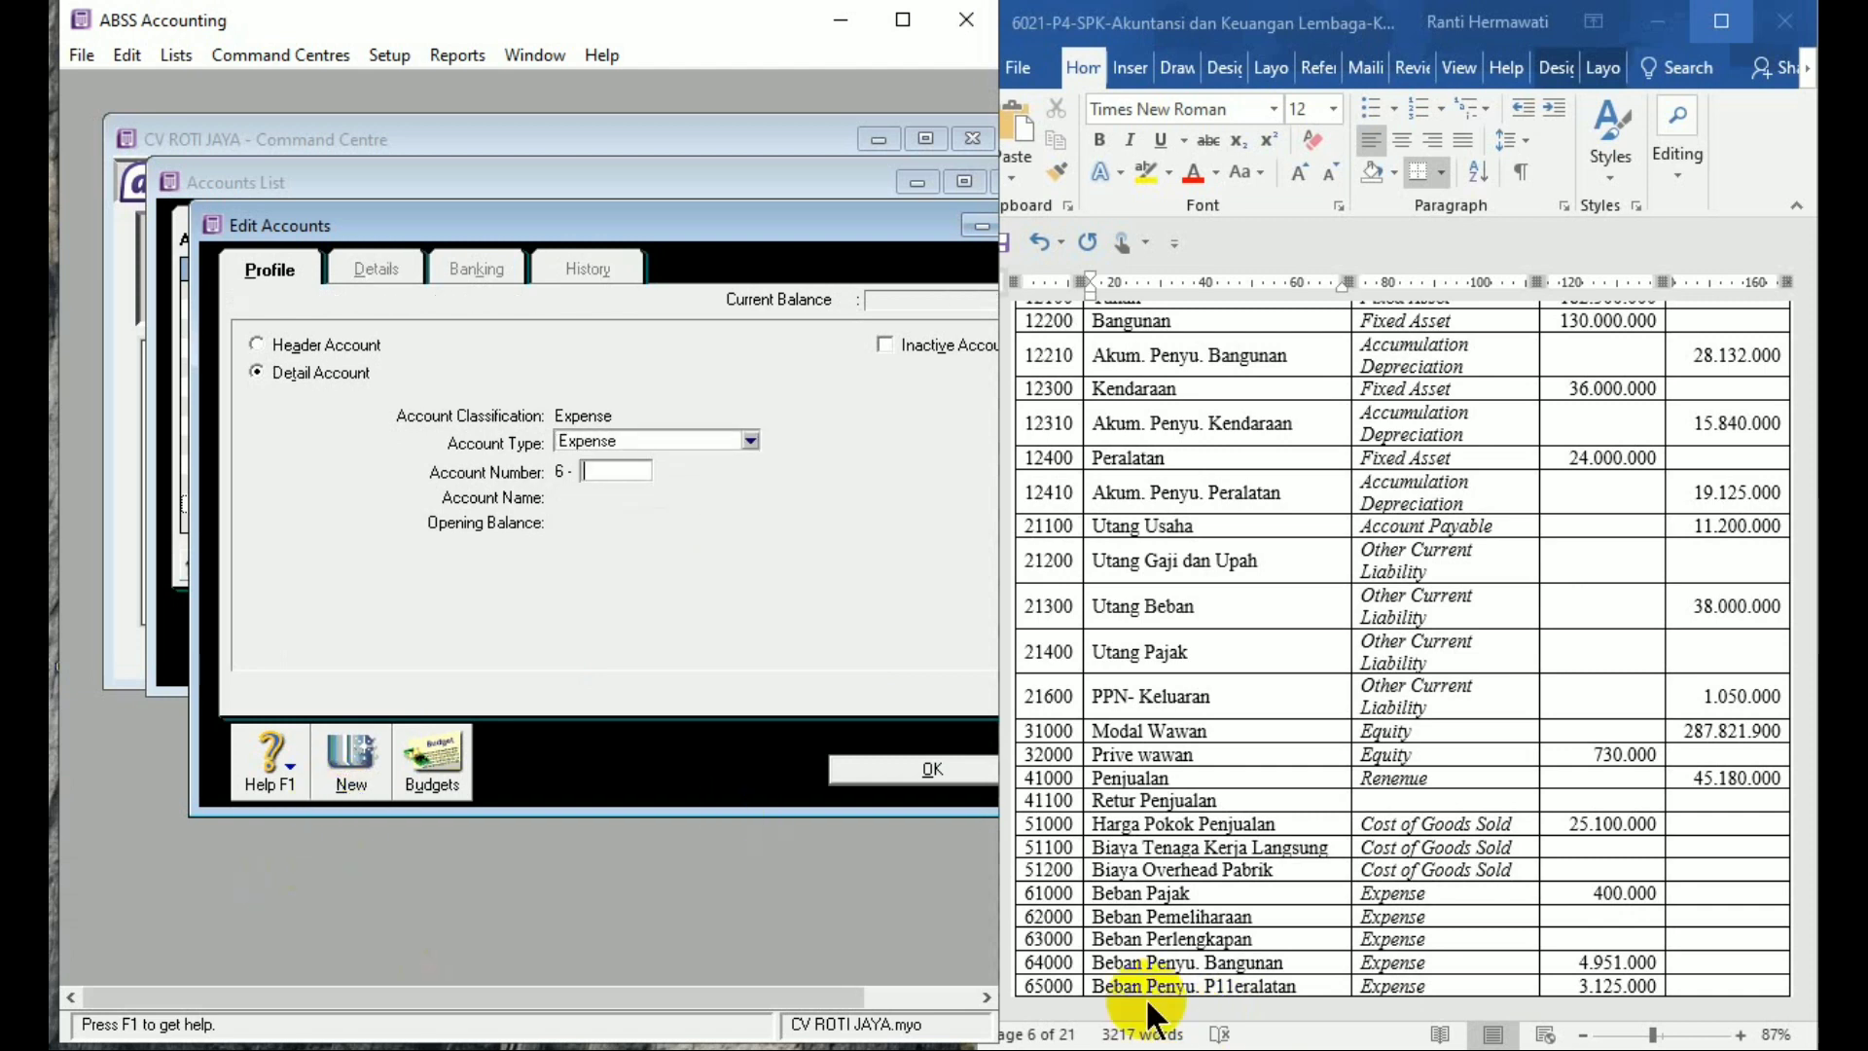
Add expense account 6-6000 Beban Penyusutan Kendaraan with a 2.872.000 opening balance
left_click(1251, 985)
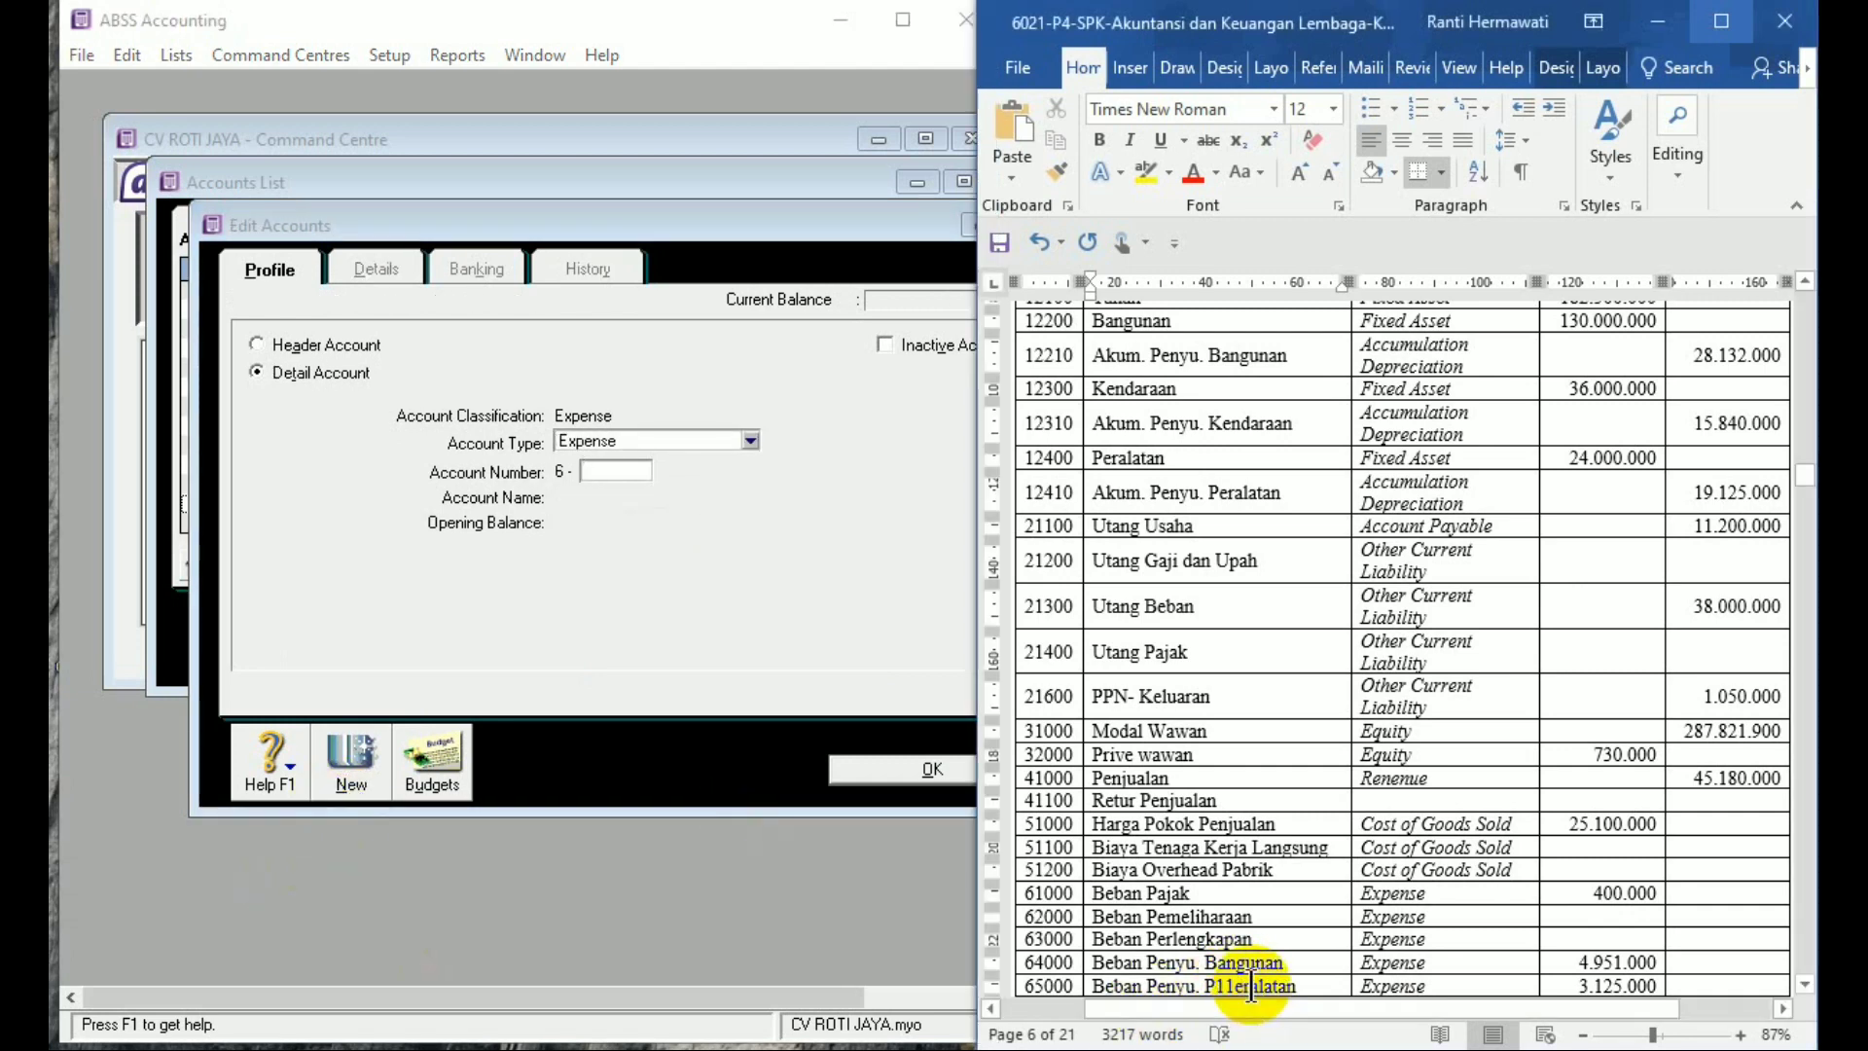
scroll(1251, 986, "down", 10)
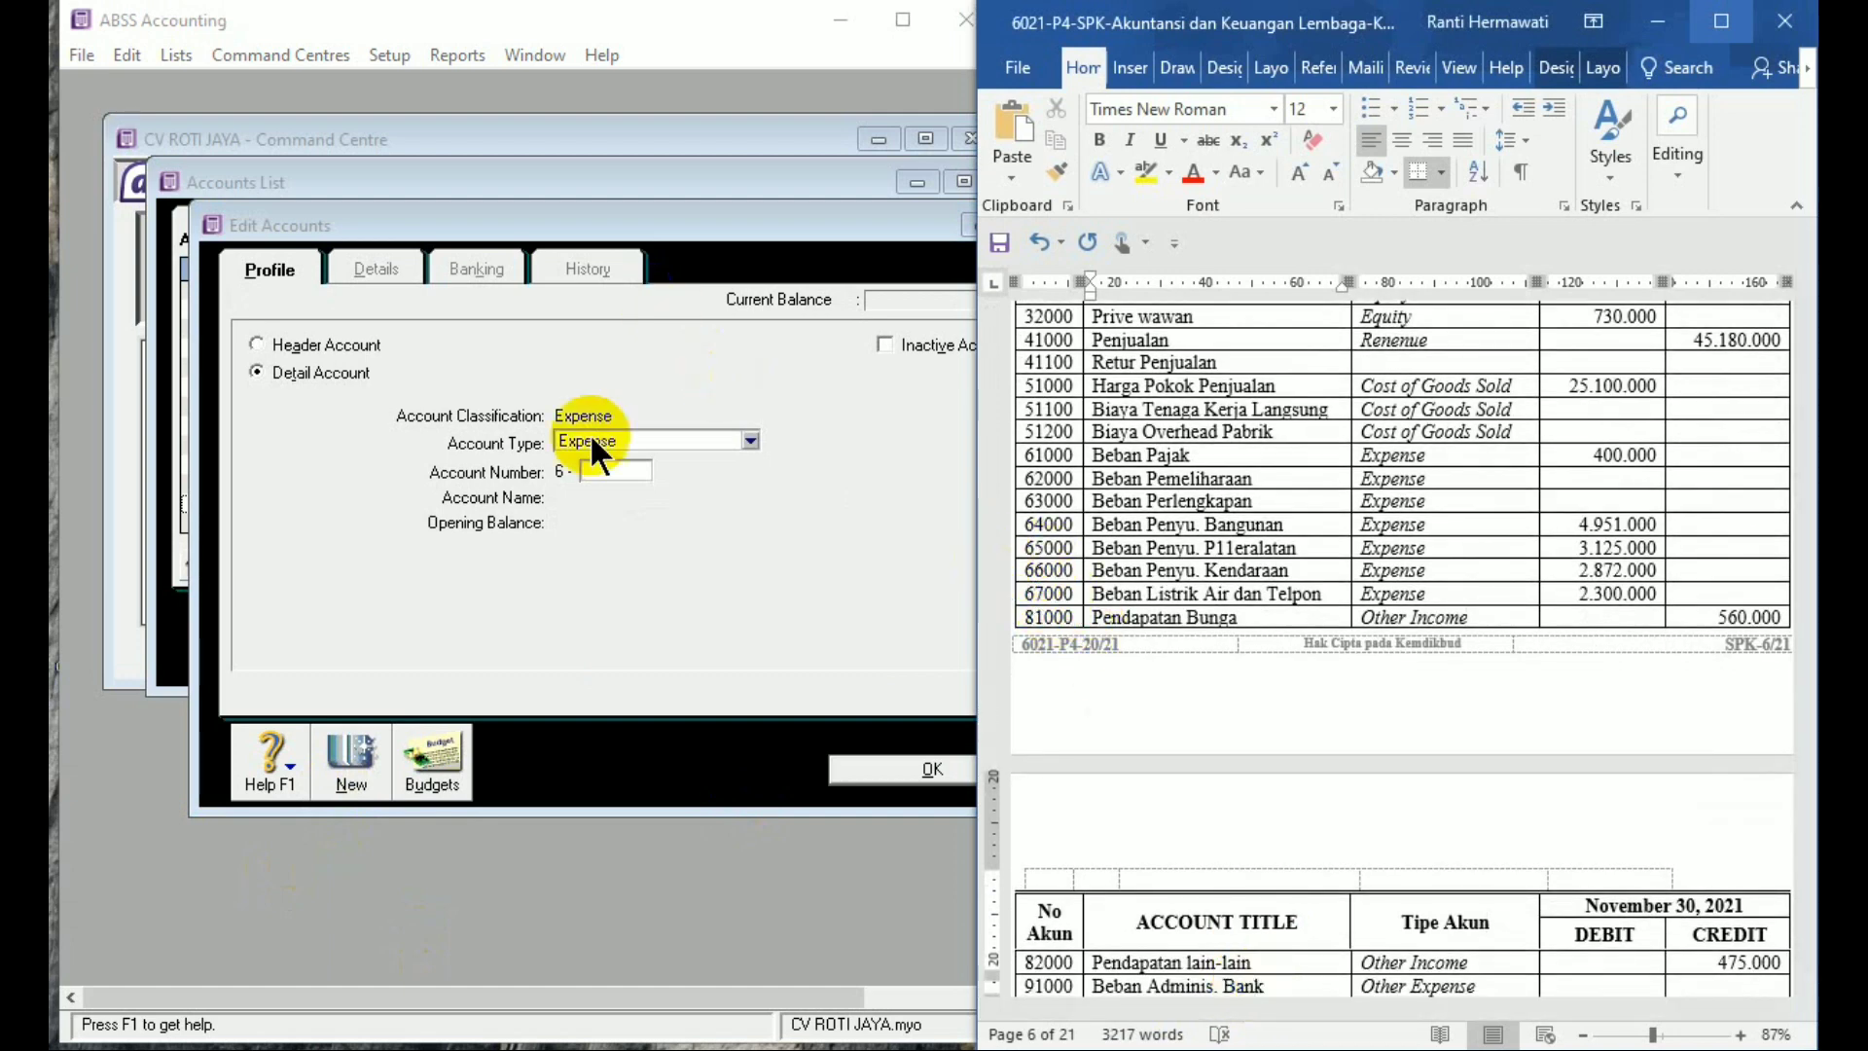
left_click(597, 467)
type("60")
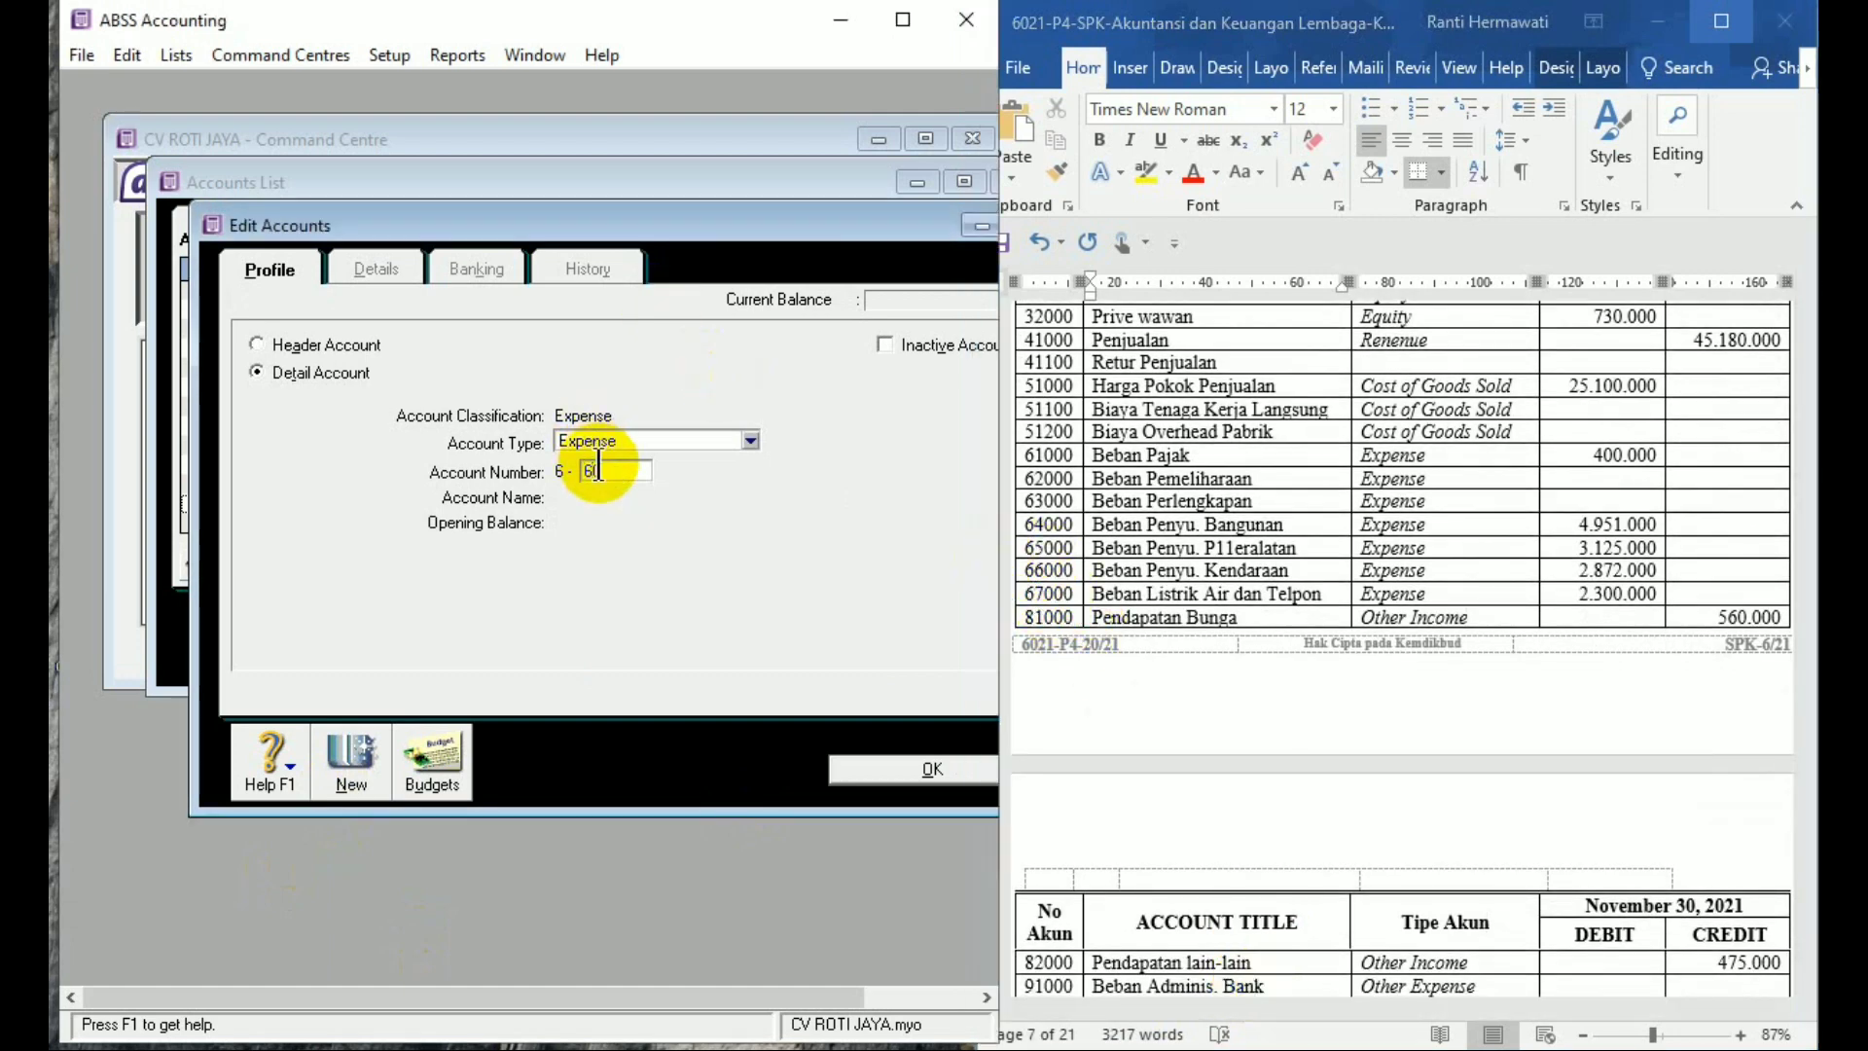
type("00")
key("Tab")
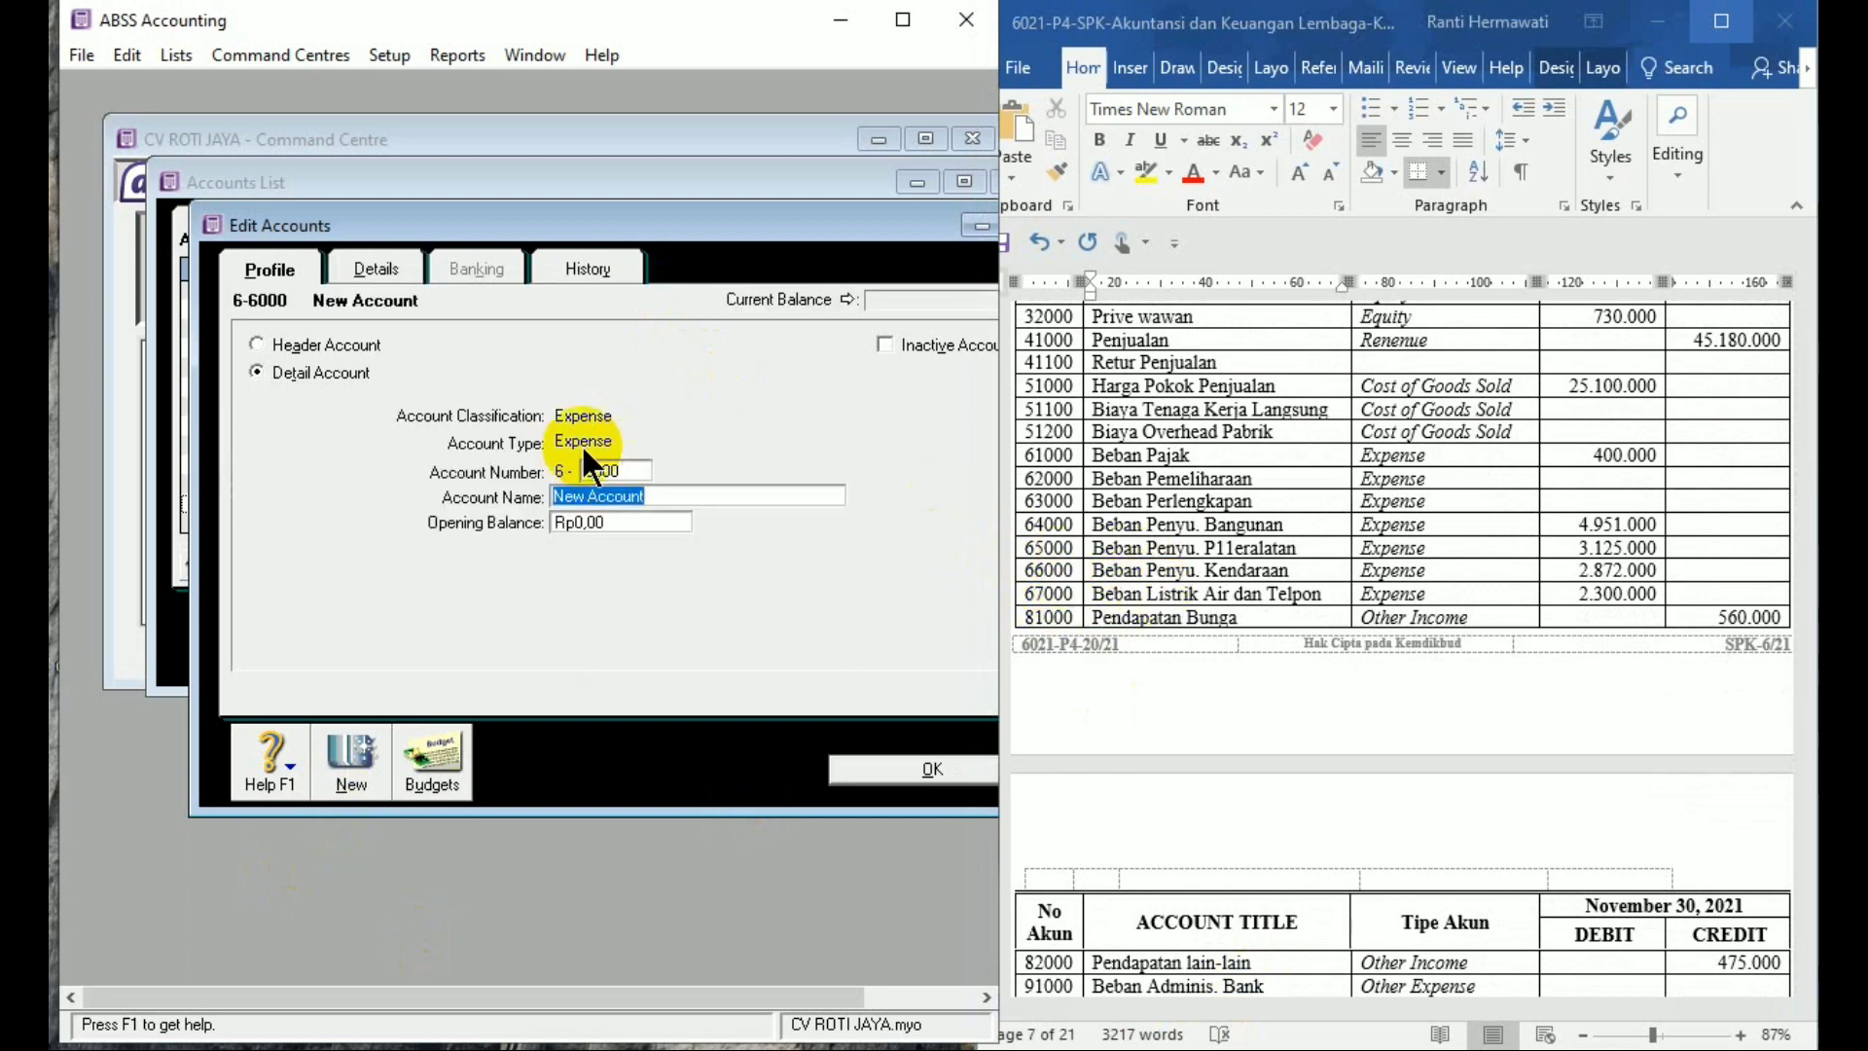
type("Beban Penyusuta")
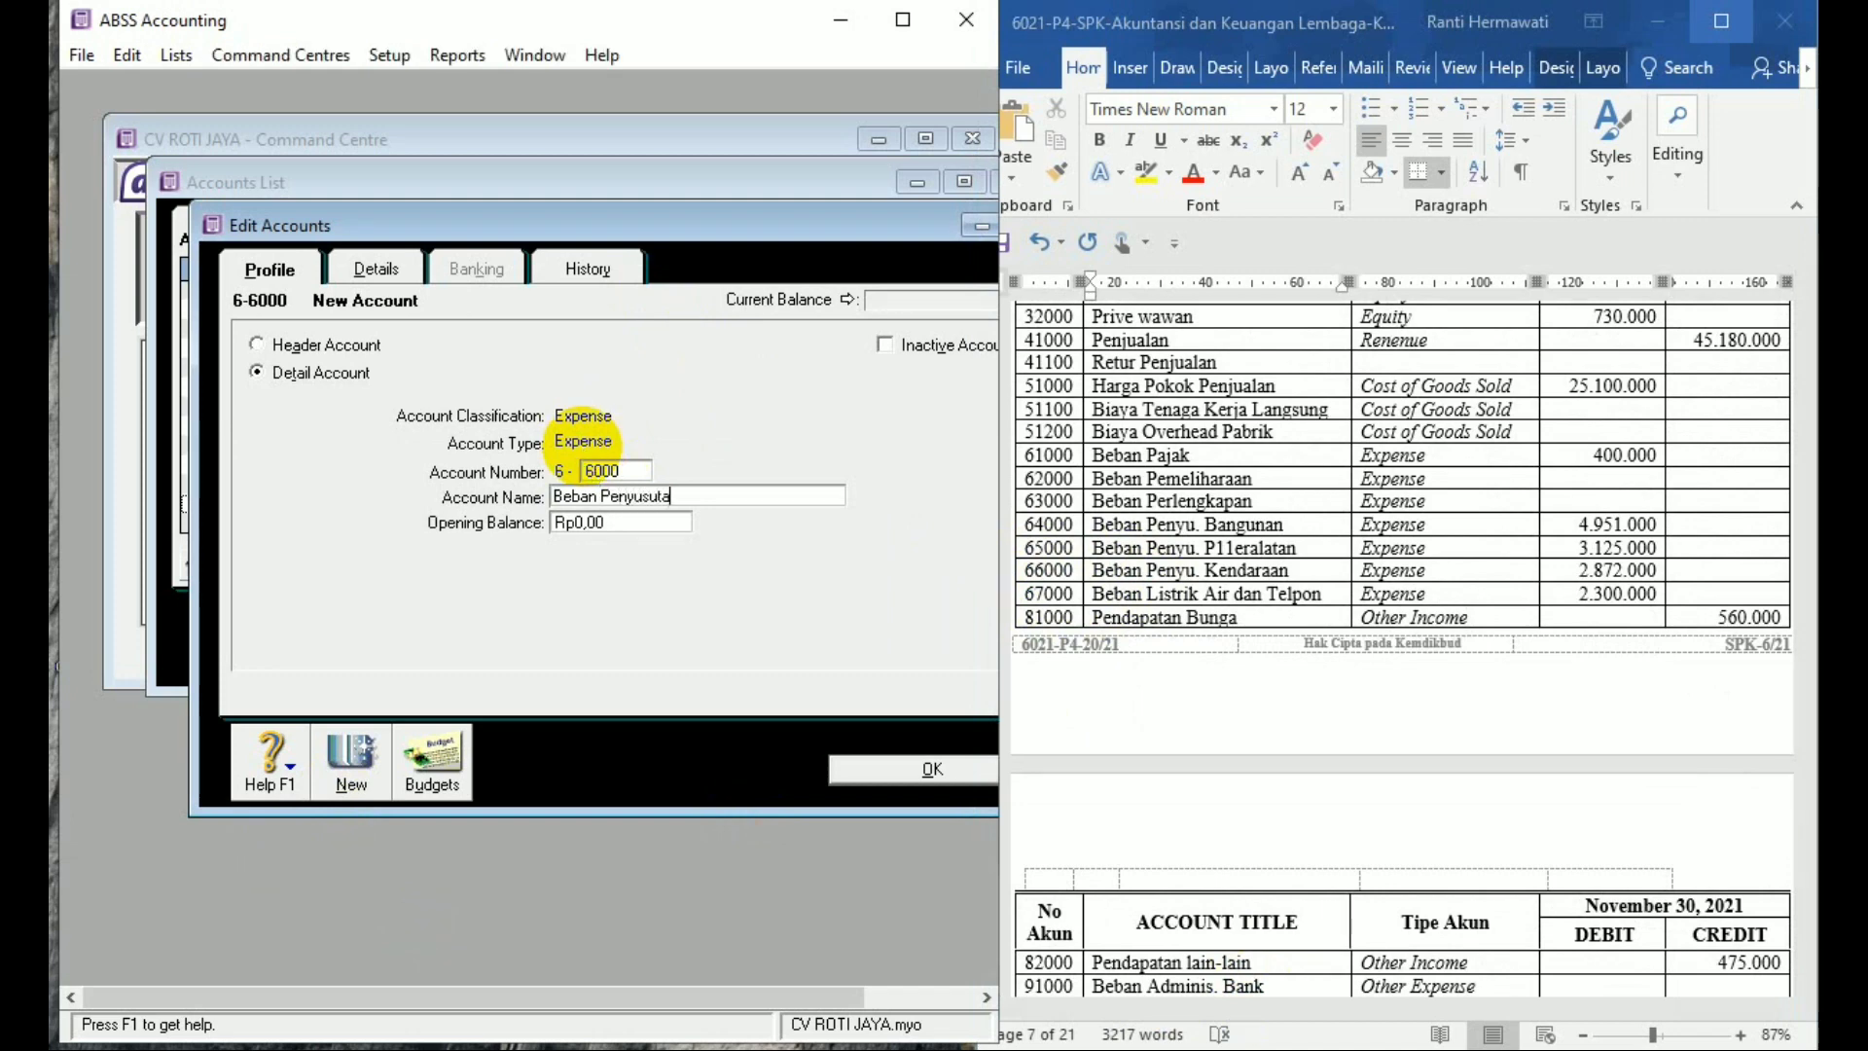
type("n Kendaraan")
key("Tab")
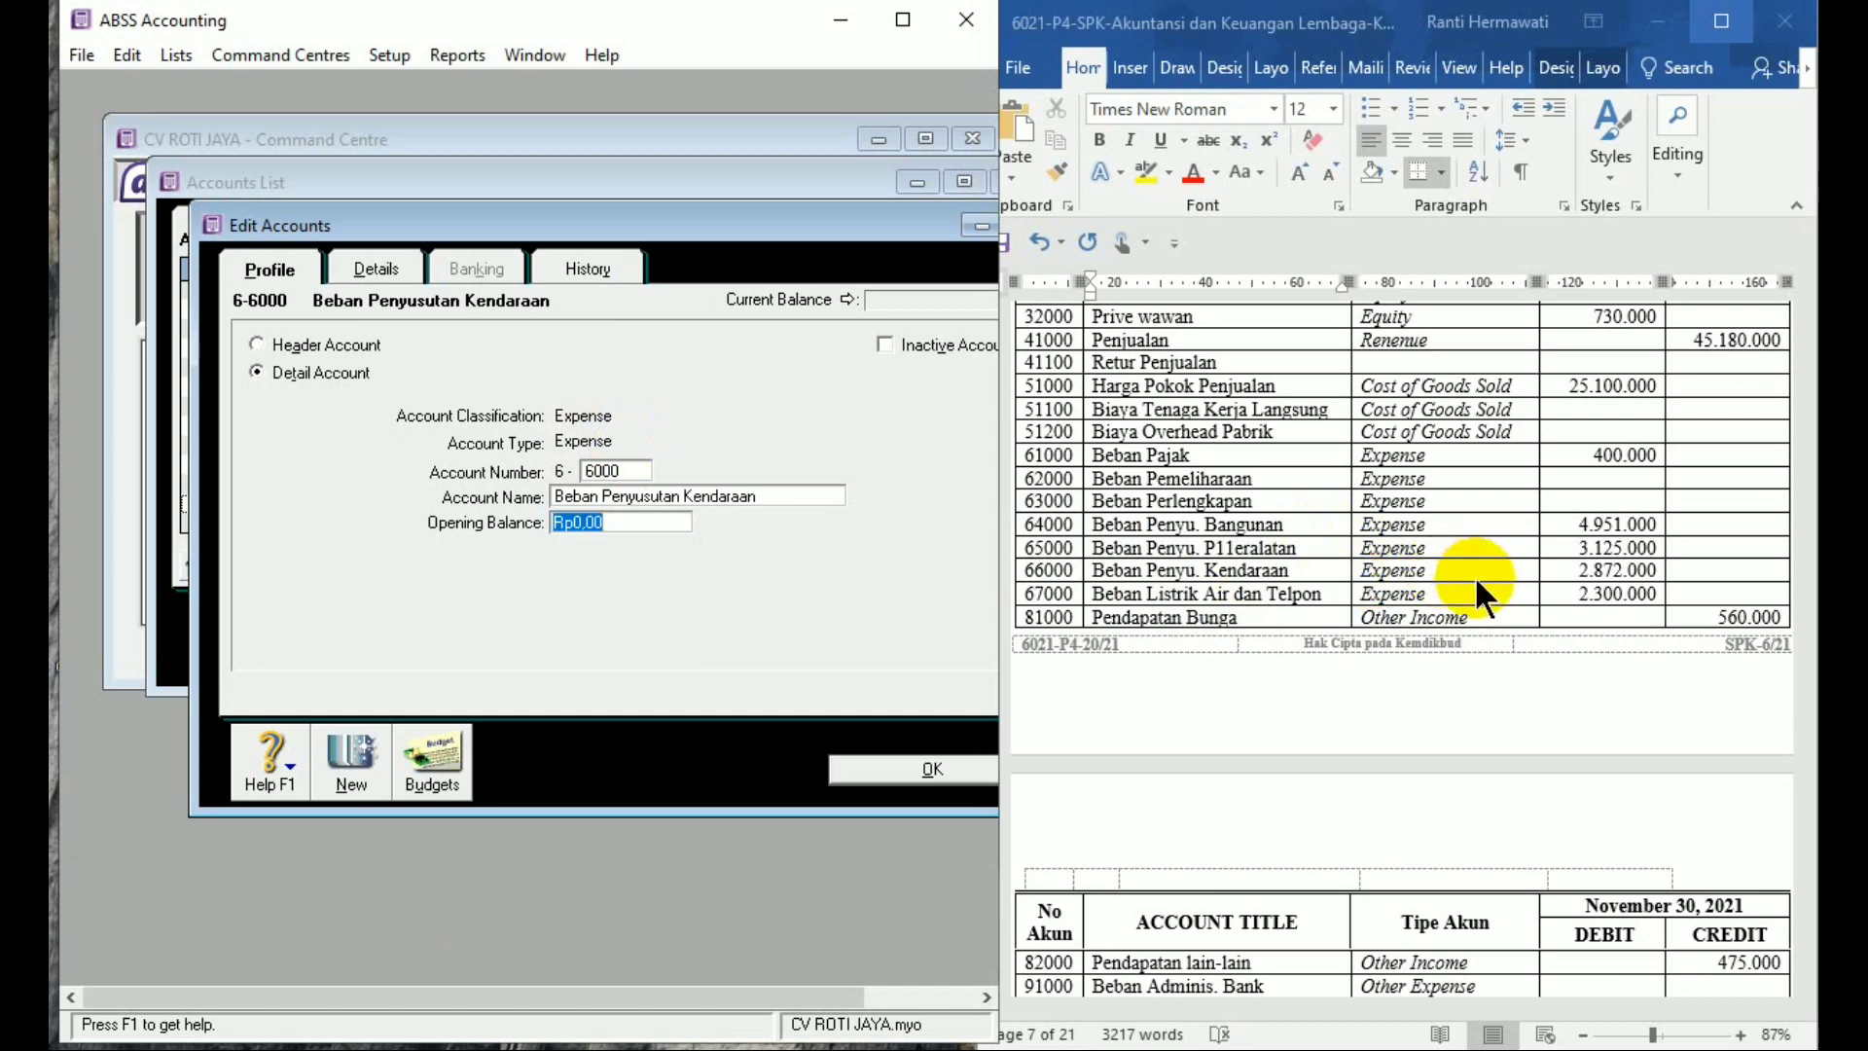
type("2871")
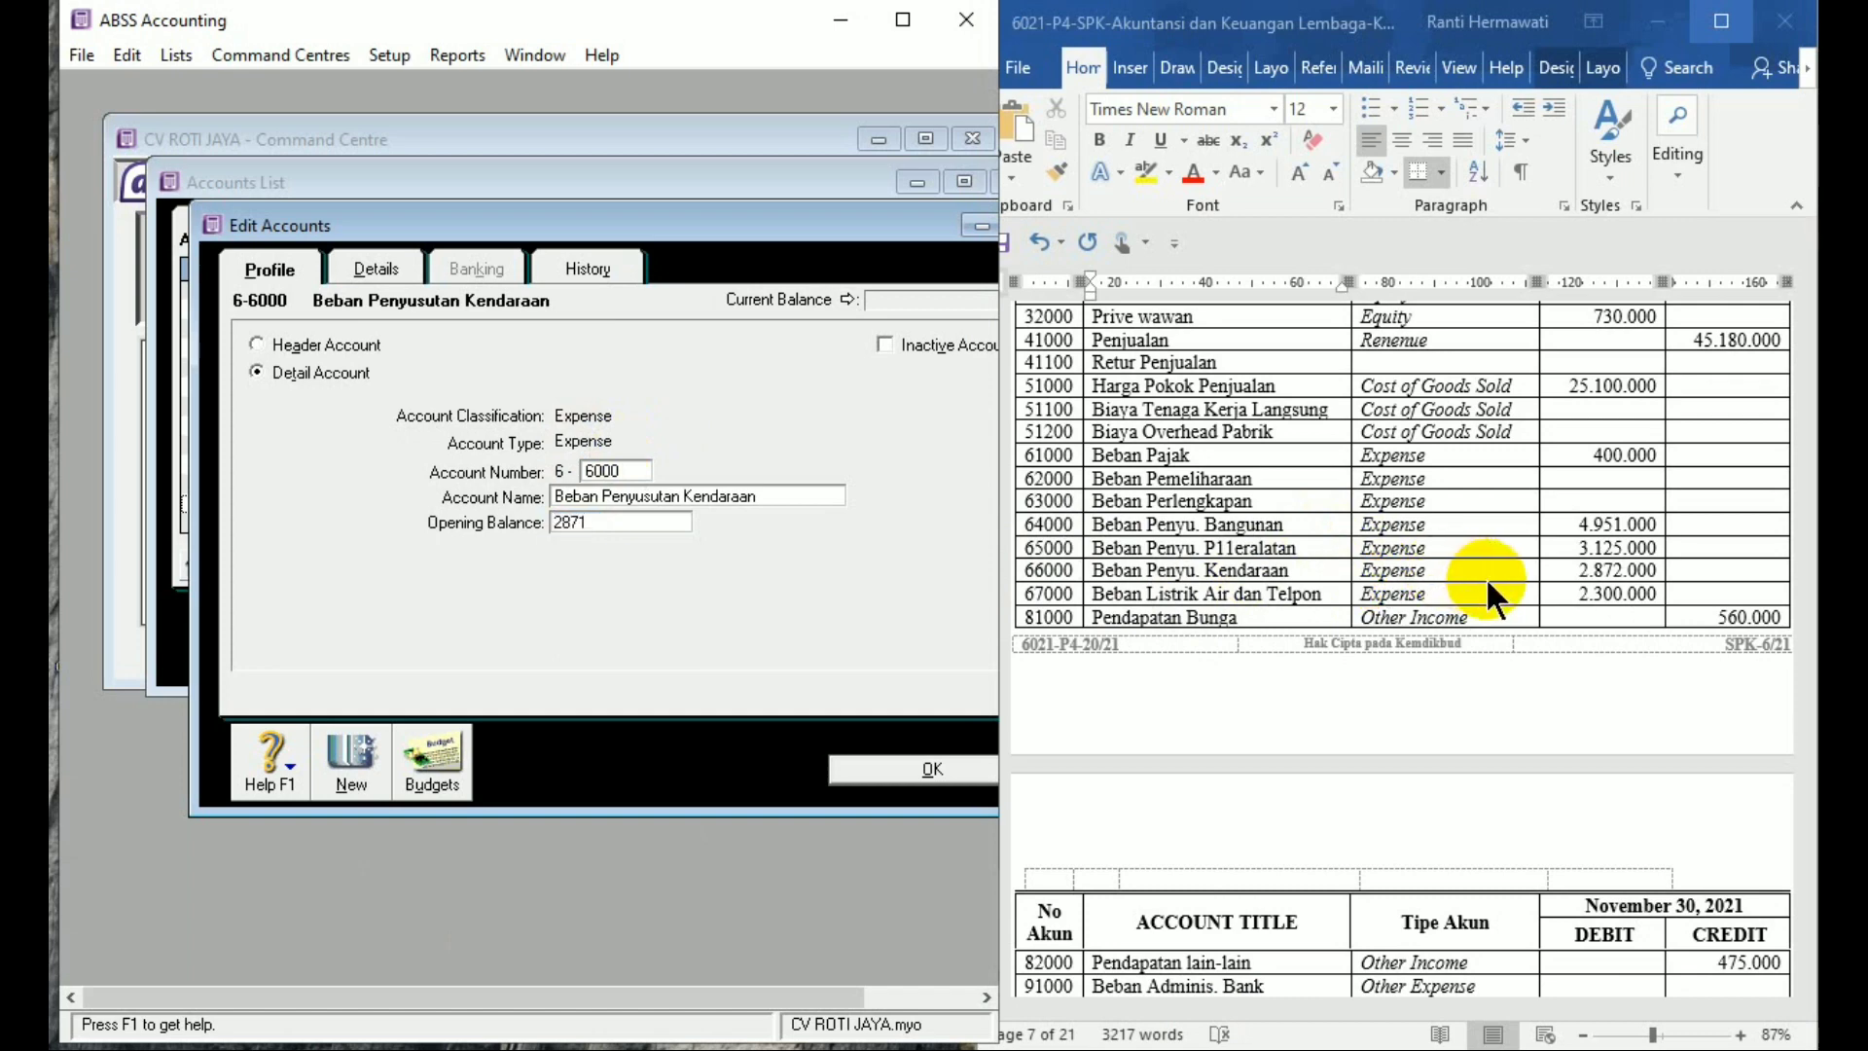
key("BackSpace")
type("2.872.")
type("000")
key("Tab")
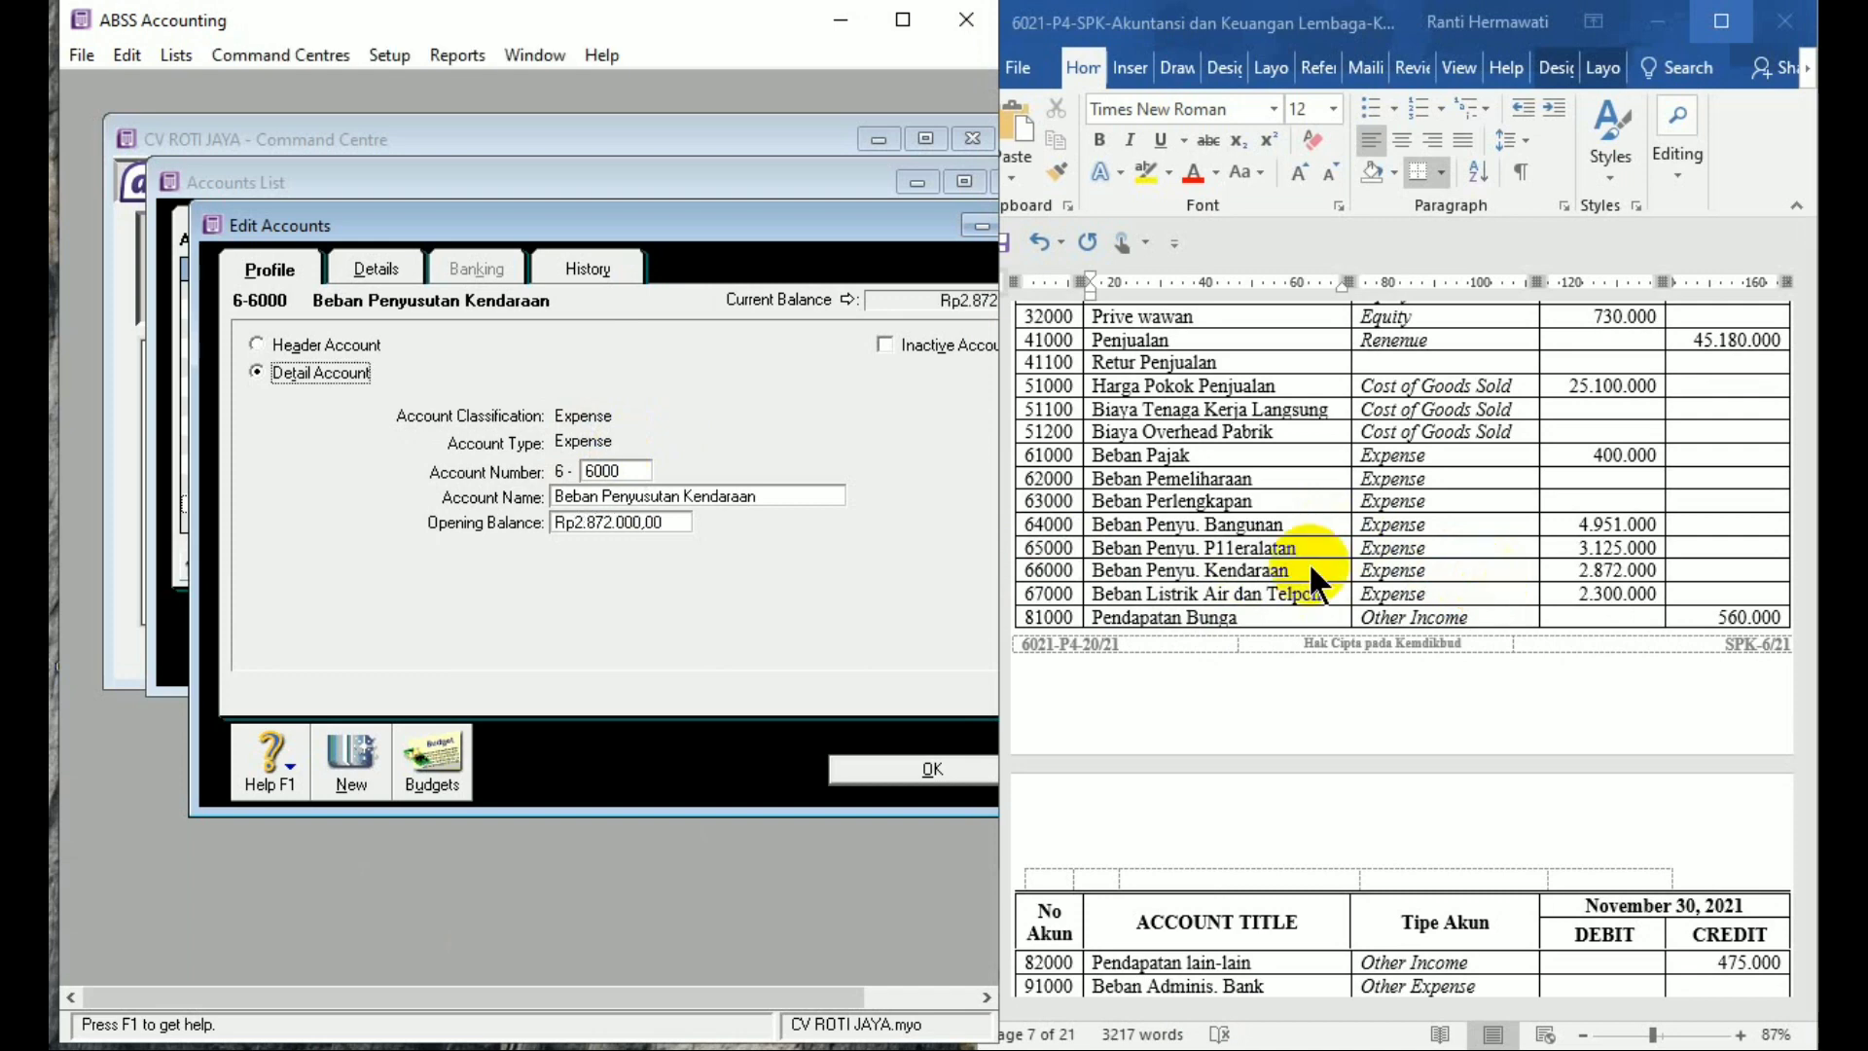
left_click(352, 759)
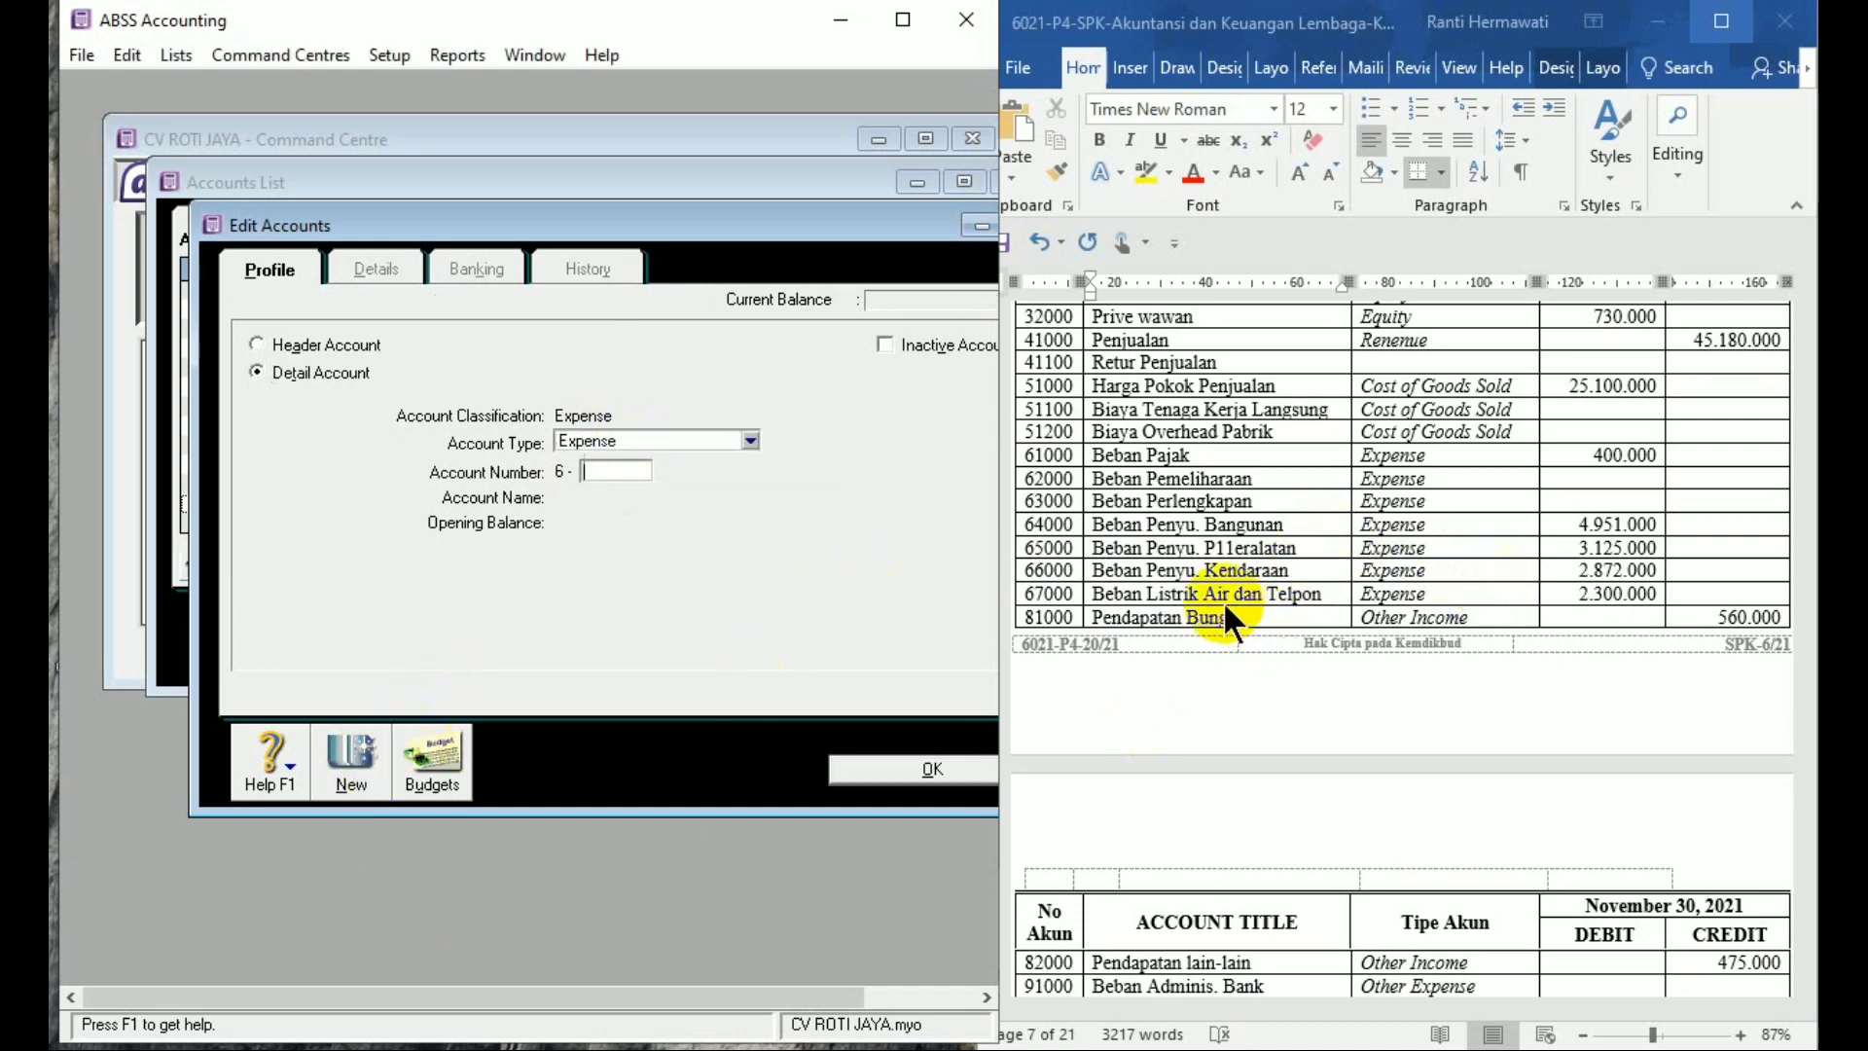
Add expense account 6-7000 Beban Listrik Air dan Telepon with a 2.300.000 opening balance
type("7000")
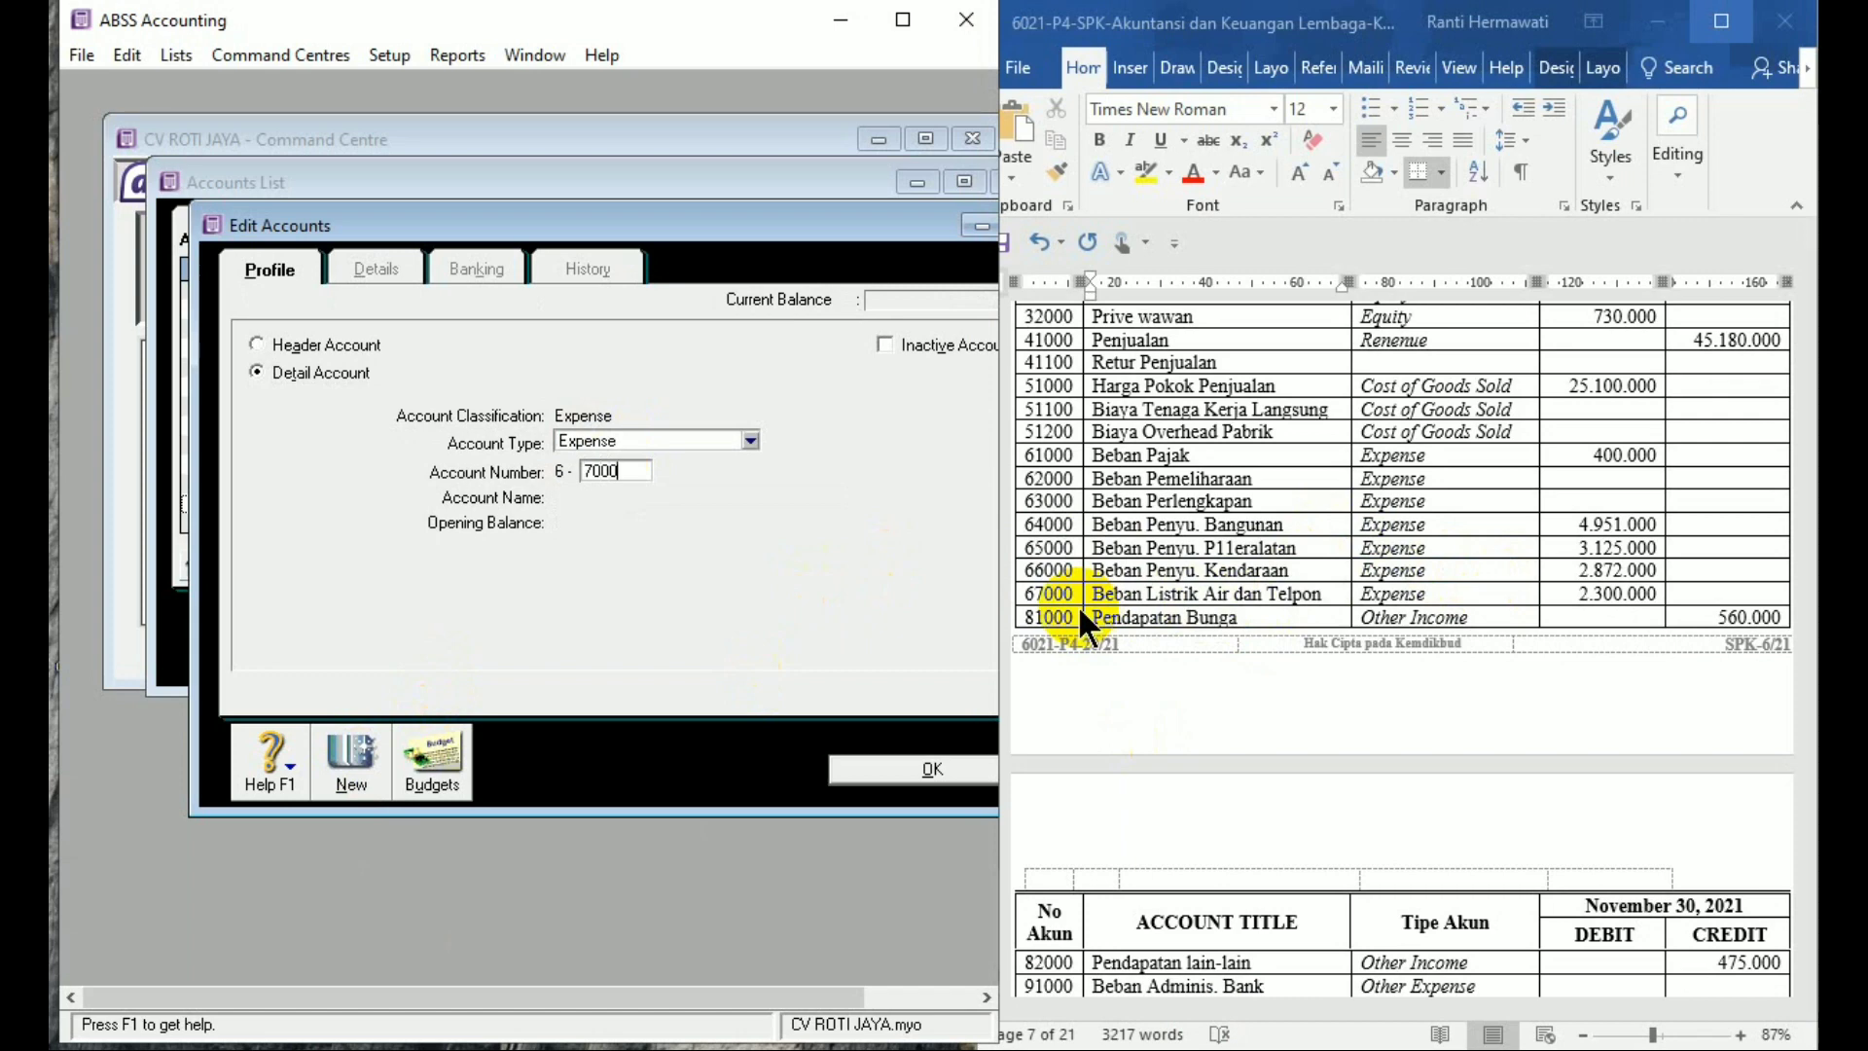
key("Tab")
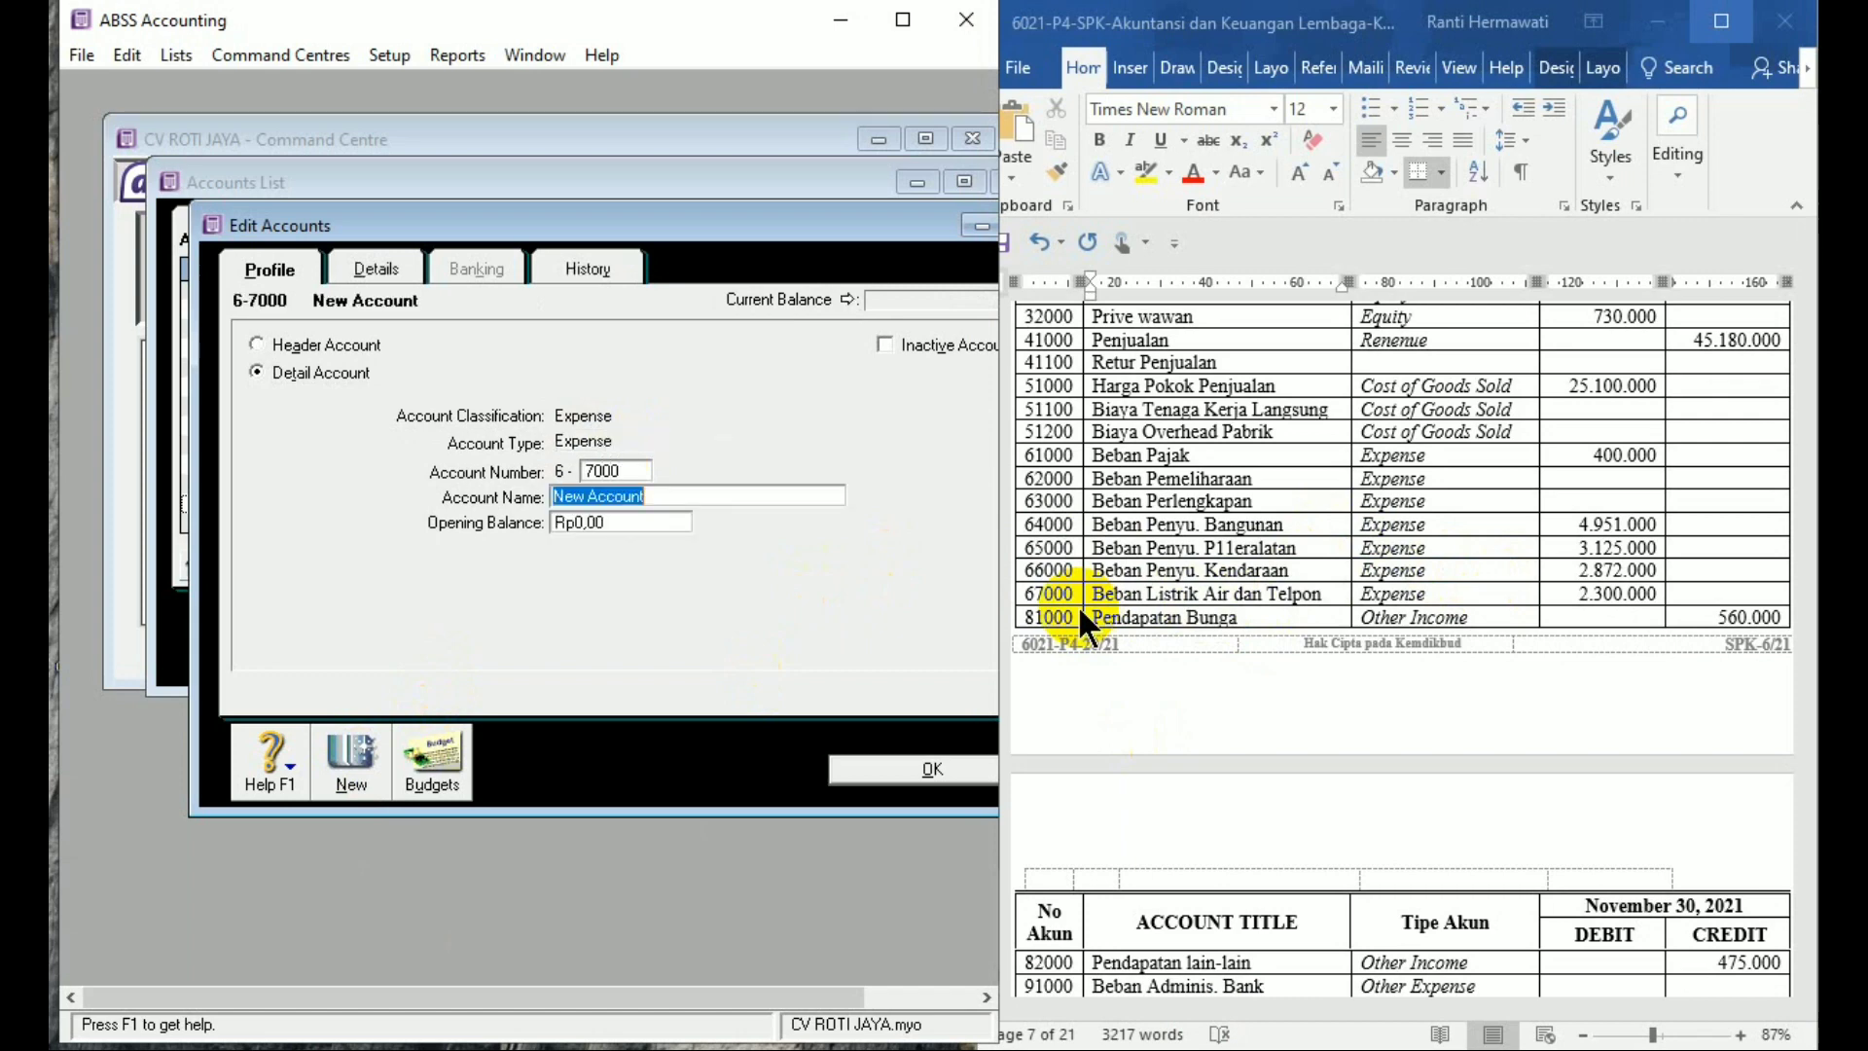
type("Beban Listrik")
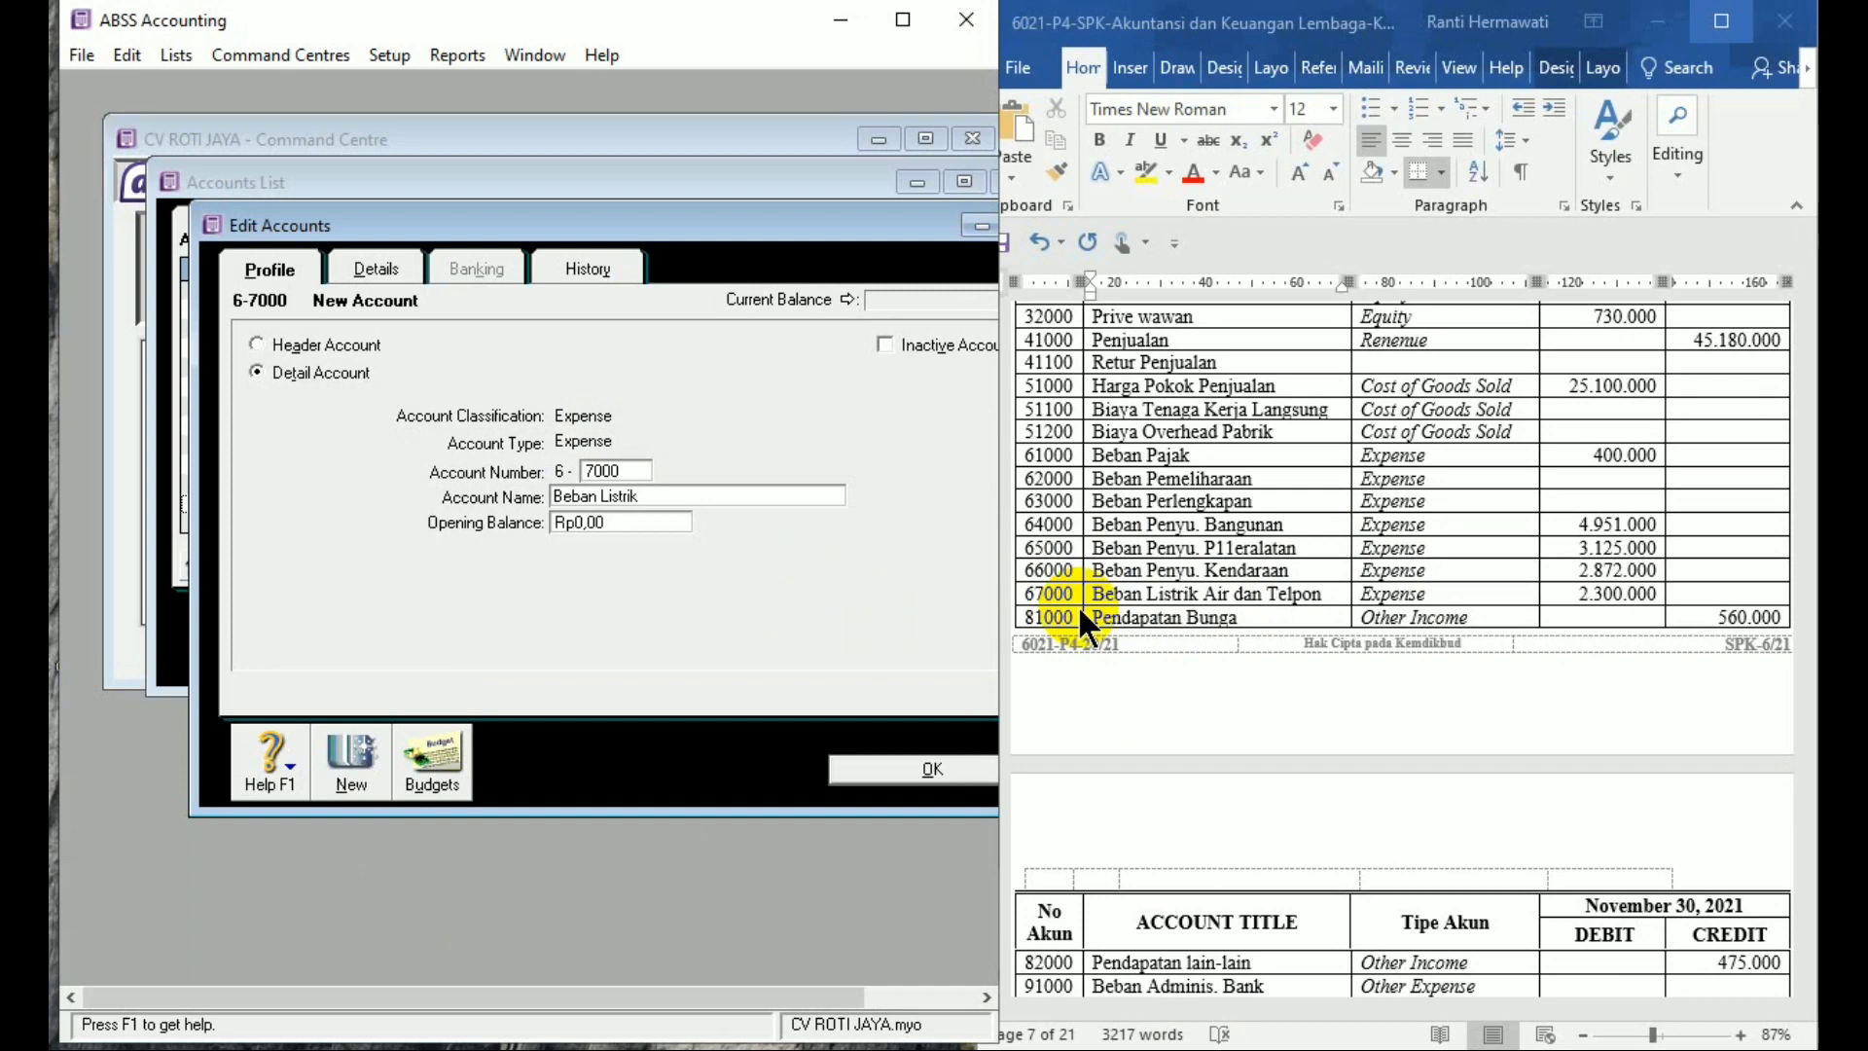
type(" Ai")
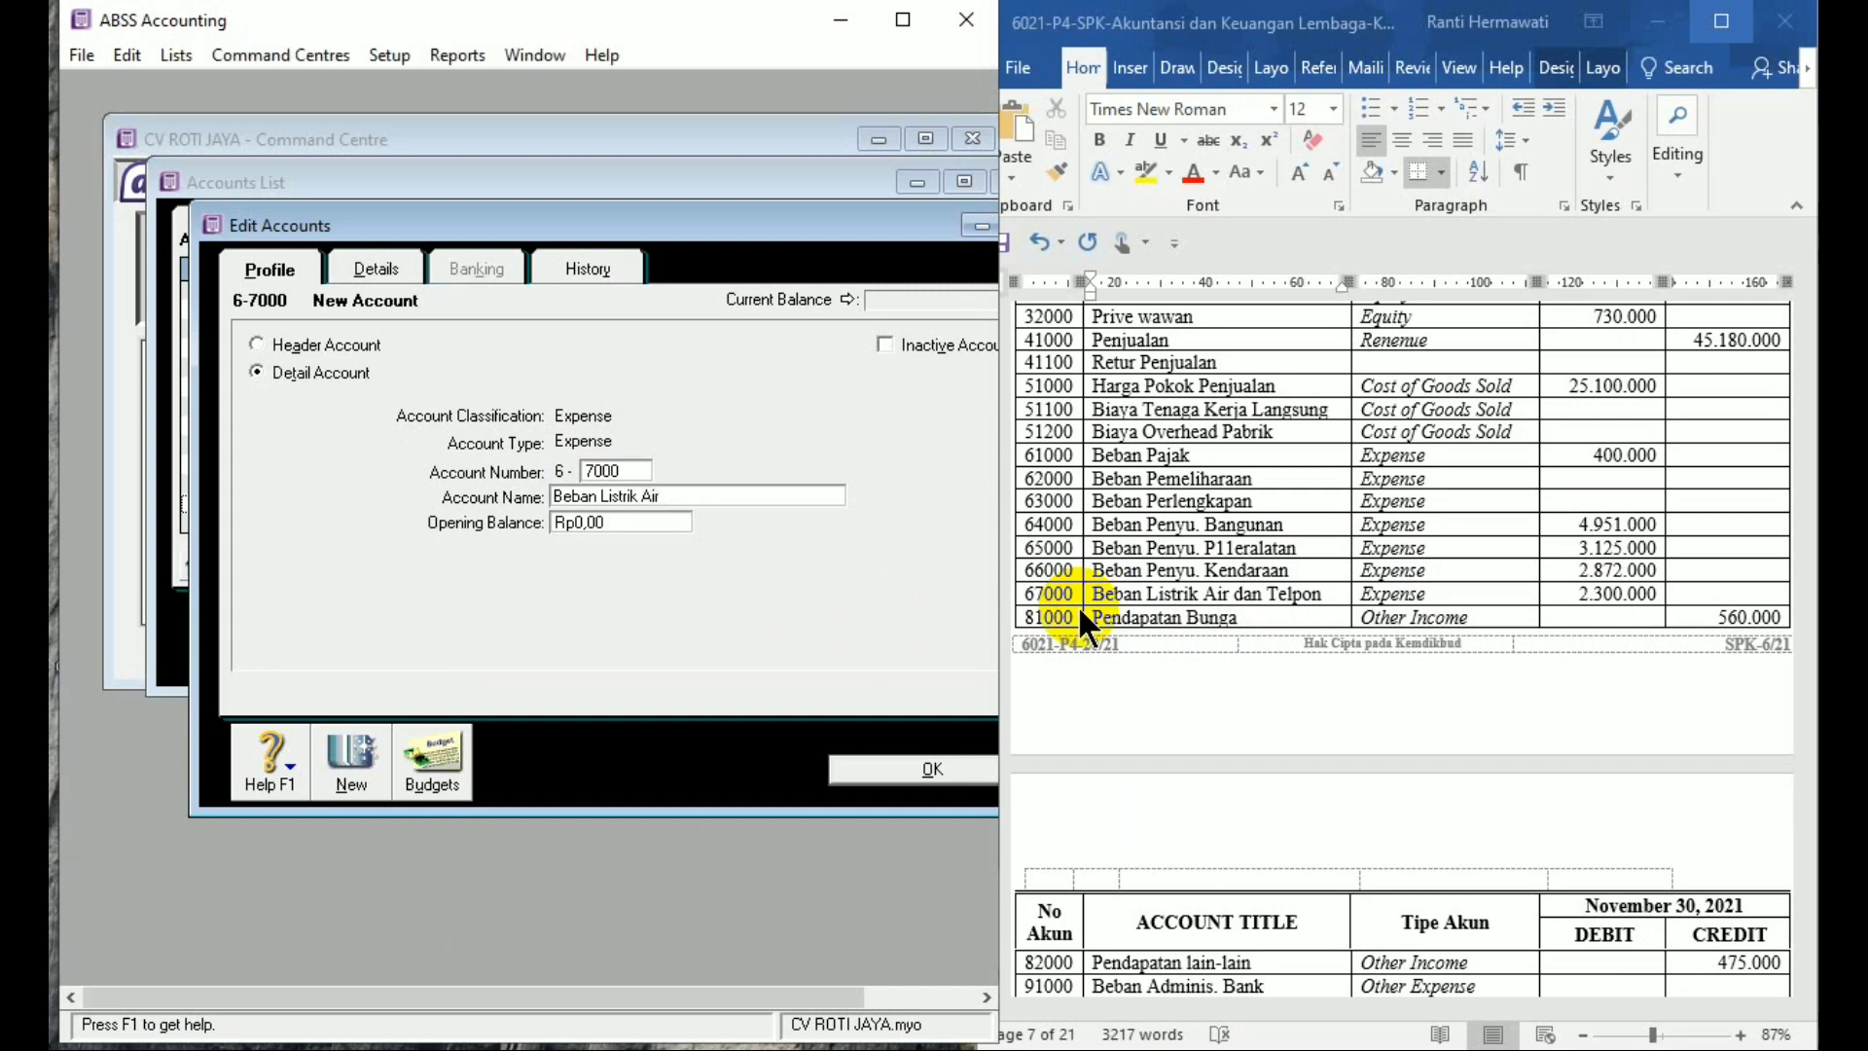
type("r dan Telepon")
key("Tab")
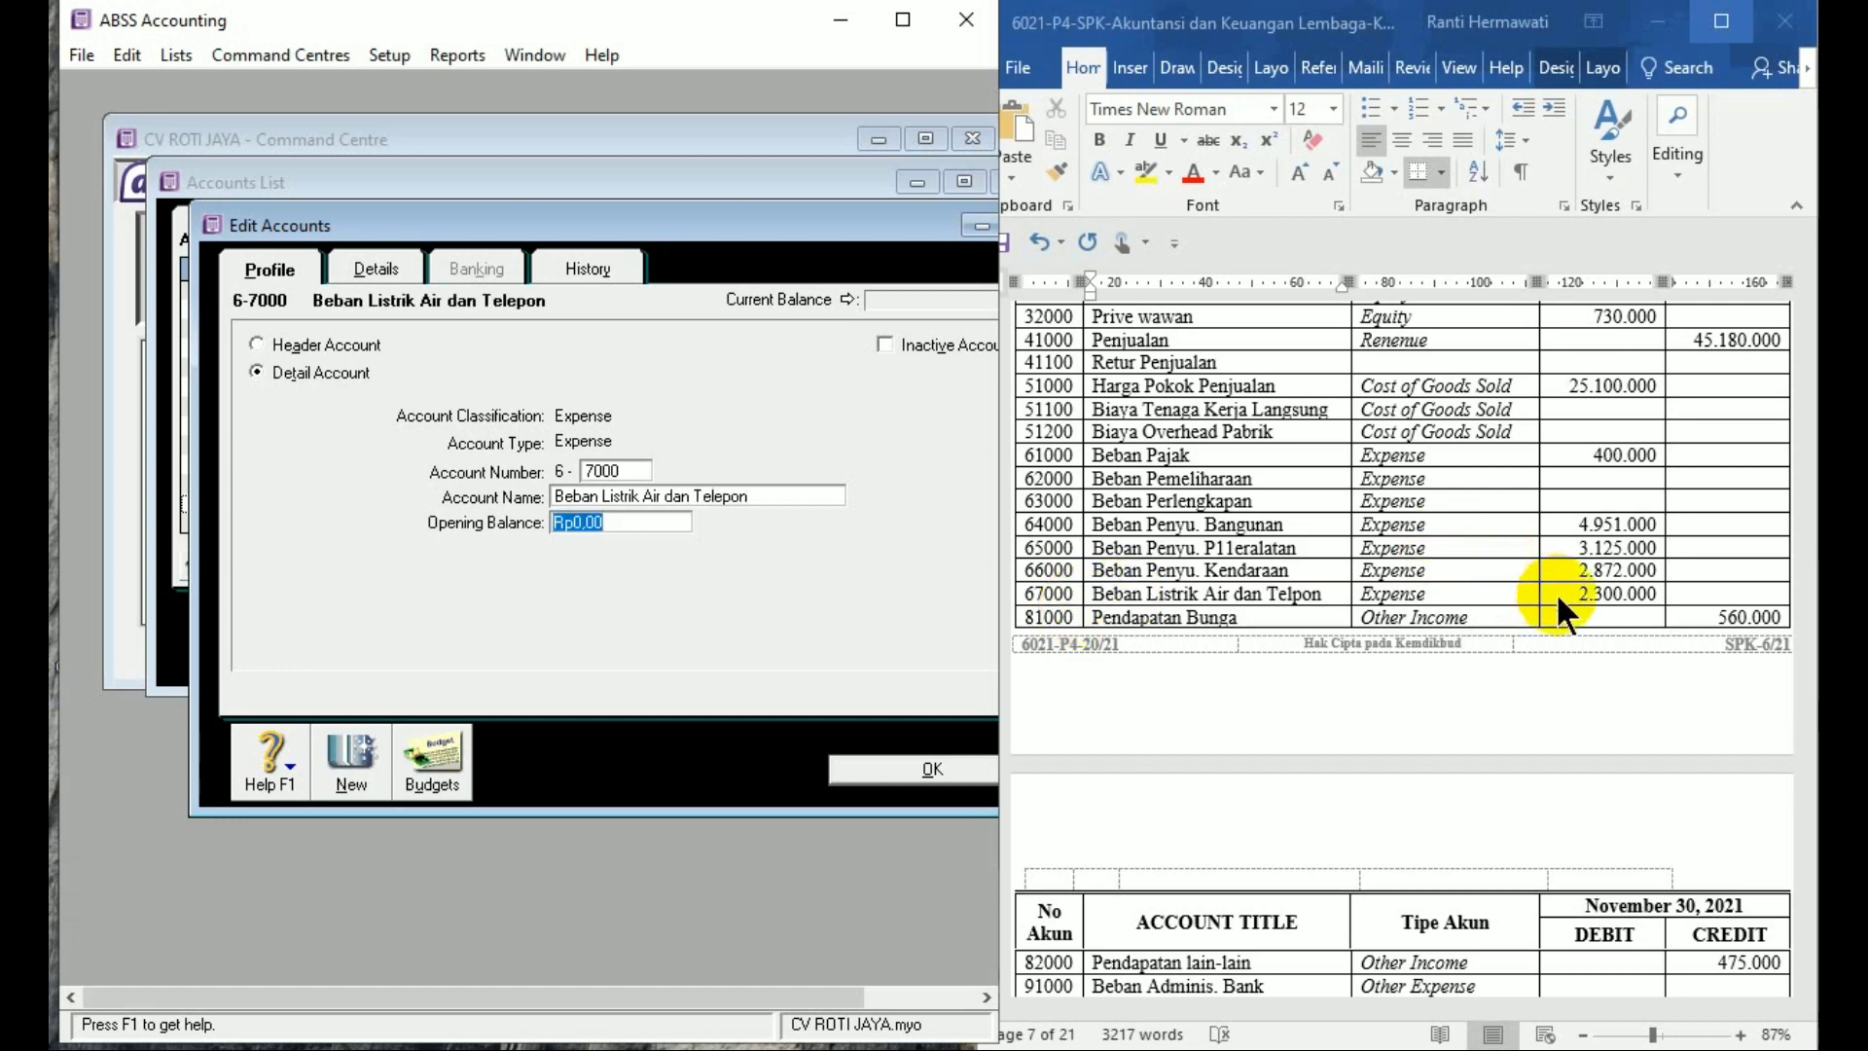
type("2300000")
key("Tab")
left_click(353, 761)
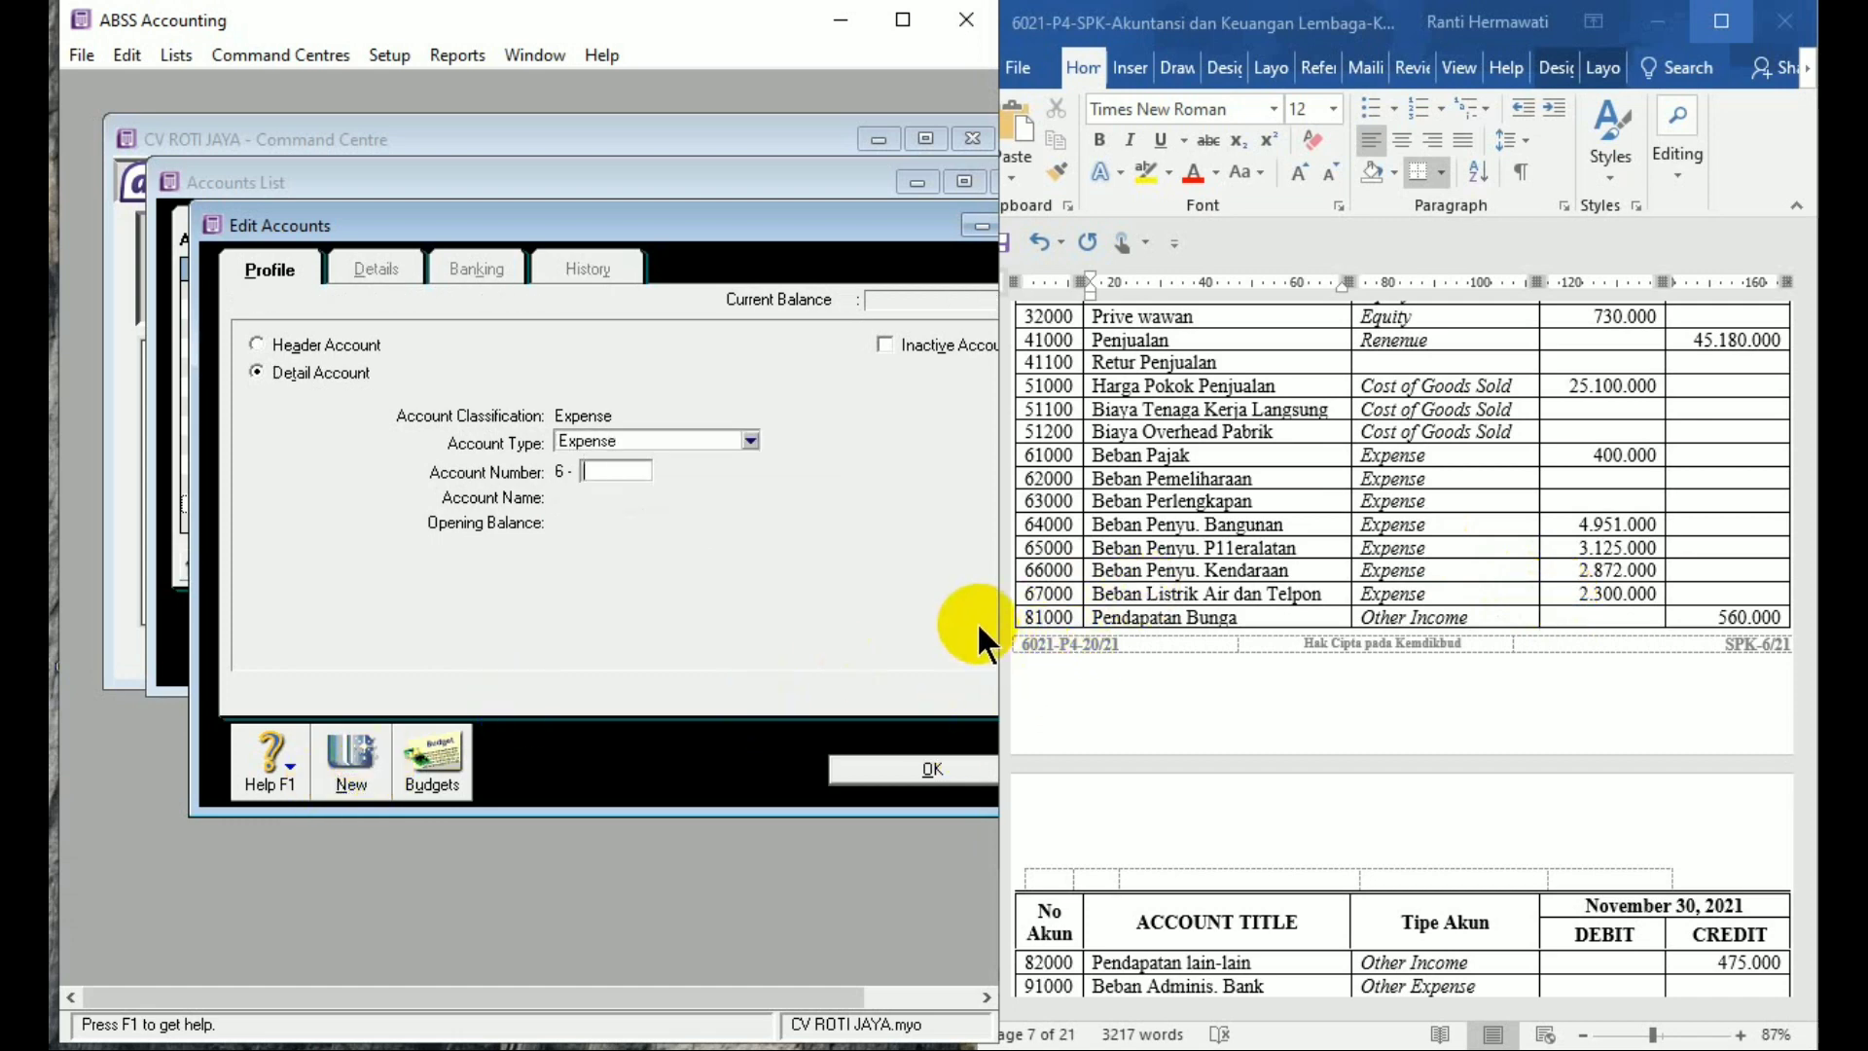
Set the account type to Other Income and enter 8-1000 Pendapatan Bunga with balance 560.000
left_click(685, 440)
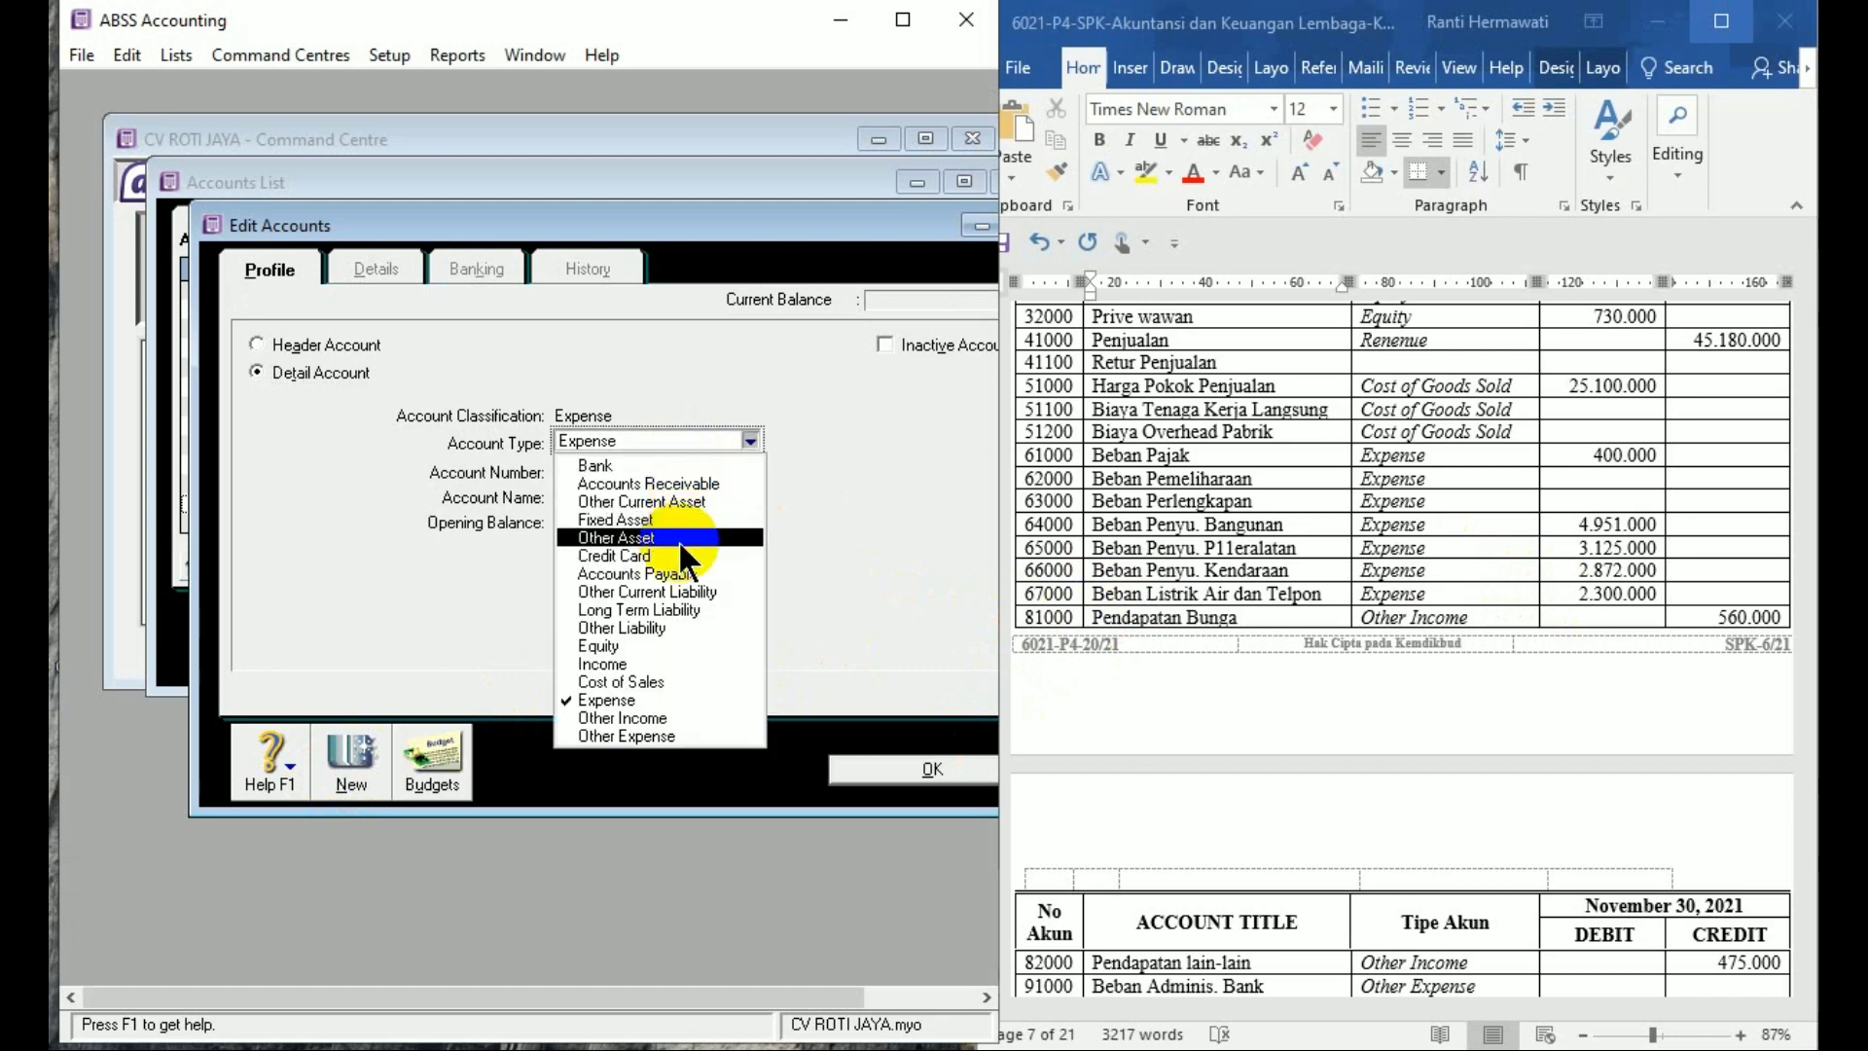
left_click(685, 718)
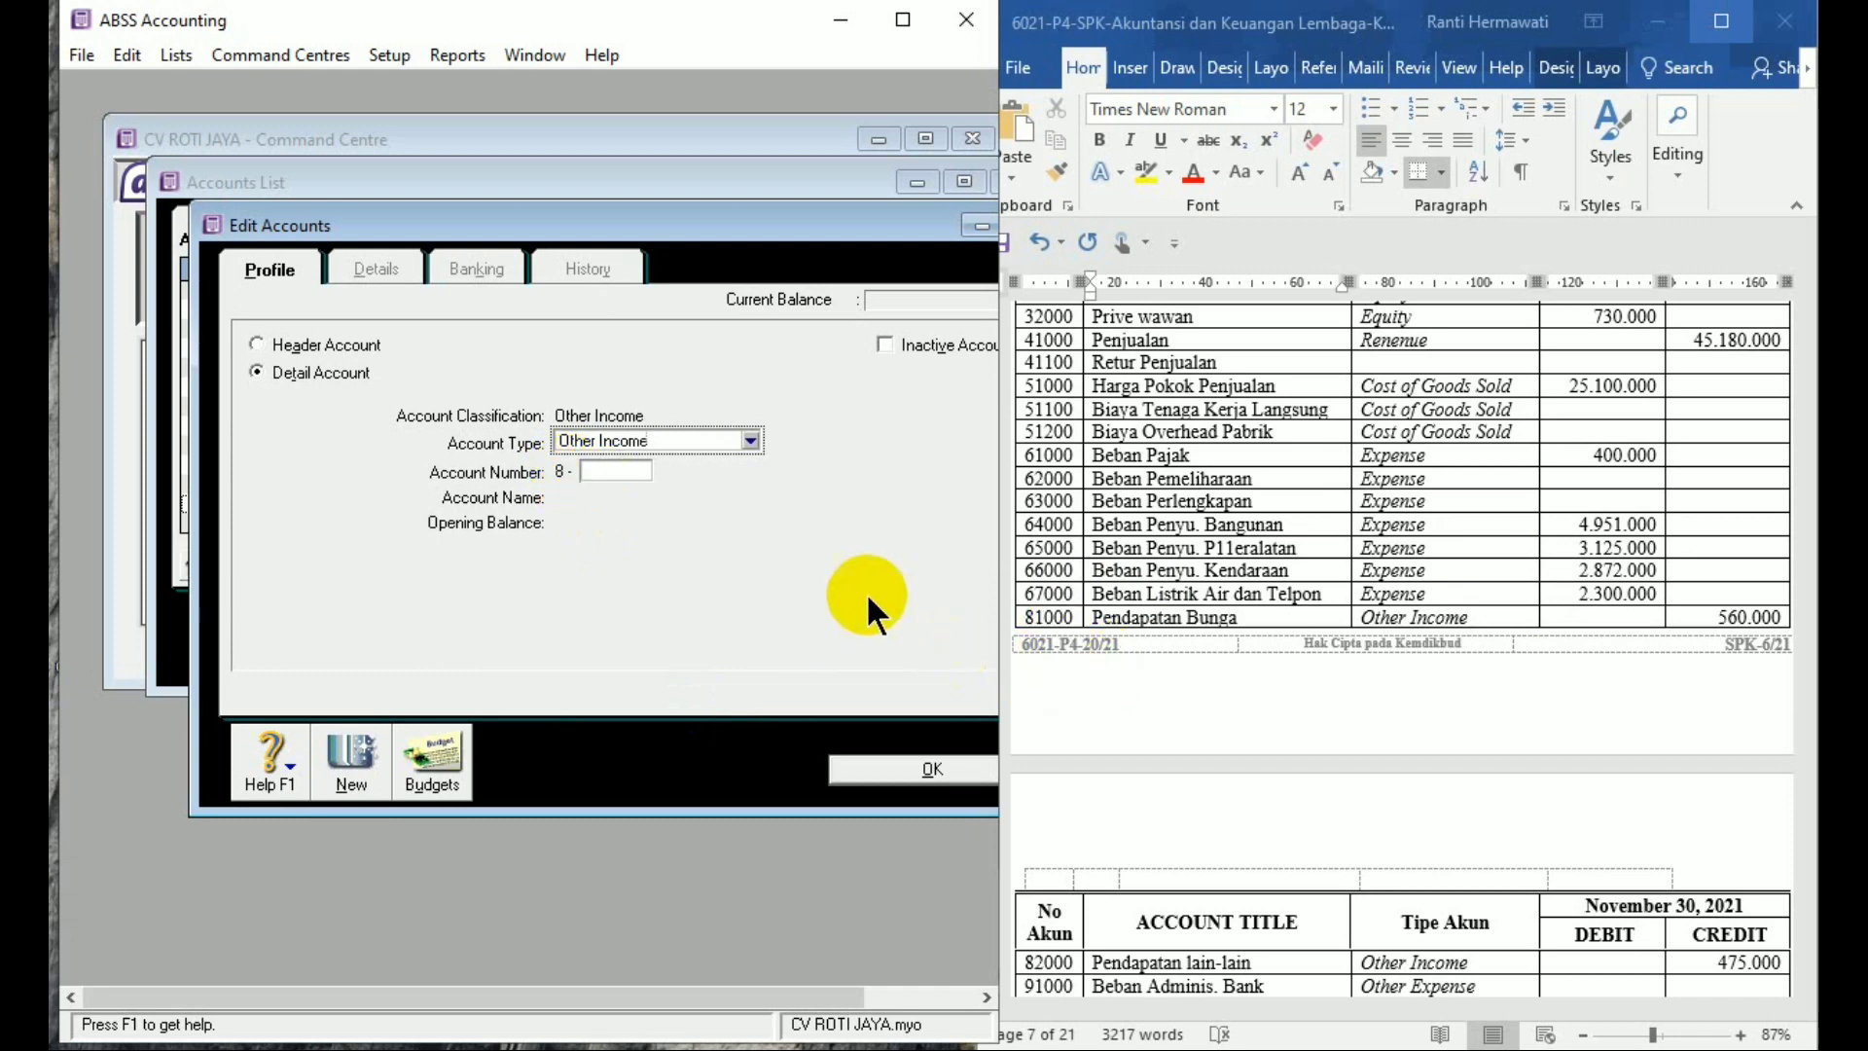
left_click(641, 475)
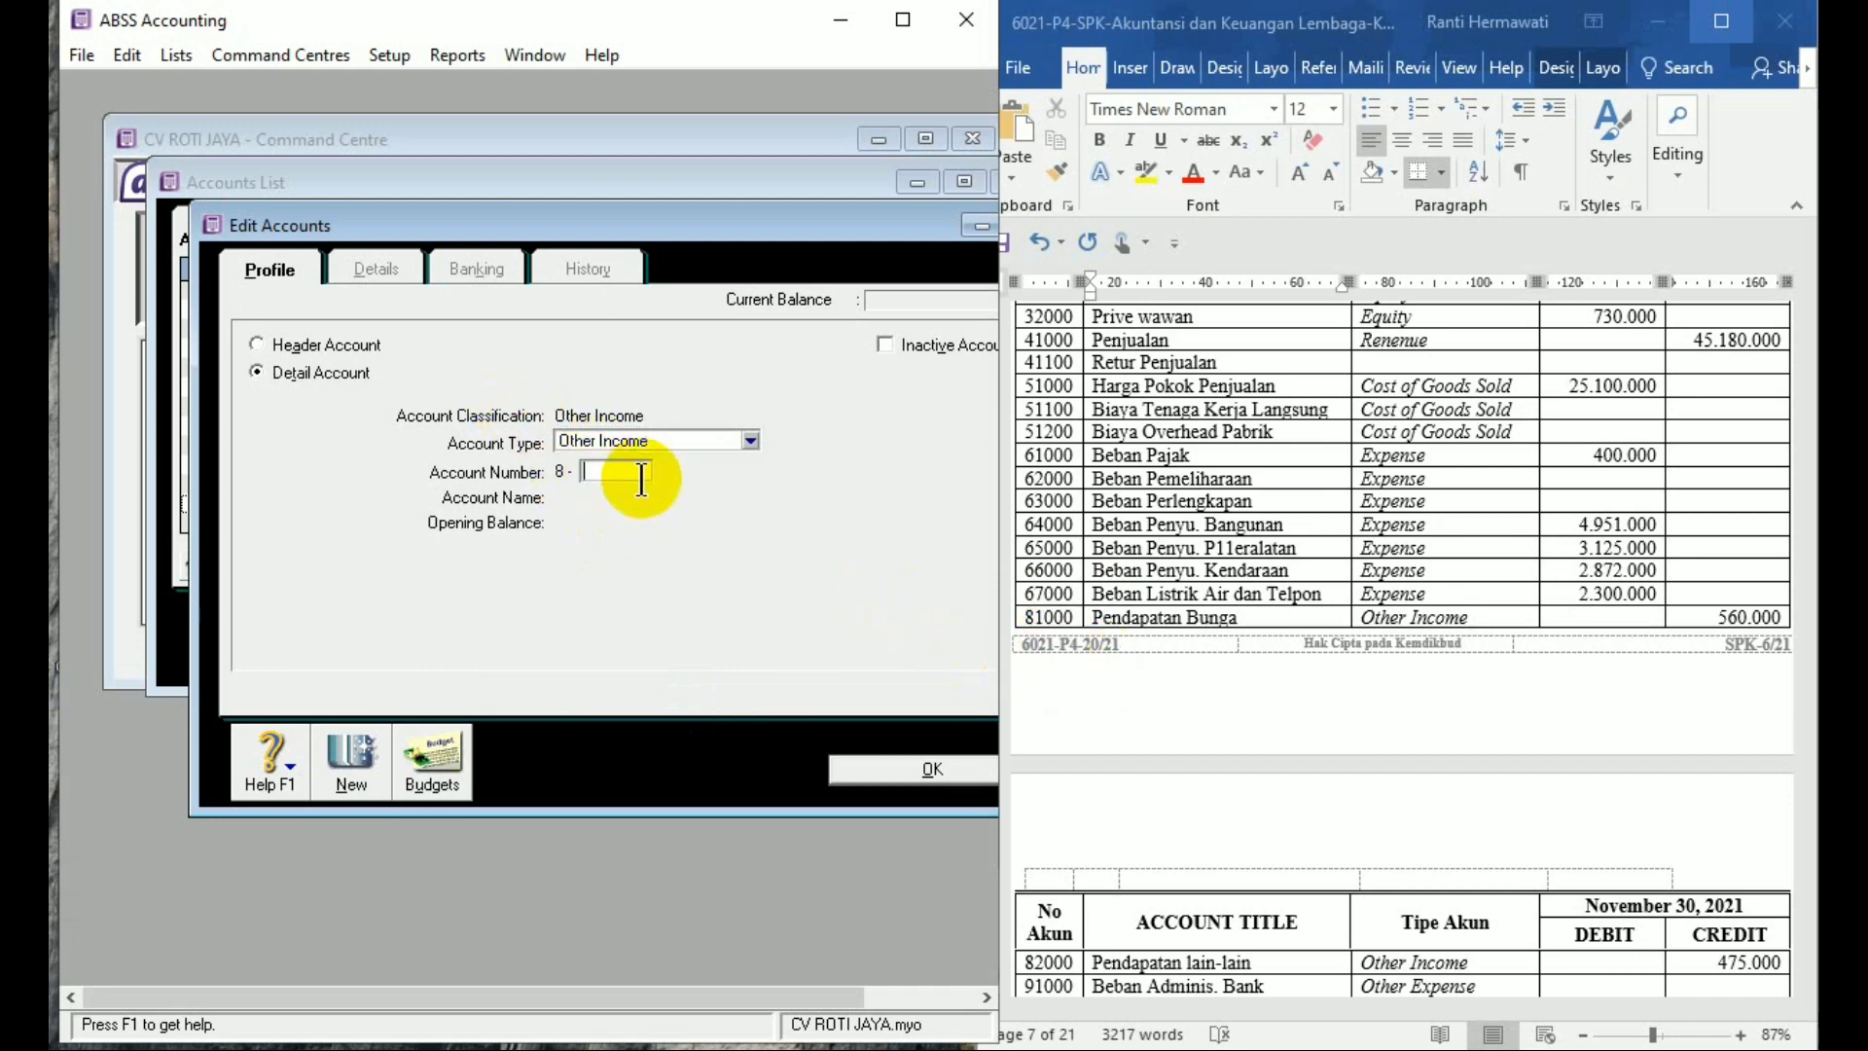
type("1000")
key("Tab")
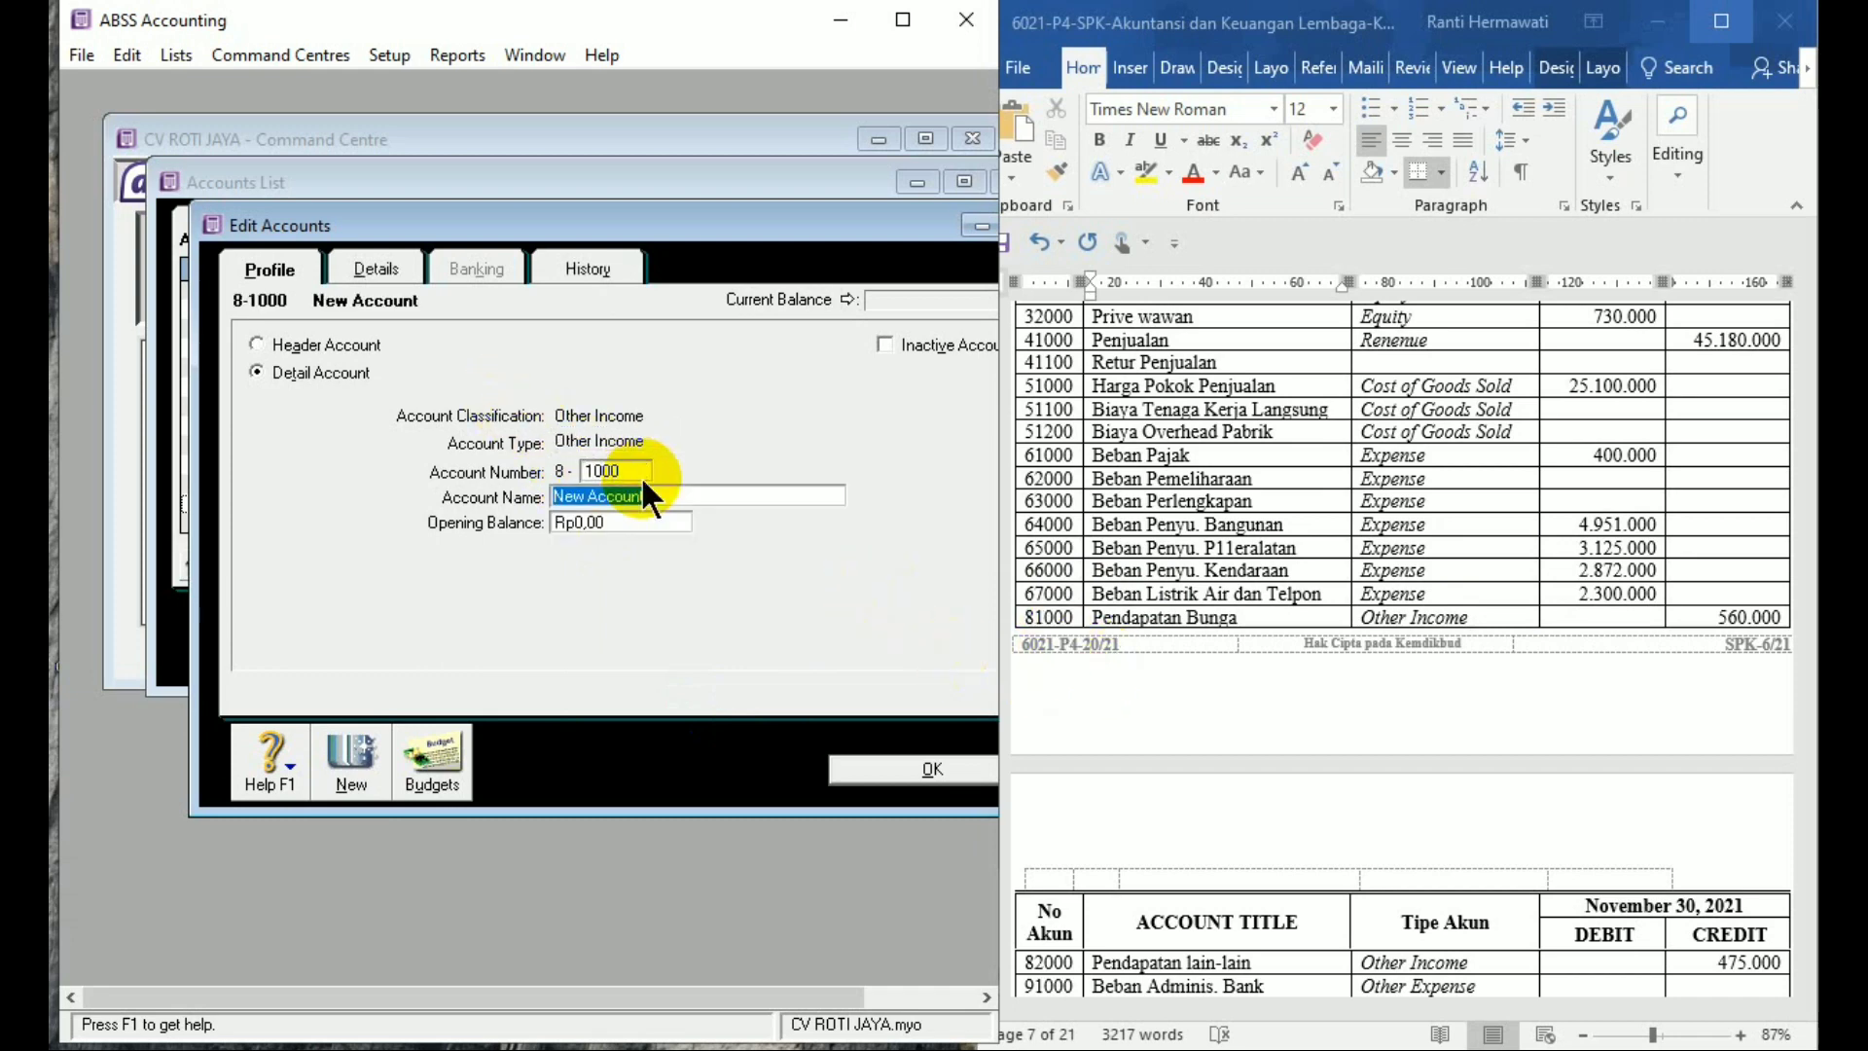
type("Pendapatan Bunga")
key("Tab")
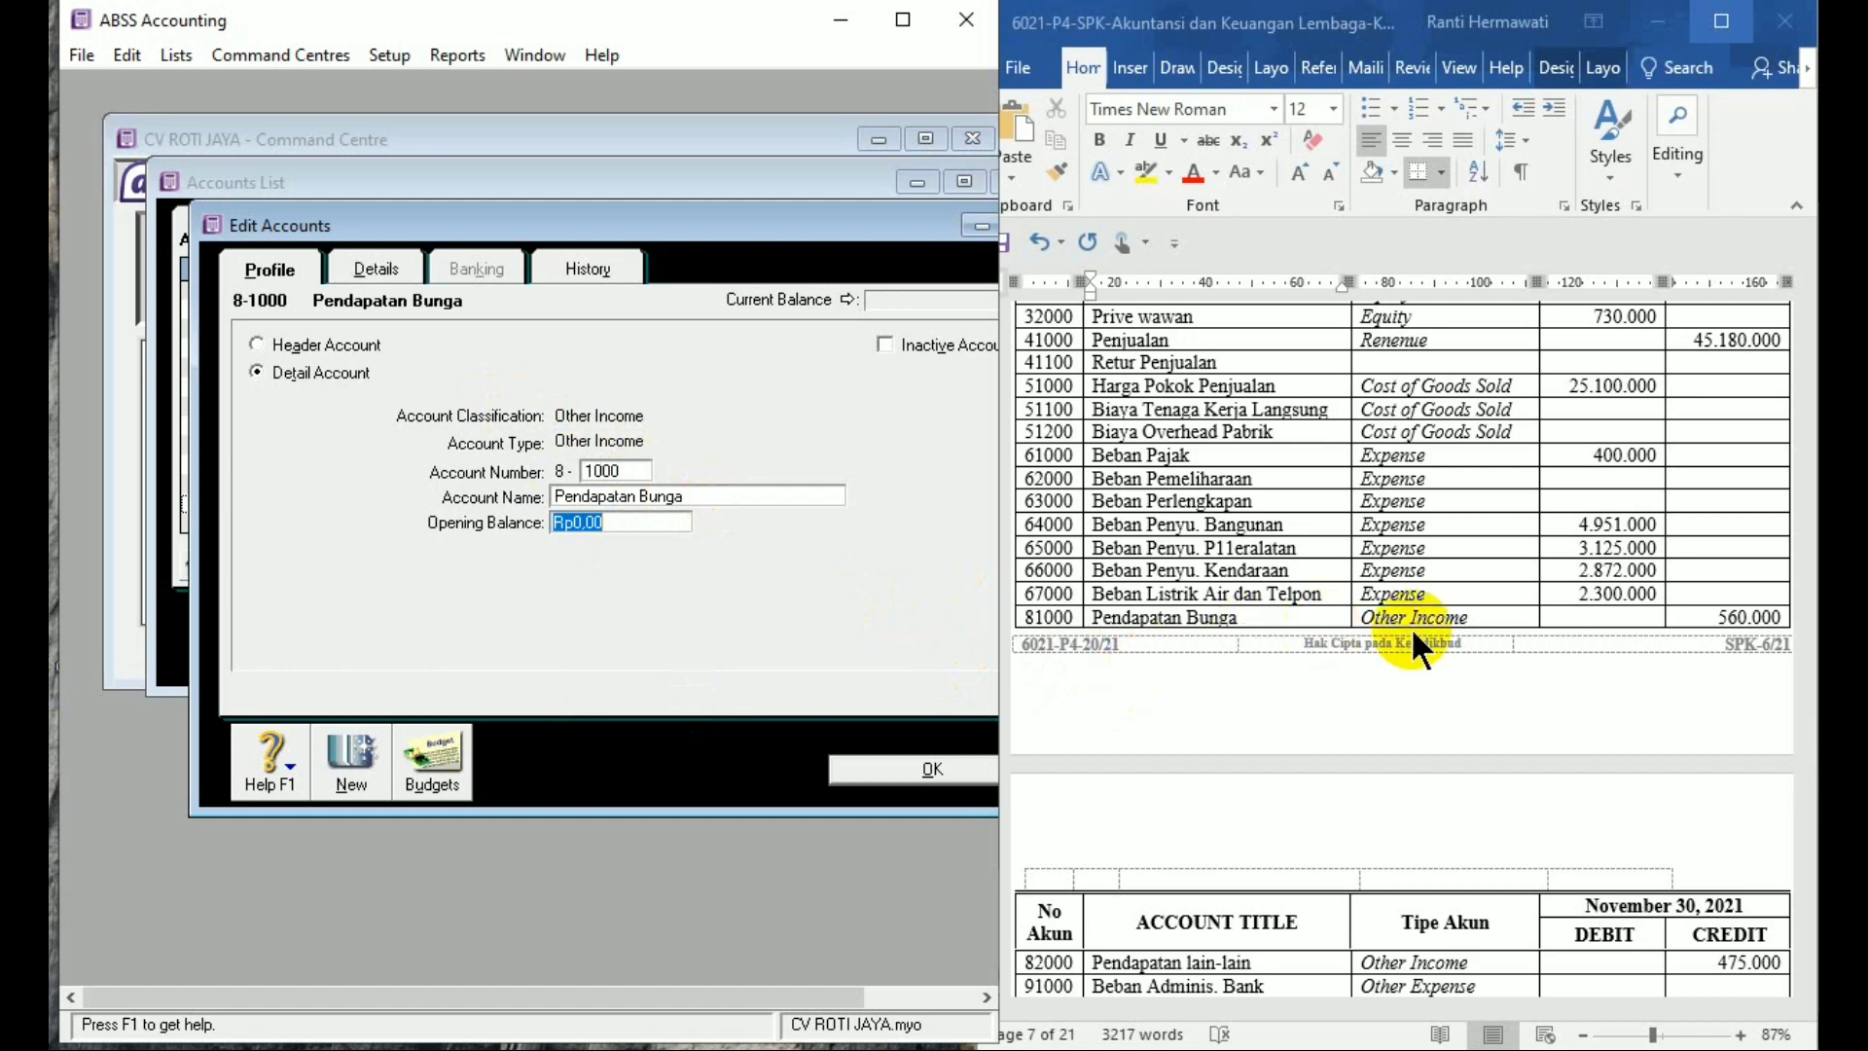
type("56")
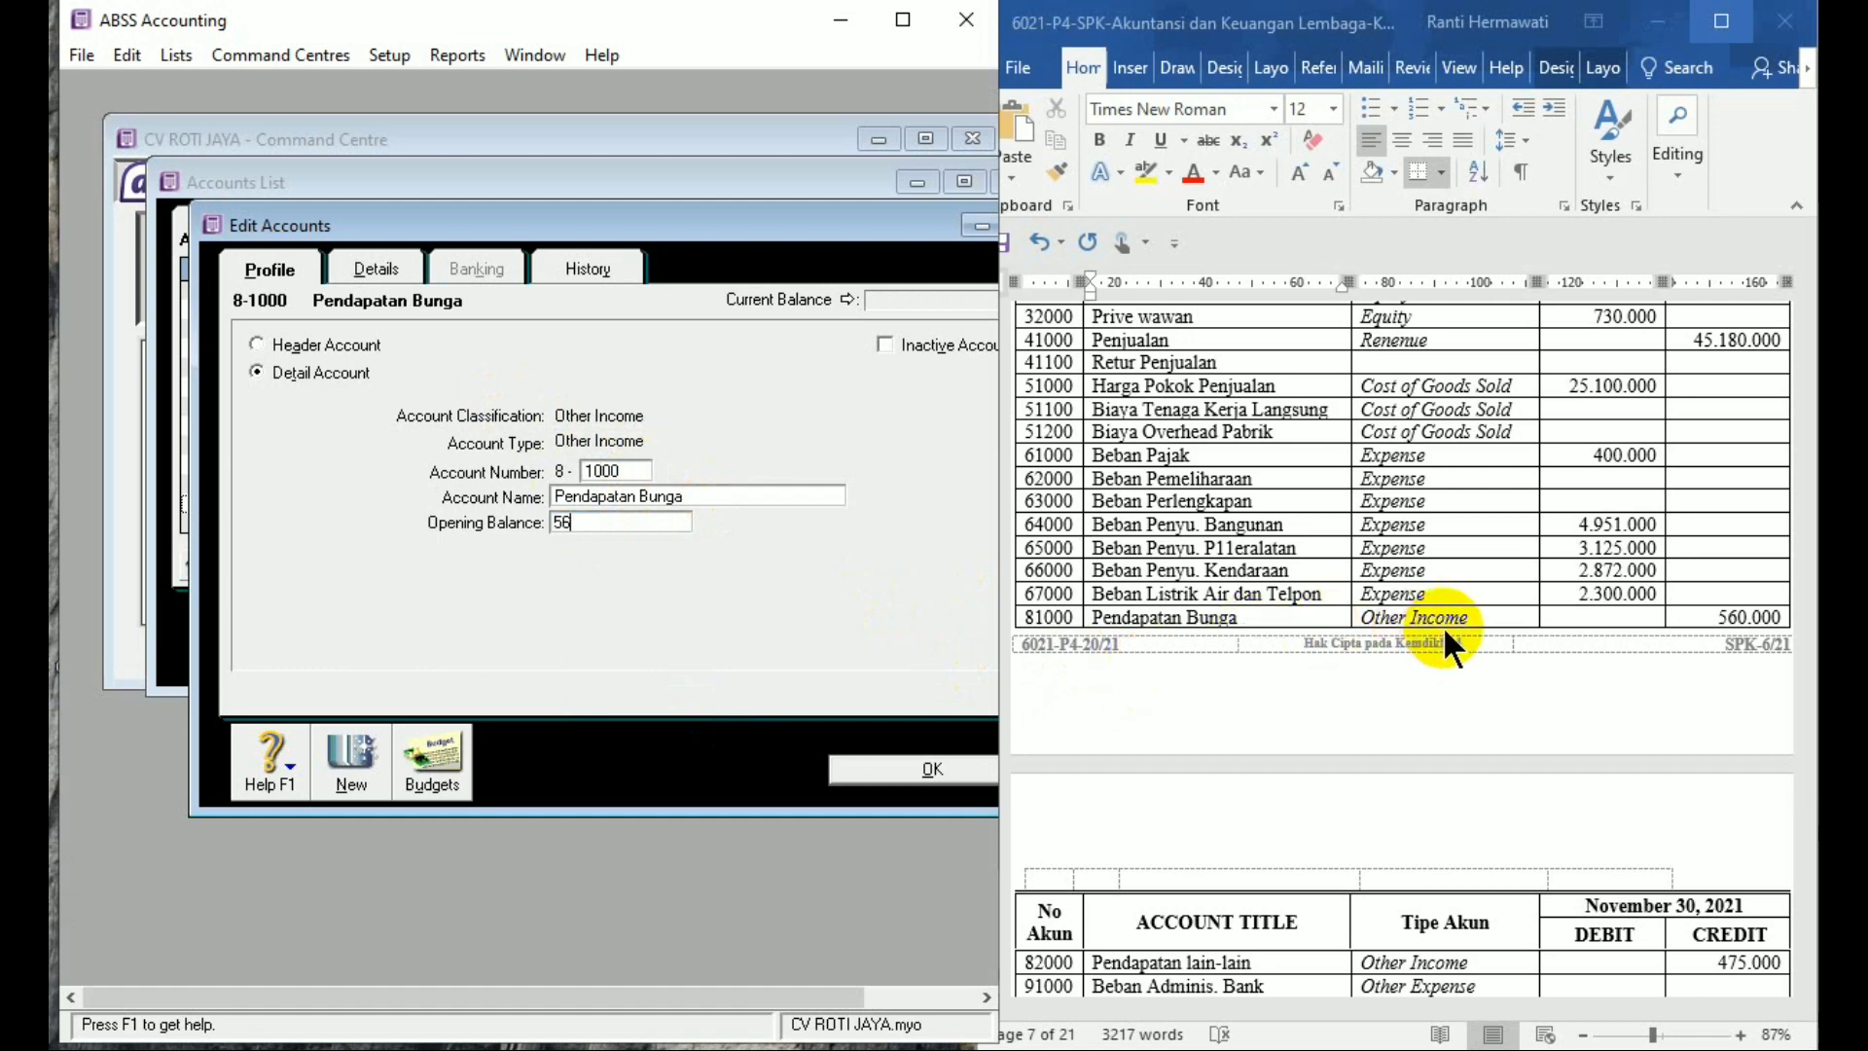
type("0.00000")
key("Tab")
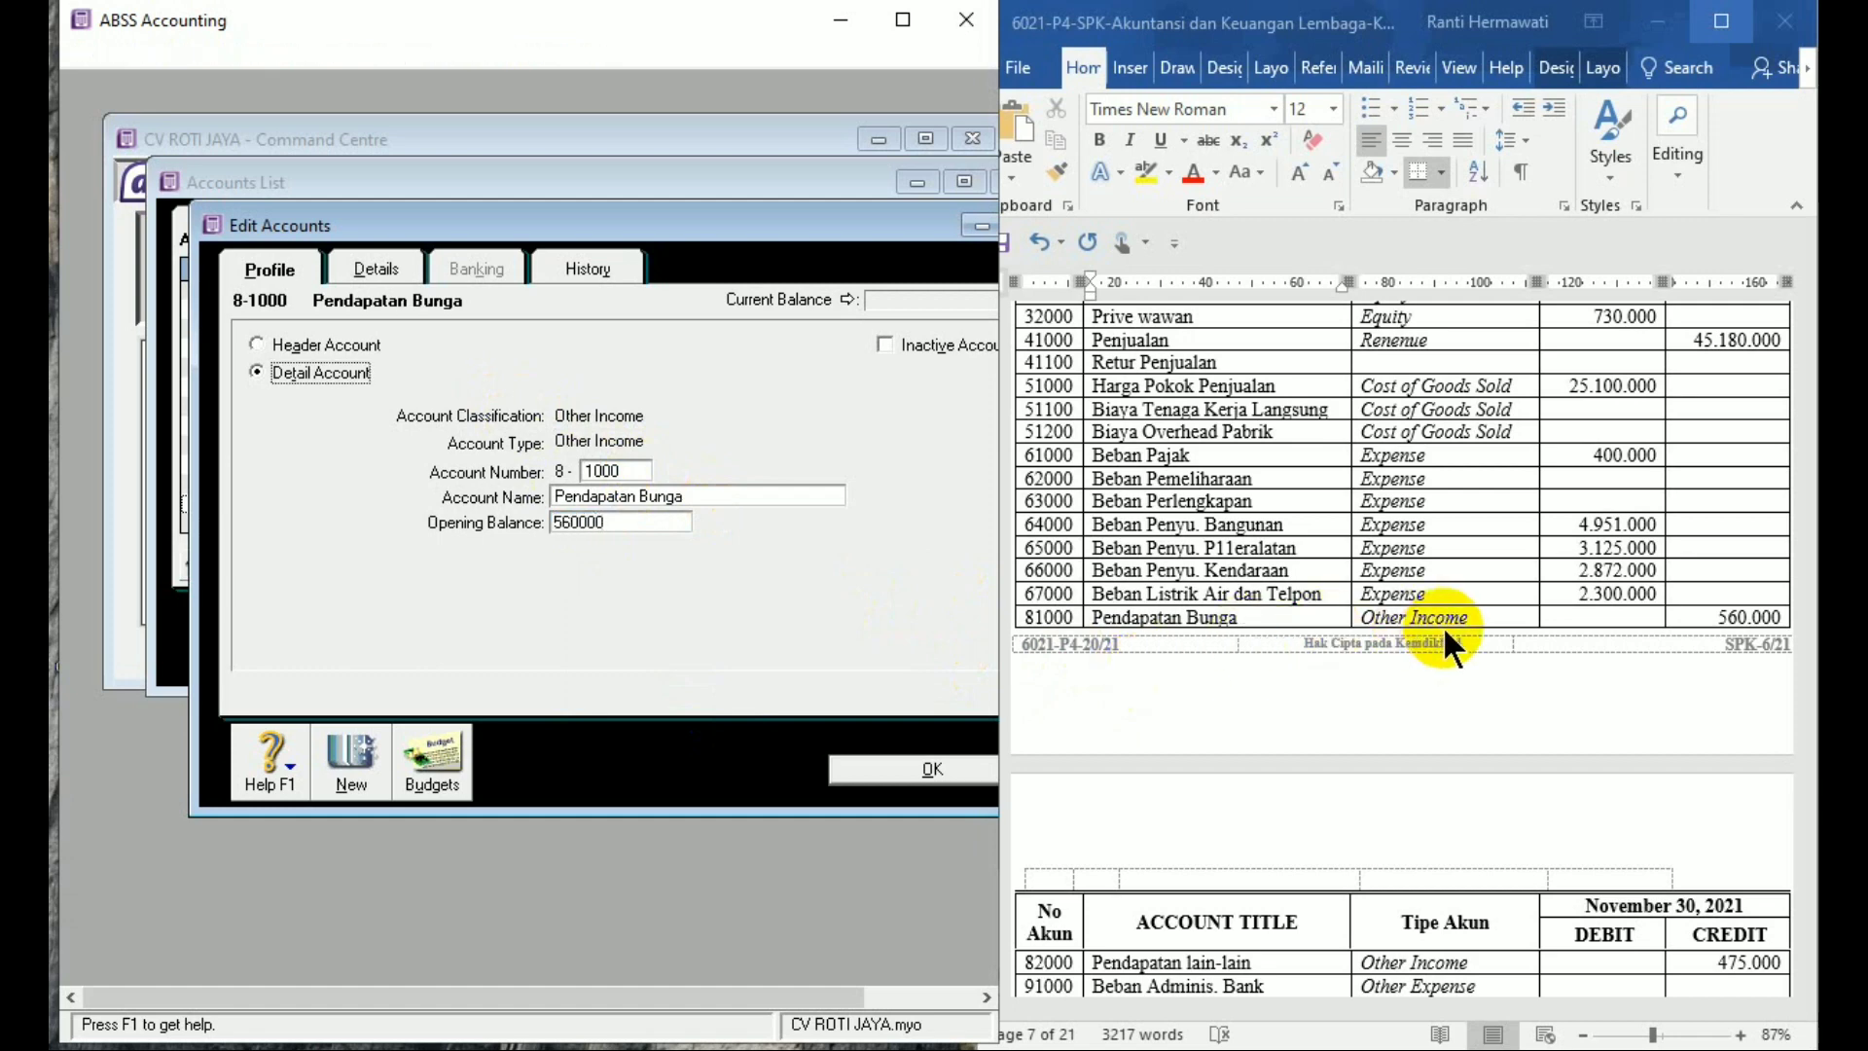
Add Other Income account 8-2000 Pendapatan Lain-lain with a Rp475.000 opening balance
left_click(359, 739)
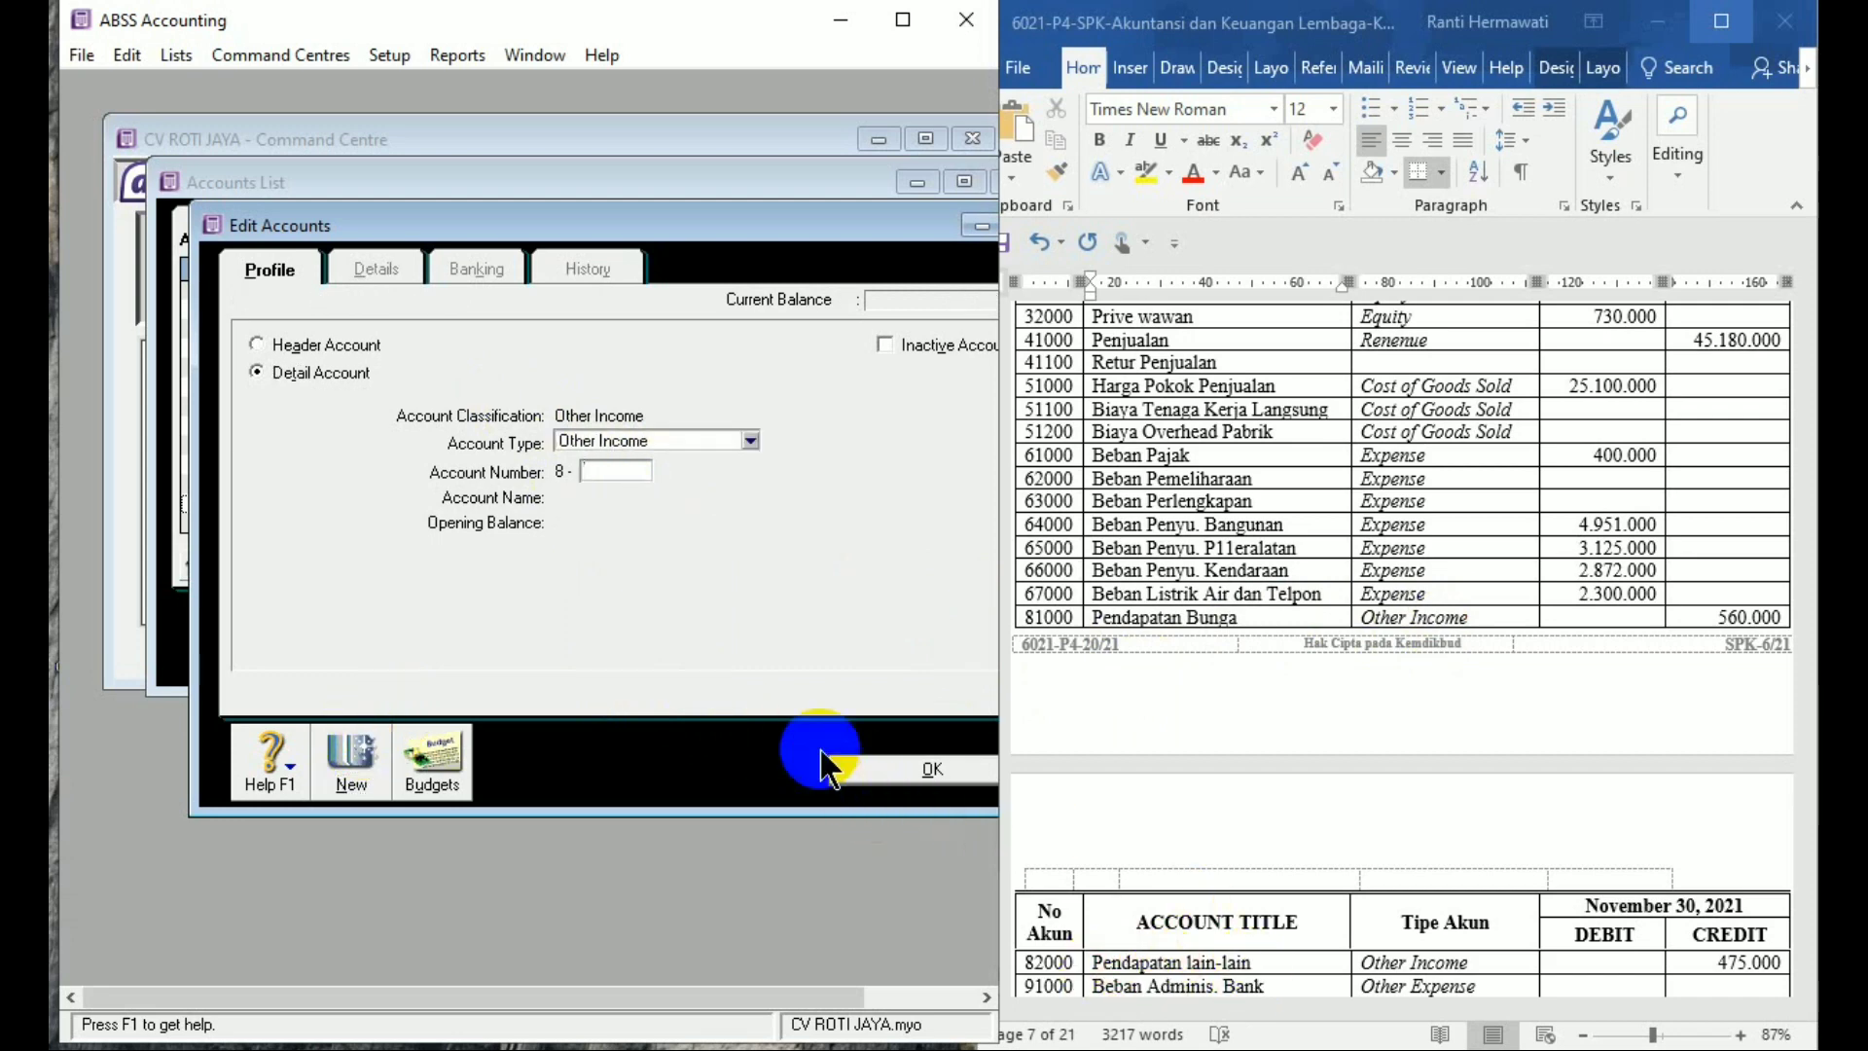
type("2000")
key("Tab")
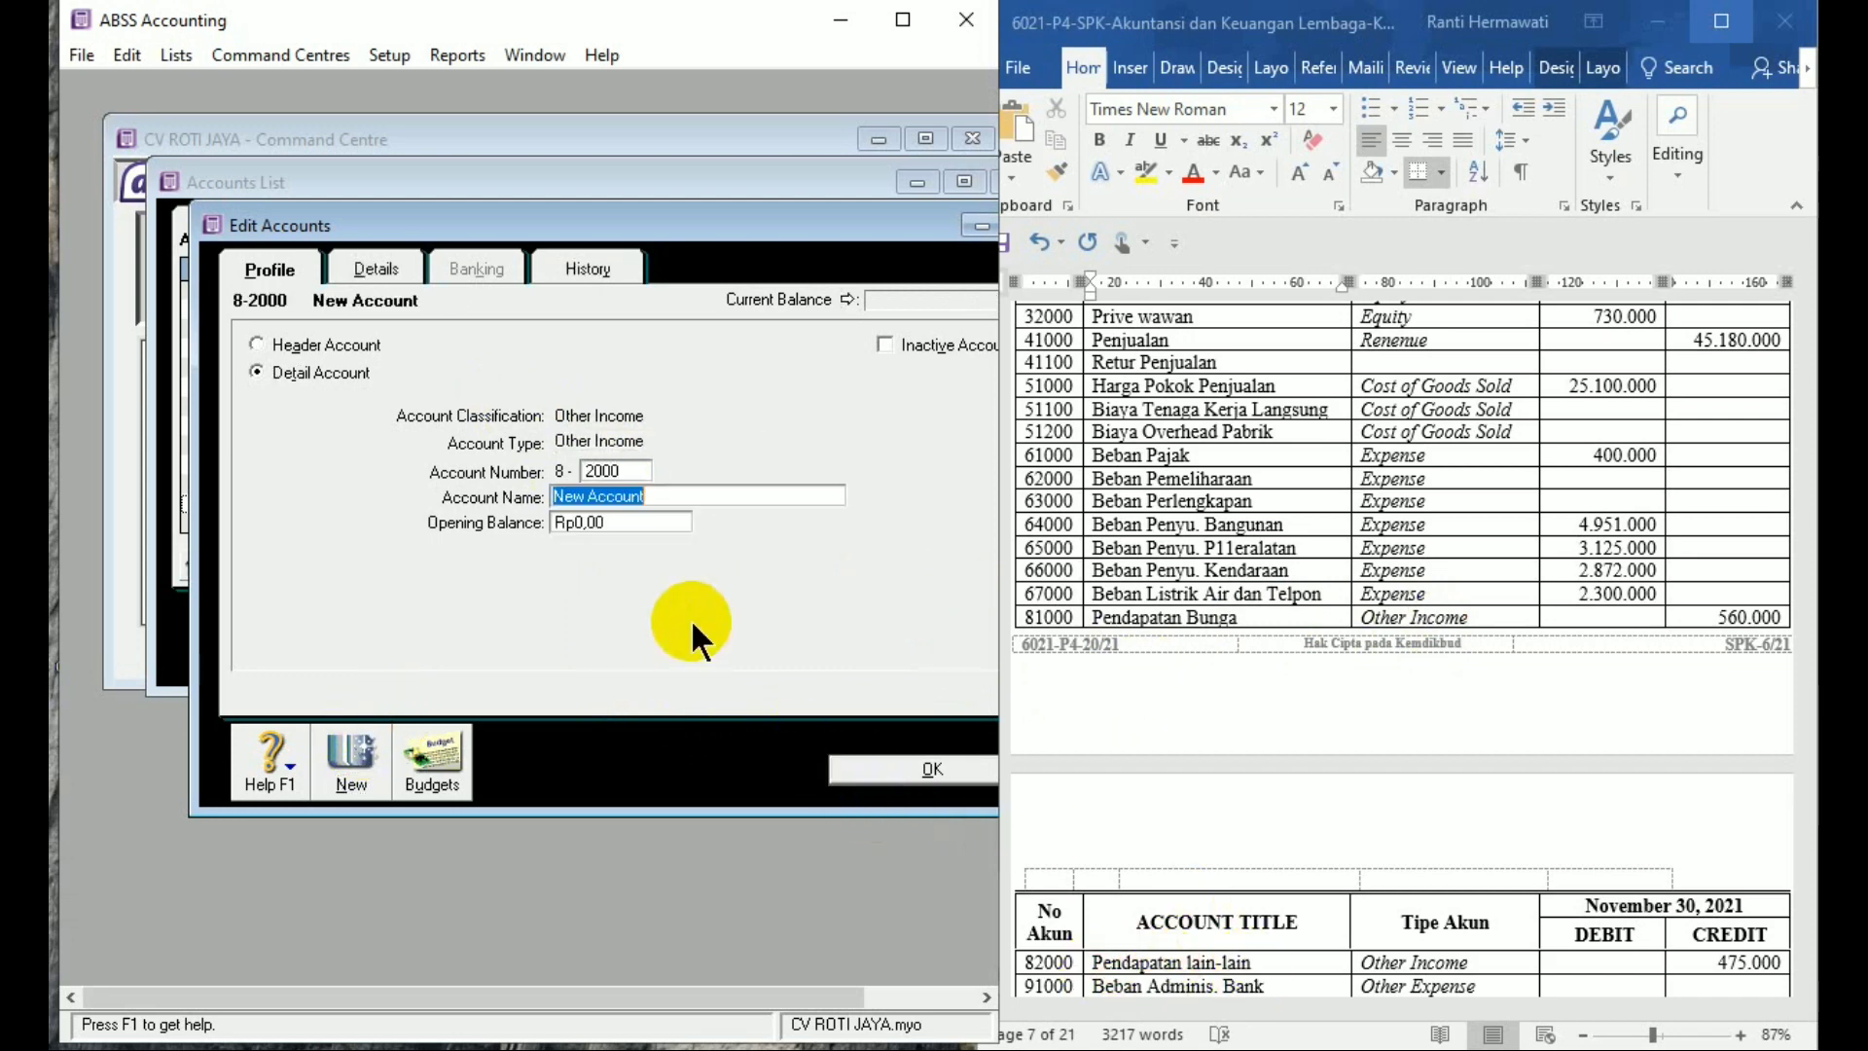
type("Penda")
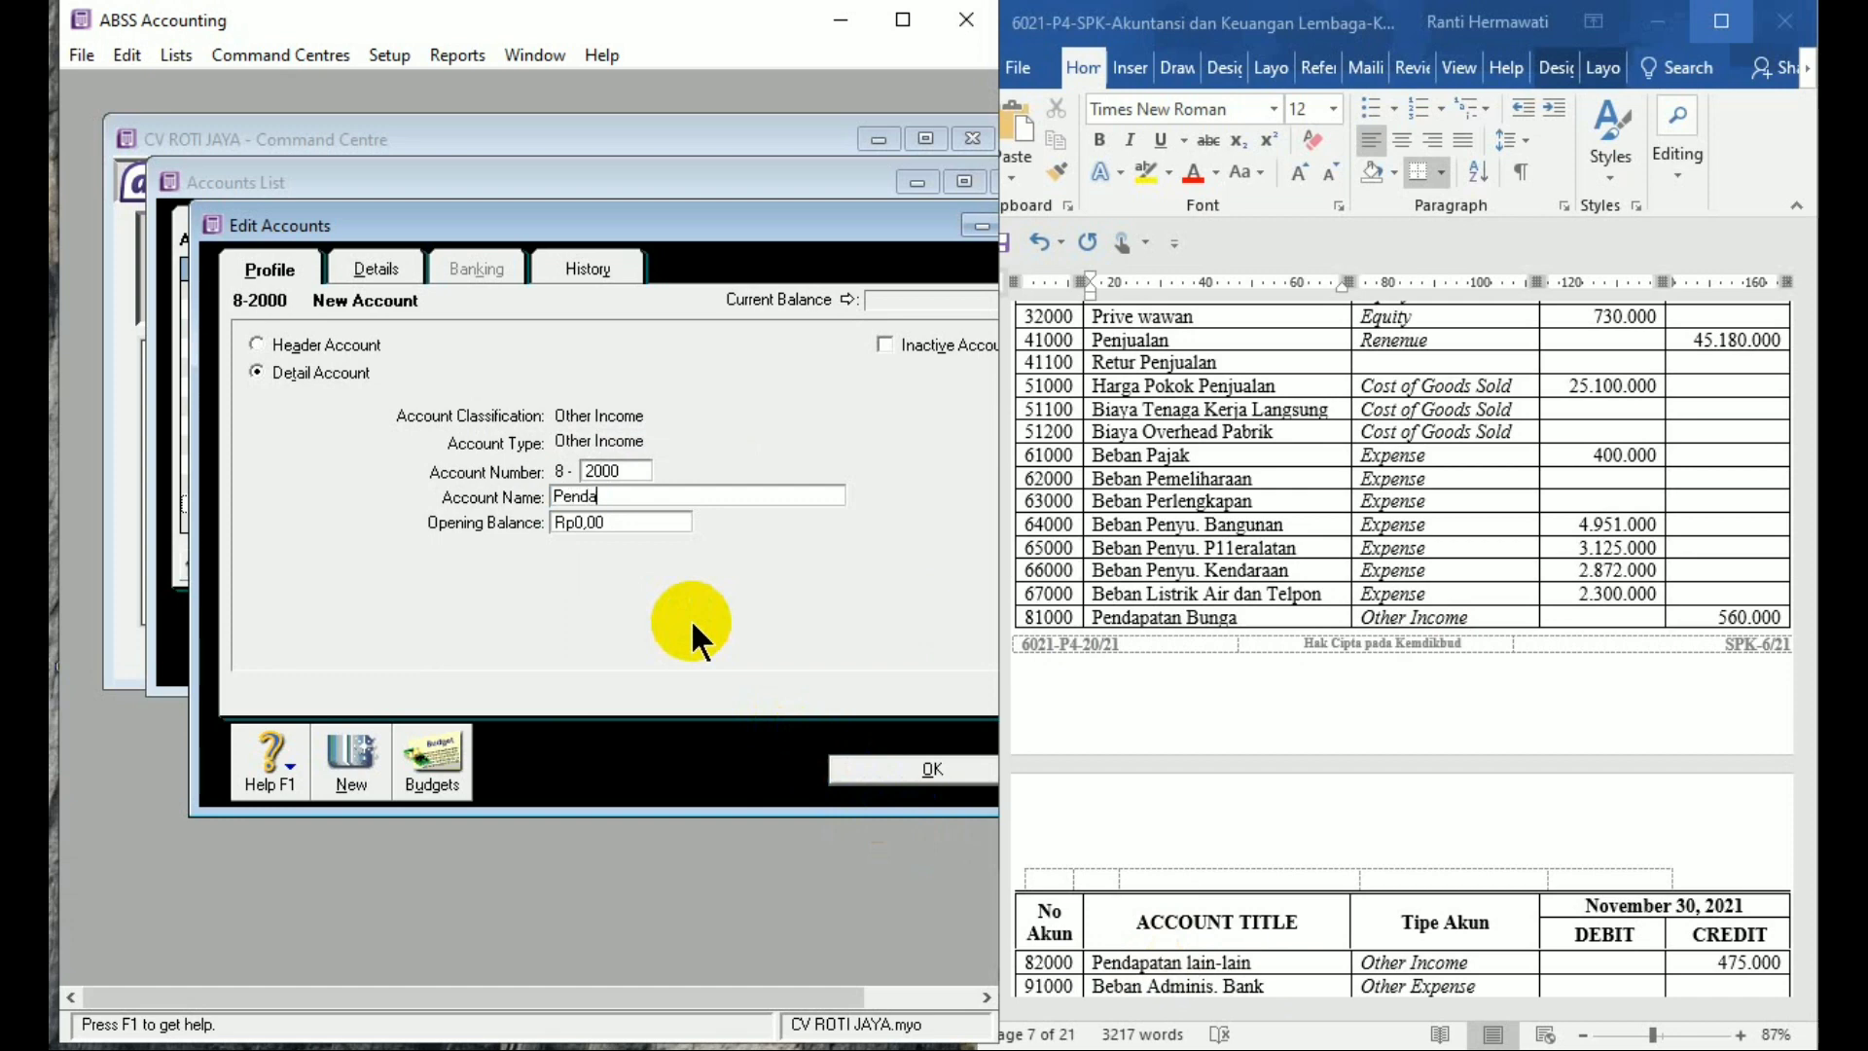
type("patan Lain-")
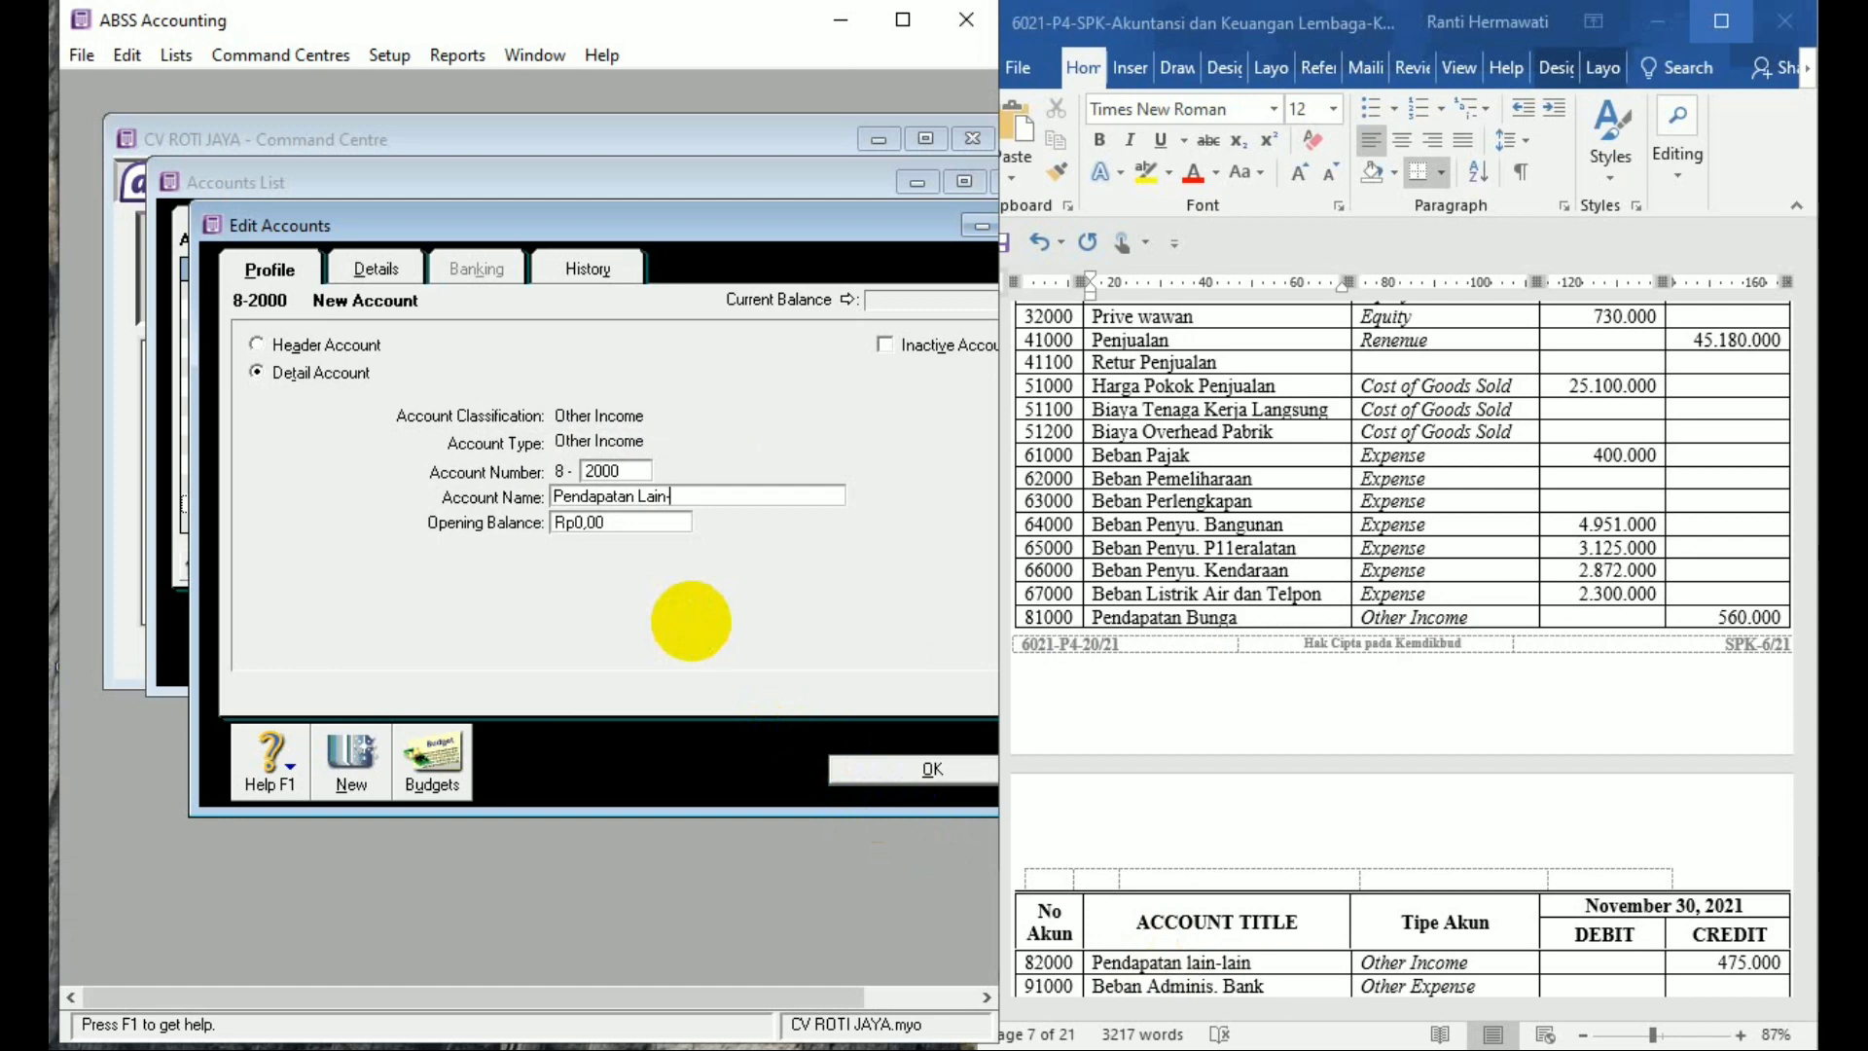
type("lain")
key("Tab")
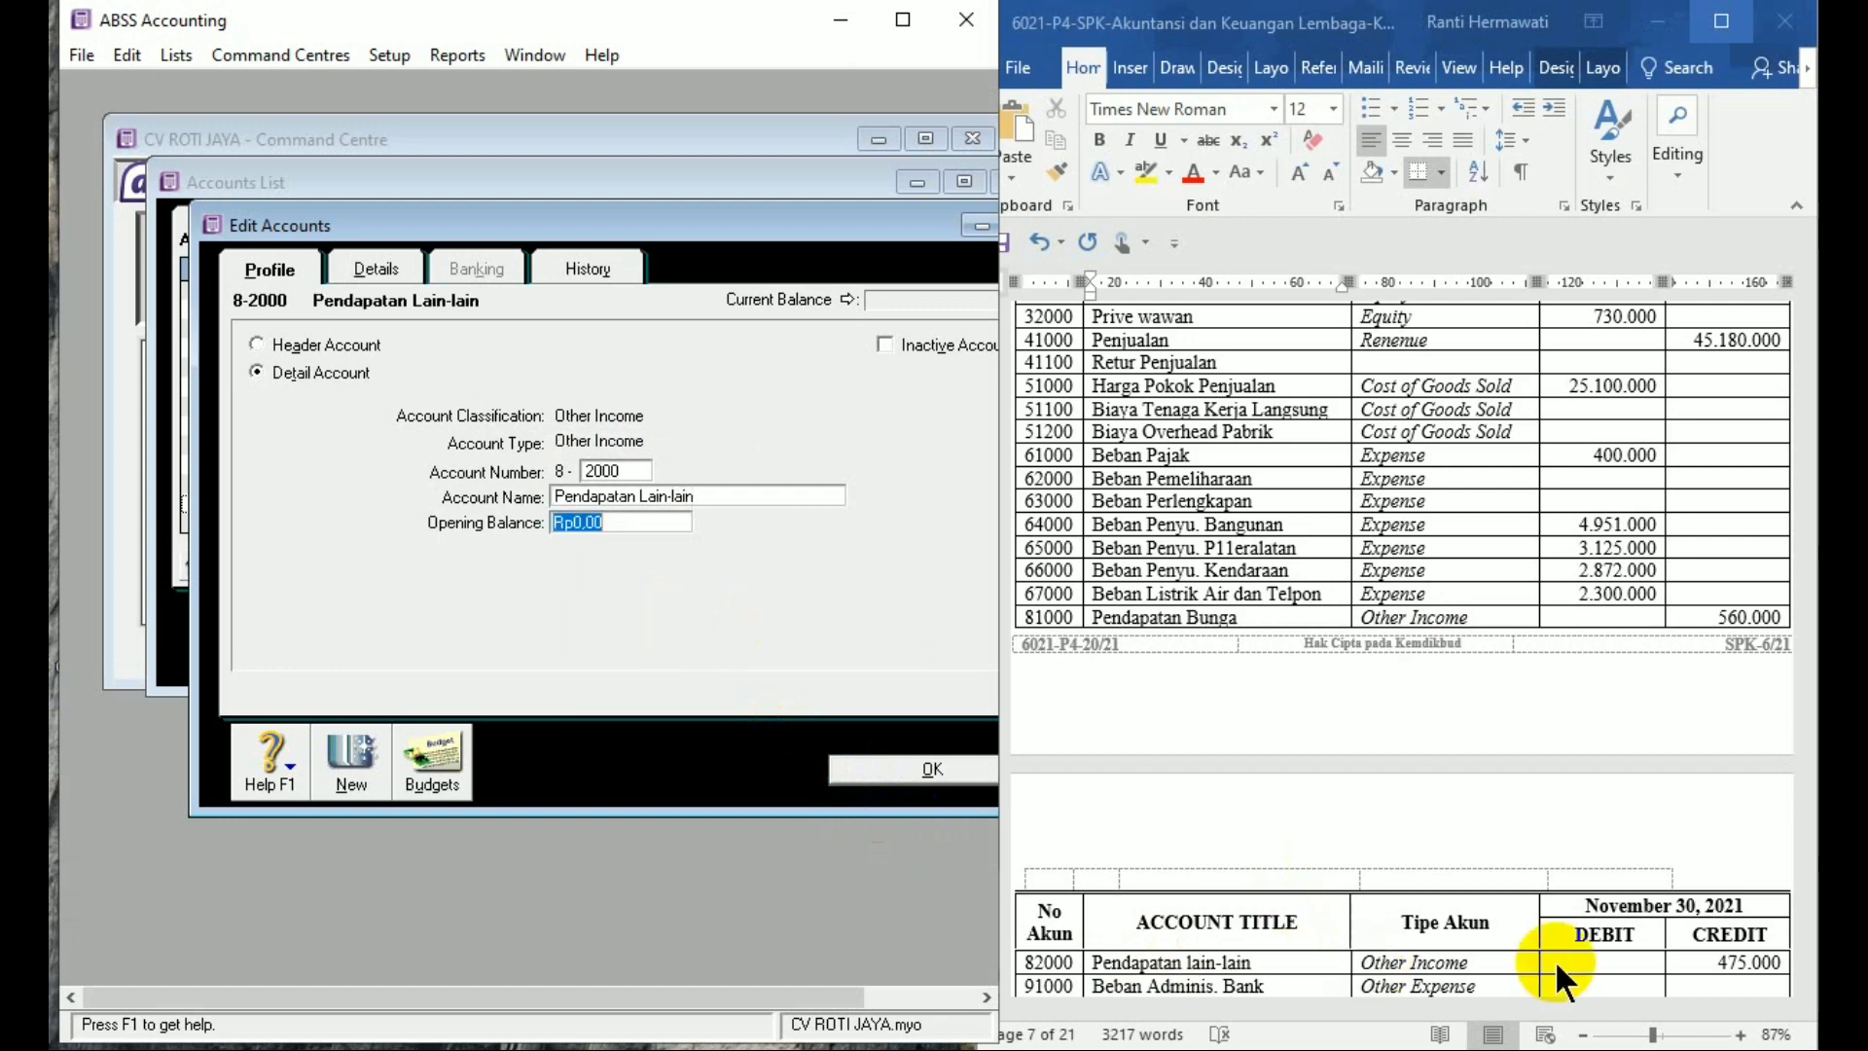
type("4")
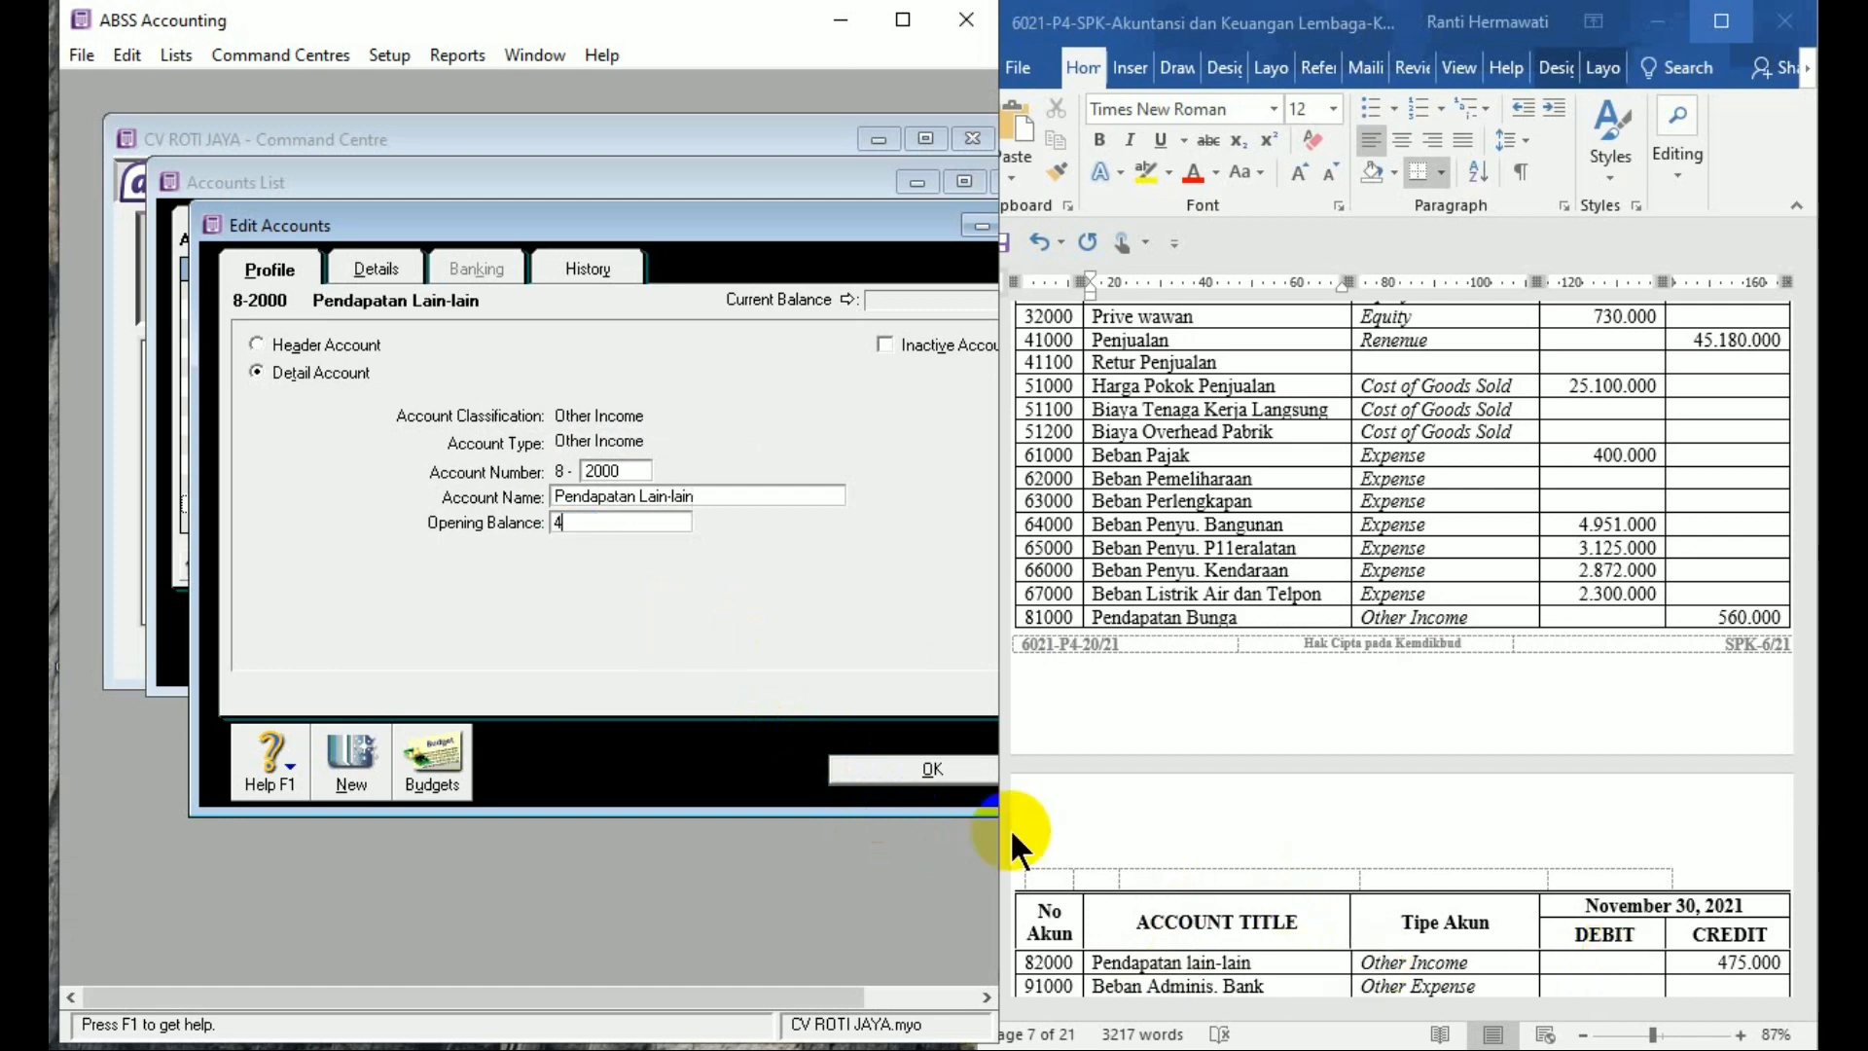
type("76")
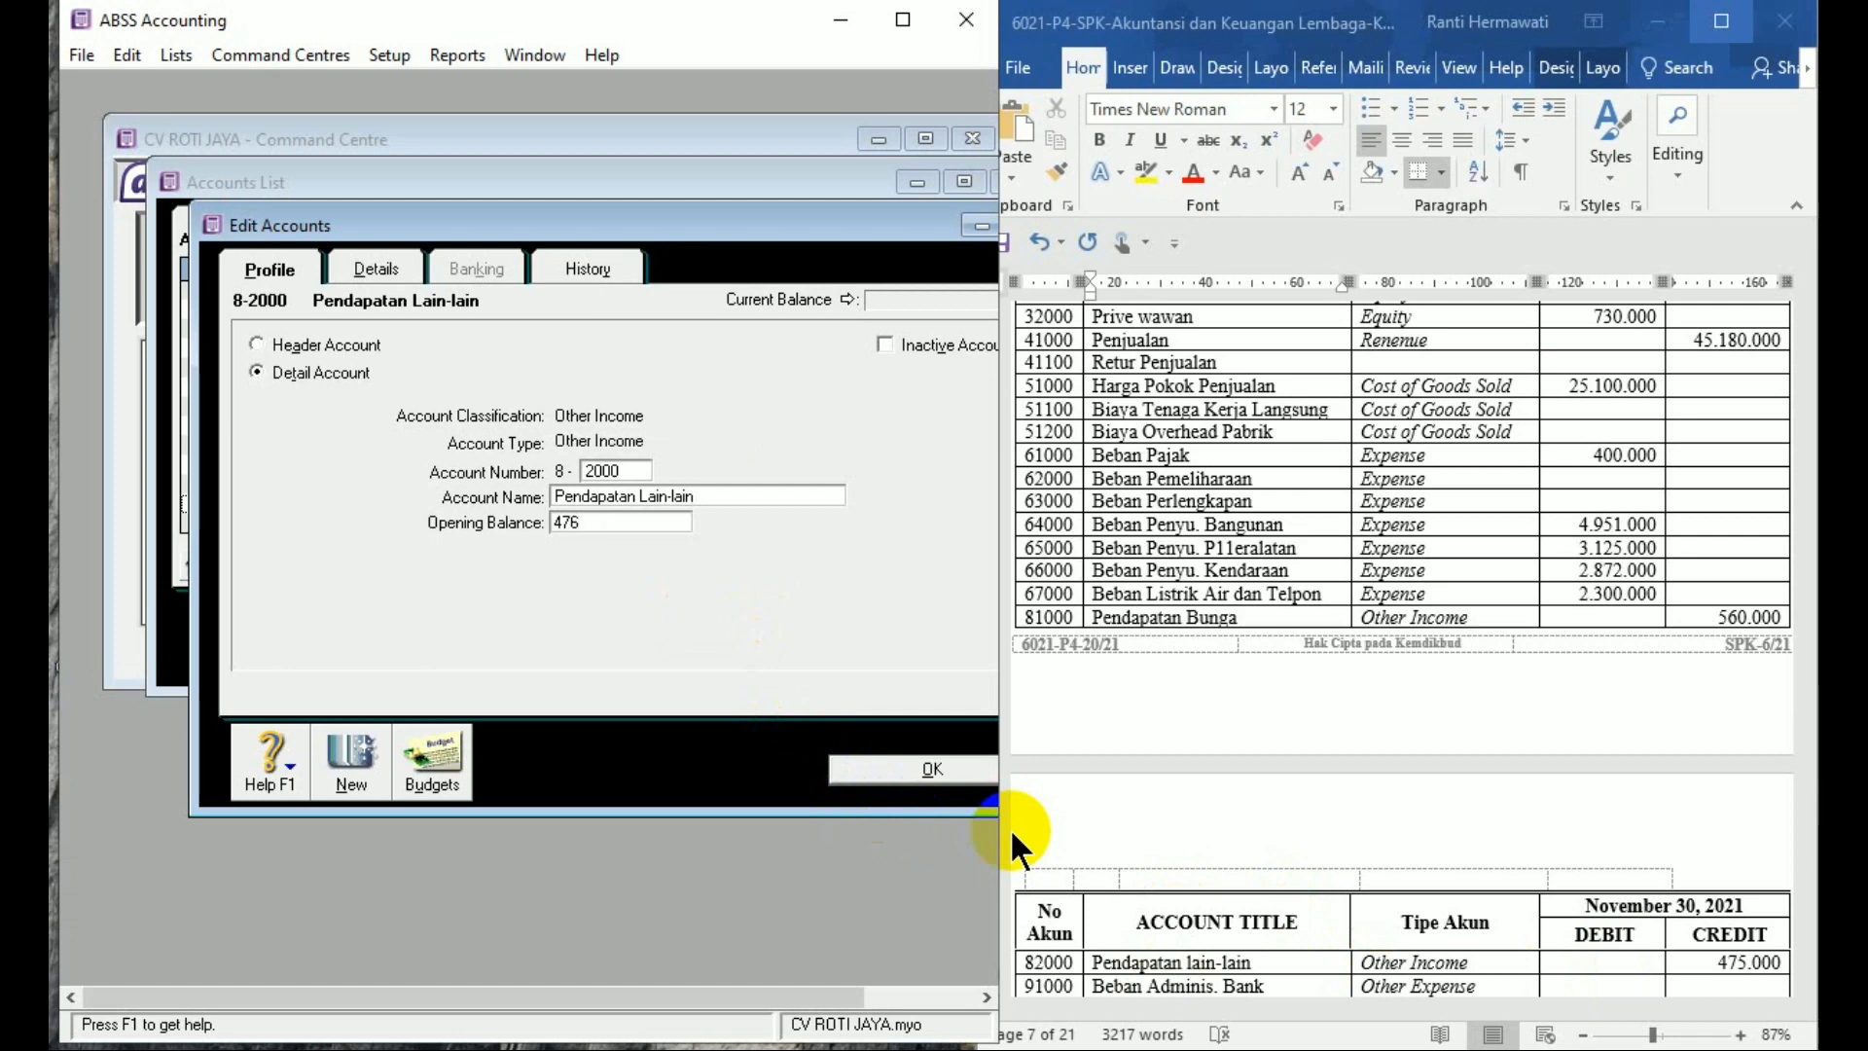
key("BackSpace")
type("5000")
key("Tab")
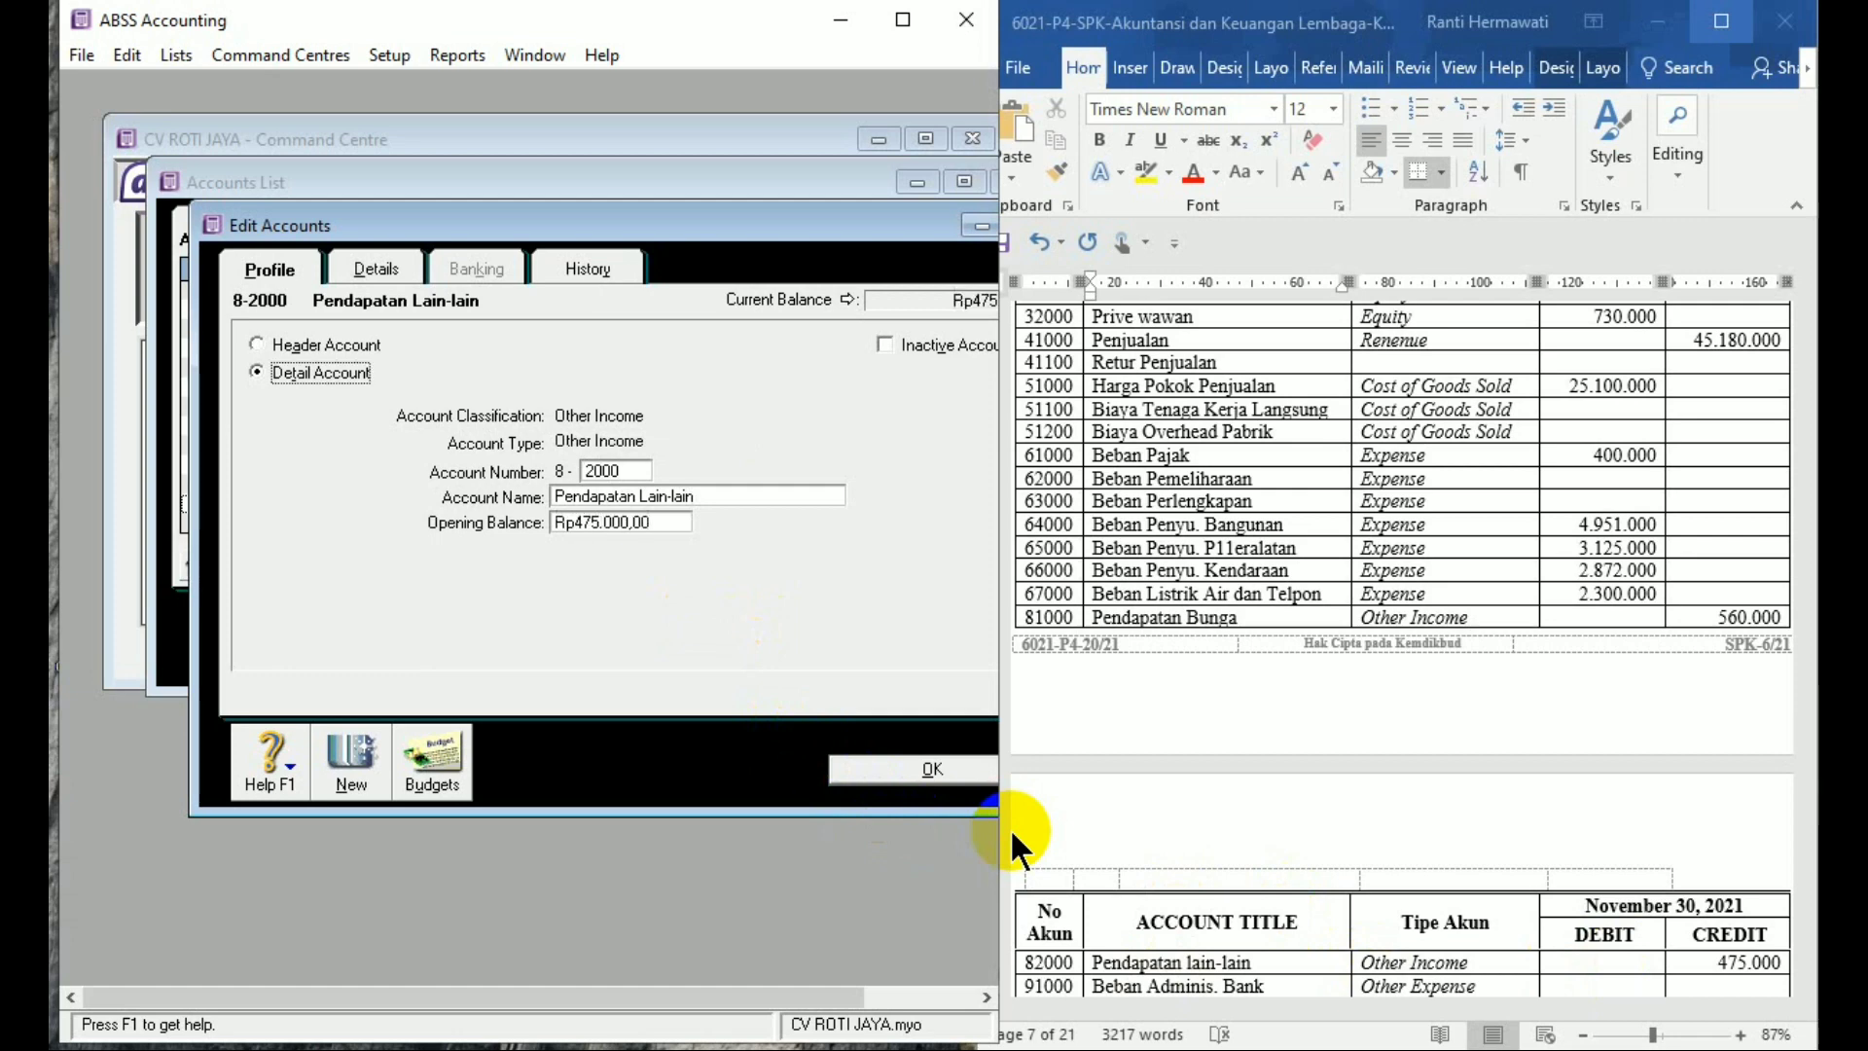
left_click(346, 732)
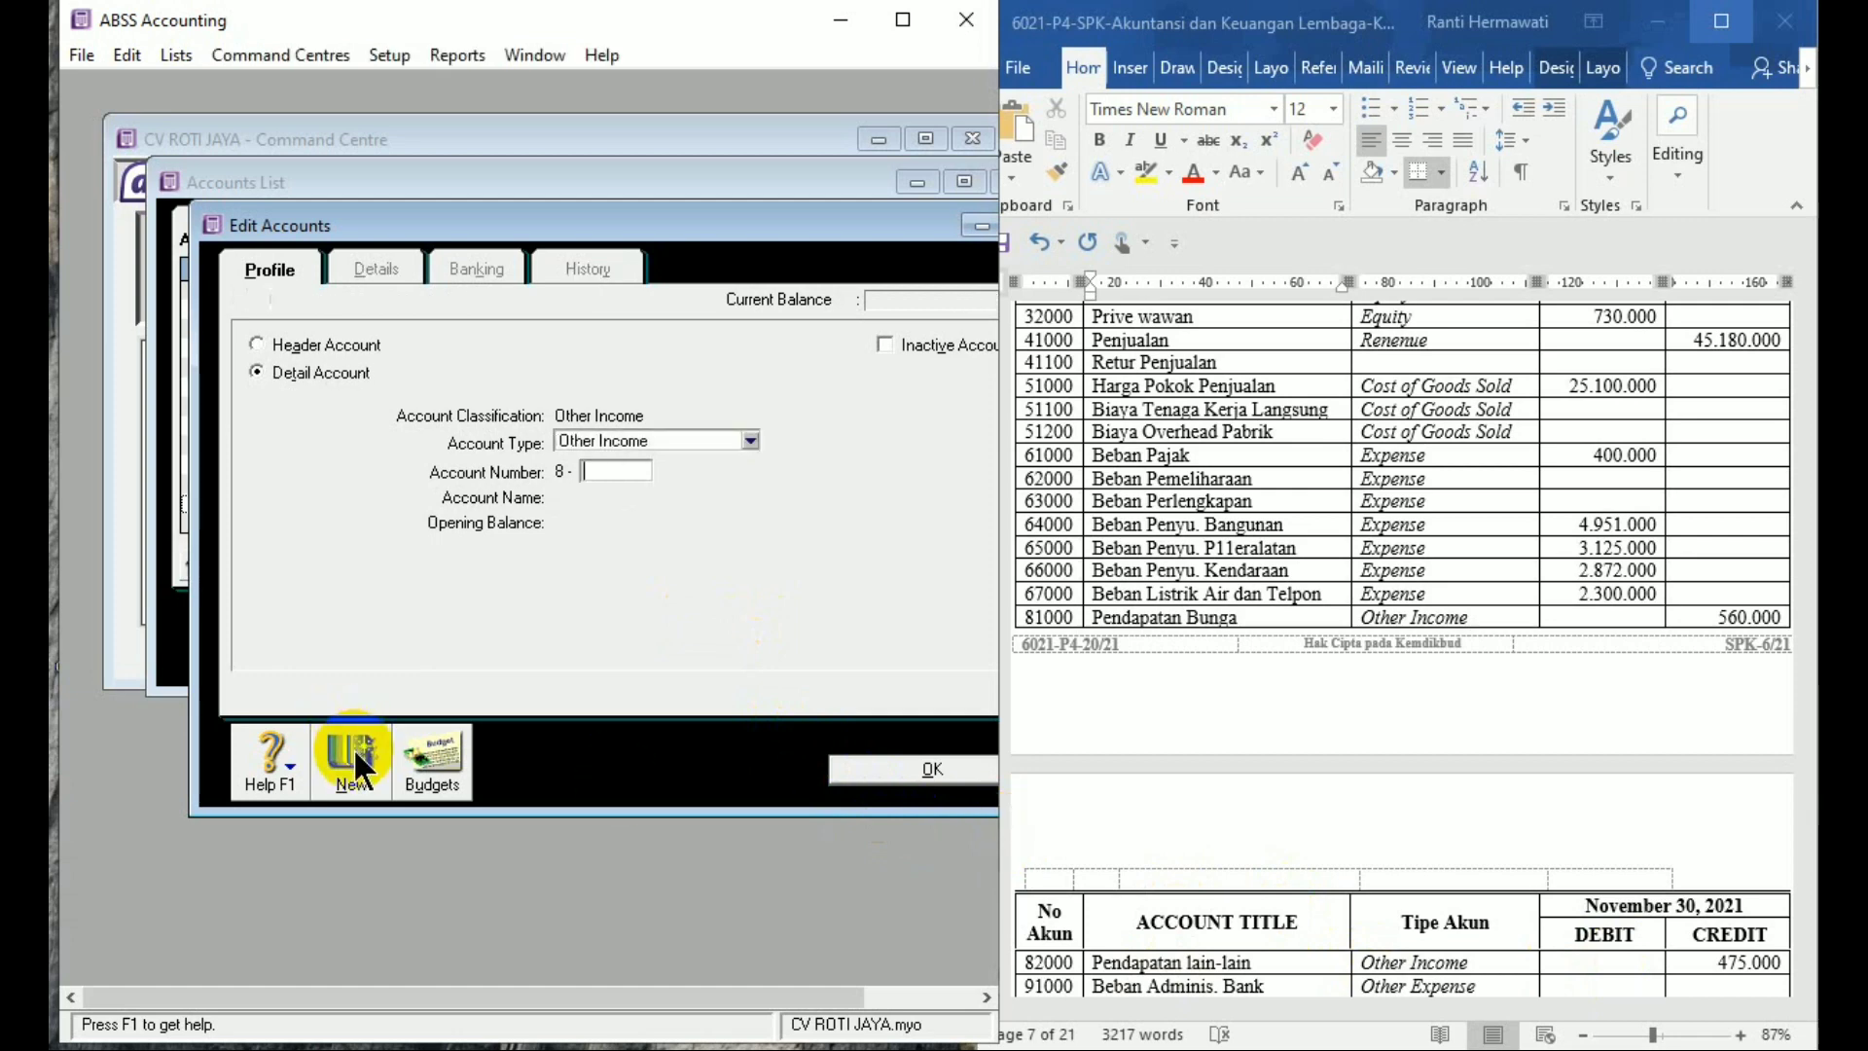
Look up the next account, 91000, in the Word reference table
left_click(1585, 954)
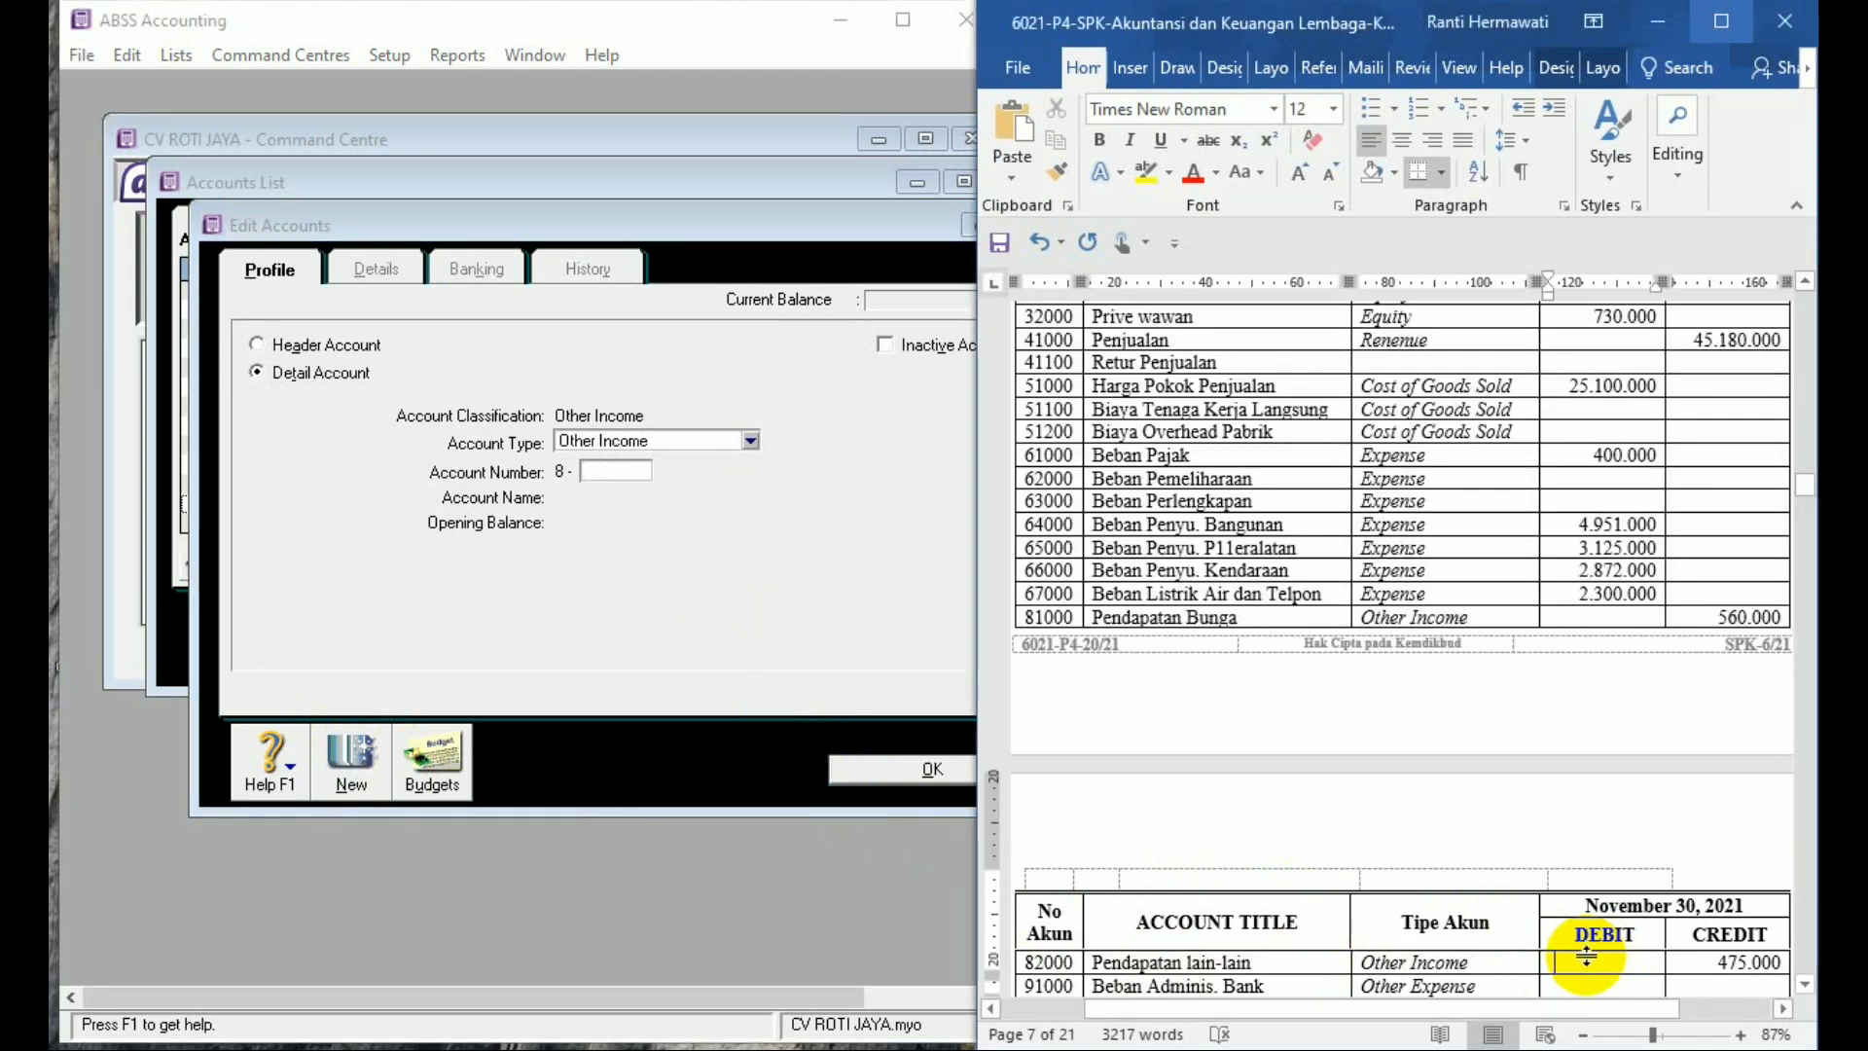
scroll(1586, 957, "down", 1)
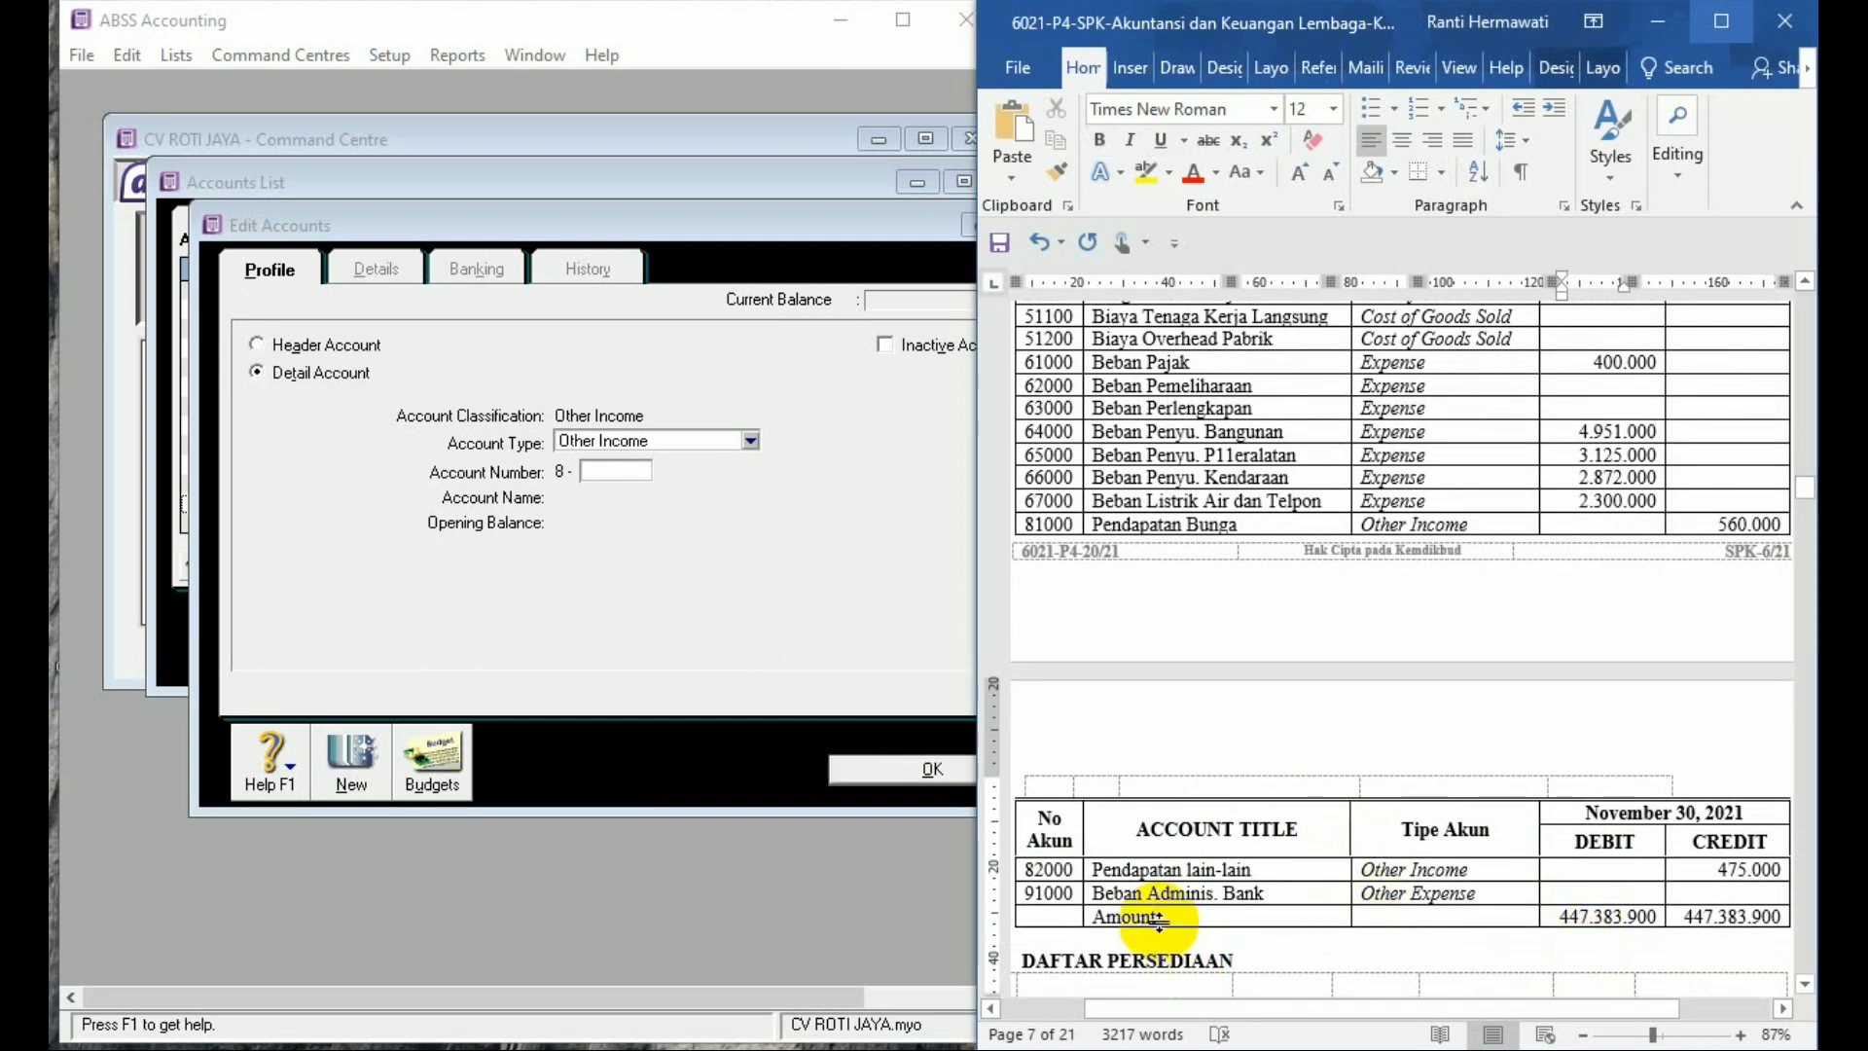
left_click(1042, 893)
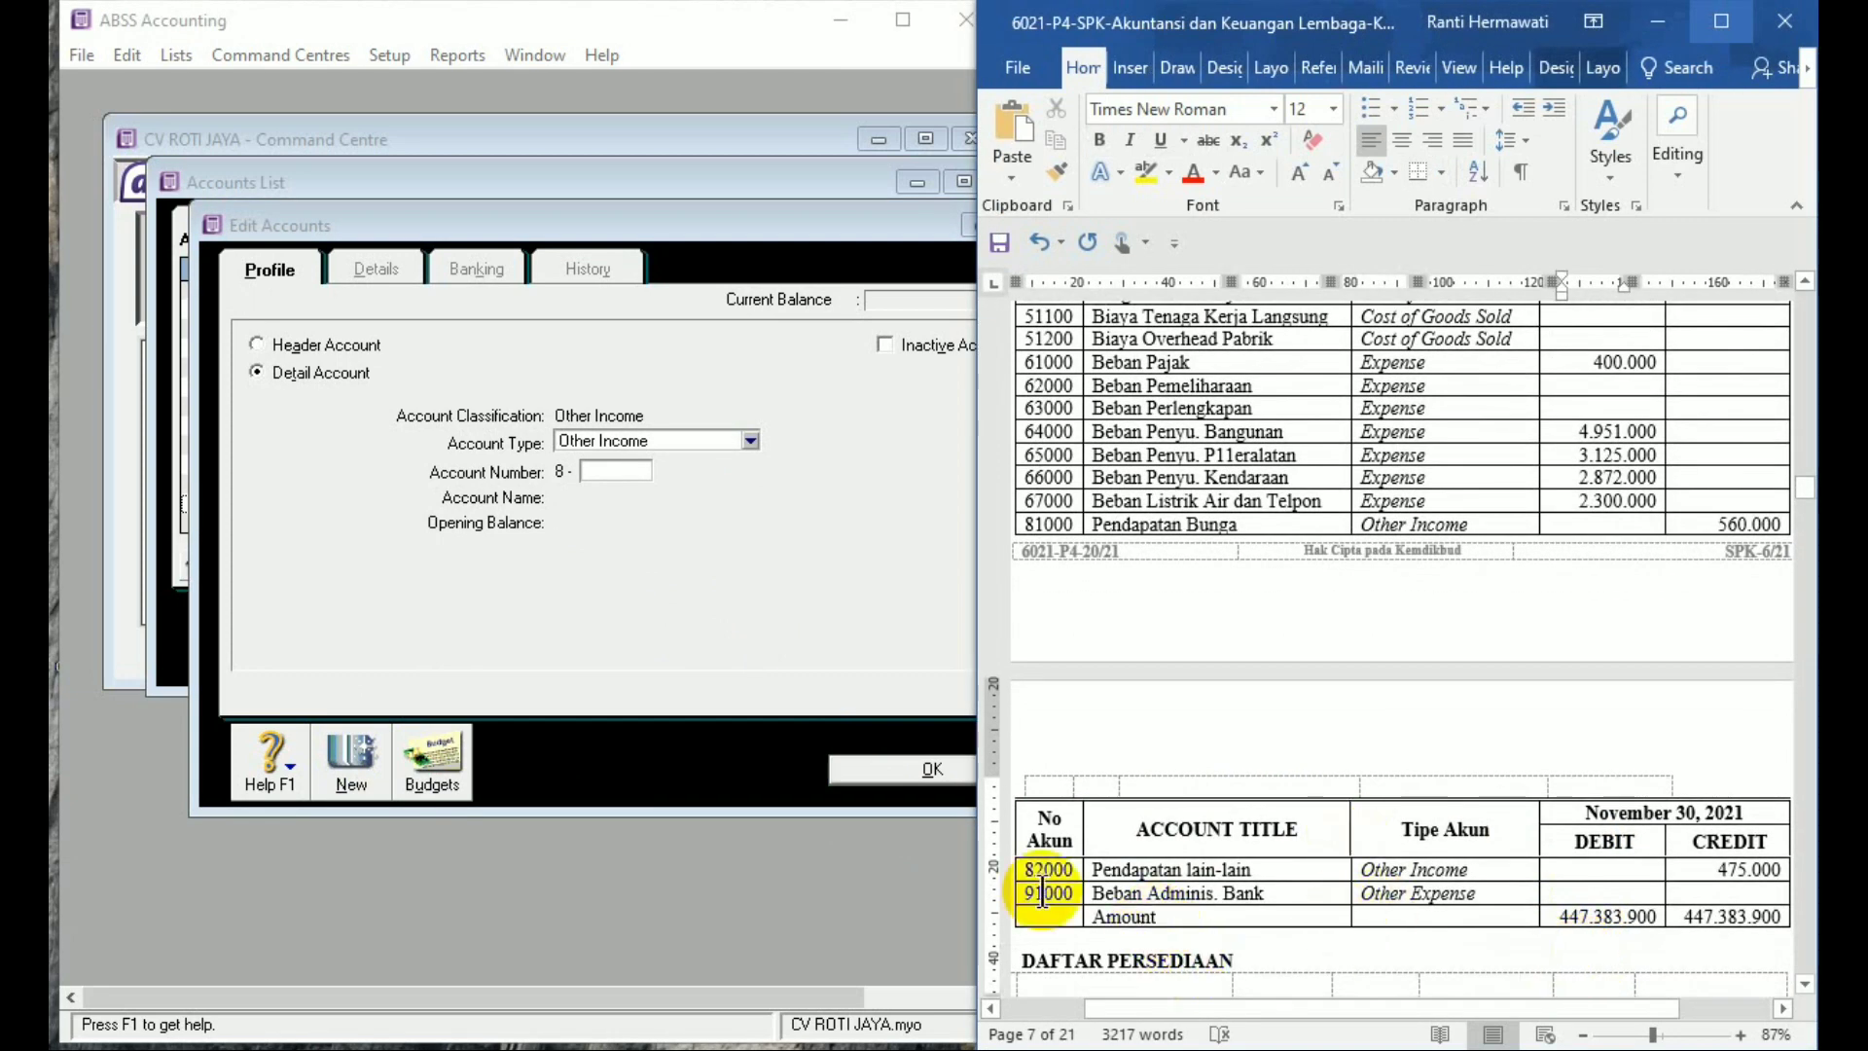
left_click(745, 442)
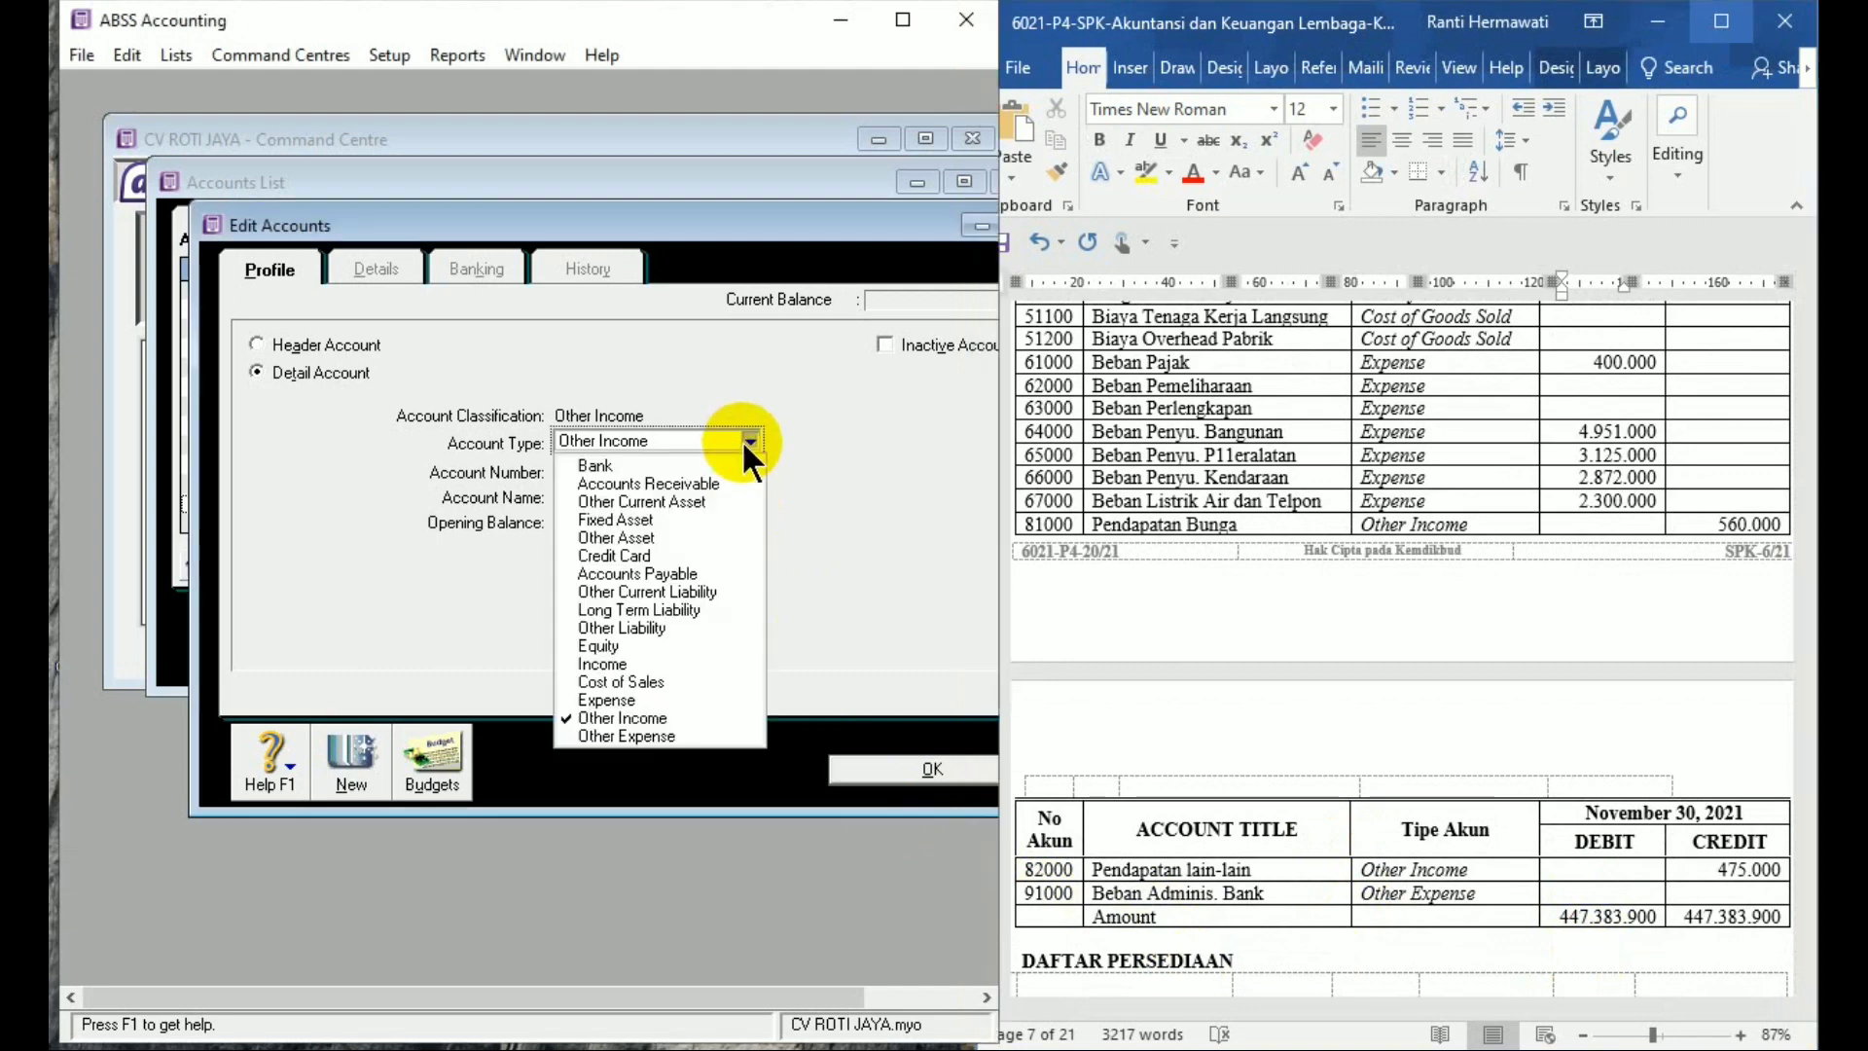
Make the new account Other Expense 9-1000 named Beban Administrasi Bank
left_click(677, 737)
left_click(602, 473)
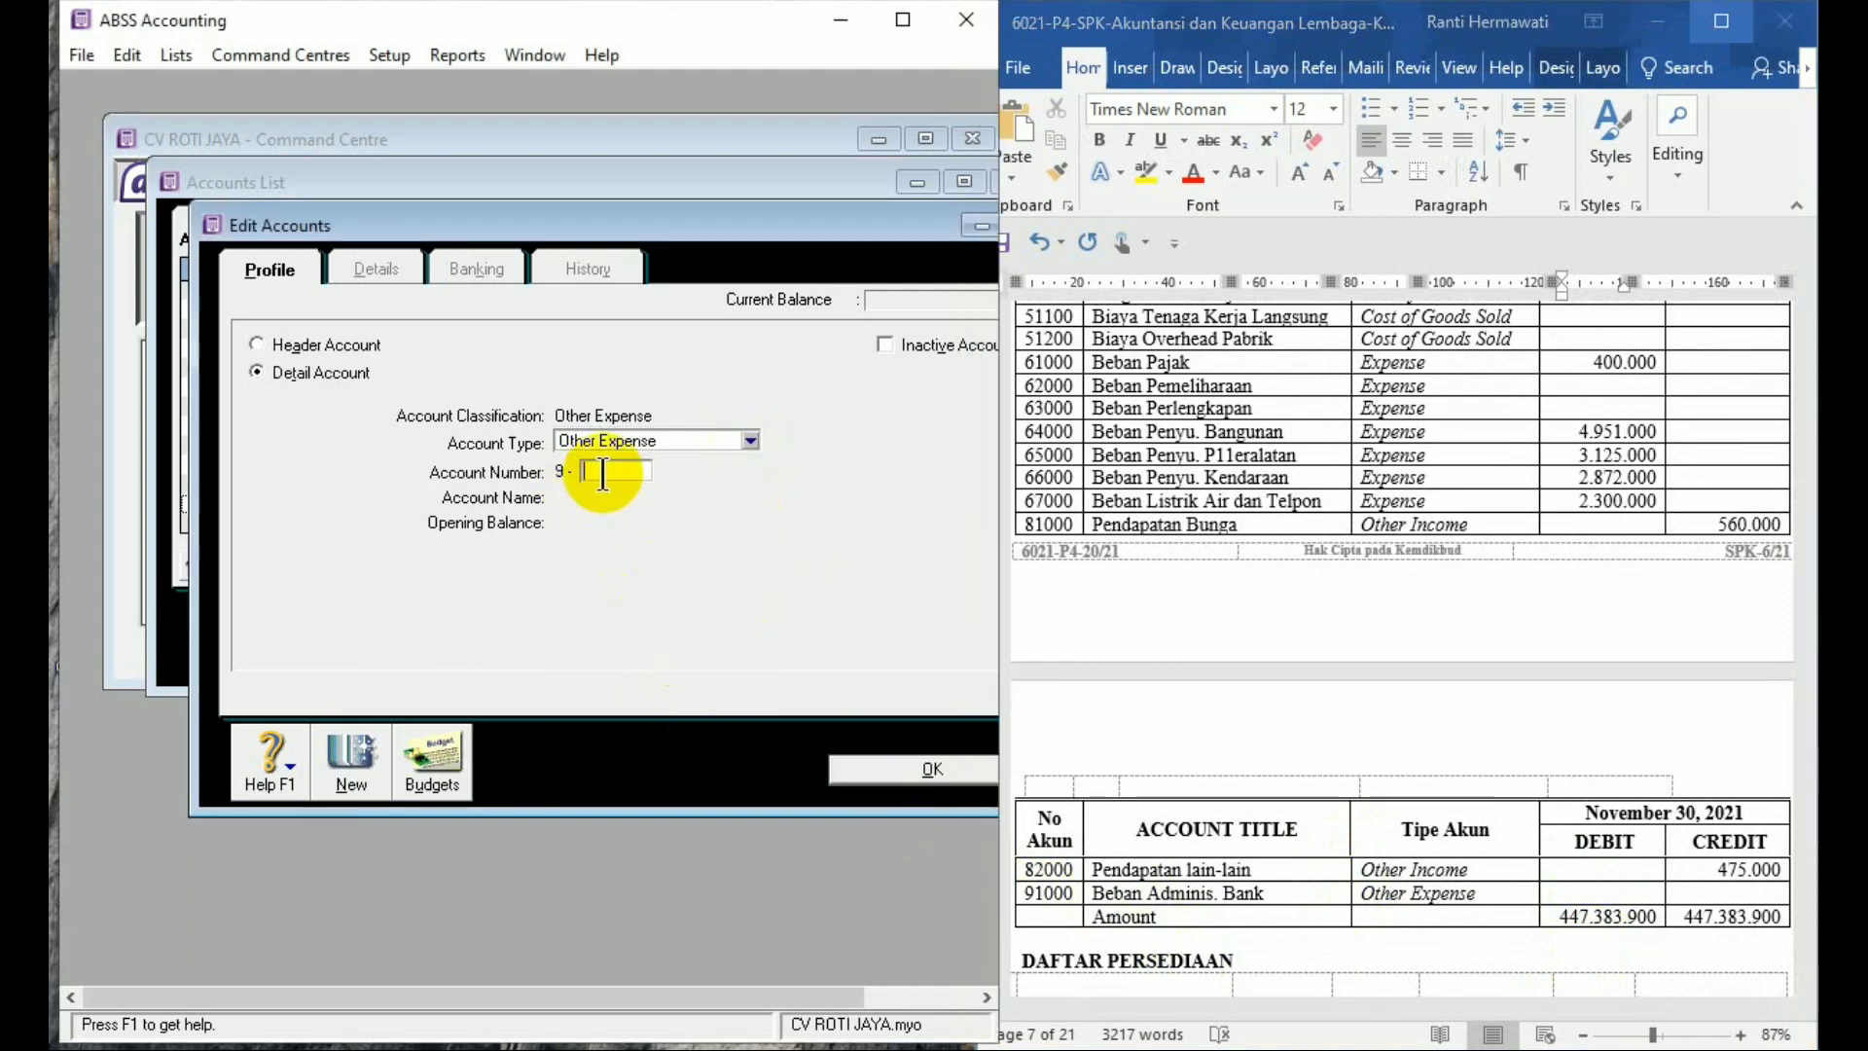
type("1000")
key("Tab")
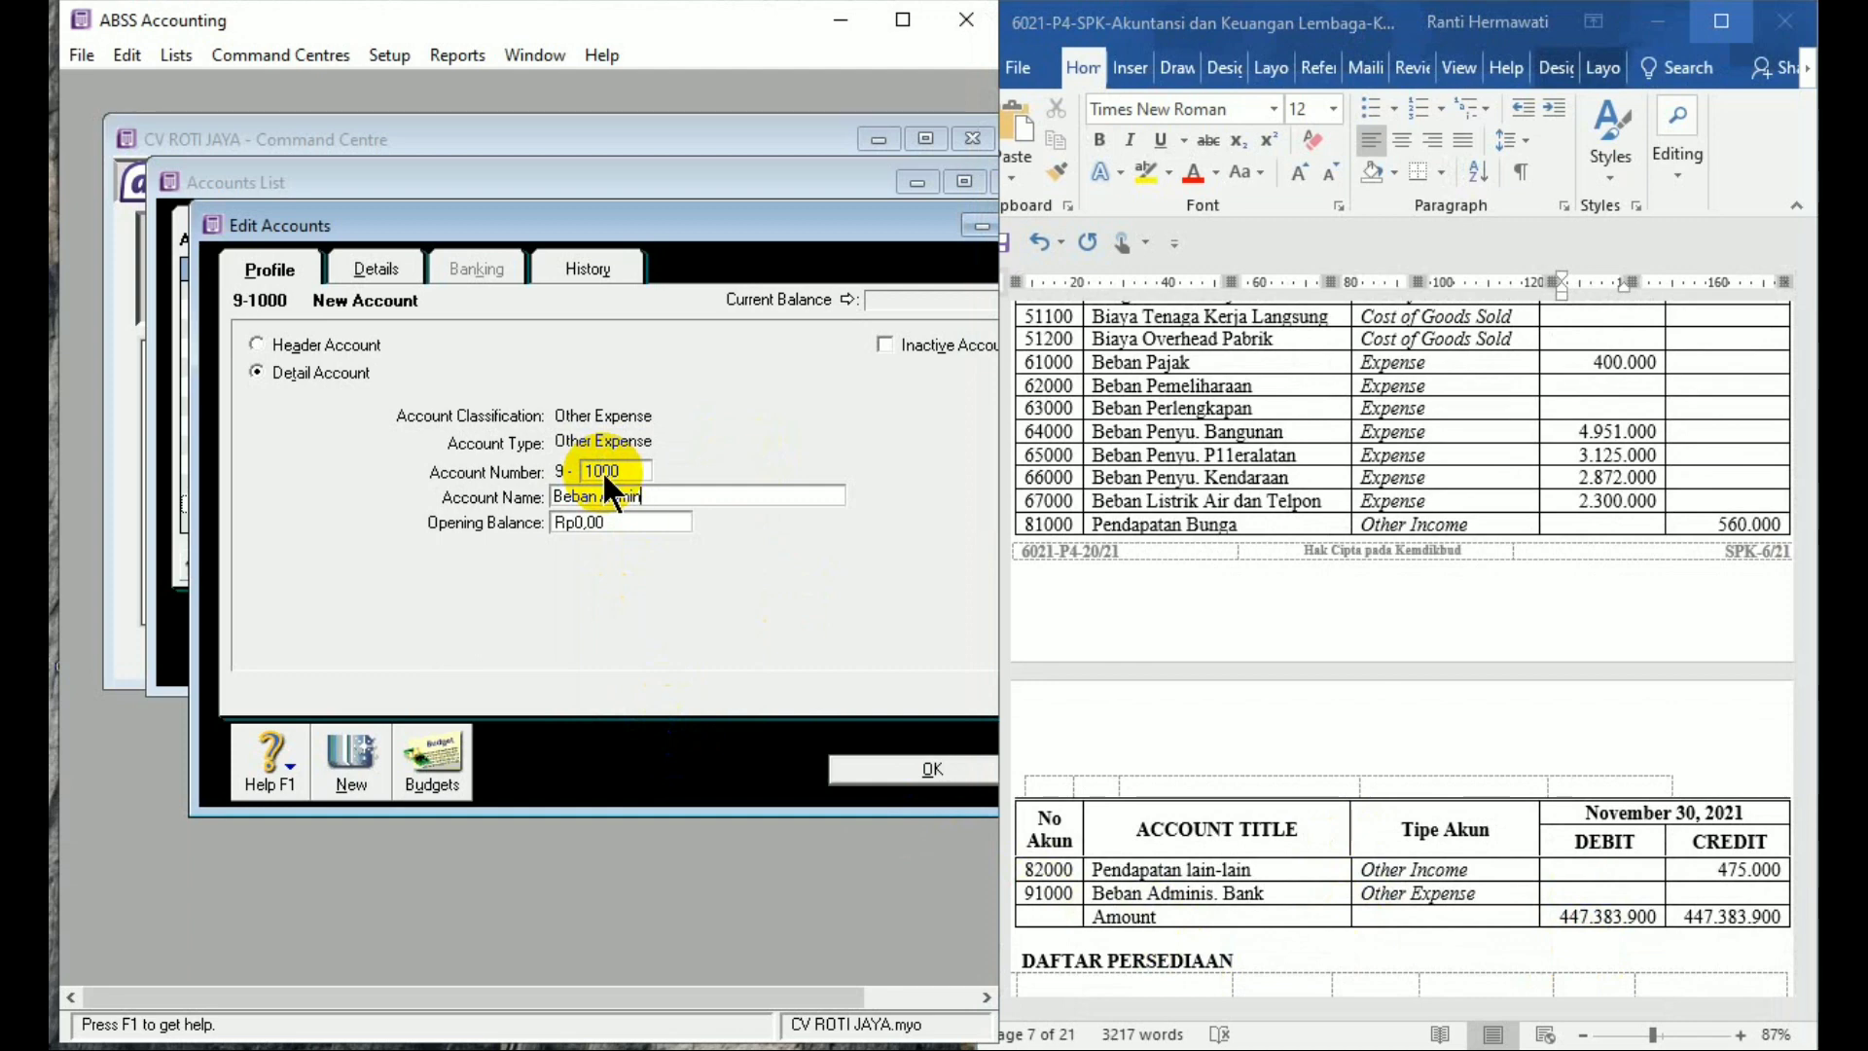
type("trasi Bank")
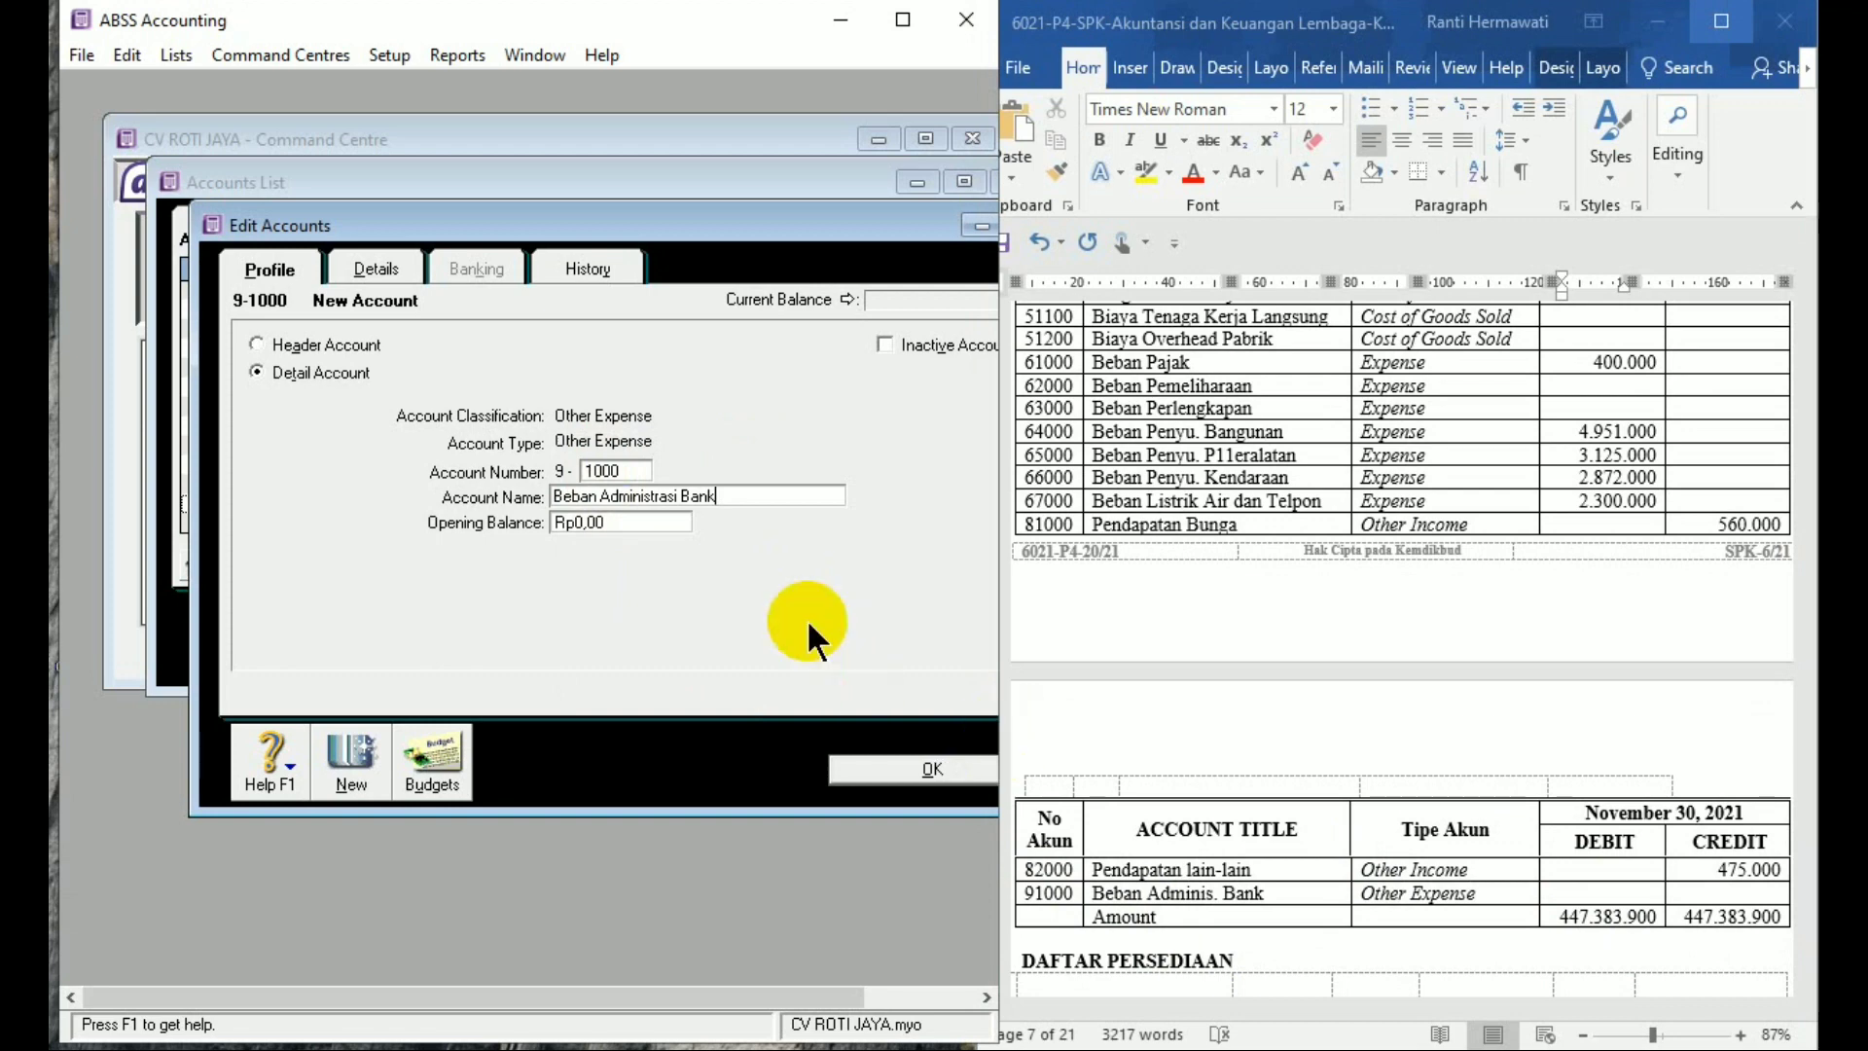
left_click(940, 765)
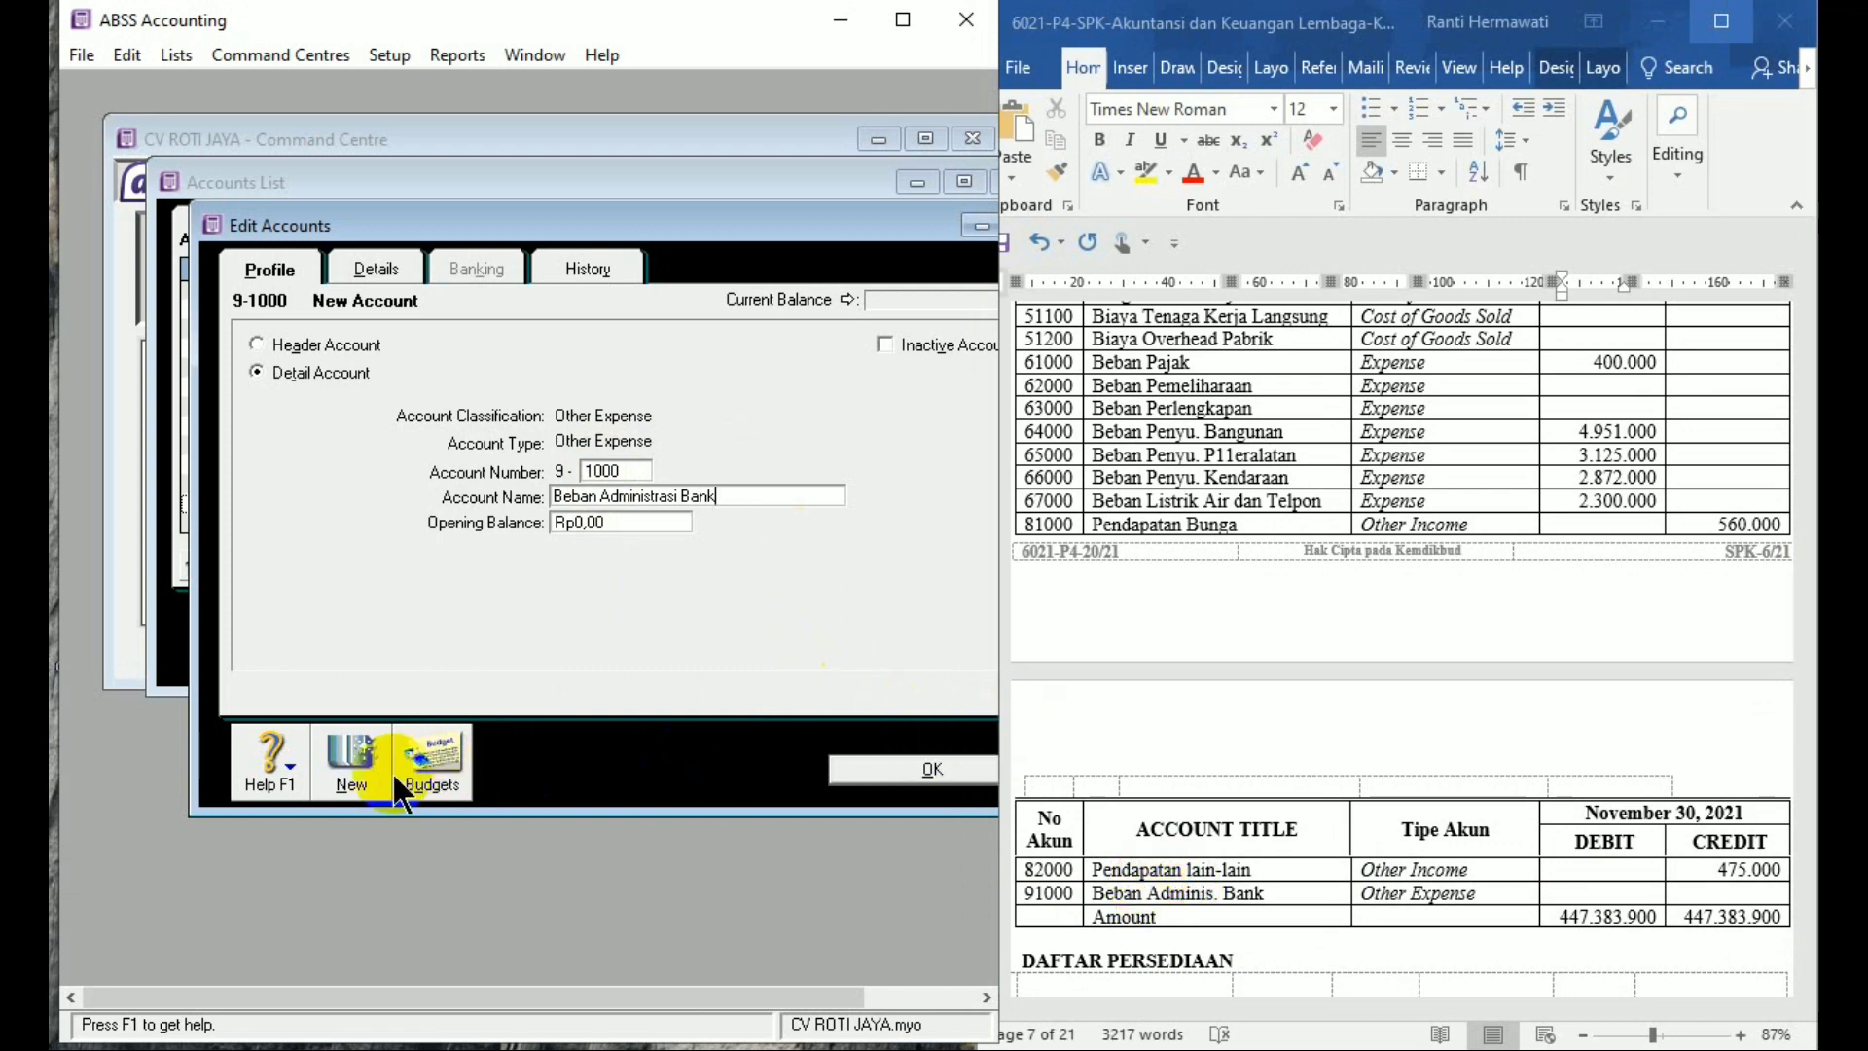
Save the new account and scroll through the Accounts List
left_click(903, 774)
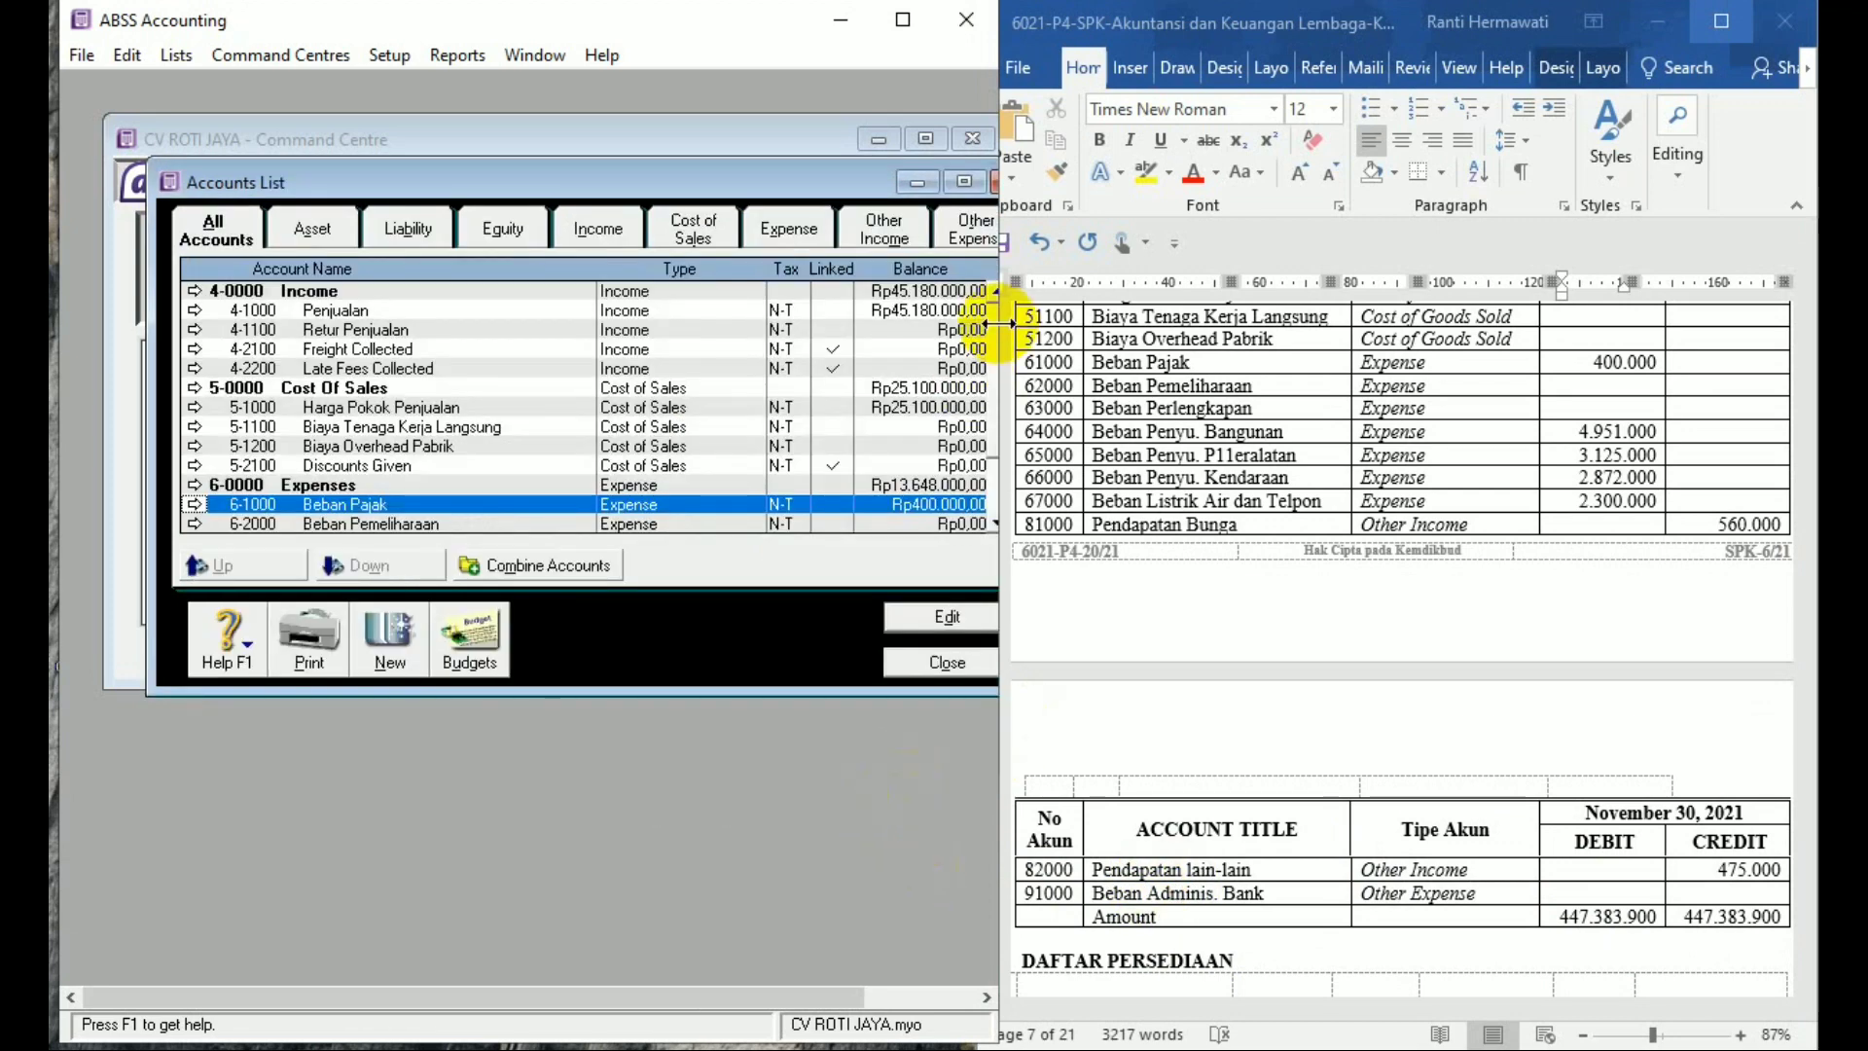
scroll(989, 385, "up", 10)
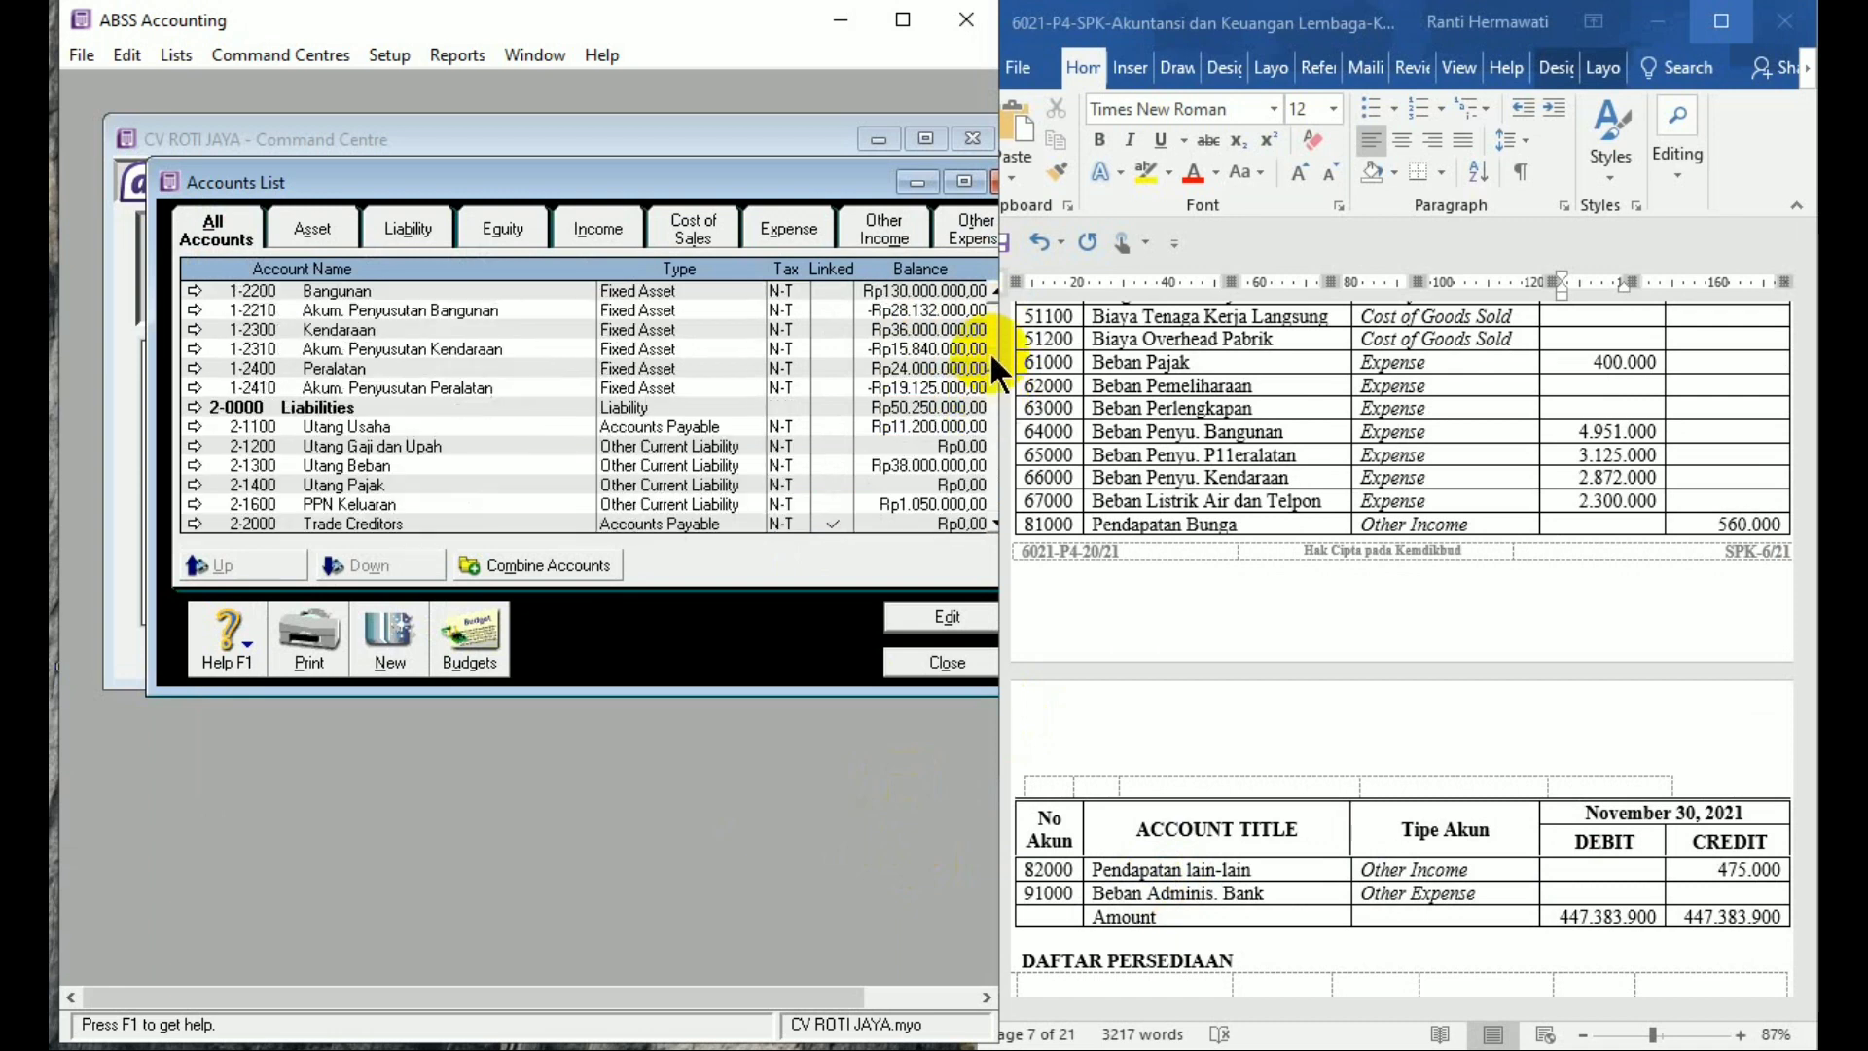
scroll(988, 329, "up", 5)
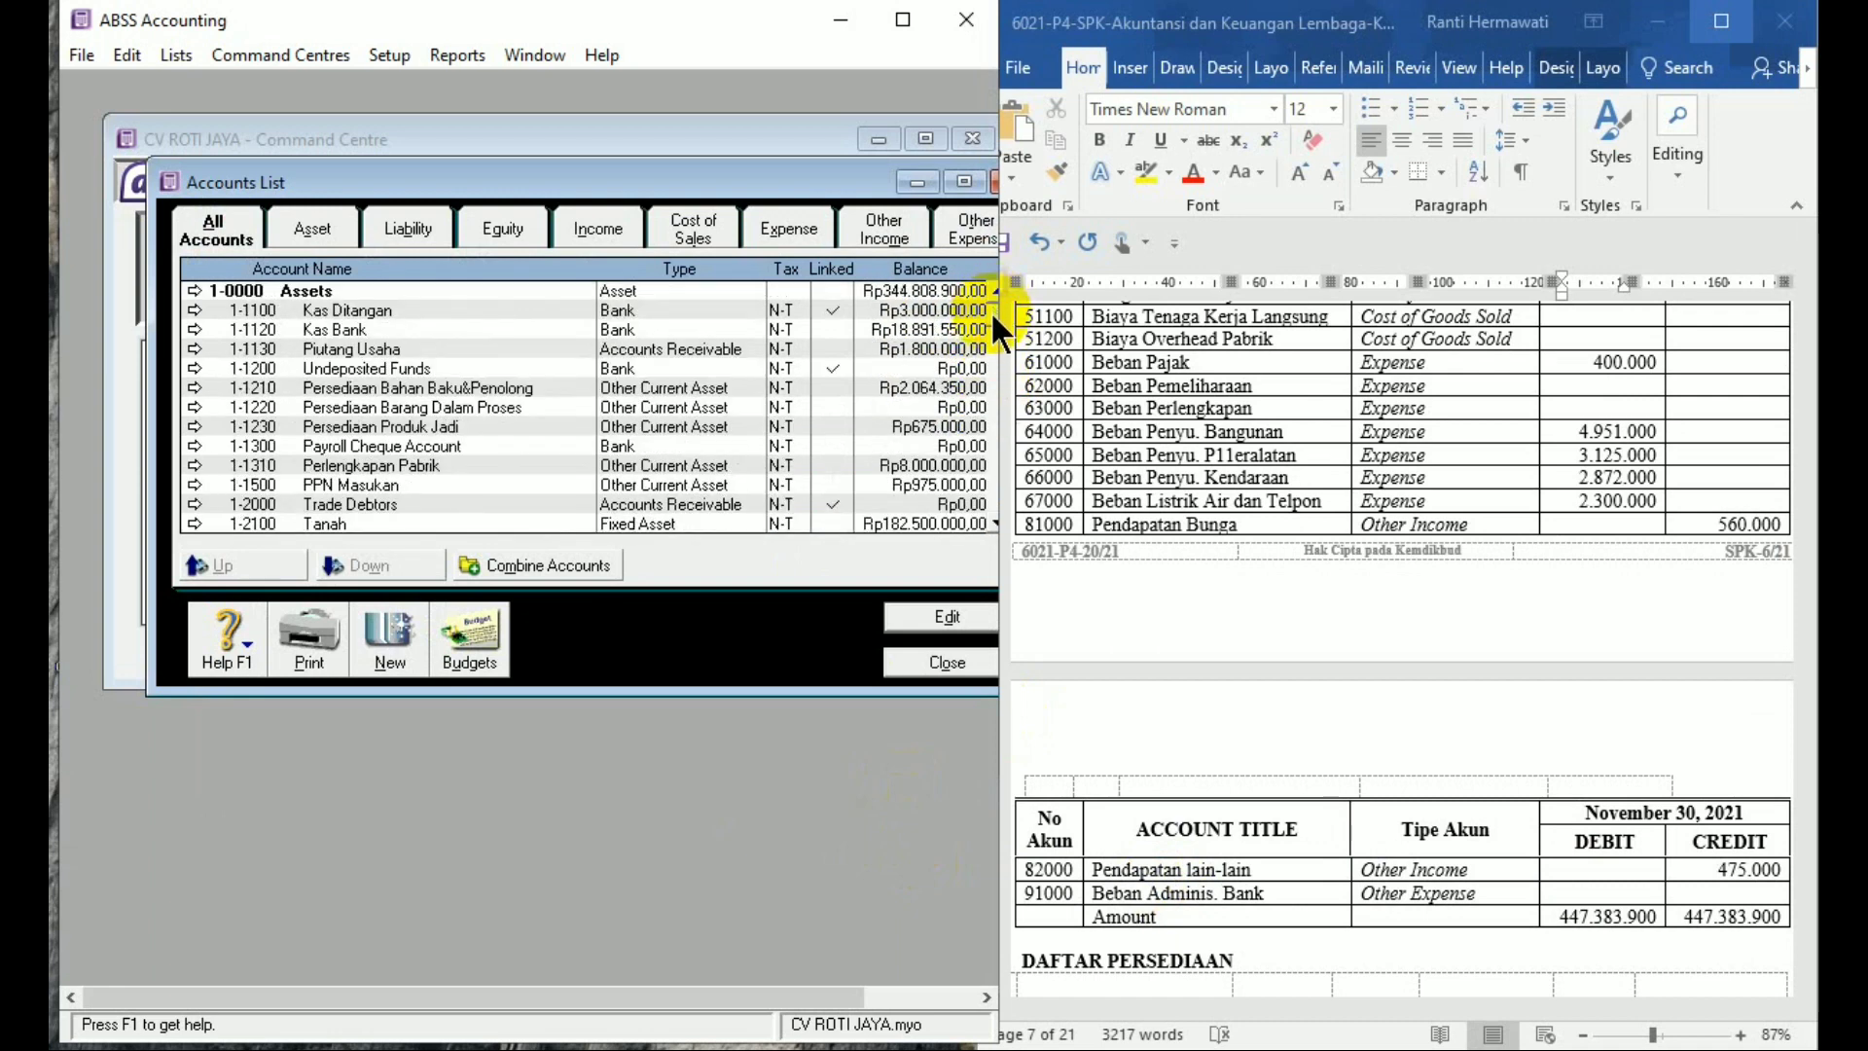
scroll(994, 312, "down", 3)
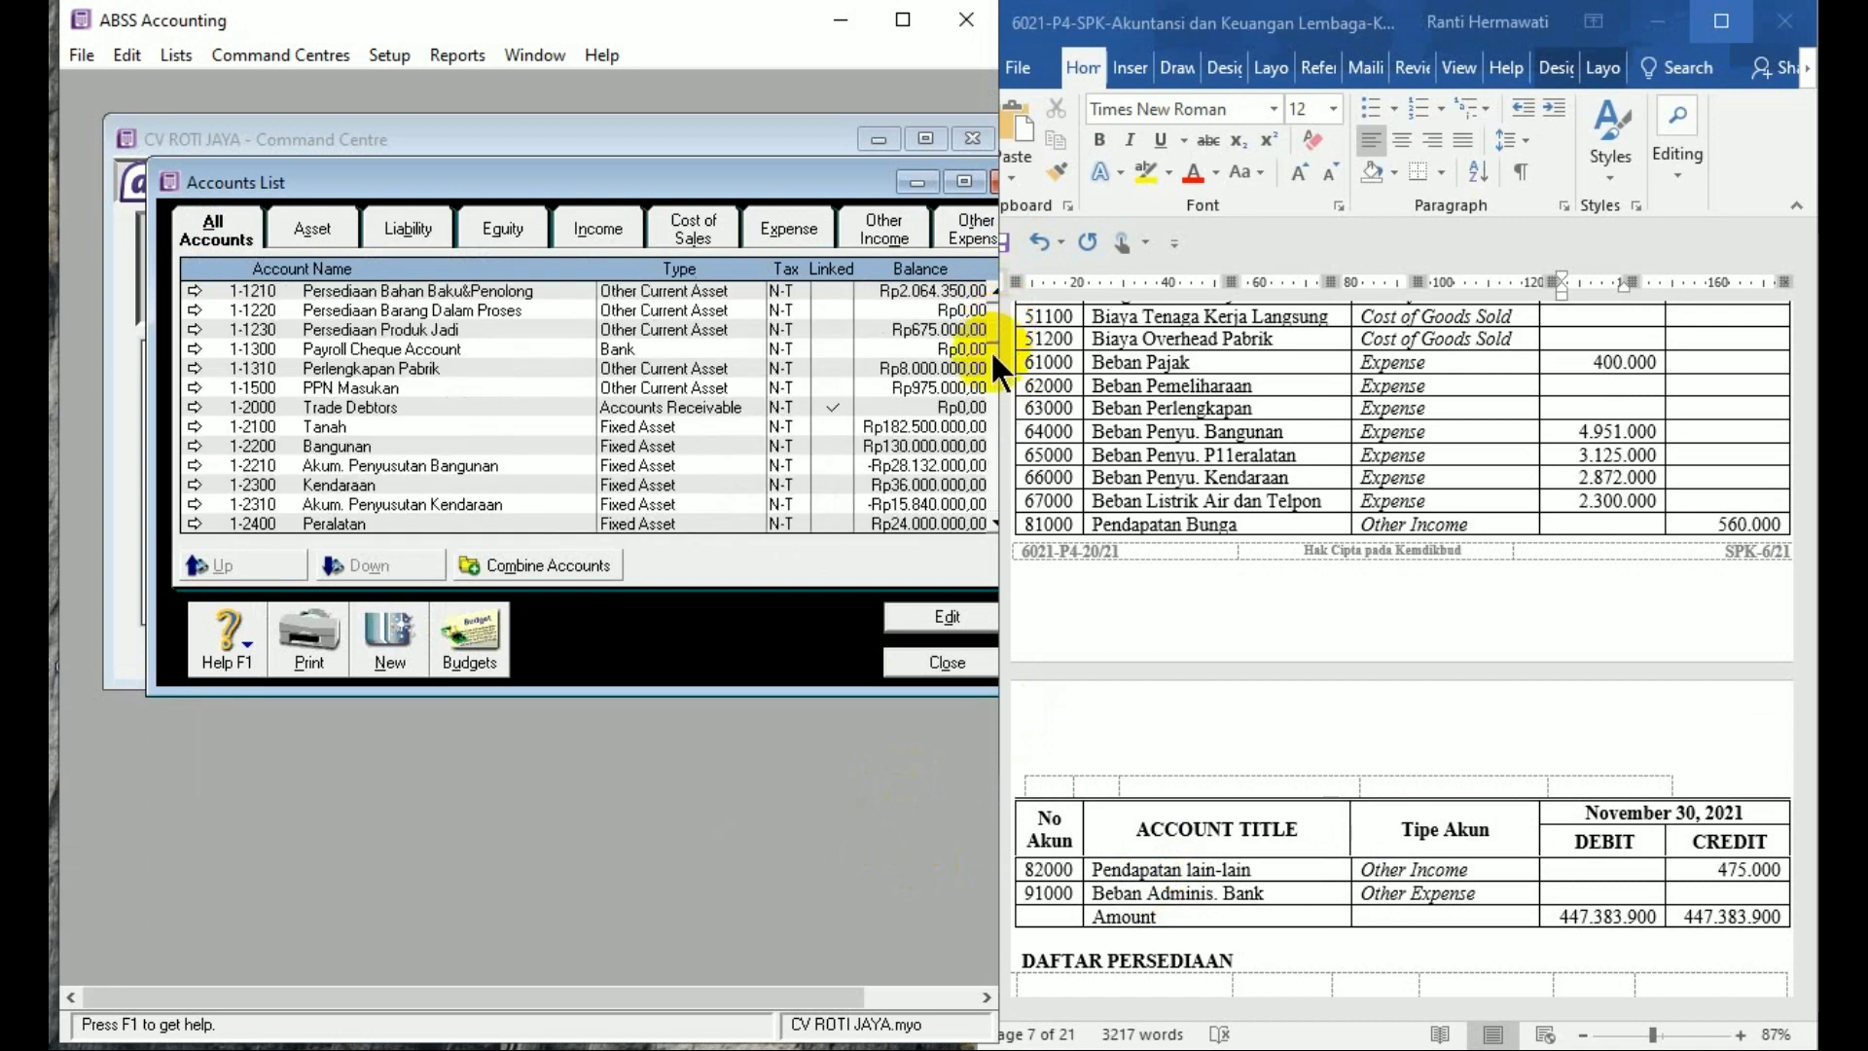
scroll(989, 356, "down", 4)
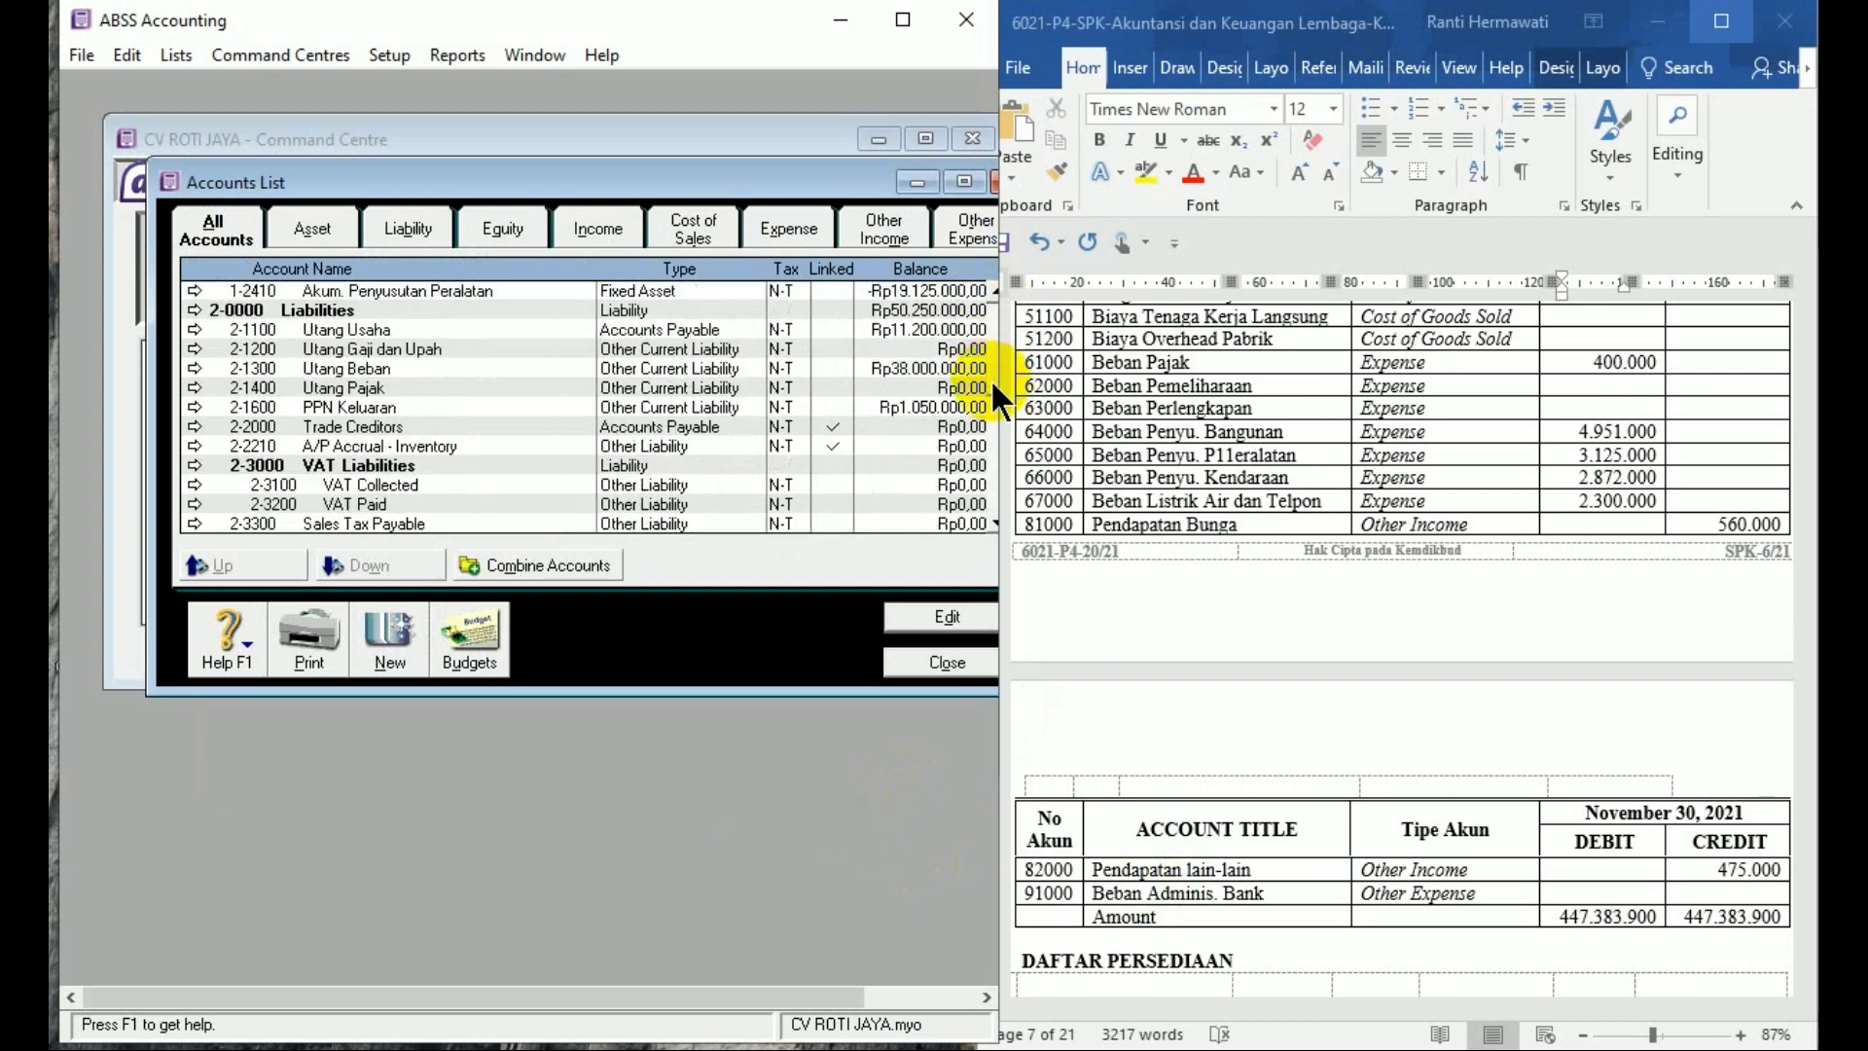
scroll(990, 378, "down", 3)
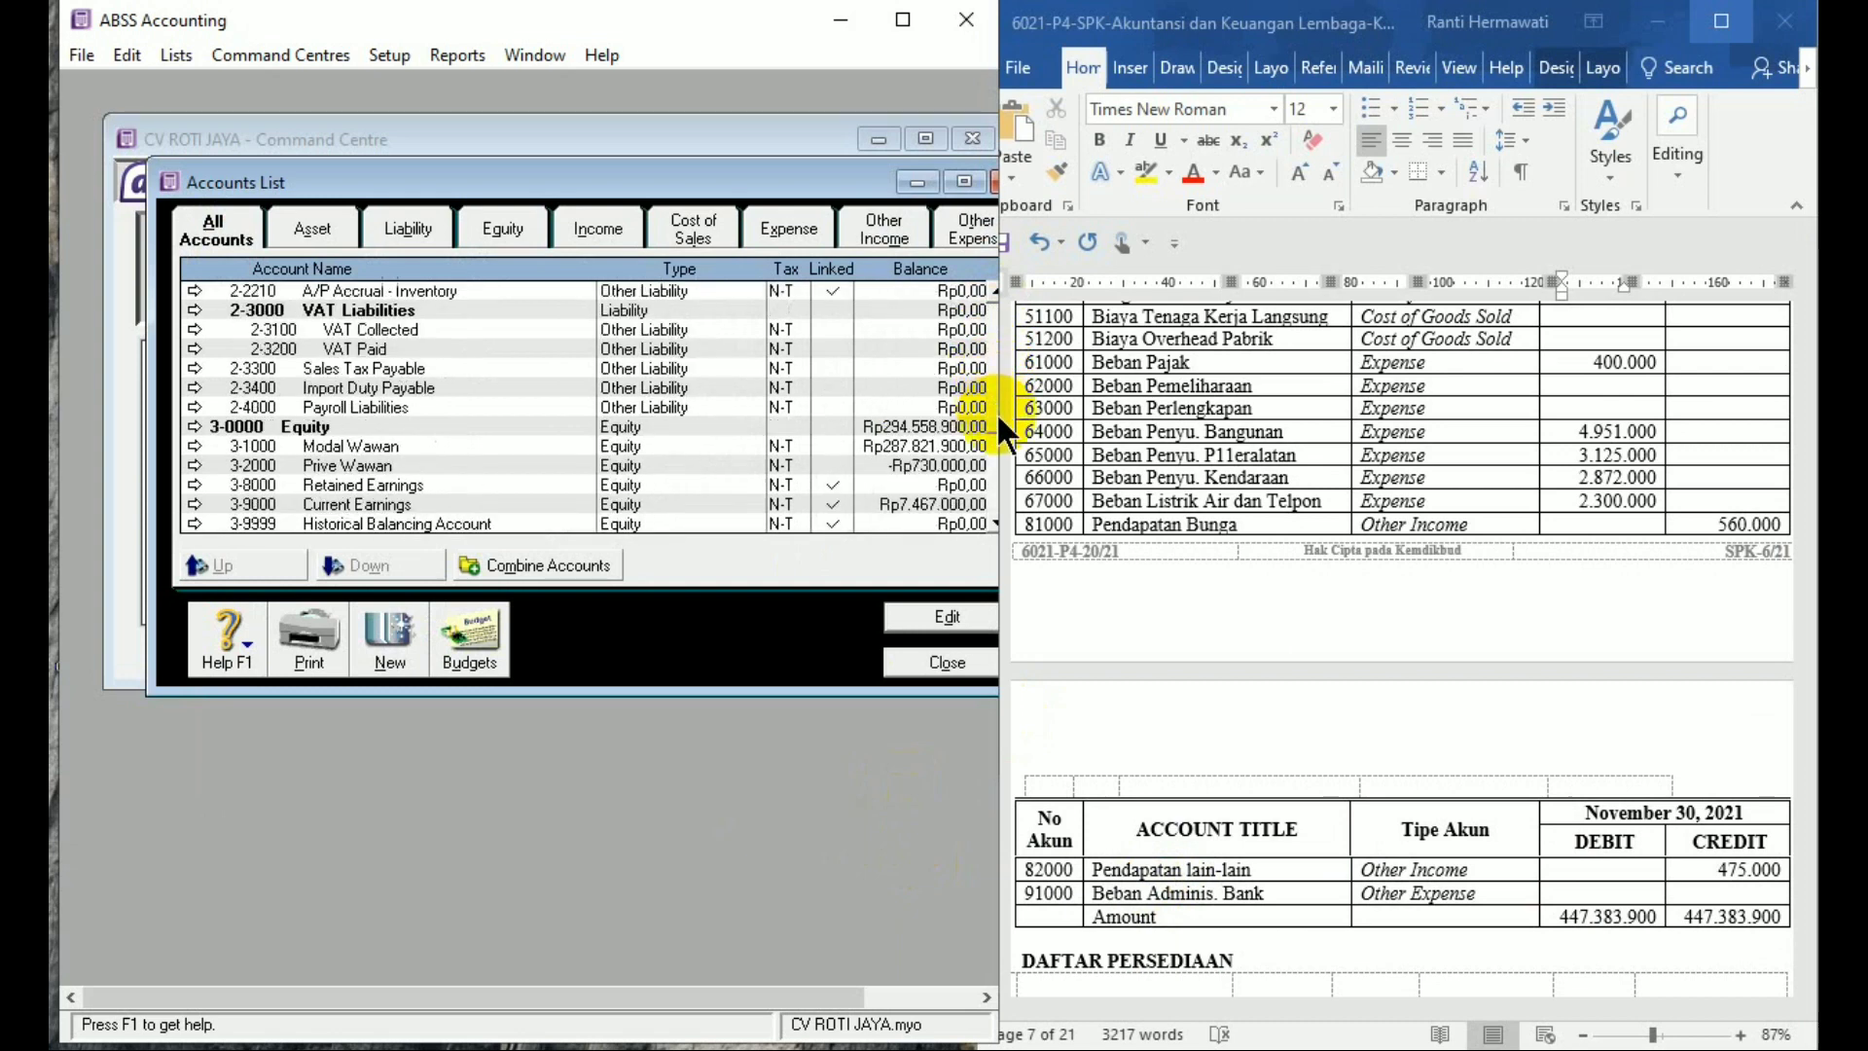
scroll(997, 412, "down", 3)
Review the expense, other income and new other expense accounts, then close the Accounts List
left_click(721, 524)
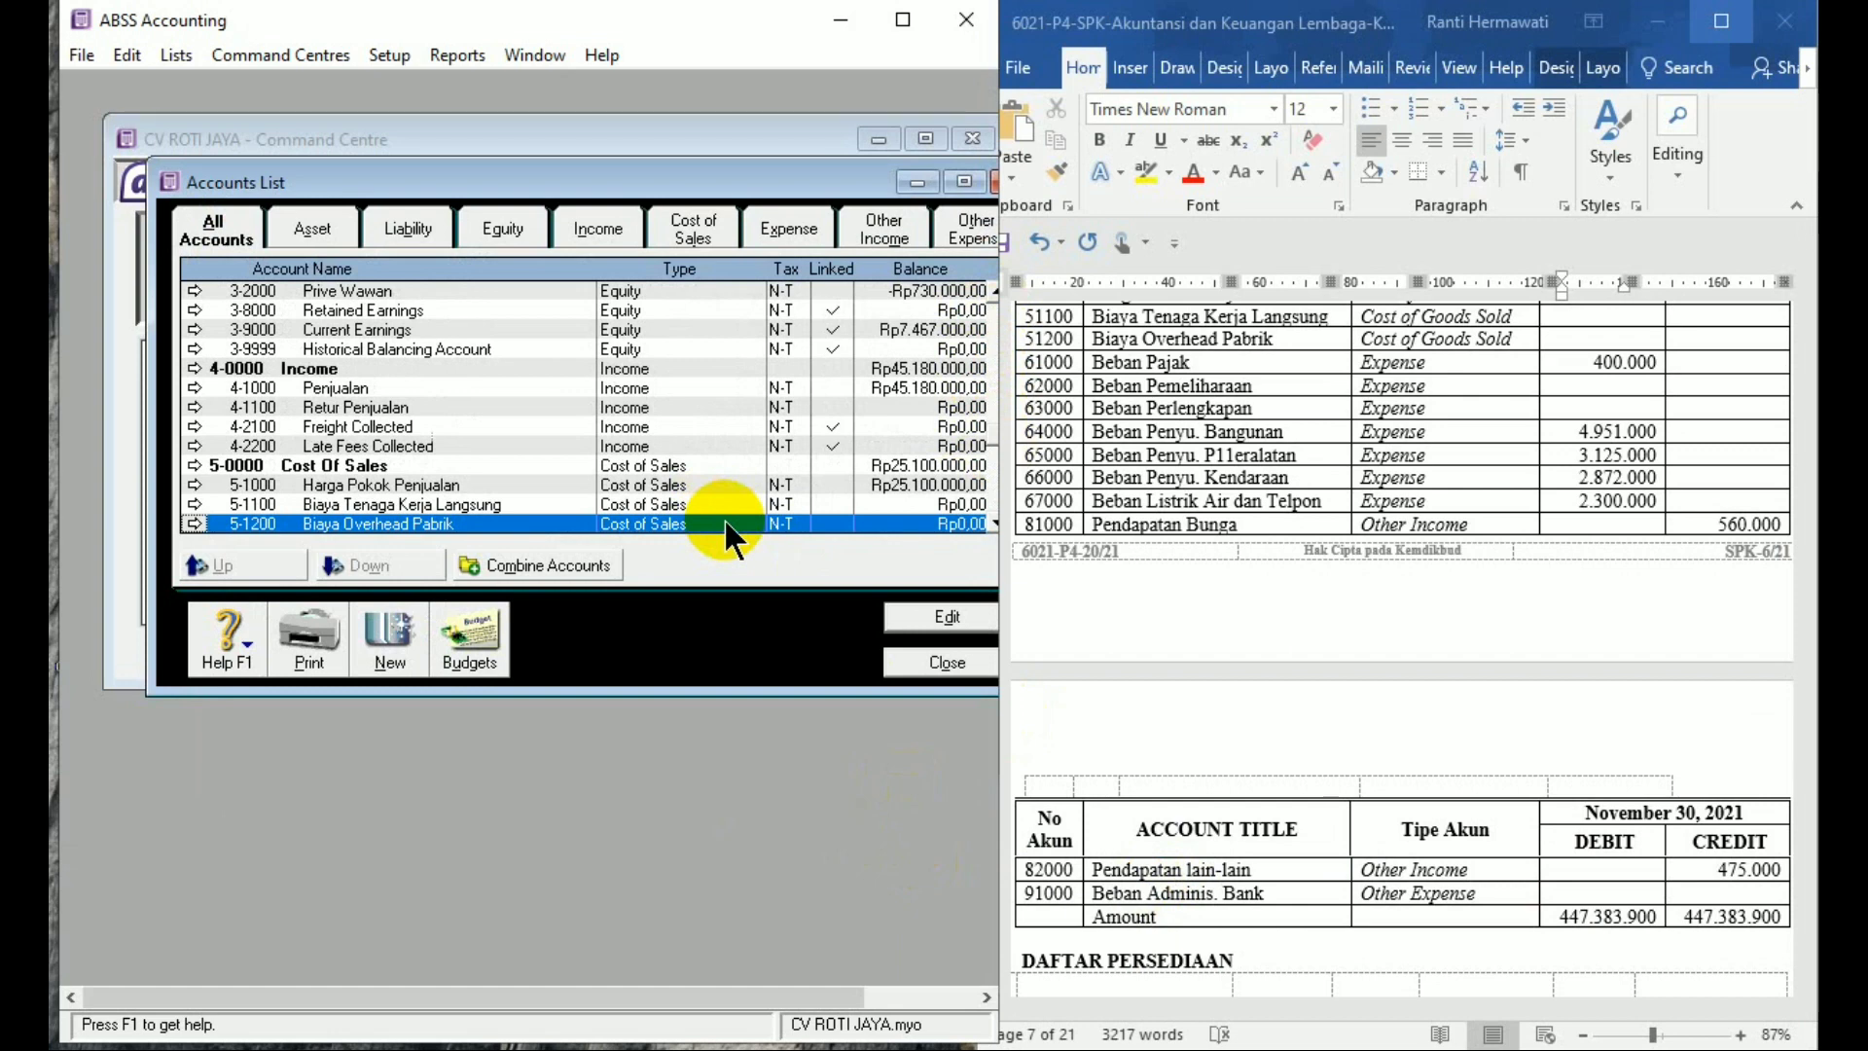
scroll(721, 525, "down", 4)
left_click(726, 523)
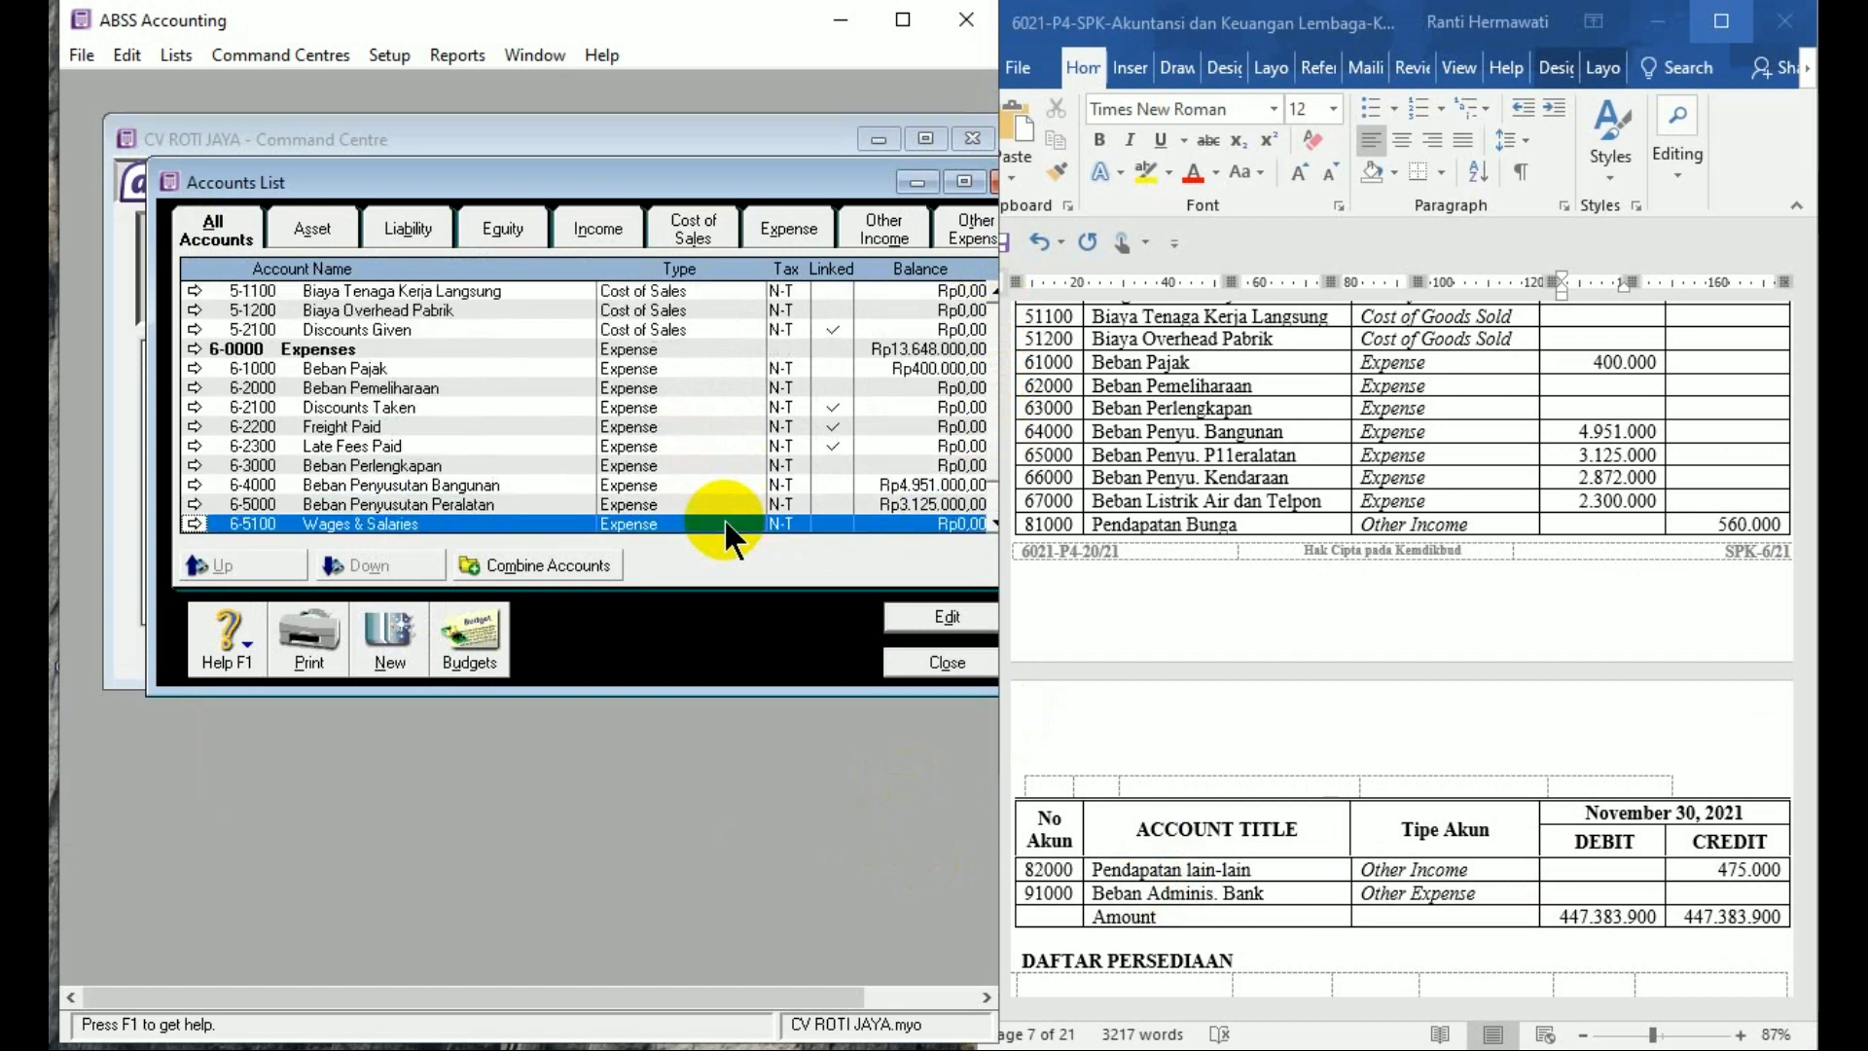
key("Down")
key("Down")
key("Down")
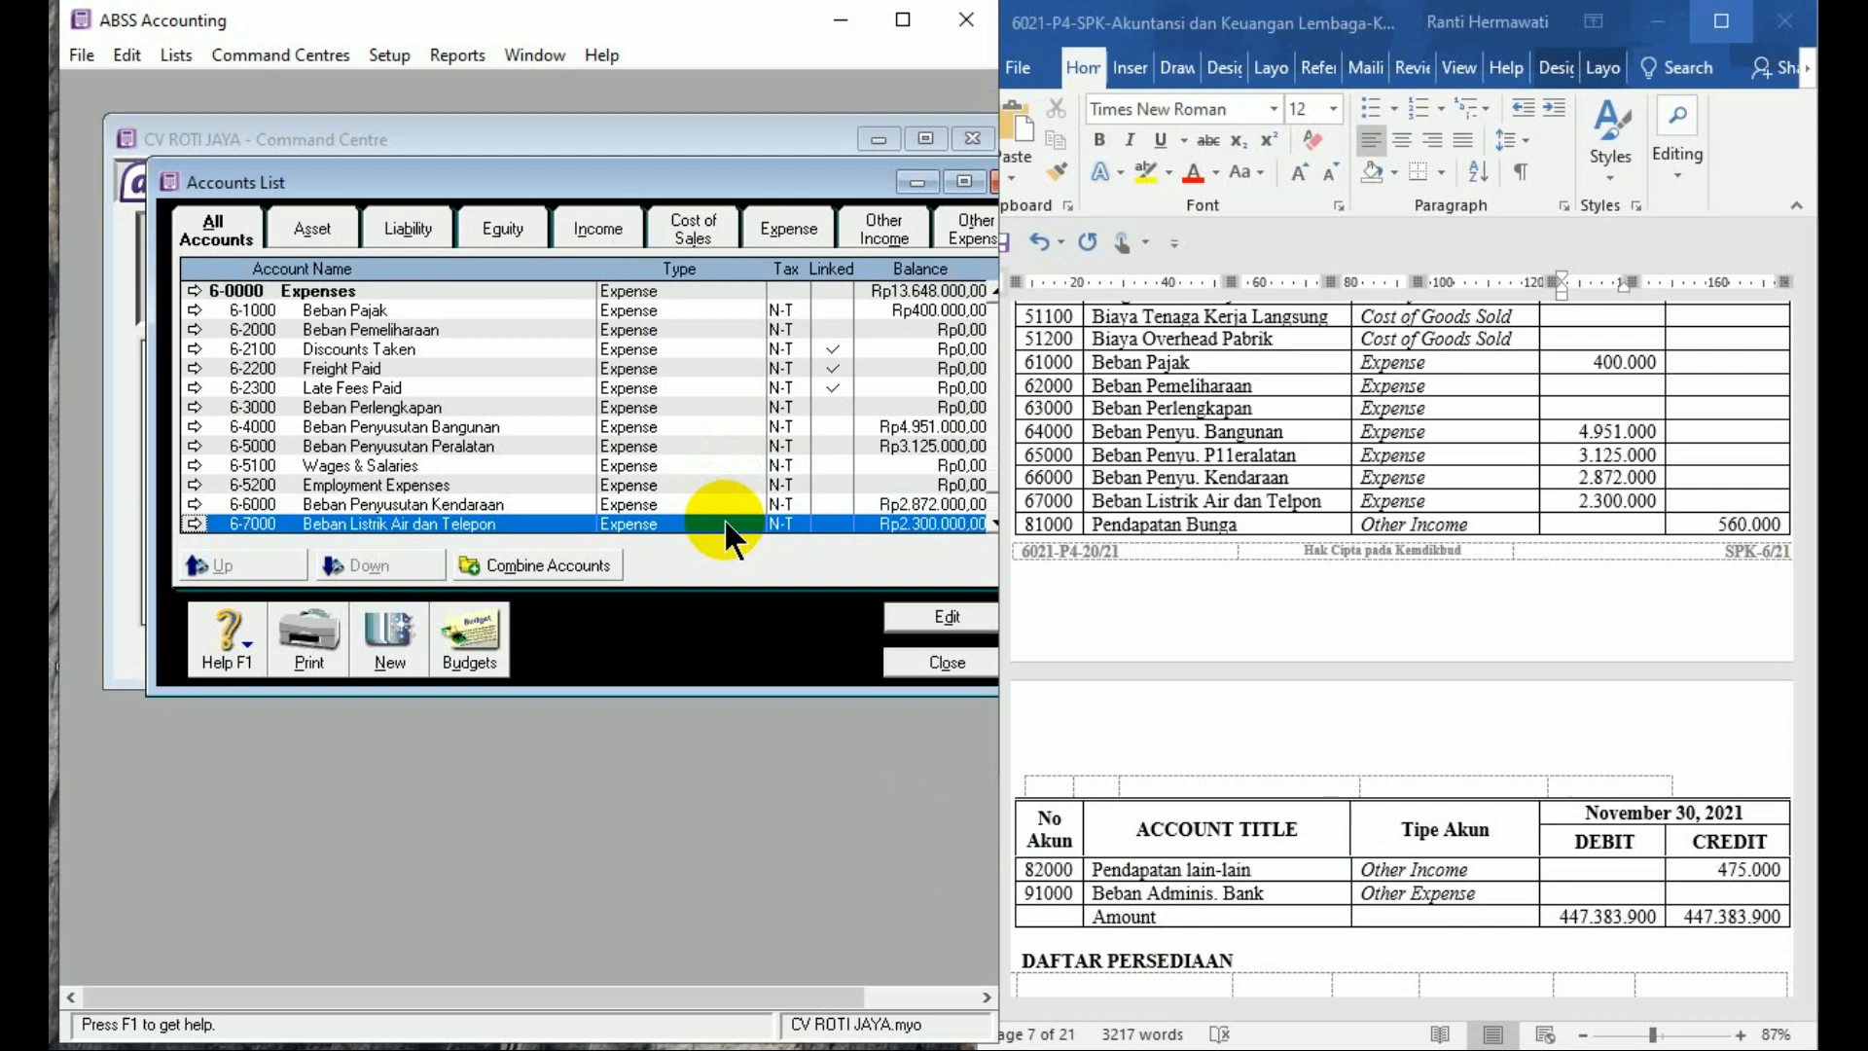
key("Down")
key("Down")
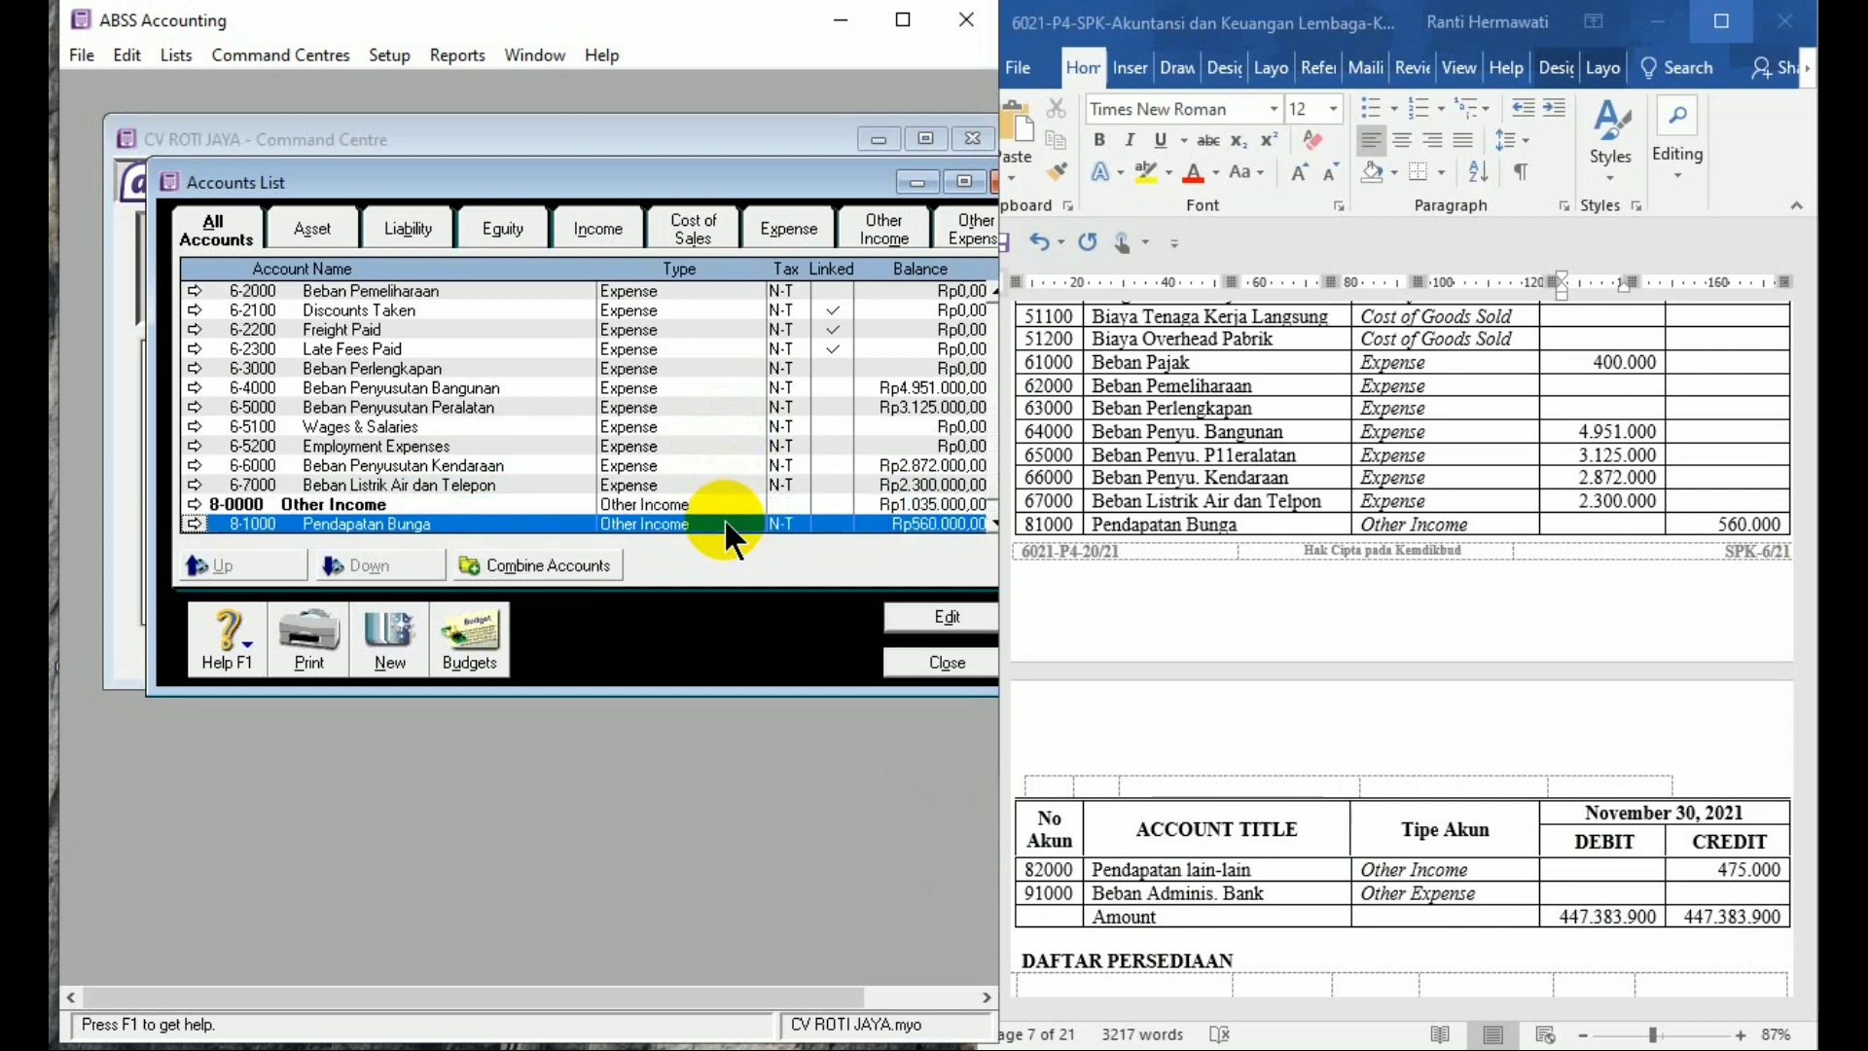
key("Down")
key("Down")
key("Down")
key("Down")
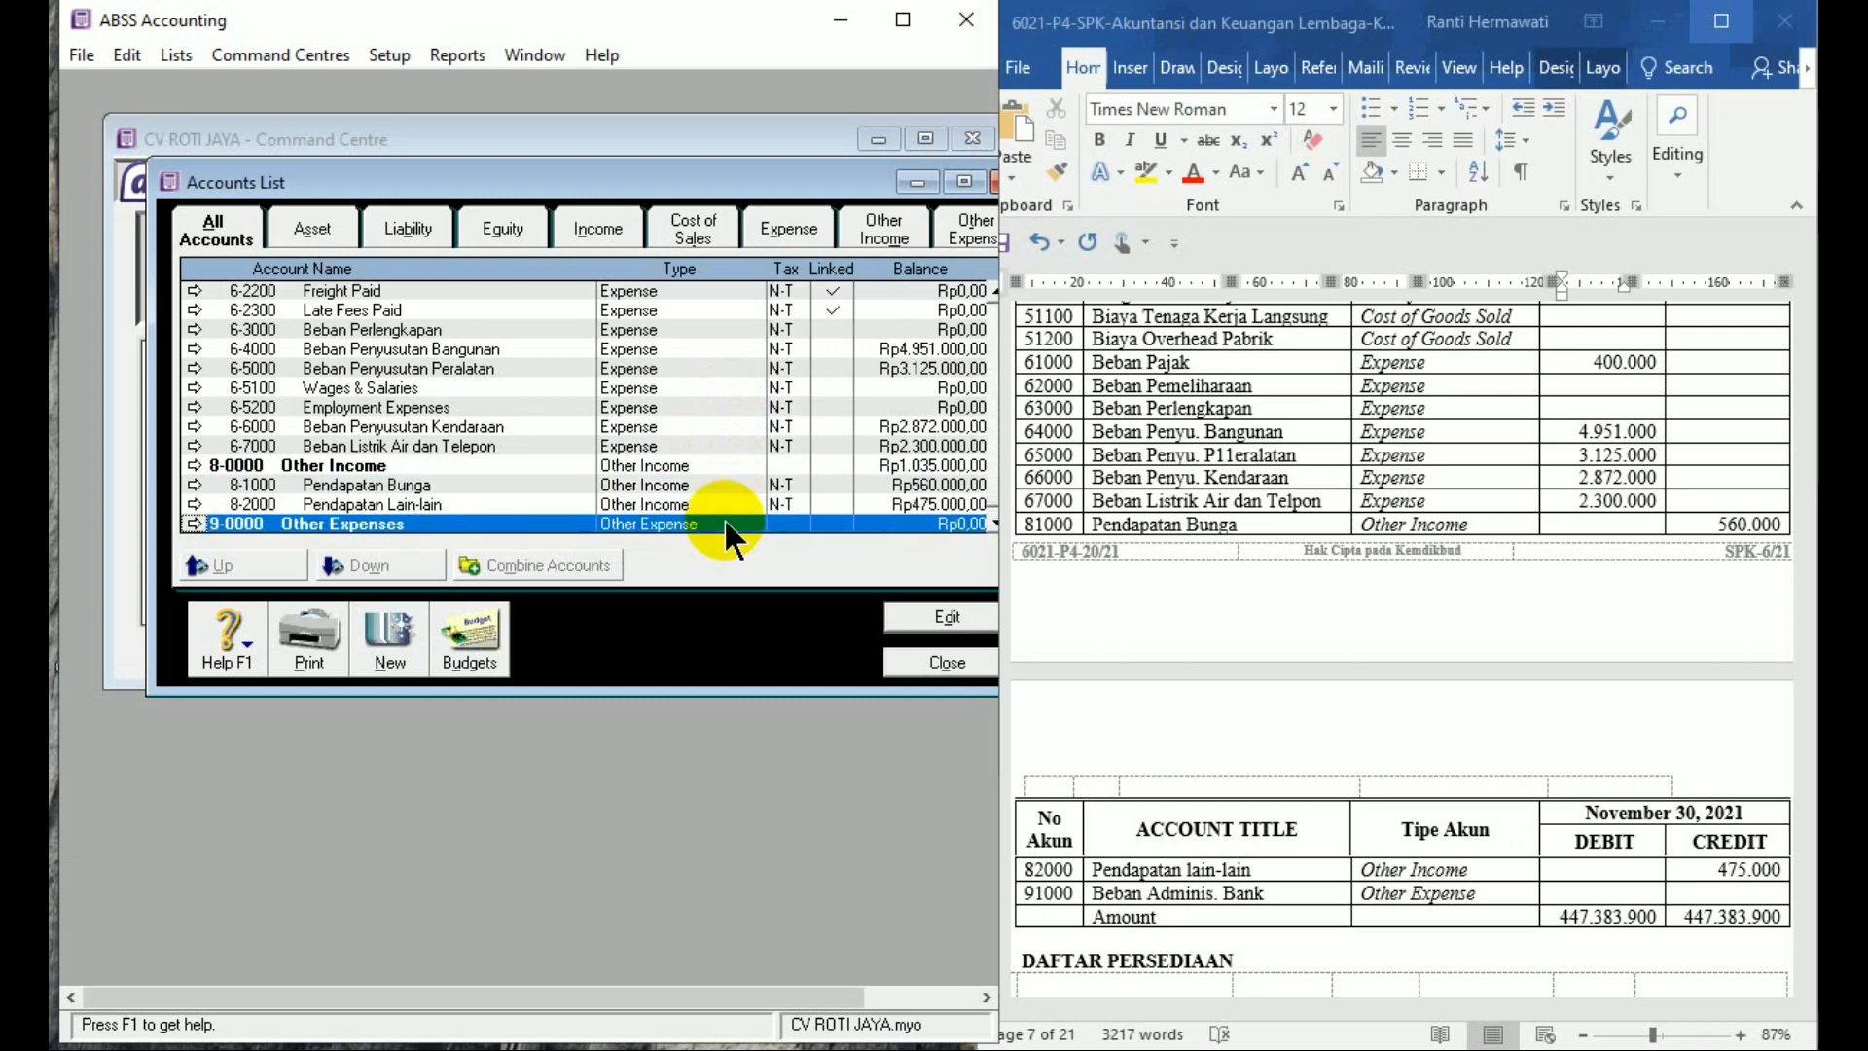
scroll(725, 523, "up", 1)
scroll(724, 525, "up", 5)
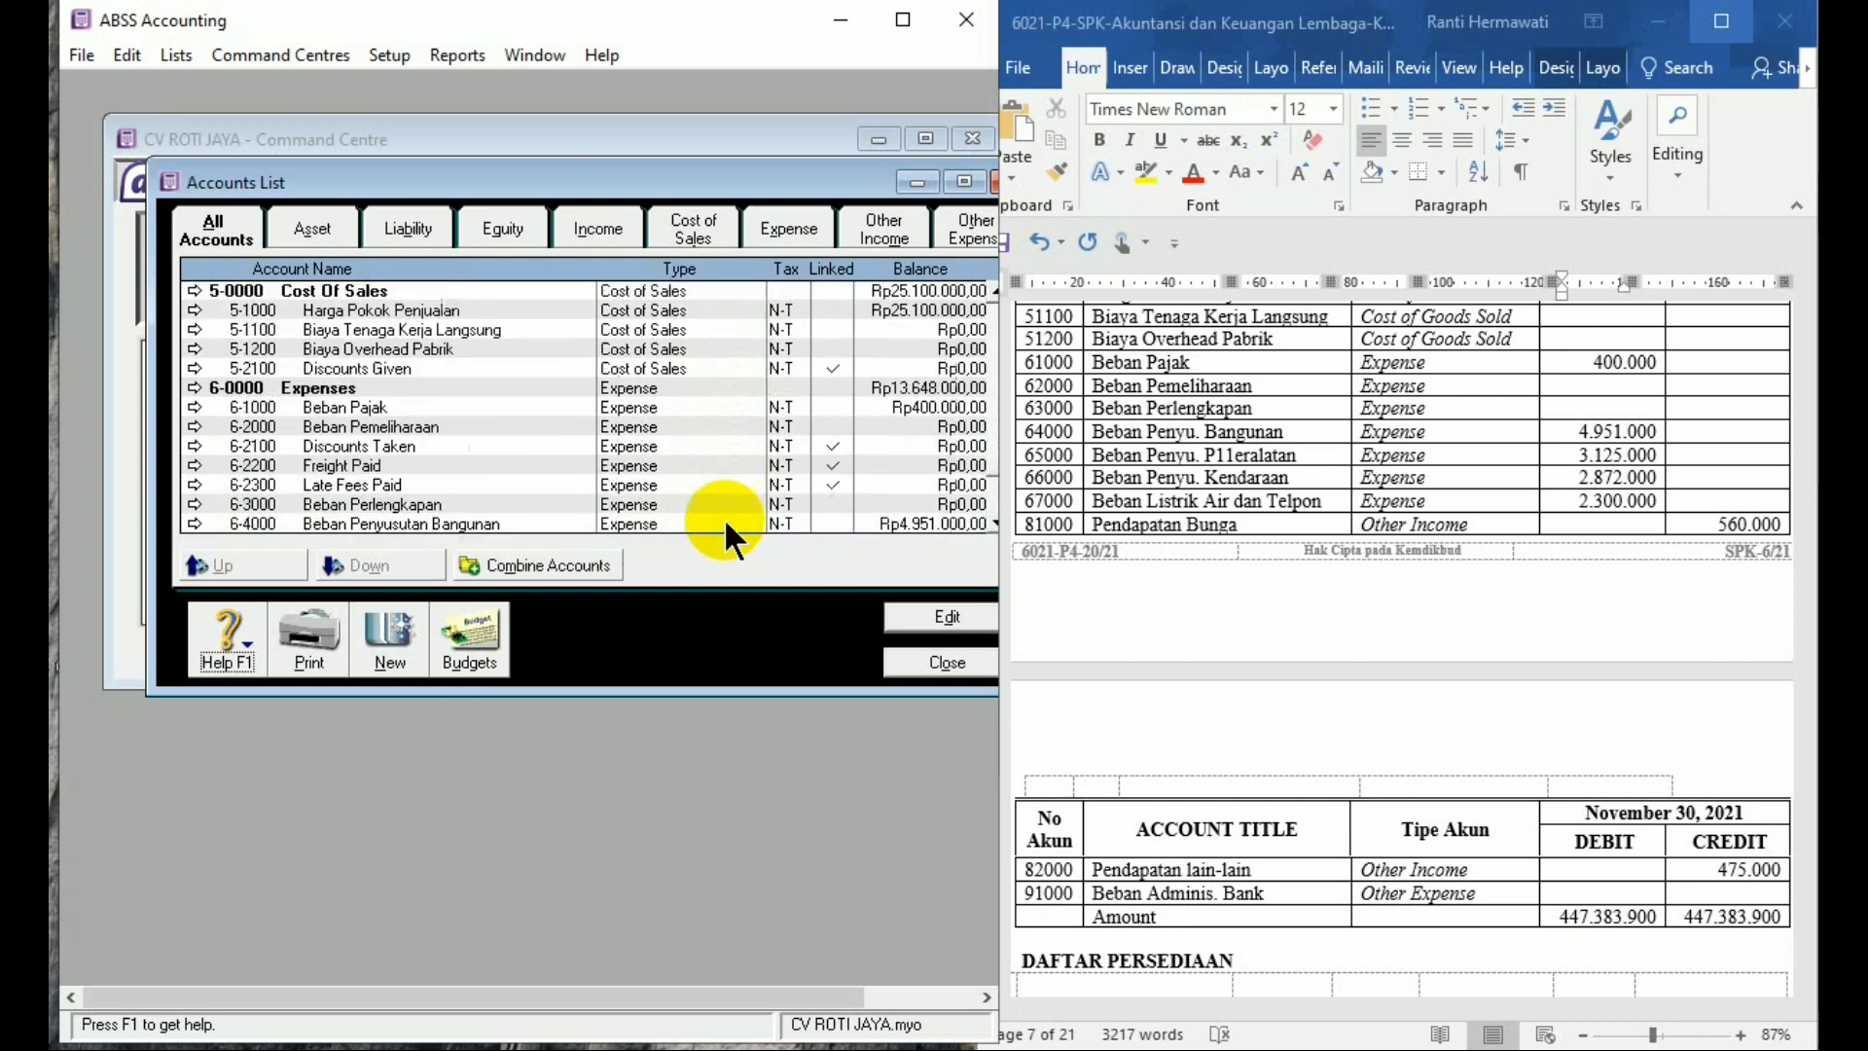
scroll(725, 526, "up", 4)
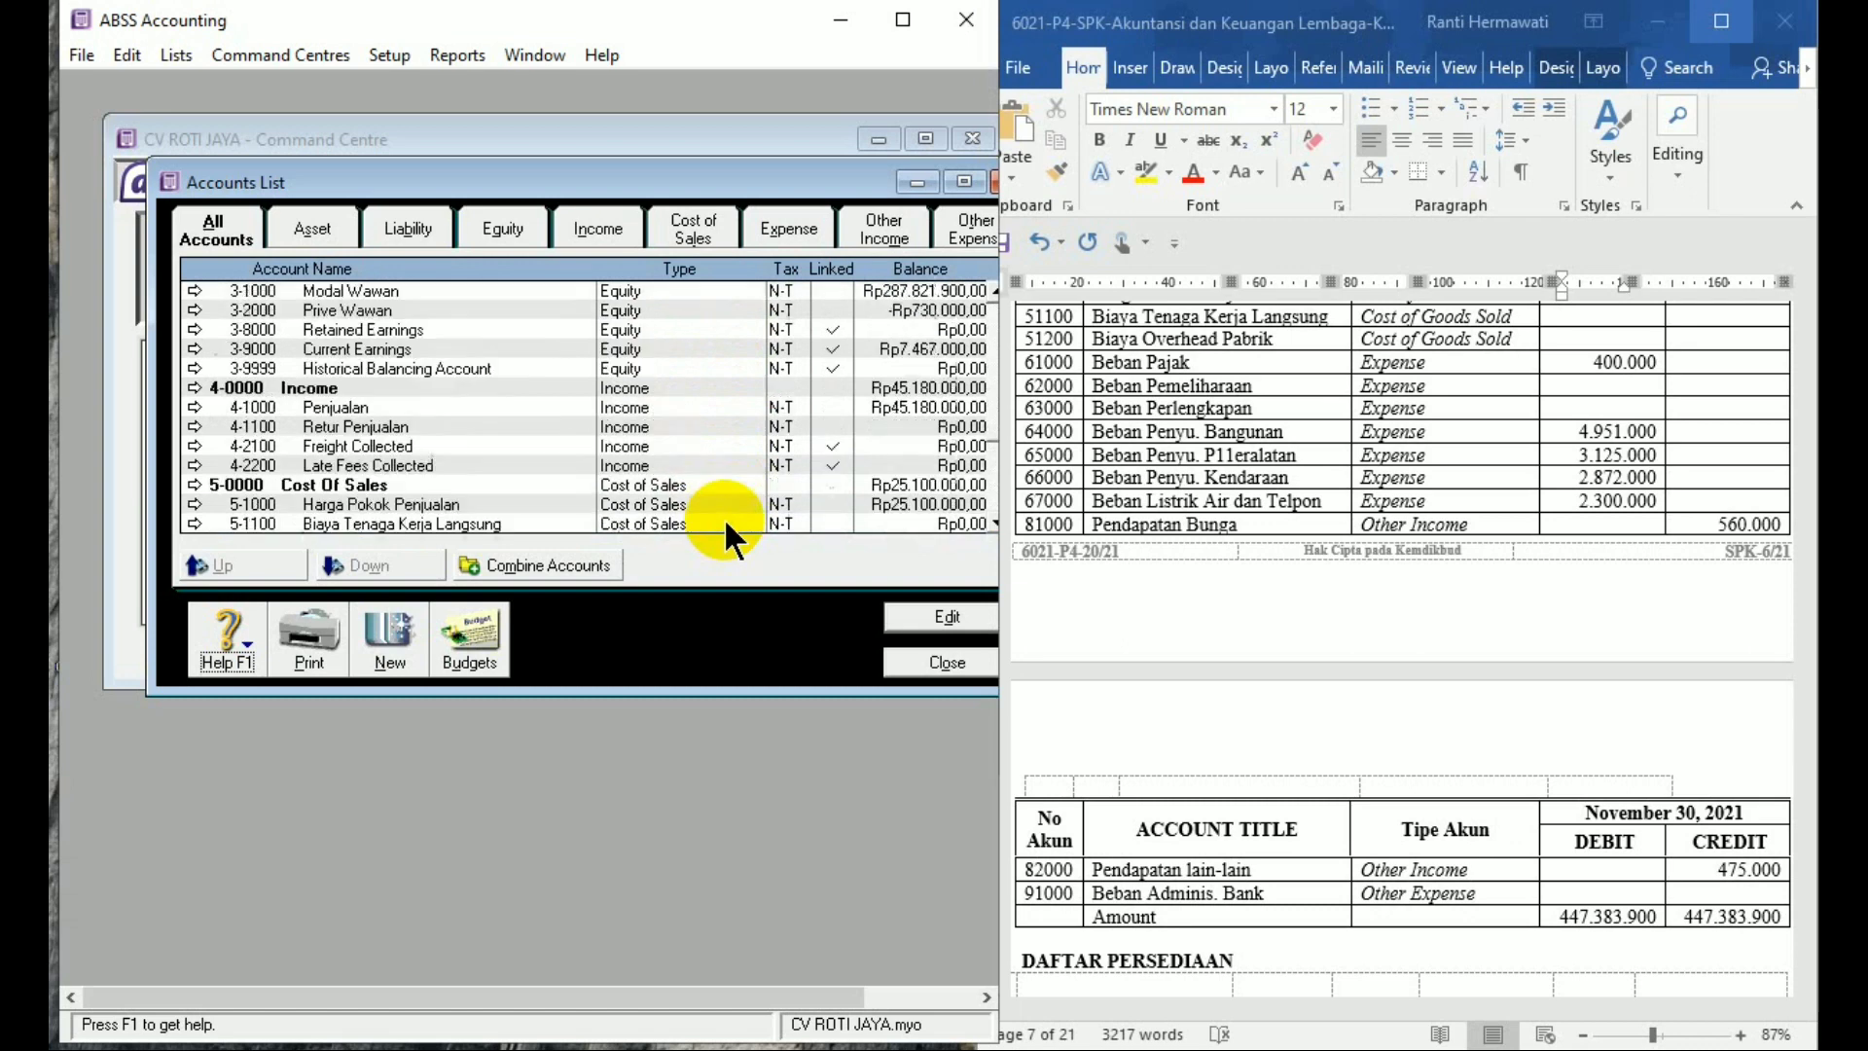
scroll(724, 517, "up", 4)
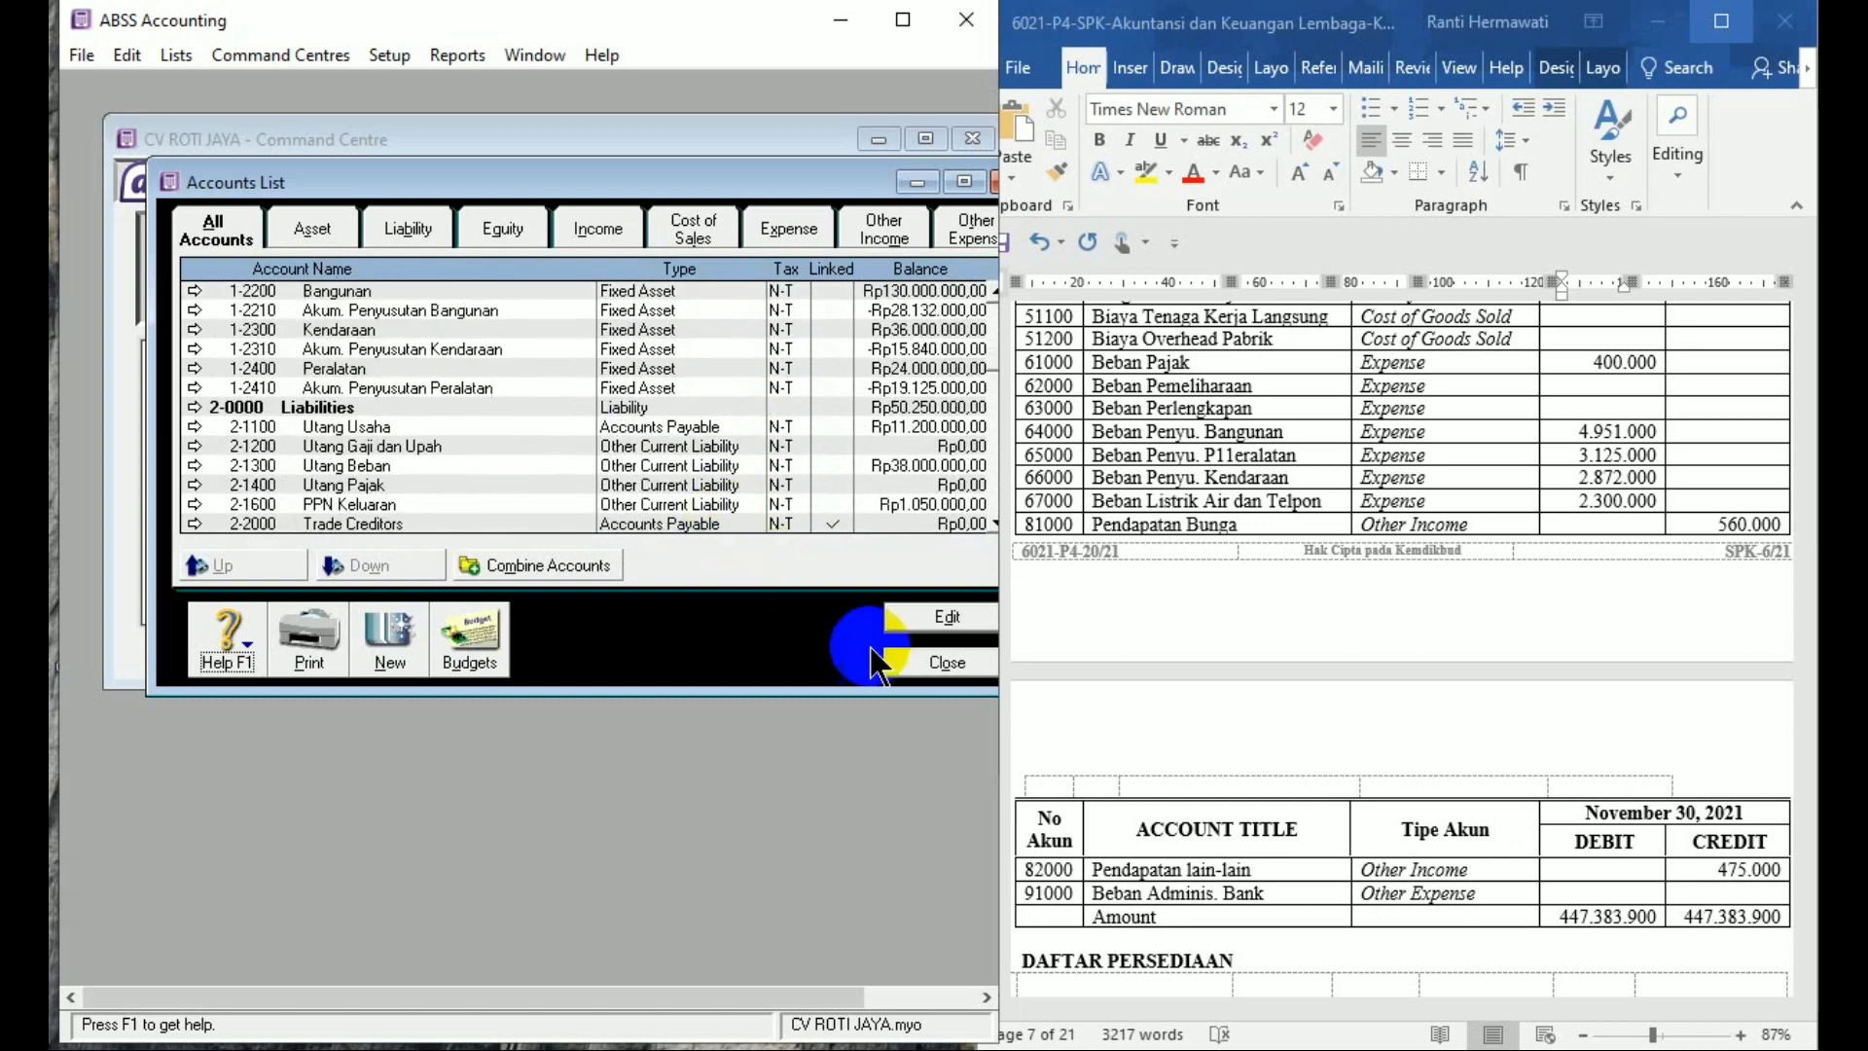
left_click(949, 661)
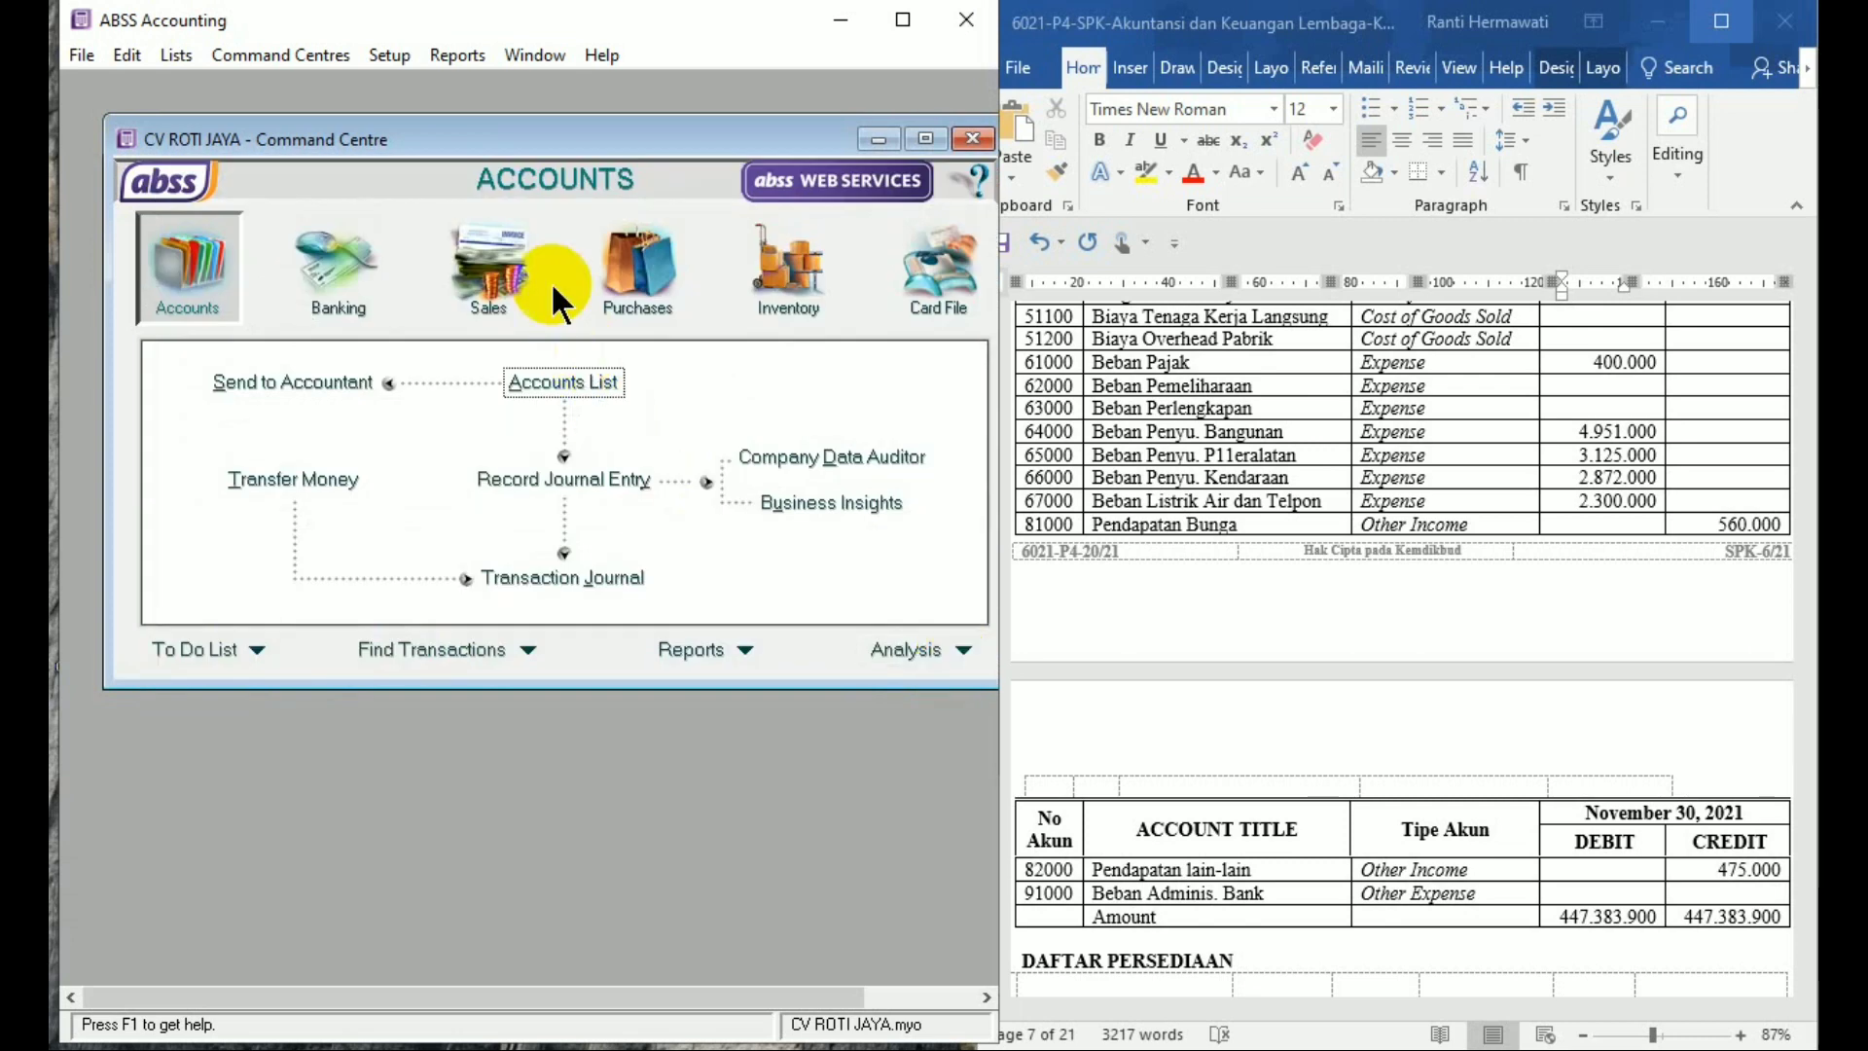
left_click(390, 60)
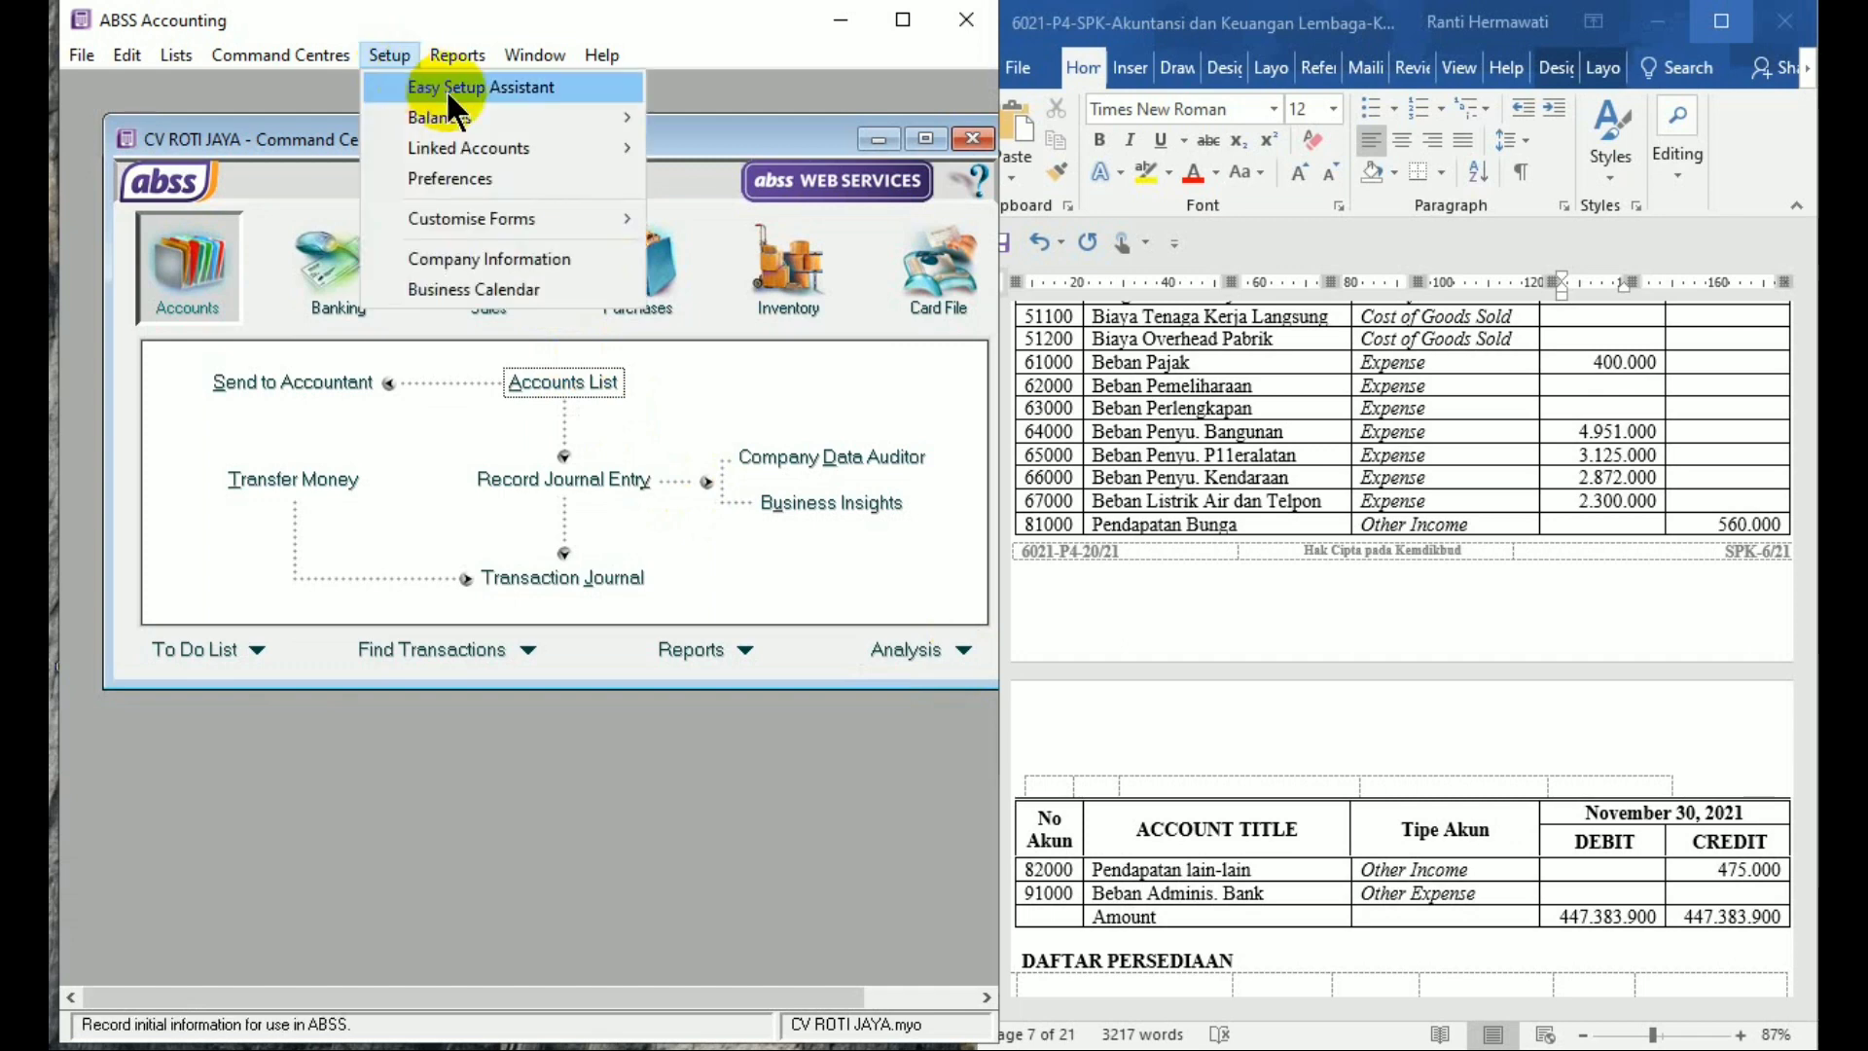
mouse_move(518, 111)
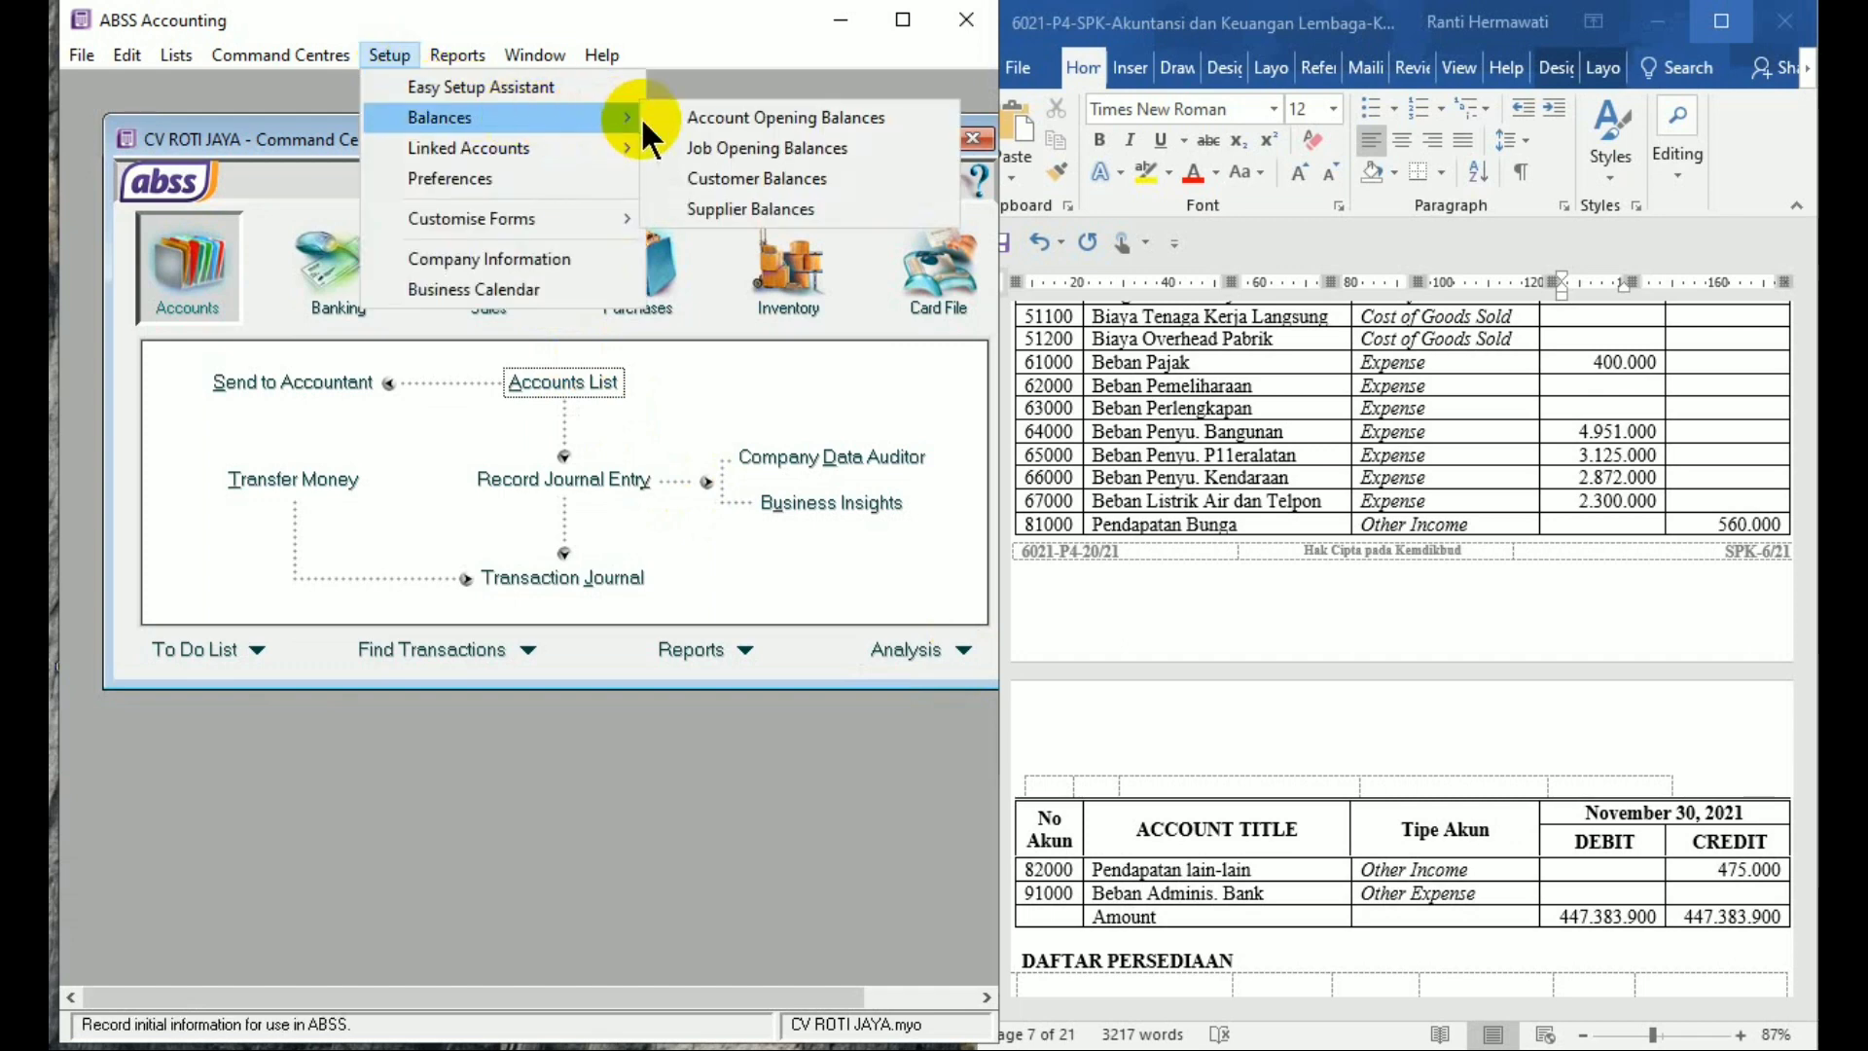
left_click(718, 117)
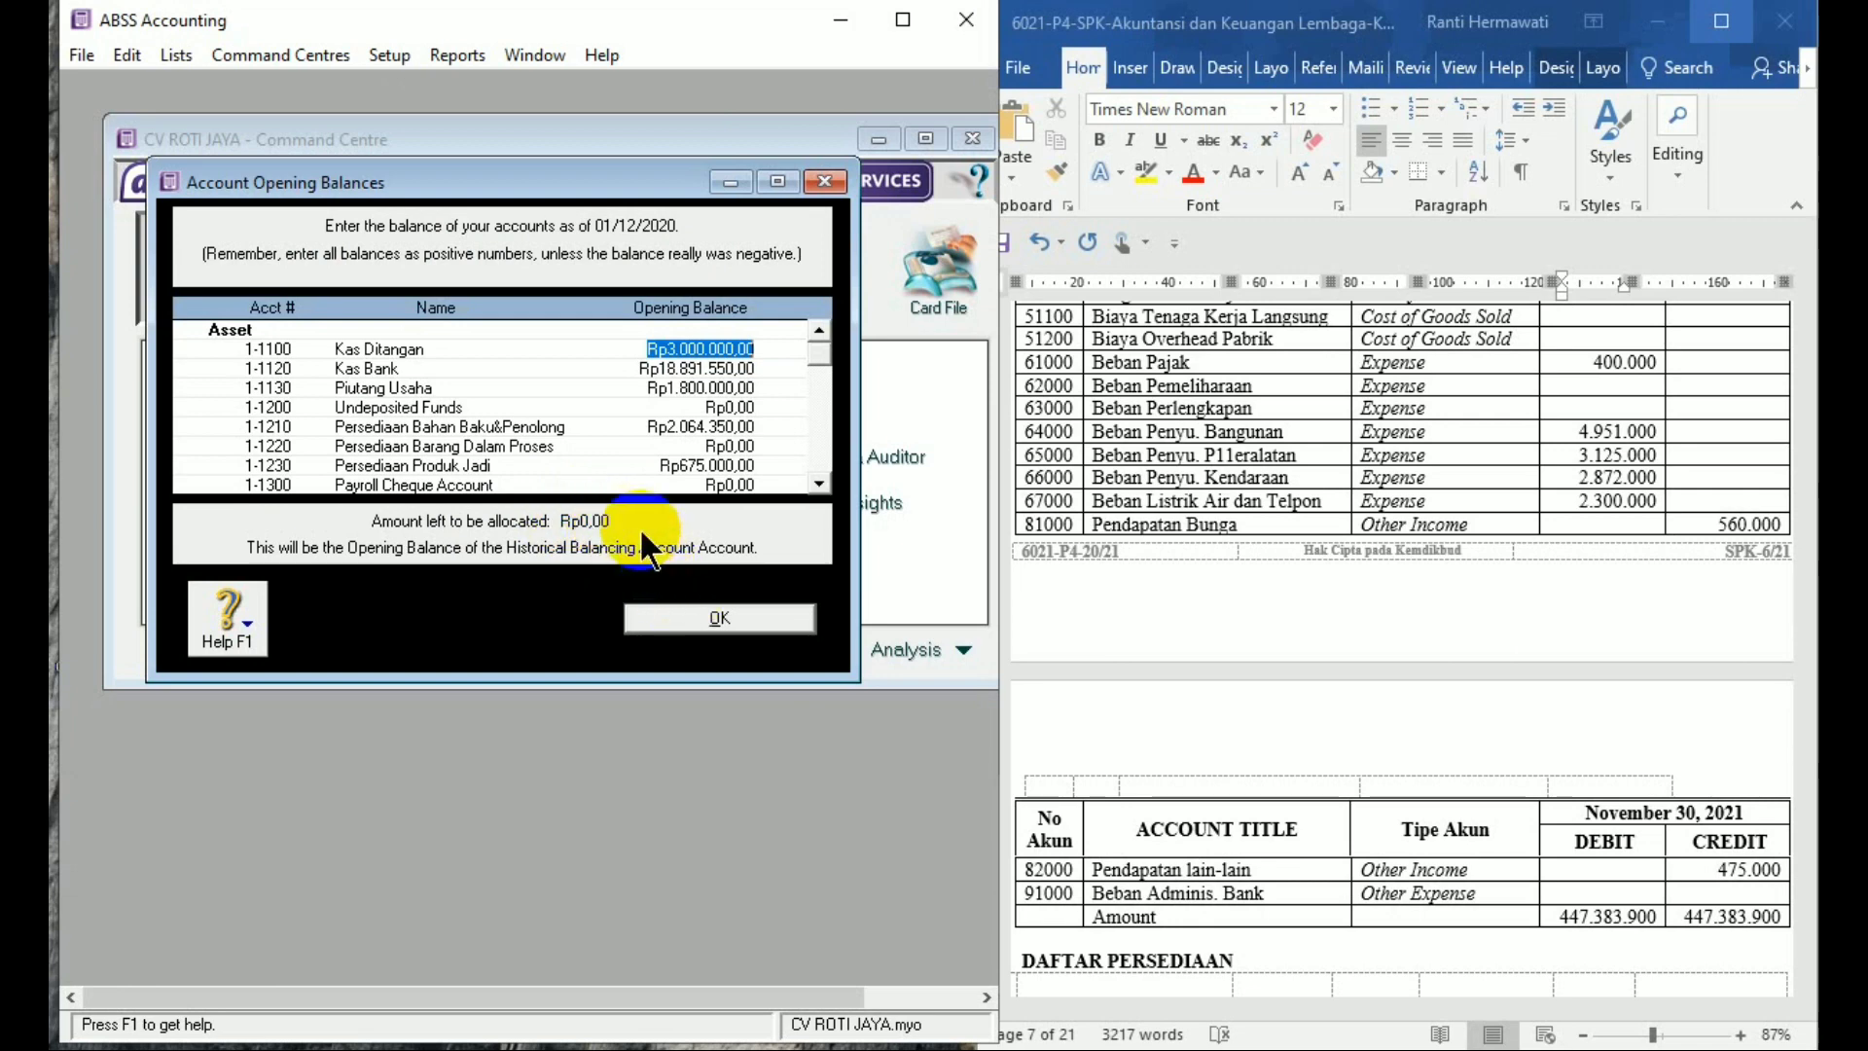
left_click(728, 618)
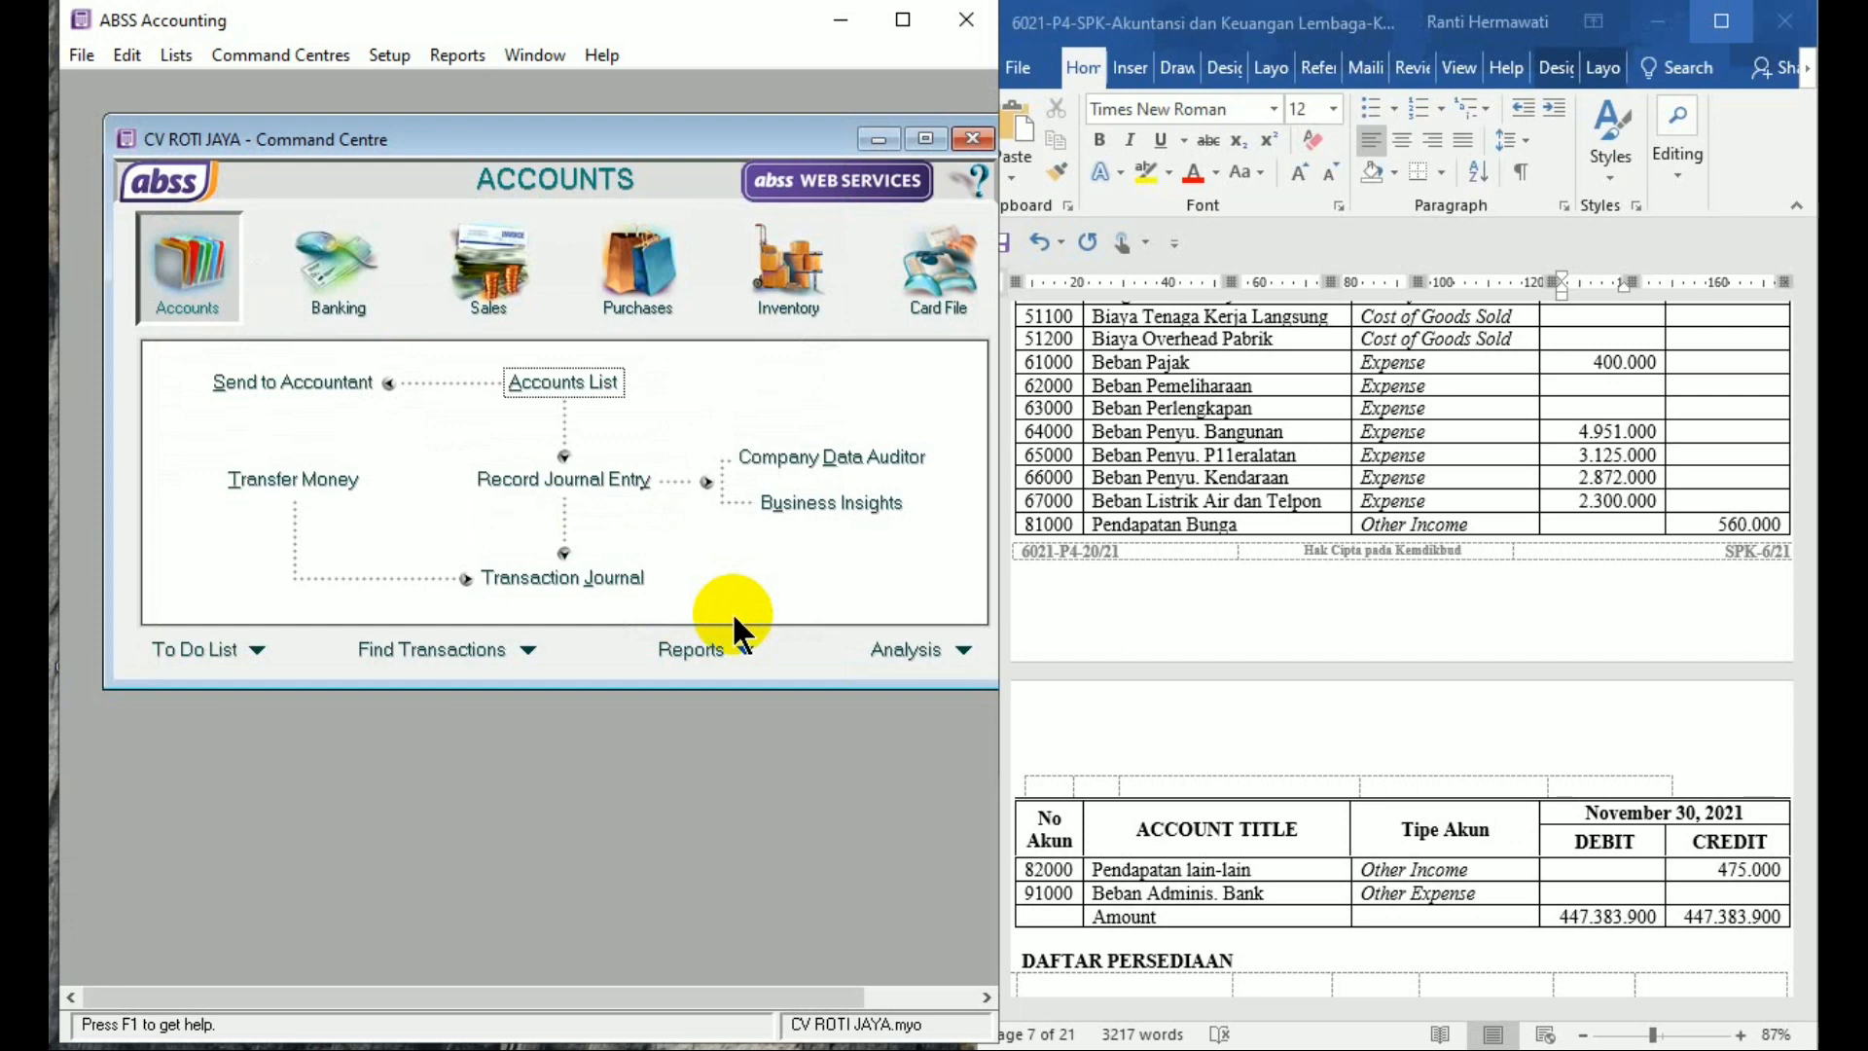
Set the Sales linked account for receivables tracking to 1-1130 Piutang Usaha
left_click(391, 55)
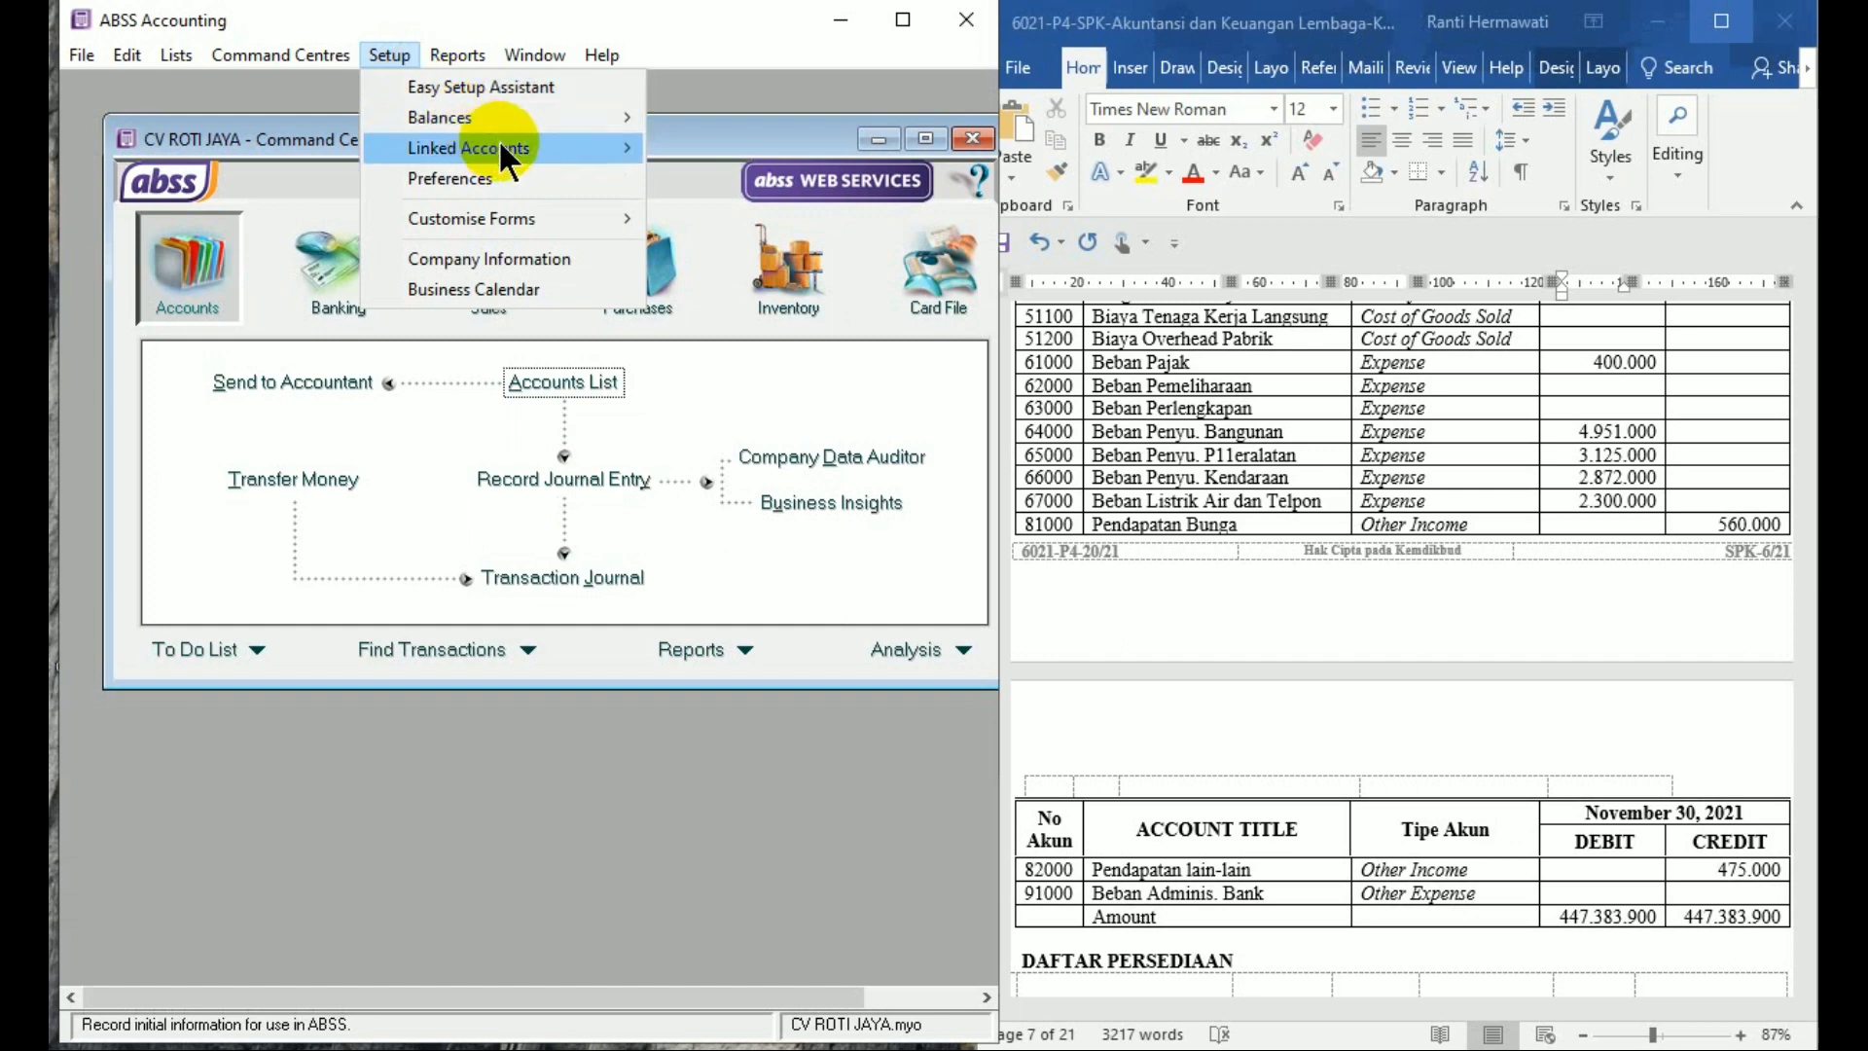
mouse_move(501, 148)
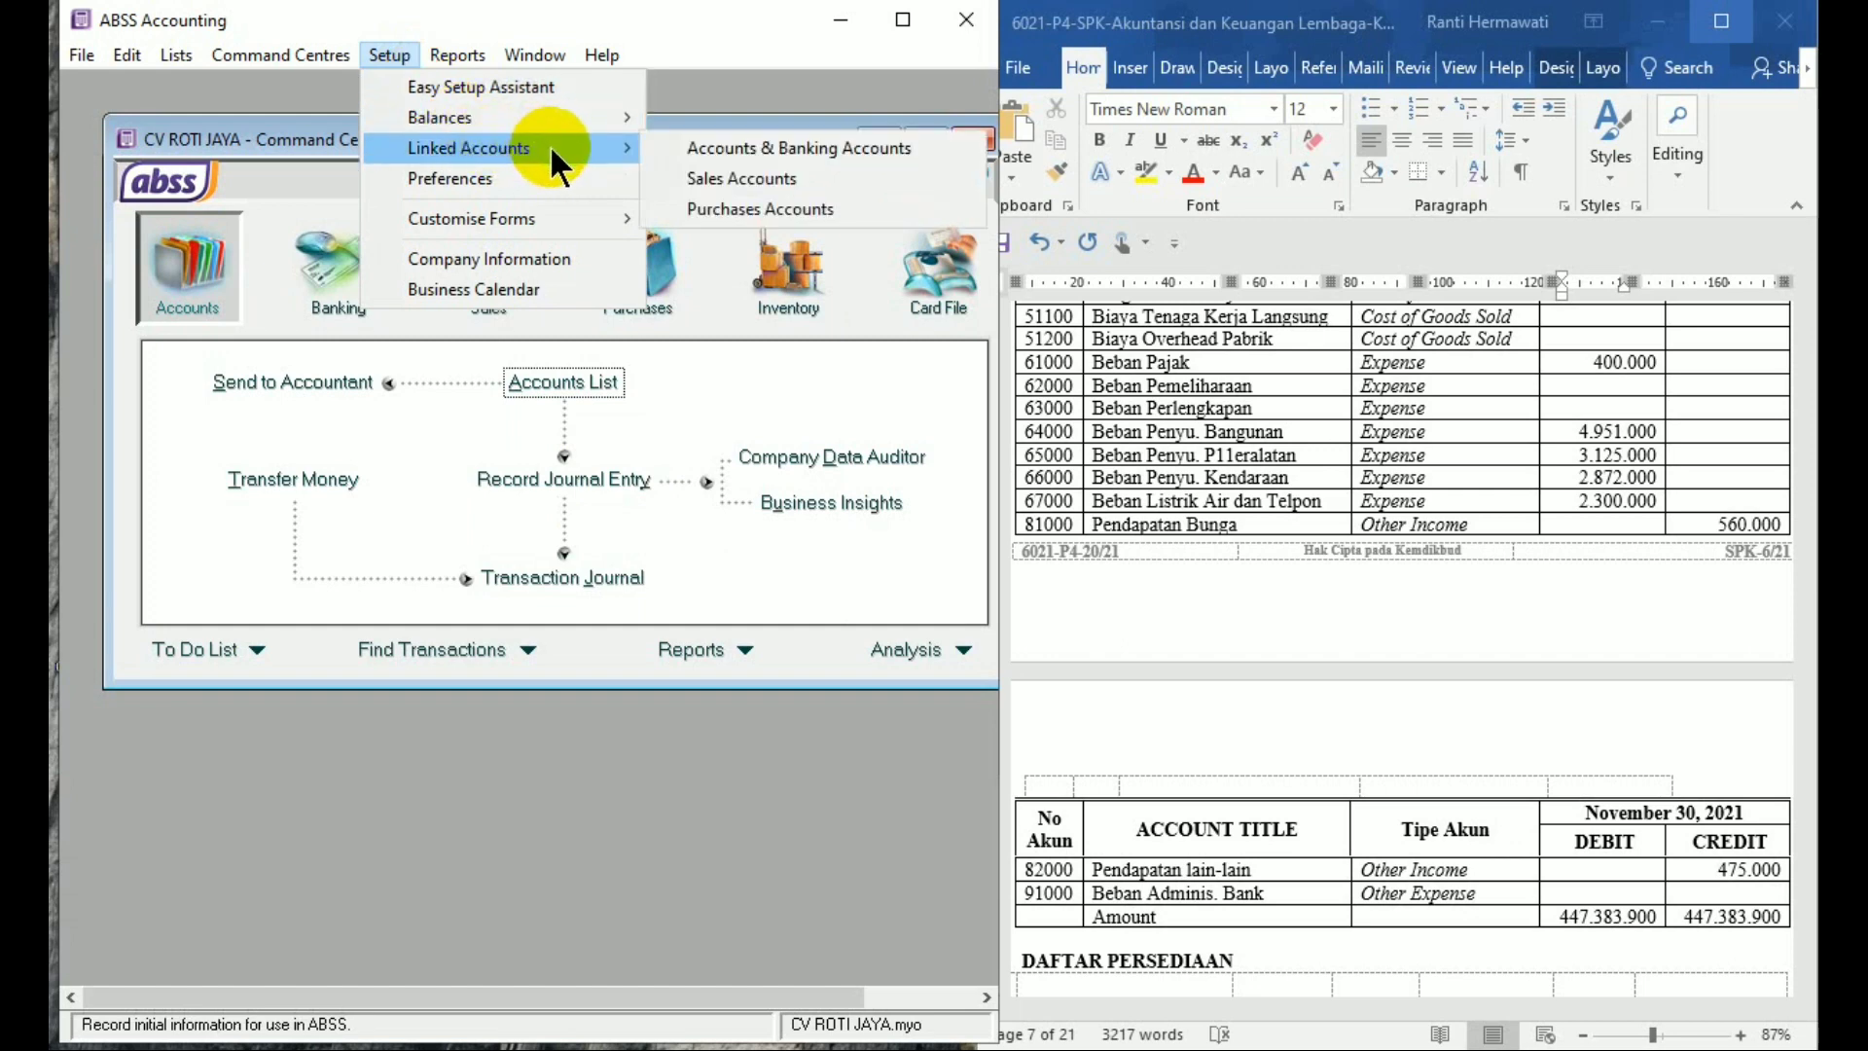
left_click(678, 178)
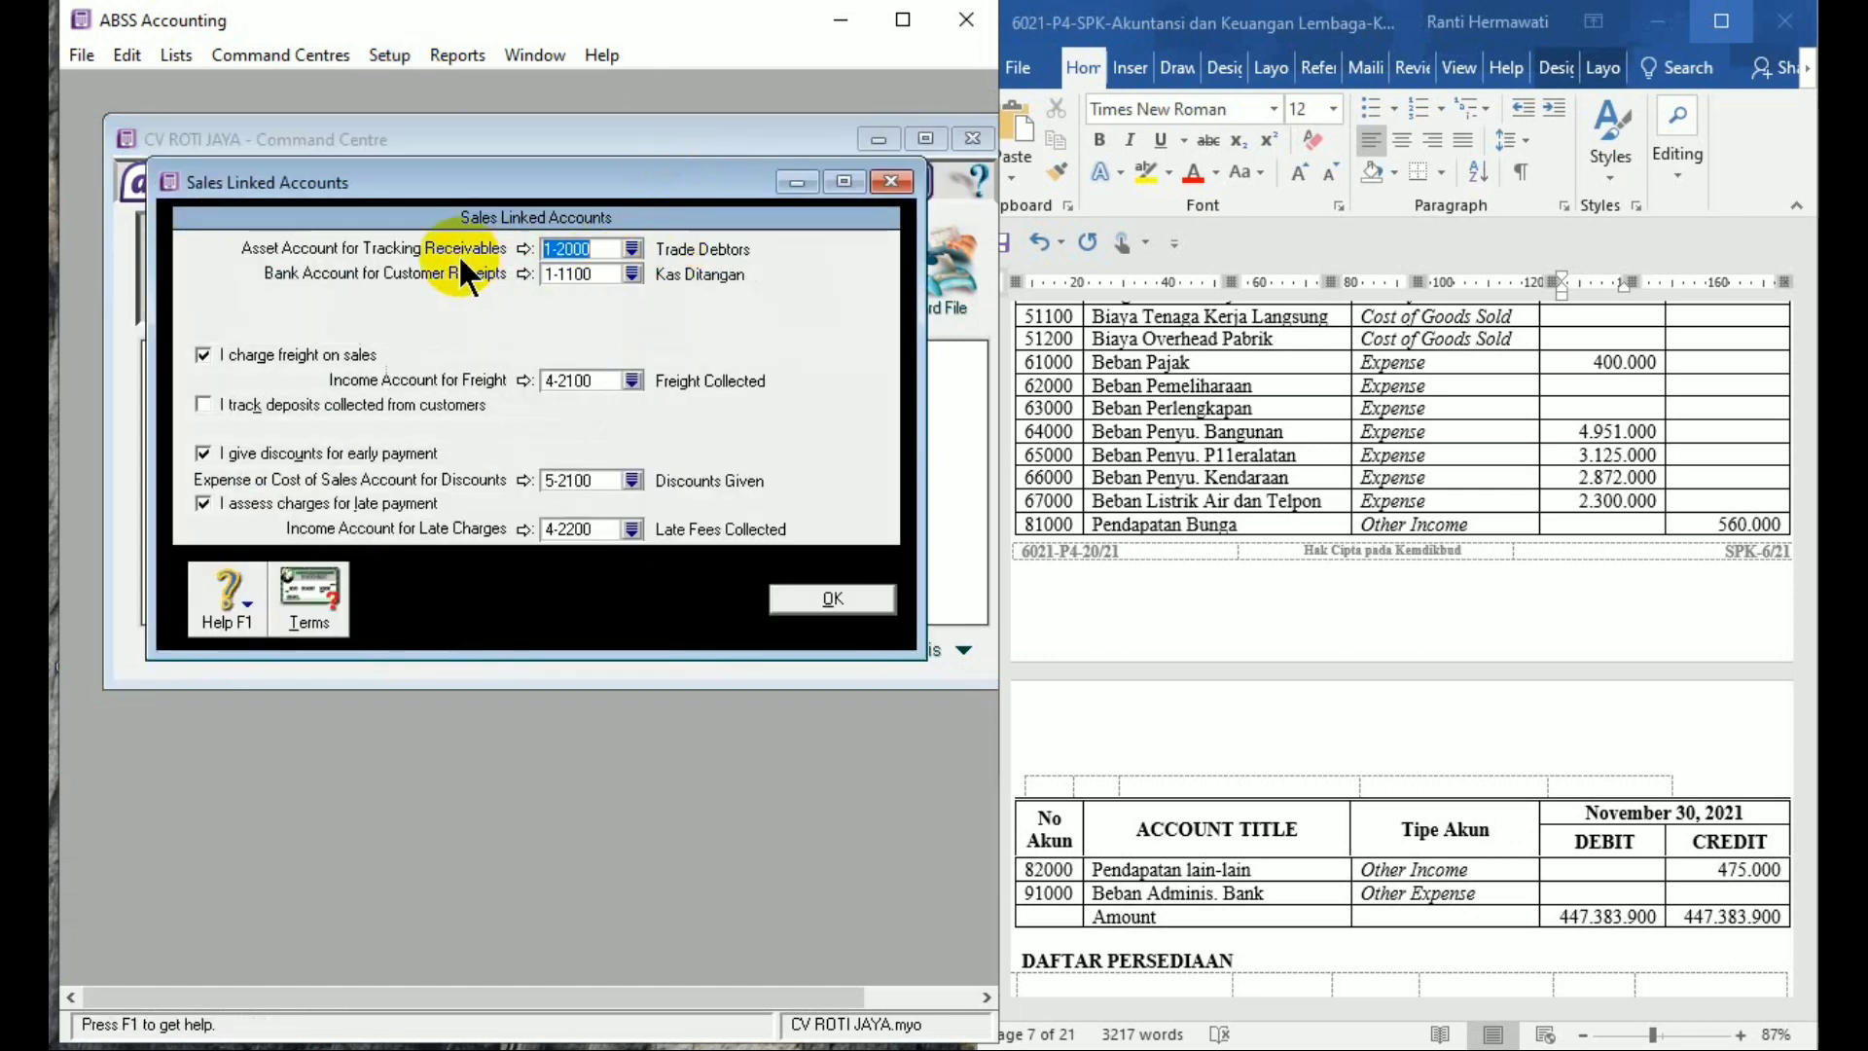
left_click(633, 249)
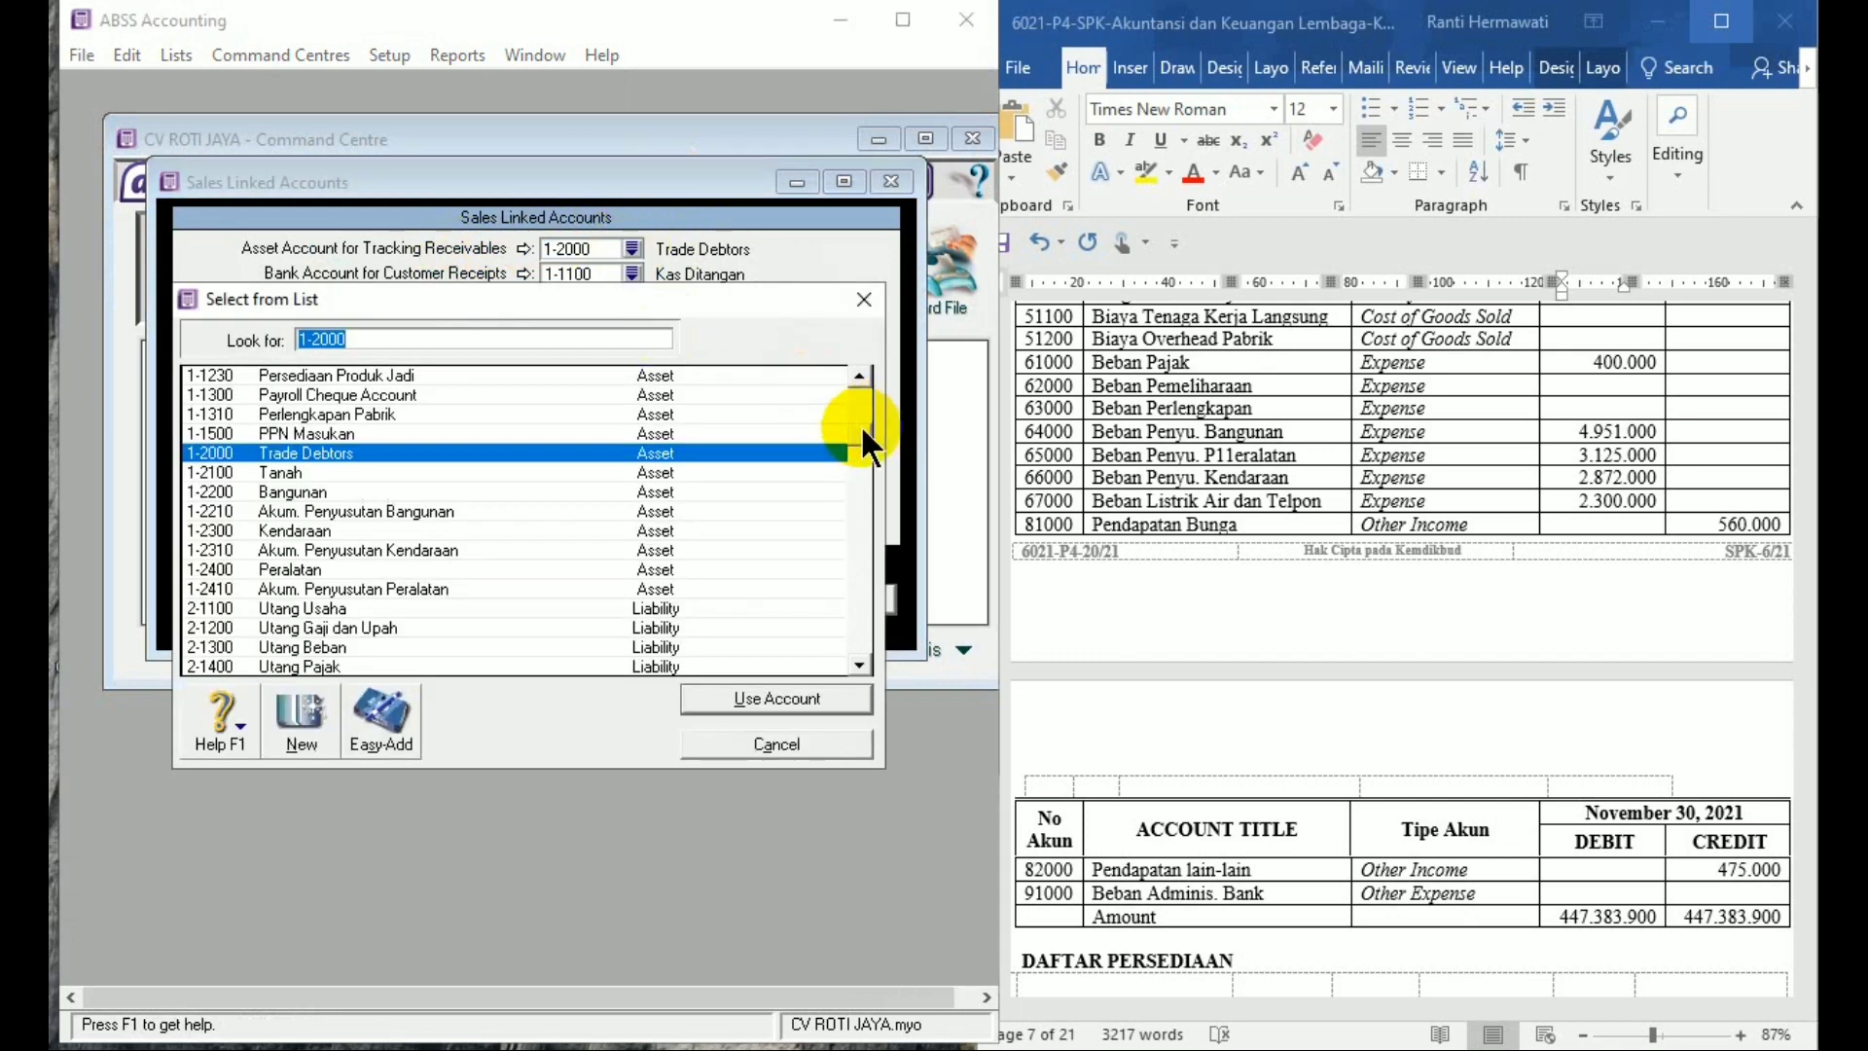
left_click_drag(862, 429, 852, 381)
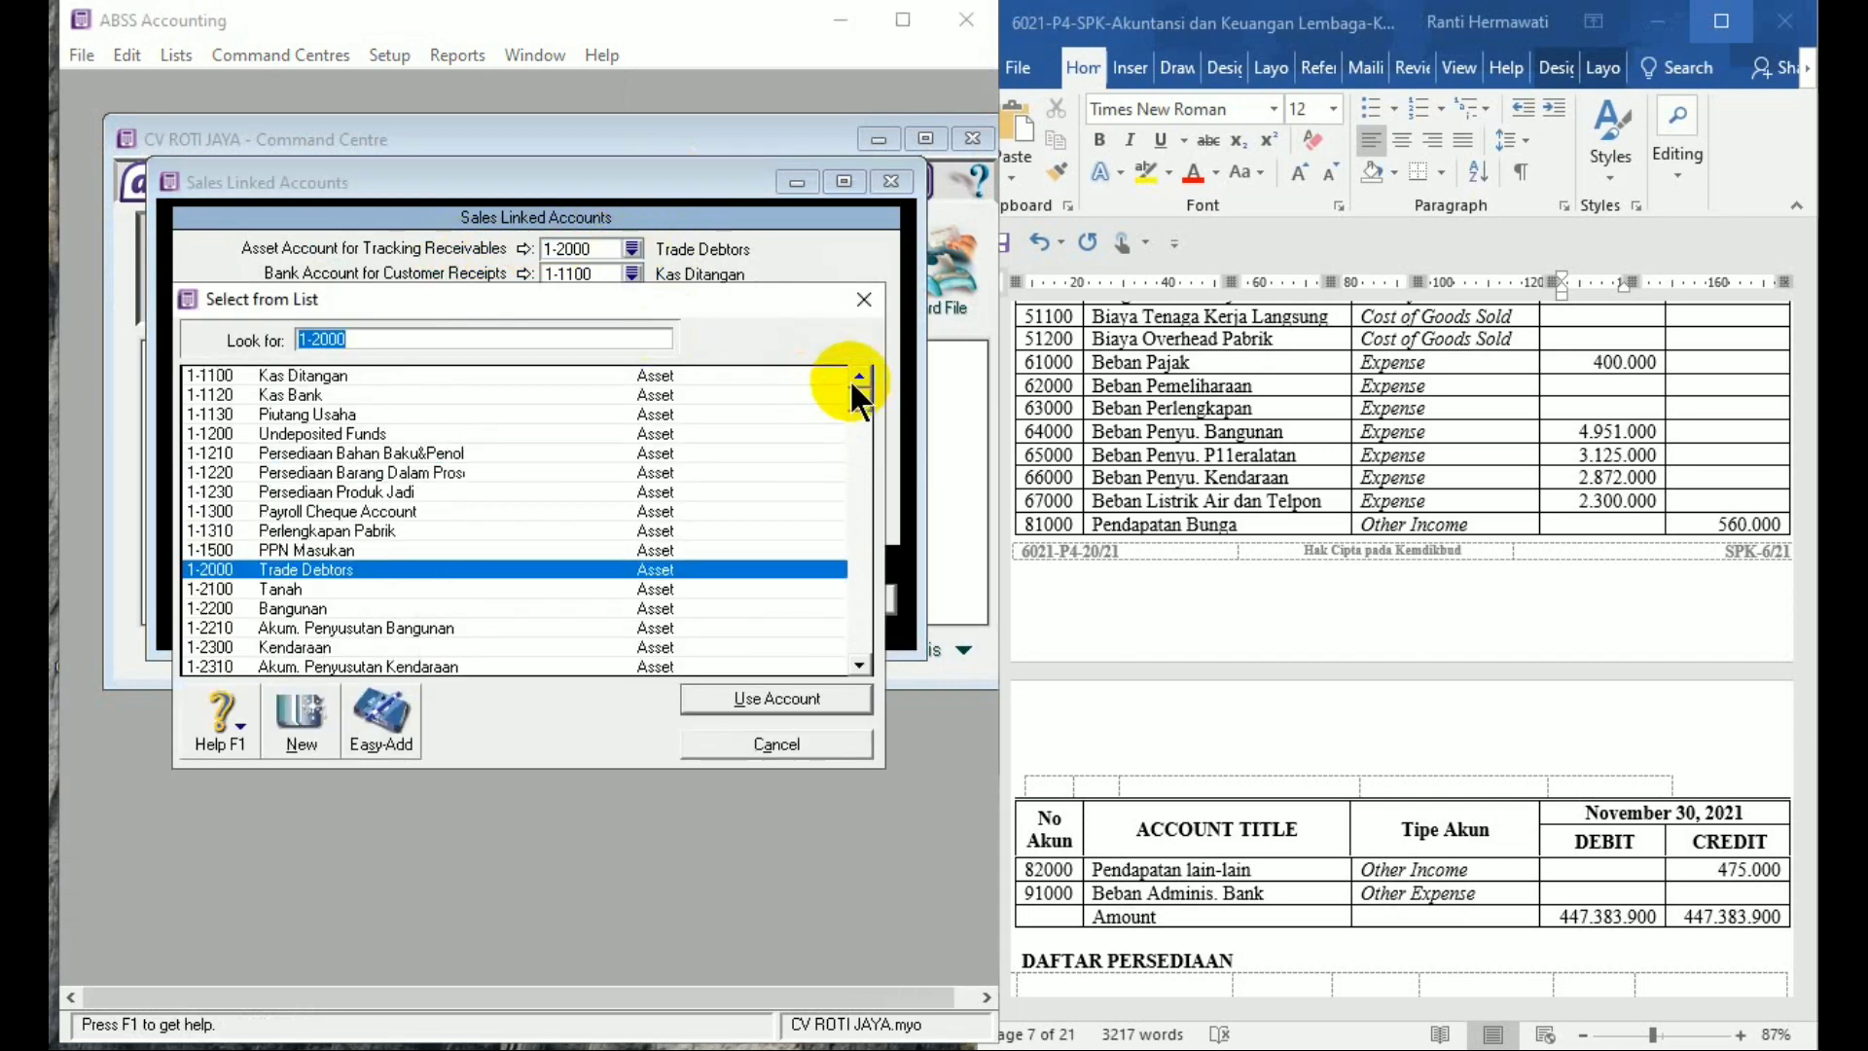
double_click(384, 409)
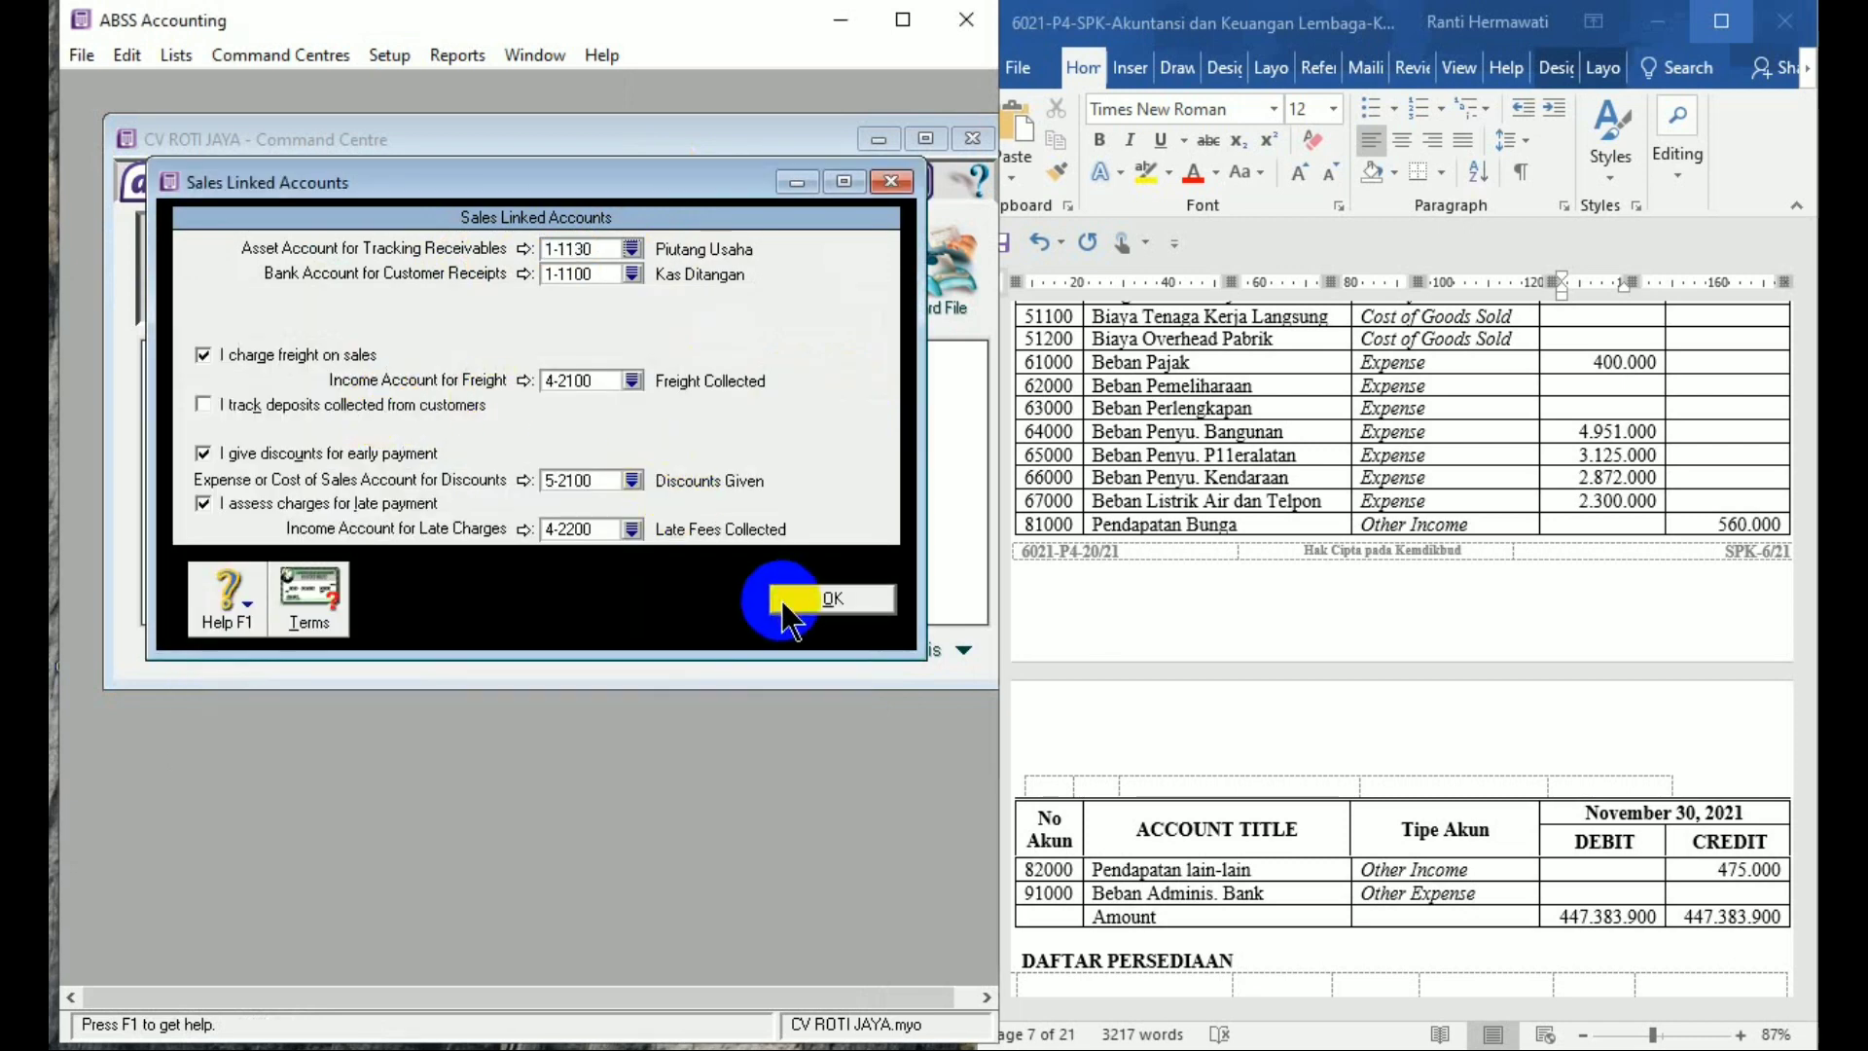
left_click(785, 607)
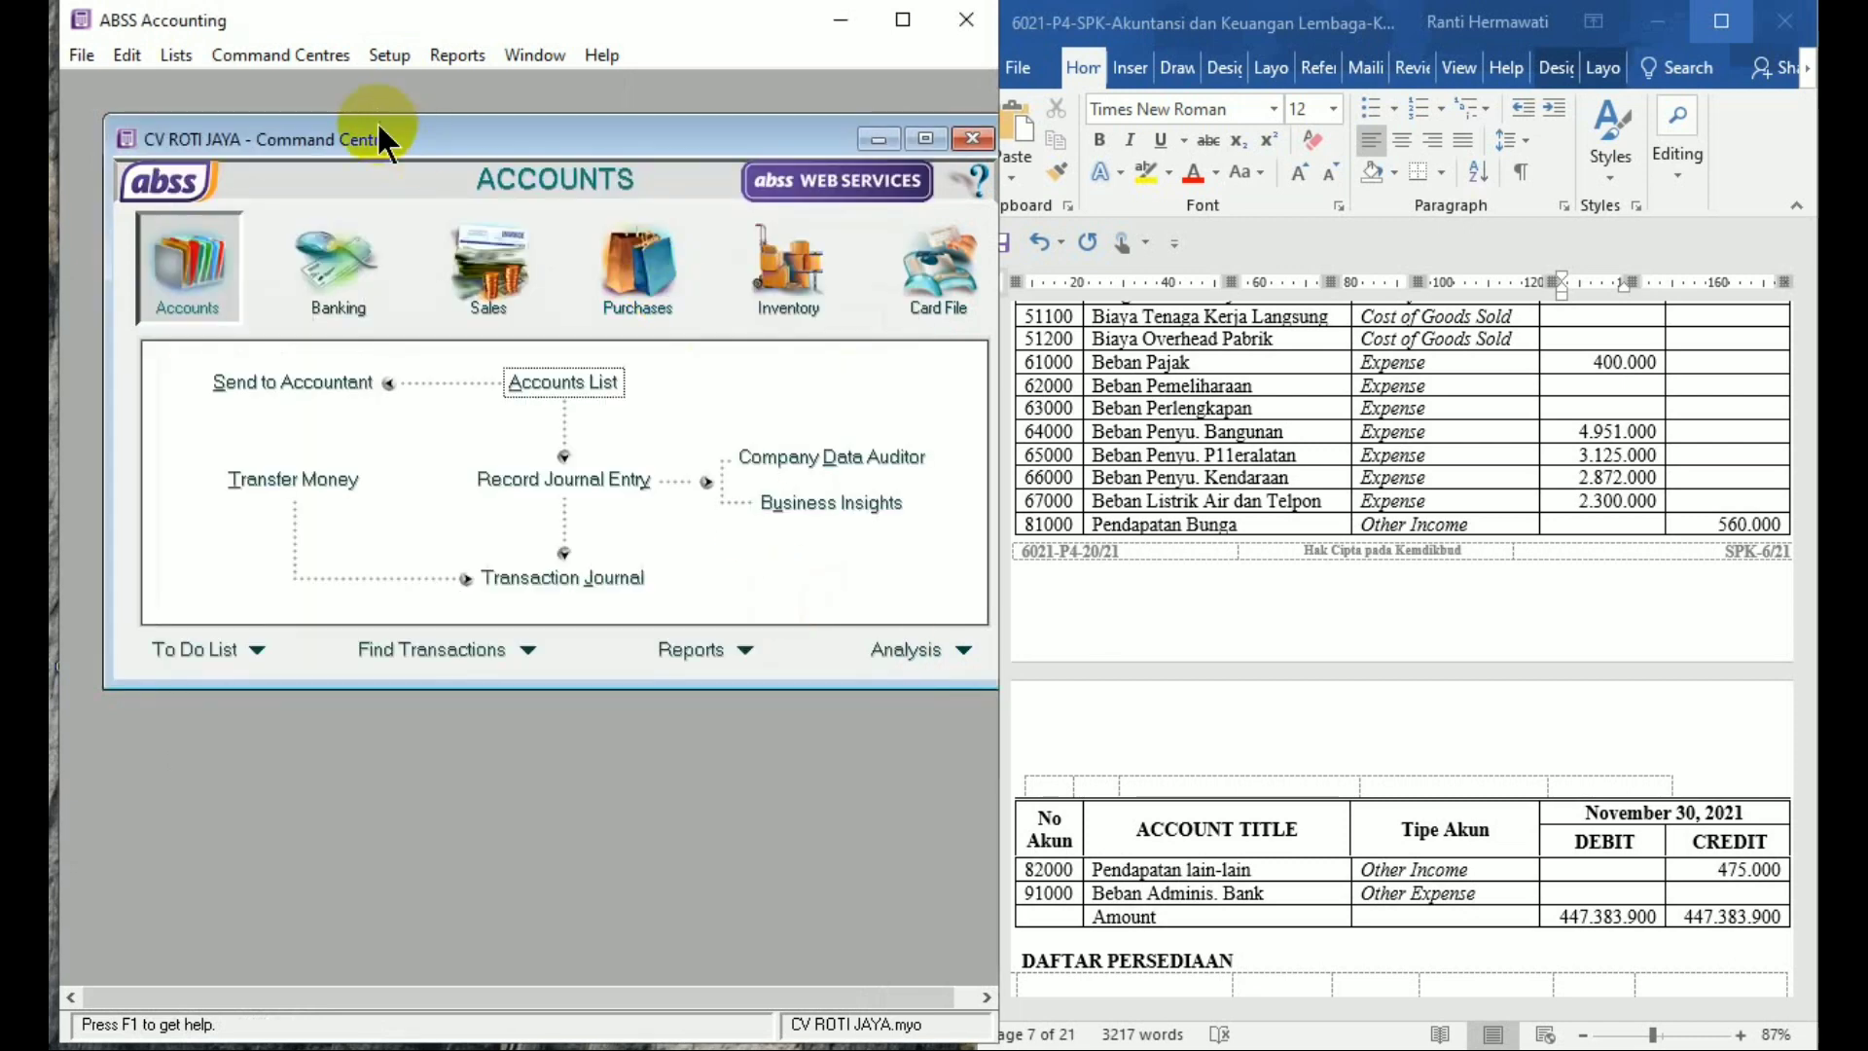
Set the Purchases linked account for payables tracking to 2-1100 Utang Usaha
left_click(387, 53)
mouse_move(621, 151)
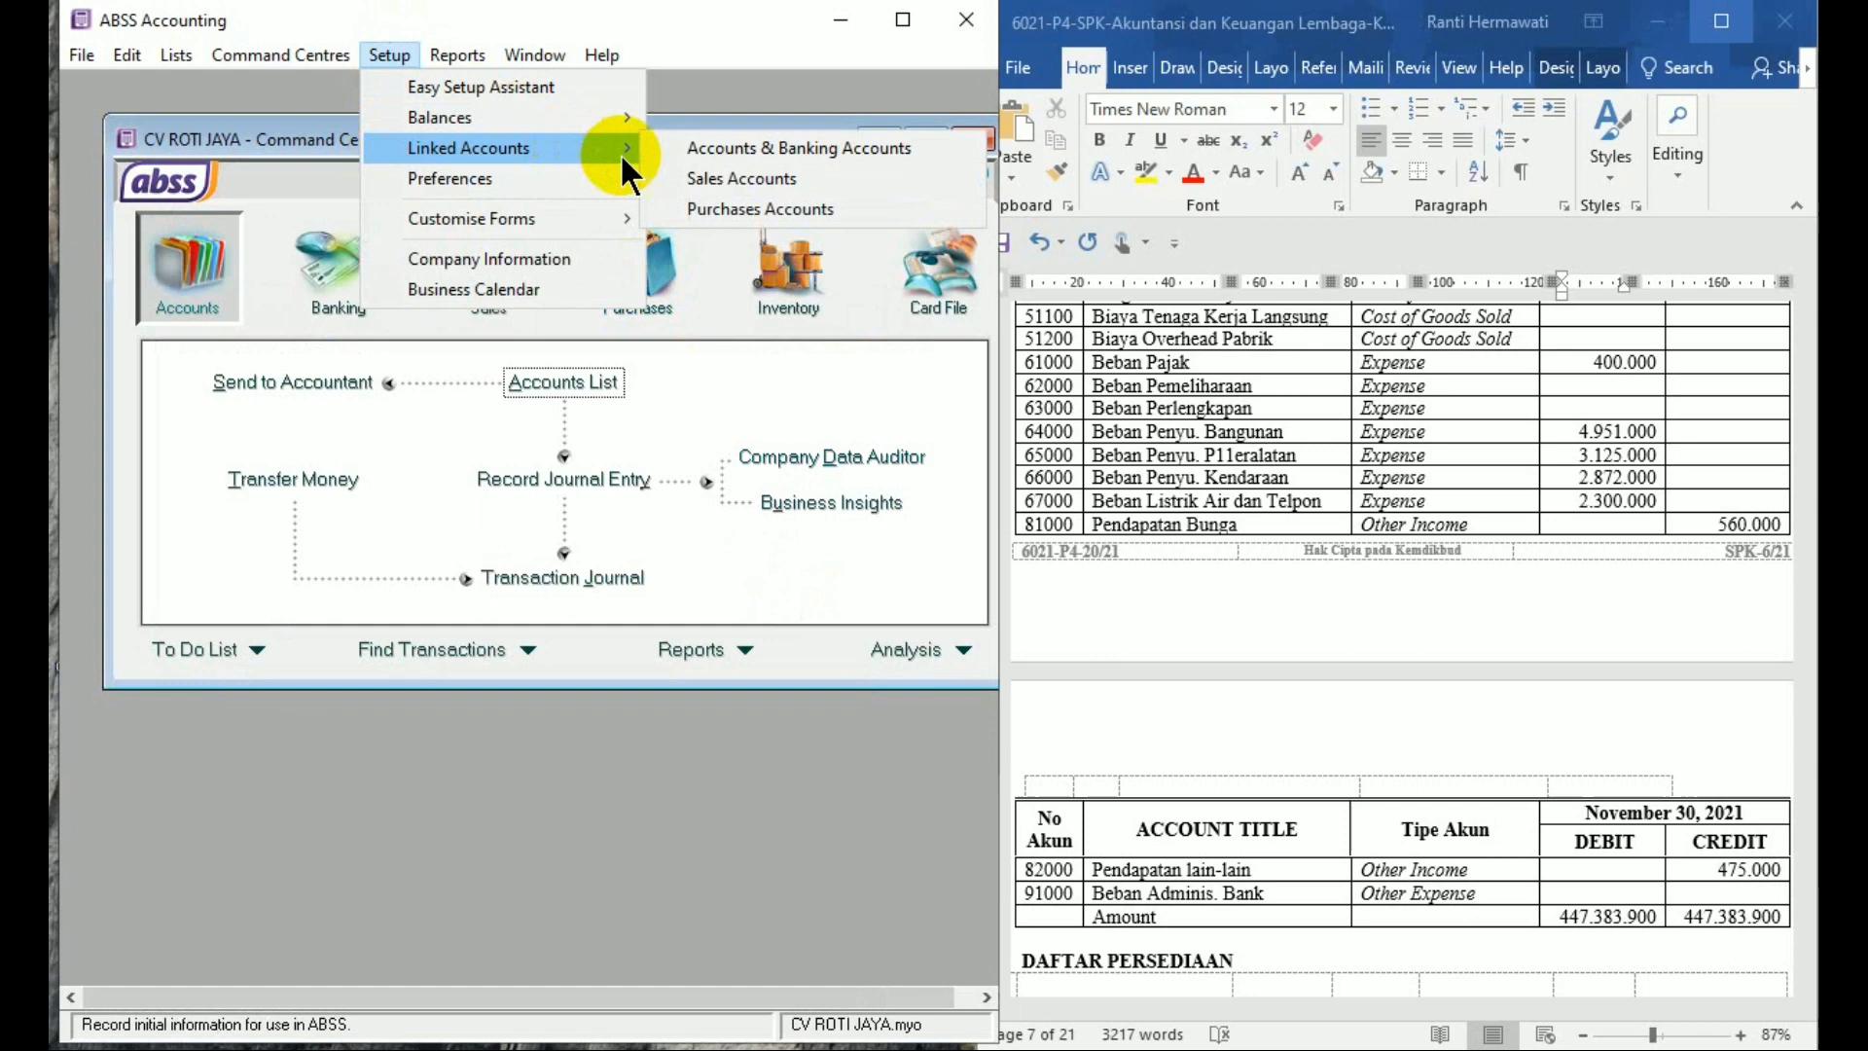
left_click(683, 203)
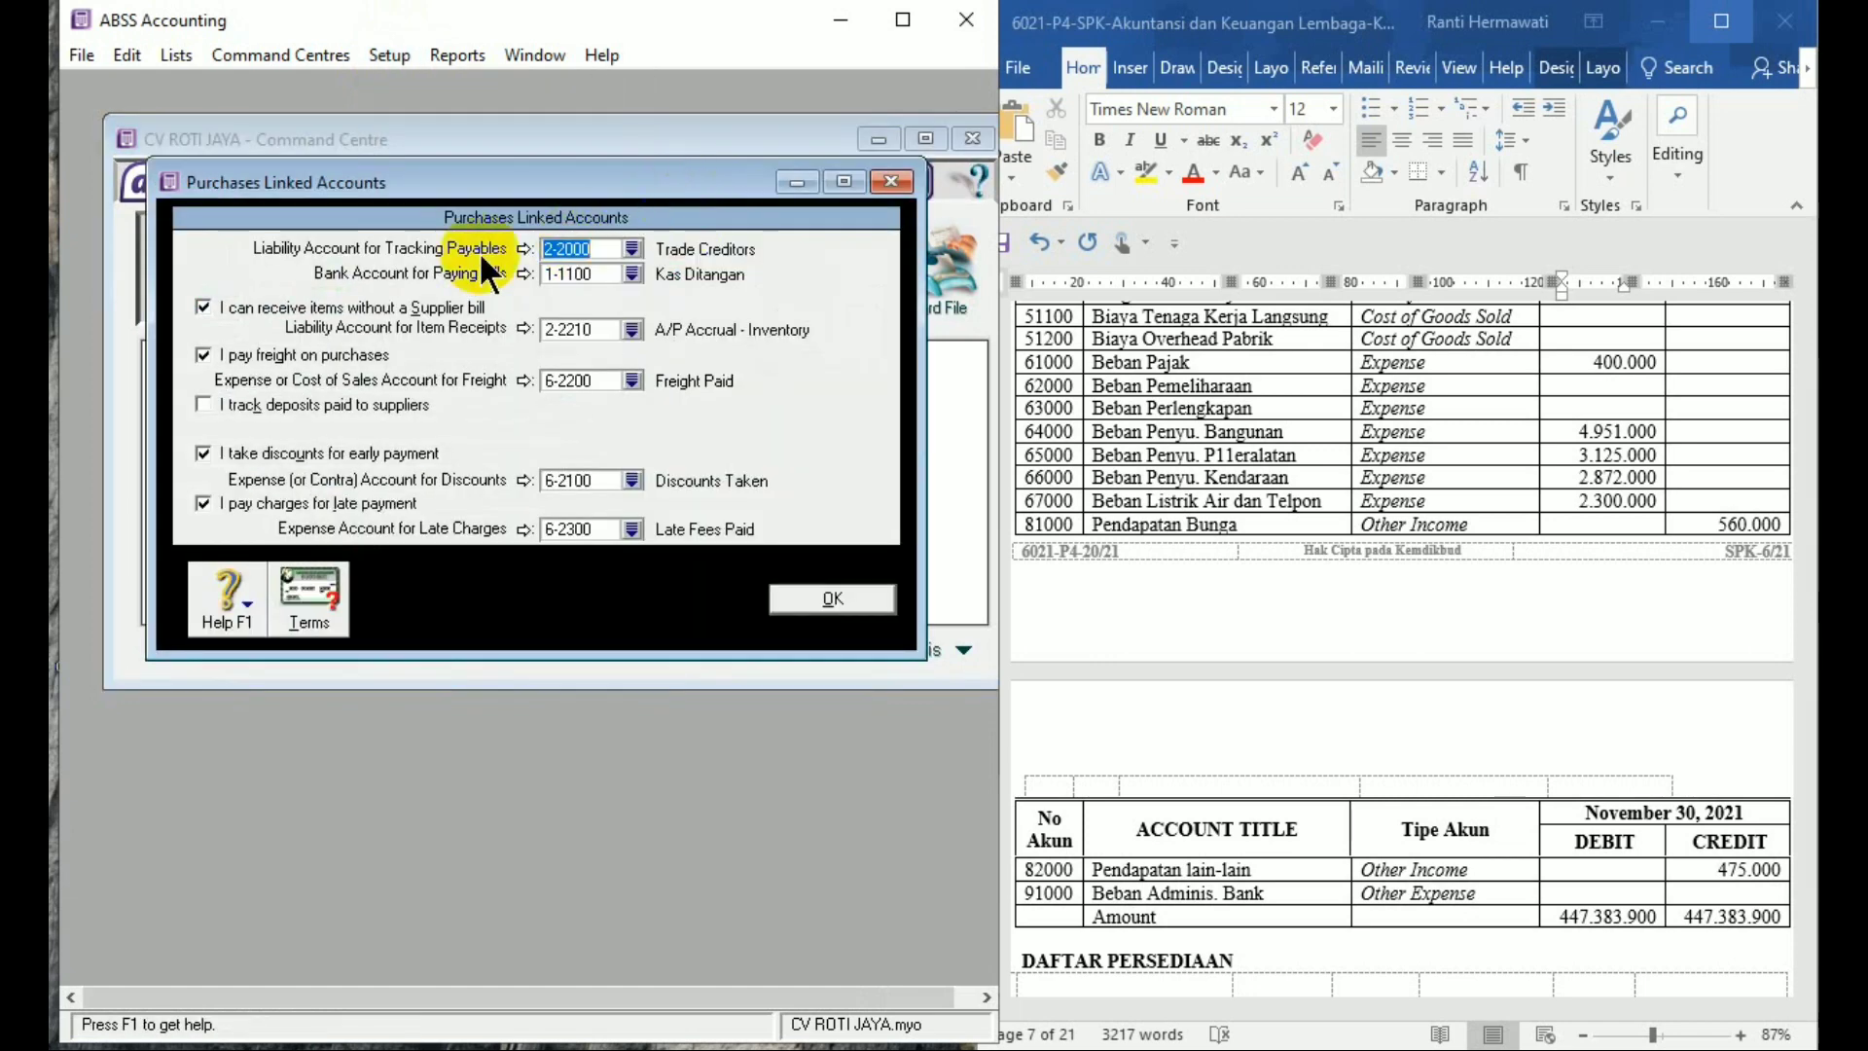
left_click(632, 249)
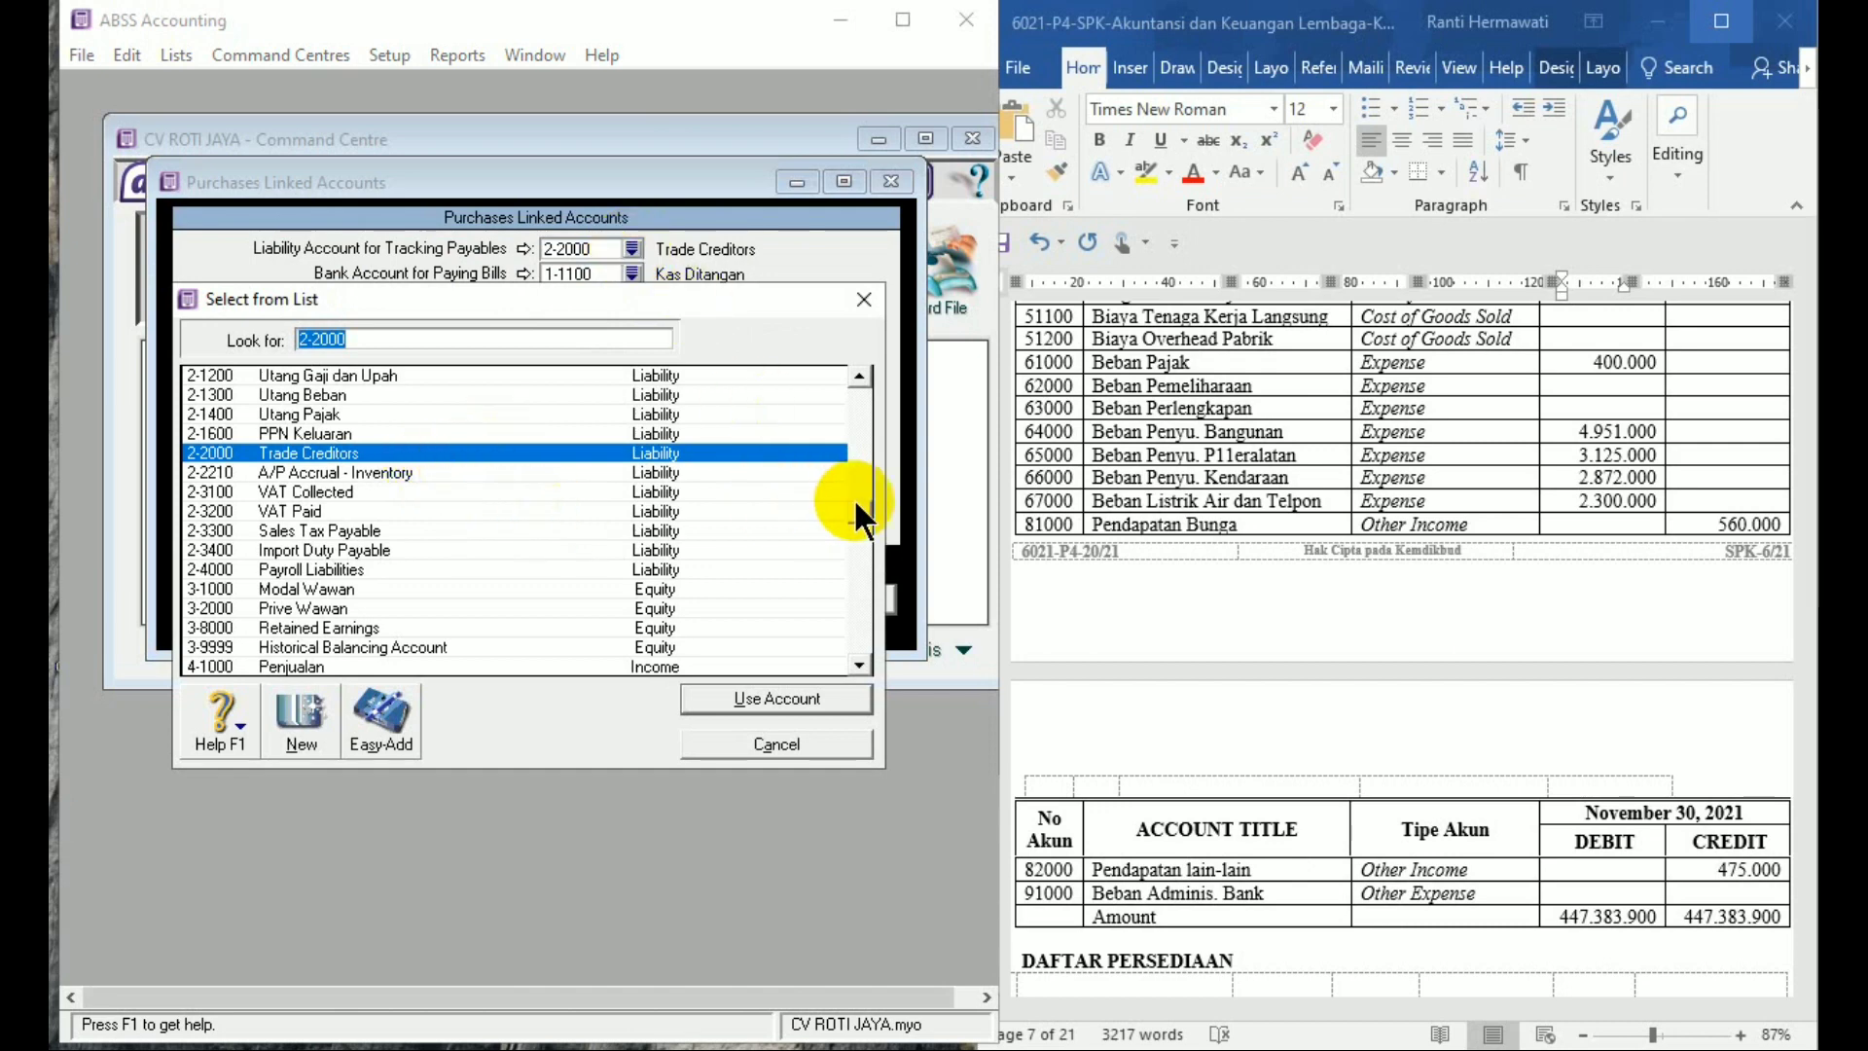
scroll(856, 500, "up", 2)
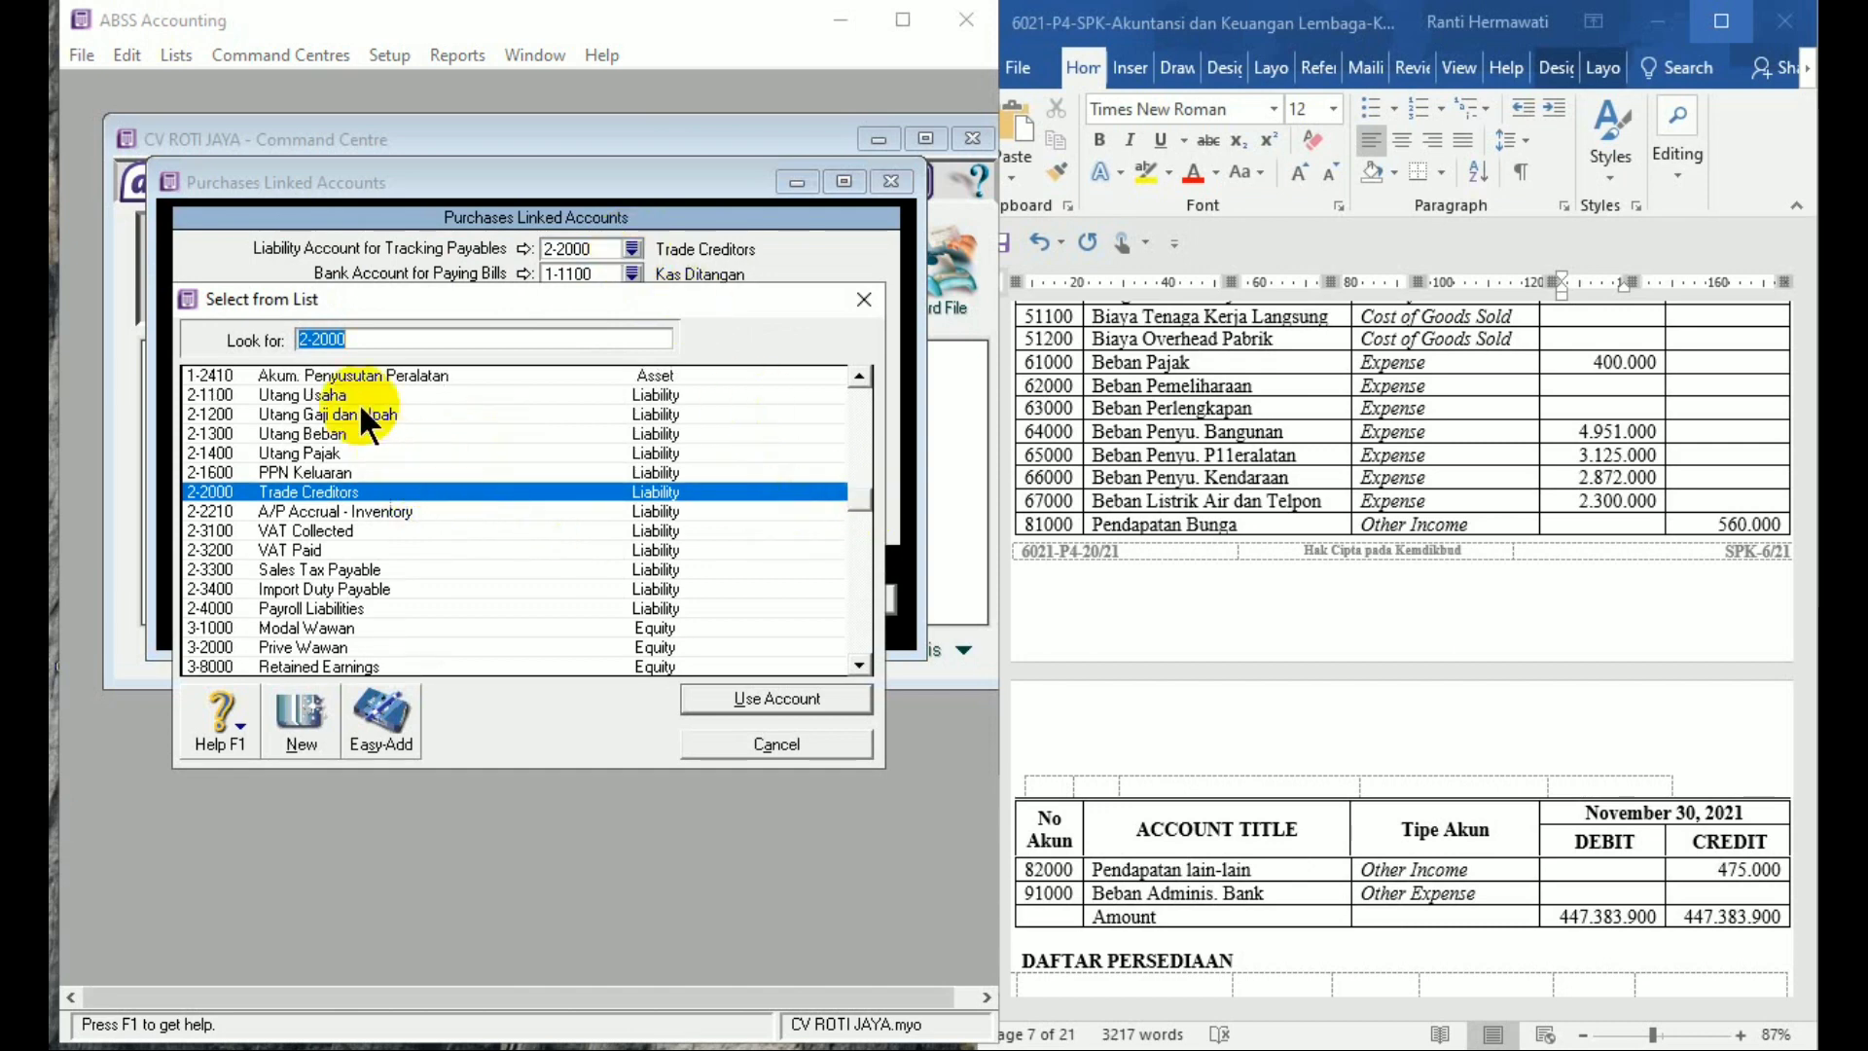
left_click(363, 375)
double_click(365, 391)
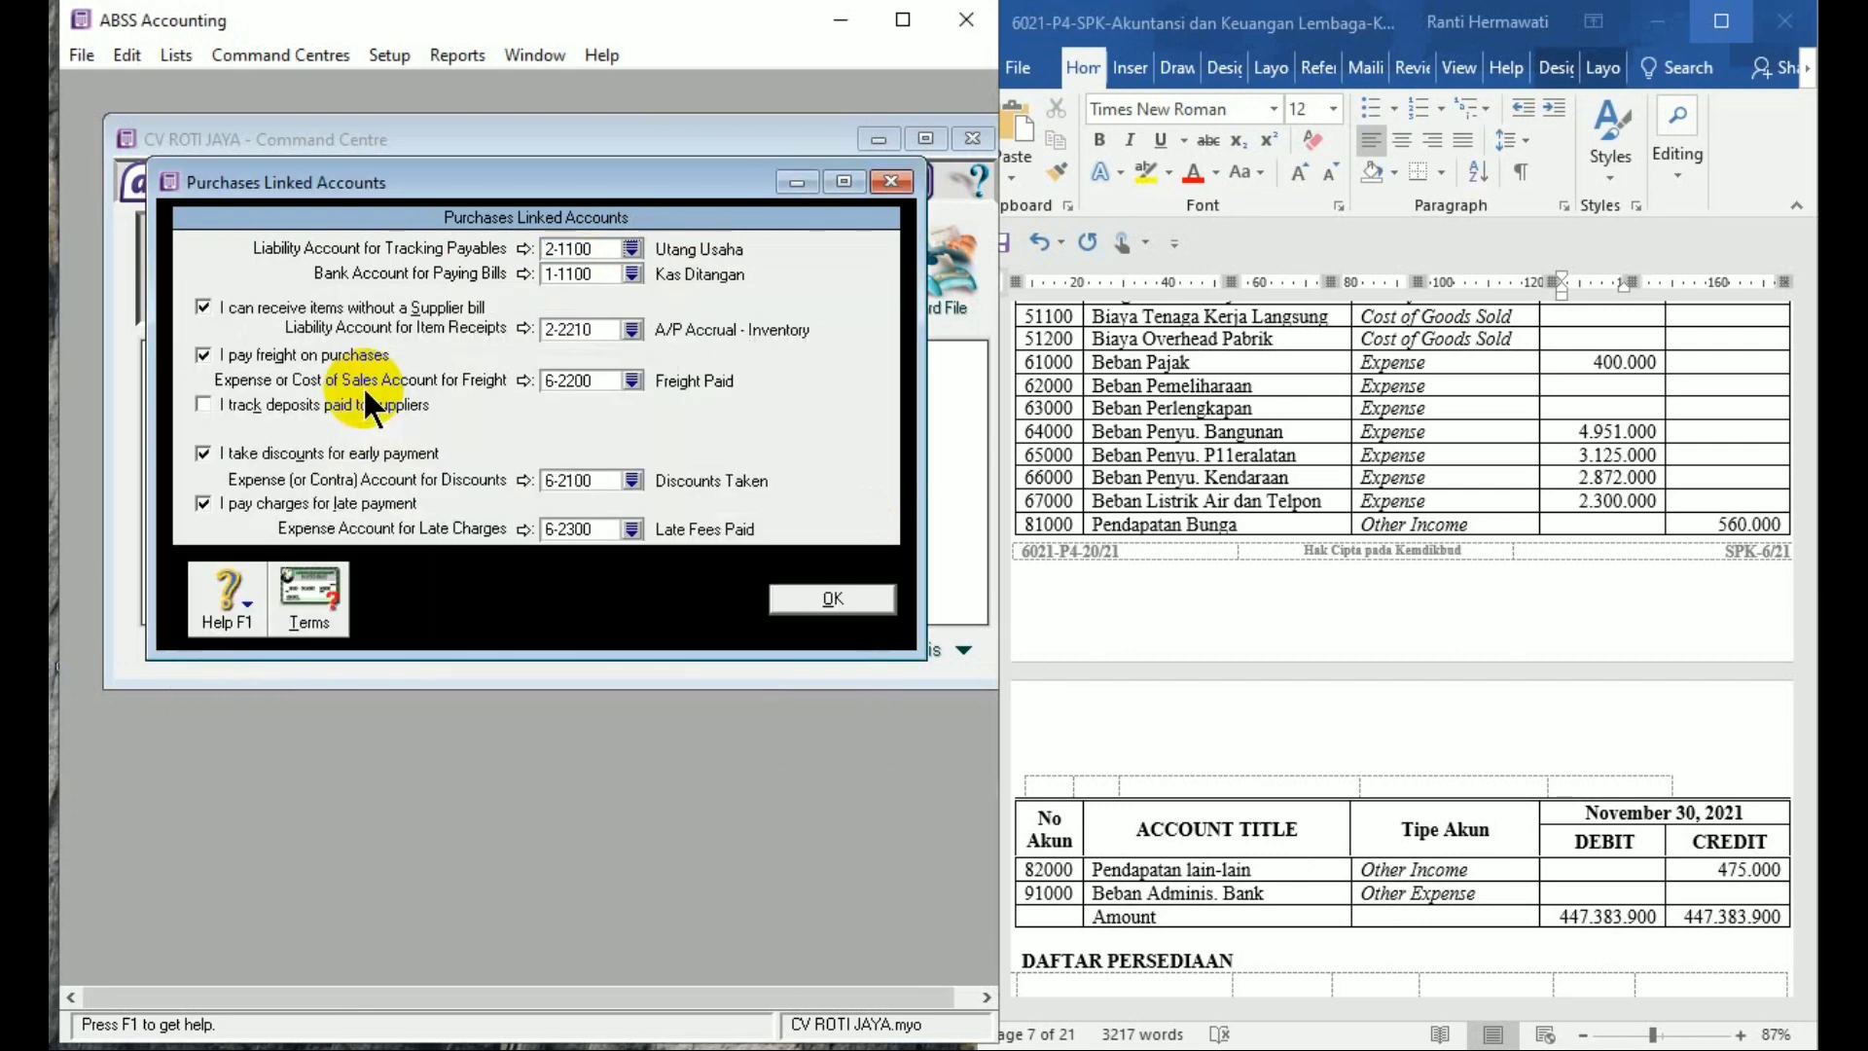
left_click(828, 600)
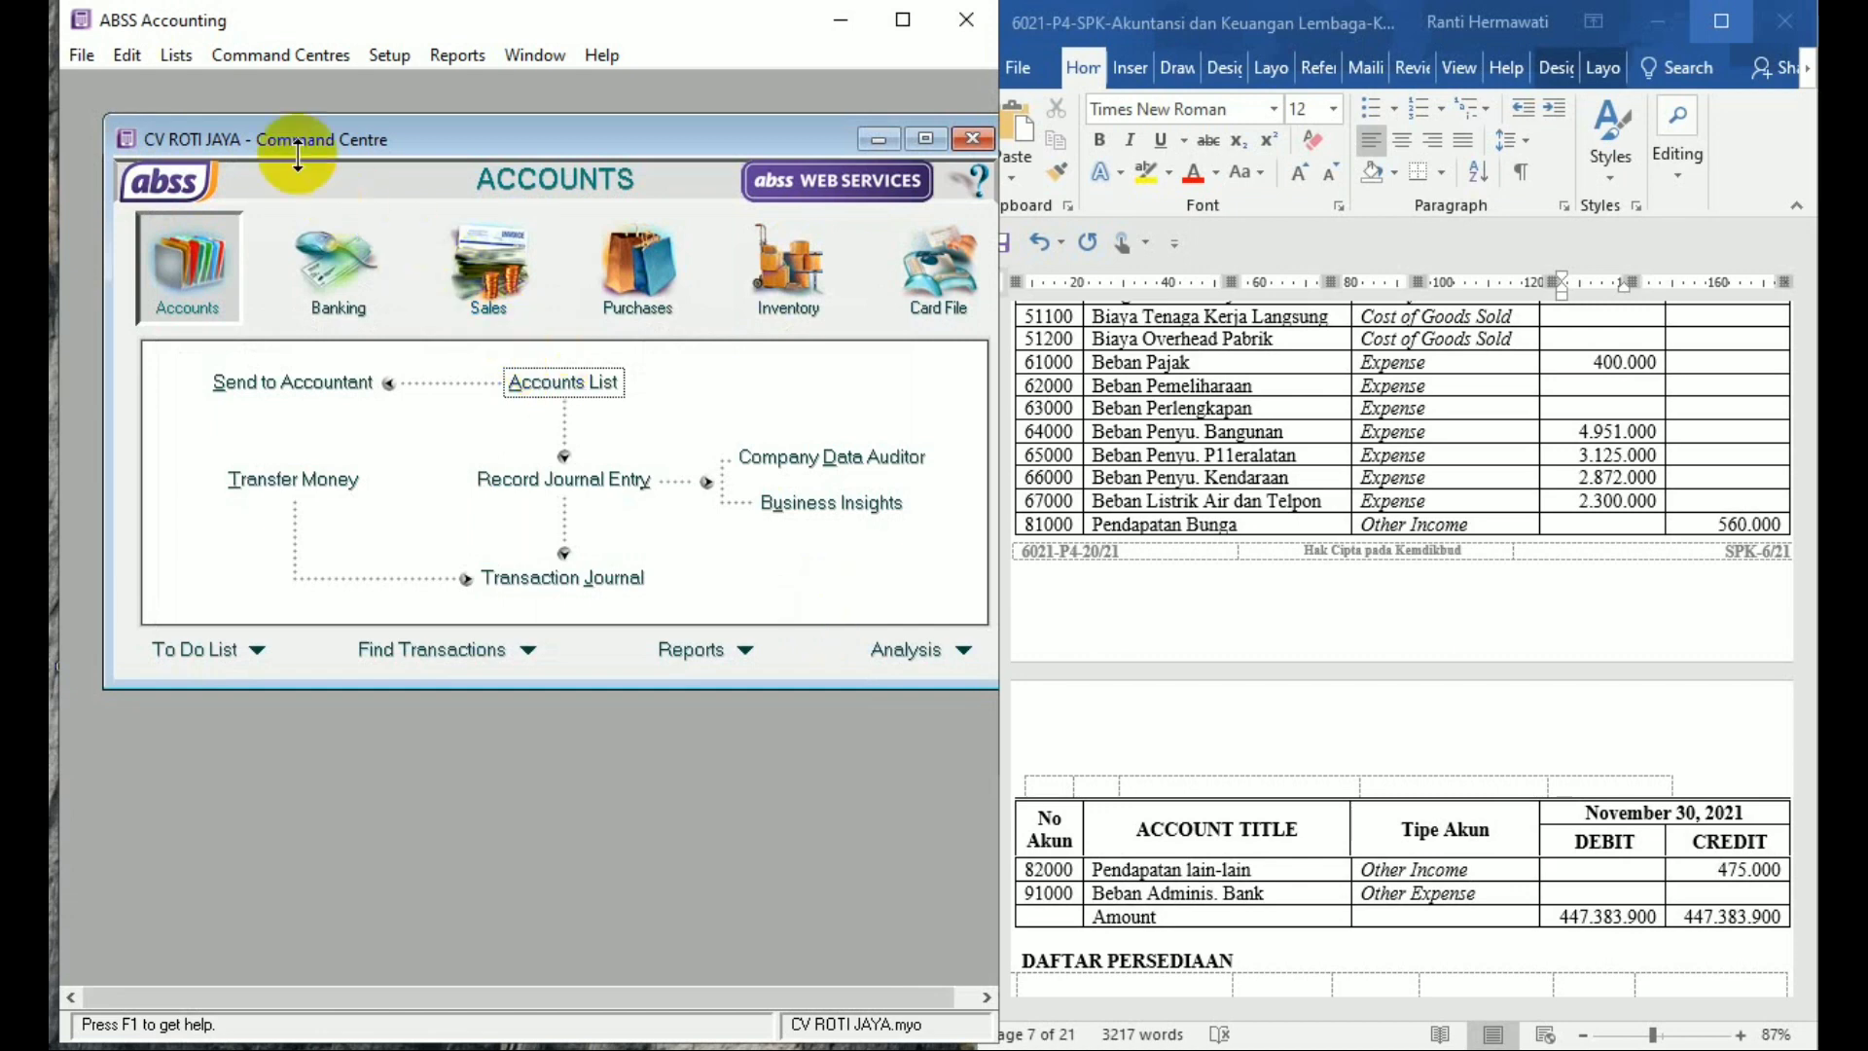
Open the Tax Code List from the Lists menu, showing IMP, N-T and VAT
left_click(179, 56)
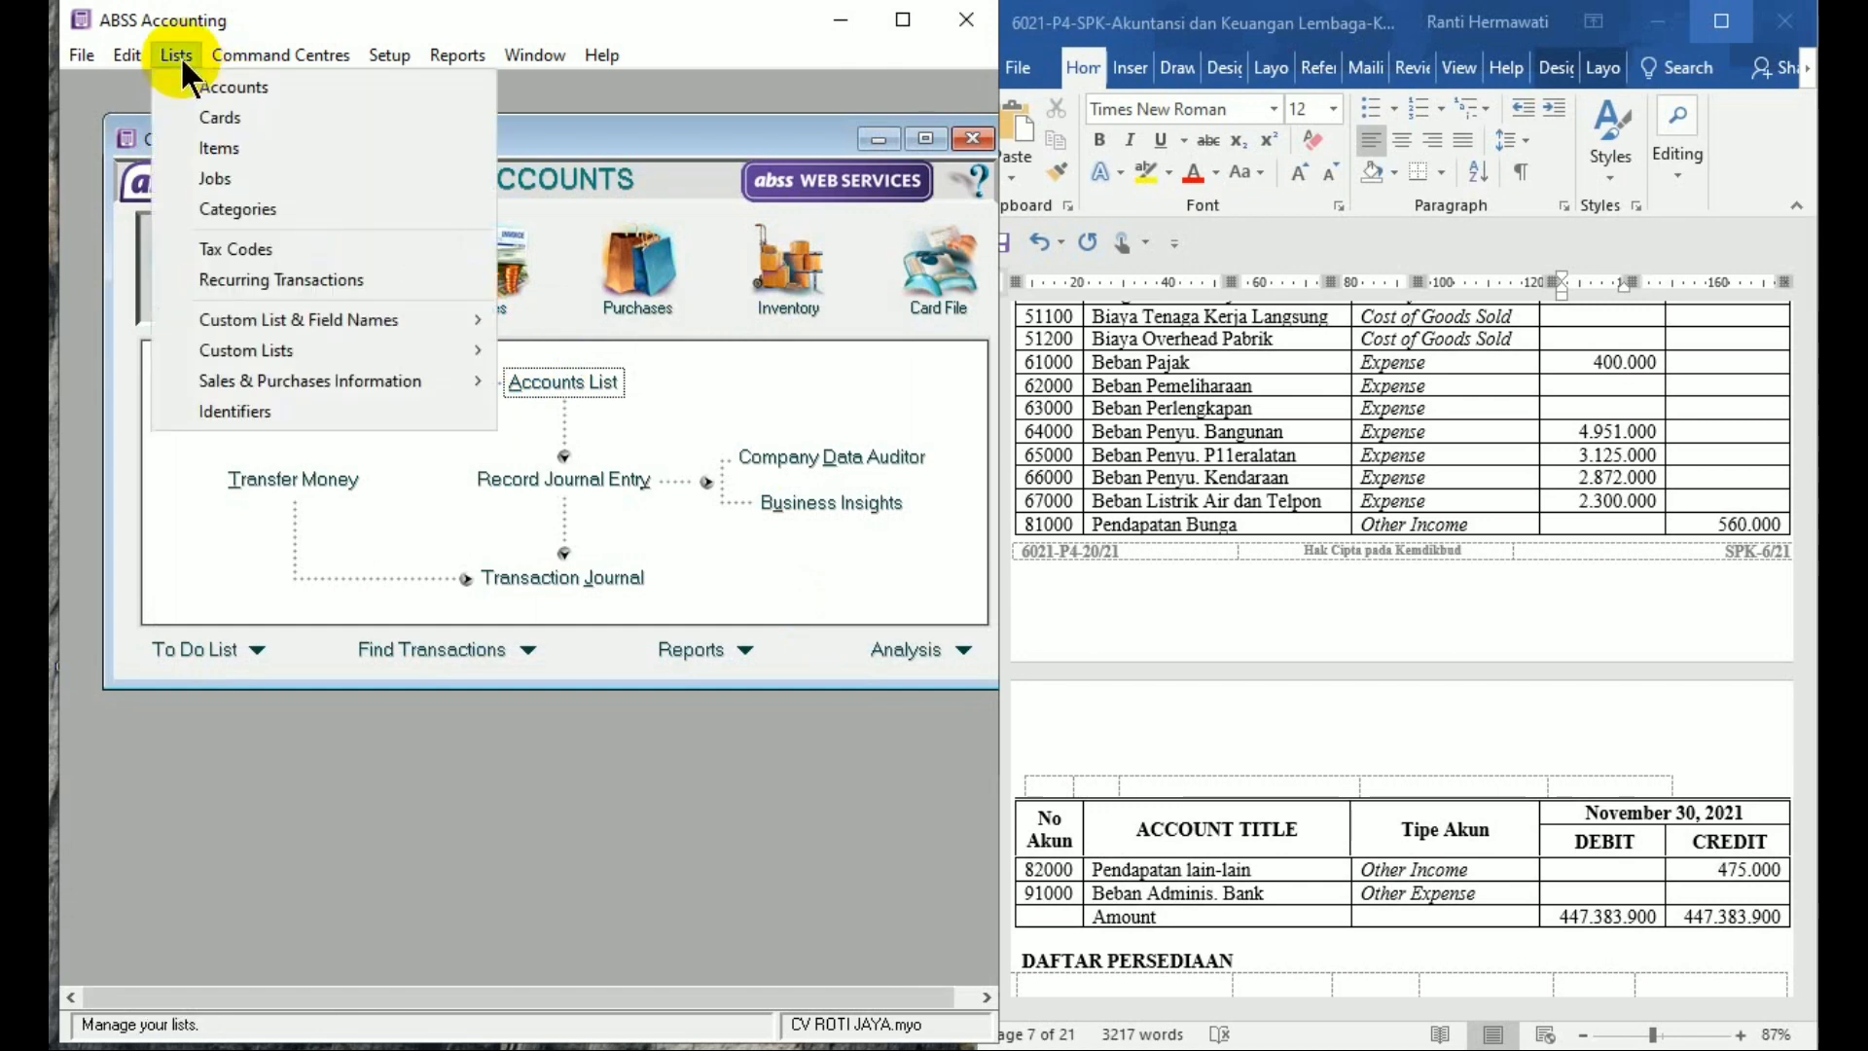
left_click(261, 249)
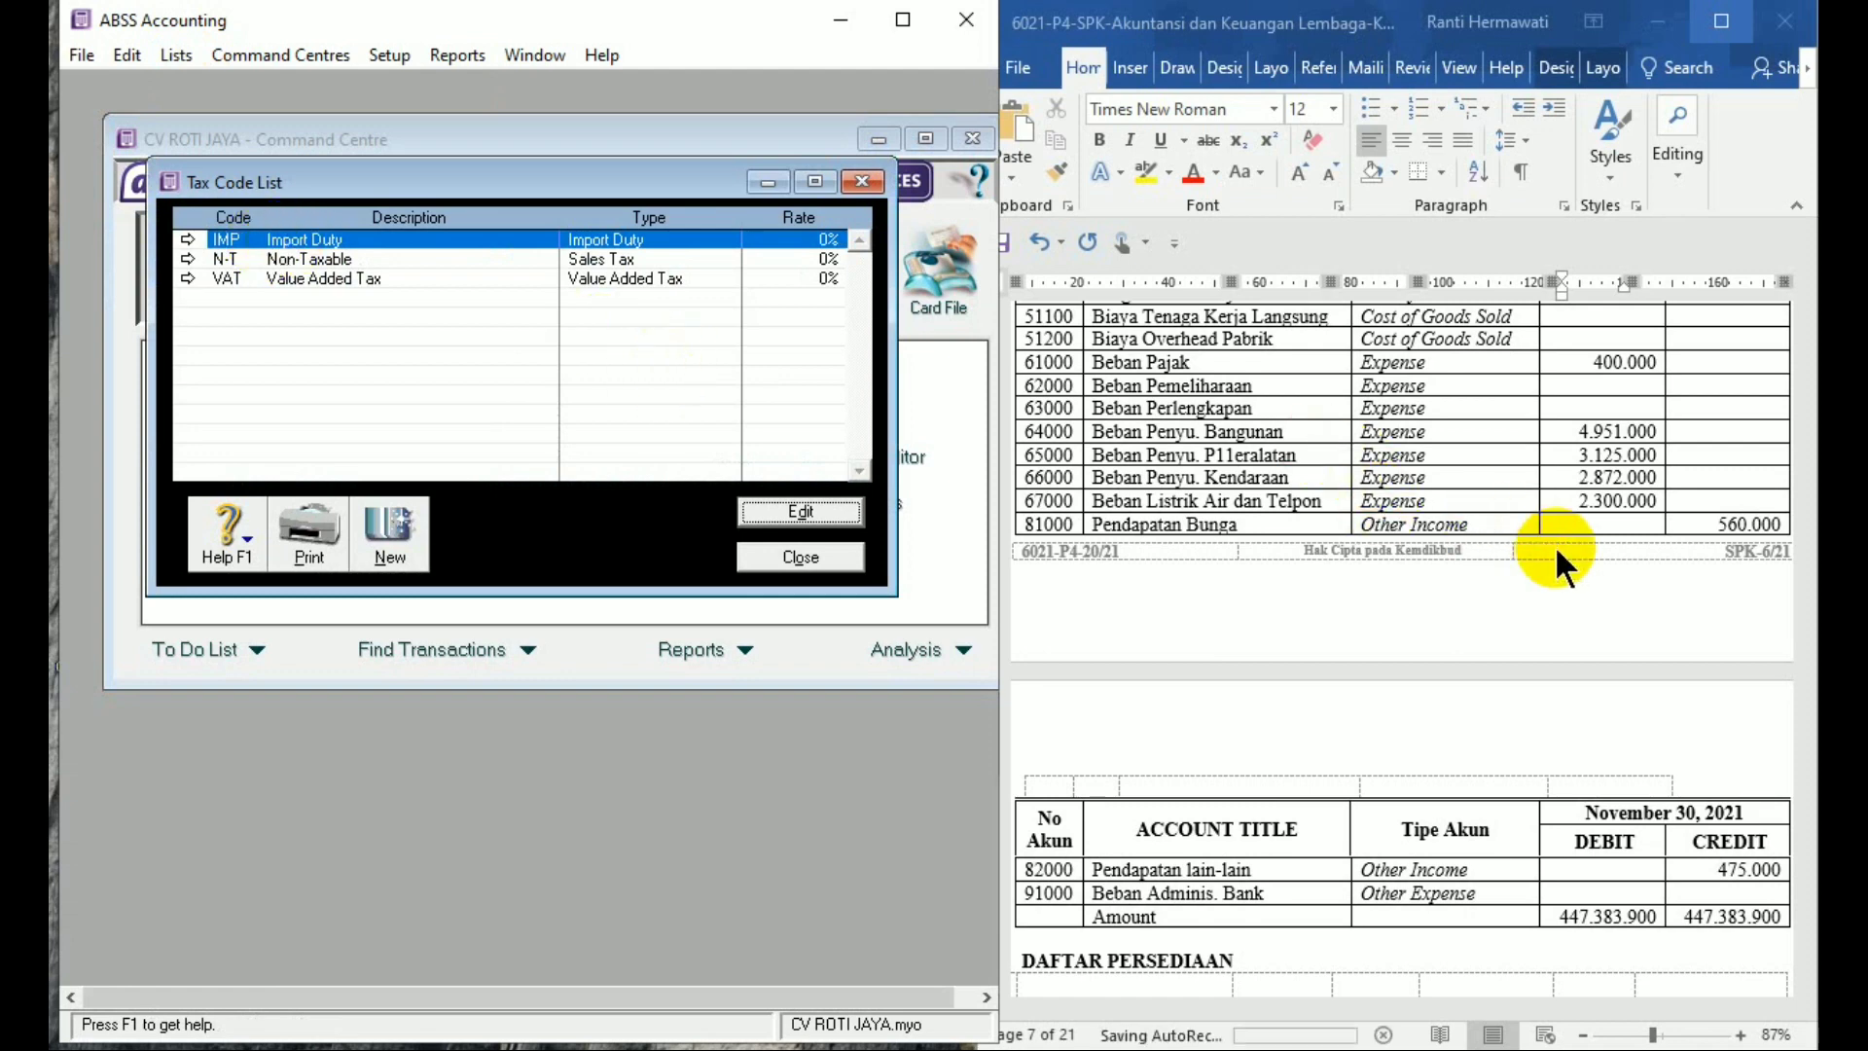
left_click(1556, 515)
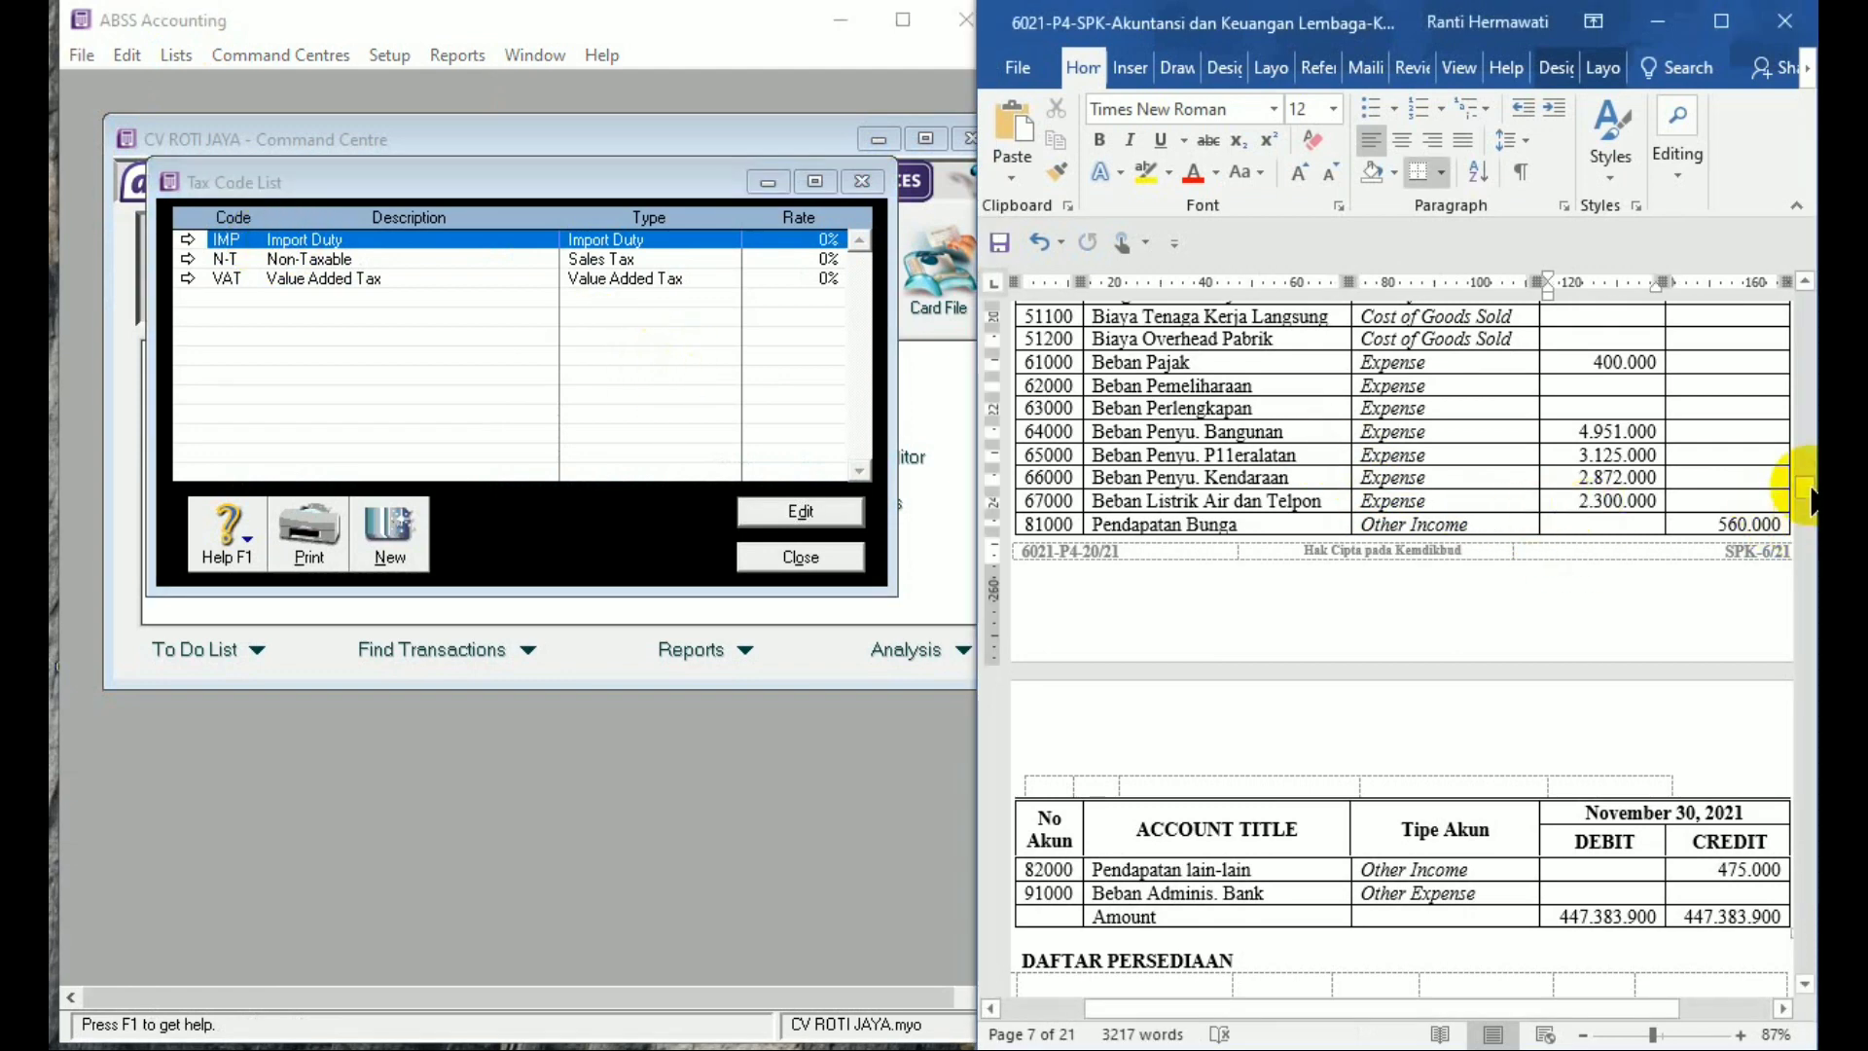
Scroll the Word document to the accounting policy points on page 3
left_click_drag(1807, 496, 1801, 376)
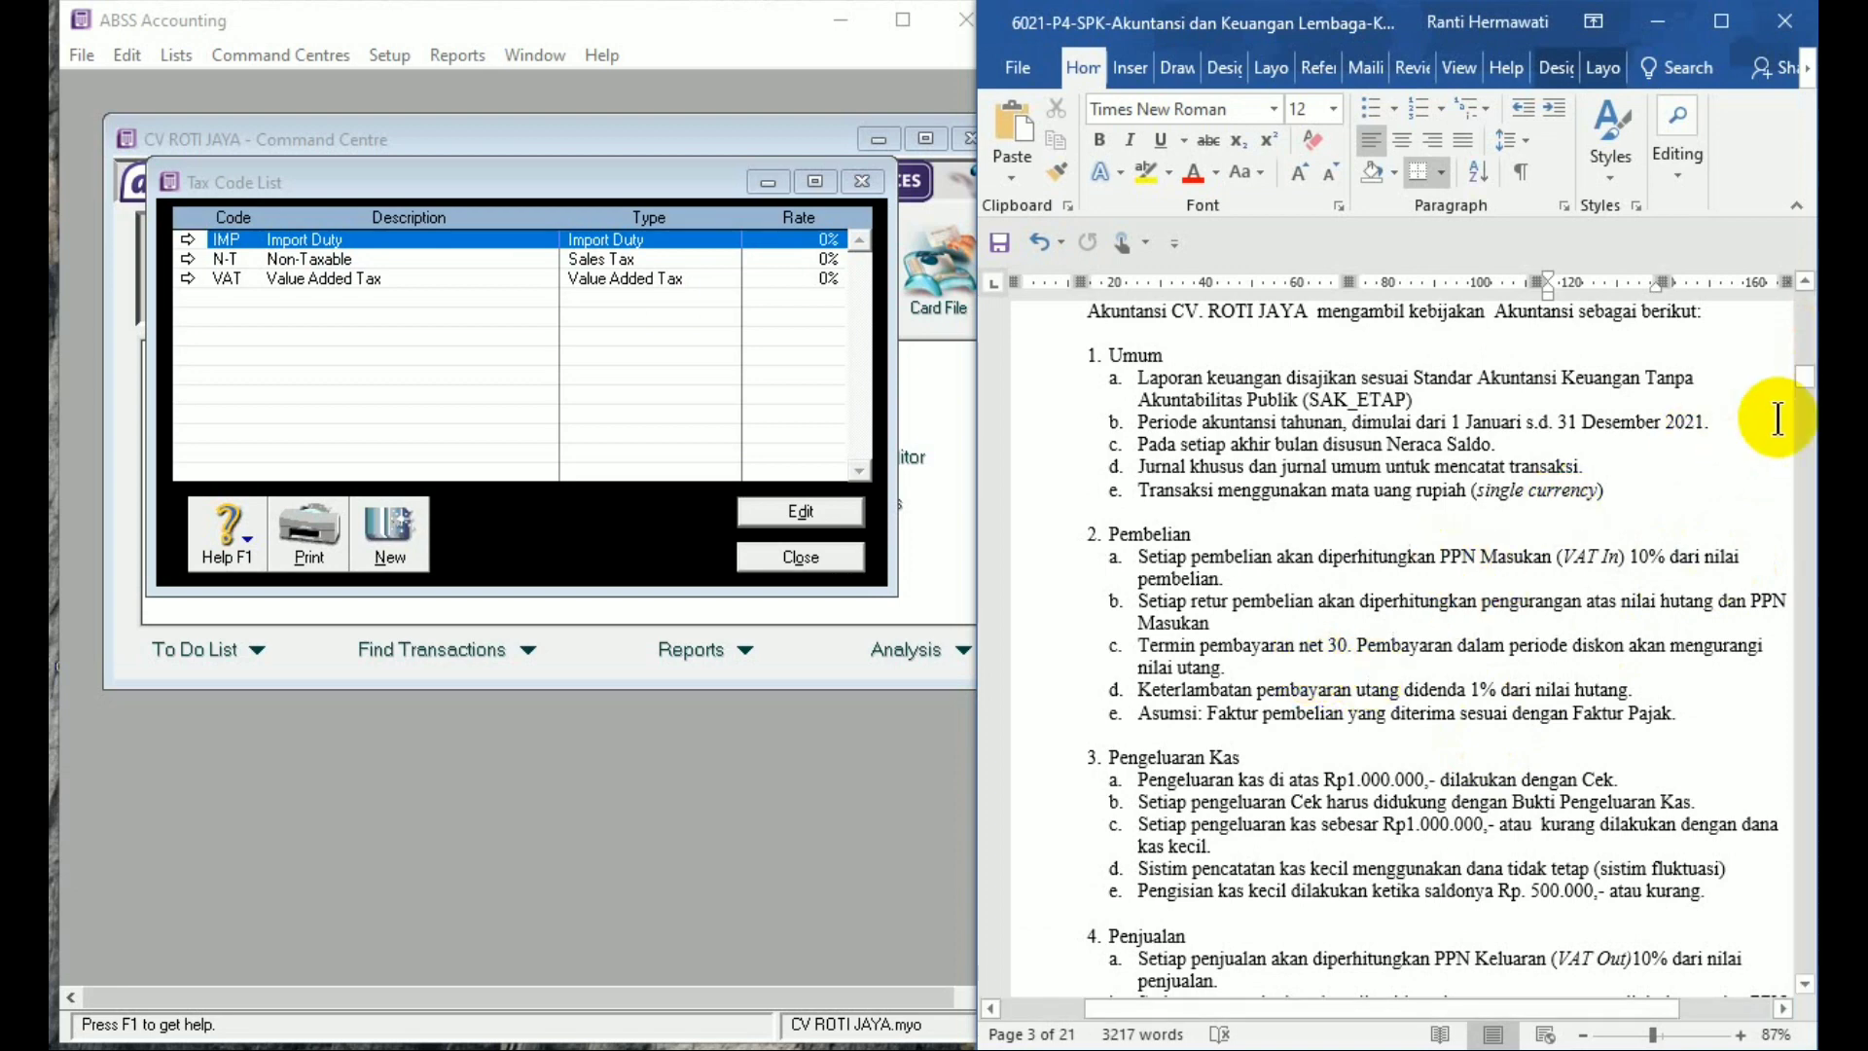
left_click_drag(1806, 377, 1807, 393)
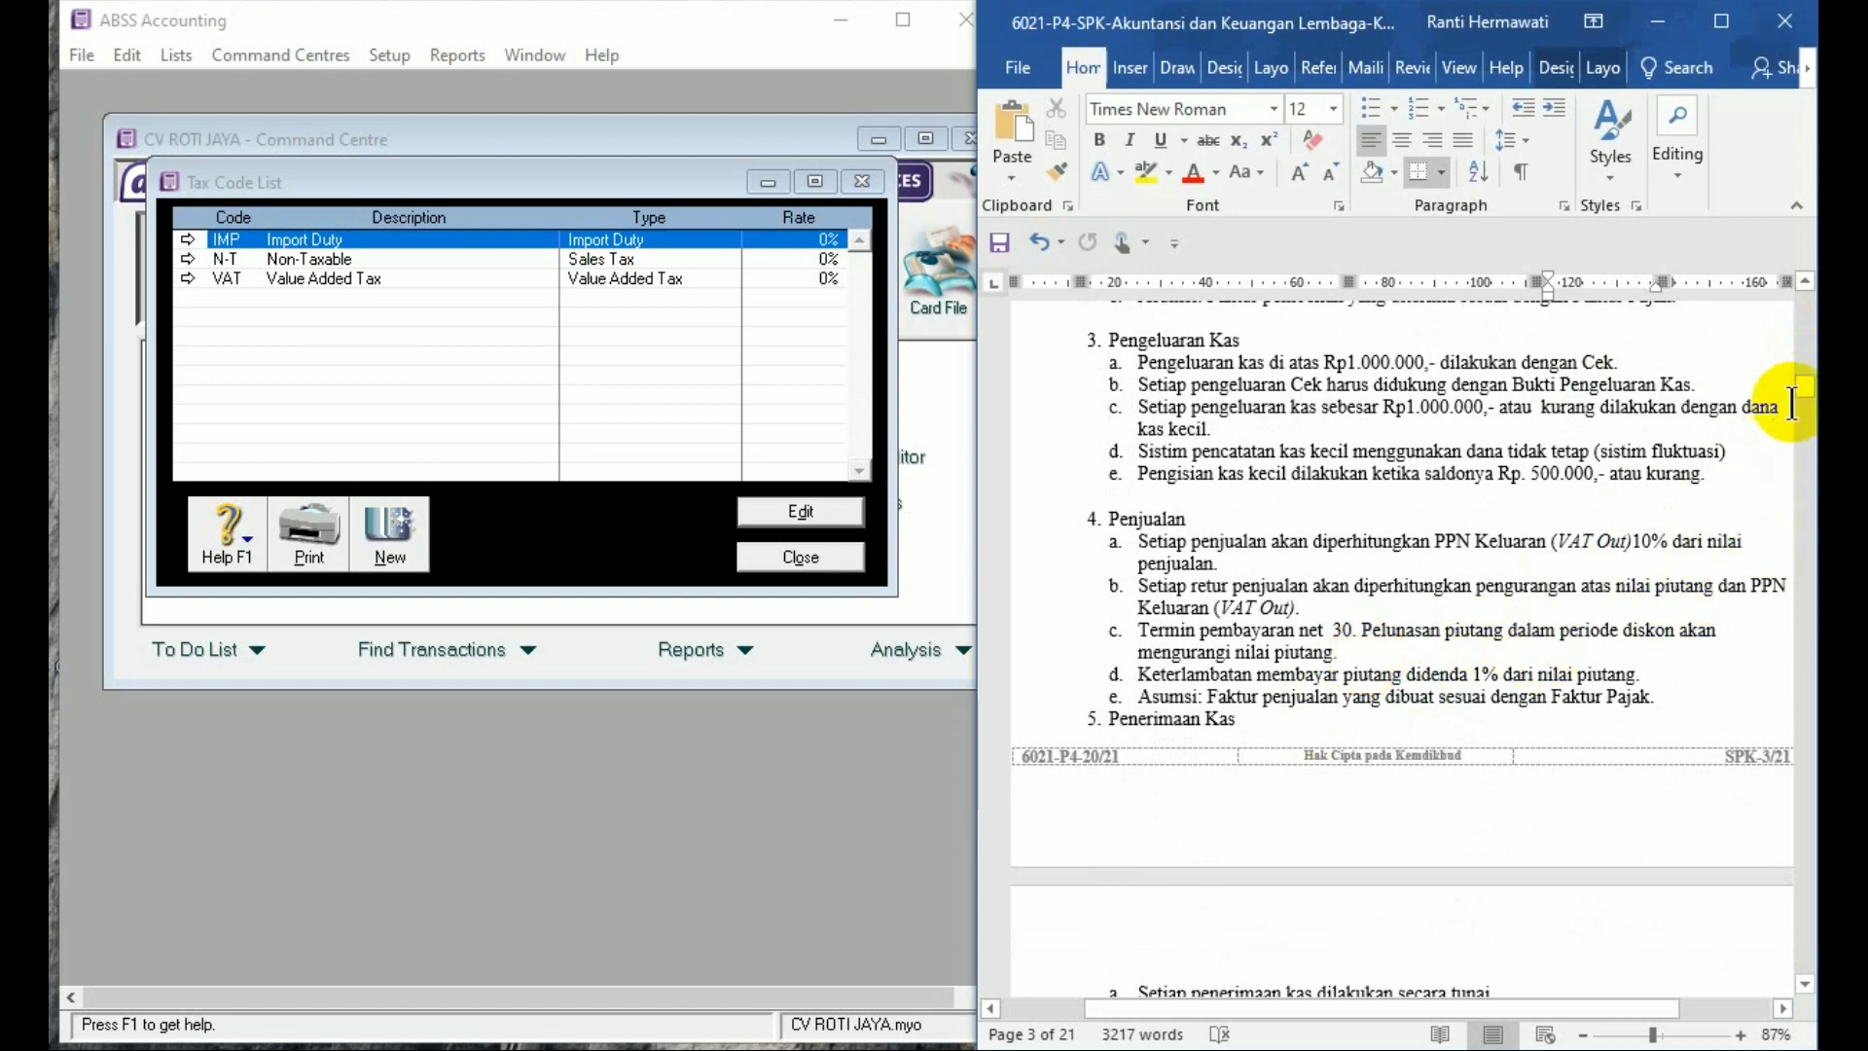
left_click_drag(1802, 402, 1803, 401)
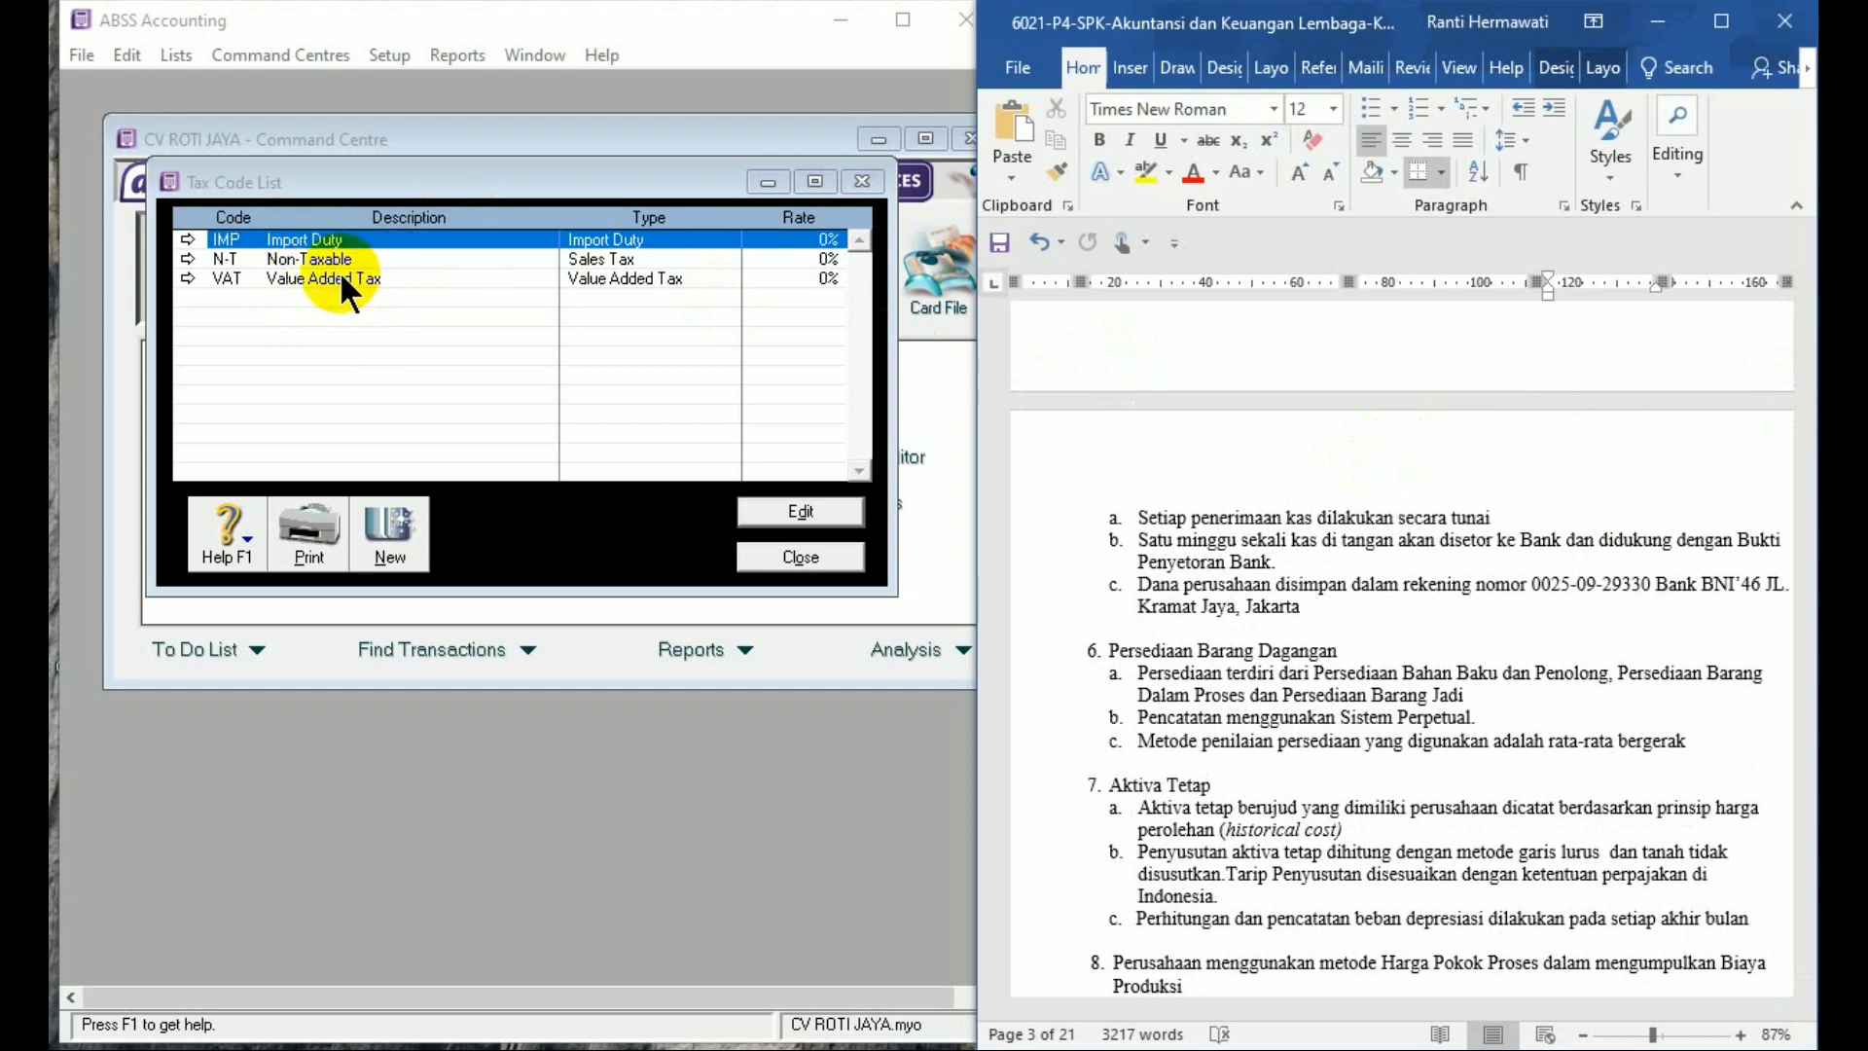
Delete the IMP tax code, describe N-T as 'Tidak Kena Pajak', and open VAT
right_click(290, 243)
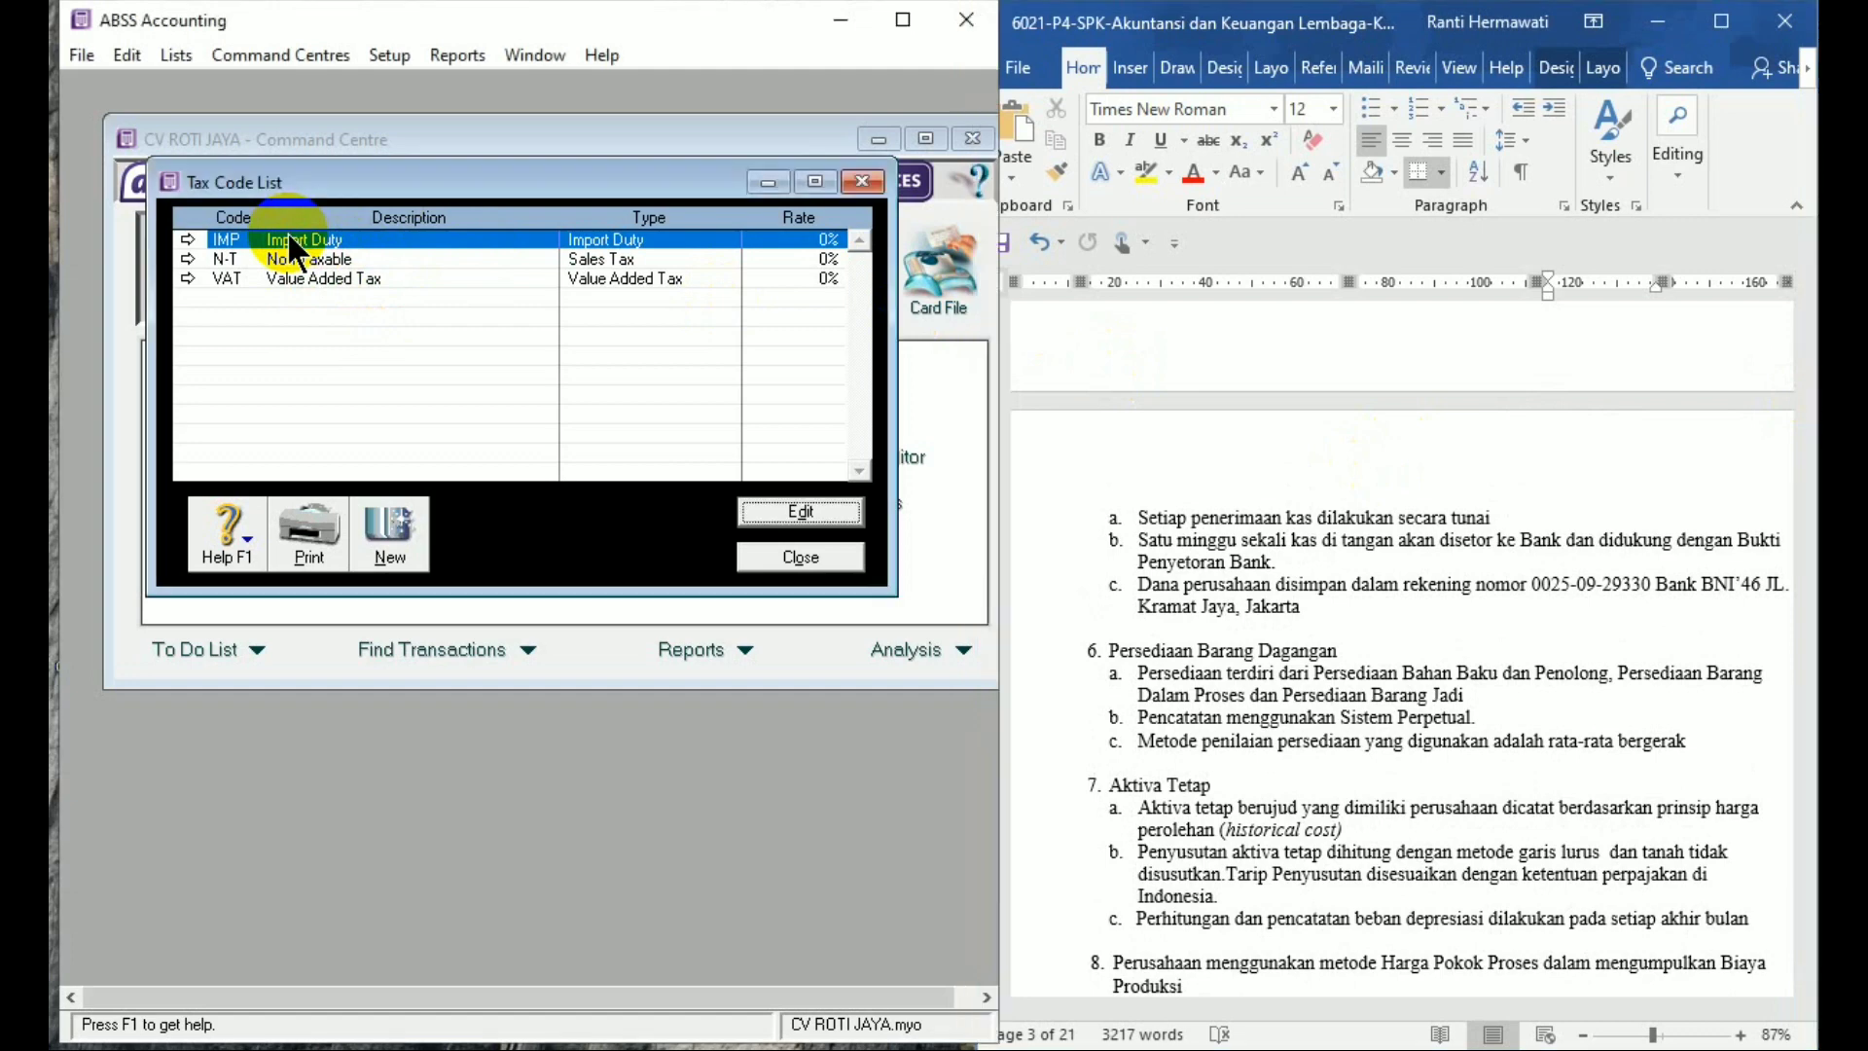
left_click(321, 255)
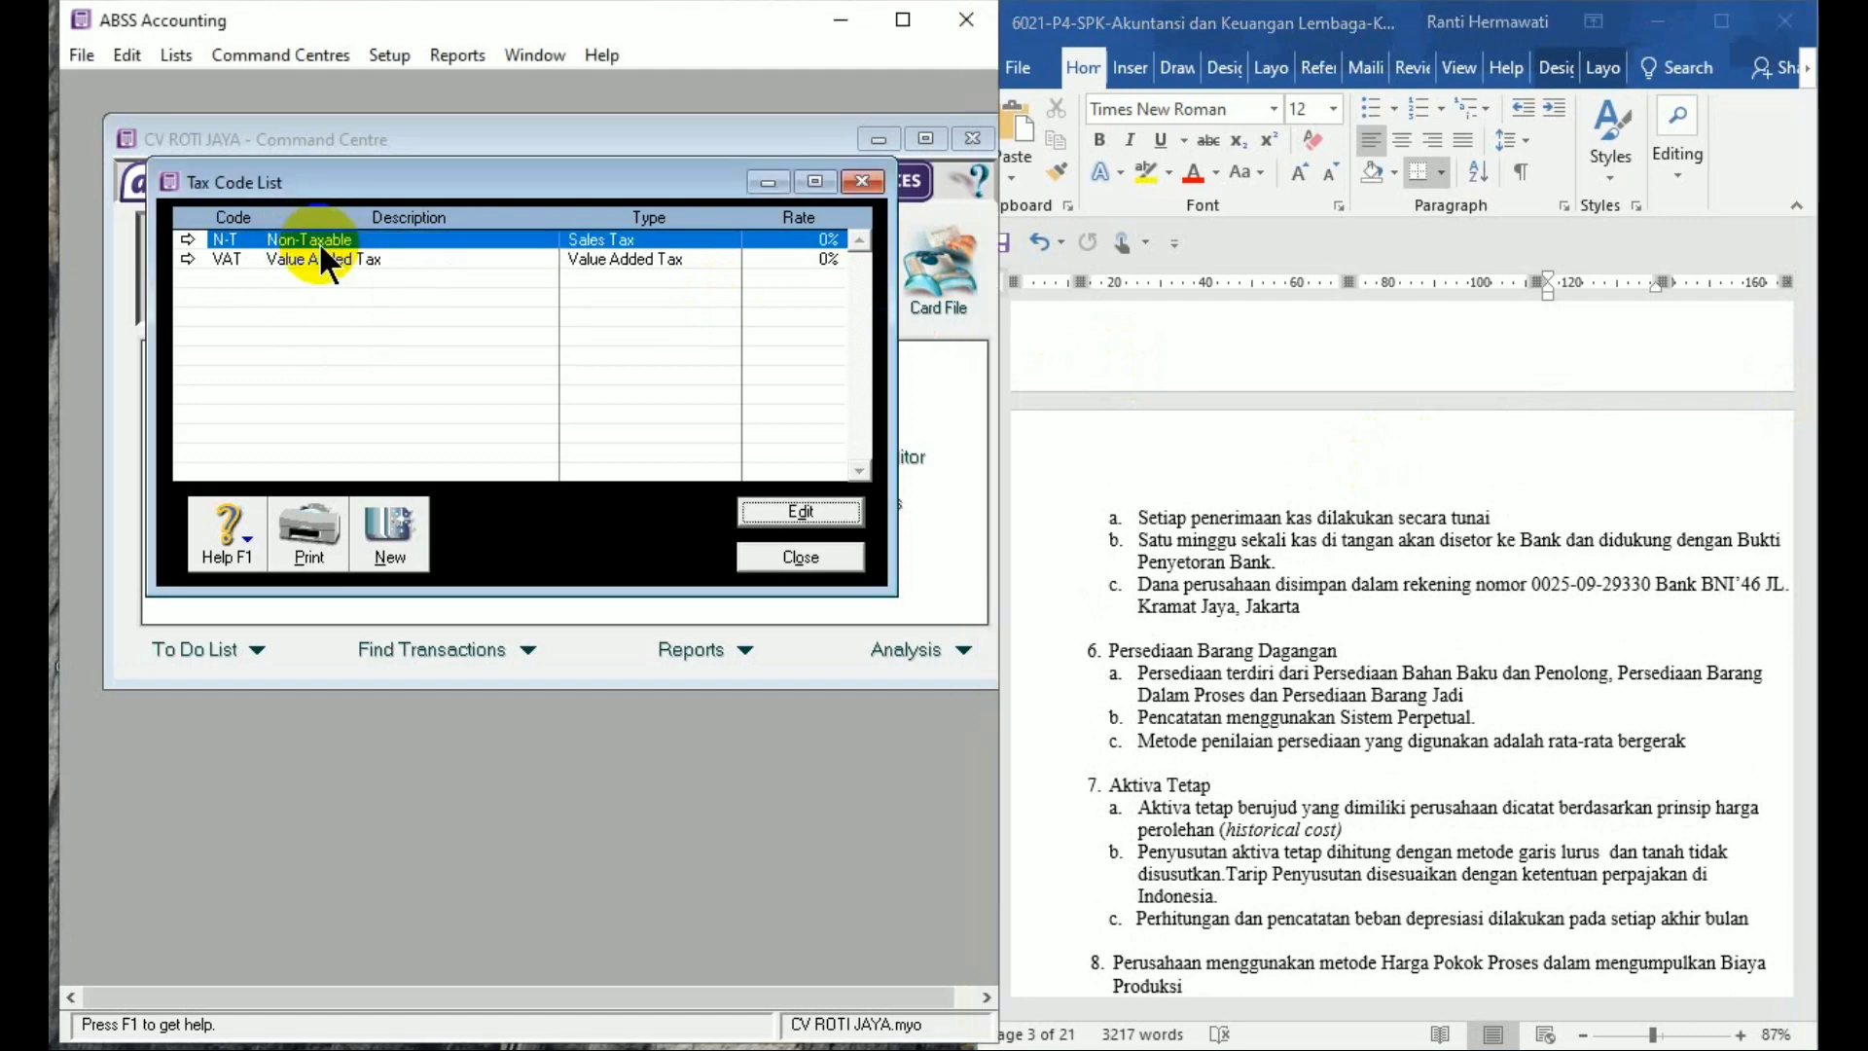
double_click(264, 238)
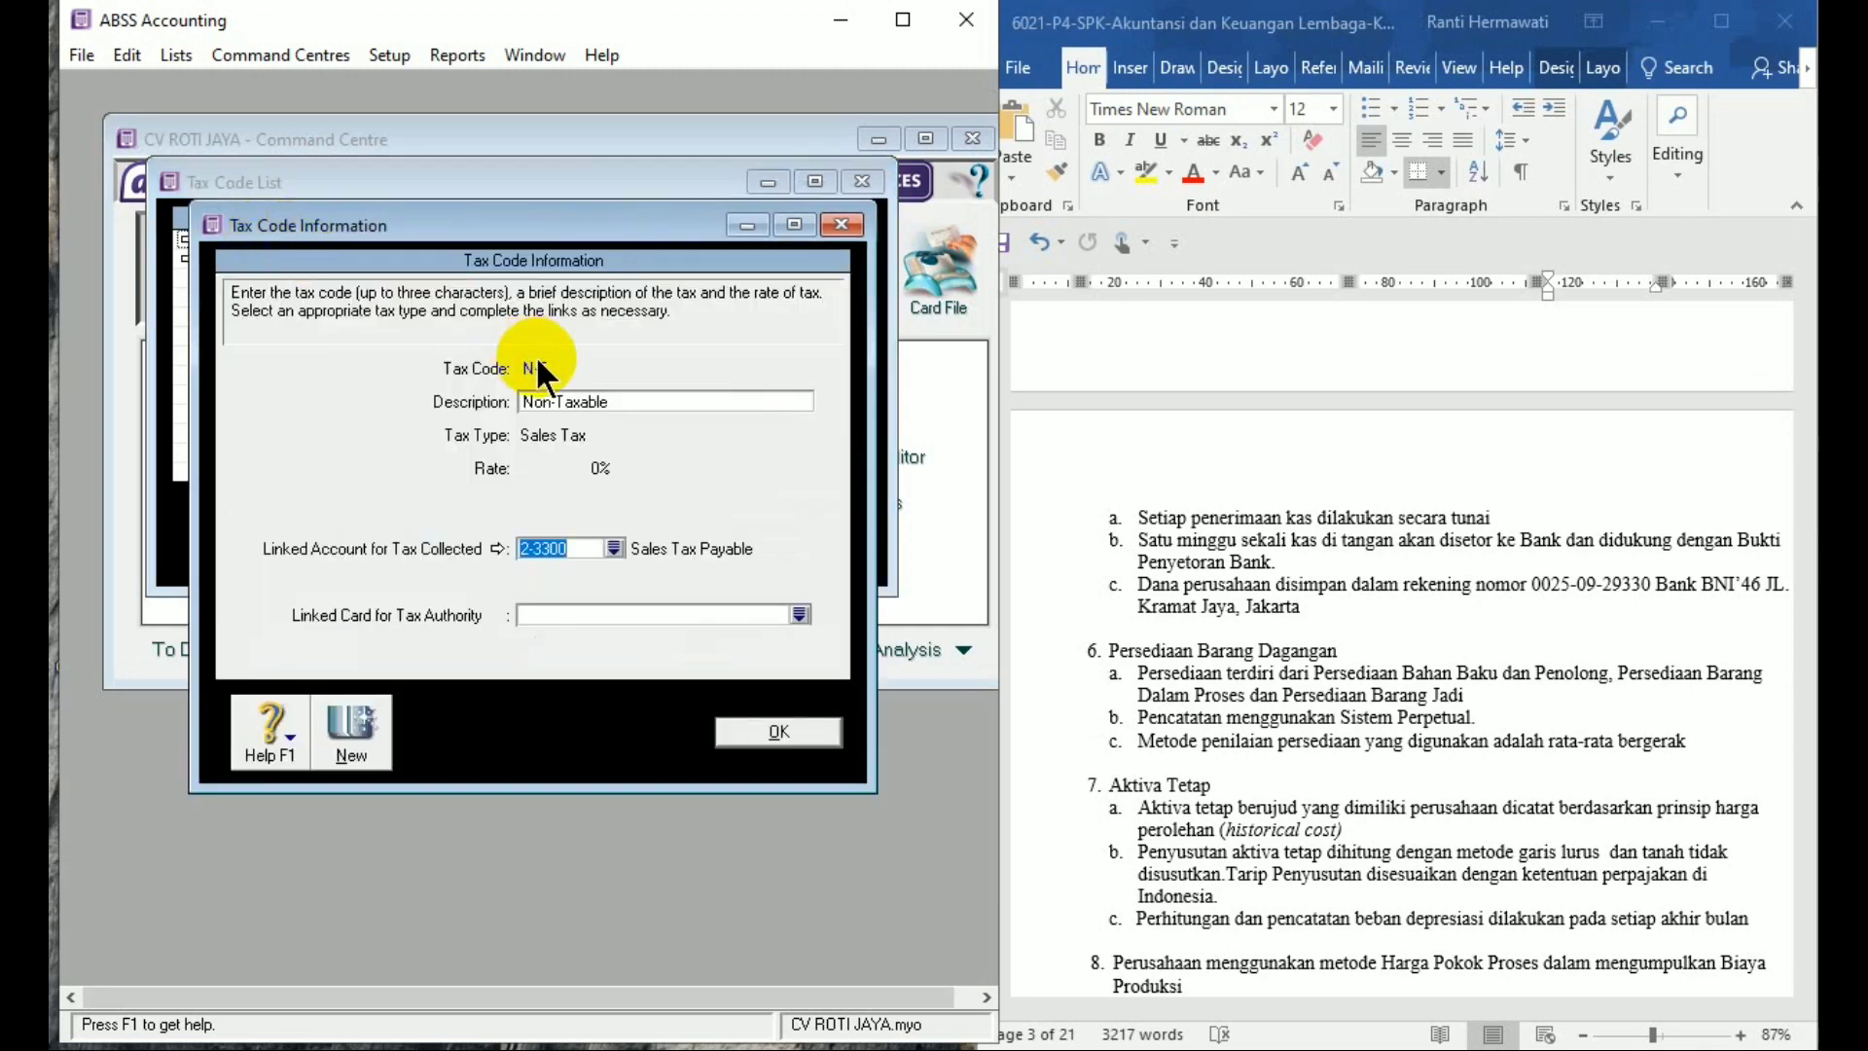
left_click(621, 405)
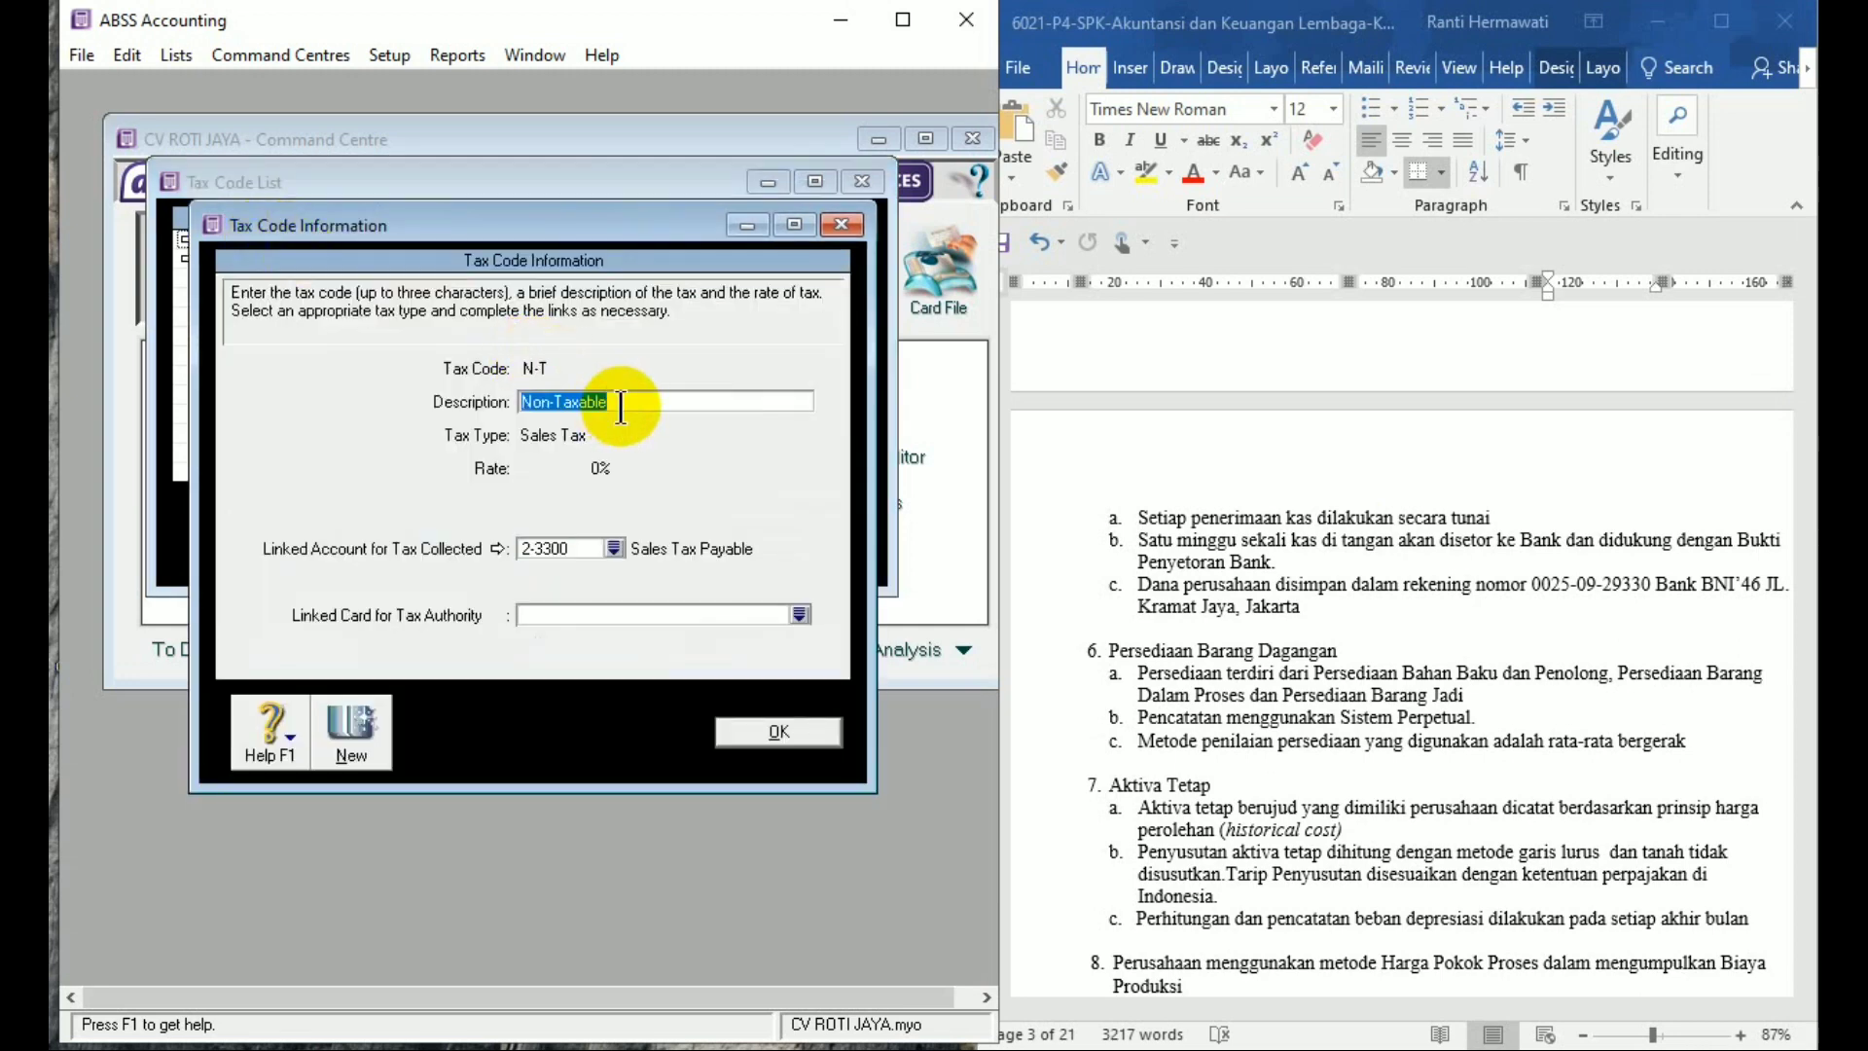
type("Tidak K")
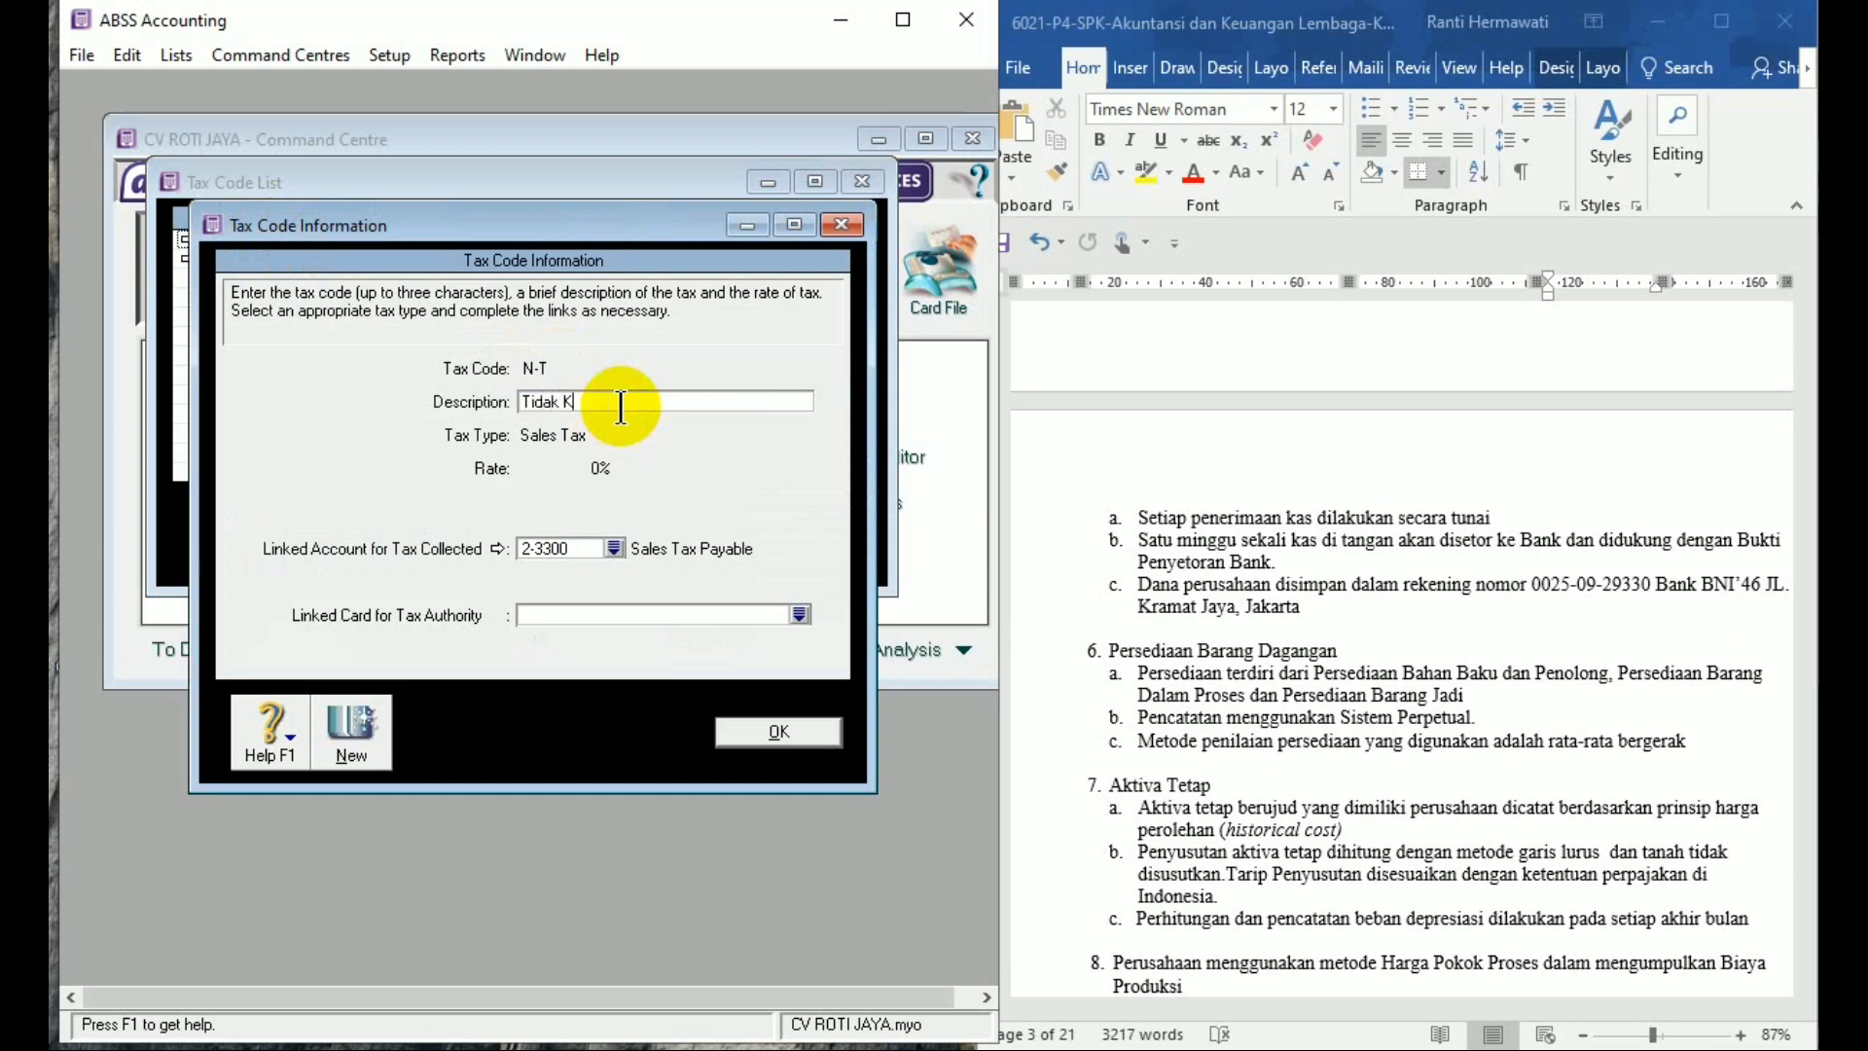
type("ena Pajak")
left_click(778, 731)
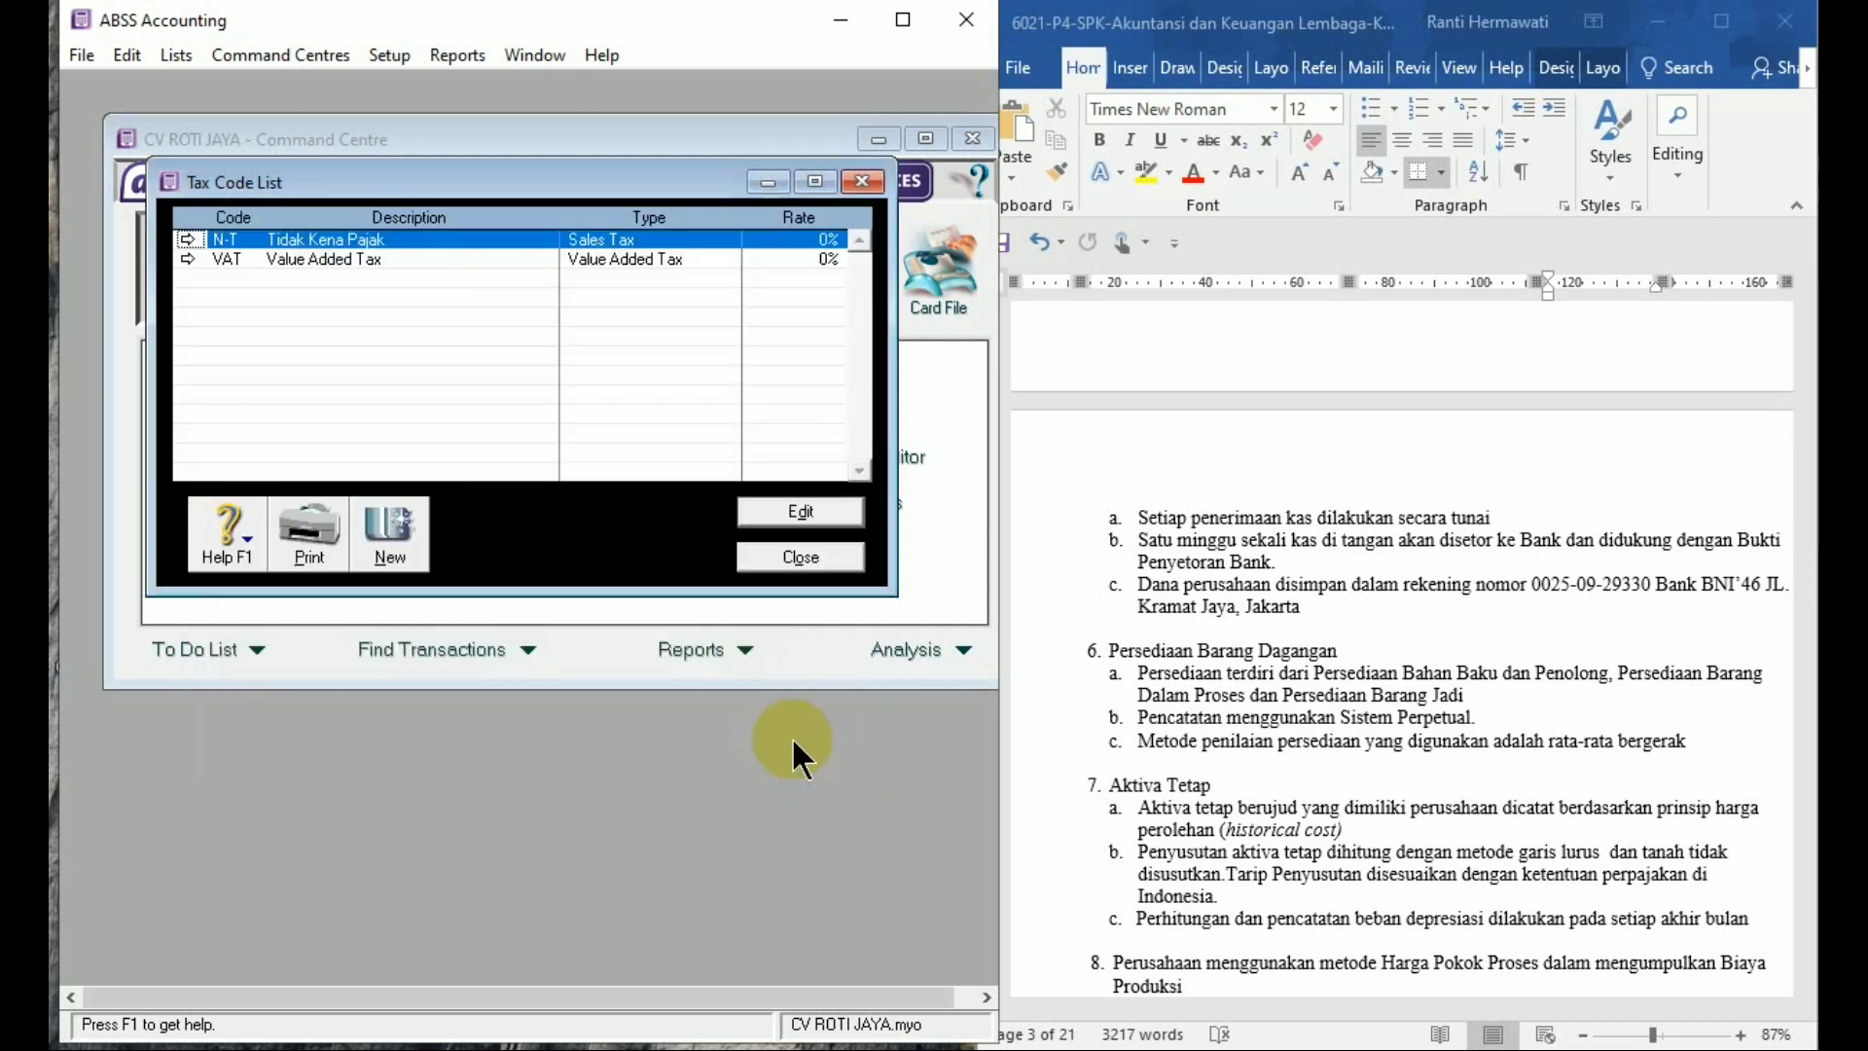
double_click(317, 251)
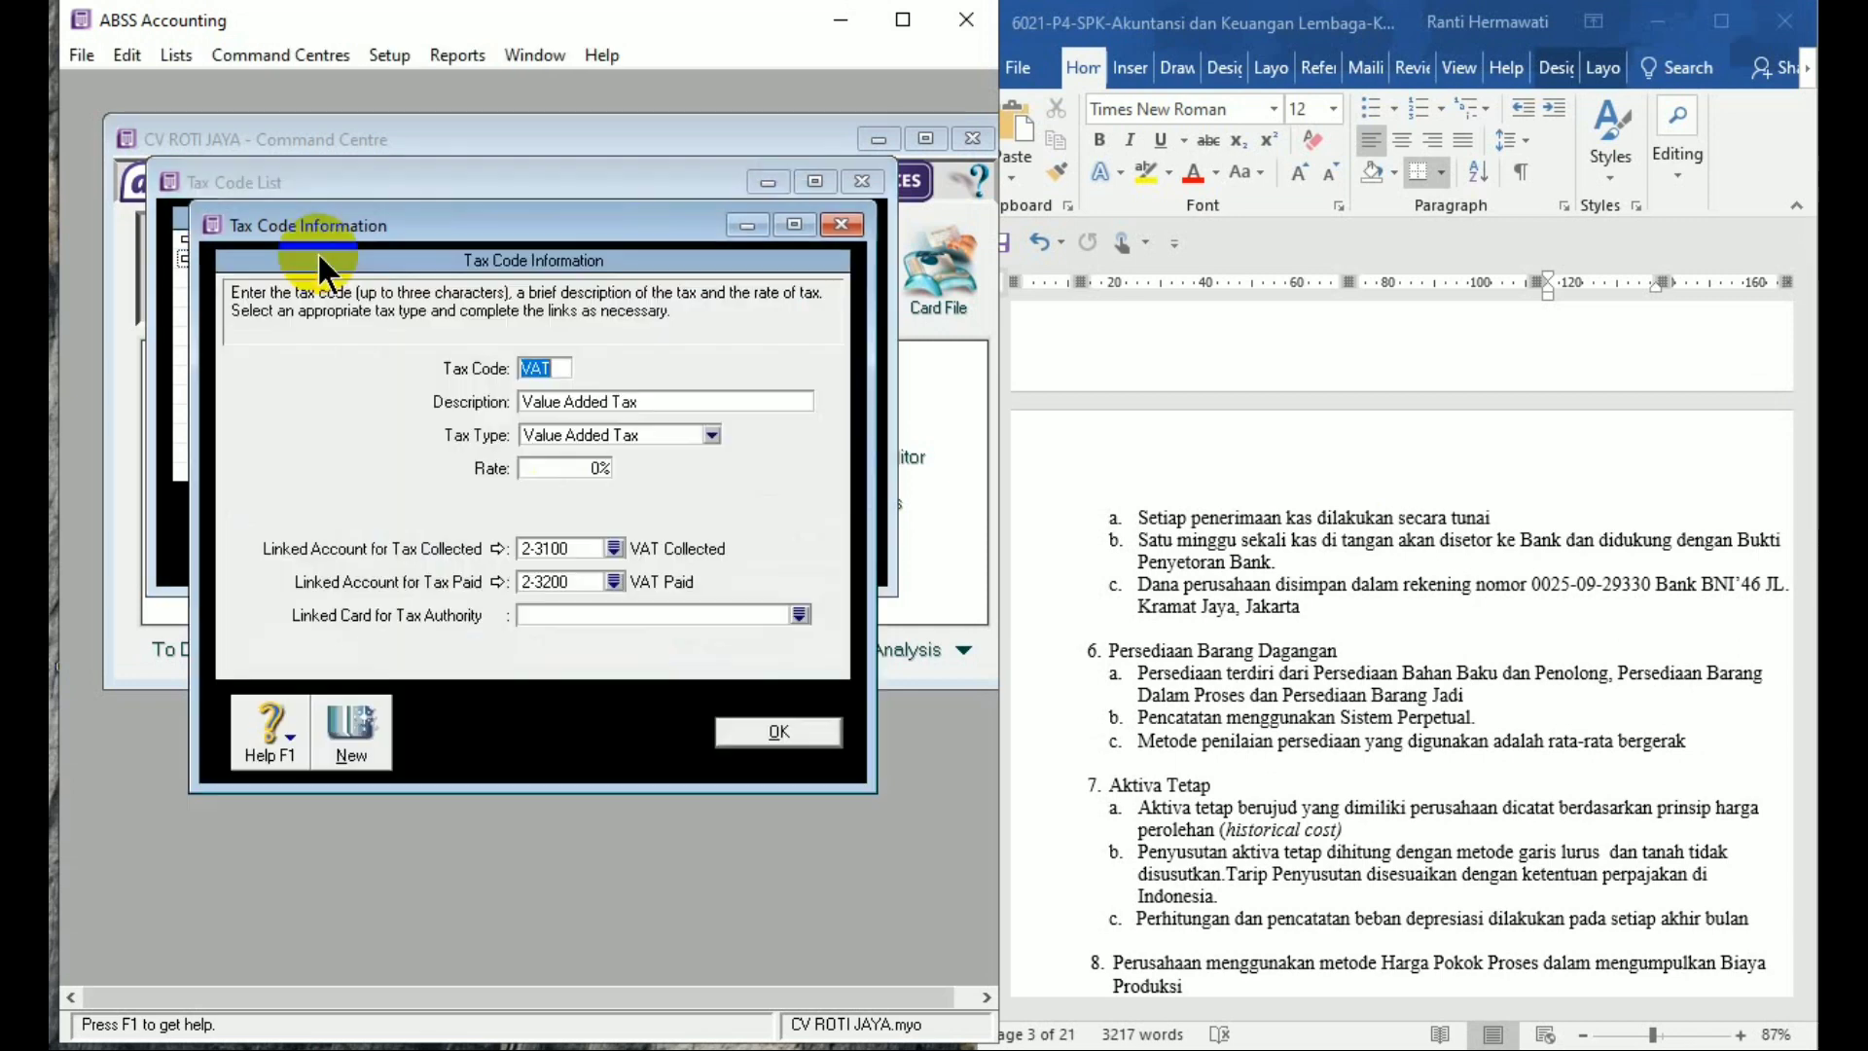
Rename the VAT code to PPN, 'Pajak Pertambahan Nilai', at a 10% rate
left_click(569, 376)
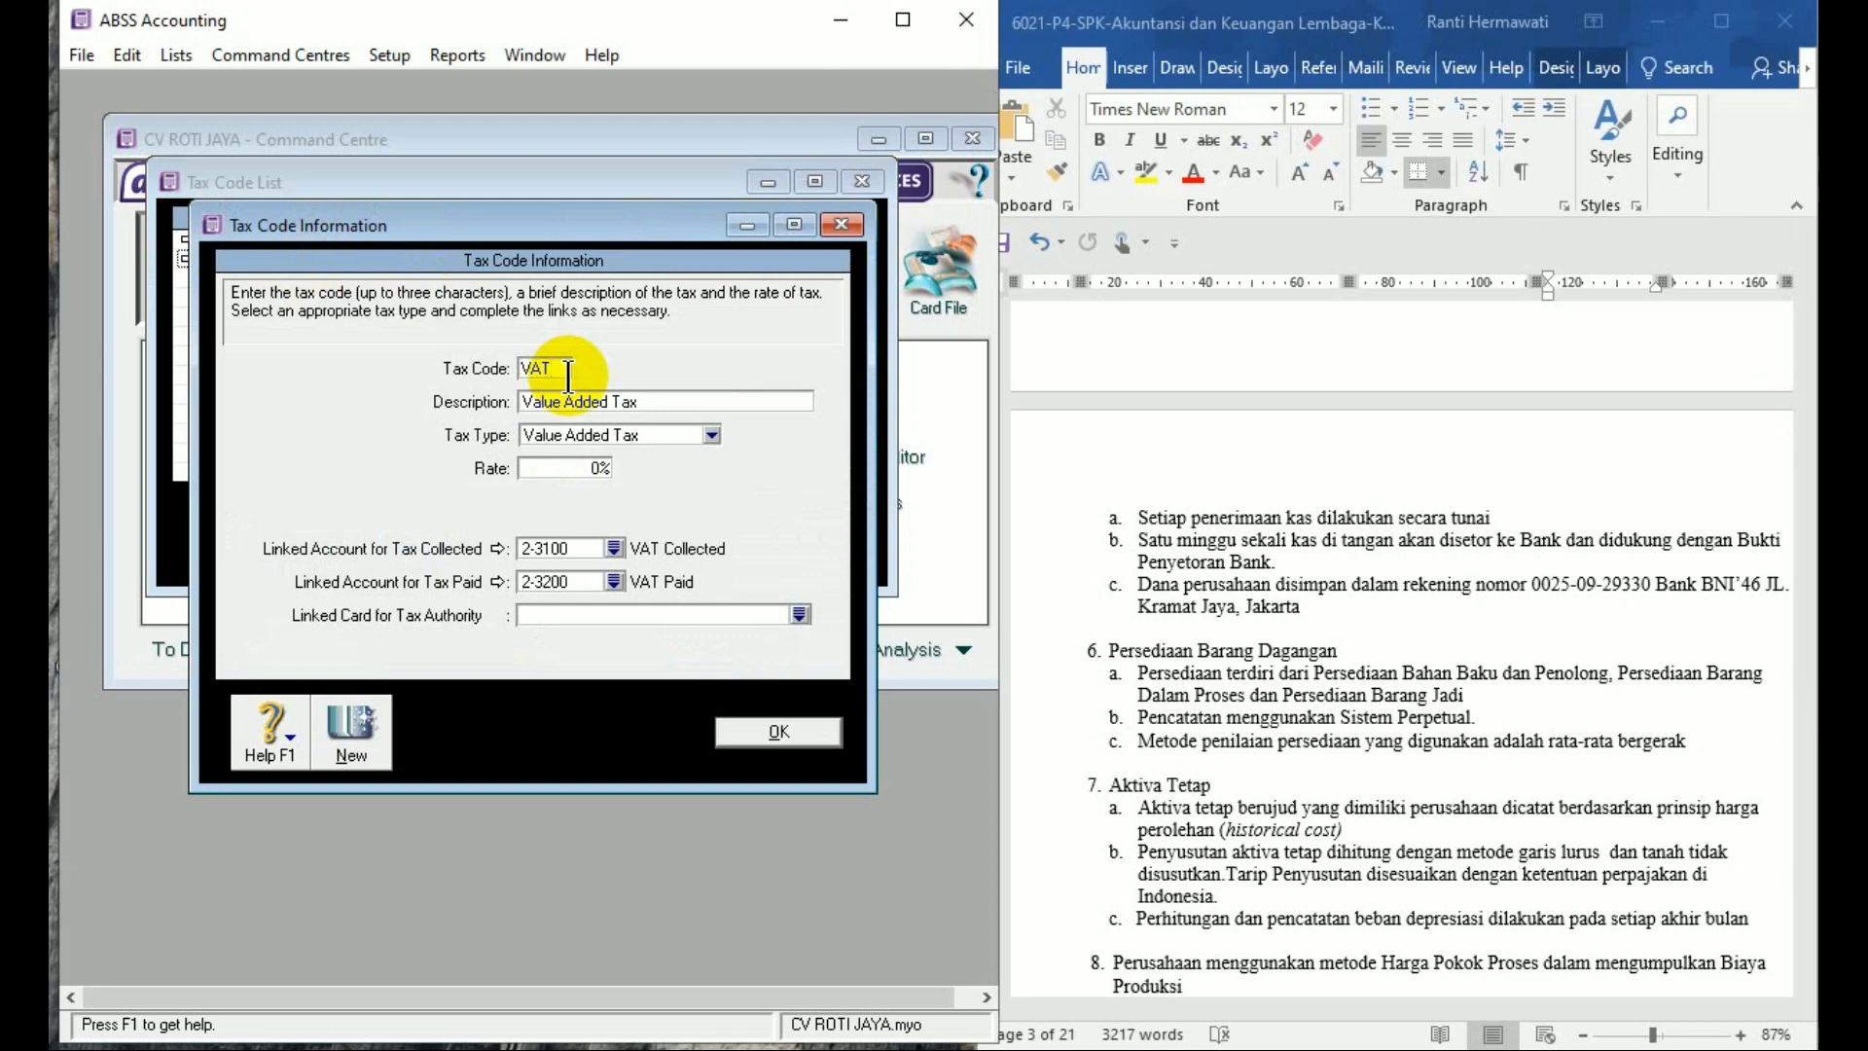
key("BackSpace")
key("BackSpace")
key("BackSpace")
type("PPN")
key("Tab")
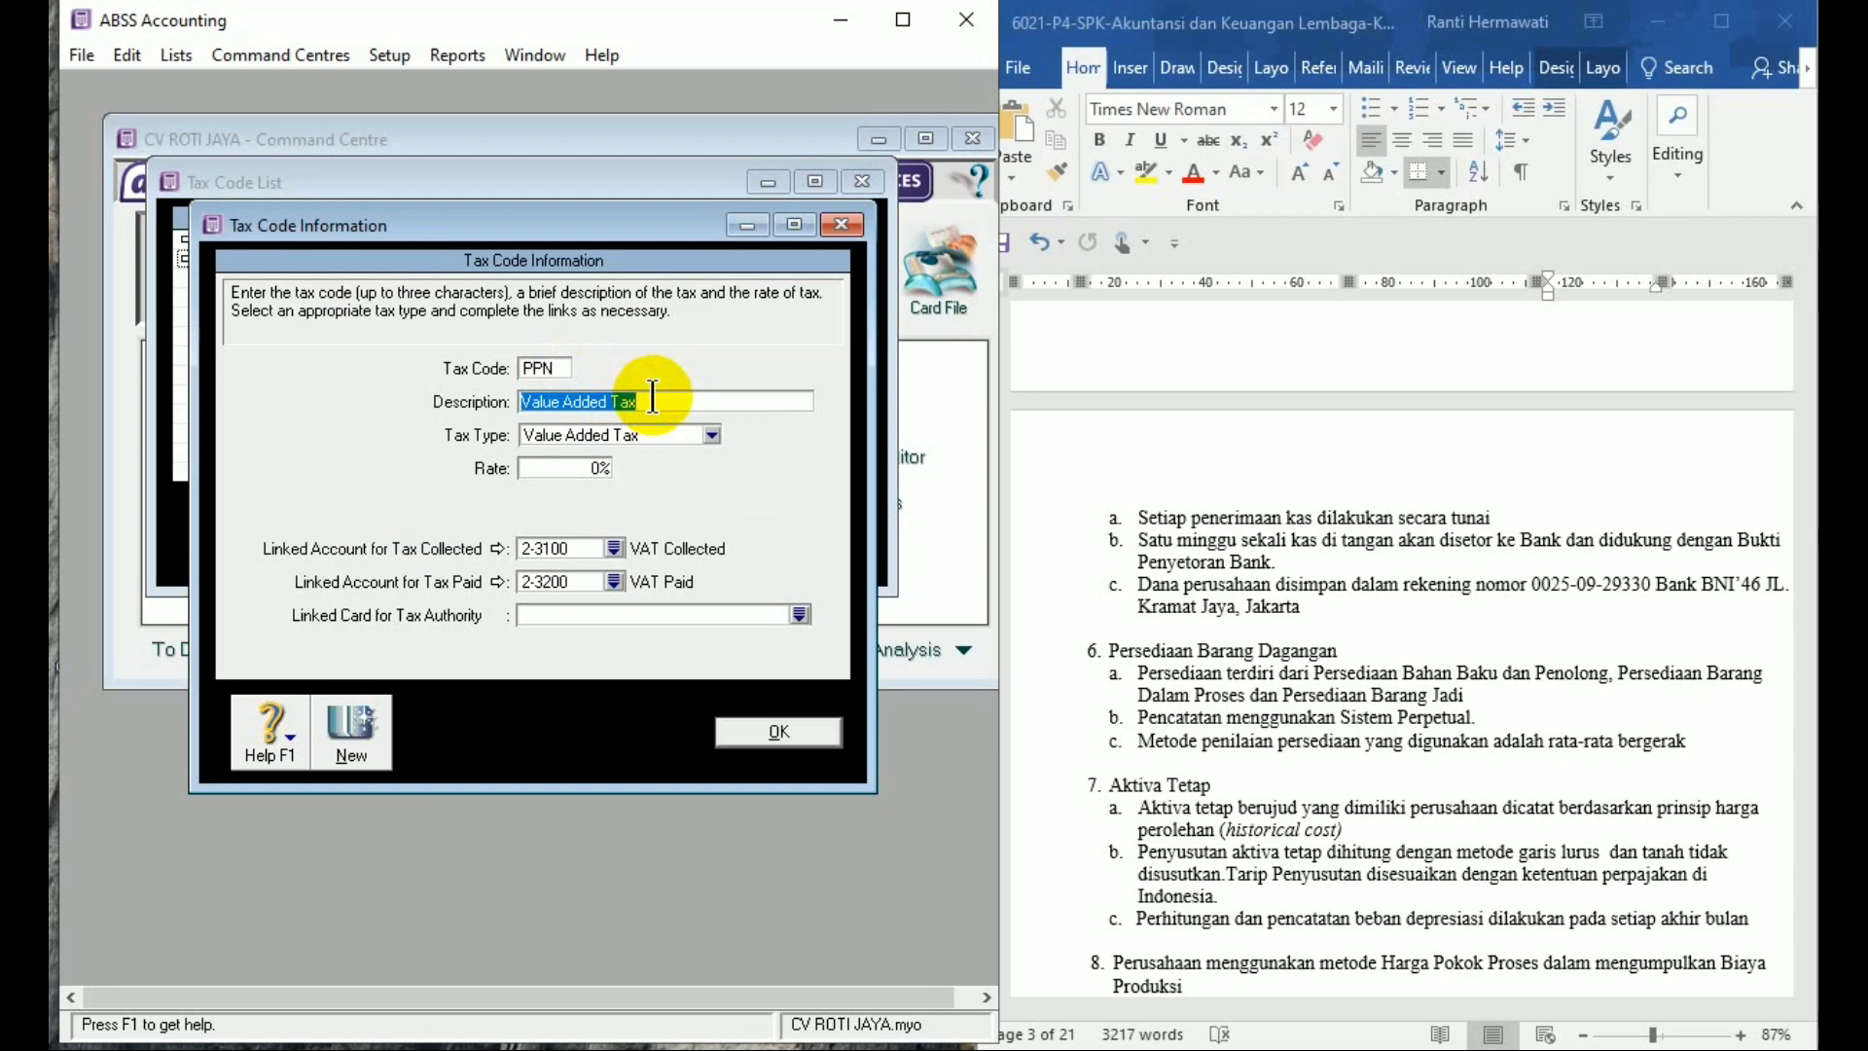
type("Paja")
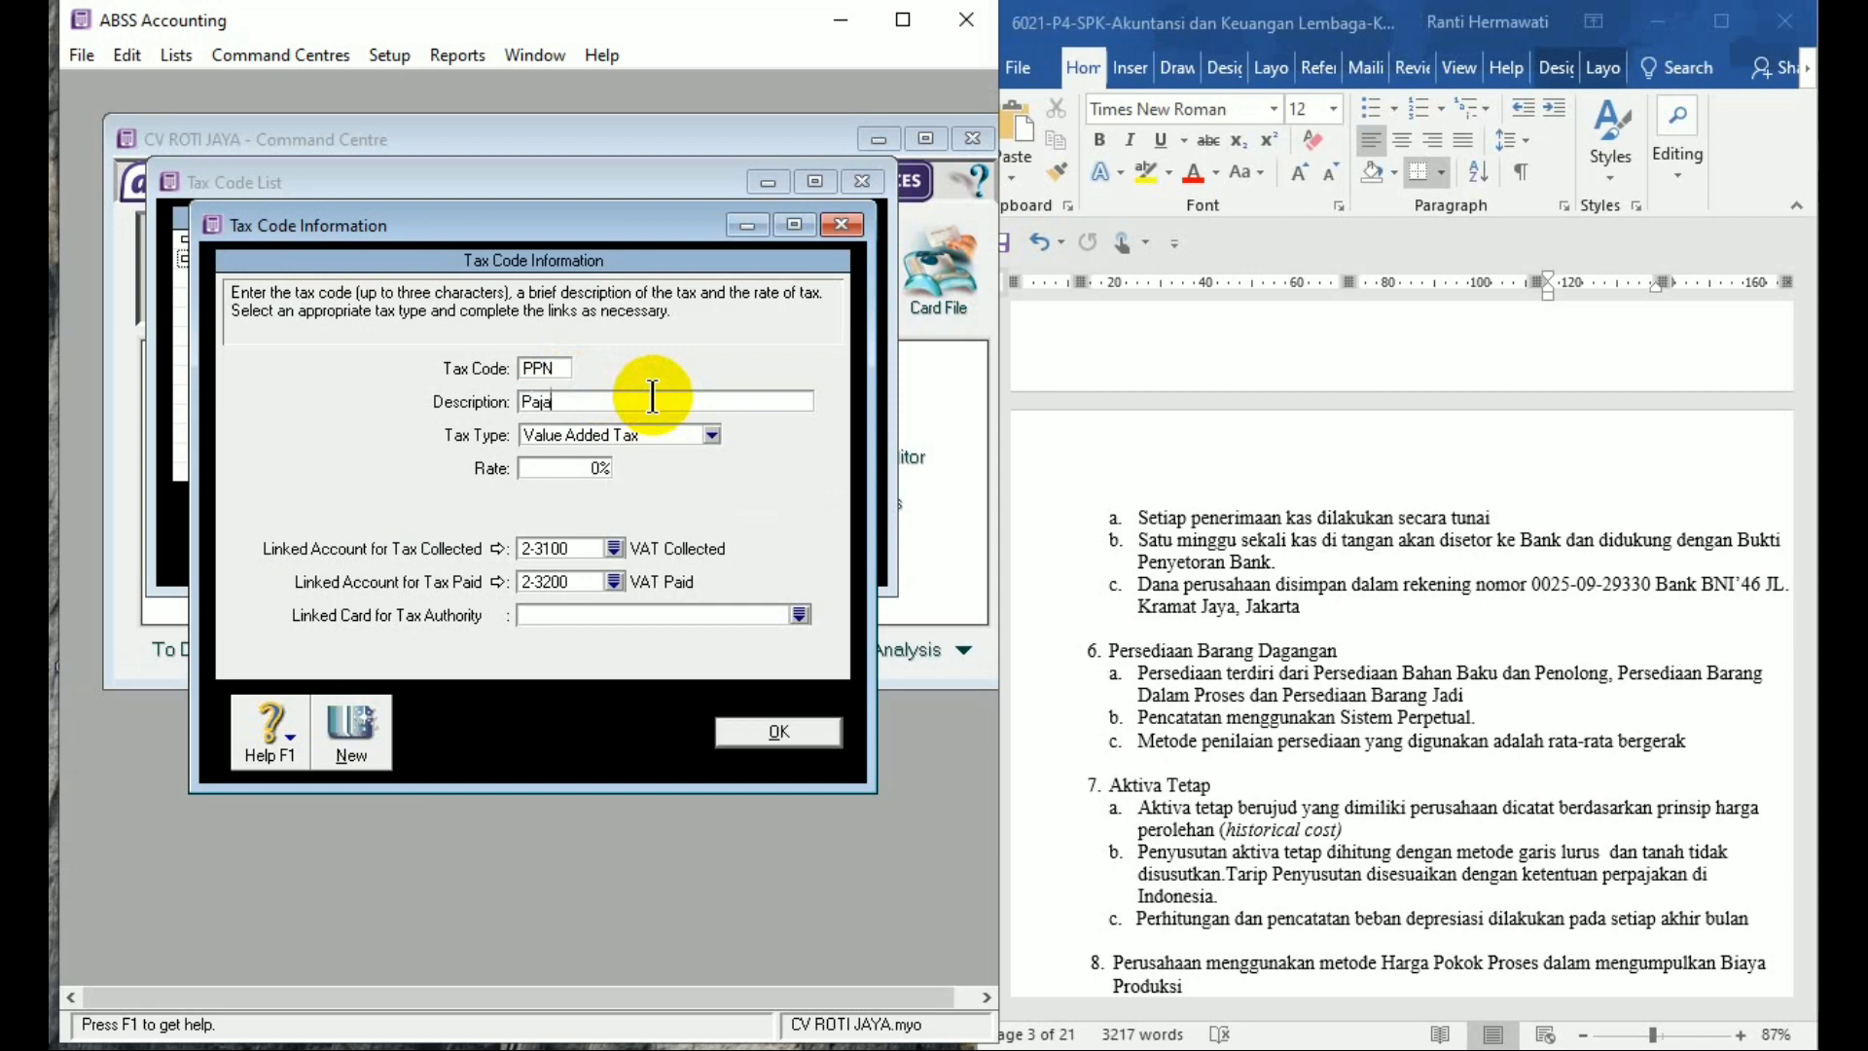
type("k Pertambahan Nilai")
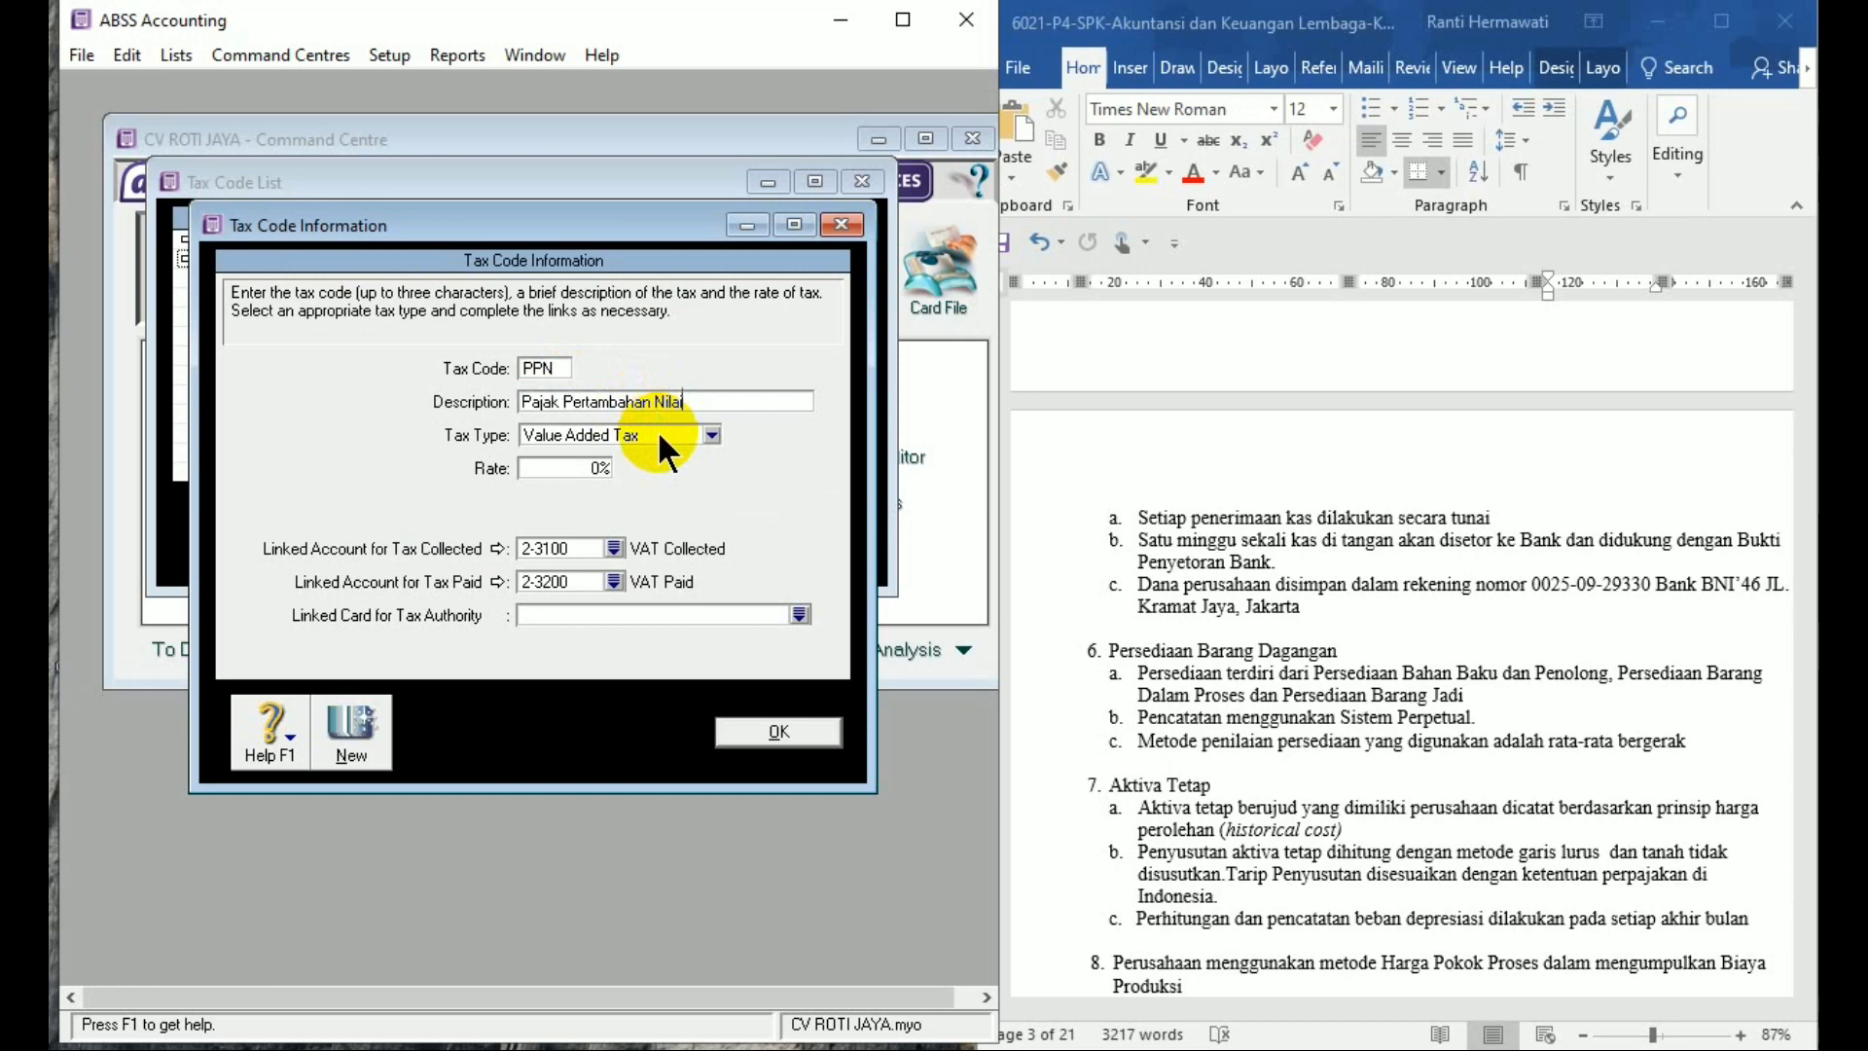
left_click(598, 468)
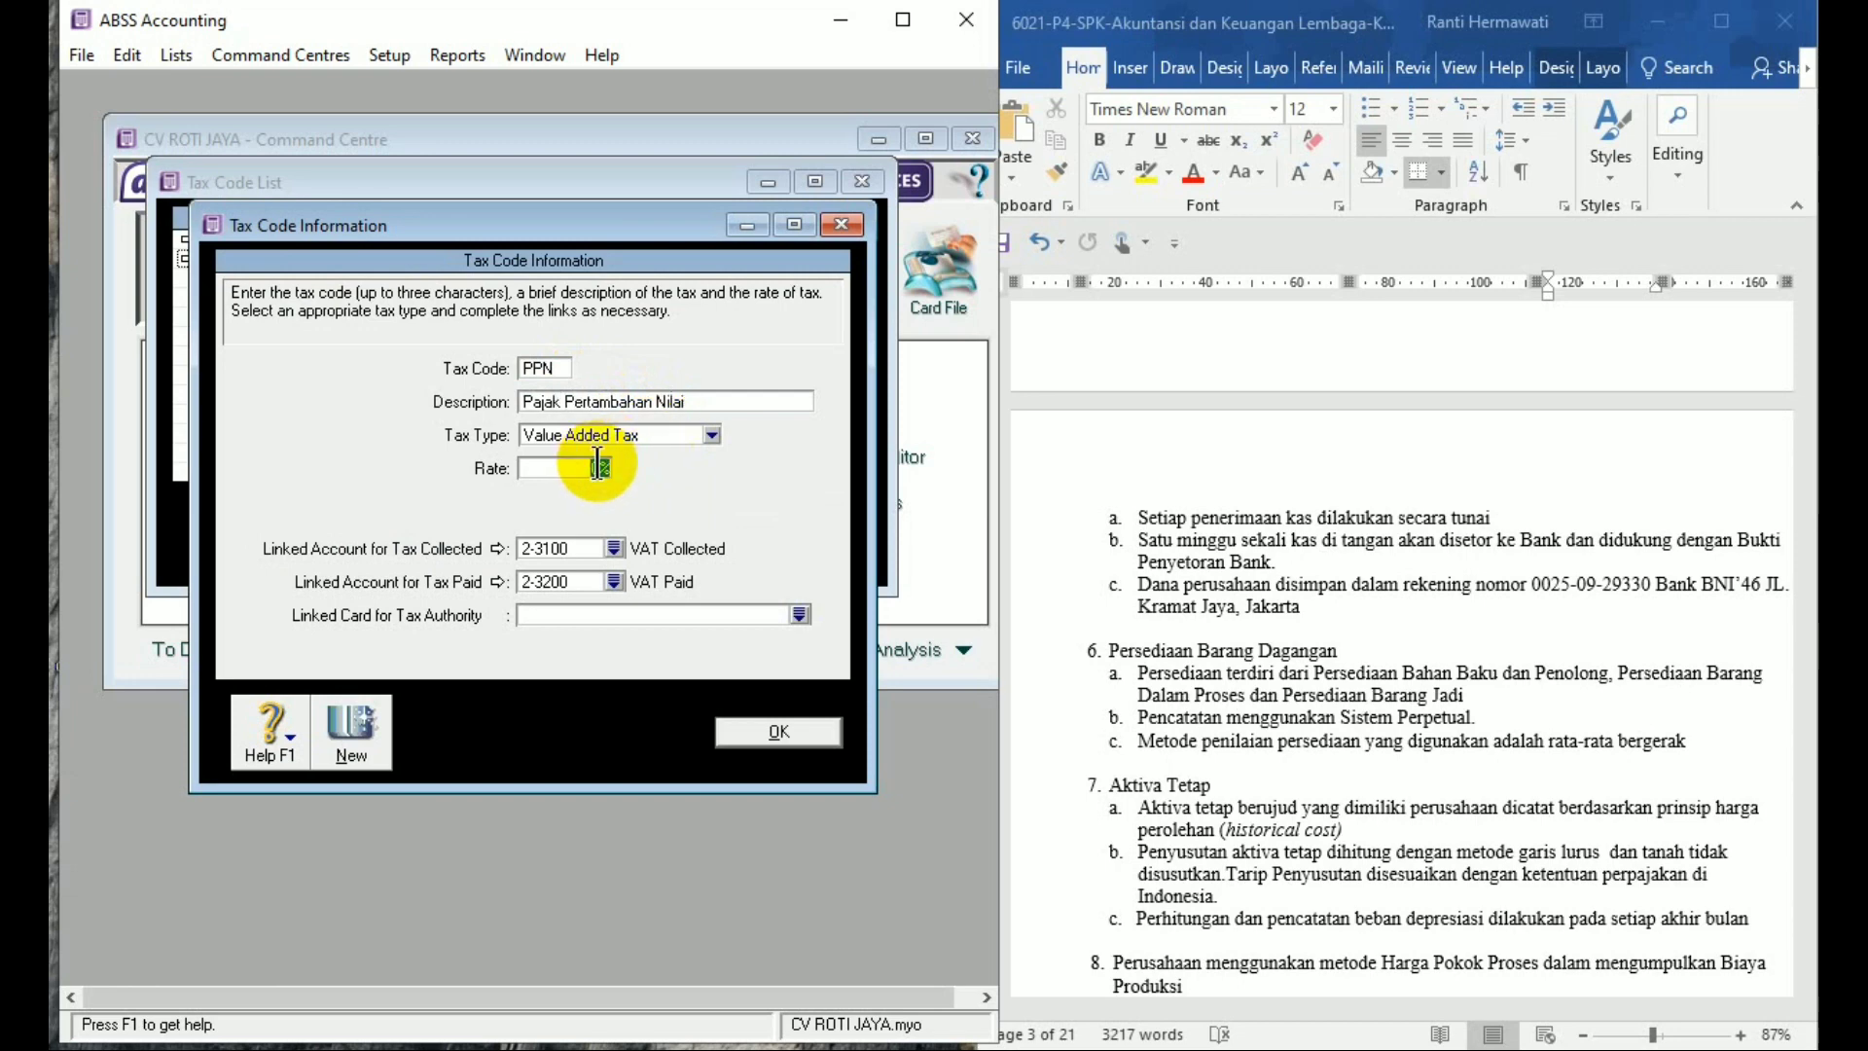
type("10%")
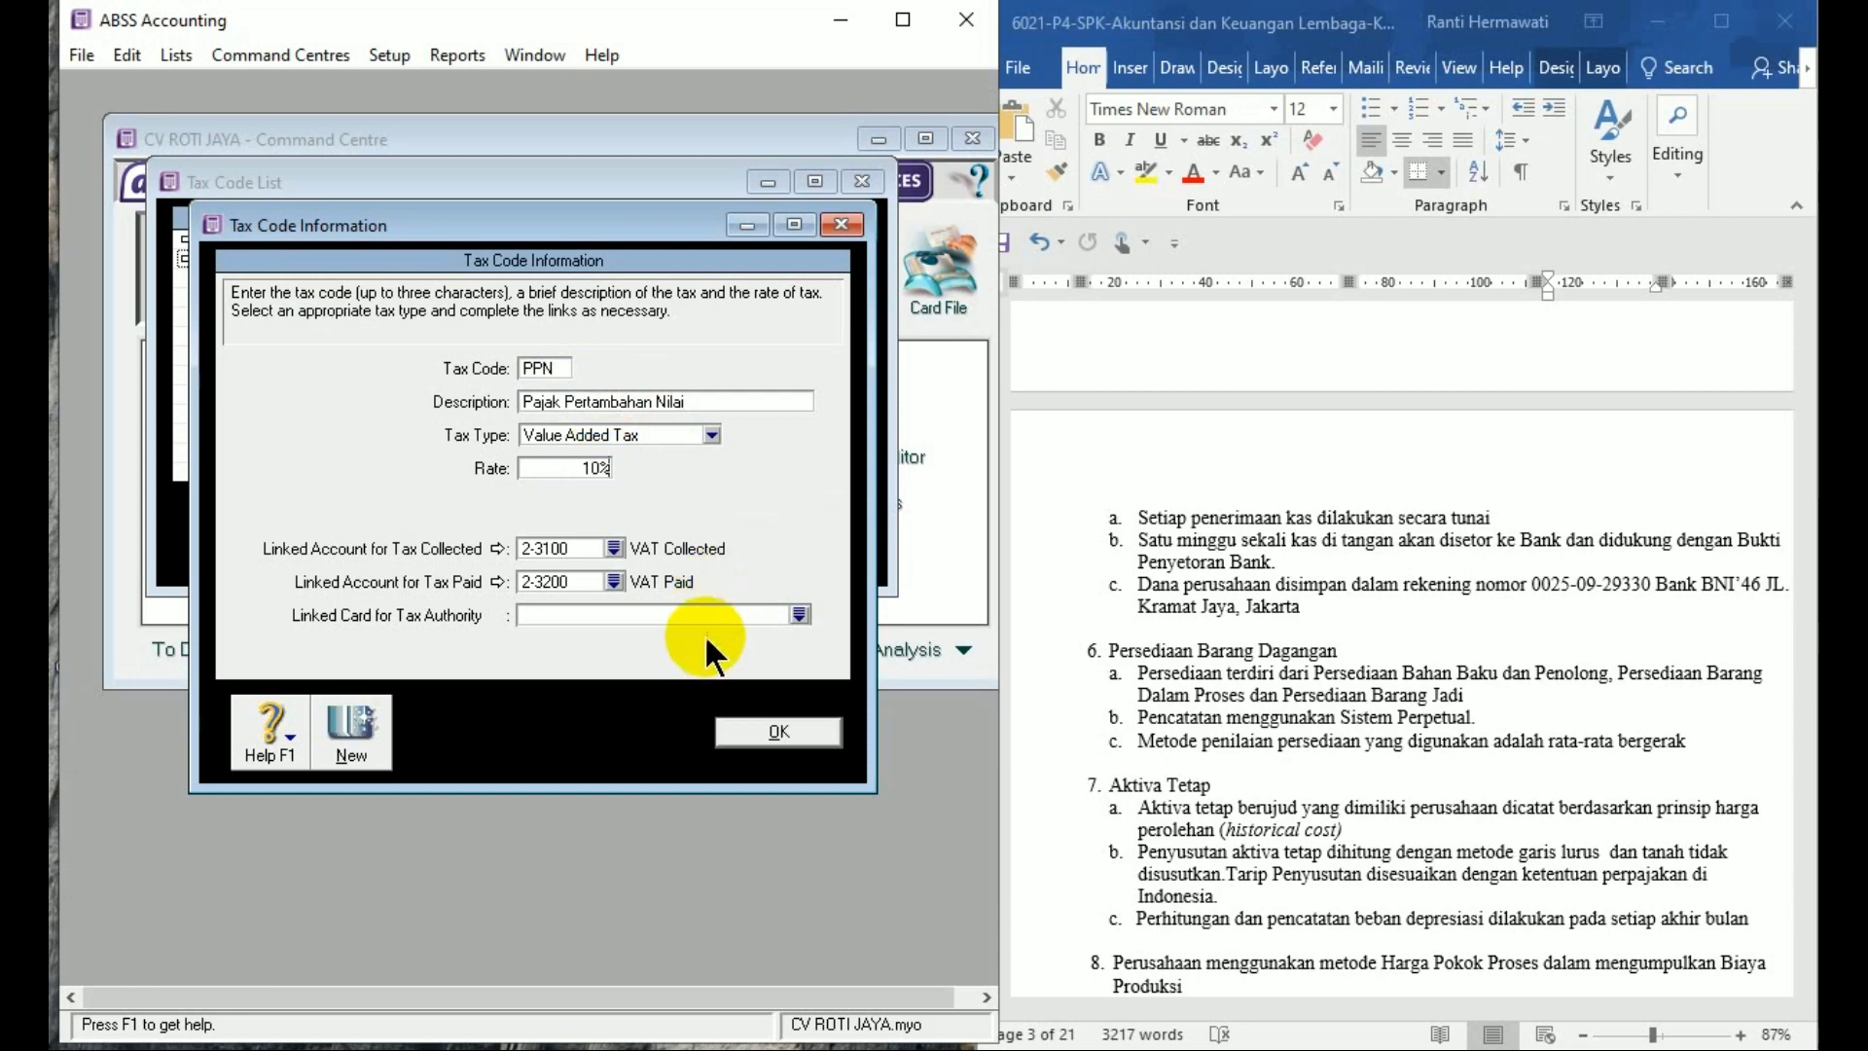
Link PPN to 2-1600 PPN Keluaran and 1-1500 PPN Masukan, save it, and close the list
left_click(613, 549)
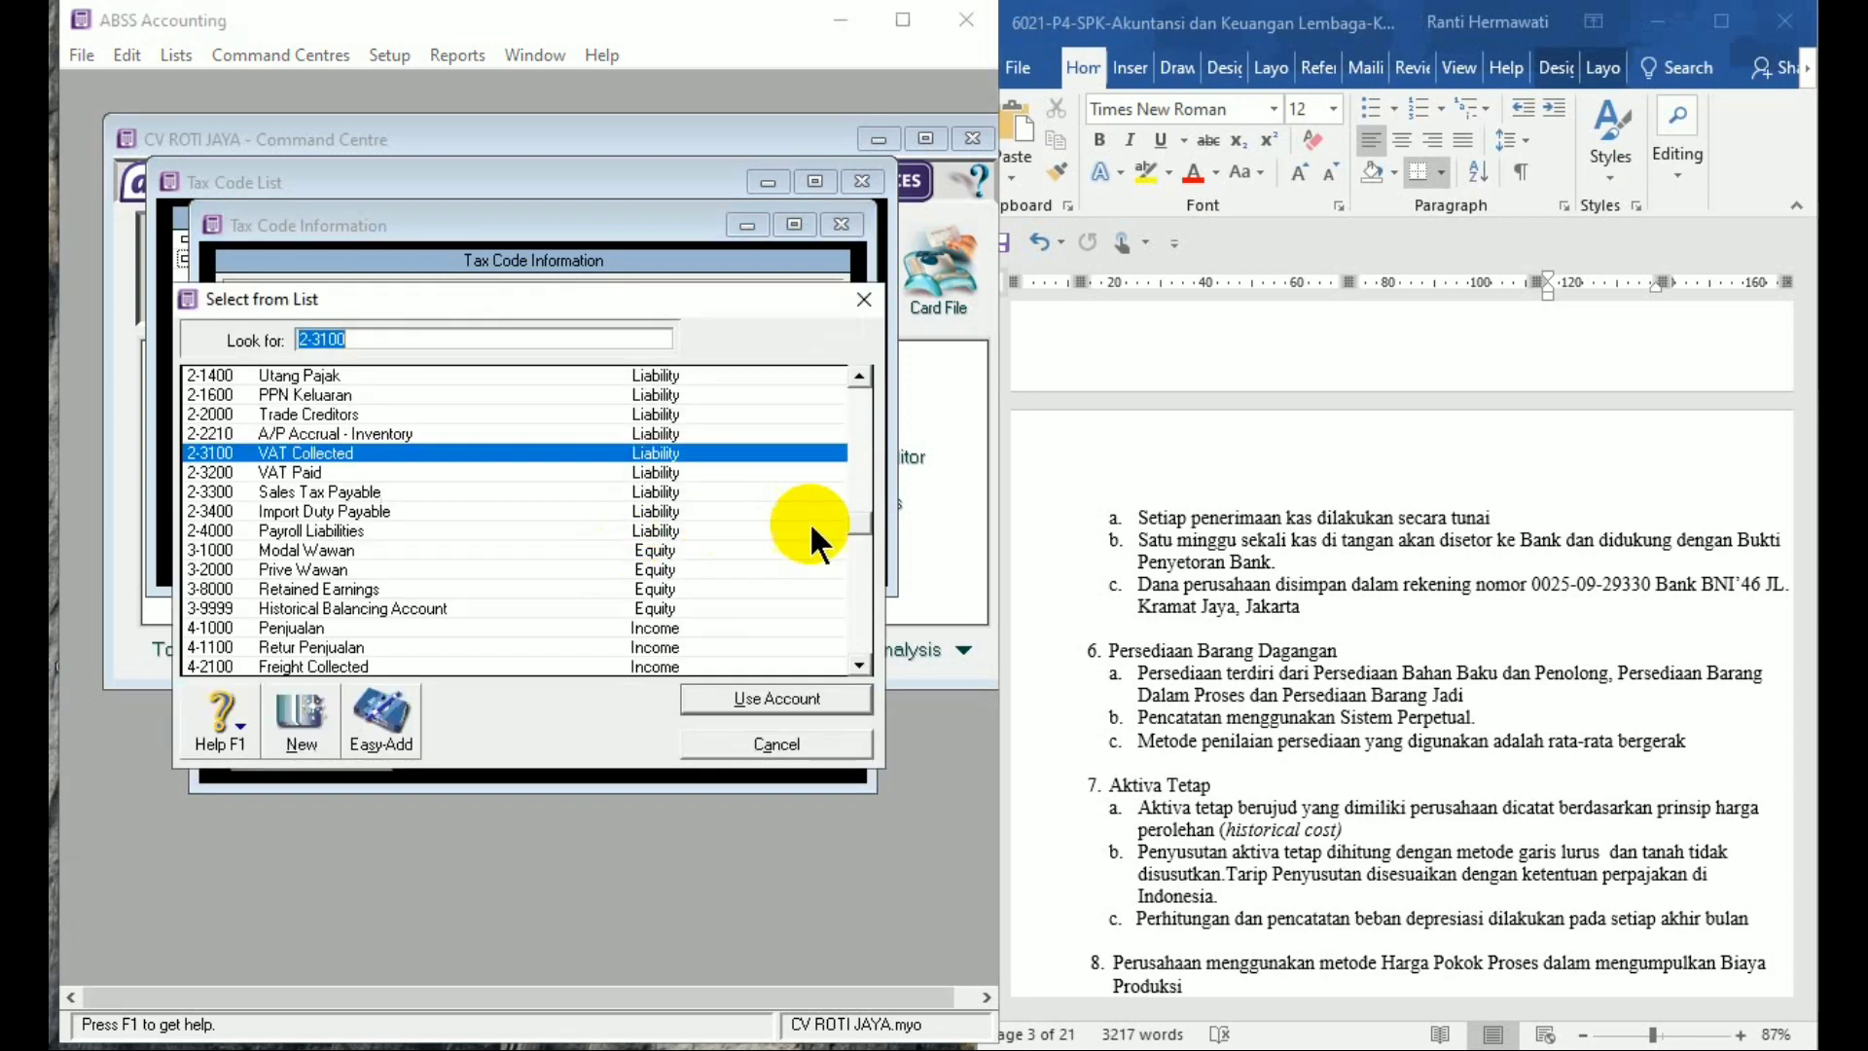
scroll(864, 512, "up", 1)
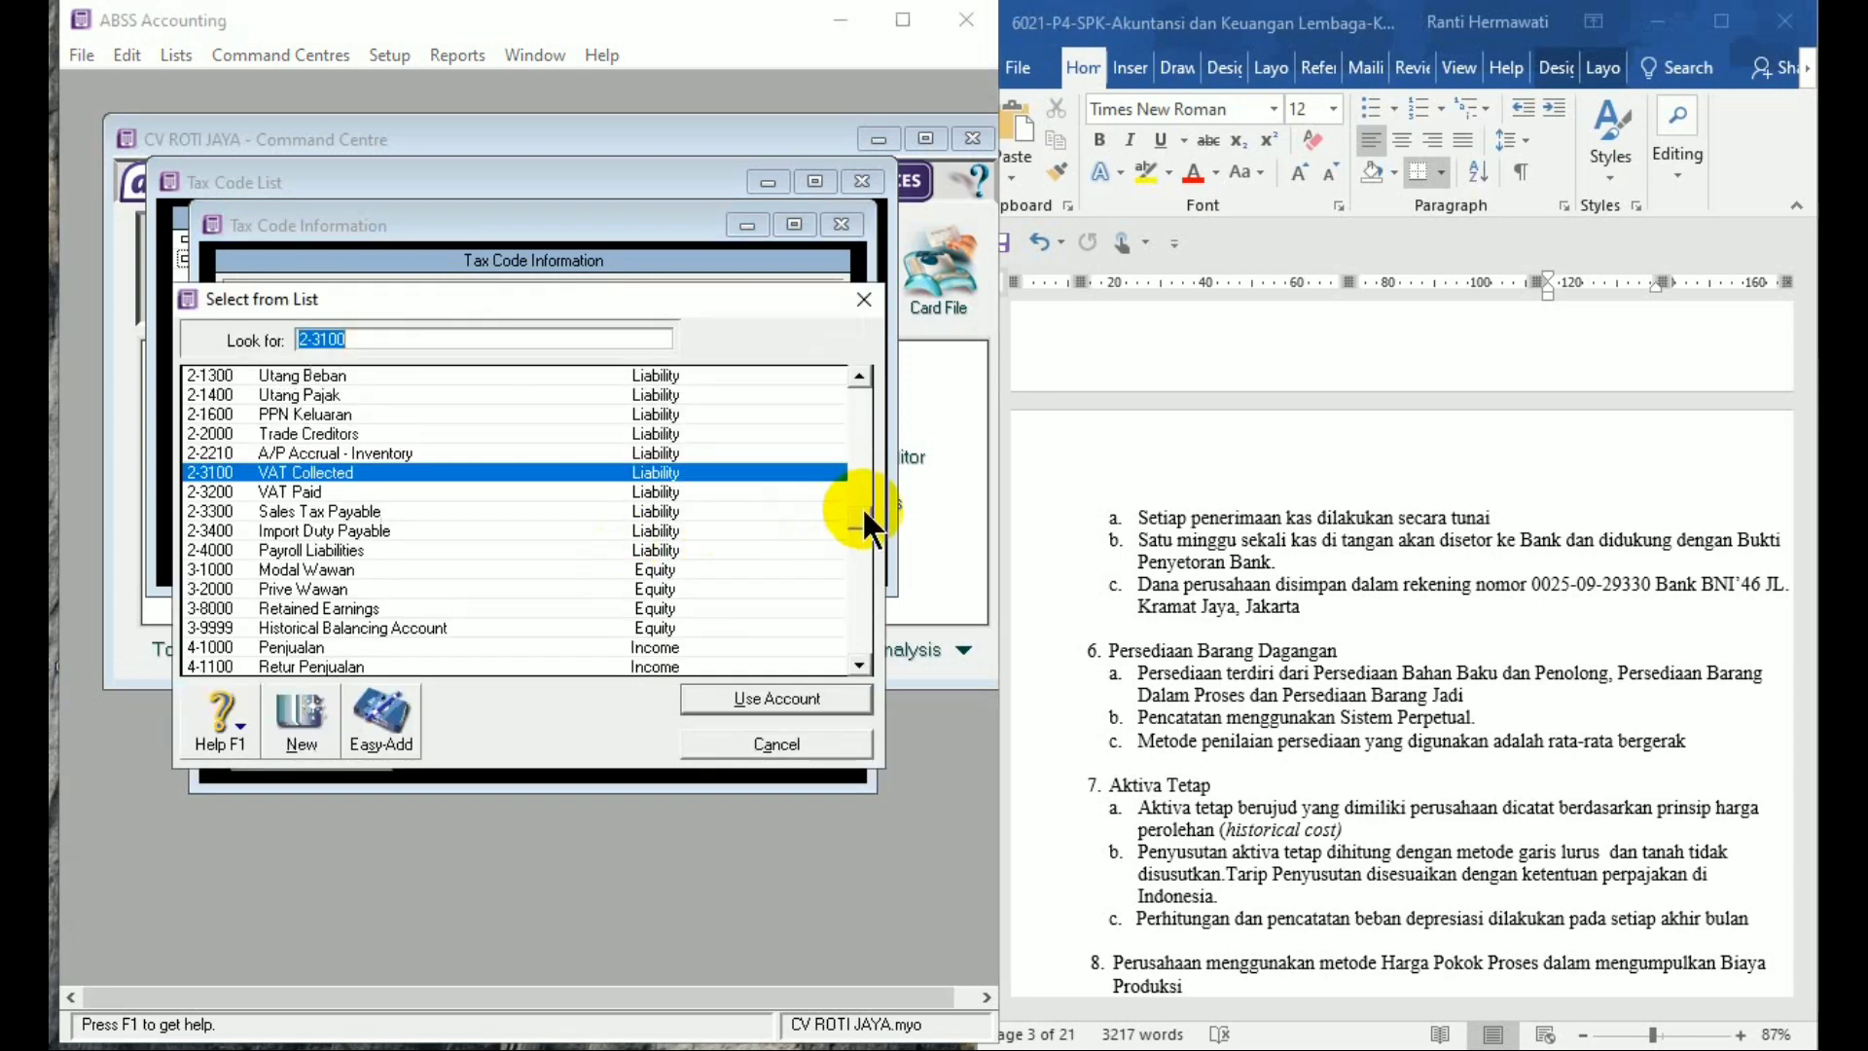
left_click(411, 407)
double_click(411, 407)
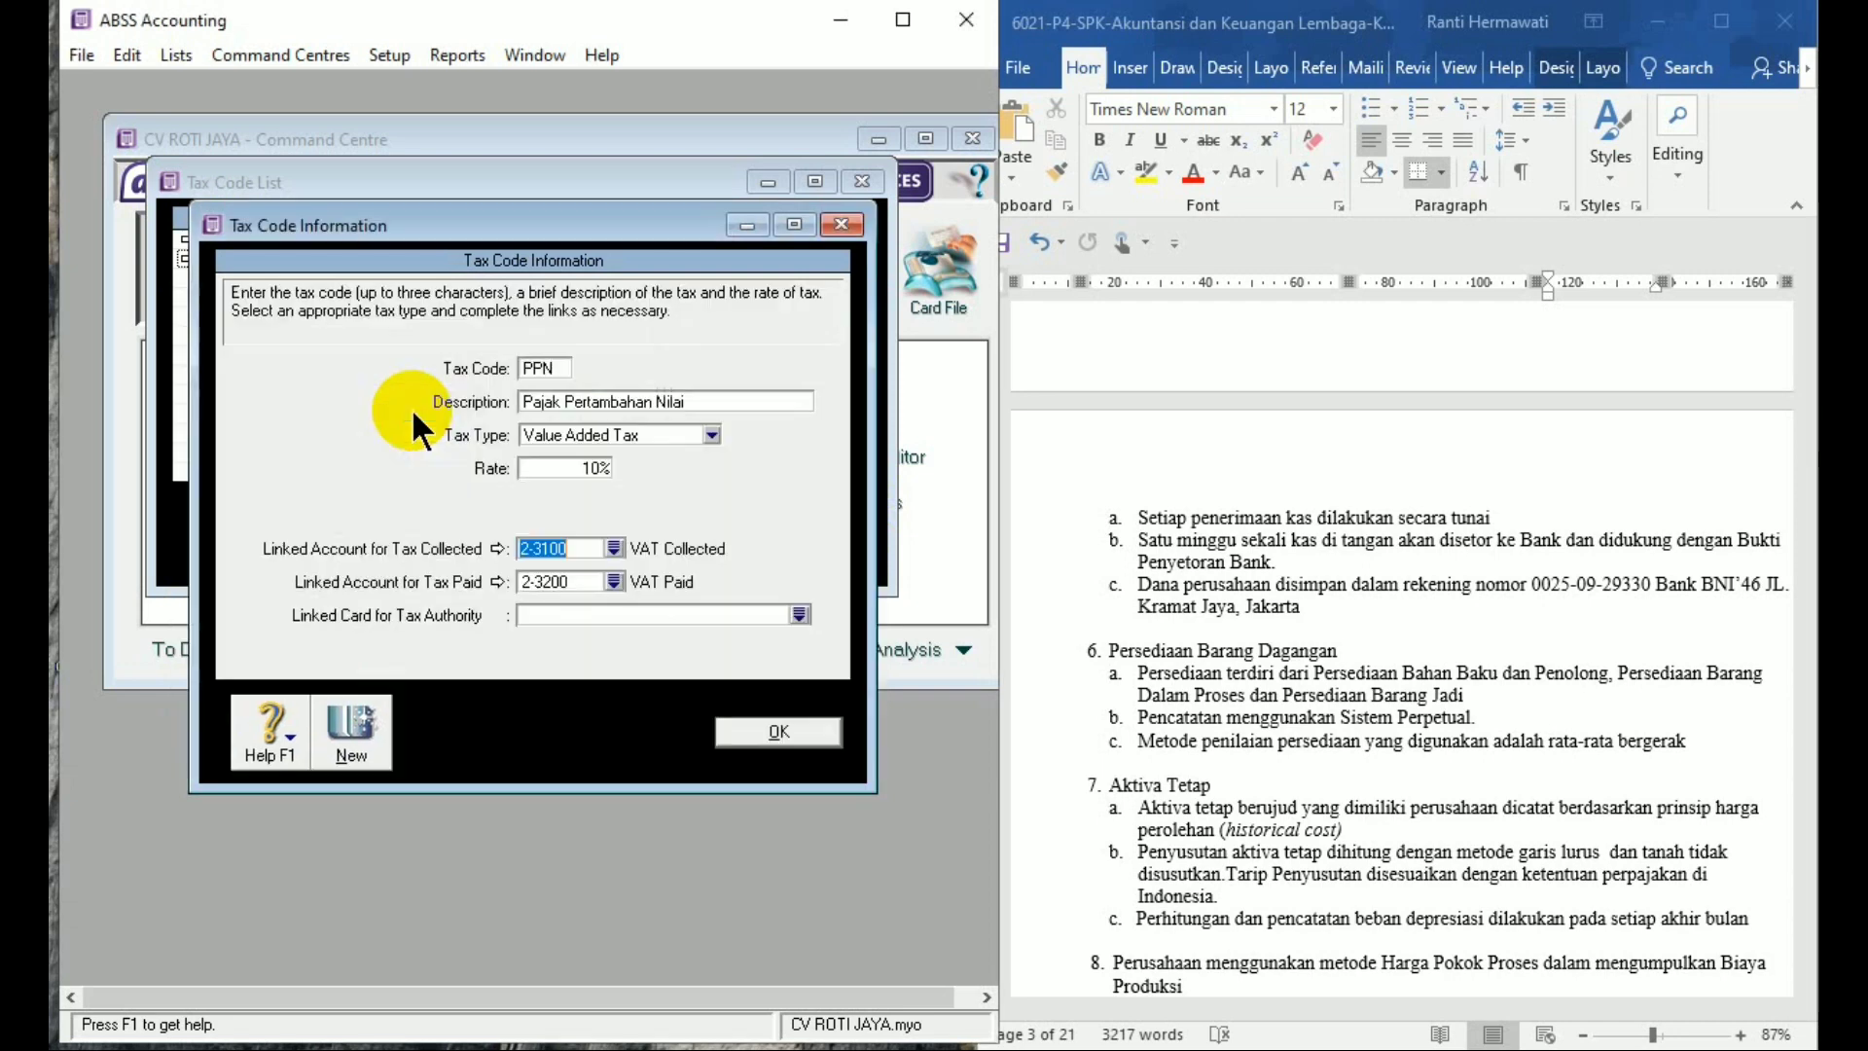
left_click(619, 578)
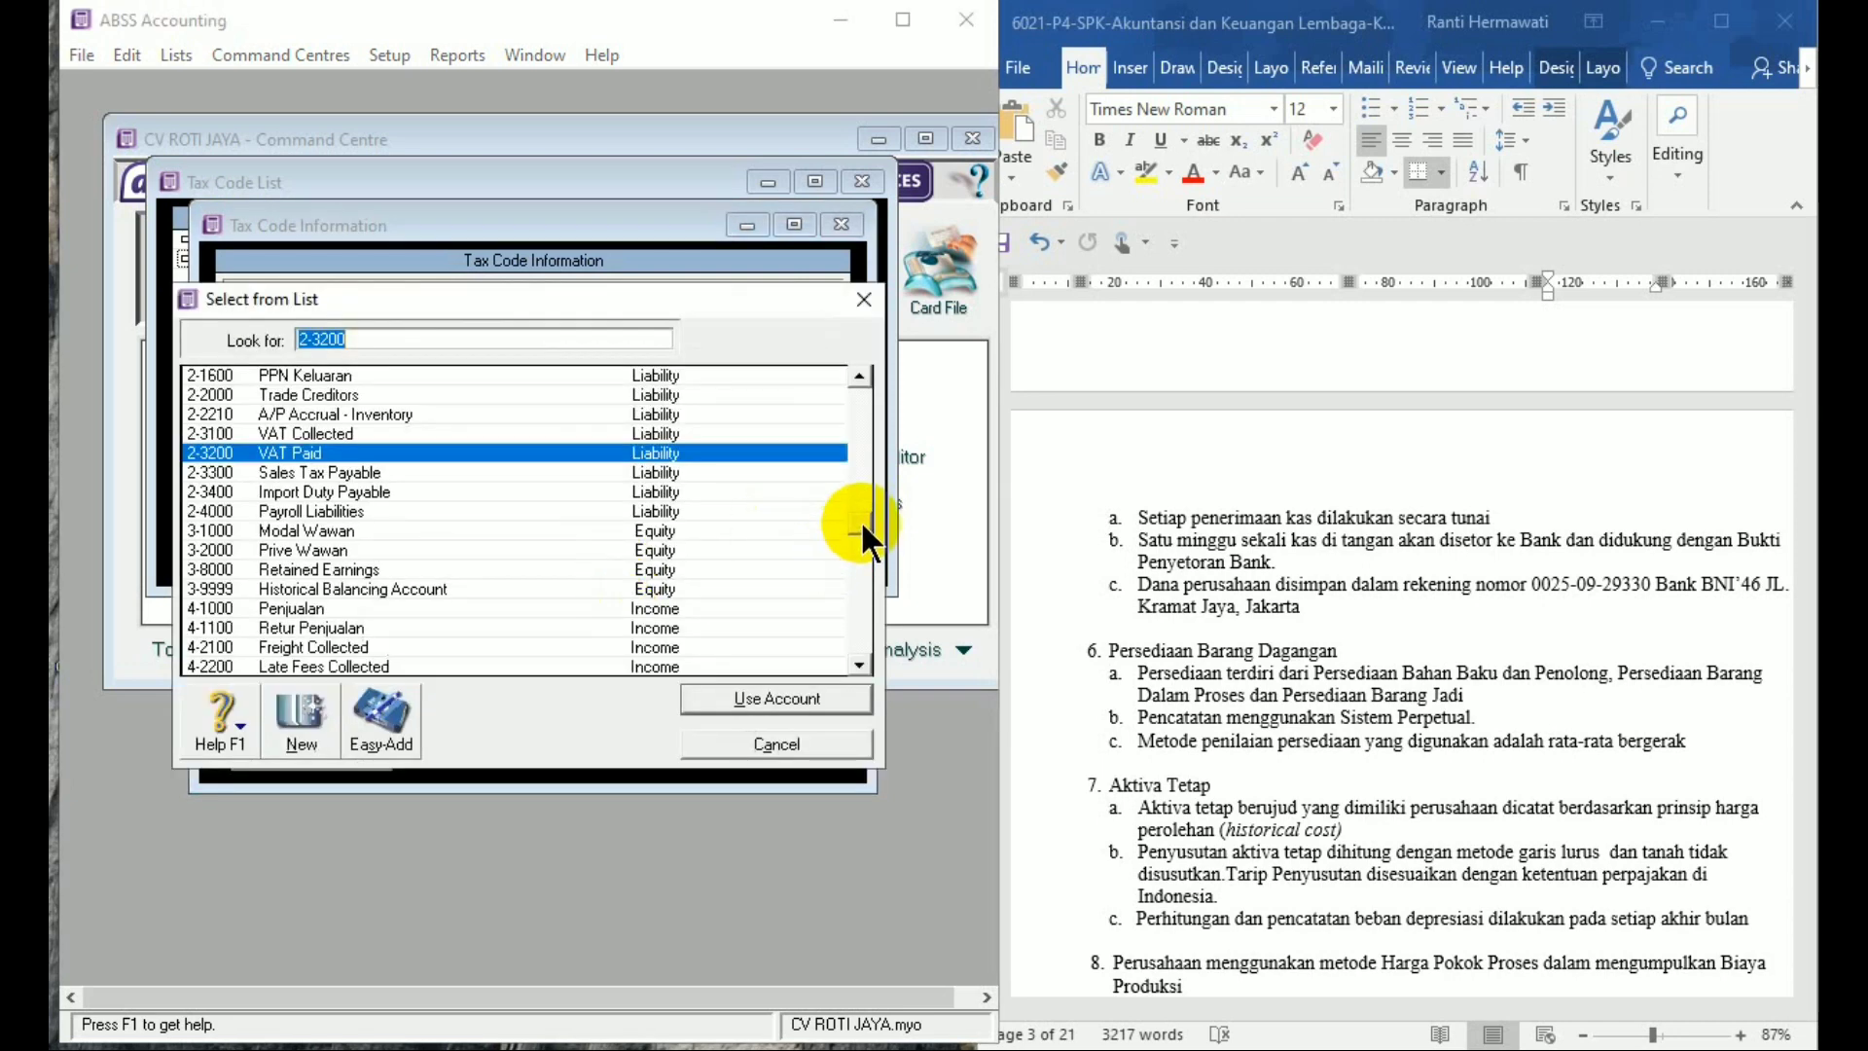
scroll(860, 518, "up", 2)
left_click_drag(861, 516, 862, 459)
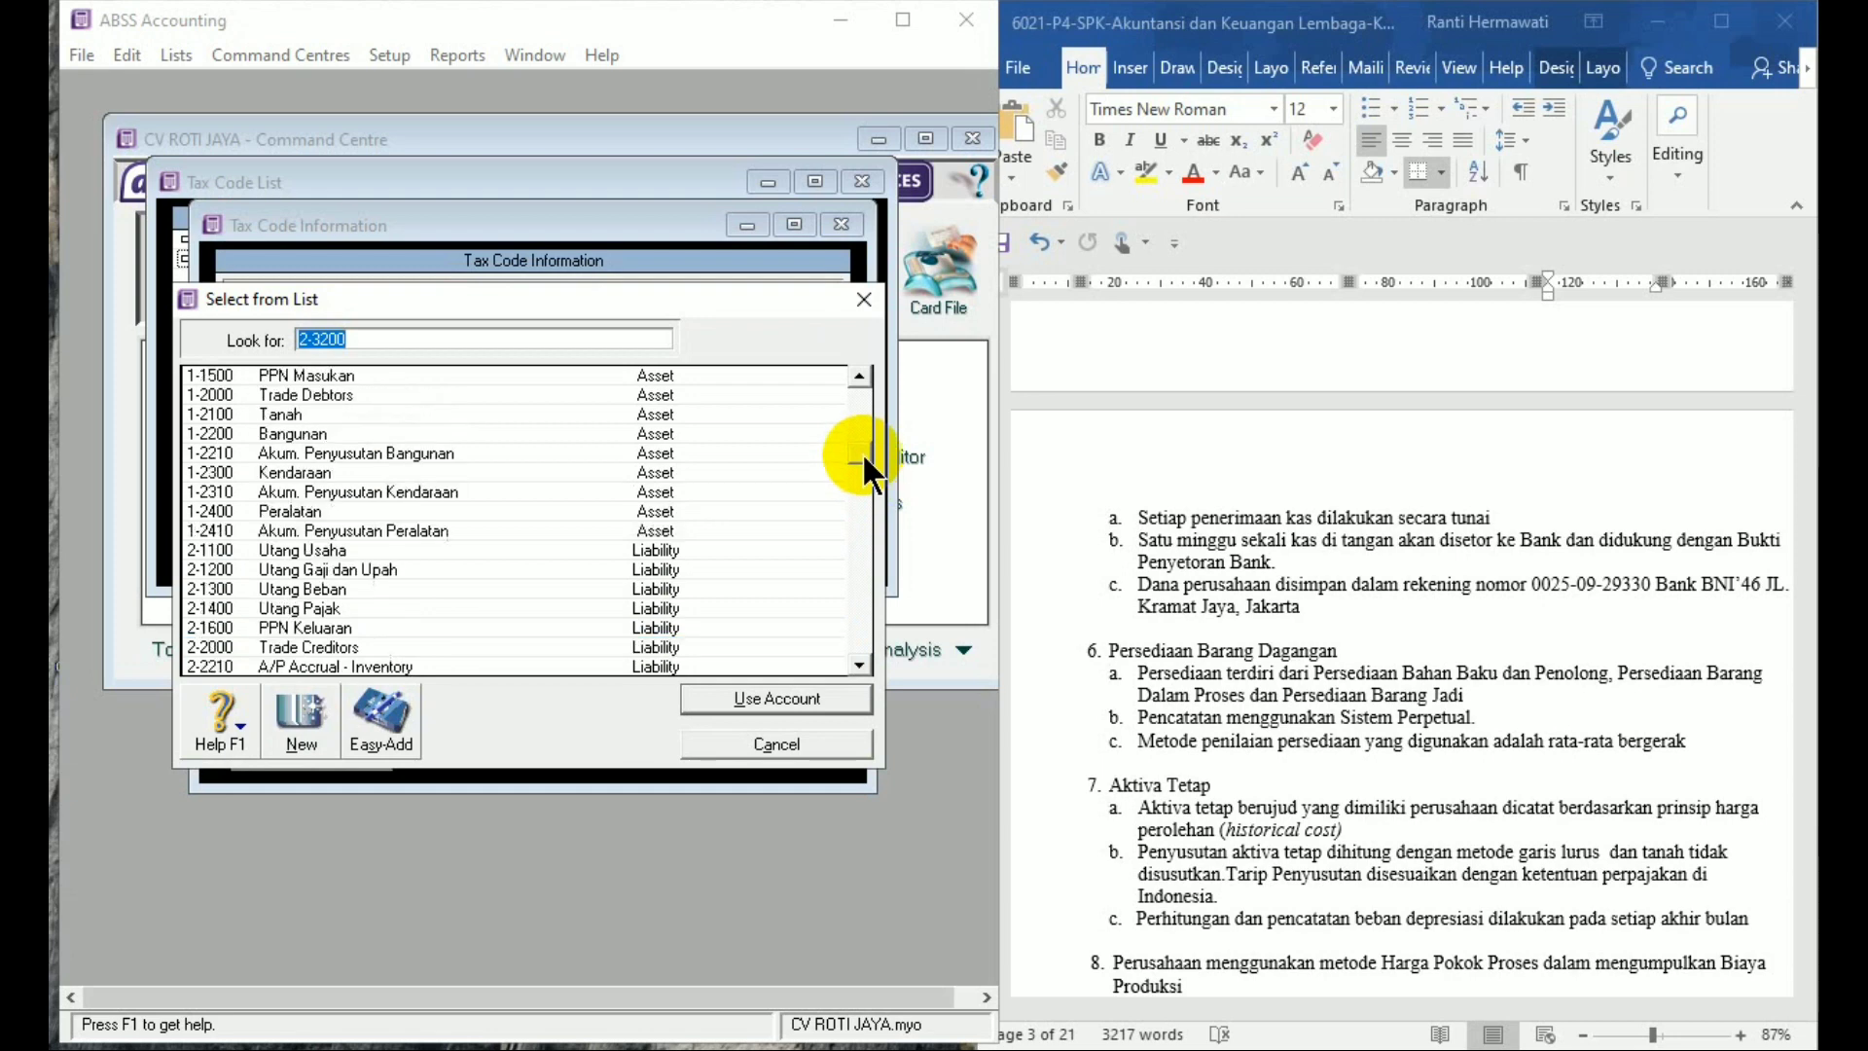
double_click(494, 375)
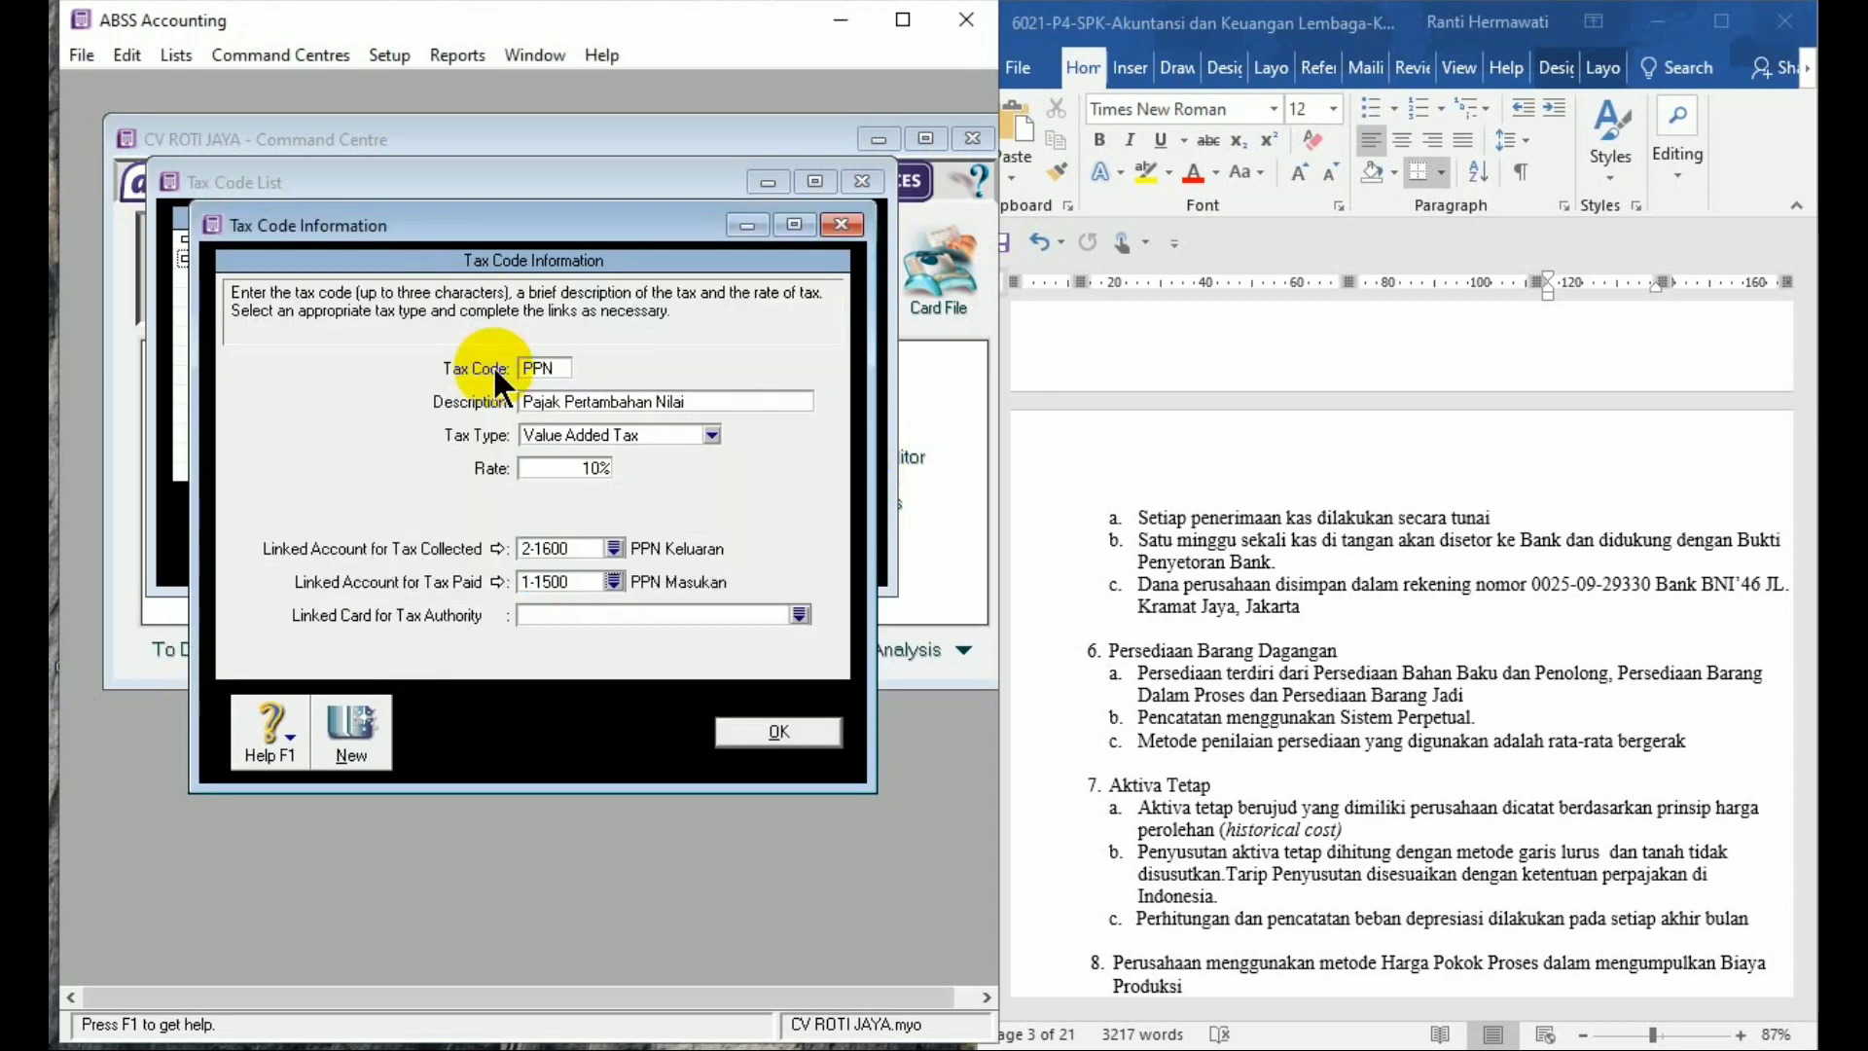
left_click(793, 735)
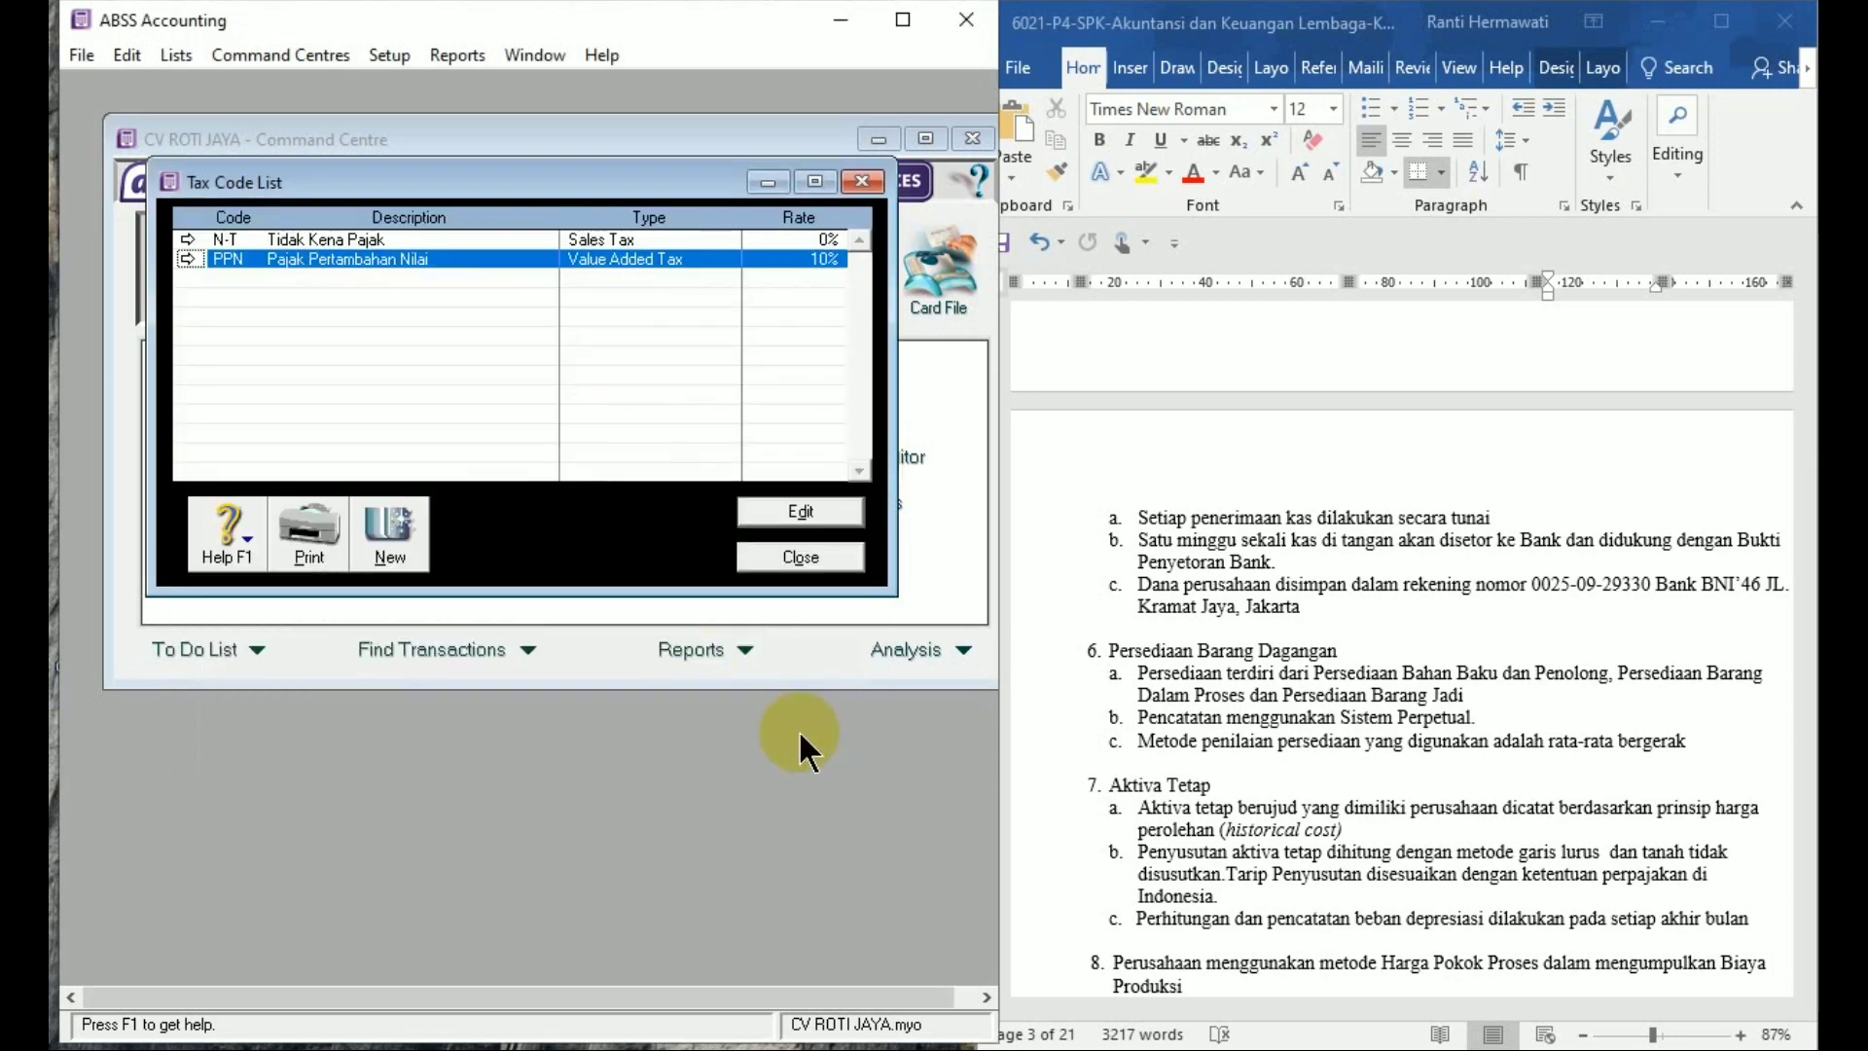
left_click(817, 559)
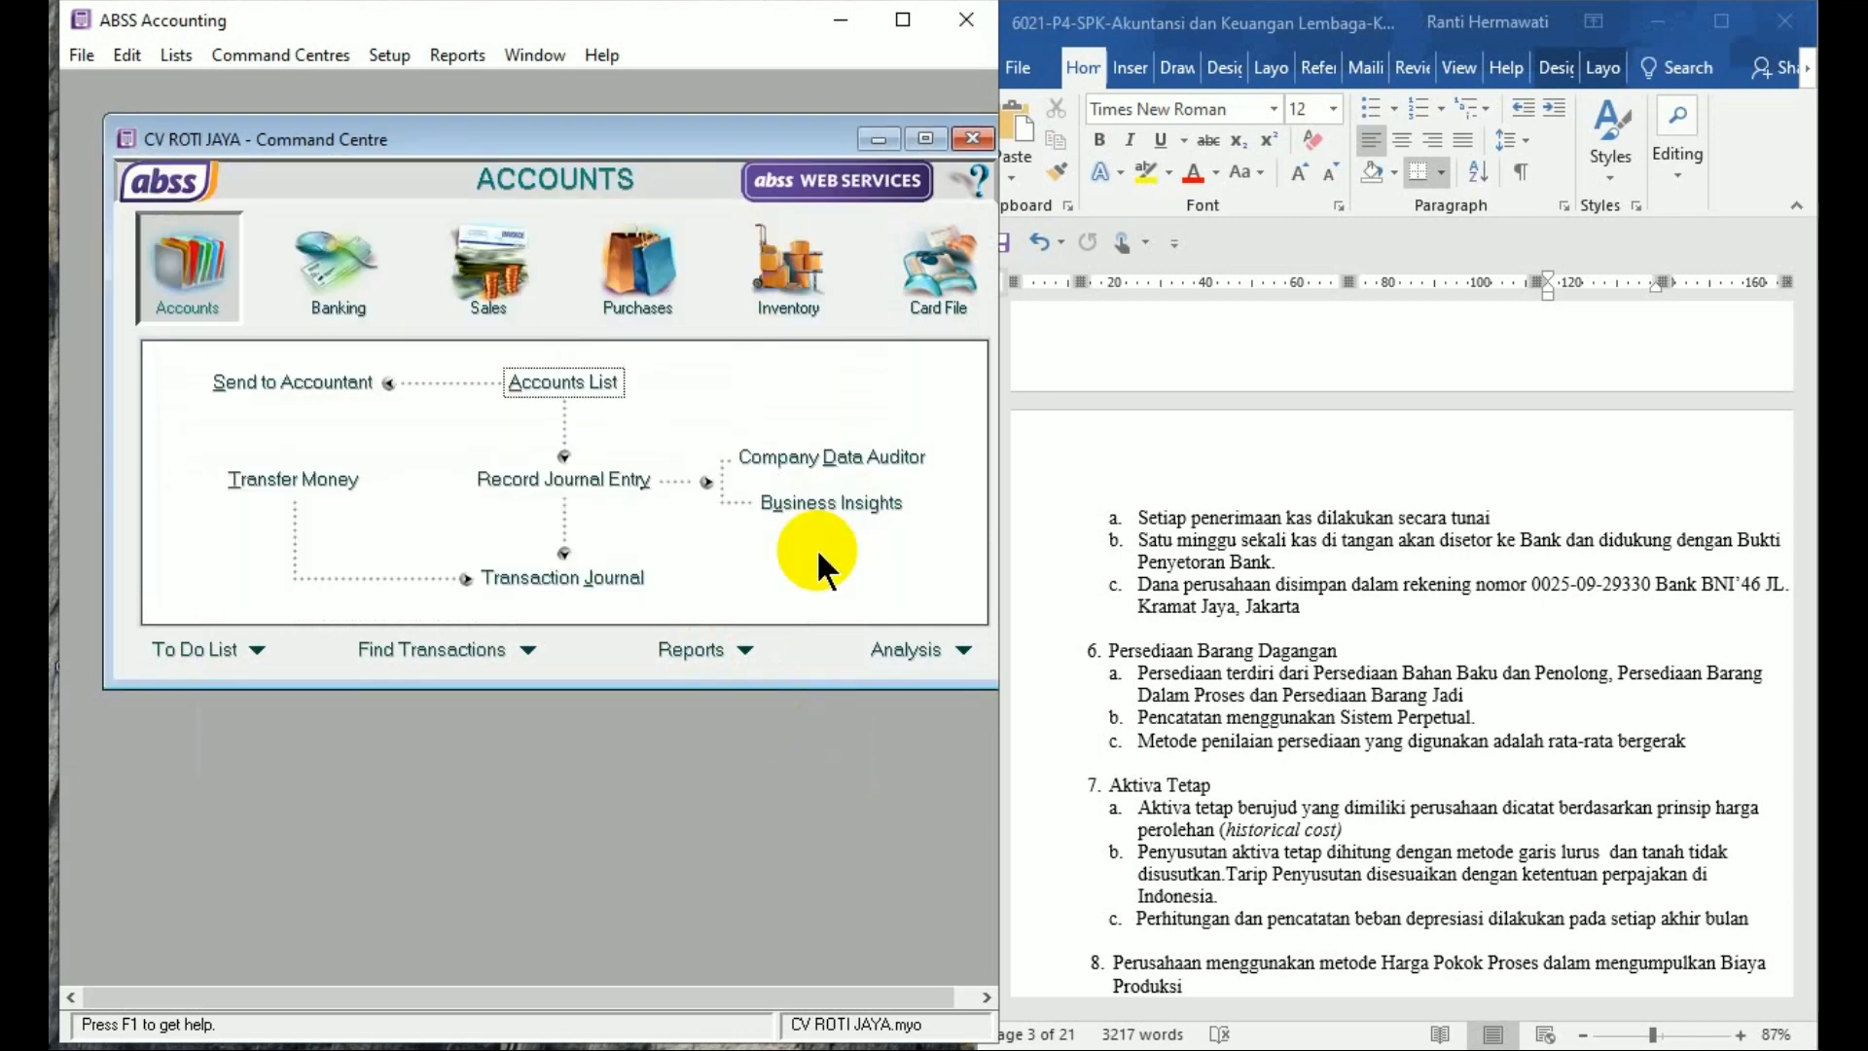
Scroll Word to the page 4 DAFTAR CUSTOMER TETAP customer table
left_click(1694, 634)
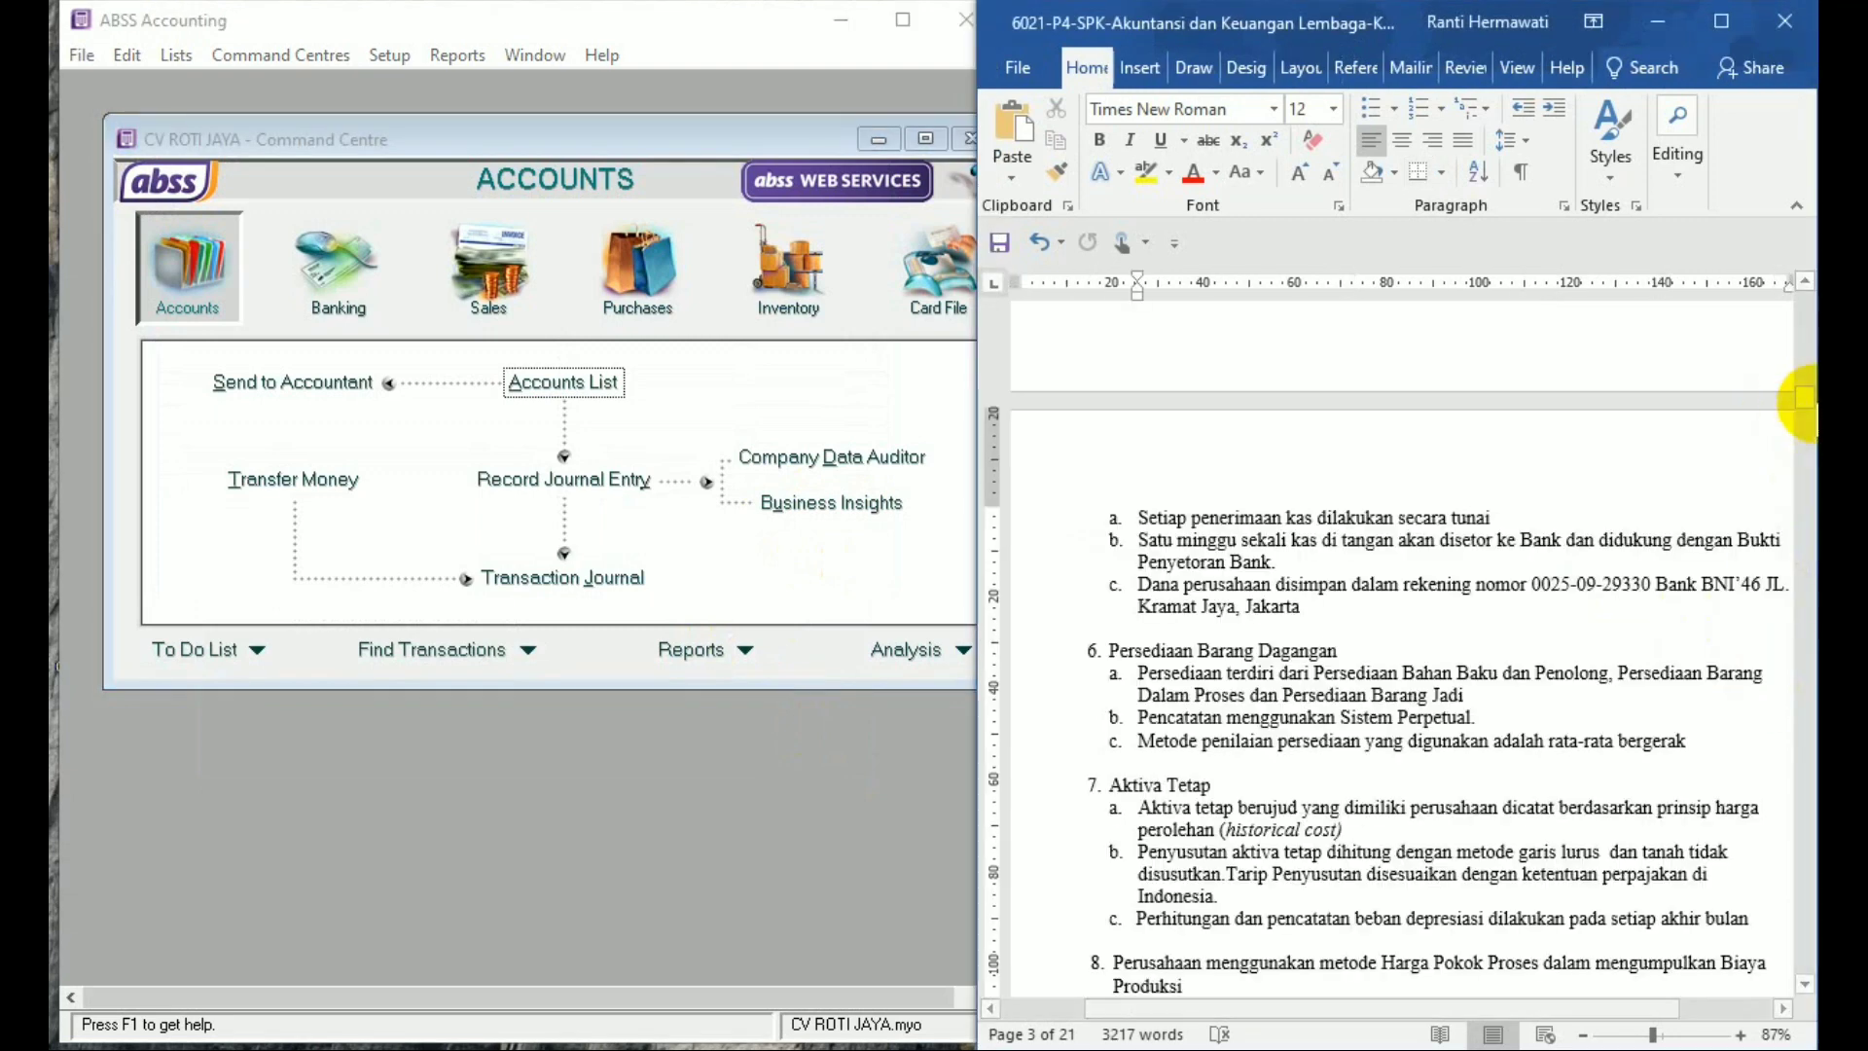
mouse_move(1806, 397)
left_mouse_down()
mouse_move(1810, 419)
mouse_move(1801, 405)
left_mouse_up()
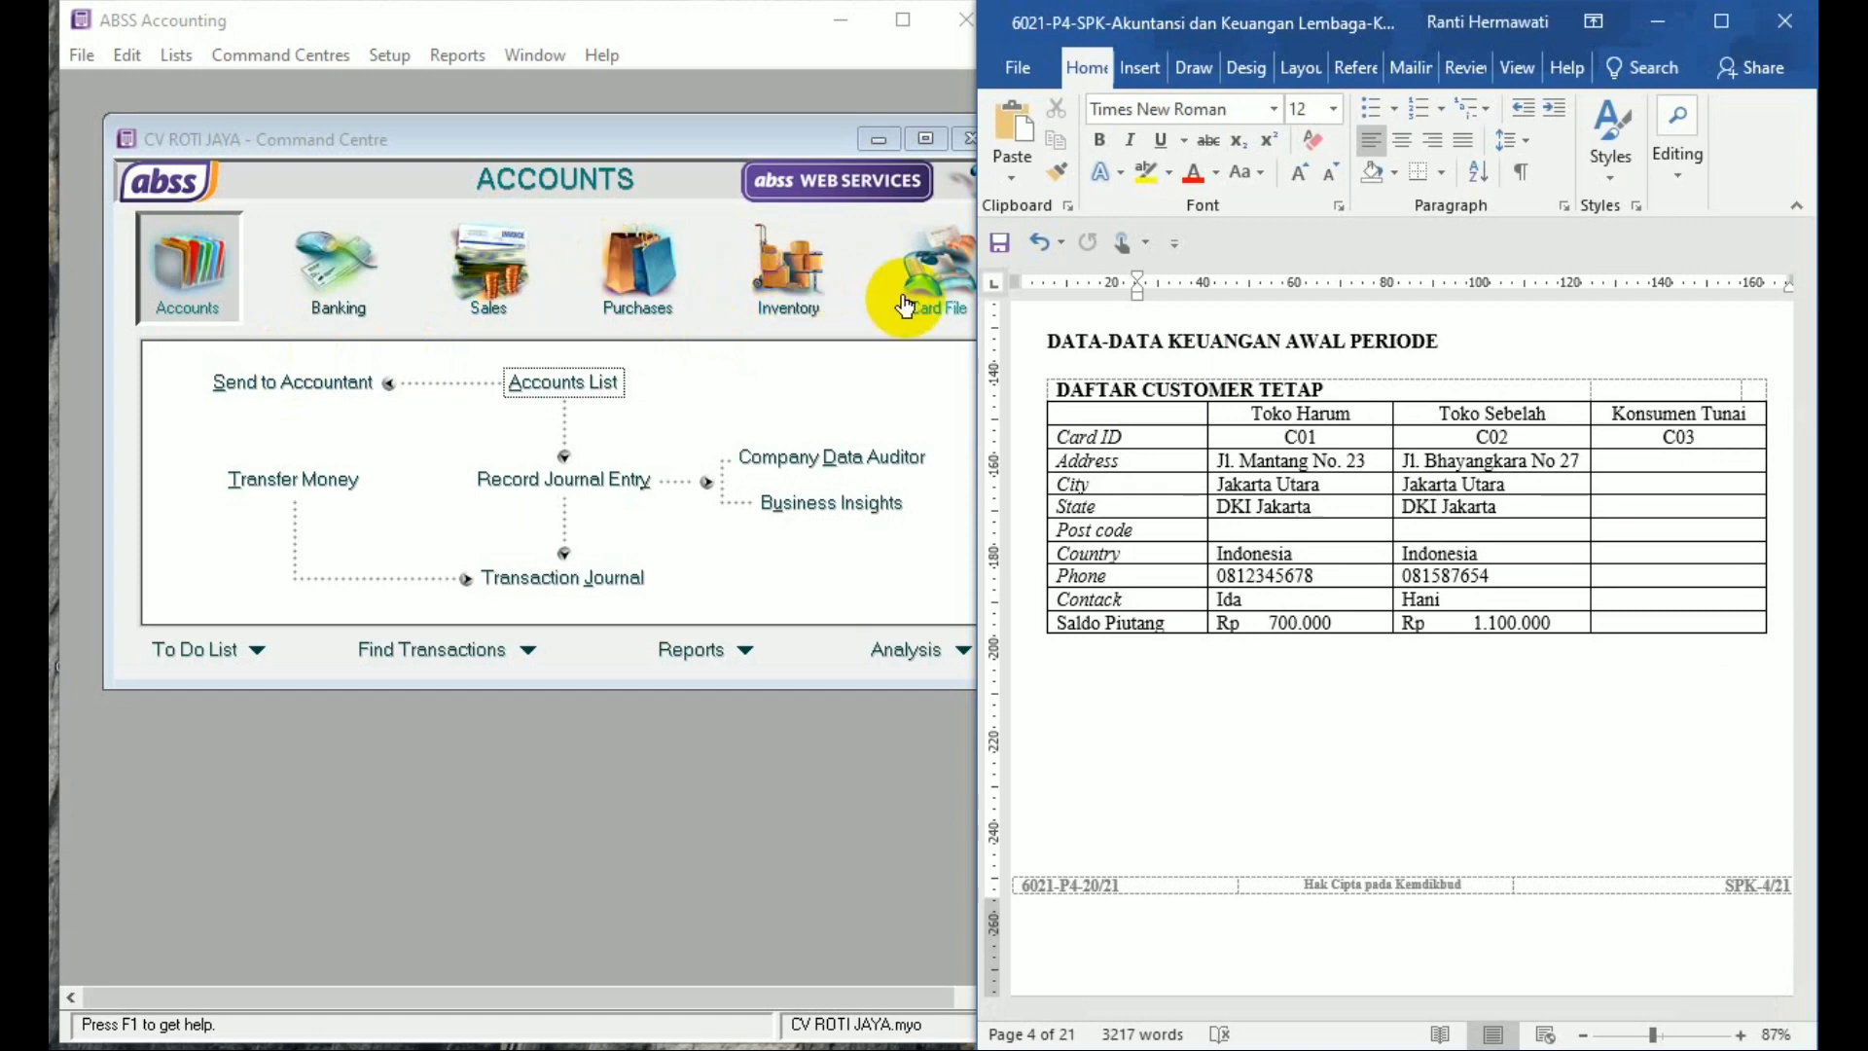
left_click(946, 290)
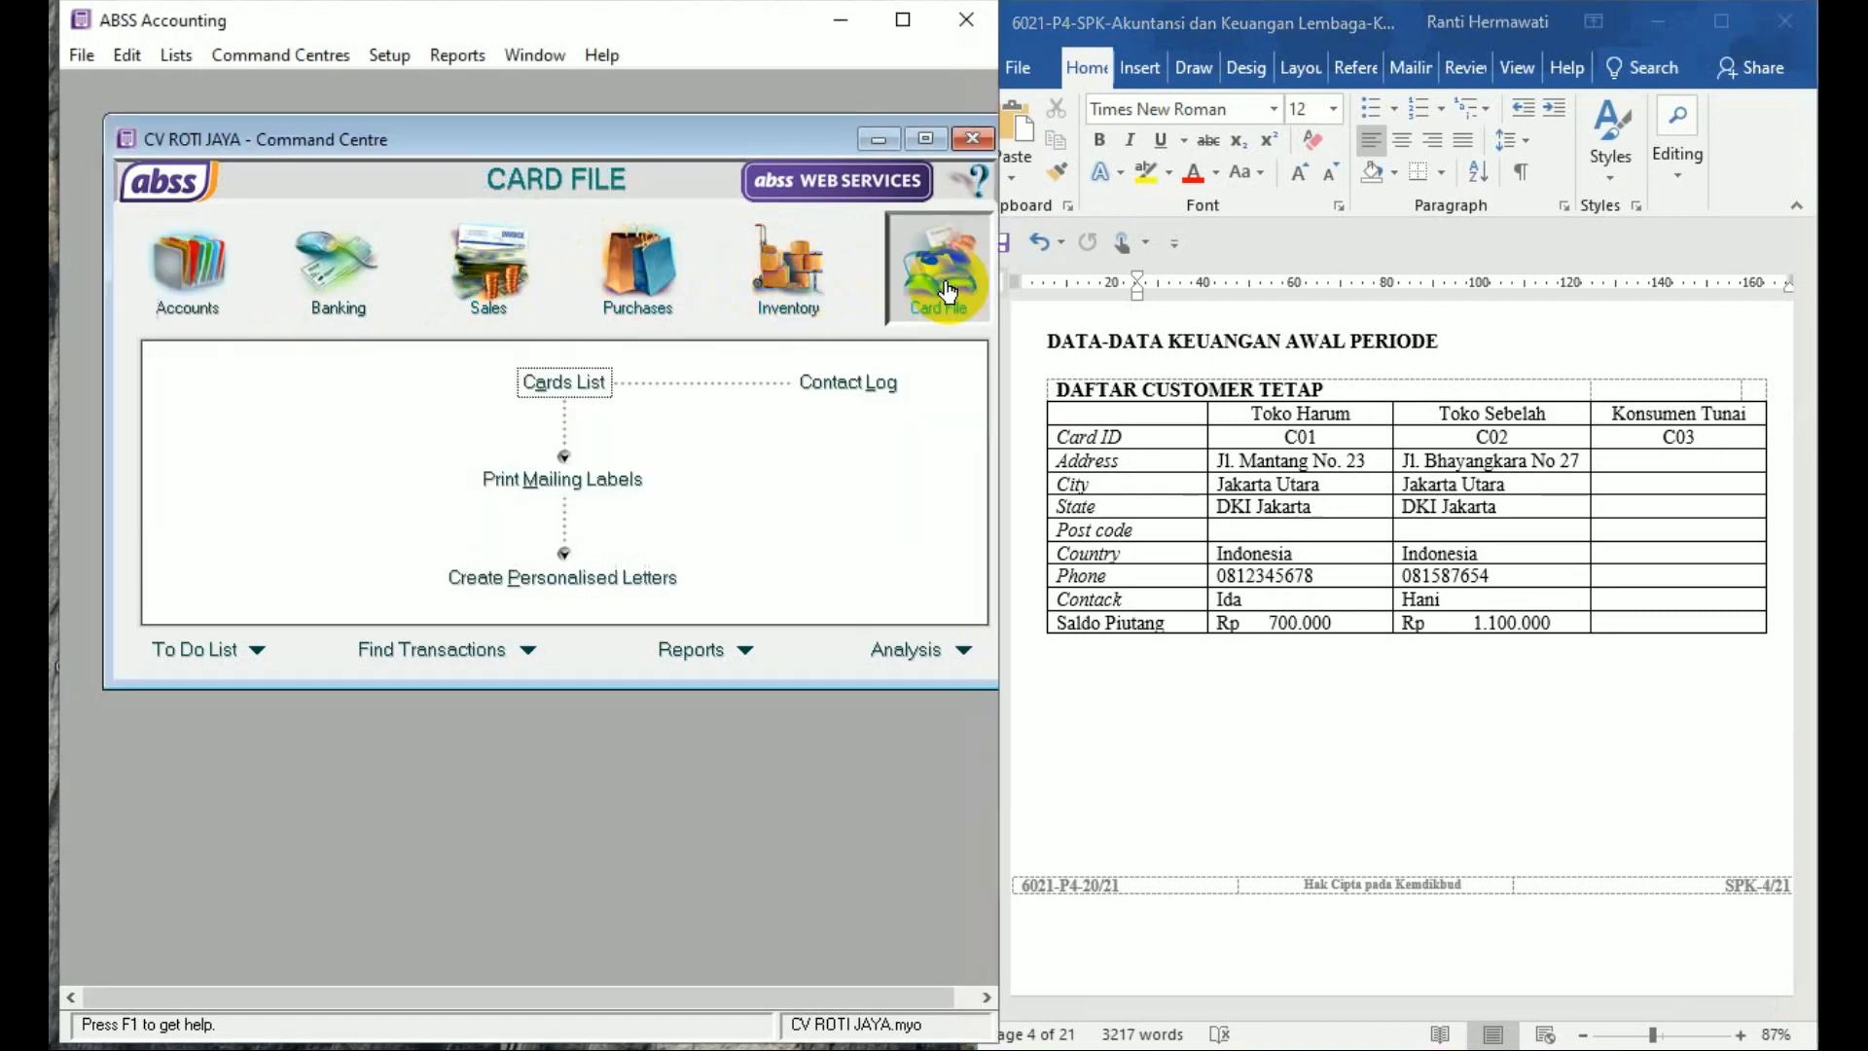
Open the Cards List and start a new card
left_click(597, 383)
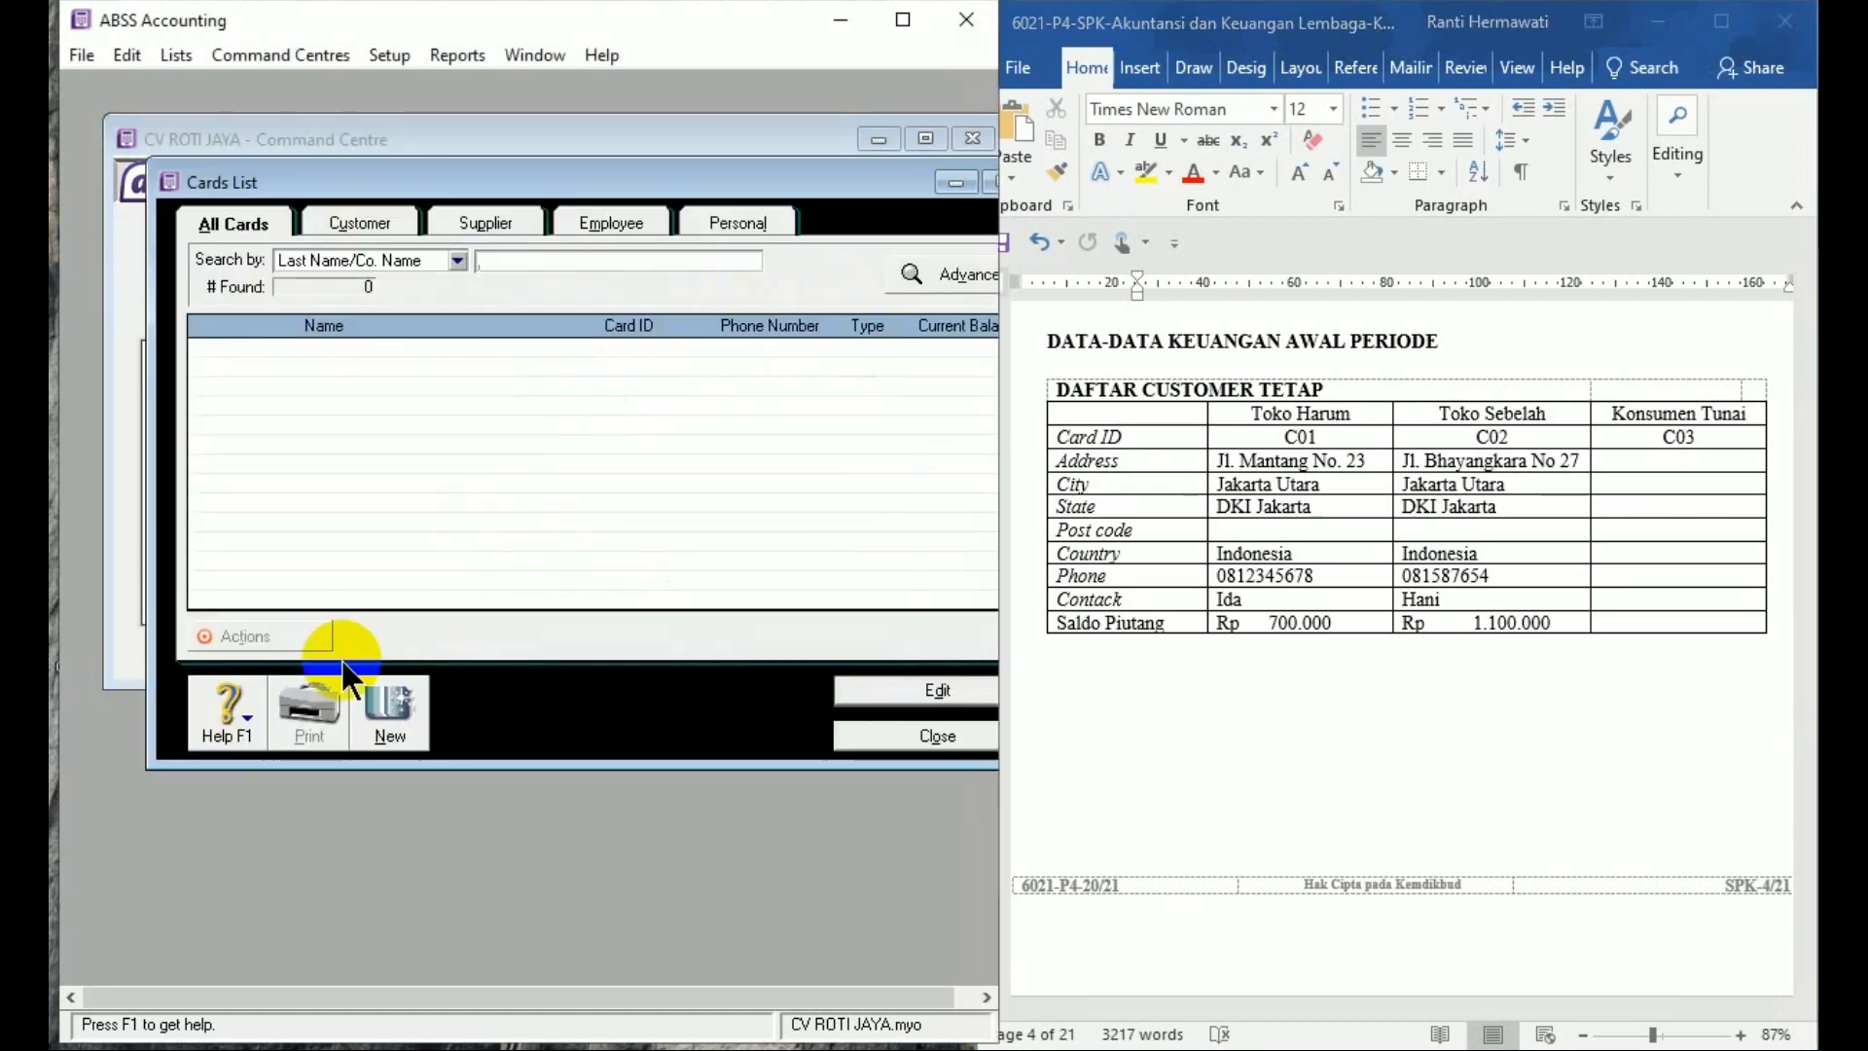
left_click(376, 701)
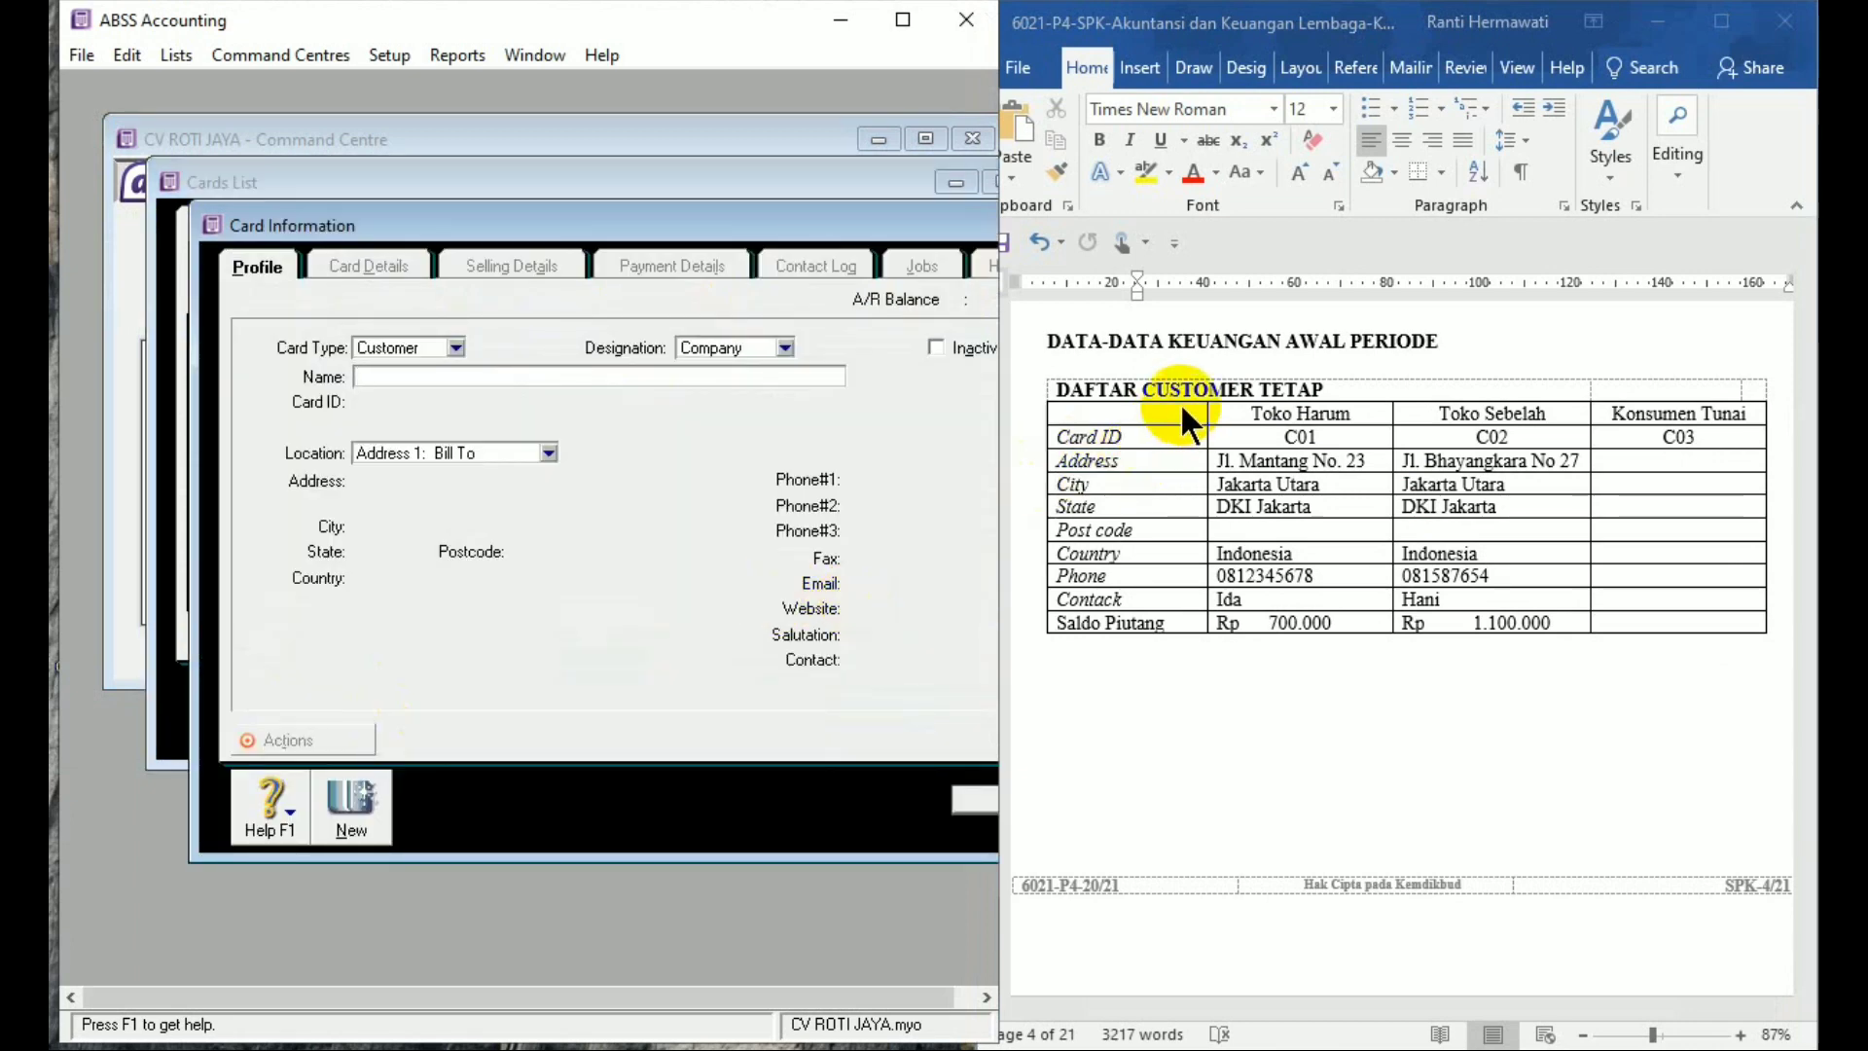
Make a Customer card named TOKO HARUM and enter its card ID
left_click(456, 347)
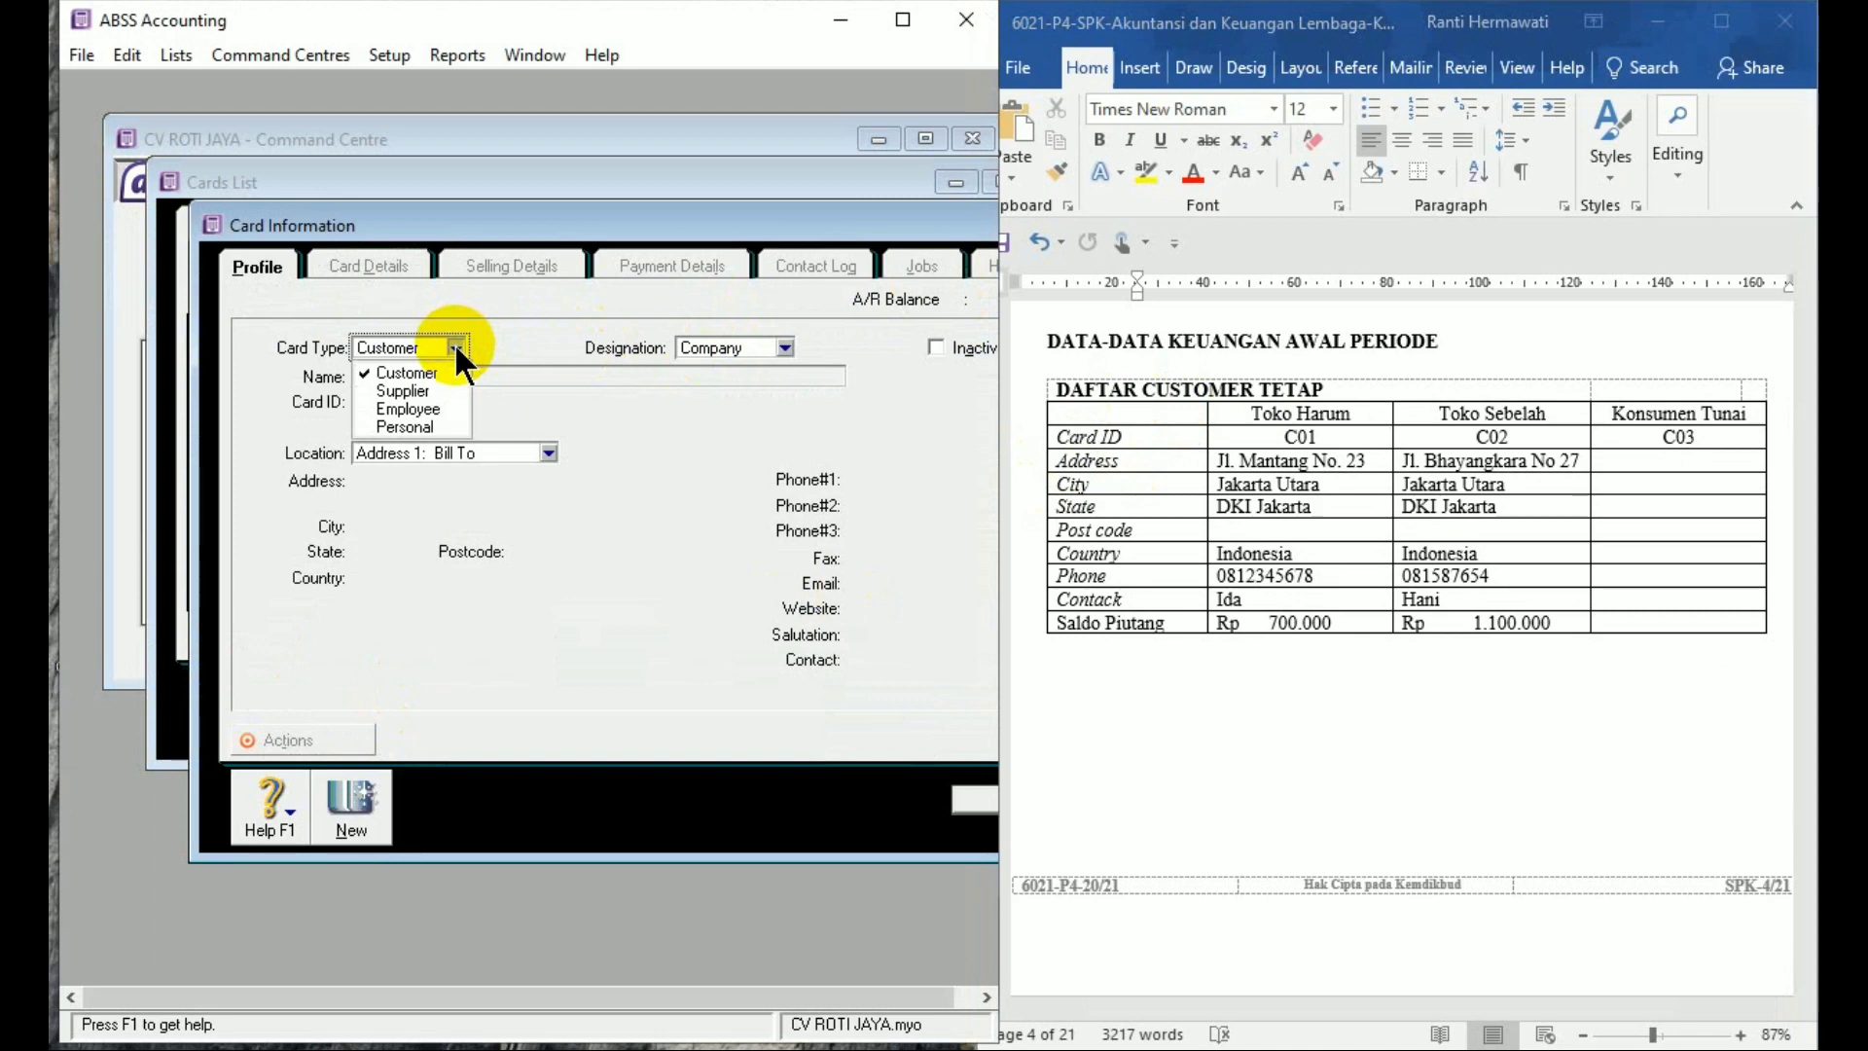
left_click(450, 371)
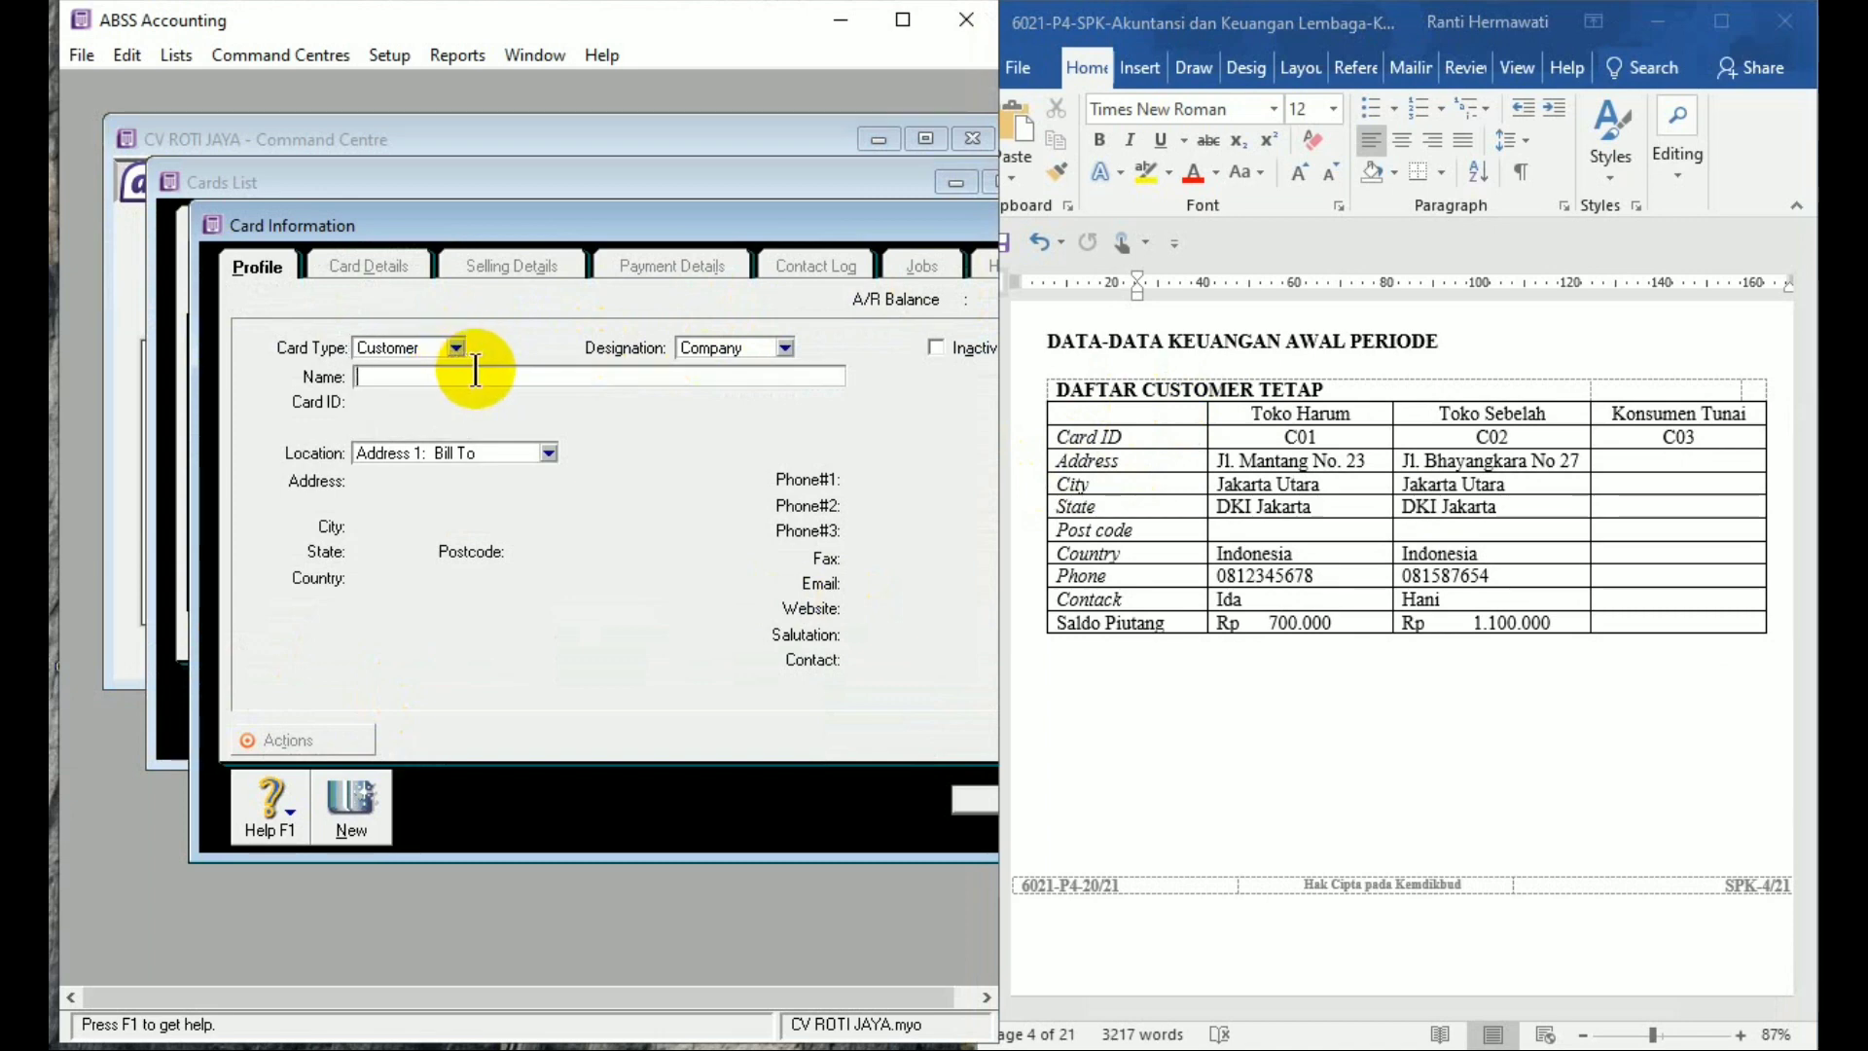
type("TOKO H")
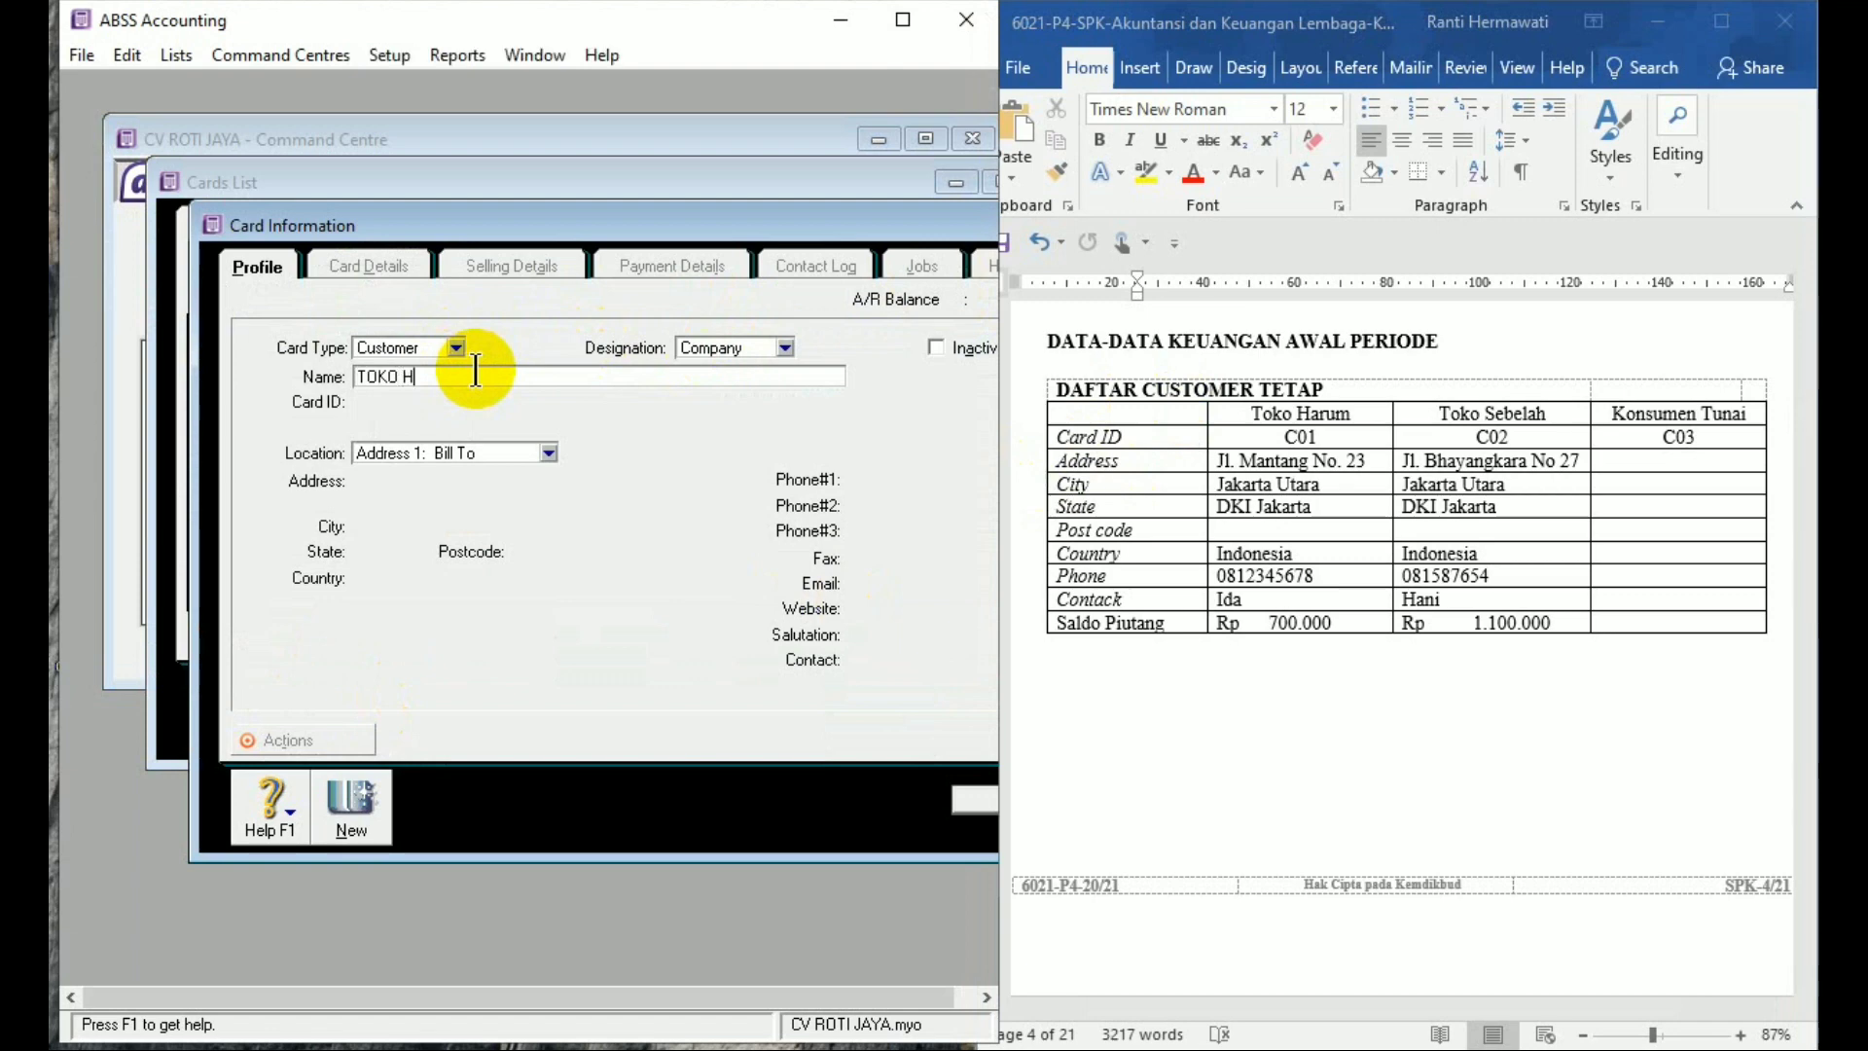
type("ARUM")
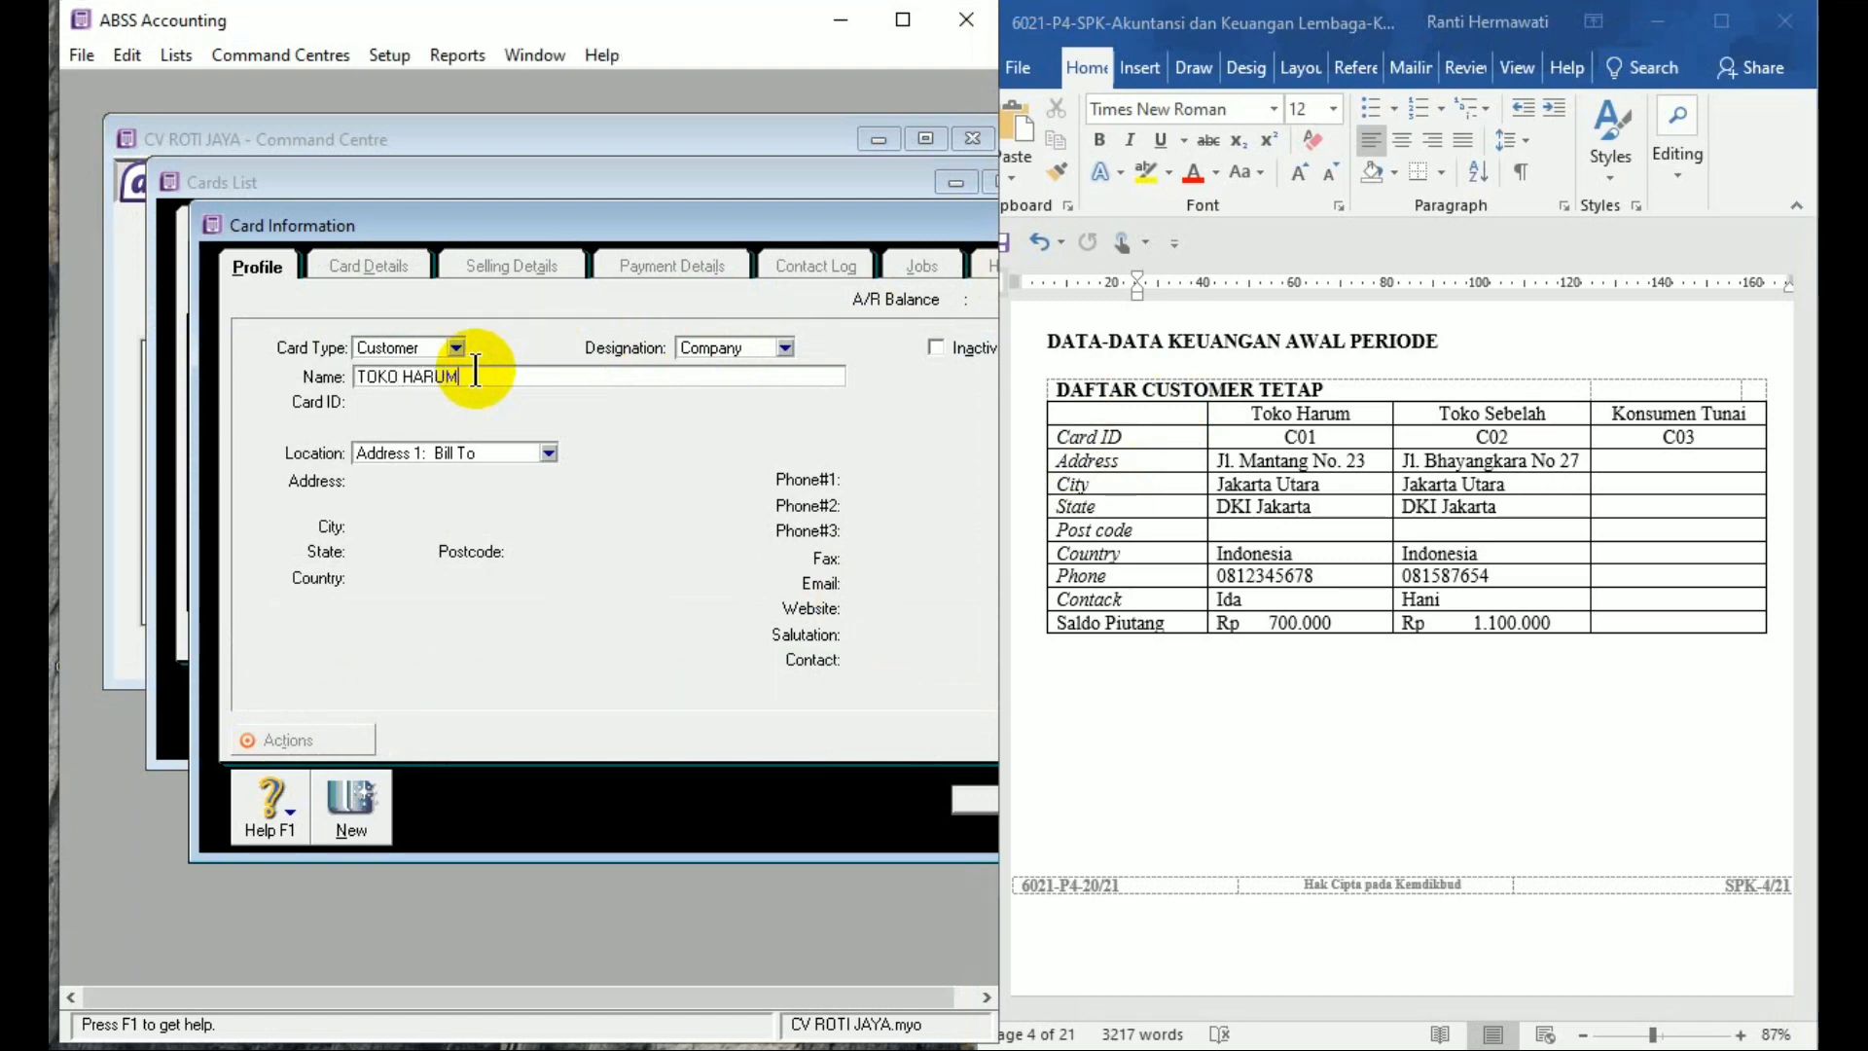
key("Tab")
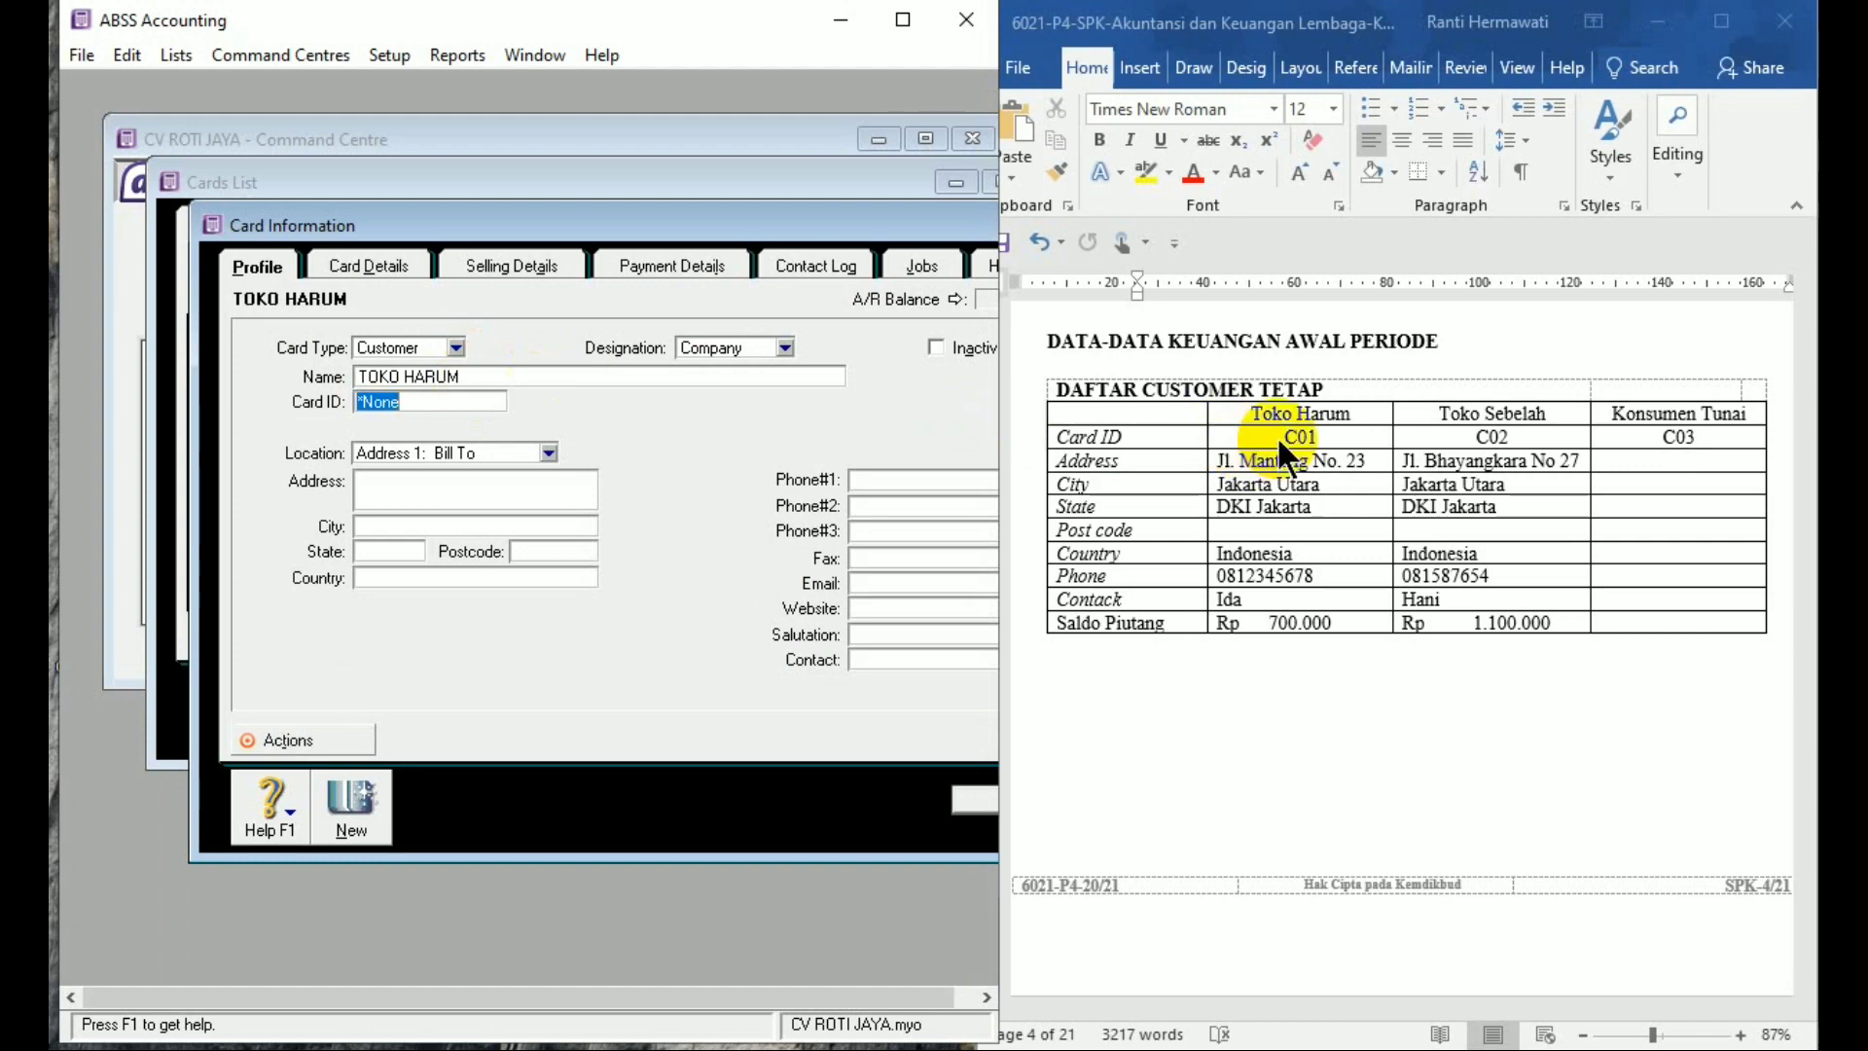
type("C01")
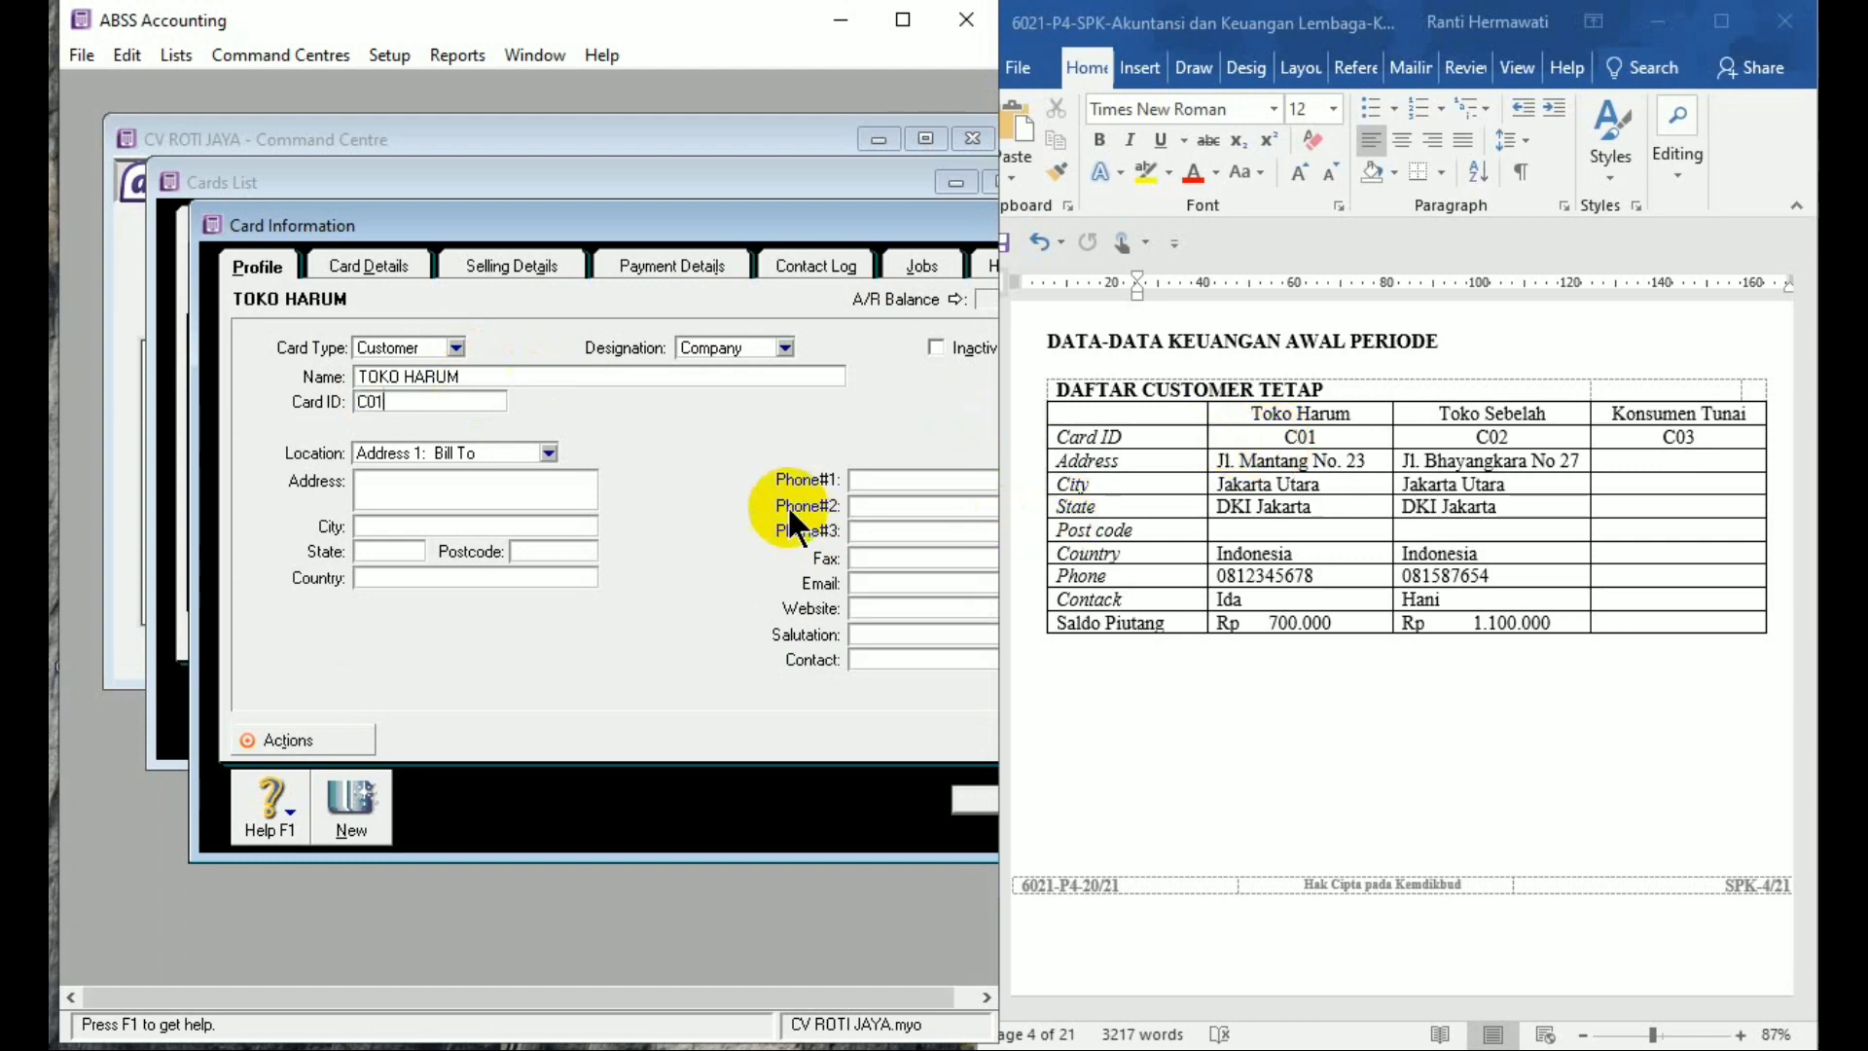
Enter TOKO HARUM's street address, city Jakarta Utara, state DKI JAKARTA, country Indonesia
left_click(499, 500)
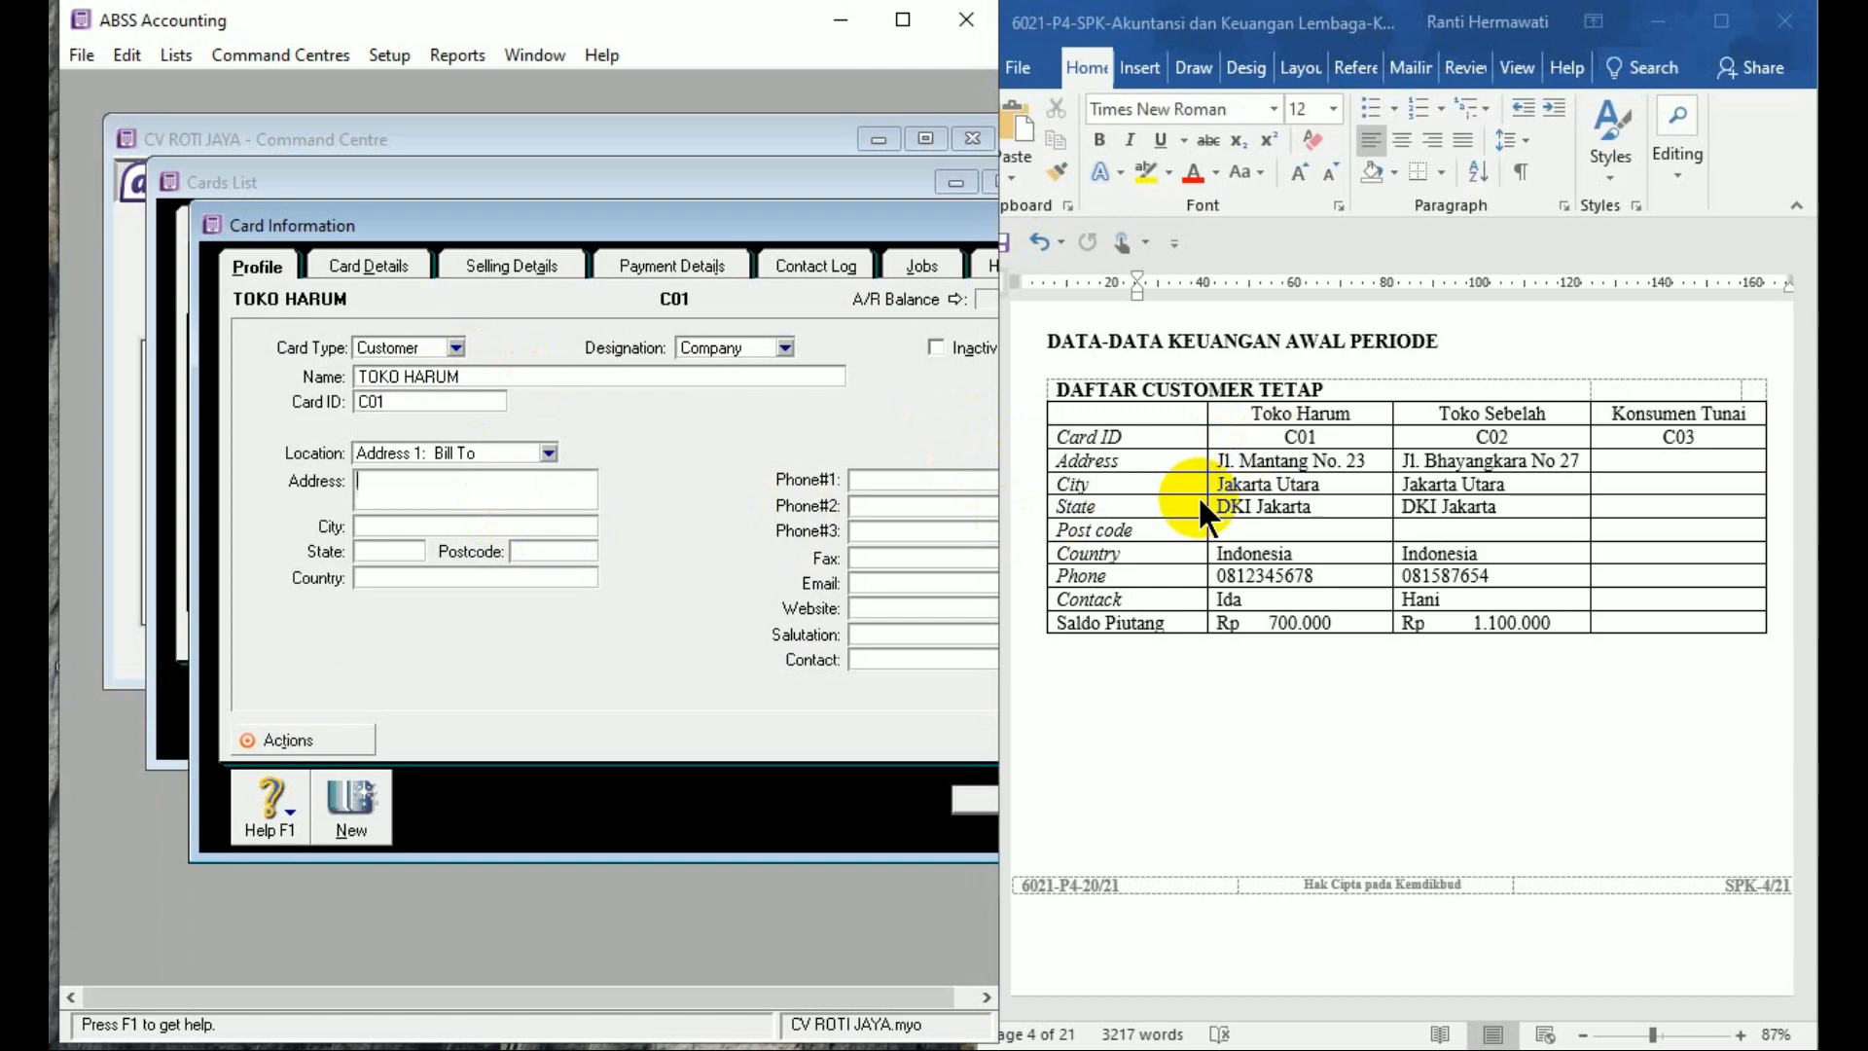
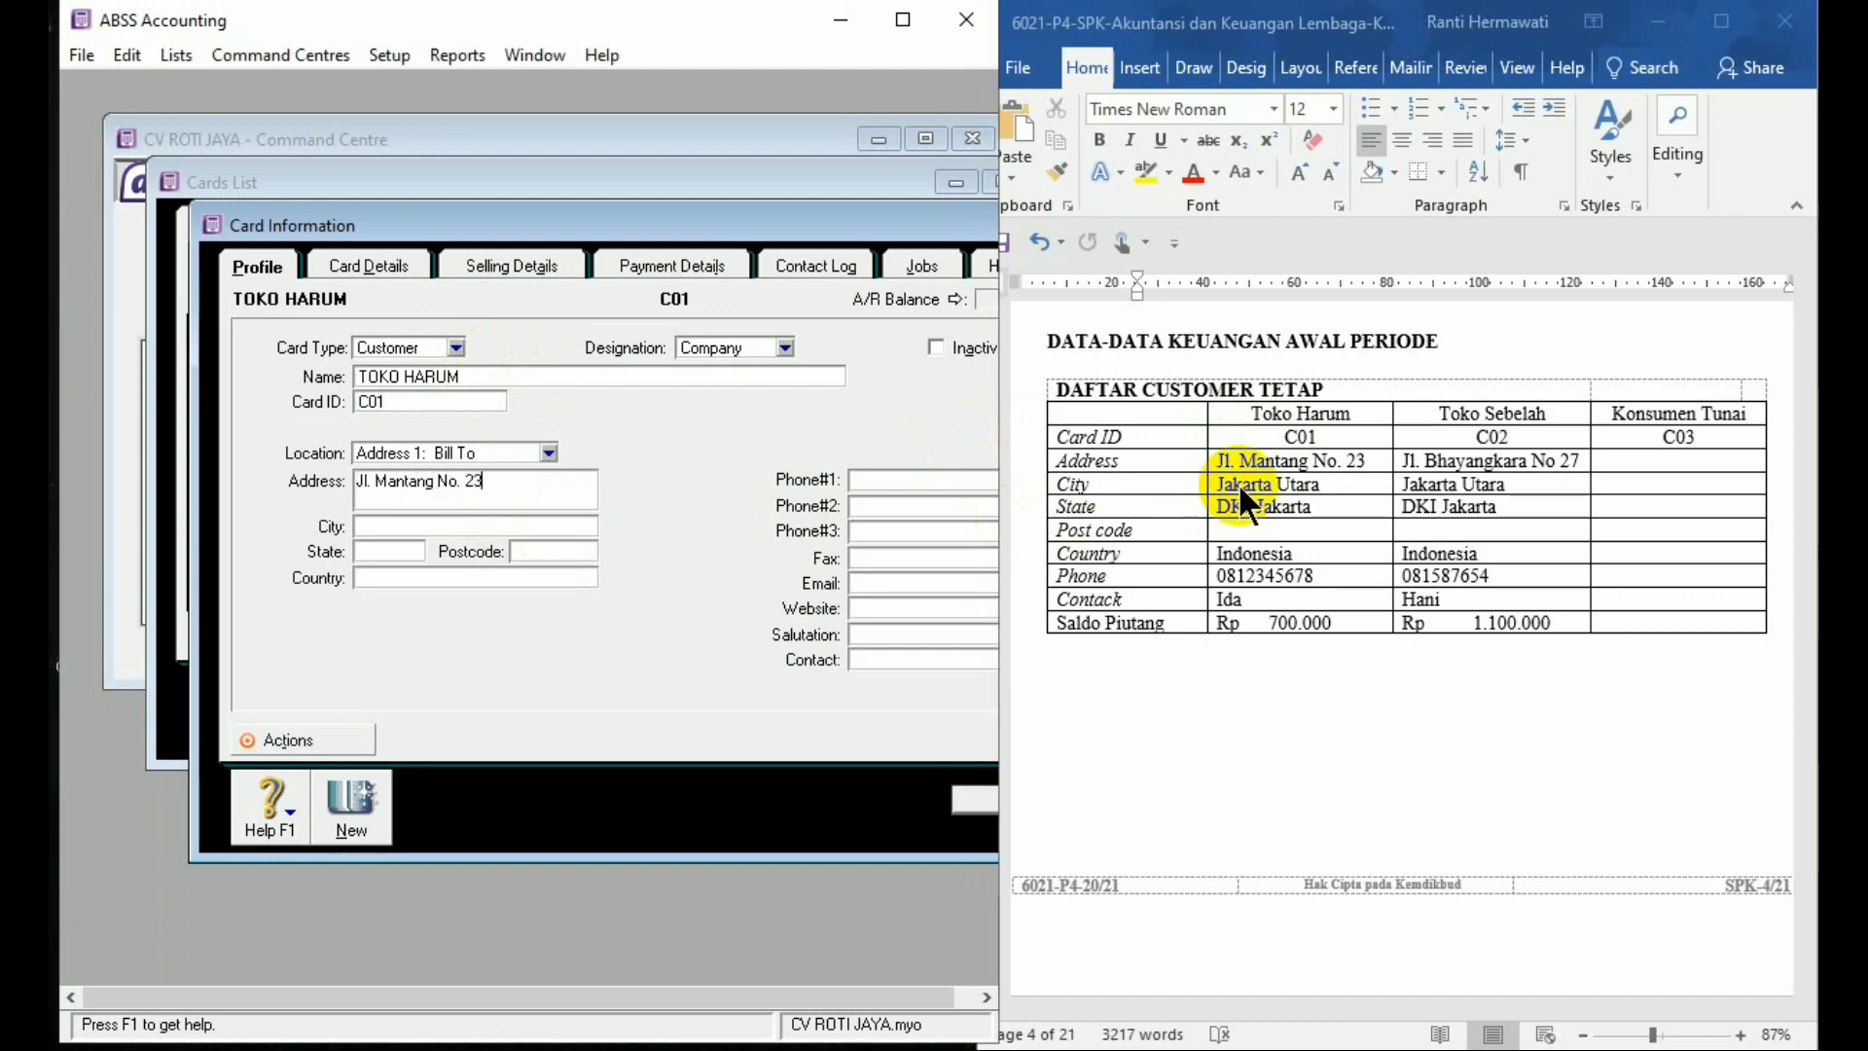
key("Tab")
type("Jakarta U")
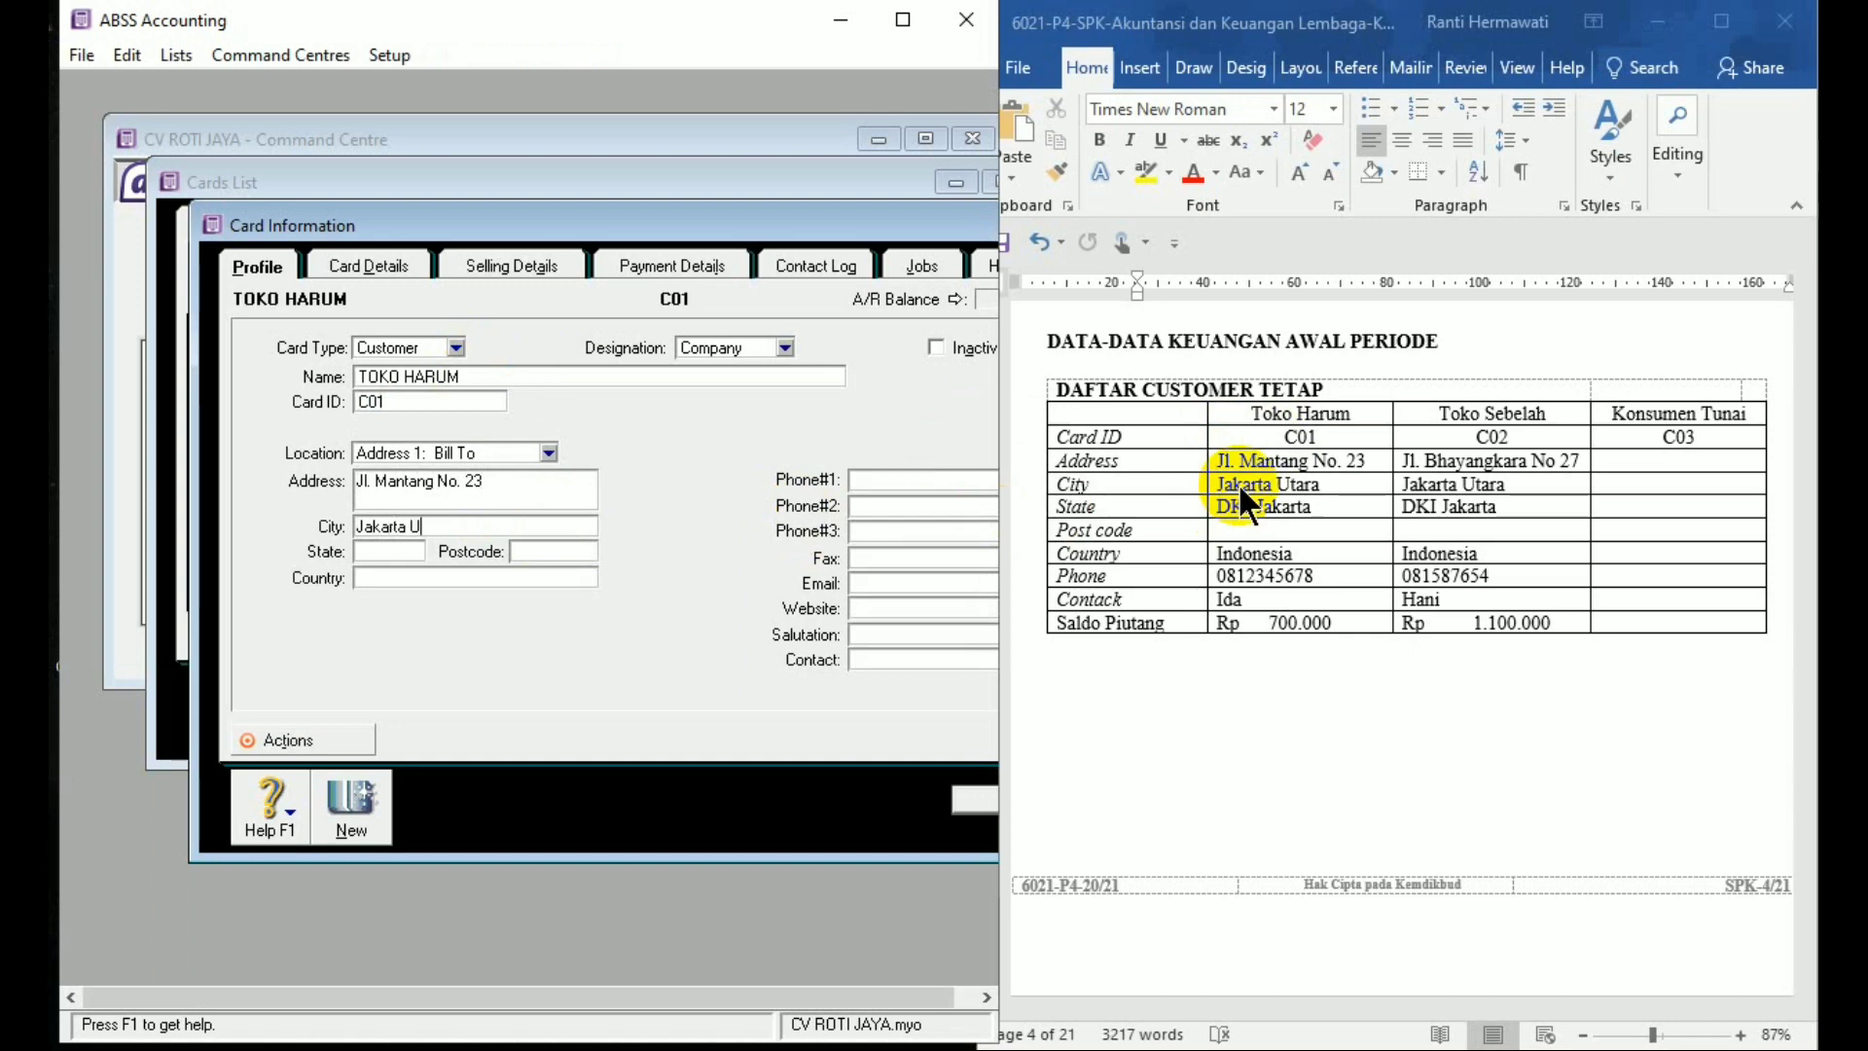
type("tara")
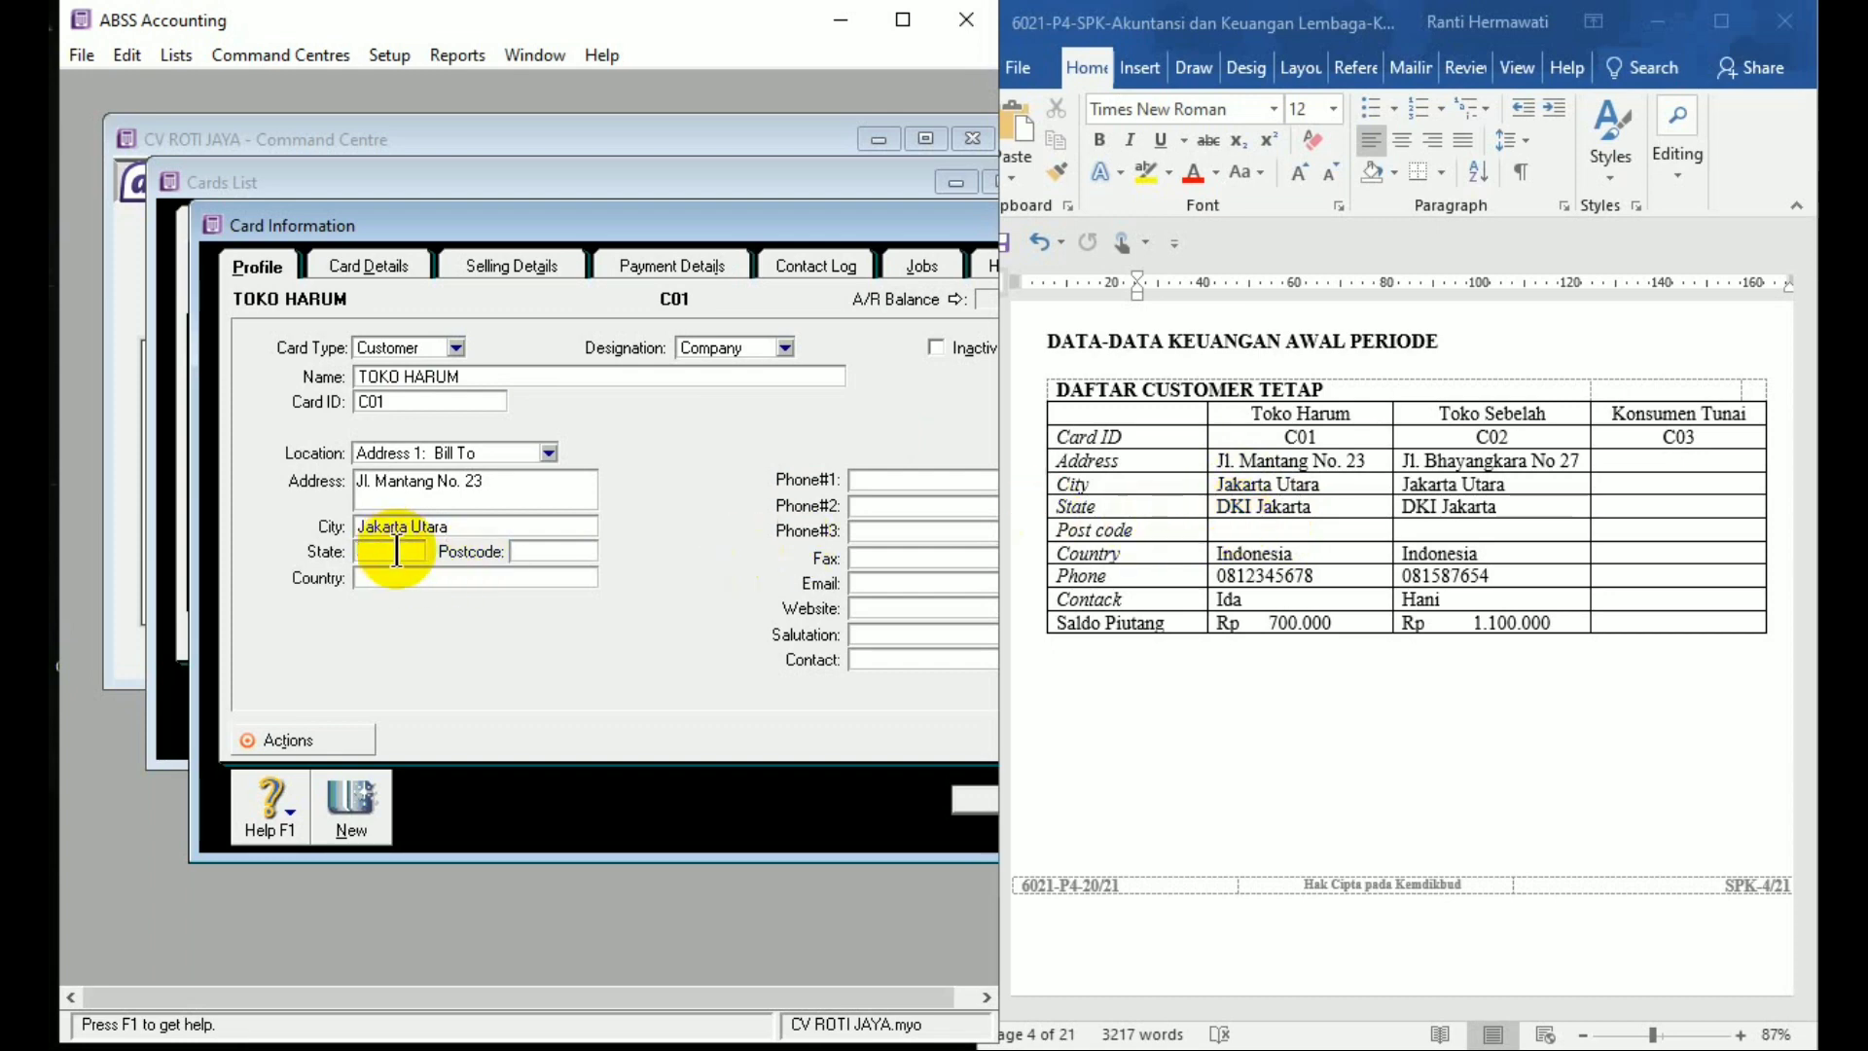
type("DKI")
type(" JAKARTA")
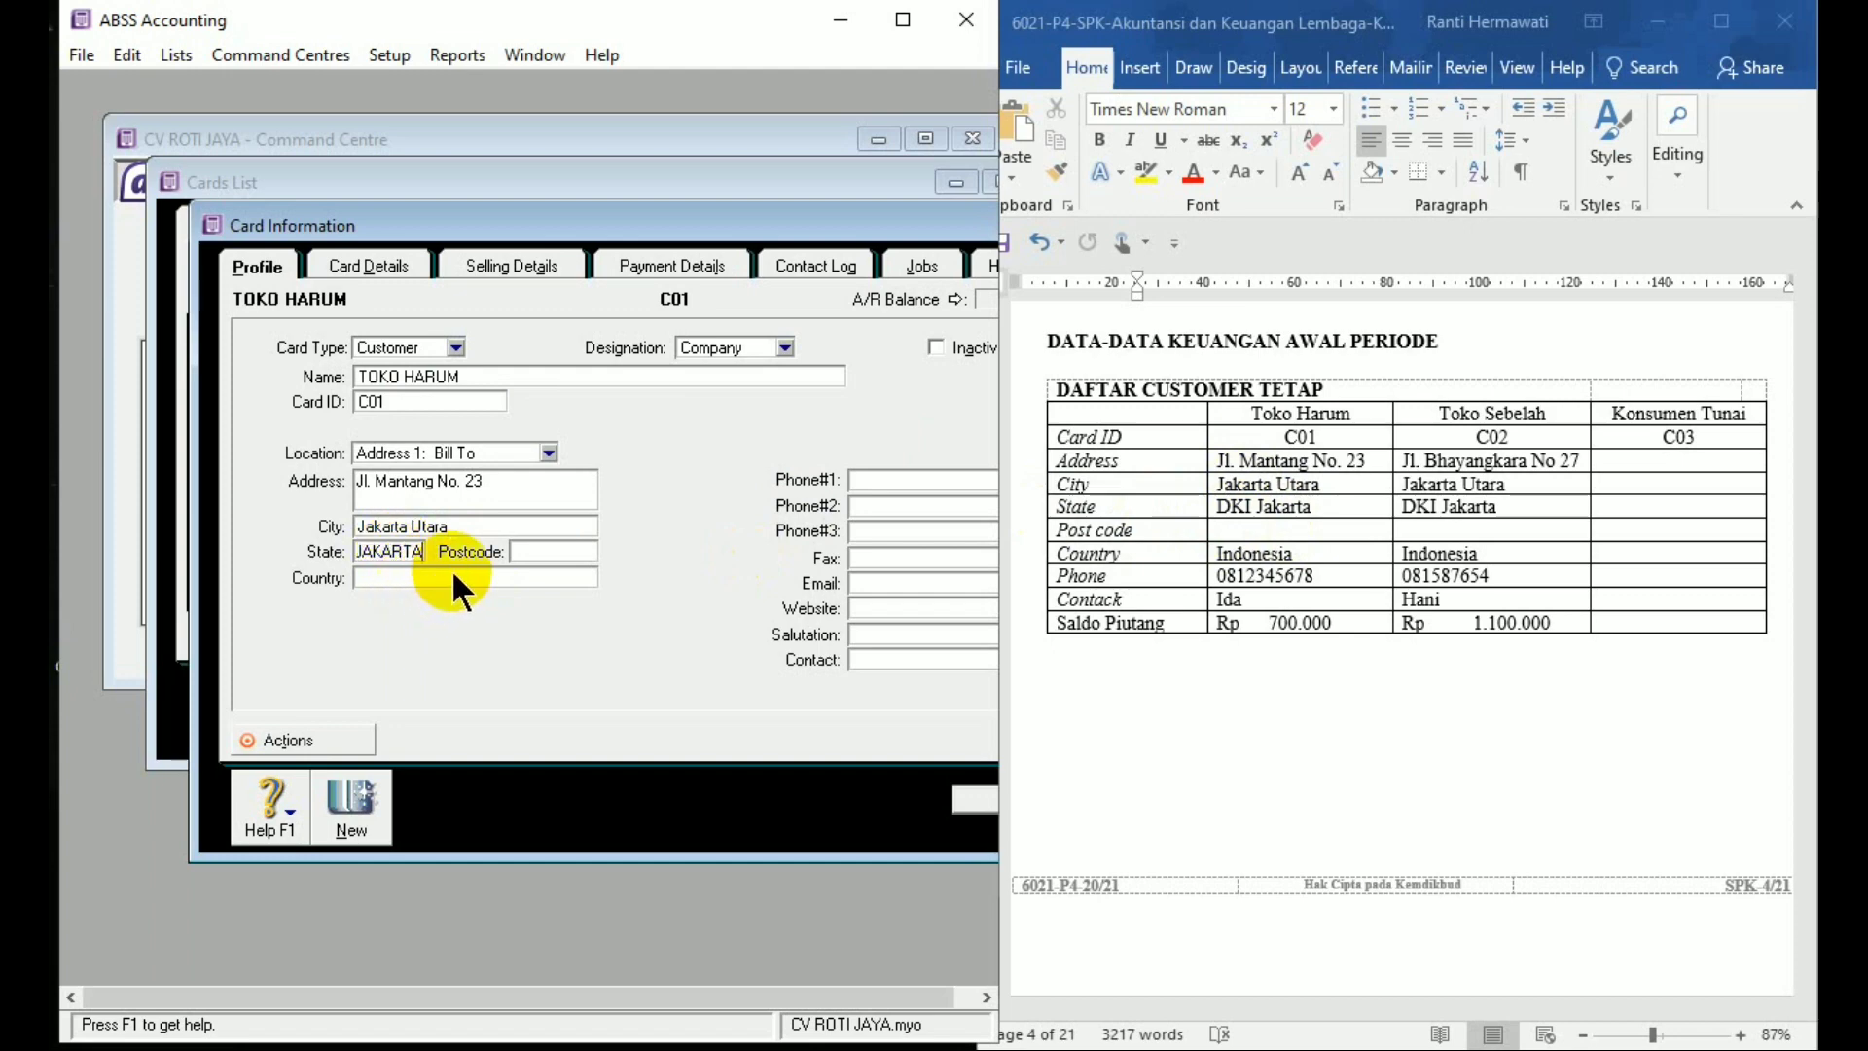
key("Tab")
type("Indonesia")
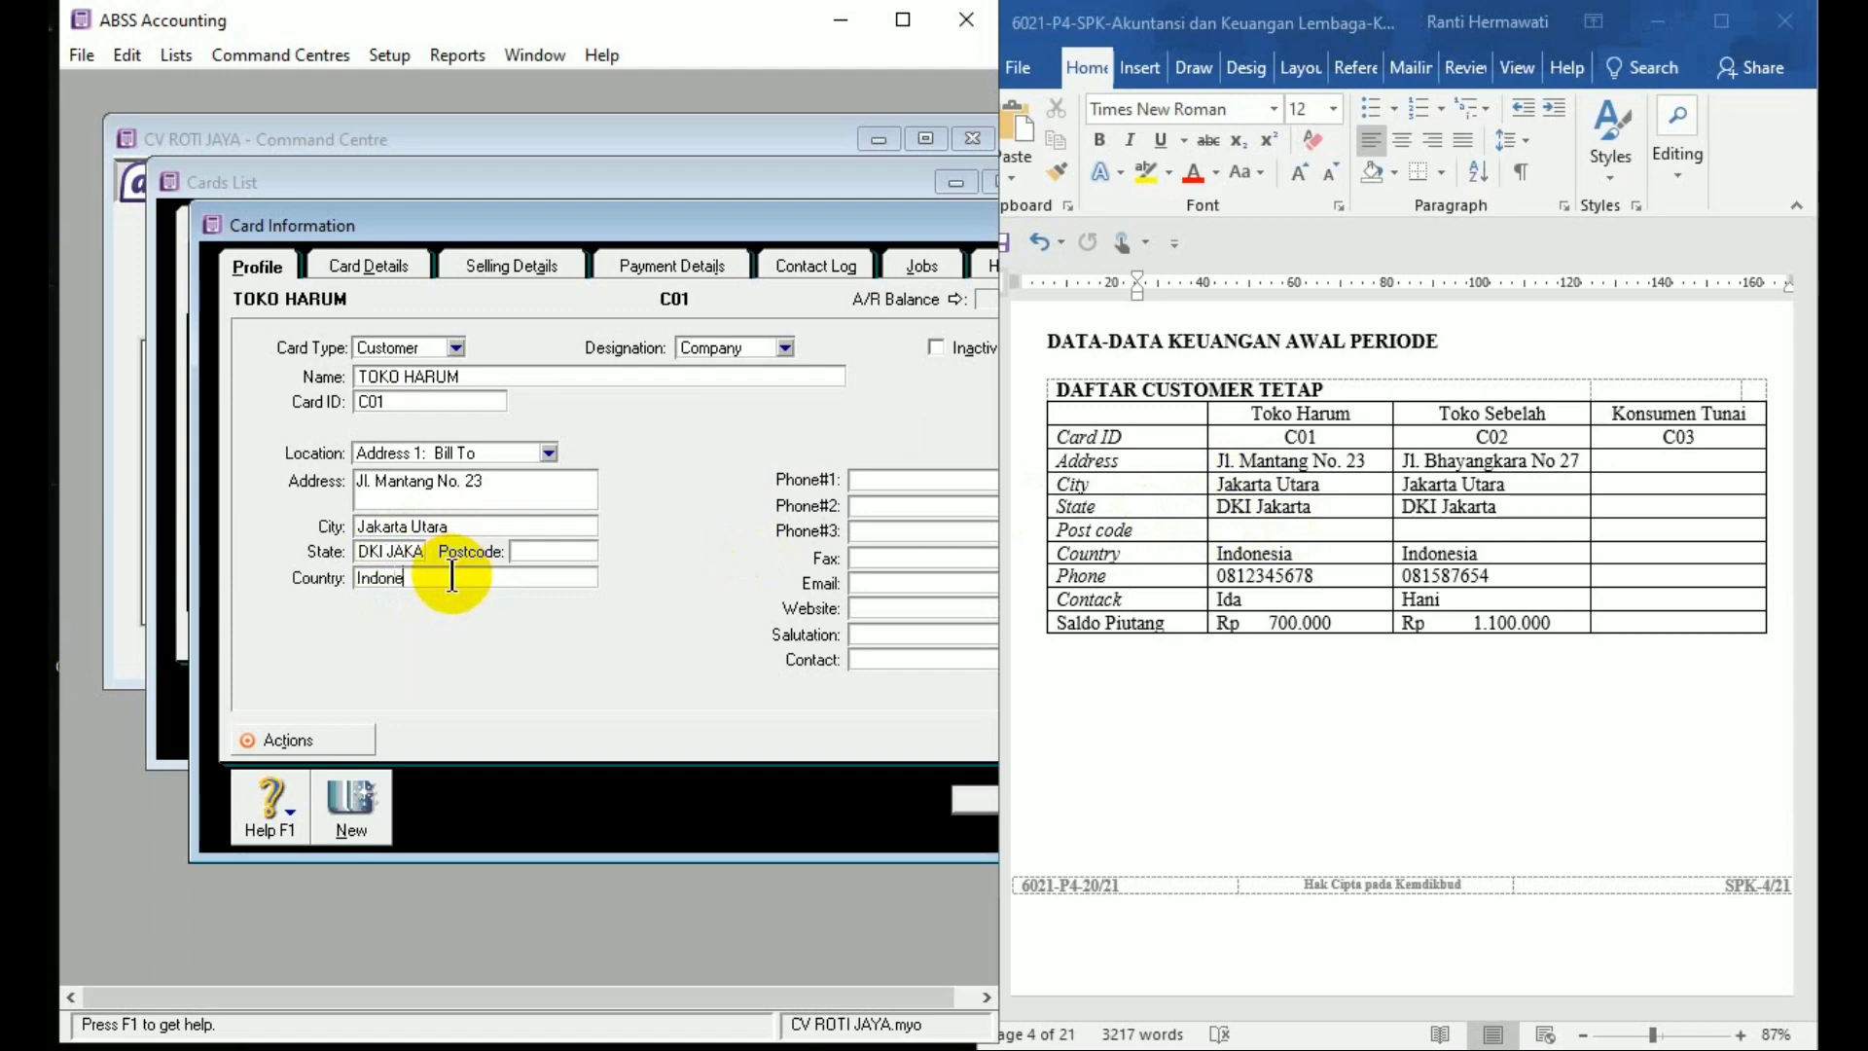
Add TOKO HARUM's phone number and contact person, then save the card
left_click(915, 477)
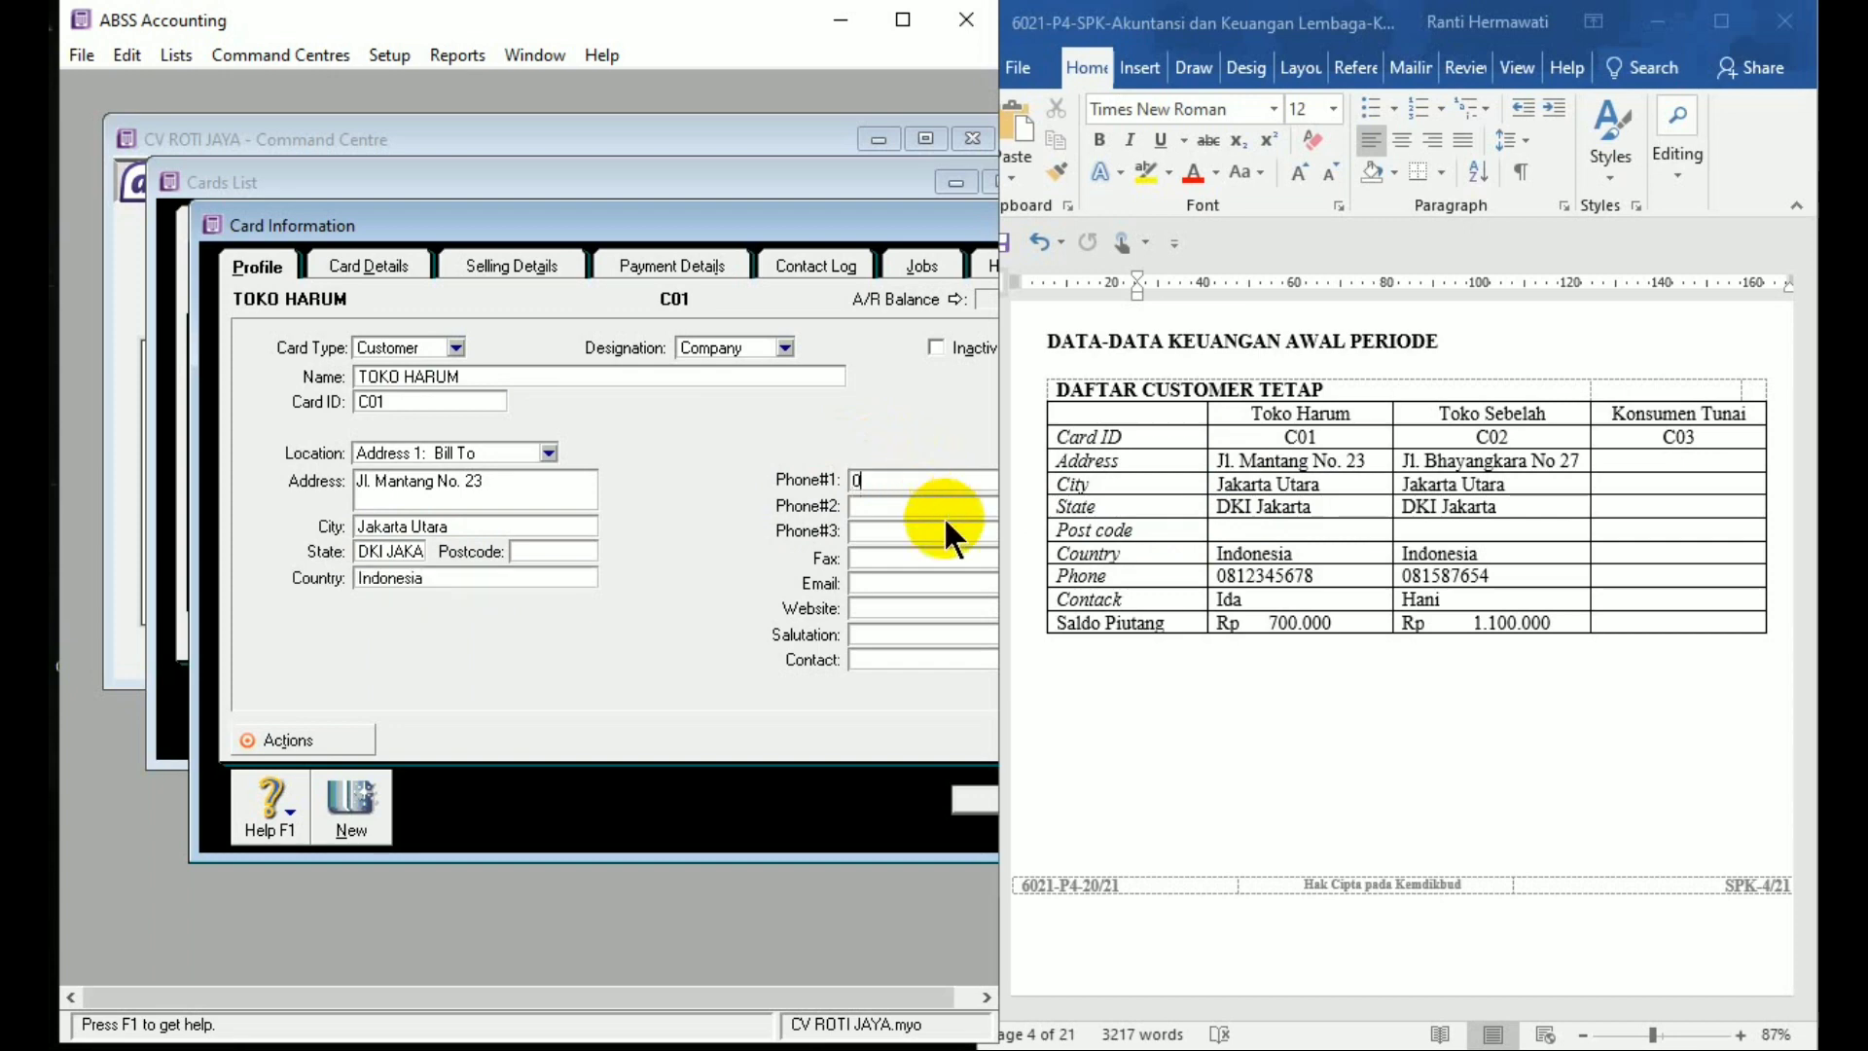
left_click(933, 661)
type("Ida")
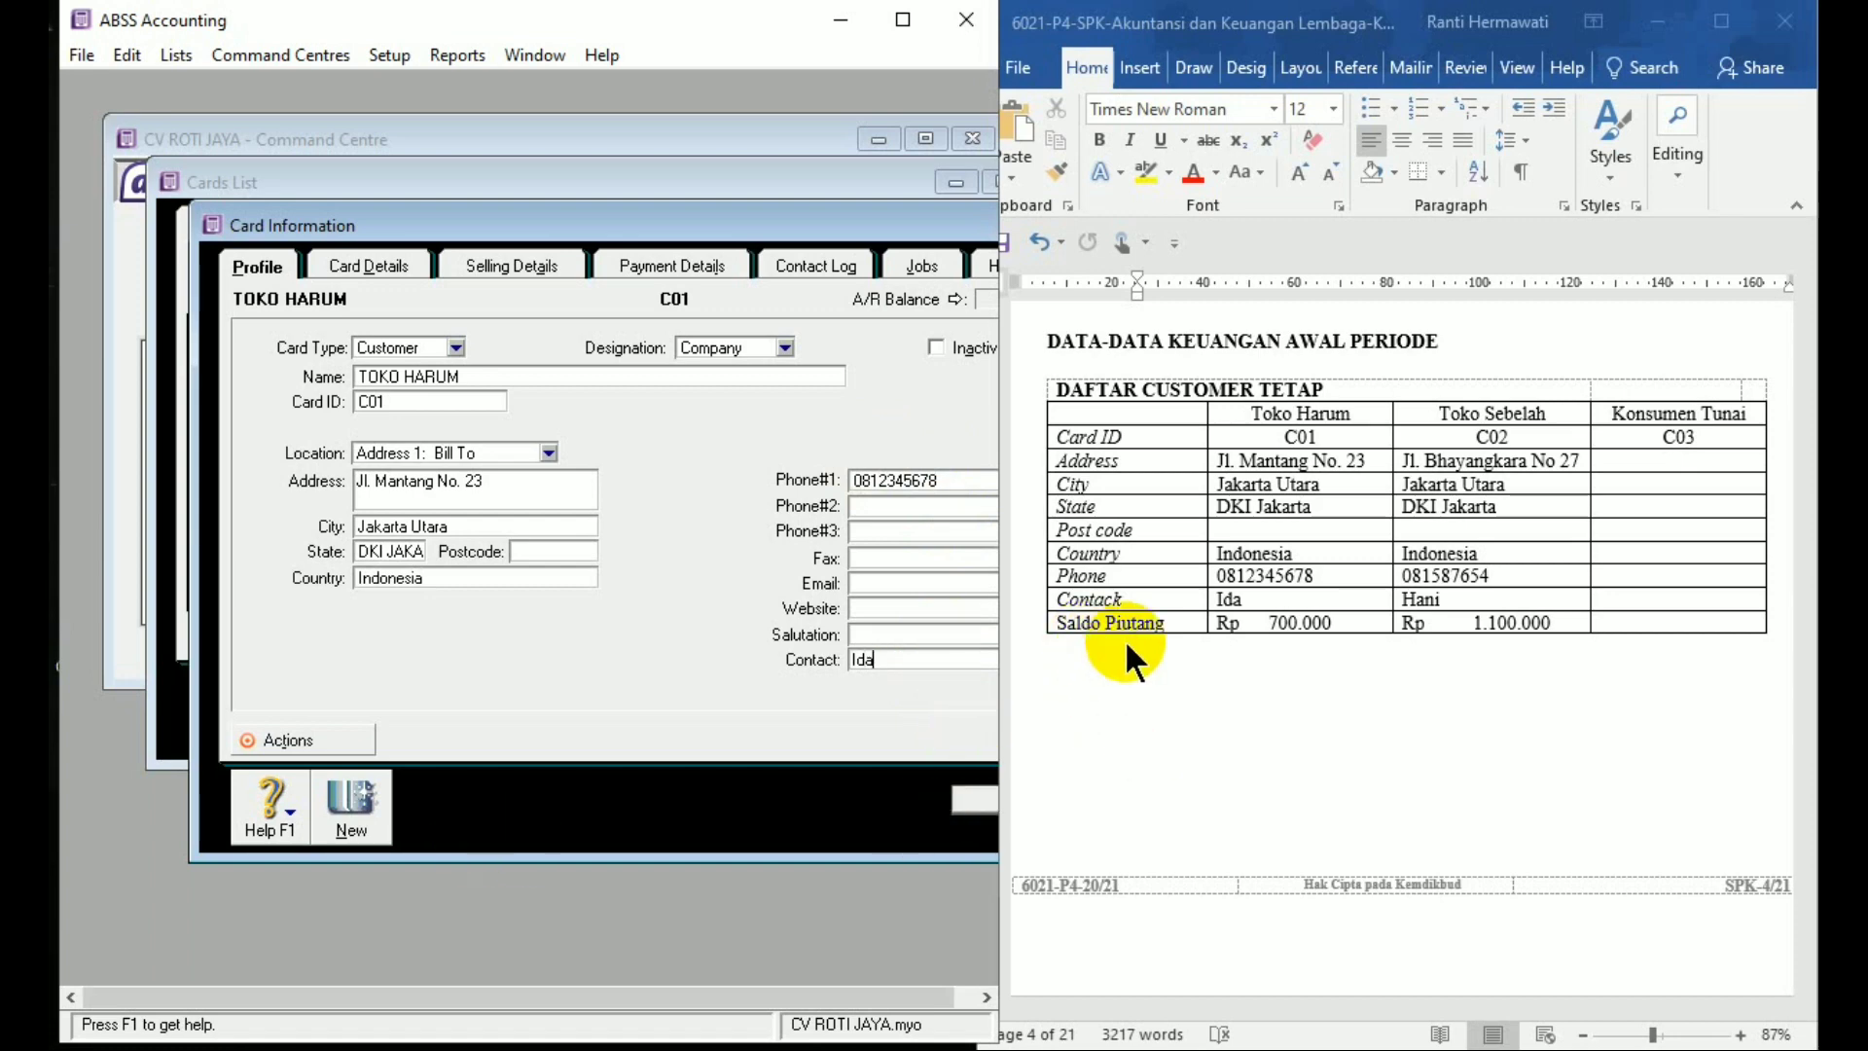
left_click(373, 810)
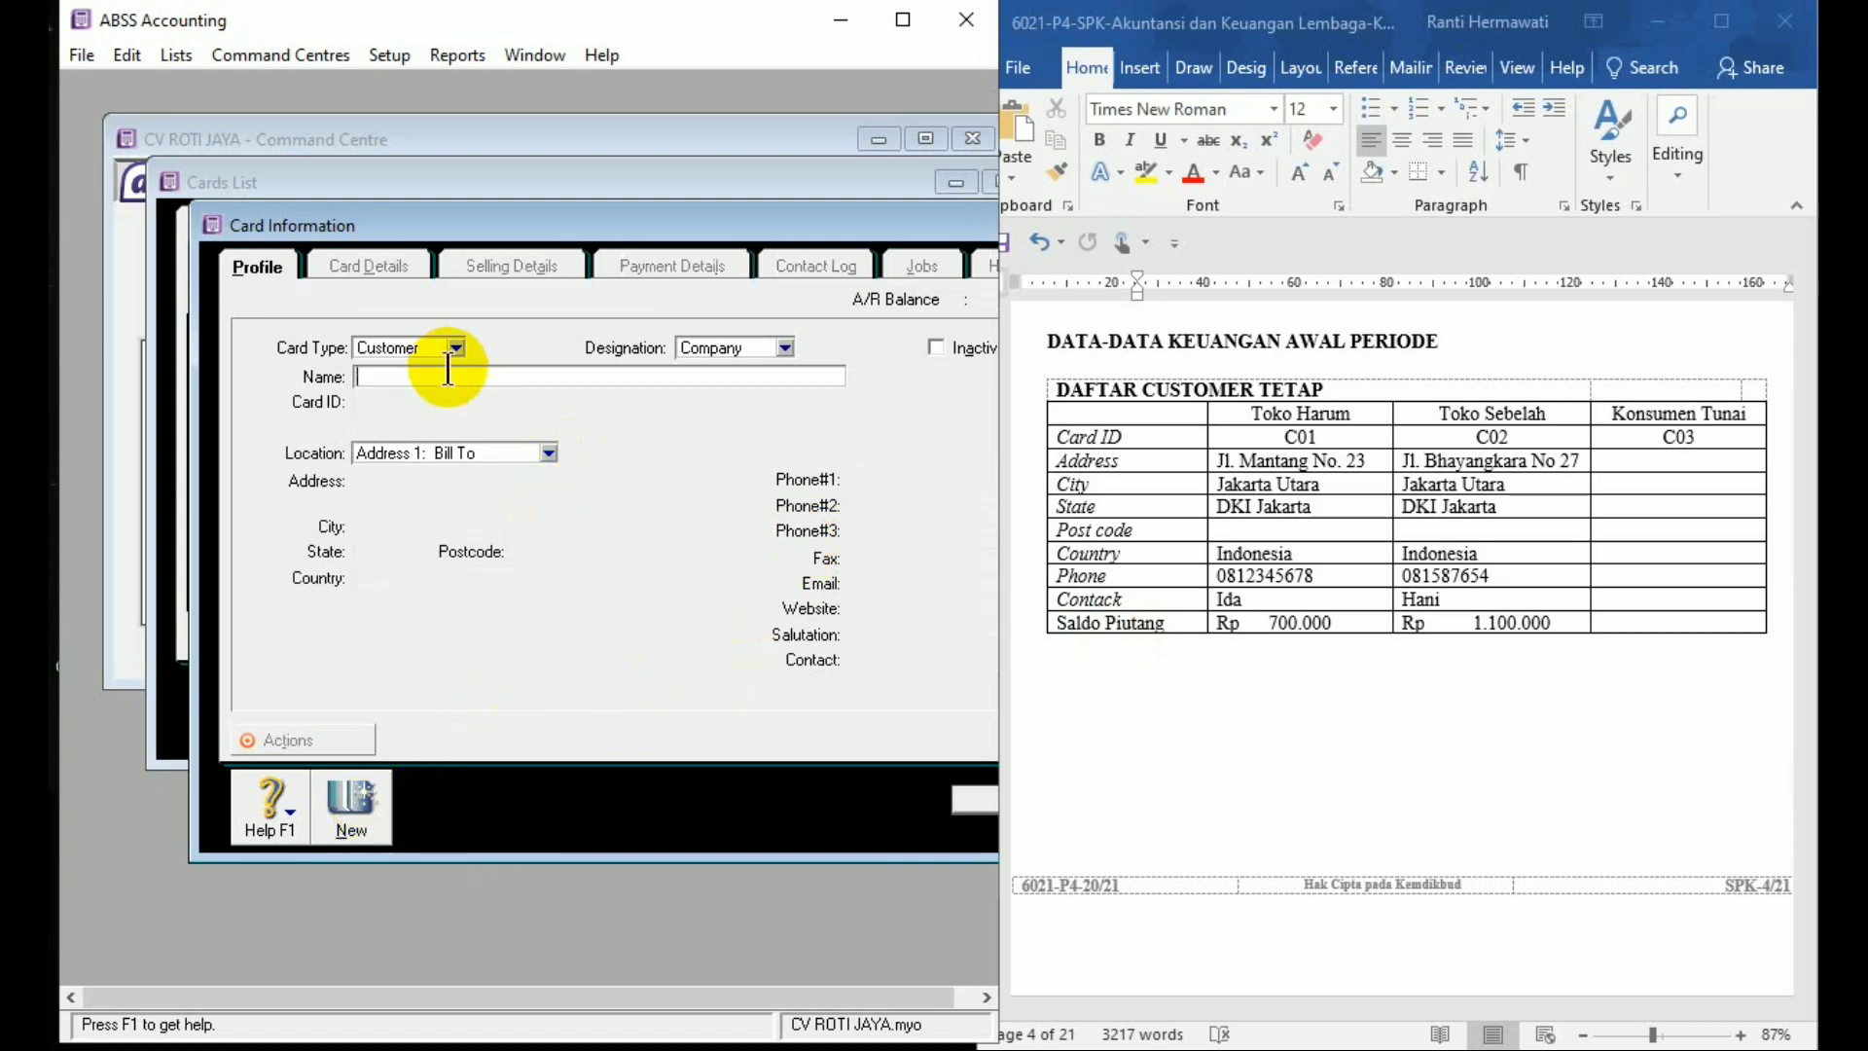
Name the new customer card TOKO SEBELAH and enter its card ID
type("TOKO S")
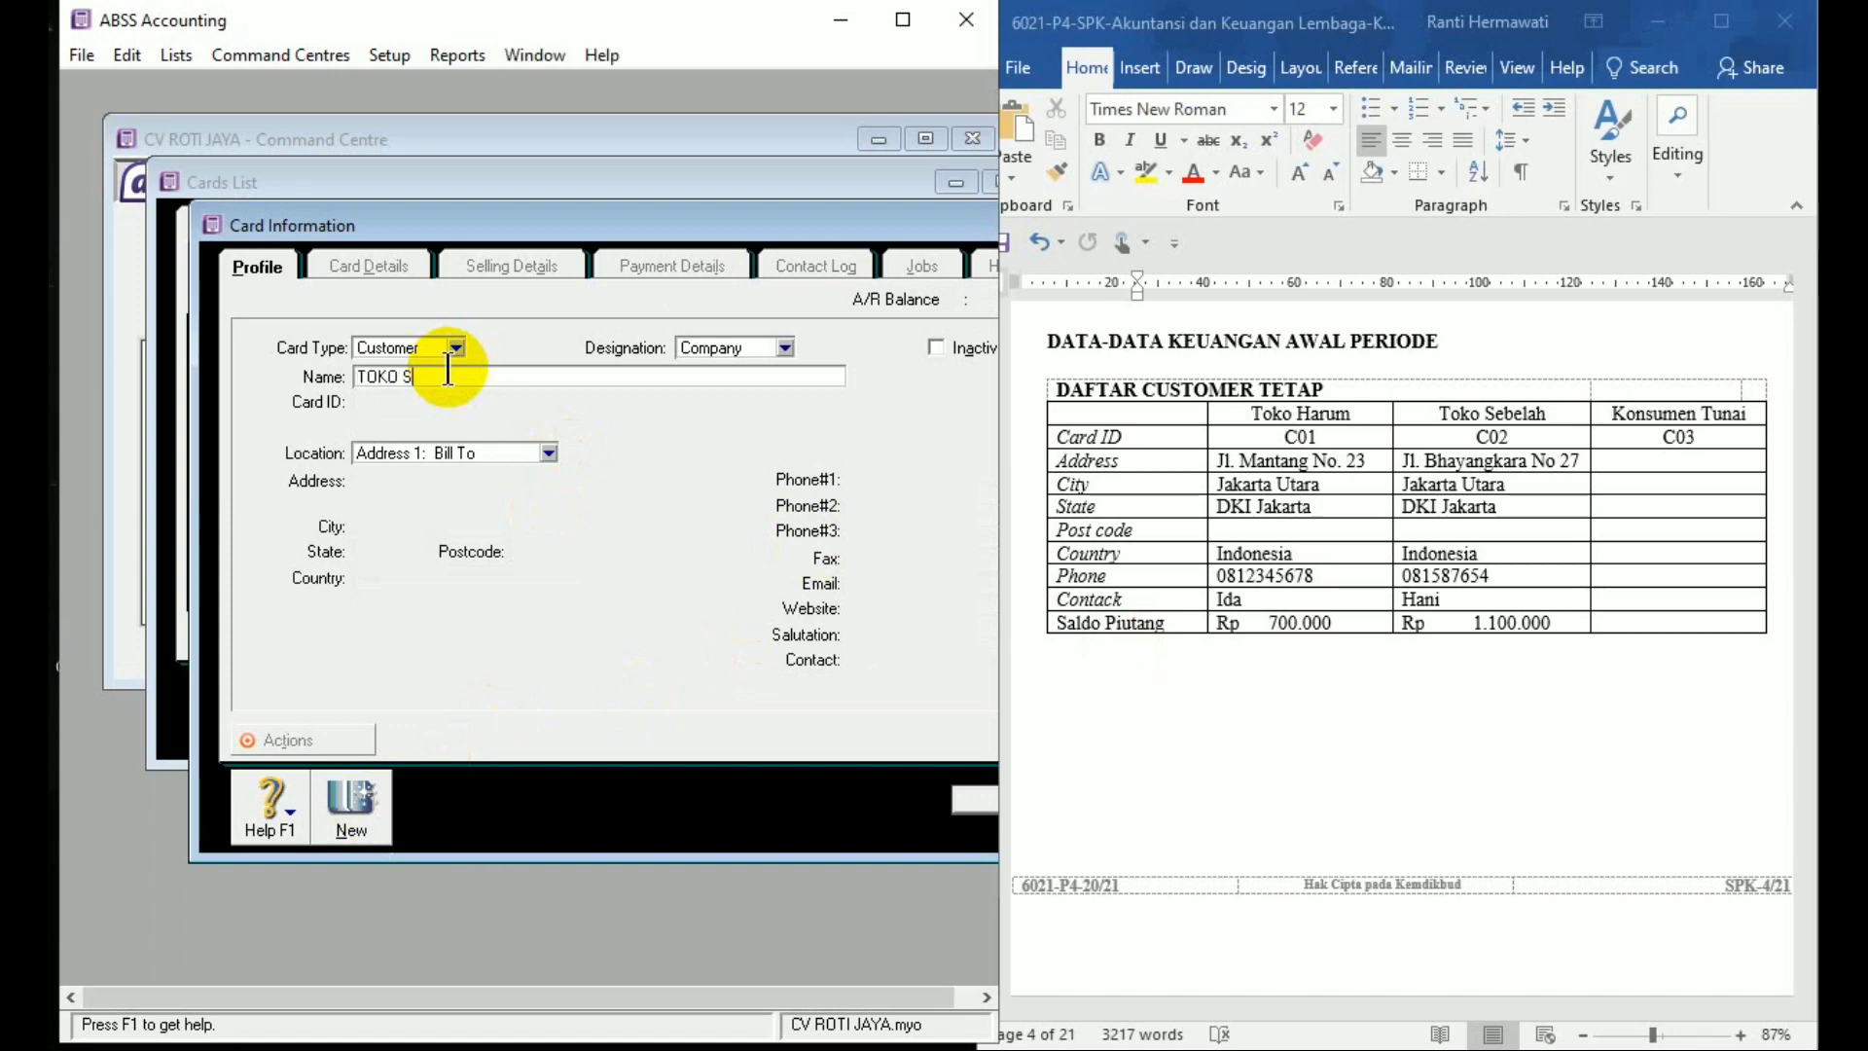
type("EBELAH")
key("Tab")
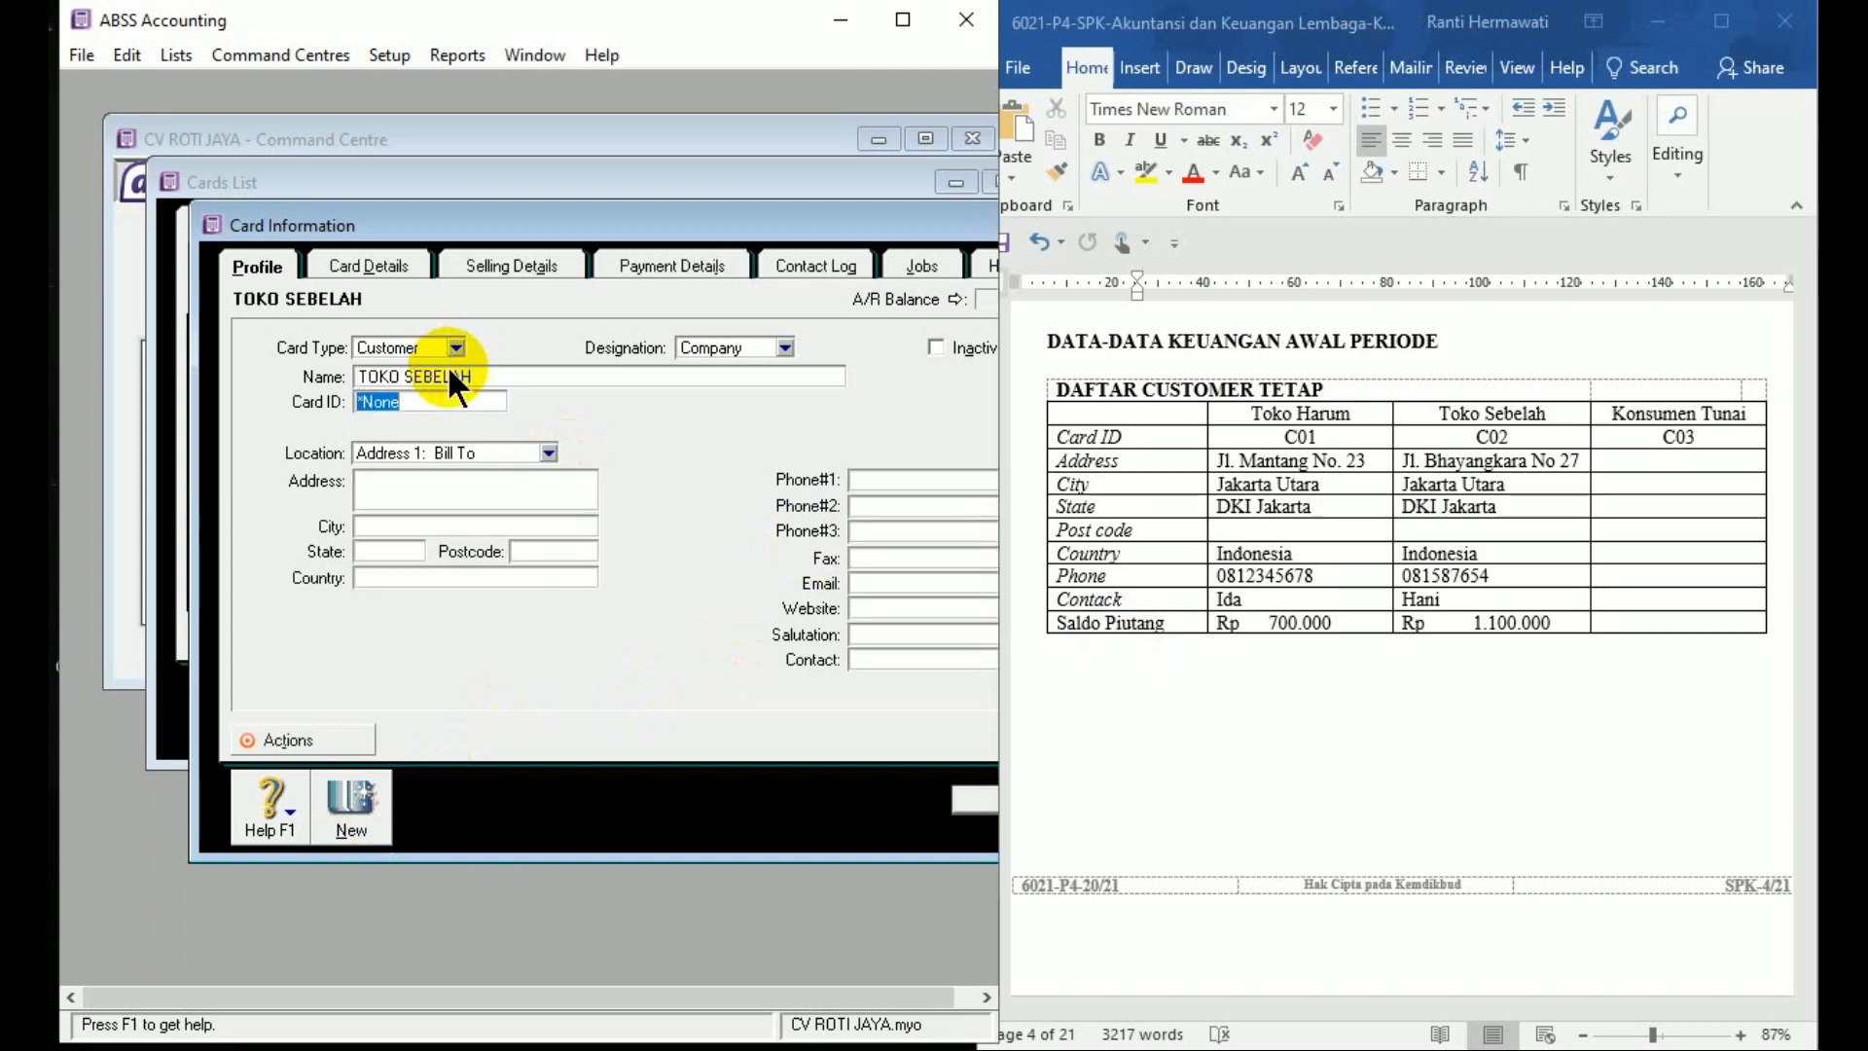
type("0")
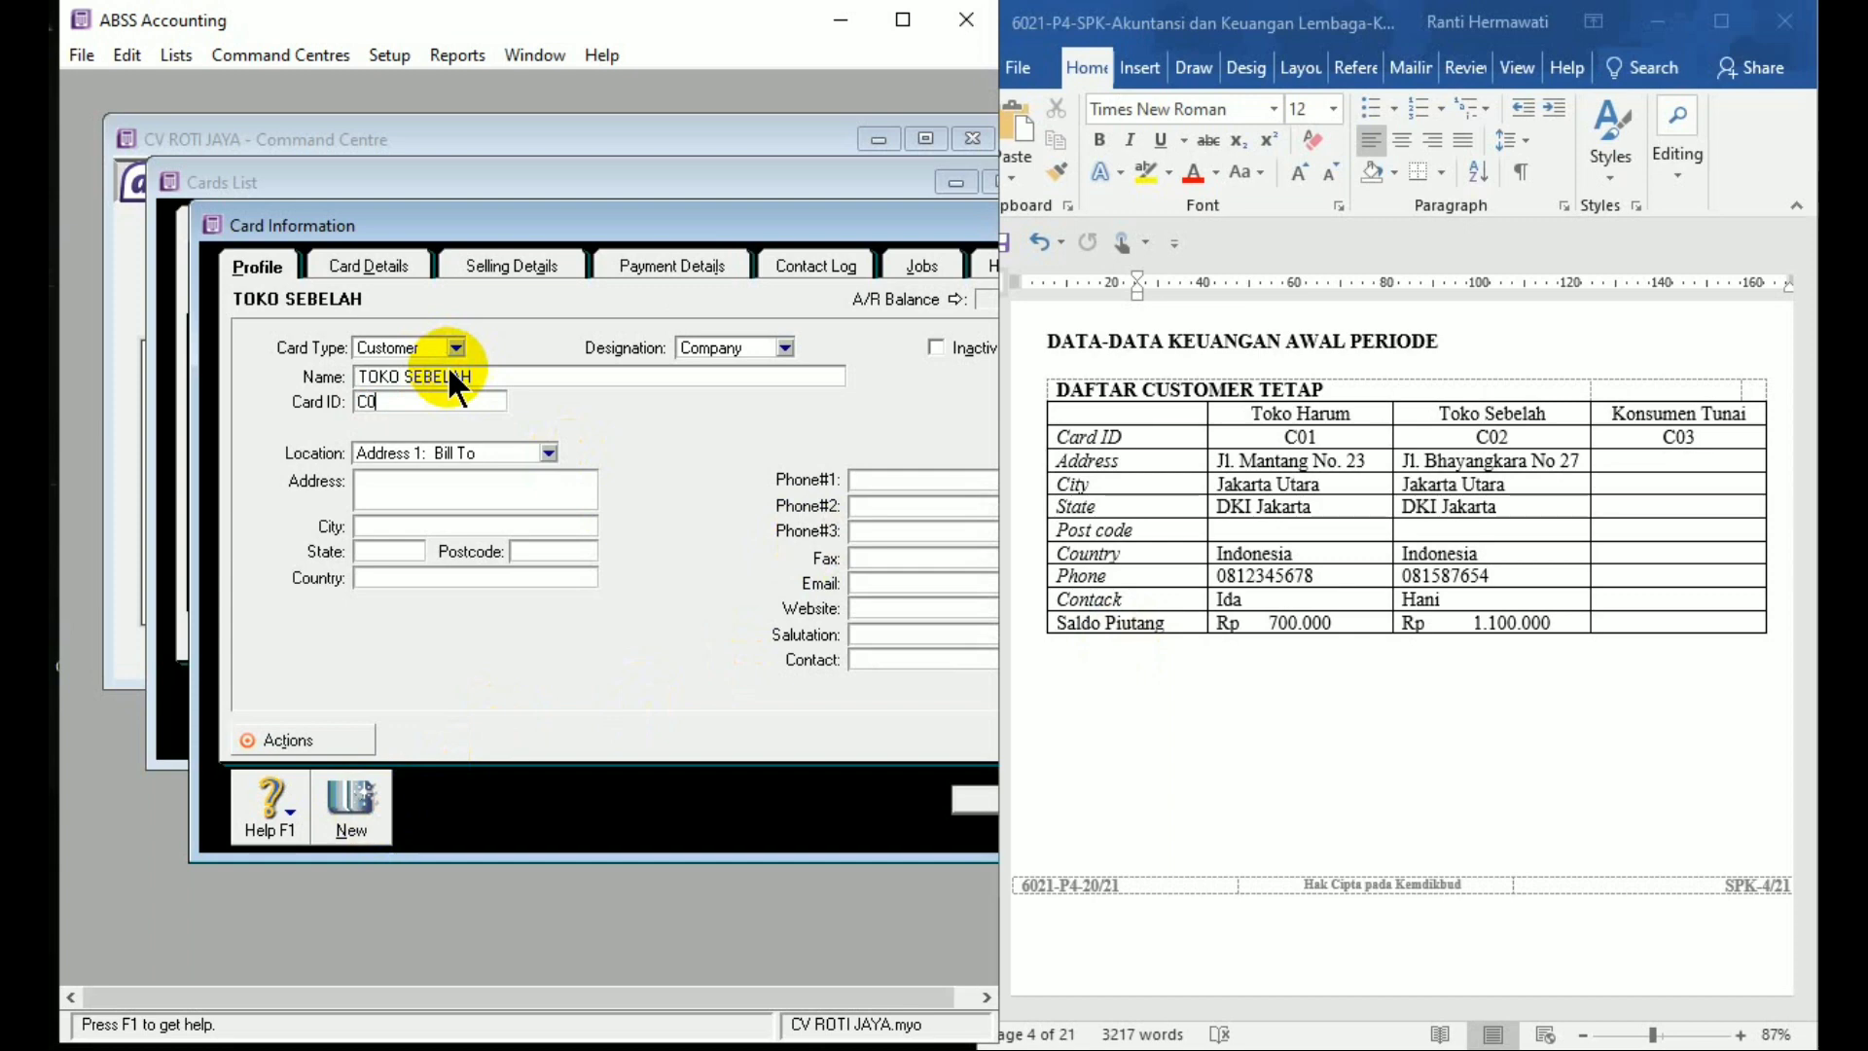
type("2")
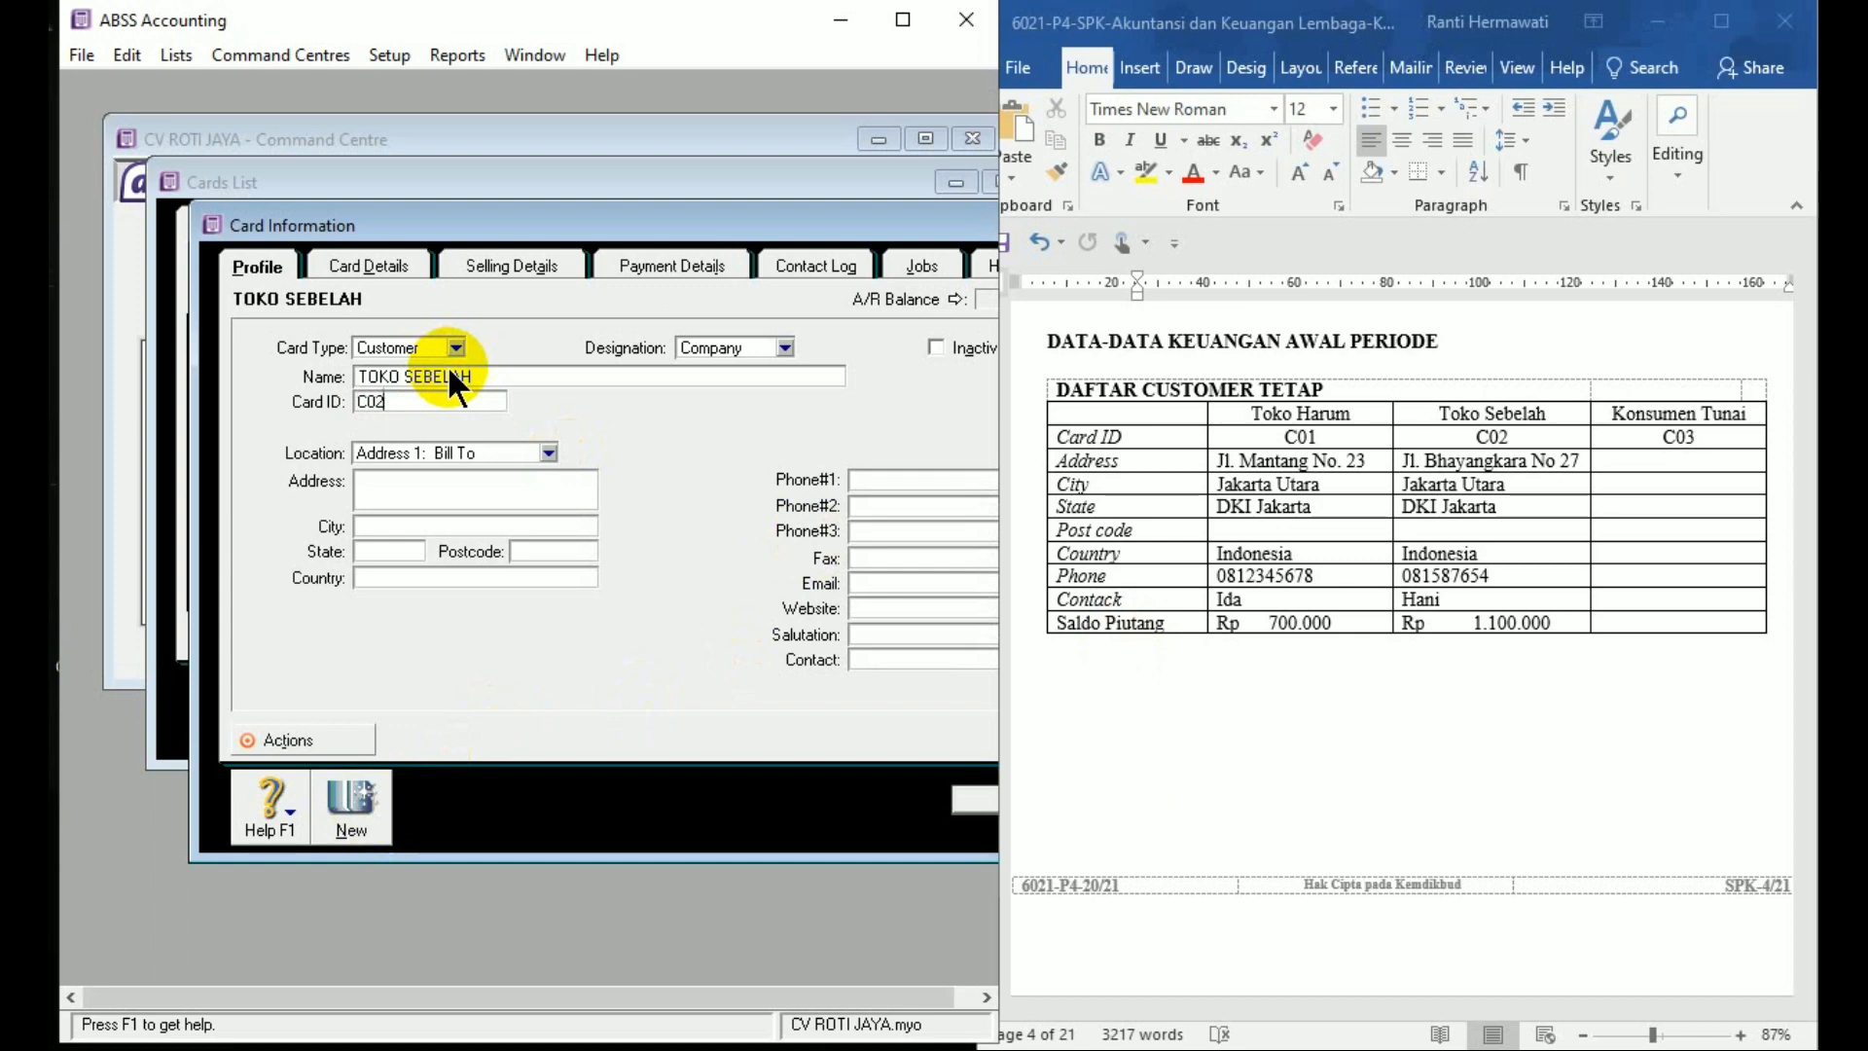
Enter TOKO SEBELAH's street address, city, state and country (Jakarta, DKI Jakarta, Indonesia)
left_click(431, 493)
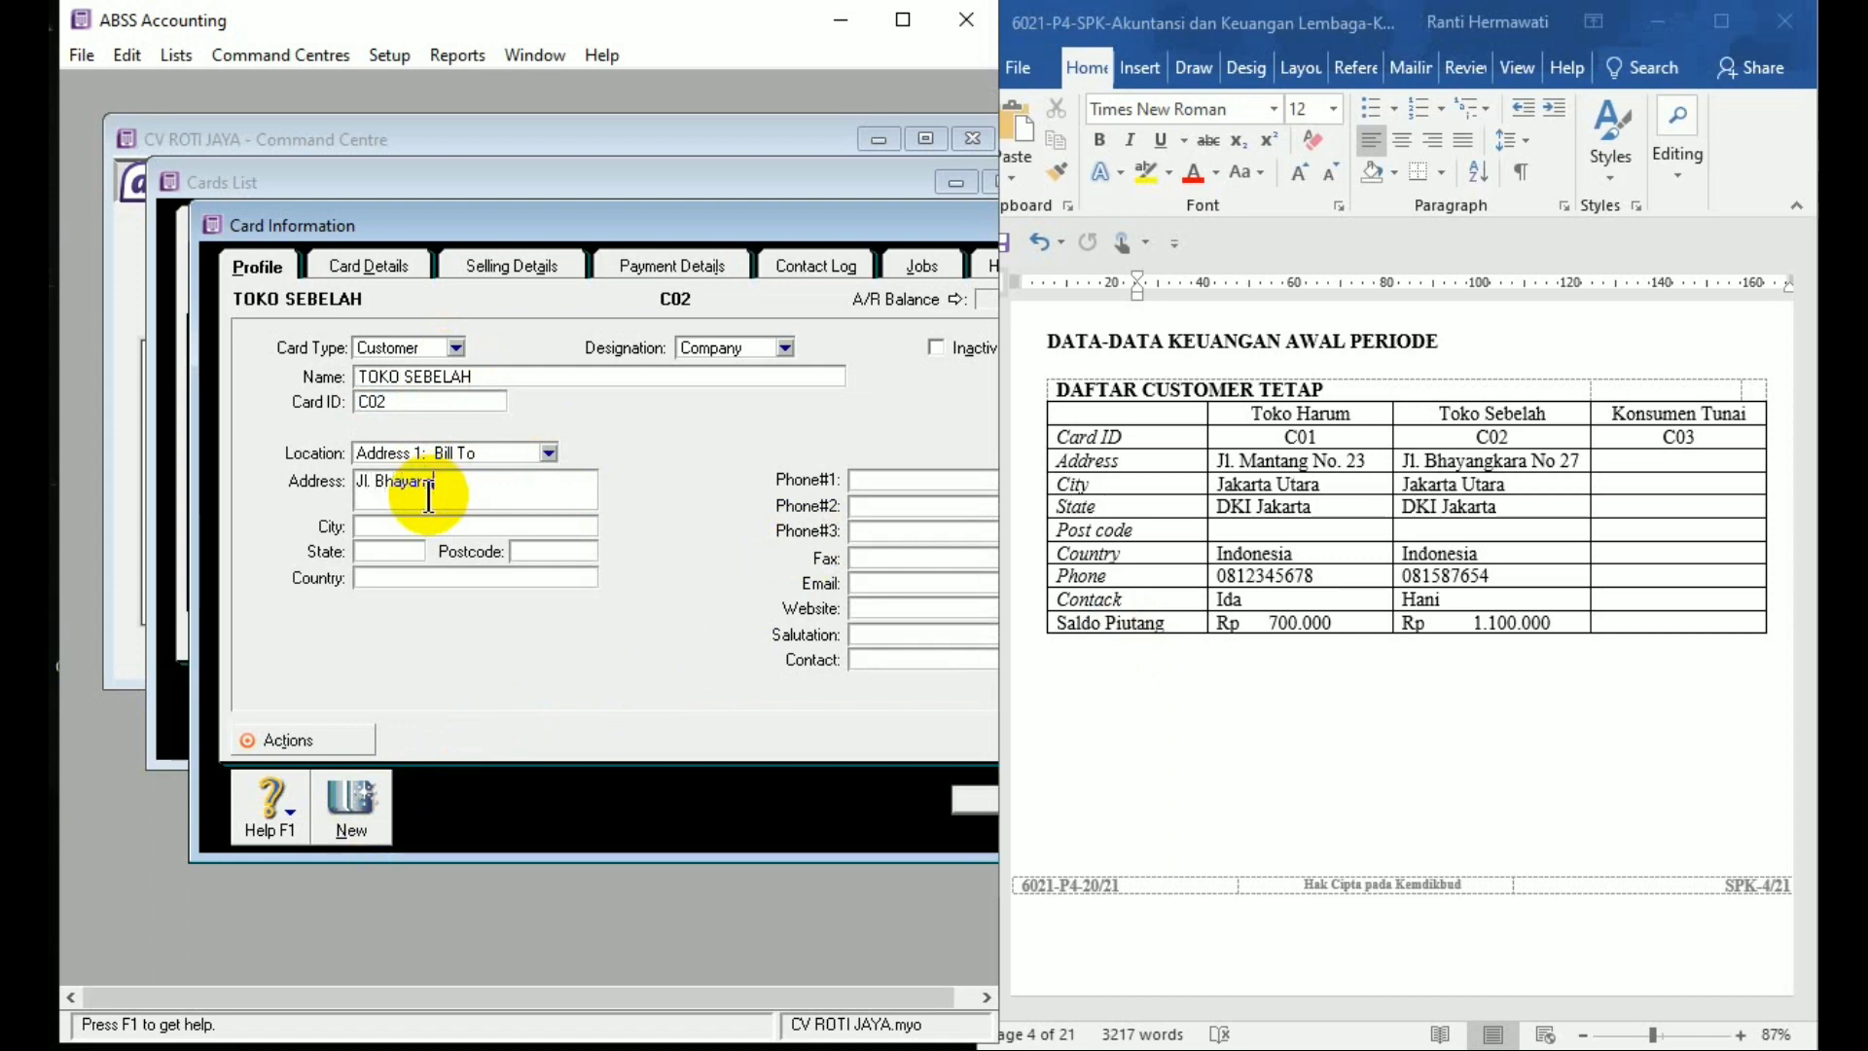
key("Tab")
type("Jak")
key("Tab")
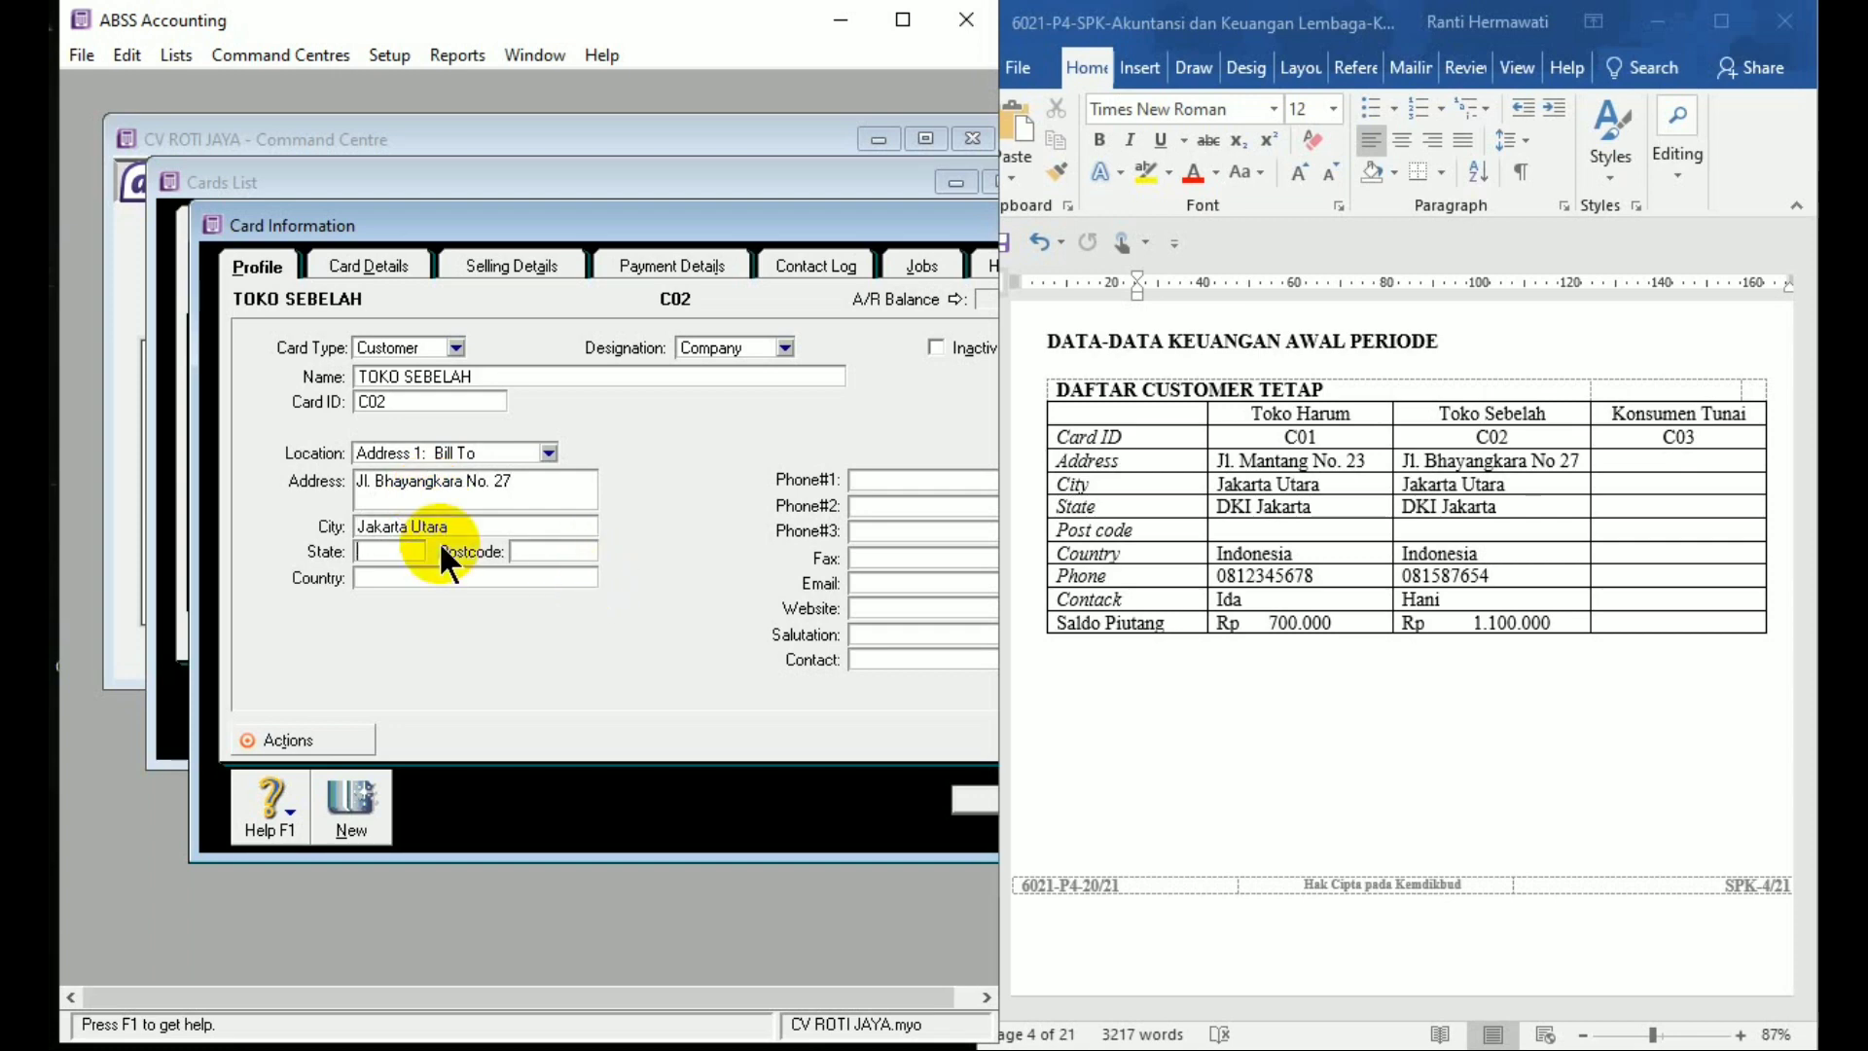
type("DKI Jakar")
key("Tab")
key("Tab")
type("Ind")
Add TOKO SEBELAH's phone number and contact person, then save the card
left_click(857, 479)
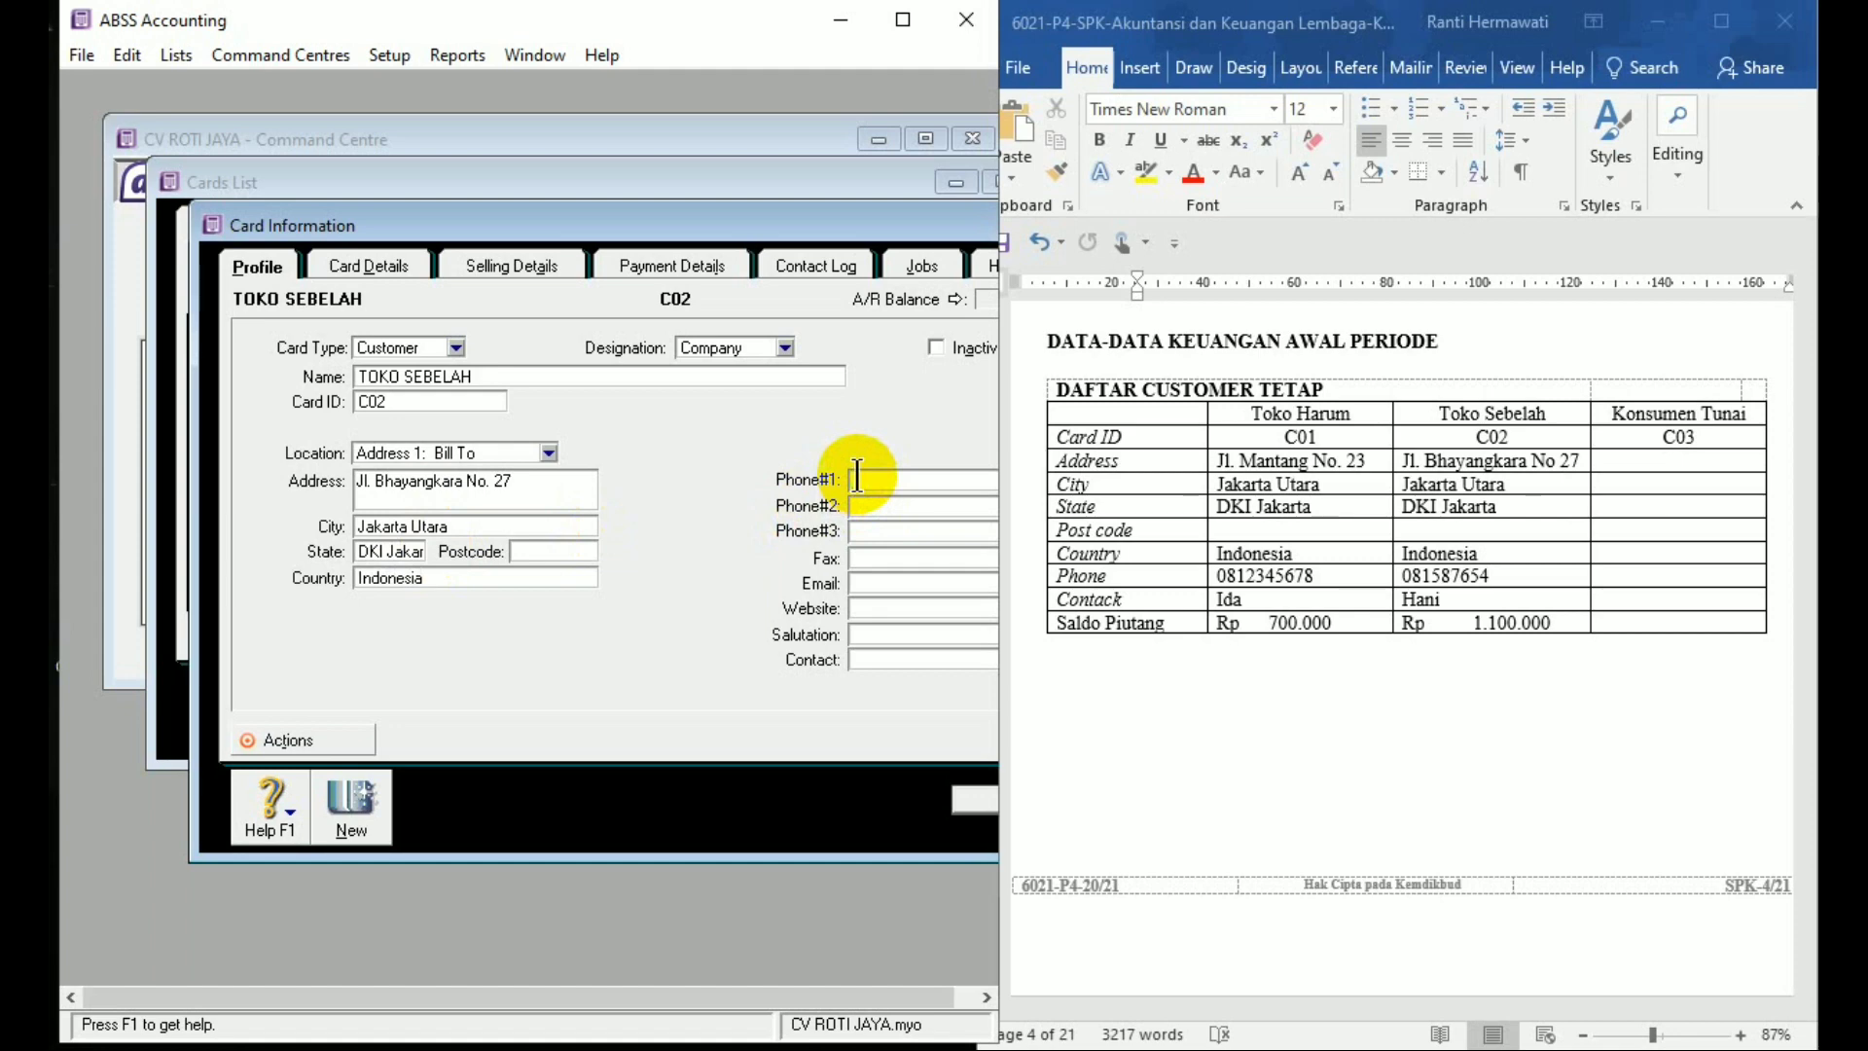
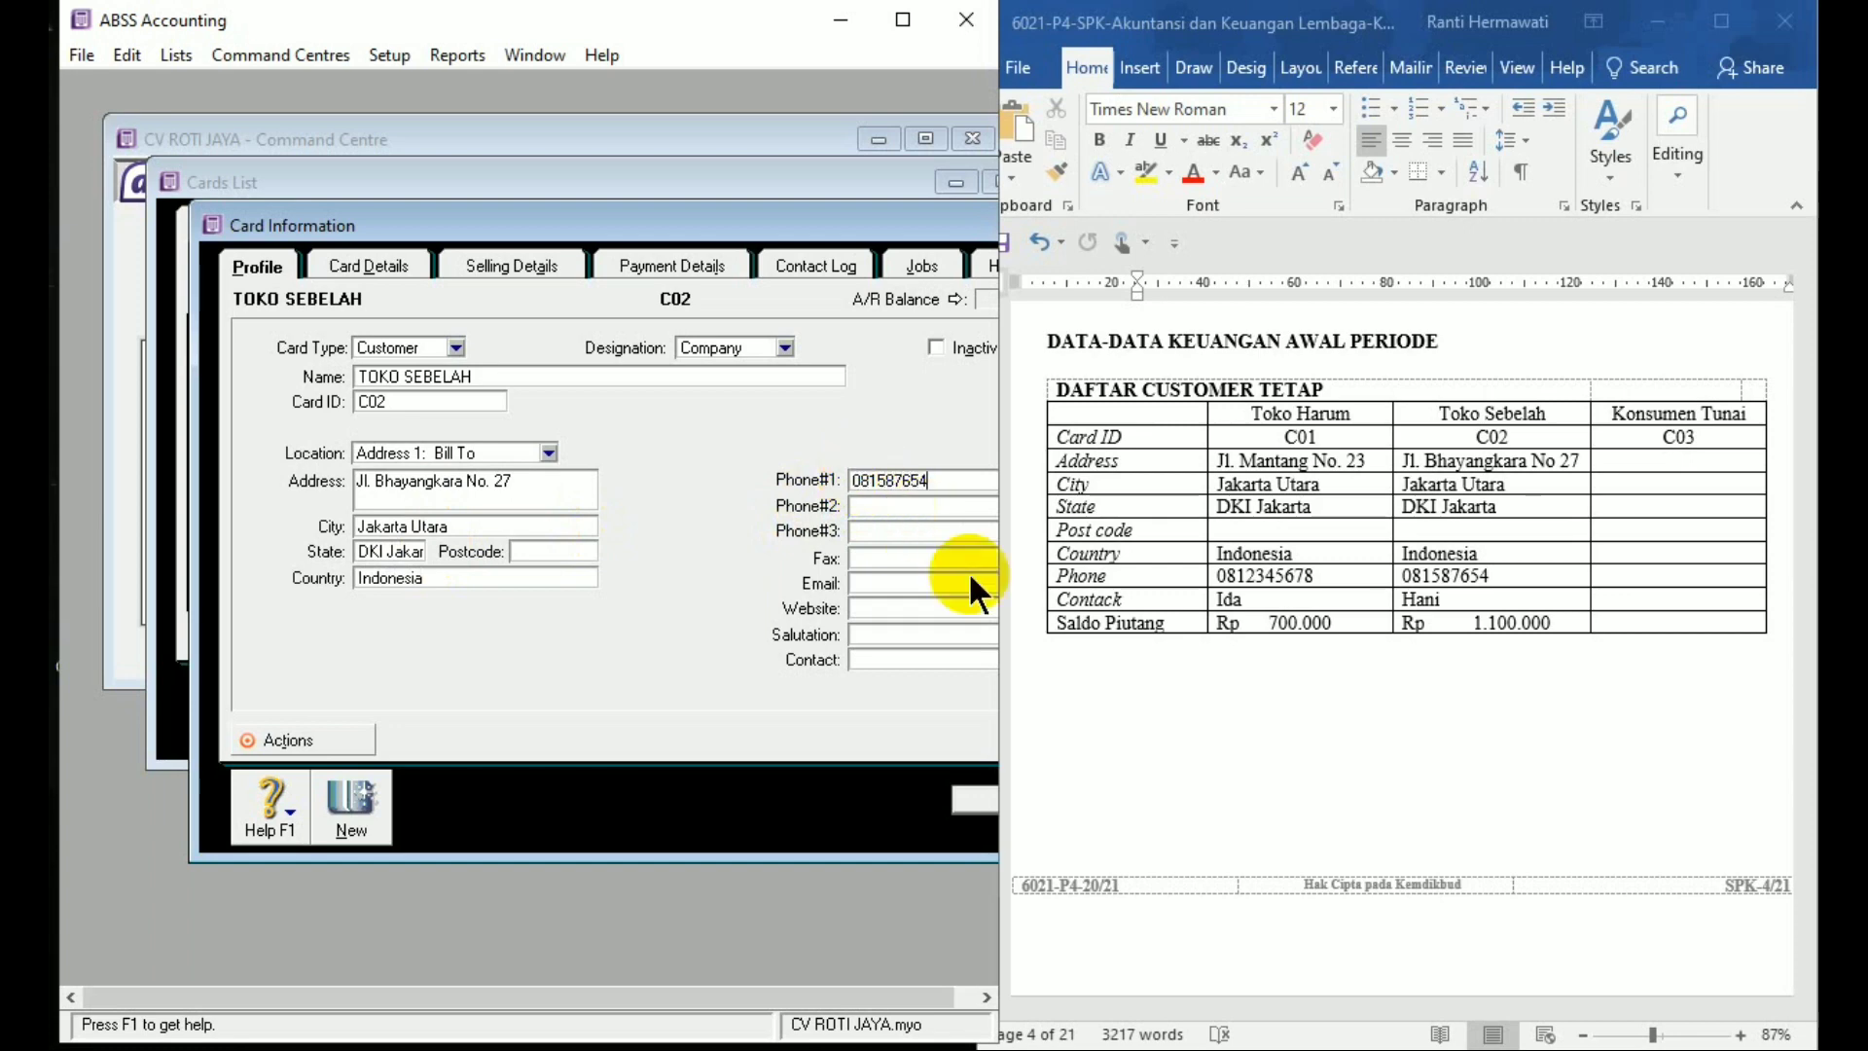
left_click(930, 658)
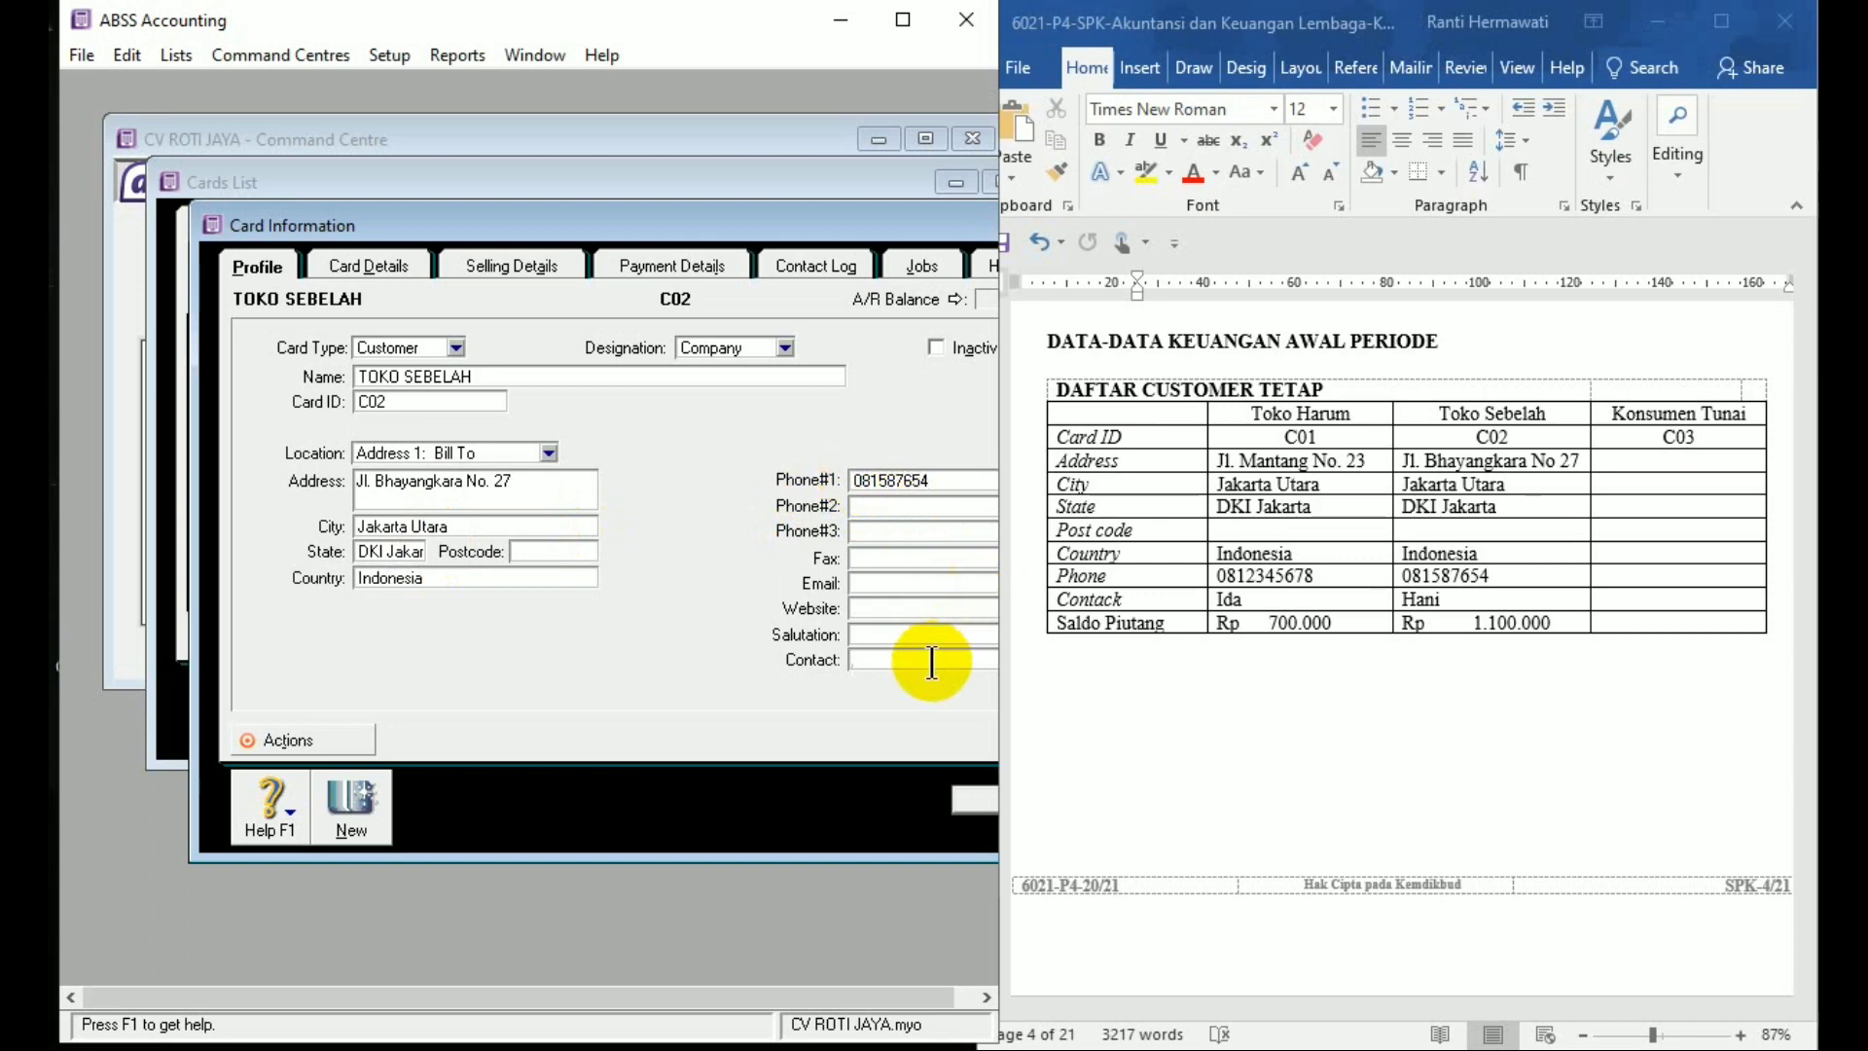
type("Hani")
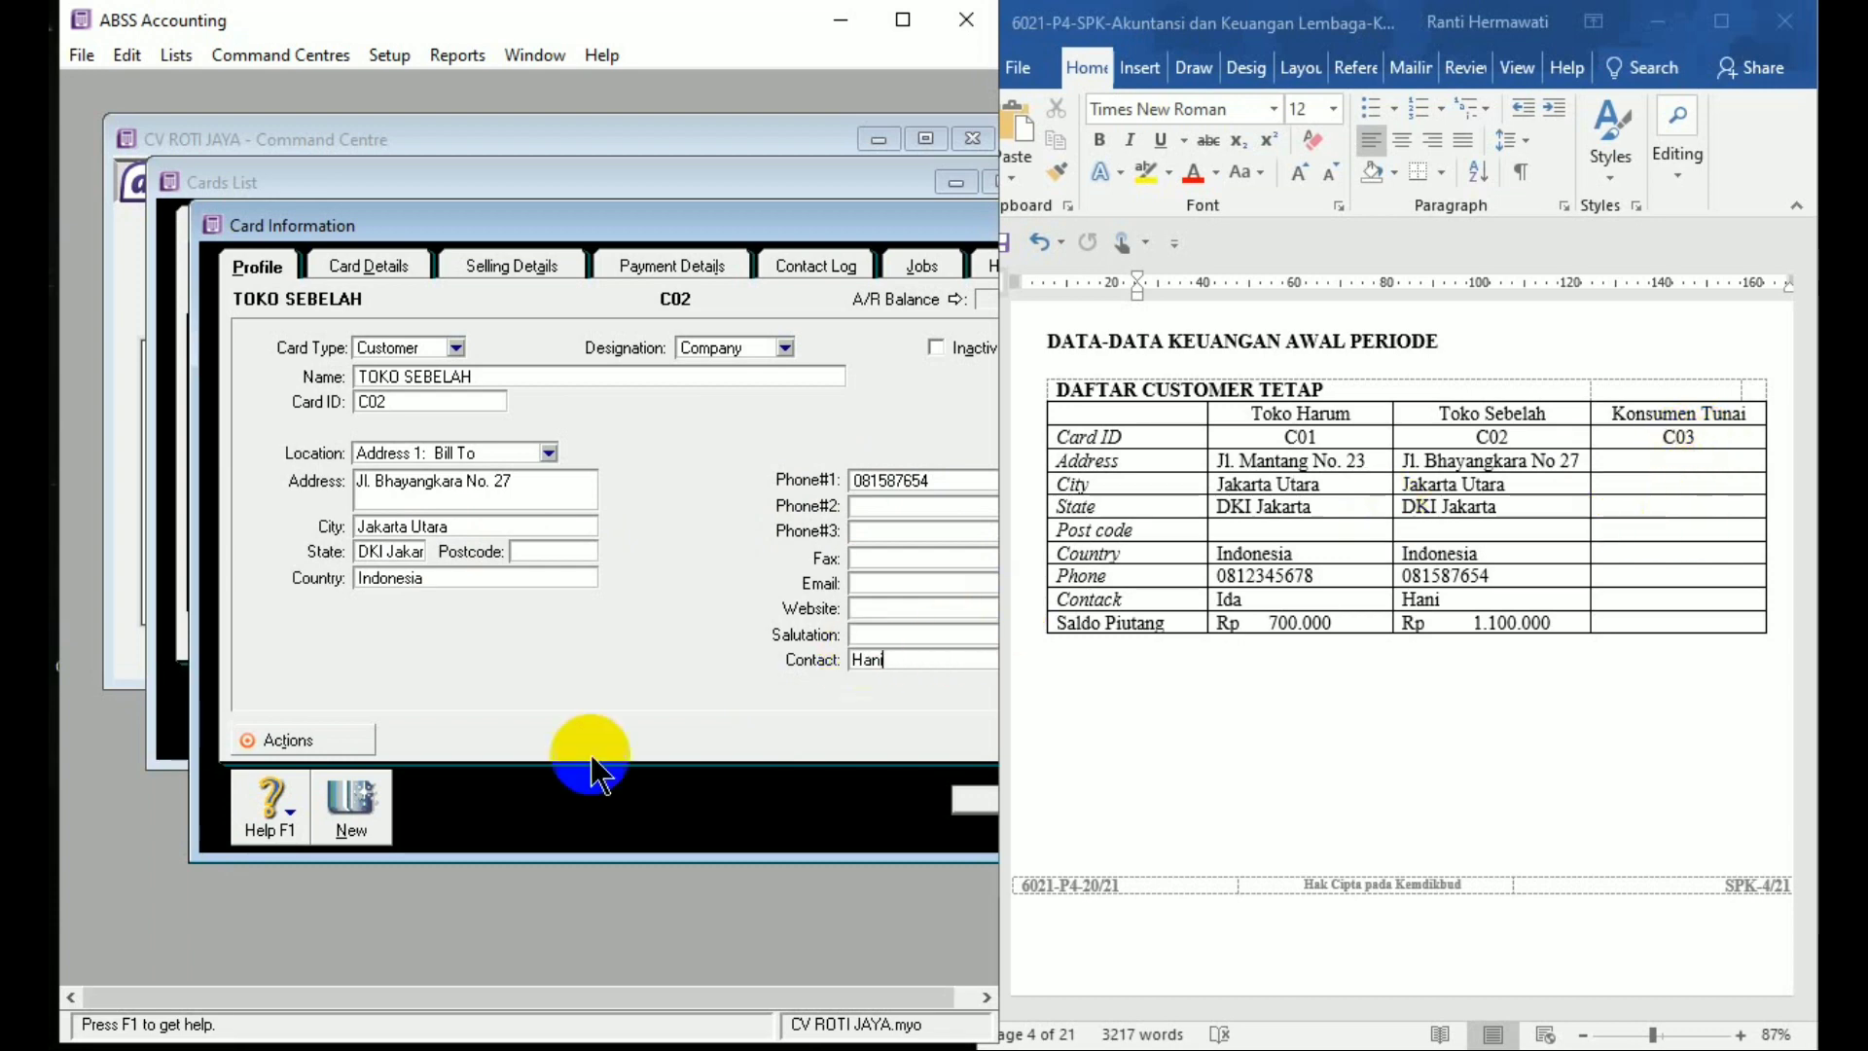
left_click(334, 814)
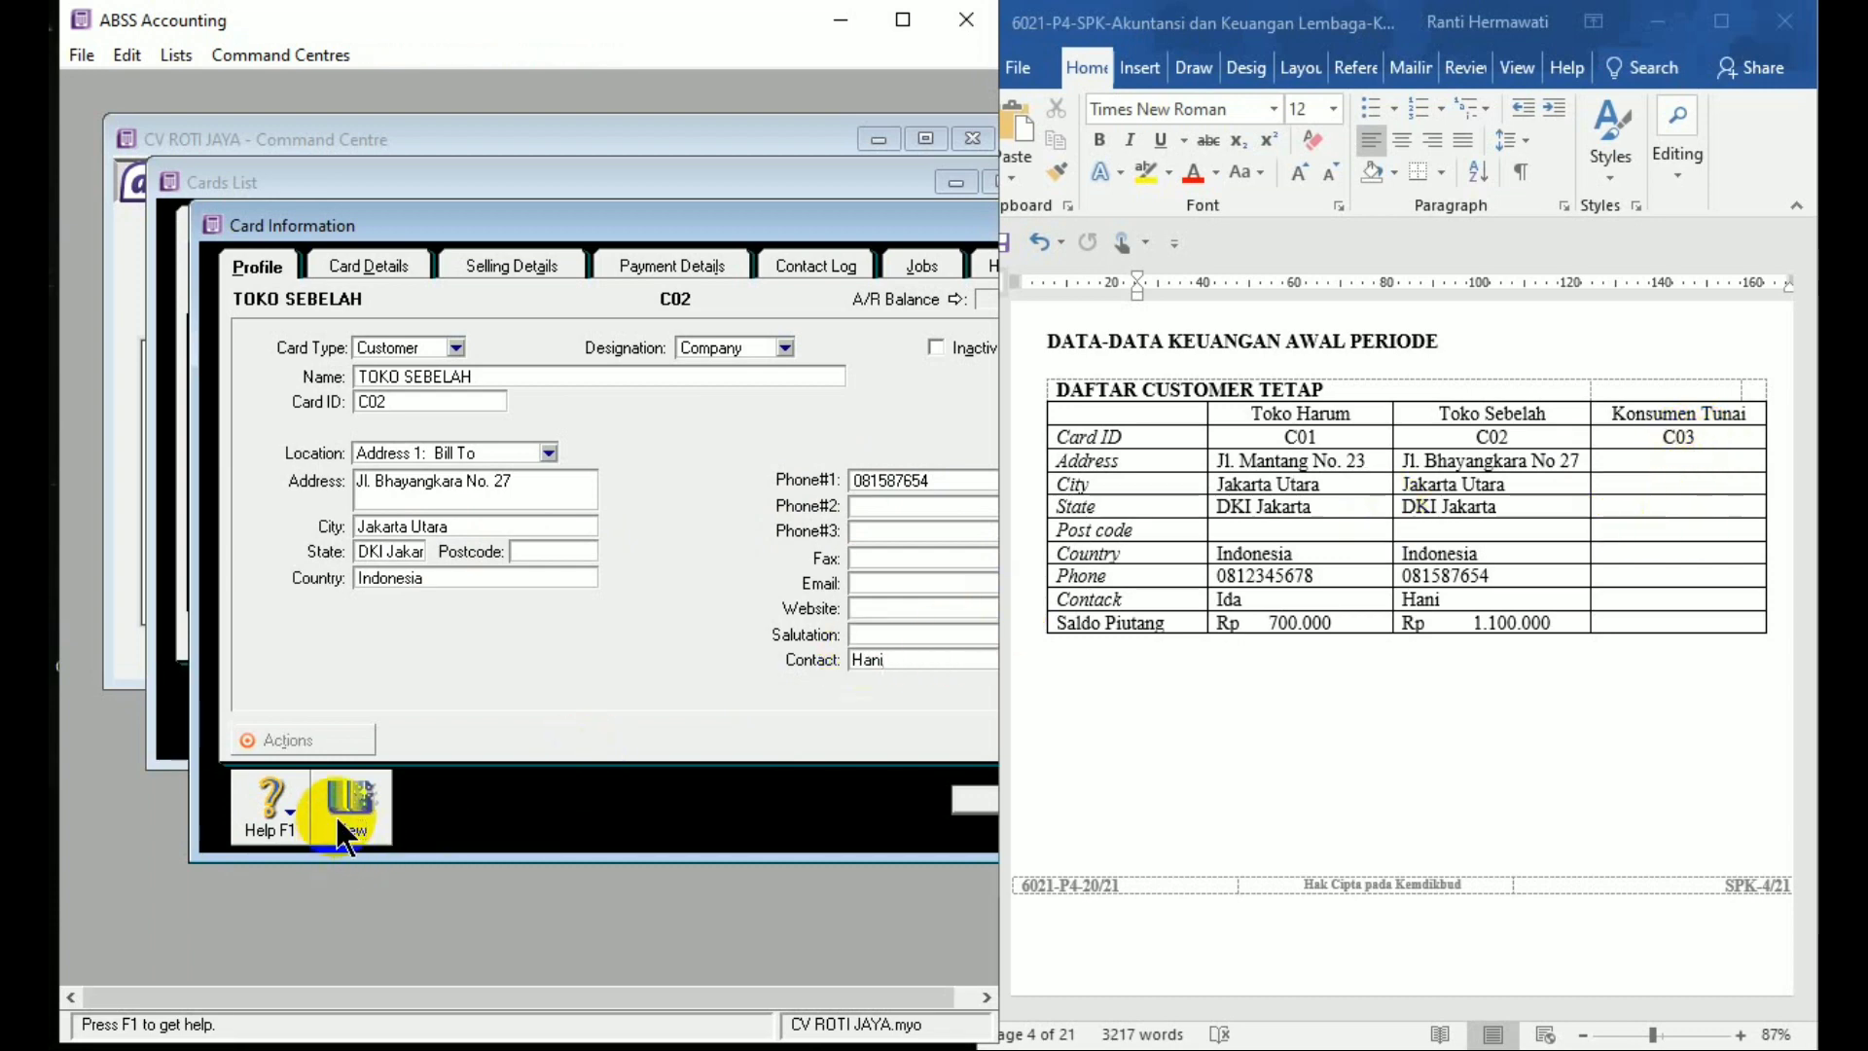
Enter KONSUMEN TUNAI as the new customer card's name, with card ID C03
type("Ko")
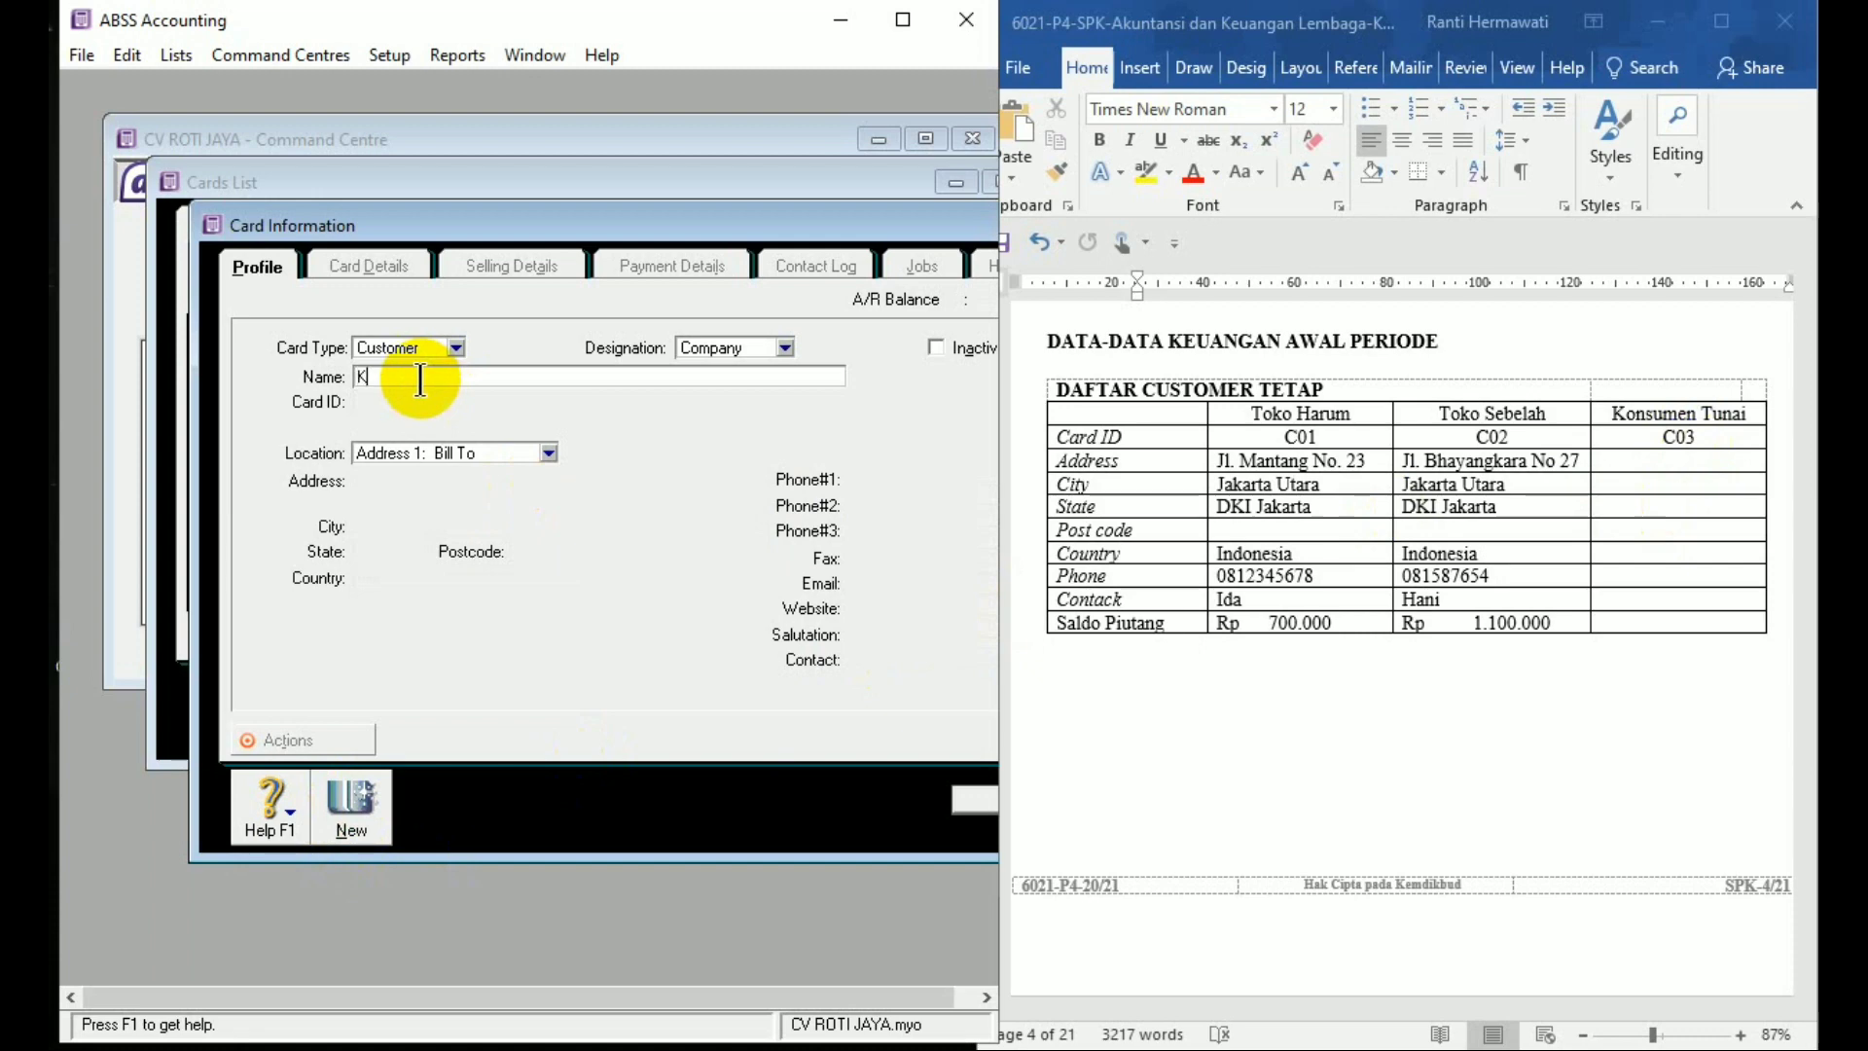
key("BackSpace")
key("BackSpace")
type("KONSUMEN TUNAI")
key("Tab")
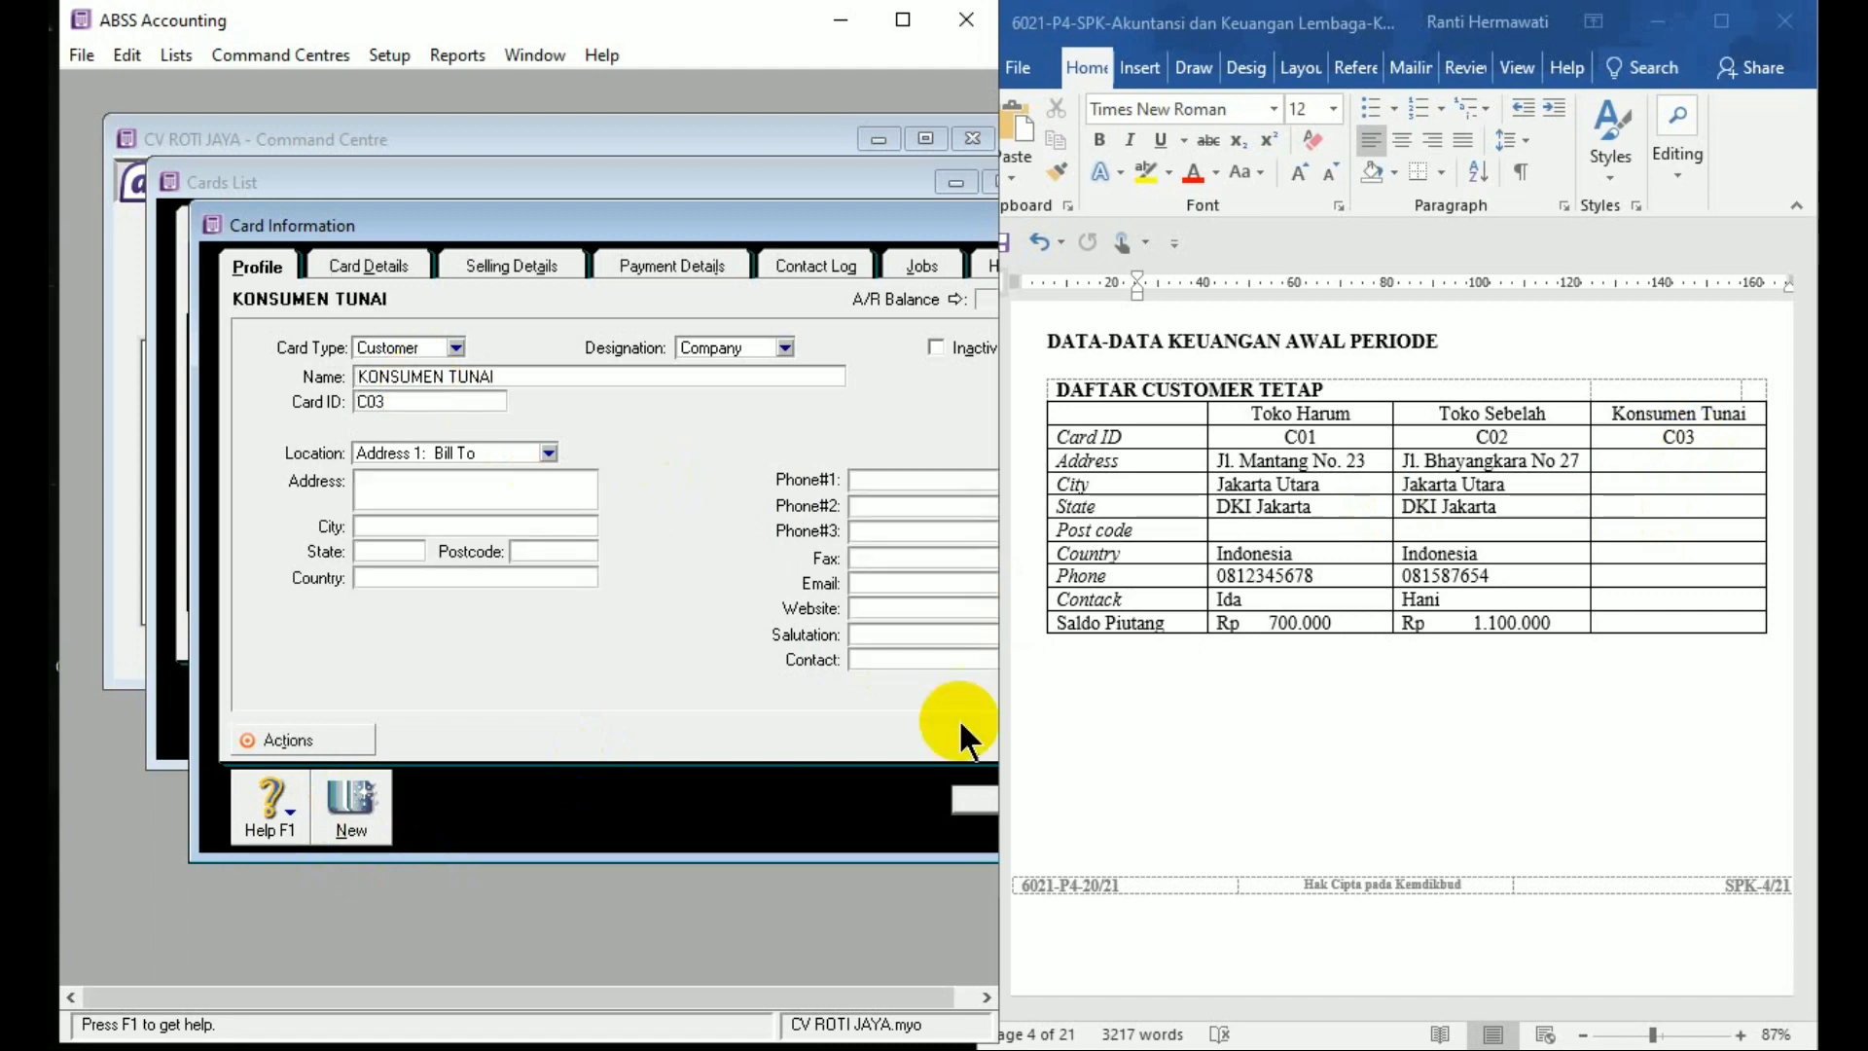
left_click(975, 800)
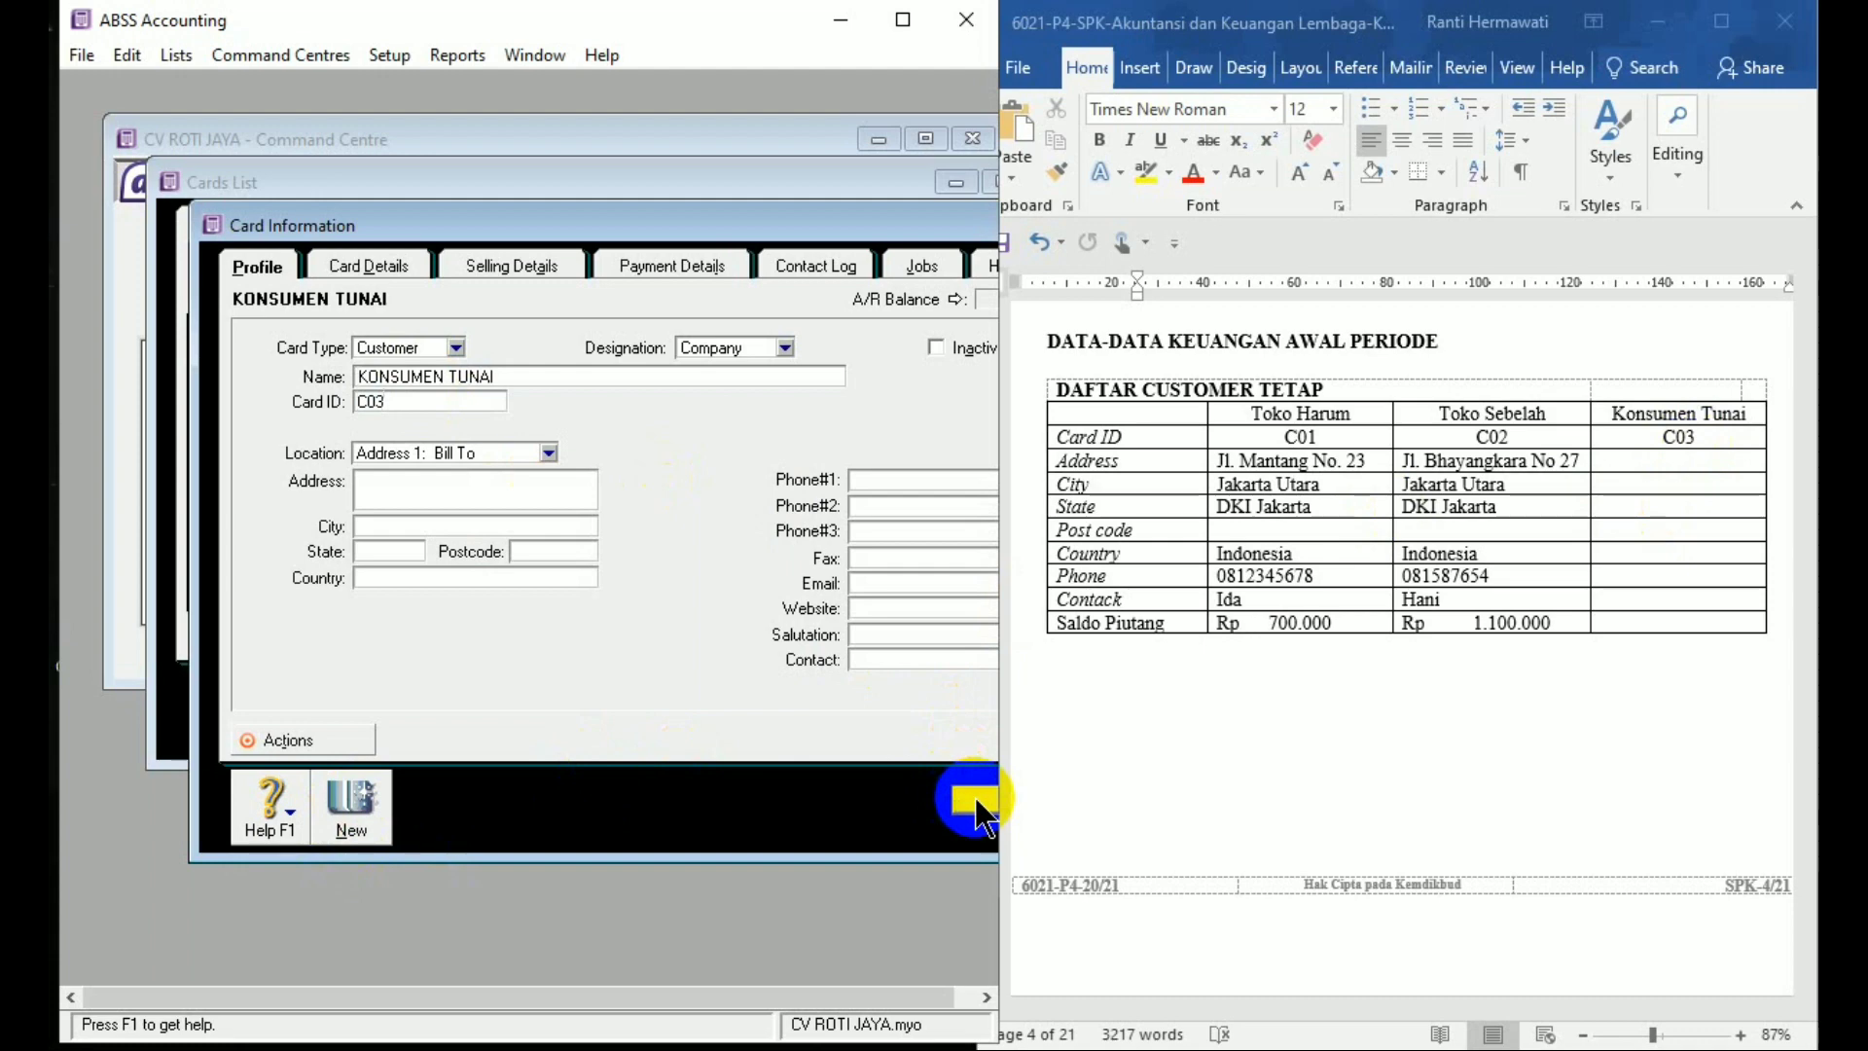
Record the KONSUMEN TUNAI card, then close the Cards List showing C01, C02 and C03
left_click_drag(1003, 696, 1060, 697)
left_click(1019, 793)
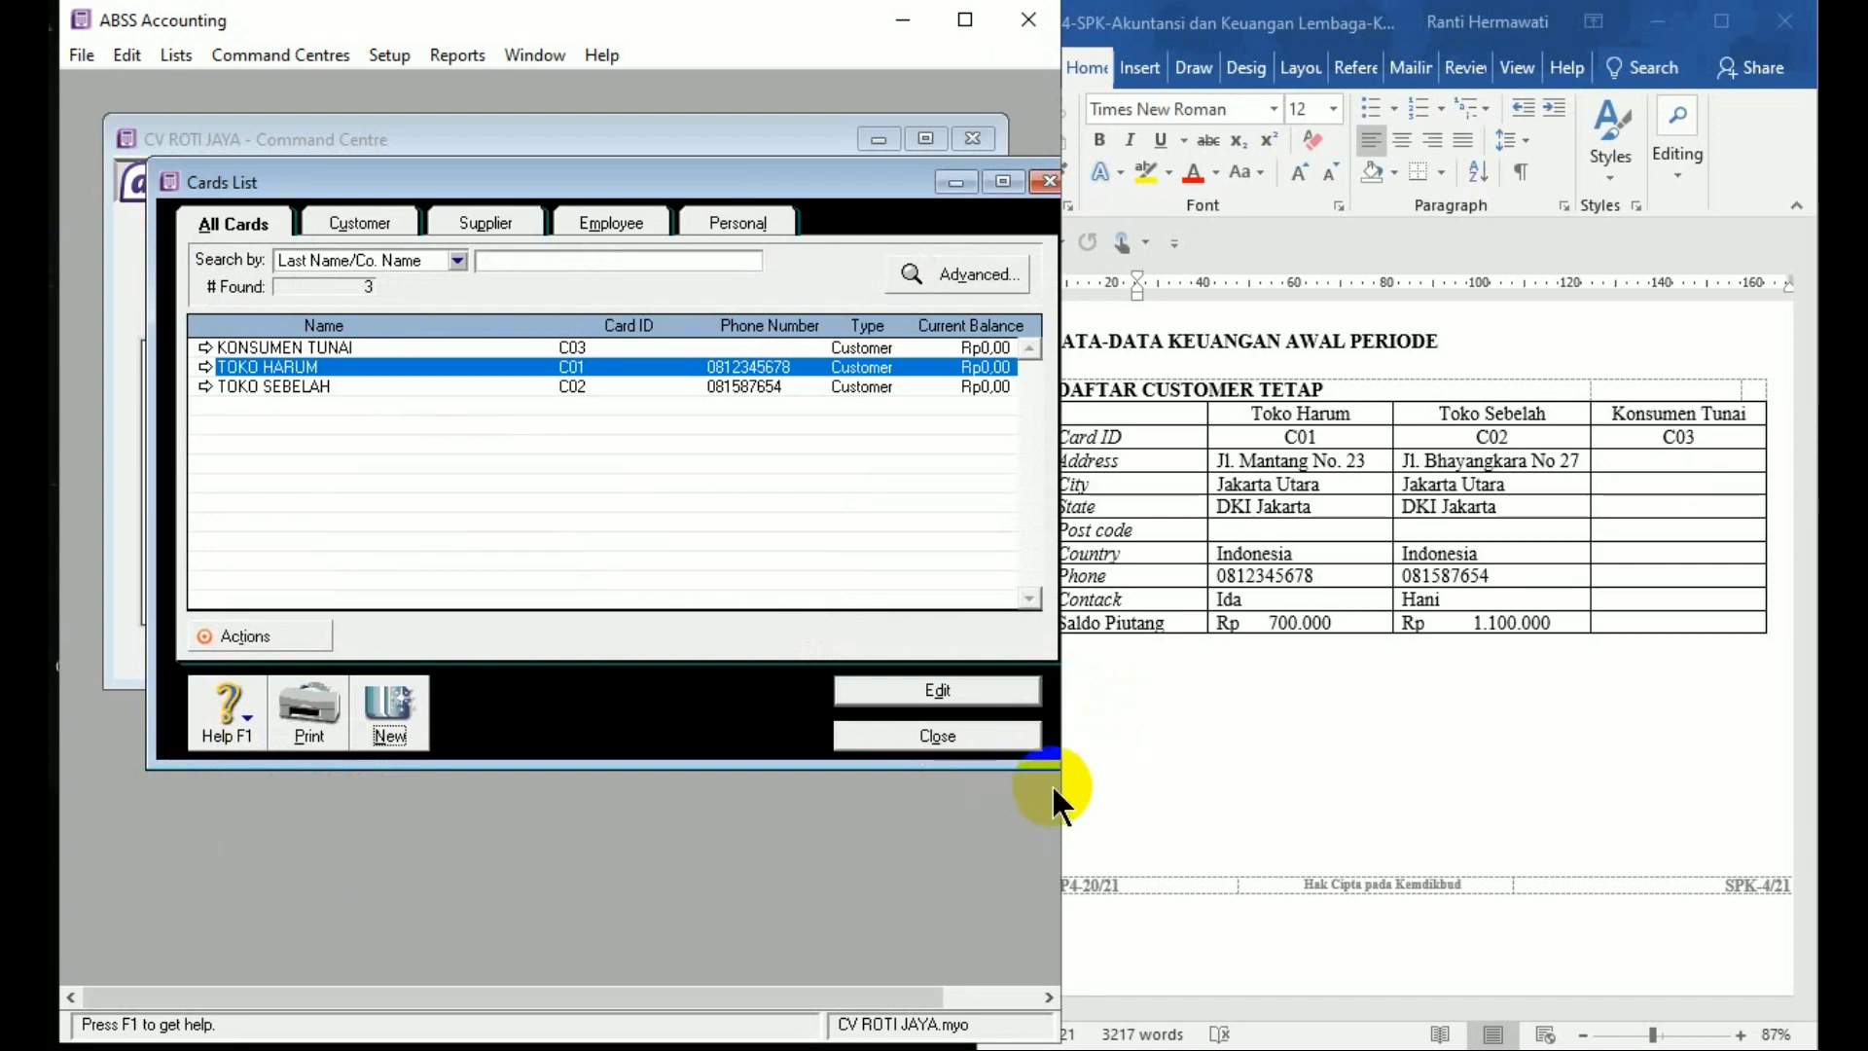
left_click_drag(1058, 787, 1046, 781)
left_click(892, 734)
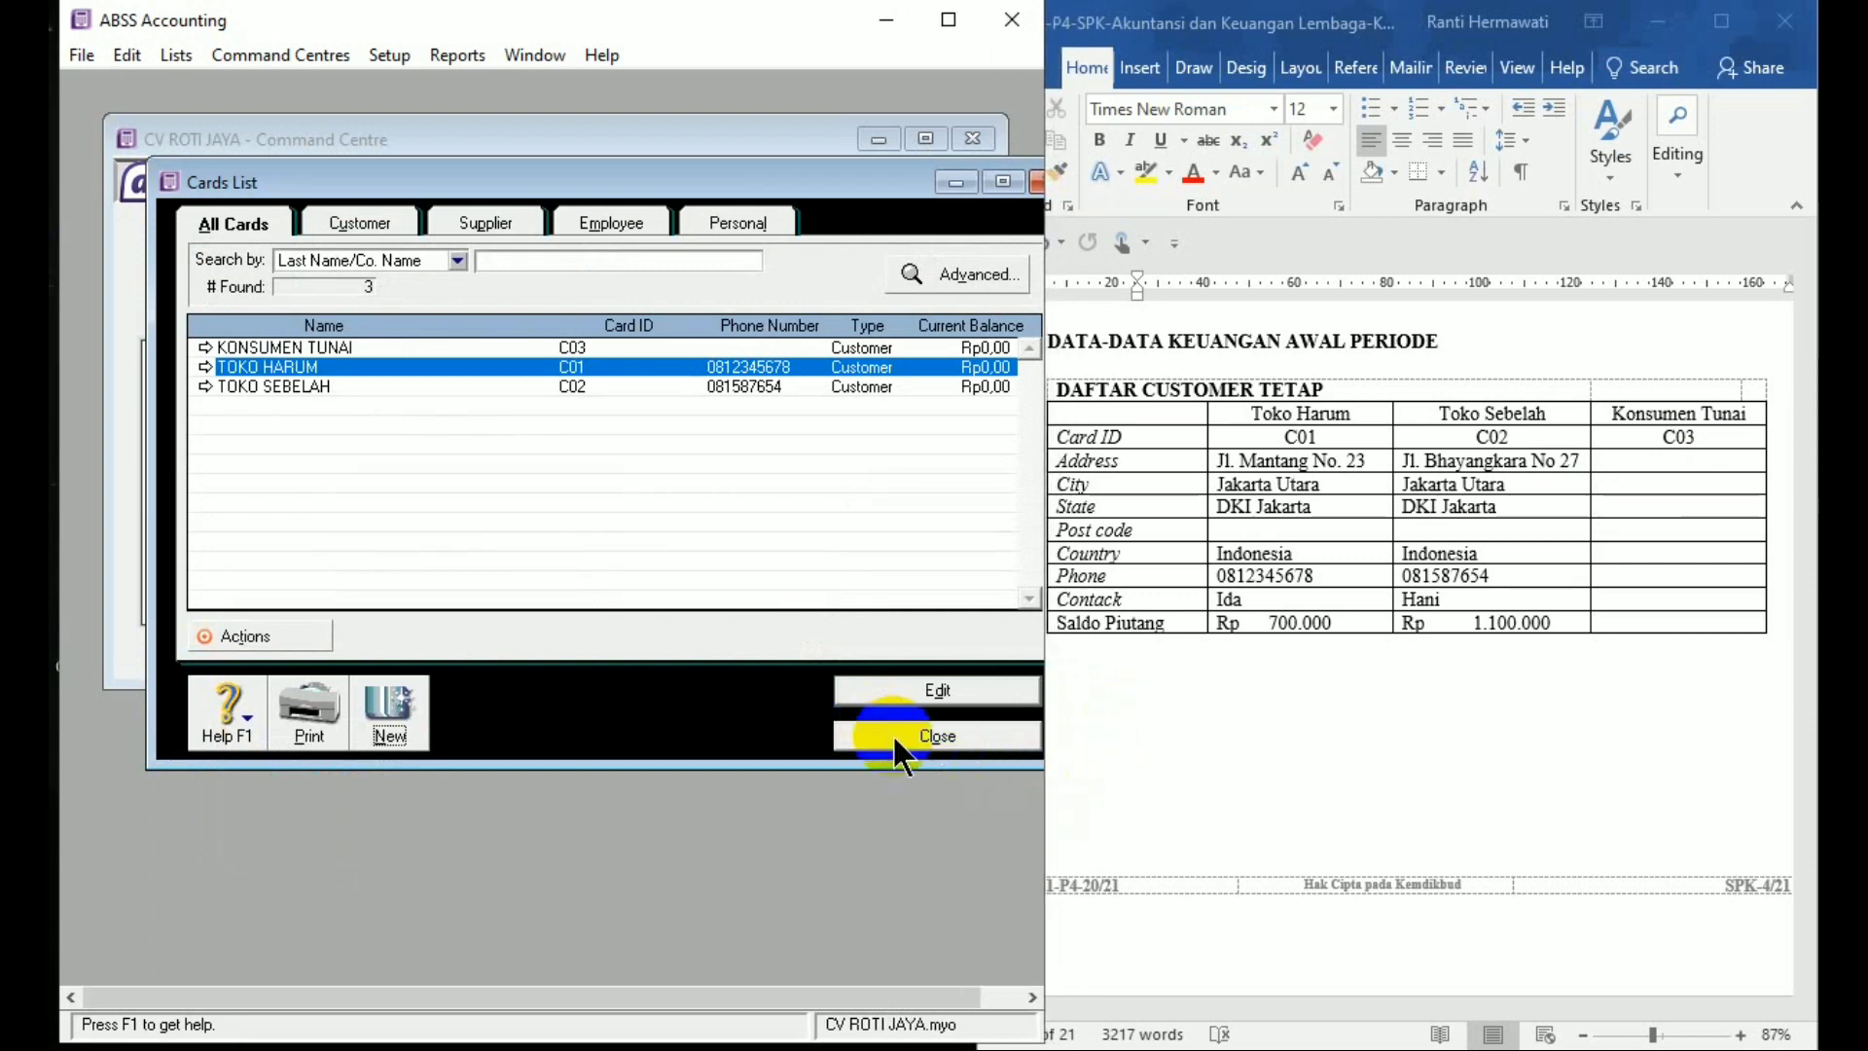
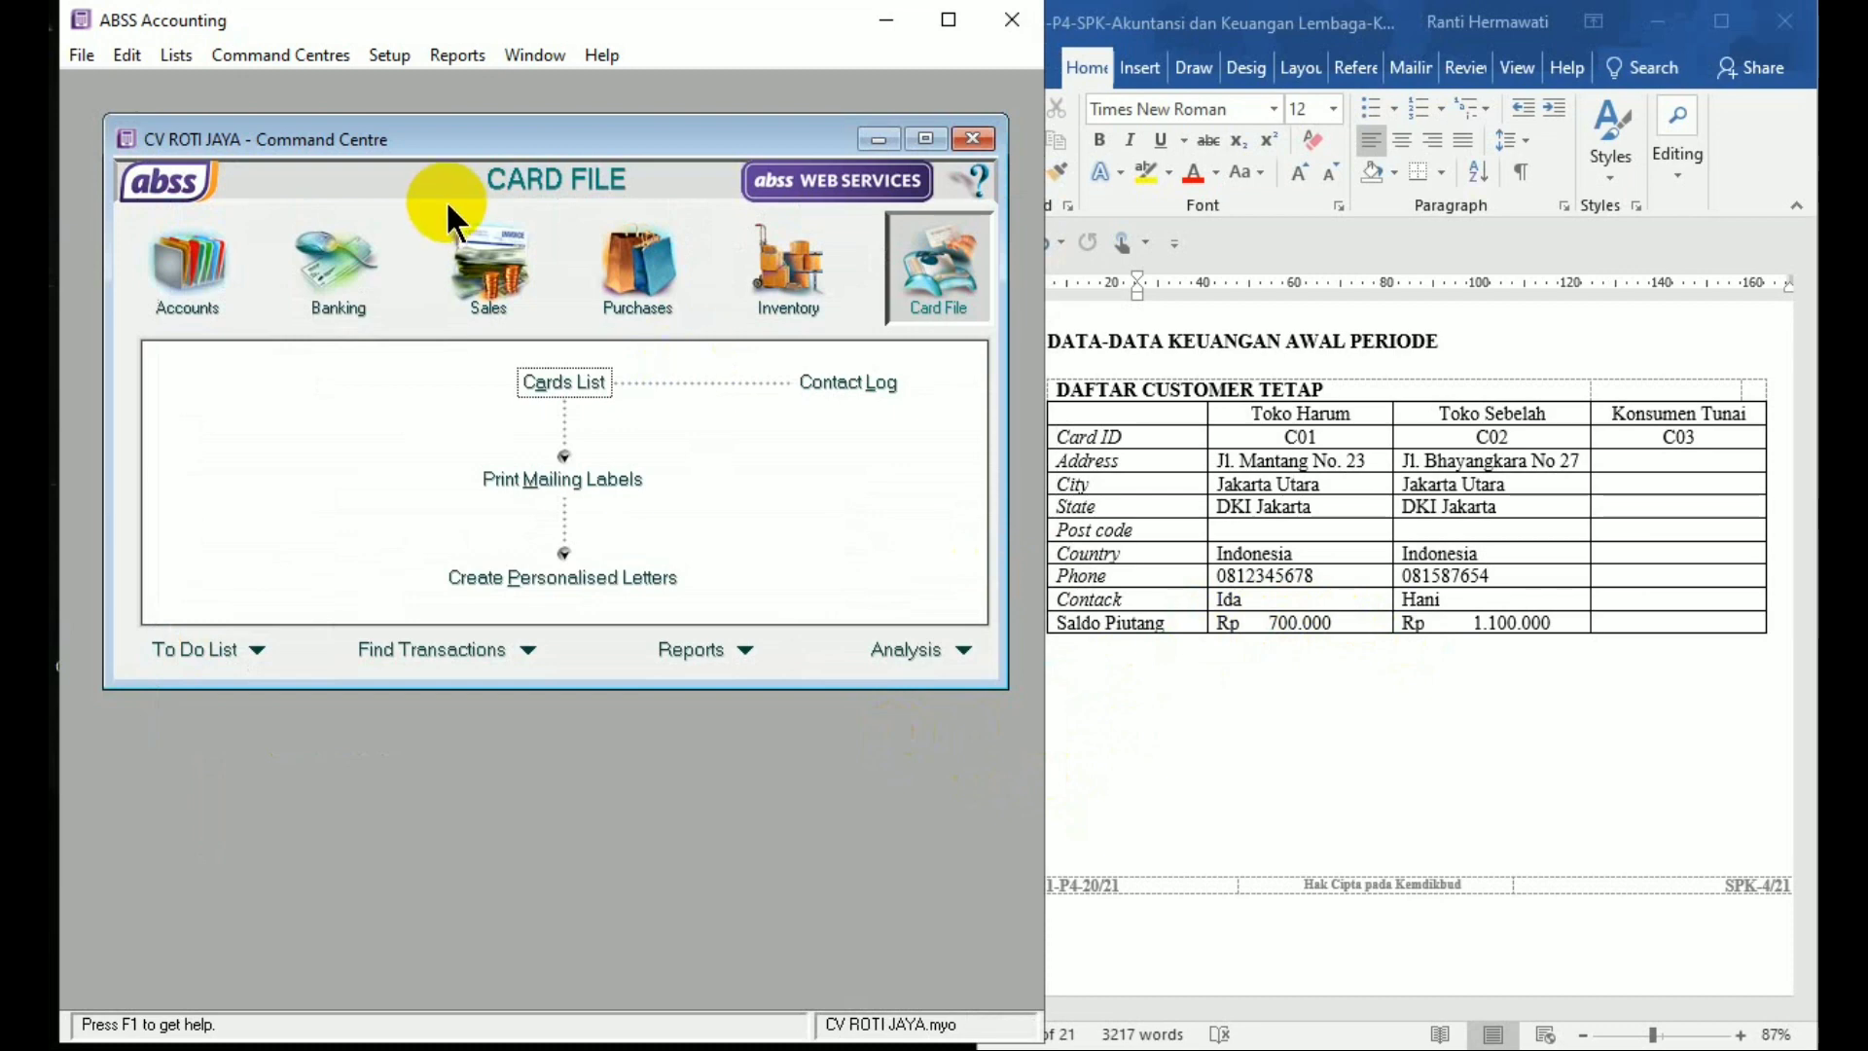
Open the Customer Balances list from Setup > Balances
left_click(388, 48)
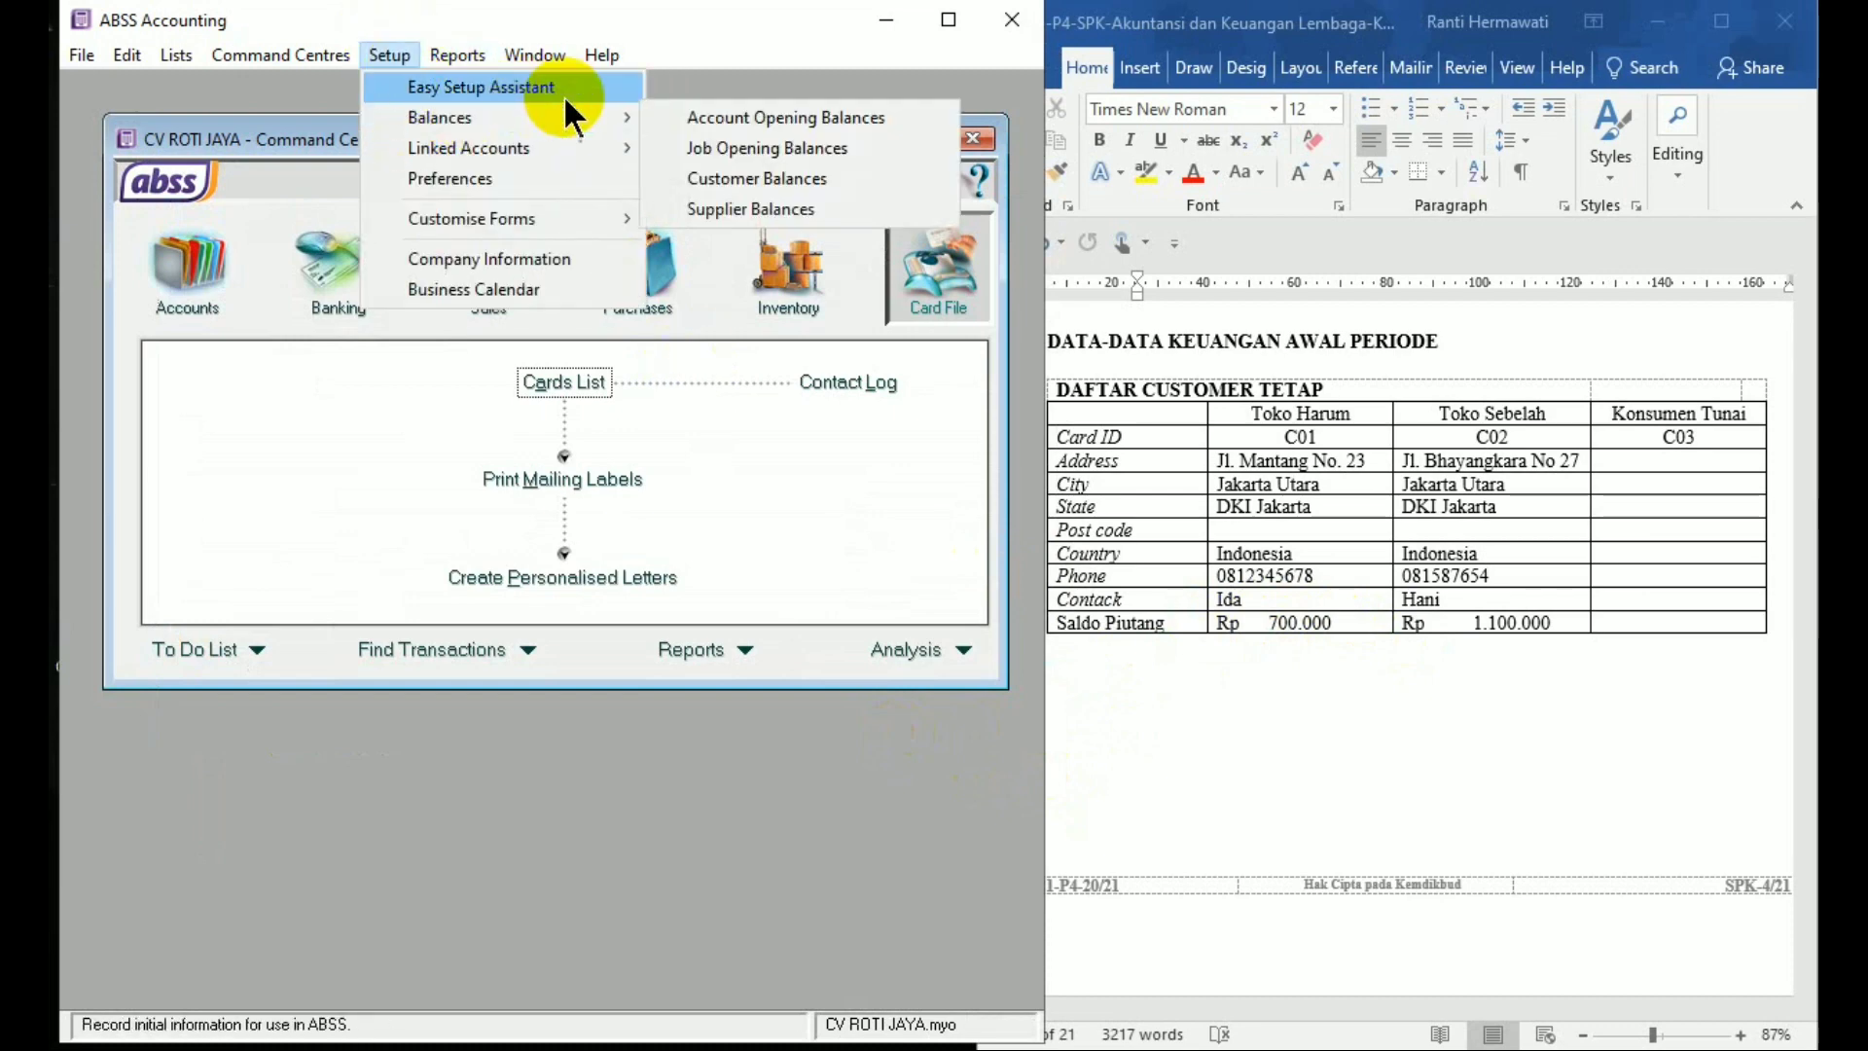
mouse_move(520, 114)
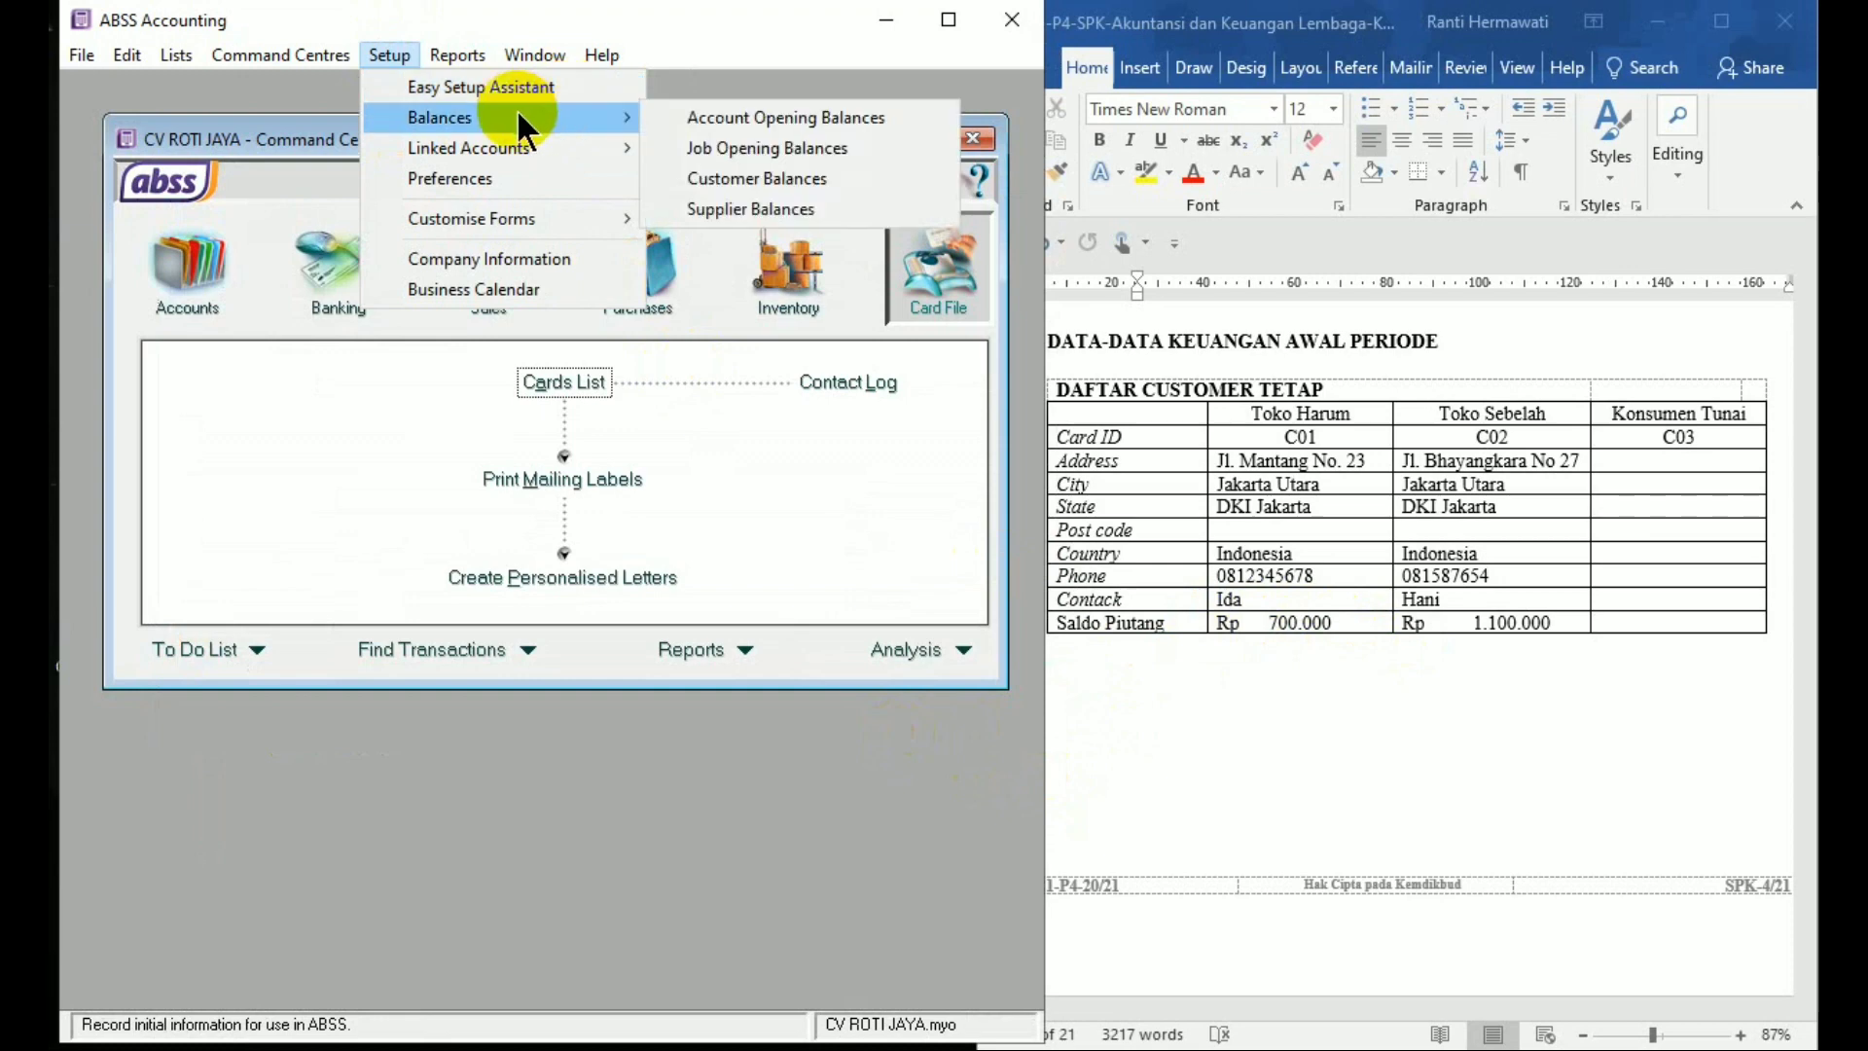
left_click(700, 176)
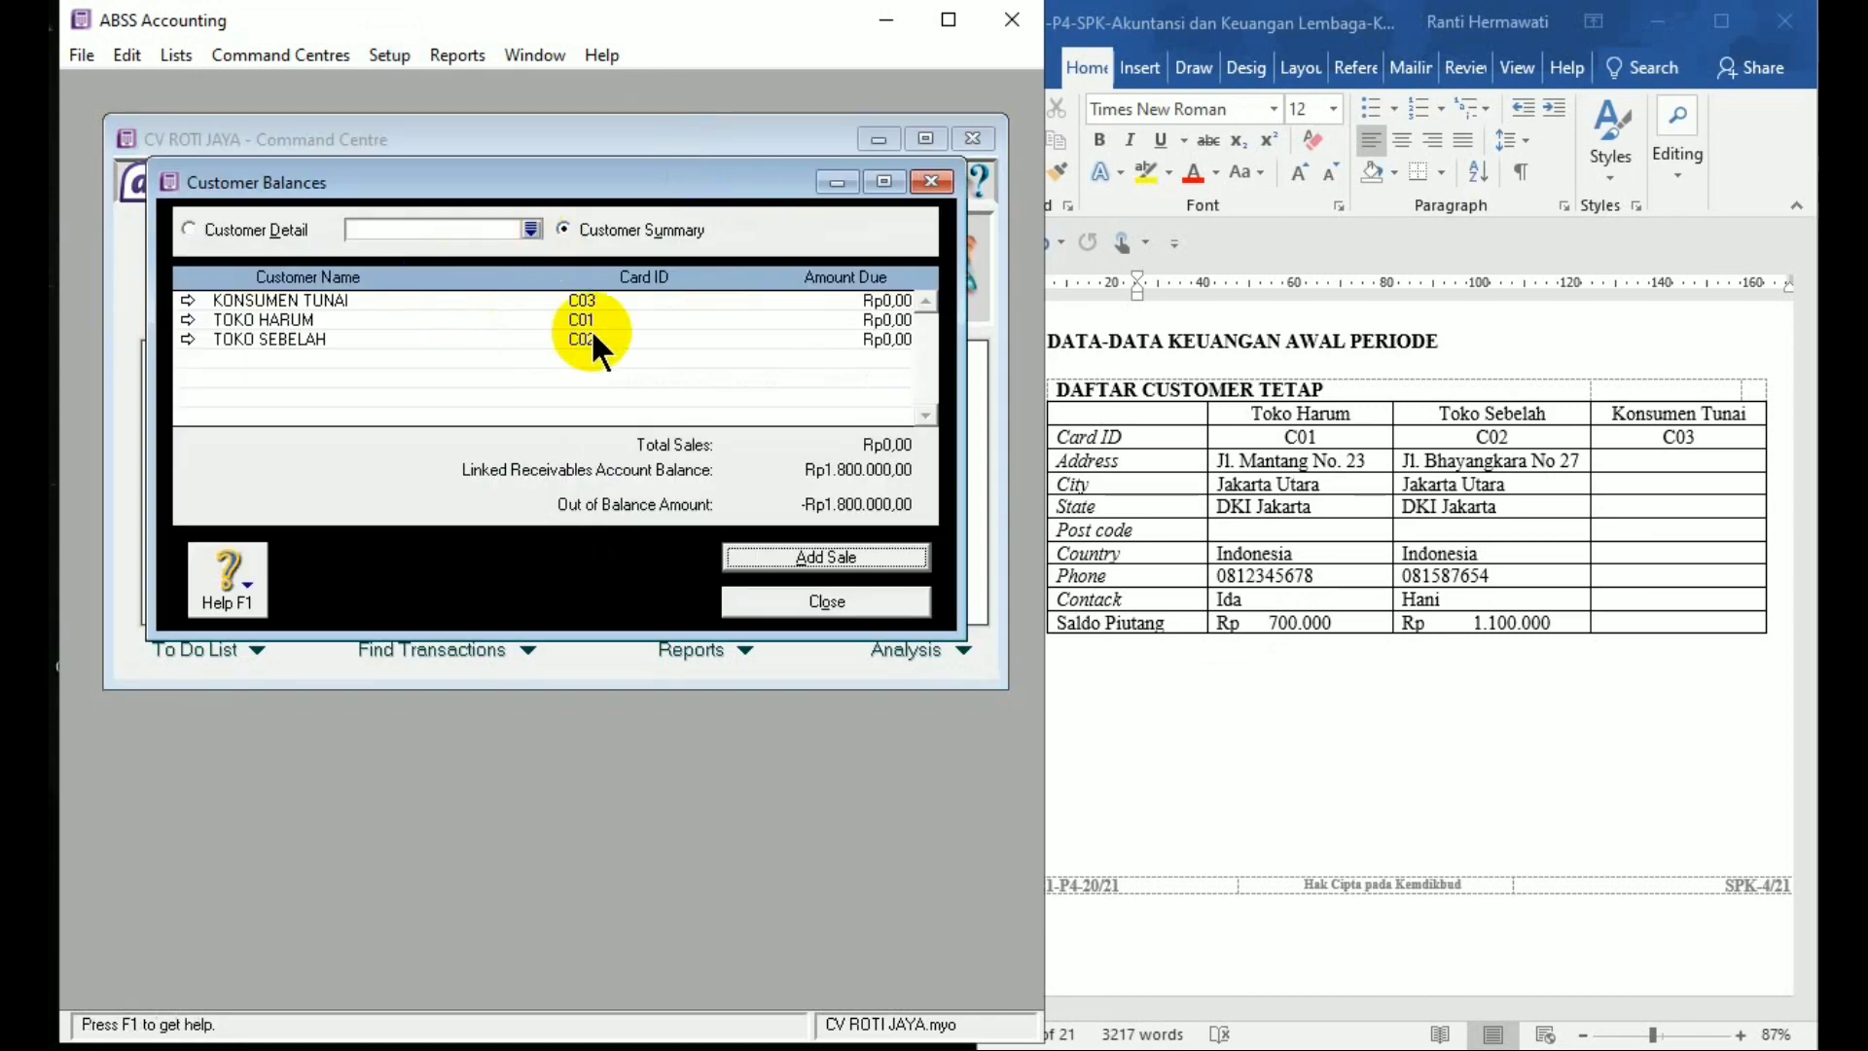
Record a historical sale for TOKO HARUM with memo 'Saldo Awal Piutang' and total 700000
left_click(796, 552)
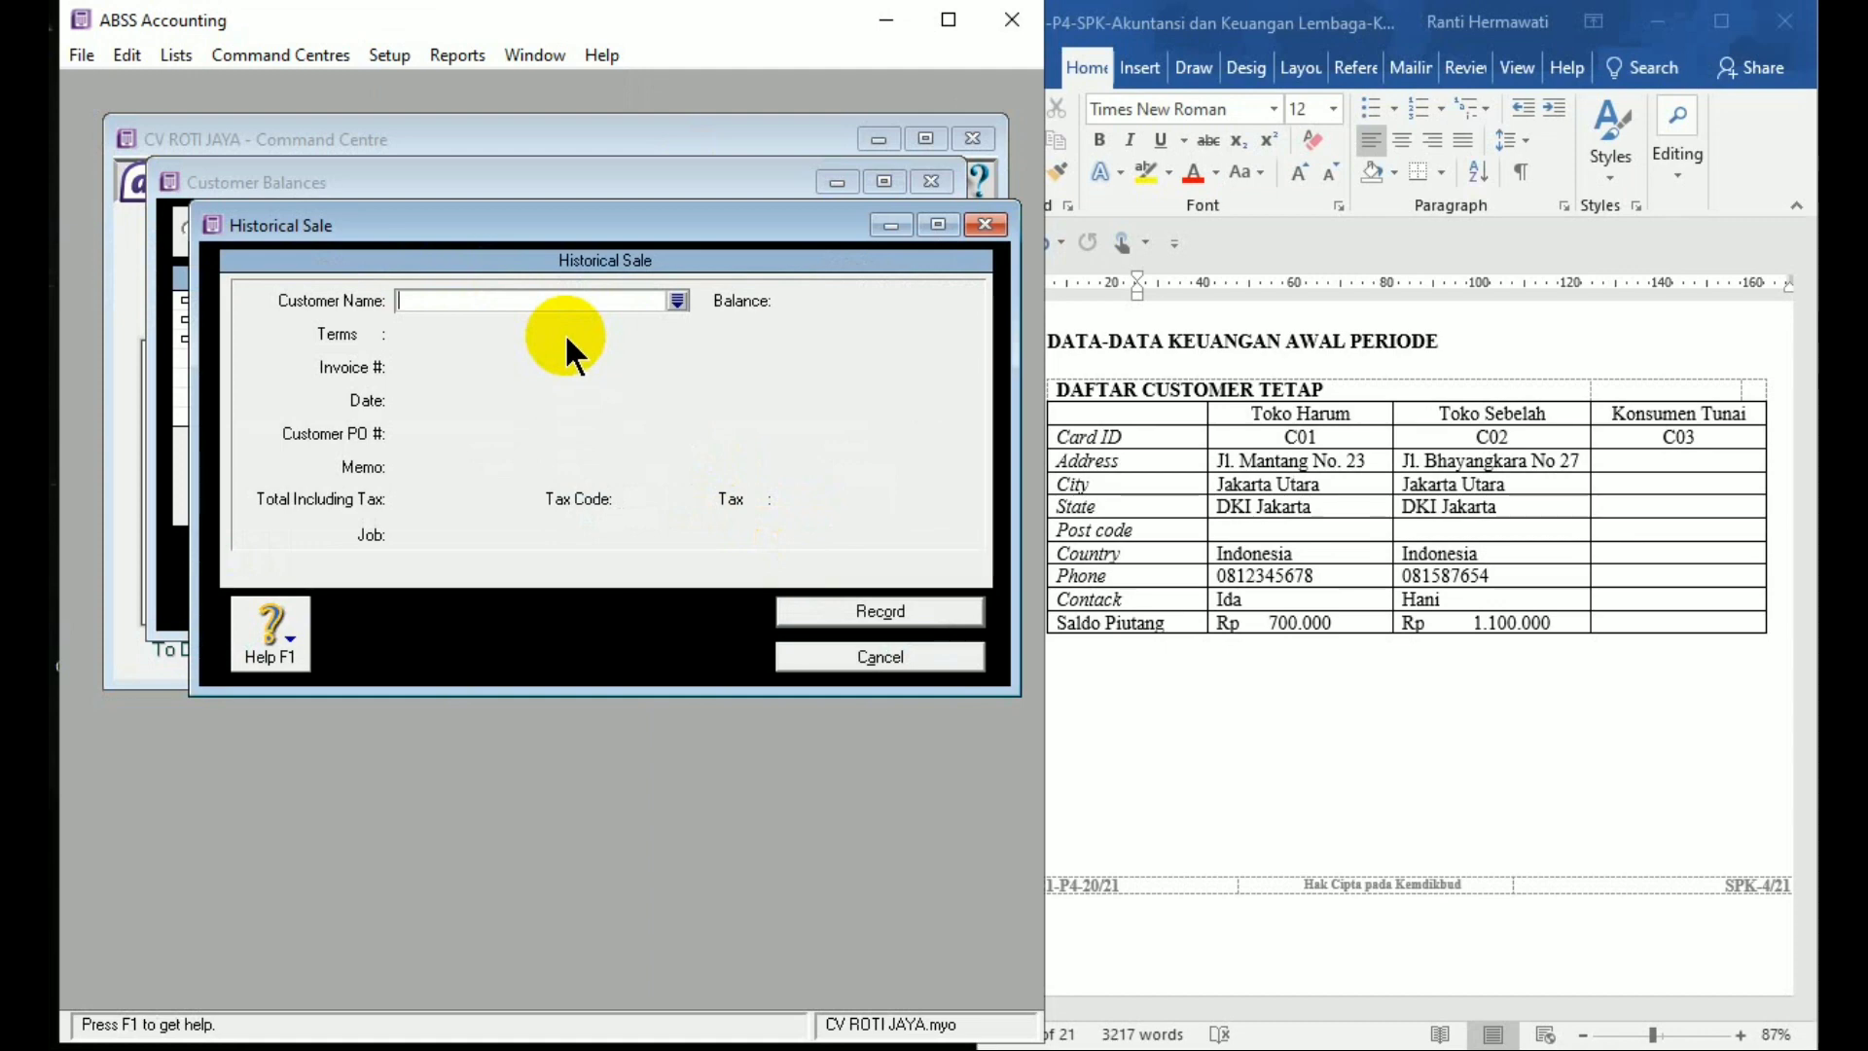
type("TOKO HARUM")
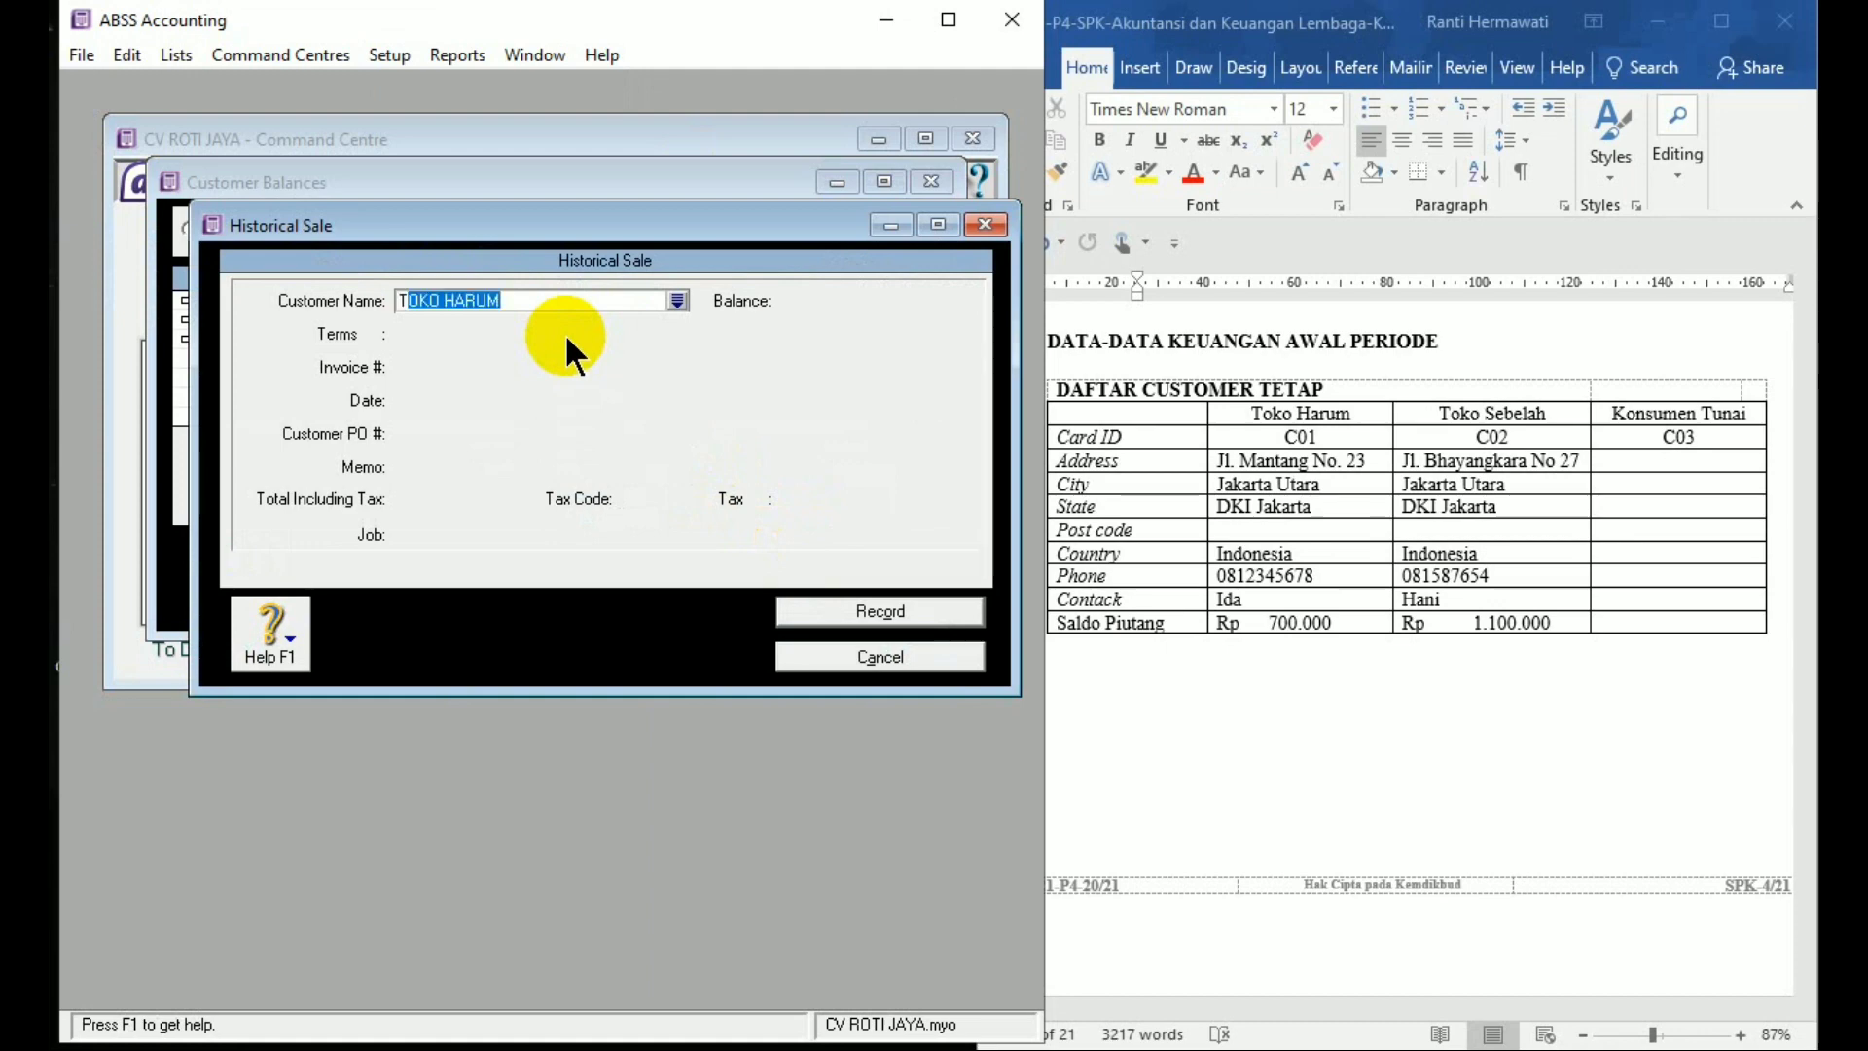
key("Tab")
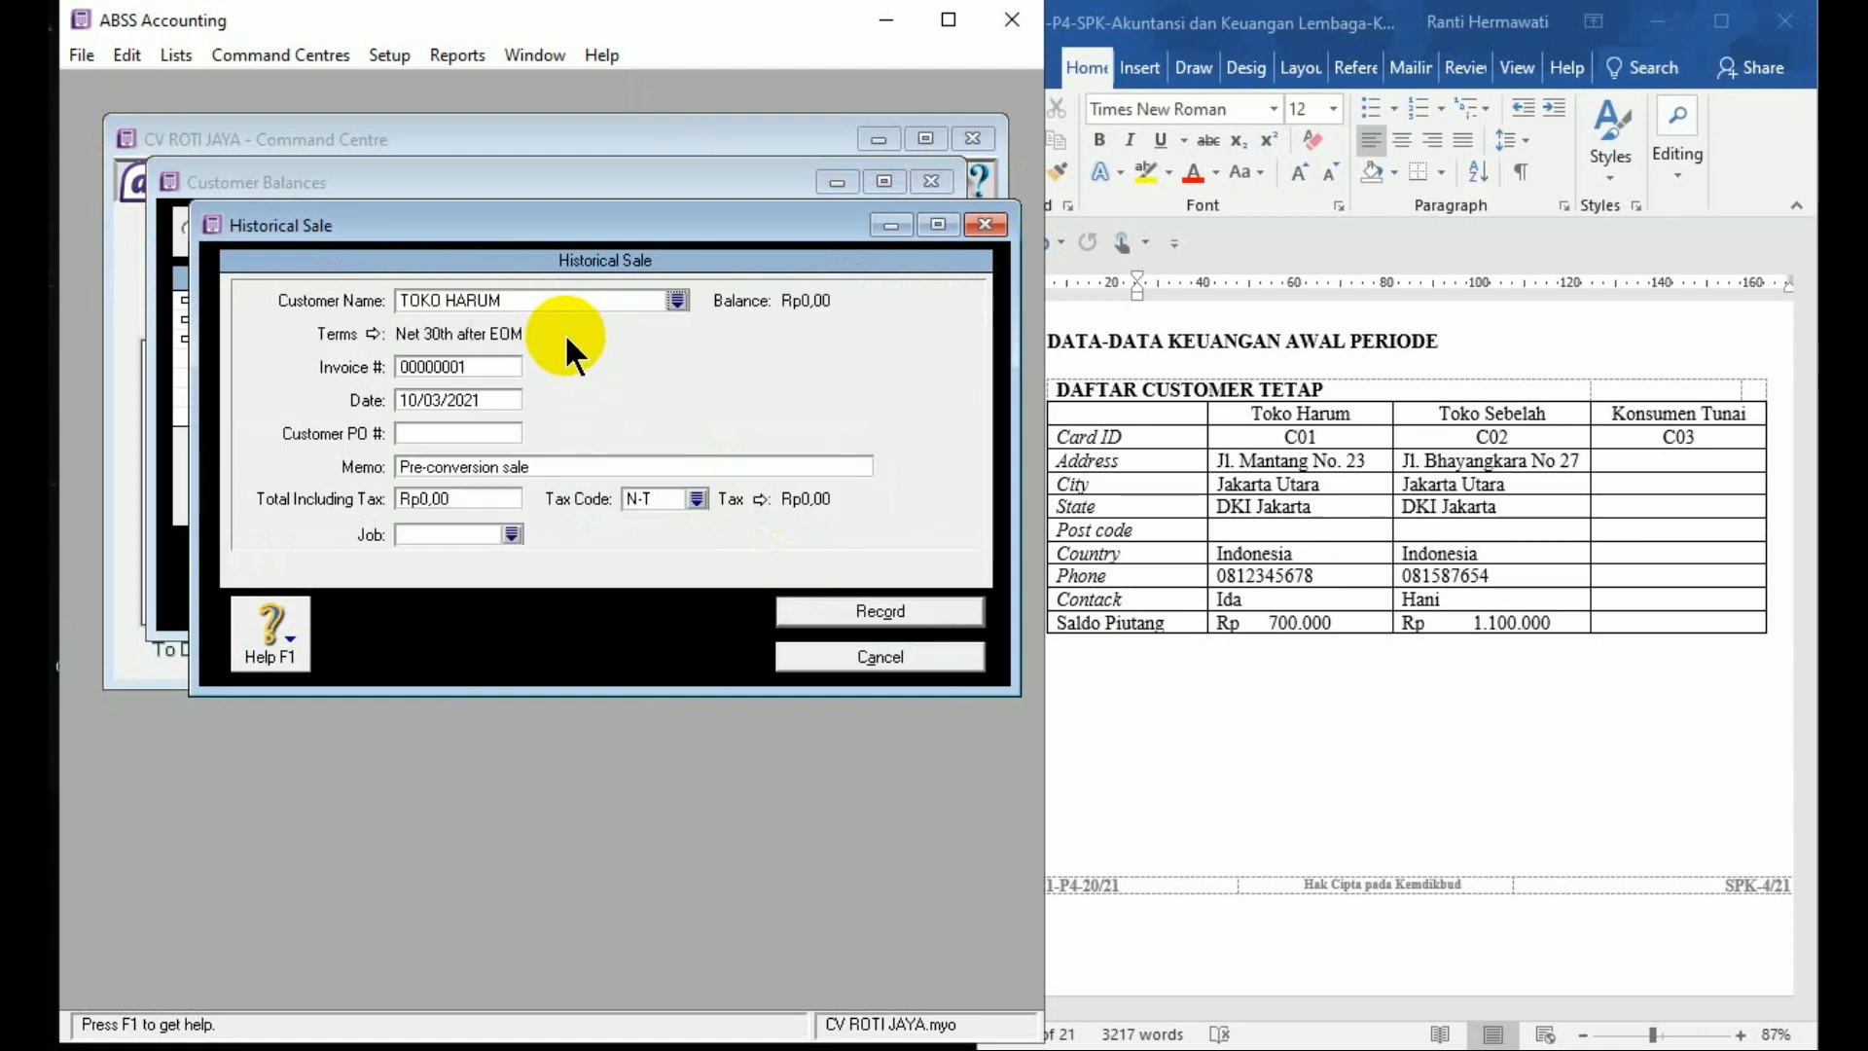
left_click(491, 466)
type("S")
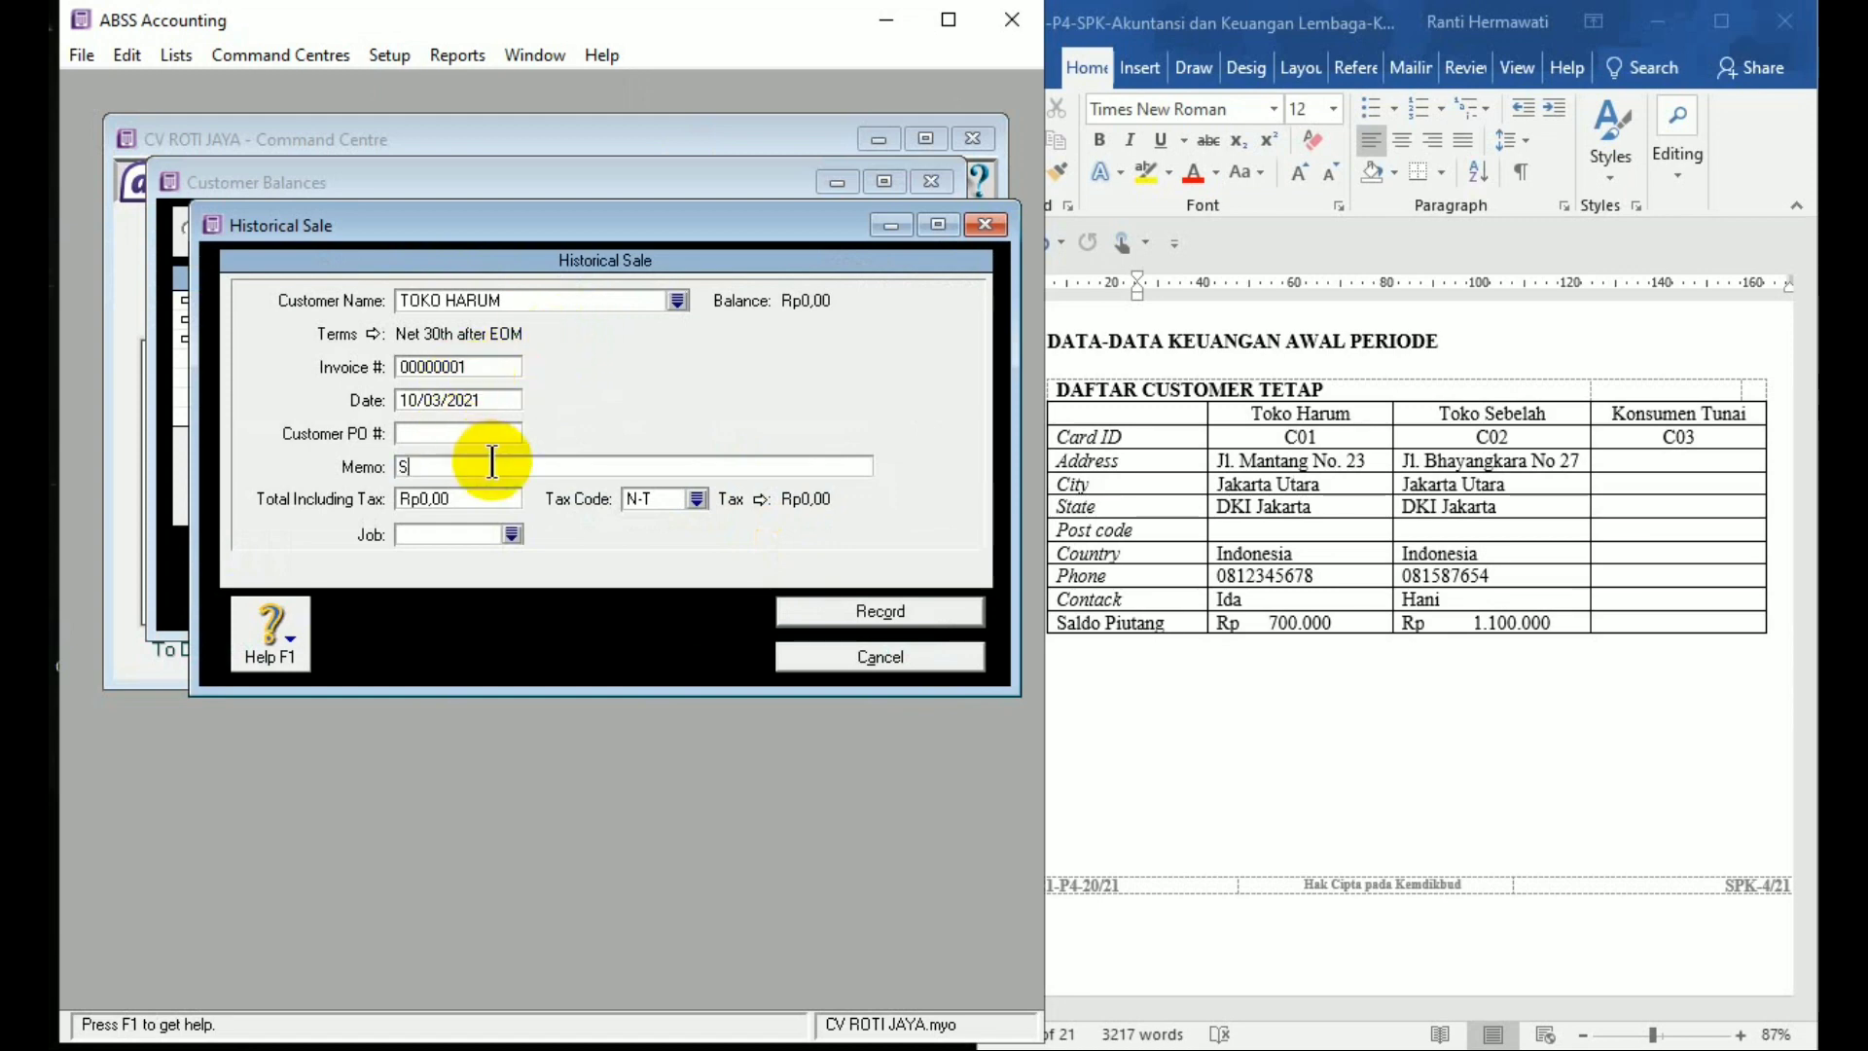
type("aldo Awal Piutang")
left_click(502, 496)
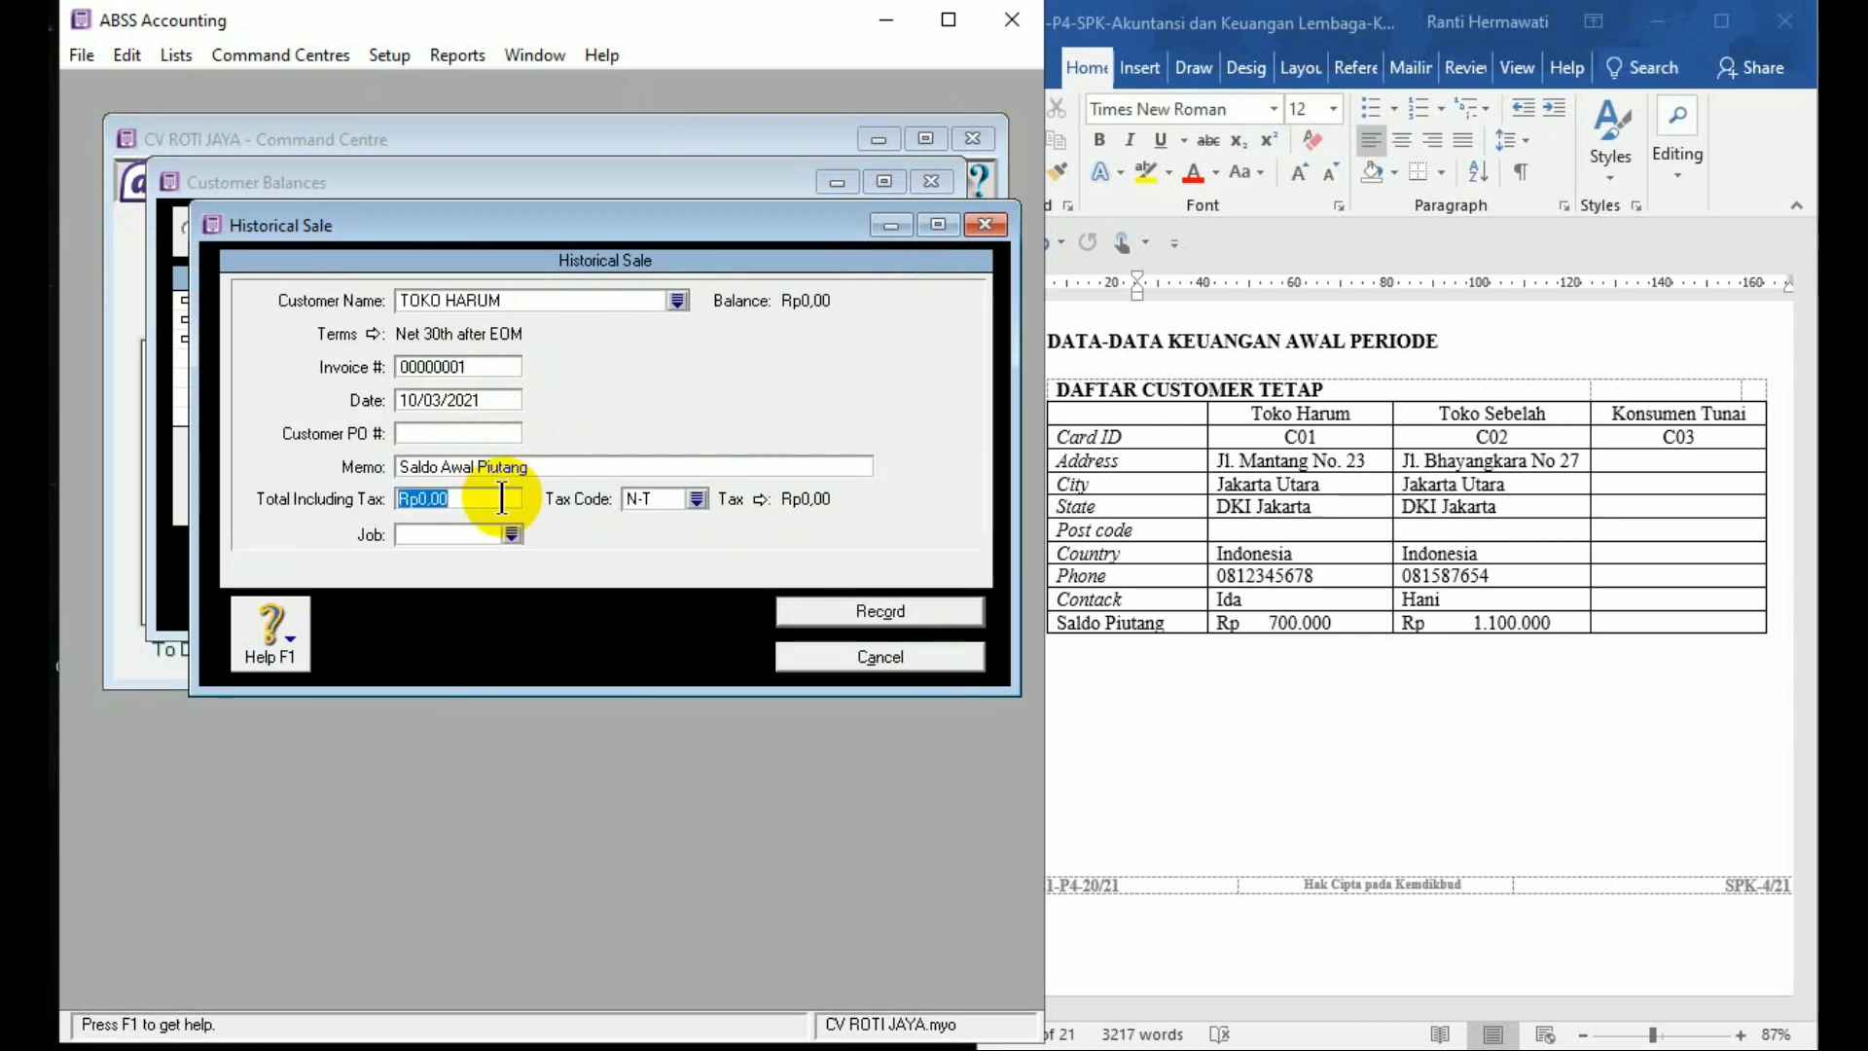
type("700000")
key("Tab")
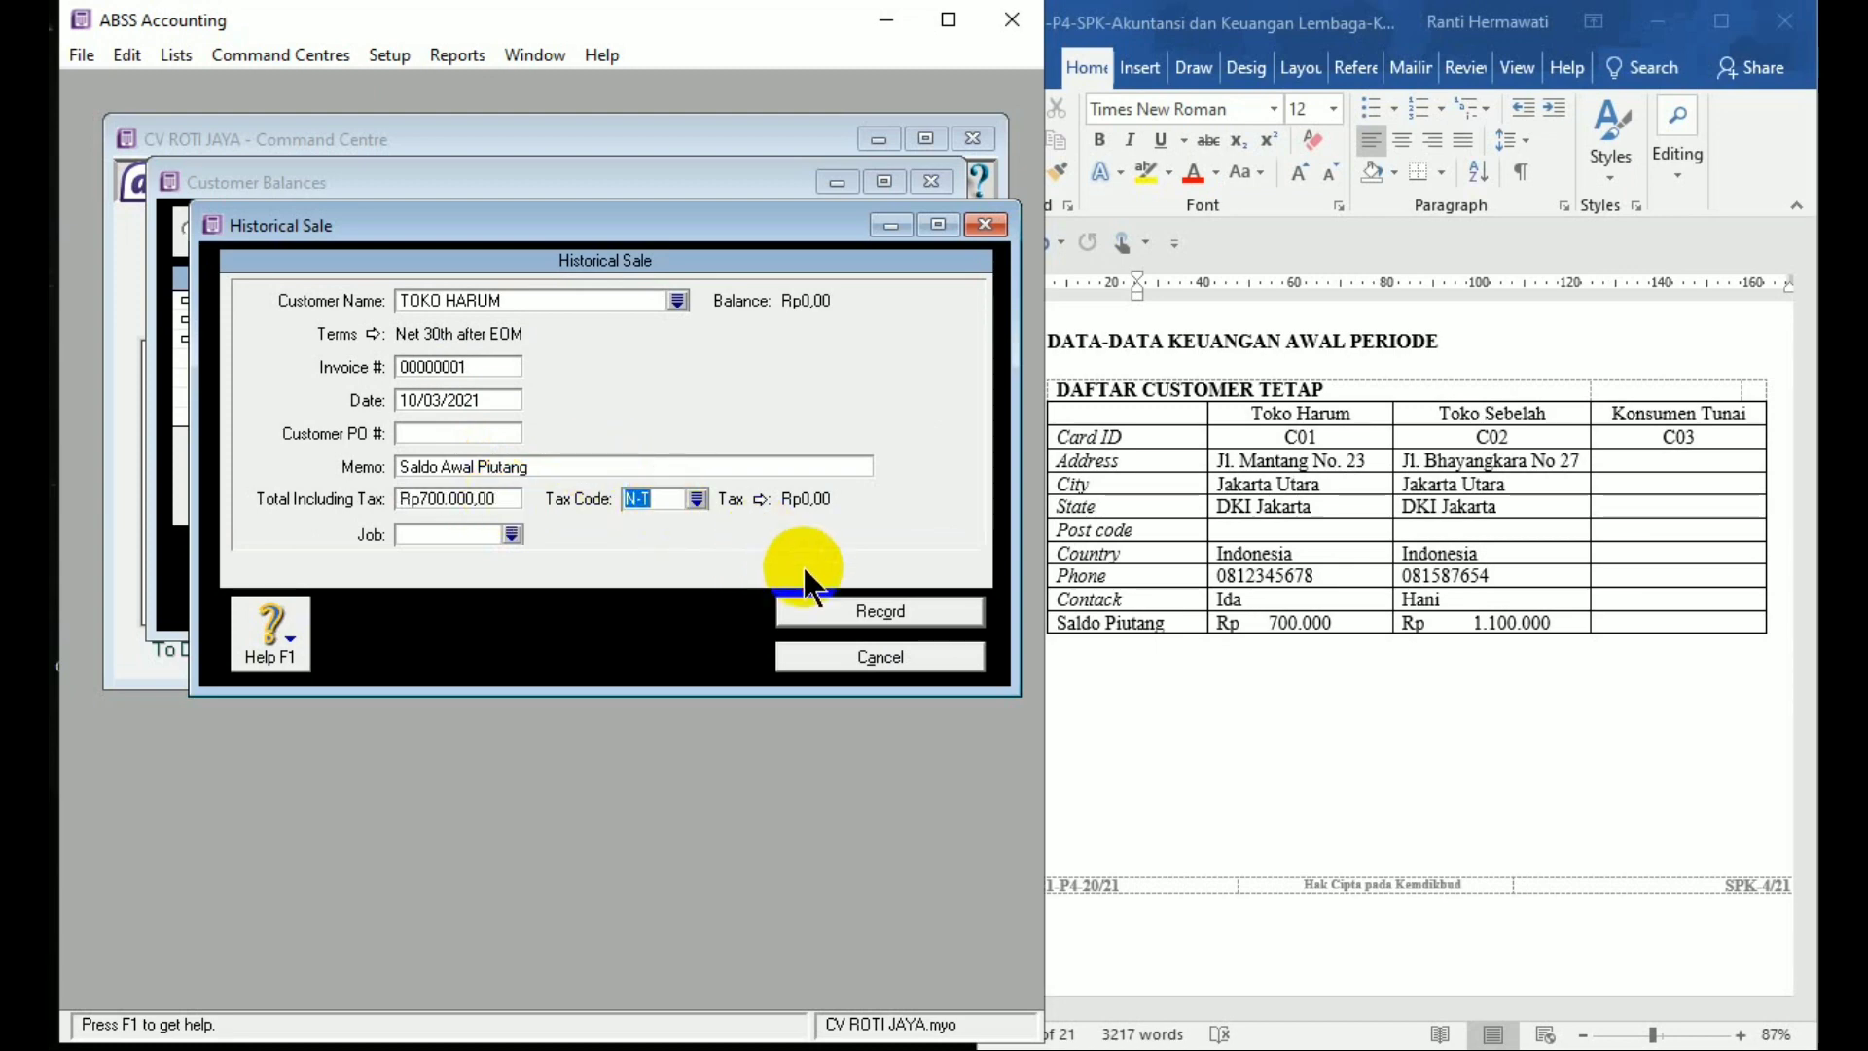
left_click(815, 610)
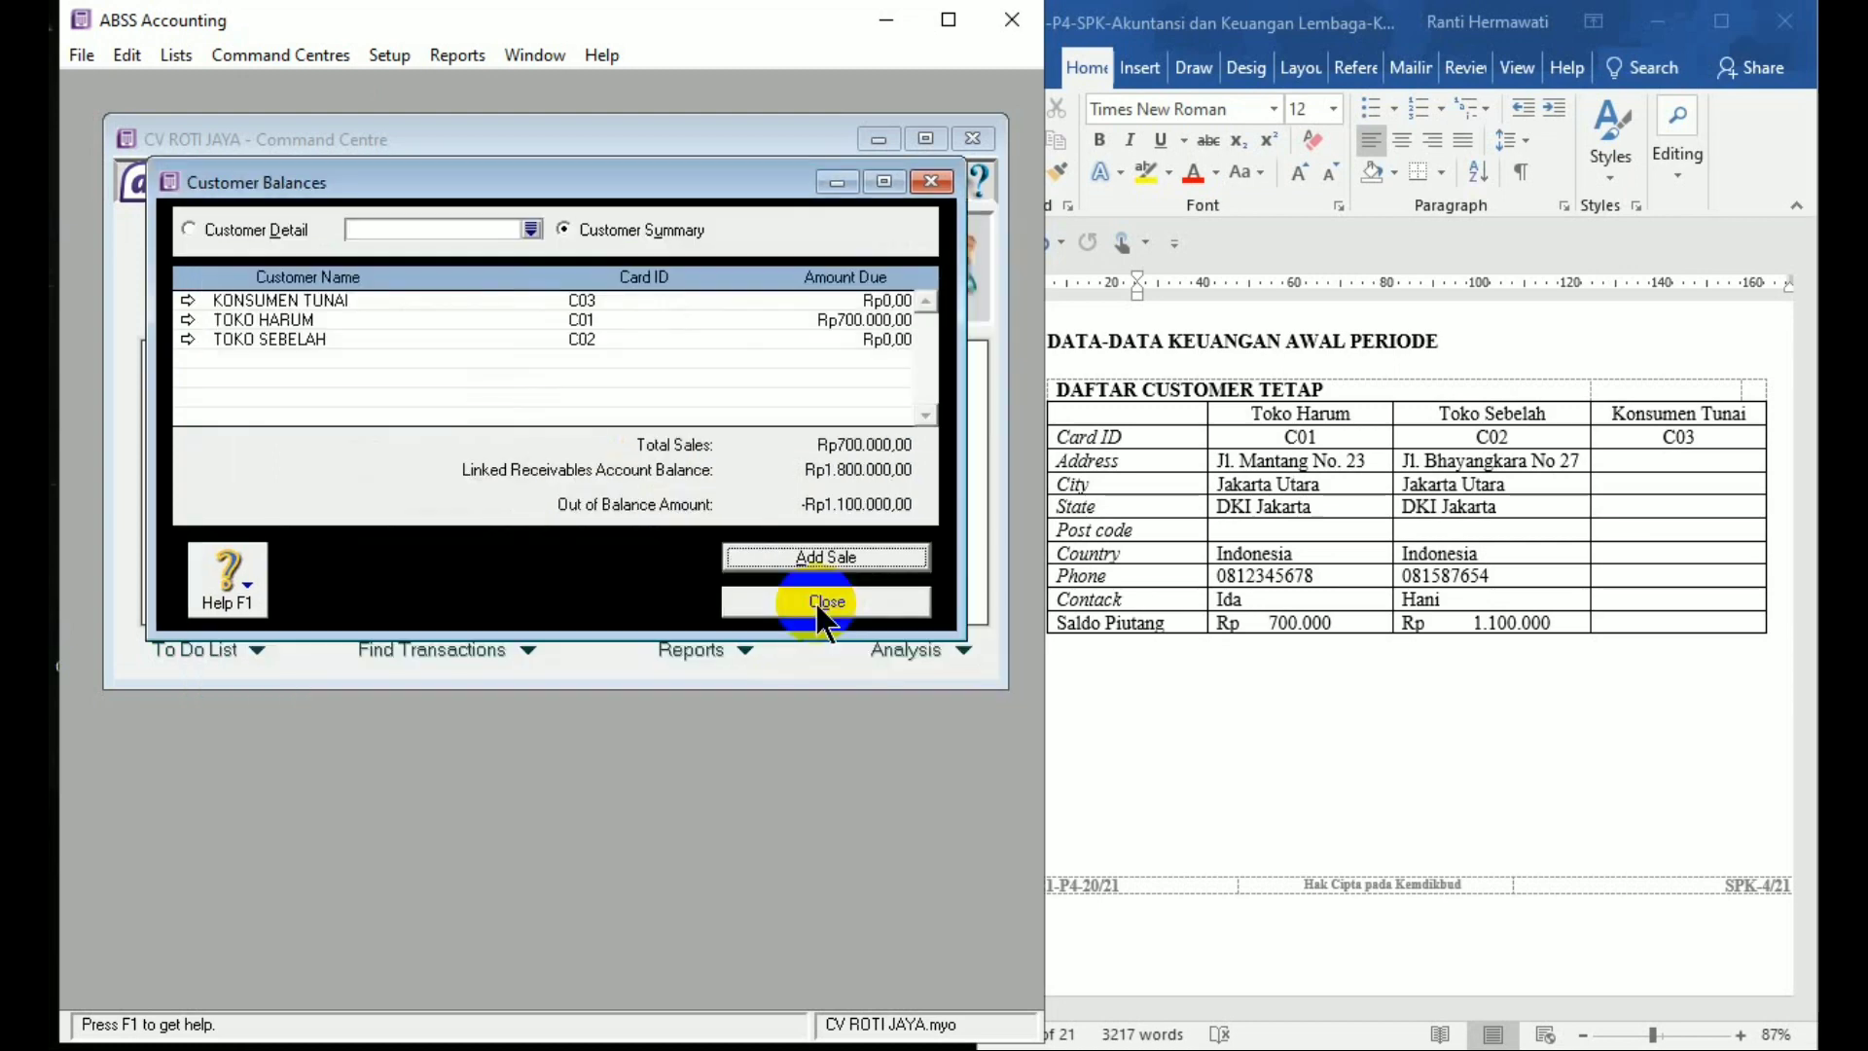
Enter a historical sale for TOKO SEBELAH with memo 'Saldo Awal Piutang' and total 1.100.000
left_click(867, 560)
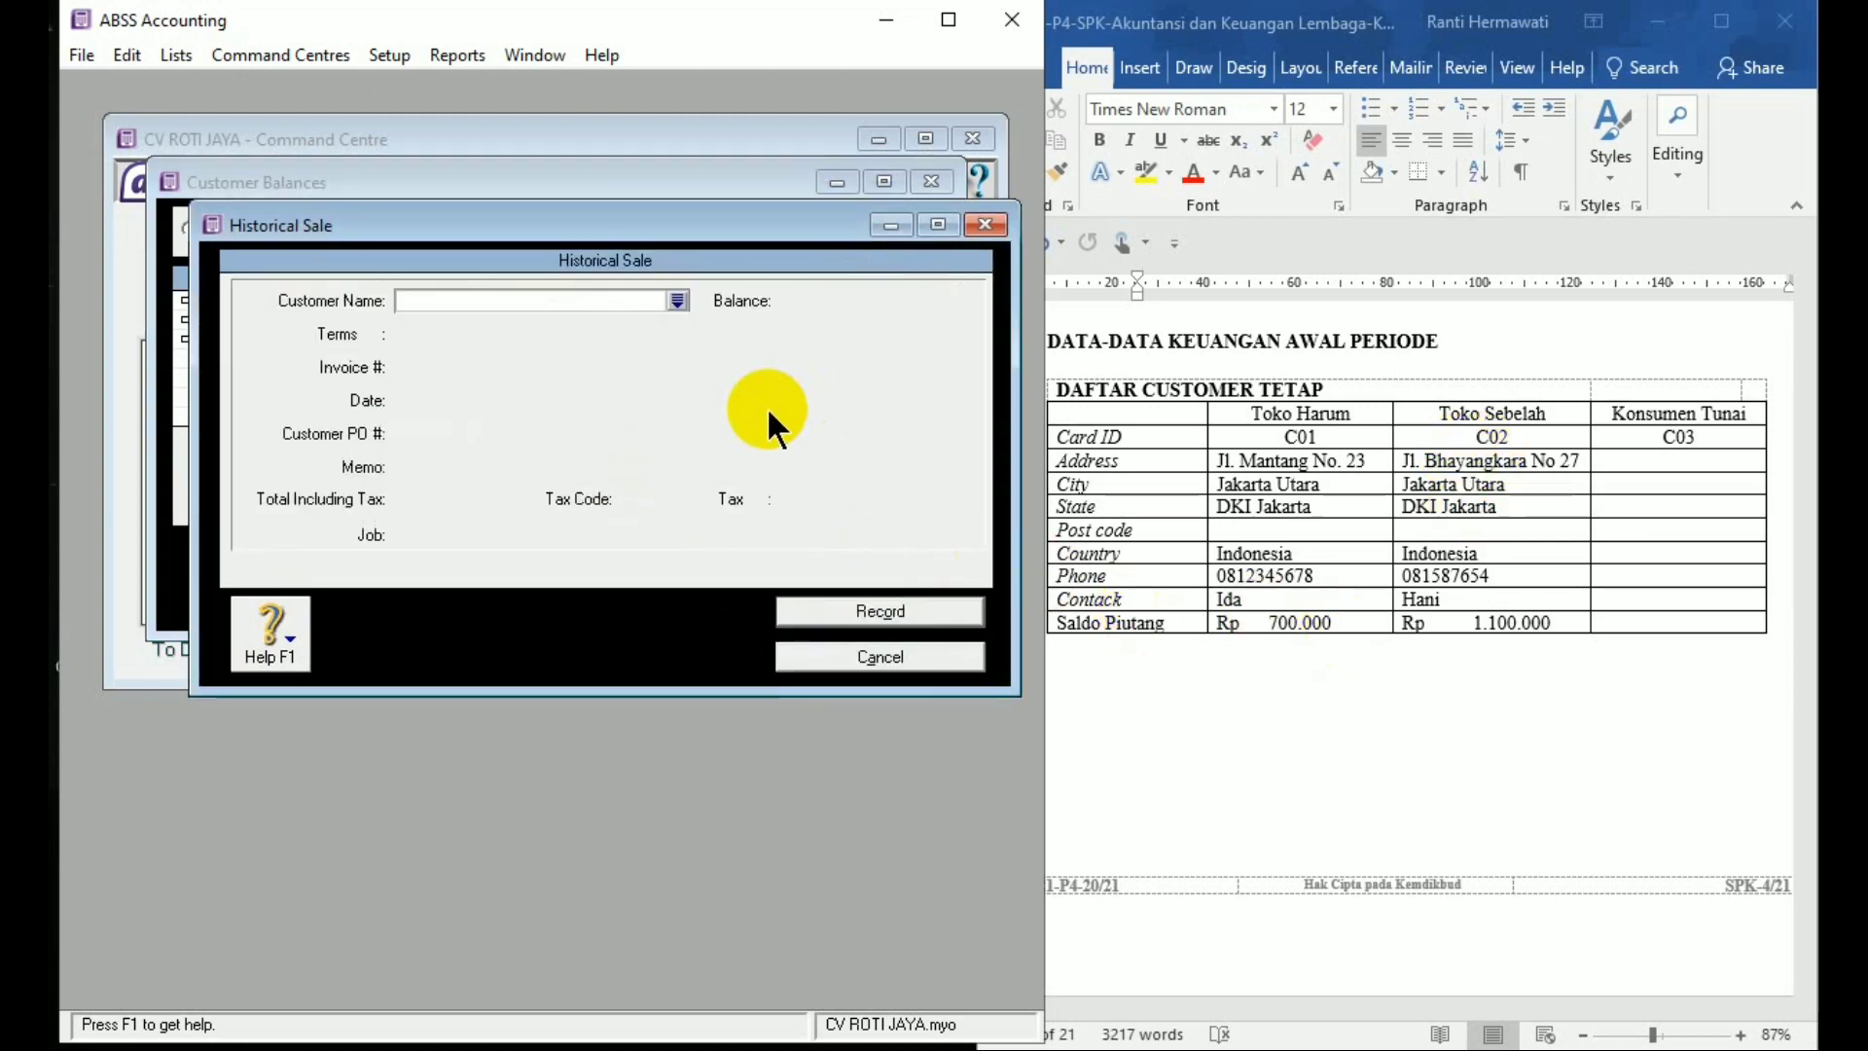
type("TOKO SEBELAH")
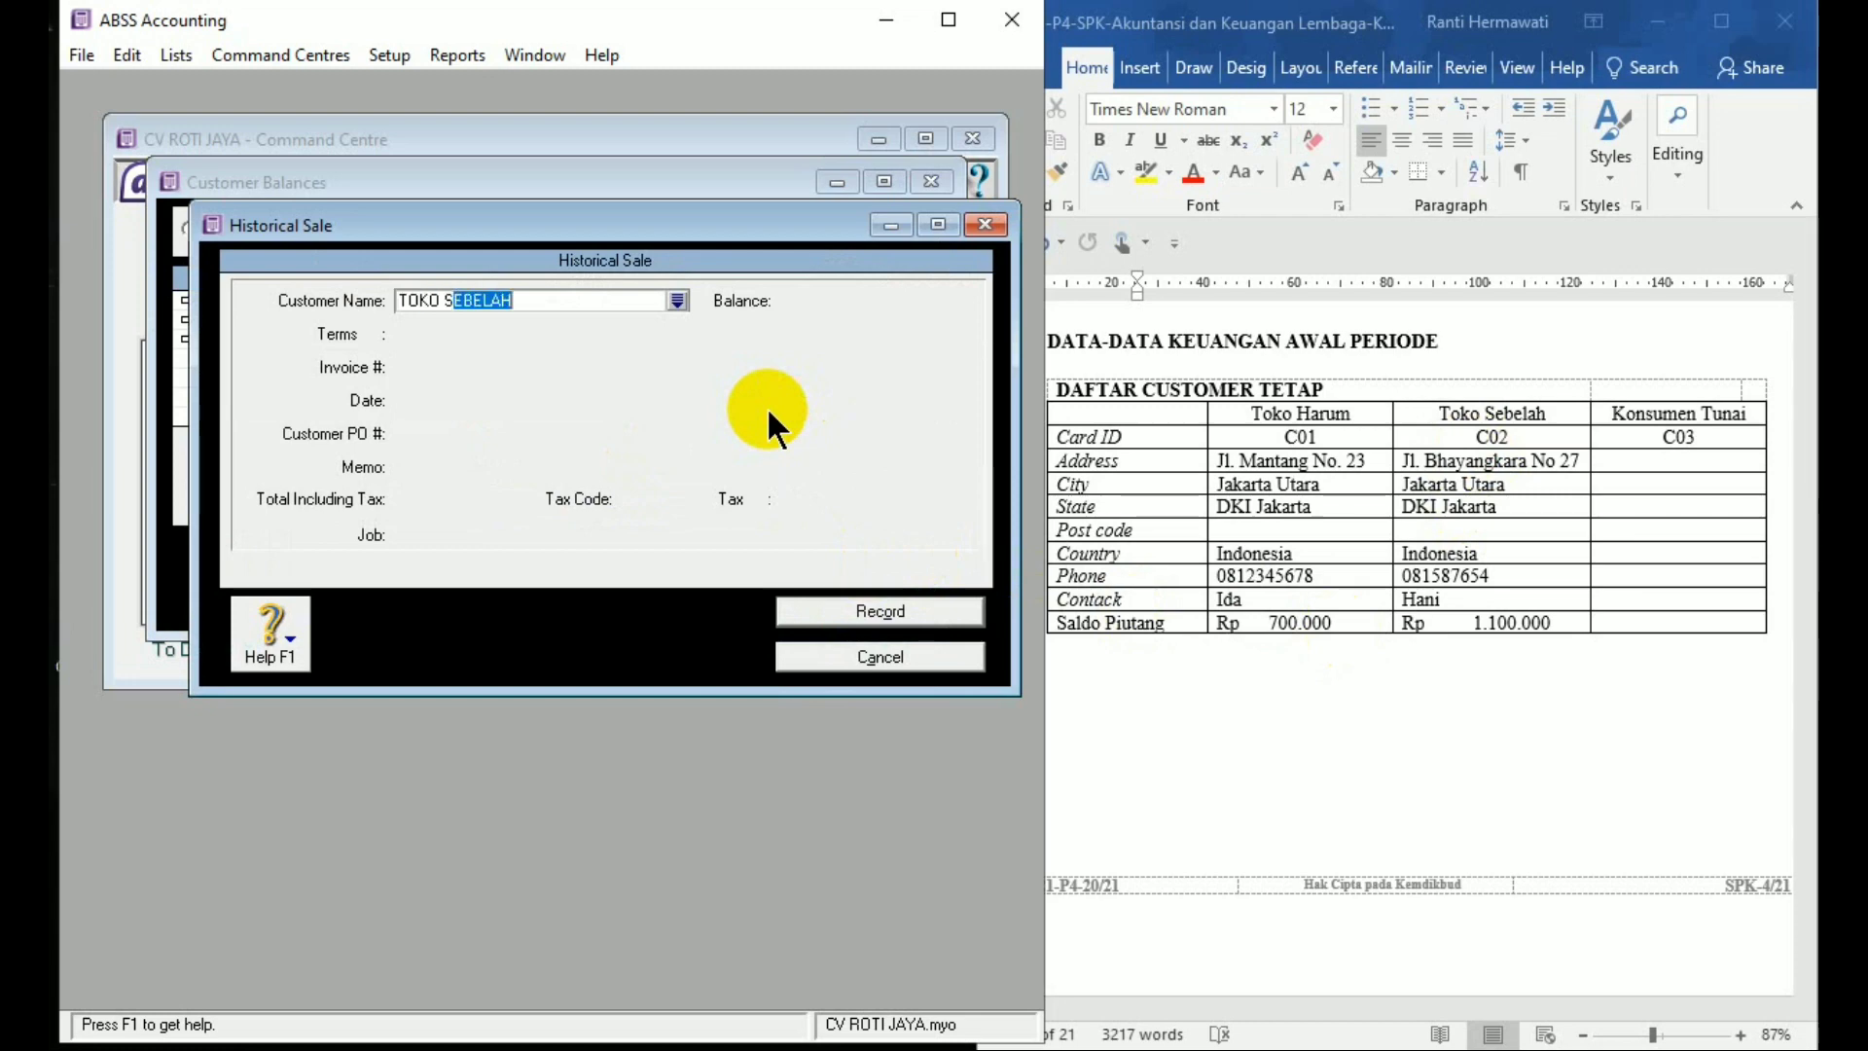
key("Tab")
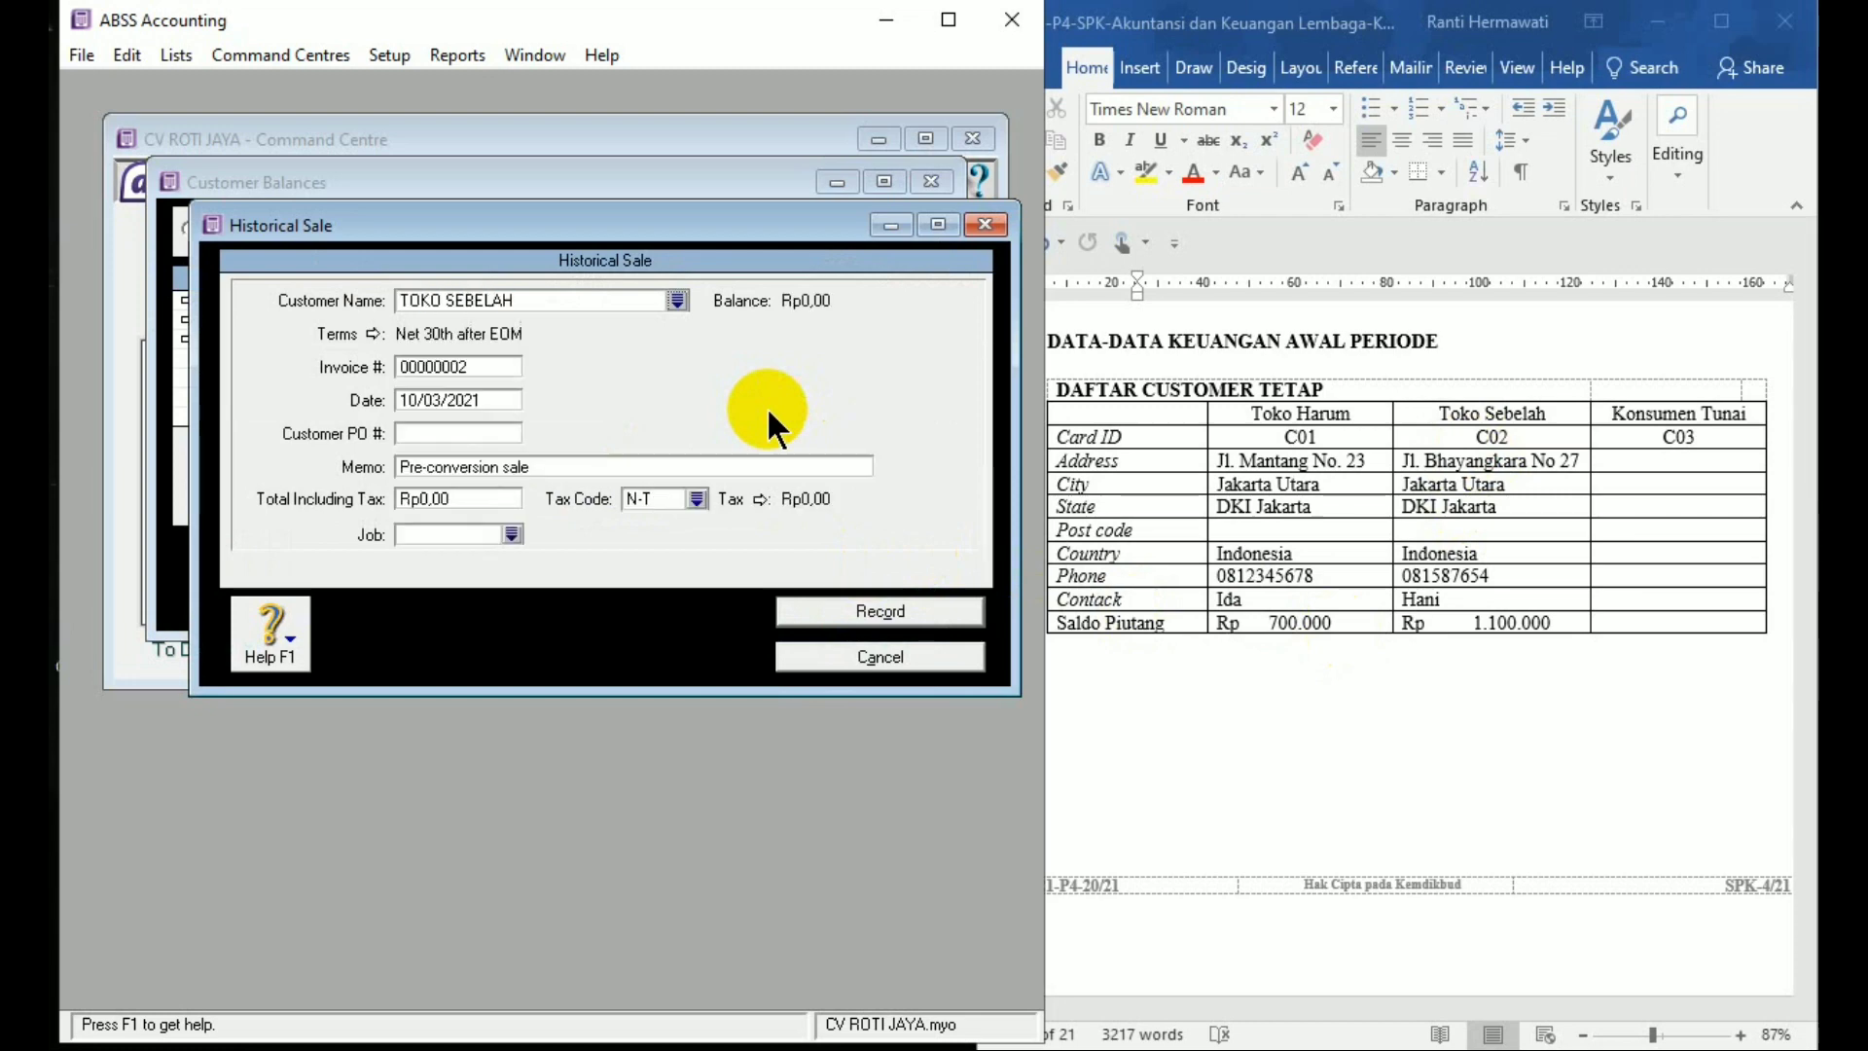
left_click(459, 467)
type("Saldo a")
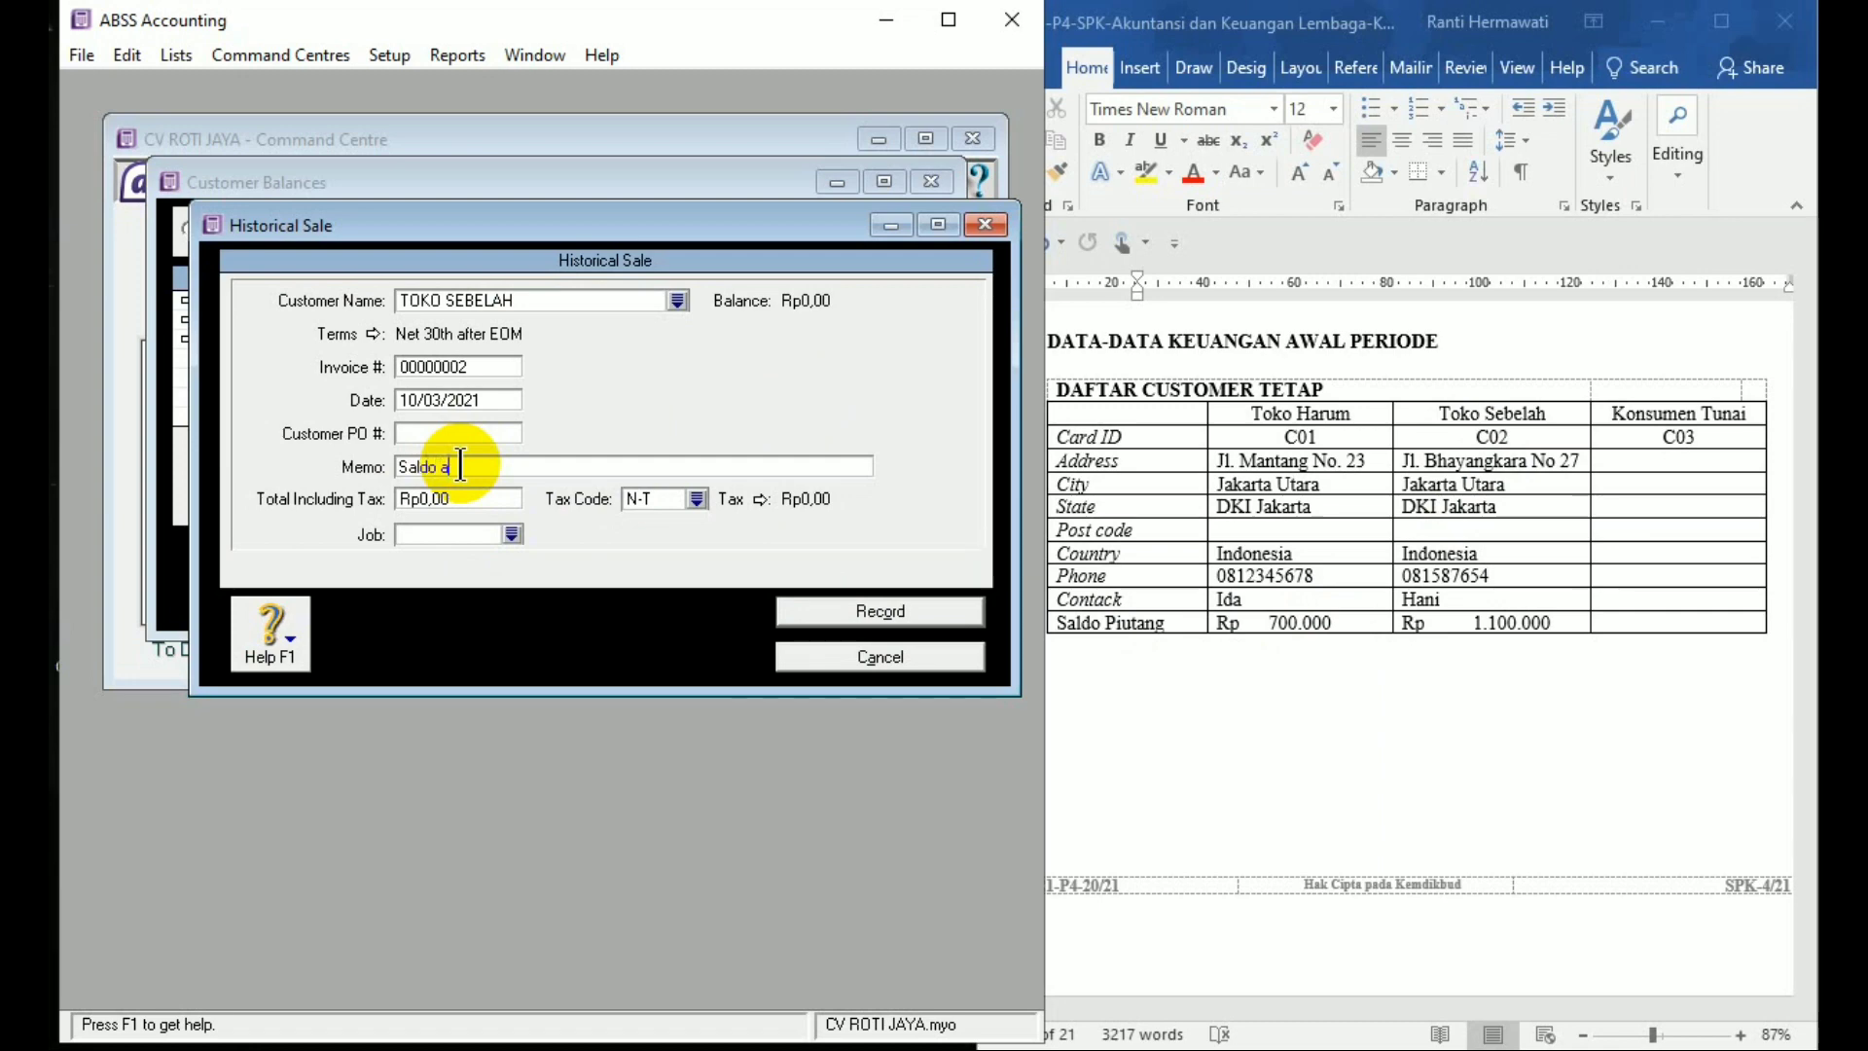
key("BackSpace")
type("Awal Piutang")
key("Tab")
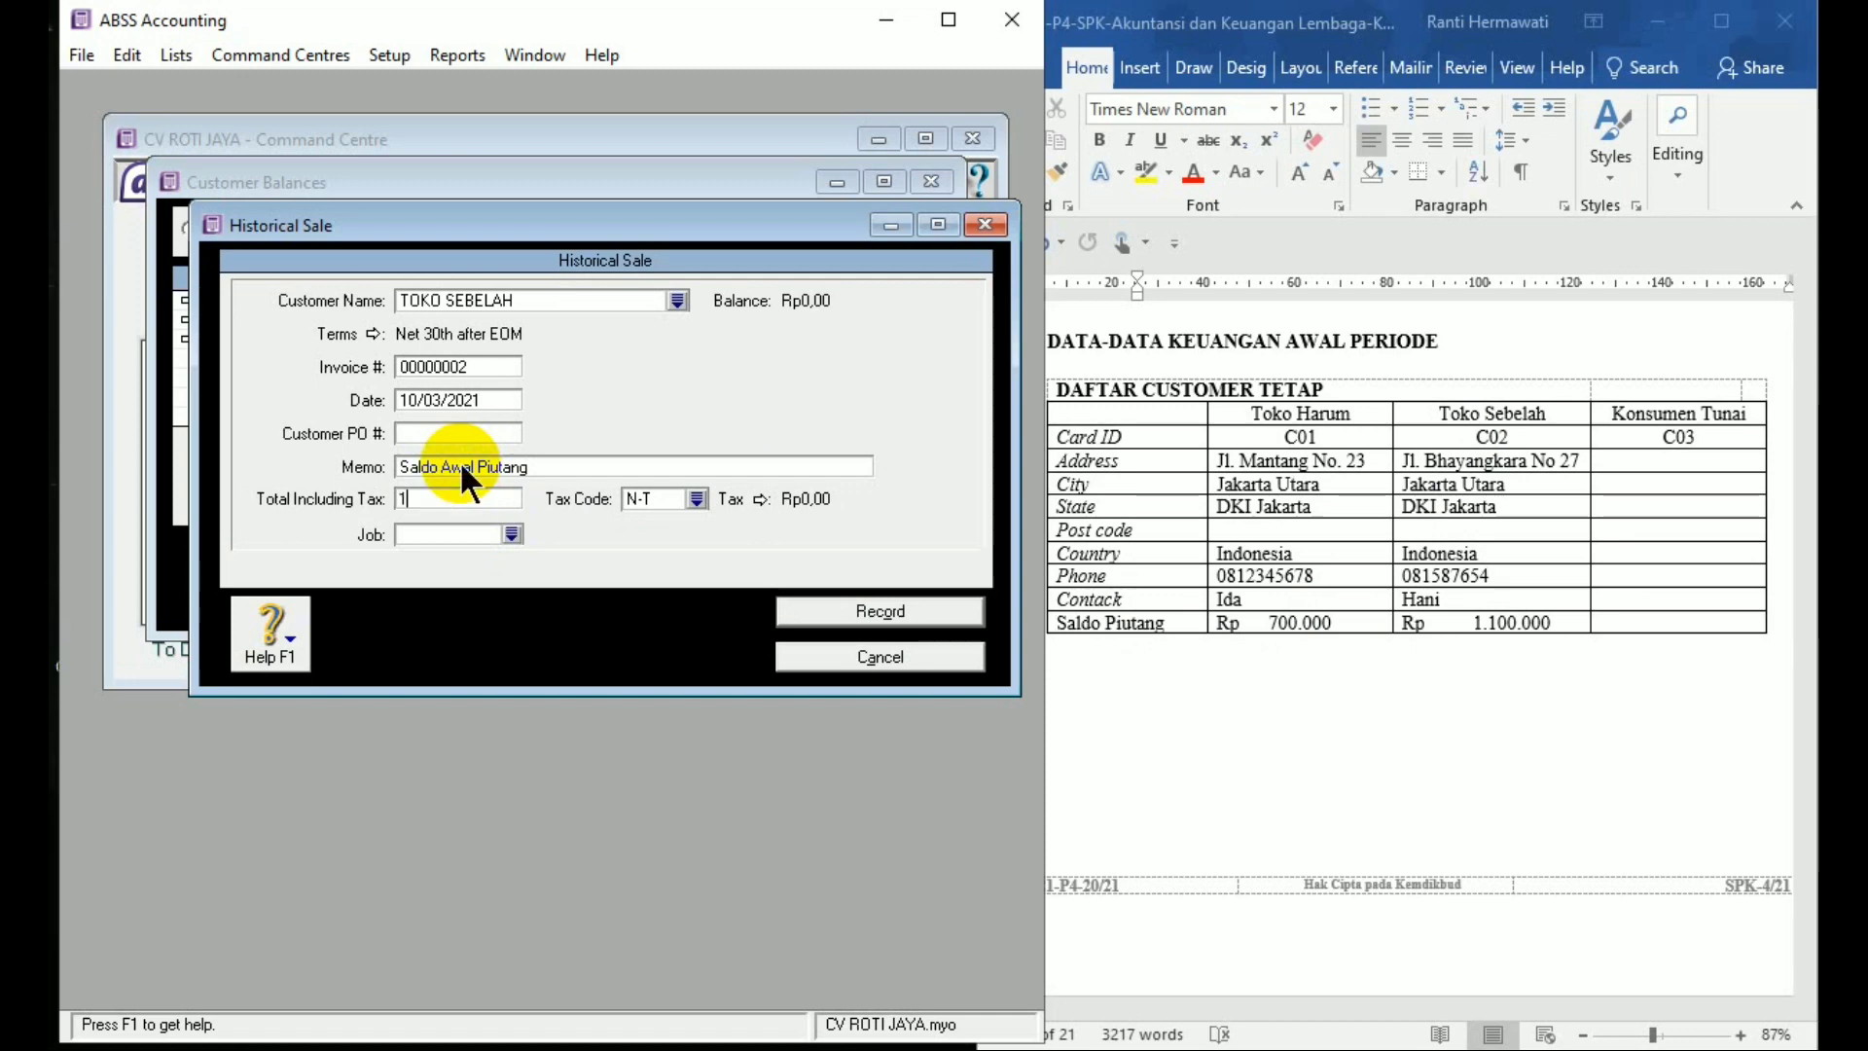
type("1.100.000")
key("Tab")
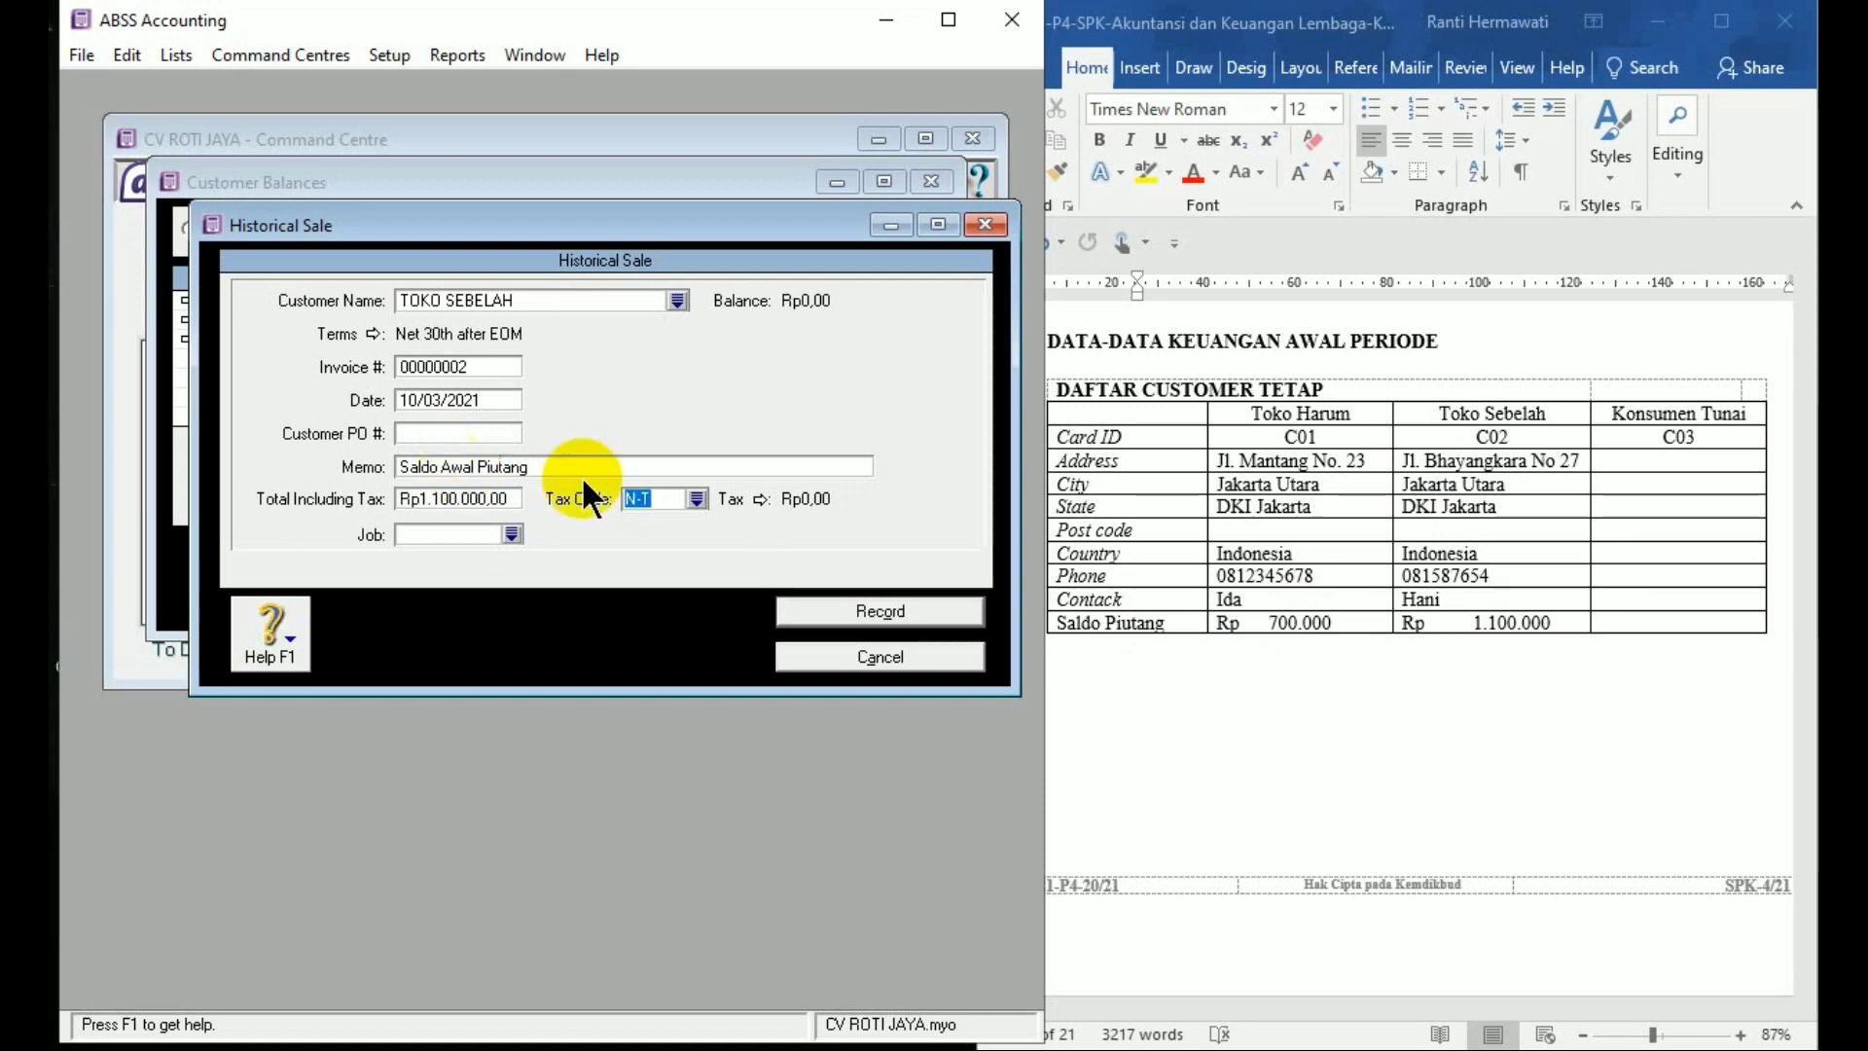
Record the sale, acknowledge the balances-match message, and close Customer Balances
left_click(894, 613)
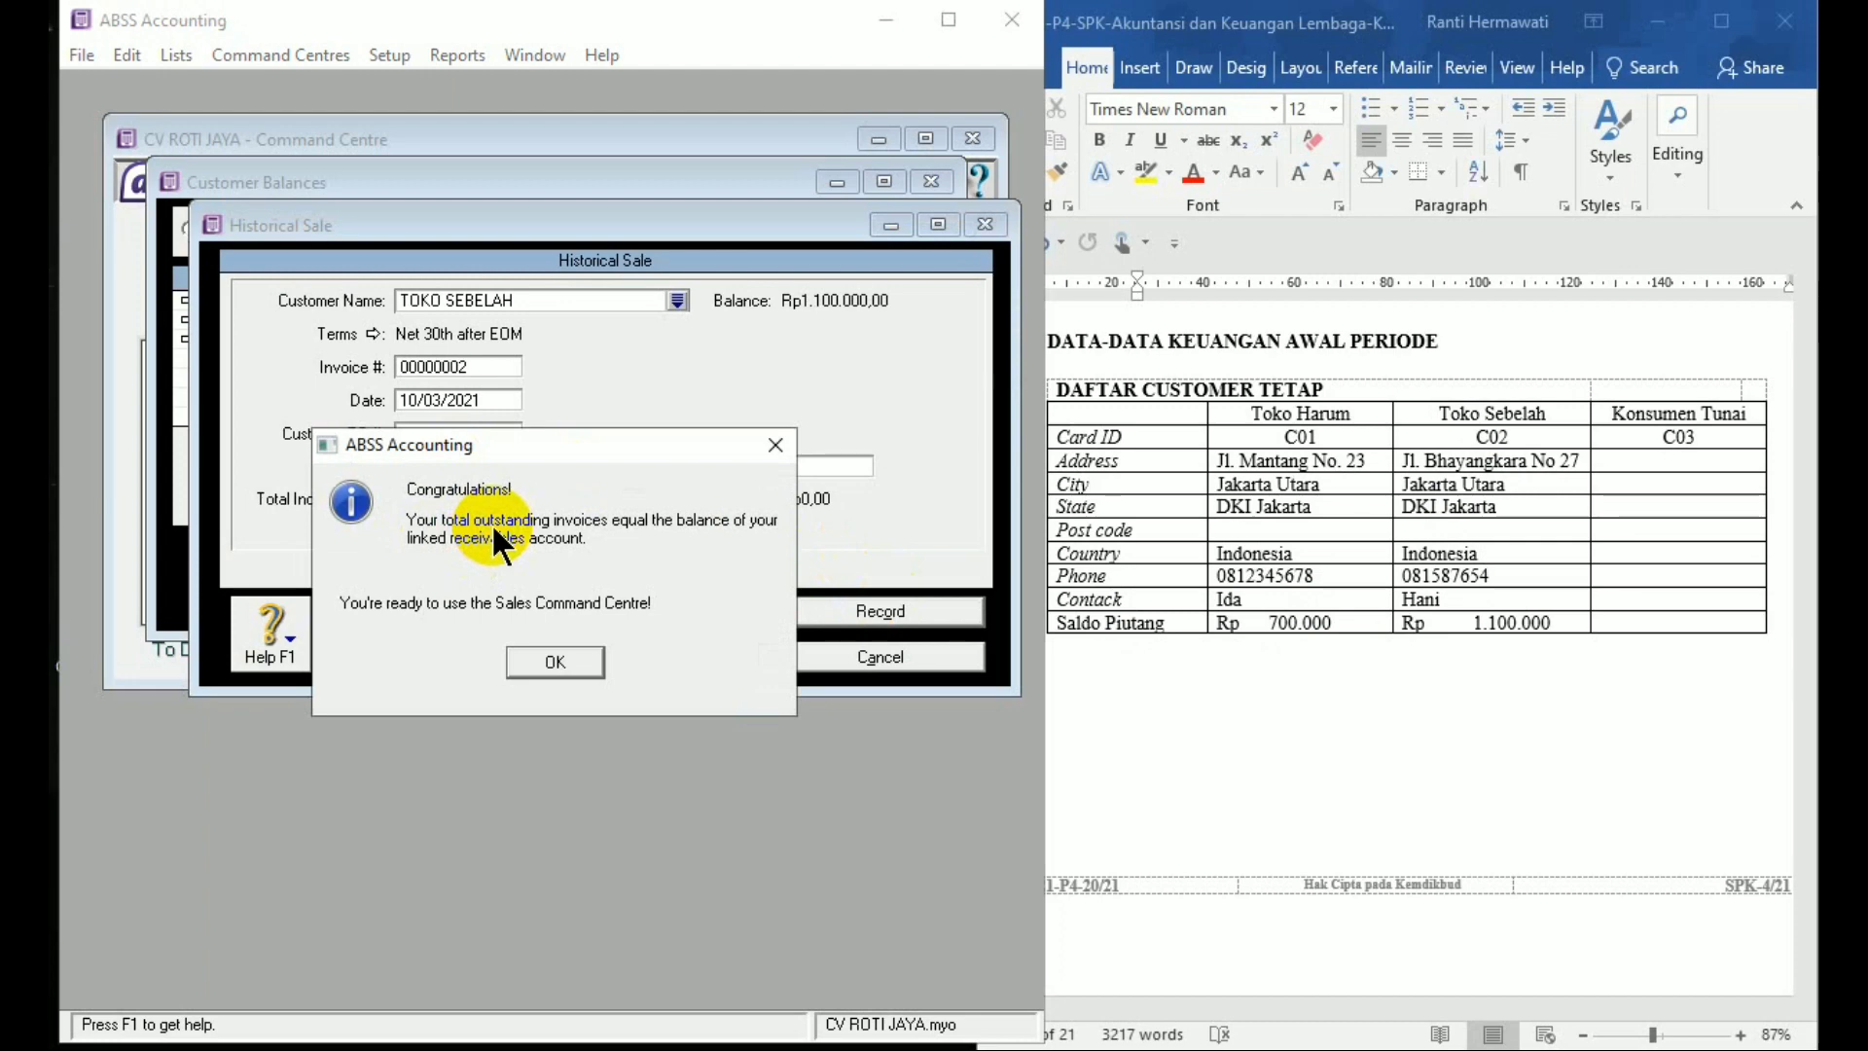
left_click(525, 668)
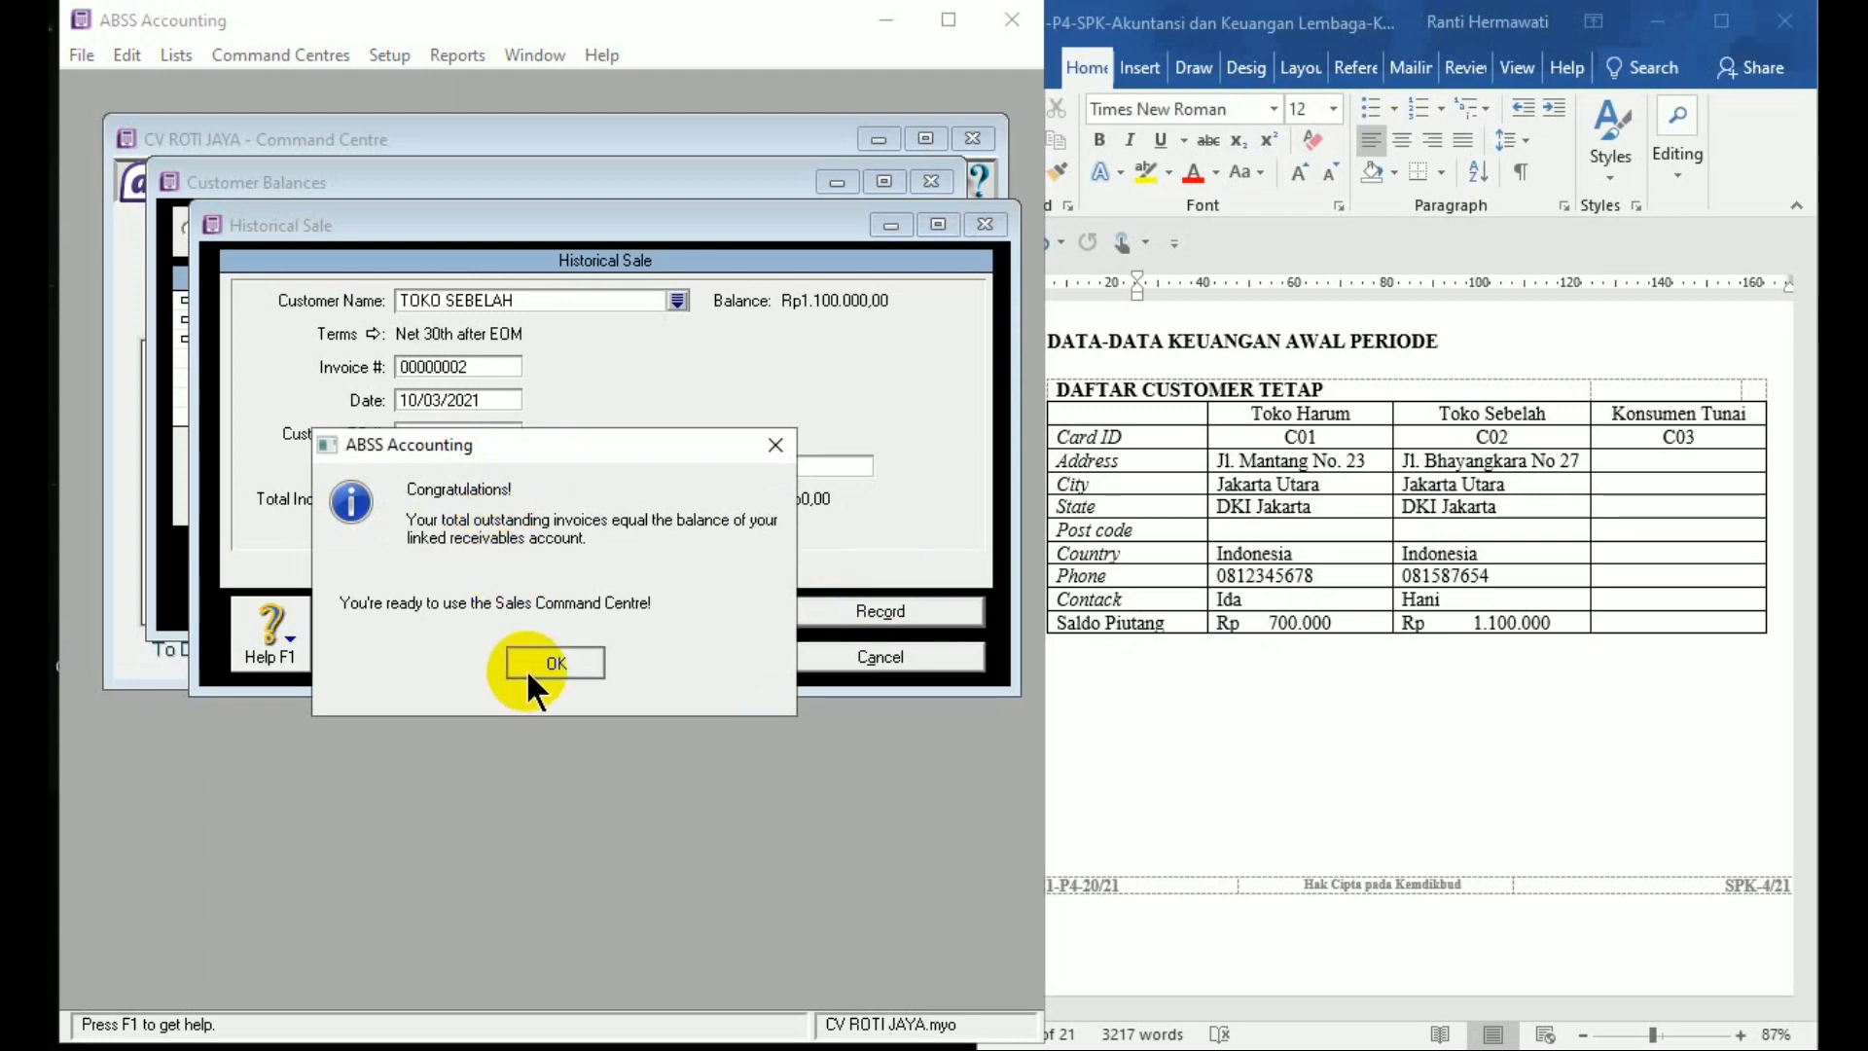
left_click(814, 595)
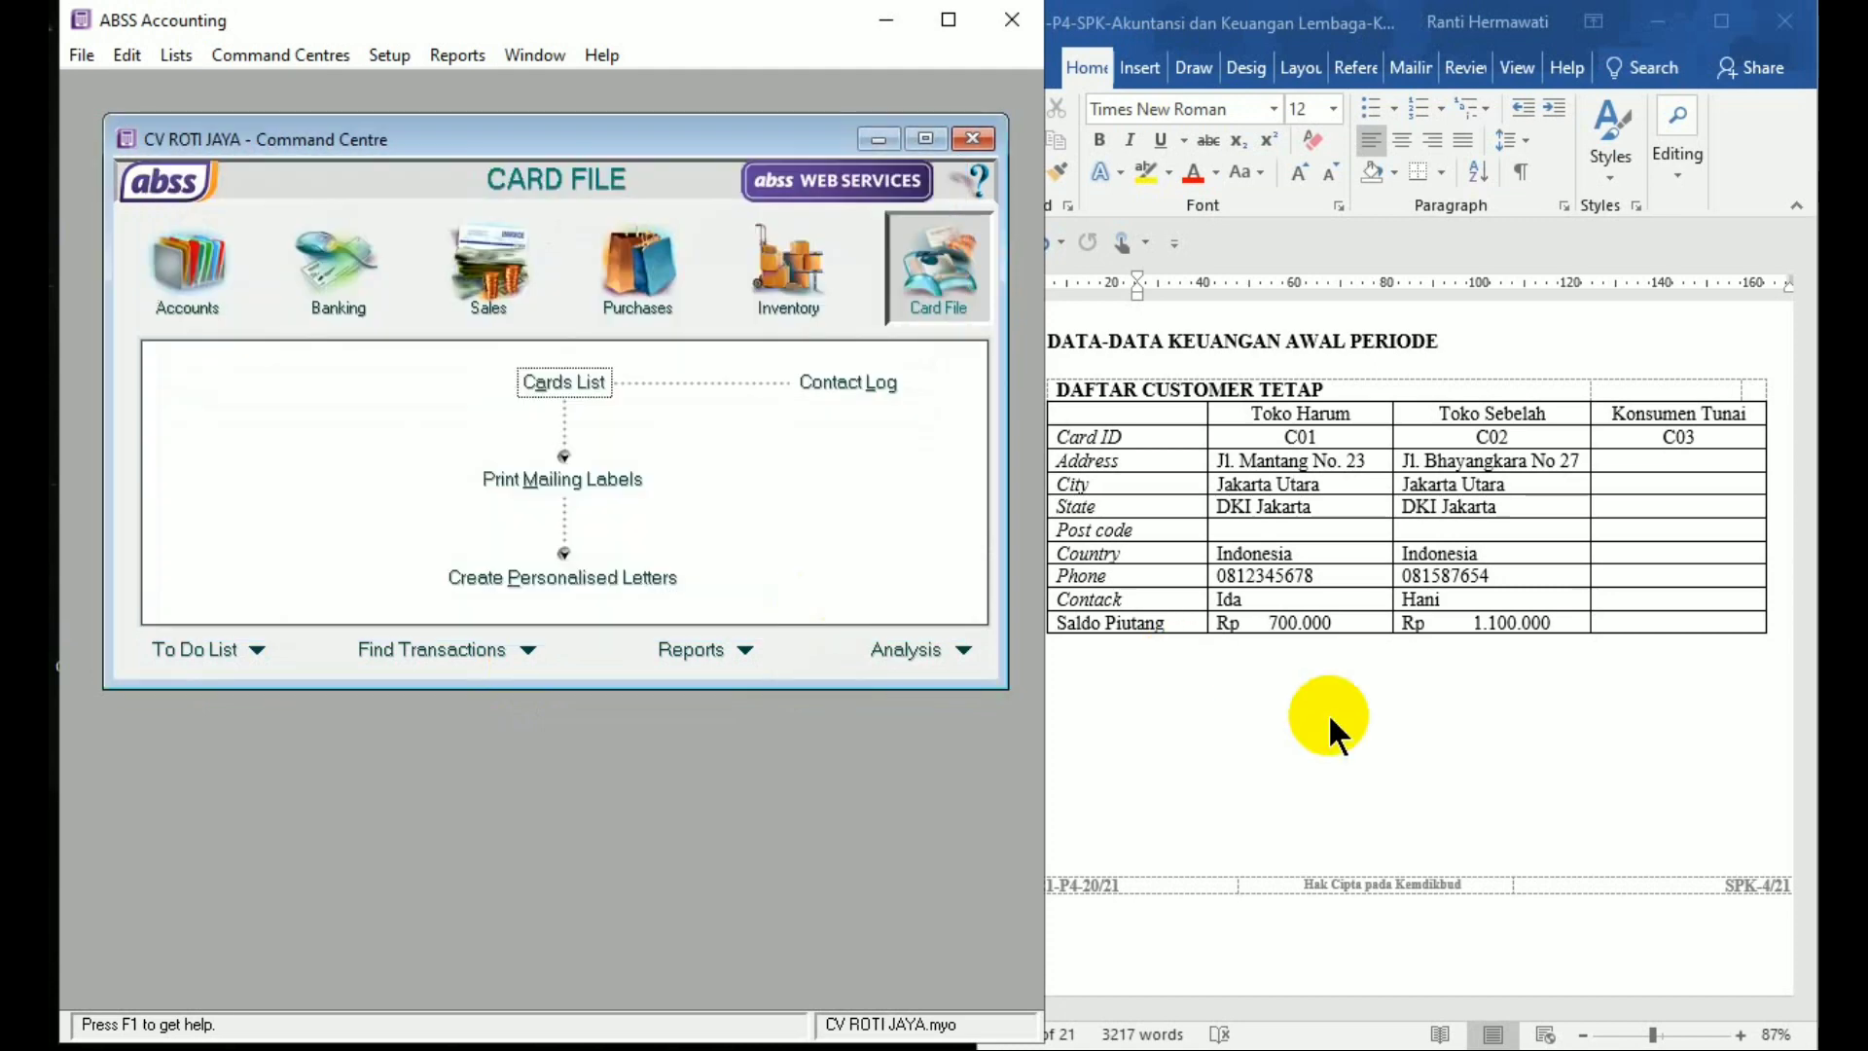
Check the DAFTAR SUPPLIER table in the Word reference document
left_click(1156, 683)
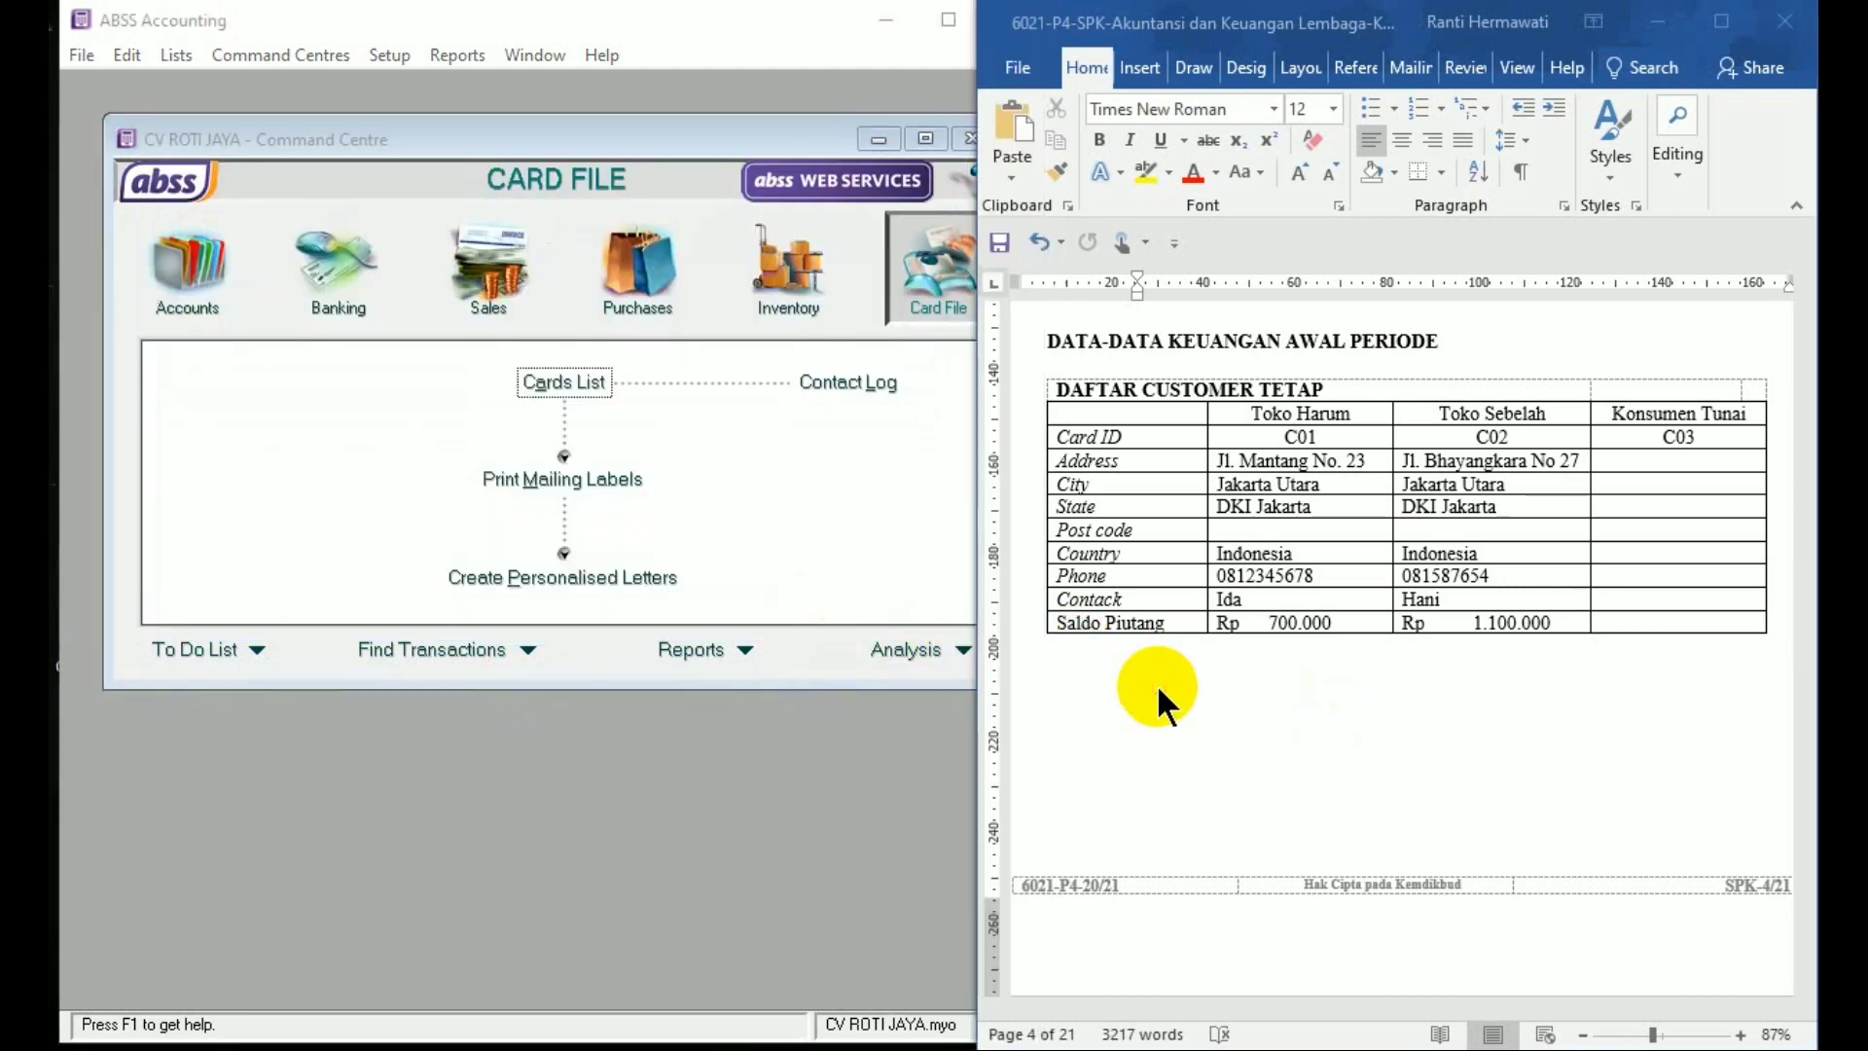
key("Down")
key("Down")
key("Down")
key("Down")
key("Down")
key("Down")
key("Down")
key("Down")
key("Down")
key("Down")
key("Down")
key("Down")
key("Down")
key("Down")
key("Down")
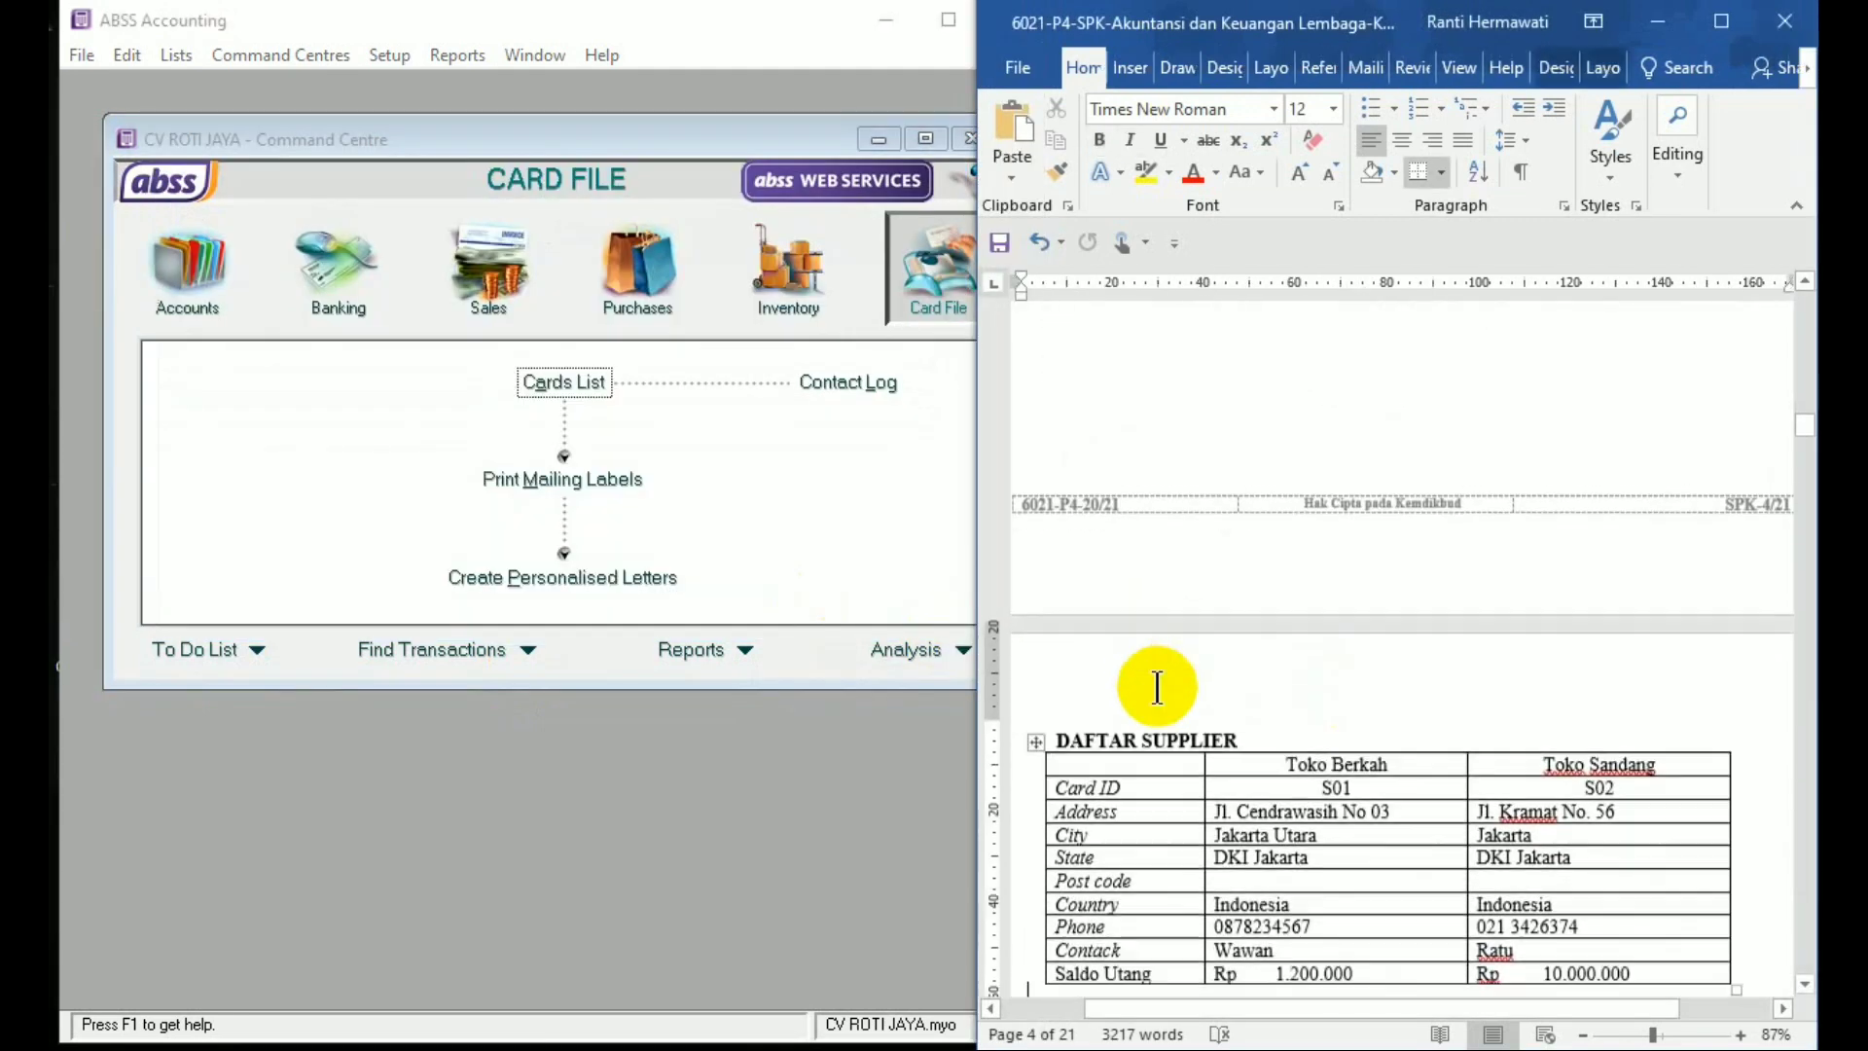
key("Up")
key("Up")
key("Up")
key("Up")
key("Up")
key("Up")
key("Up")
key("Up")
key("Up")
key("Up")
key("Up")
key("Up")
key("Up")
key("Up")
key("Up")
key("Up")
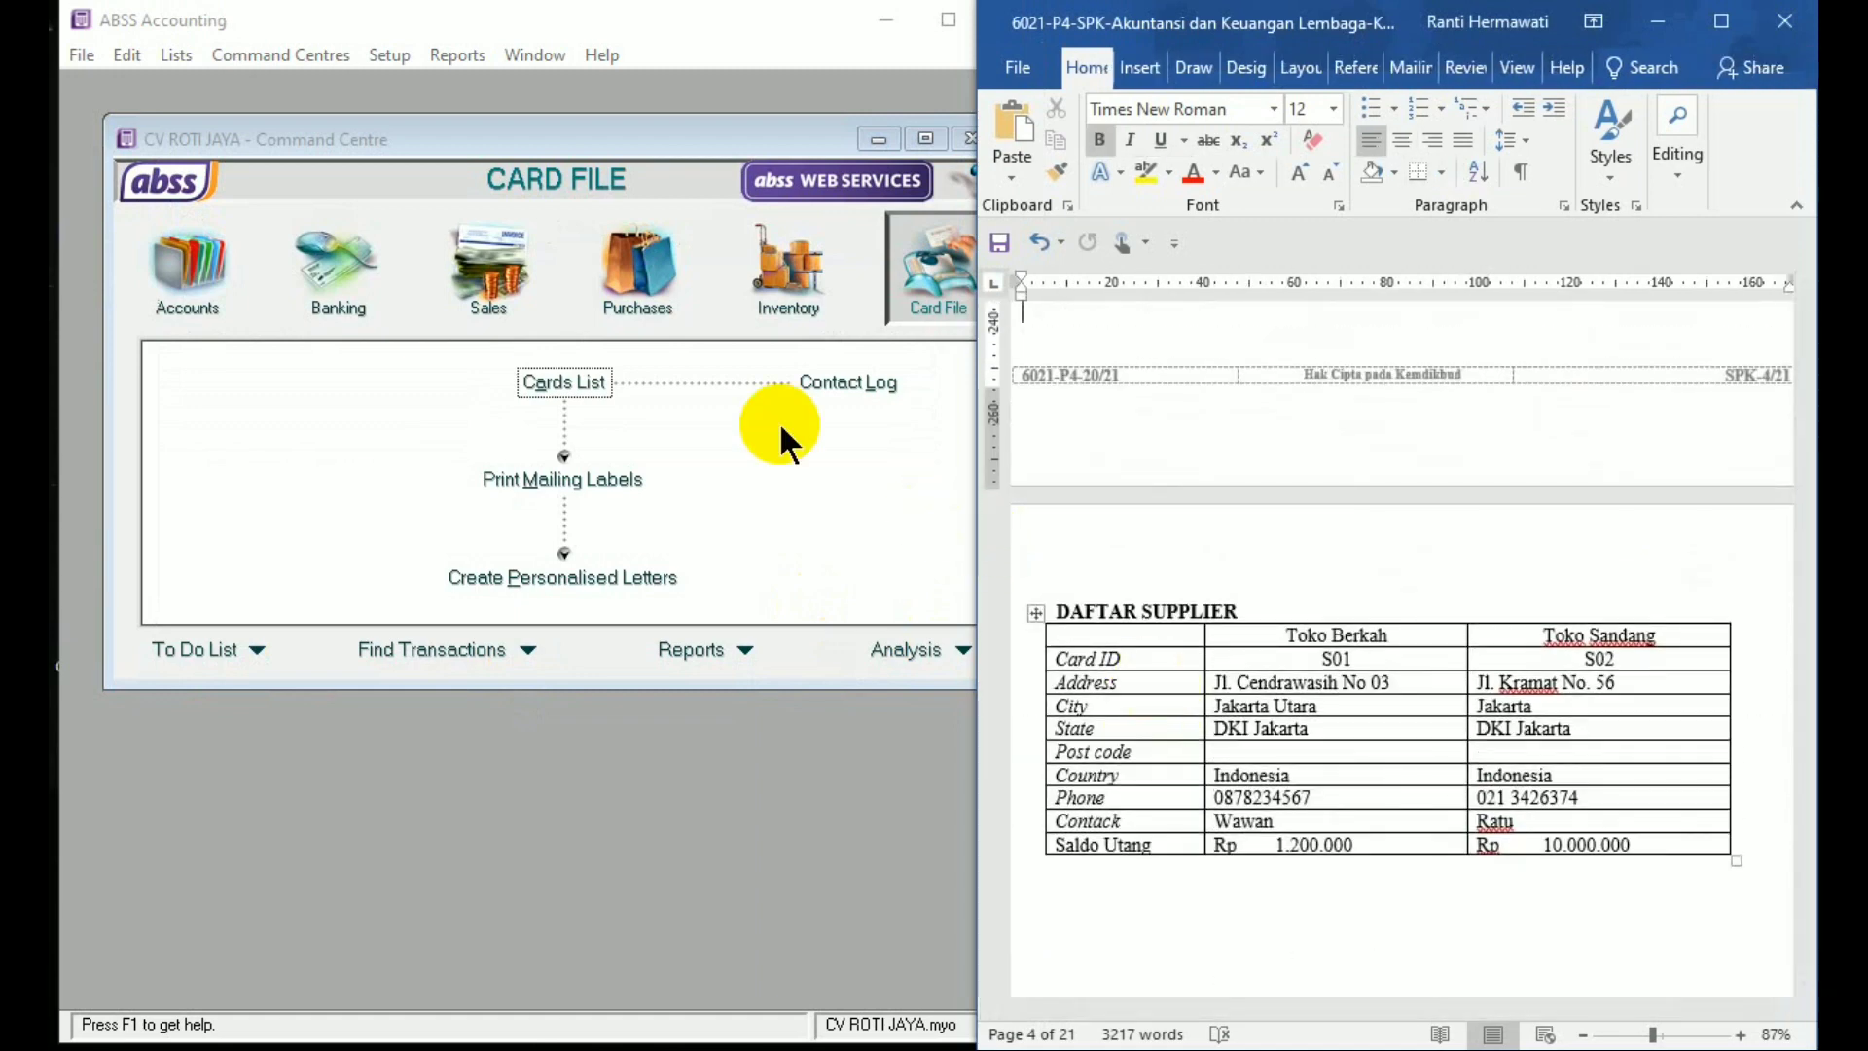
Start a new supplier card from the Cards List
left_click(903, 316)
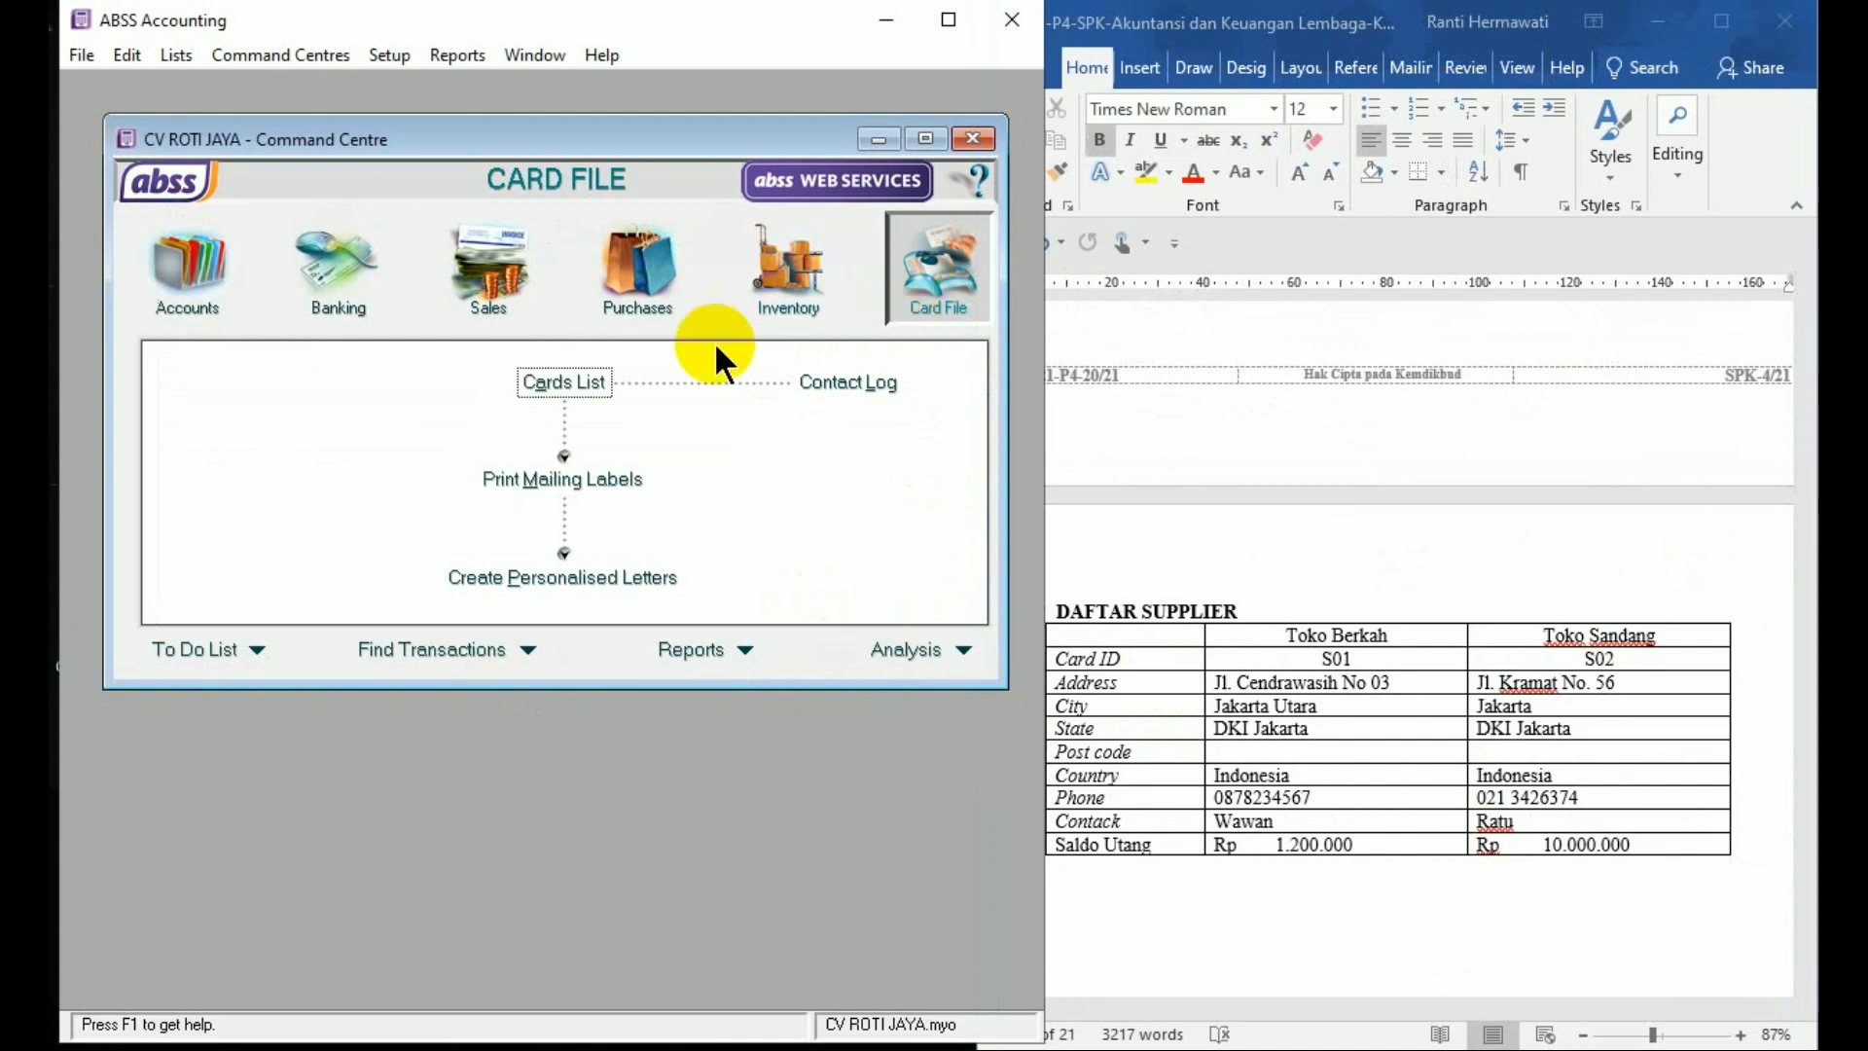
left_click(596, 381)
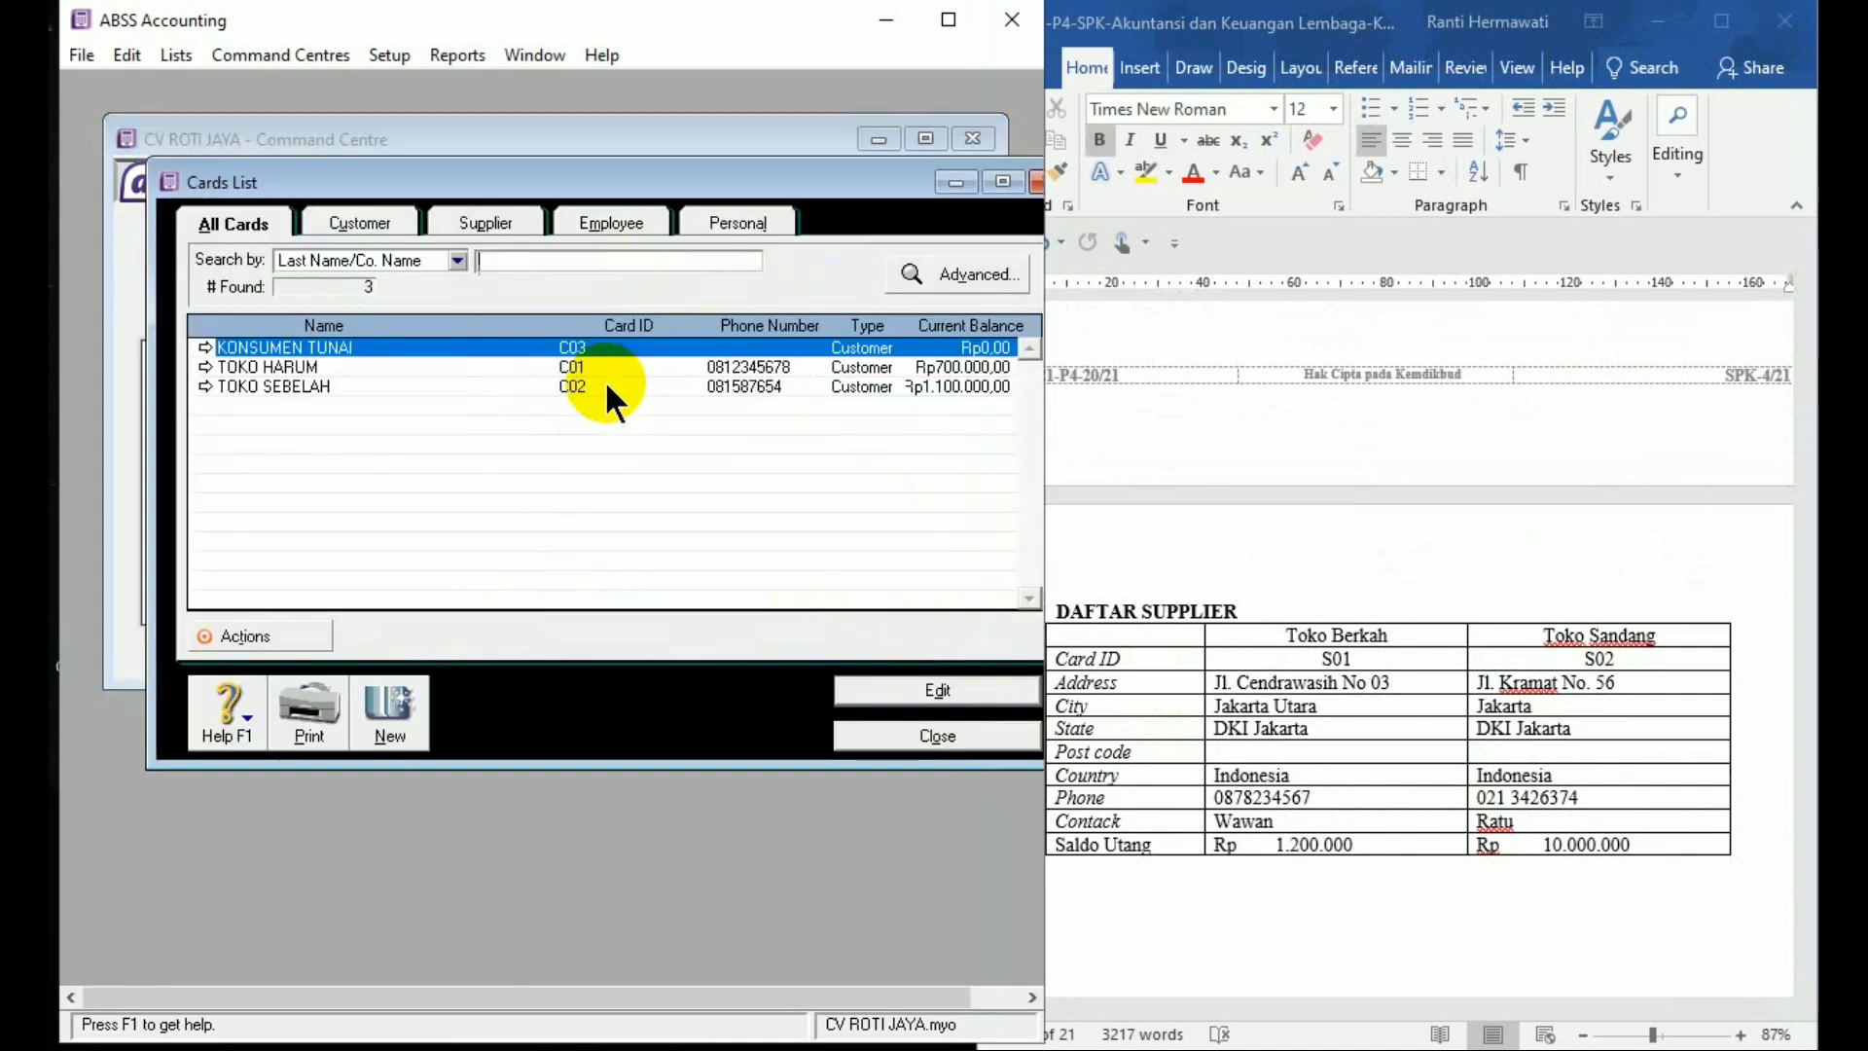
left_click(411, 702)
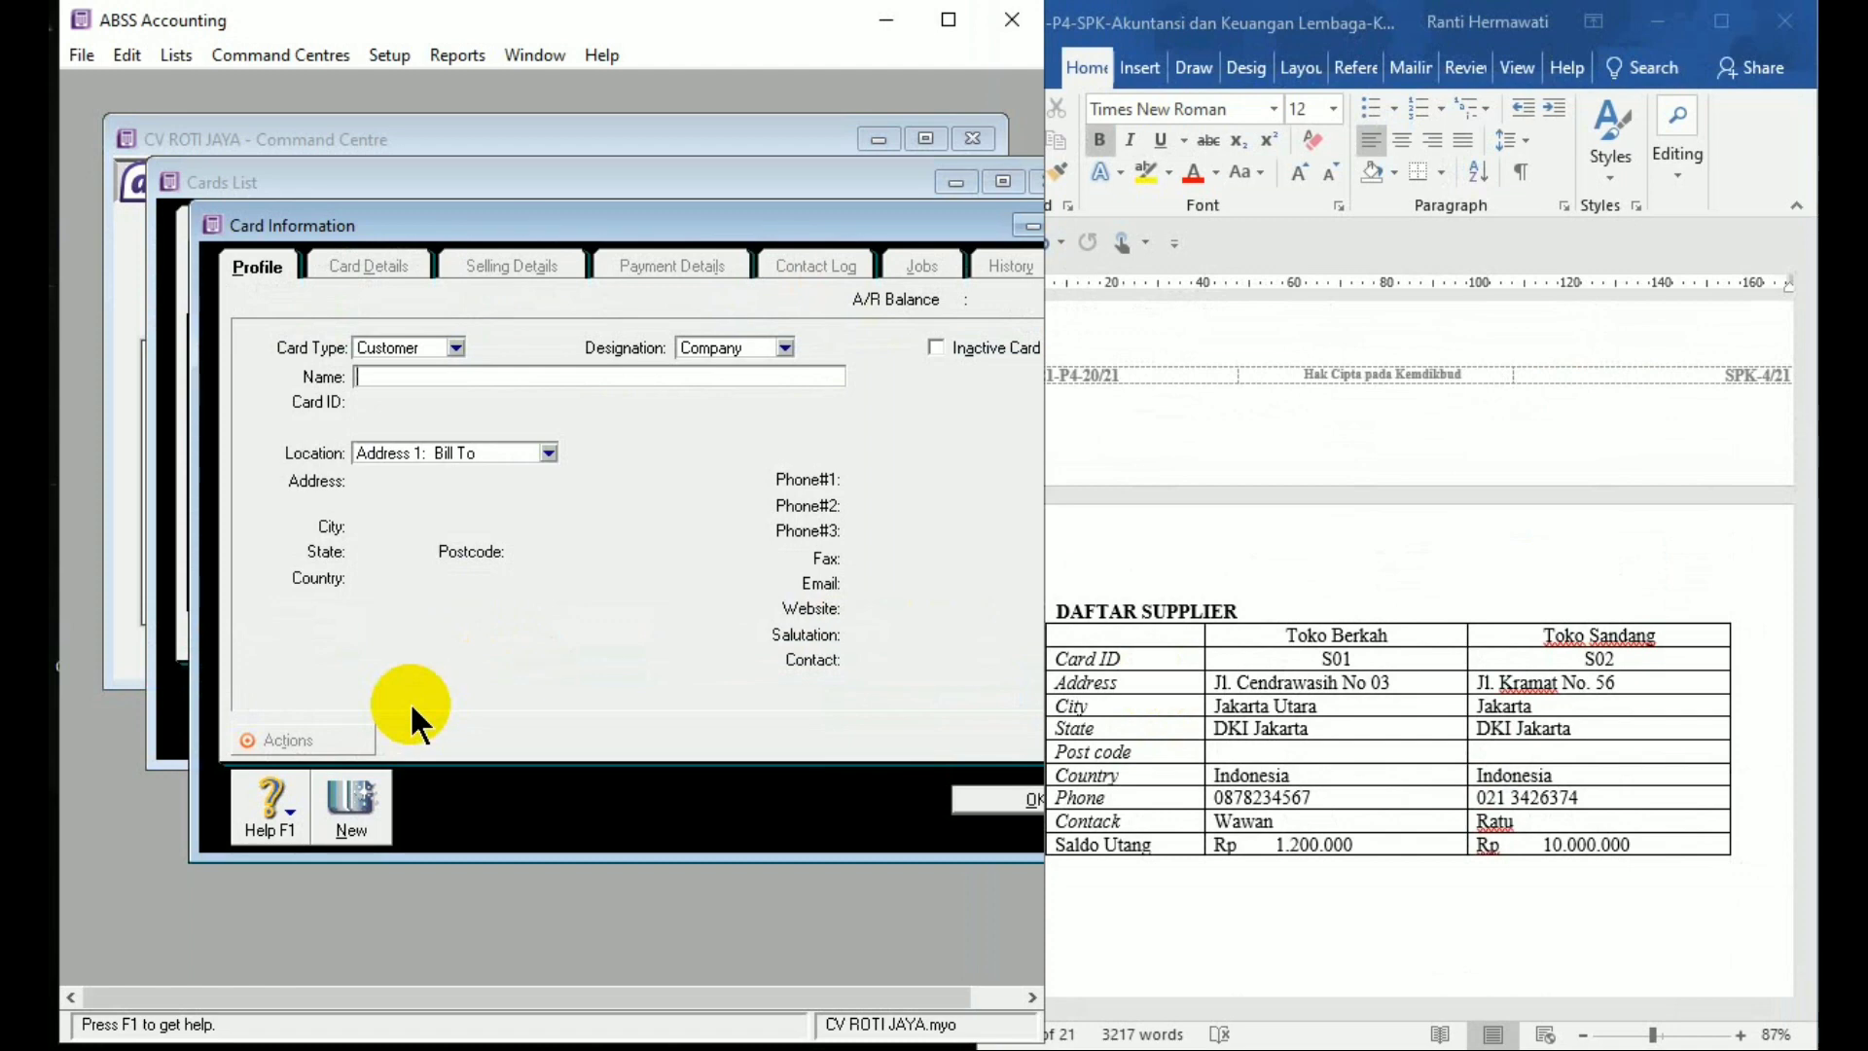
left_click(456, 348)
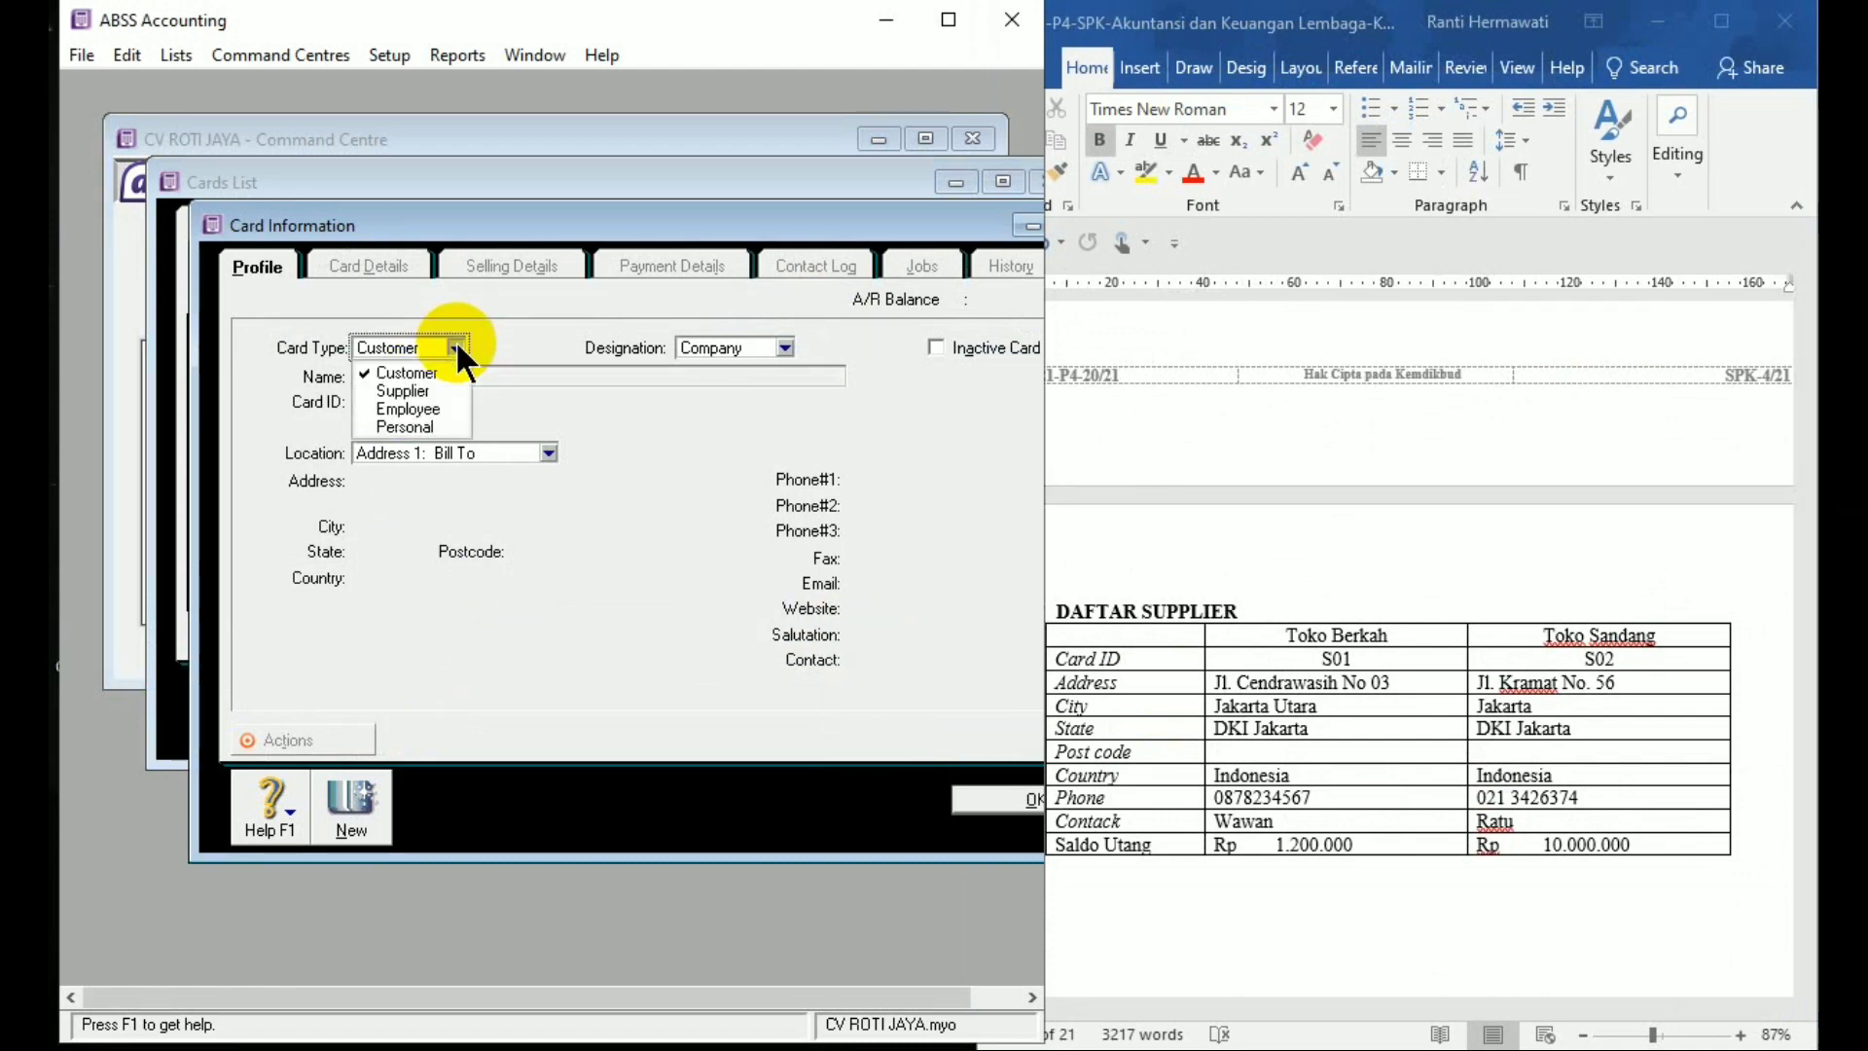
left_click(448, 390)
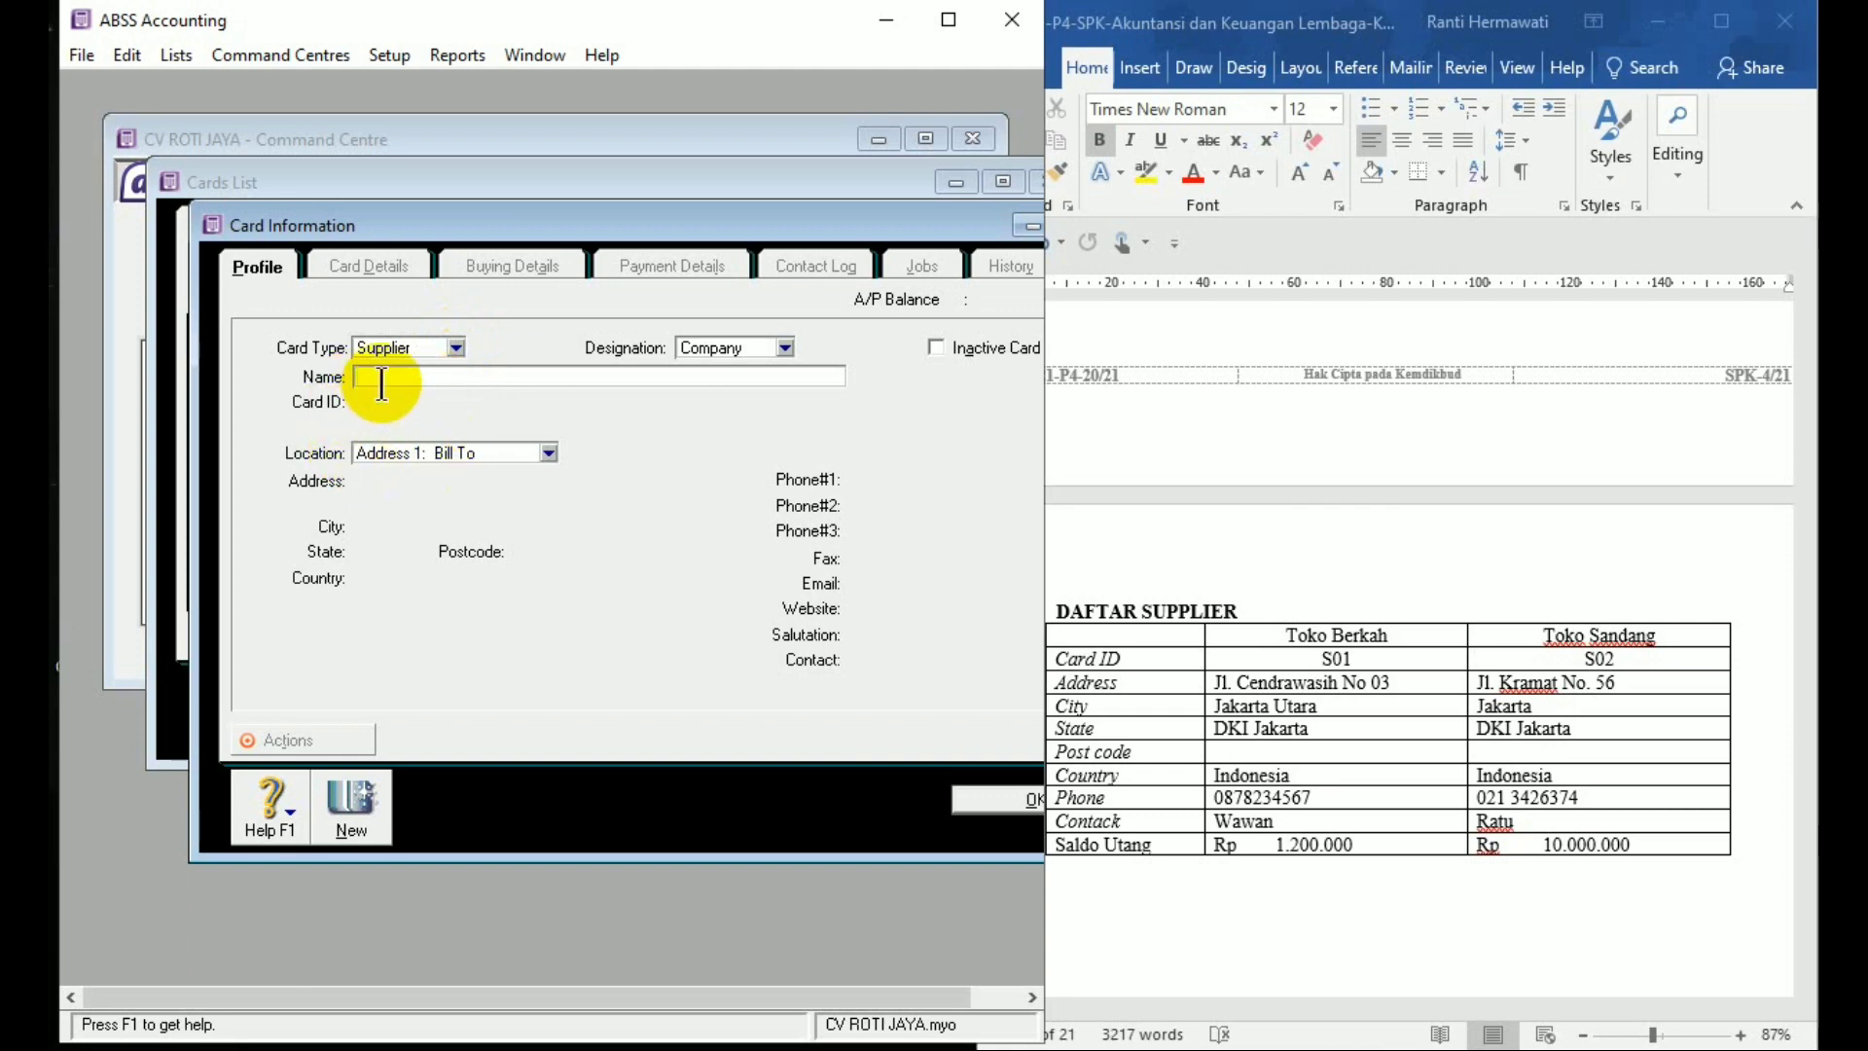
Name the supplier card TOKO BERKAH with card ID S01
type("TOKO BER")
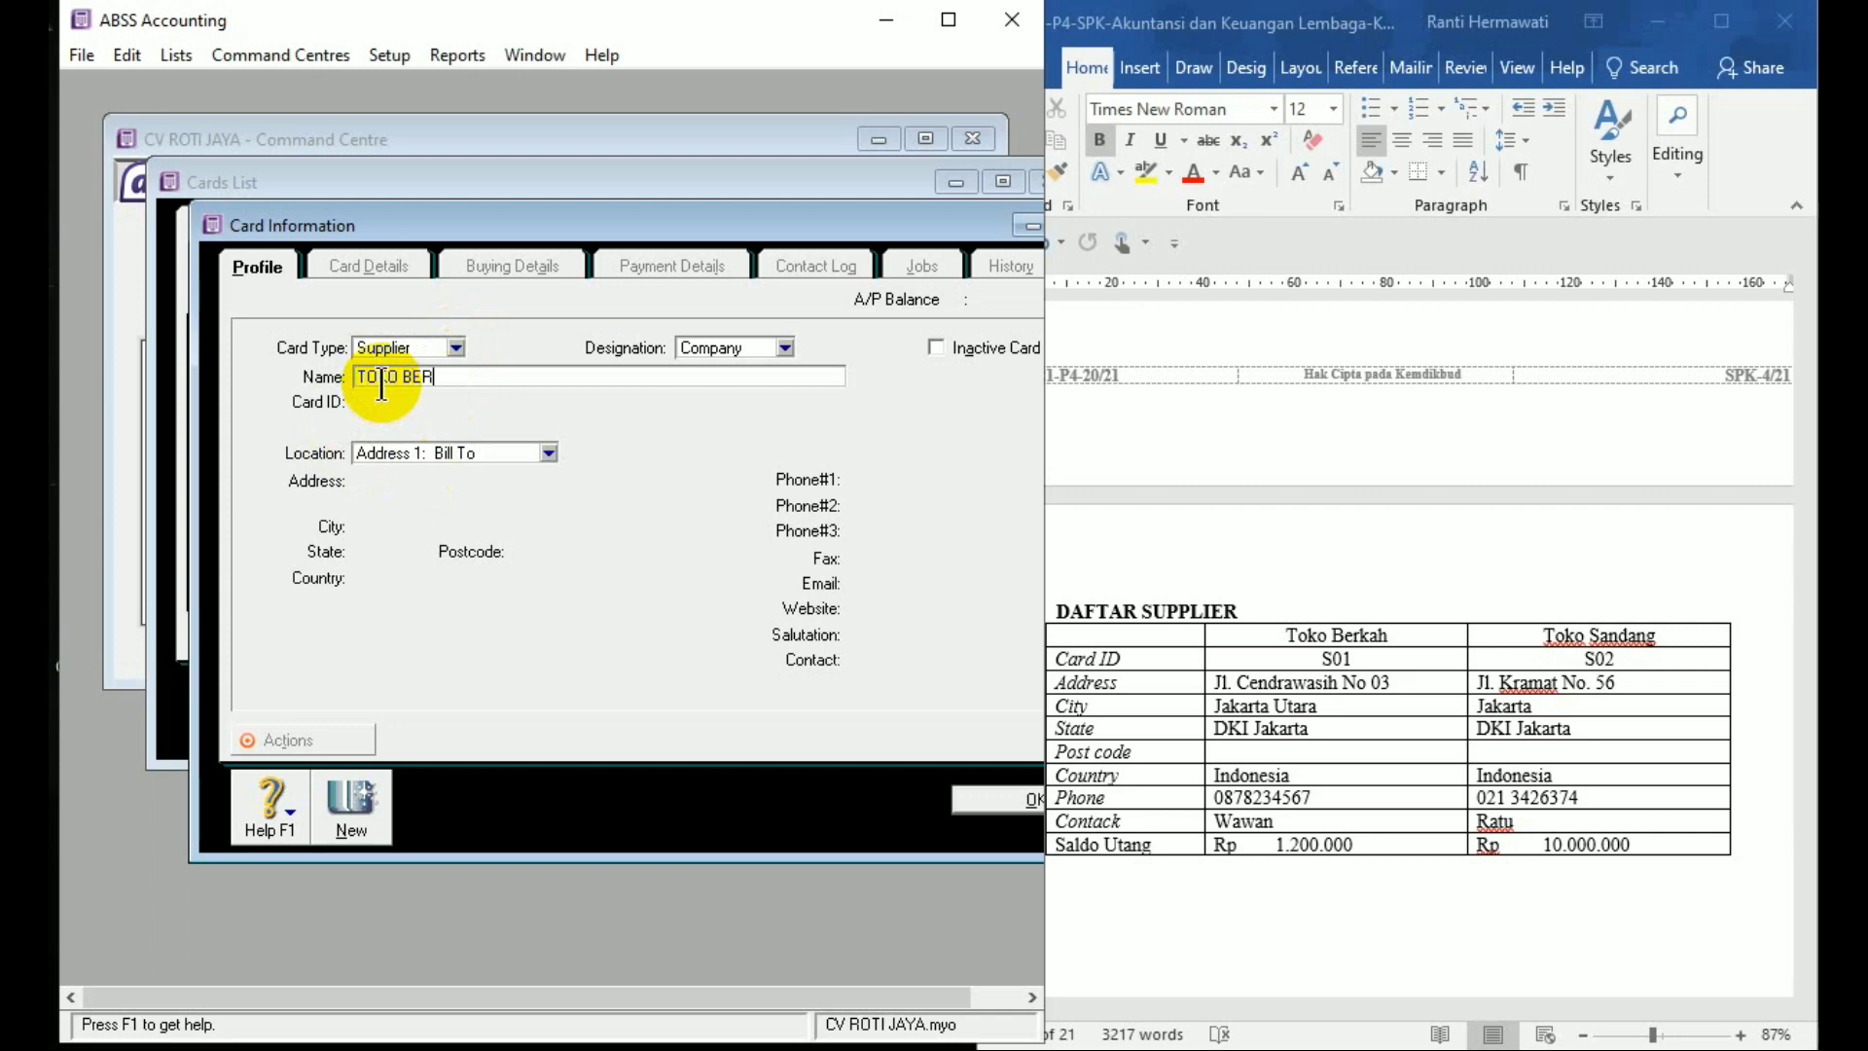
type("KAH")
key("Tab")
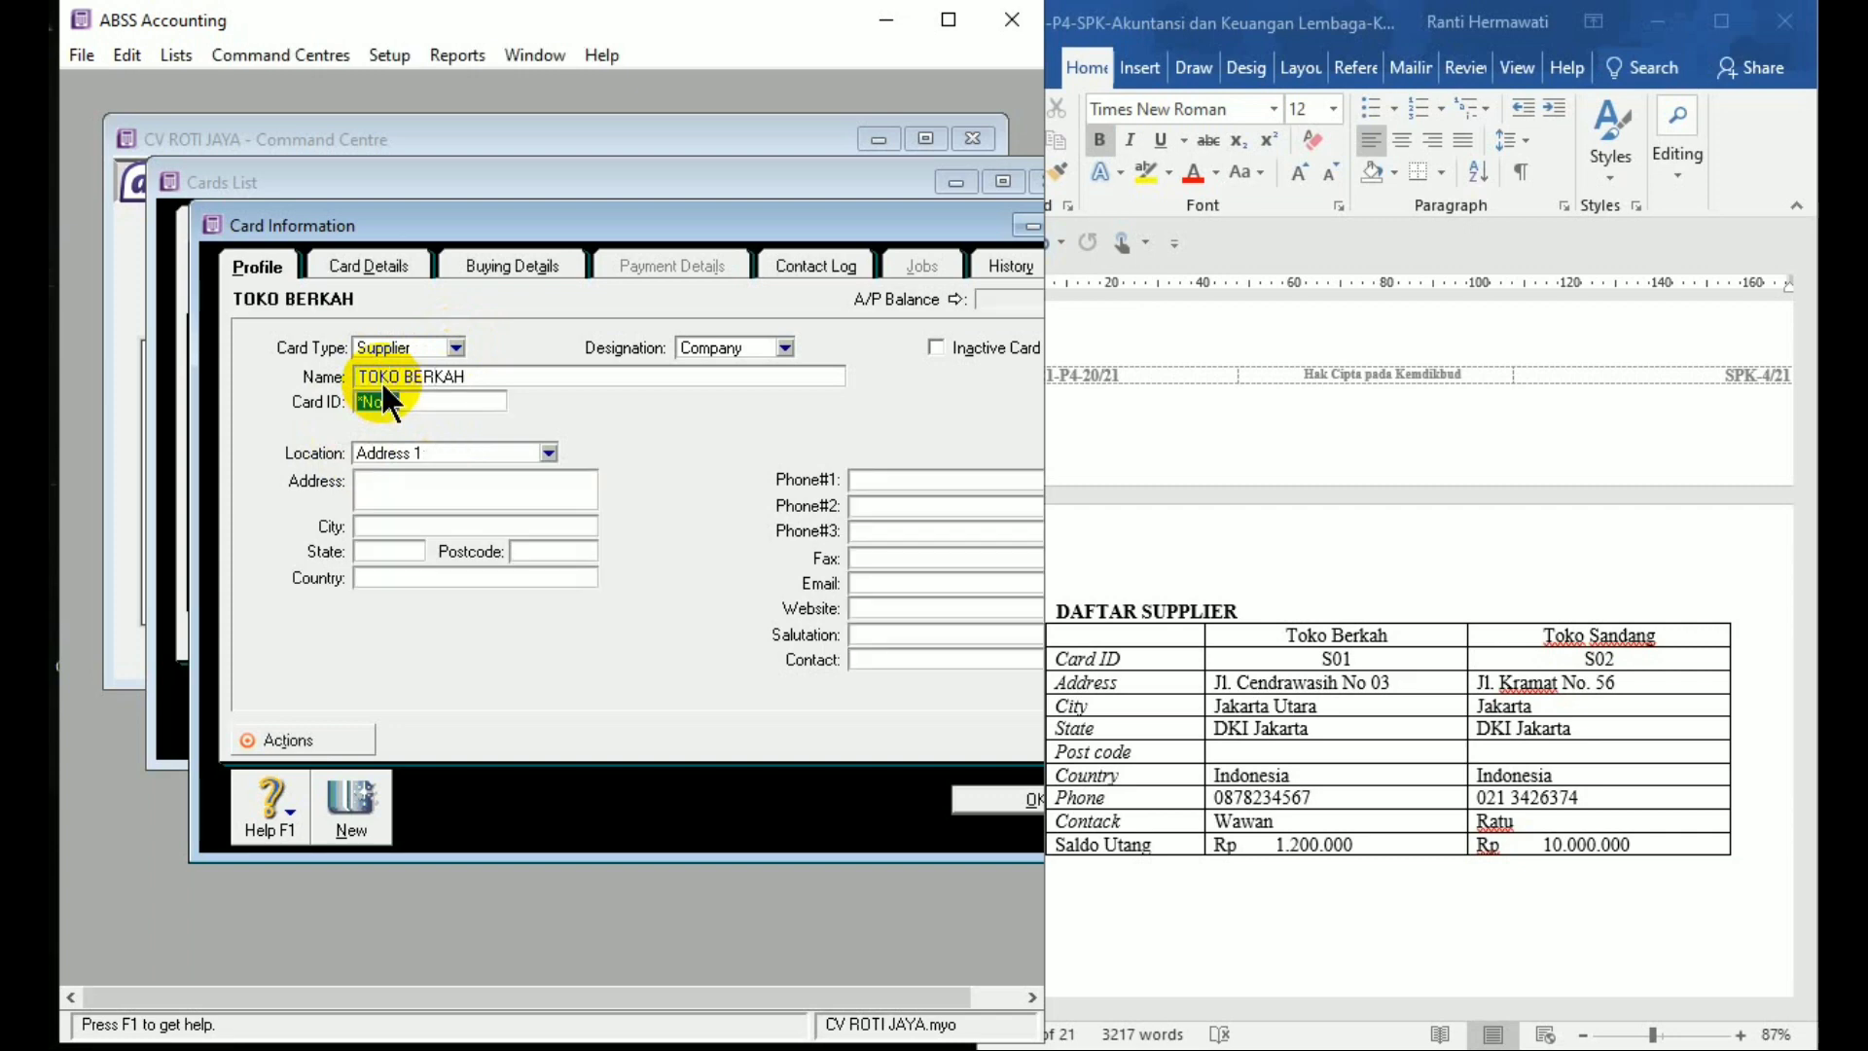
type("S01")
key("Tab")
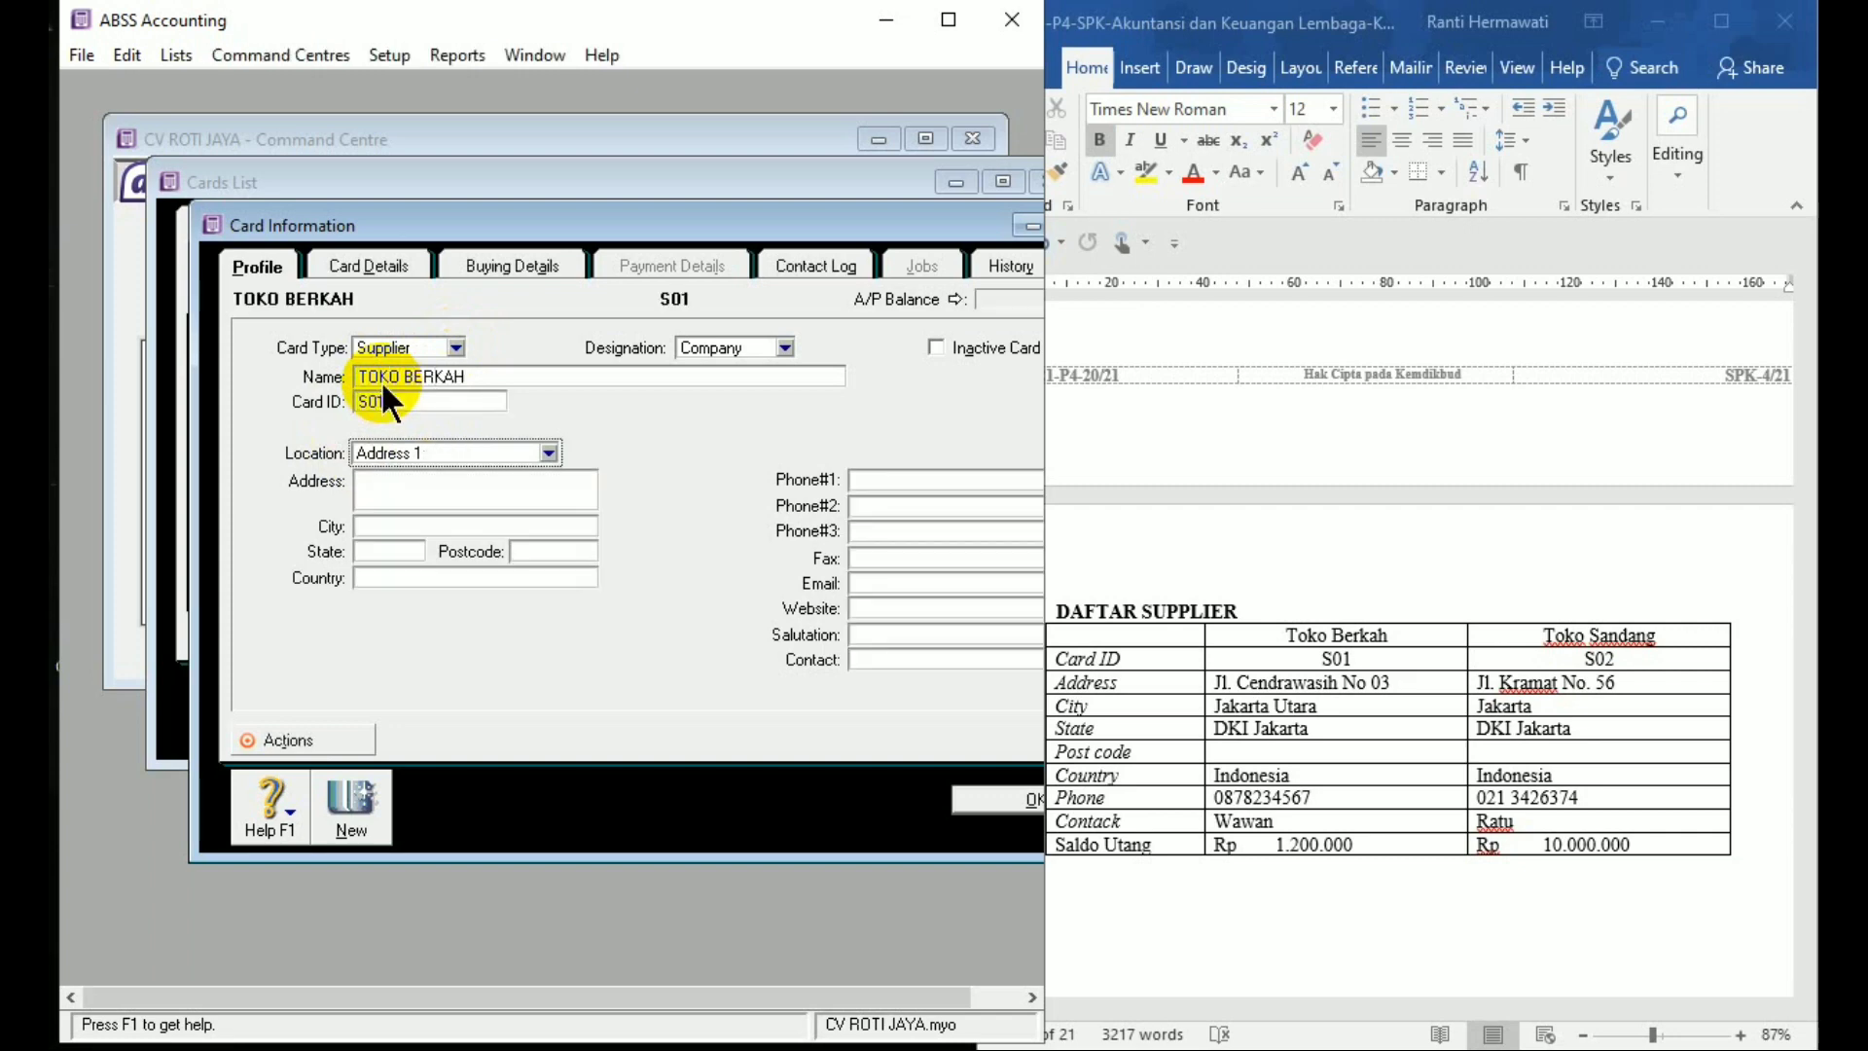
left_click(406, 490)
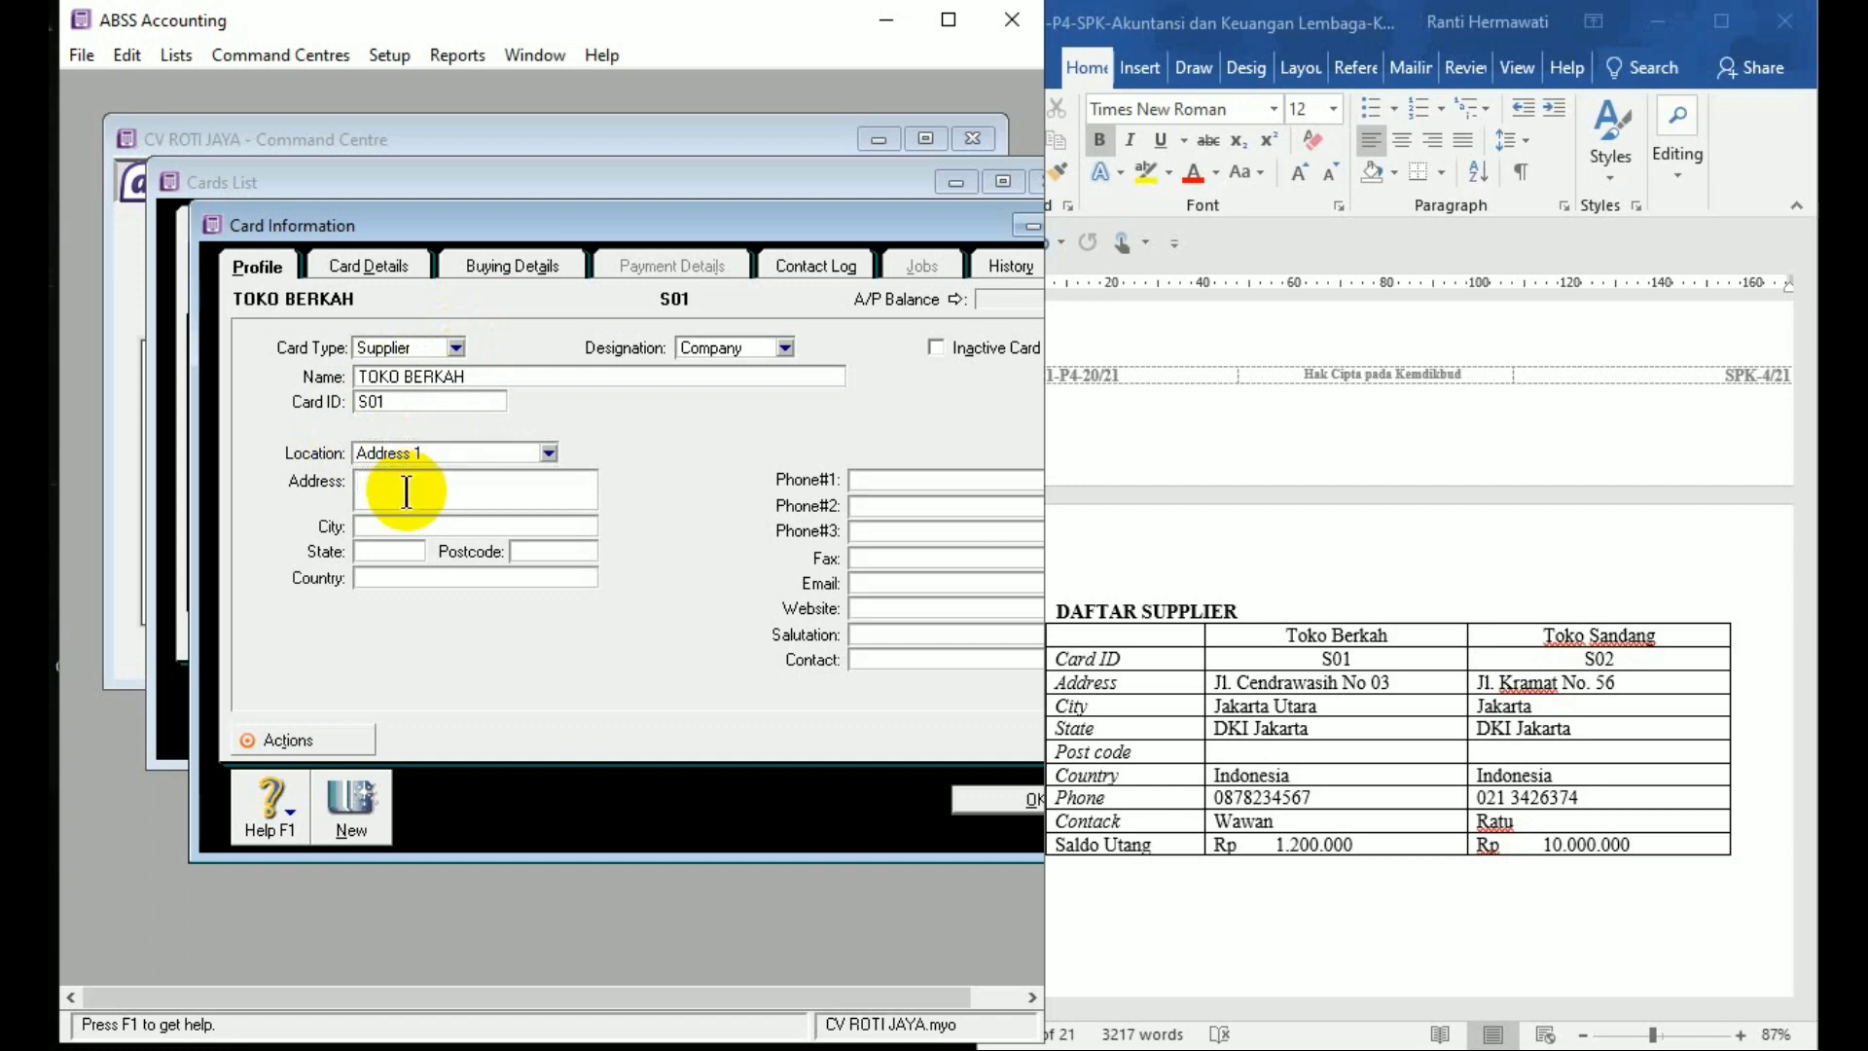
key("Tab")
type("Jakar")
type("DKI Jaka")
type("rta")
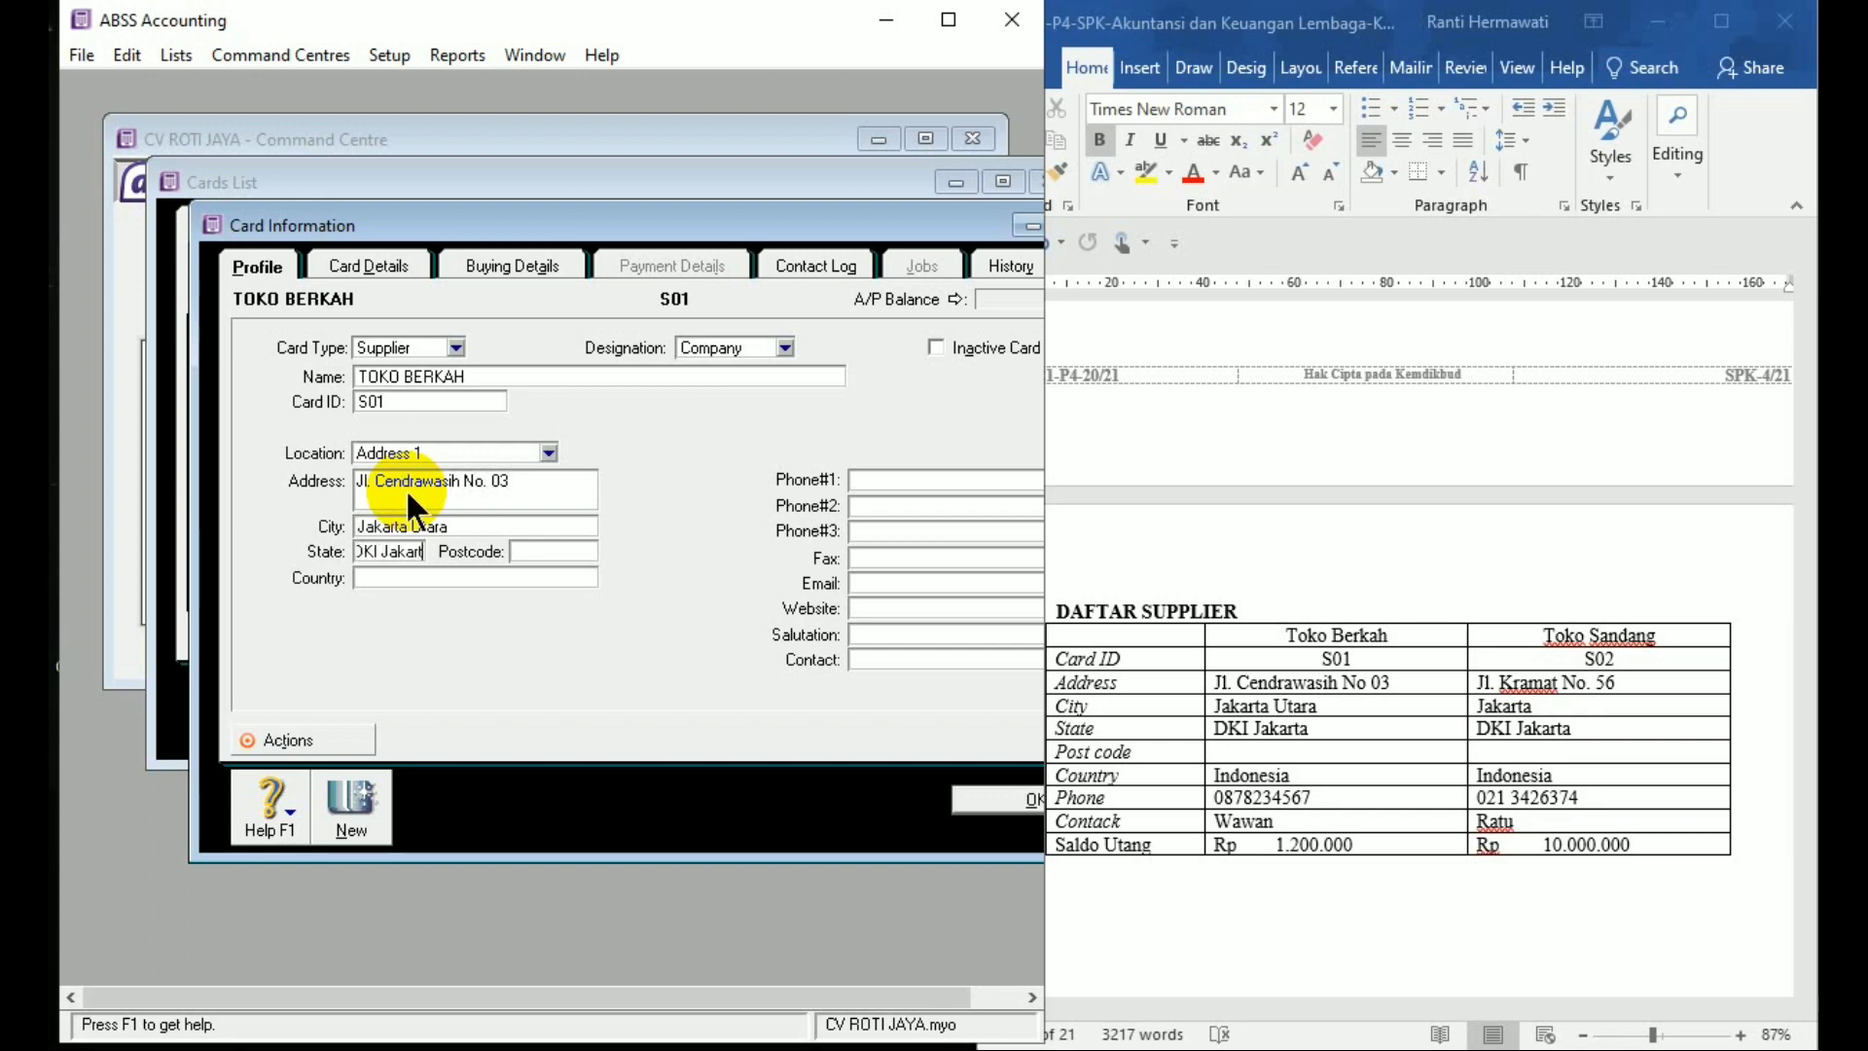
key("Tab")
key("Tab")
type("Indonesia")
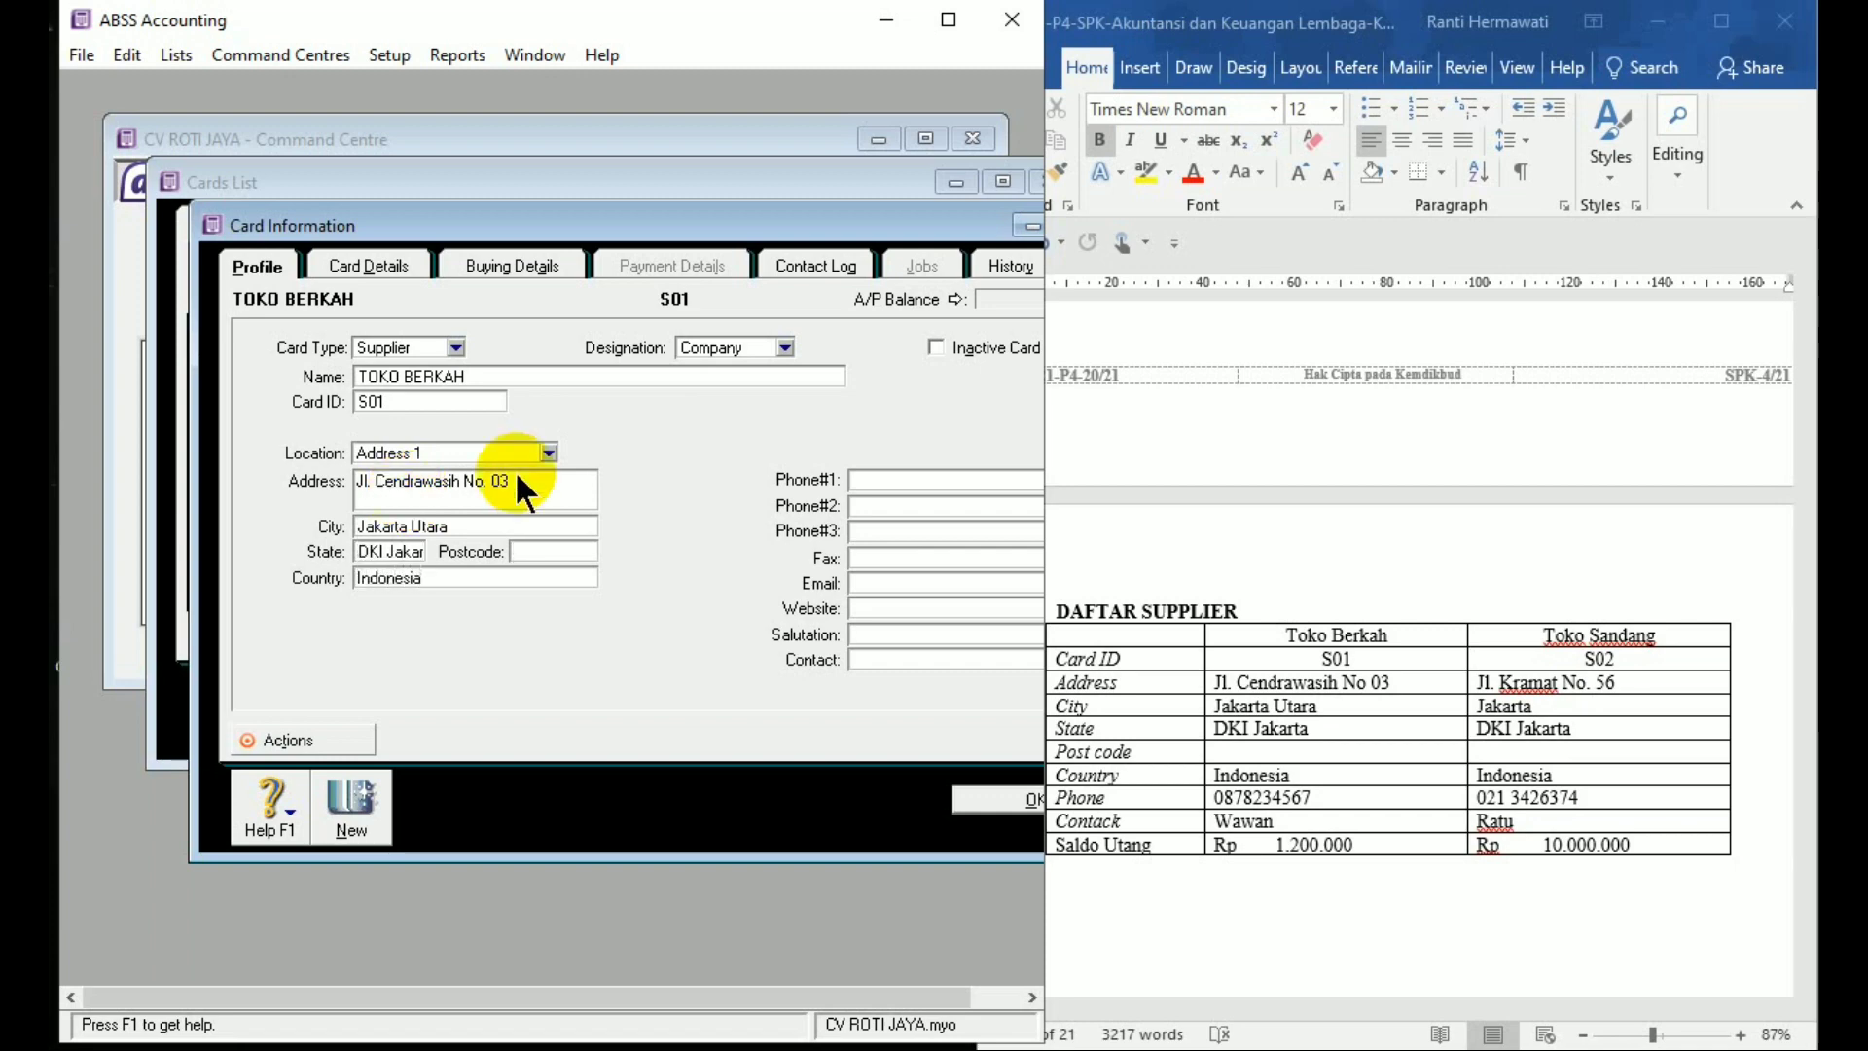
Add the supplier's phone number and contact person, then save the card
left_click(849, 481)
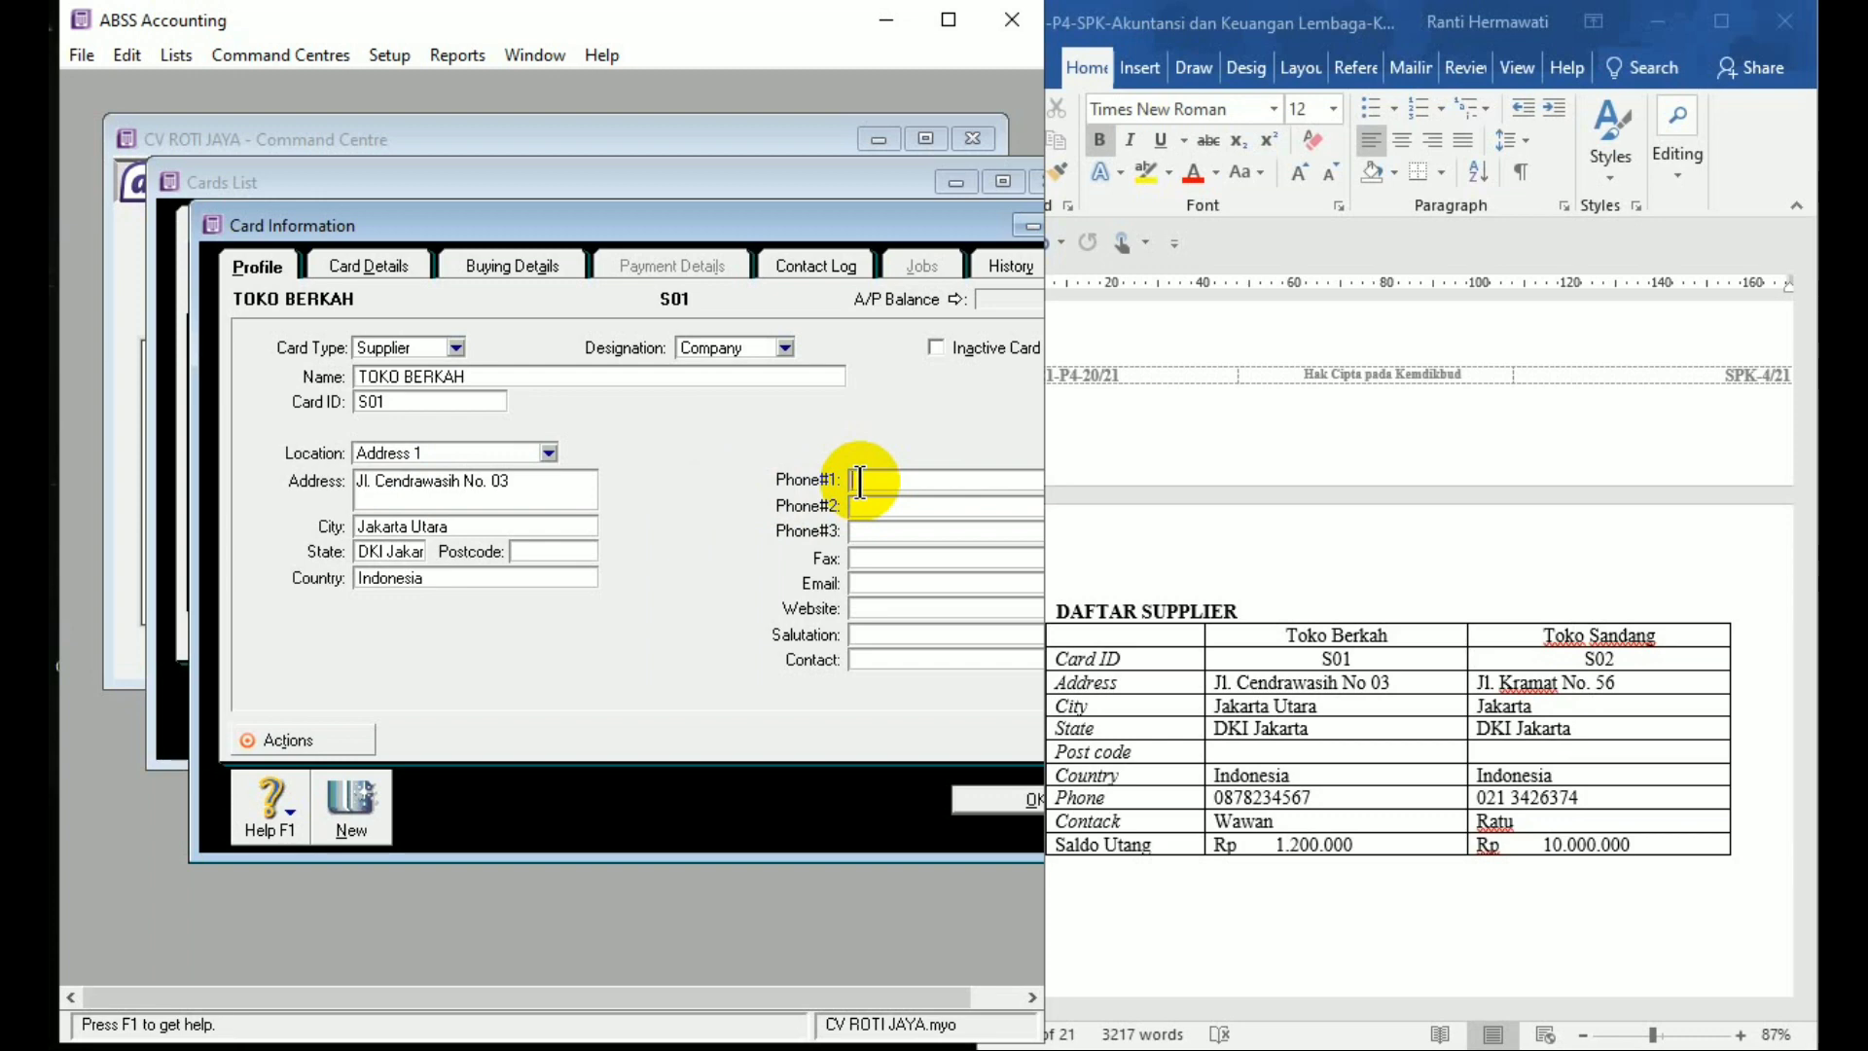
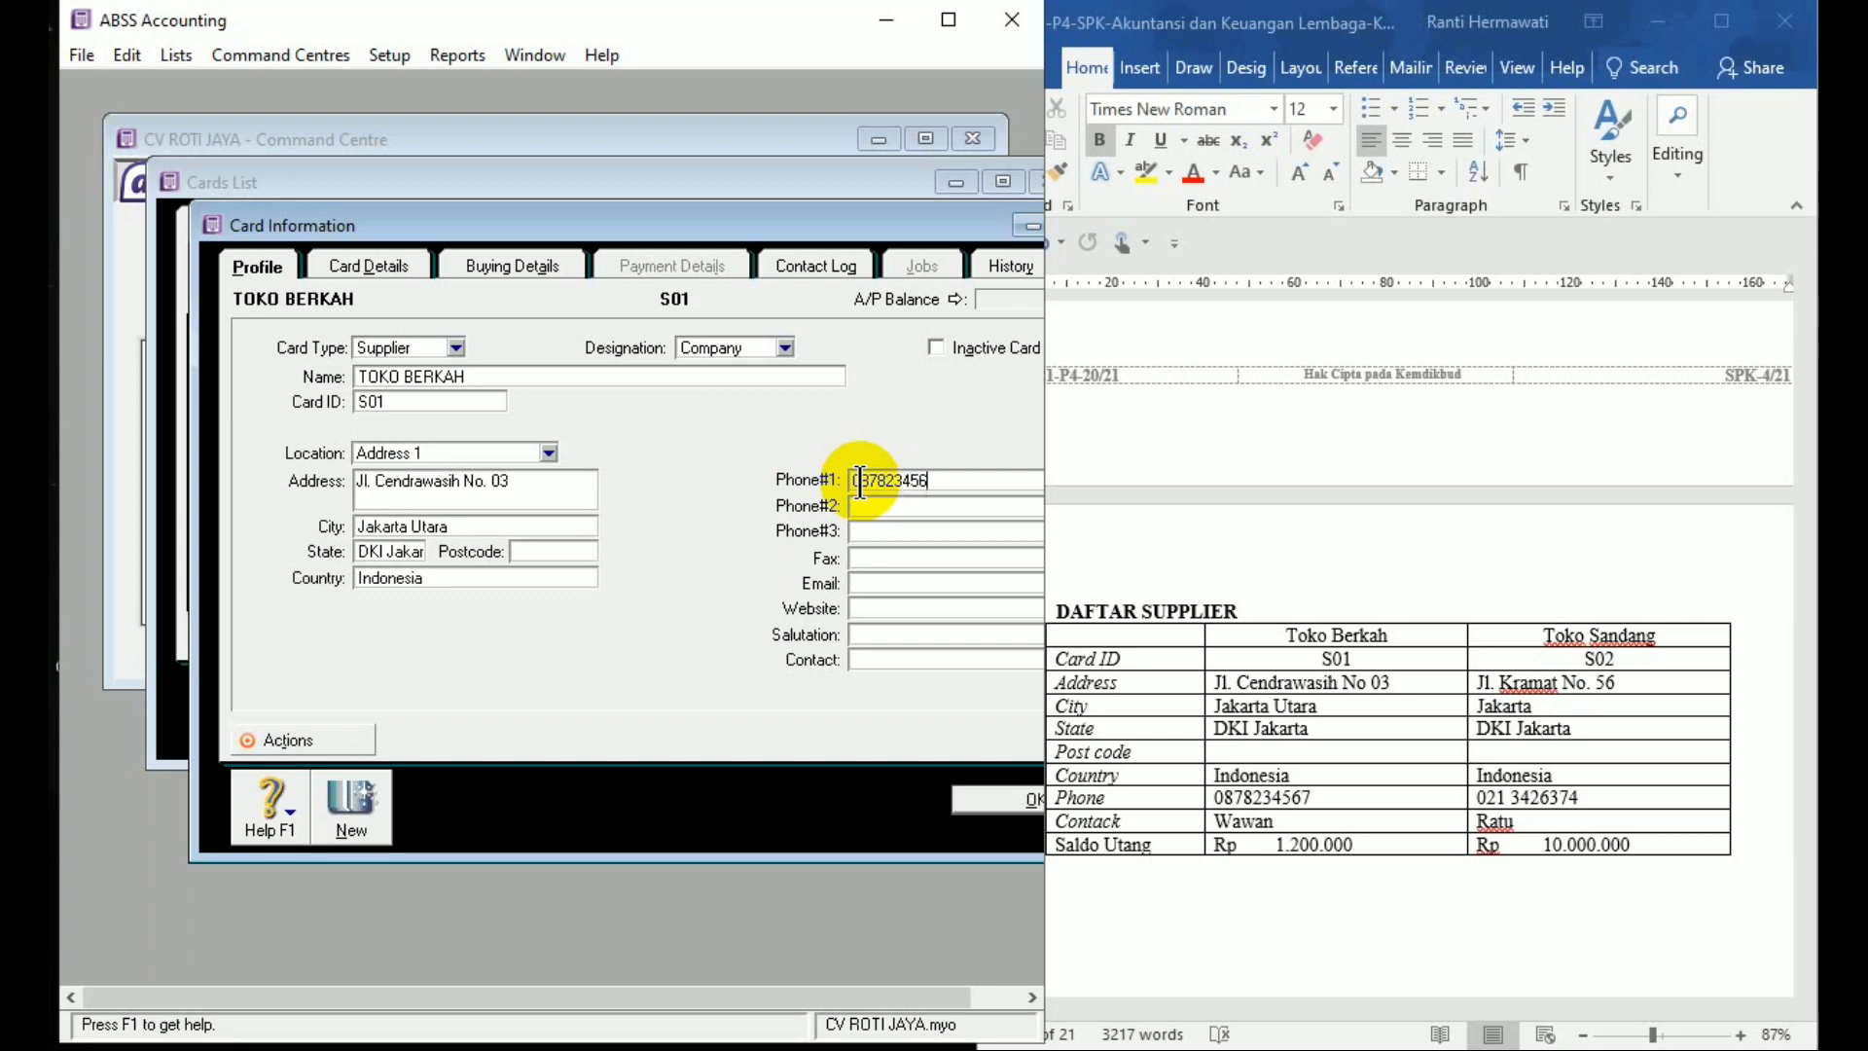
left_click(872, 666)
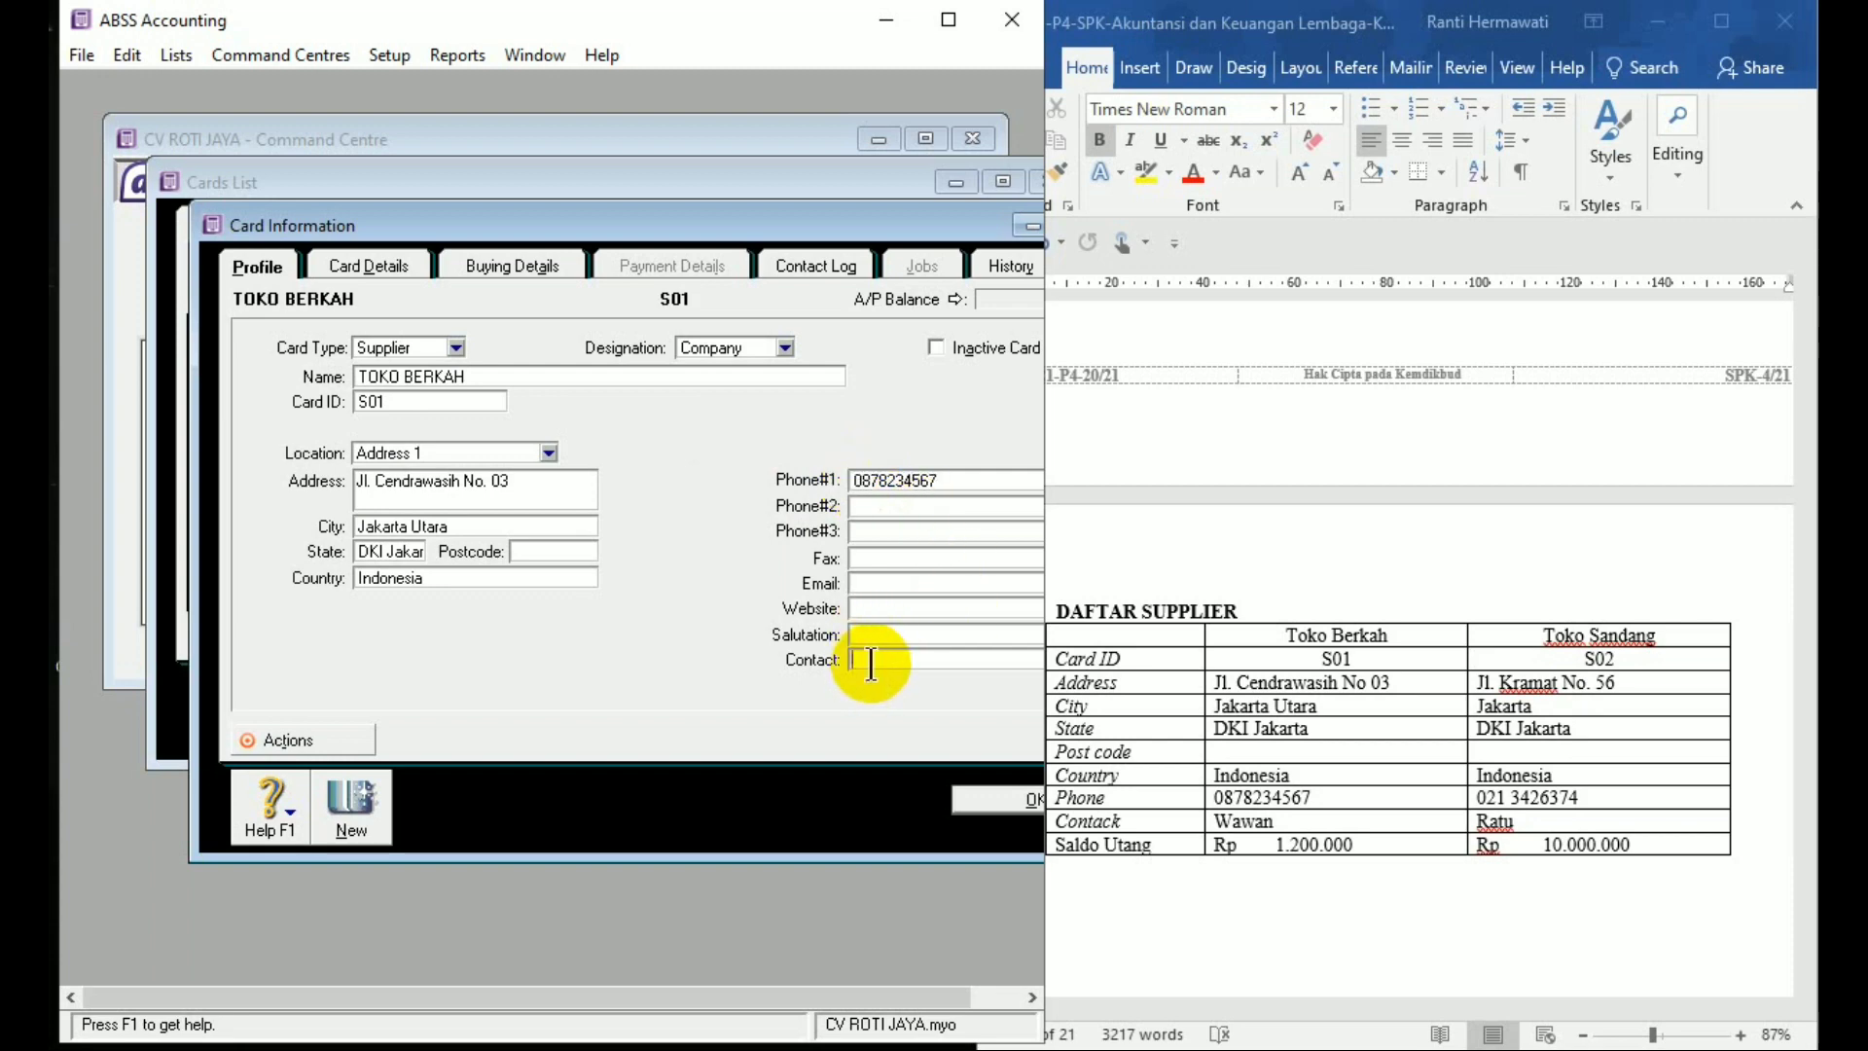
type("Wawan")
left_click(1012, 803)
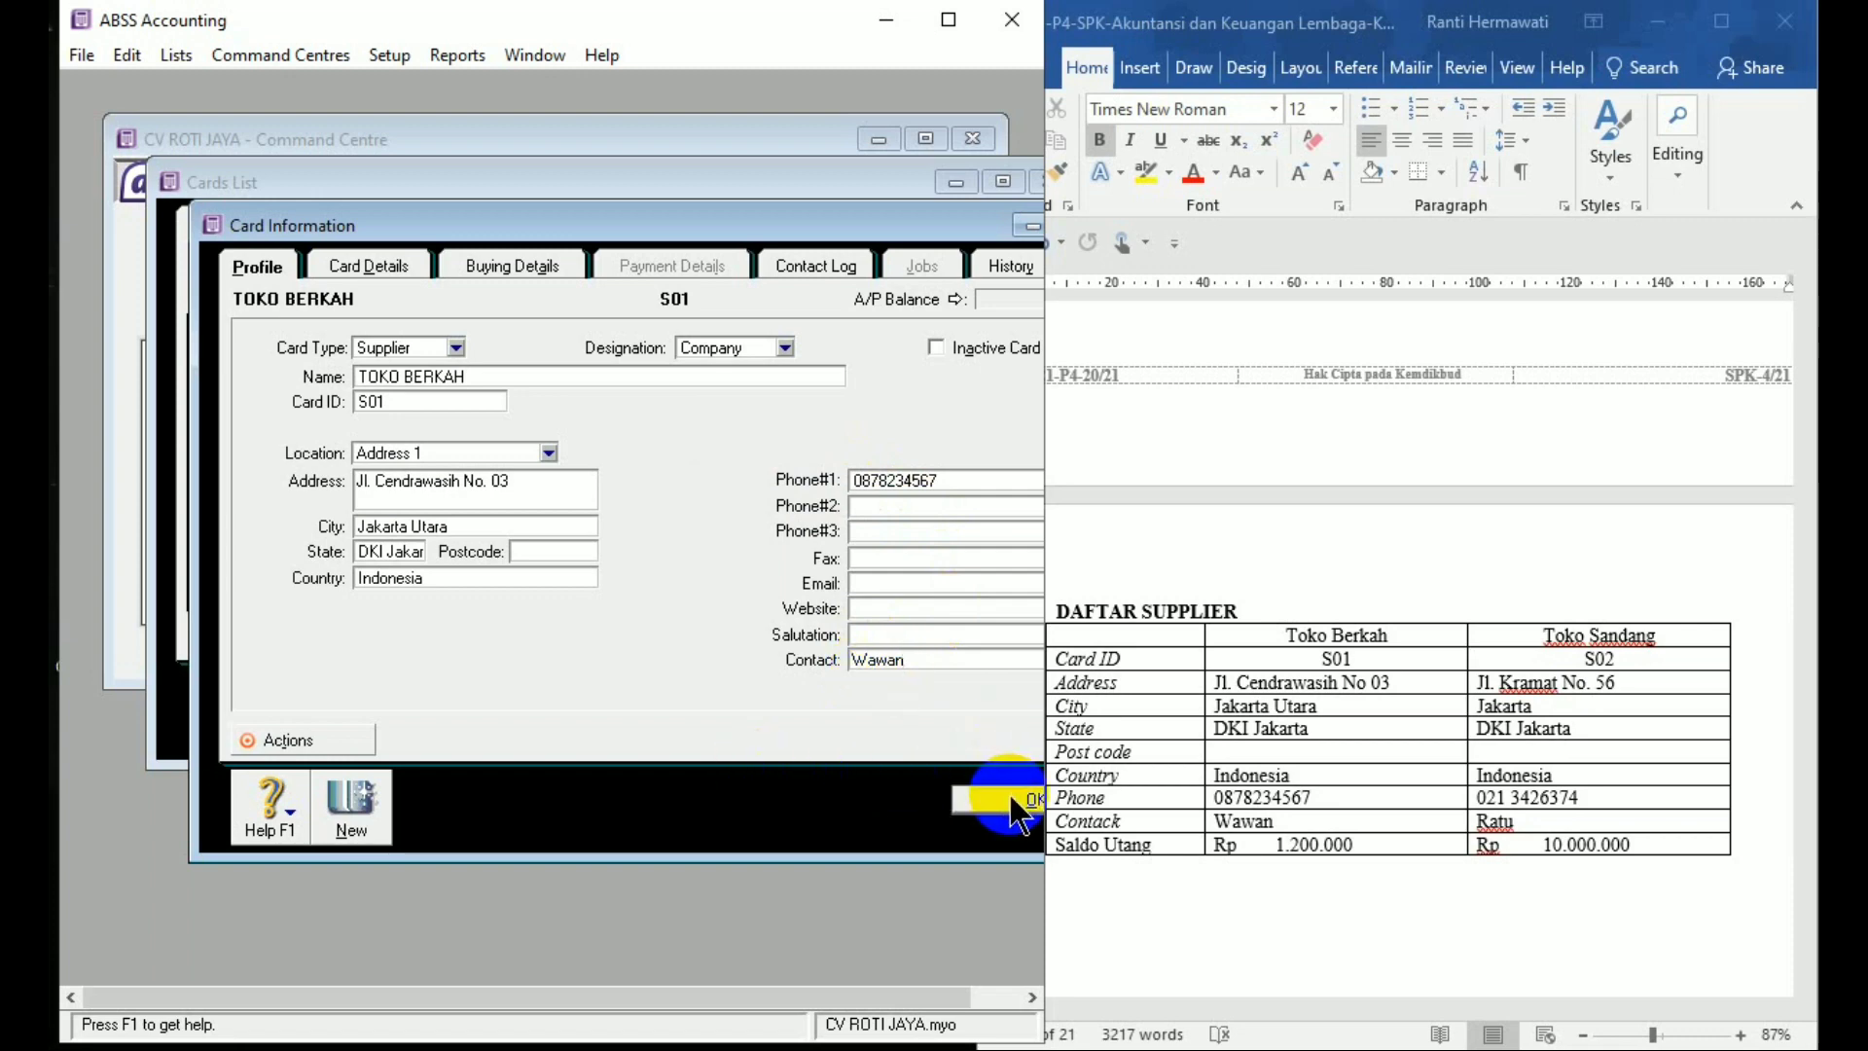
Create a new card named TOKO SANDANG with card ID S02
left_click(358, 806)
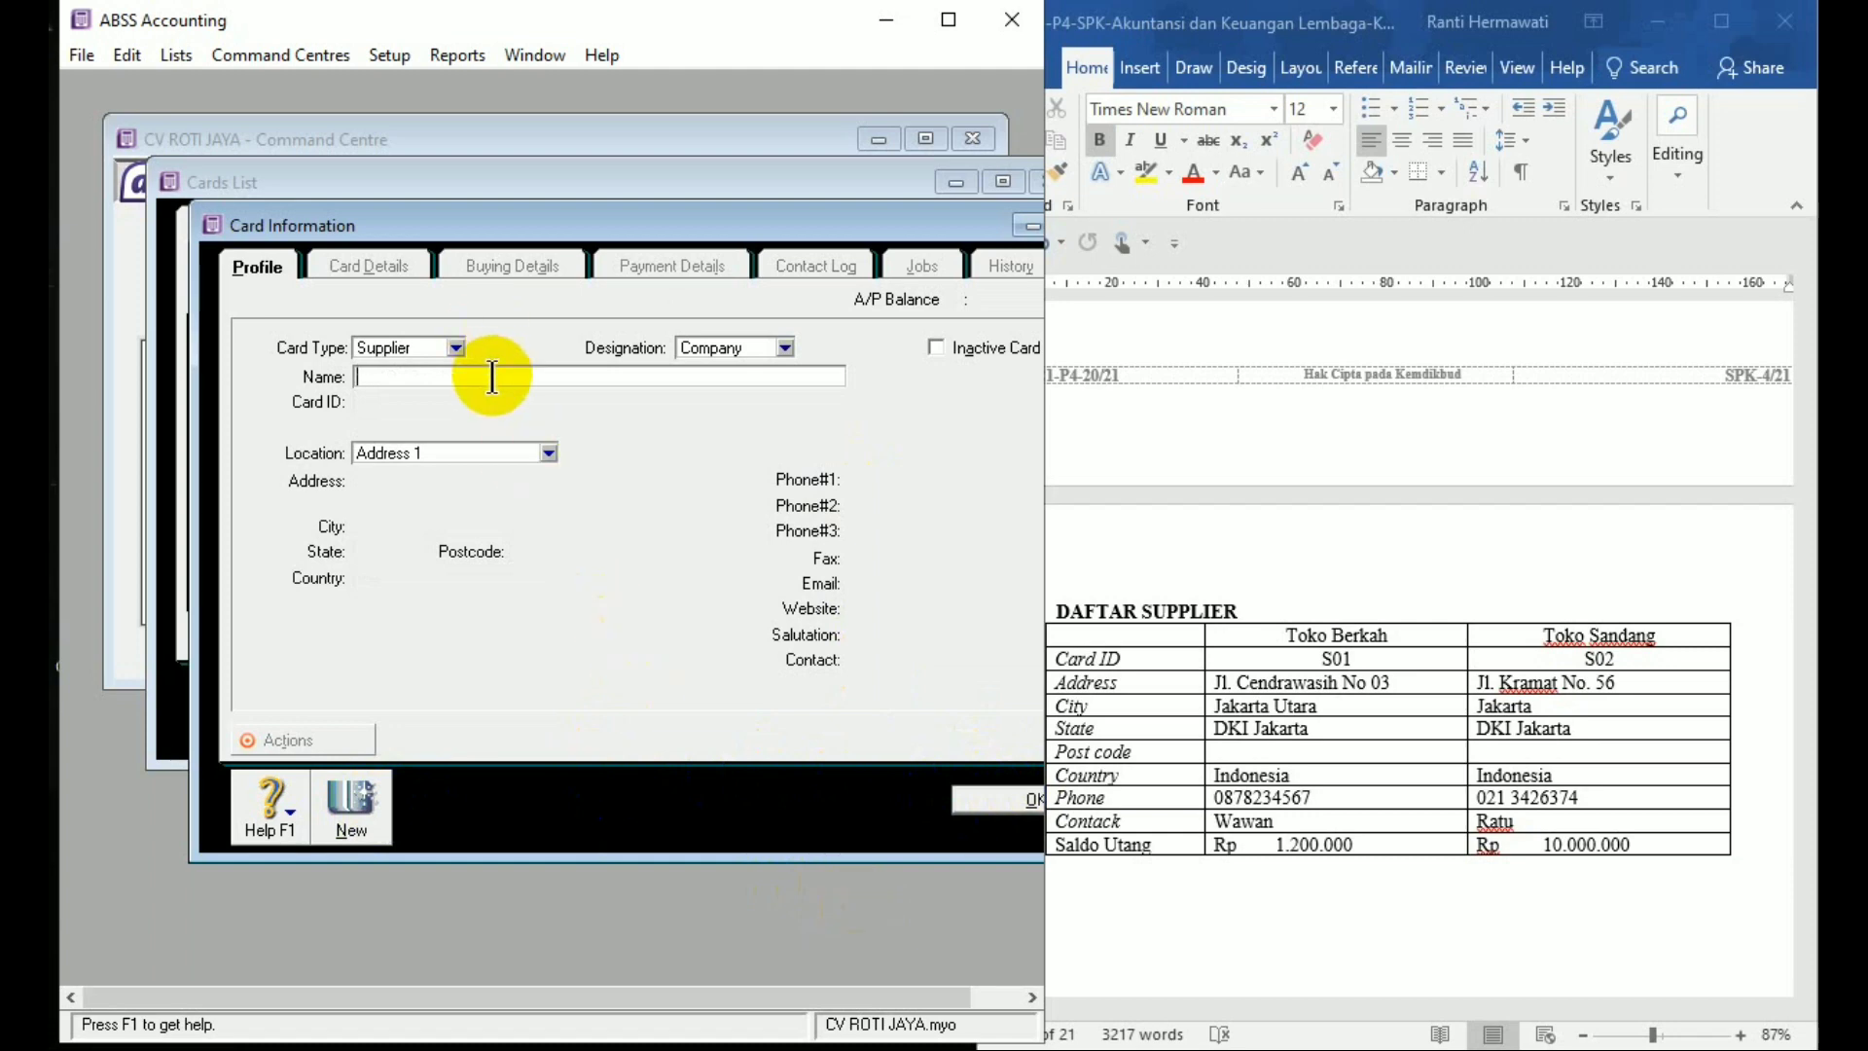
type("TOKO SANDANG")
key("Tab")
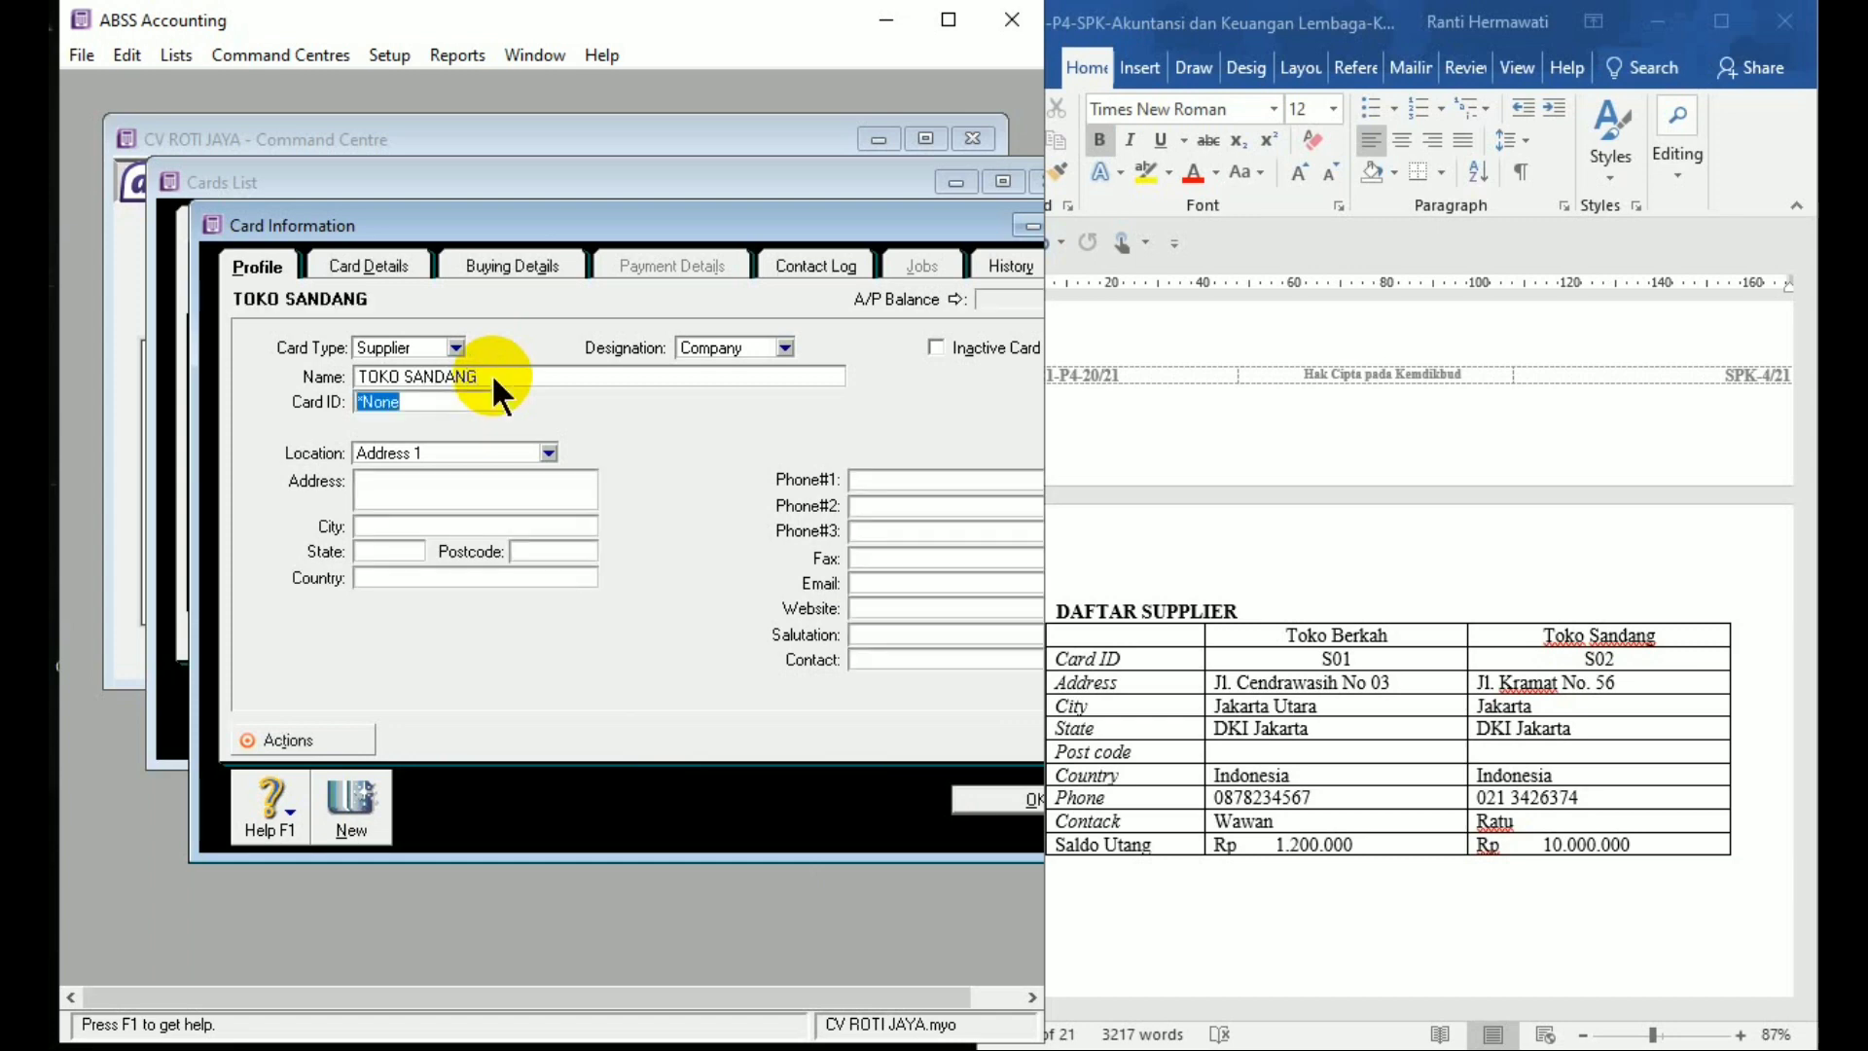
type("S02")
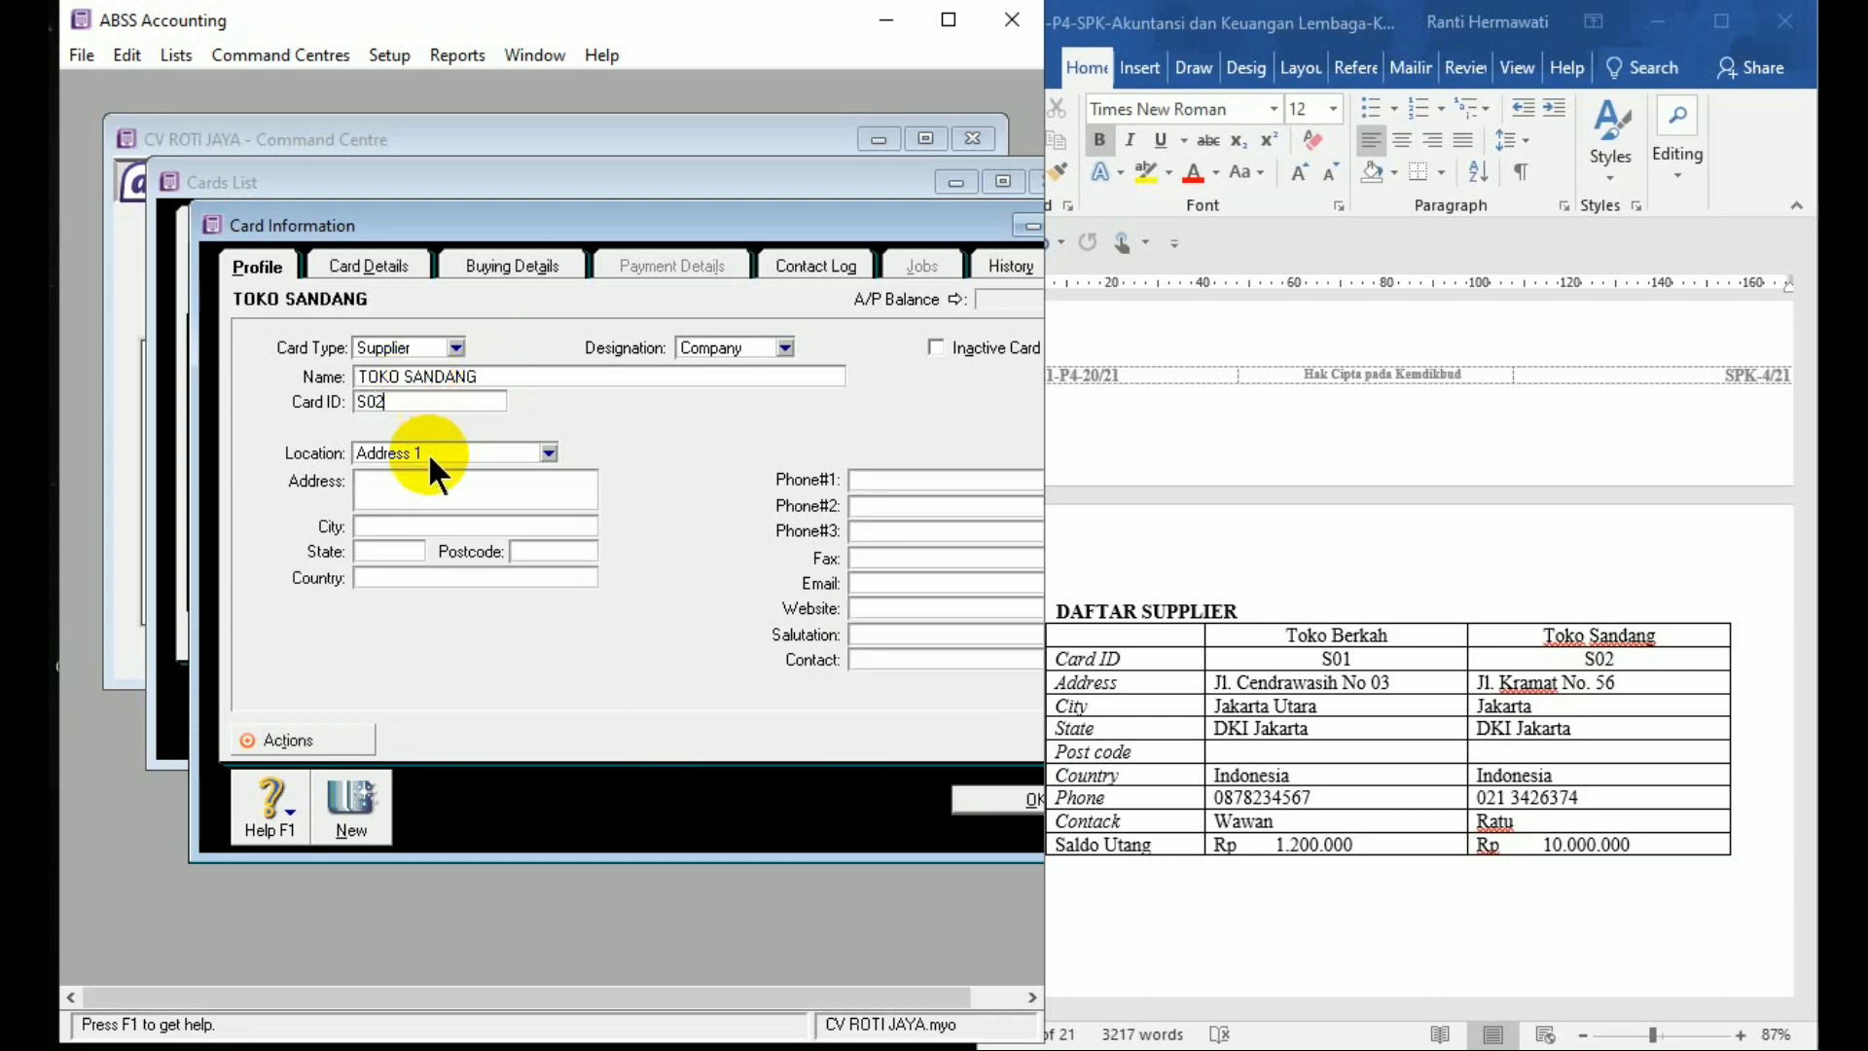
left_click(425, 481)
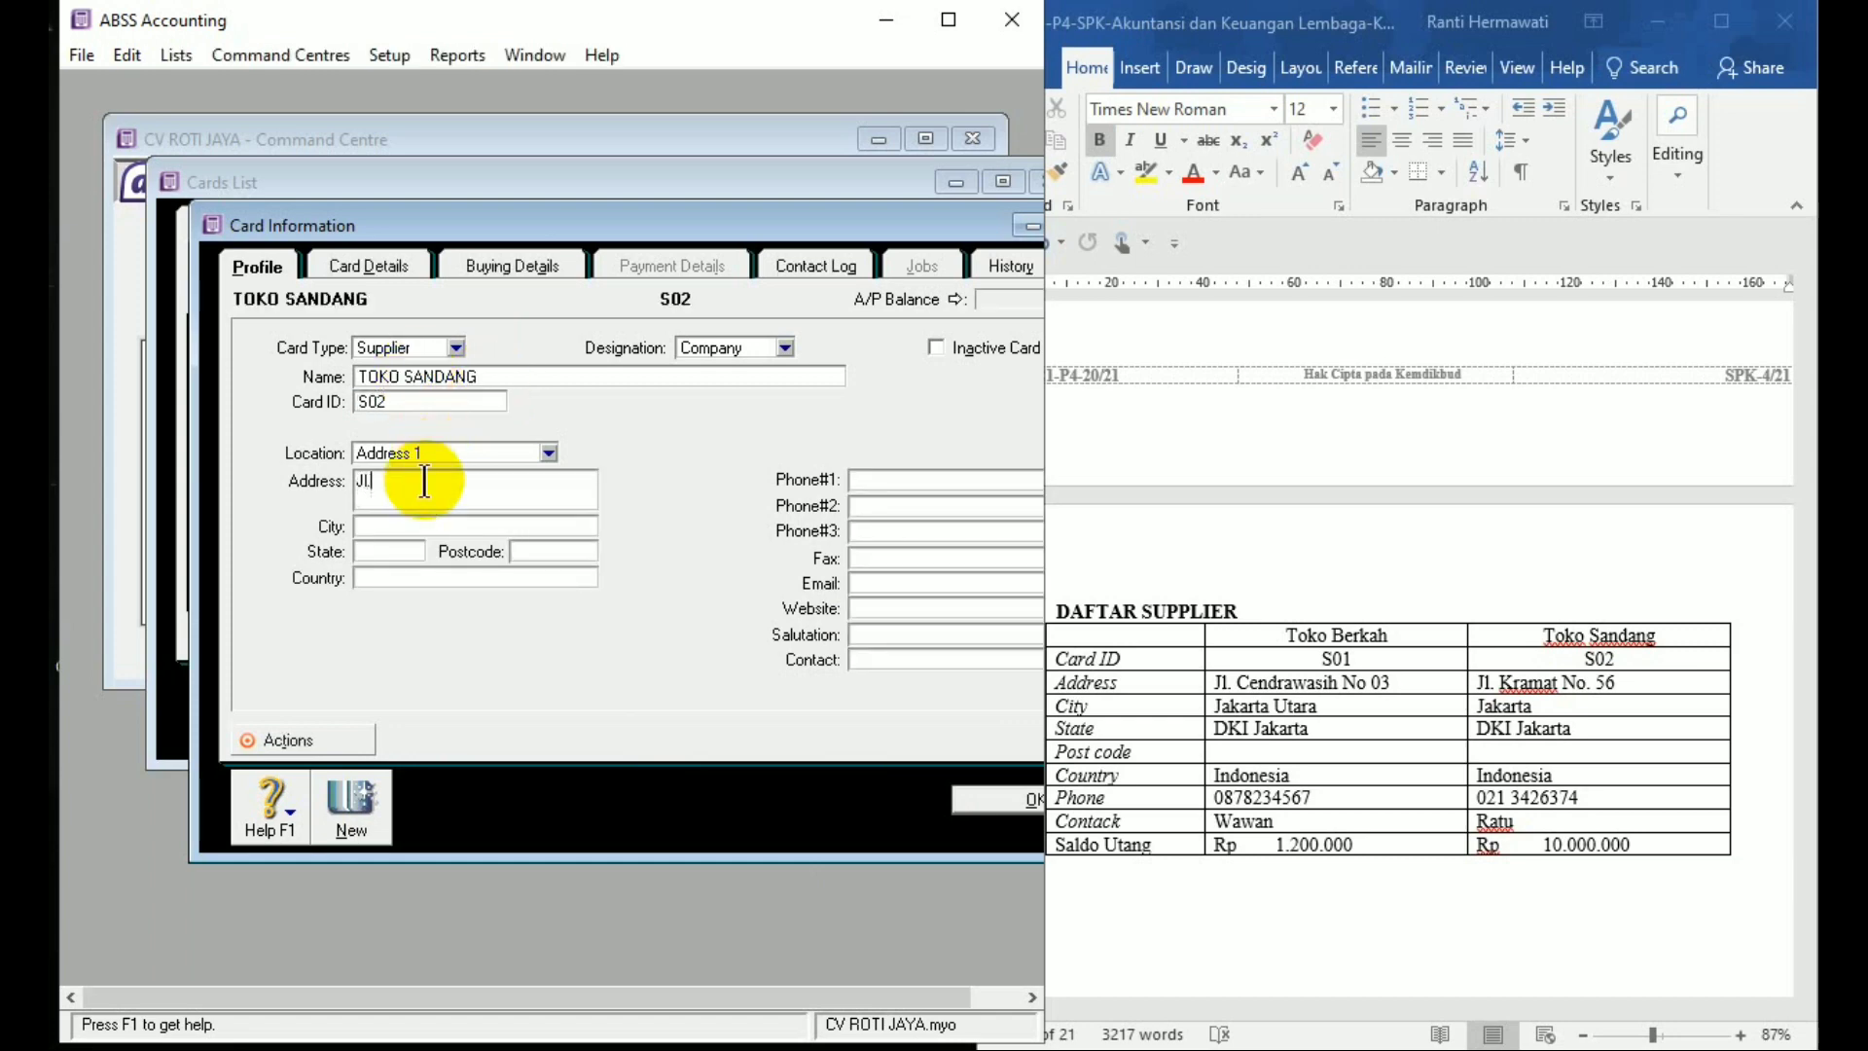
left_click(424, 527)
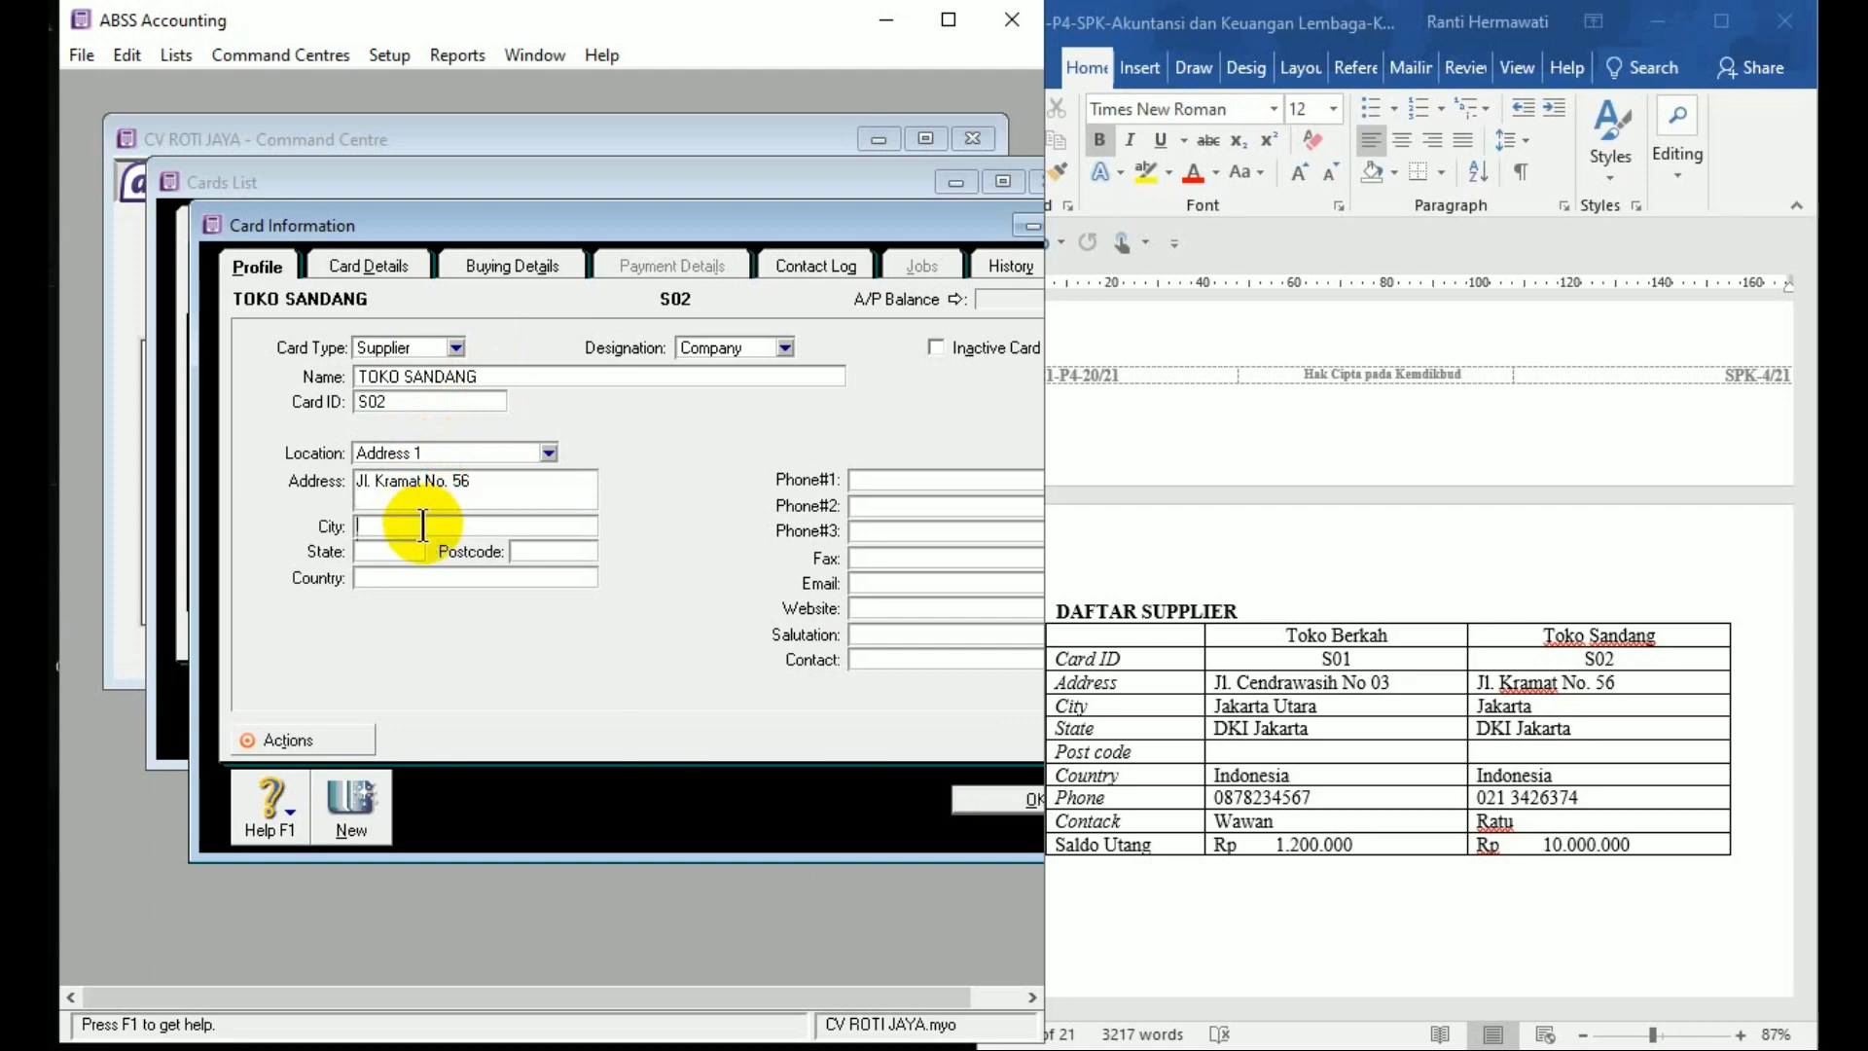
type("Jakarta Utara")
key("Tab")
left_click(466, 524)
key("BackSpace")
type("Jakarta")
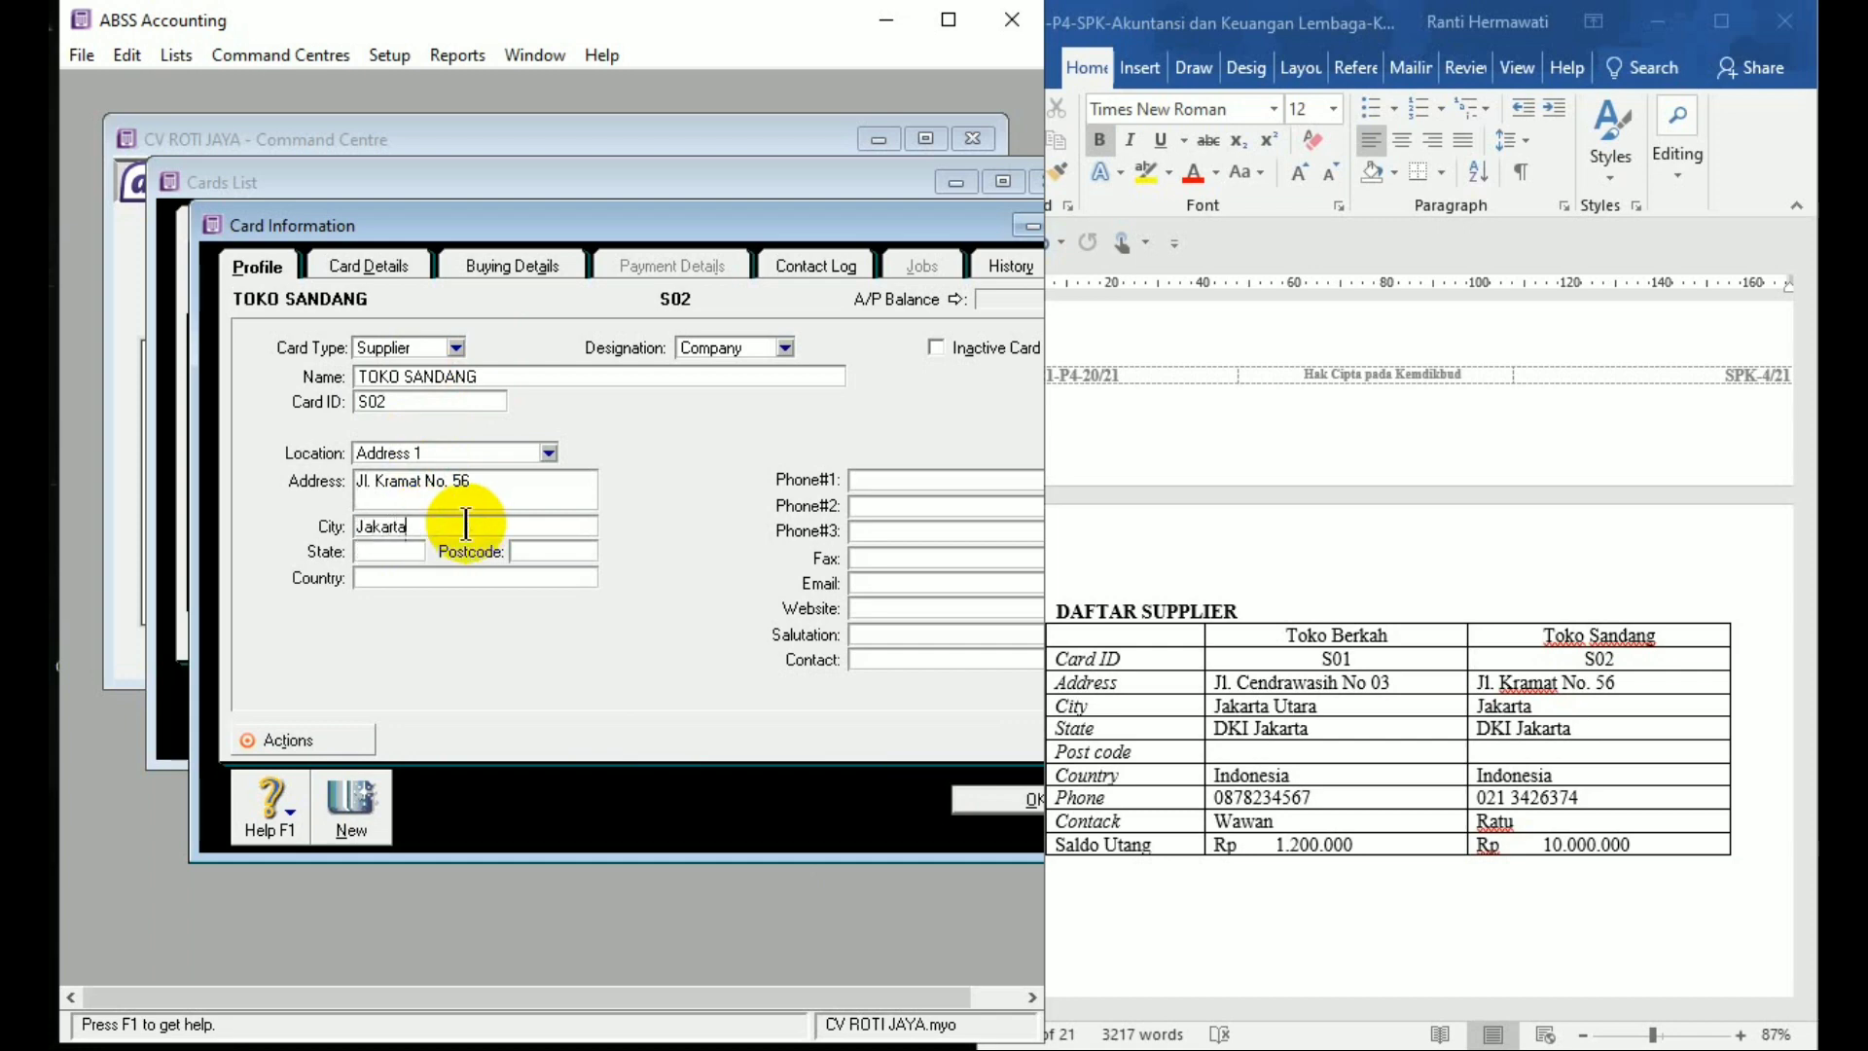
key("Tab")
type("DKI Jakarta")
key("Tab")
type("Indonesia")
Add the phone number and contact person, save the card, and close the Cards List
key("Tab")
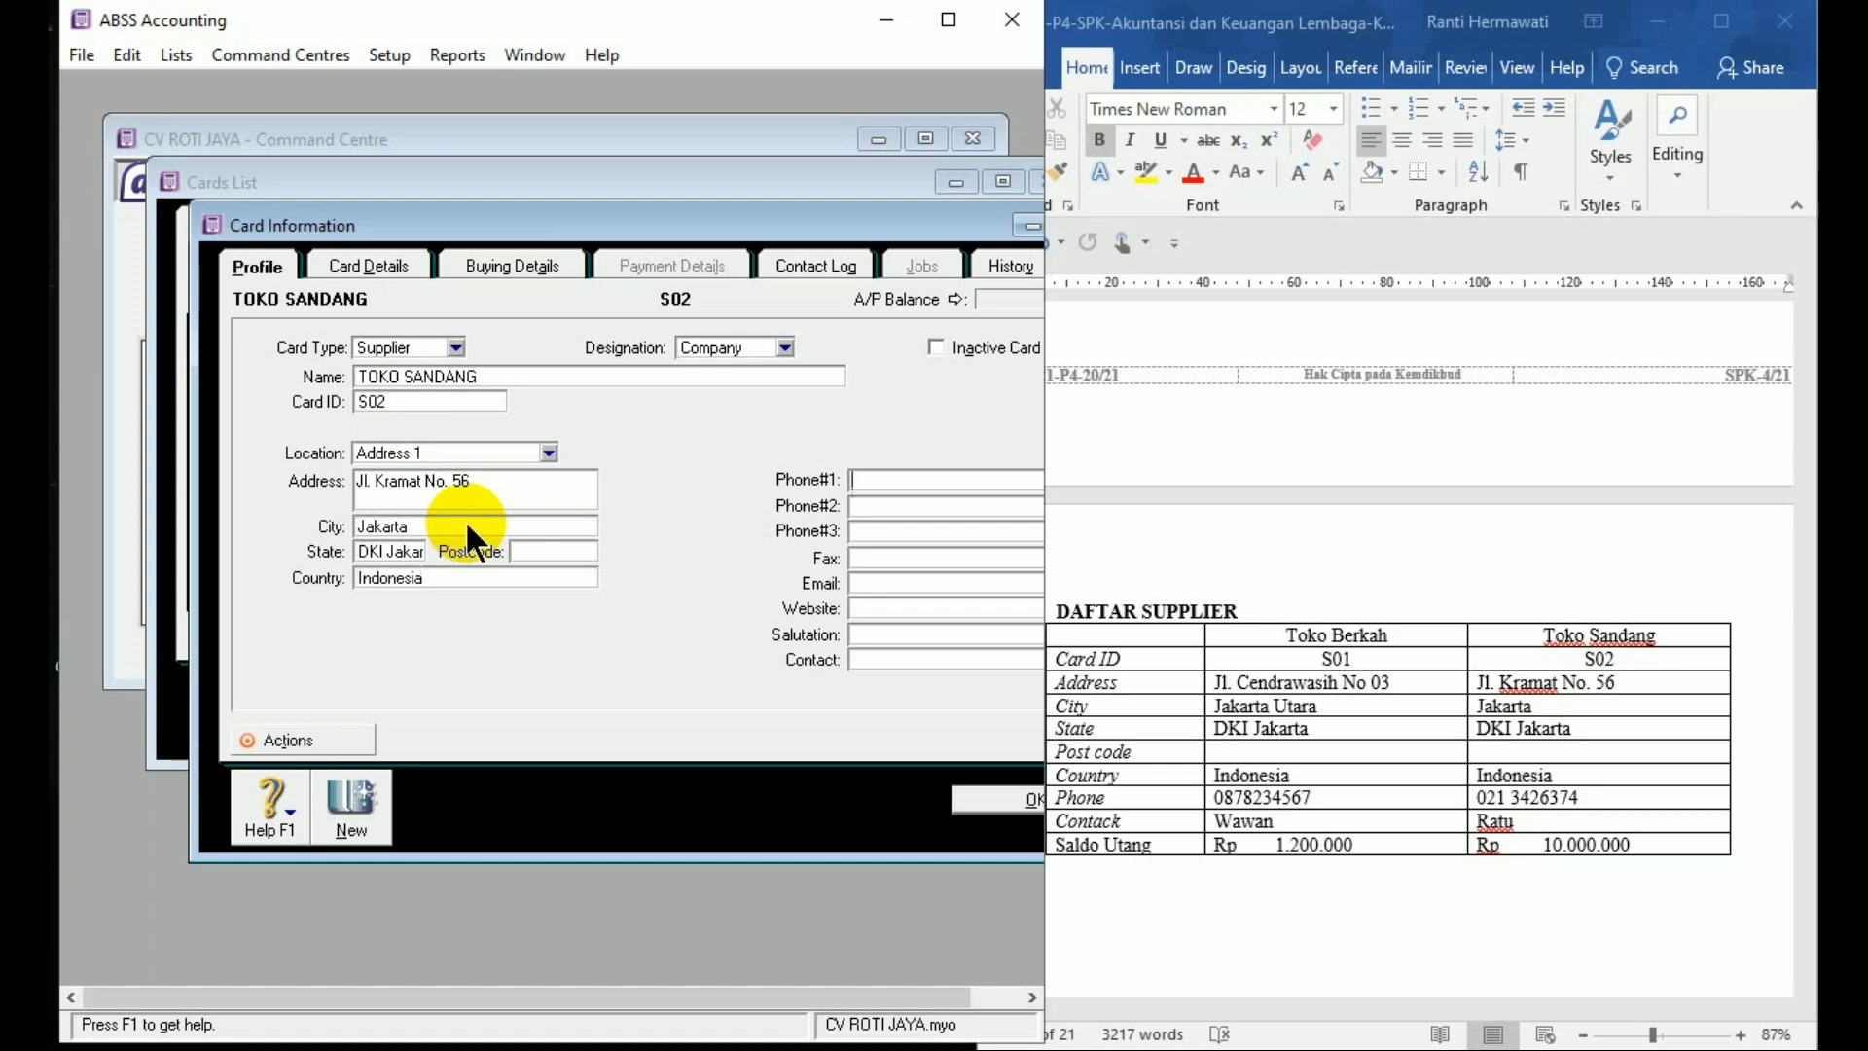
left_click(886, 659)
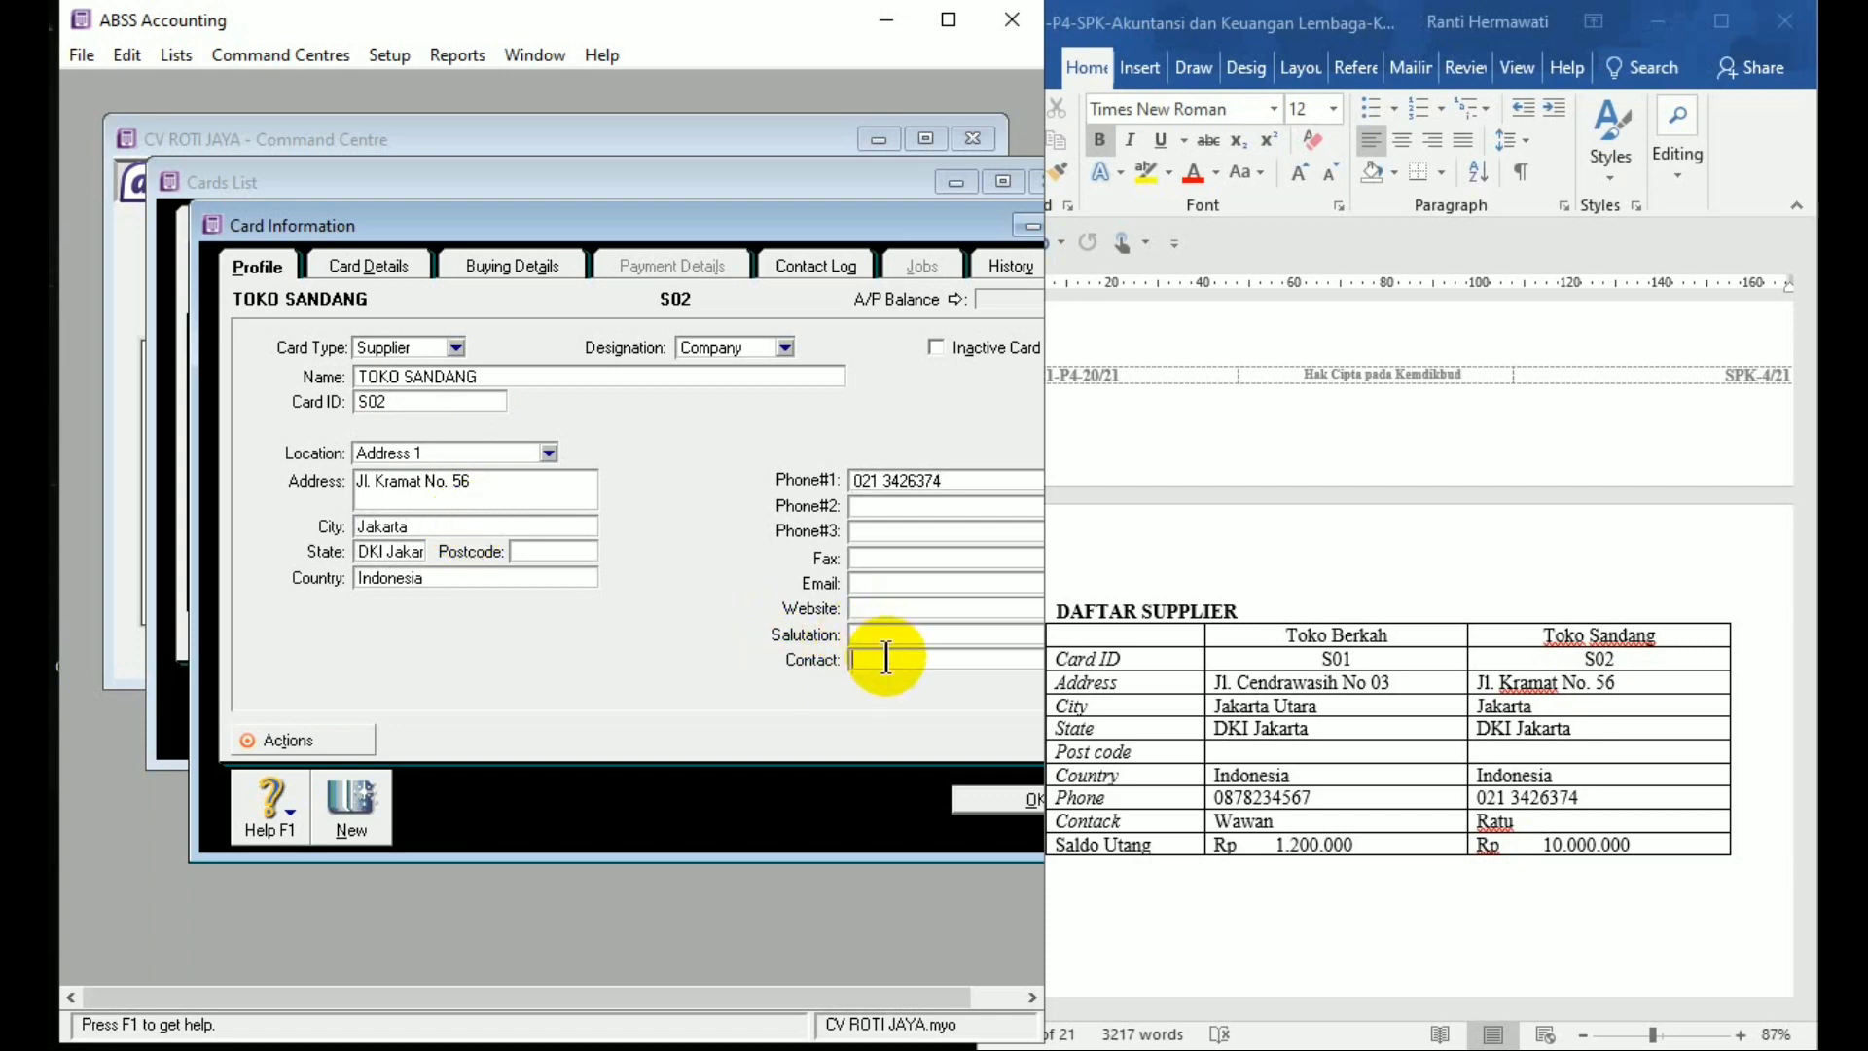
type("Ratu")
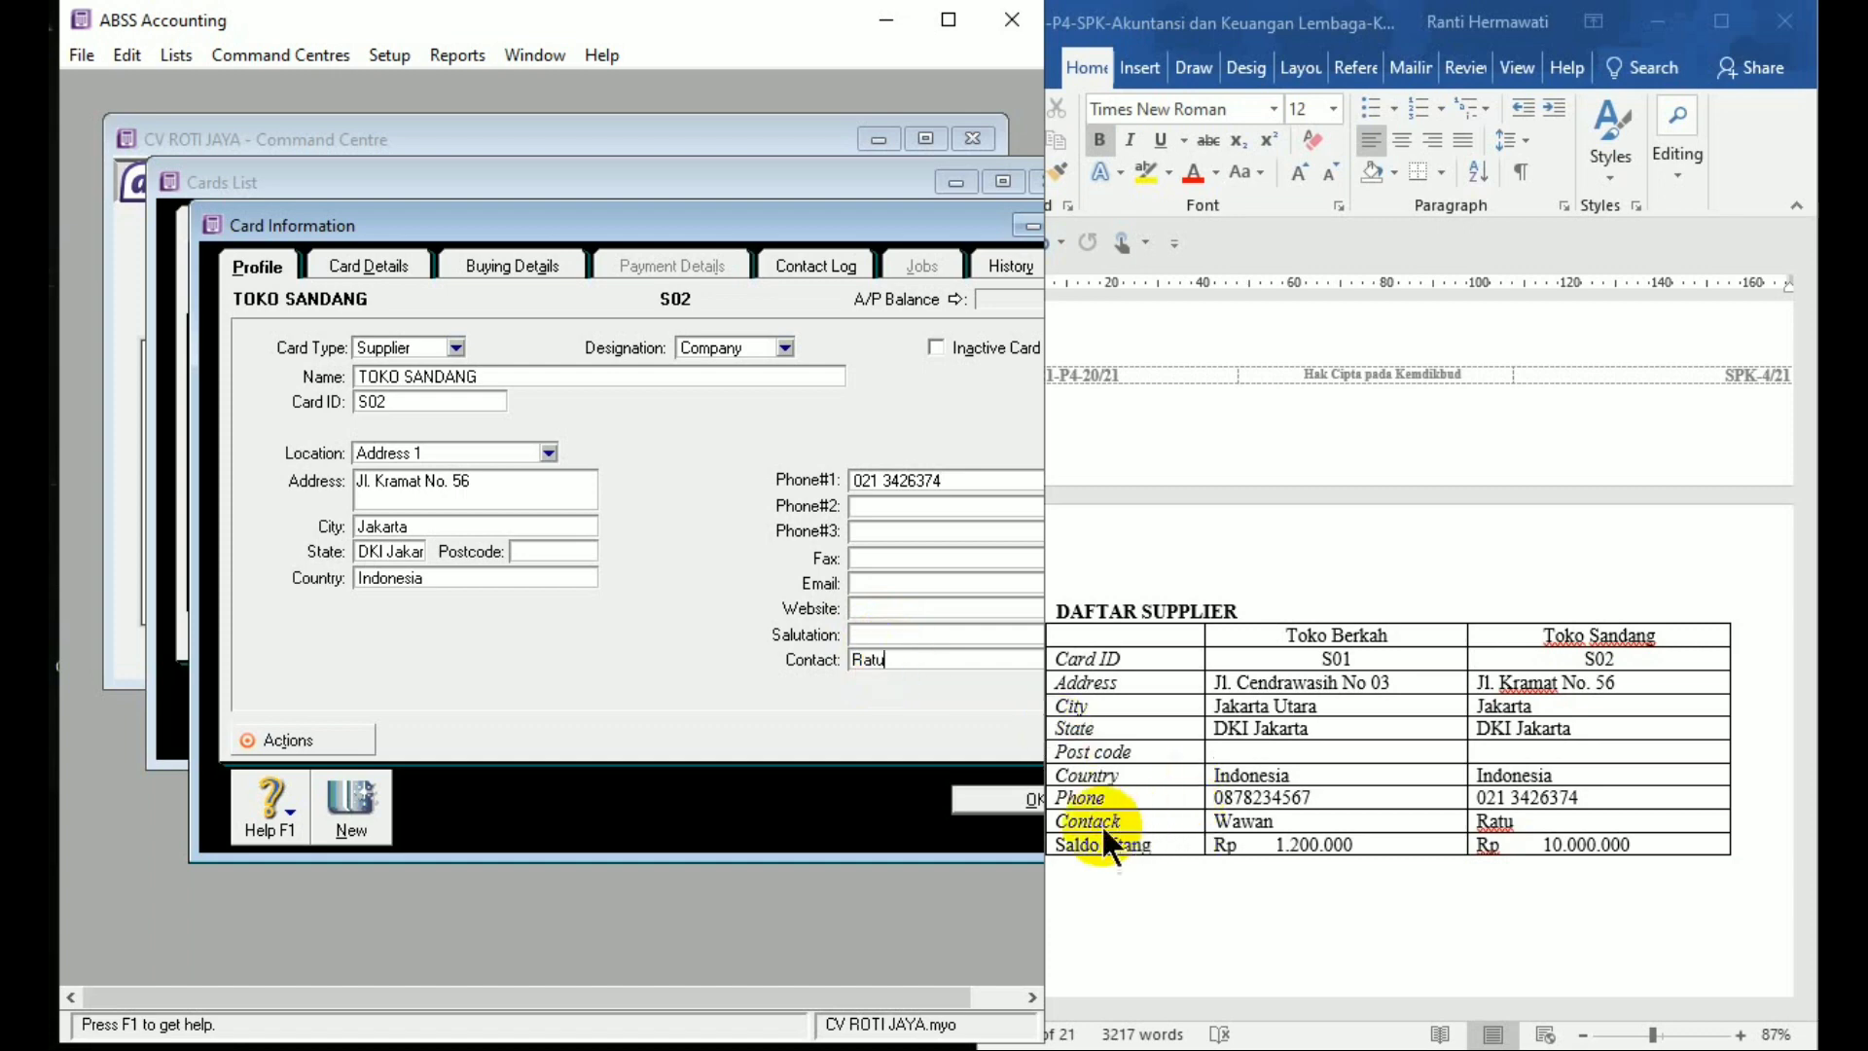
left_click(1031, 803)
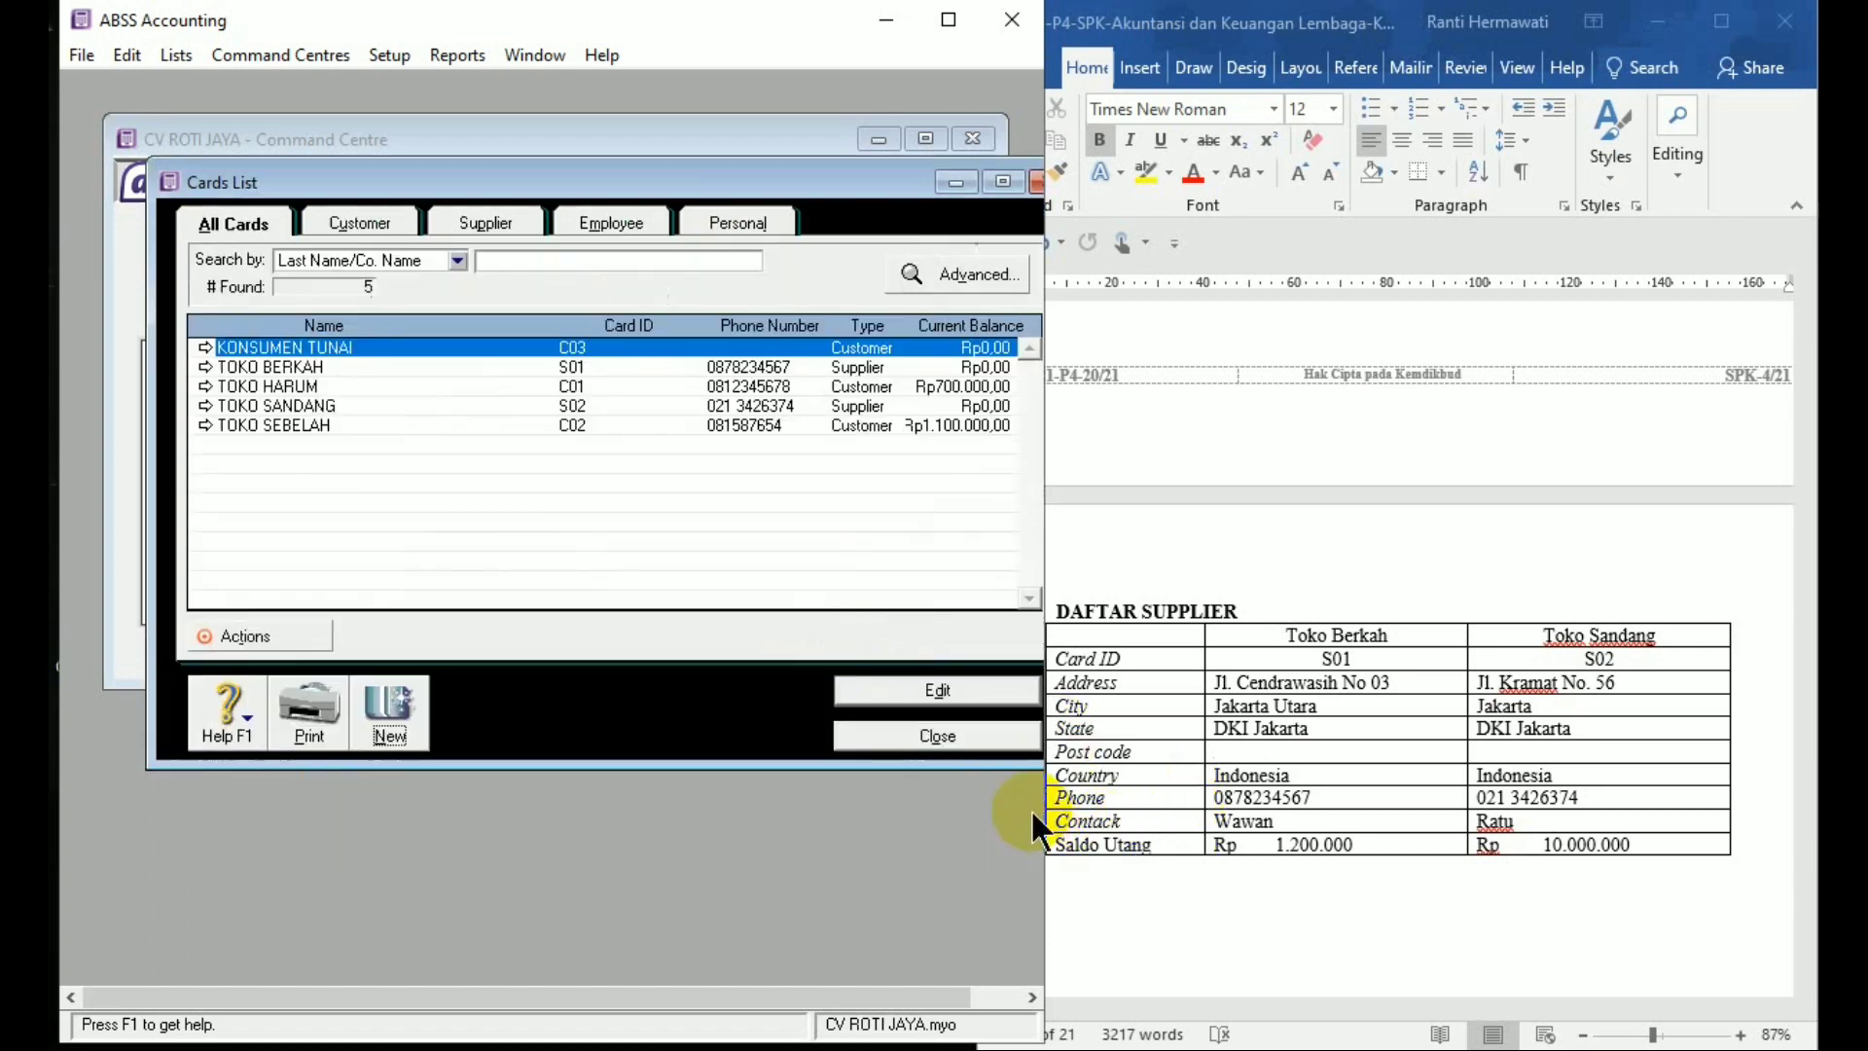
left_click(935, 736)
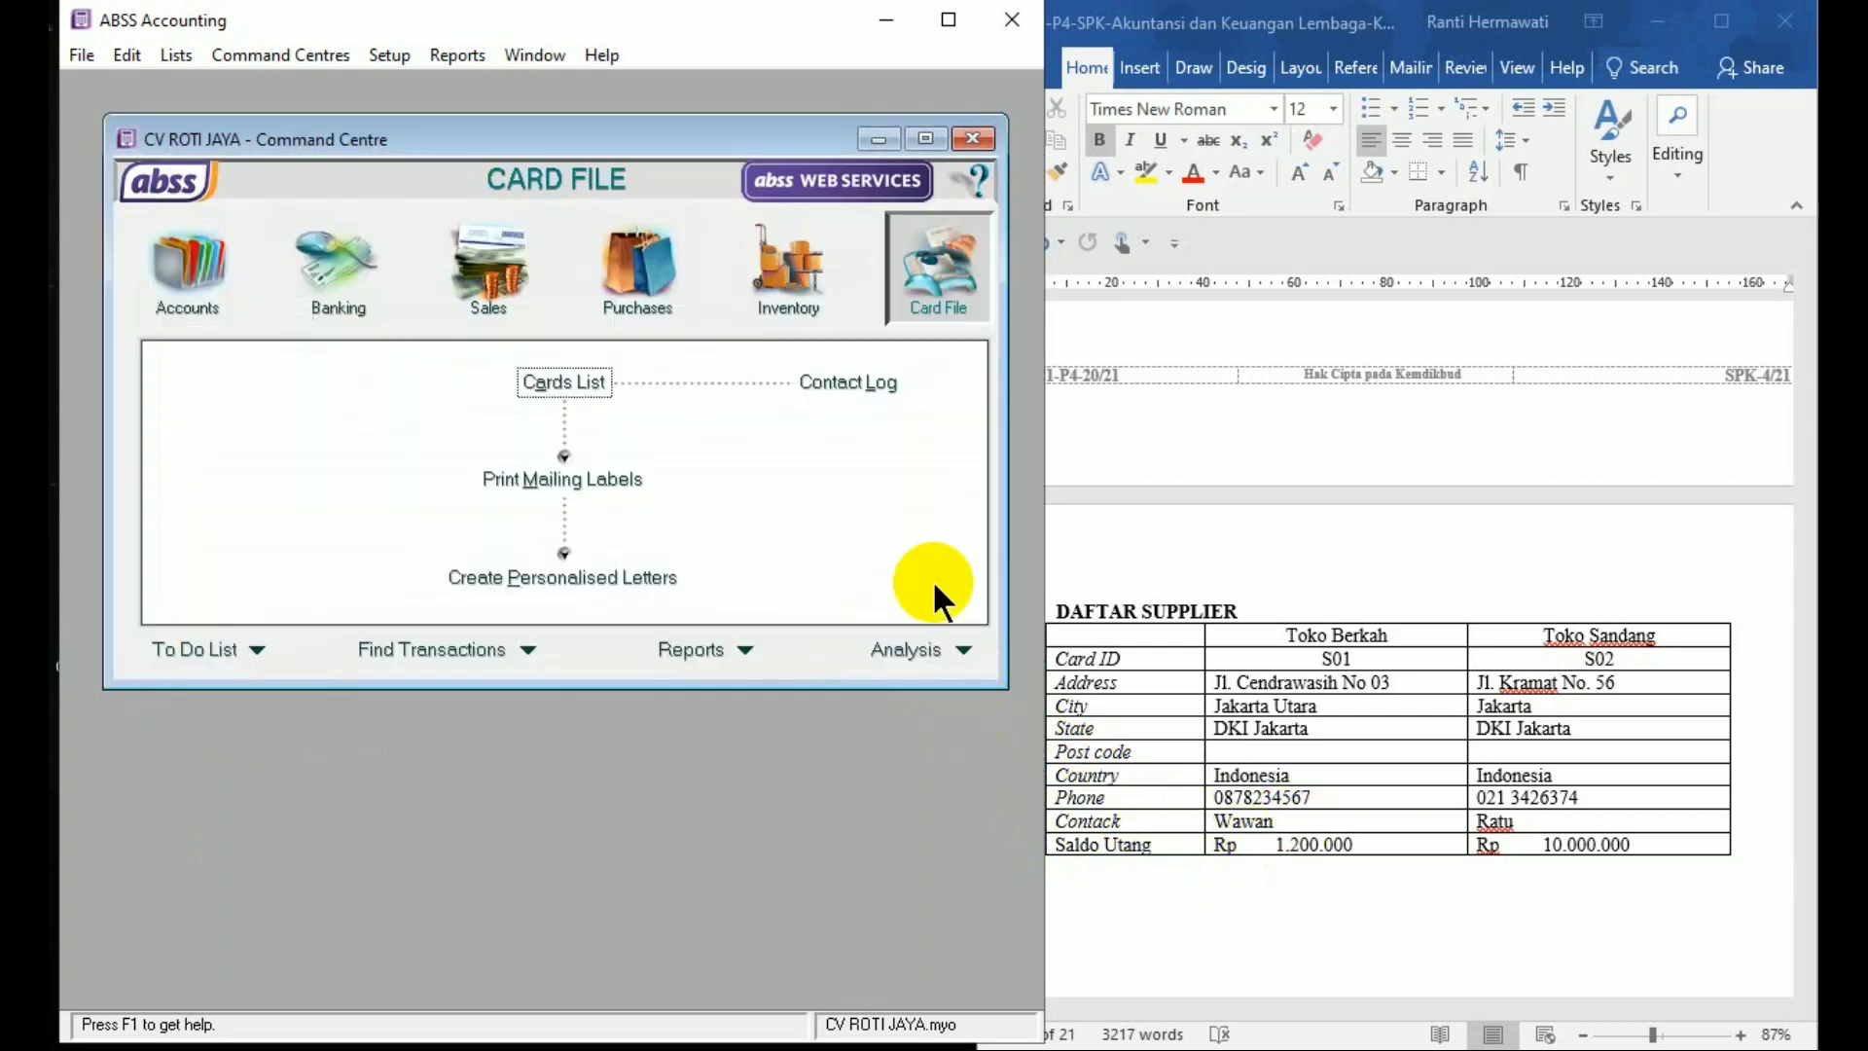
Open the Supplier Balances list from Setup > Balances
left_click(409, 59)
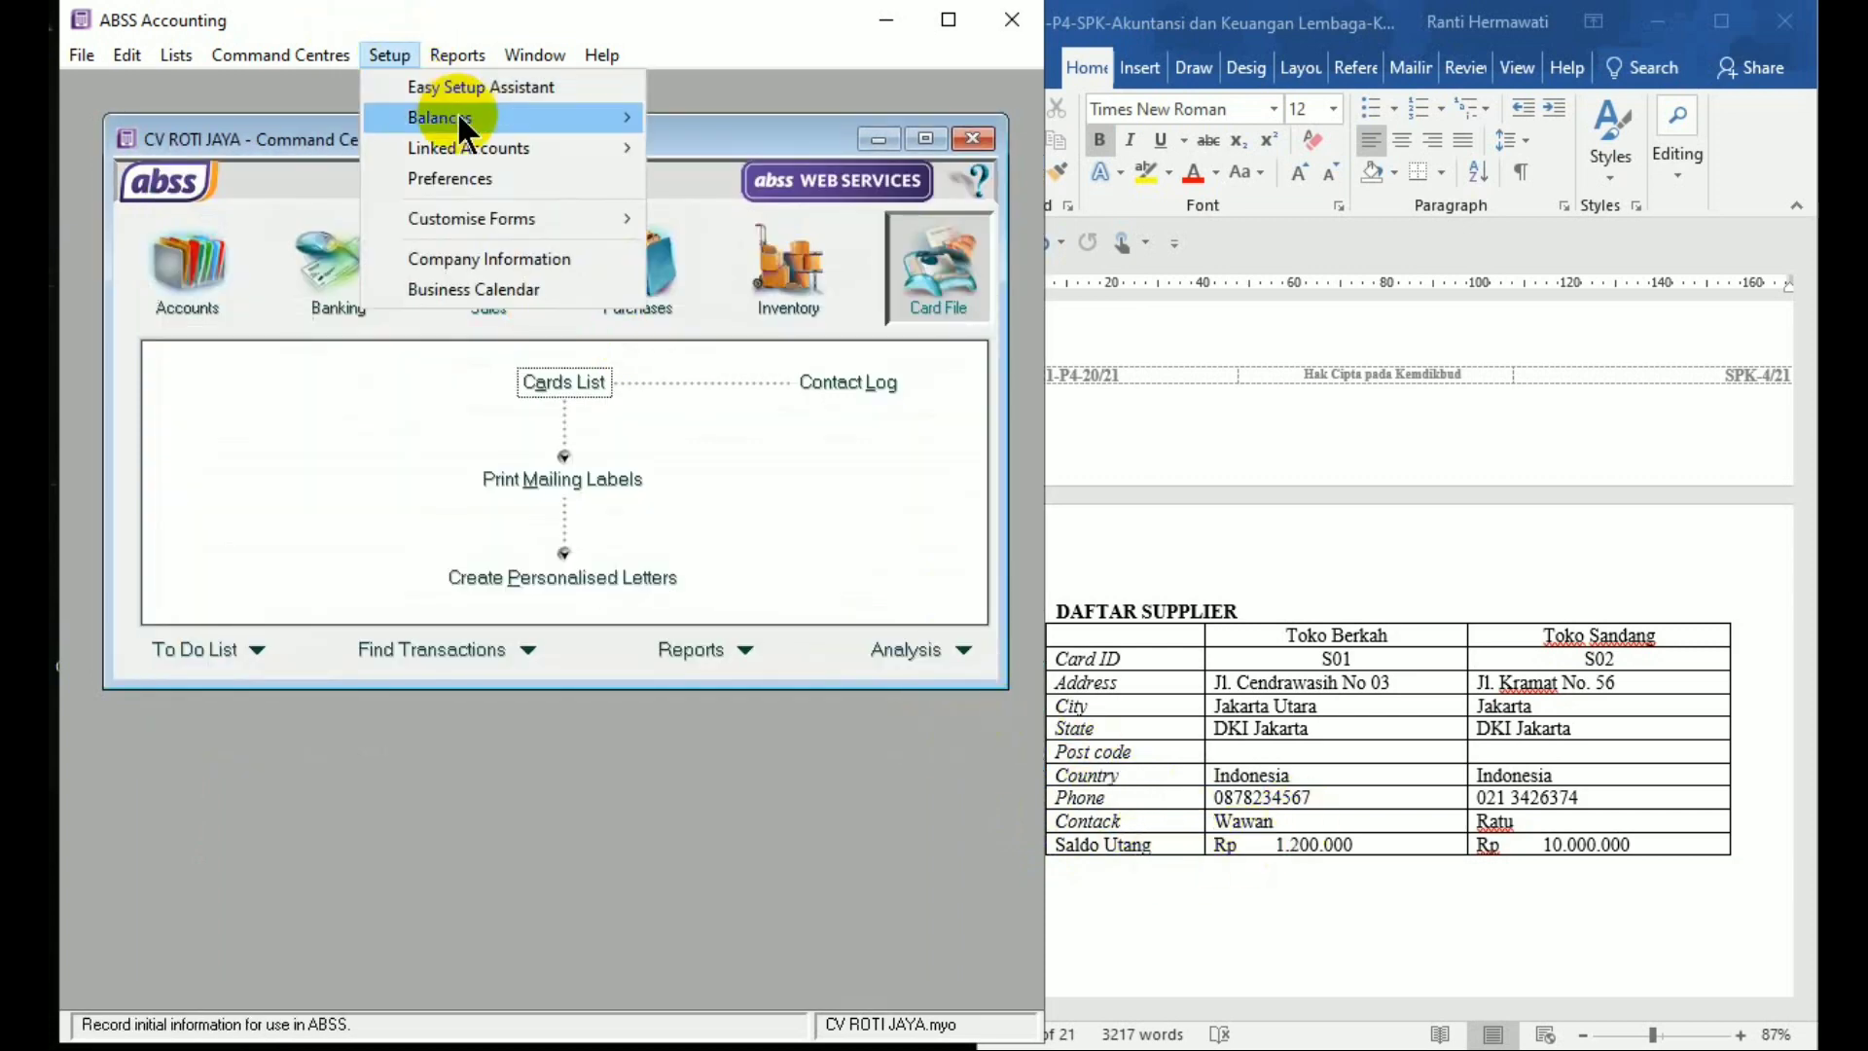
mouse_move(459, 121)
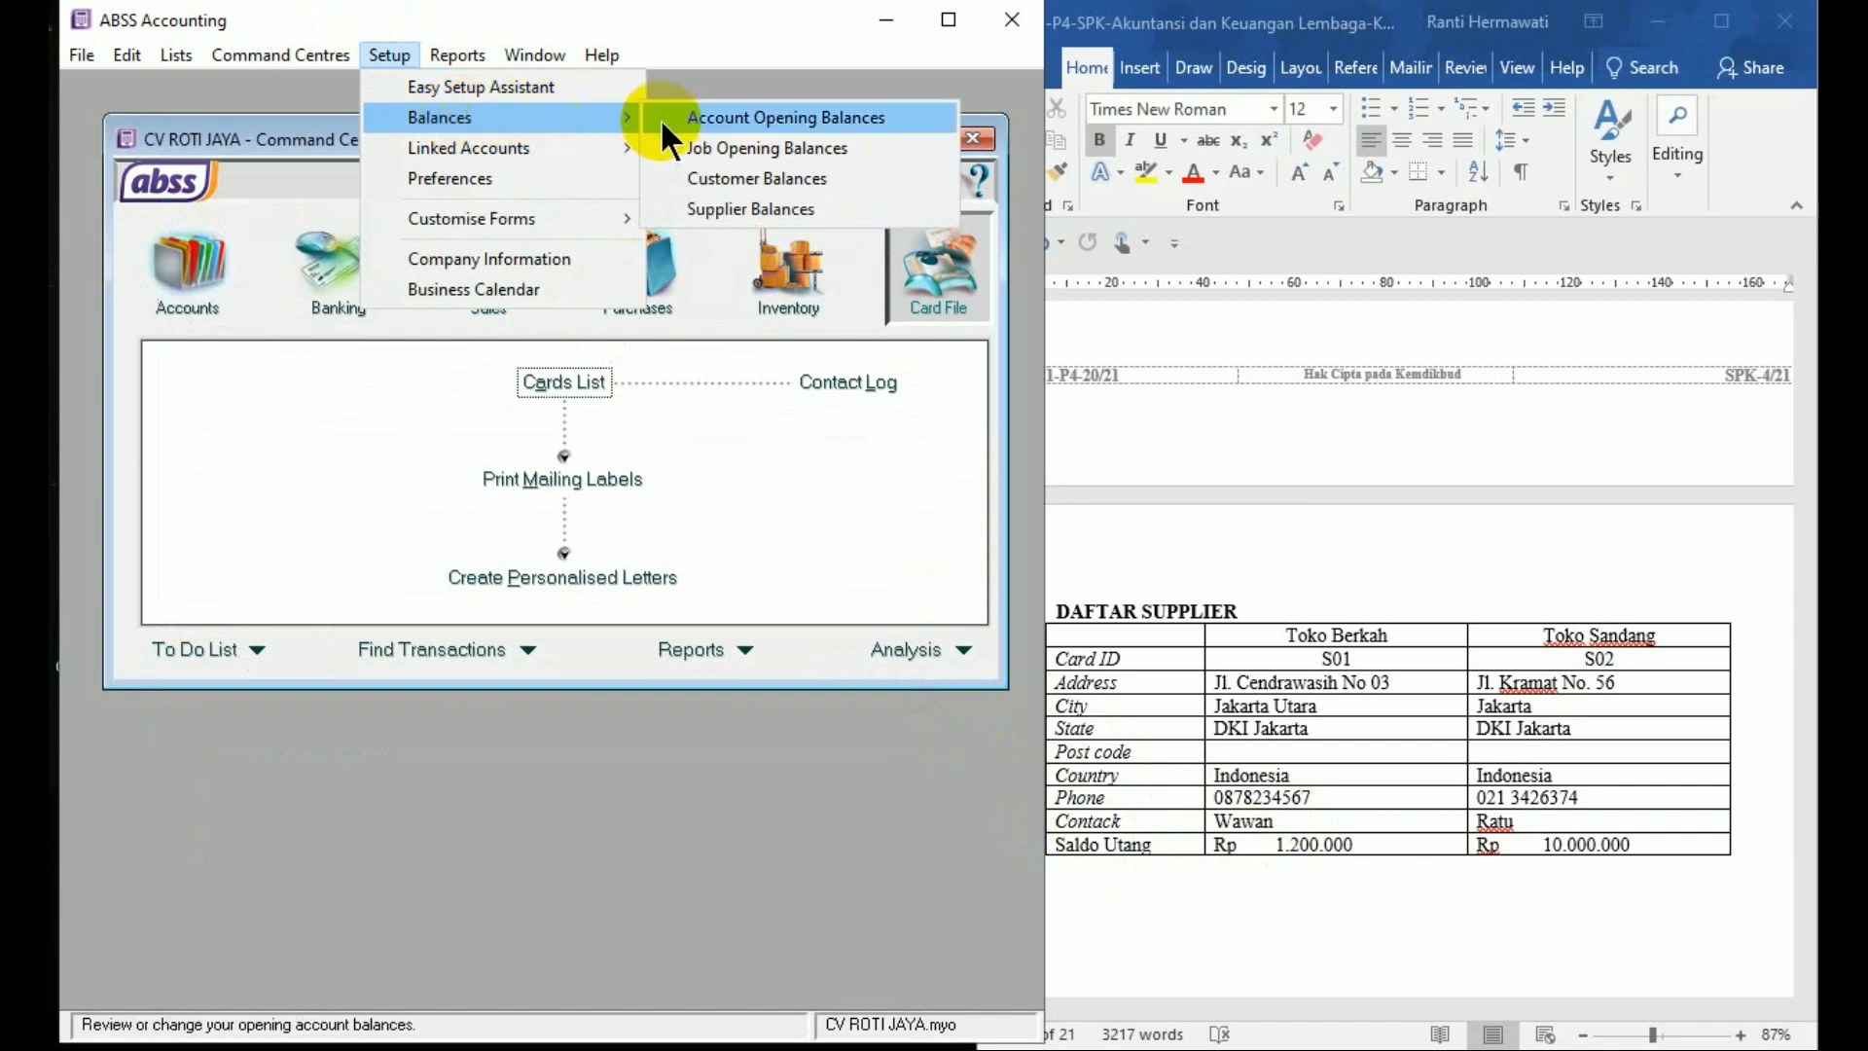
left_click(703, 210)
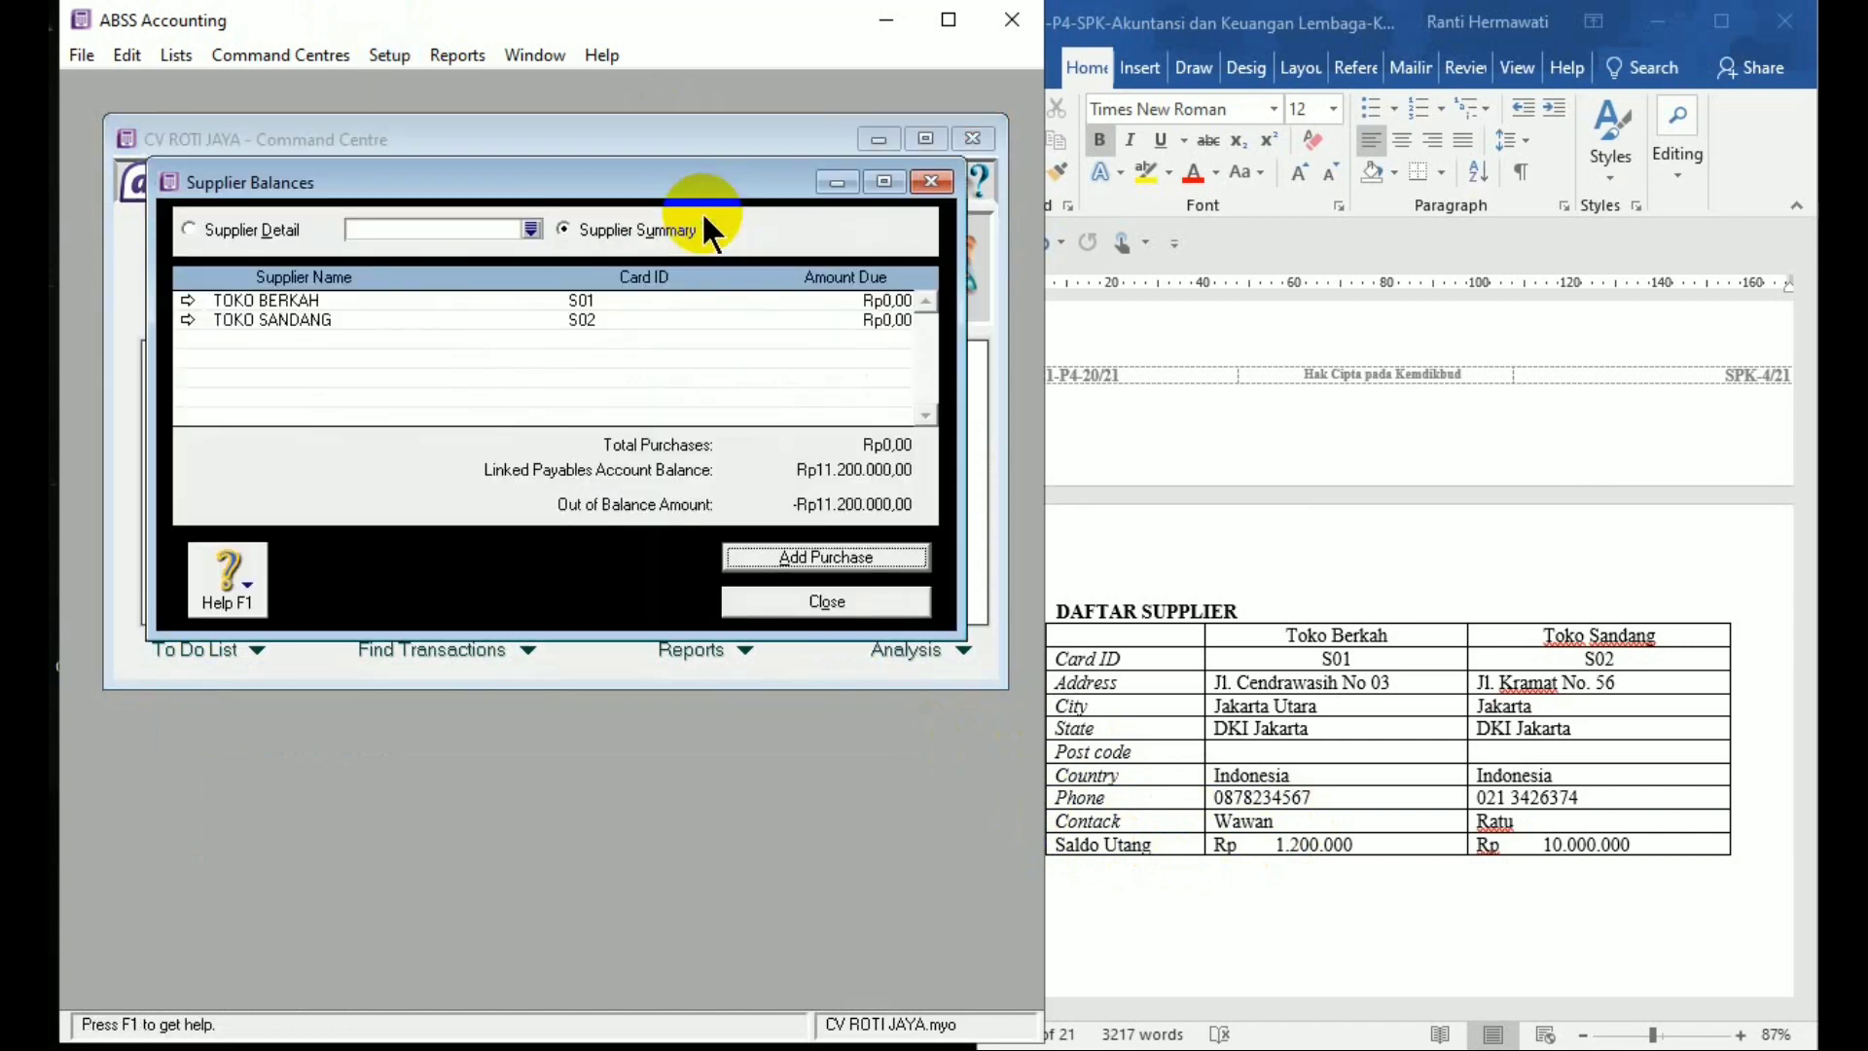
Record a historical purchase for TOKO BERKAH with memo 'Slado Awal Utang' and total 1200000
left_click(832, 557)
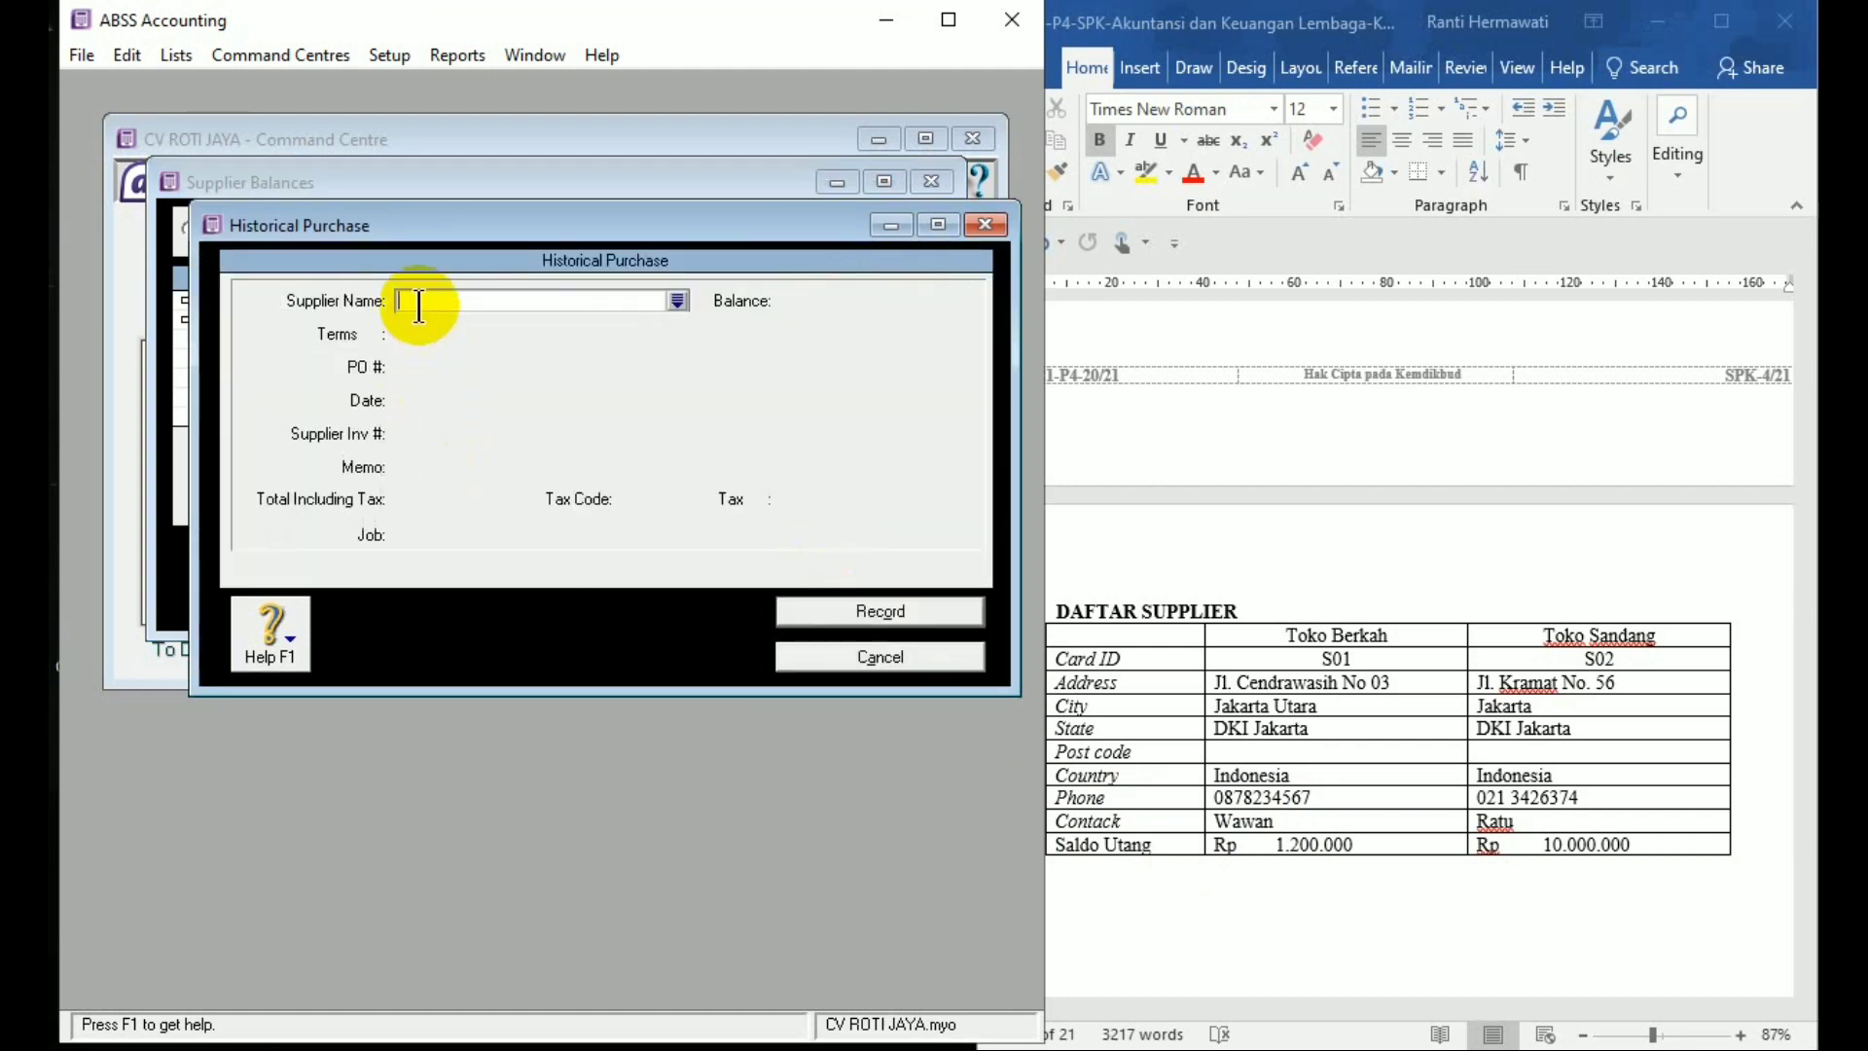
type("TOKO")
key("Tab")
key("Tab")
key("Tab")
key("Tab")
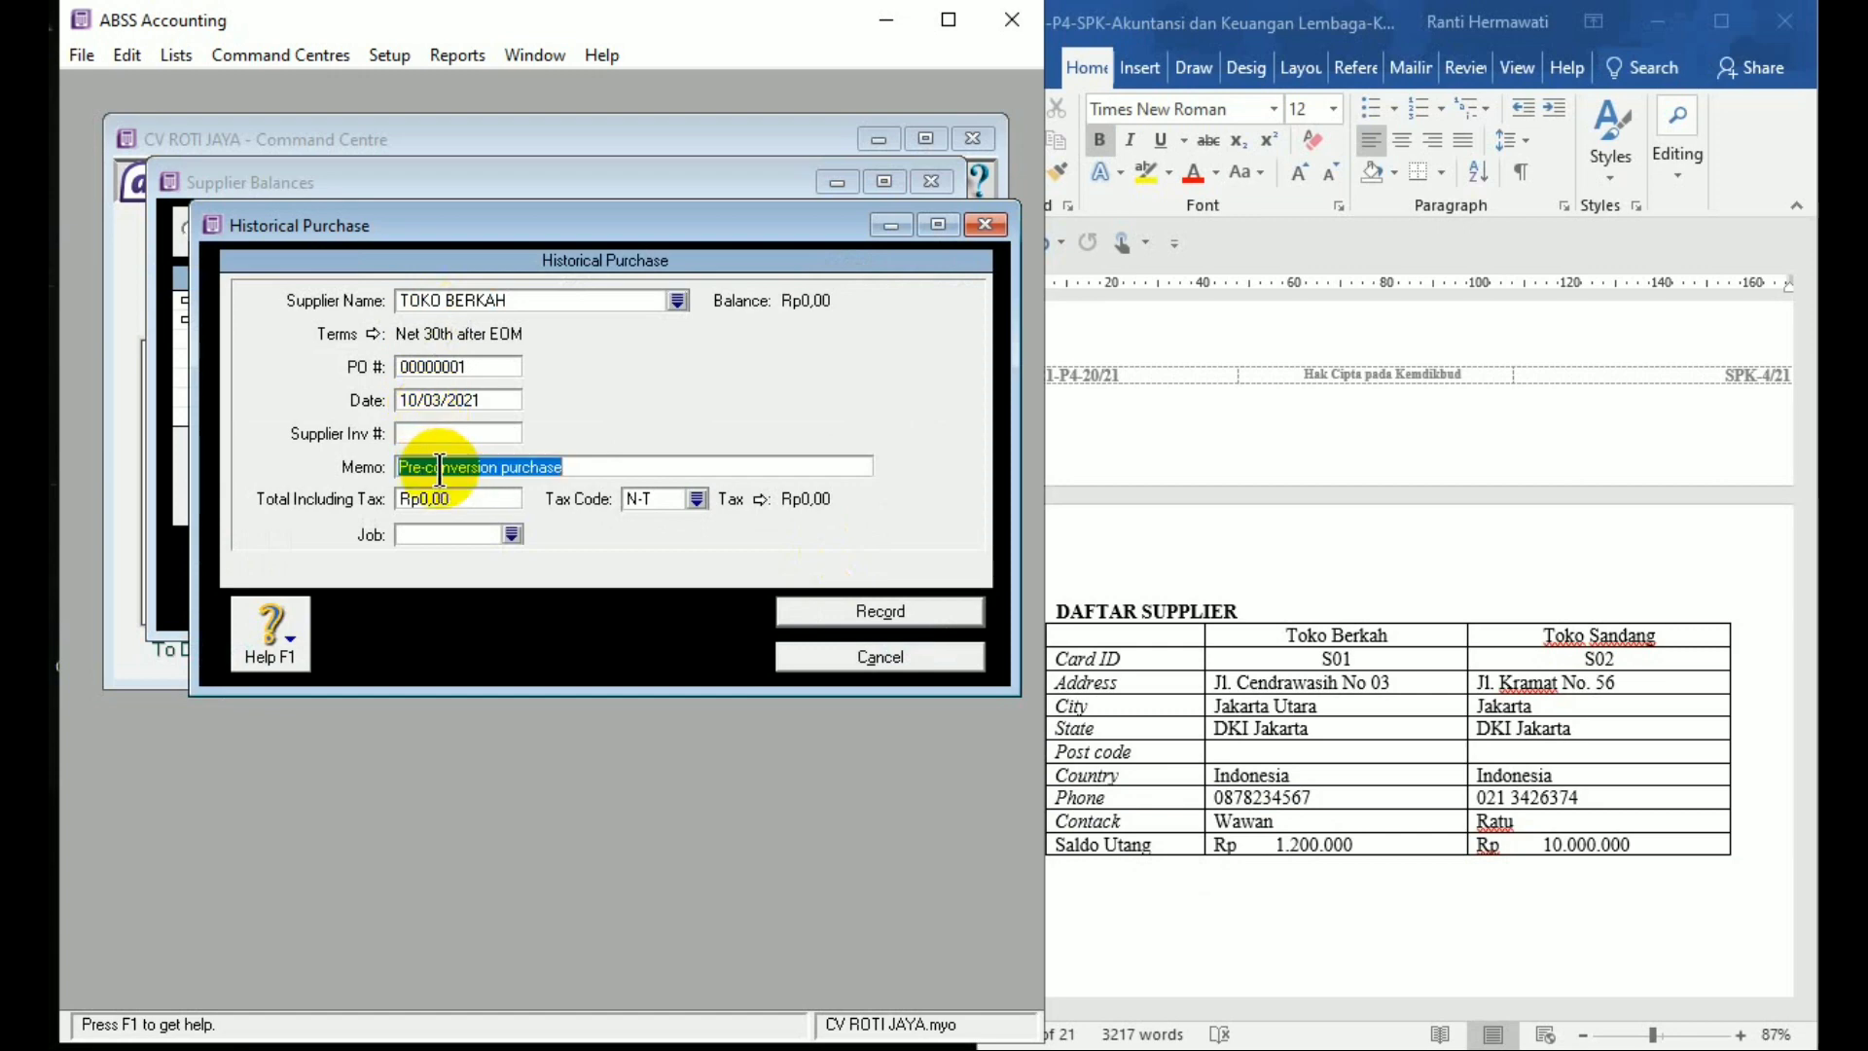
type("Slad")
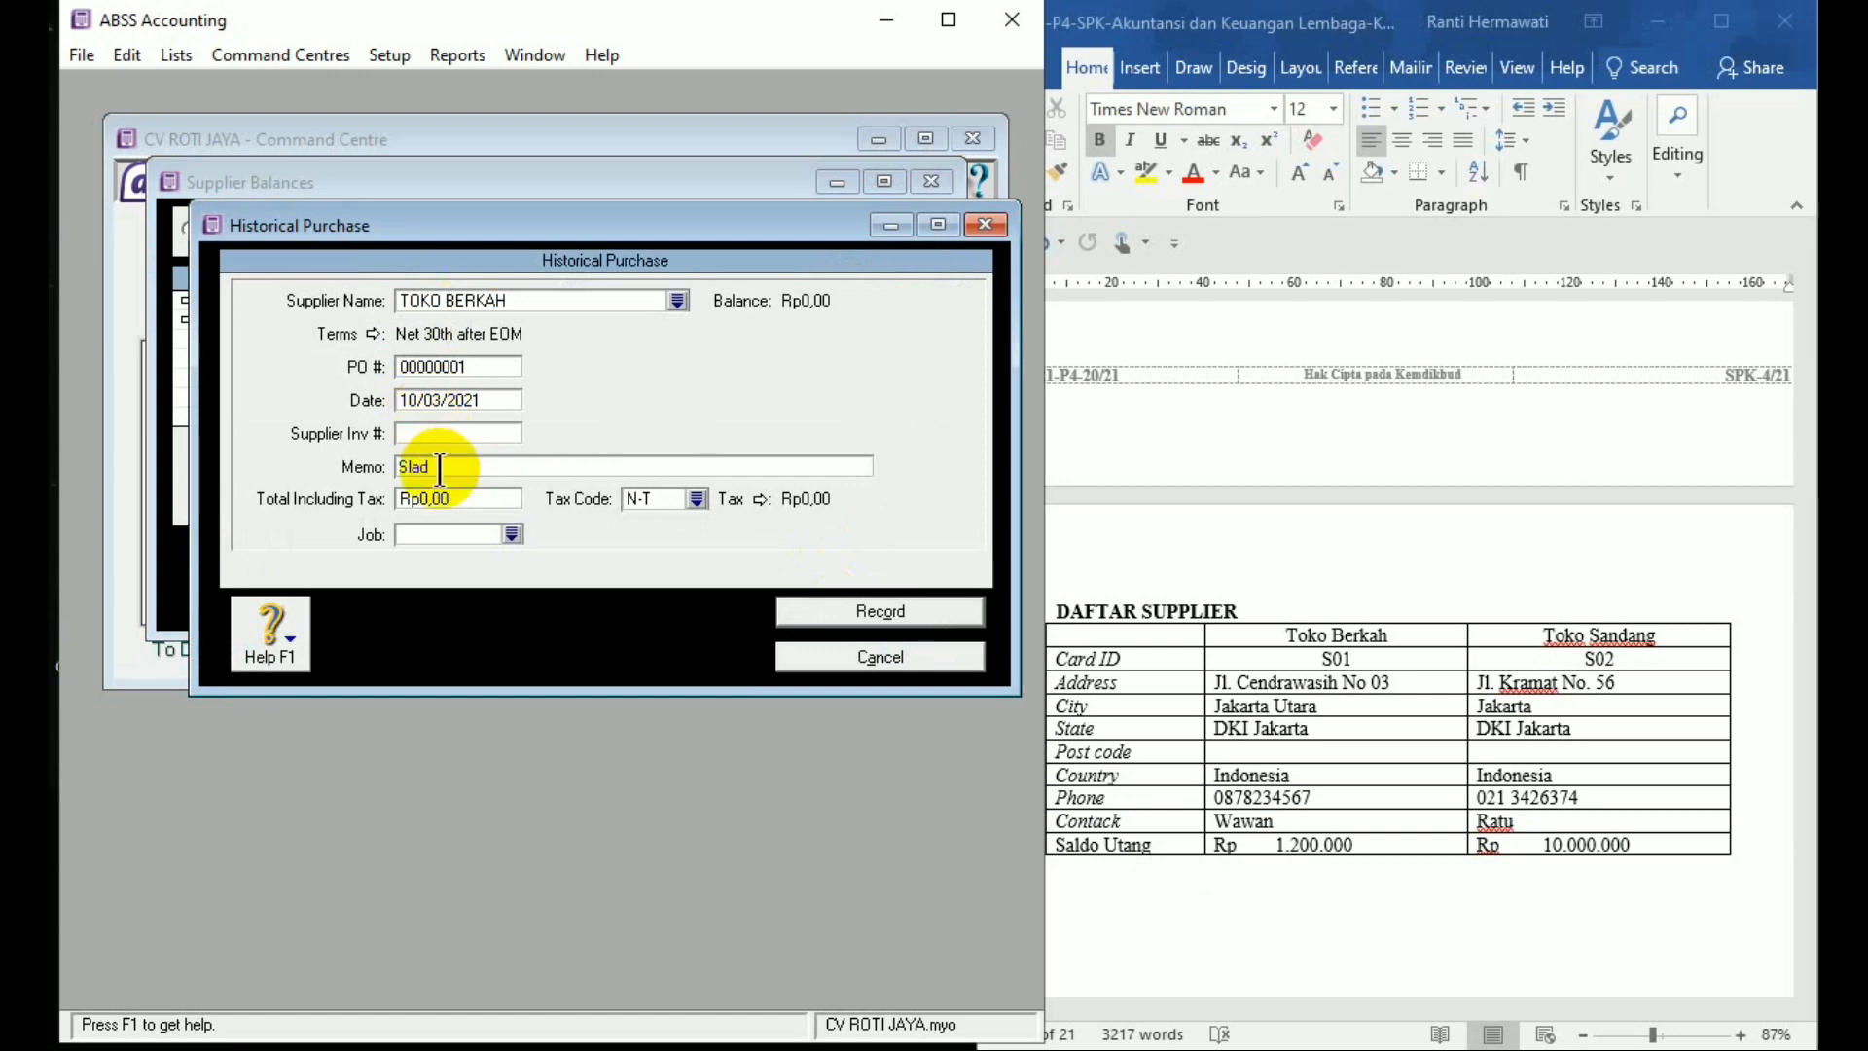
type("o Awal Utang")
key("Tab")
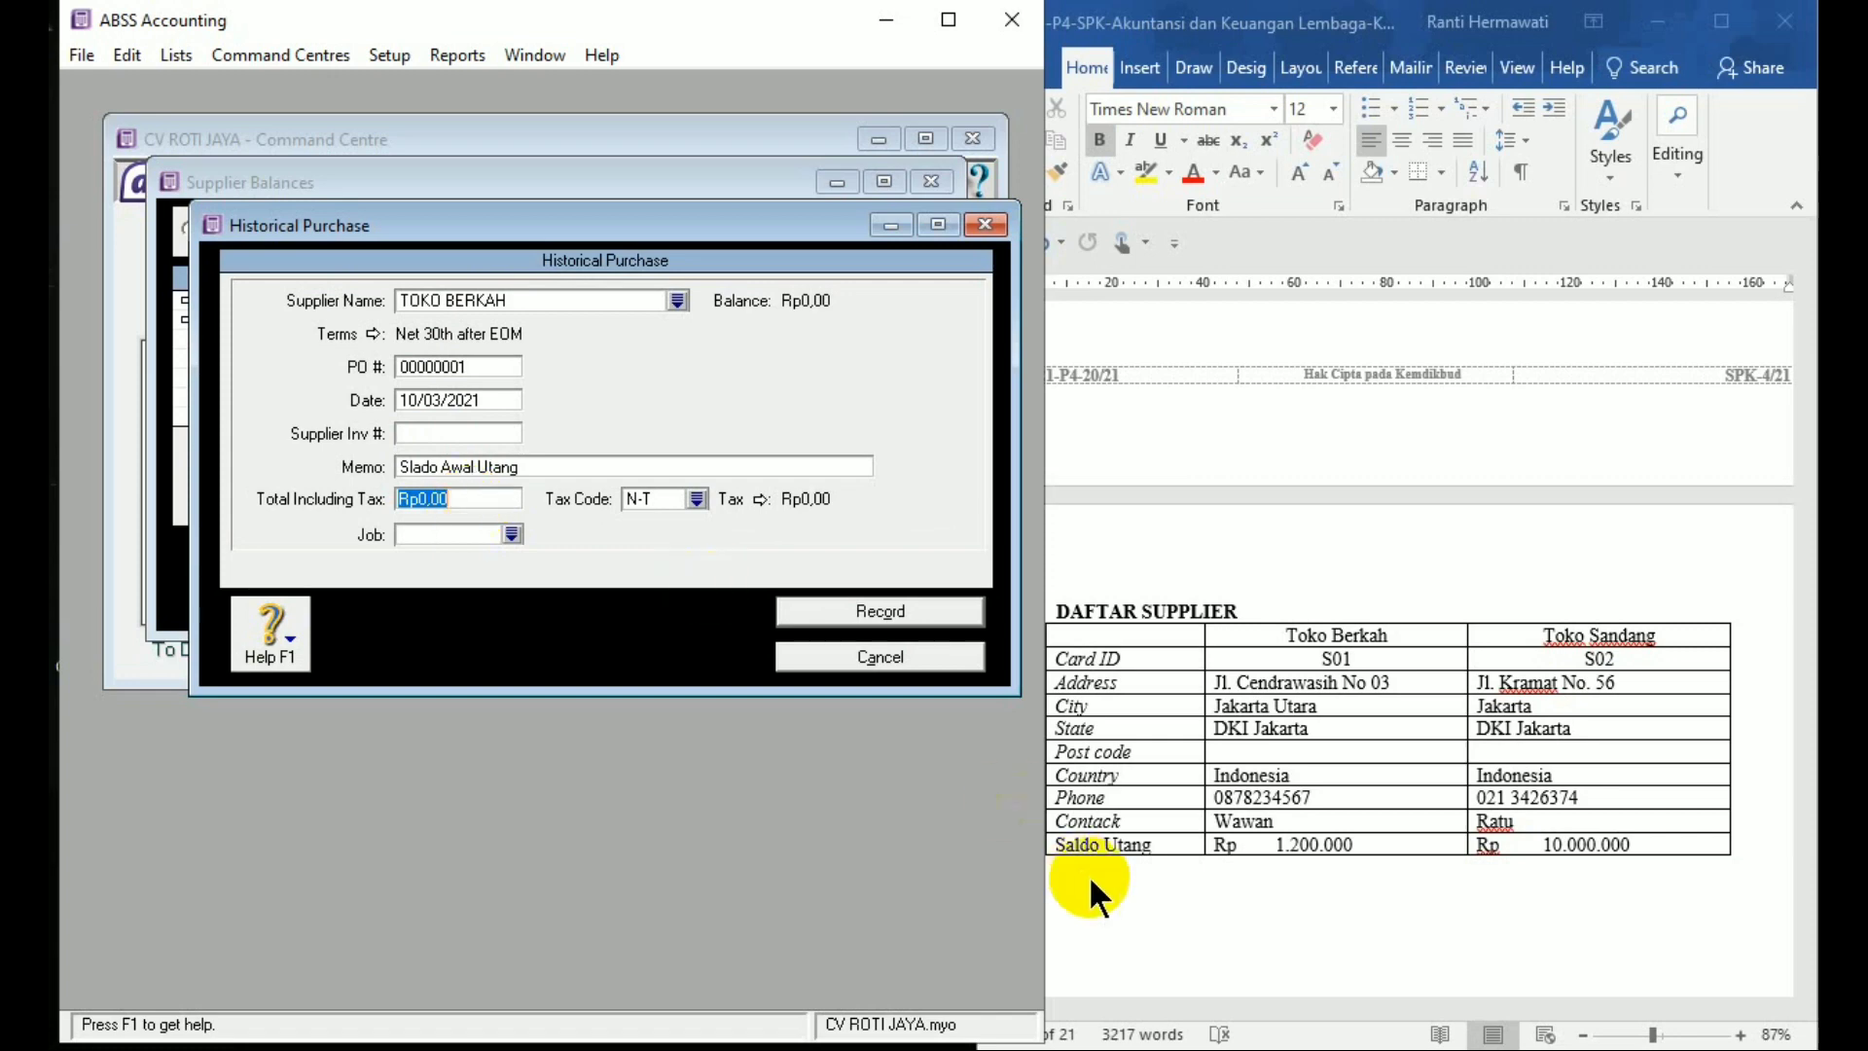
type("1200000")
key("Tab")
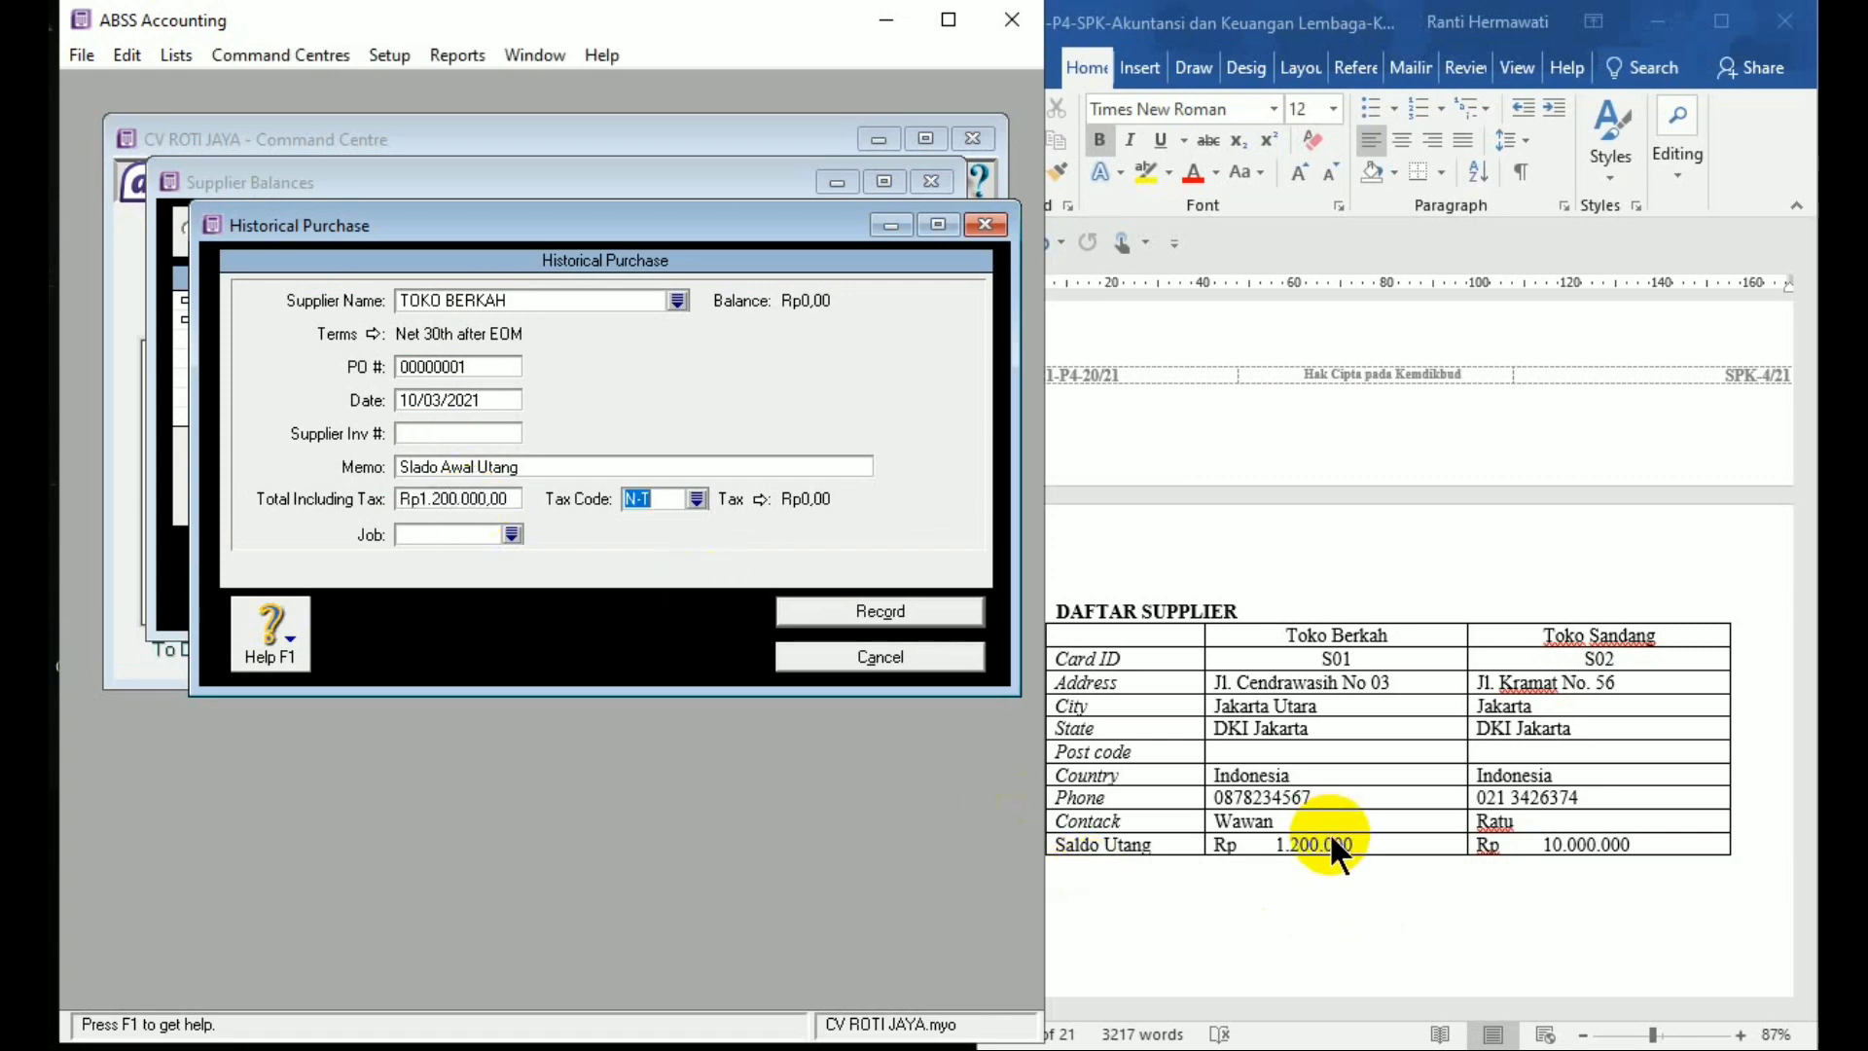
left_click(851, 611)
left_click(839, 559)
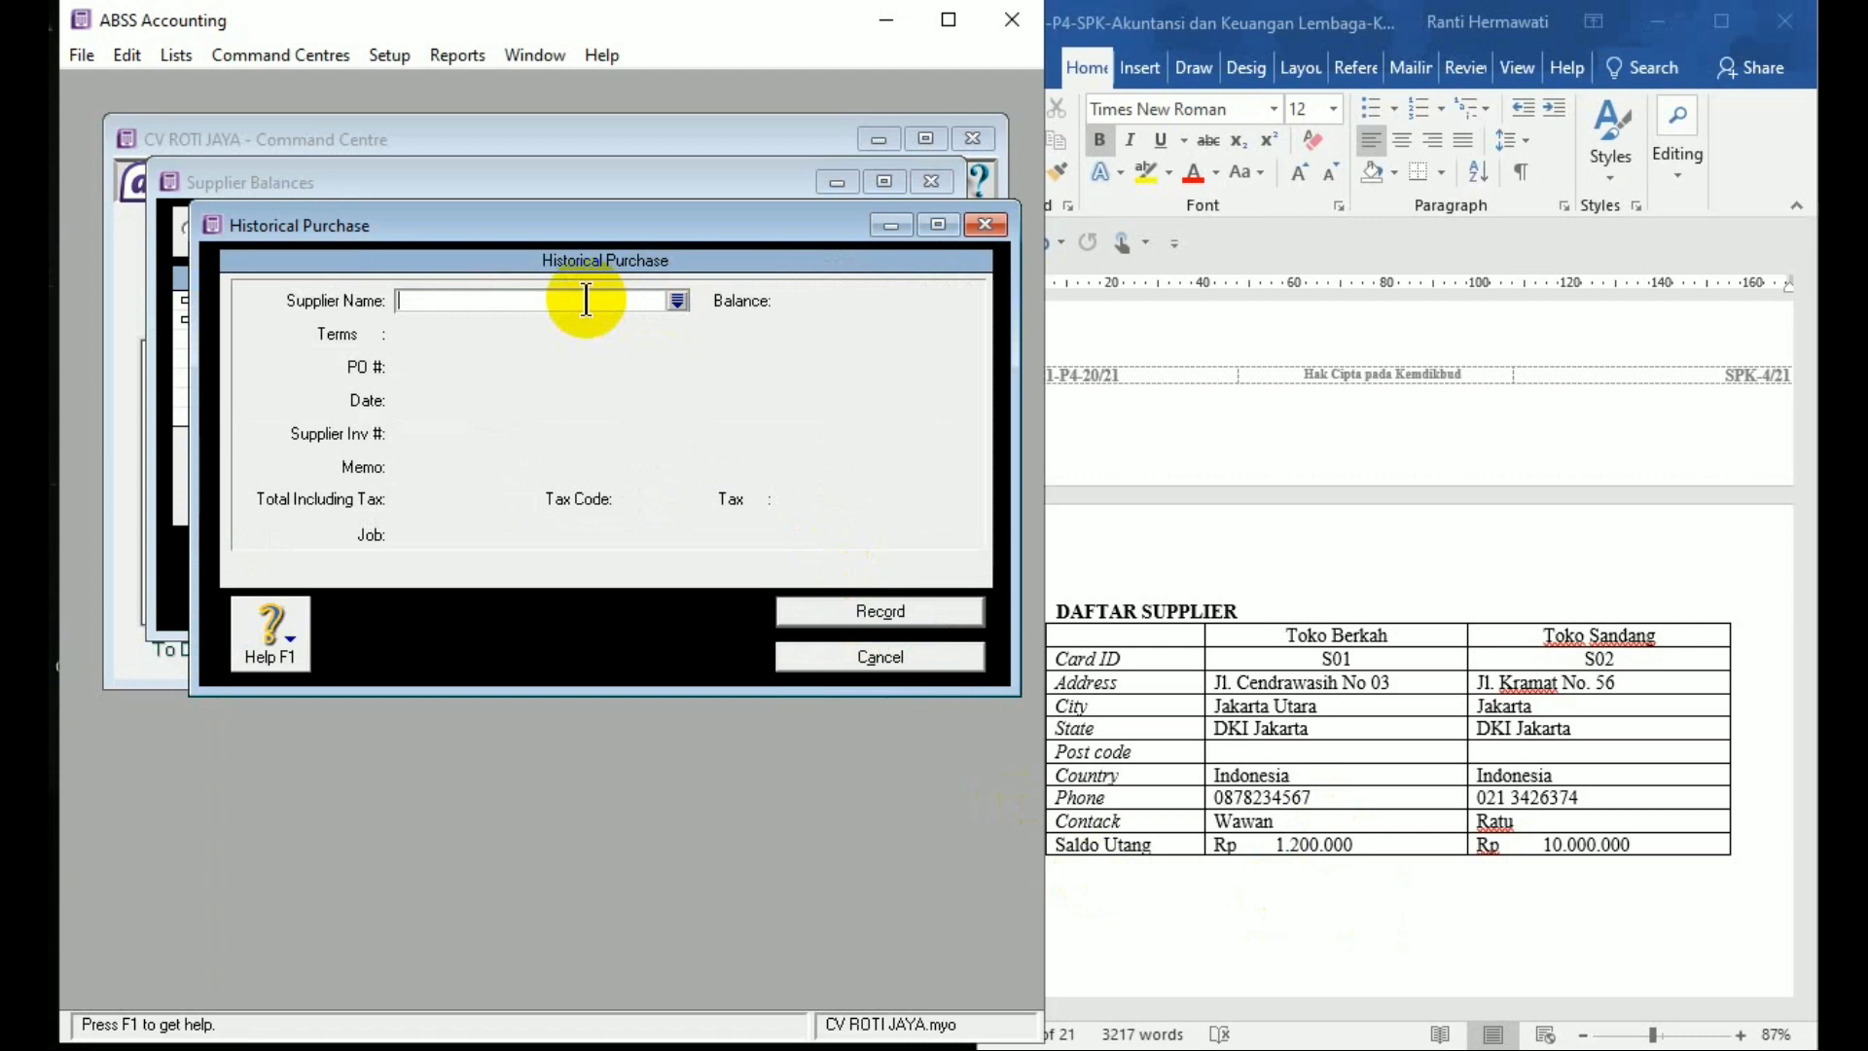
Enter a historical purchase for TOKO SANDANG with memo 'Saldo Awal Utang' and total 10.000.000
type("TOKO S")
key("Tab")
left_click(548, 464)
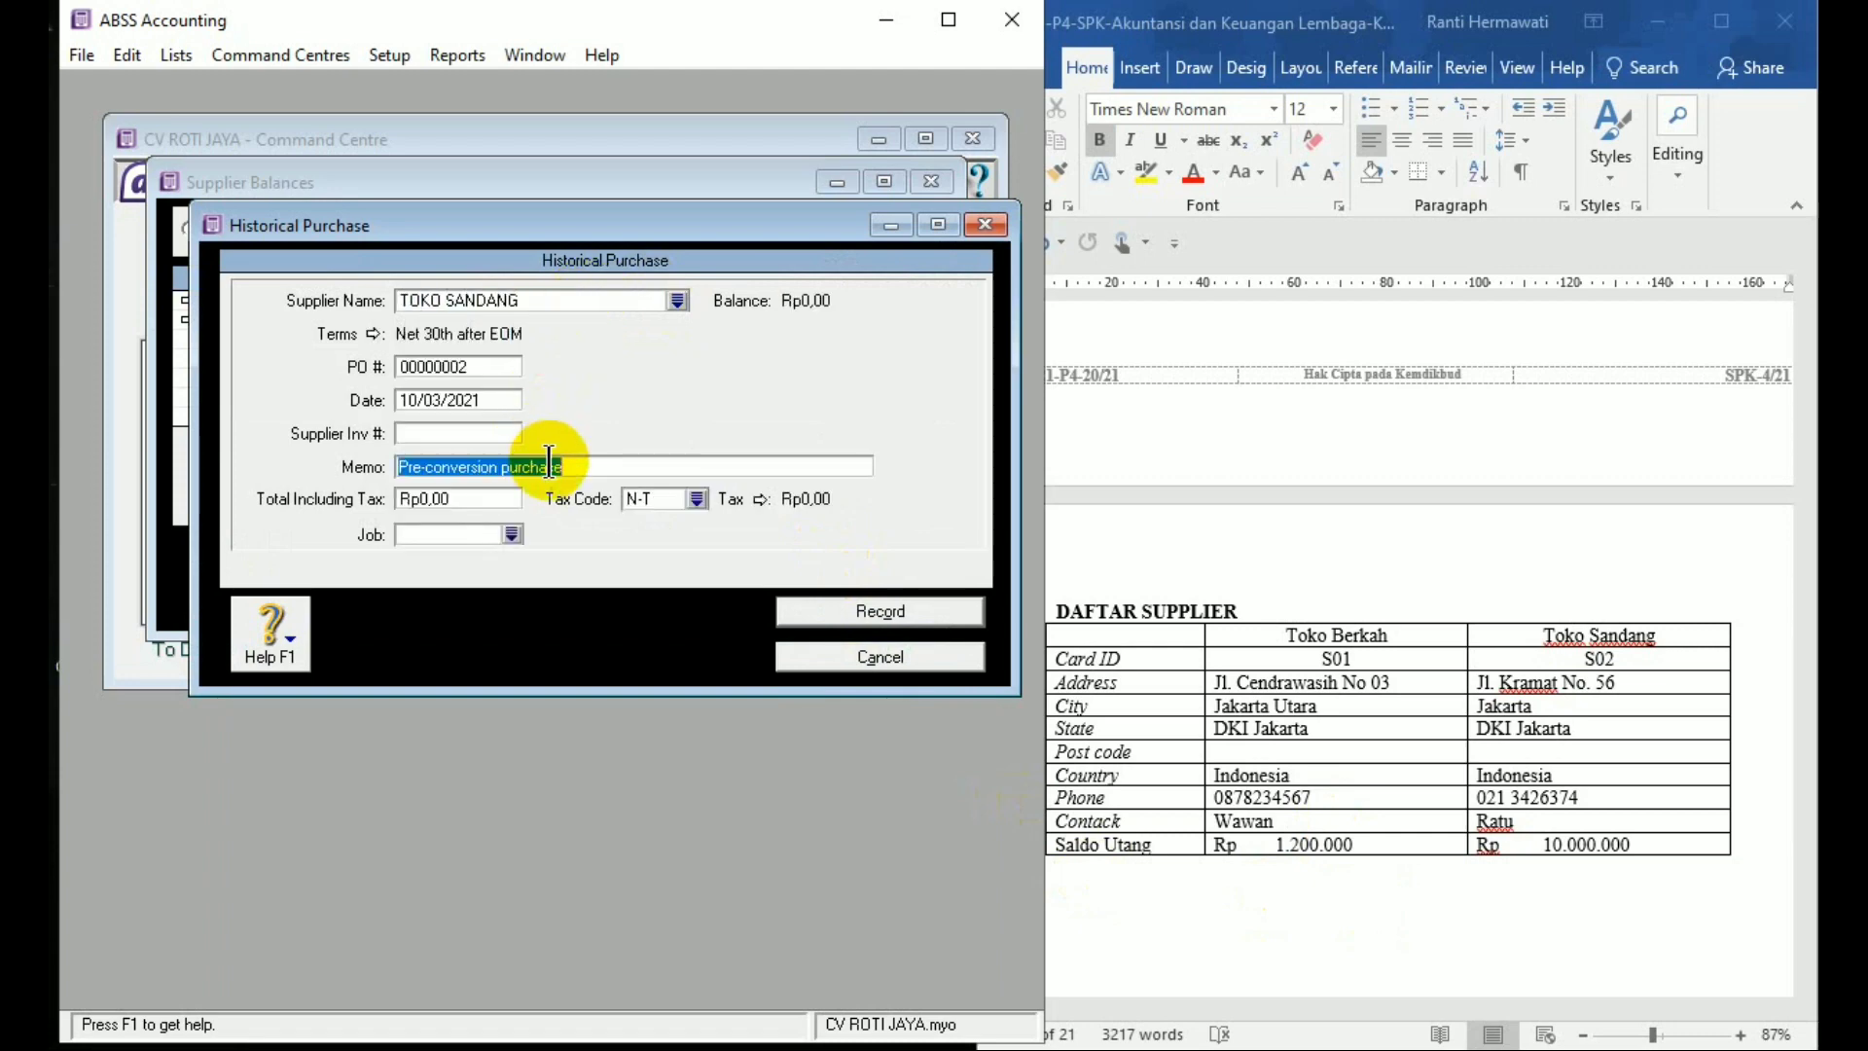
type("Saldo ")
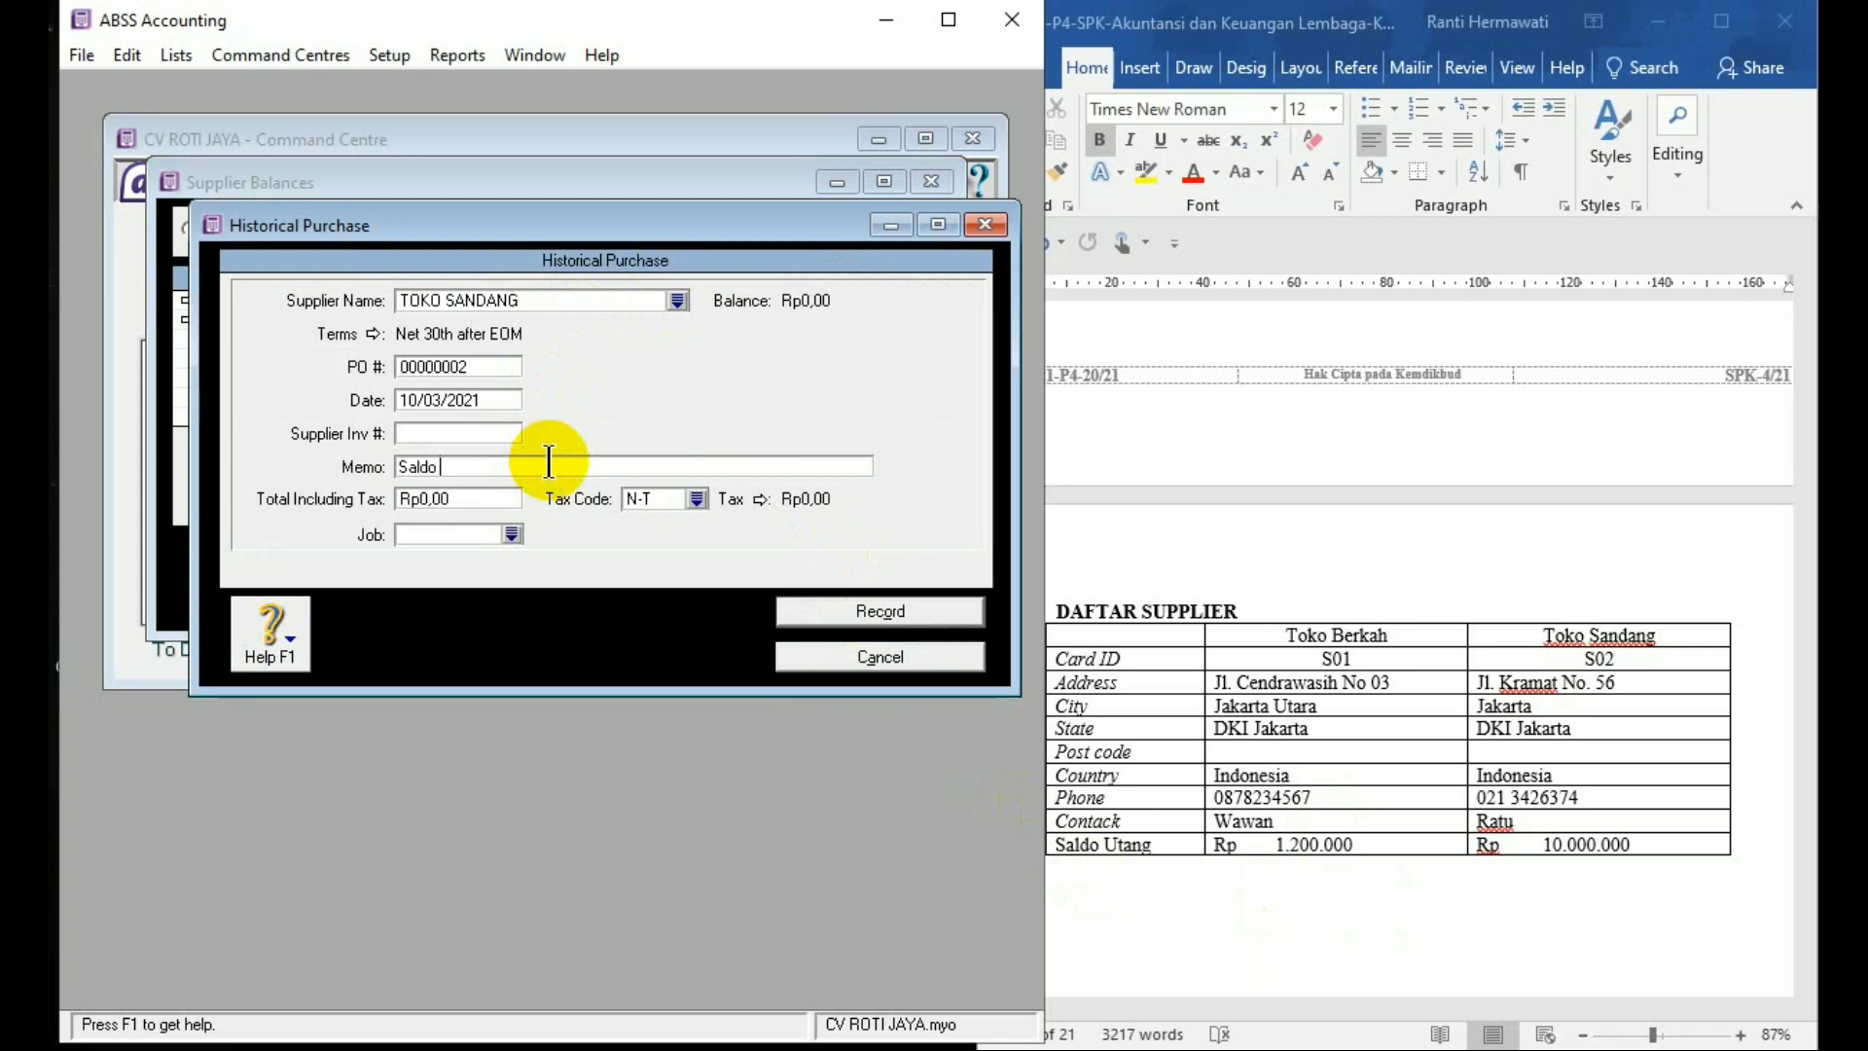
type("Awal U")
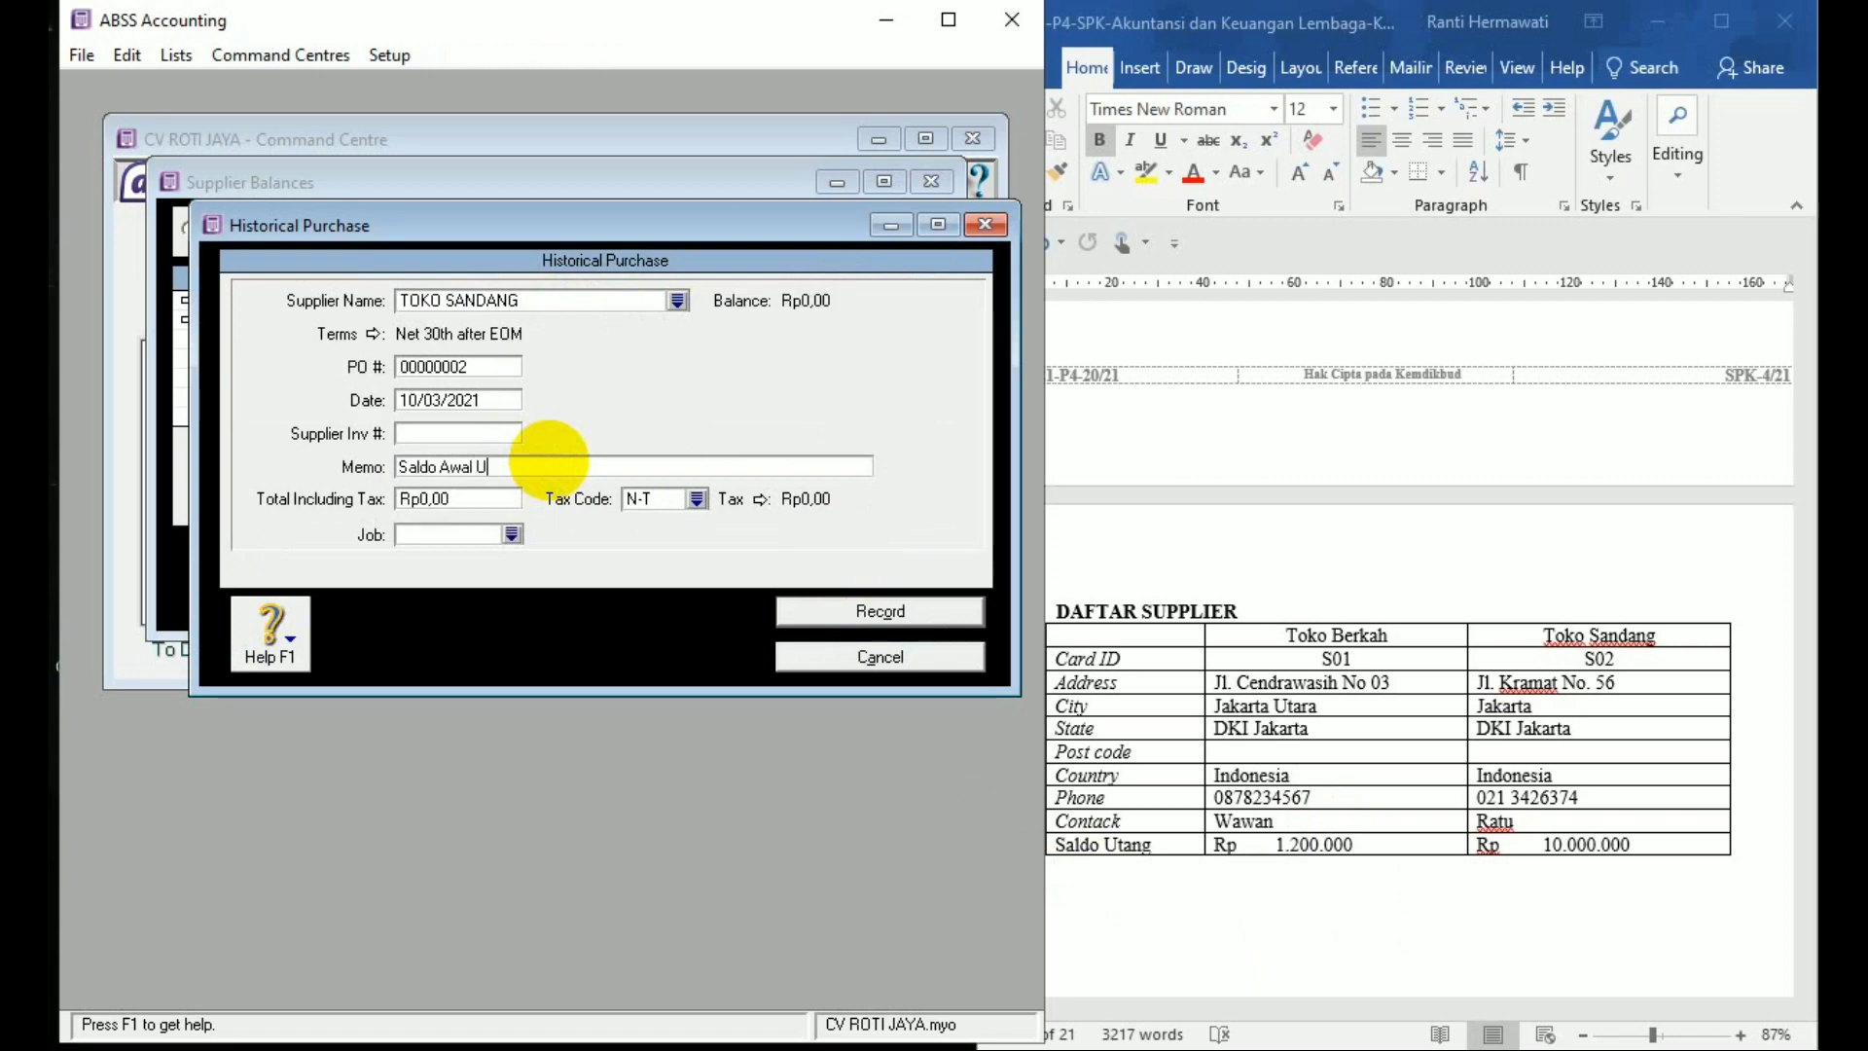
type("tang")
key("Tab")
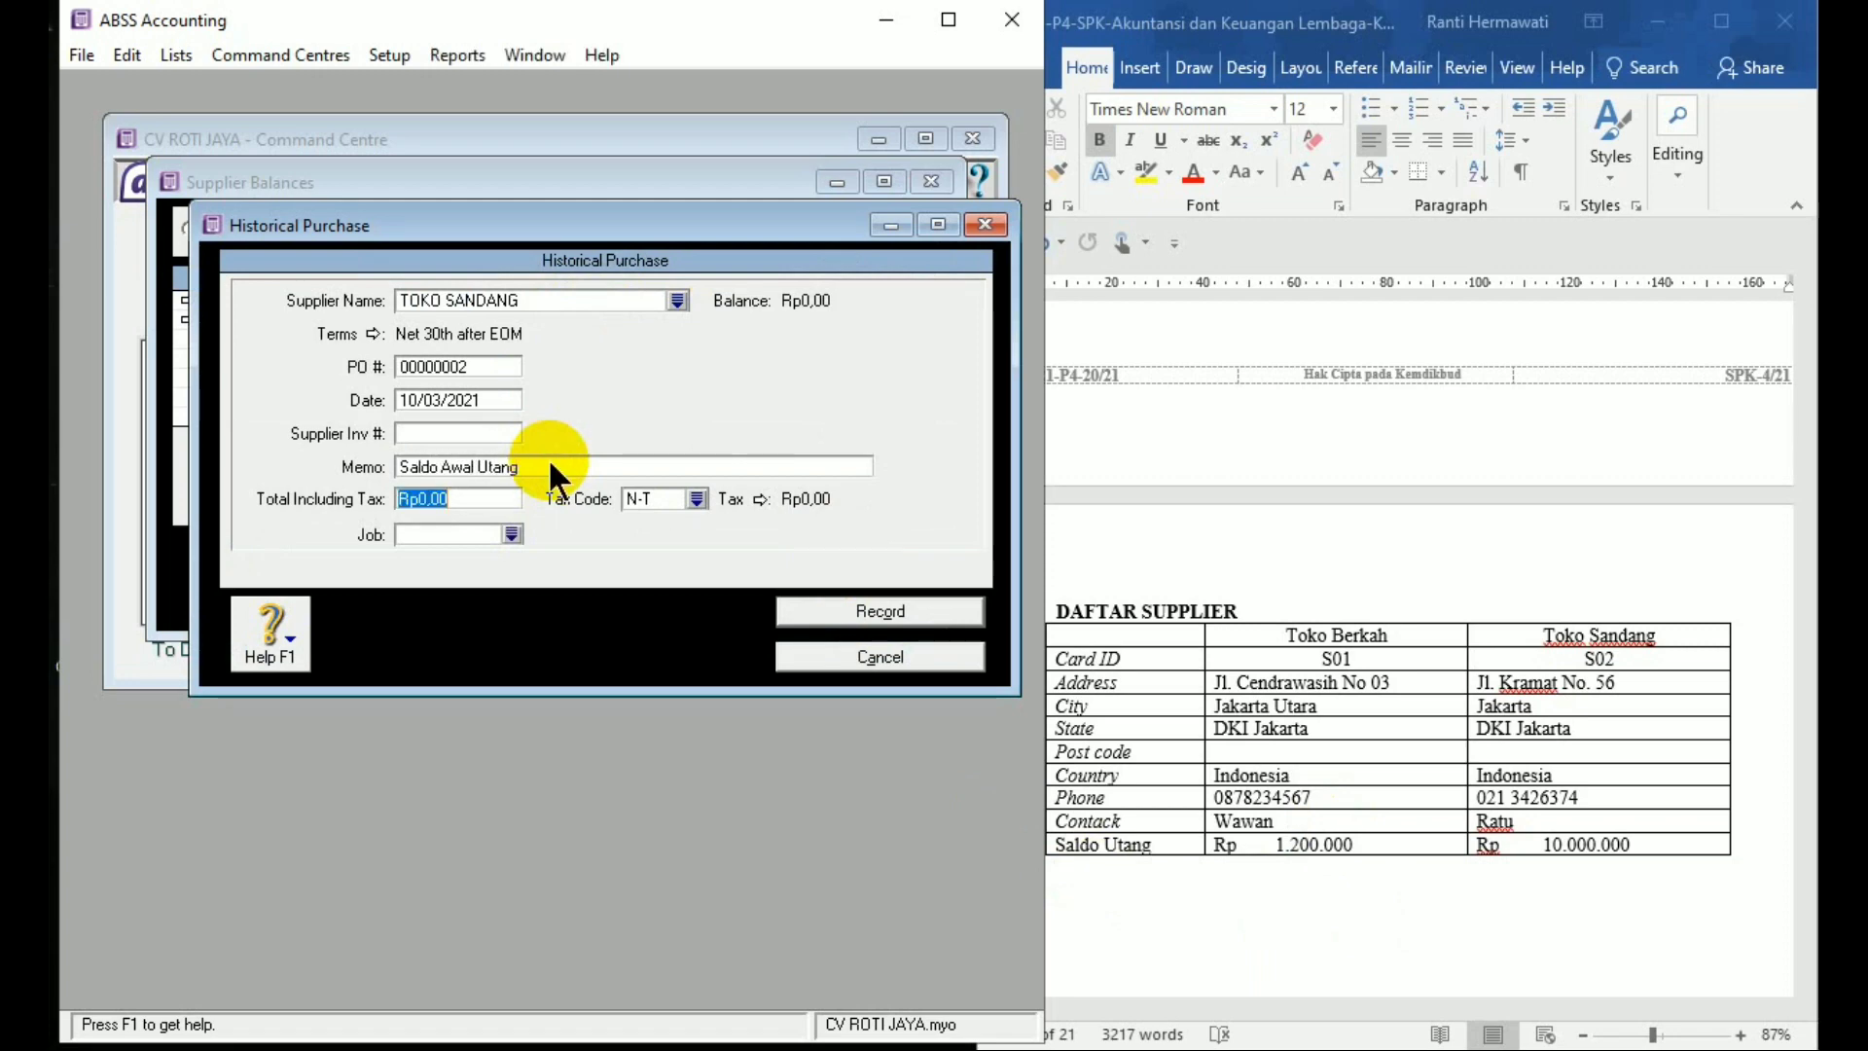
type("10.000.00")
type("0")
key("Tab")
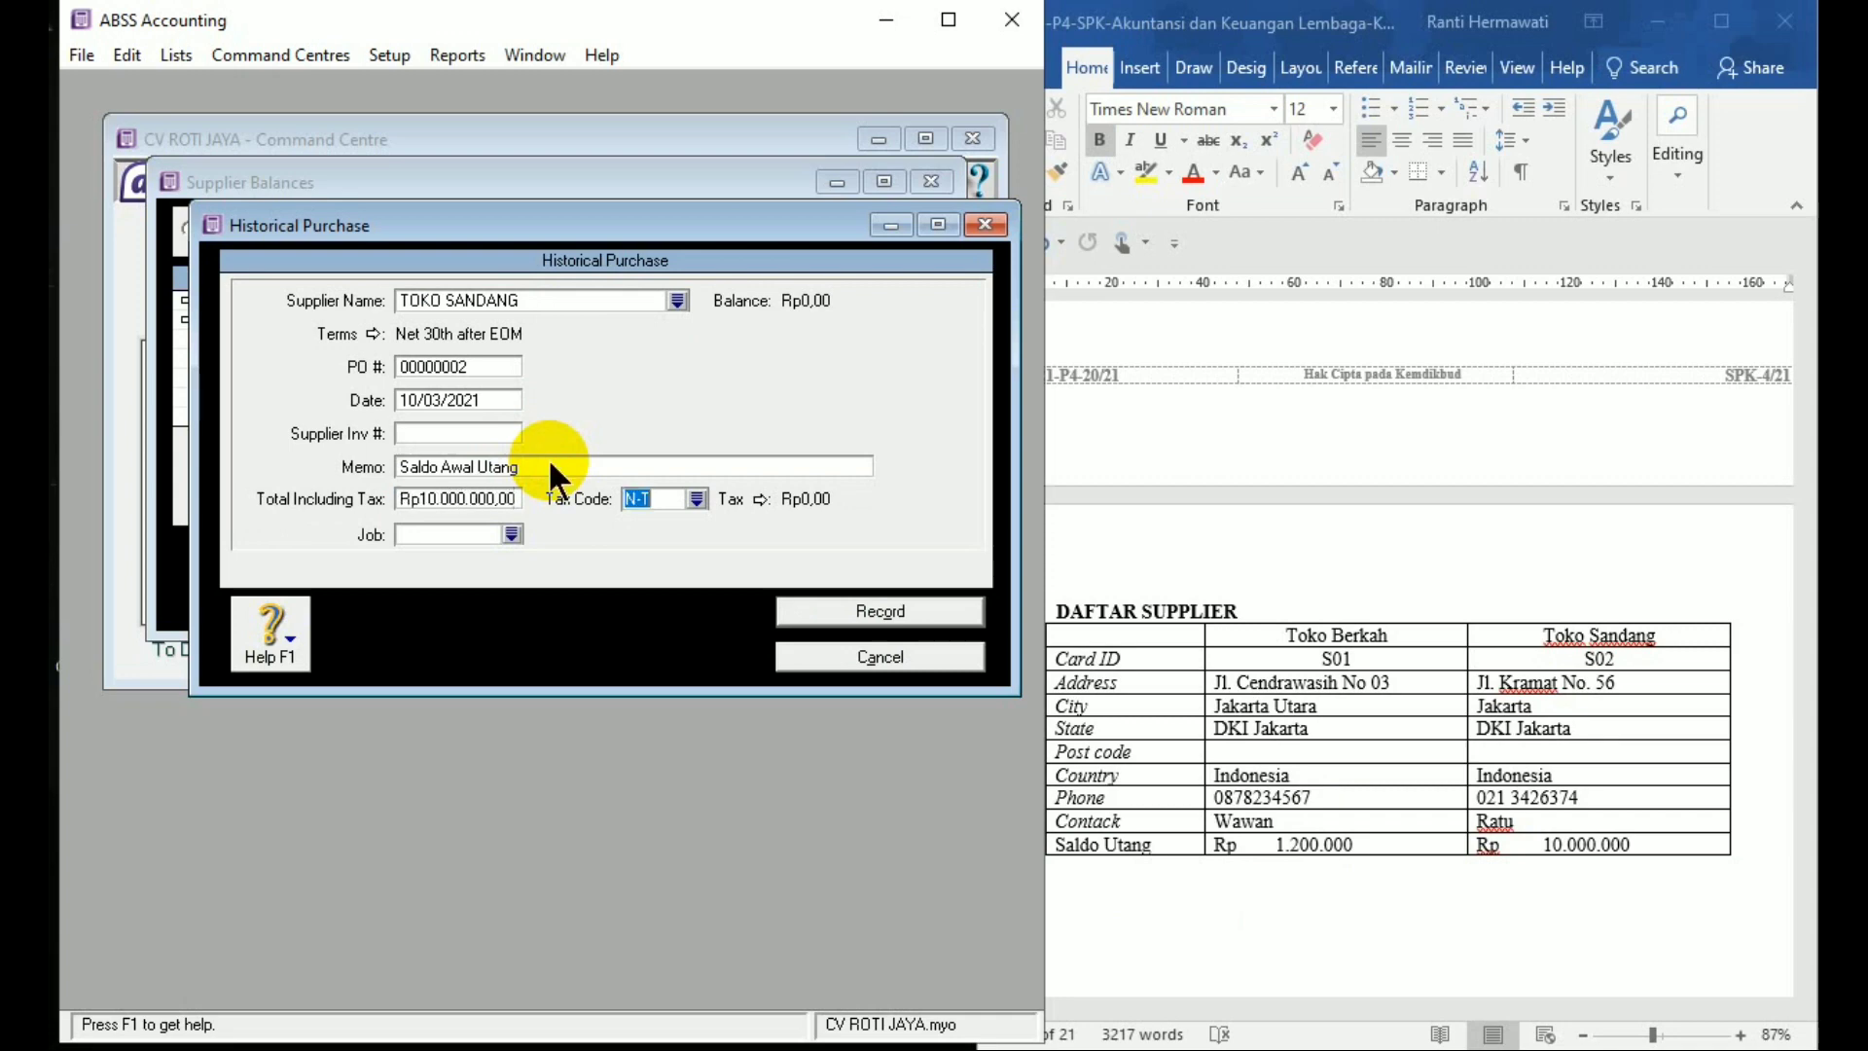
Record the purchase, acknowledge the congratulations message, and close Supplier Balances
left_click(824, 614)
left_click(871, 613)
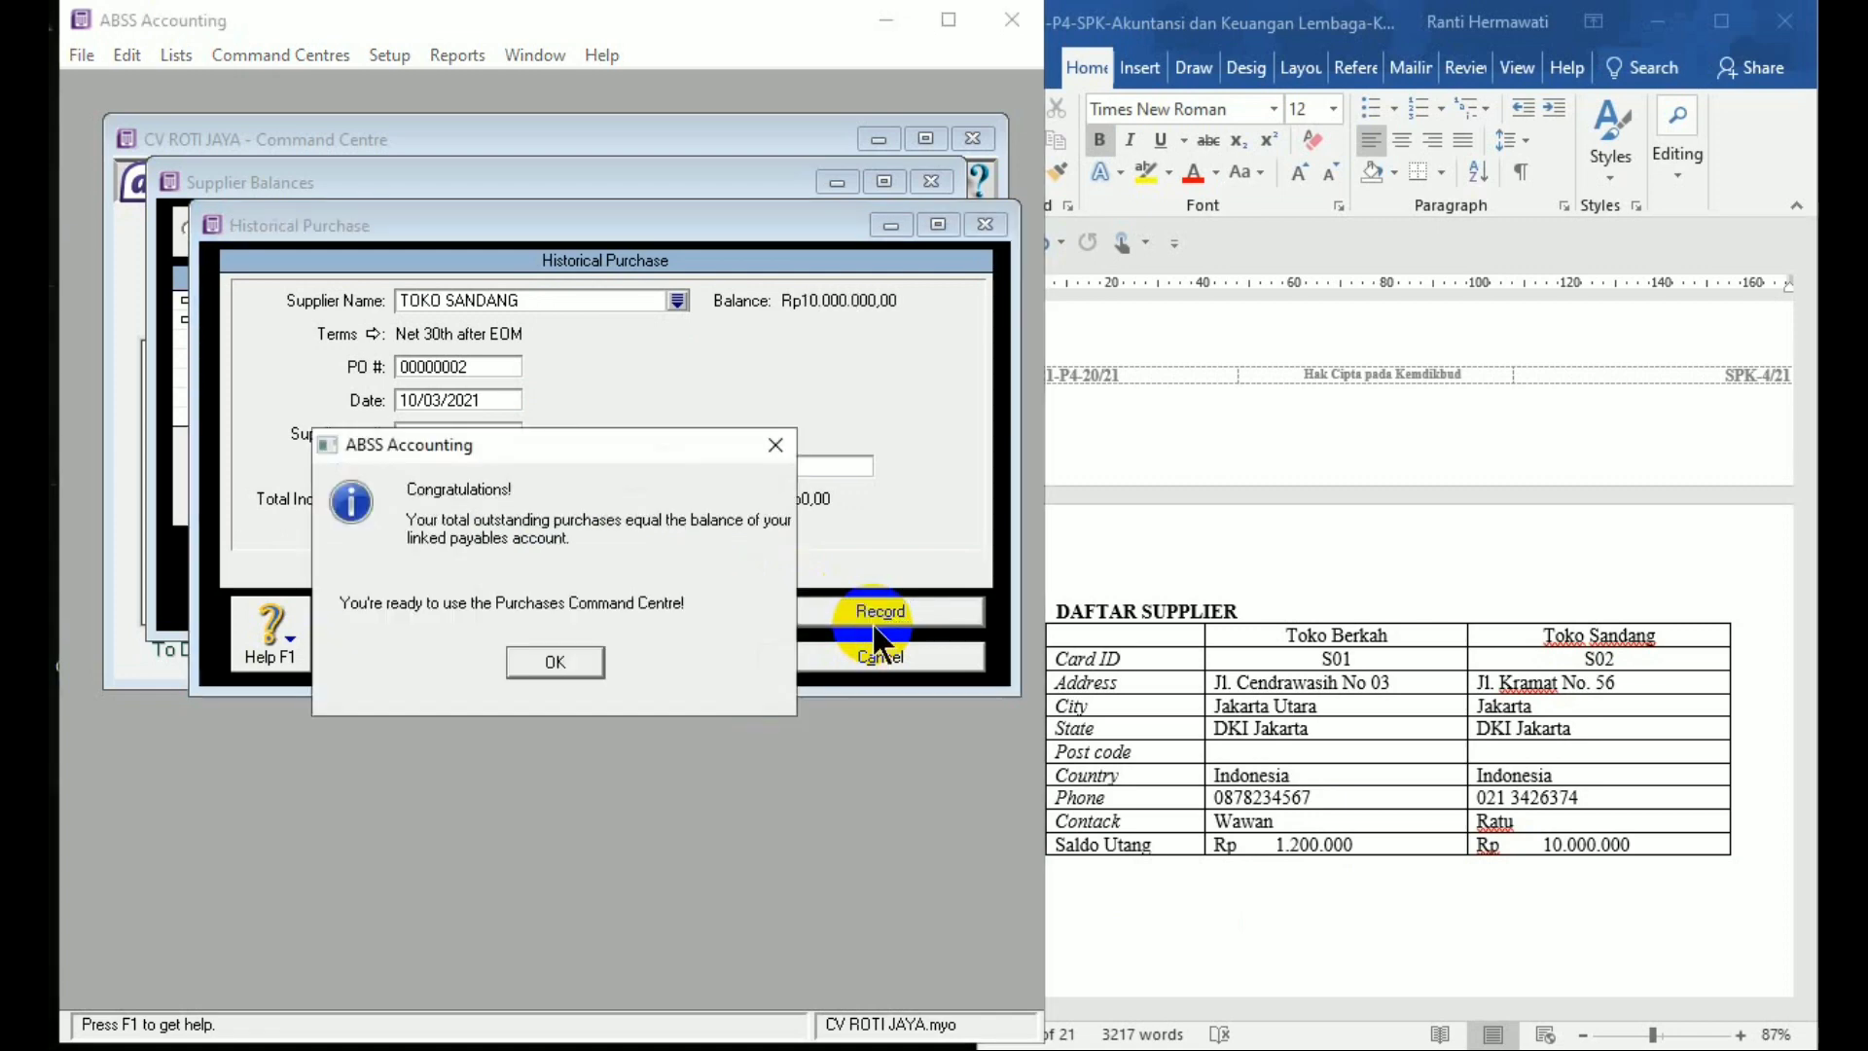
left_click(557, 661)
left_click(766, 607)
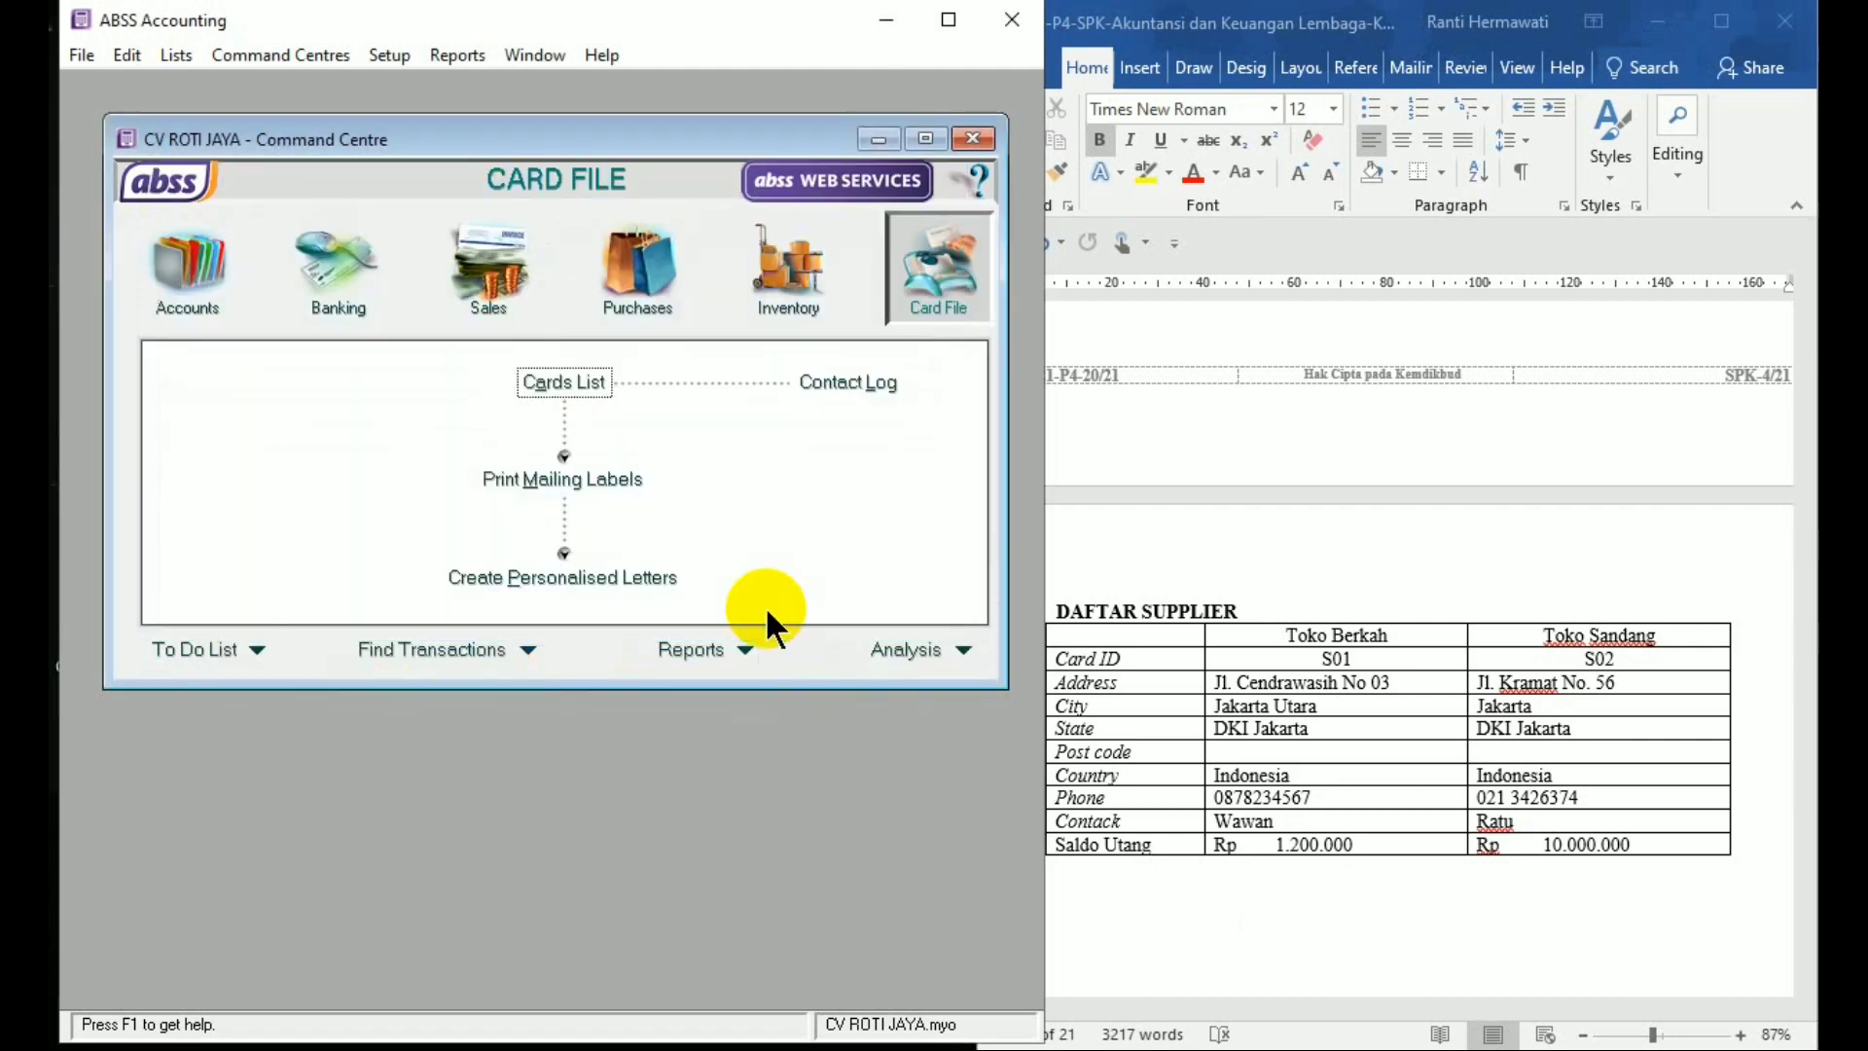
Scroll the Word document to the DAFTAR PERSEDIAAN table listing items M01–M07
left_click(1277, 920)
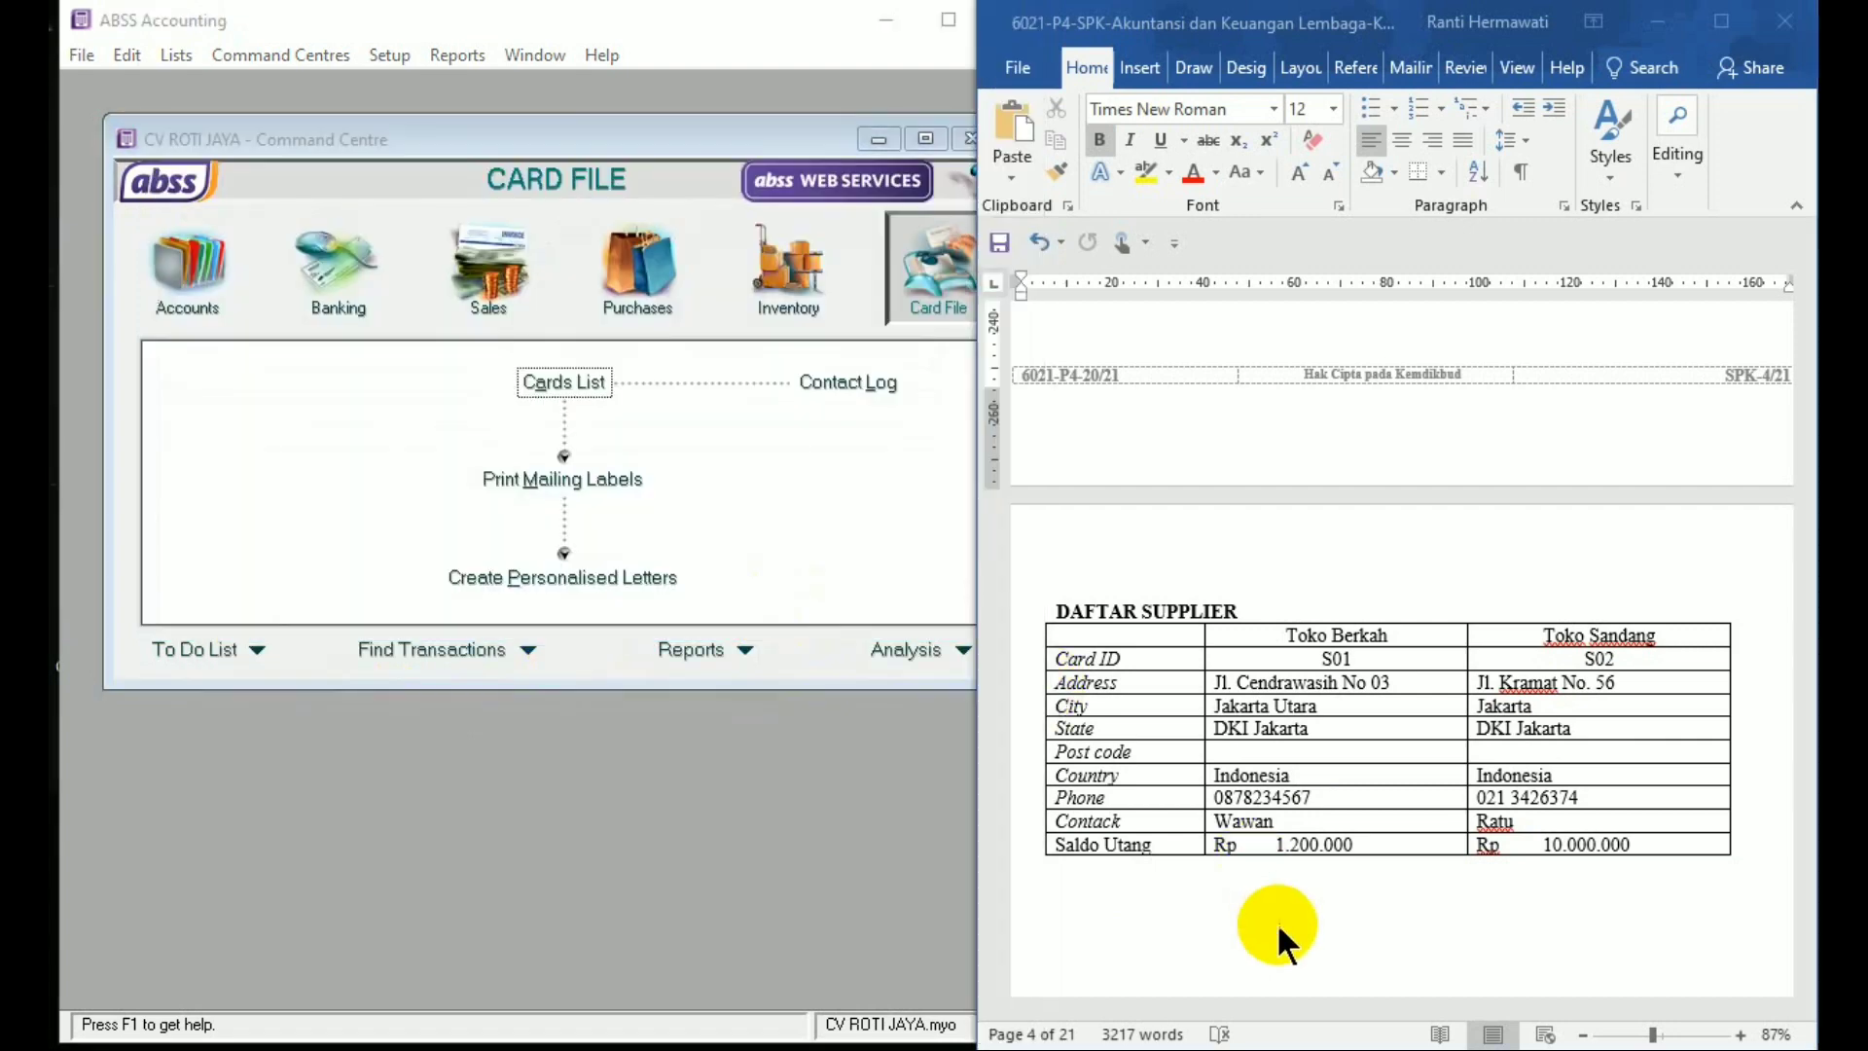
scroll(1276, 921, "down", 8)
scroll(1277, 920, "down", 1)
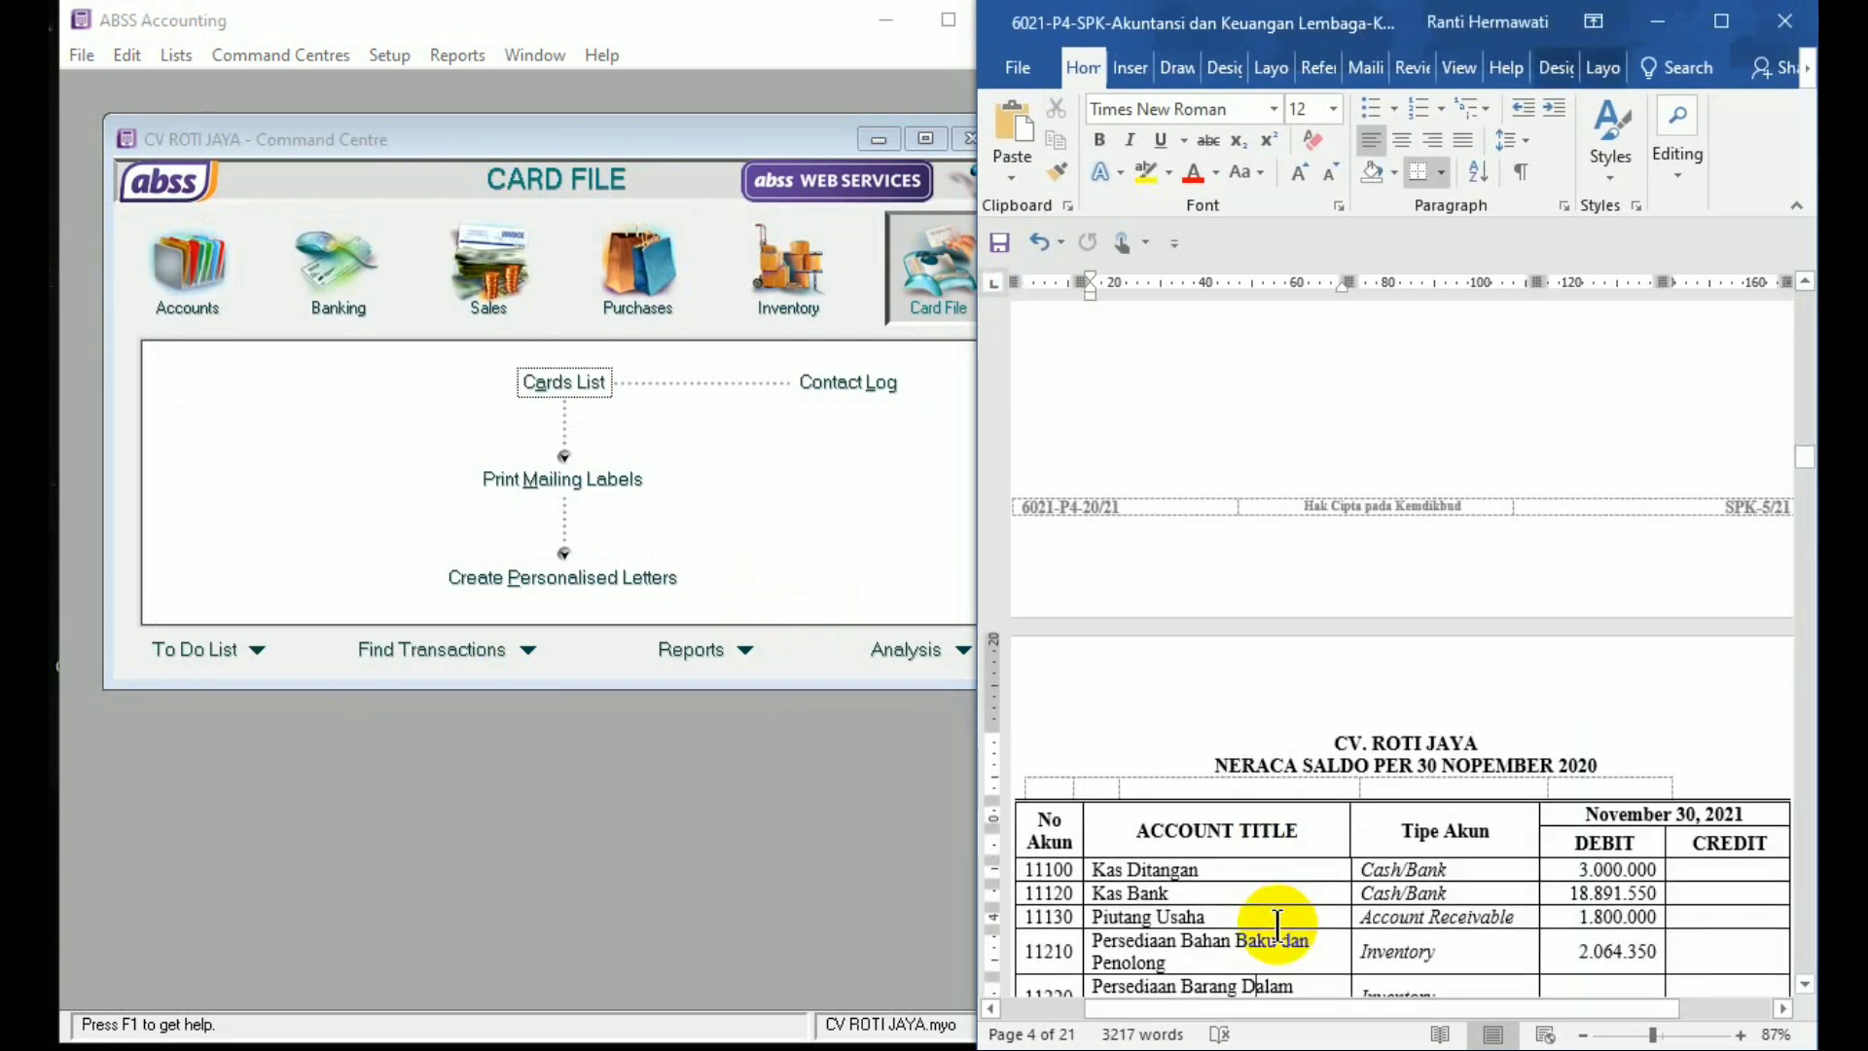
scroll(1277, 921, "up", 10)
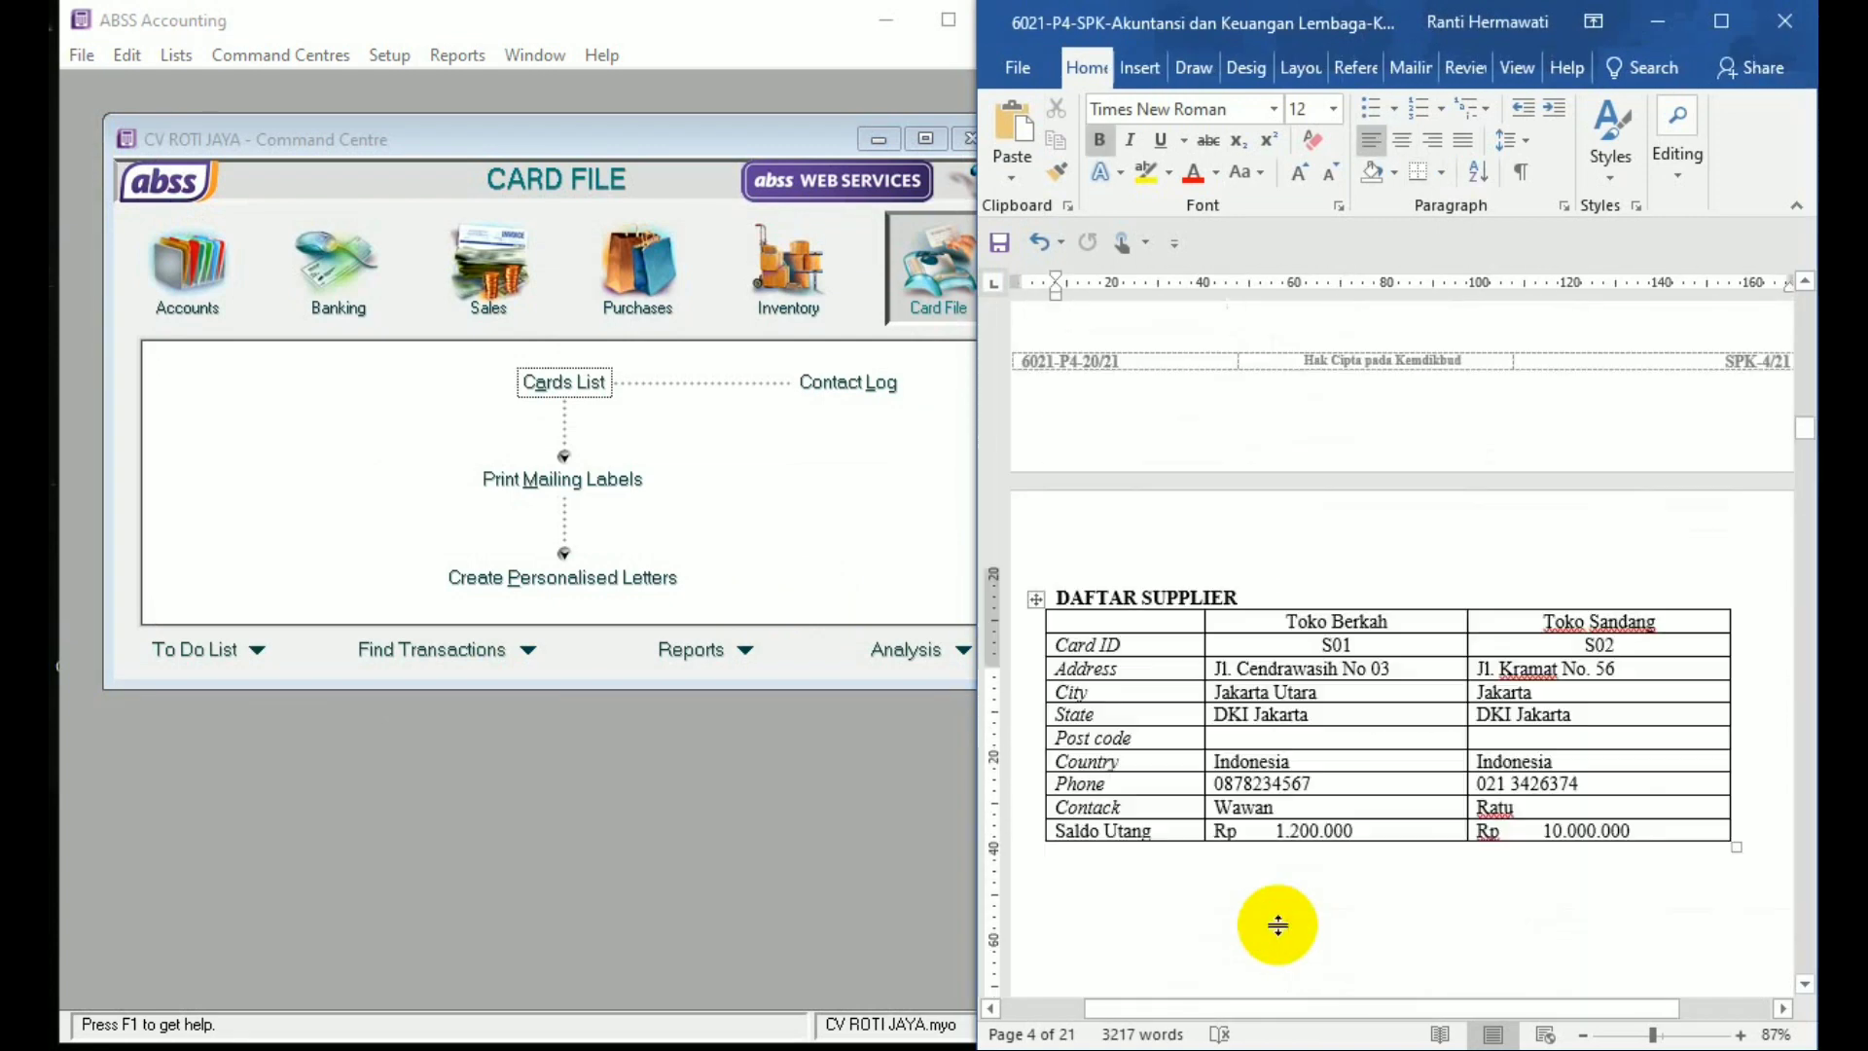
scroll(1277, 925, "up", 5)
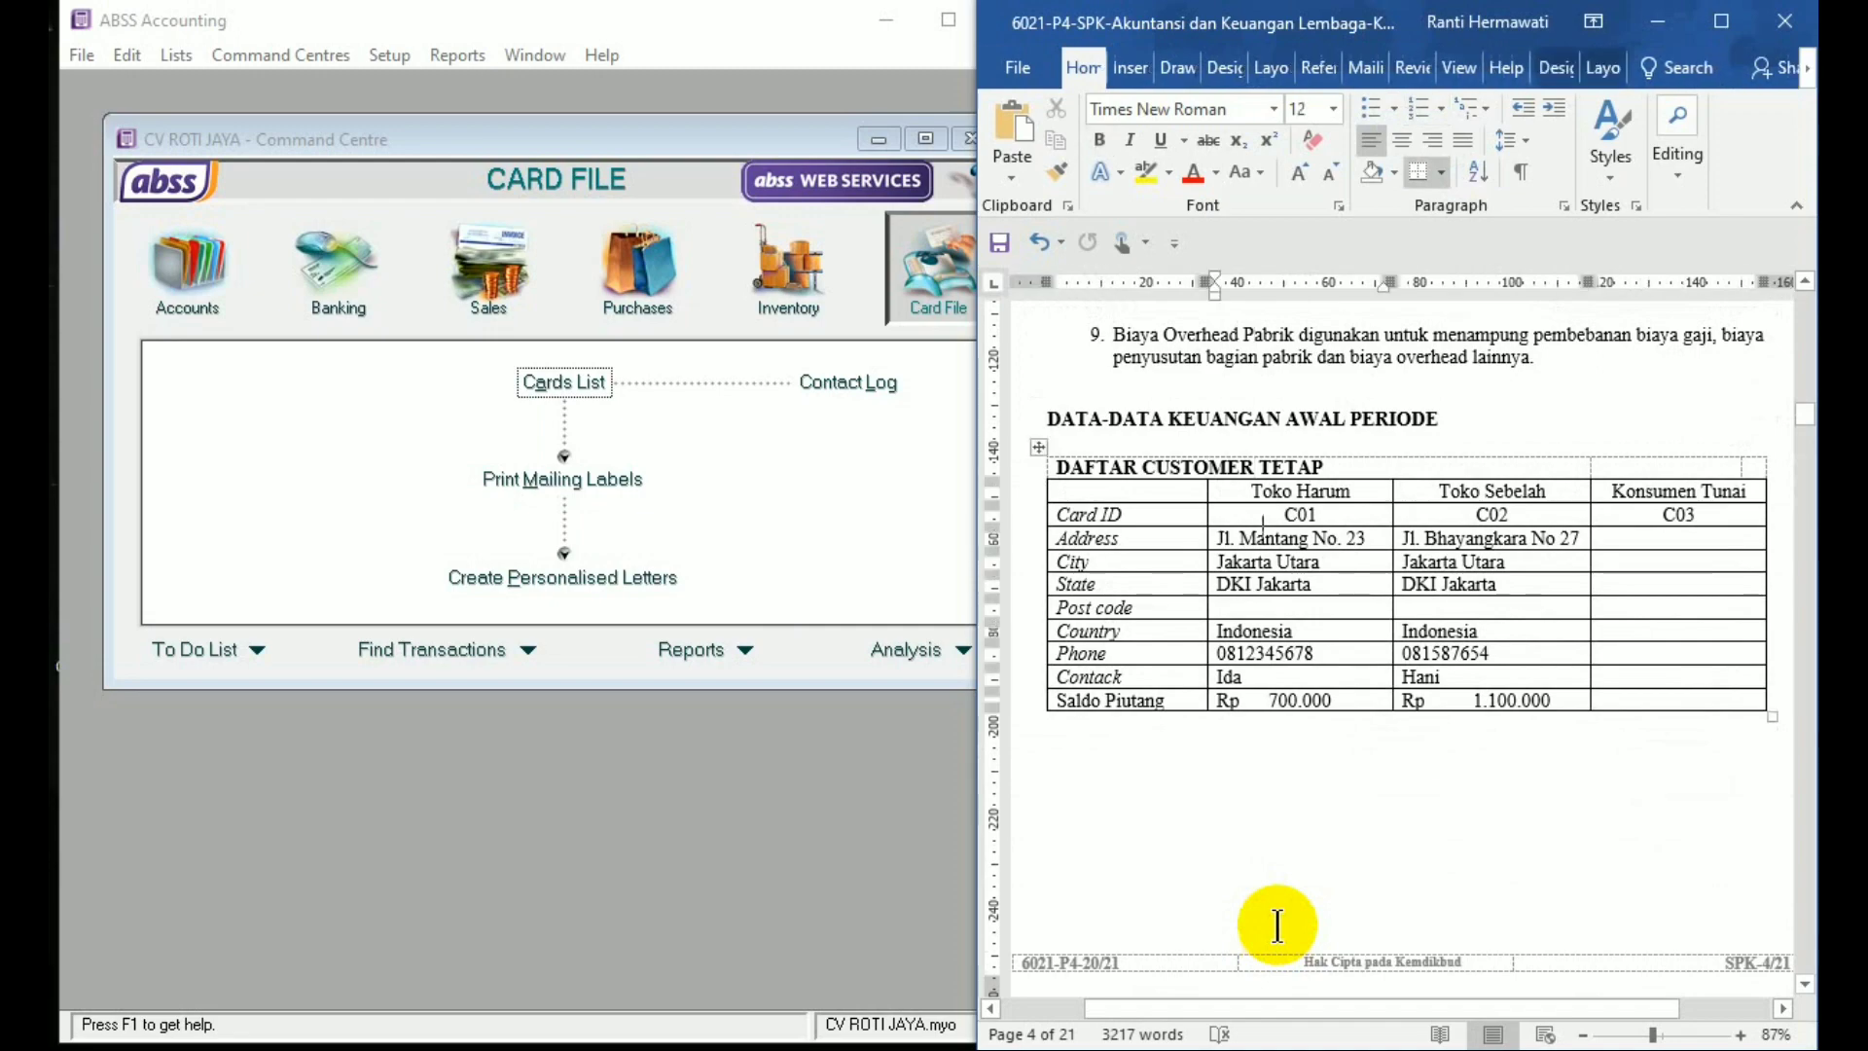
scroll(1277, 925, "down", 12)
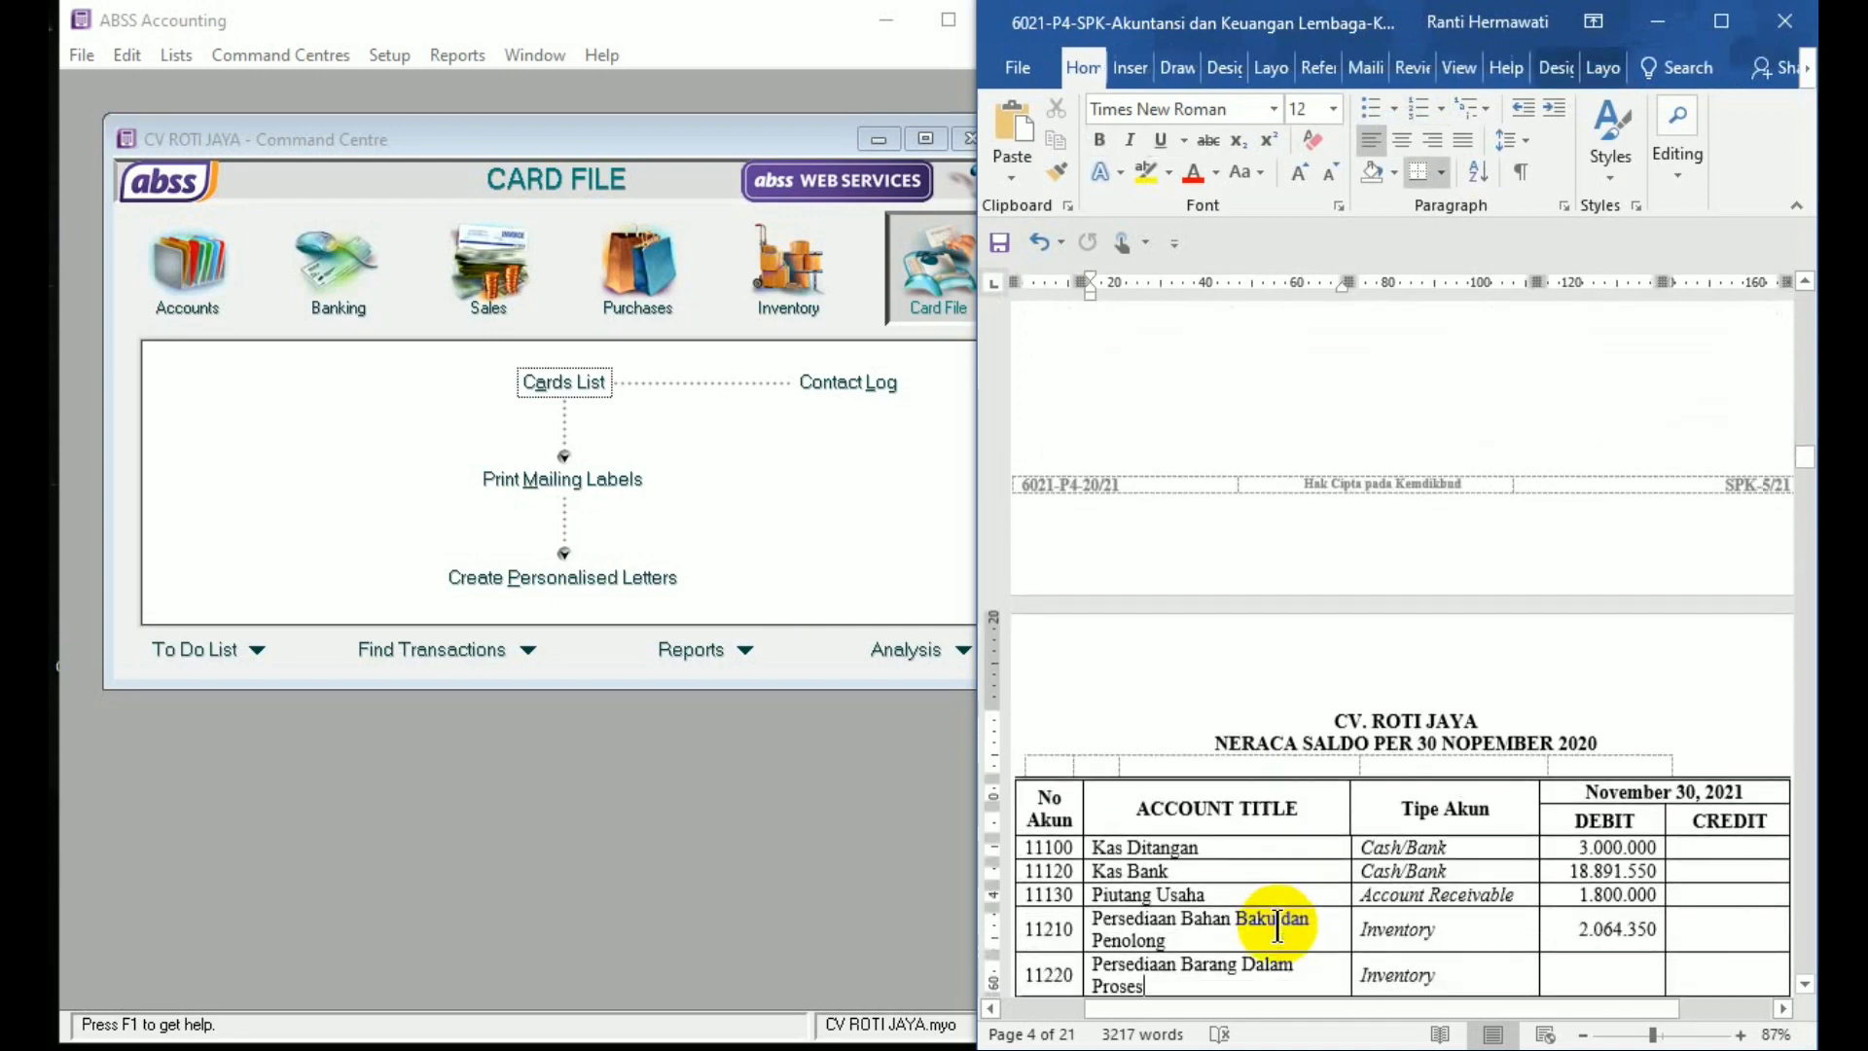
left_click(1278, 924)
scroll(1278, 925, "down", 15)
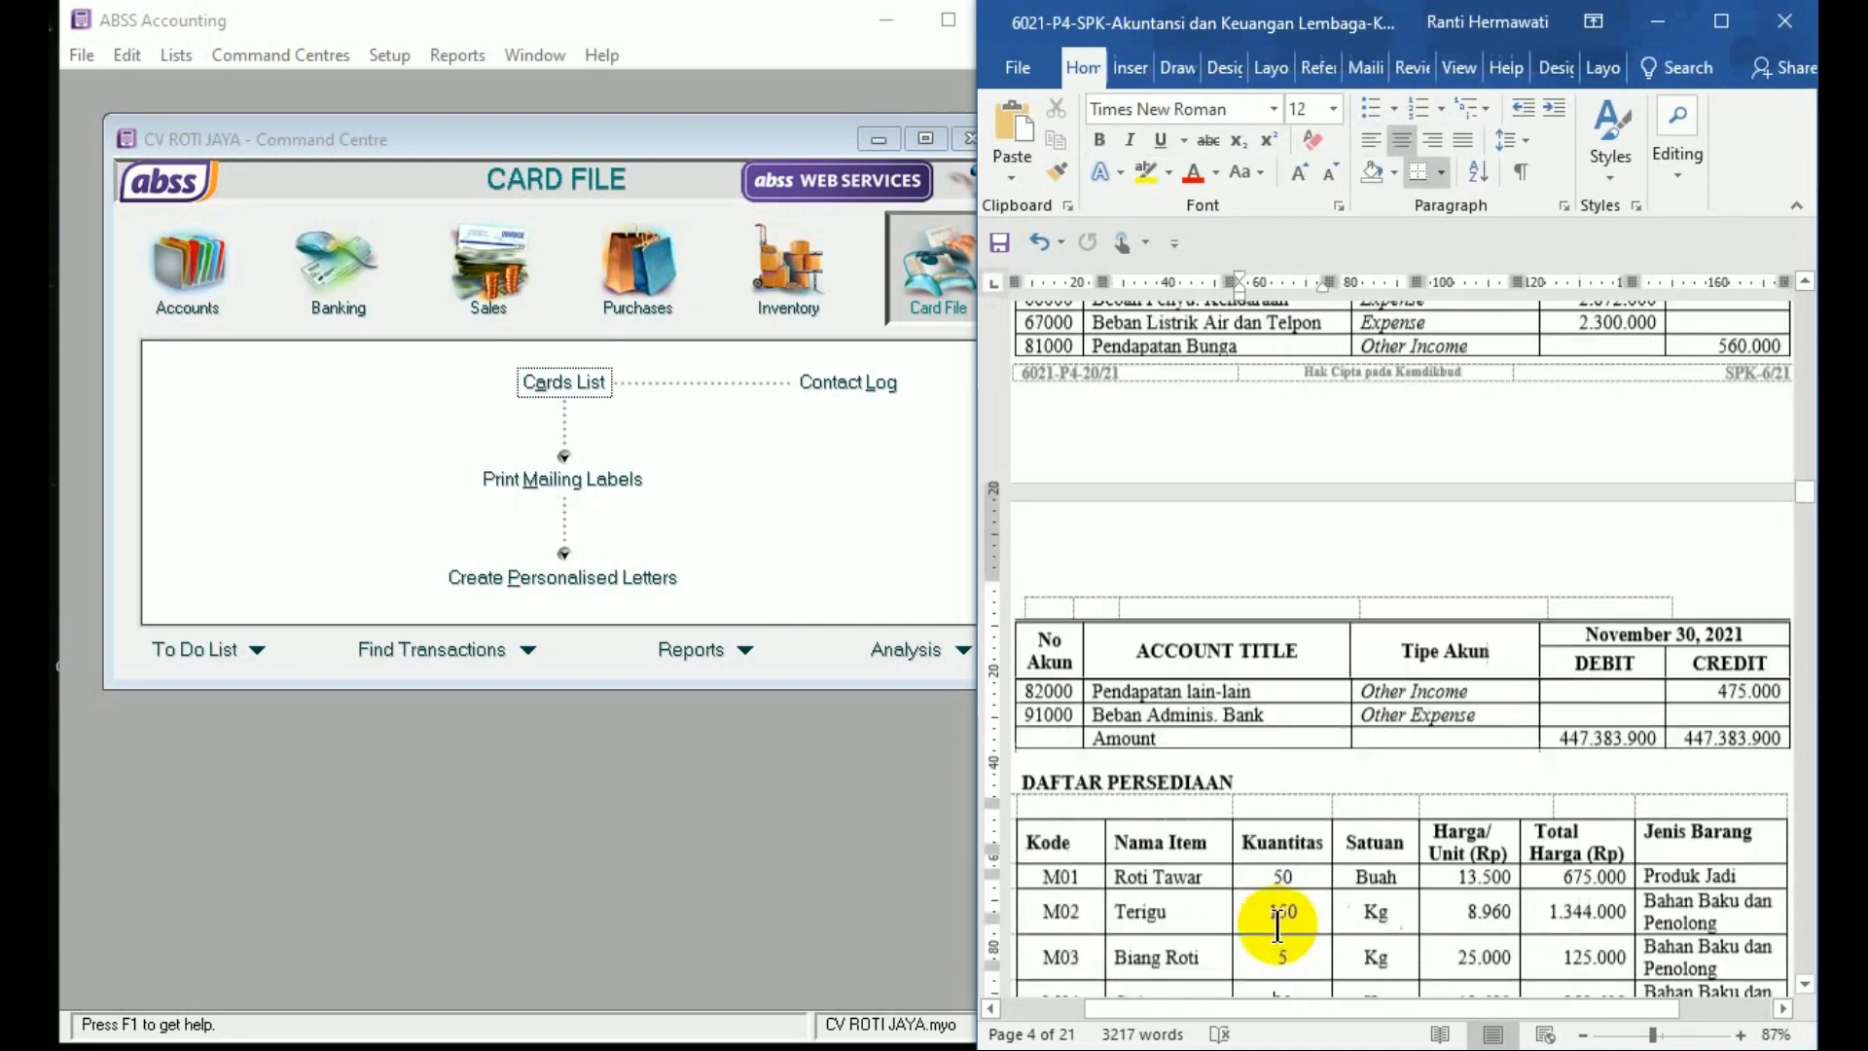
scroll(1278, 924, "down", 2)
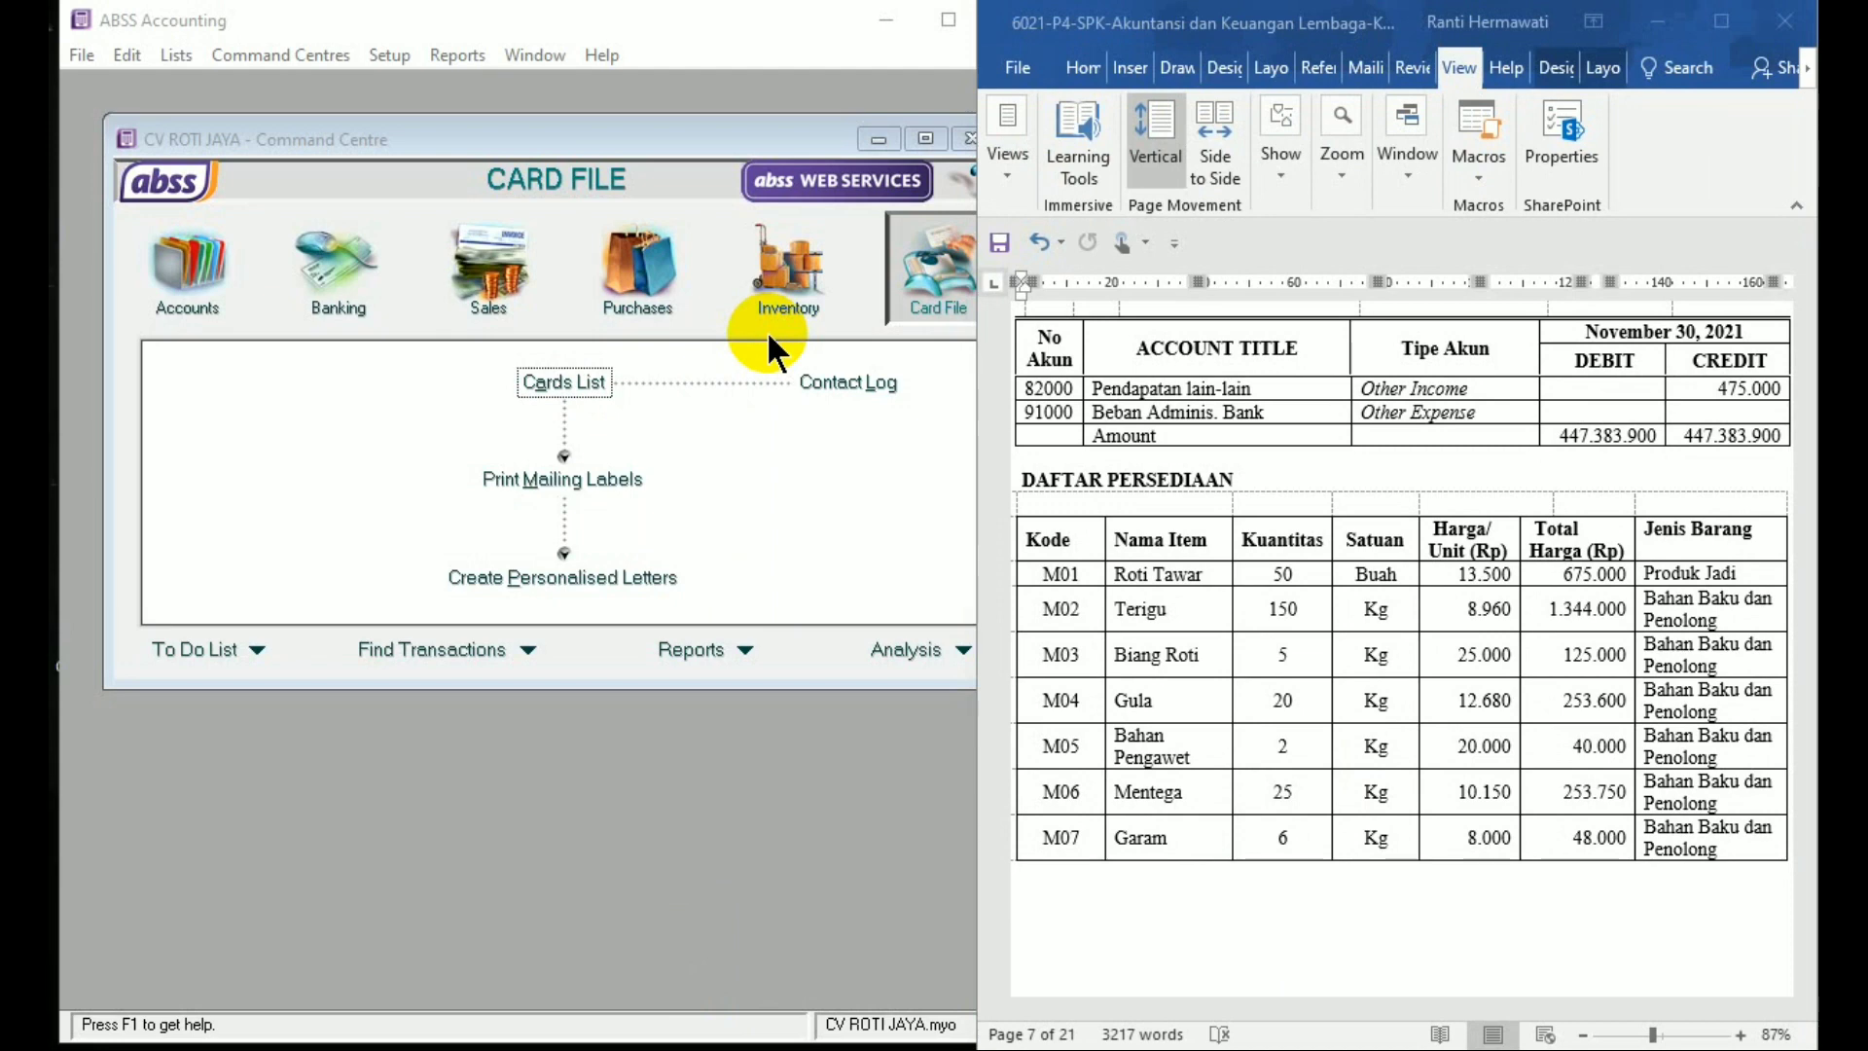
Start a new item from the Inventory Items List
left_click(786, 291)
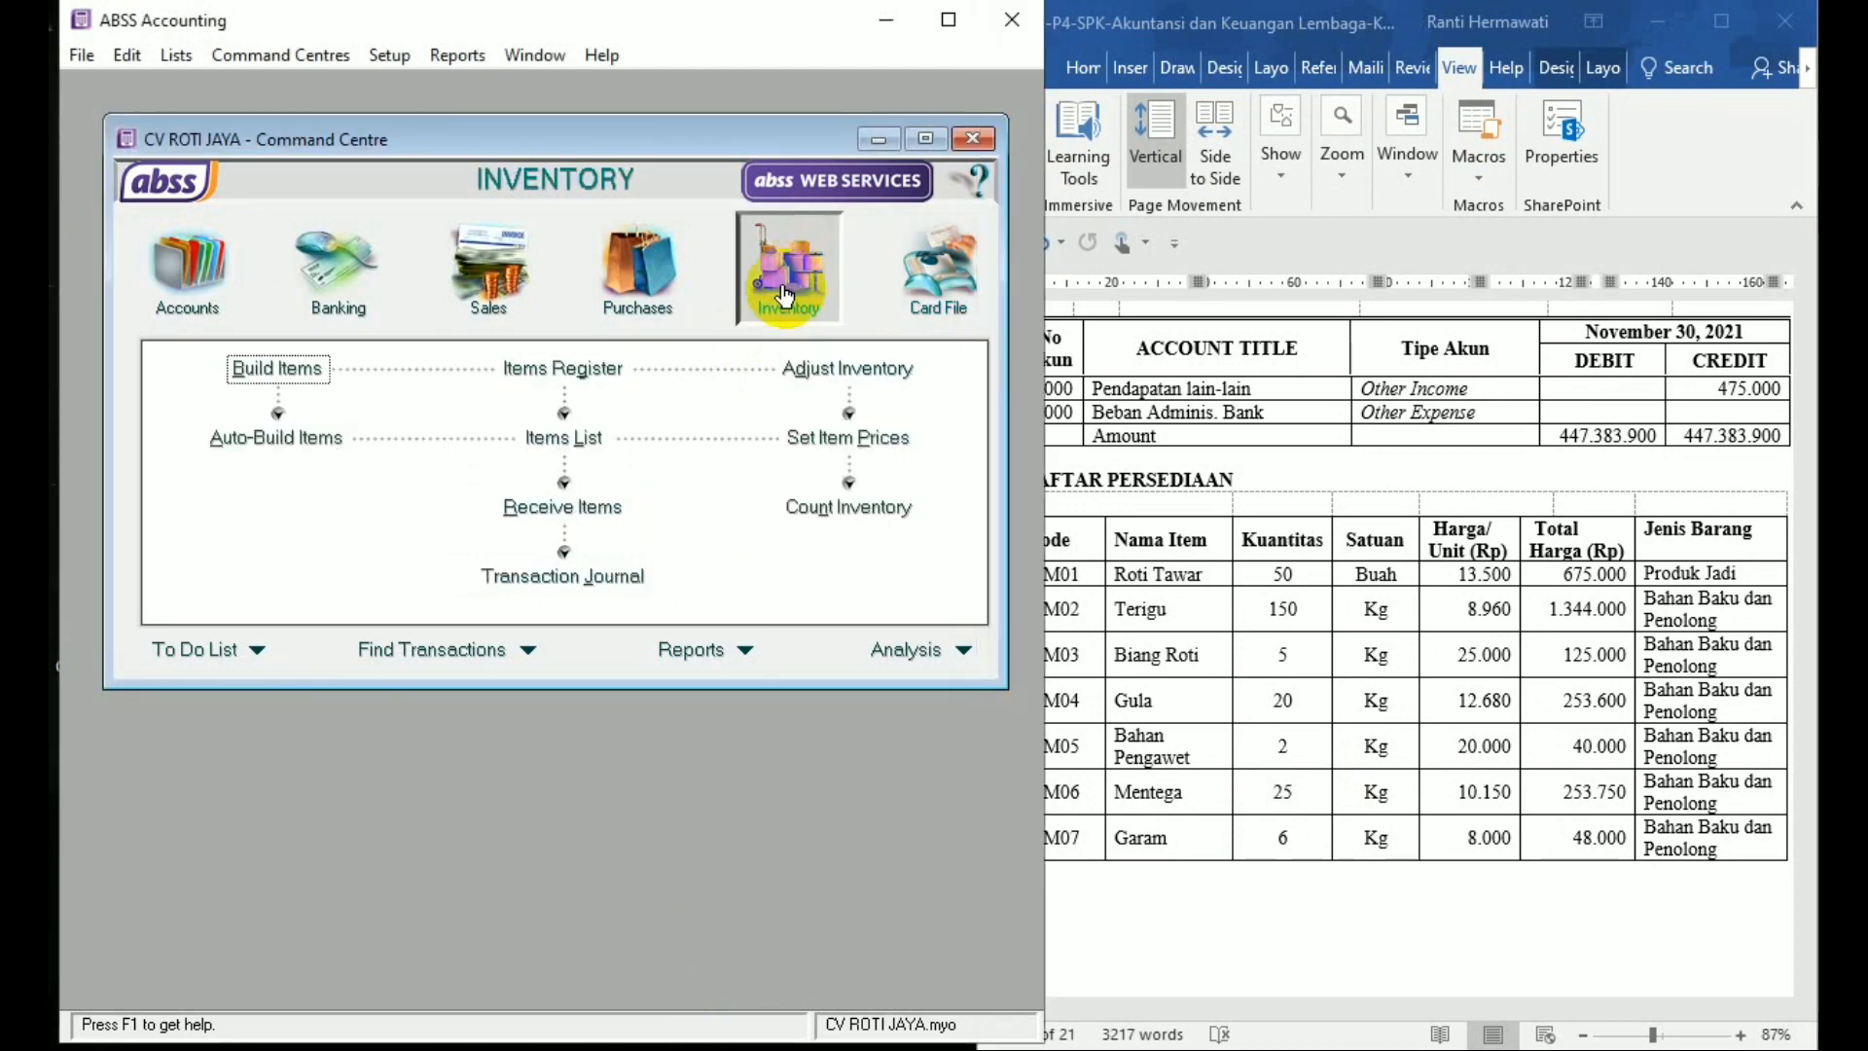
left_click(590, 436)
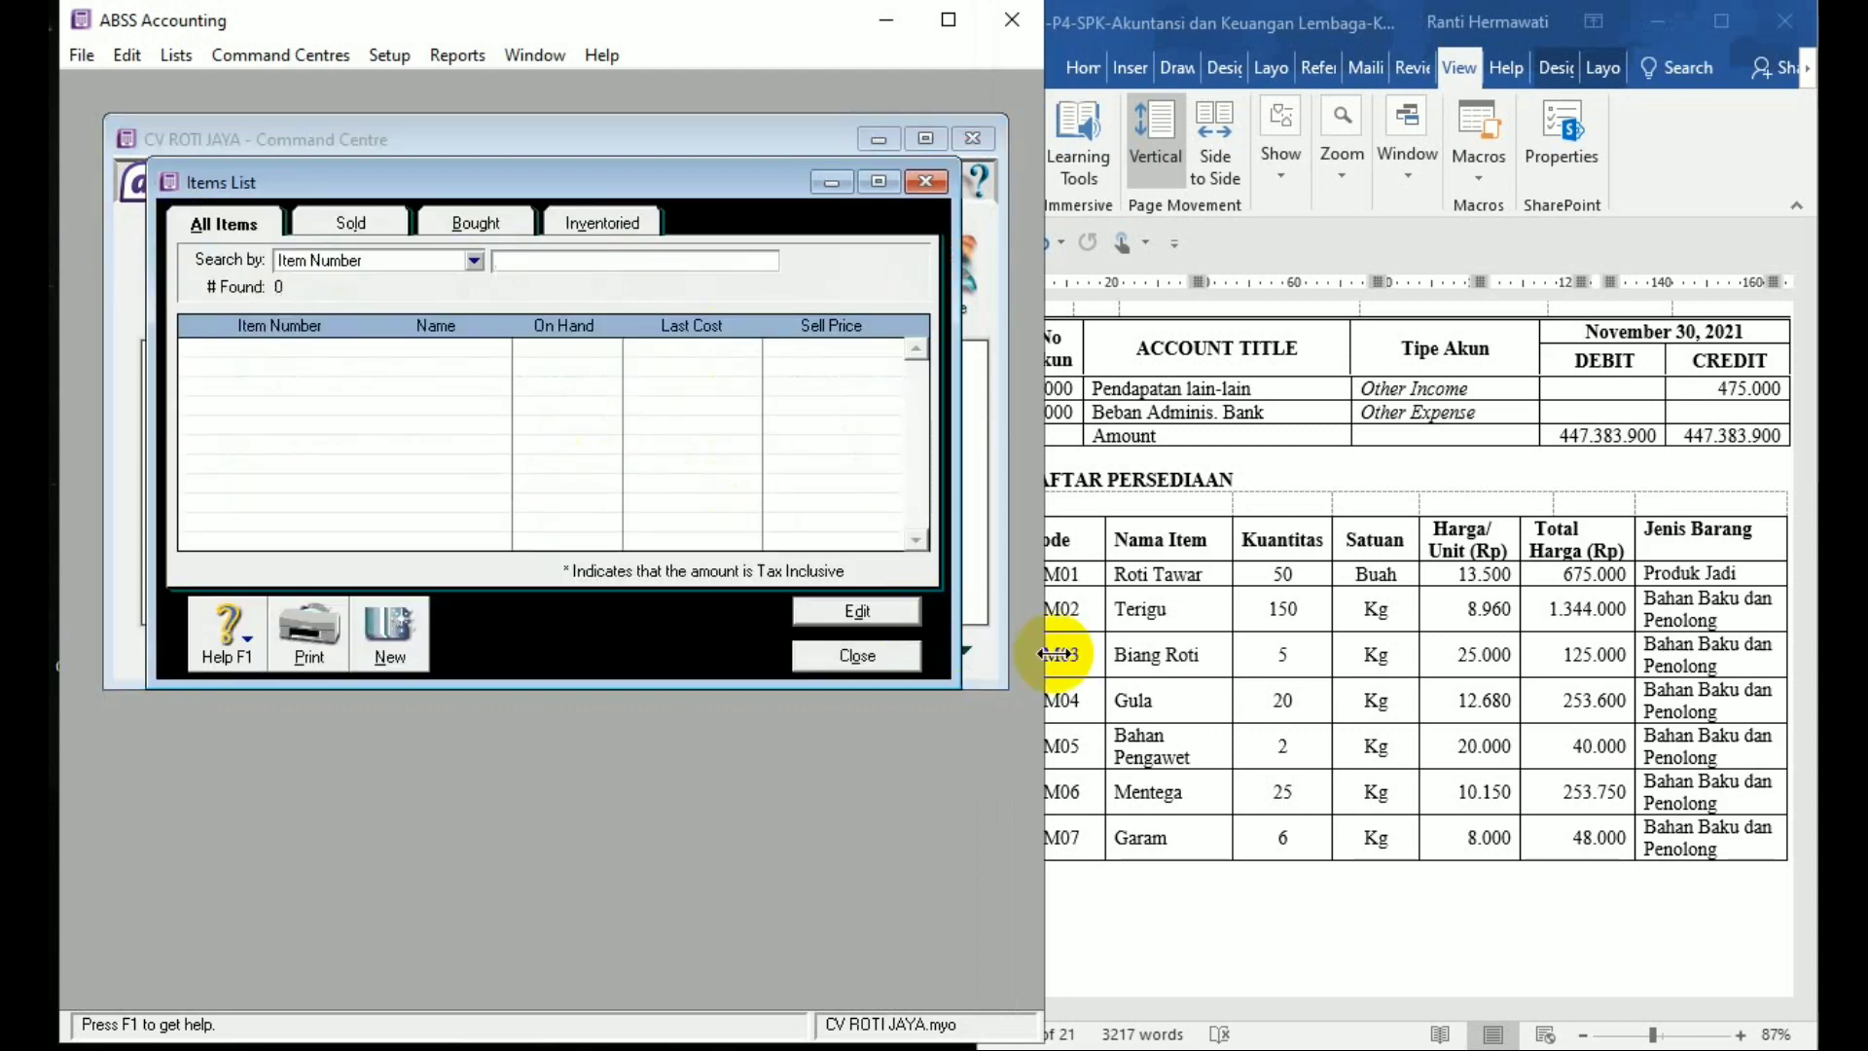
left_click_drag(1045, 649, 1013, 650)
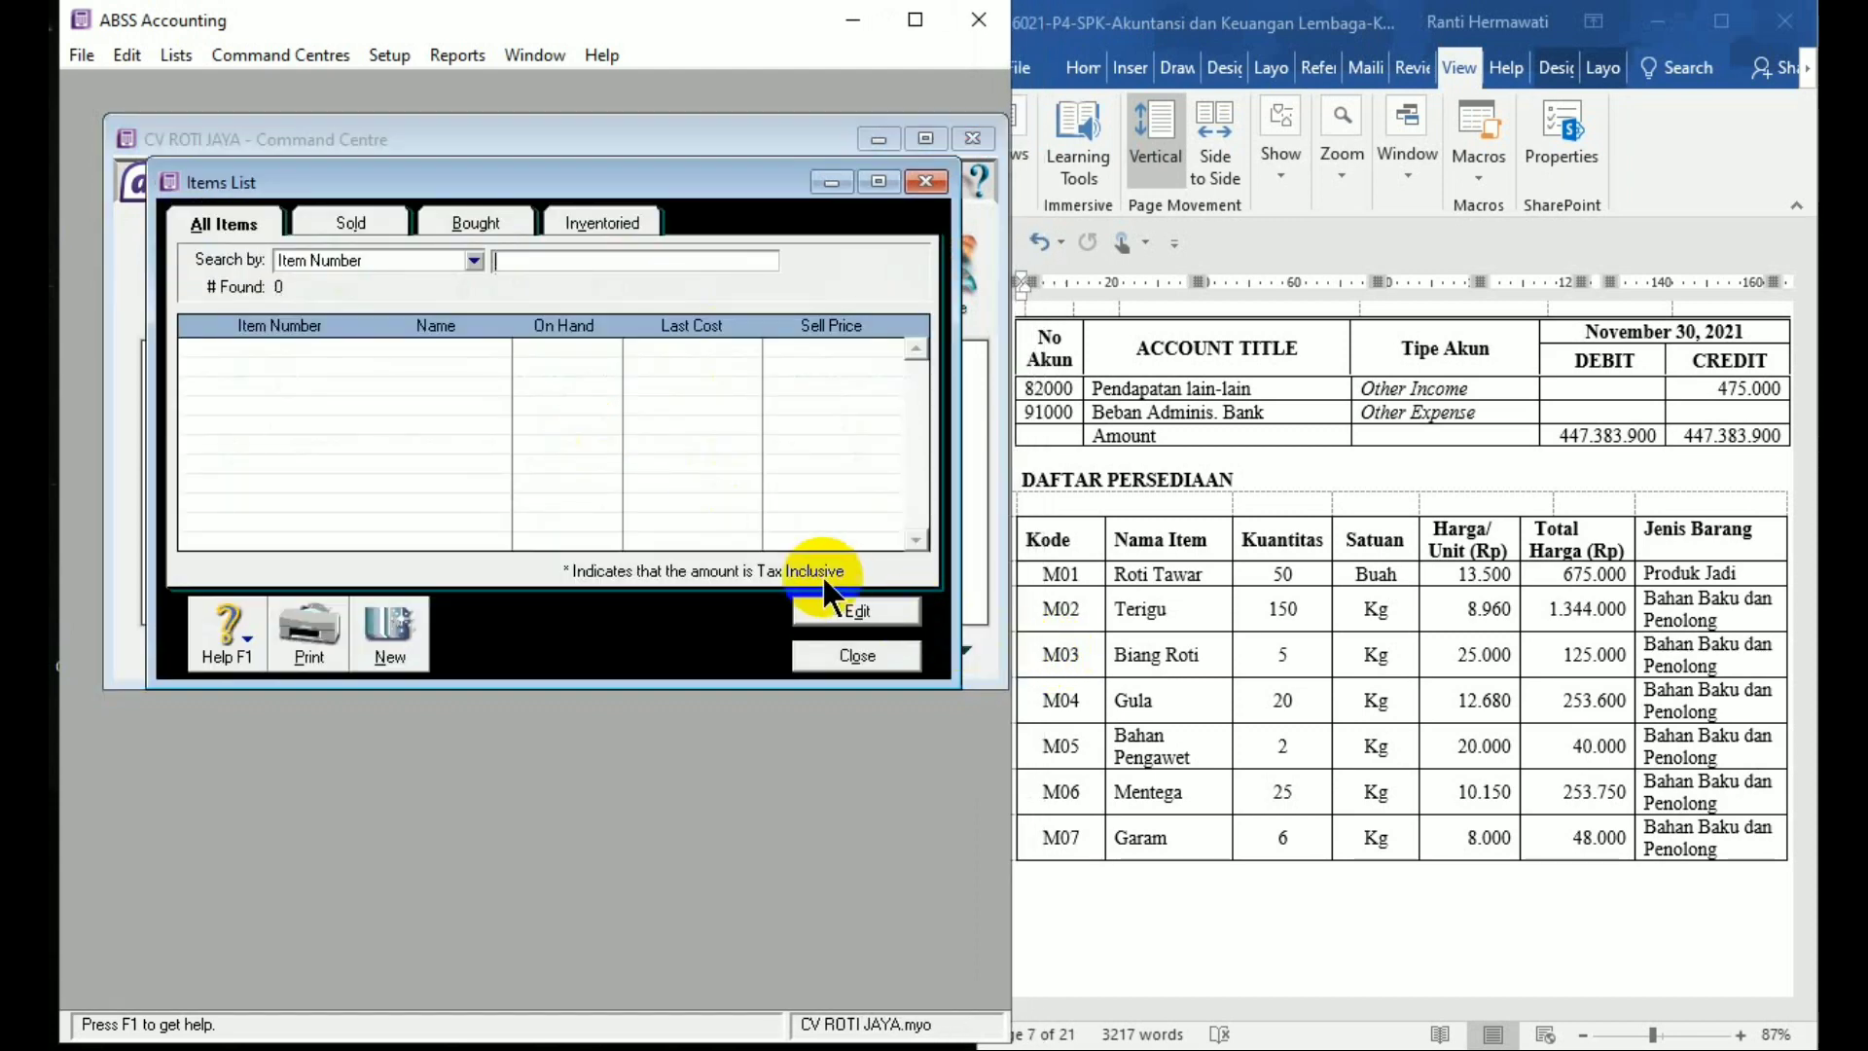
left_click(411, 635)
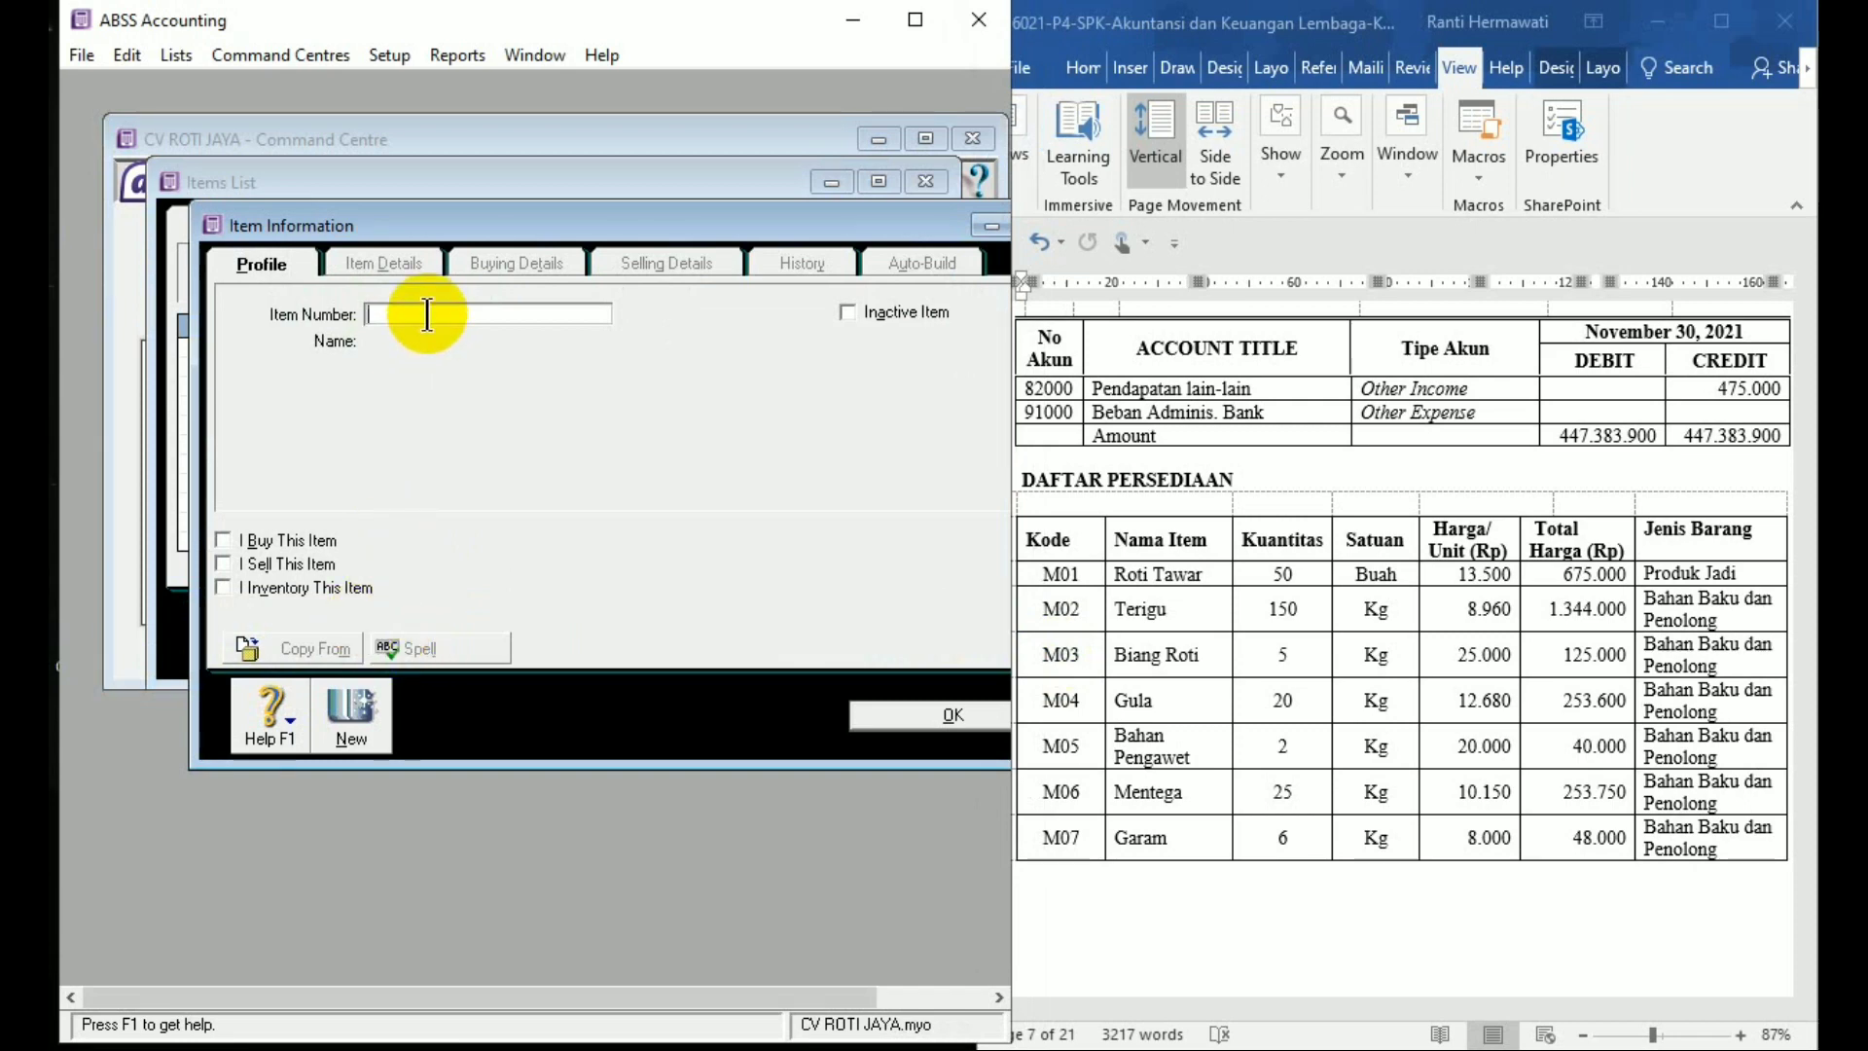
Enter item M01 Roti Tawar, ticked as I Buy, I Sell and I Inventory
type("M01")
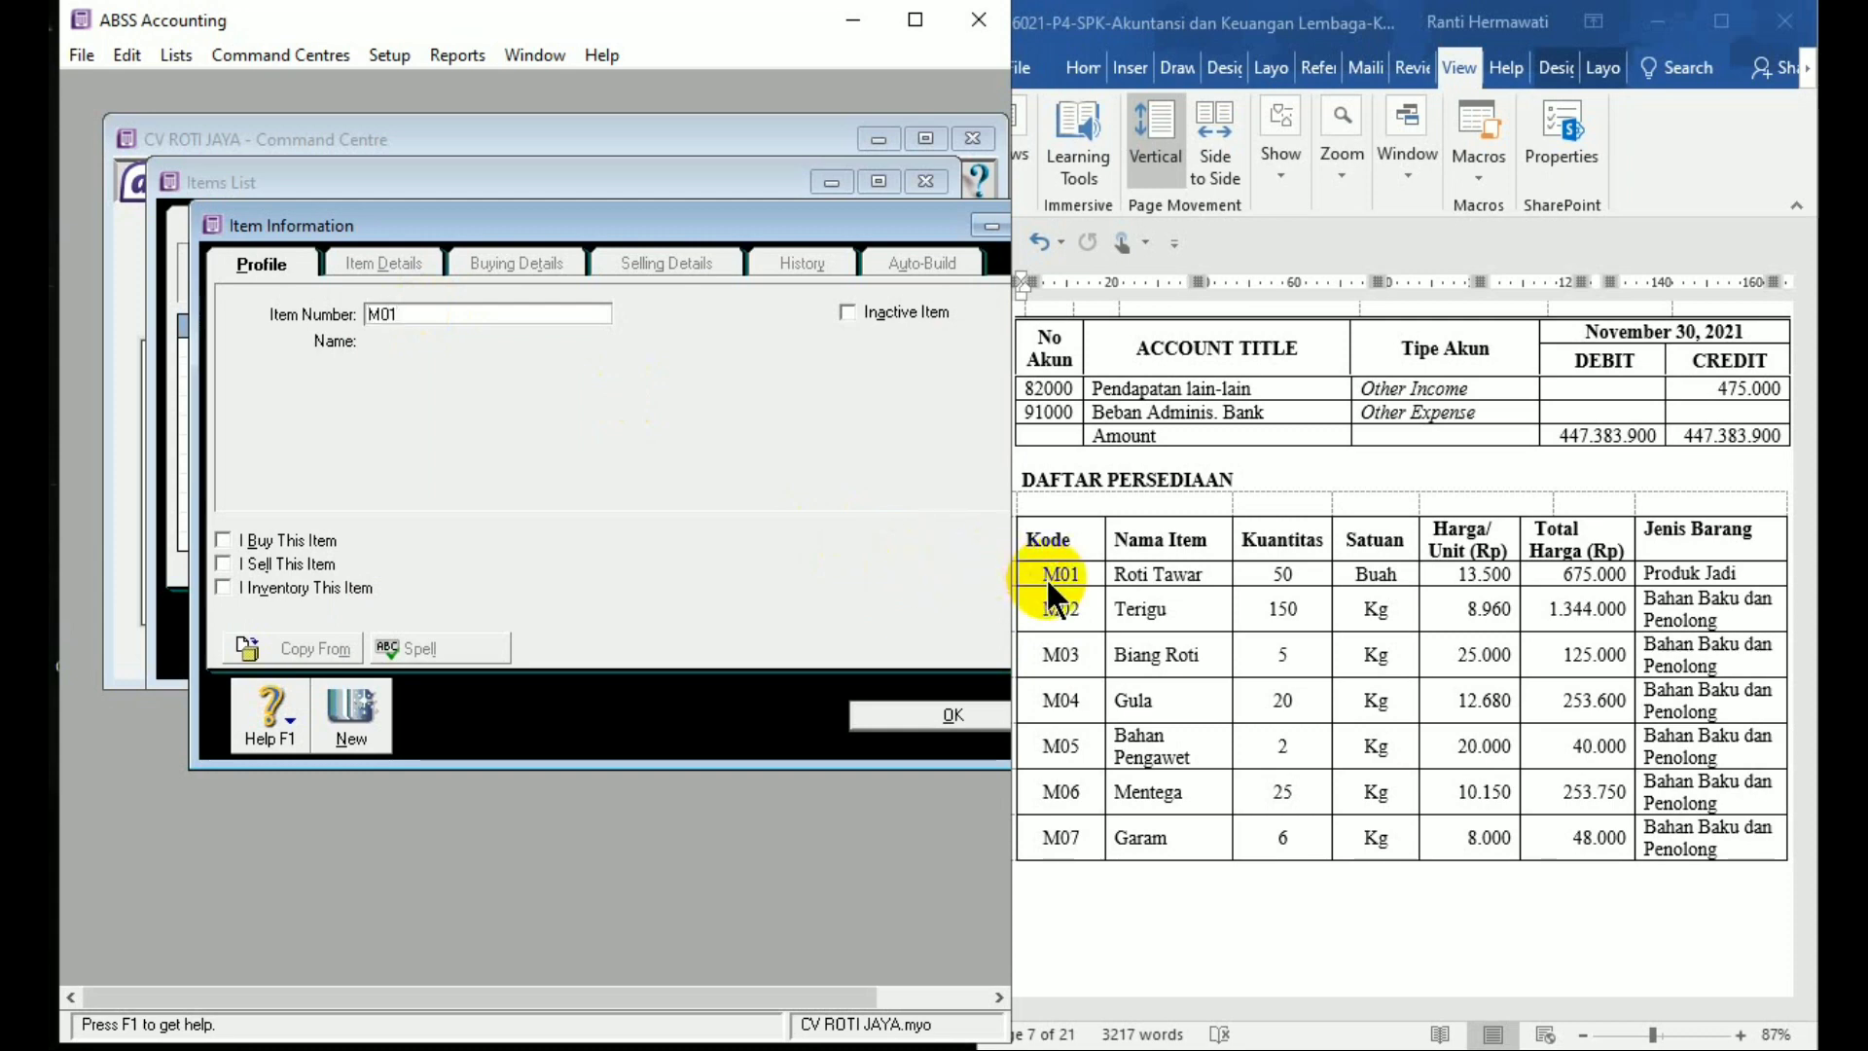
key("Tab")
type("R")
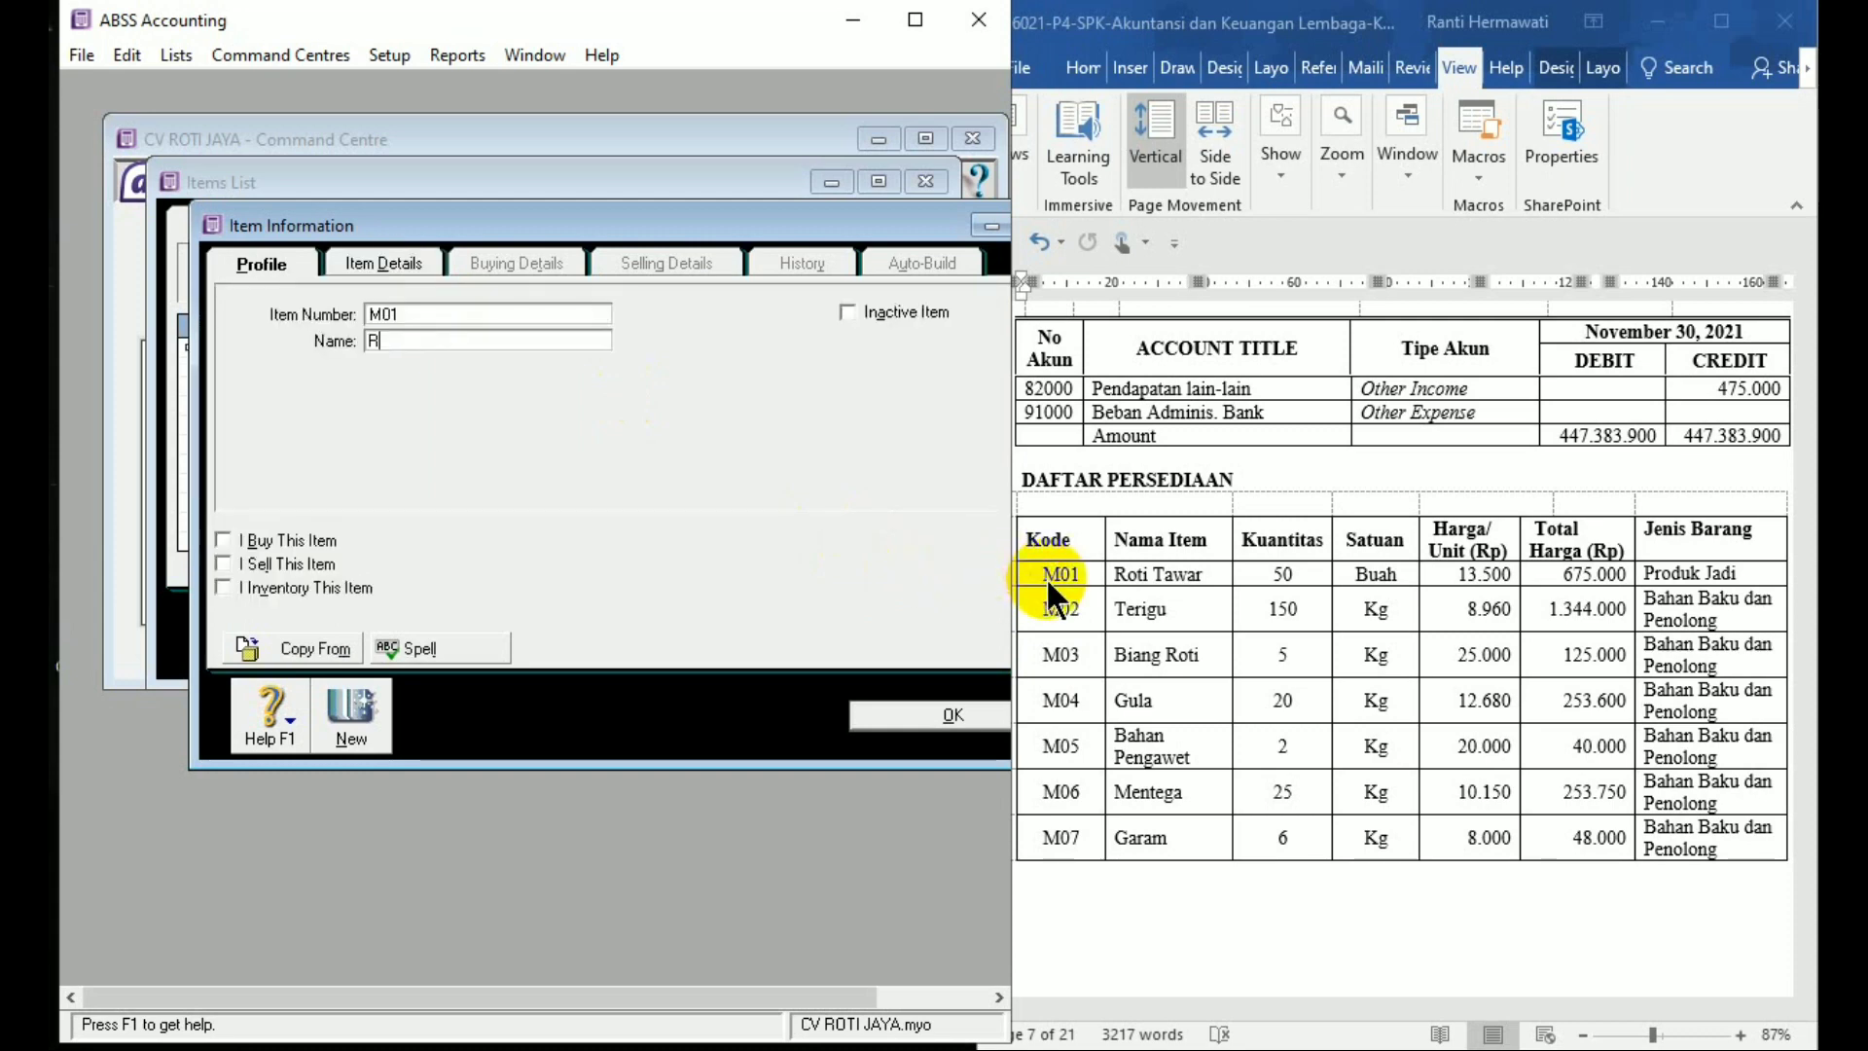
type("oti Tawar")
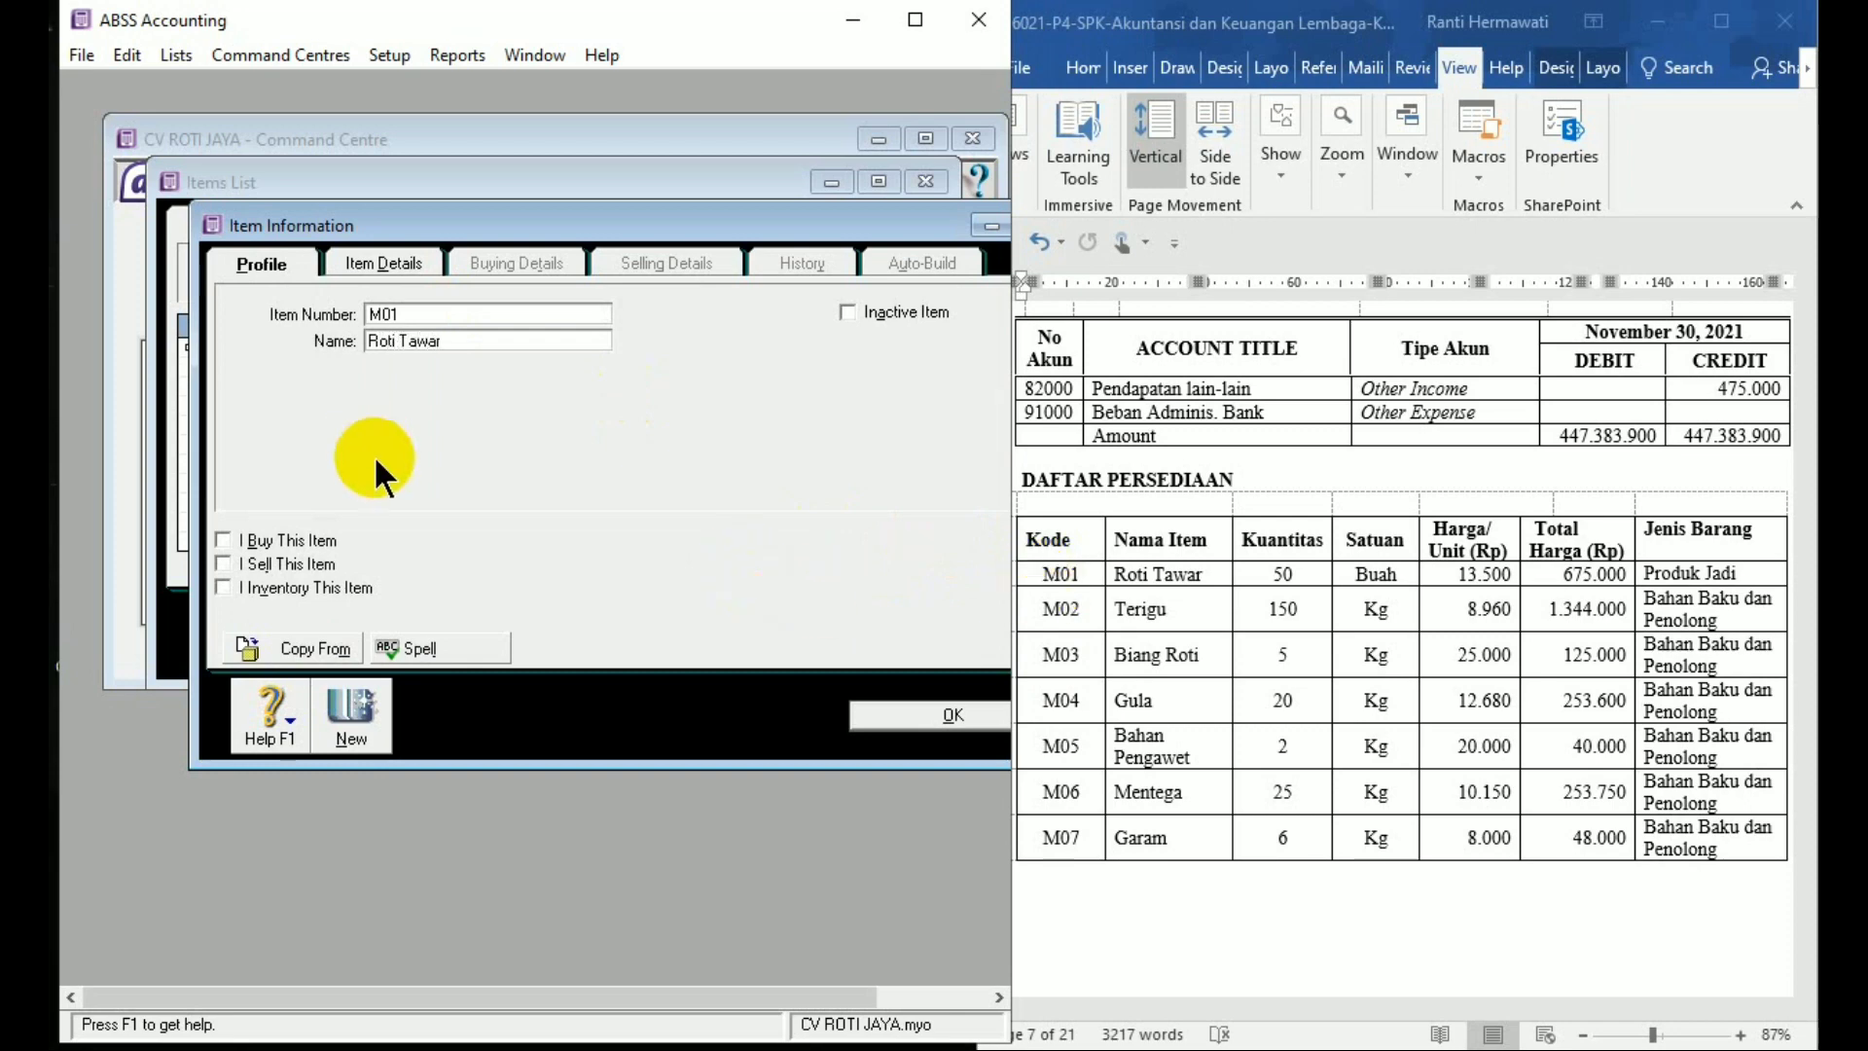
left_click(222, 538)
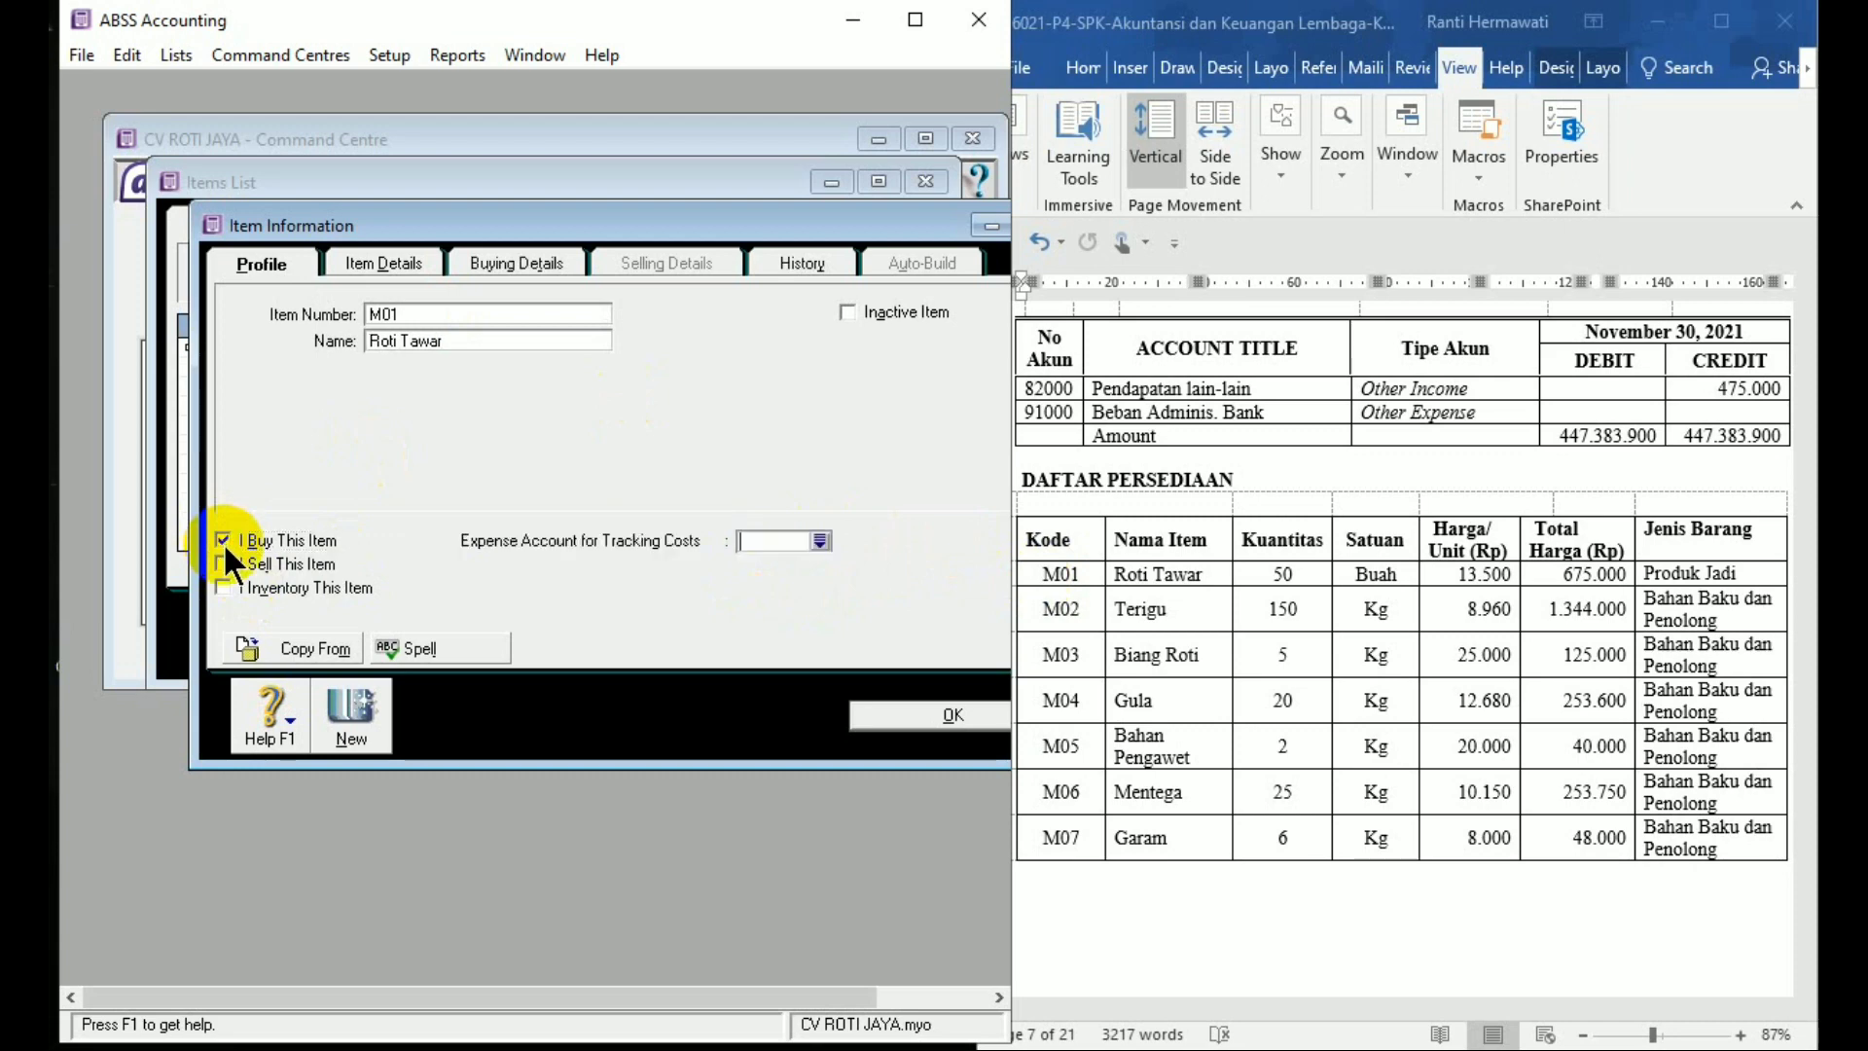
left_click(223, 562)
left_click(223, 587)
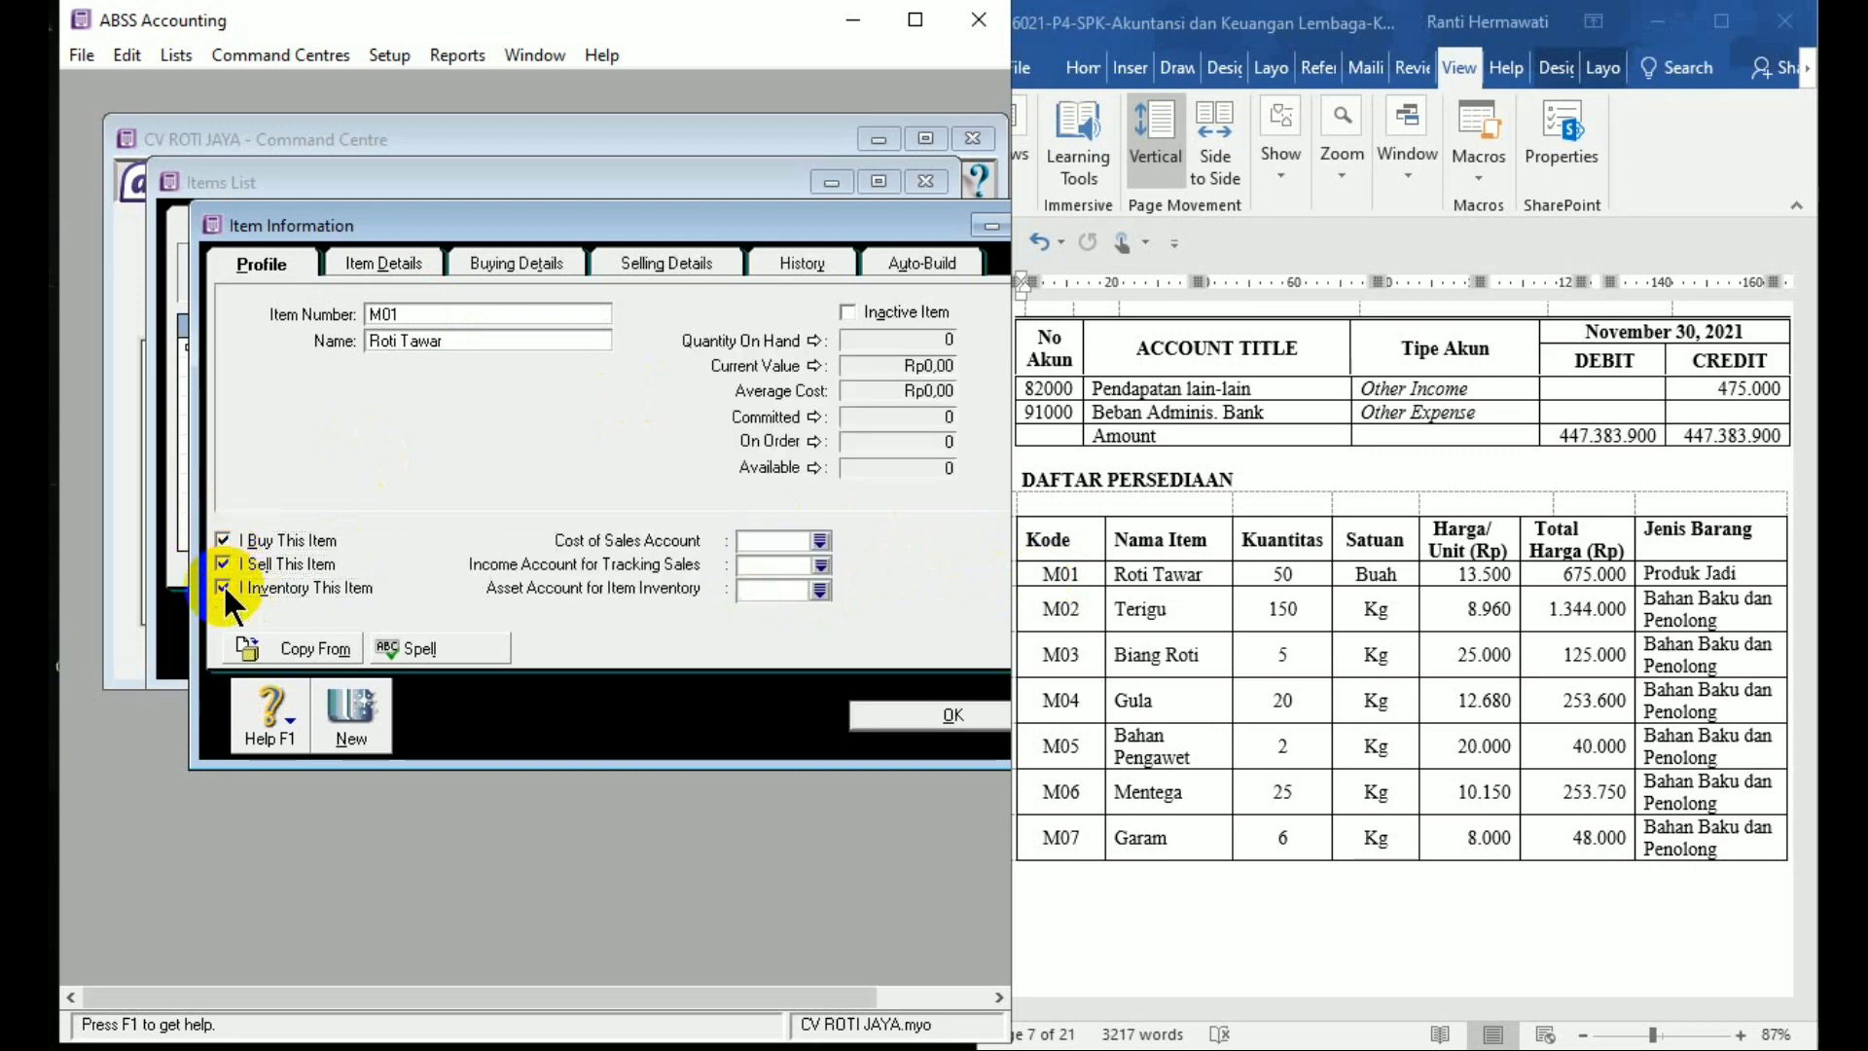
Set cost of sales account 5-1000 Harga Pokok Penjualan and income account 4-1000 Penjualan
left_click(820, 540)
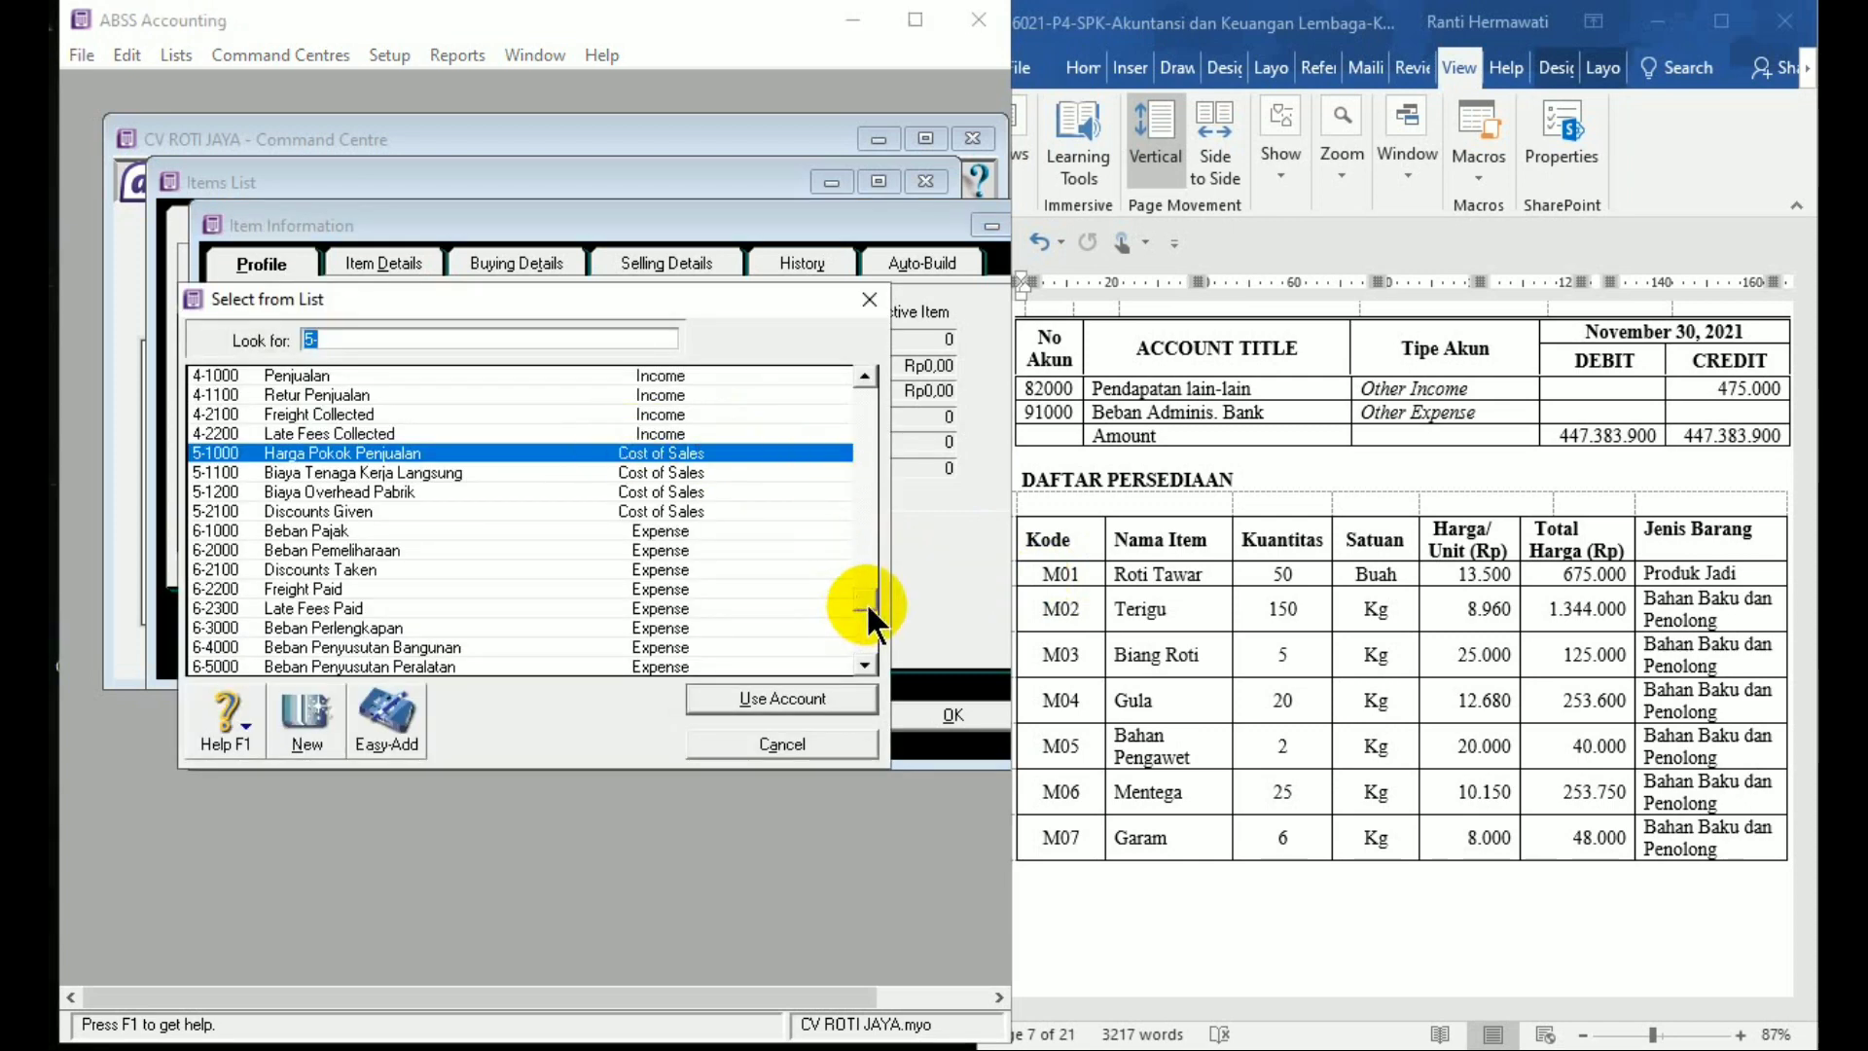
scroll(868, 611, "down", 3)
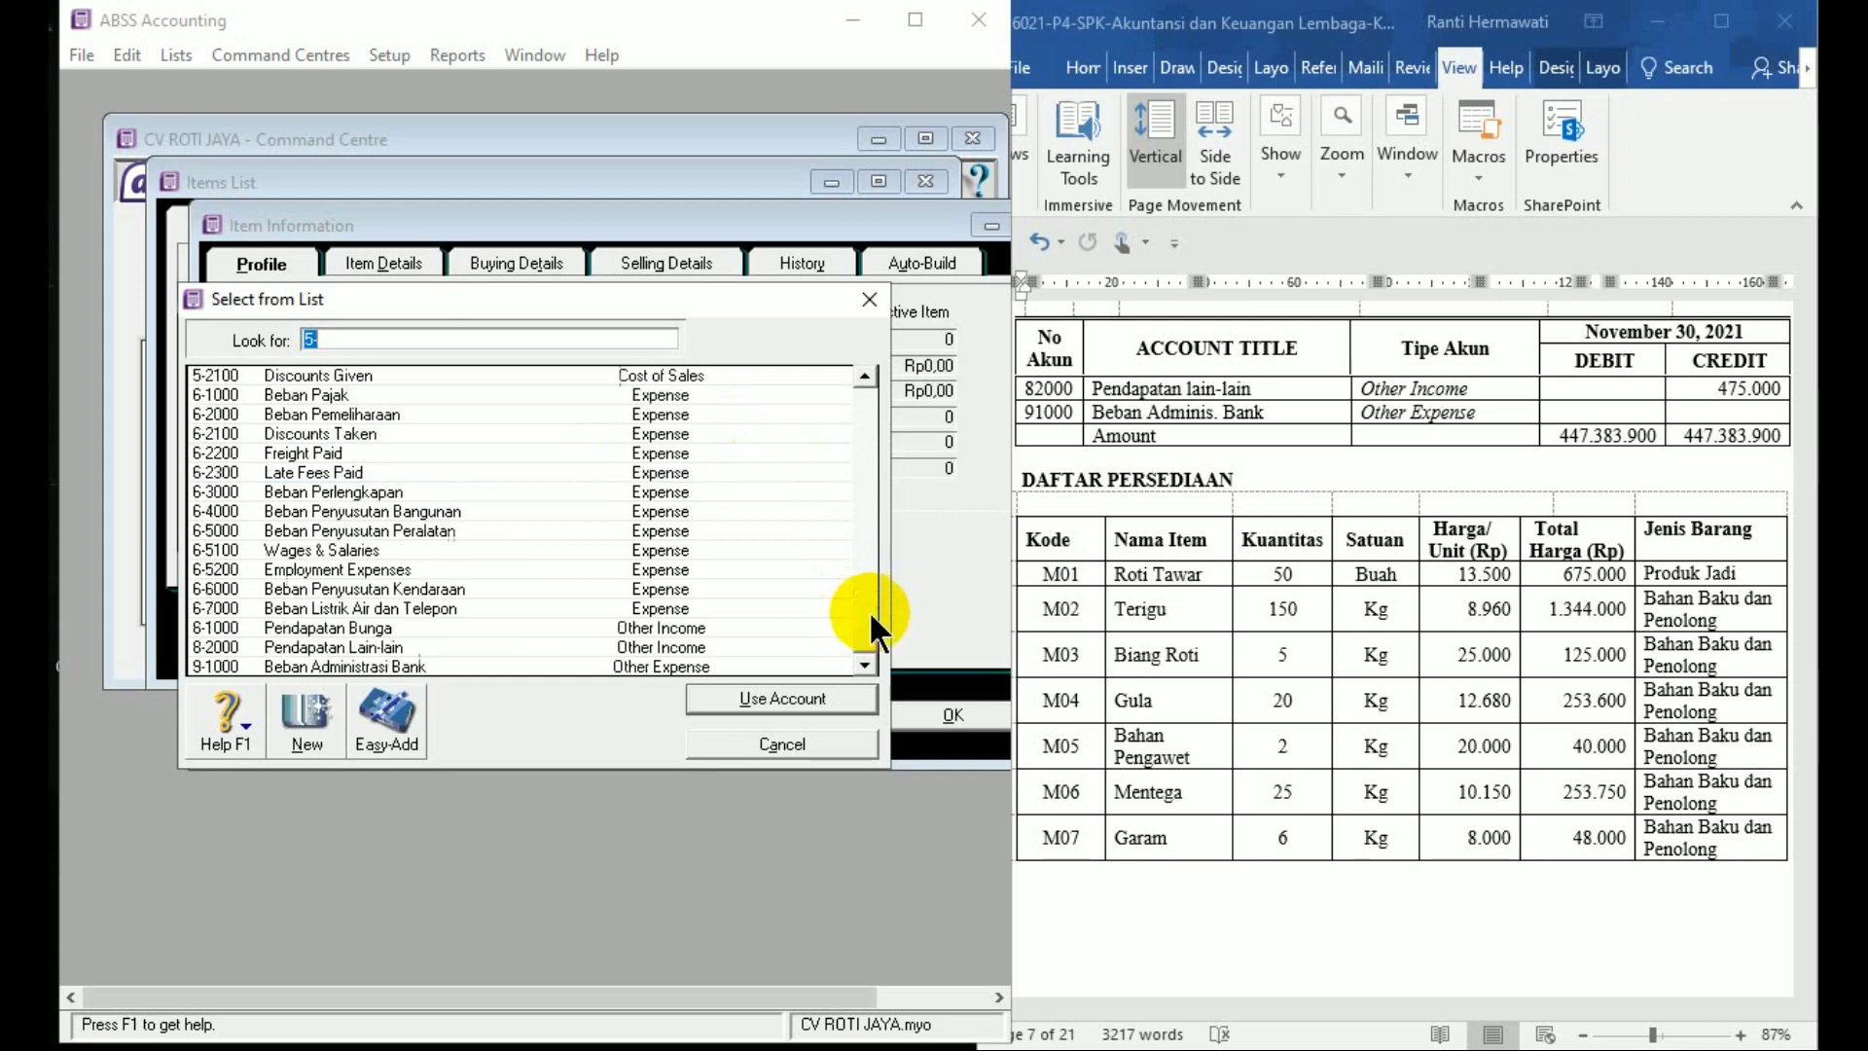
left_click(831, 747)
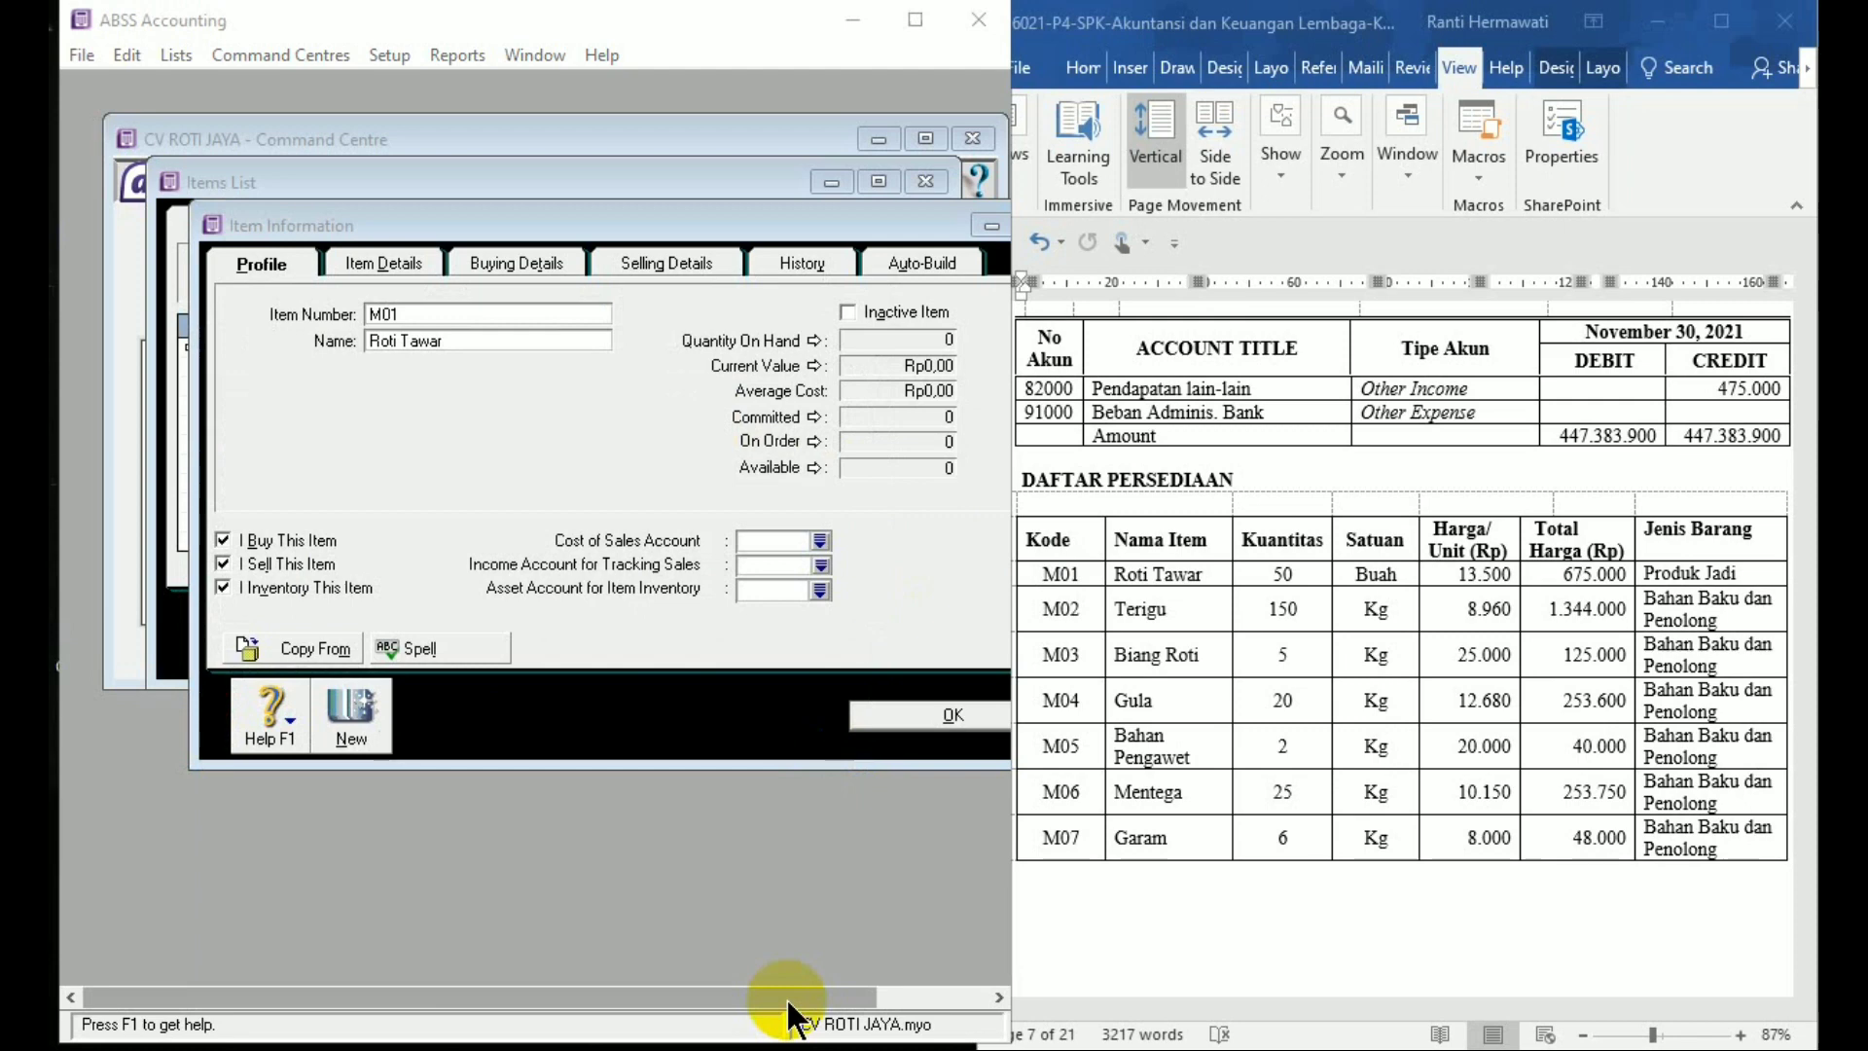
left_click(823, 541)
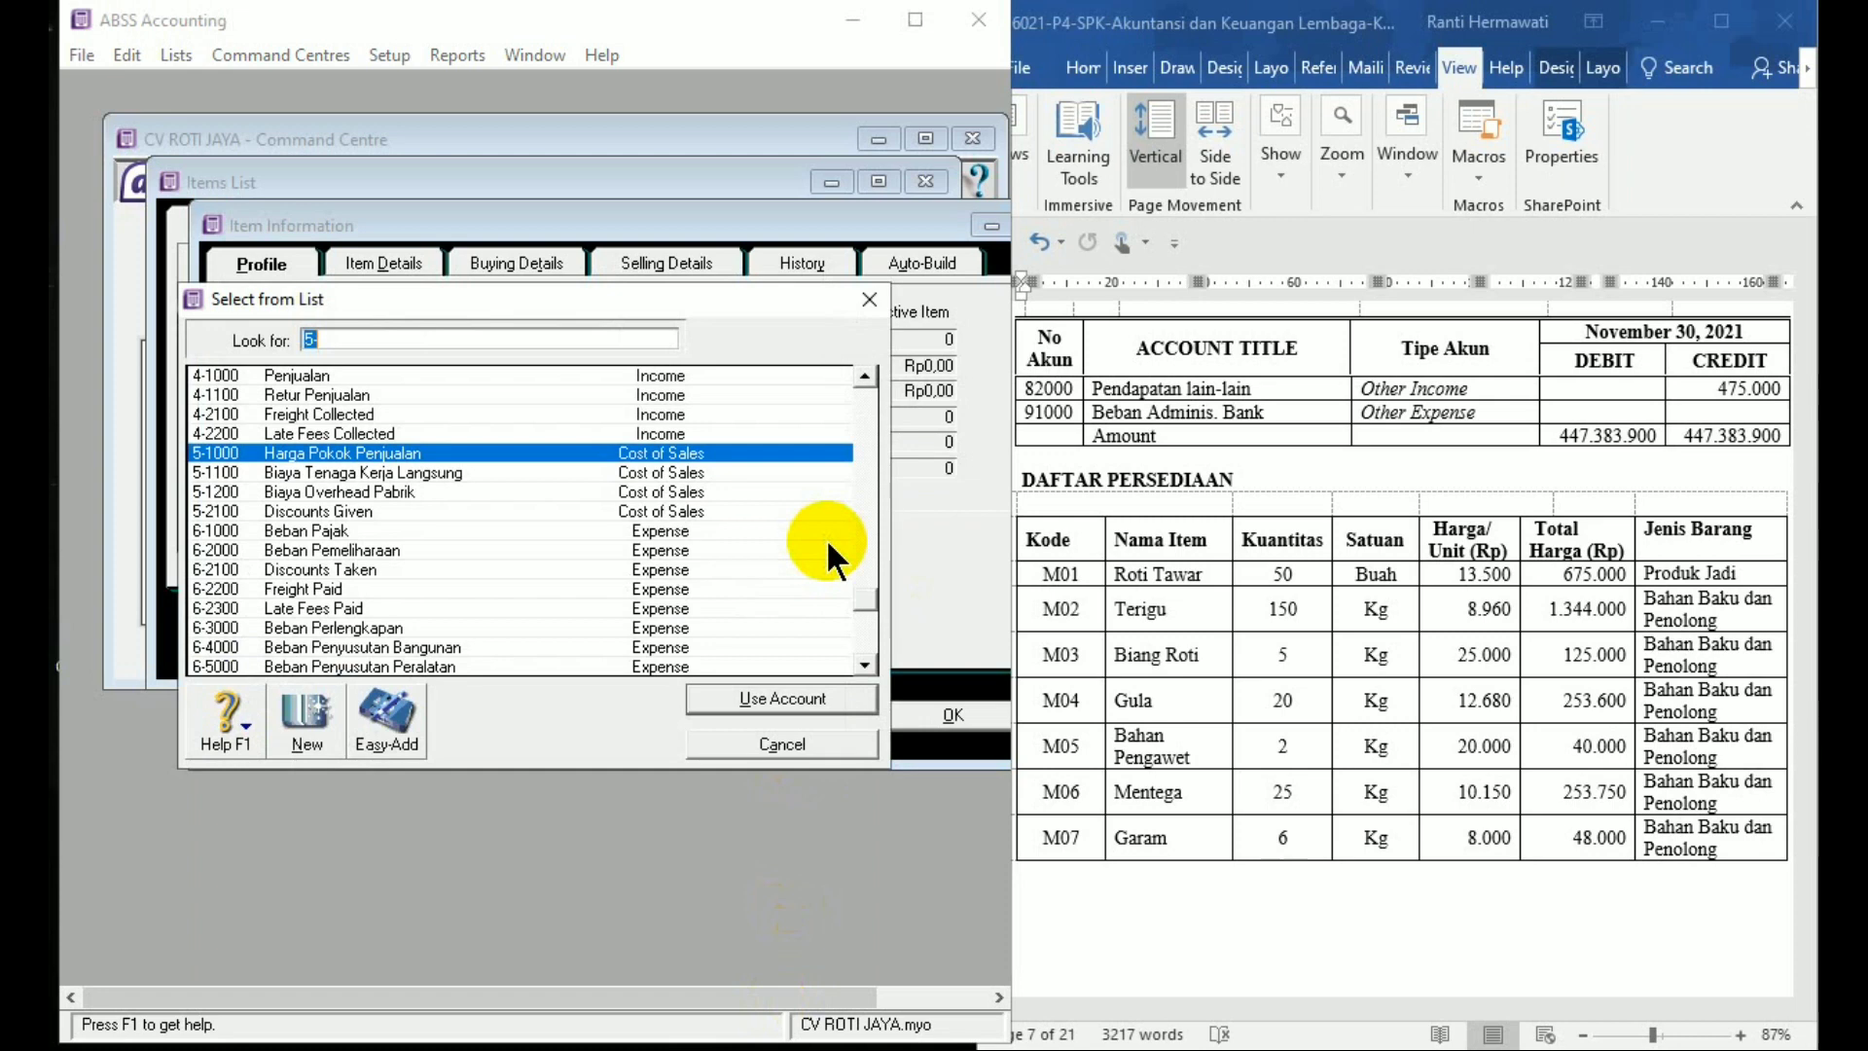
double_click(510, 452)
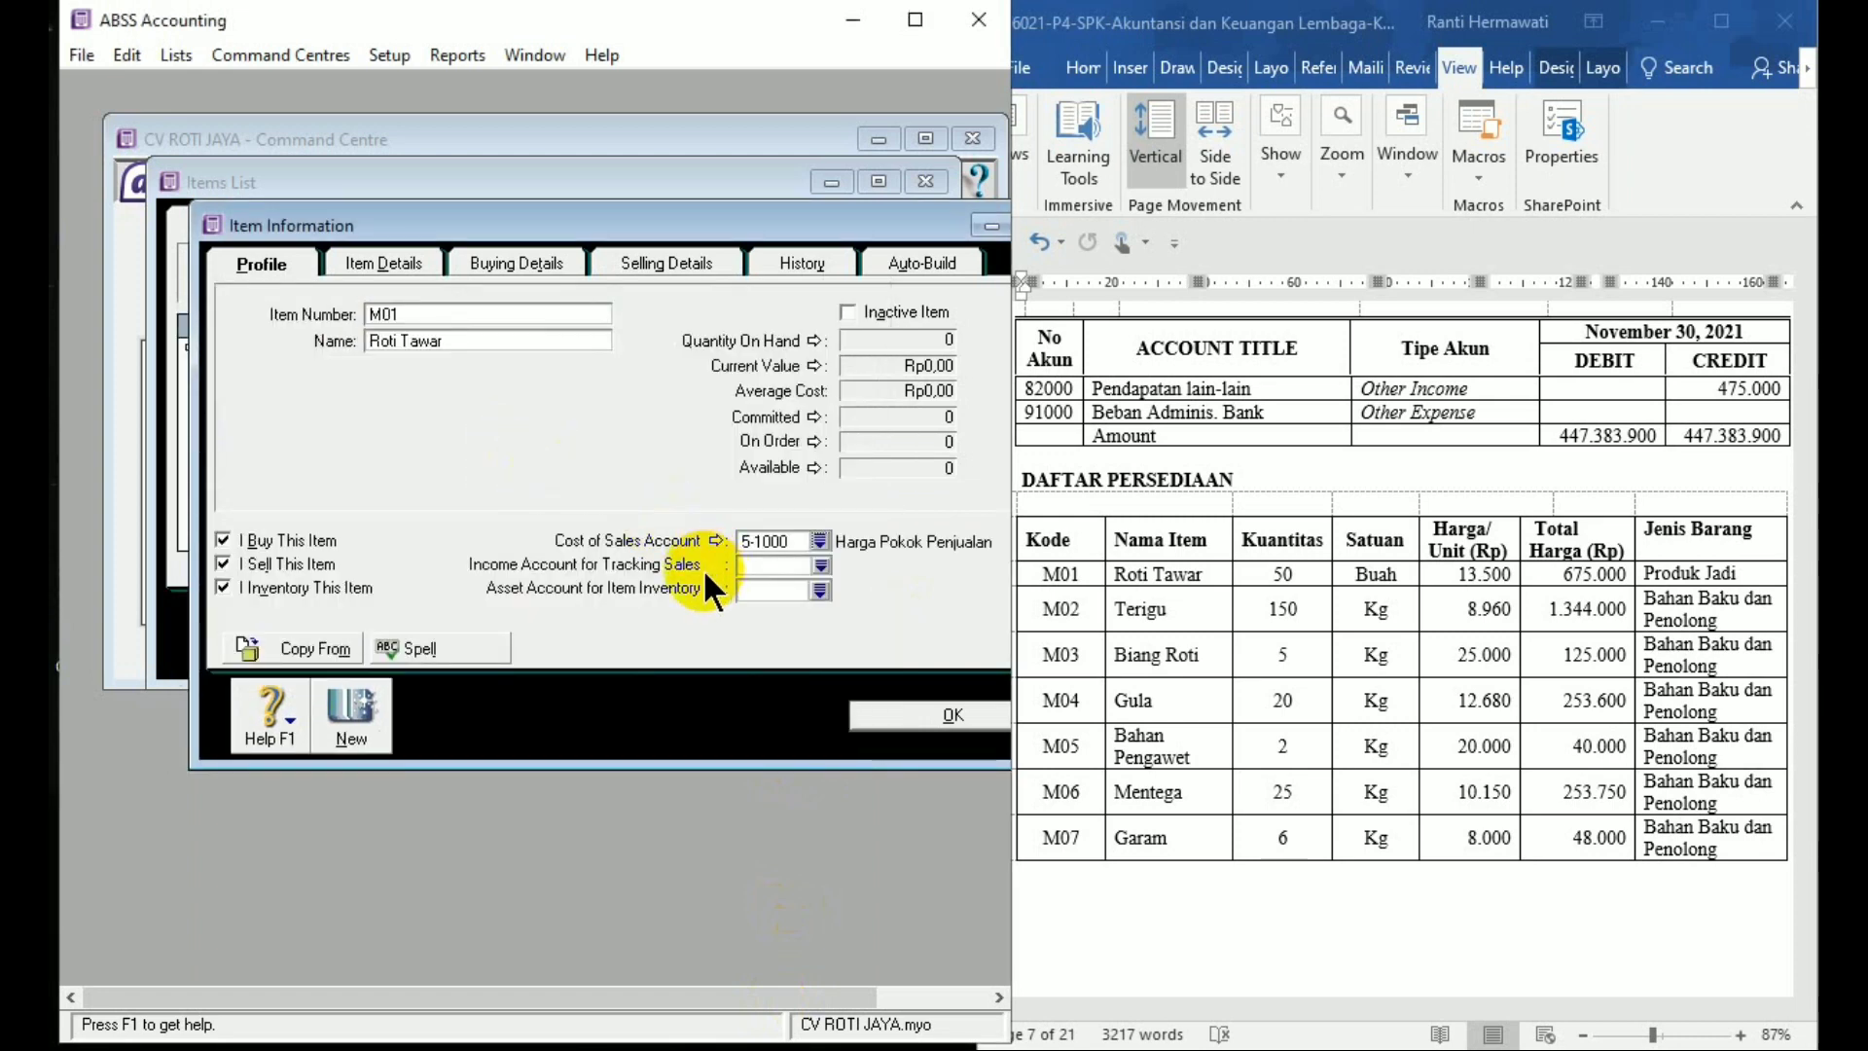
left_click(823, 566)
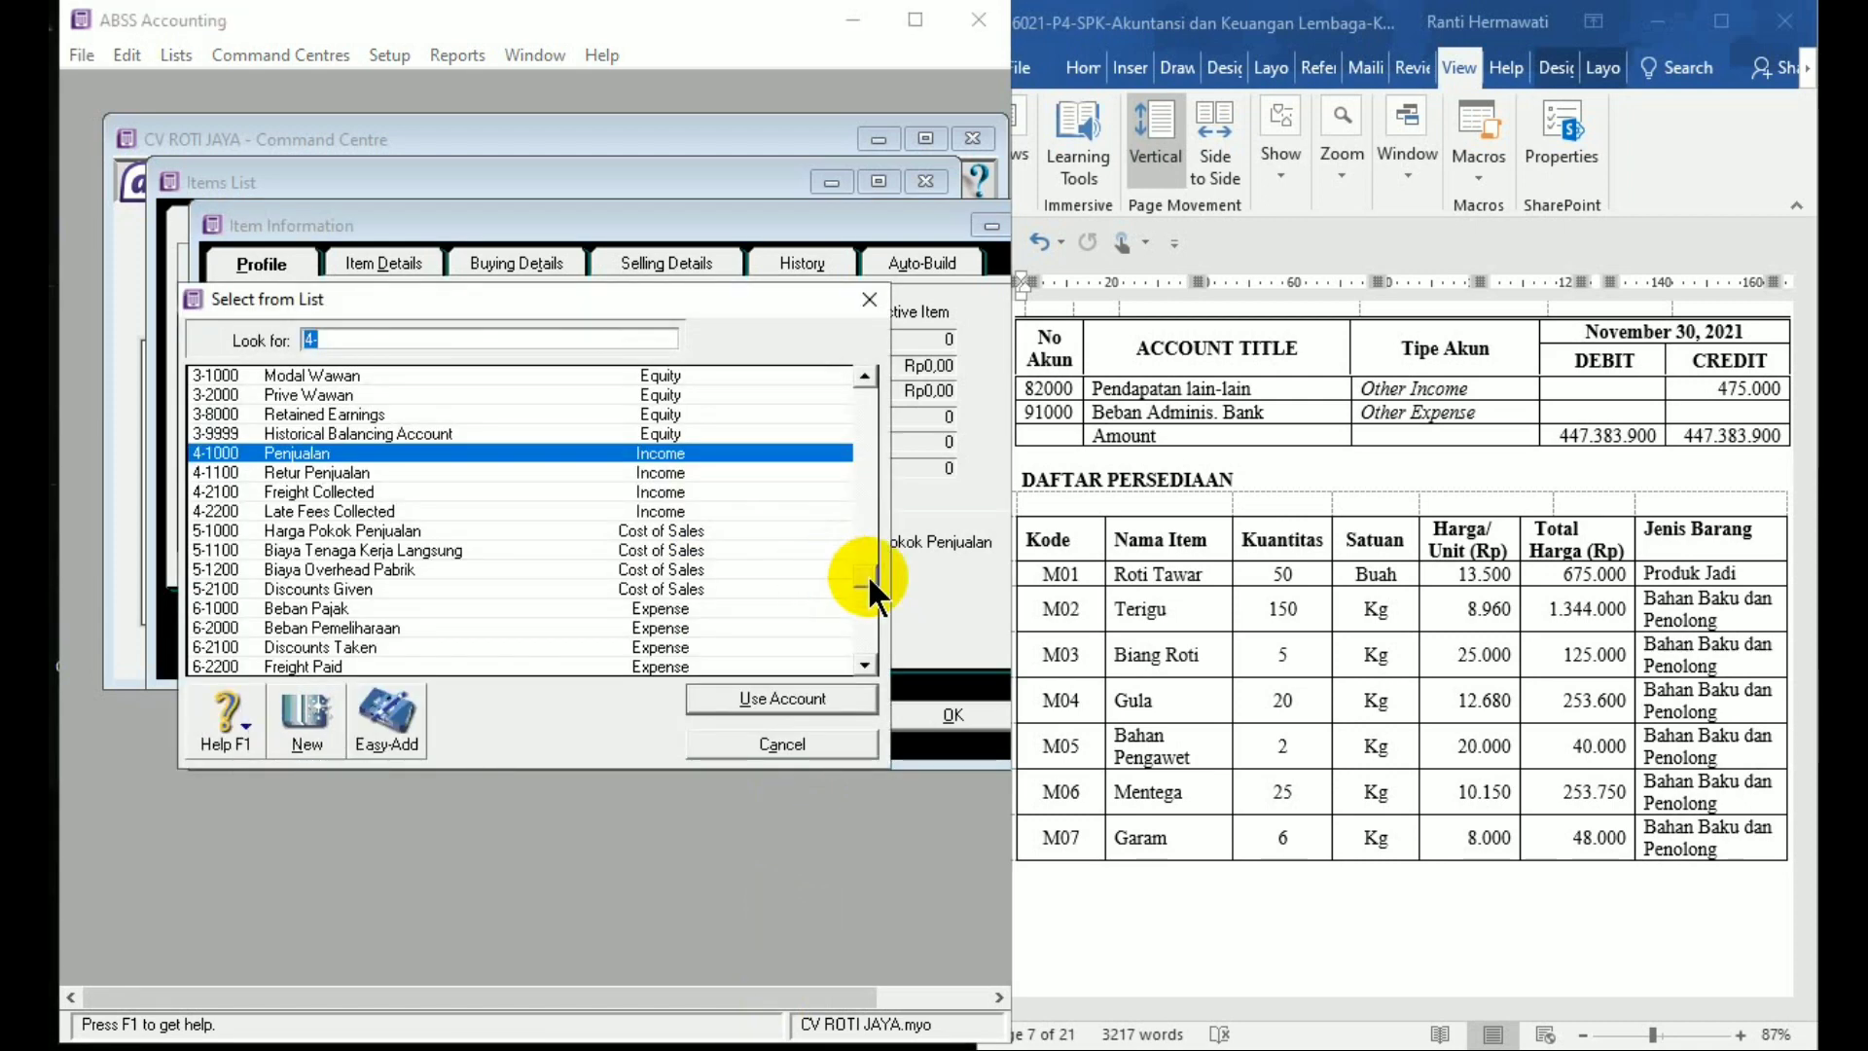
left_click_drag(867, 578, 870, 594)
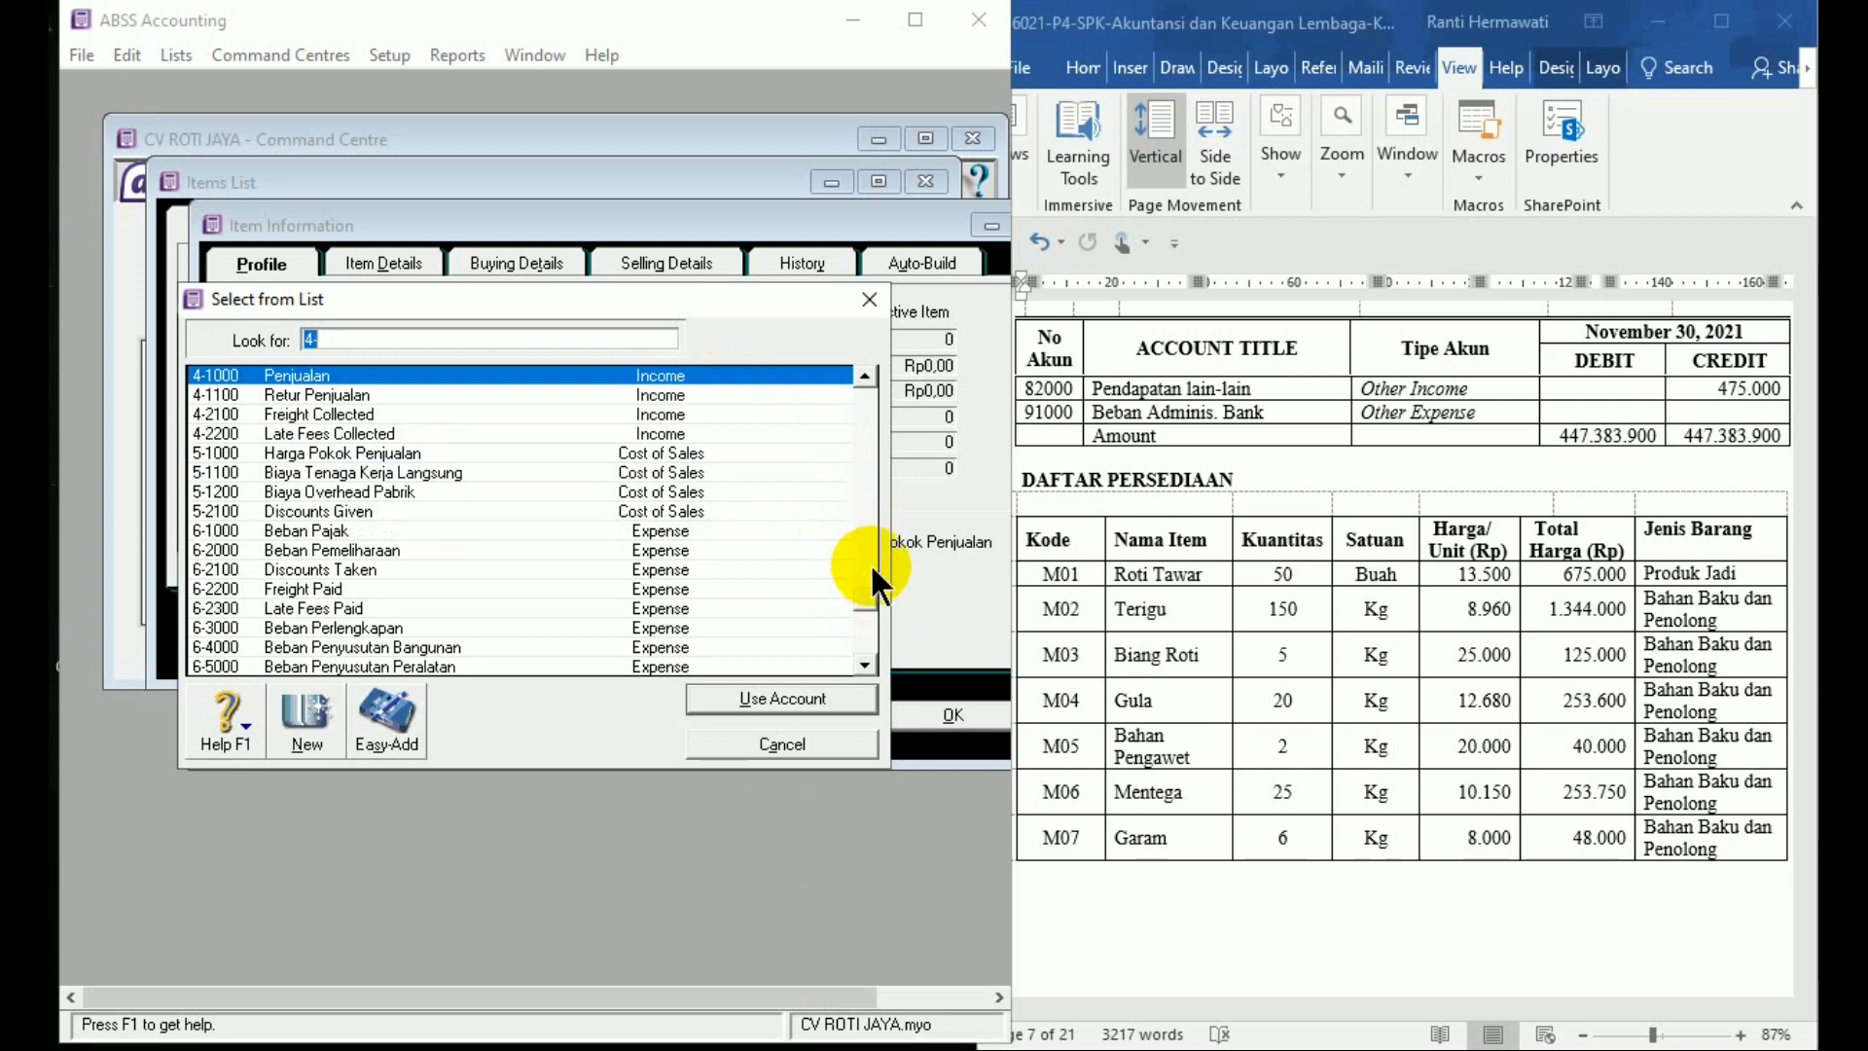
left_click(663, 371)
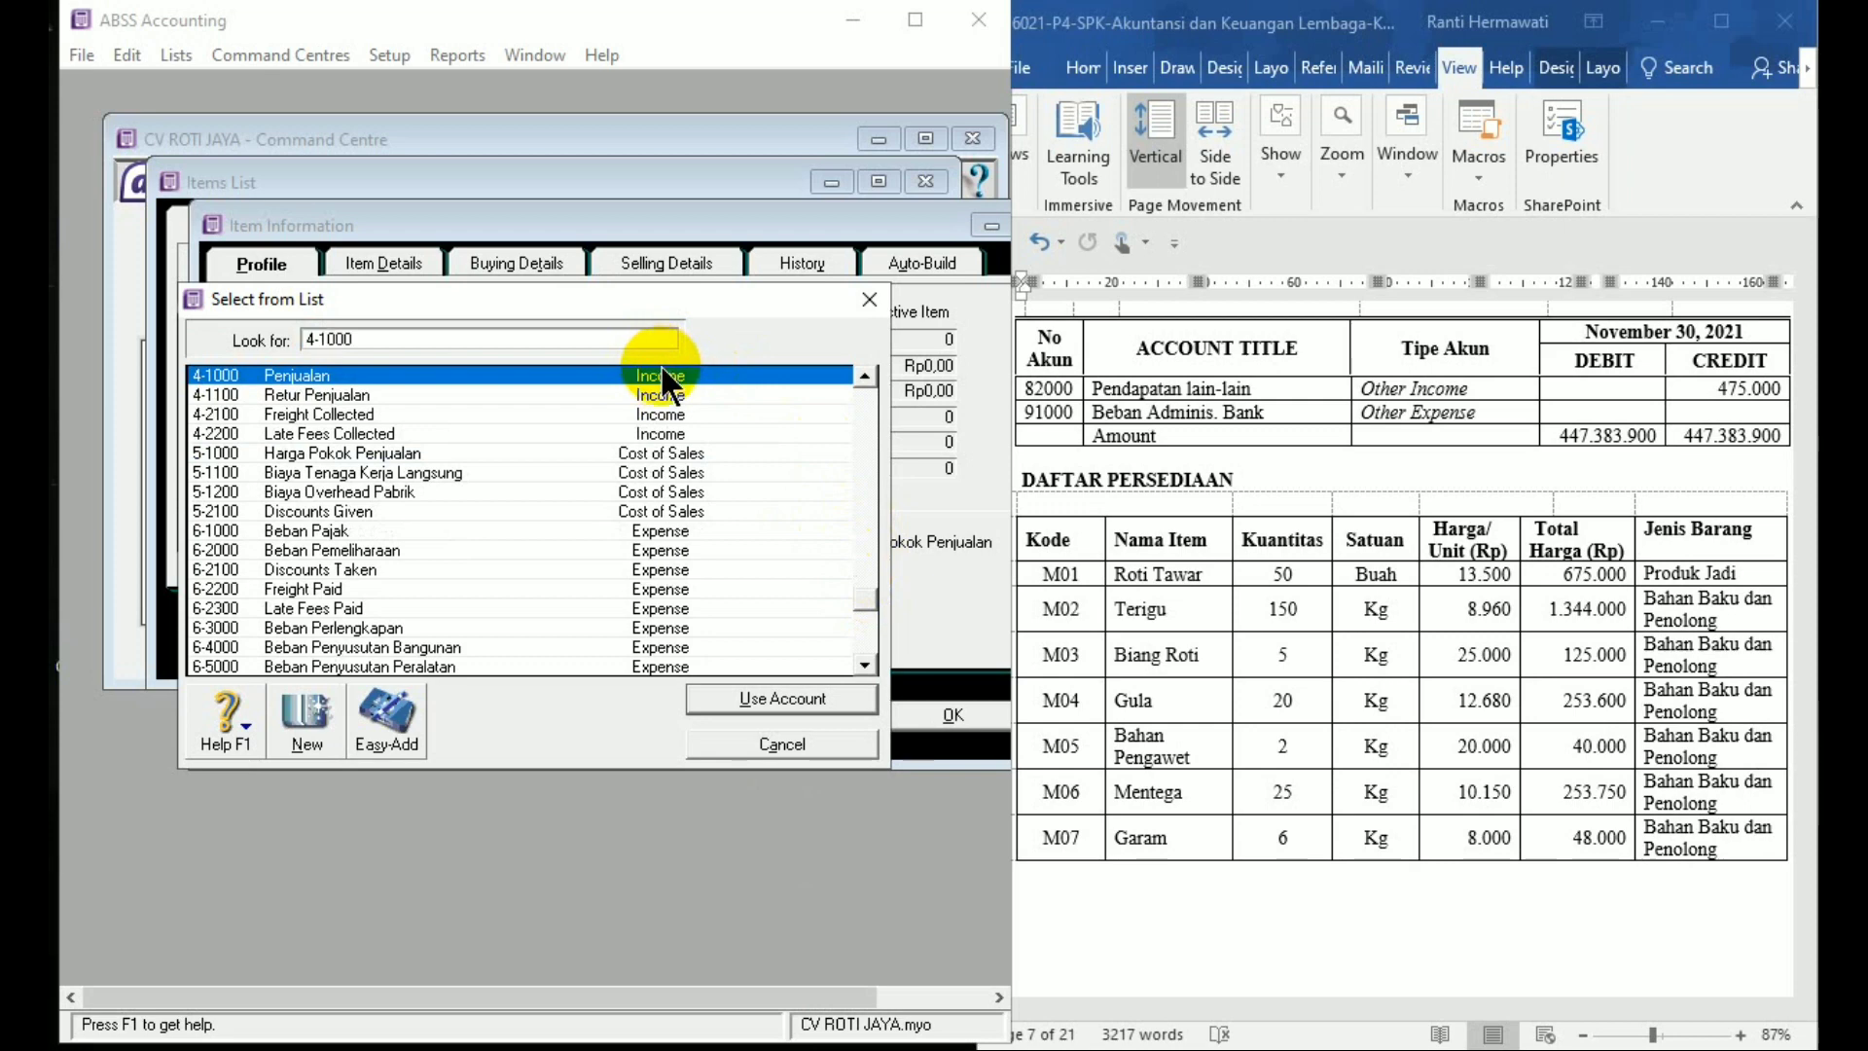
double_click(664, 375)
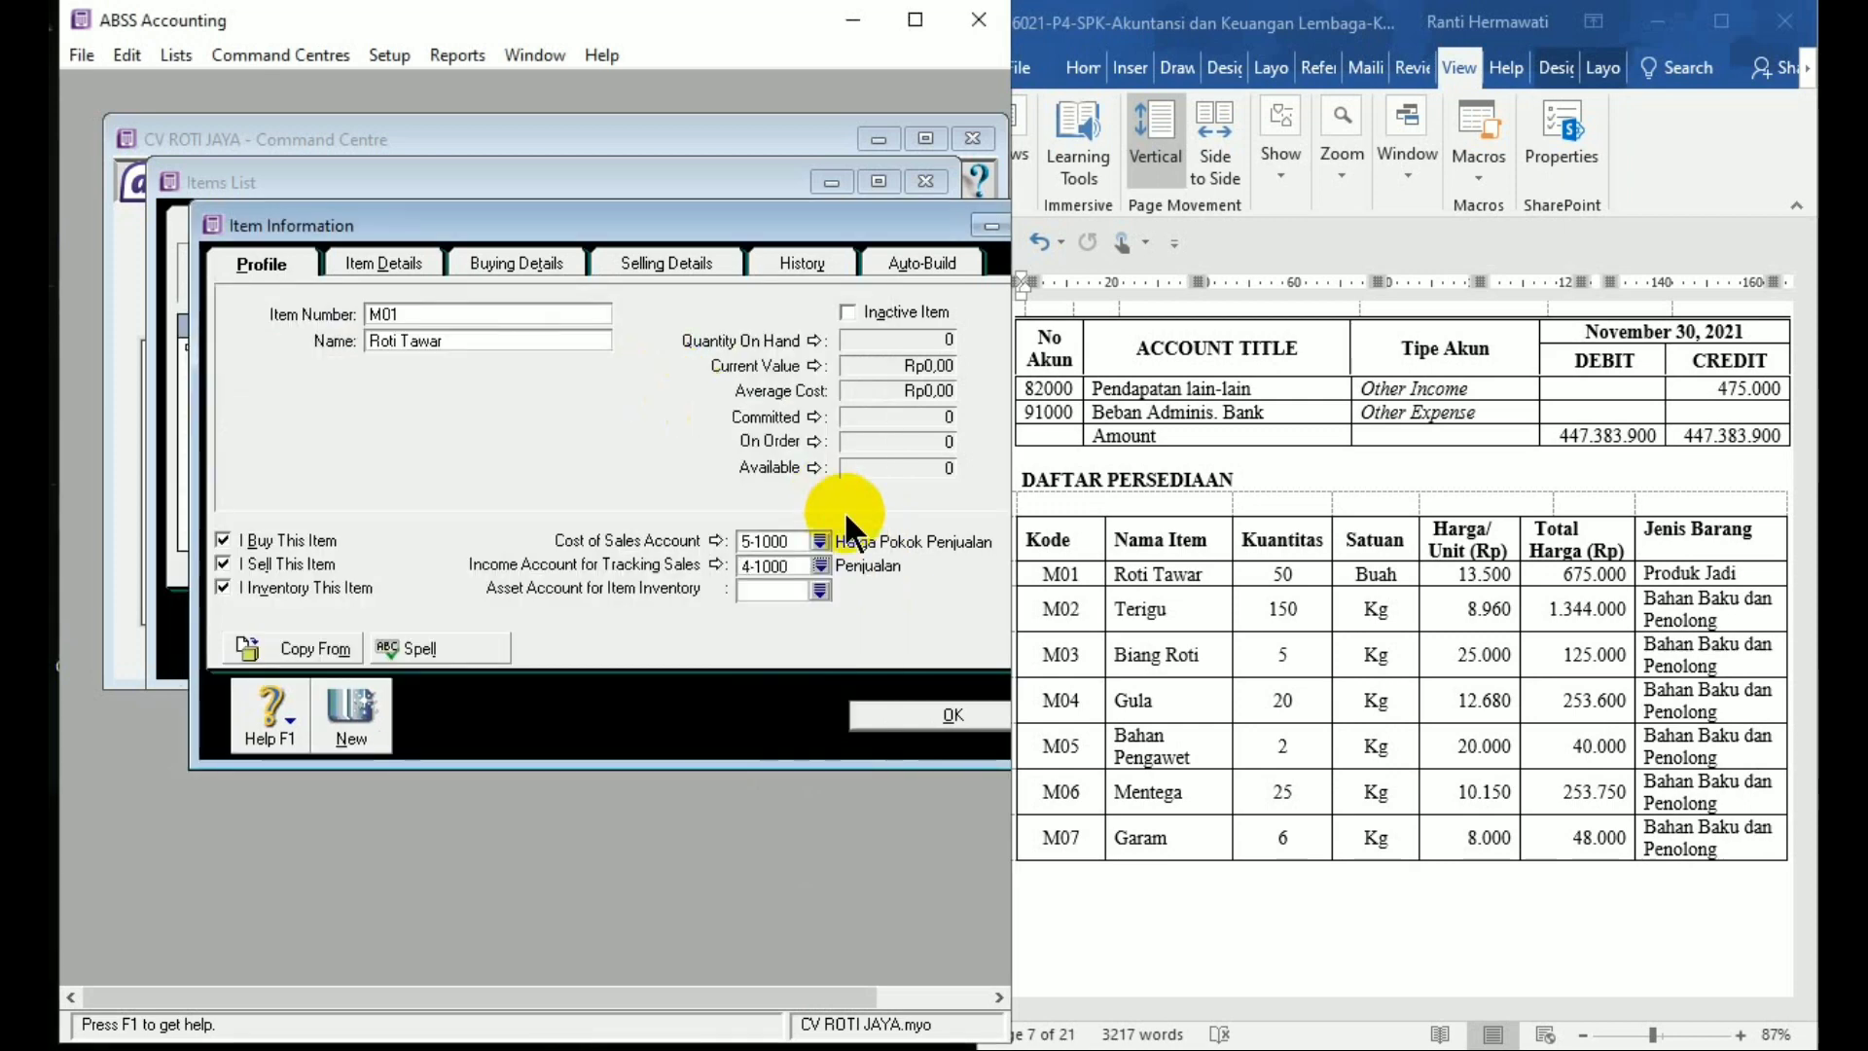
Set asset account 1-1230 Persediaan Produk Jadi, save the item, and skip the spell-check flag
left_click(821, 587)
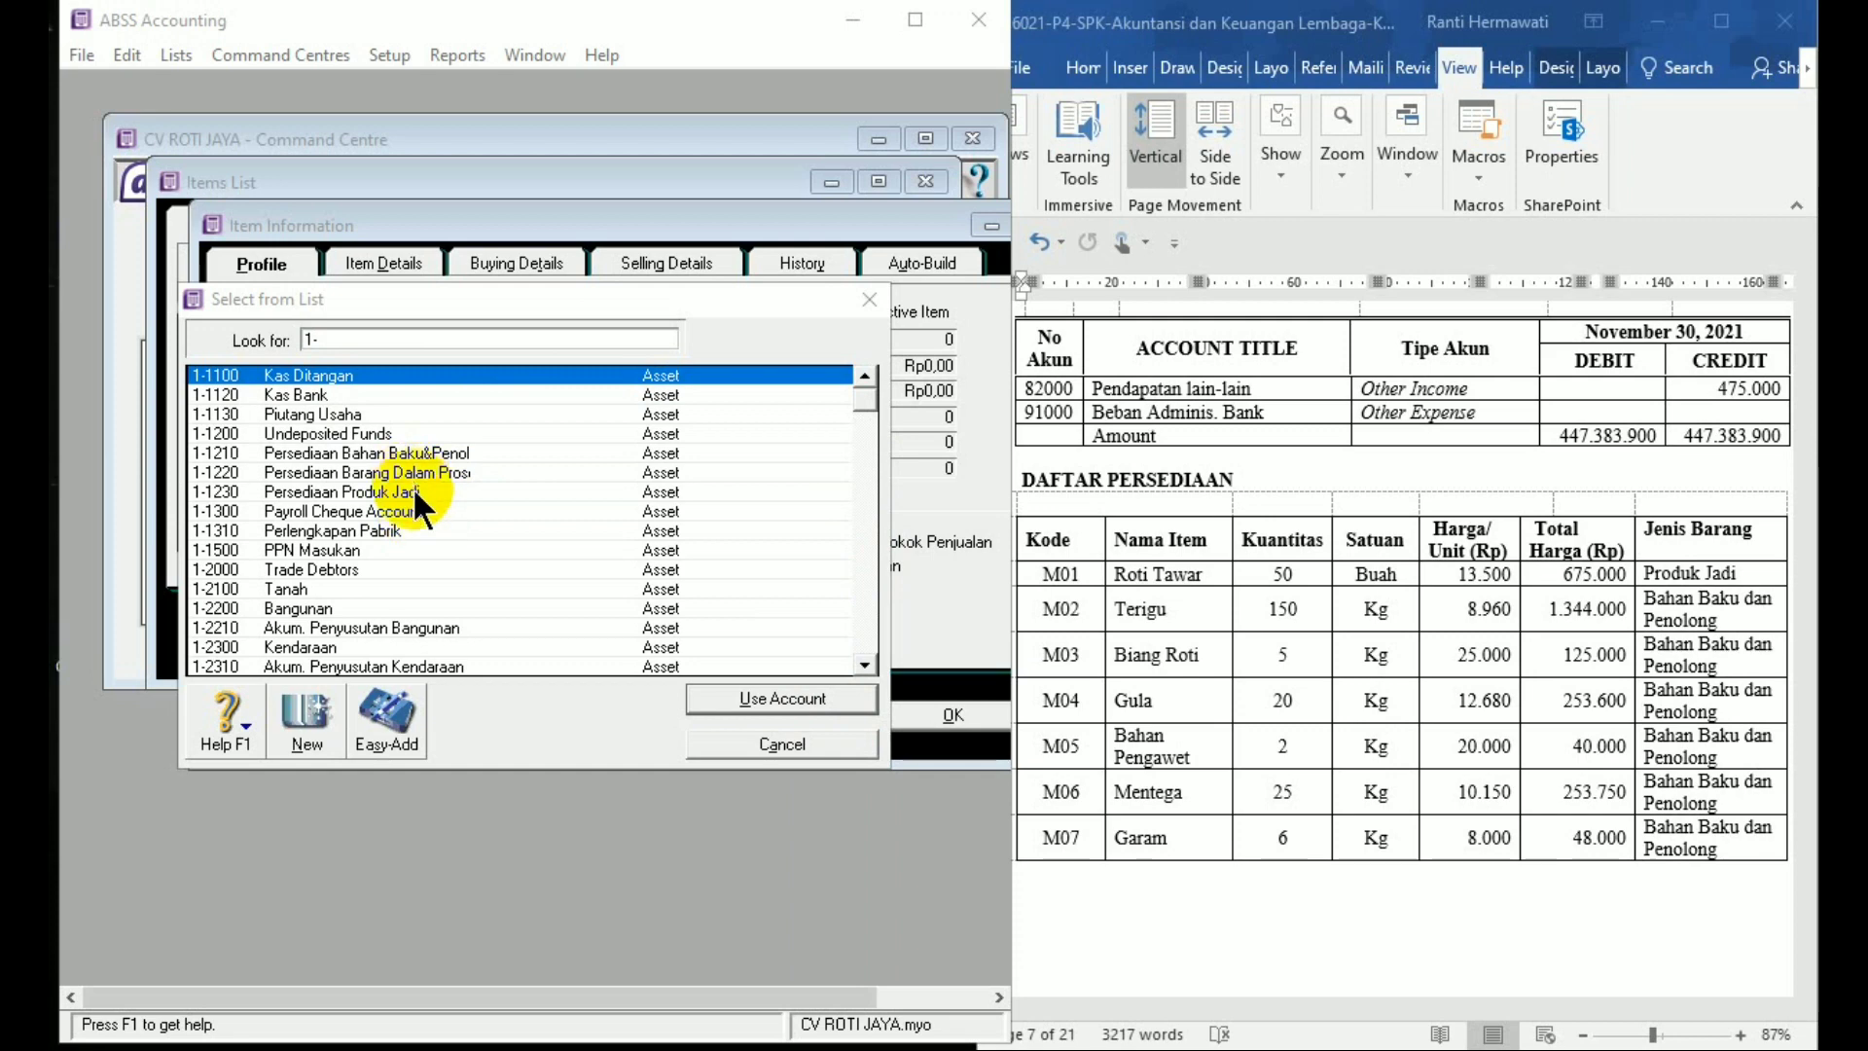
double_click(413, 487)
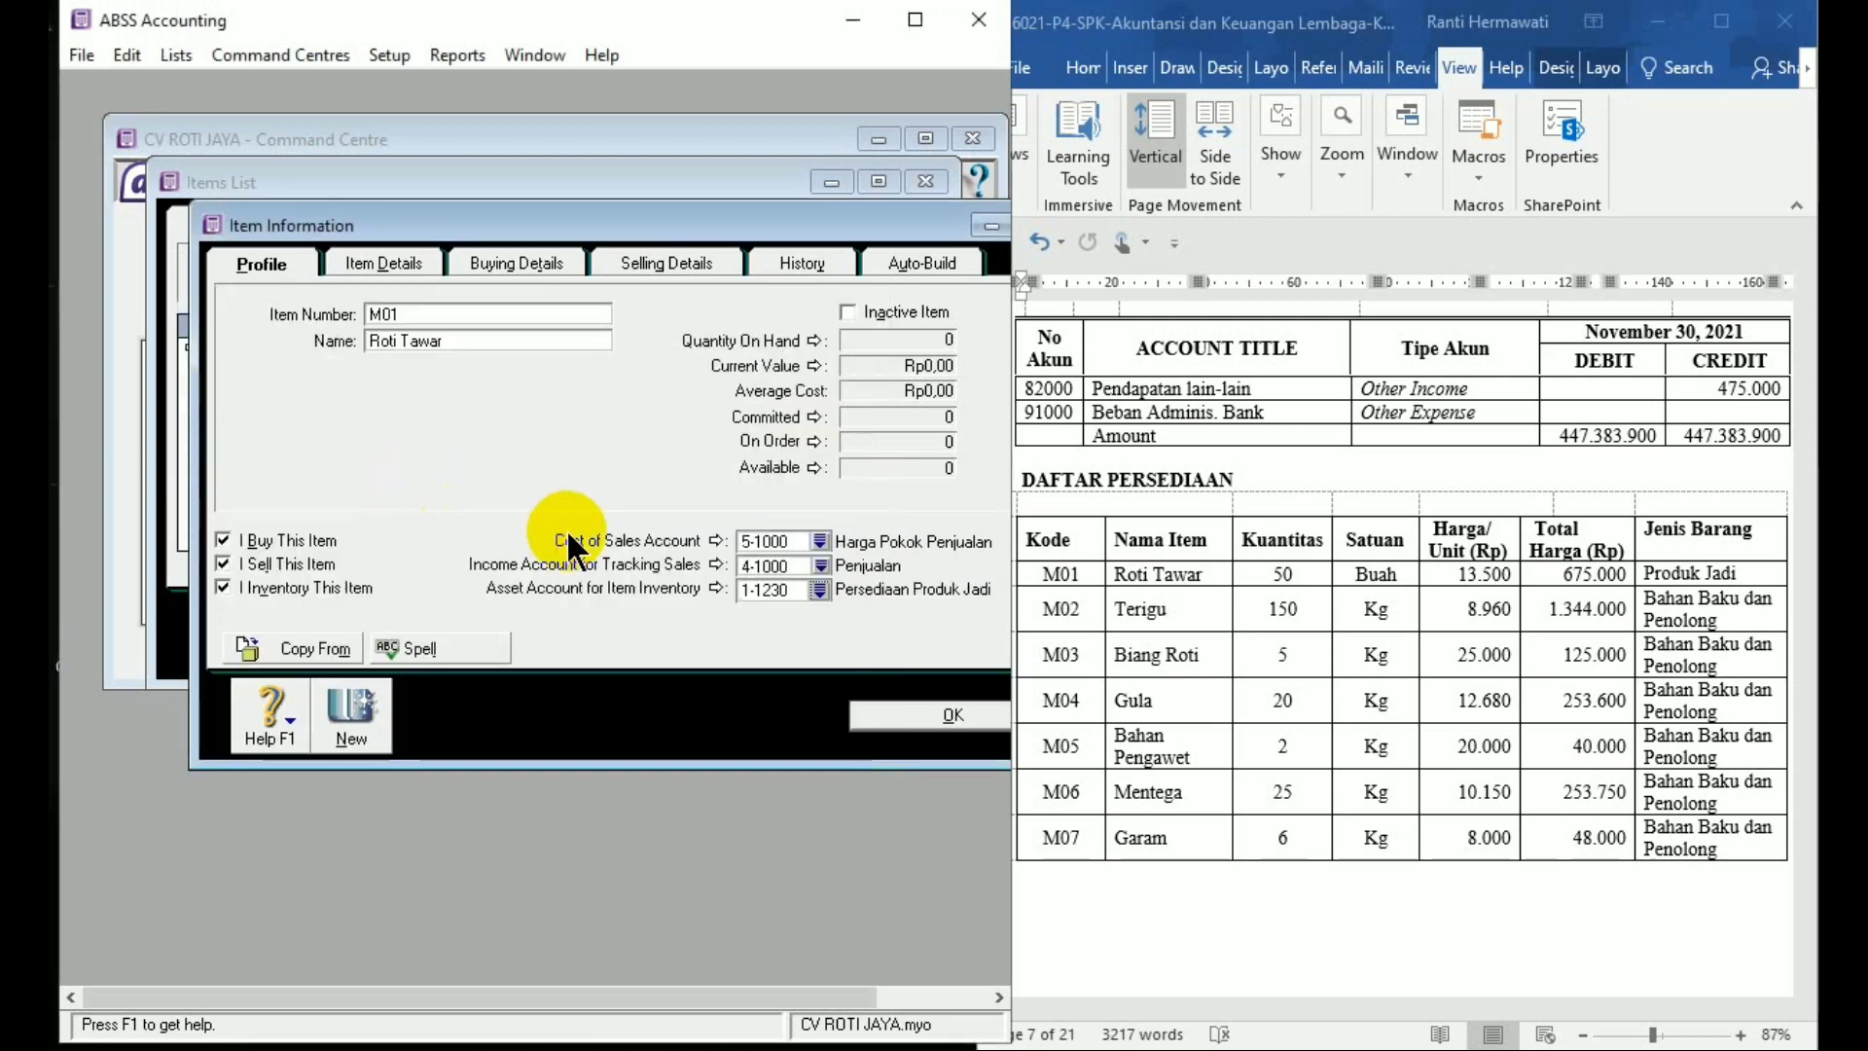
left_click(859, 722)
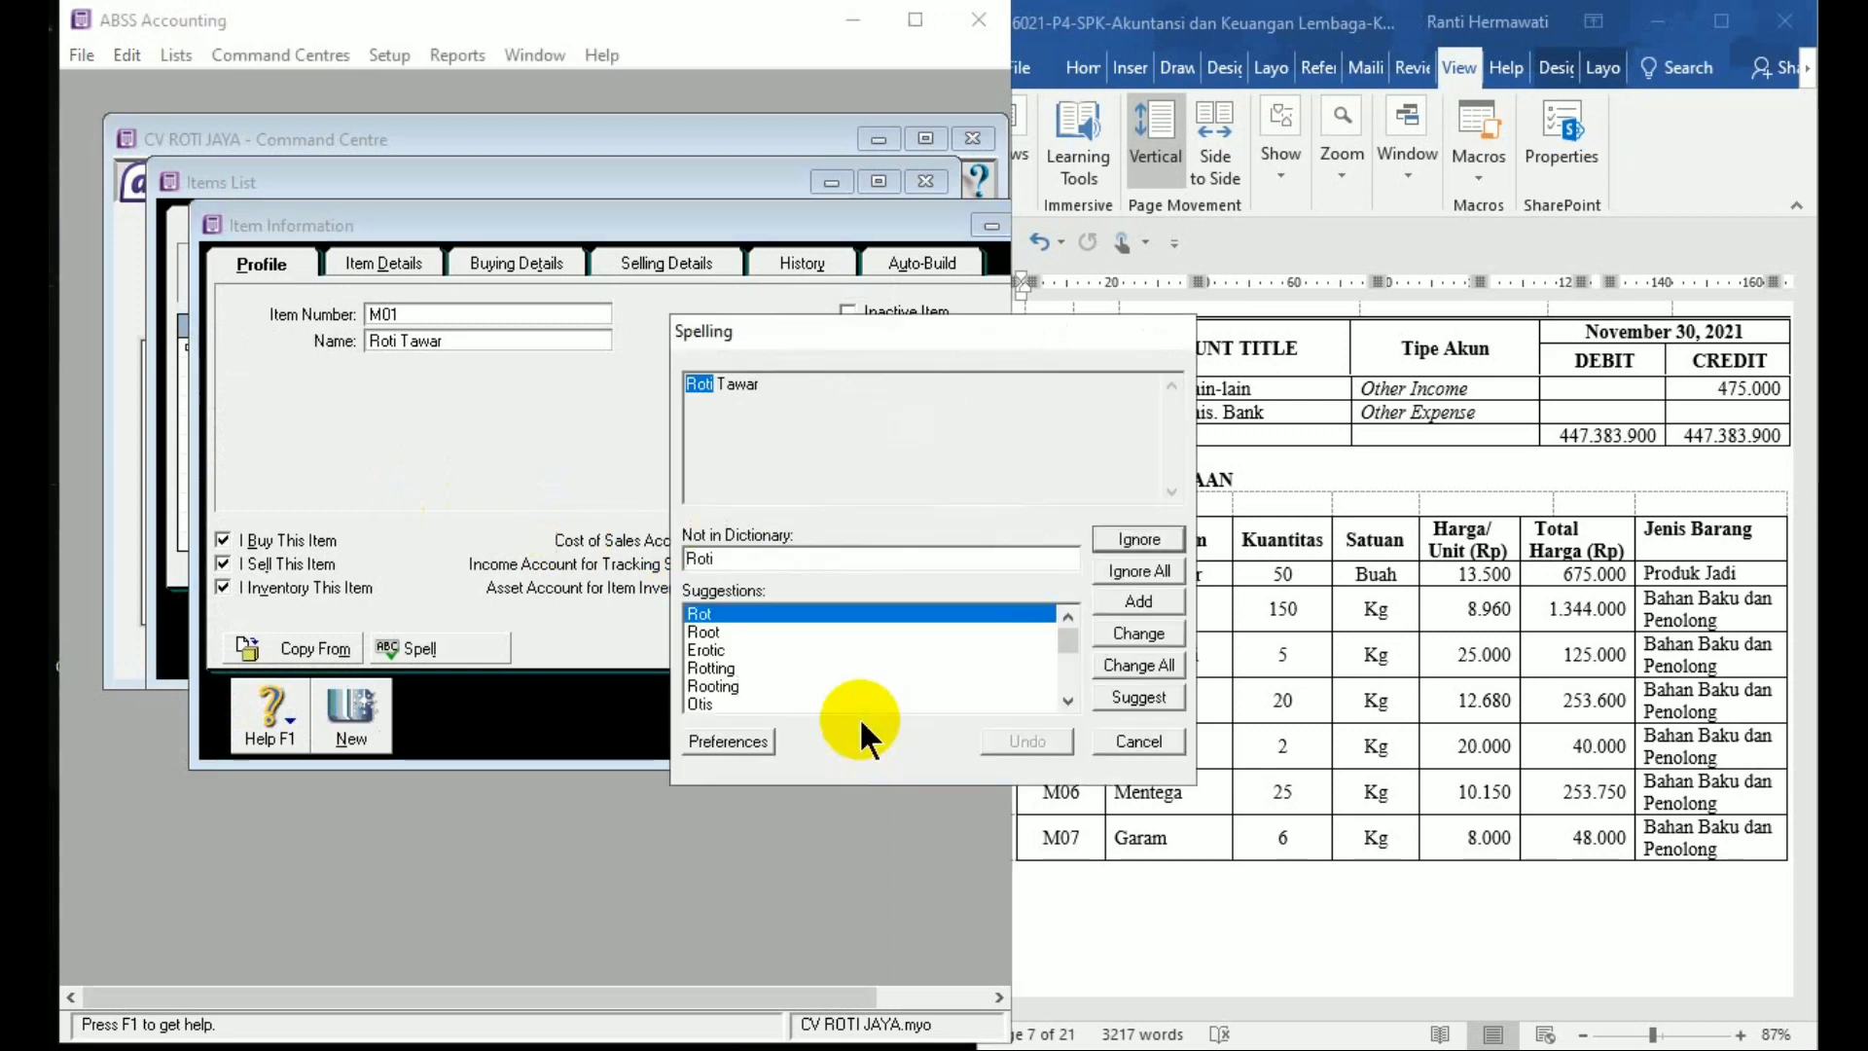
left_click(1133, 570)
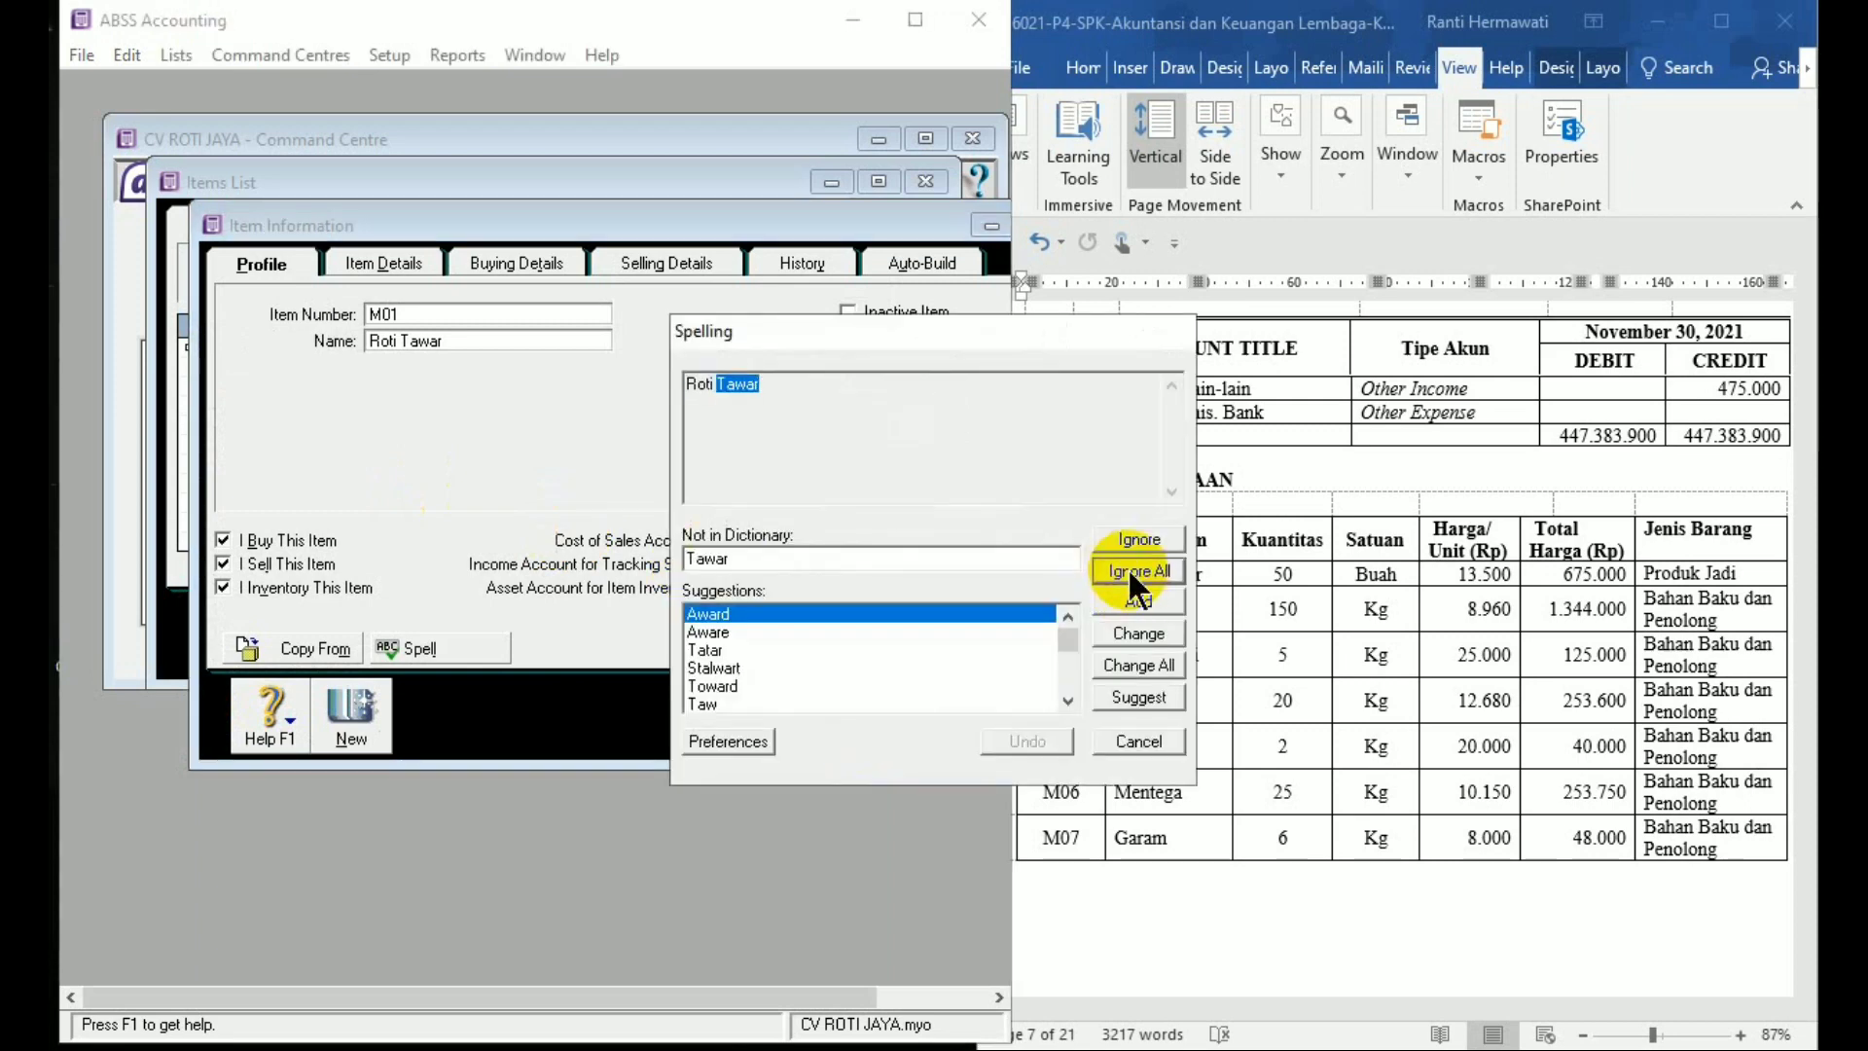
Skip the spelling check, dismiss the tax warning, and set the selling tax code to PPN
left_click(1131, 570)
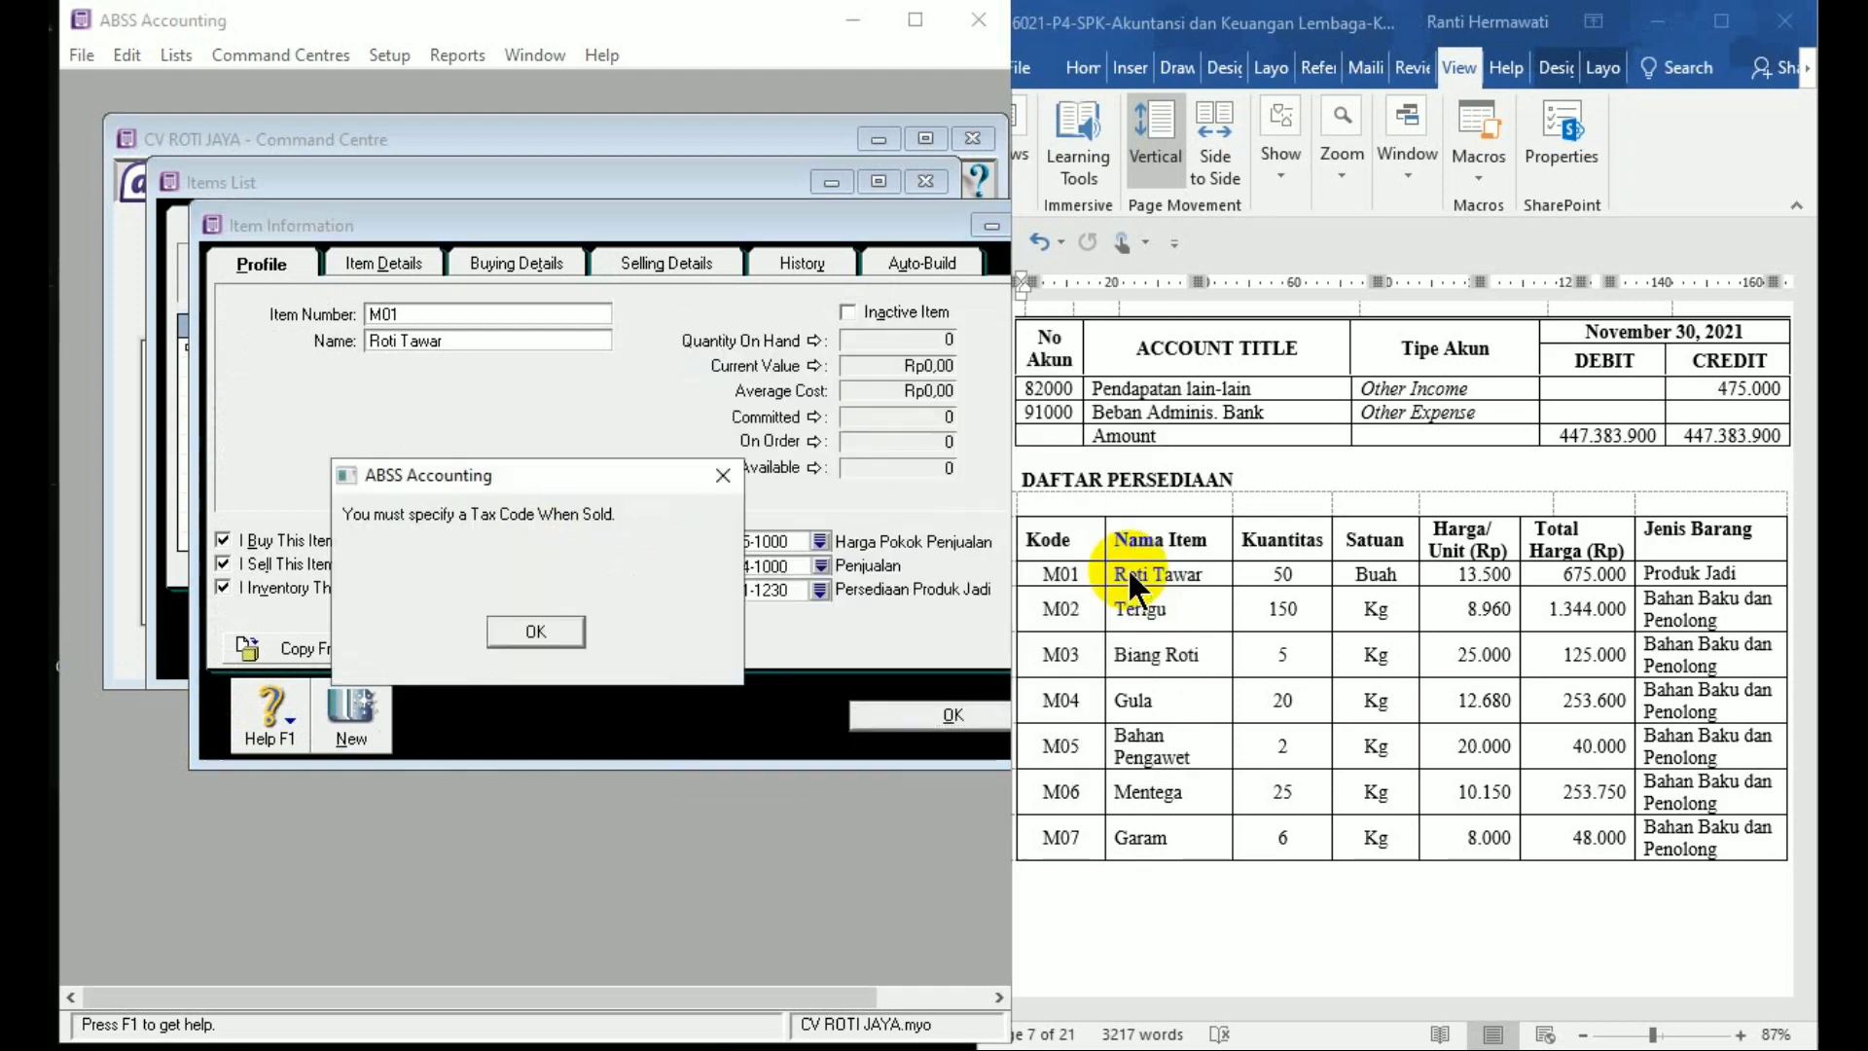
left_click(538, 631)
left_click(833, 317)
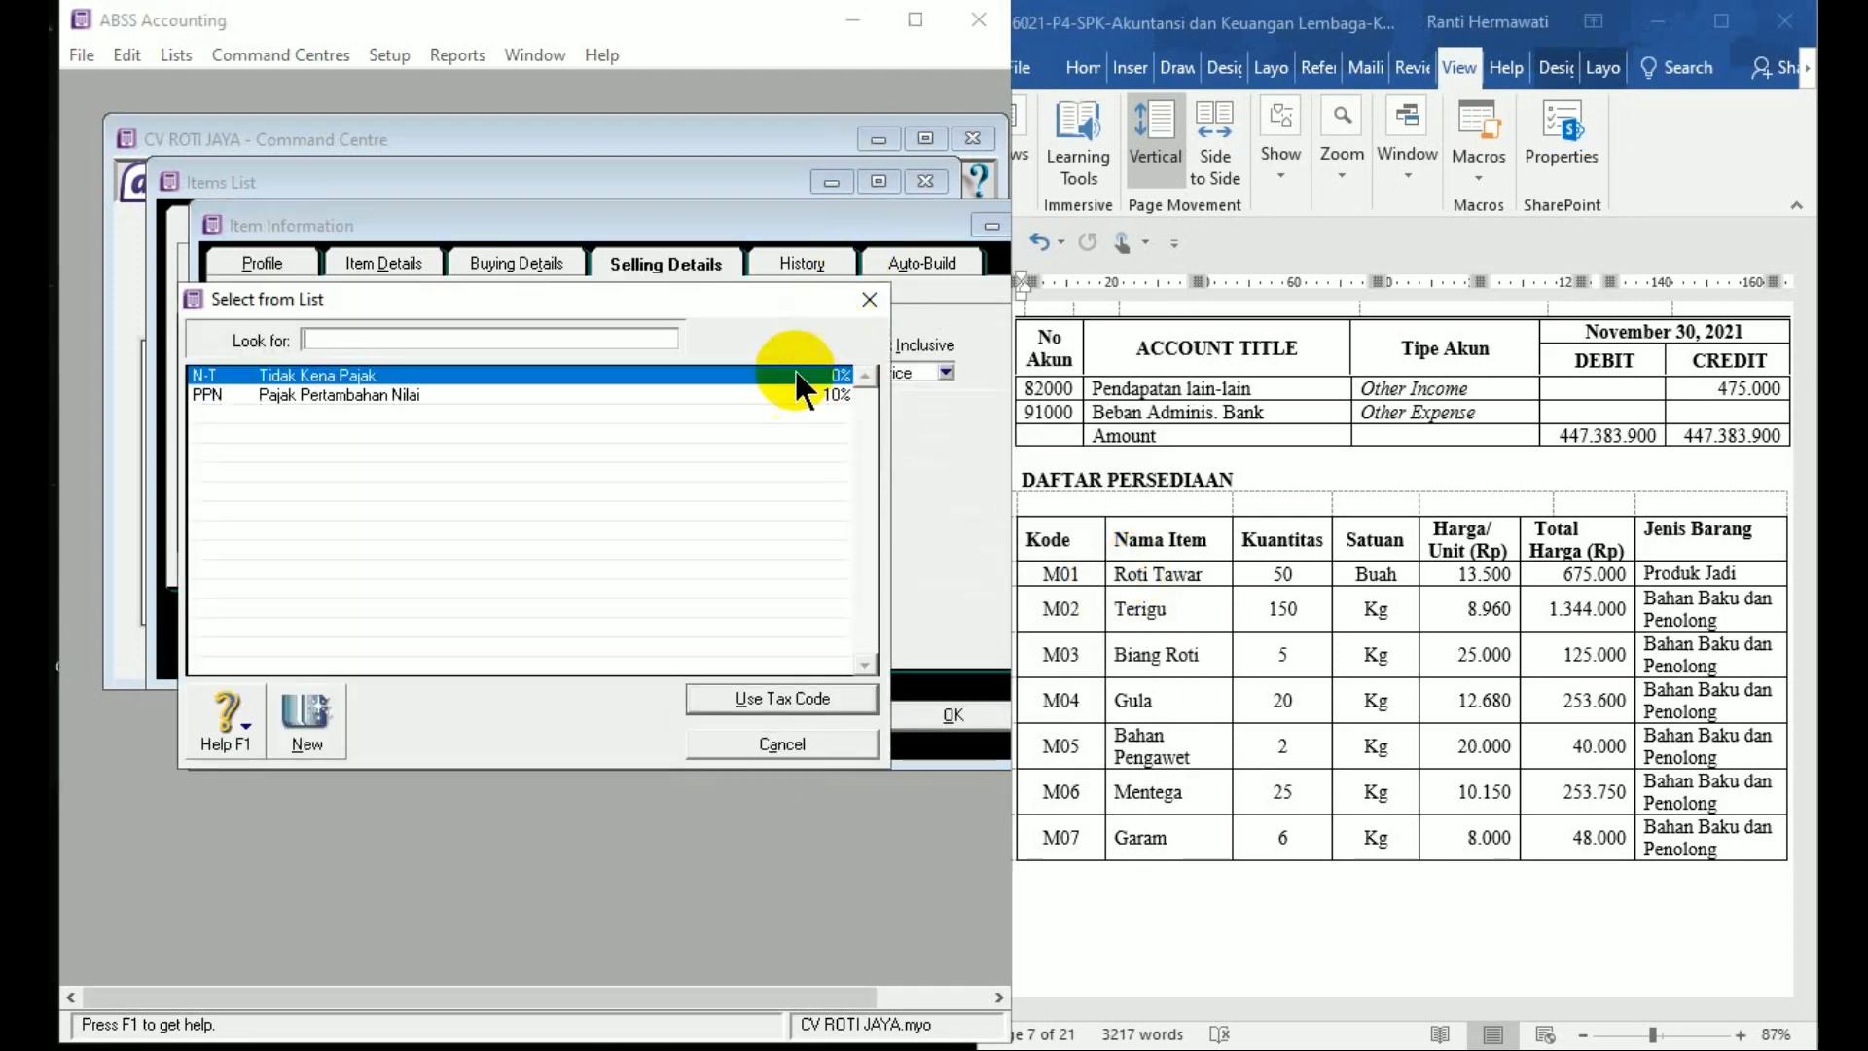
double_click(728, 395)
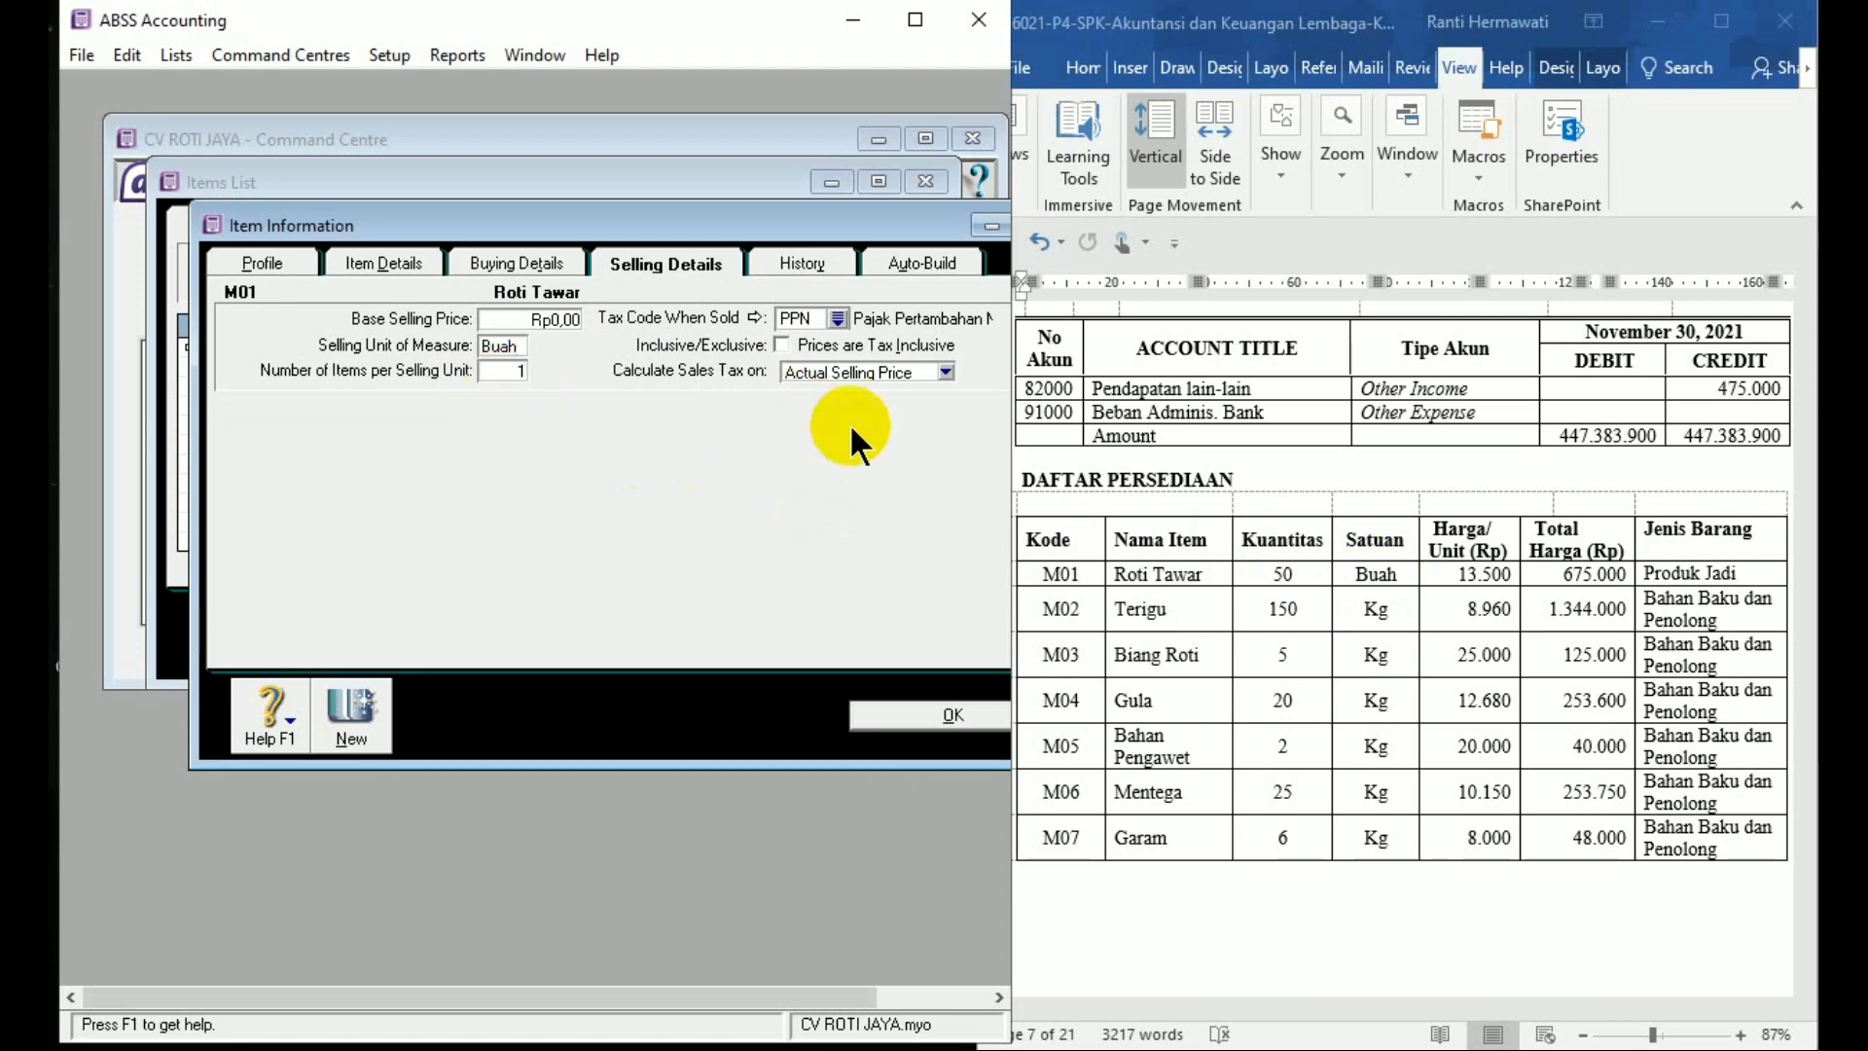
Set buying tax code PPN and buying unit Buah, then save Roti Tawar
left_click(574, 268)
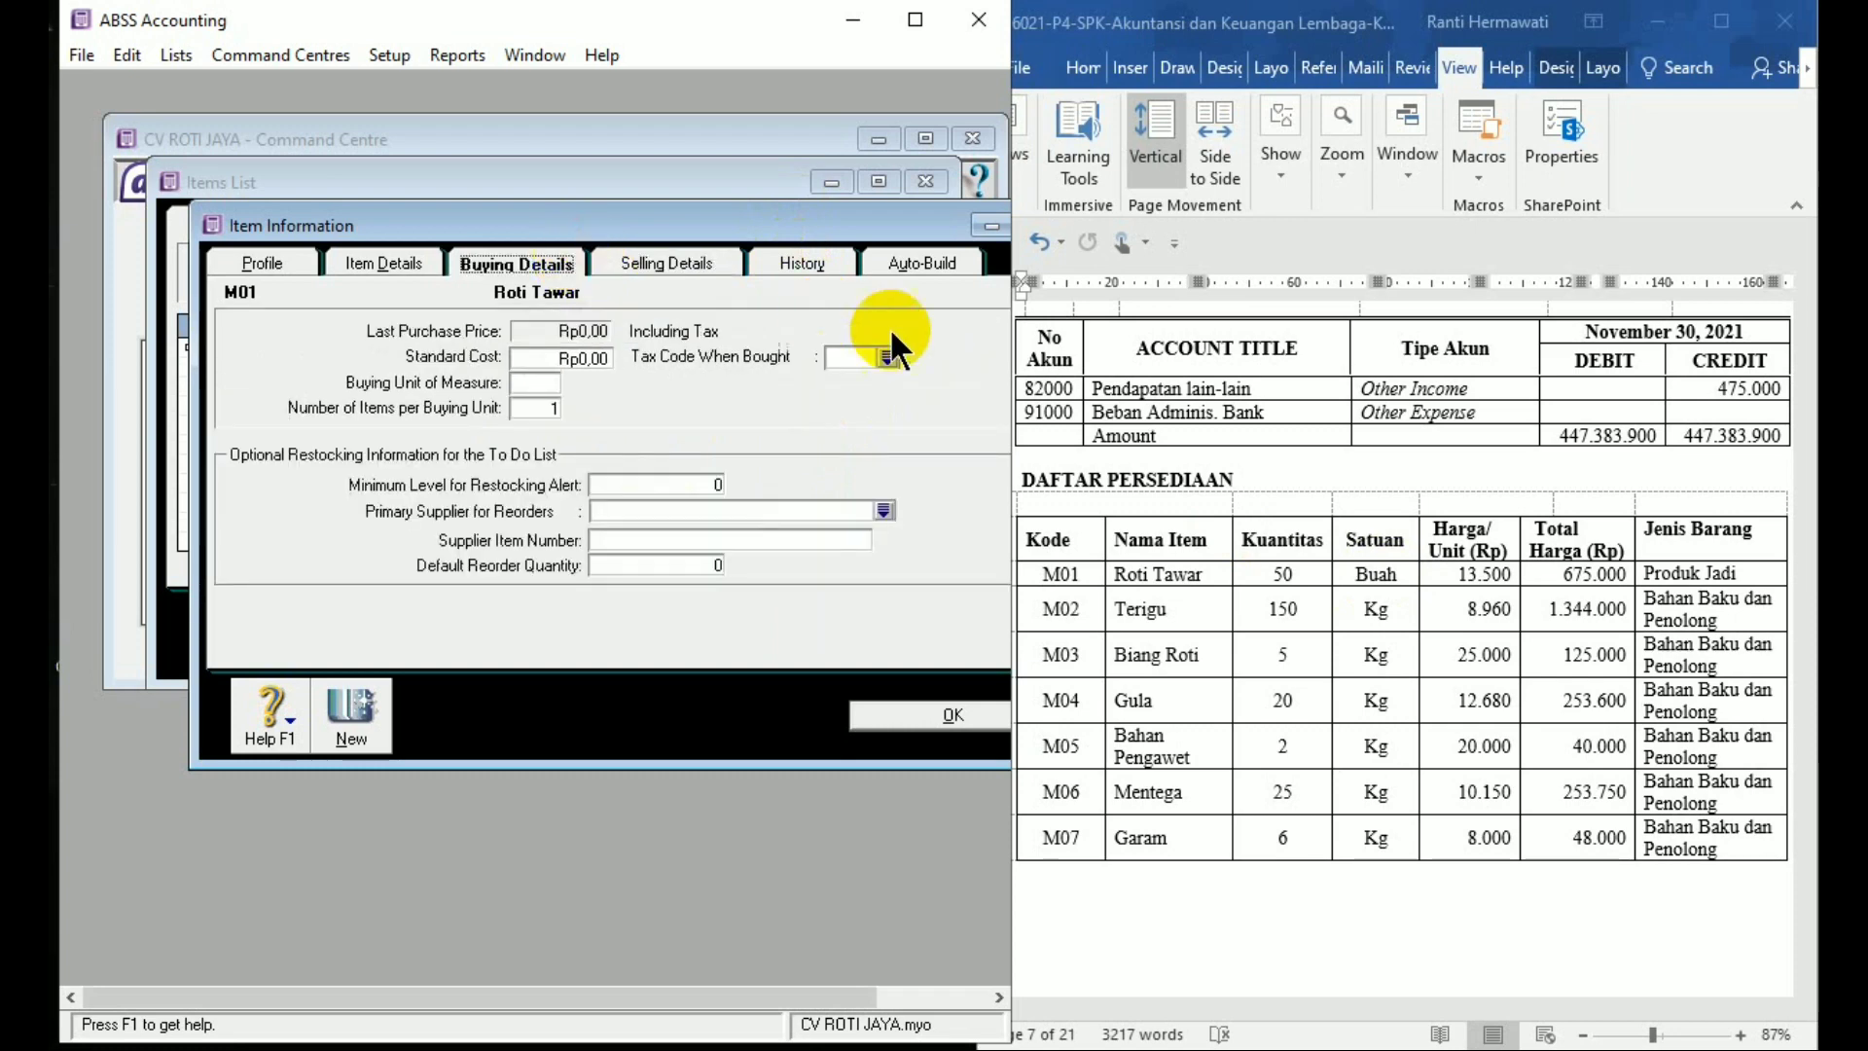
left_click(862, 356)
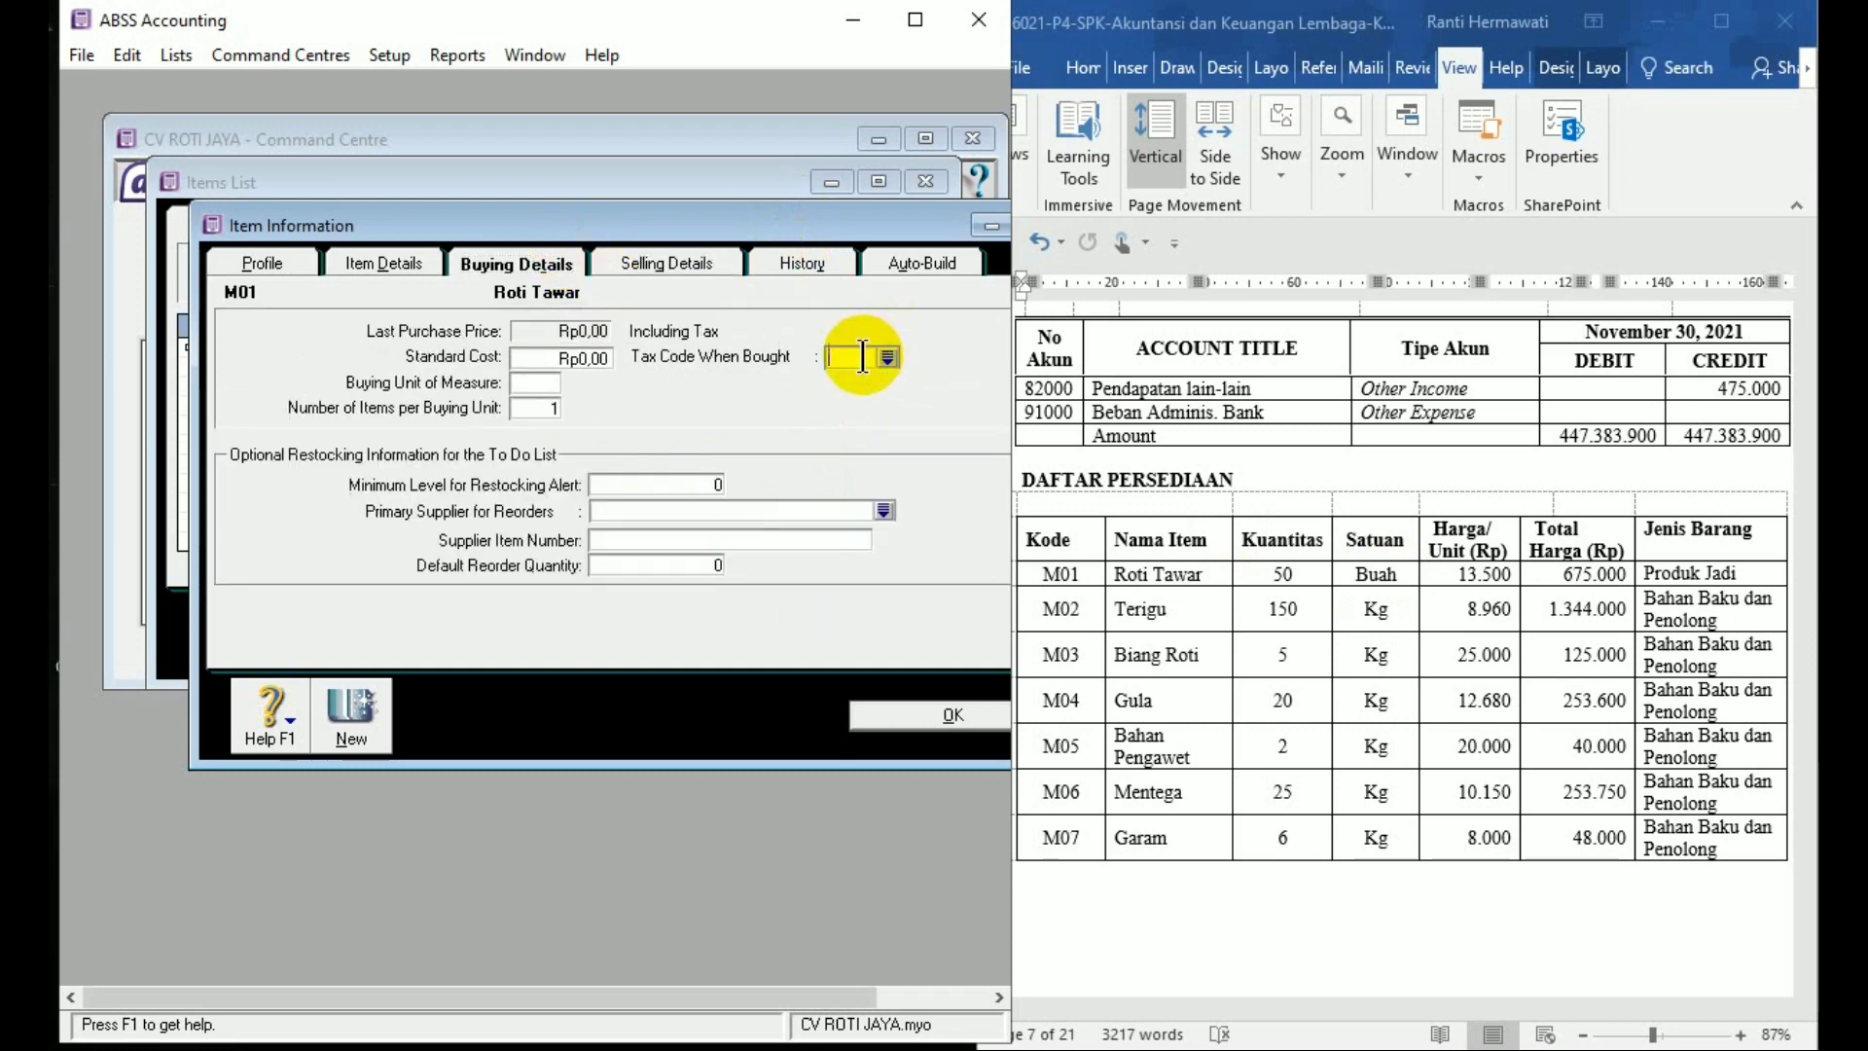
type("PPN")
key("Tab")
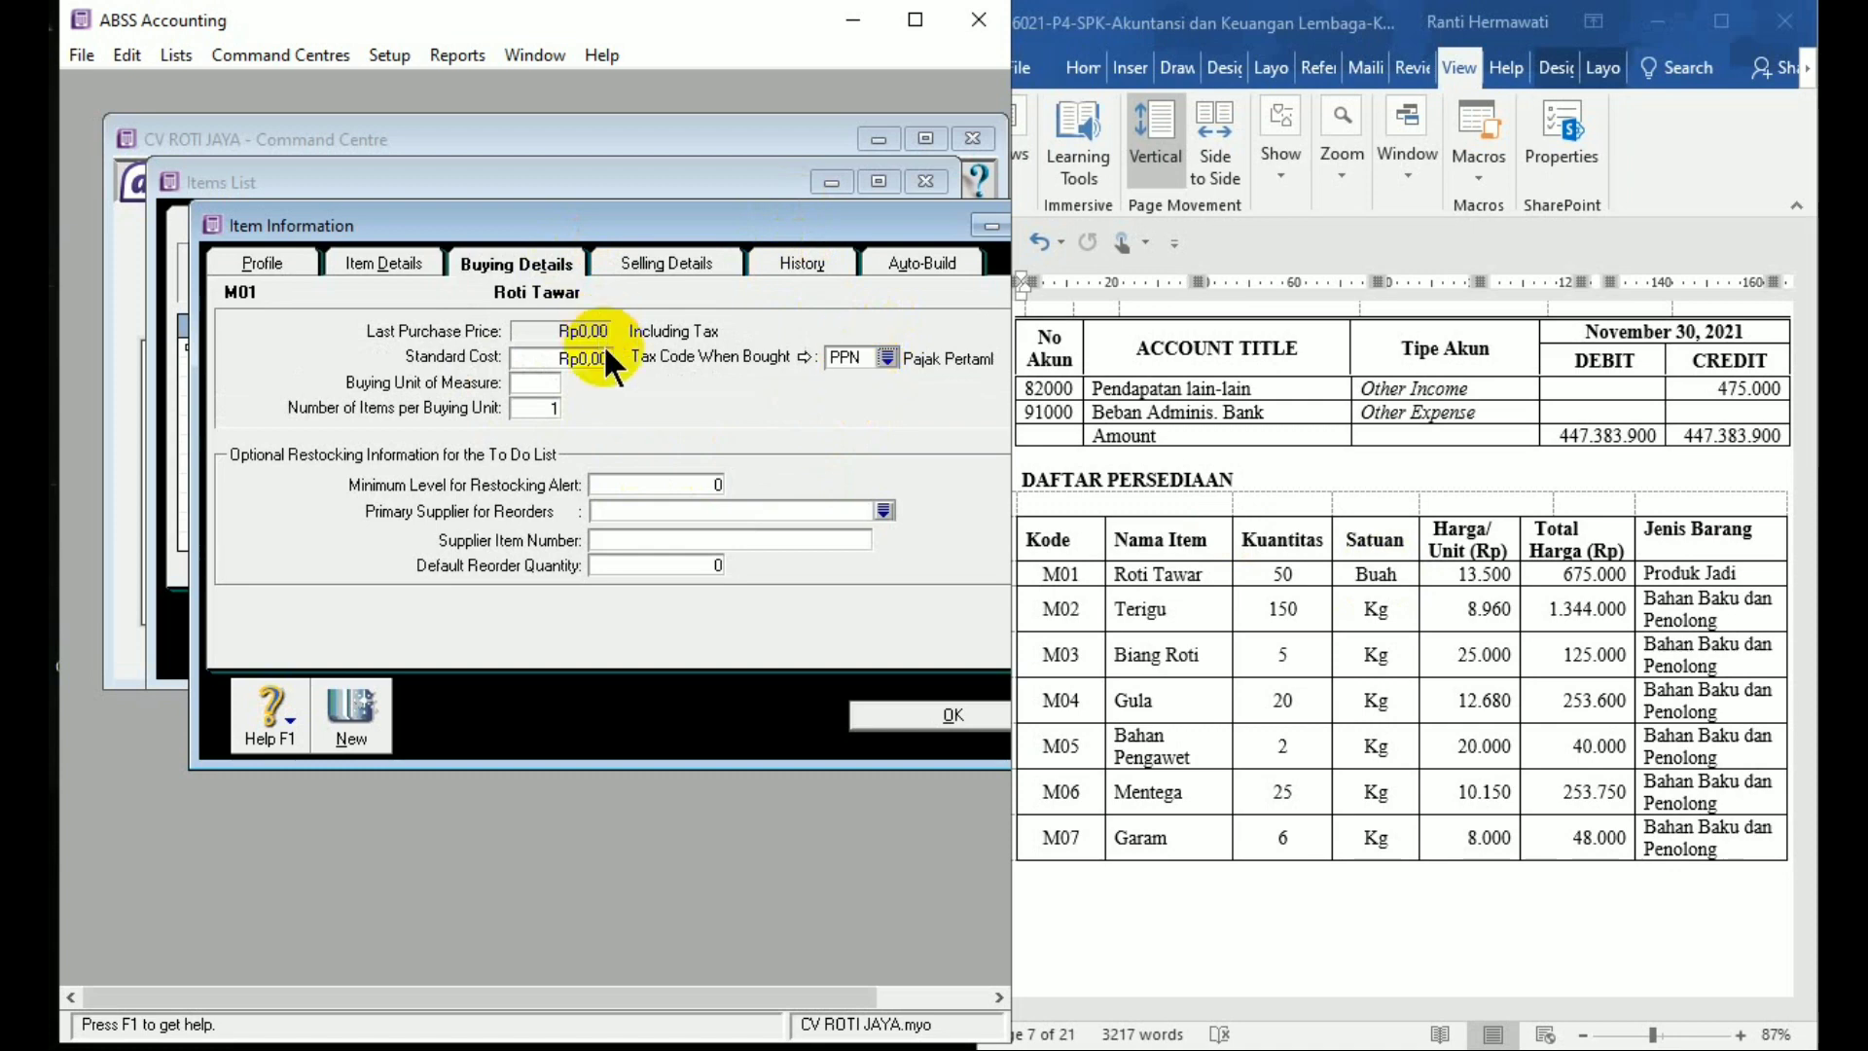
left_click(531, 382)
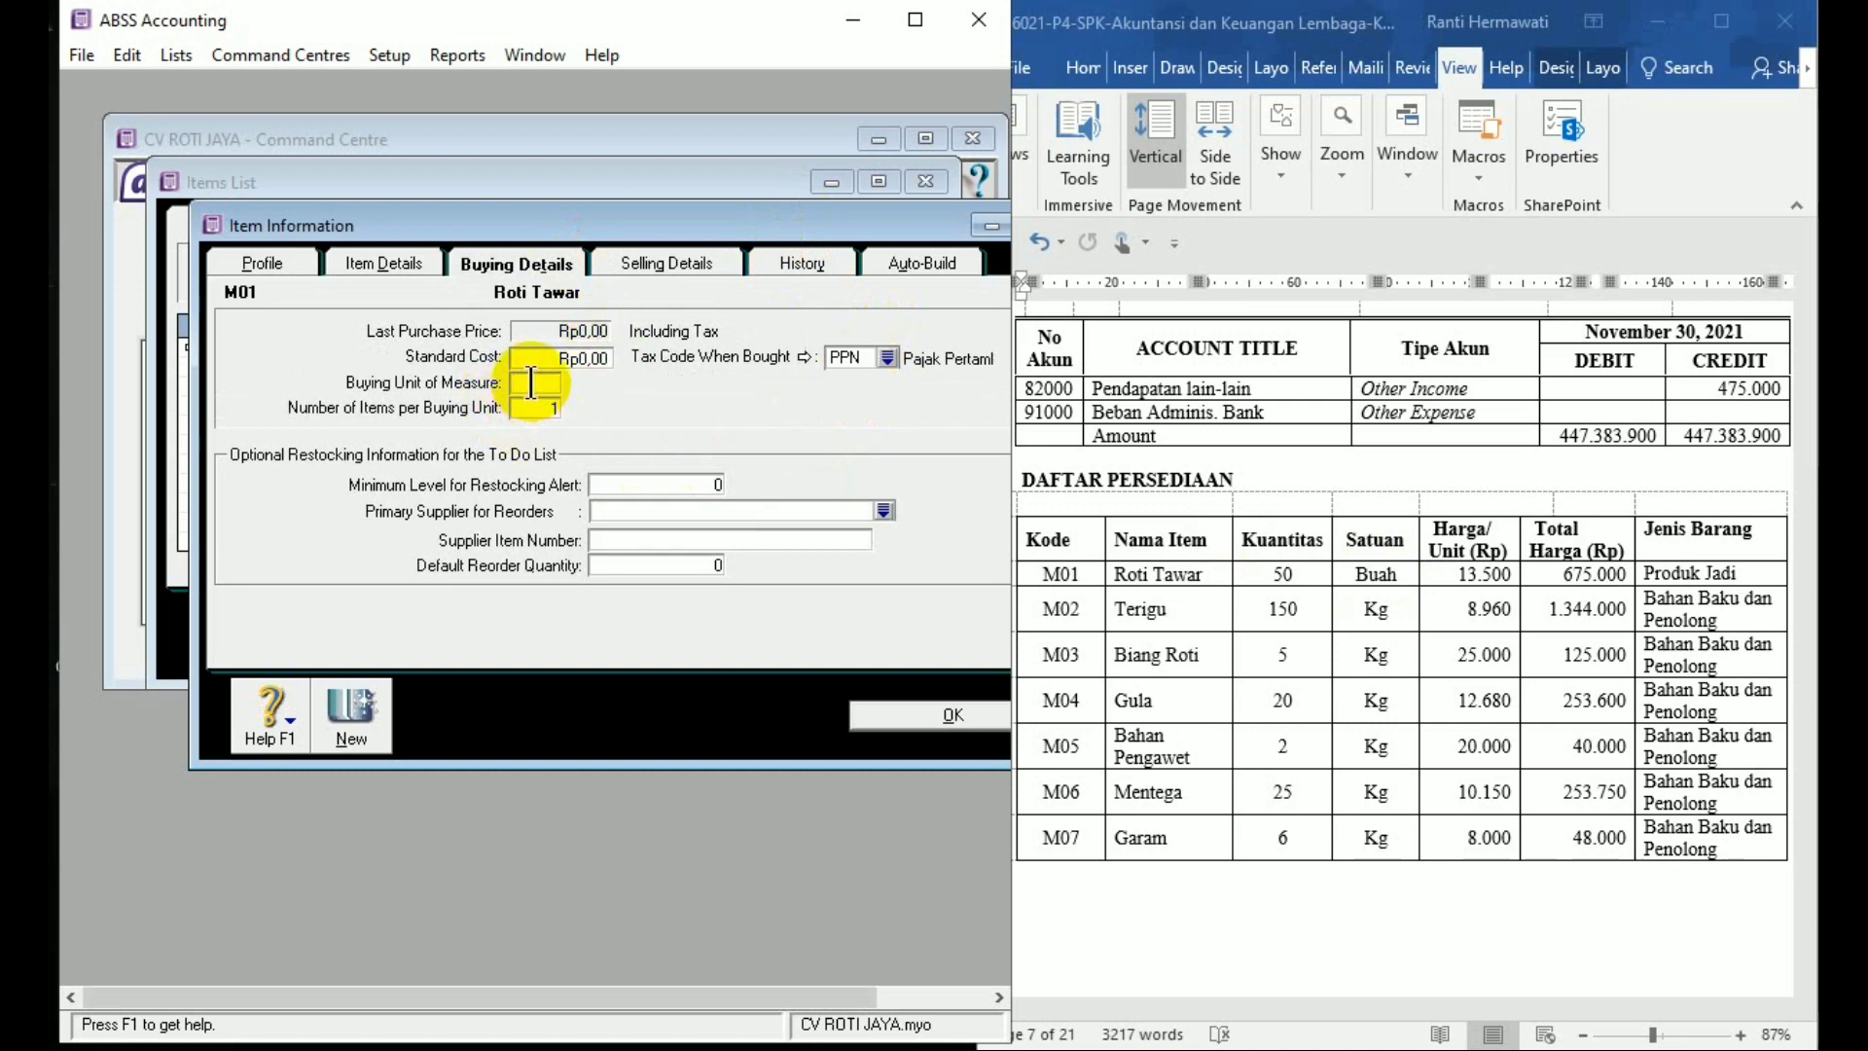
type("Buah")
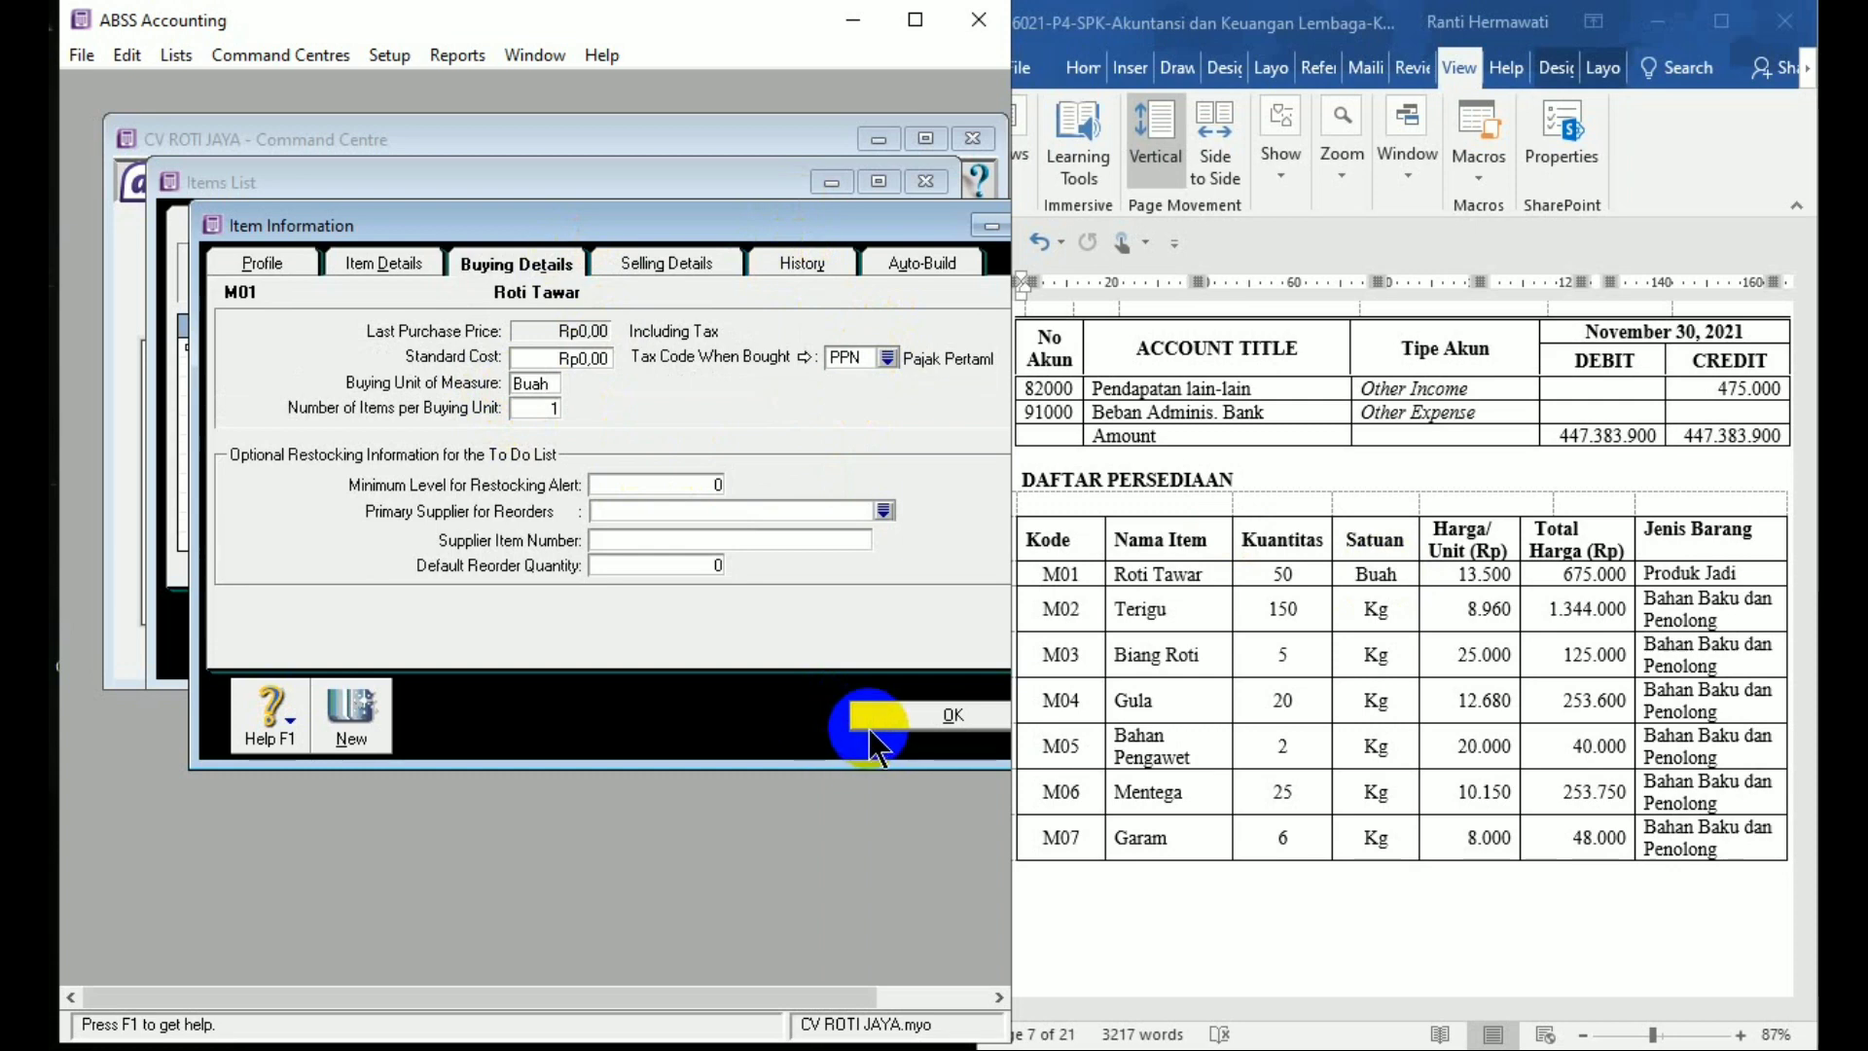
left_click(871, 728)
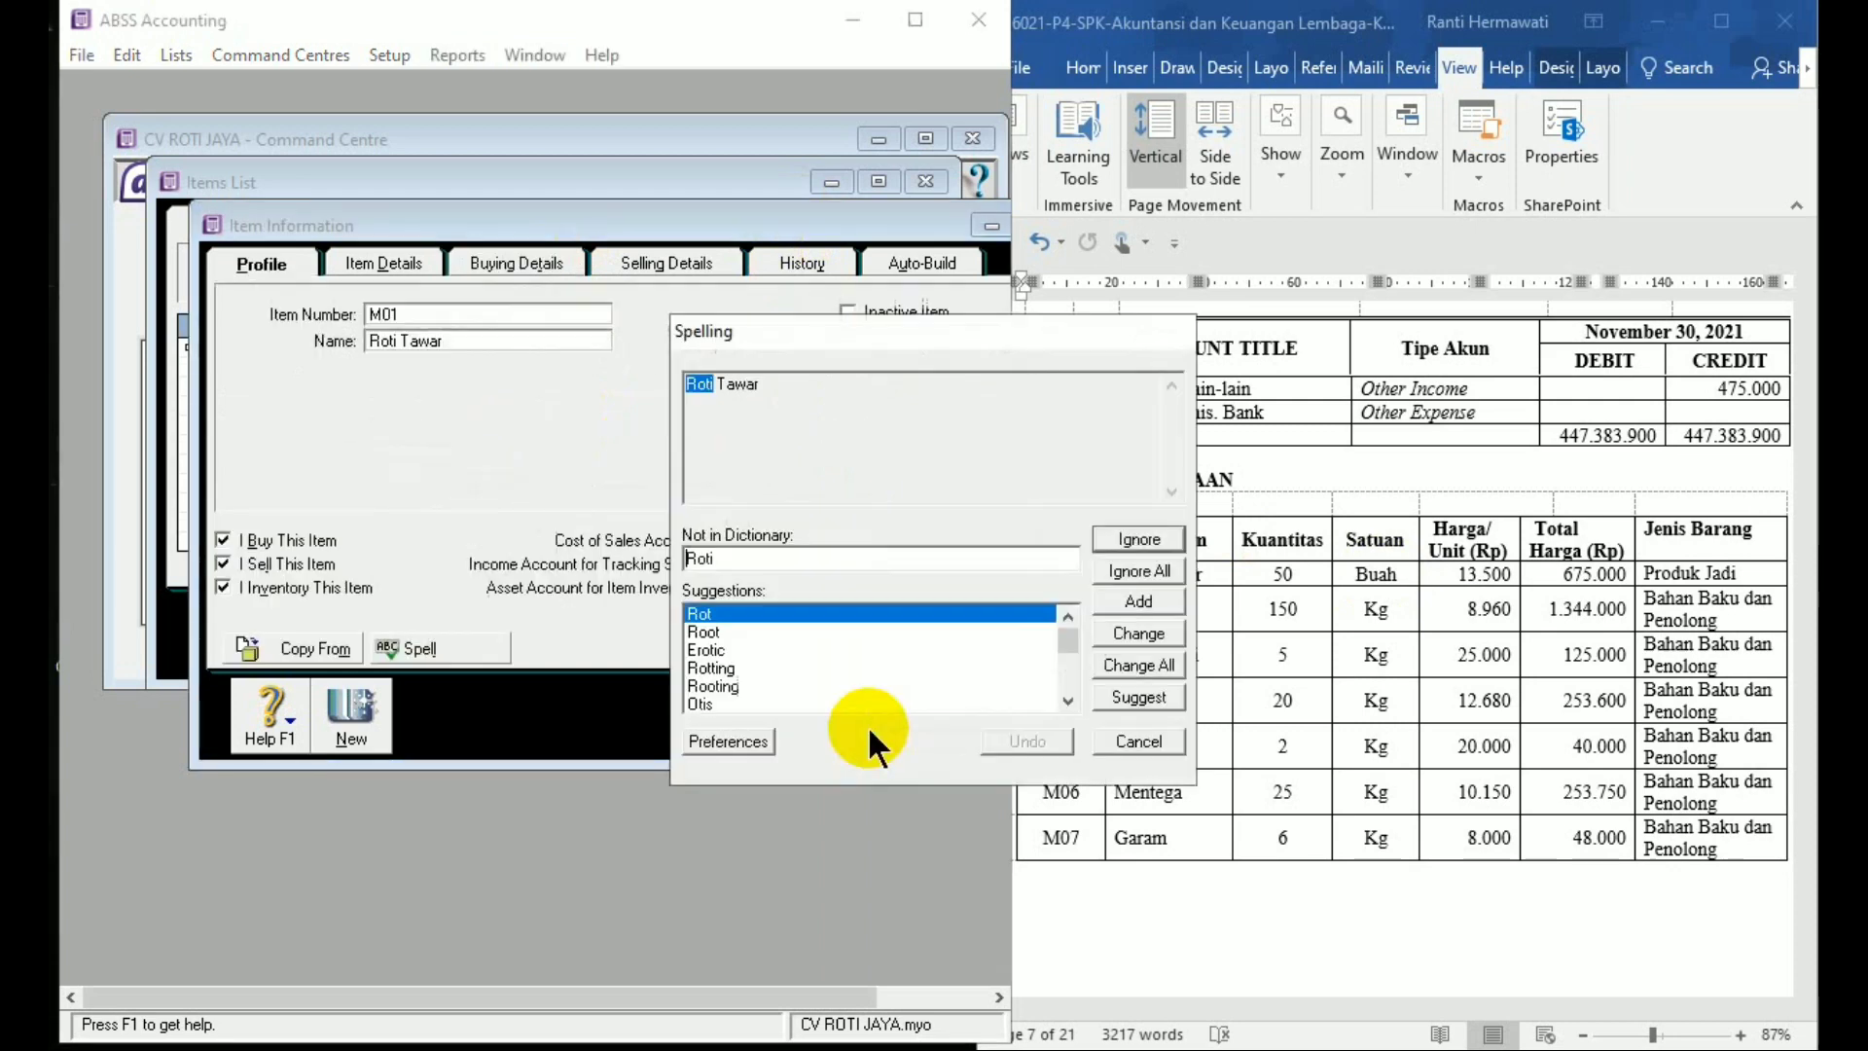
left_click(1158, 574)
left_click(1158, 574)
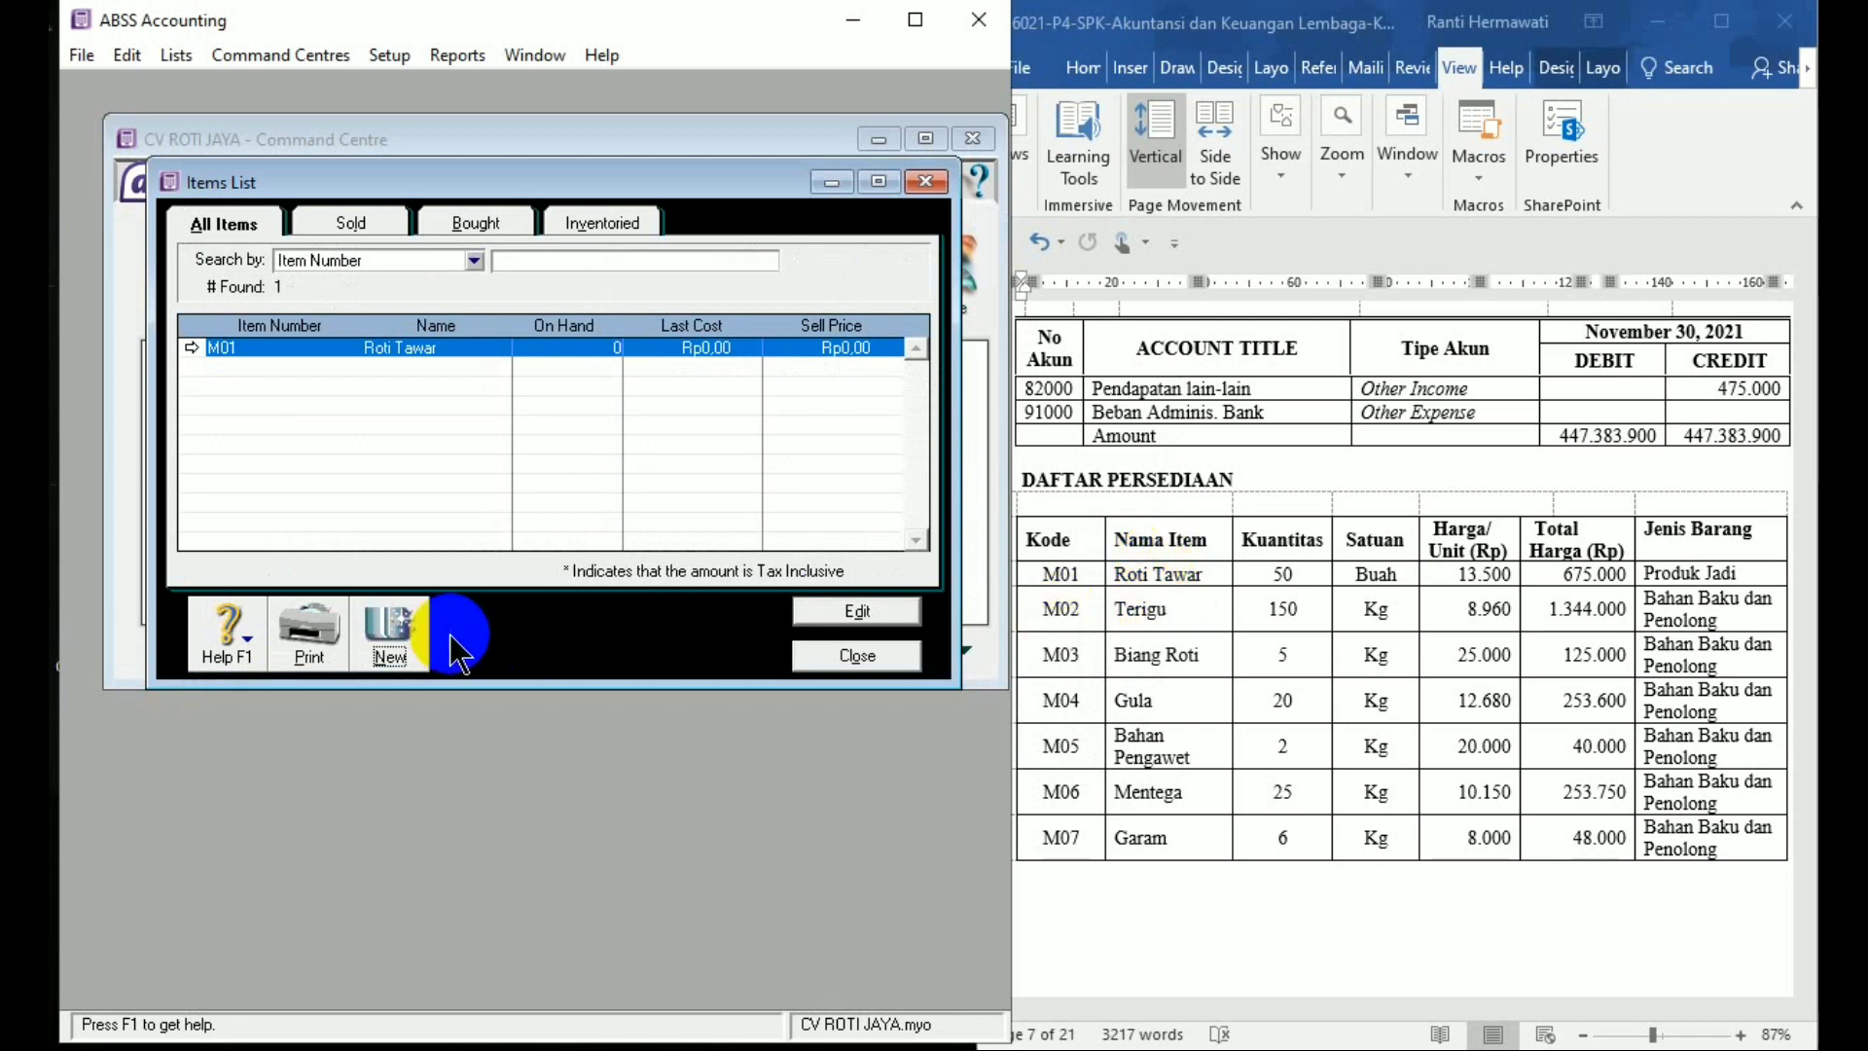
Create new item M02 Terigu, marked I Buy and I Inventory but not sold
left_click(394, 633)
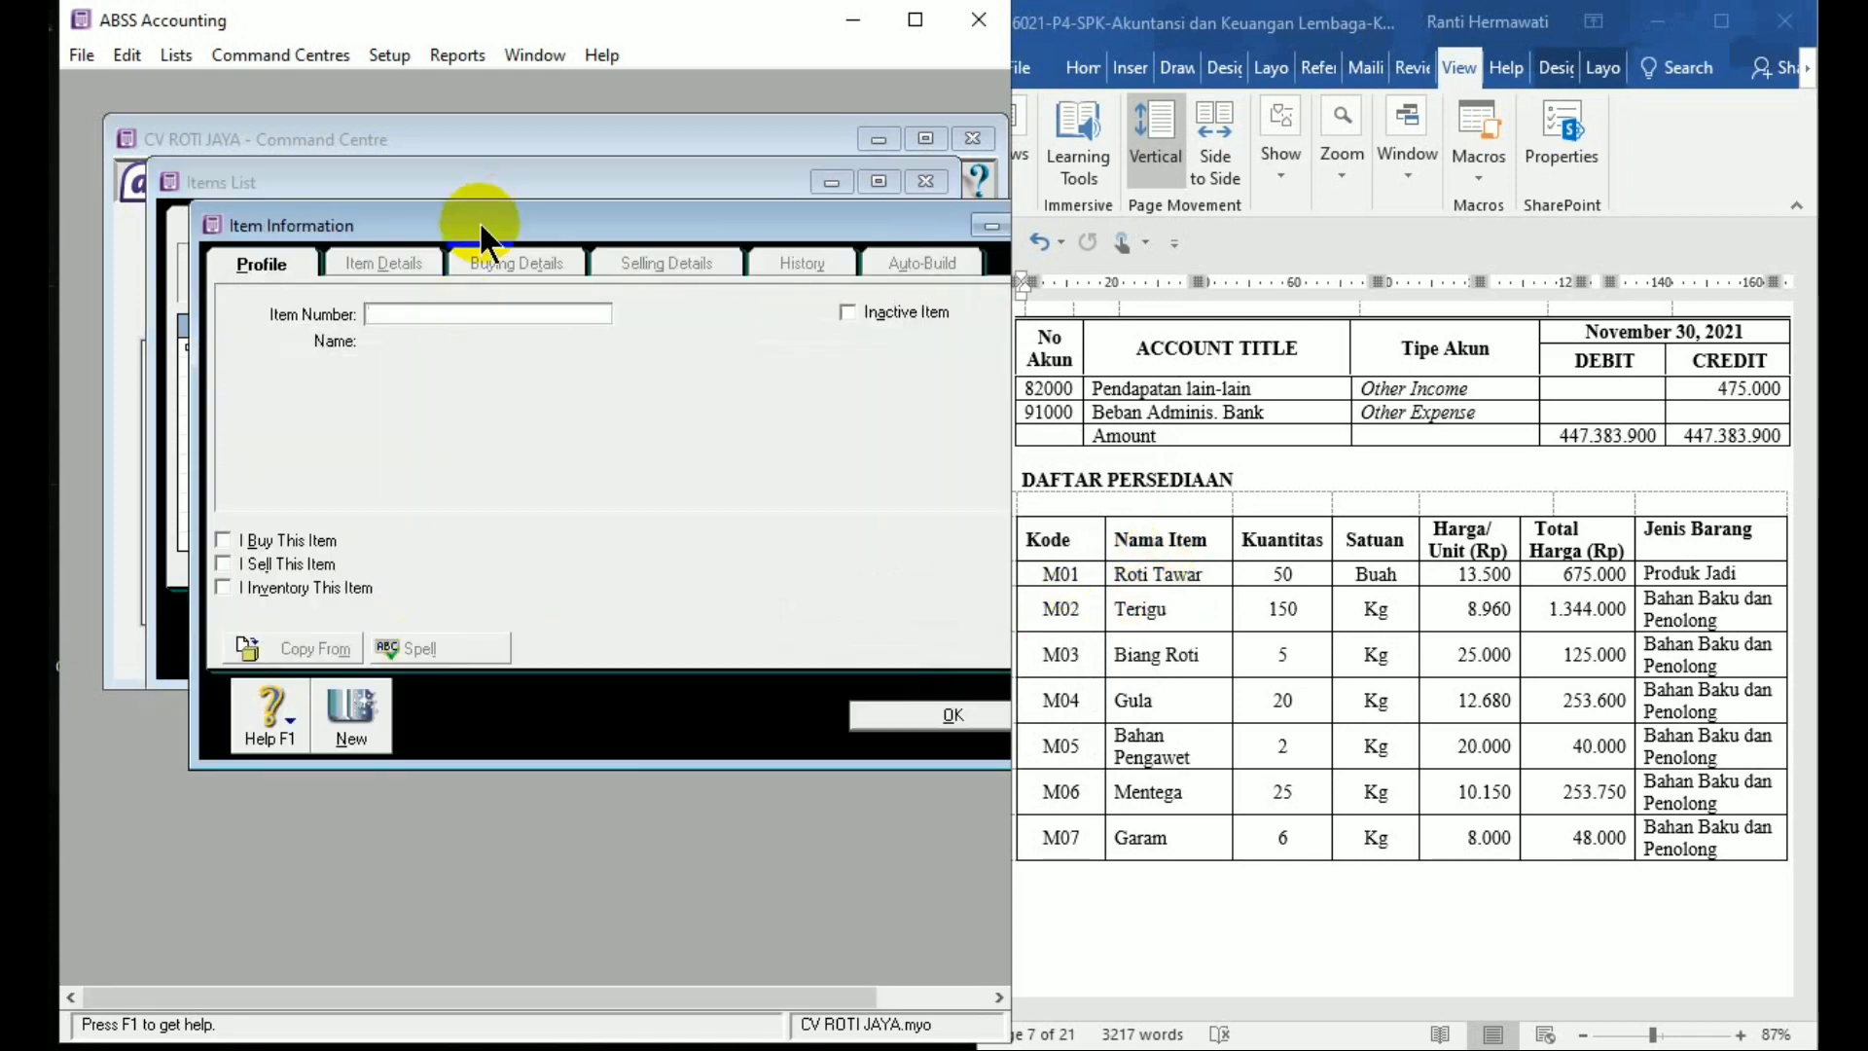
type("M")
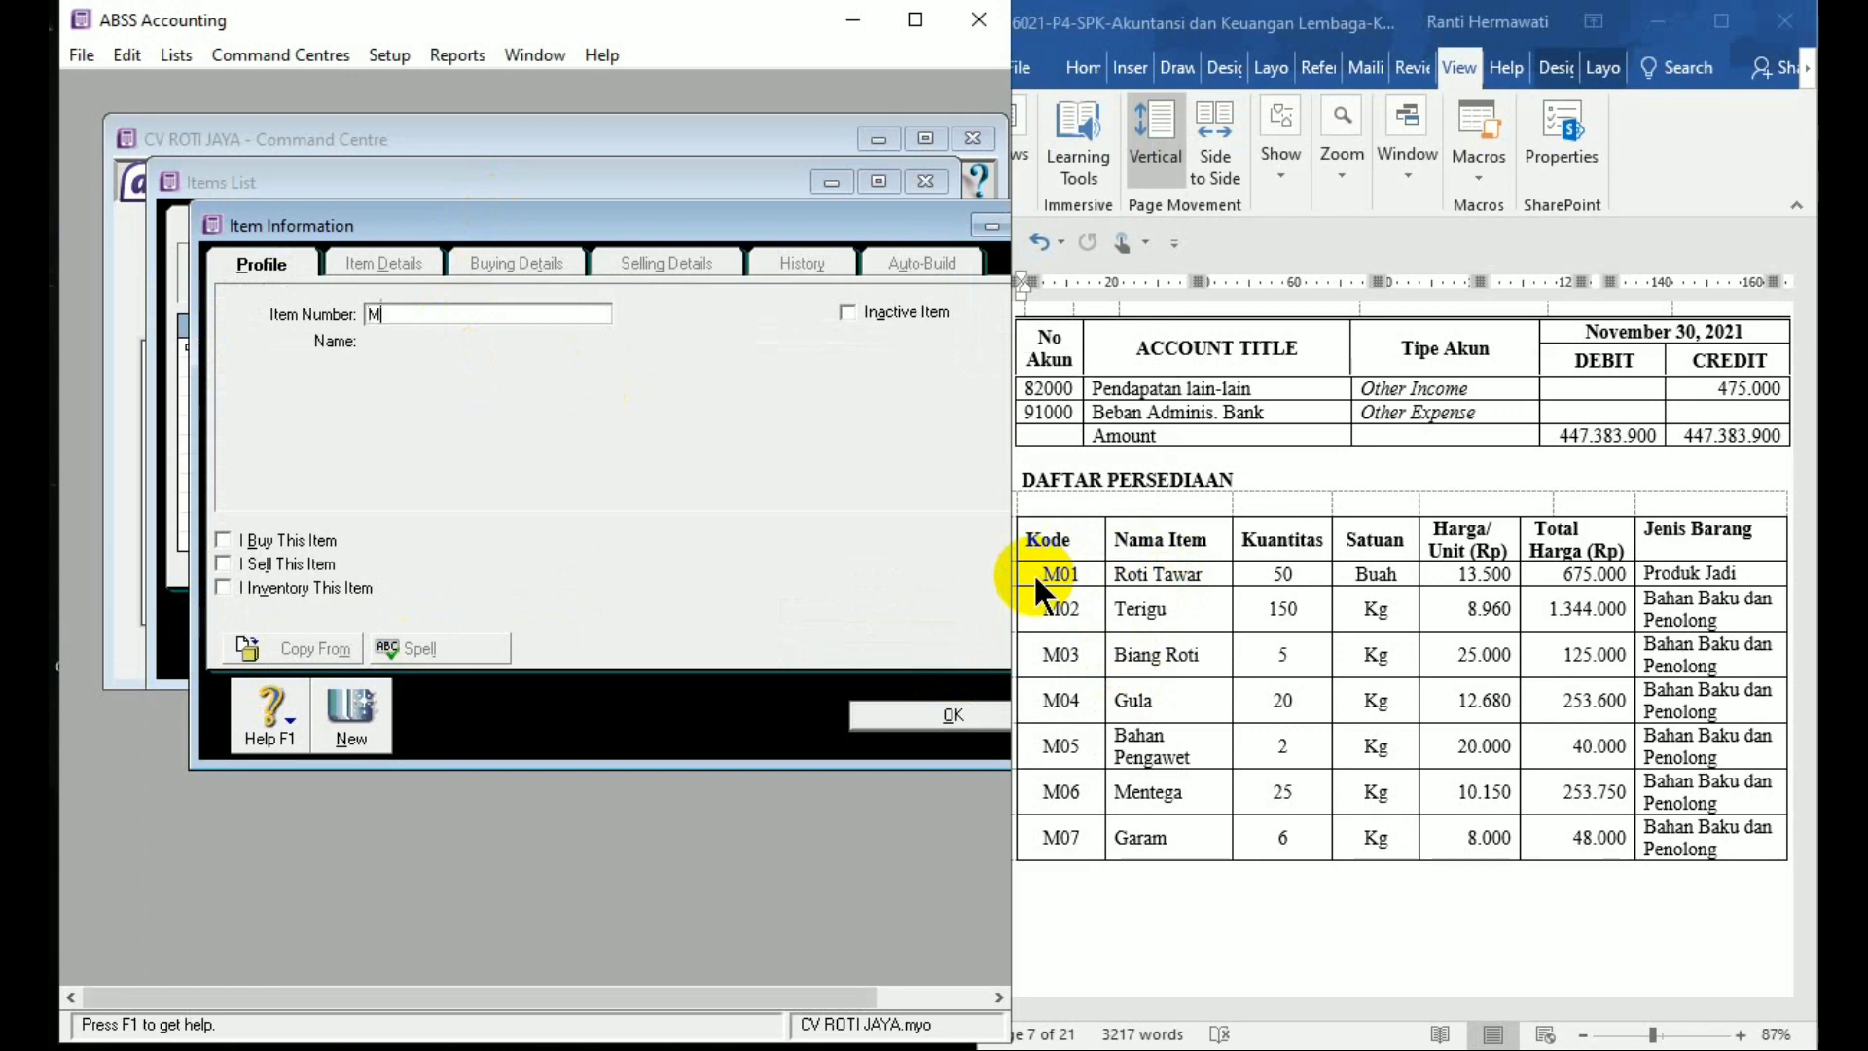
type("02")
key("Tab")
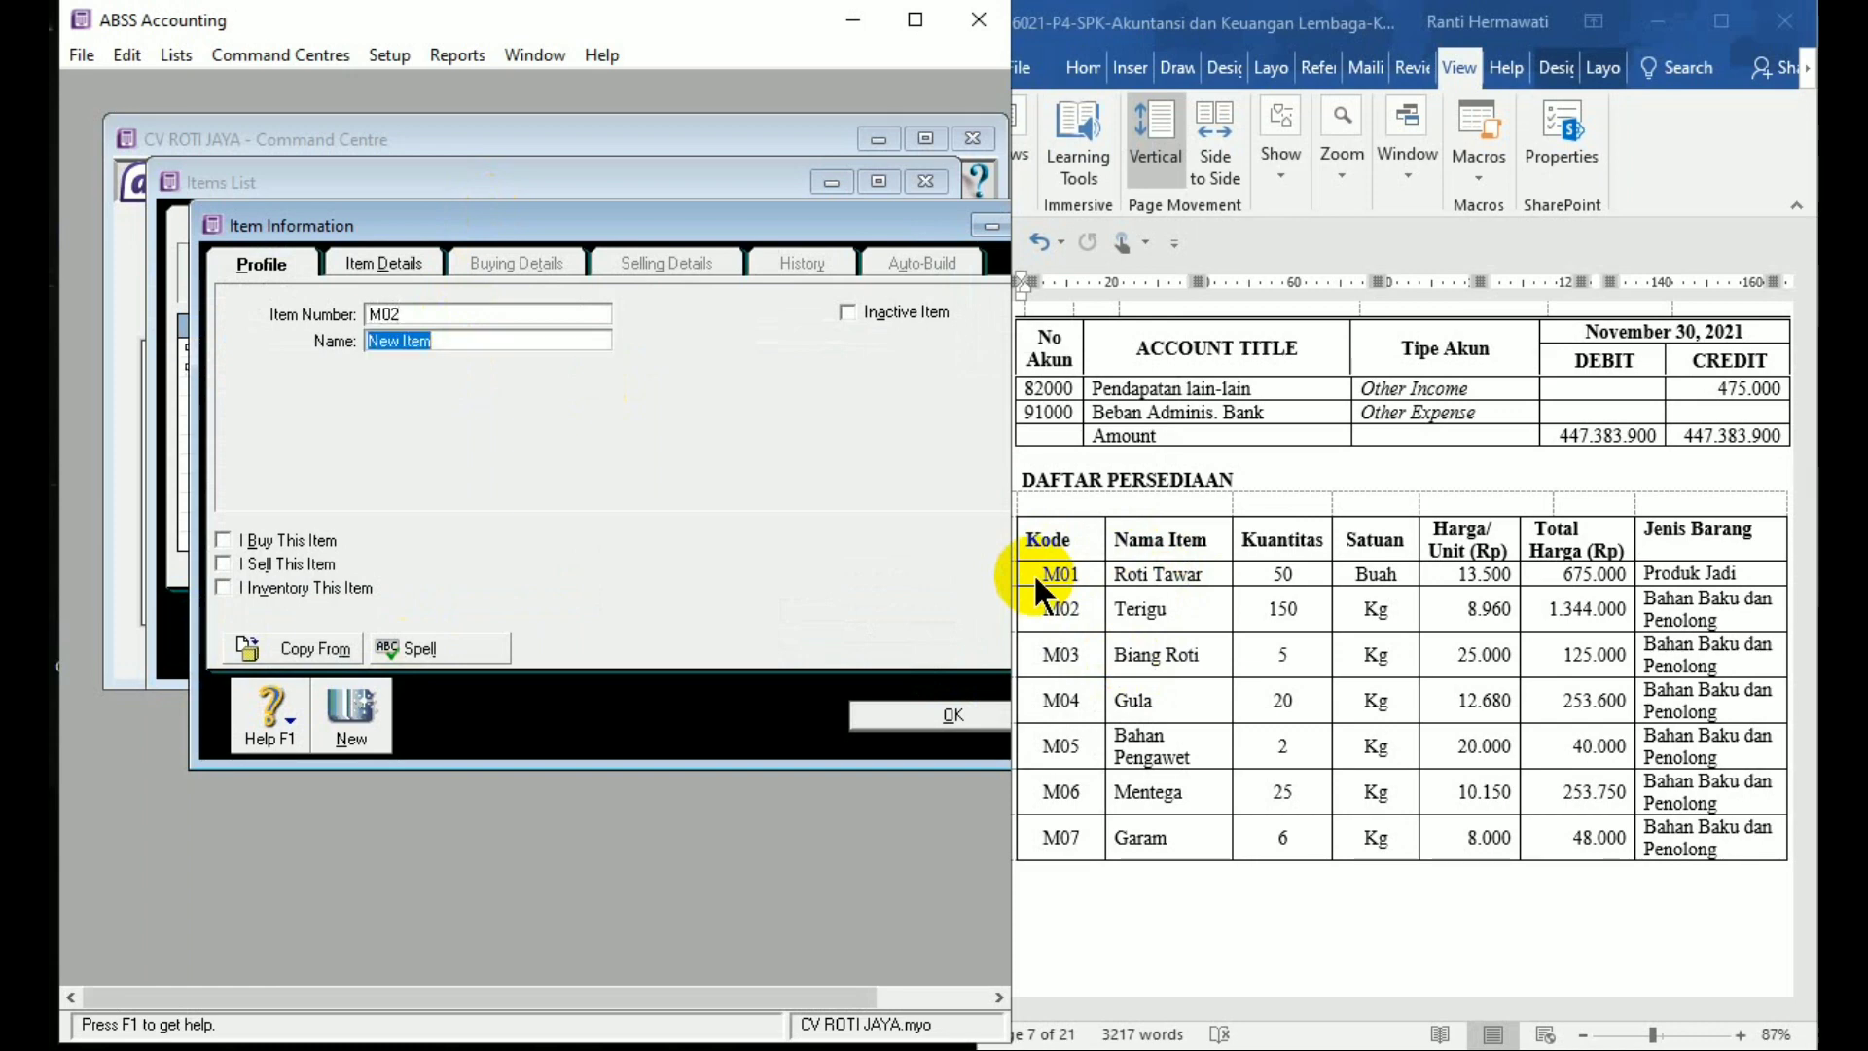
type("Terigu")
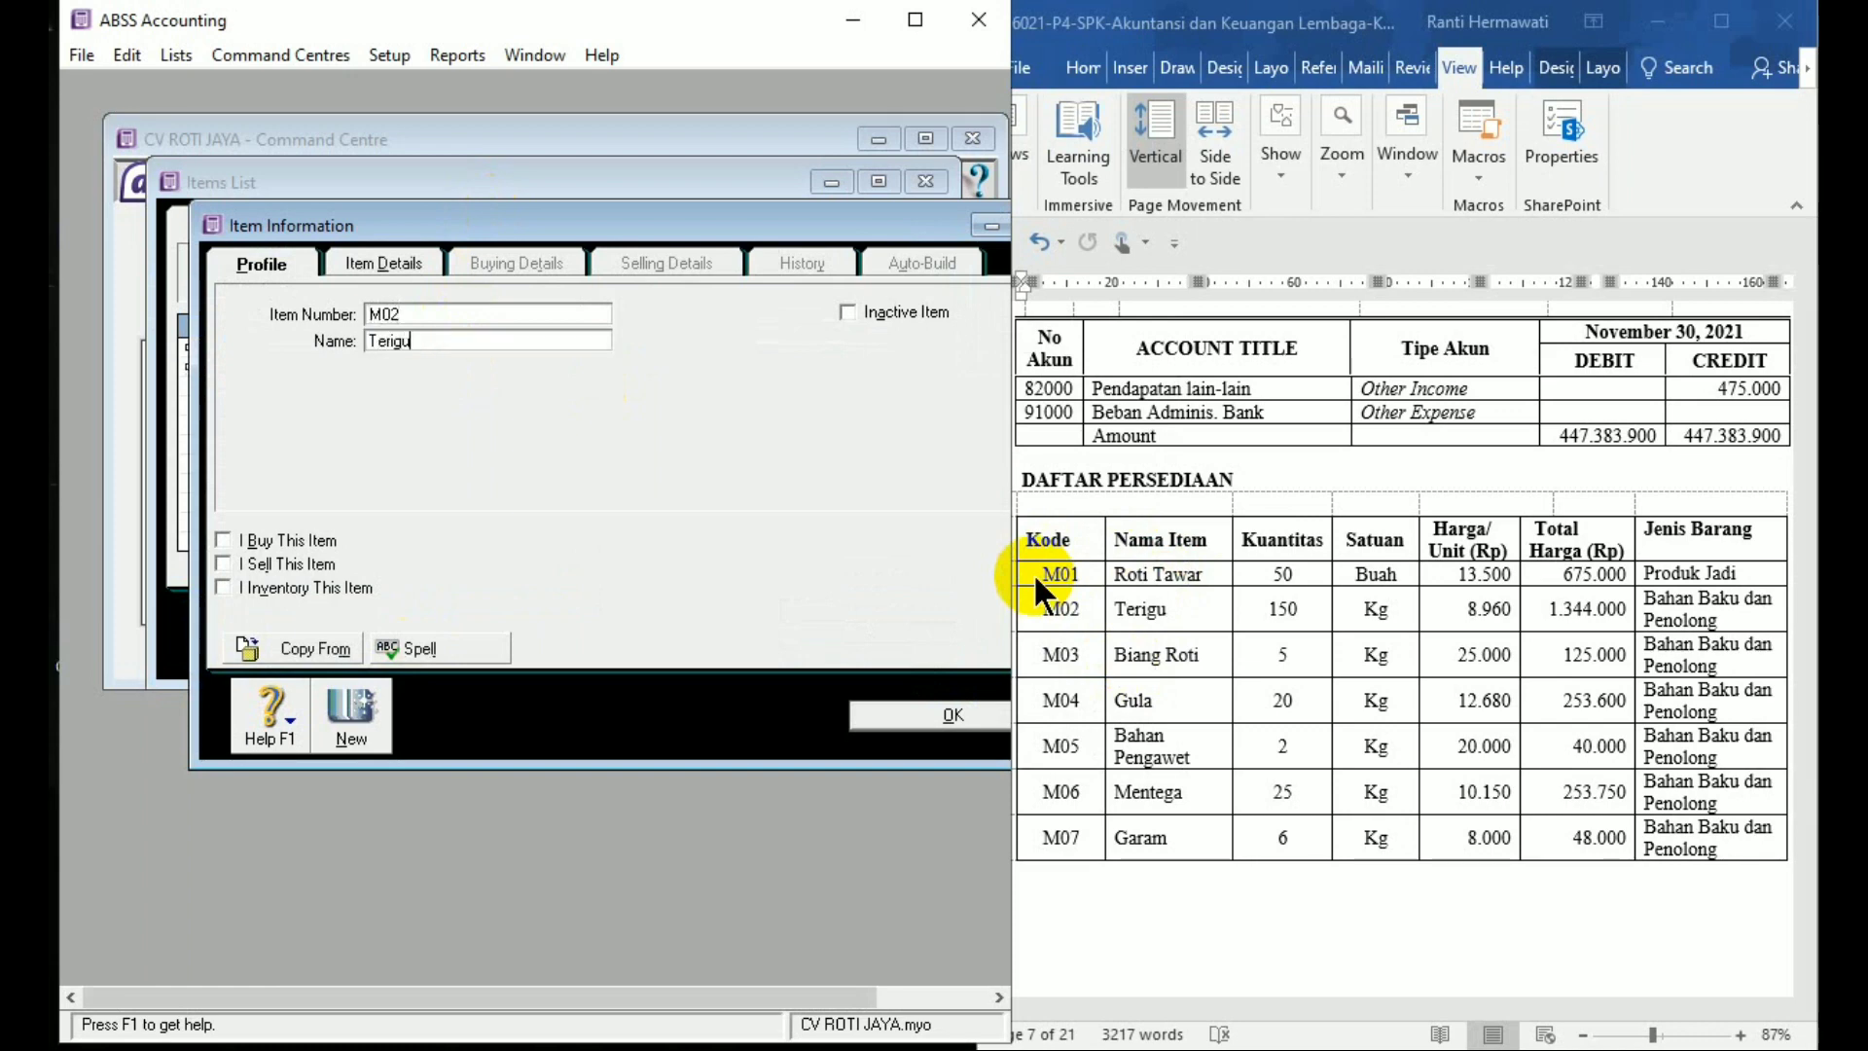
key("Tab")
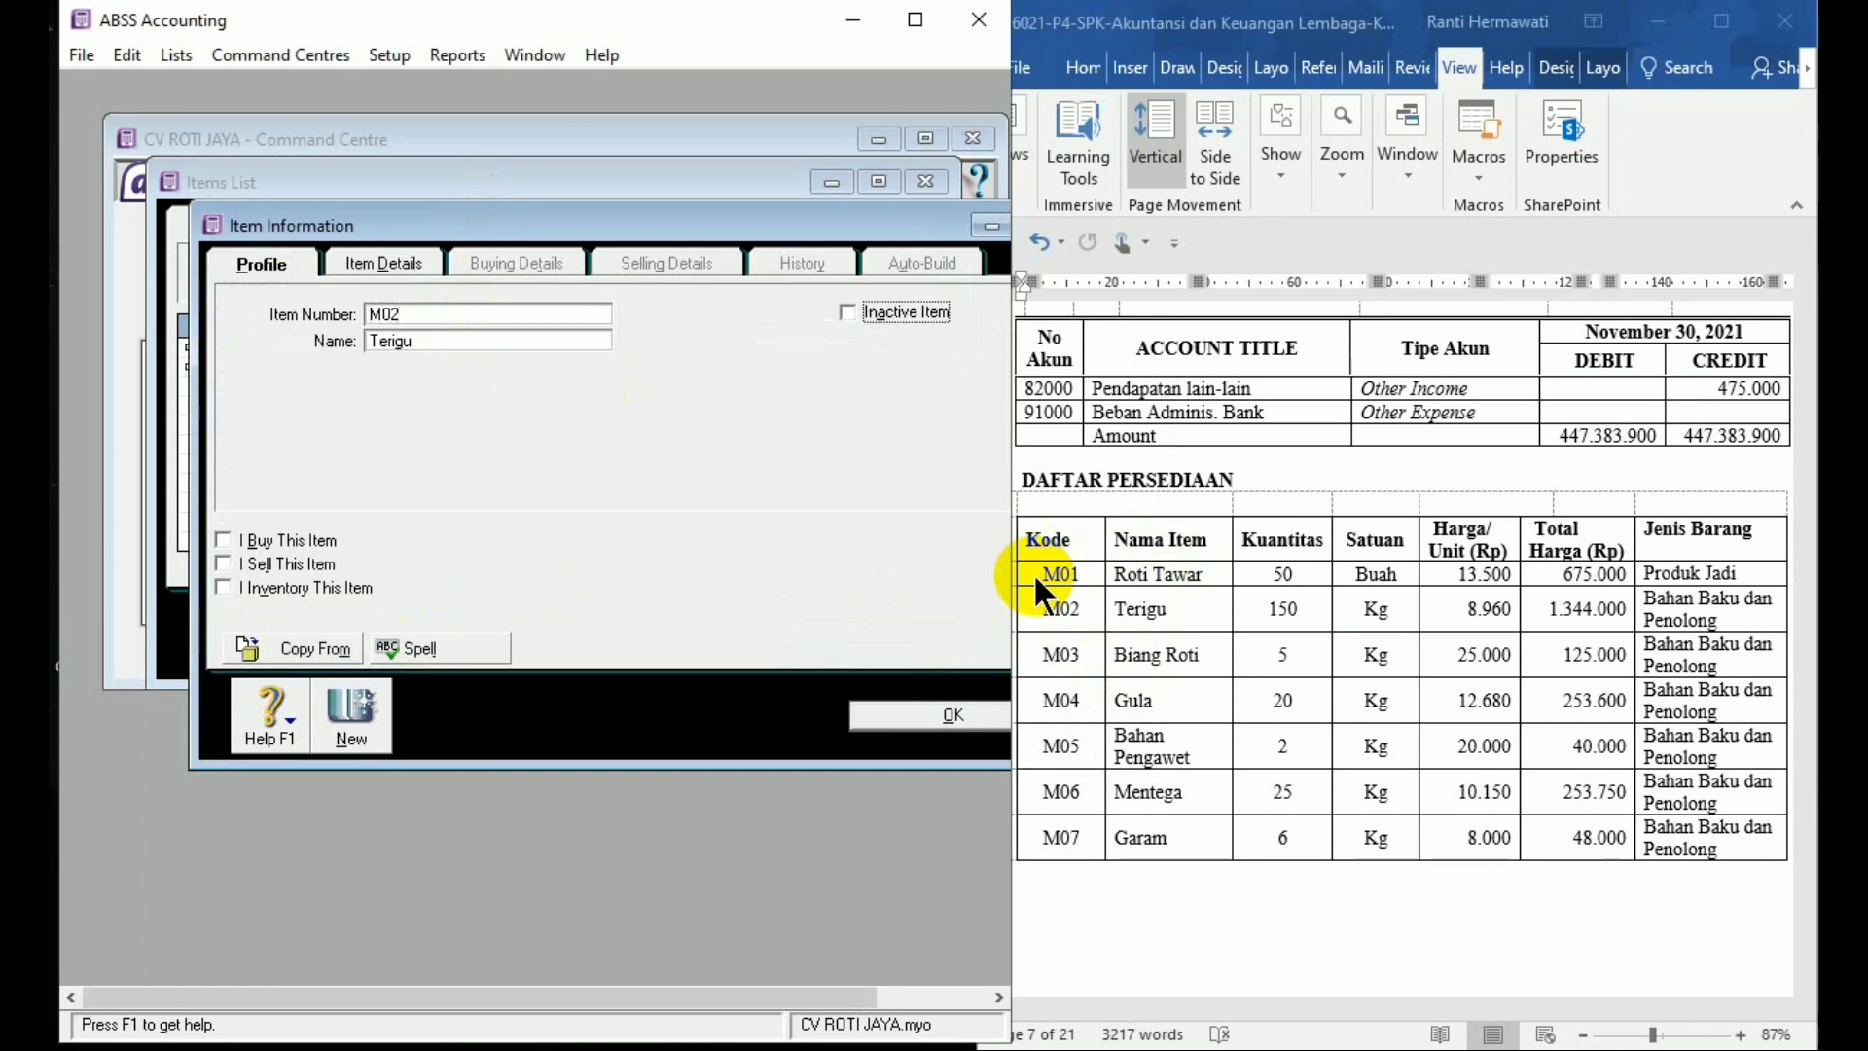
left_click(223, 540)
left_click(222, 563)
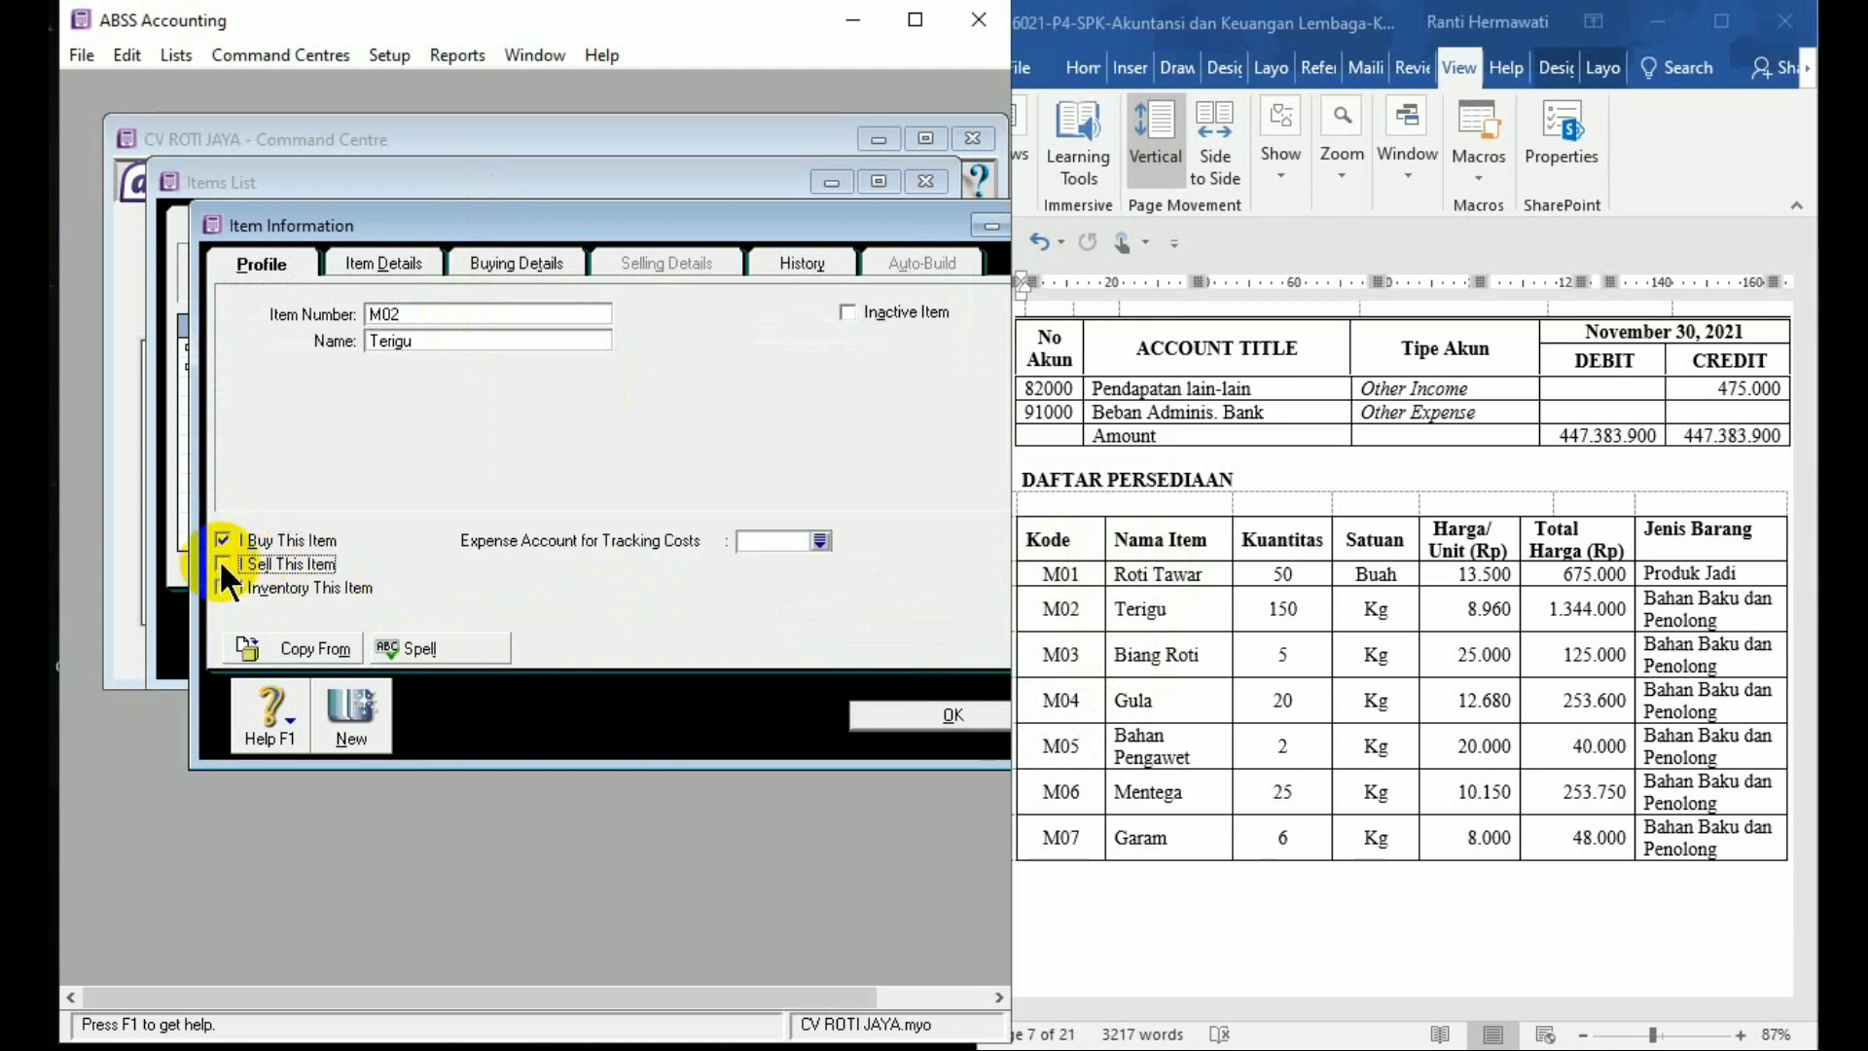
left_click(222, 588)
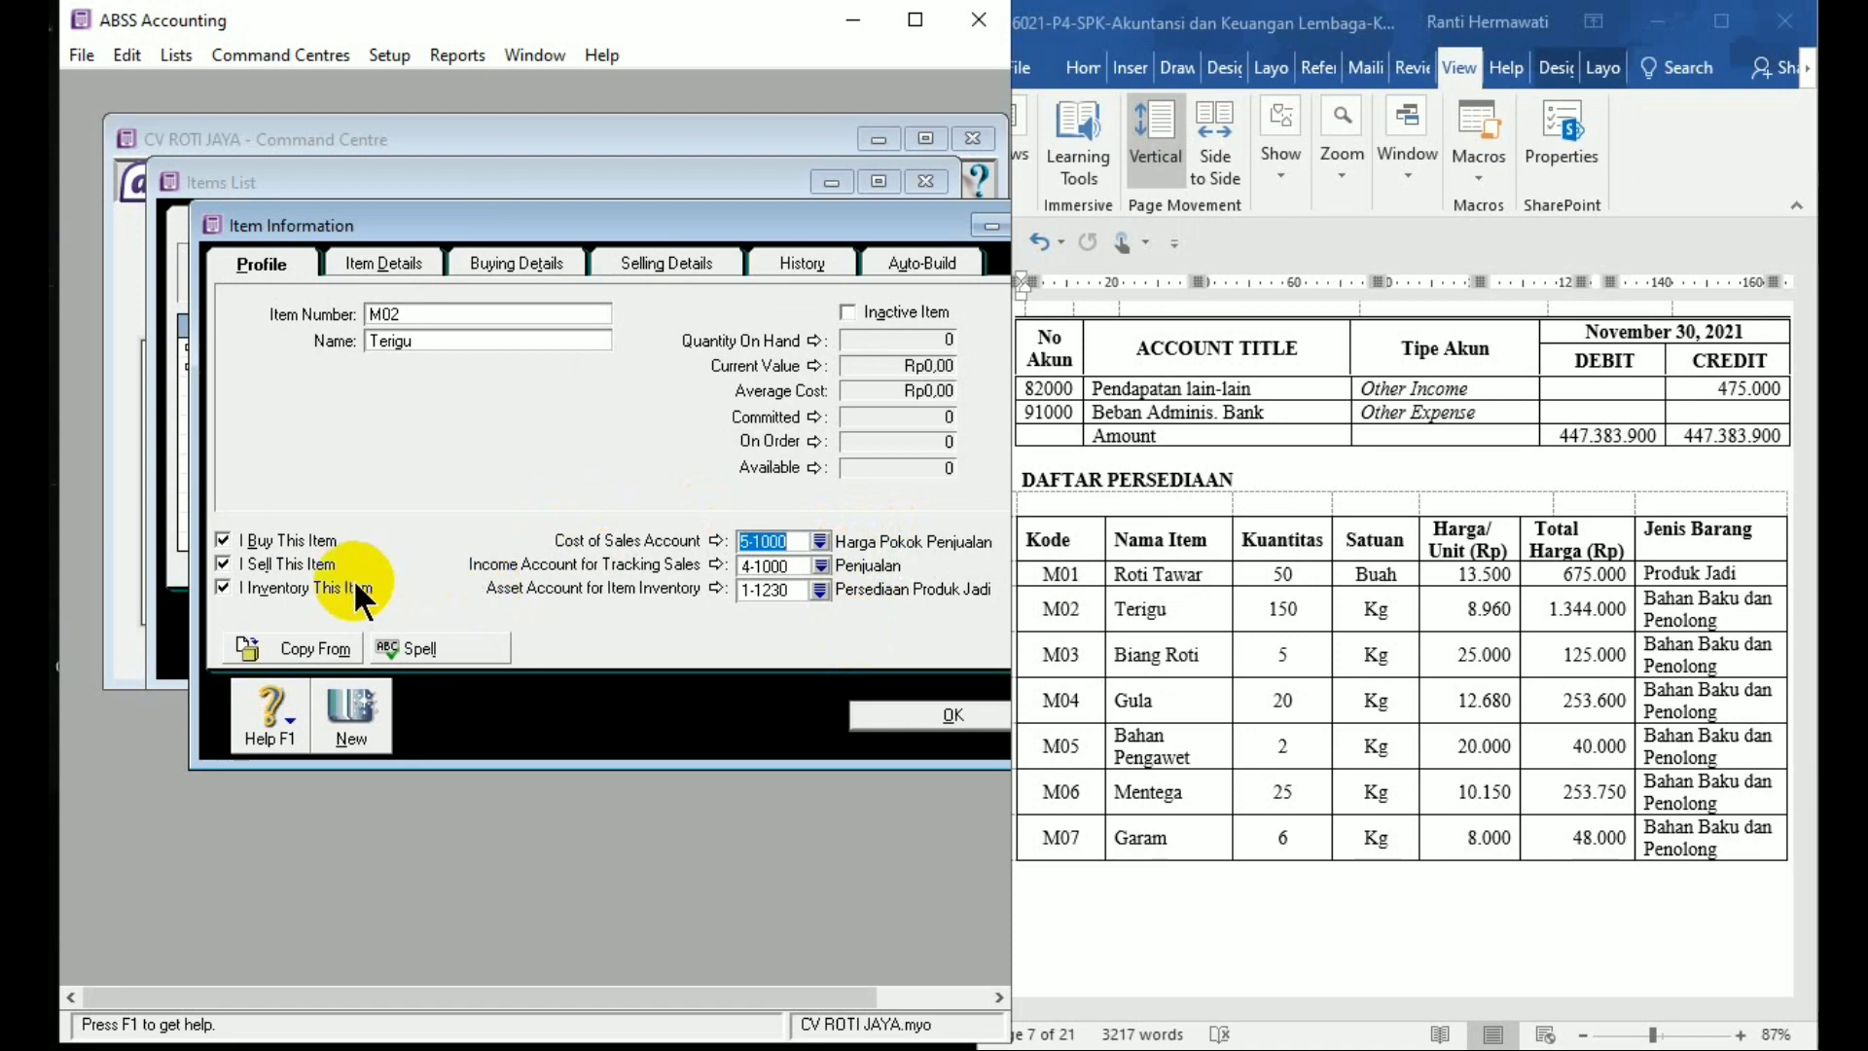
left_click(219, 559)
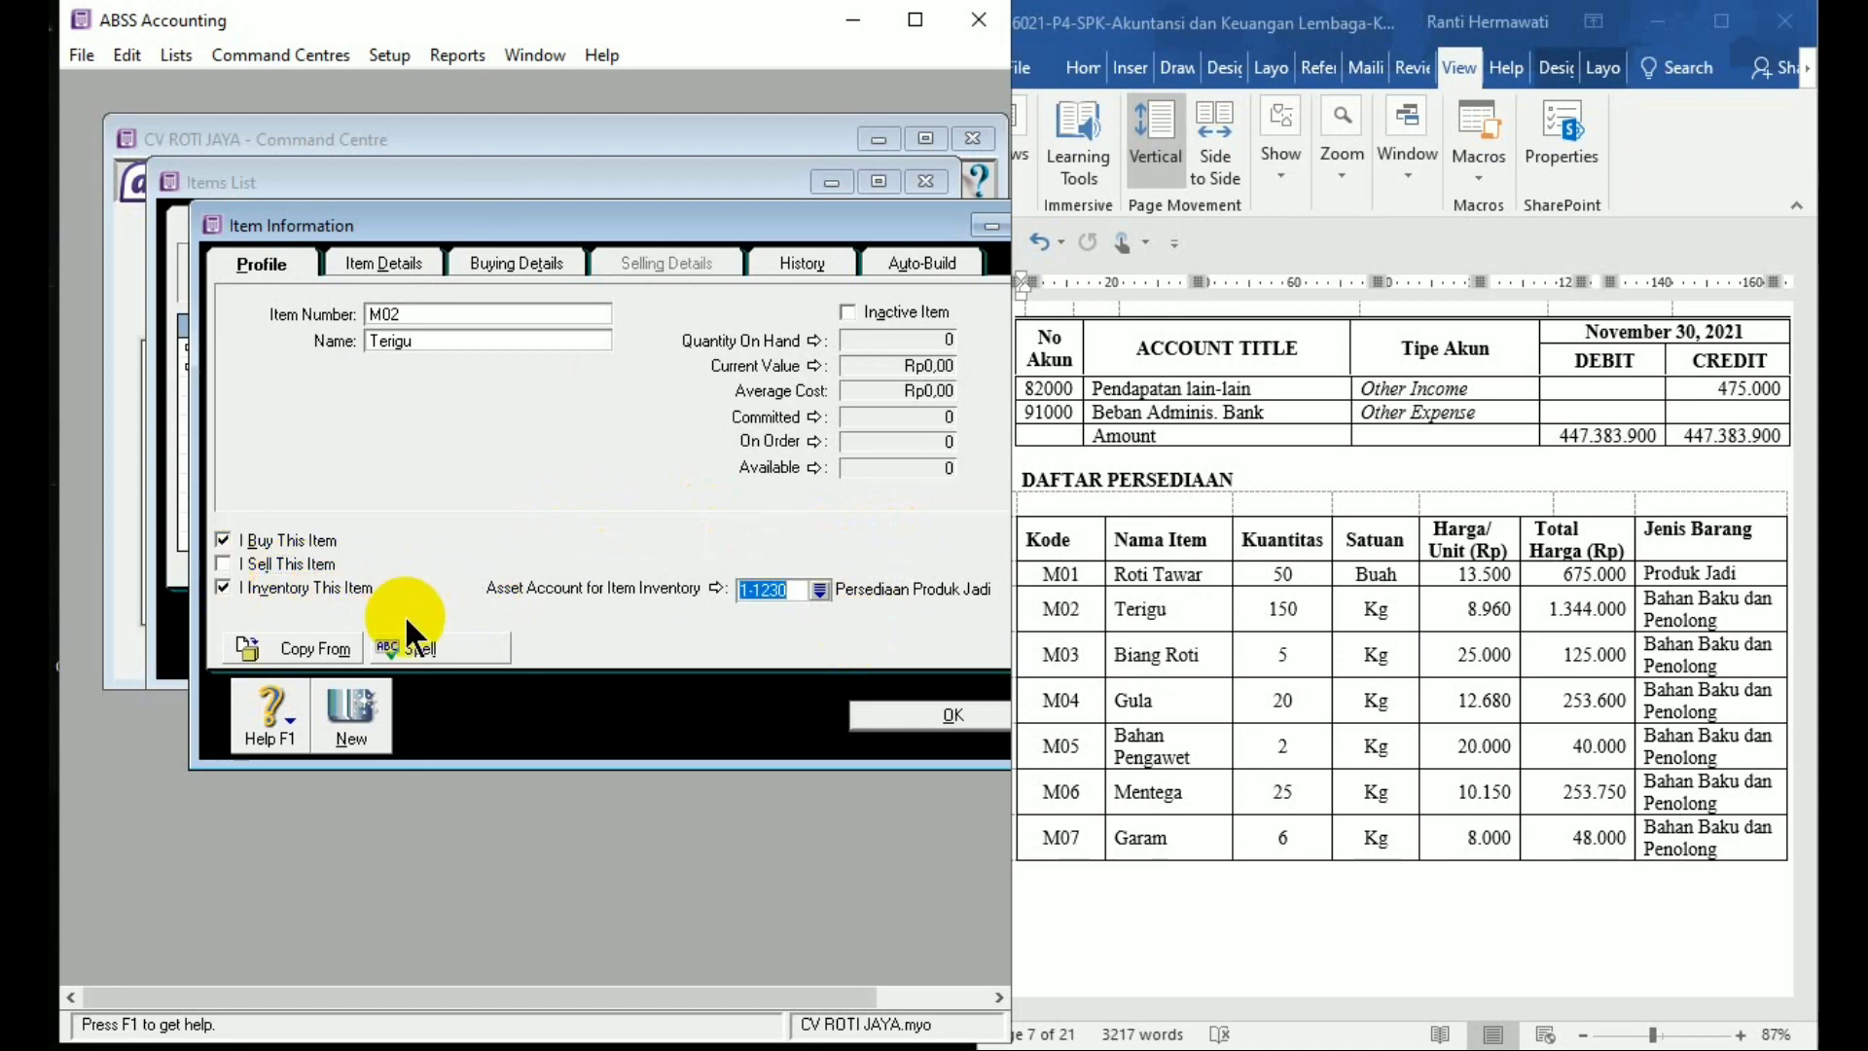
Set Terigu's asset account to 1-1210 and buying unit to Kg, then save it
left_click(820, 589)
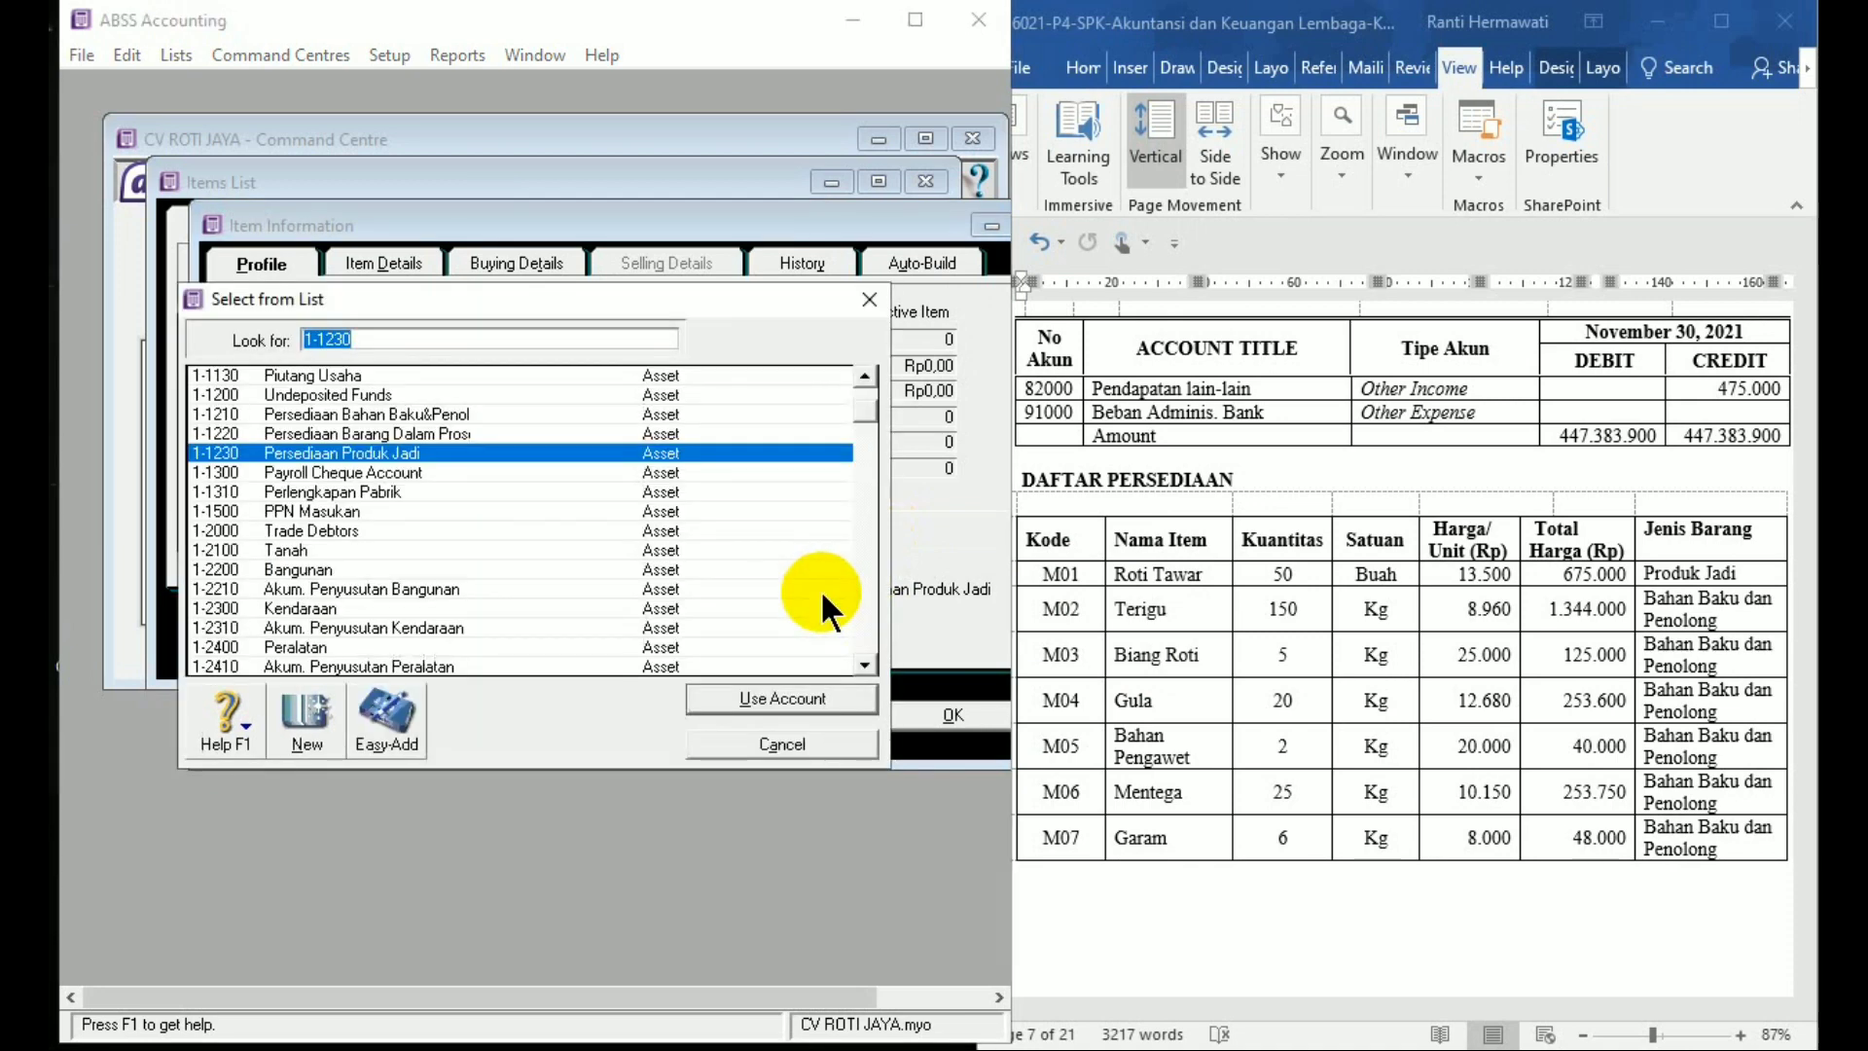
double_click(453, 413)
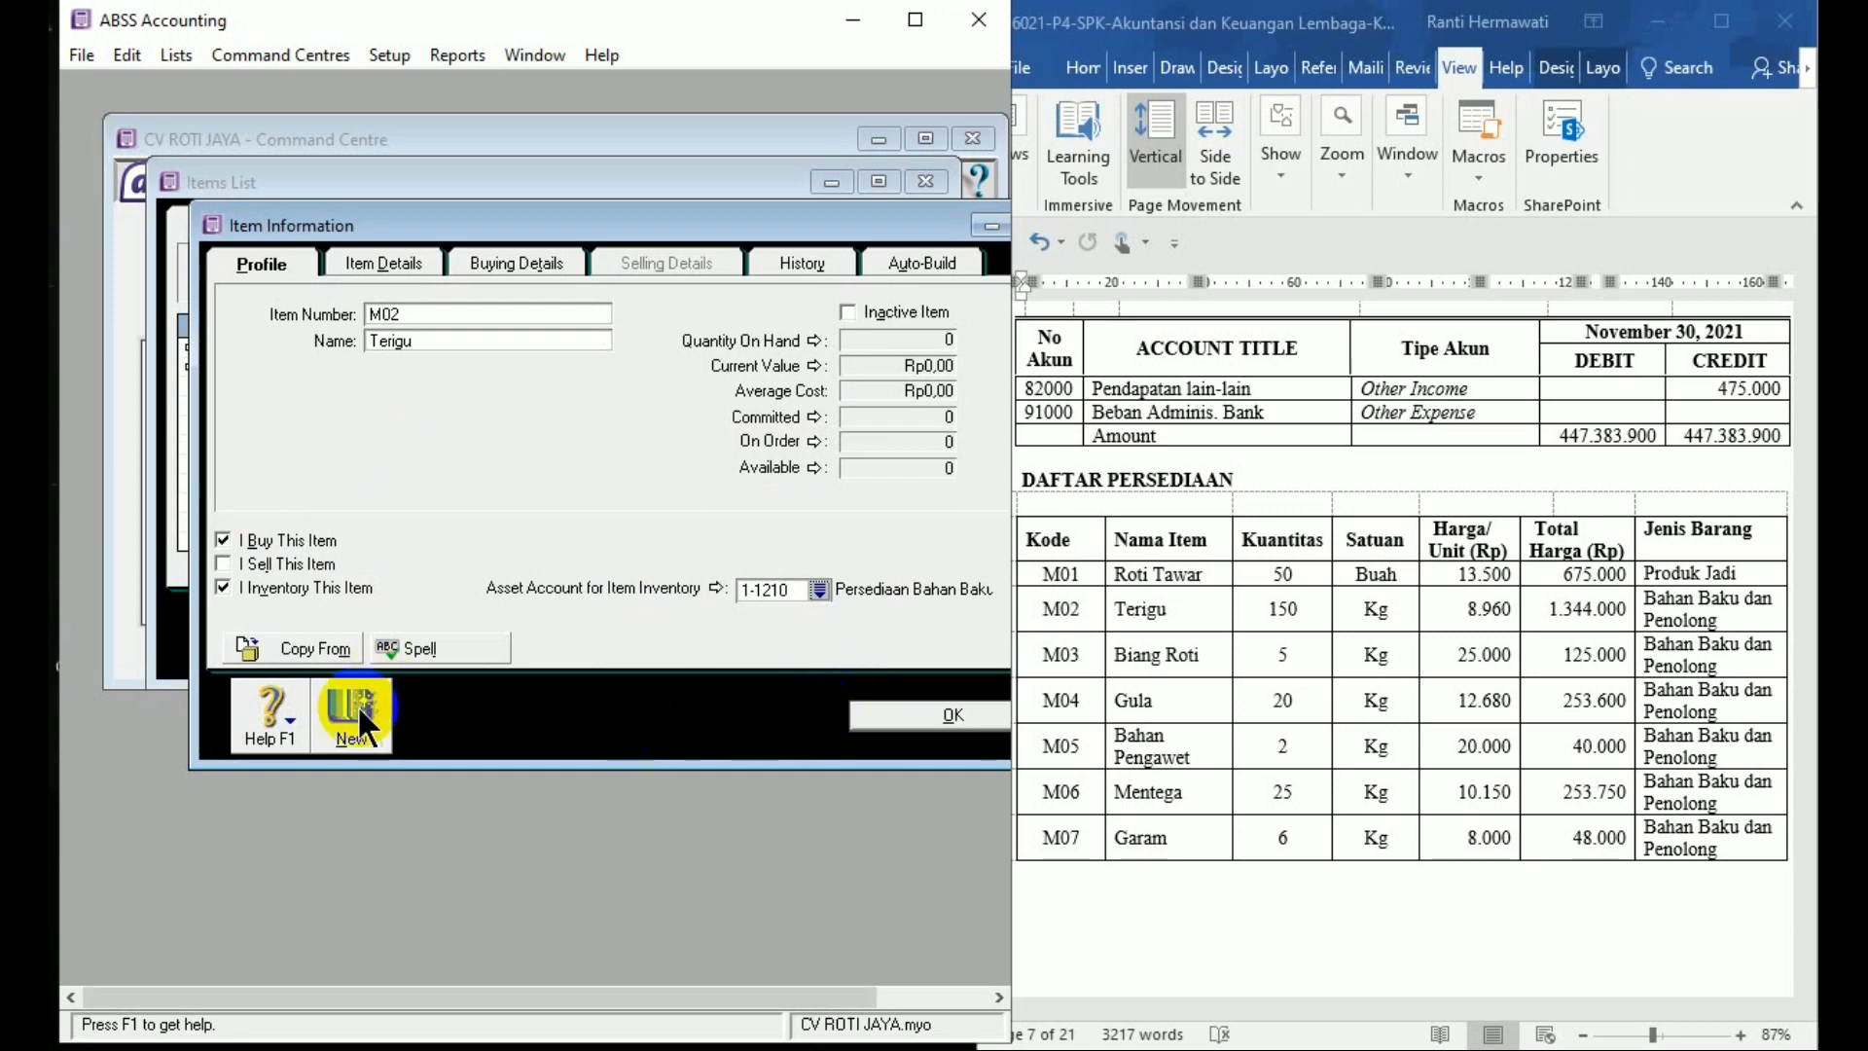
left_click(517, 265)
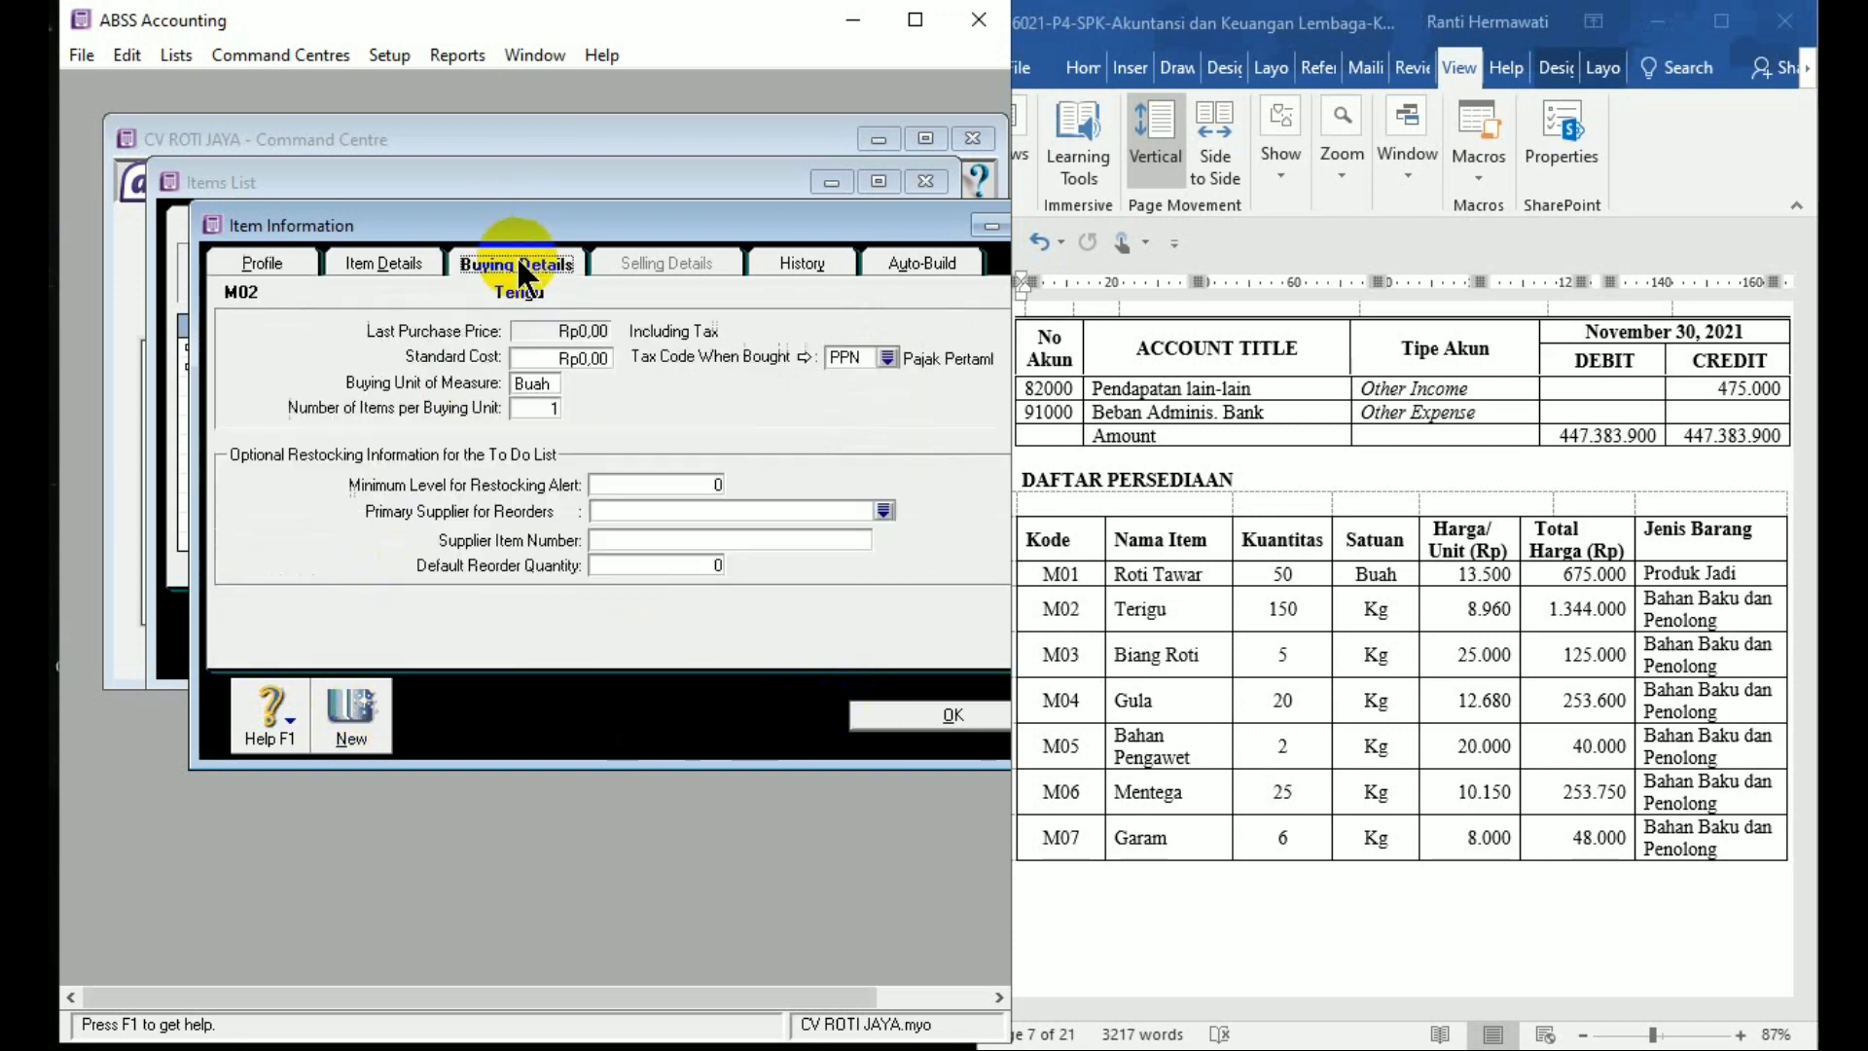
double_click(545, 382)
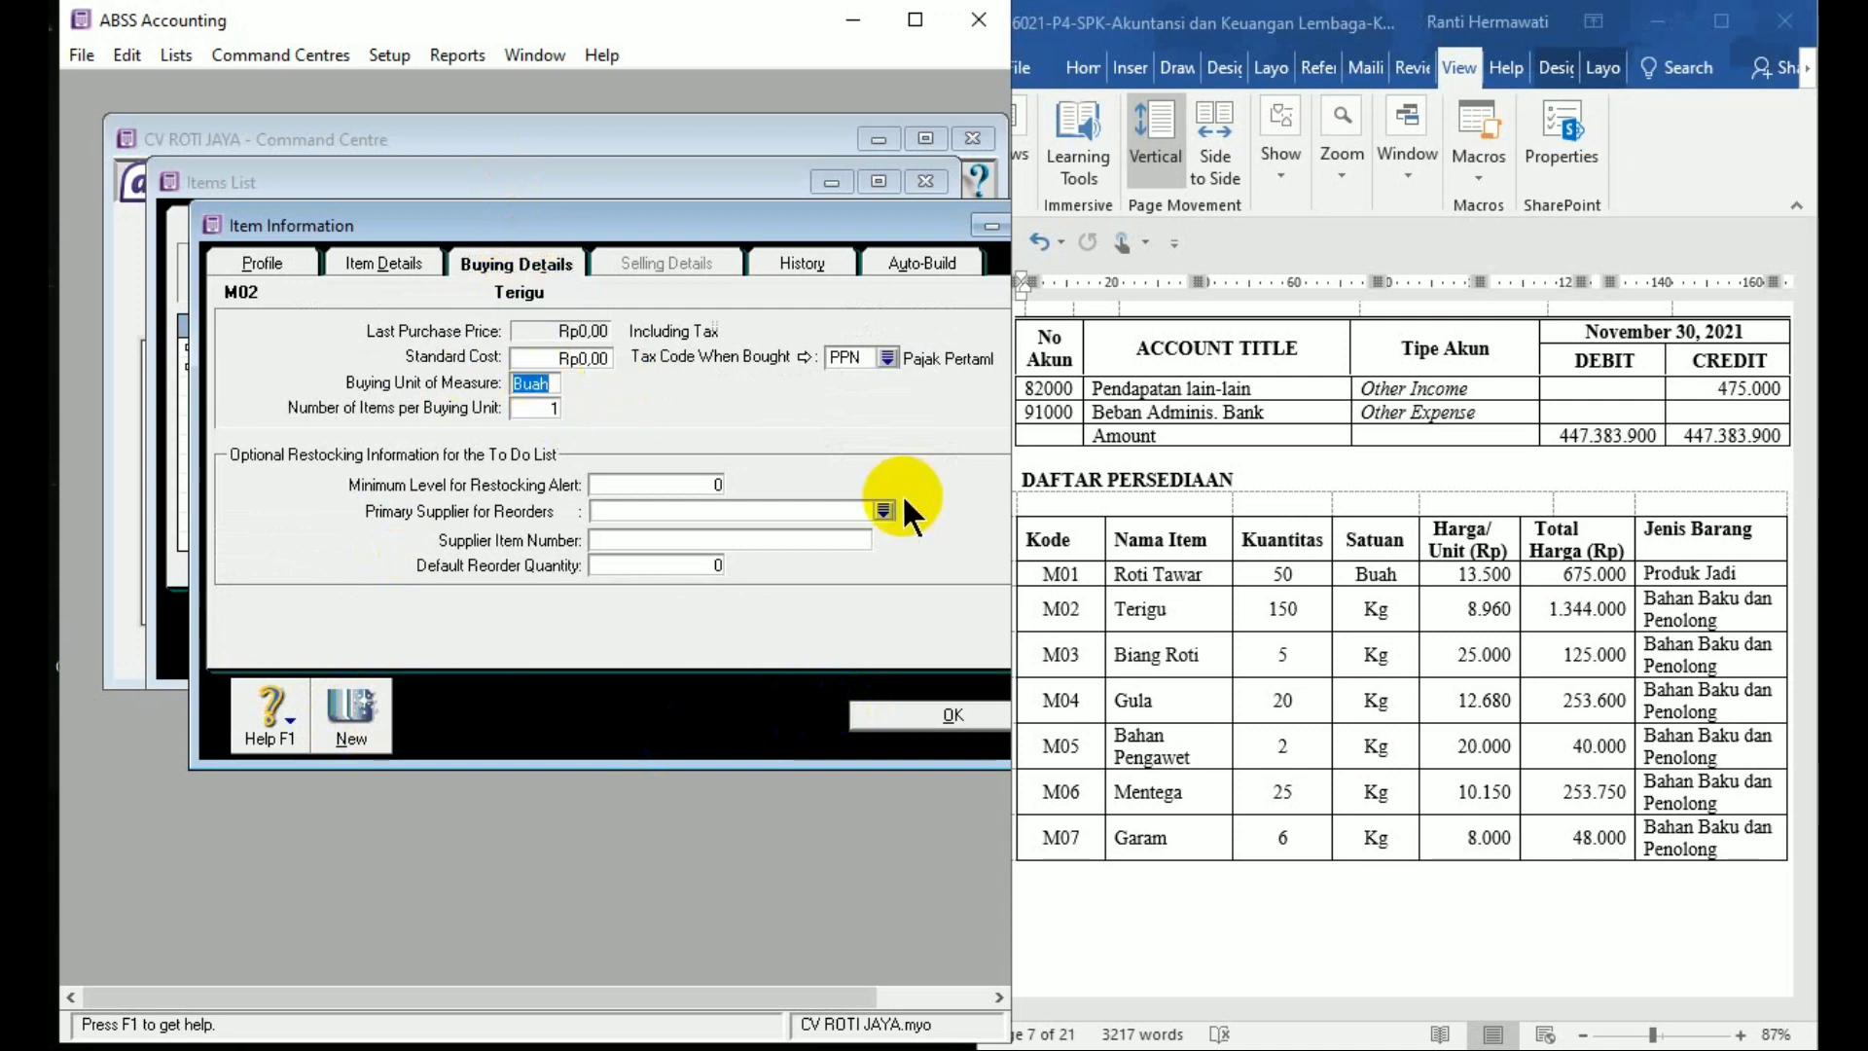
type("Kg")
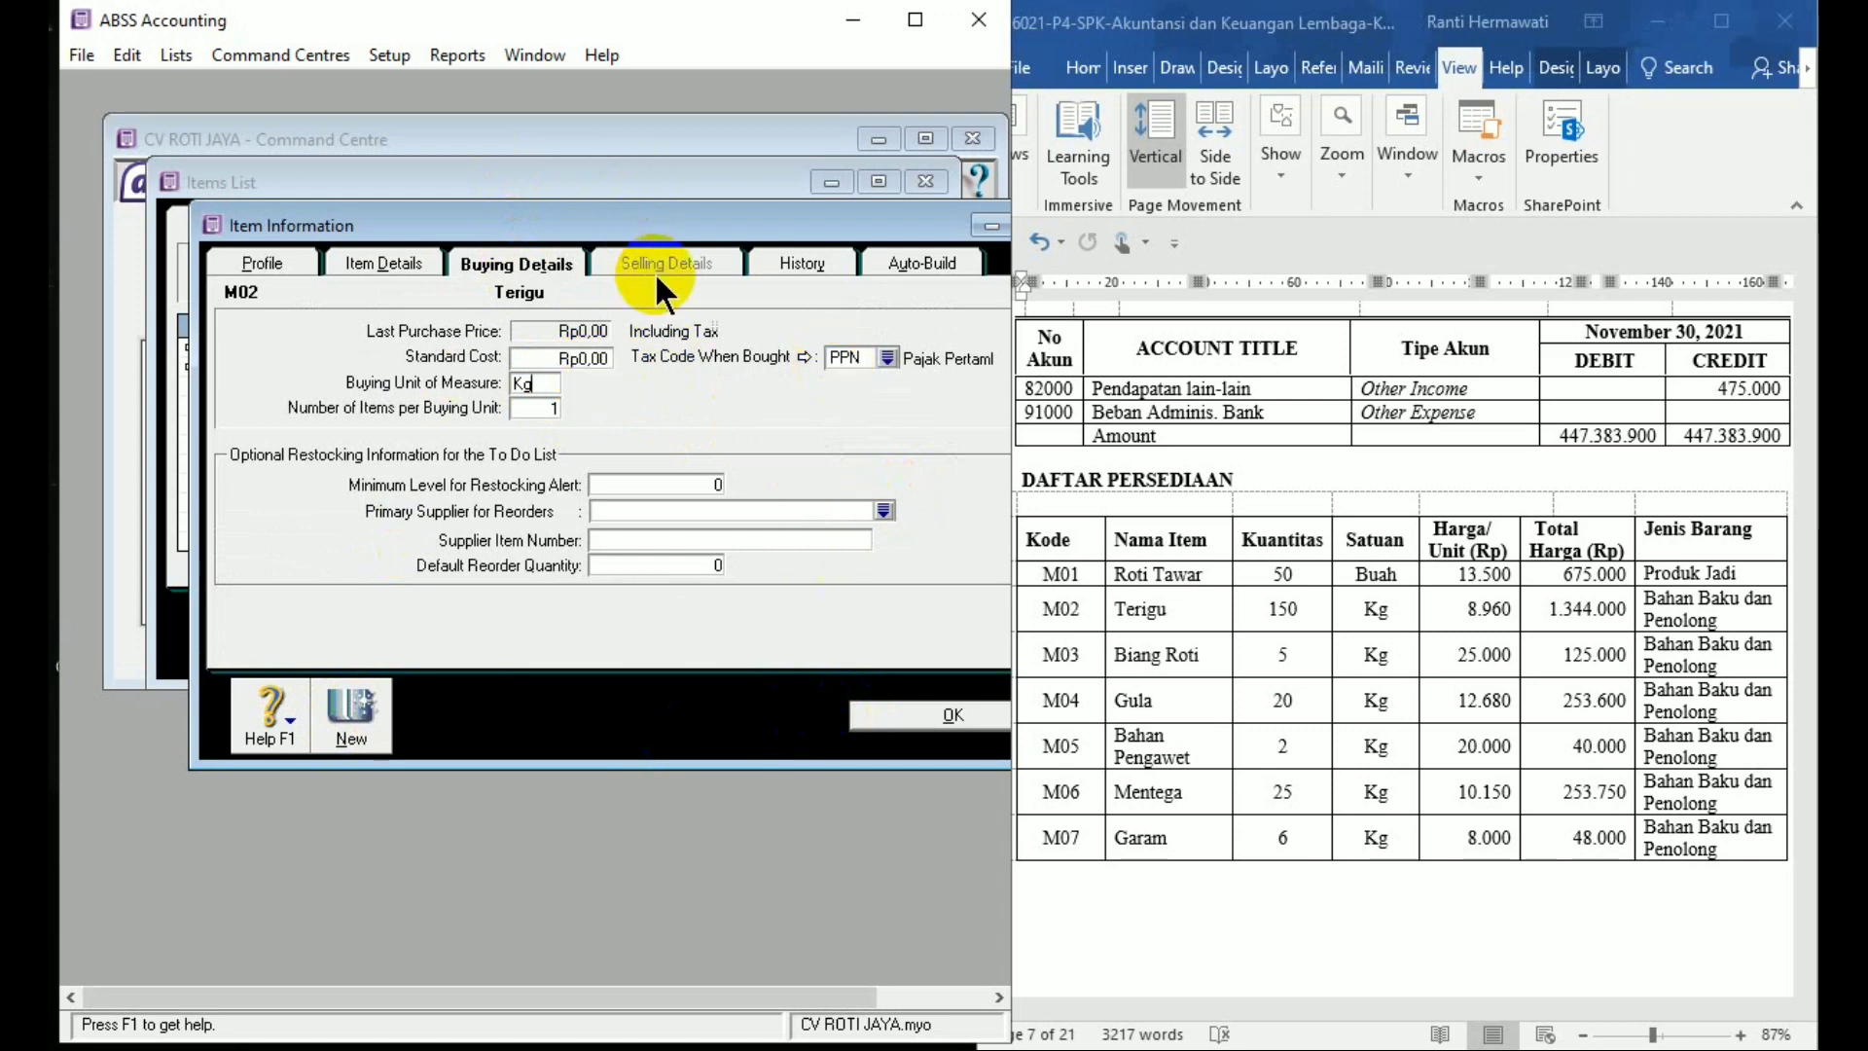
left_click(909, 715)
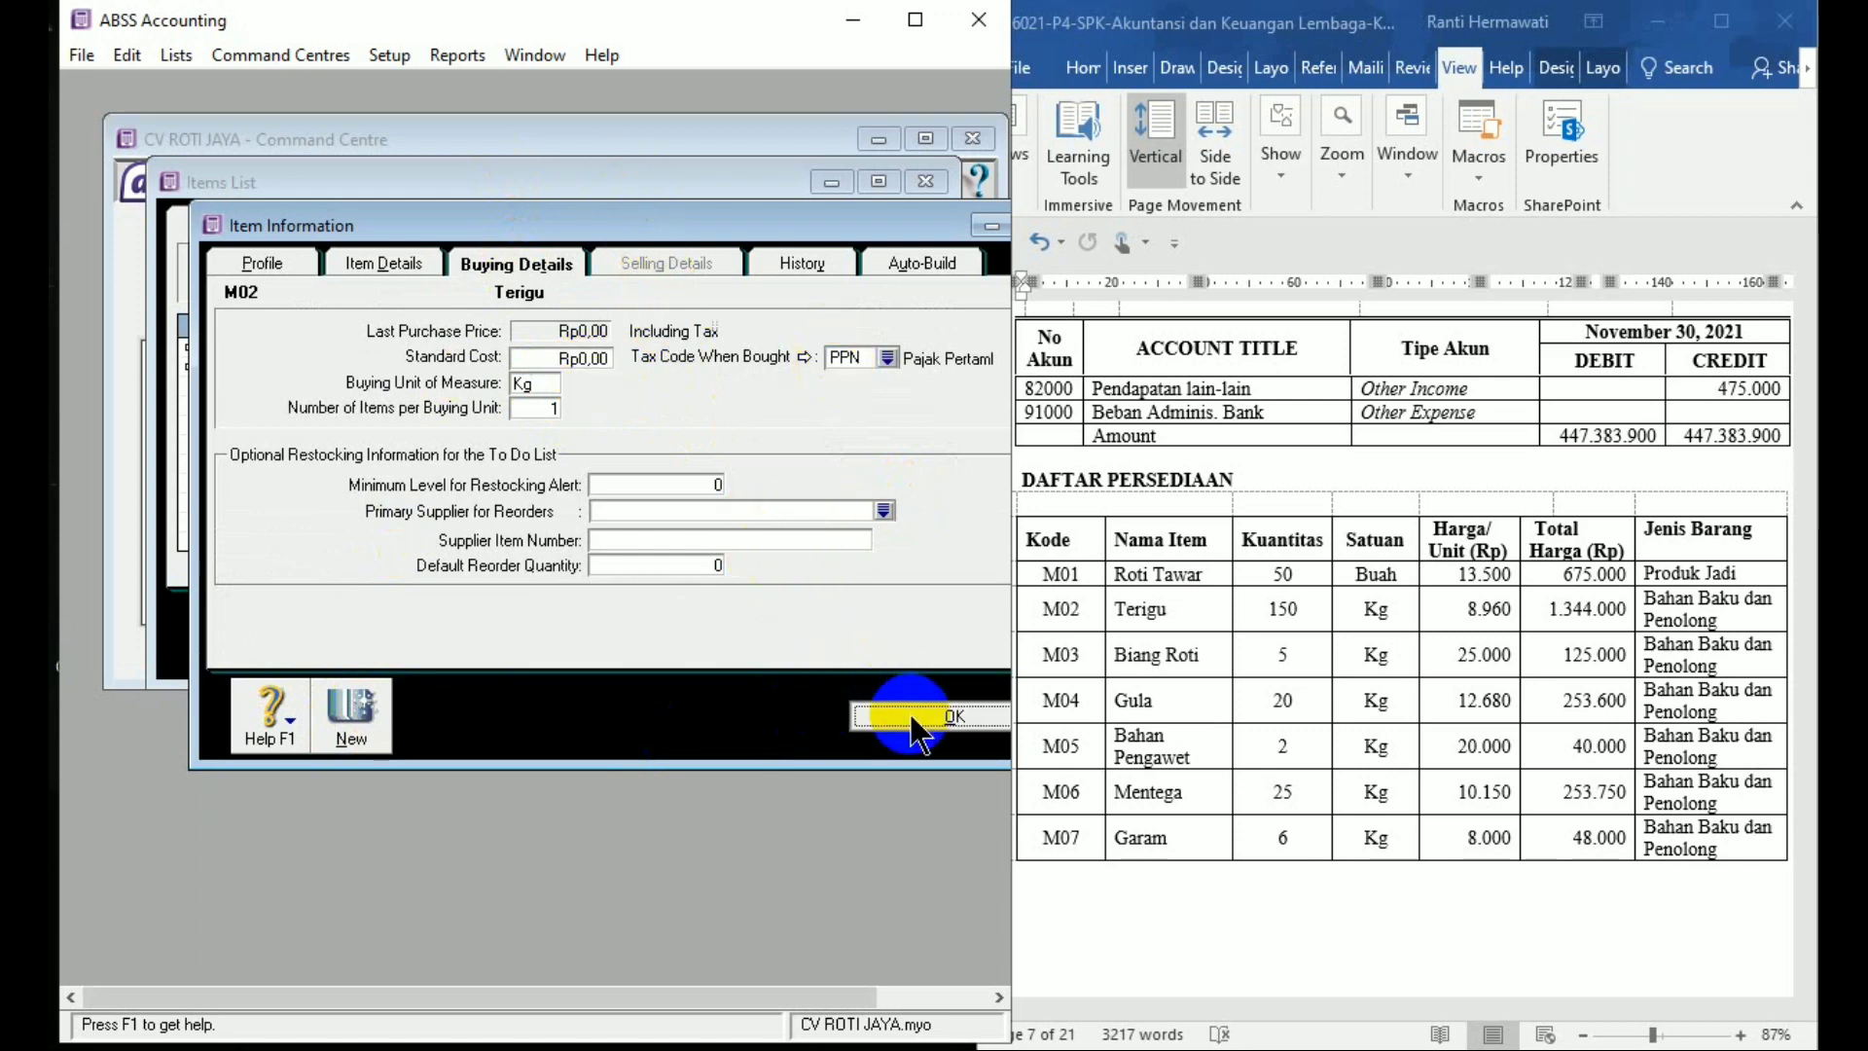
left_click(1148, 571)
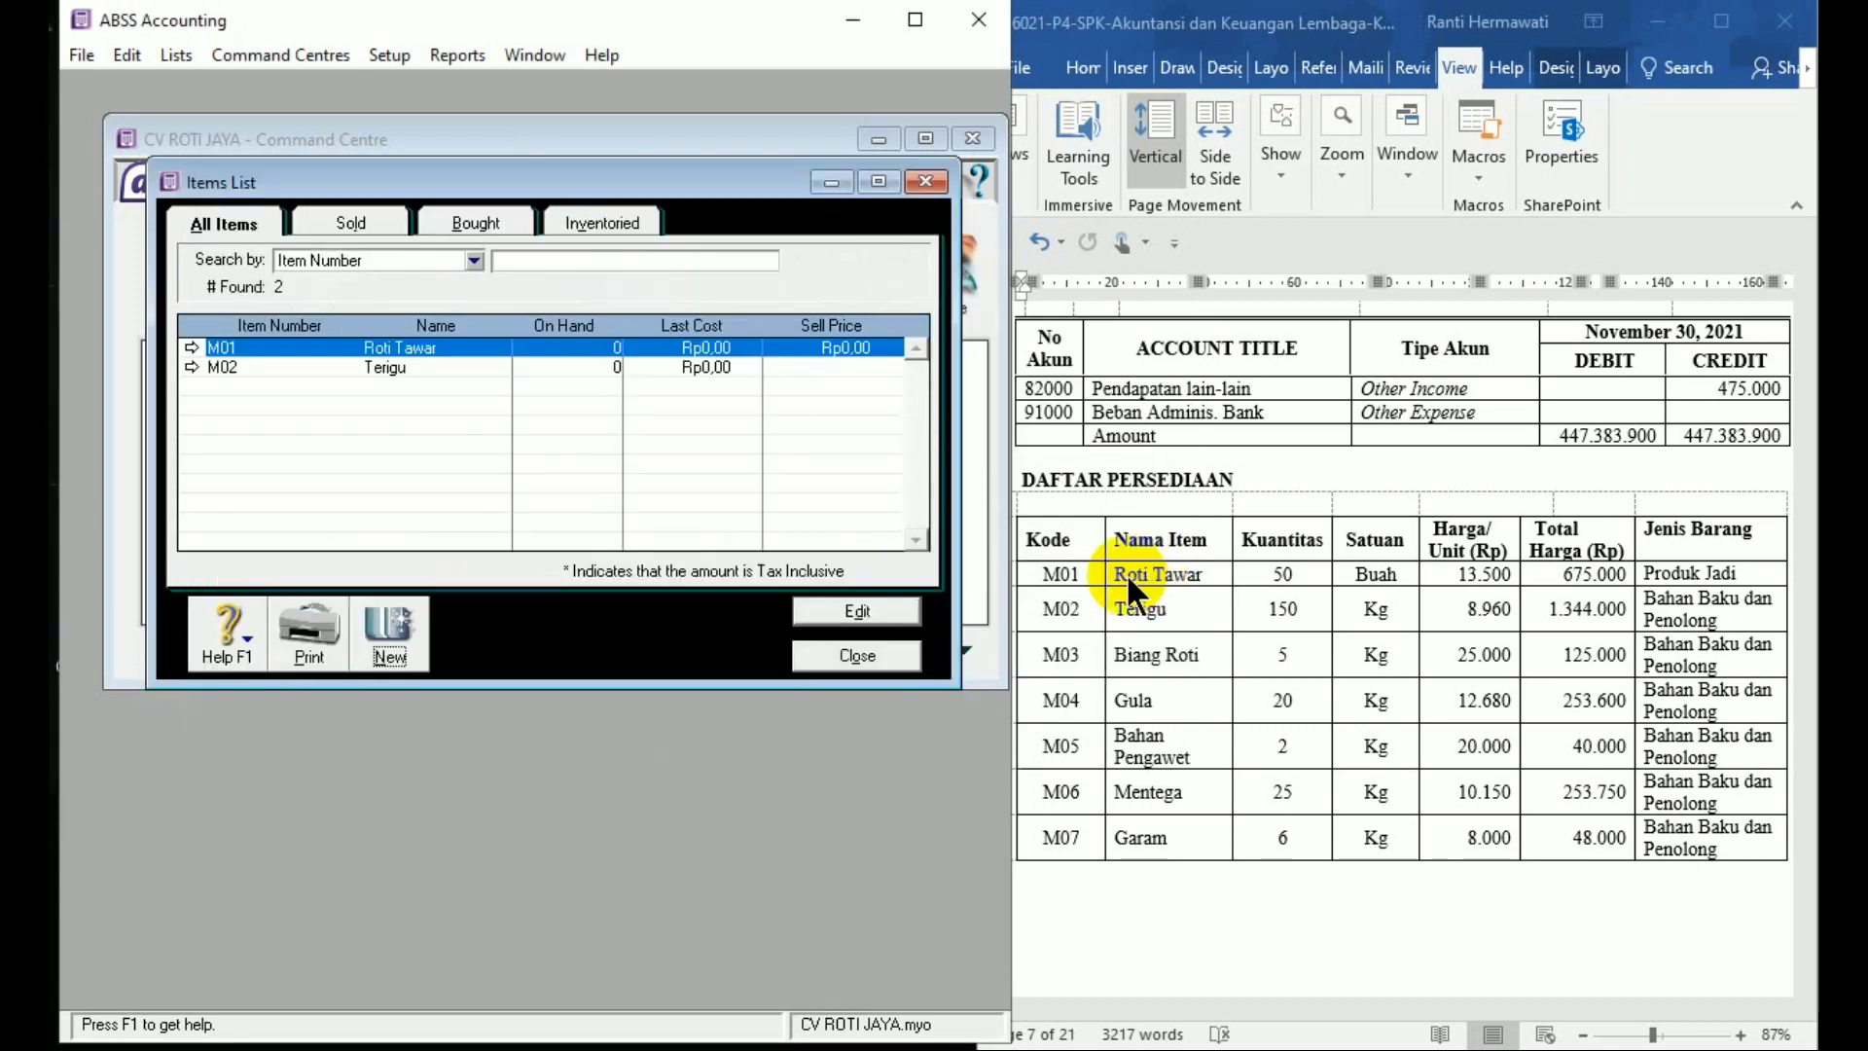
Create new item M03 Biang Roti, marked I Buy and I Inventory
left_click(391, 637)
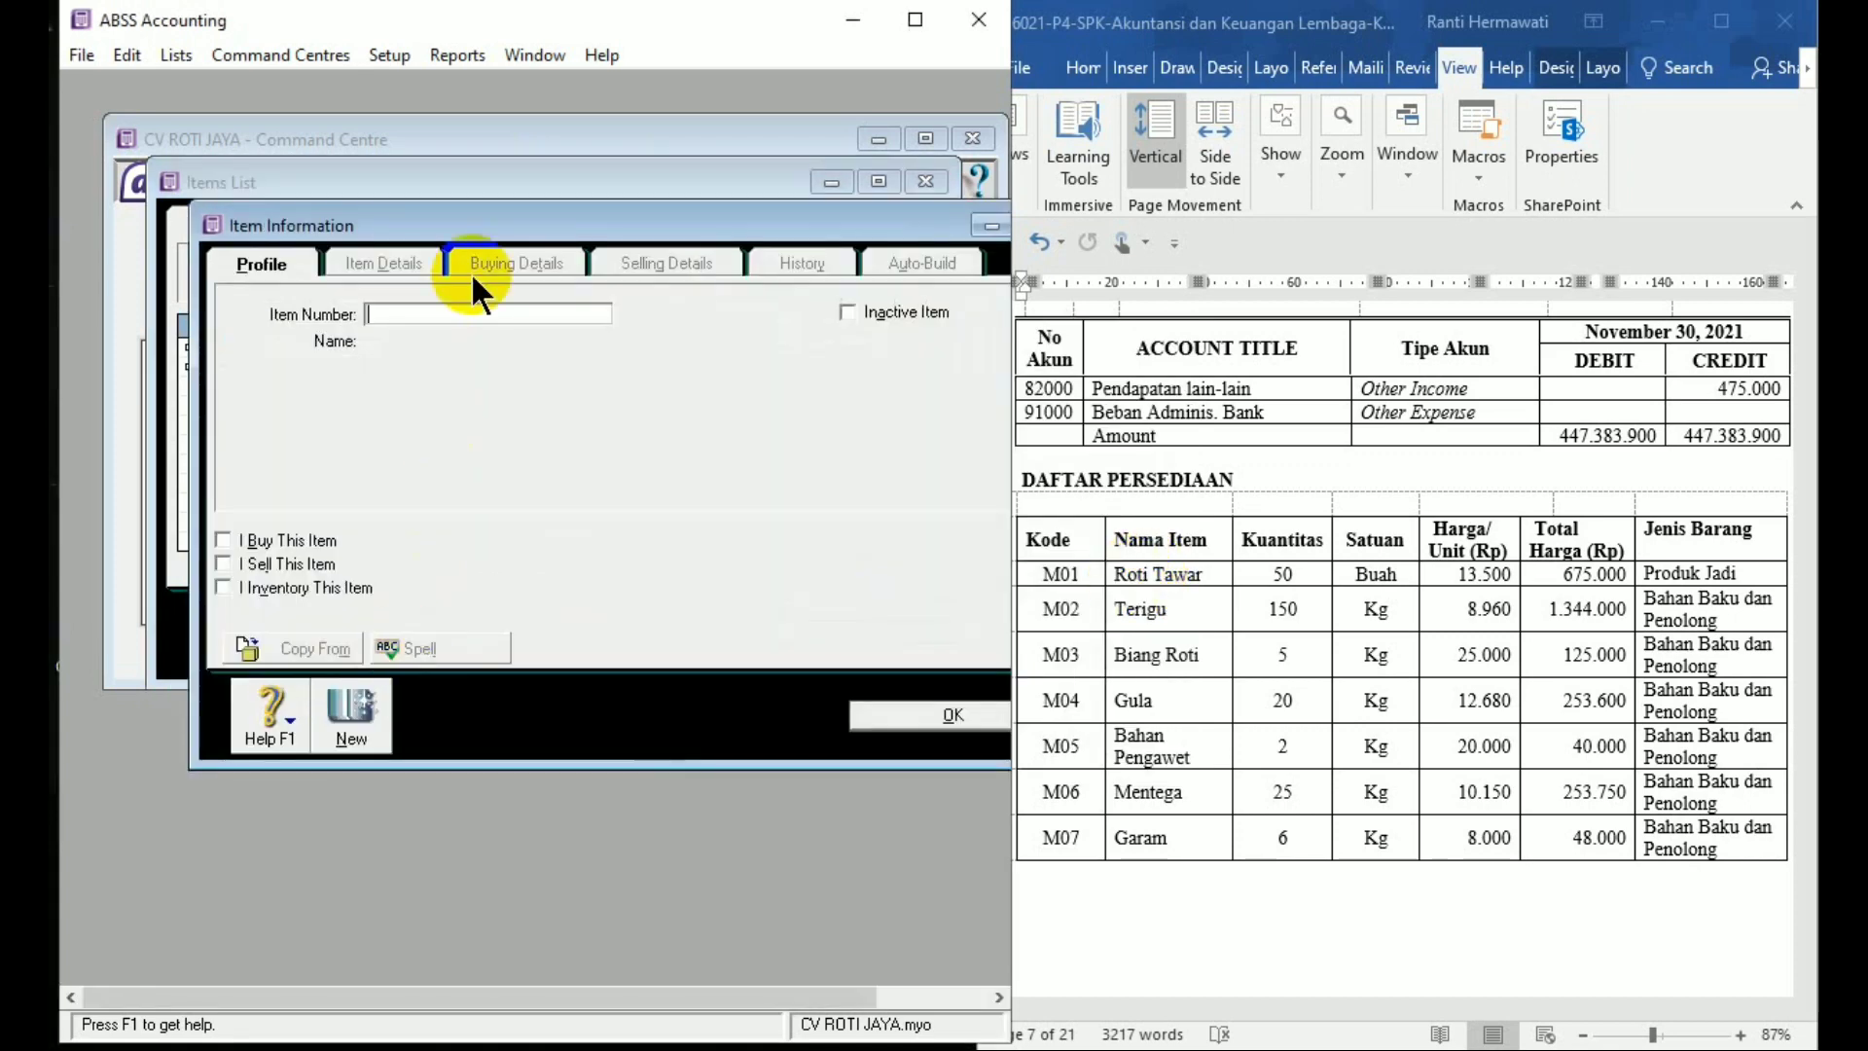
type("M0")
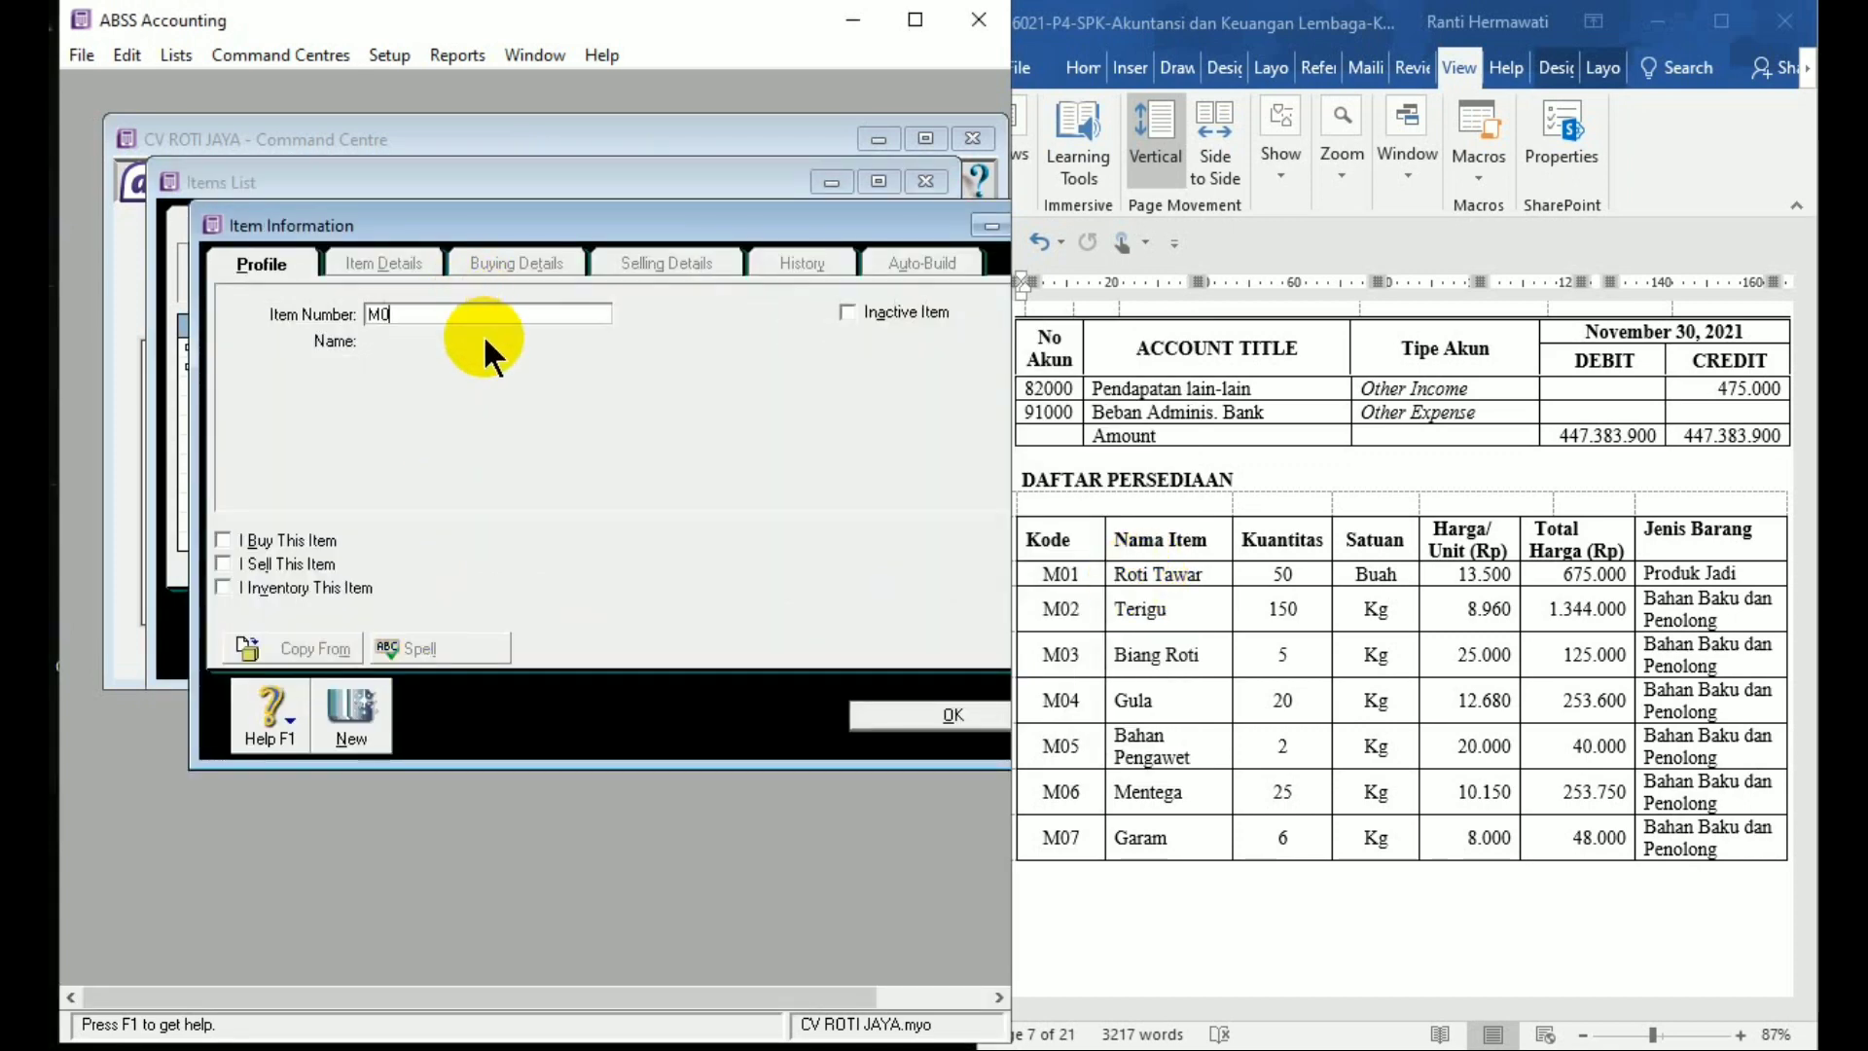
type("3")
key("Tab")
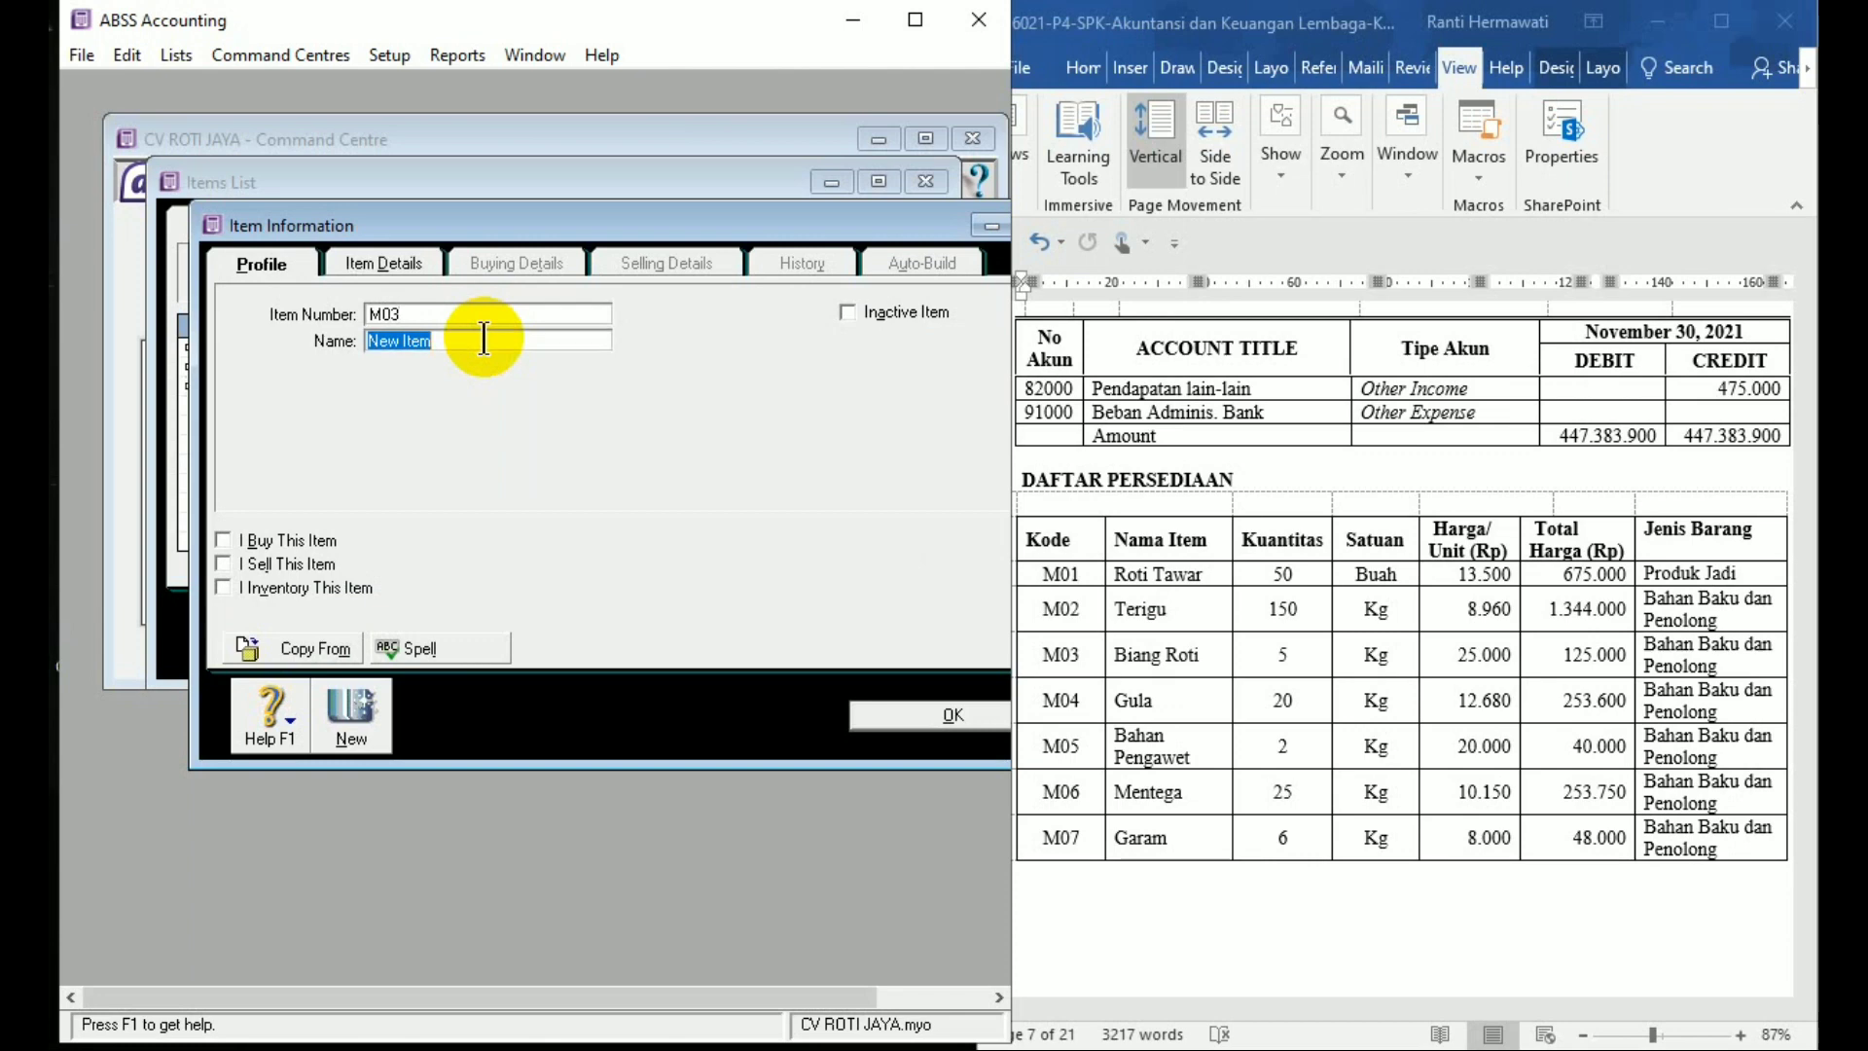
type("Biang Roti")
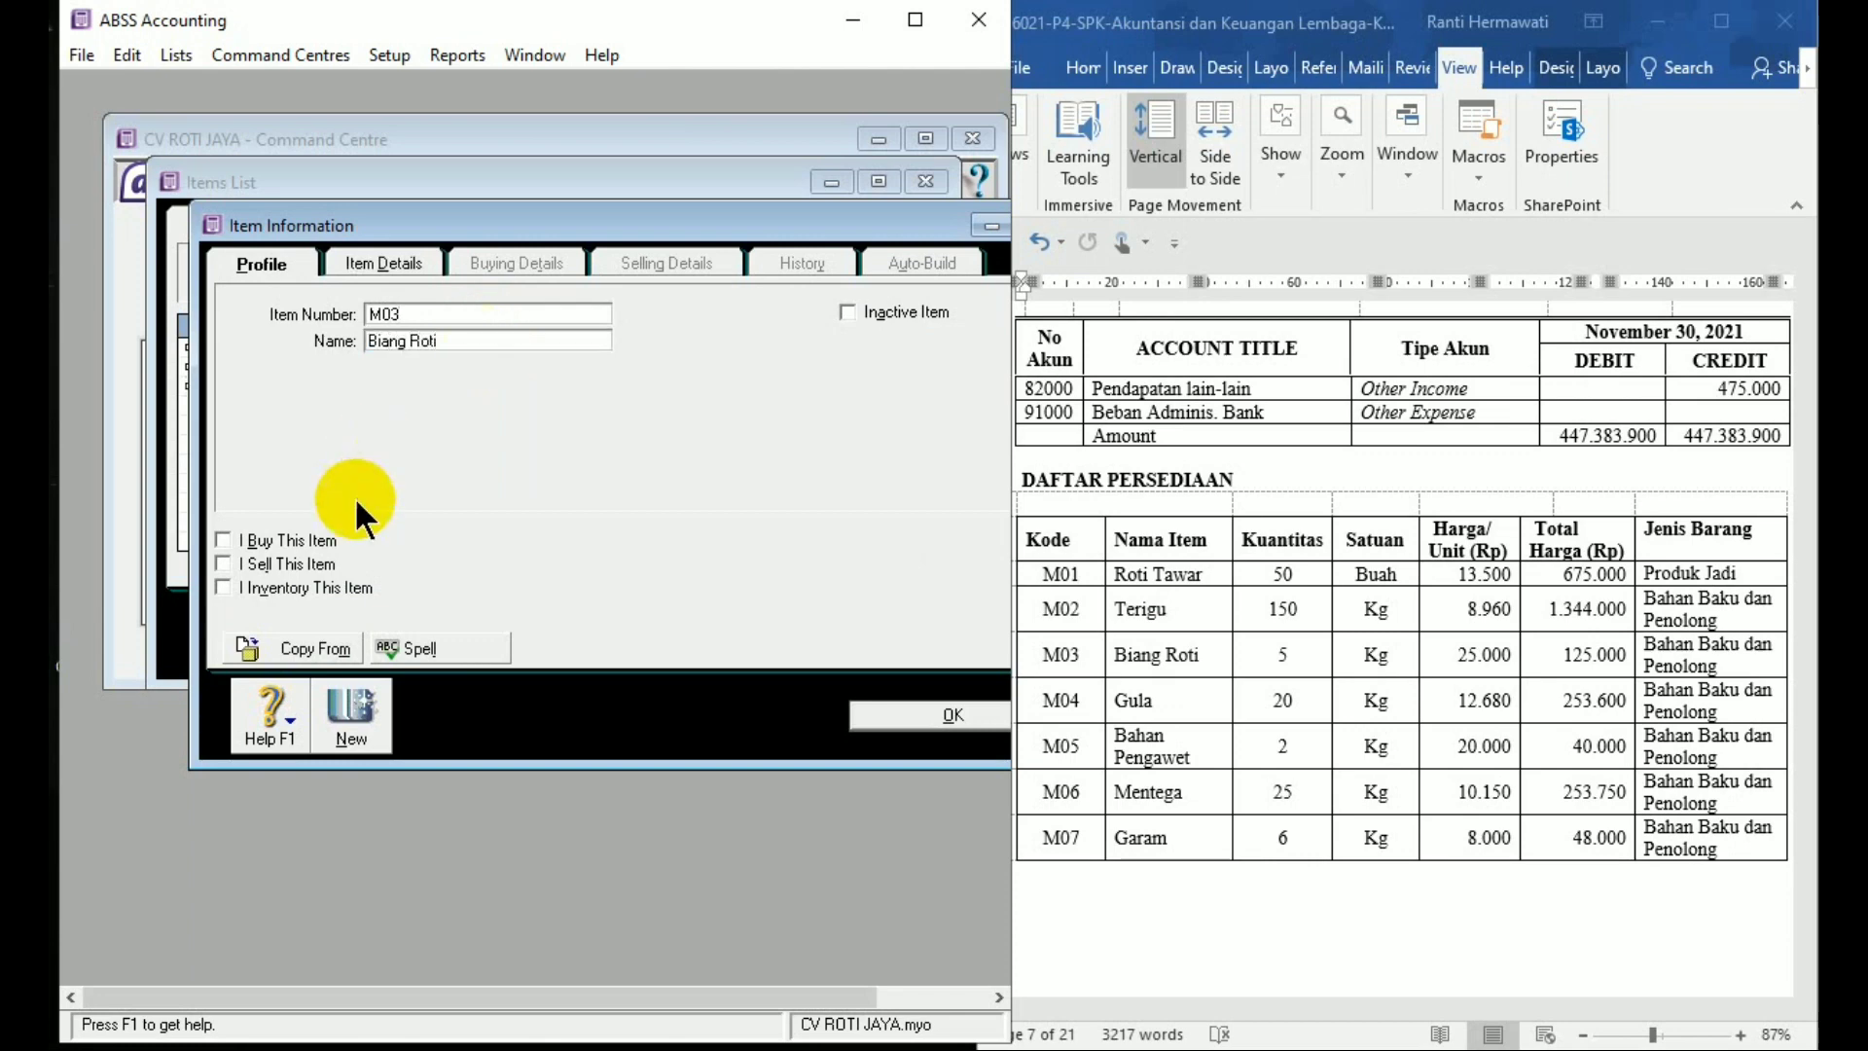
left_click(221, 539)
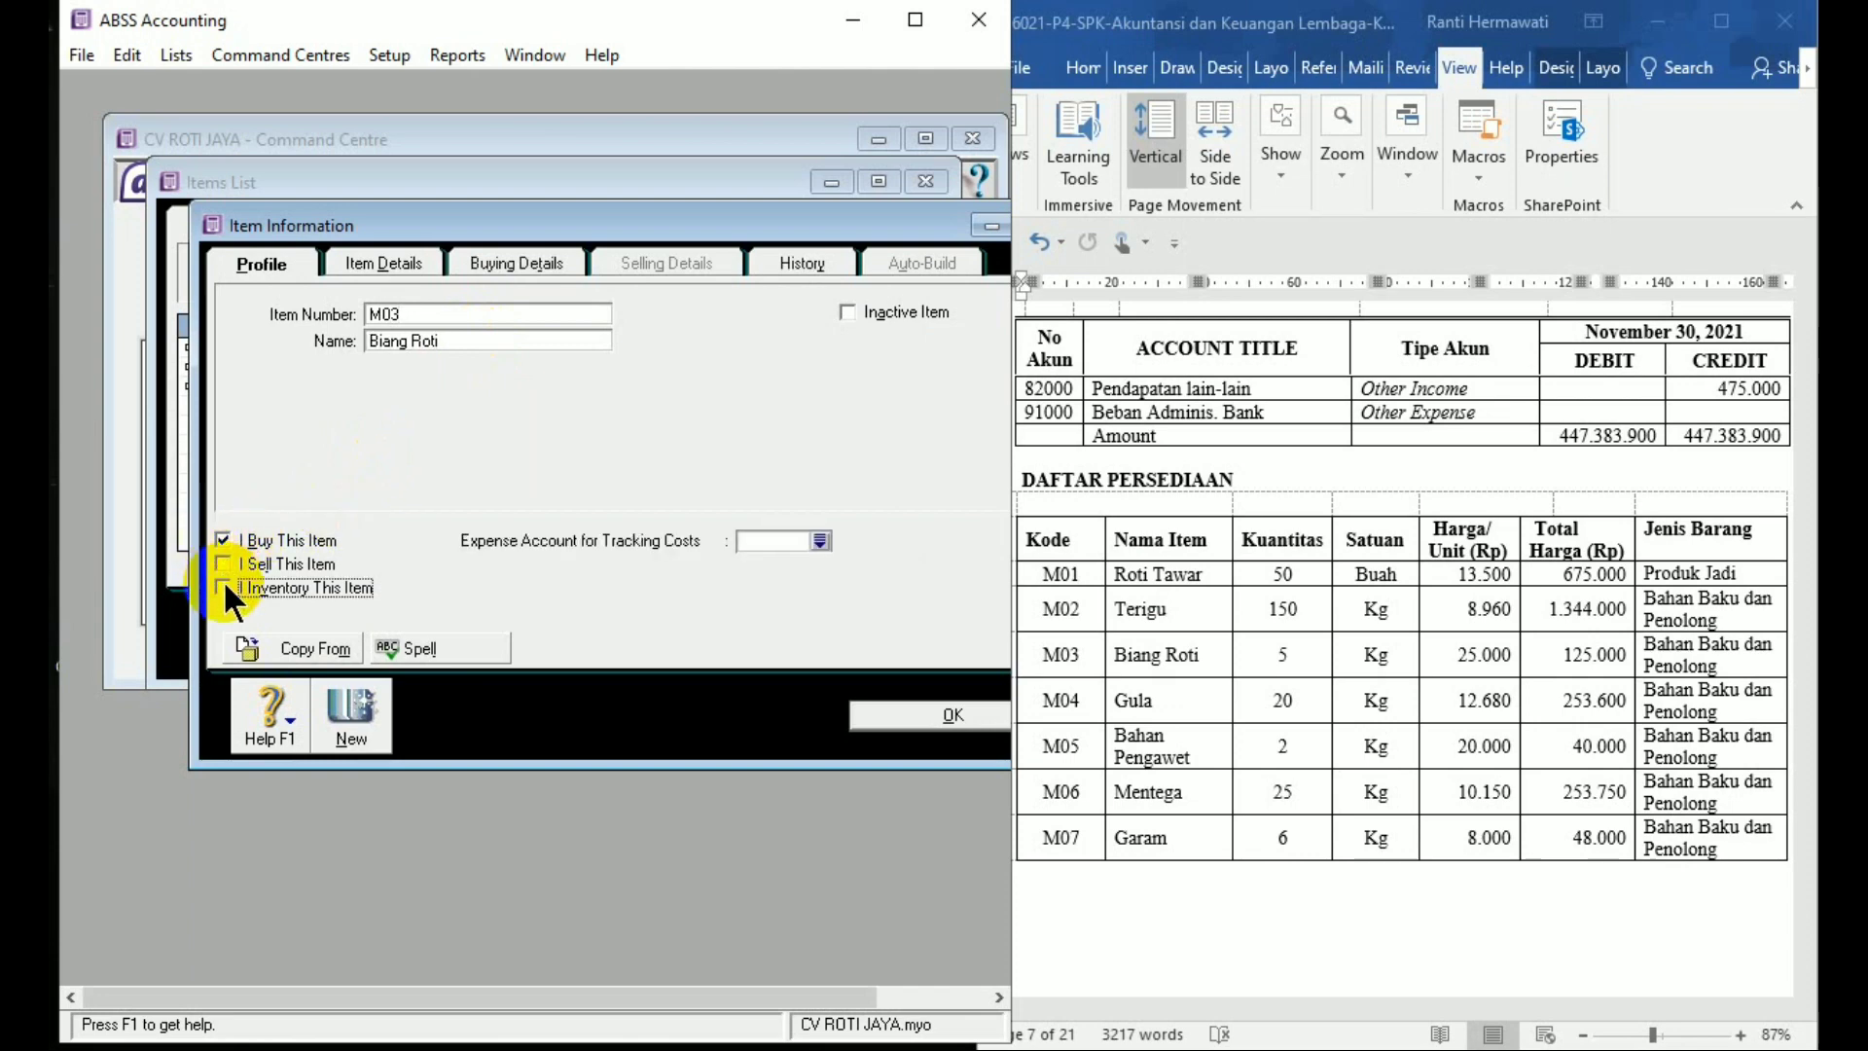
left_click(224, 584)
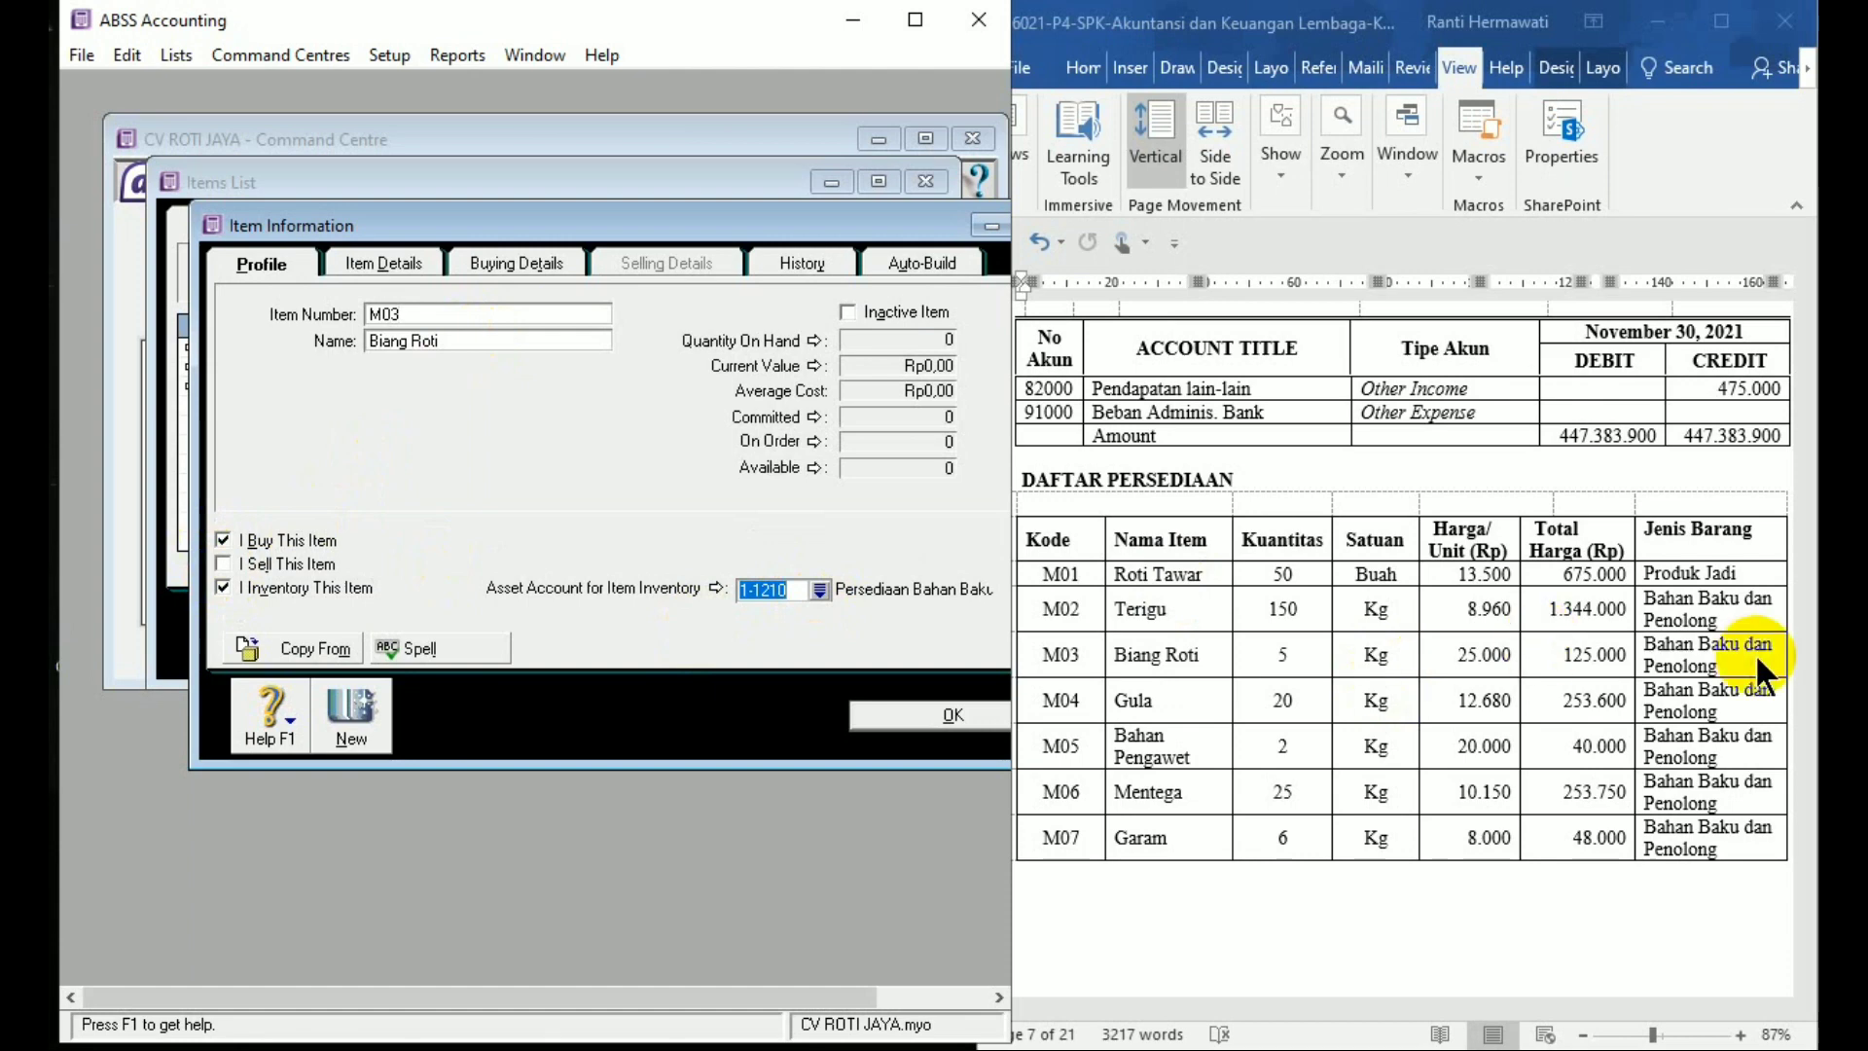
Link Biang Roti to asset account 1-1210, save it, and start another item
left_click(820, 590)
left_click(821, 703)
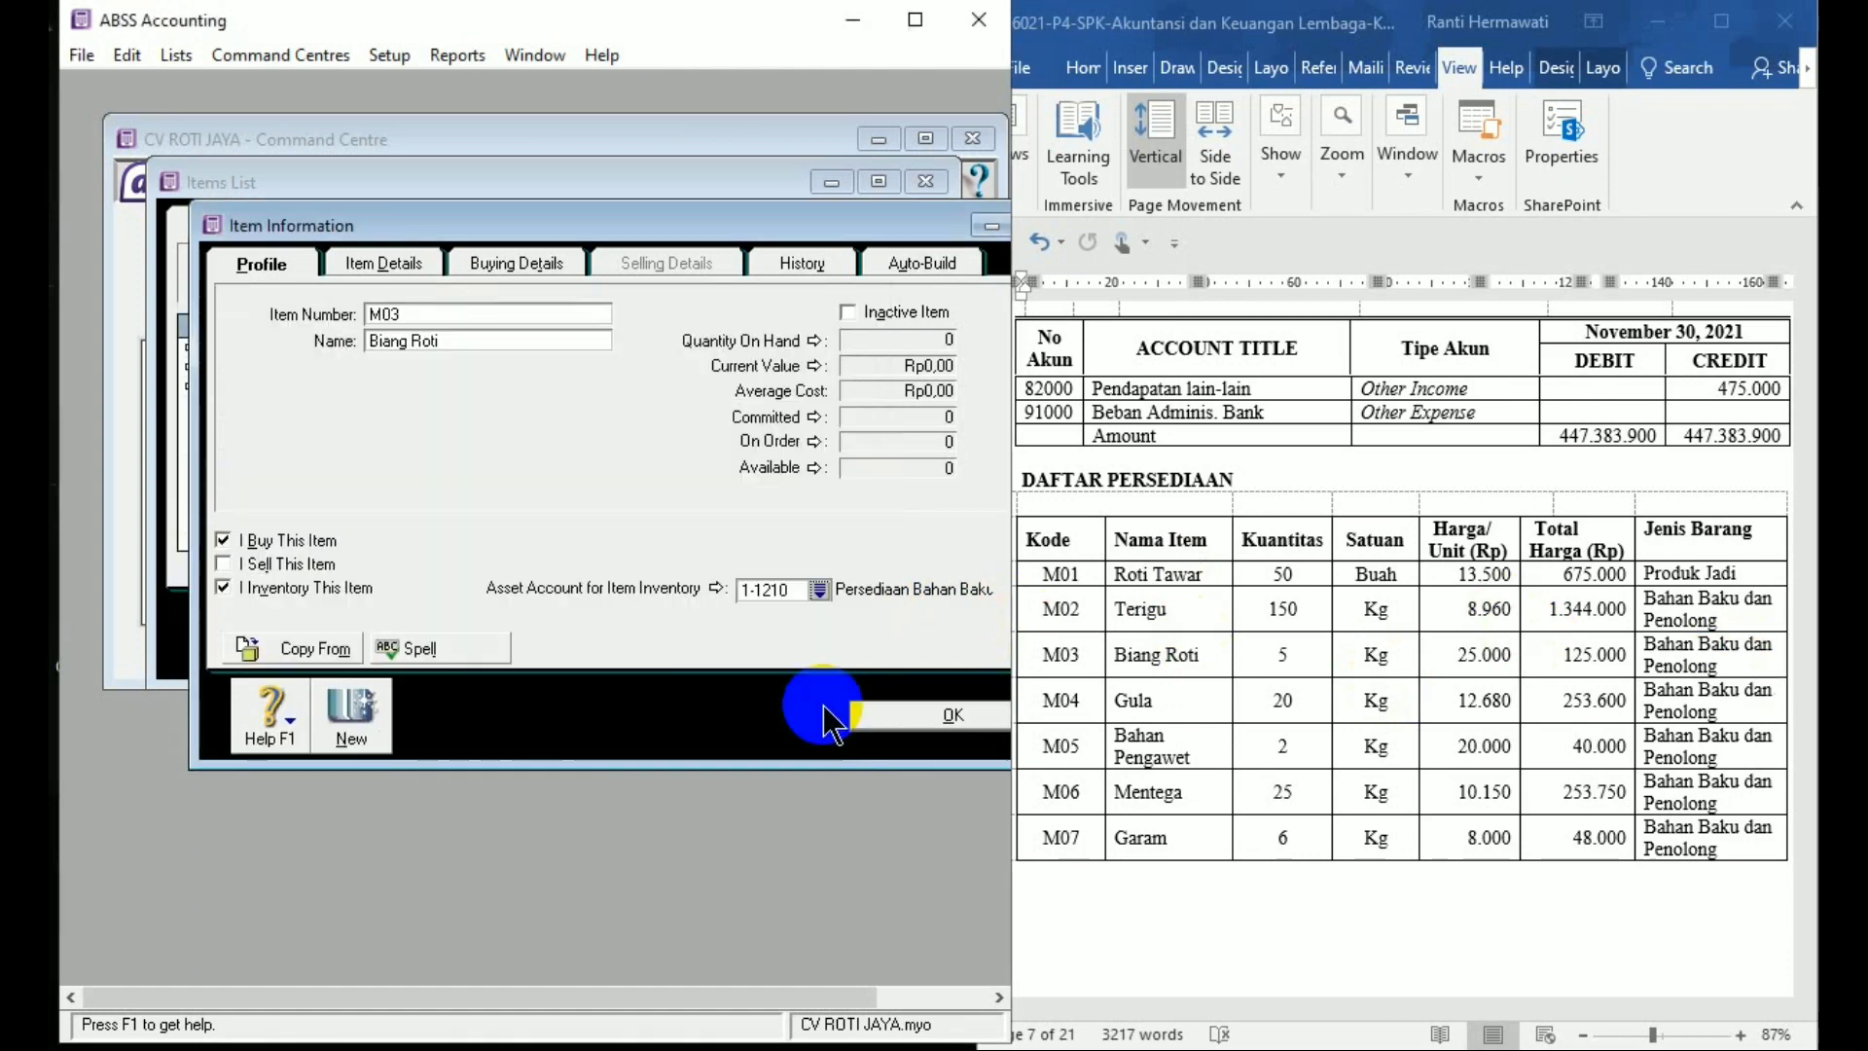
left_click(546, 265)
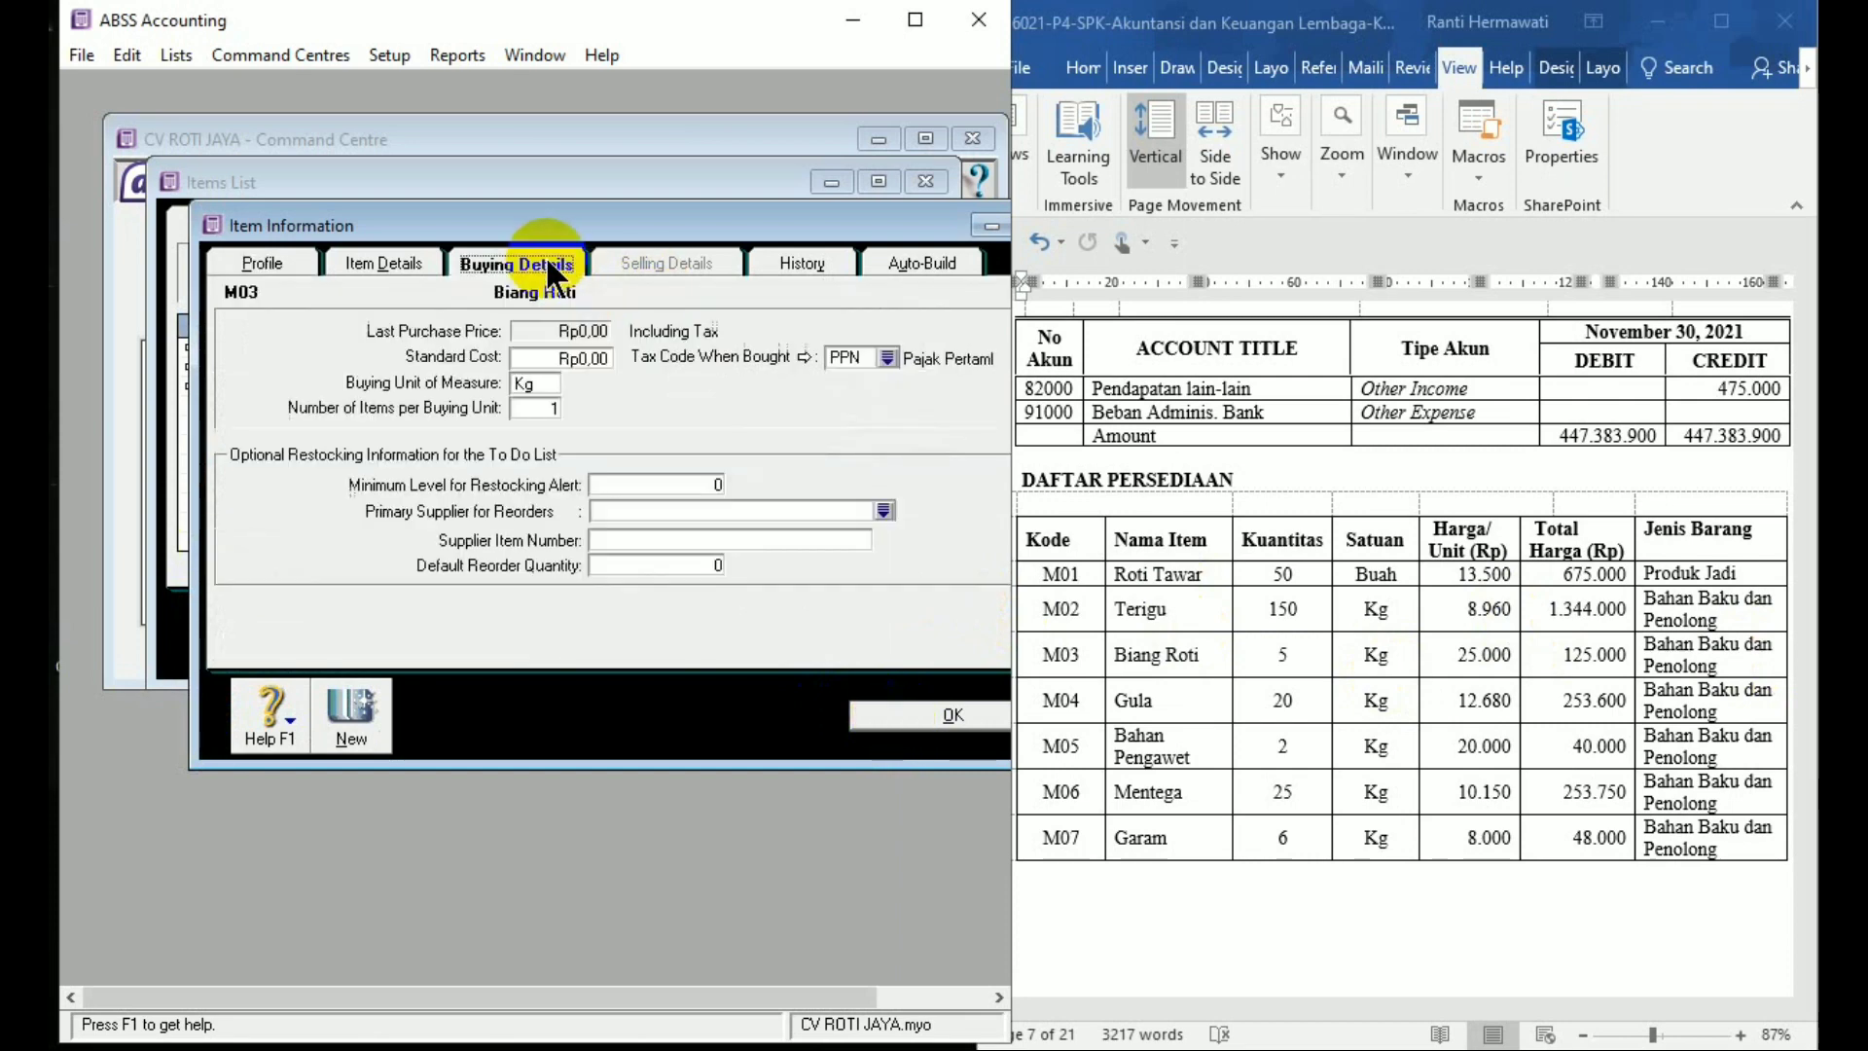
left_click(914, 720)
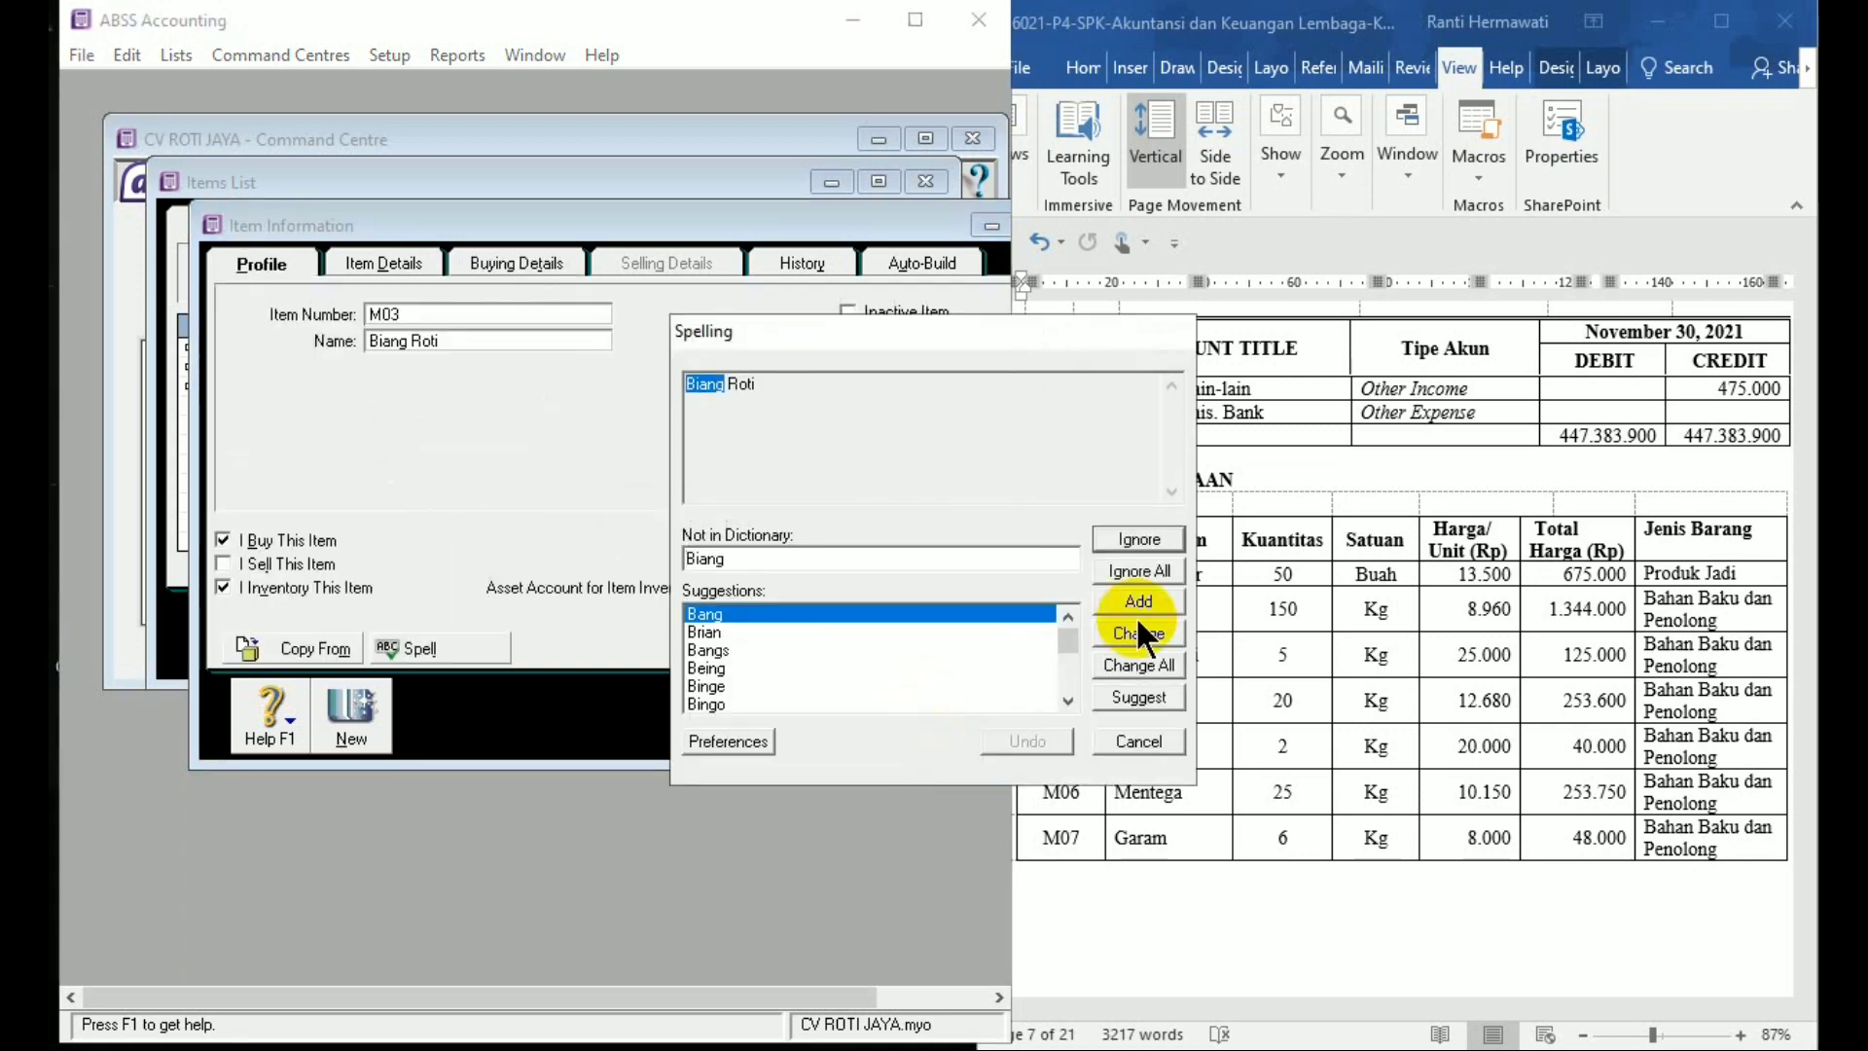
left_click(1139, 541)
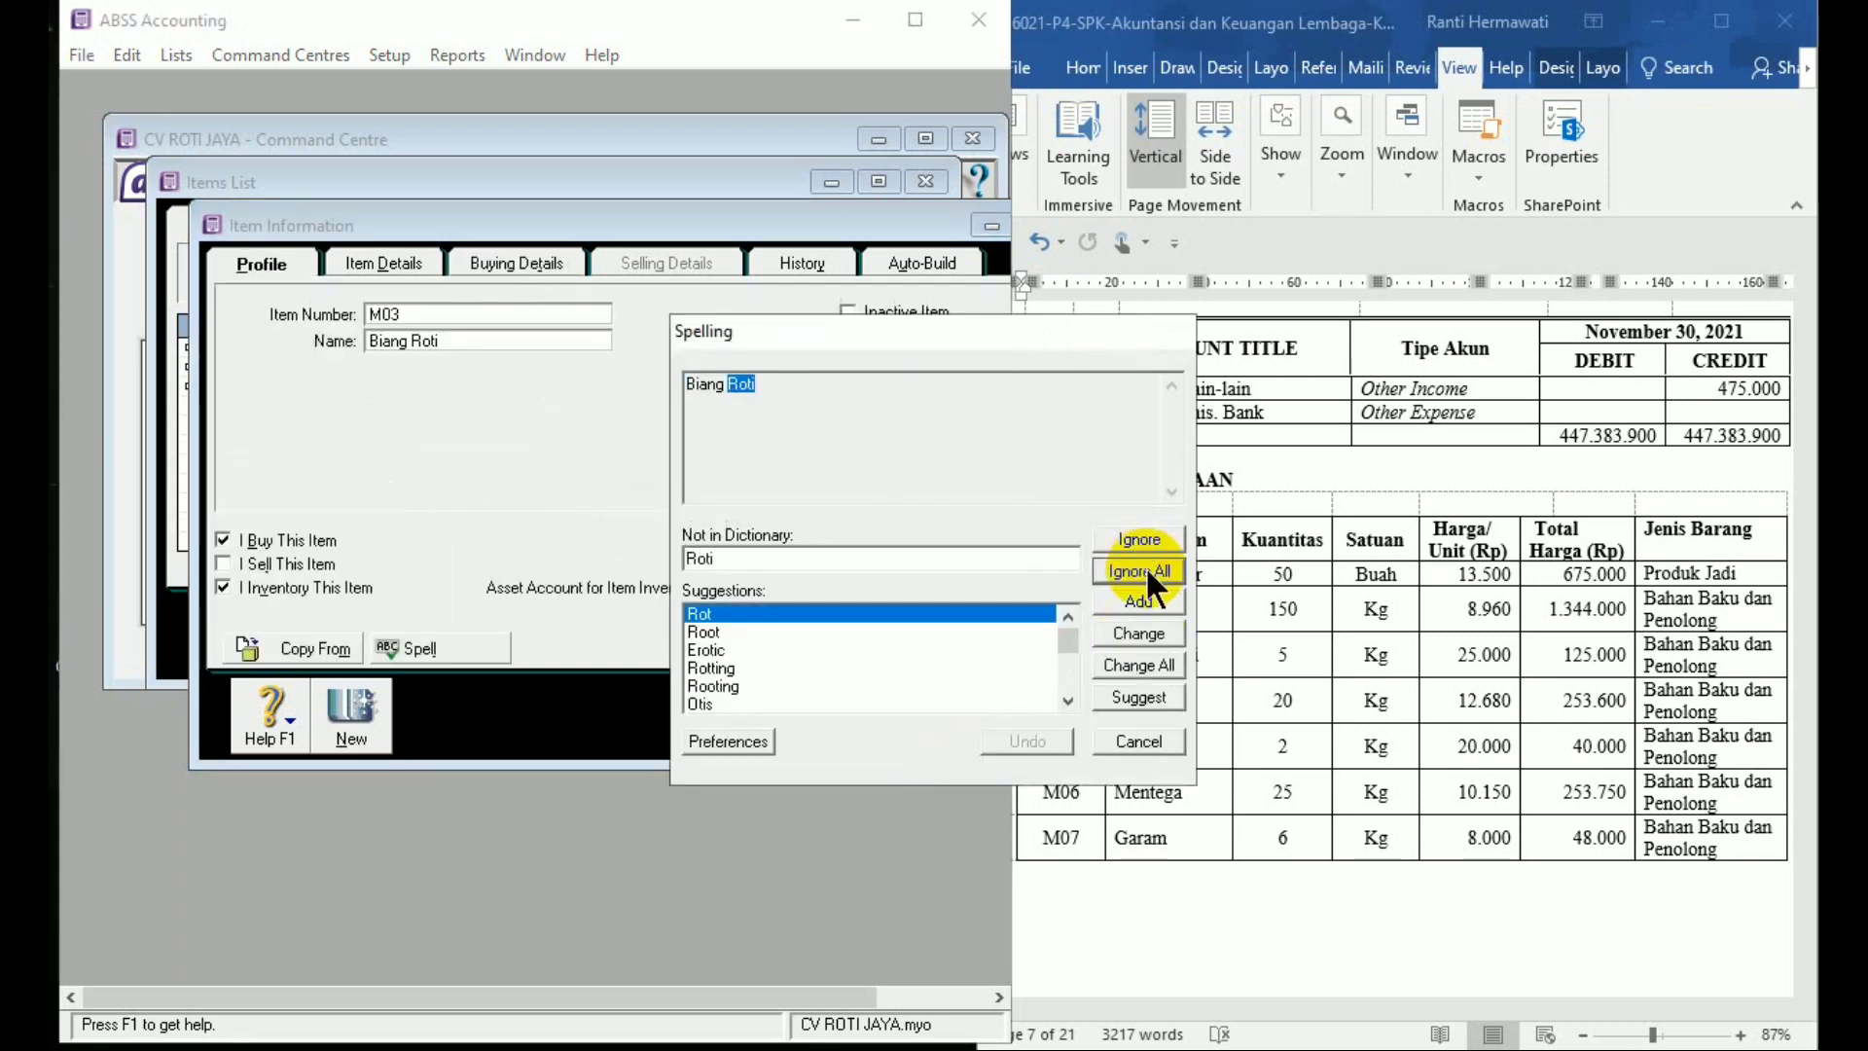
left_click(1139, 571)
left_click(386, 632)
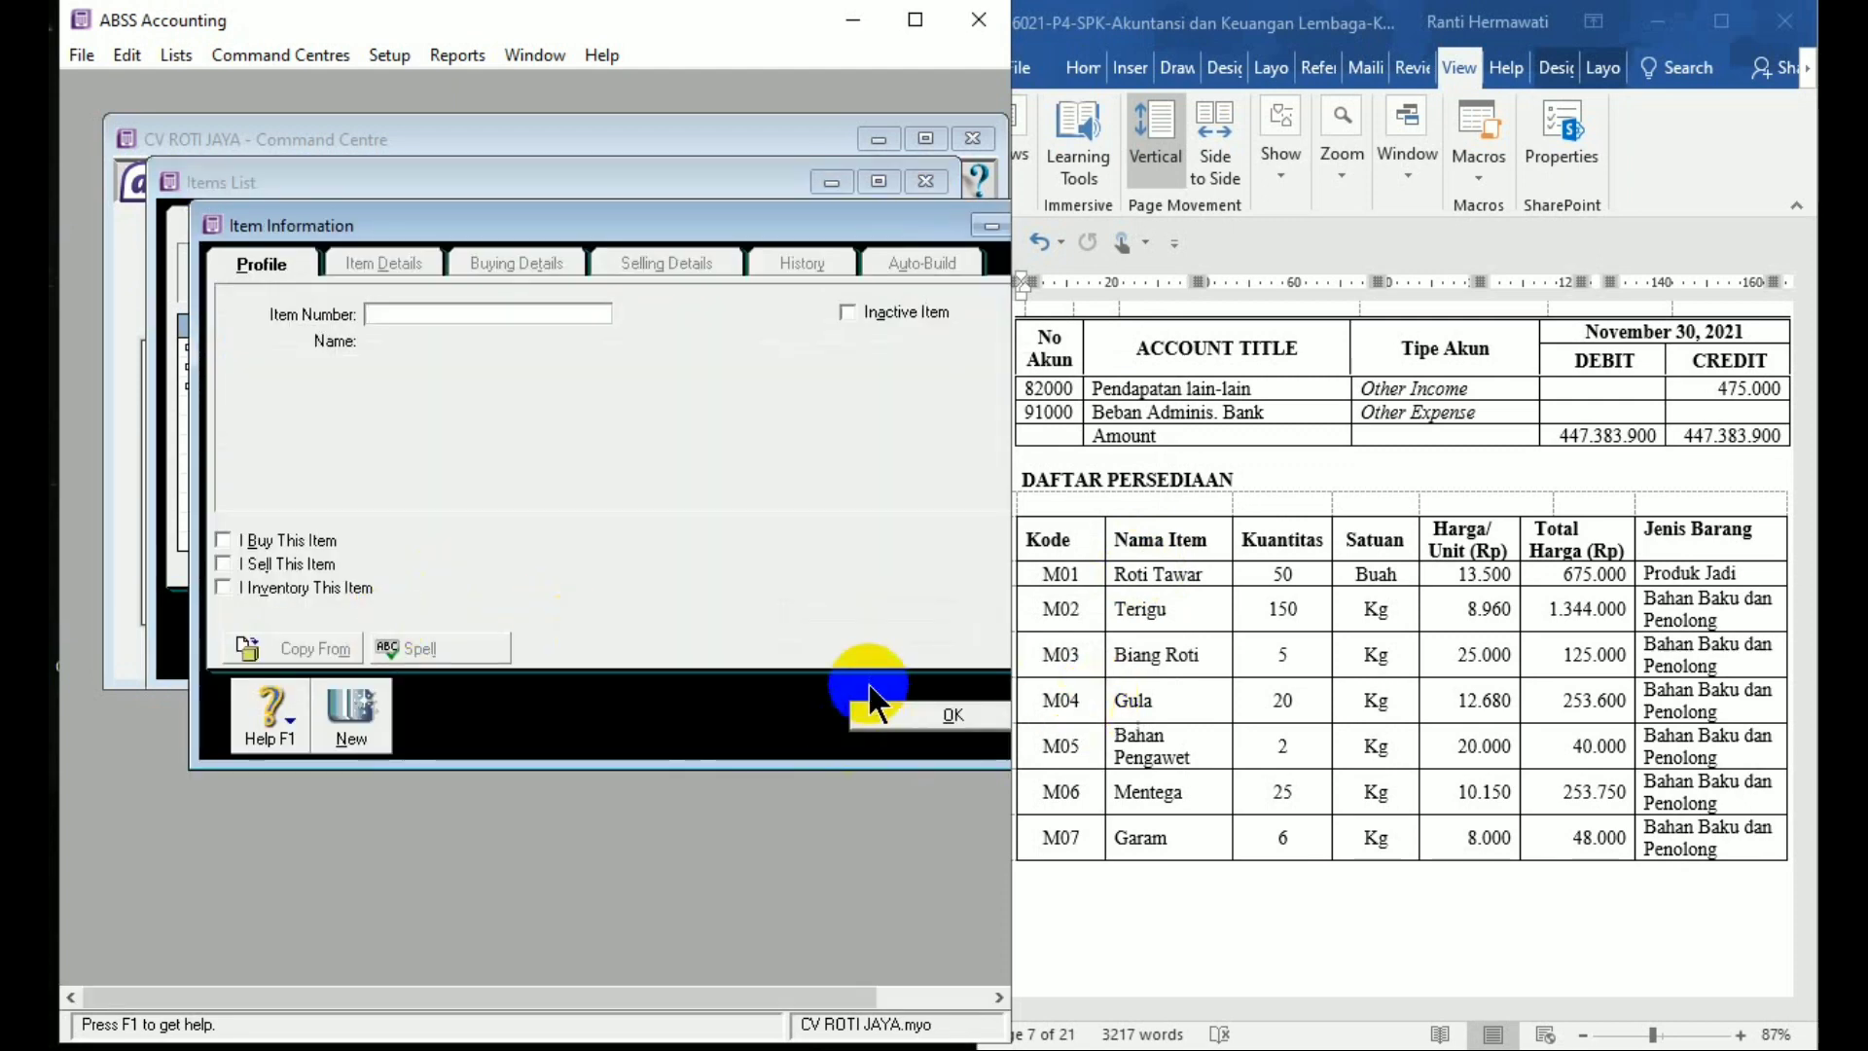
Add and save item M04 Gula as bought and inventoried
type("M04")
key("Tab")
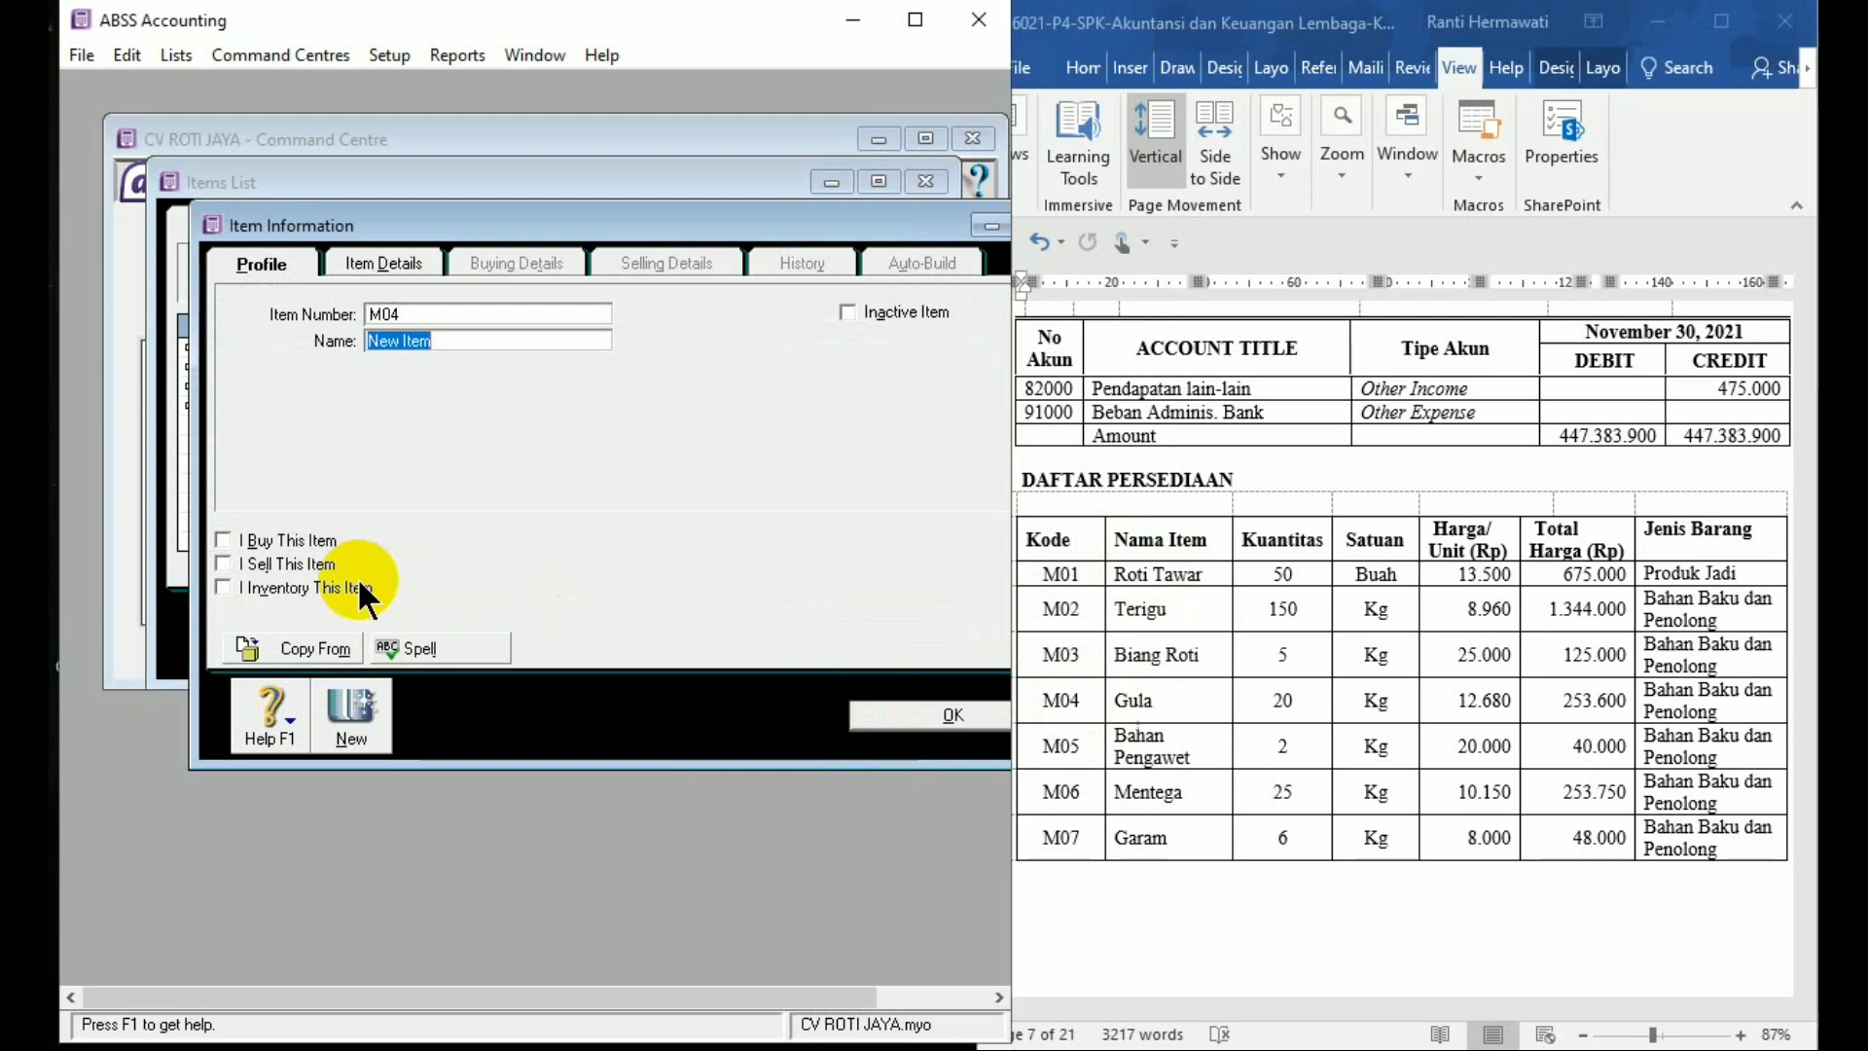
type("Gula")
left_click(224, 539)
left_click(220, 586)
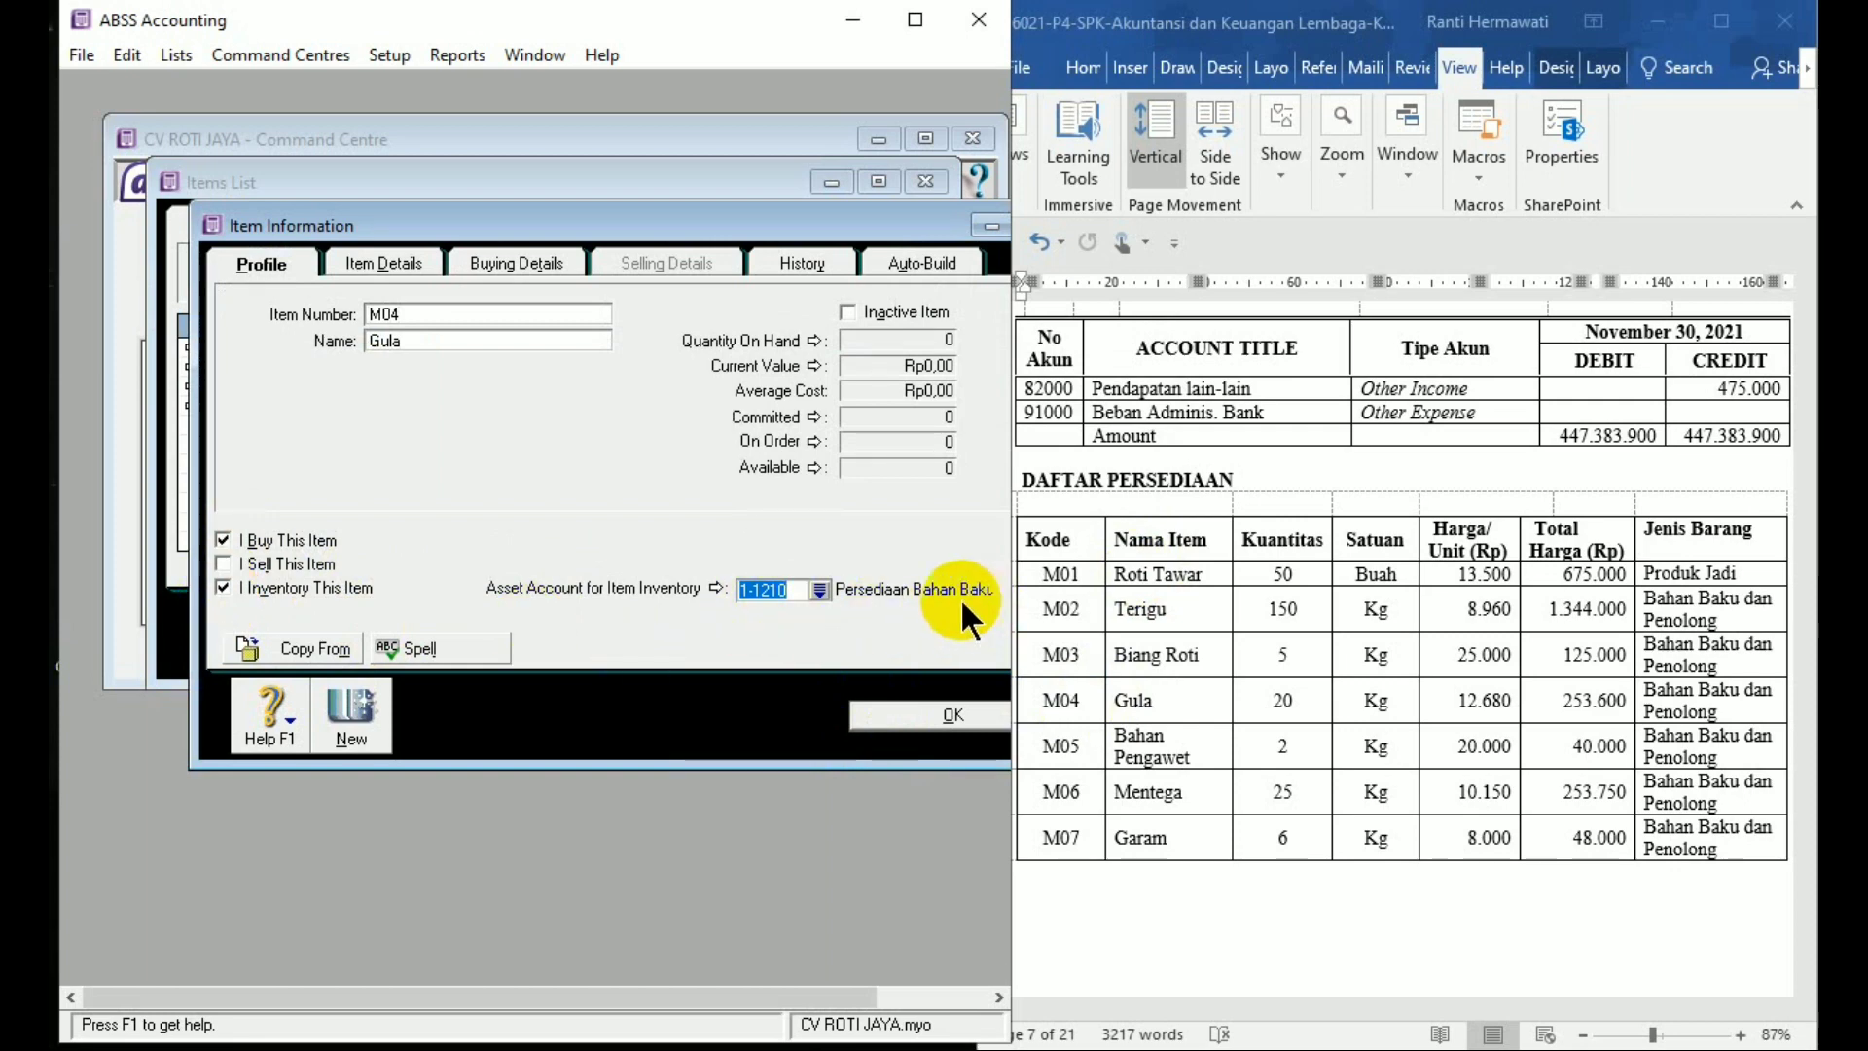
left_click(555, 257)
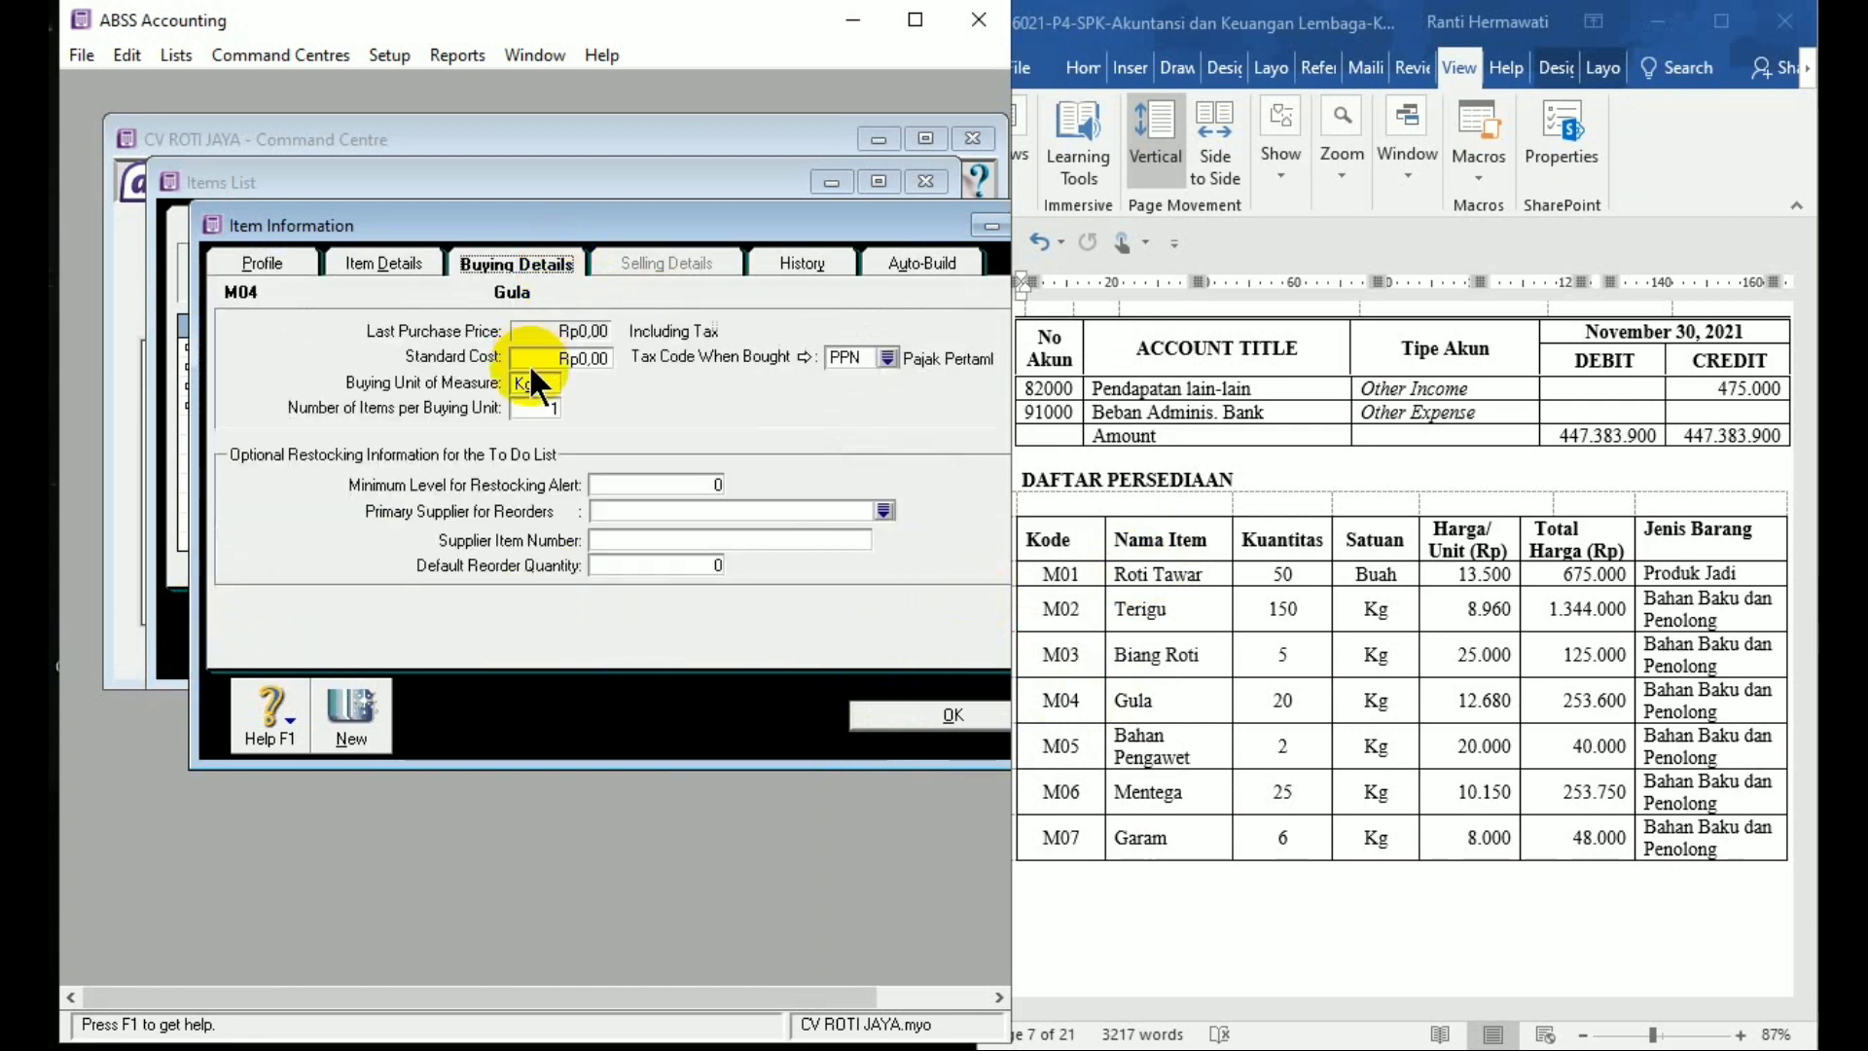
left_click(885, 716)
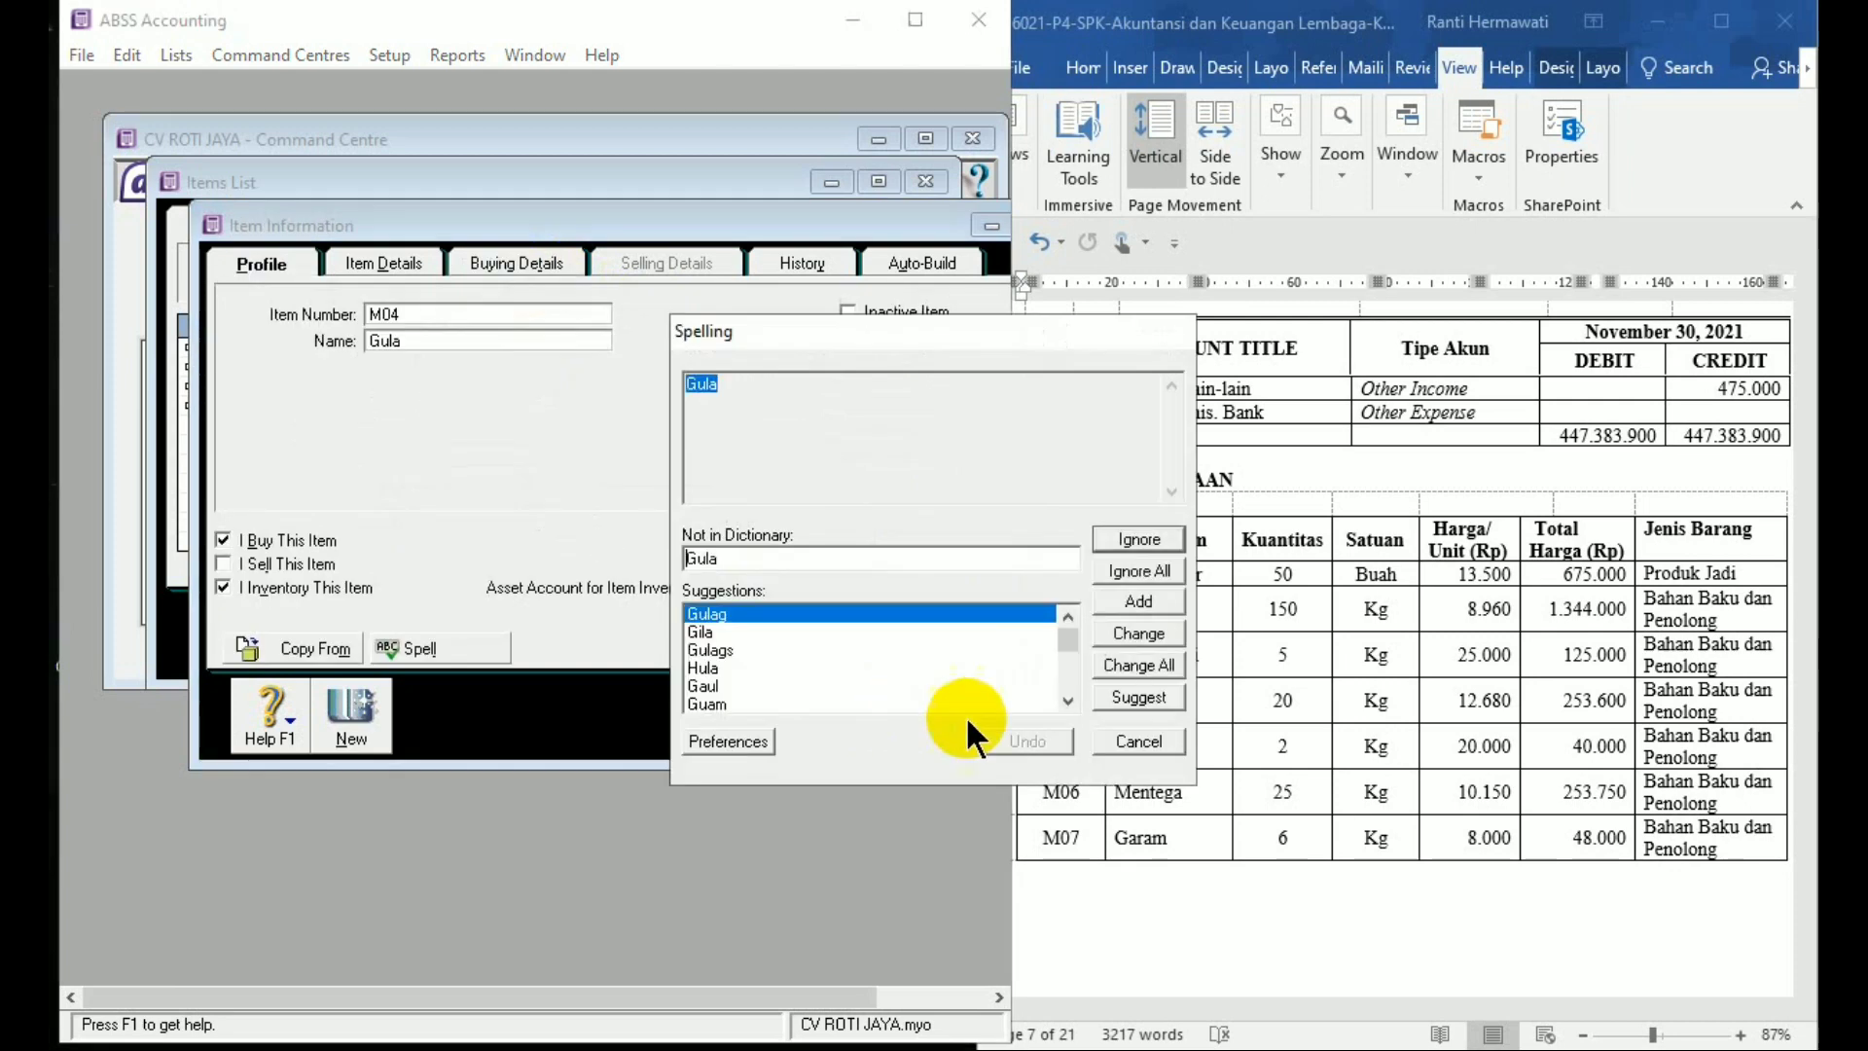
left_click(1140, 570)
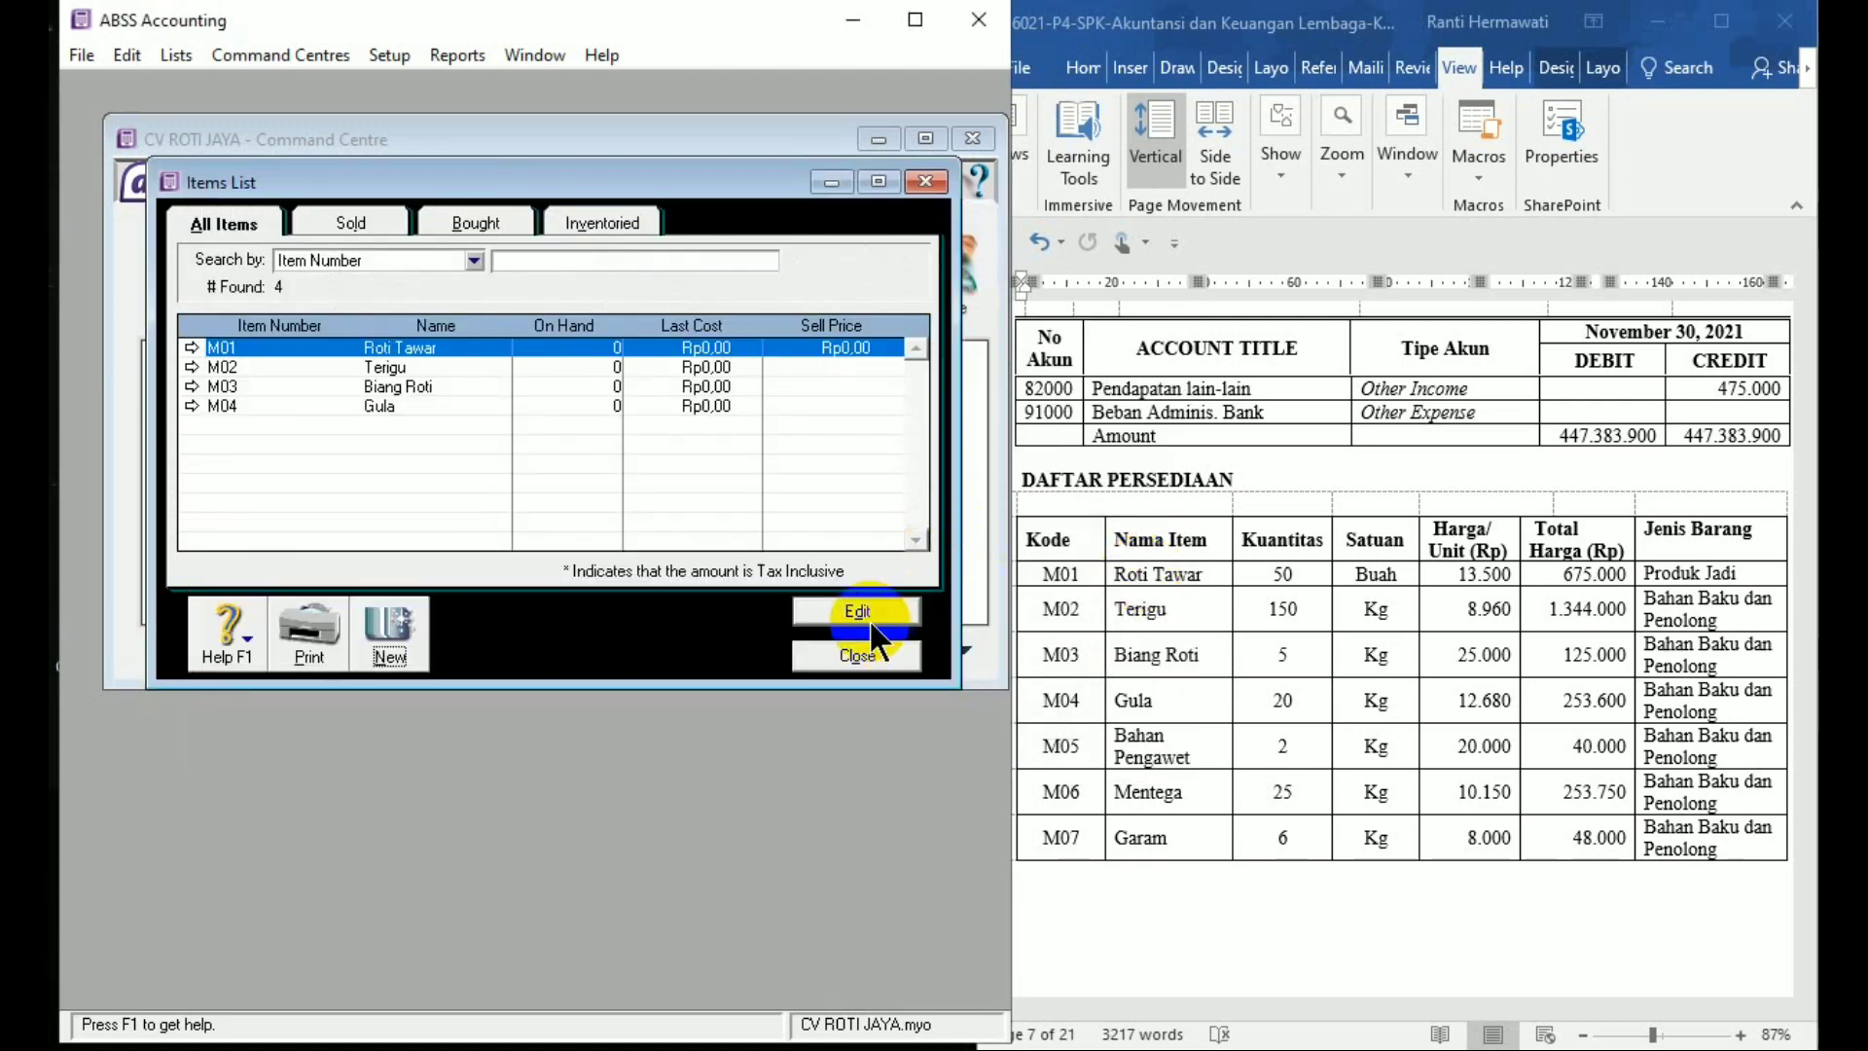
left_click(394, 642)
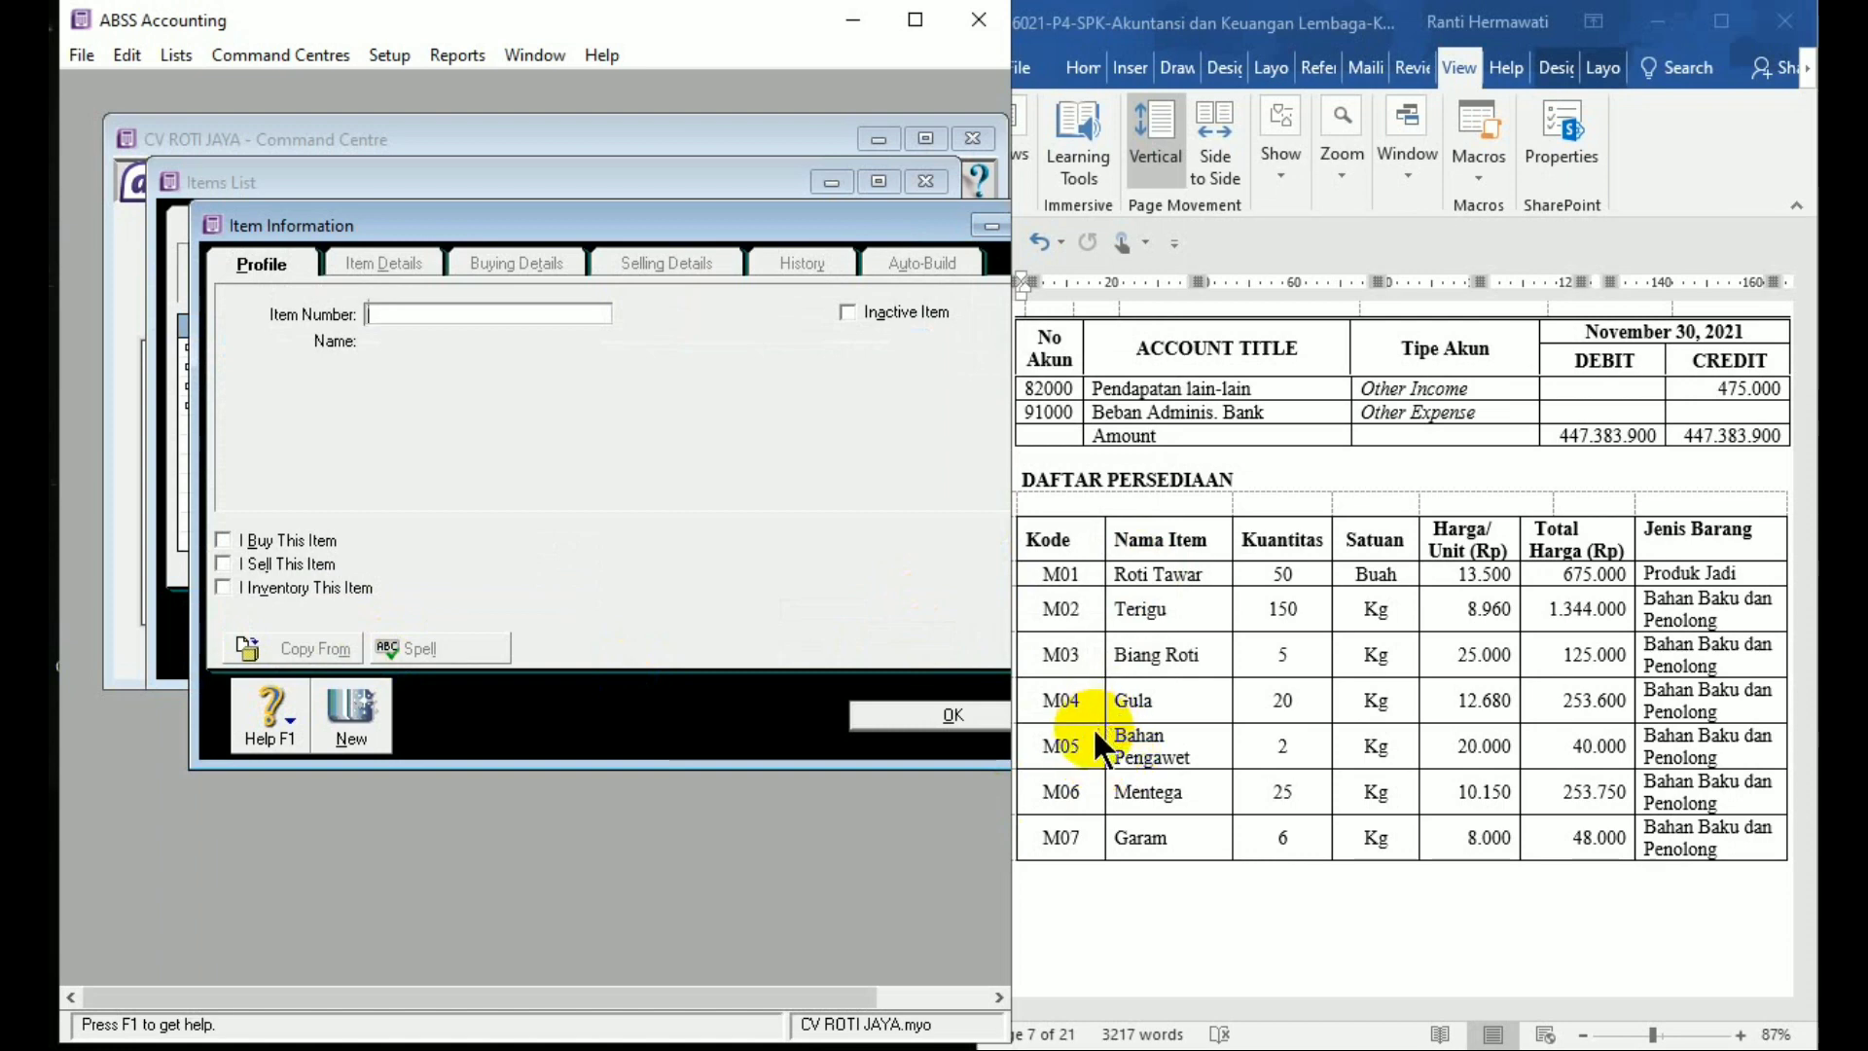
Add and save item M05 Bahan Pengawet as bought and inventoried
type("05")
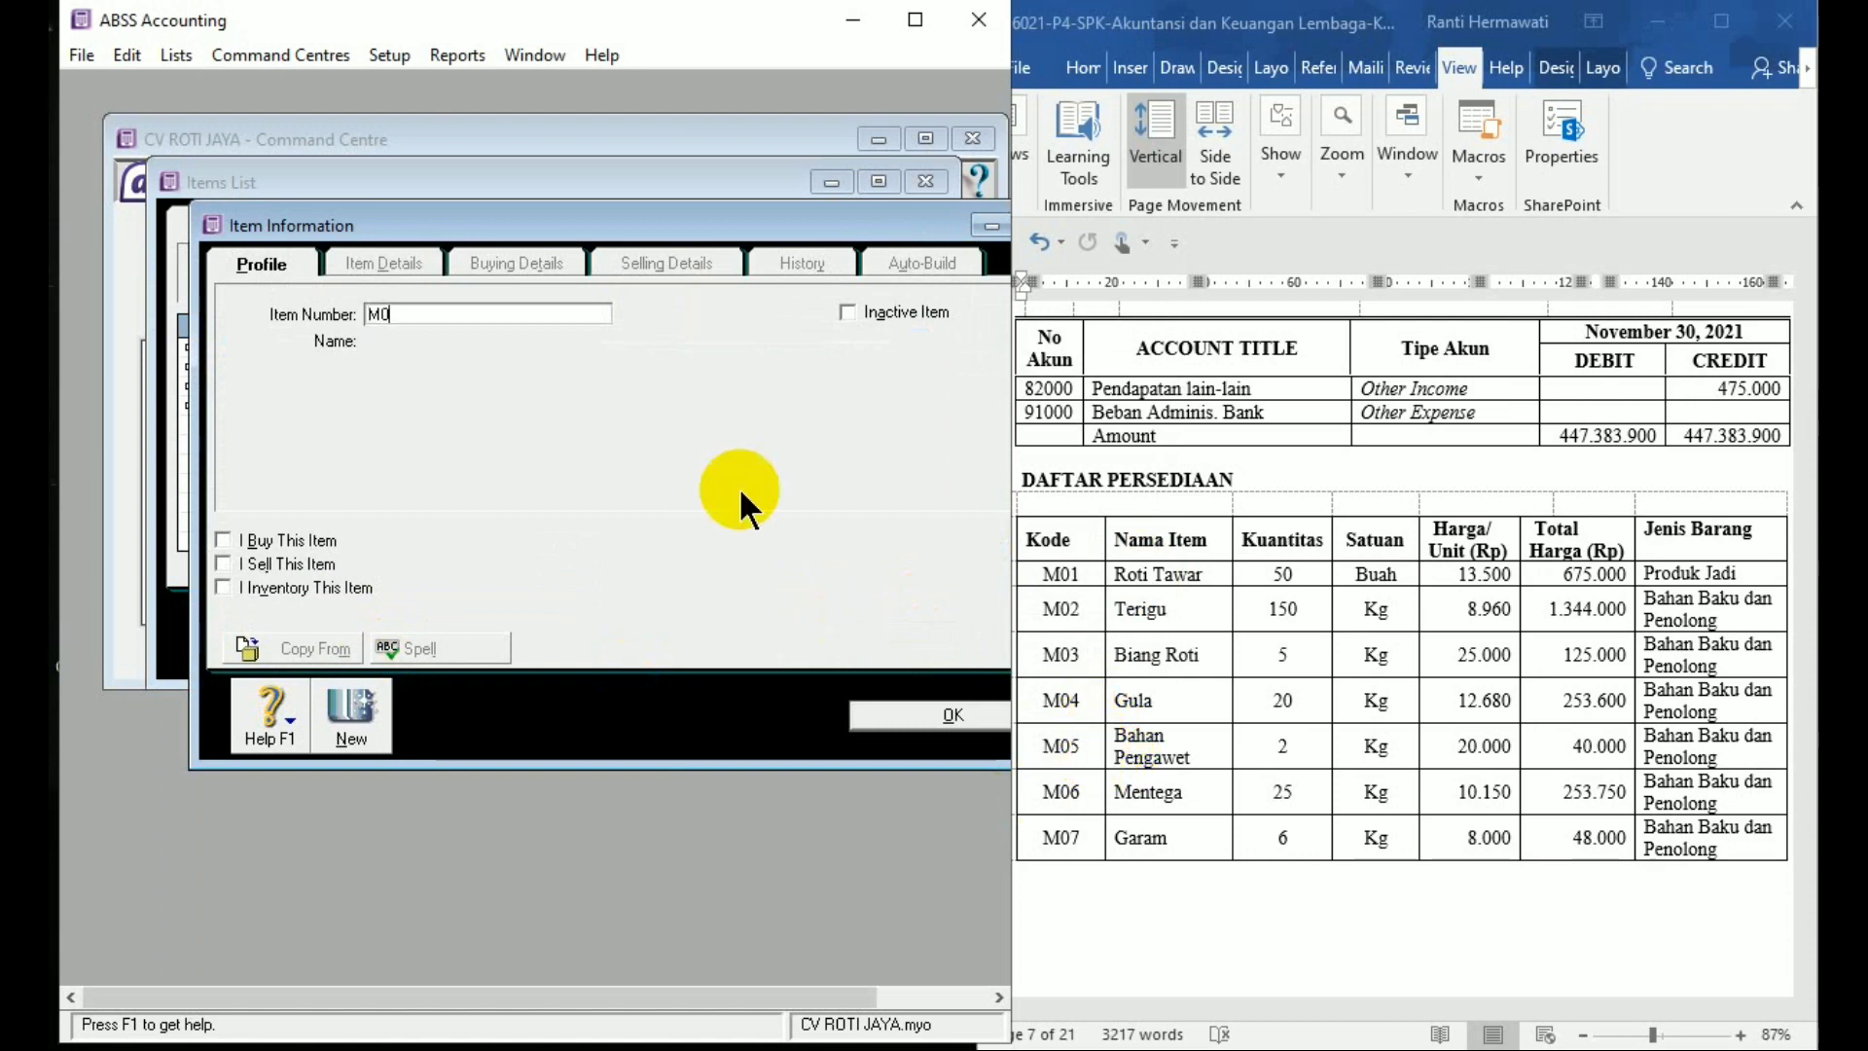
key("Tab")
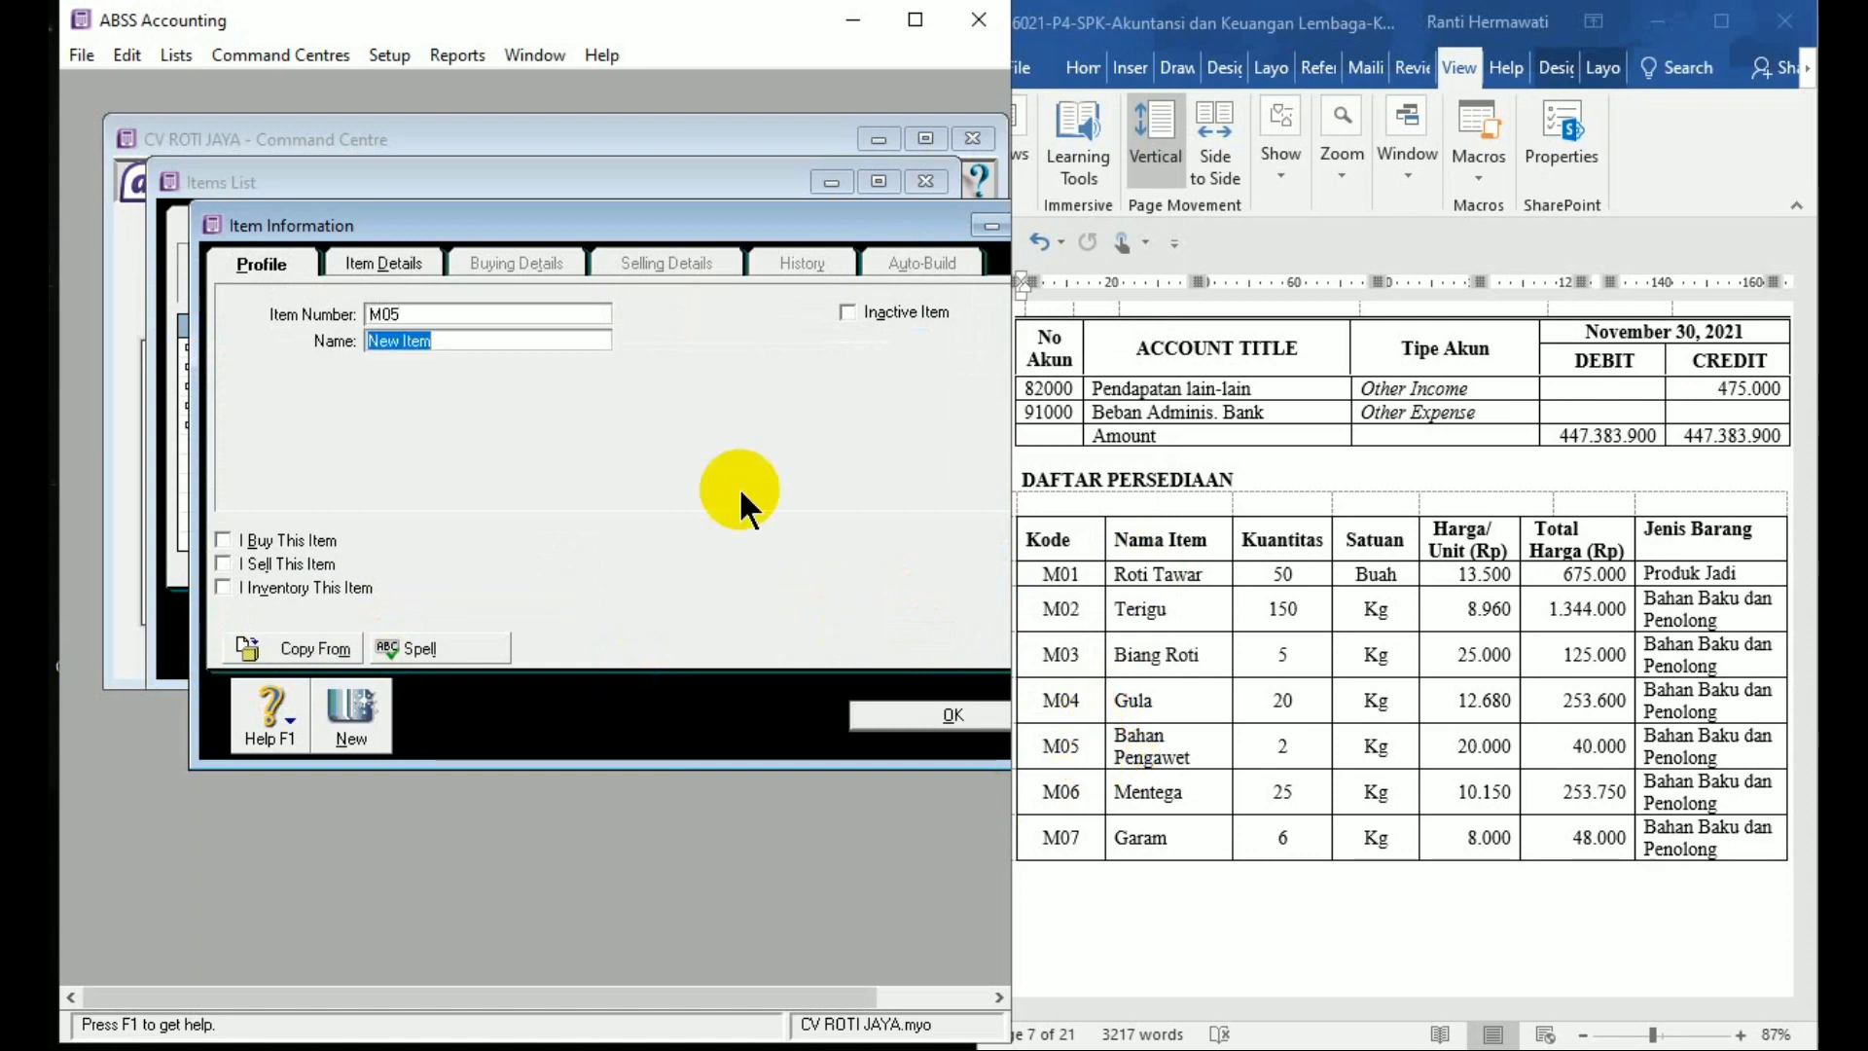
type("Baha")
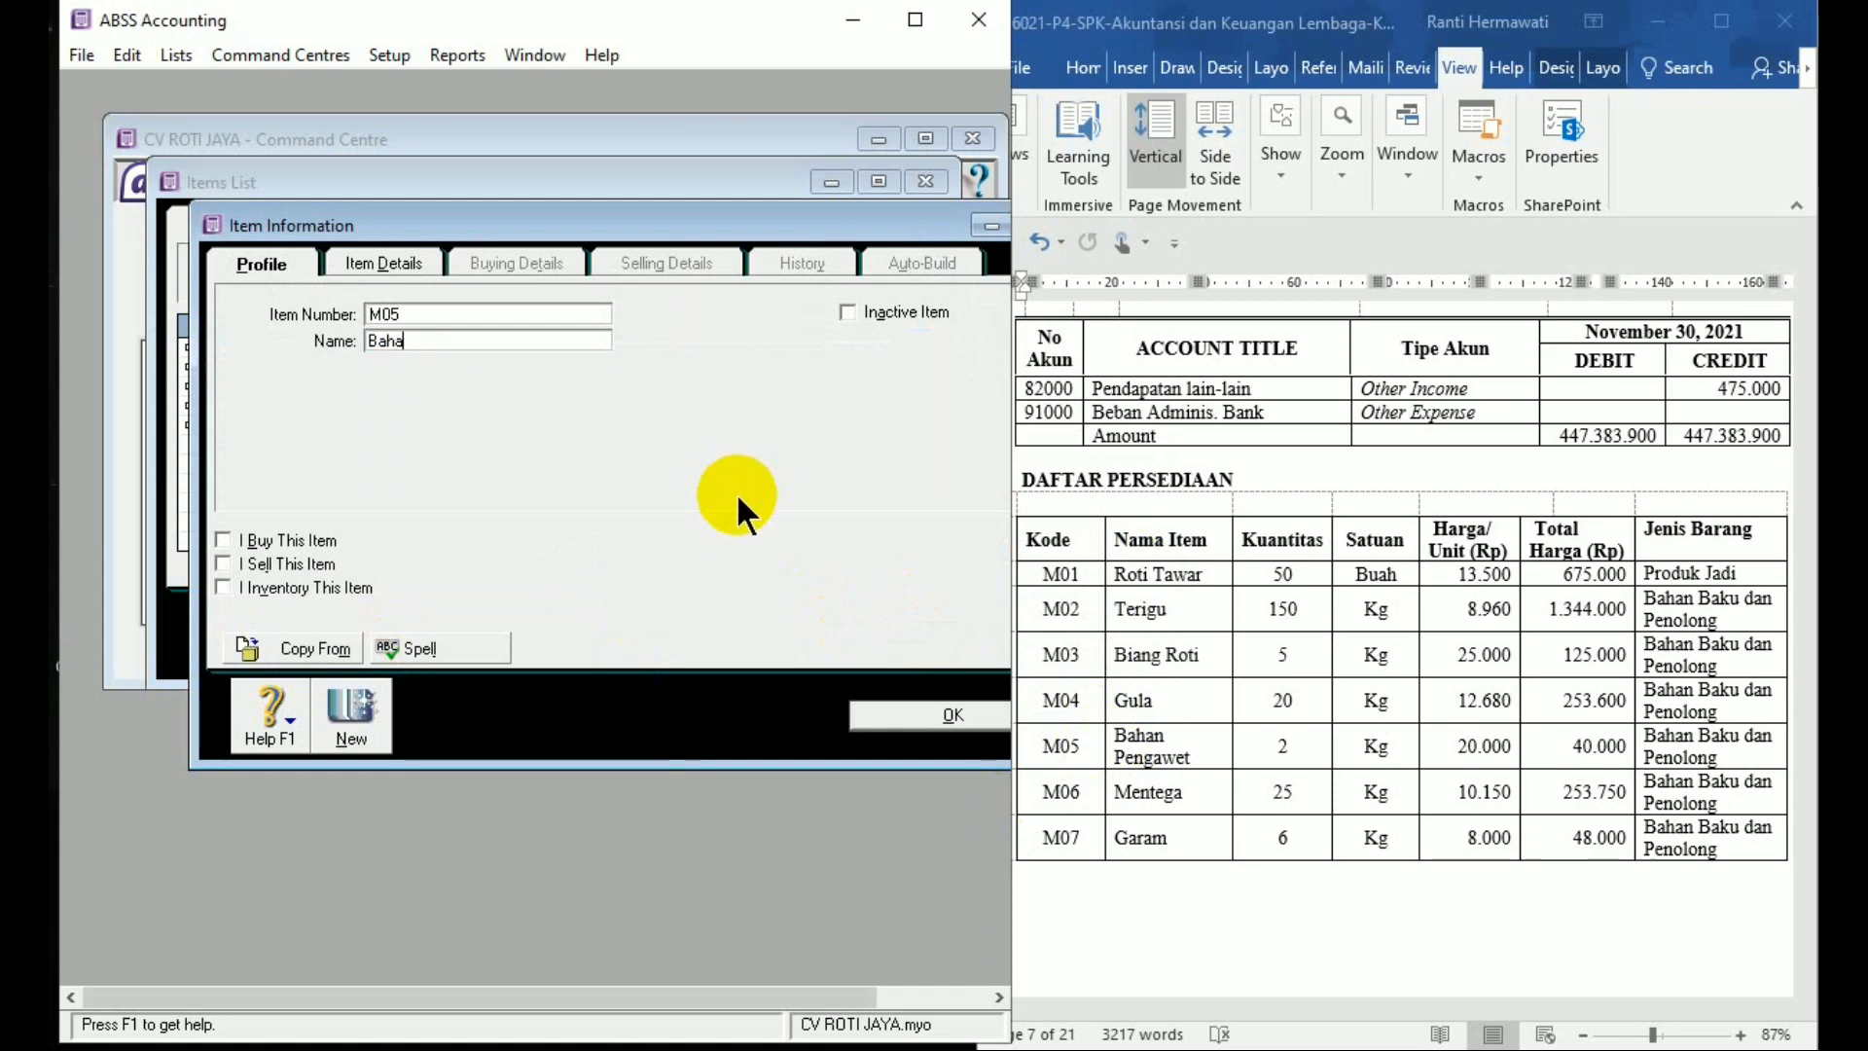
type("n Pengawet")
left_click(222, 539)
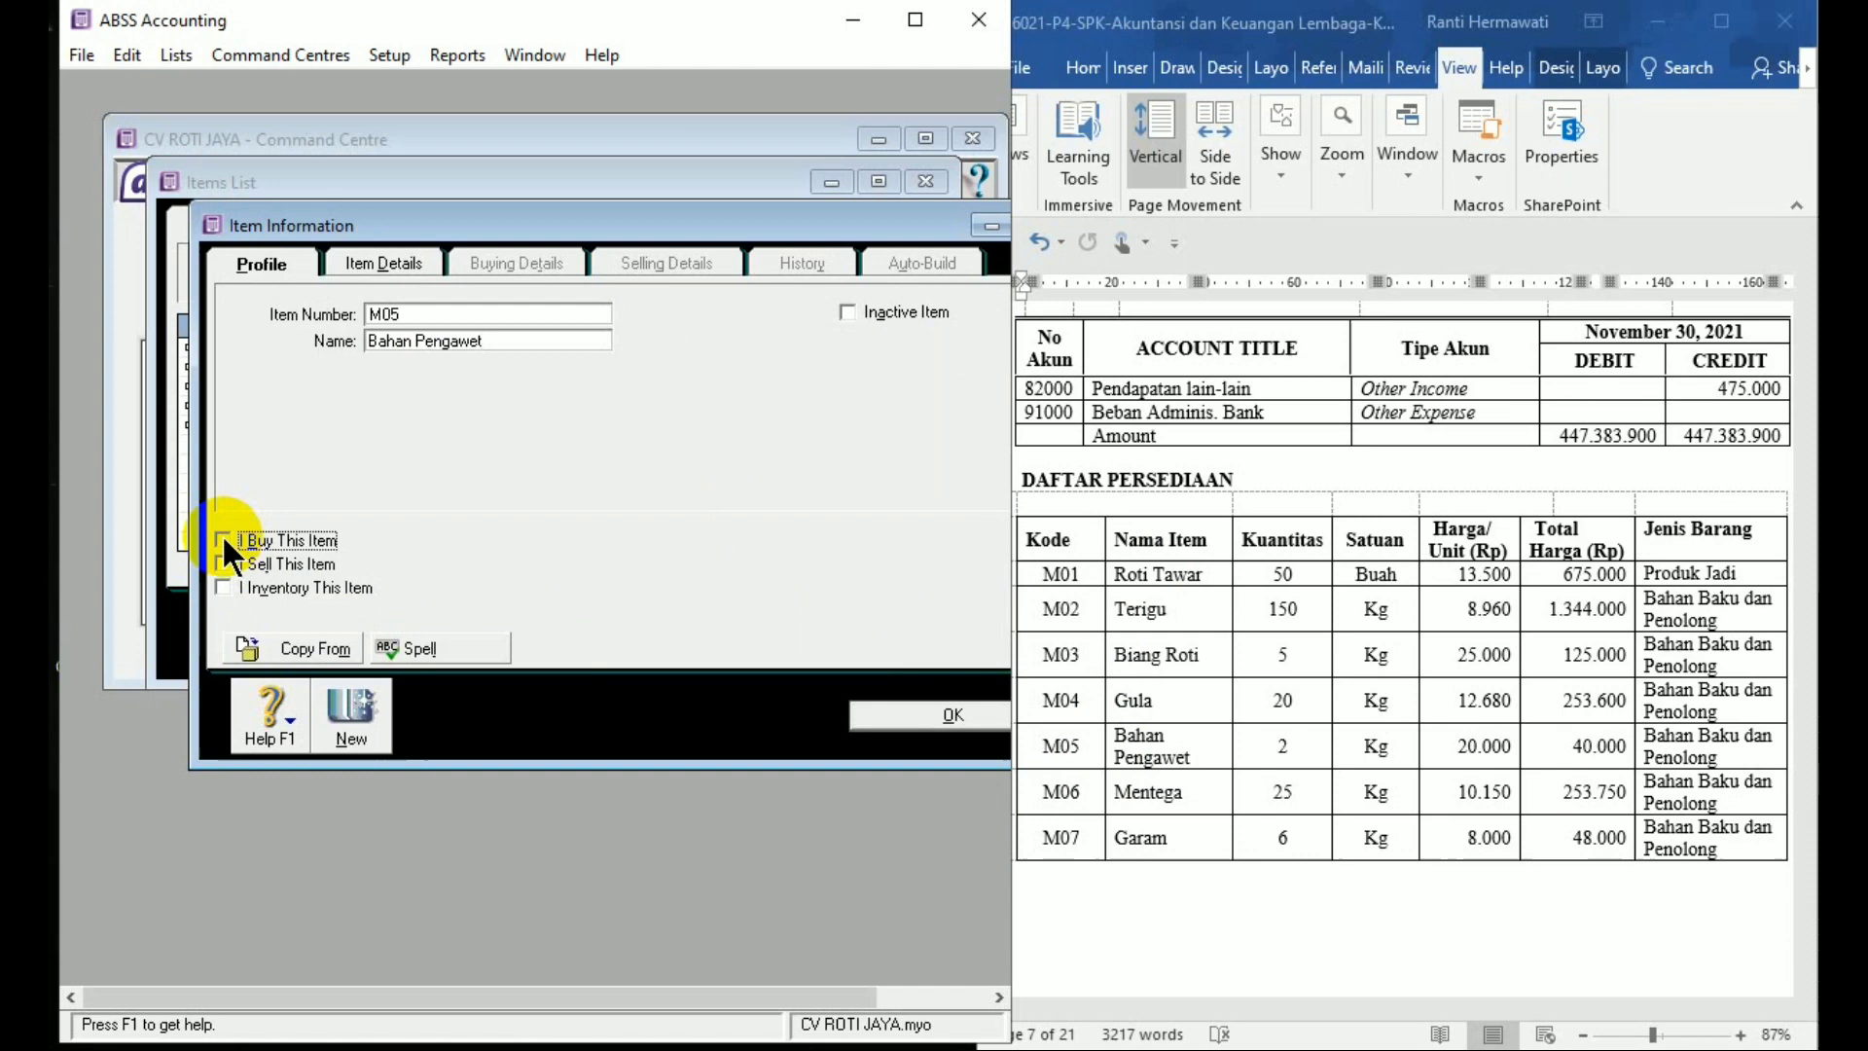
left_click(222, 585)
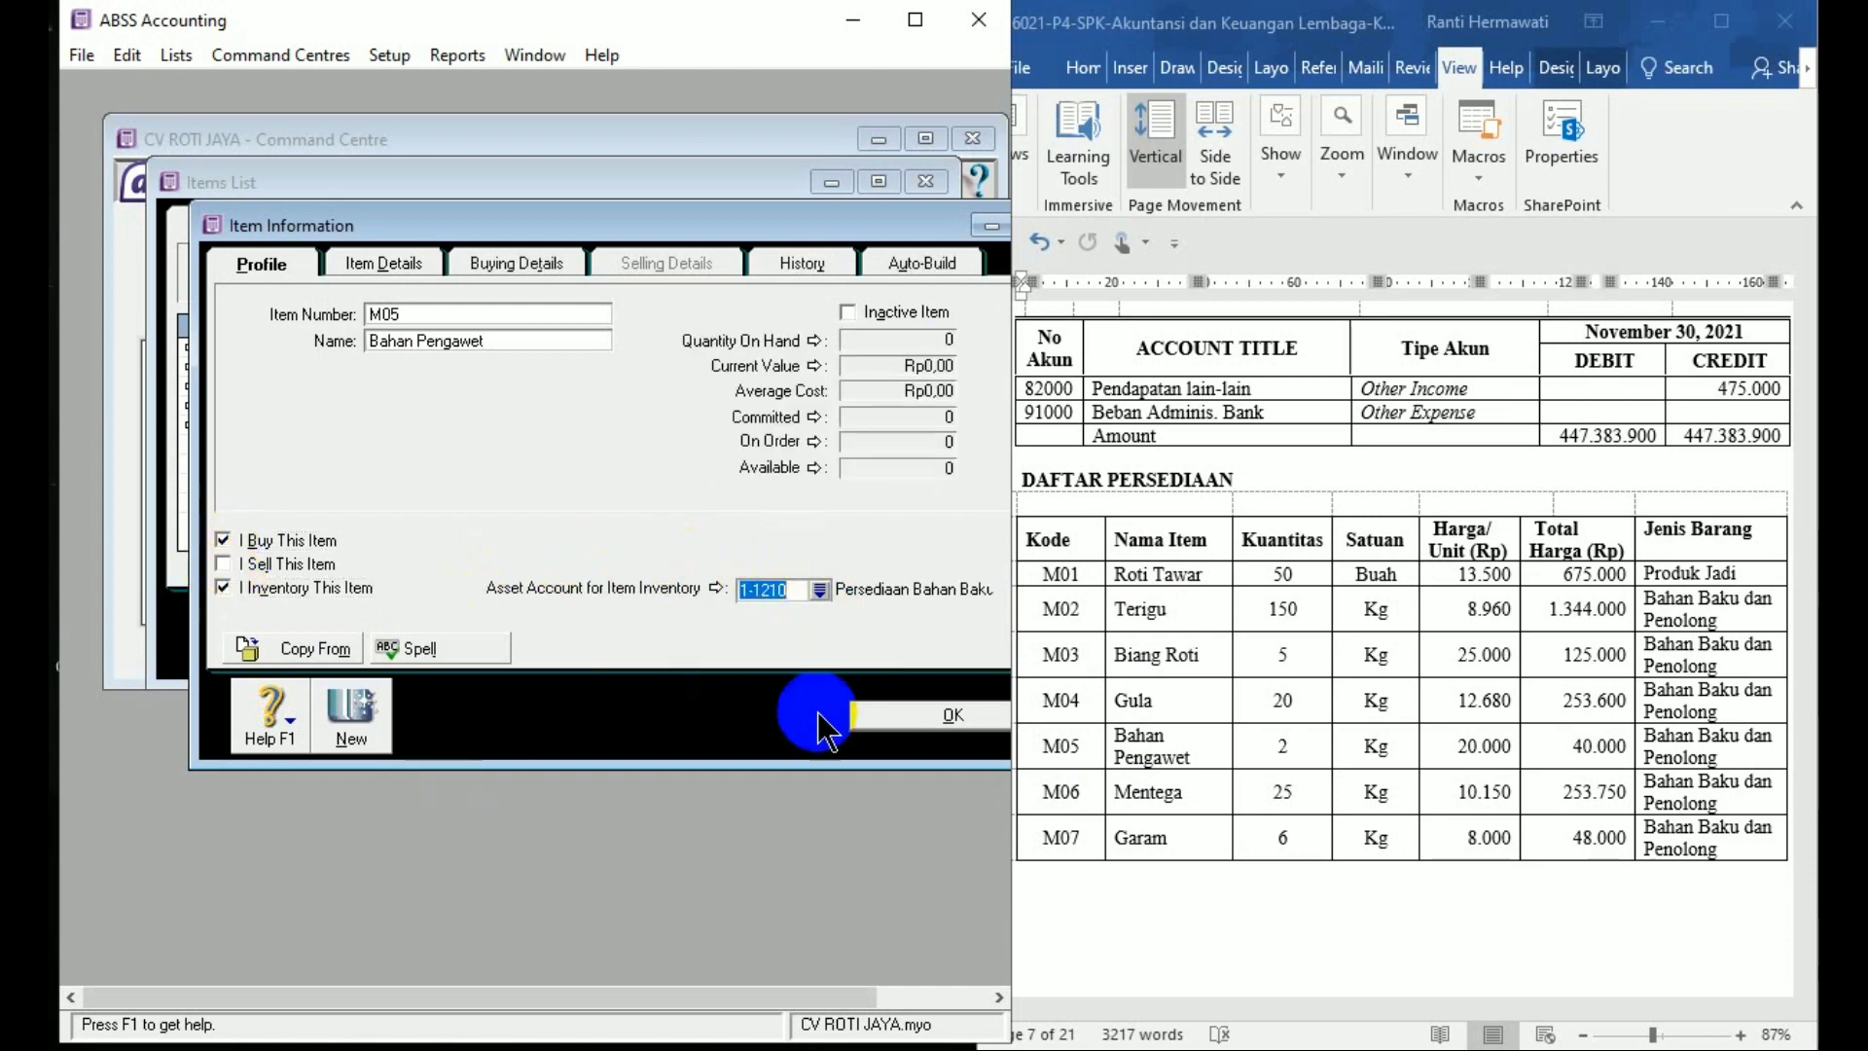
left_click(539, 263)
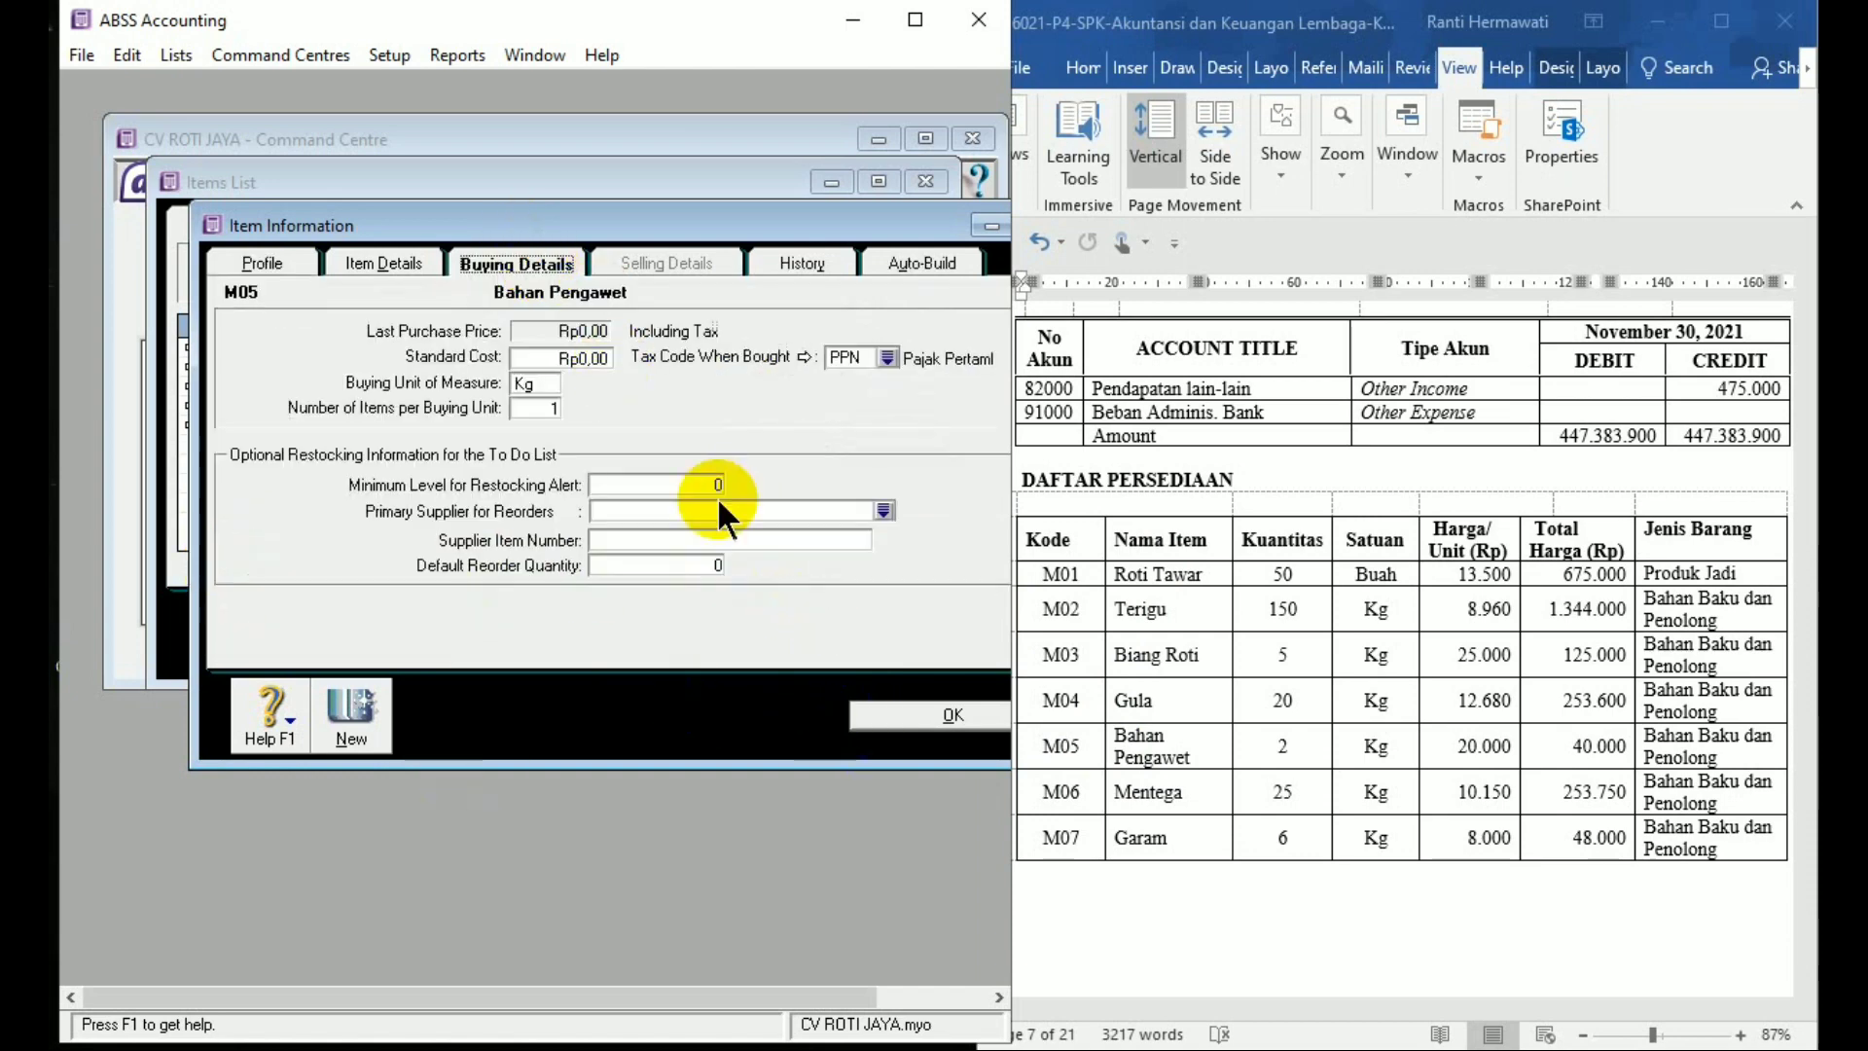
left_click(914, 715)
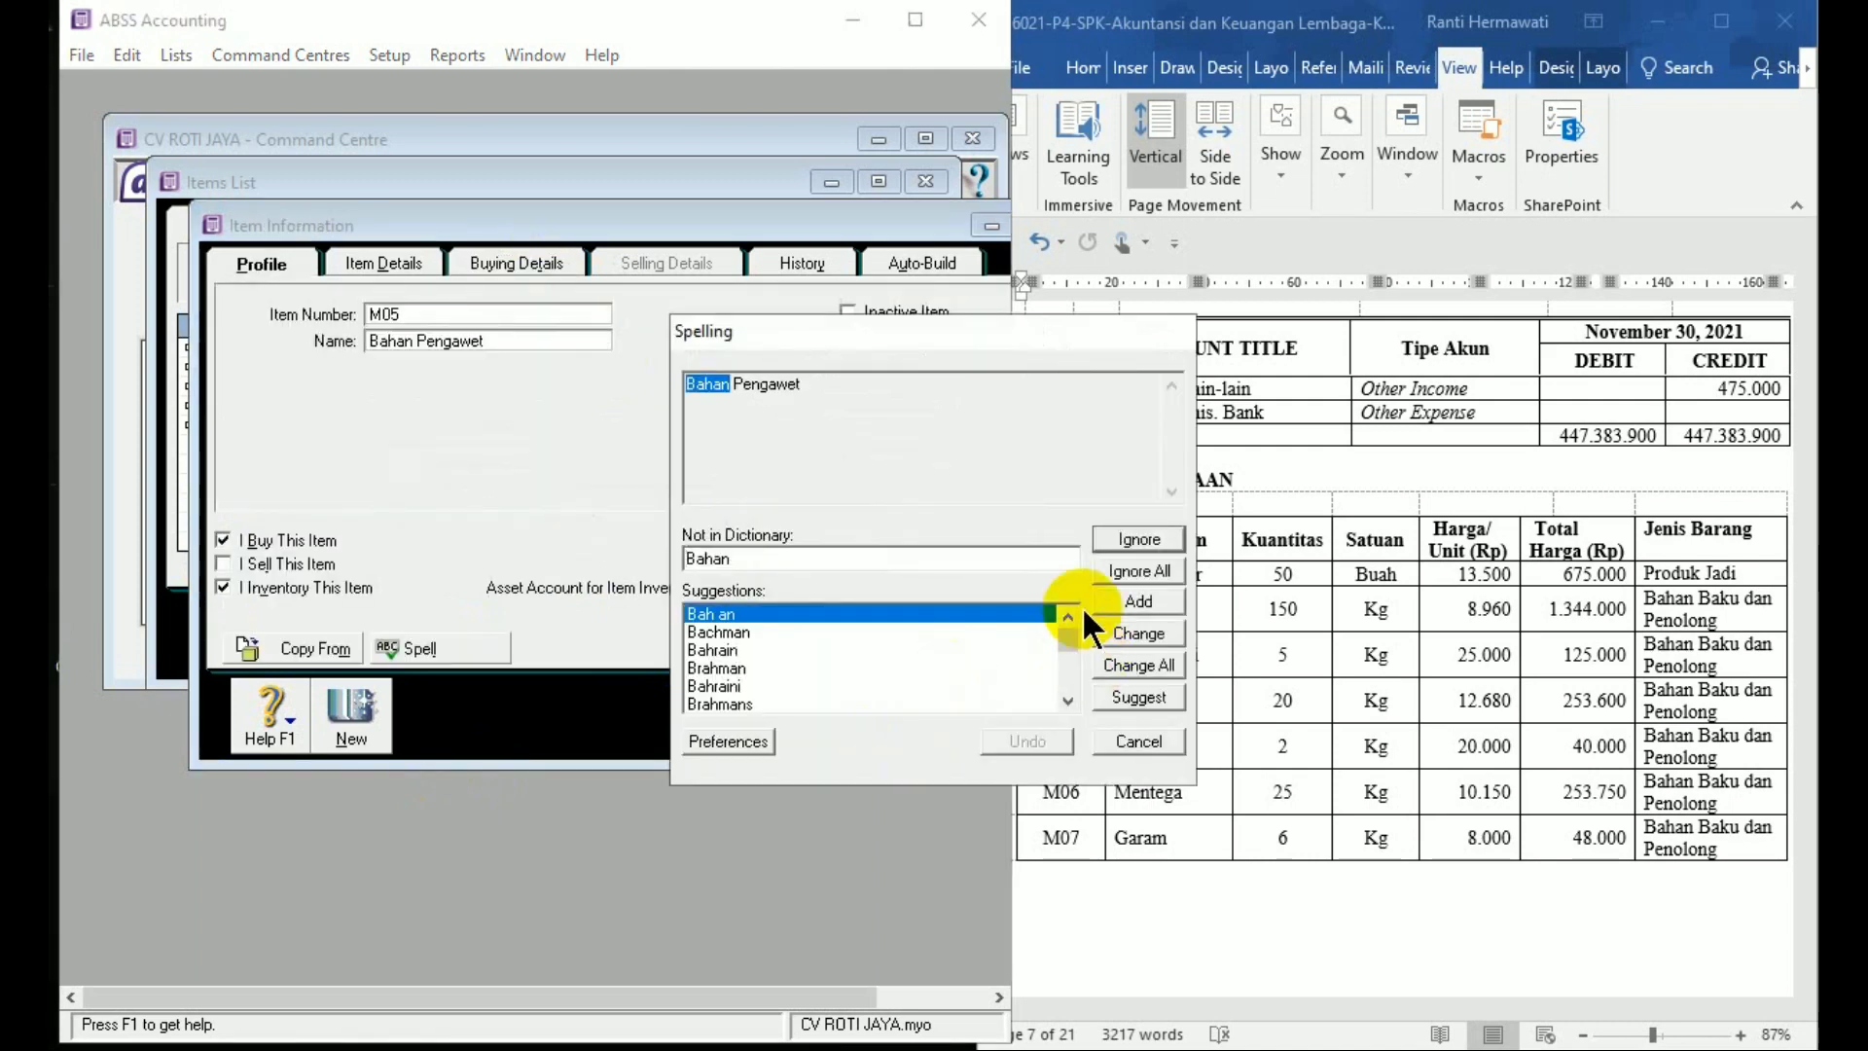
left_click(1139, 566)
left_click(1144, 566)
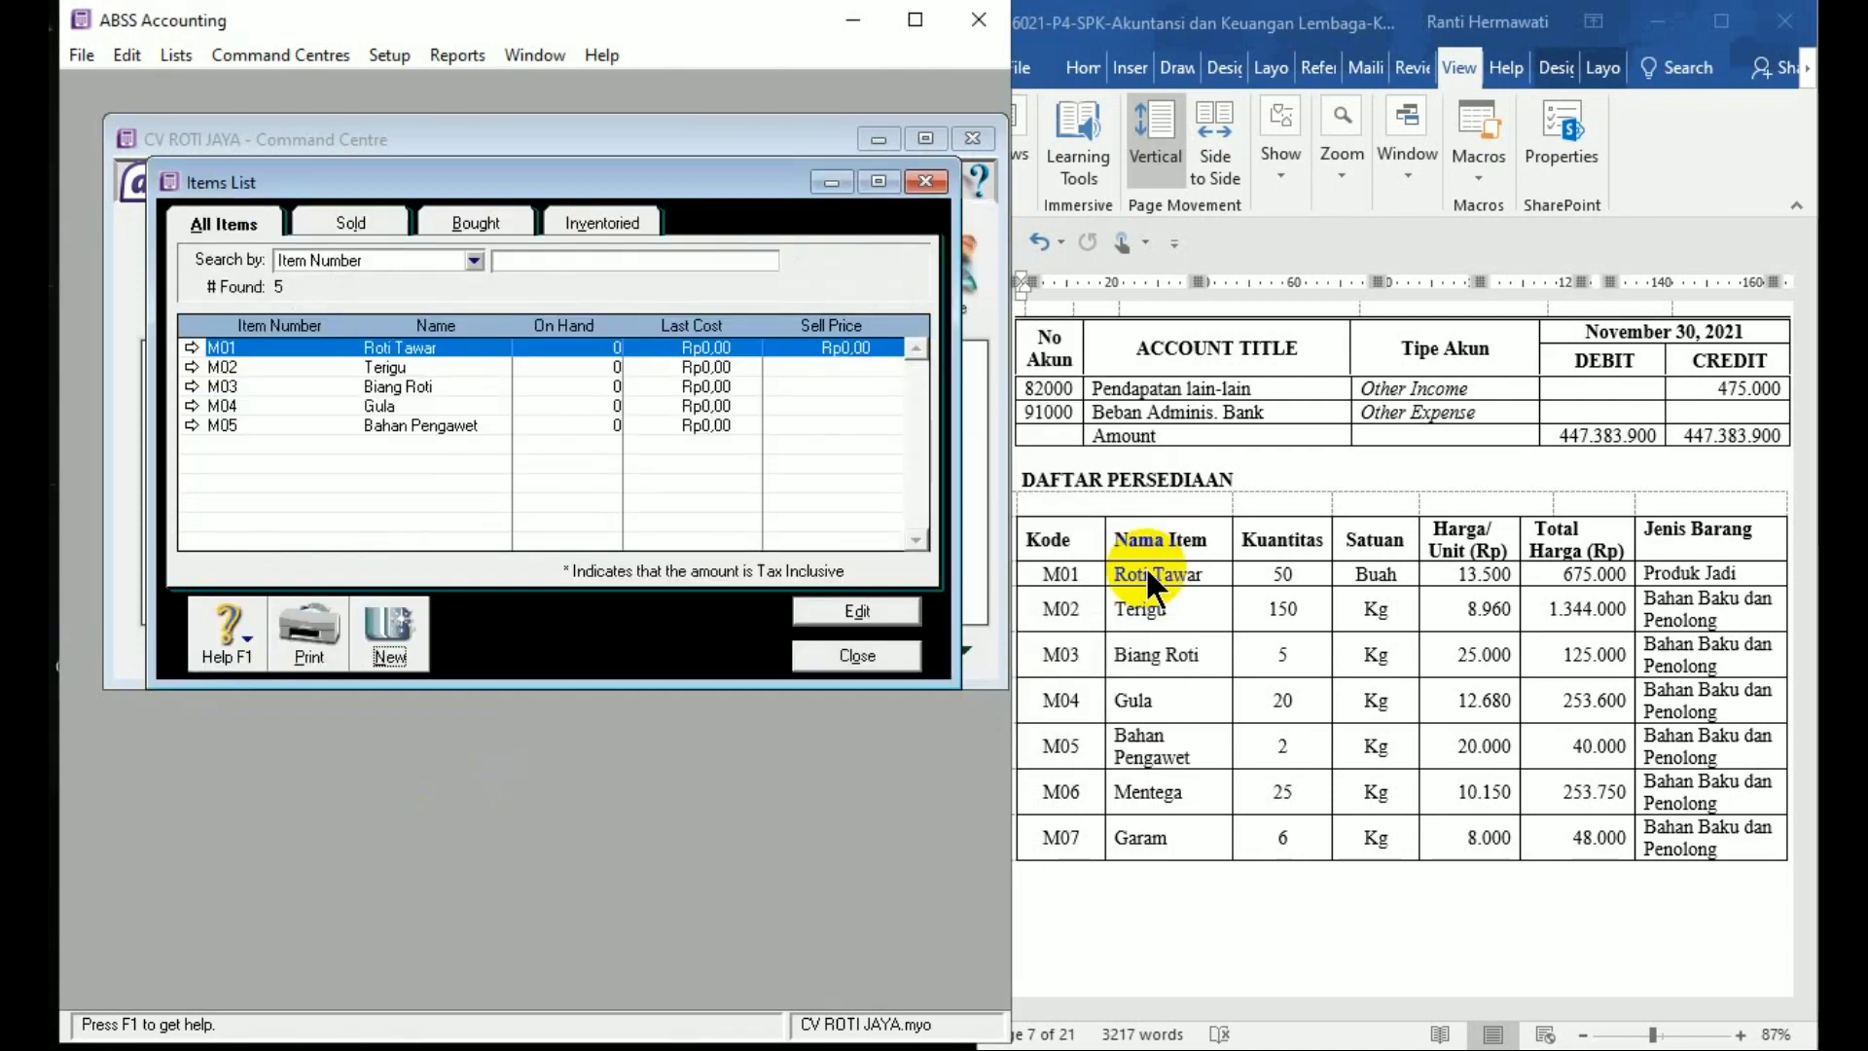
left_click(401, 644)
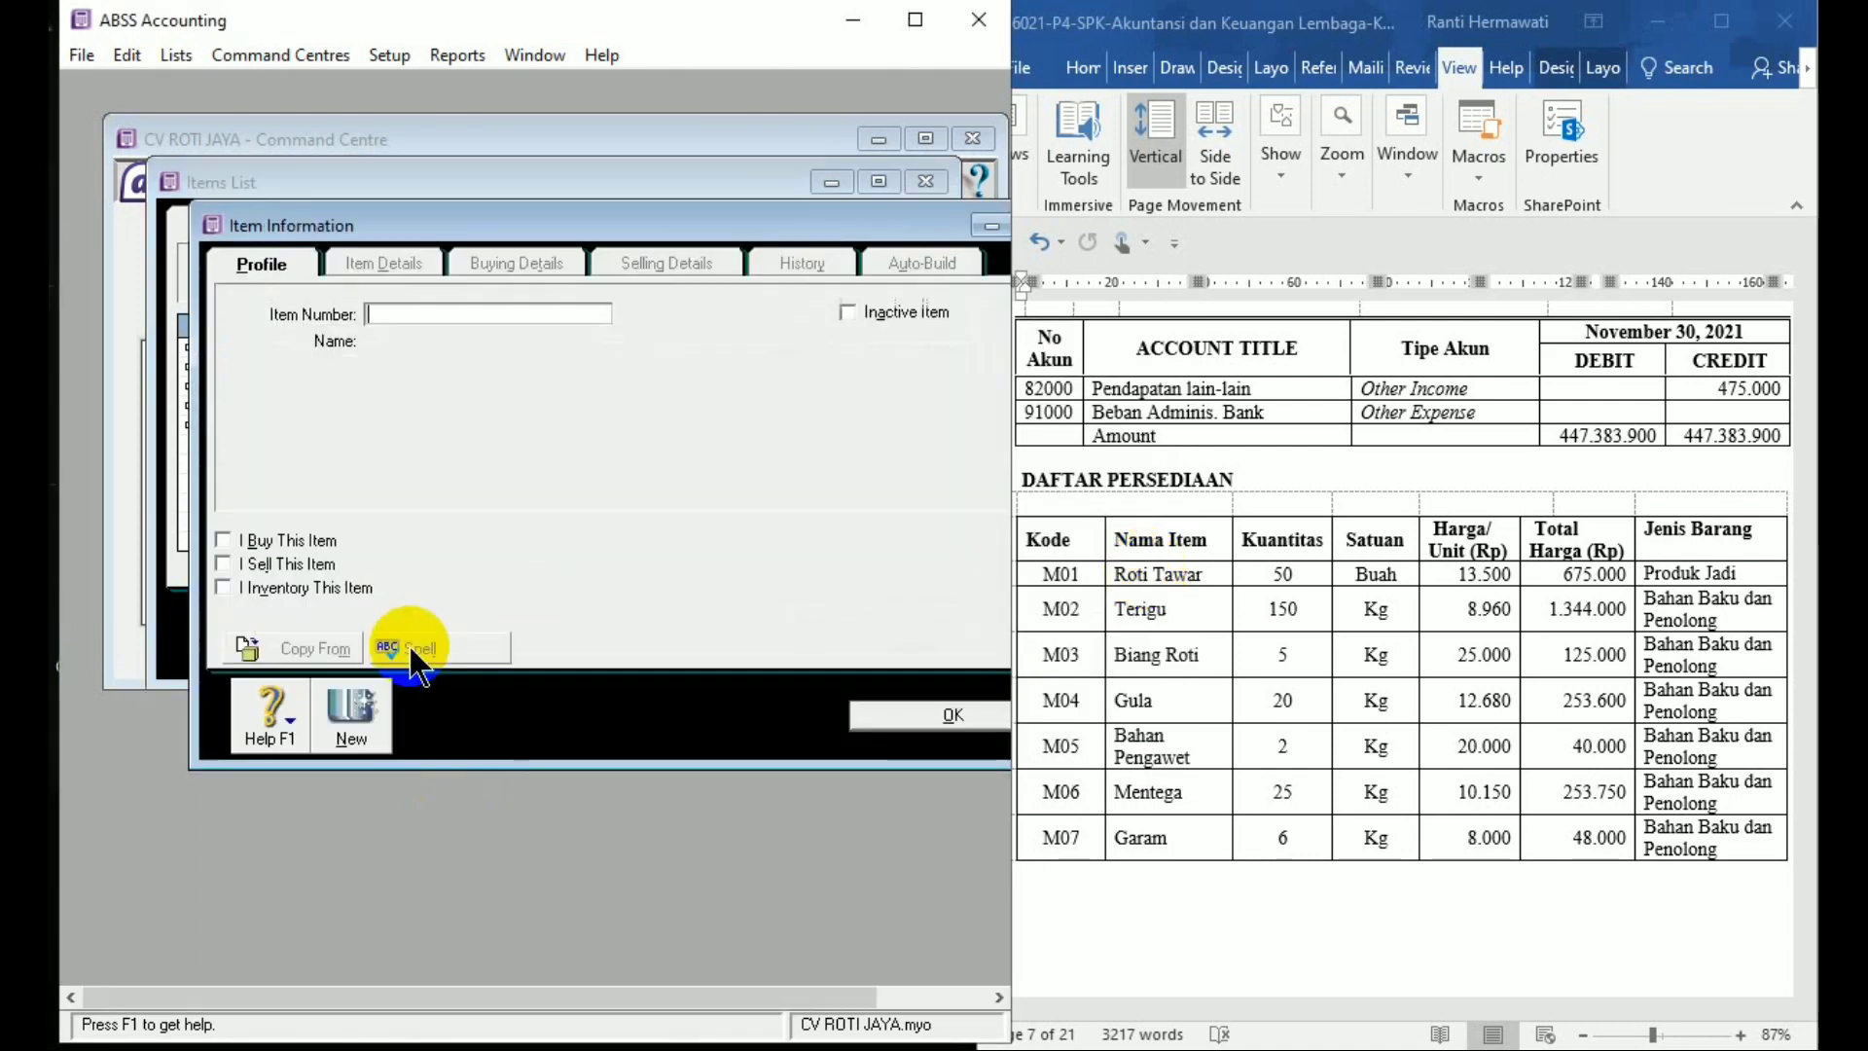
Add and save item M06 Mentega as bought and inventoried
type("M0")
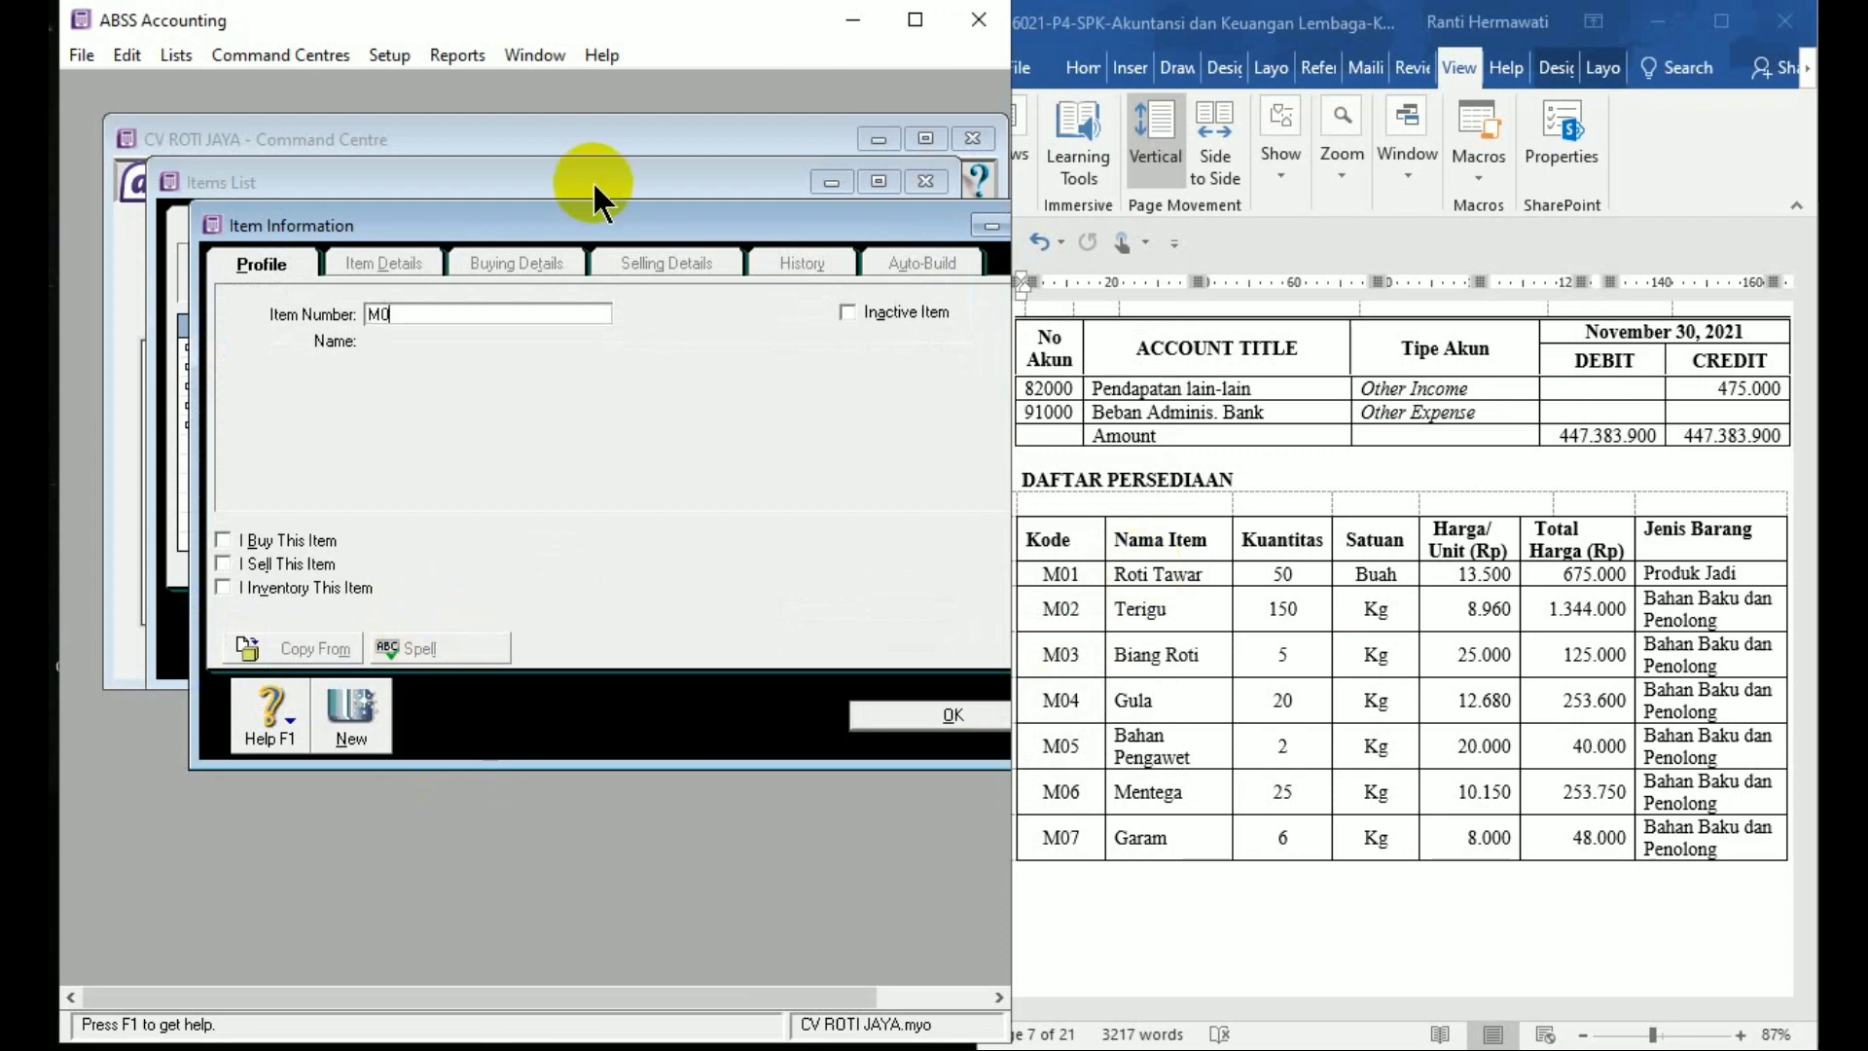
type("6")
key("Tab")
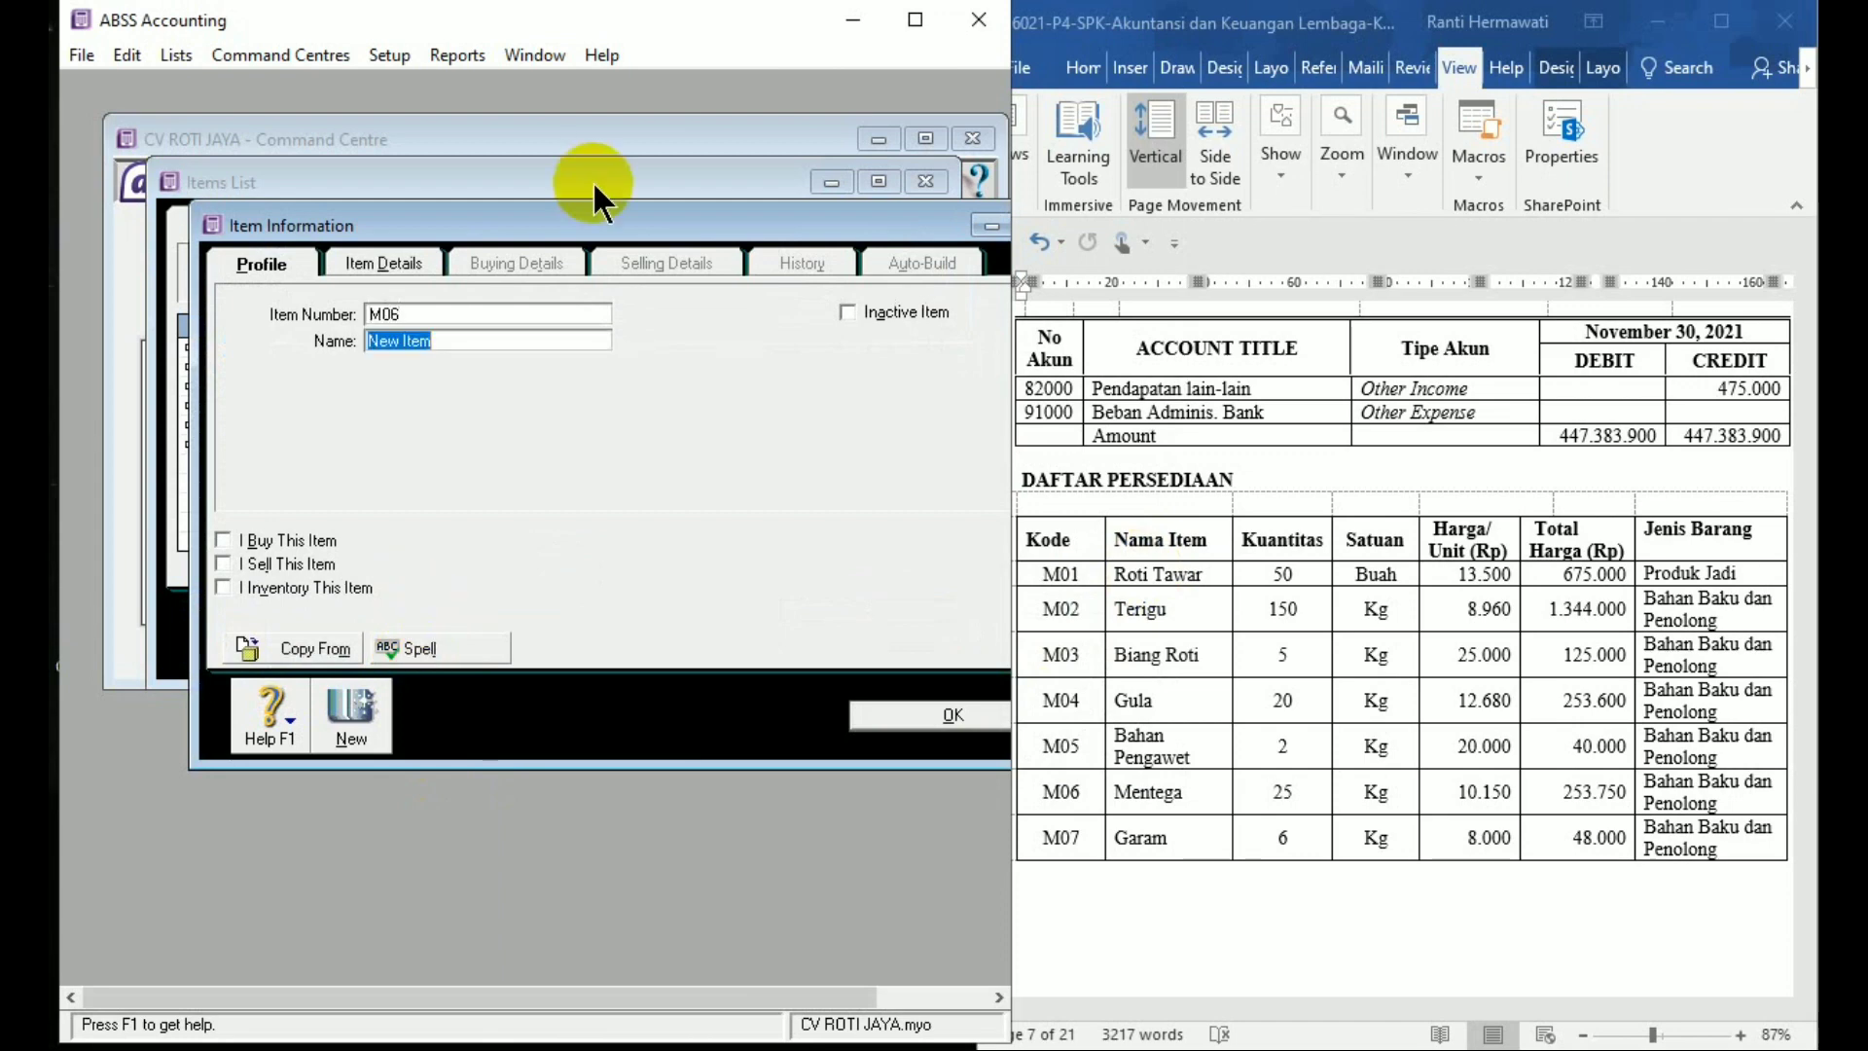
type("Mentega")
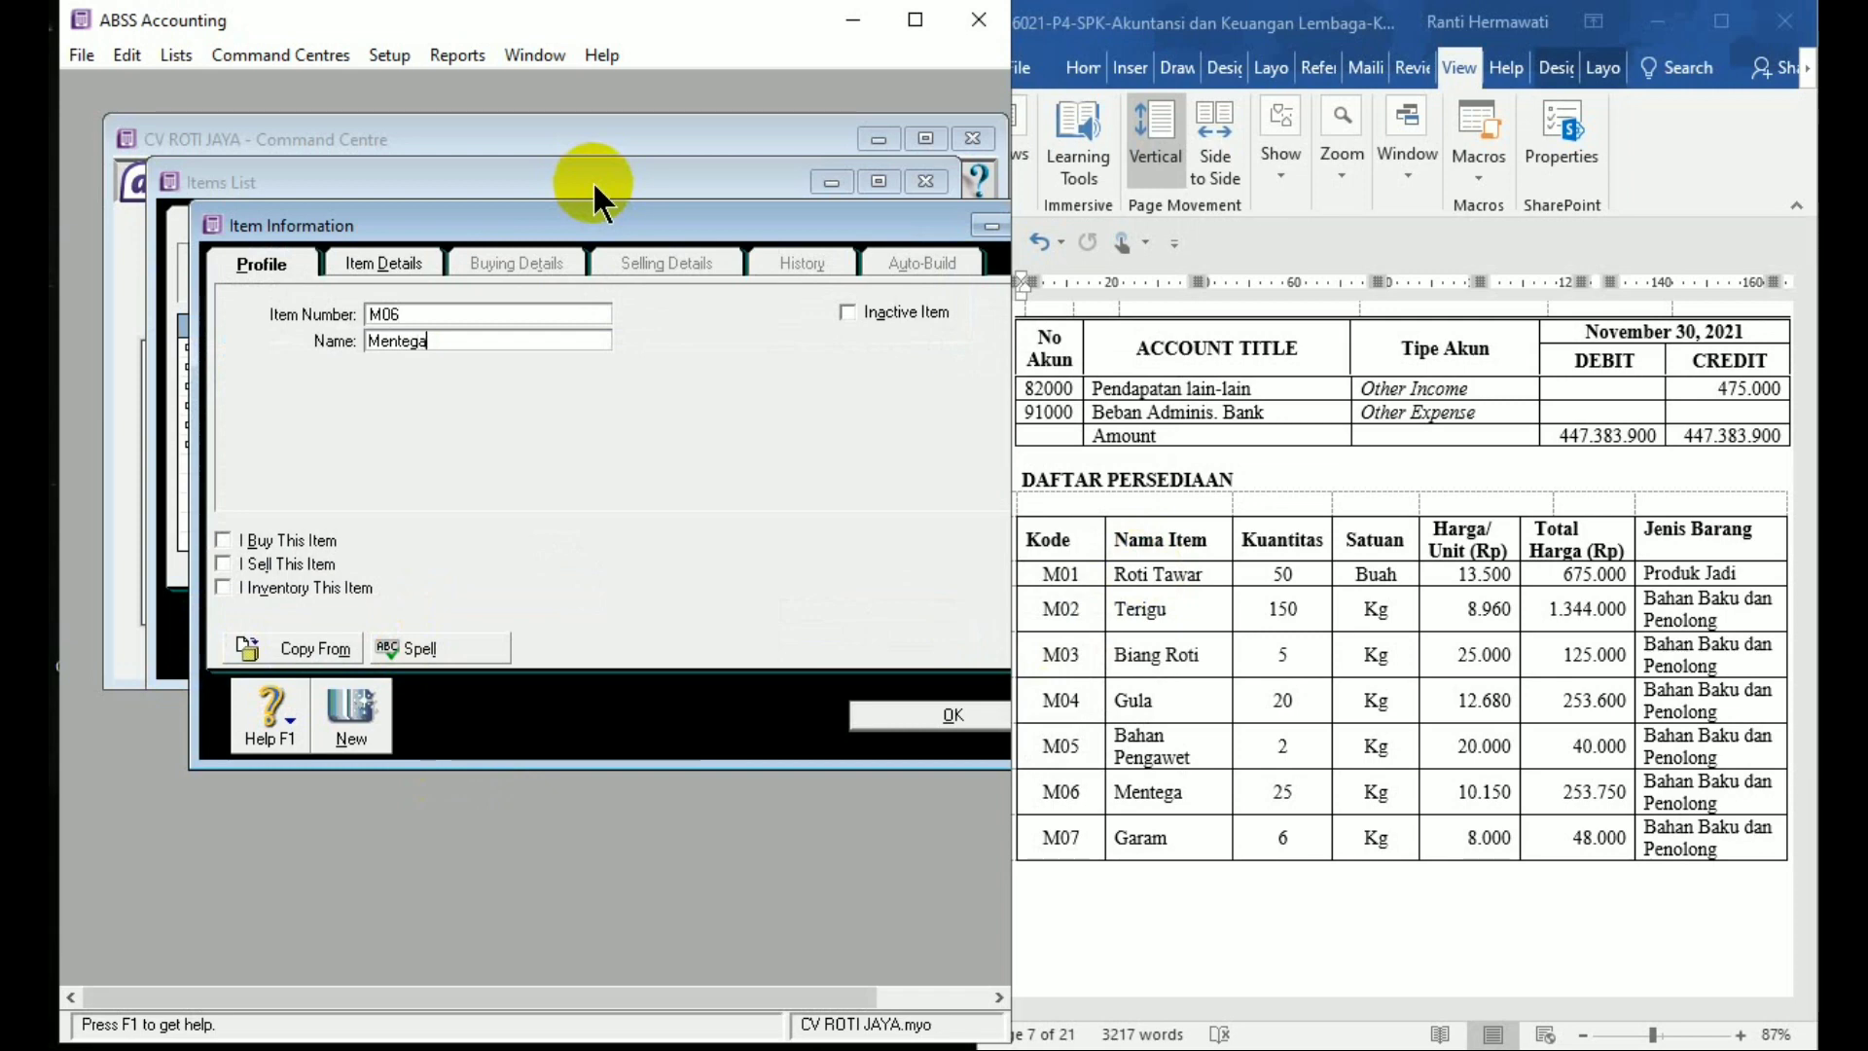
key("Tab")
left_click(224, 539)
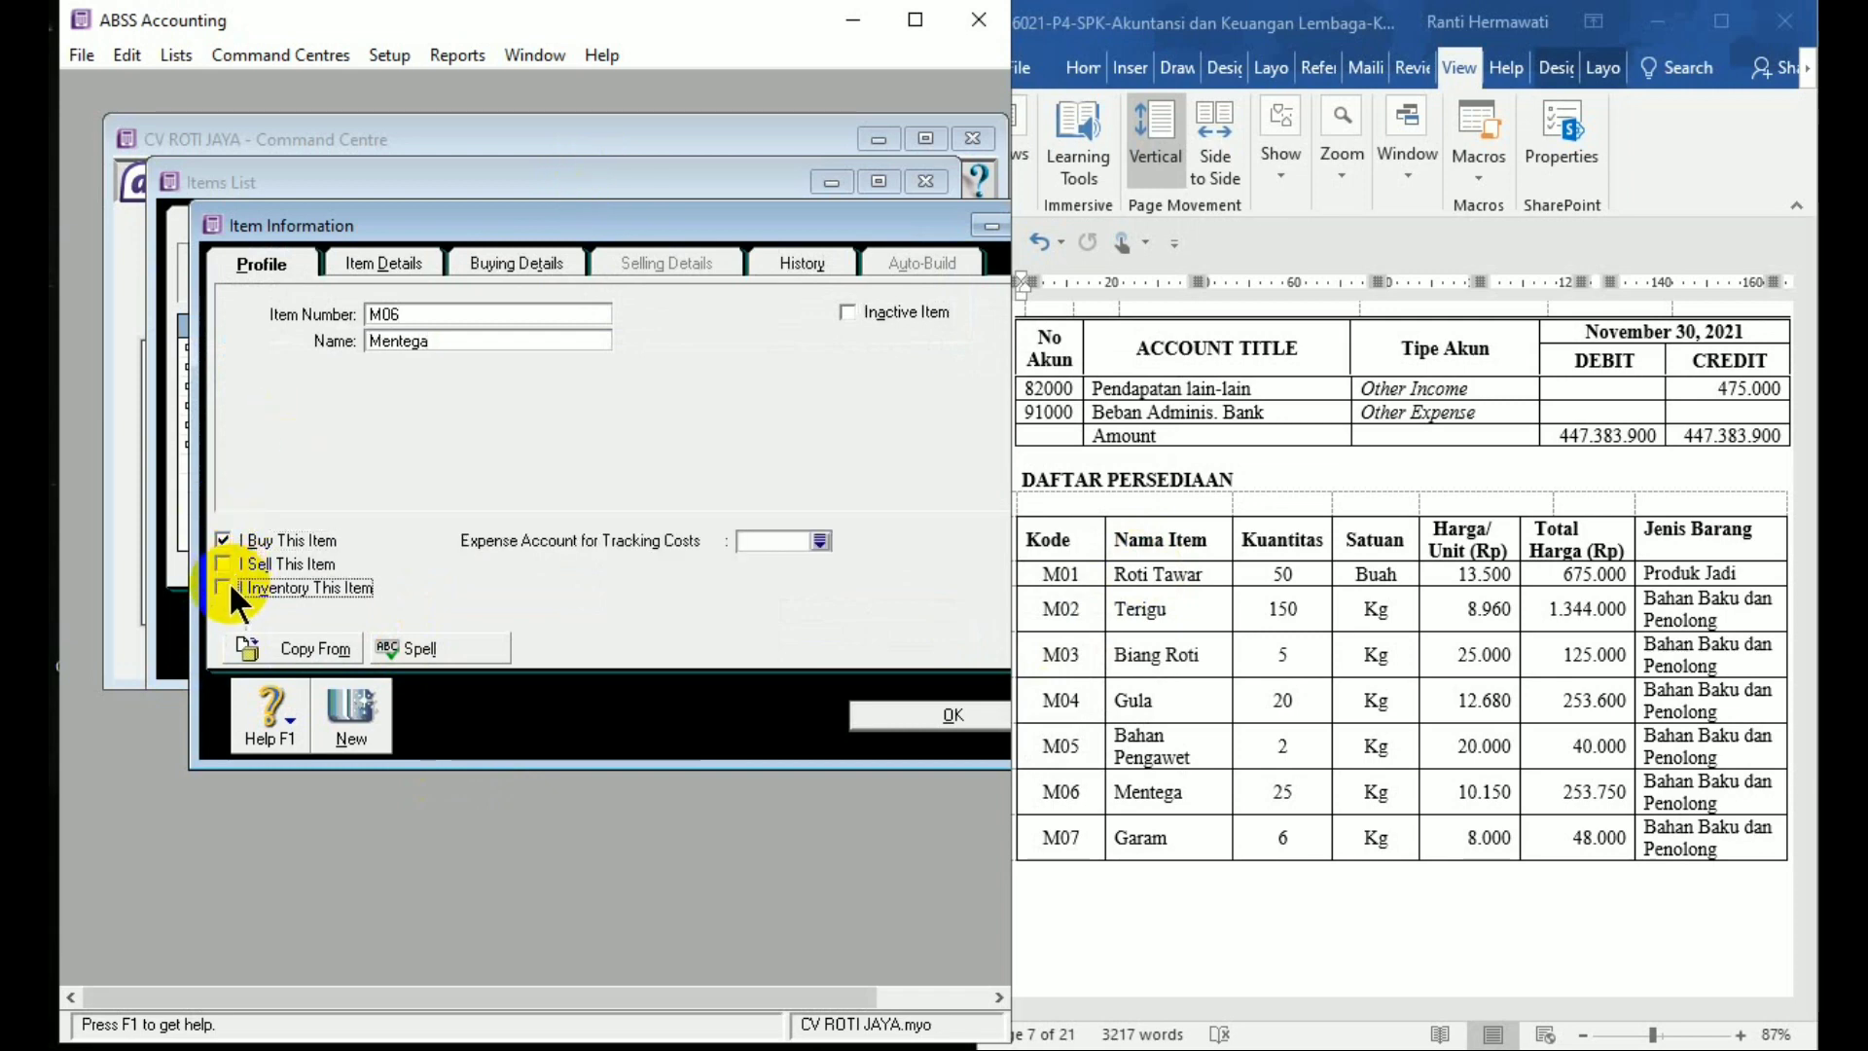
left_click(228, 585)
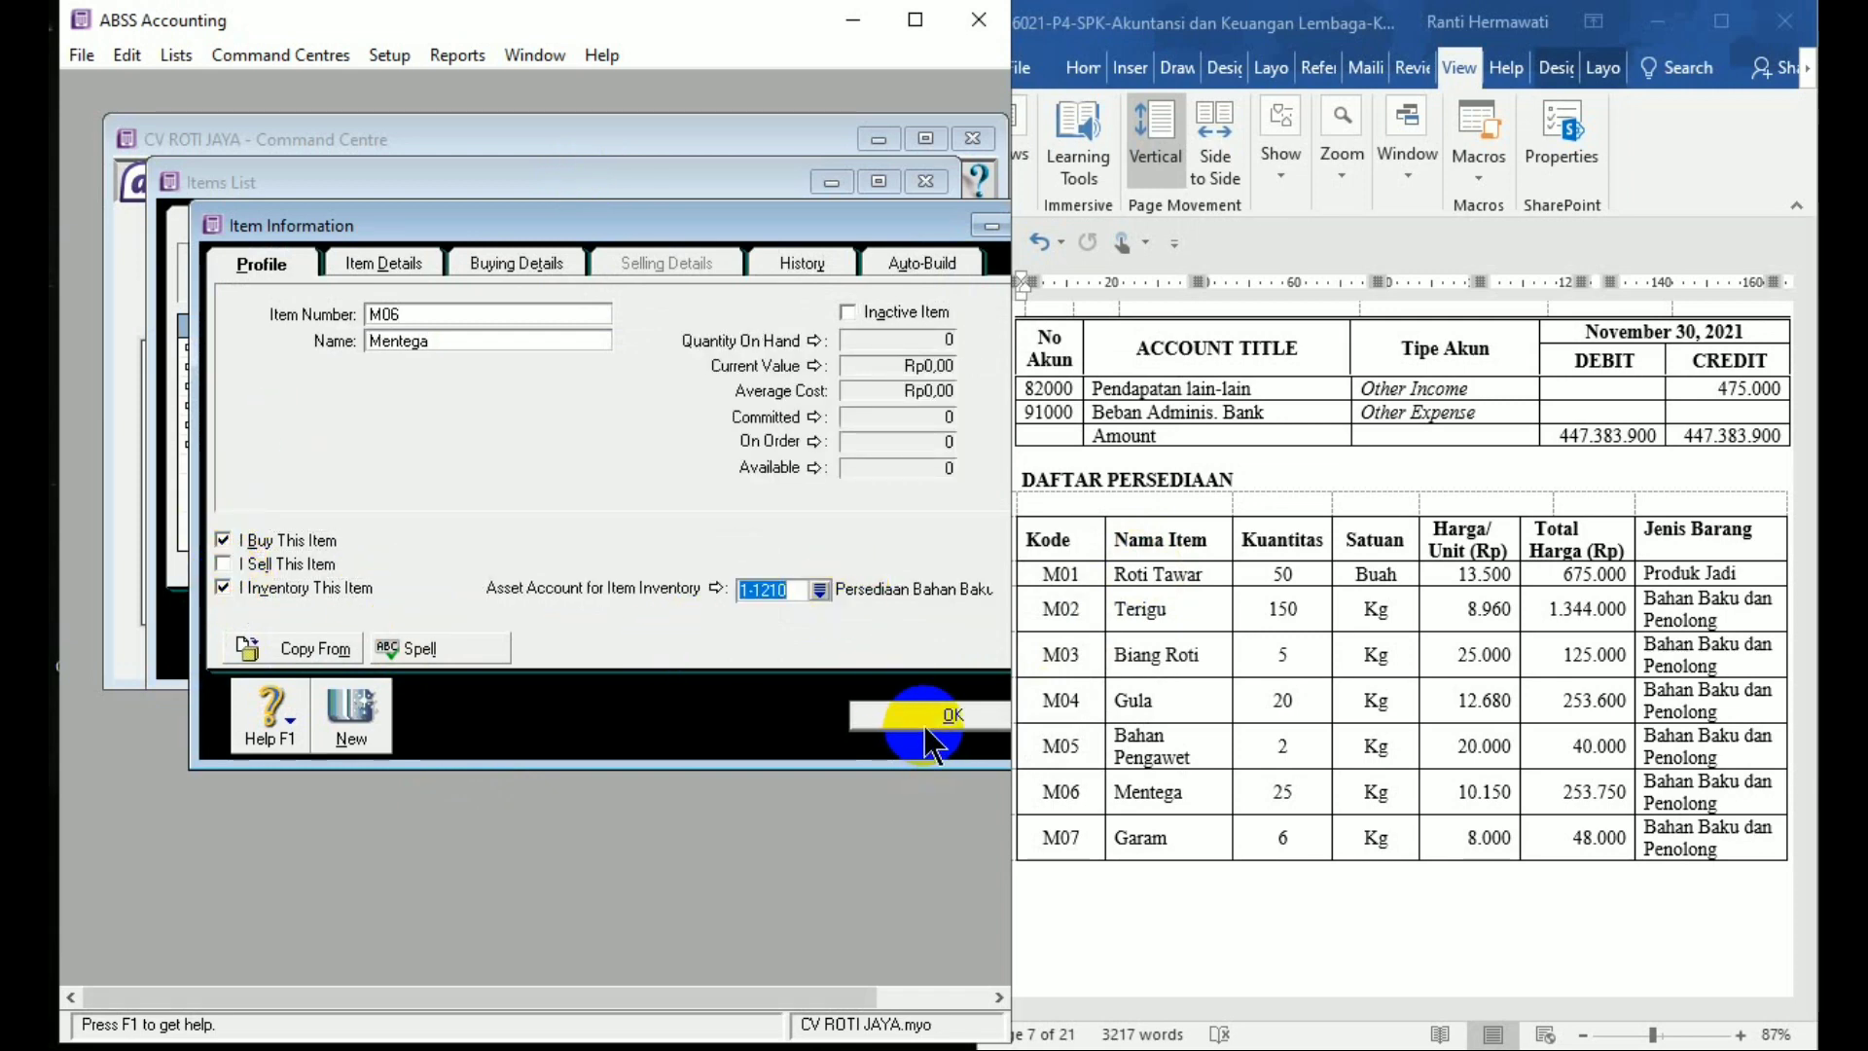
left_click(557, 260)
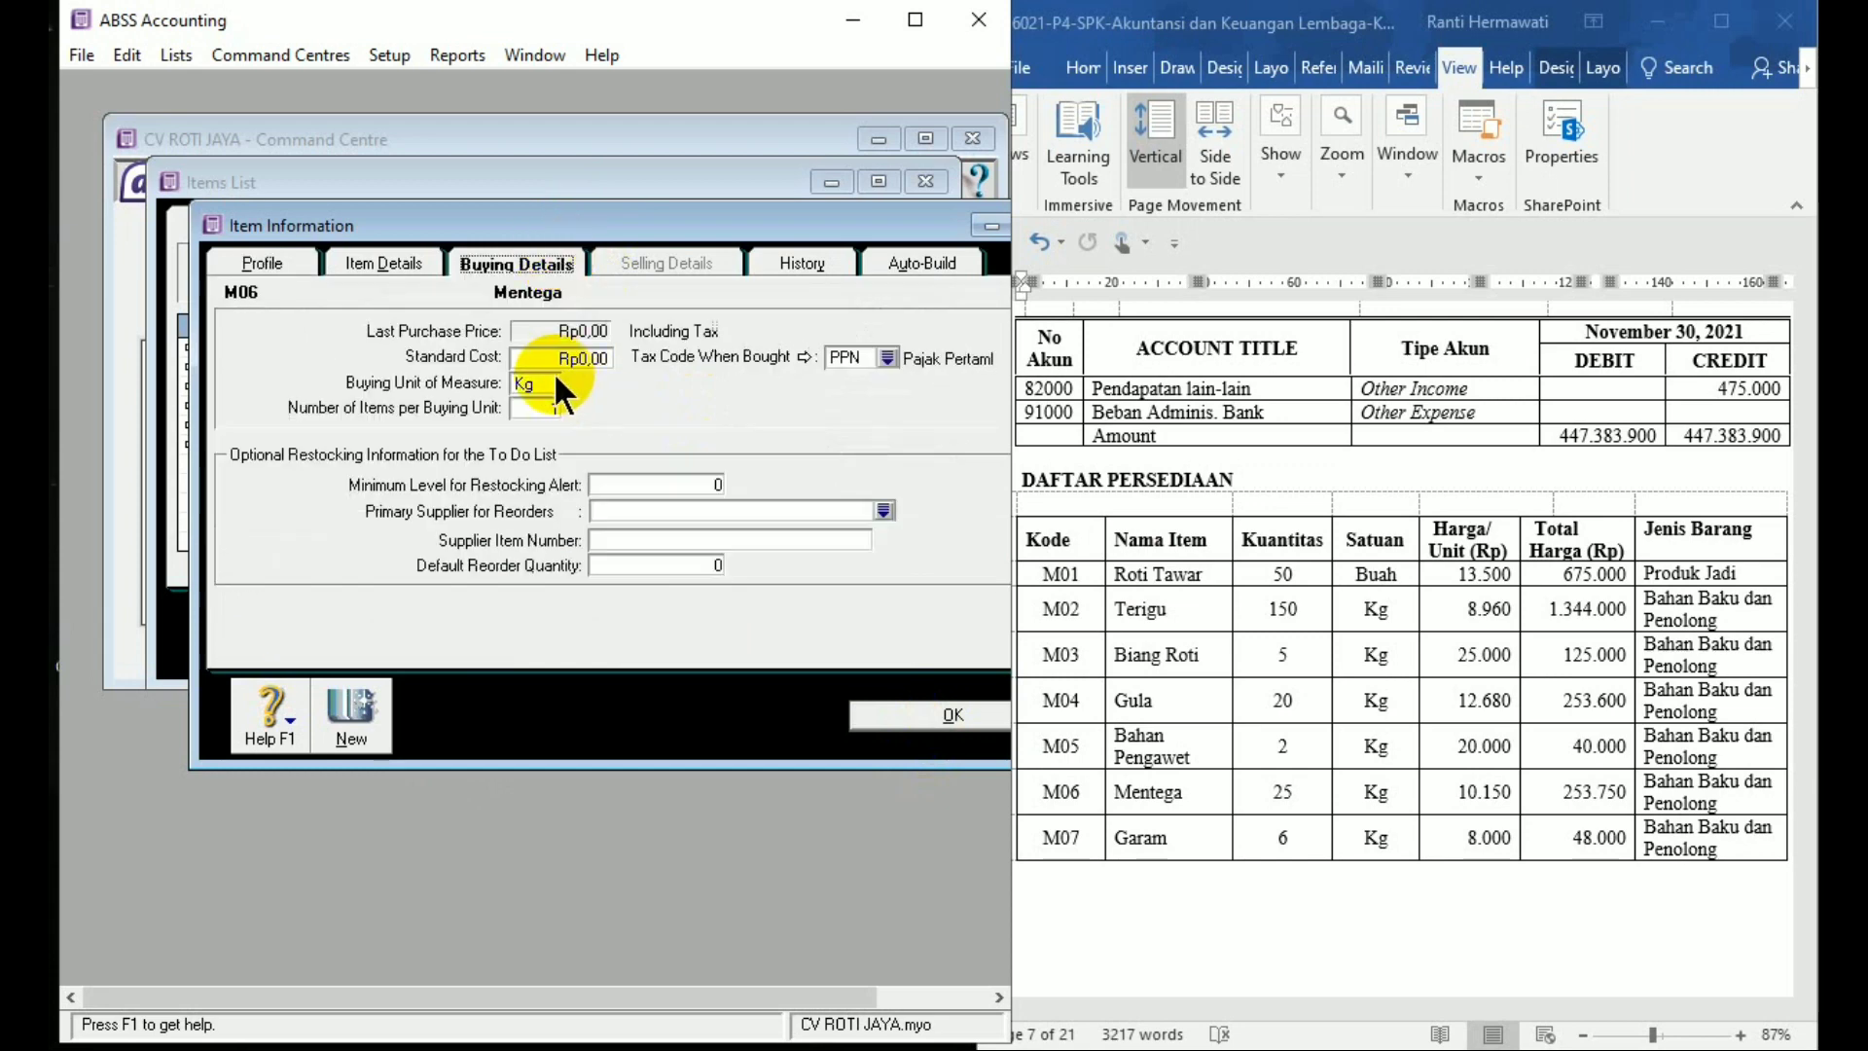
left_click(985, 722)
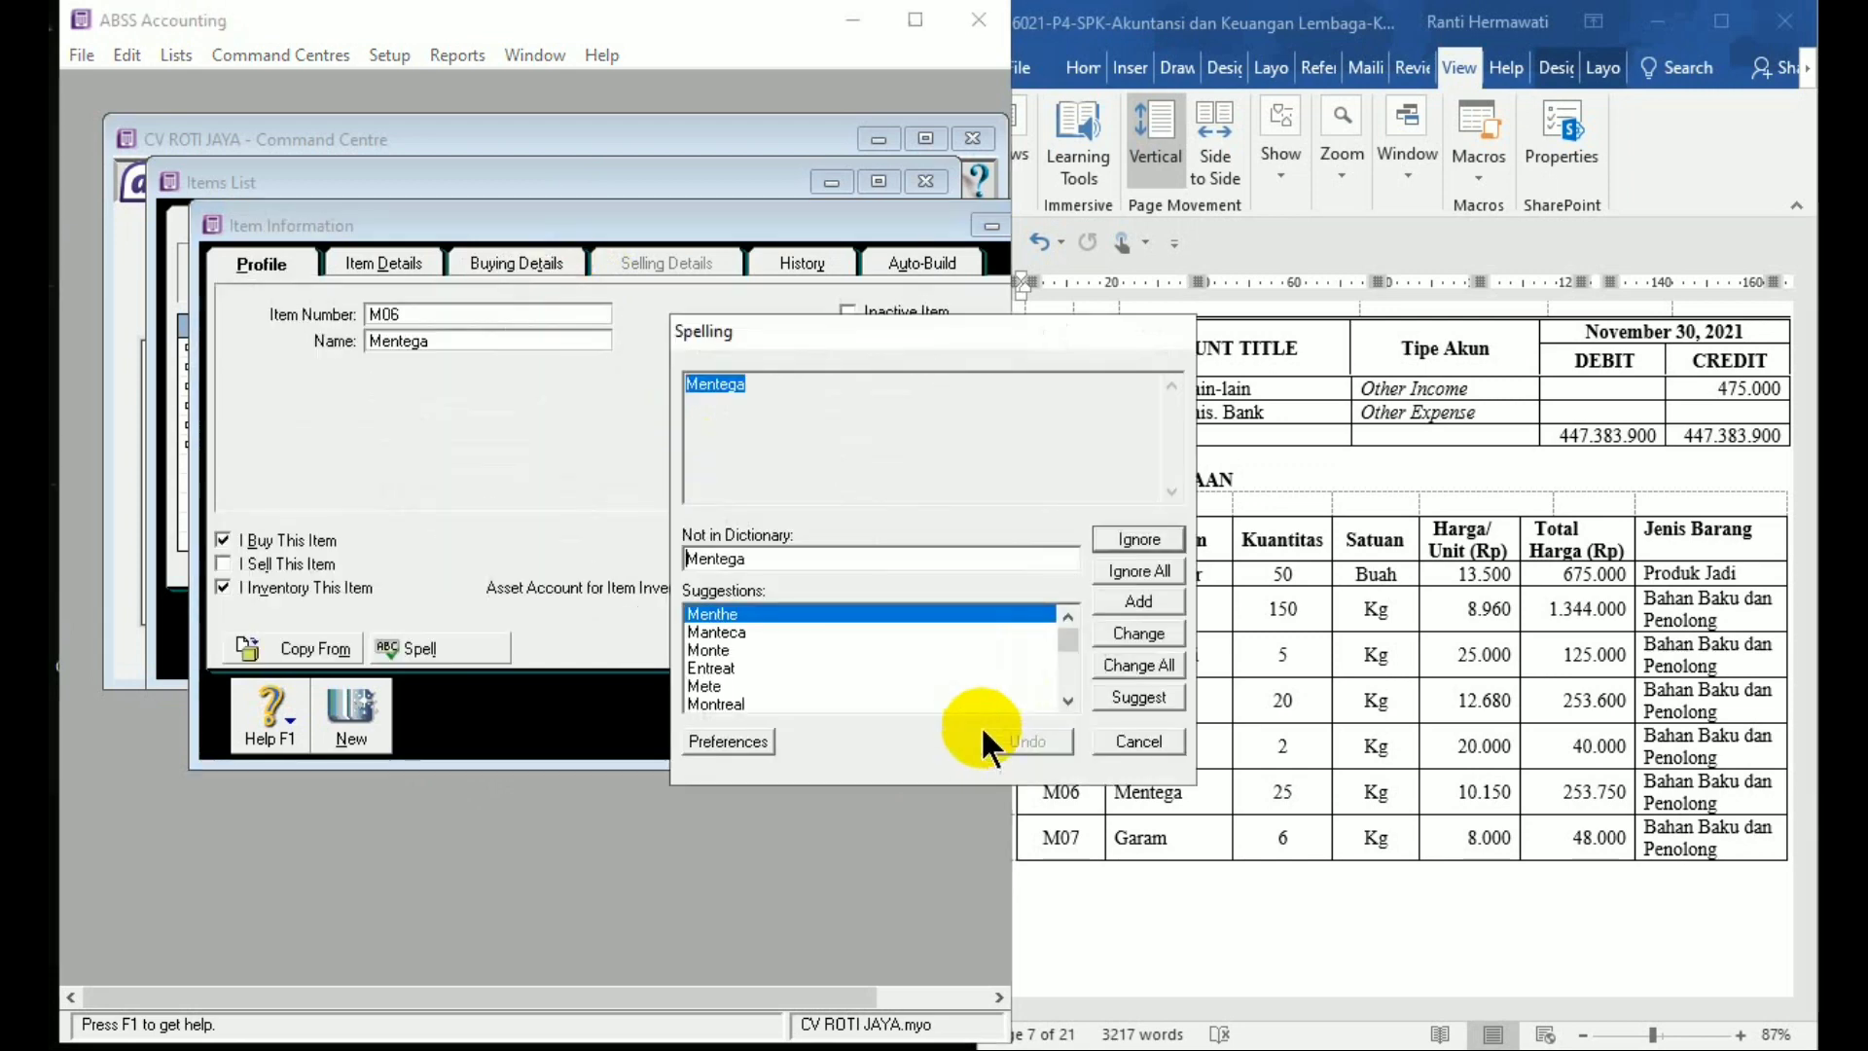
left_click(1125, 568)
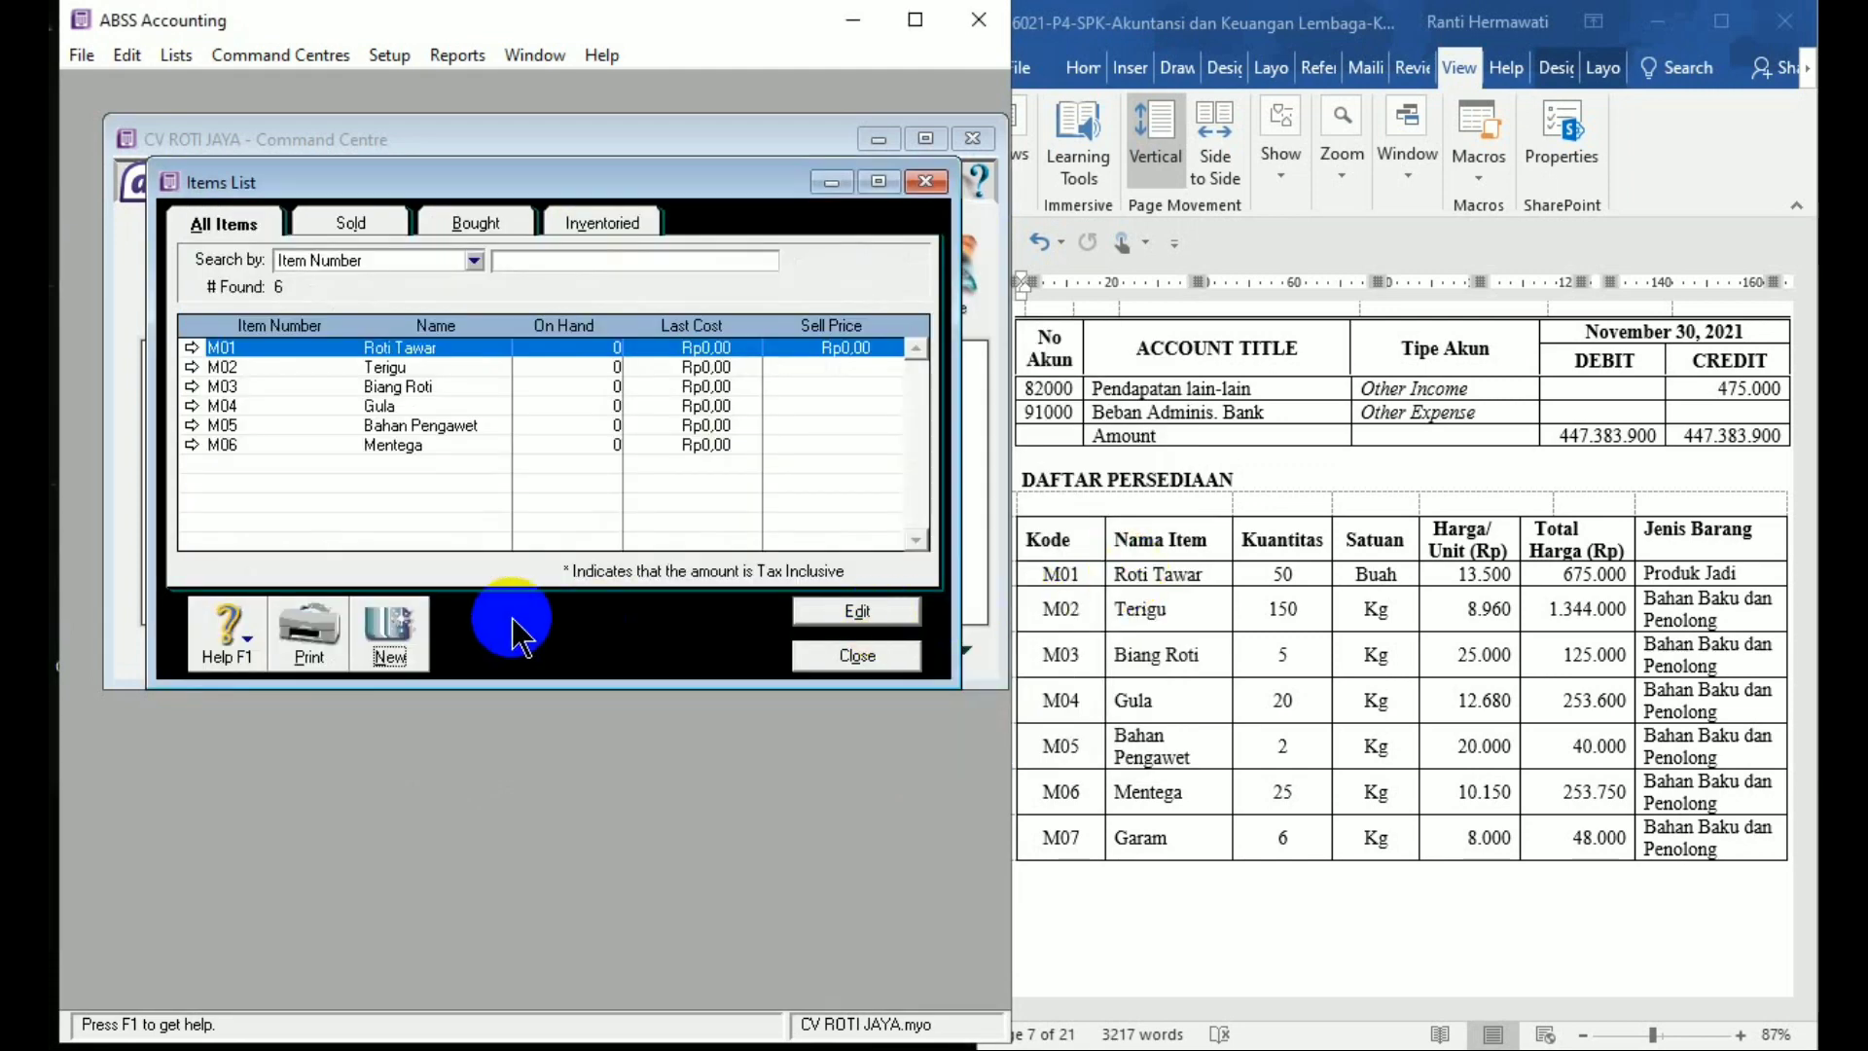
Add and save item M07 Garam as bought and inventoried
left_click(414, 638)
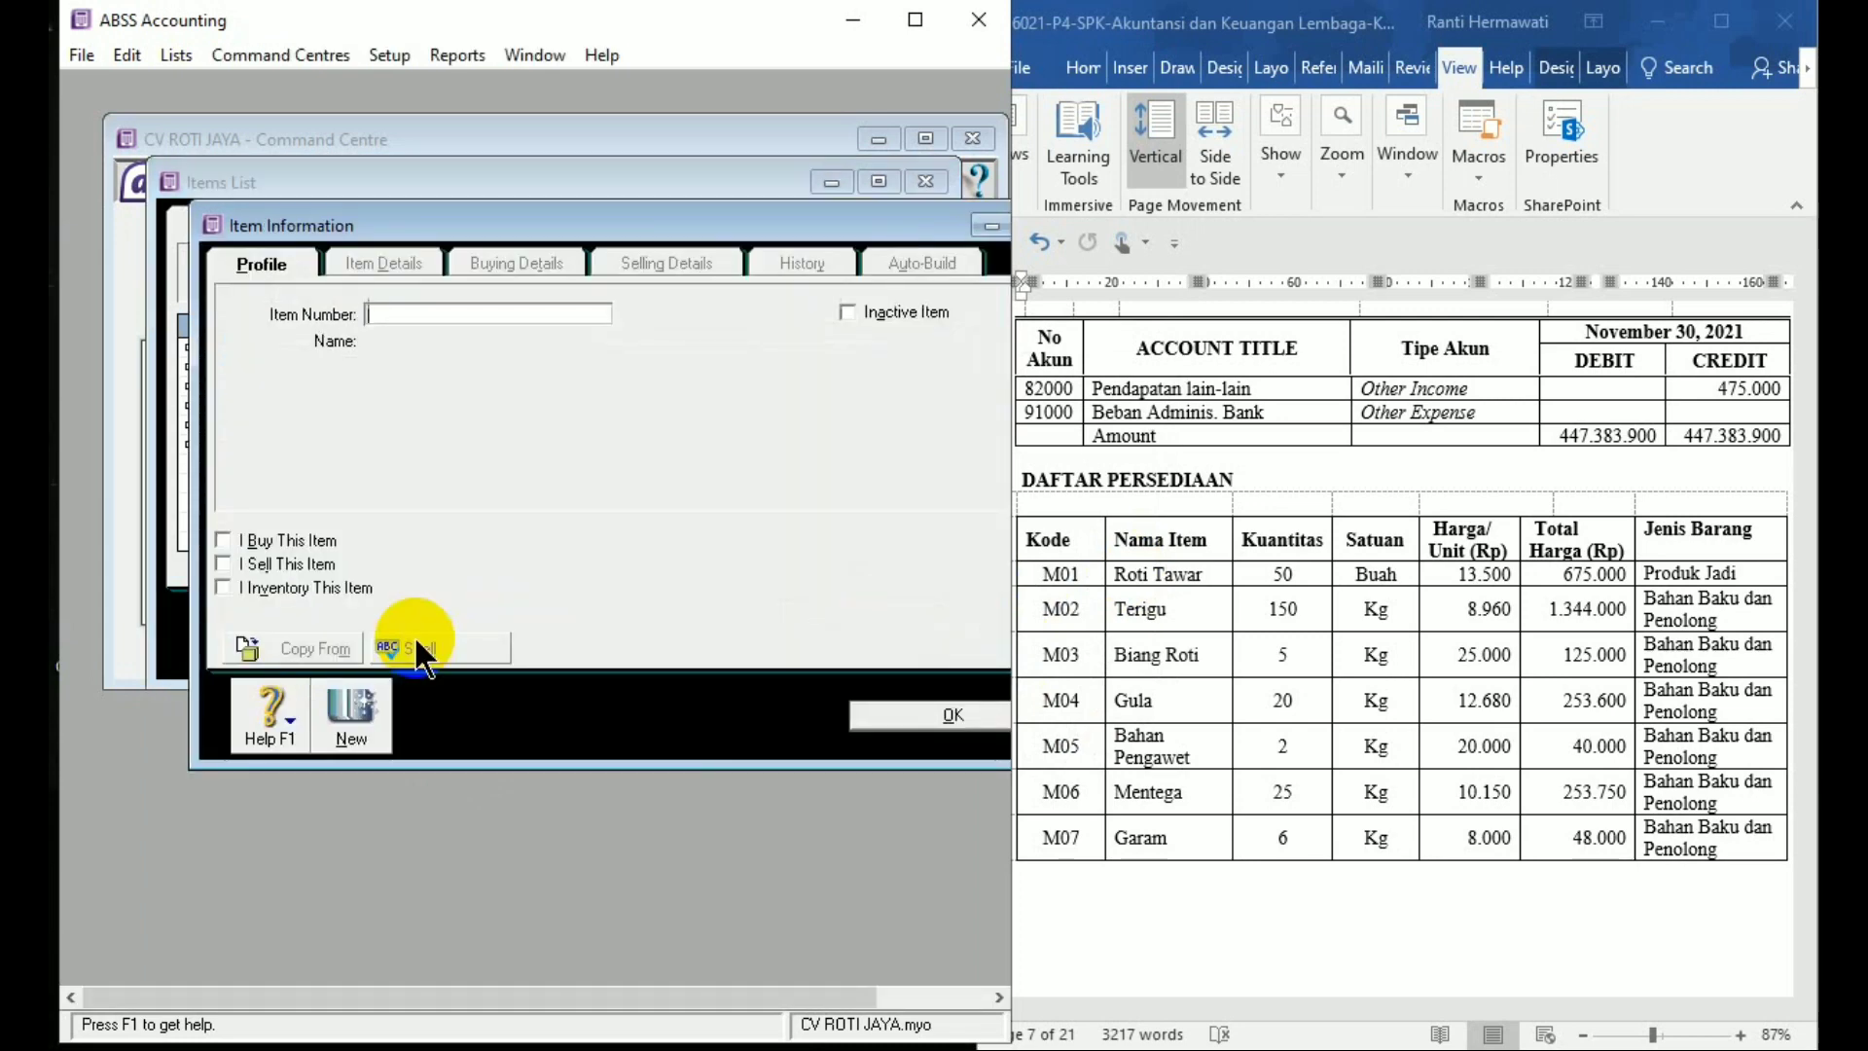
type("M07")
key("Tab")
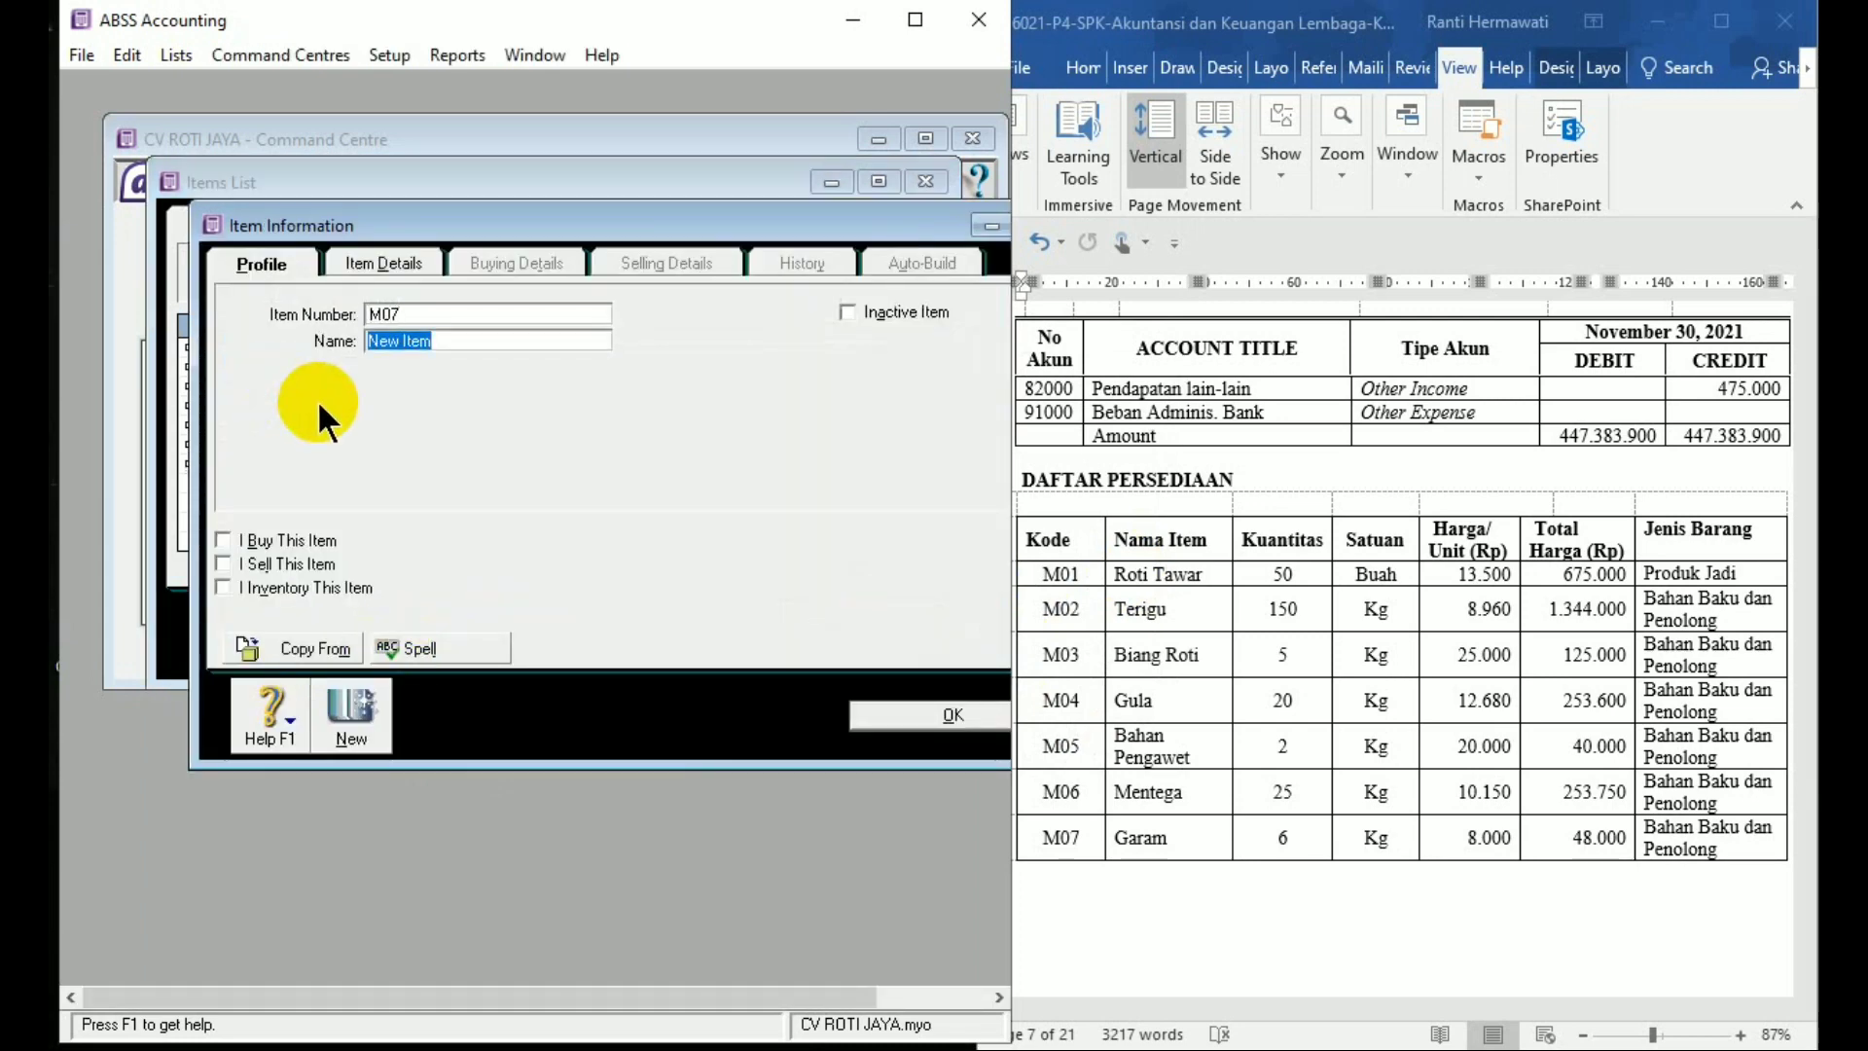
type("Garam")
left_click(222, 540)
left_click(223, 587)
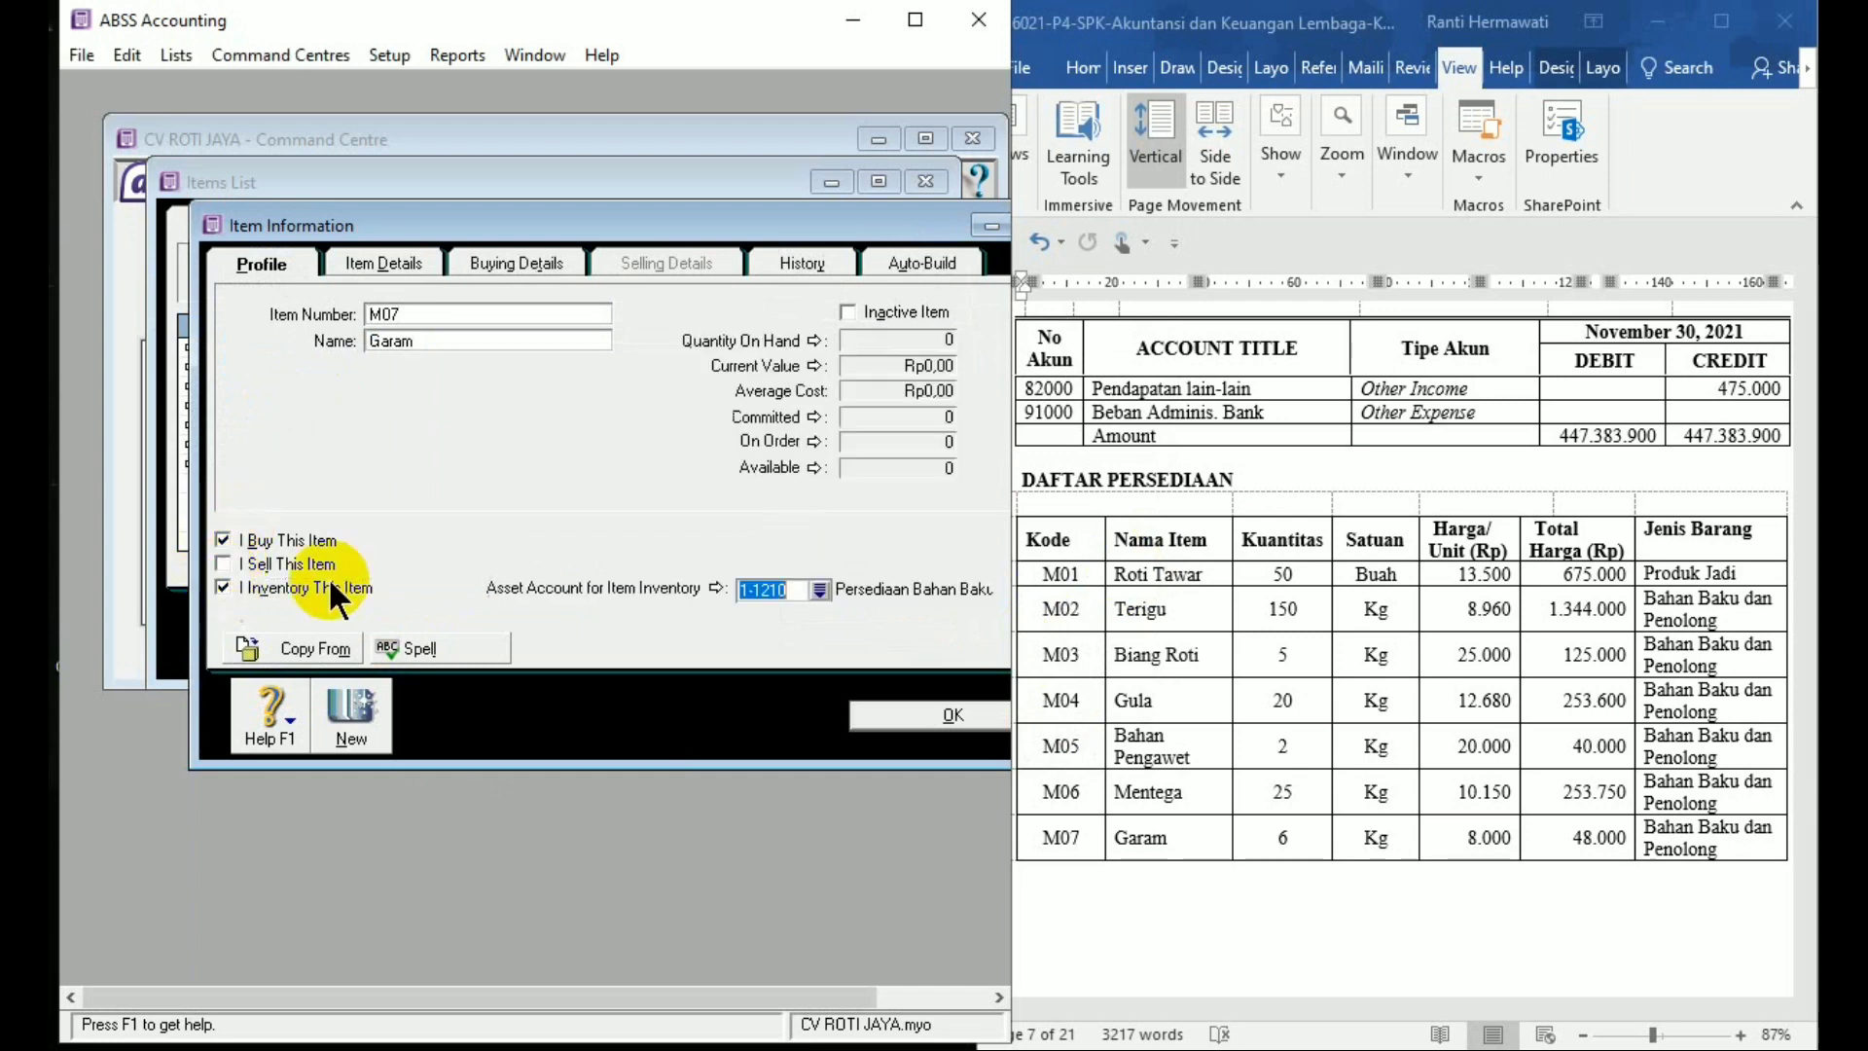
left_click_drag(534, 242, 540, 250)
left_click(541, 255)
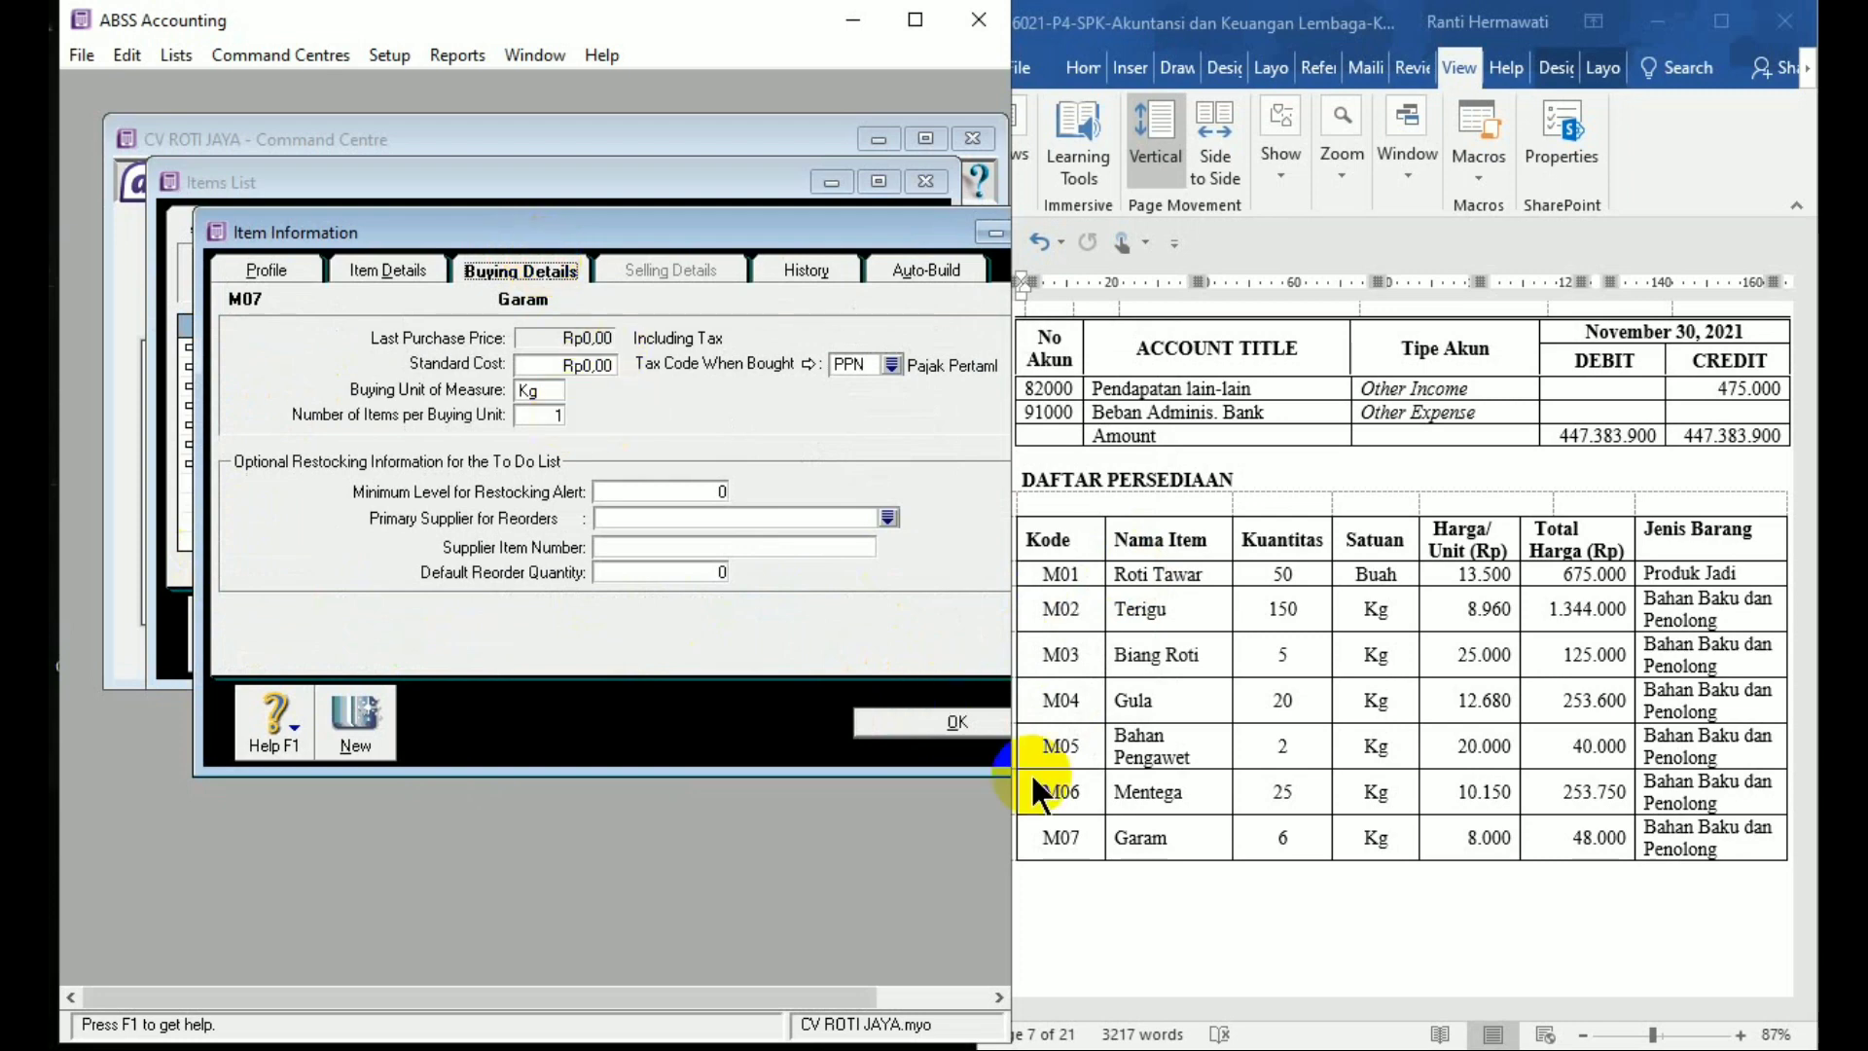
left_click(978, 737)
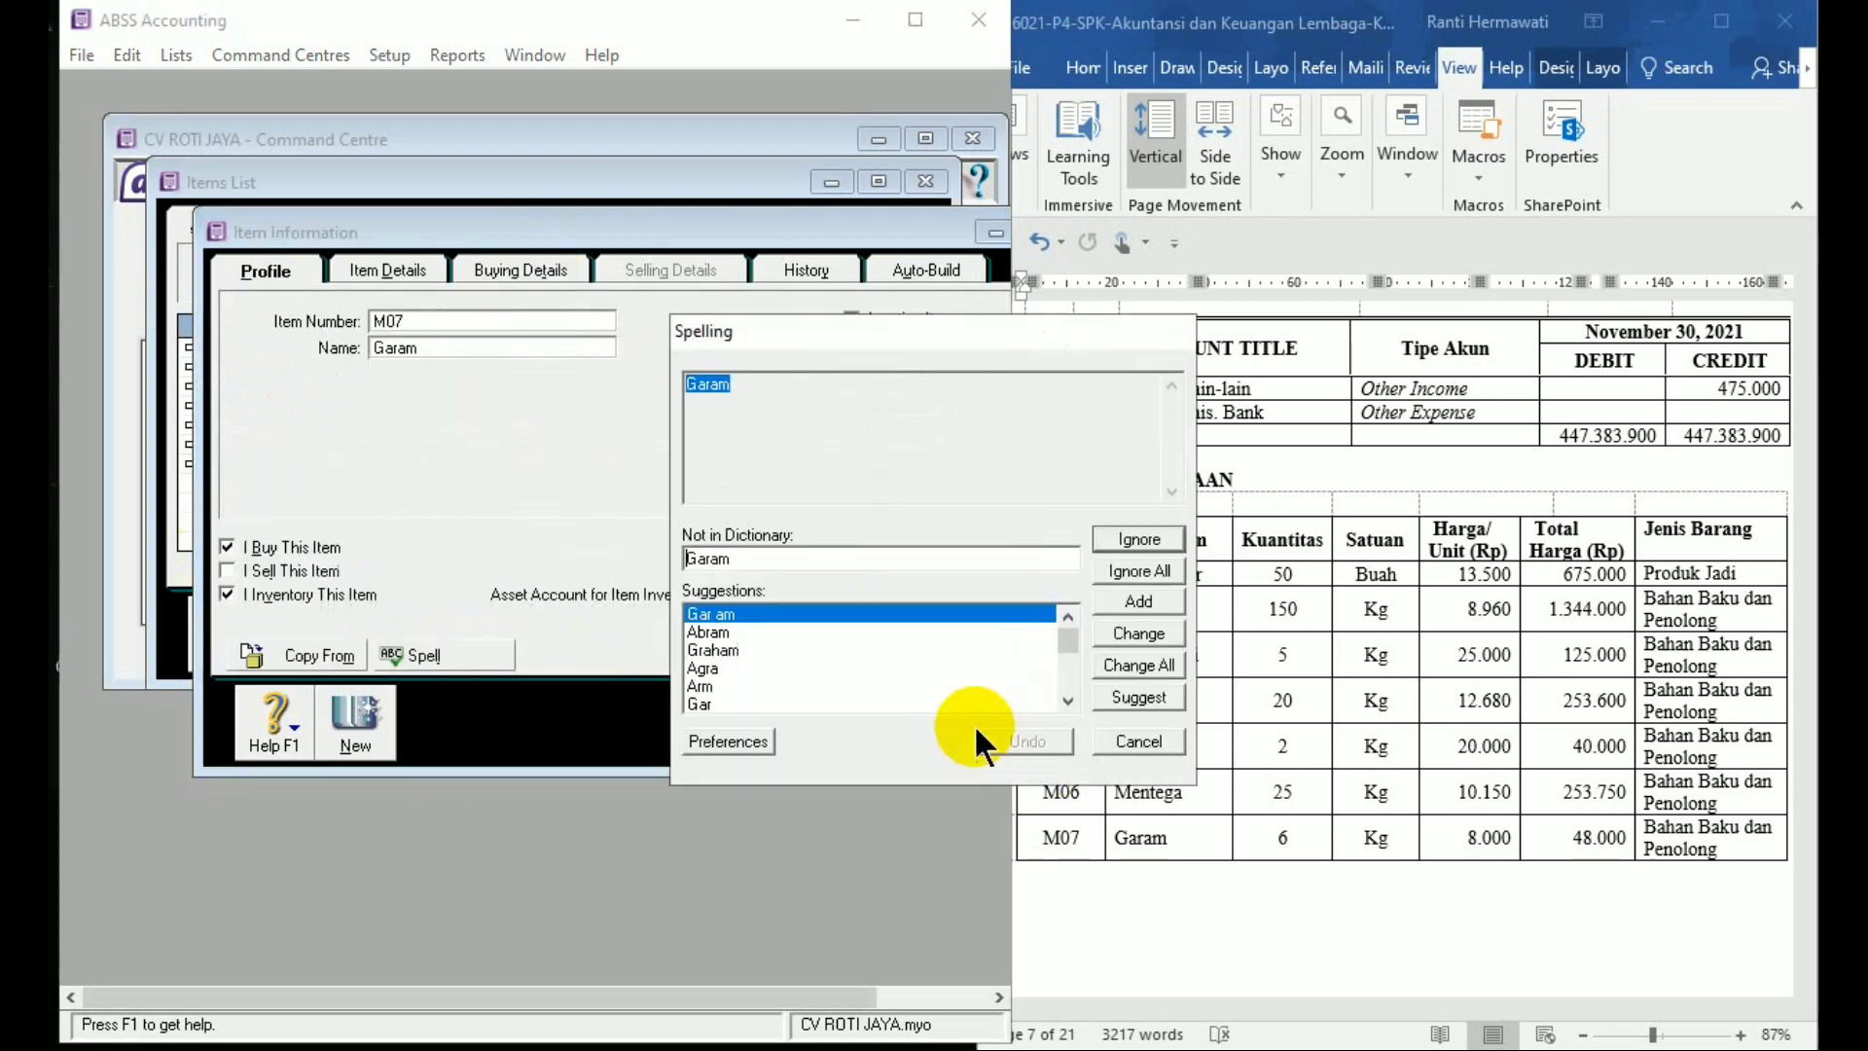
left_click(1142, 572)
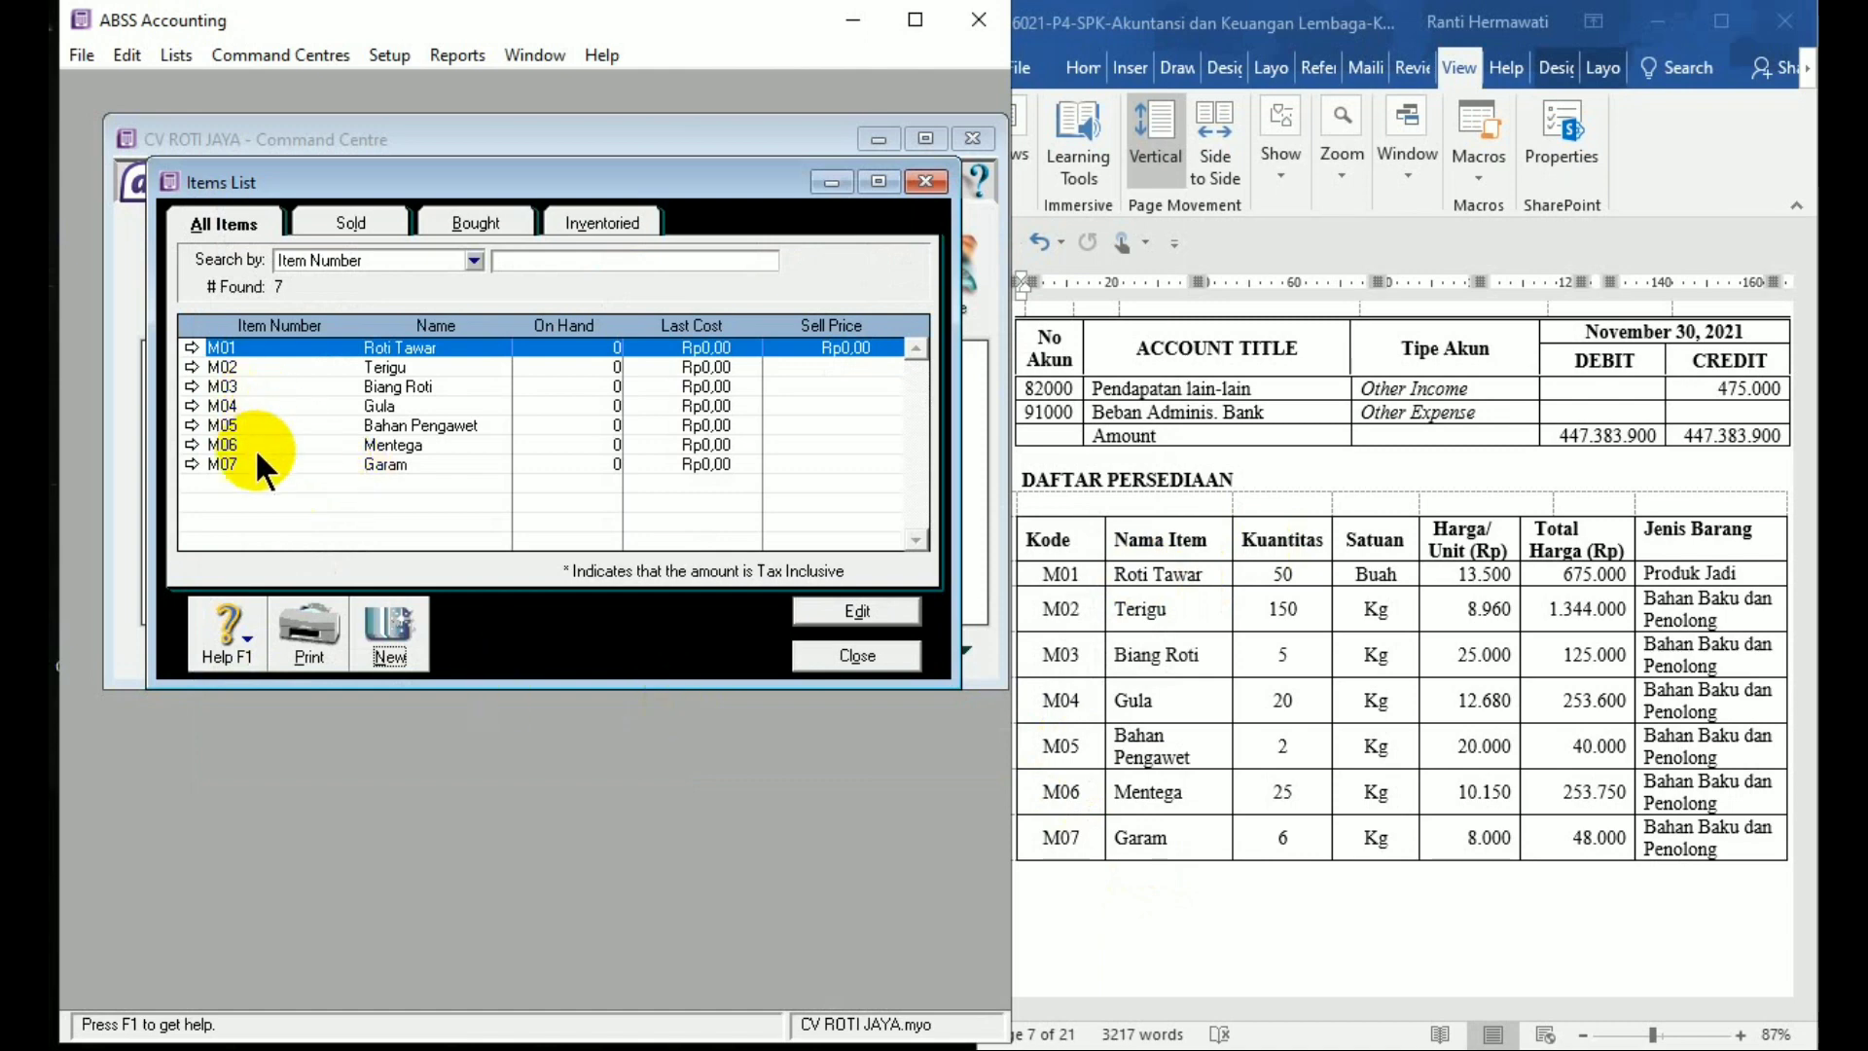
Close the Items List, open Count Inventory, and arrange it beside the Word table at 75%
left_click(855, 655)
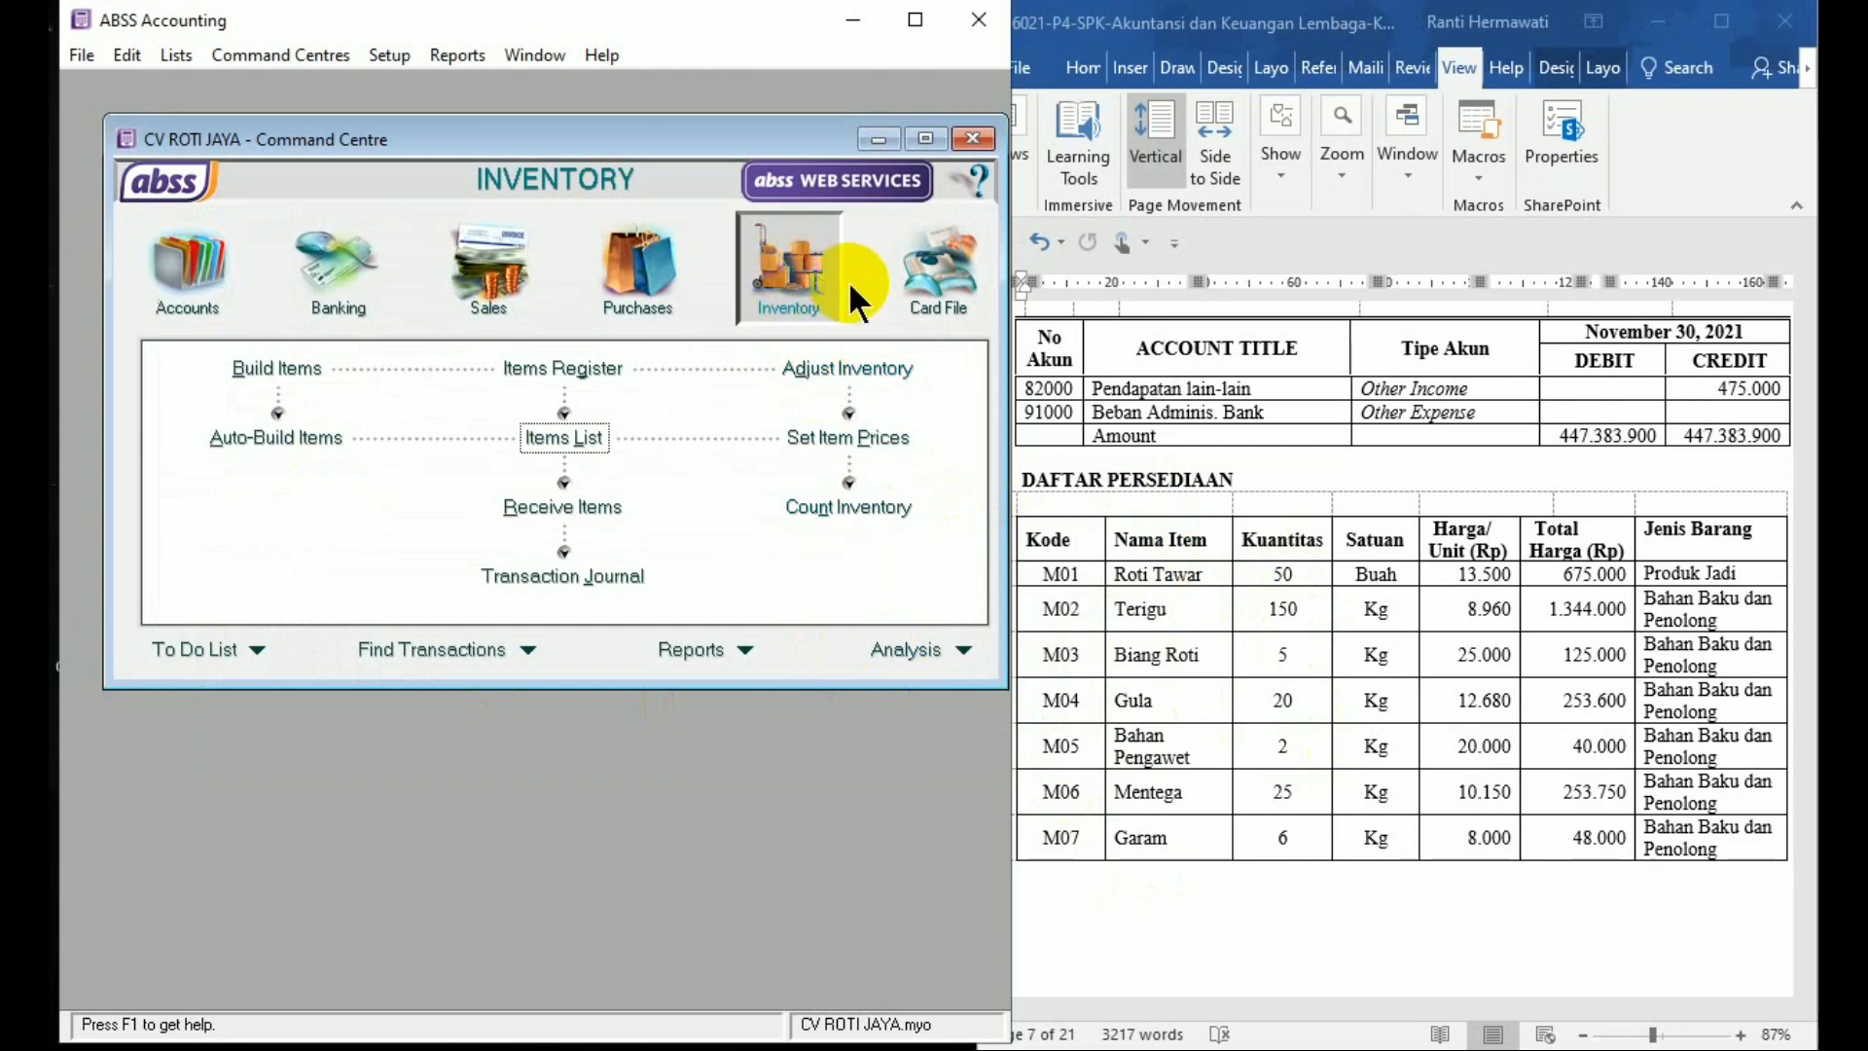
left_click(841, 508)
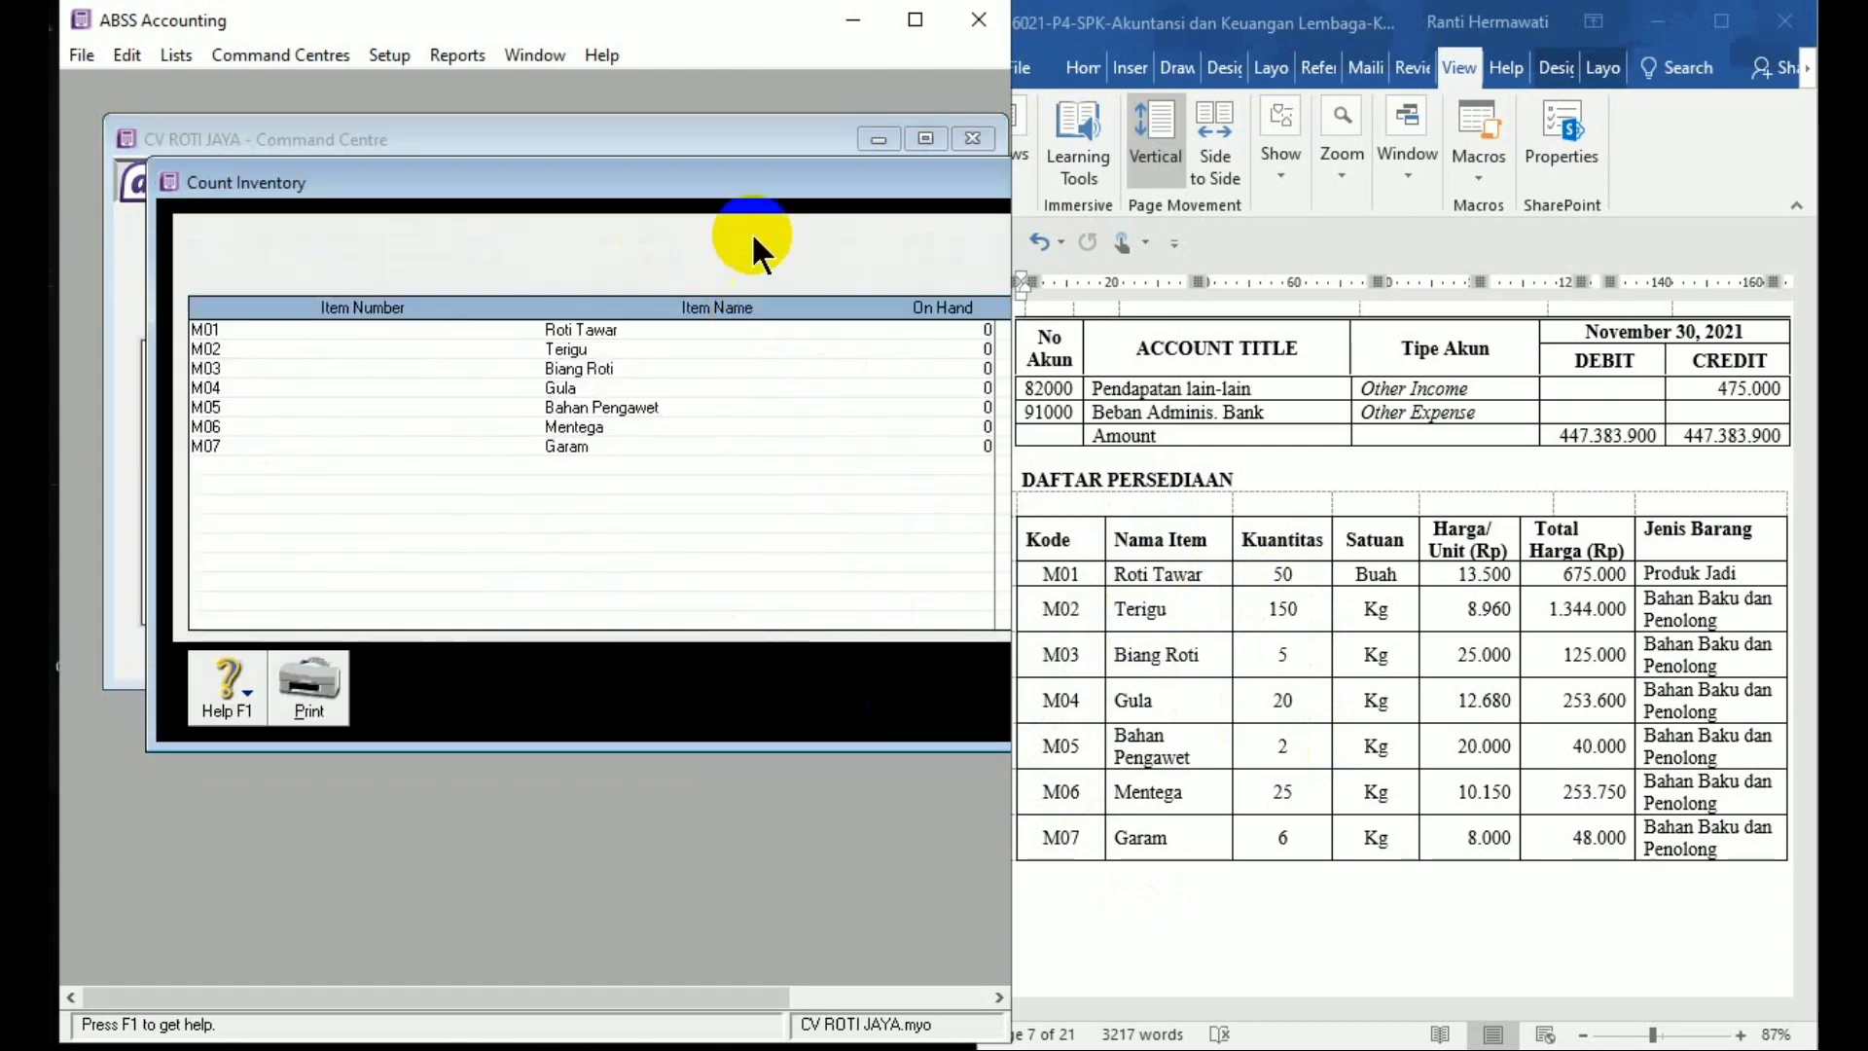
left_click_drag(752, 171, 625, 165)
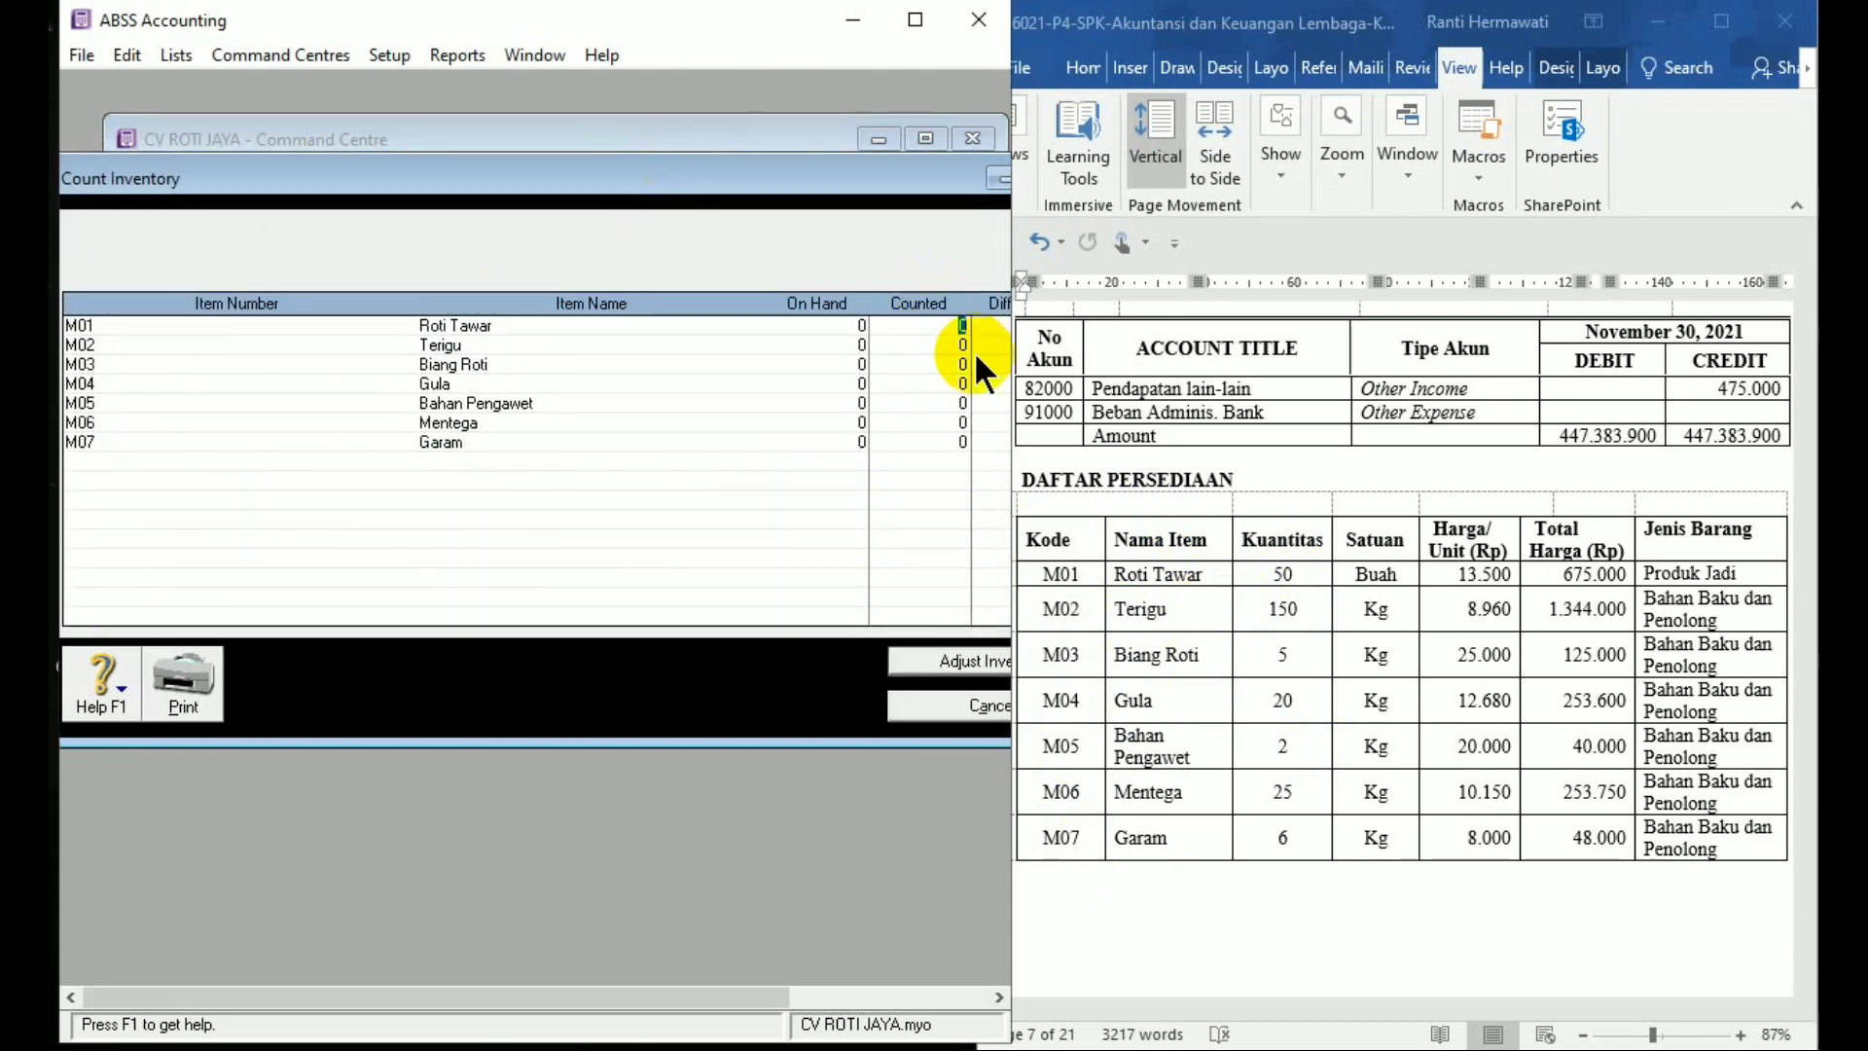
left_click_drag(1019, 457, 1045, 457)
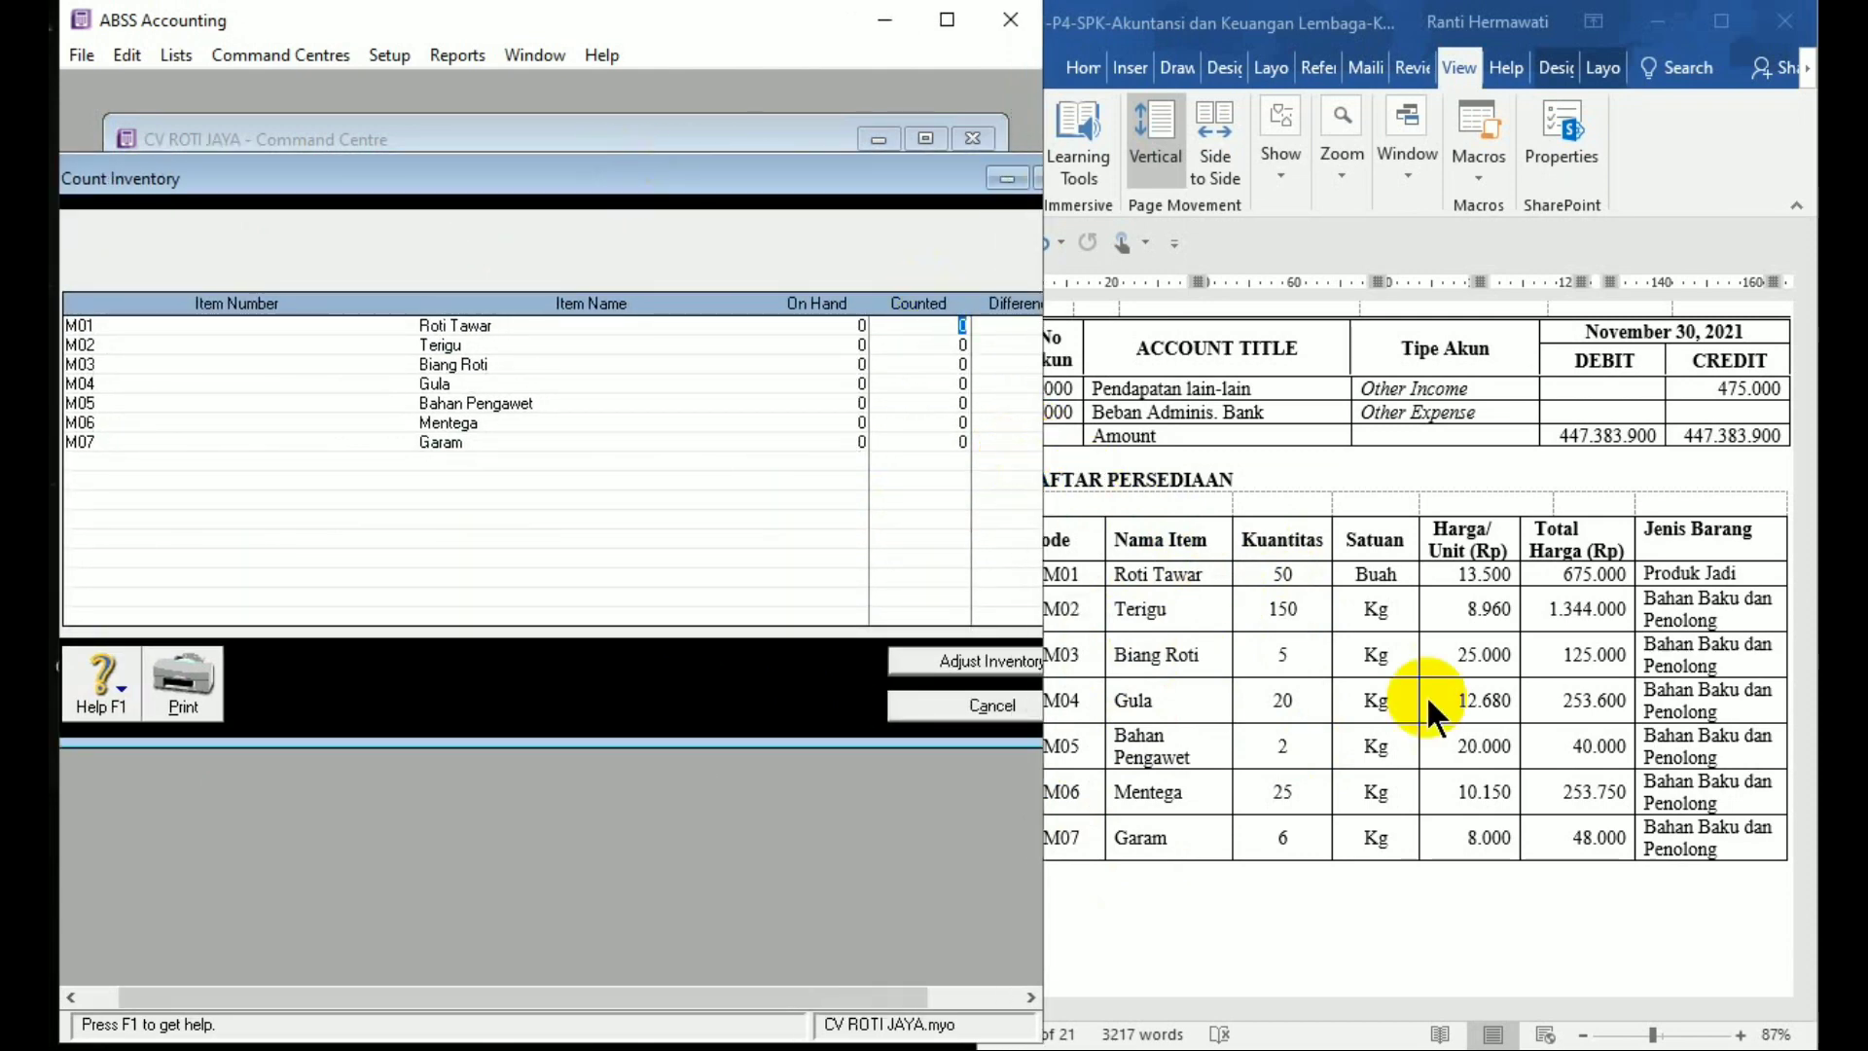
left_click(1644, 1037)
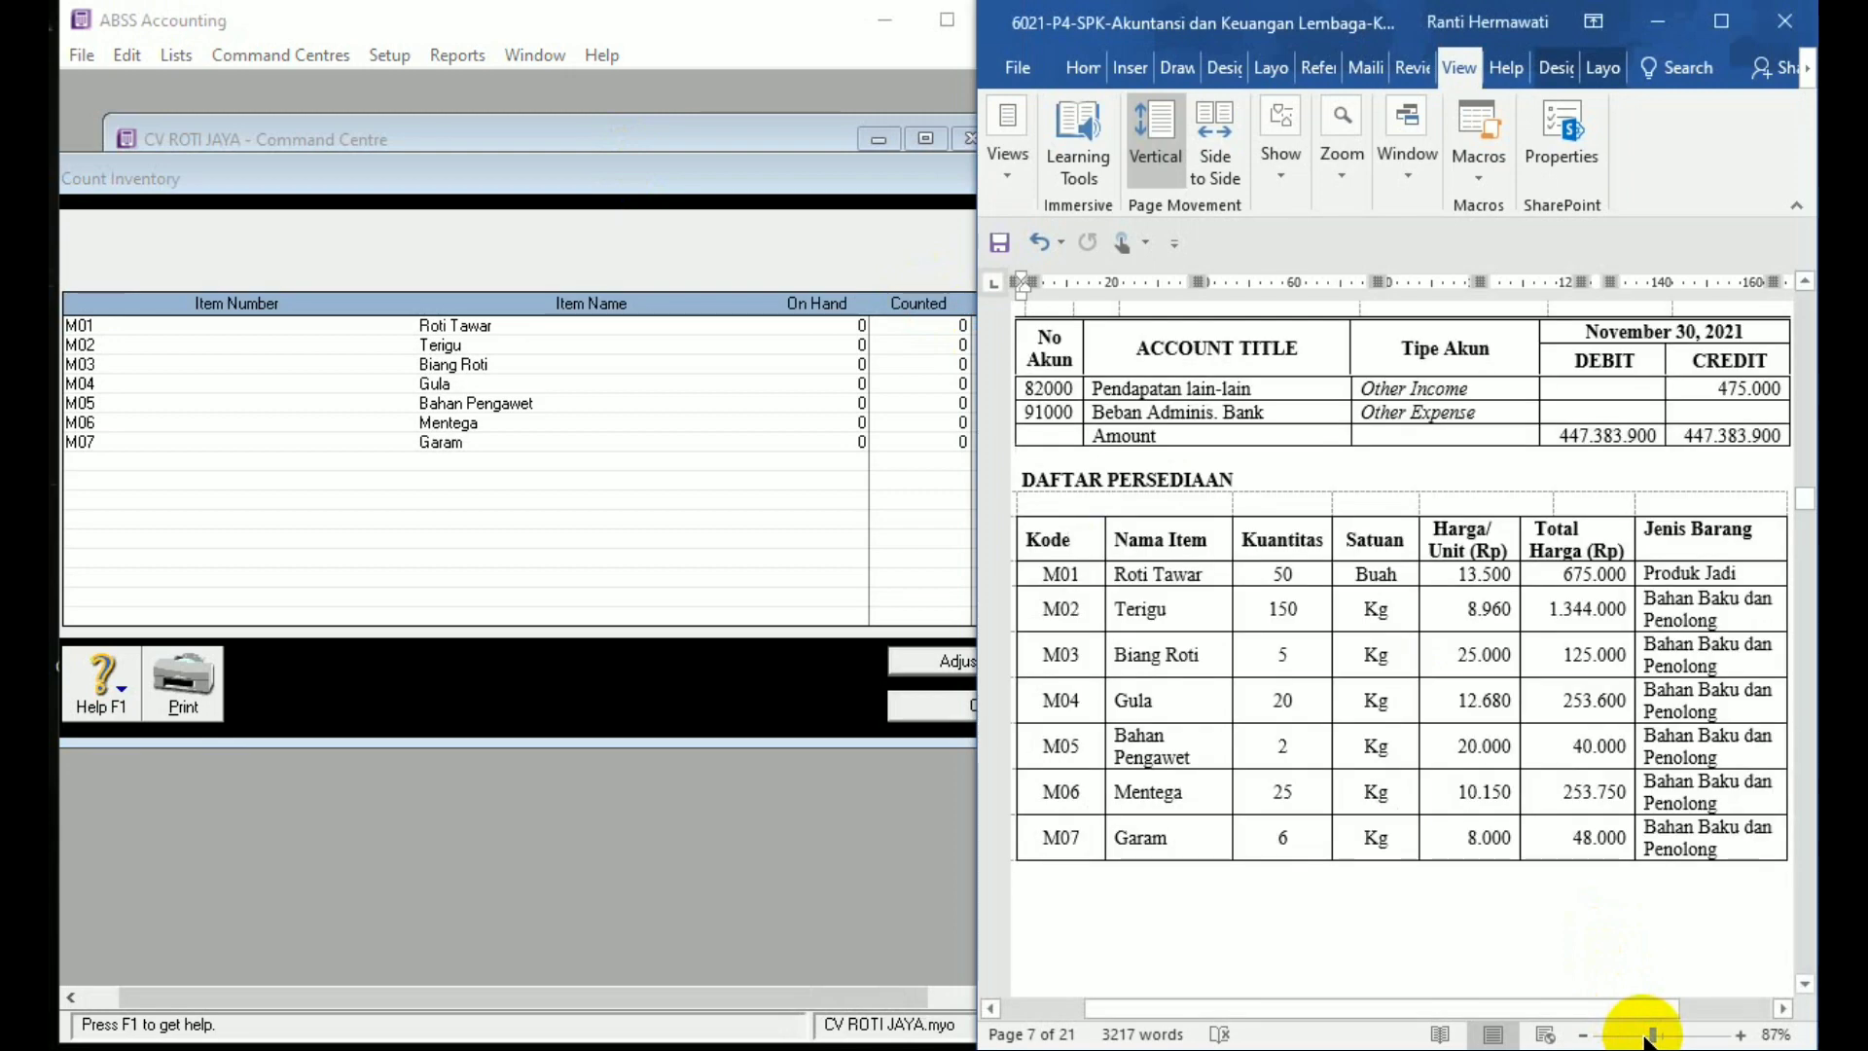
left_click_drag(1651, 1037, 1643, 1038)
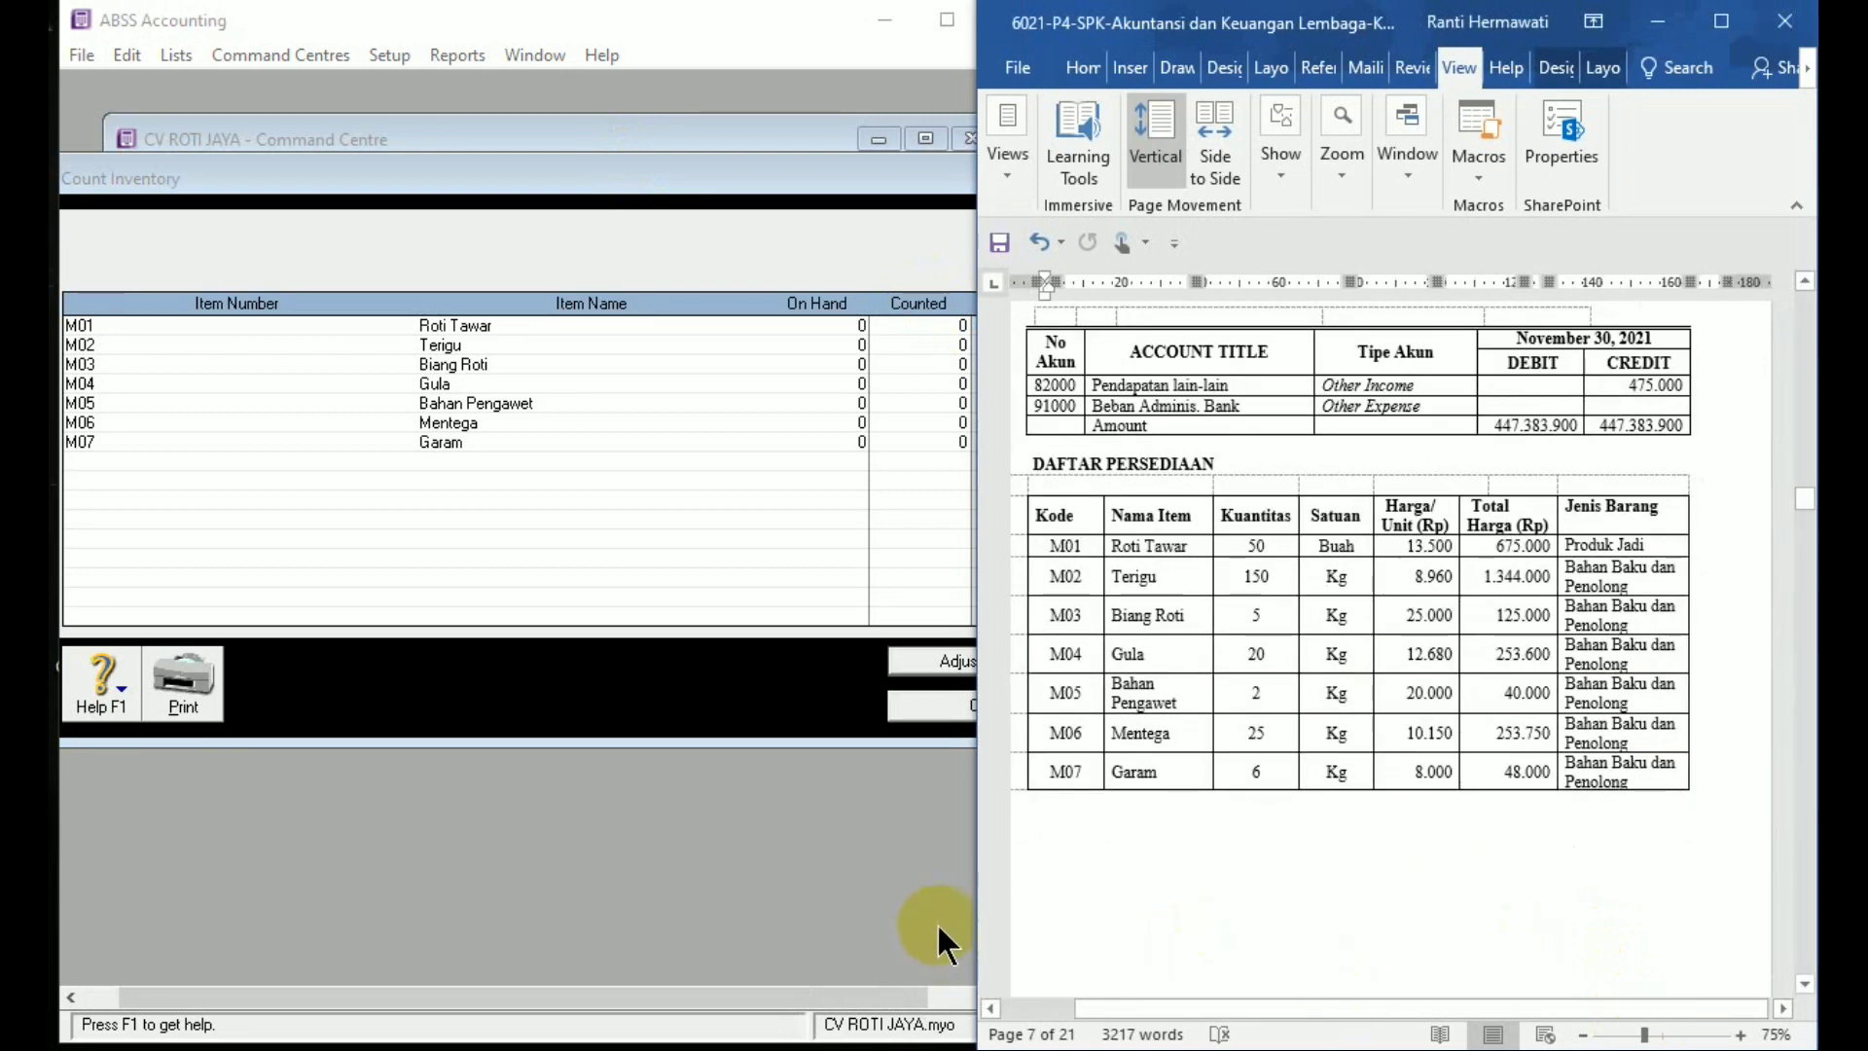
left_click_drag(973, 927, 1026, 929)
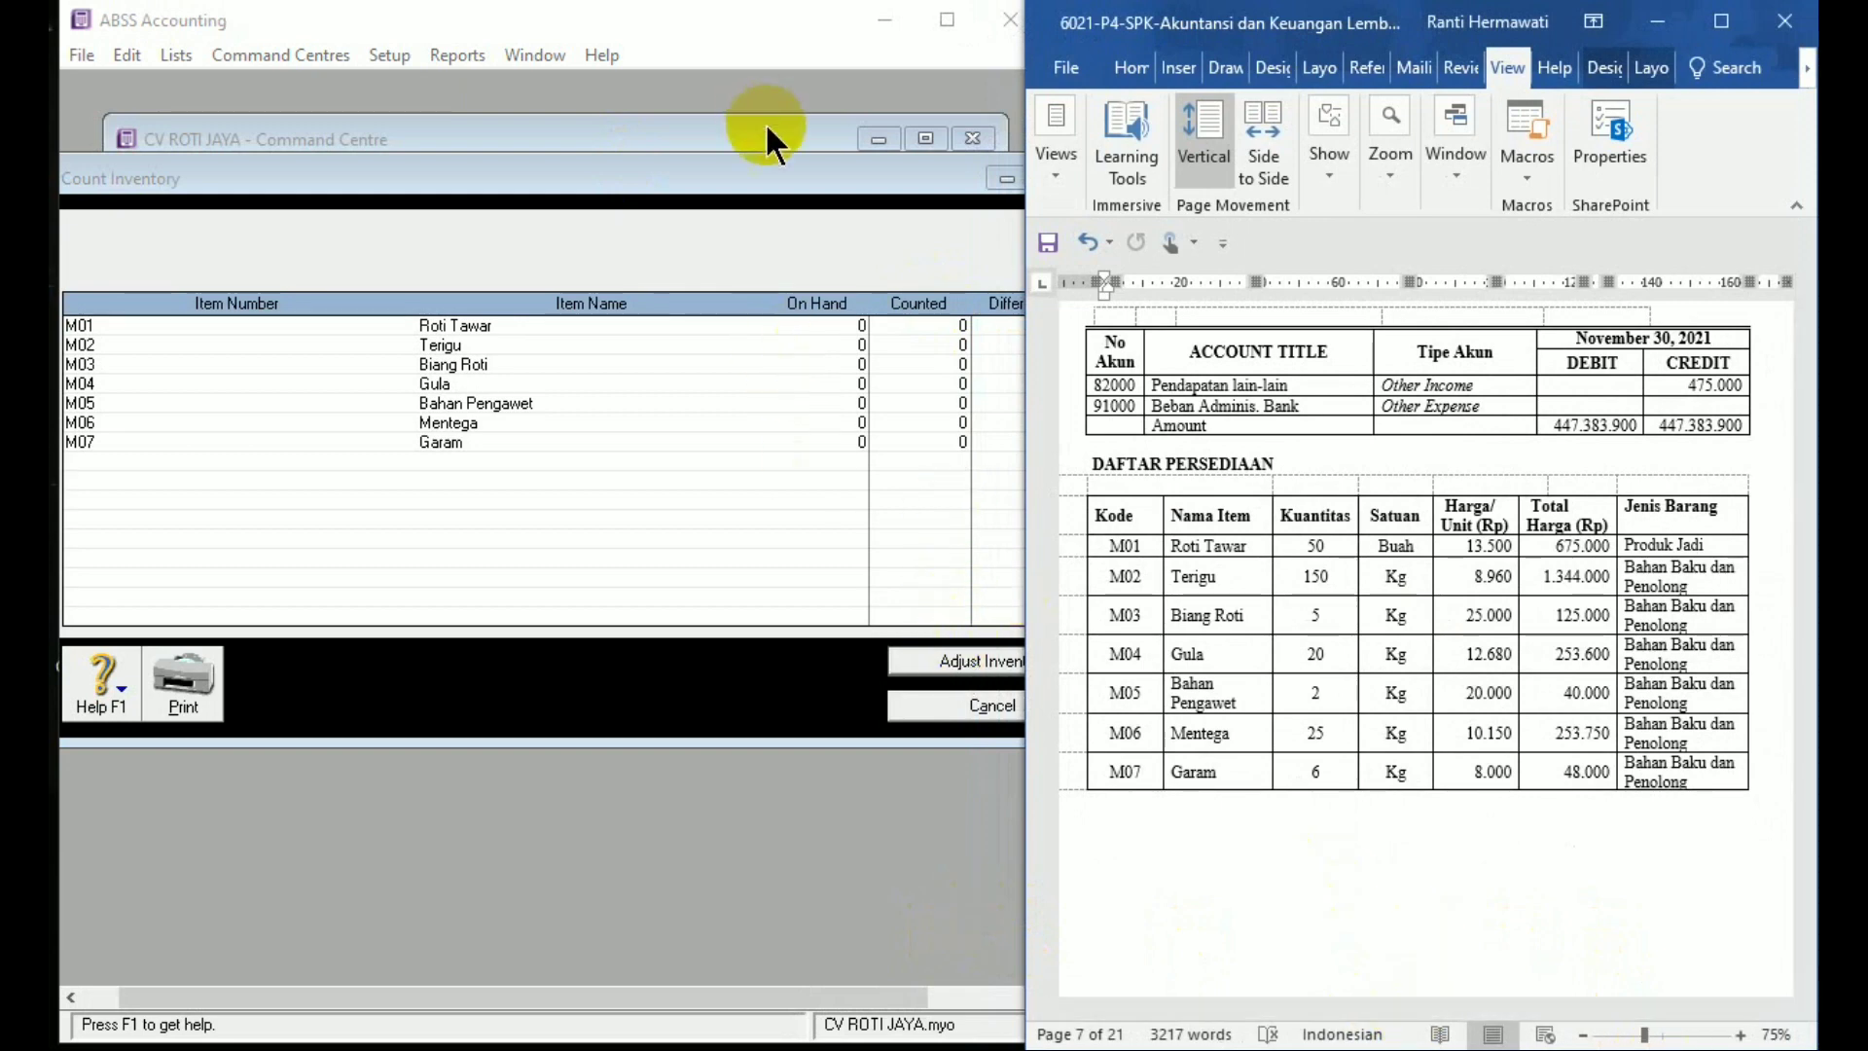
left_click_drag(790, 177, 726, 166)
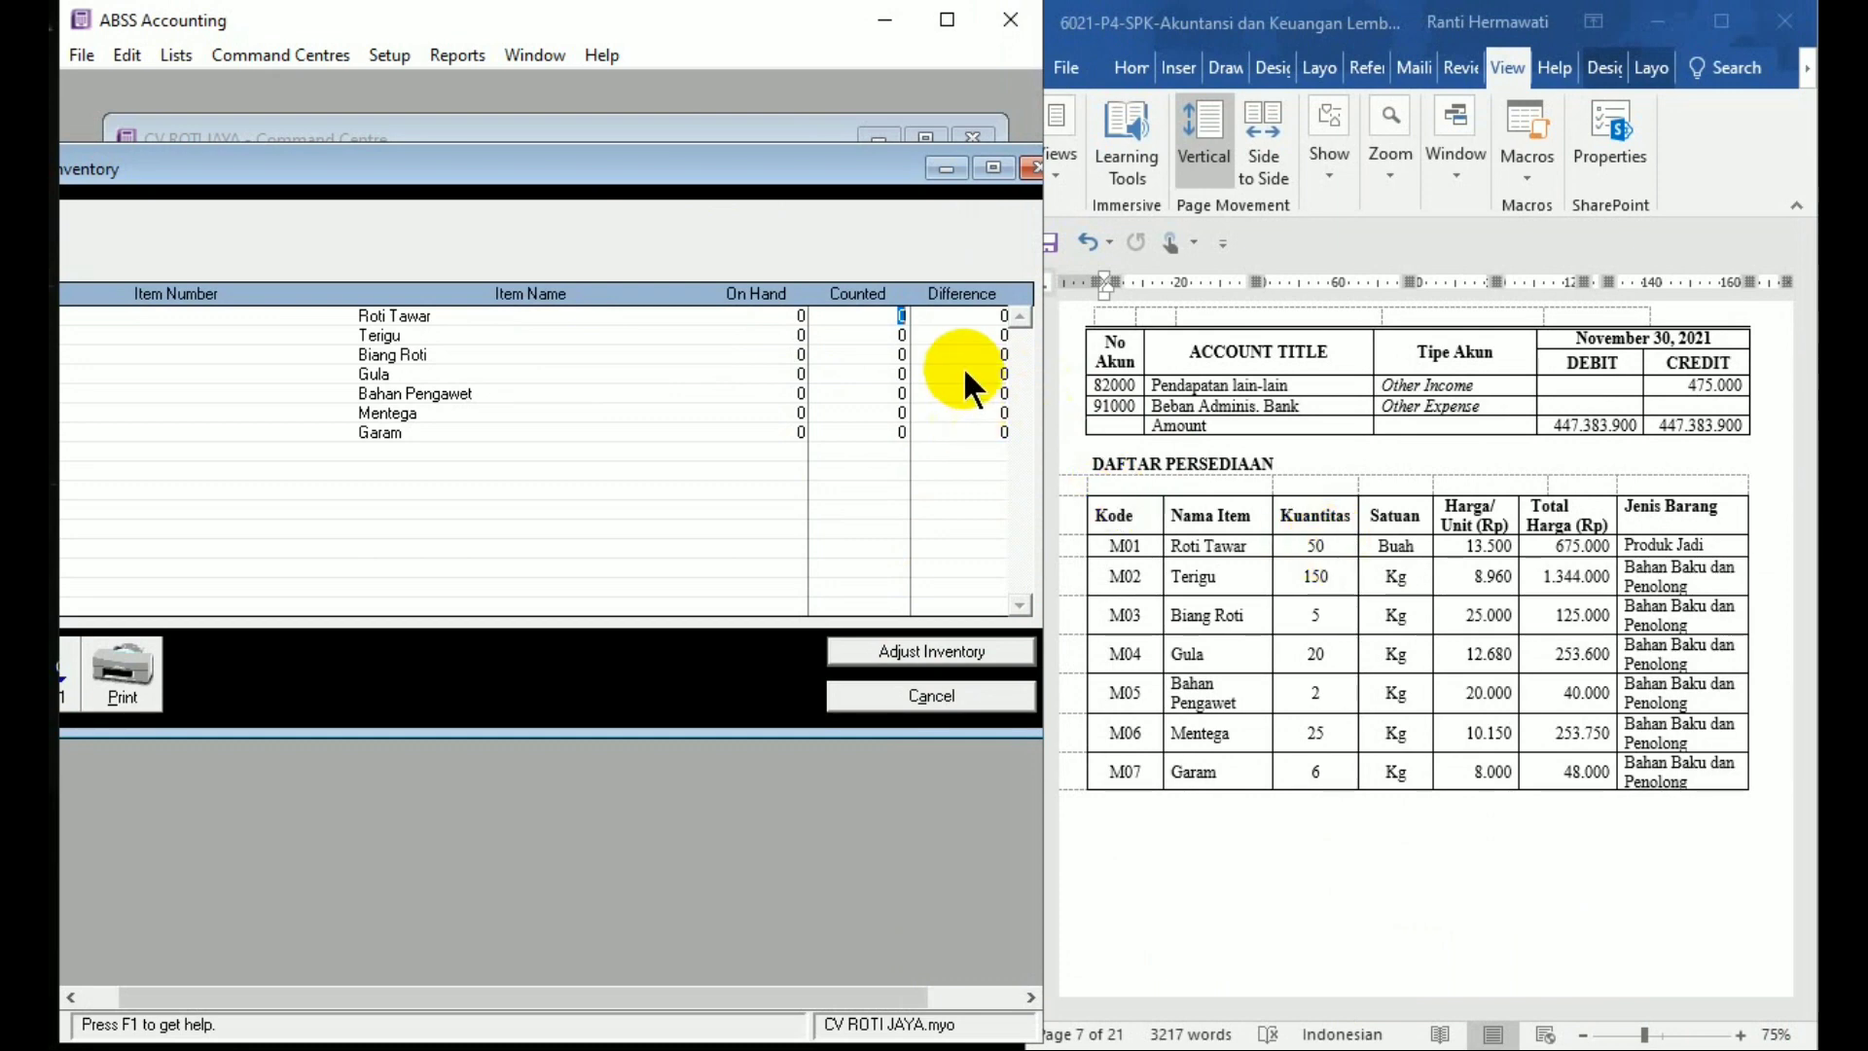
Type counts 50, 150, 5, 20, 2, 25 and 6 into the Counted column for Roti Tawar through Garam
type("50")
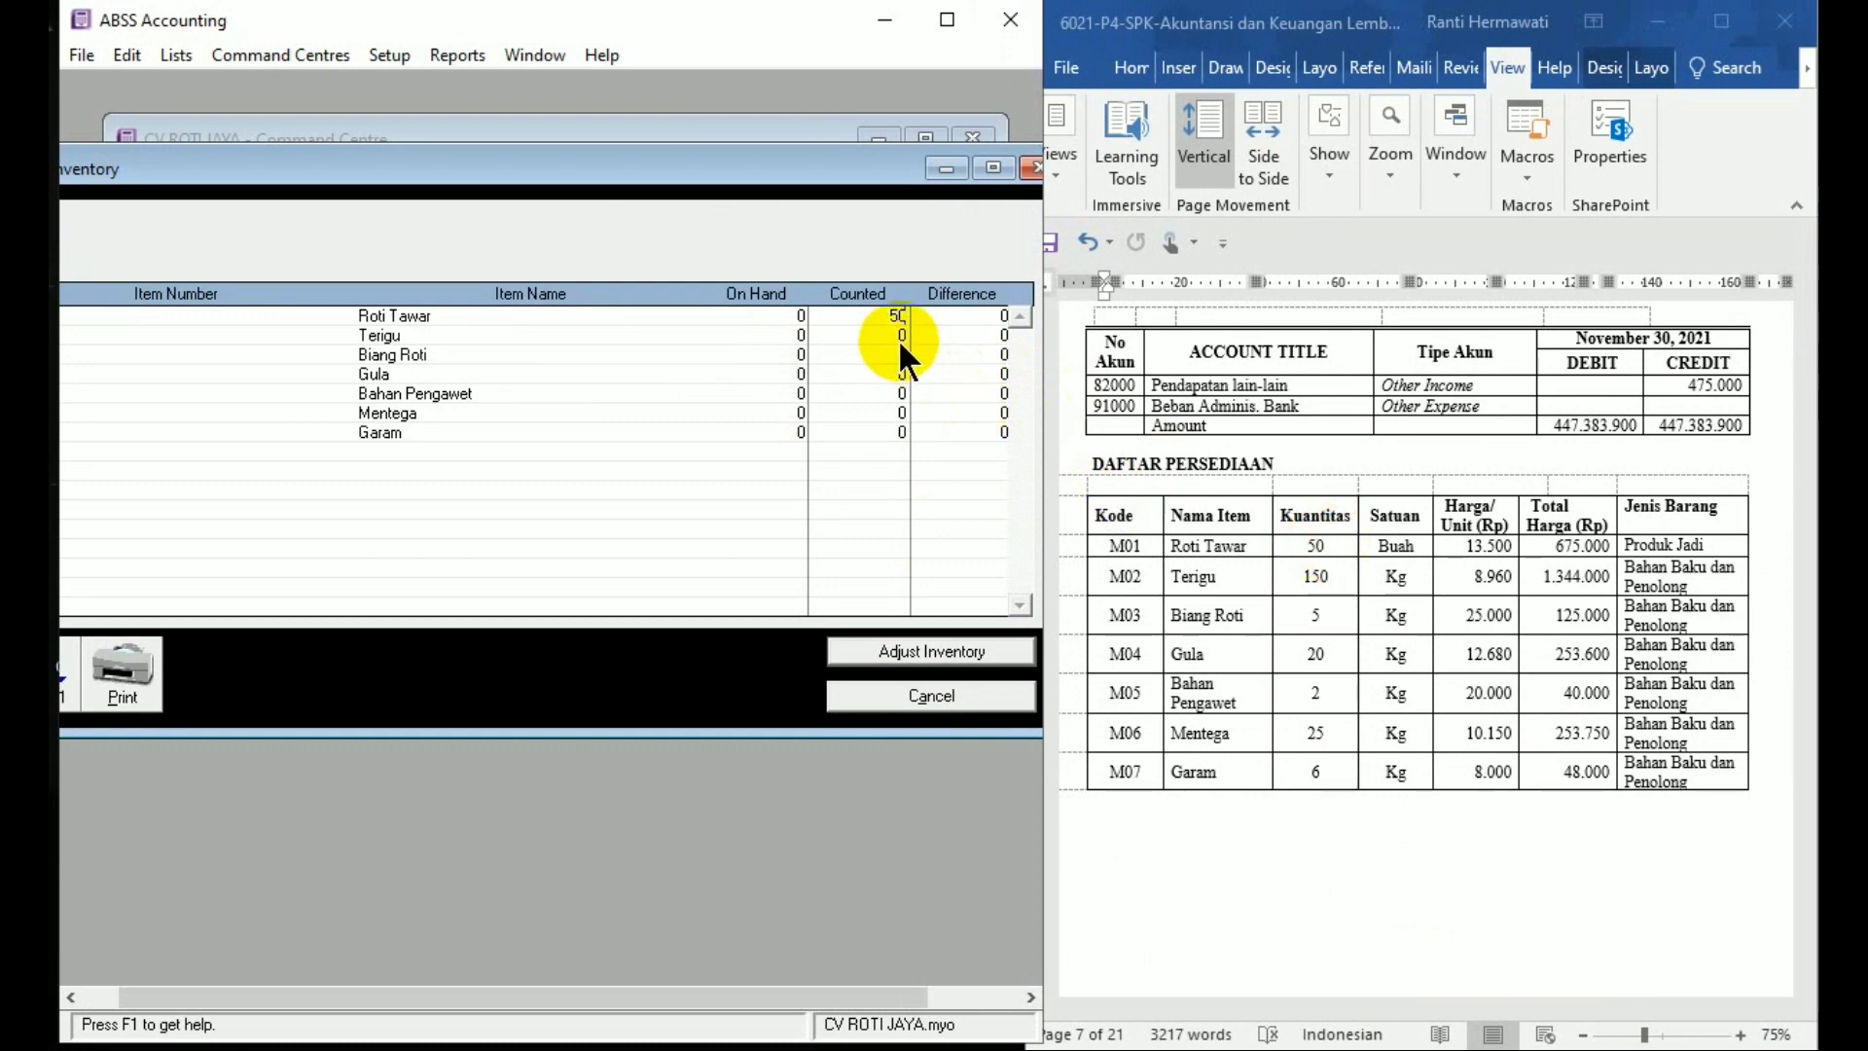
left_click(898, 337)
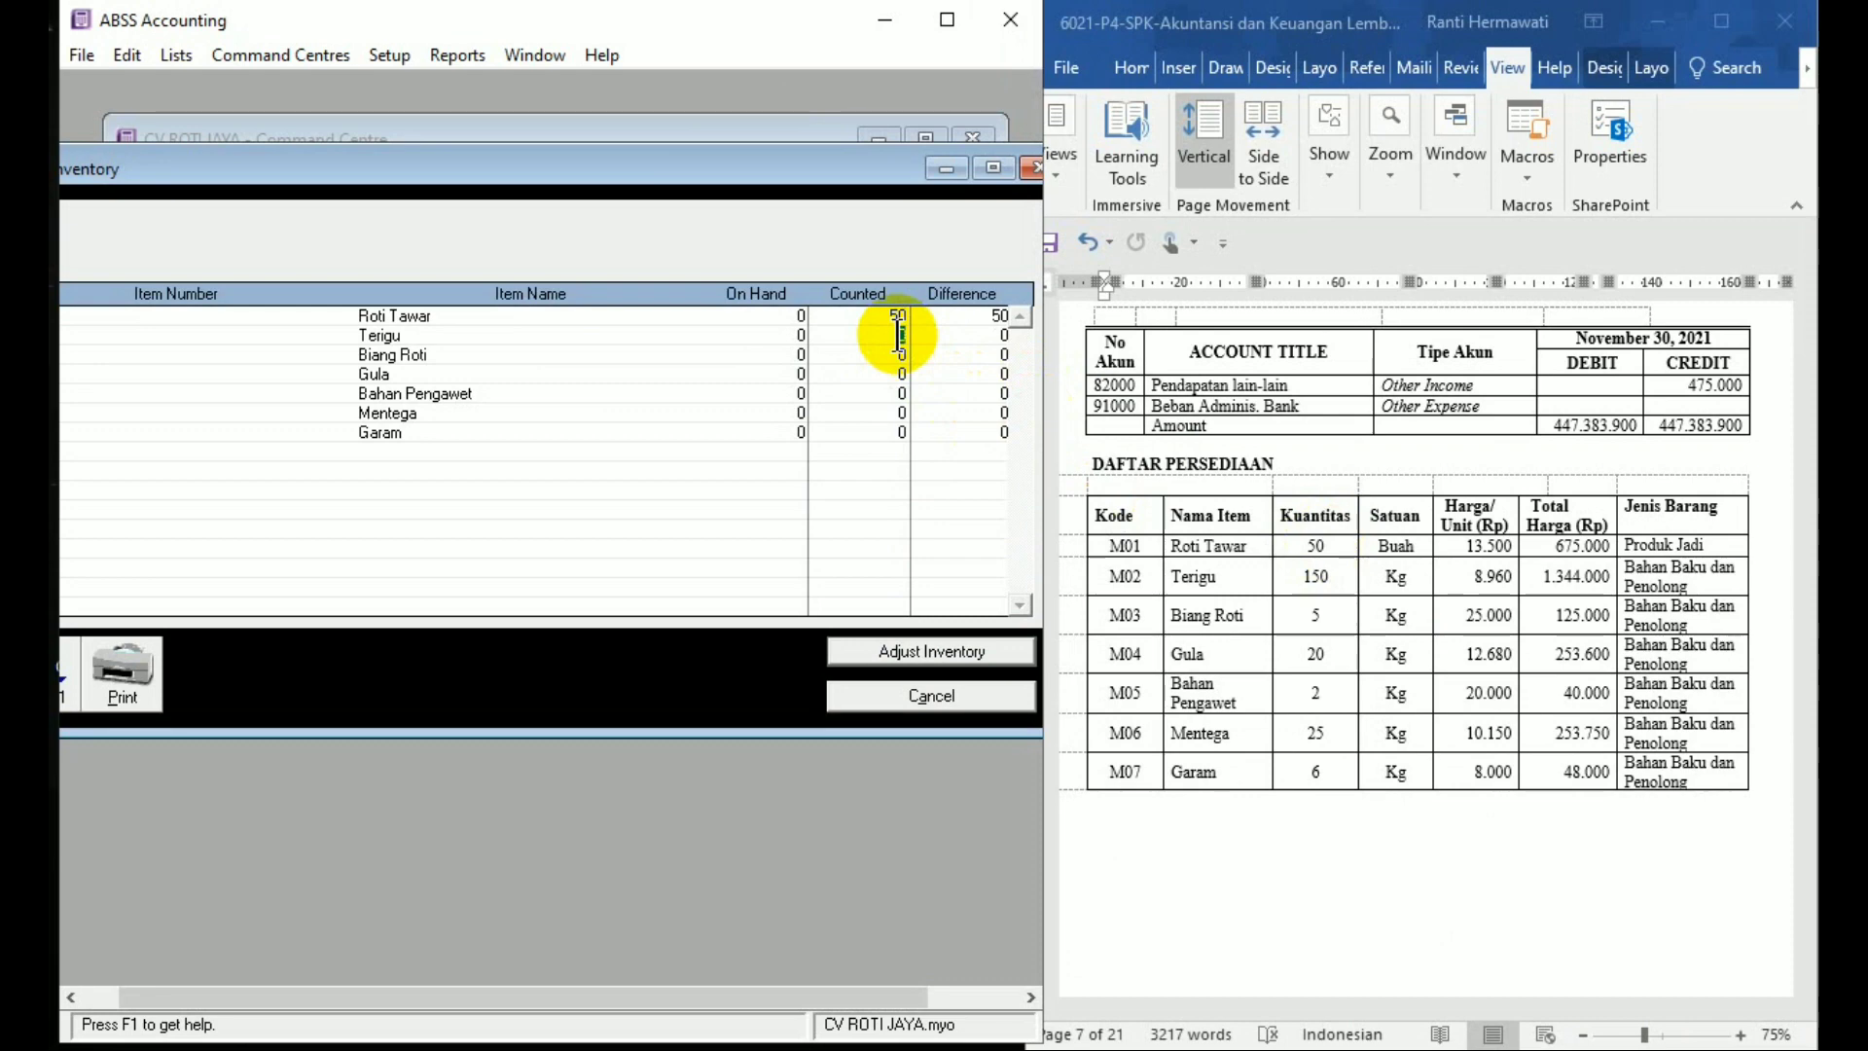
type("150")
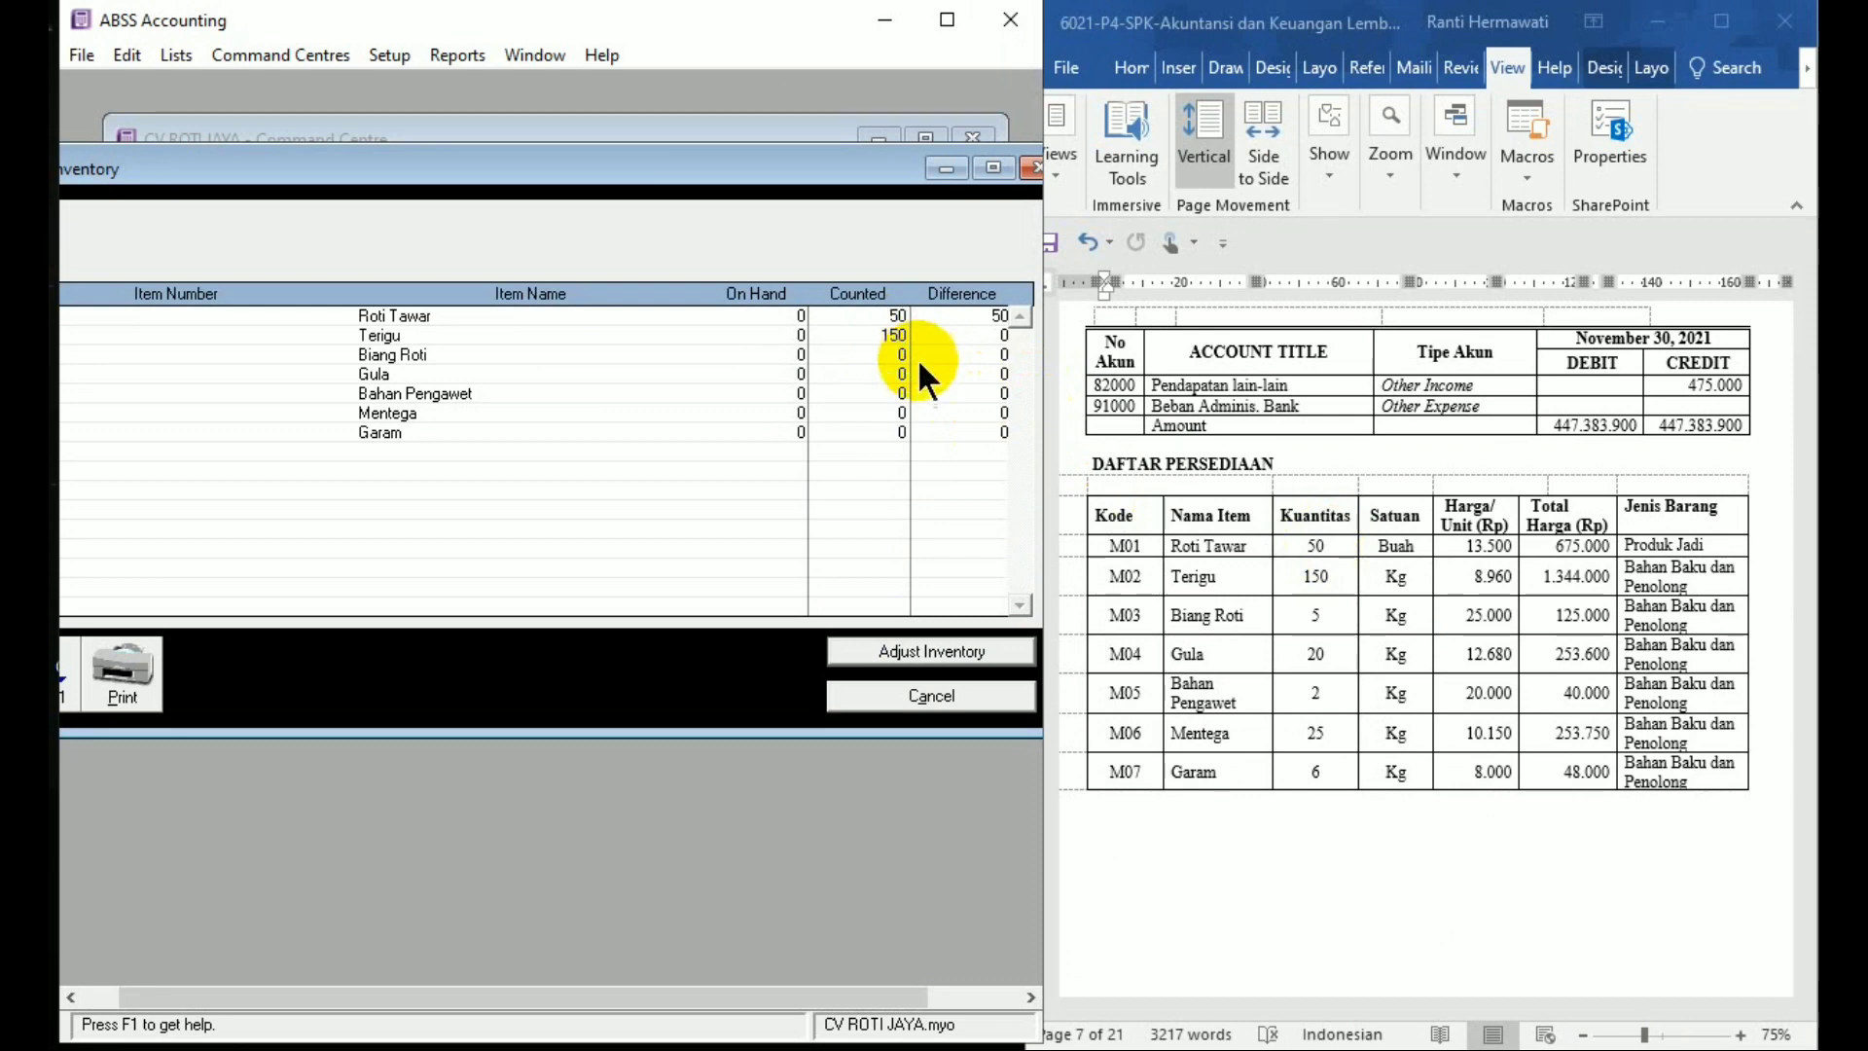
left_click(895, 354)
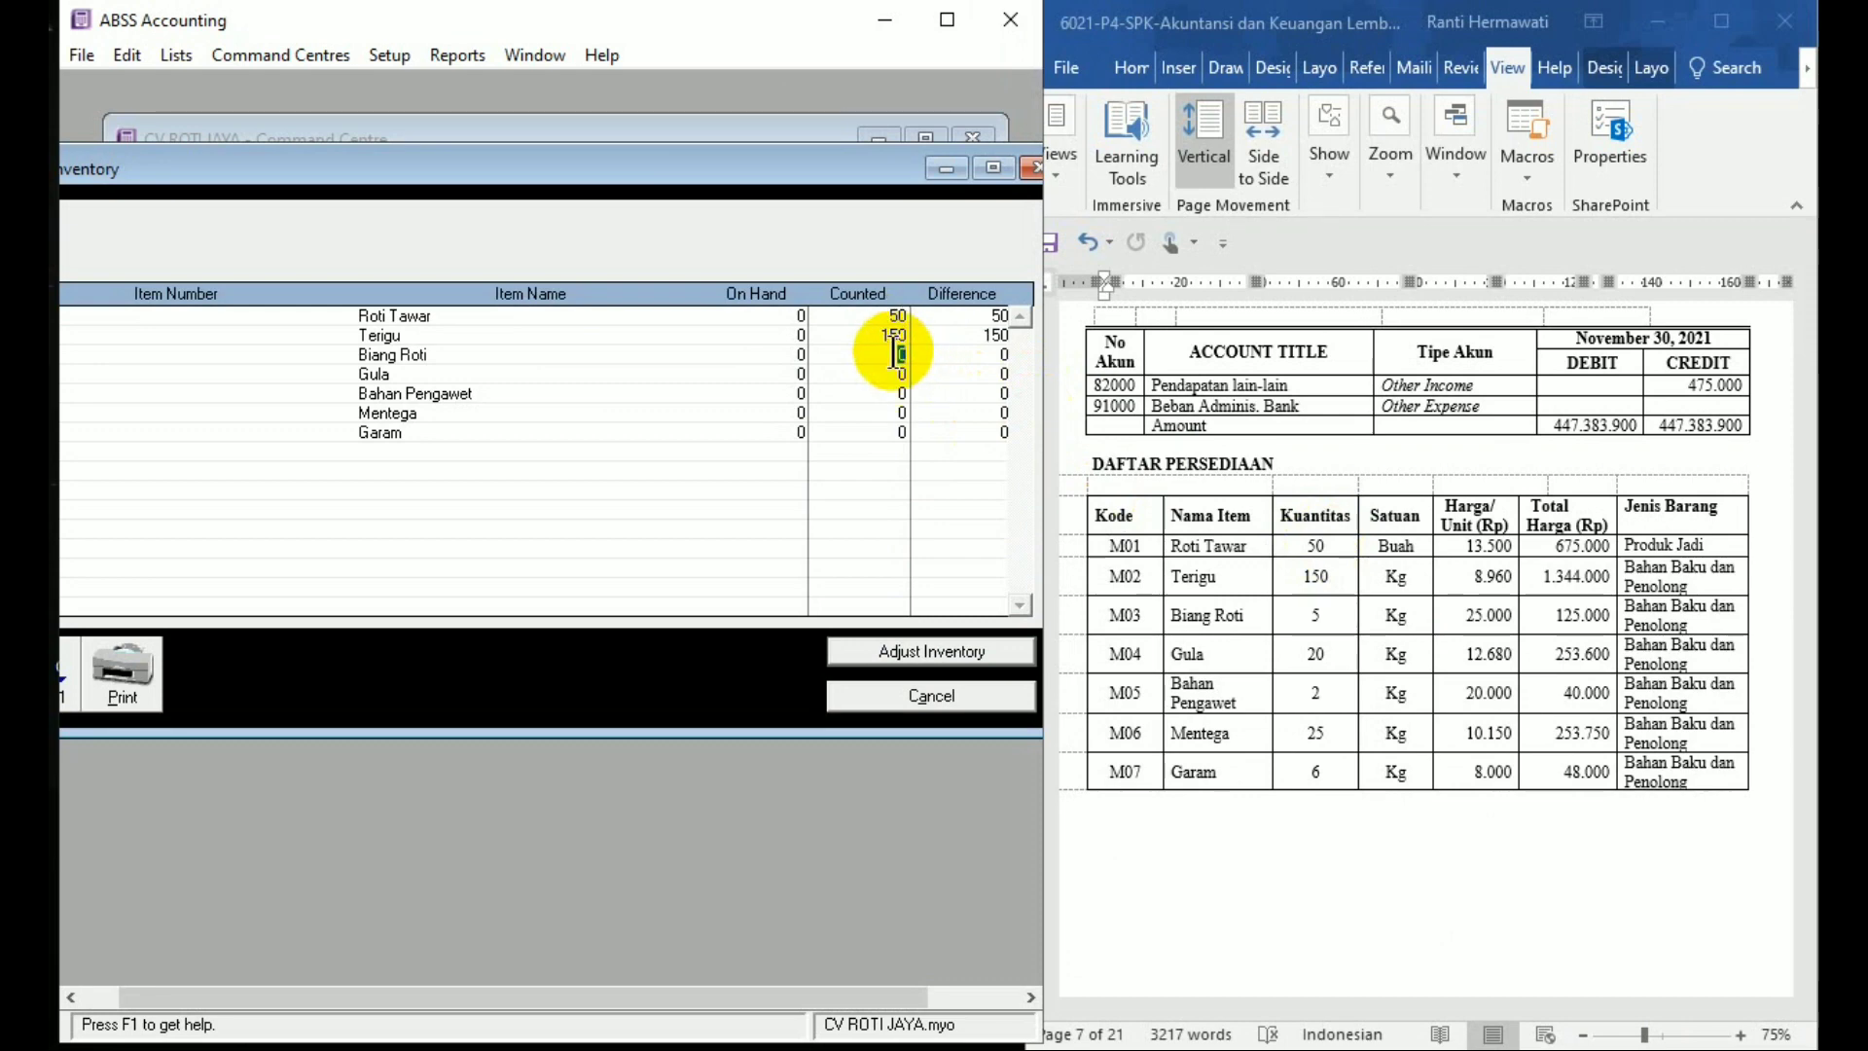
type("5")
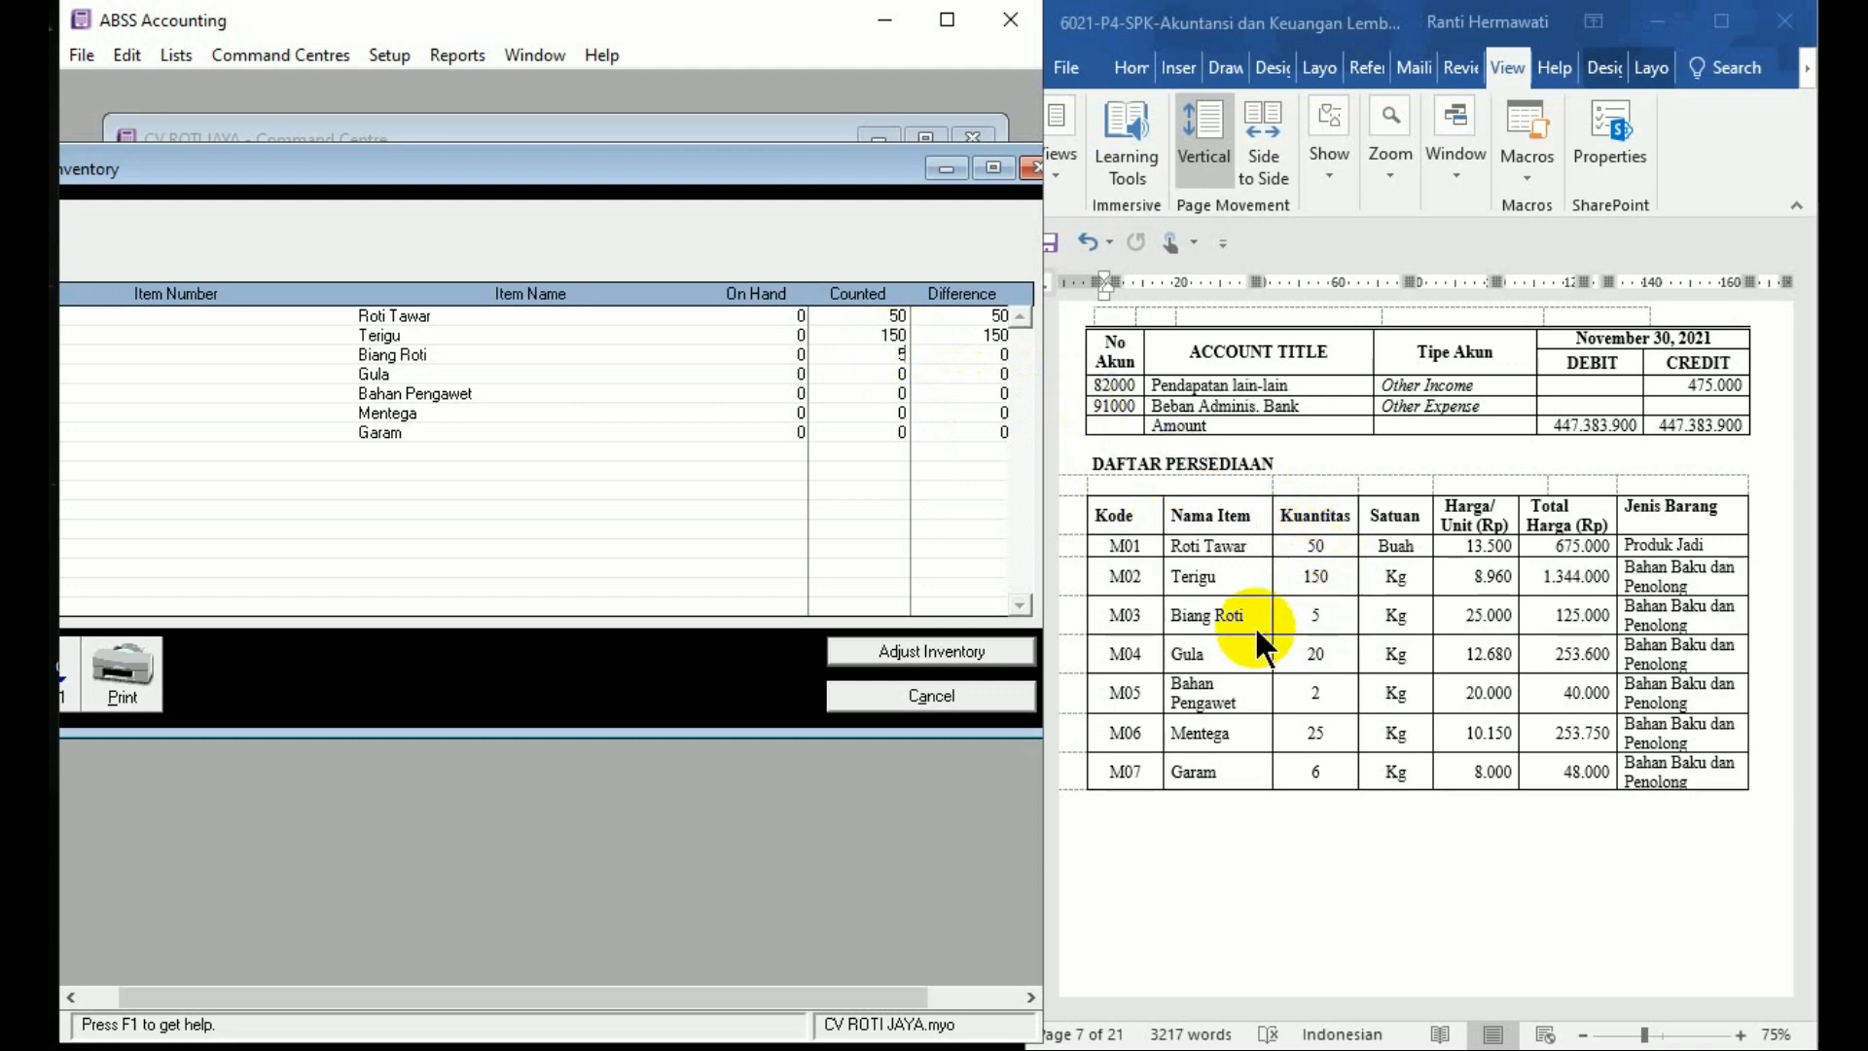
left_click(857, 373)
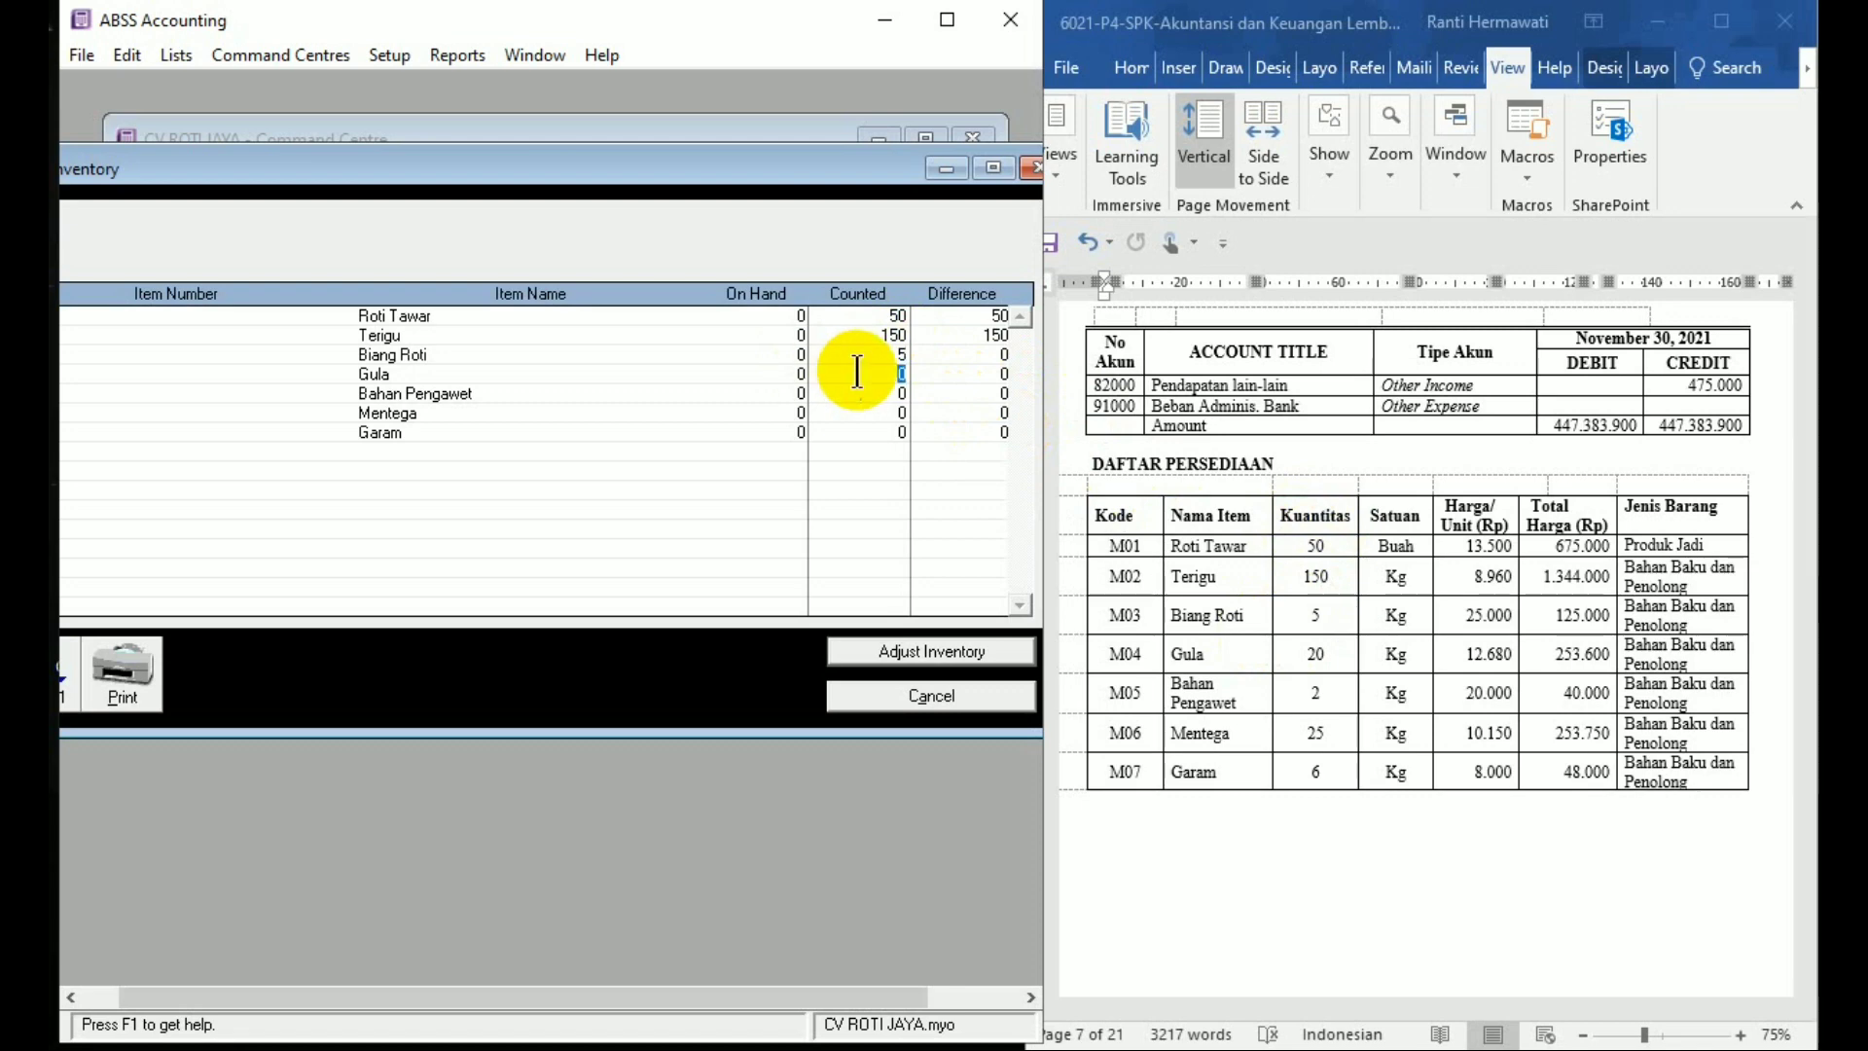
type("20")
left_click(897, 392)
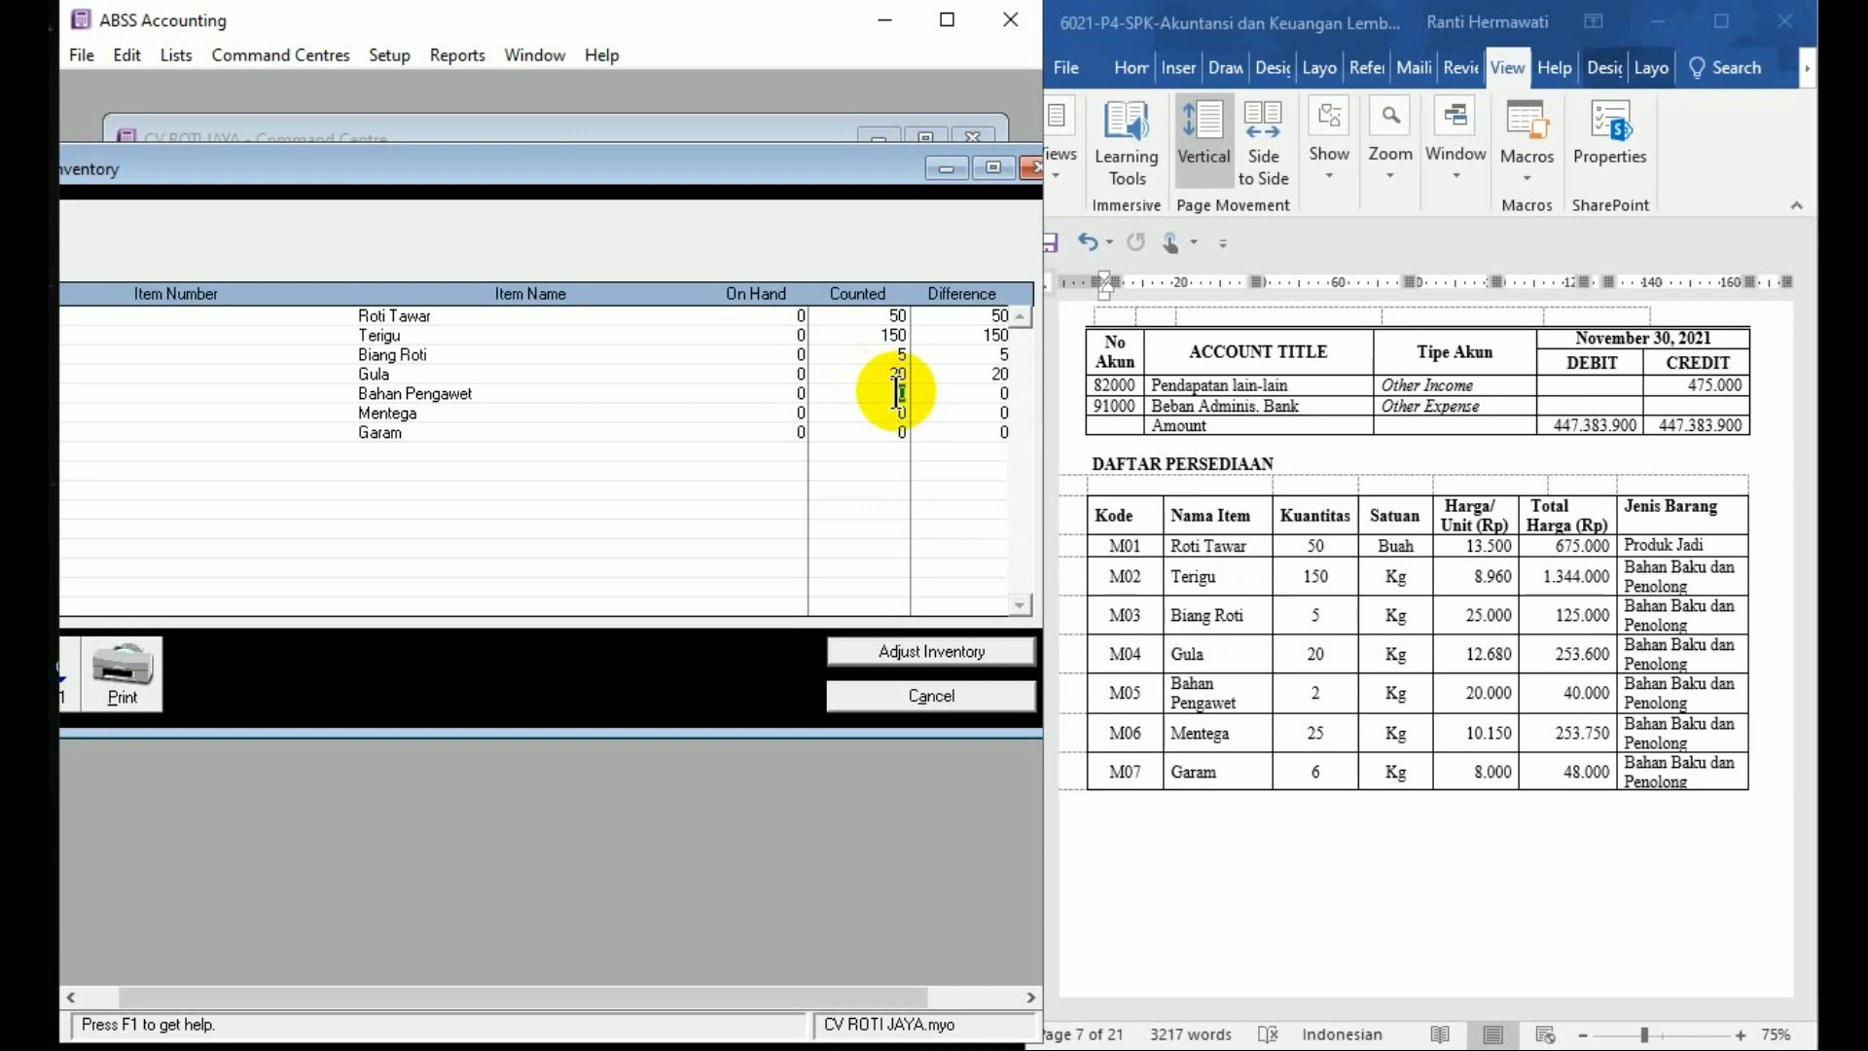
type("4")
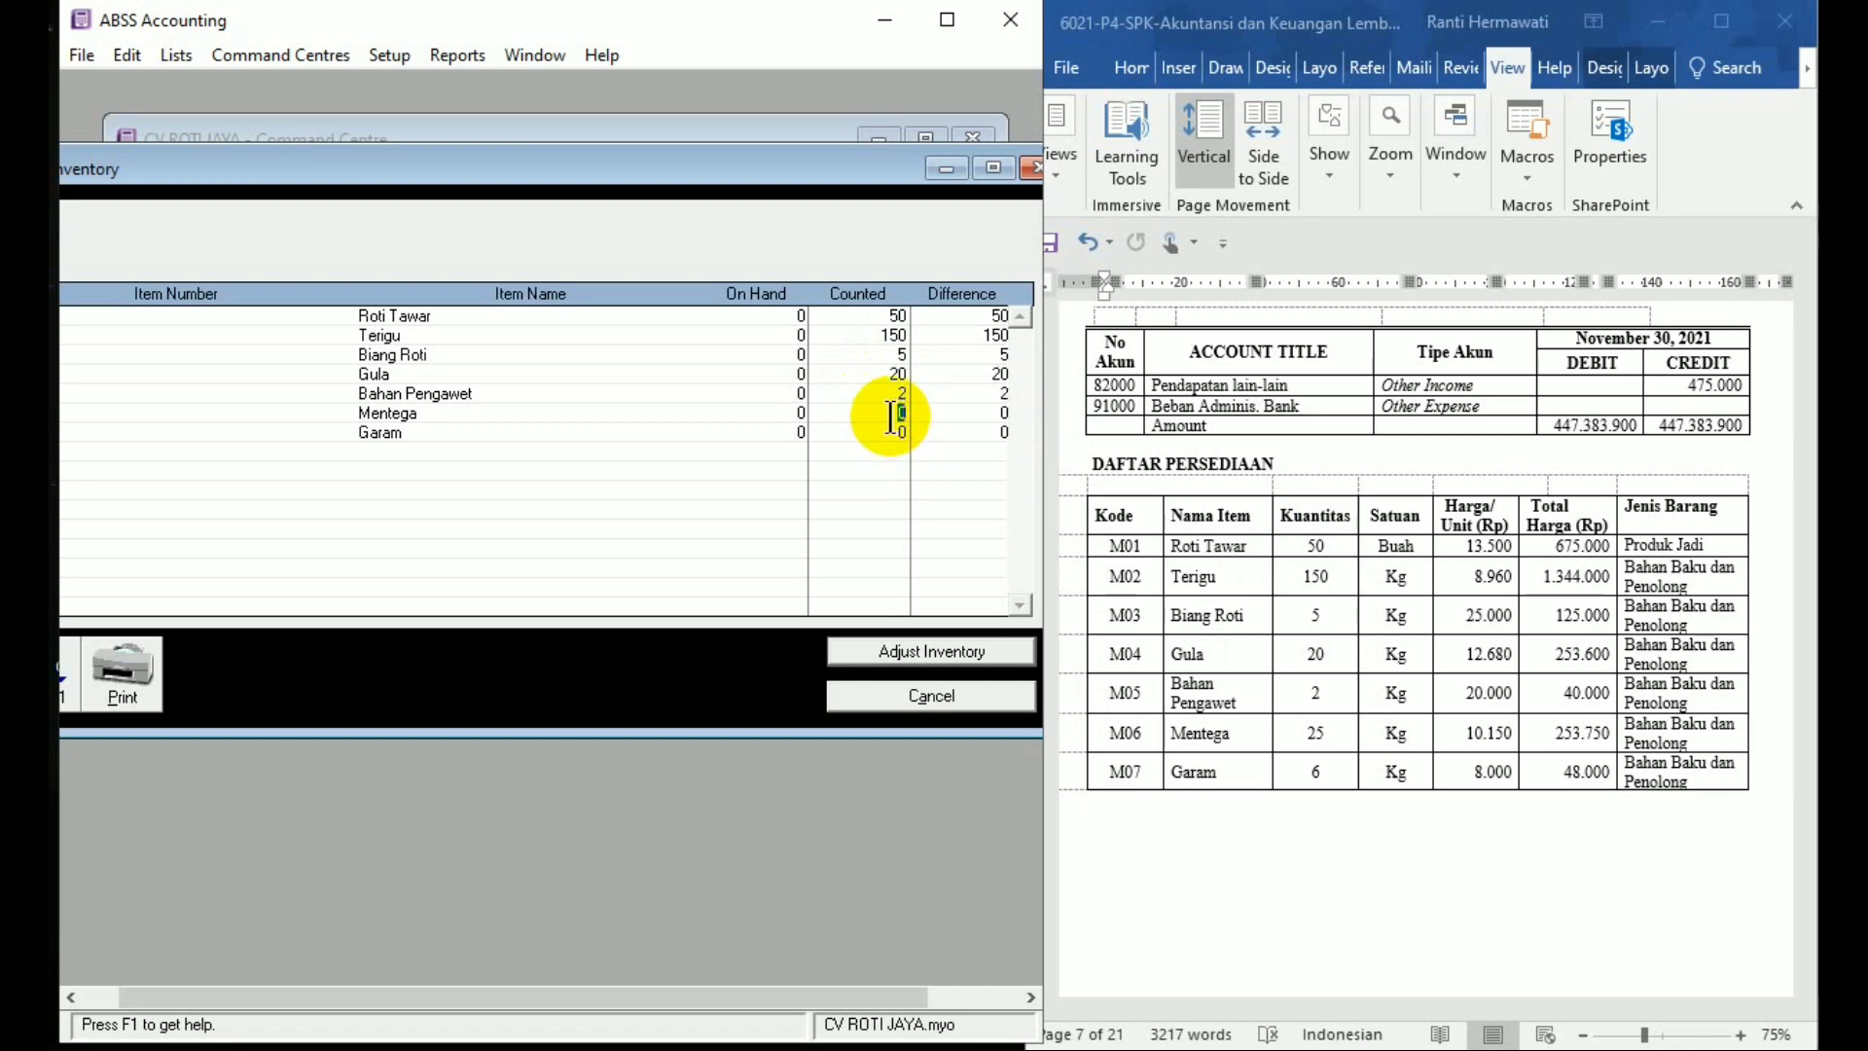
type("25")
left_click(891, 434)
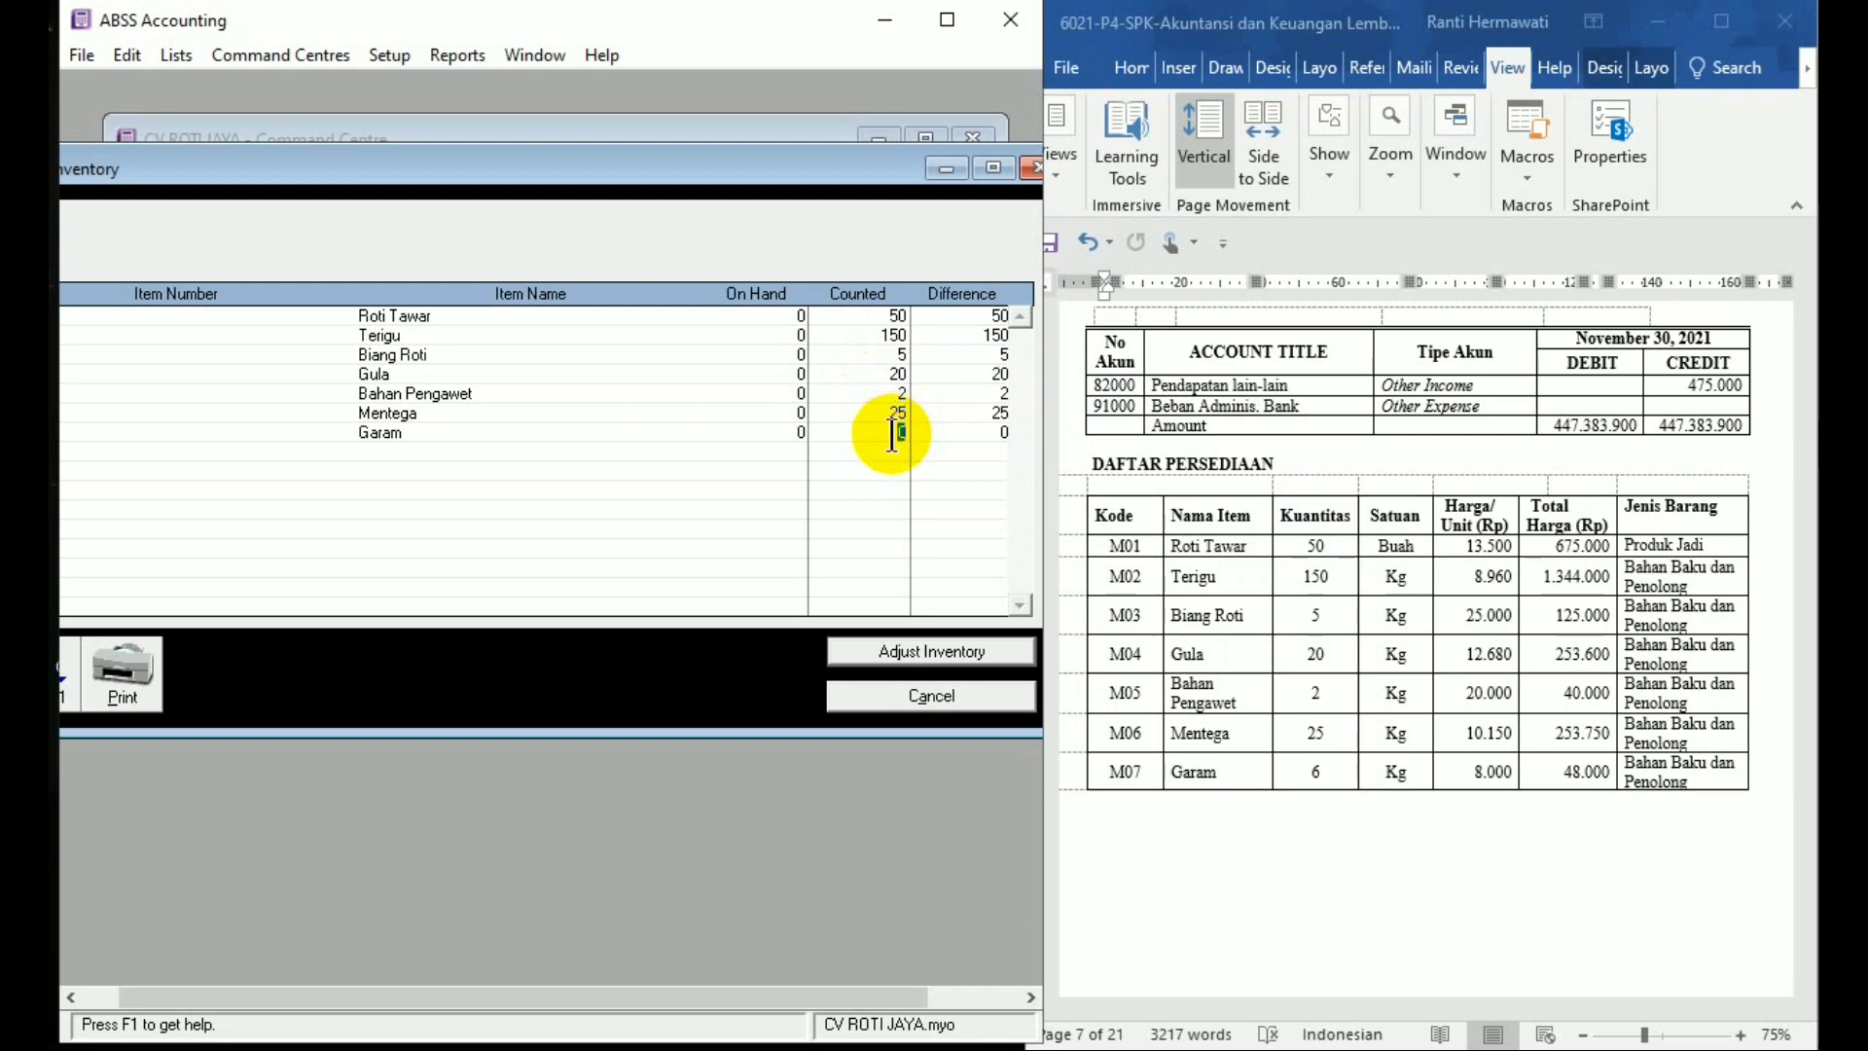
type("6")
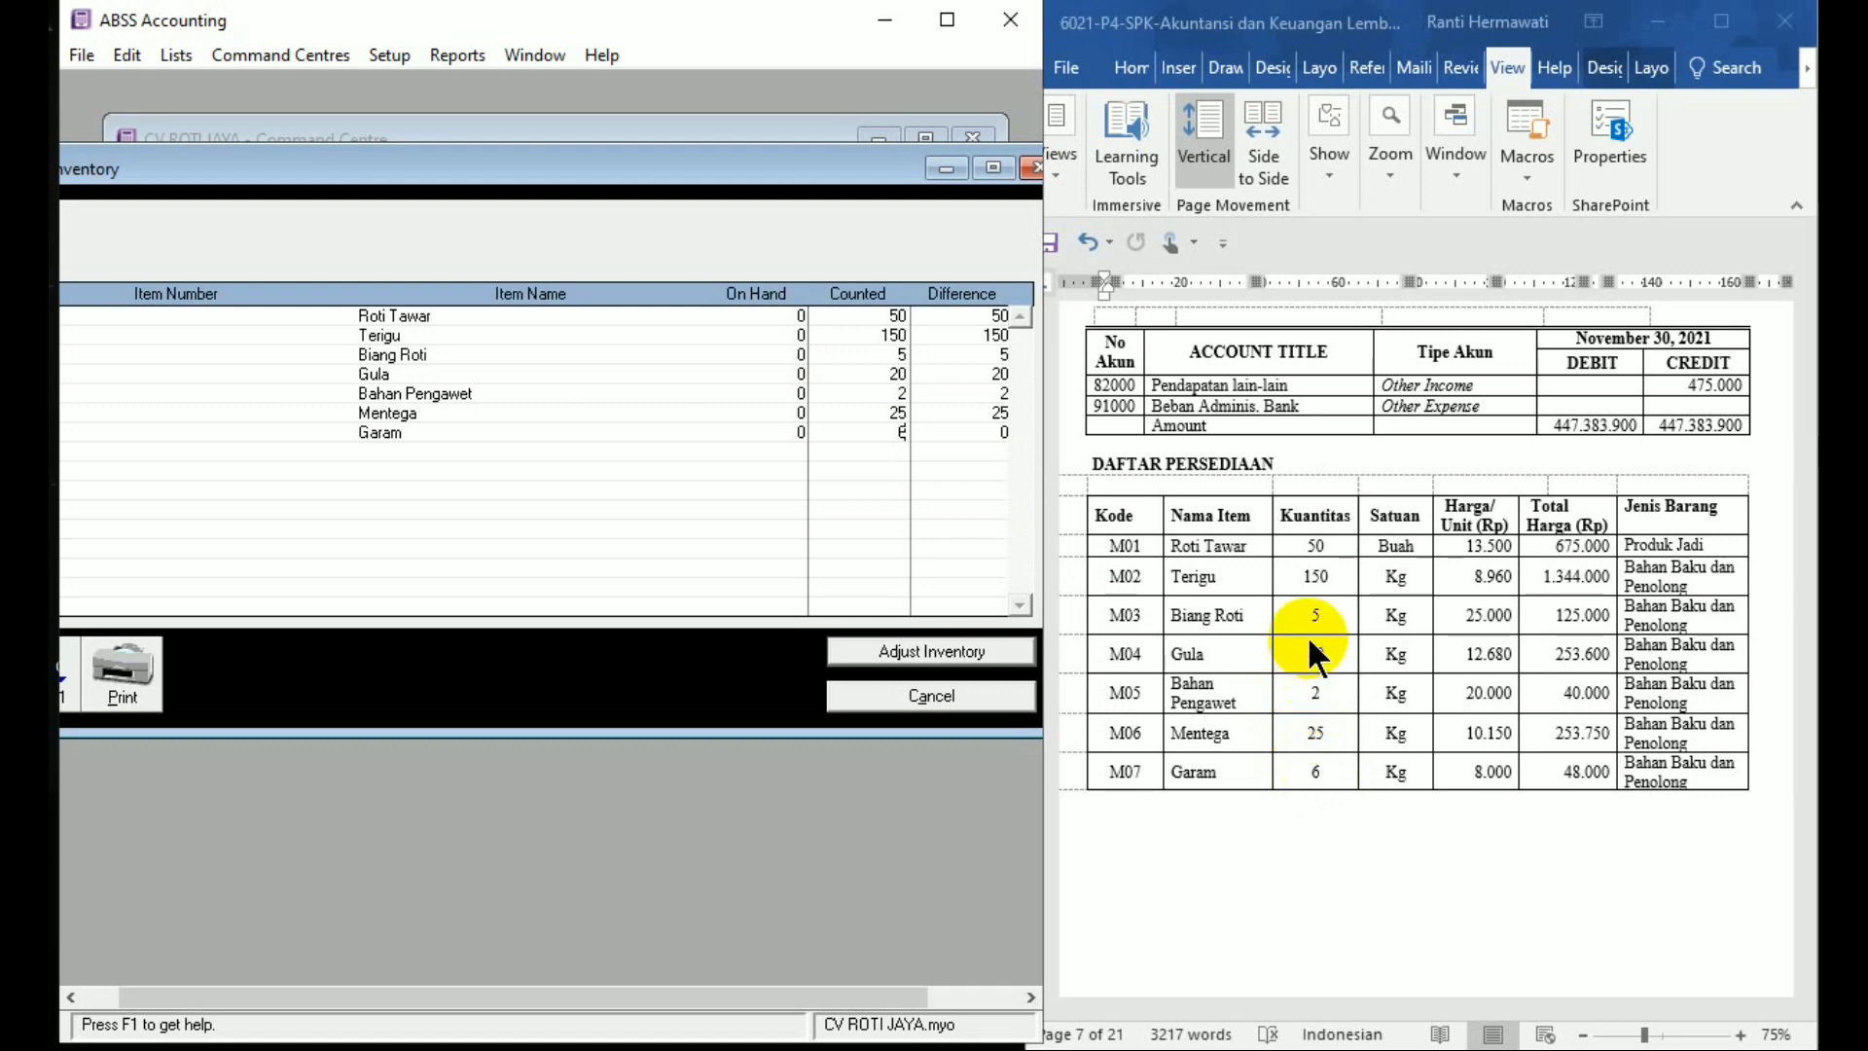
Begin an inventory adjustment from the counts, browse the default account list, then return to Garam's count
left_click(937, 656)
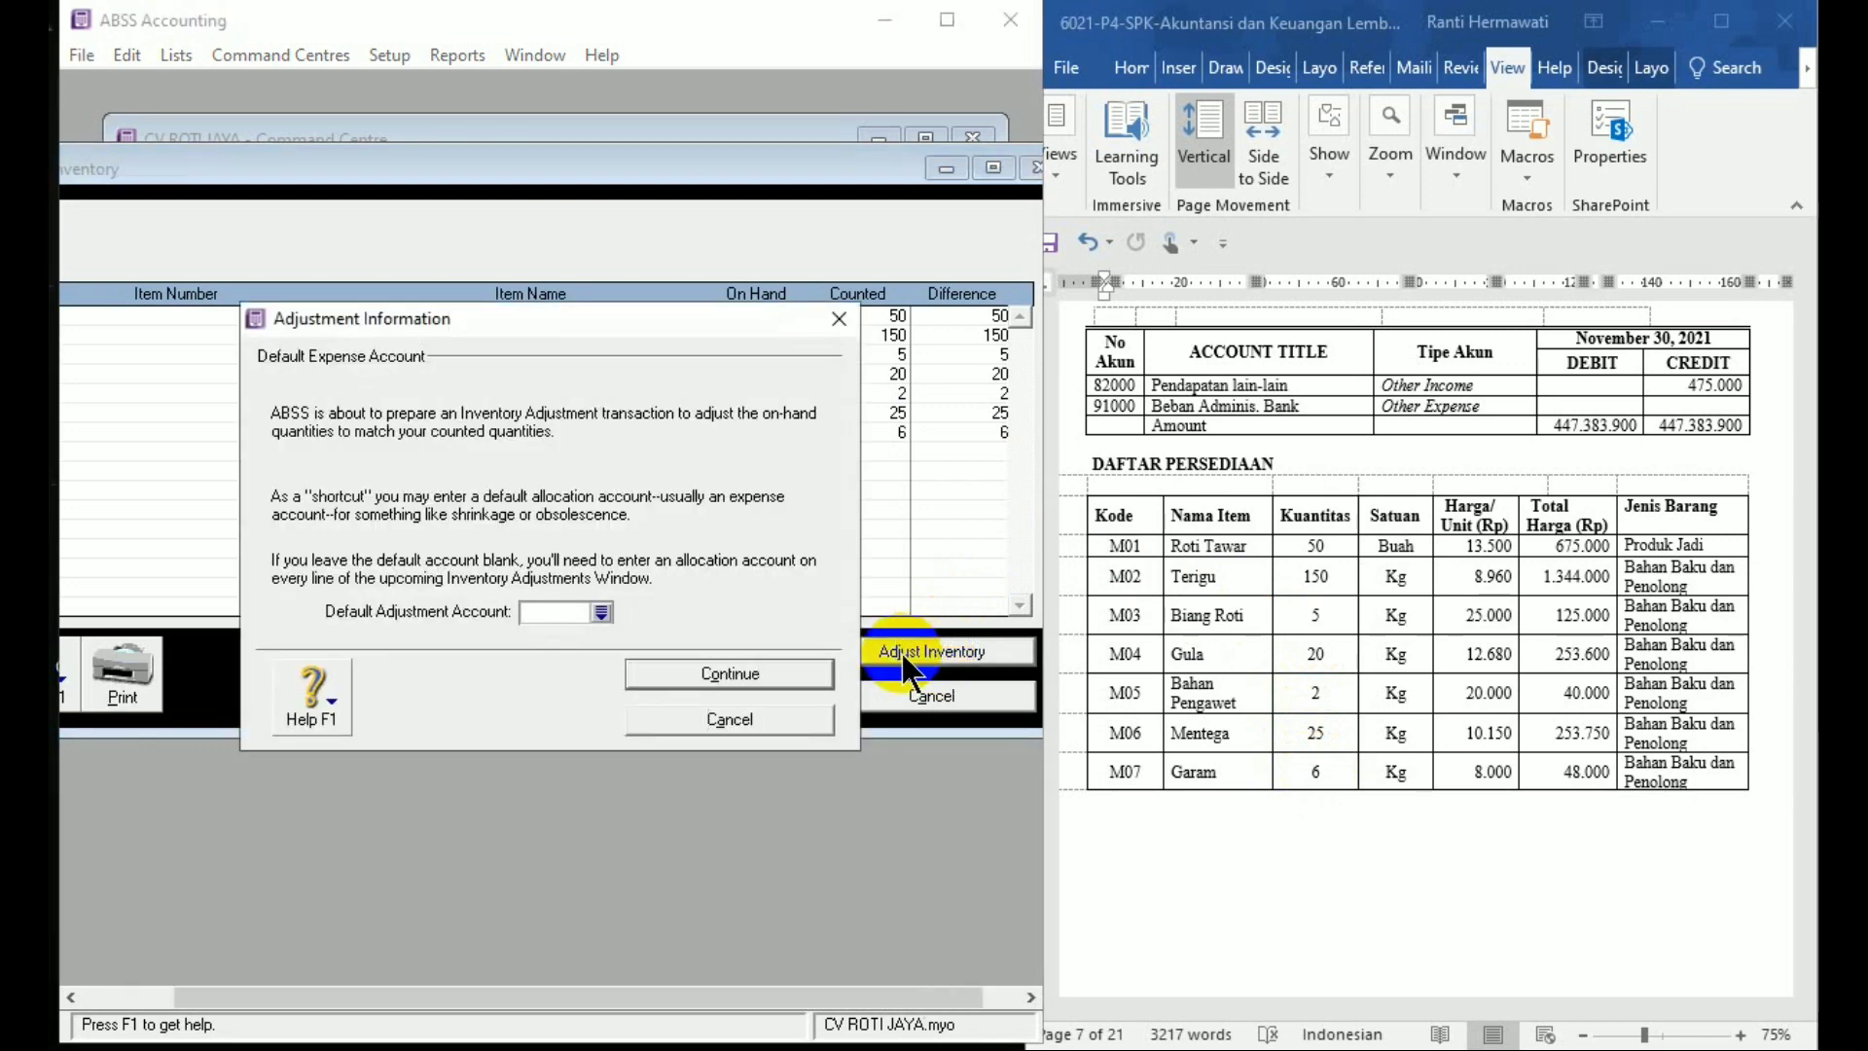
left_click(601, 612)
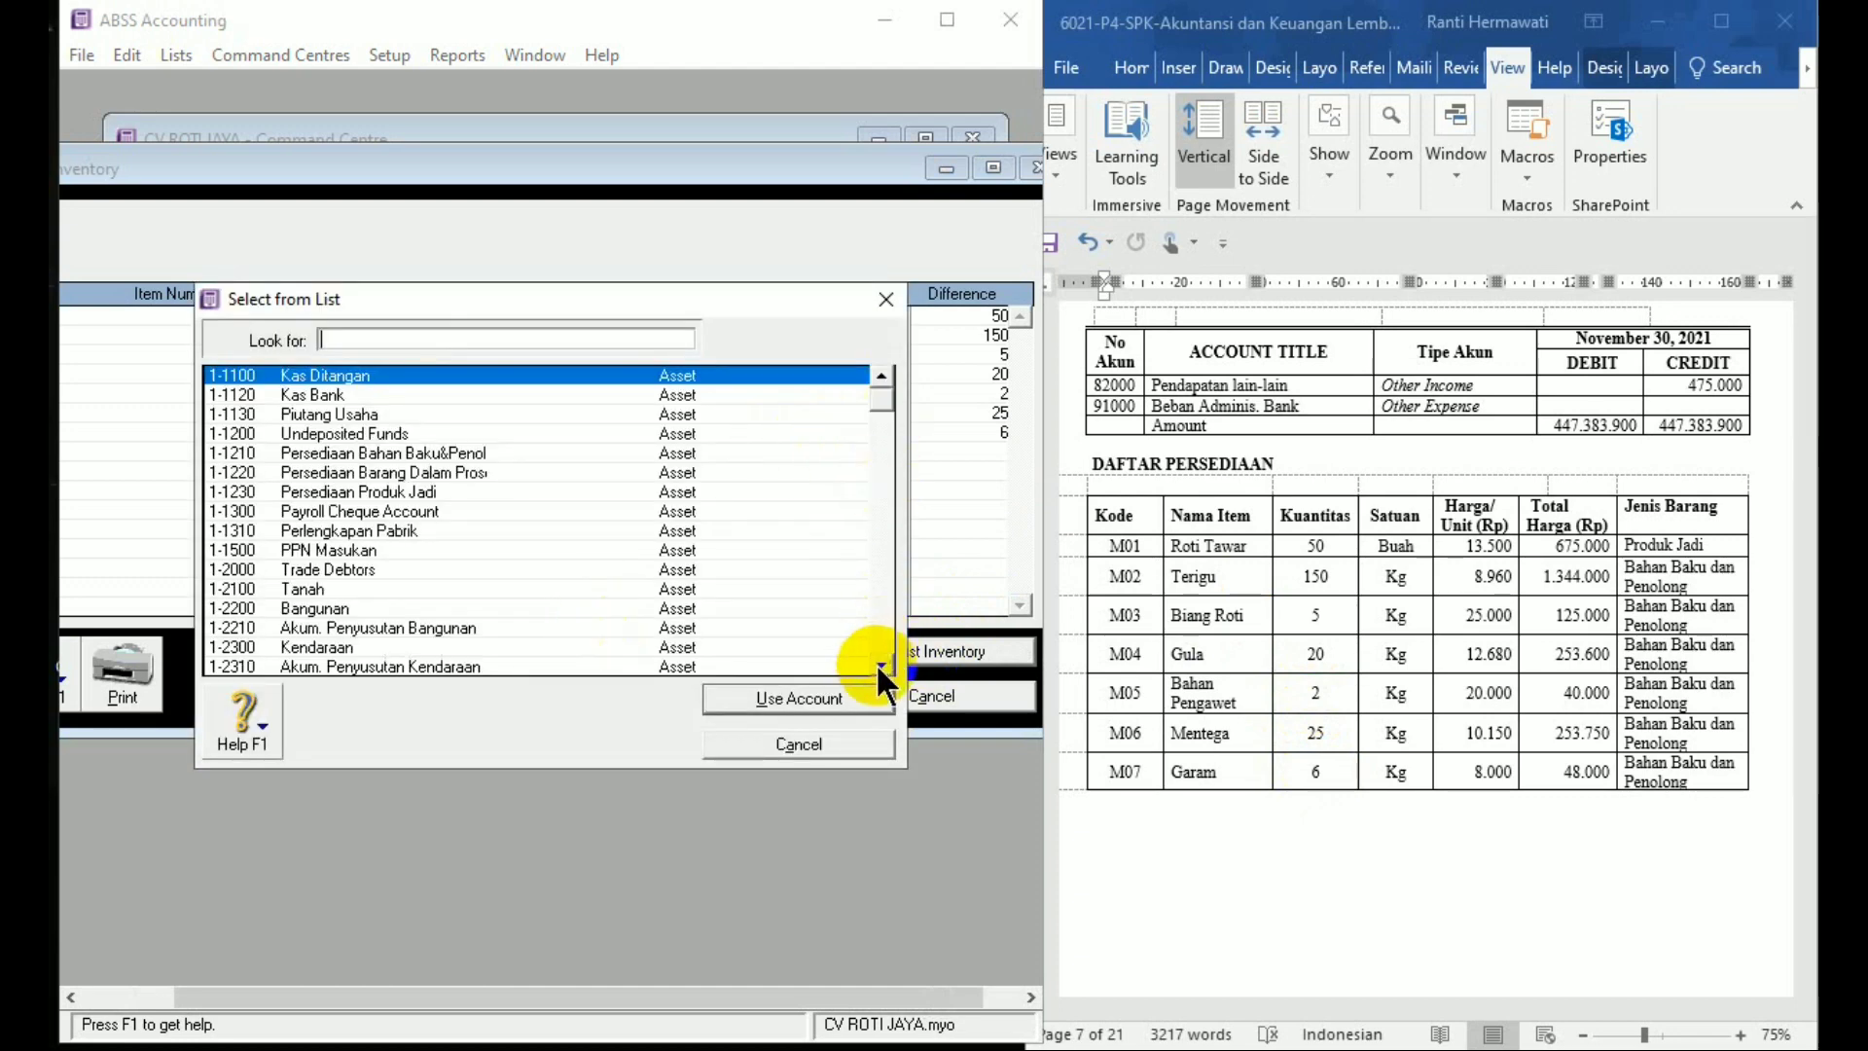
left_click(883, 415)
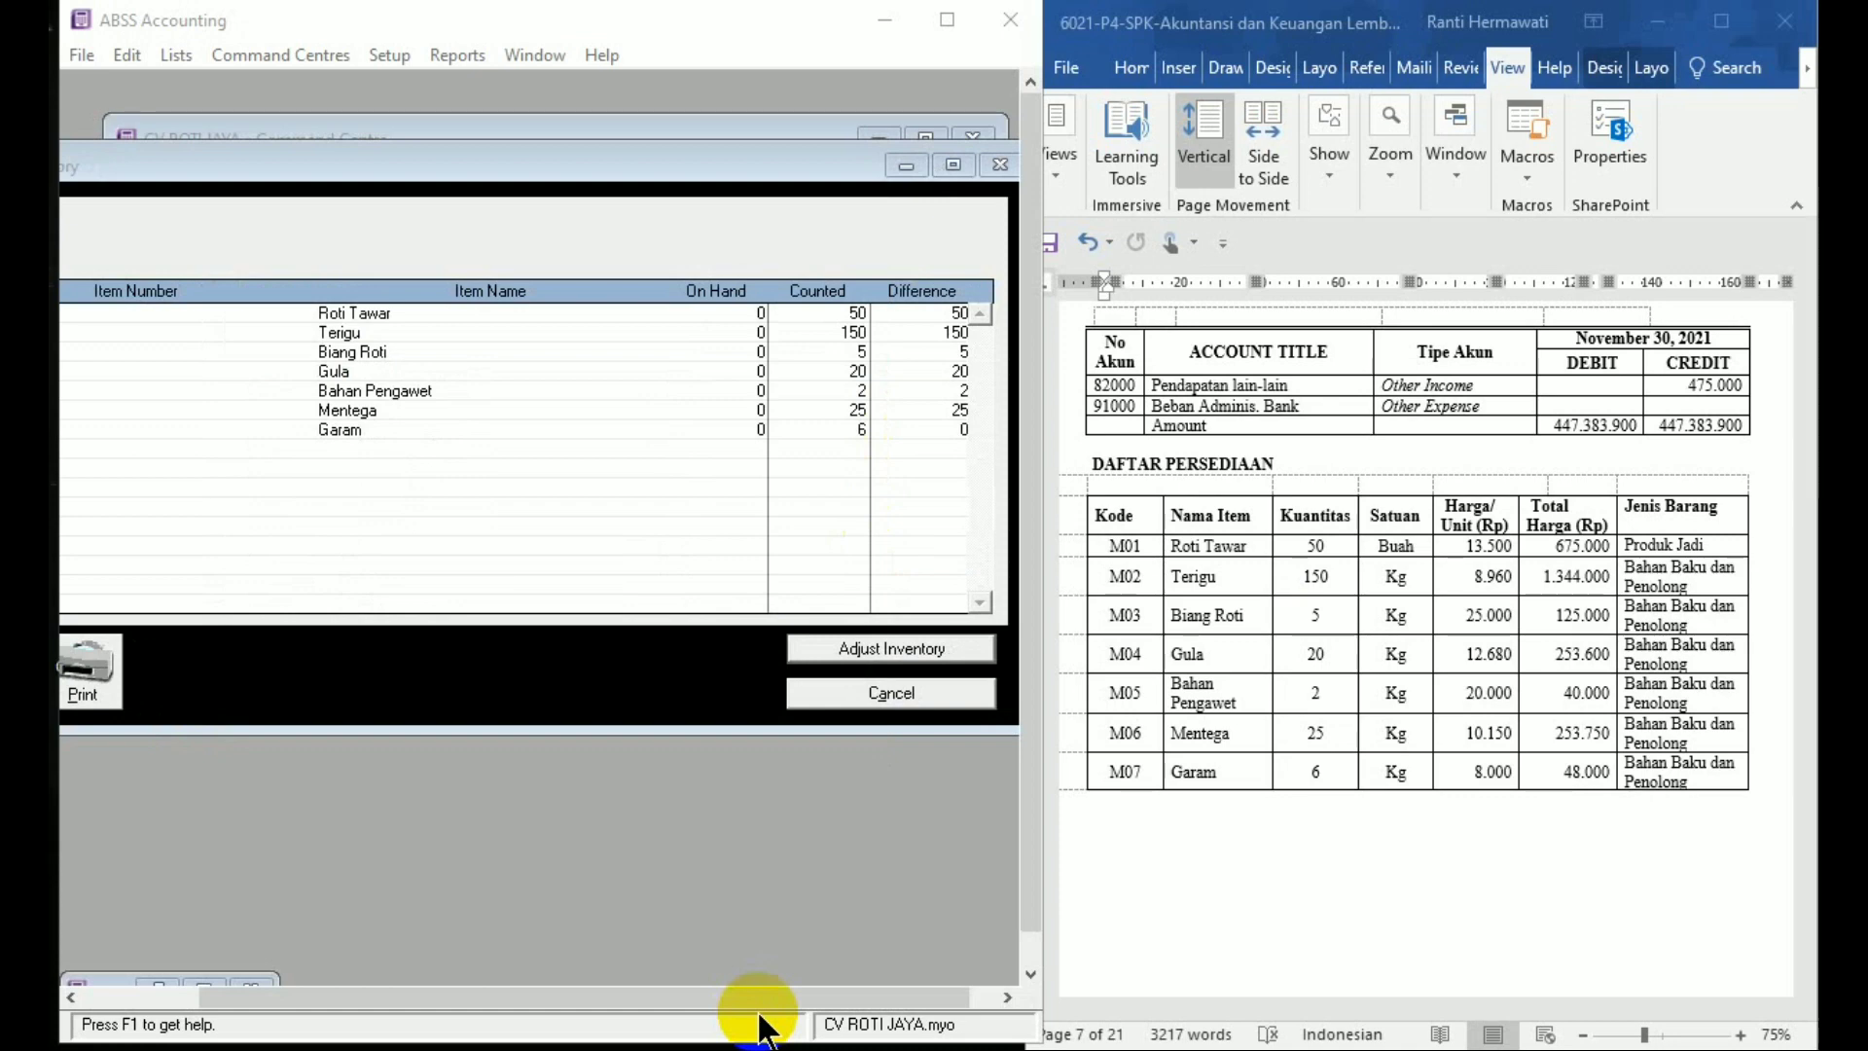
left_click(808, 222)
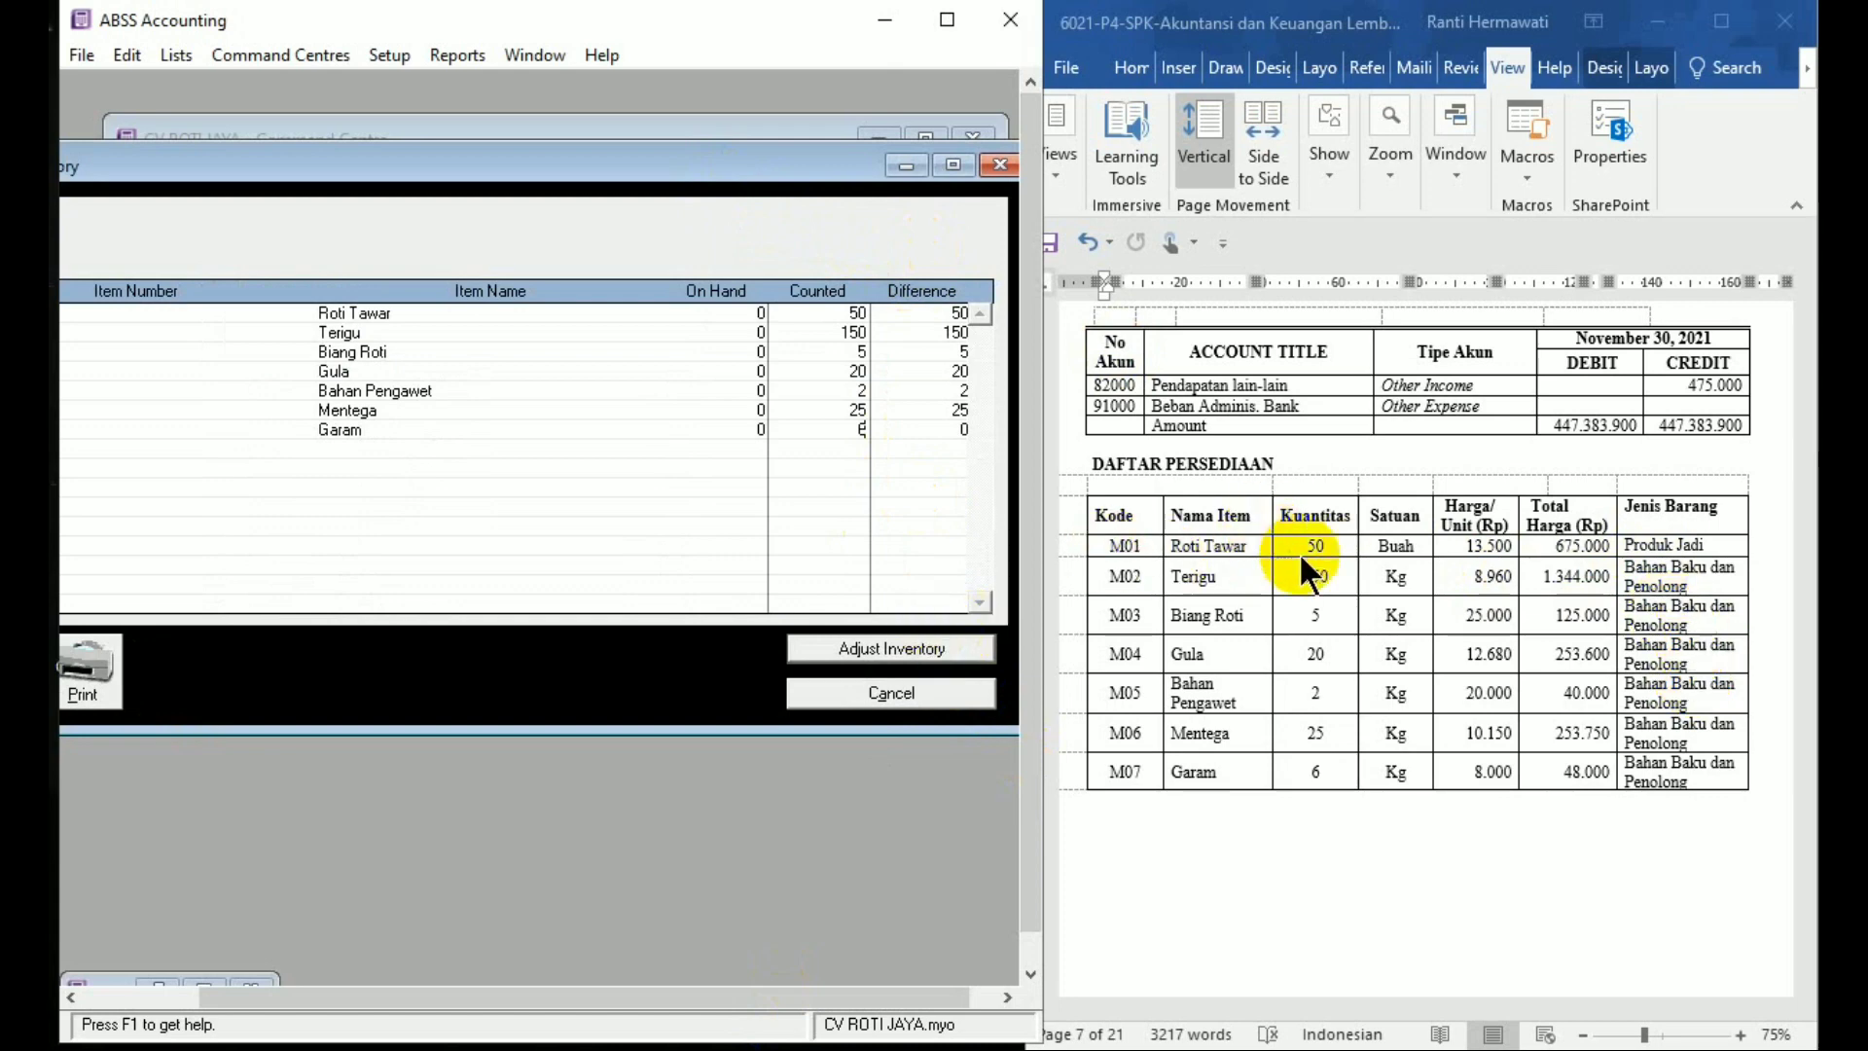
Set the Counted quantity to 0 for Terigu through Garam, leaving only Roti Tawar's 50
left_click(837, 333)
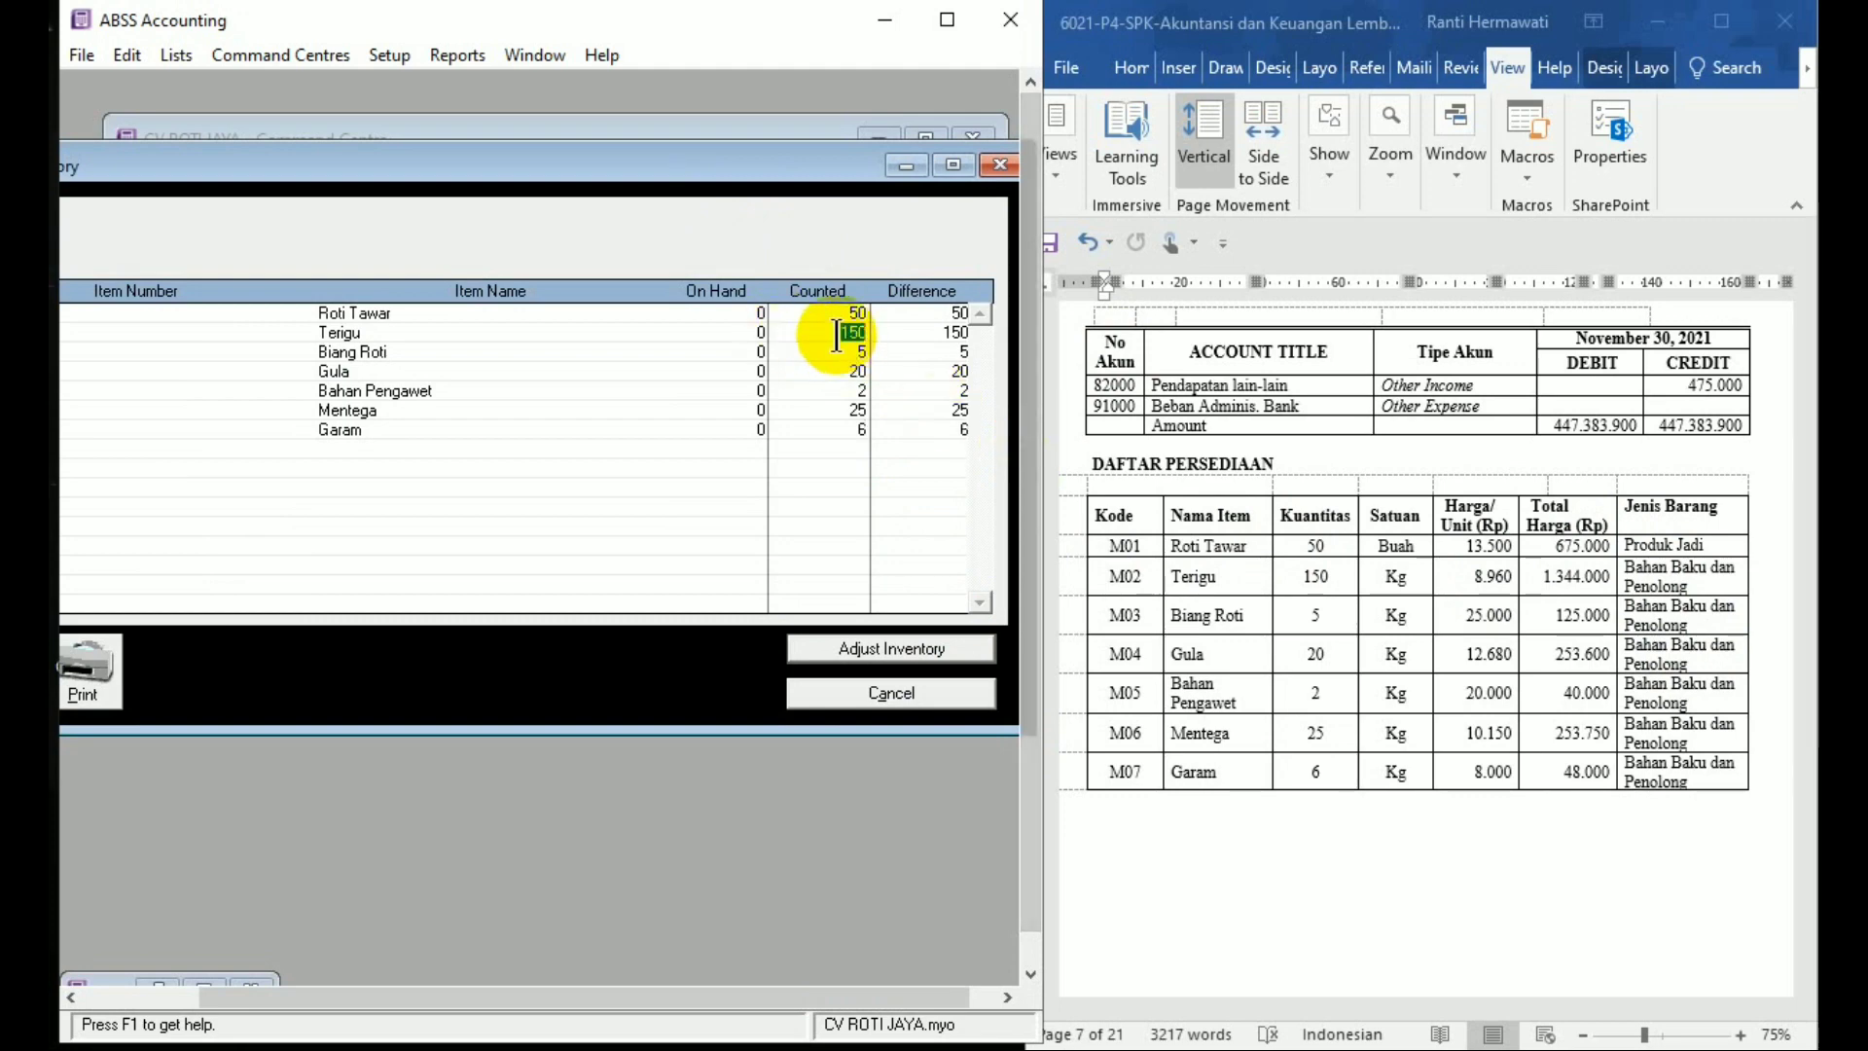
key("BackSpace")
type("0")
key("Tab")
type("0")
key("Tab")
type("0")
key("Tab")
type("0")
key("Tab")
type("0")
key("Tab")
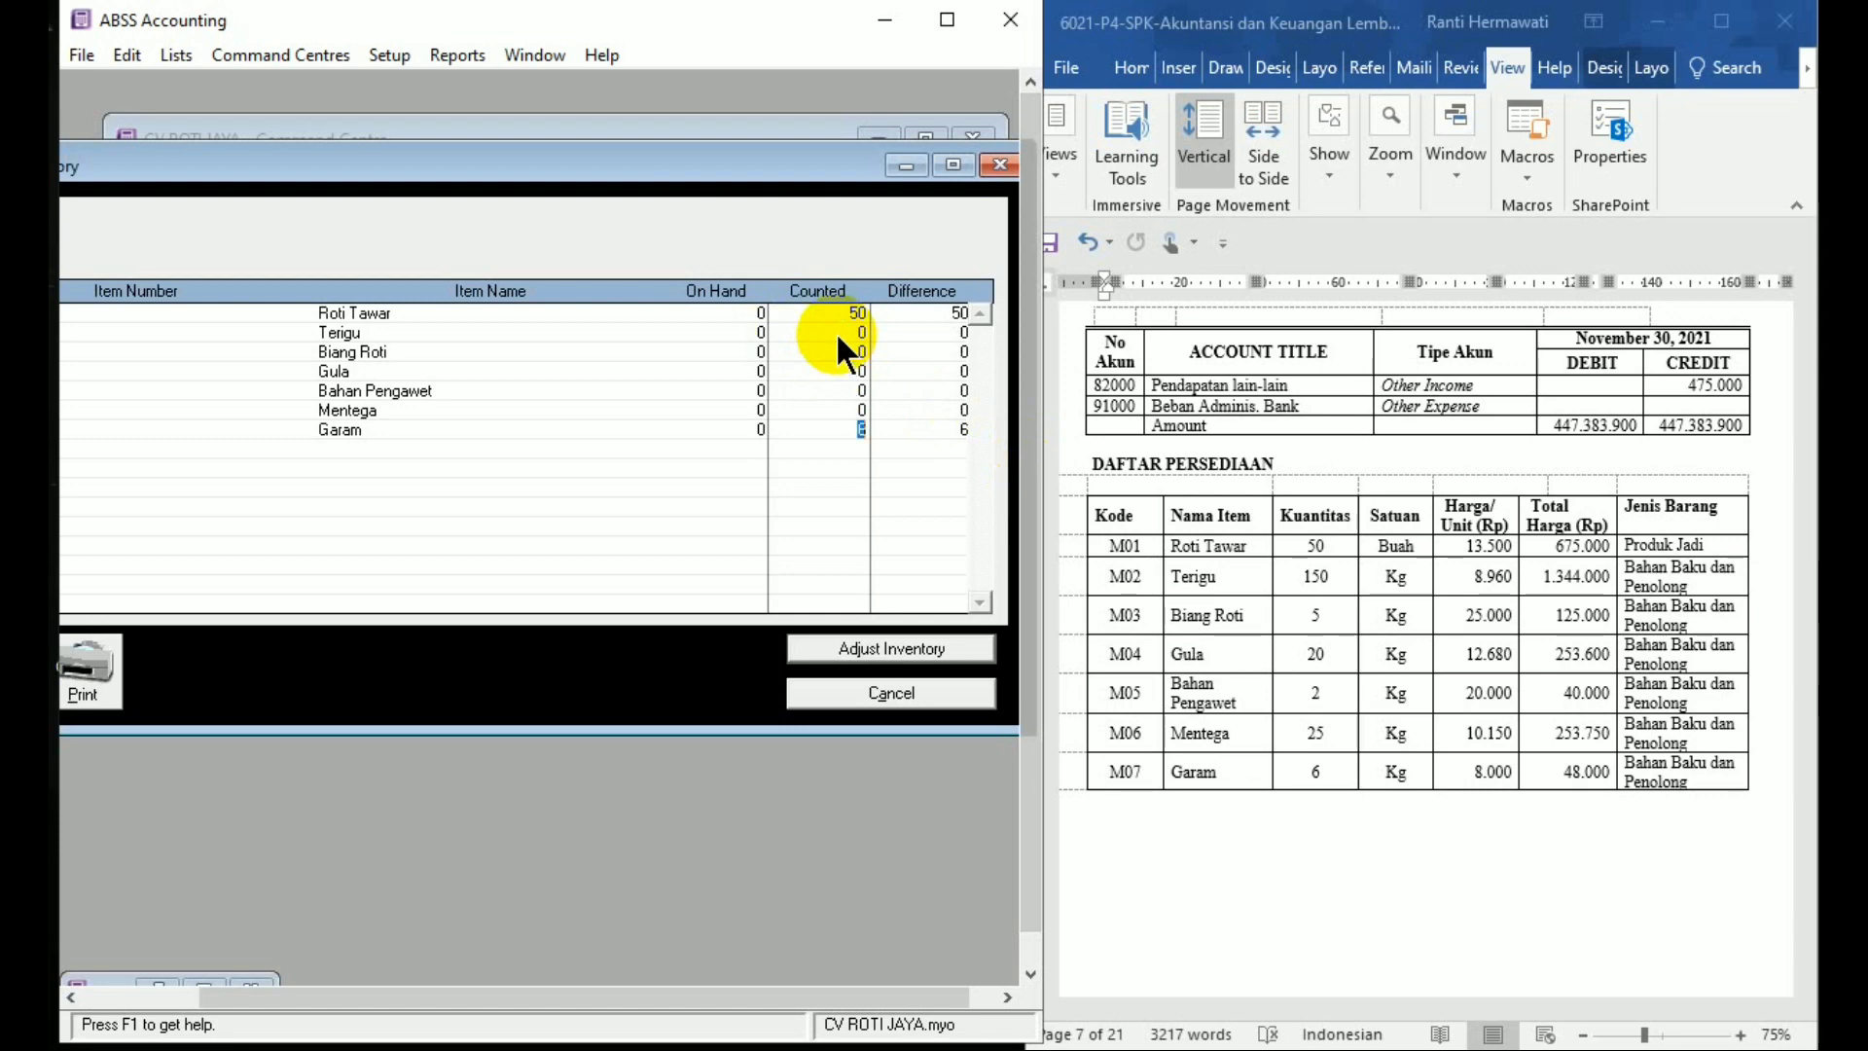
key("BackSpace")
type("0")
key("Tab")
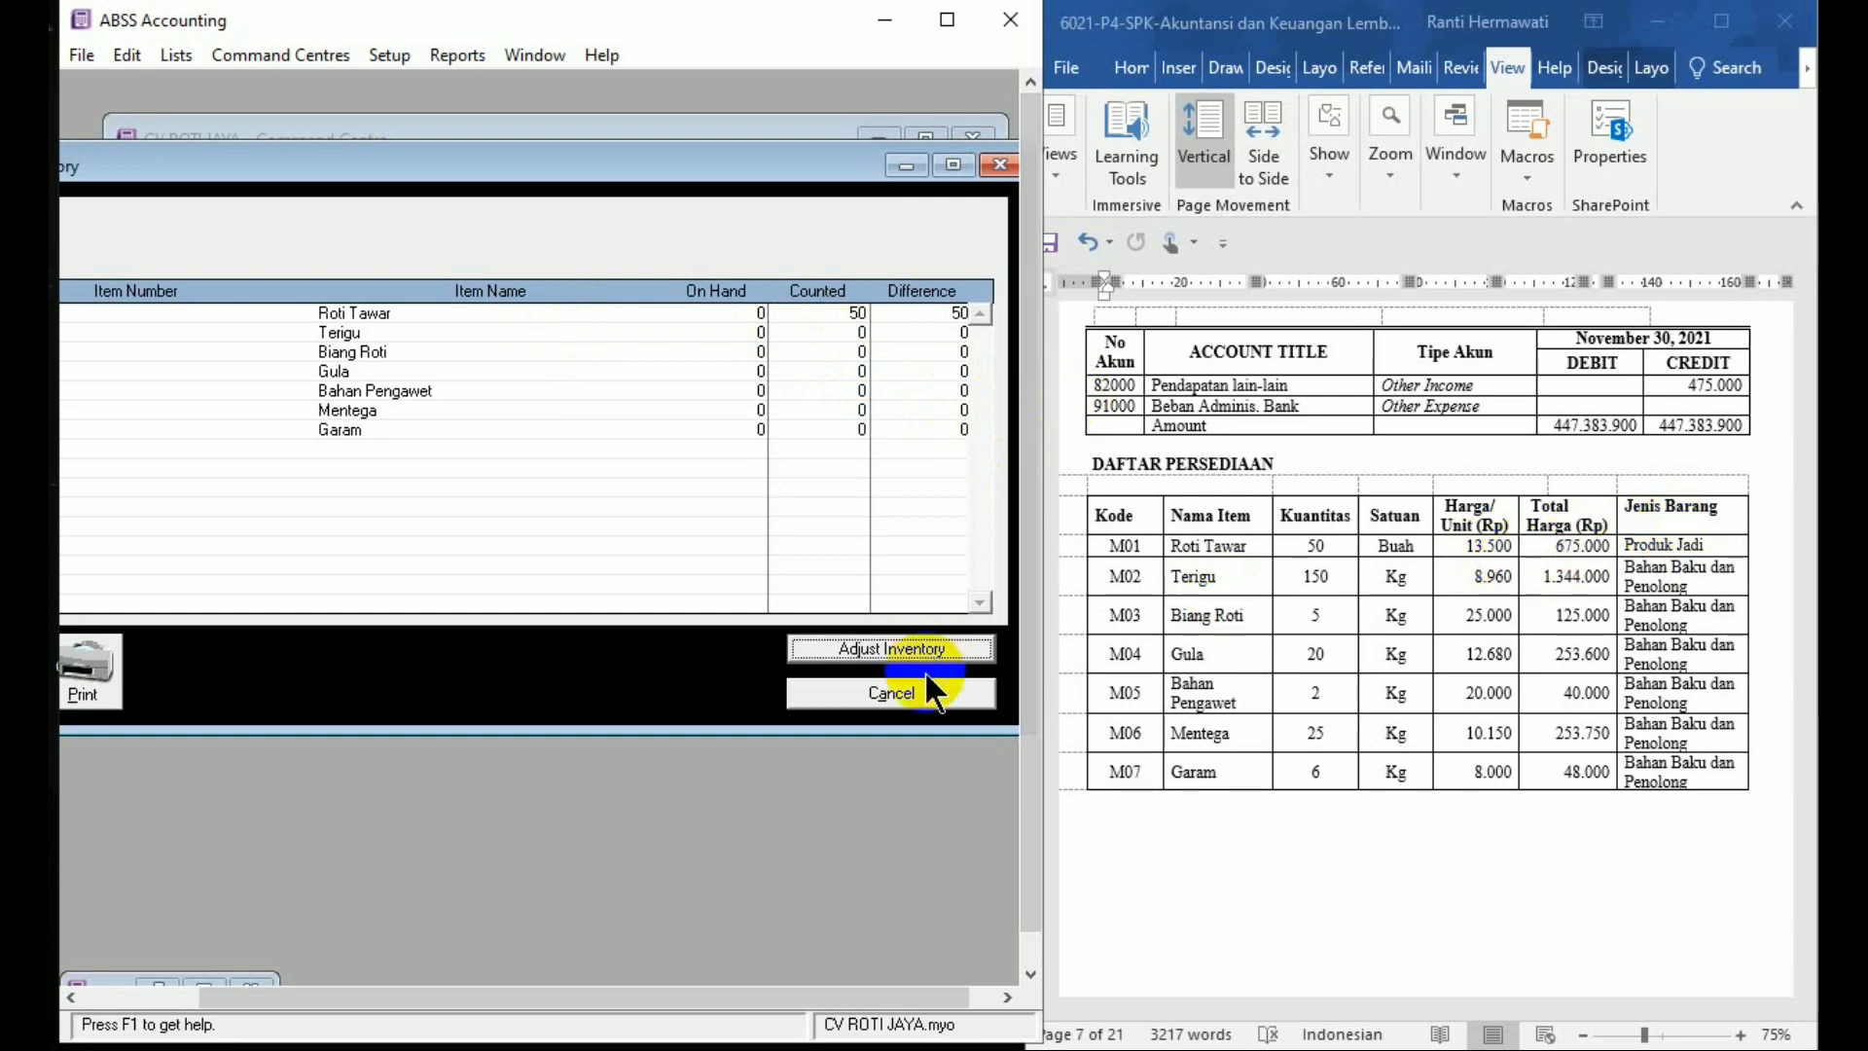
Start Adjust Inventory with 1-1230 Persediaan Produk Jadi as the default adjustment account
left_click(887, 658)
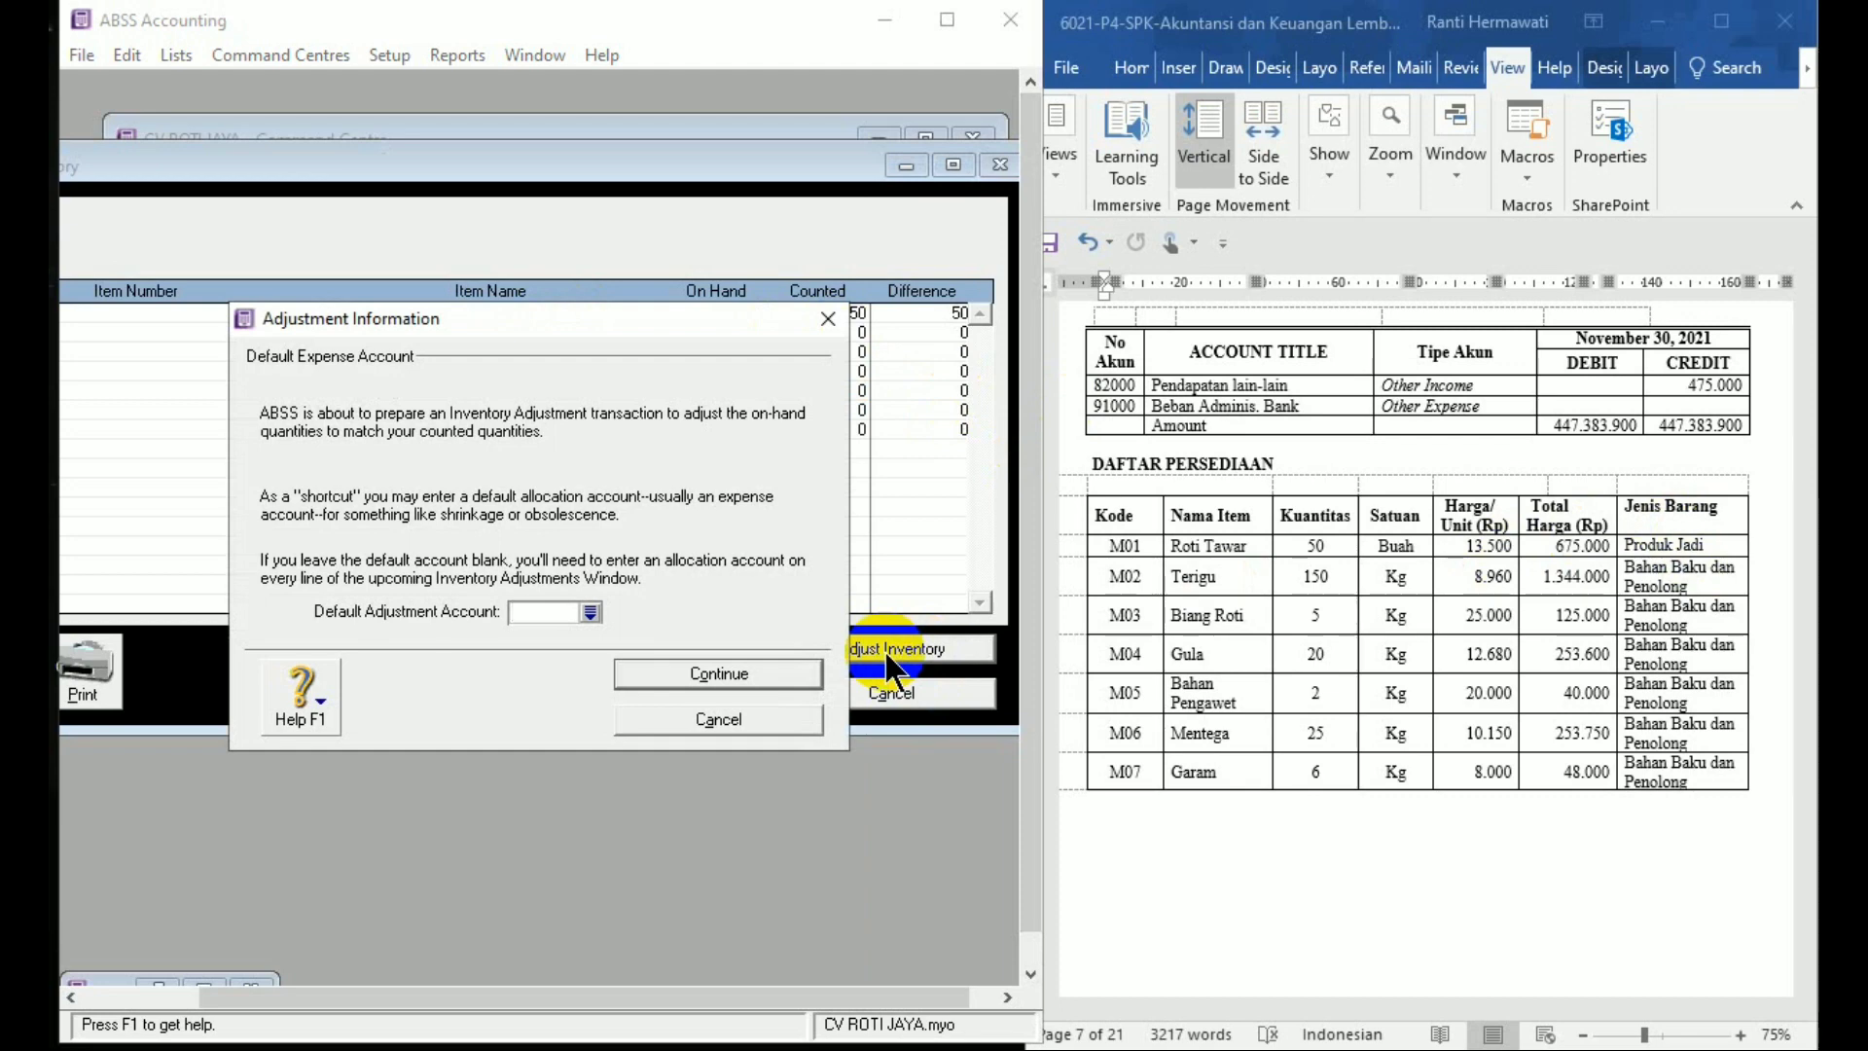
left_click(590, 613)
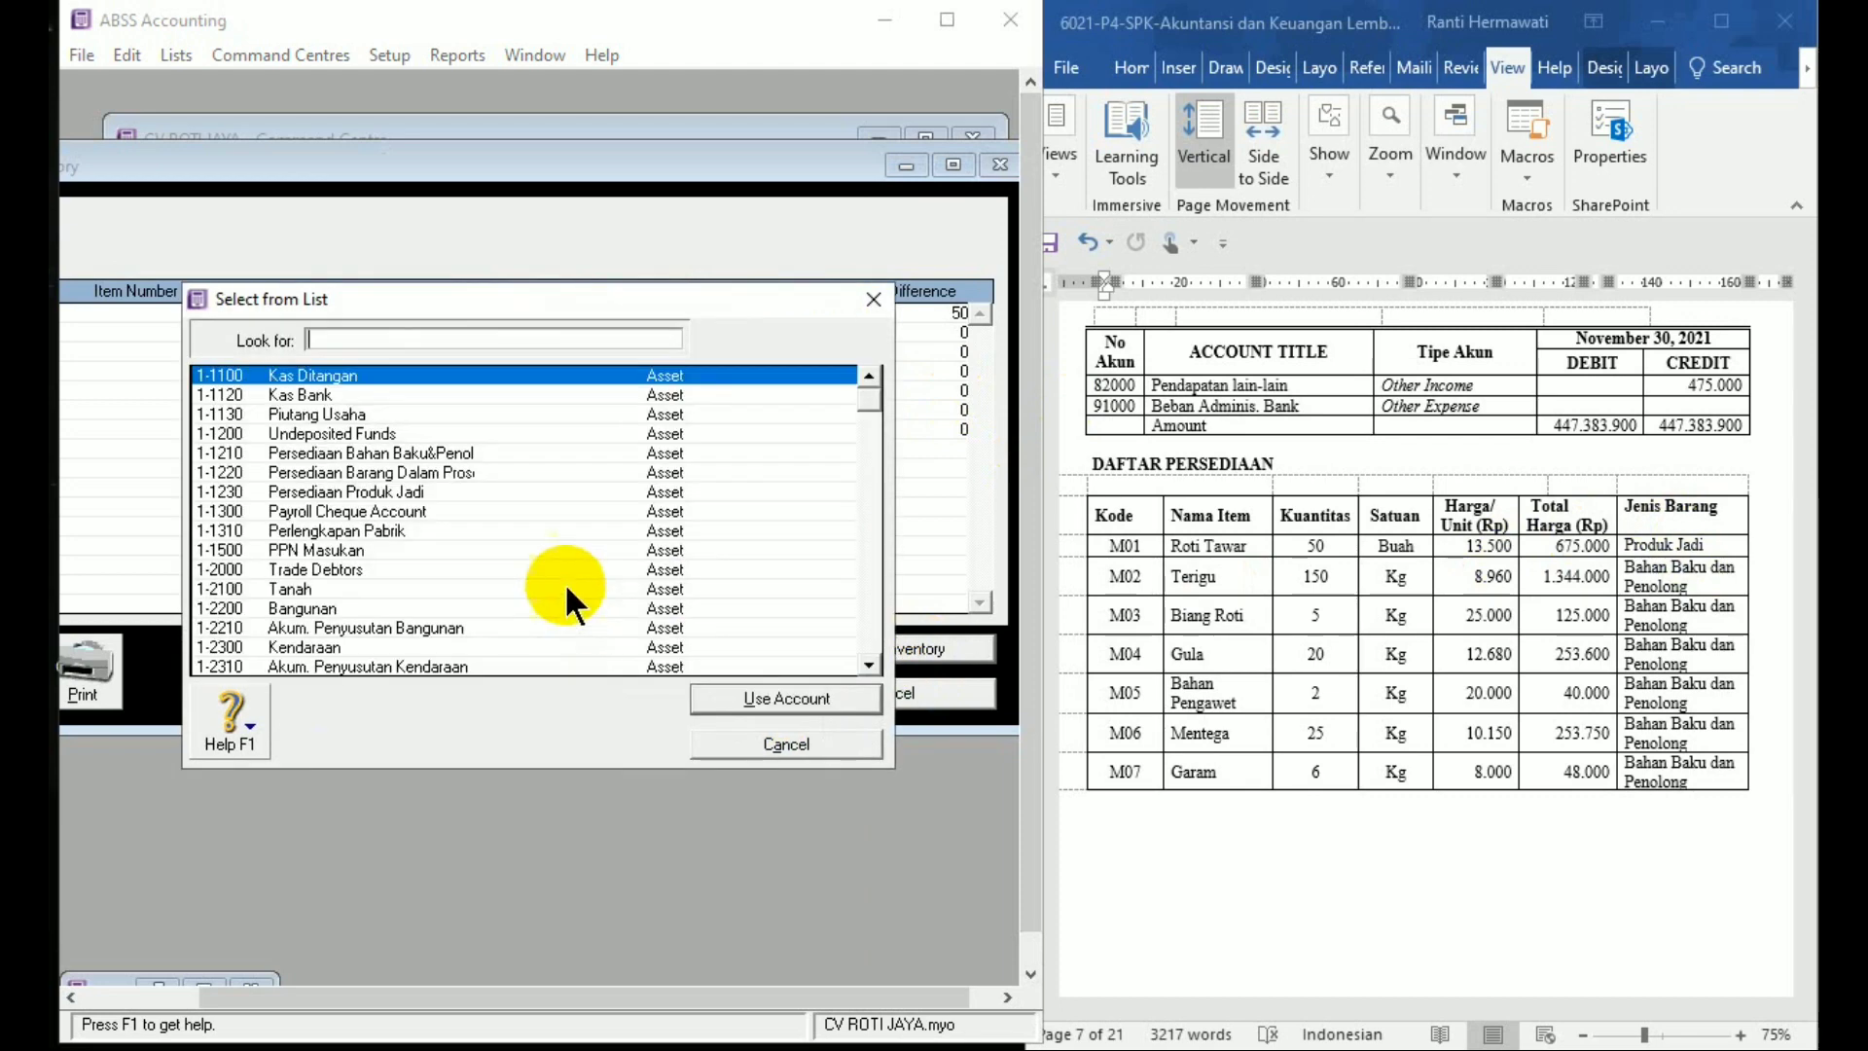
double_click(427, 490)
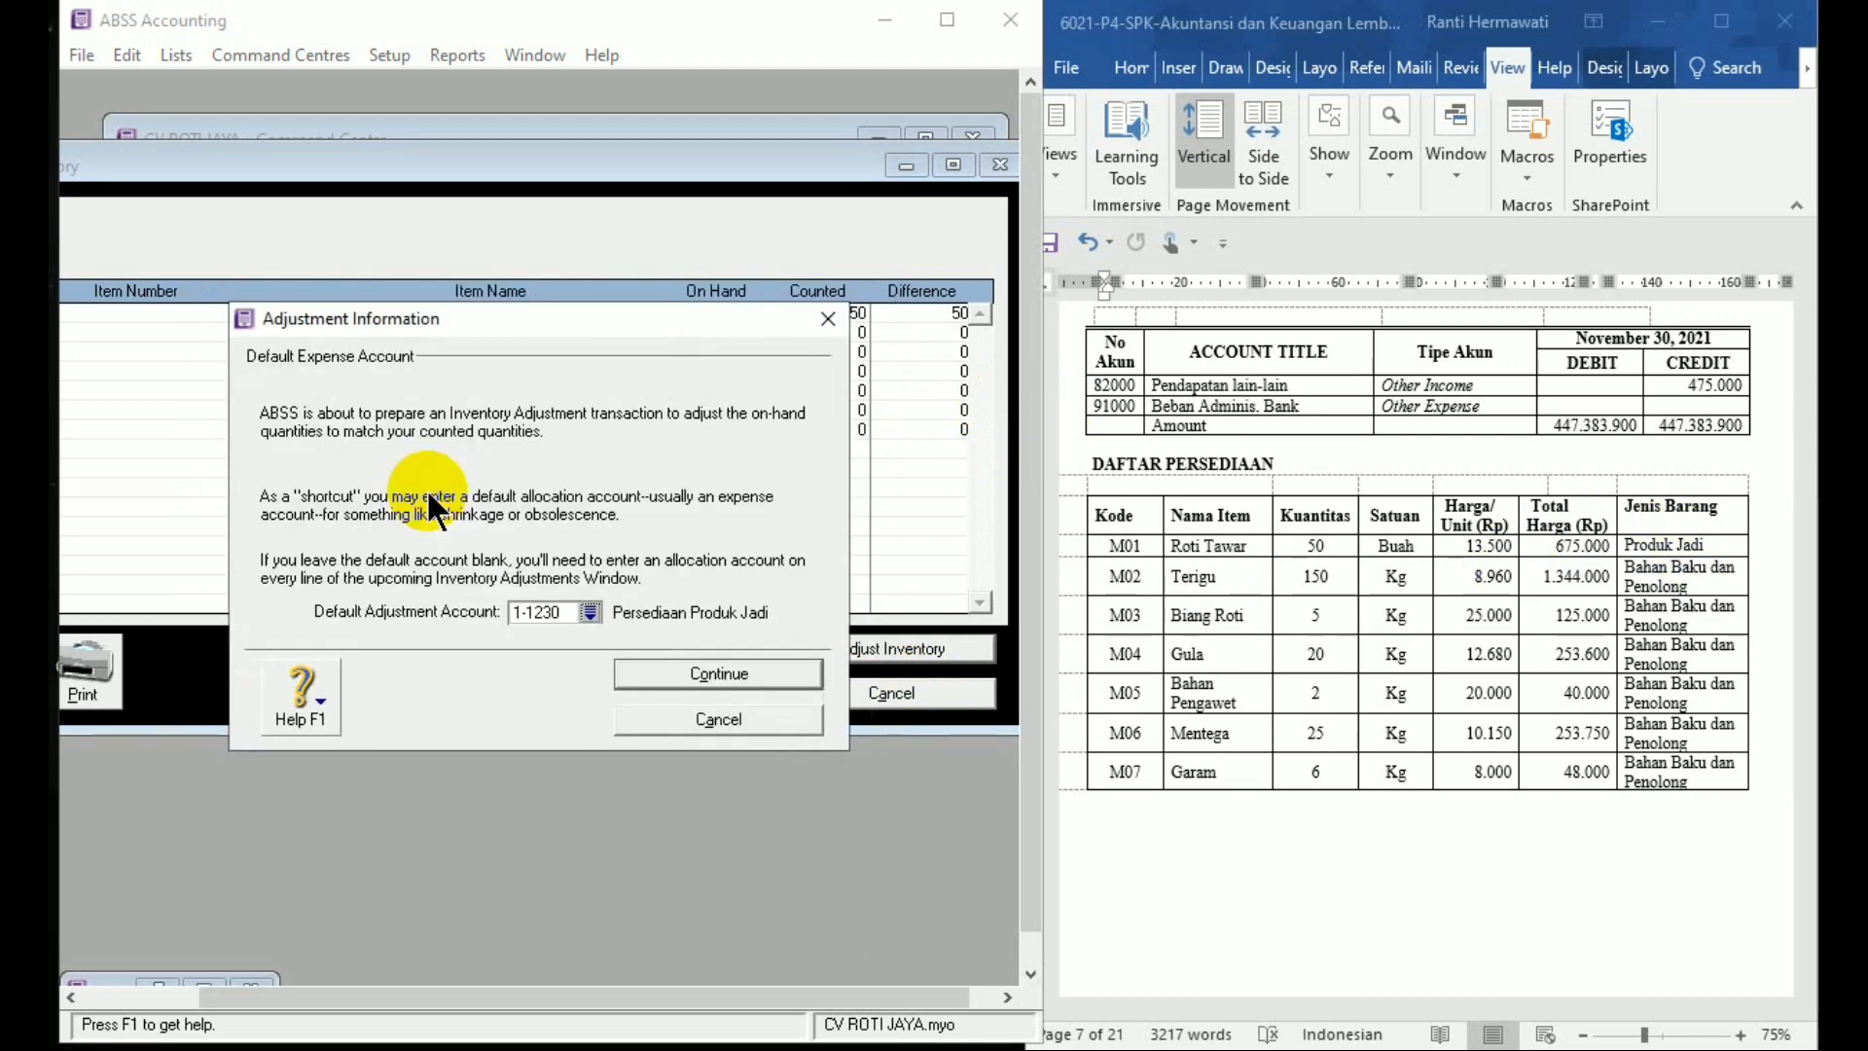
left_click(716, 675)
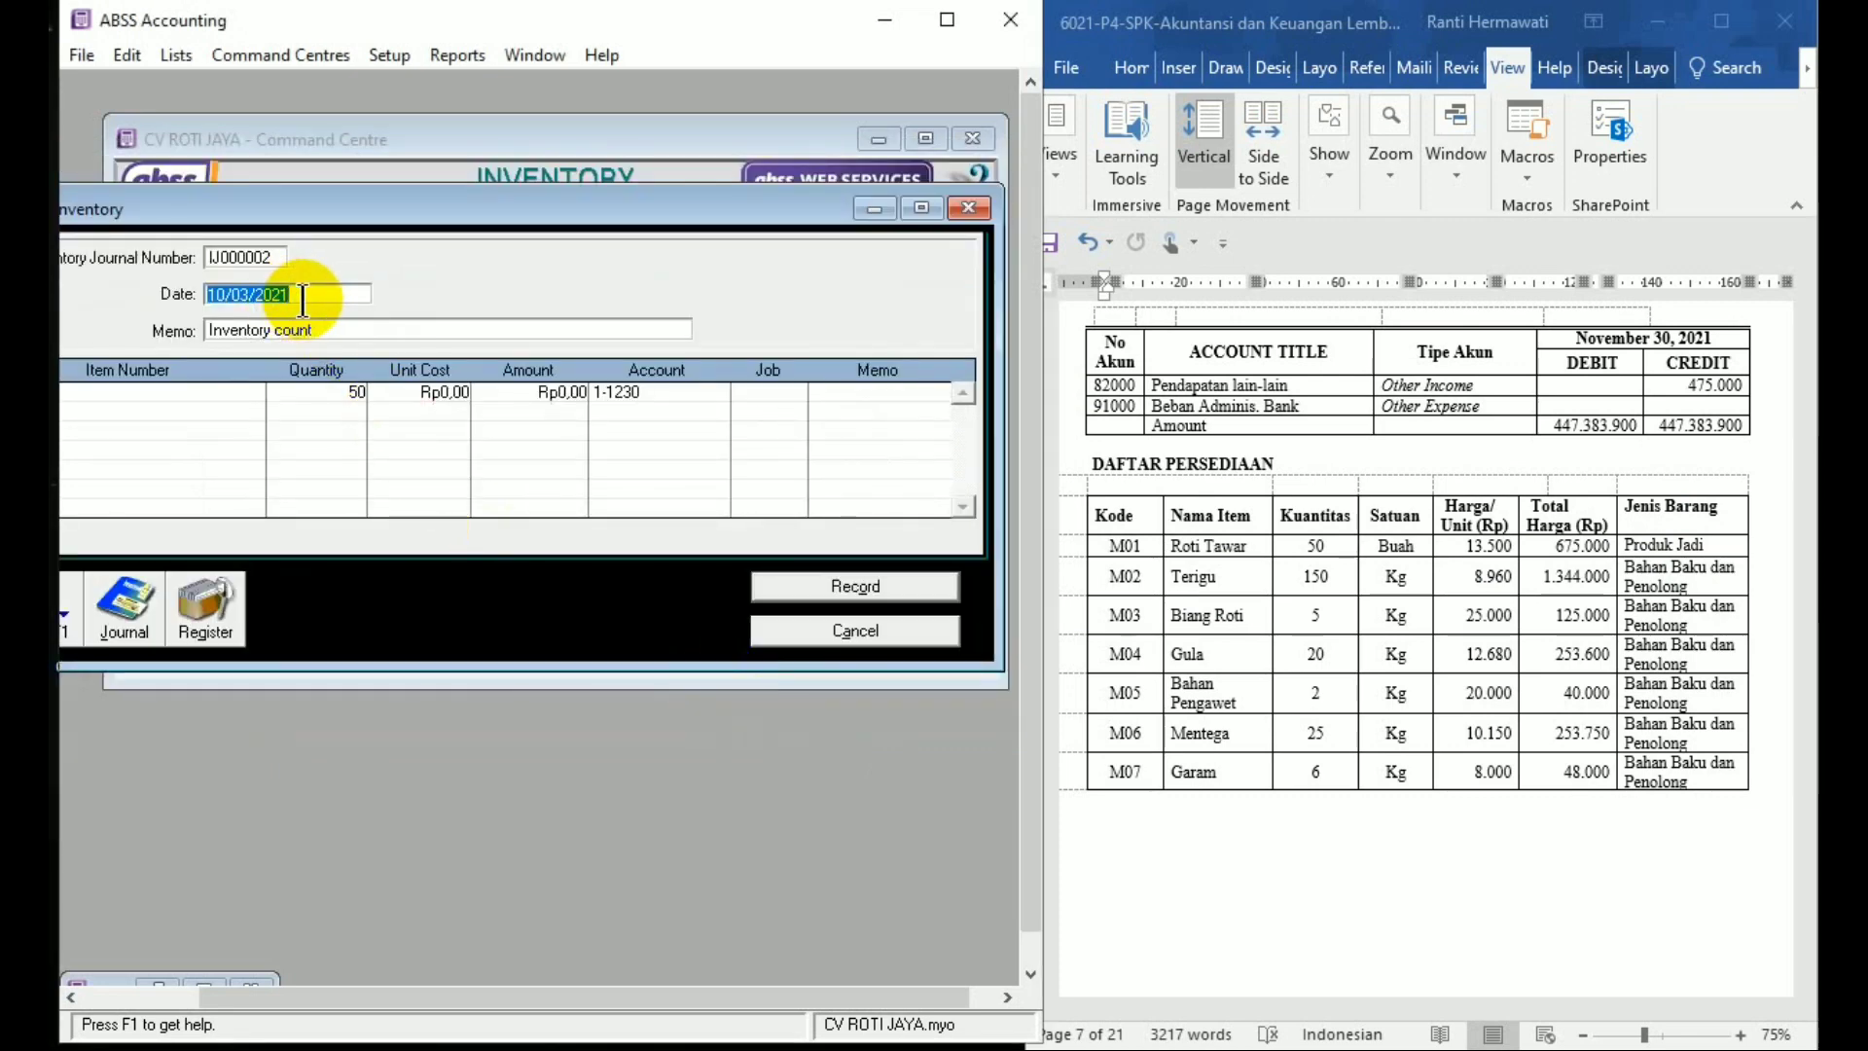
Record the adjustment dated 1/12/2020, memo 'Saldo Awal Persediaan Produk Jadi', unit cost 13.500
type("1/12")
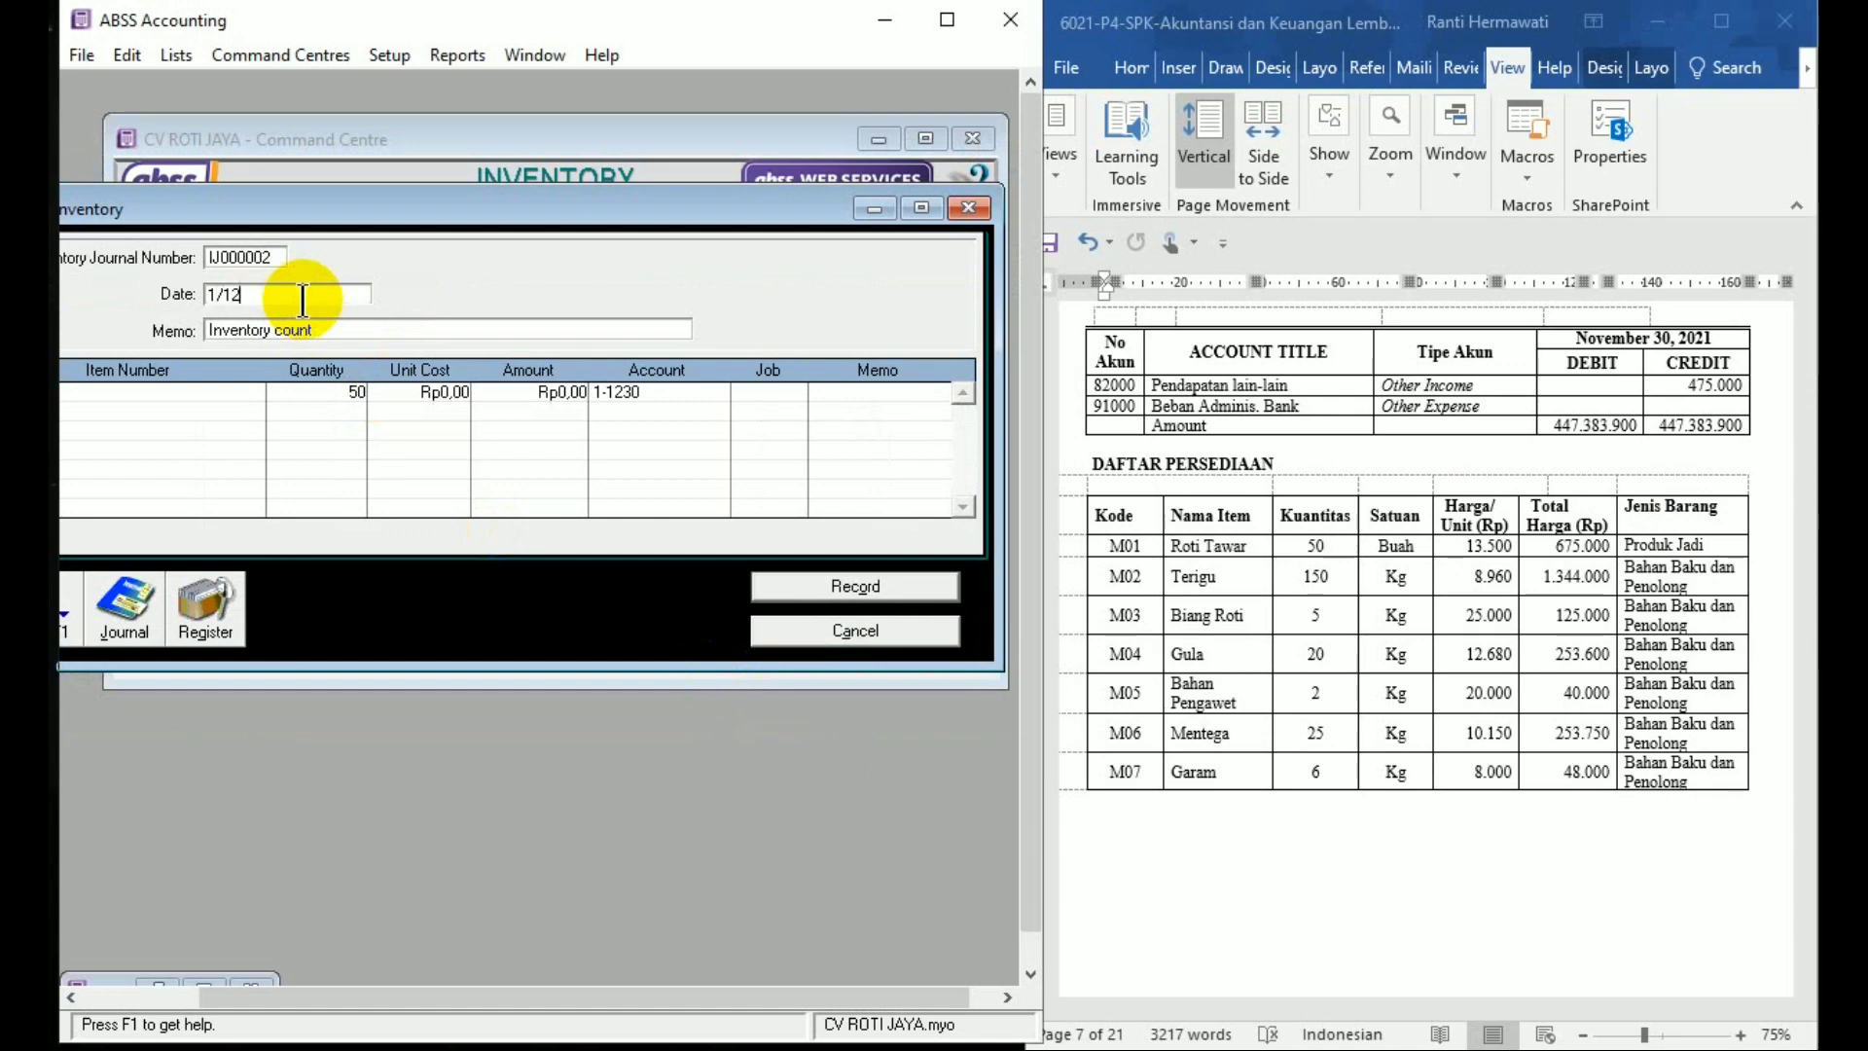
type("/2020")
key("Tab")
type("aldo")
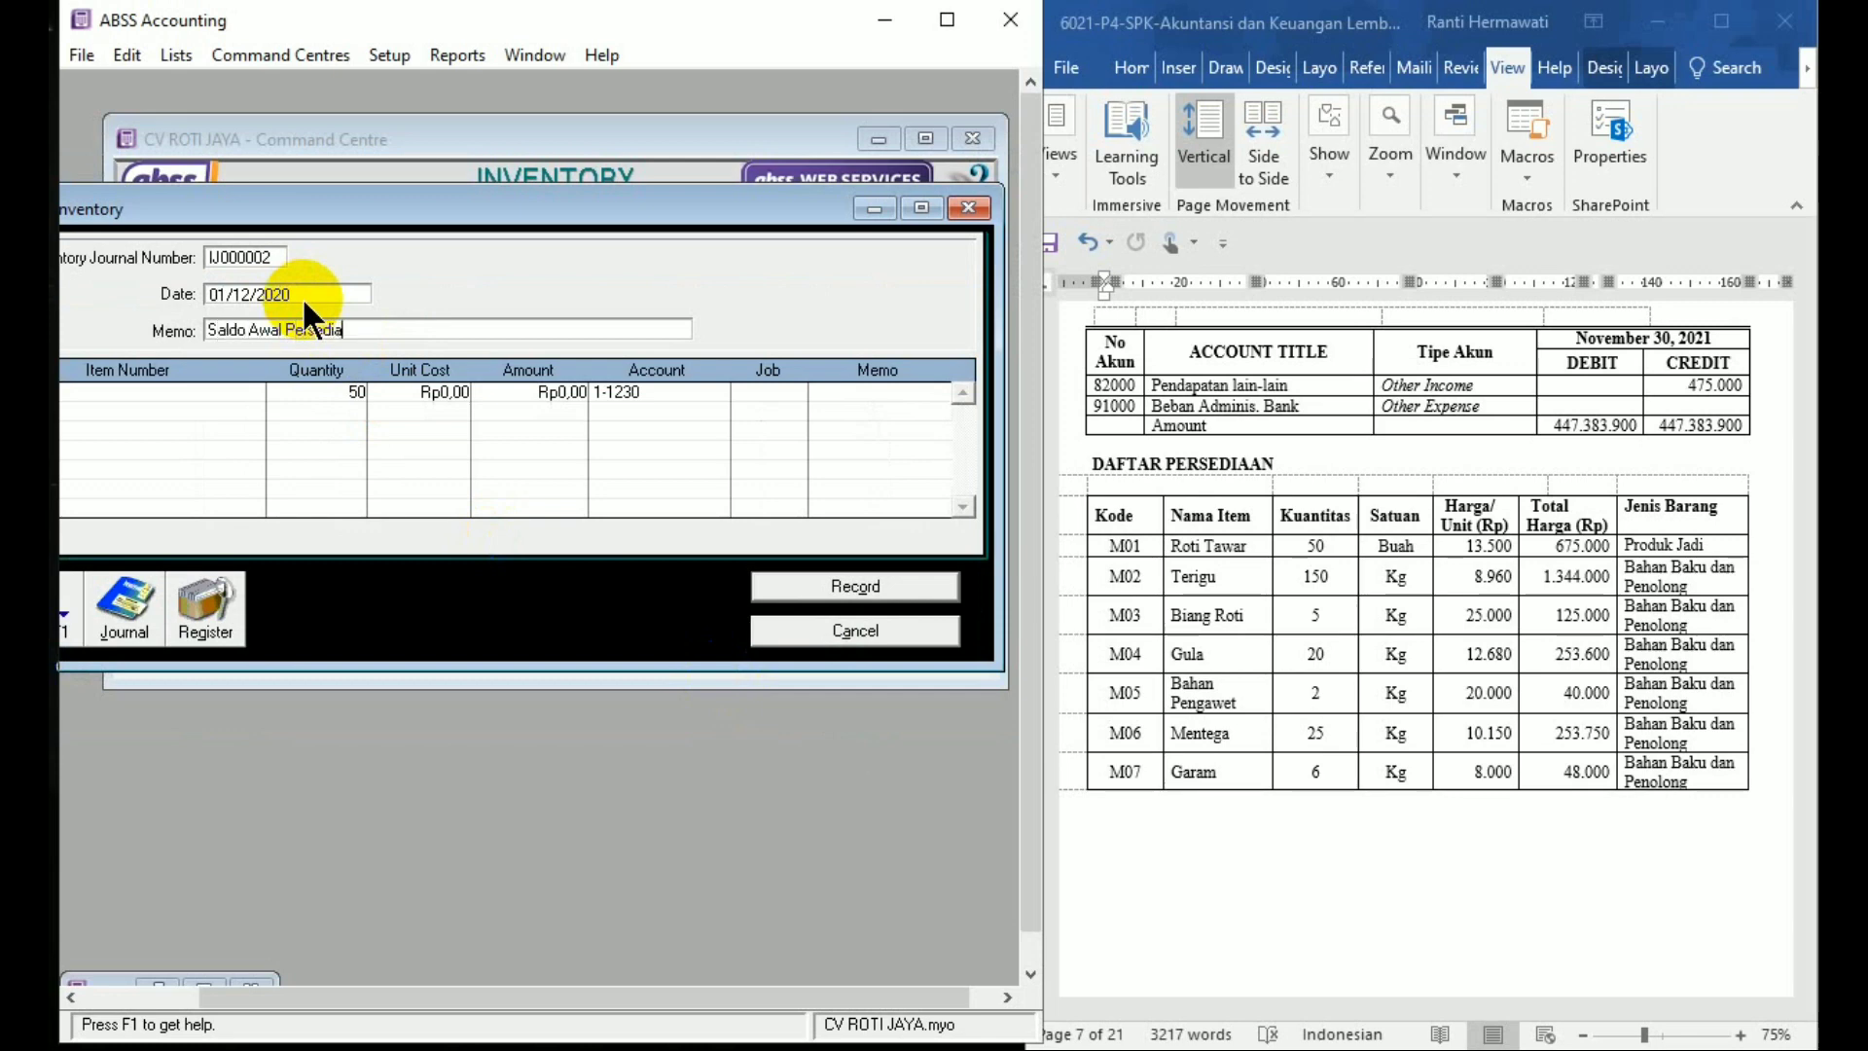
type(" Awal Persediaan Pro")
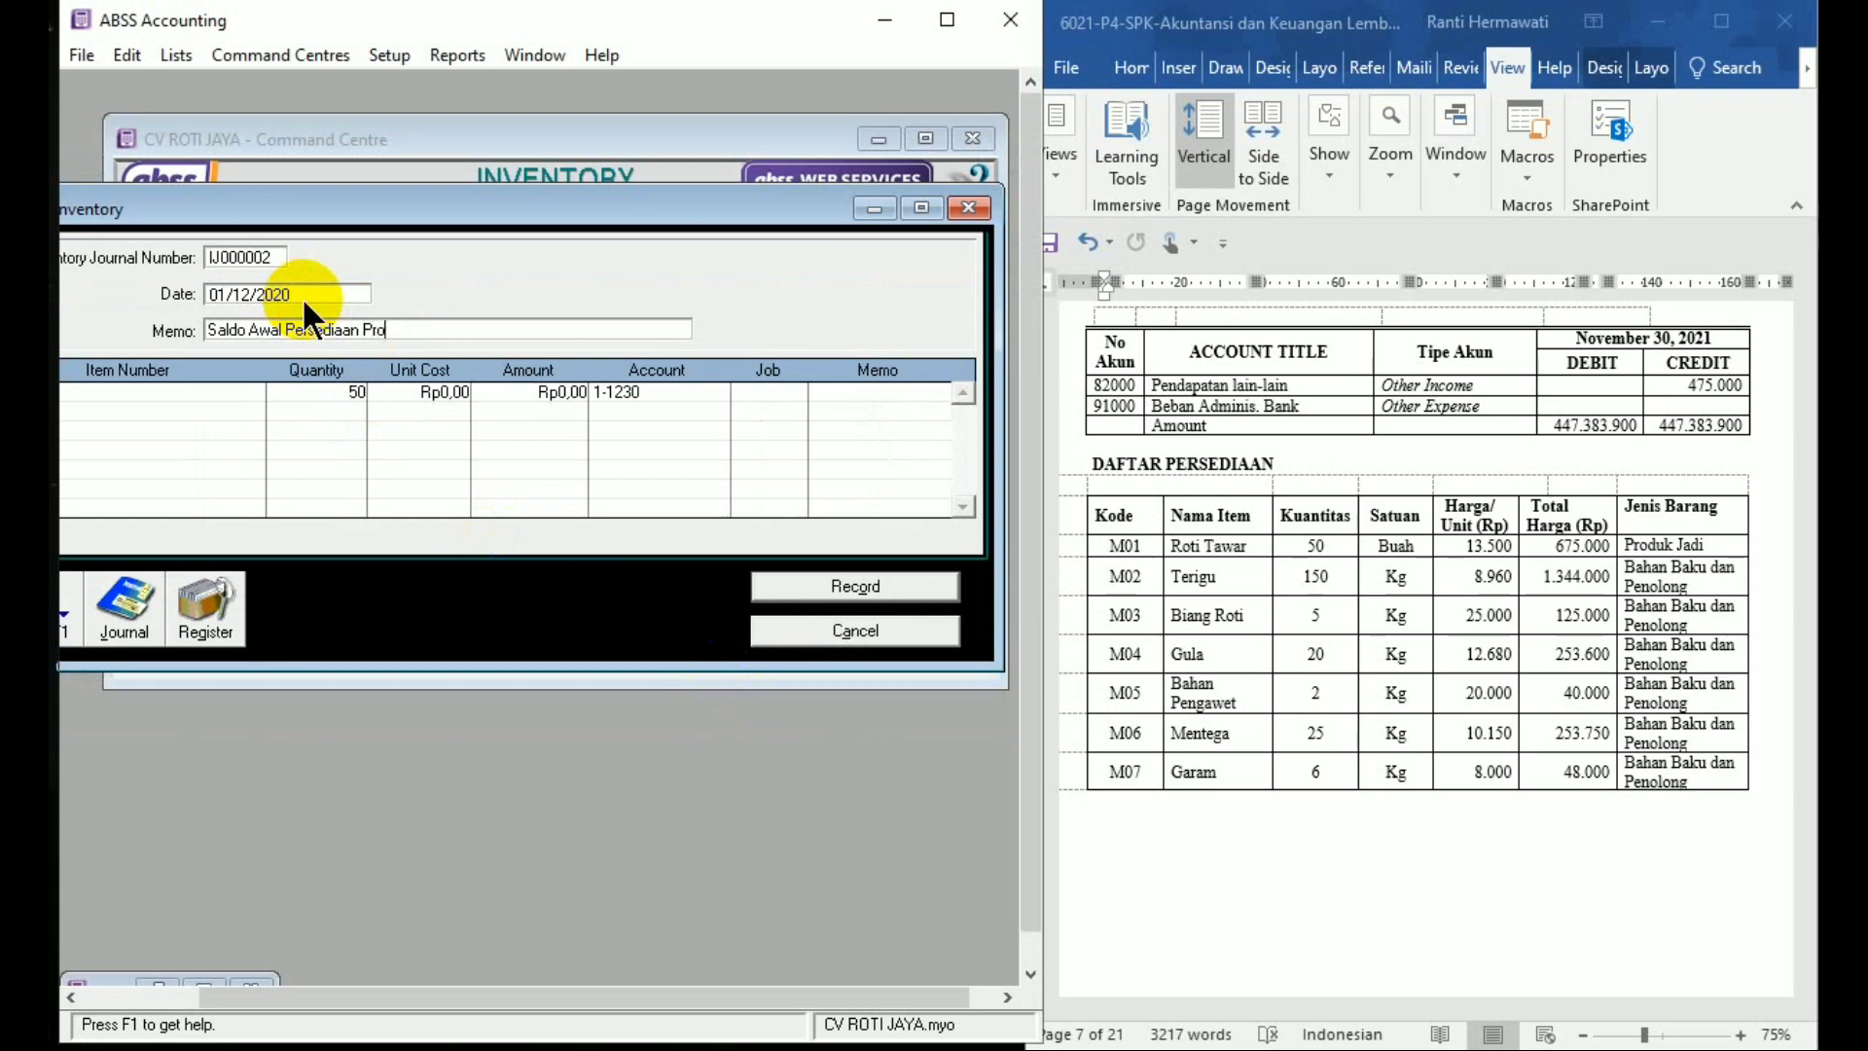
type("duk Jadi")
left_click(409, 390)
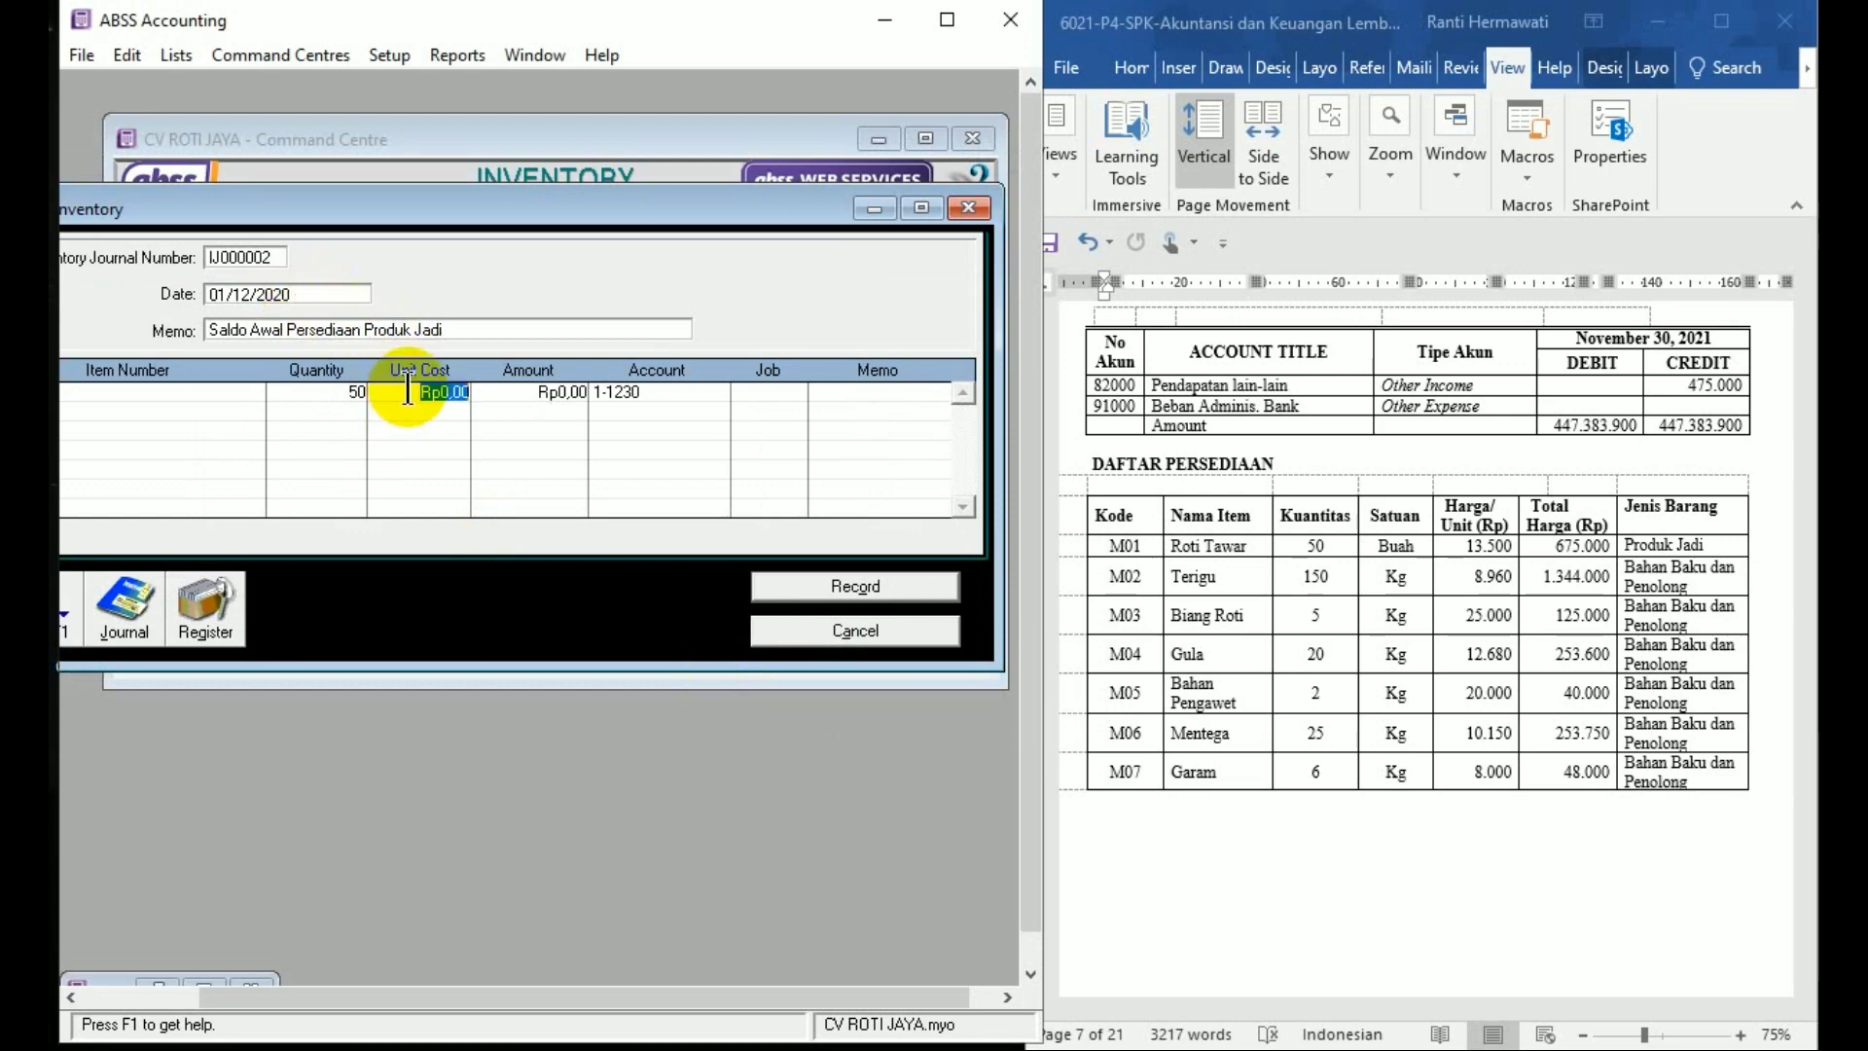
type("1")
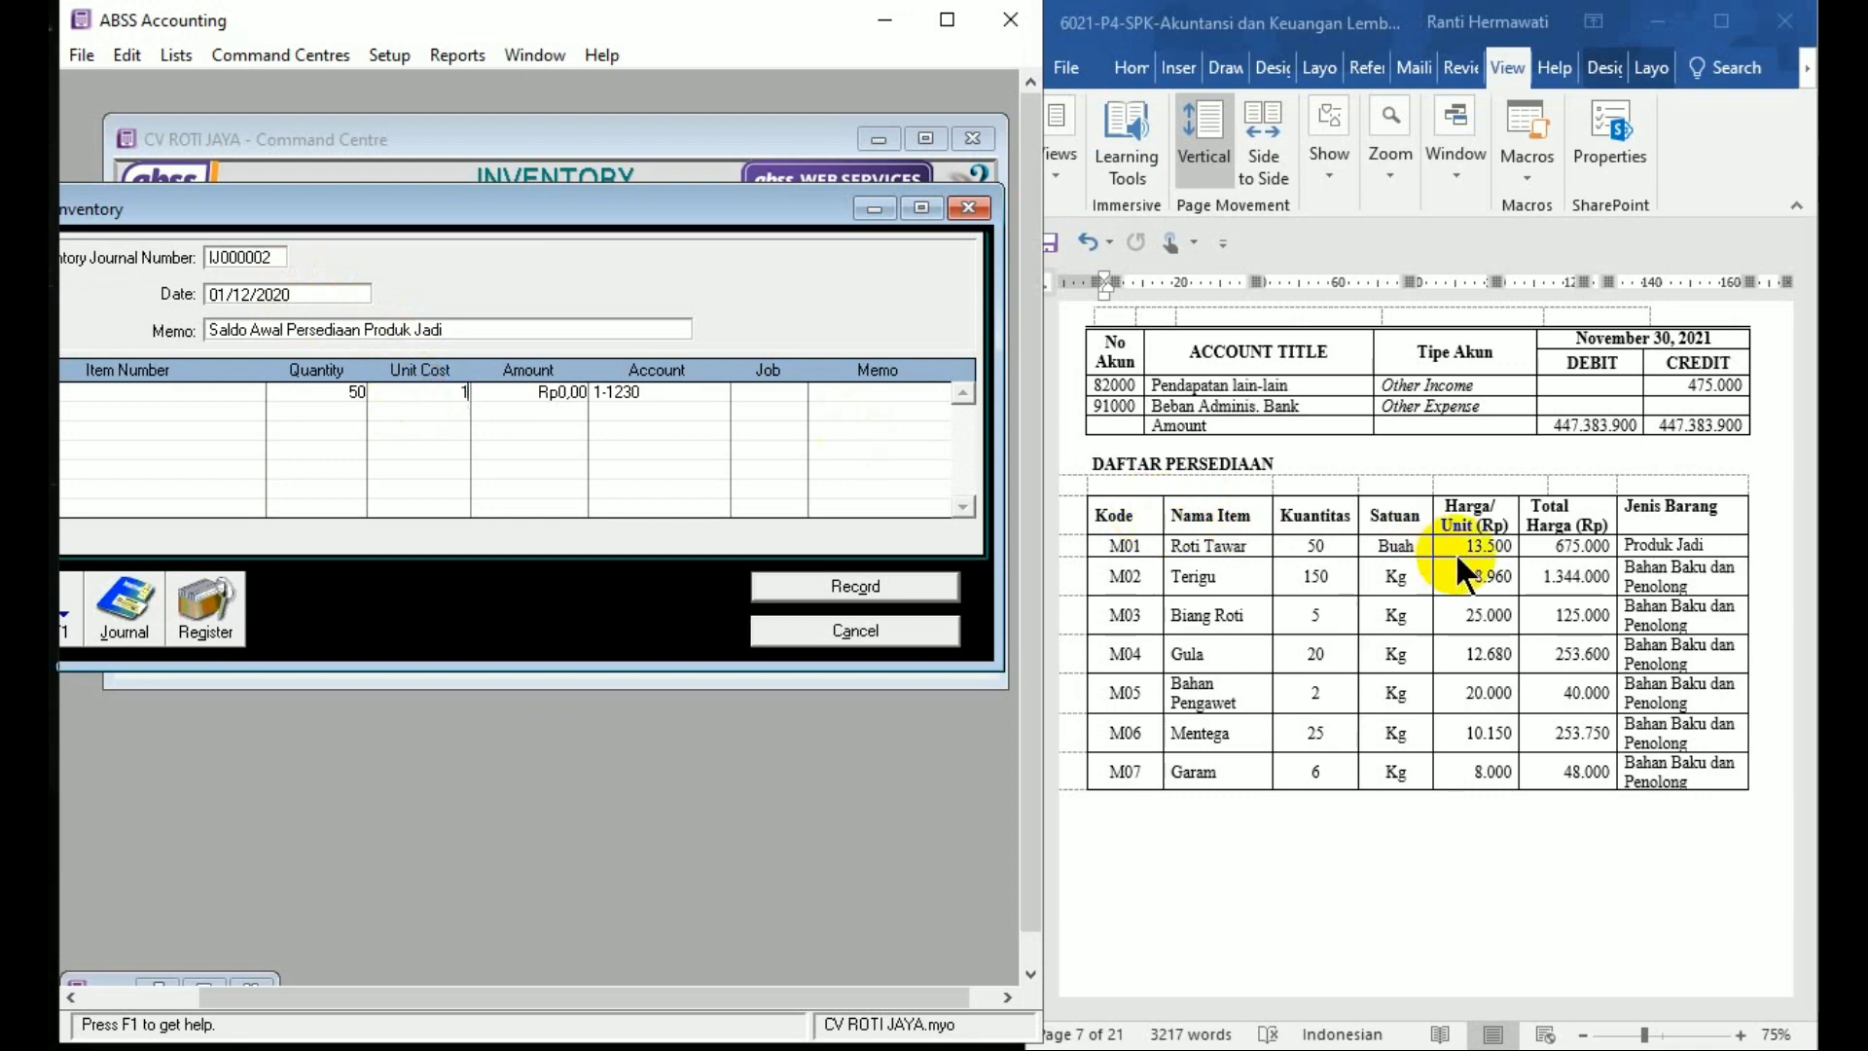
type("3.500")
key("Tab")
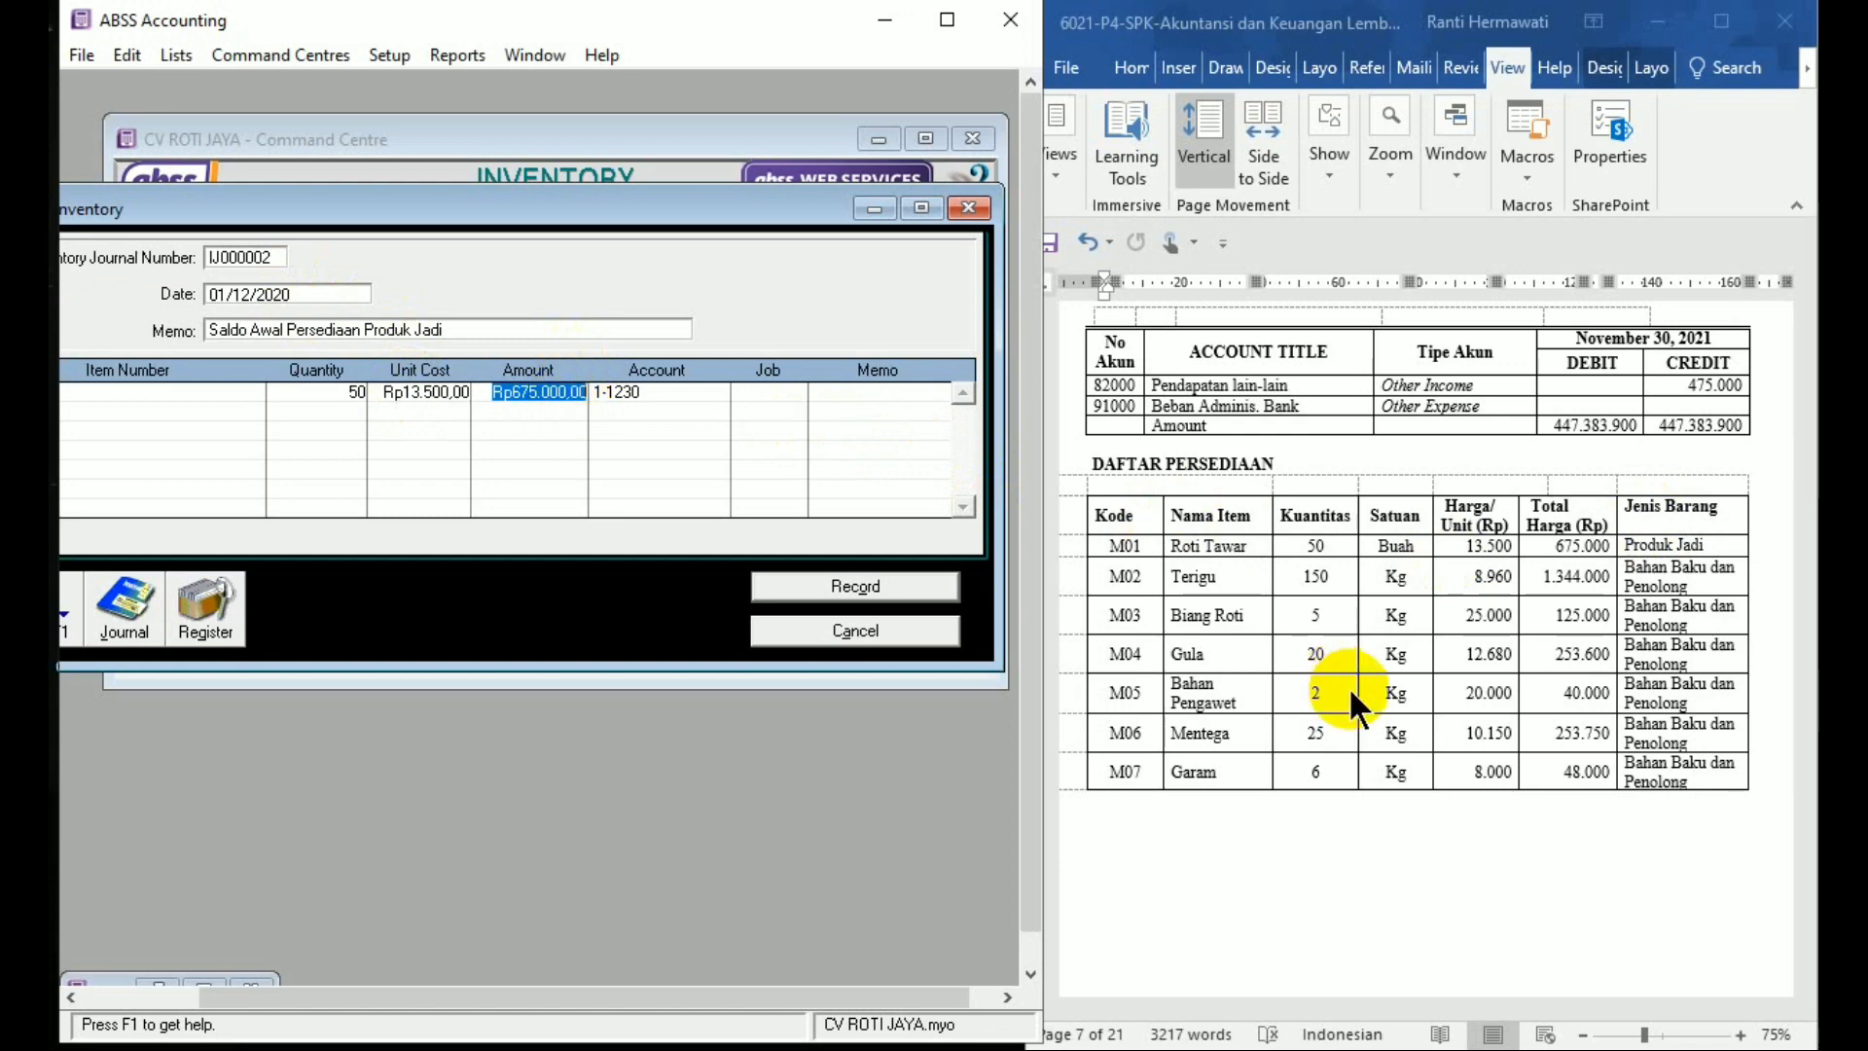
left_click(898, 582)
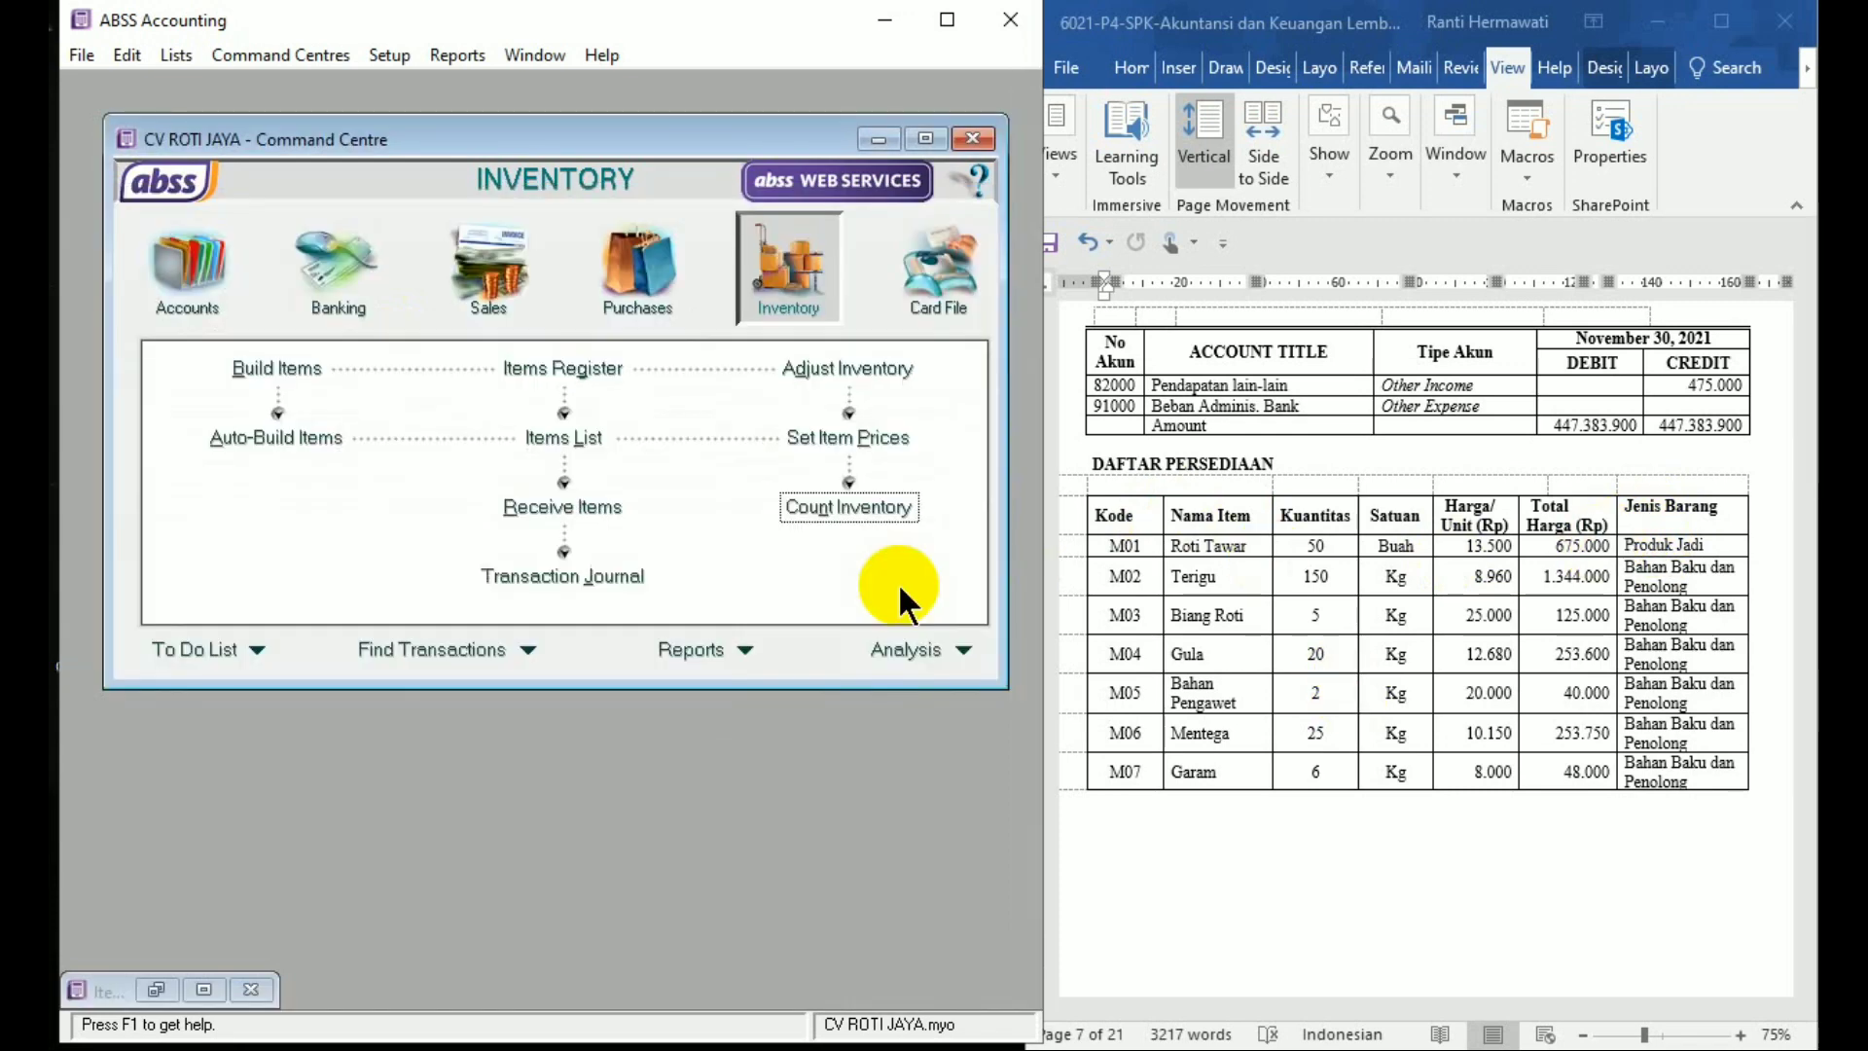
left_click(640, 579)
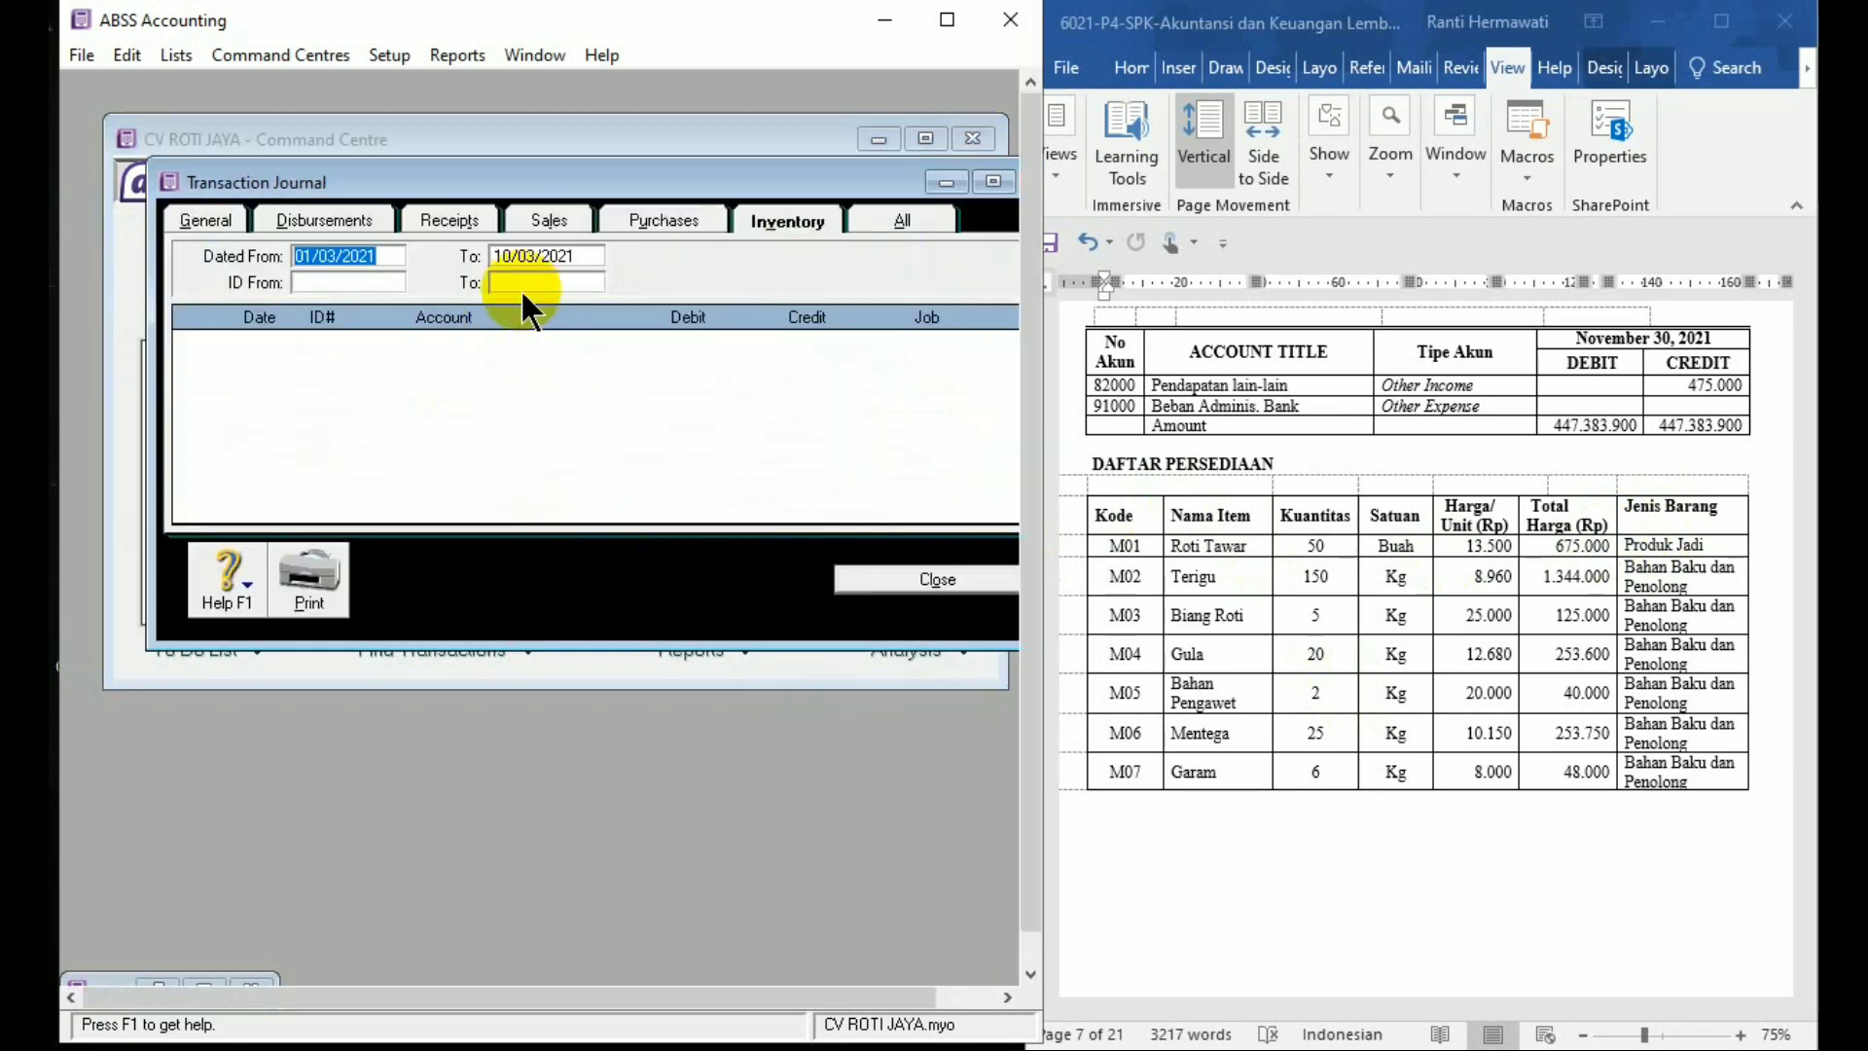
type("1/")
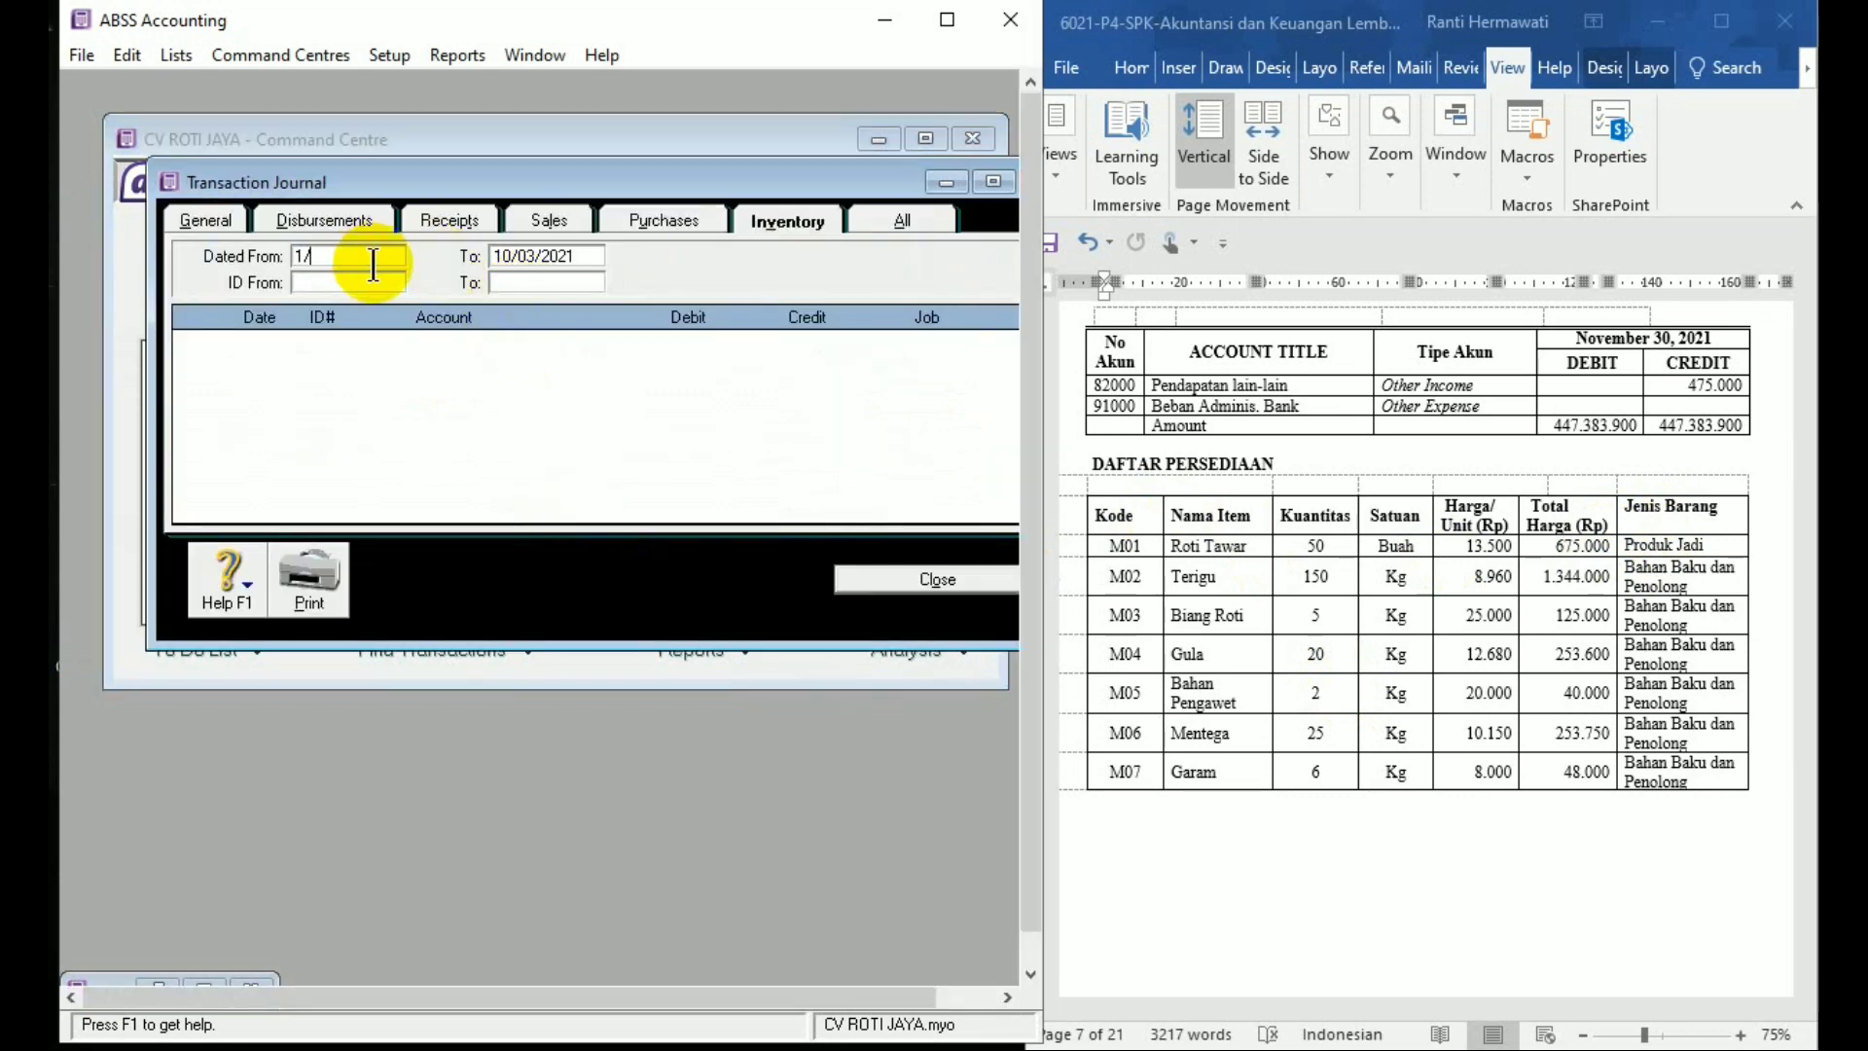
type("12/2020")
key("Tab")
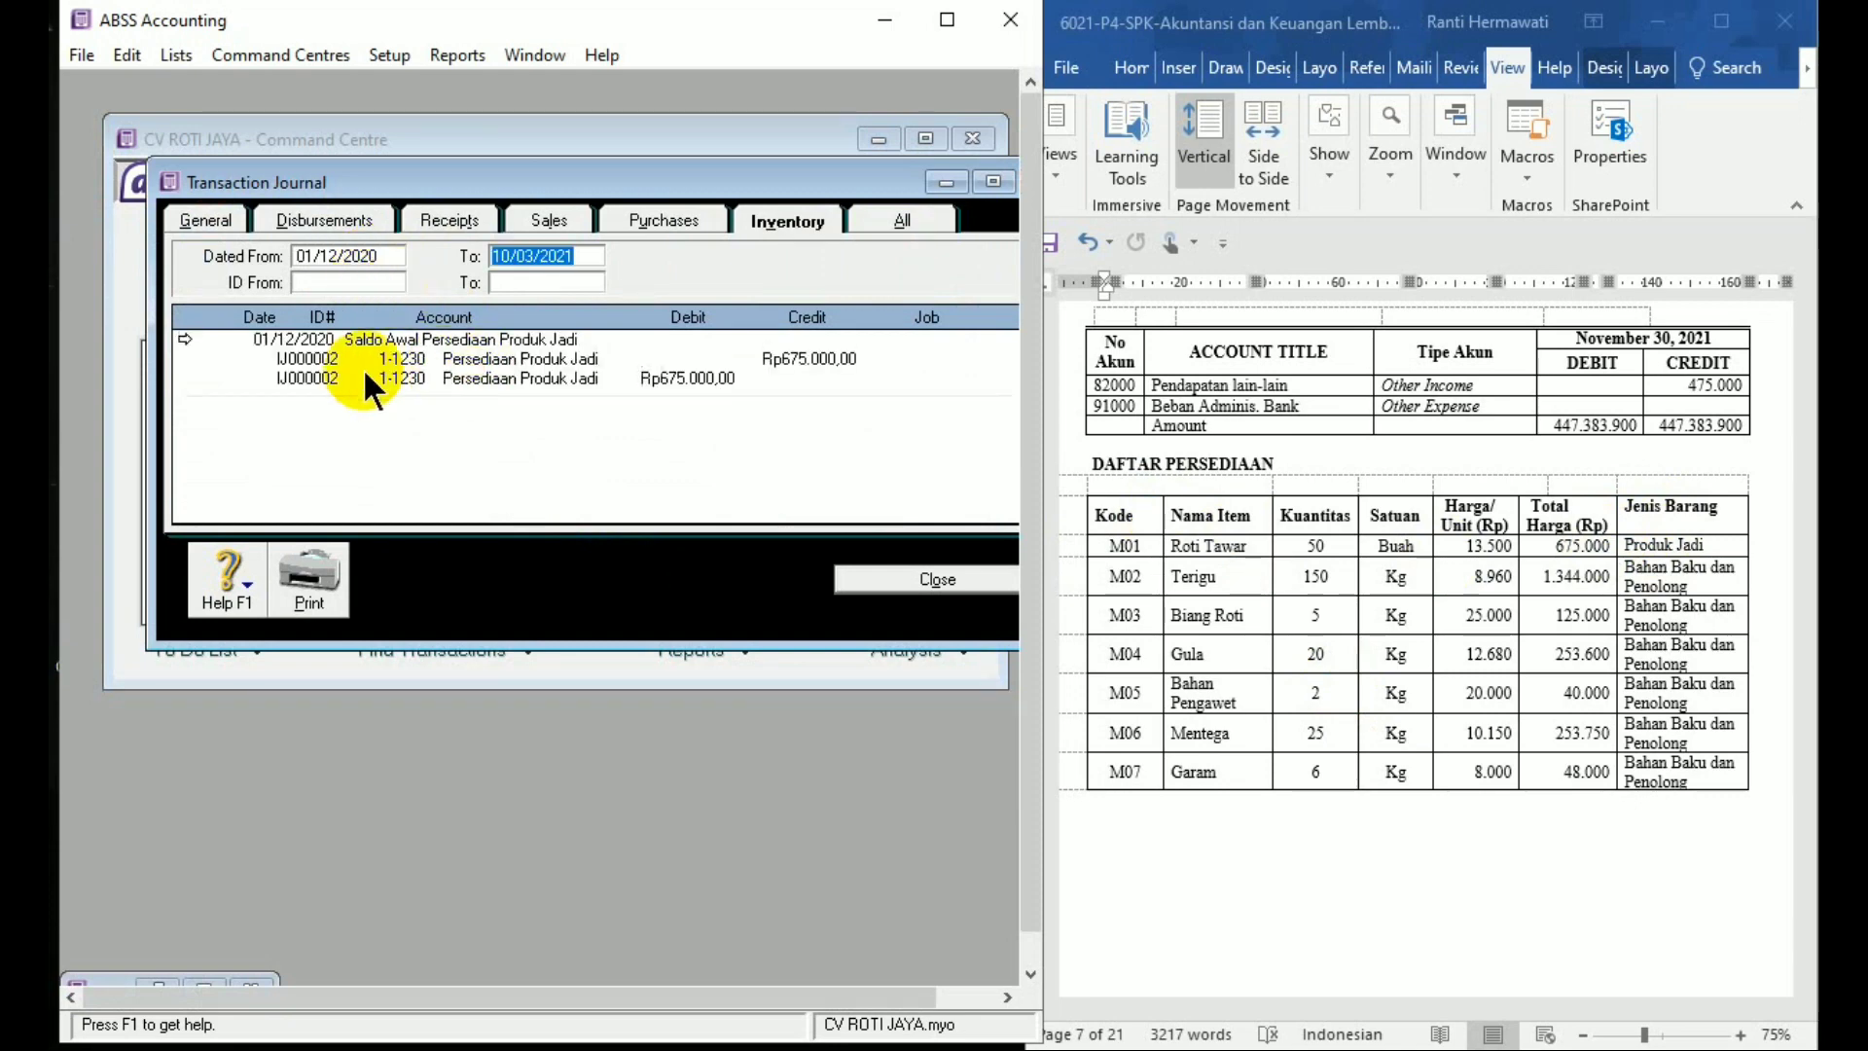
left_click(901, 576)
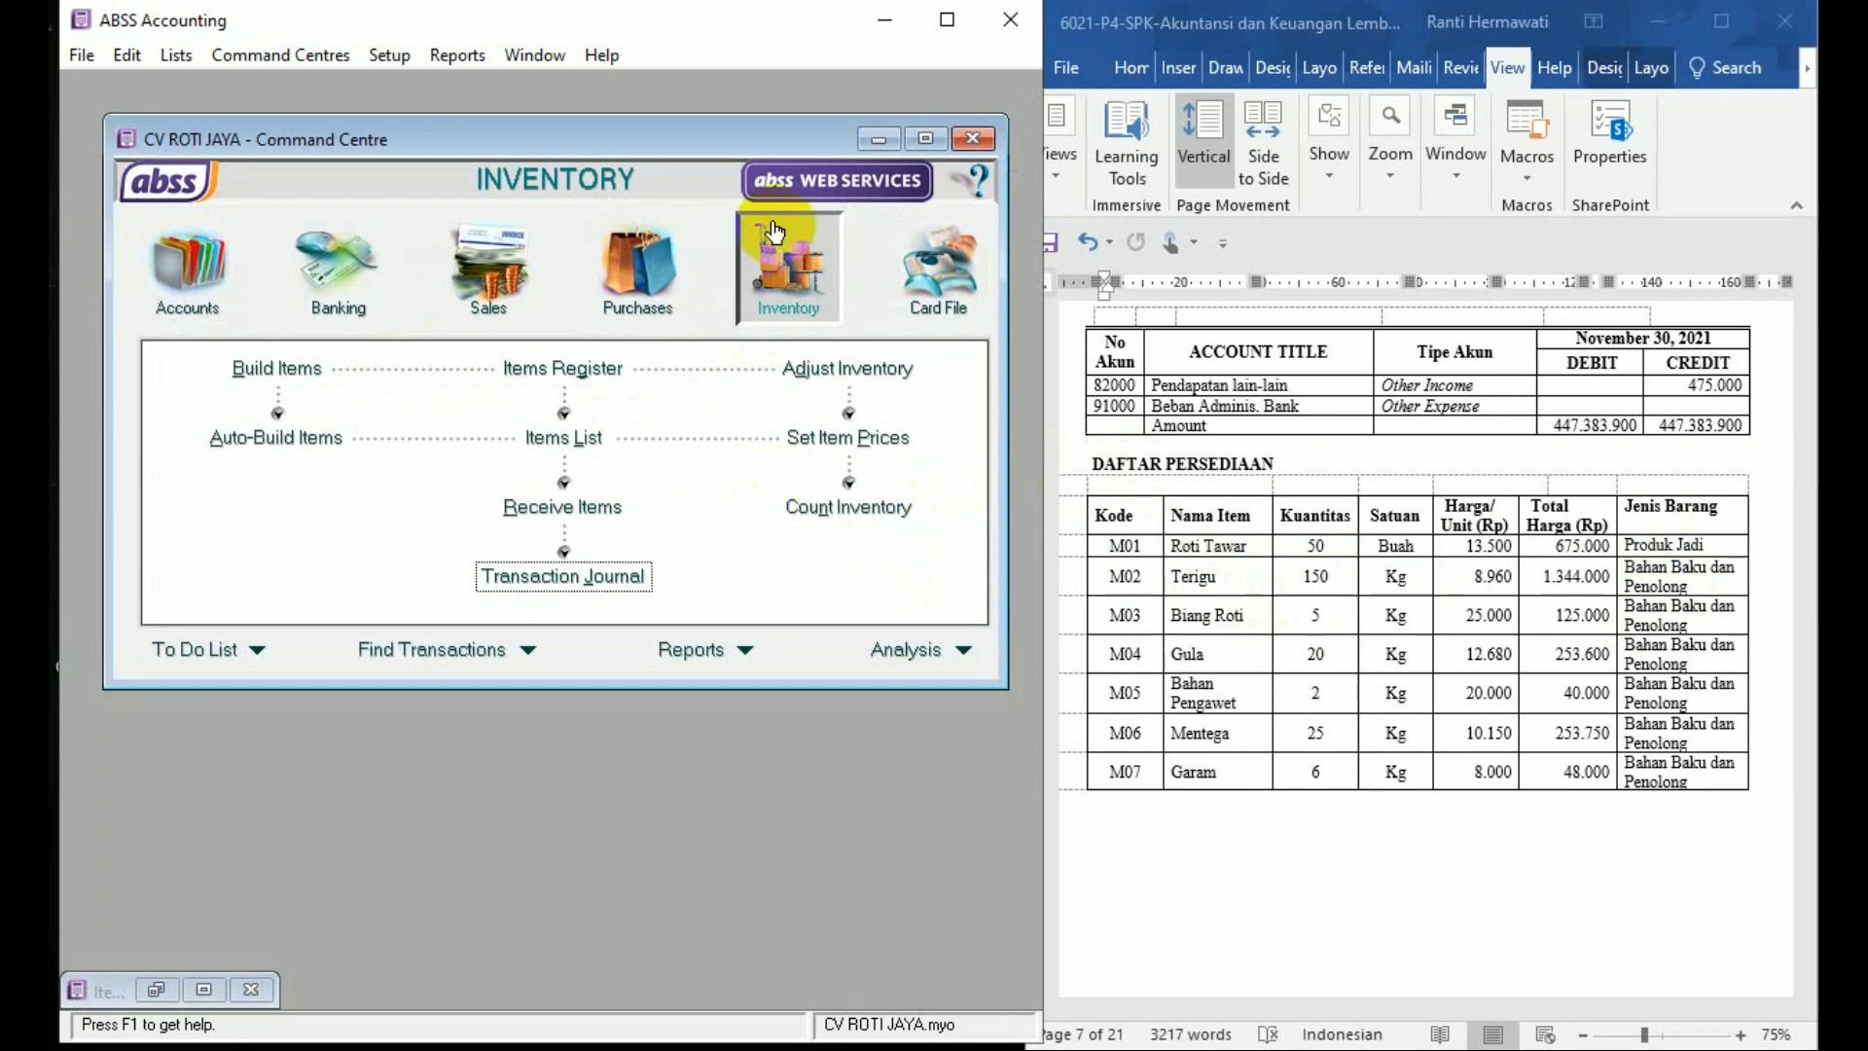
In Count Inventory, enter counts 150, 5, 20, 2, 25 and 6 for items M02–M07
left_click(848, 507)
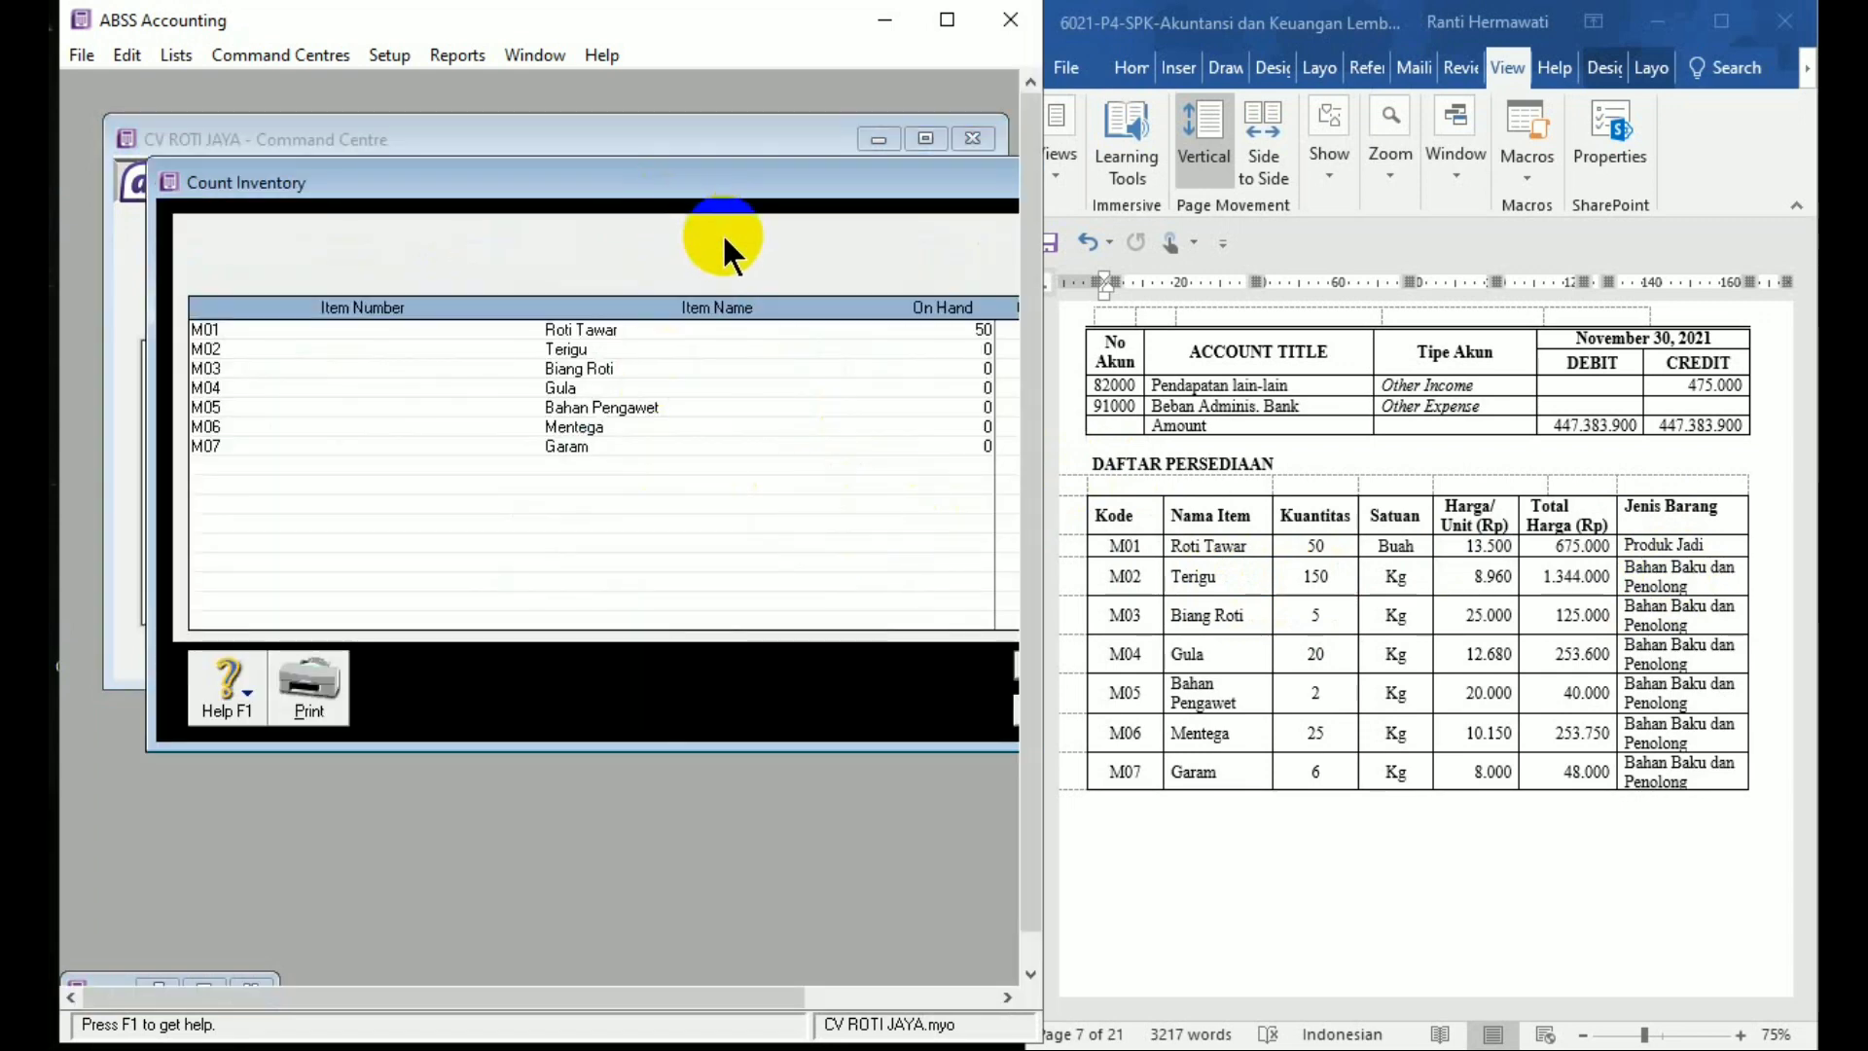
left_click_drag(652, 188, 443, 194)
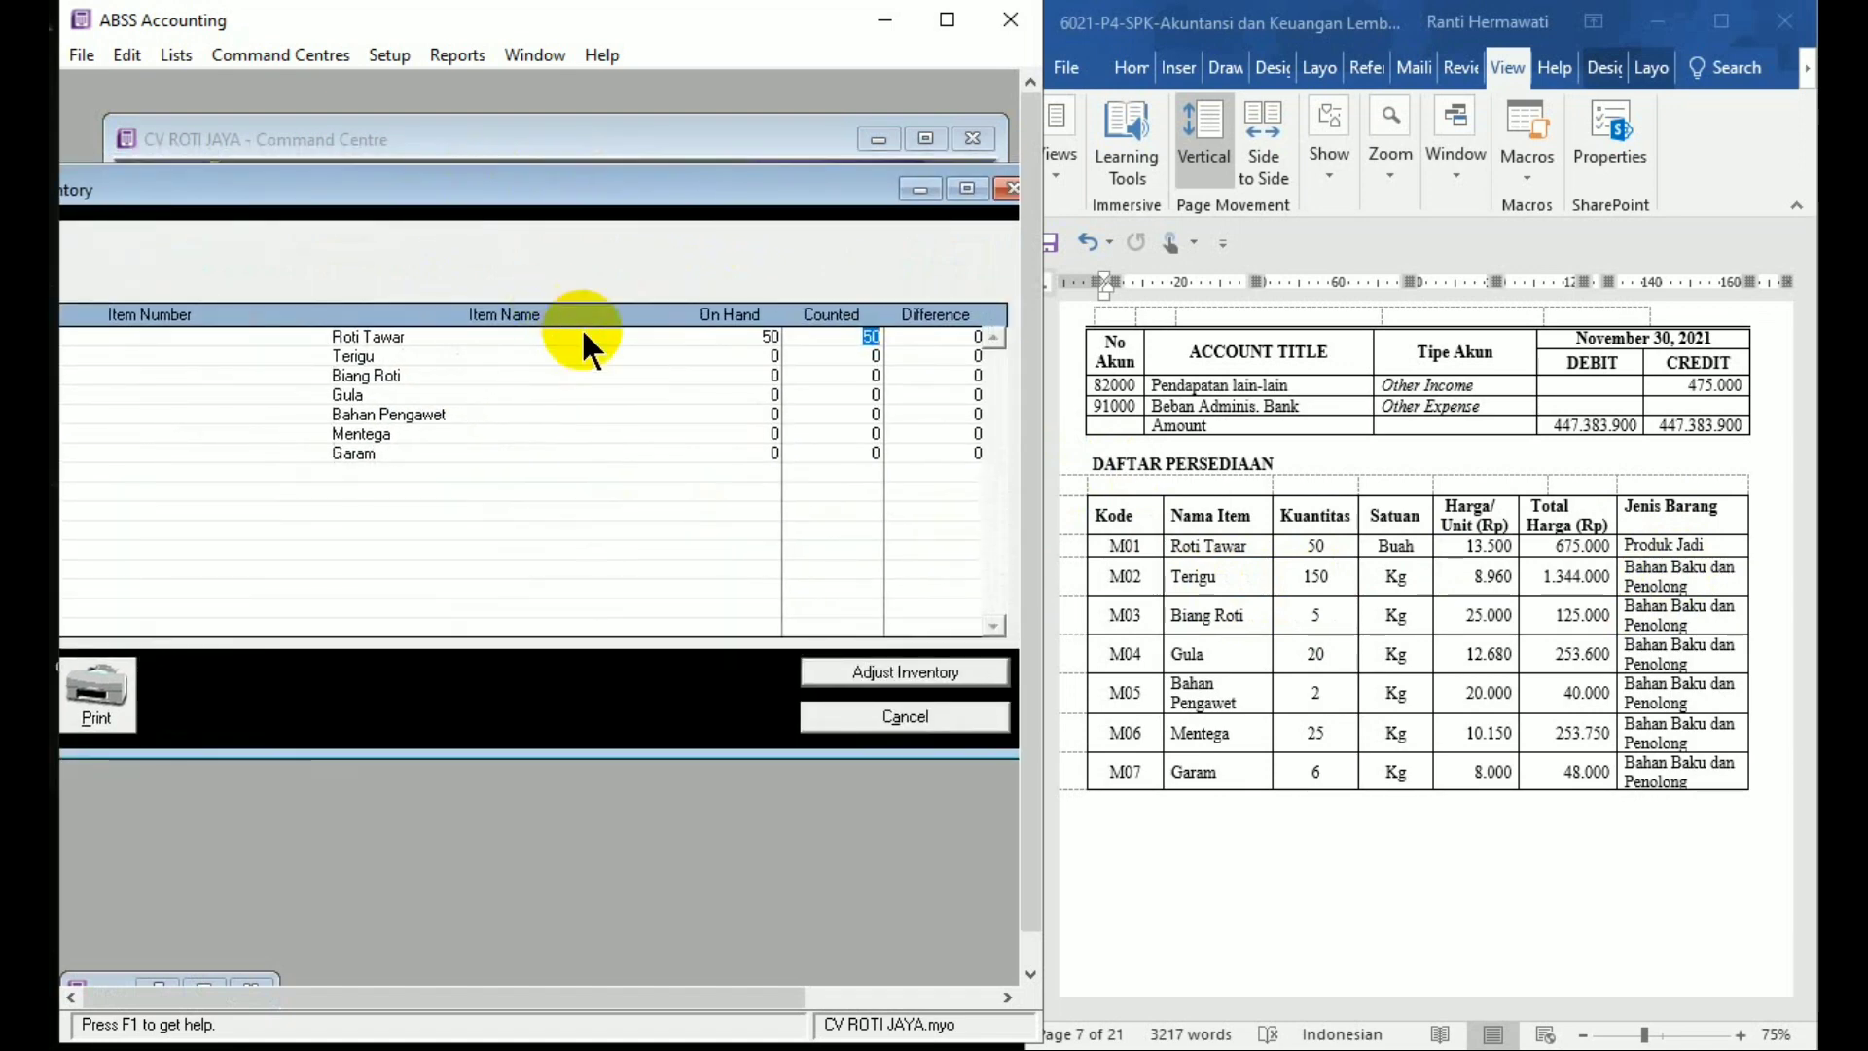
left_click(846, 356)
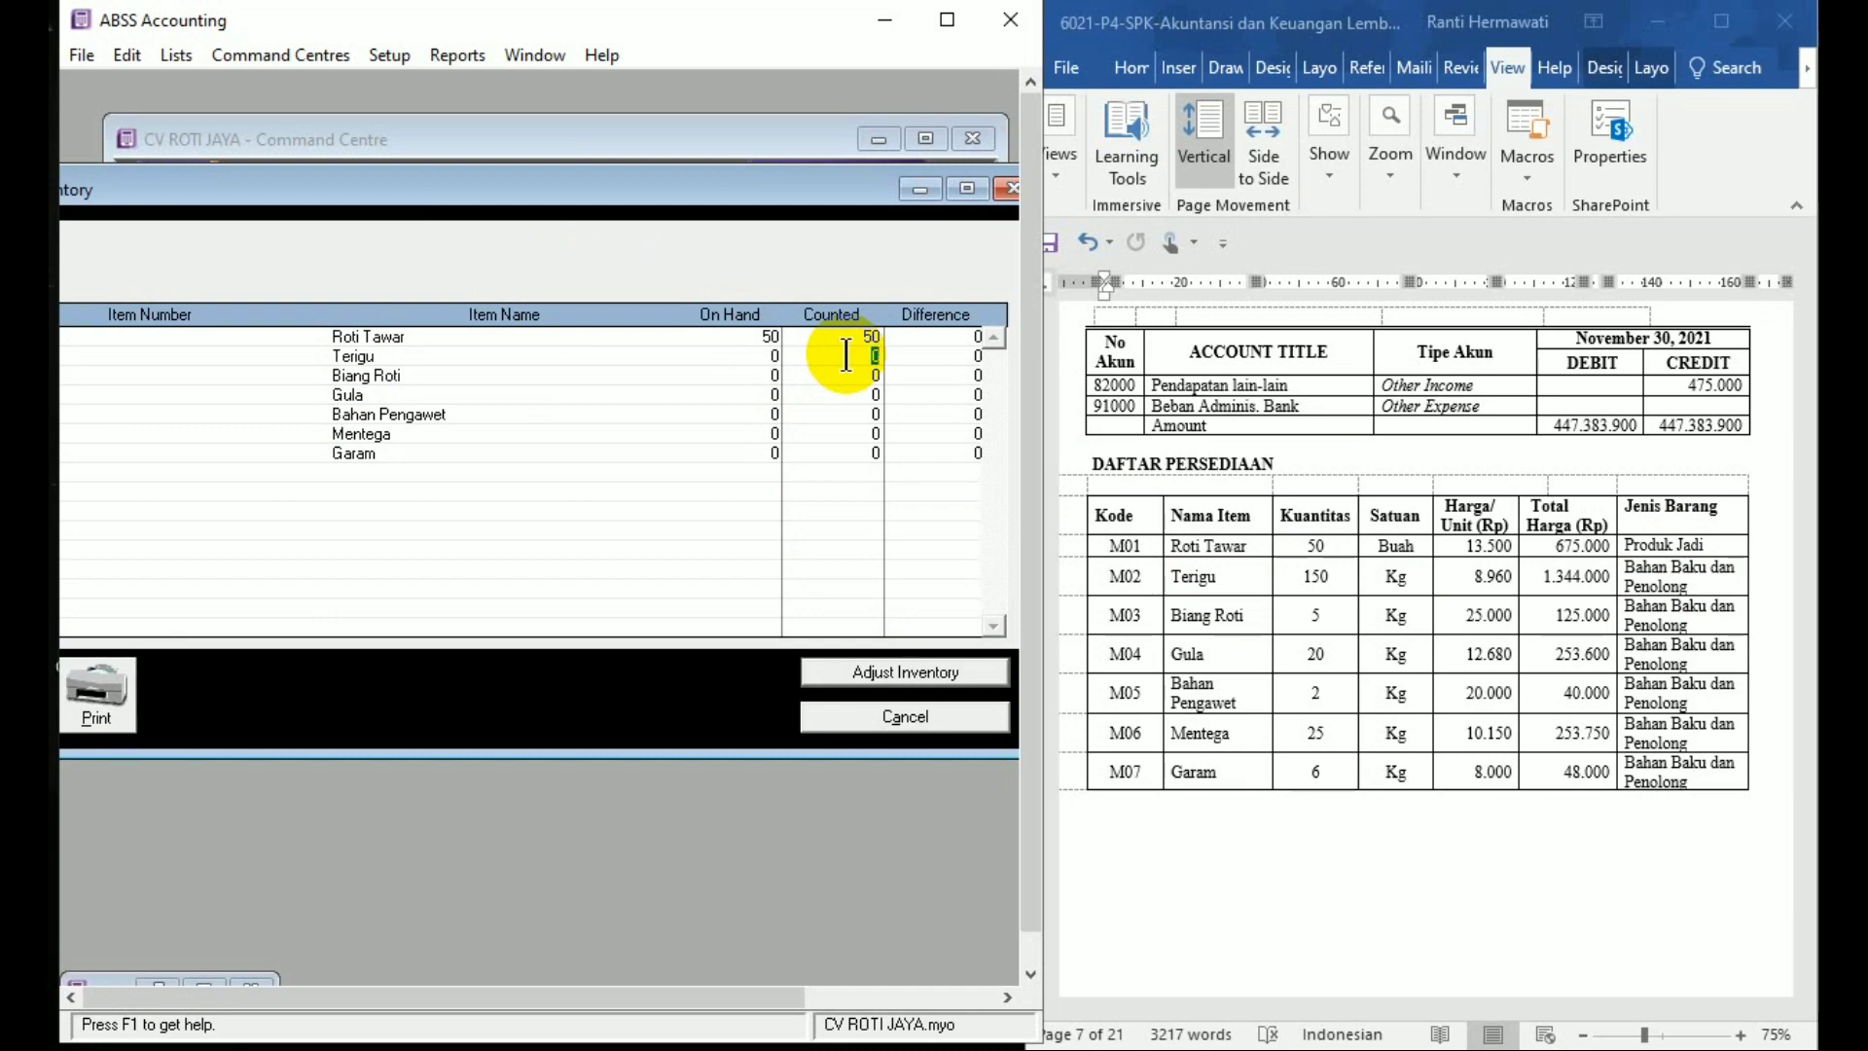
type("150")
key("Tab")
key("Tab")
type("2")
key("Tab")
type("25")
key("Tab")
type("6")
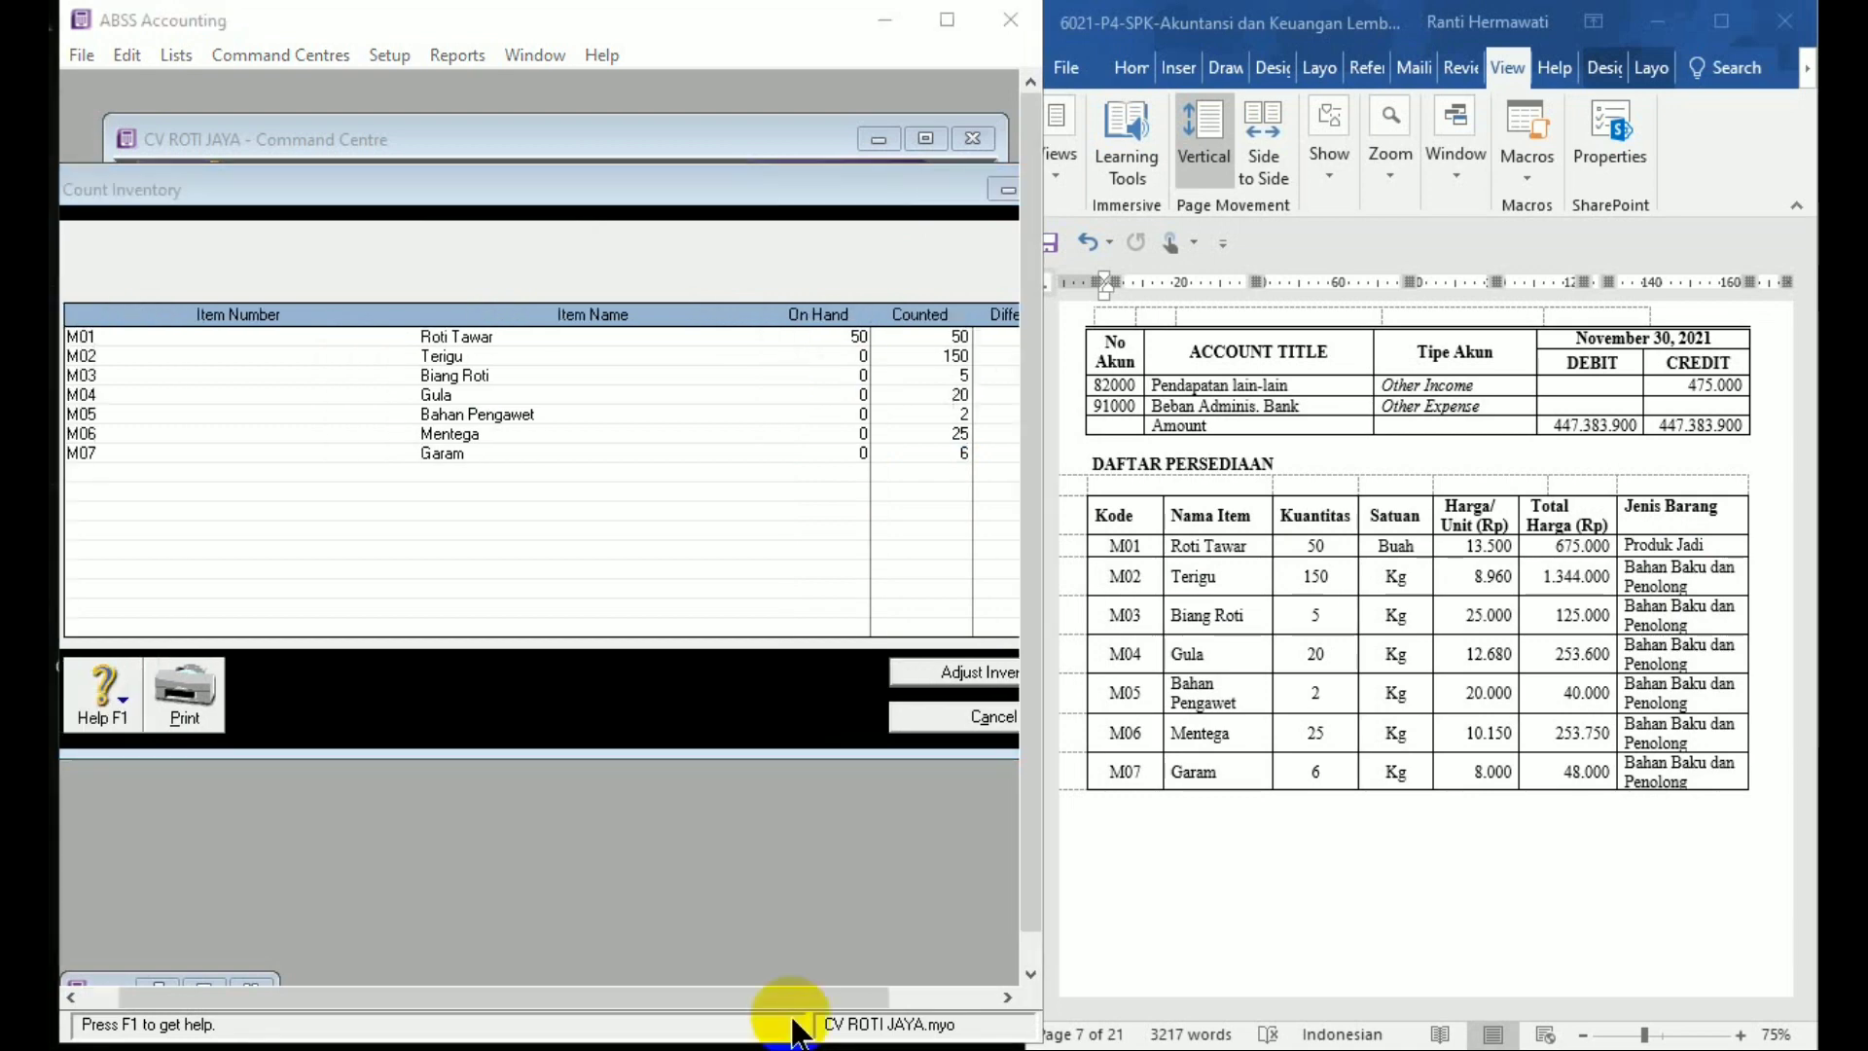
left_click(747, 216)
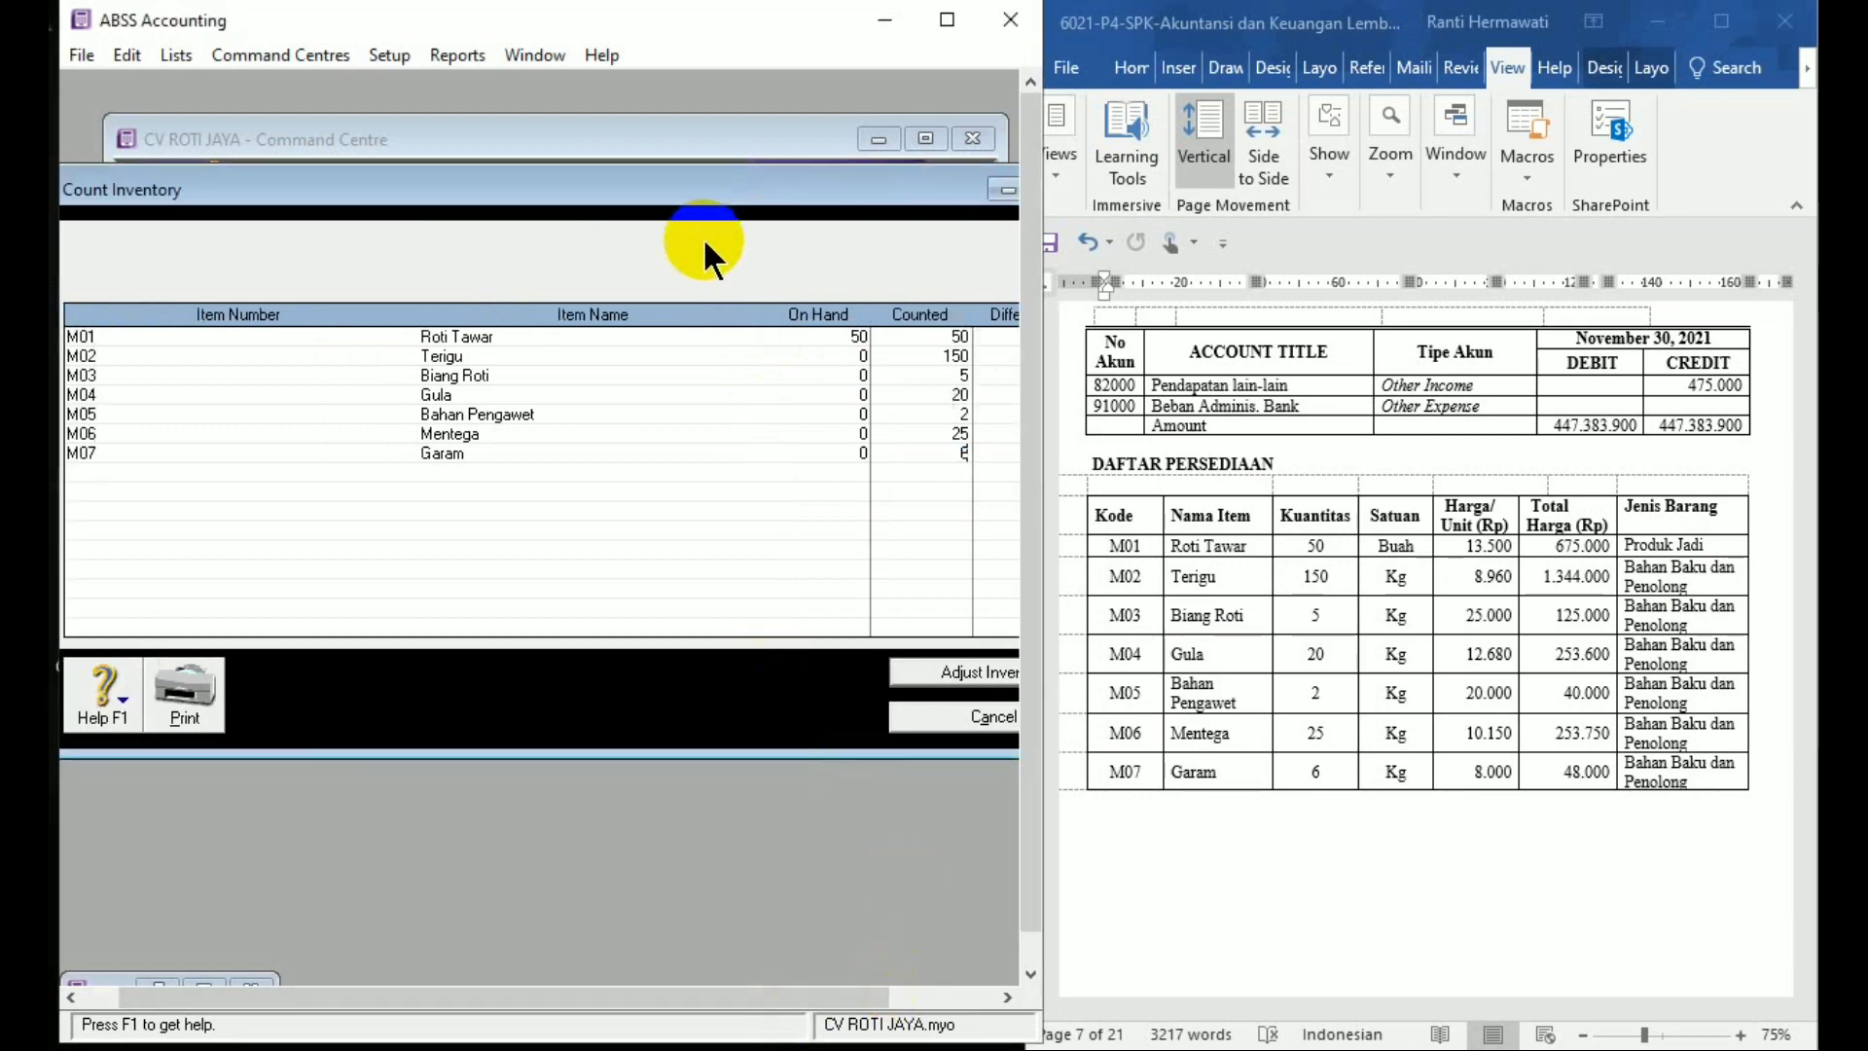
left_click_drag(681, 202, 622, 199)
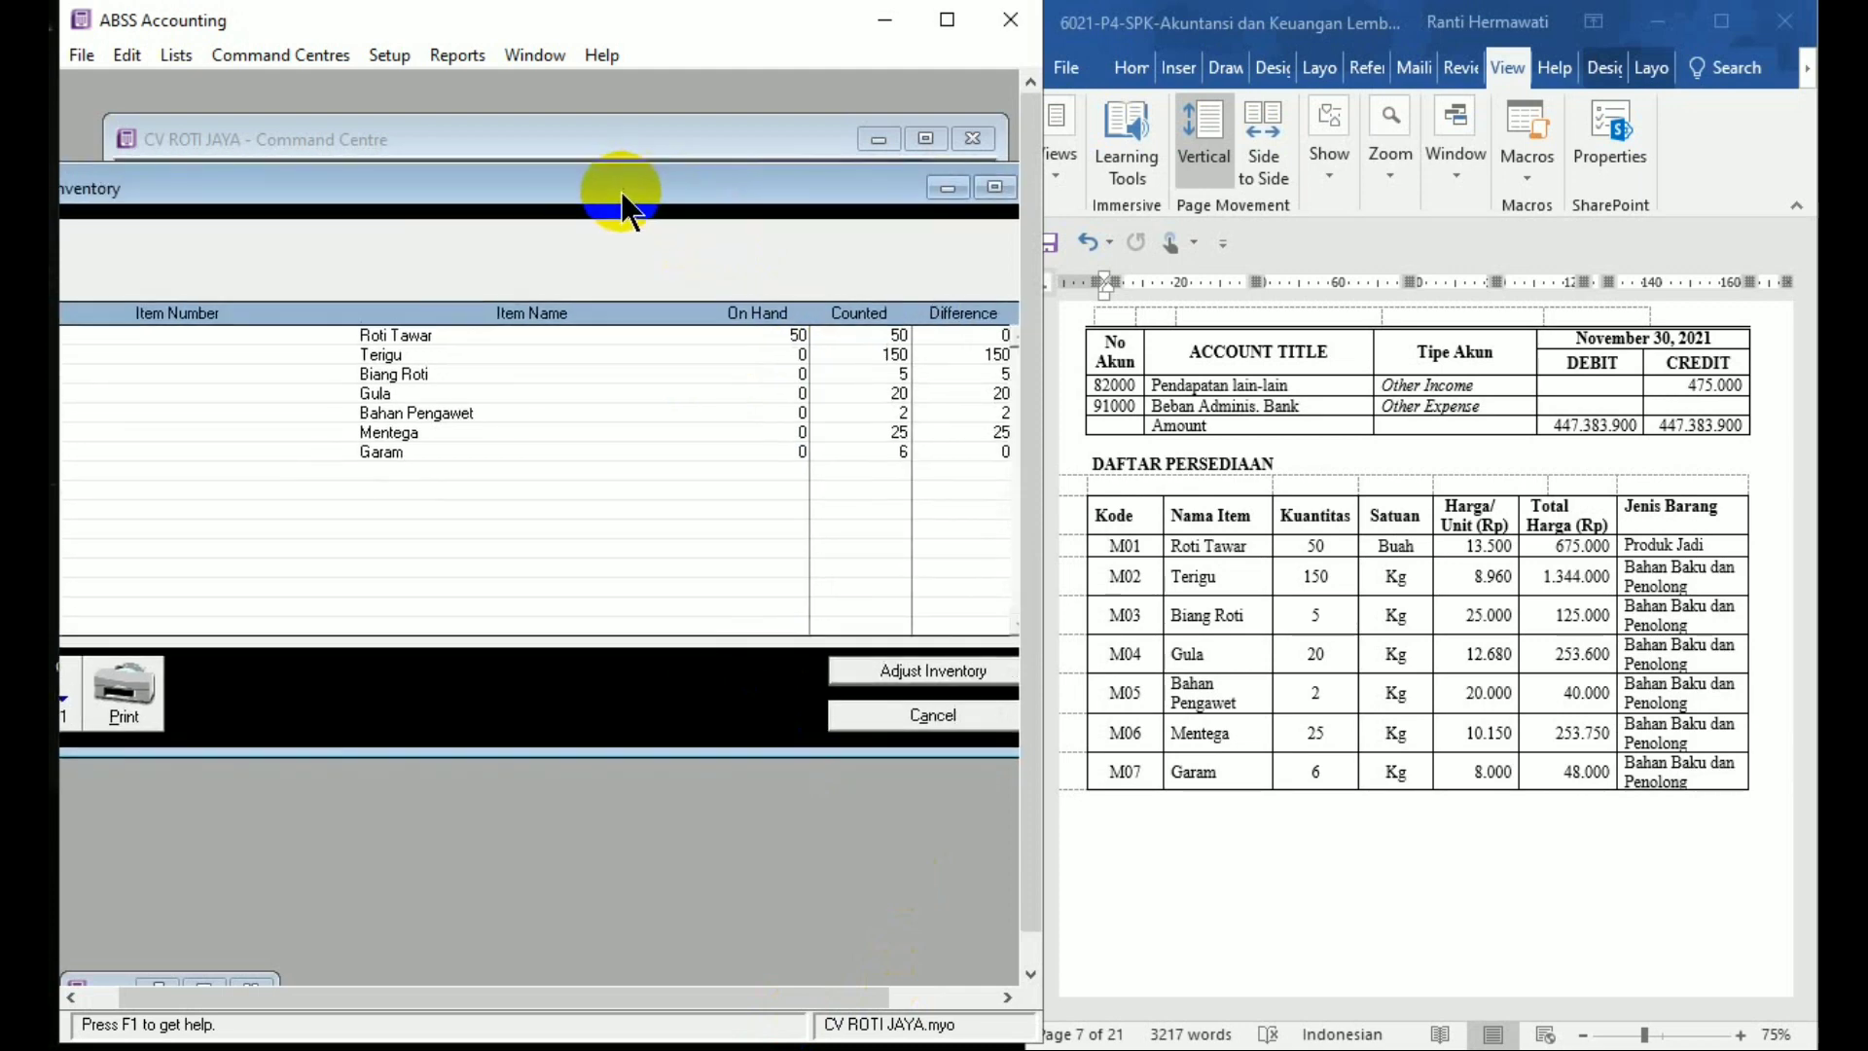
Turn the counts into an opening-balance adjustment against account 1-1210
left_click(985, 673)
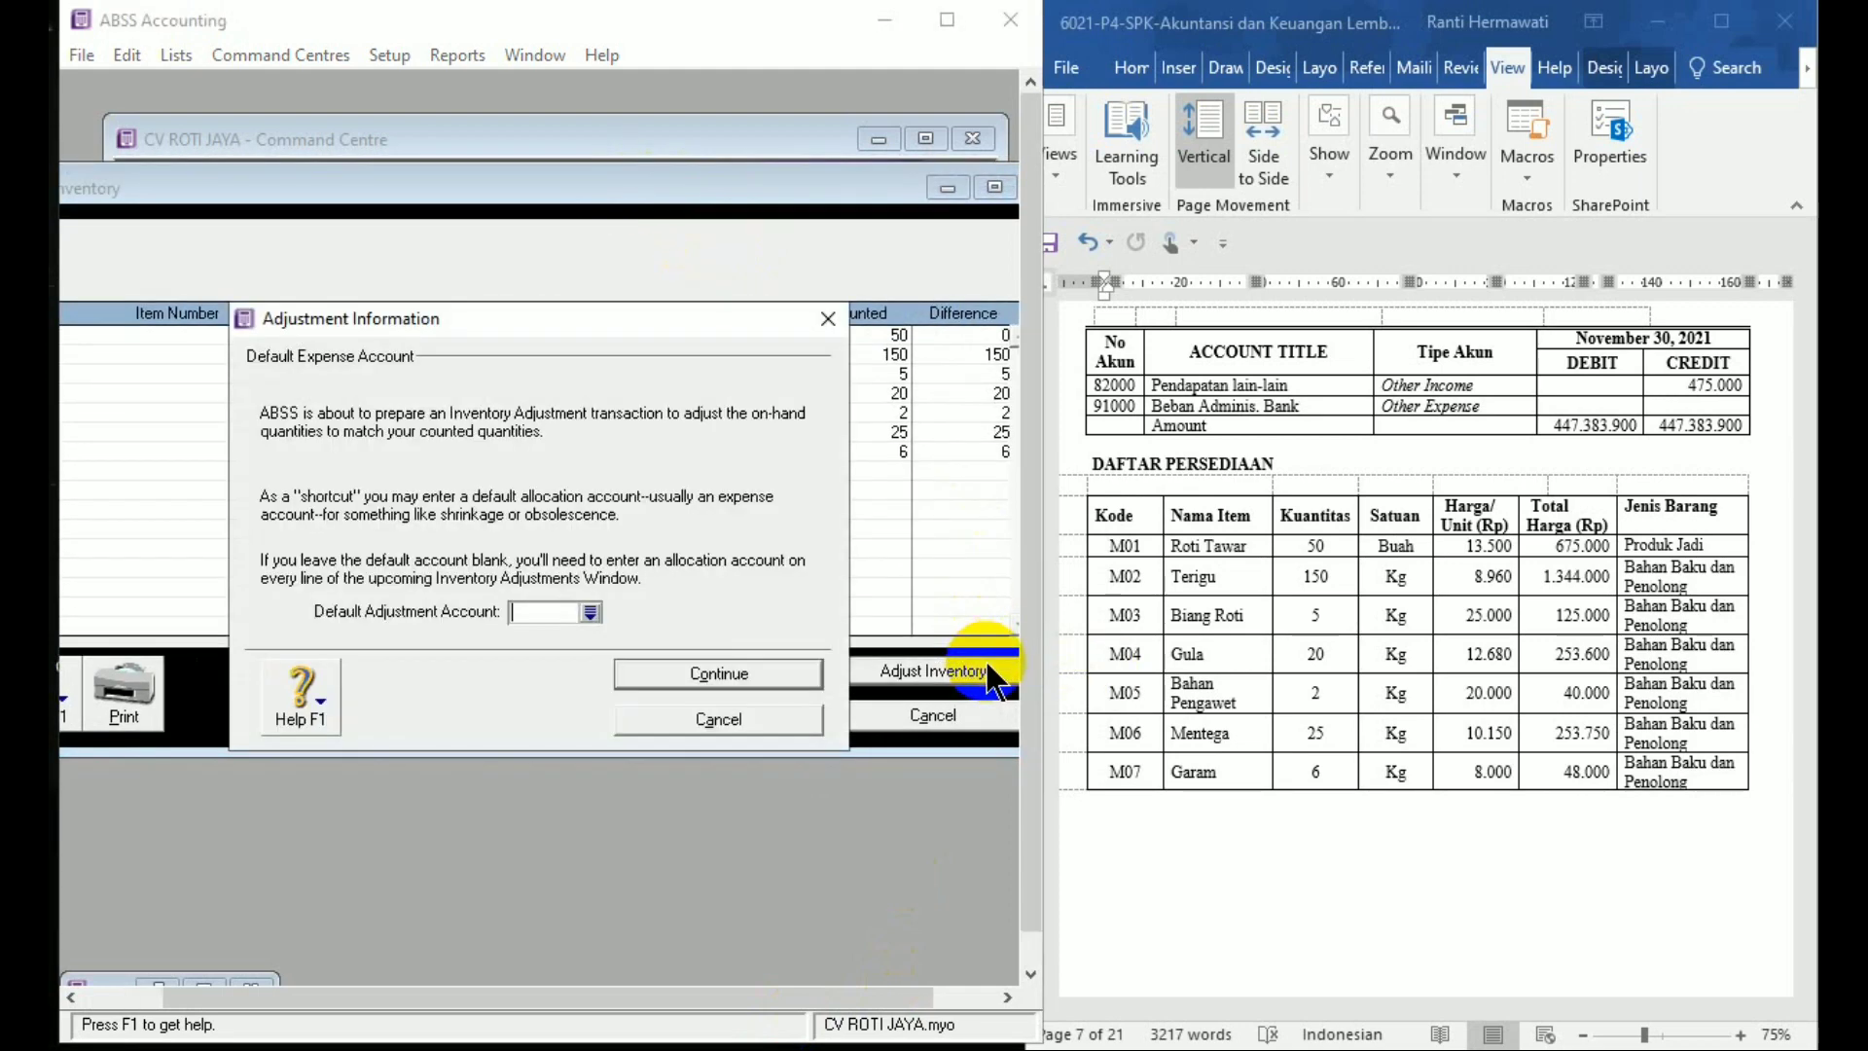
left_click(591, 612)
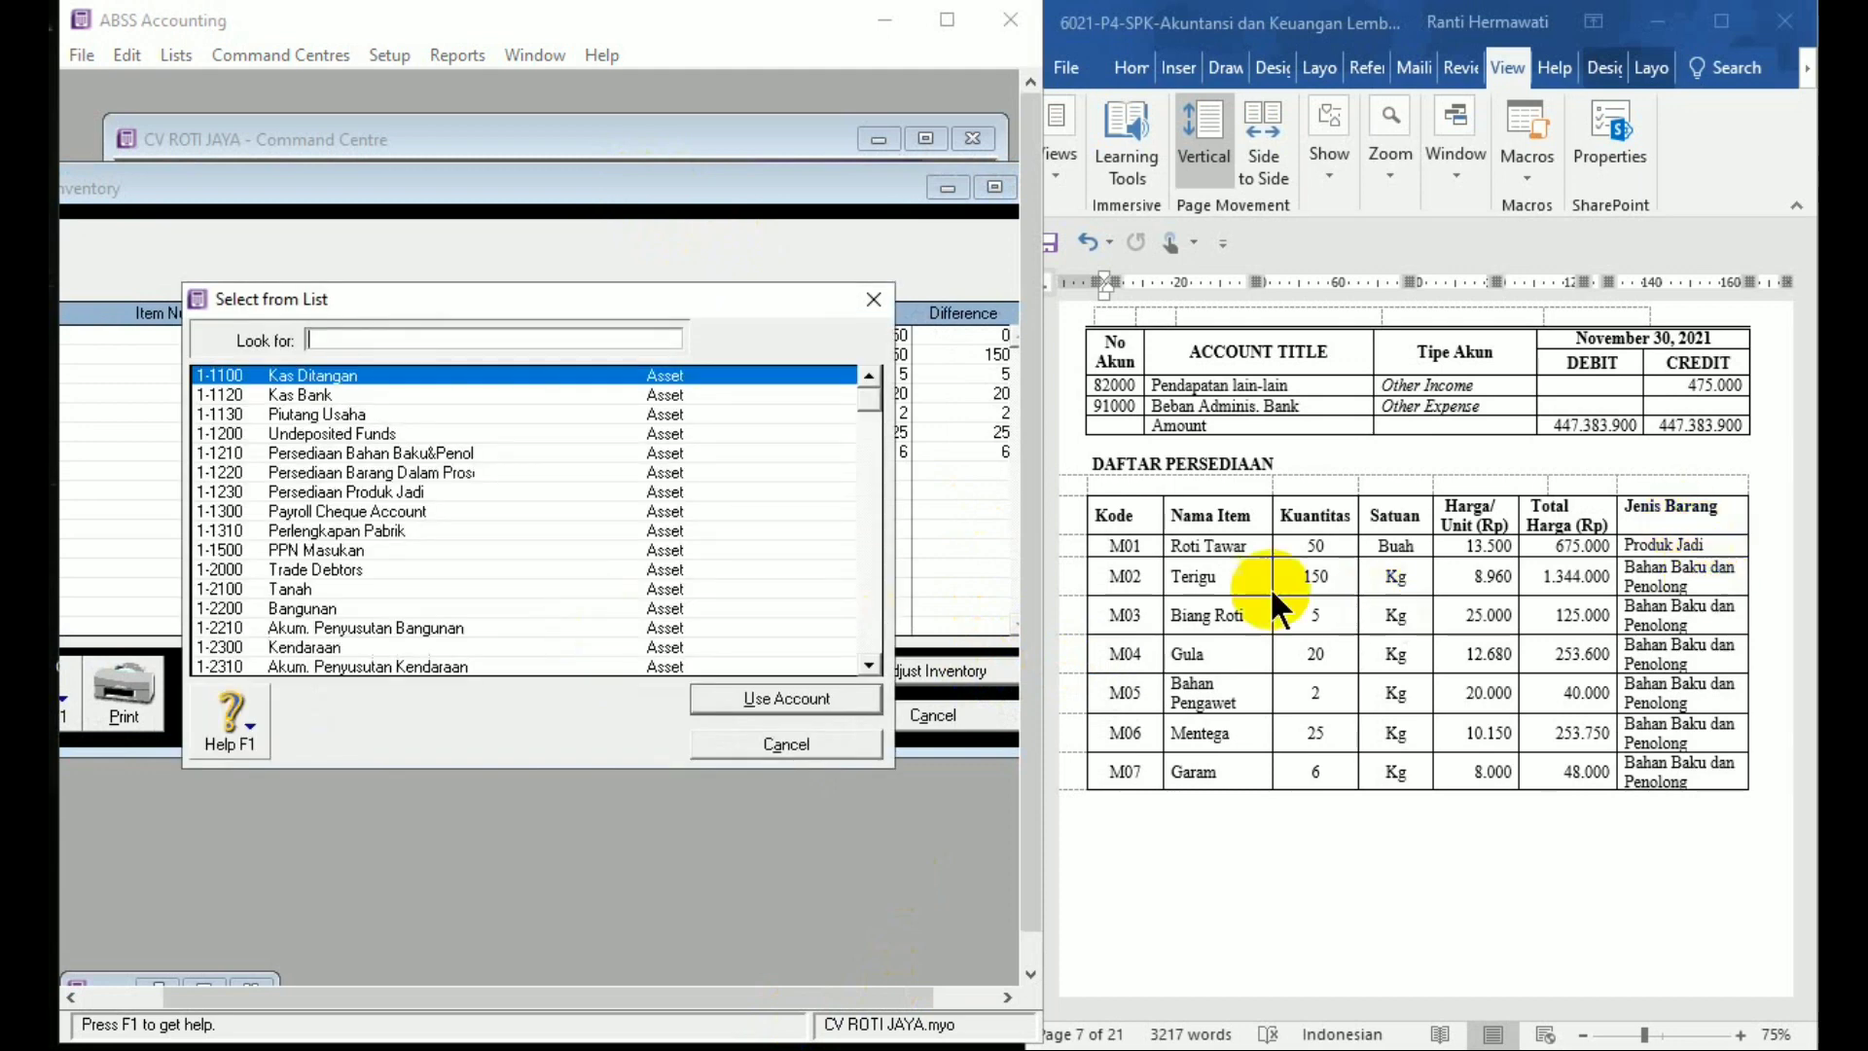
double_click(451, 452)
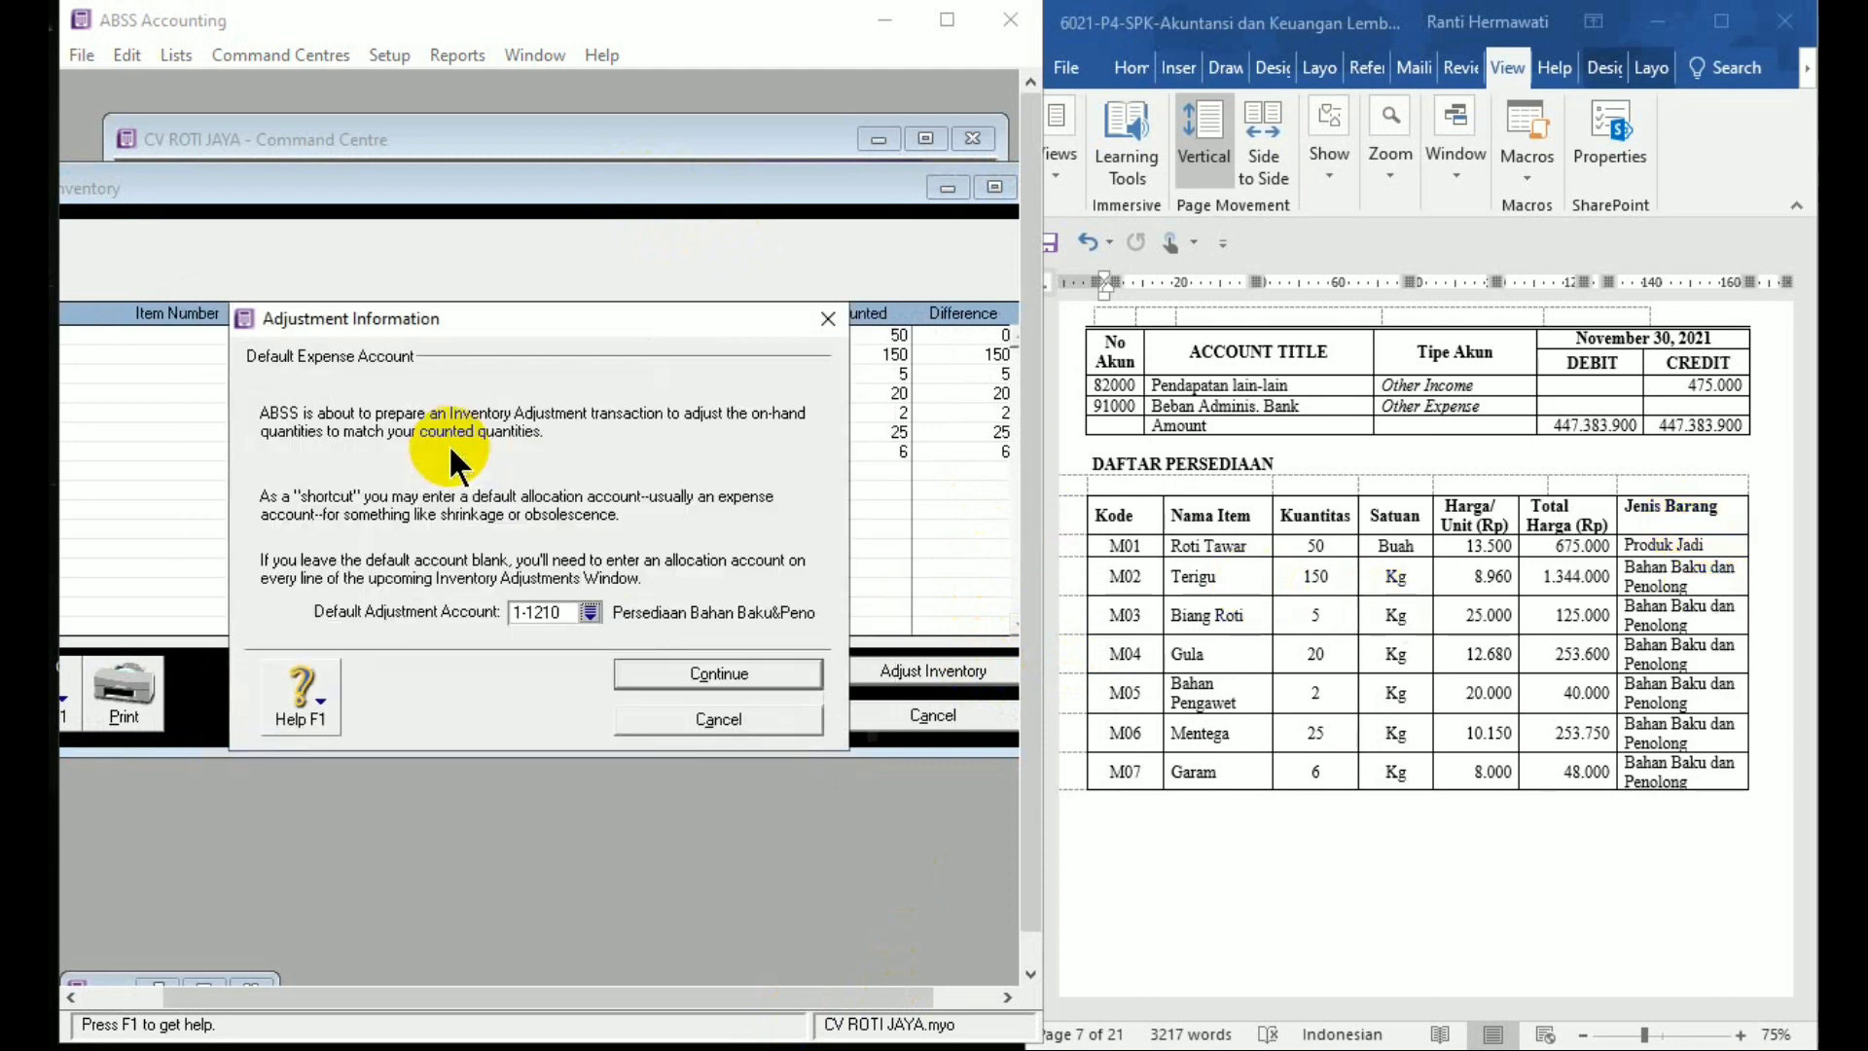
left_click(775, 678)
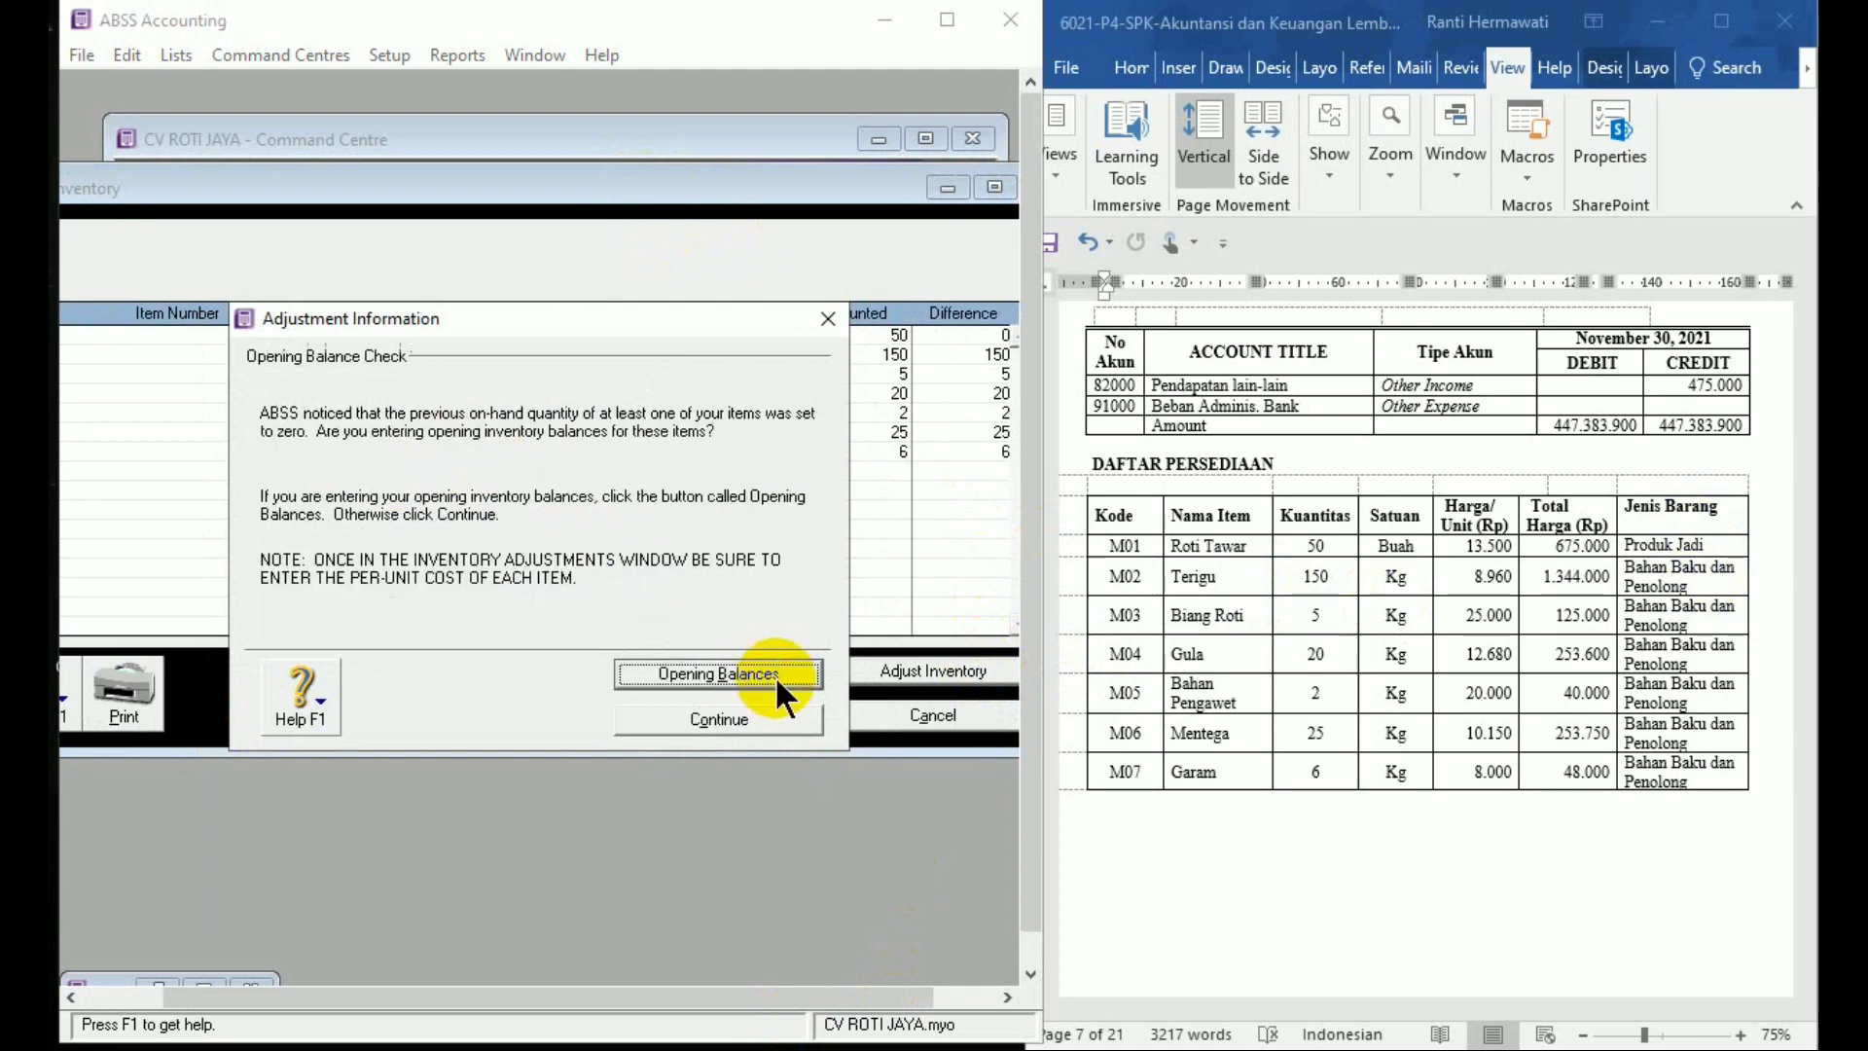
left_click(774, 675)
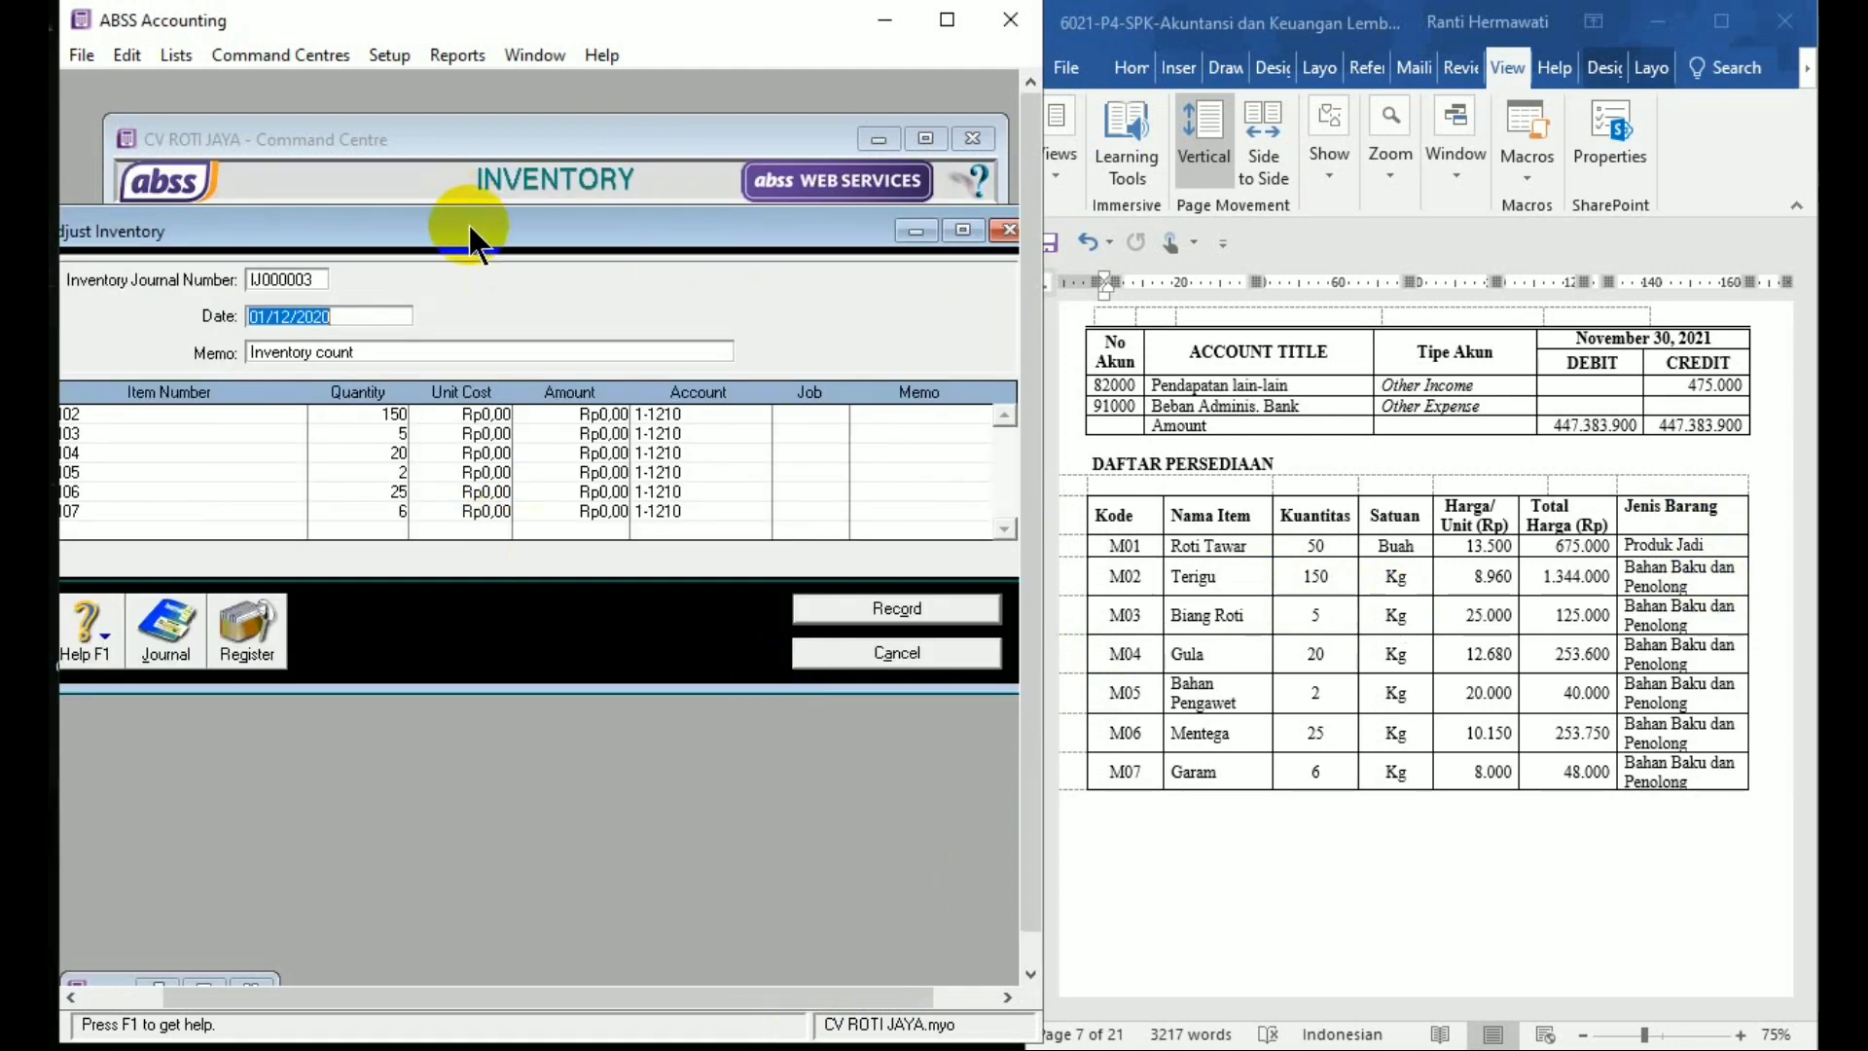
Date adjustment IJ000003 01/12/2020 with memo 'Saldo Awal Persediaan Bahan Baku & Penolong'
left_click_drag(469, 222, 525, 220)
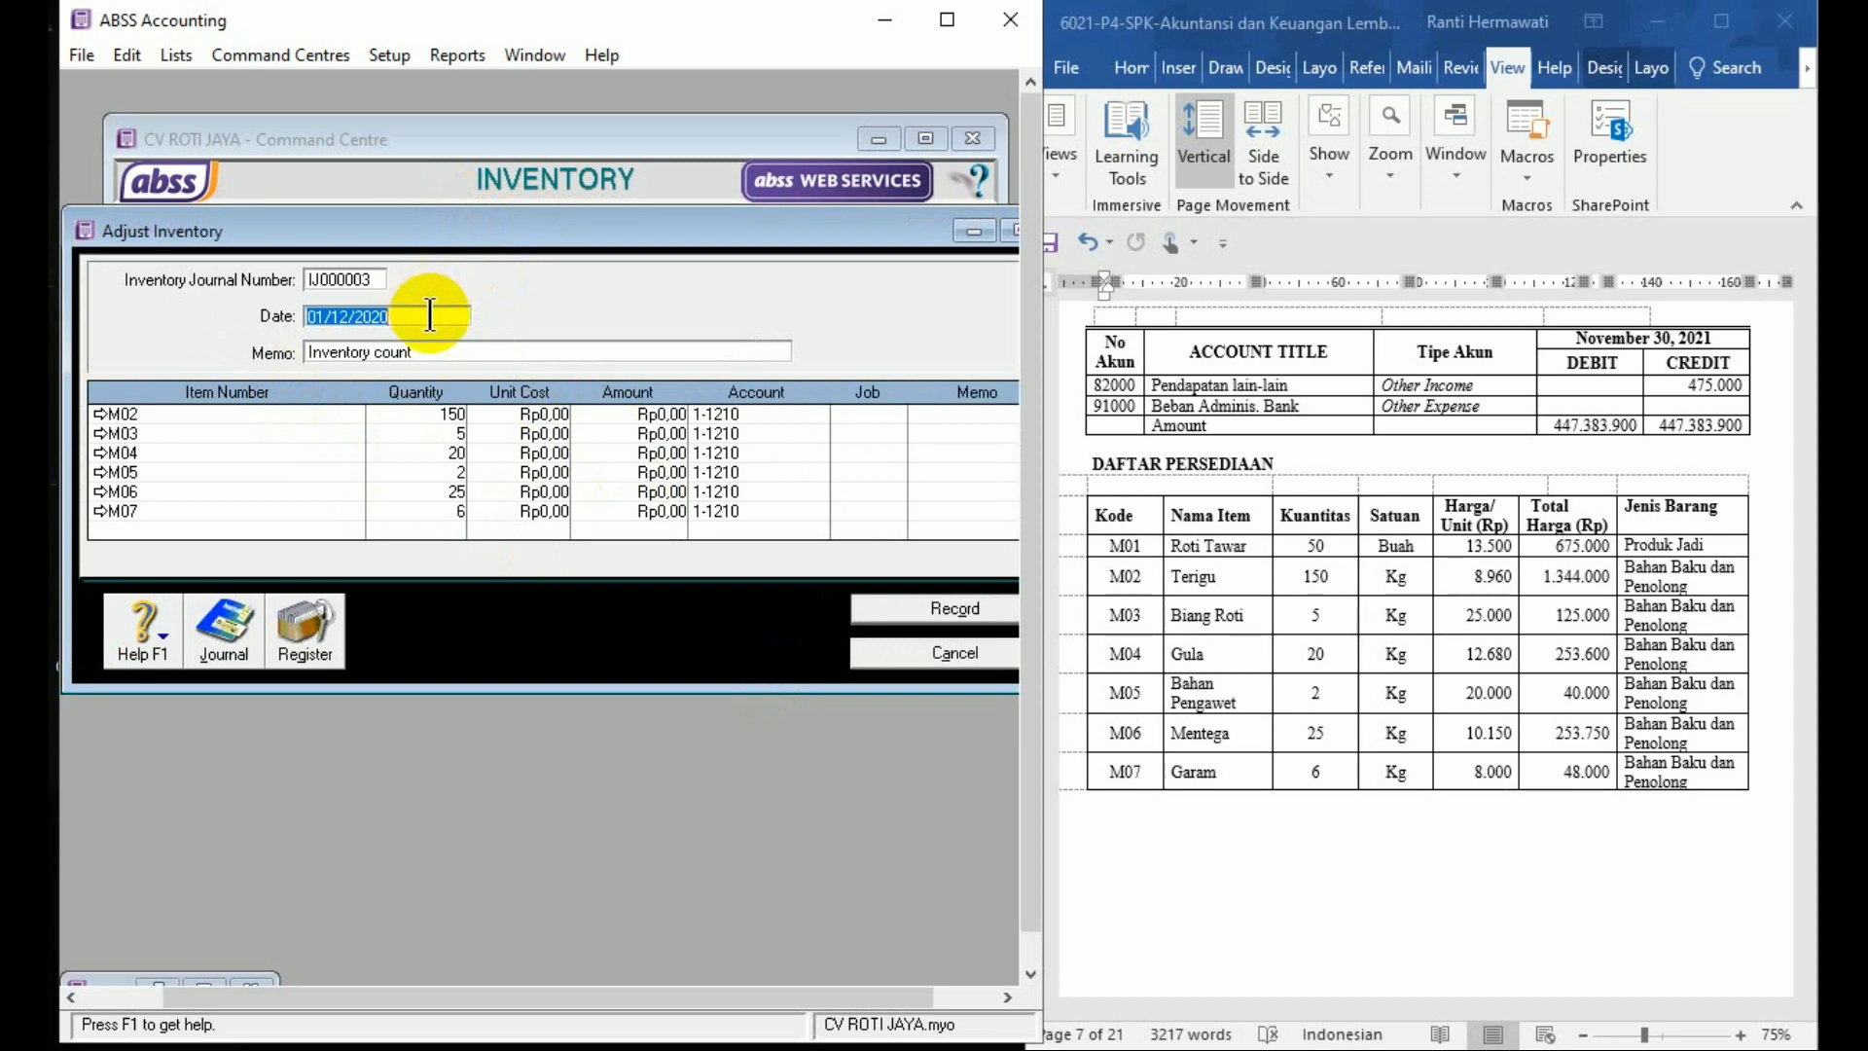
type("1/12/2020")
key("Tab")
type("Sa")
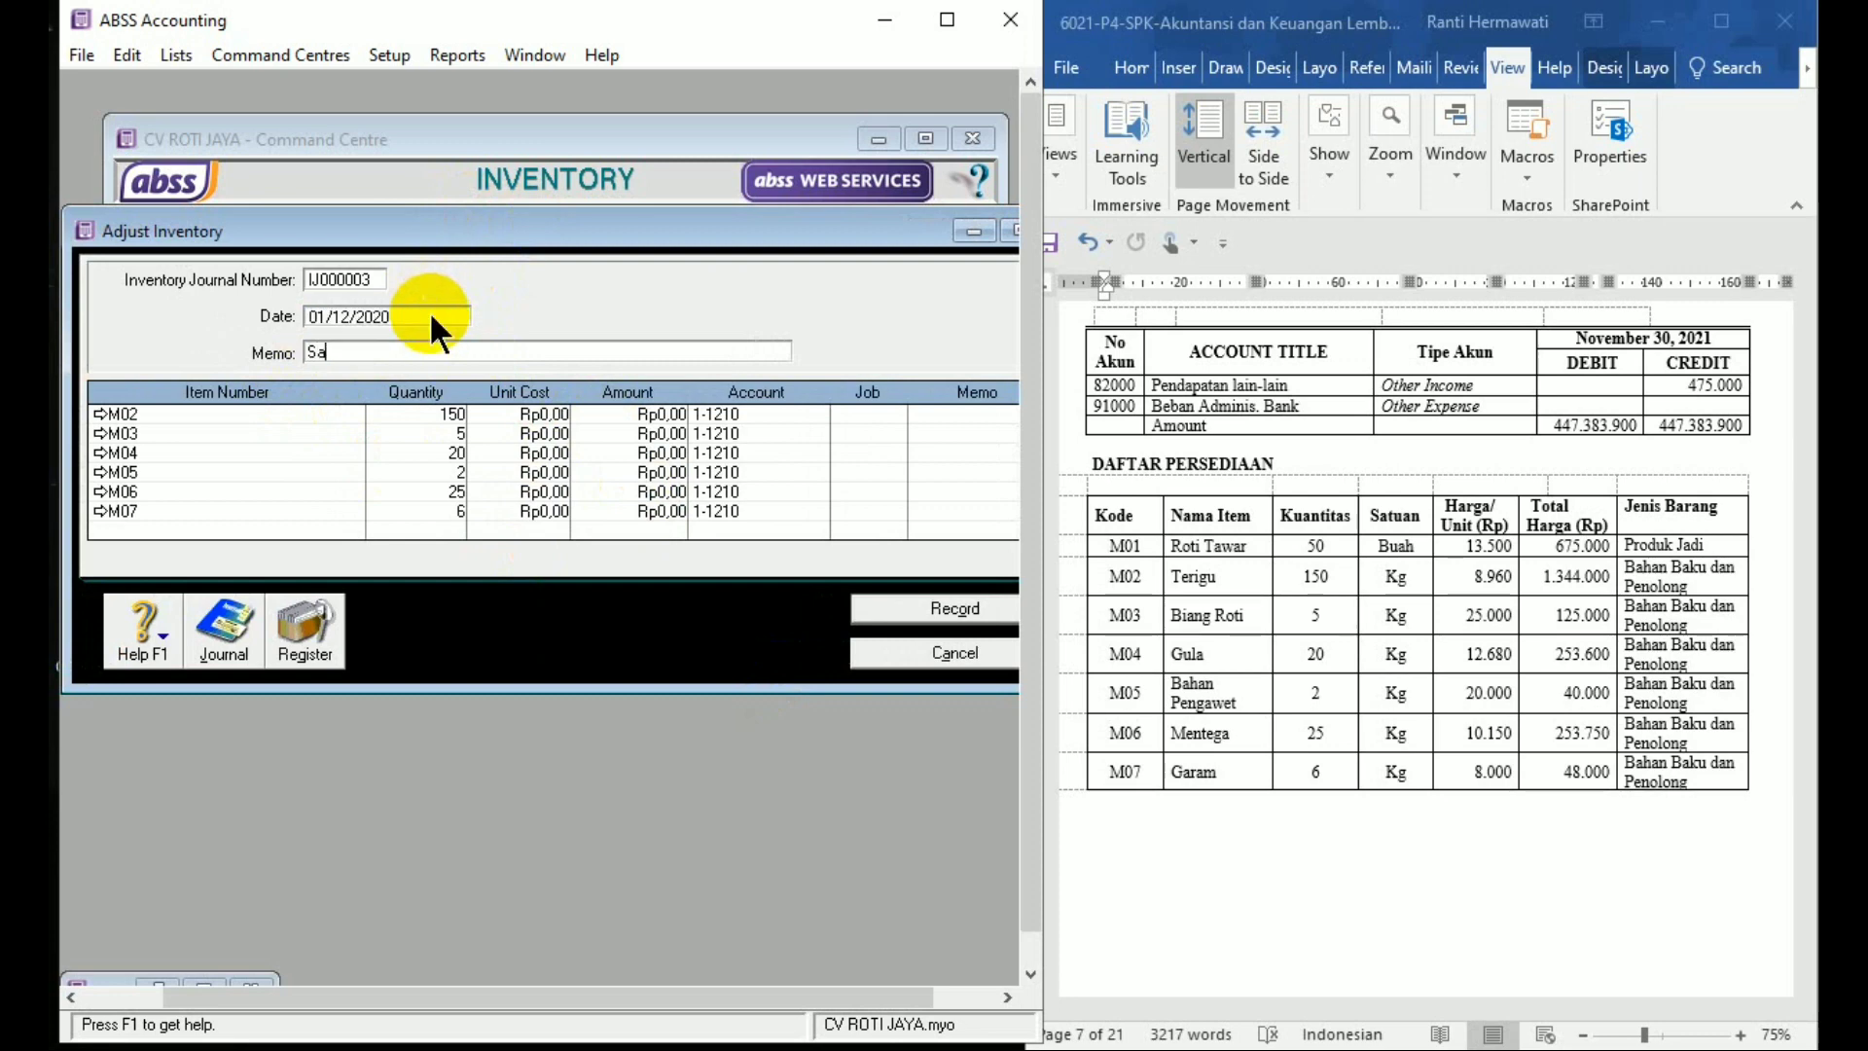
type("ldo Awal Persediaan Bahan Baku ")
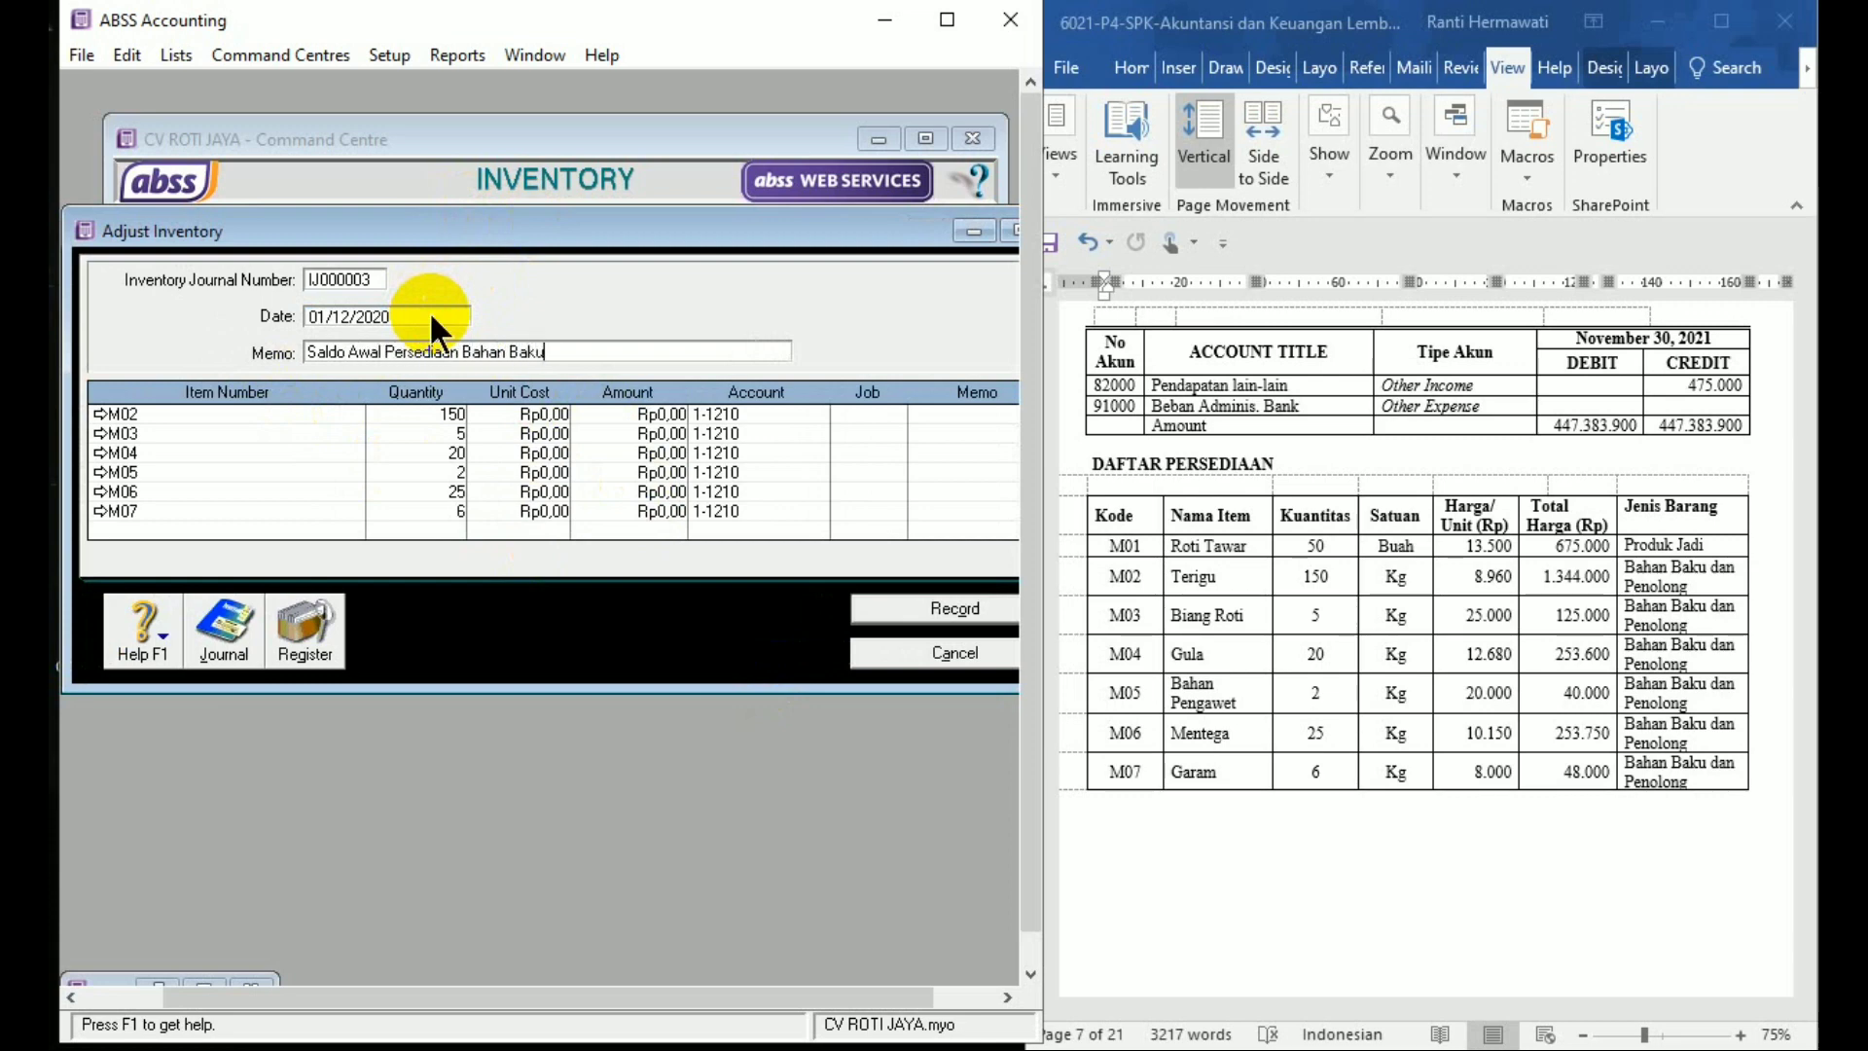
type("& Penolong")
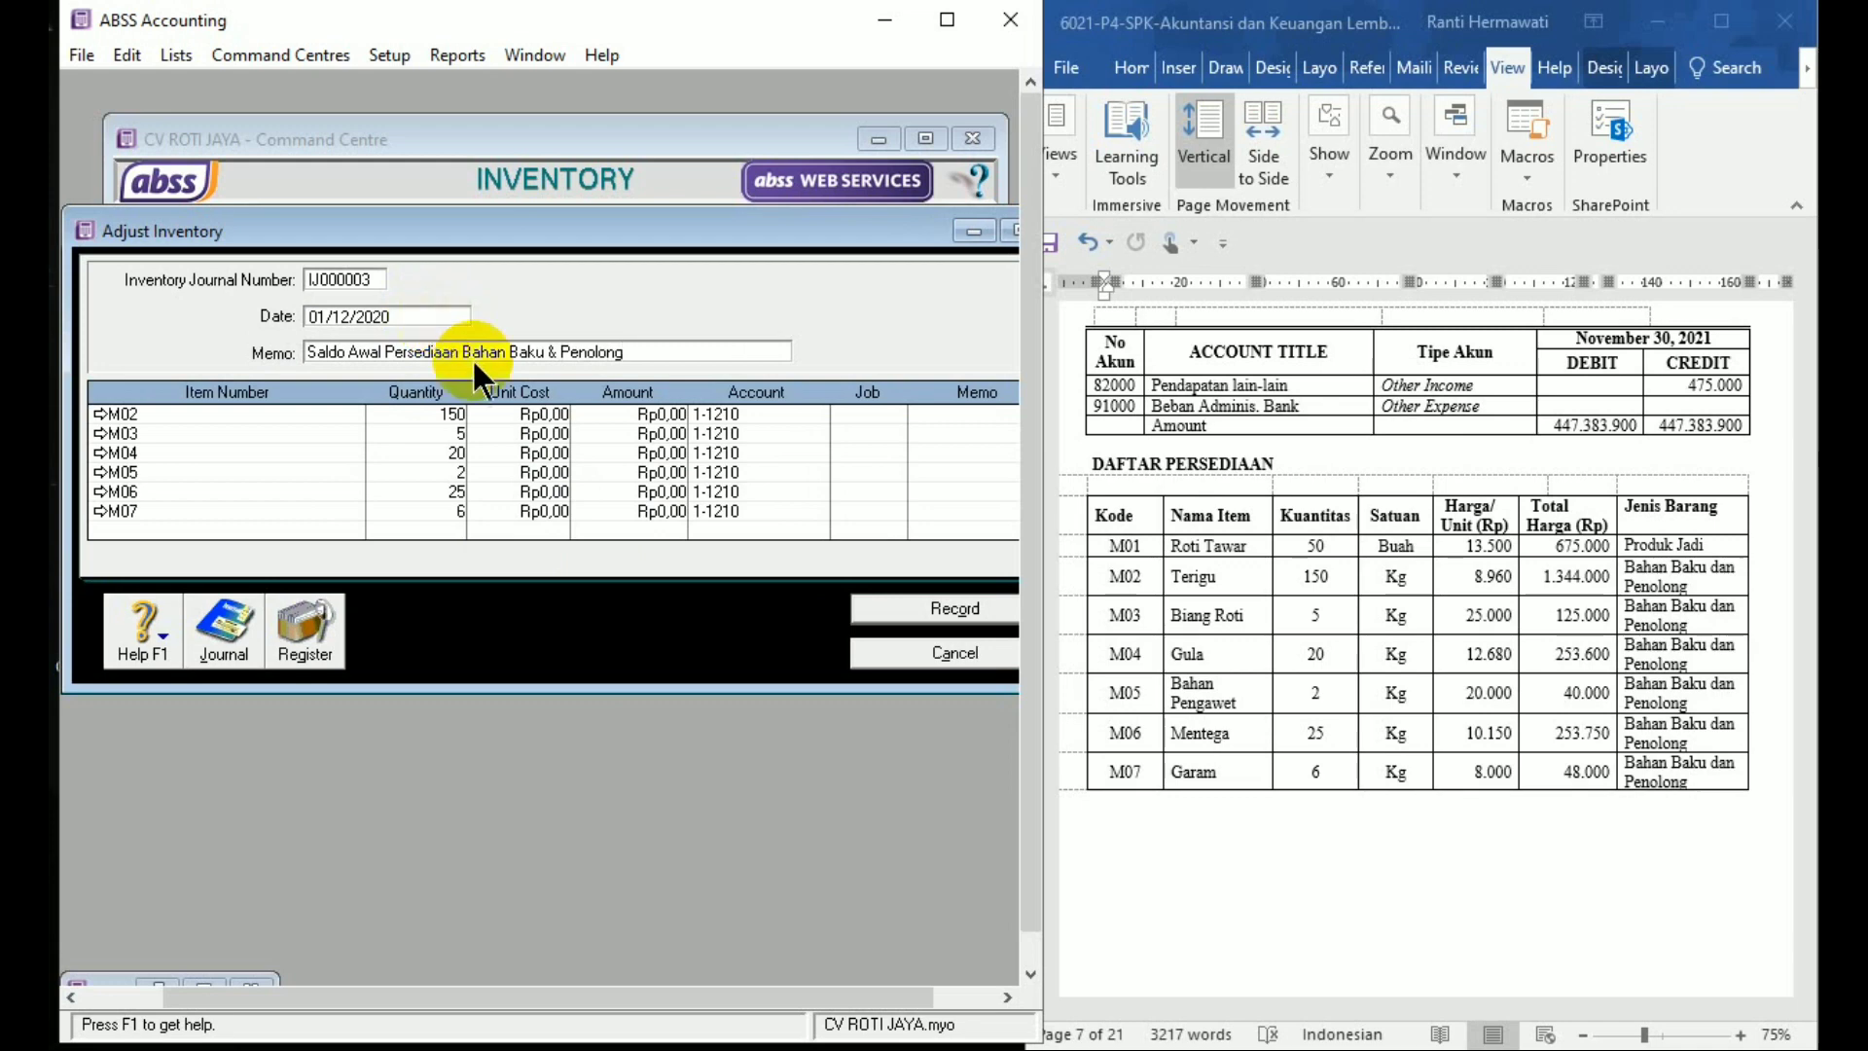
left_click(484, 413)
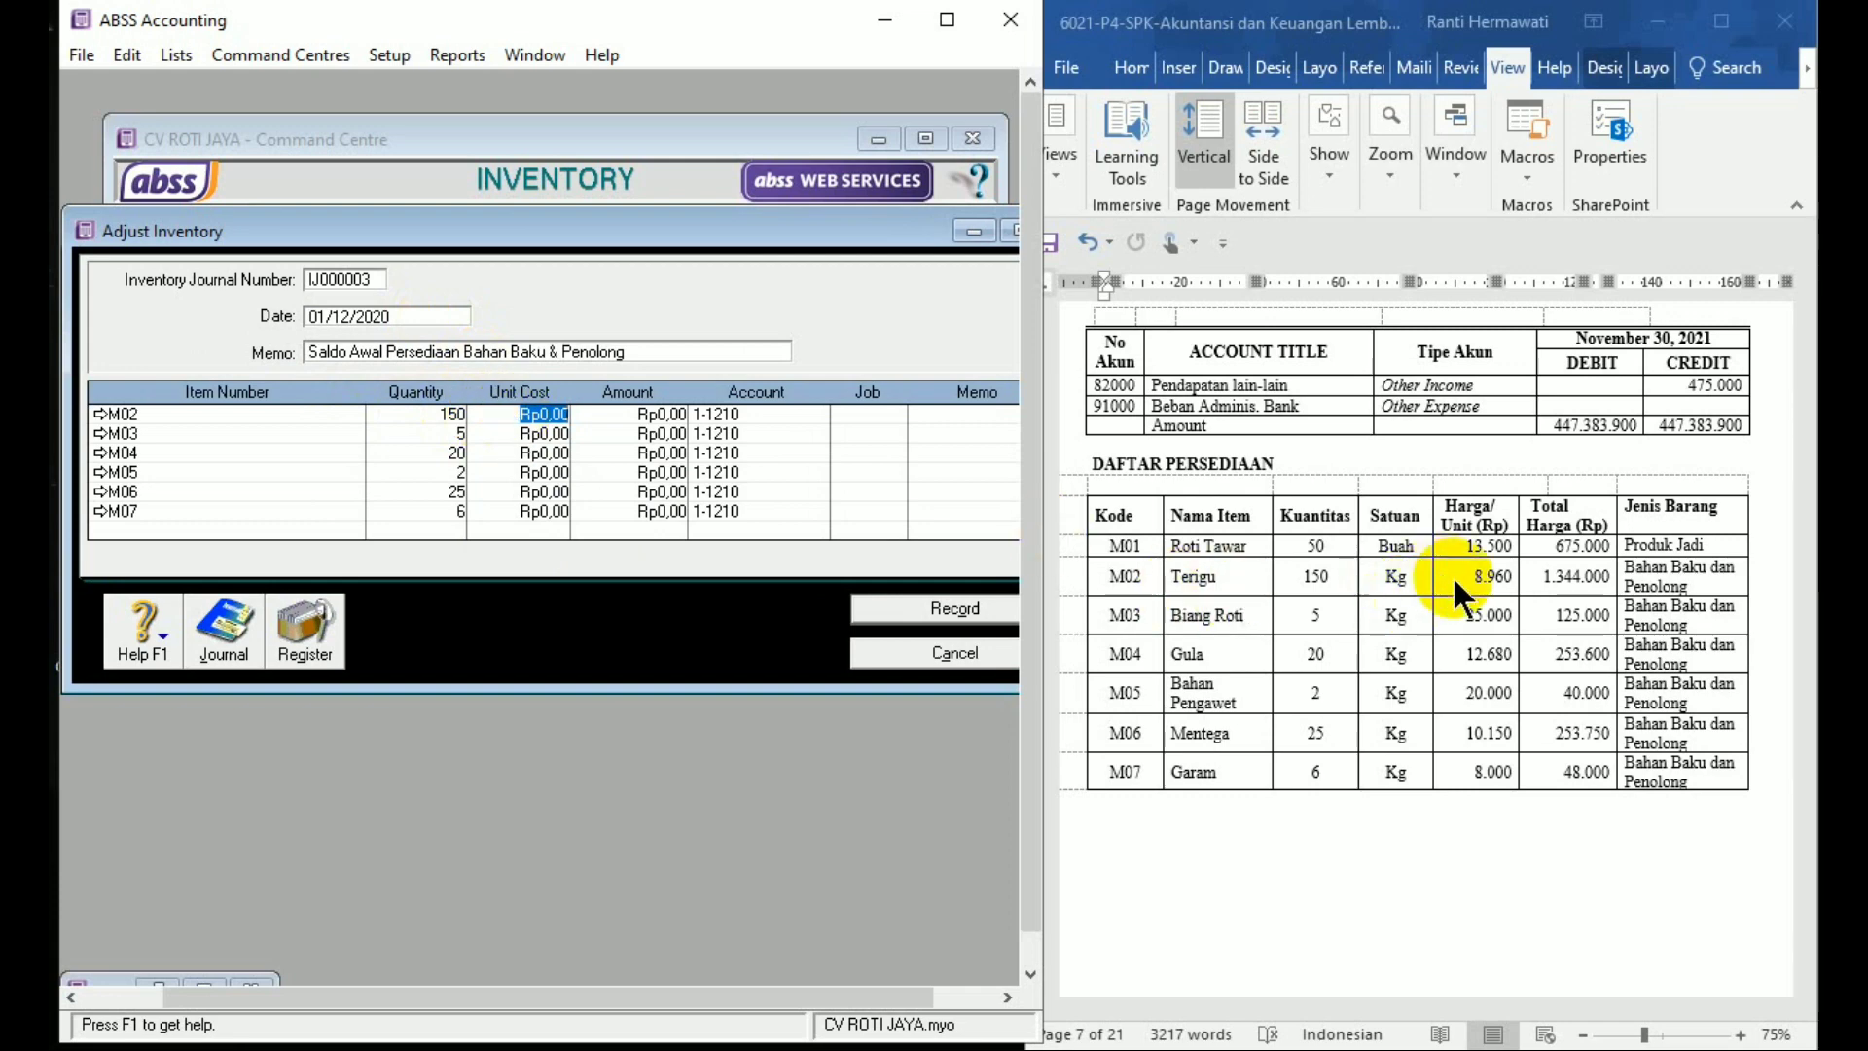
Enter unit costs 8,960, 25,000 and 12,680 for items M02–M04
type("8960")
key("Tab")
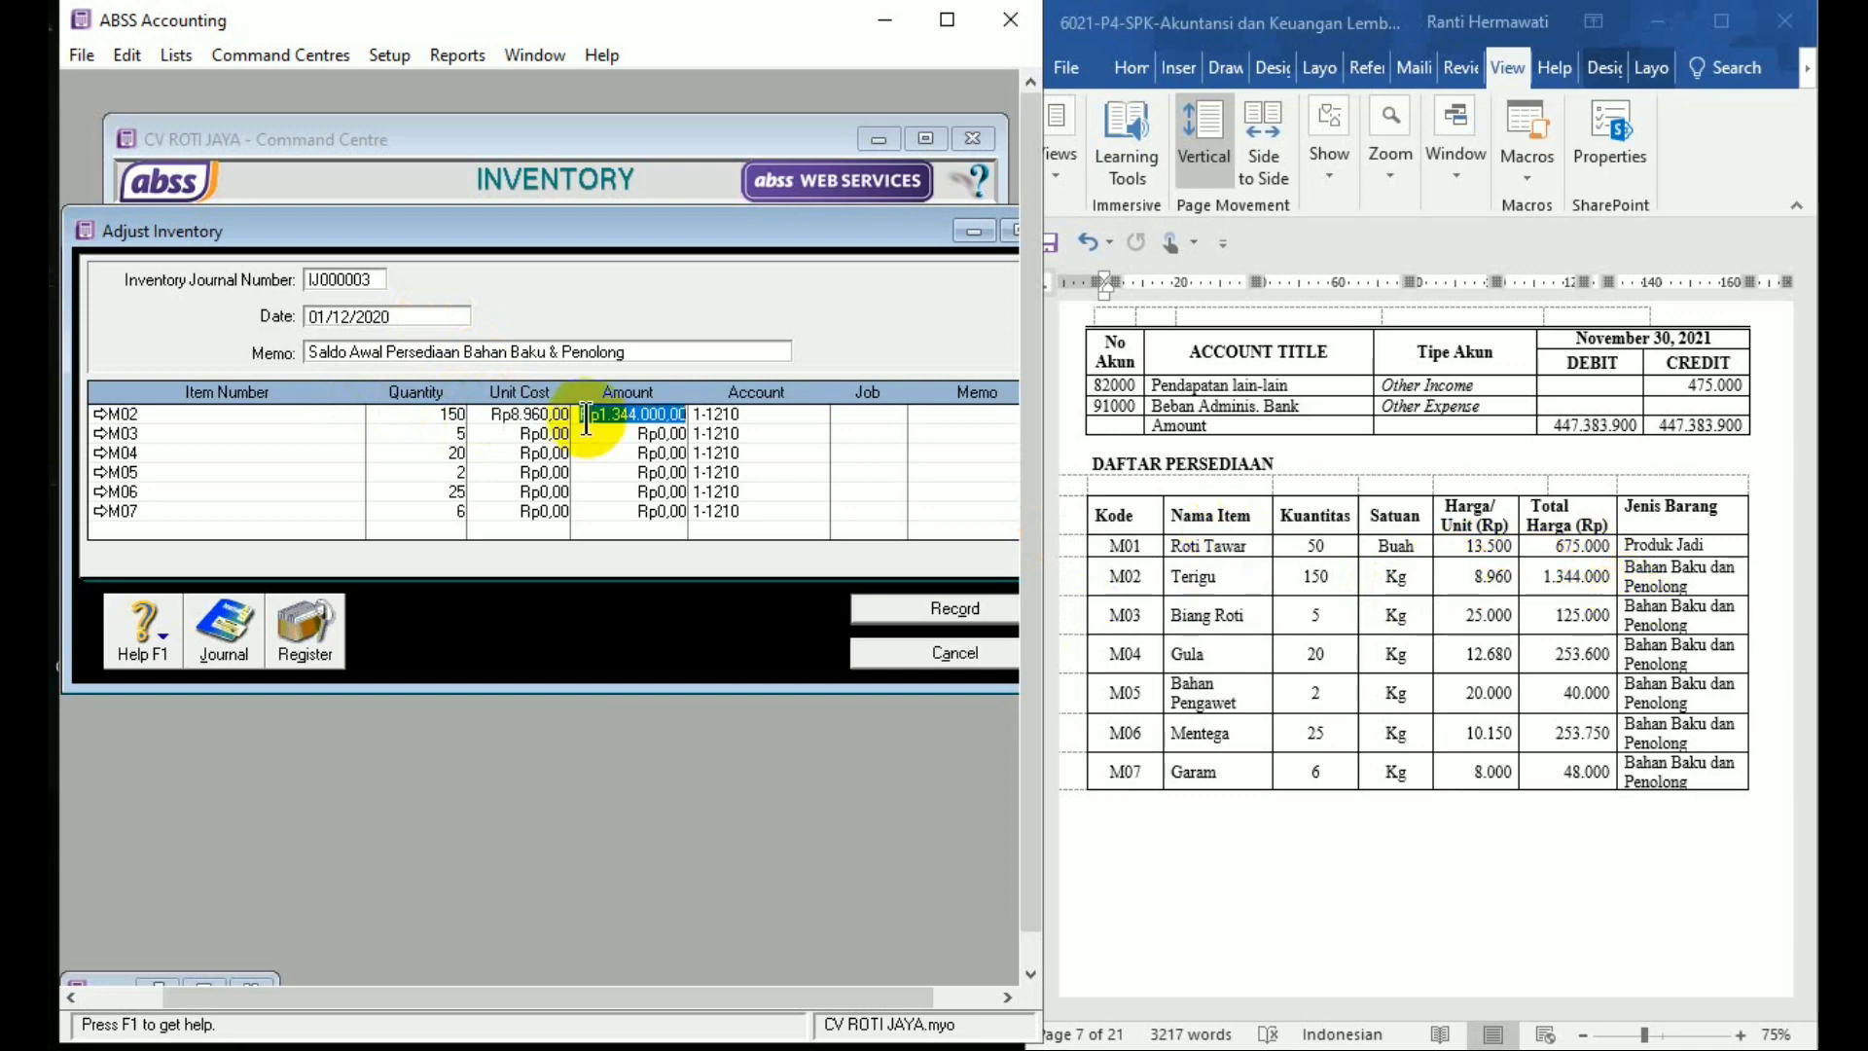
left_click(547, 432)
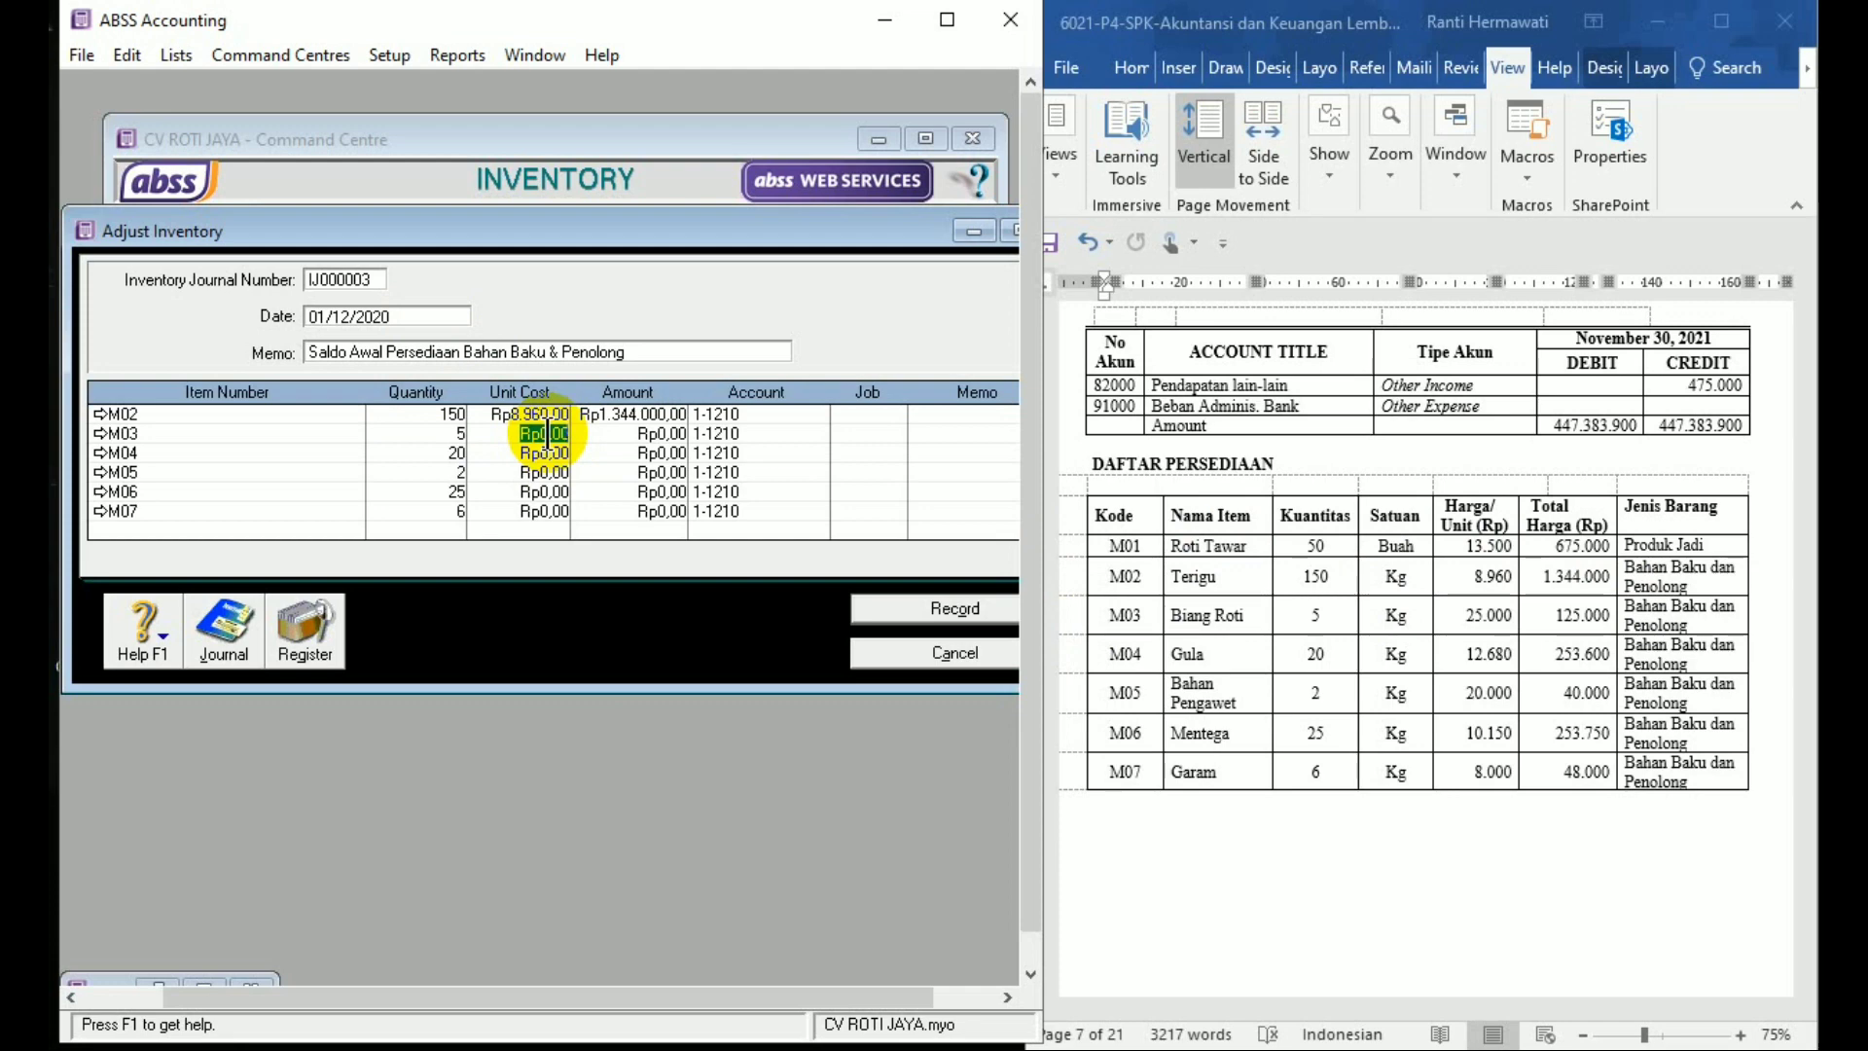
type("25000")
key("Tab")
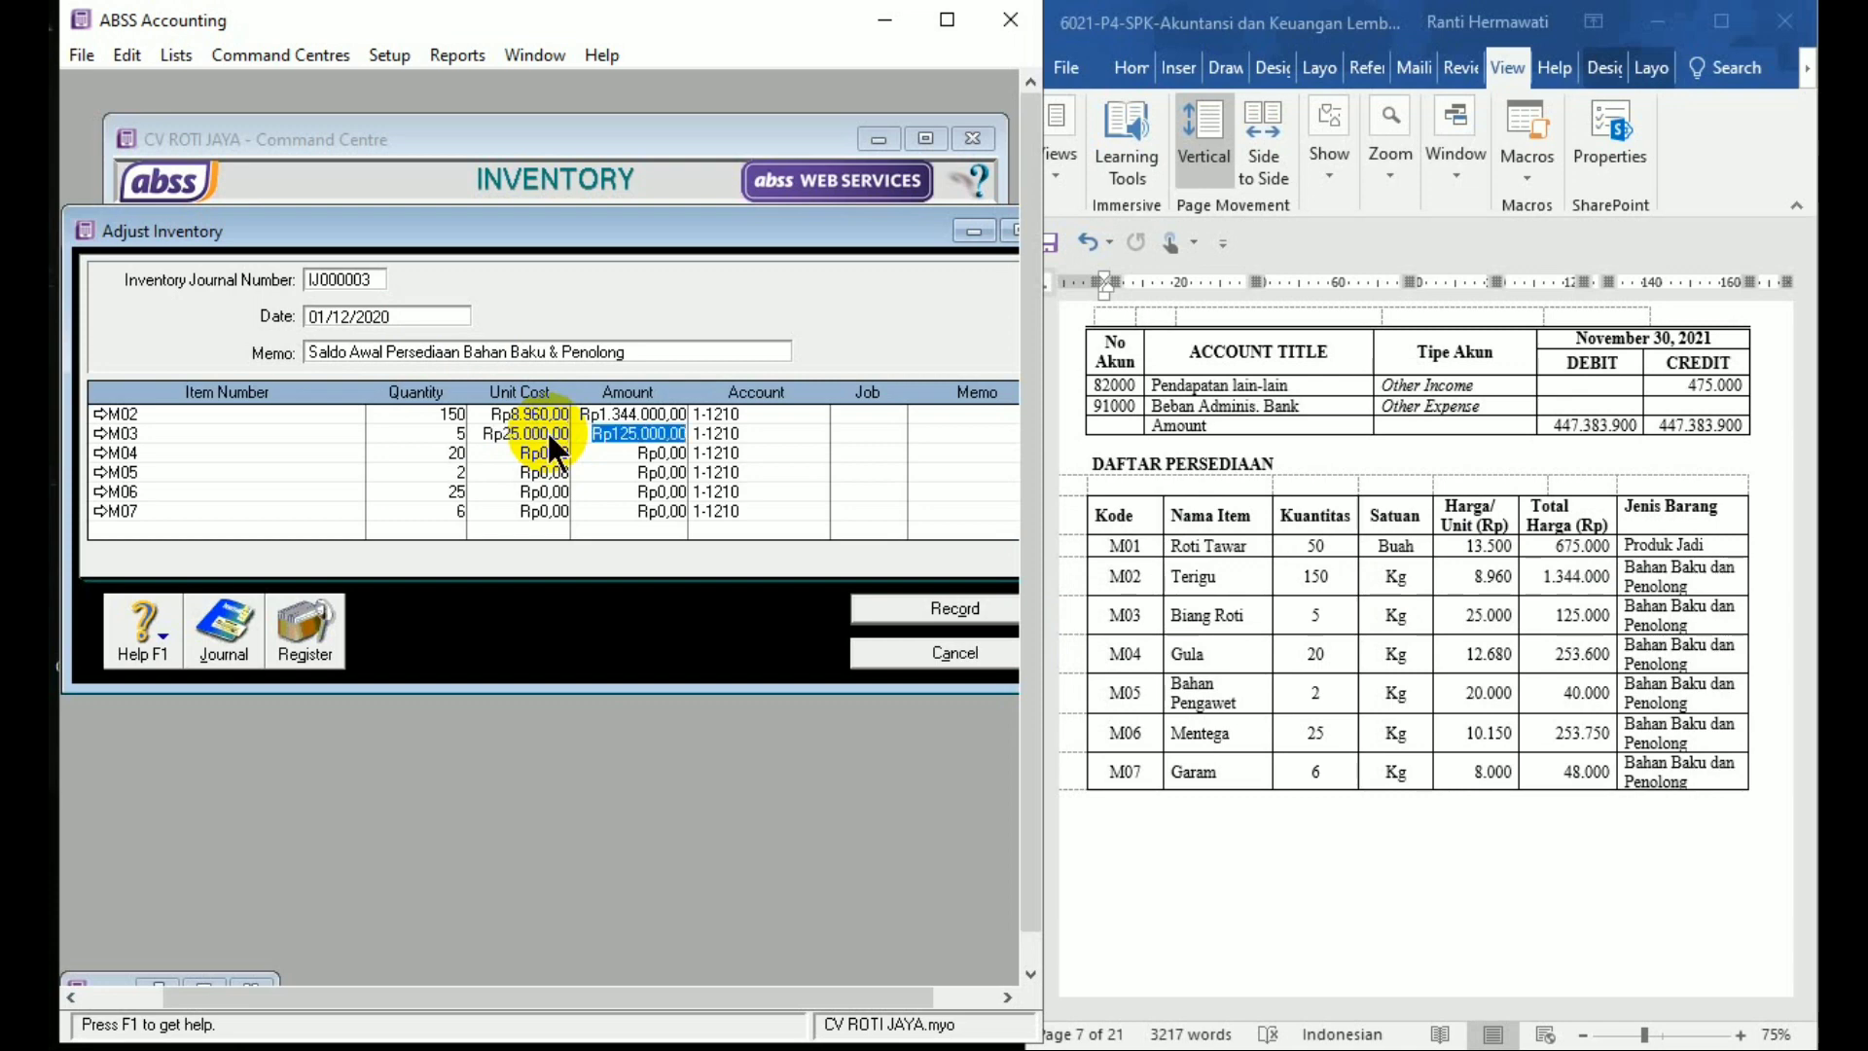
left_click(543, 451)
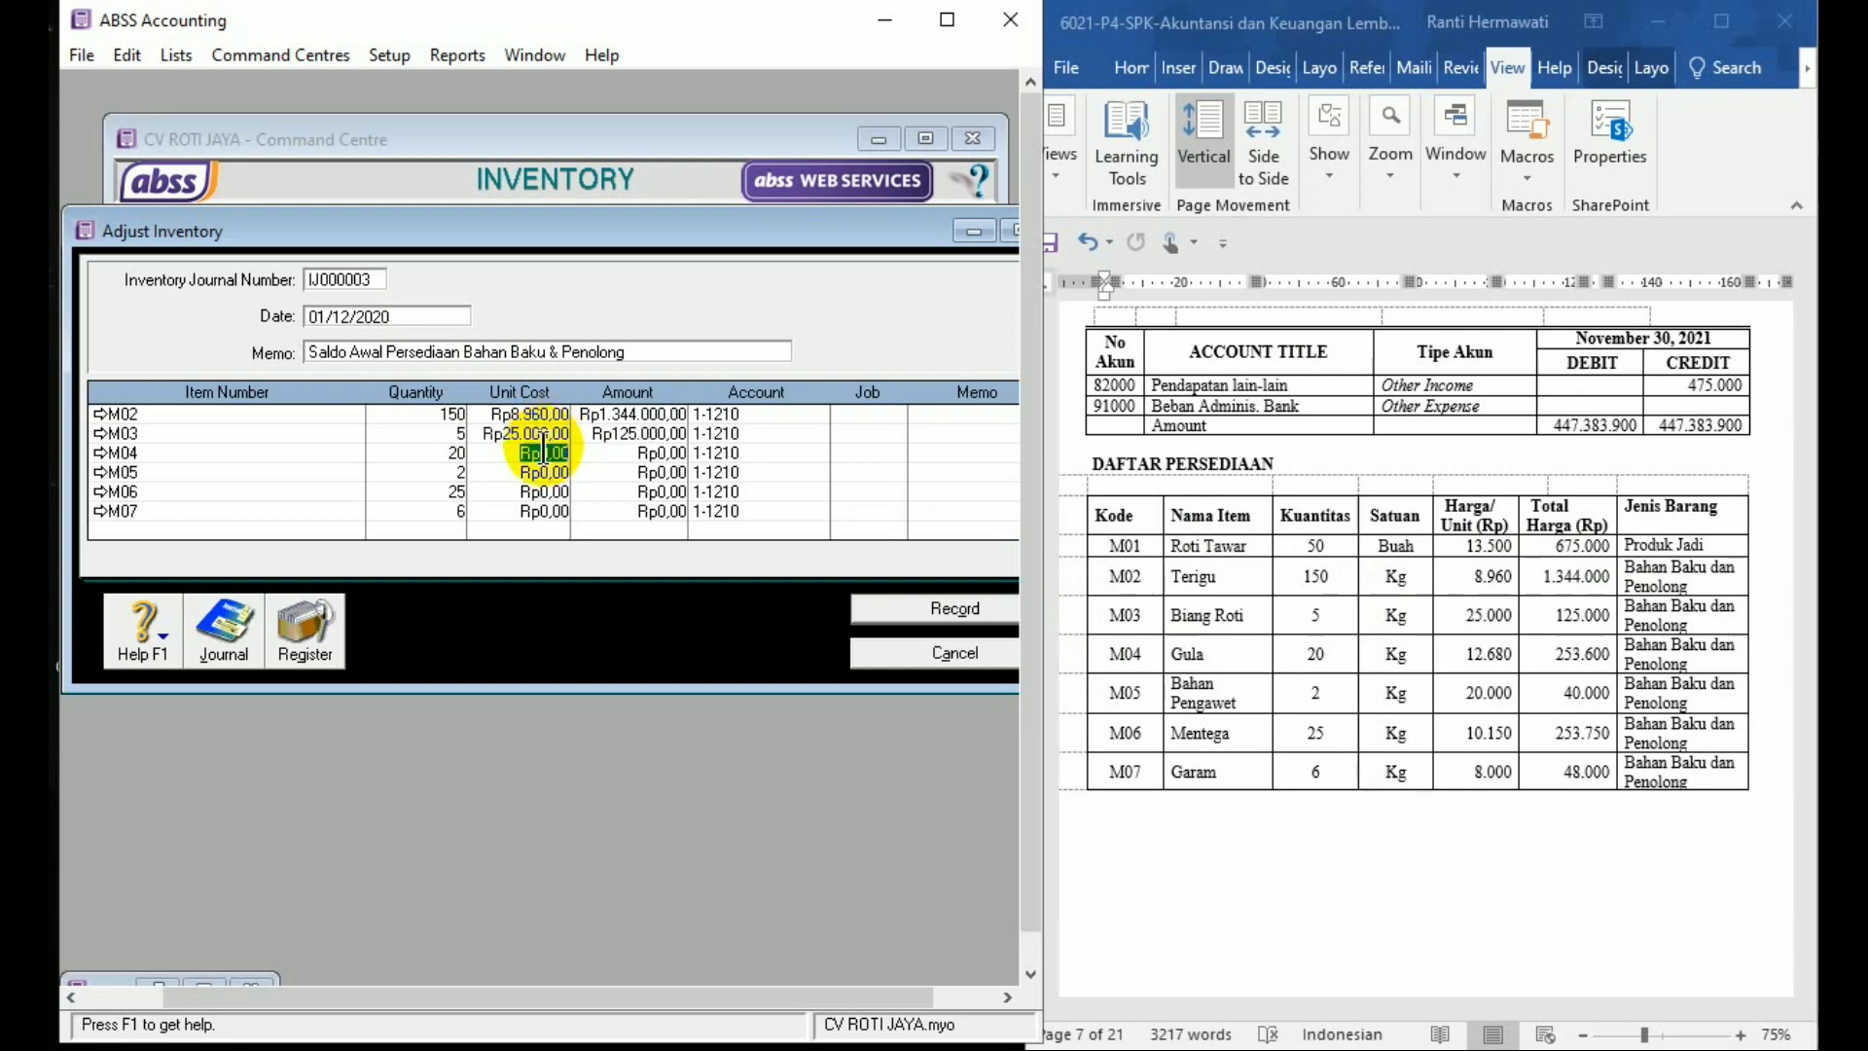
type("12.680")
key("Tab")
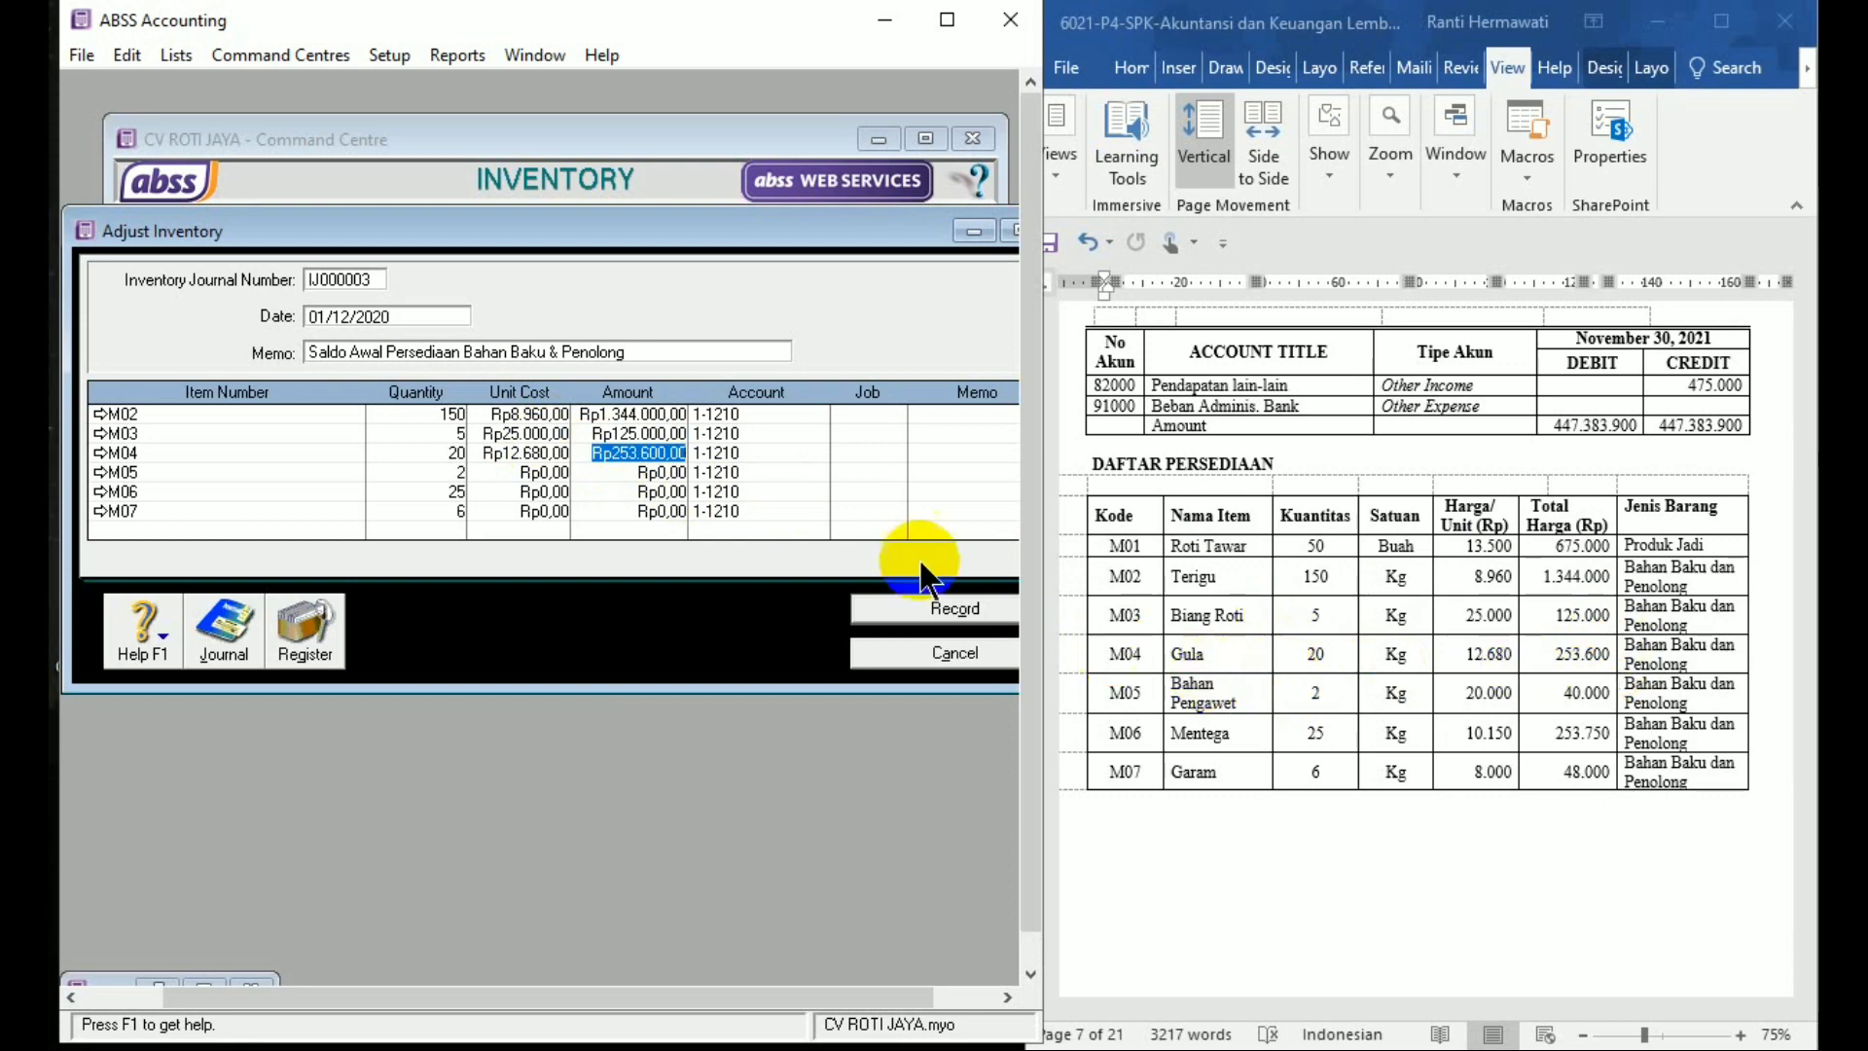
Enter unit costs 20,000, 10,150 and 8,000 for M05–M07 and record the adjustment
left_click(543, 471)
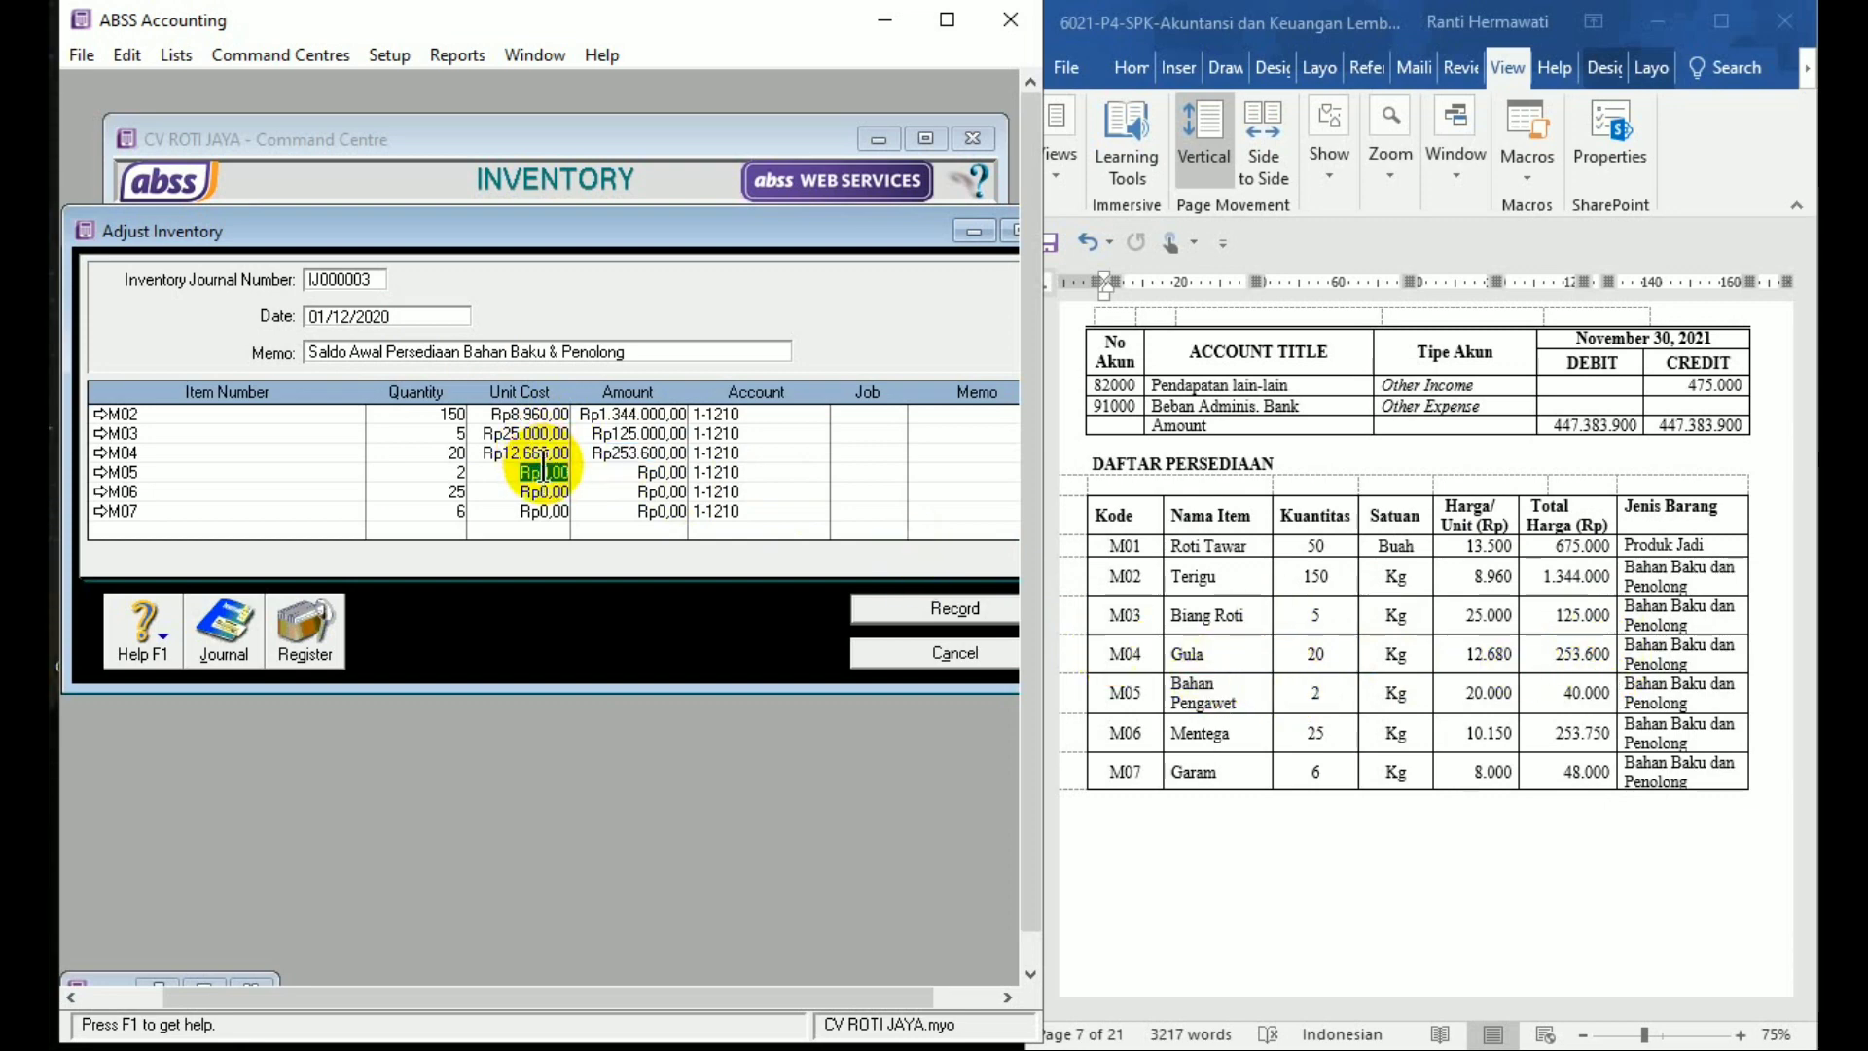
type("2")
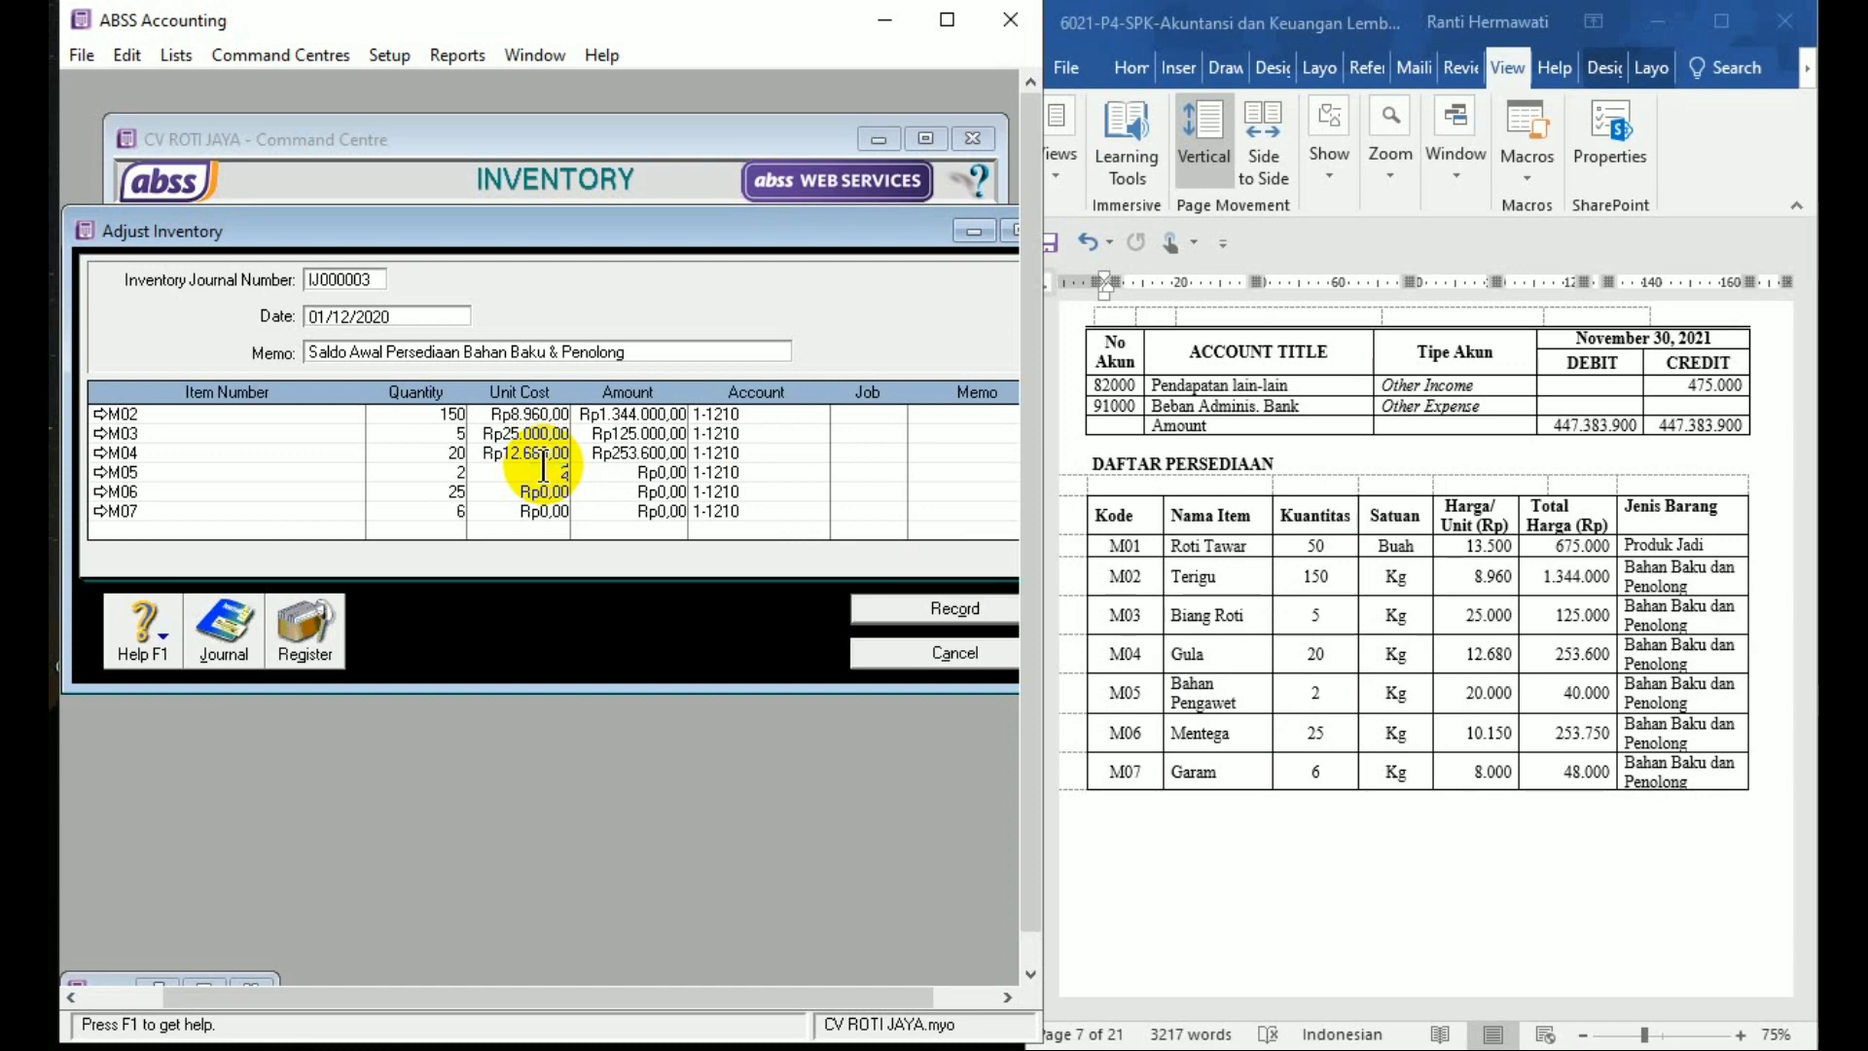
type("000")
key("Tab")
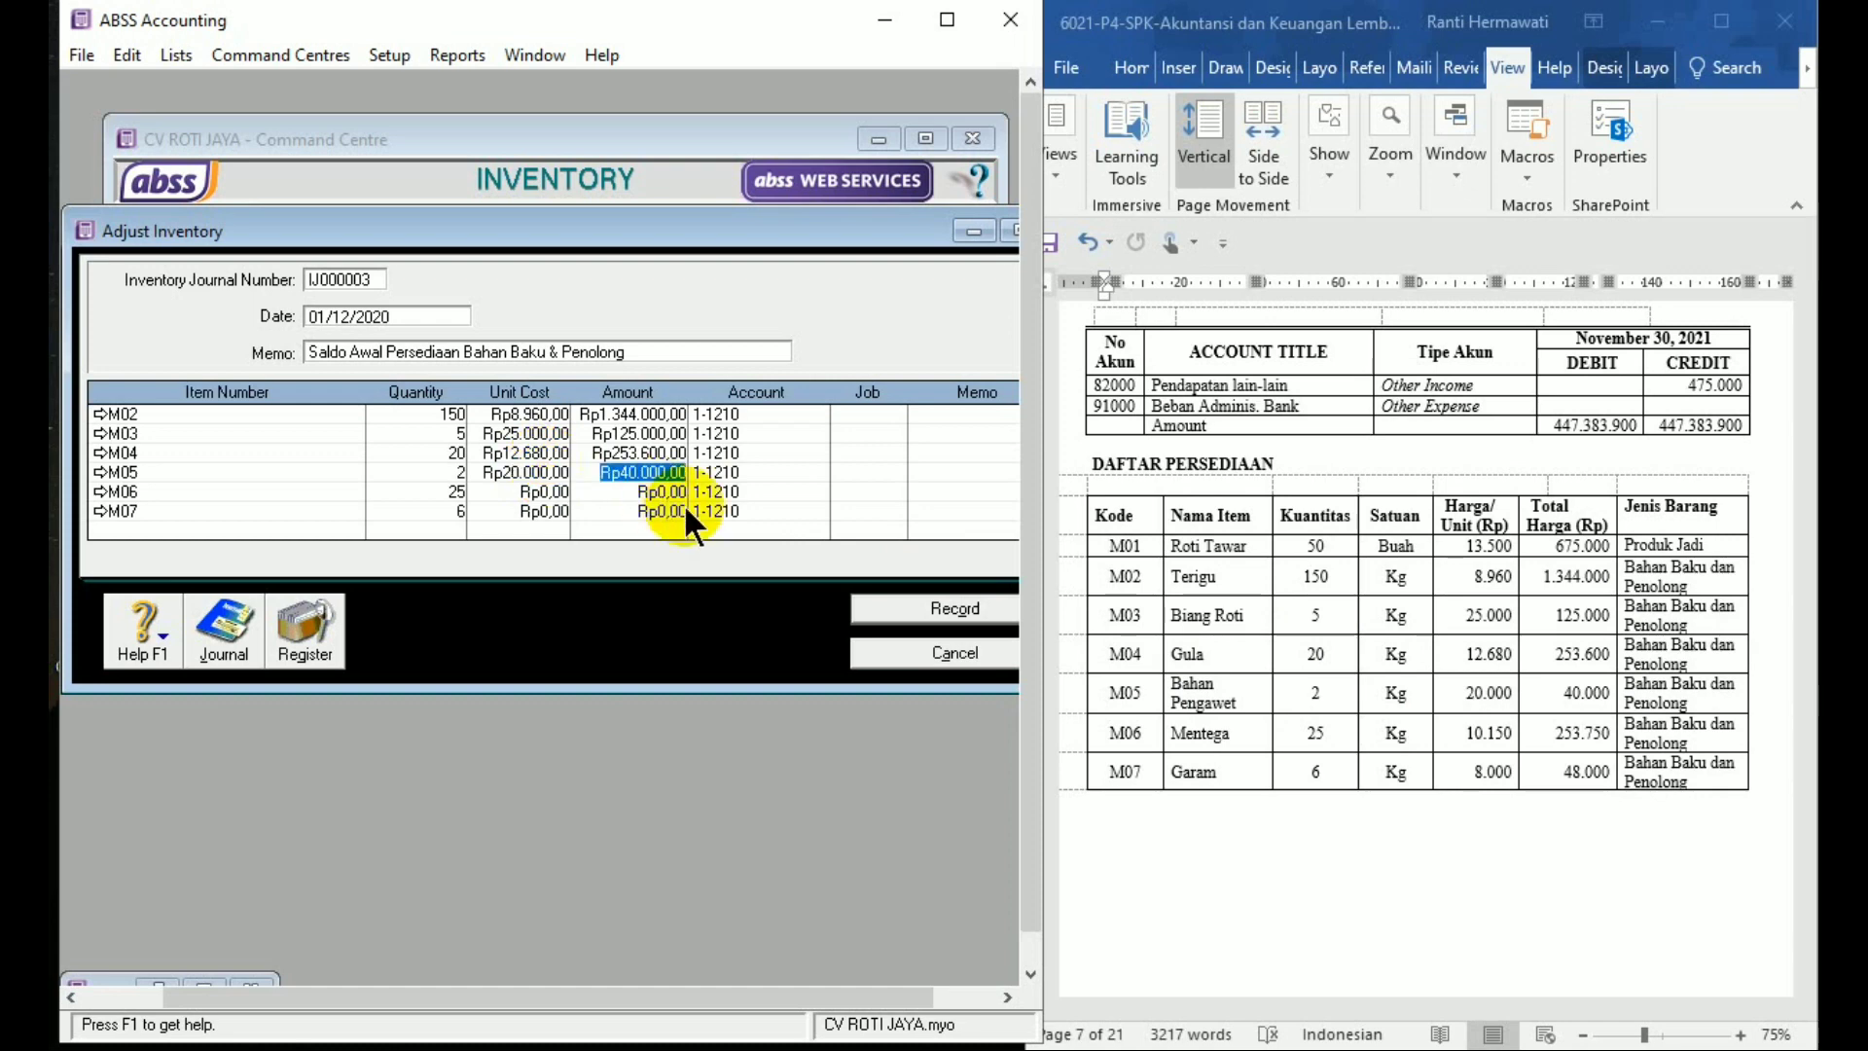
left_click(502, 490)
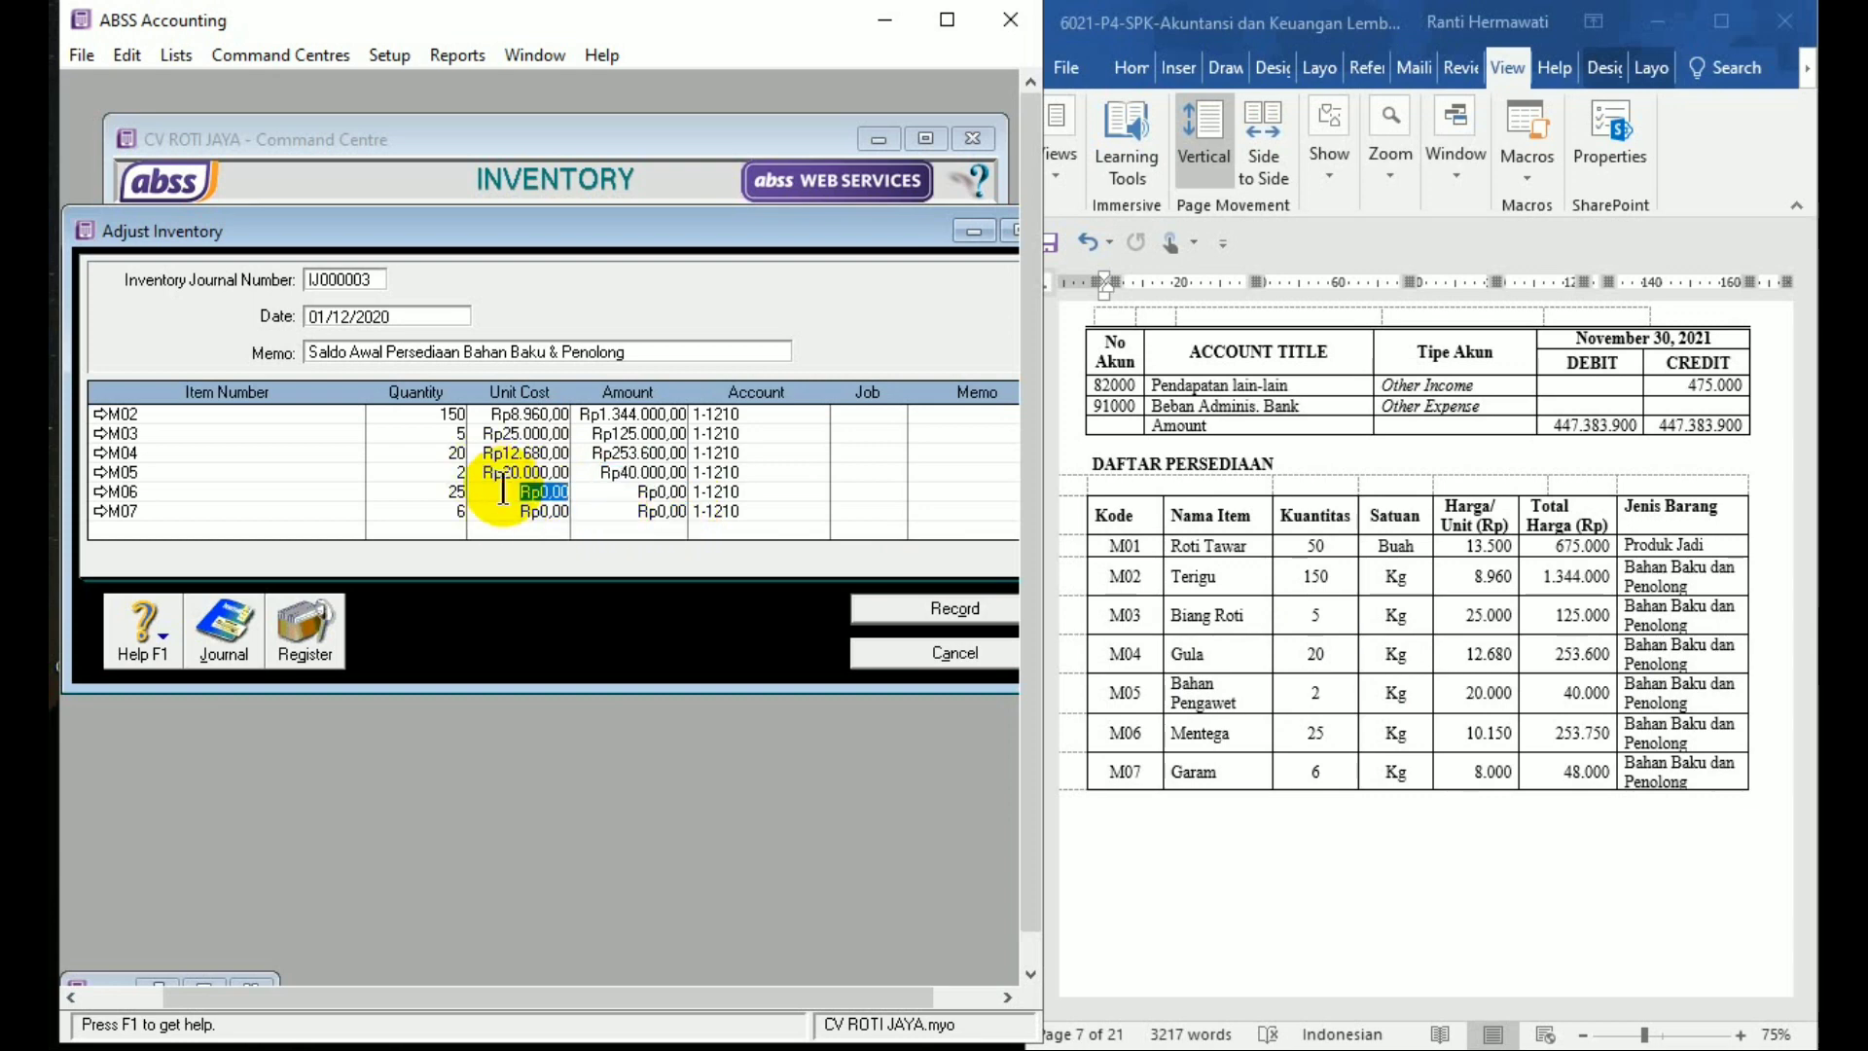
type("10150")
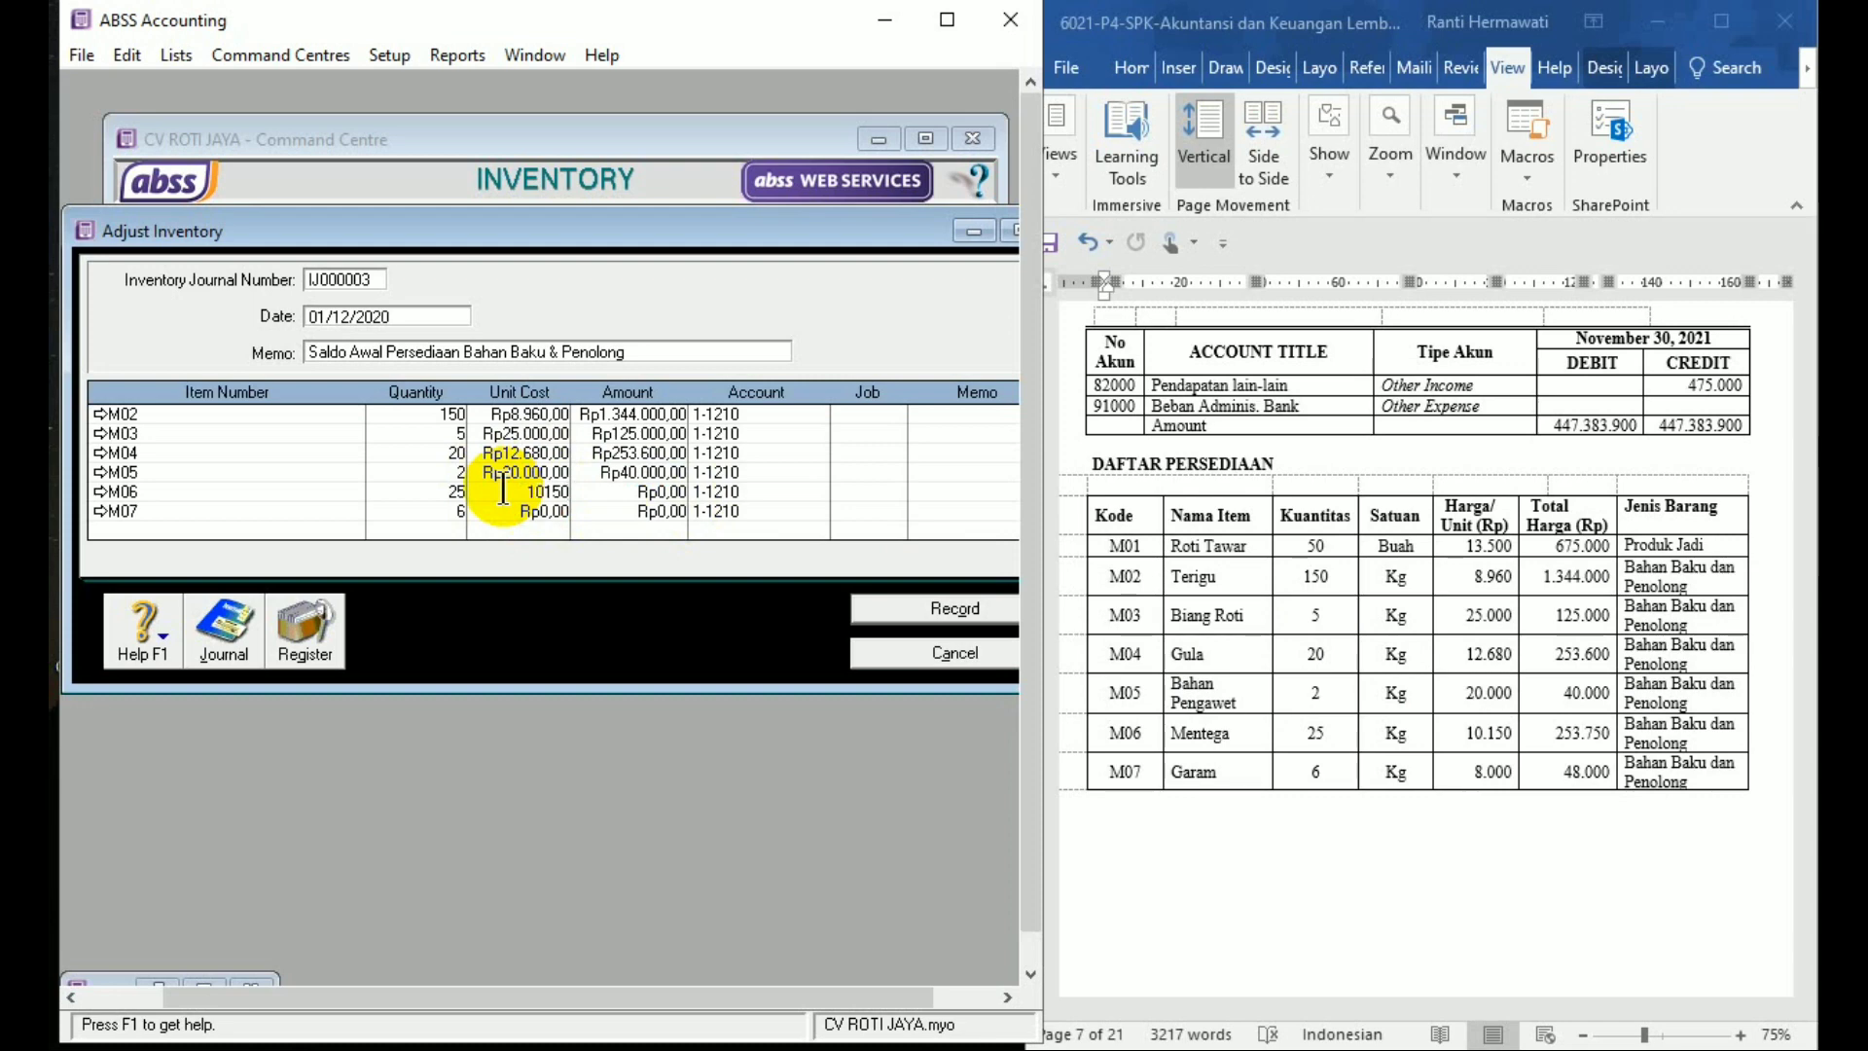
key("Tab")
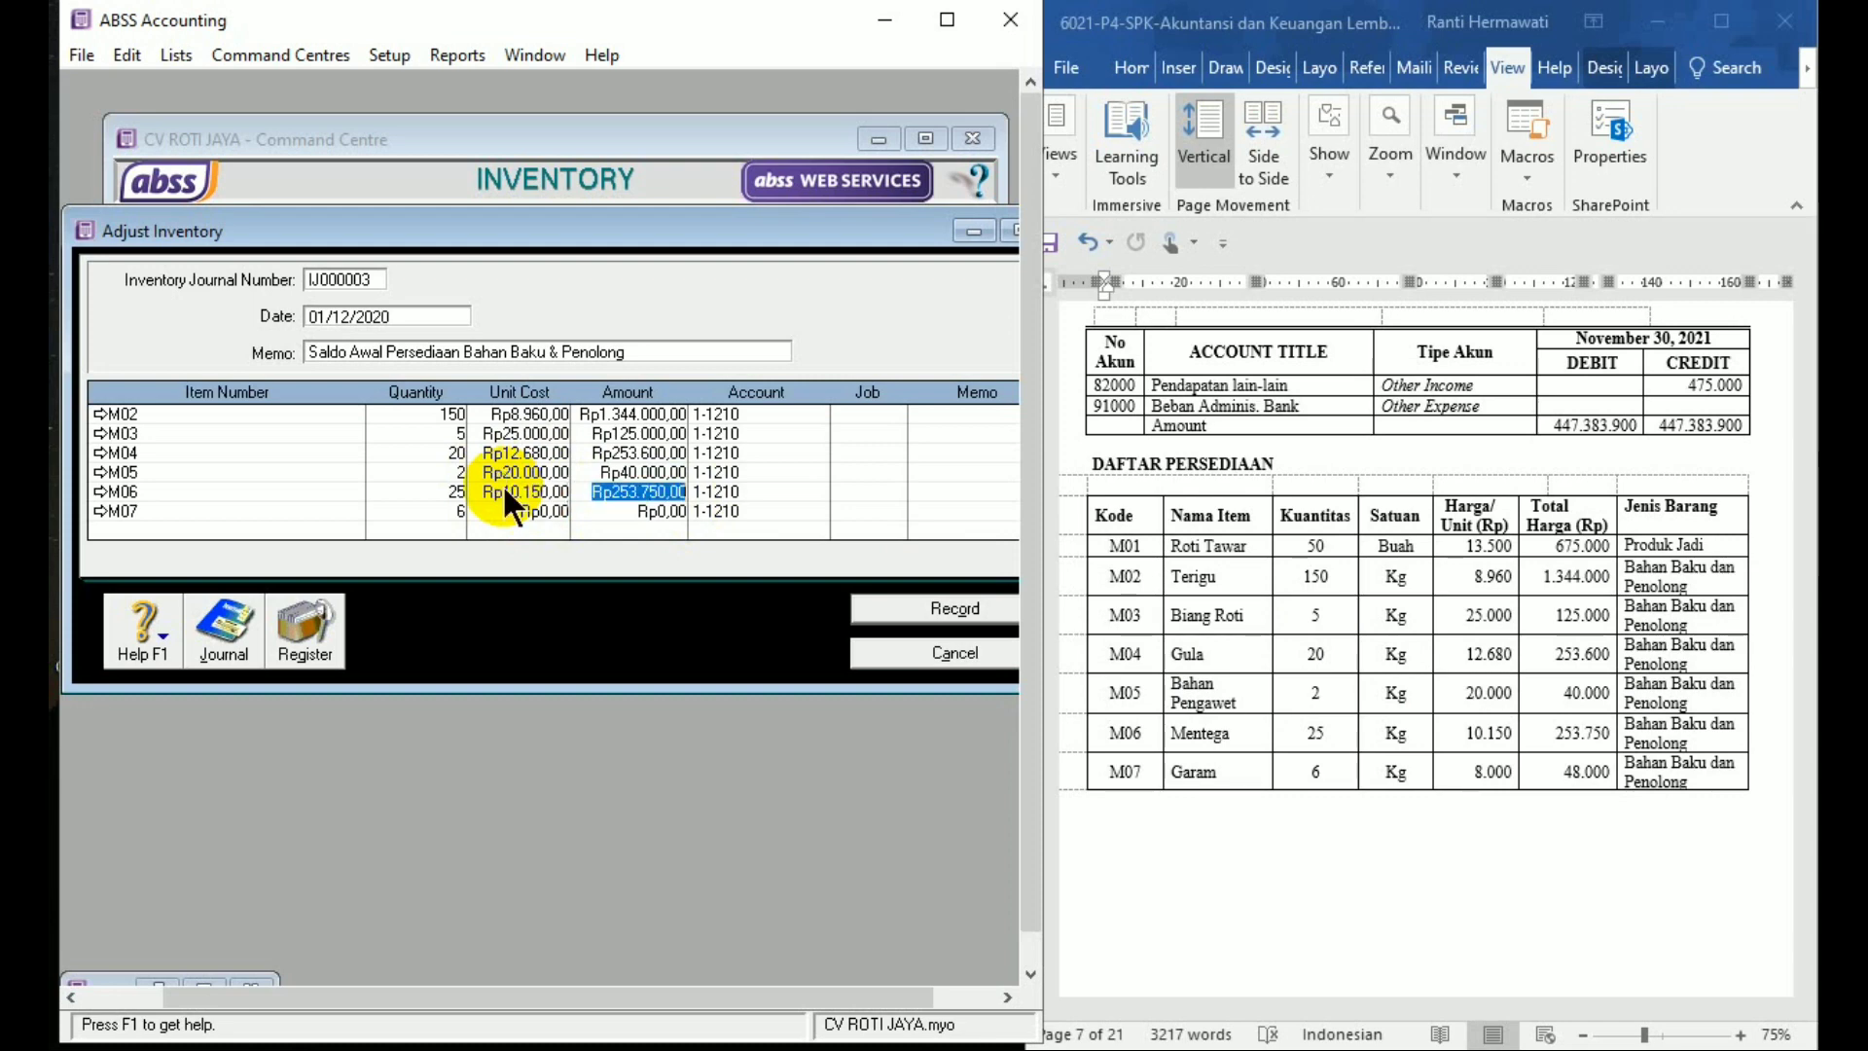
left_click(508, 511)
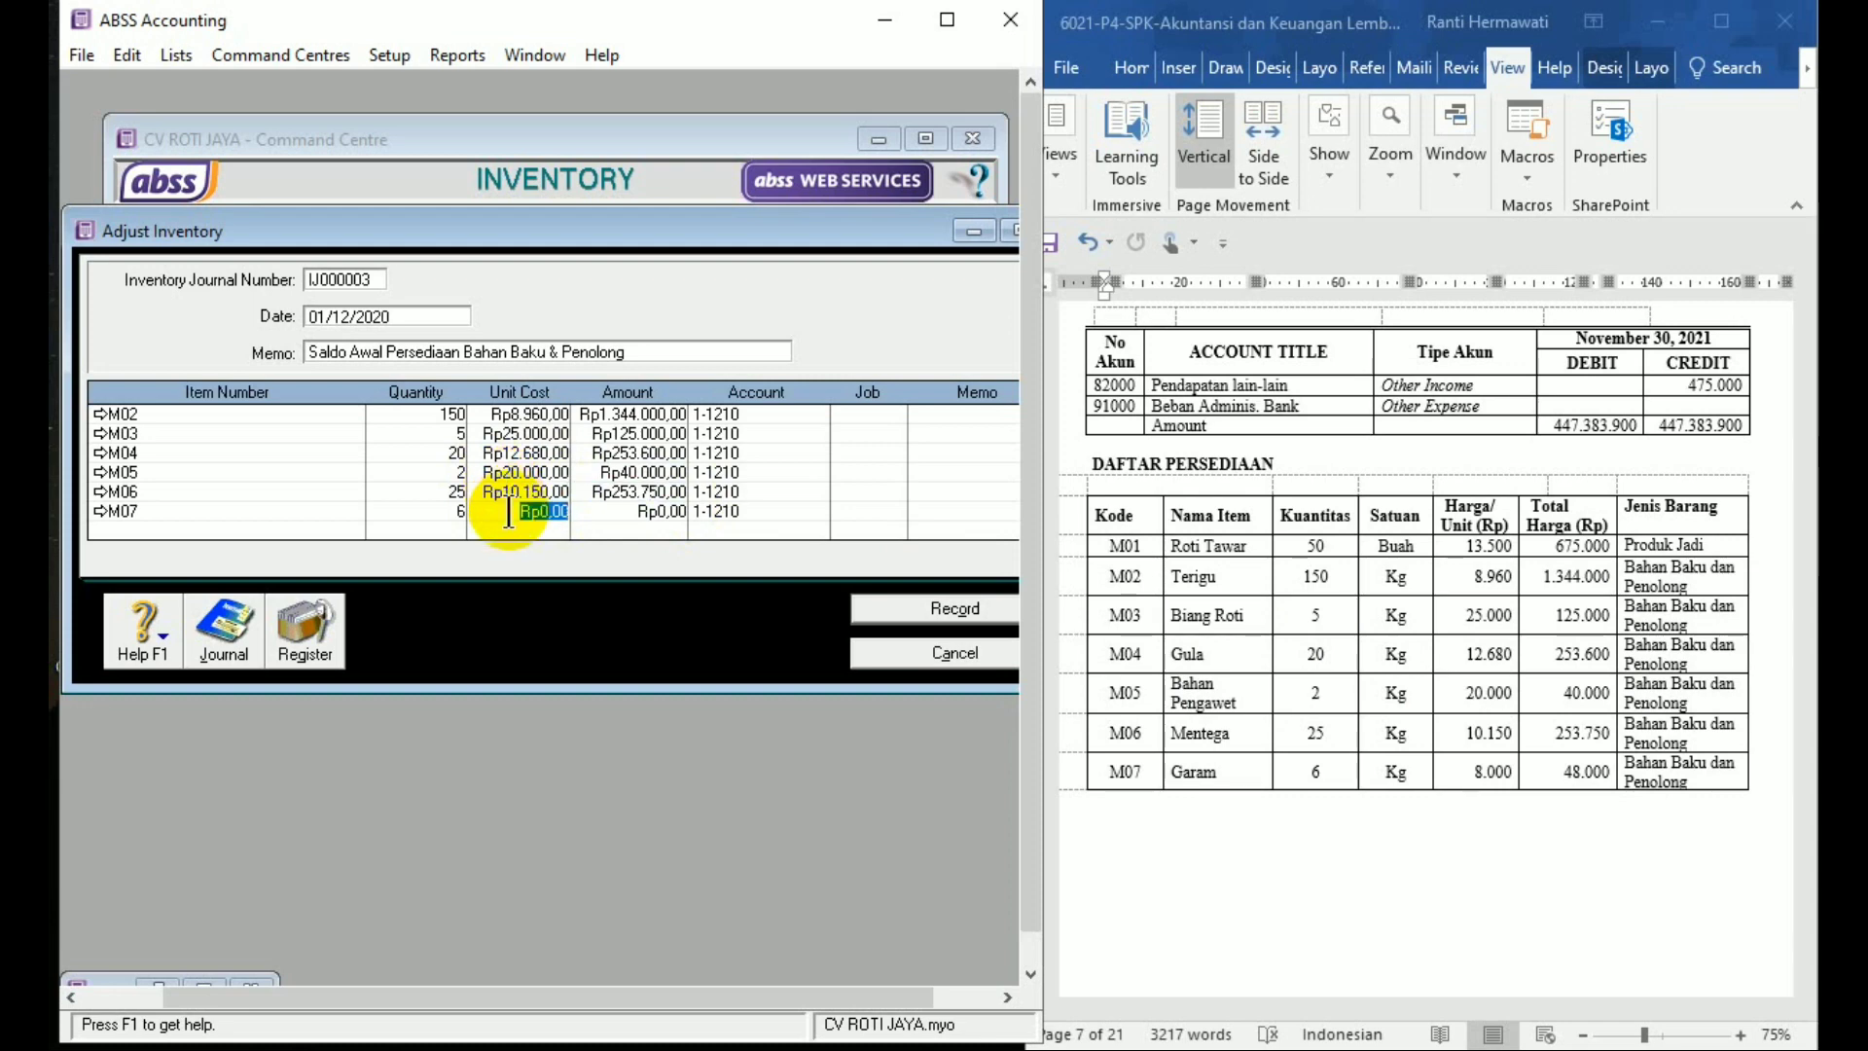
type("8000")
key("Tab")
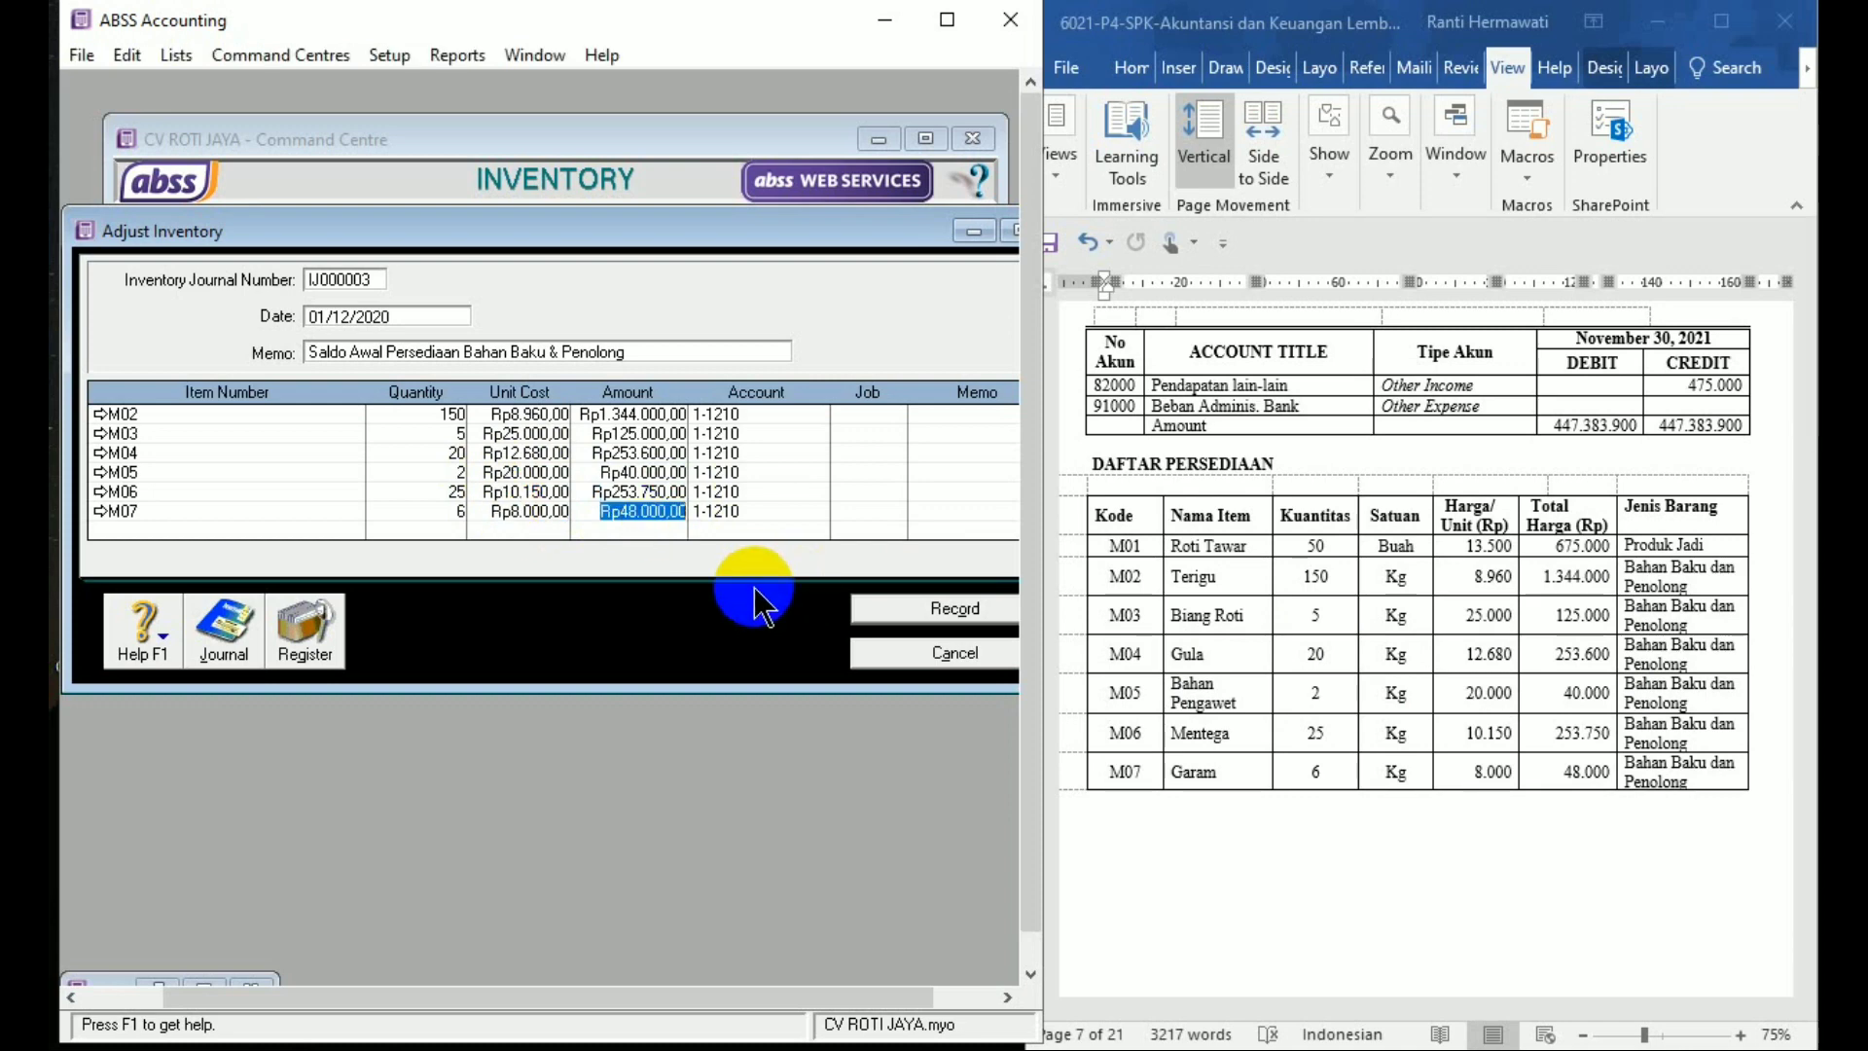
left_click(885, 611)
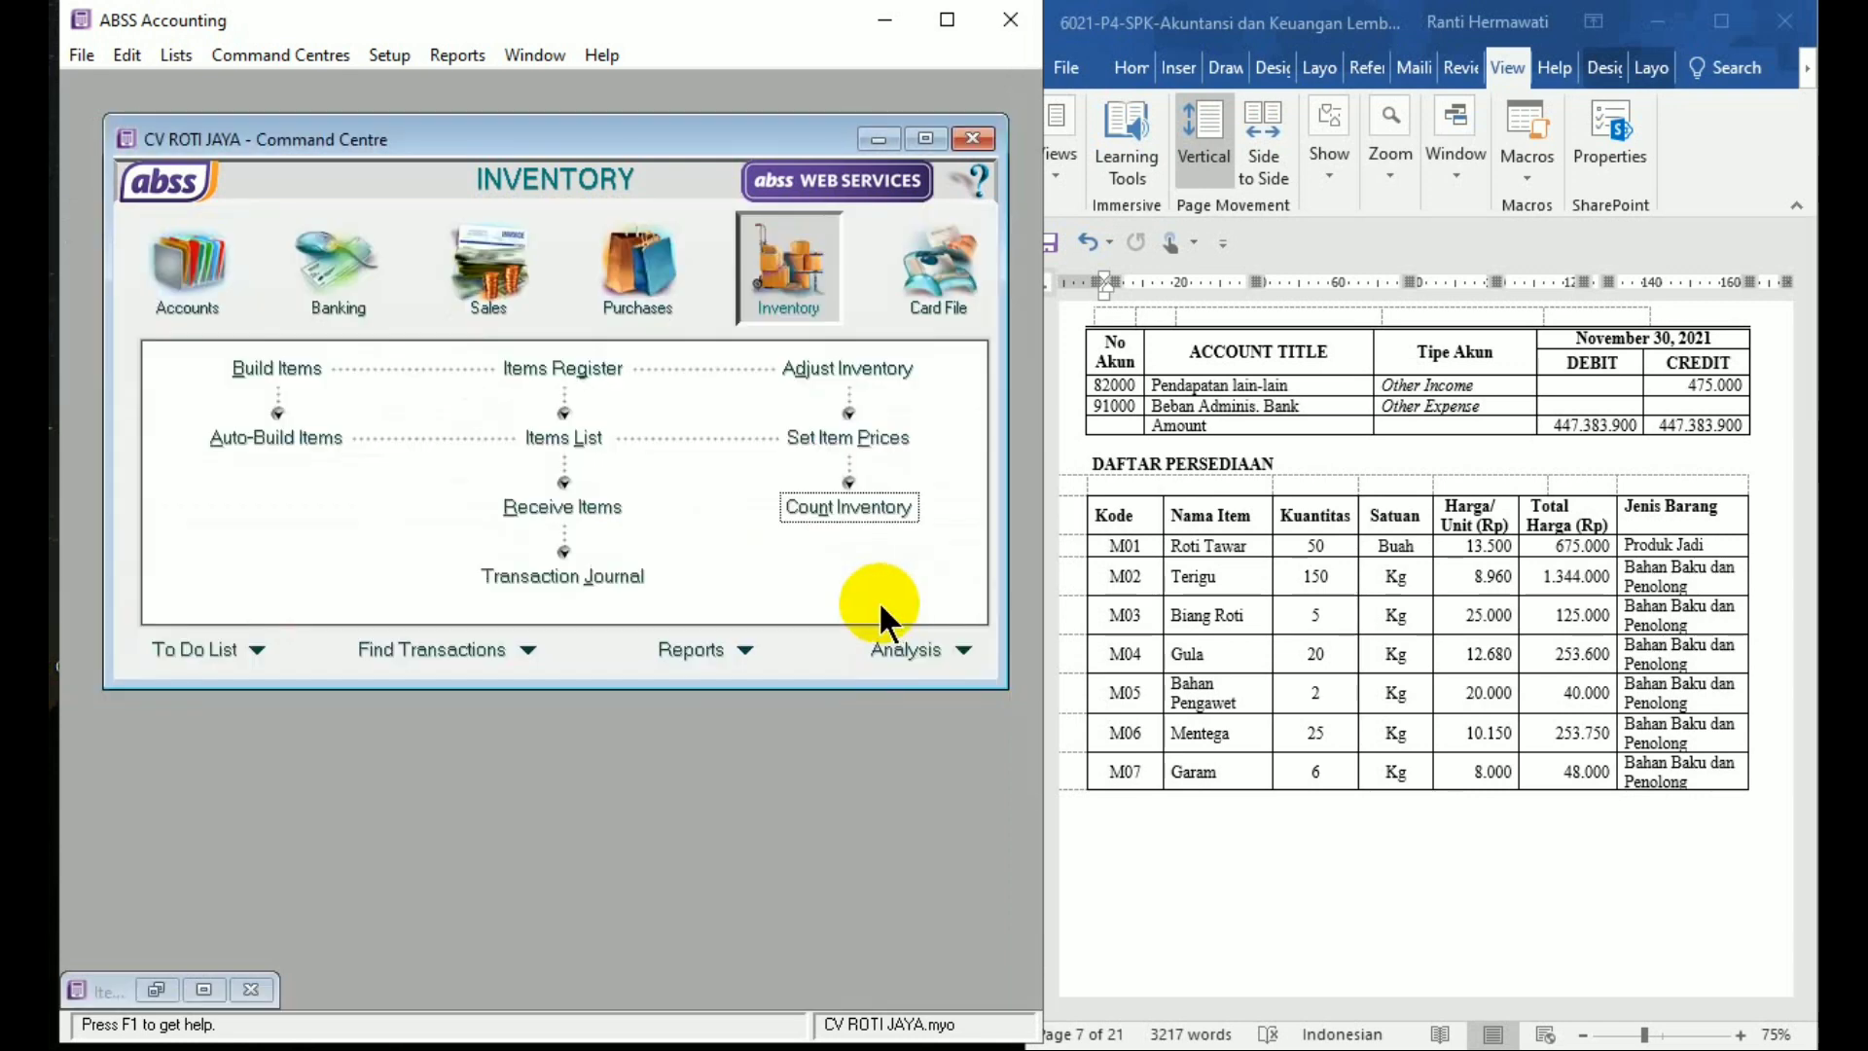
left_click(634, 580)
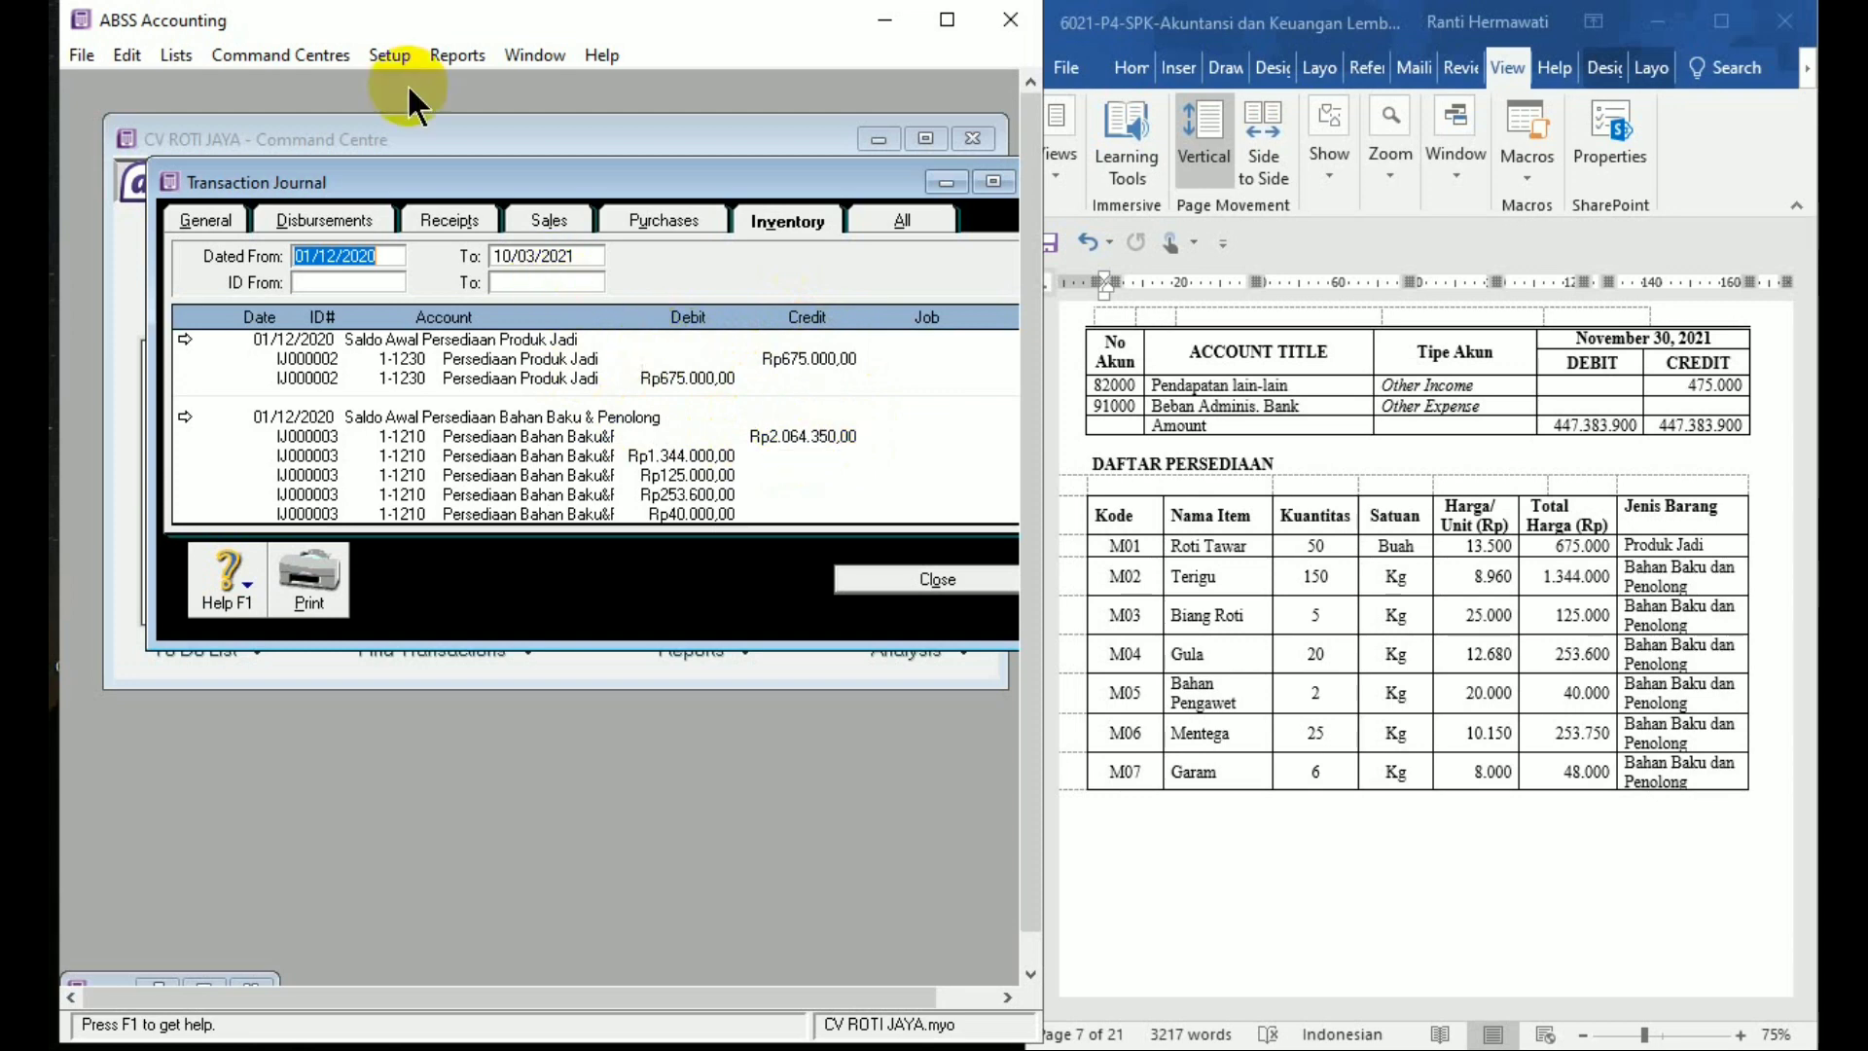
left_click(917, 580)
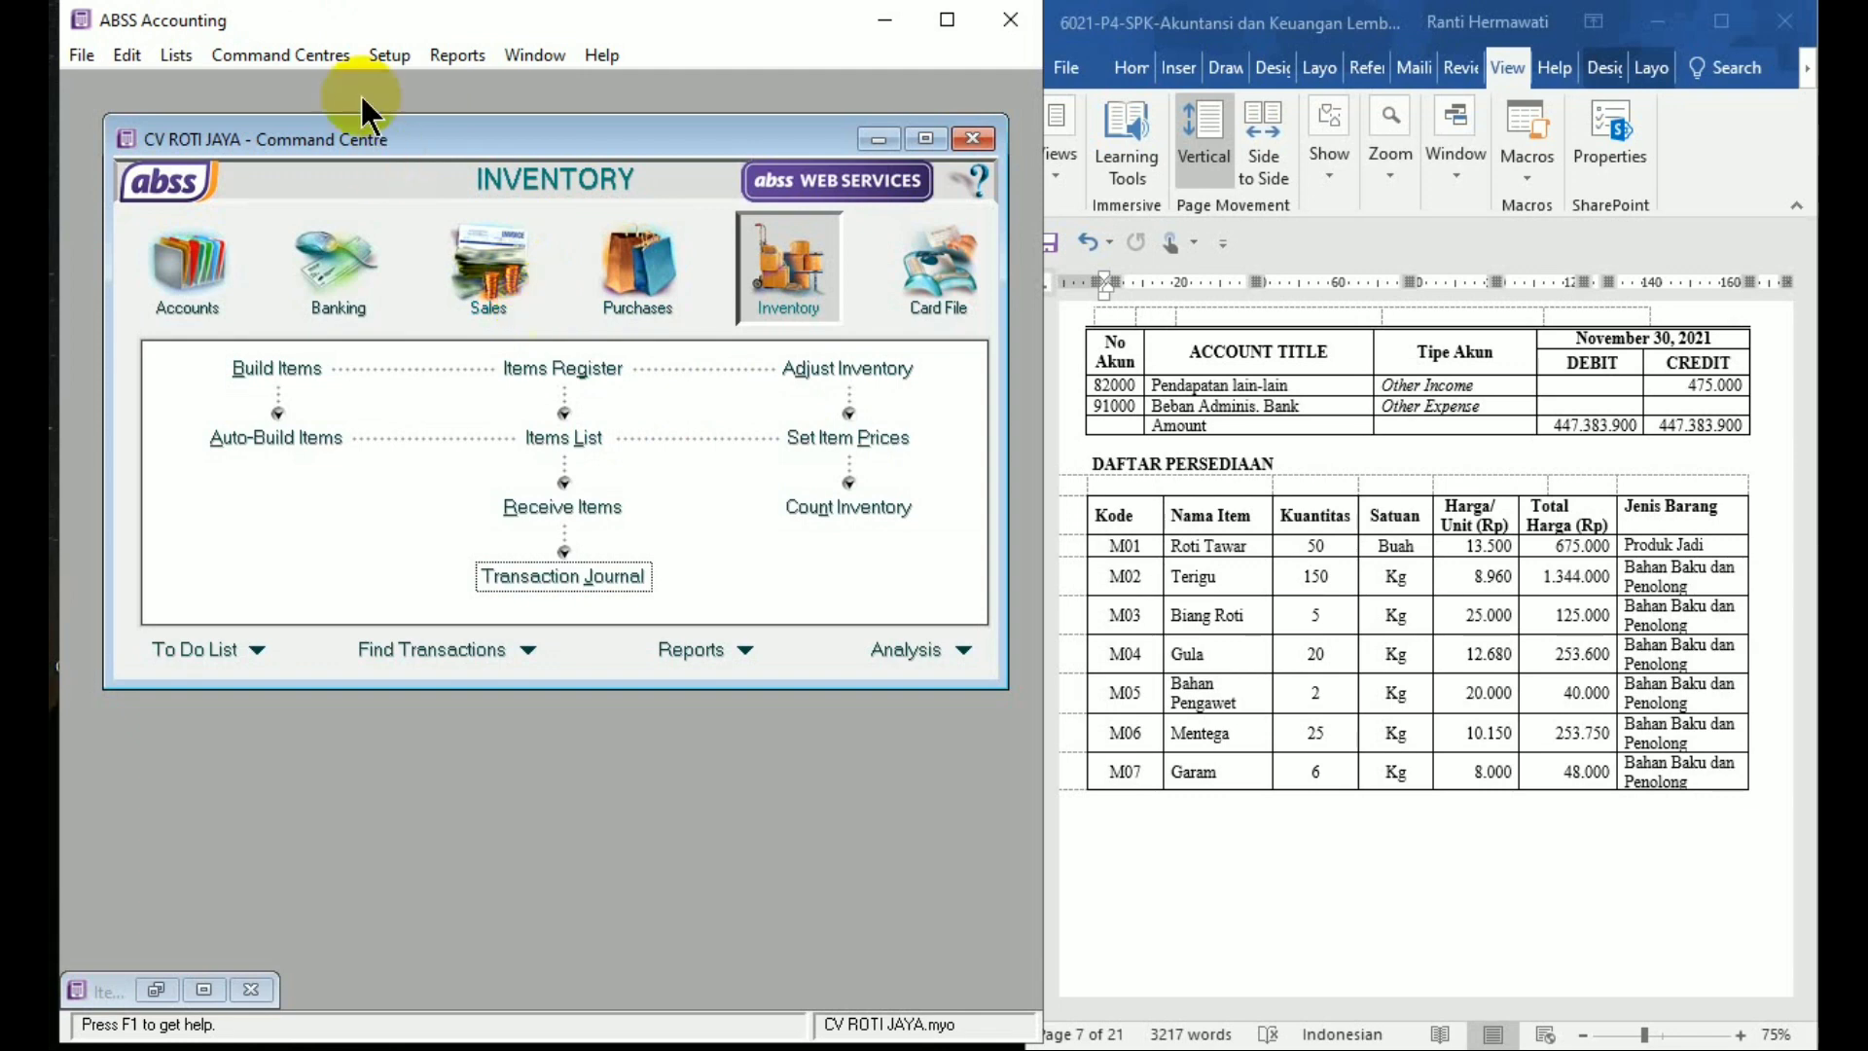
Review the Accounts List showing 1-1210 at Rp2.064.350 and 1-1230 at Rp675.000, then close it
left_click(190, 282)
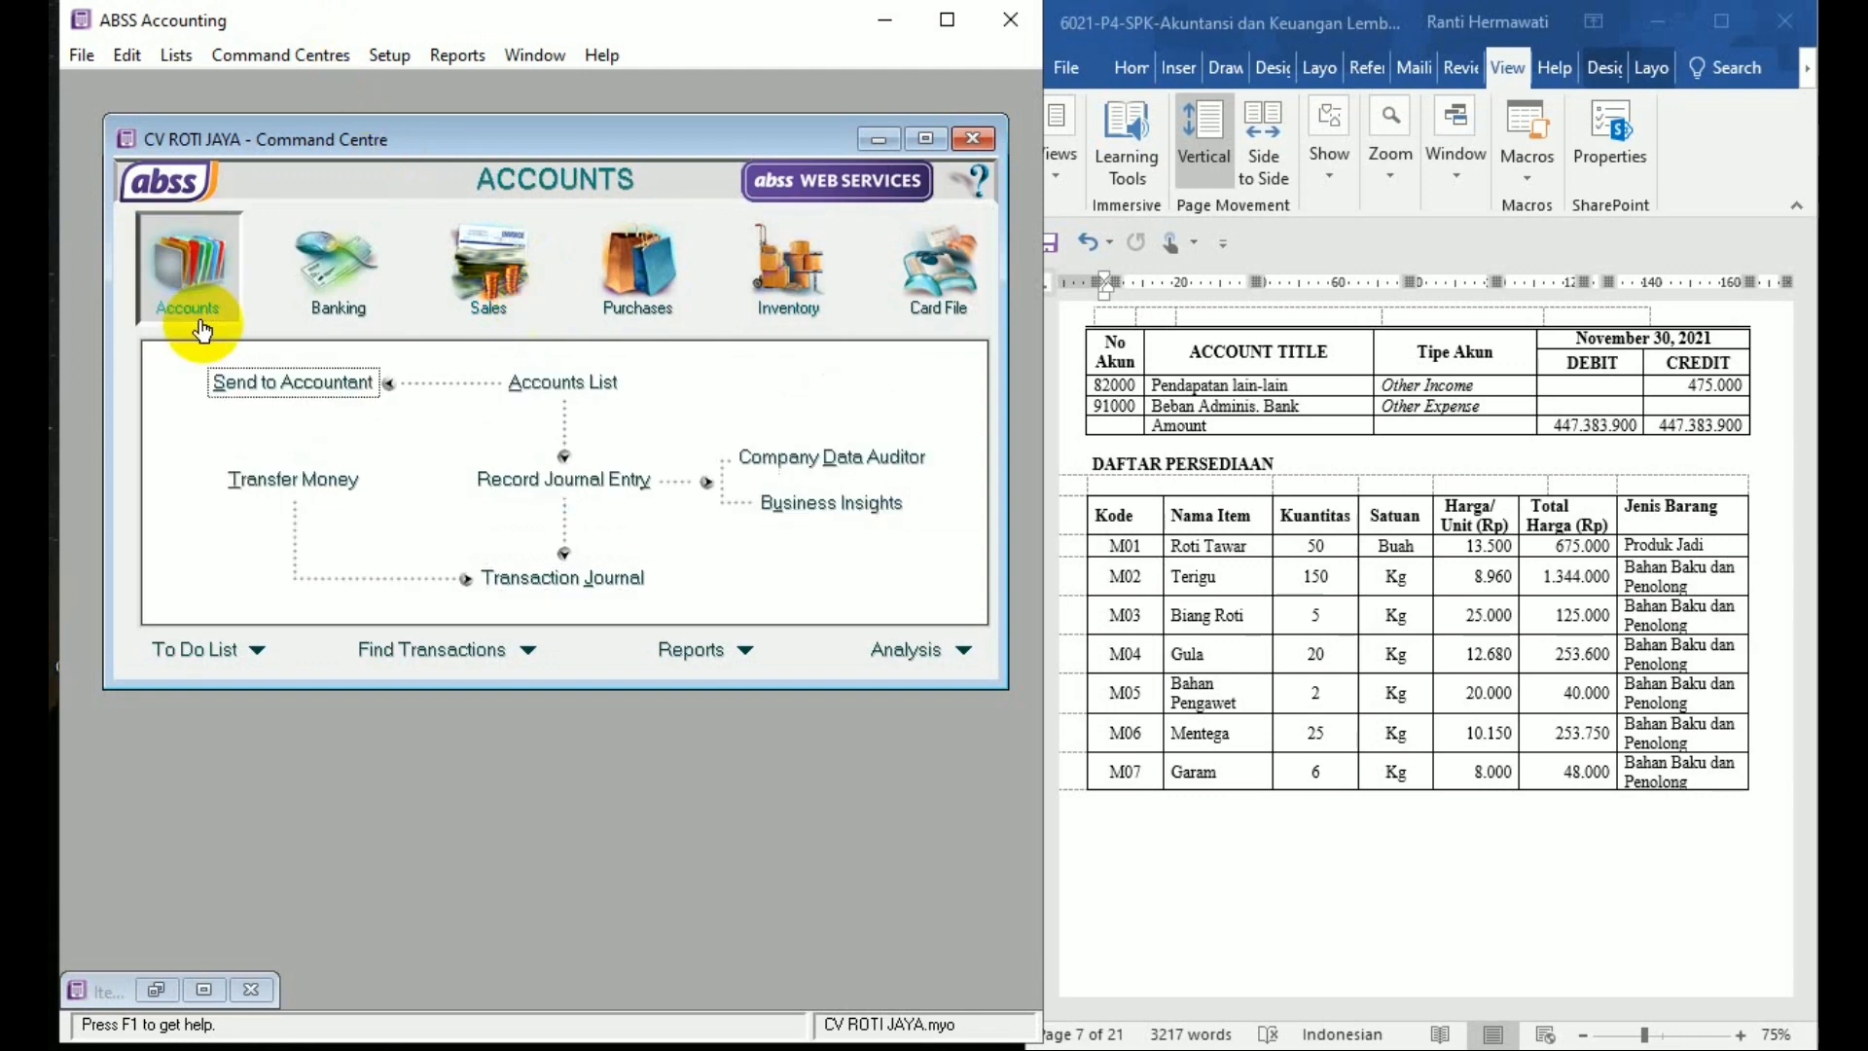
left_click(536, 369)
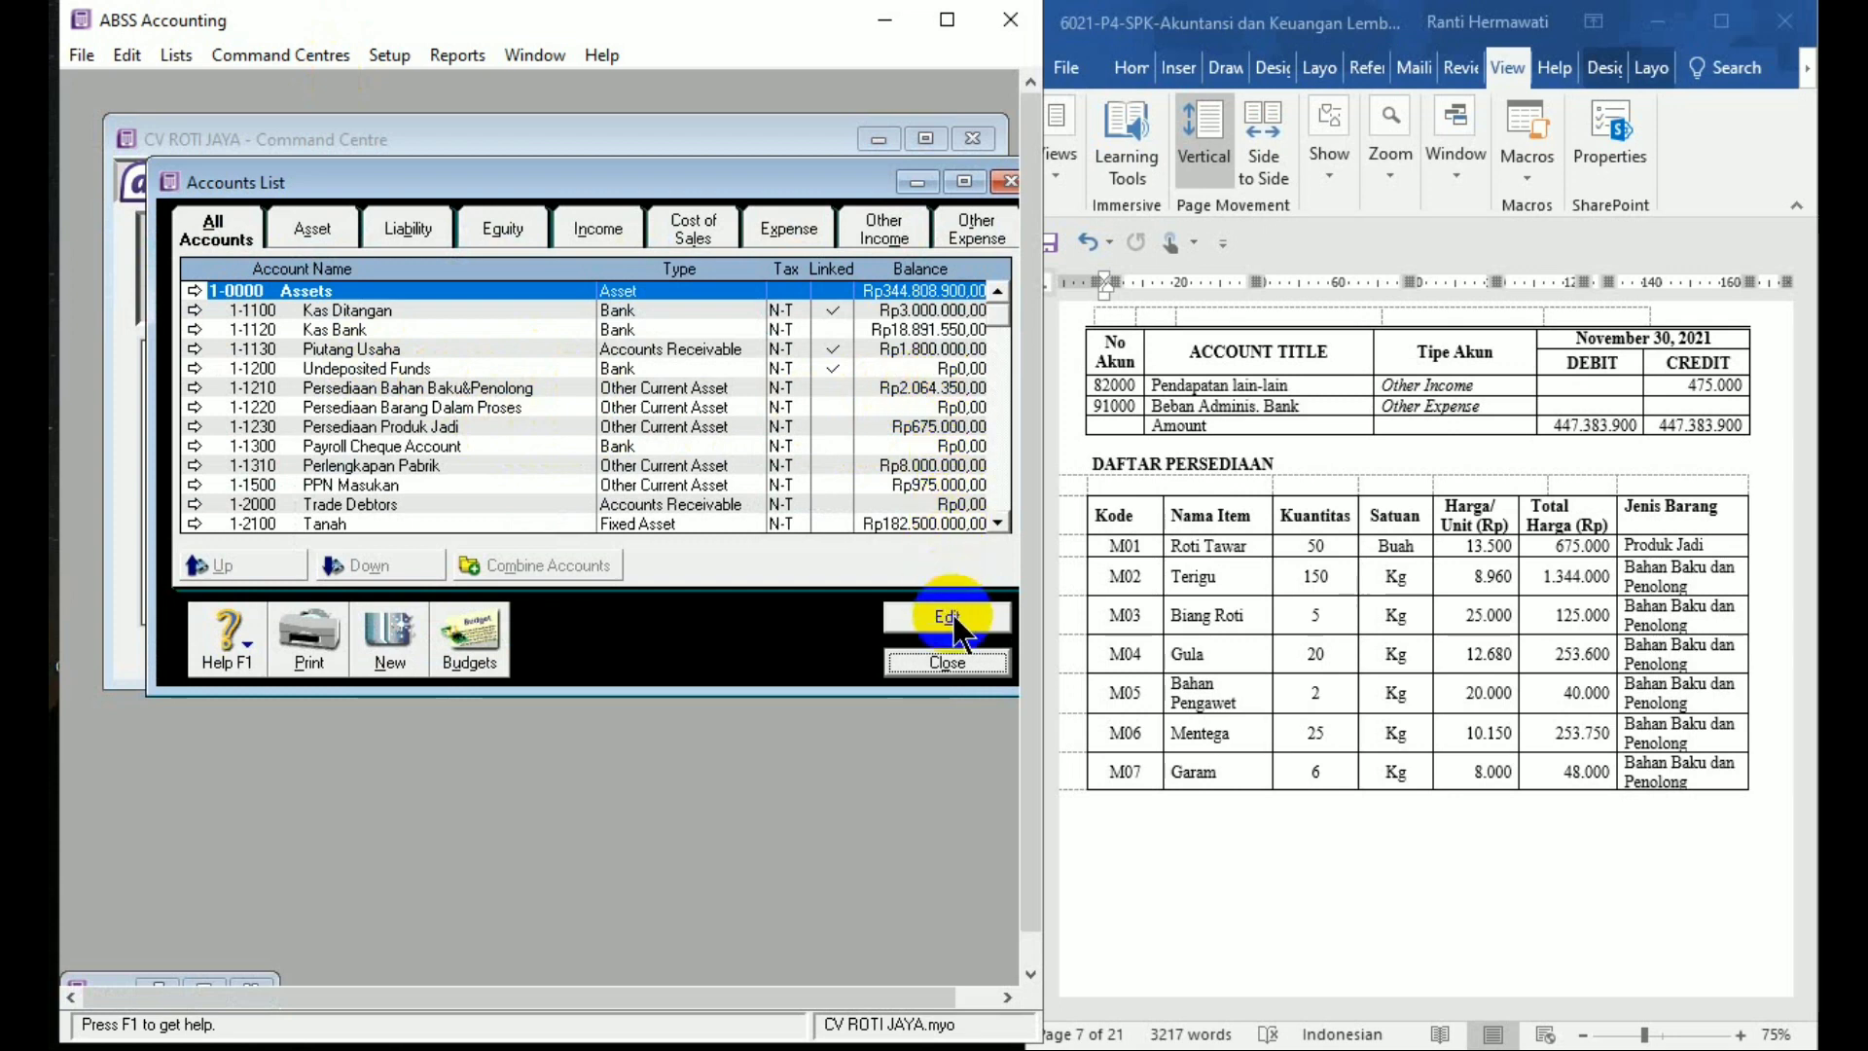
left_click(963, 666)
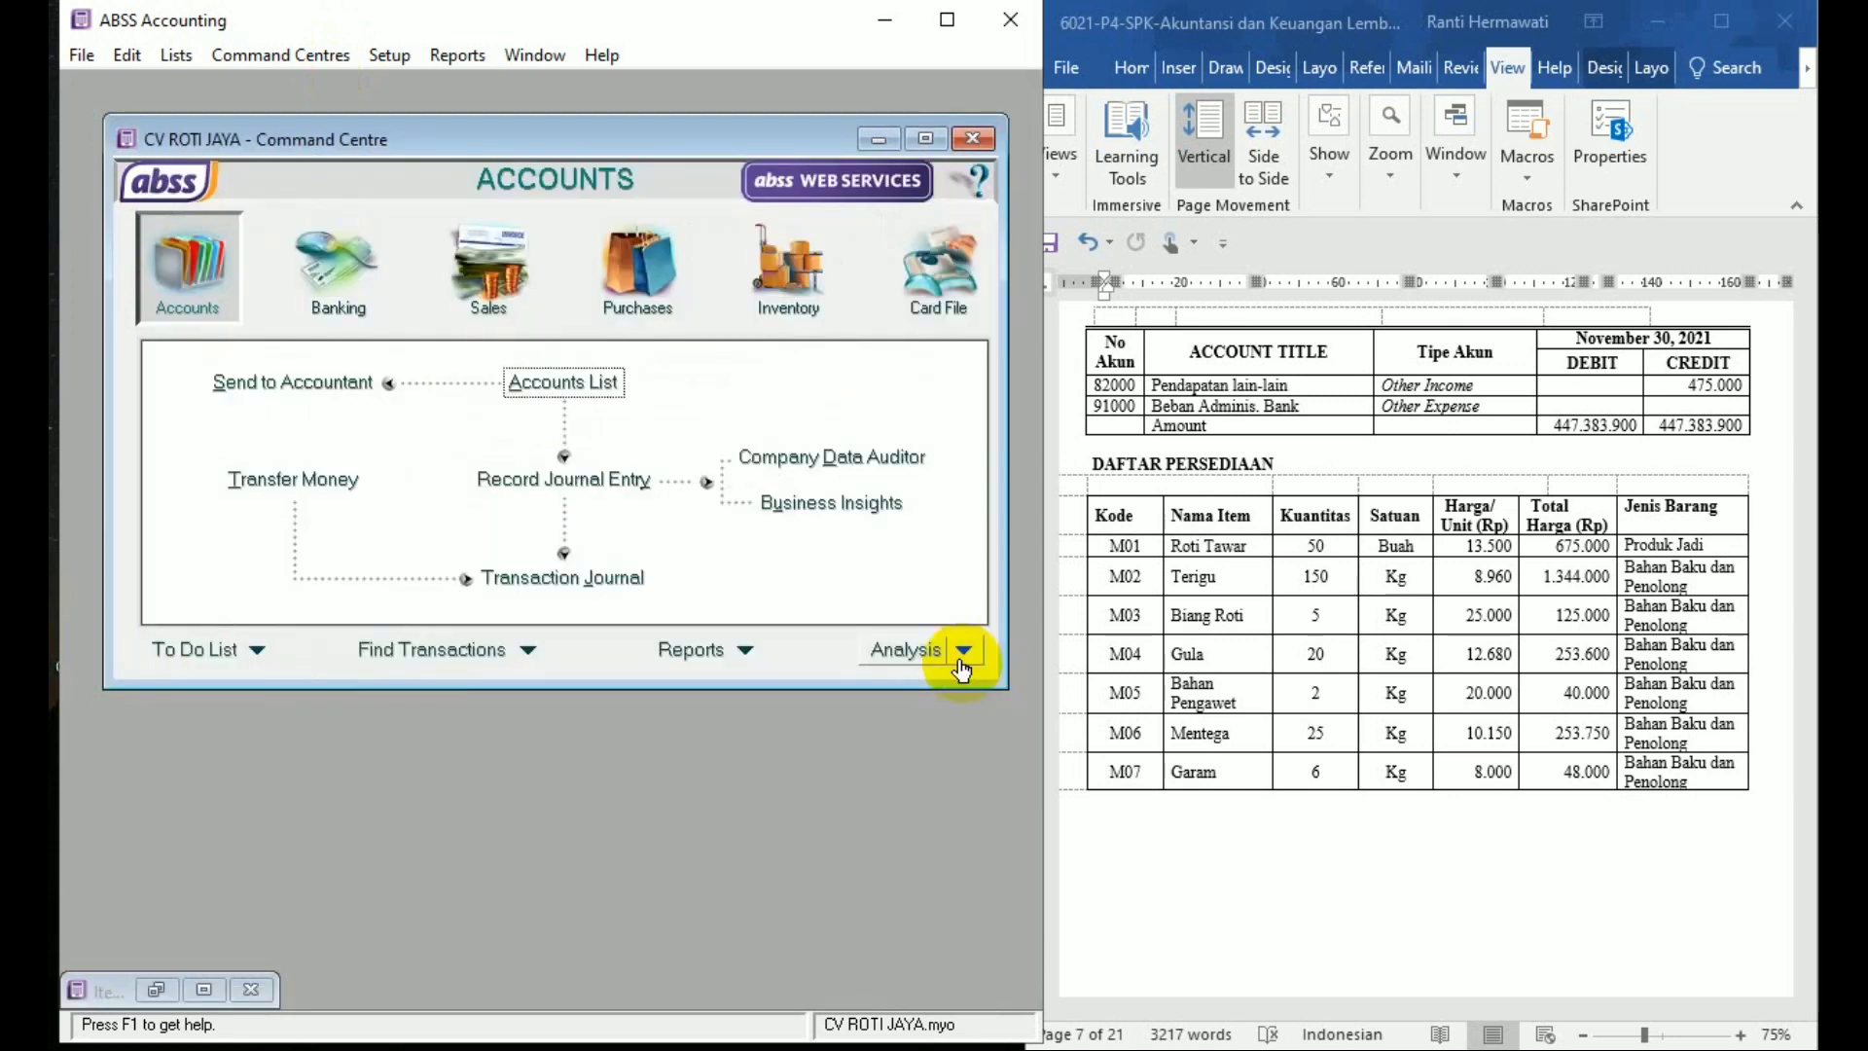